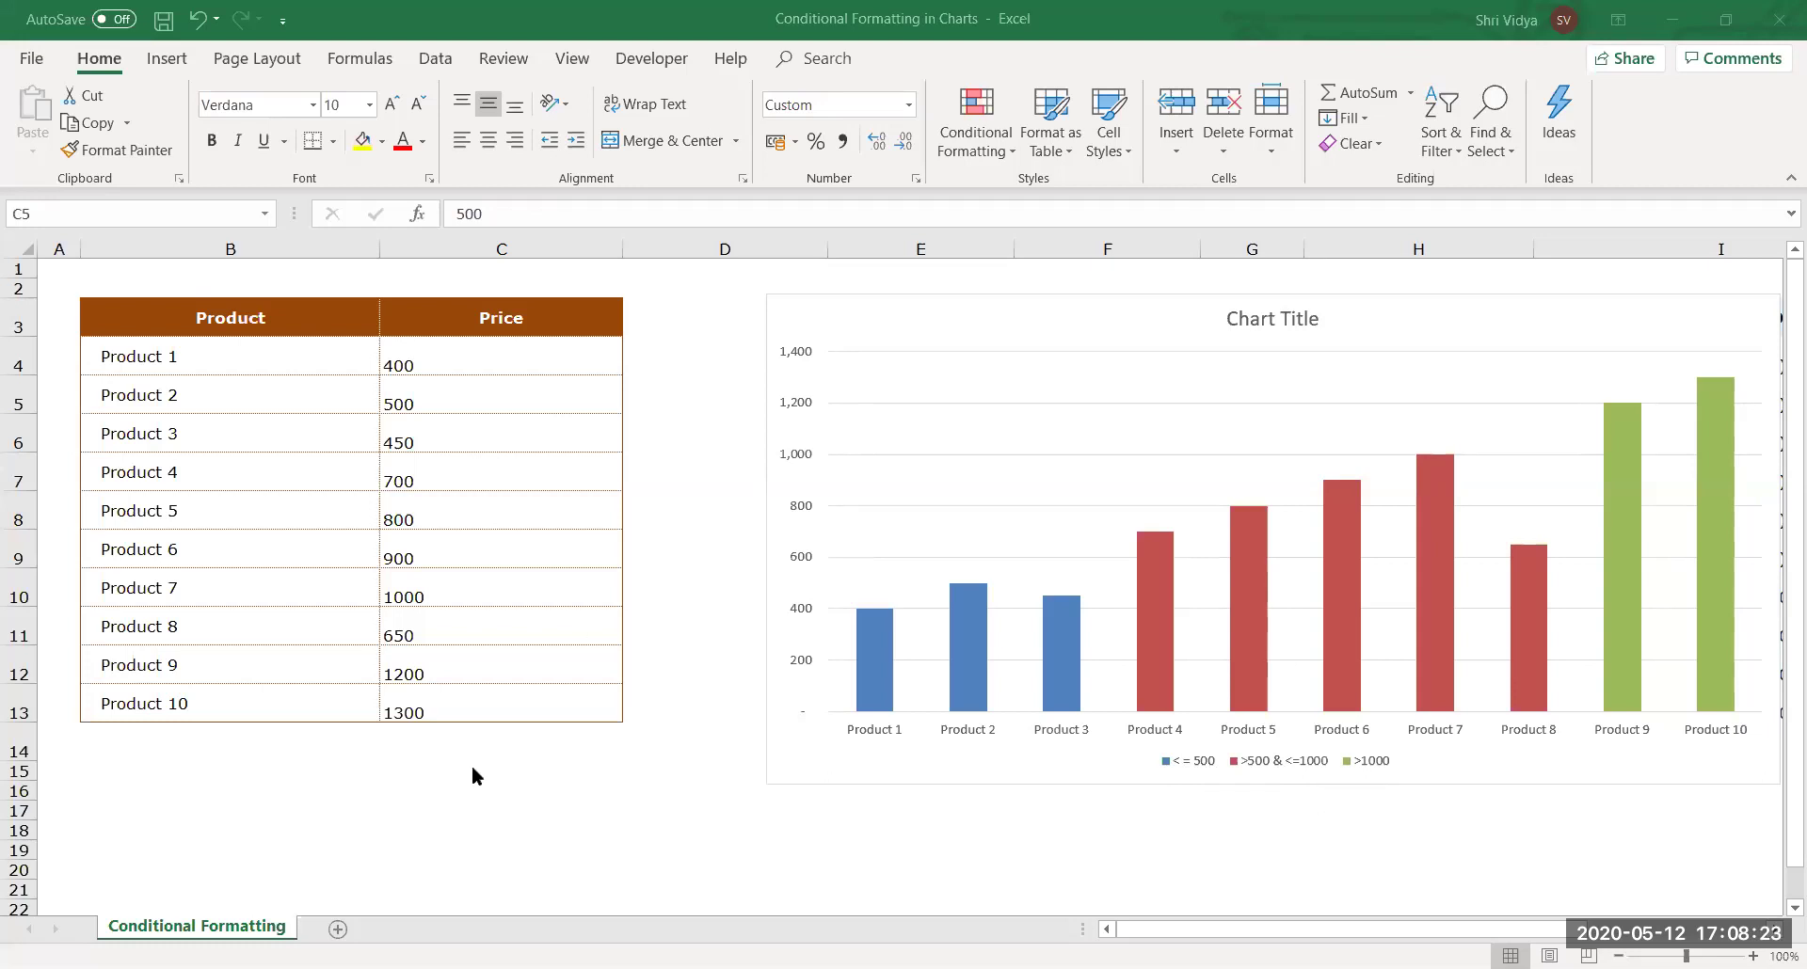
Change Product 4's price in C7 to 2345 and Product 2's price in C5 to 1590.
left_click(413, 469)
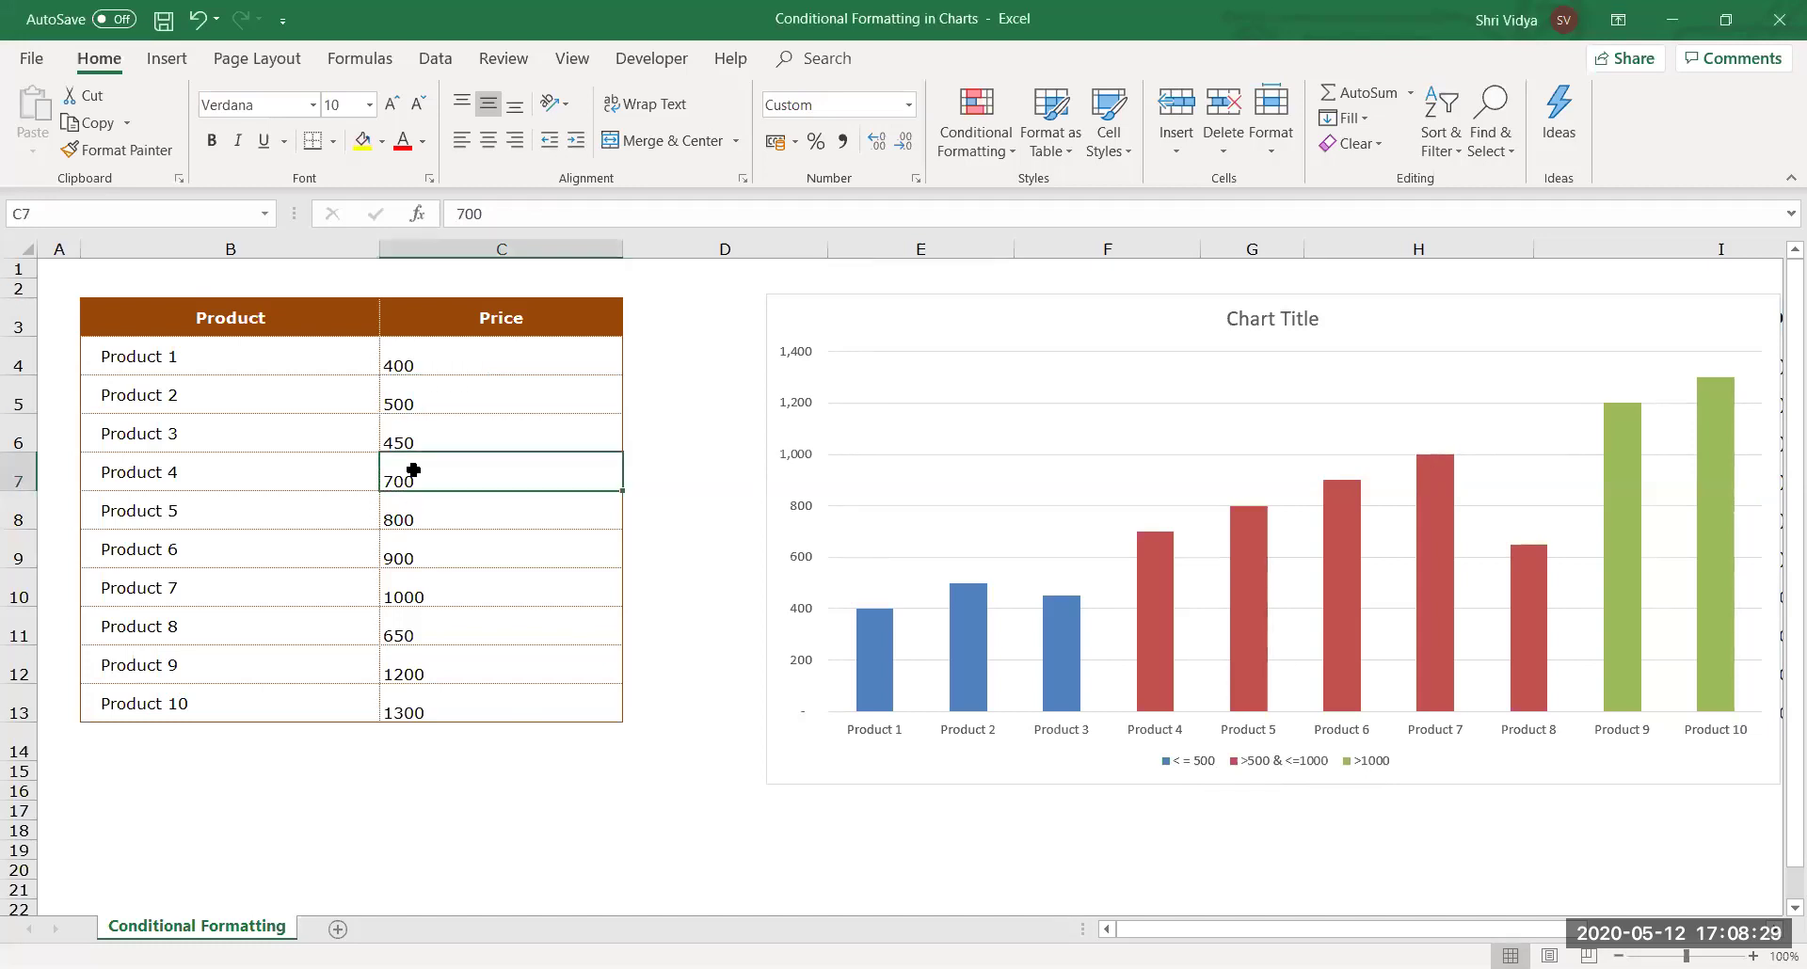
type("2345")
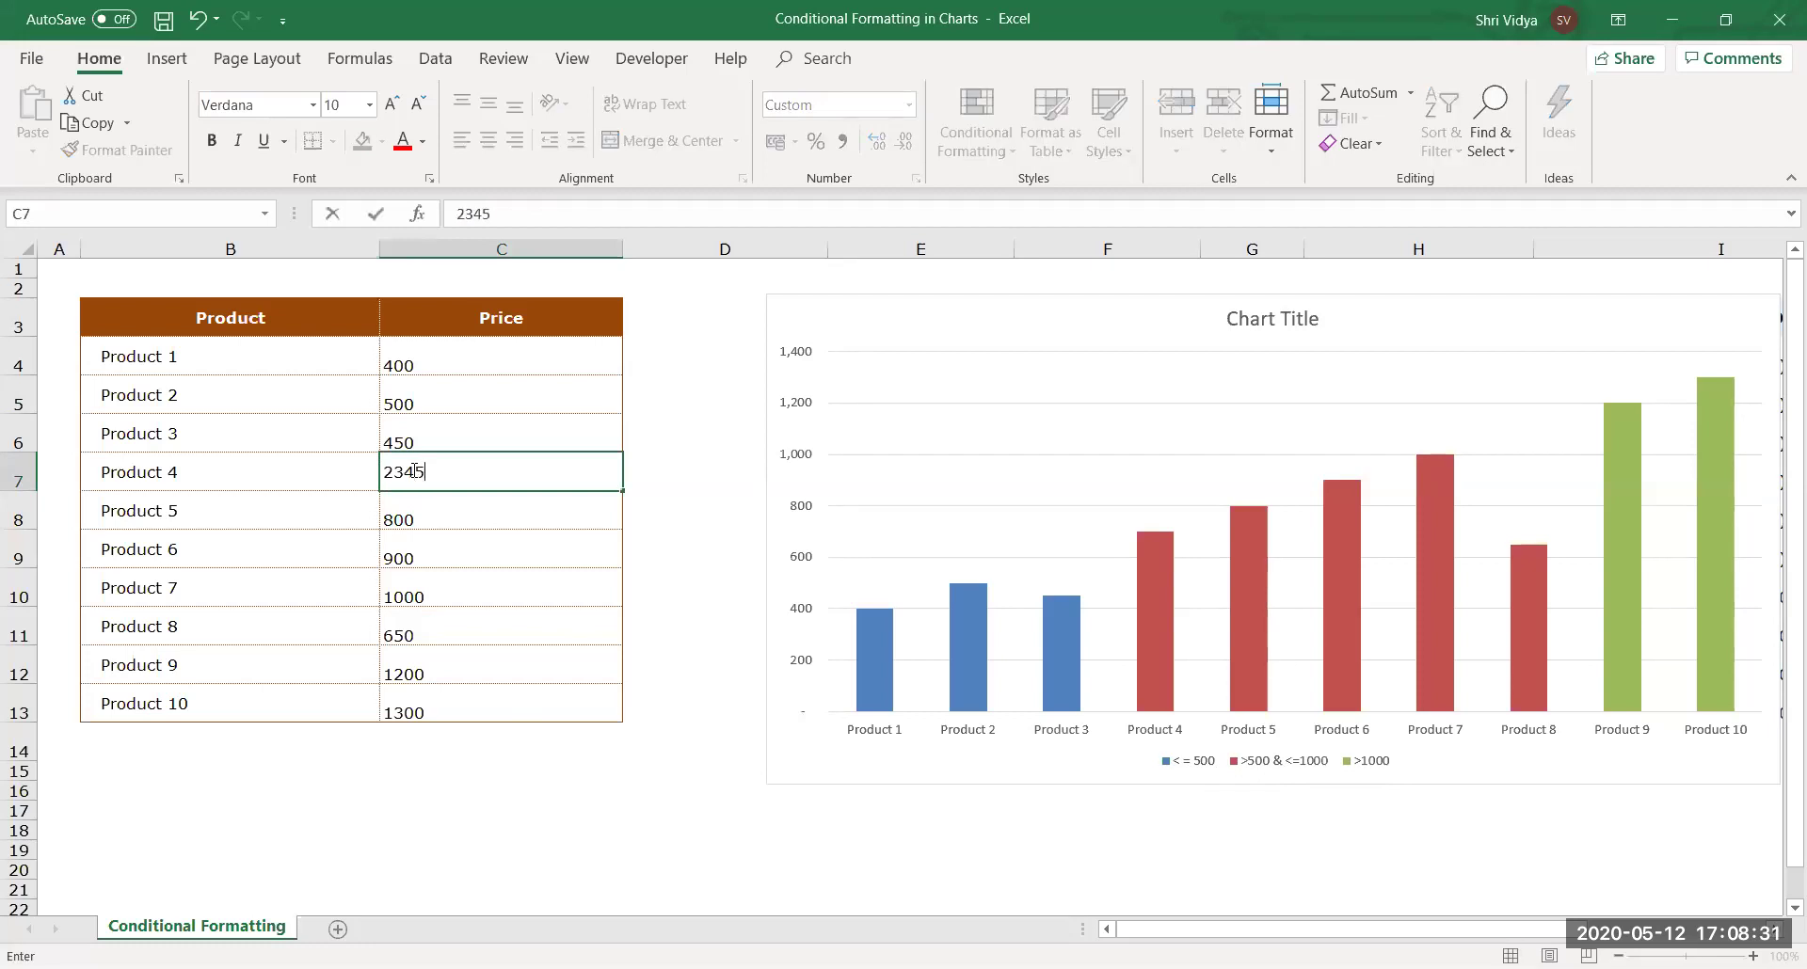
key("Return")
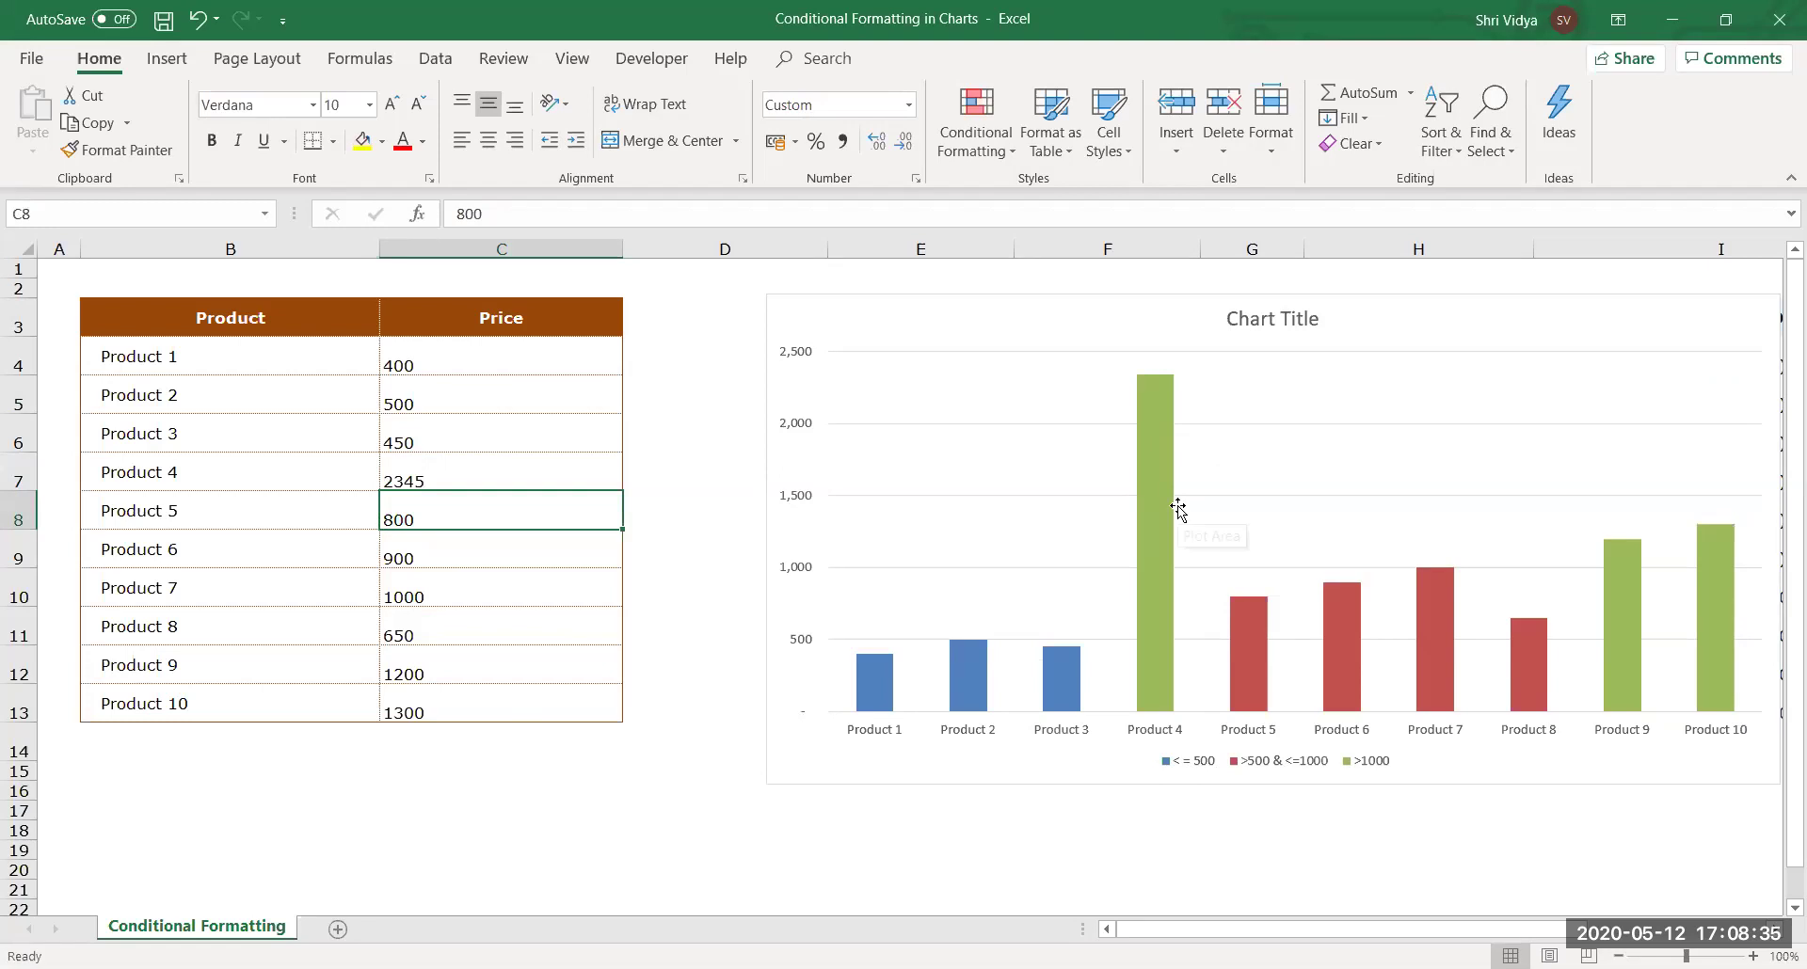
left_click(432, 396)
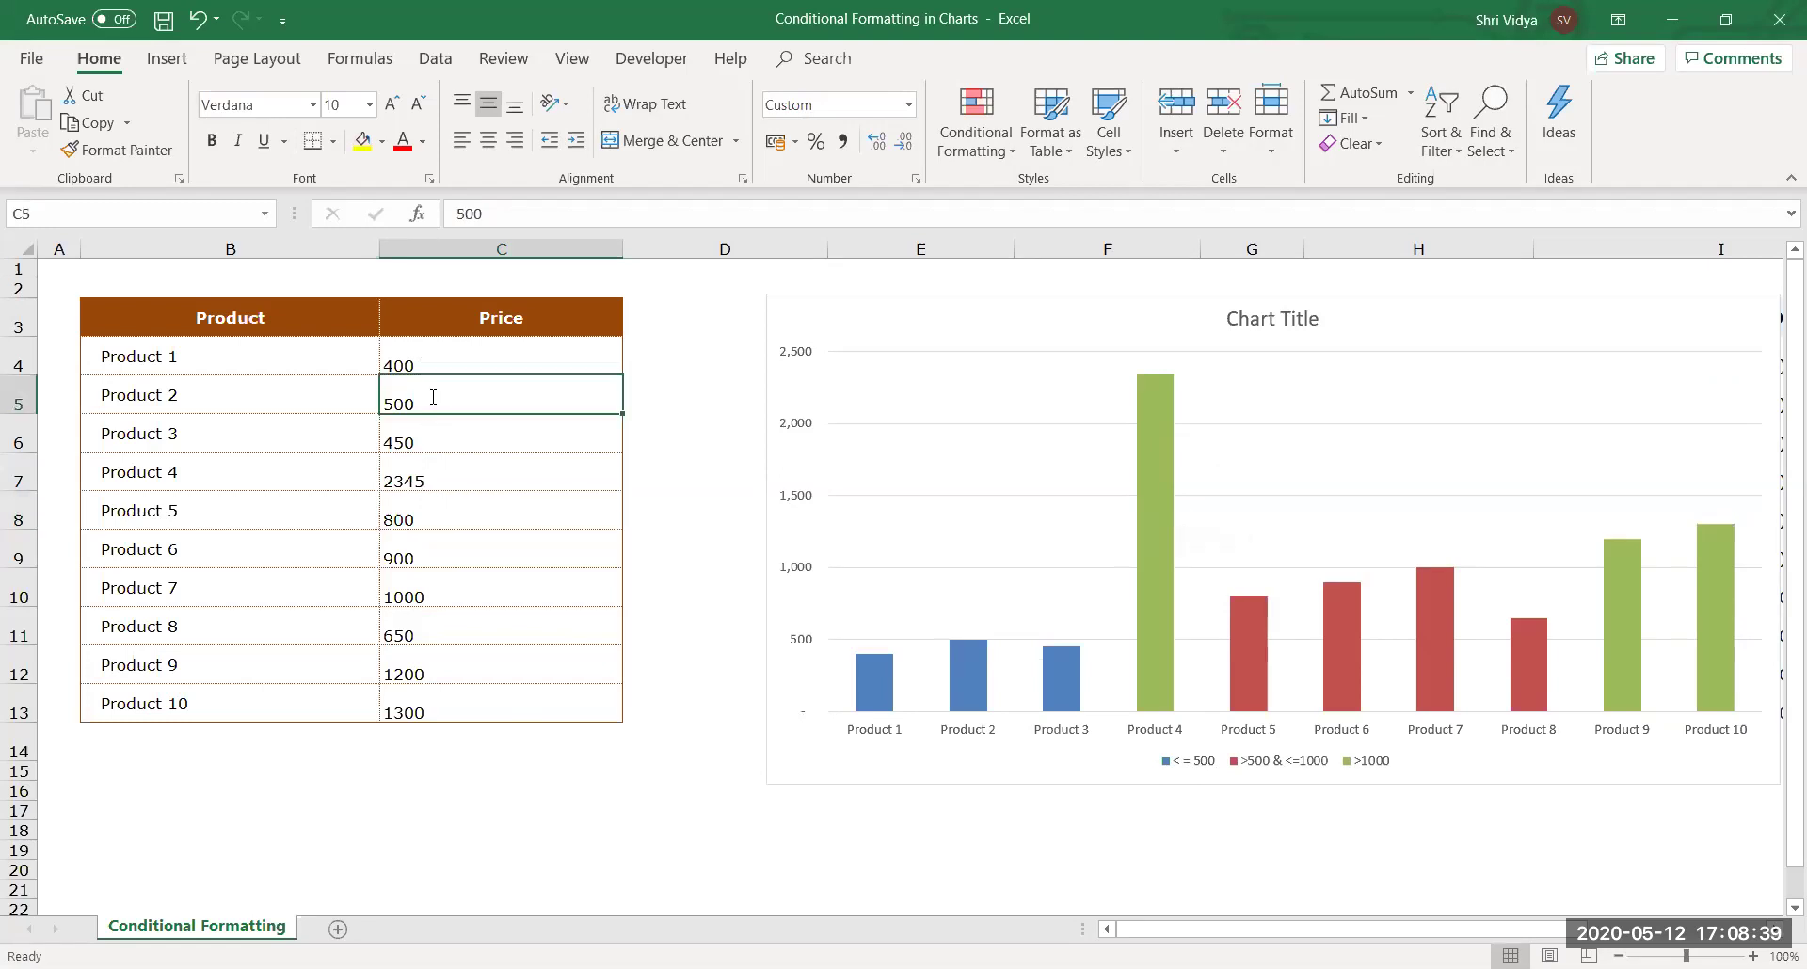
type("1590")
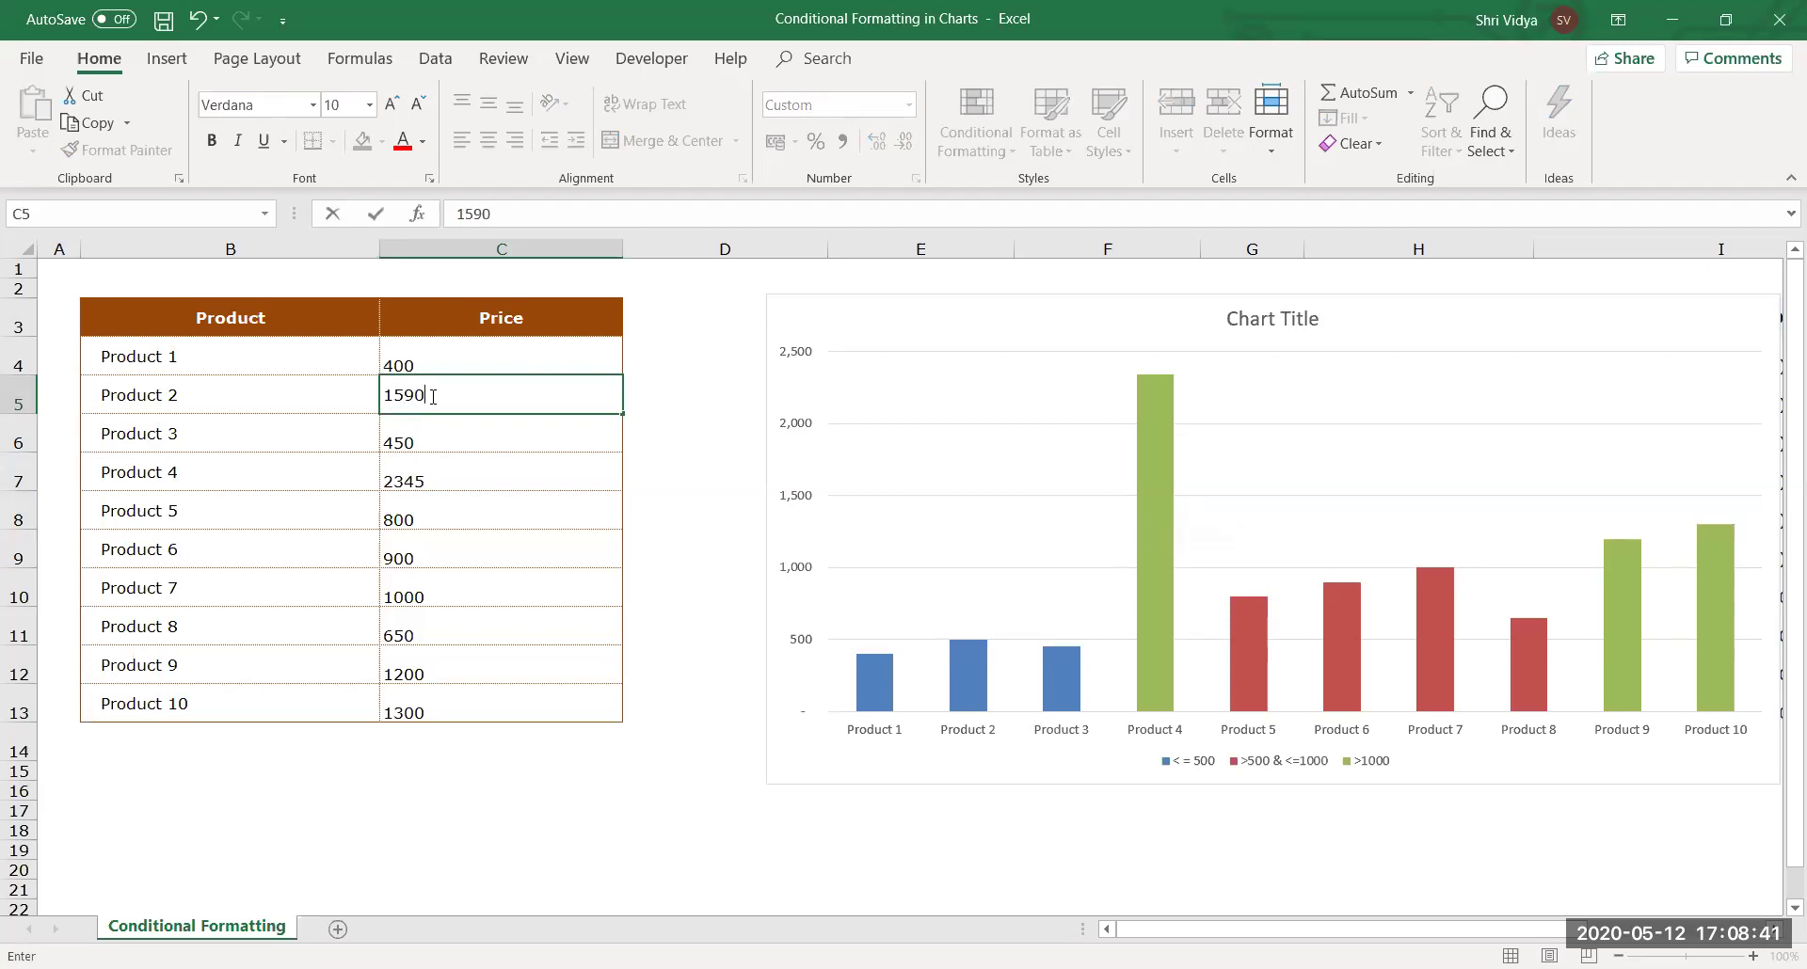
key("Return")
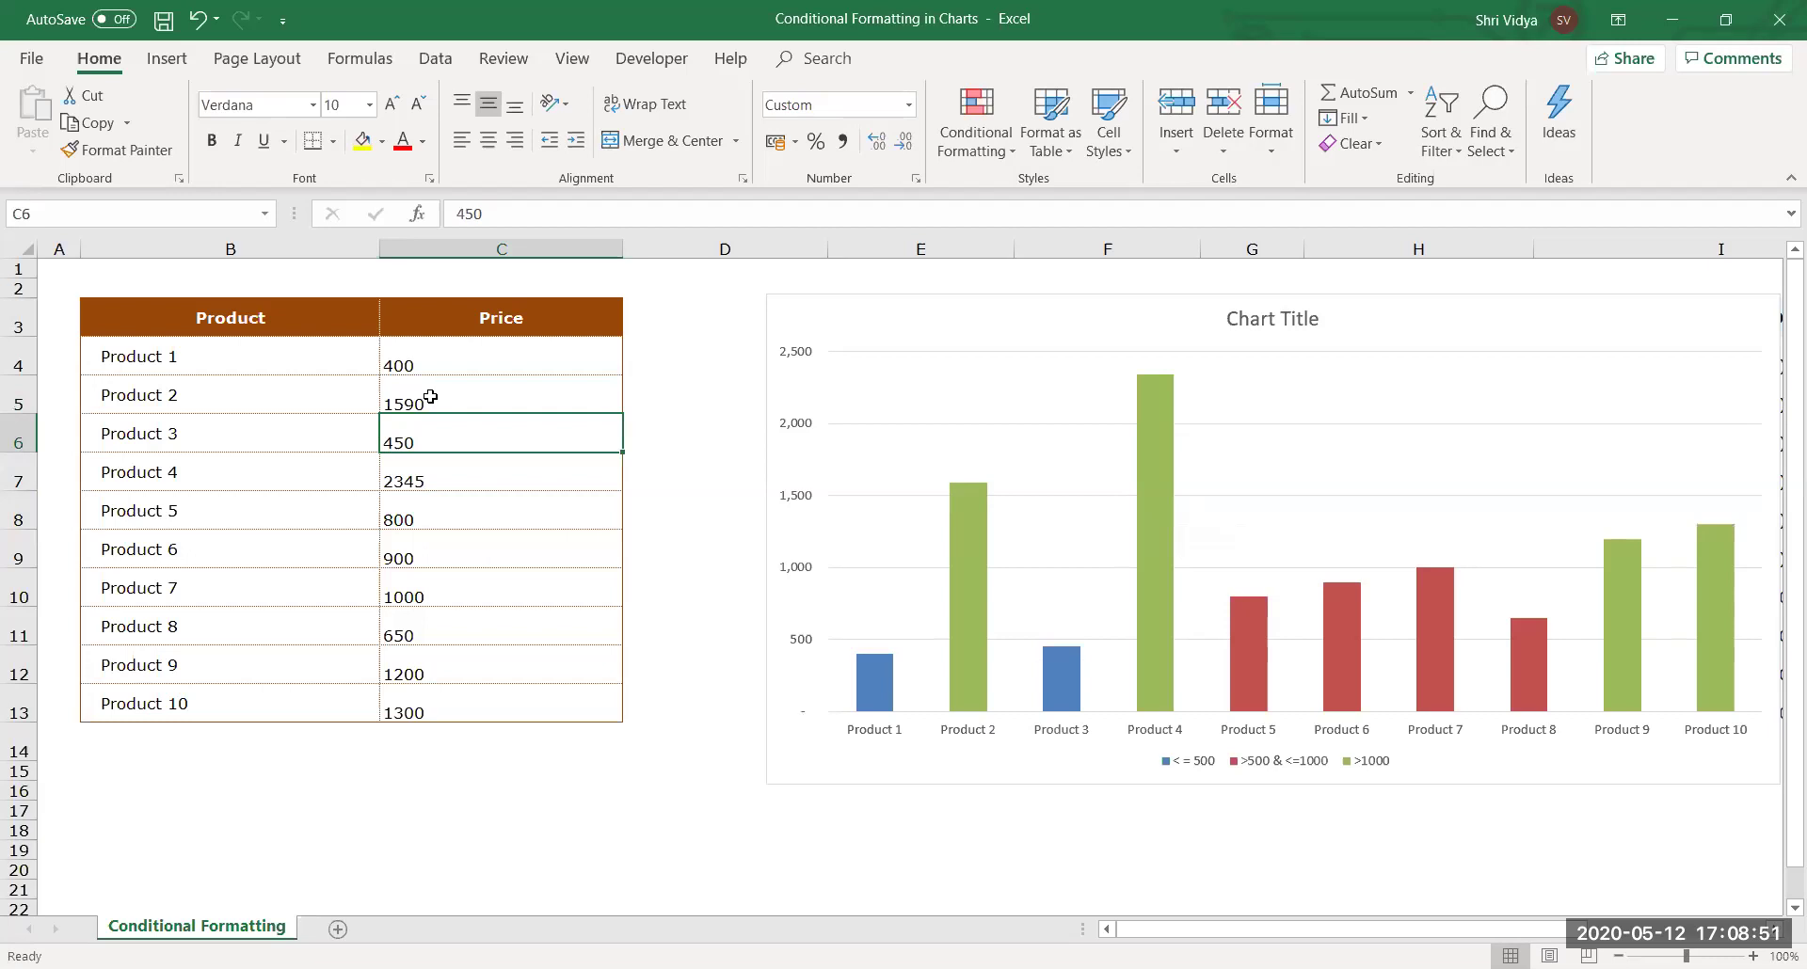
left_click(323, 311)
left_click(516, 710, "shift")
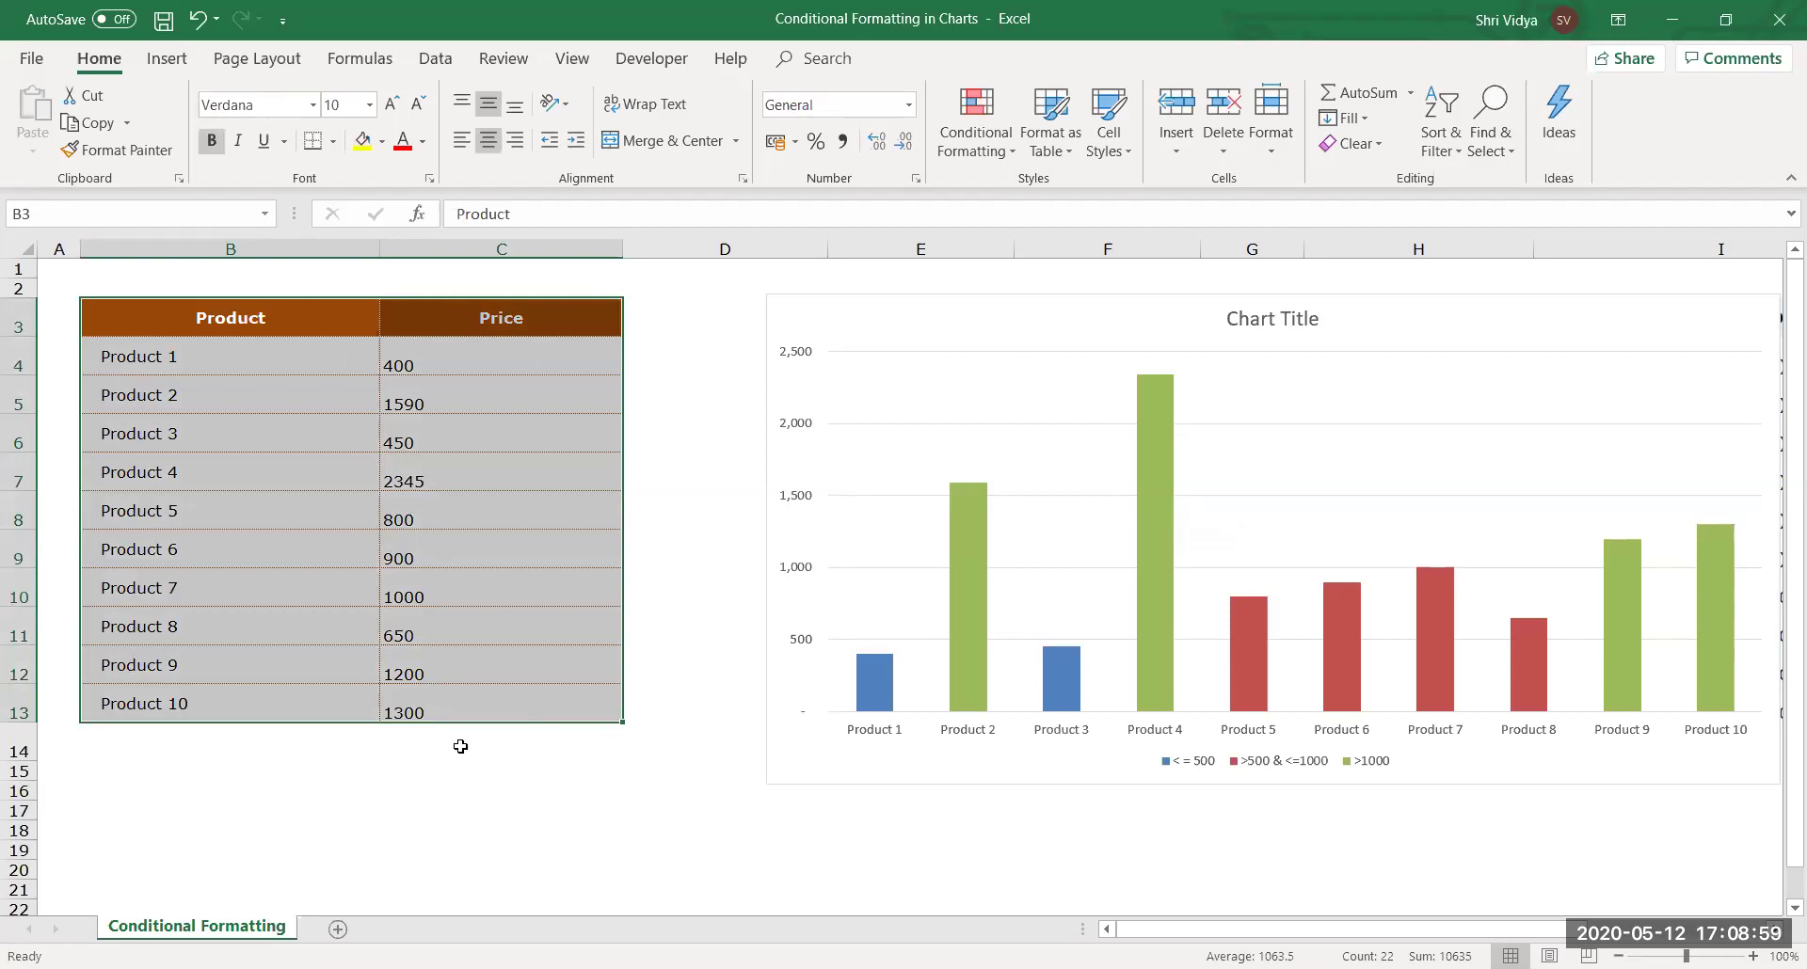
left_click(179, 67)
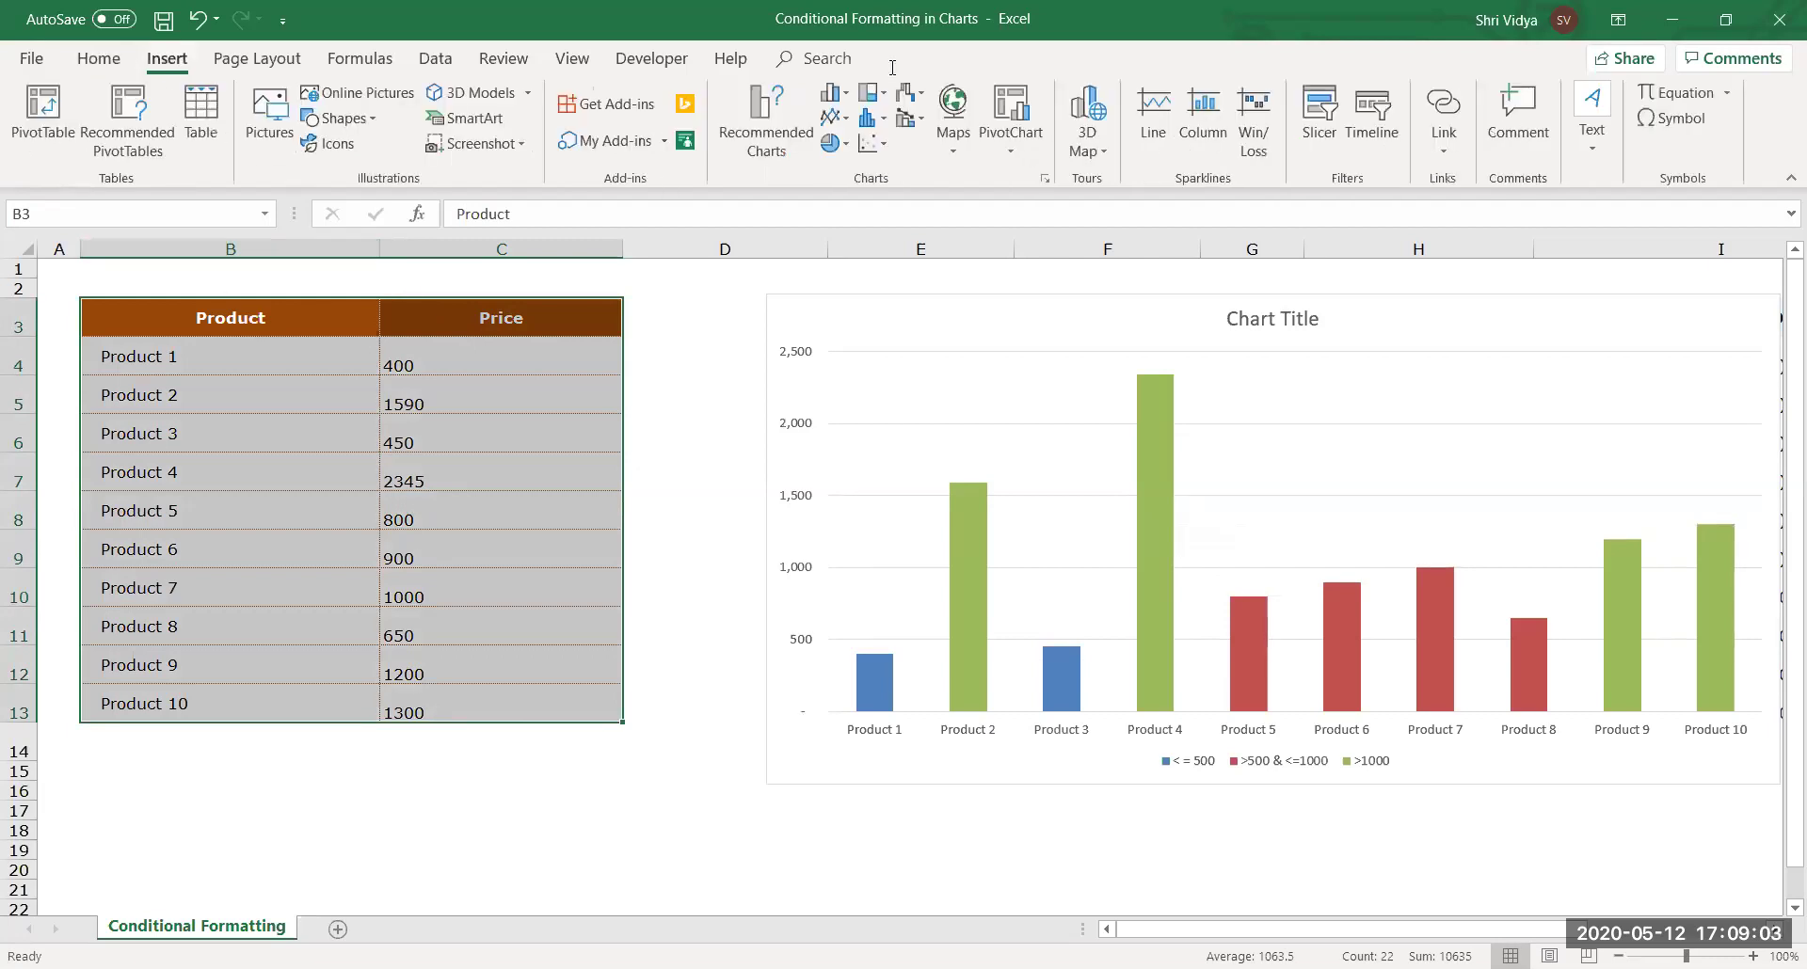
left_click(828, 95)
left_click(861, 169)
left_click_drag(754, 443, 803, 287)
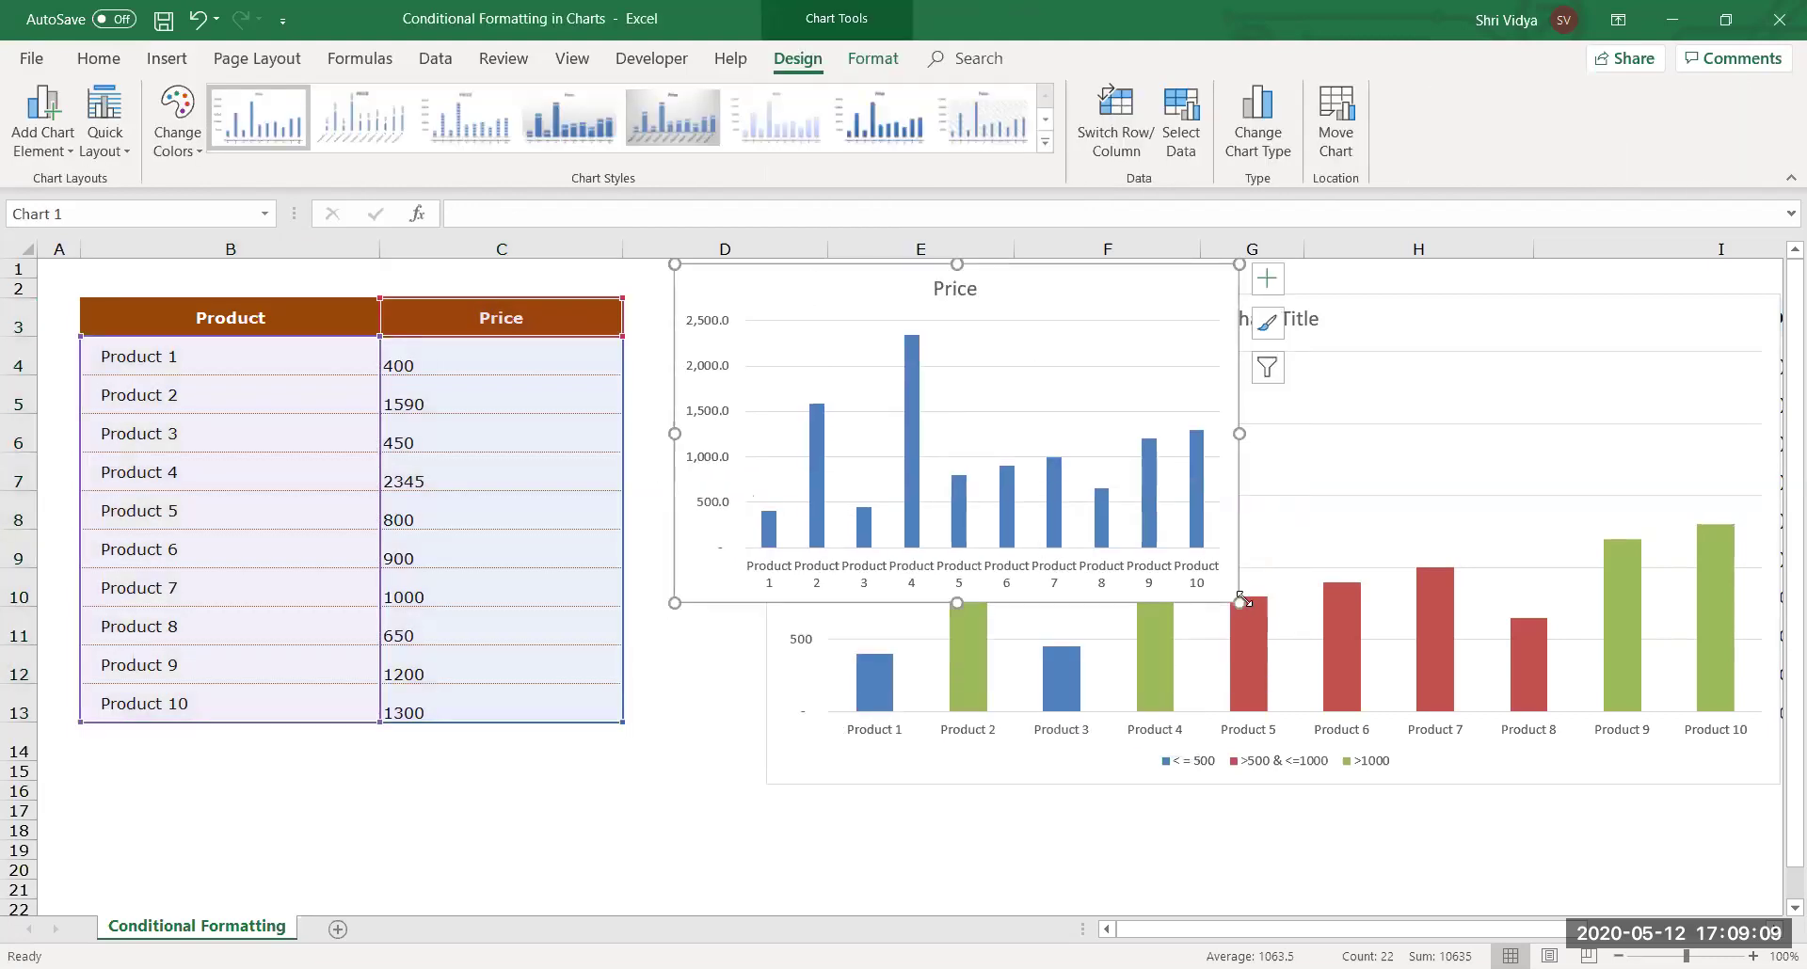
left_click_drag(1239, 603, 1529, 716)
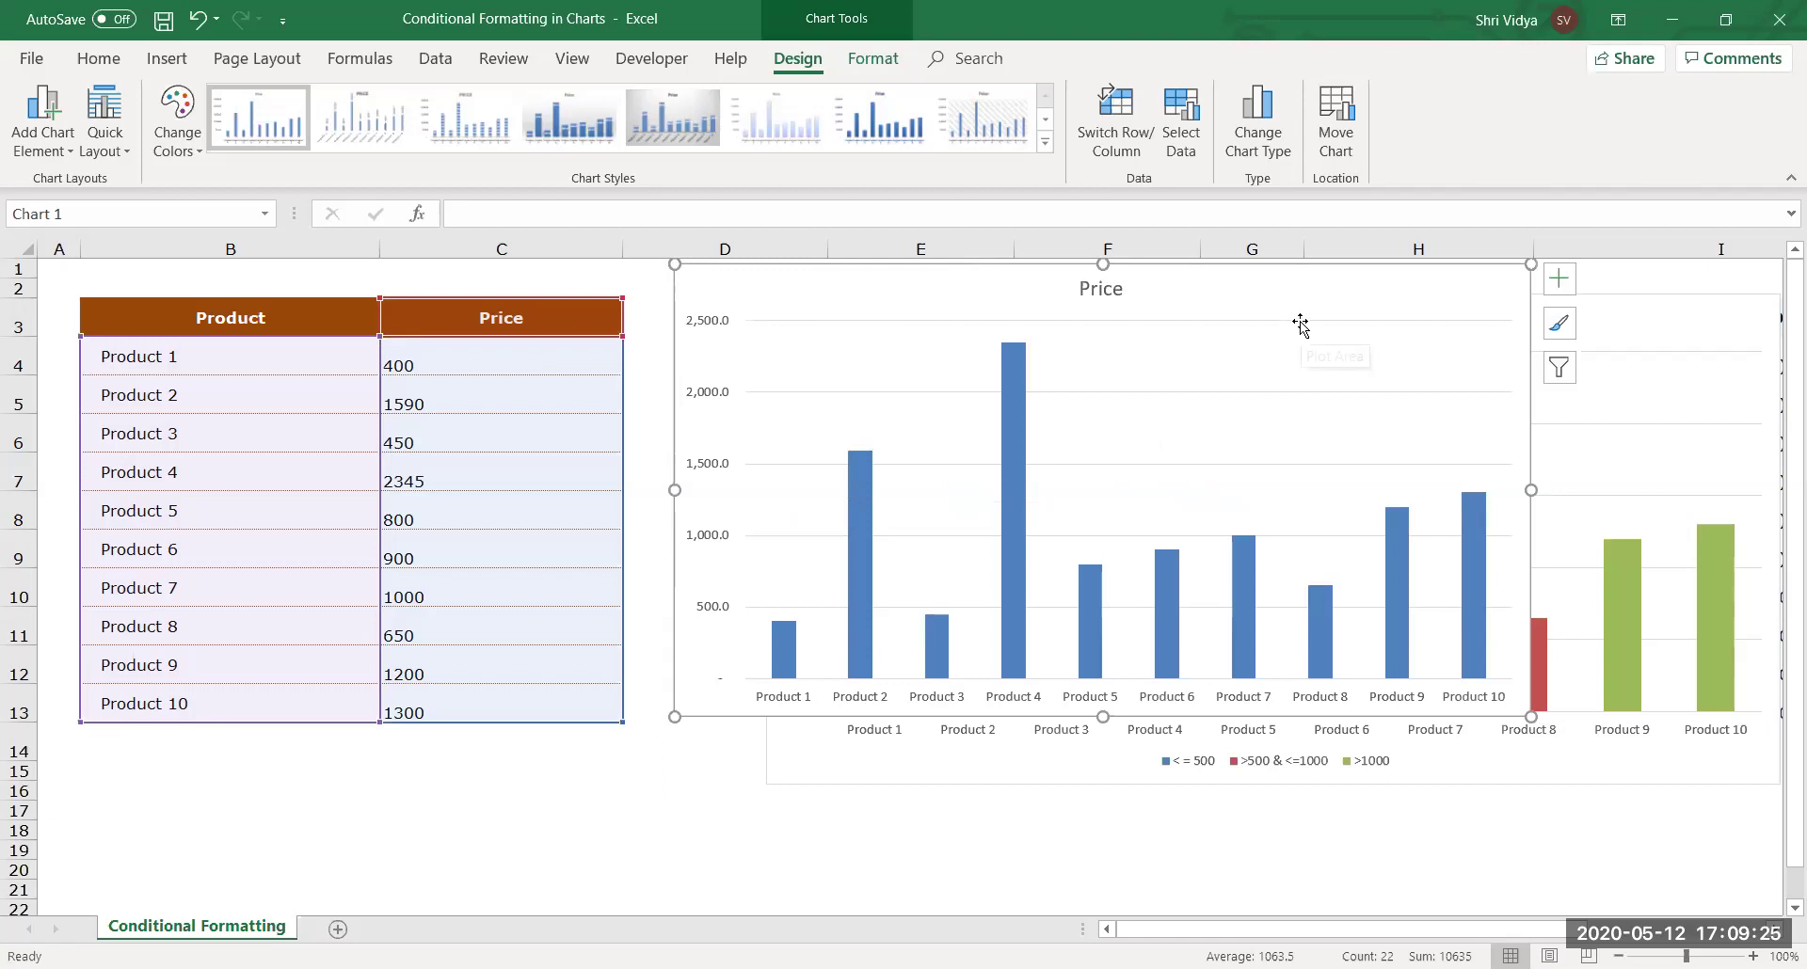
key("Delete")
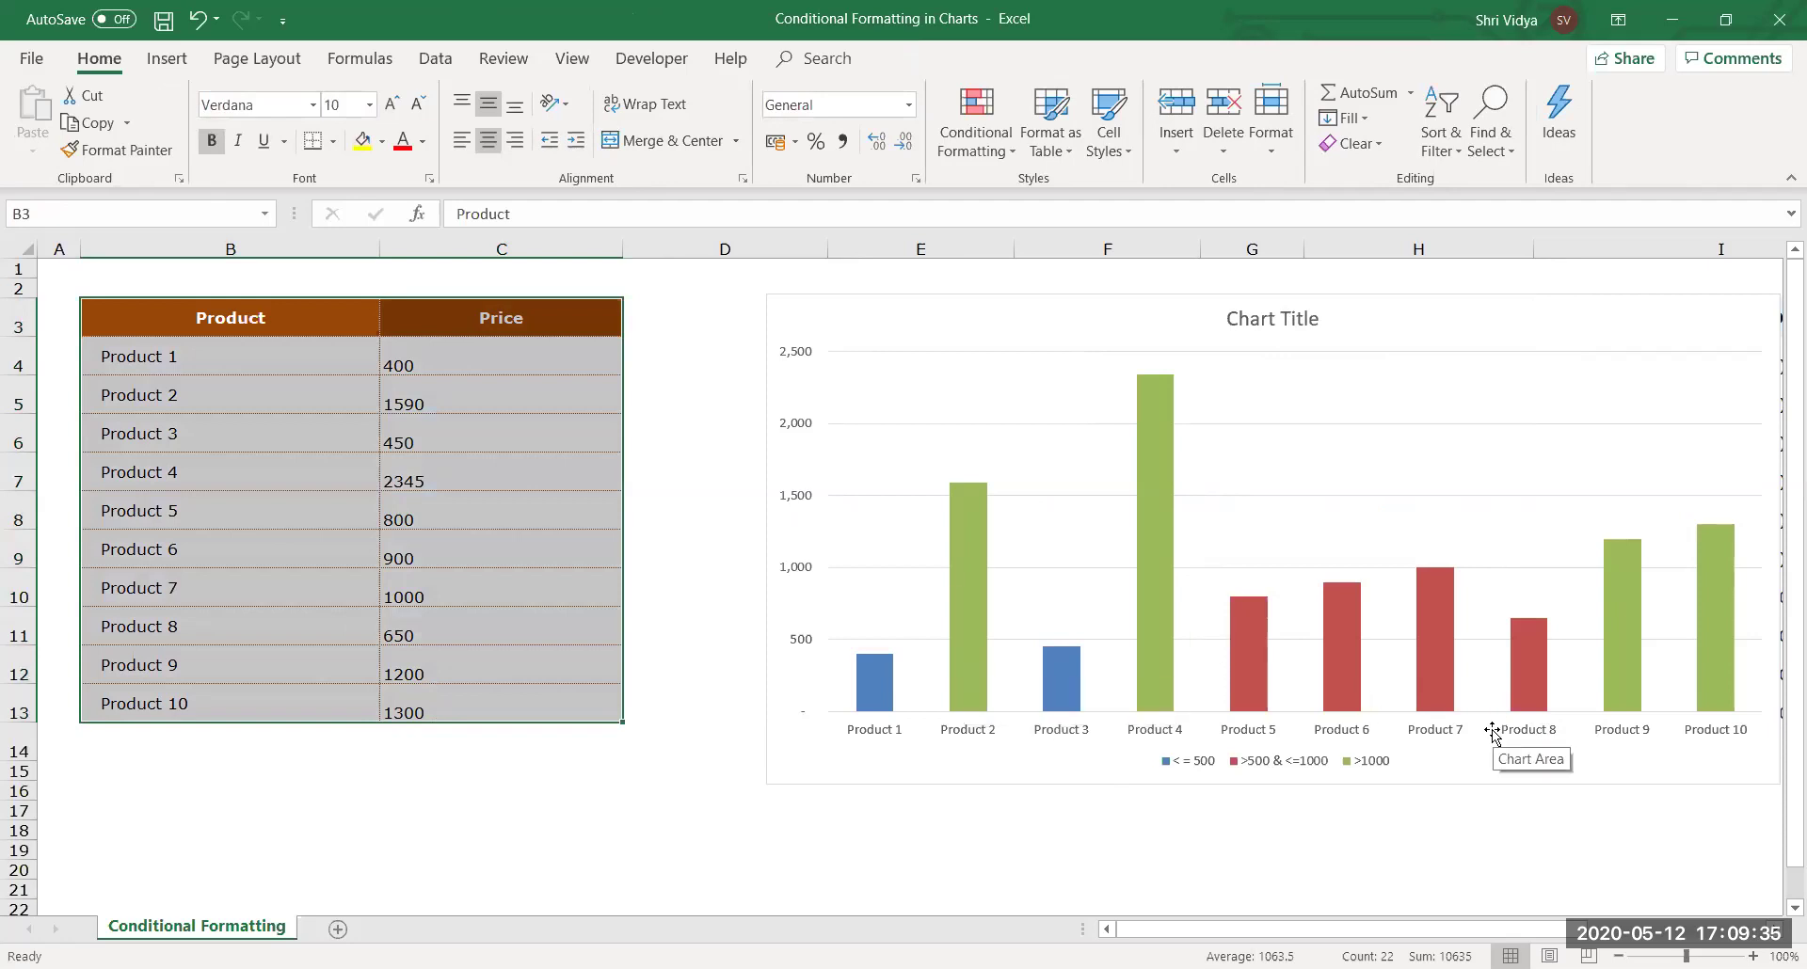
Delete the coloured chart and copy the helper table G3:J13 to E3.
left_click(1098, 312)
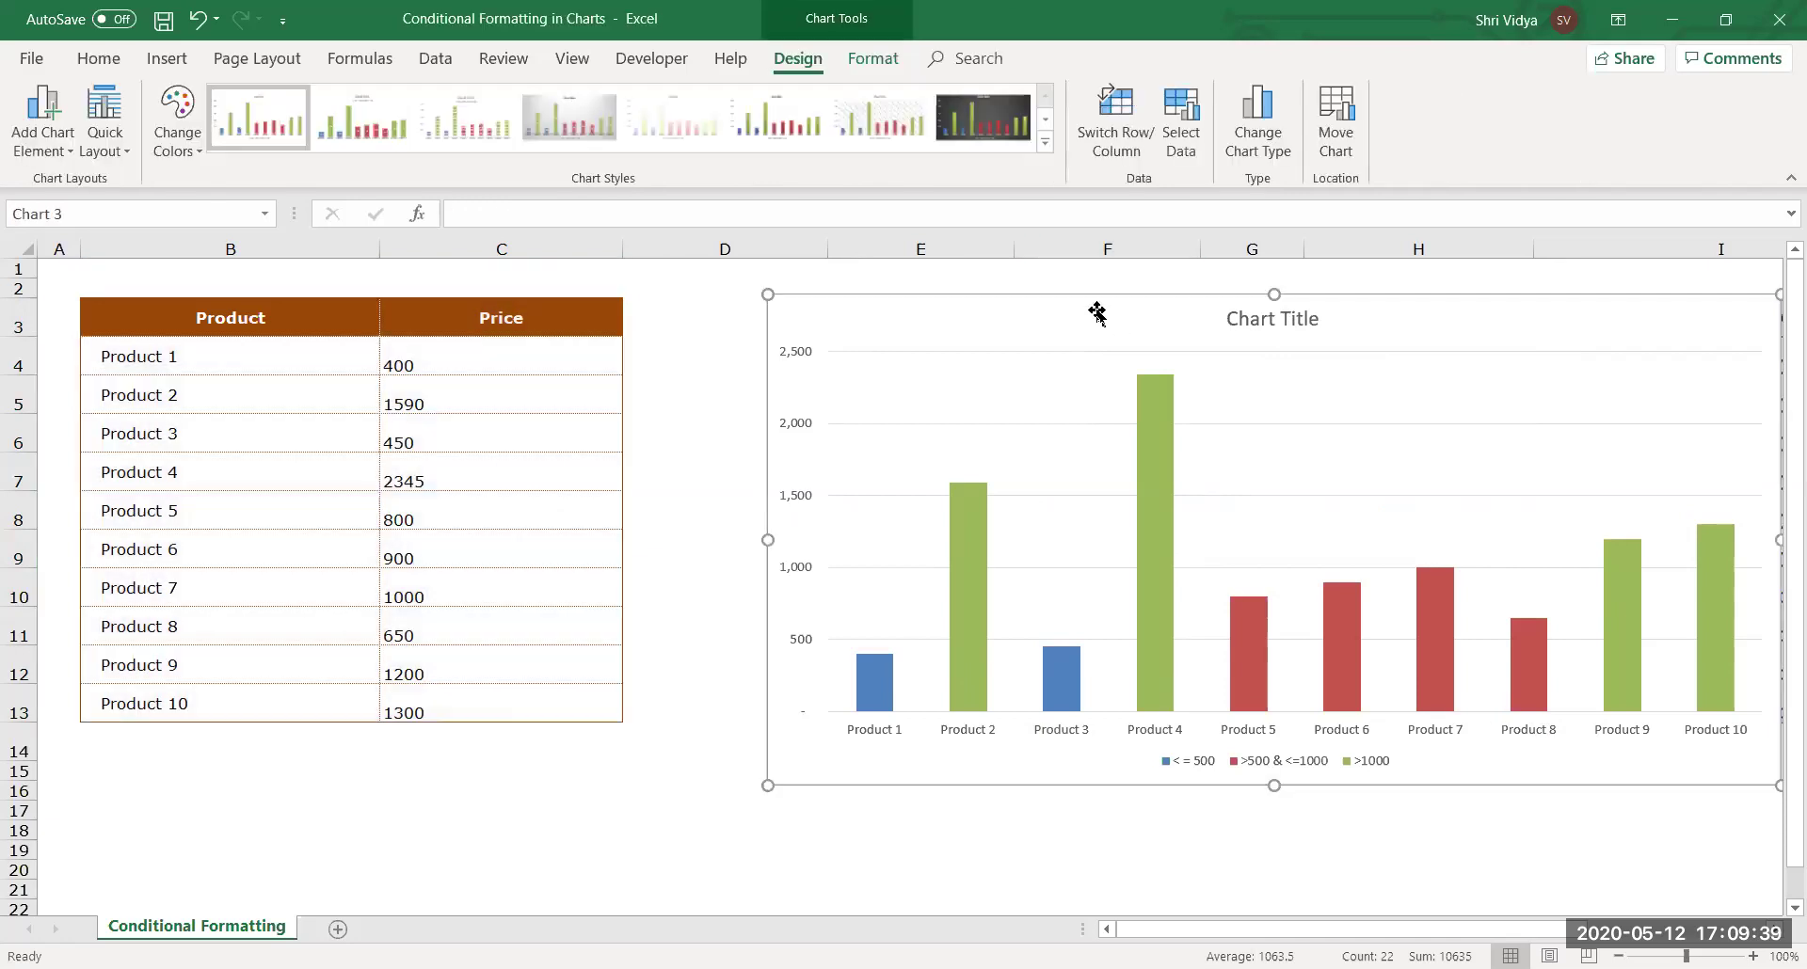
key("Delete")
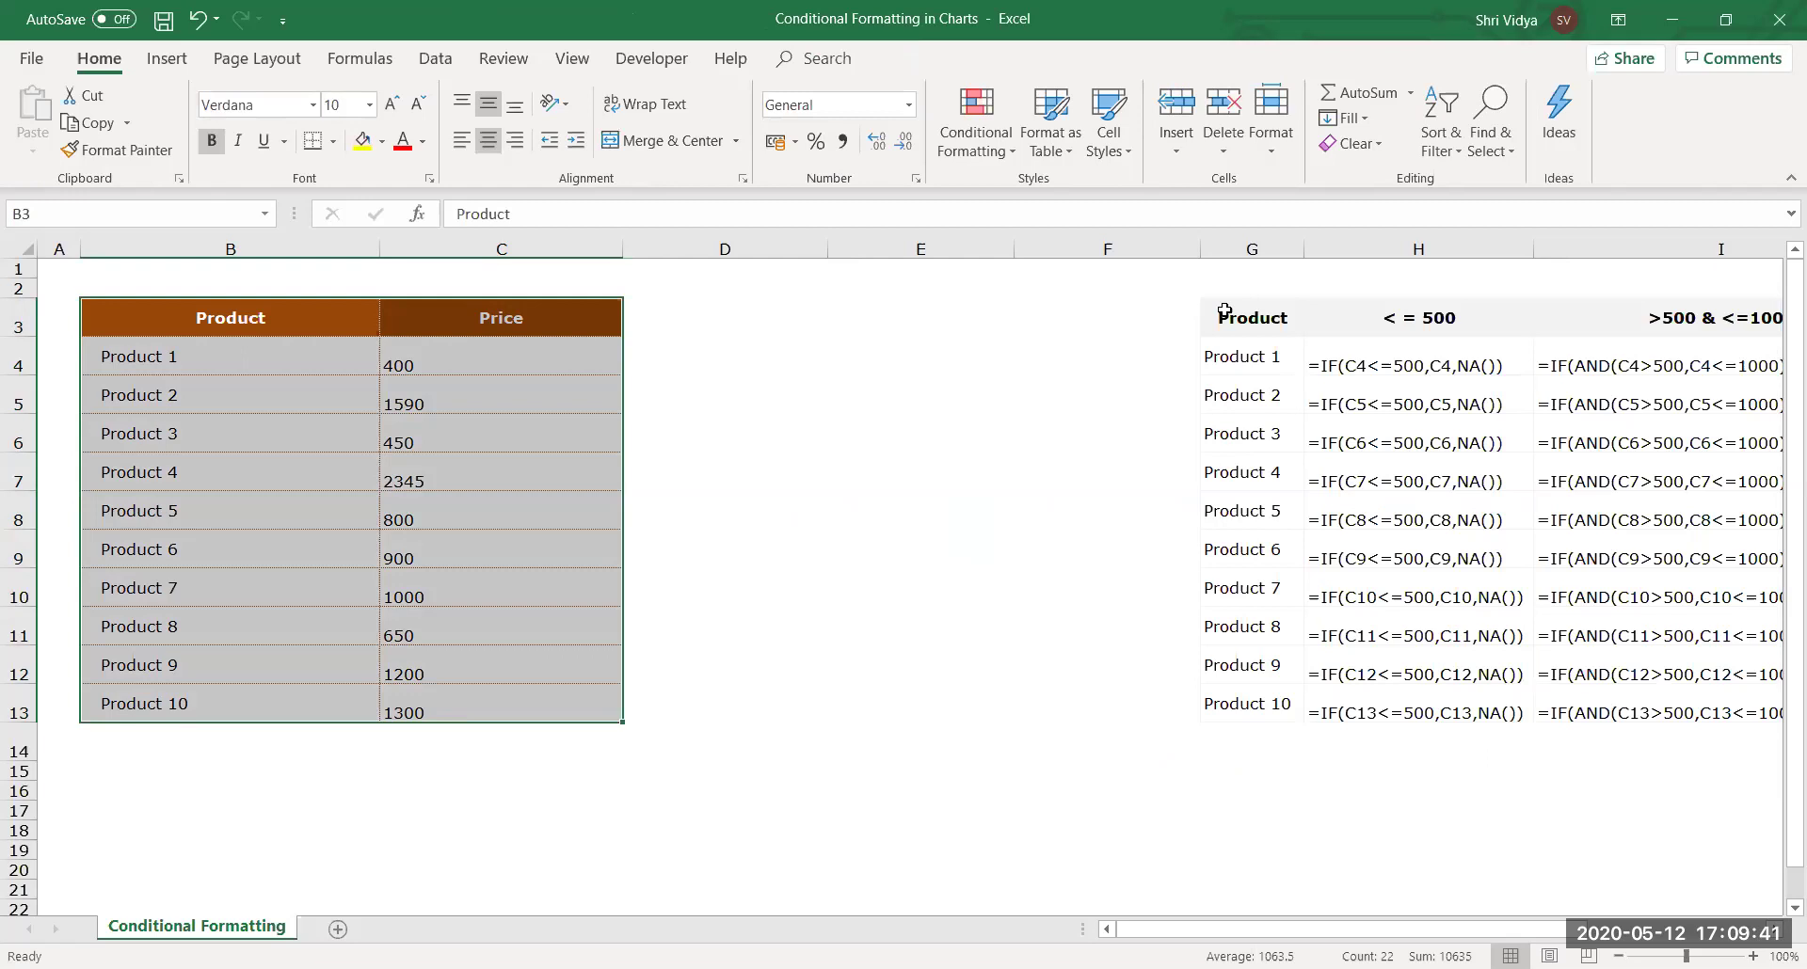
left_click(1225, 310)
key("ctrl+shift+Down")
key("ctrl+shift+Right")
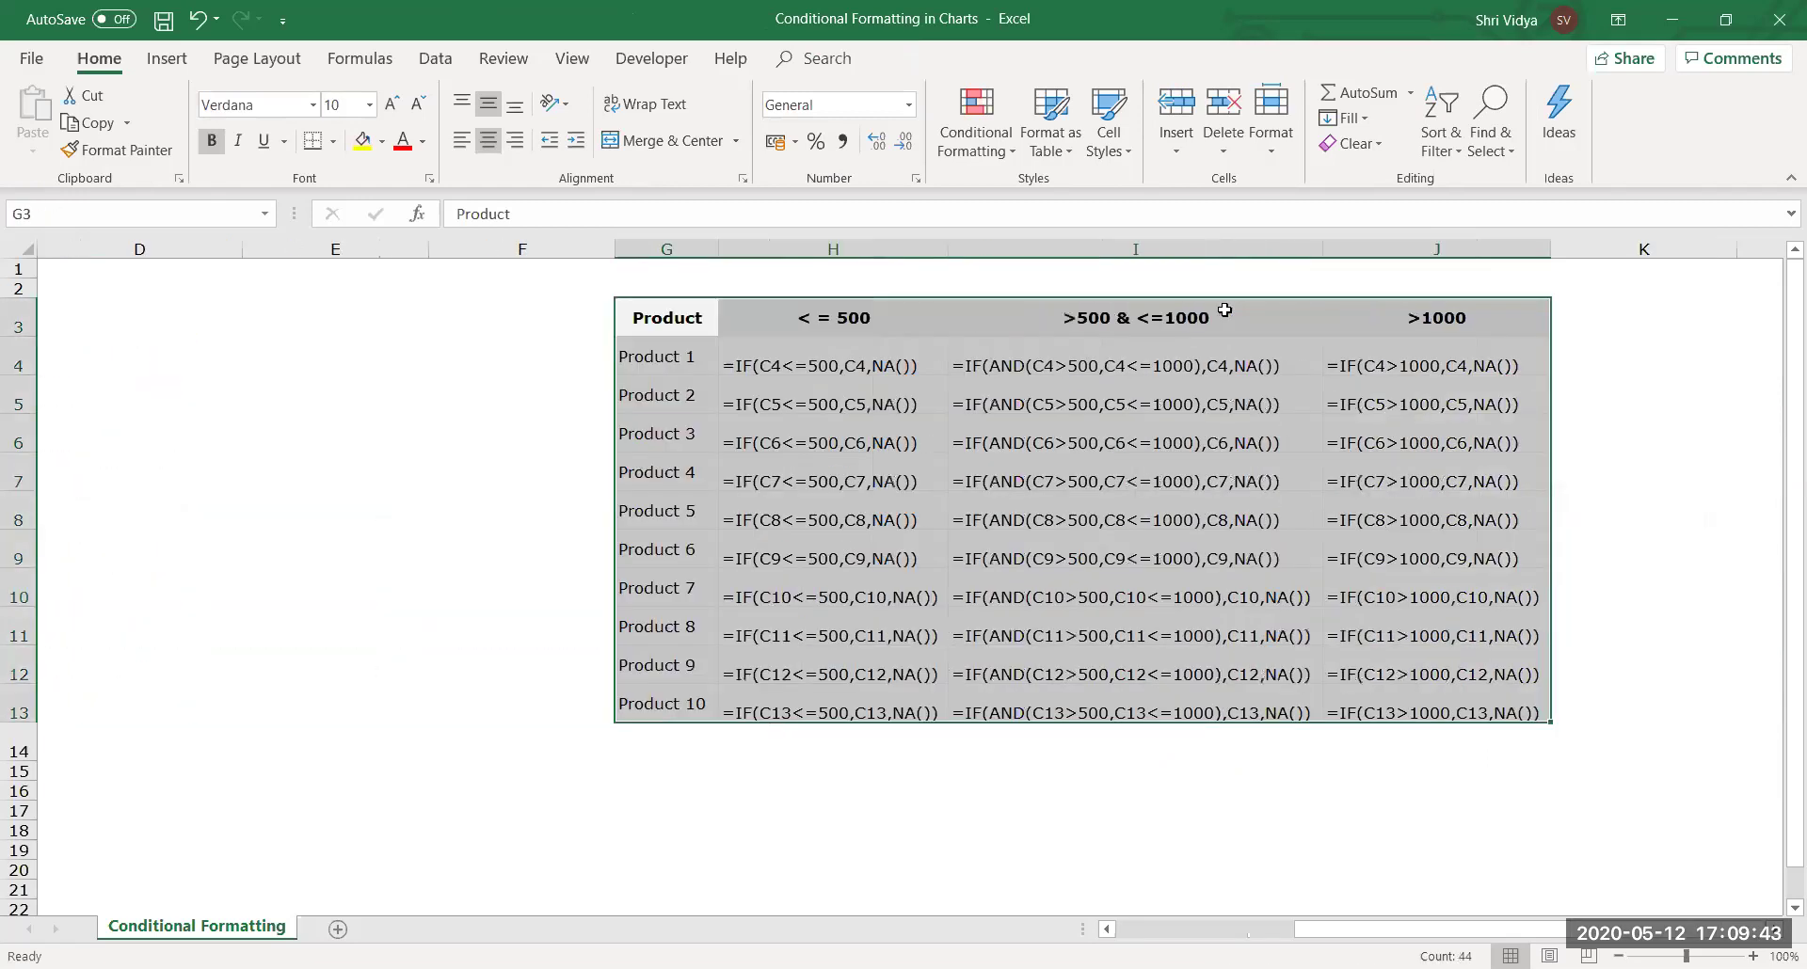
key("ctrl+c")
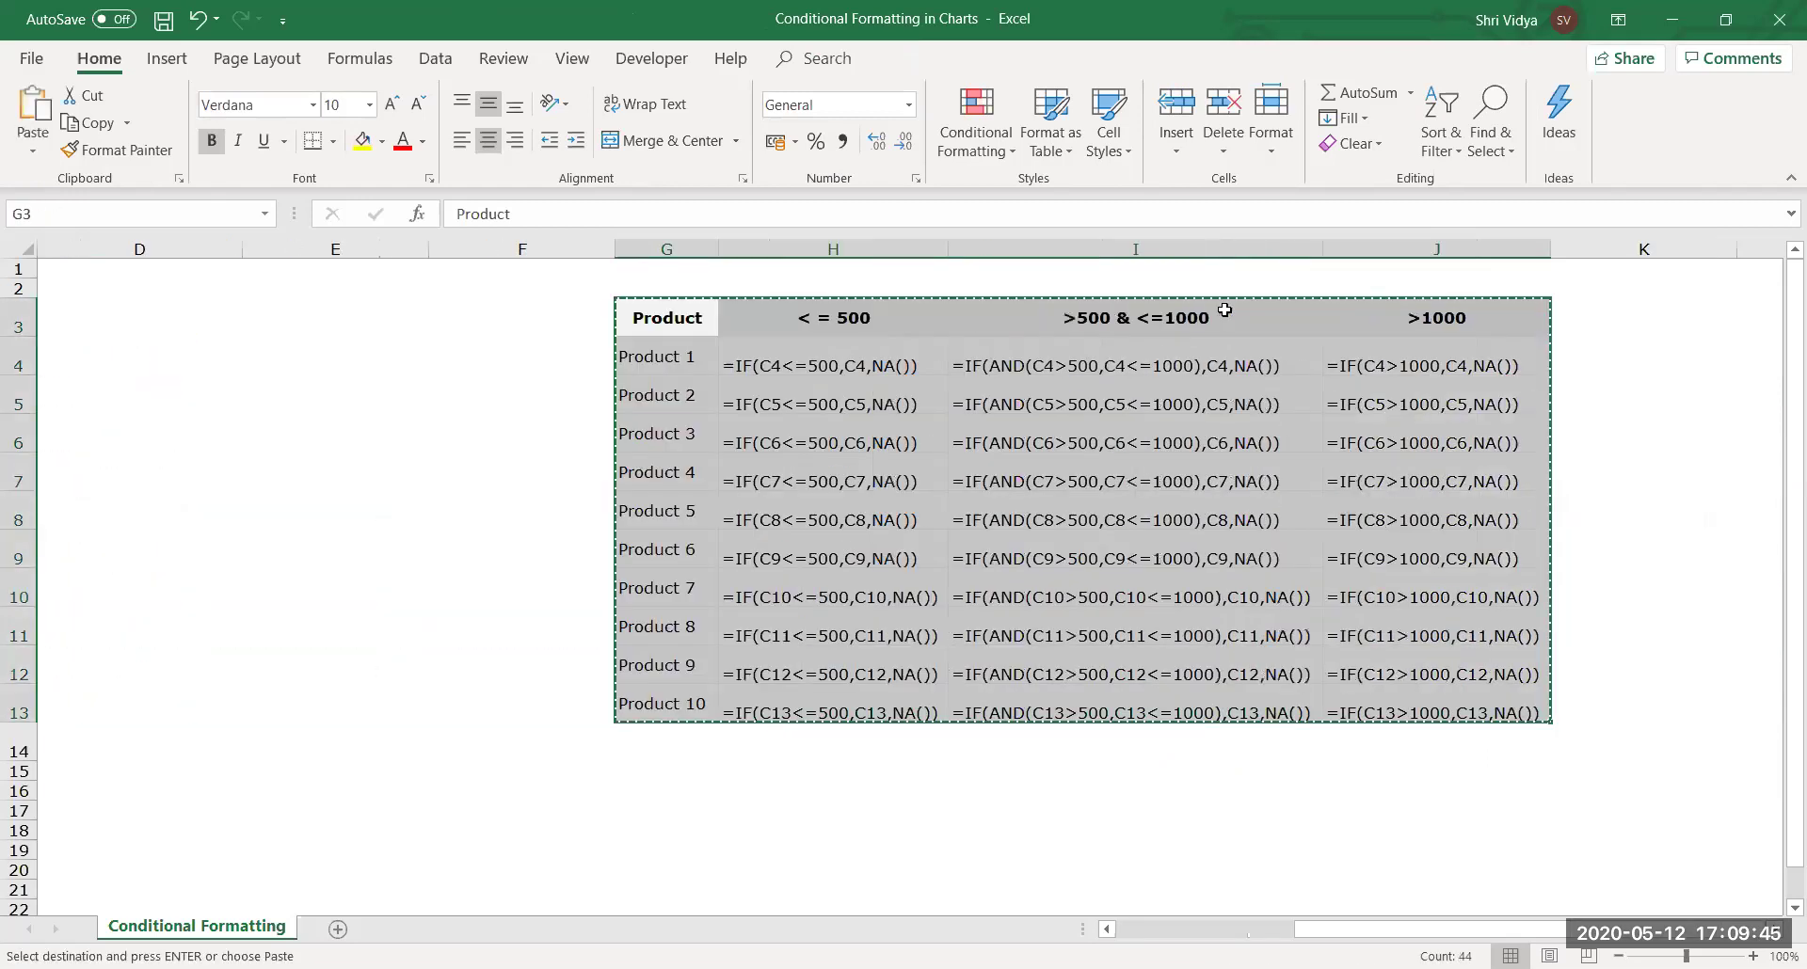
key("Left")
key("Left")
key("Left")
key("Left")
key("Right")
key("Right")
key("Return")
Clear the copied values in F4:H13 and autofit column G to its header.
key("Down")
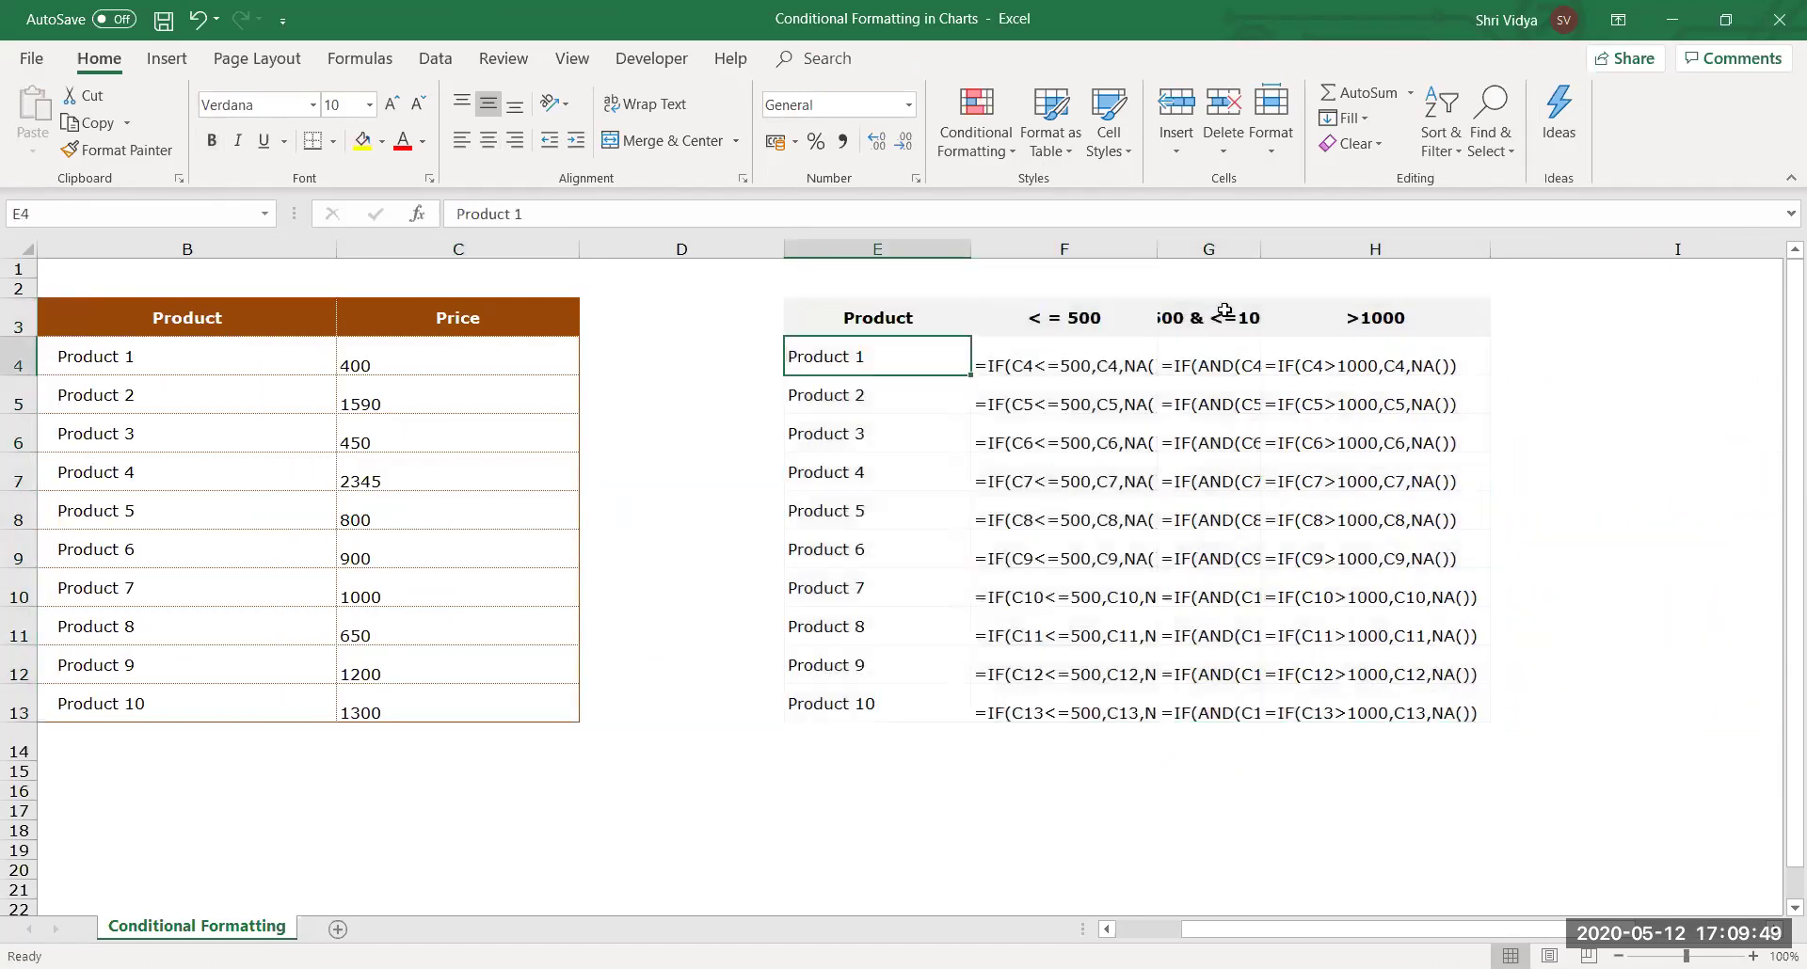
key("Right")
key("ctrl+shift+Down")
key("ctrl+shift+Right")
key("Delete")
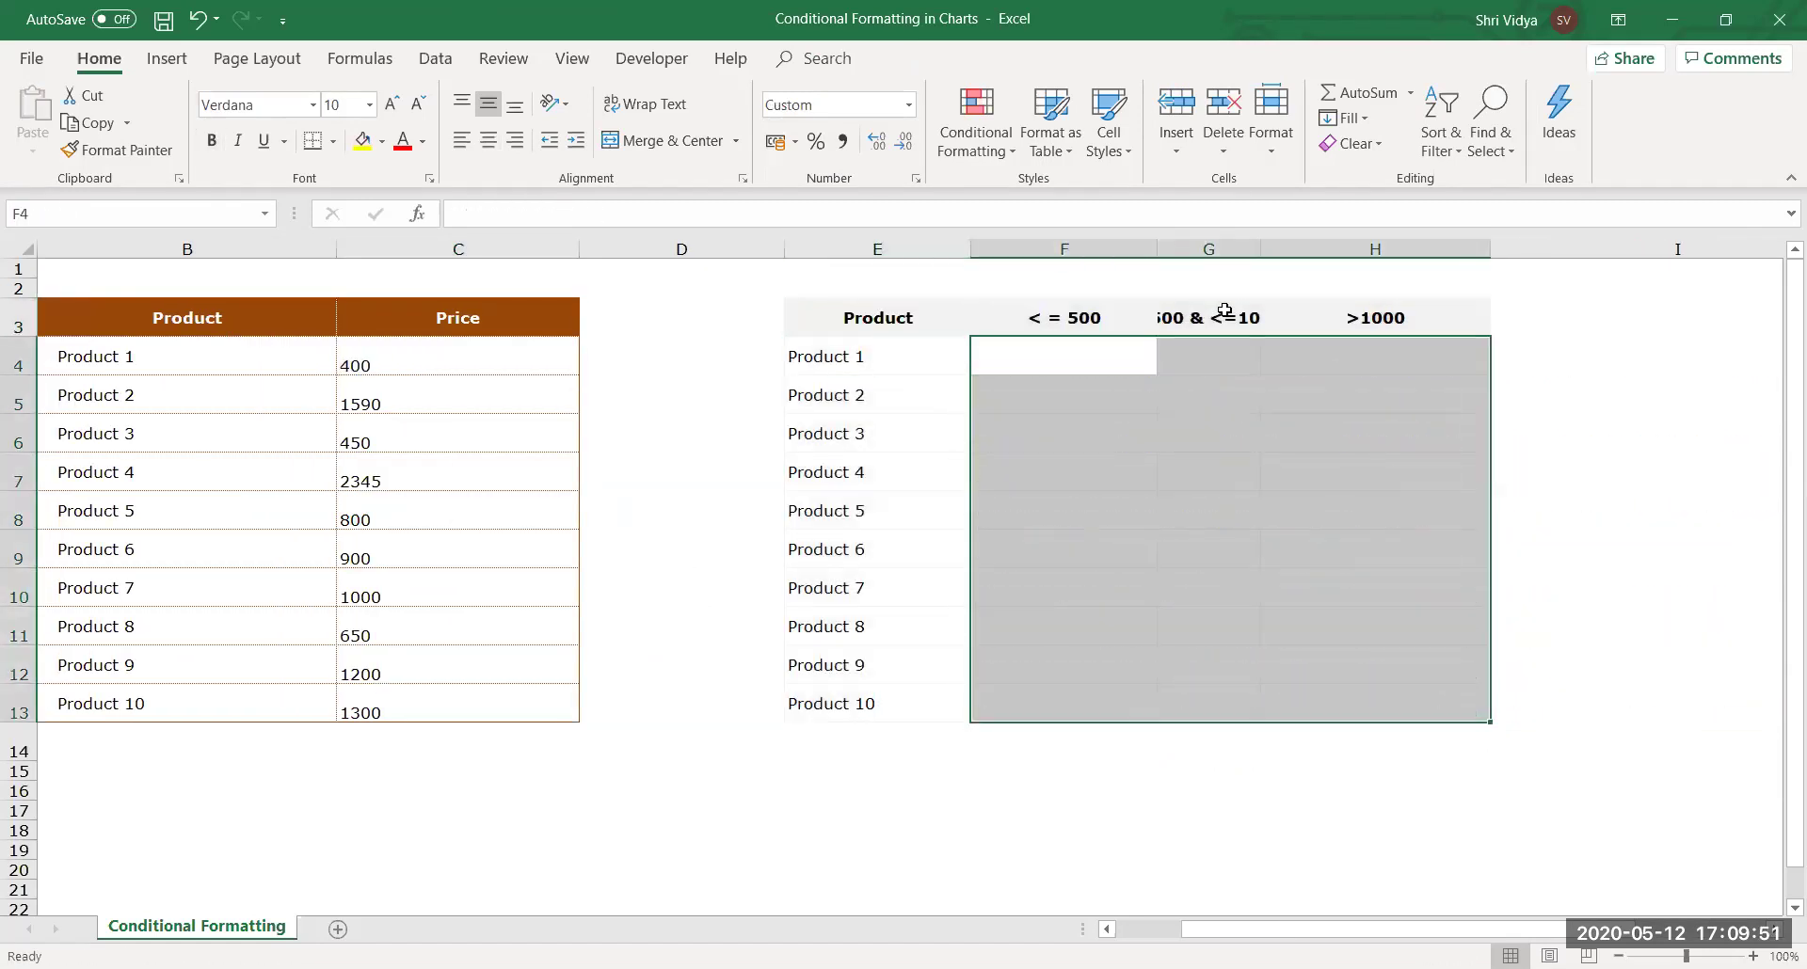
double_click(1266, 250)
Narrow column E and enter =IF(C4<=500,C4,NA()) in cell F4.
left_click(1042, 369)
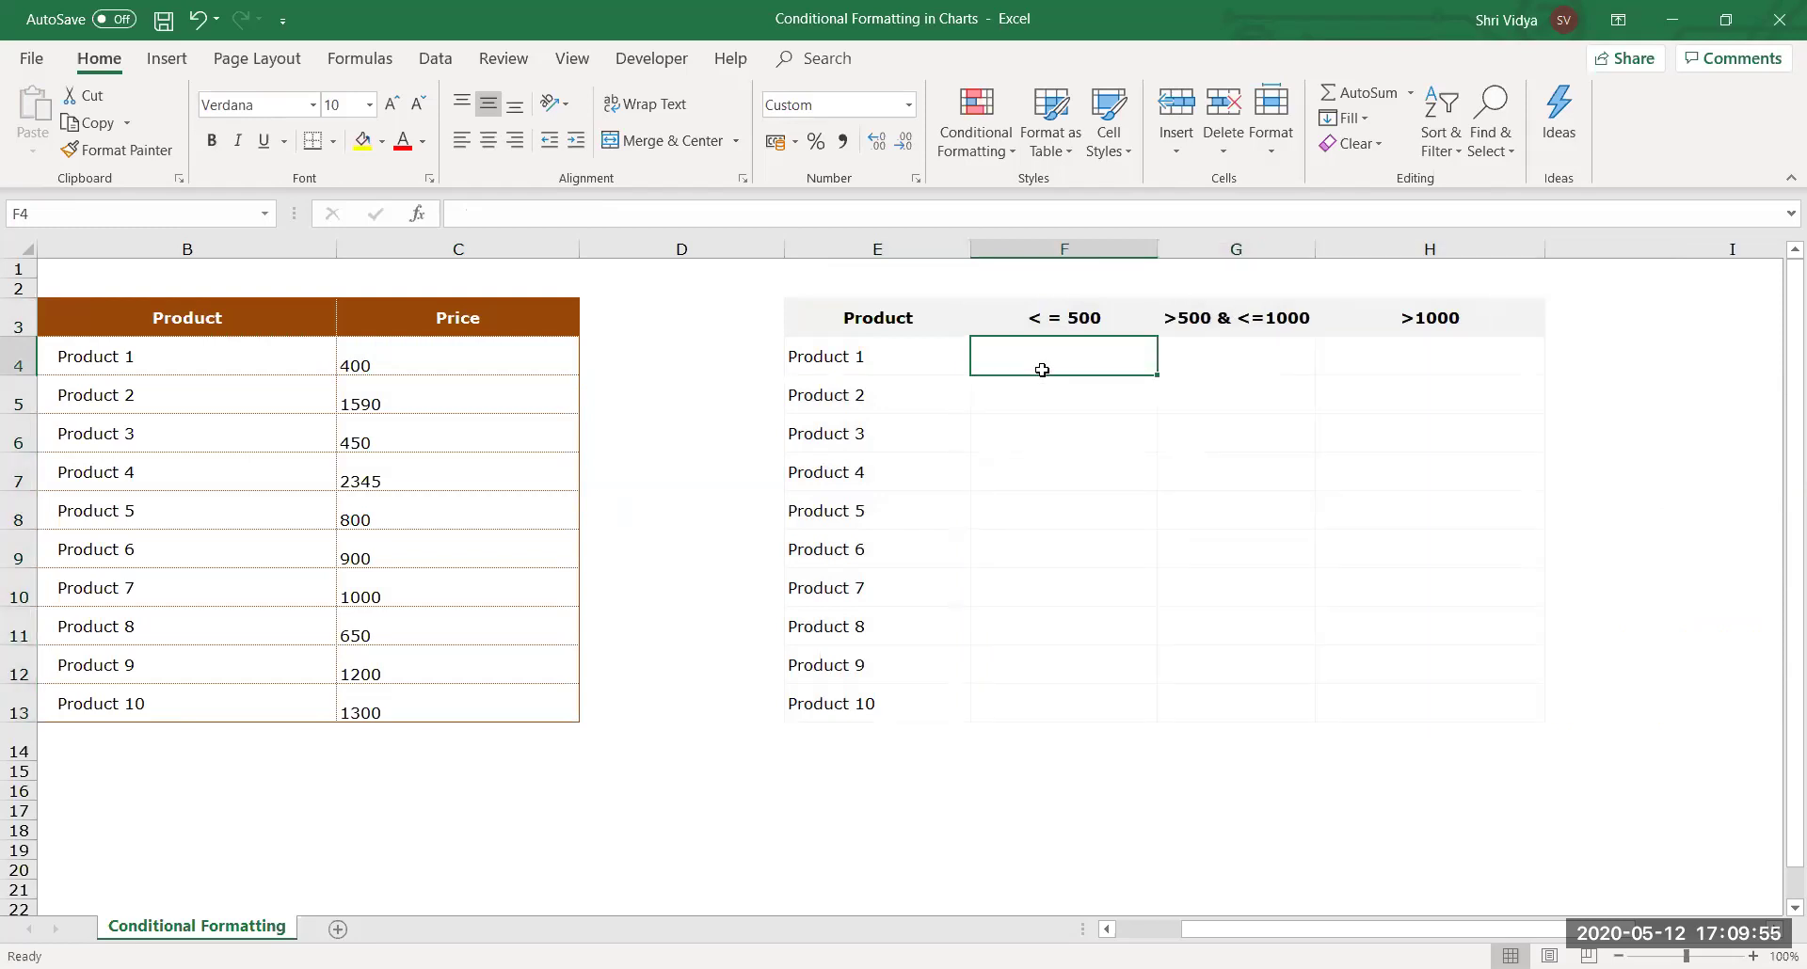
left_click_drag(970, 246, 913, 247)
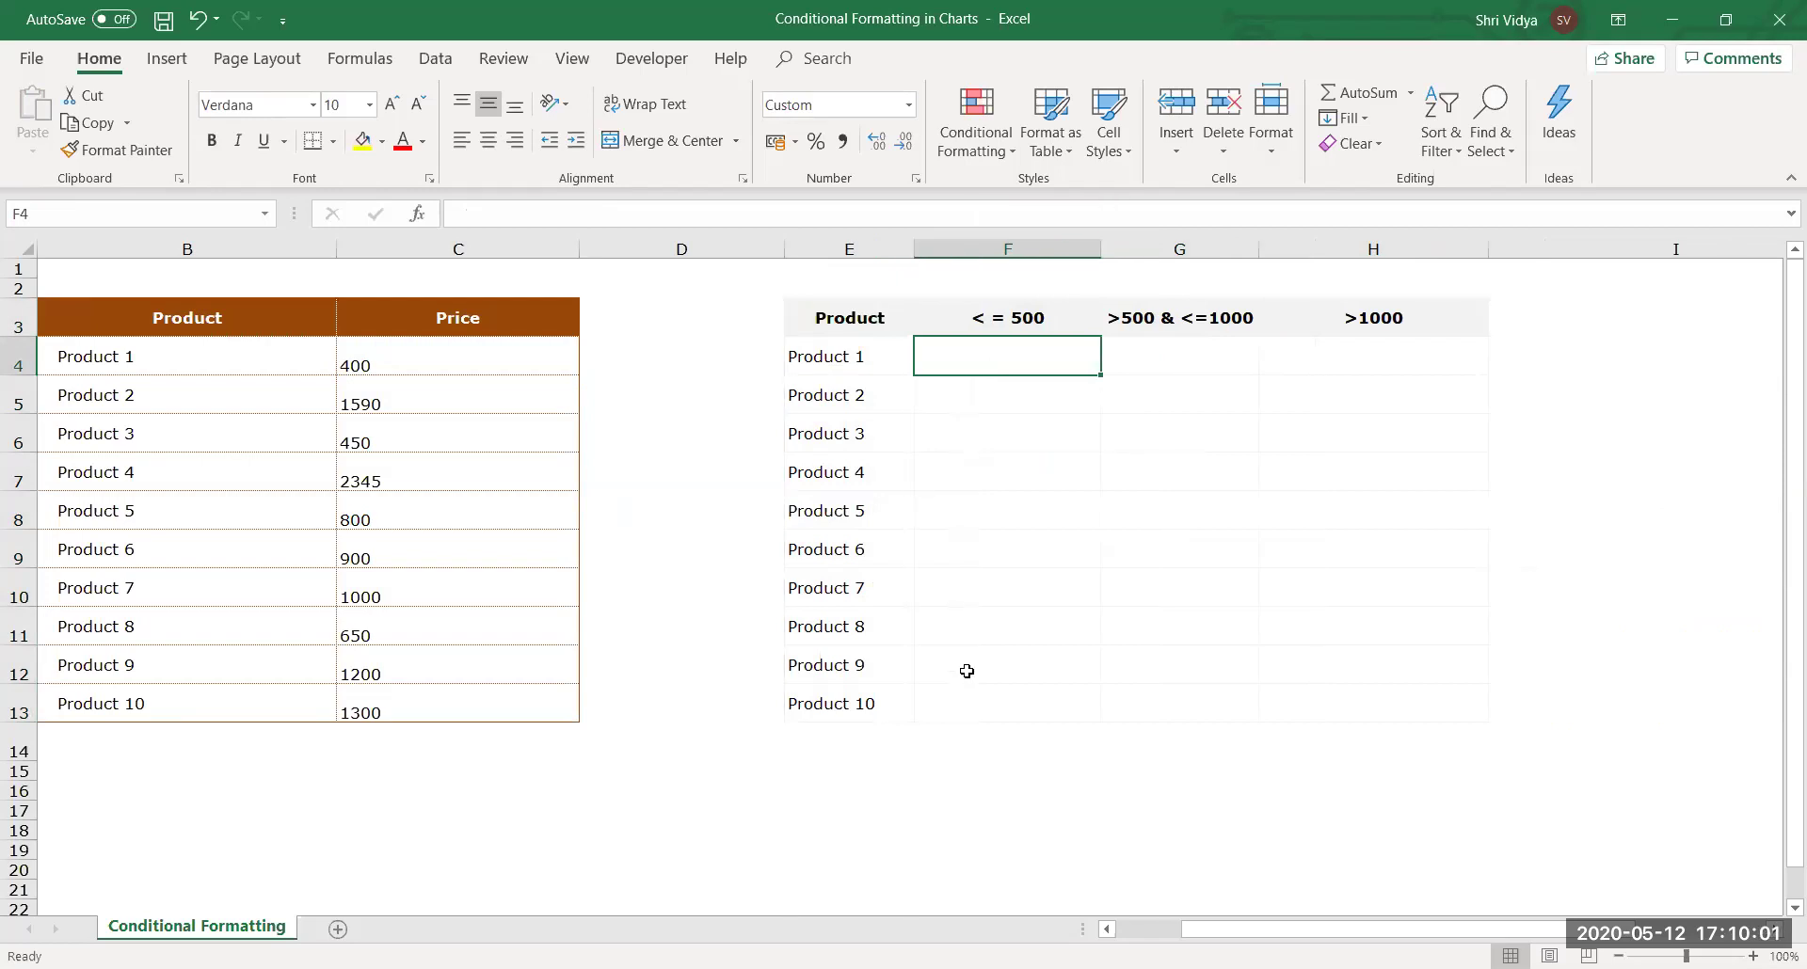
type("=")
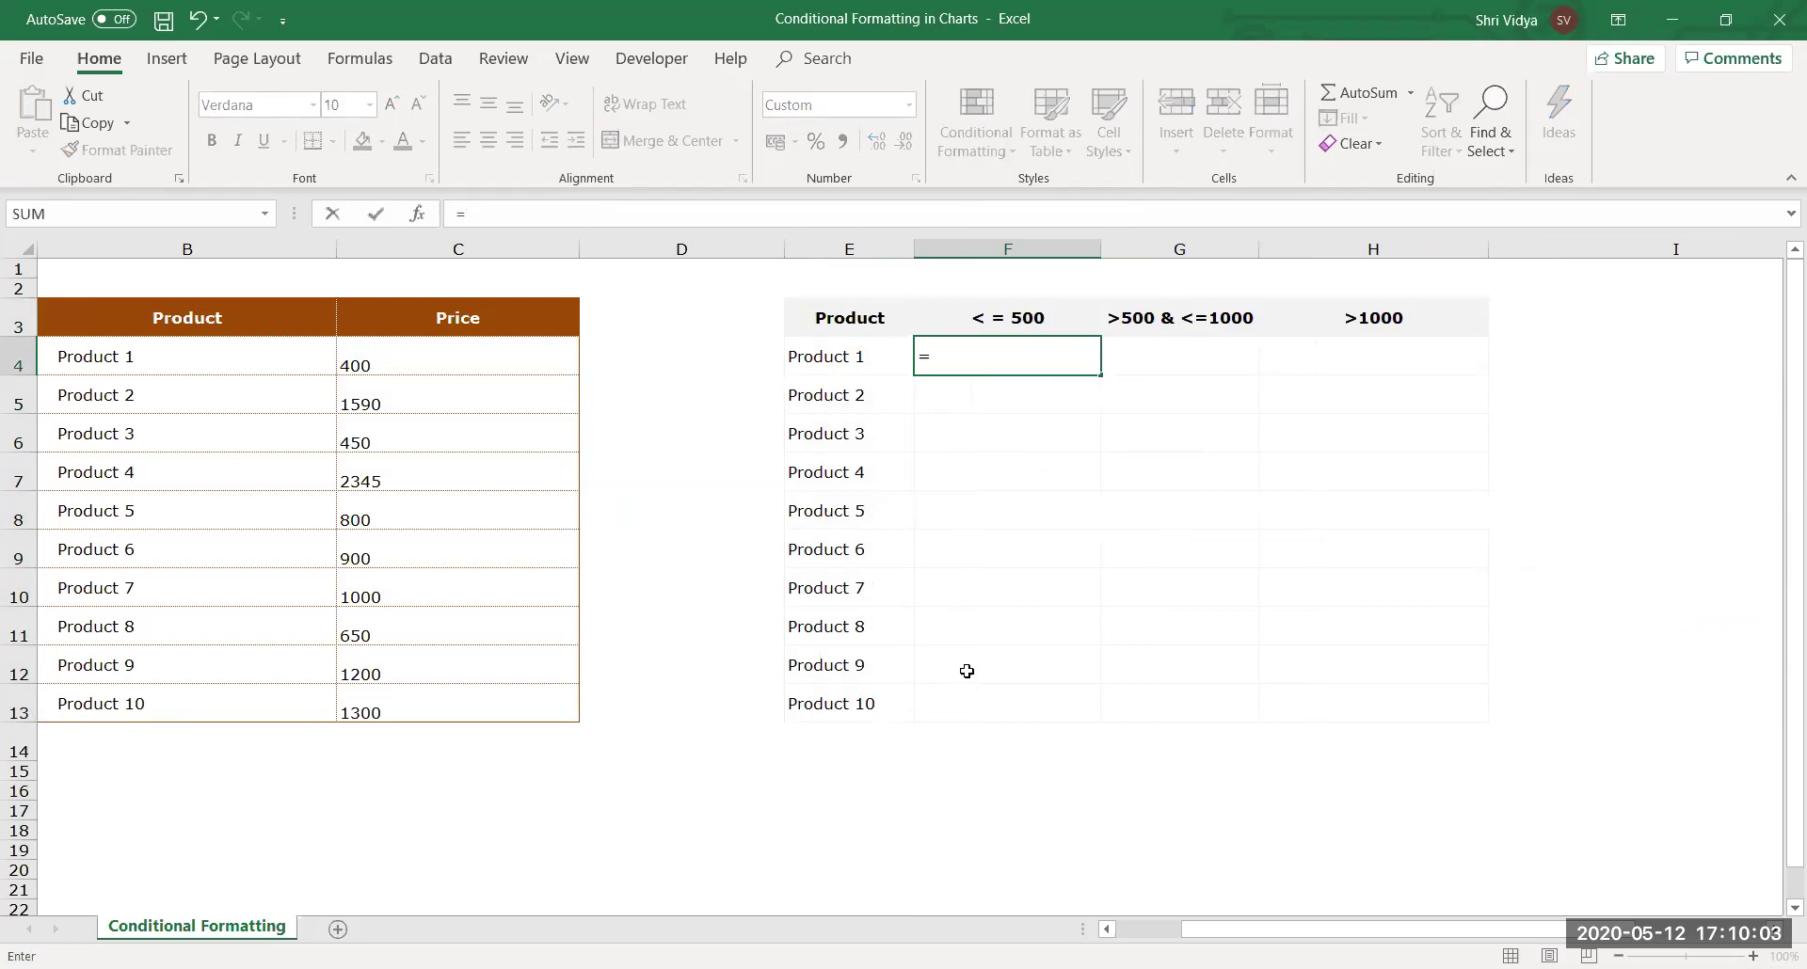
type("IF(")
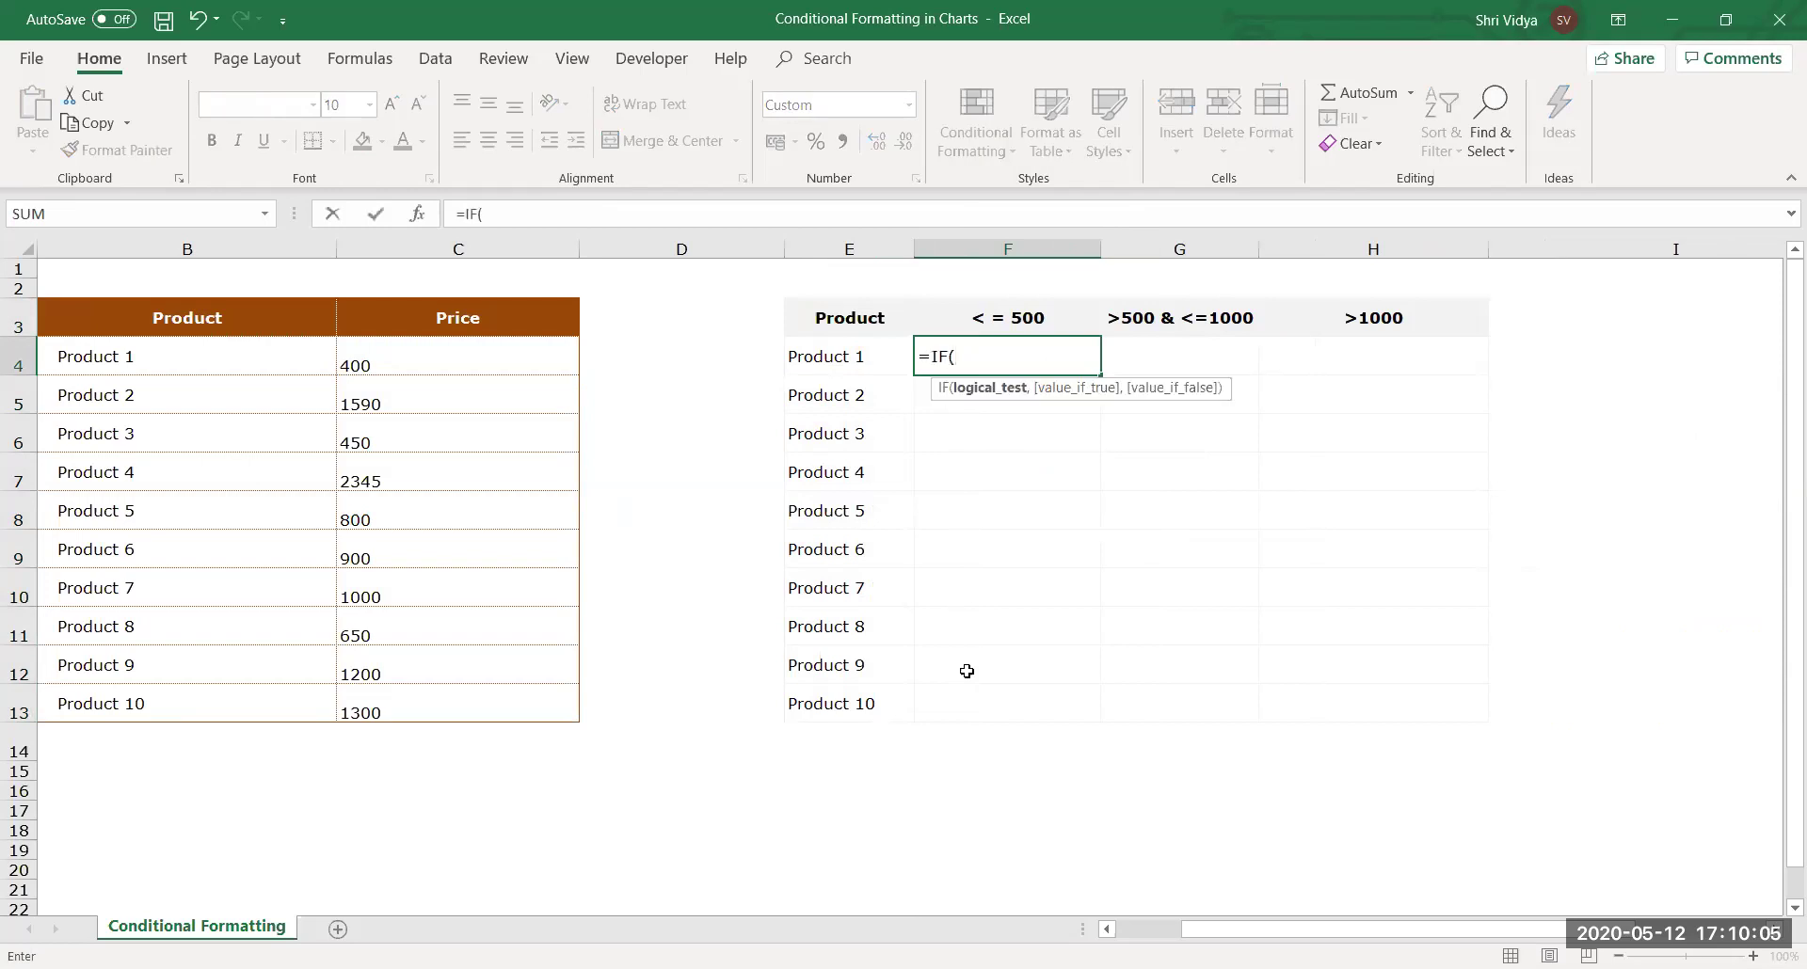
left_click(432, 363)
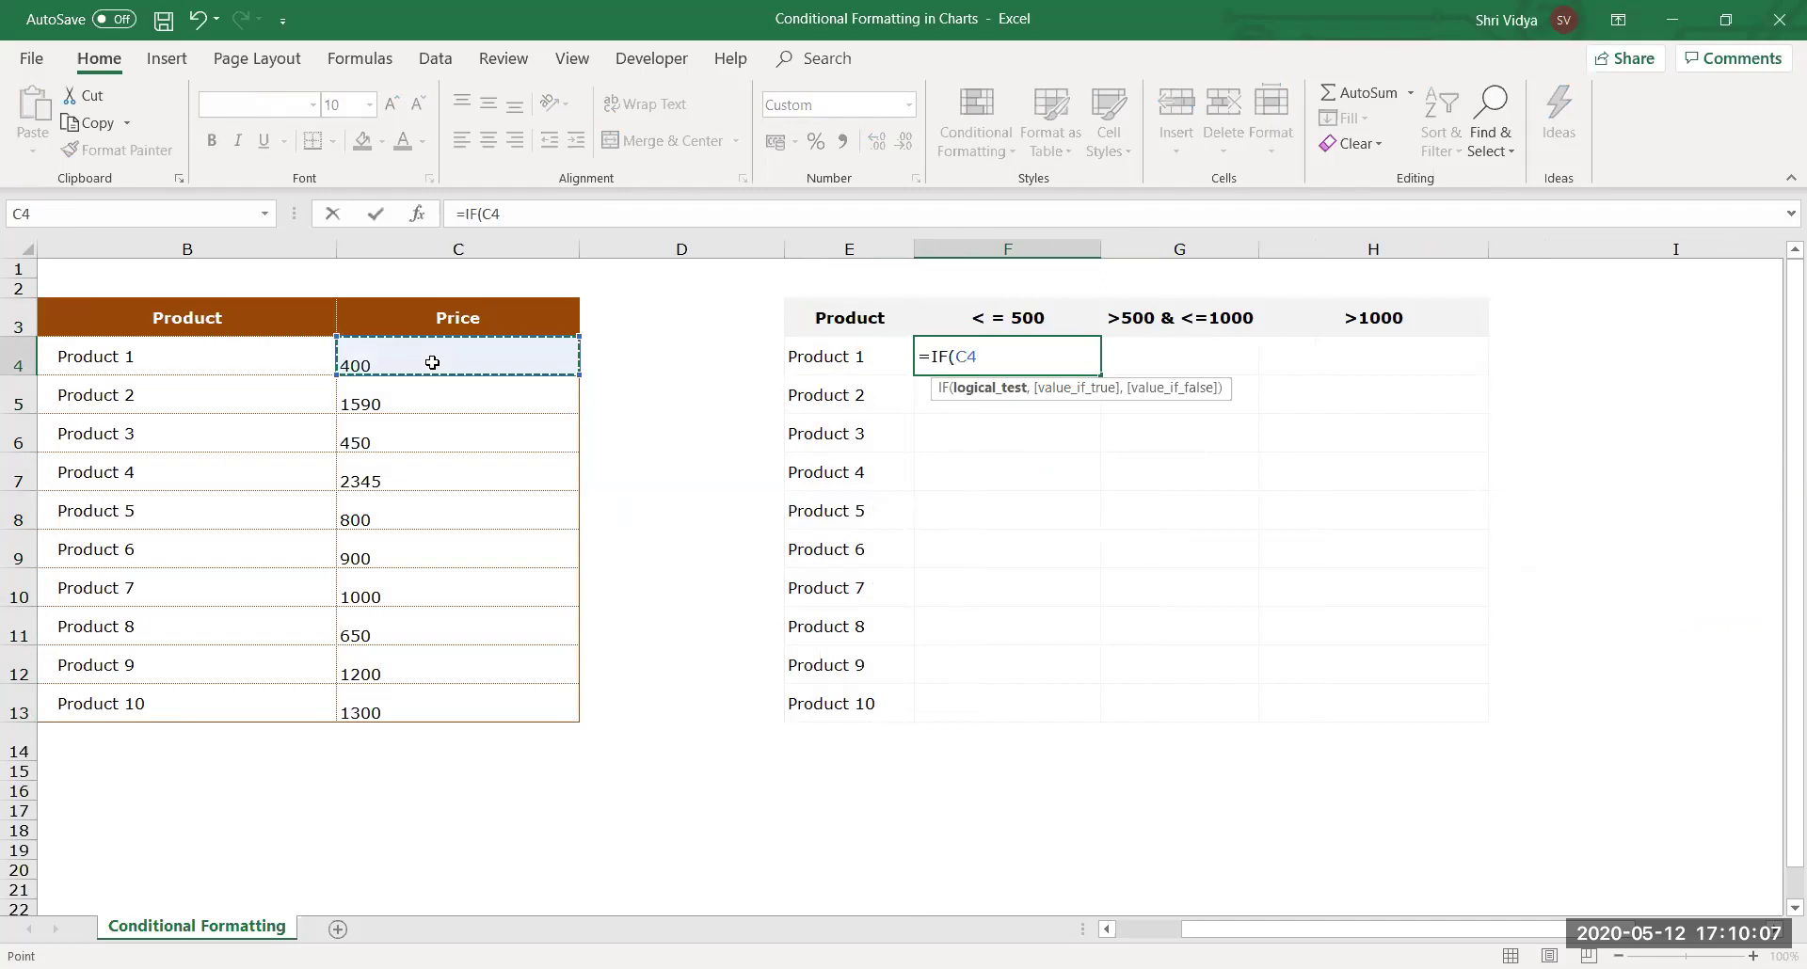
type("<=500,")
left_click(422, 359)
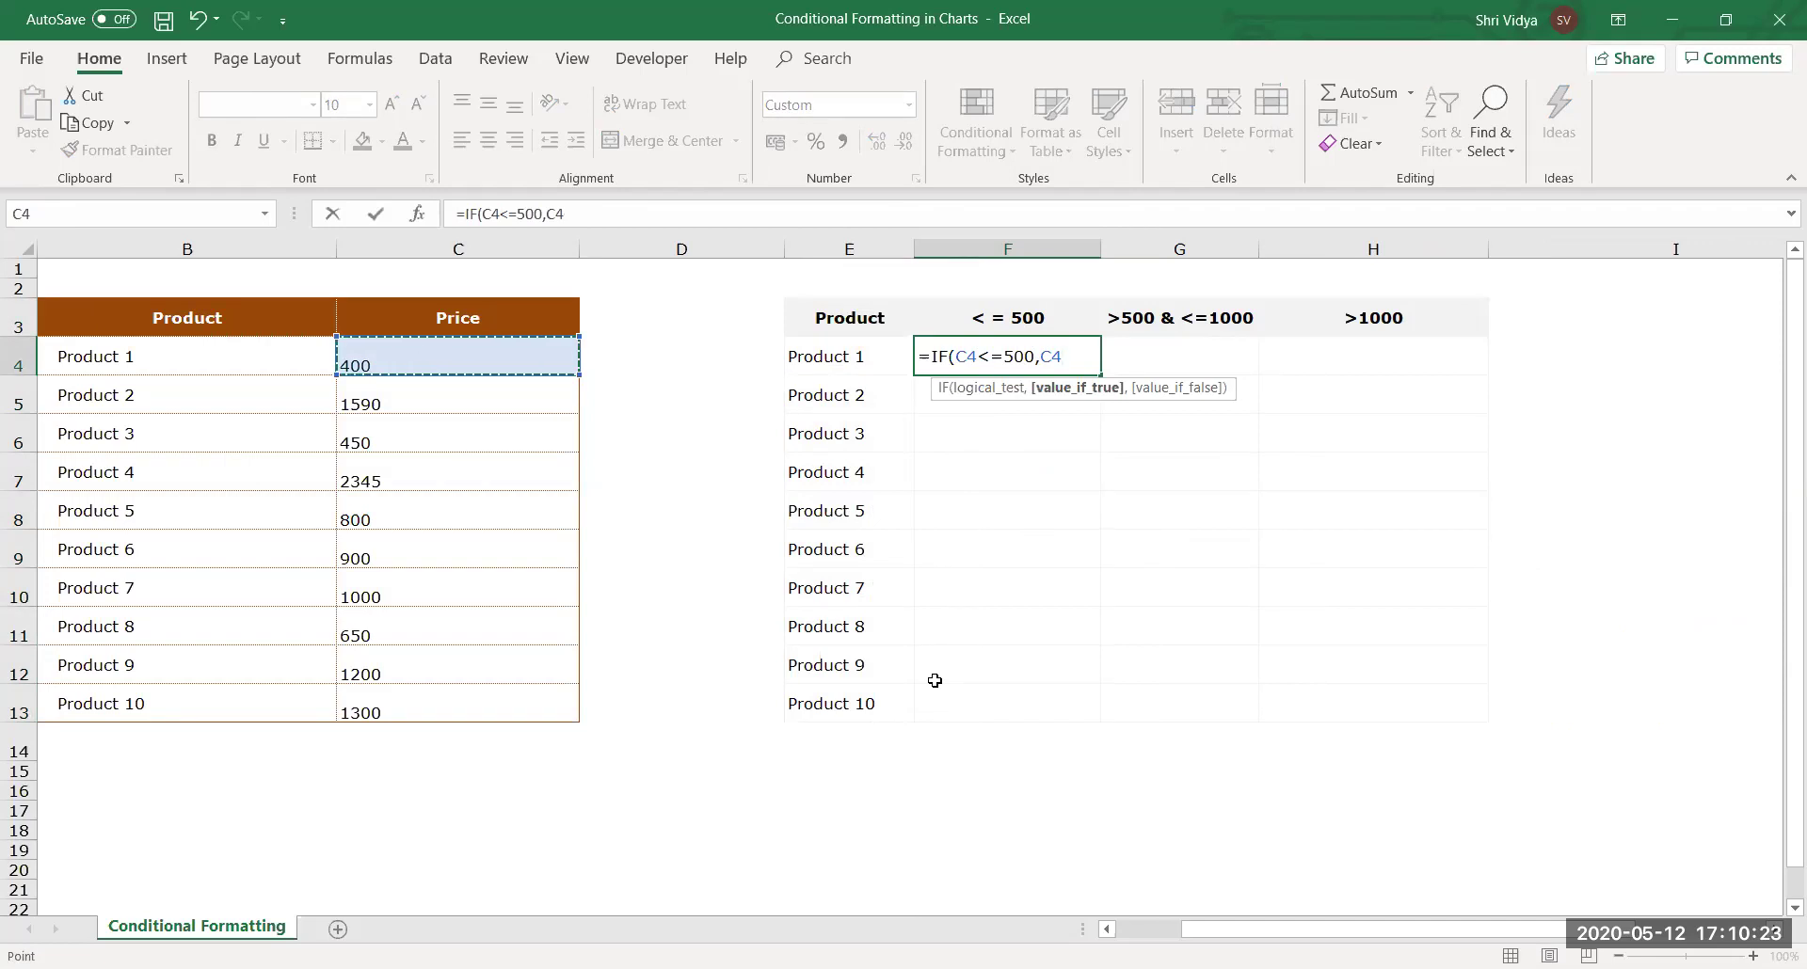
type(",")
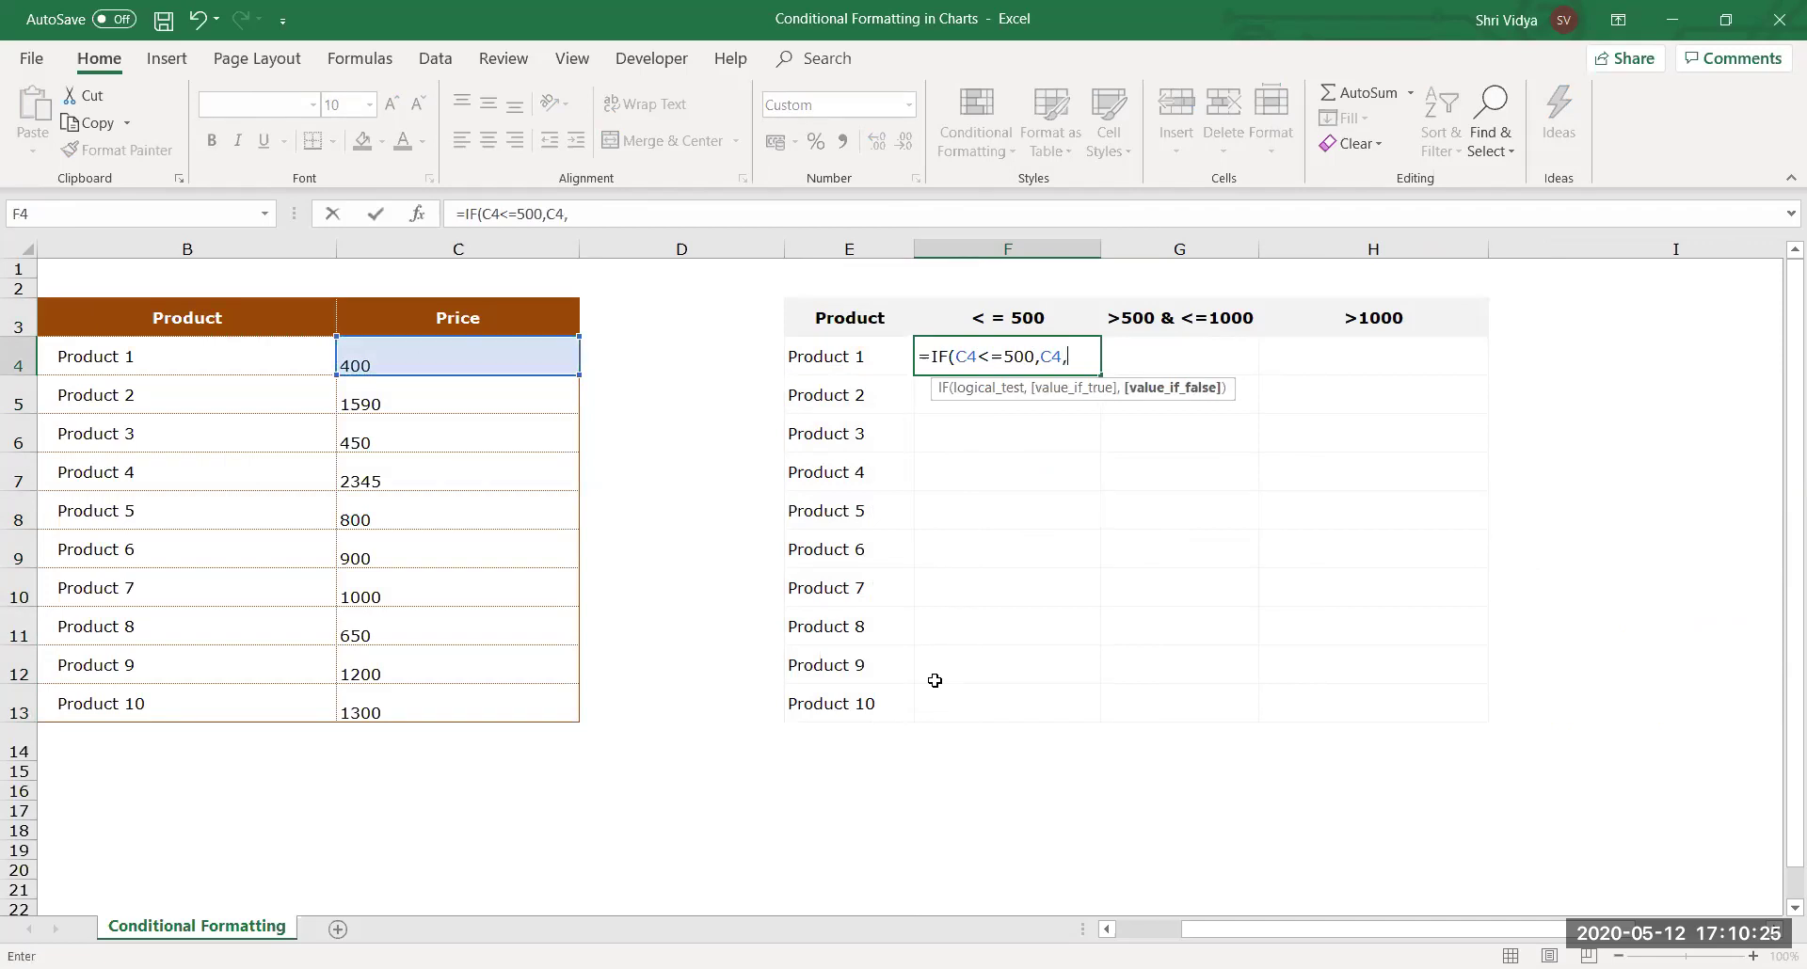
type("NA())")
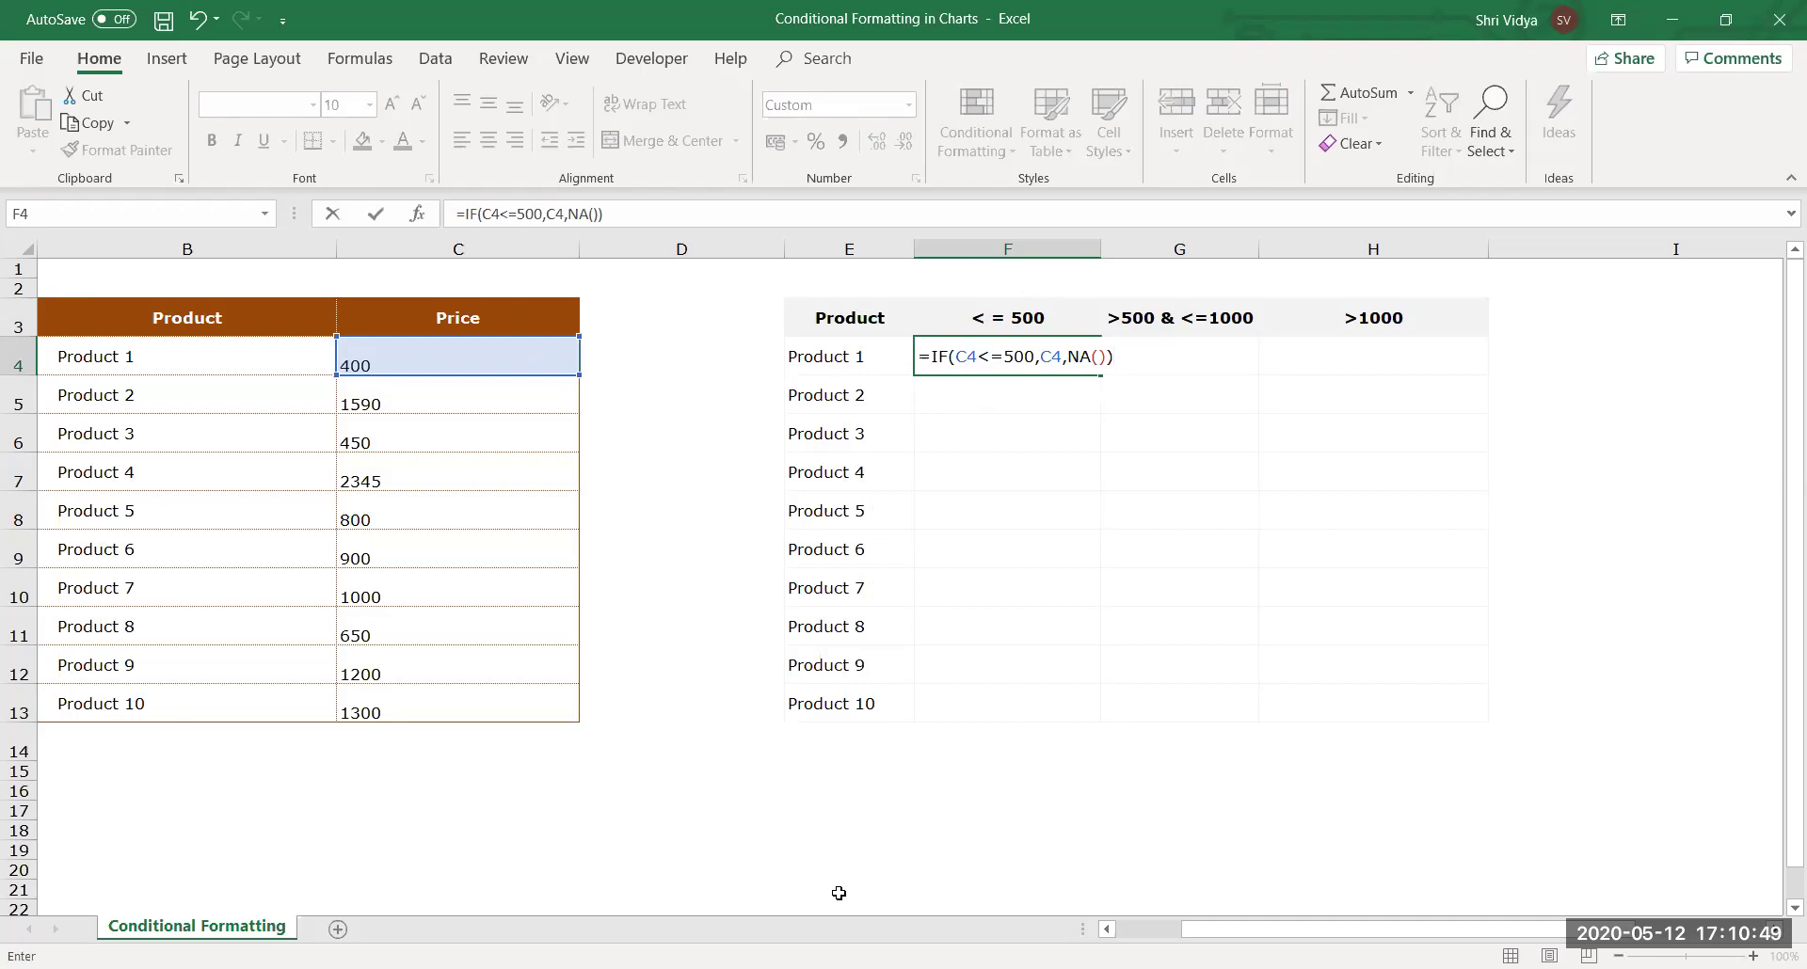
key("Return")
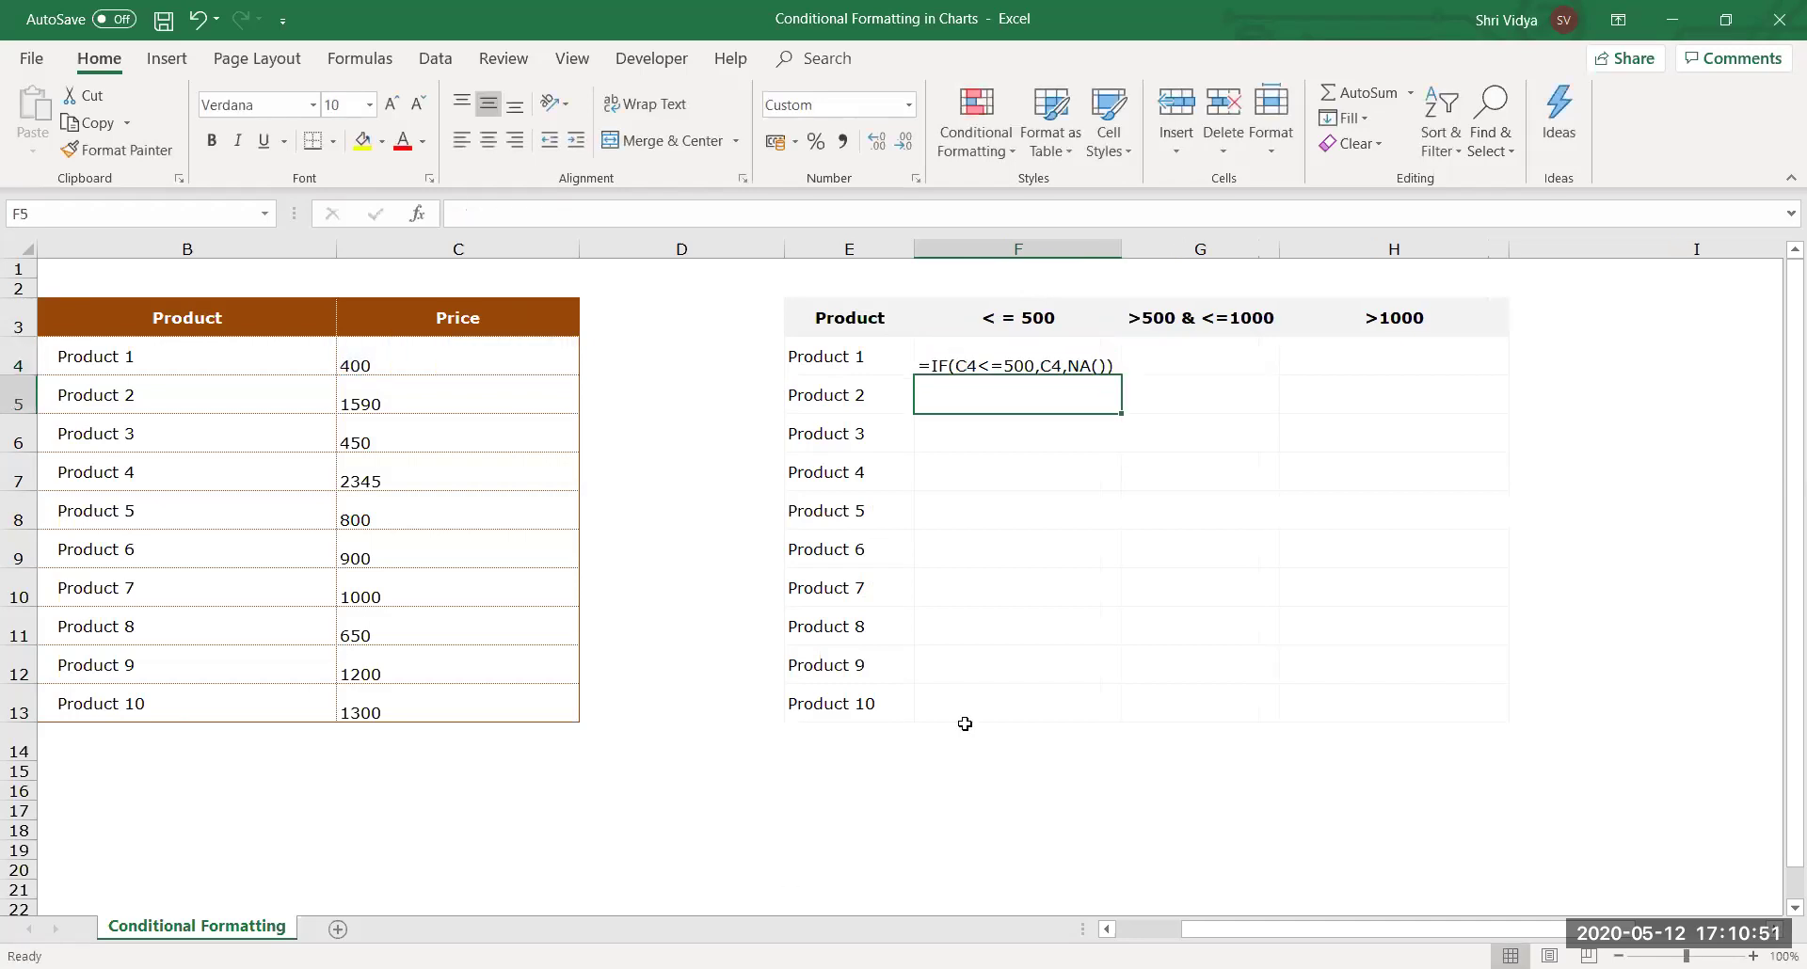
Toggle the formula view back to values and widen columns E and G.
left_click(361, 59)
double_click(1076, 95)
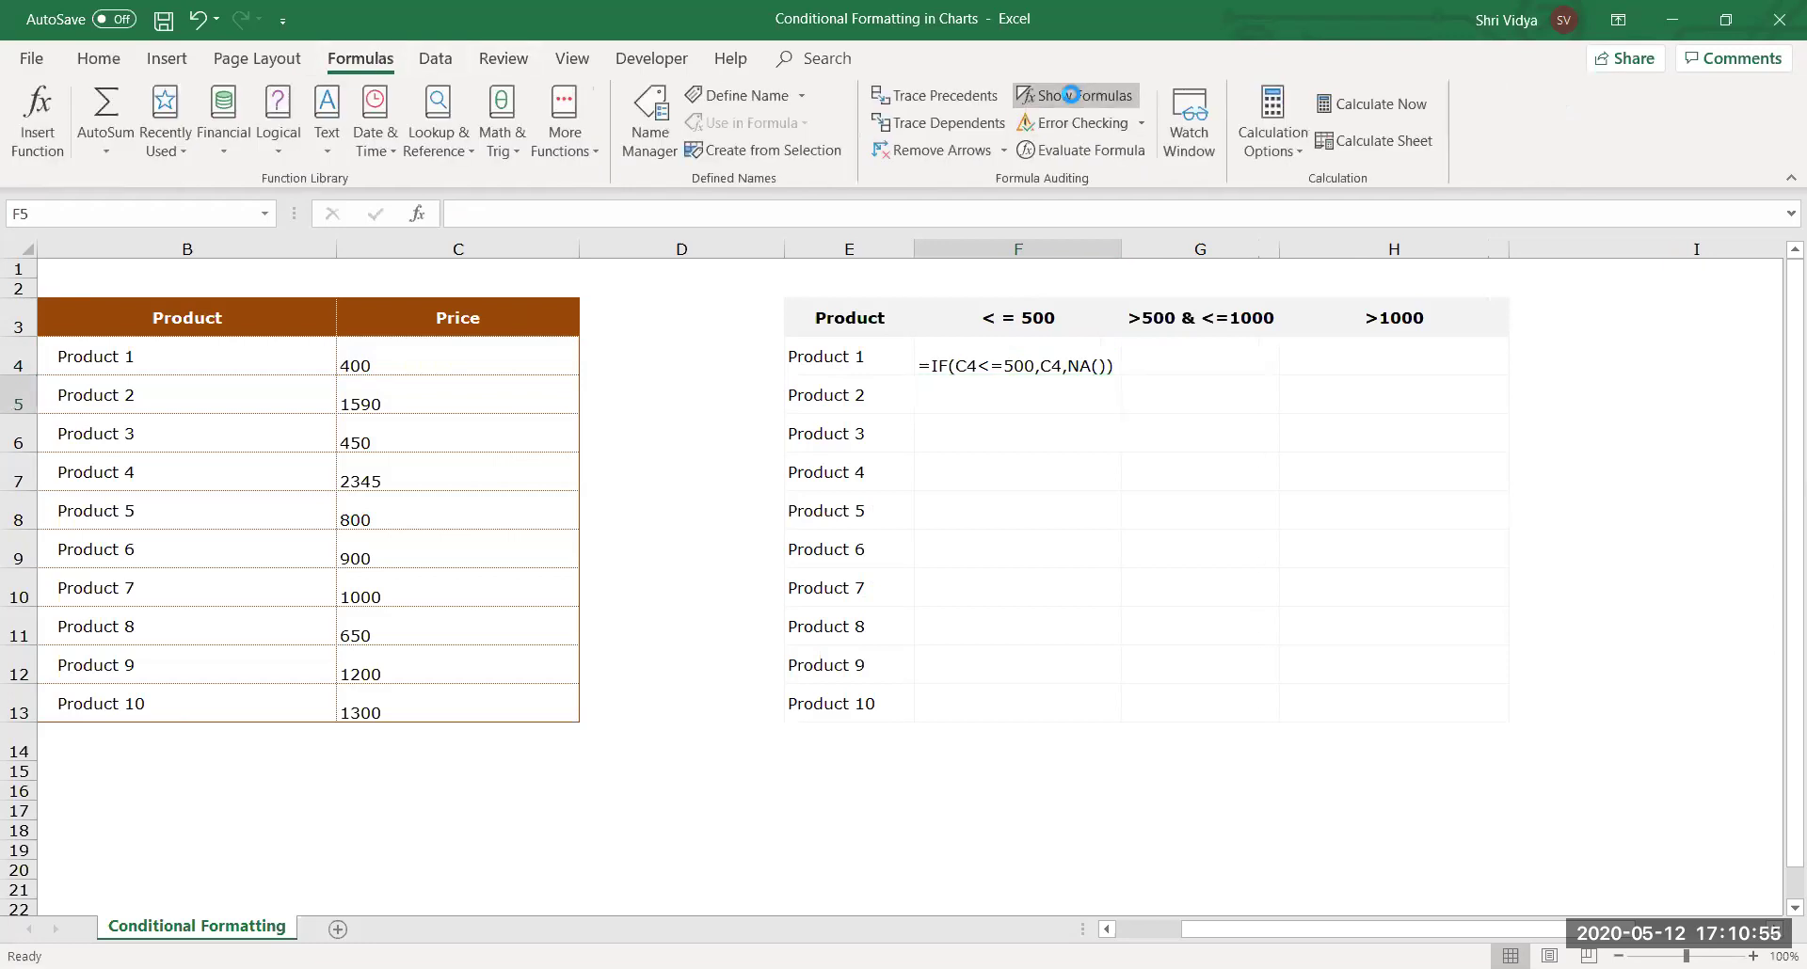
key("ctrl+grave")
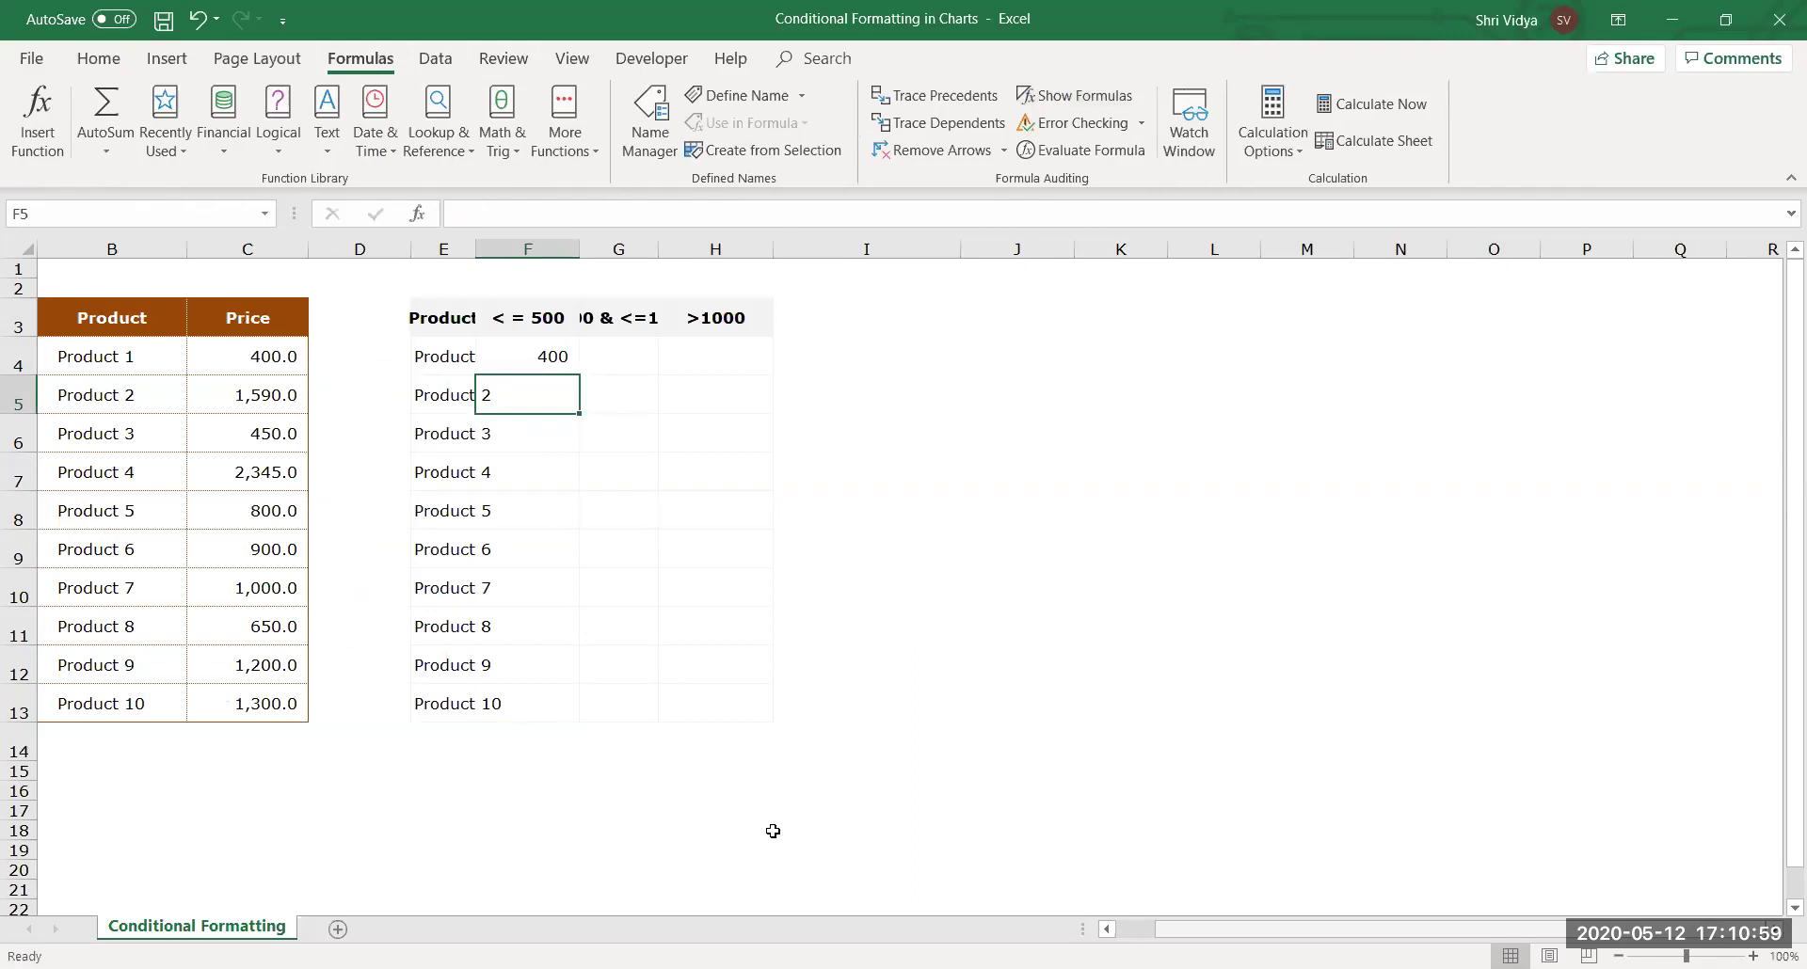
scroll(799, 819, "left", 1)
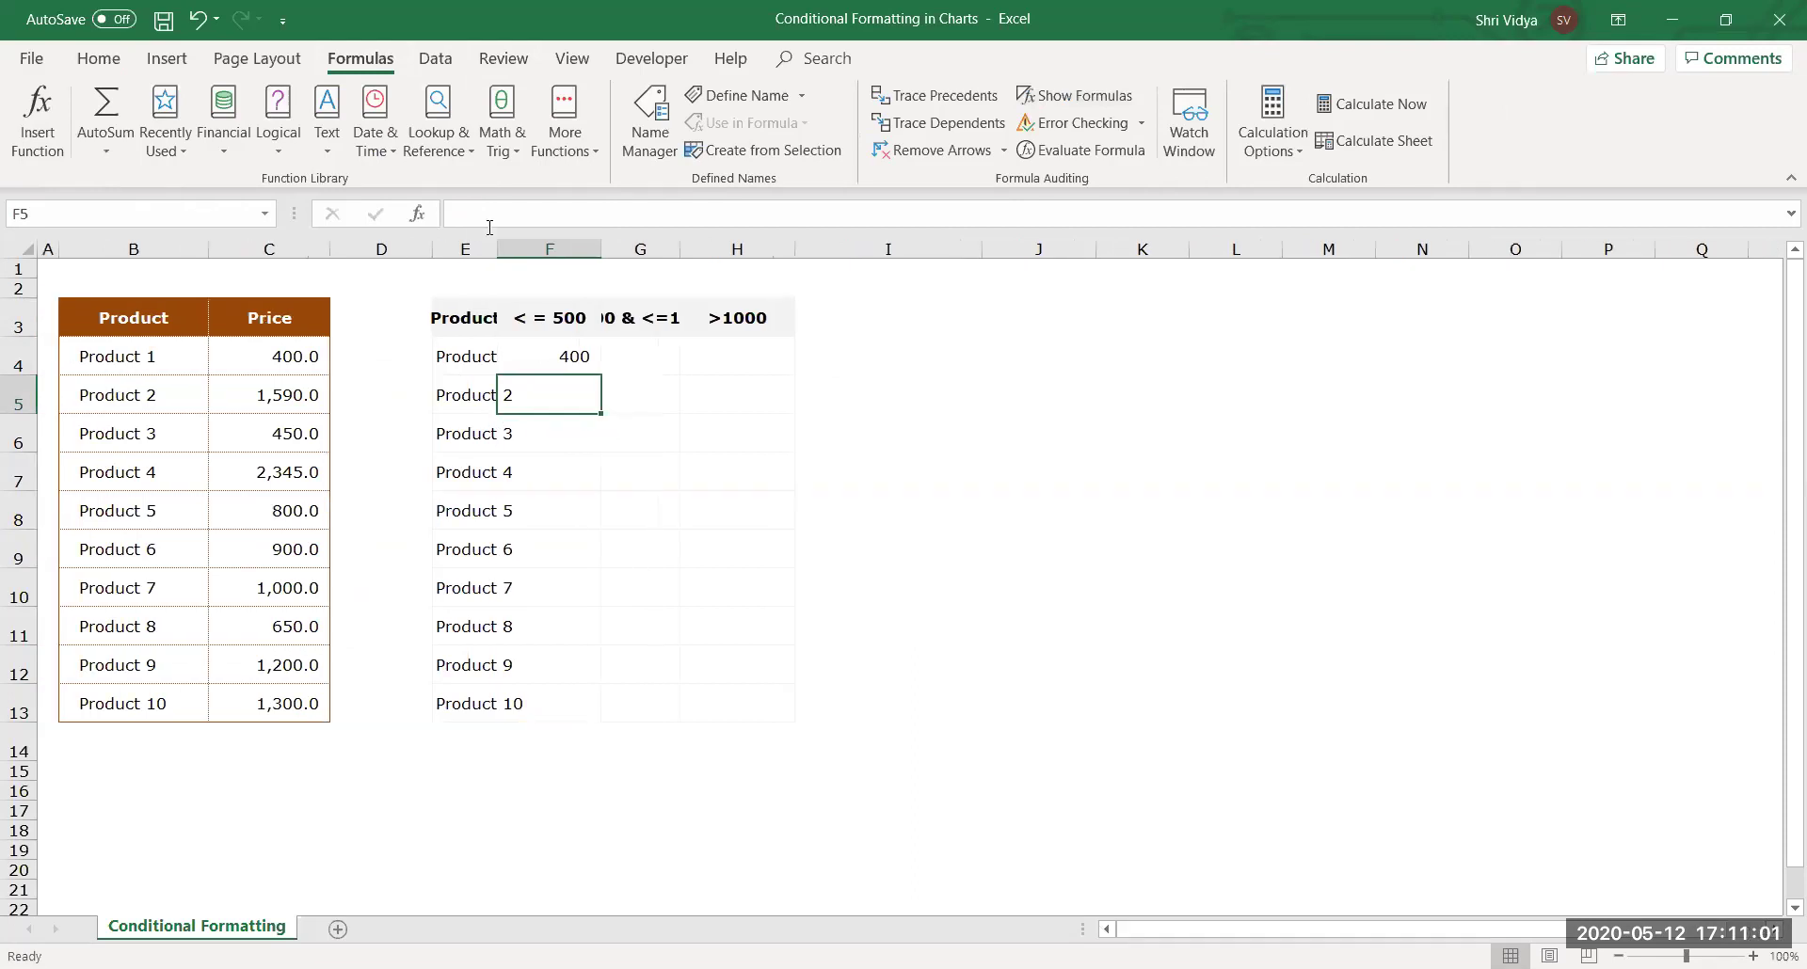
left_click_drag(494, 247, 590, 273)
left_click(734, 363)
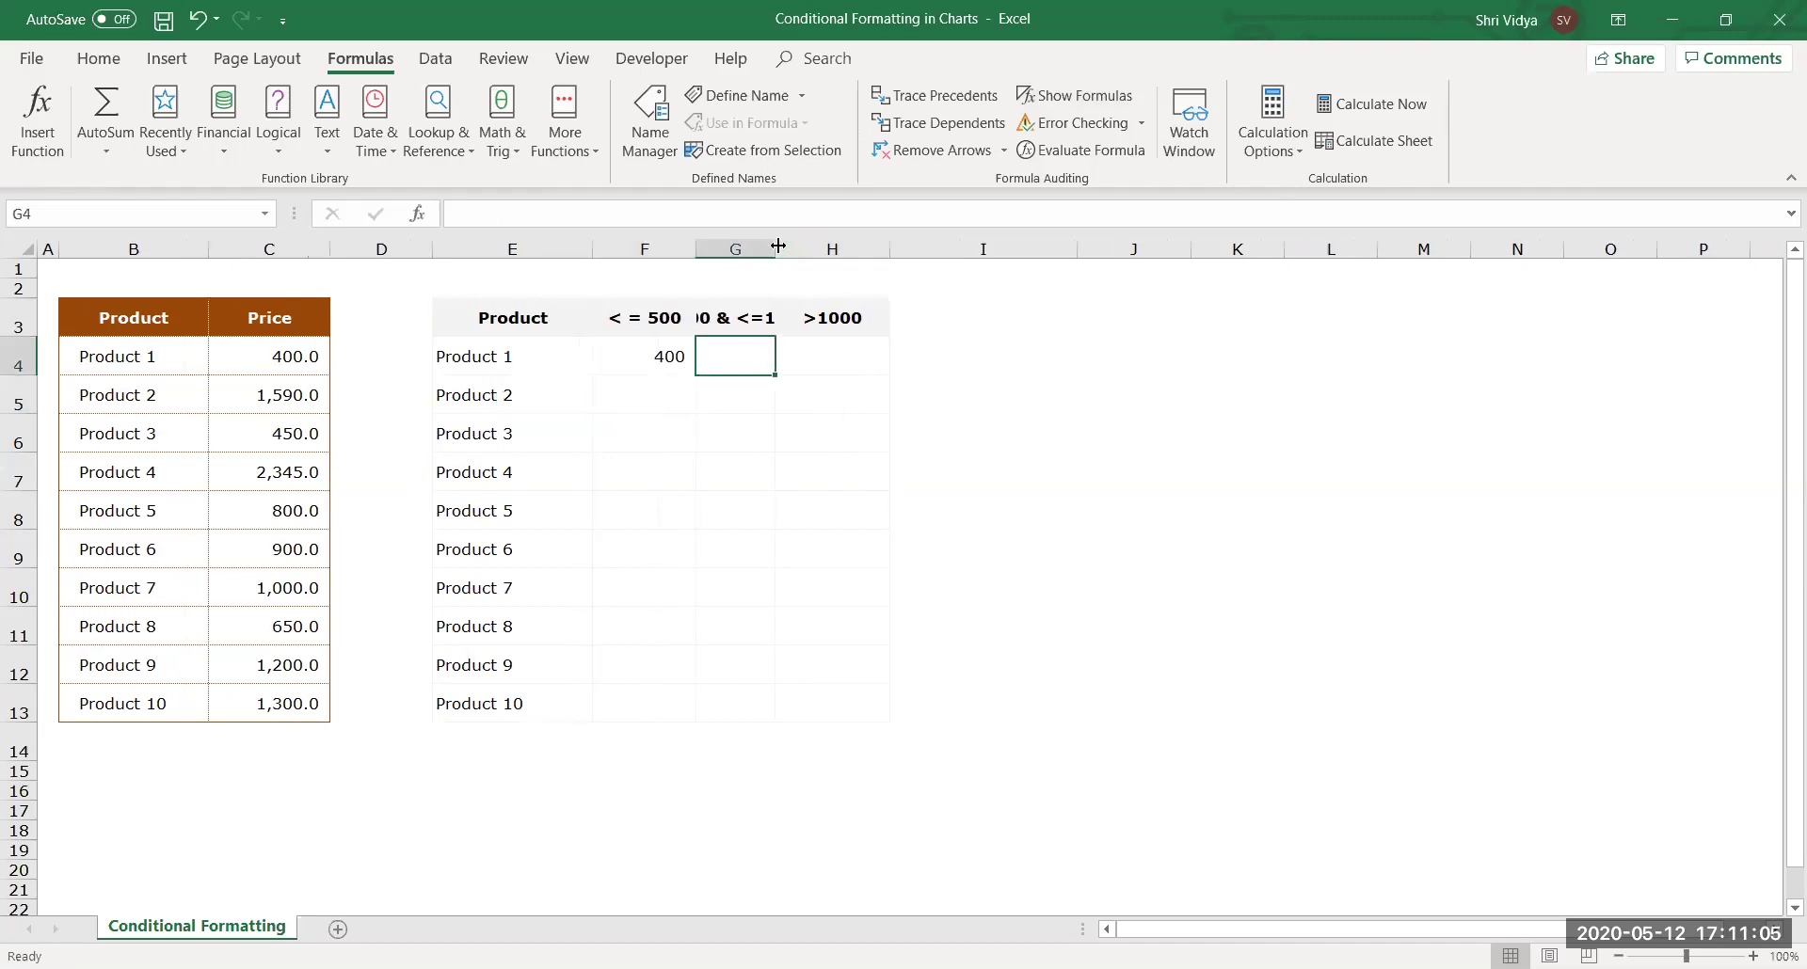
double_click(777, 246)
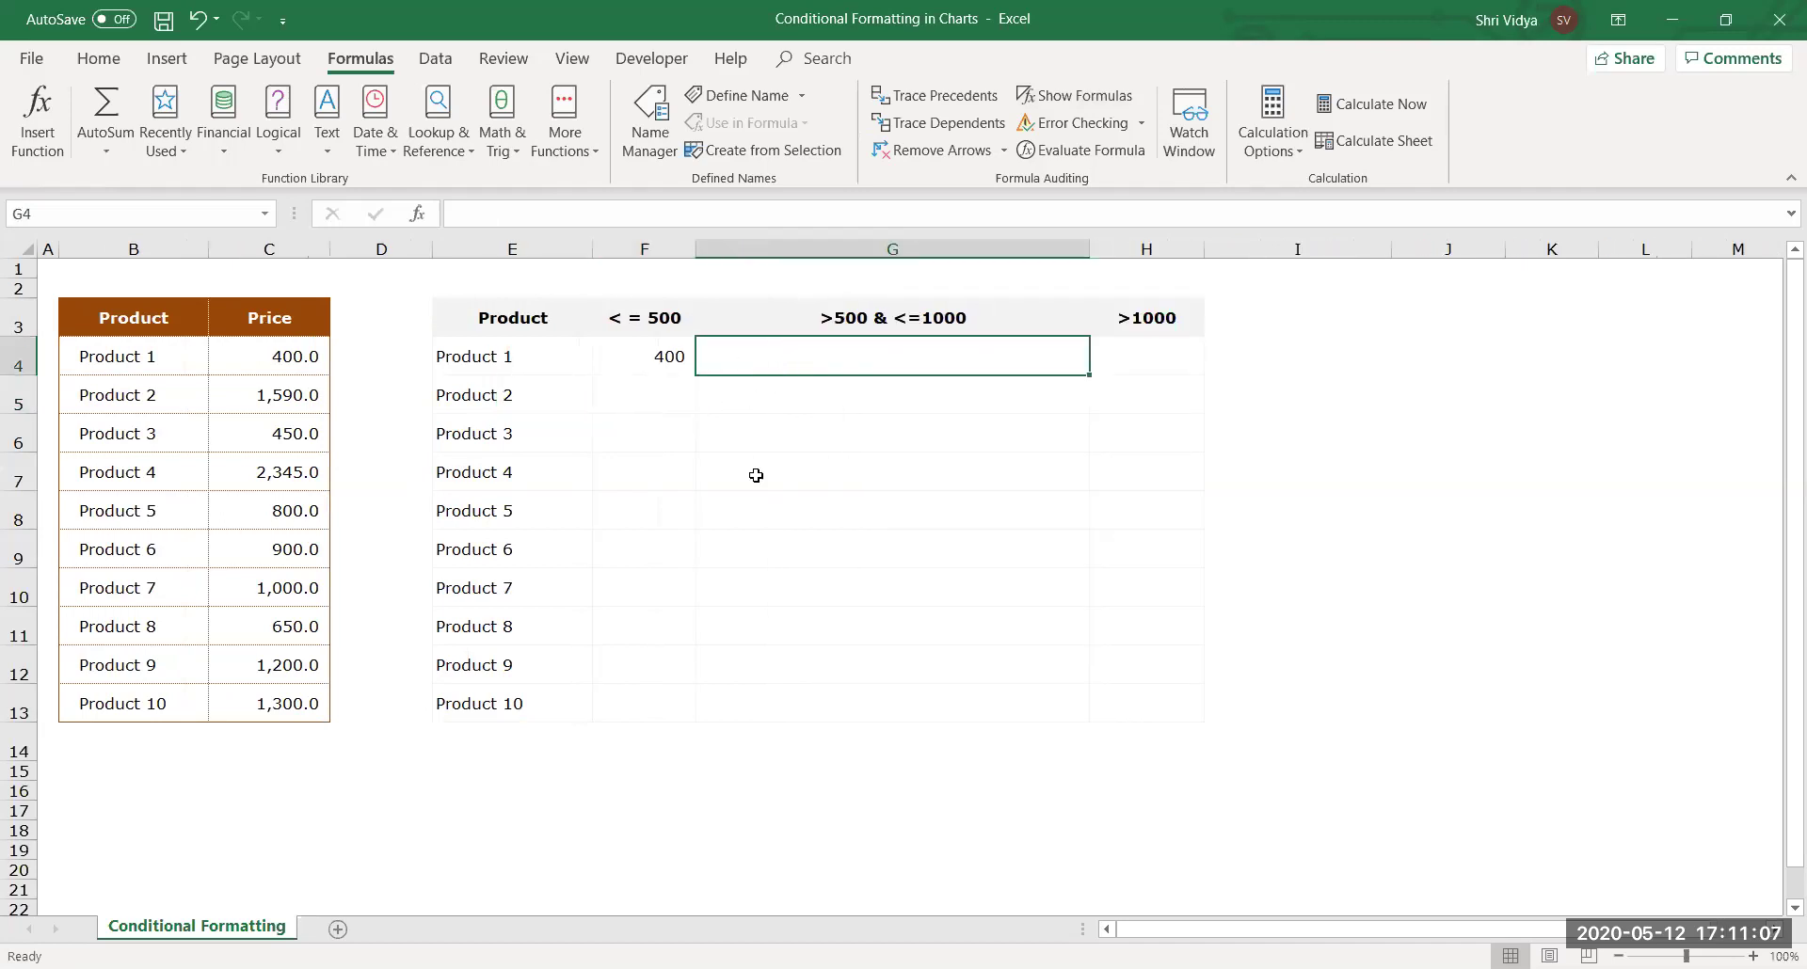
Enter =IF(AND(C4>500,C4<=1000),C4,NA()) in cell G4.
type("=")
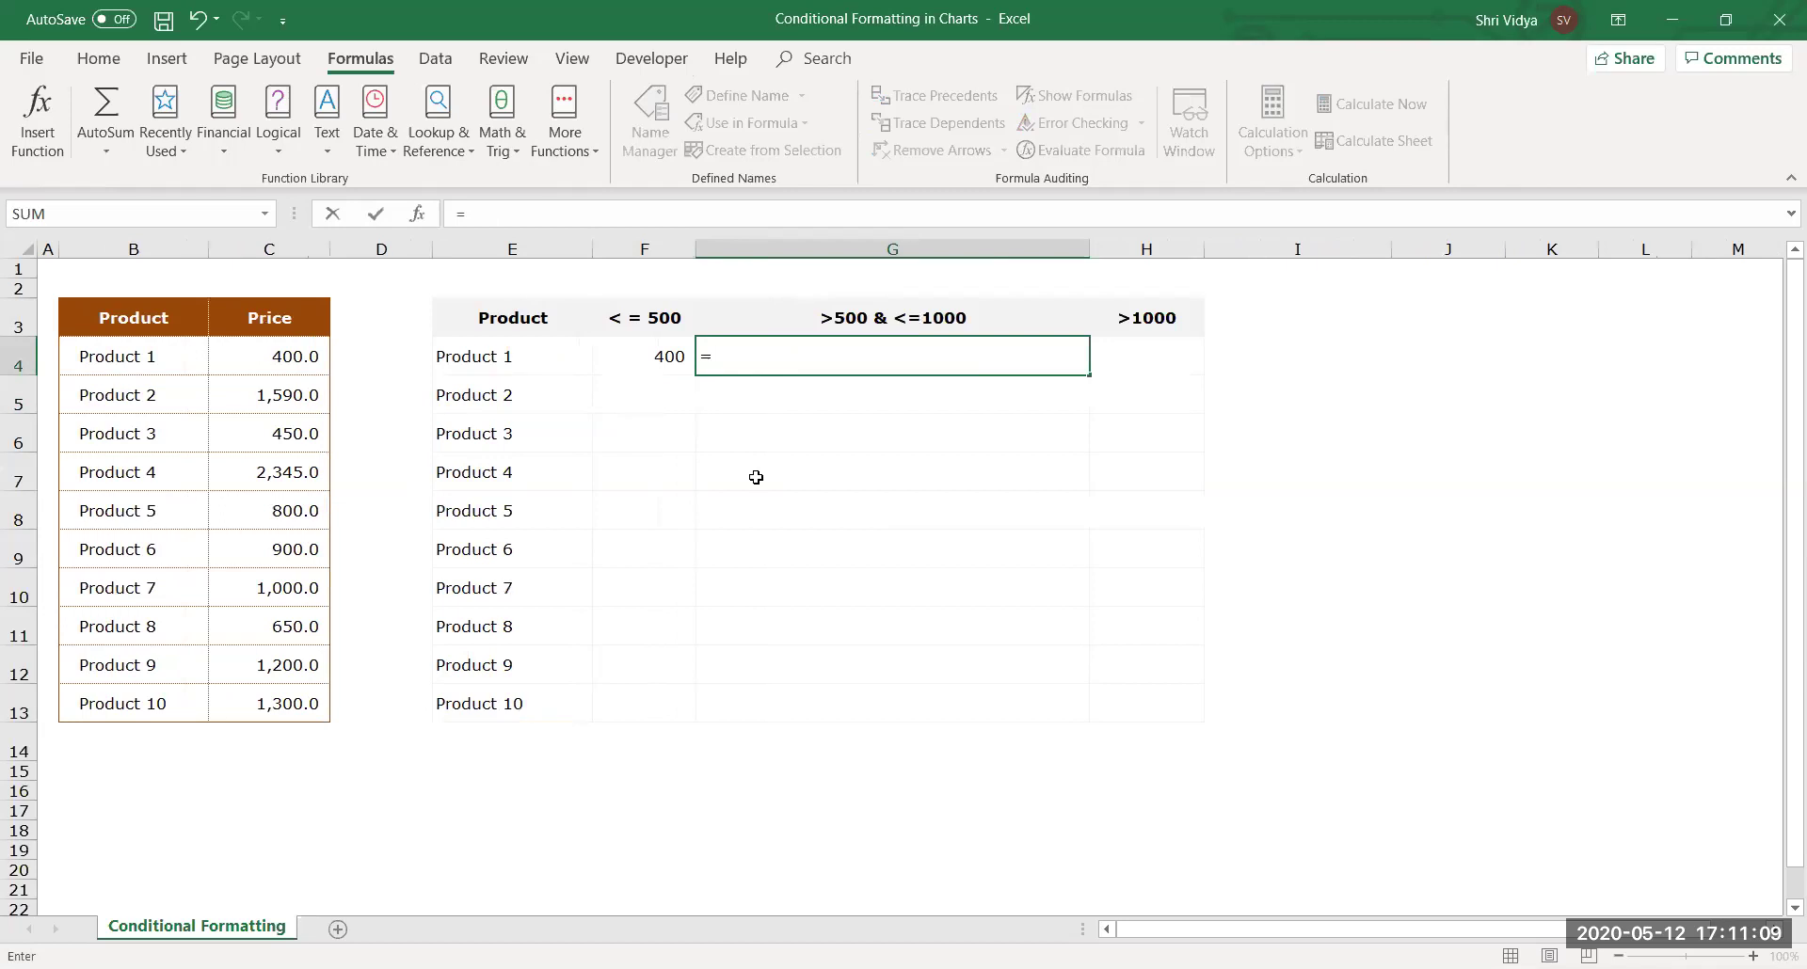
type("if")
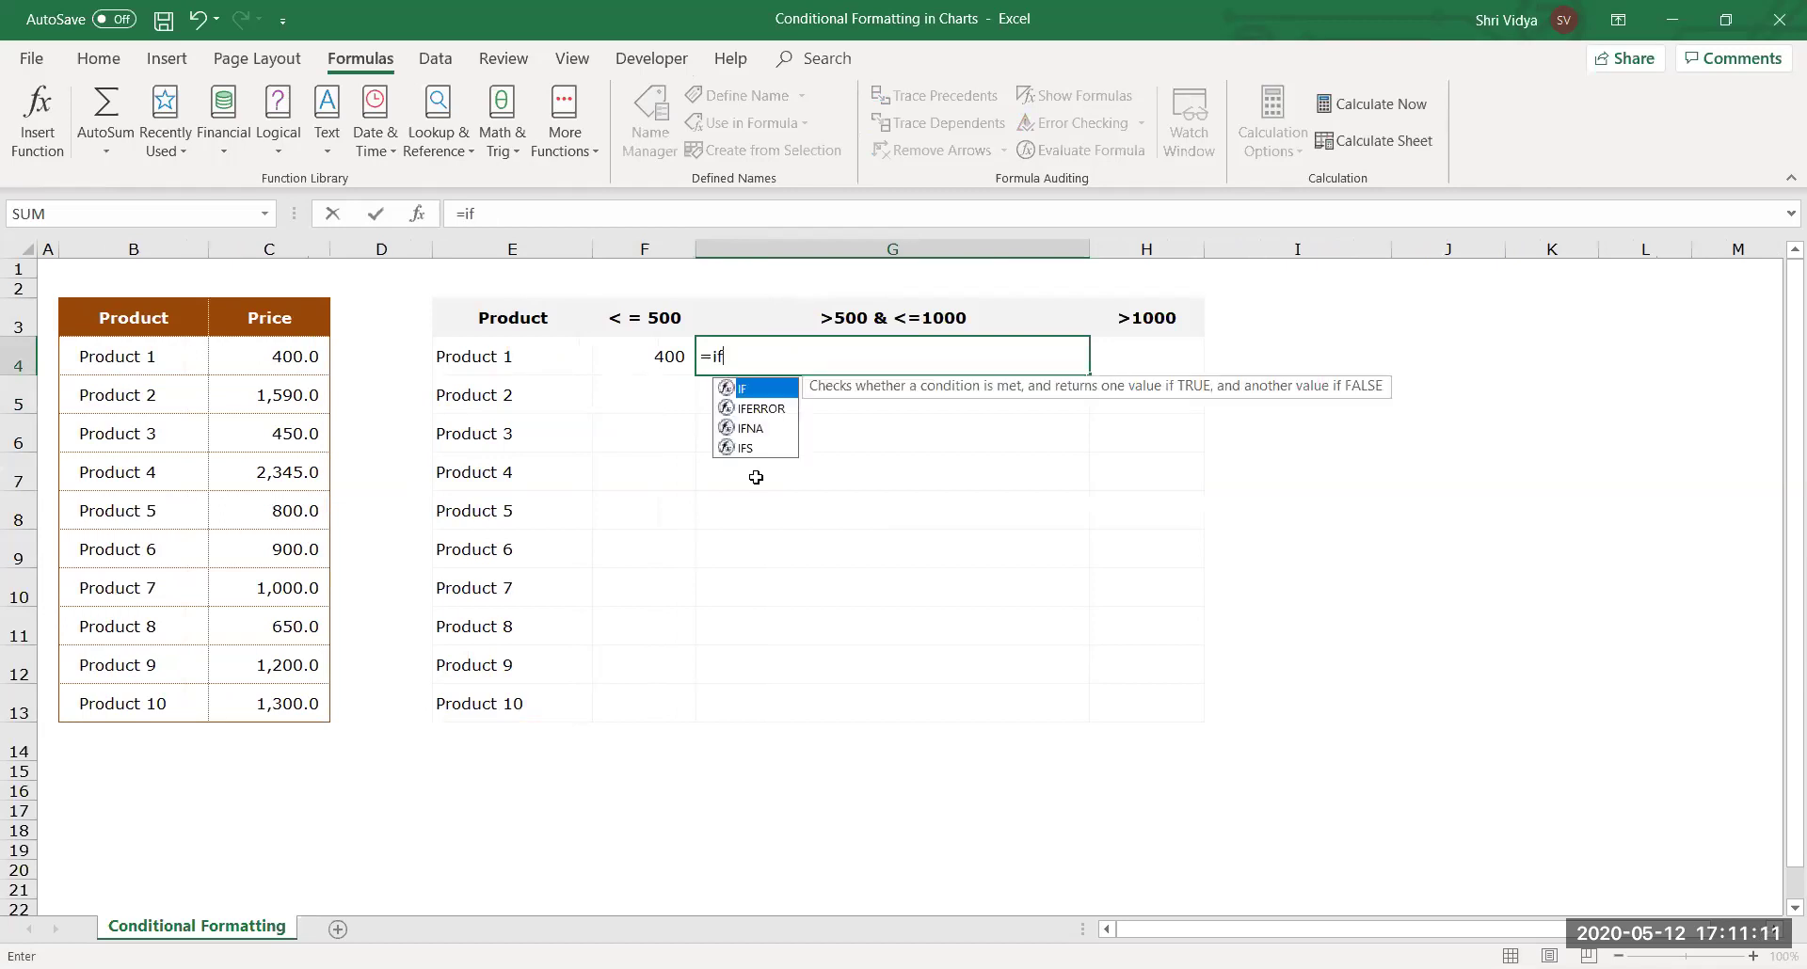
type("(")
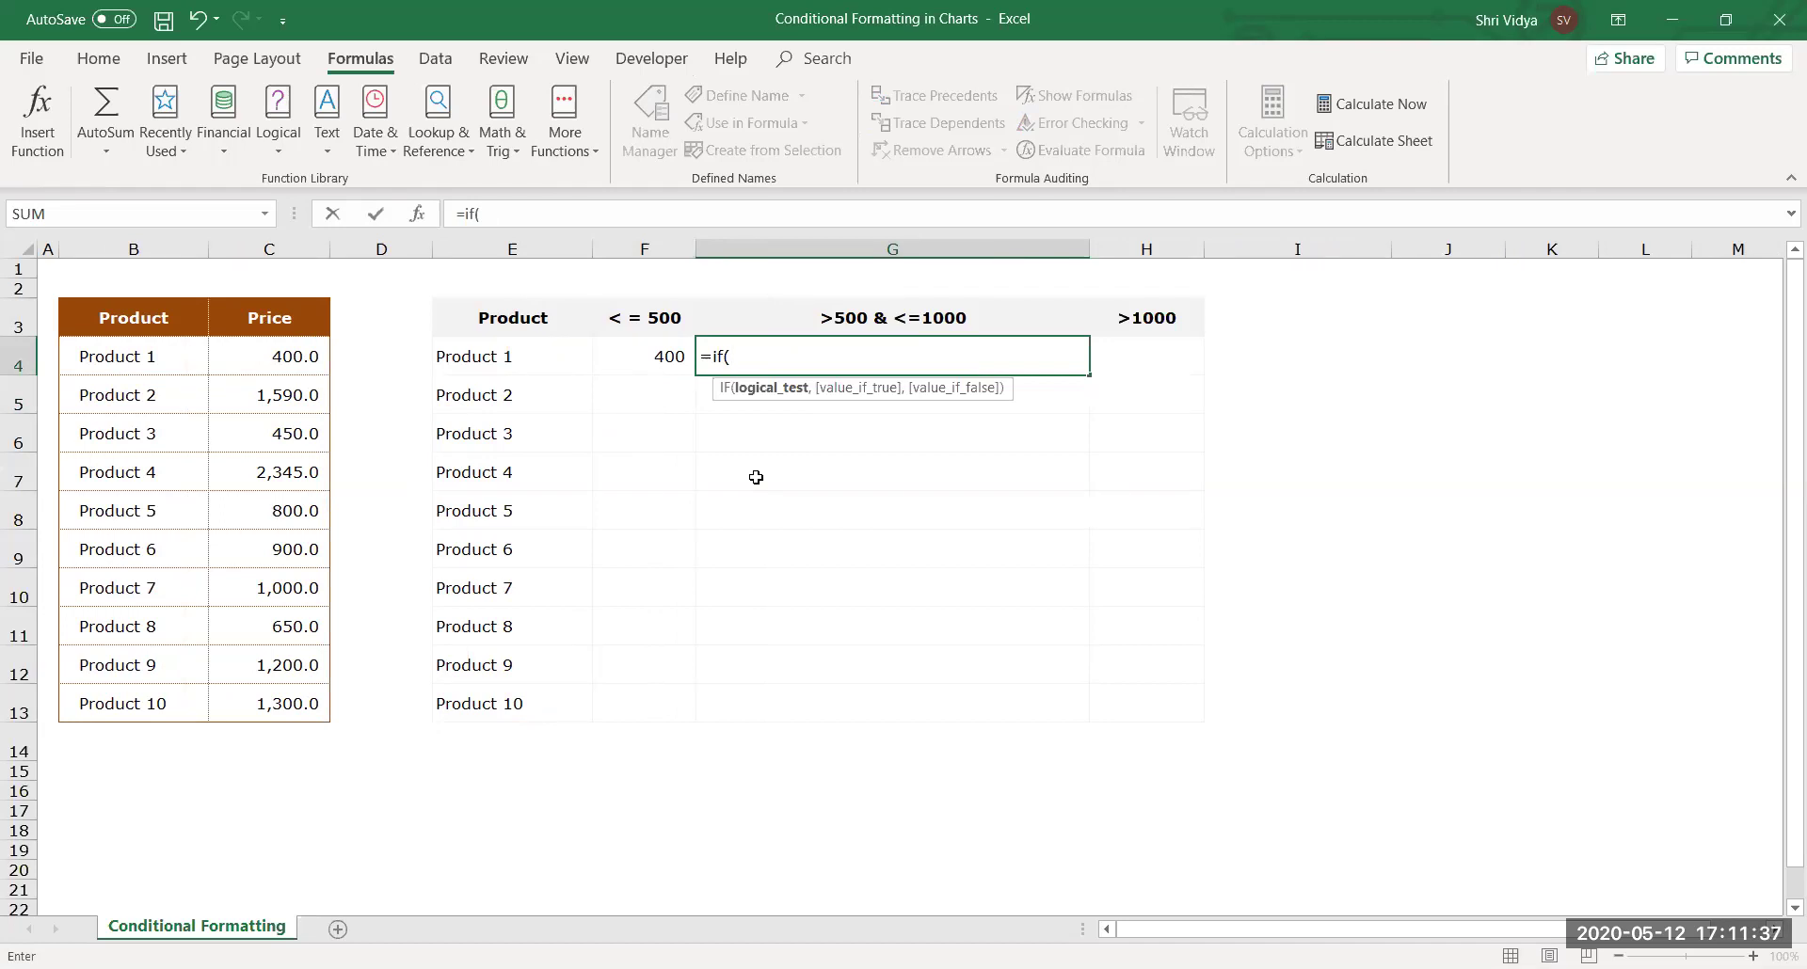
type("and(")
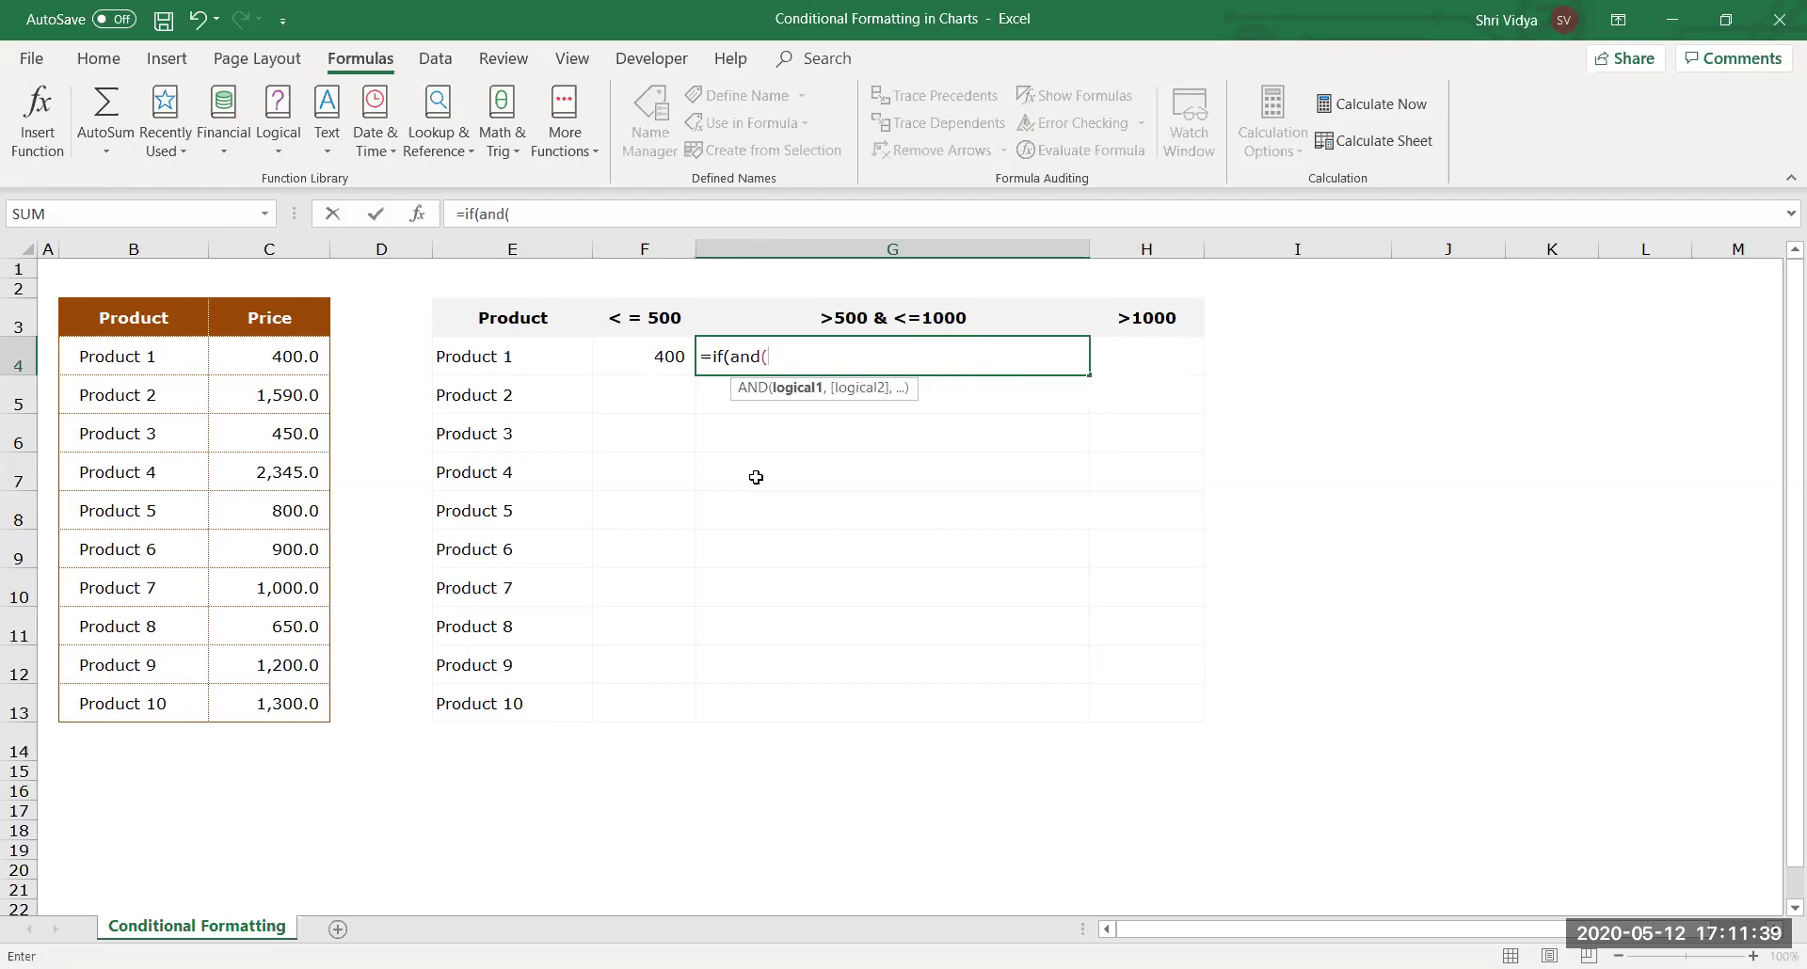
left_click(277, 365)
type(">")
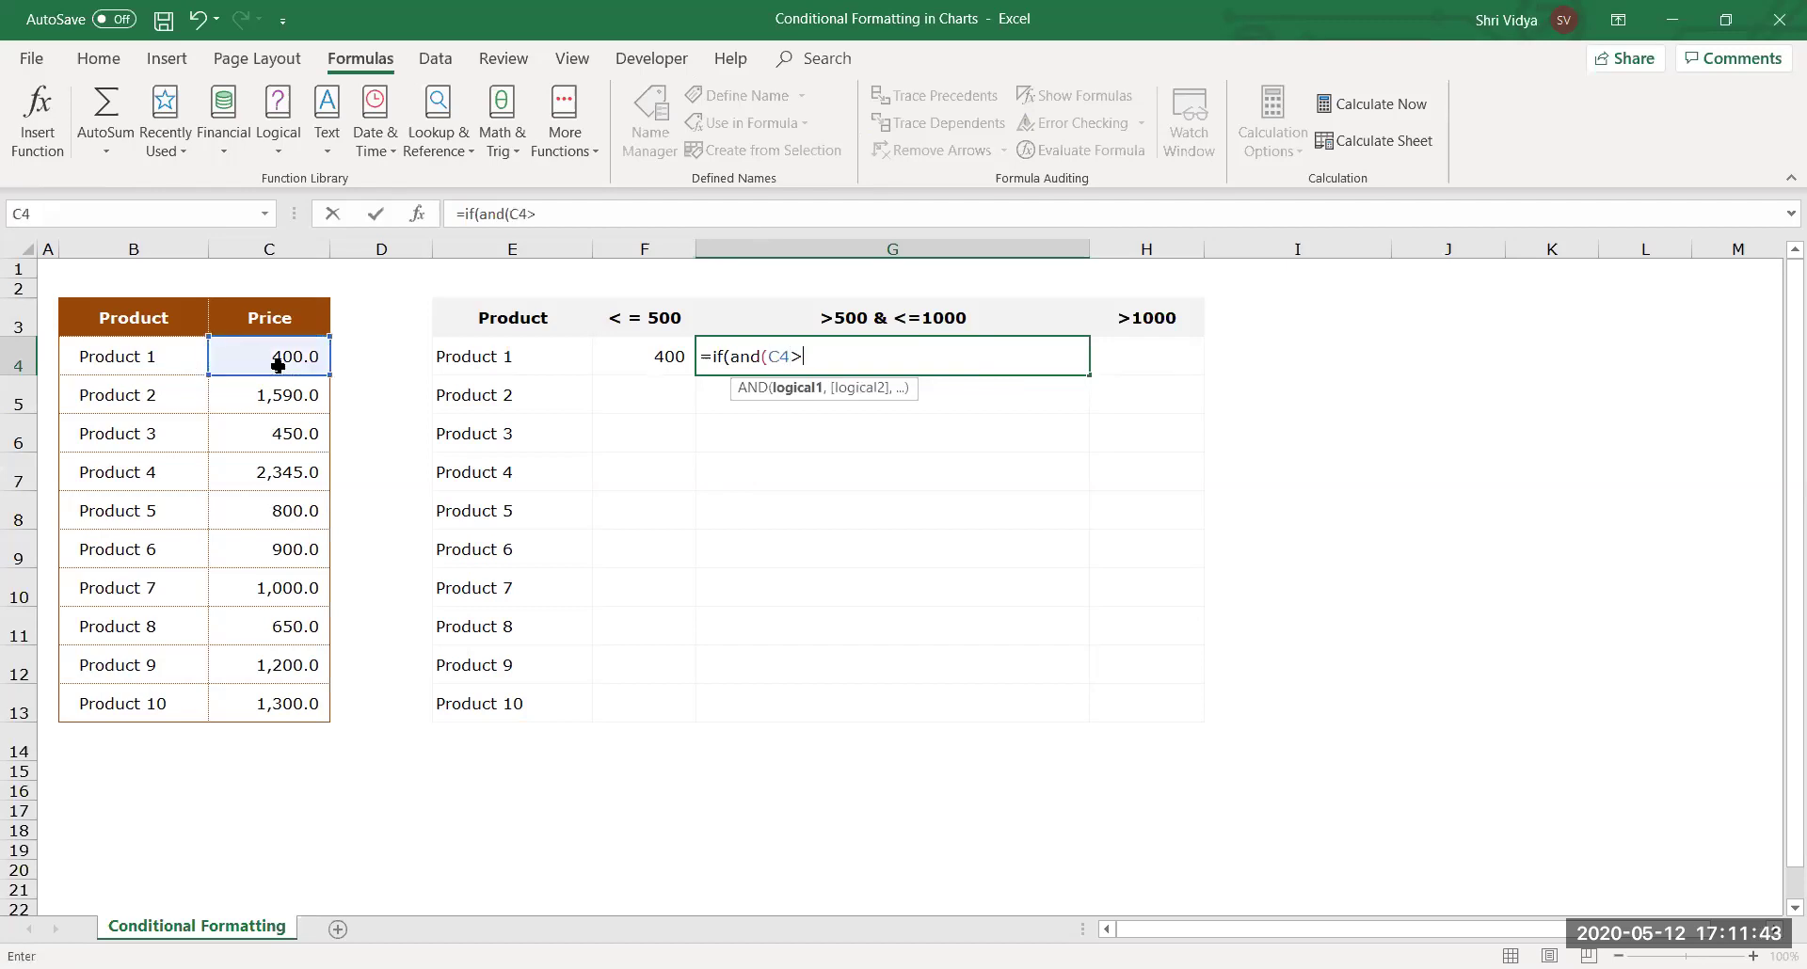
type("500,")
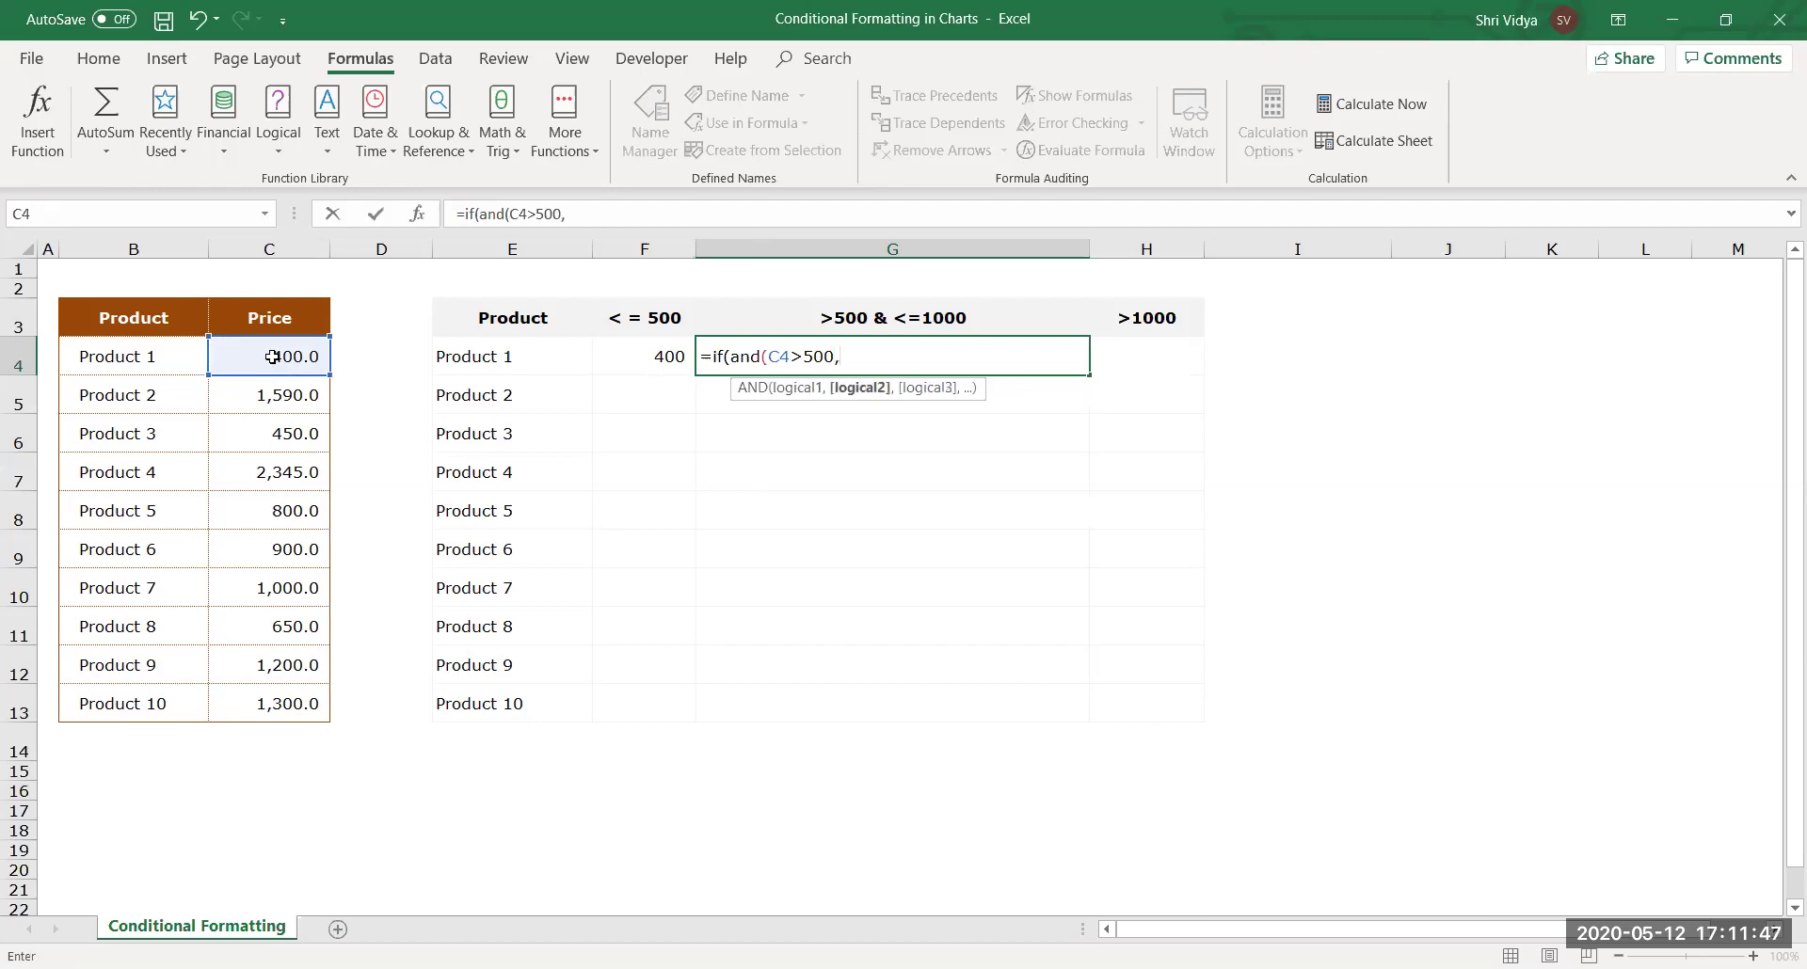
left_click(270, 356)
type("<=100")
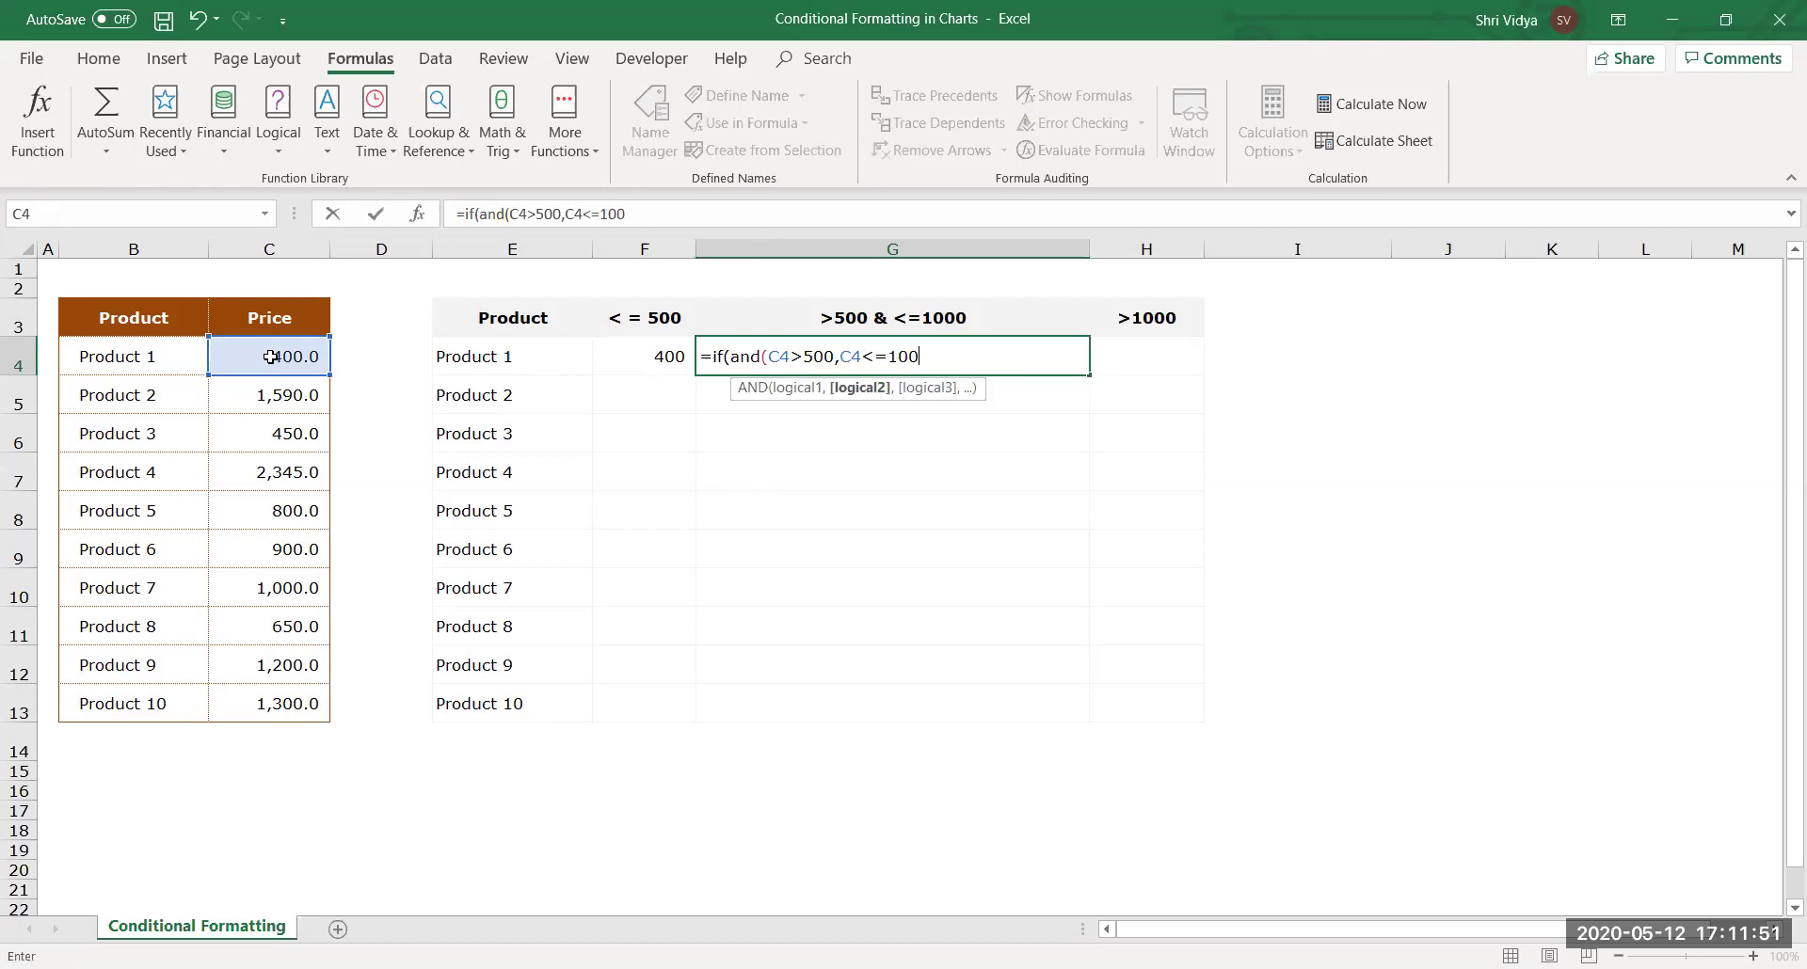
type("0),")
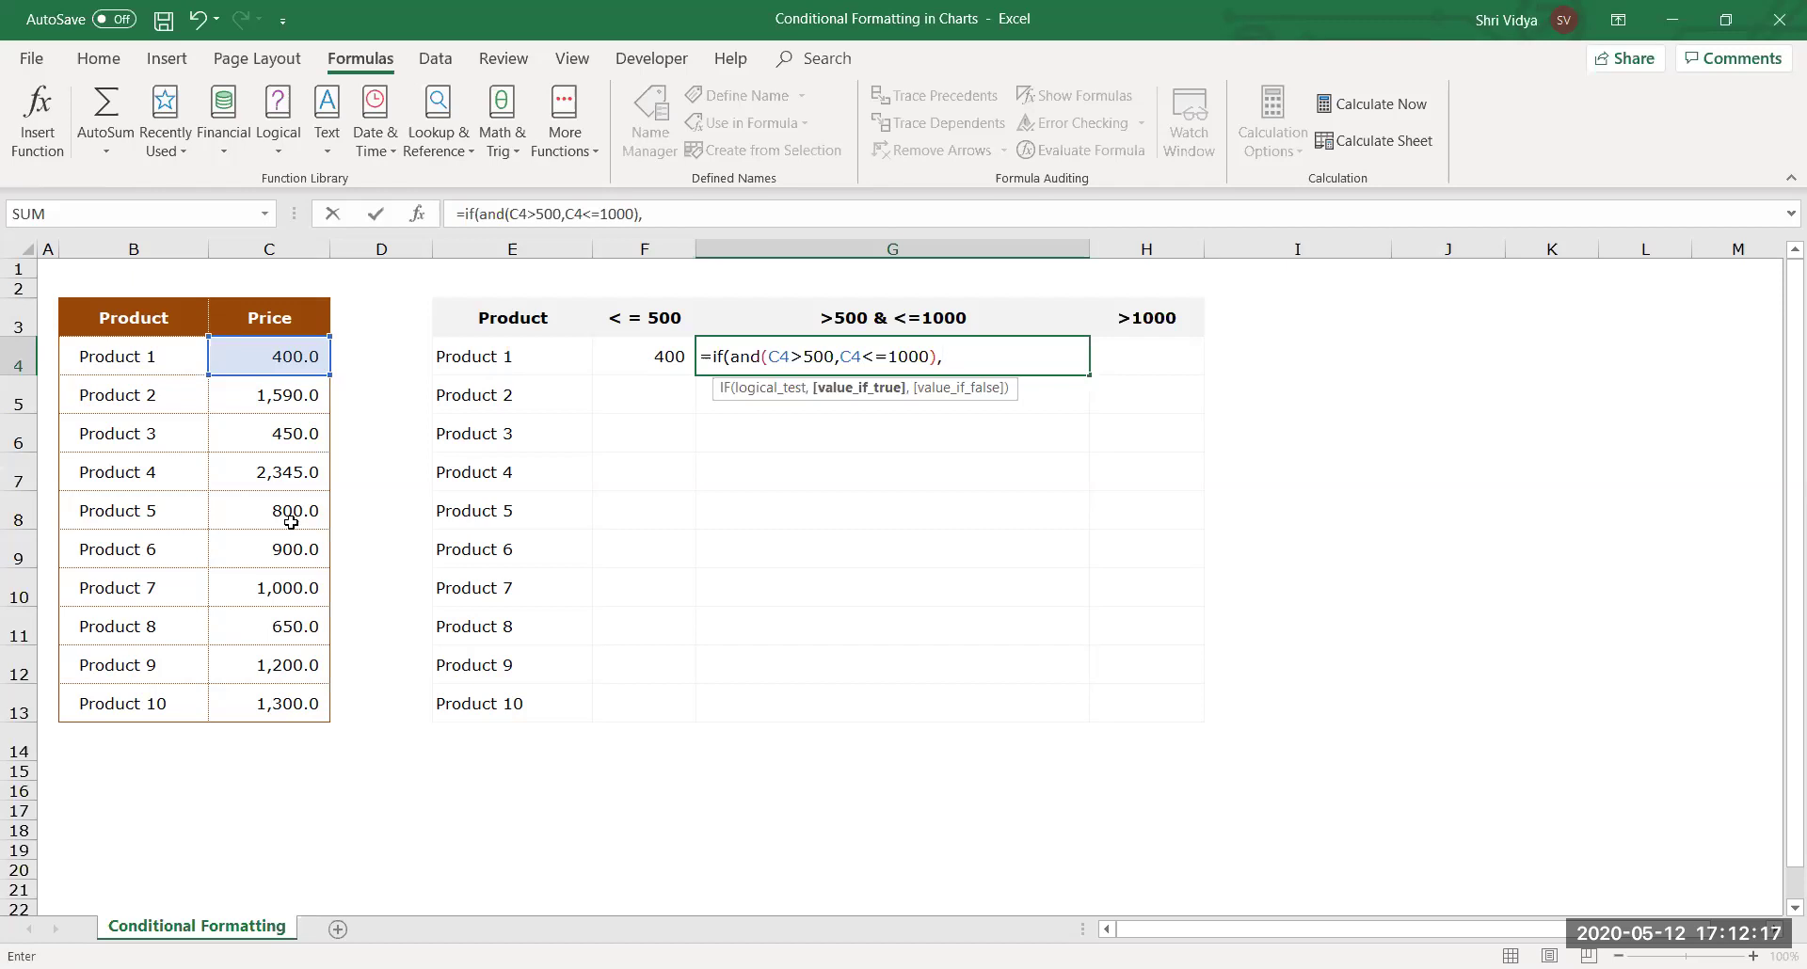
left_click(251, 362)
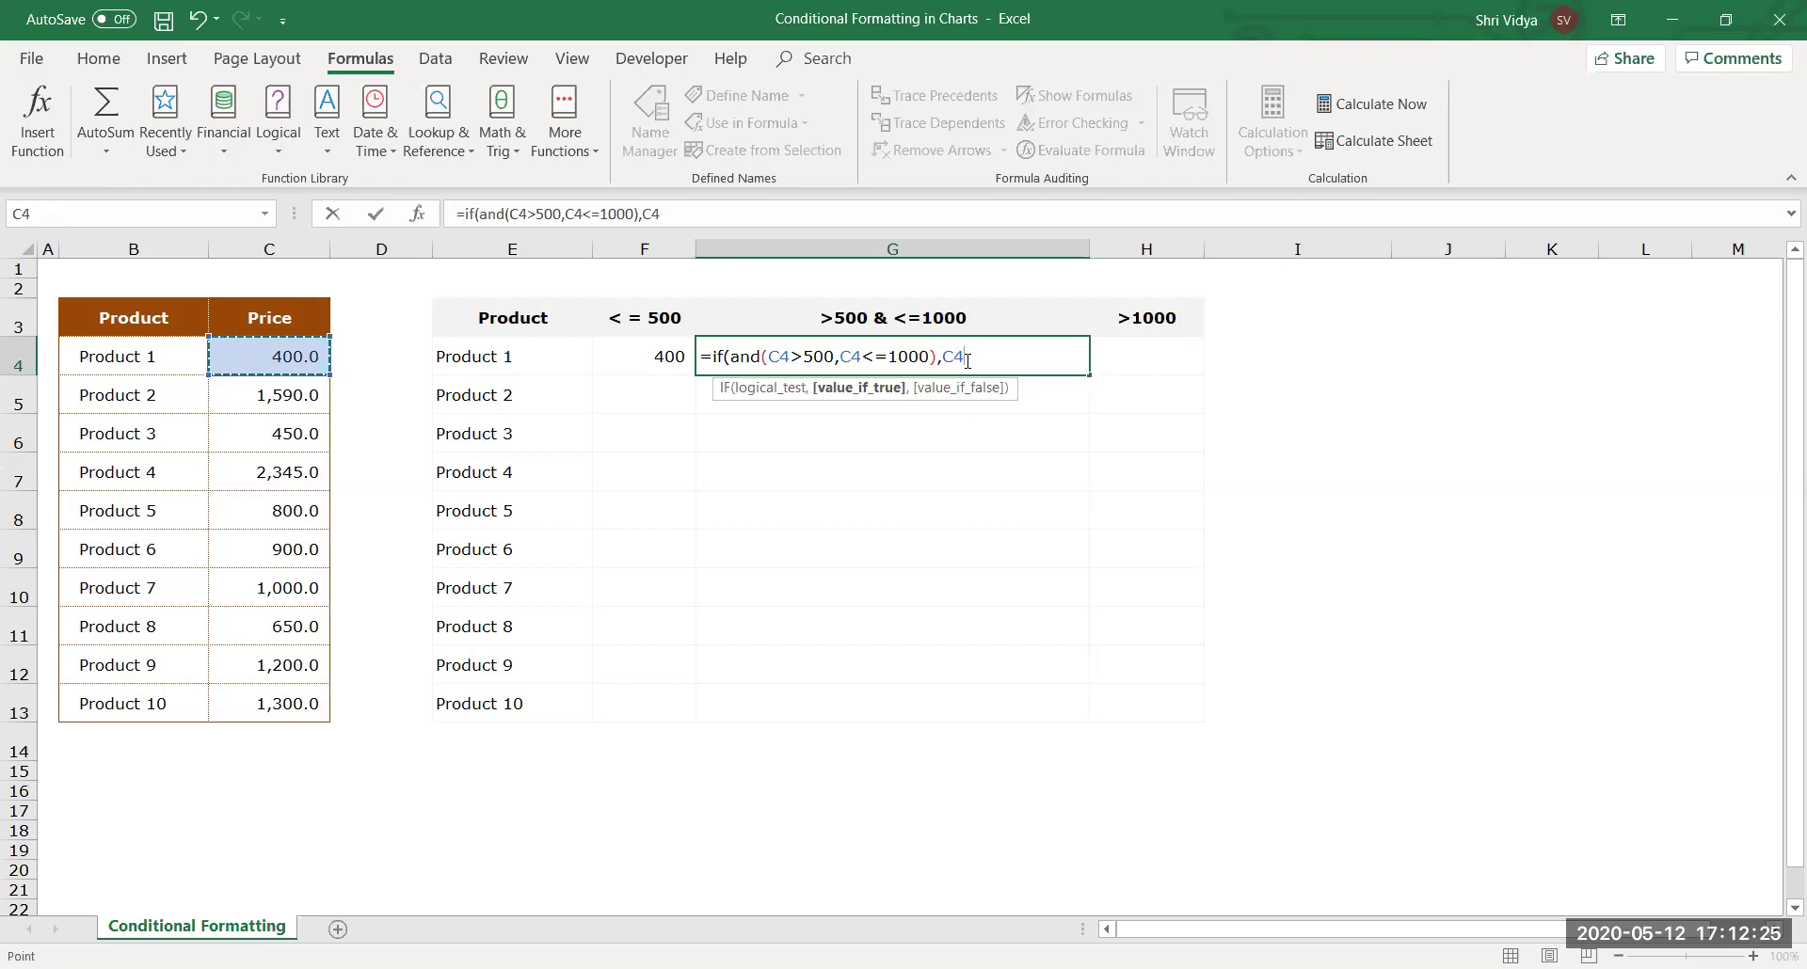
type(",")
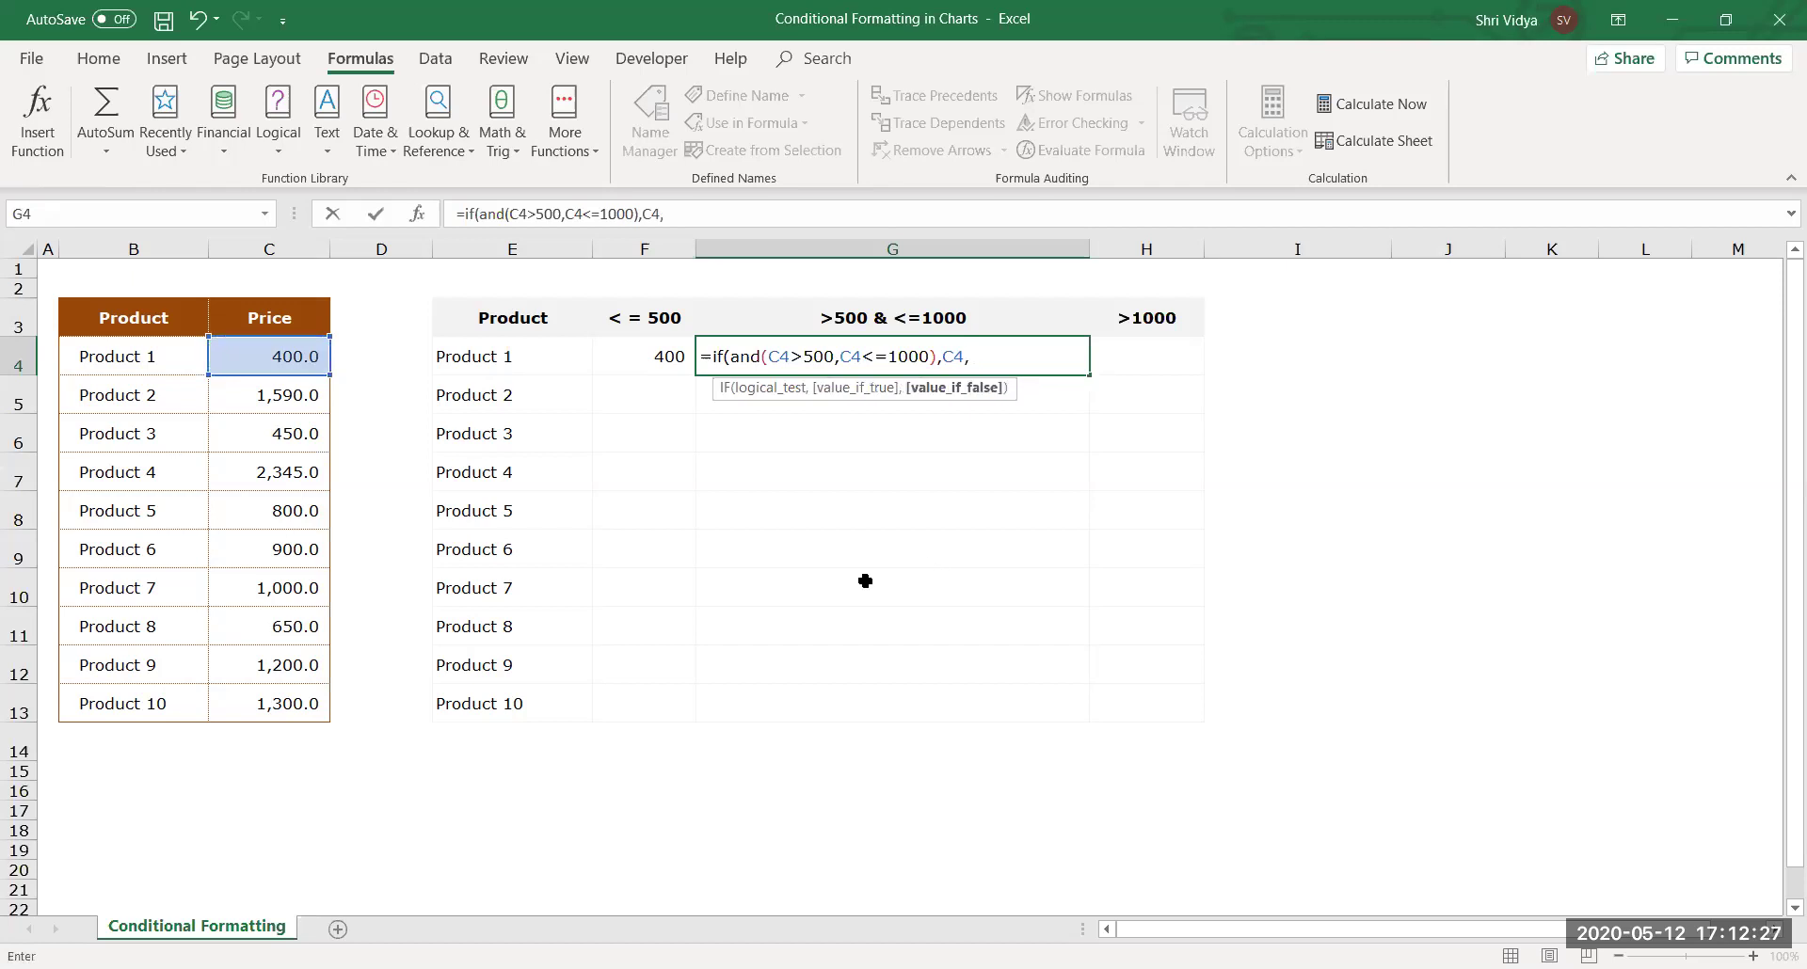
type("NA())")
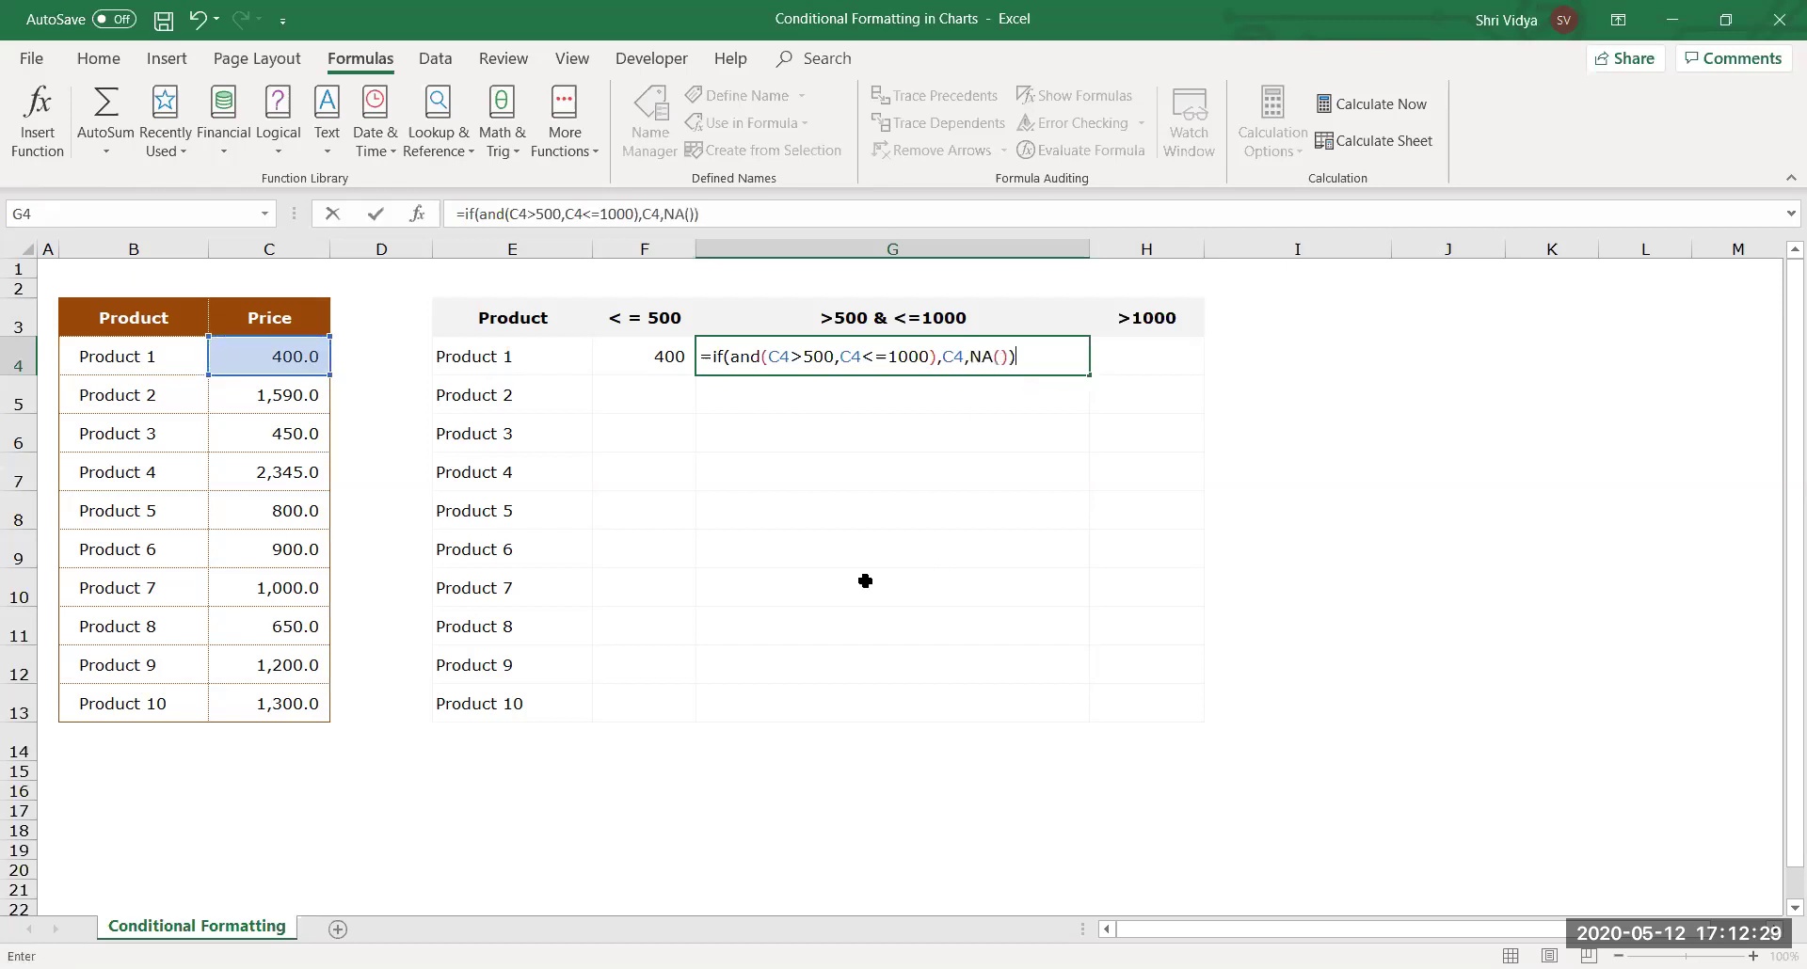
key("Return")
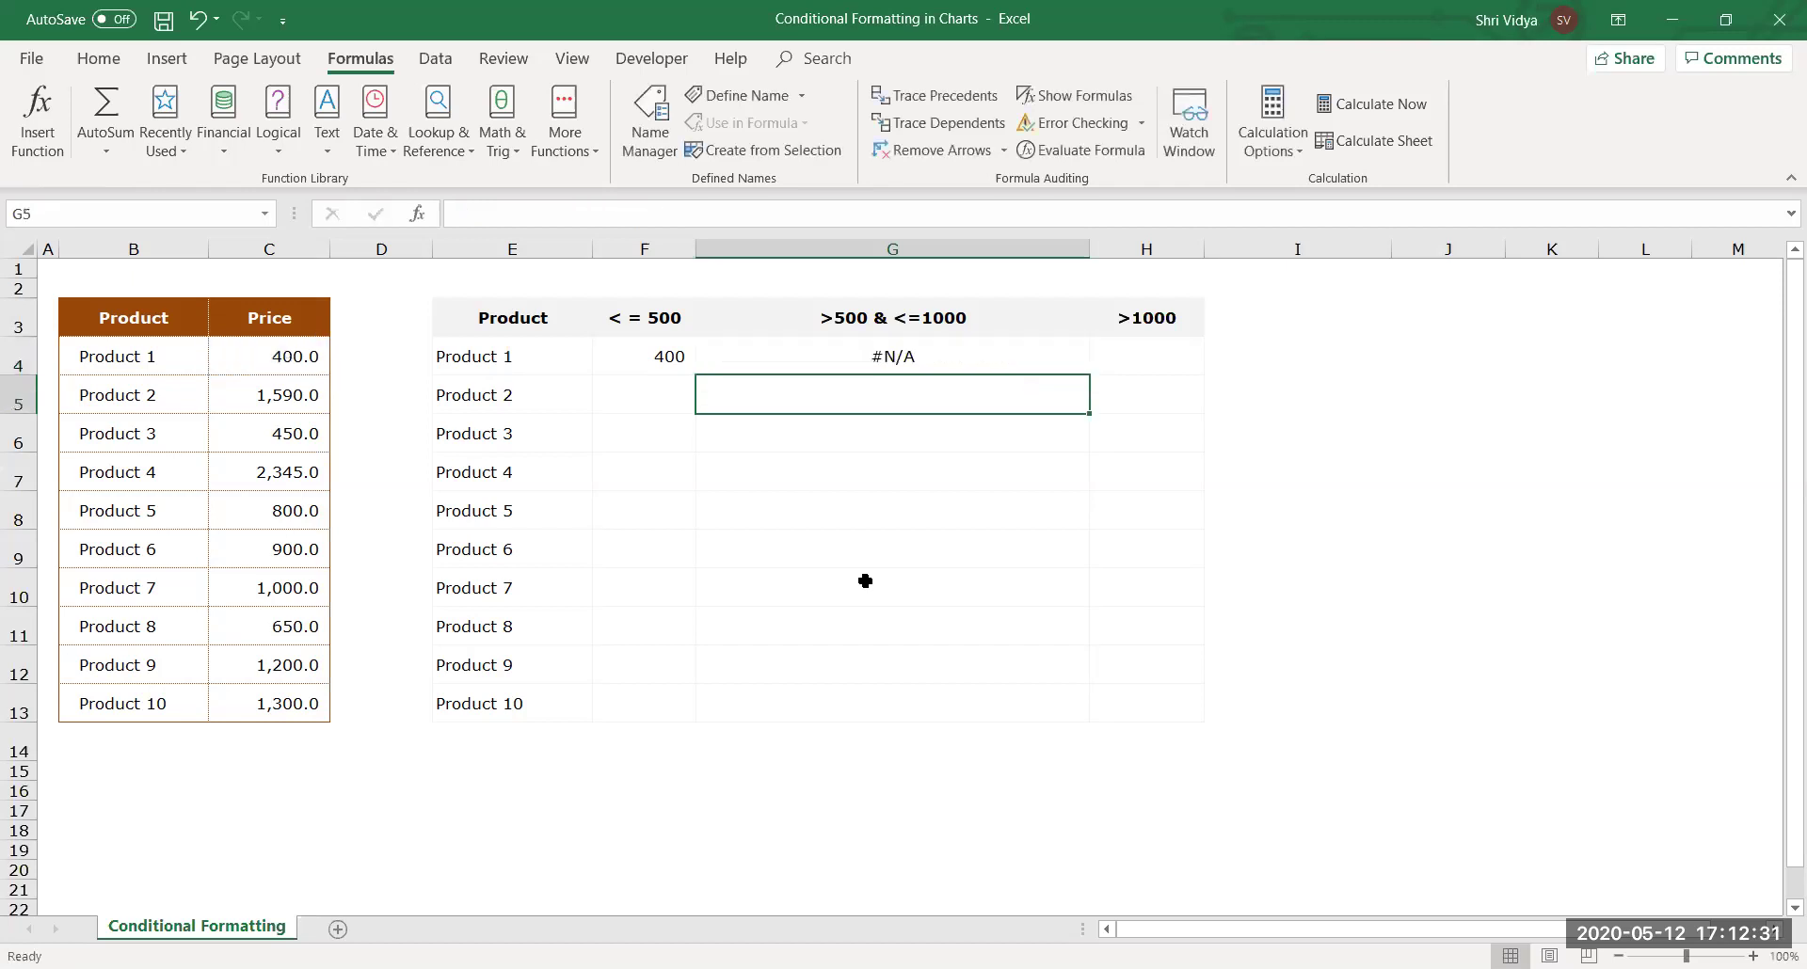
key("Up")
key("Right")
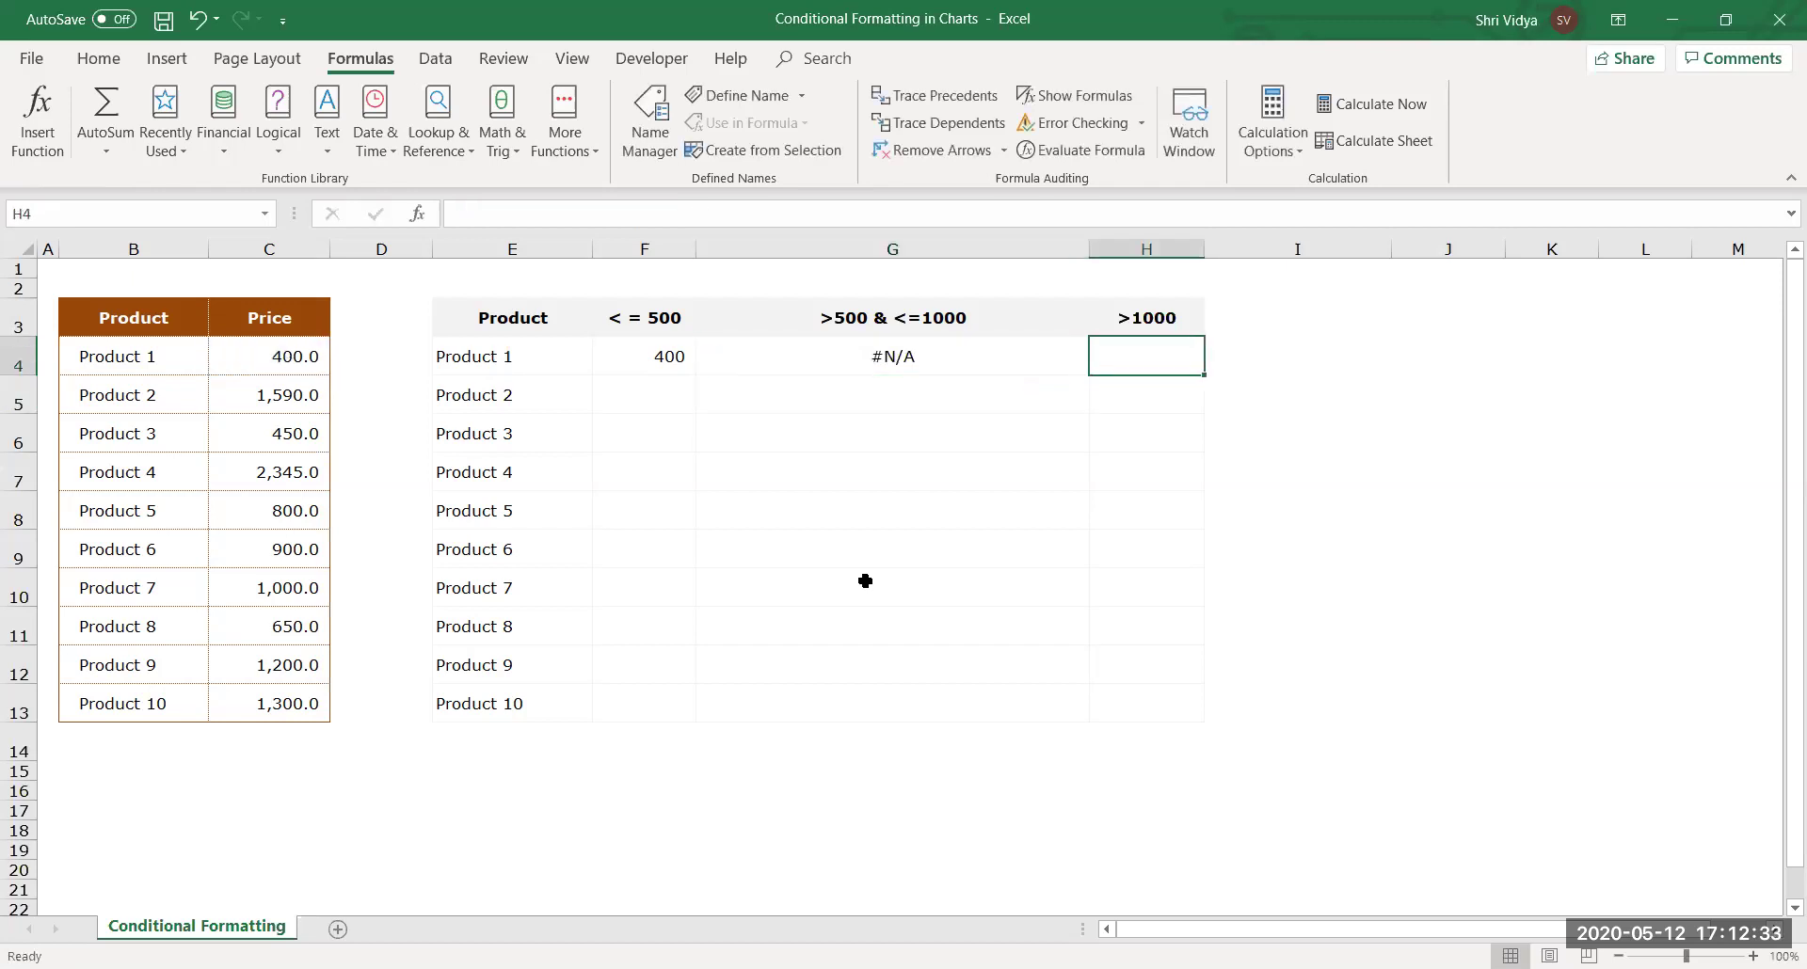
Enter =IF(C4>1000,C4,NA()) in cell H4.
type("=")
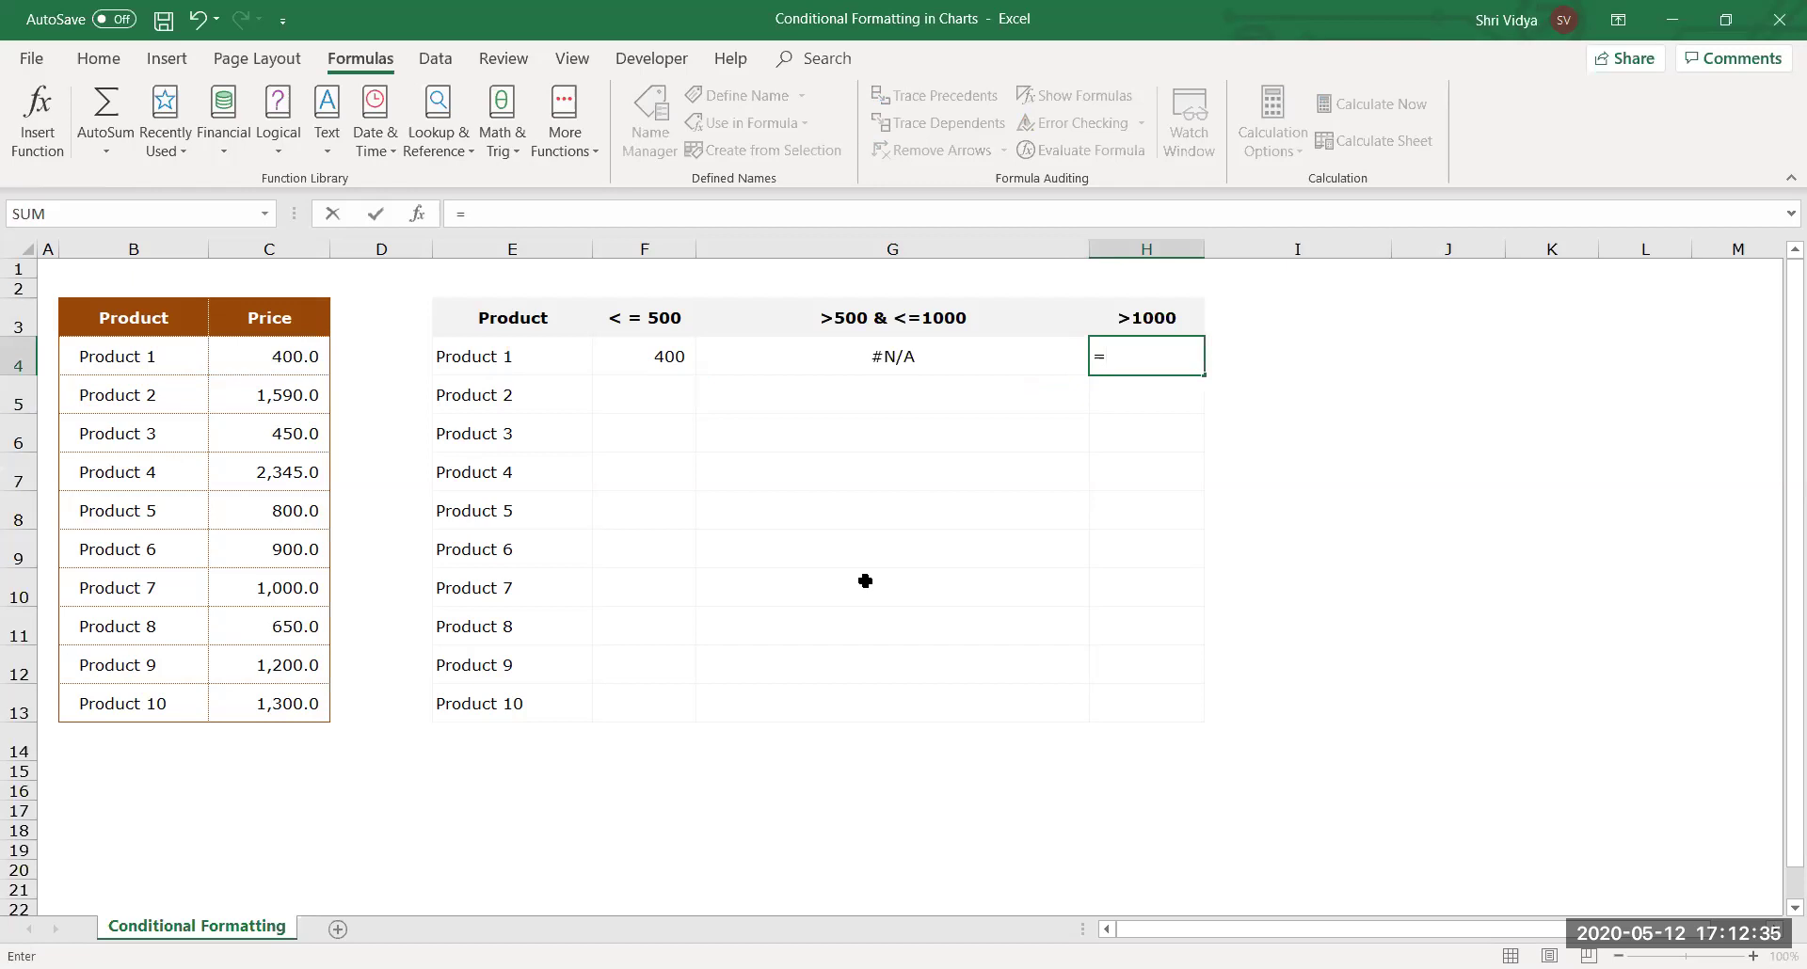
type("IF(")
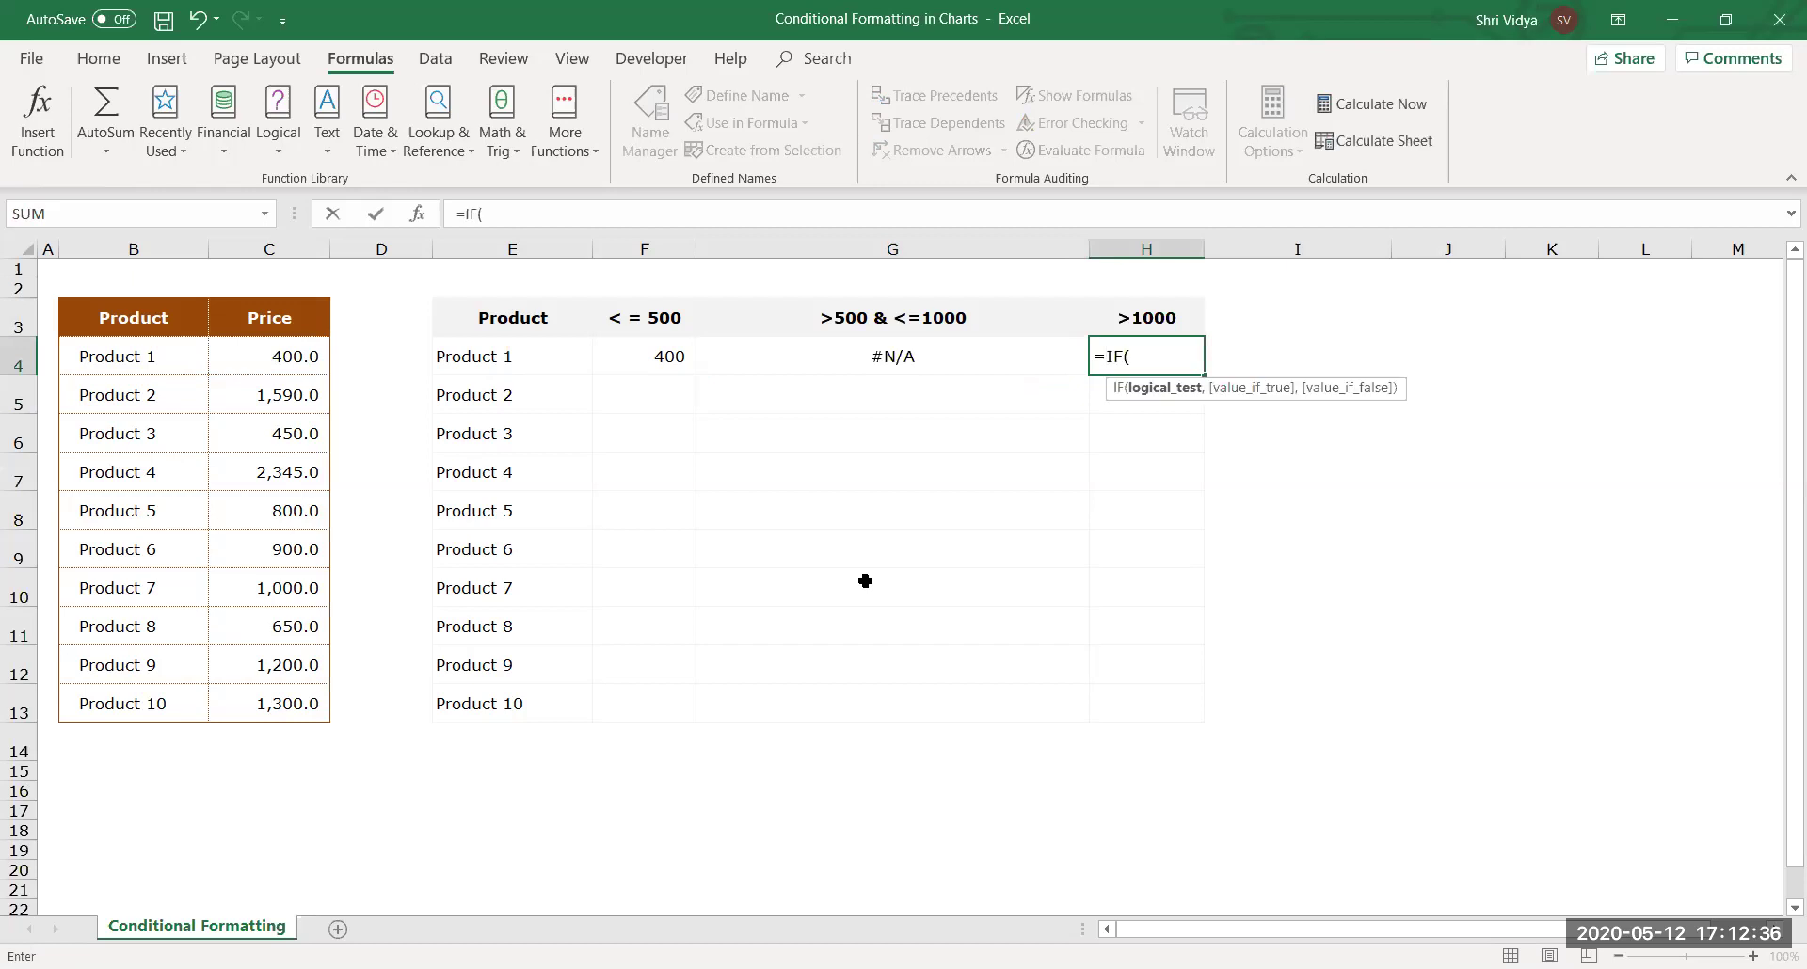
left_click(310, 361)
type(">")
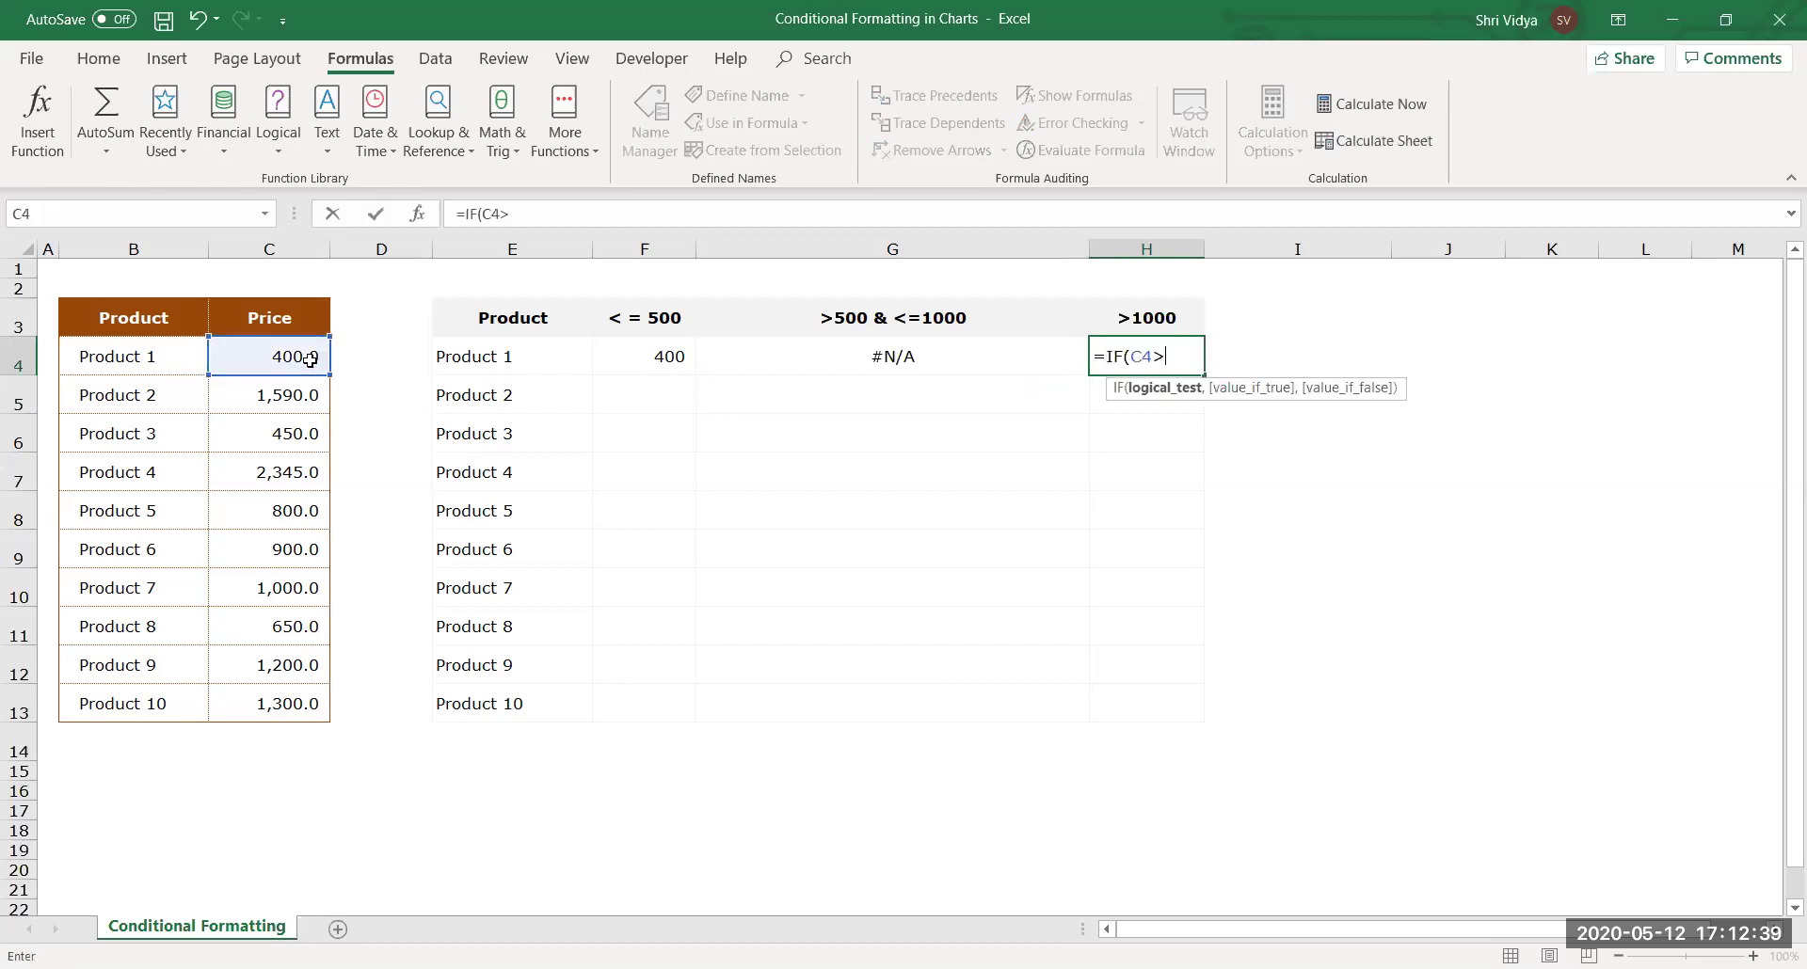
type("1000,")
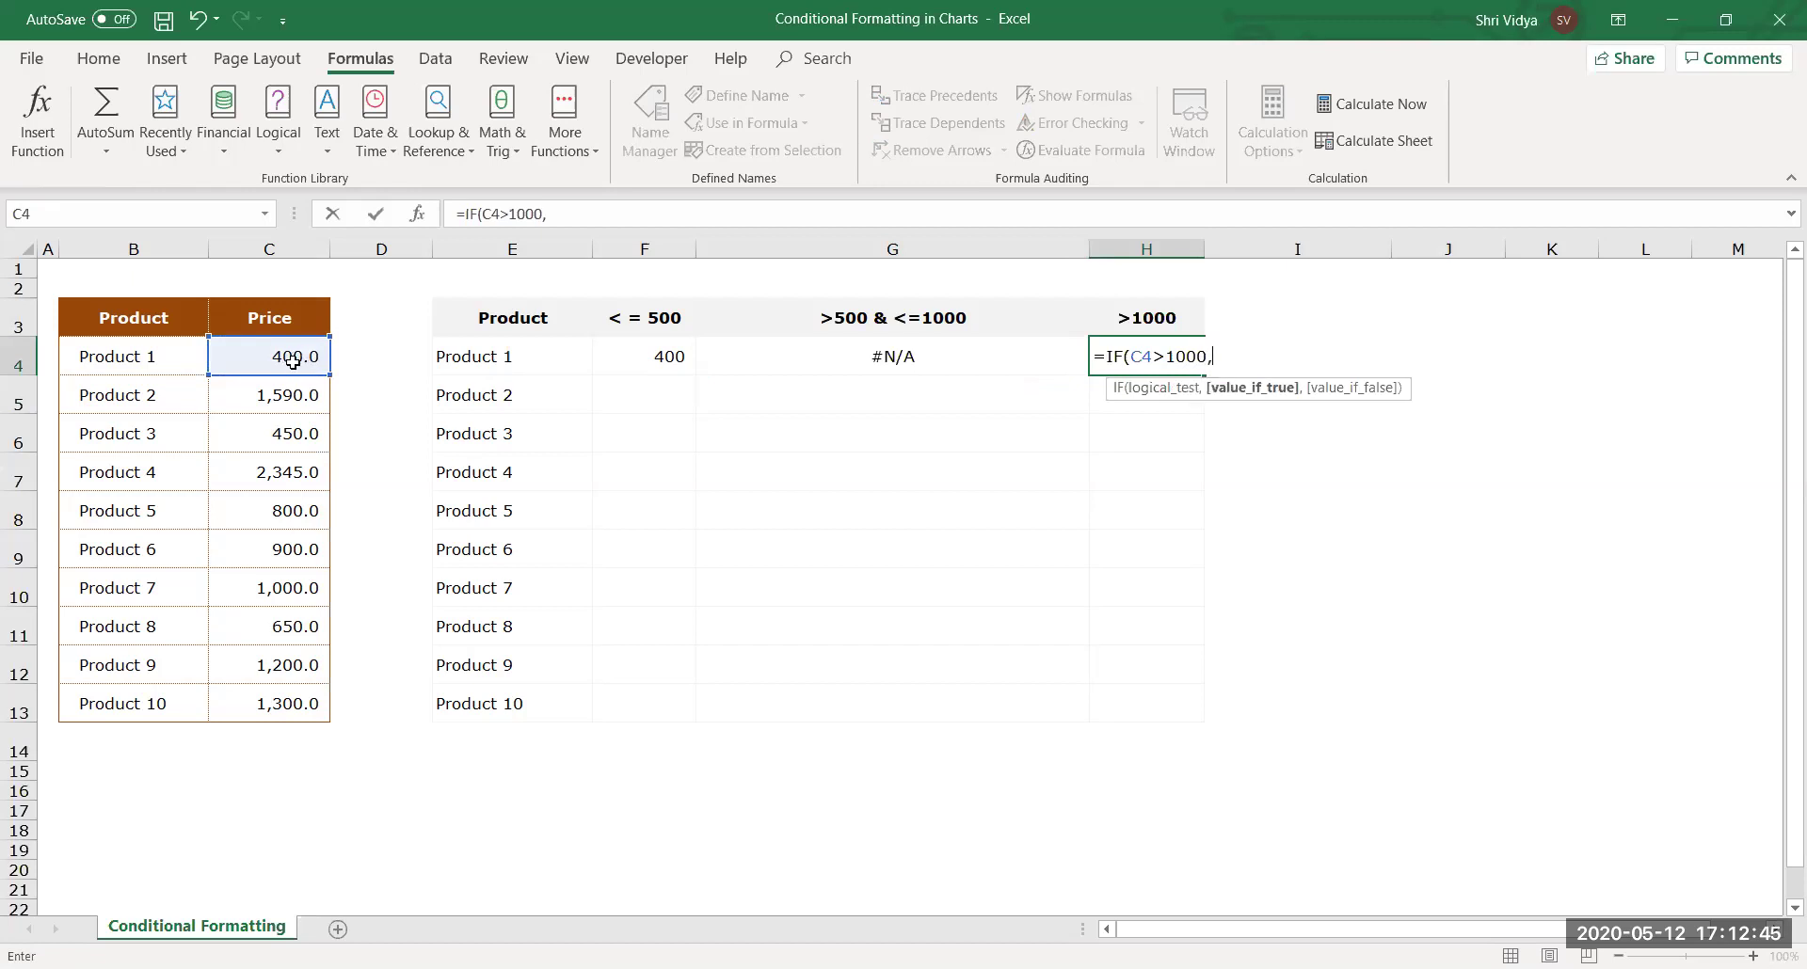
left_click(289, 360)
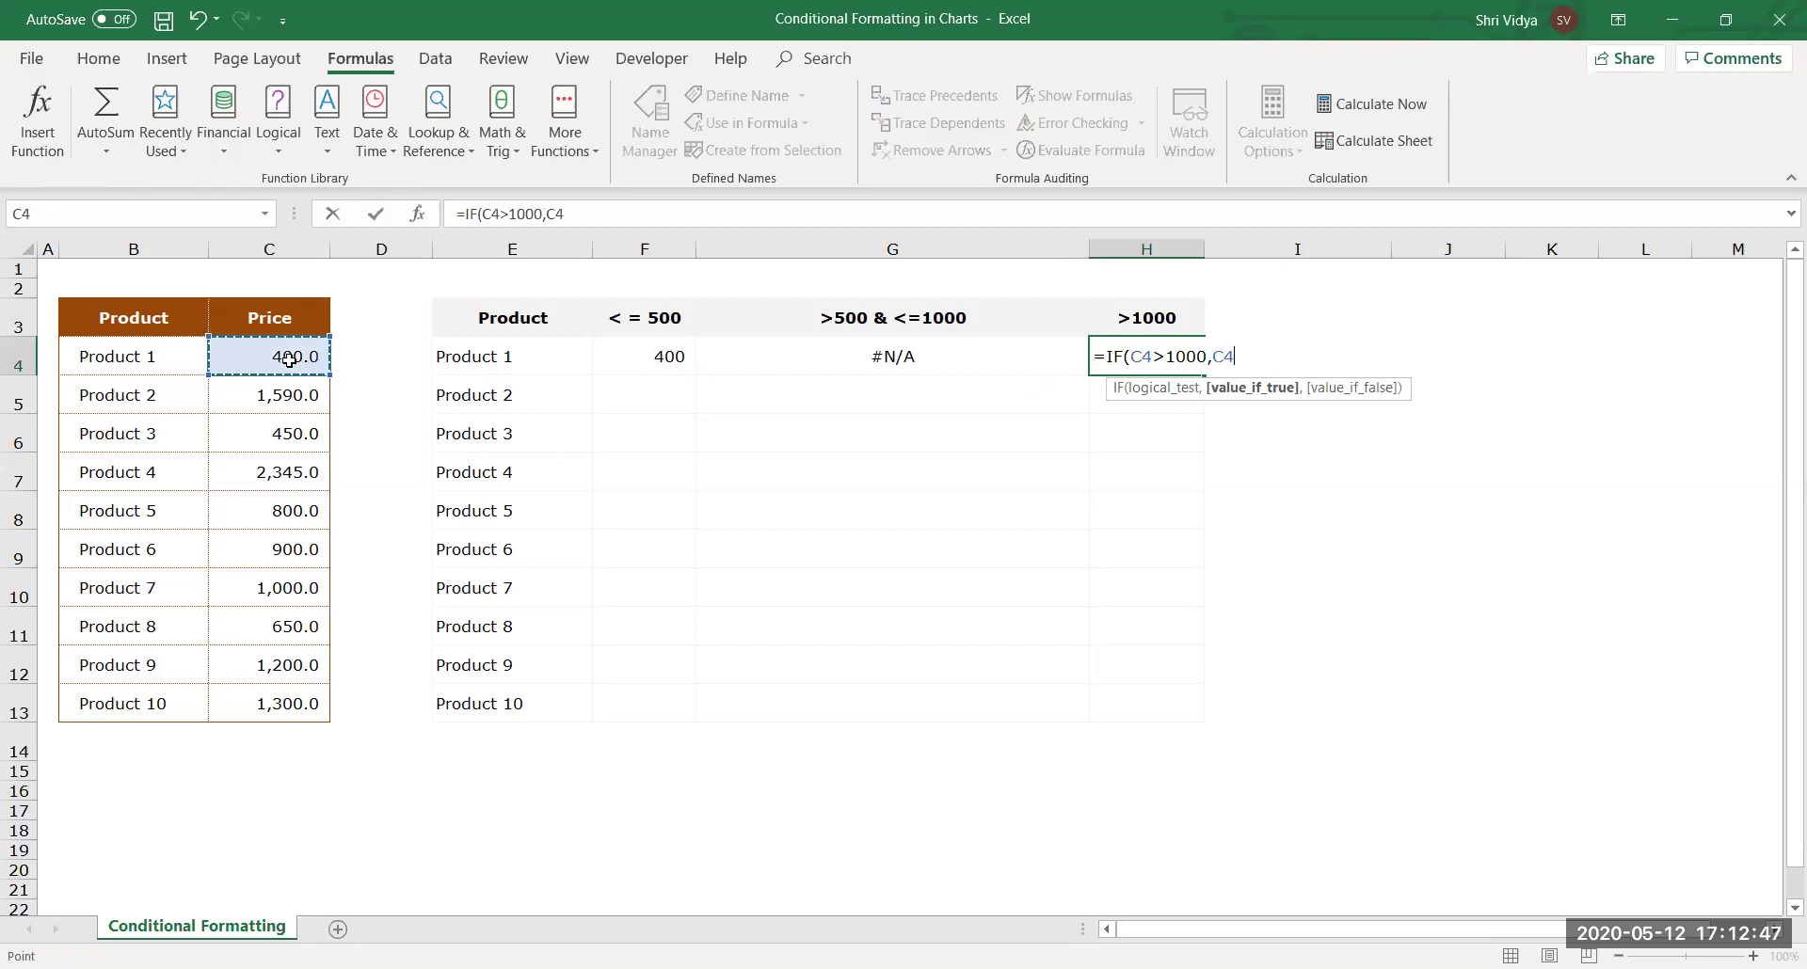
type(",")
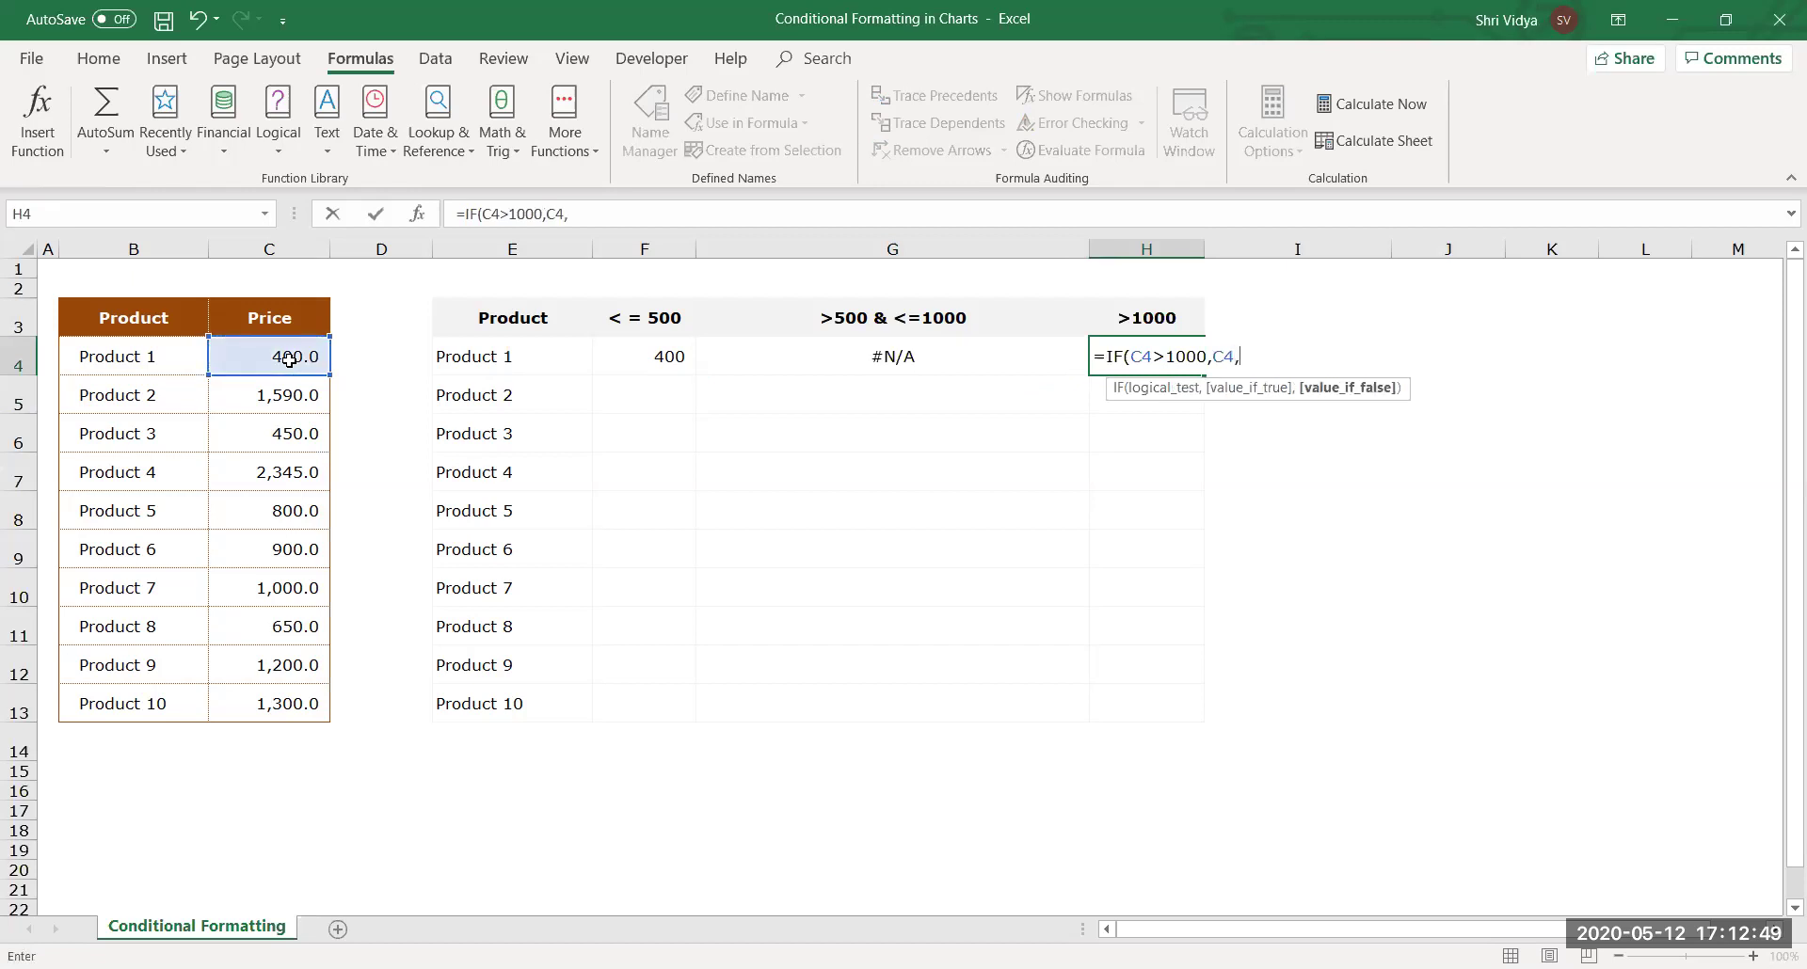
type("NA())")
key("Return")
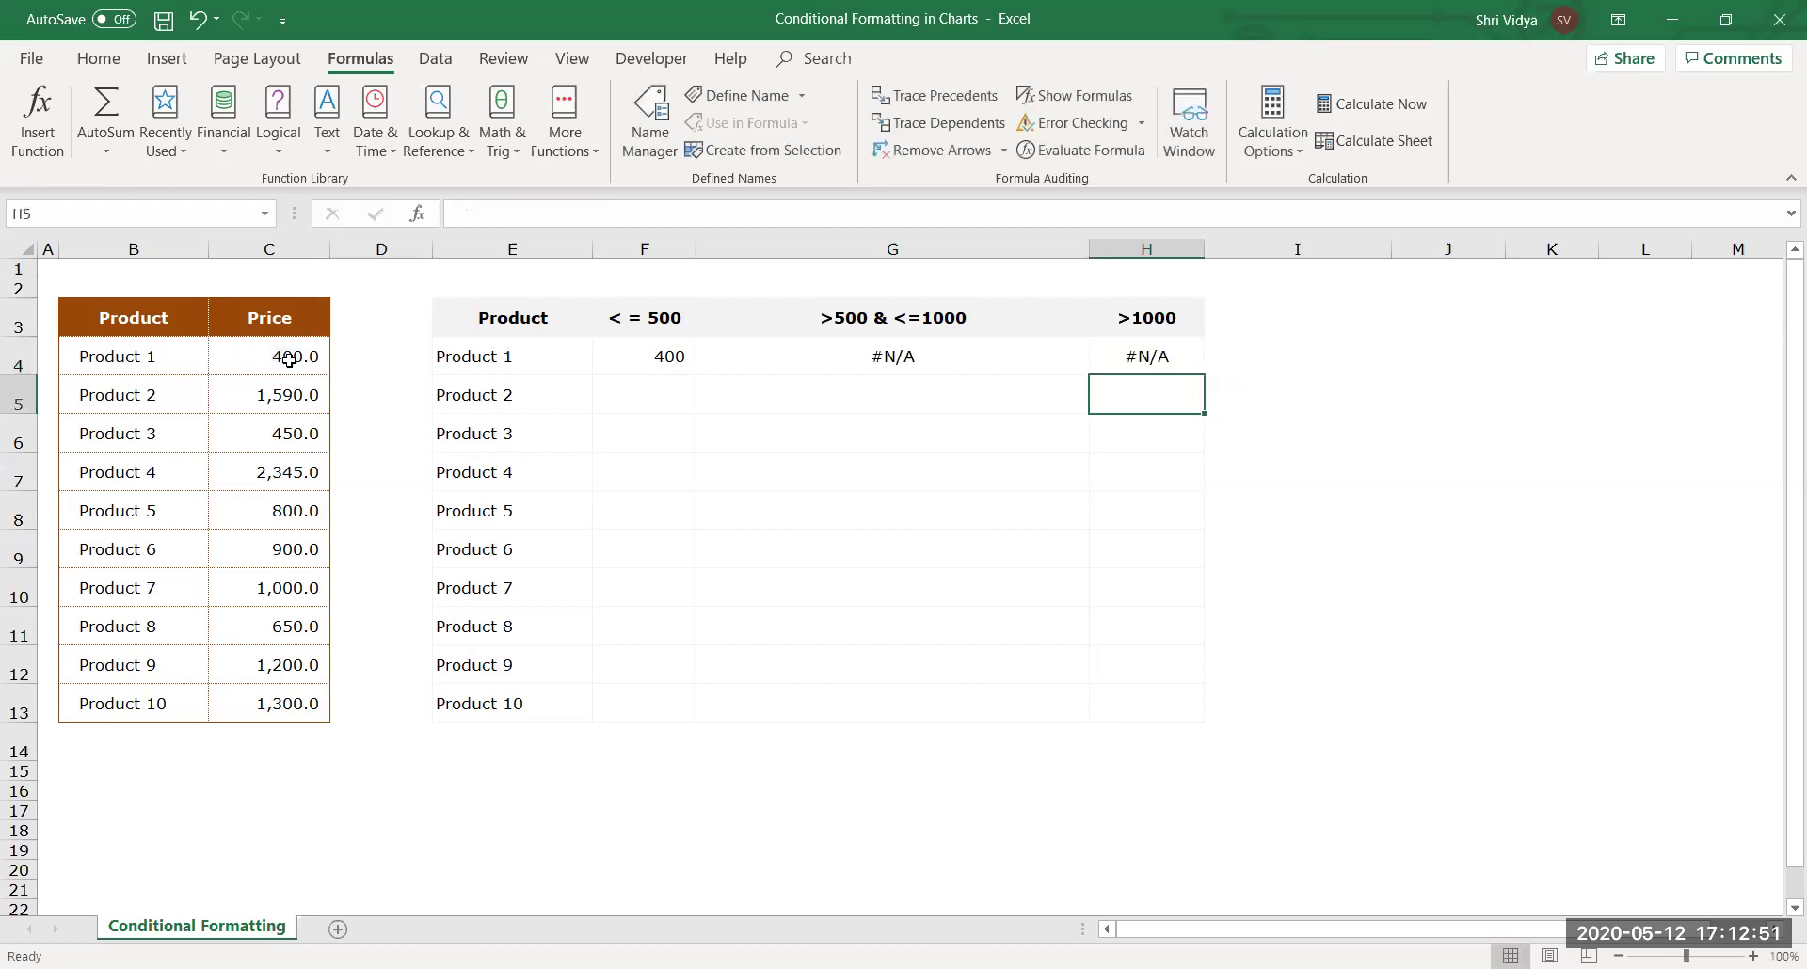
Fill the row 4 formulas down through F4:H13, narrow column G, and check column F.
left_click_drag(666, 348, 1132, 696)
key("ctrl+d")
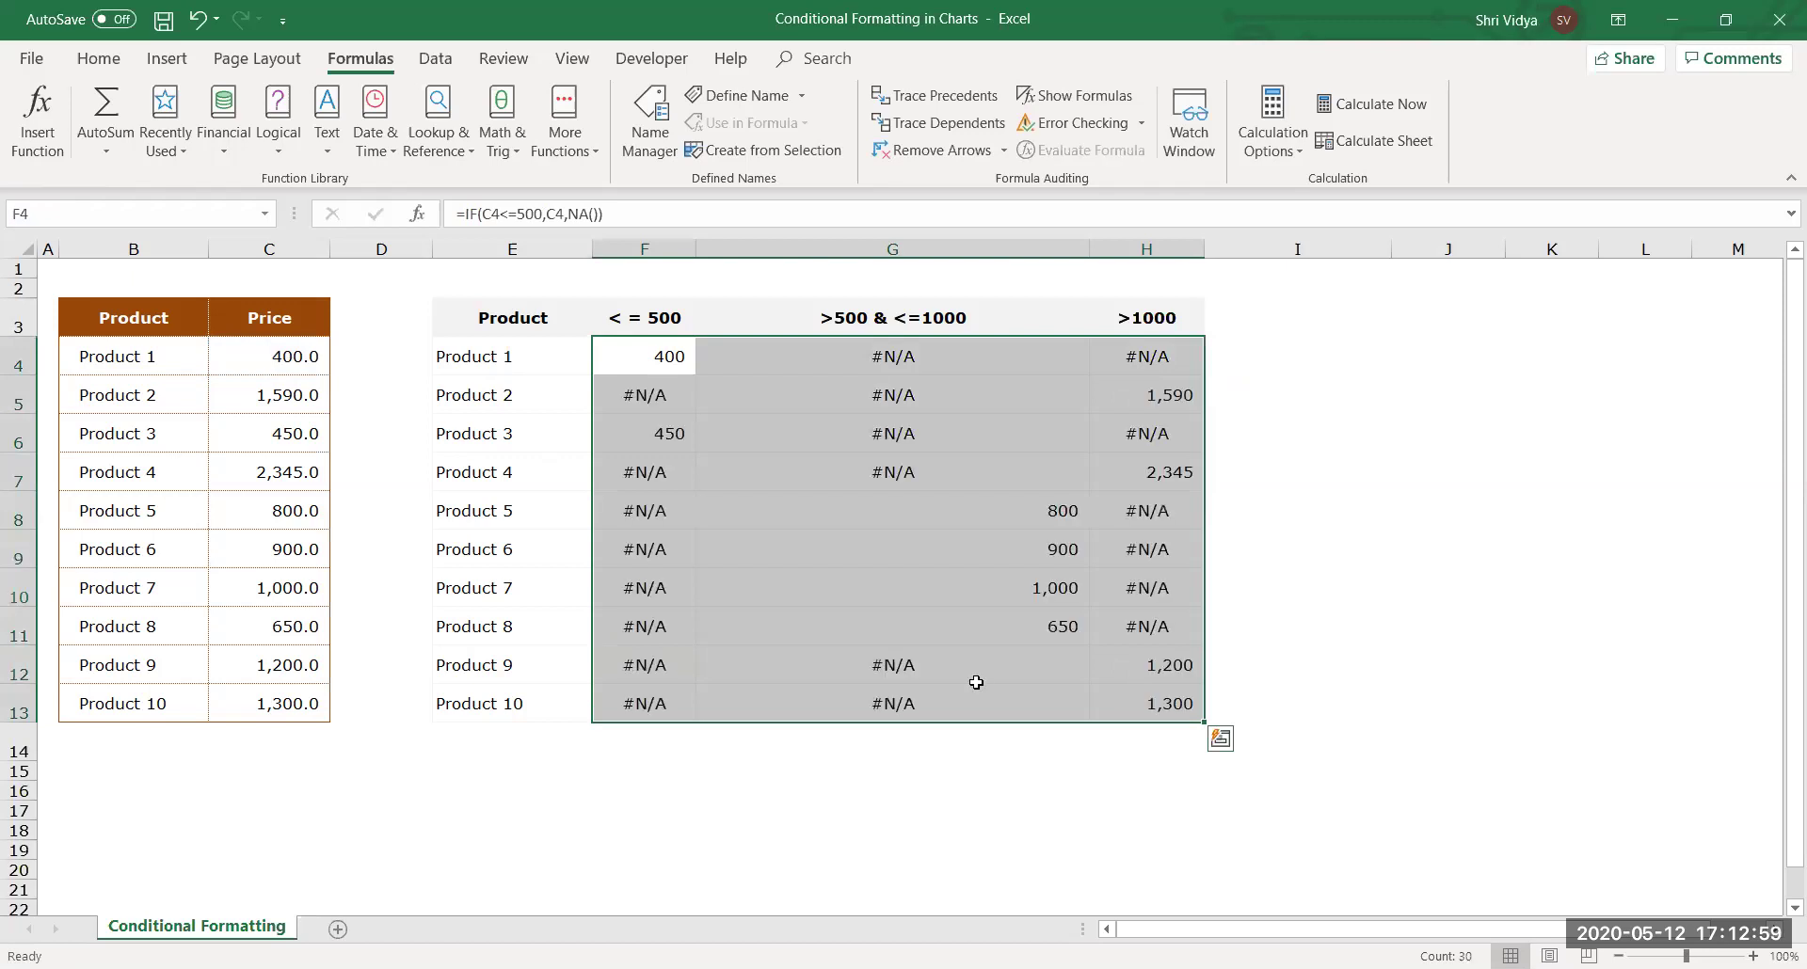
left_click_drag(1090, 254, 949, 280)
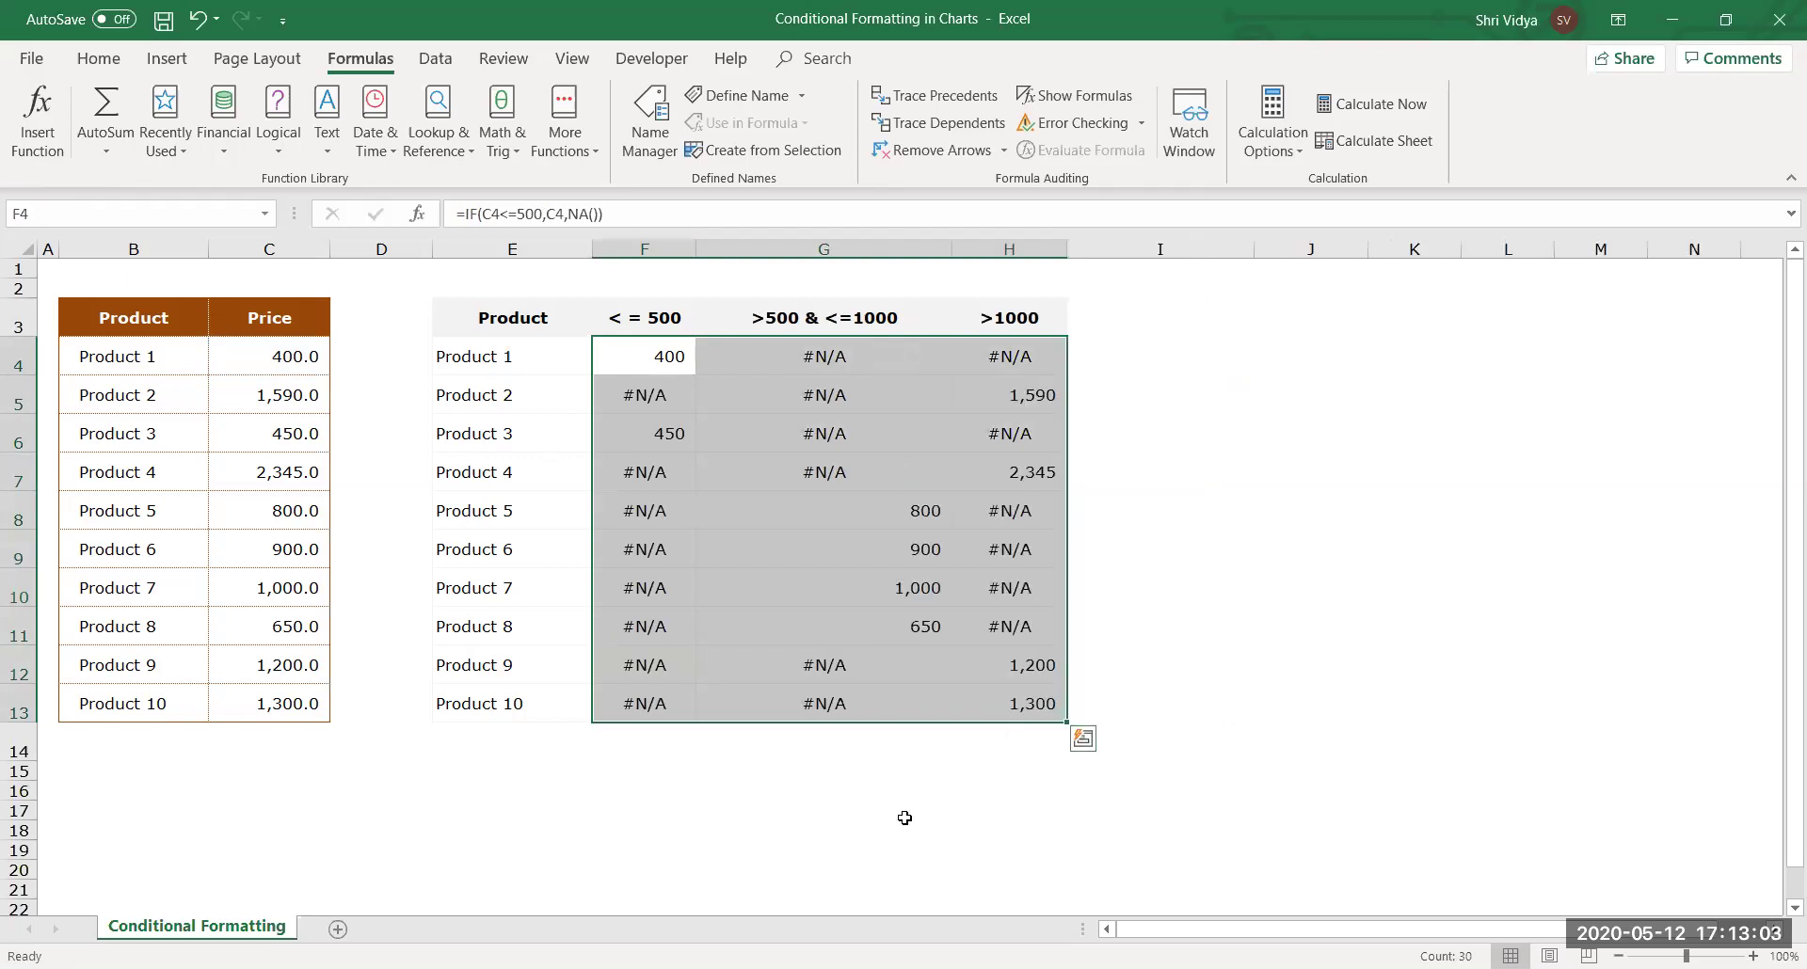
left_click(904, 814)
left_click(675, 359)
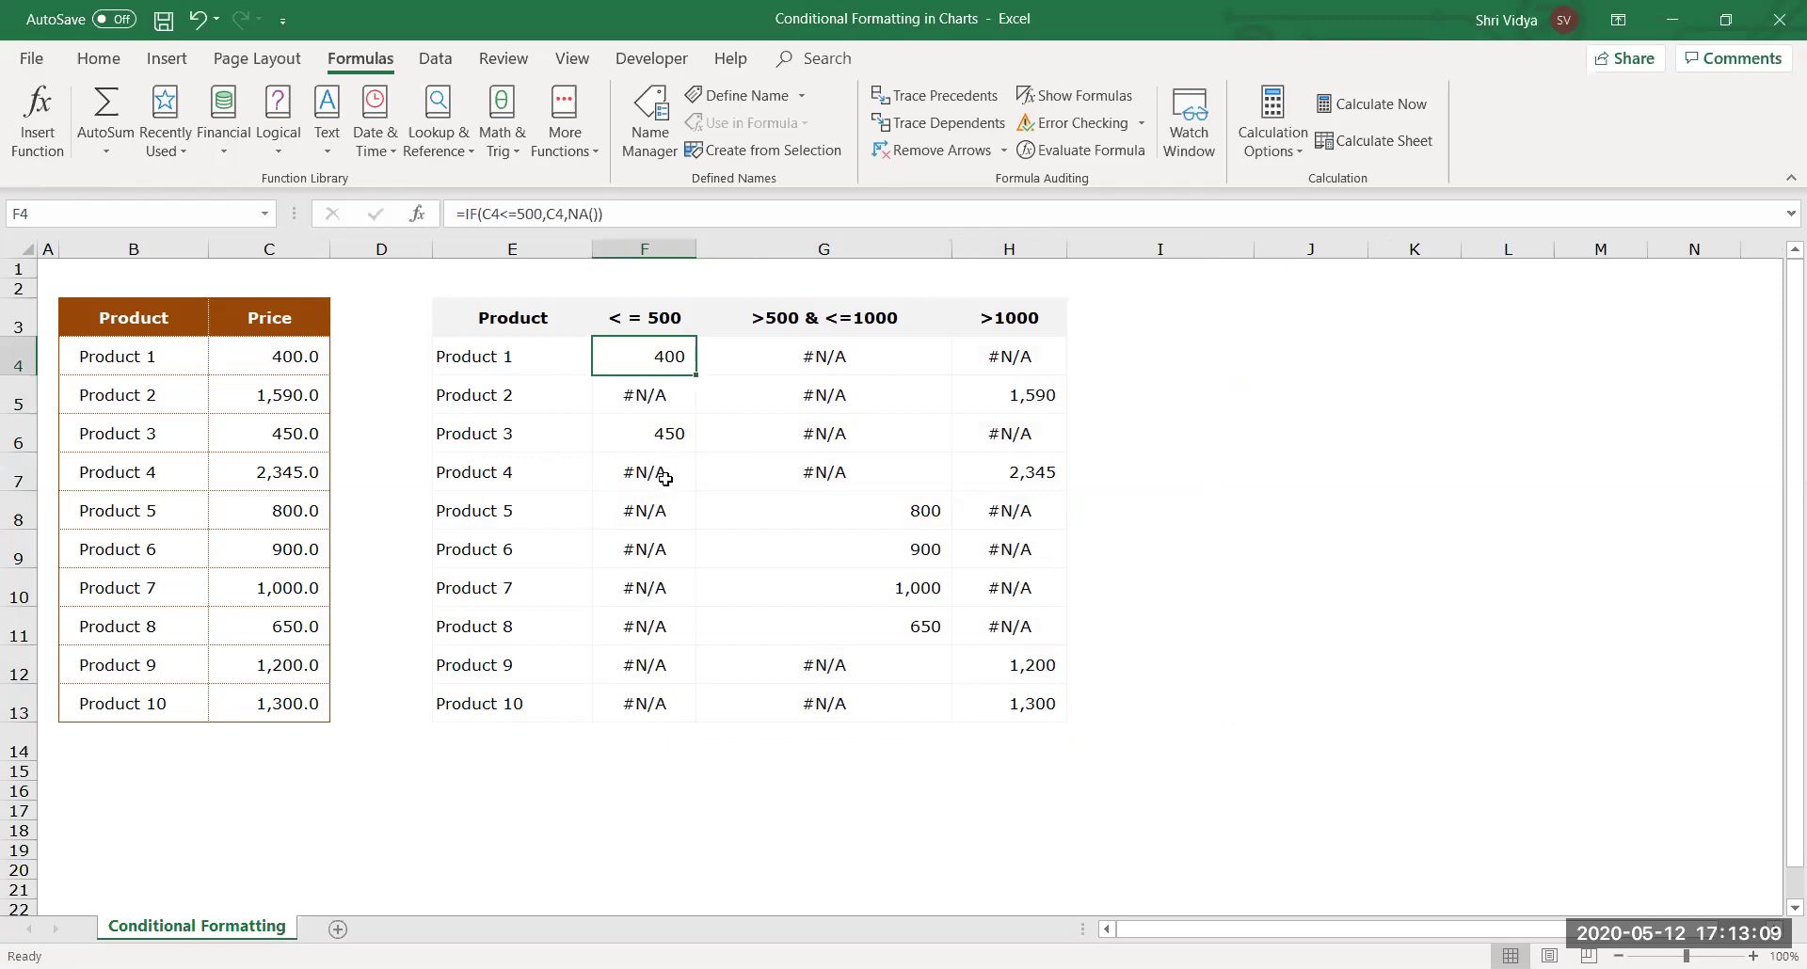
left_click(669, 431)
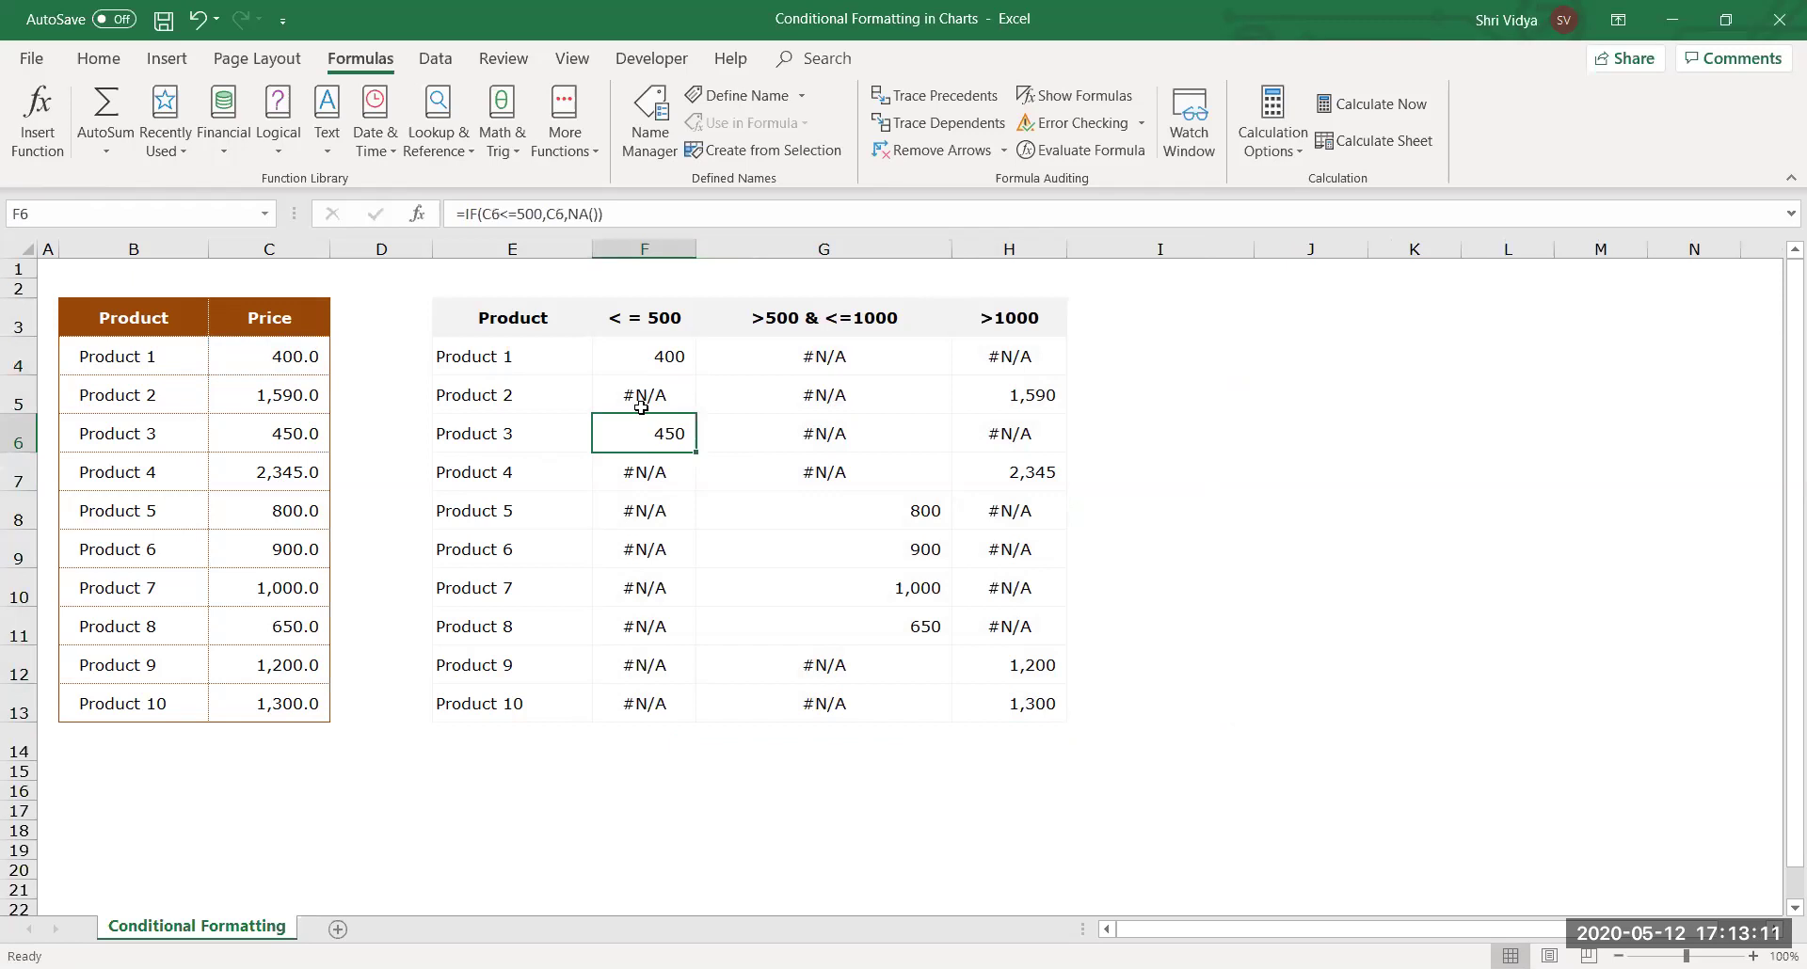
left_click_drag(646, 320, 637, 739)
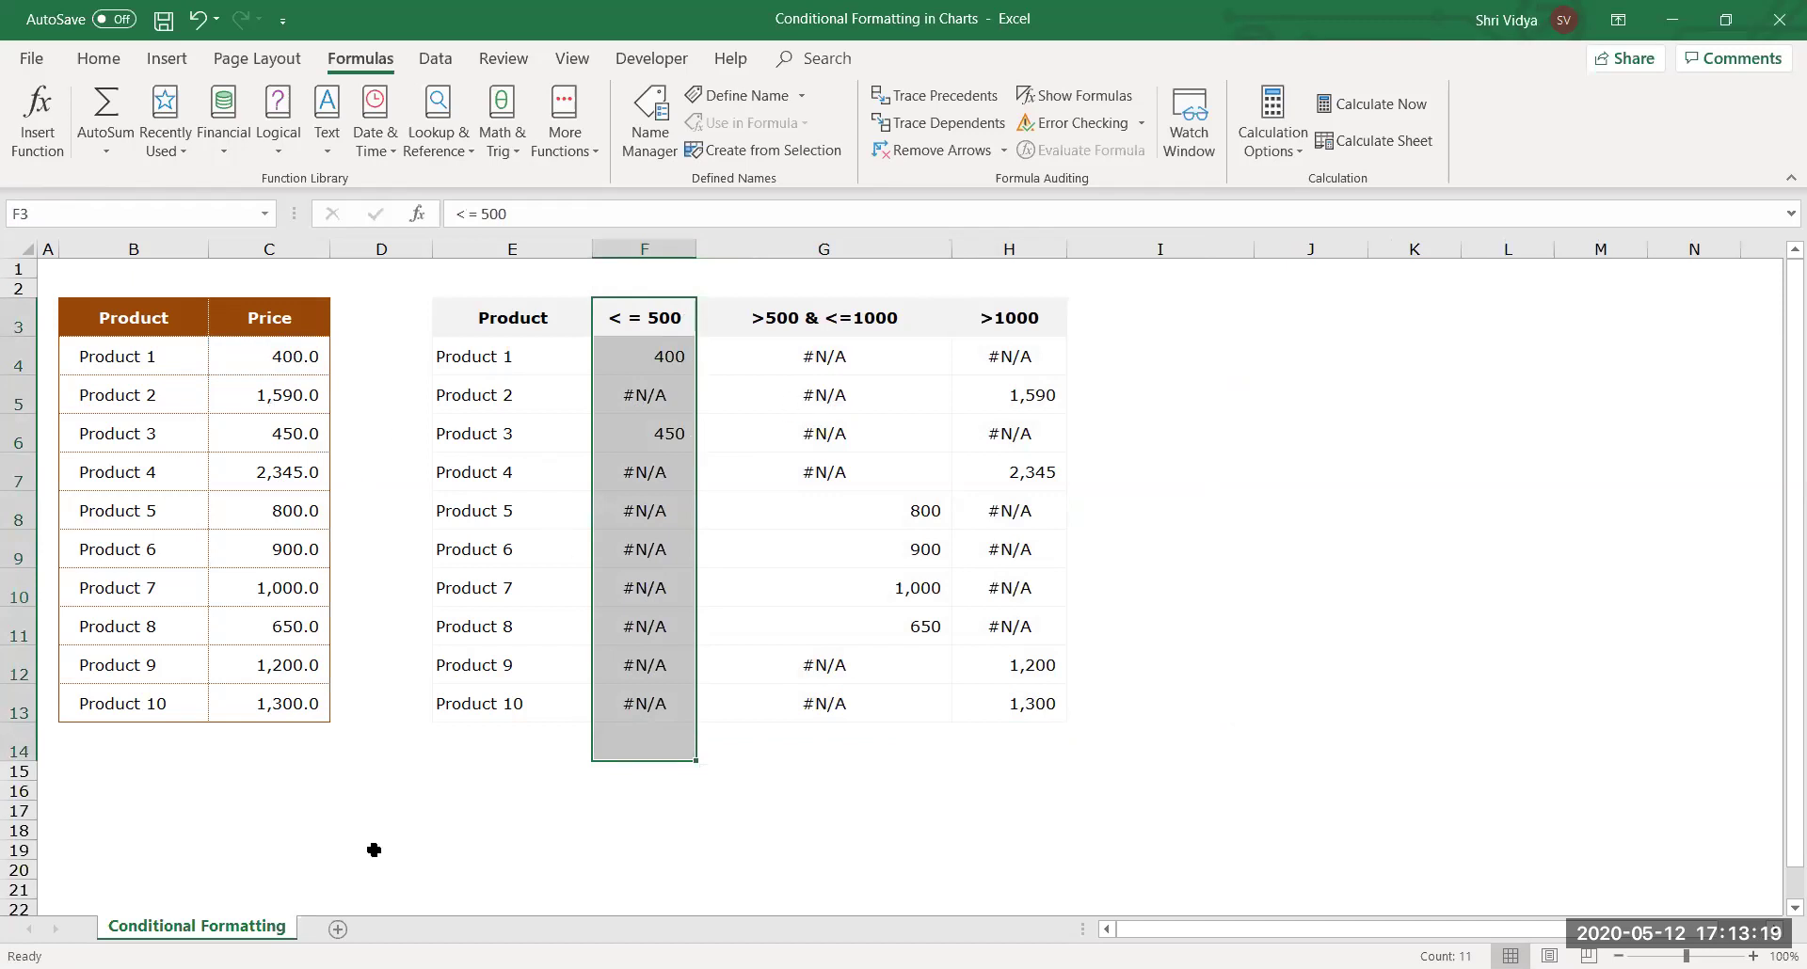
Change Product 6's price to 500 and Product 2's to 230, then select E3:H13.
left_click(289, 552)
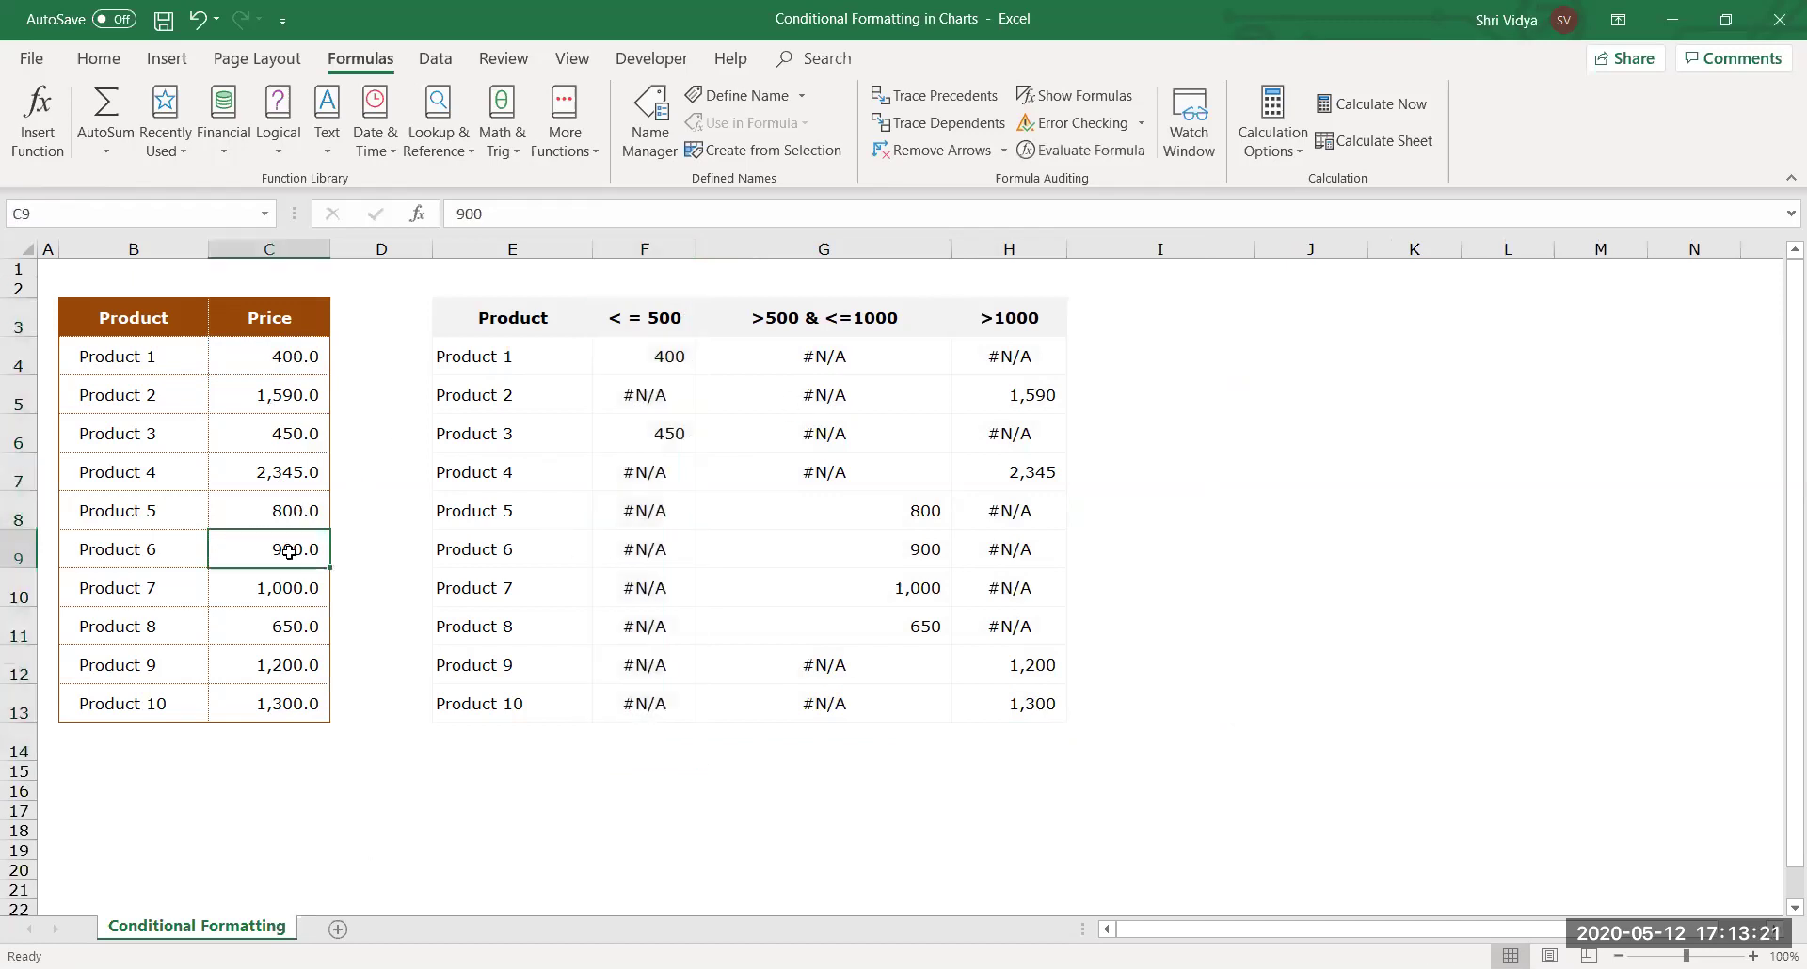
type("500")
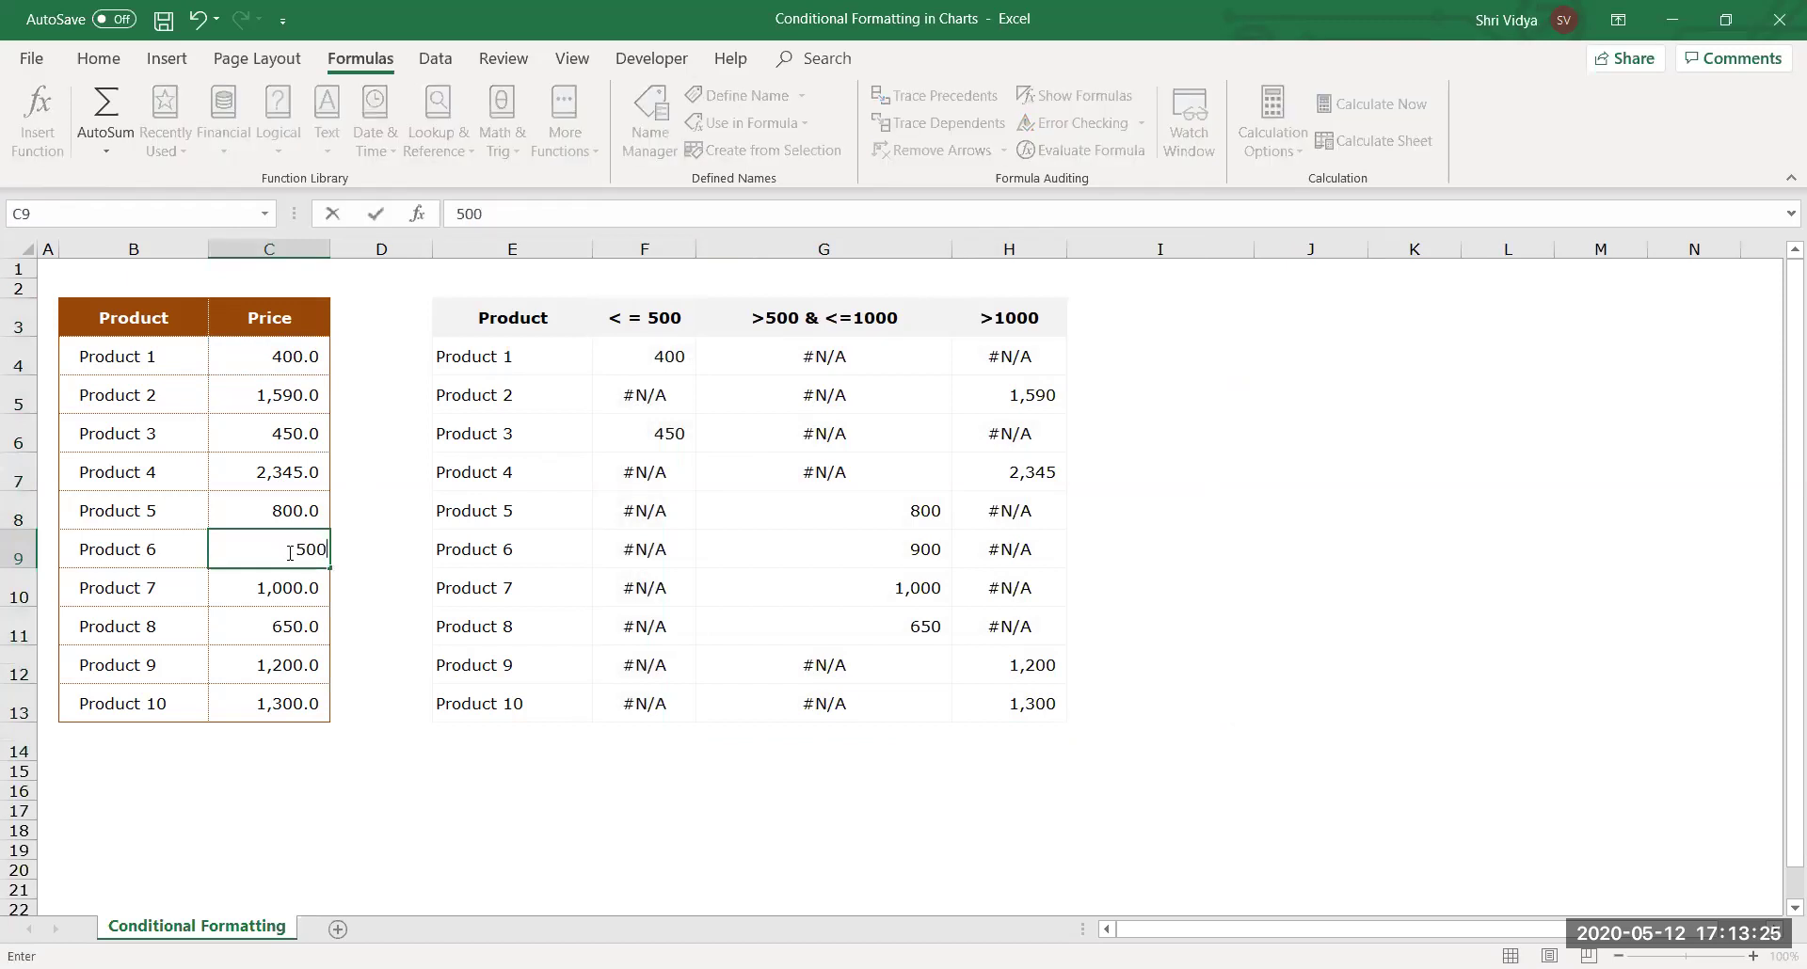
key("Return")
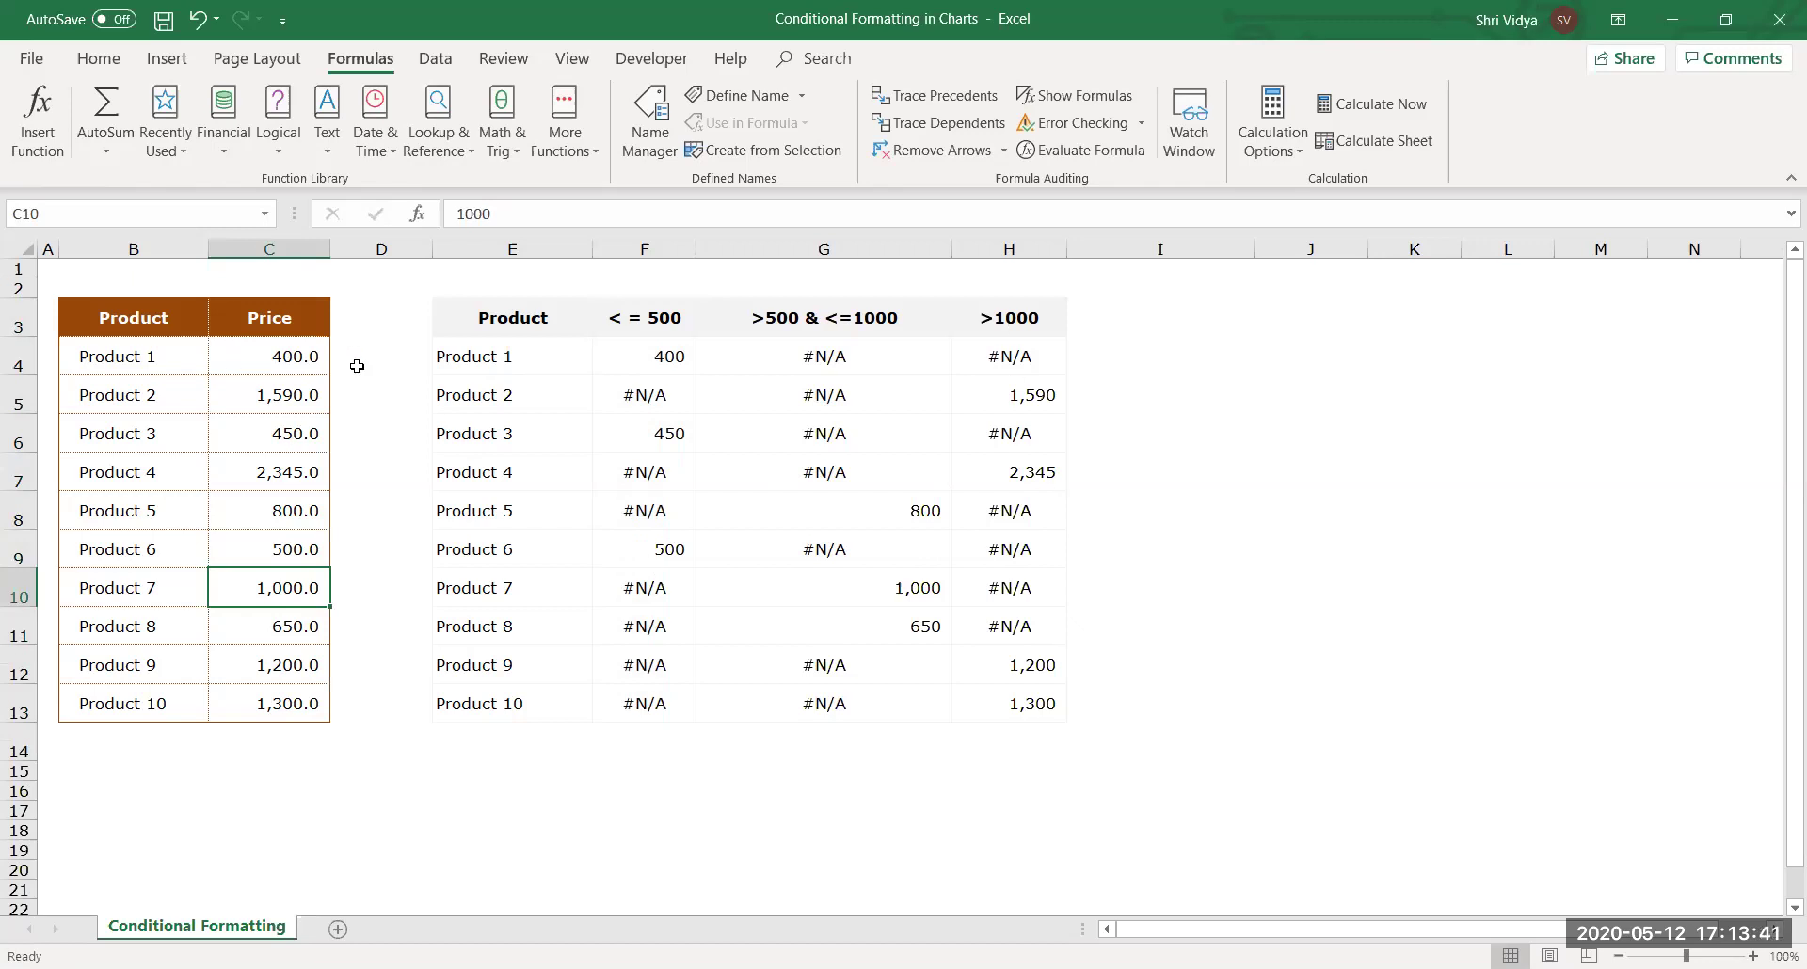
left_click(285, 397)
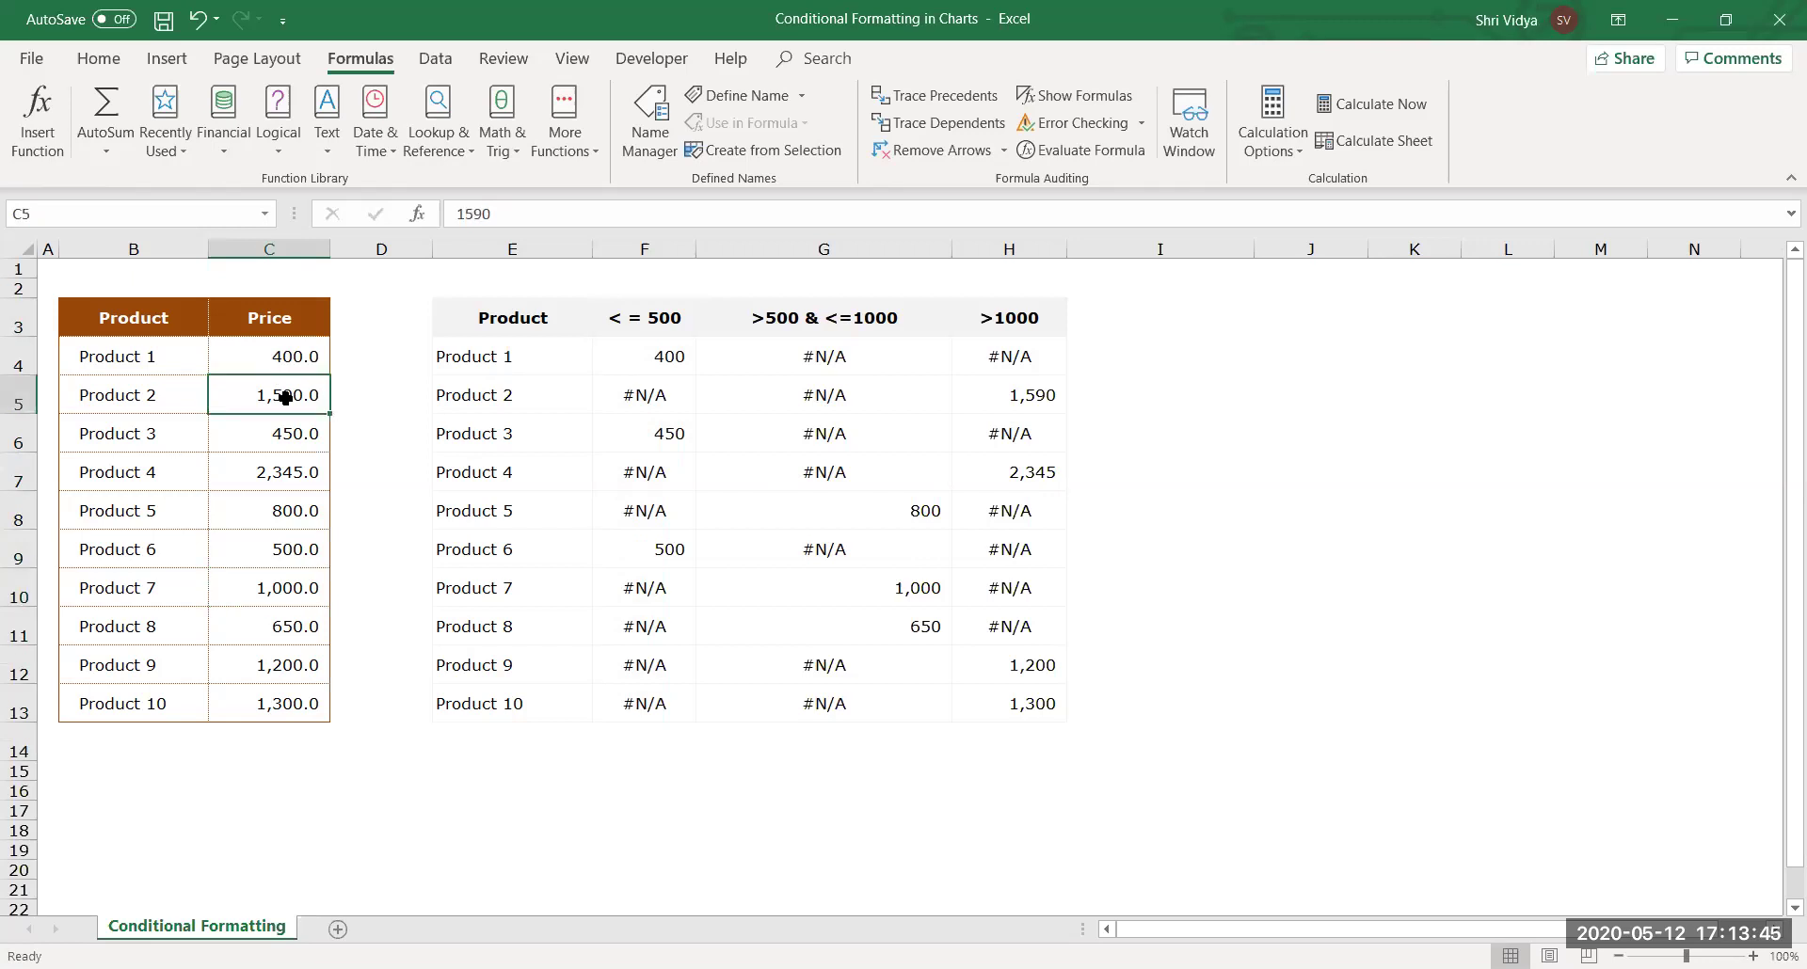
type("230")
key("Return")
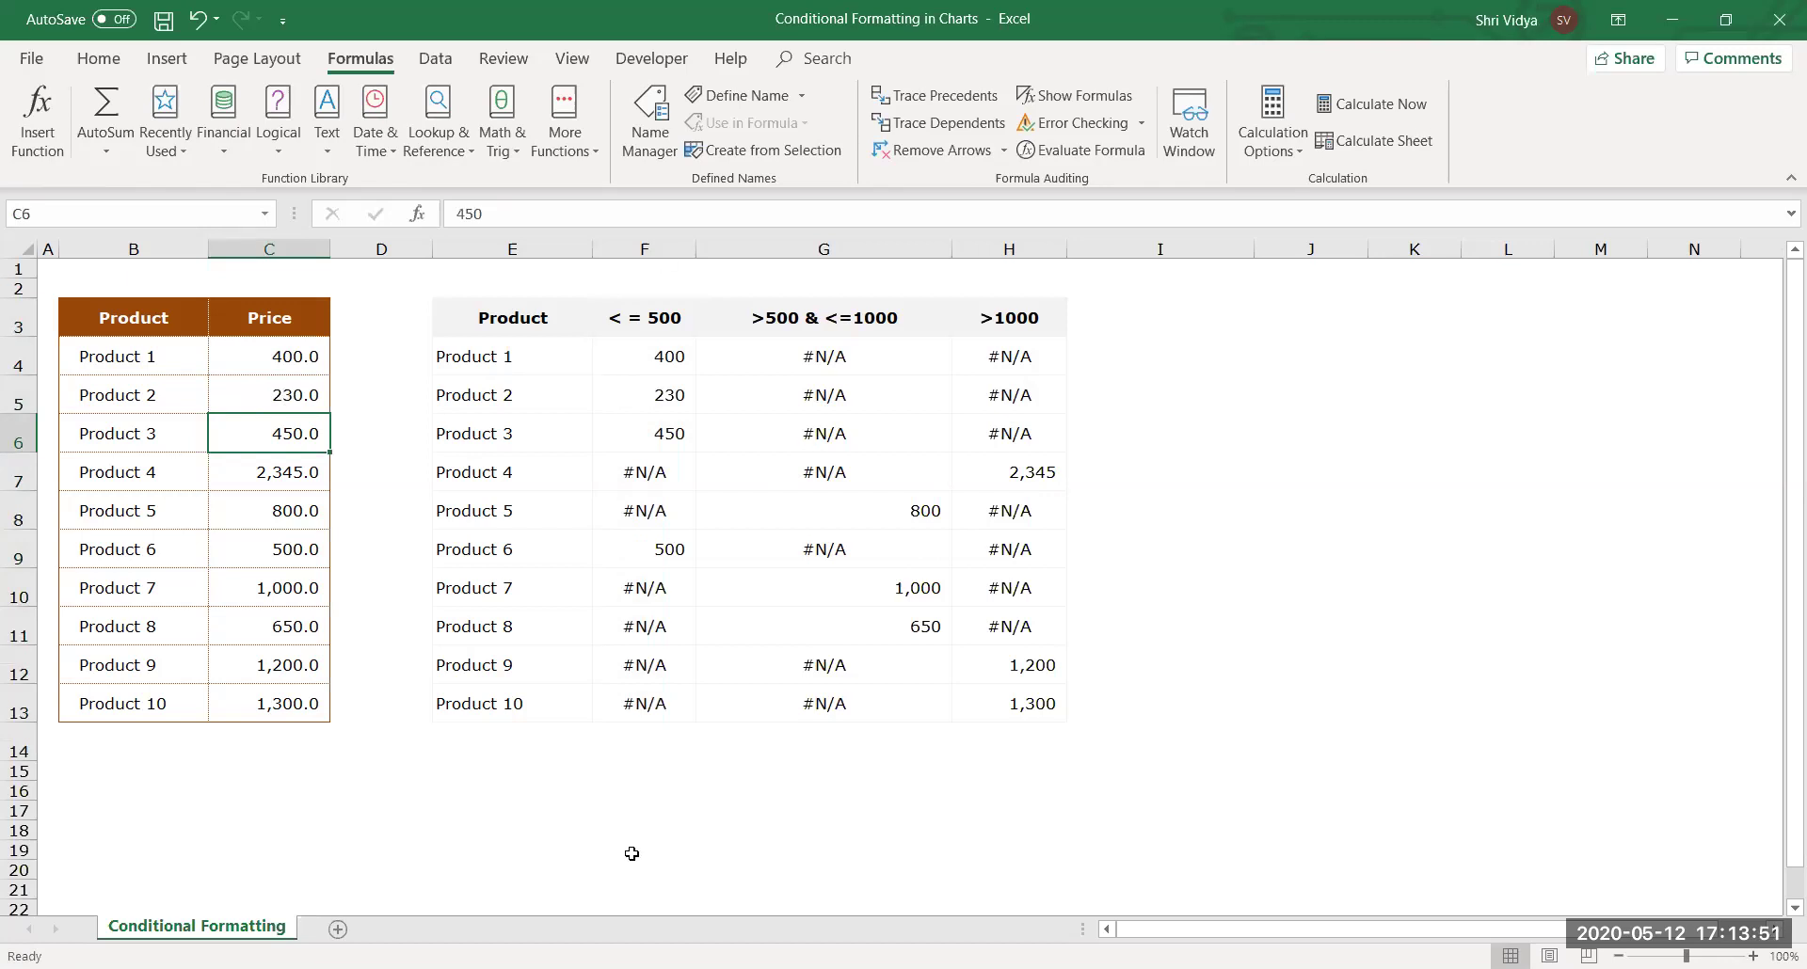
left_click_drag(540, 323, 1037, 704)
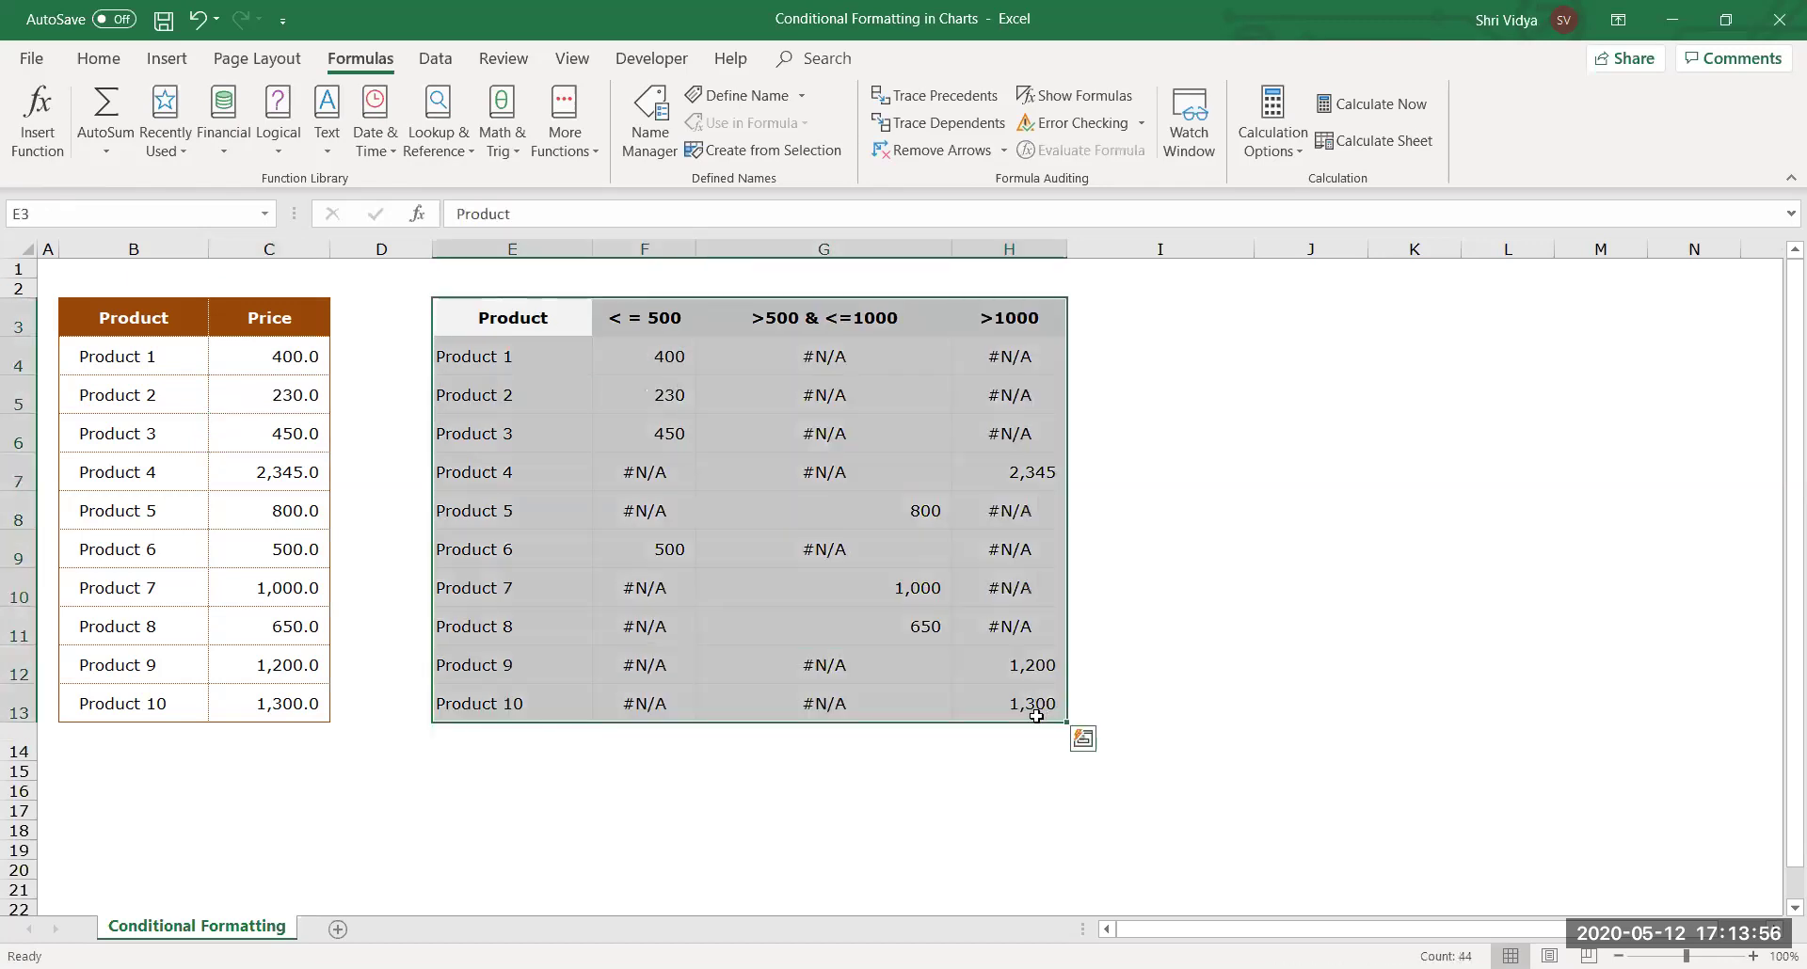
Insert a 2-D Clustered Column chart of the banded price table.
left_click(163, 62)
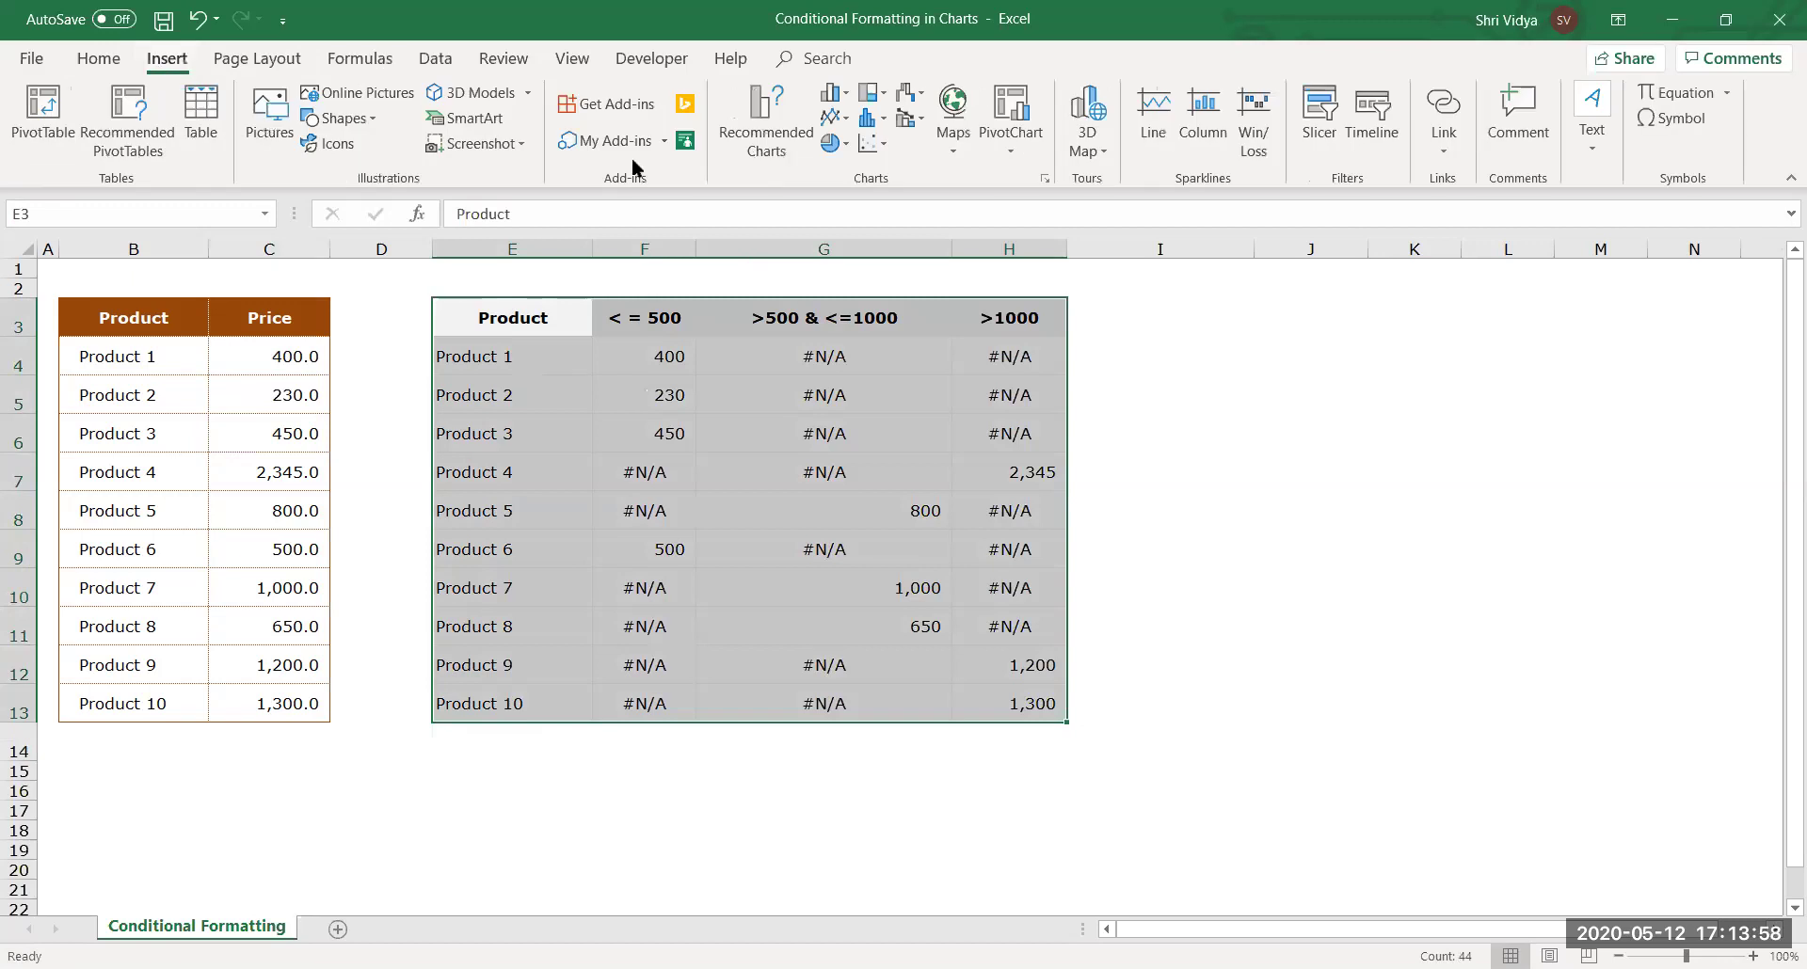
left_click(833, 98)
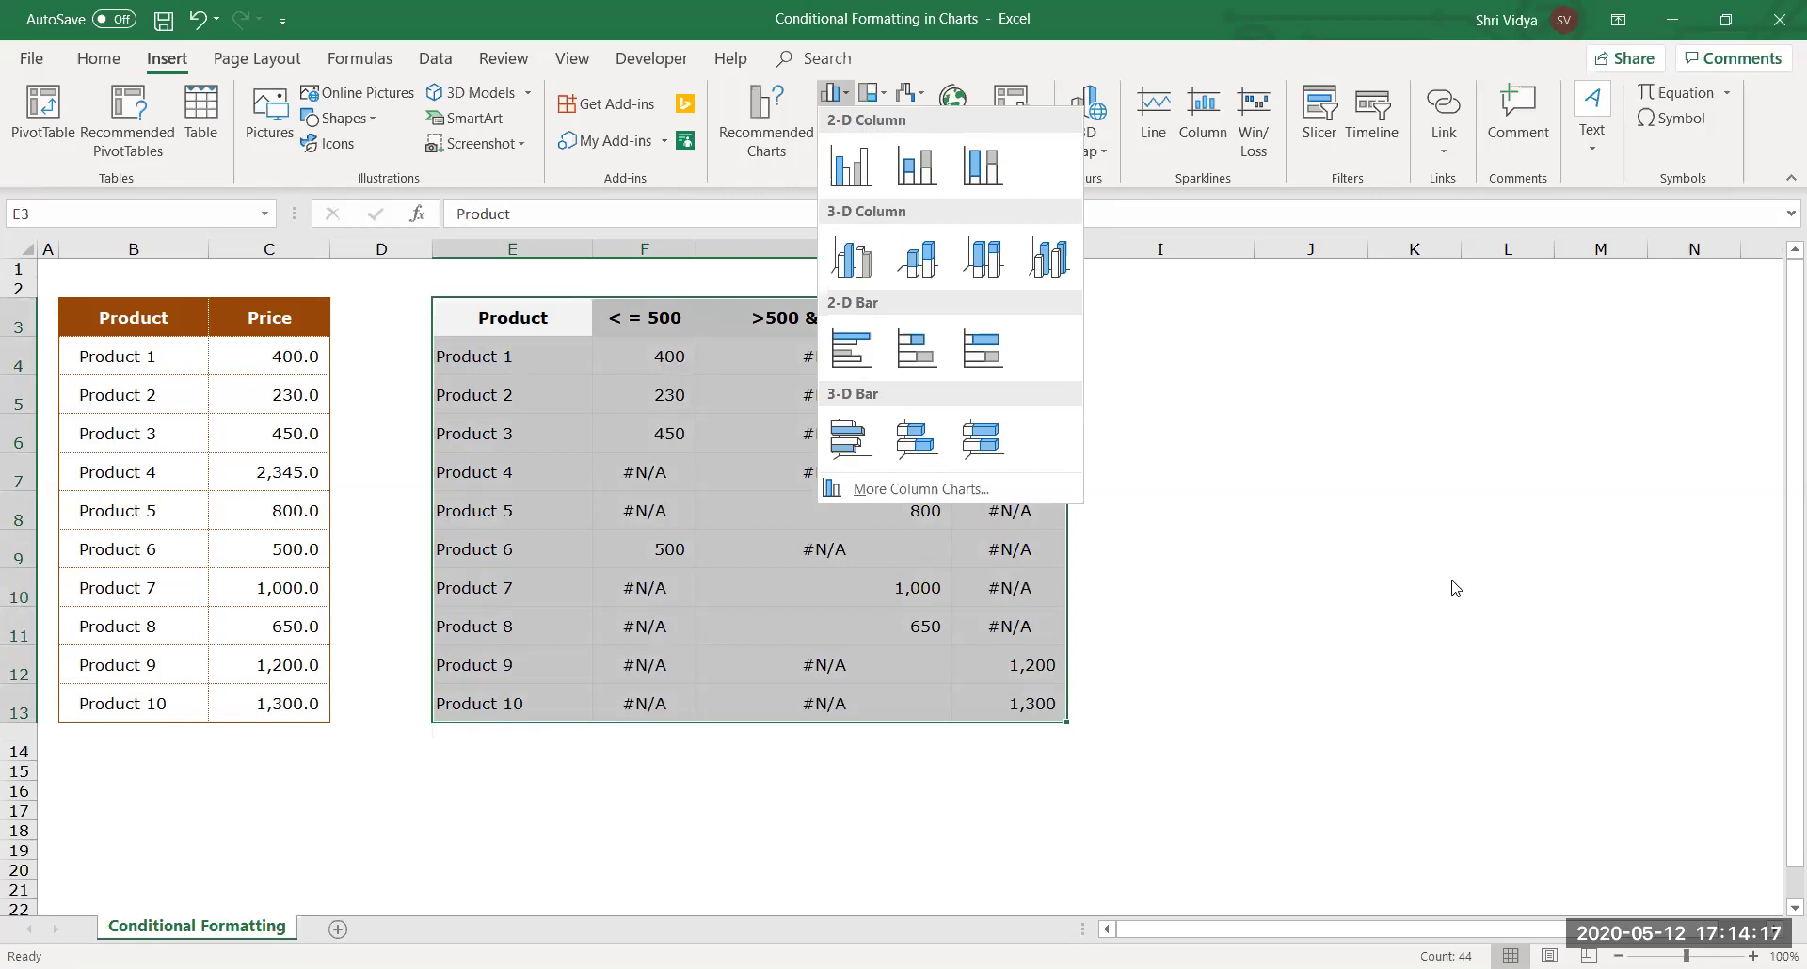
key("Escape")
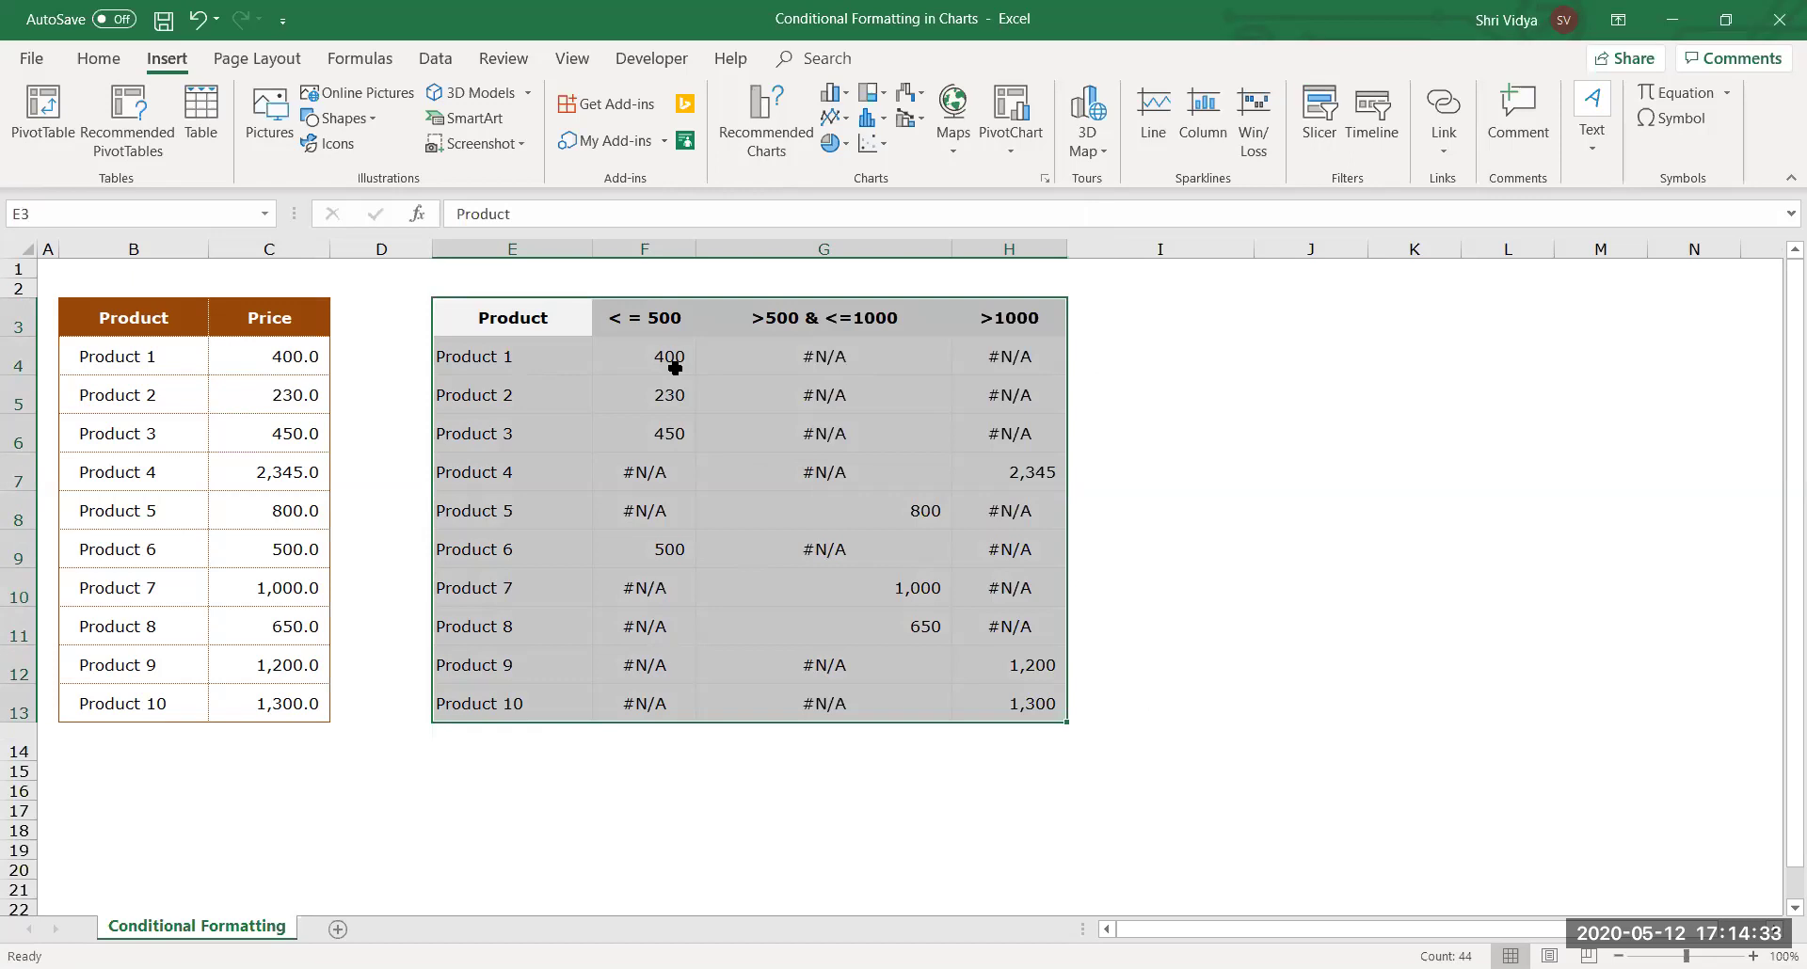
left_click(843, 105)
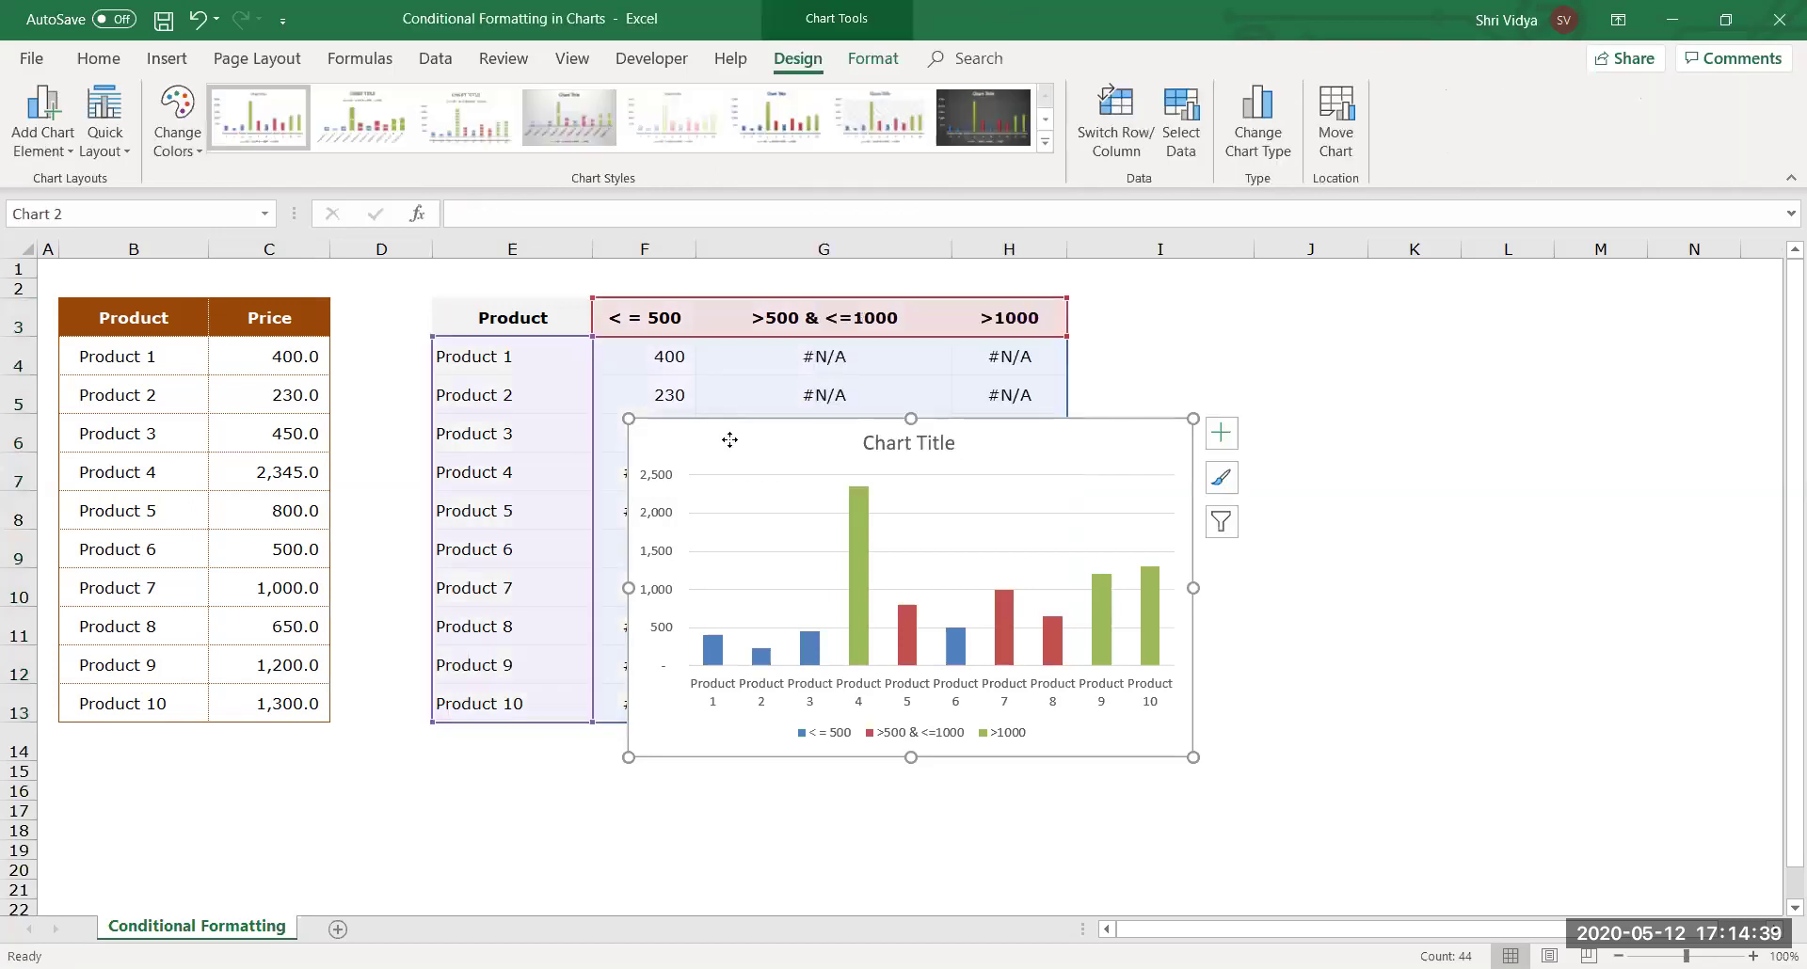
Move and enlarge the chart across columns E–J, and set Product 4's price to 650.
left_click_drag(728, 428, 515, 310)
left_click_drag(981, 622, 1312, 783)
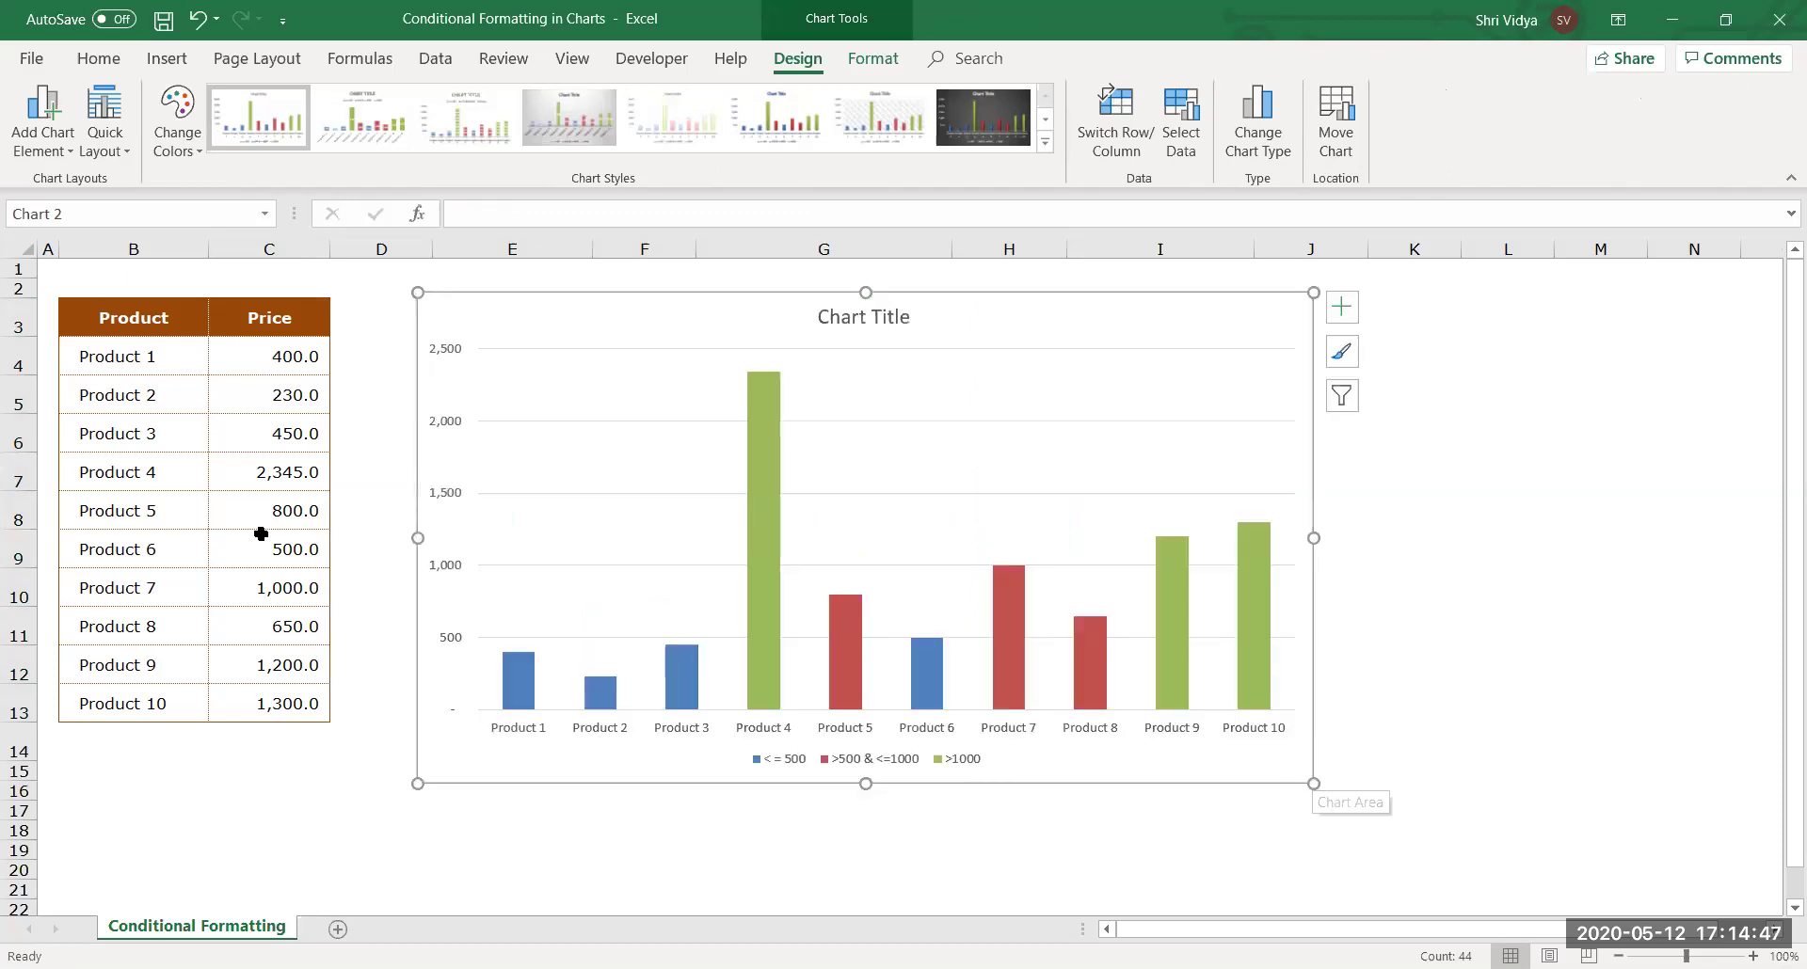
left_click(272, 471)
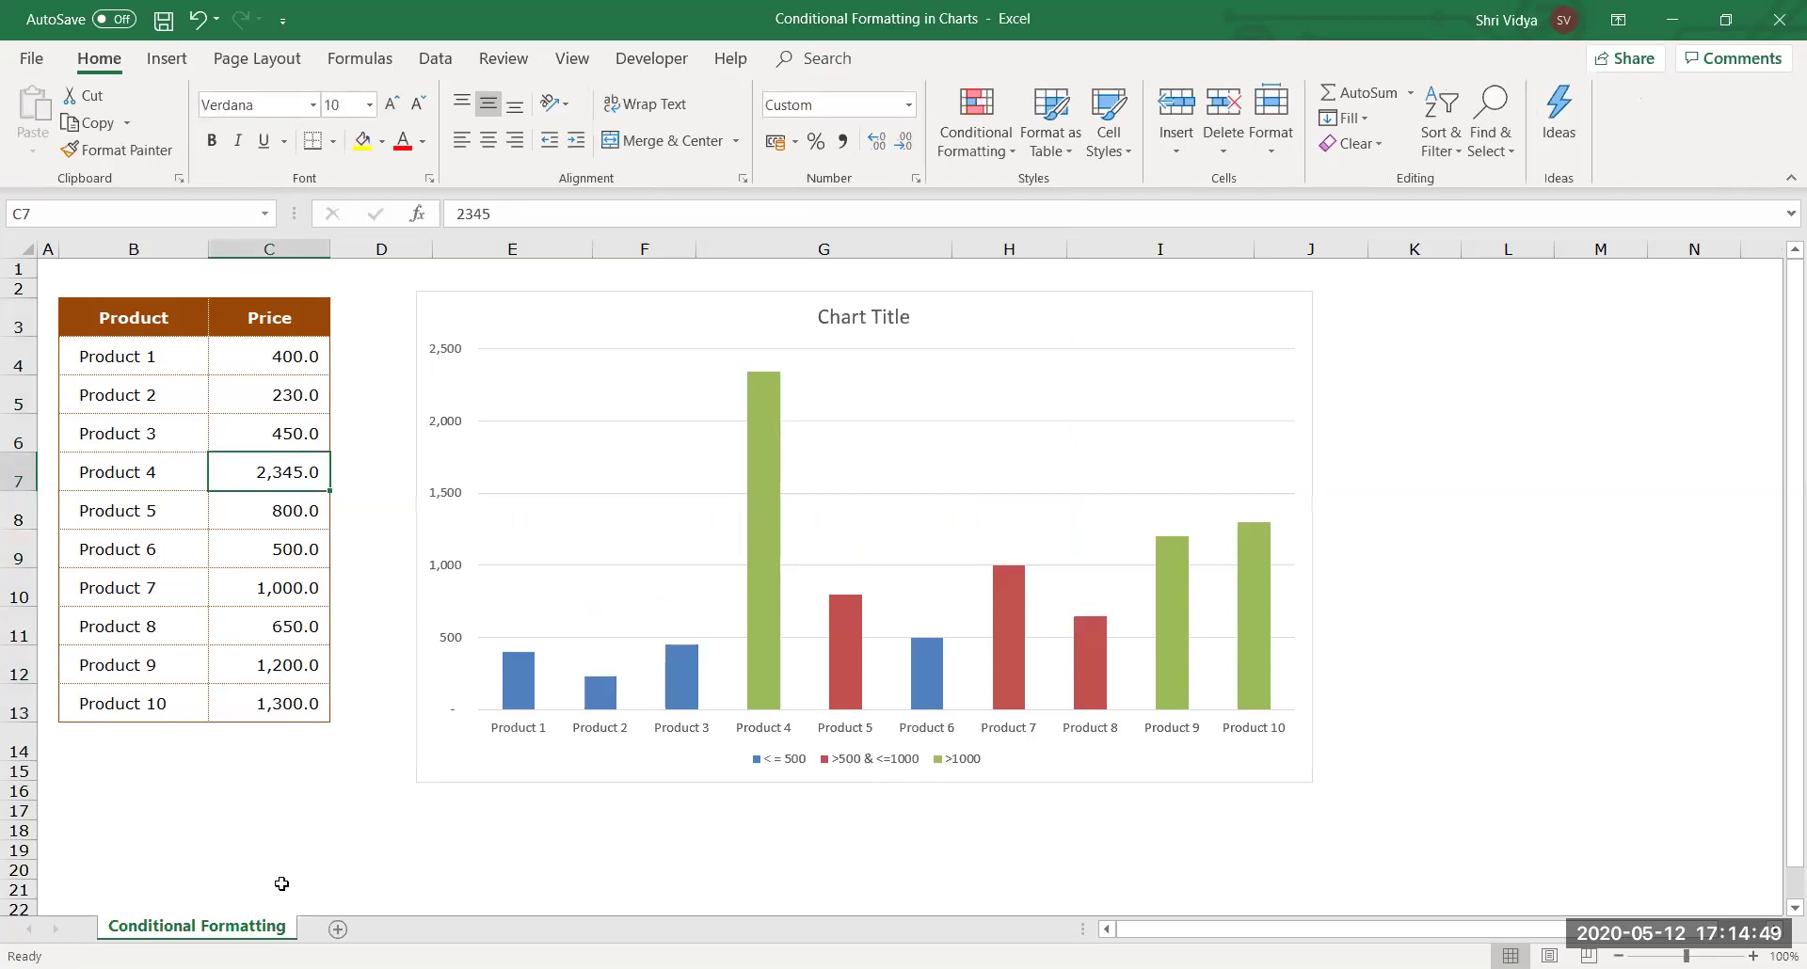
key("F2")
type("650")
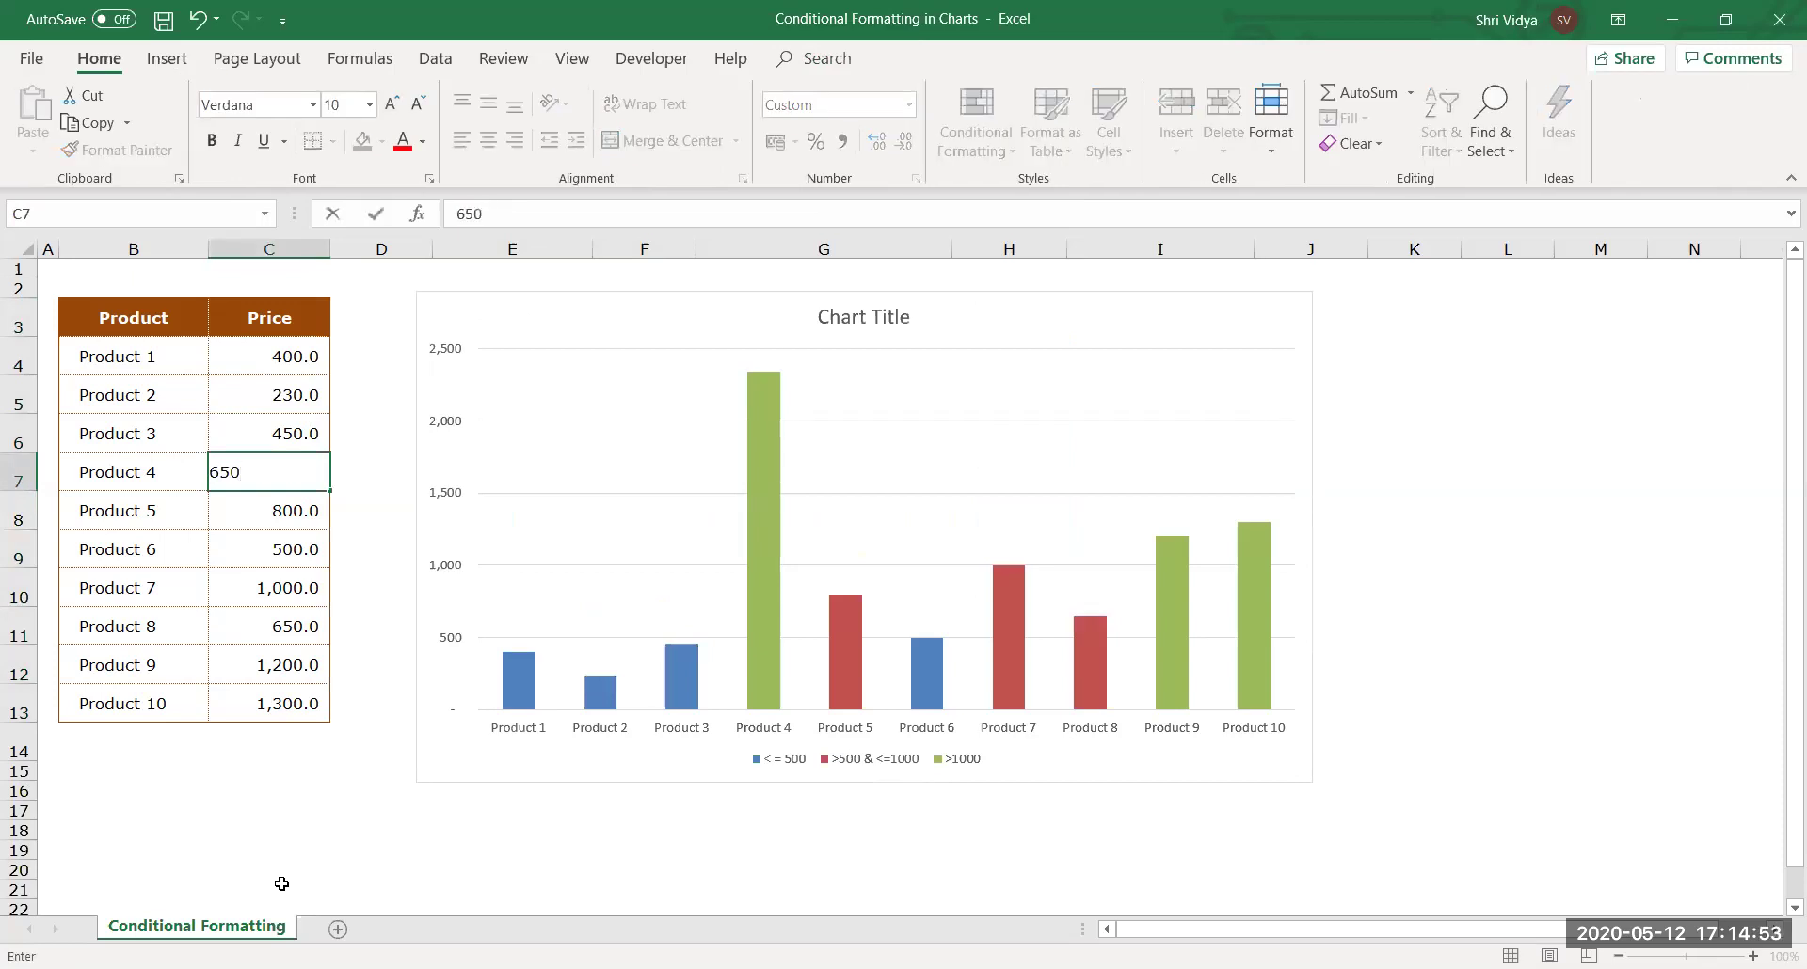
key("Return")
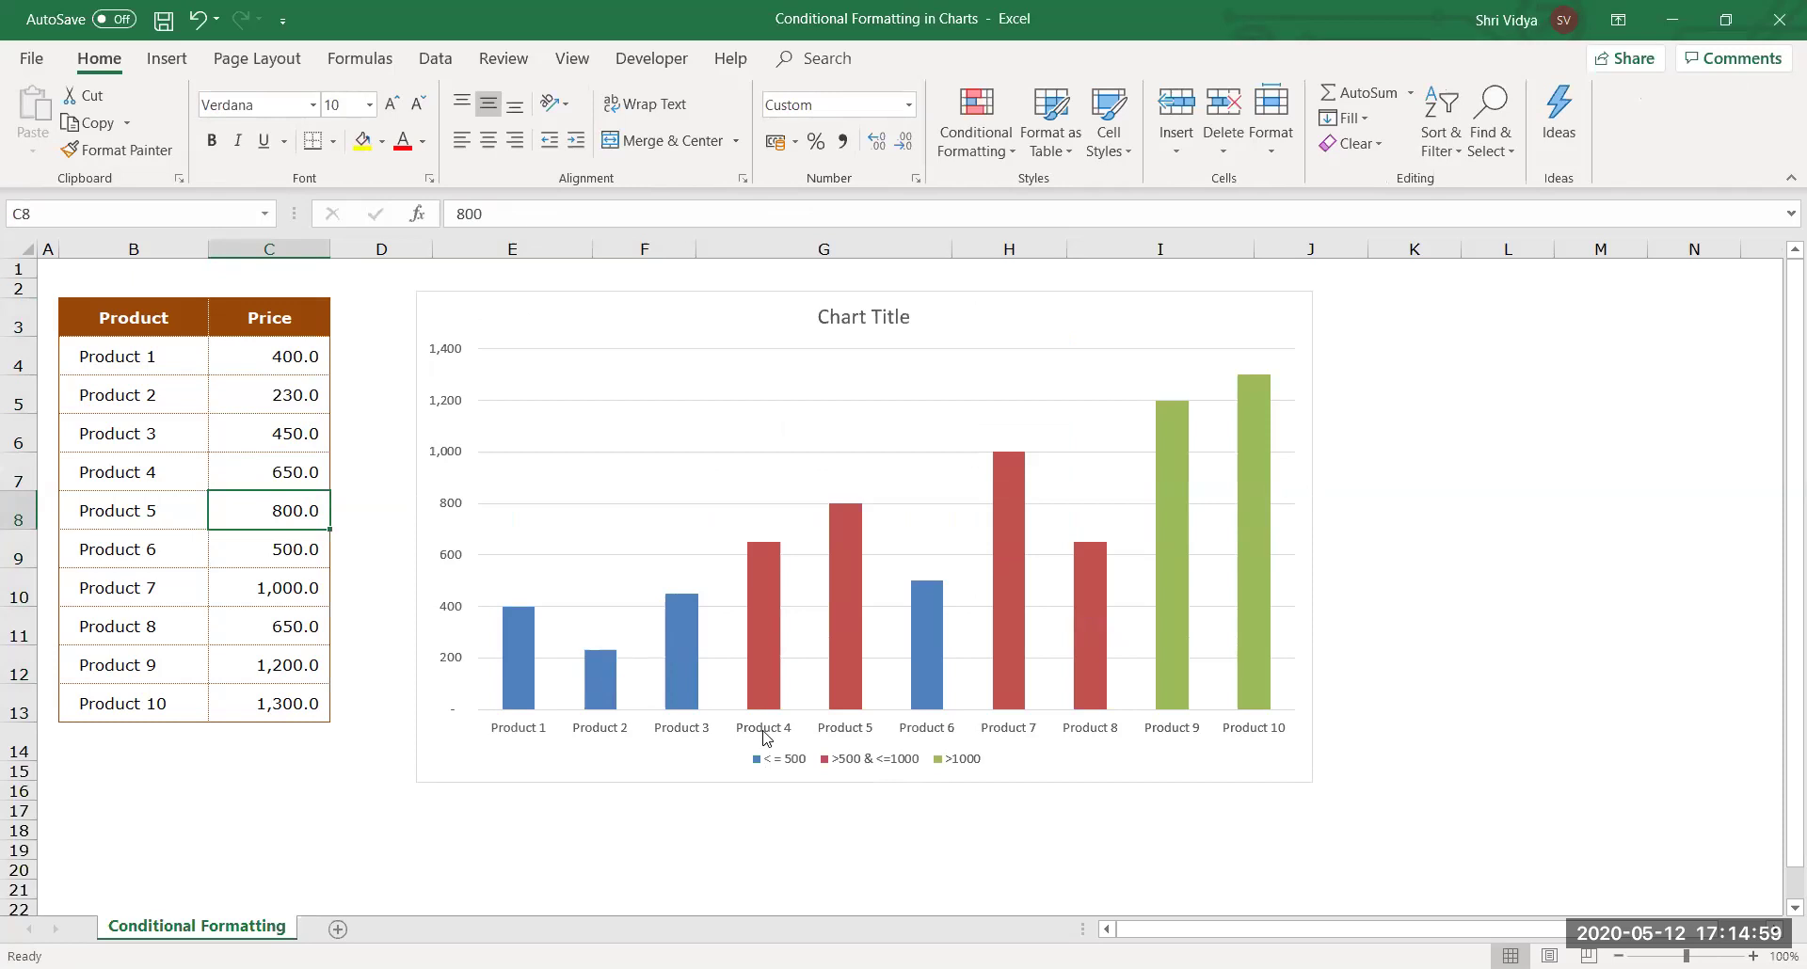
left_click(769, 681)
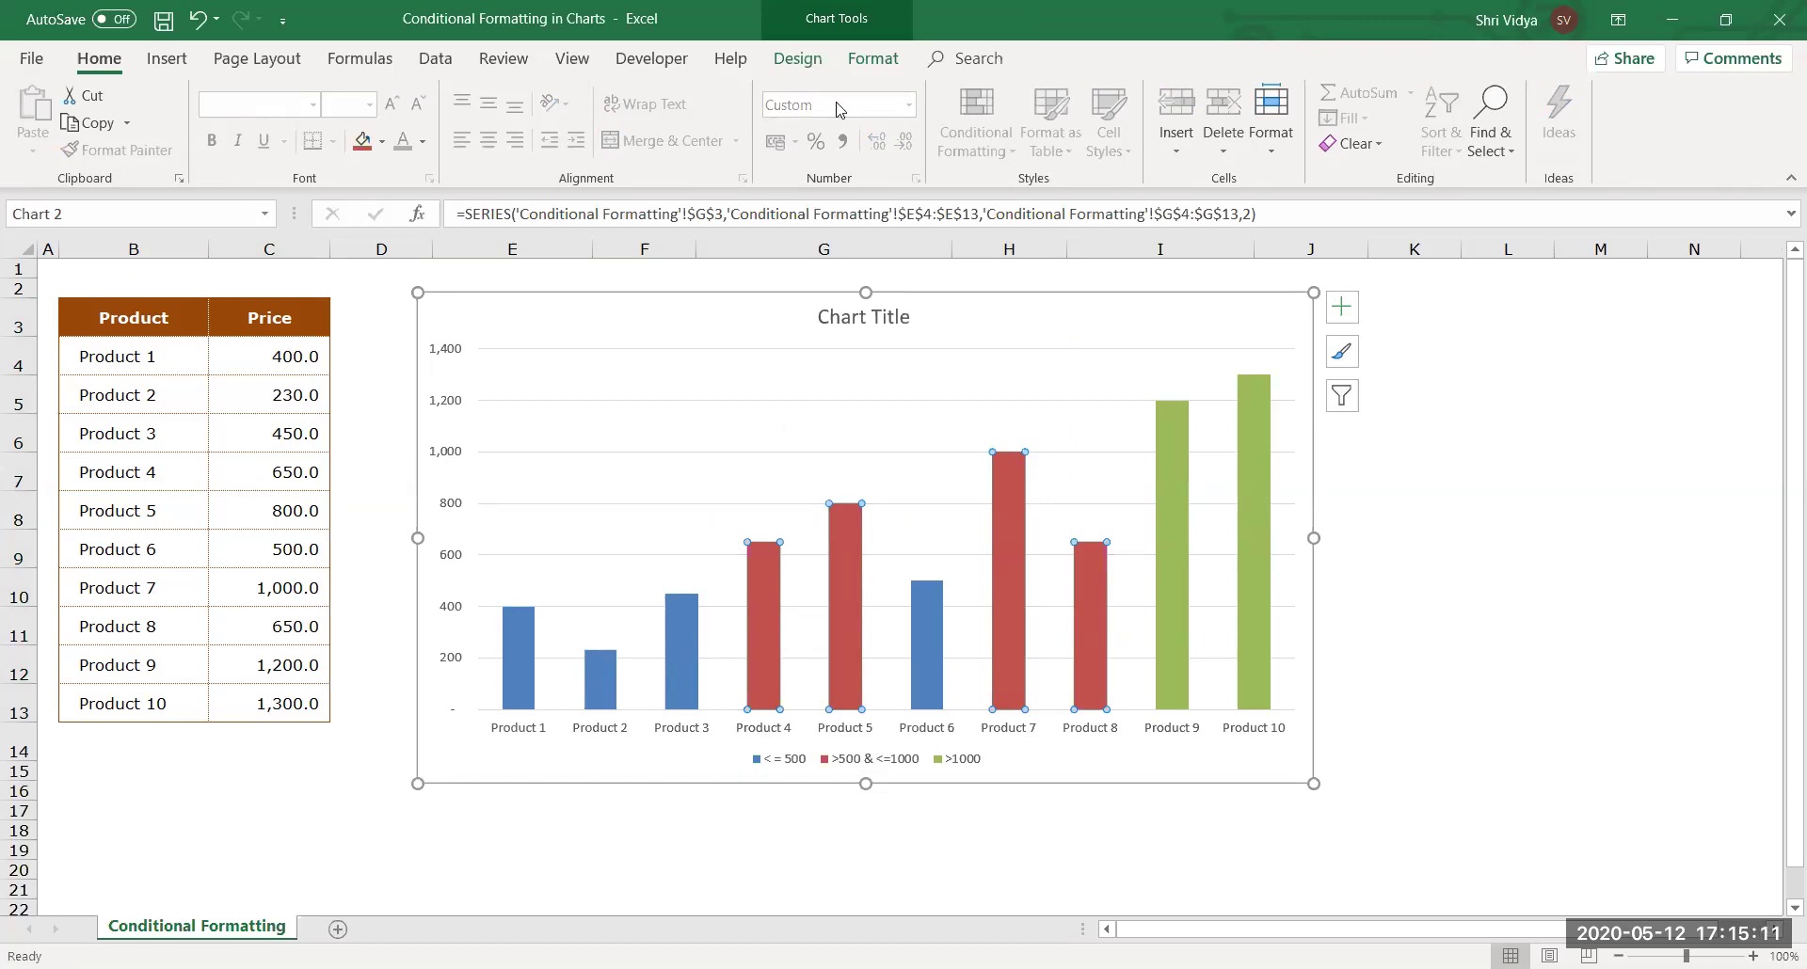
Fill the <= 500 bar series with purple.
left_click(797, 60)
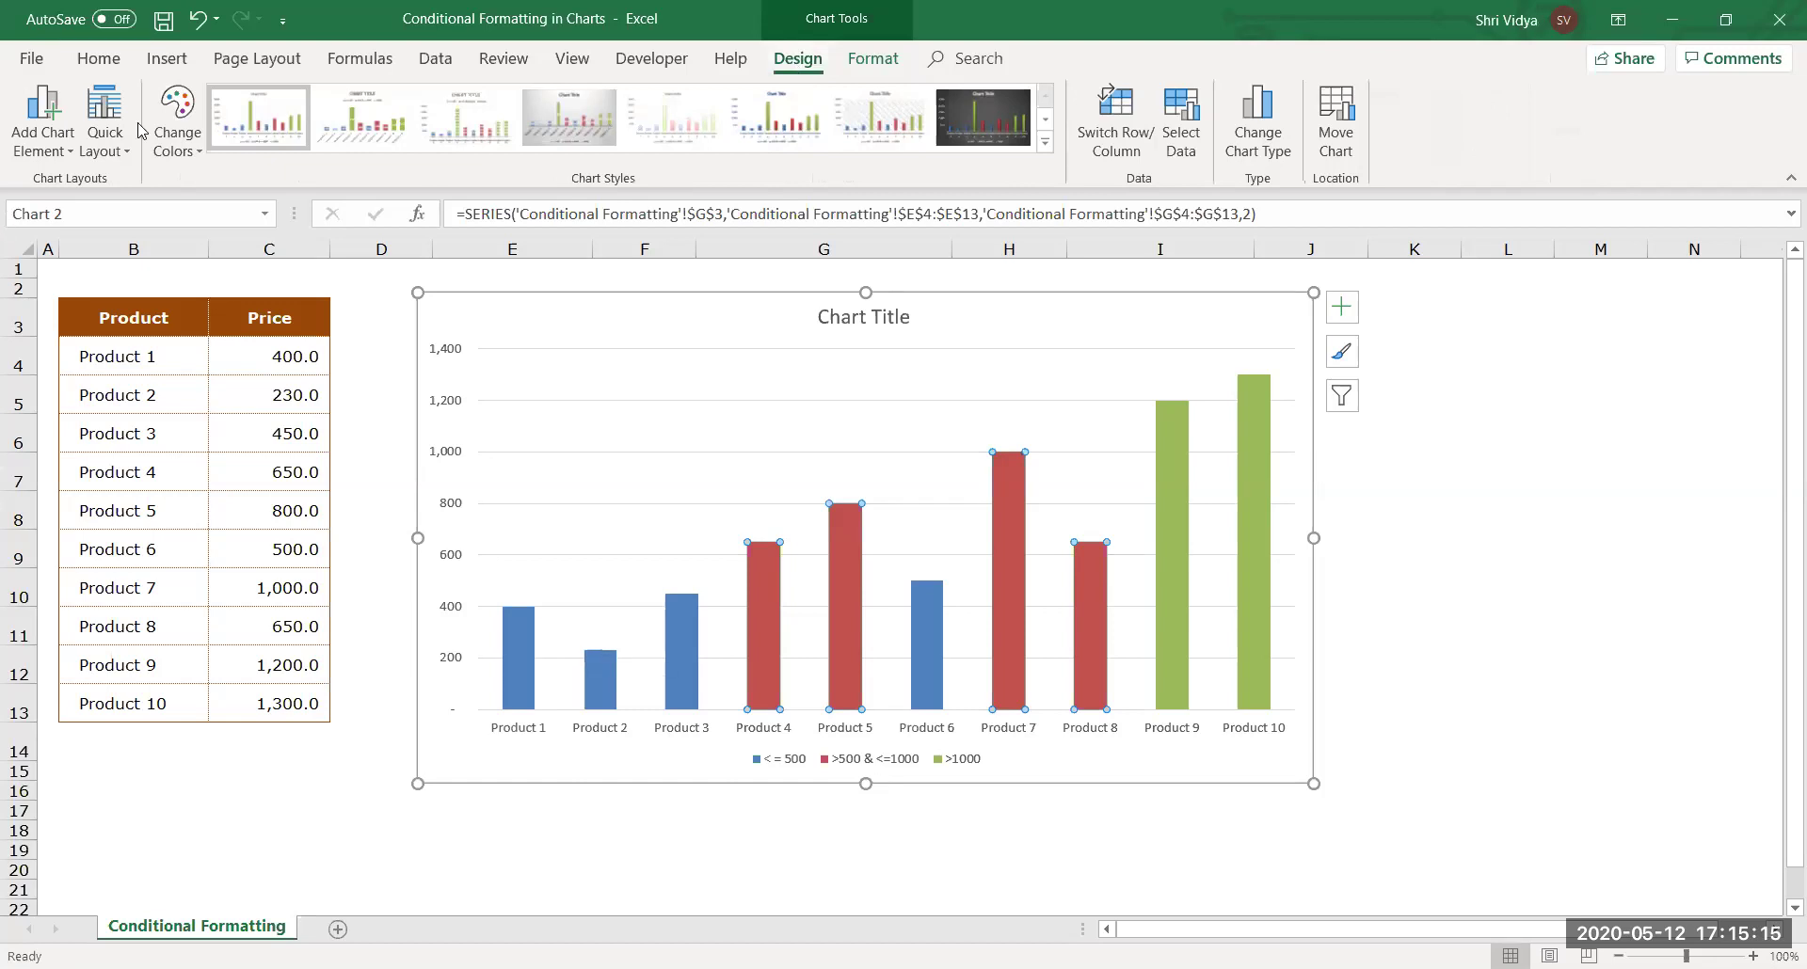
left_click(187, 141)
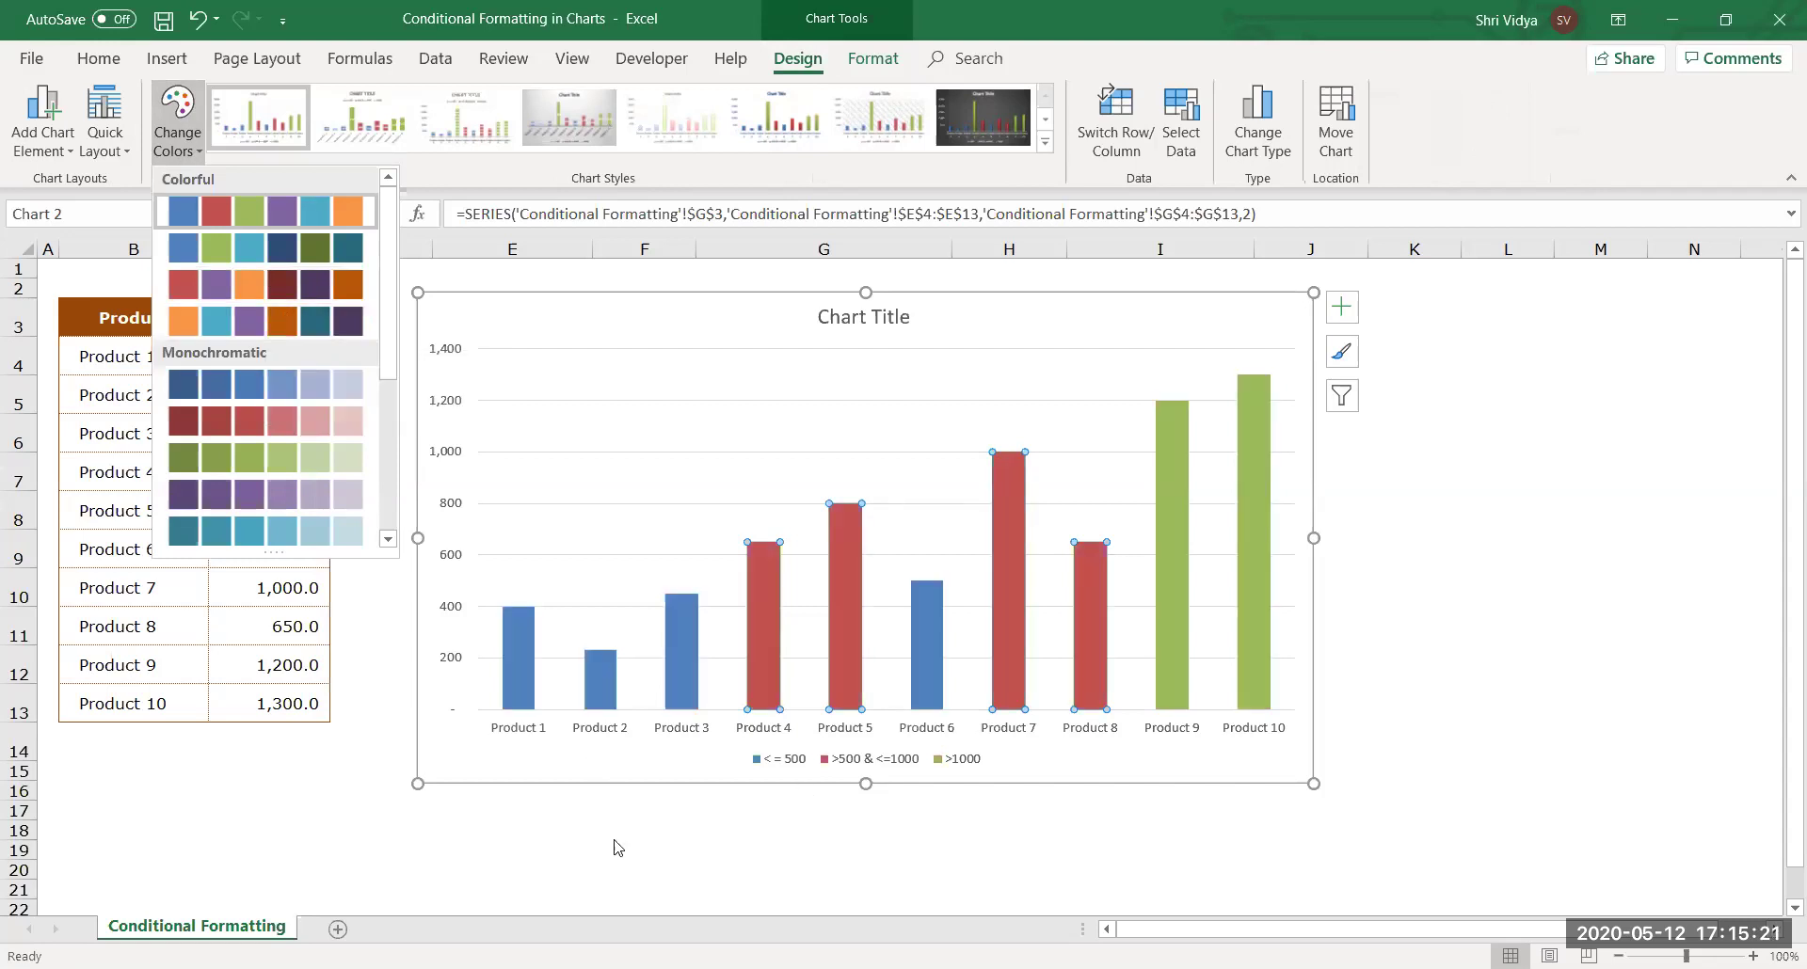
left_click(675, 678)
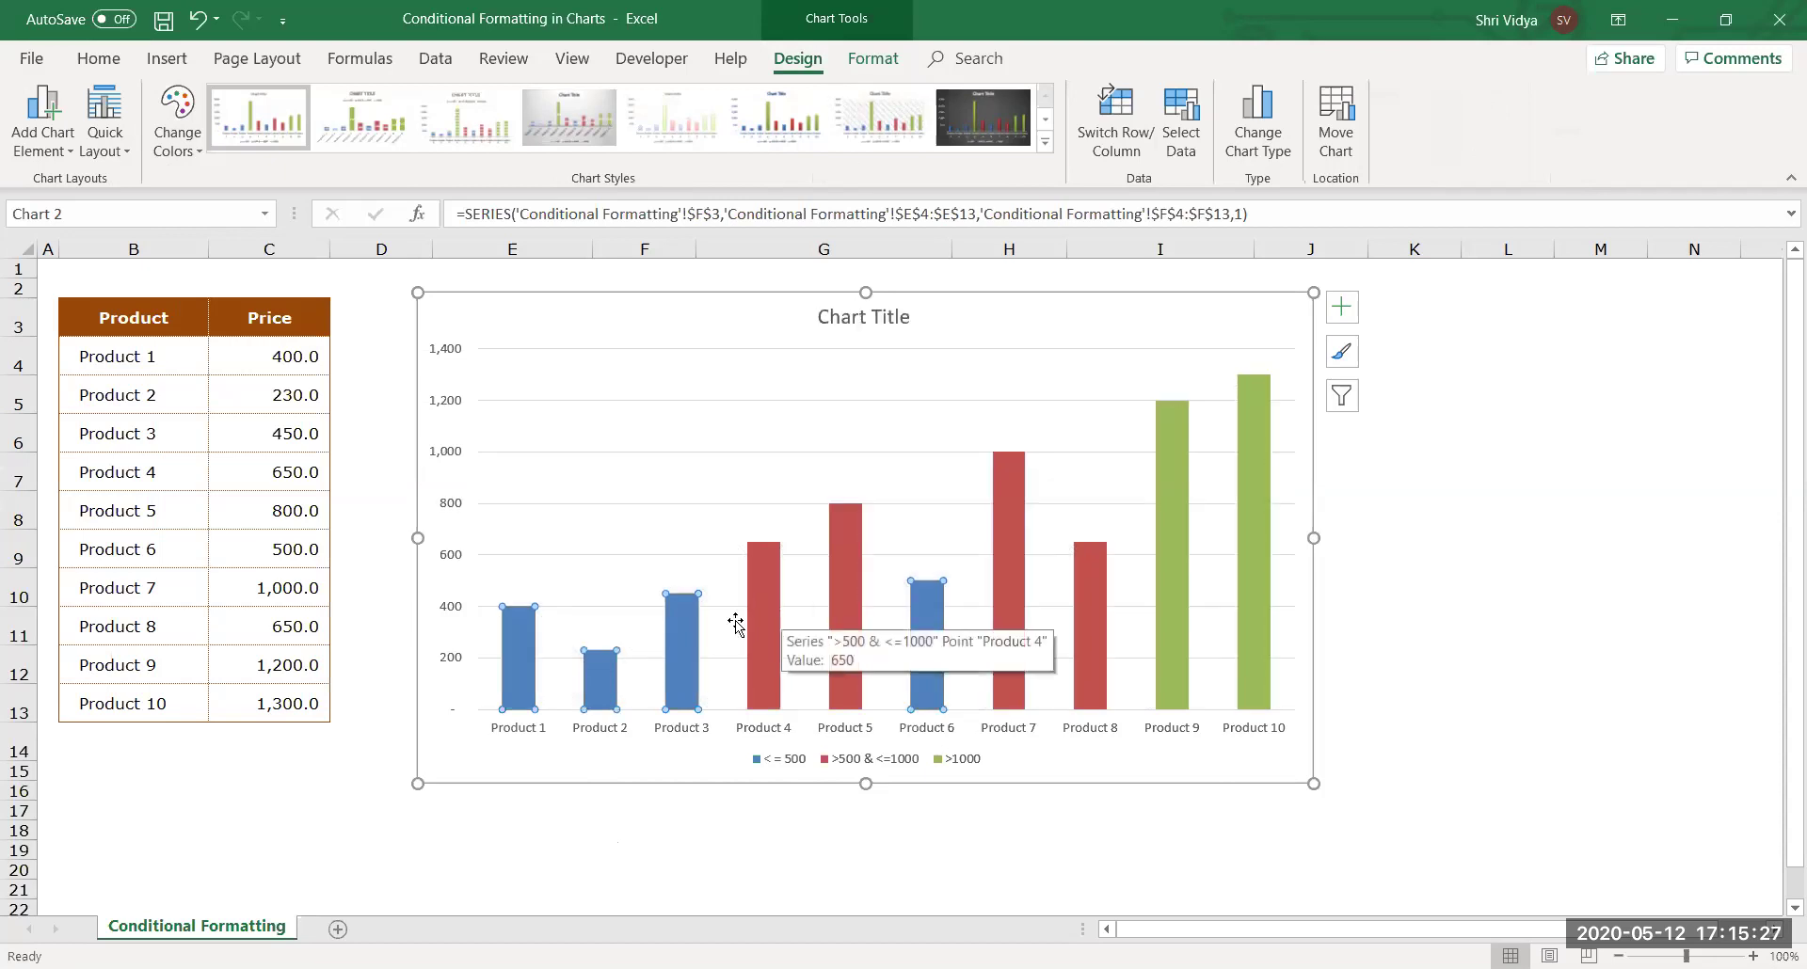
left_click(871, 59)
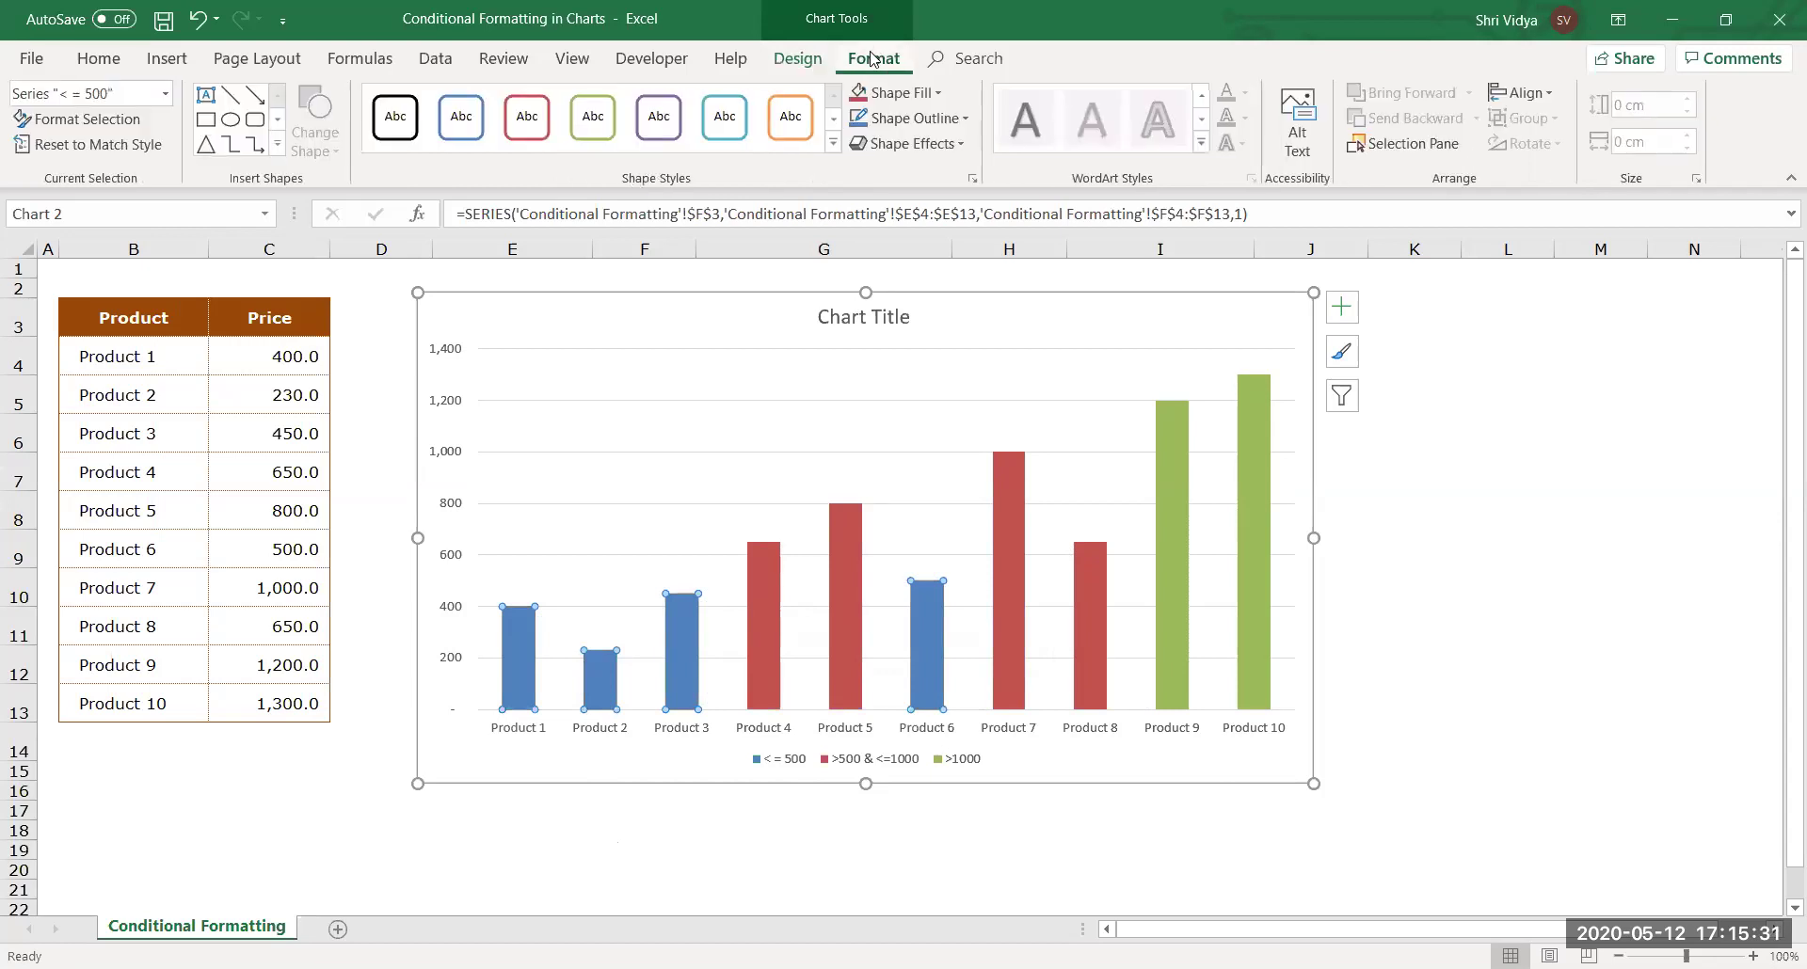
left_click(922, 93)
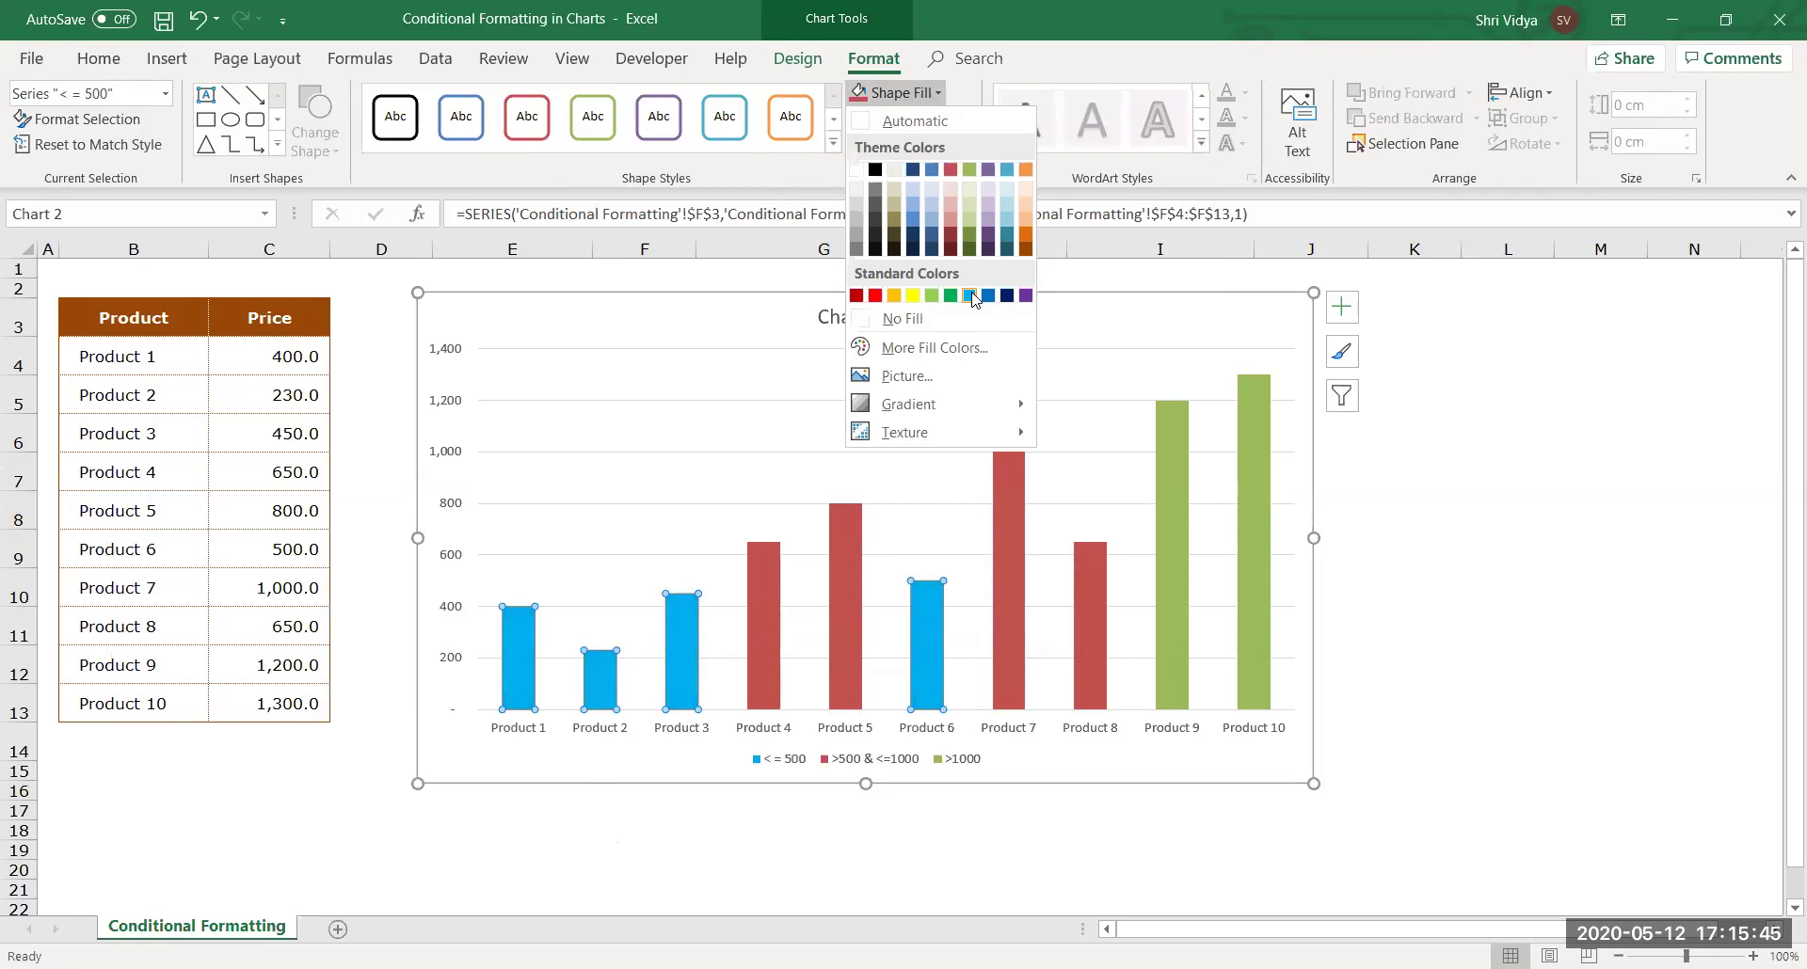
left_click(1027, 300)
Fill the >500 & <=1000 bars gold and the >1000 bars dark orange.
left_click(851, 563)
left_click(918, 98)
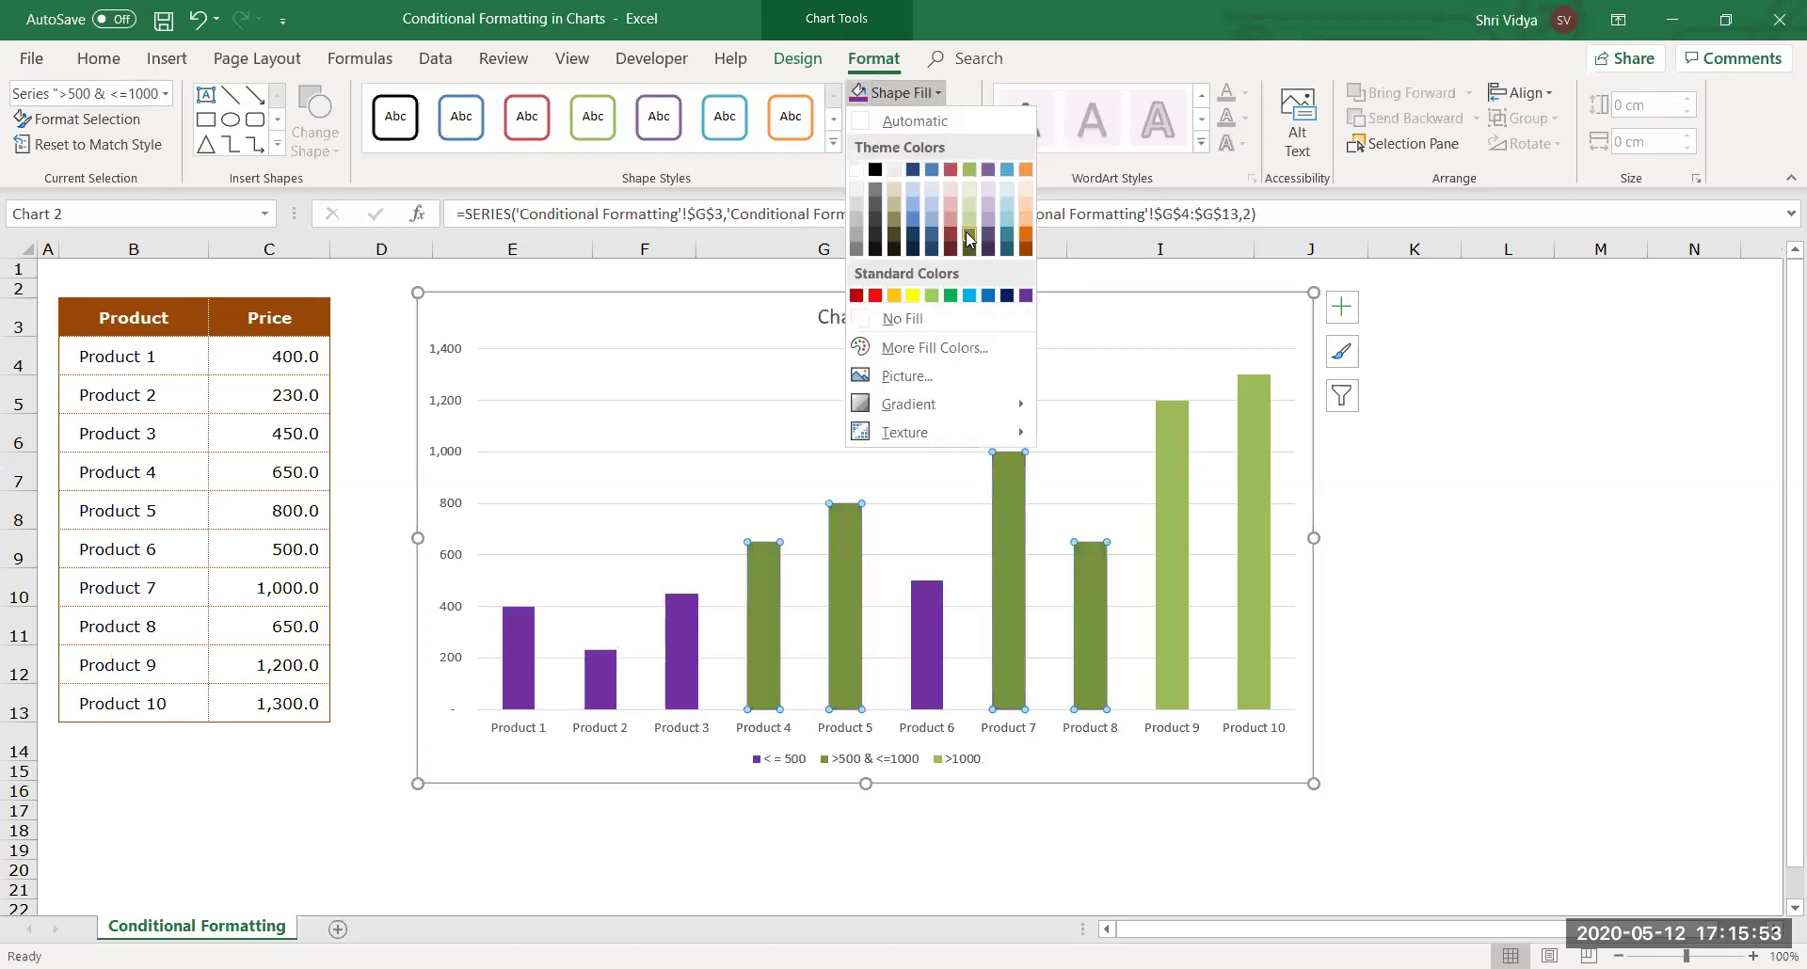
left_click(896, 303)
left_click(928, 646)
left_click(1165, 583)
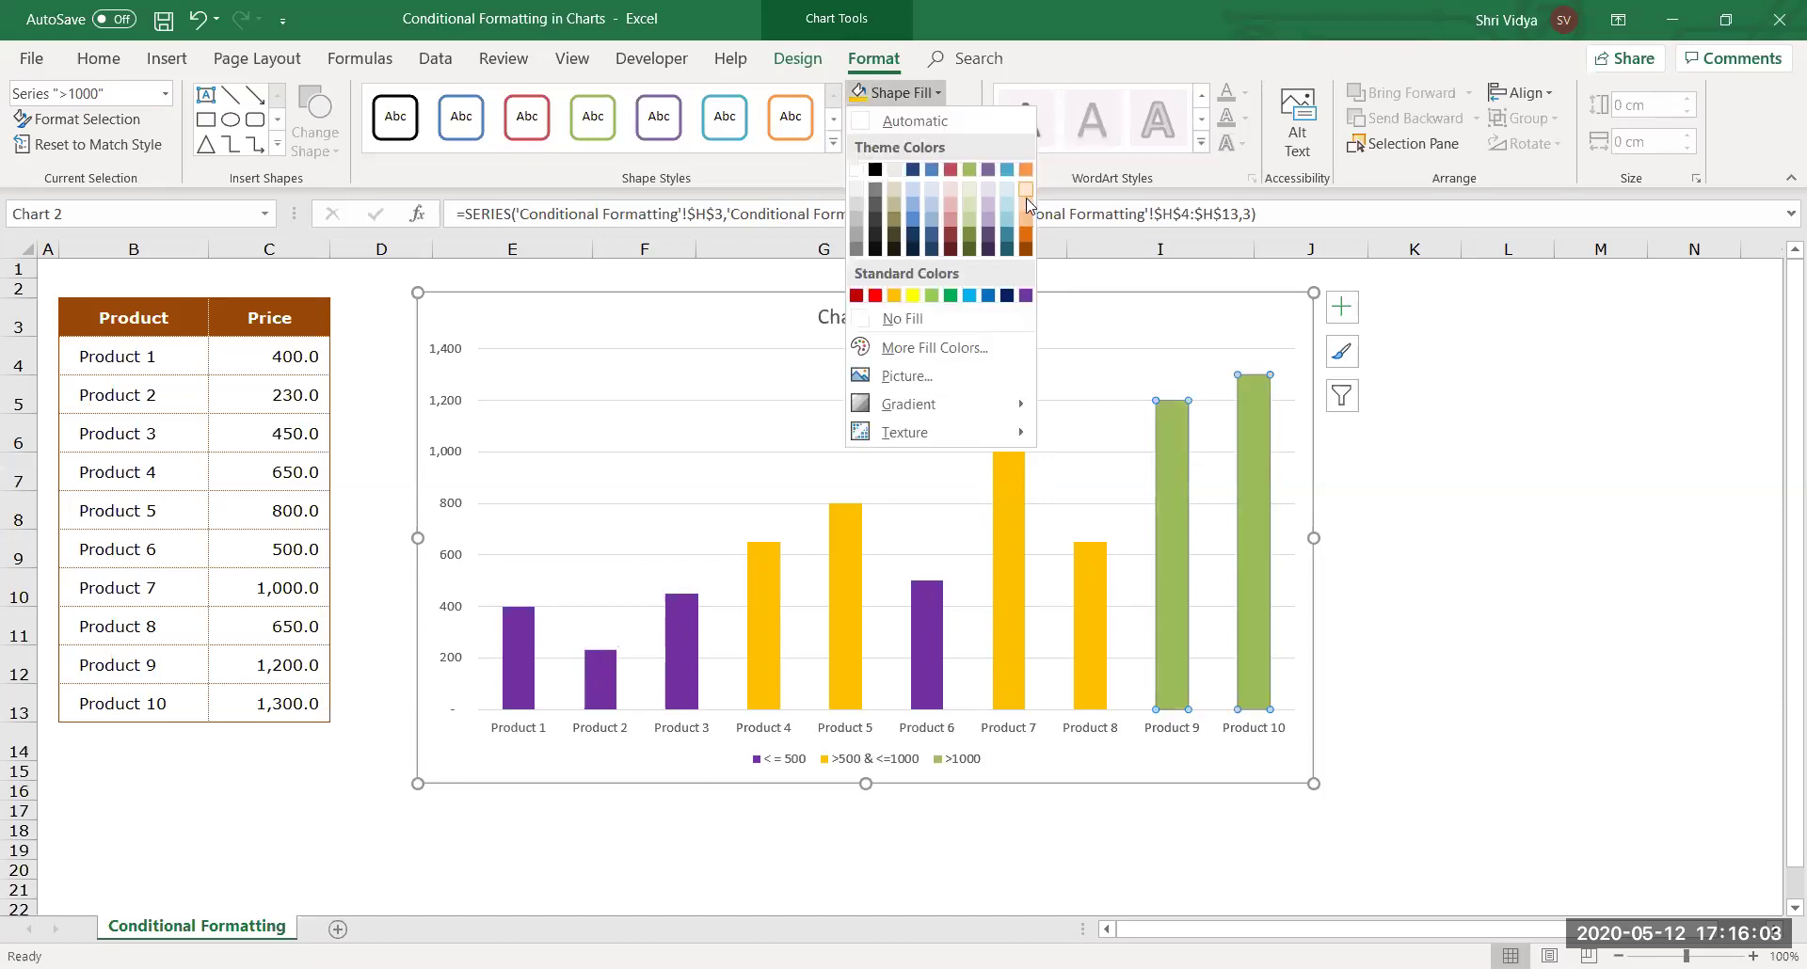
left_click(1027, 242)
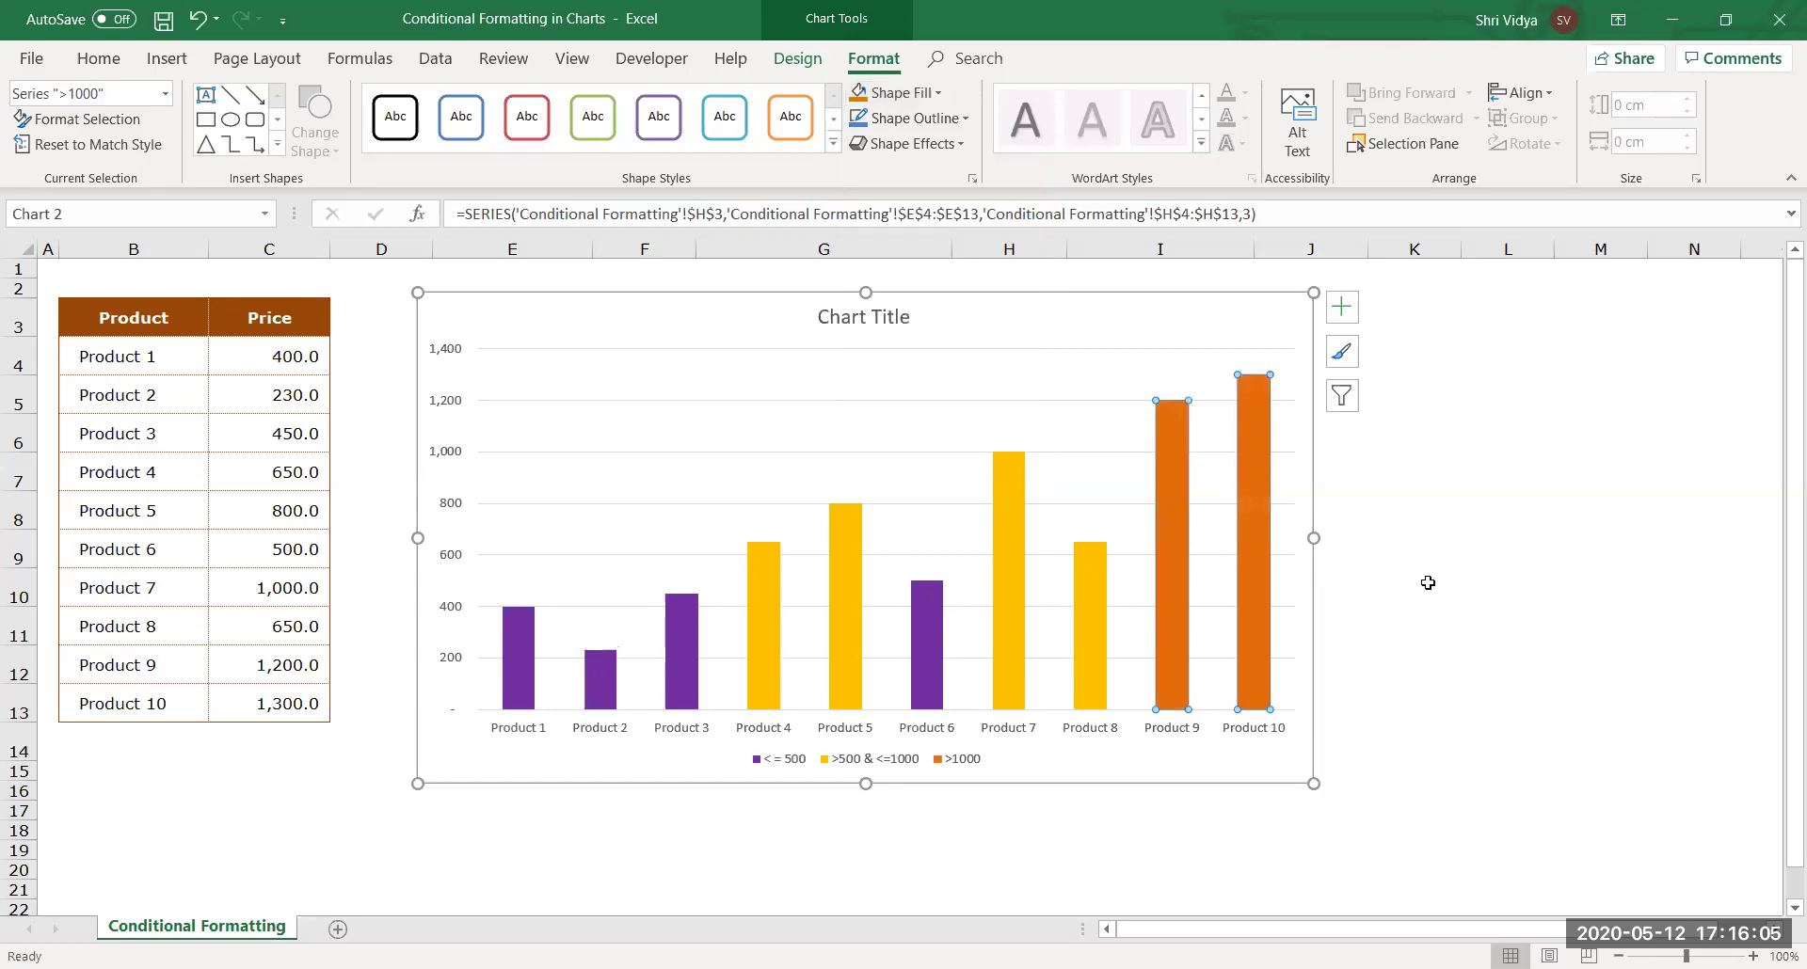
left_click(1499, 592)
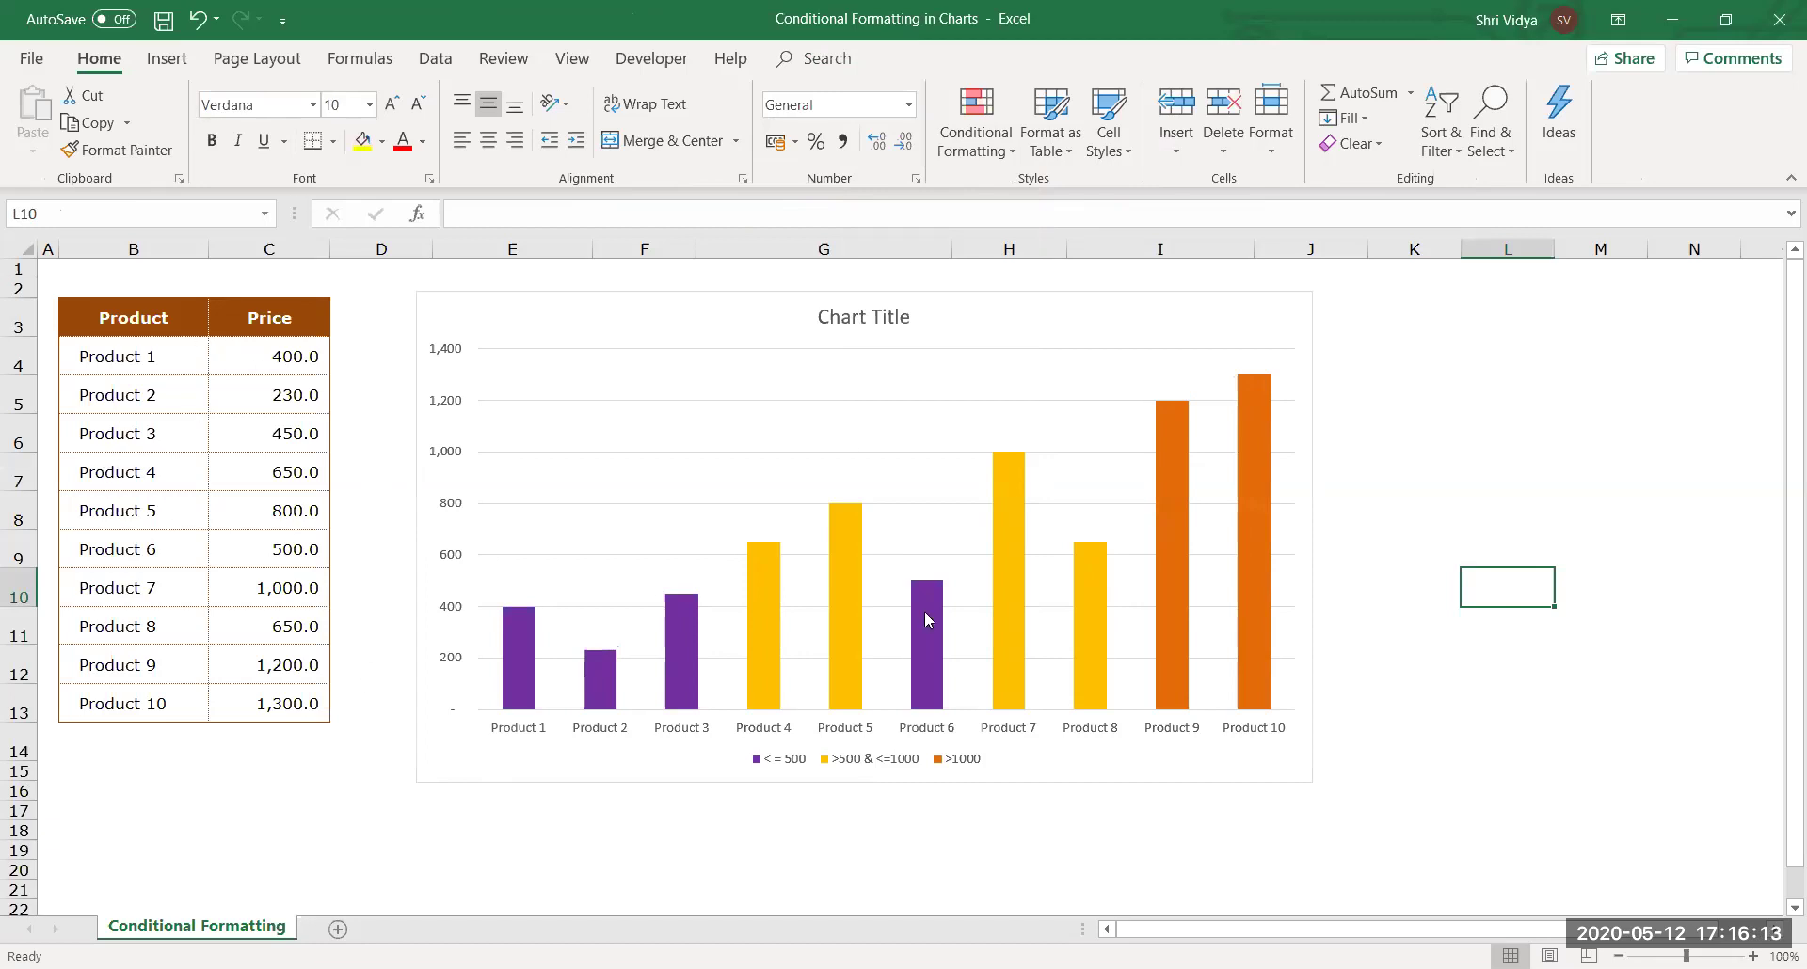
Bring up the Dynamic Charts workbook, where the Sales Overview chart highlights months 10–12 for the 4th quarter.
mouse_move(843, 602)
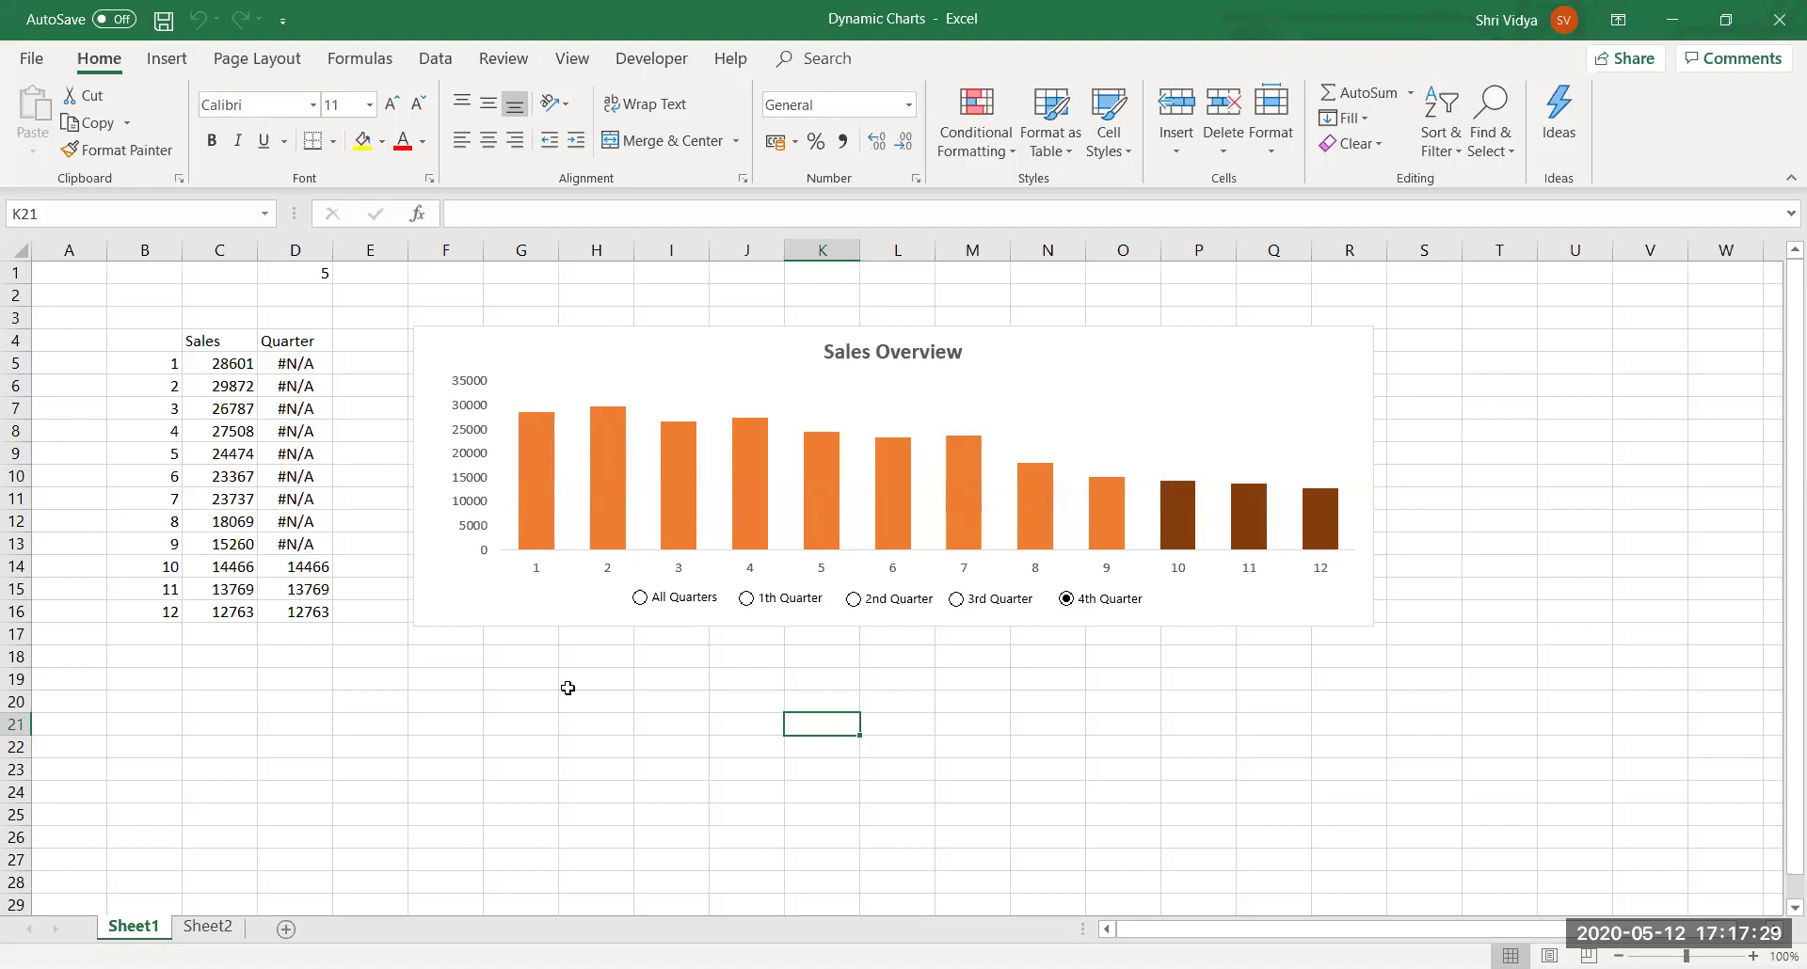
left_click(640, 598)
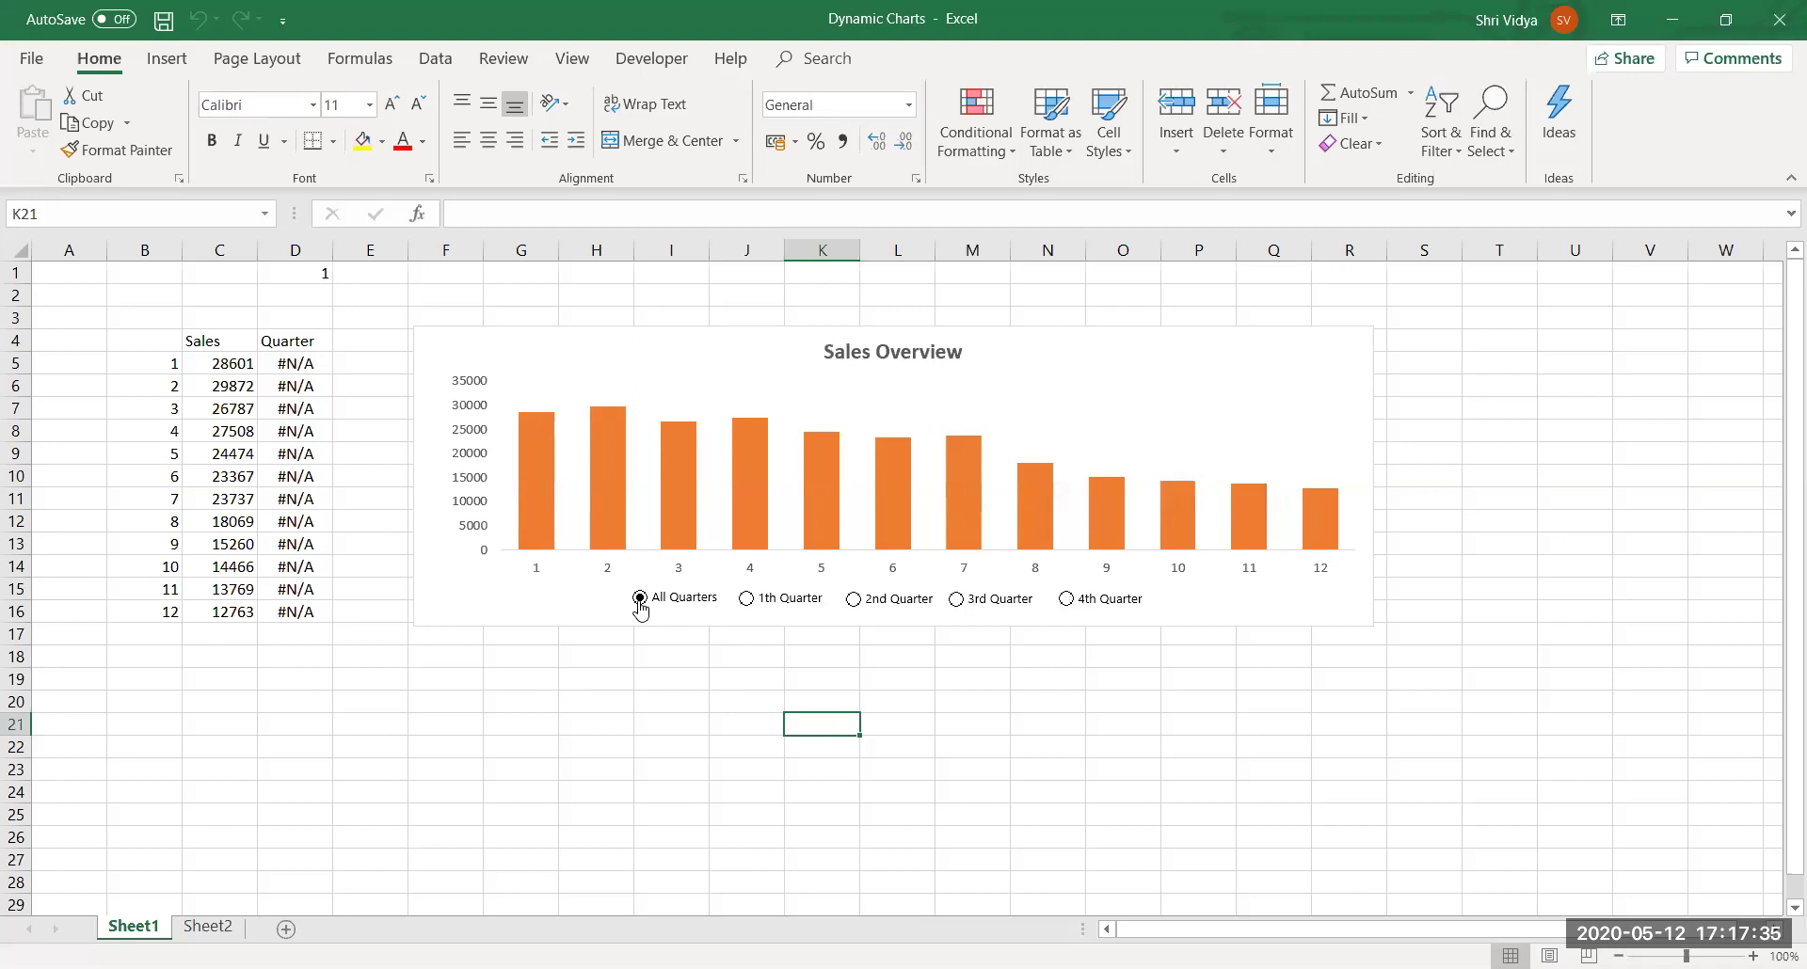
left_click(774, 607)
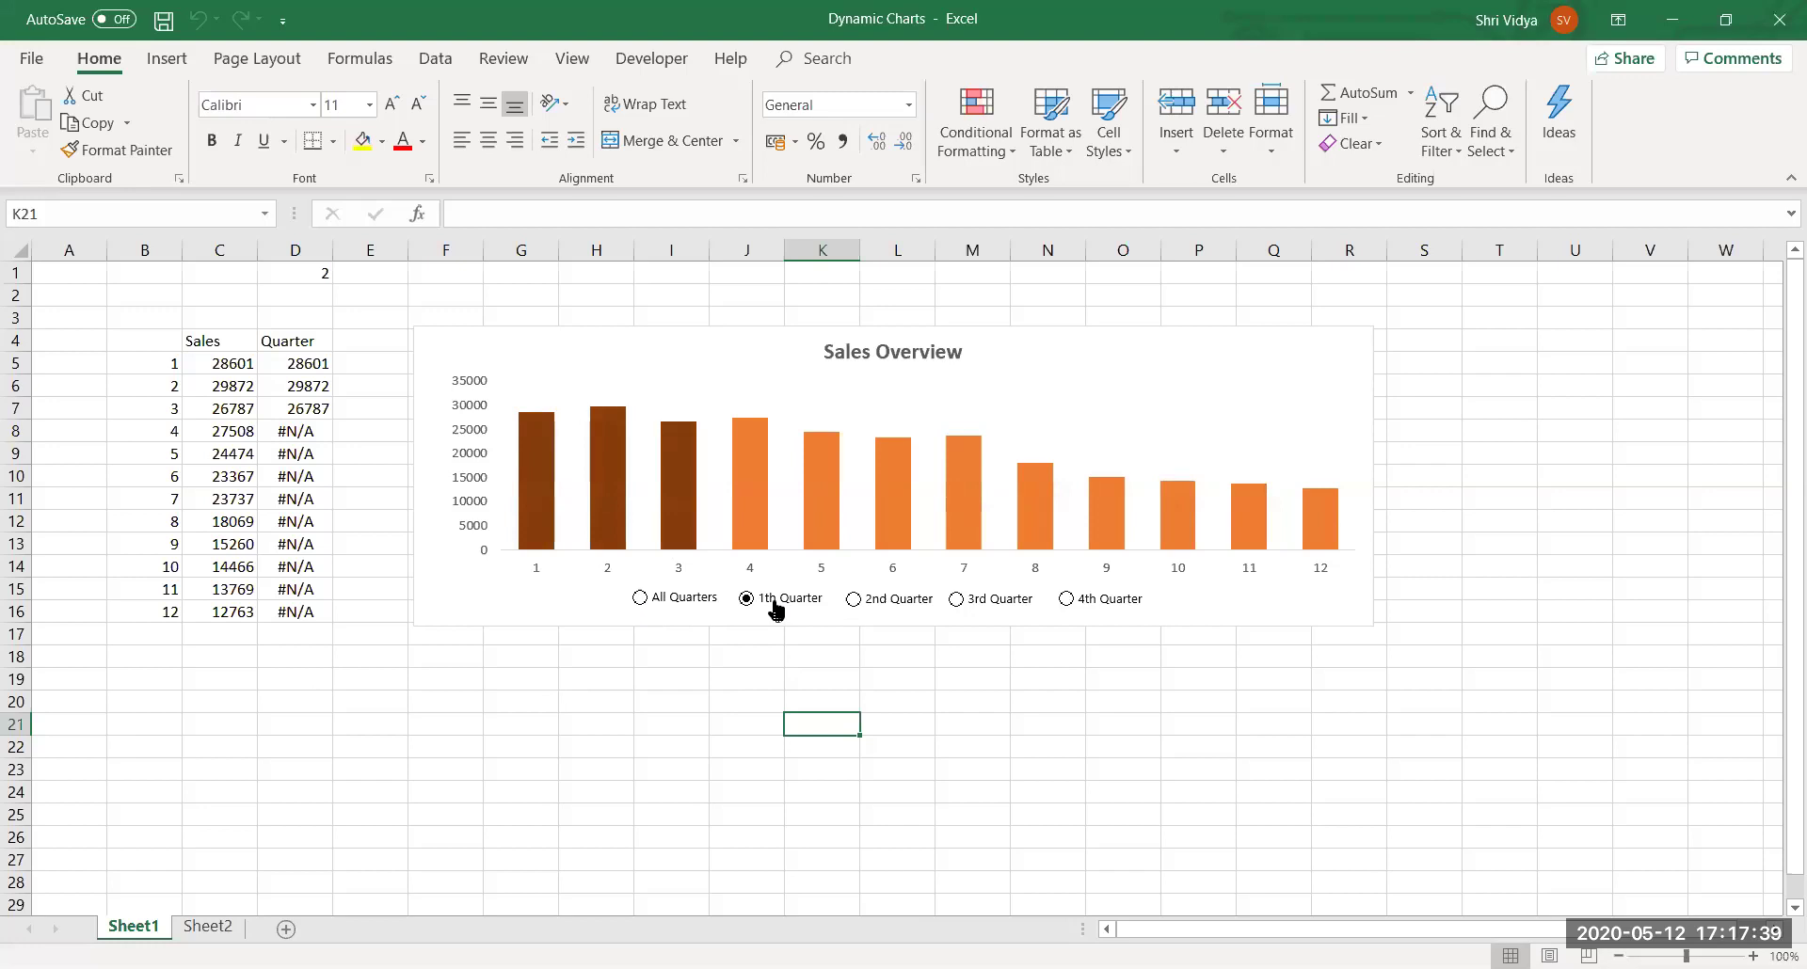
left_click(857, 600)
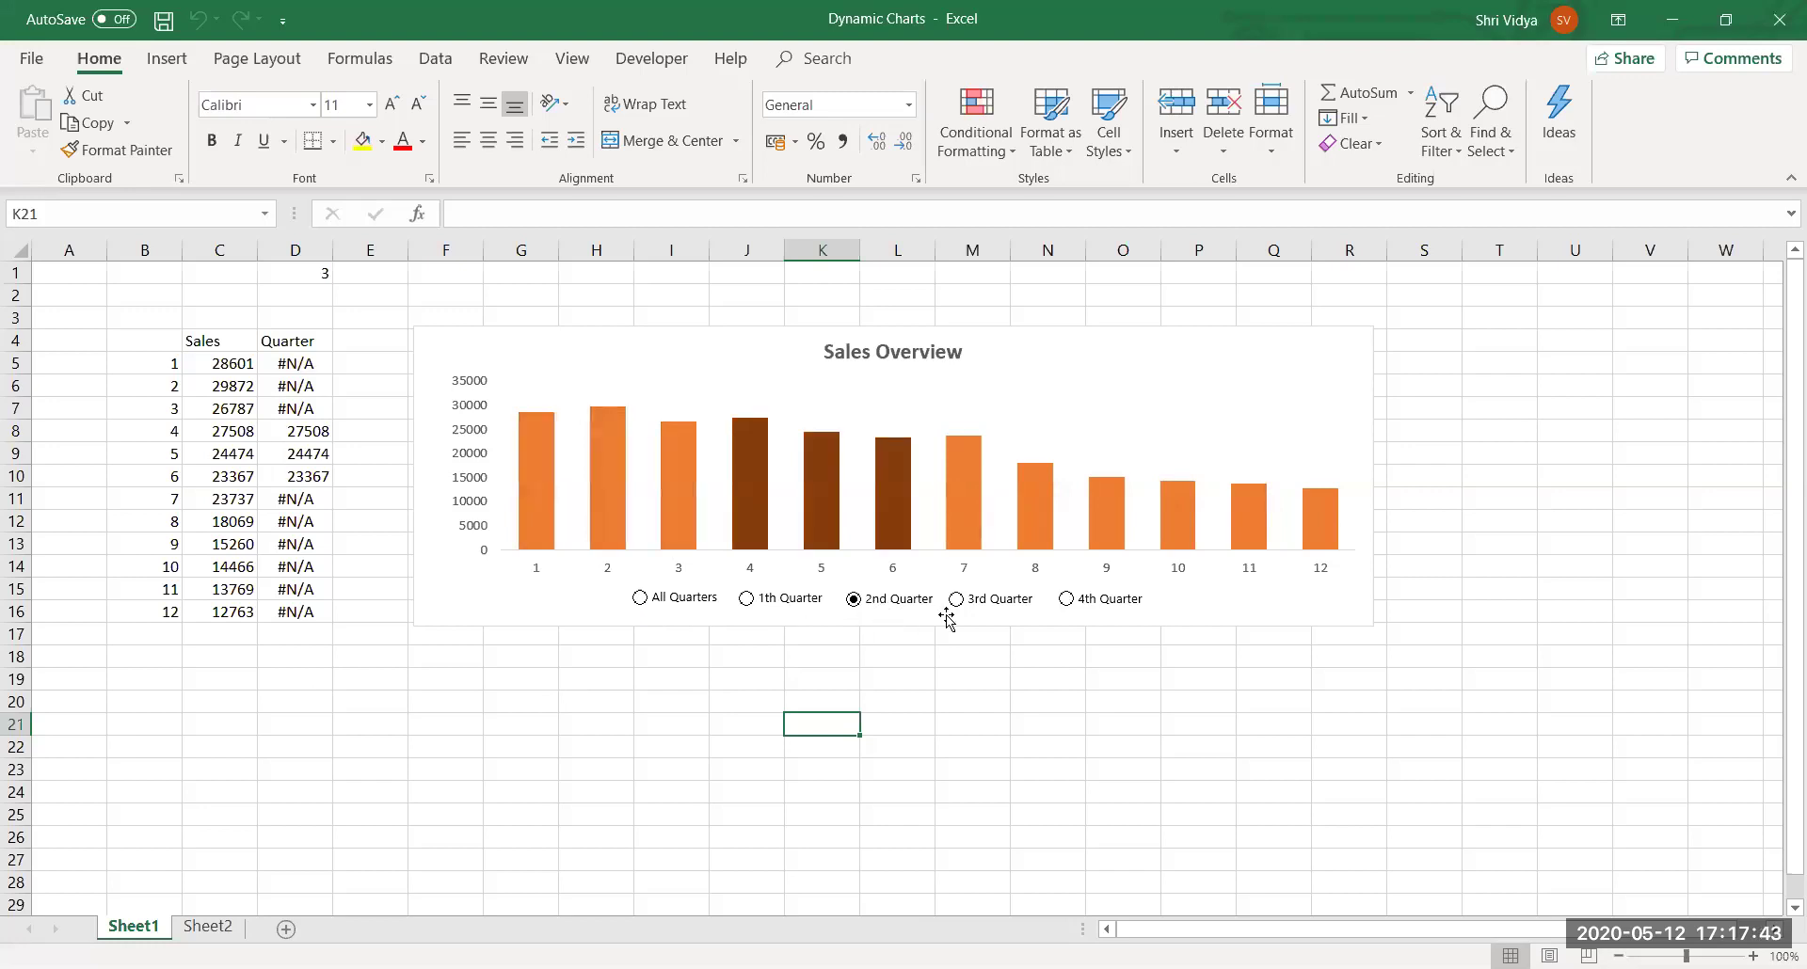
left_click(990, 604)
left_click(1129, 605)
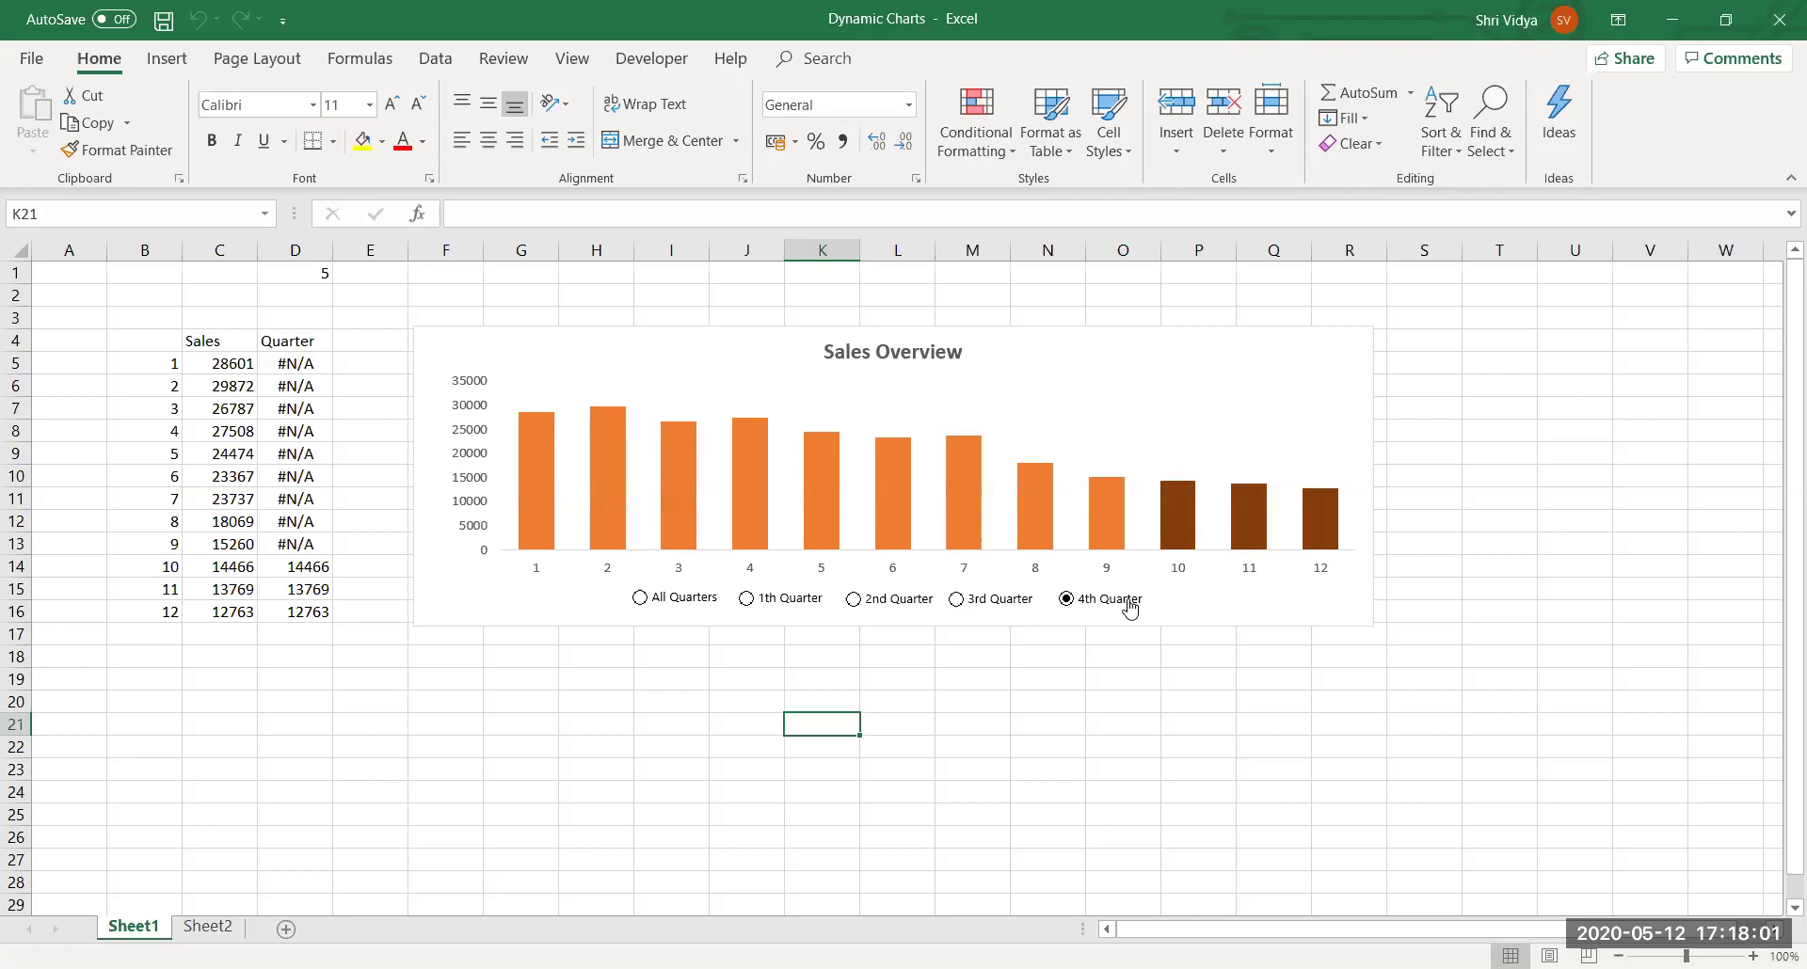
Copy the month and Sales data B4:C16 to B4 of a new worksheet.
left_click(629, 663)
left_click_drag(174, 343, 208, 613)
key("ctrl+c")
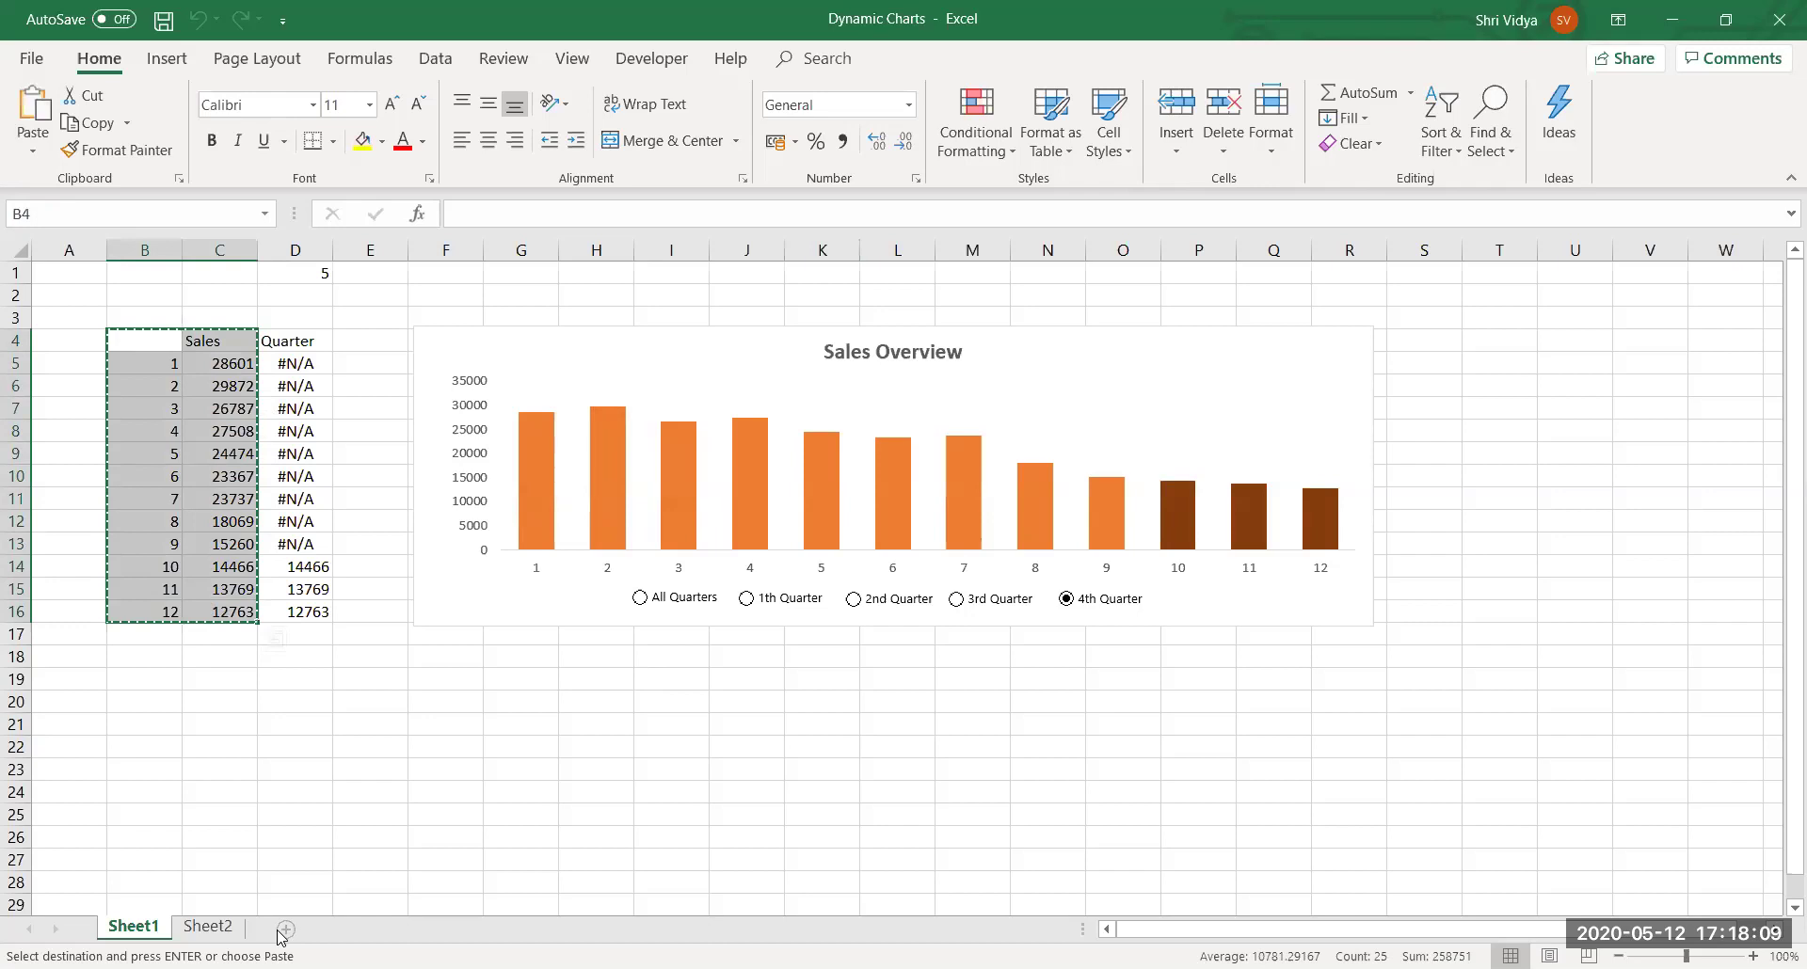
left_click(284, 930)
left_click(157, 340)
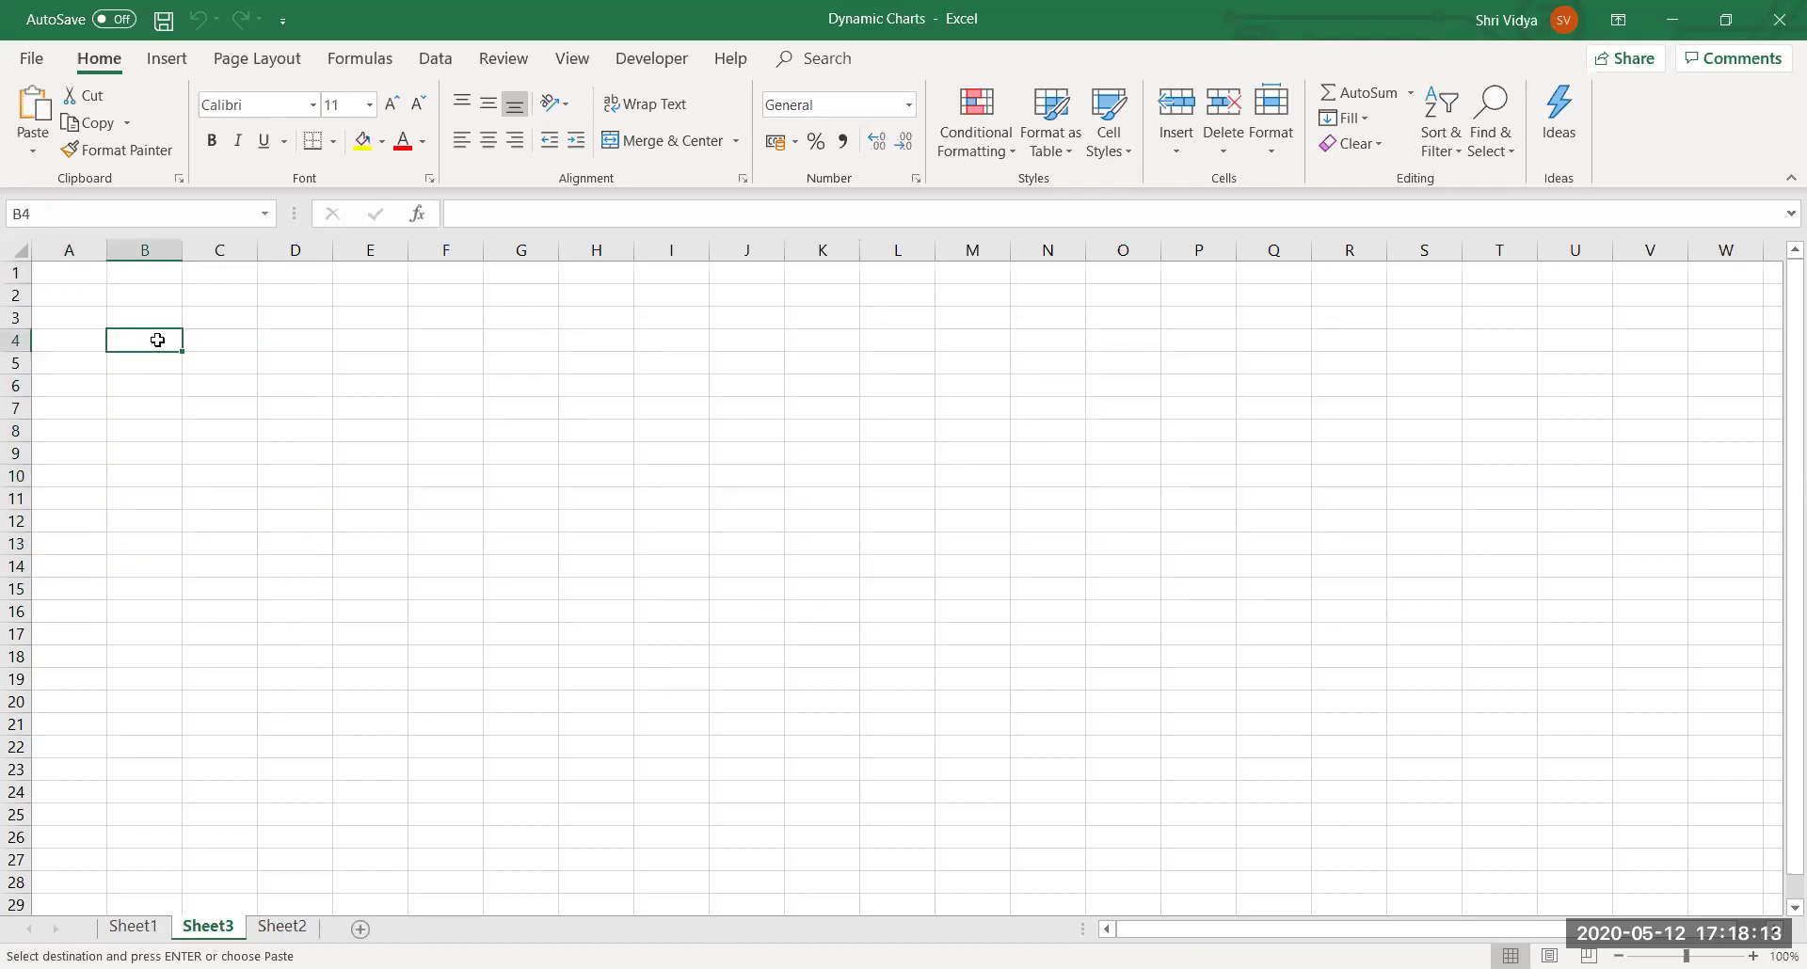
key("Return")
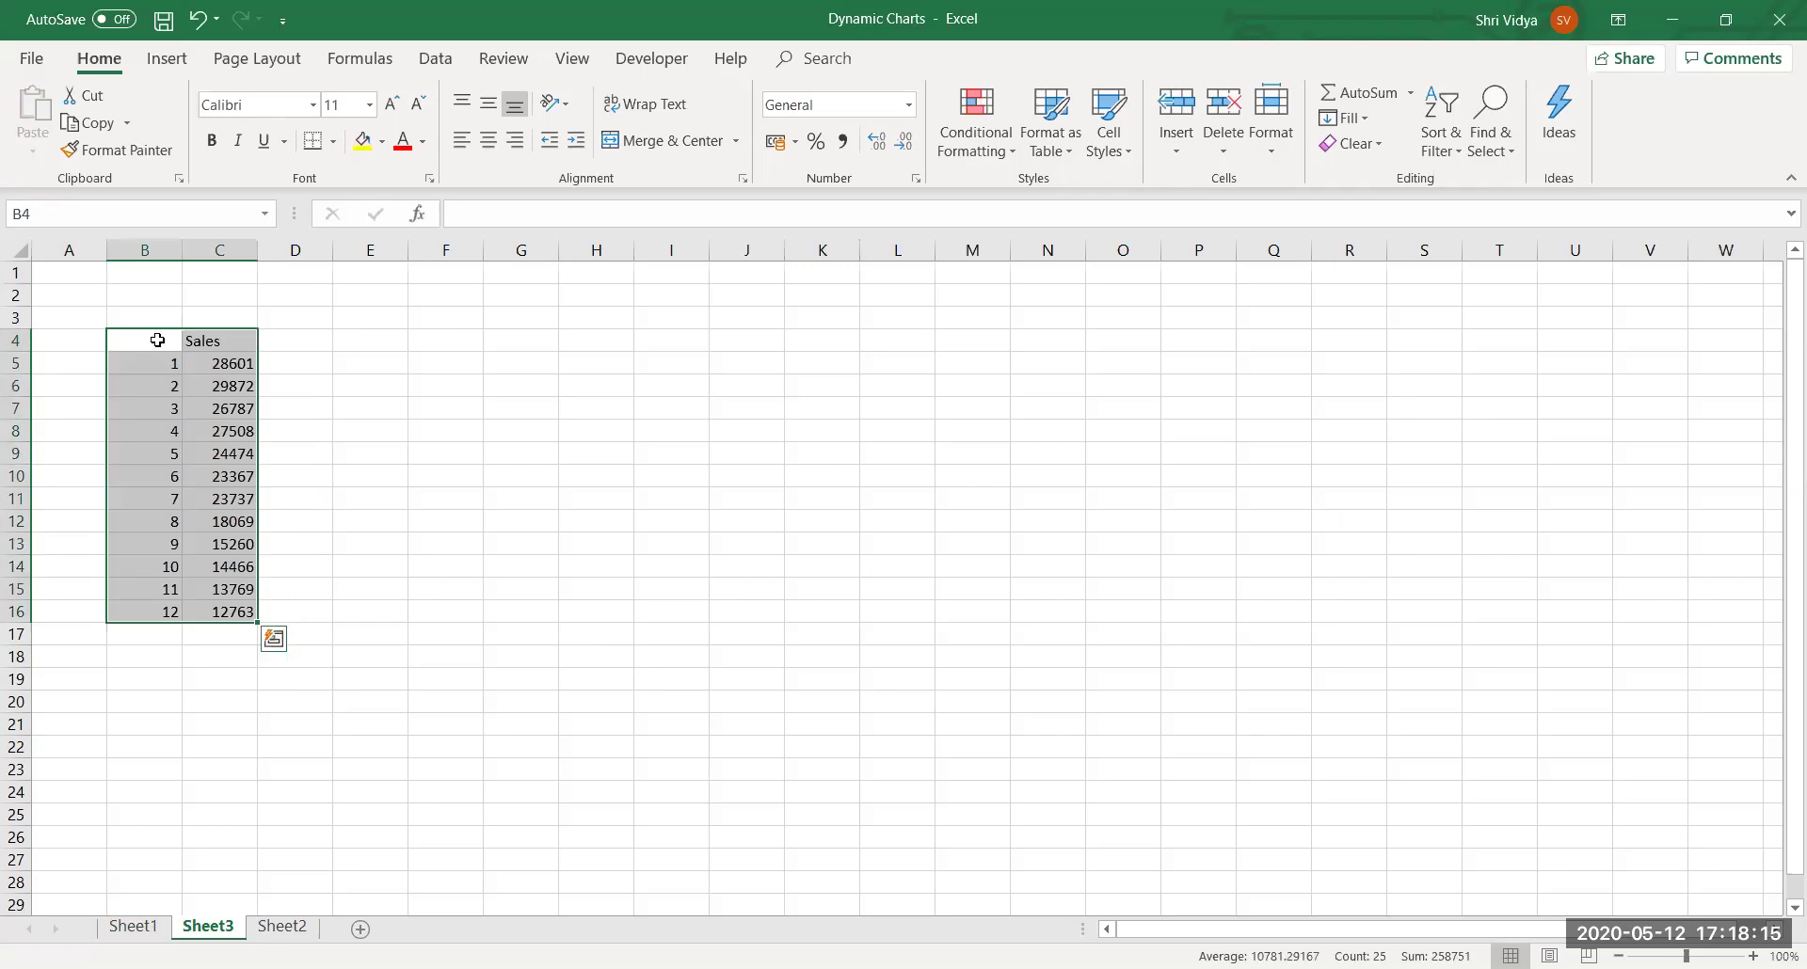
Relabel the months Jan through Dec, filling down to B16.
left_click(133, 361)
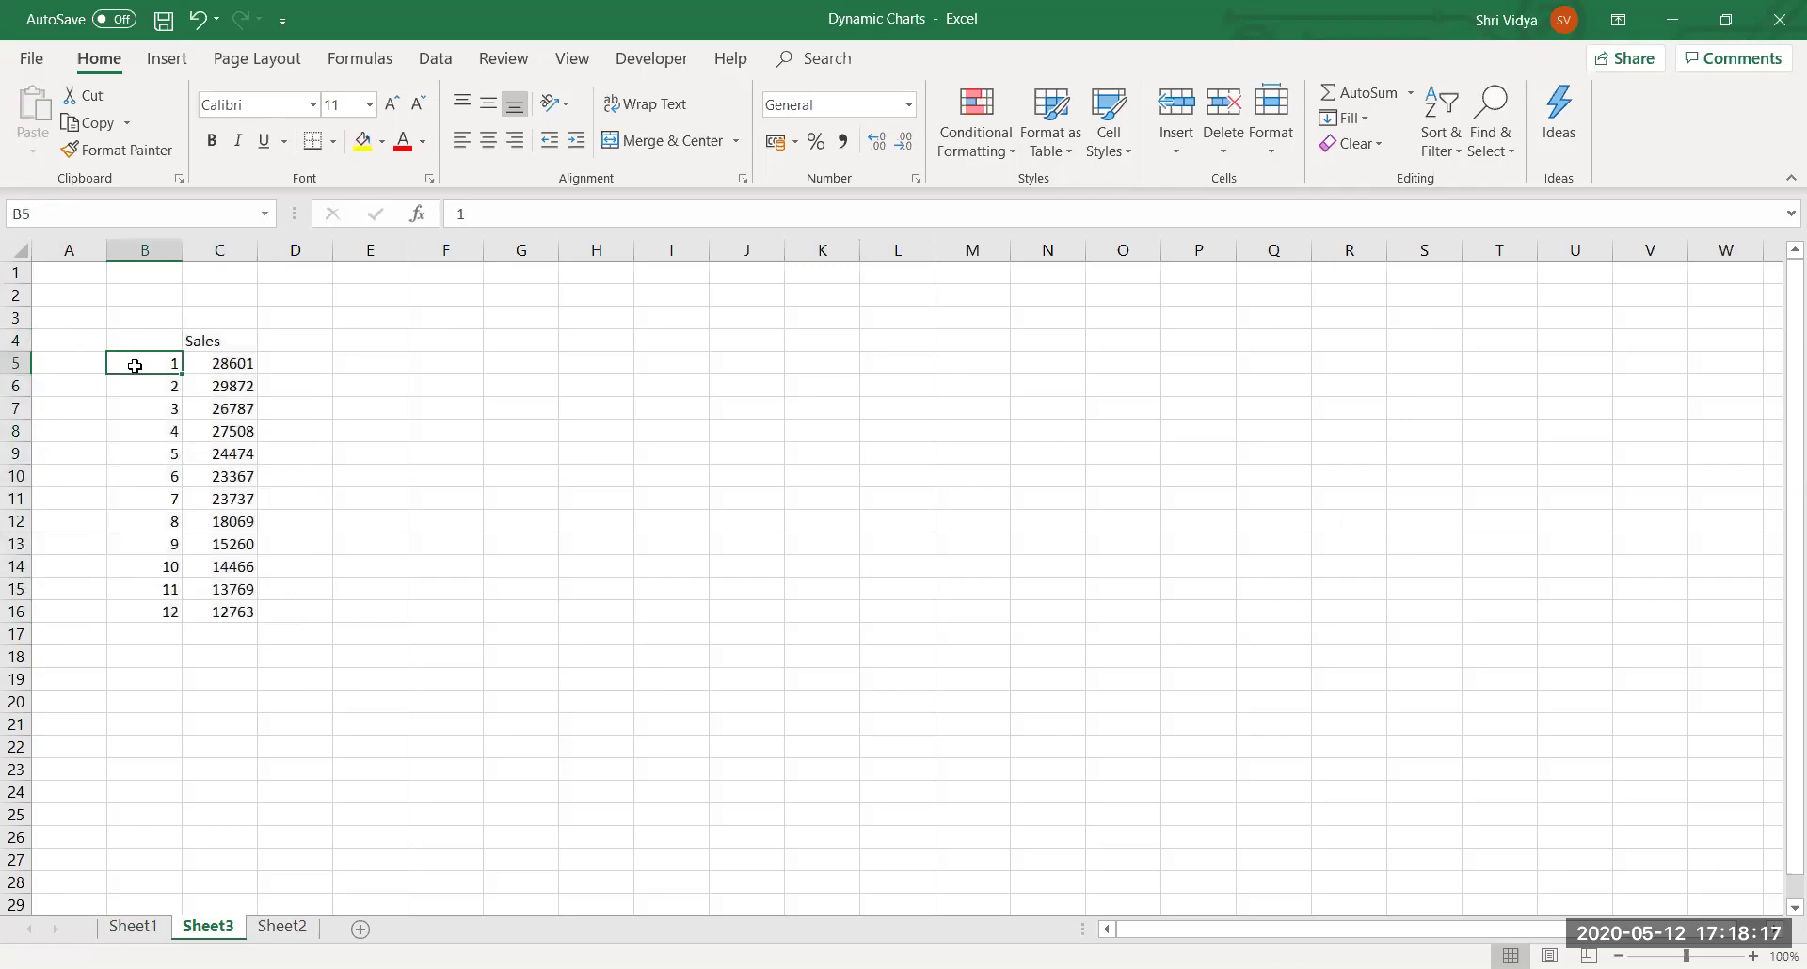
type("Jan")
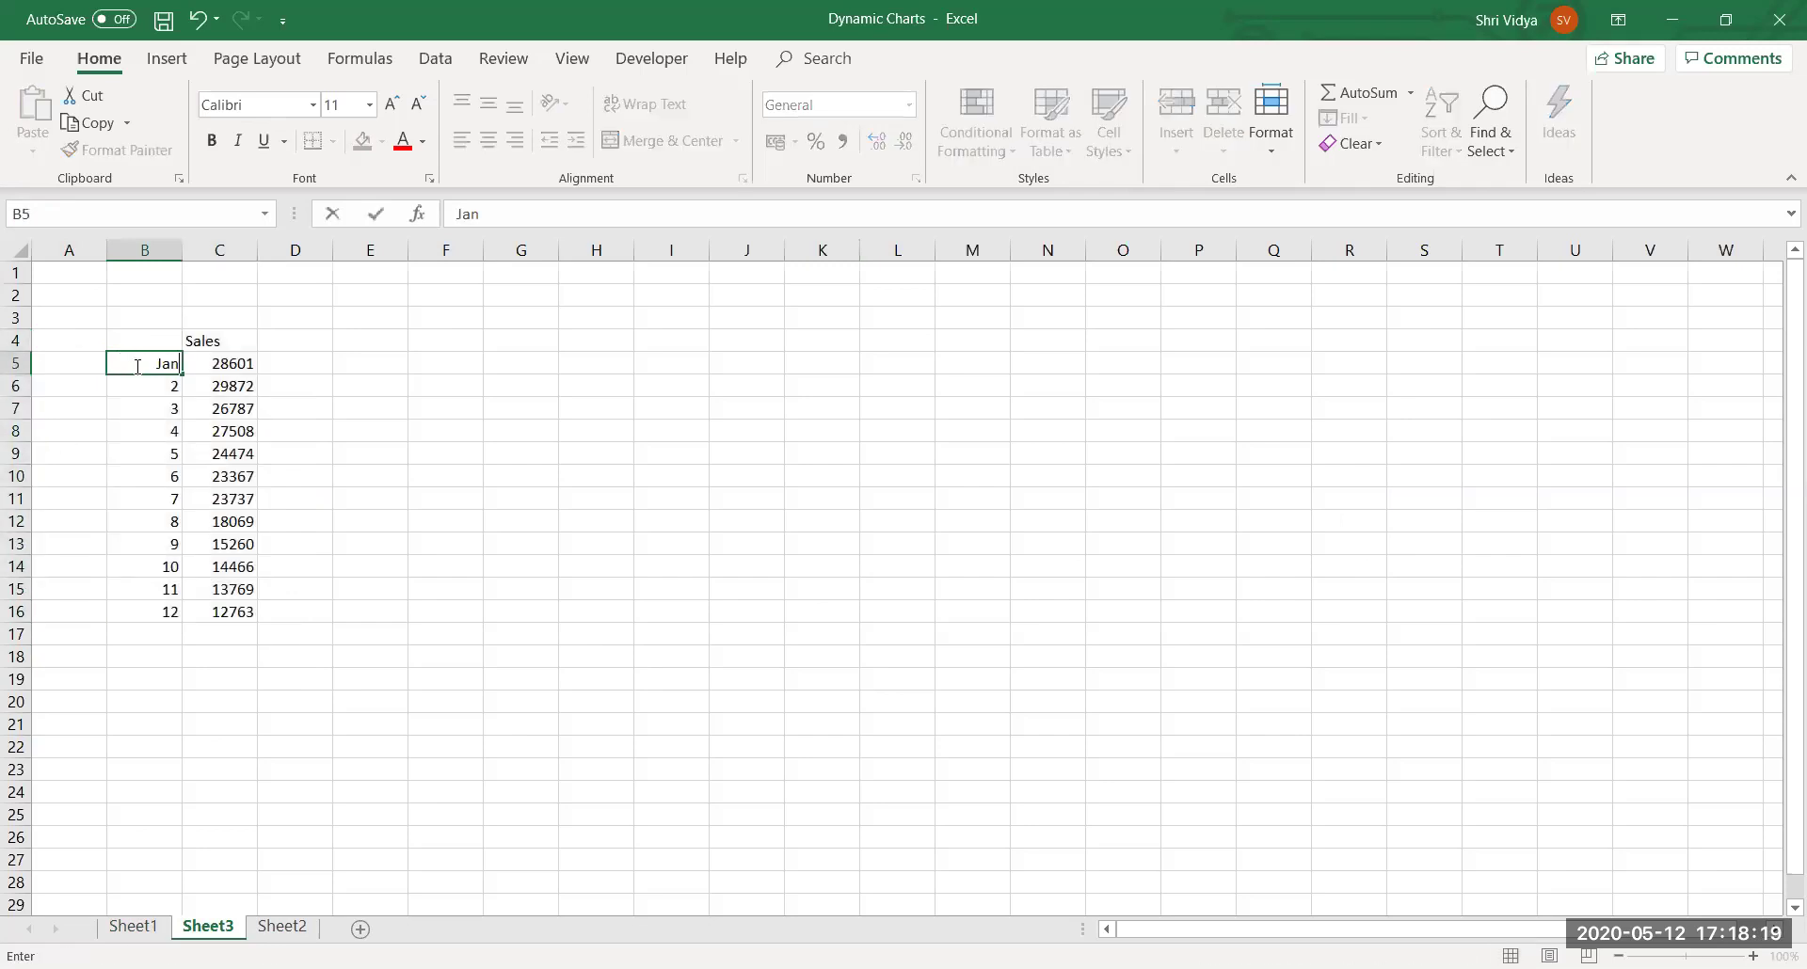
key("Return")
left_click(135, 363)
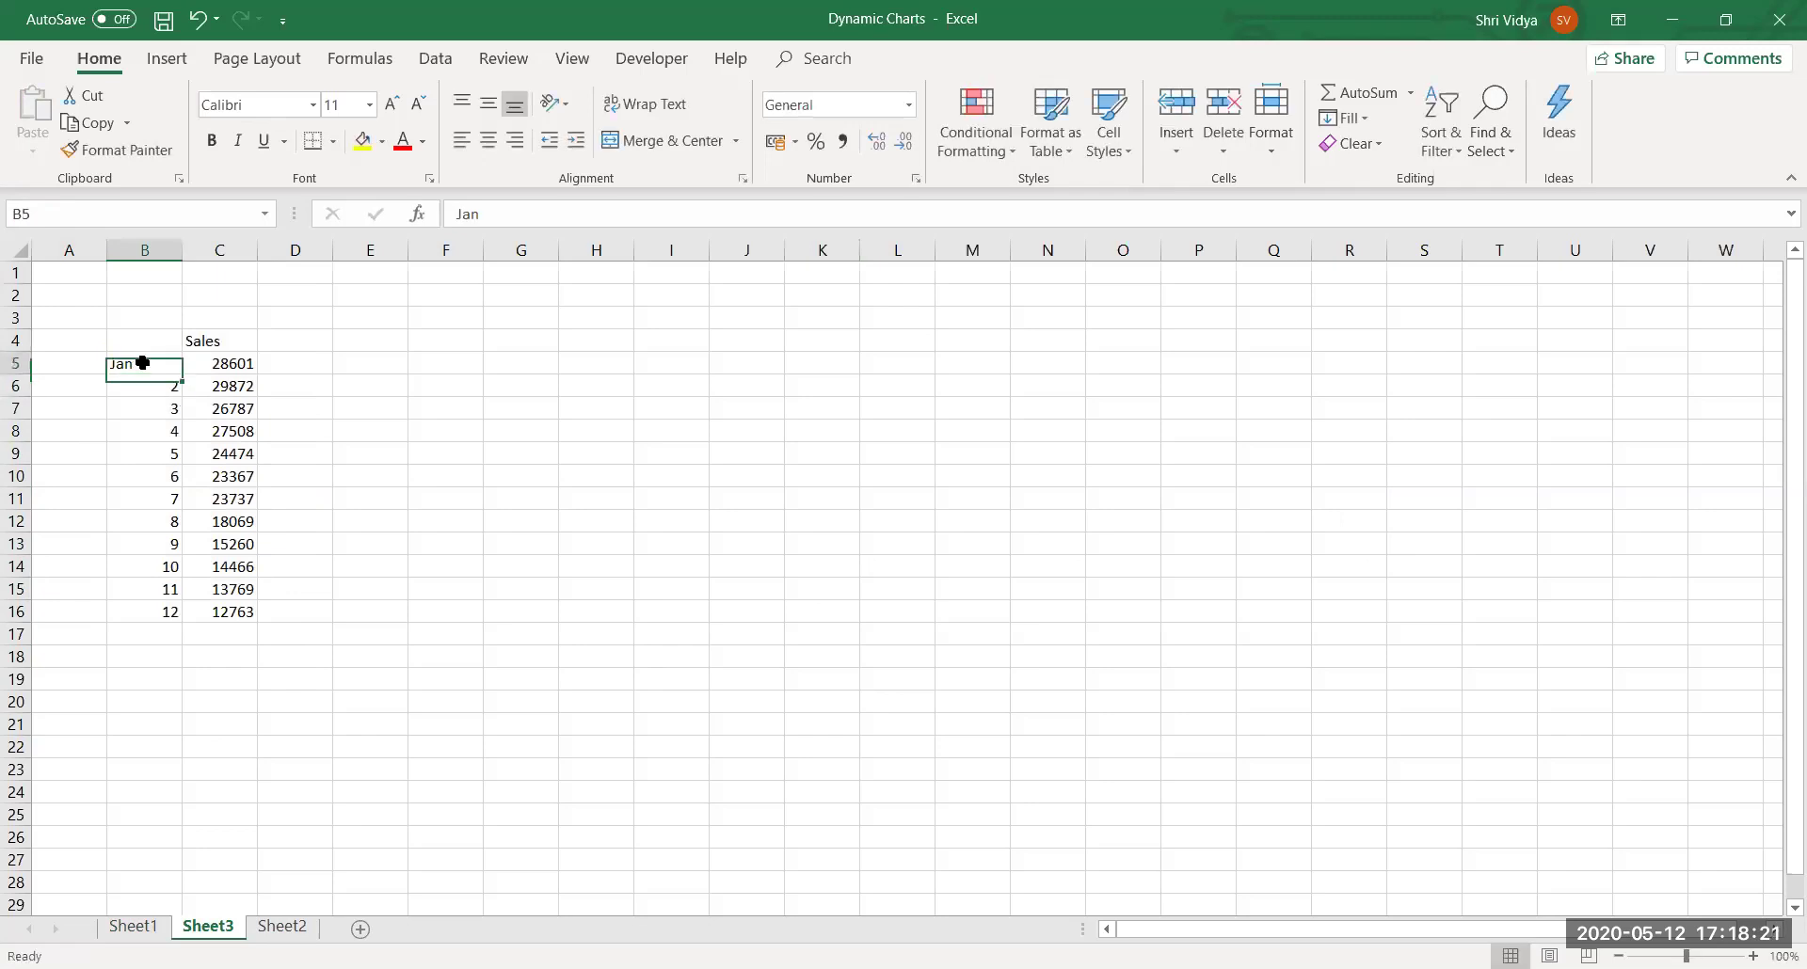
left_click_drag(182, 373, 183, 623)
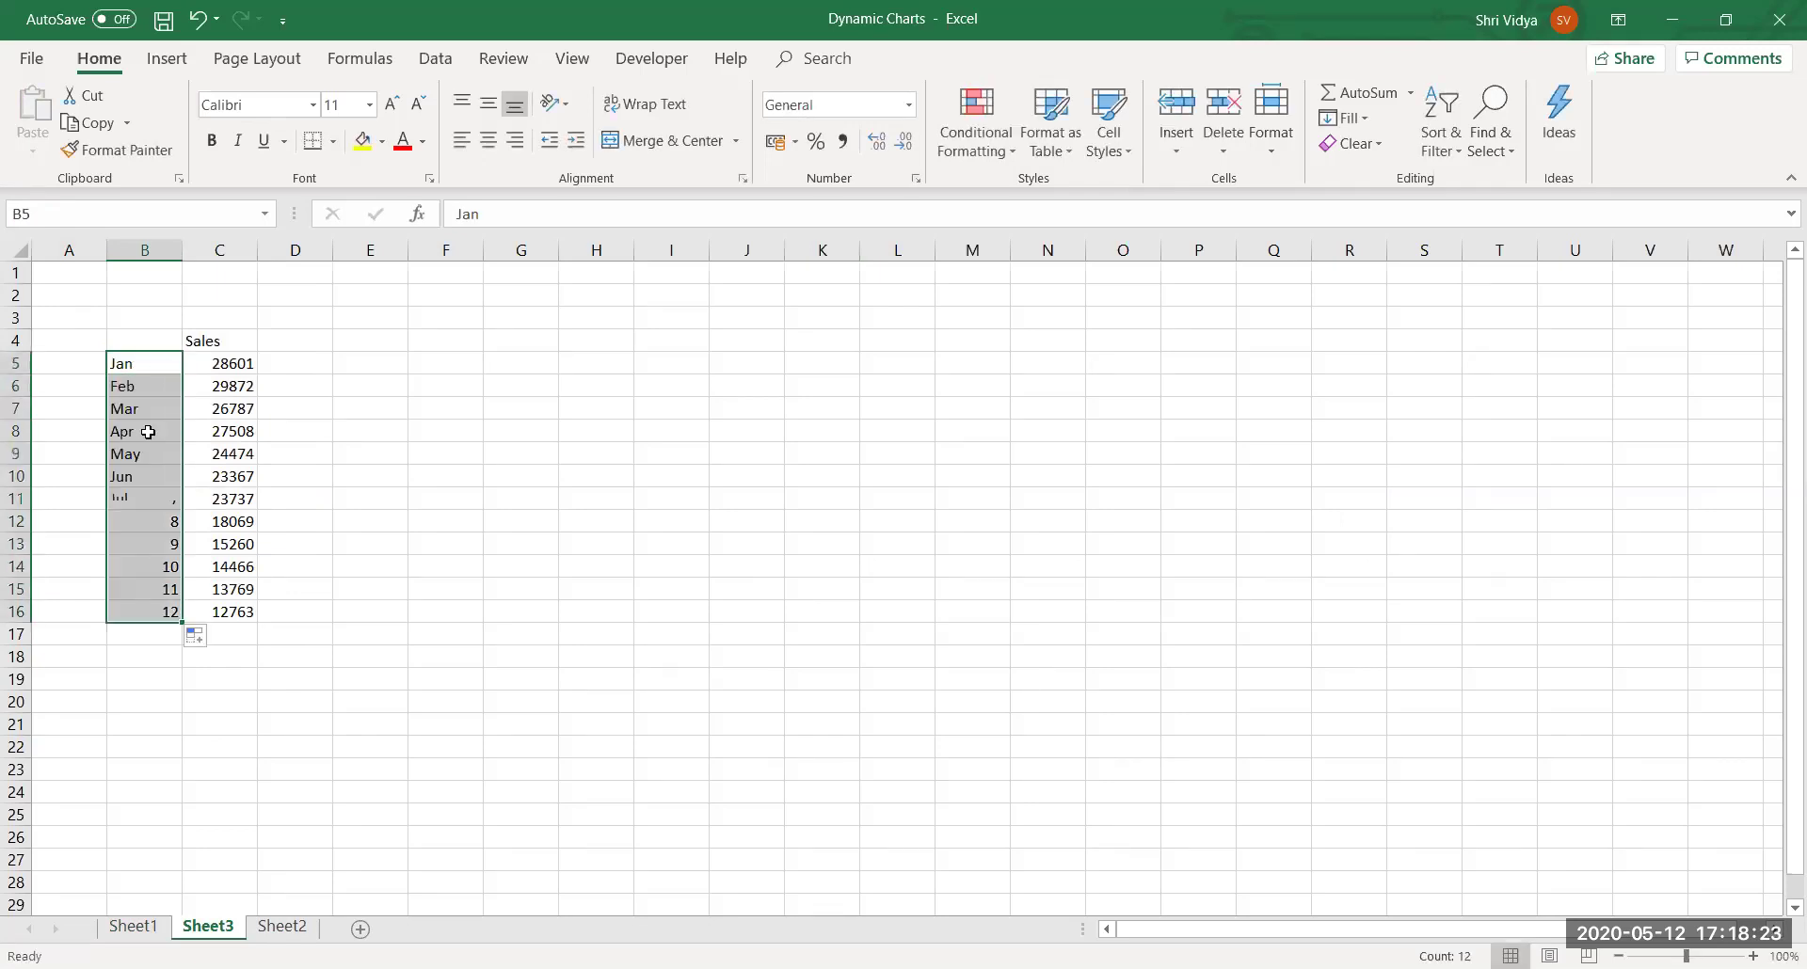
left_click(561, 619)
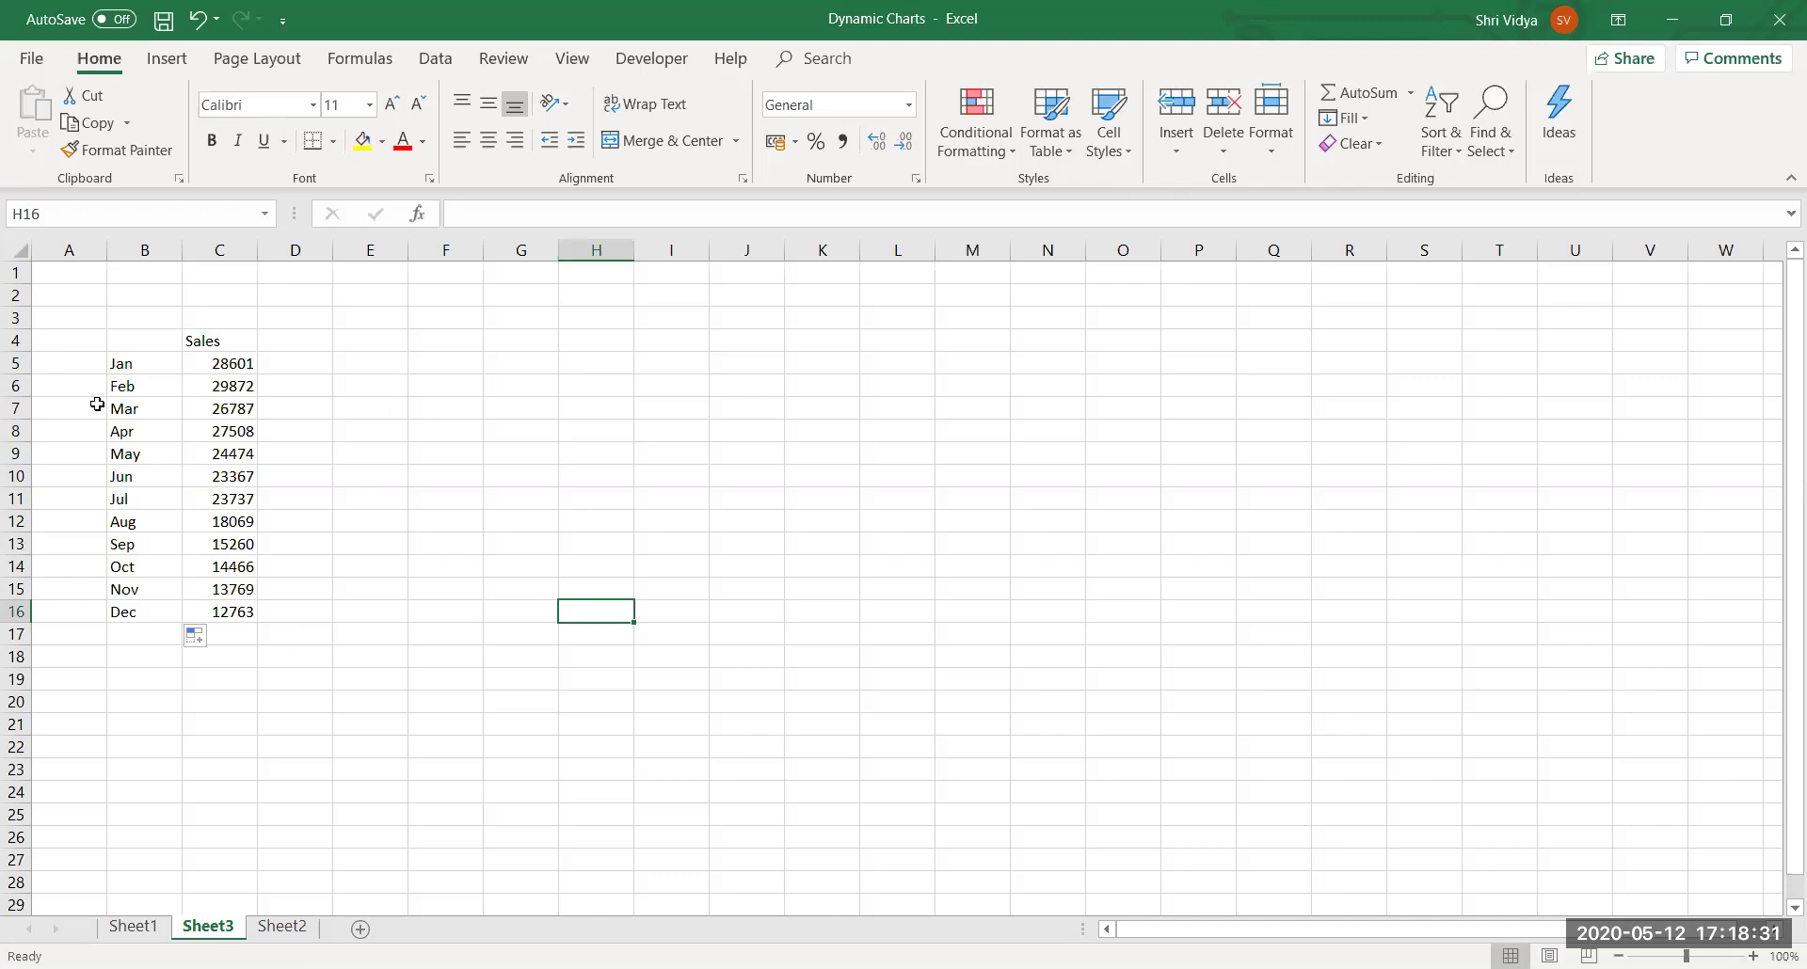
Insert a blank column A and select the shifted table C4:D16.
left_click(90, 241)
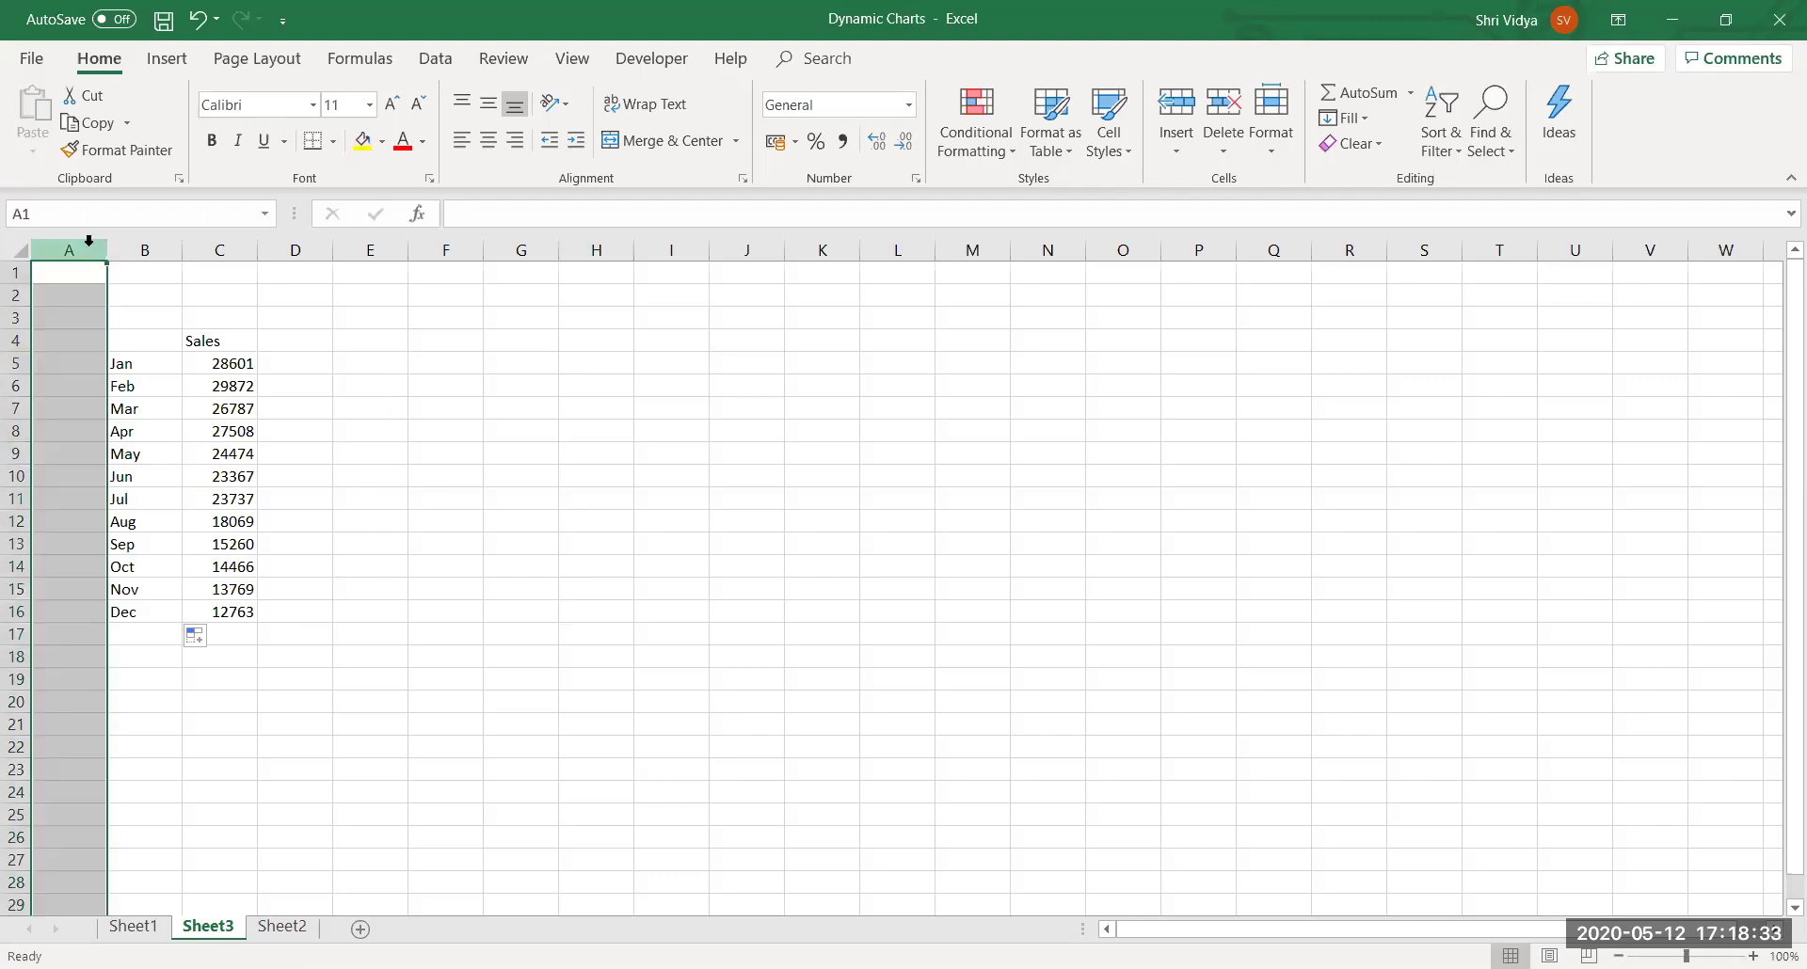
key("alt+i")
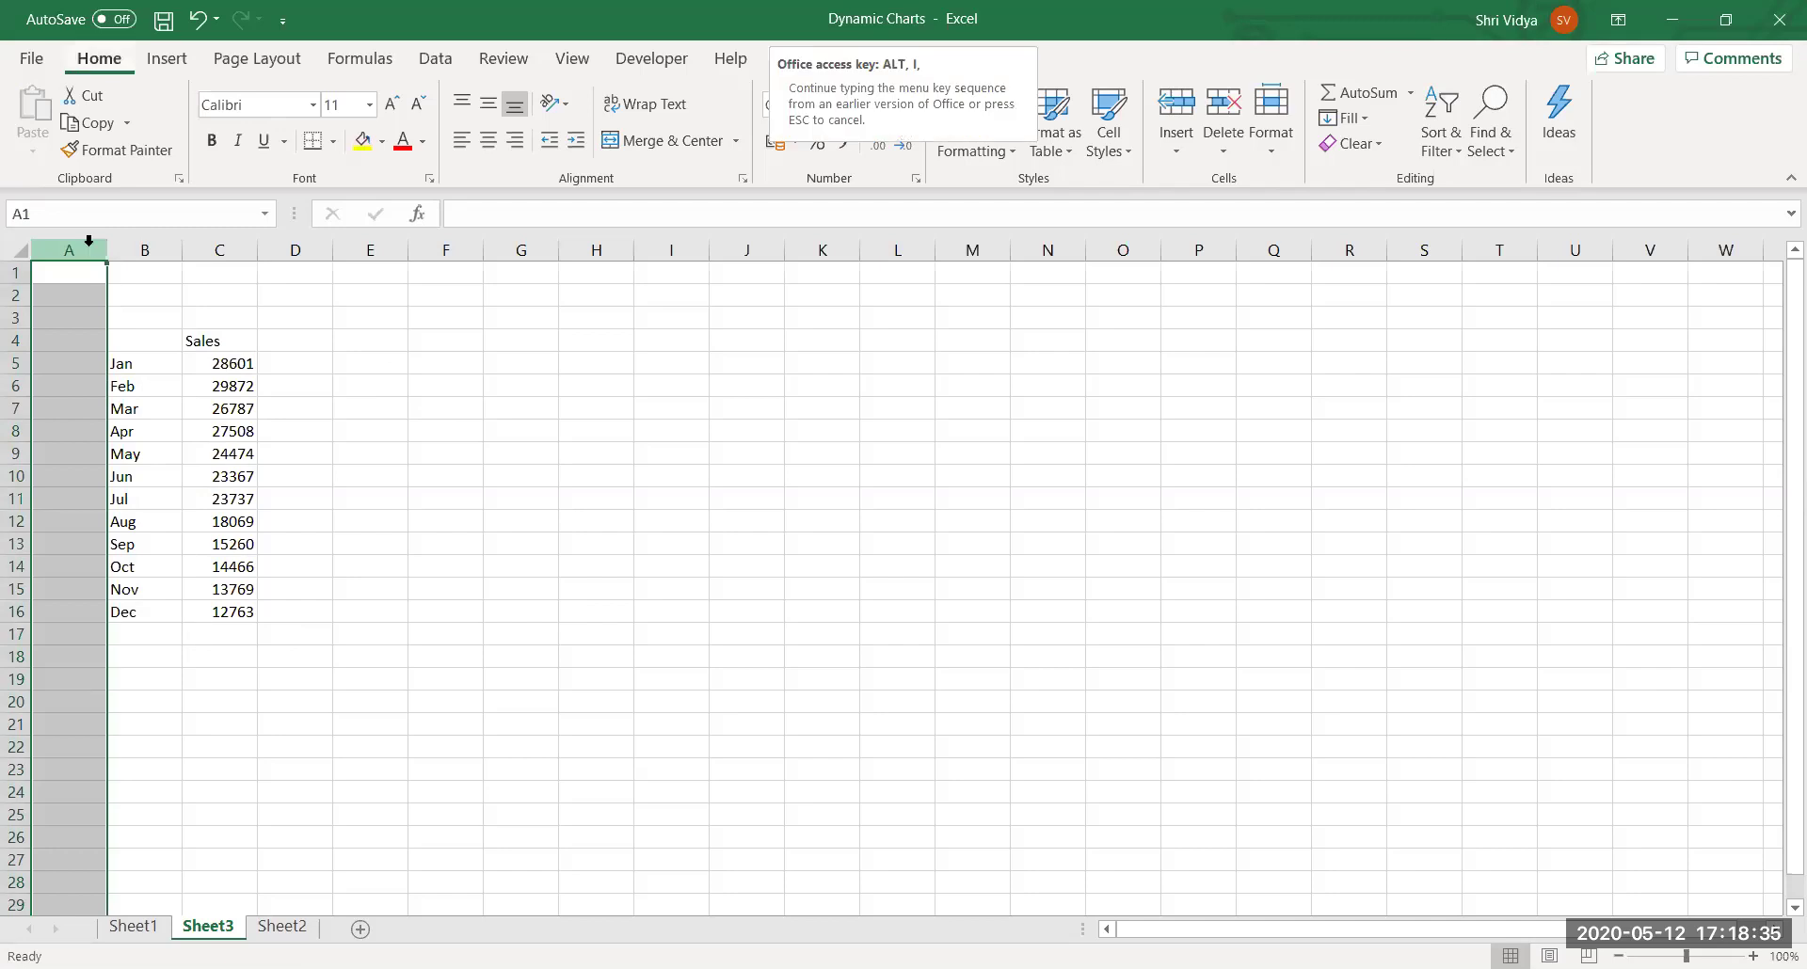
key("c")
left_click(591, 652)
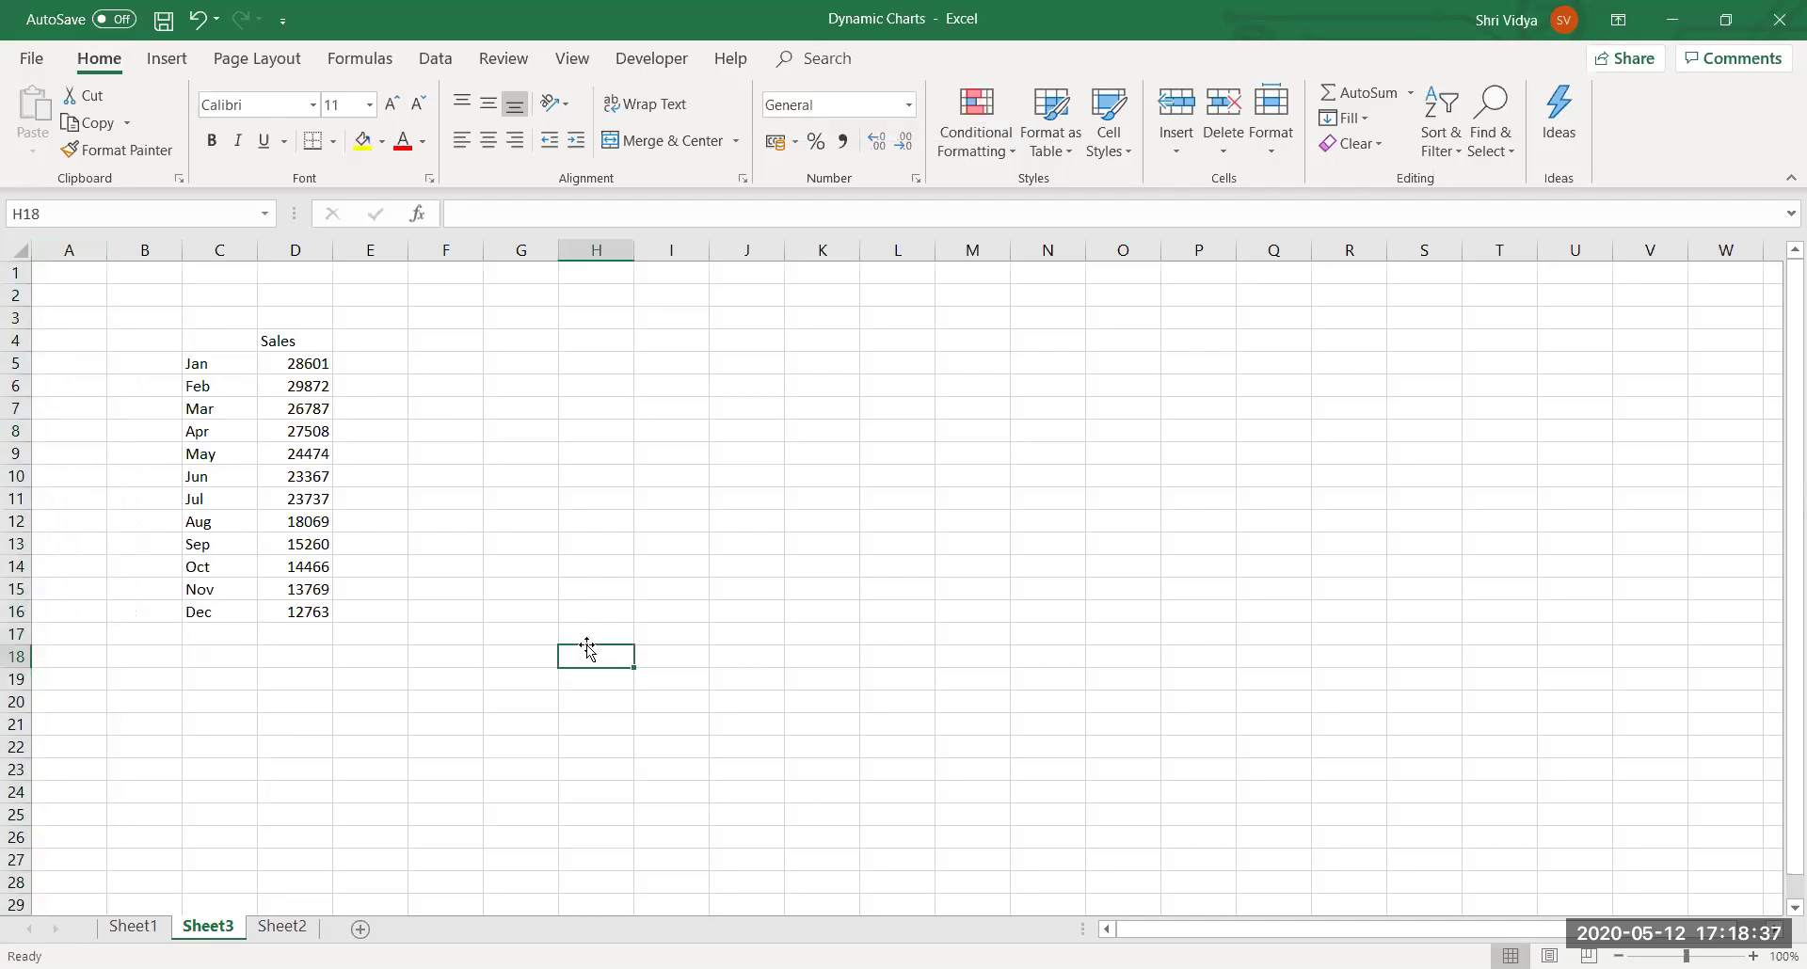
left_click_drag(223, 337, 306, 612)
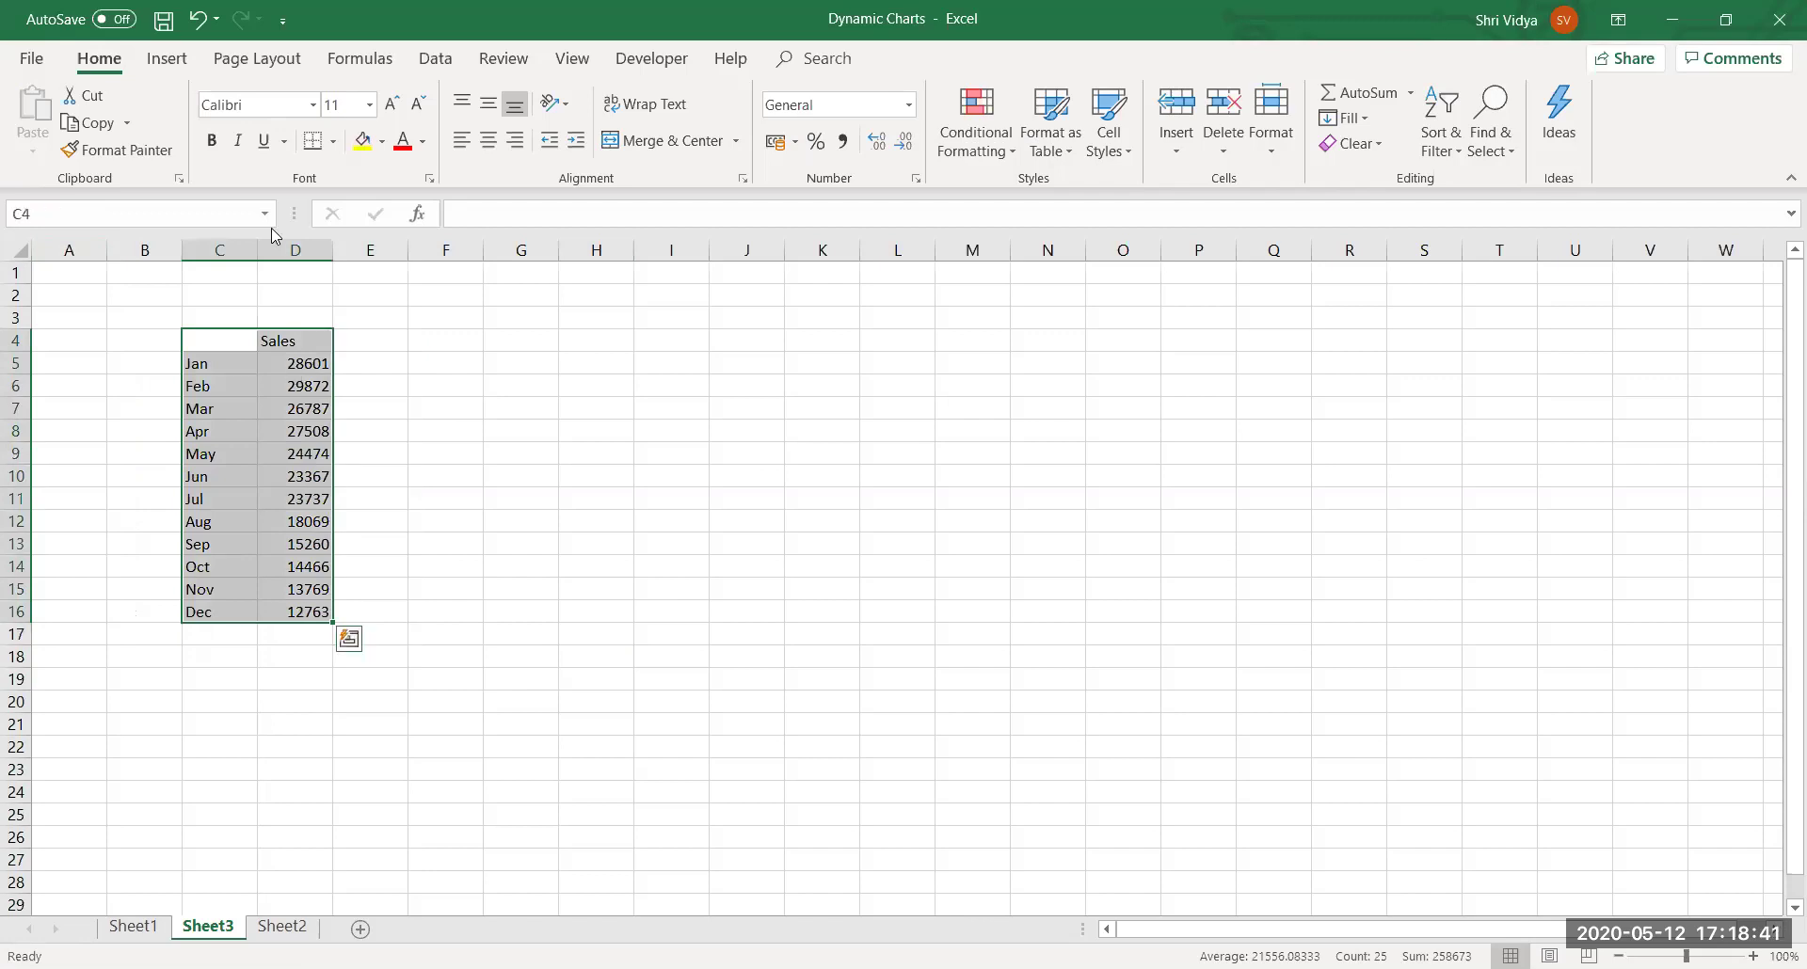
Create a clustered column chart of the Jan–Dec sales with Alt+F1.
left_click(182, 64)
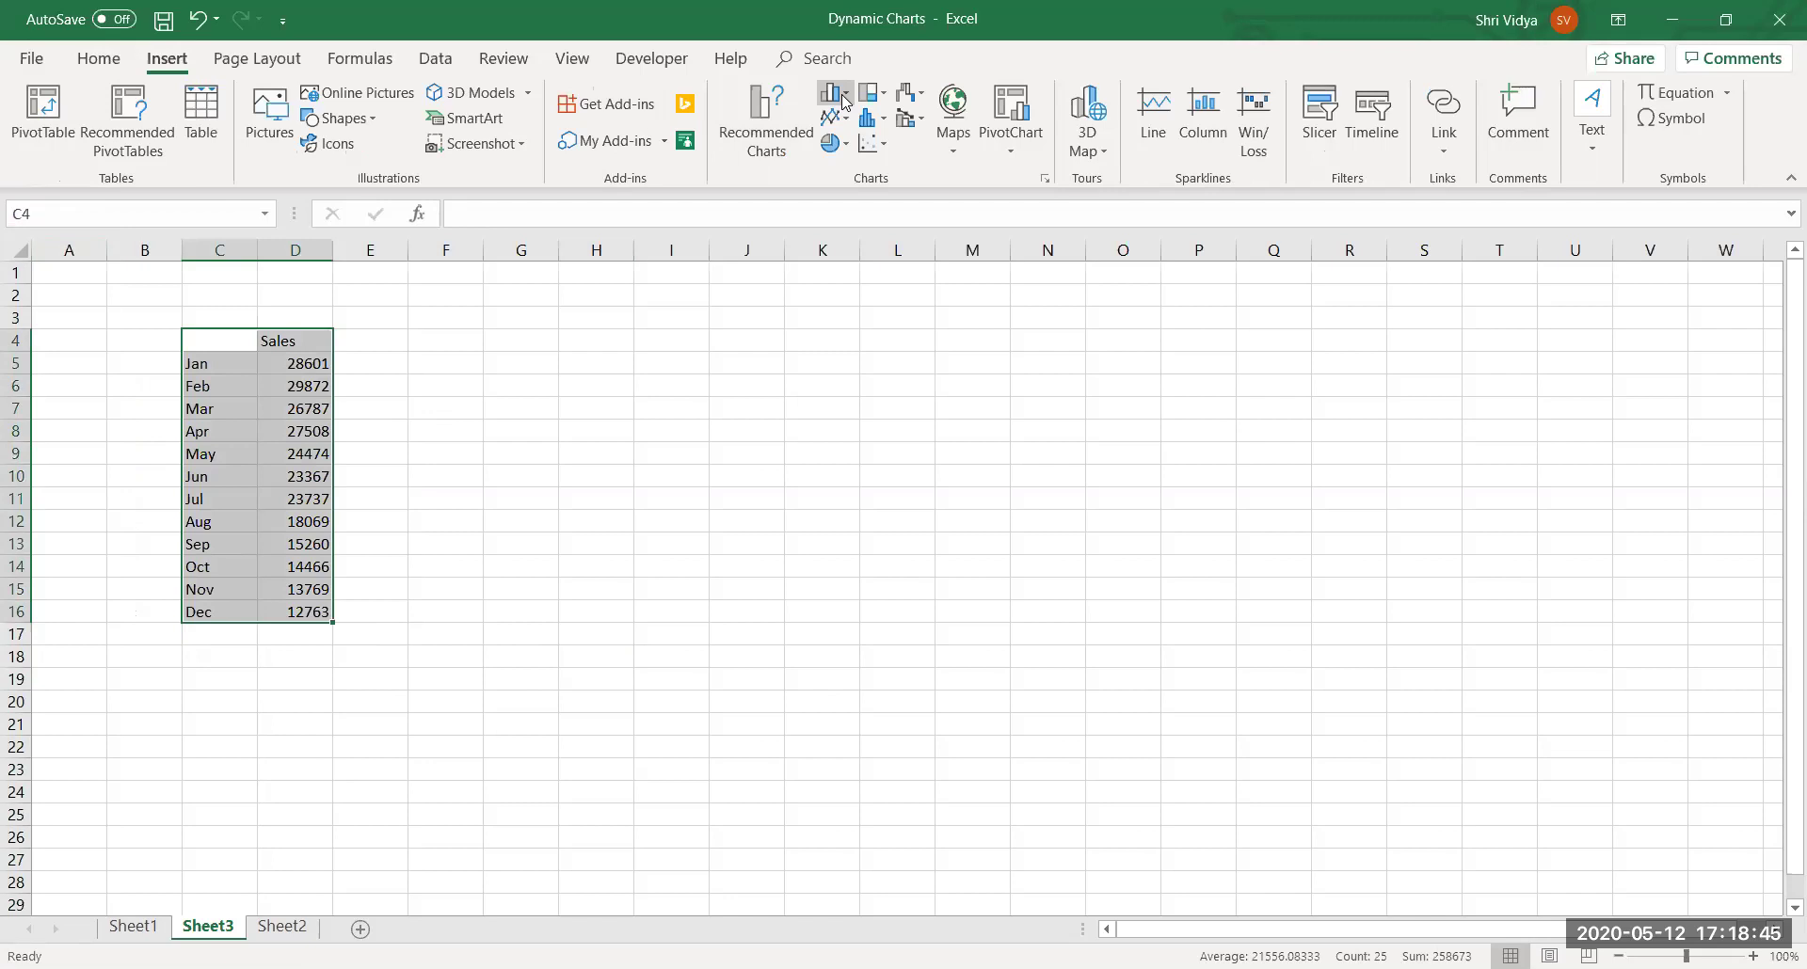
key("alt+F1")
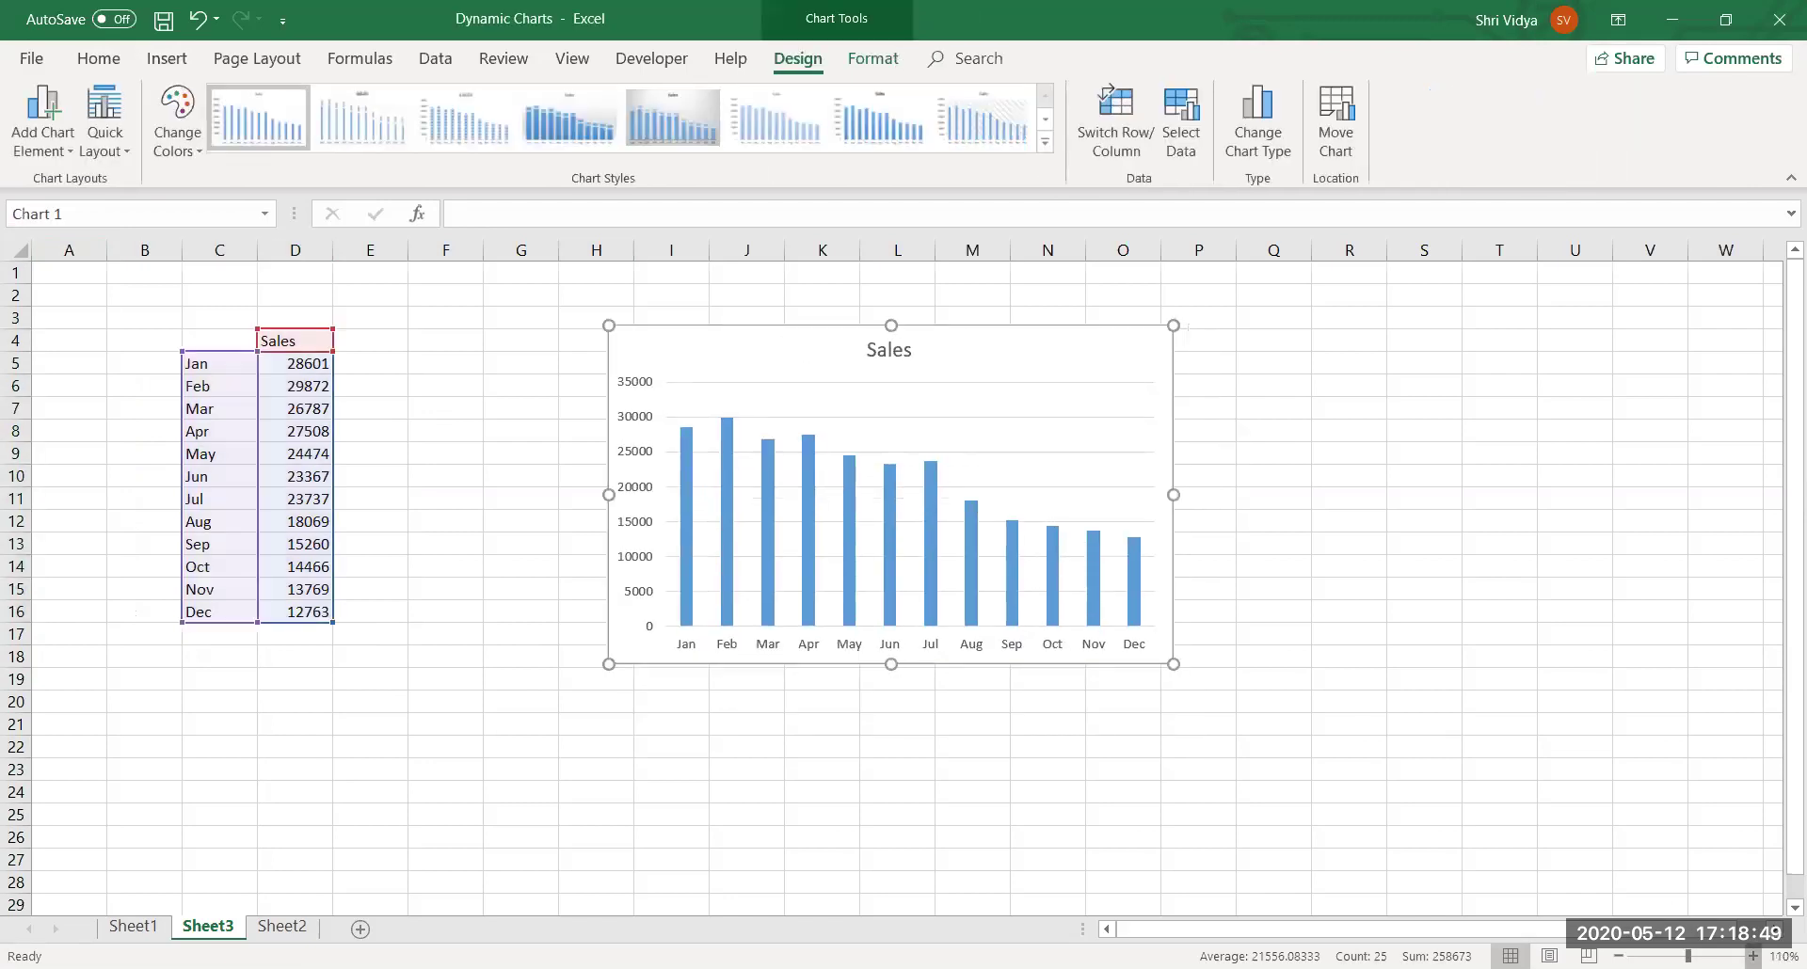
left_click(1753, 956)
left_click(1752, 956)
left_click(1752, 956)
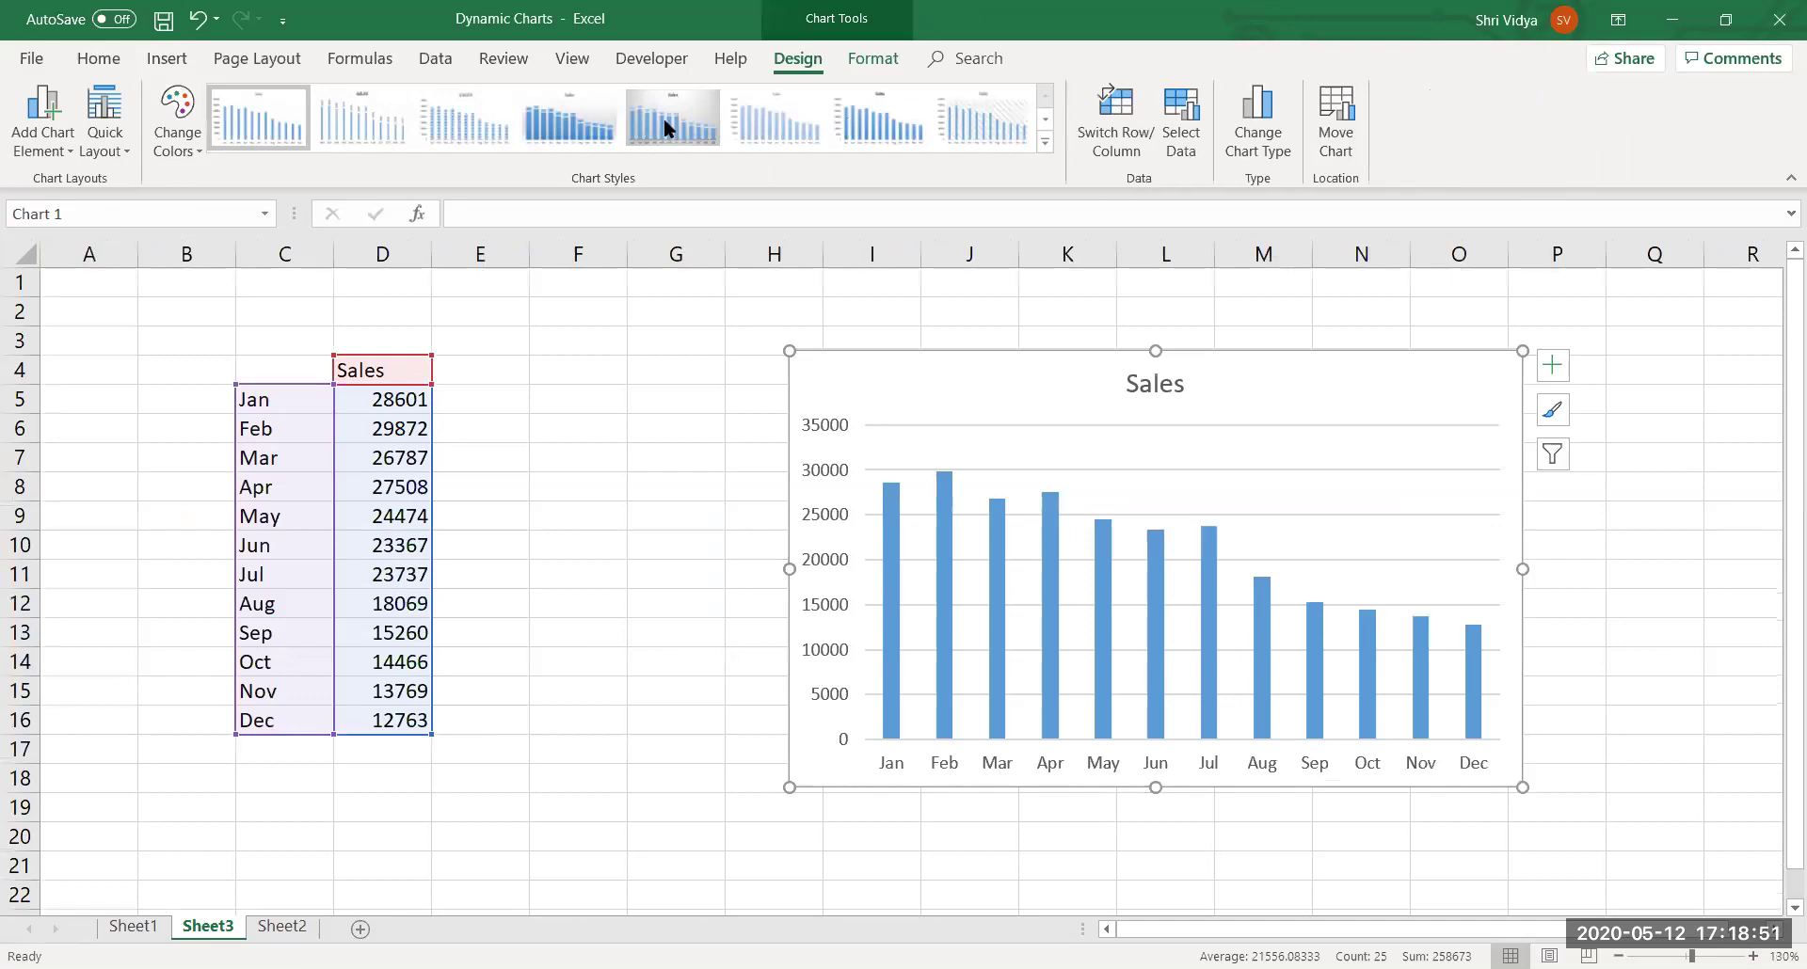
Hide the sheet gridlines and nudge the Sales chart up and left beside the table.
left_click(578, 60)
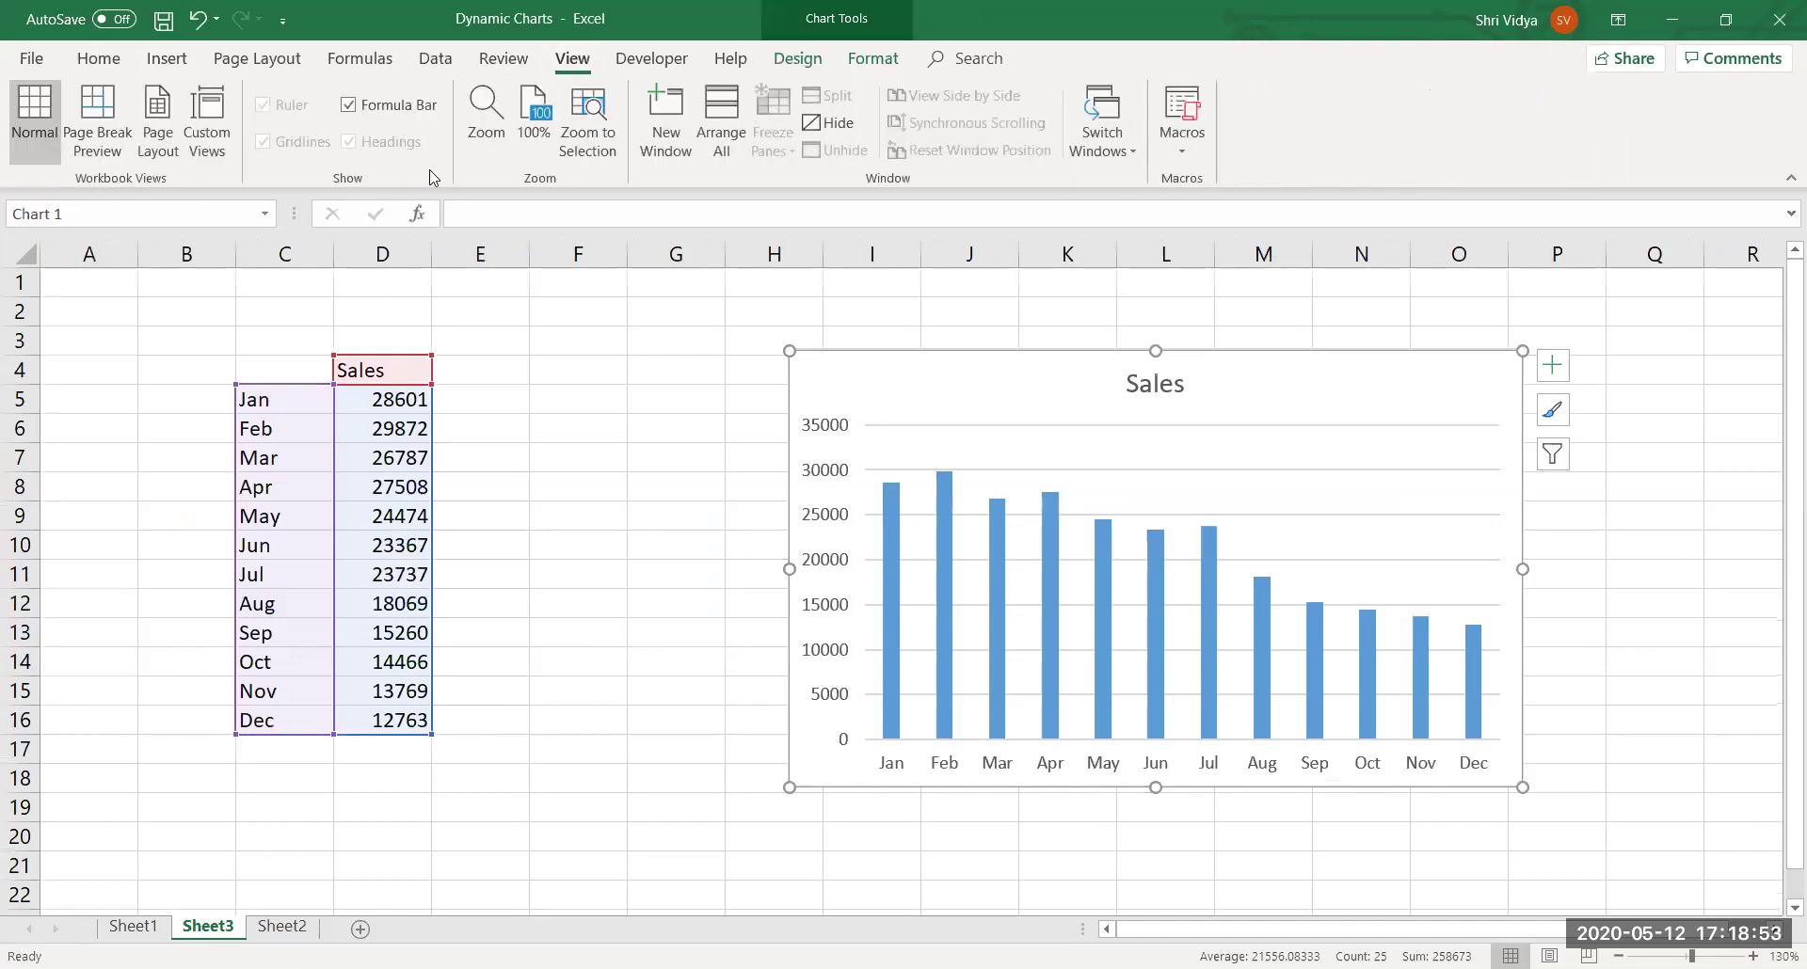
left_click(378, 111)
left_click(377, 111)
left_click(701, 424)
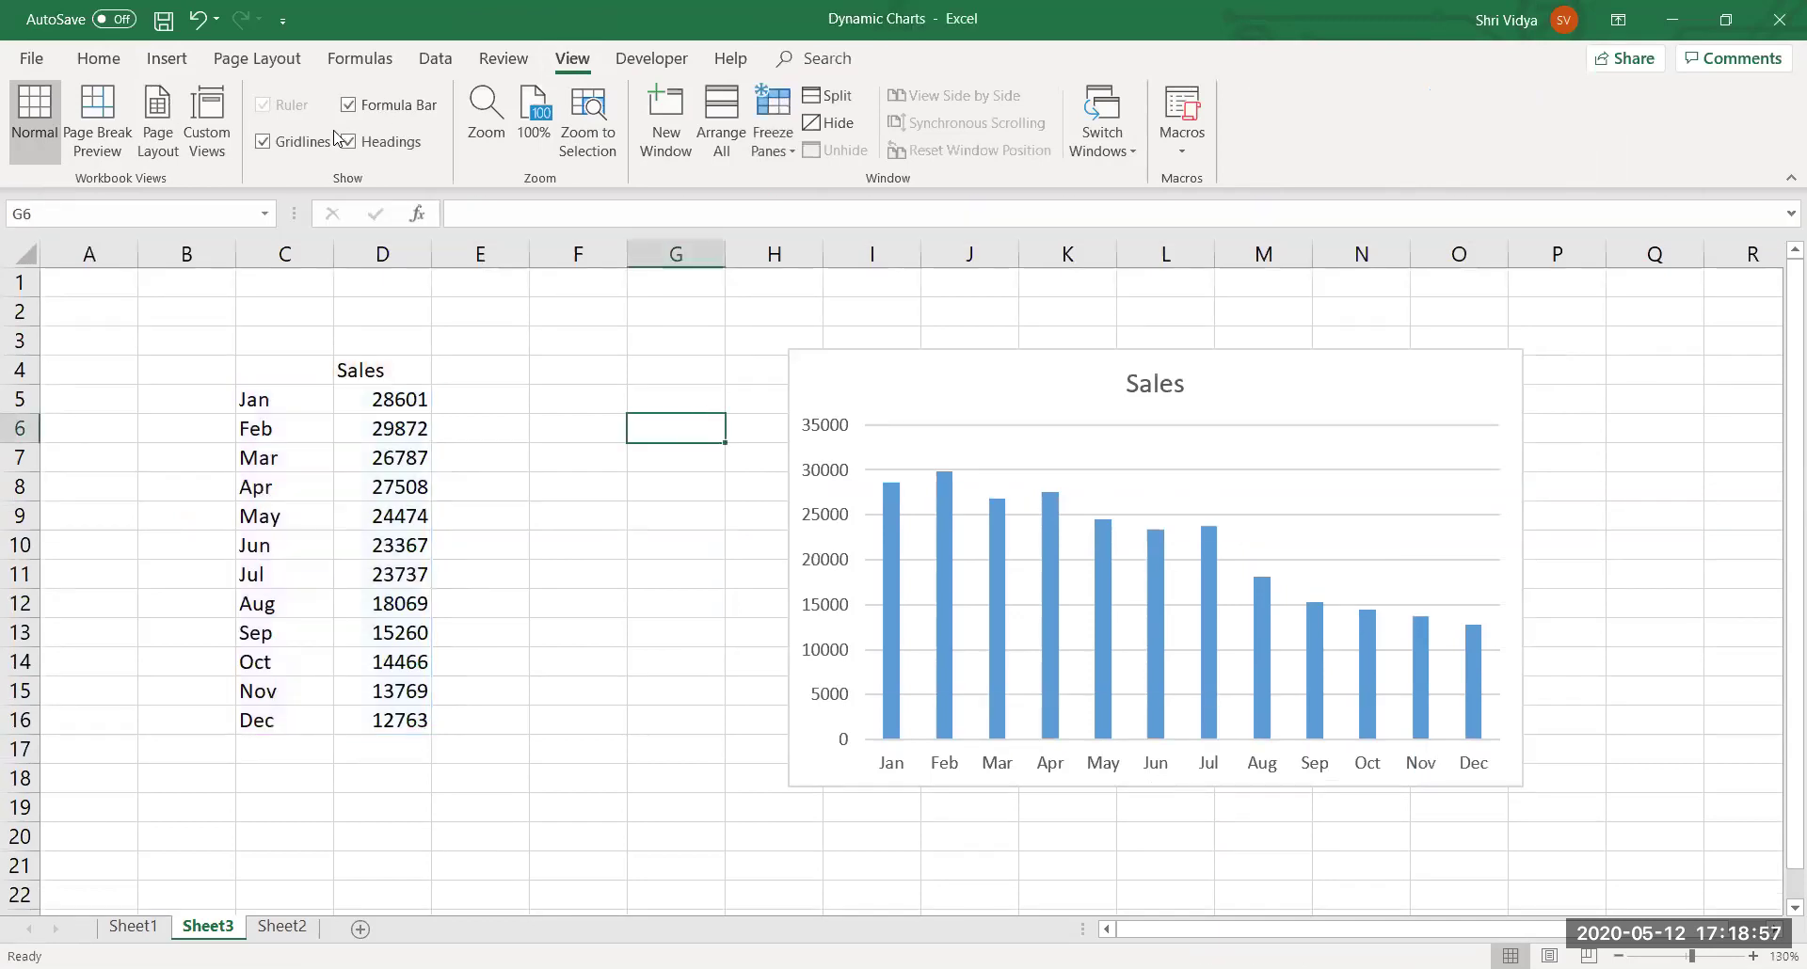
left_click(551, 313)
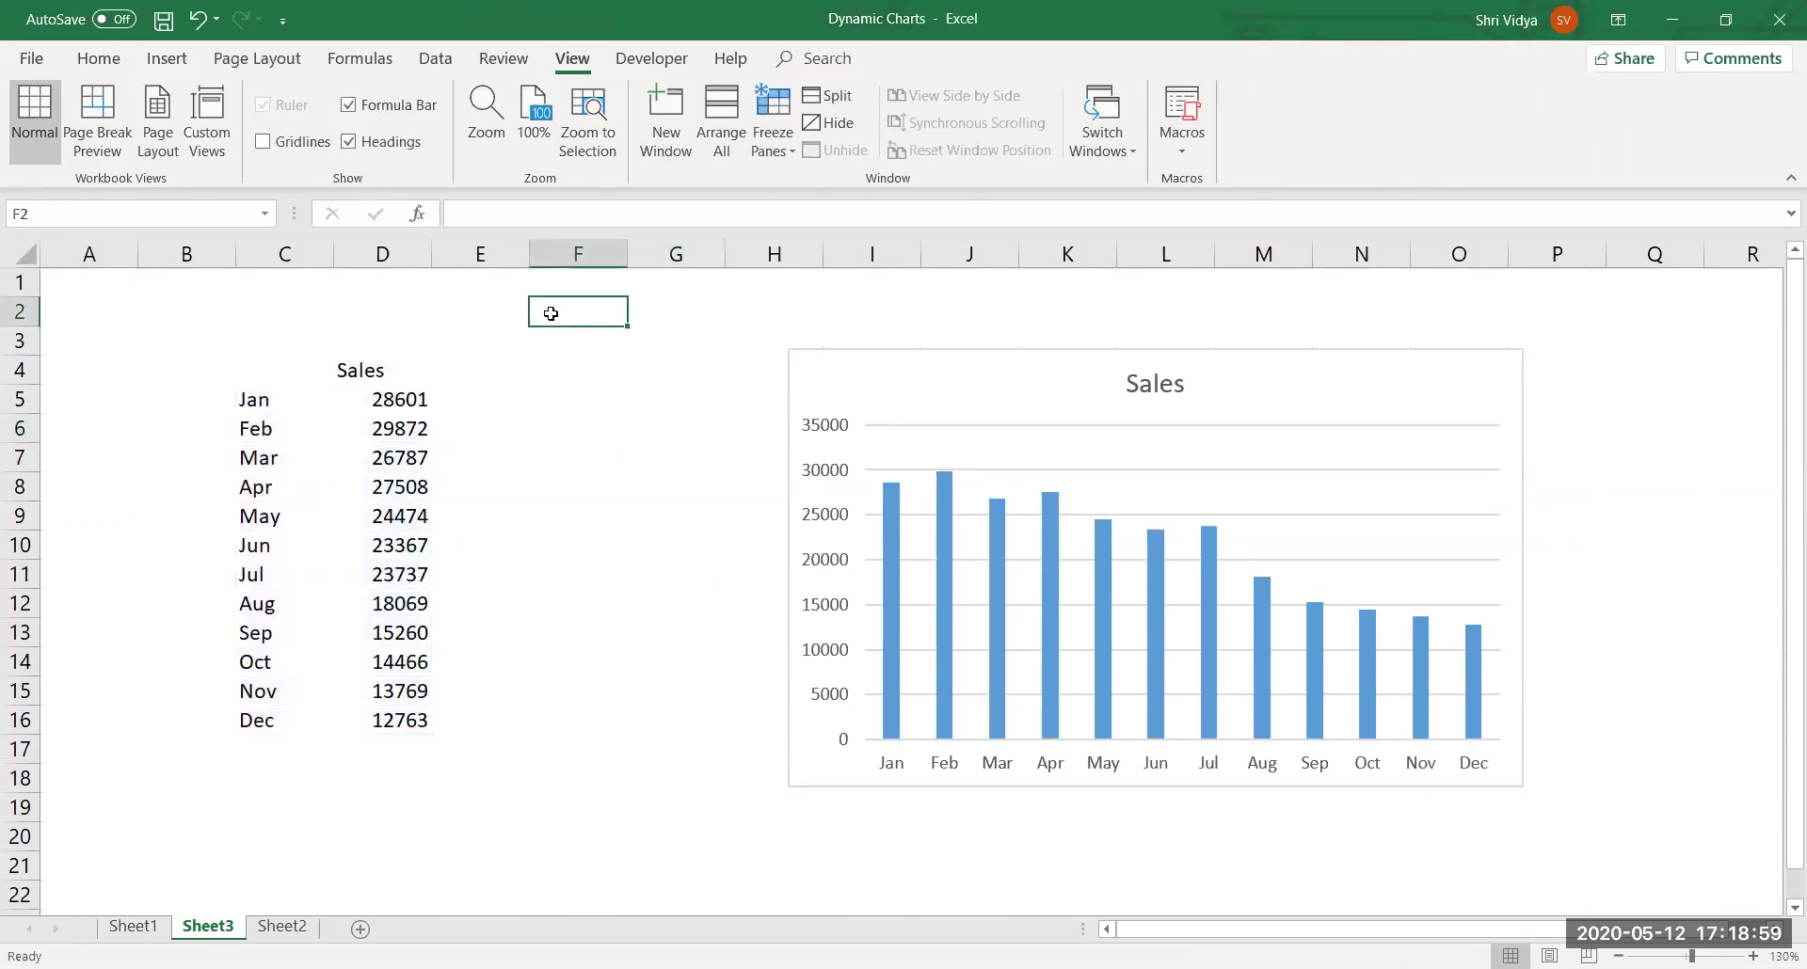
left_click(478, 450)
left_click_drag(944, 408, 904, 373)
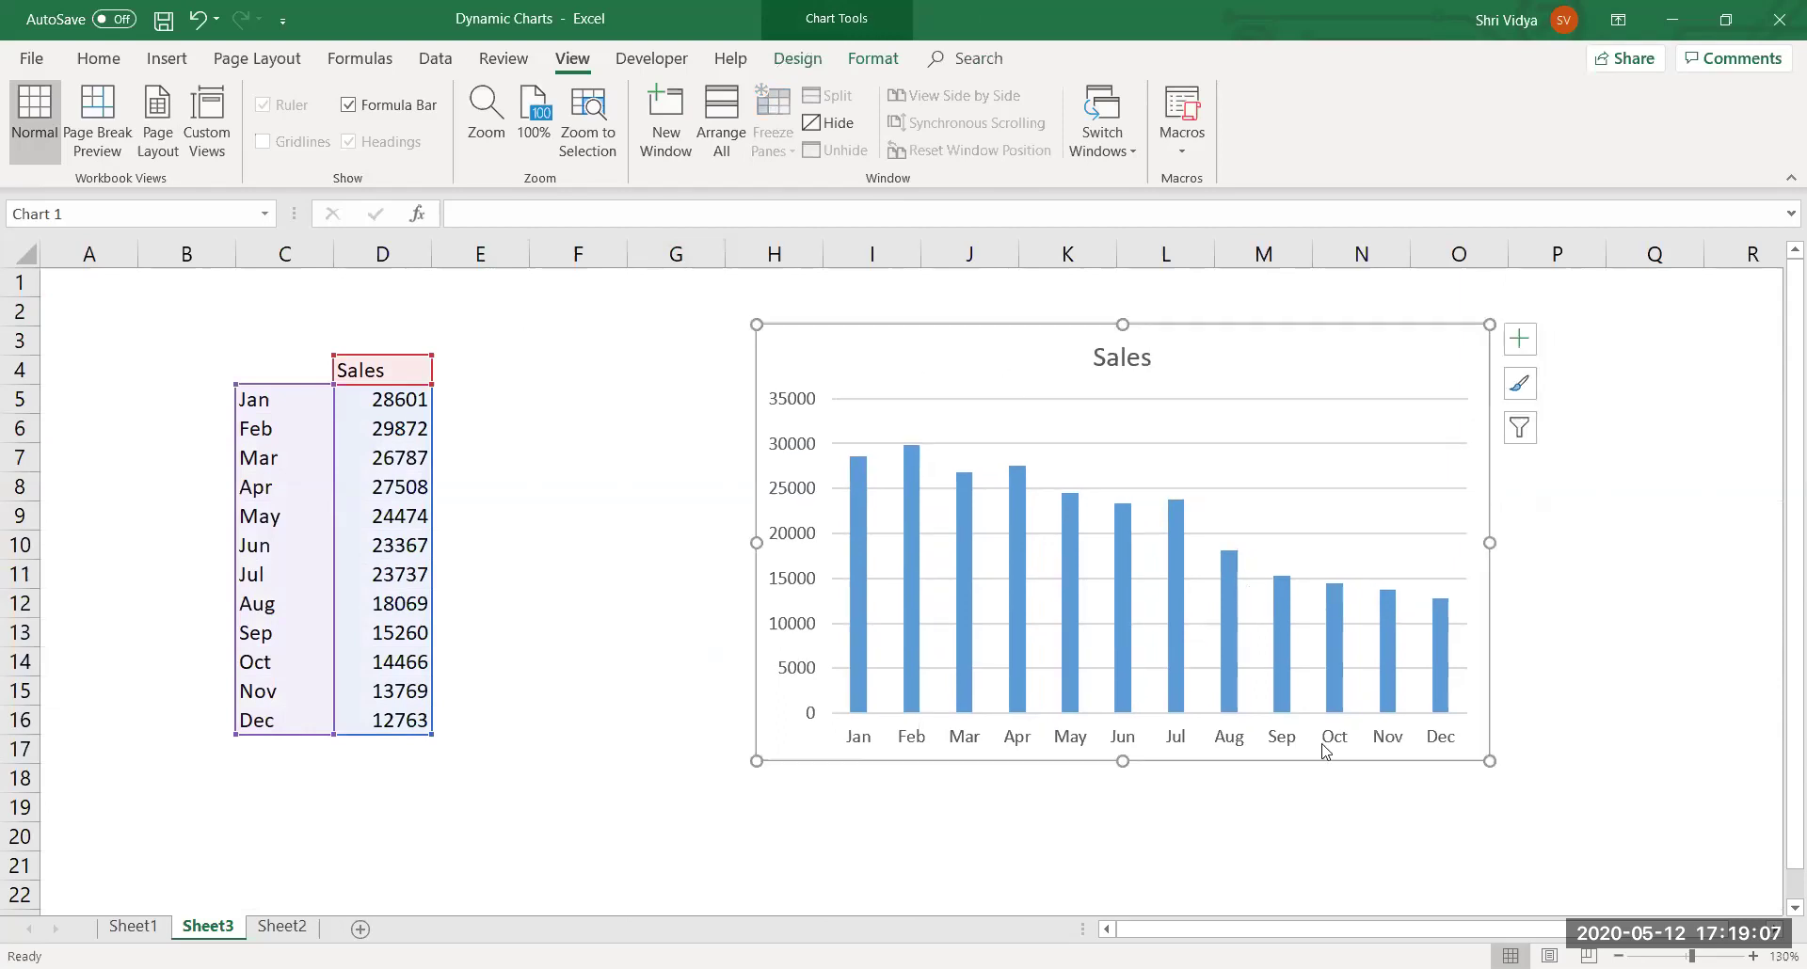
left_click(692, 416)
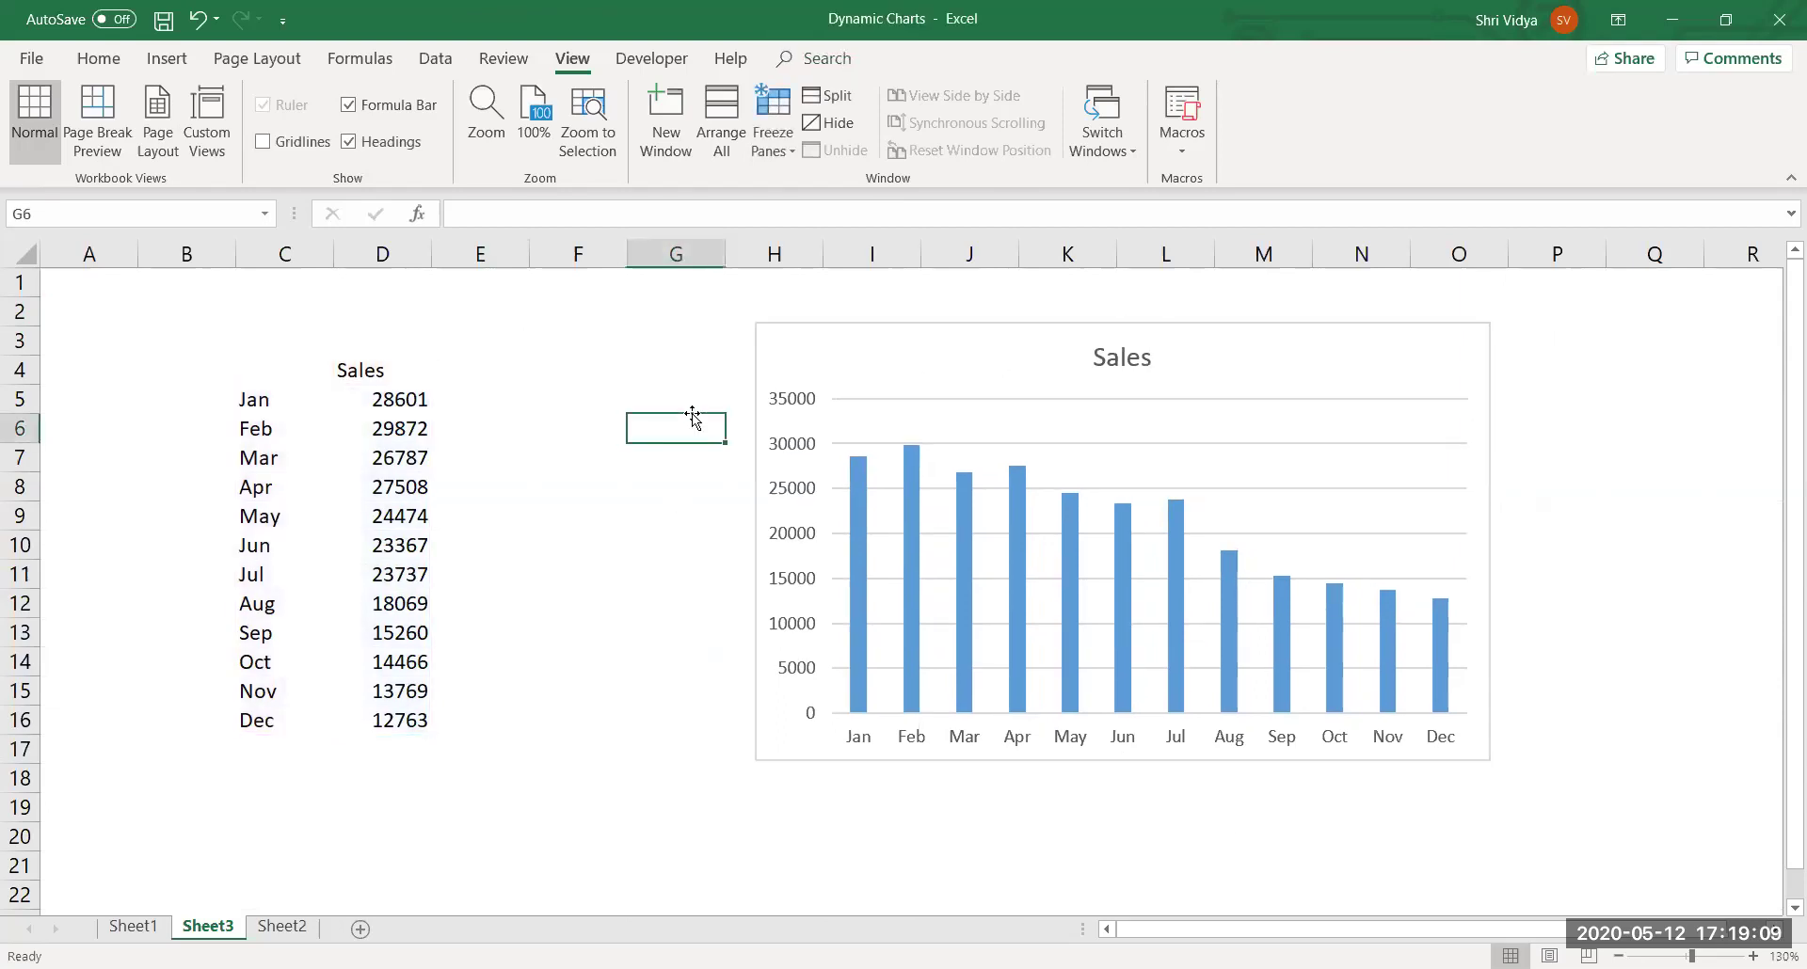
left_click(656, 59)
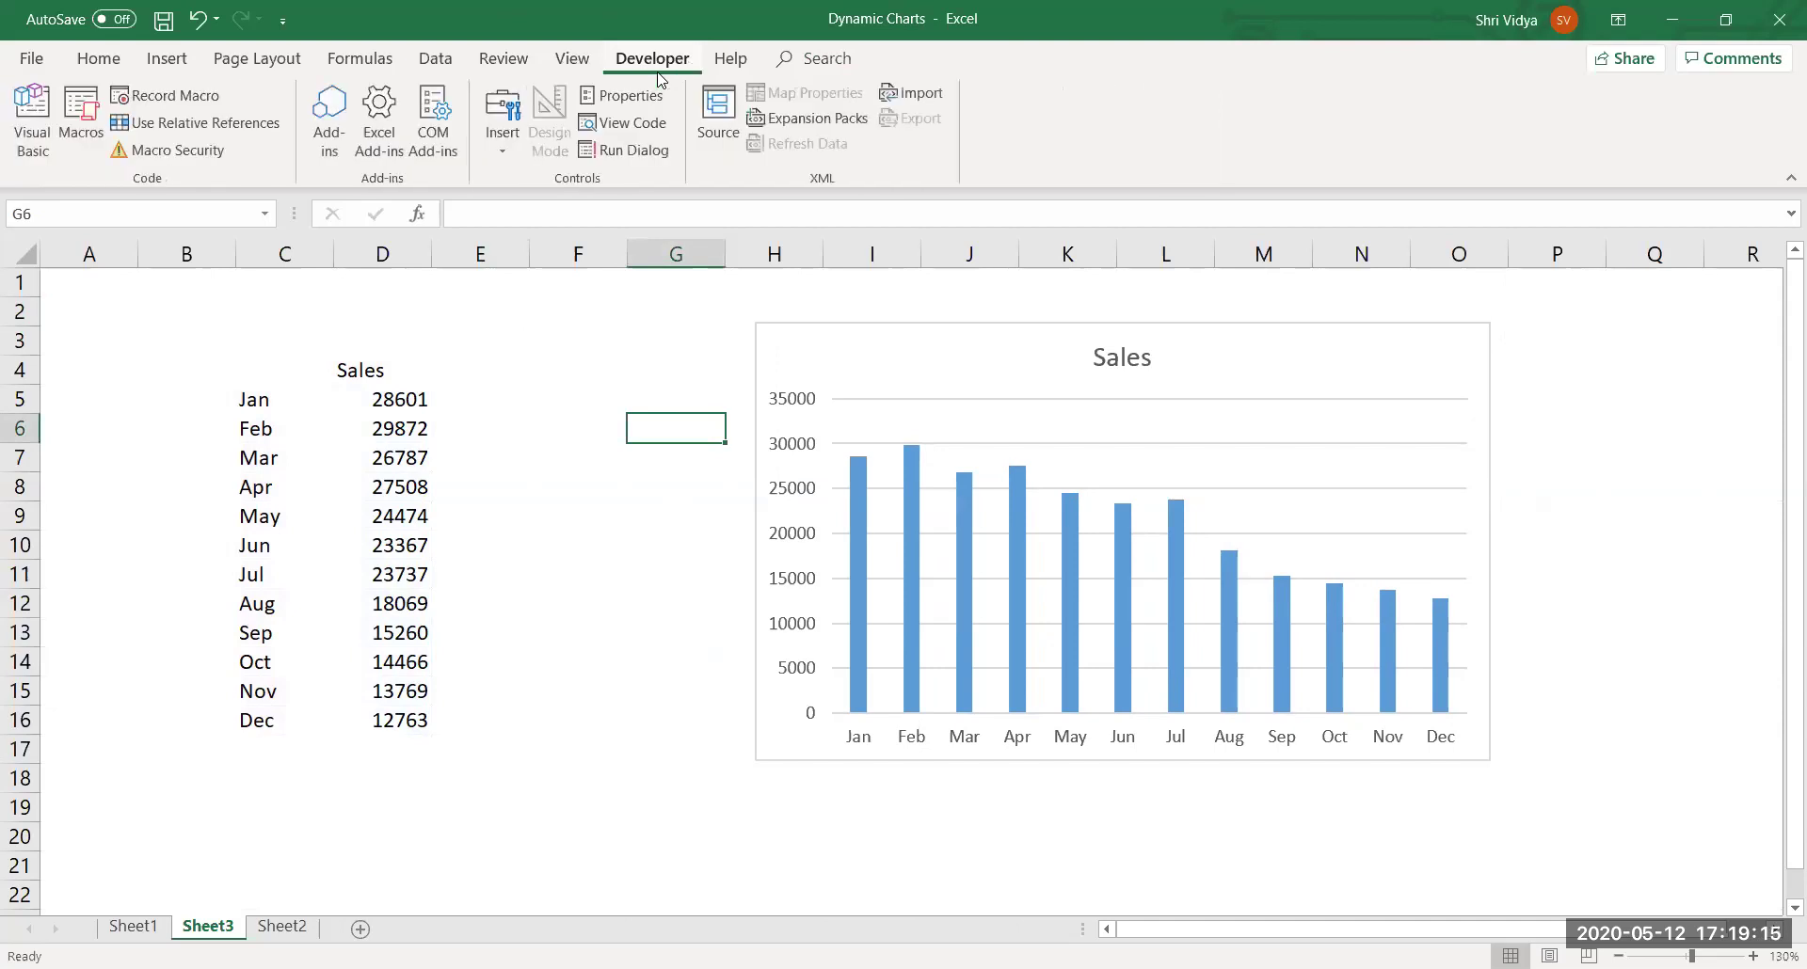
left_click(513, 56)
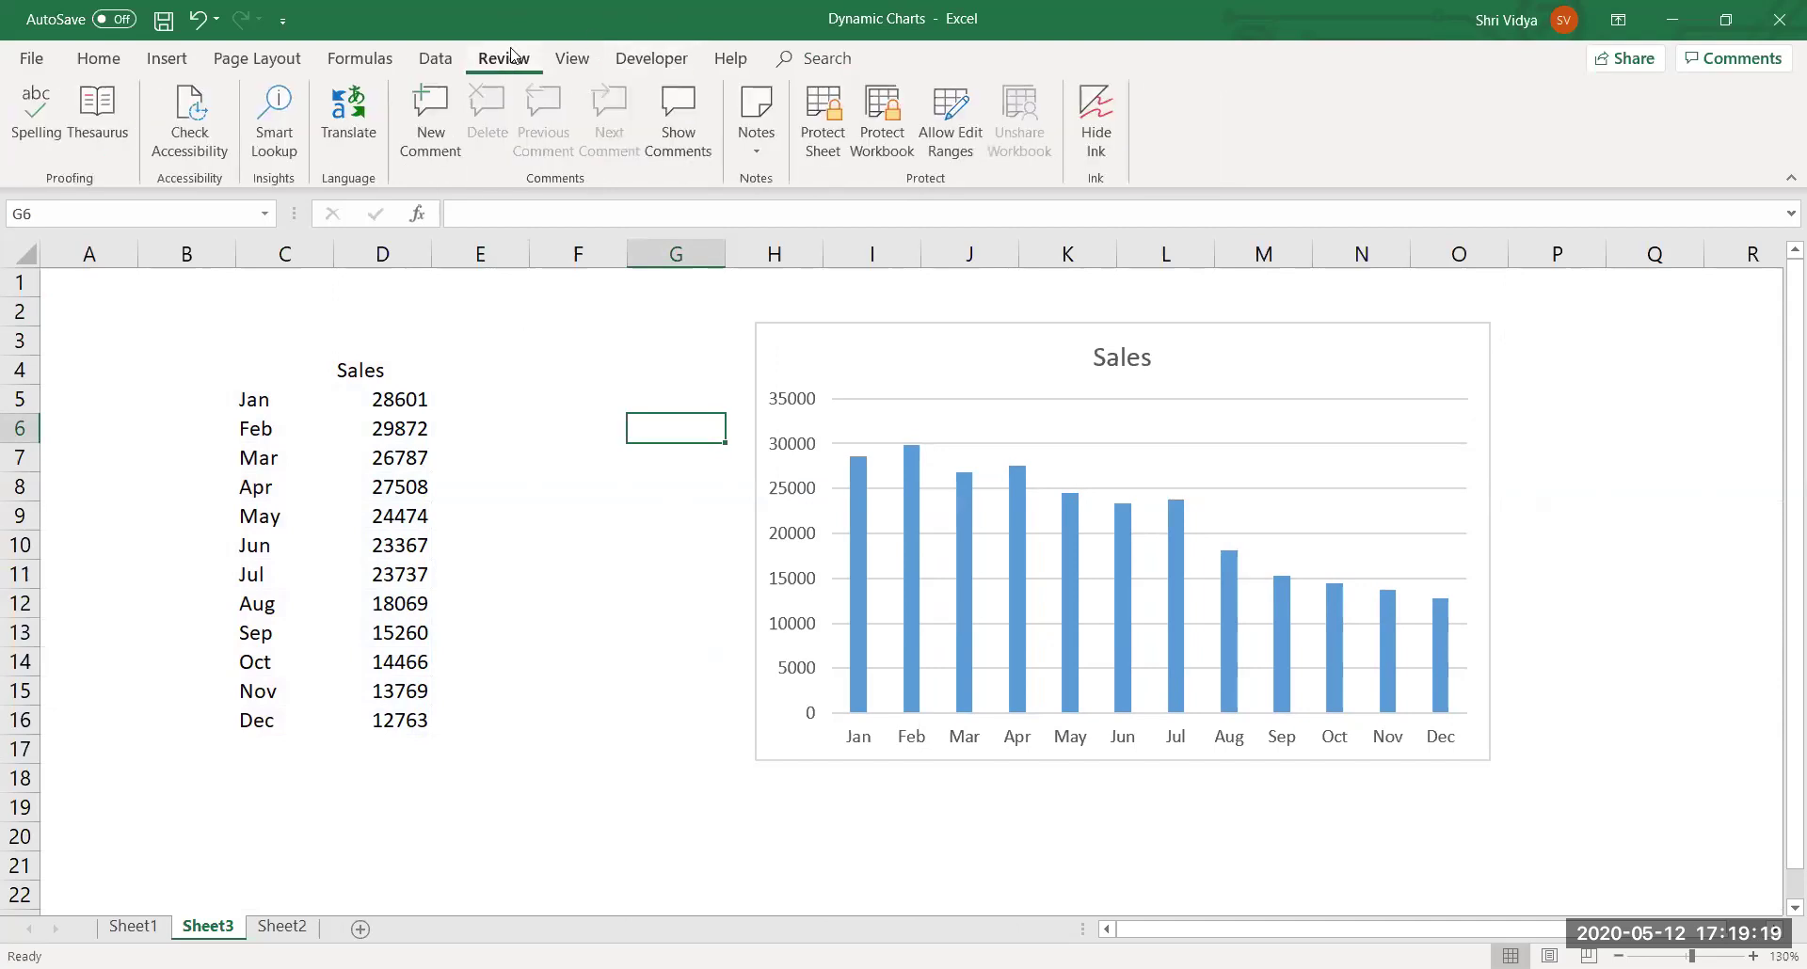
right_click(672, 182)
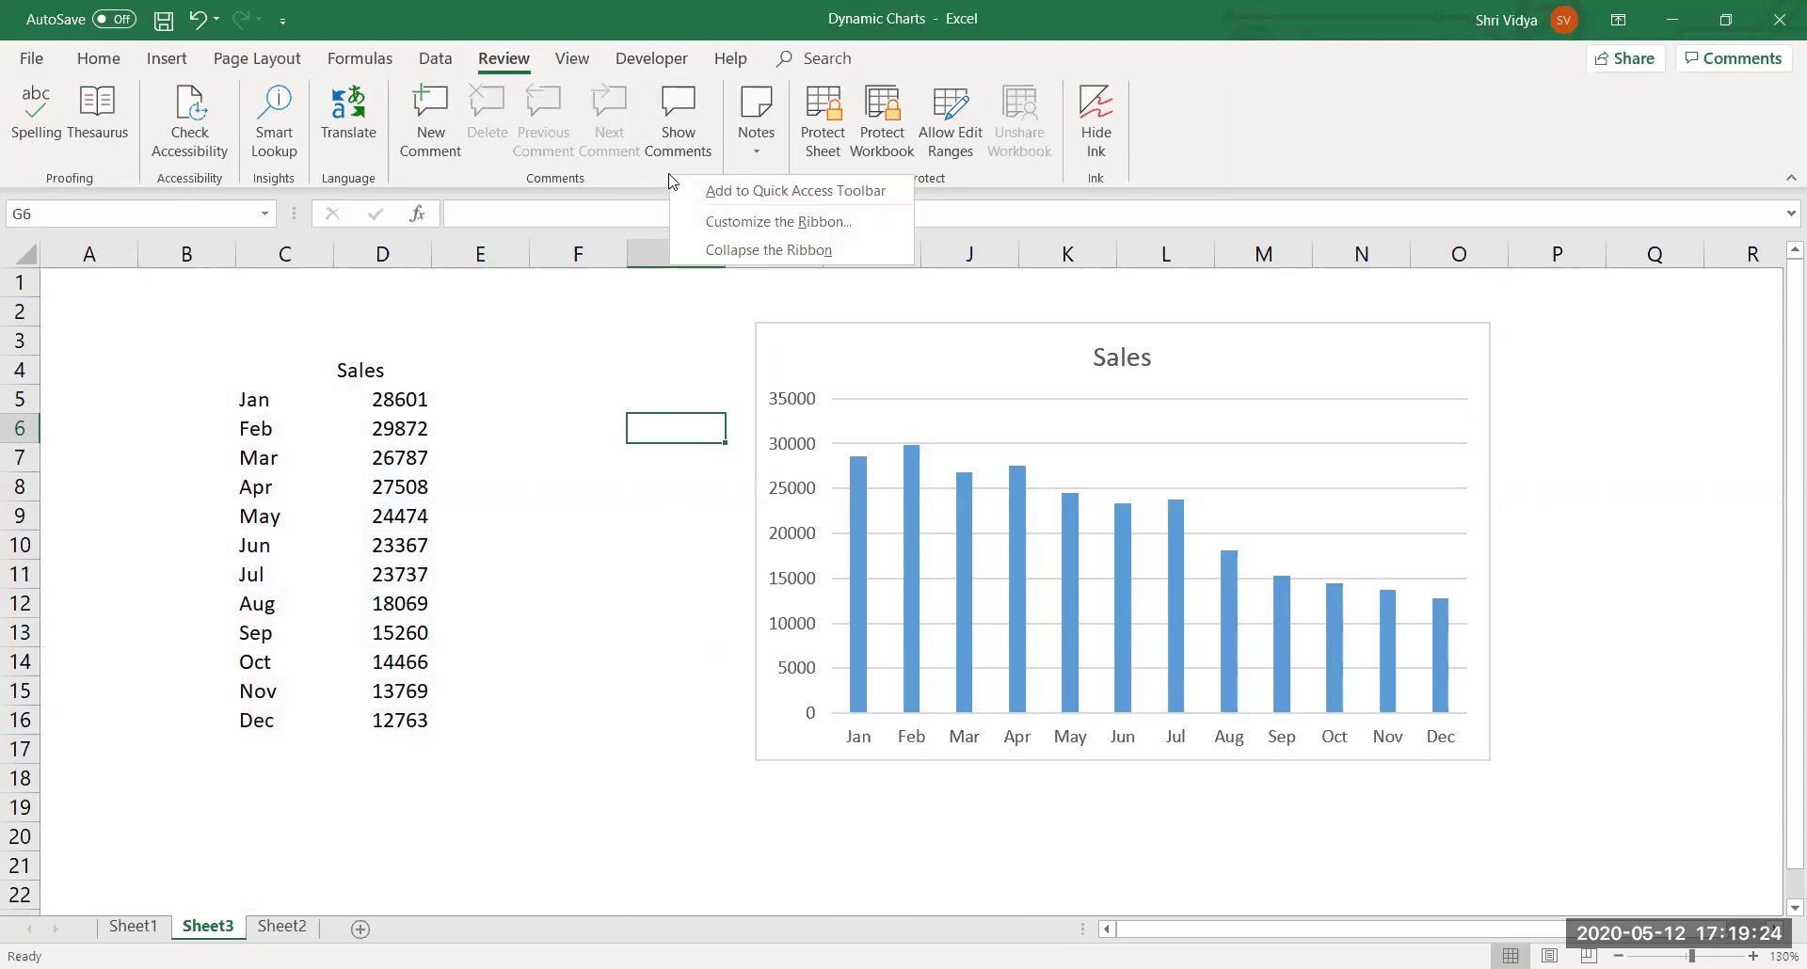
left_click(713, 216)
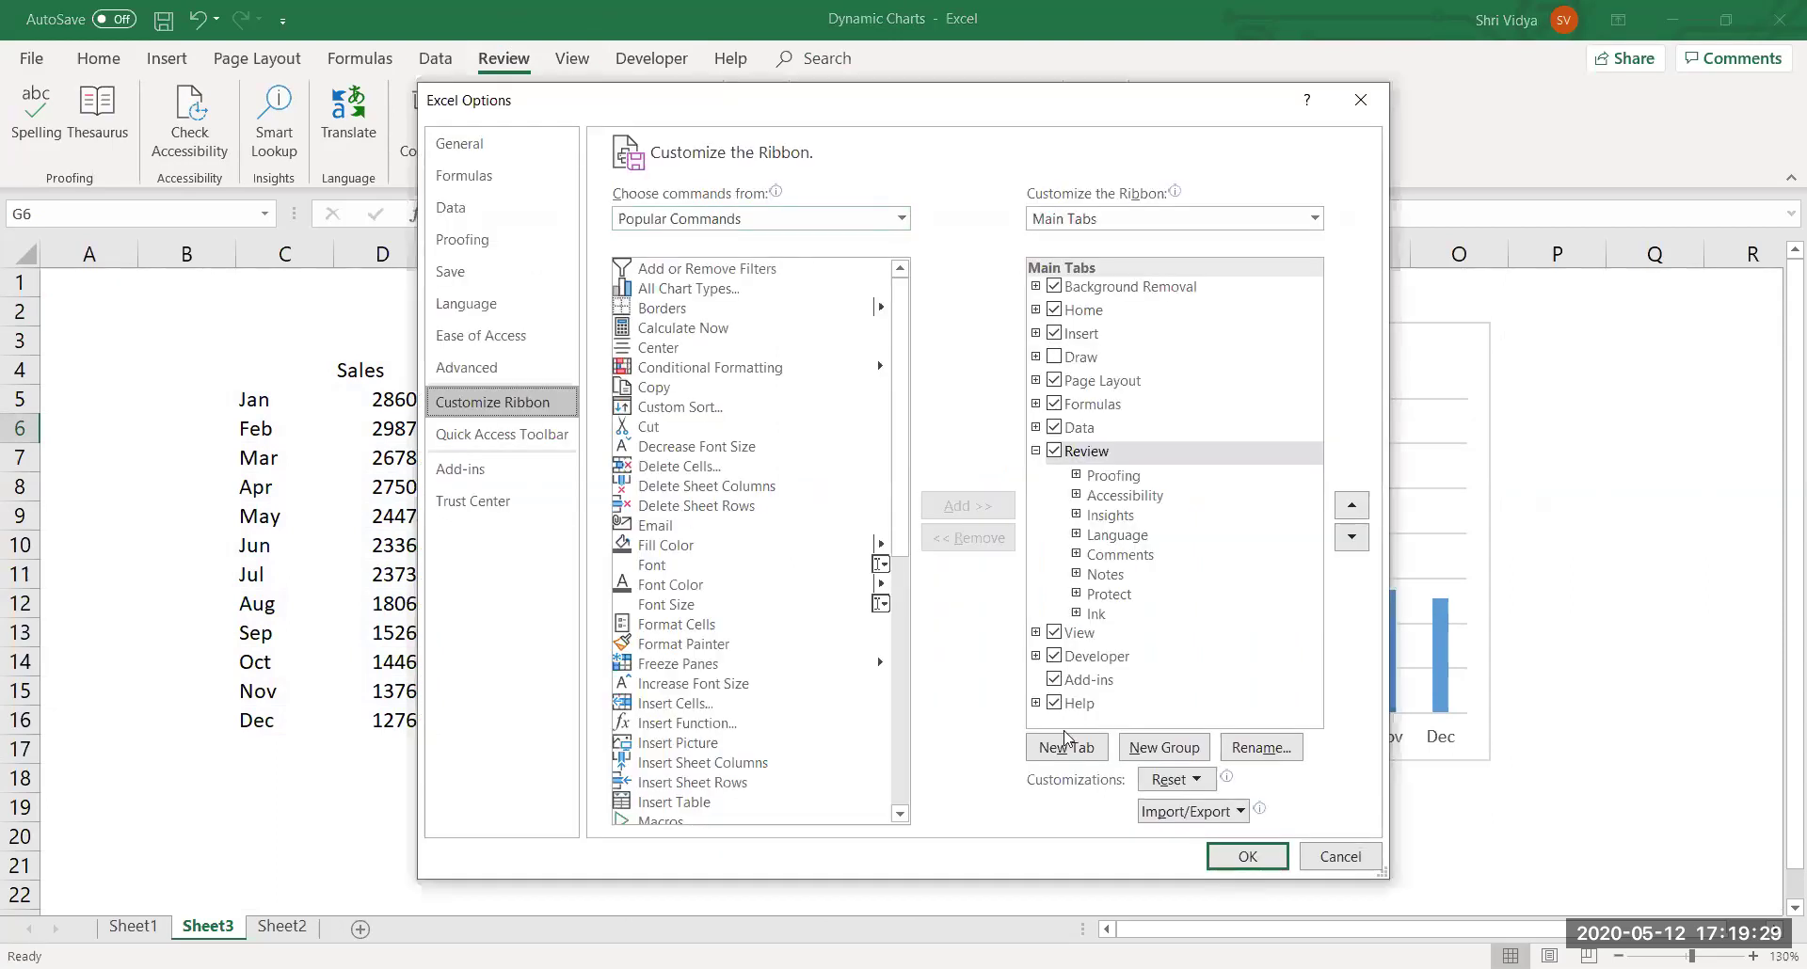
left_click(1055, 657)
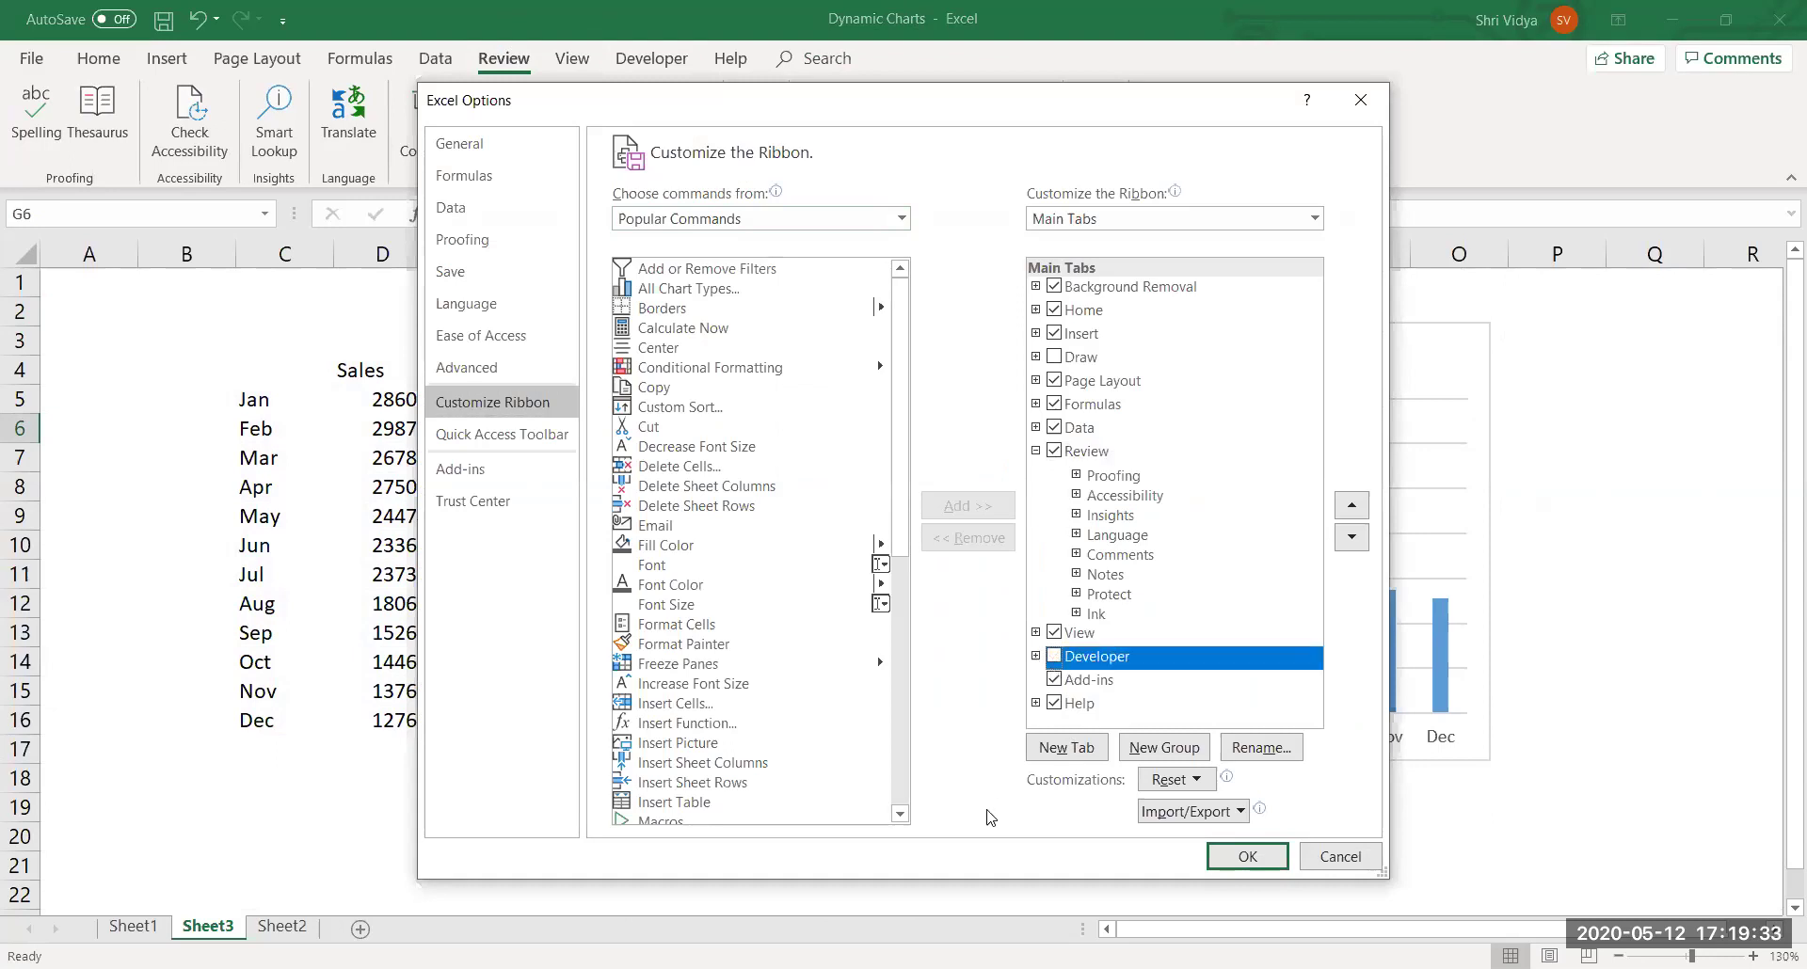
left_click(1055, 657)
left_click(1248, 856)
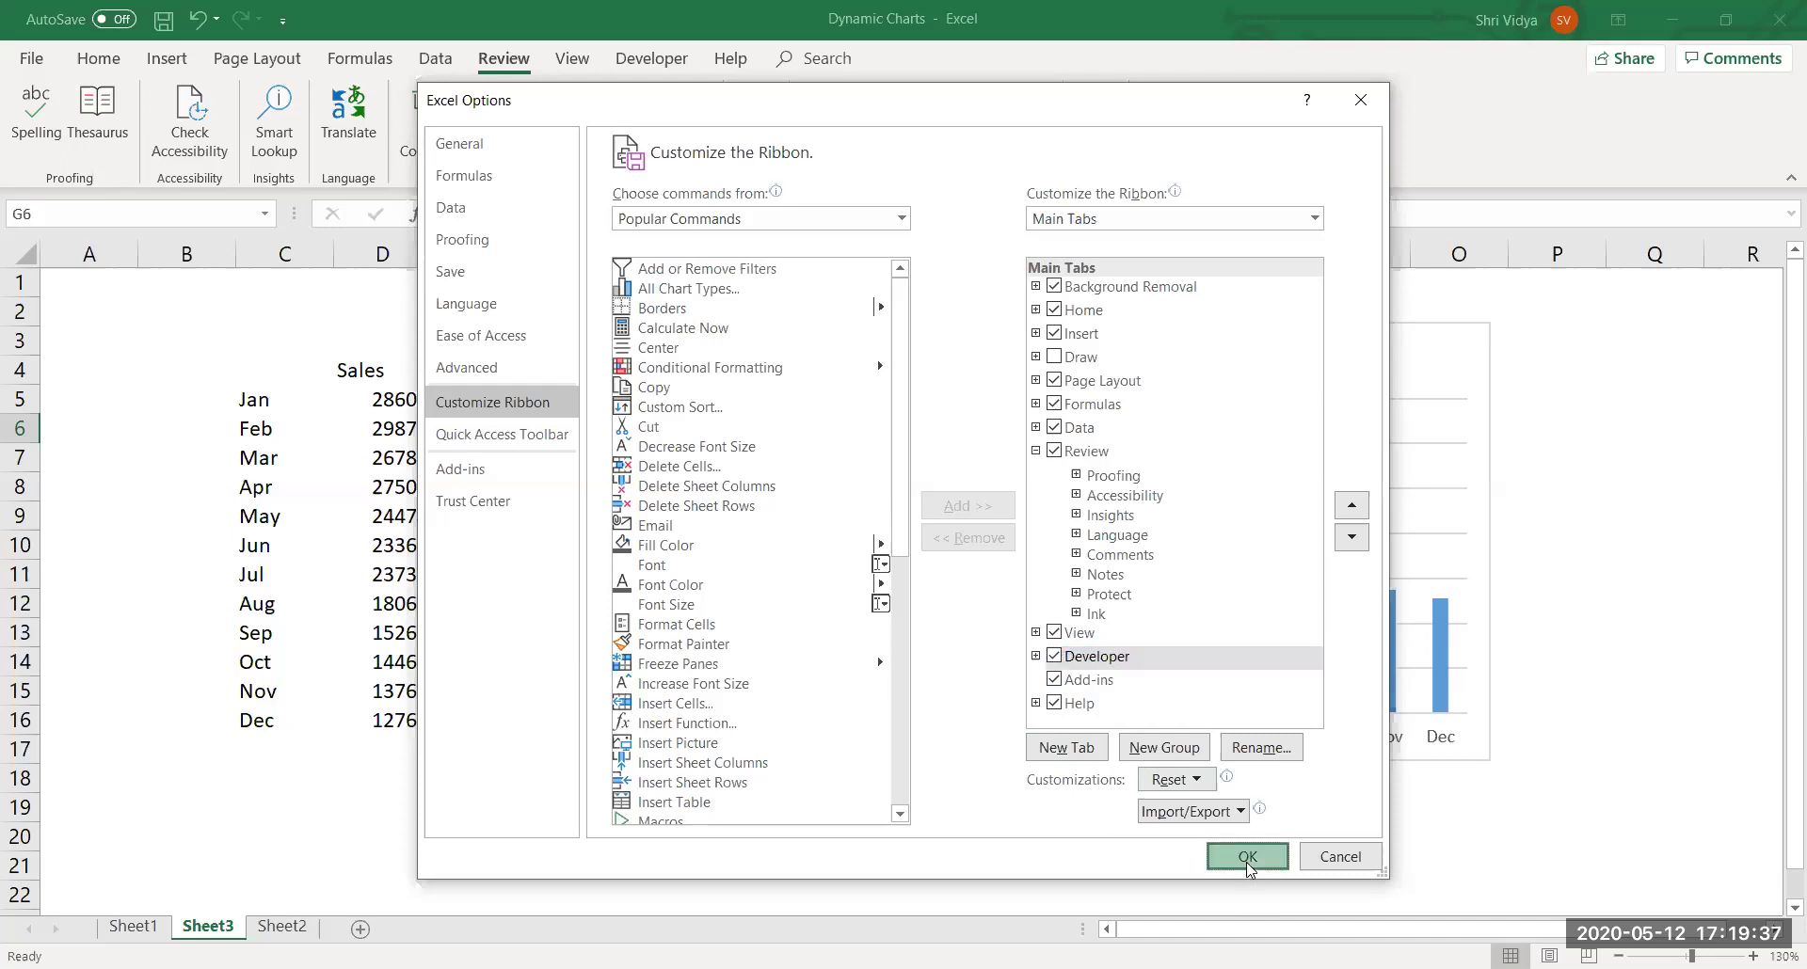
Open the Form and ActiveX controls gallery from the Developer tab's Insert button.
left_click(641, 64)
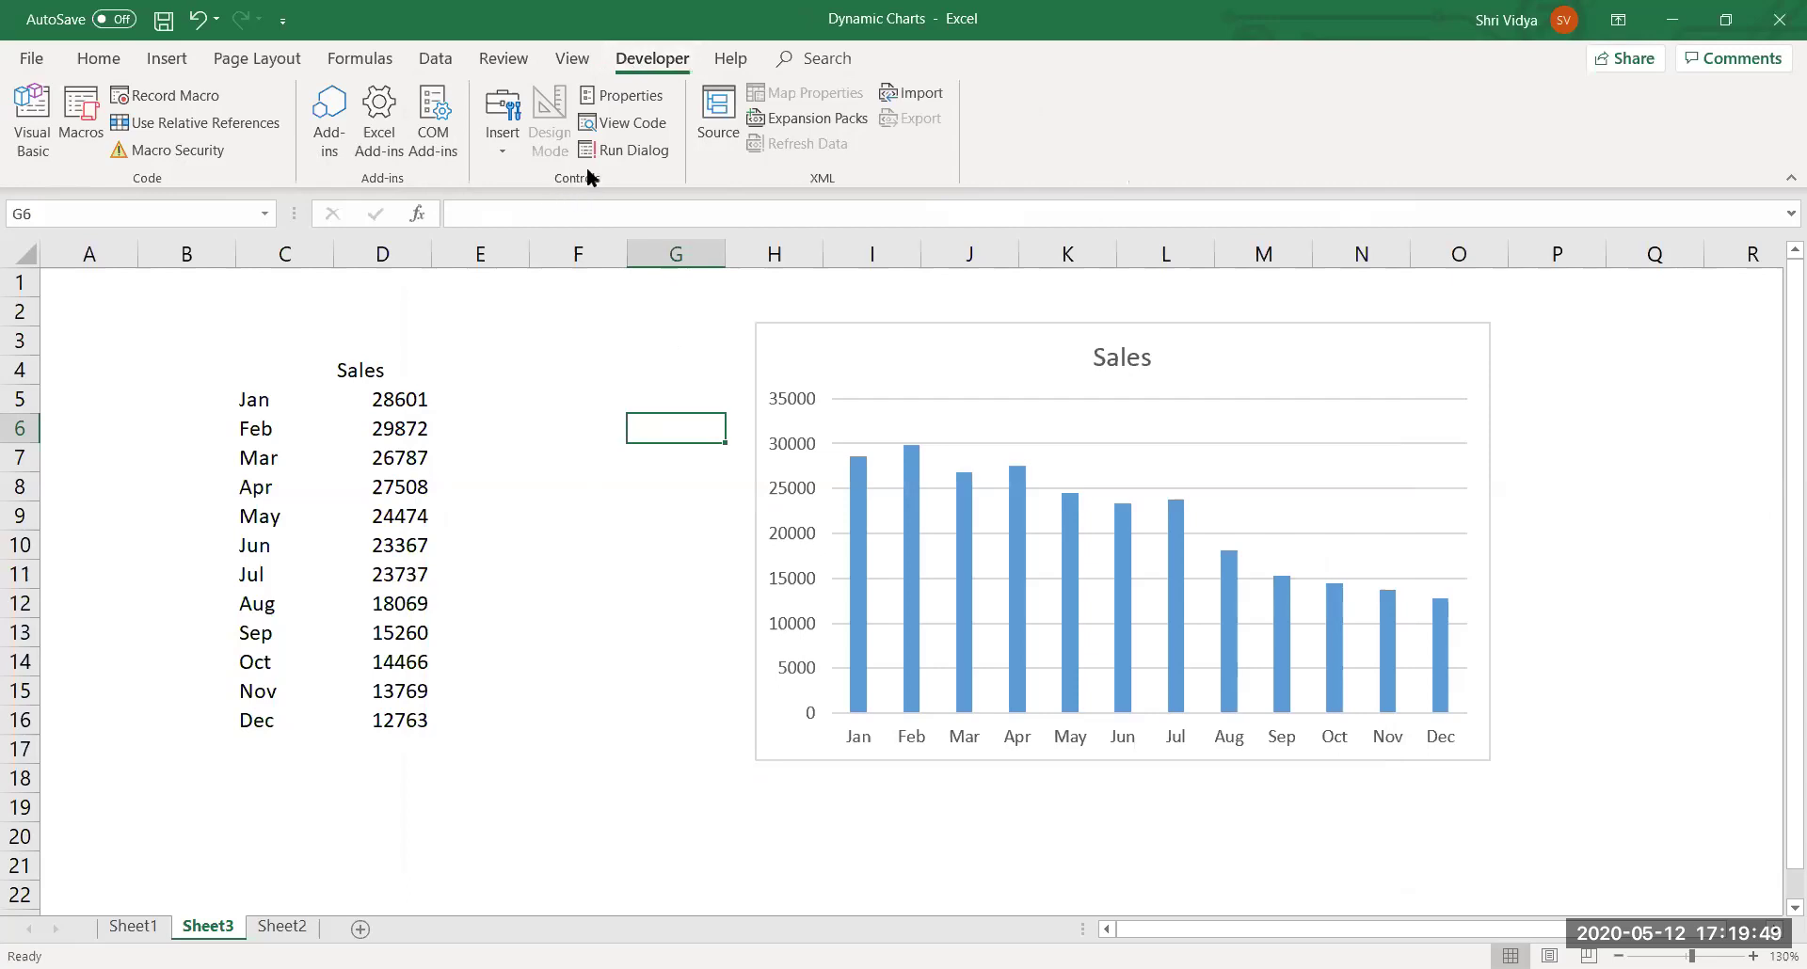
left_click(503, 132)
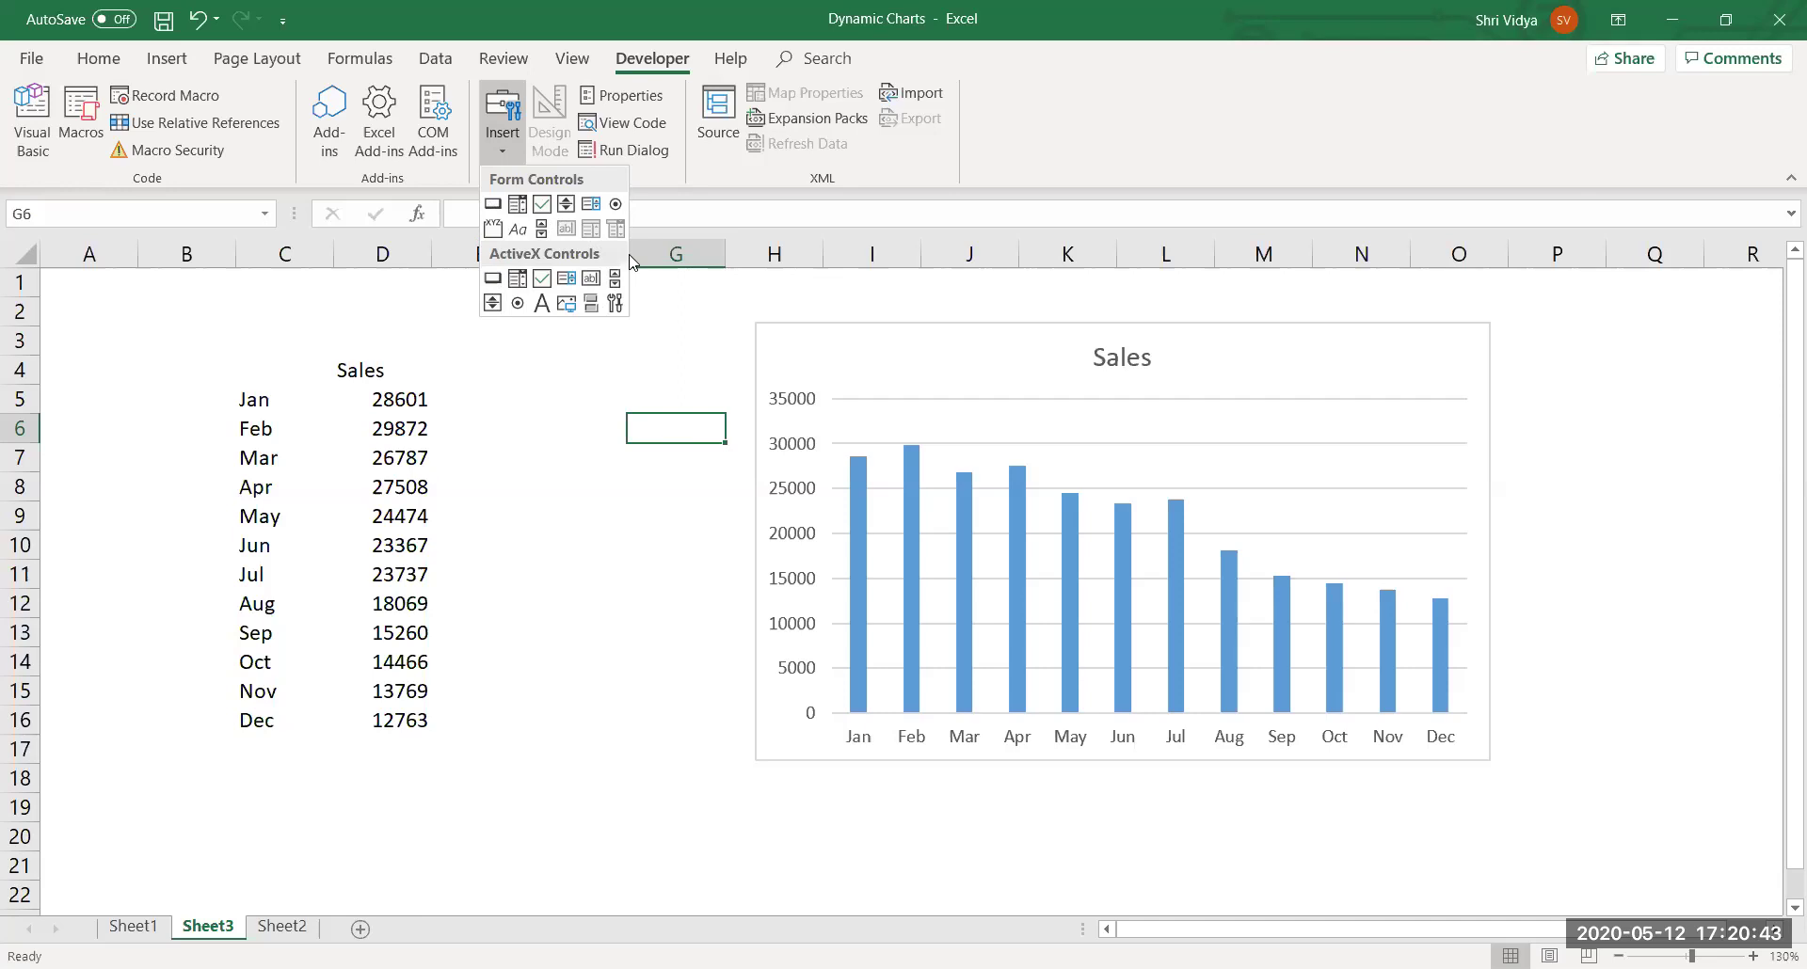
Draw an option button below the chart and duplicate it with Ctrl+D.
left_click(618, 208)
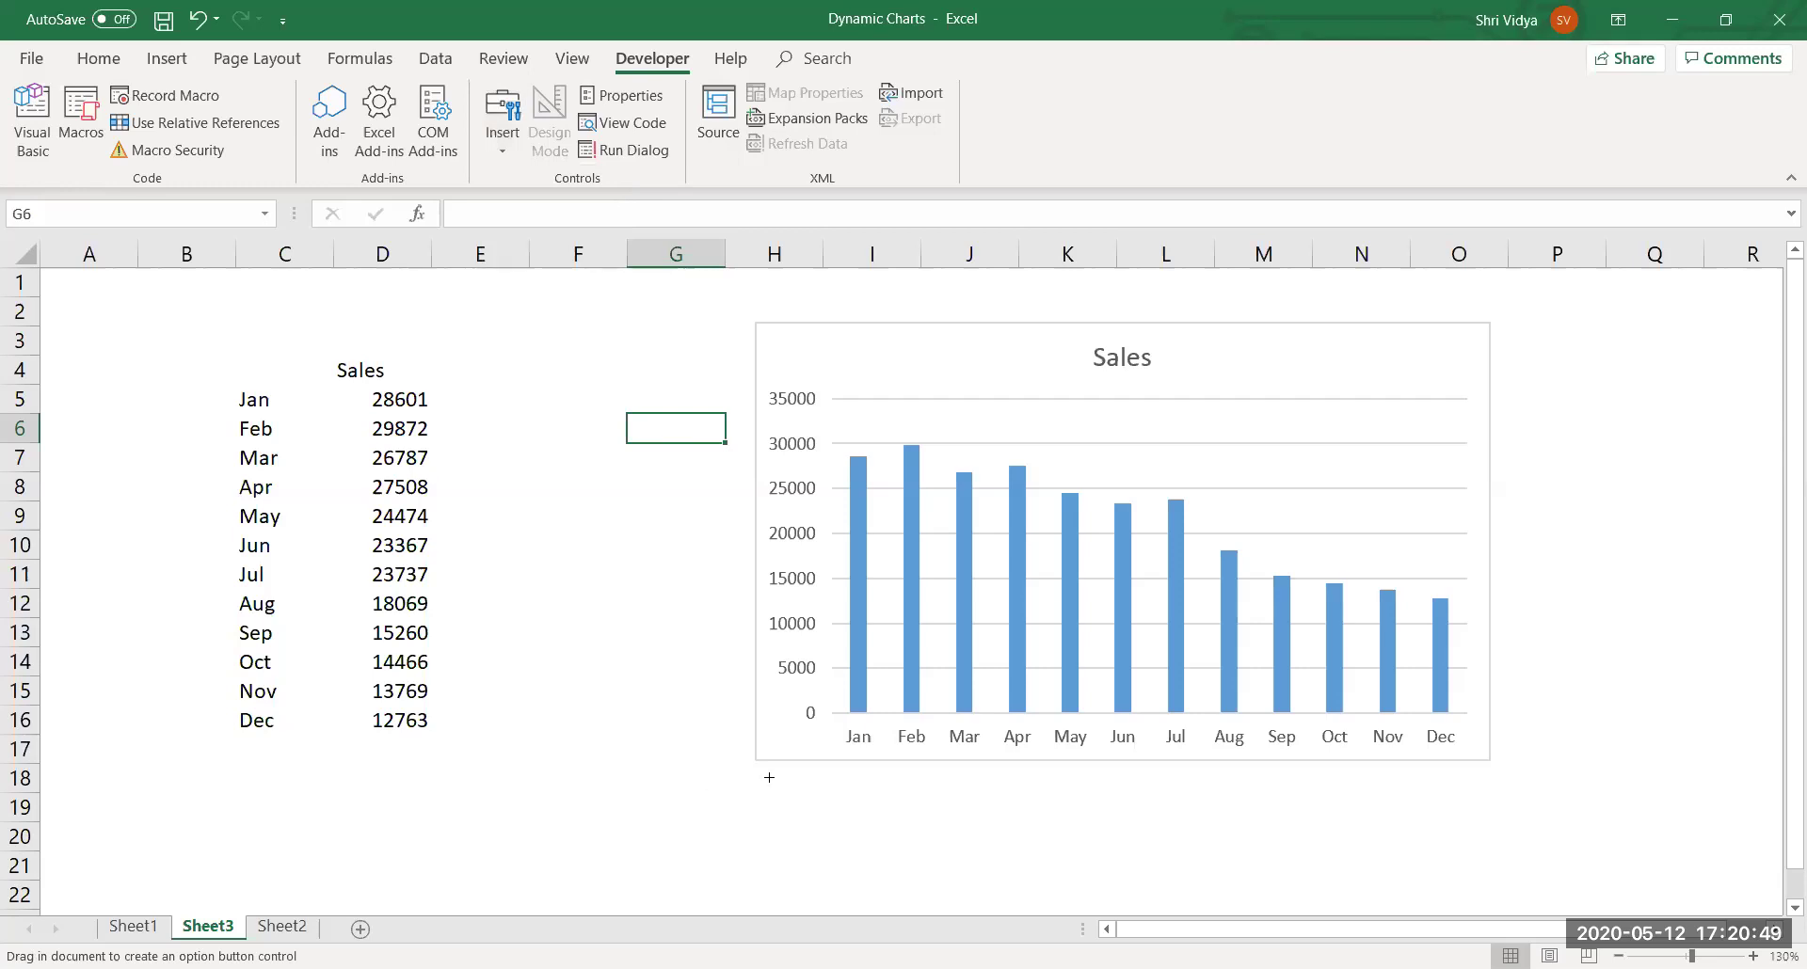
mouse_move(756, 770)
left_mouse_down()
mouse_move(827, 805)
mouse_move(900, 794)
left_mouse_up()
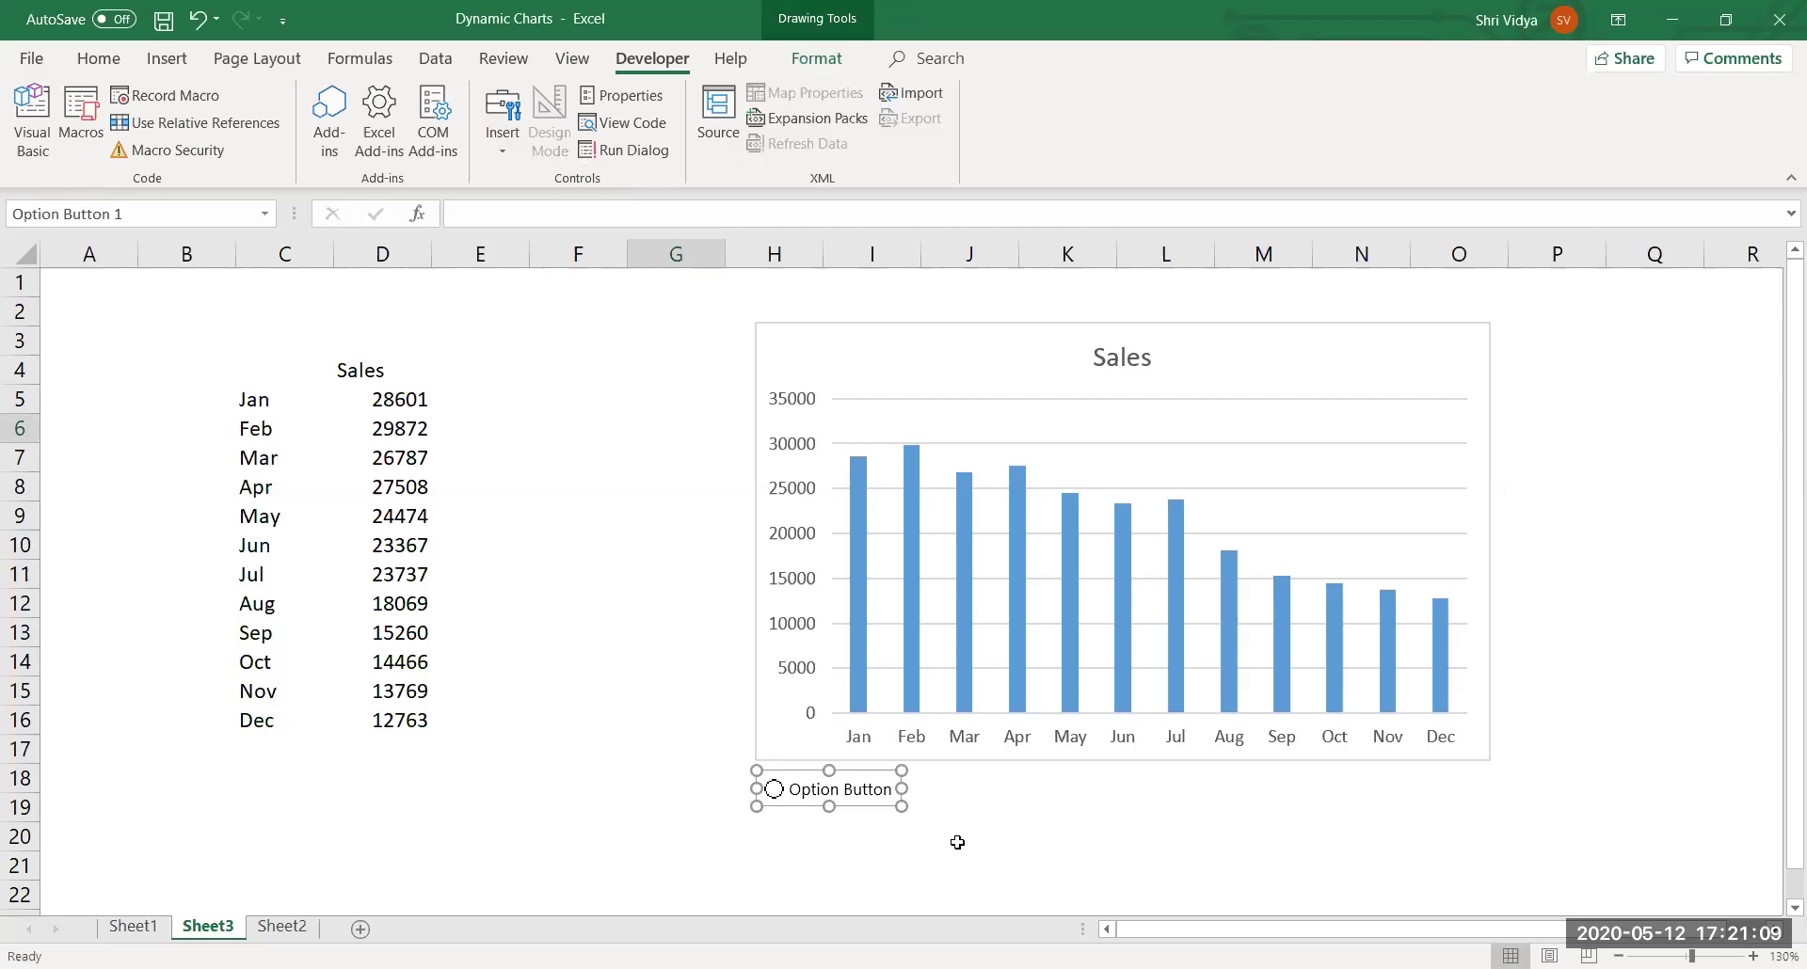
key("ctrl+d")
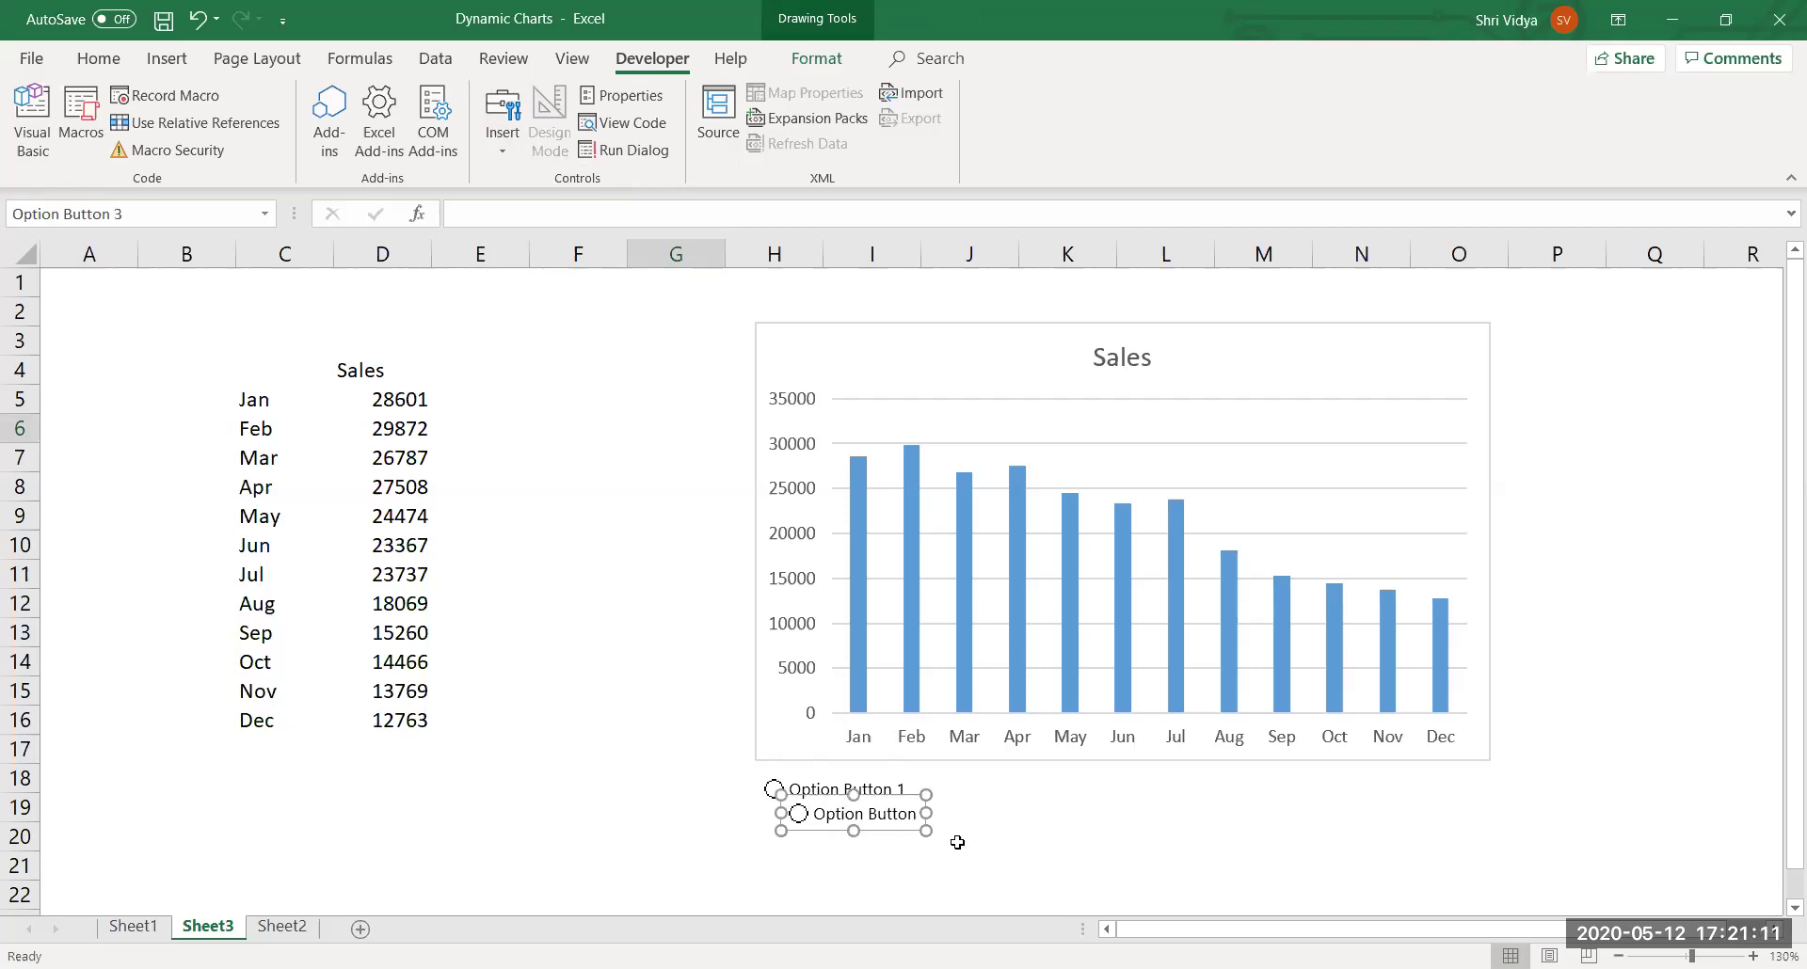
key("ctrl+d")
key("ctrl+d")
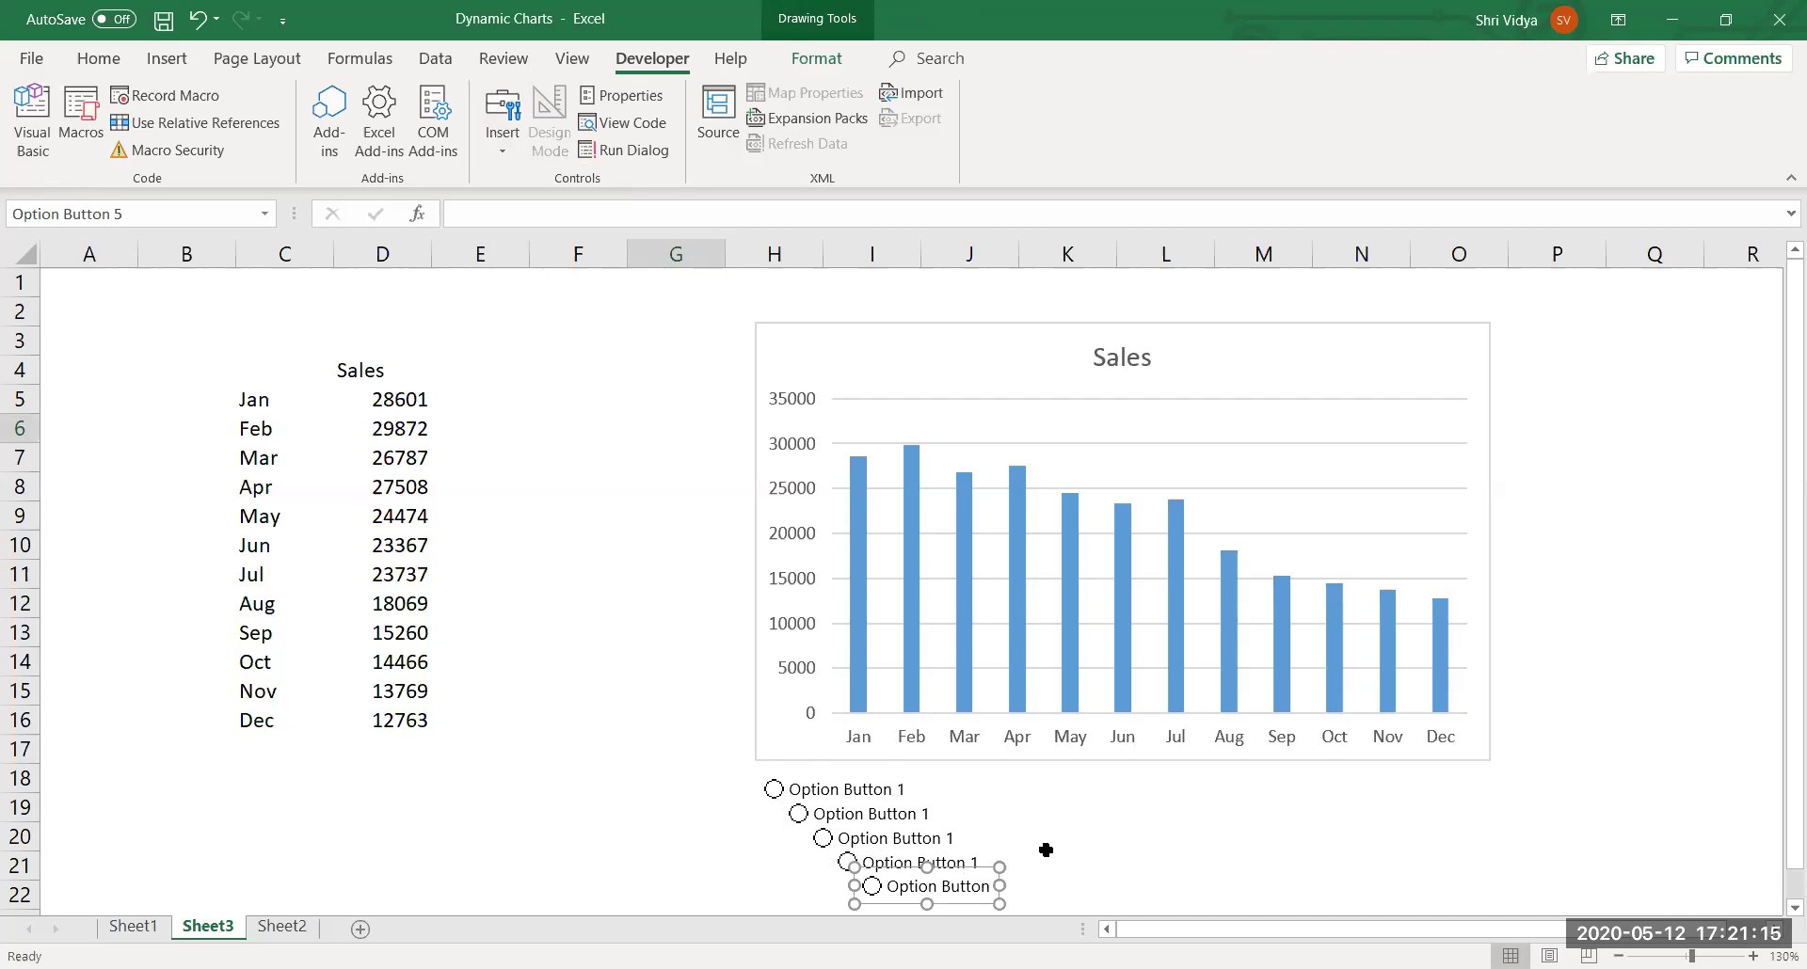
Widen the Sales chart to the left and right.
left_click(1106, 838)
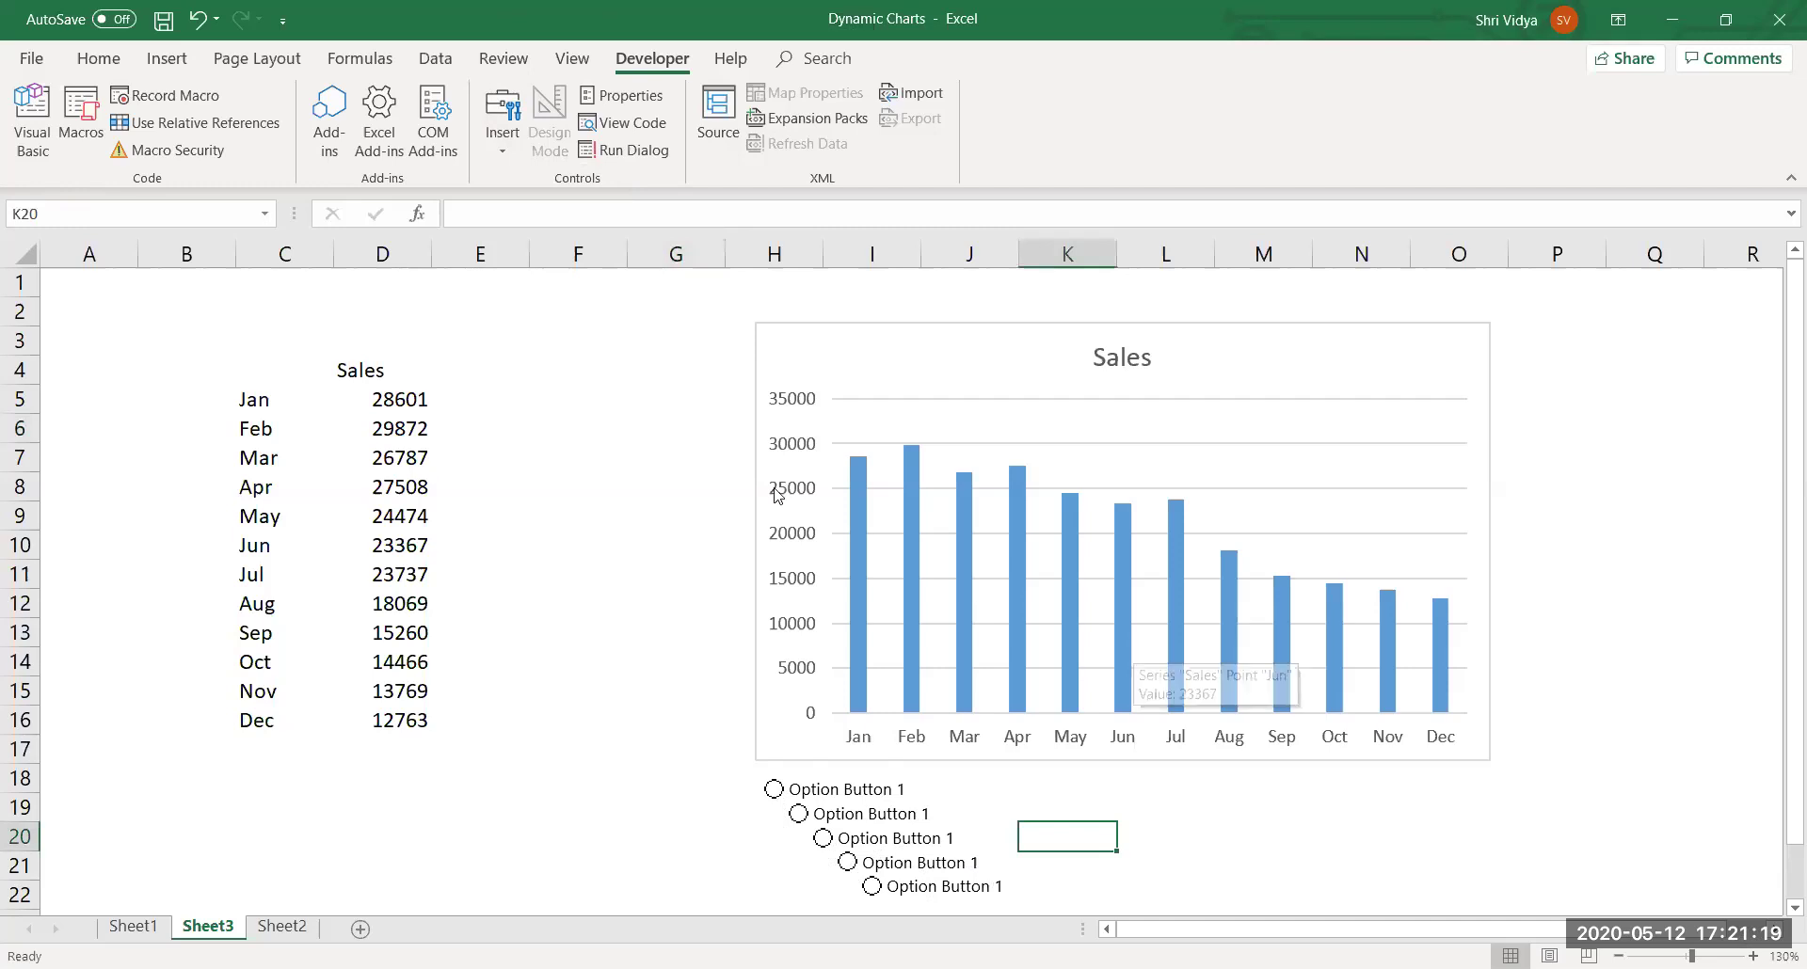
left_click(751, 533)
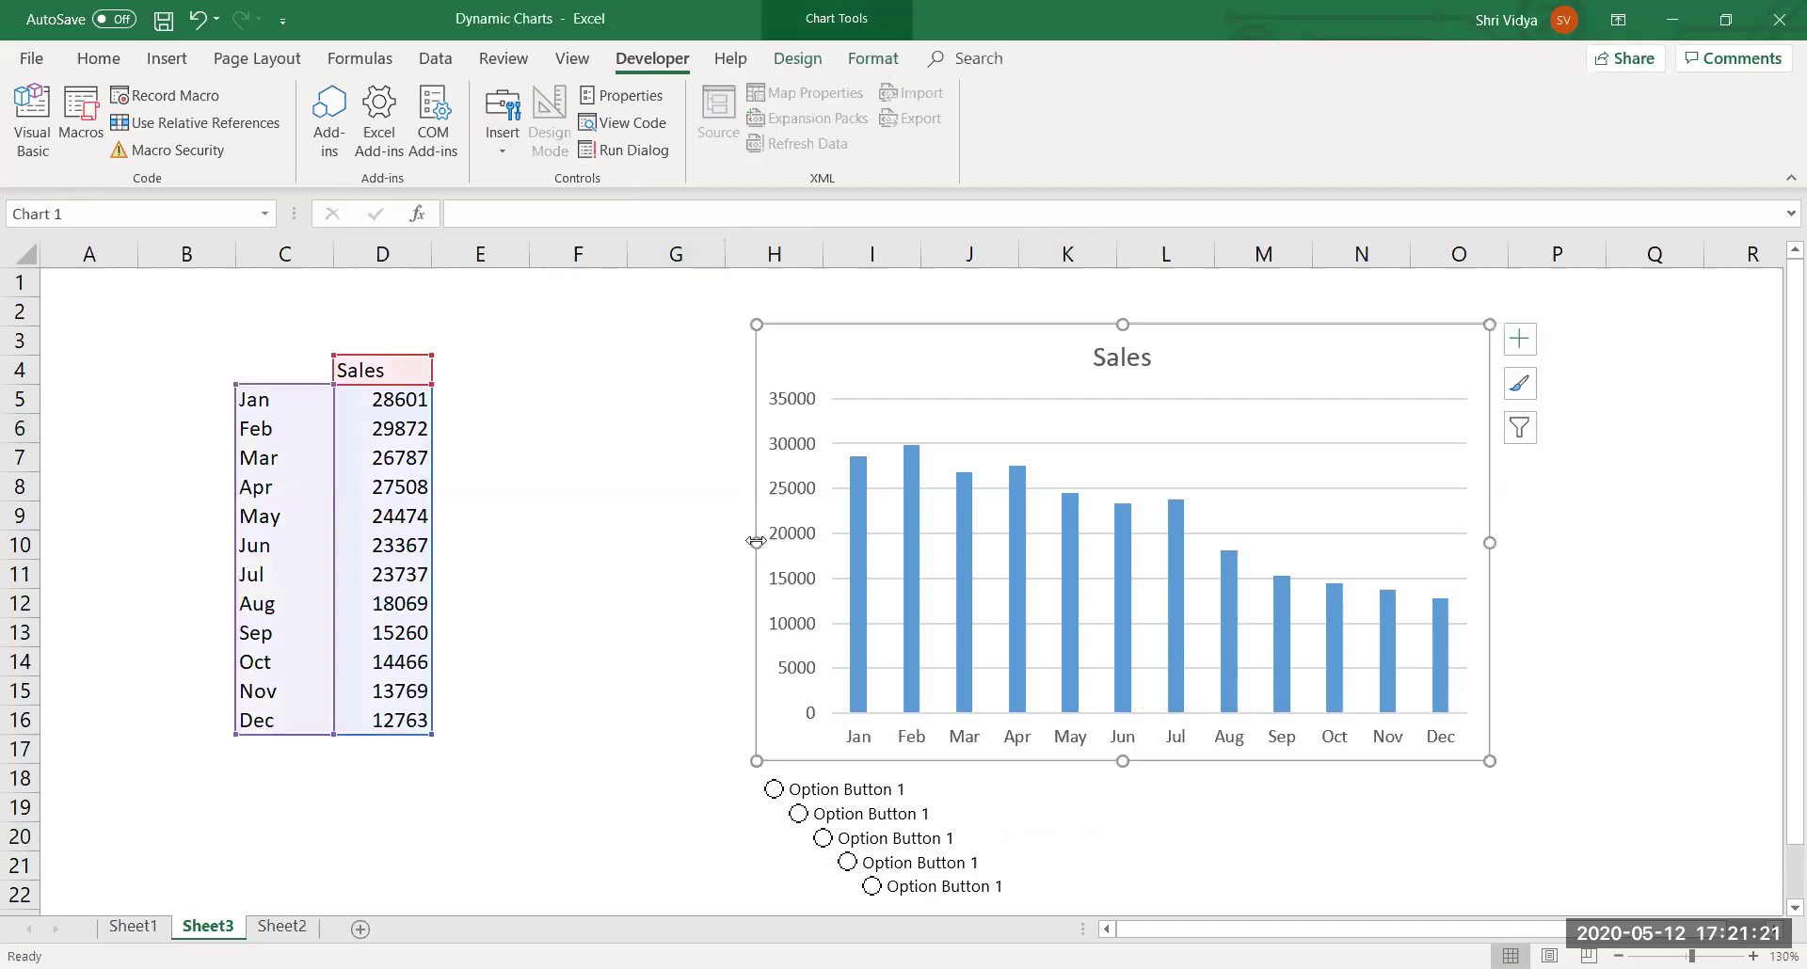
left_click_drag(753, 532, 597, 516)
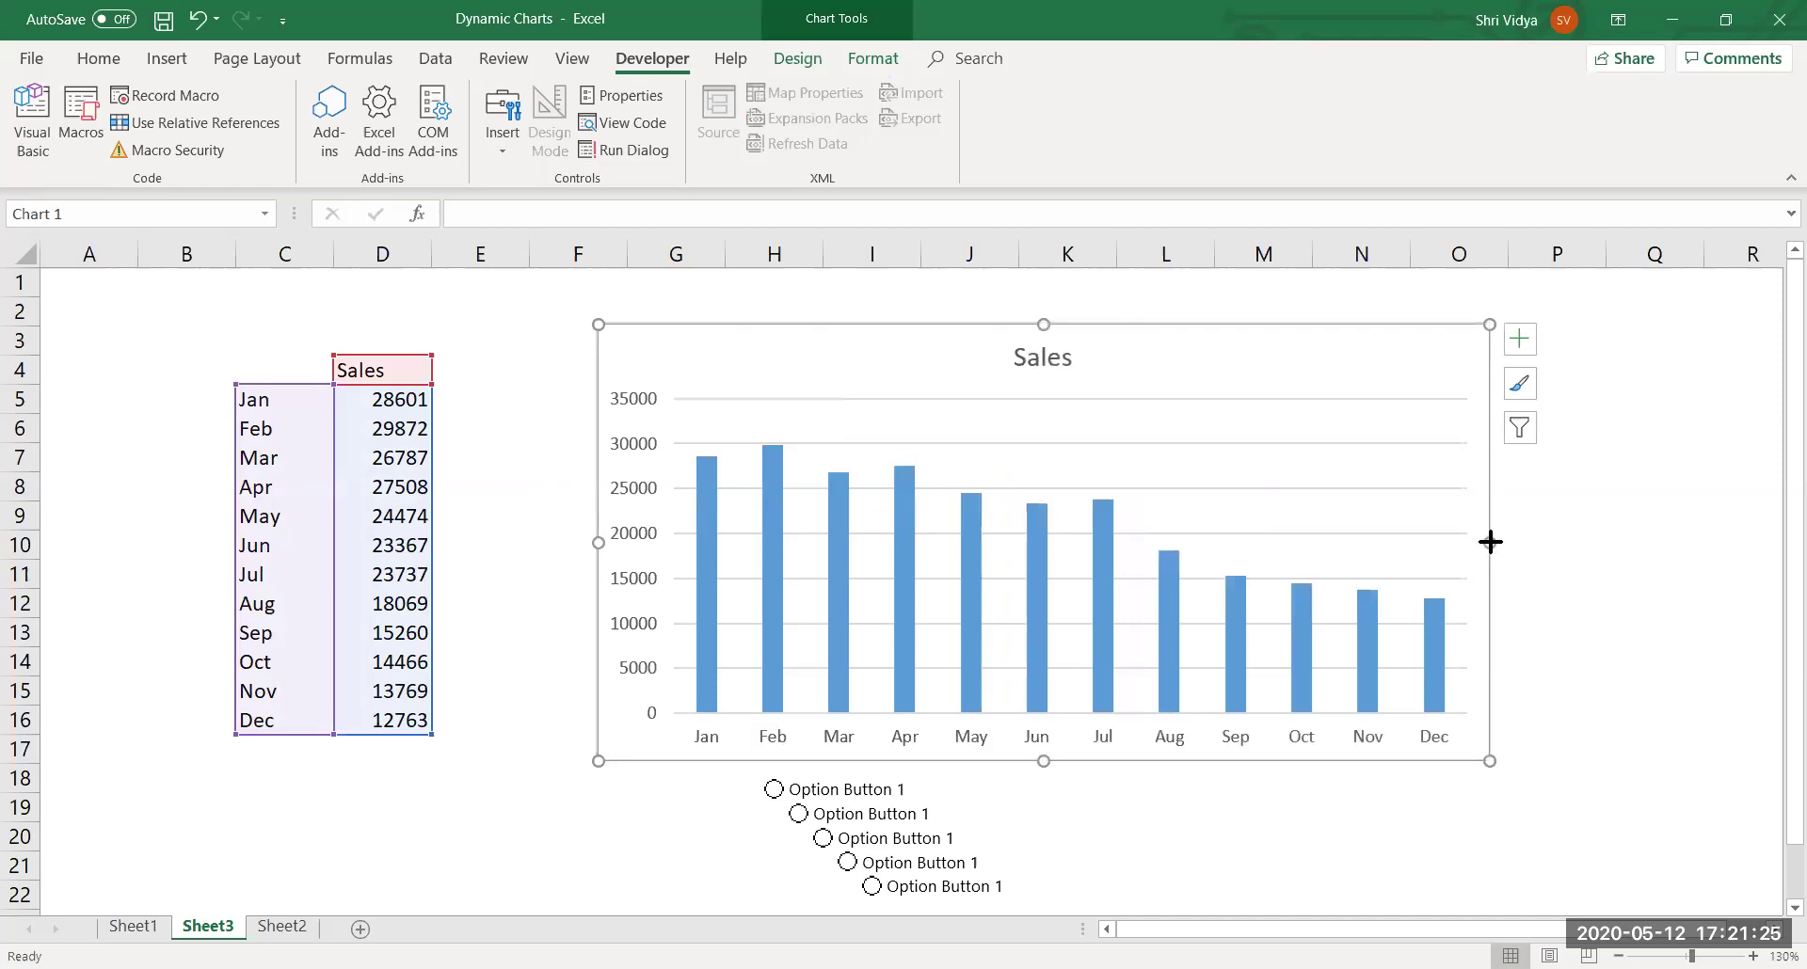
left_click_drag(1491, 541, 1514, 542)
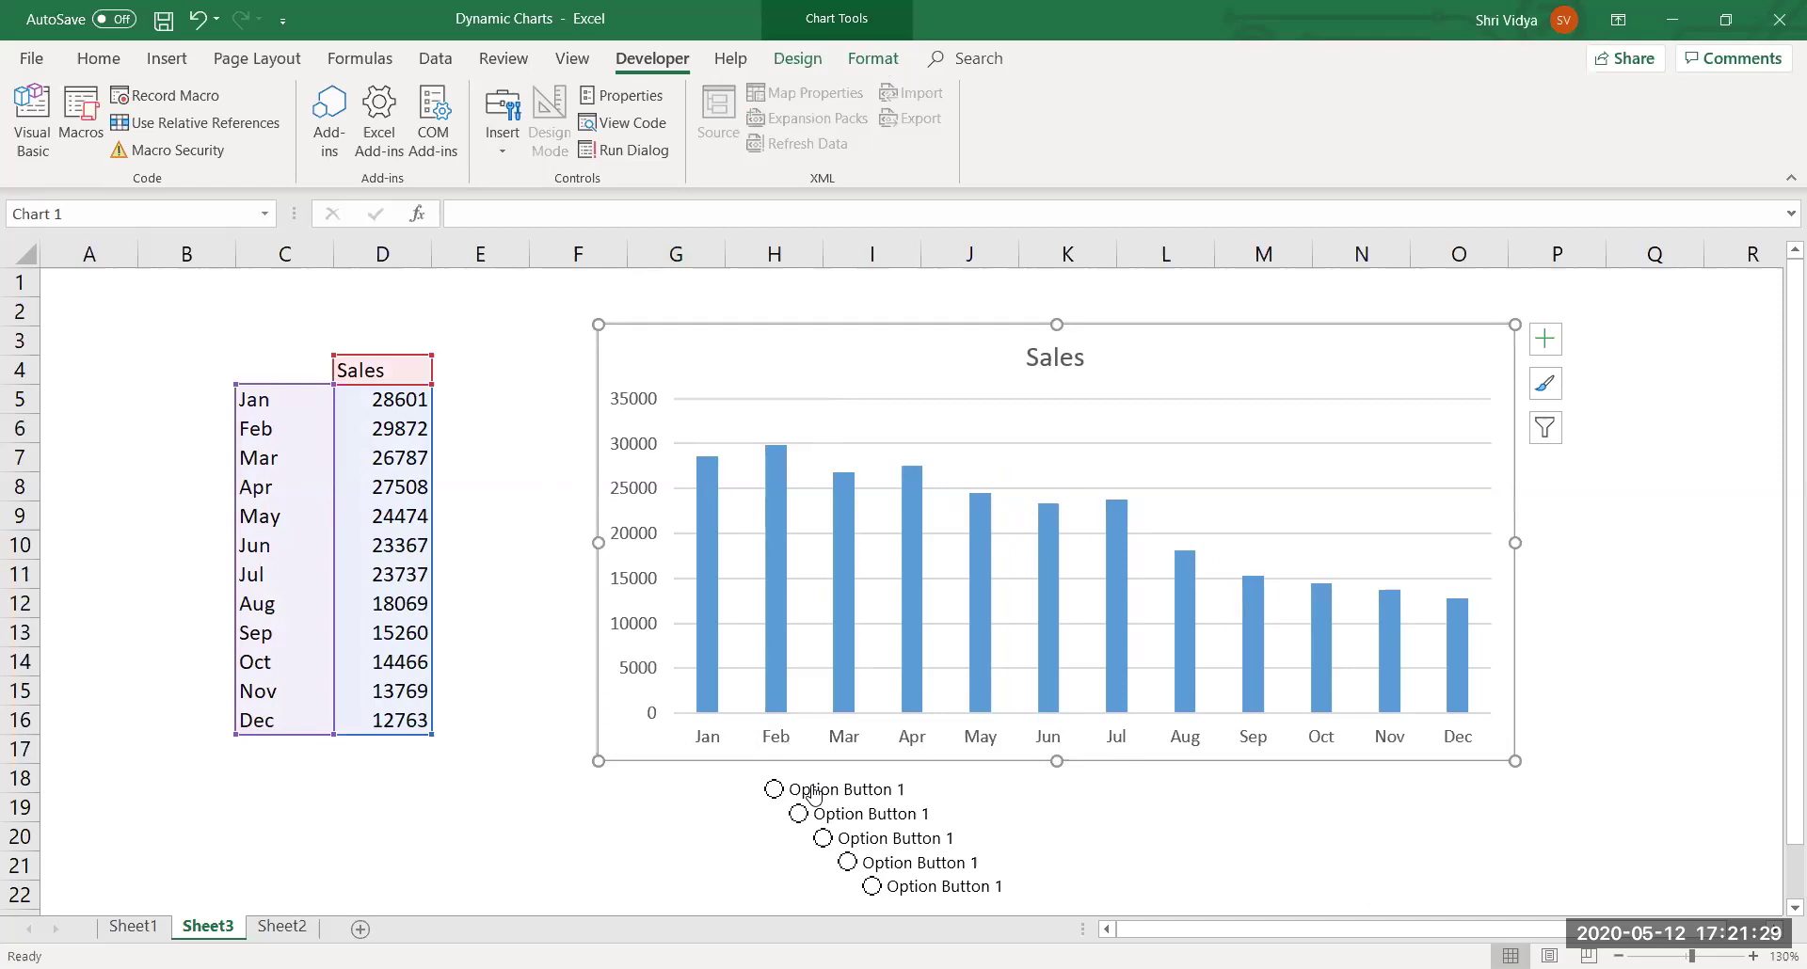
Move the five option buttons to line up with the chart's left edge.
key("ctrl+a")
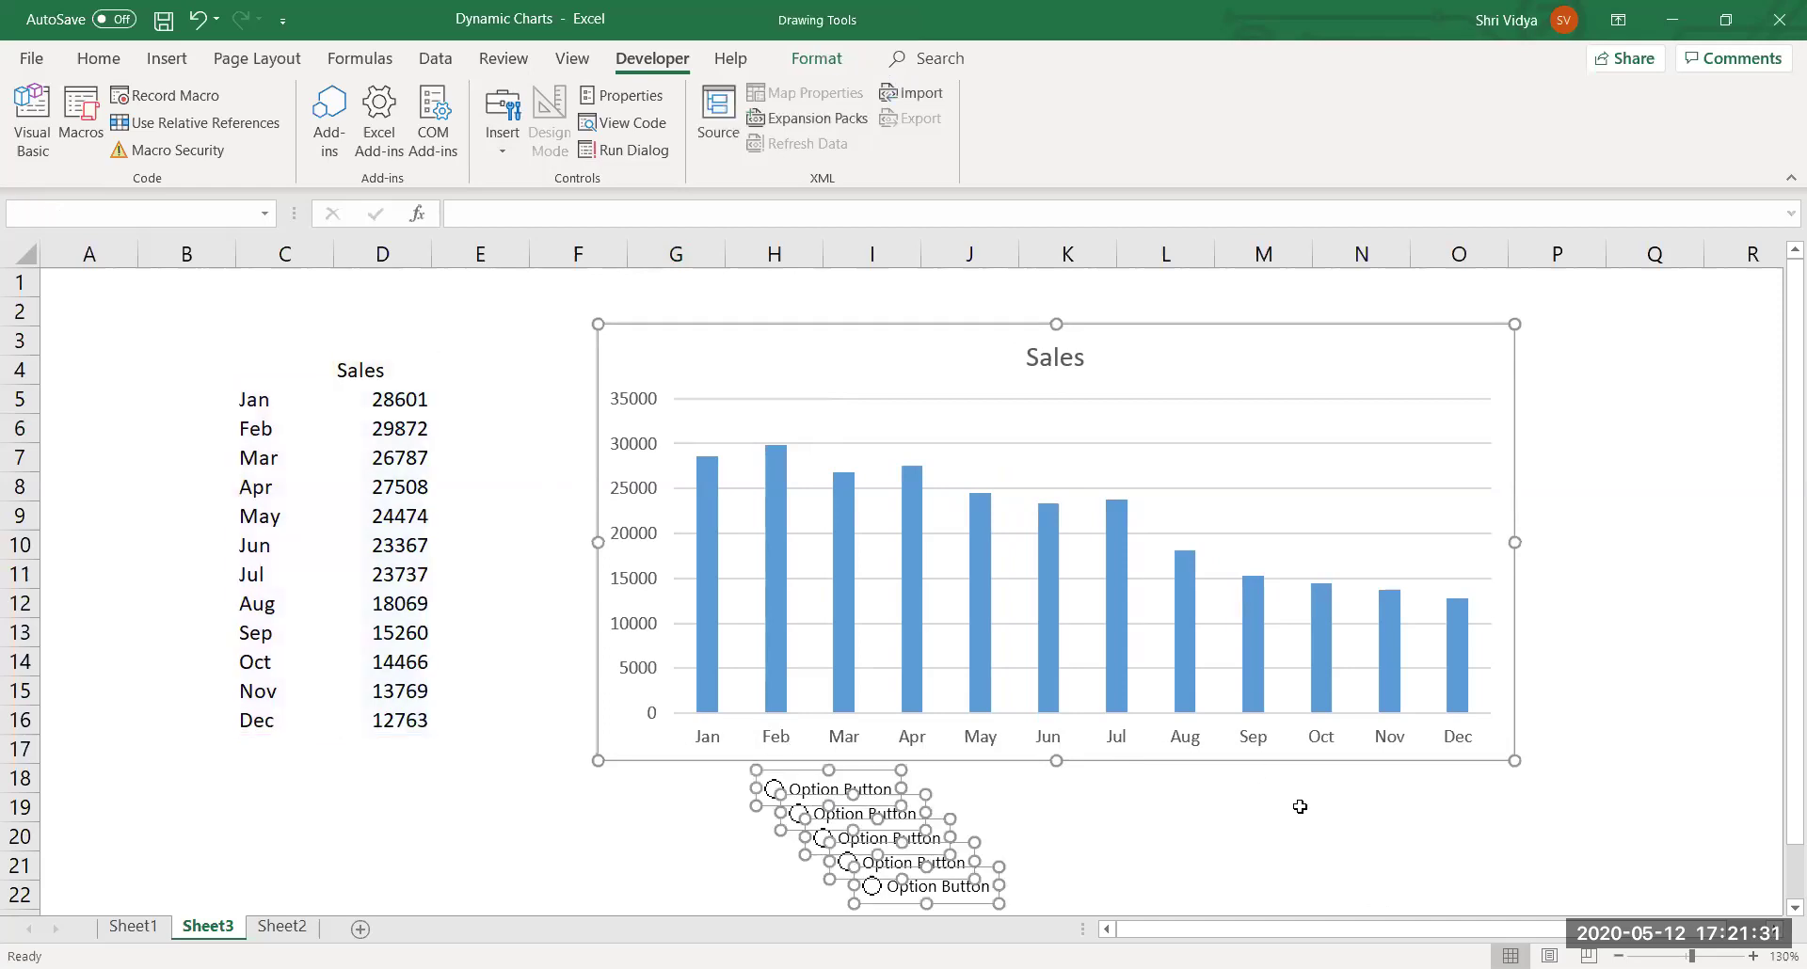
left_click(607, 723, "ctrl")
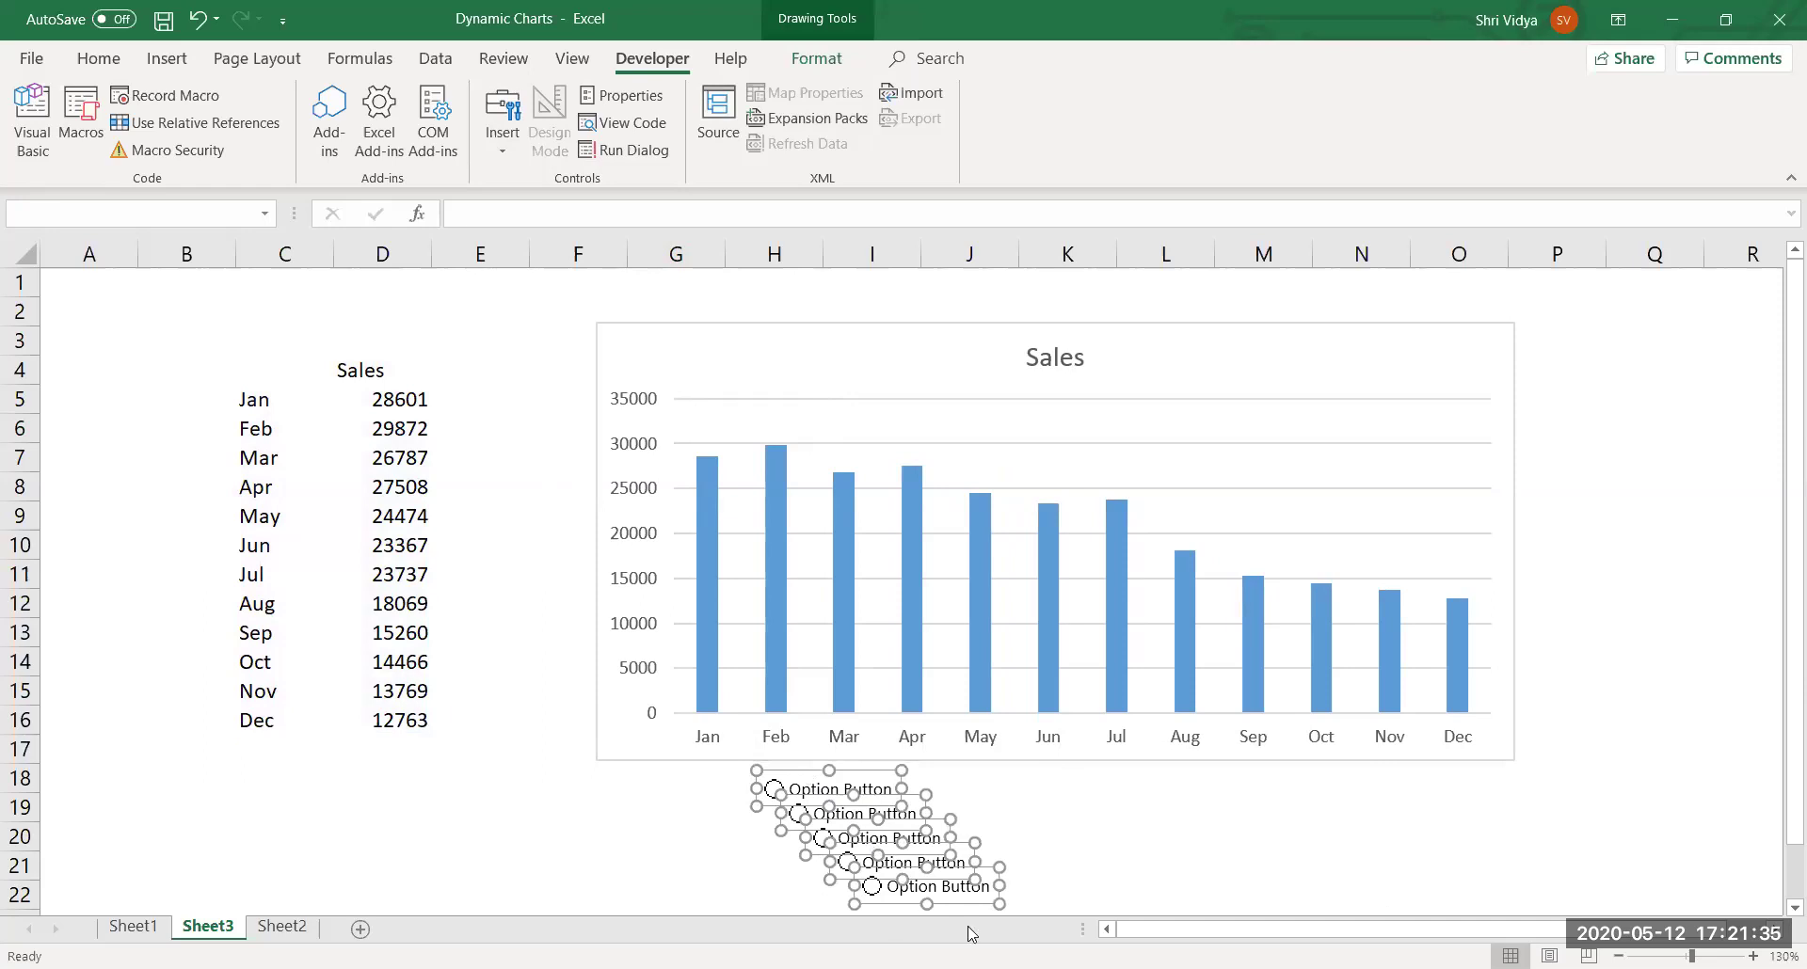
left_click(625, 744, "ctrl")
left_click(627, 747, "ctrl")
left_click_drag(799, 783, 632, 780)
left_click(1006, 851)
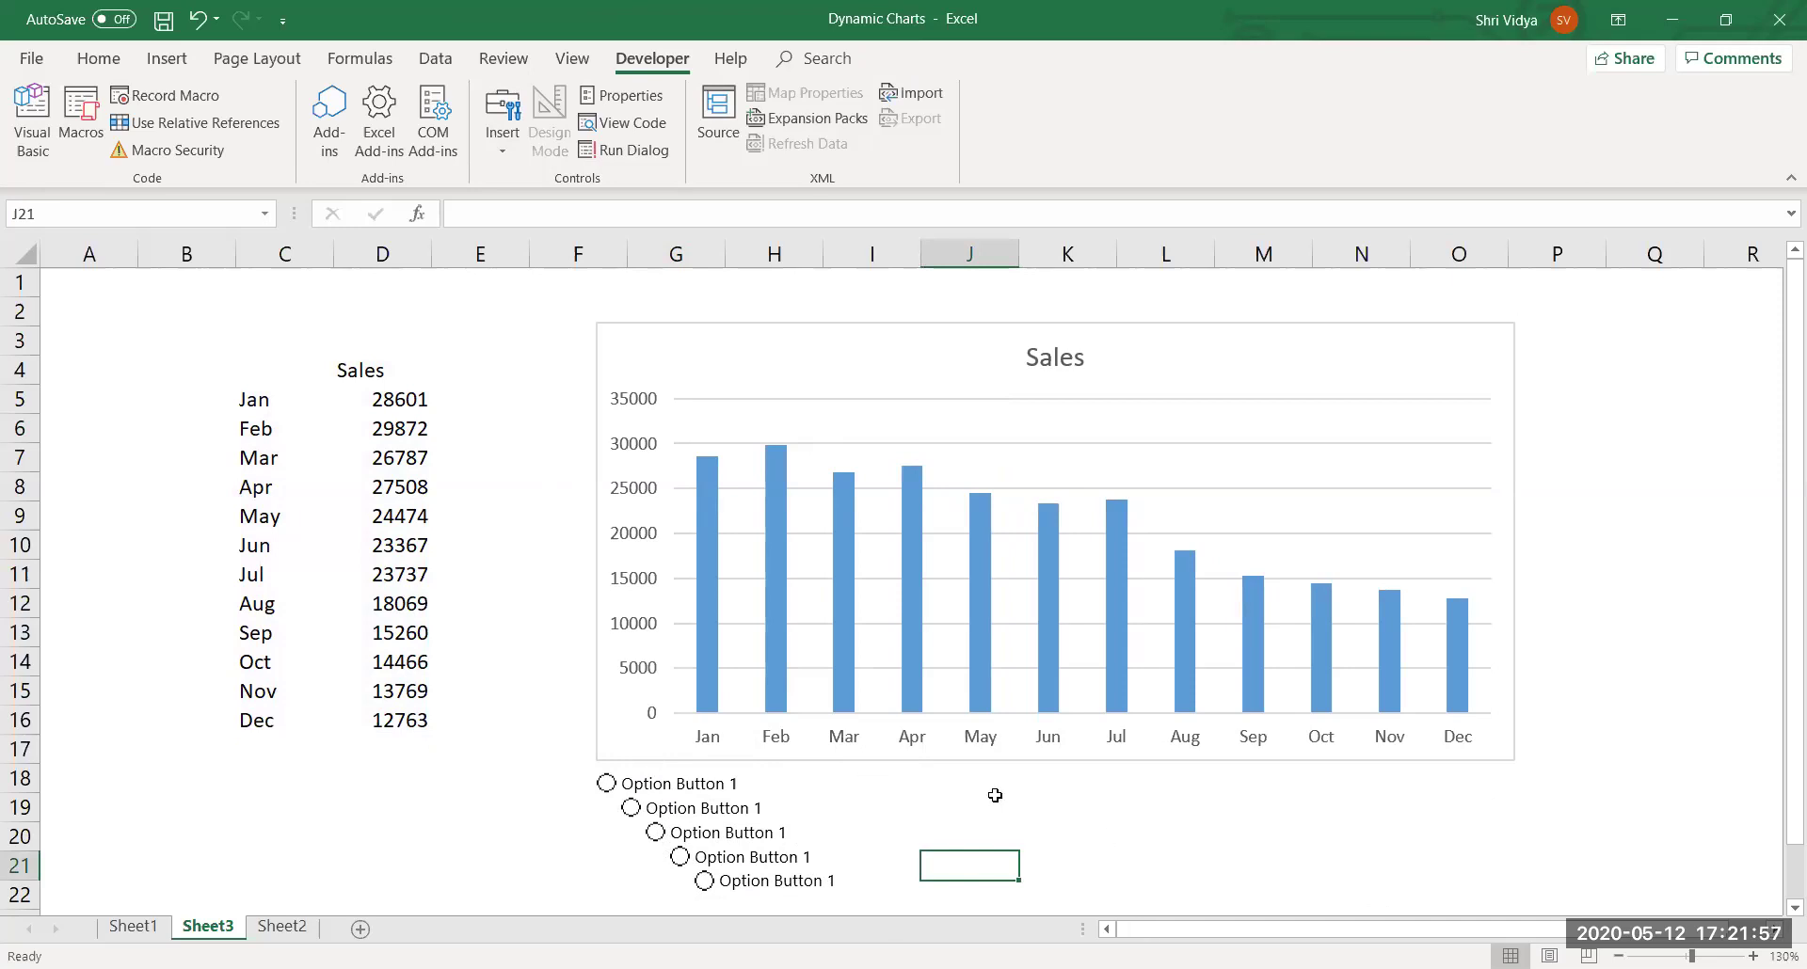
Test the option buttons as one group, leaving the second one chosen.
left_click(864, 822)
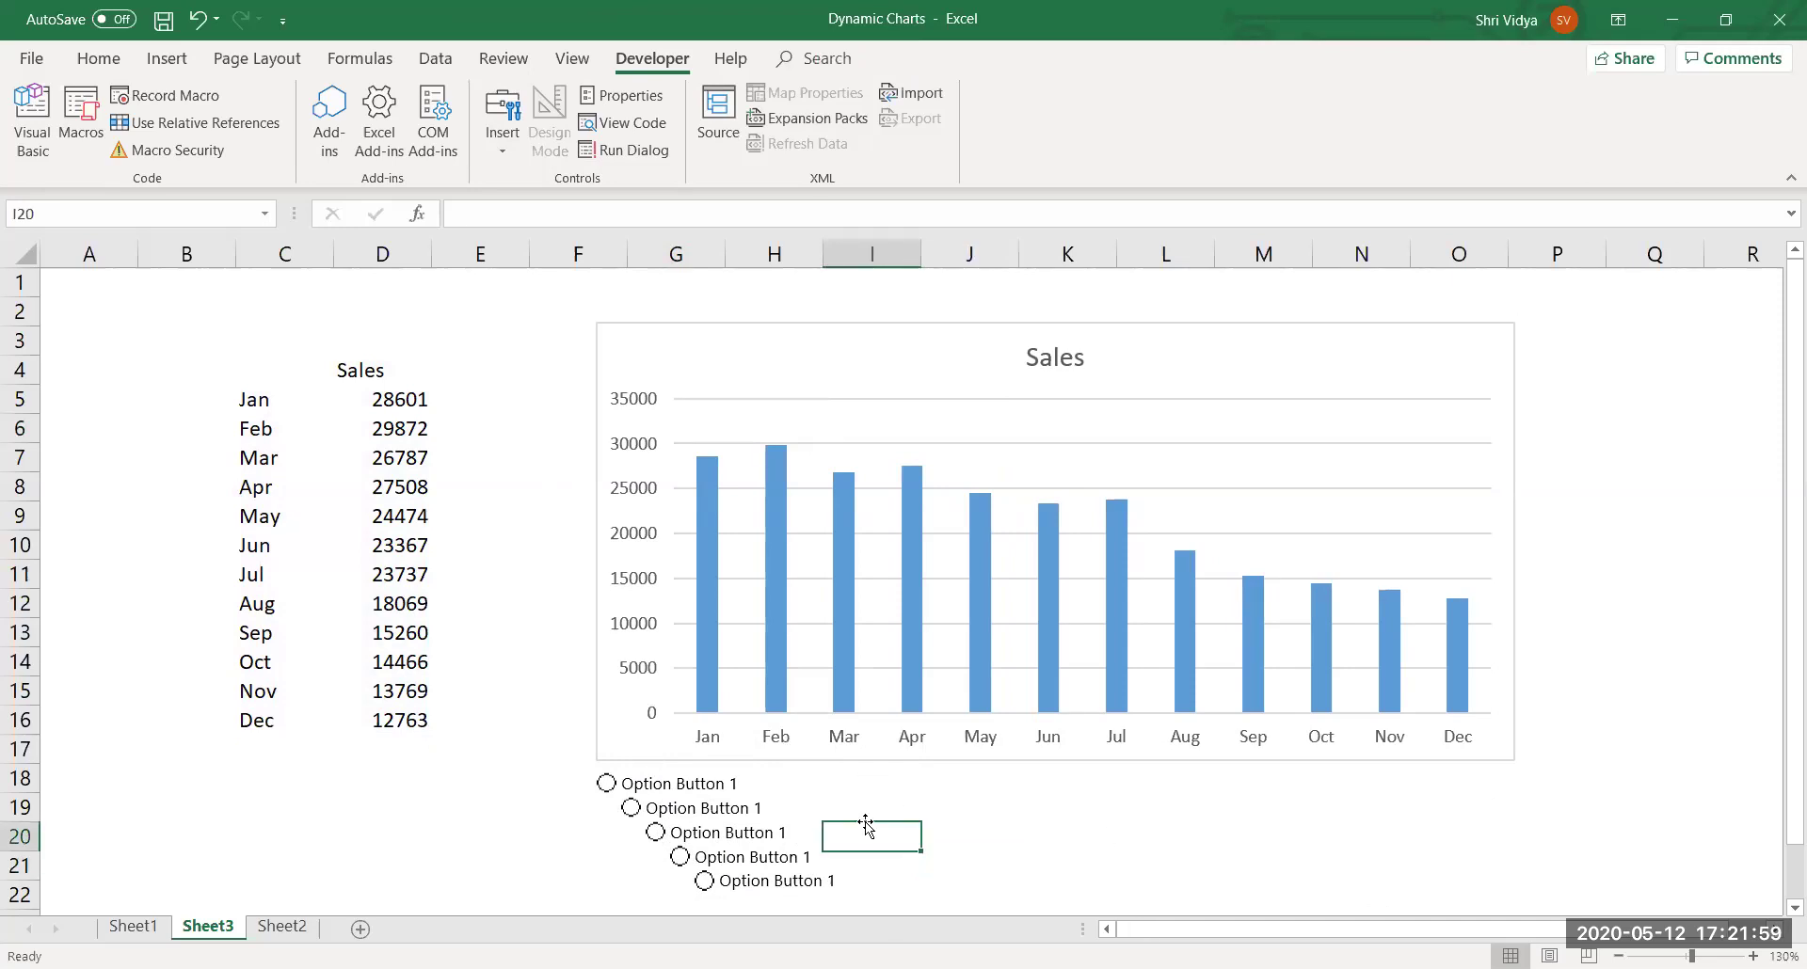
left_click(483, 805)
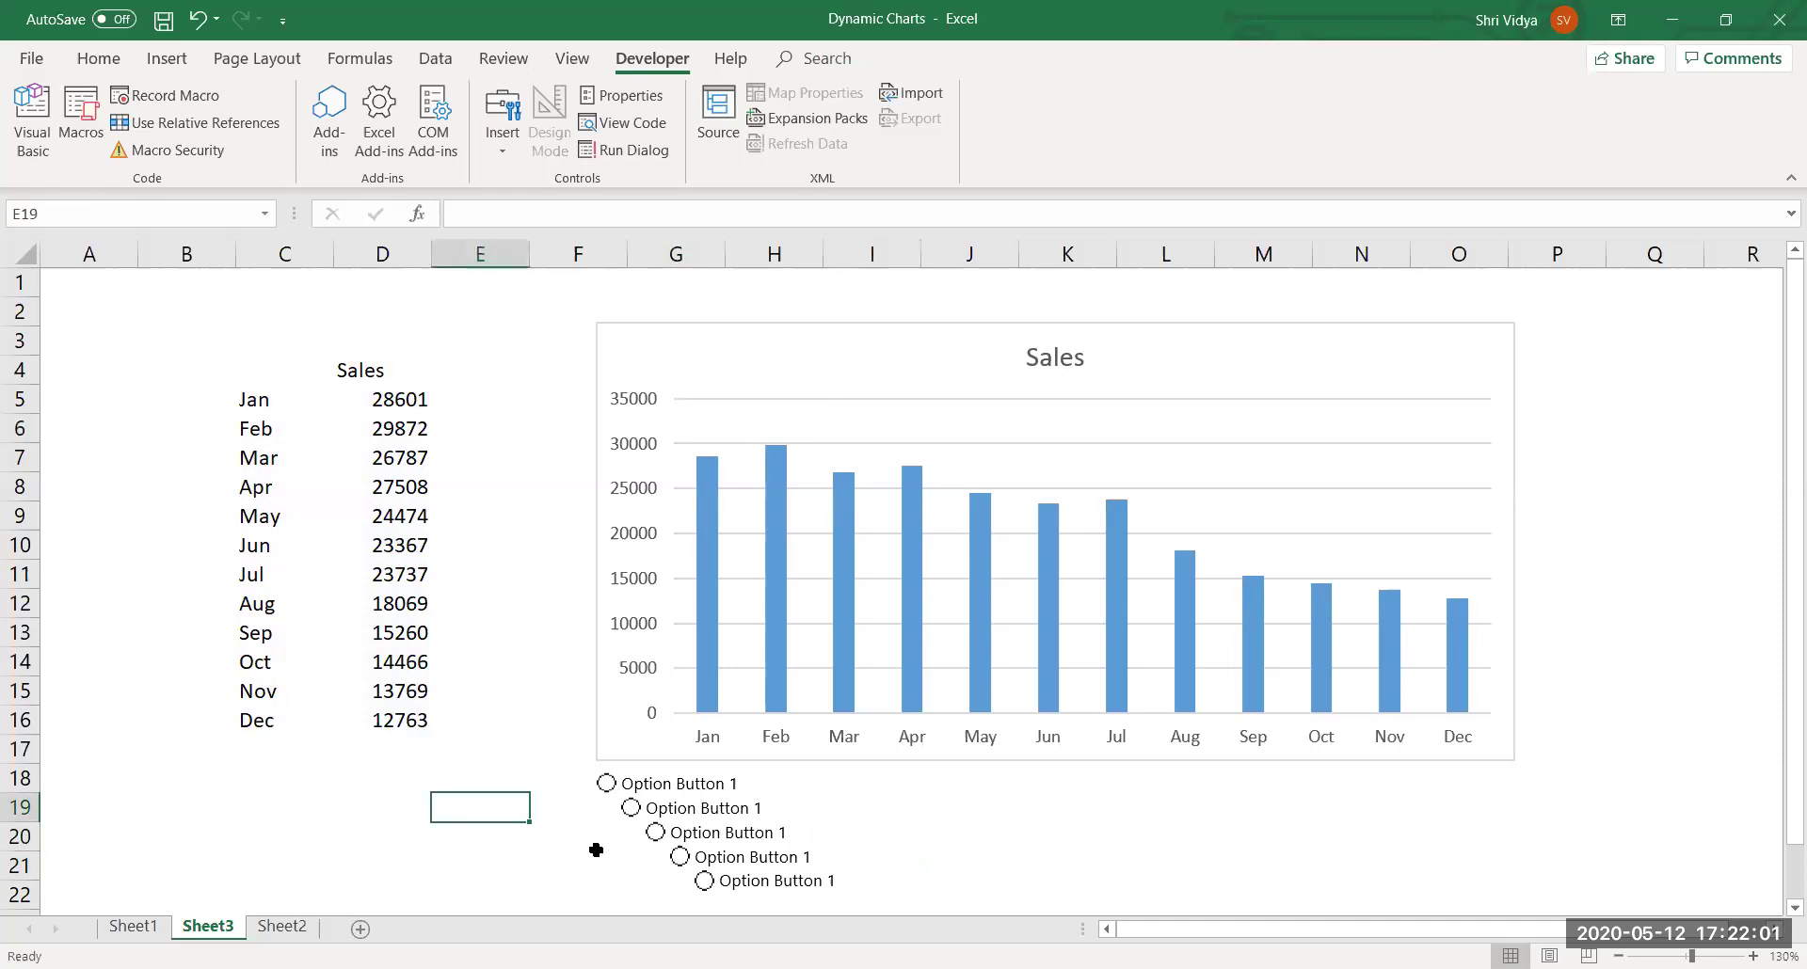
left_click(644, 786)
left_click(646, 809)
left_click(689, 854)
left_click(632, 807)
Move the fifth and fourth option buttons into a row under the chart's right side.
left_click(720, 885, "ctrl")
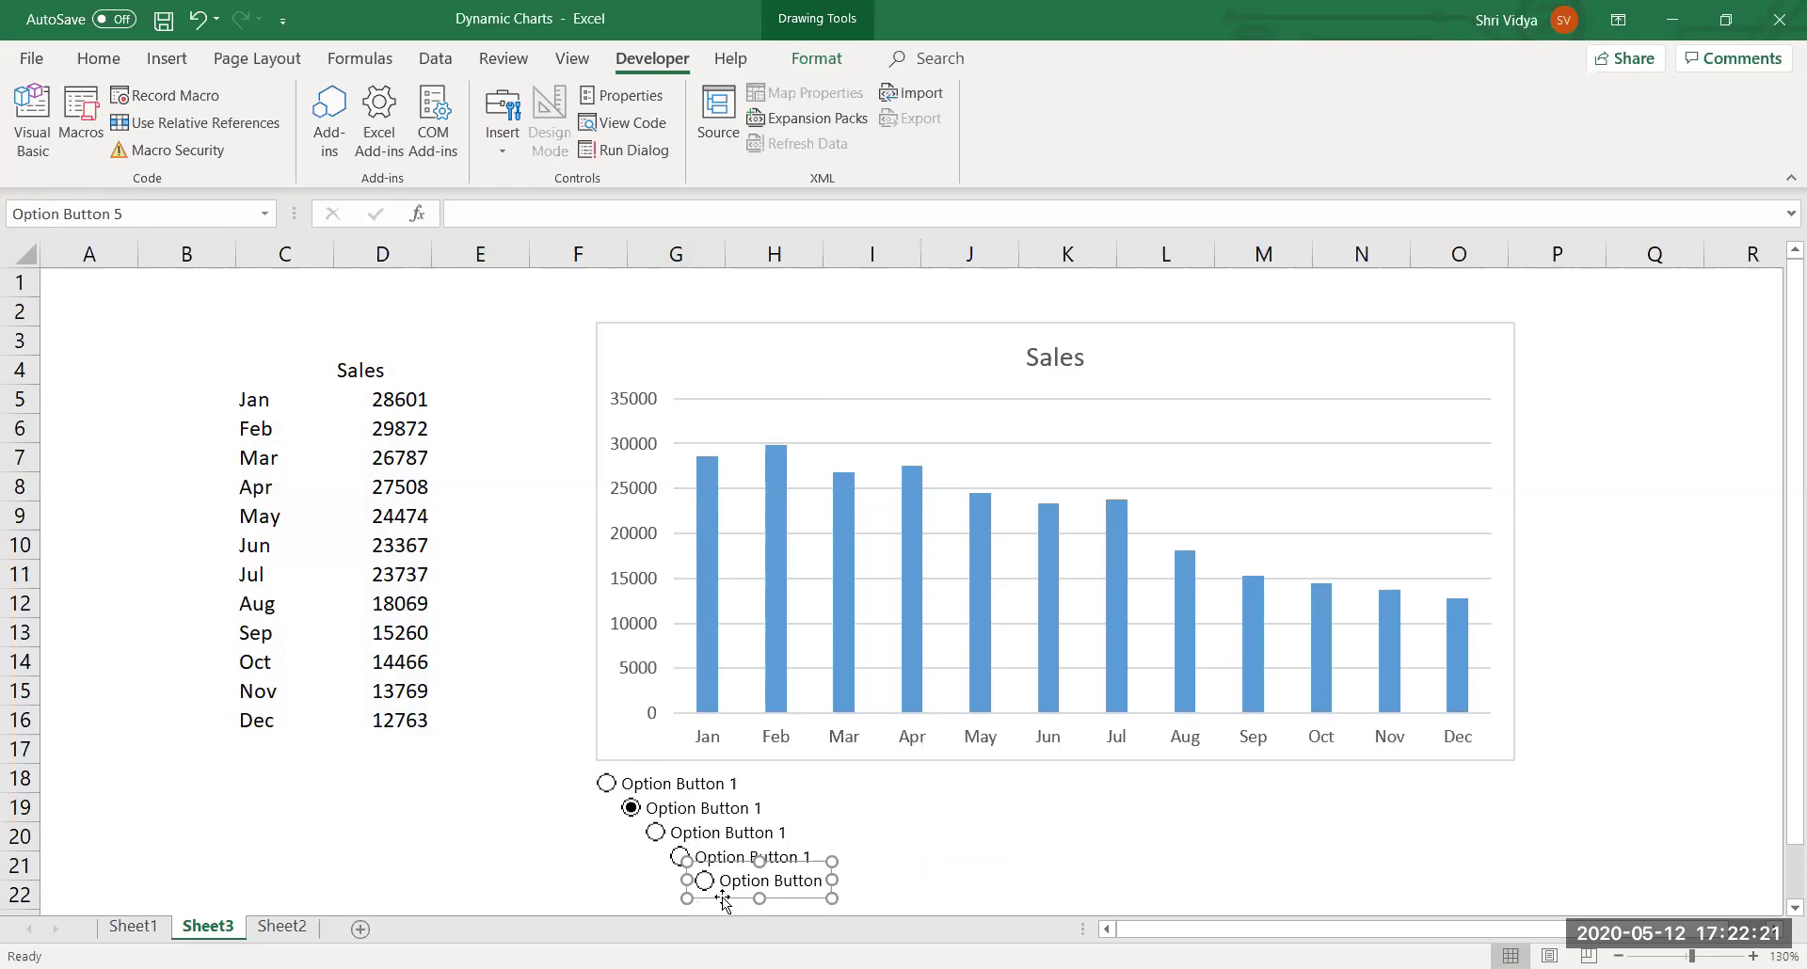
mouse_move(724, 899)
left_mouse_down()
mouse_move(1145, 874)
mouse_move(1393, 830)
mouse_move(1397, 807)
left_mouse_up()
left_click(1285, 856)
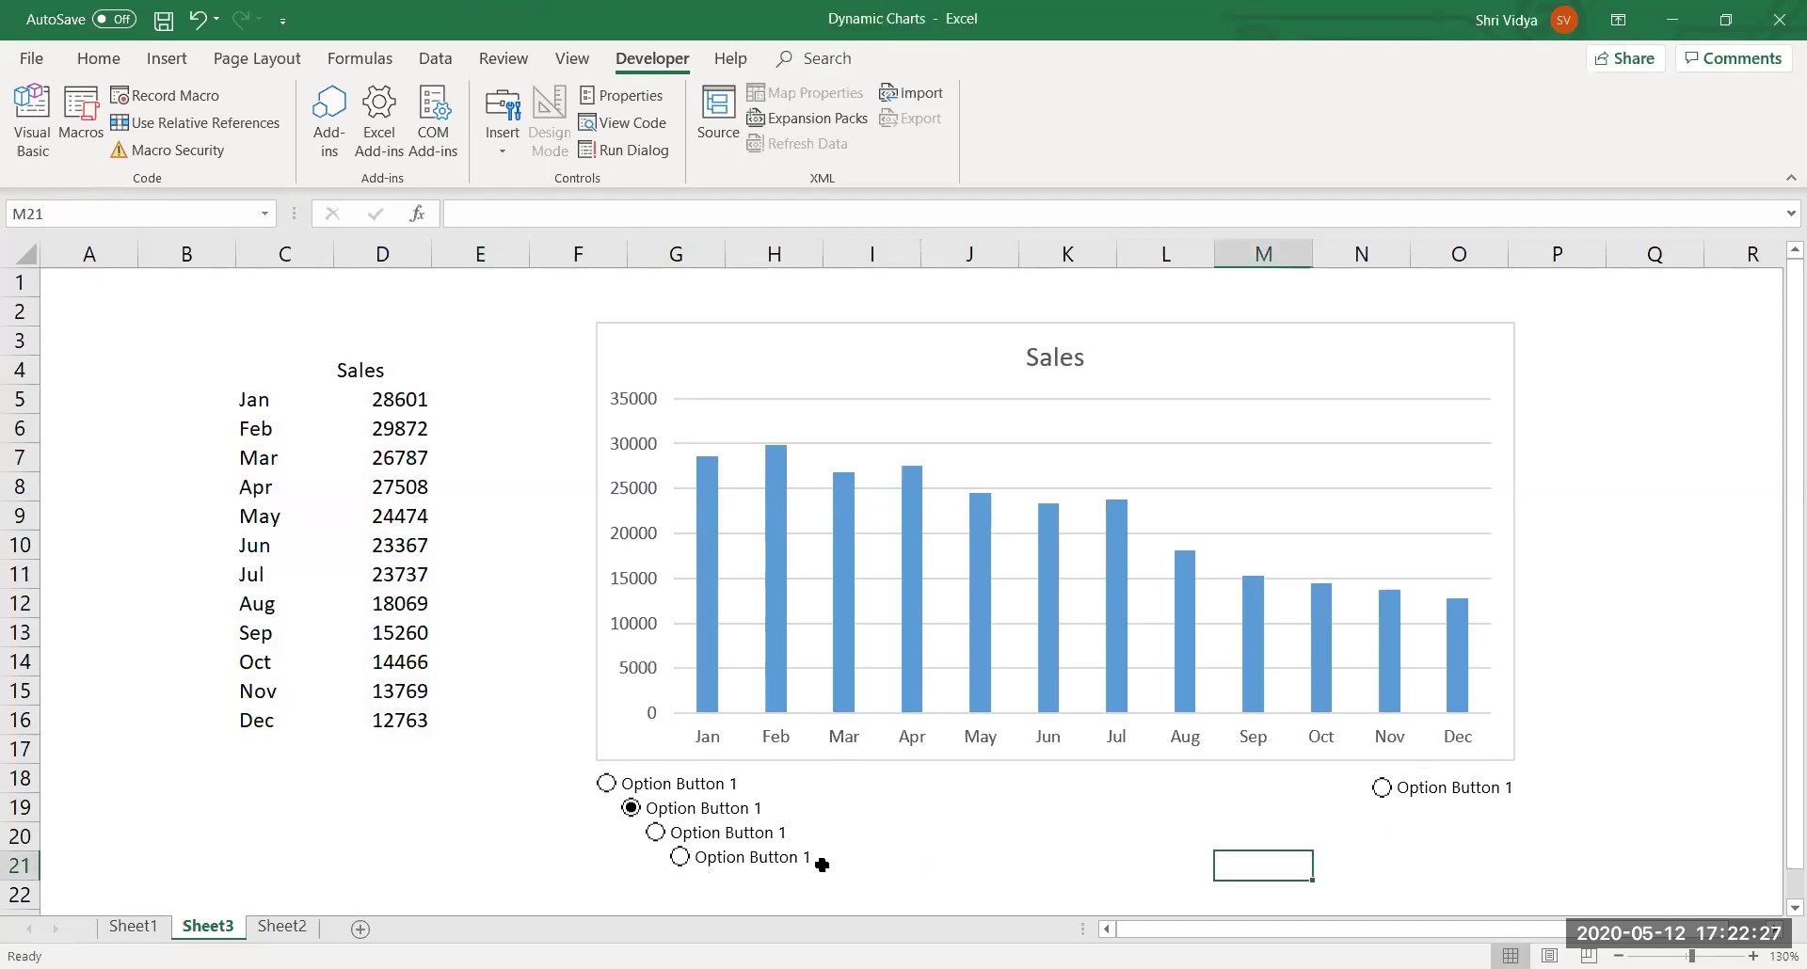
left_click(750, 859, "ctrl")
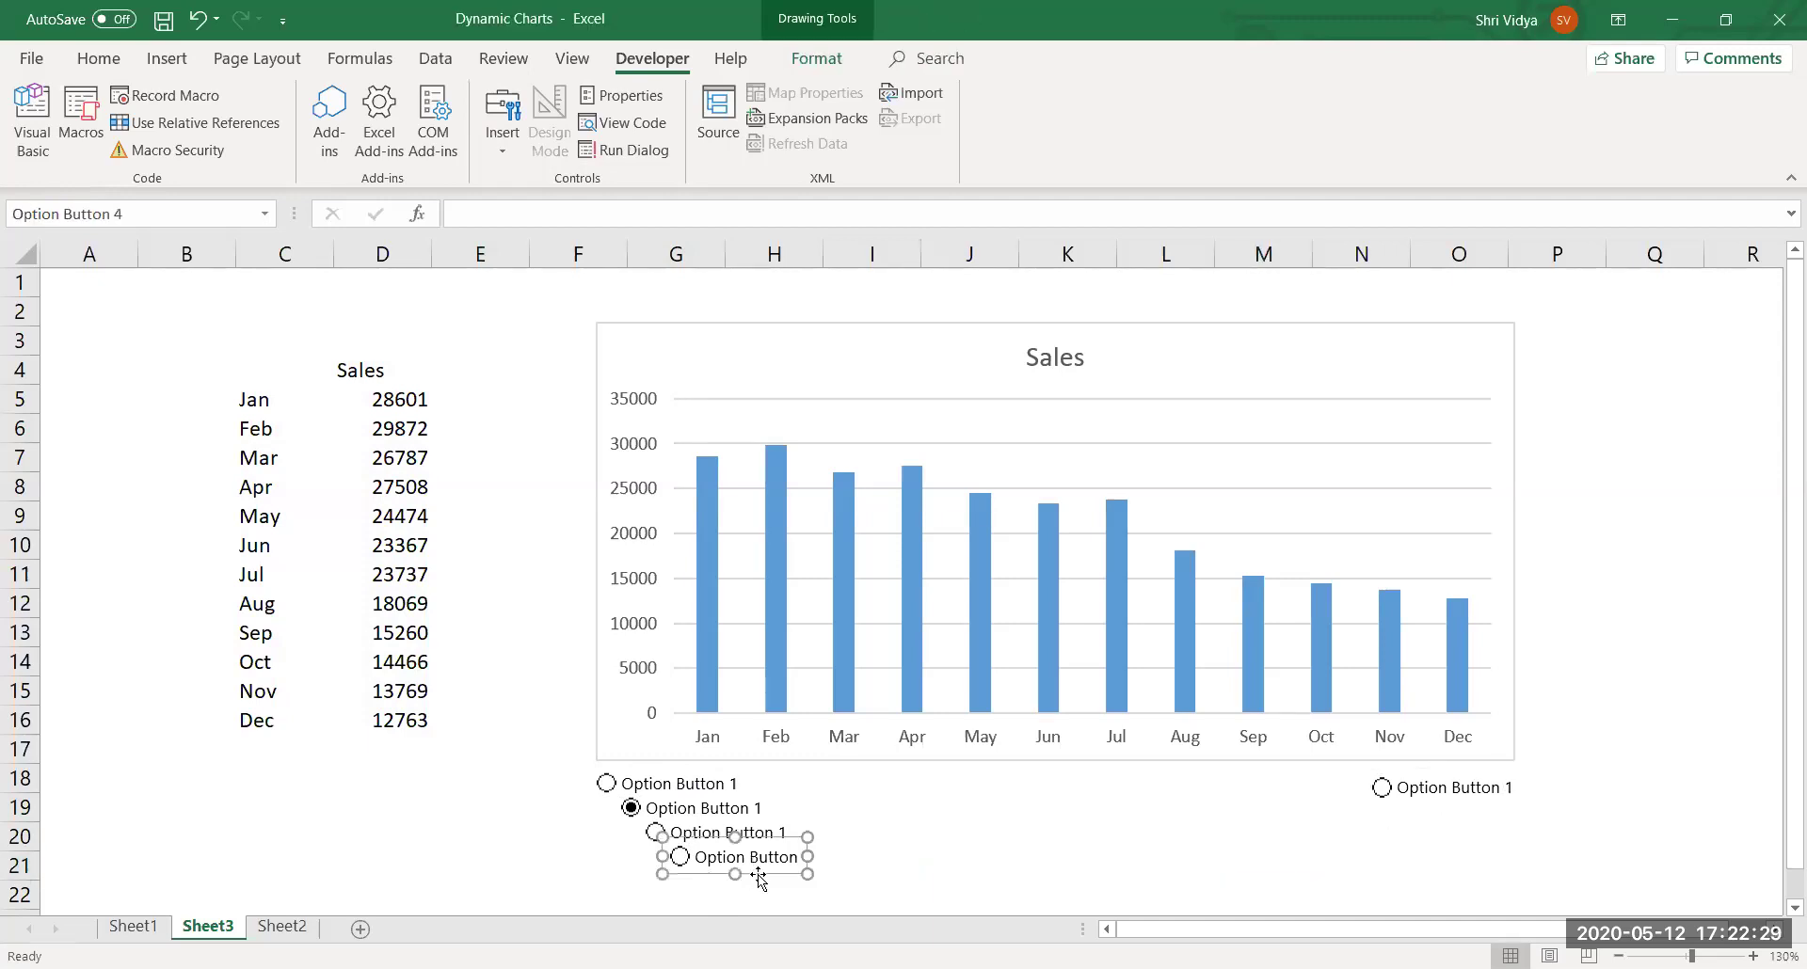
mouse_move(760, 878)
left_mouse_down()
mouse_move(1270, 779)
mouse_move(1271, 801)
left_mouse_up()
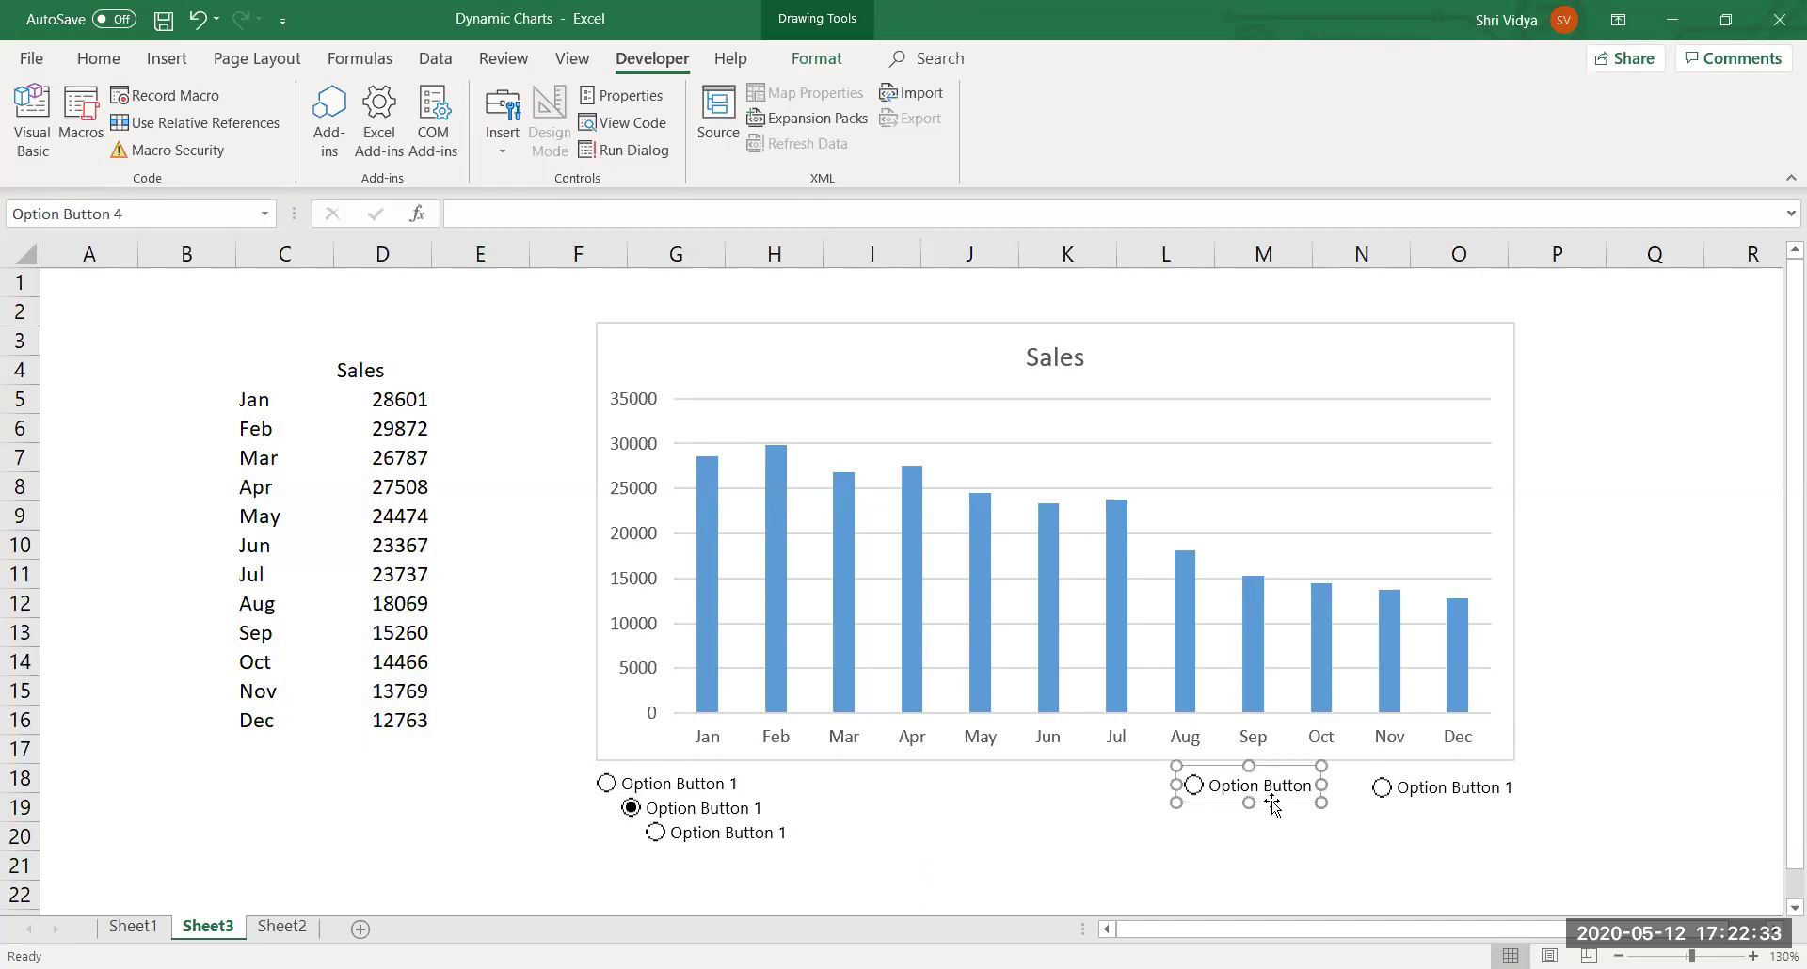
left_click(1073, 840)
Move the third and second option buttons into the same row beside the first.
left_click(762, 840, "ctrl")
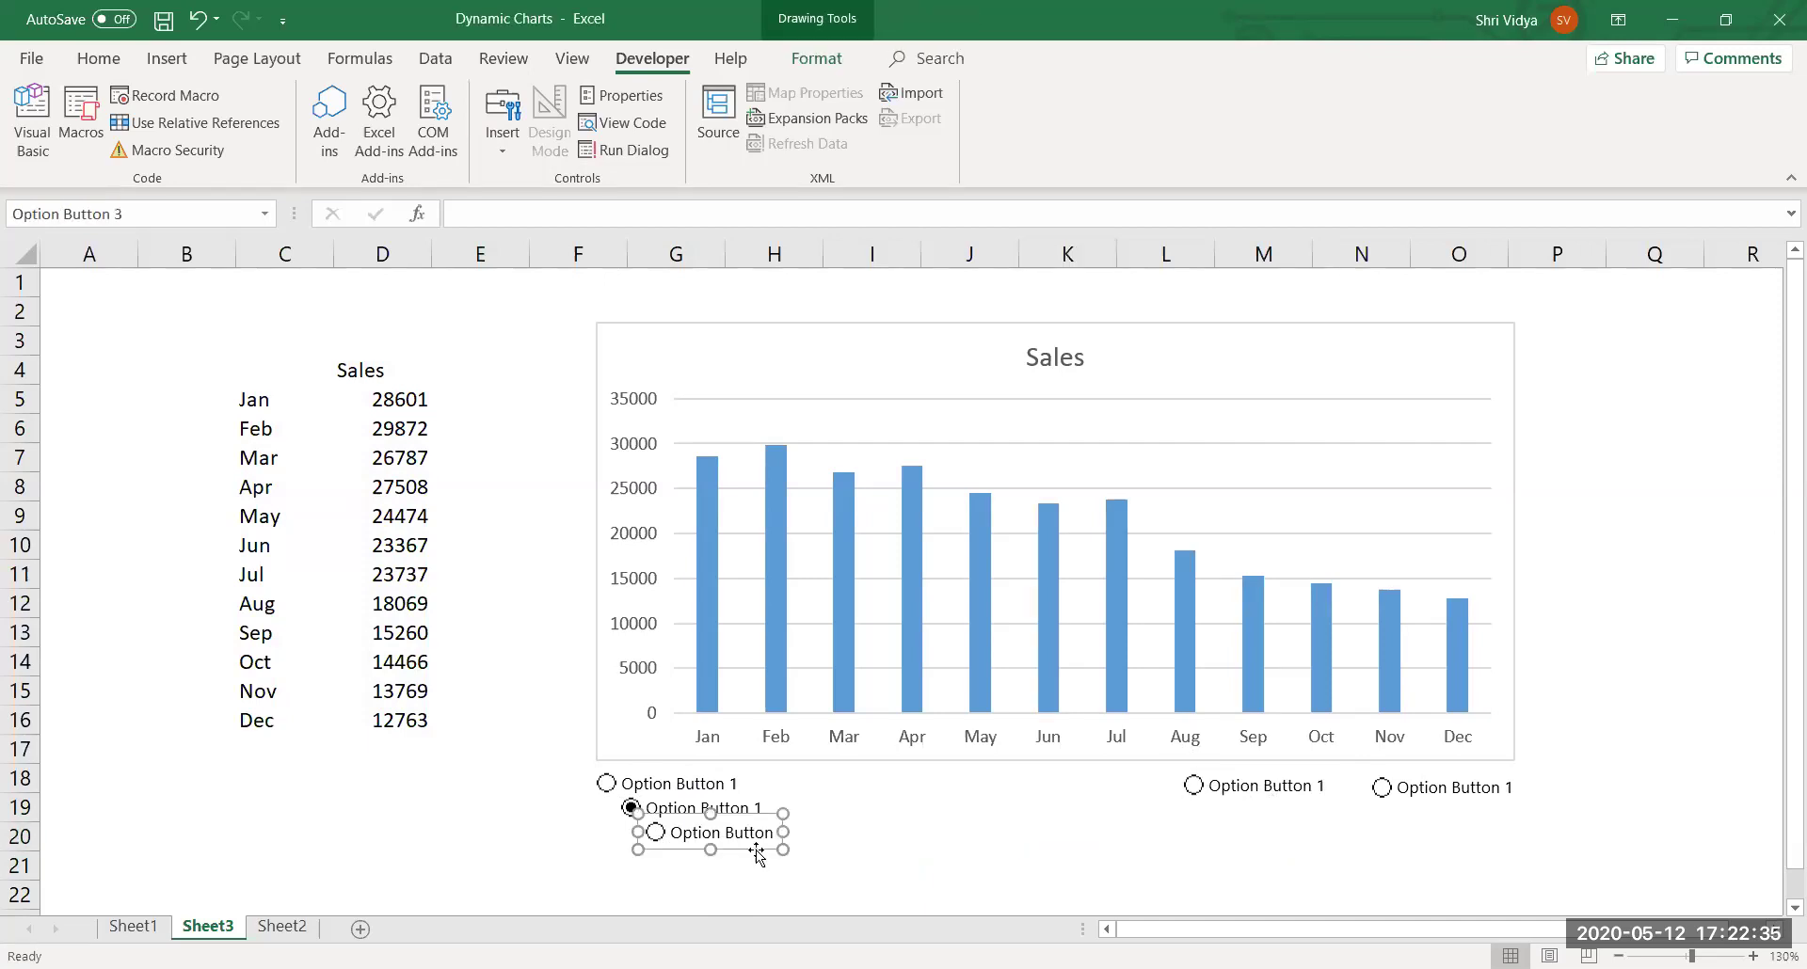
mouse_move(761, 851)
left_mouse_down()
mouse_move(1036, 806)
mouse_move(988, 800)
mouse_move(1016, 792)
left_mouse_up()
left_click(952, 833)
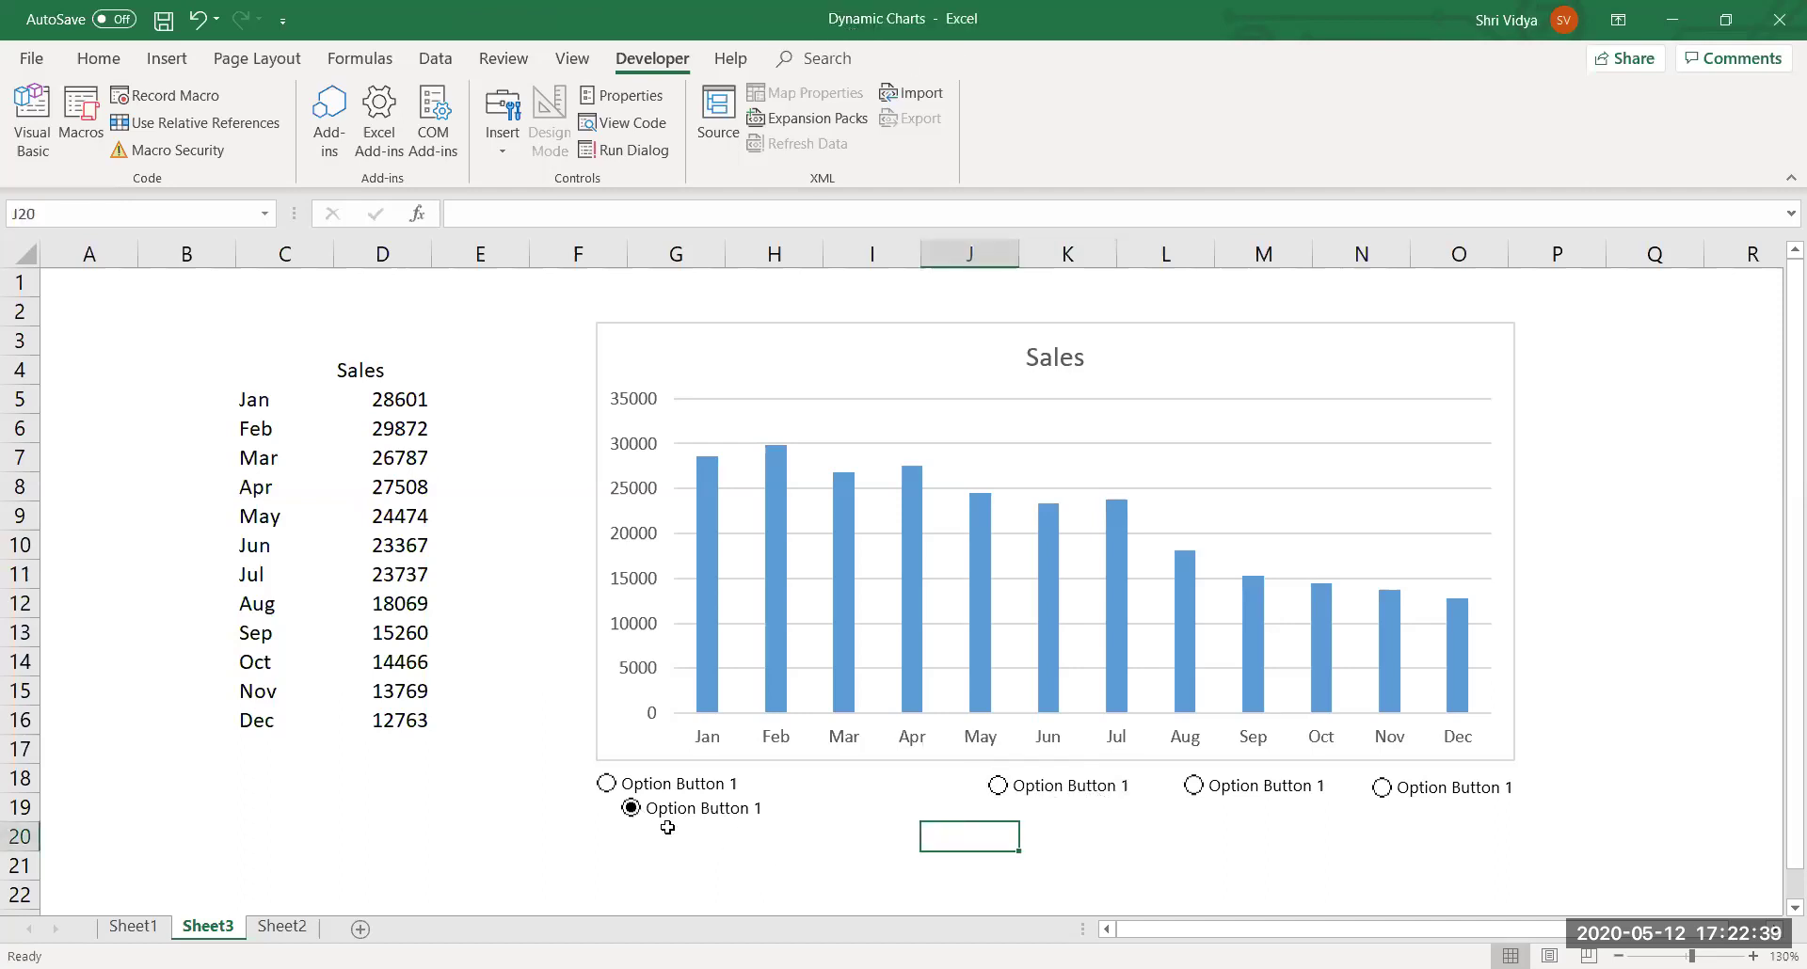
left_click(678, 821, "ctrl")
mouse_move(704, 825)
left_mouse_down()
mouse_move(913, 807)
mouse_move(884, 806)
left_mouse_up()
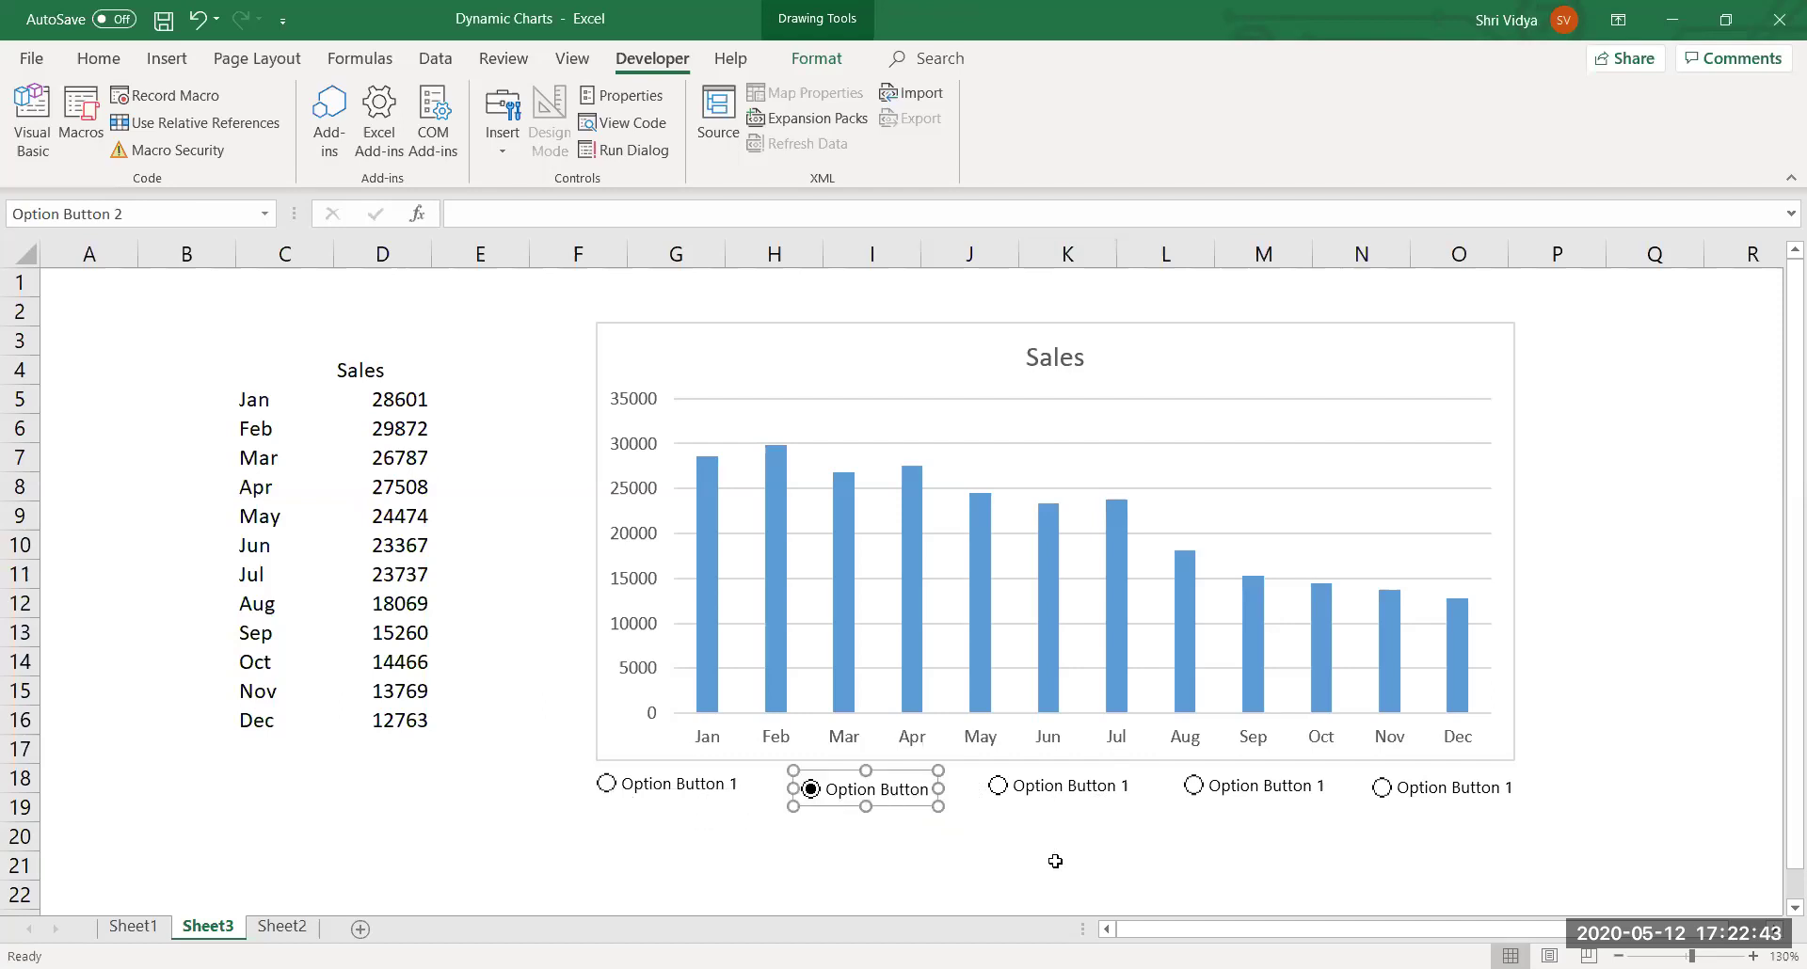
left_click(1057, 858)
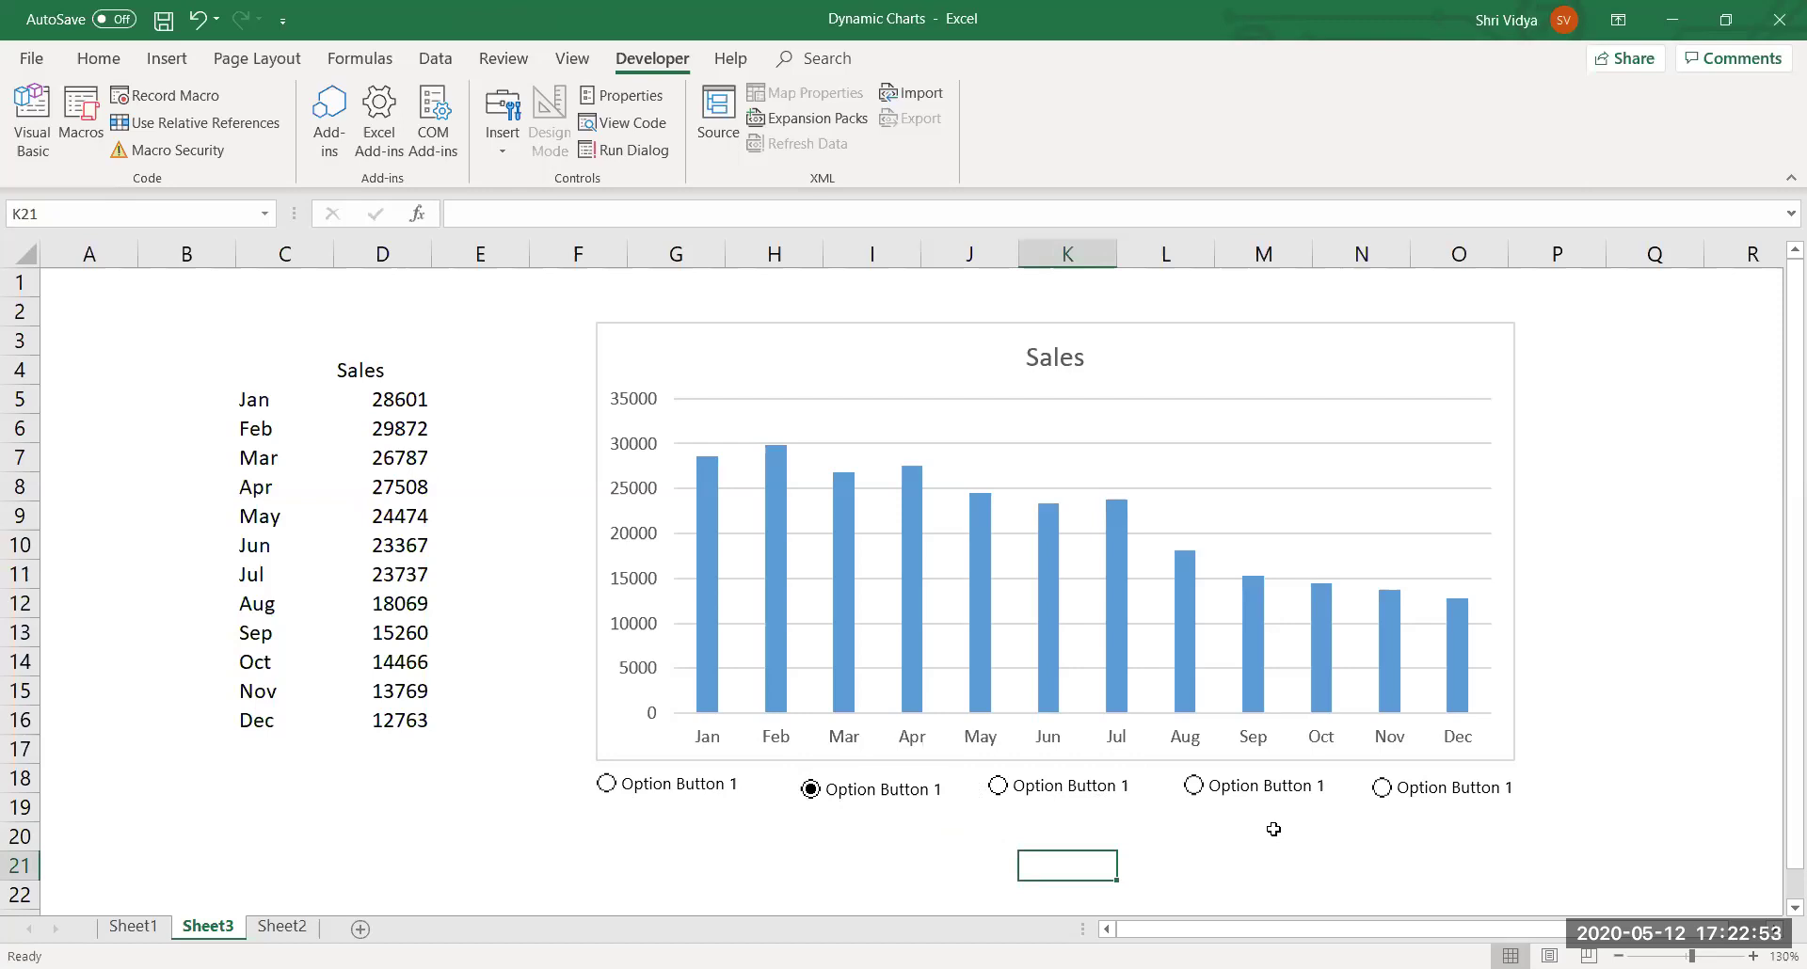
Select all five option buttons and align them to the same middle height.
left_click(682, 797, "ctrl")
left_click(882, 795, "ctrl")
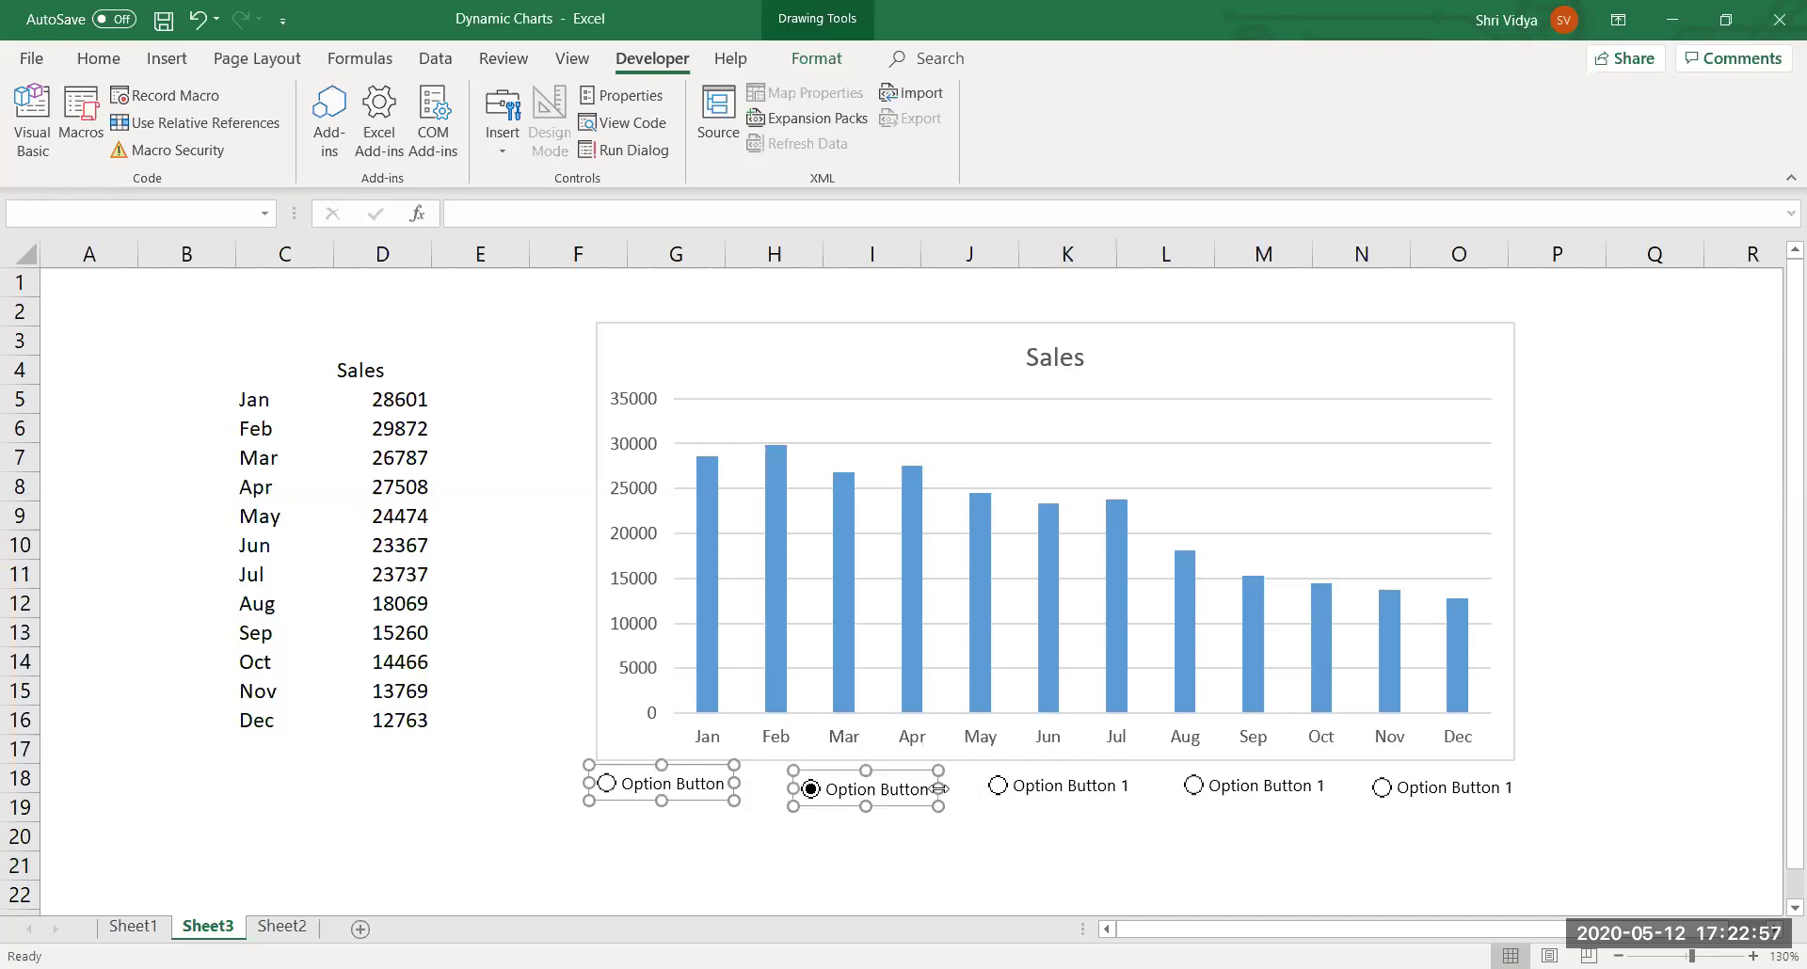
left_click(1070, 791, "ctrl")
left_click(1235, 786, "ctrl")
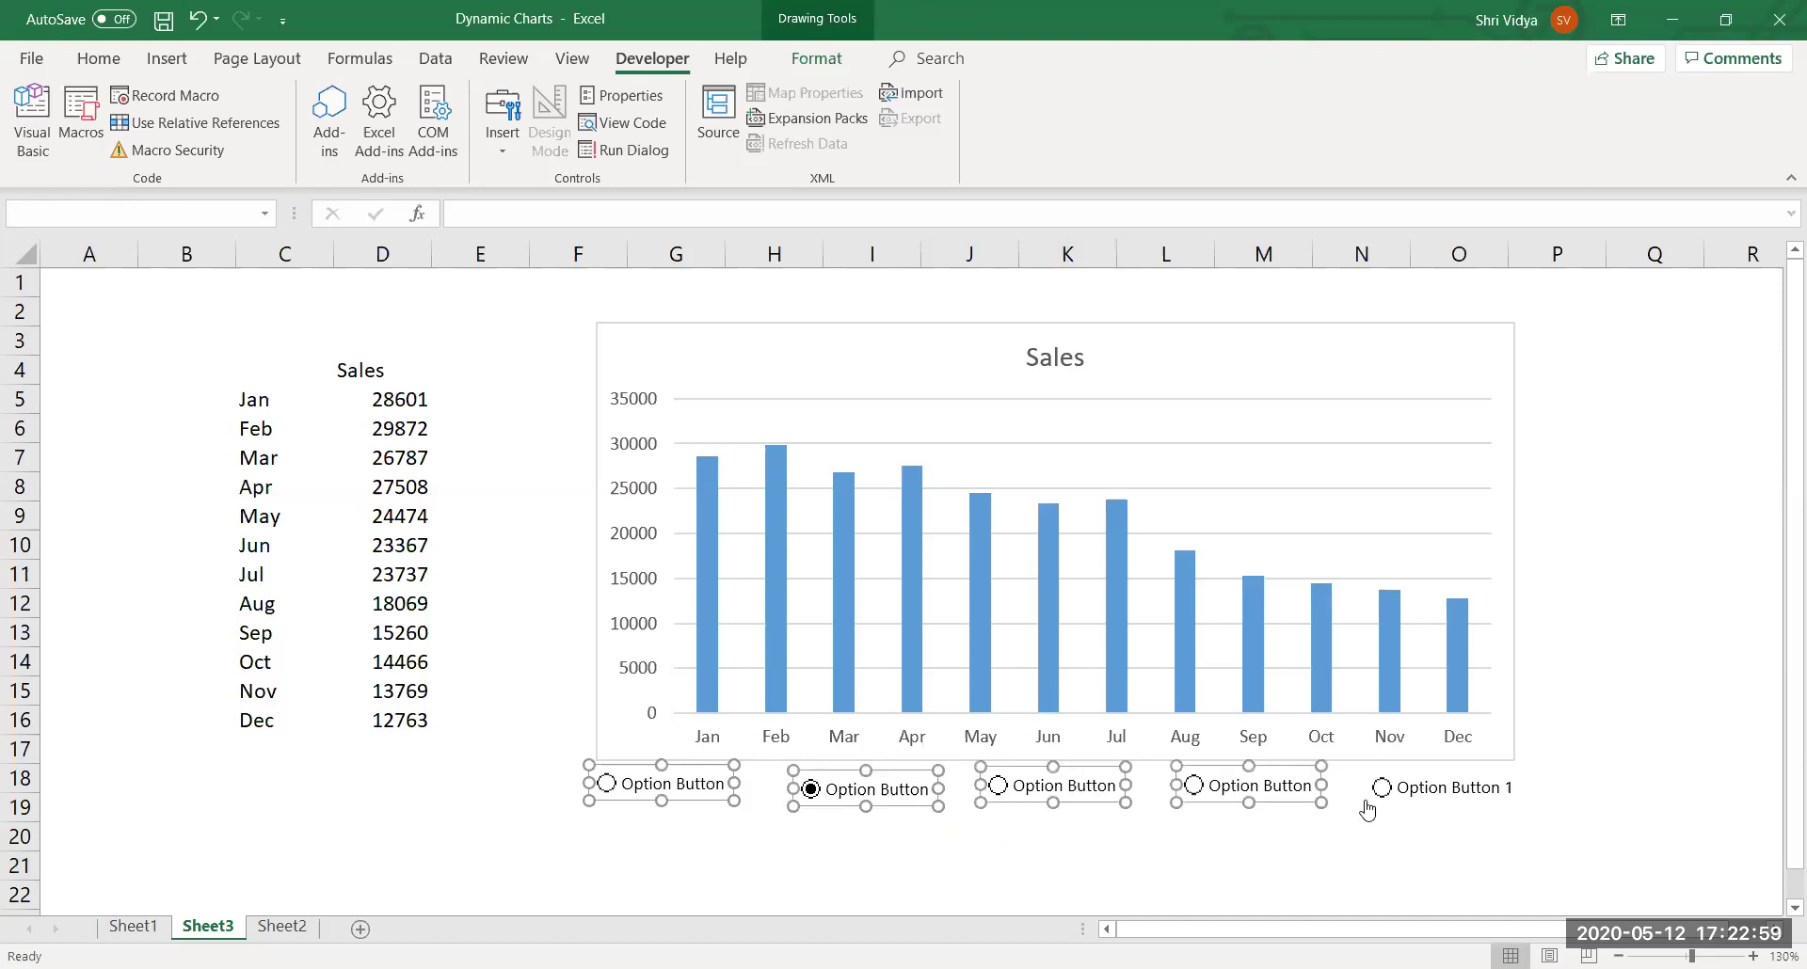
left_click(1449, 795, "ctrl")
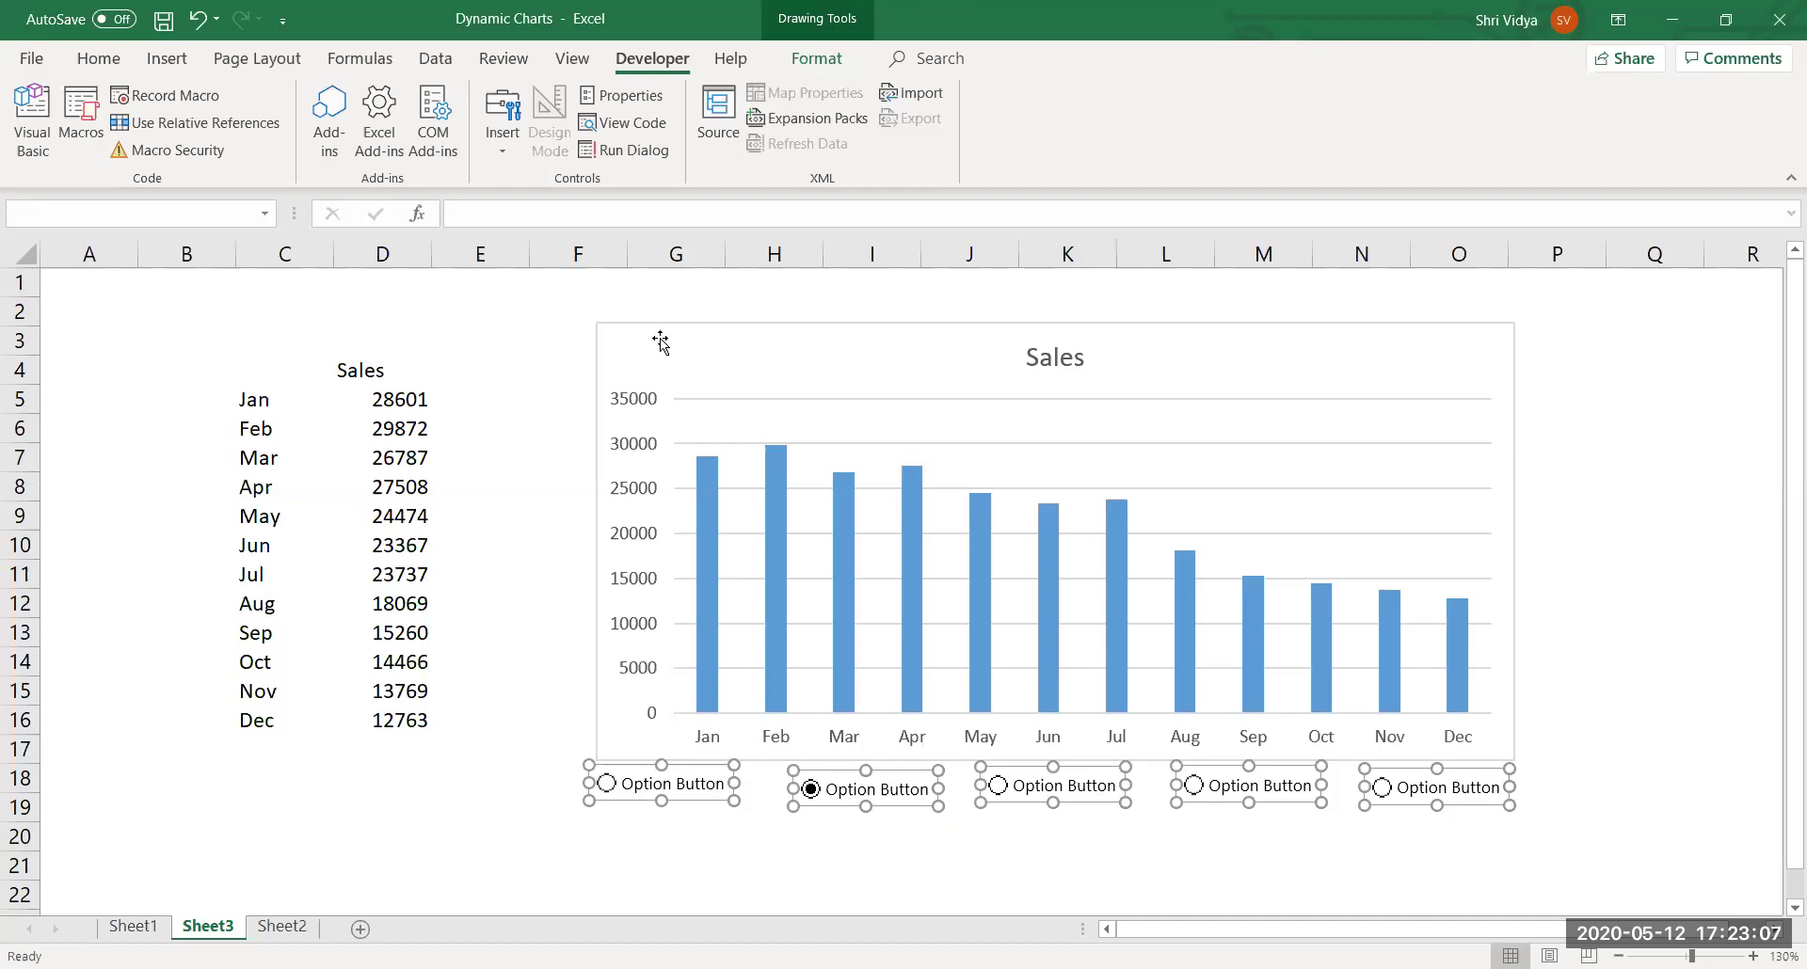
left_click(817, 60)
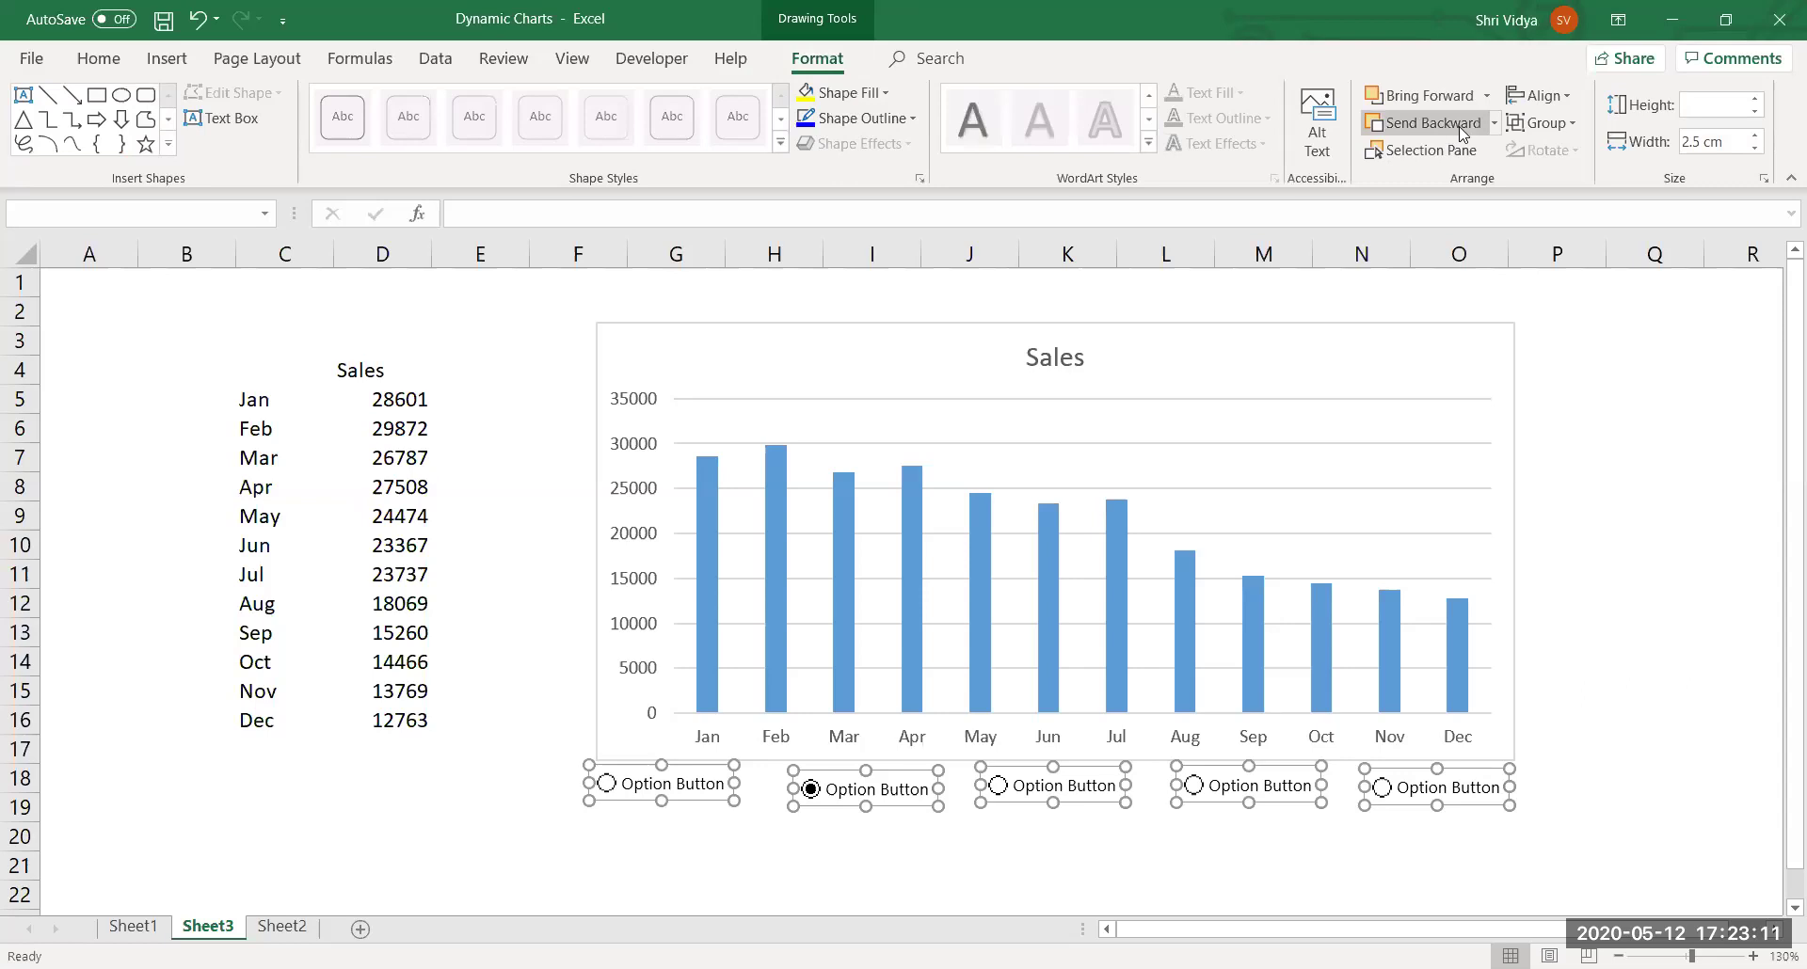
left_click(1548, 98)
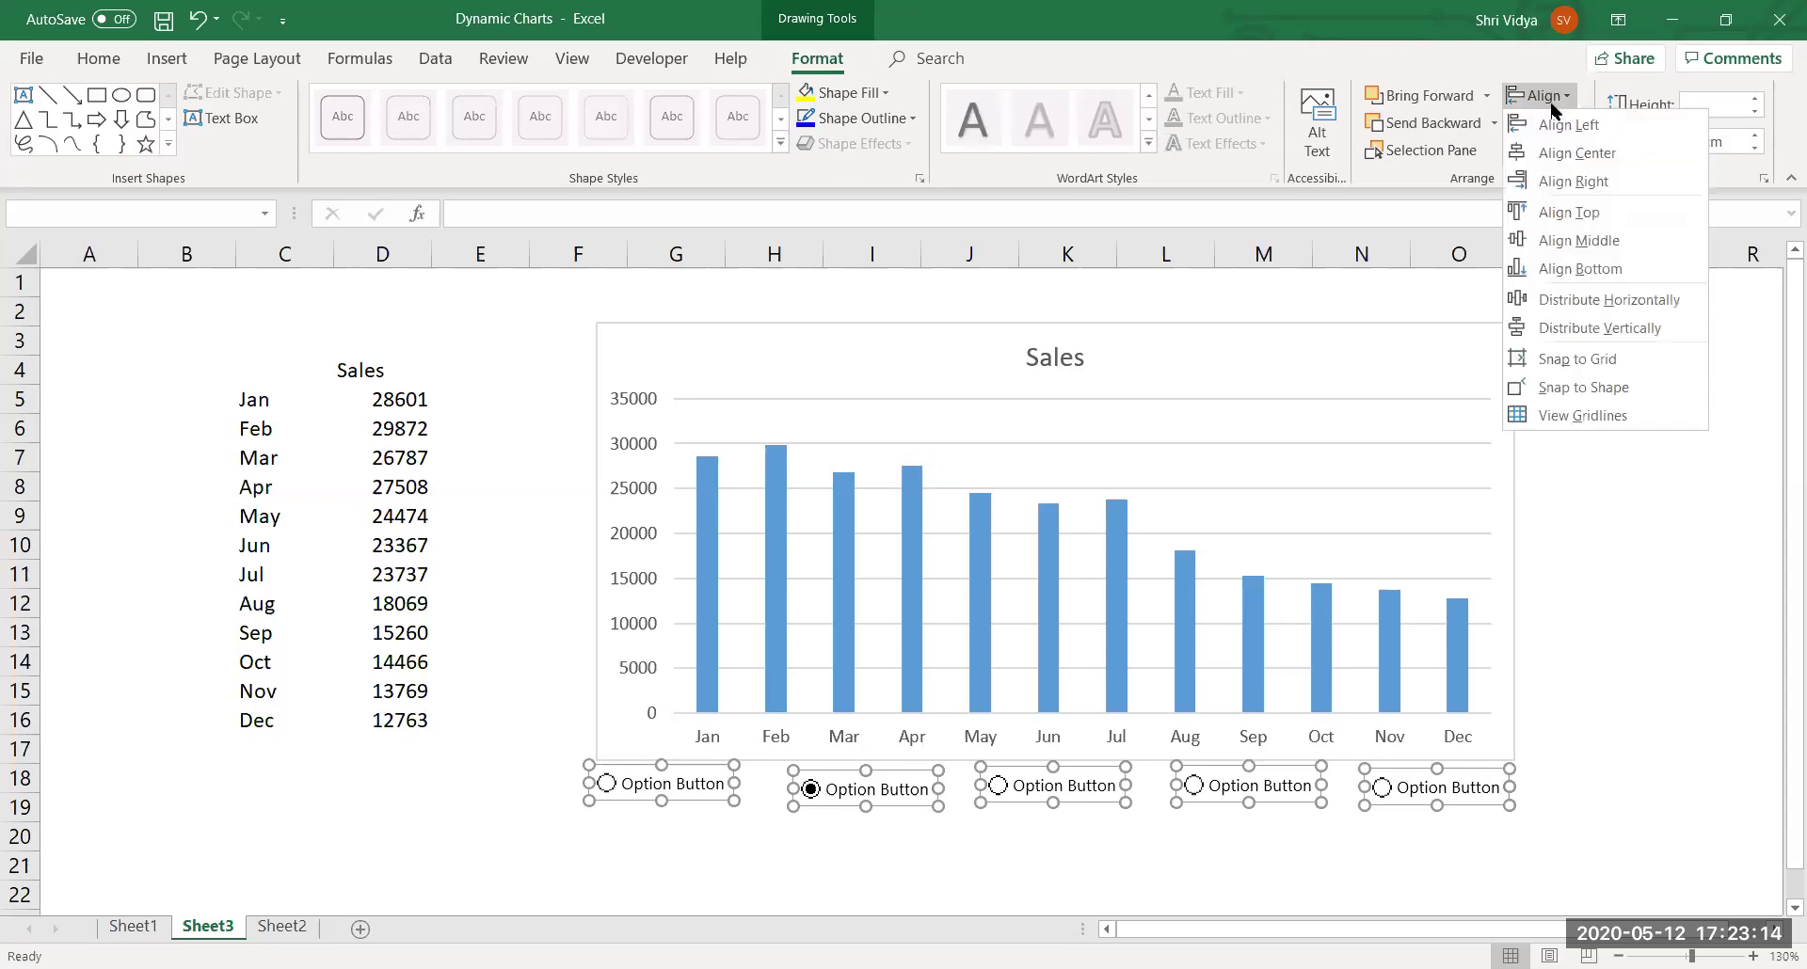
left_click(1556, 242)
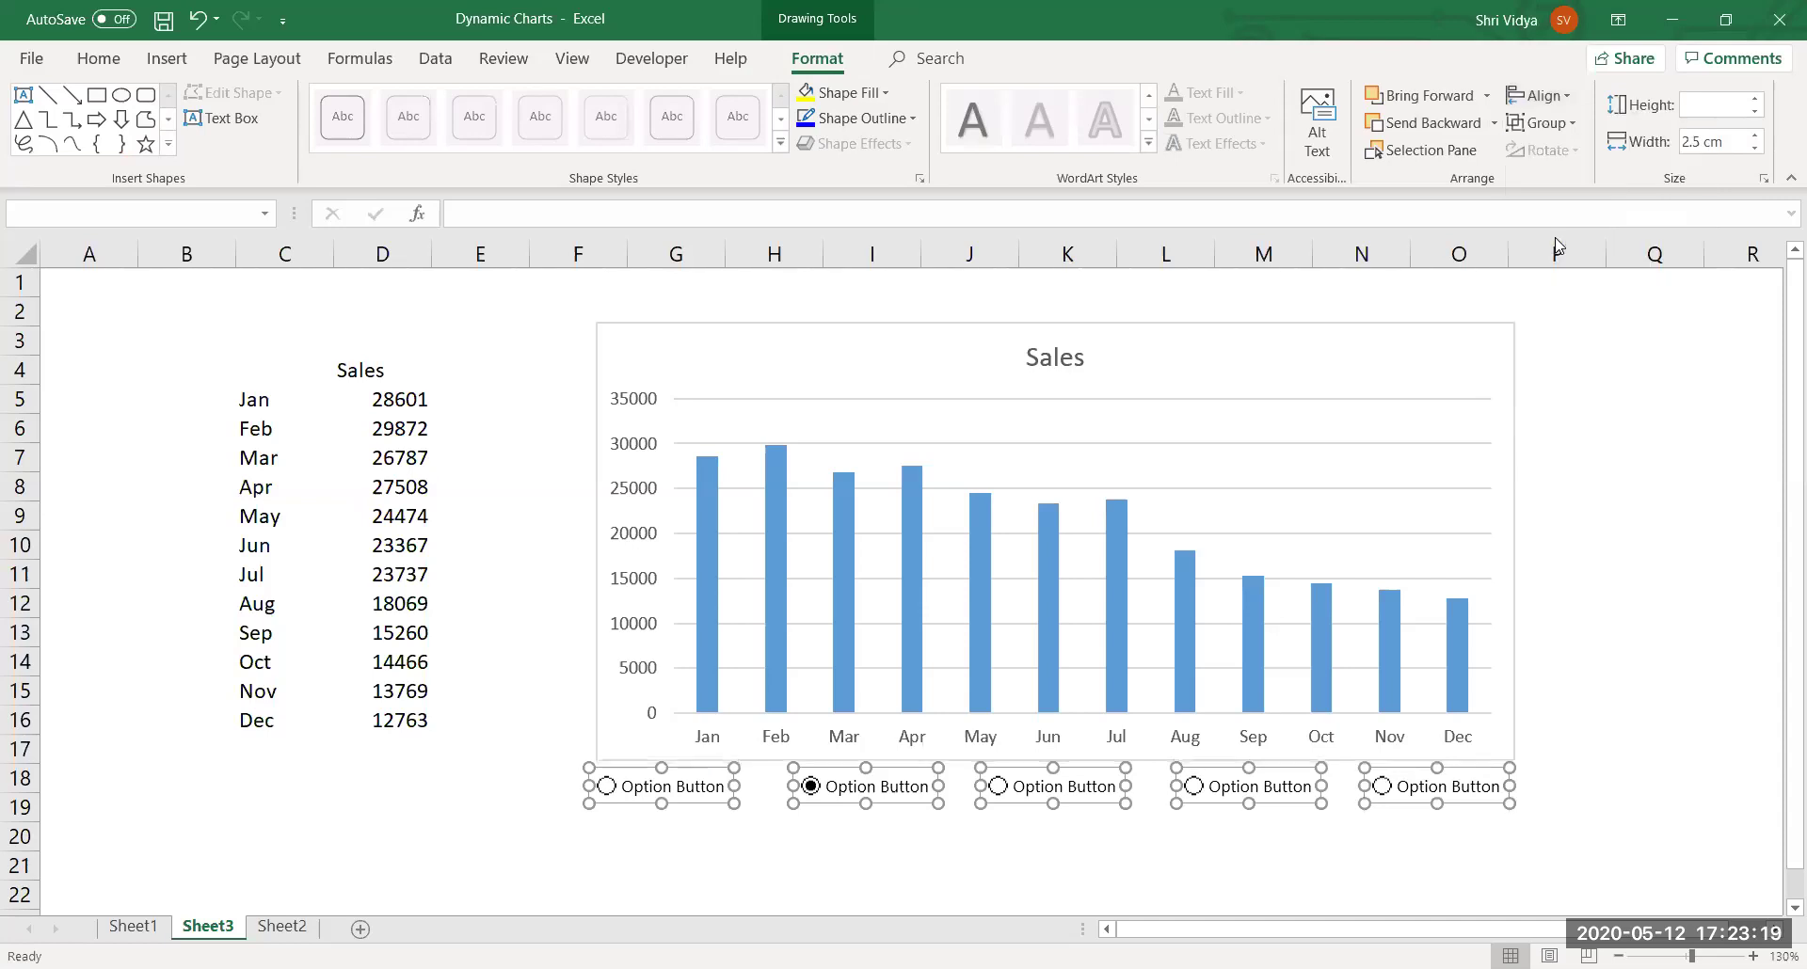
Distribute the five option buttons evenly across the row.
left_click(1559, 104)
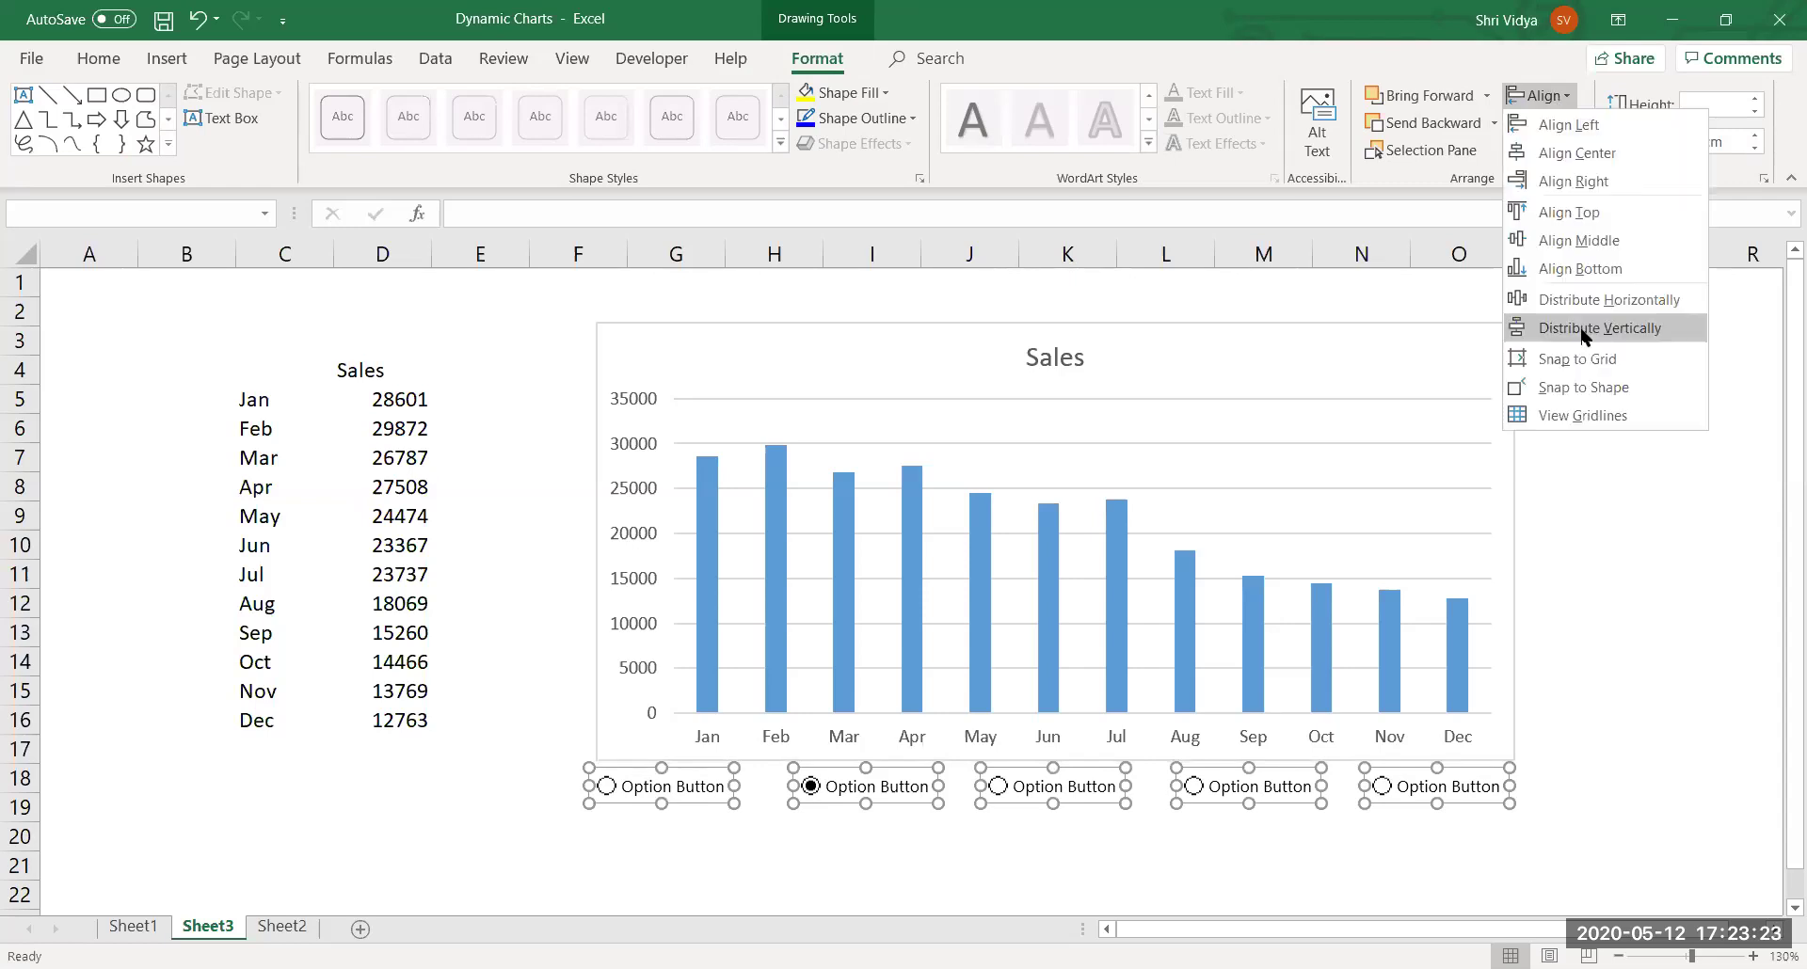
left_click(1531, 301)
left_click(1565, 654)
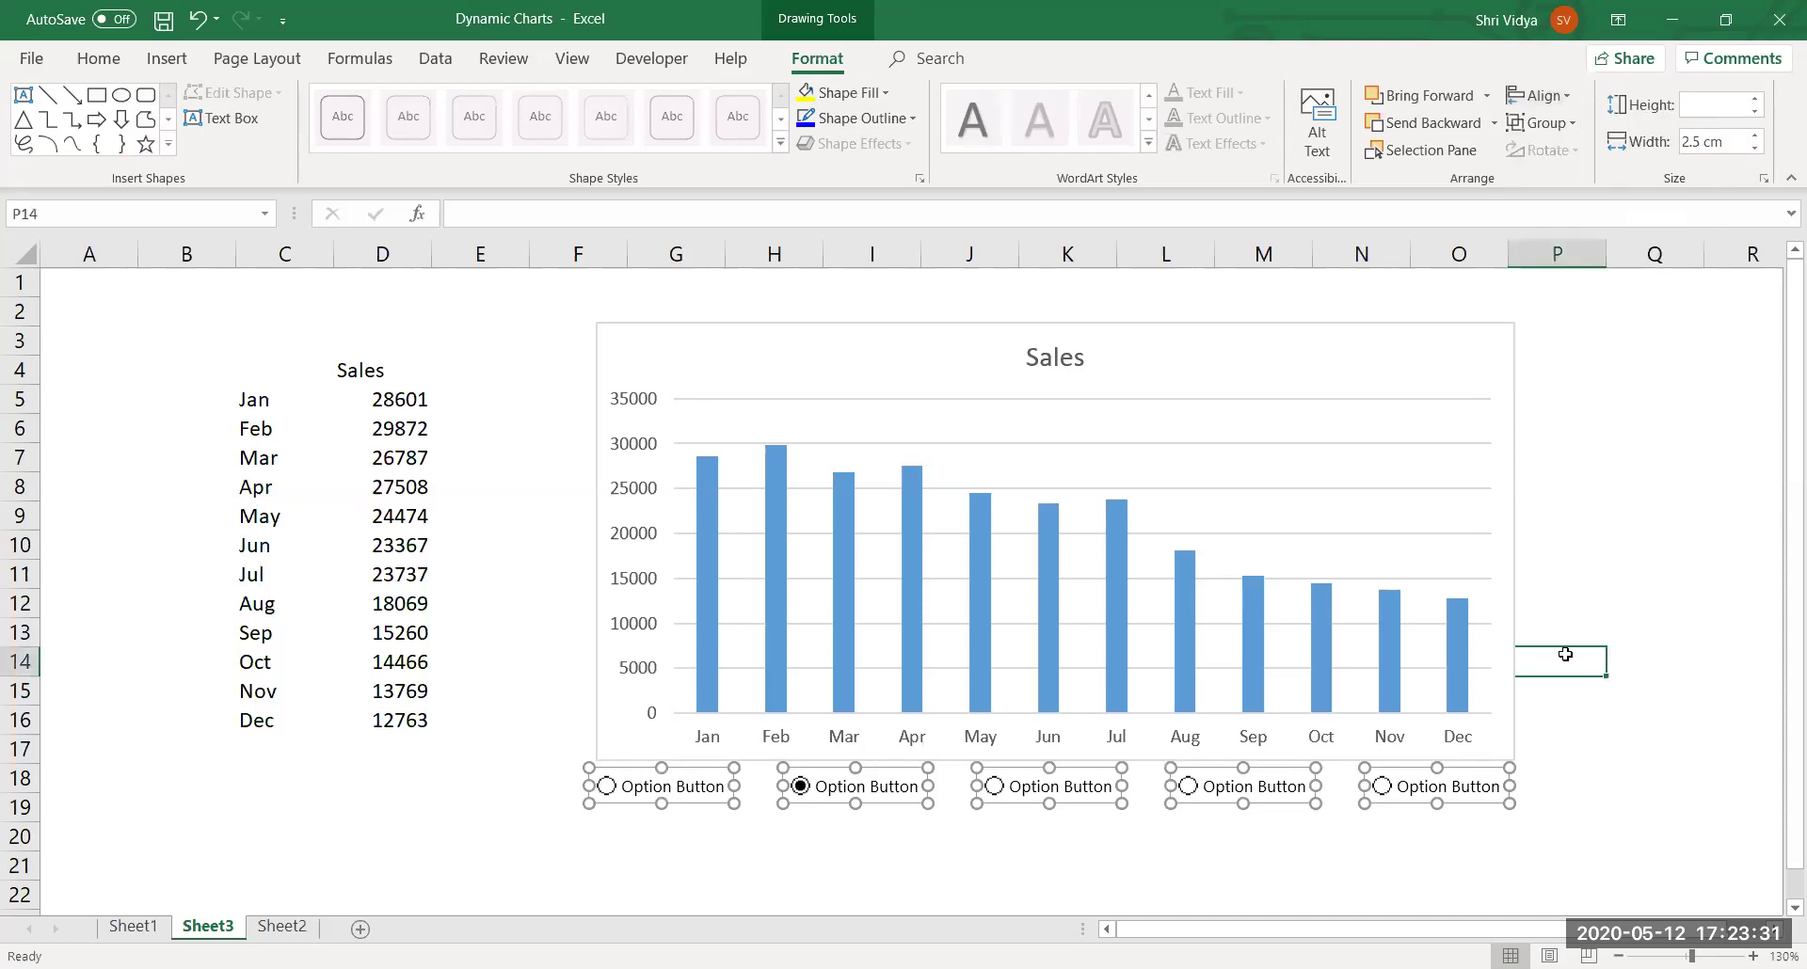
Relabel the first option button as Qtr1.
left_click(681, 796, "ctrl")
left_click(682, 789)
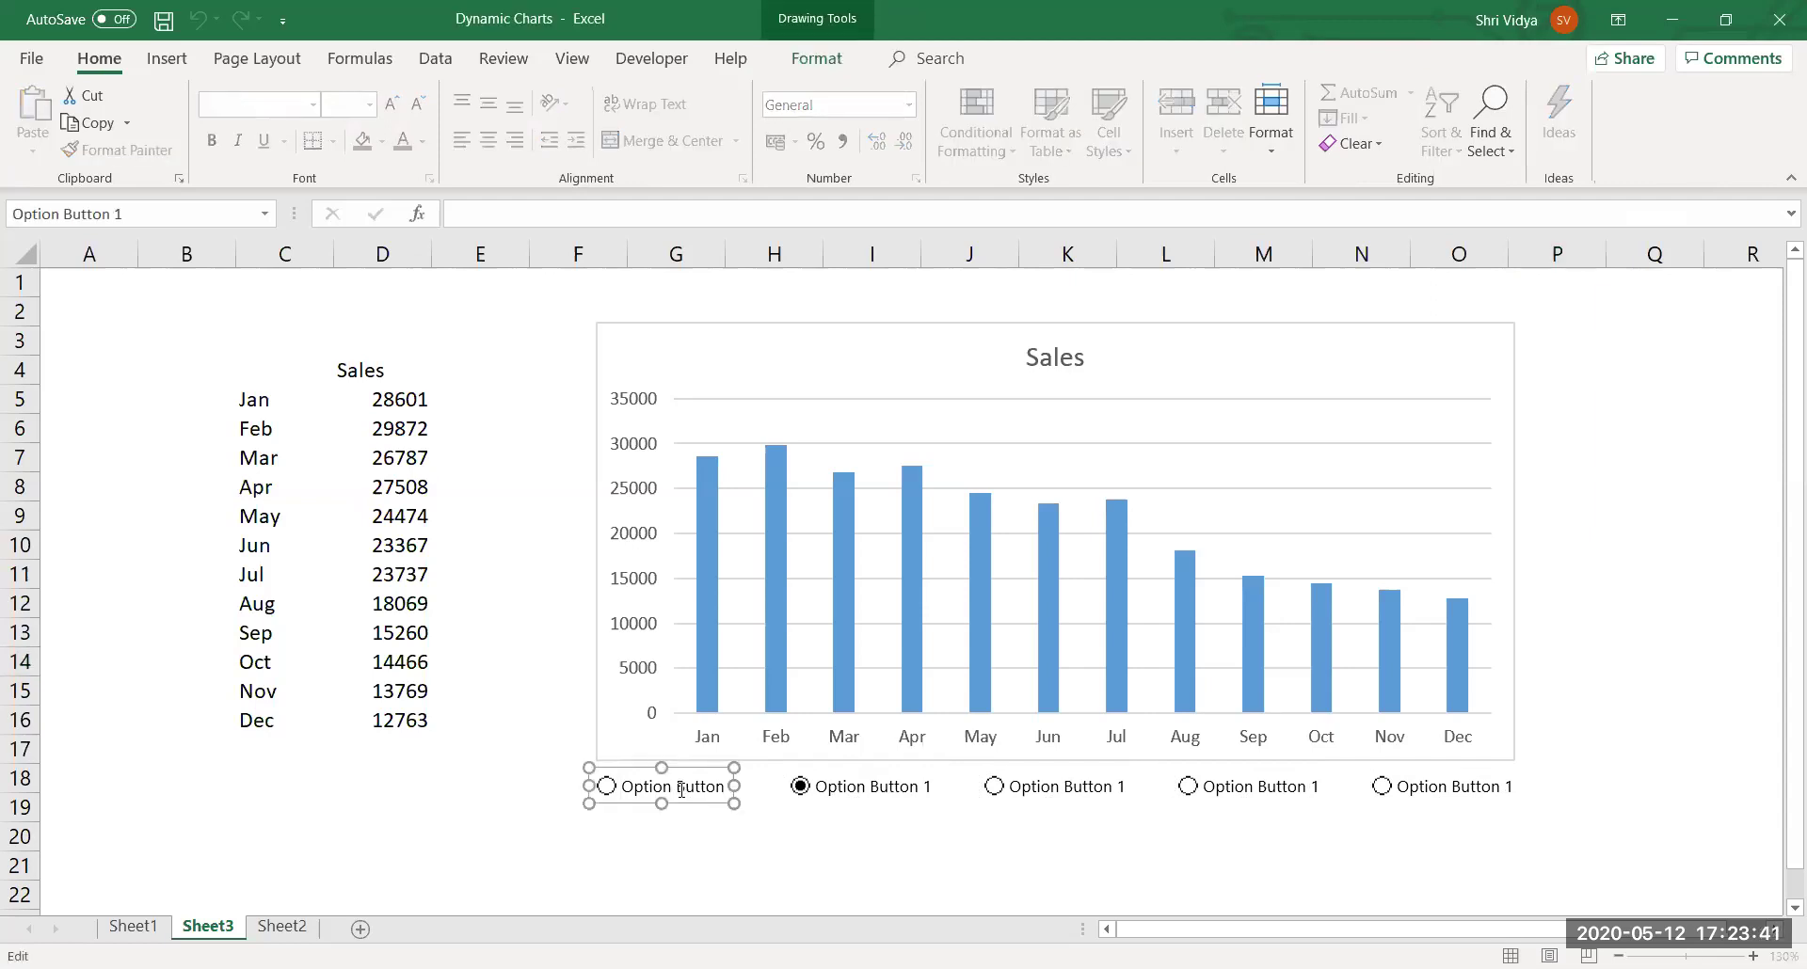
key("Escape")
key("ctrl+a")
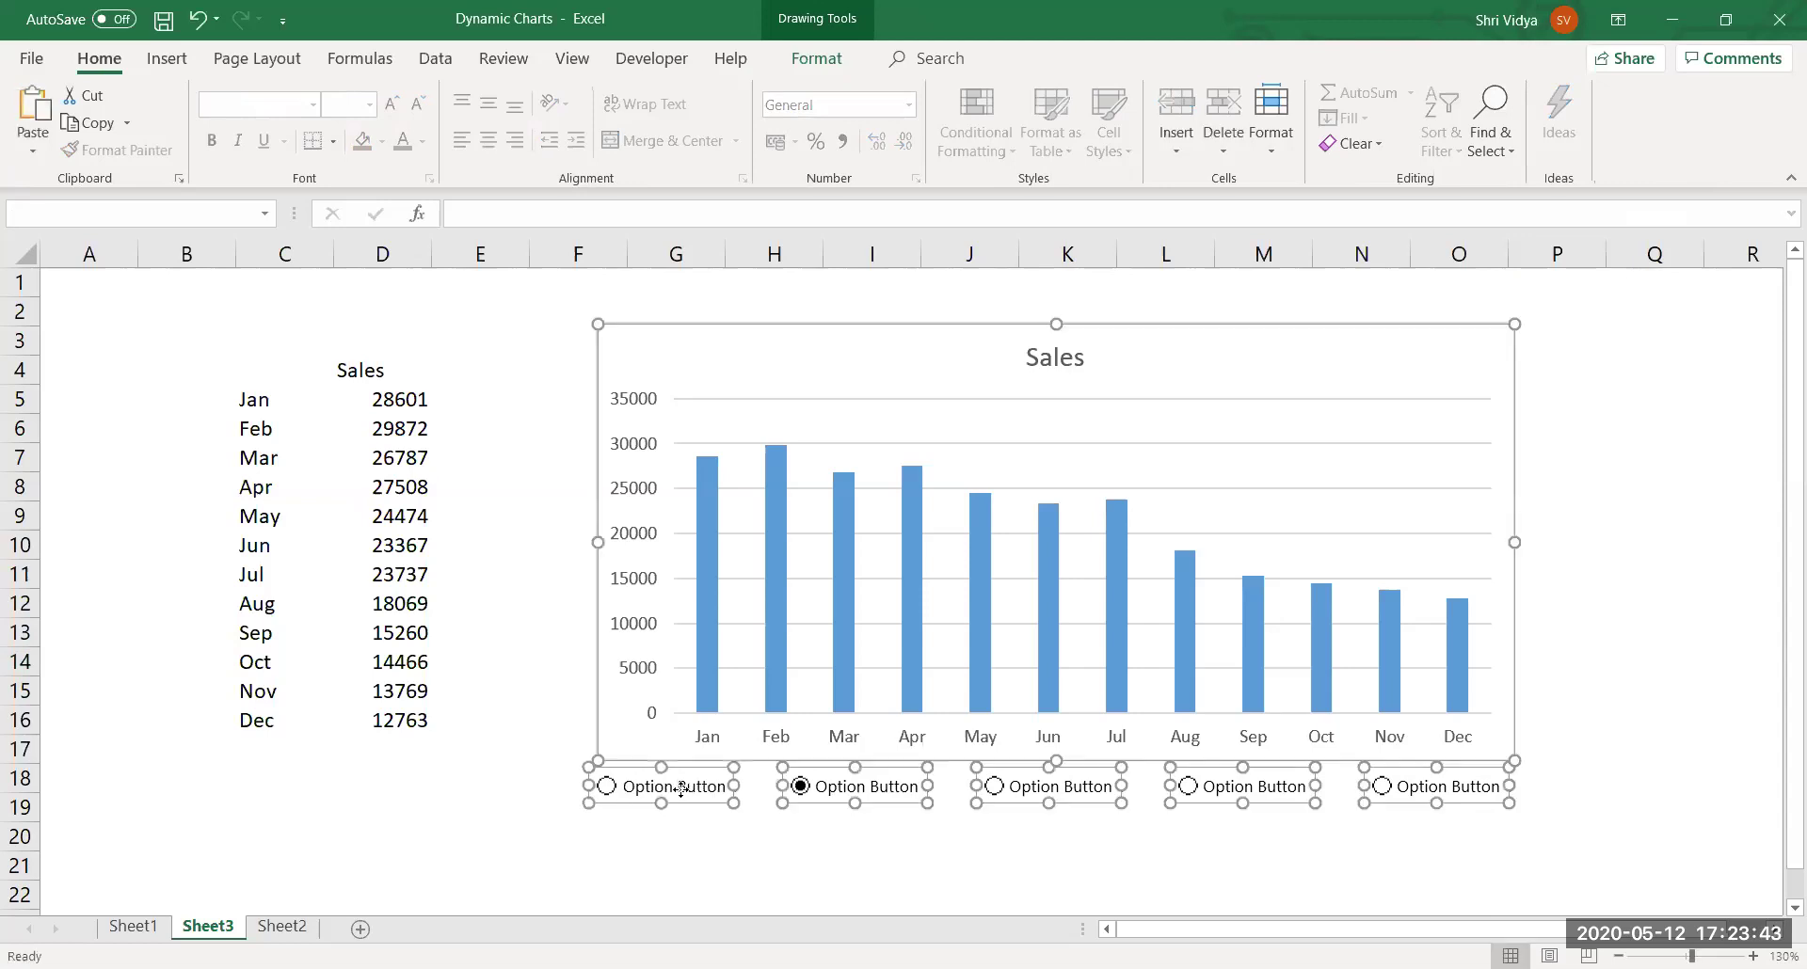
left_click(735, 849)
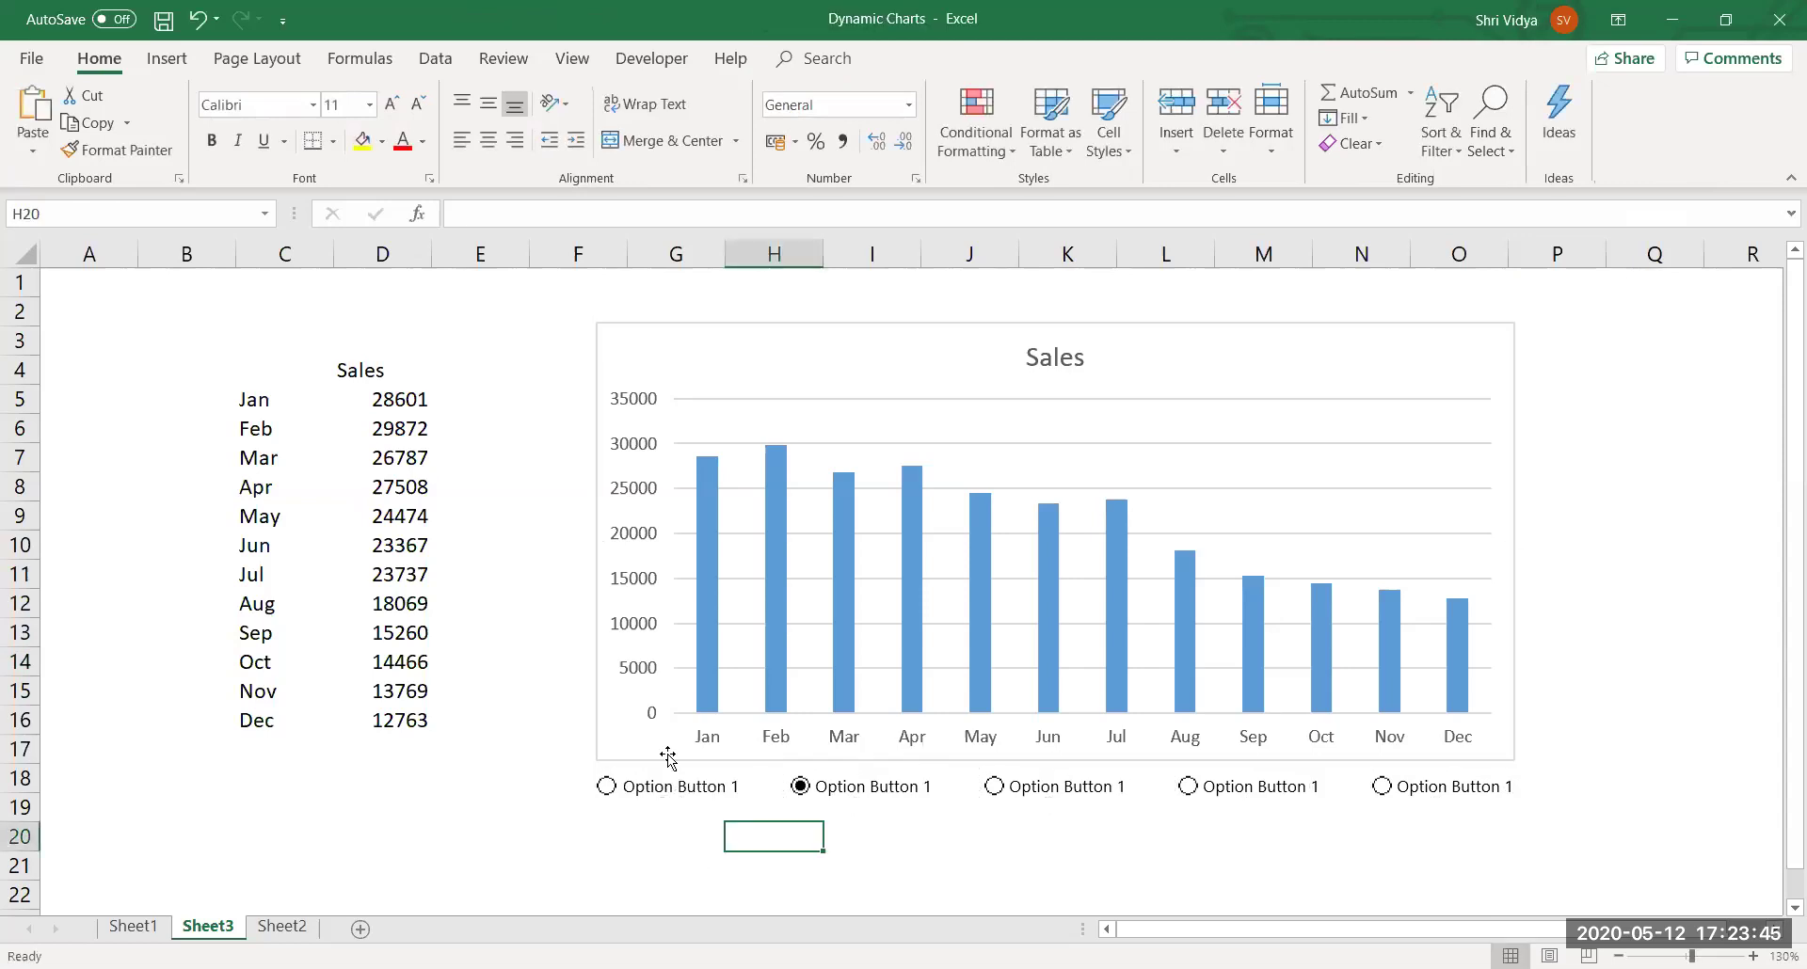
left_click(632, 789, "ctrl")
left_click(633, 789)
left_click_drag(633, 789, 742, 791)
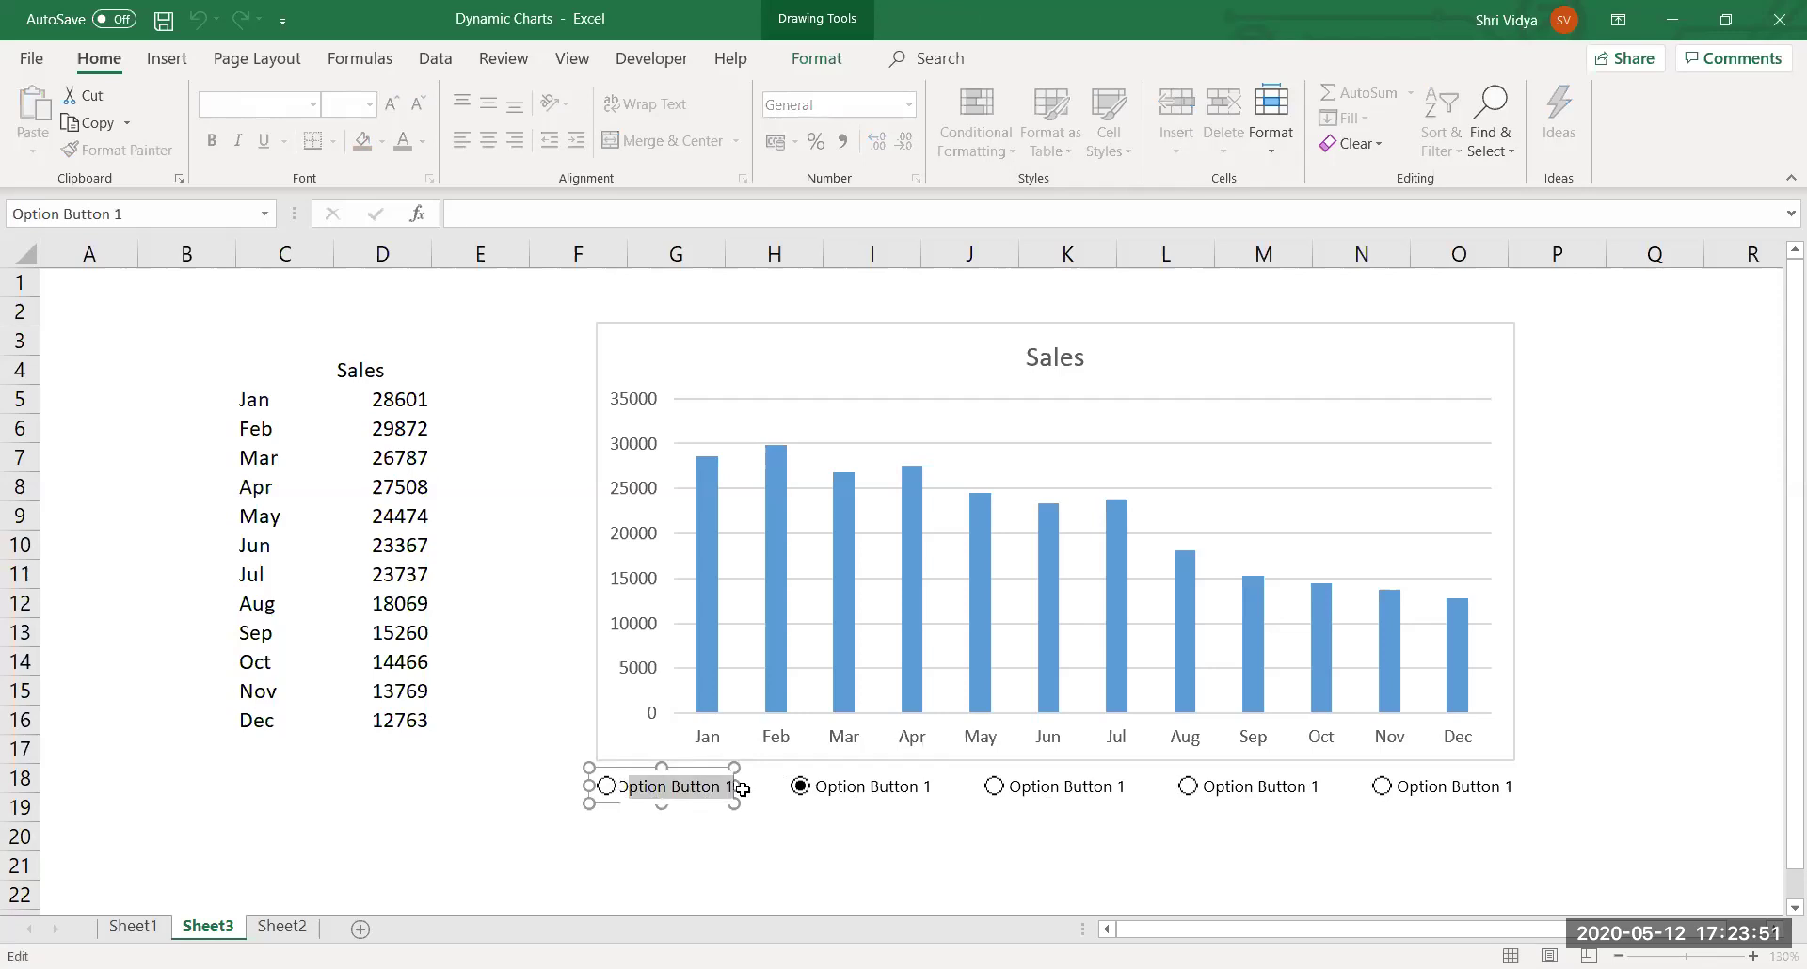
key("Delete")
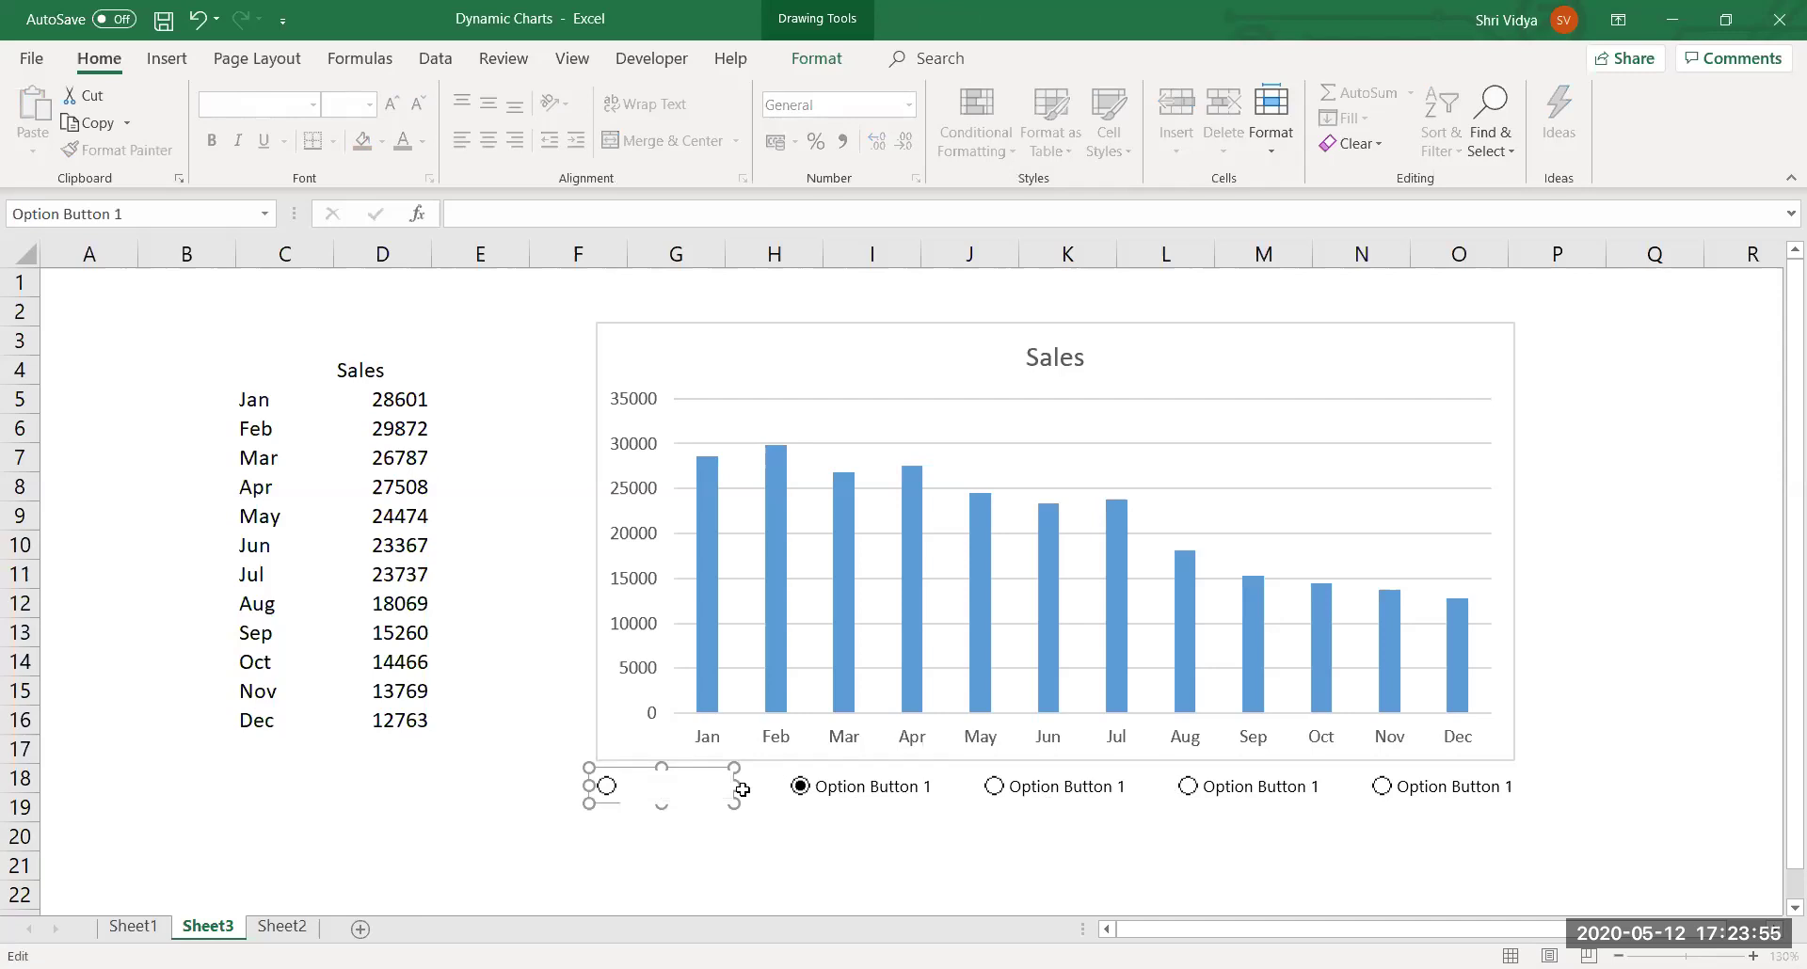
type("Qtr1")
left_click(811, 834)
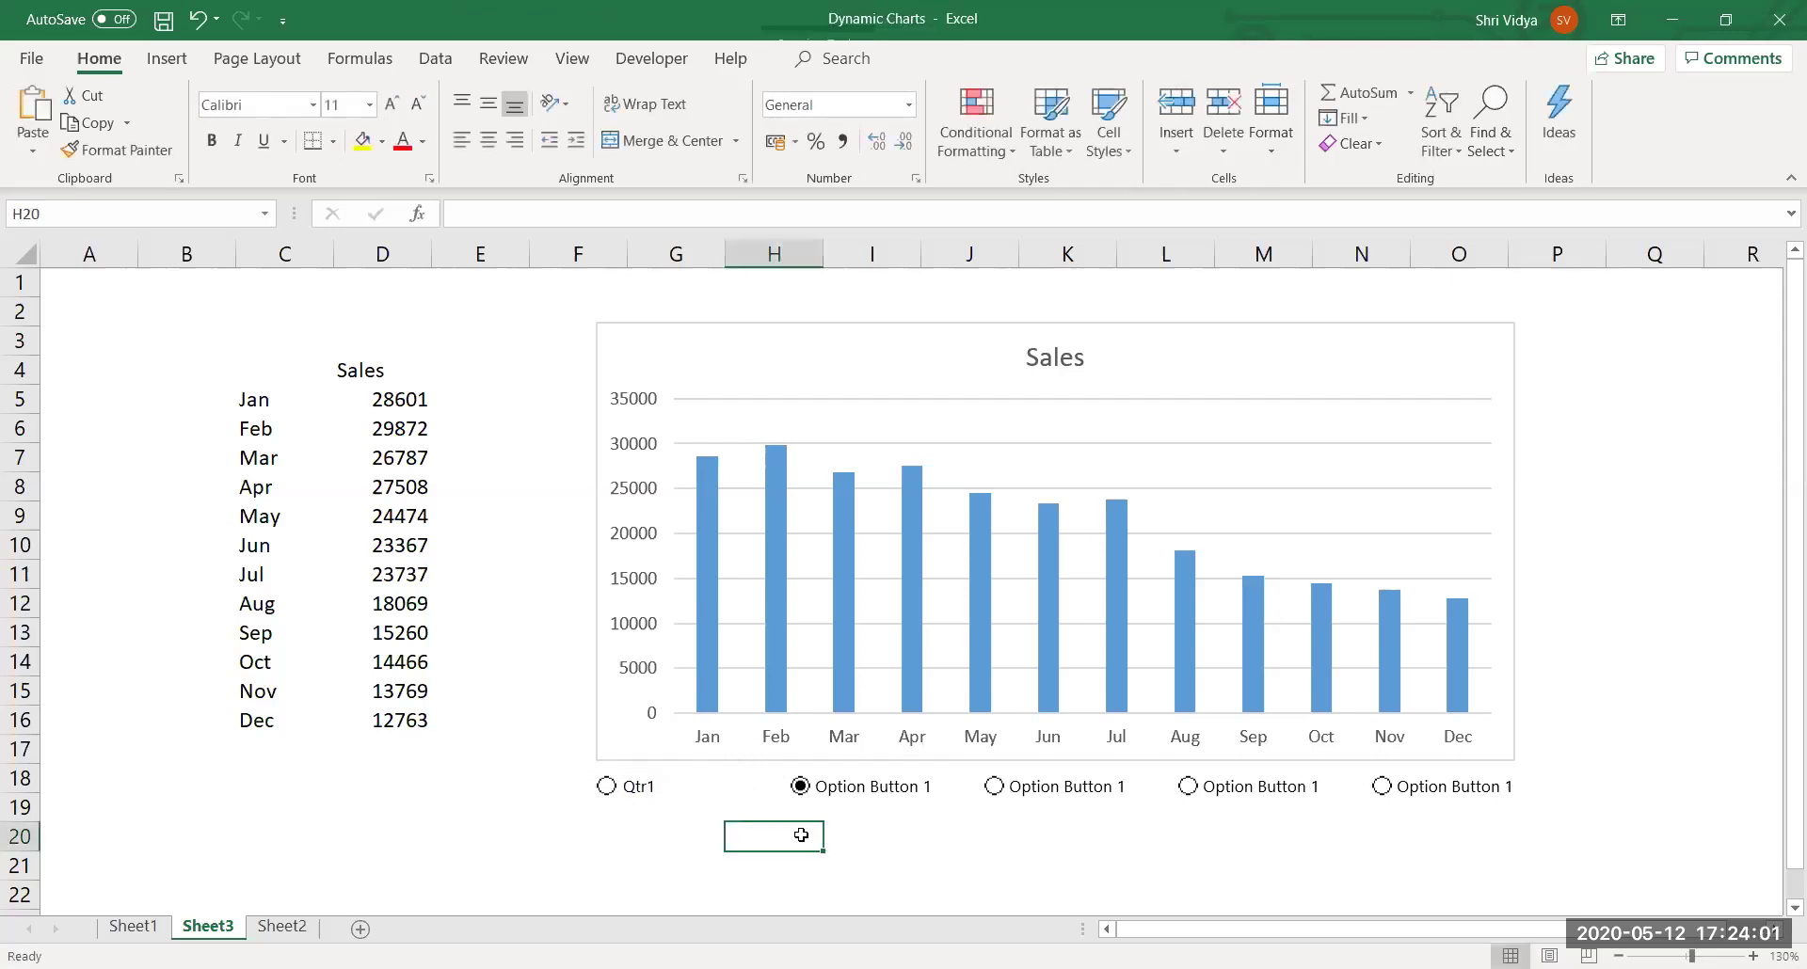
Relabel the second option button as Qtr2.
left_click(847, 796, "ctrl")
left_click(819, 788)
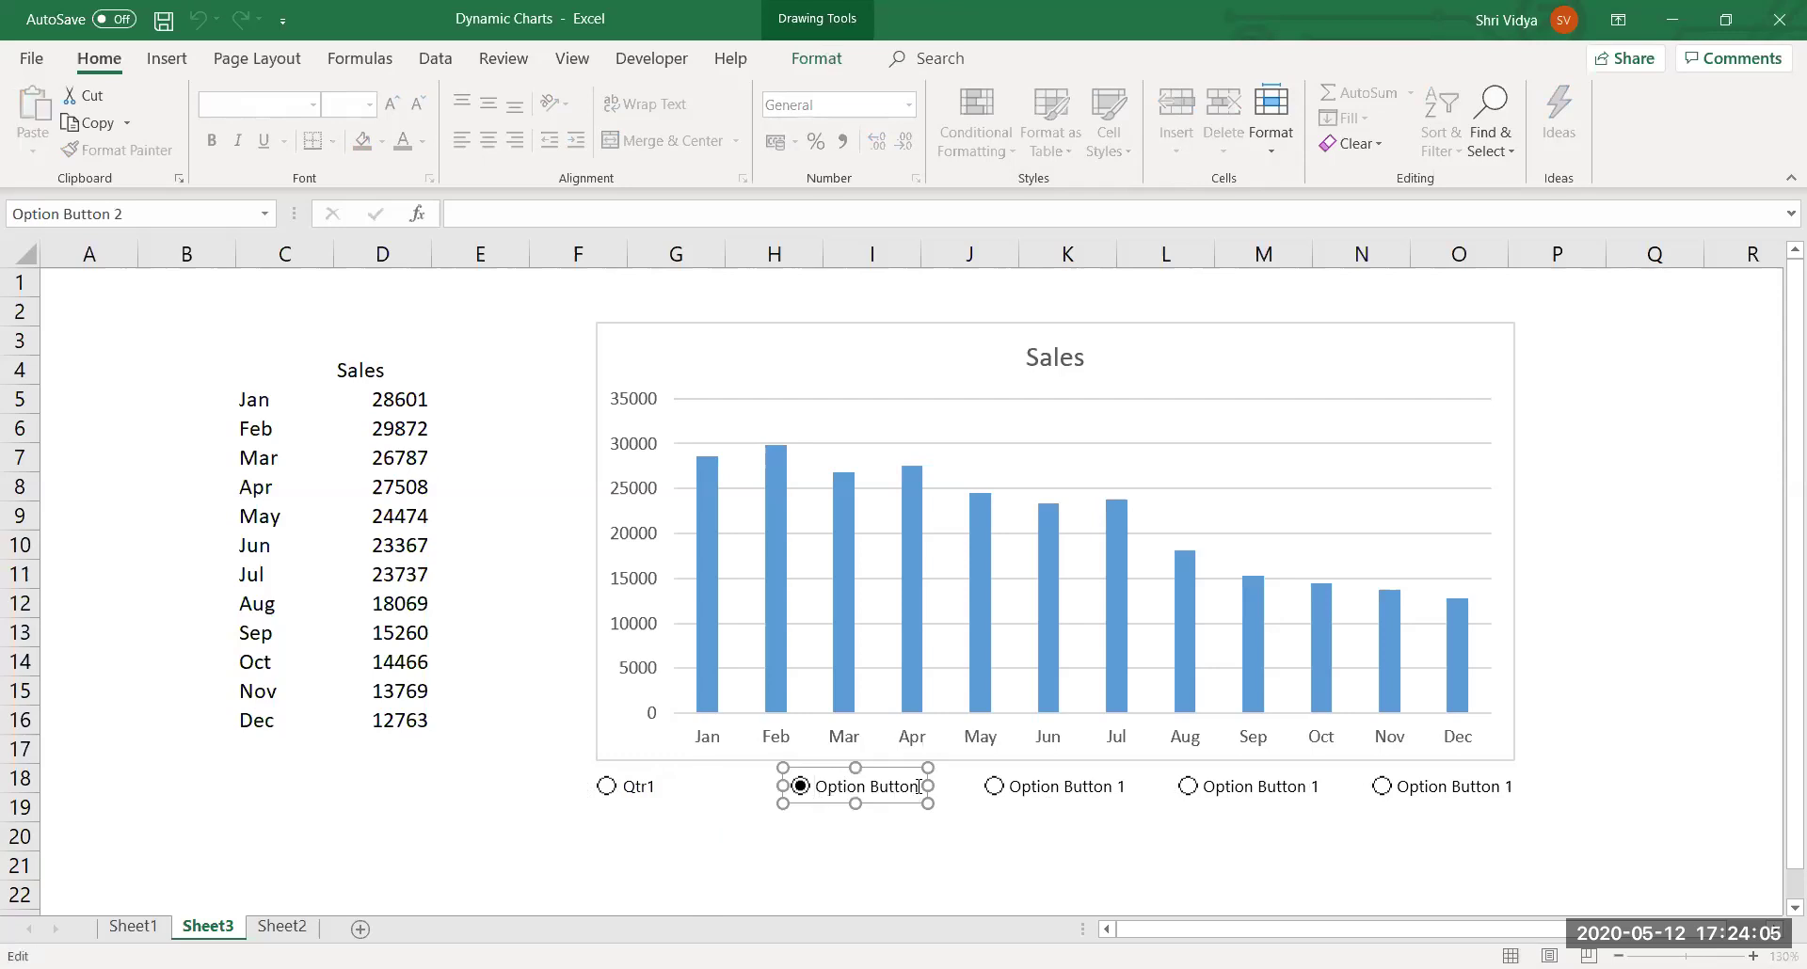
left_click(919, 786, "shift")
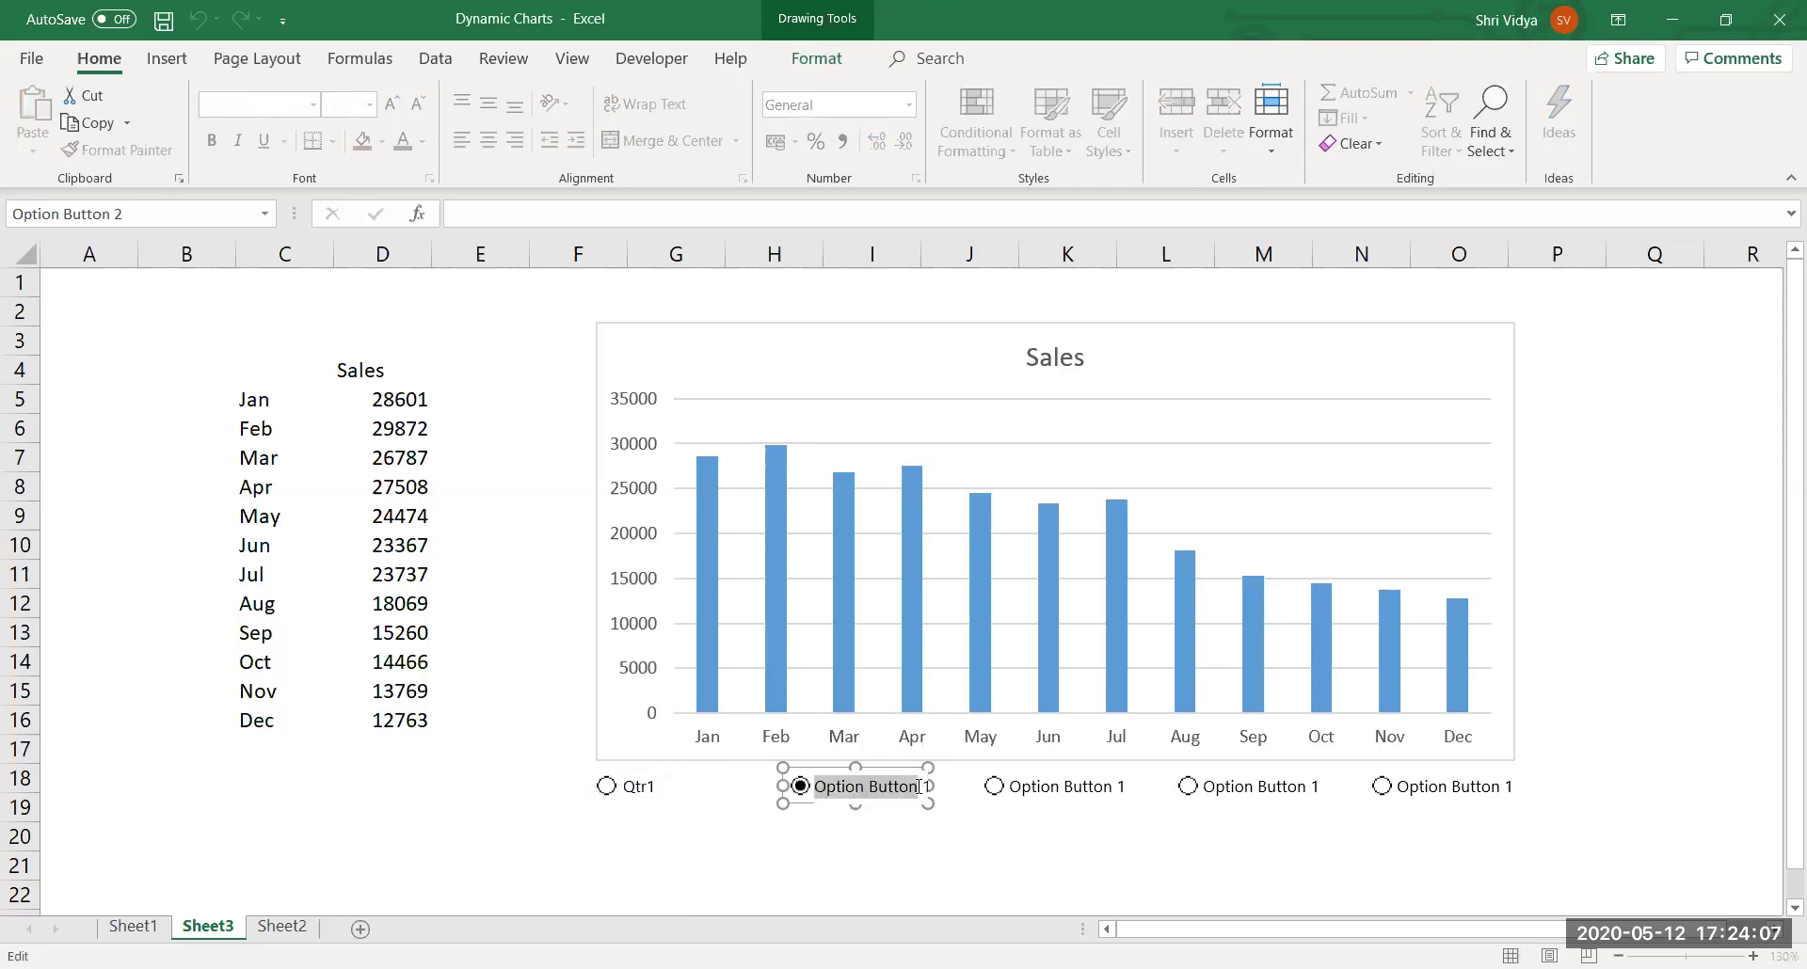
key("BackSpace")
key("Delete")
type("Qtr2")
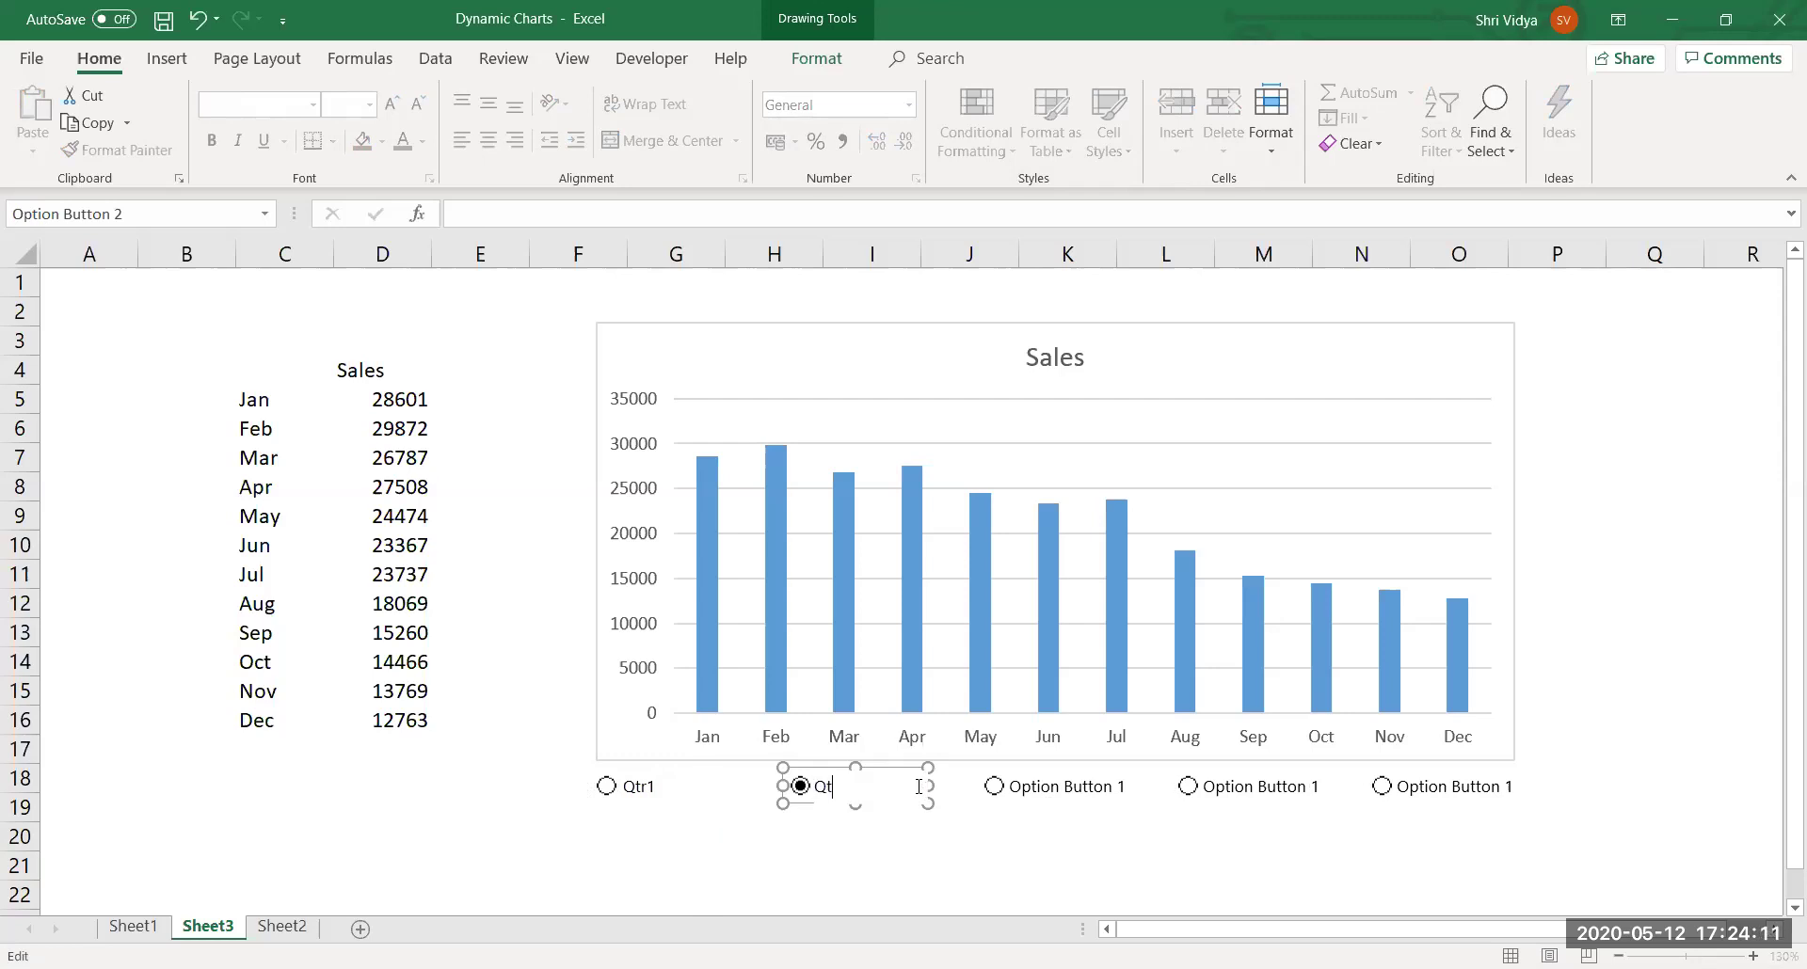
left_click(977, 864)
Relabel the third option button as Qtr3.
left_click(1106, 795, "ctrl")
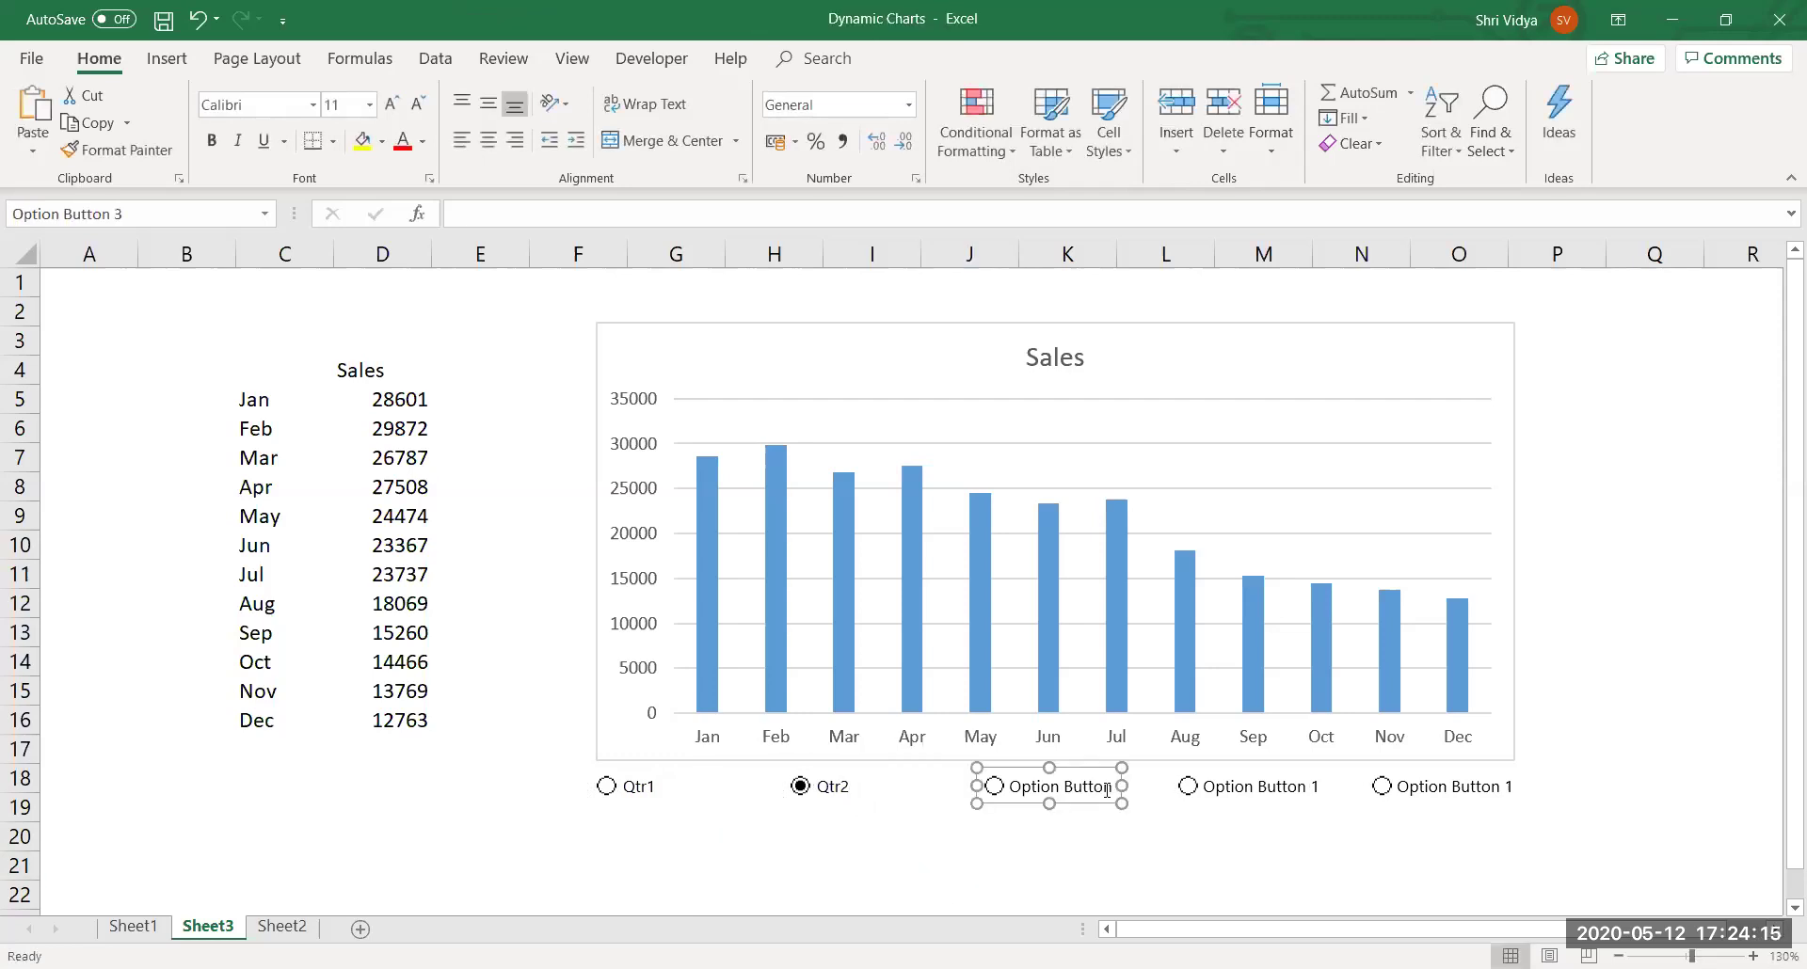
left_click(1012, 787)
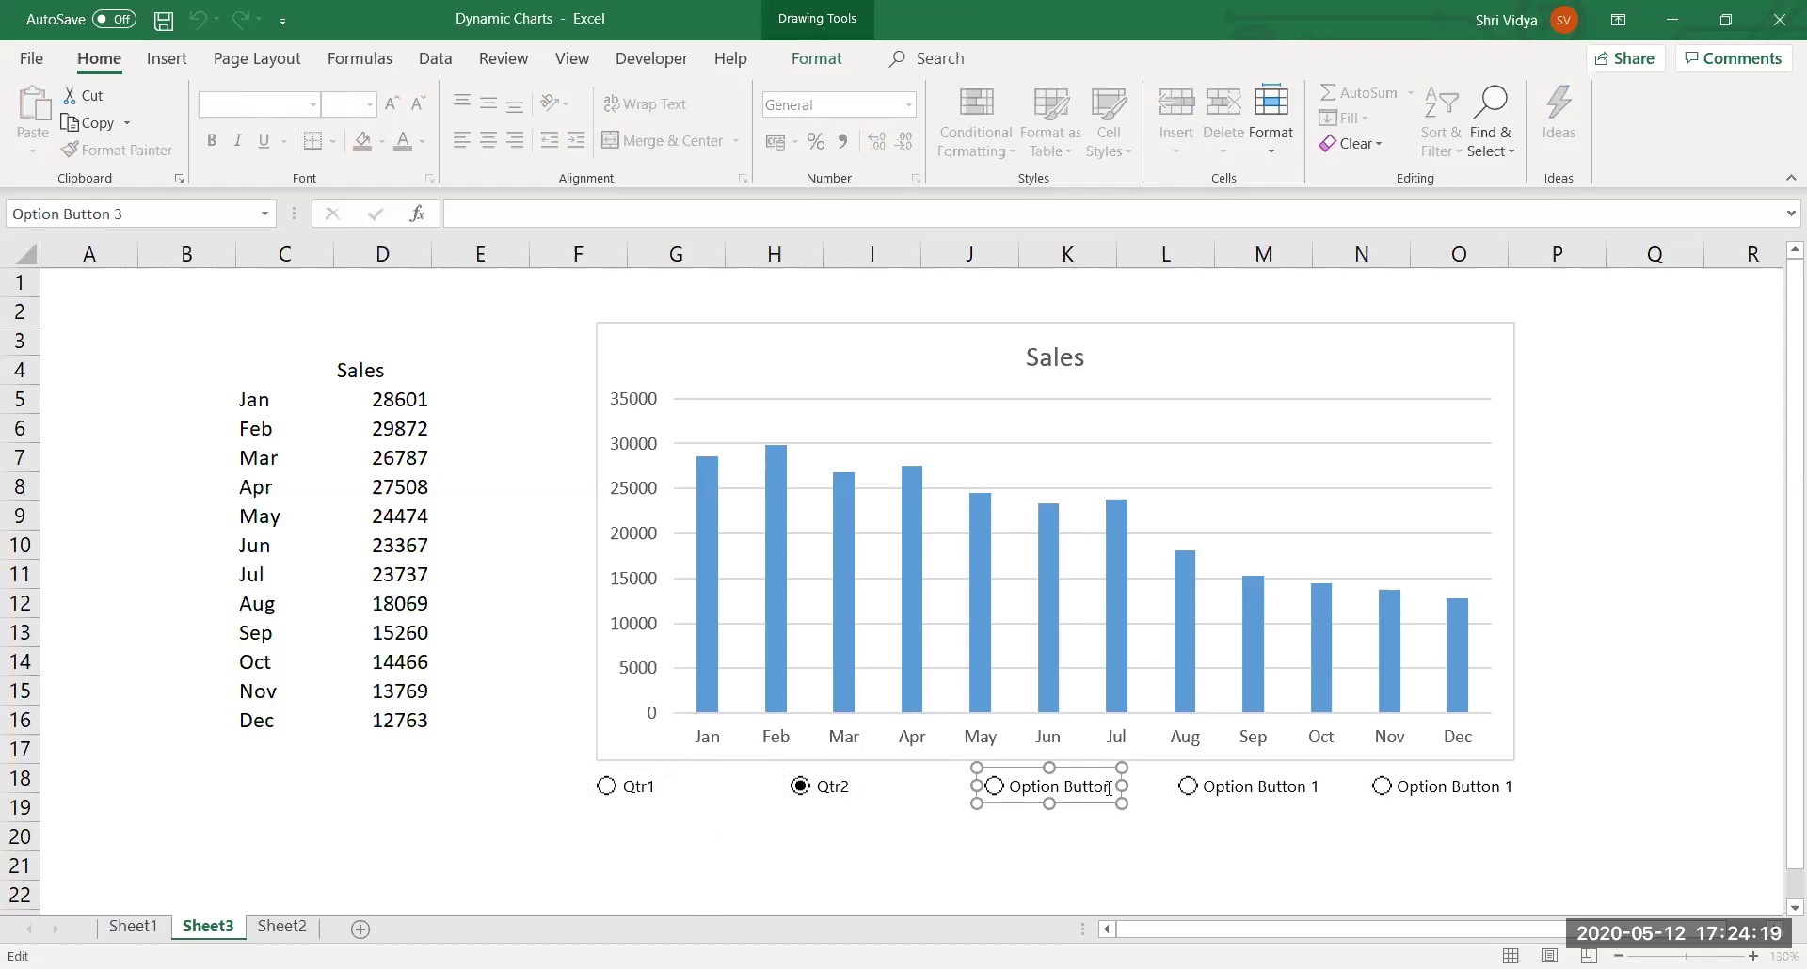
left_click(1109, 789, "shift")
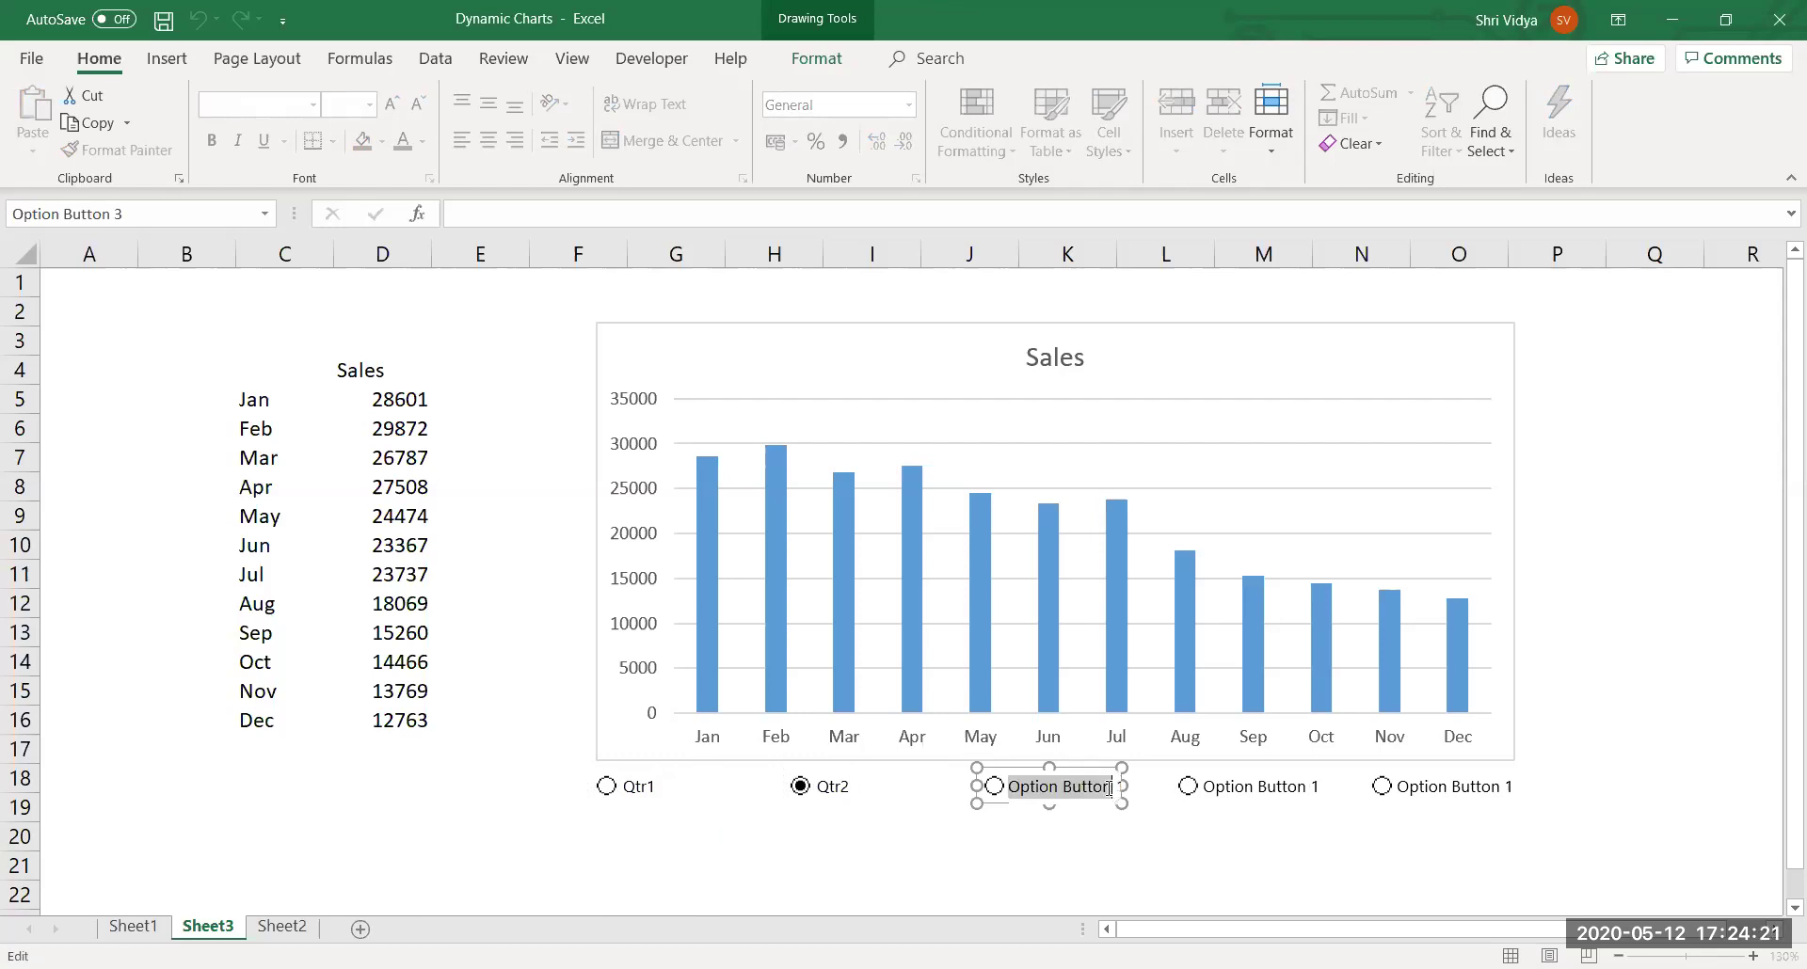
key("BackSpace")
type("Qtr3")
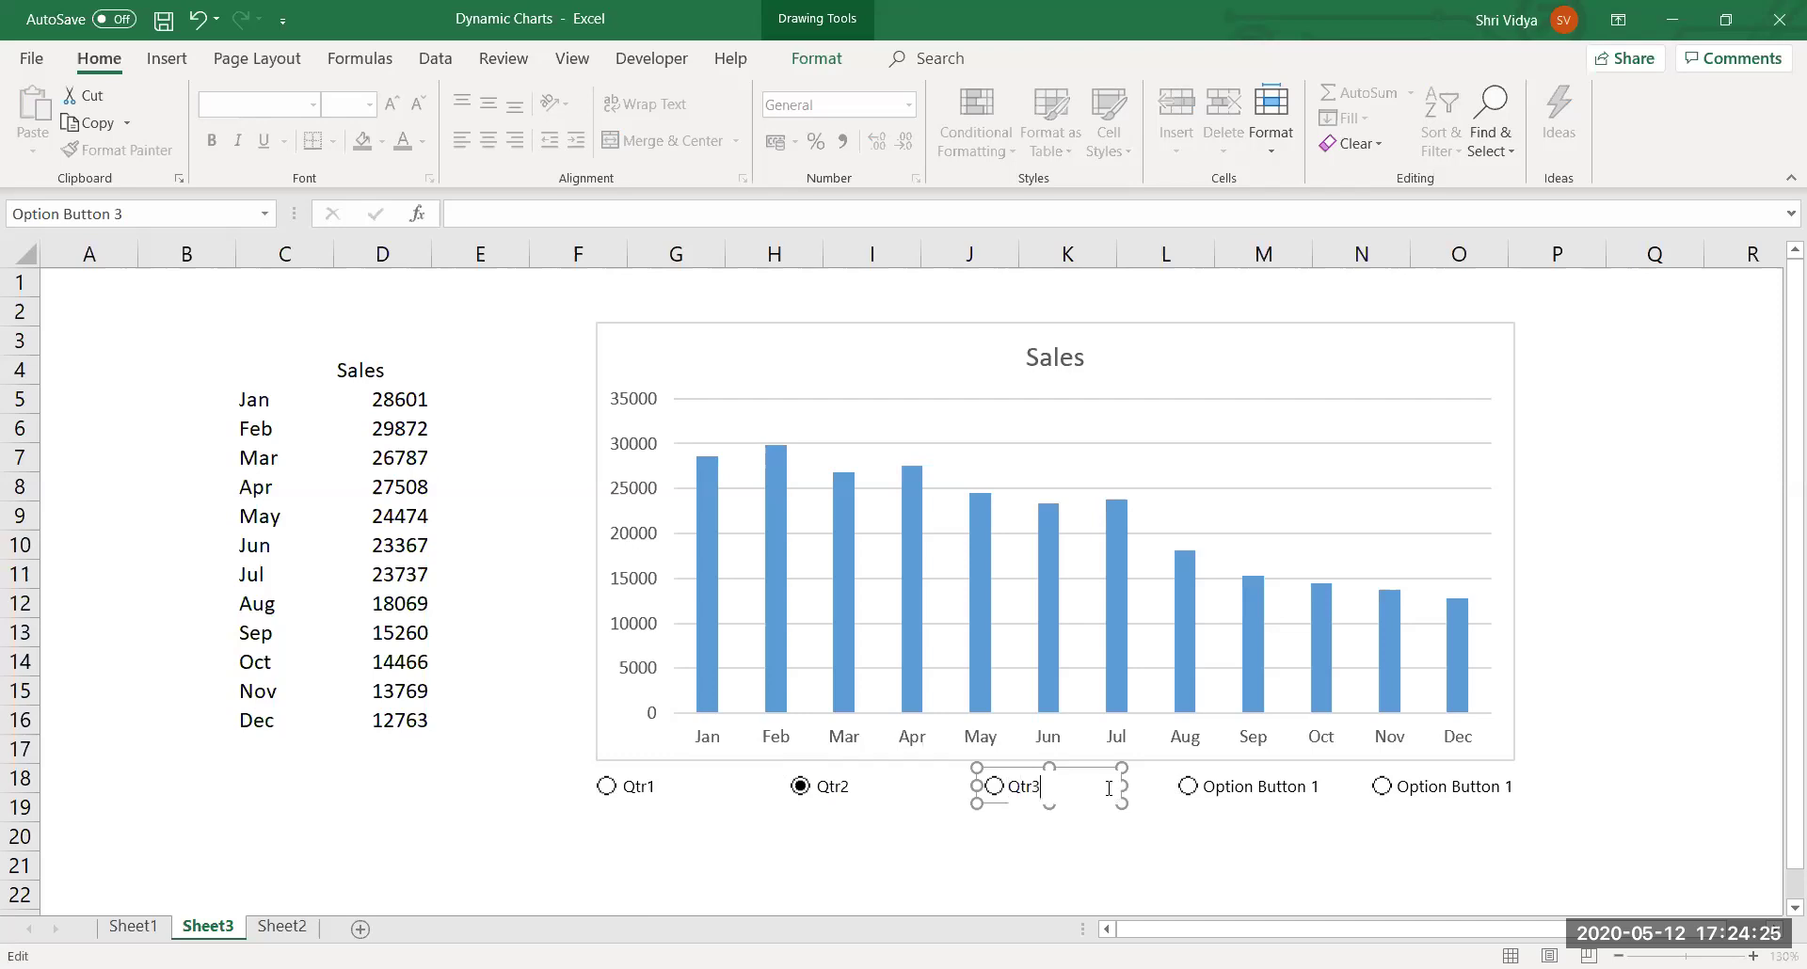
left_click(1322, 828)
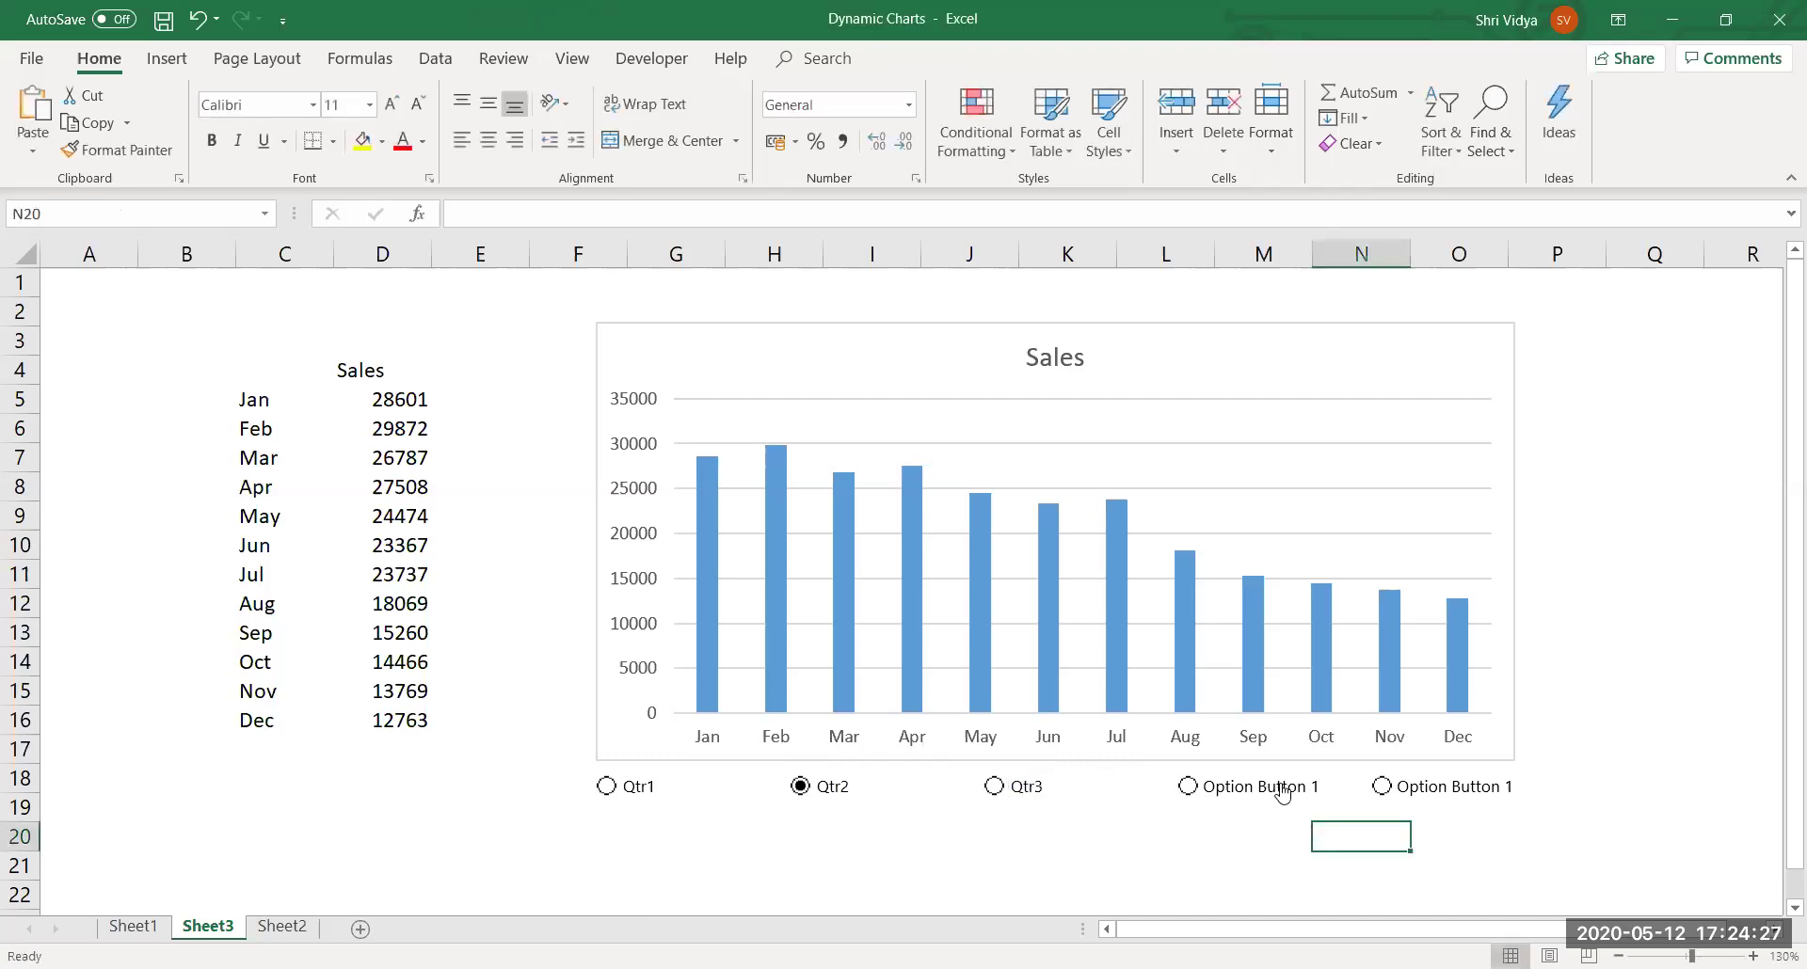
Relabel the fourth option button as Qtr4.
left_click(1207, 787, "ctrl")
left_click(1208, 787)
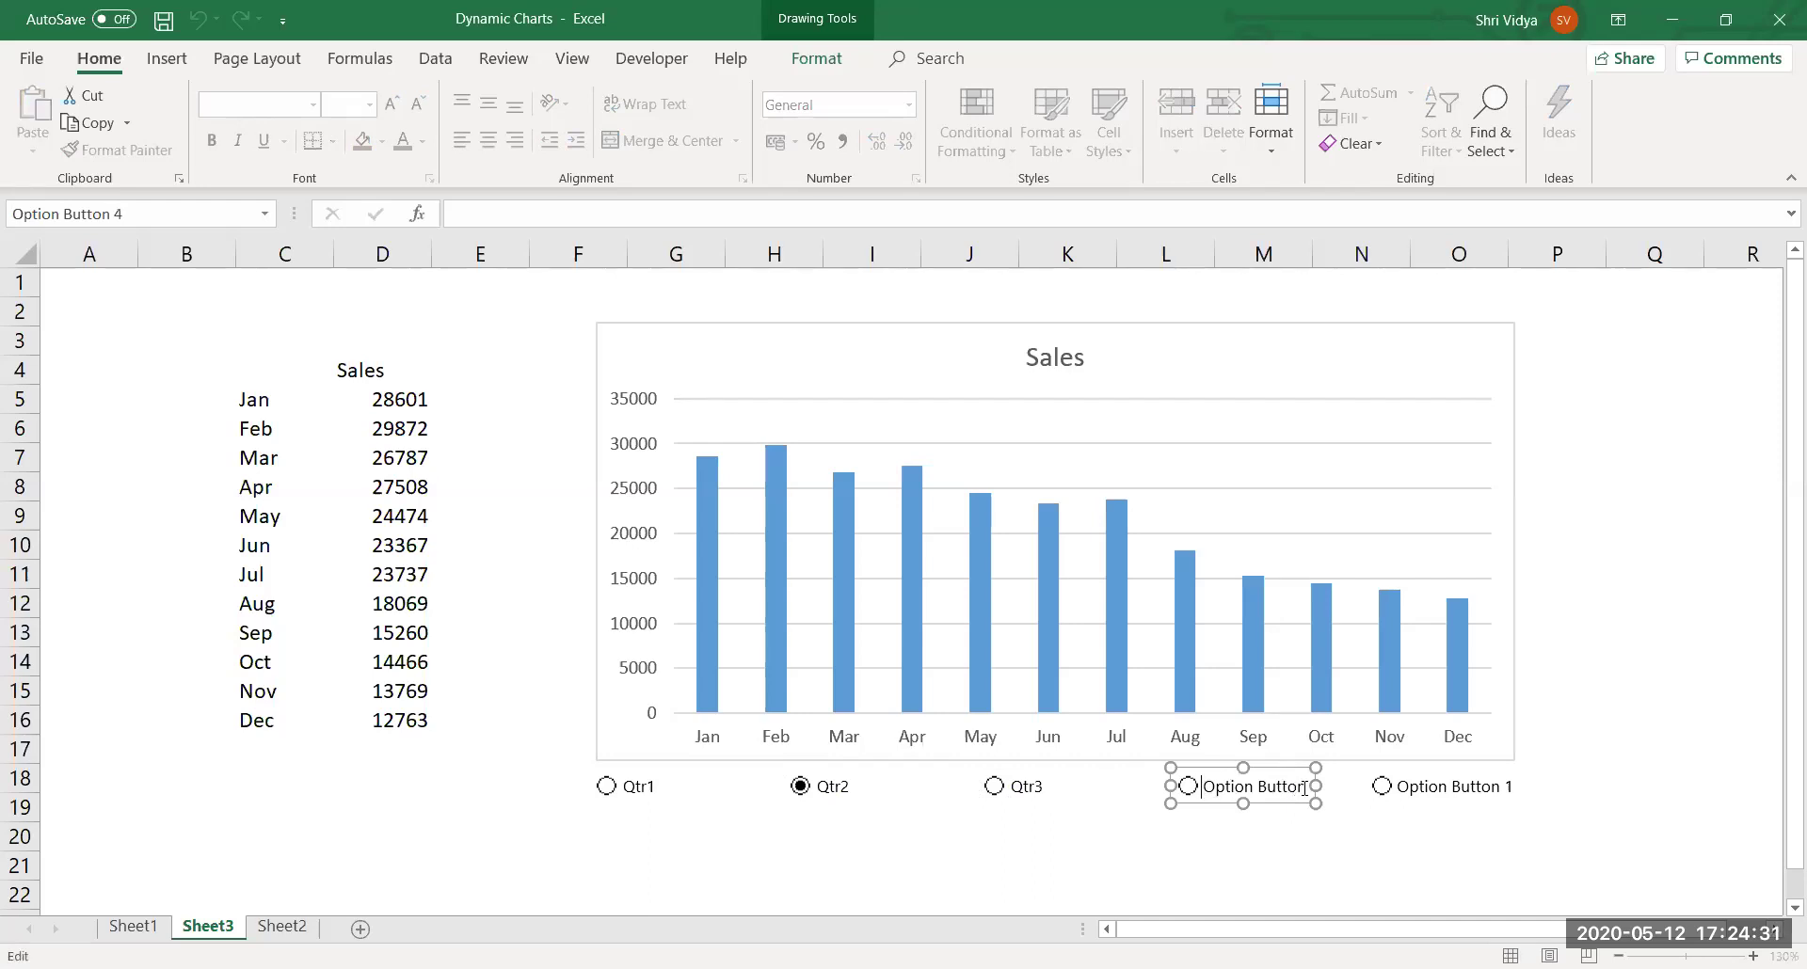
left_click(1304, 789, "shift")
key("shift+End")
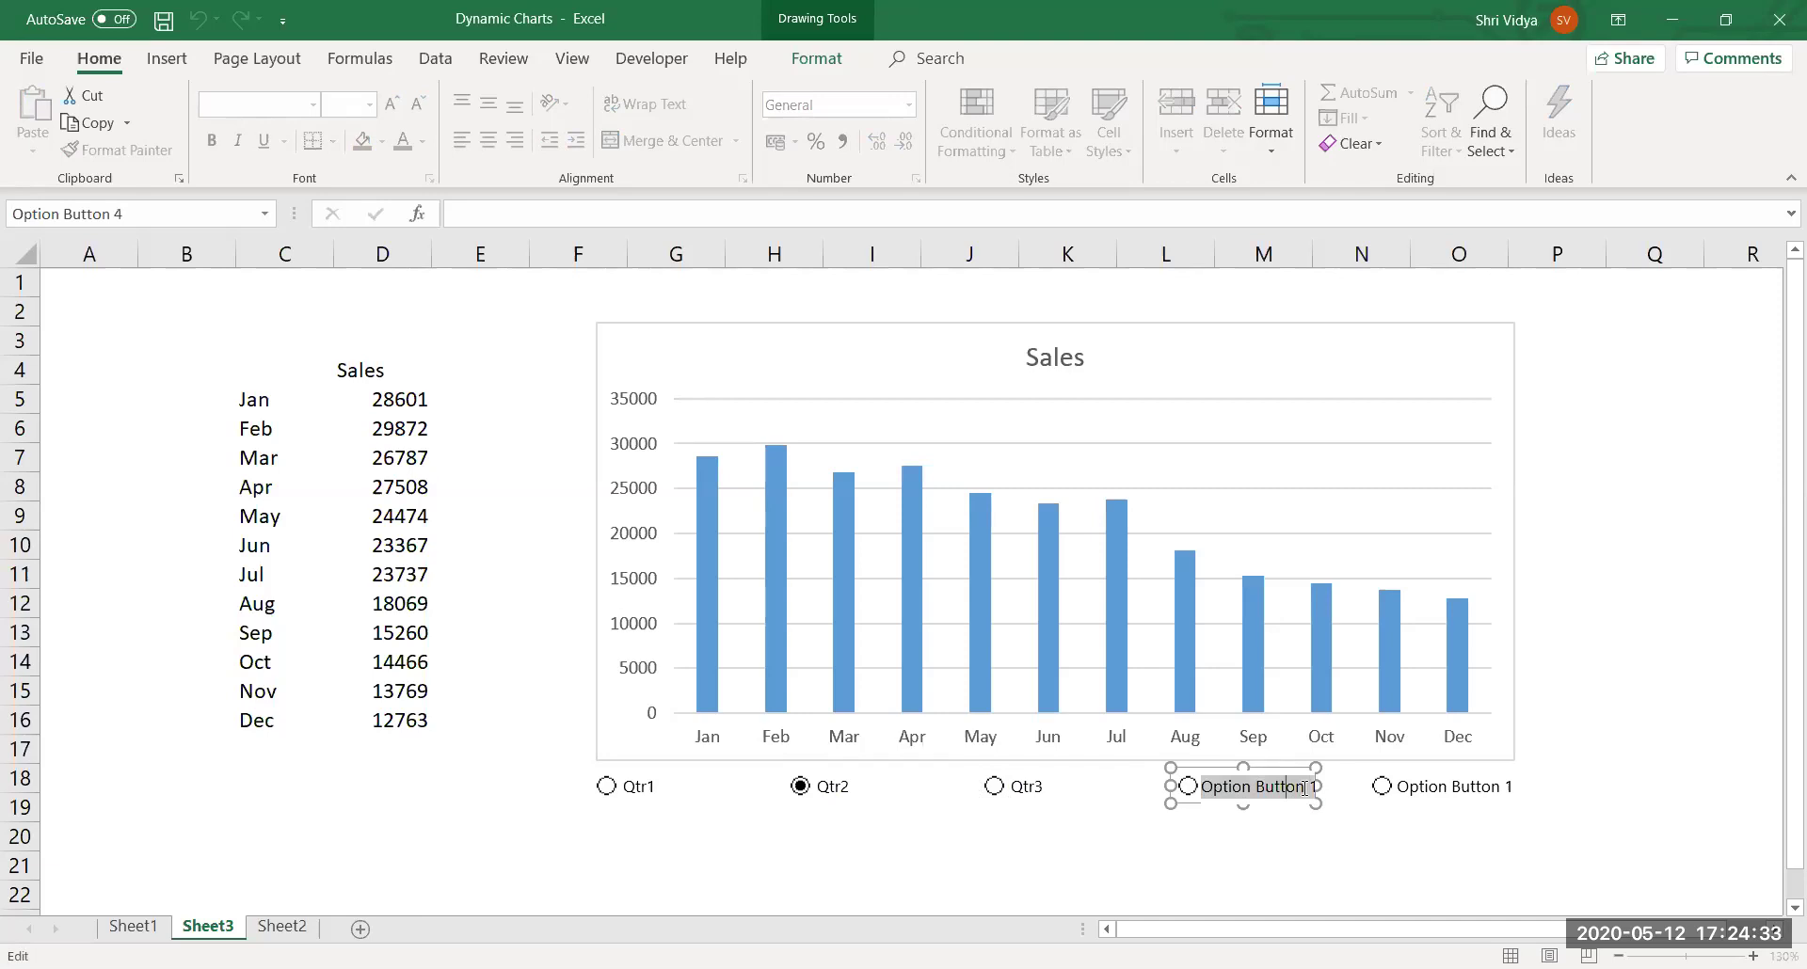
key("BackSpace")
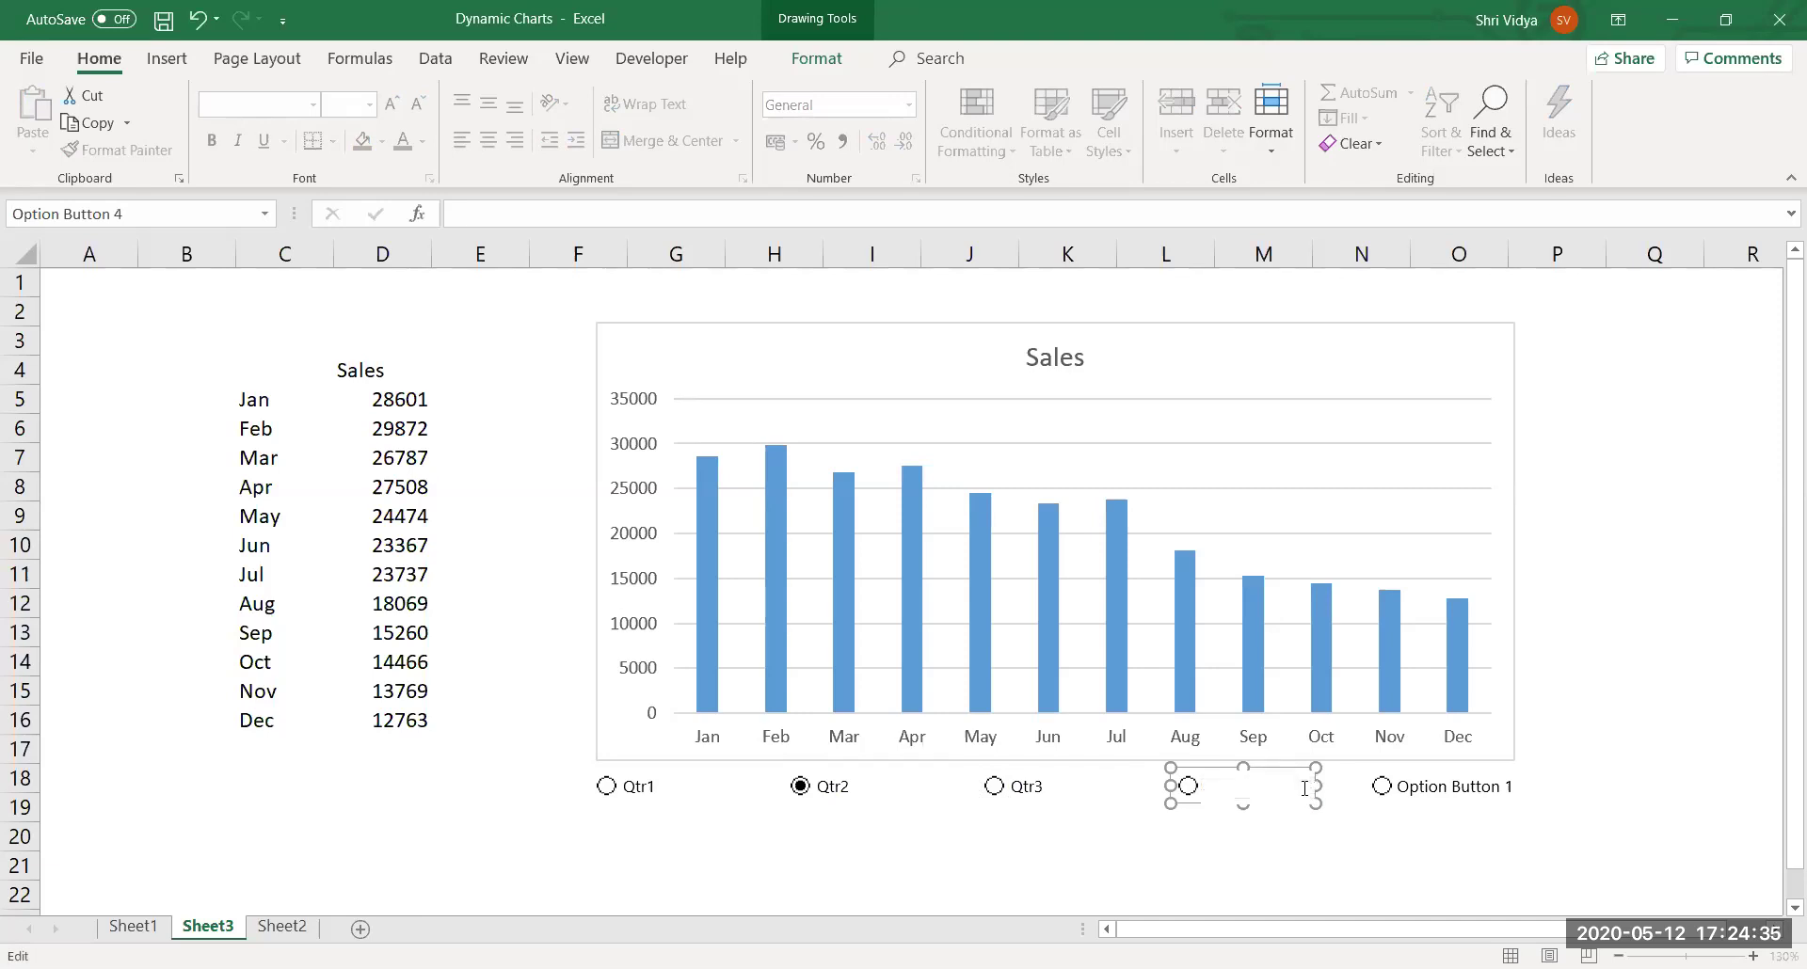
type("Qtr4")
left_click(1404, 871)
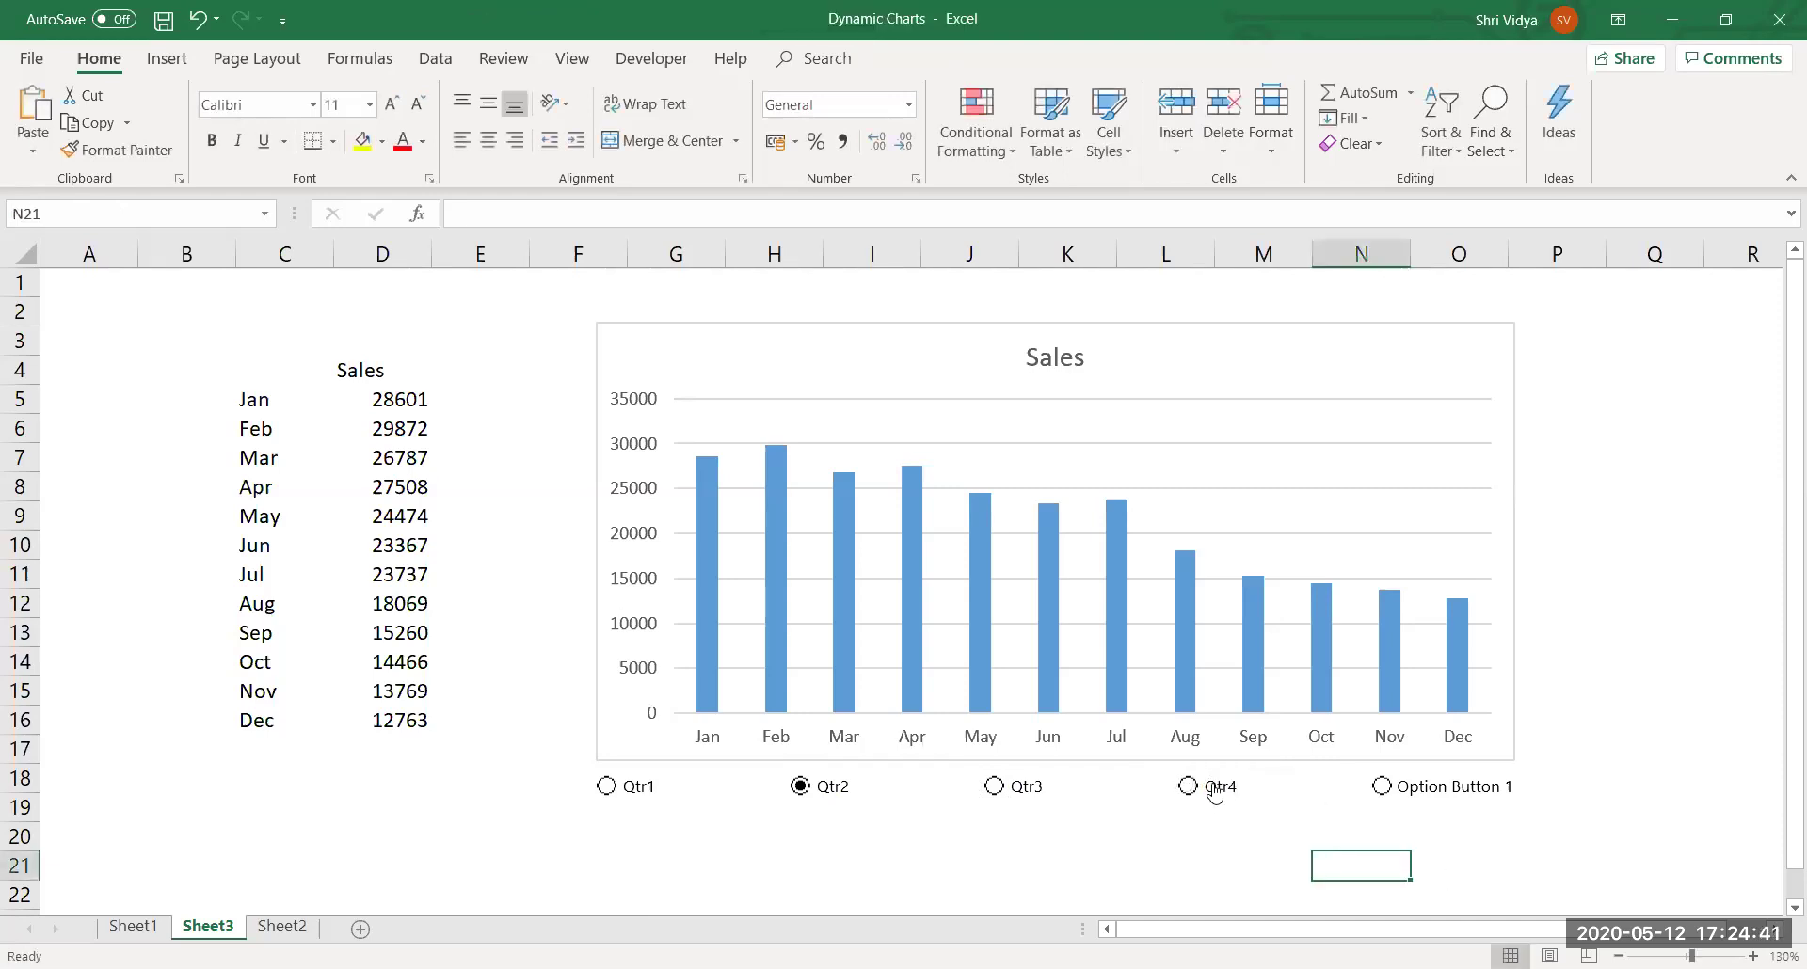
Relabel the fifth option button as All Qtrs.
left_click(1432, 789, "ctrl")
left_click(1401, 787)
left_click(1498, 787)
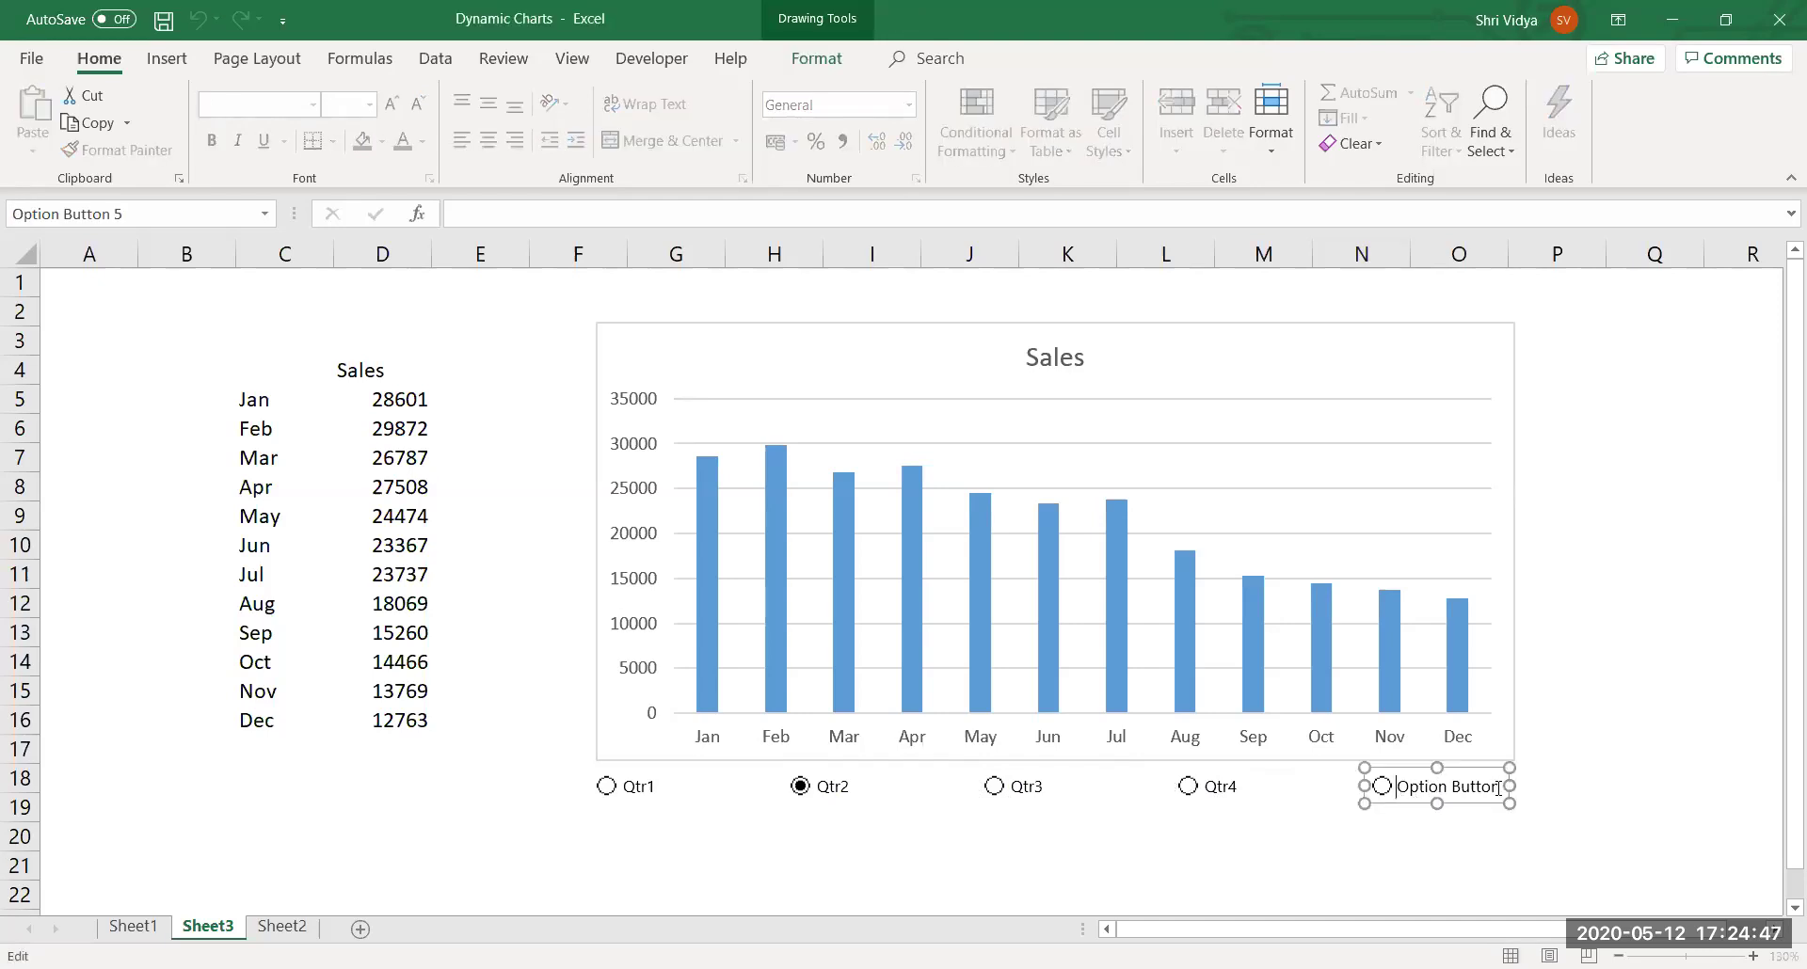
left_click(1498, 788, "shift")
type("1")
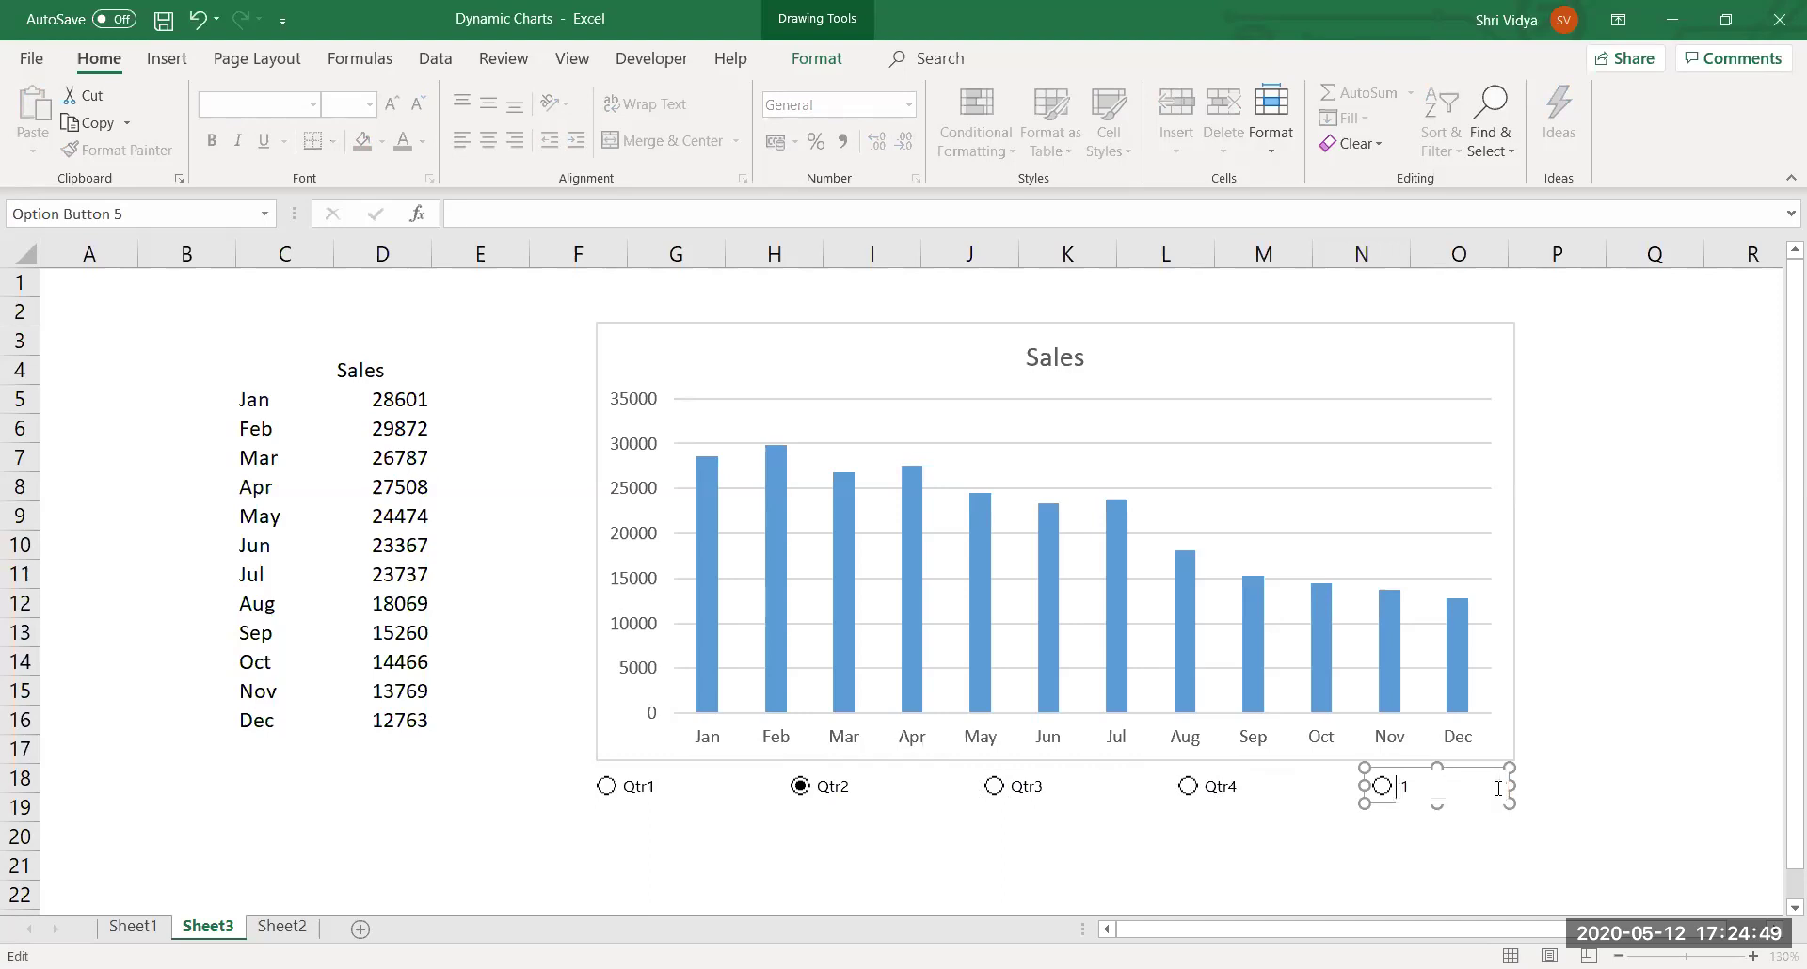
key("BackSpace")
type("Qtr")
key("BackSpace")
key("BackSpace")
key("BackSpace")
type("All Qtrs")
left_click(1172, 856)
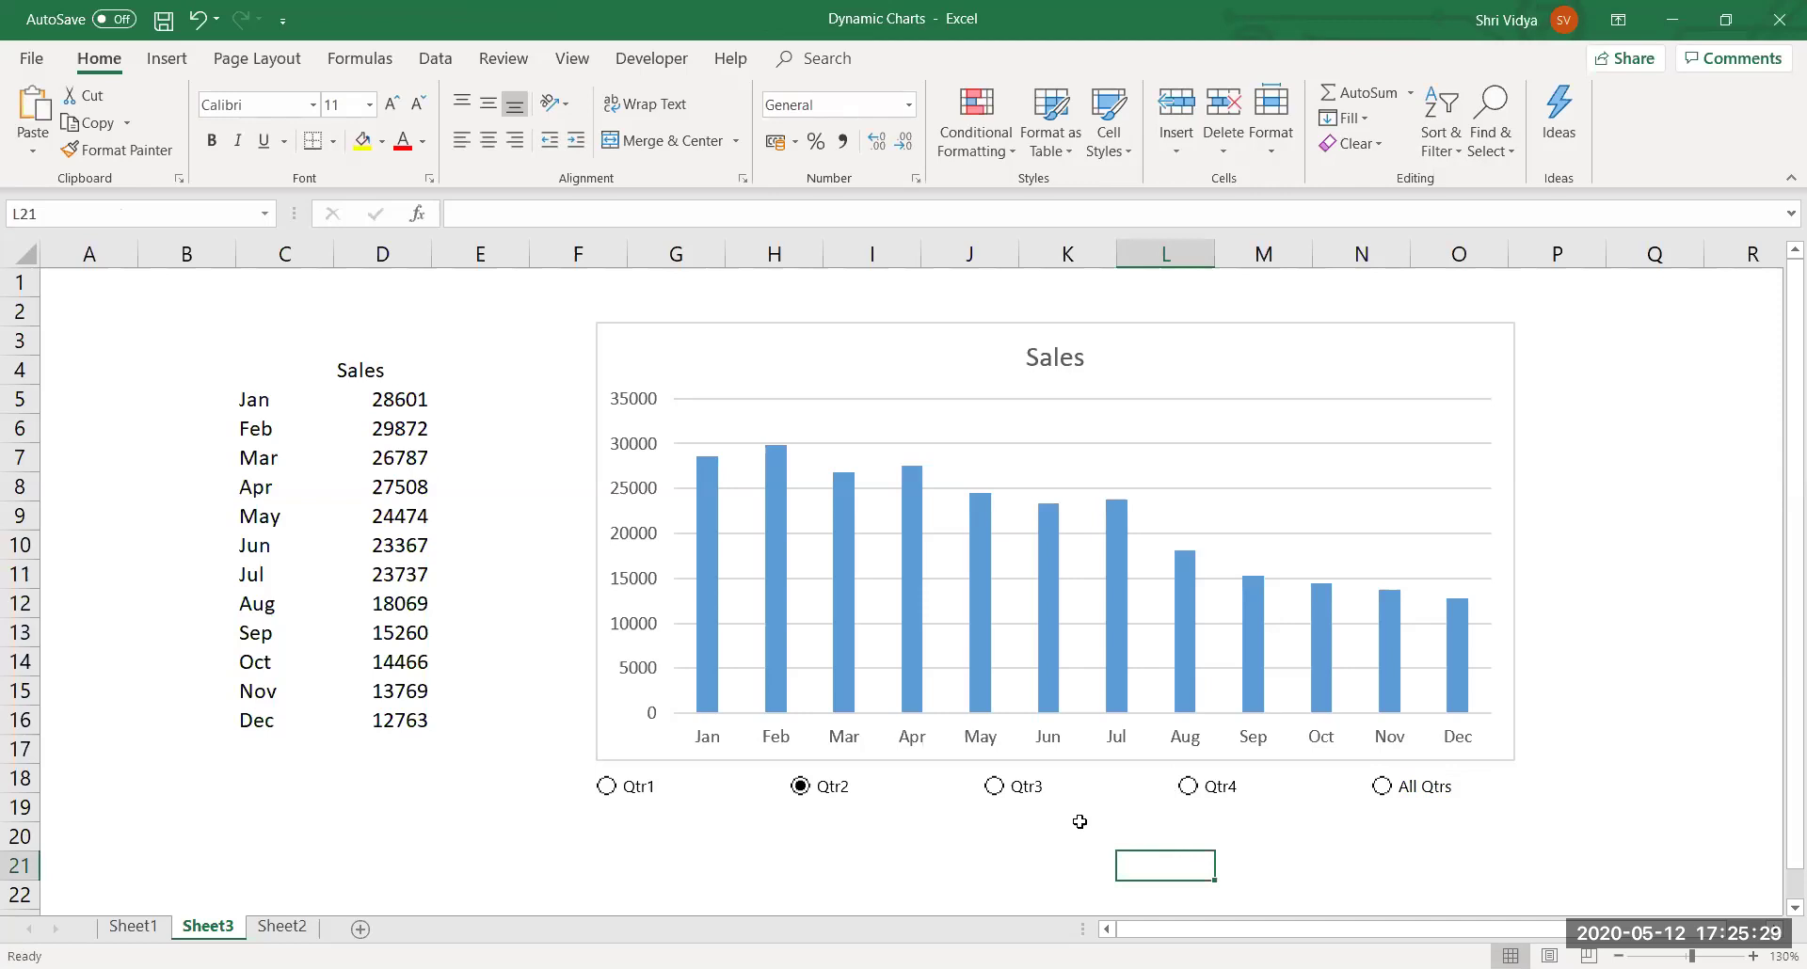
Test the buttons by choosing Qtr1 through Qtr4 in turn, ending on Qtr4.
left_click(744, 779)
left_click(802, 789)
left_click(1029, 789)
left_click(1215, 793)
mouse_move(919, 565)
Delete the empty column B so the Sales table occupies B4:C16.
left_click(172, 253)
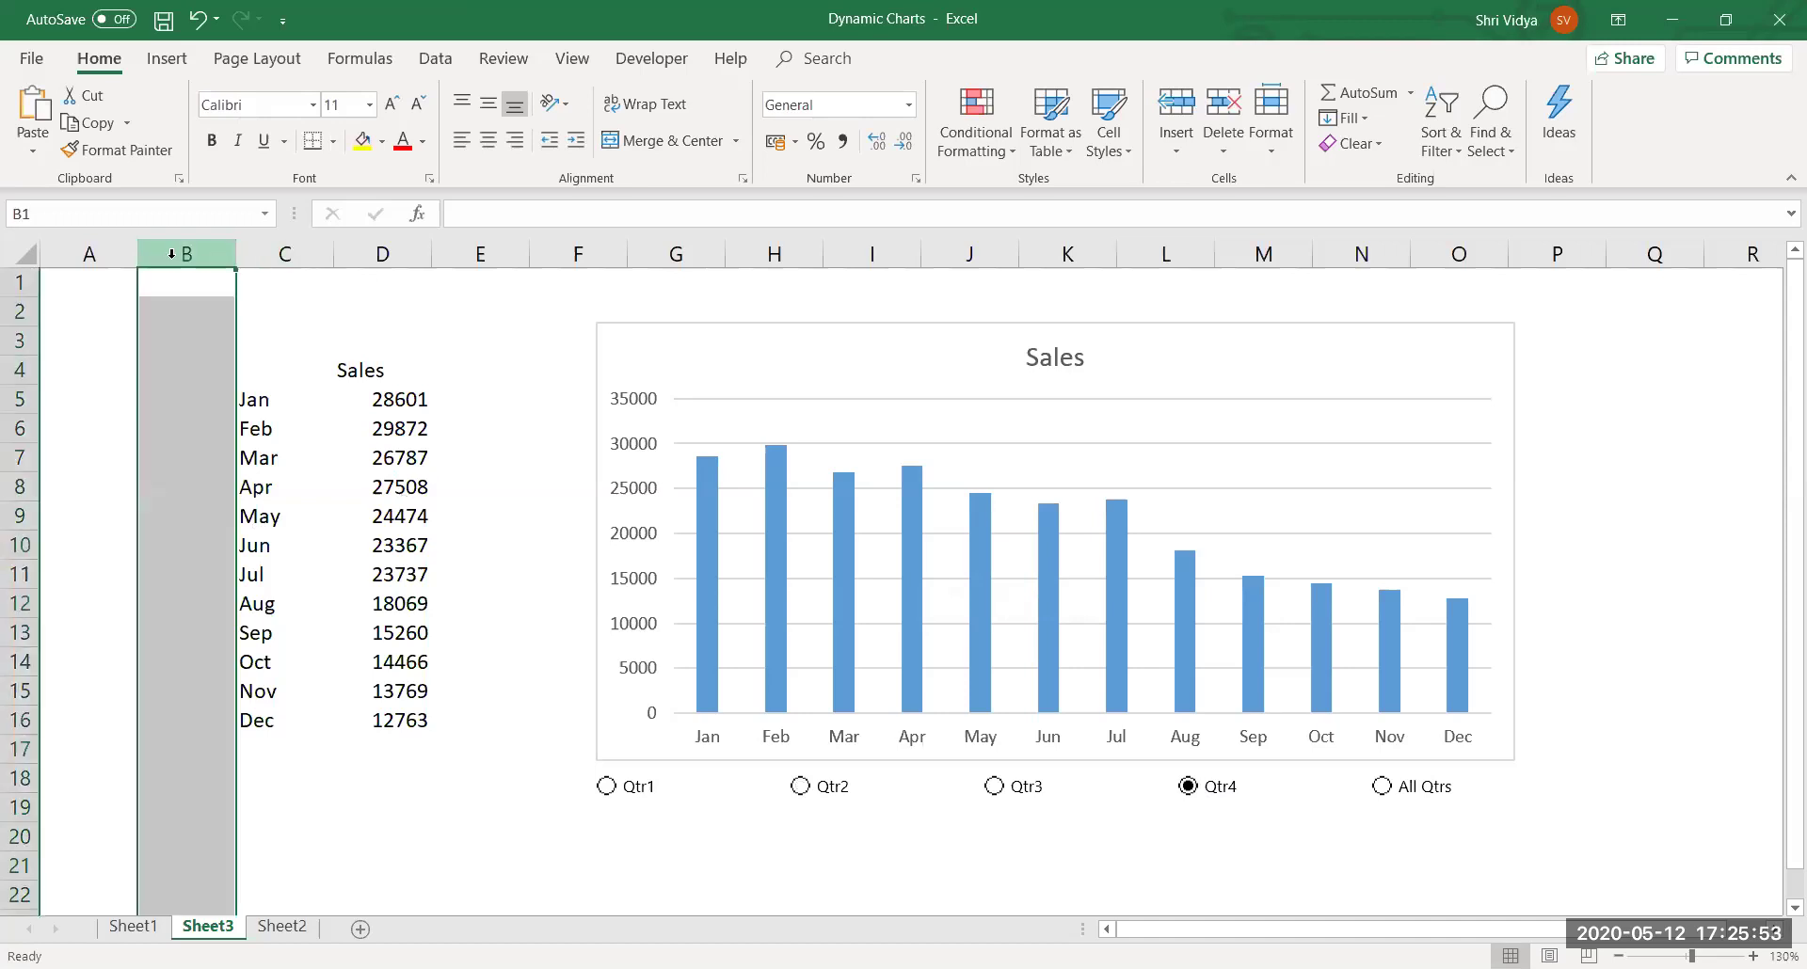
key("ctrl+minus")
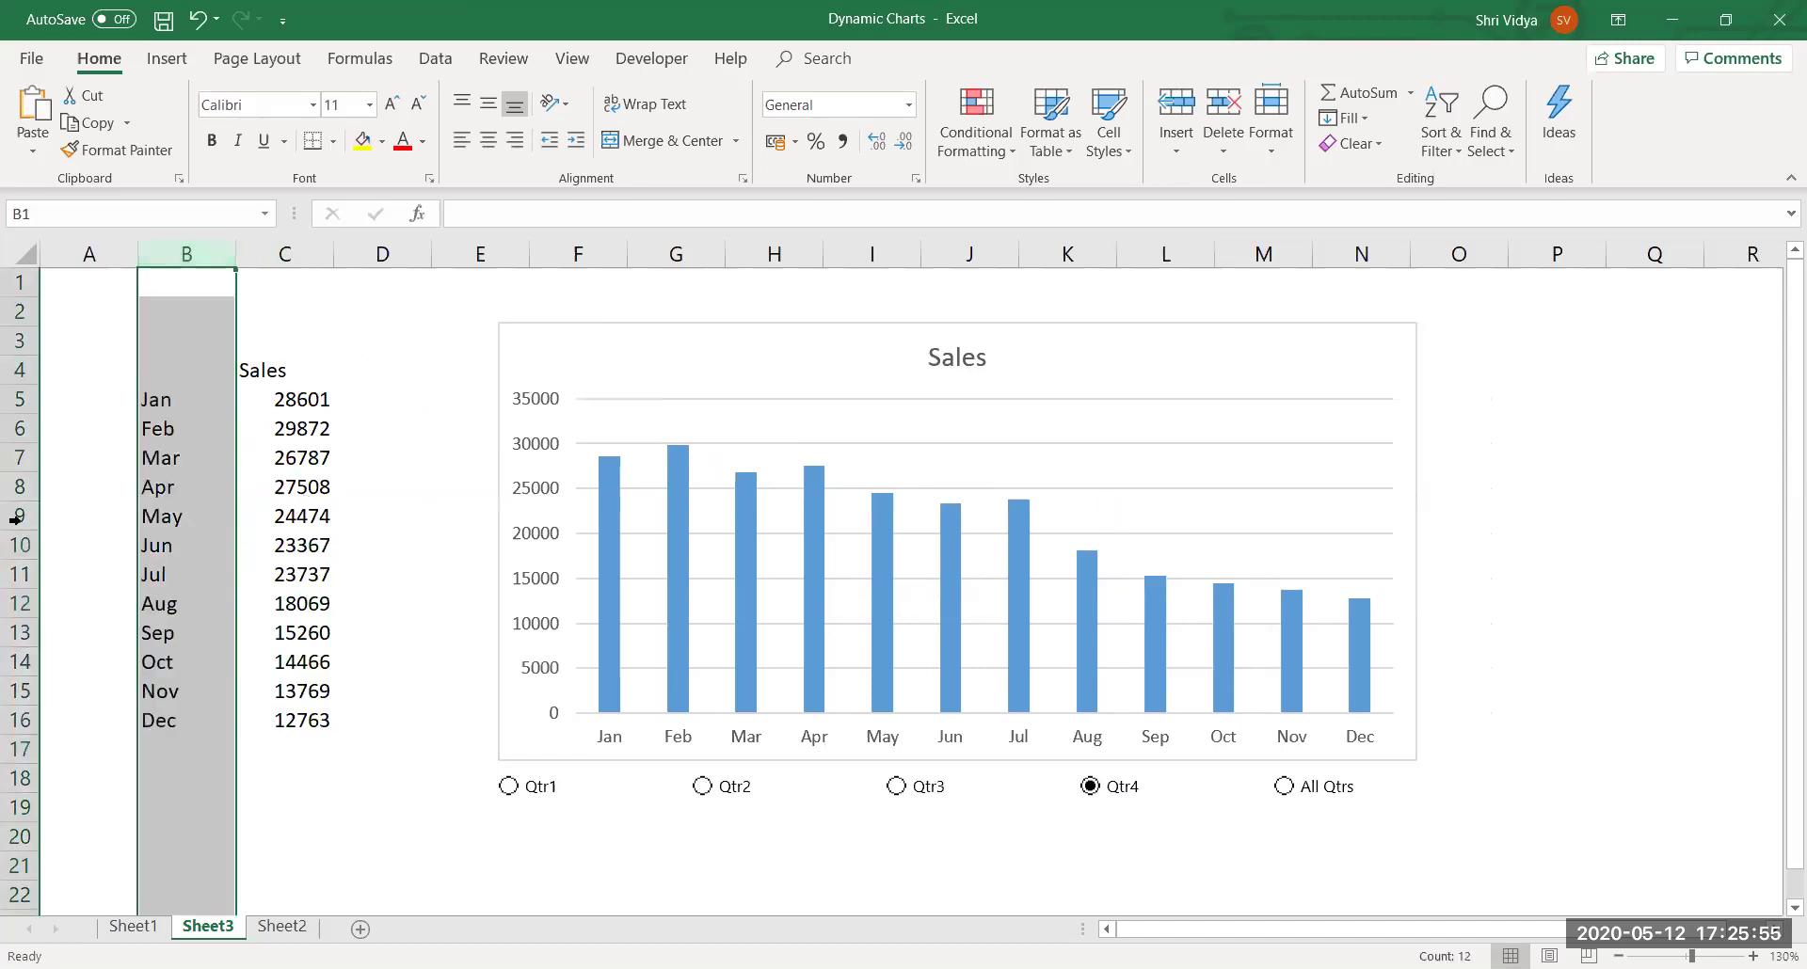
left_click(350, 802)
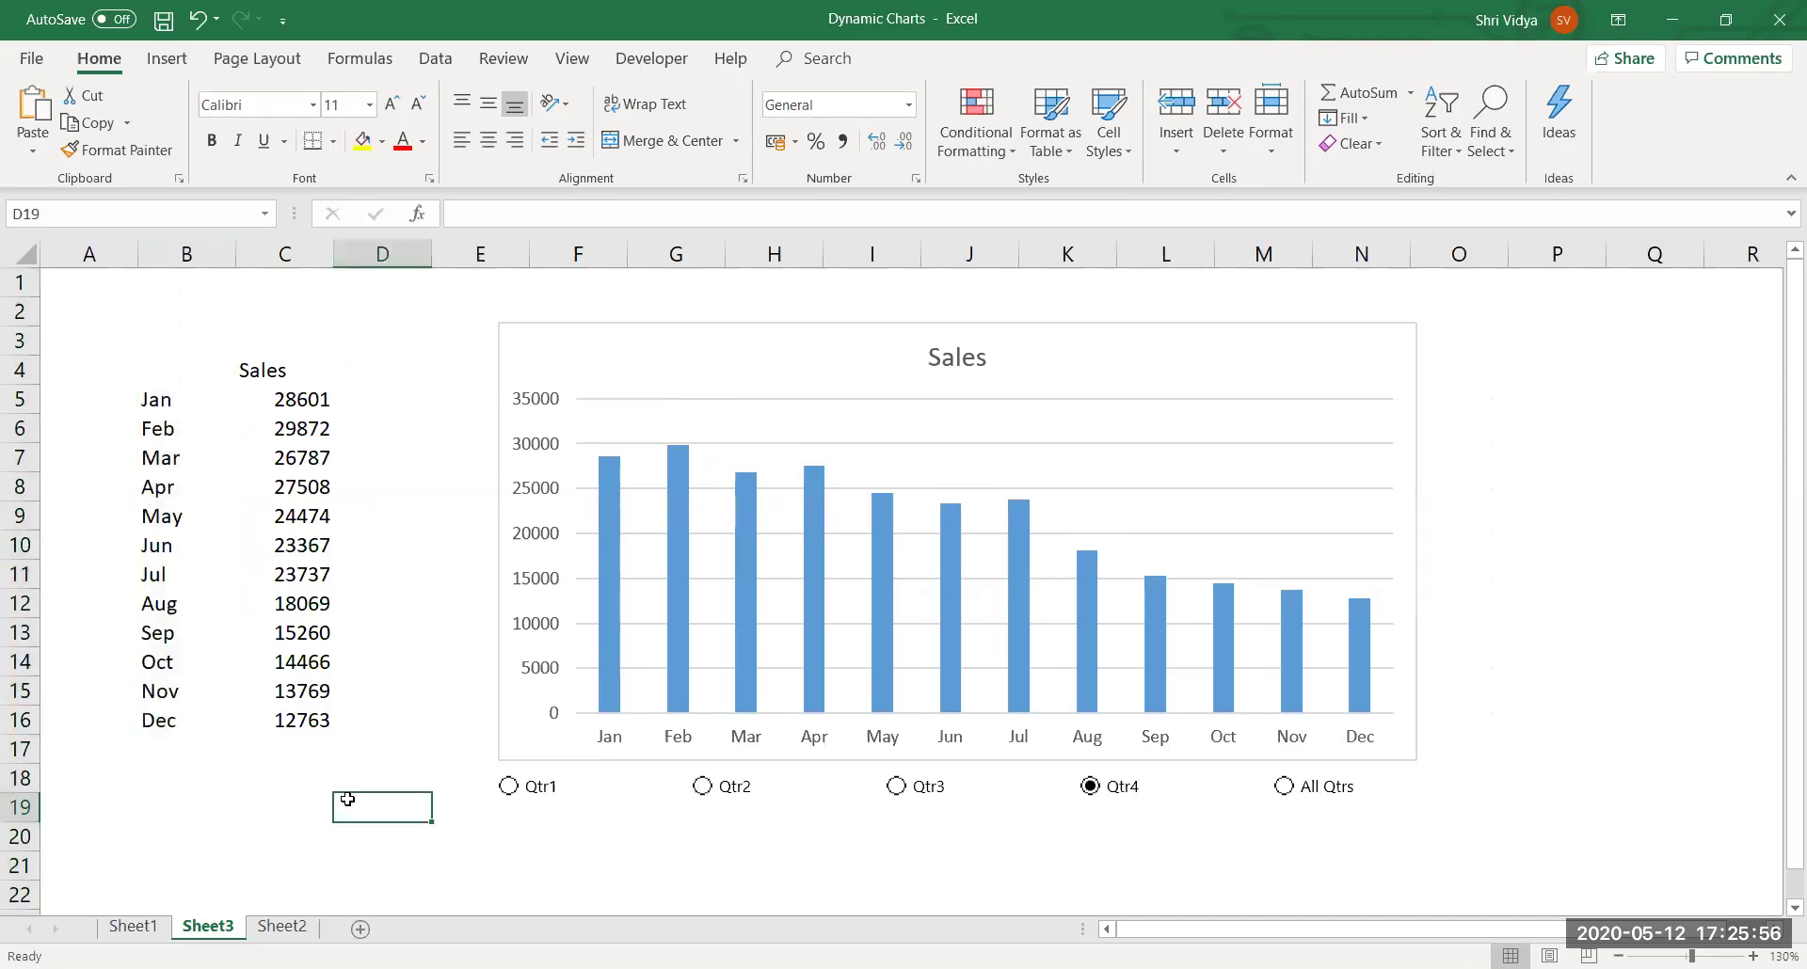
Bring up the Qtr1 option button's shortcut menu.
right_click(543, 791)
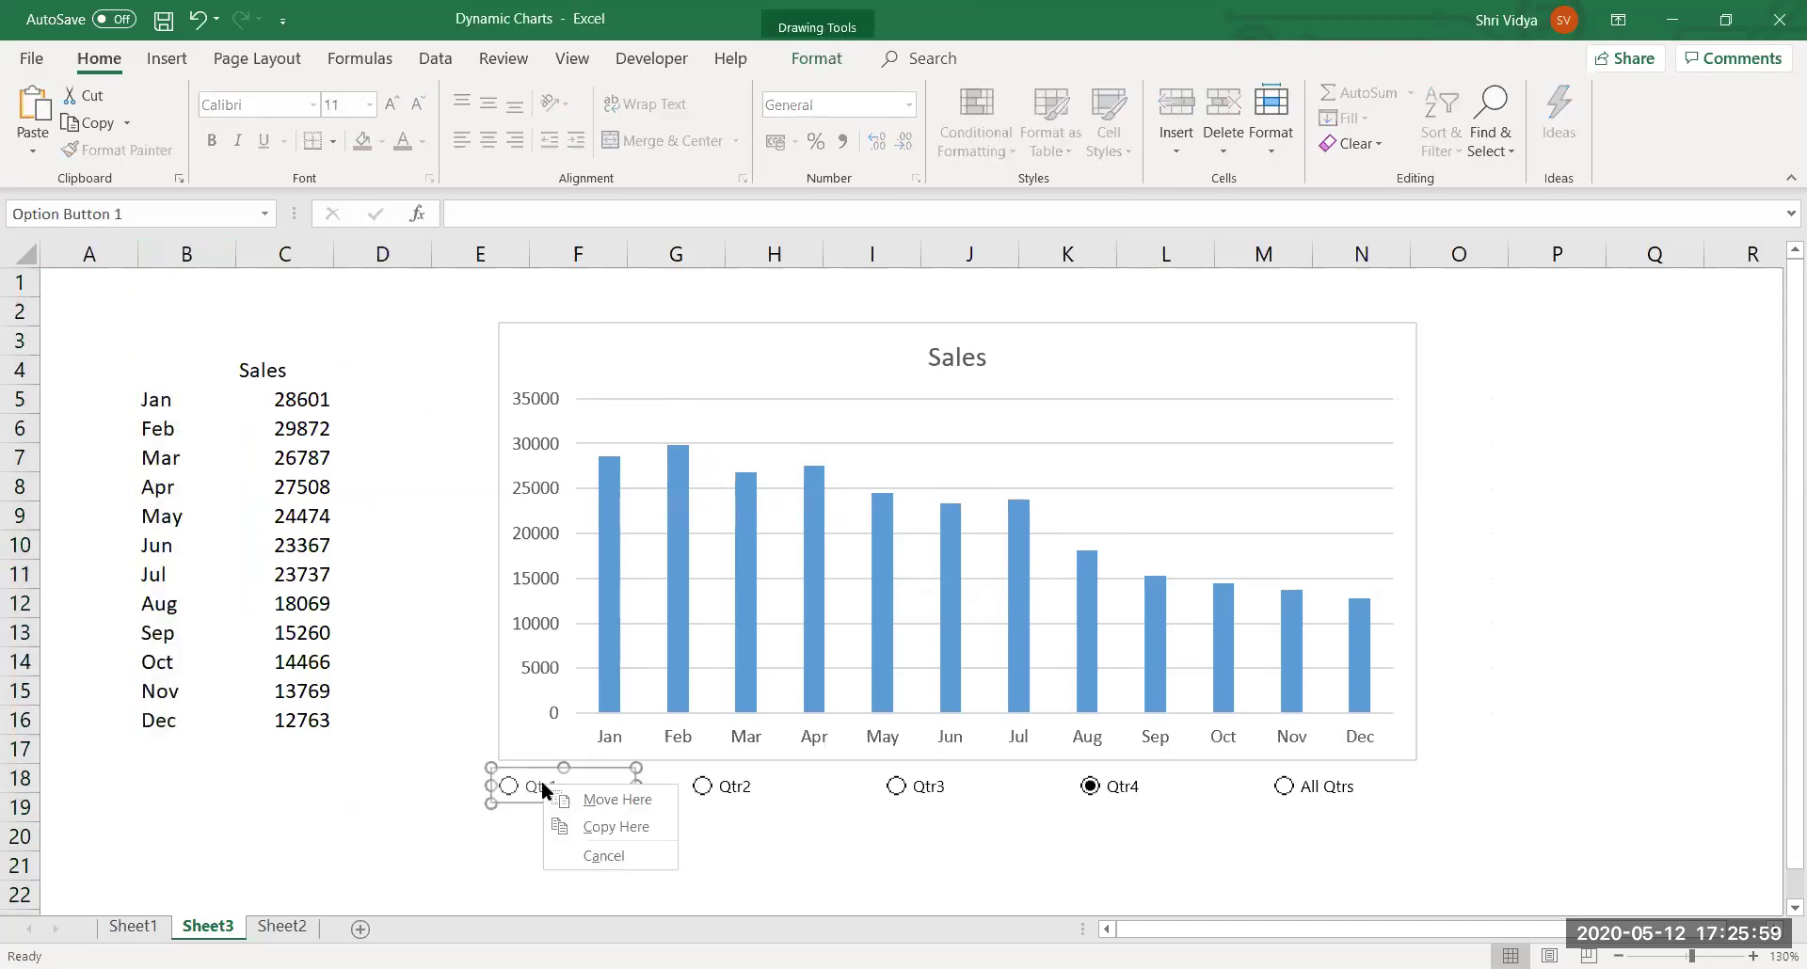
key("Escape")
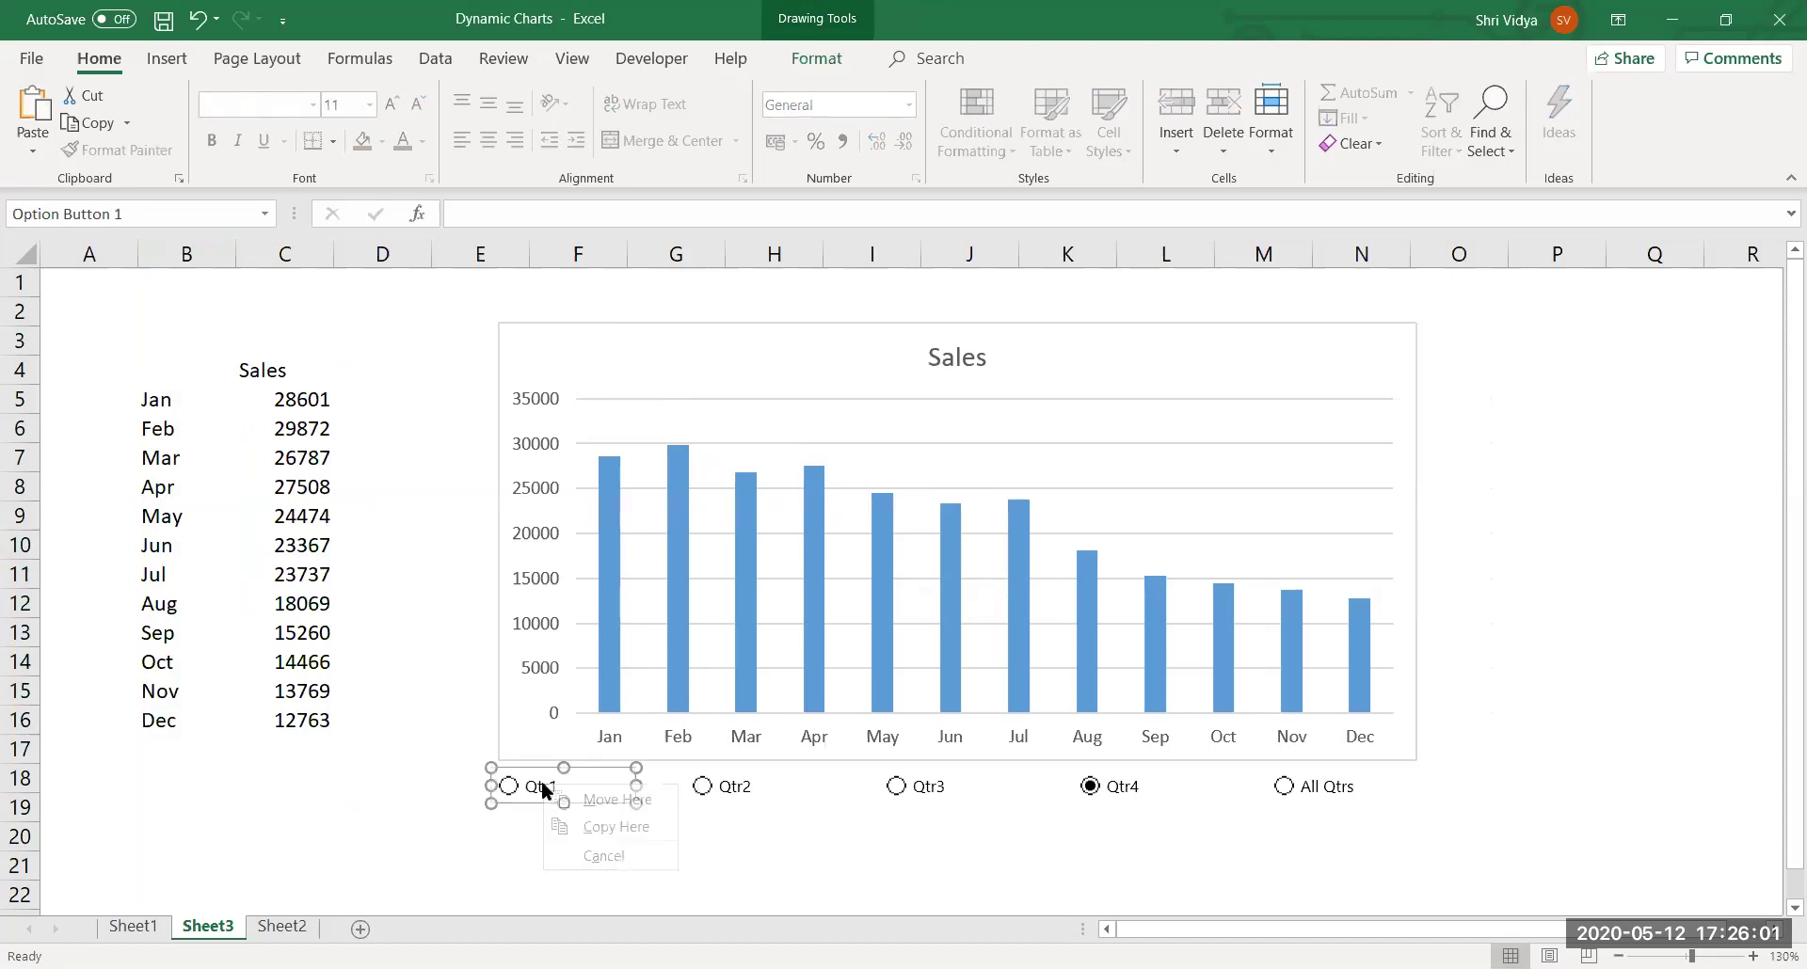
right_click(543, 783)
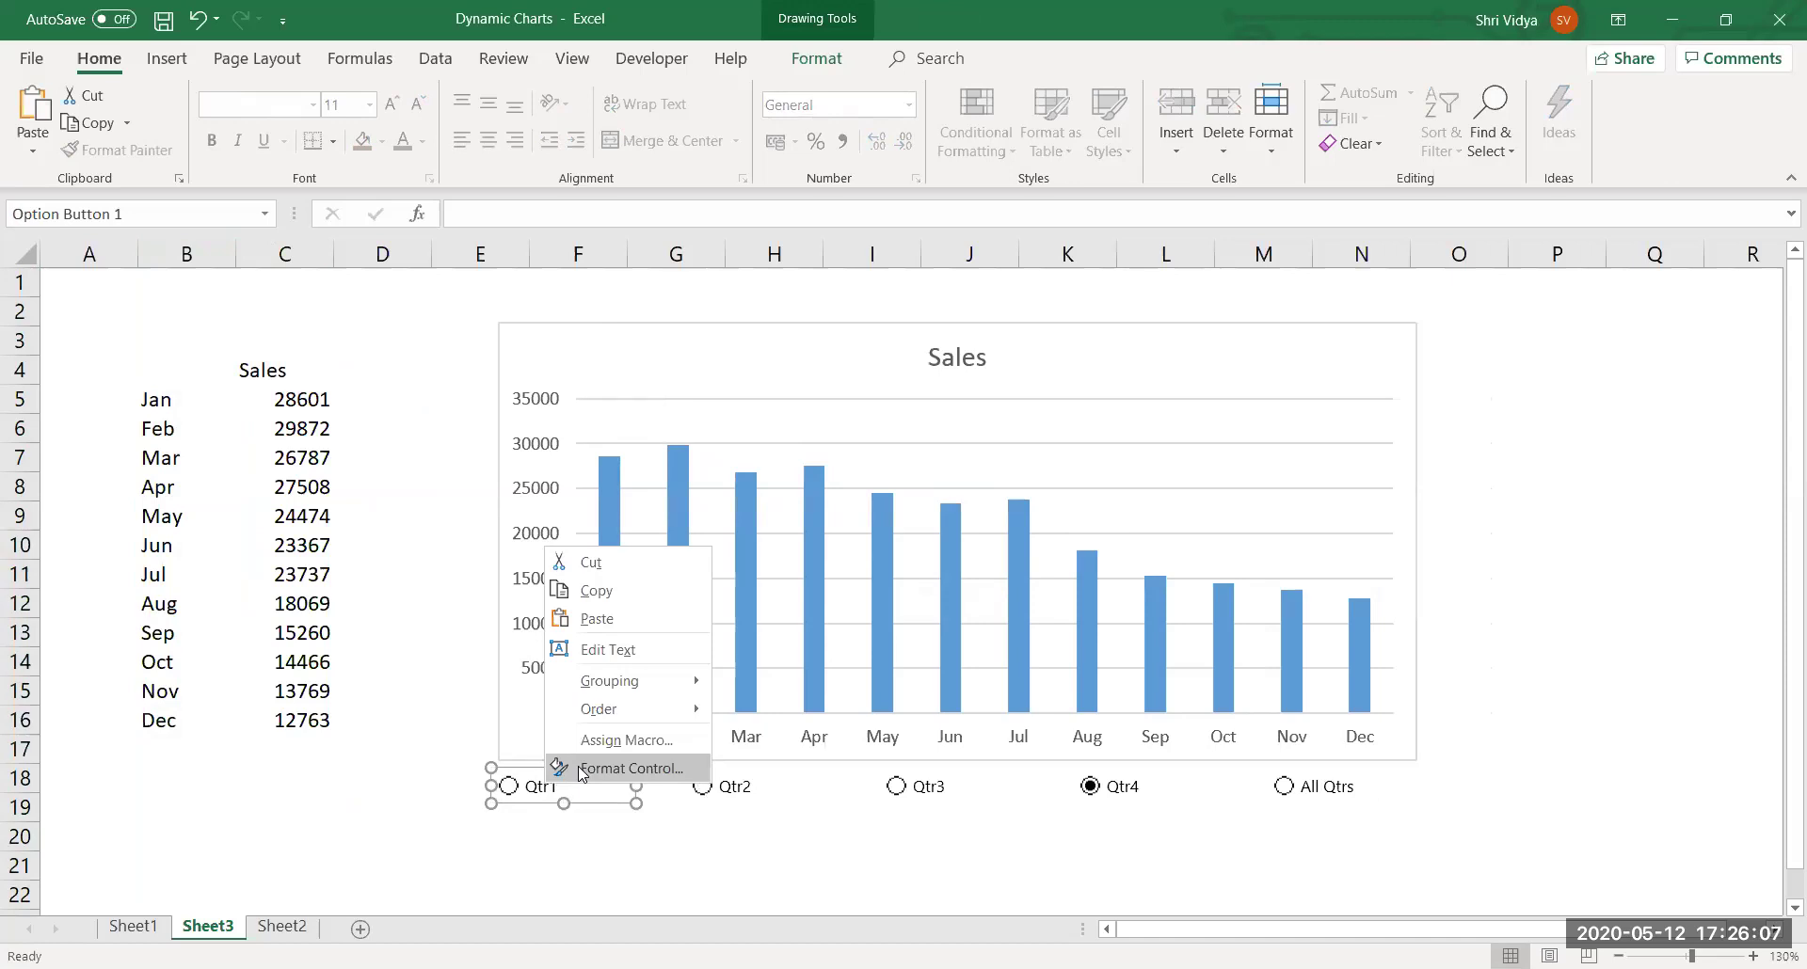
Set the quarter option buttons' cell link to $D$2 in Format Control.
left_click(628, 768)
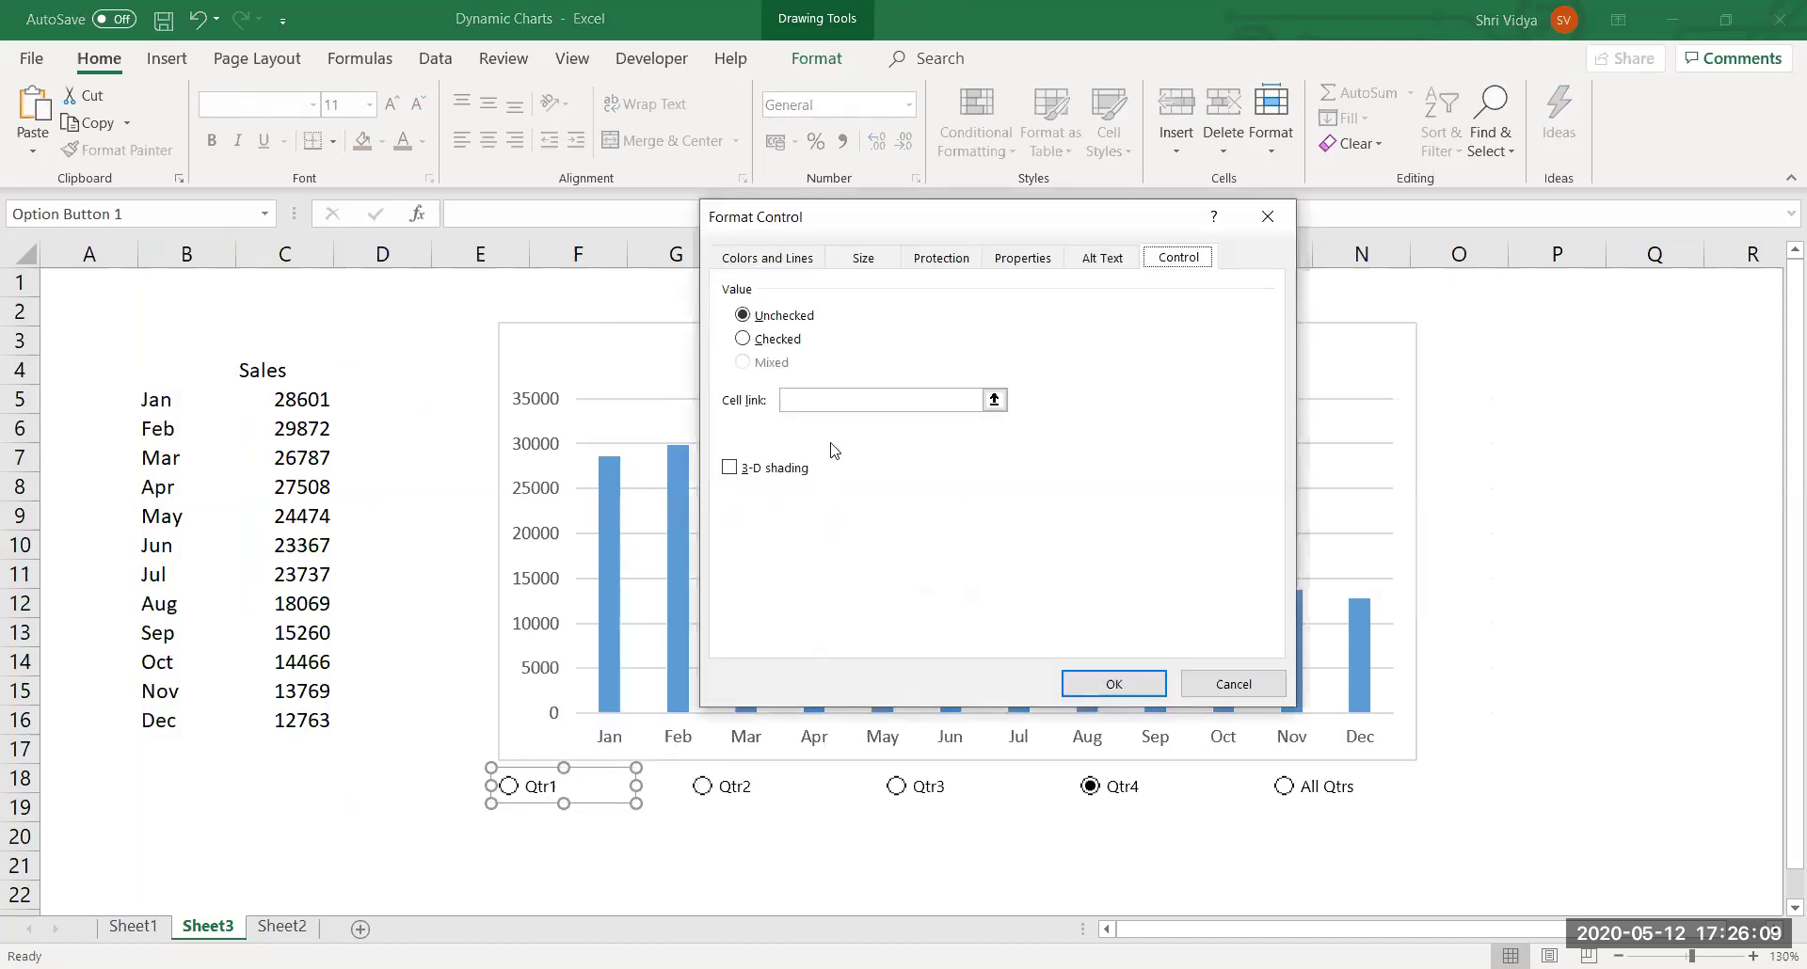
left_click(826, 406)
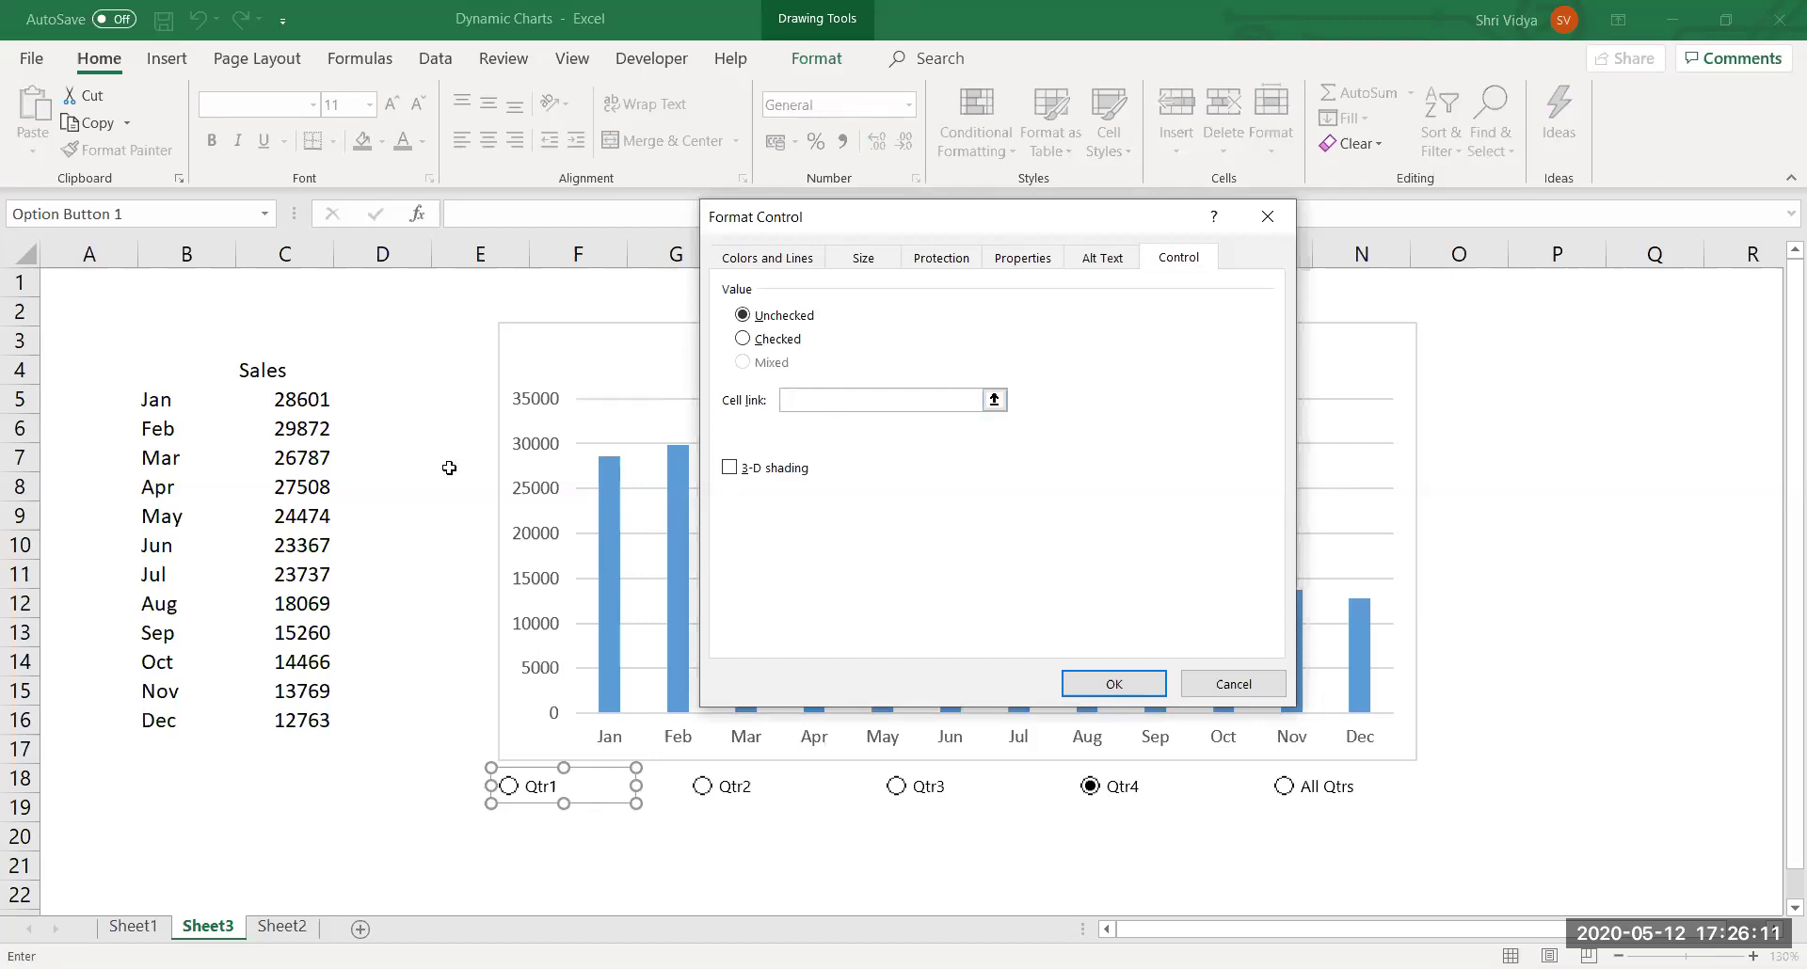
left_click(383, 325)
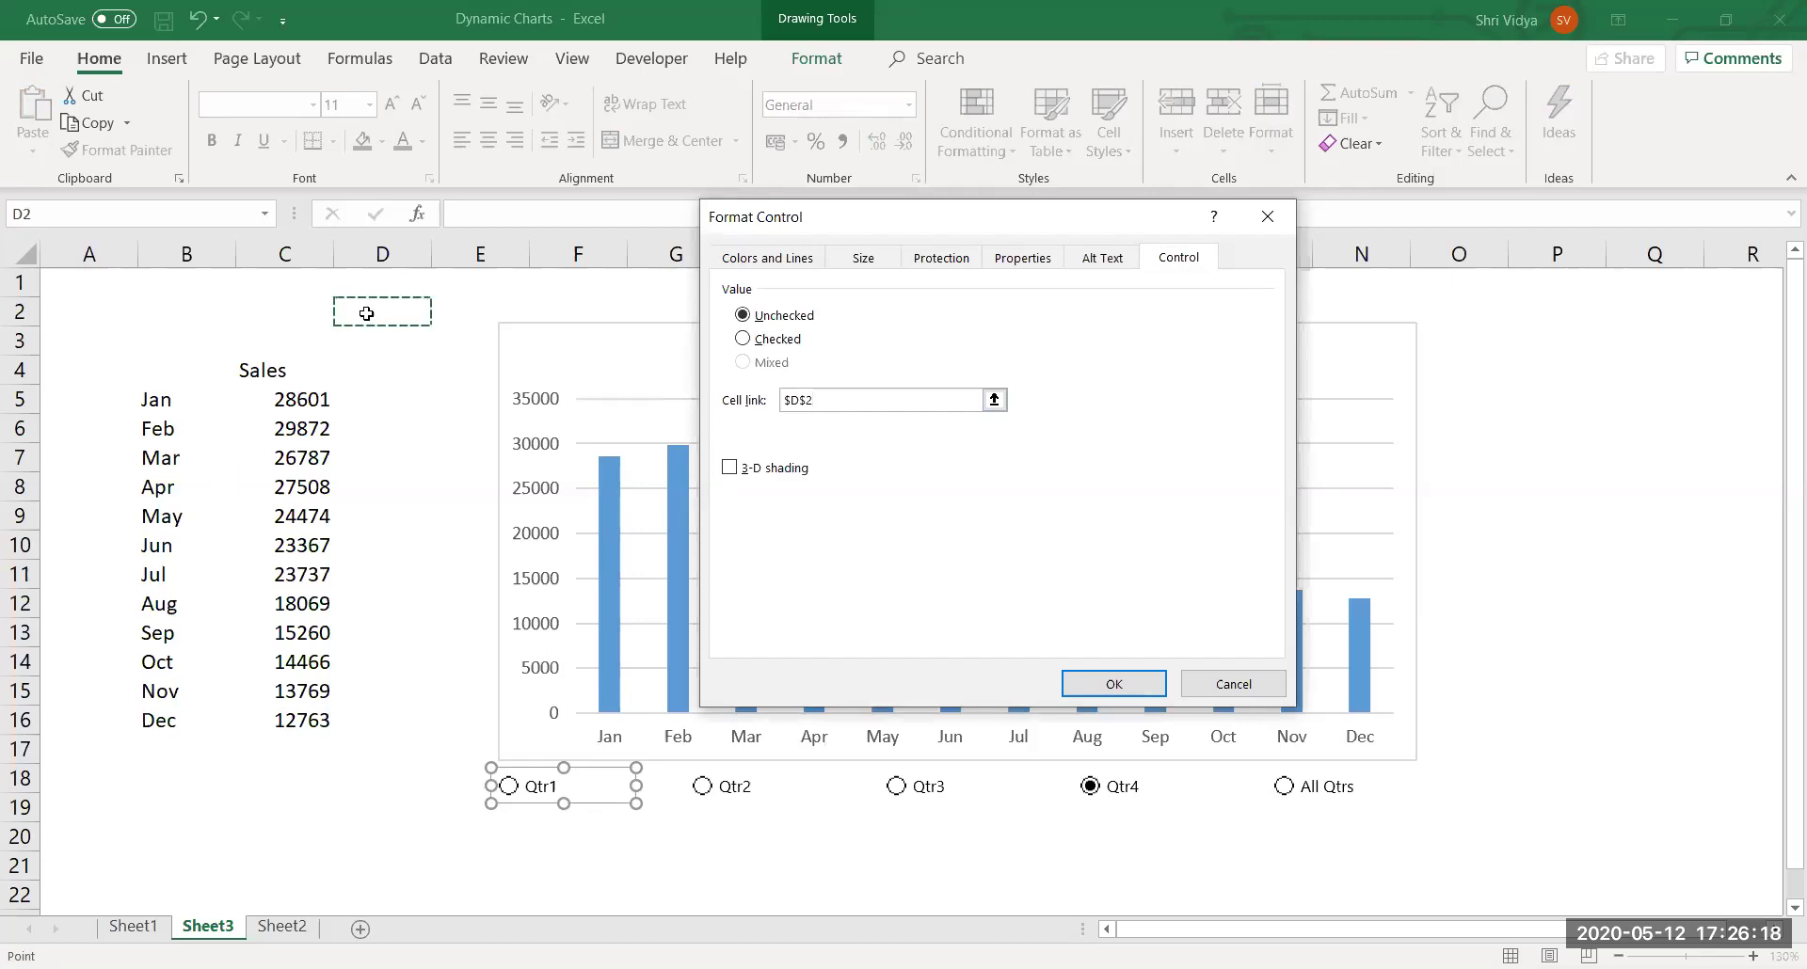
left_click(1117, 683)
left_click(357, 869)
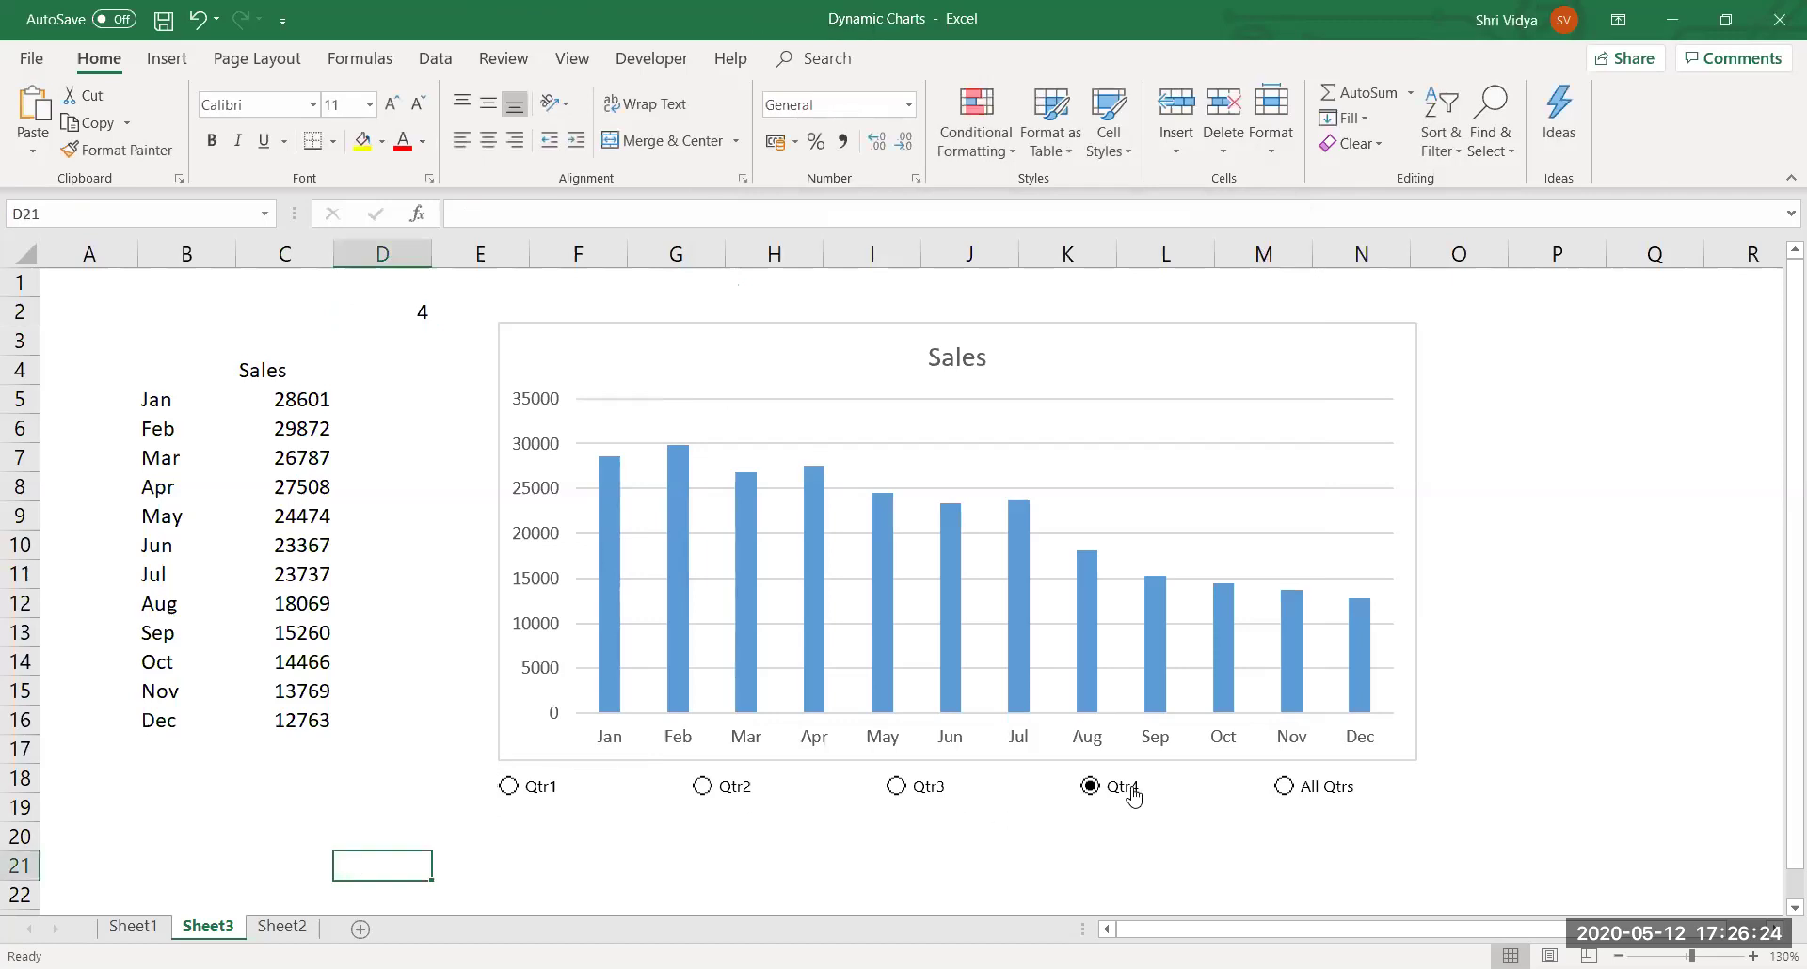
Try the Qtr3, Qtr2, Qtr1 and All Qtrs buttons, watching D2 change (1, 2, 5).
left_click(905, 806)
left_click(707, 791)
left_click(522, 806)
left_click(719, 801)
left_click(550, 796)
left_click(1336, 799)
left_click(596, 863)
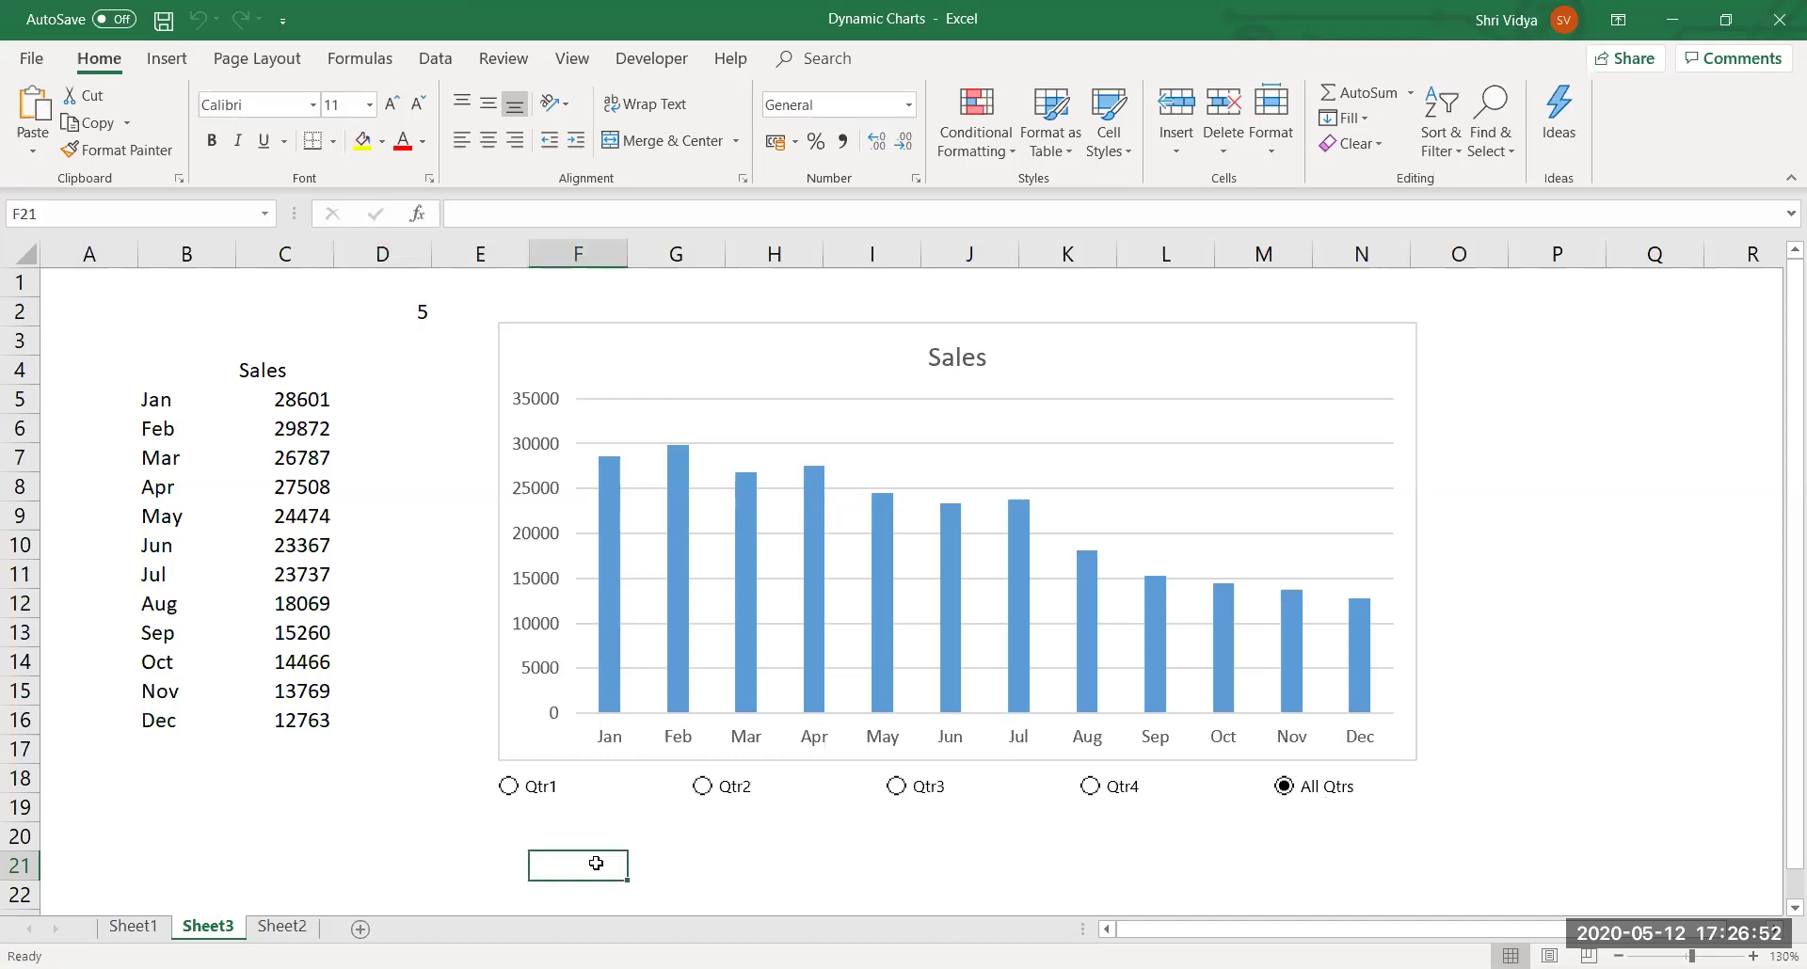
Cycle Qtr1 through All Qtrs so D2 reads 1 to 5, ending on Qtr1 (D2 = 1).
left_click(537, 790)
left_click(702, 788)
left_click(927, 793)
left_click(1119, 789)
left_click(1333, 798)
left_click(540, 798)
left_click(406, 313)
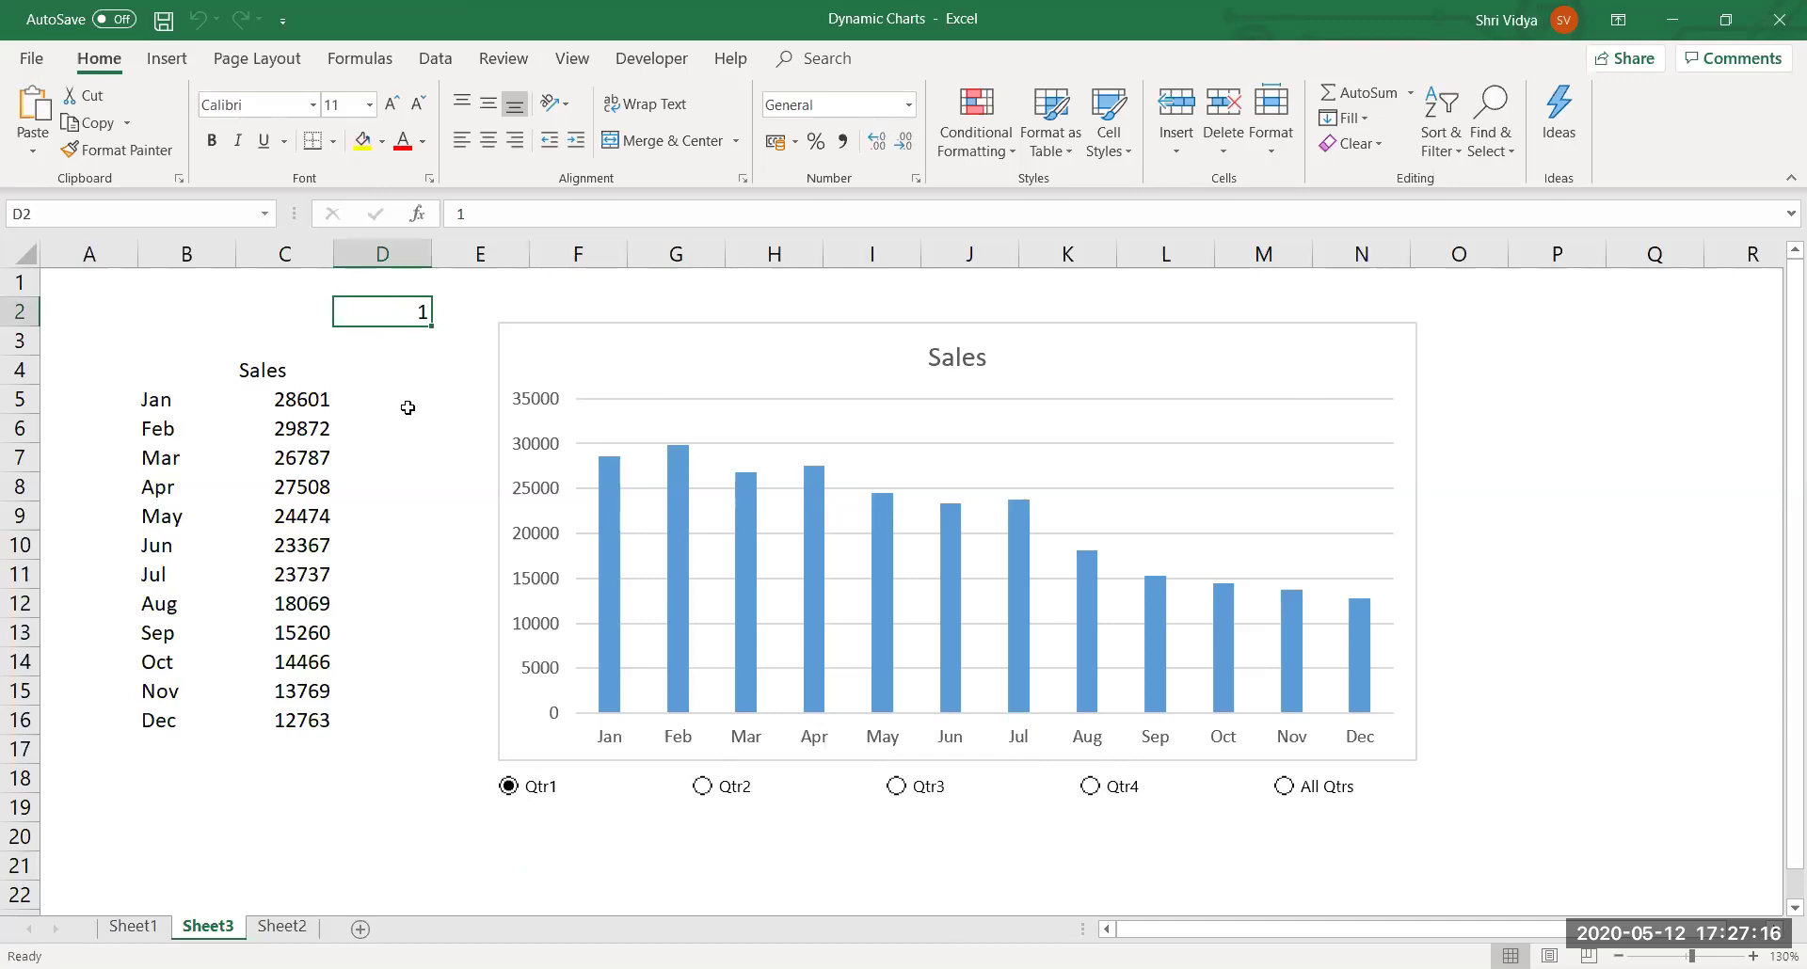
Enter 1 and 2 in A5:A6 and fill the series down to A16, numbering months 1–12.
left_click(119, 400)
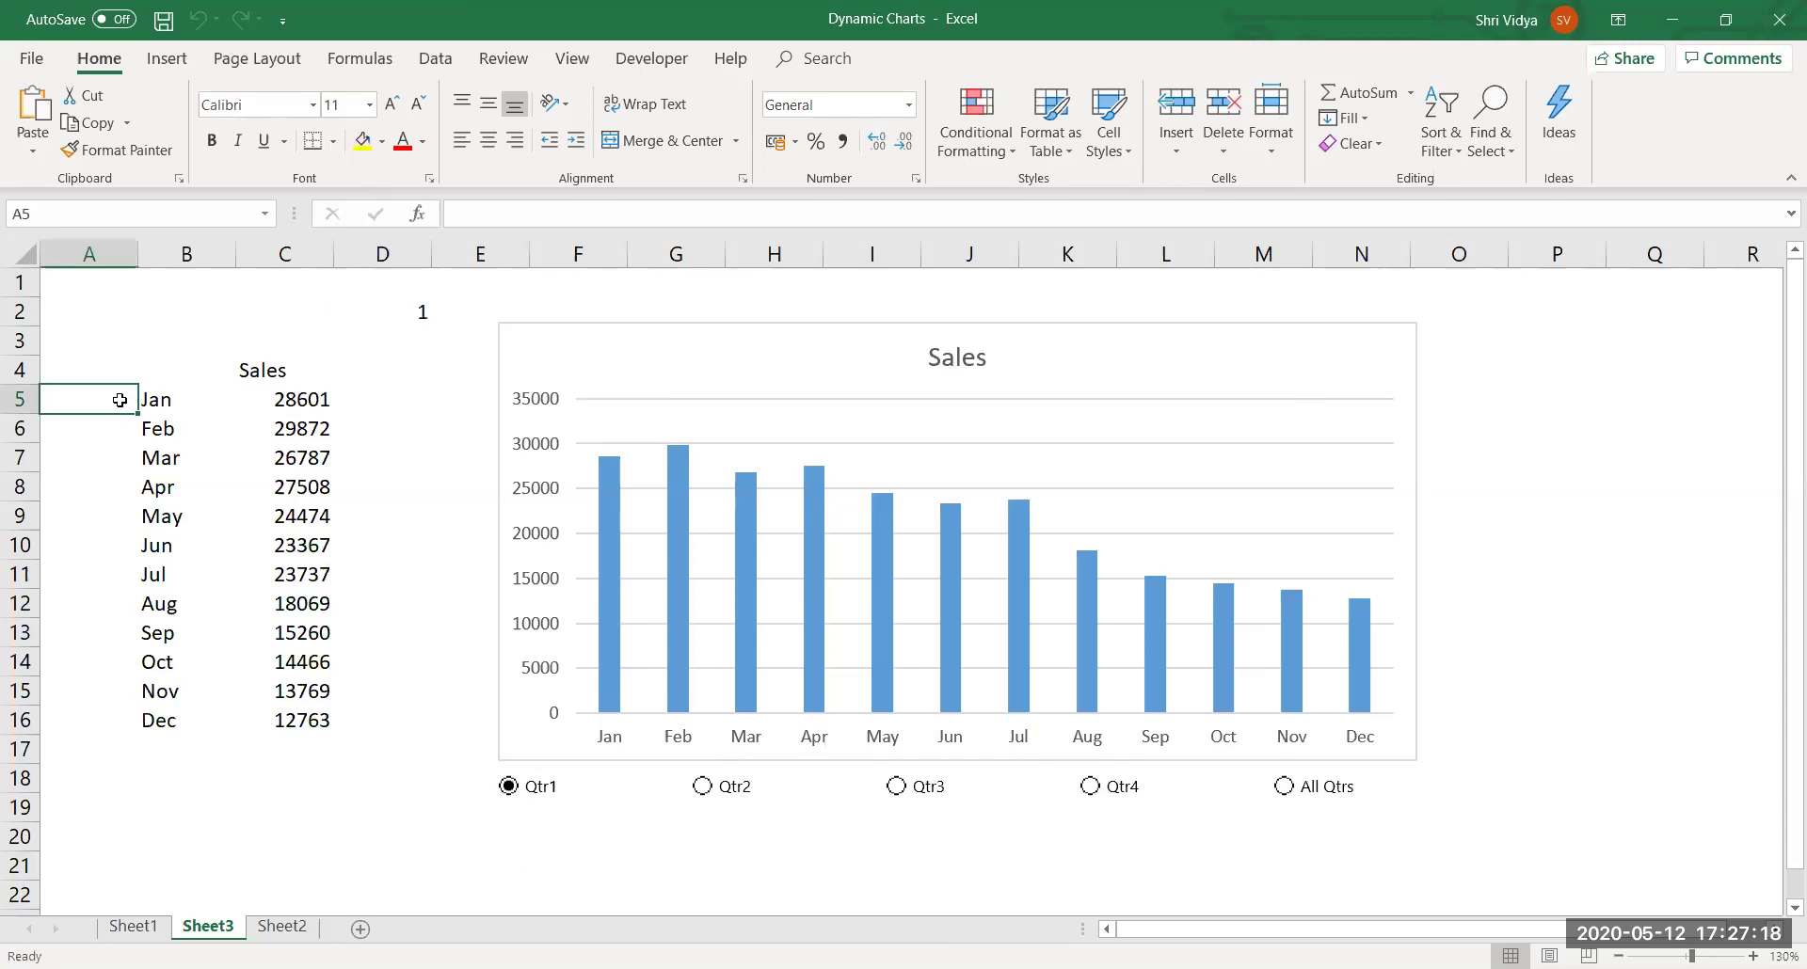
type("1")
key("Return")
type("2")
key("Return")
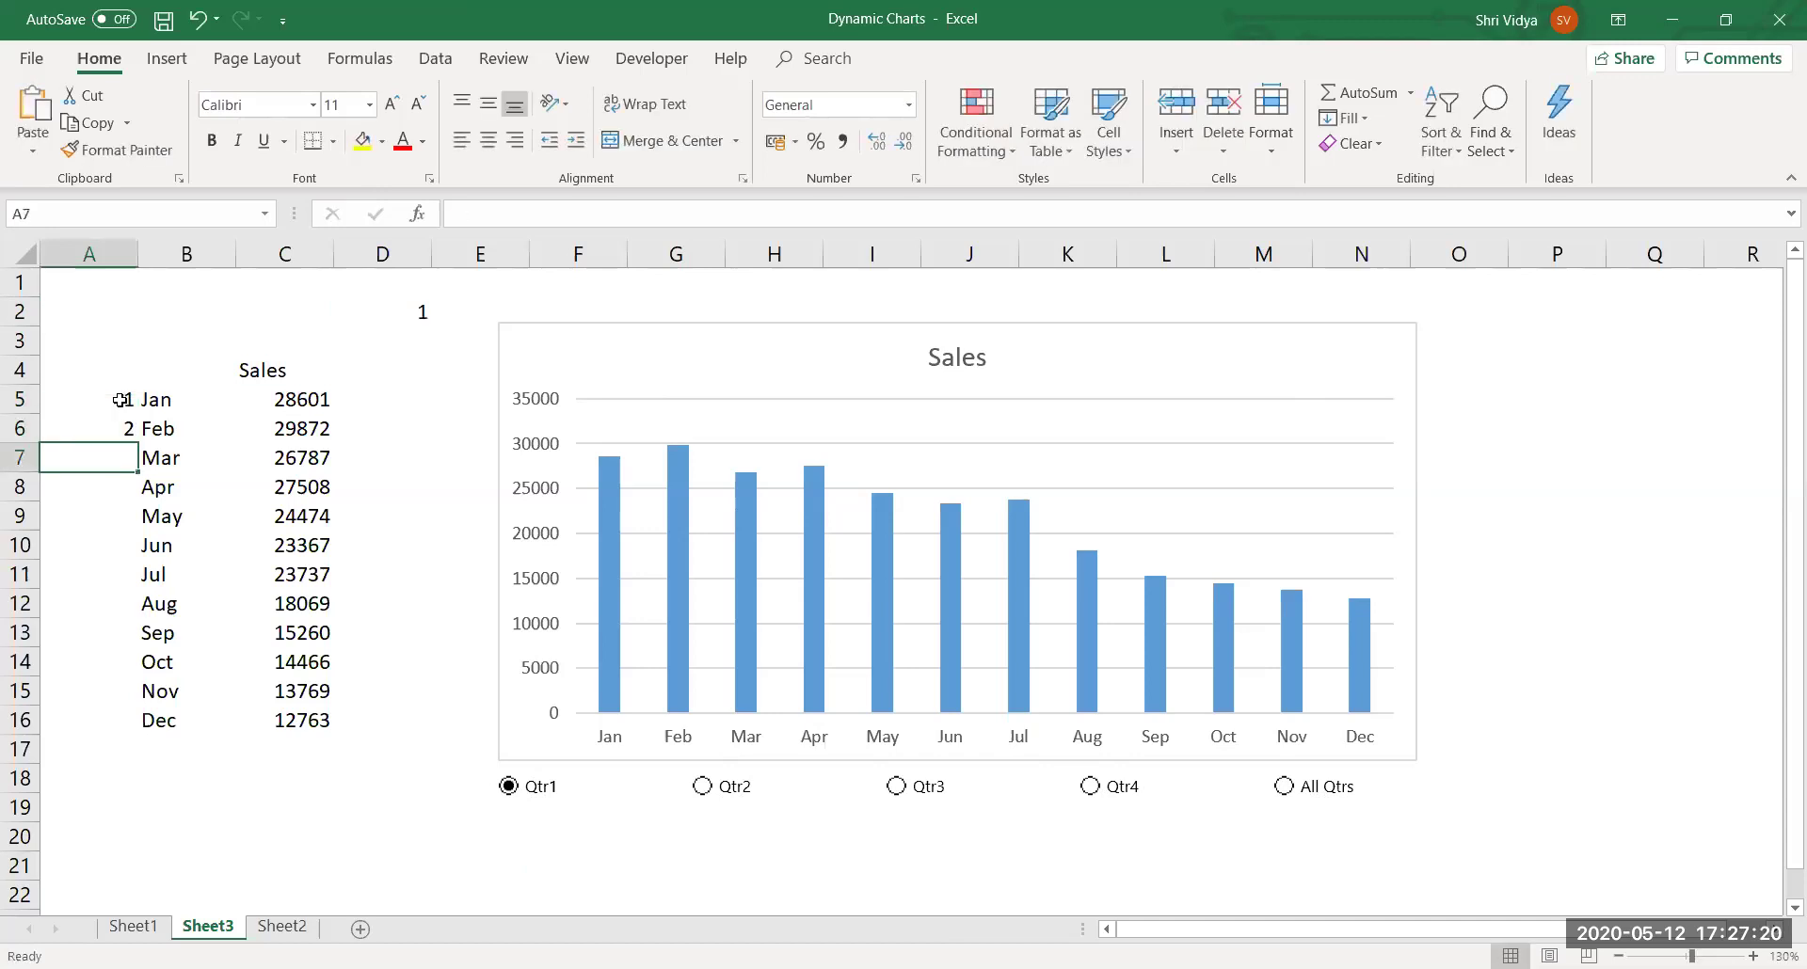
left_click_drag(123, 396, 141, 735)
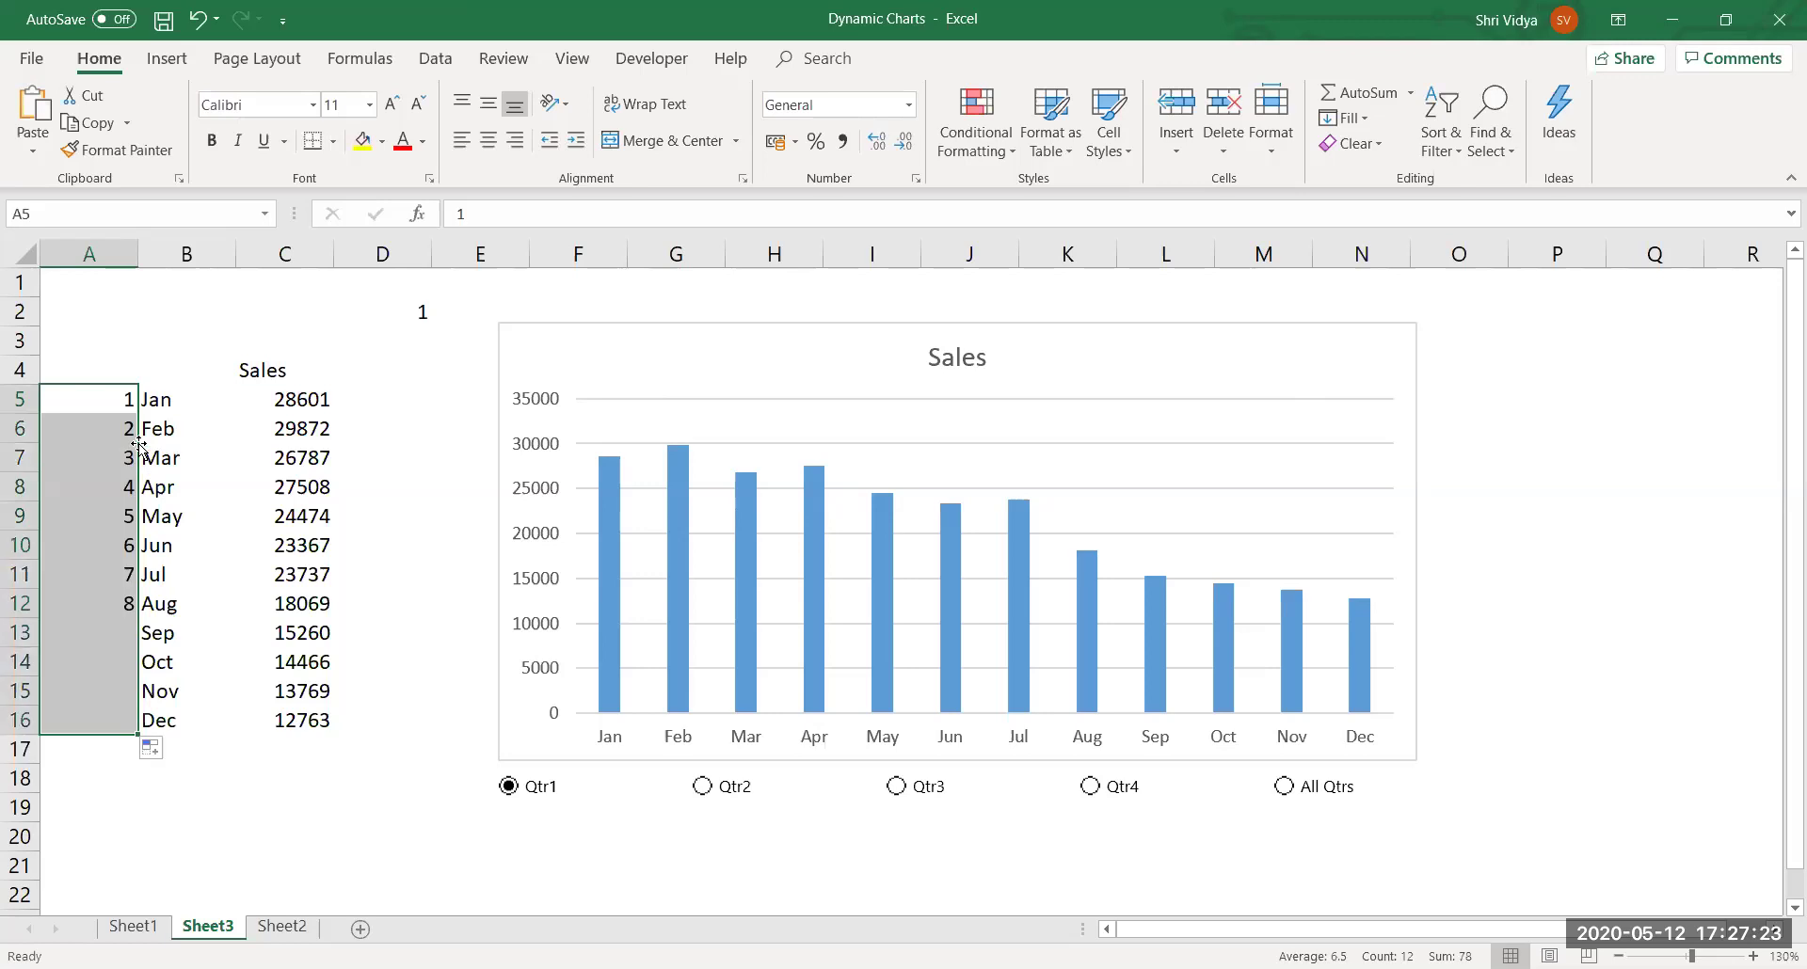
left_click(252, 406)
left_click(396, 395)
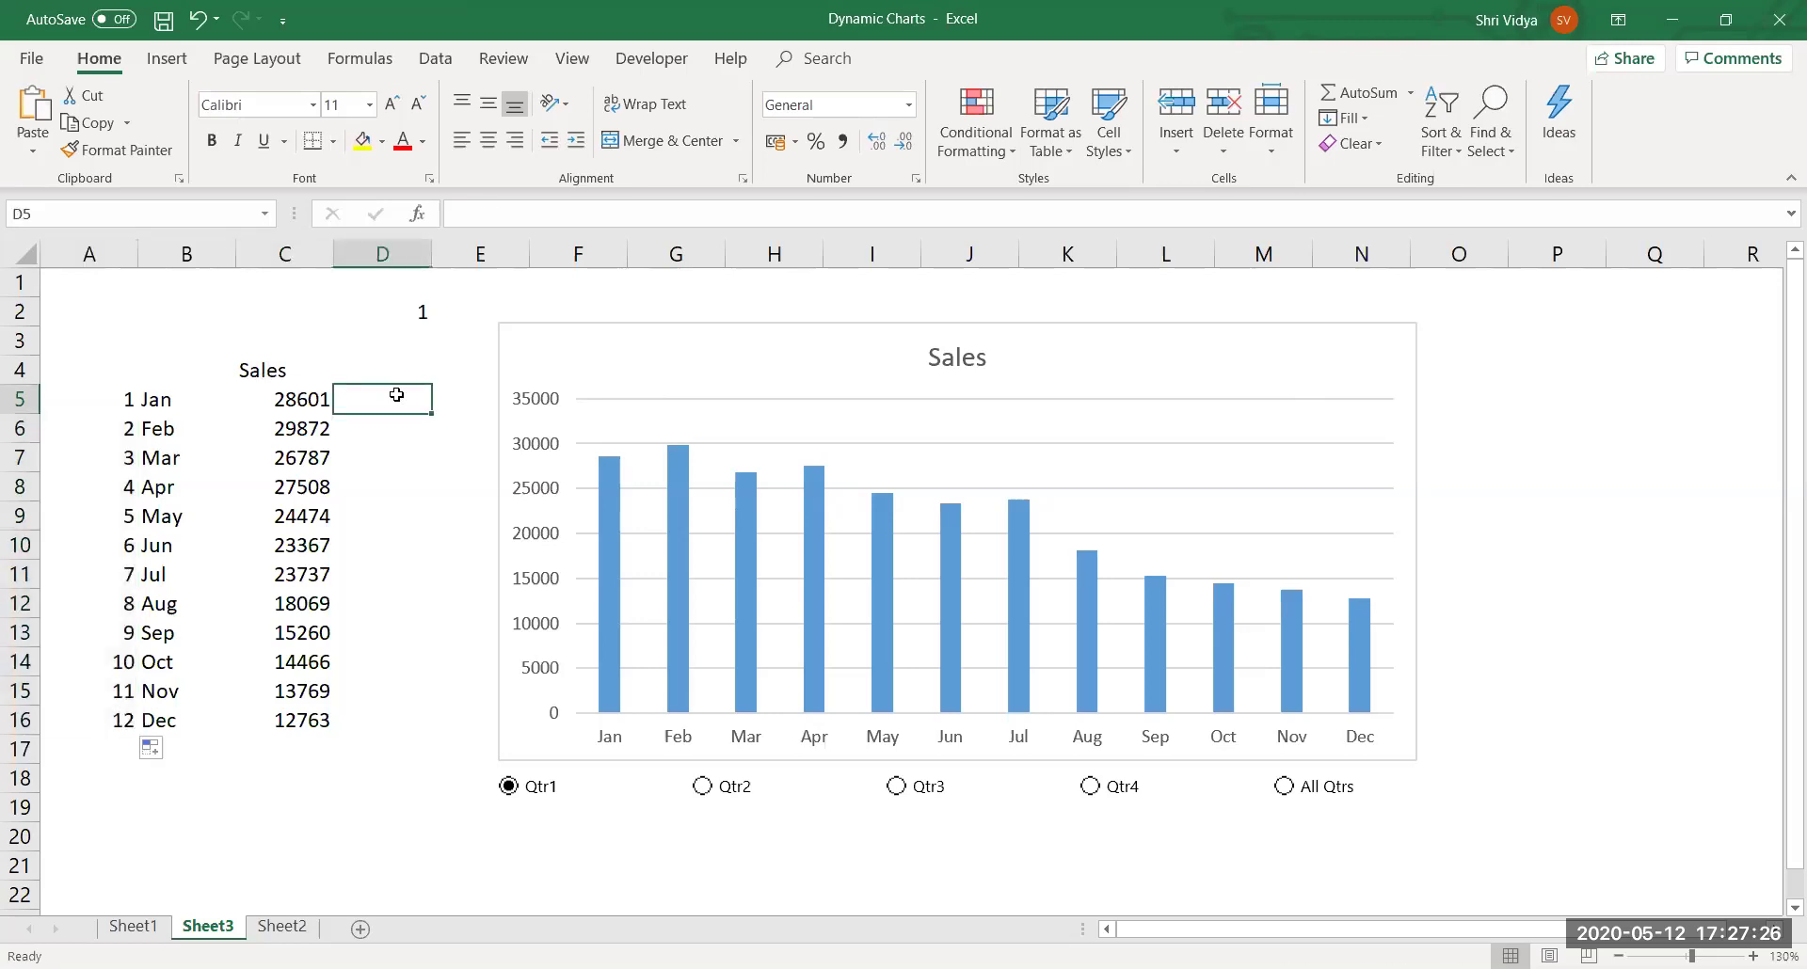
Enter =IF($D$2=A5,C5,NA()) in D5 so it shows Jan's sales, 28601.
type("=")
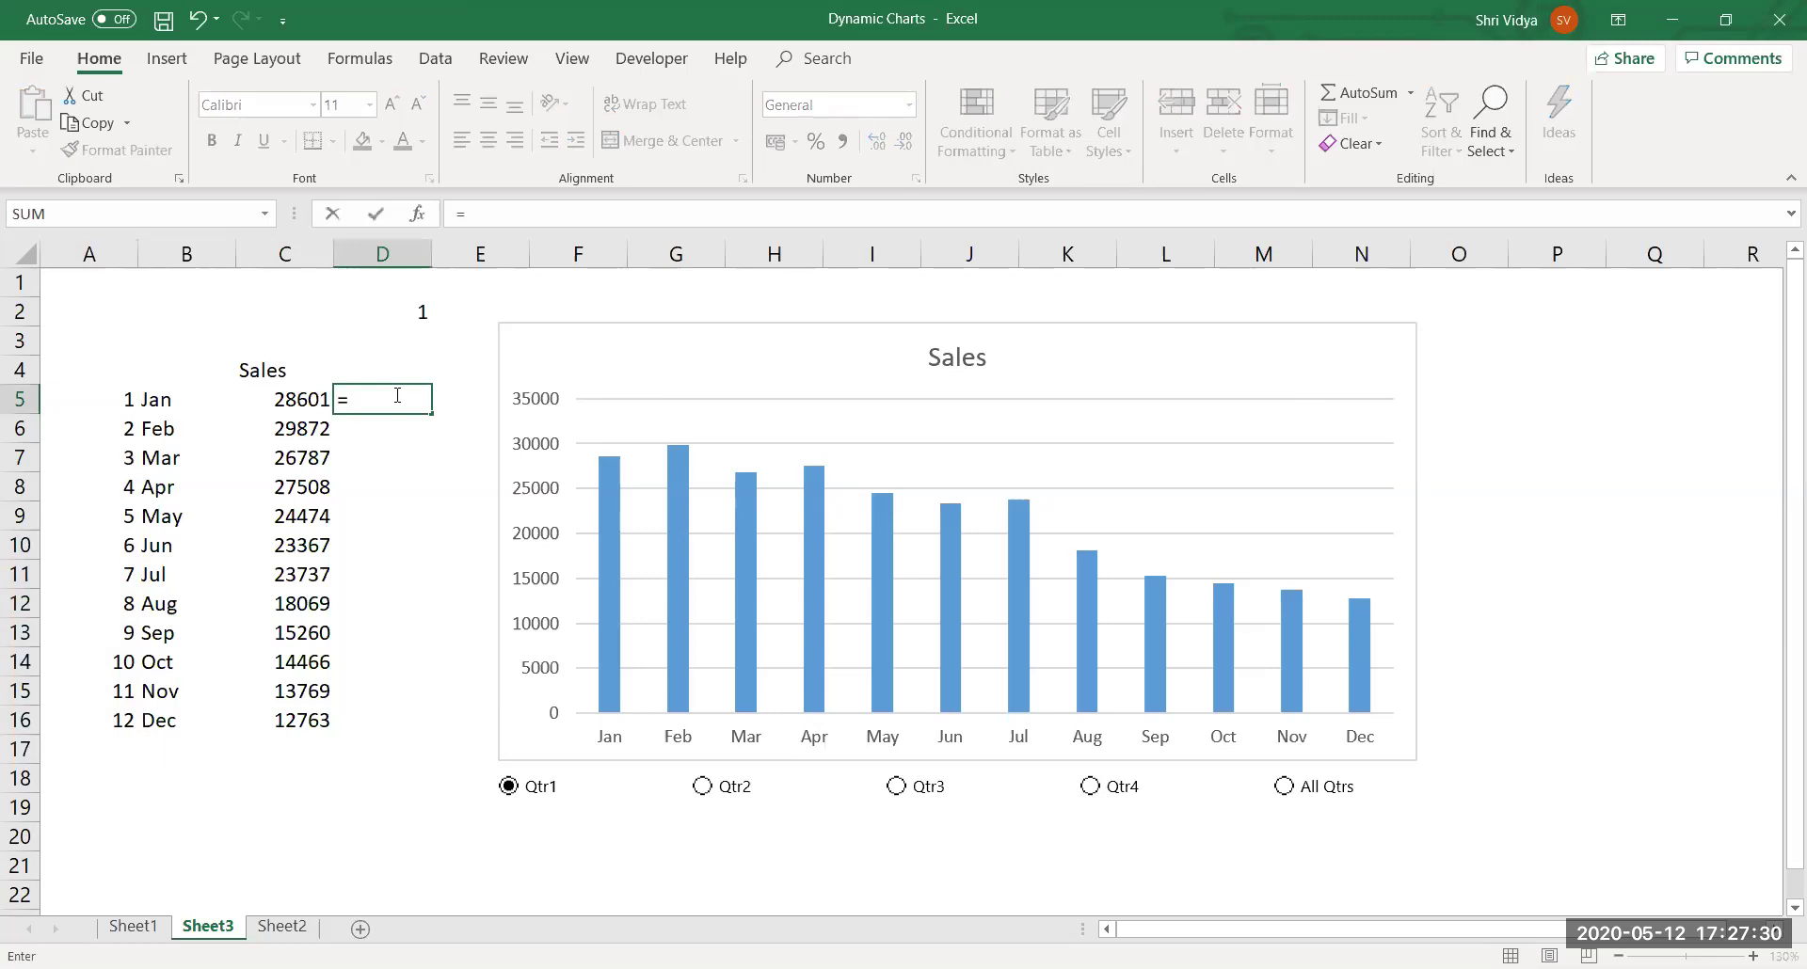
type("IF(")
key("Home")
left_click(420, 312)
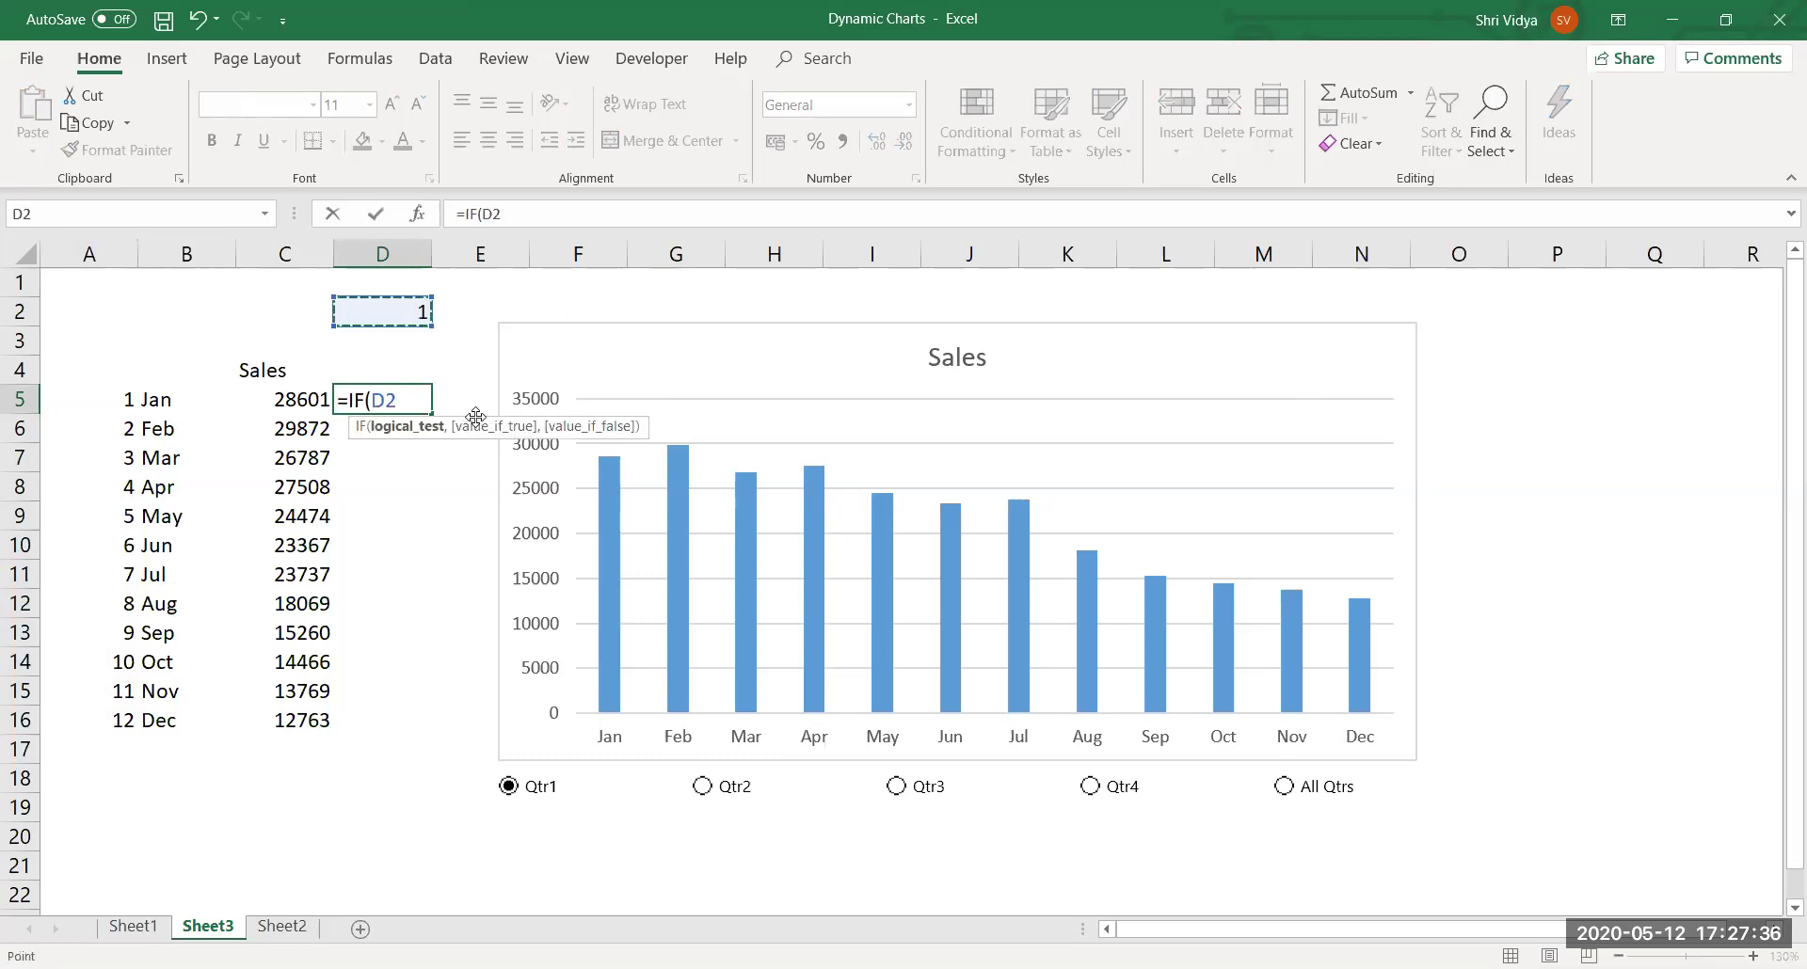
key("F4")
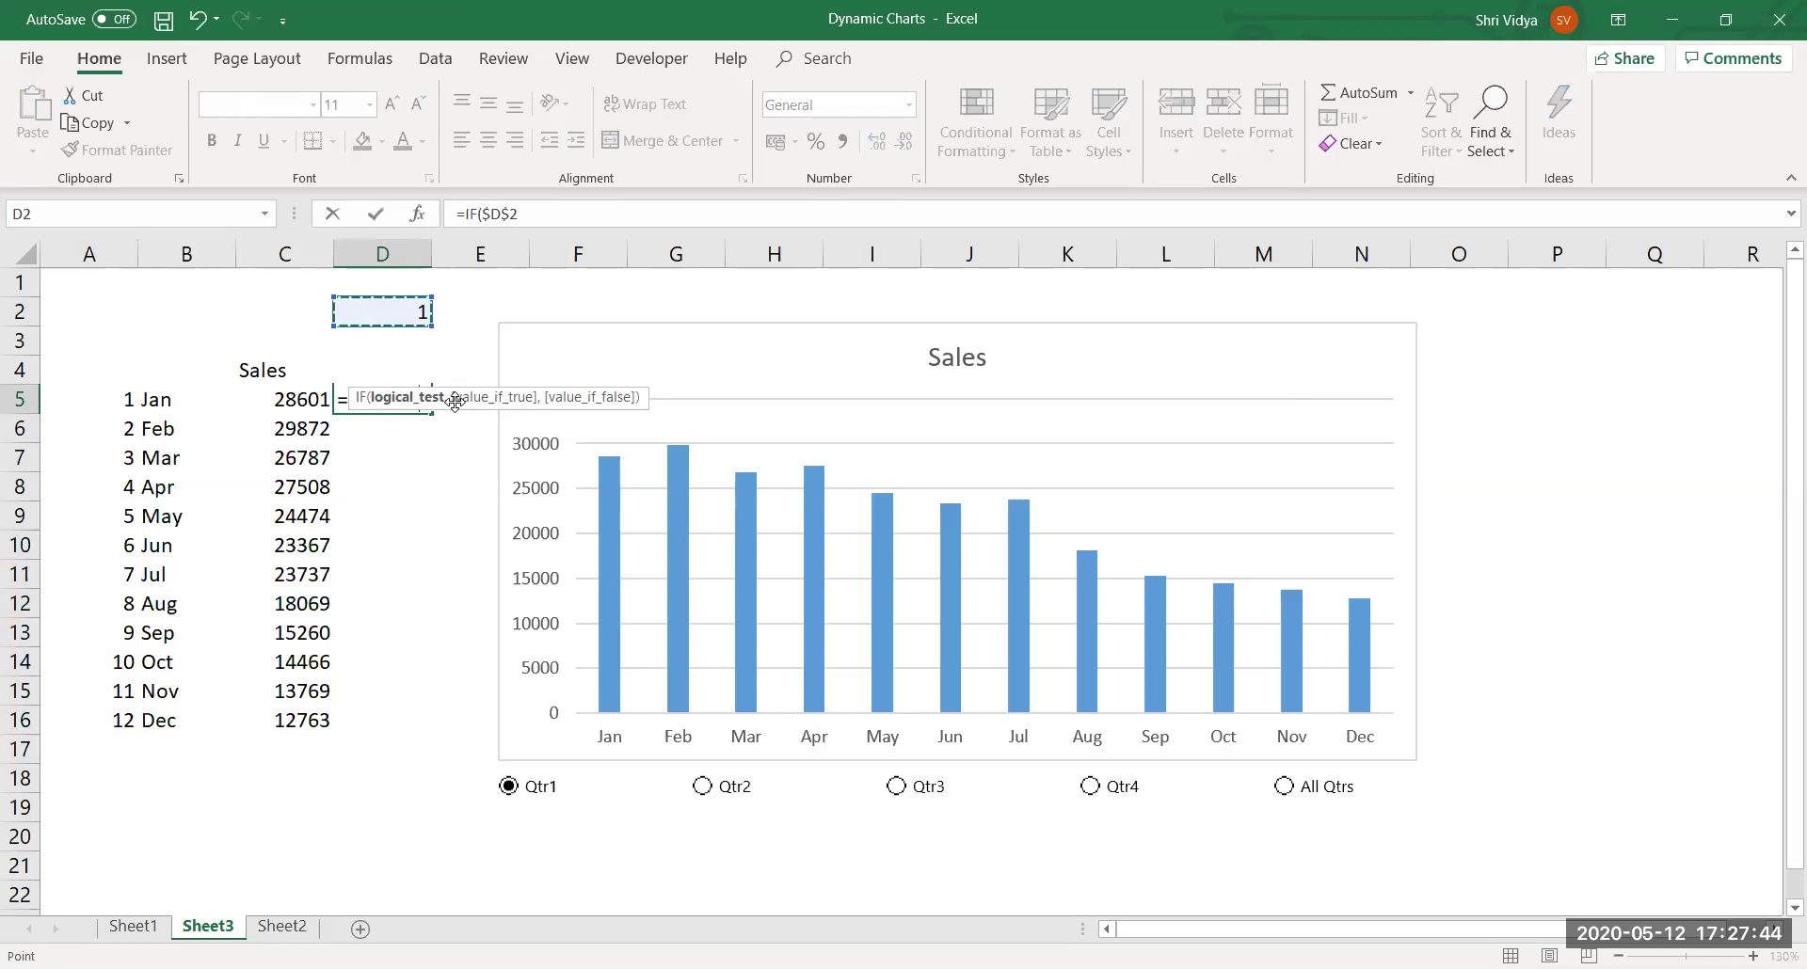
left_click_drag(455, 402, 661, 331)
type("=")
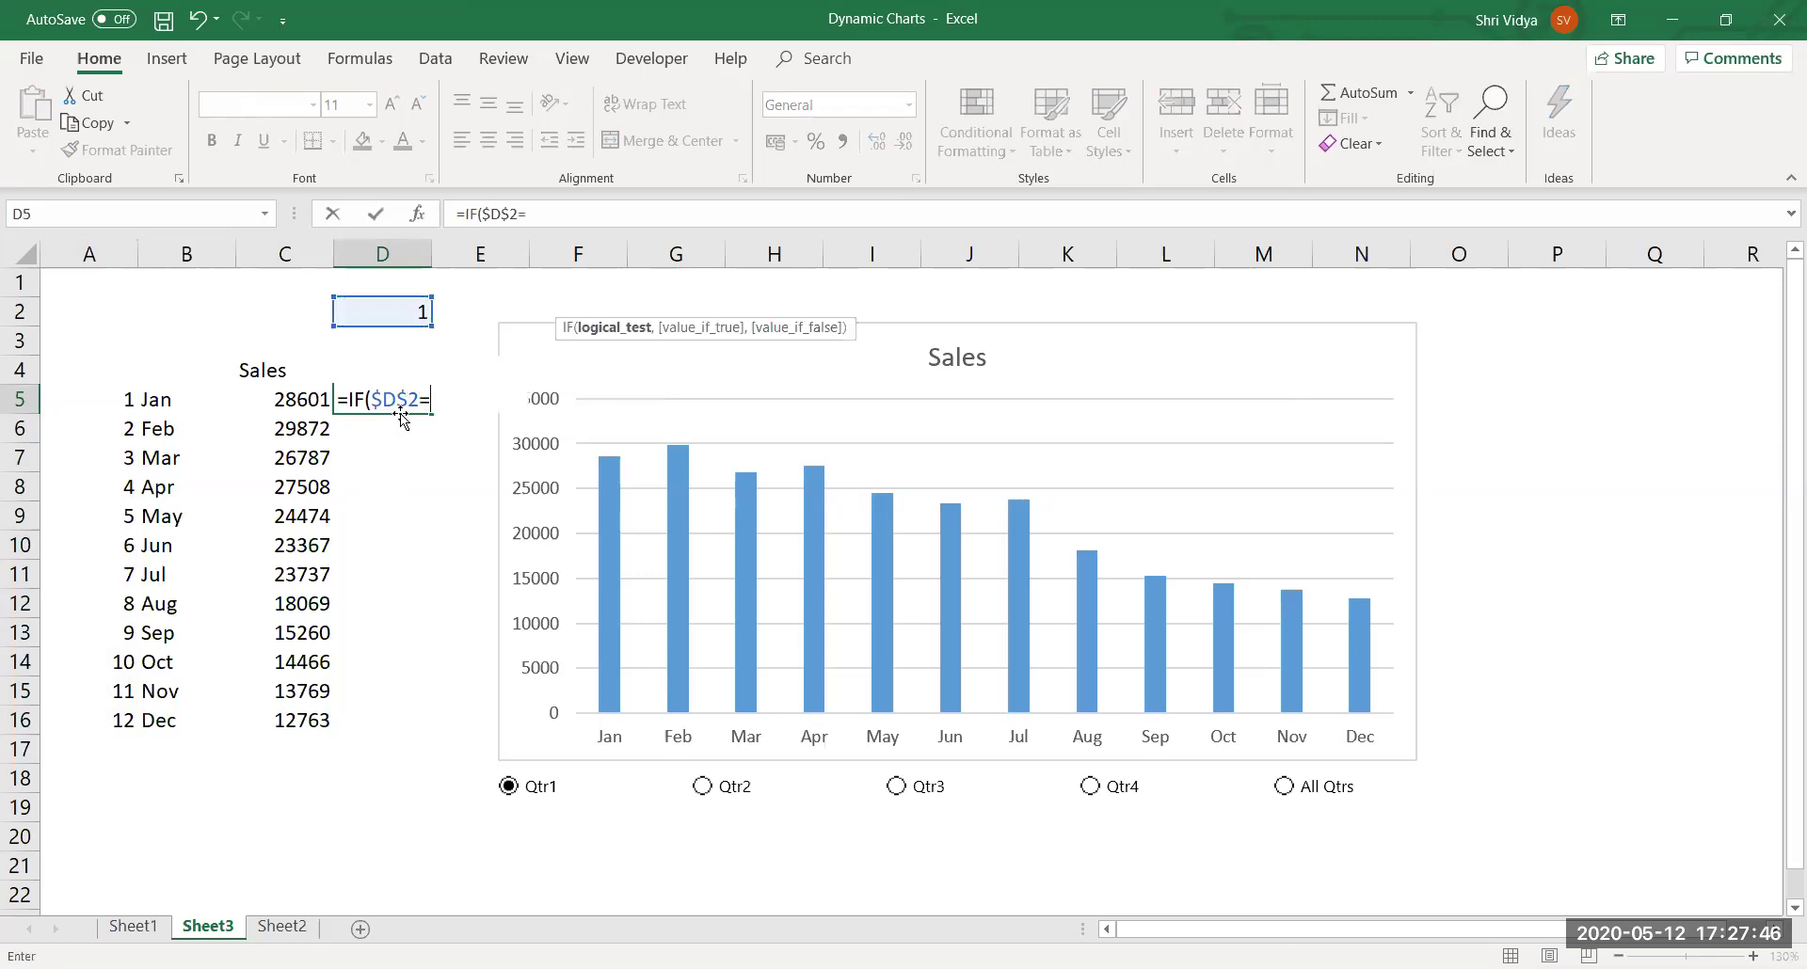
left_click(118, 400)
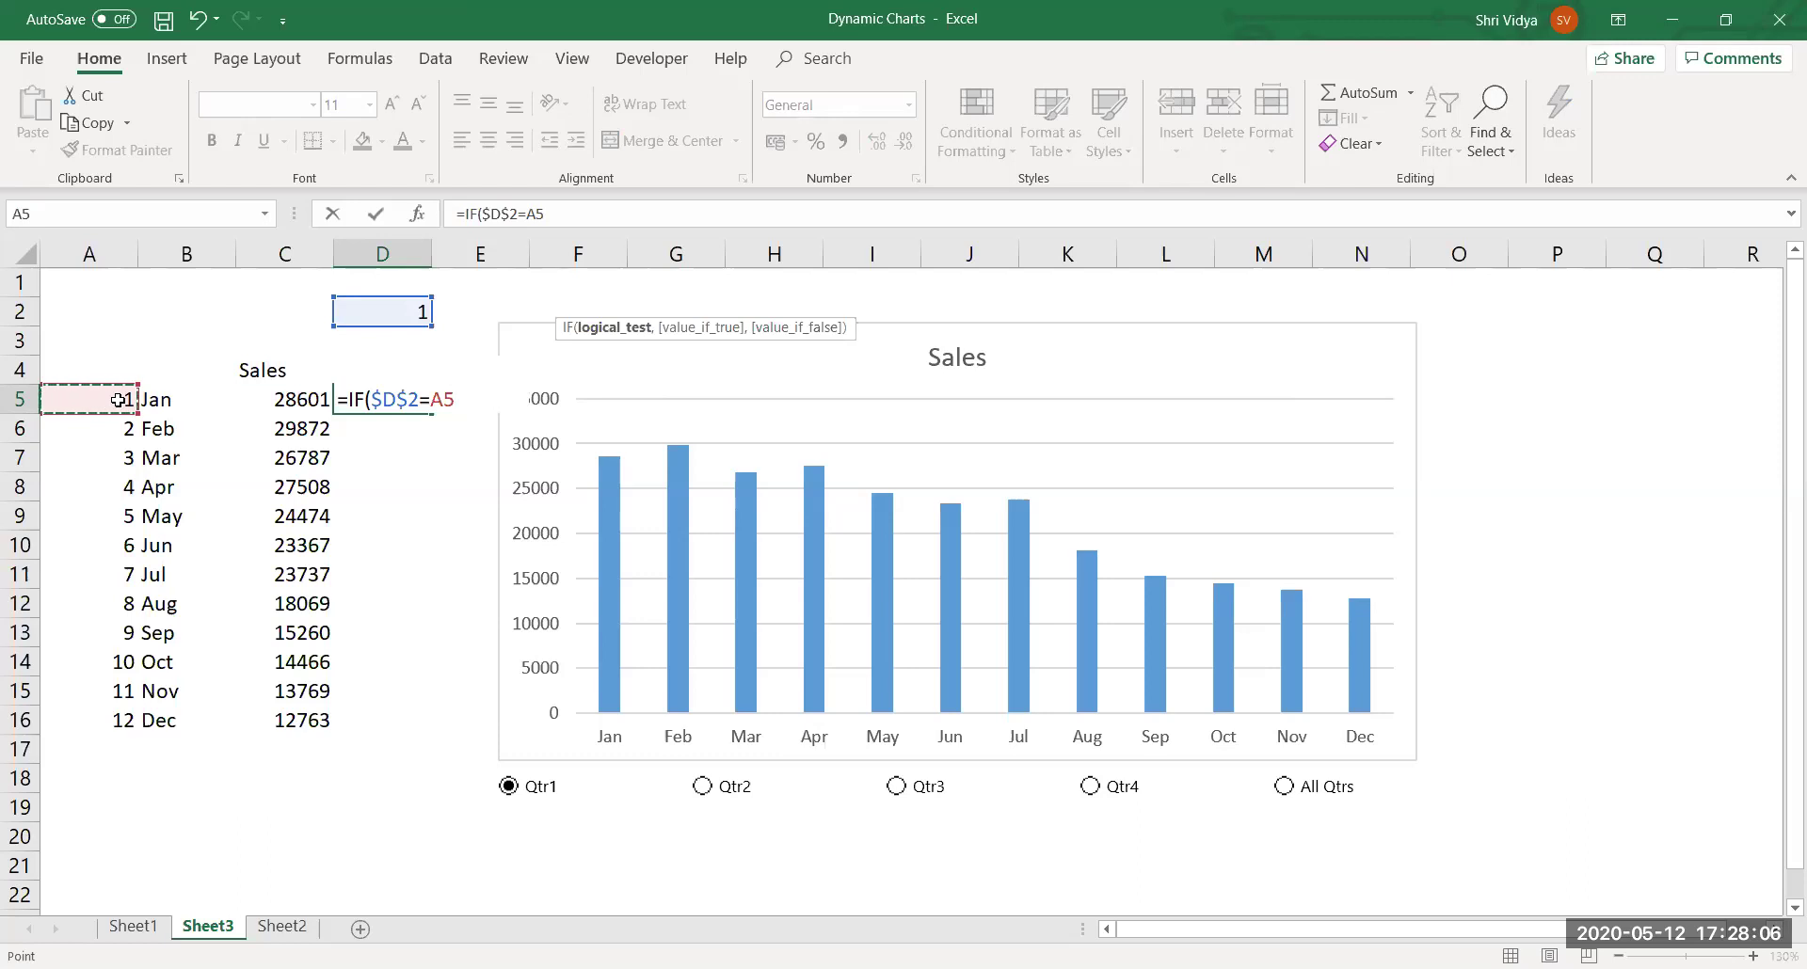
type(",")
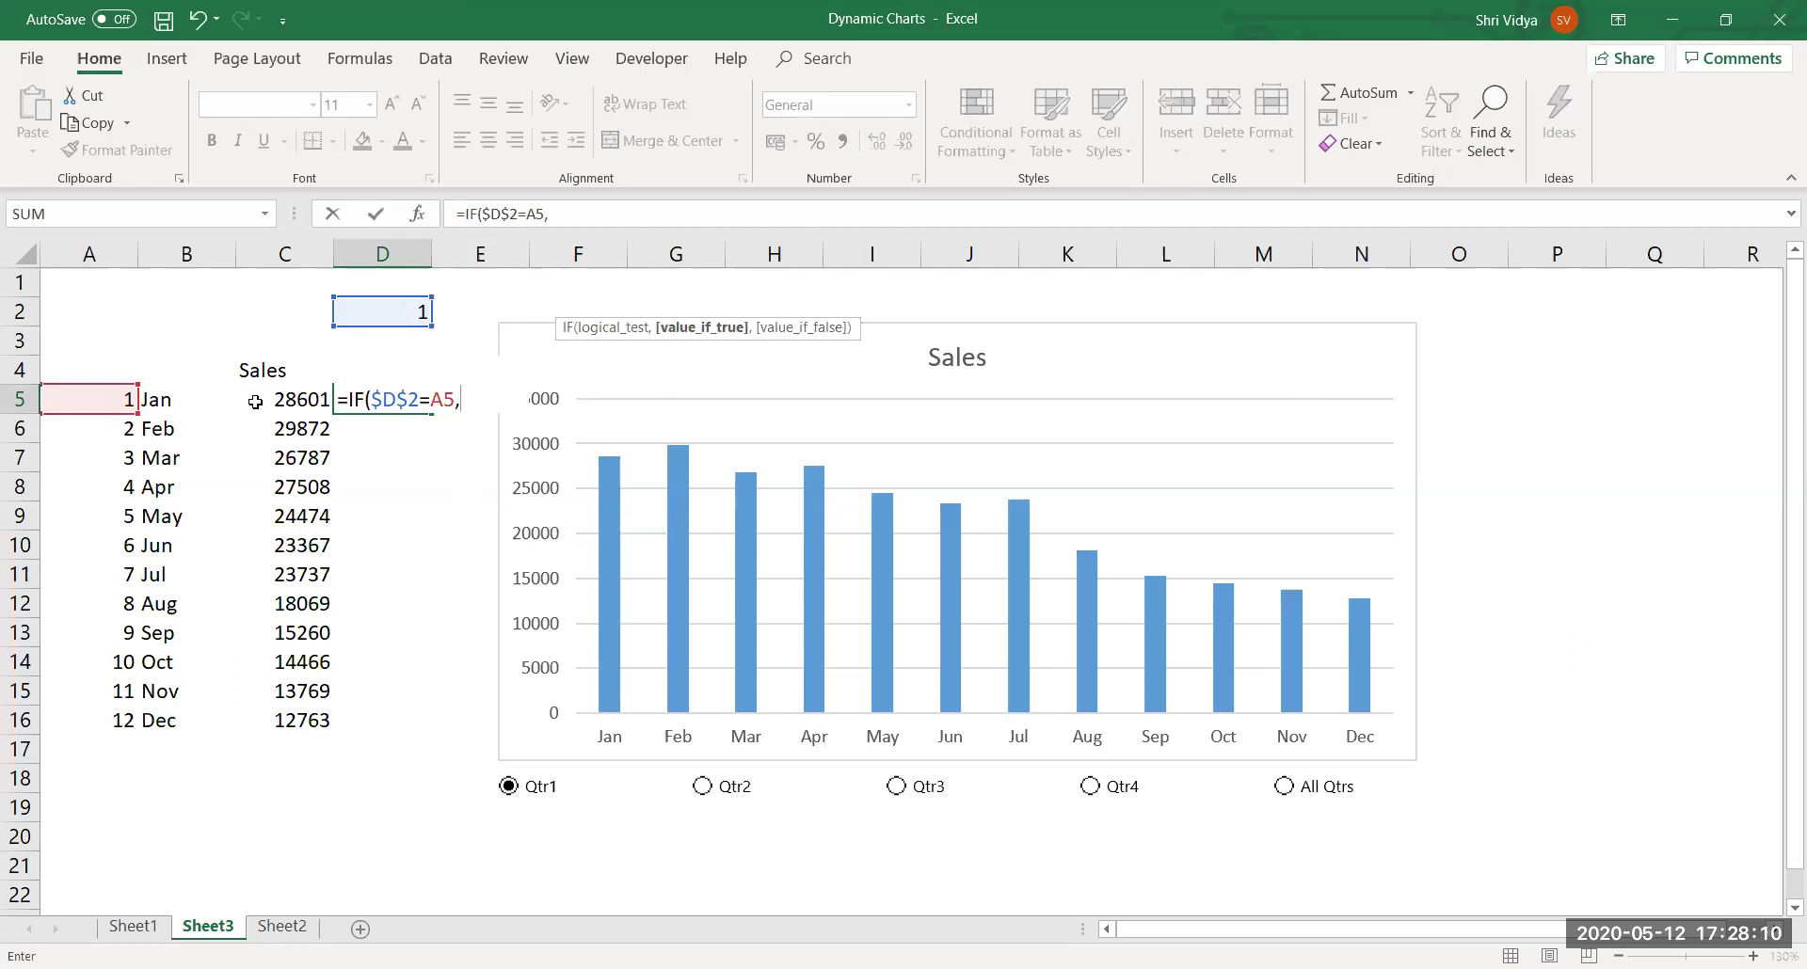
left_click(316, 402)
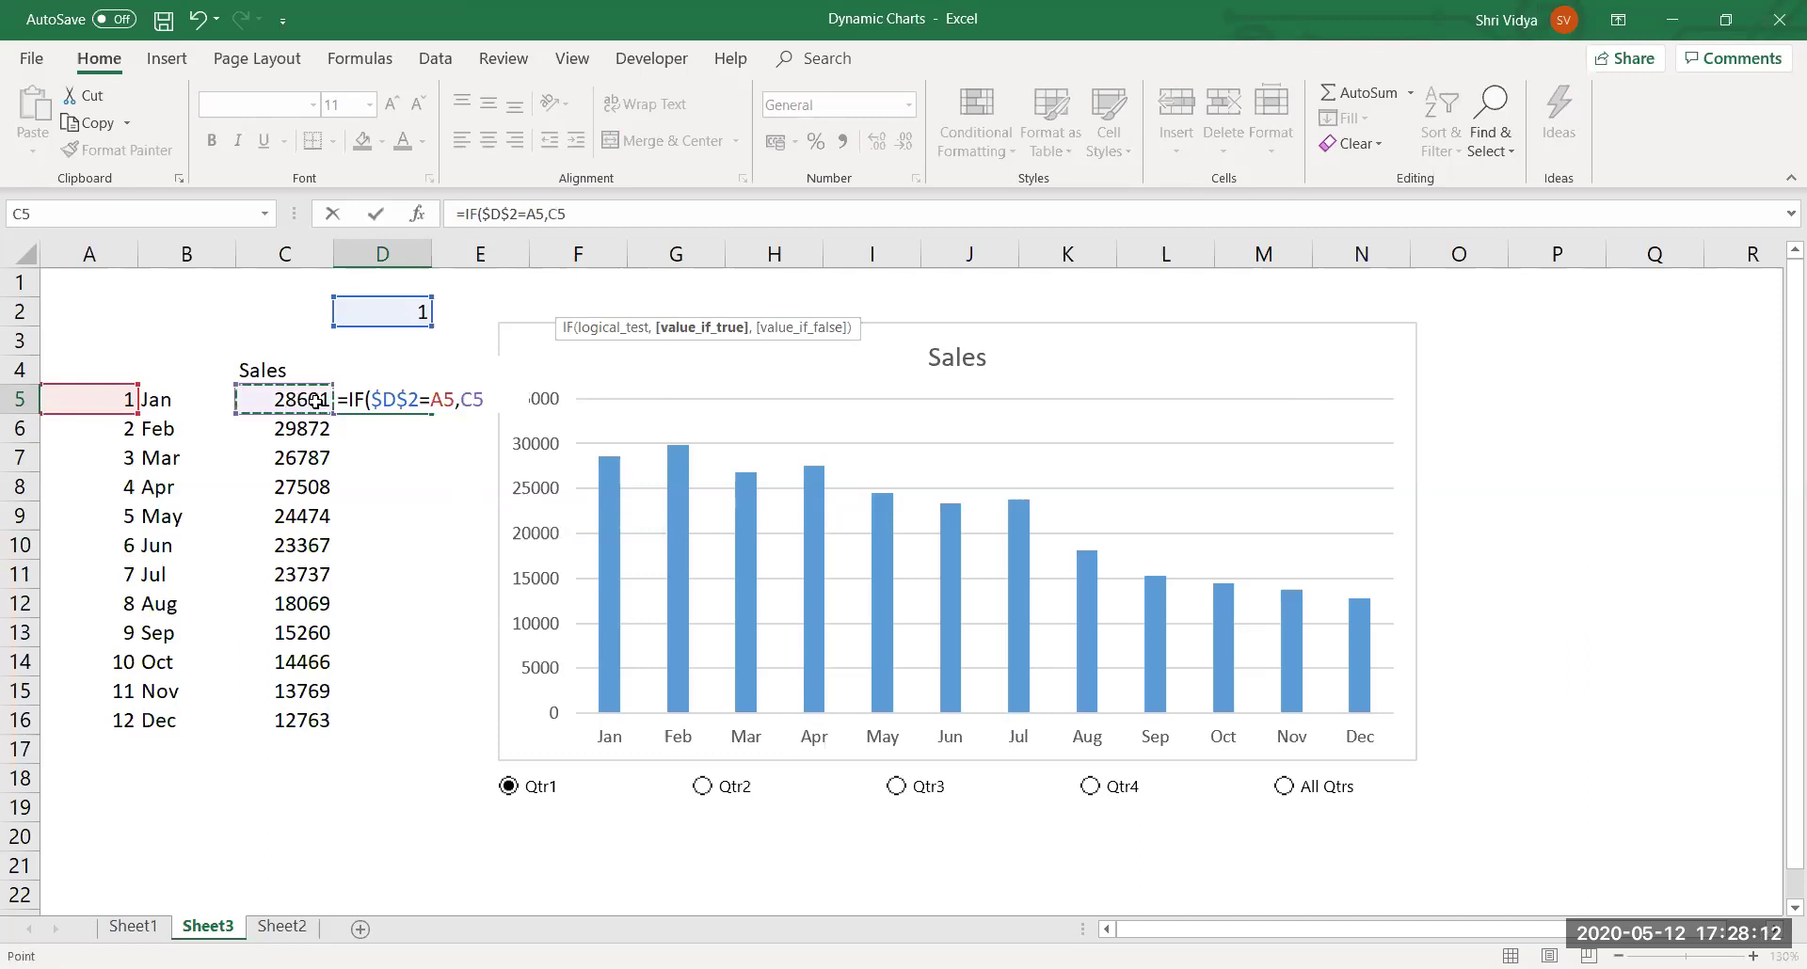
type(",")
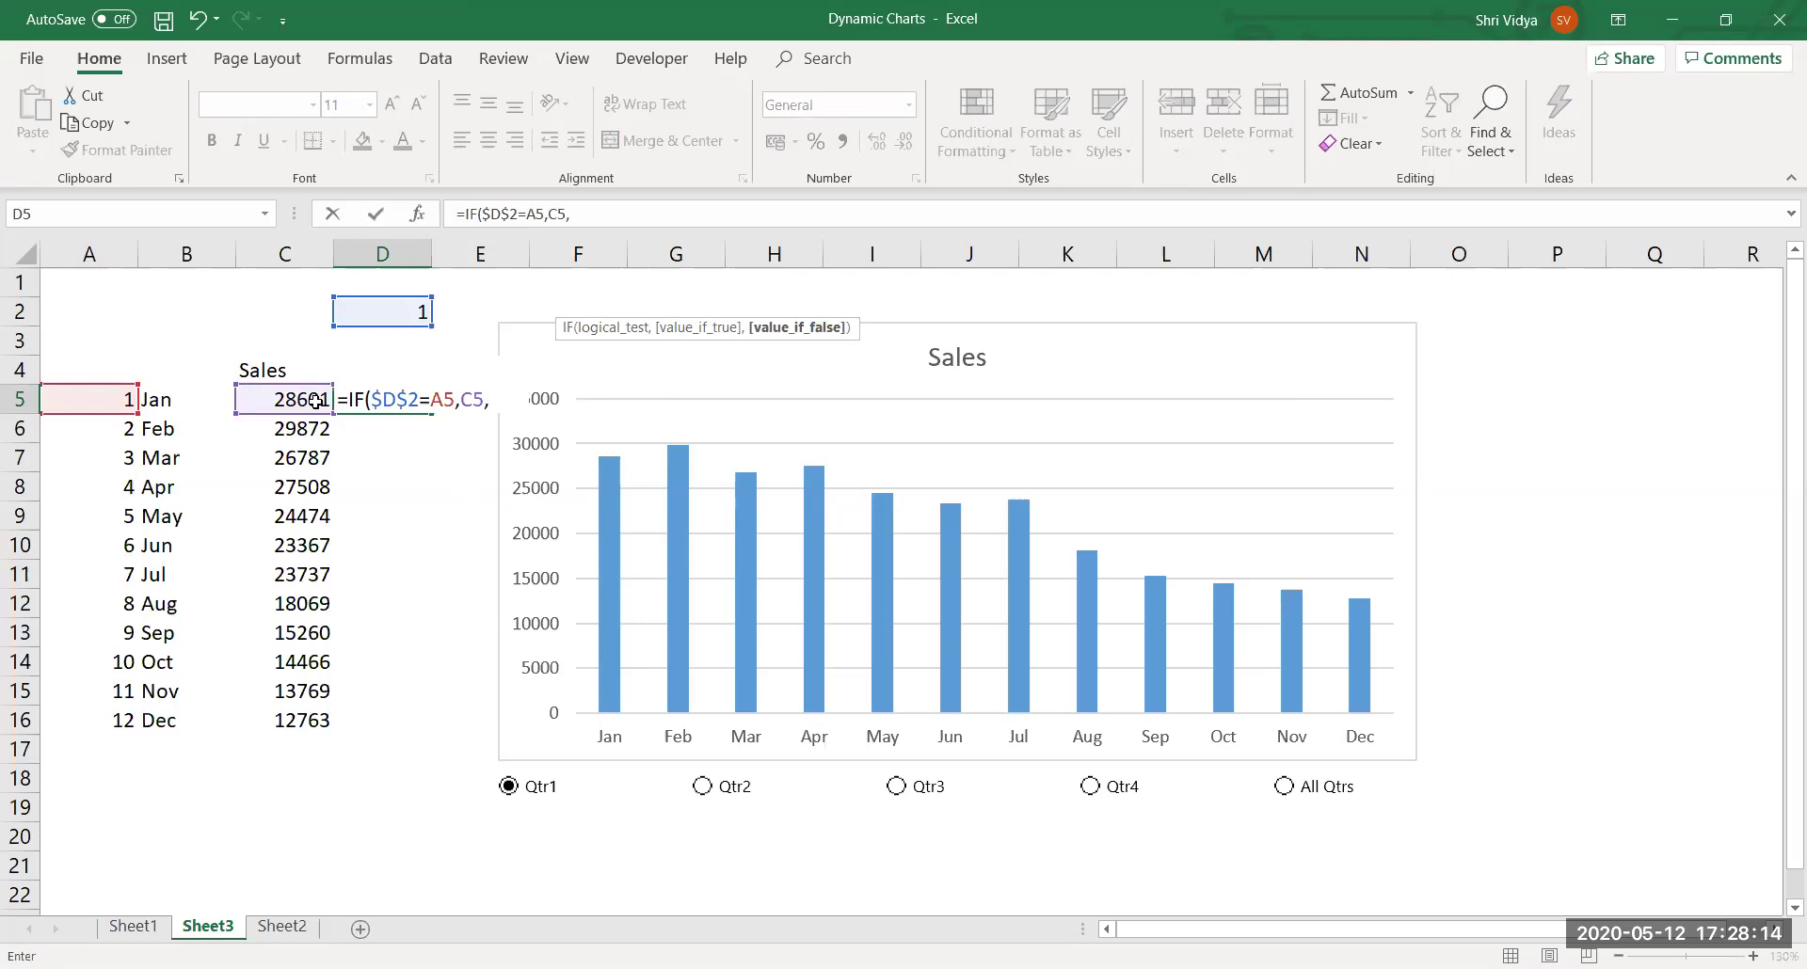
type("Na")
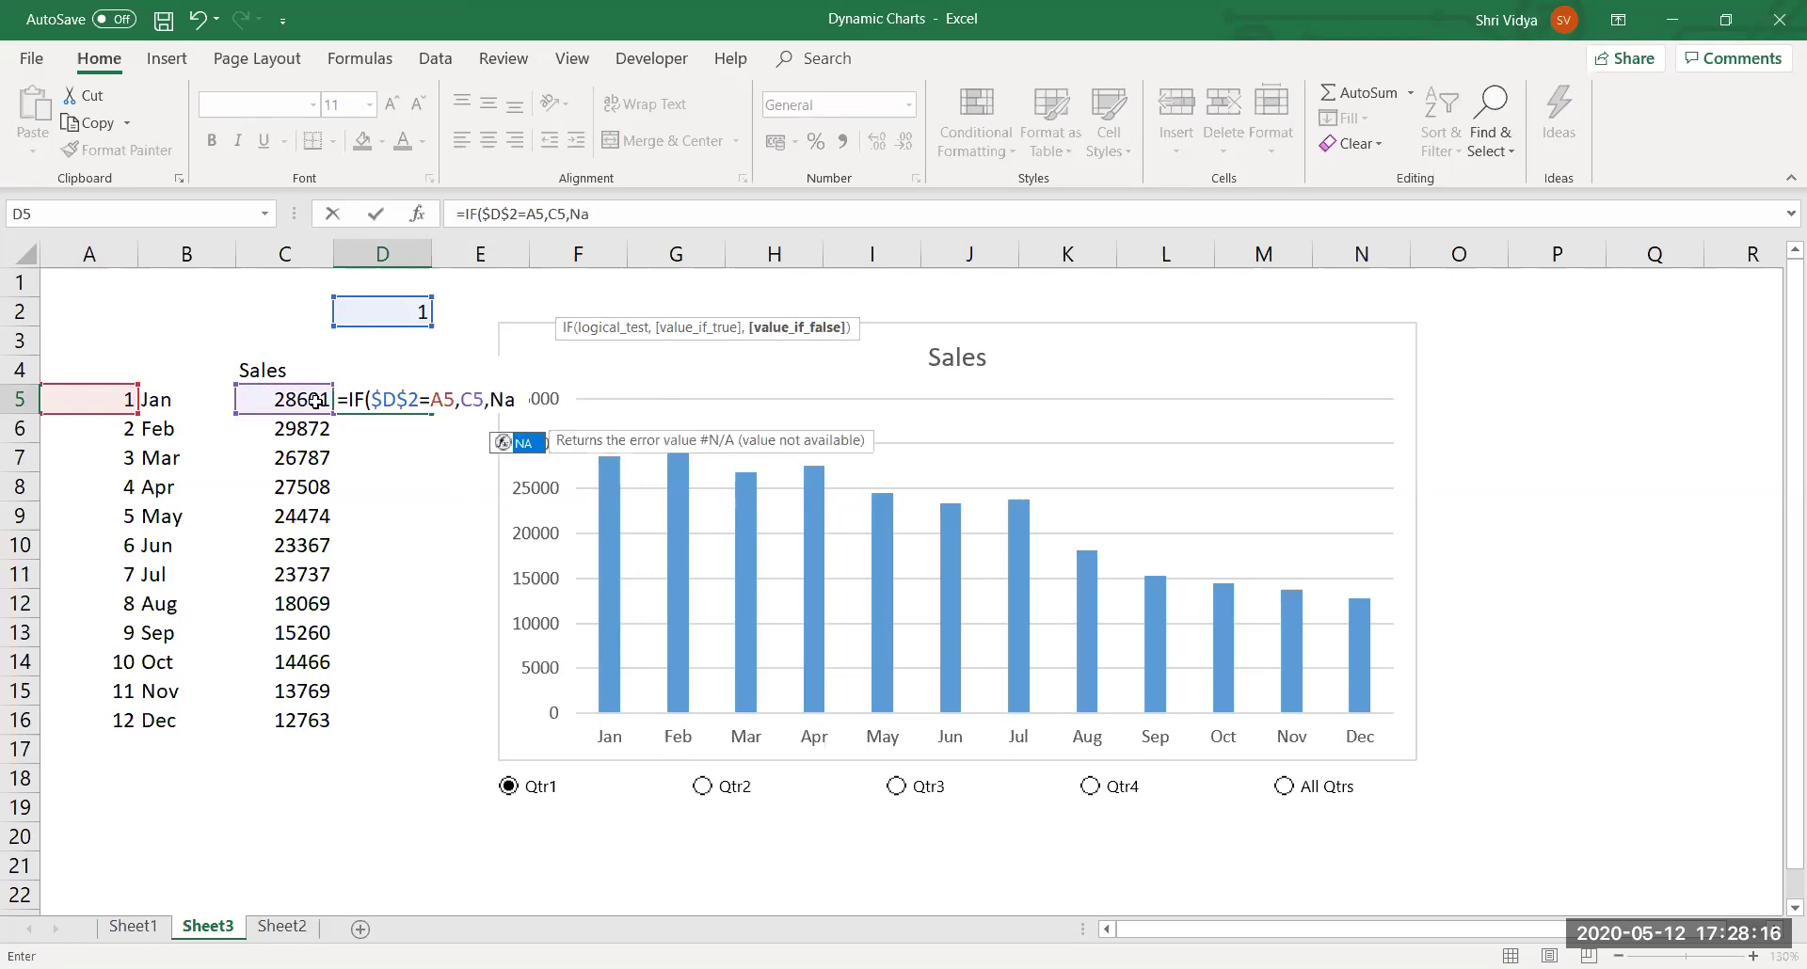
key("Tab")
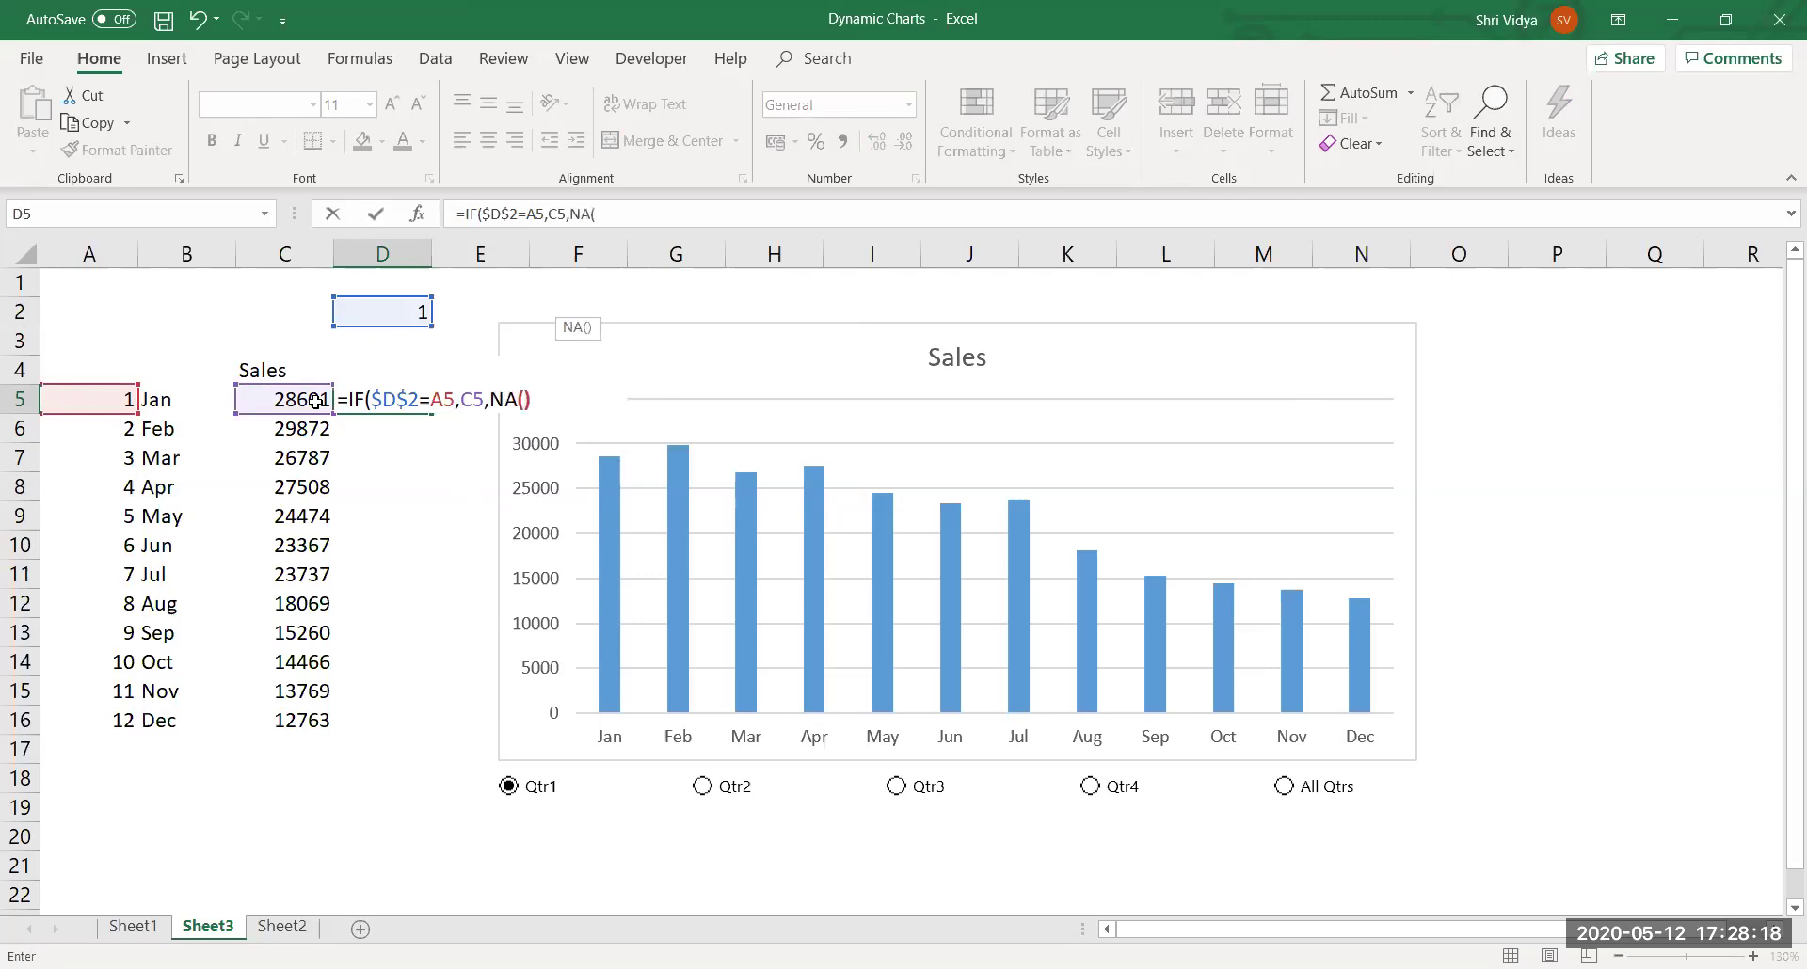
key("Return")
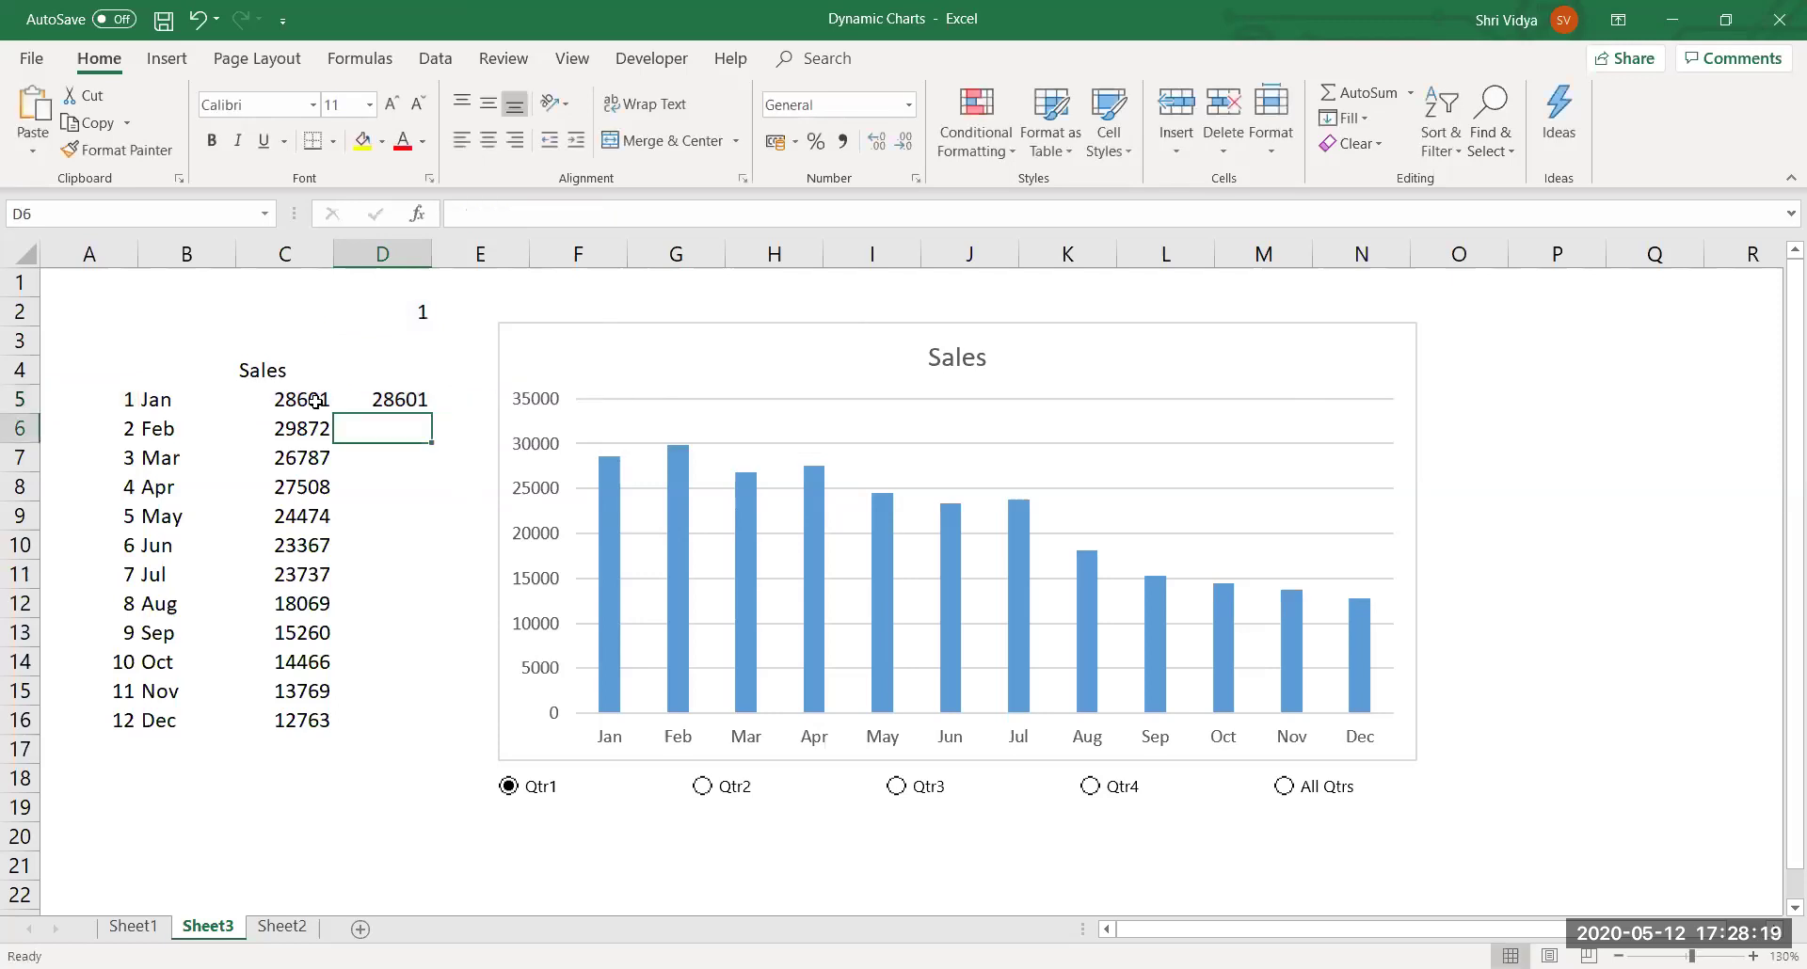
left_click(132, 400)
Renumber A5:A16 by quarter: 1 for Jan–Mar, 2 Apr–Jun, 3 Jul–Sep, 4 Oct–Dec.
mouse_move(137, 414)
left_mouse_down()
mouse_move(102, 496)
mouse_move(103, 468)
left_mouse_up()
left_click(120, 490)
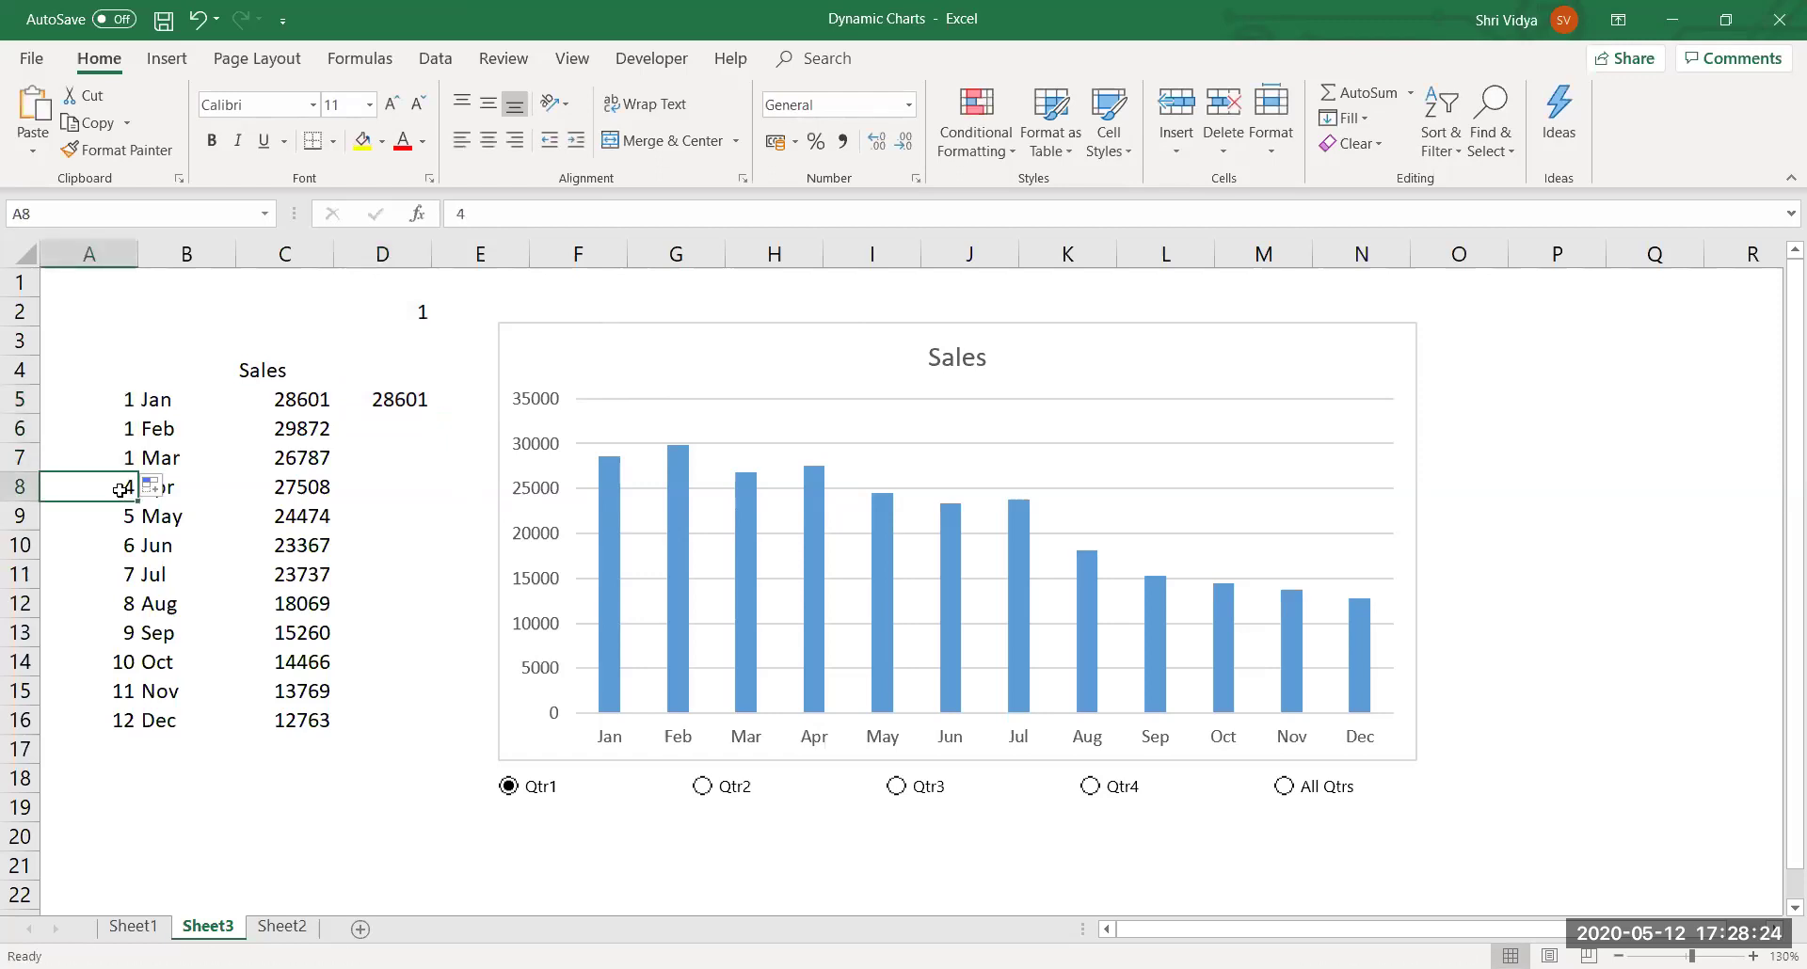
type("2")
key("Return")
type("2")
key("Return")
type("2")
key("Return")
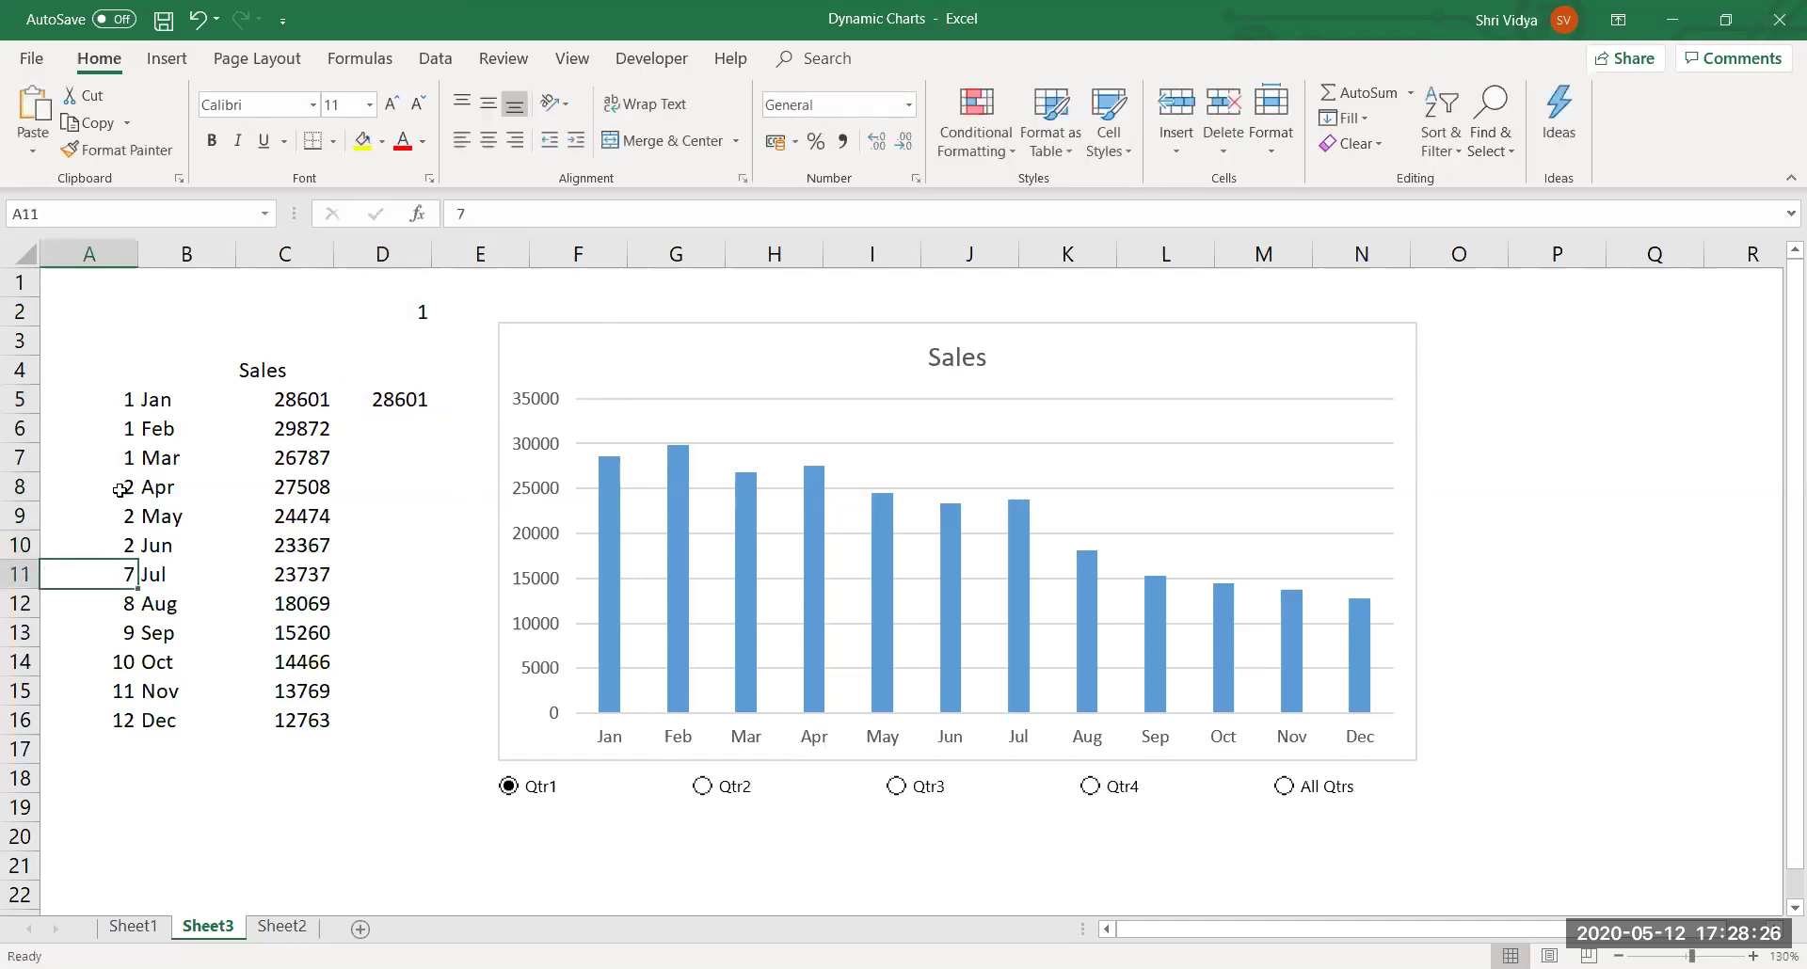
type("3")
key("Return")
type("3")
key("Return")
type("3")
key("Return")
type("4")
key("Return")
type("4")
key("Return")
type("4")
key("Return")
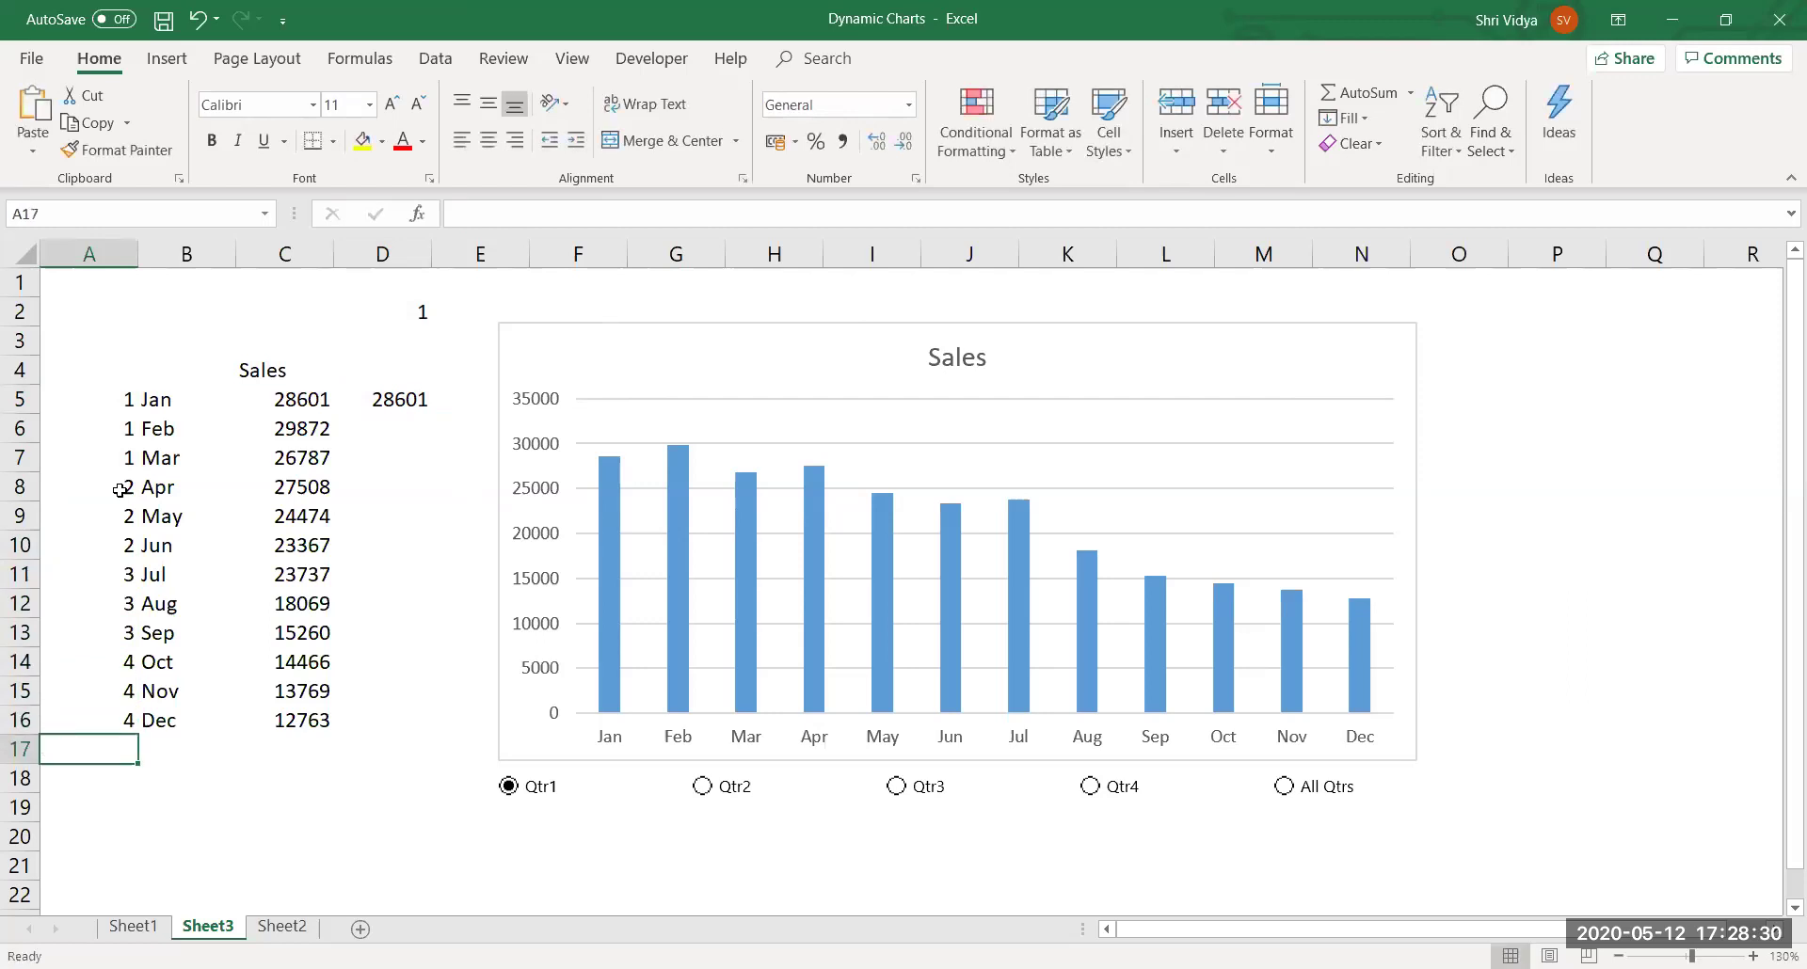
left_click(405, 399)
Copy the D5 formula down through D16 and check the Jan–Mar results.
double_click(431, 414)
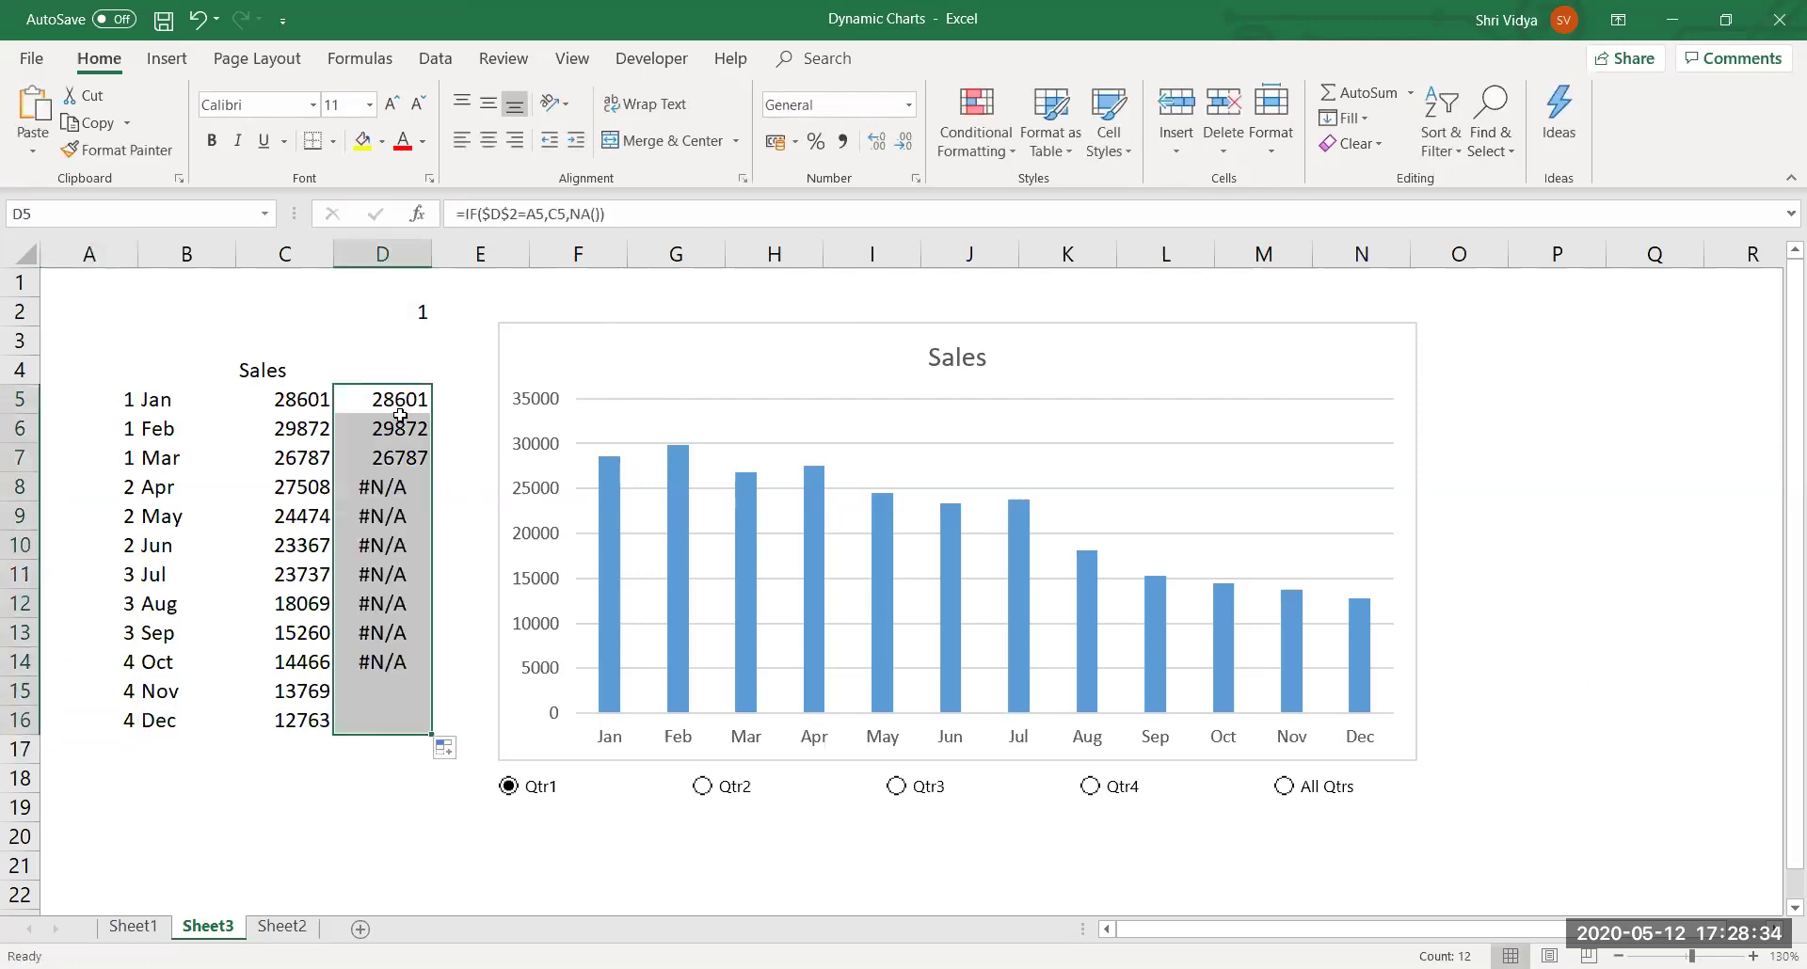
left_click(283, 743)
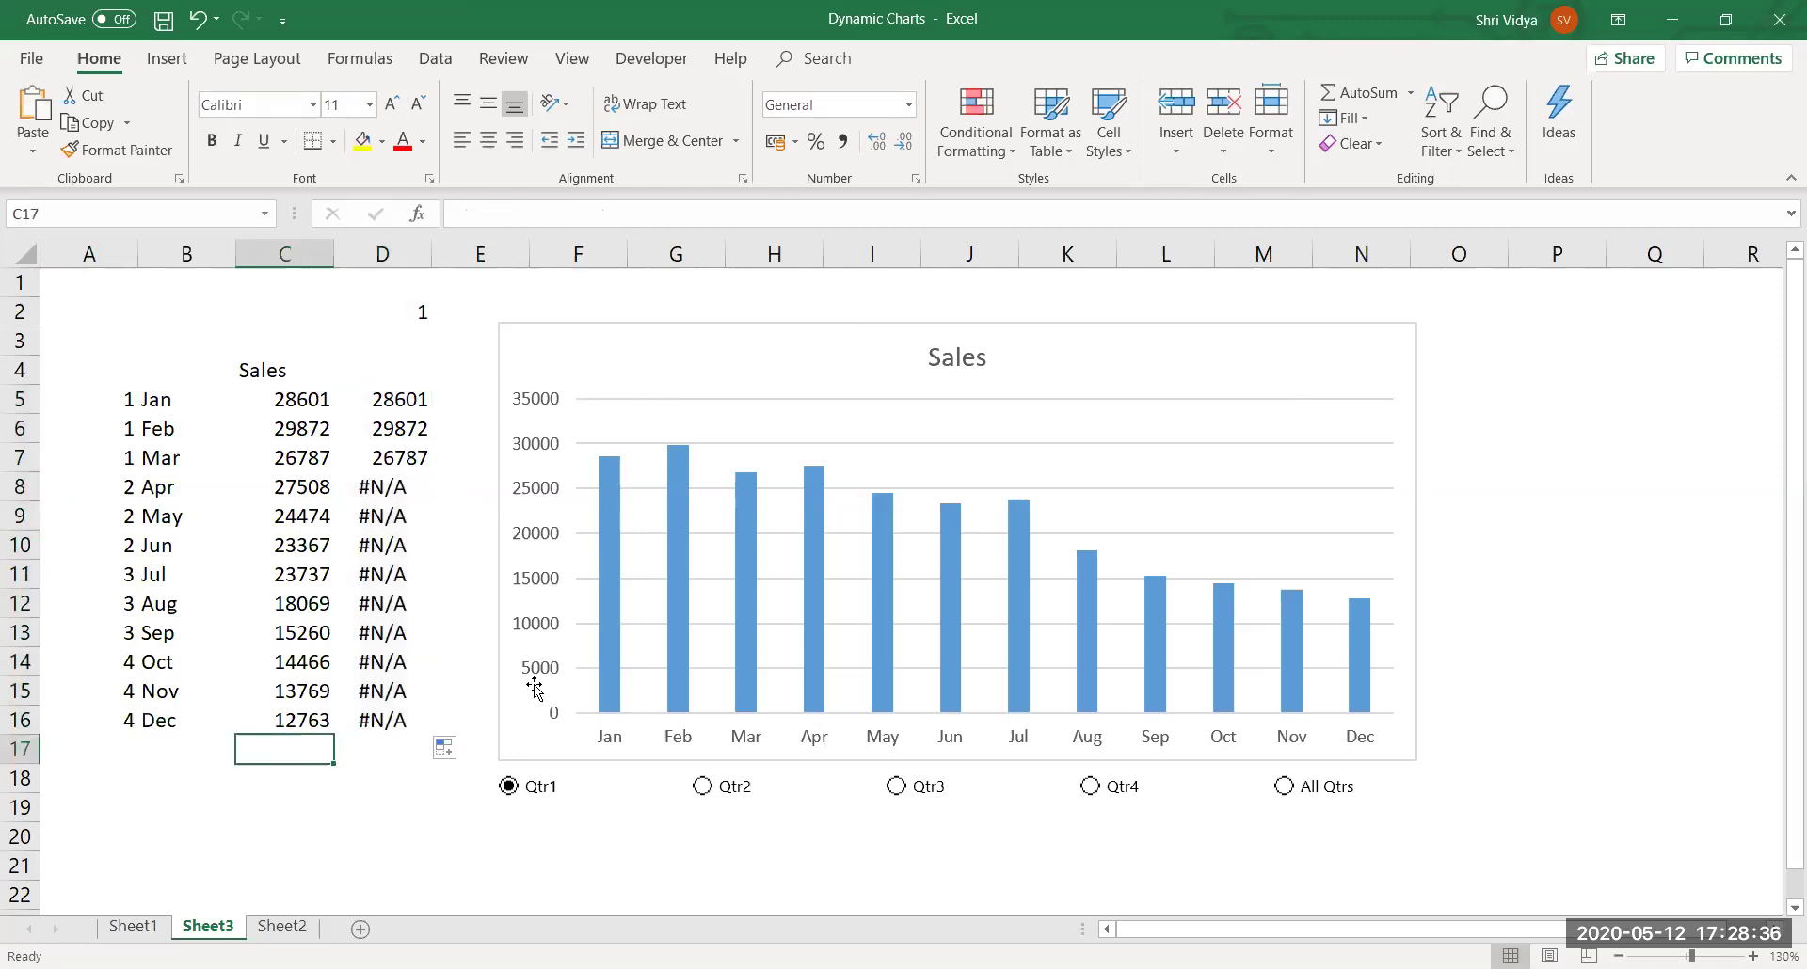
left_click(387, 401)
left_click_drag(386, 401, 387, 461)
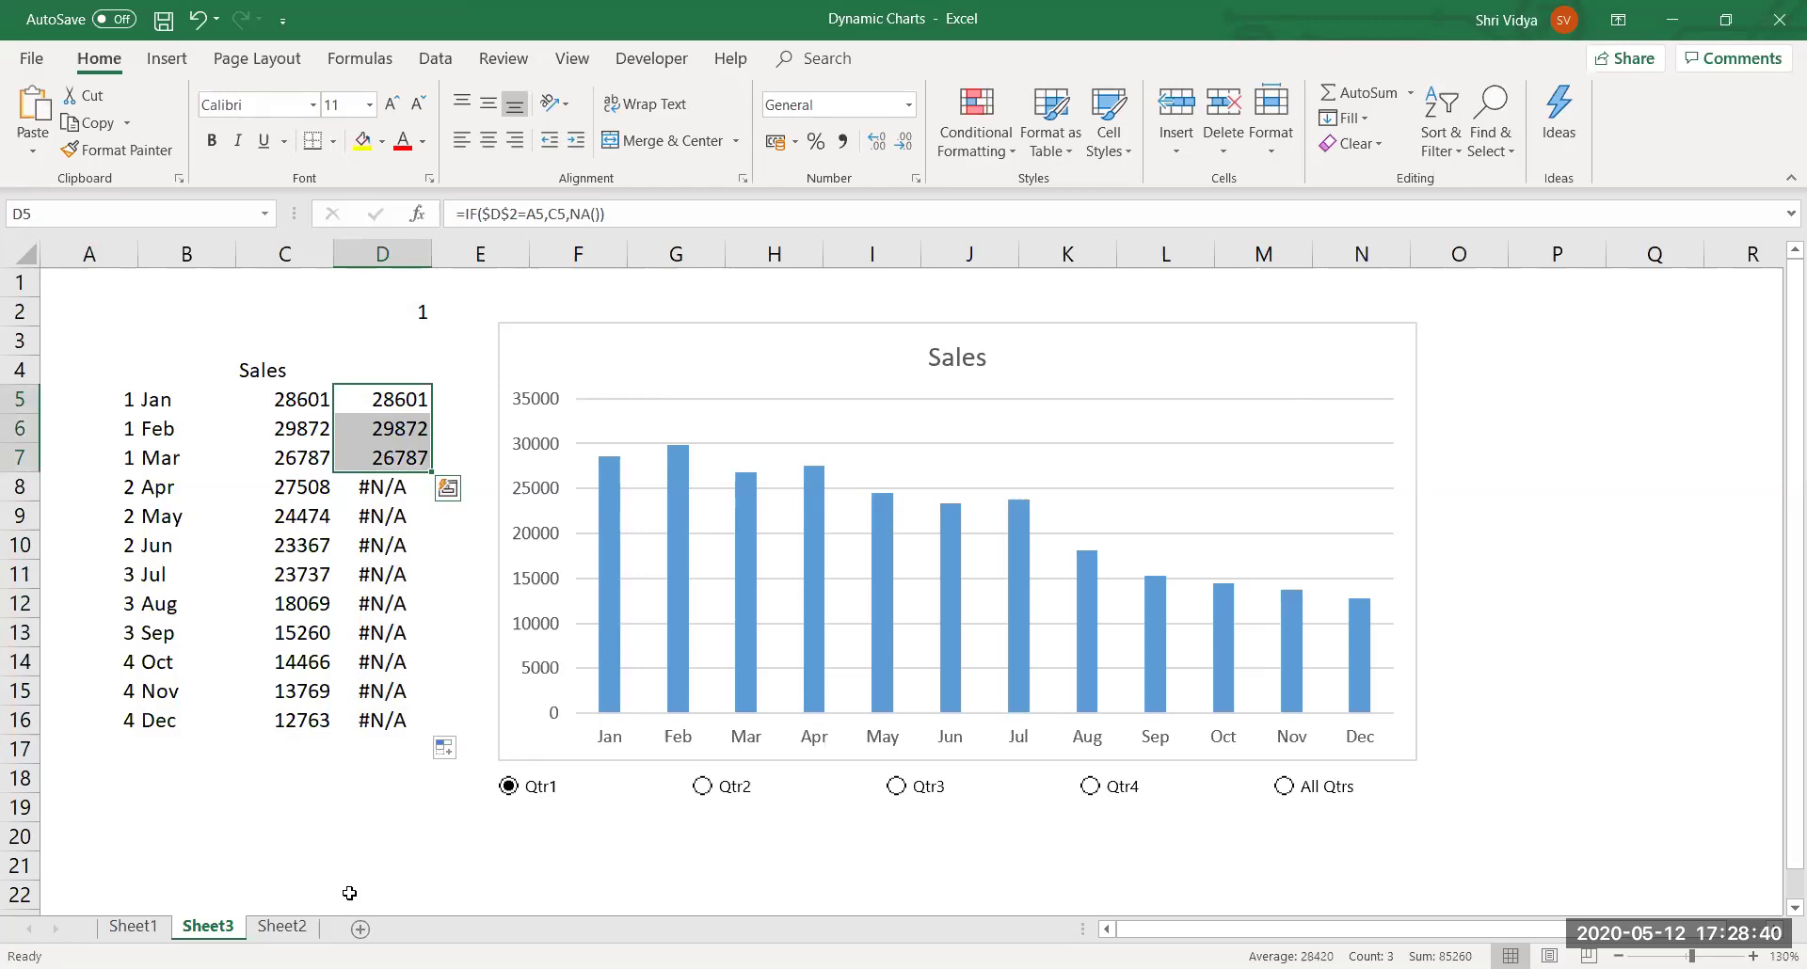
left_click(673, 840)
Test the formulas with Qtr4, Qtr3, then Qtr2, leaving only Apr–Jun sales shown.
left_click(1090, 787)
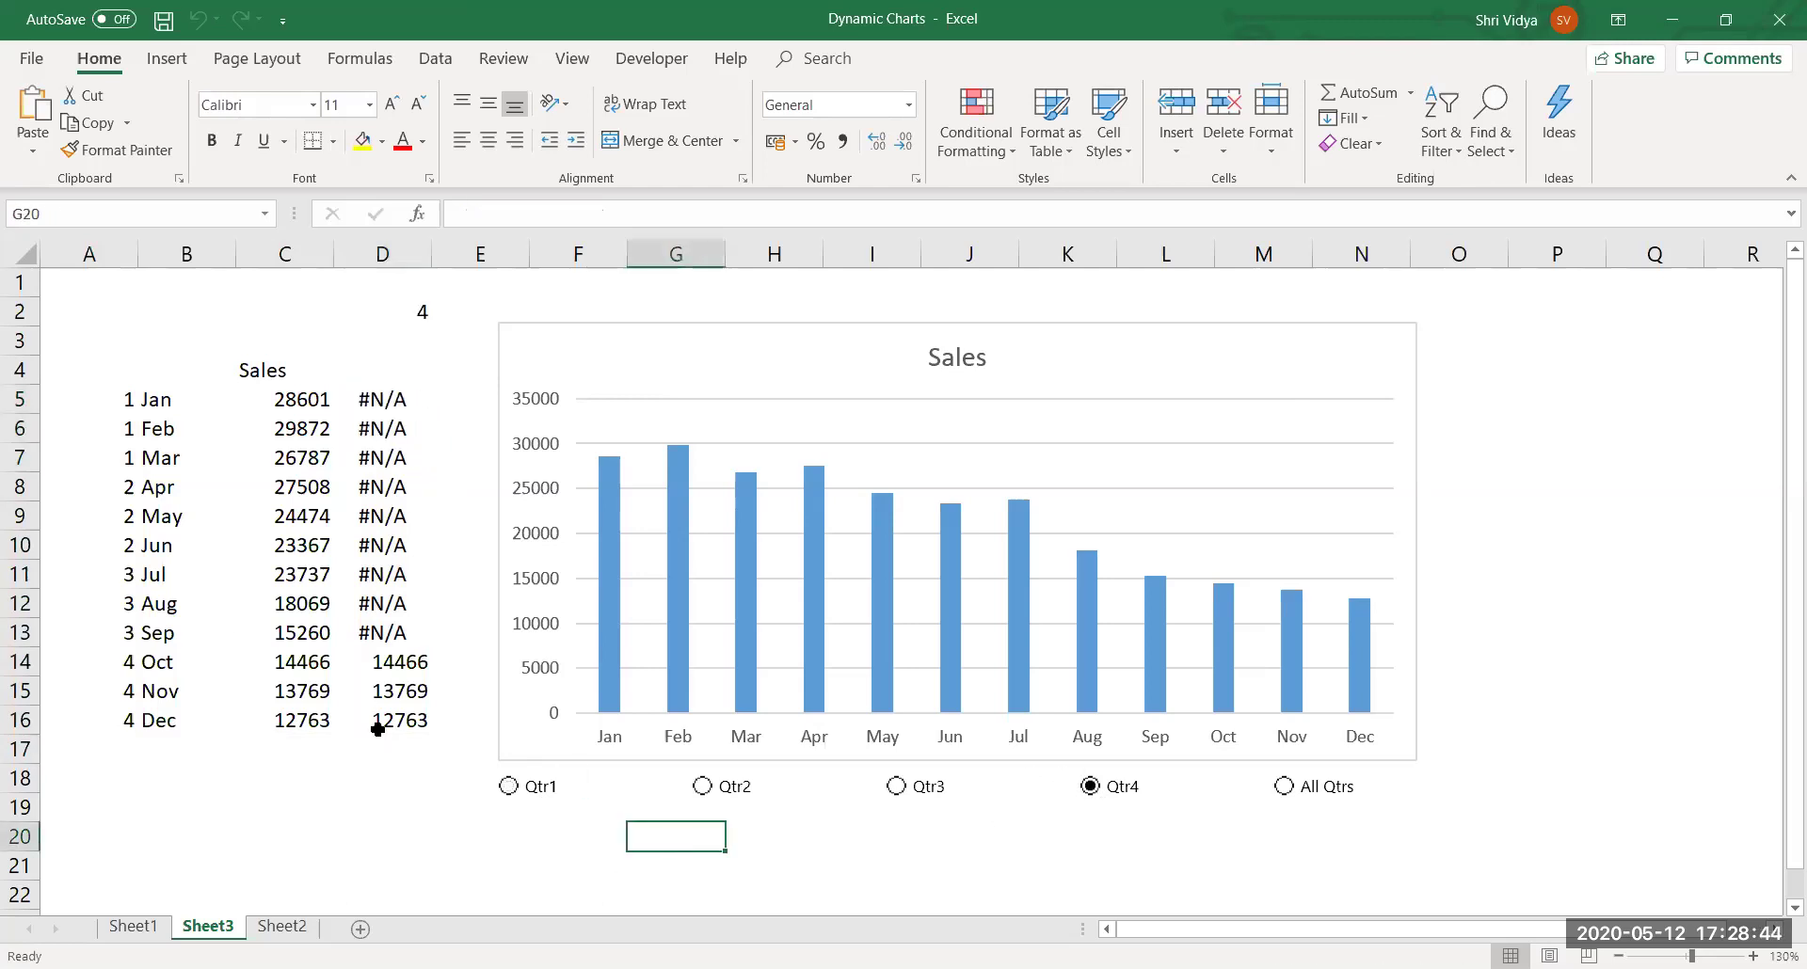
left_click(920, 798)
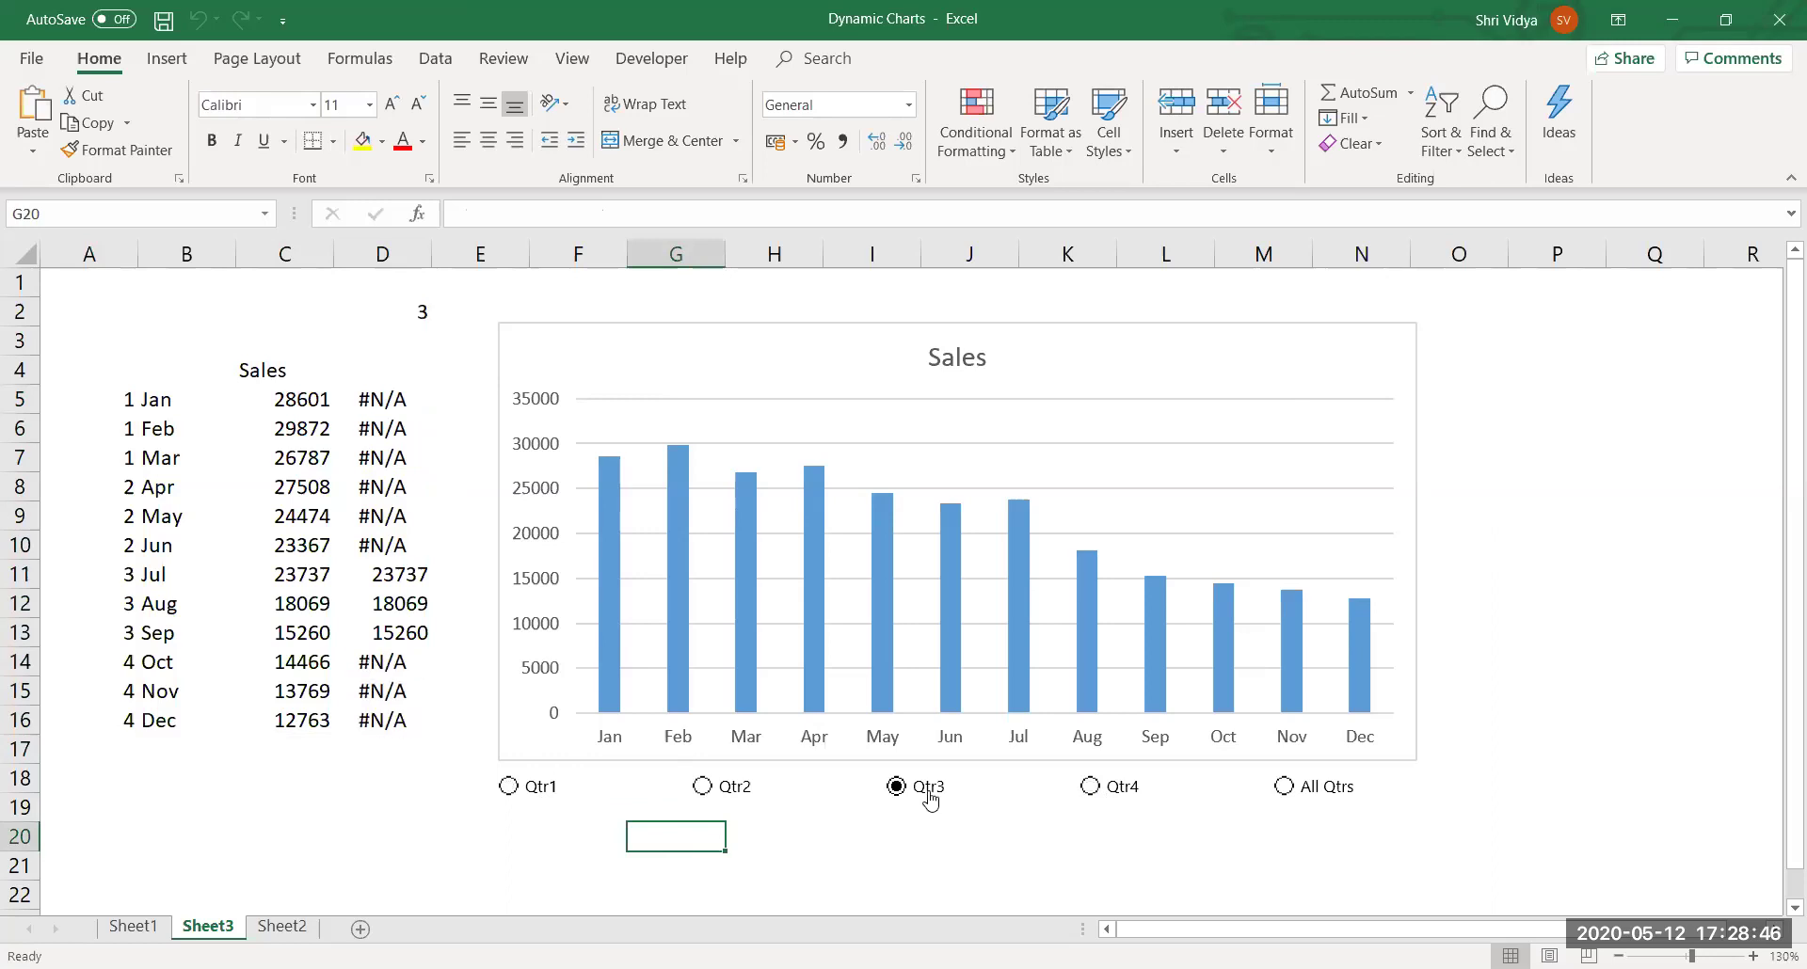
left_click(714, 789)
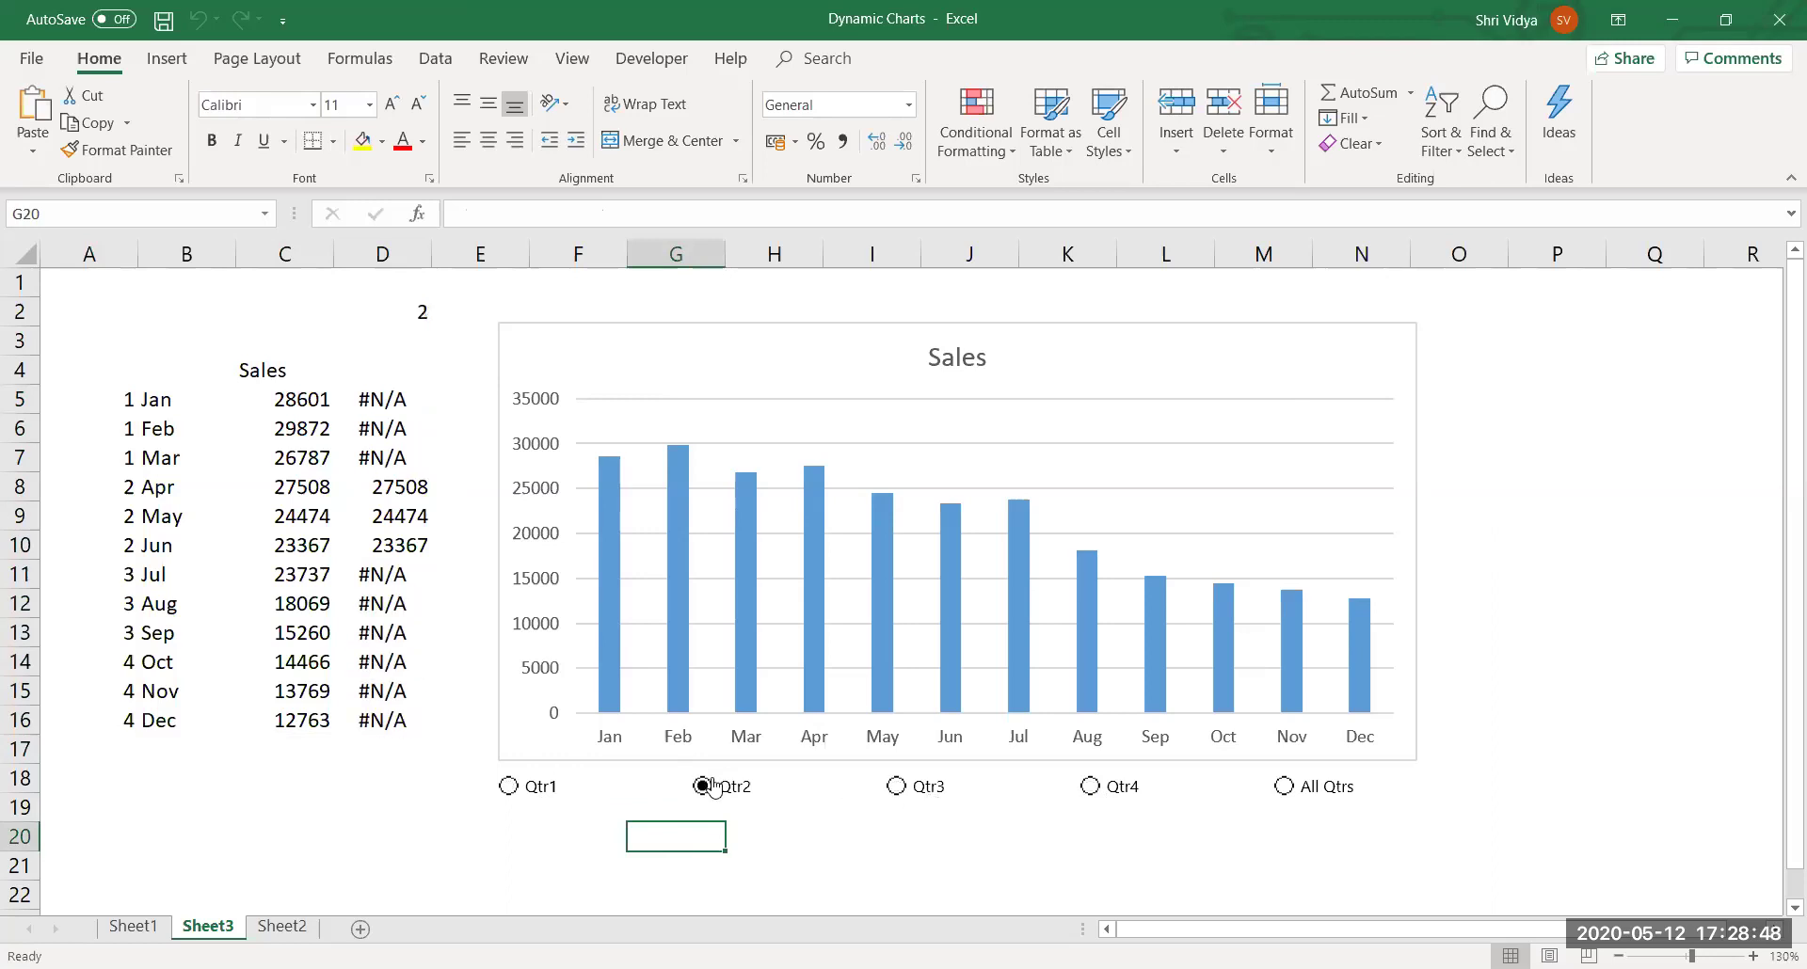
left_click(201, 889)
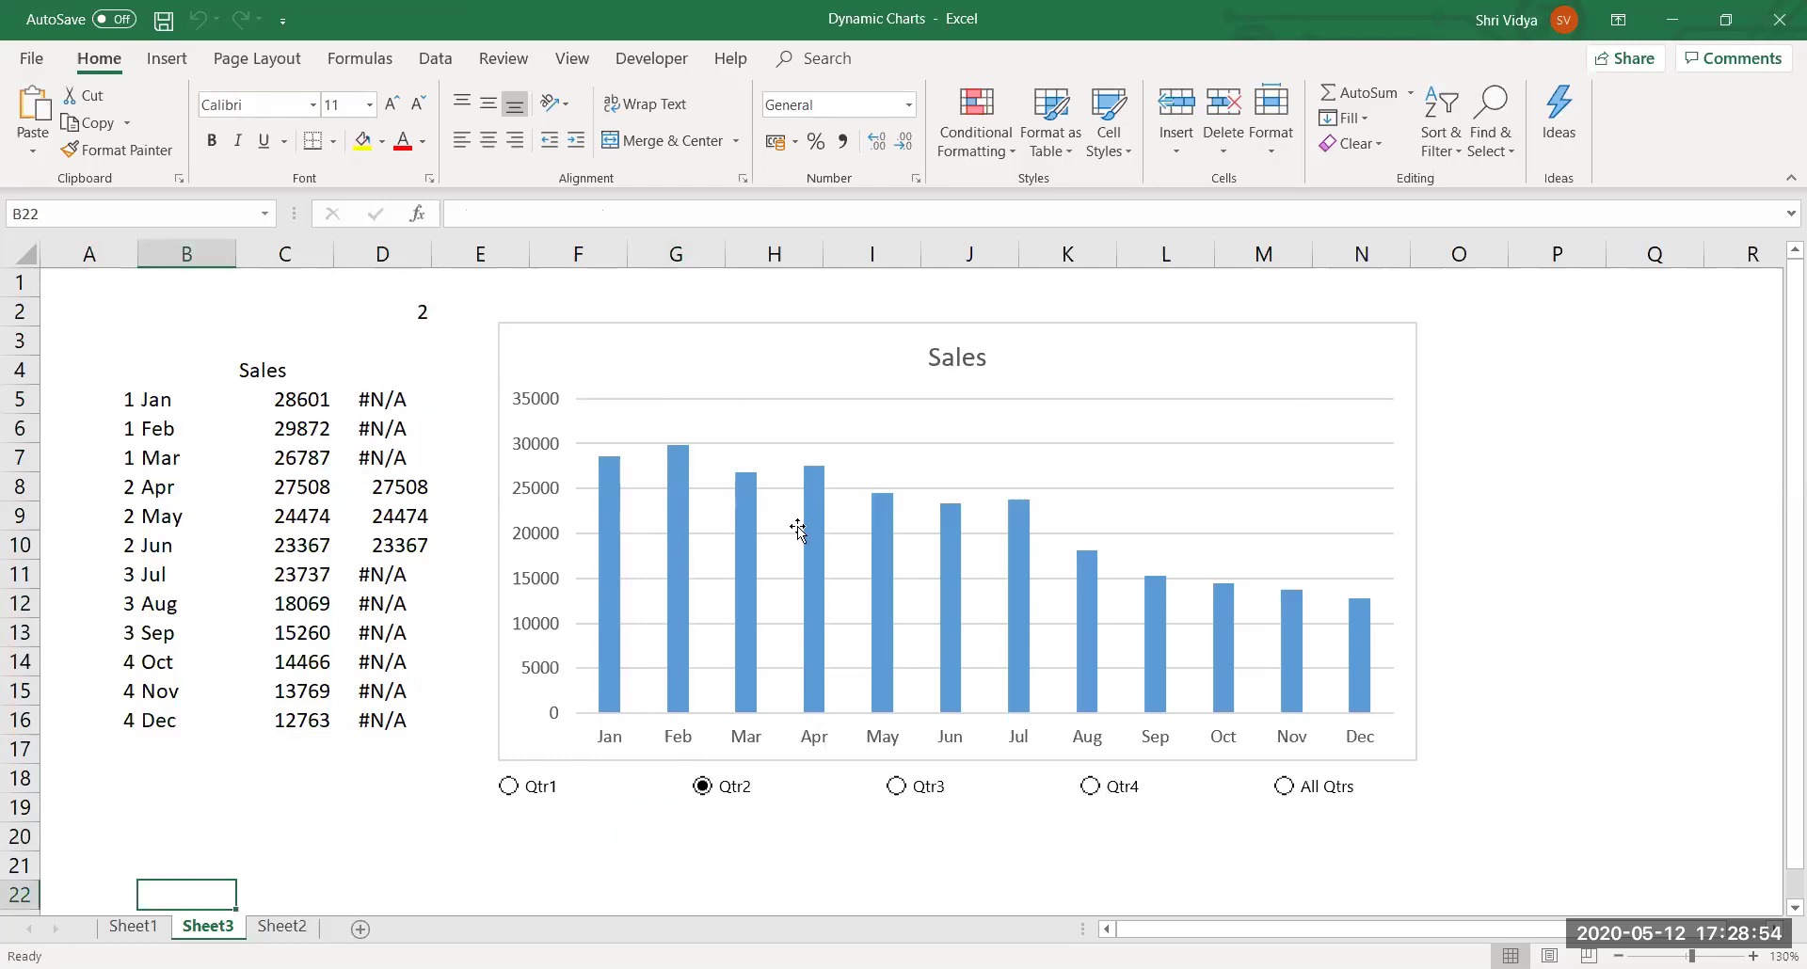
left_click(771, 412)
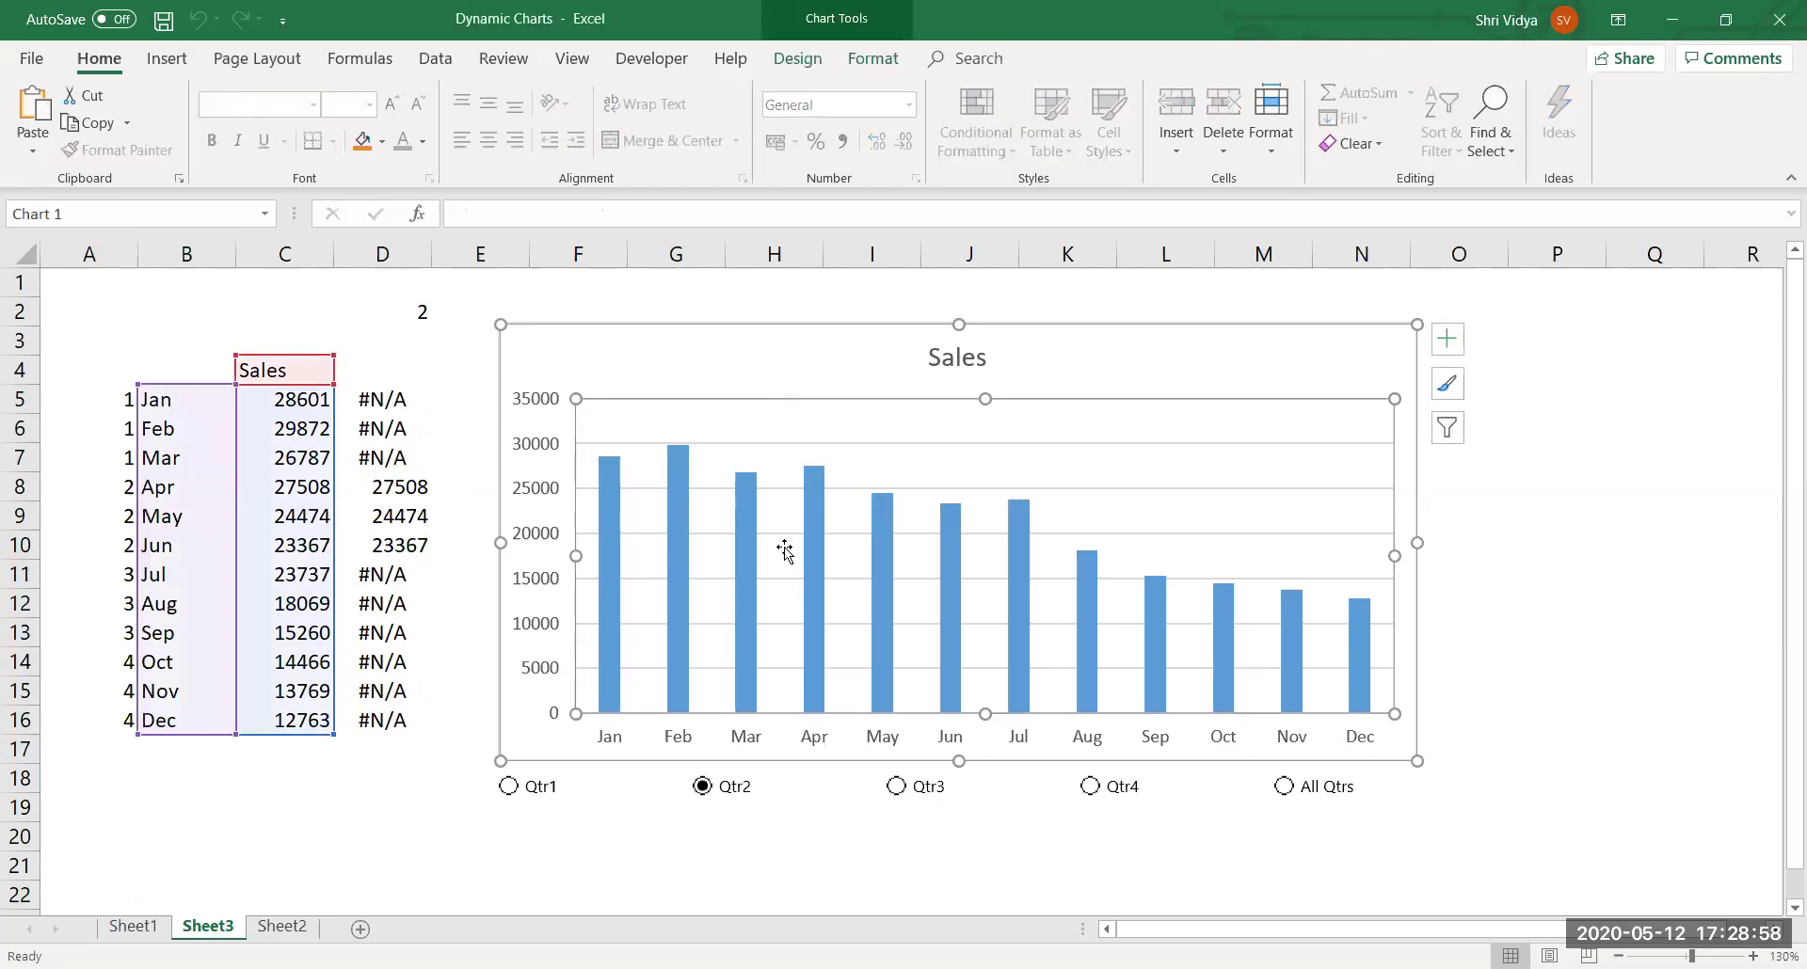
Change the Sales chart's data range to B4:D16, adding column D as a second series.
right_click(878, 421)
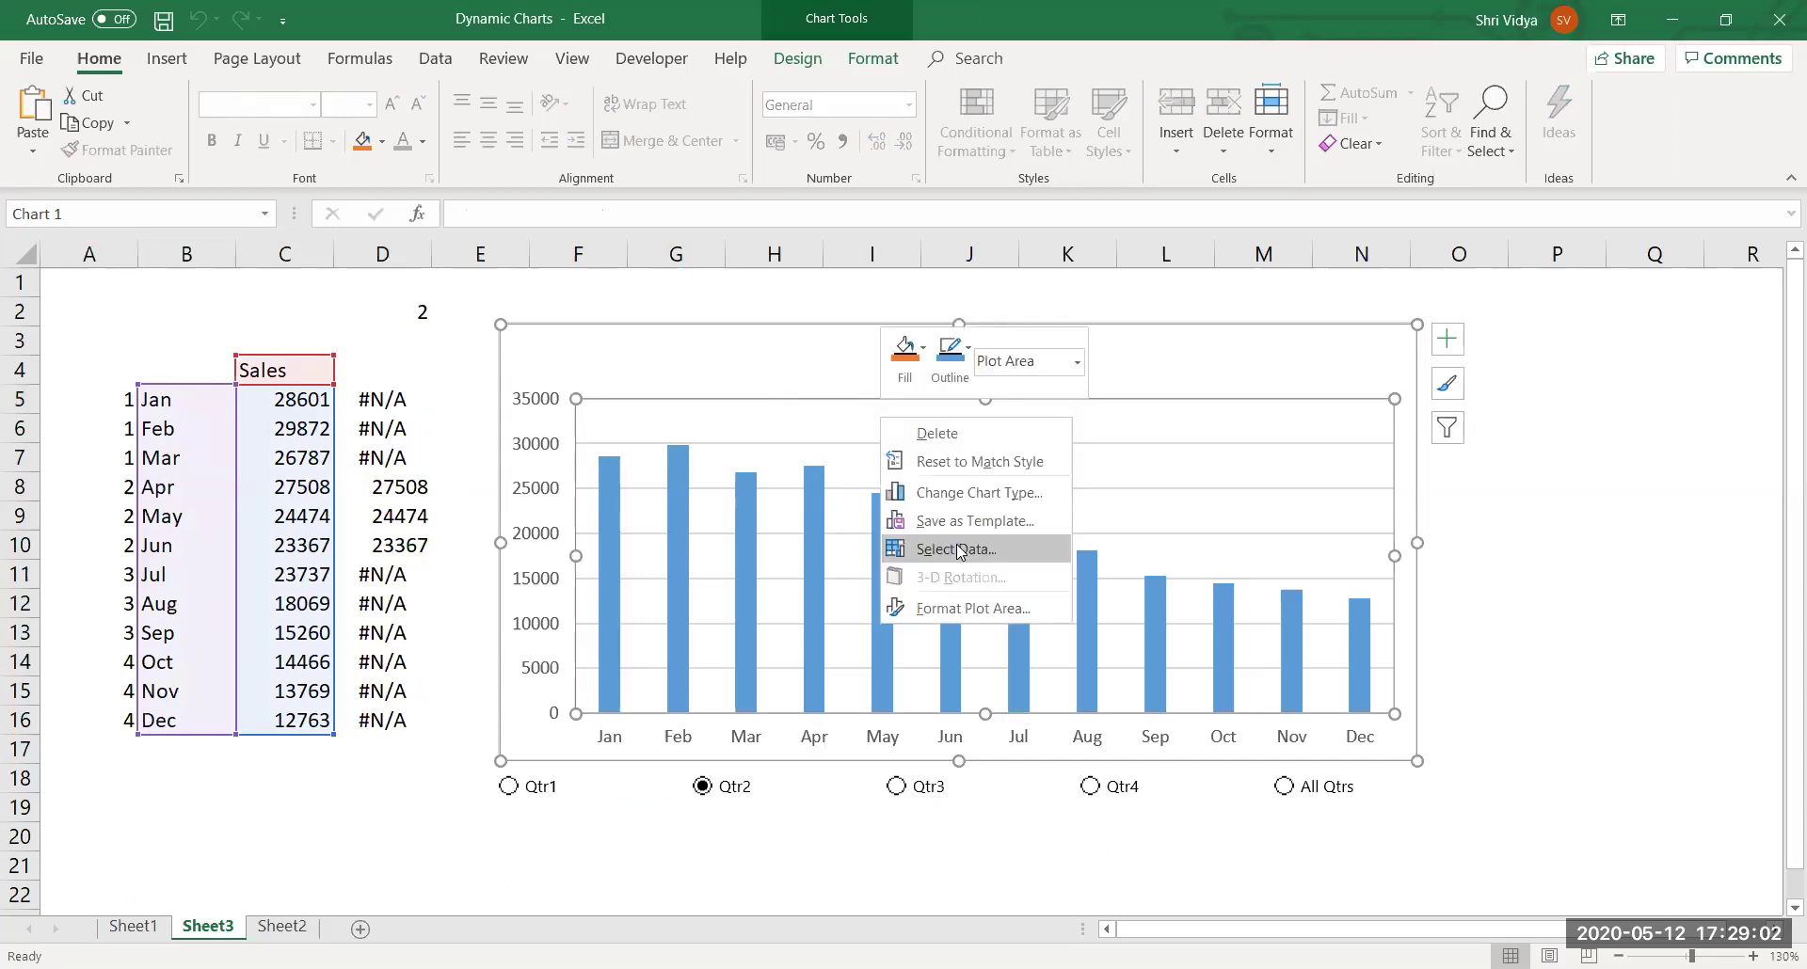
left_click(959, 550)
left_click(181, 373)
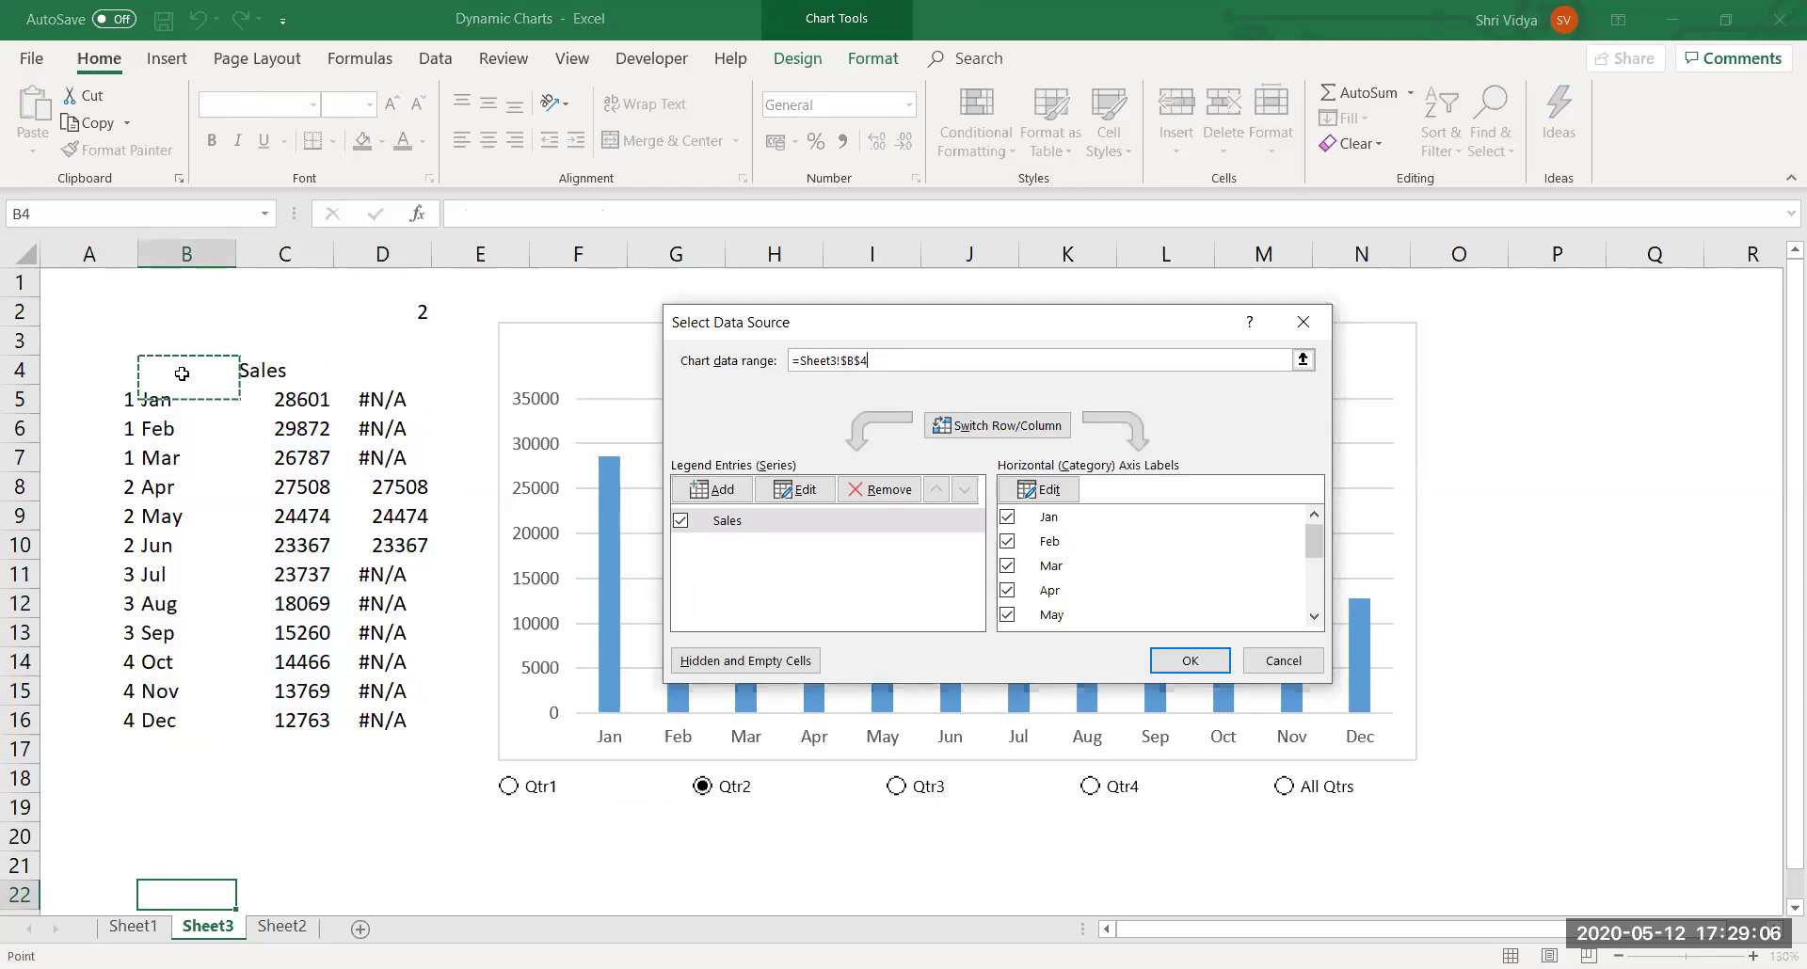
left_click_drag(181, 374, 391, 722)
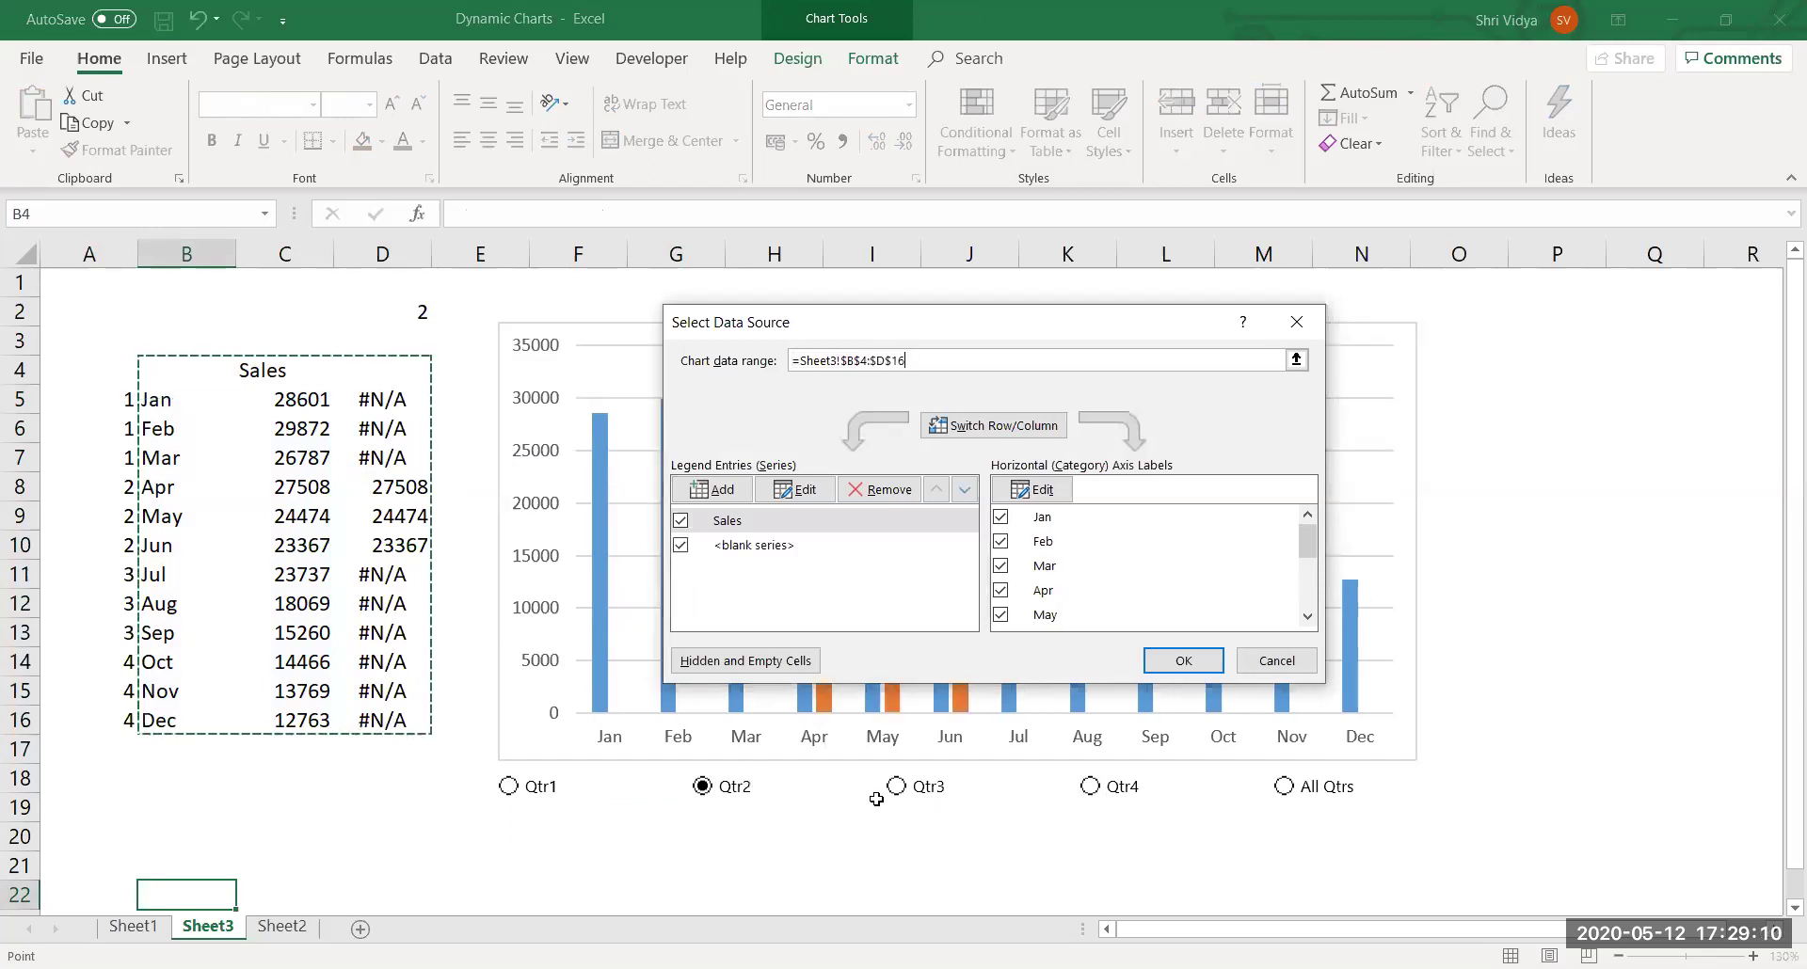
left_click(1162, 656)
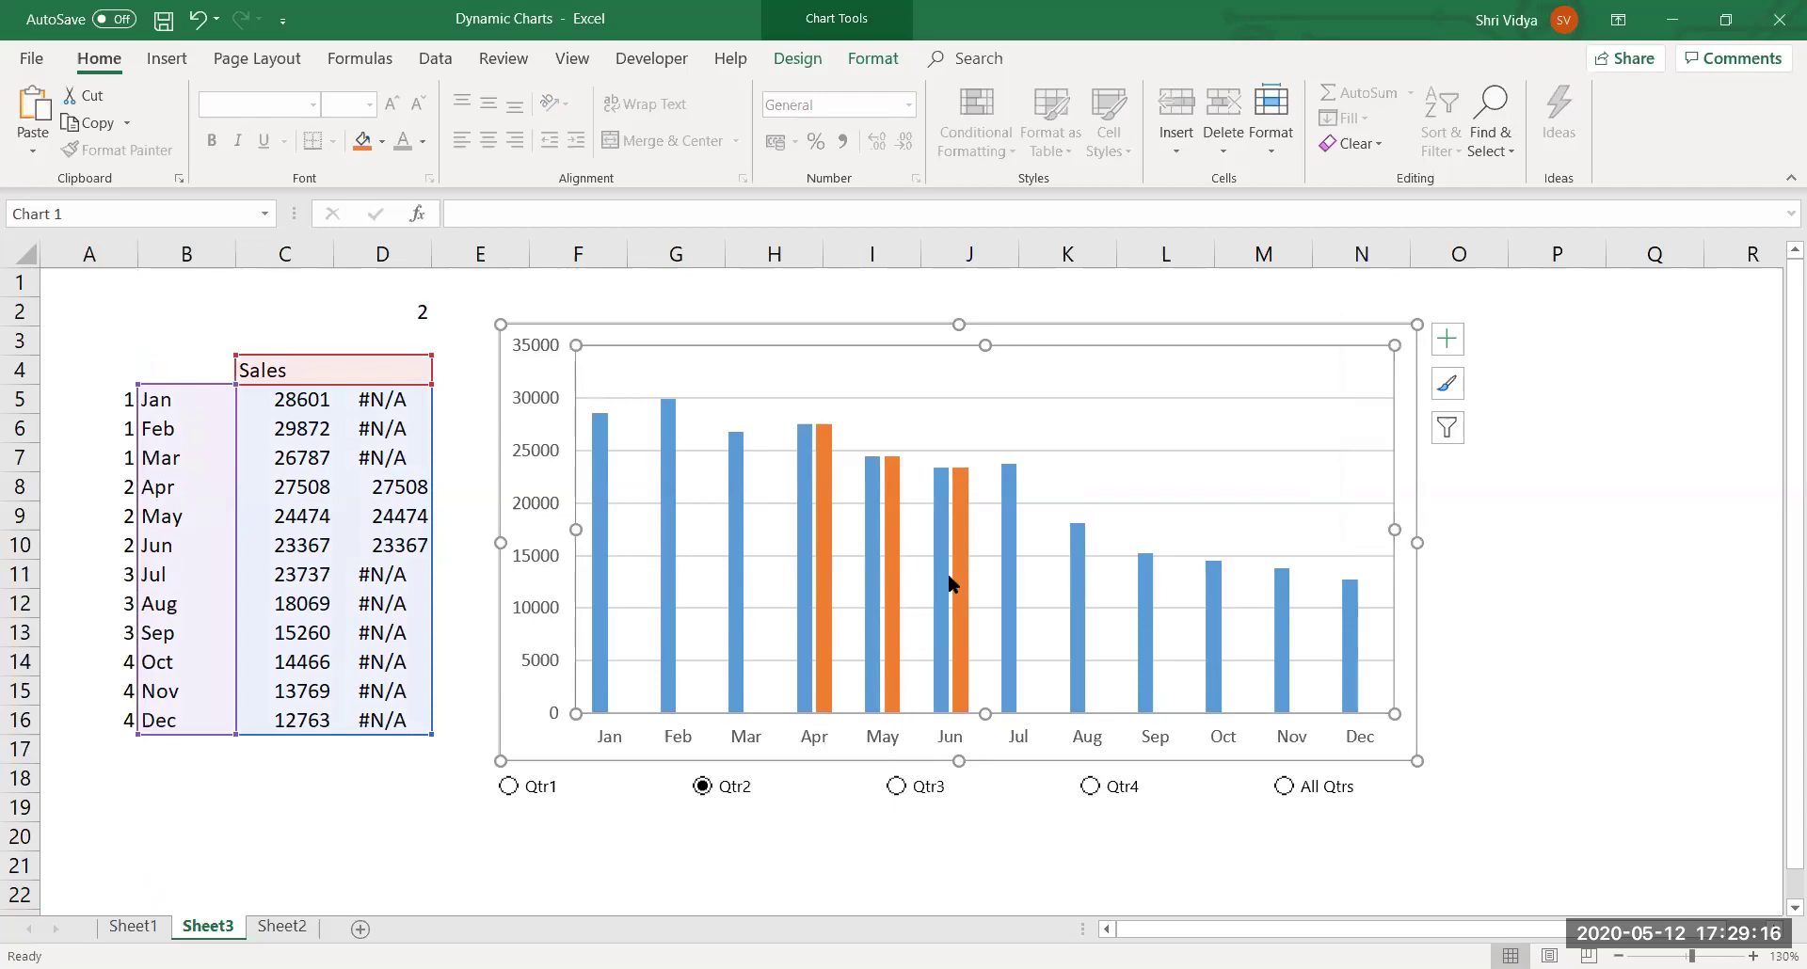
Cycle Qtr3, Qtr4, All Qtrs and back down to Qtr1, highlighting Jan–Mar in orange.
left_click(894, 789)
left_click(1179, 800)
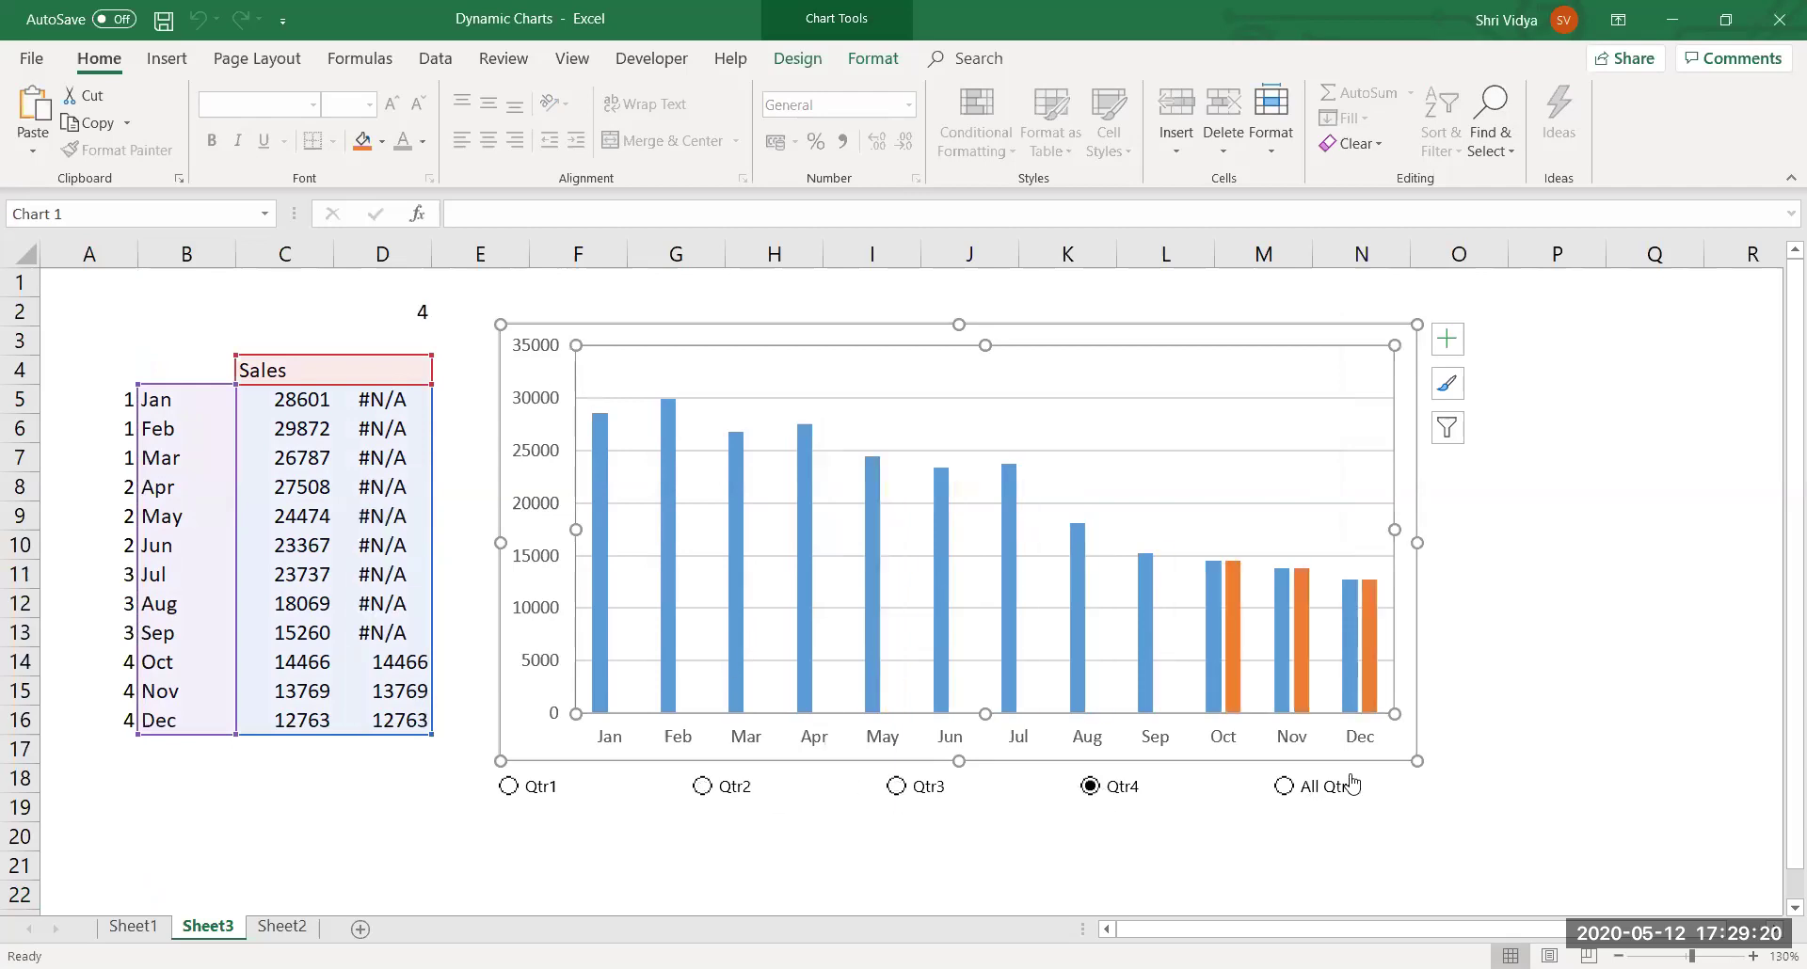
left_click(1343, 791)
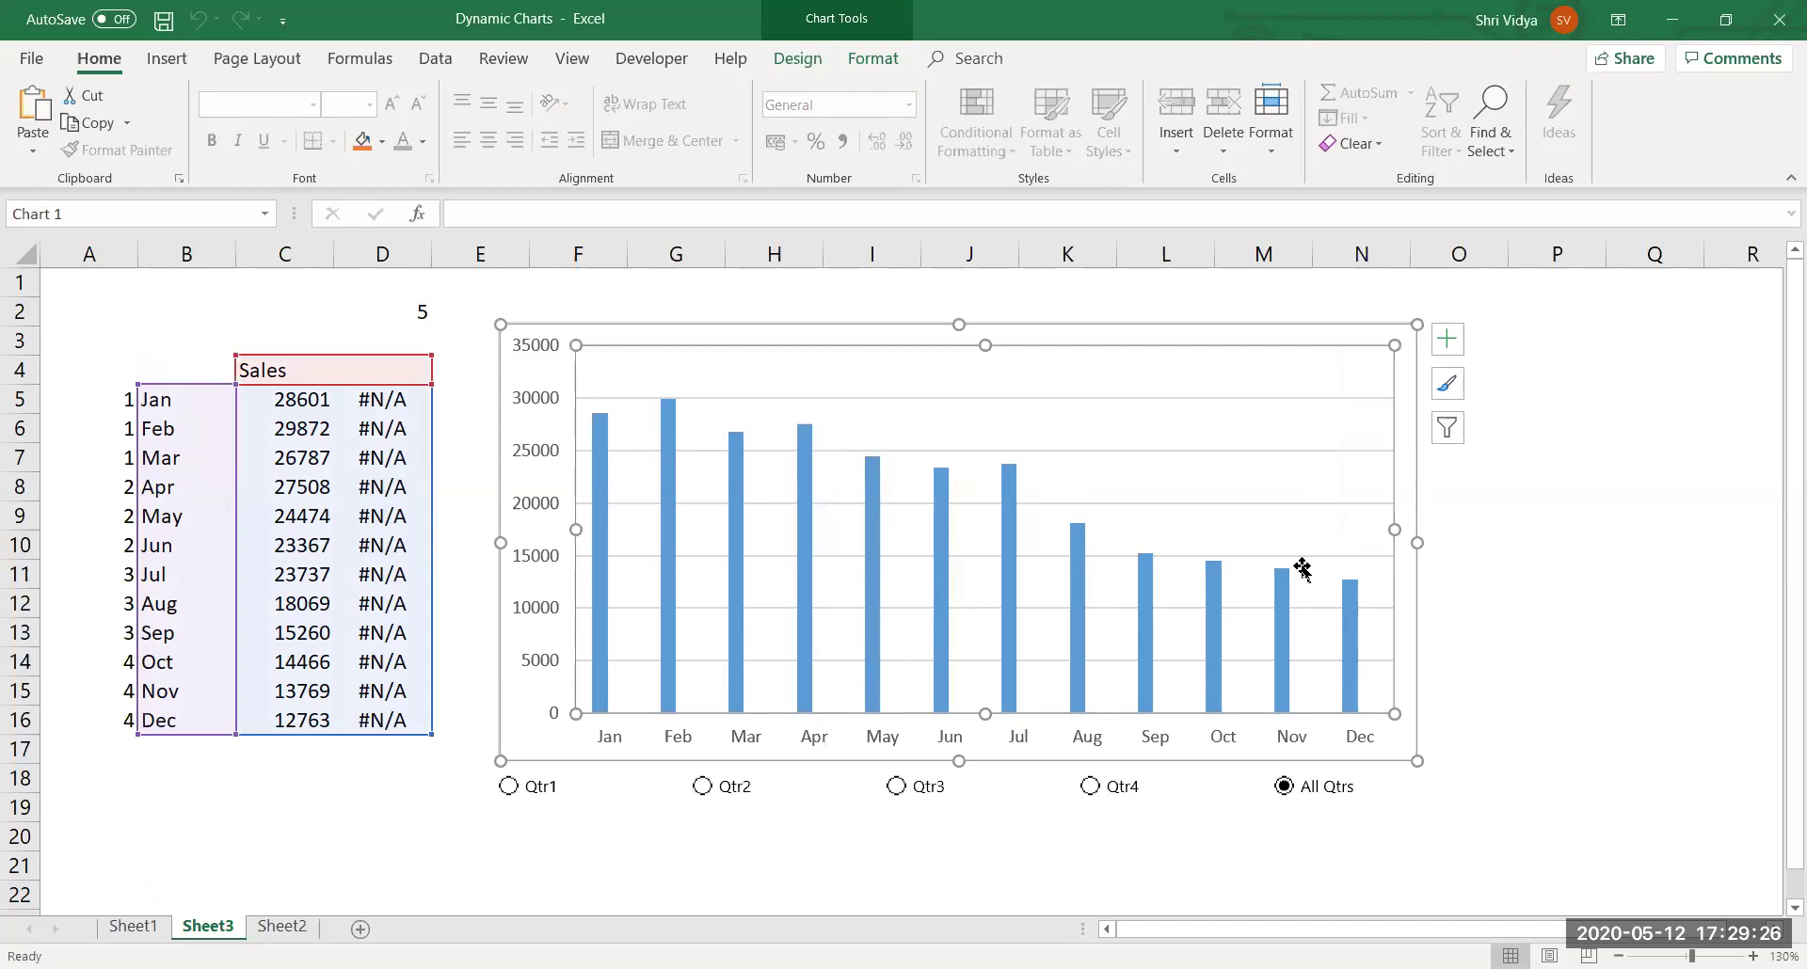
left_click(1125, 808)
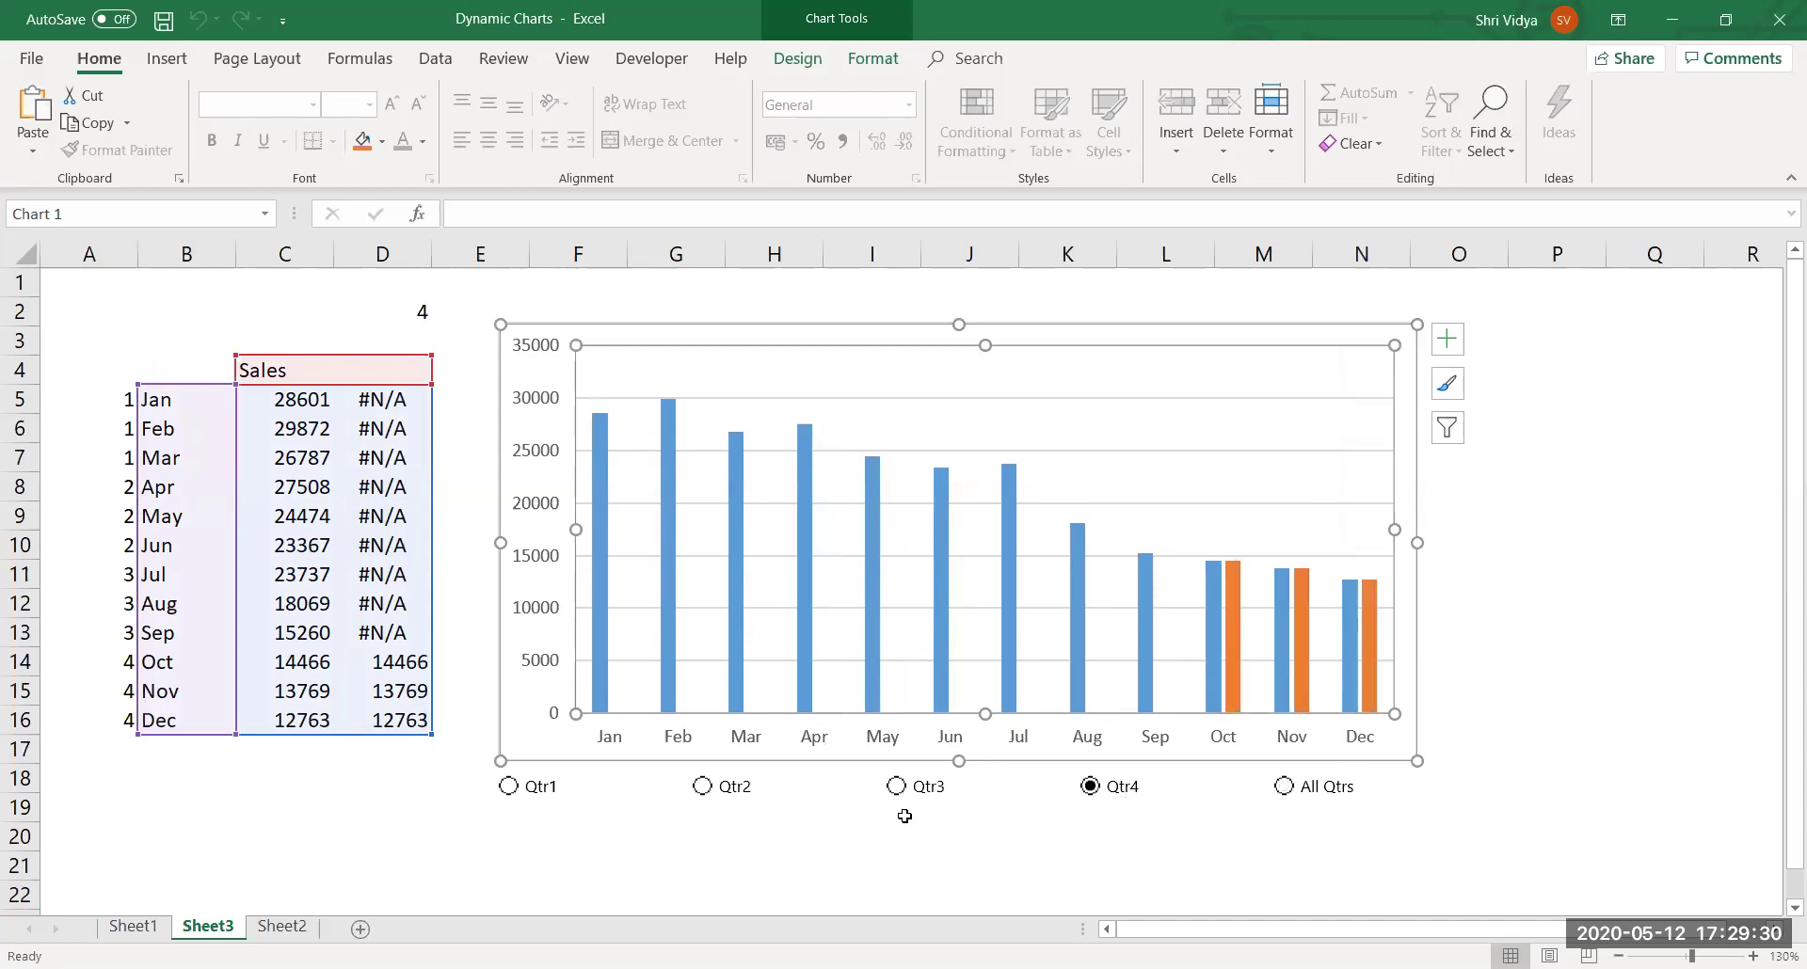
left_click(918, 788)
left_click(710, 788)
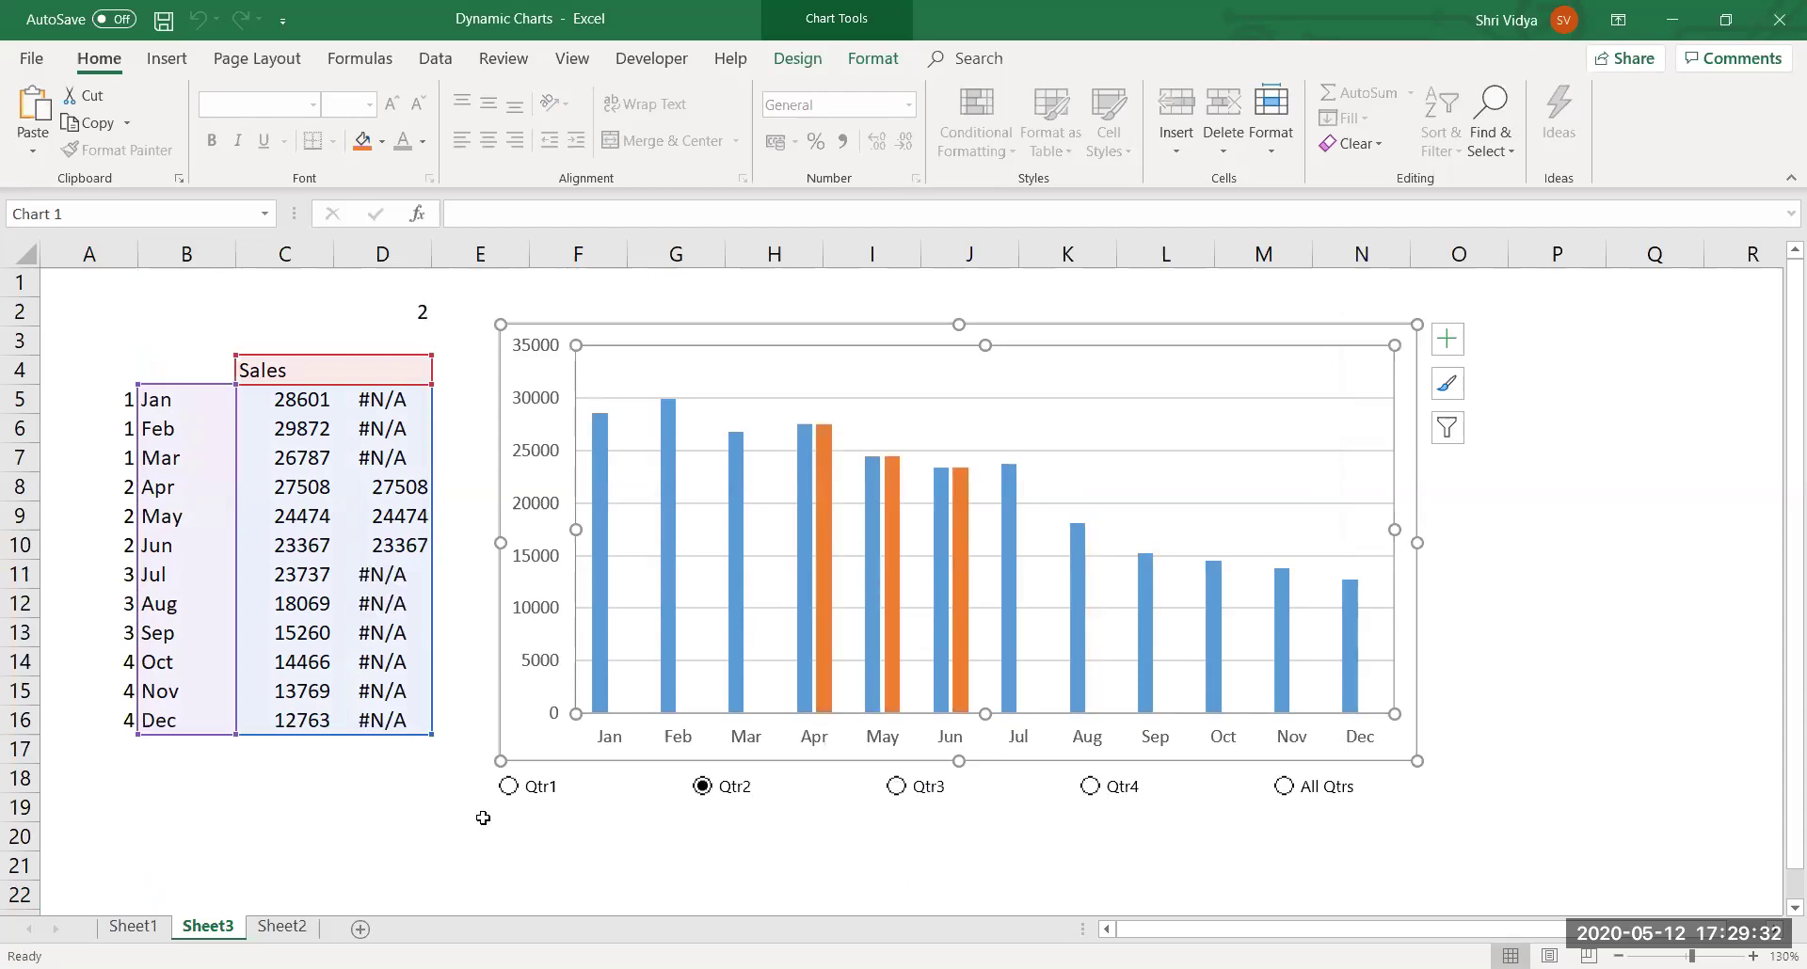
left_click(512, 801)
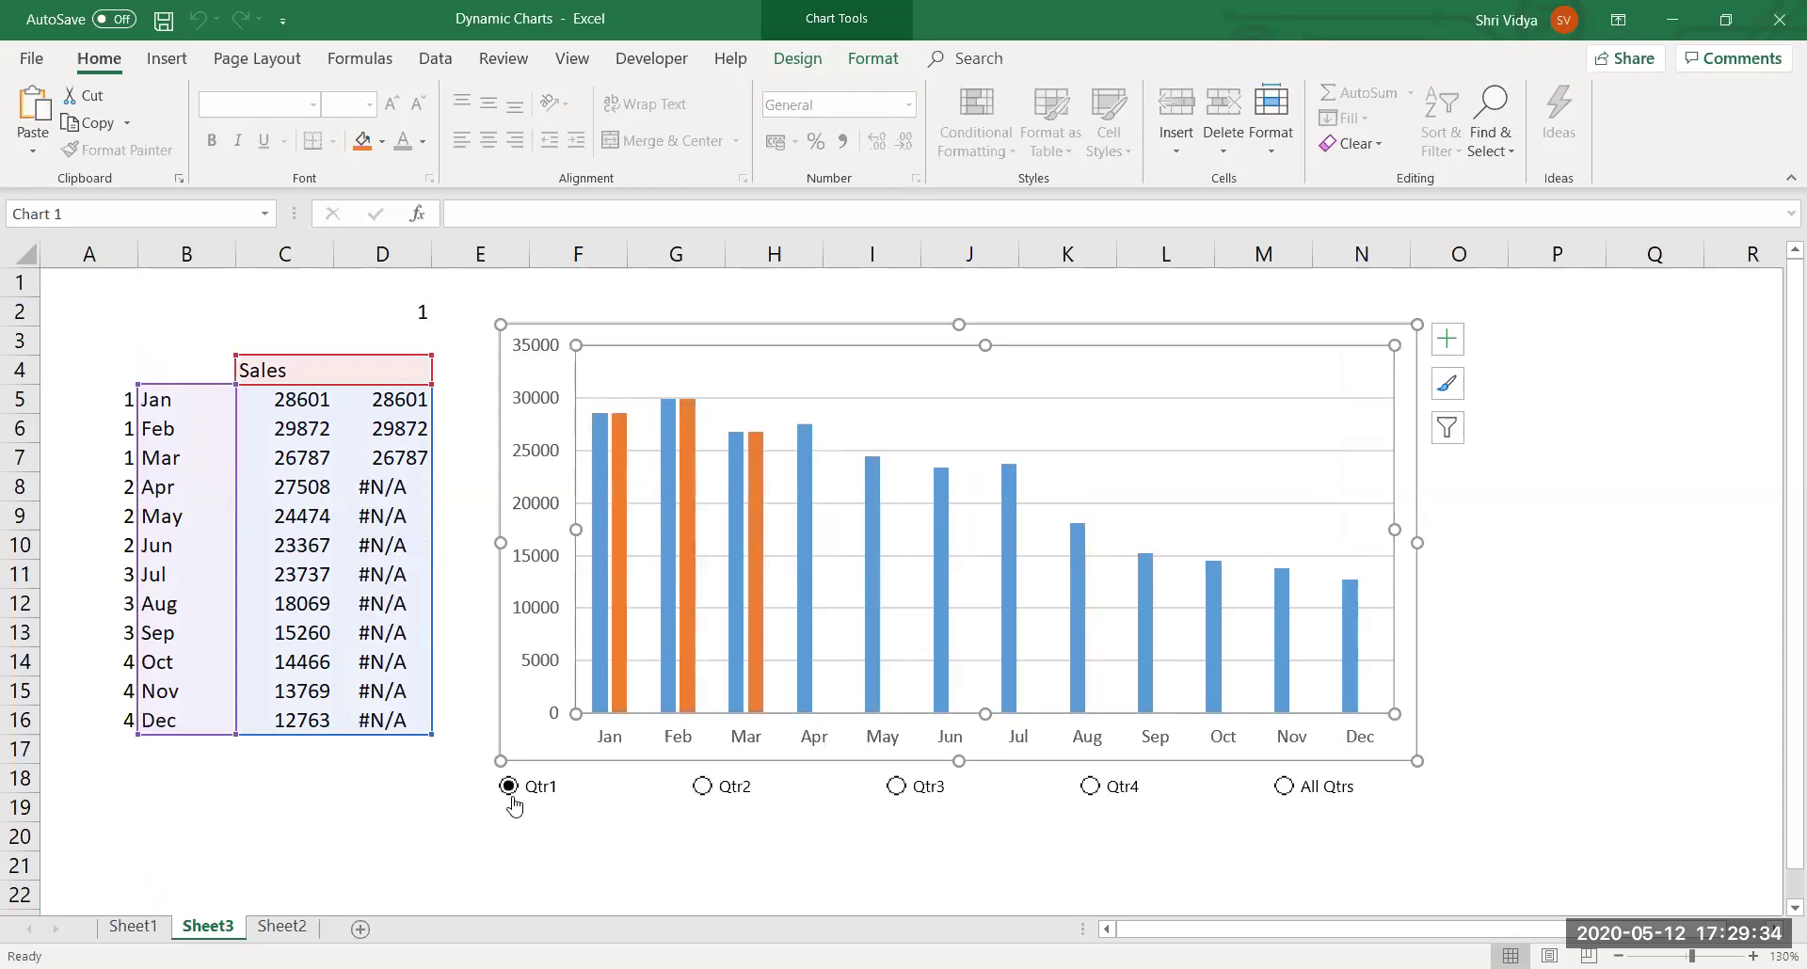
Set the orange series' Series Overlap to 100% so it covers the blue bars.
left_click(755, 636)
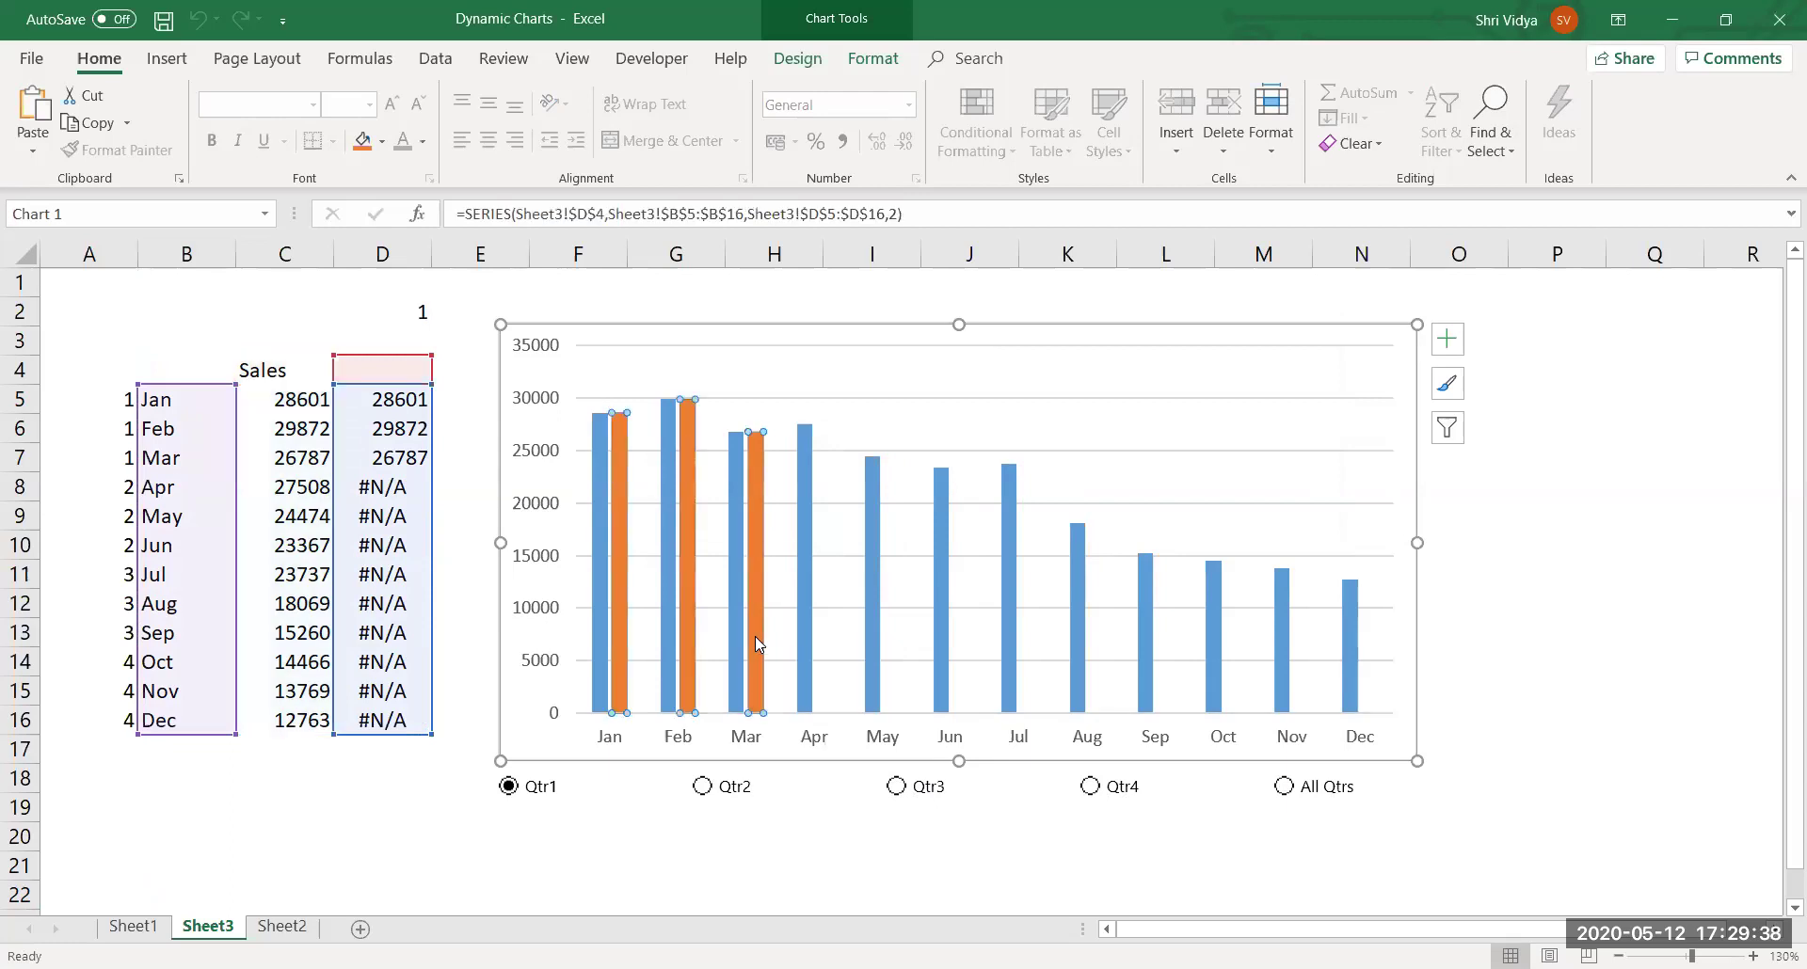
right_click(754, 636)
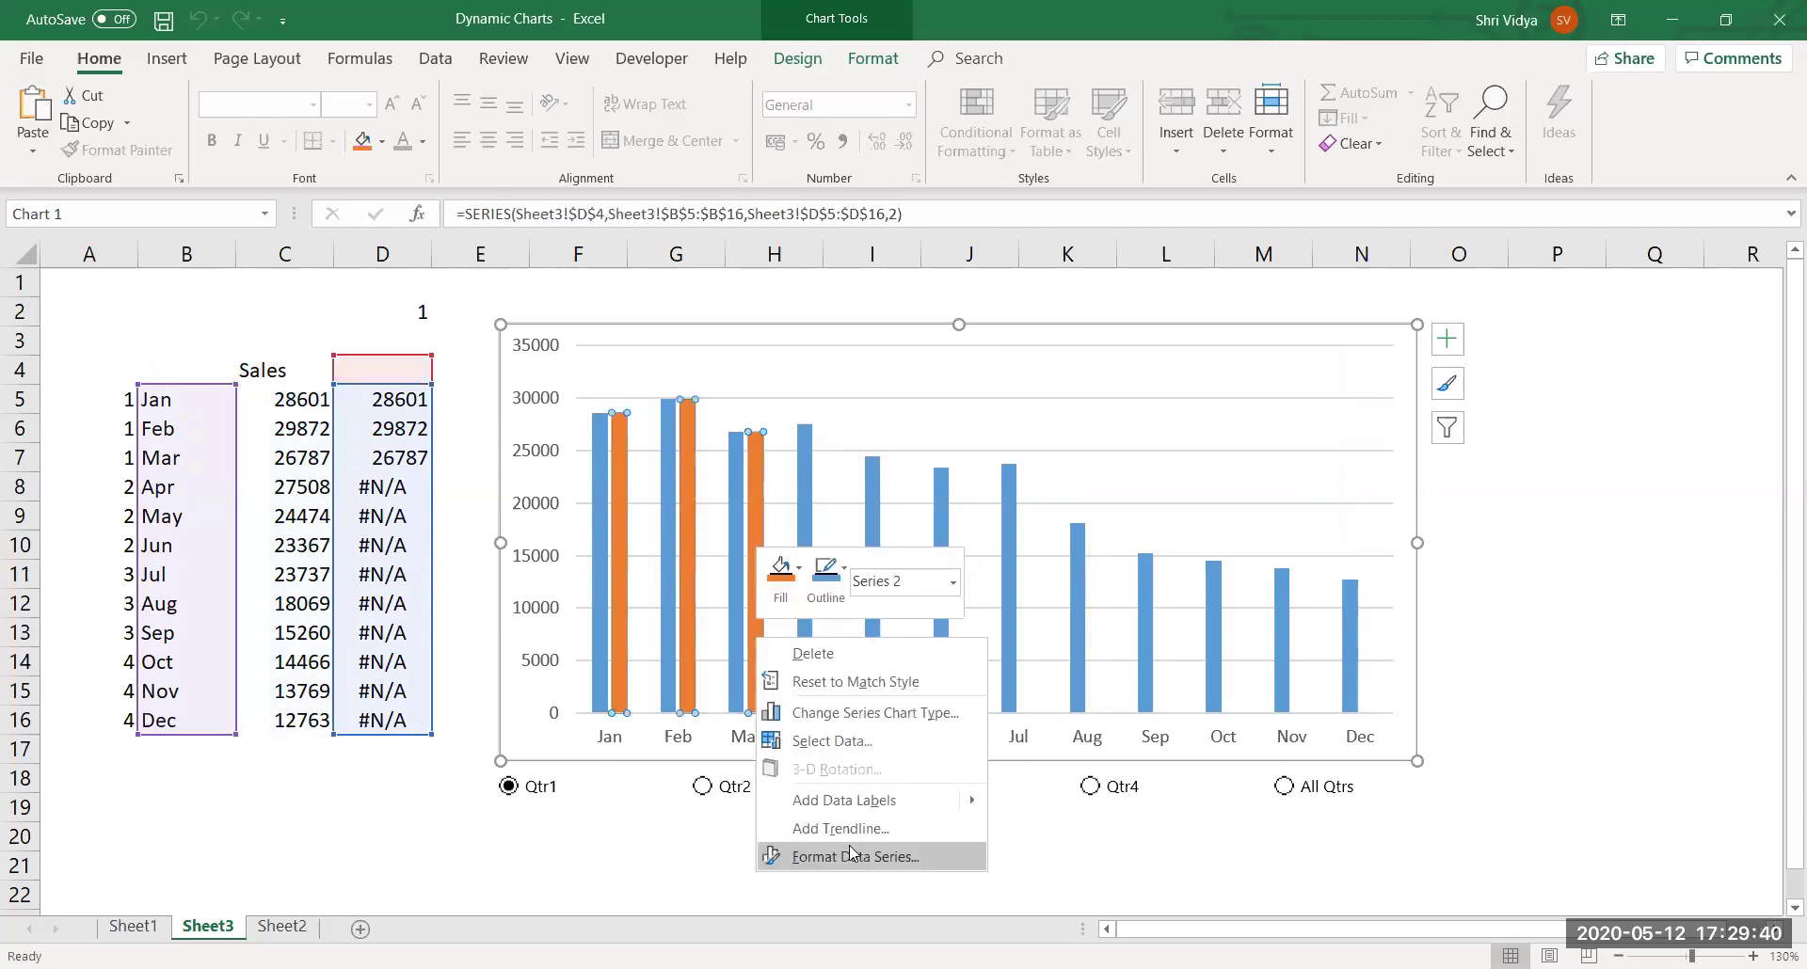
left_click(852, 854)
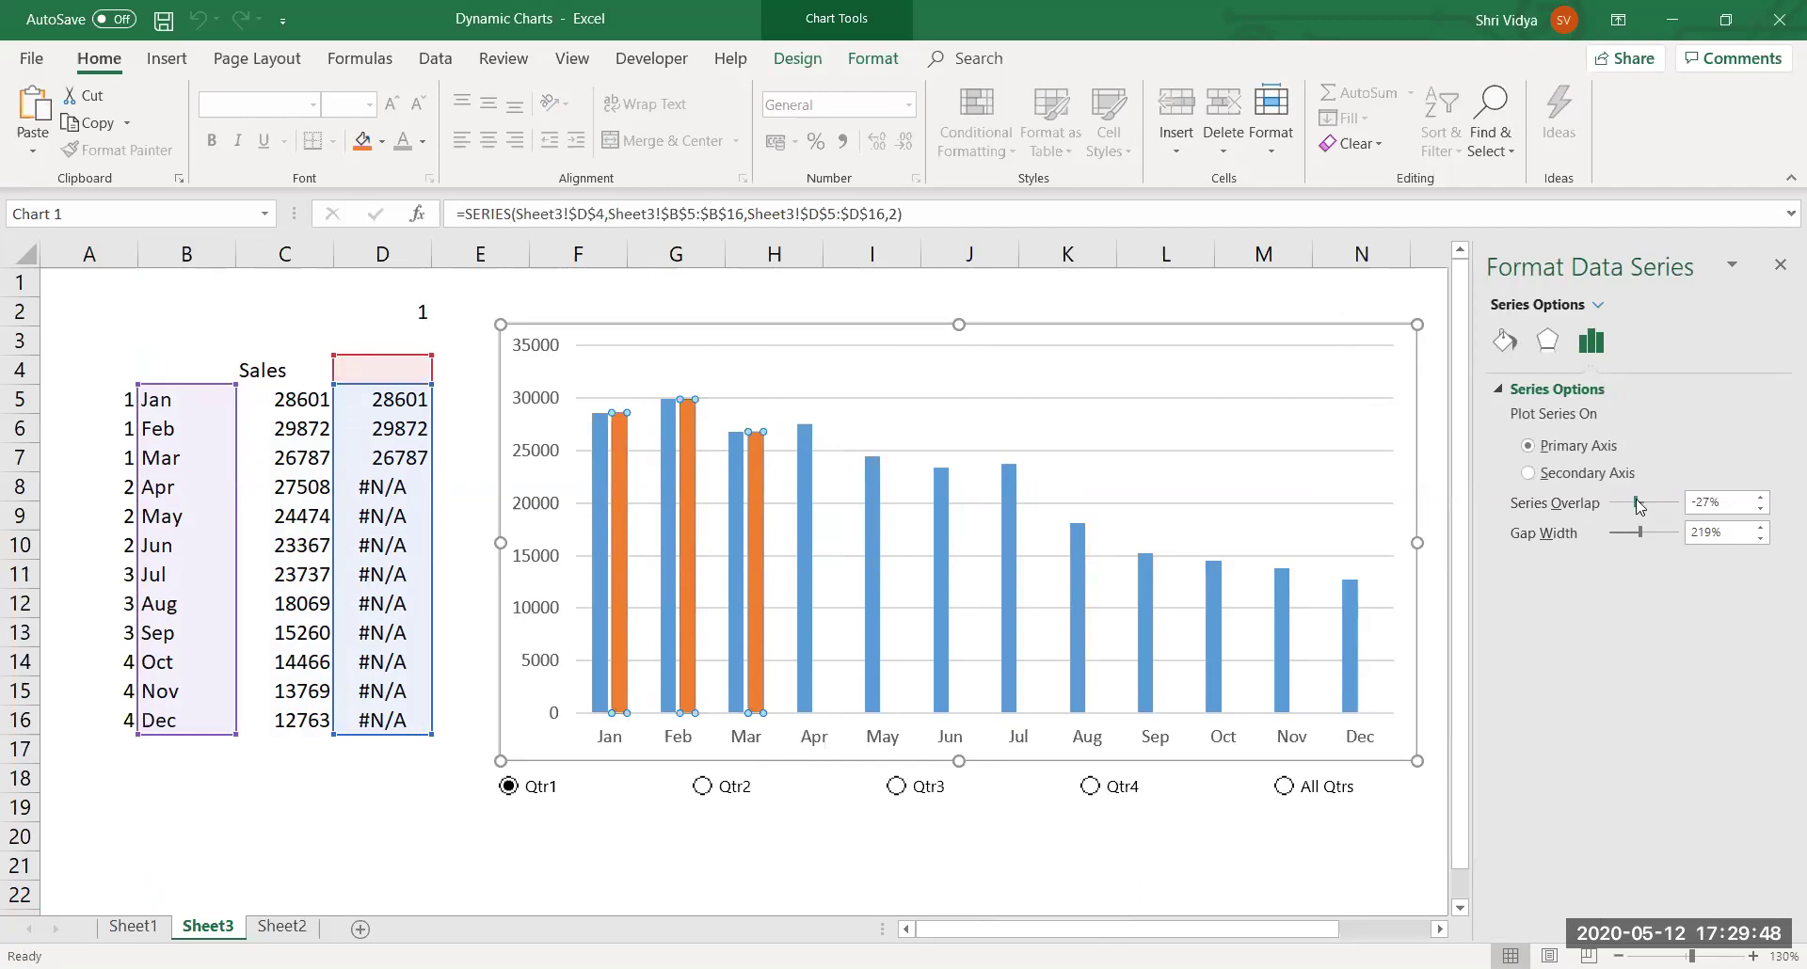
left_click_drag(1638, 505, 1684, 508)
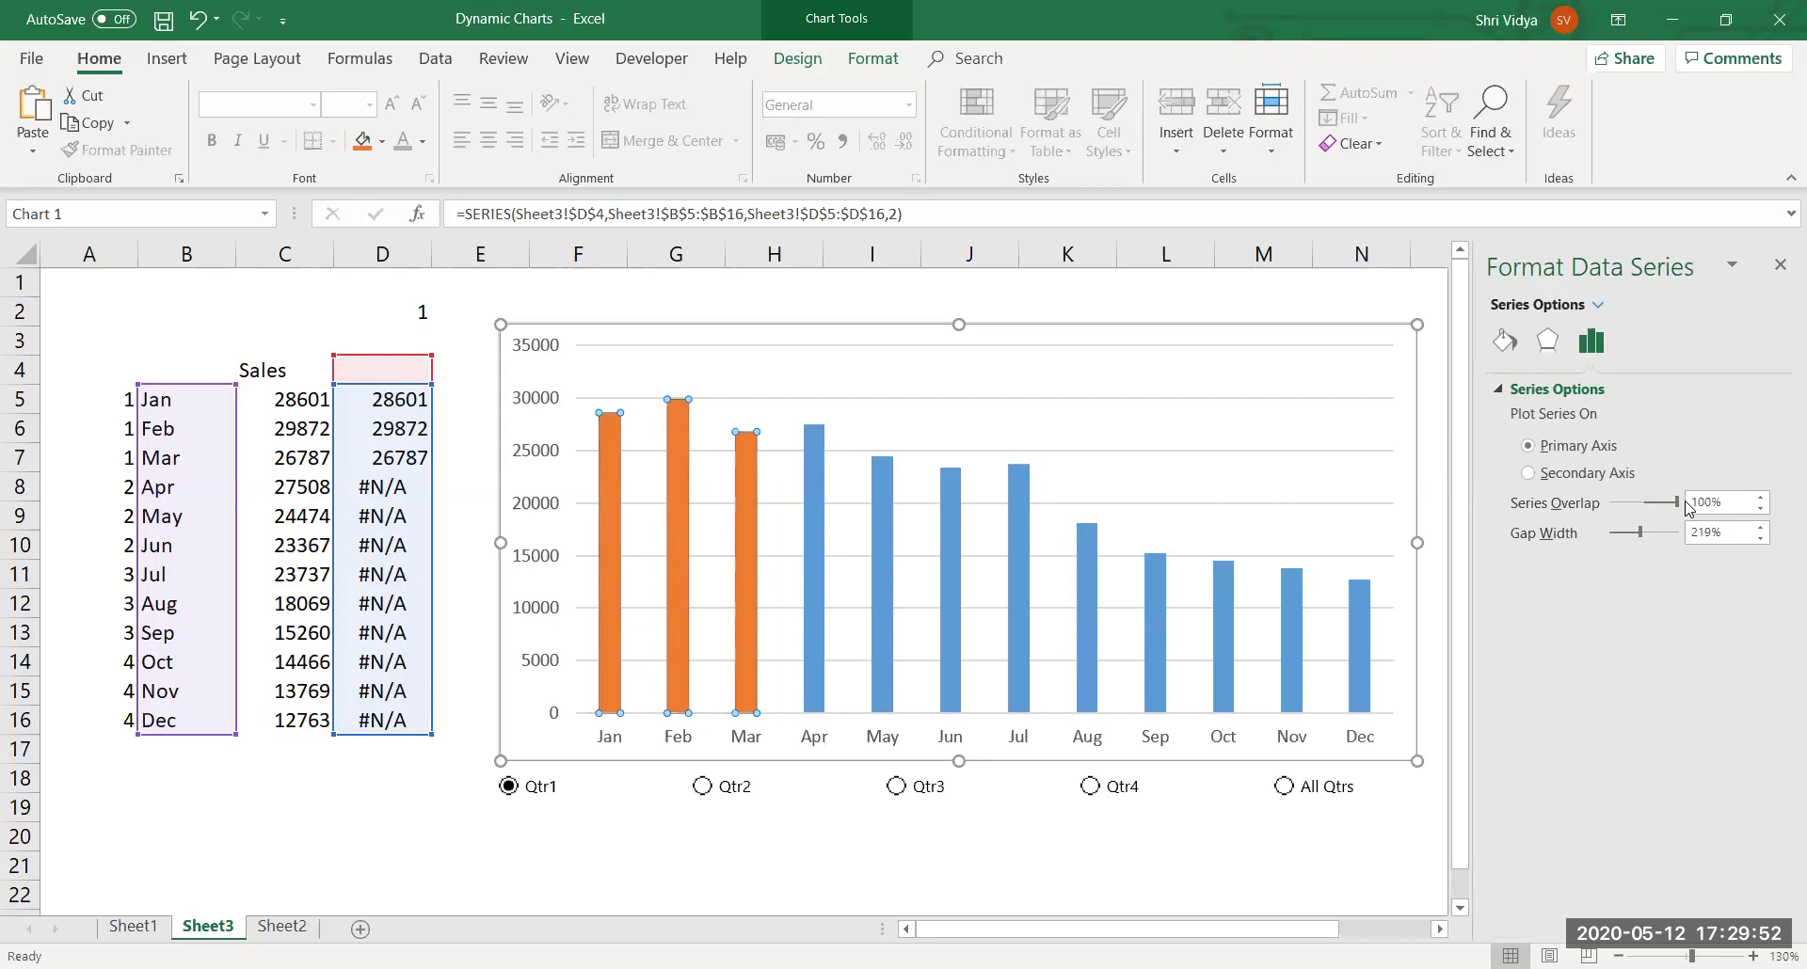
left_click(1780, 265)
Test every quarter and All Qtrs on the overlapped chart, ending on Qtr2 (D2 = 2).
left_click(1188, 859)
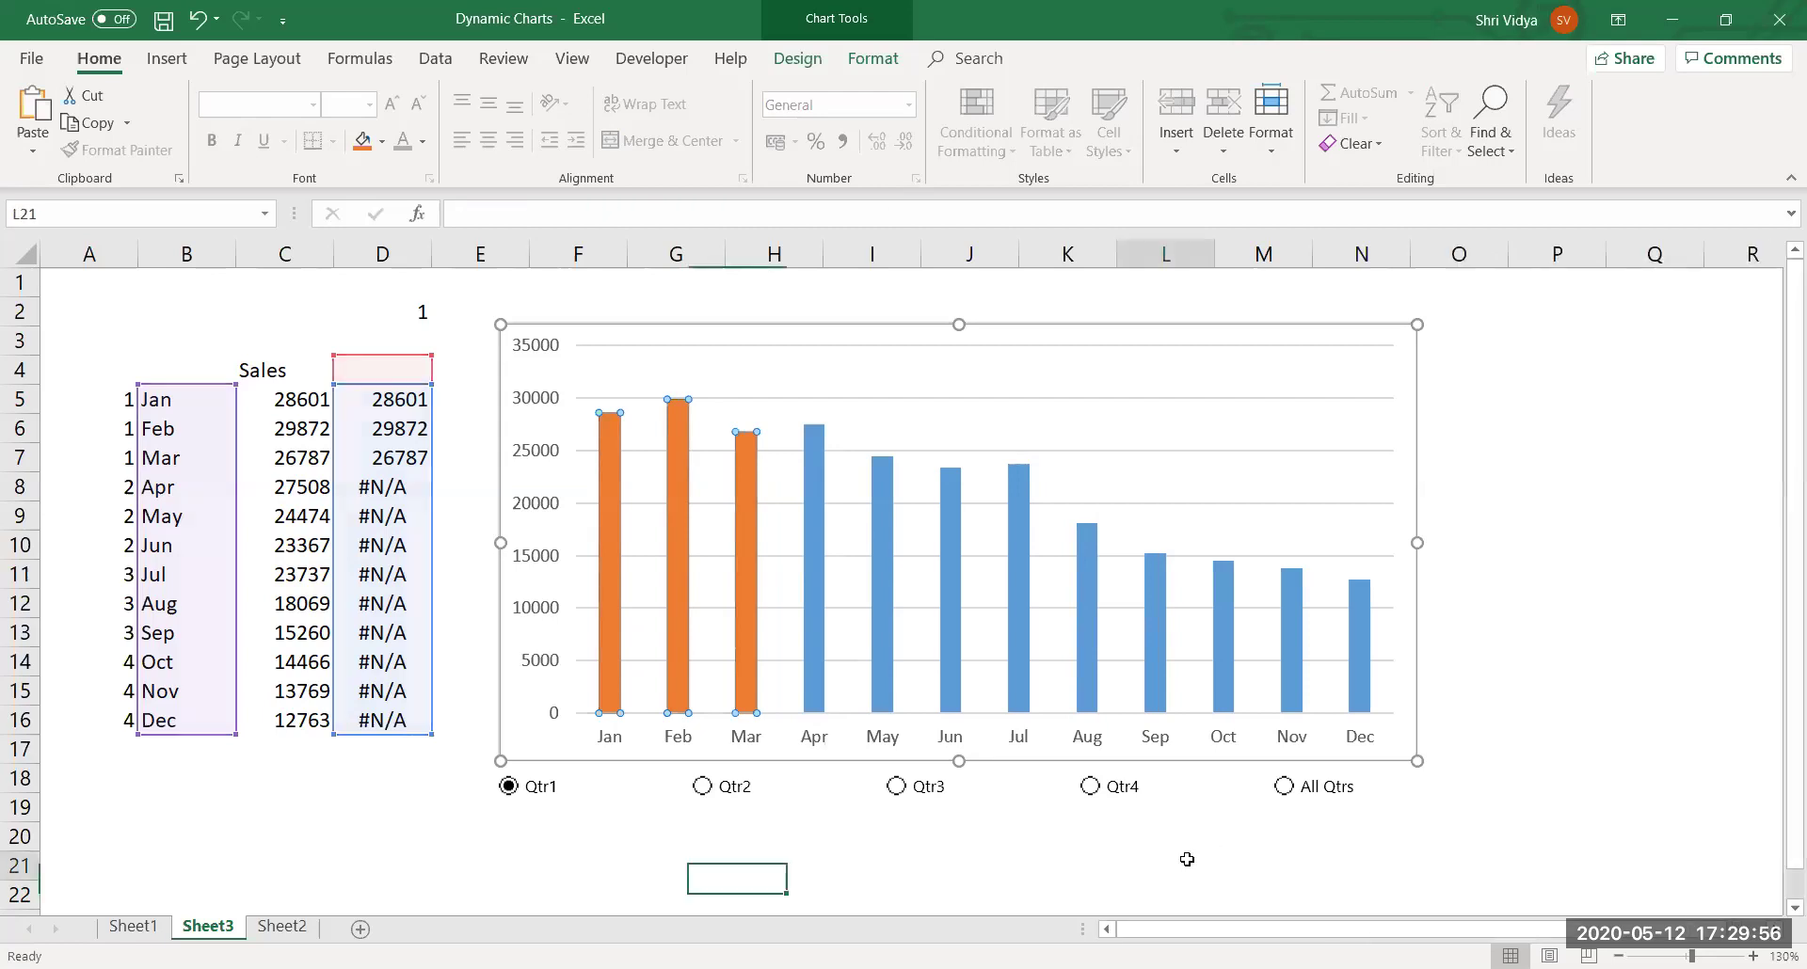
left_click(744, 786)
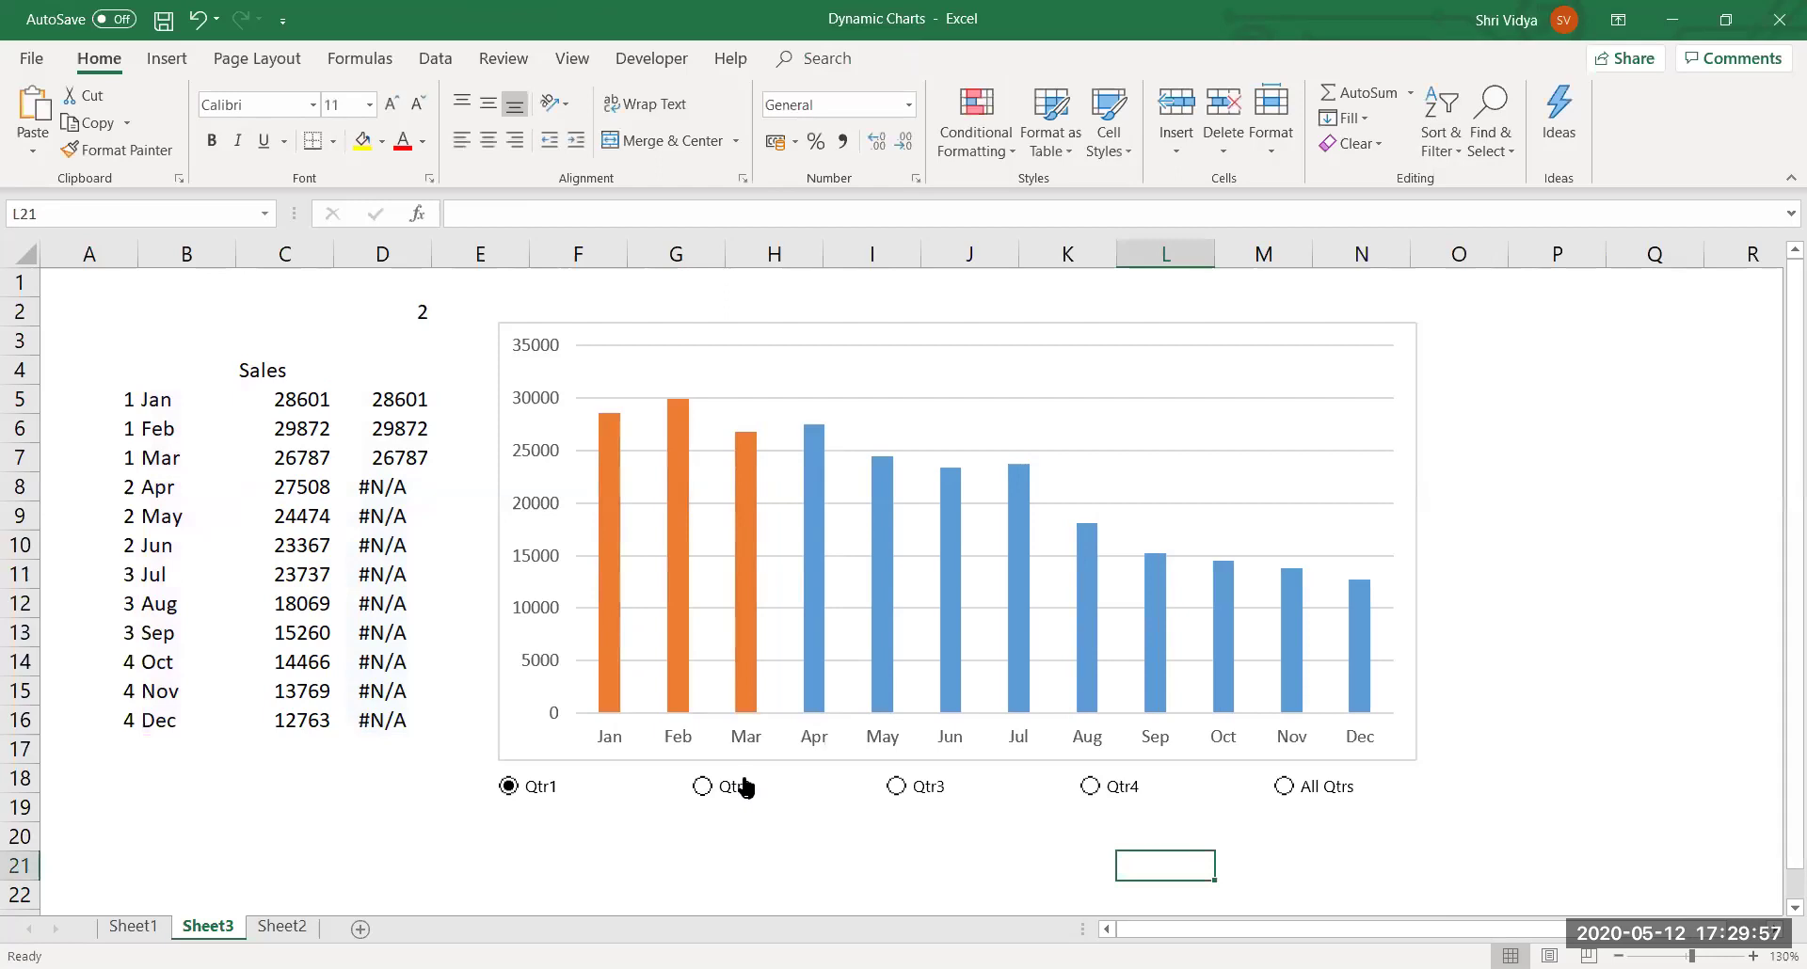
left_click(898, 786)
left_click(1129, 793)
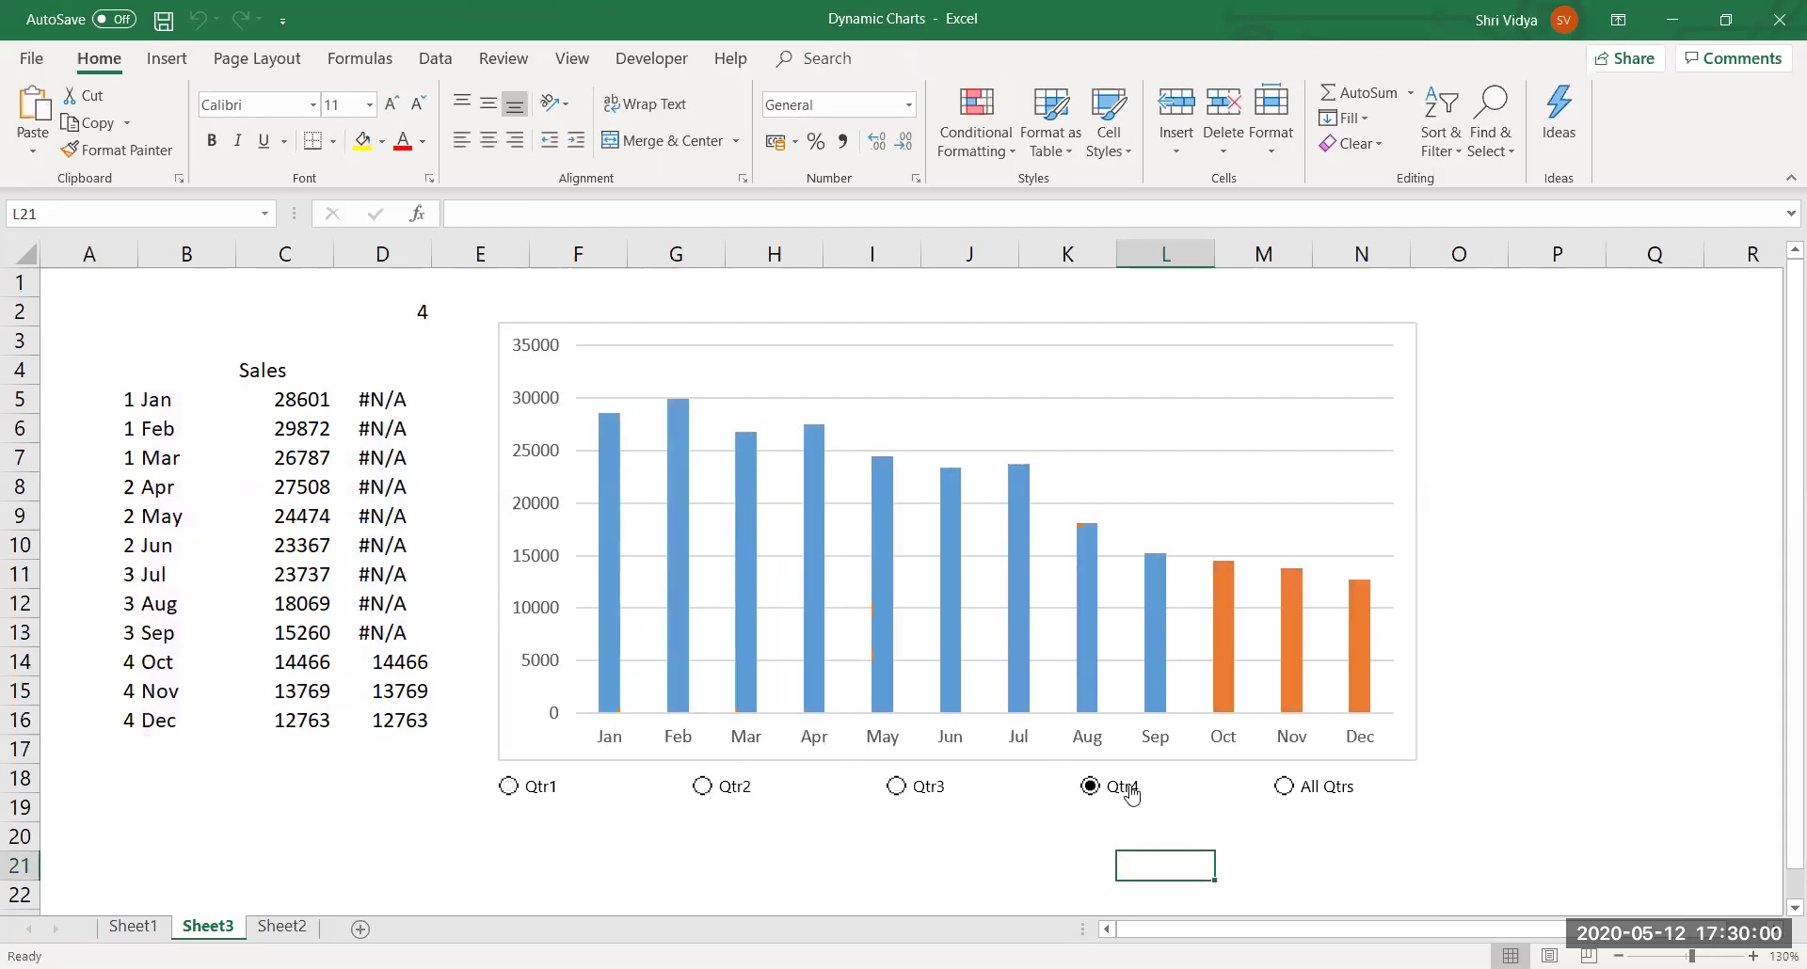
left_click(1329, 790)
left_click(1099, 794)
left_click(927, 795)
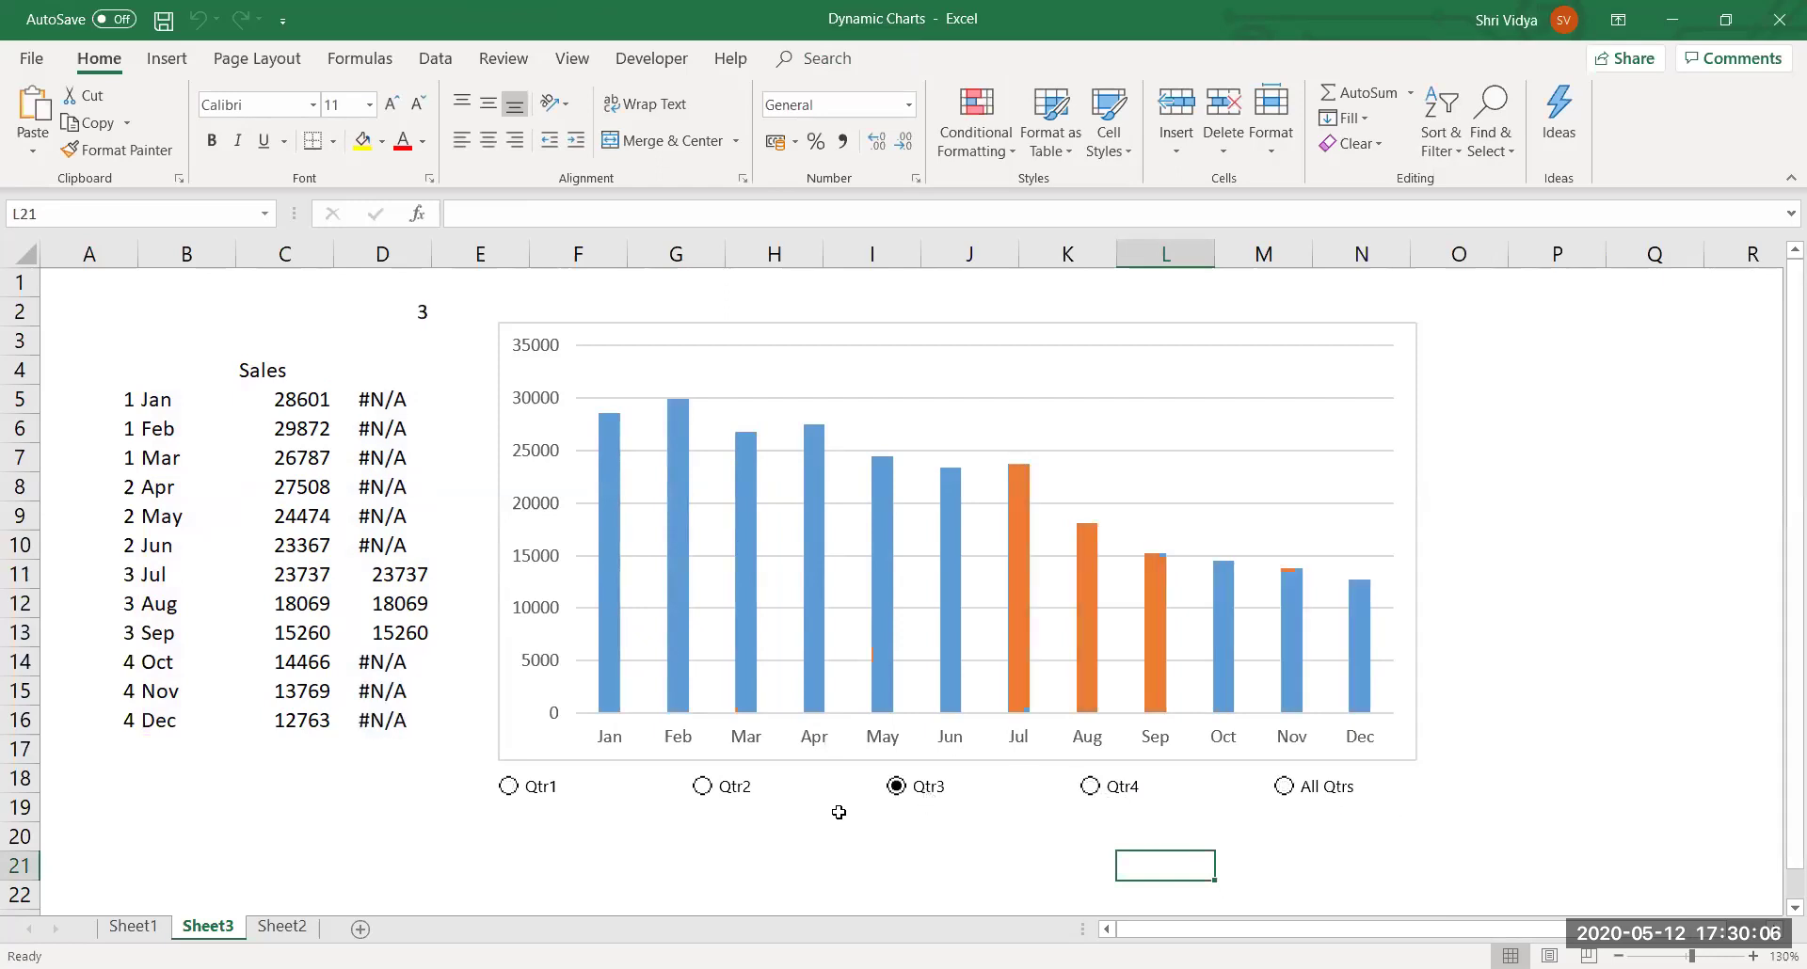
left_click(737, 800)
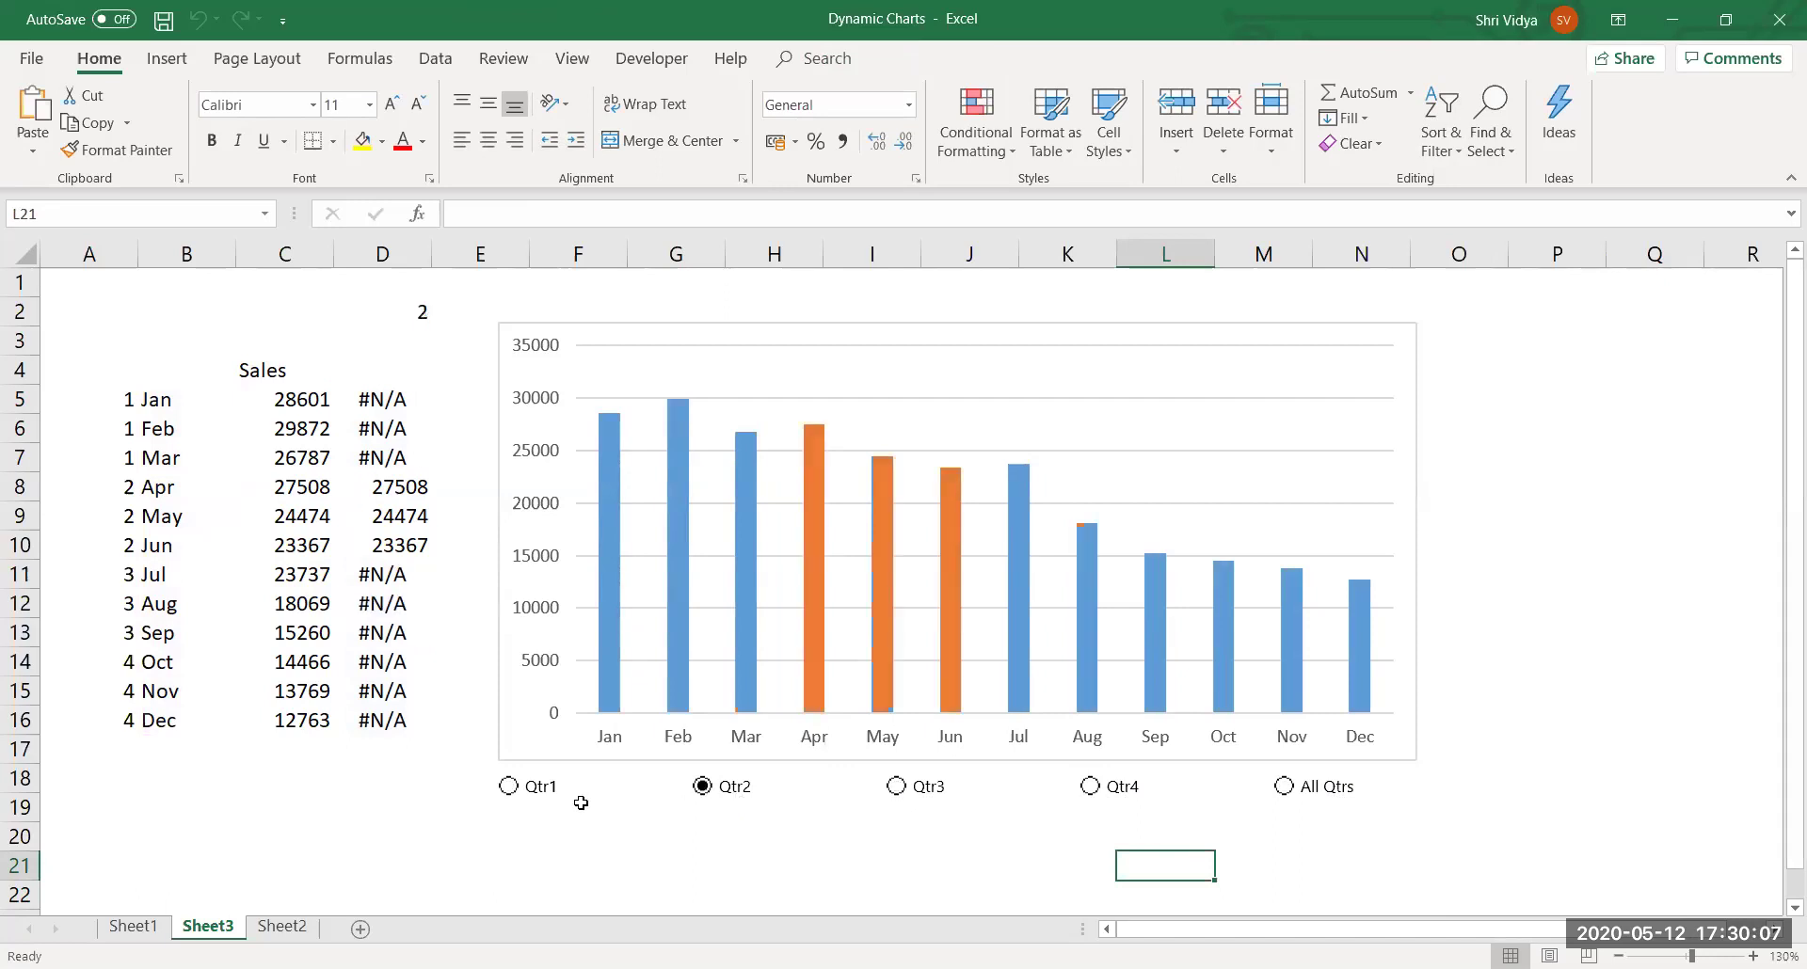
left_click(516, 788)
left_click(743, 793)
Fill the Apr–Jun highlight series with Gray, Accent 3 instead of orange.
left_click(744, 593)
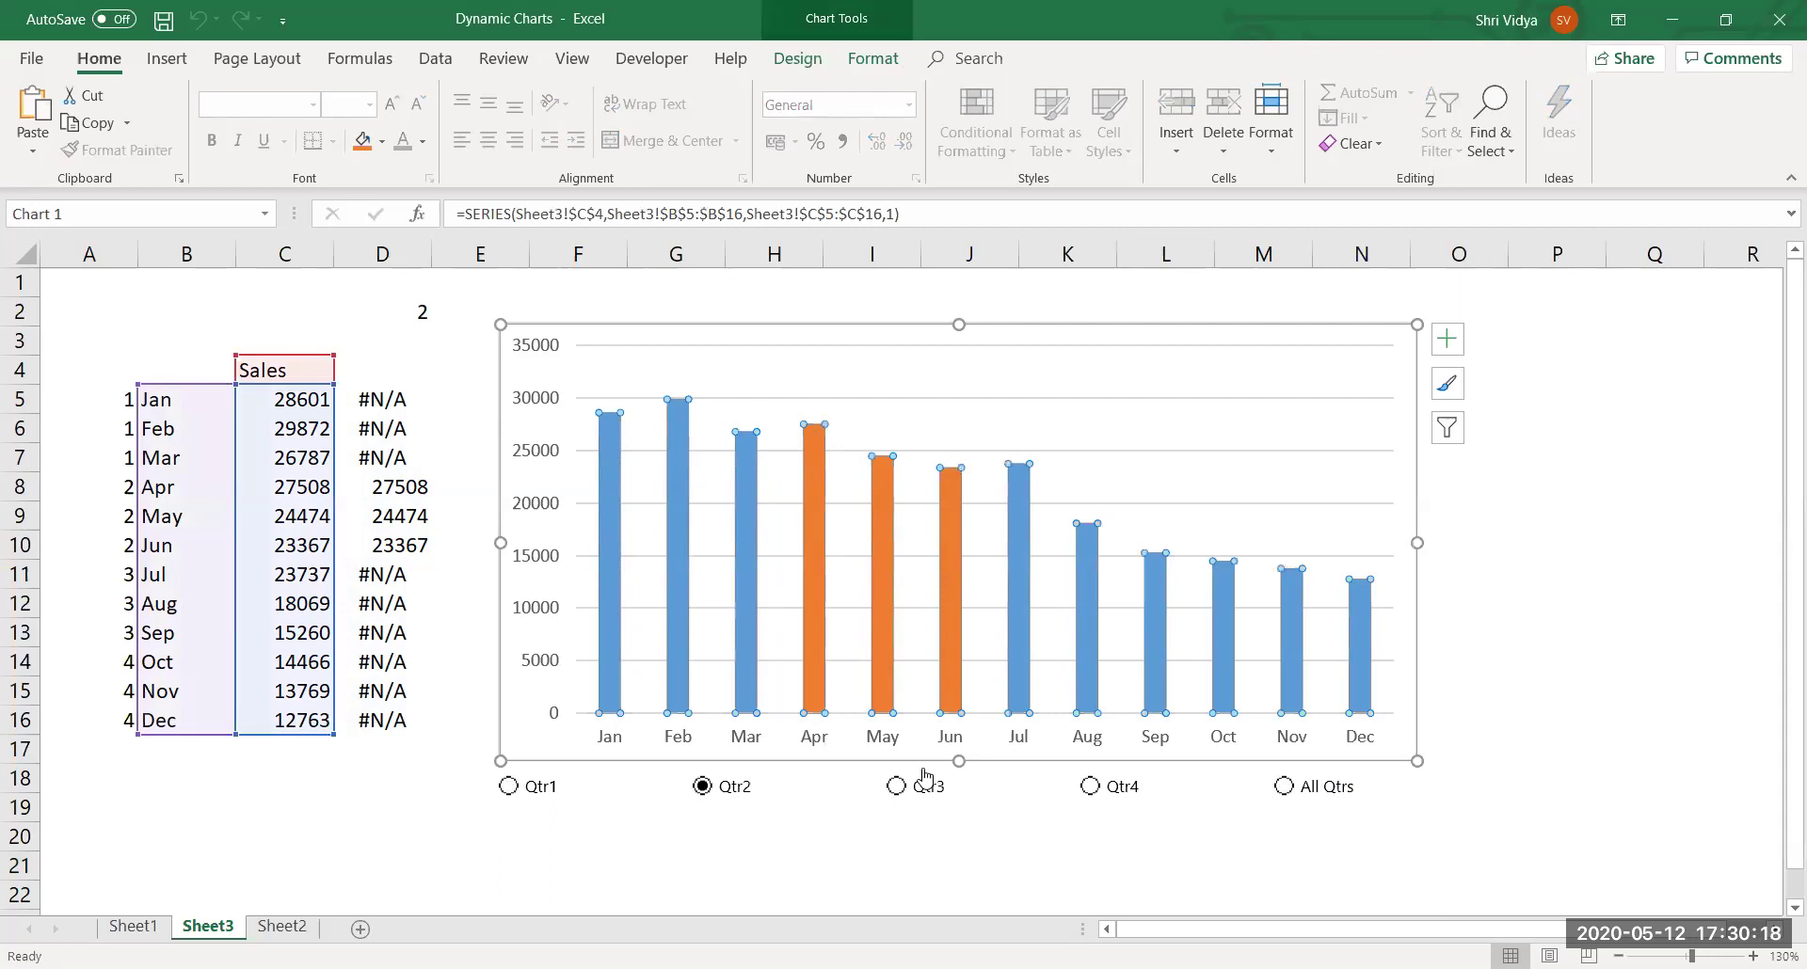
left_click(1063, 808)
left_click(952, 632)
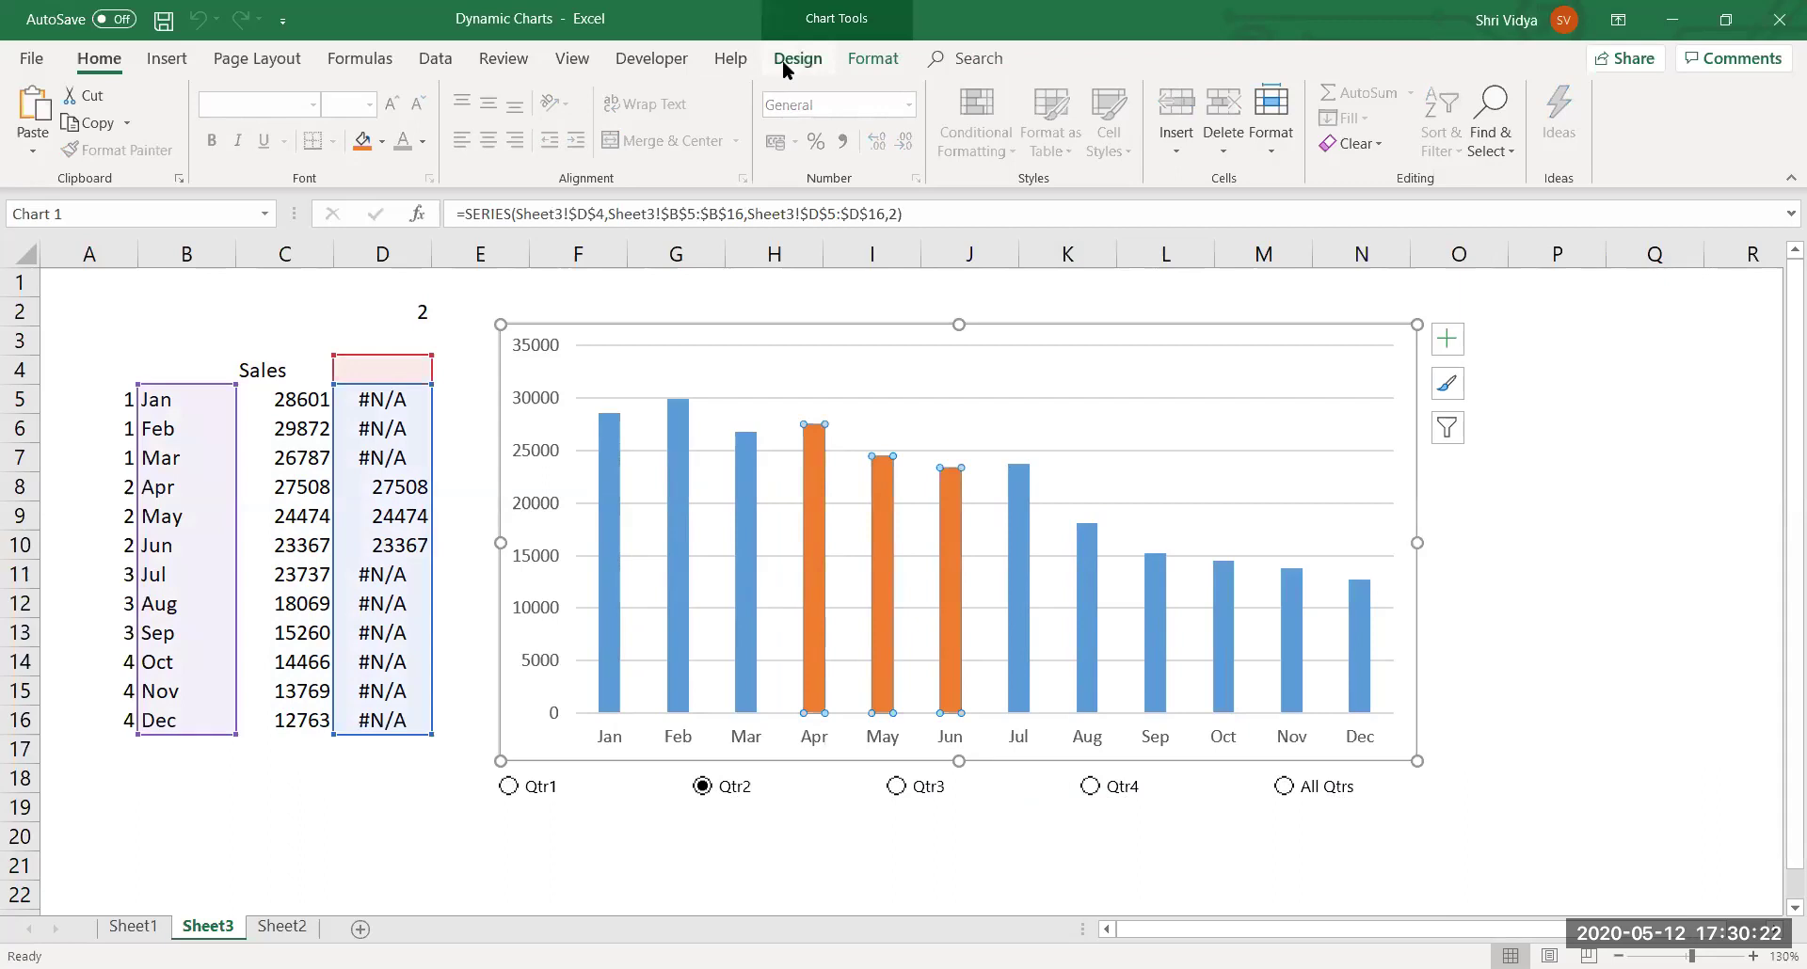
left_click(795, 59)
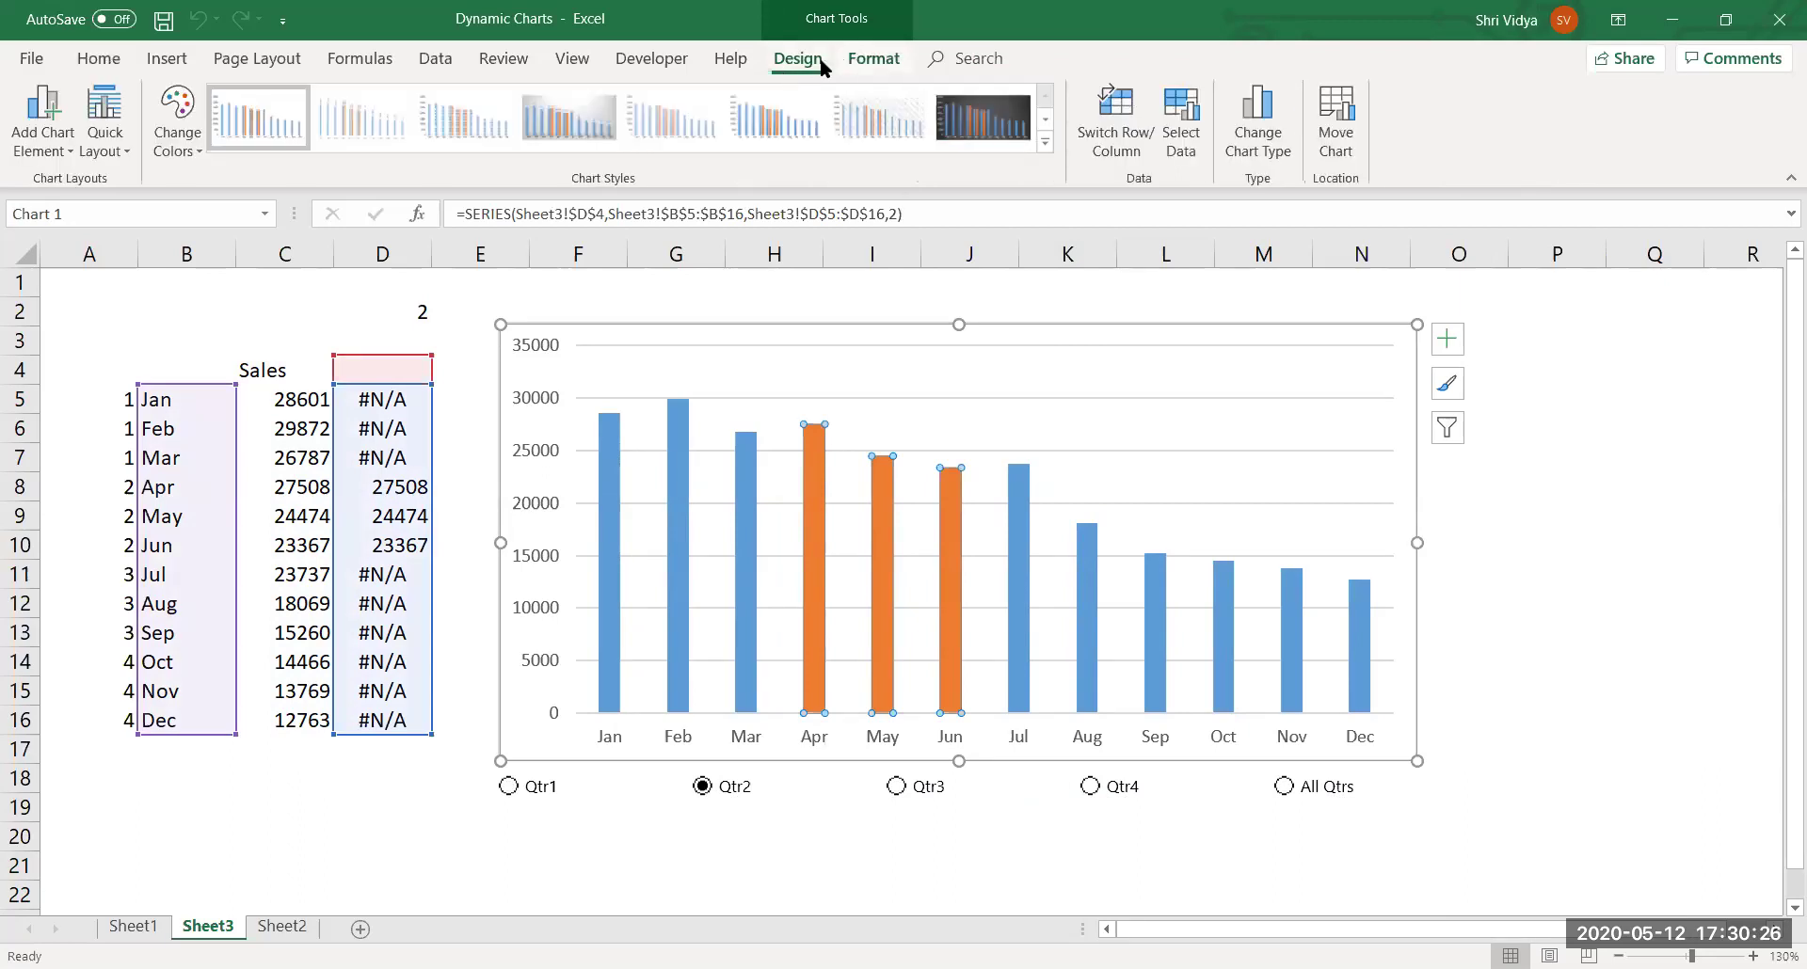
left_click(866, 64)
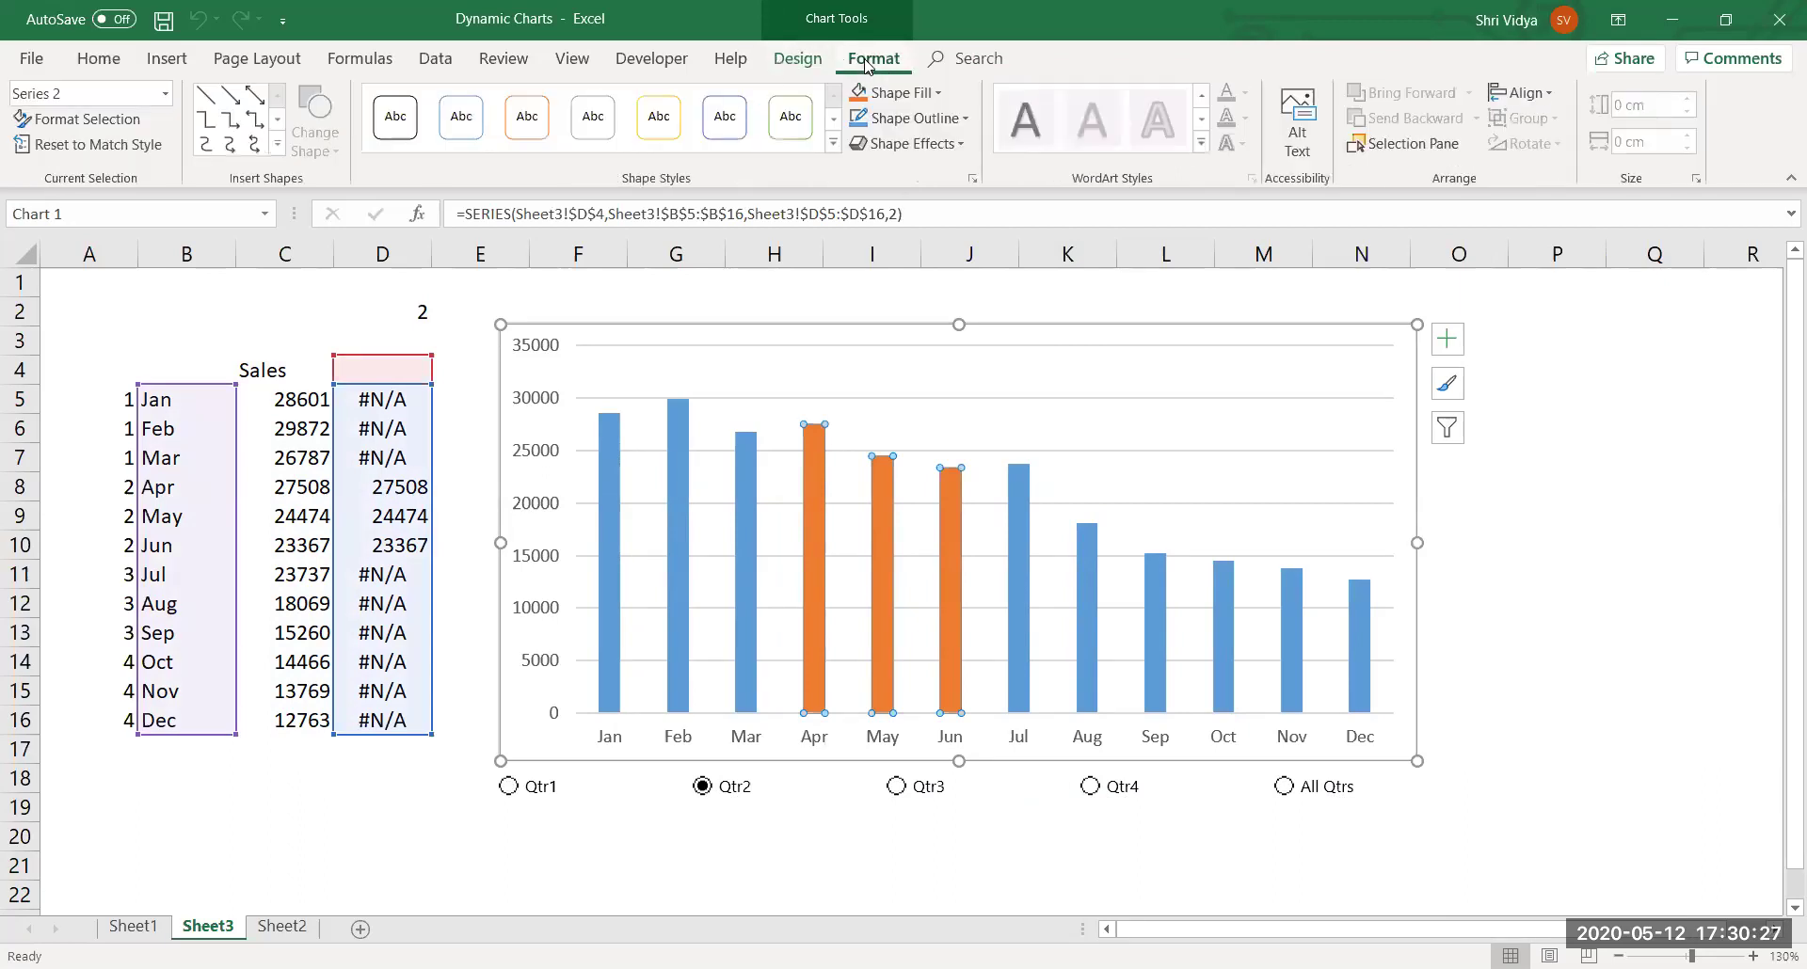
left_click(938, 94)
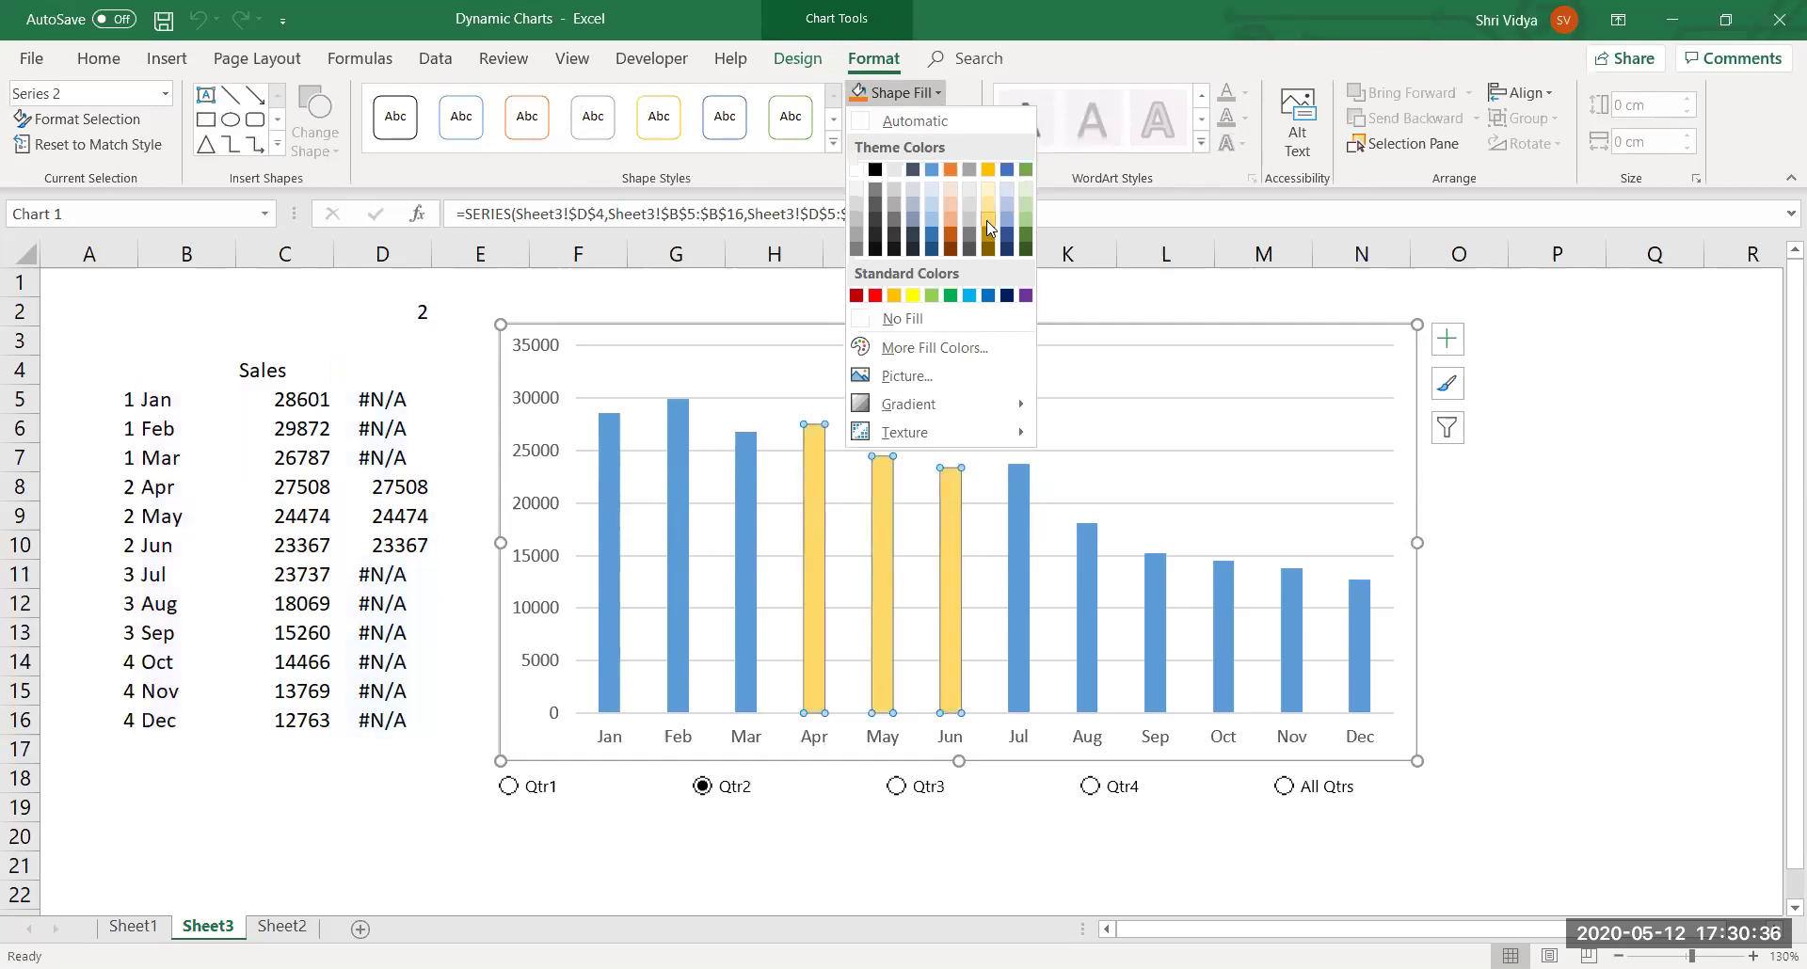
left_click(973, 172)
left_click(1018, 551)
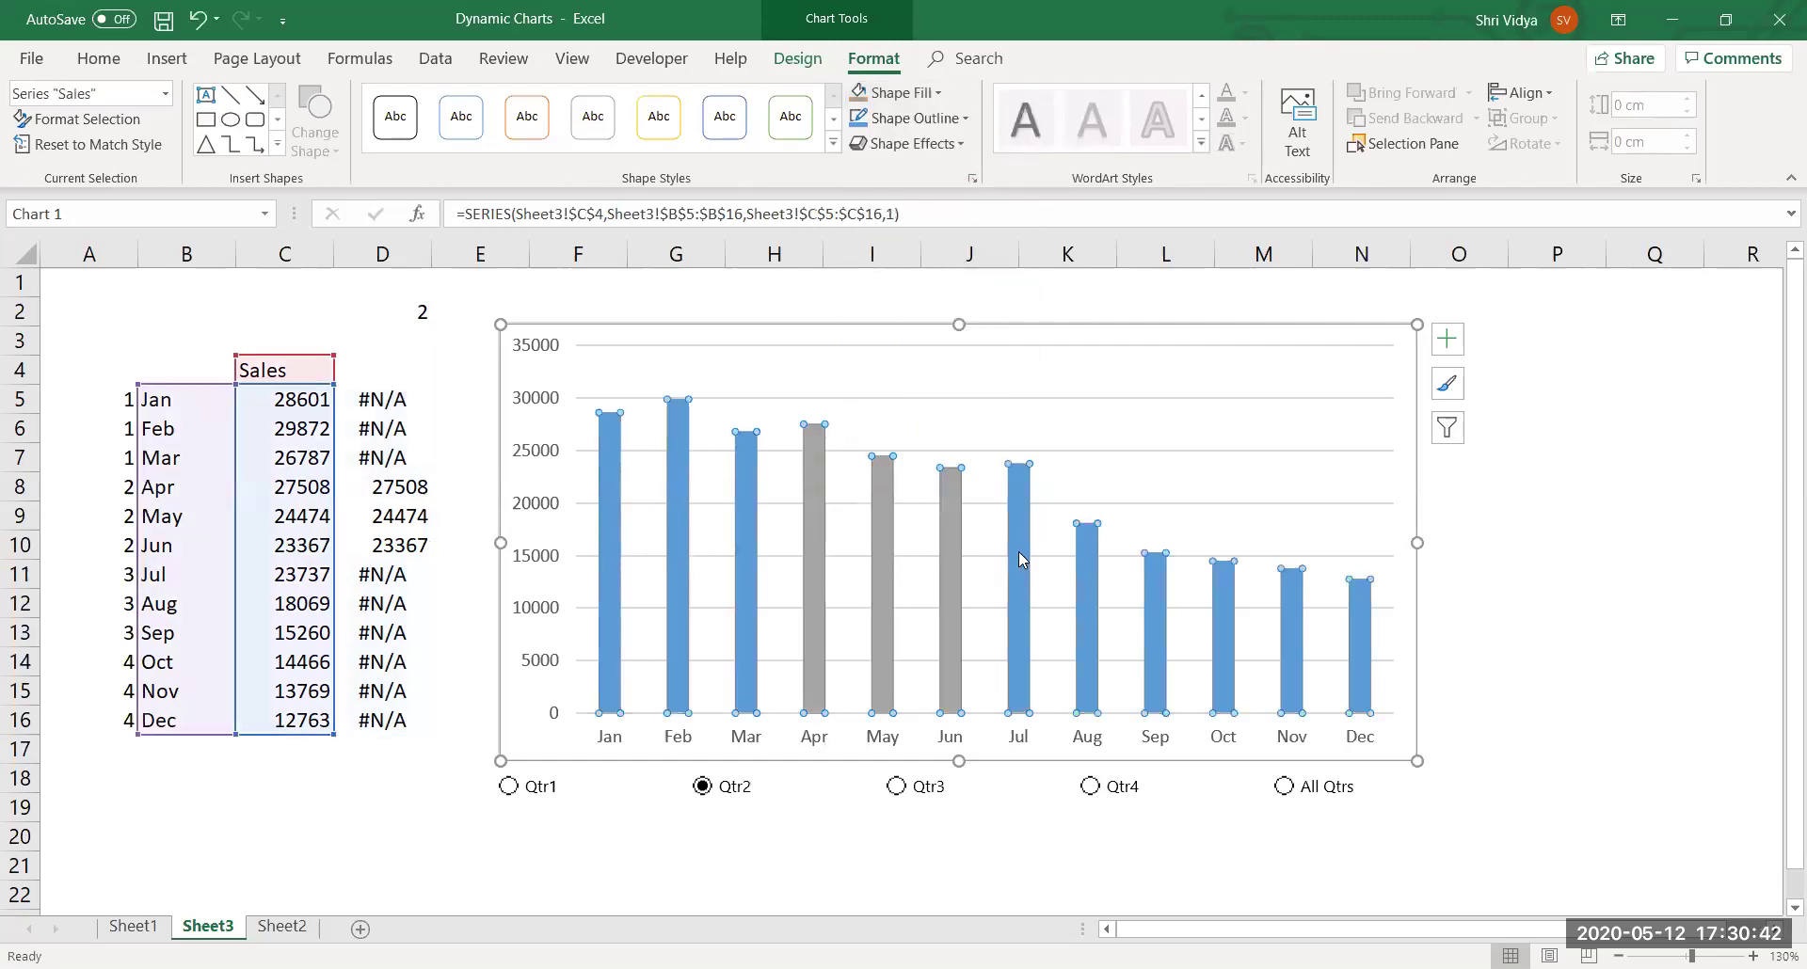
left_click(1070, 867)
Change the Sales series bars from blue to the gold theme colour.
left_click(1020, 661)
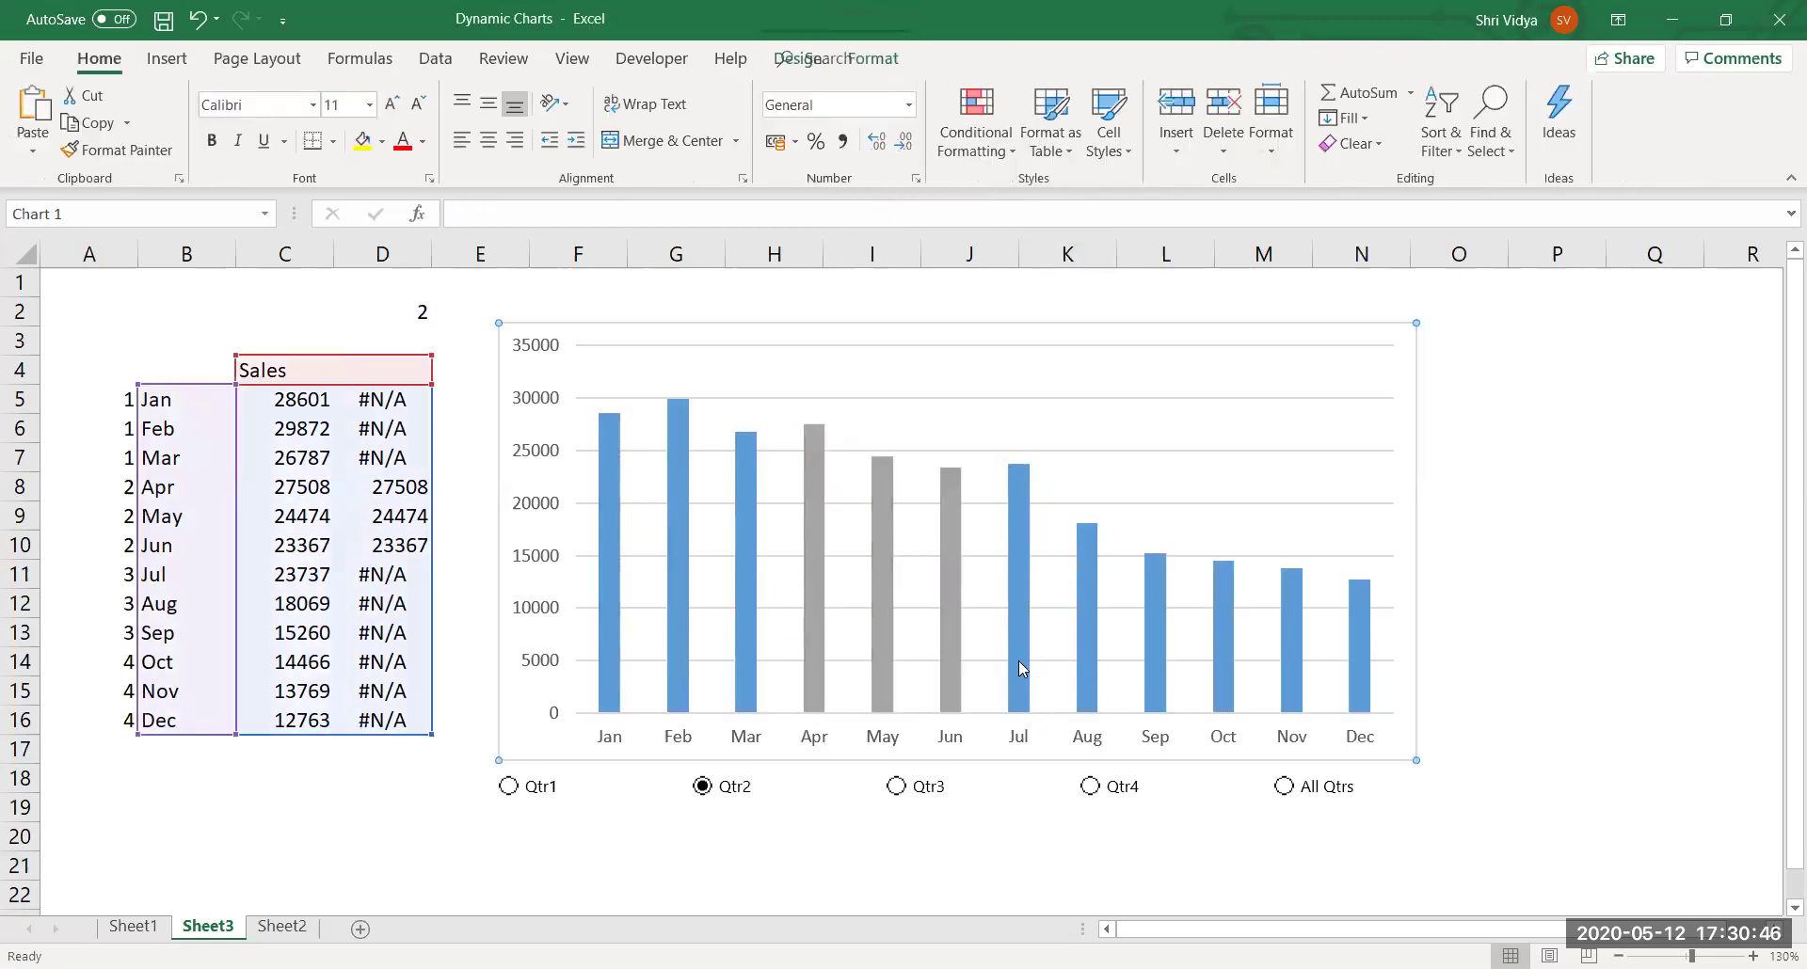
left_click(1013, 660)
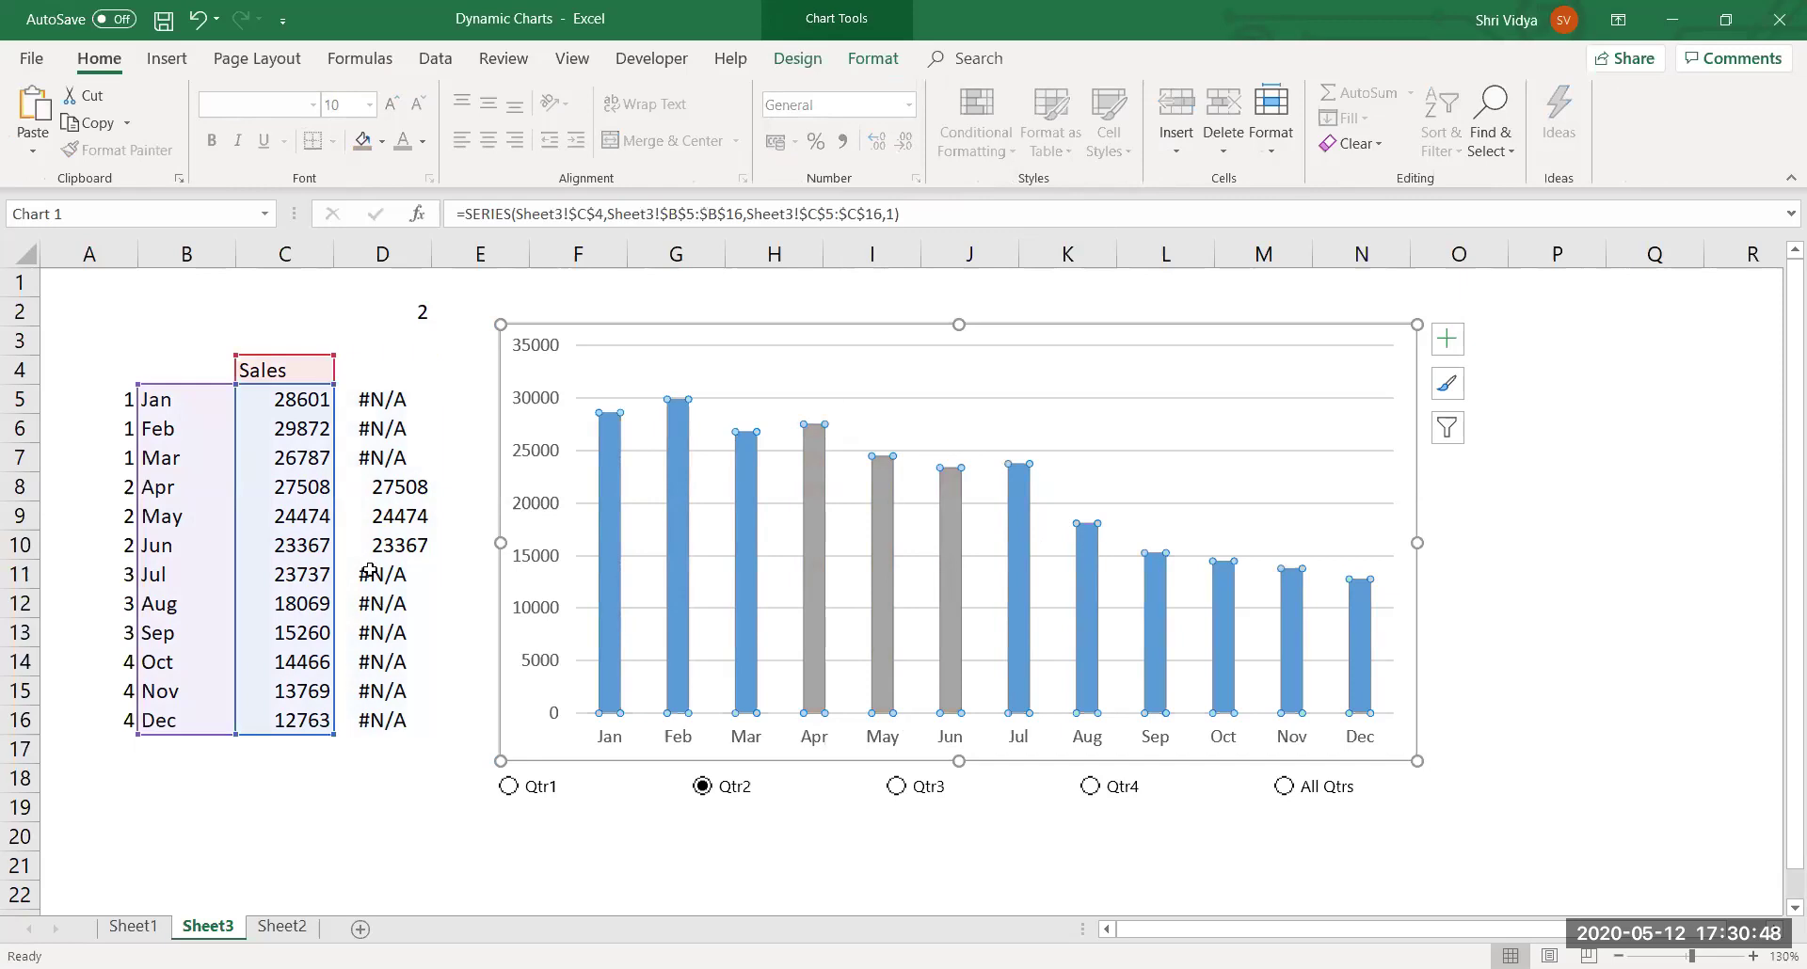
left_click(873, 58)
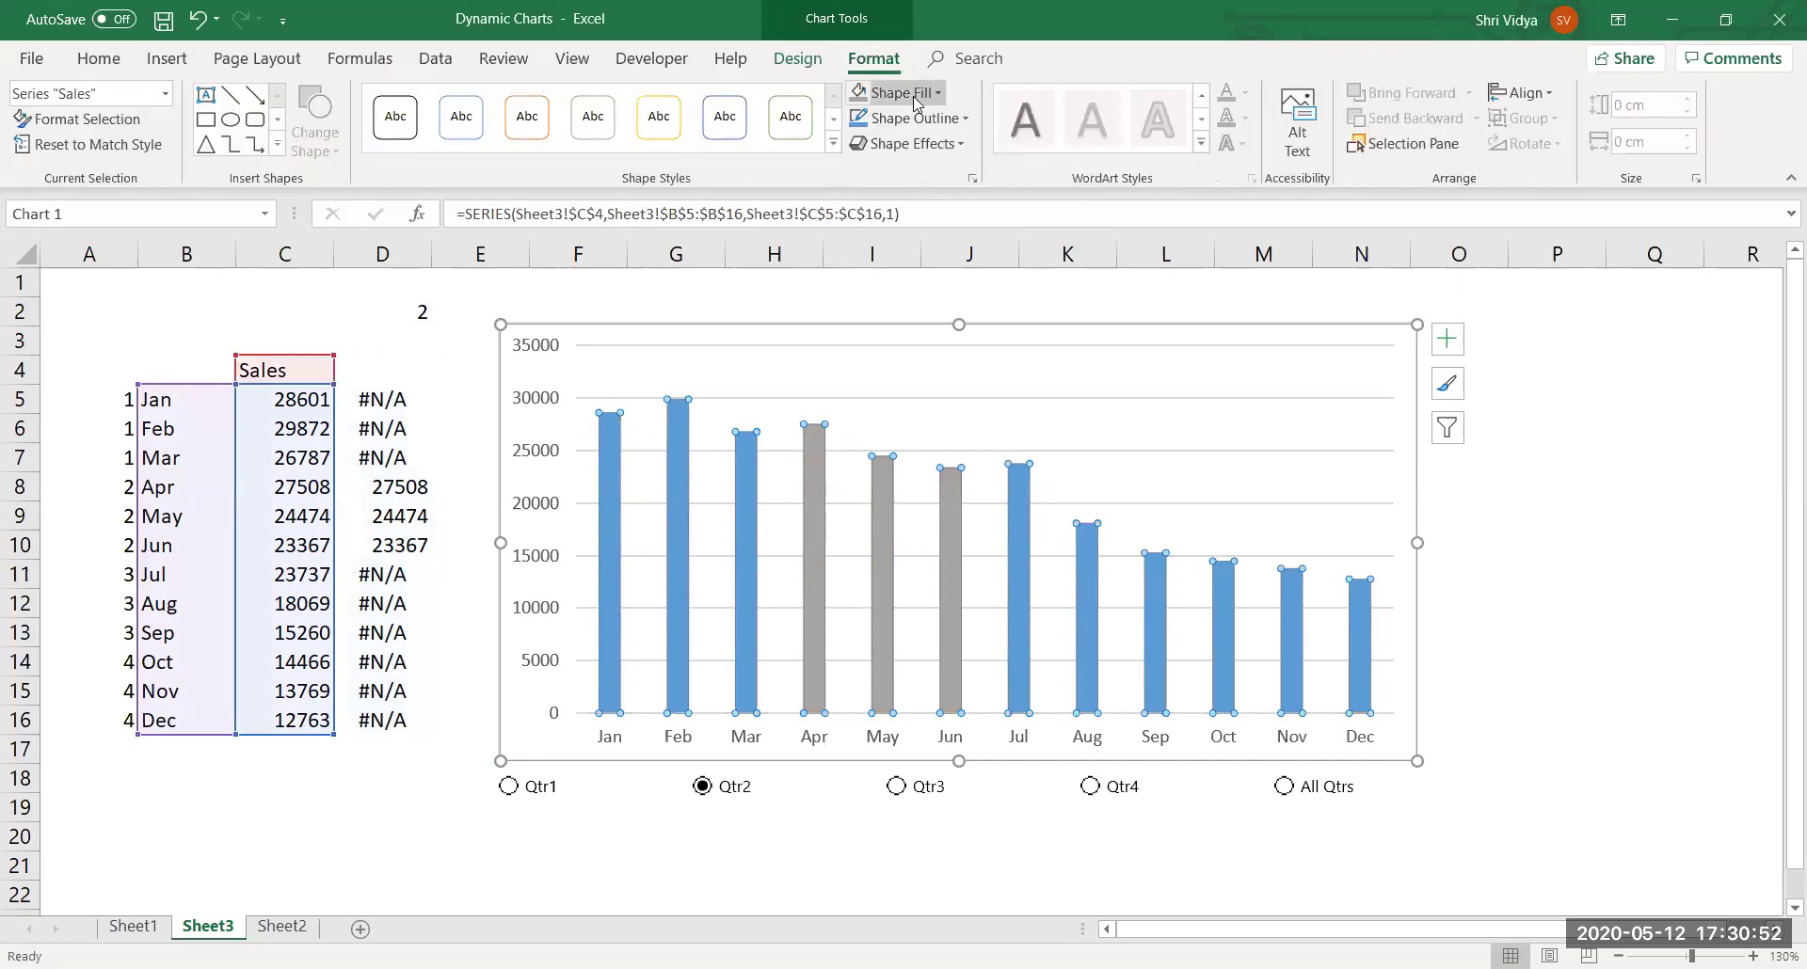
left_click(939, 92)
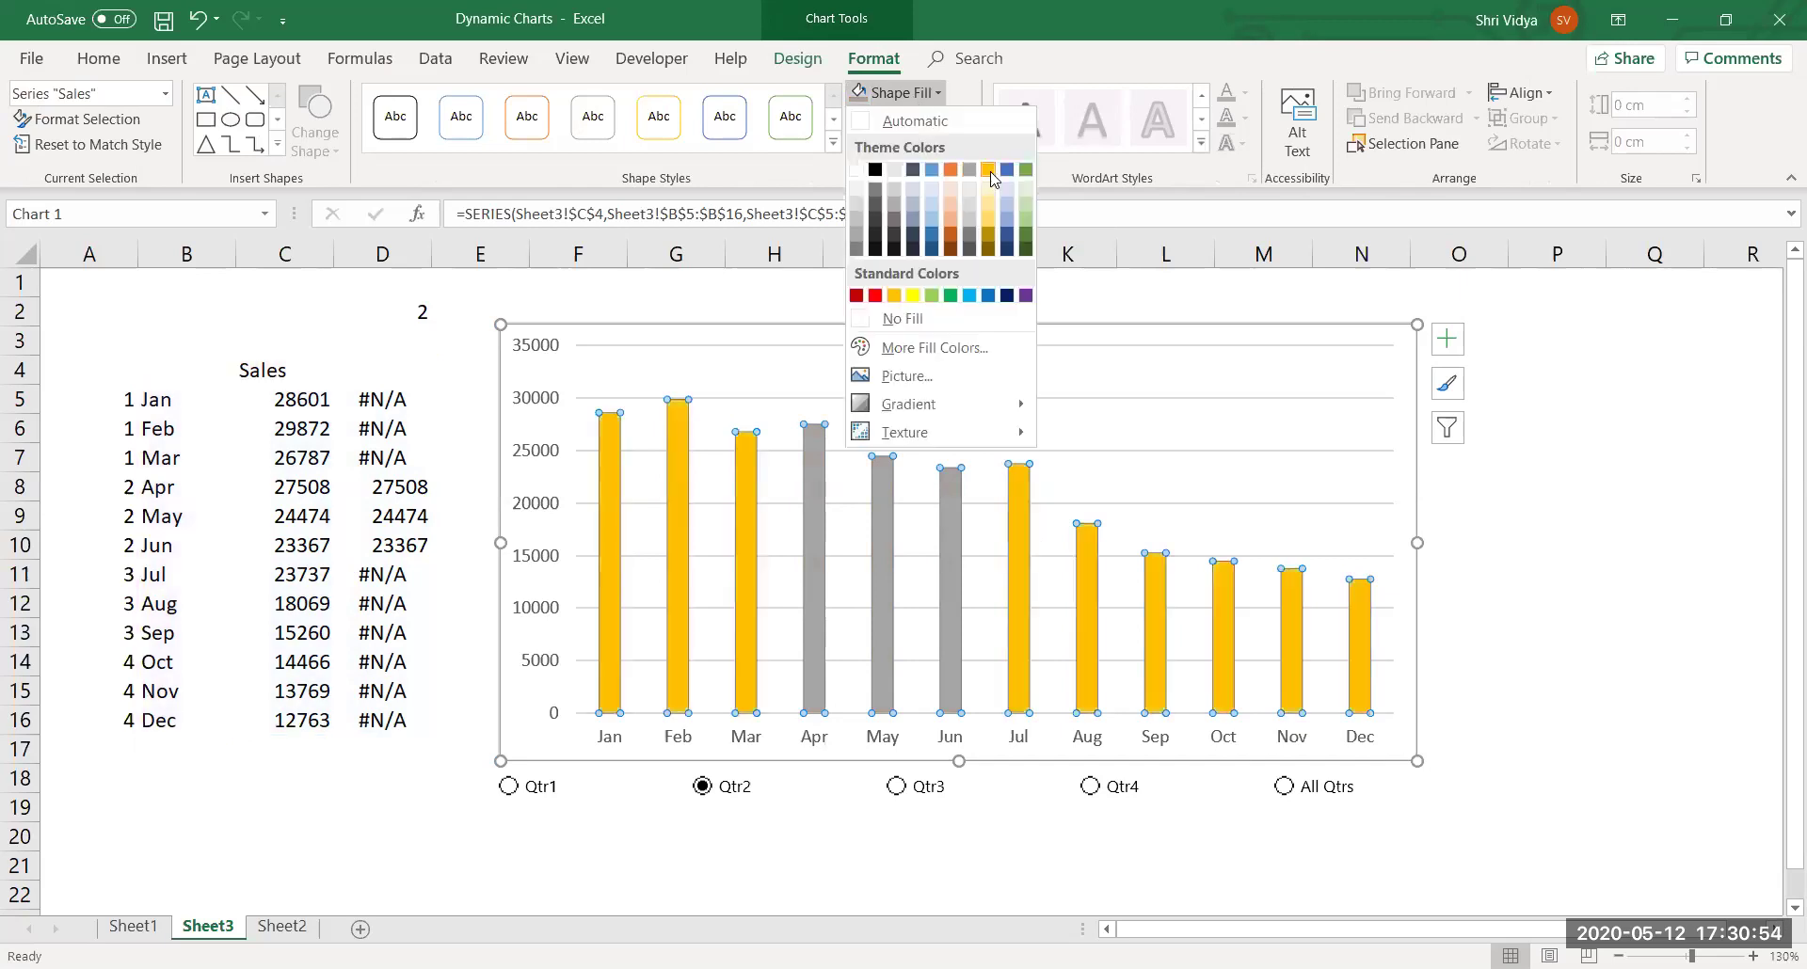
left_click(988, 170)
left_click(752, 840)
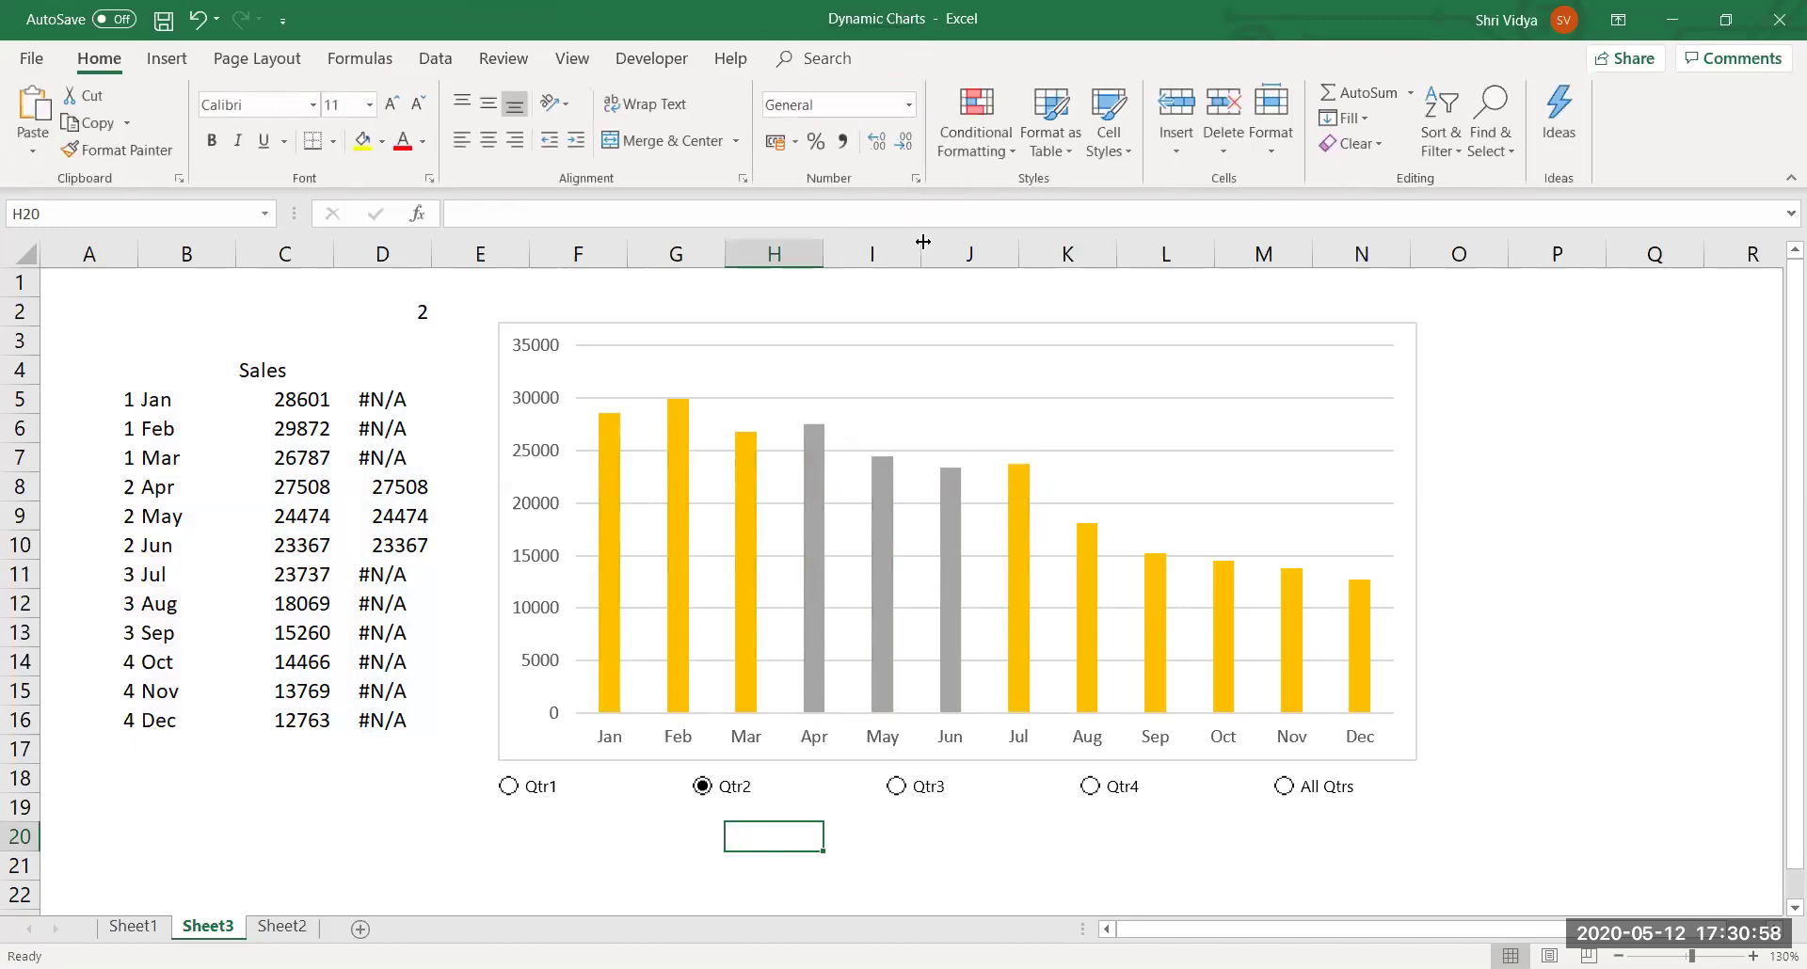
left_click(739, 366)
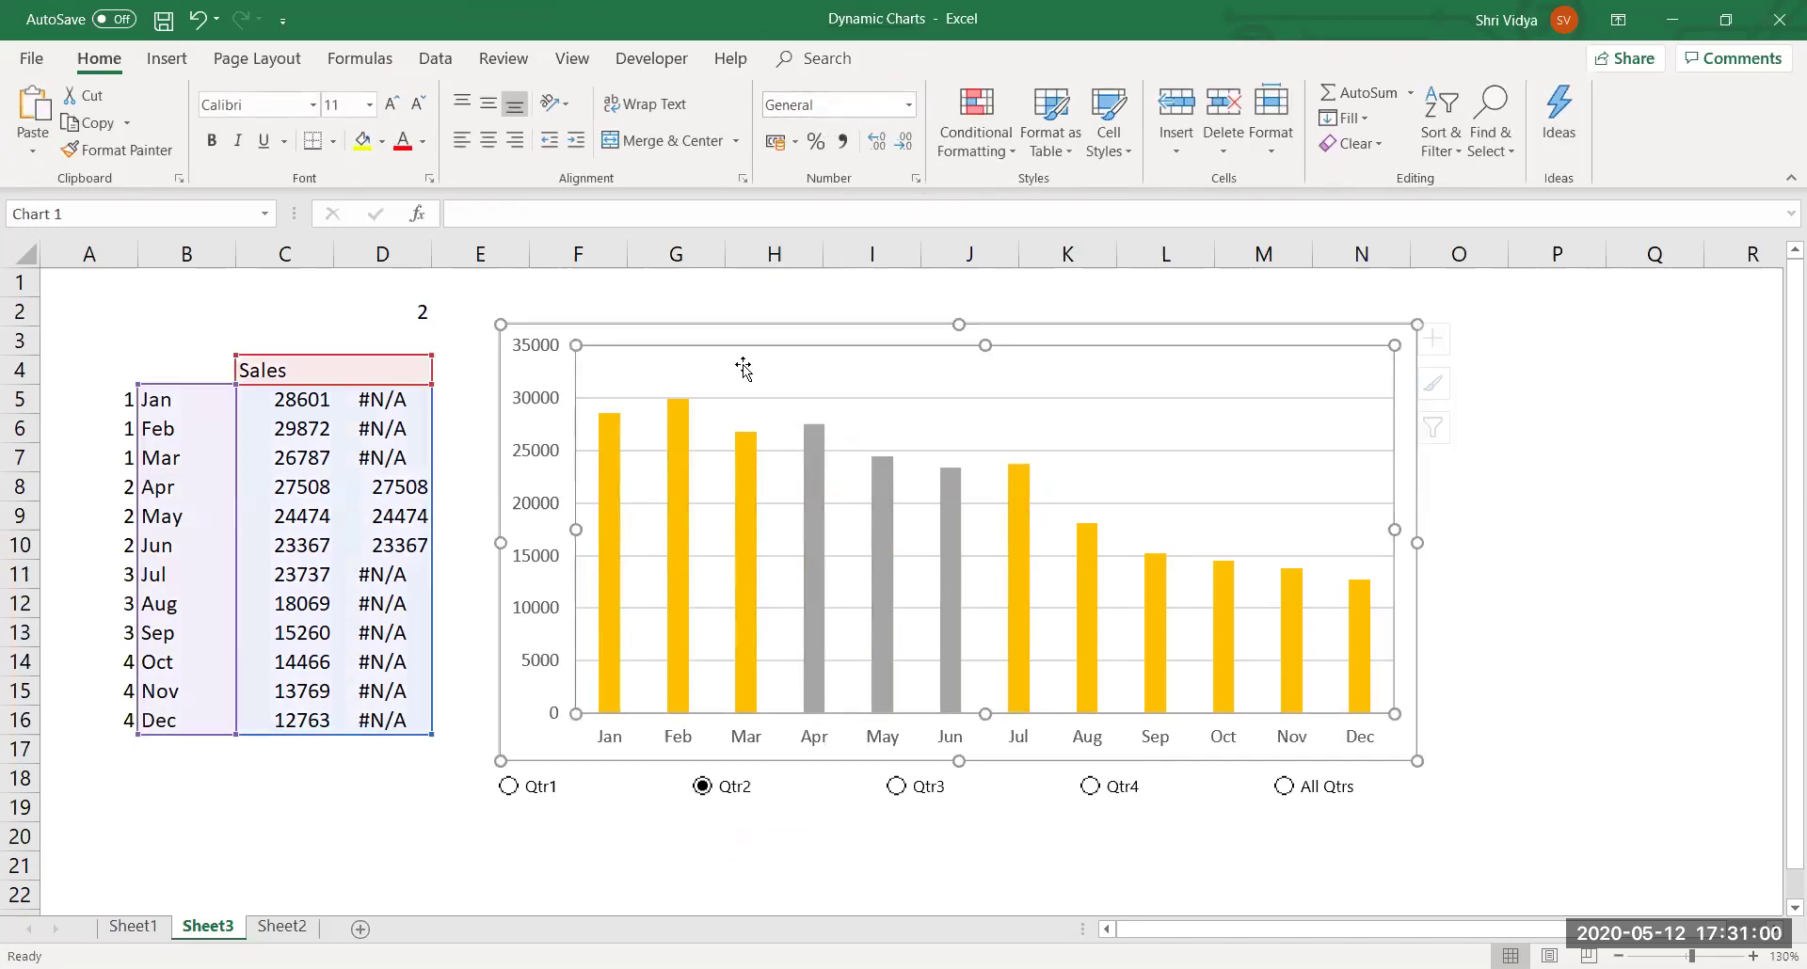
left_click(798, 59)
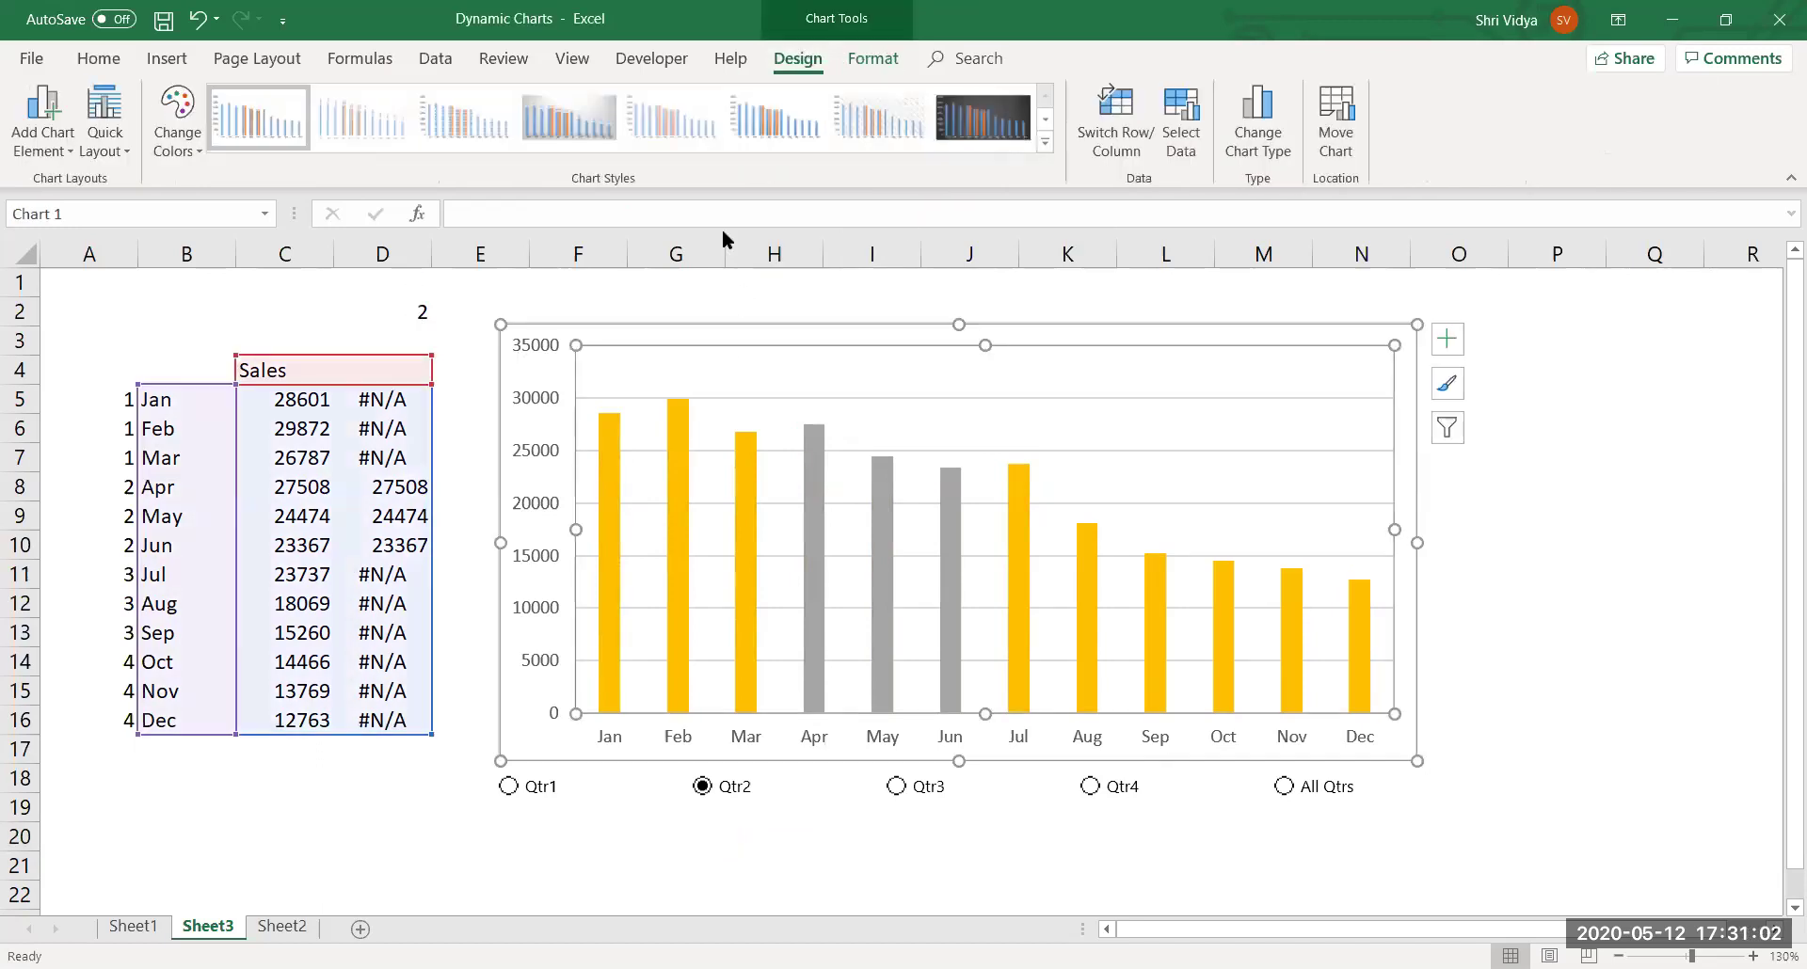
left_click(999, 129)
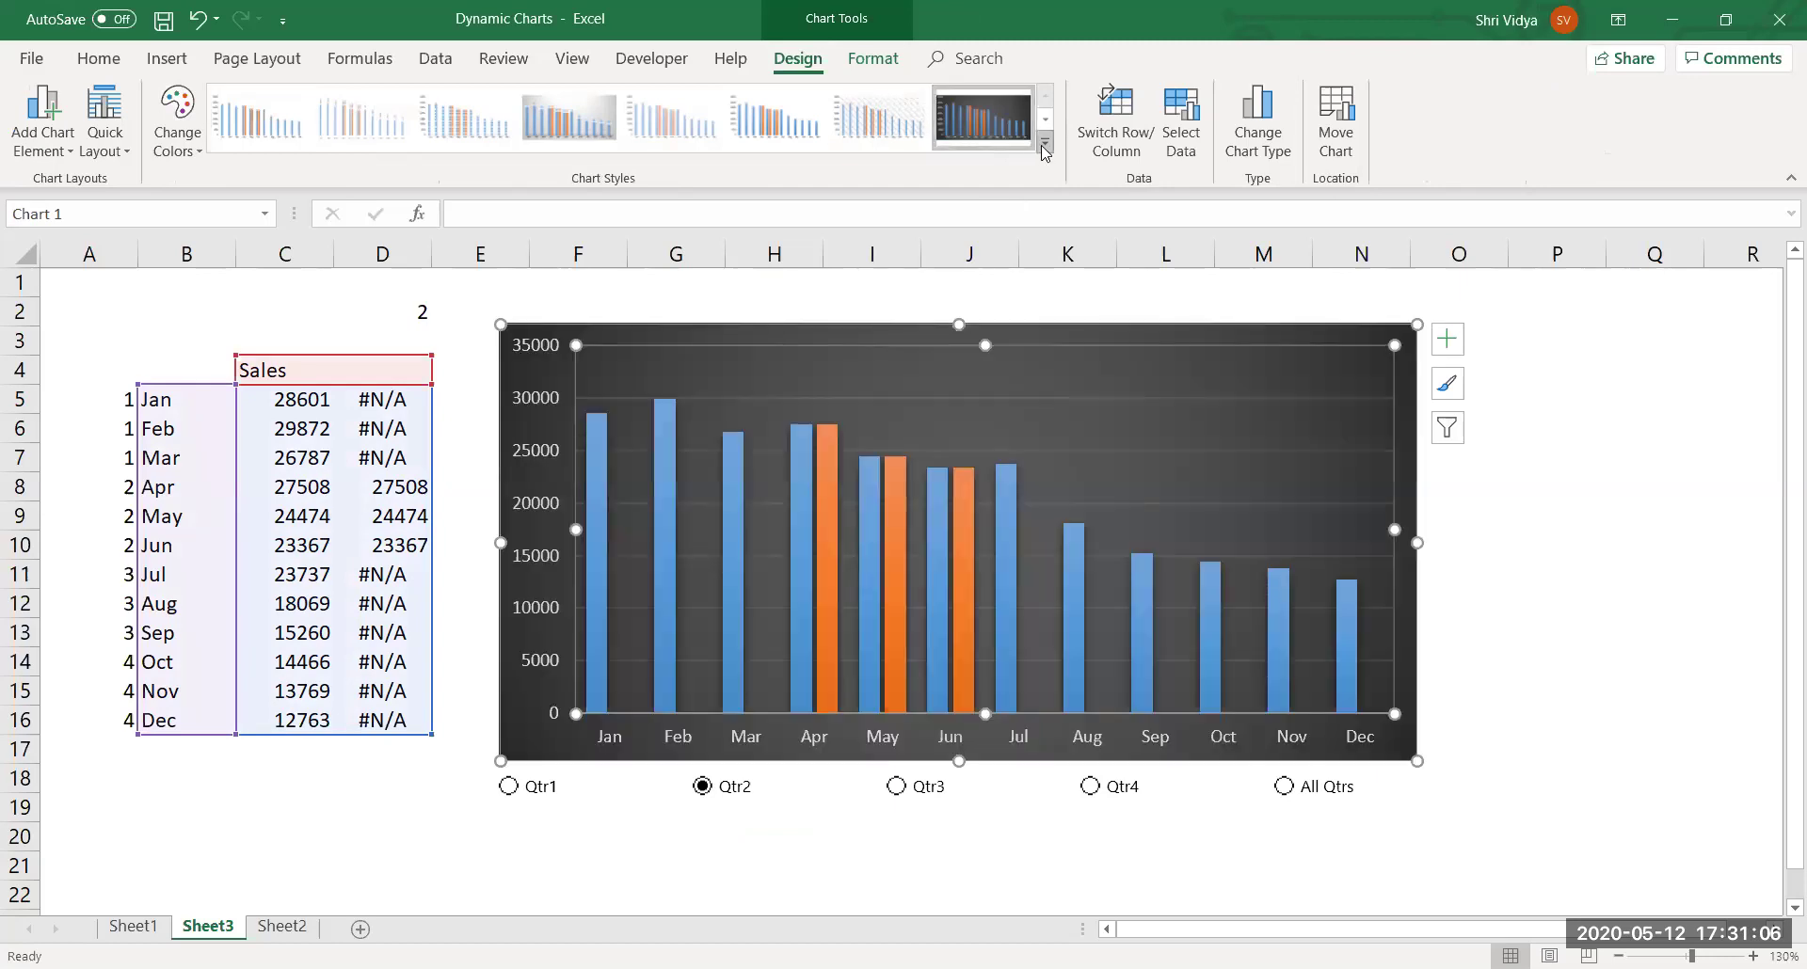
left_click(461, 808)
key("ctrl+z")
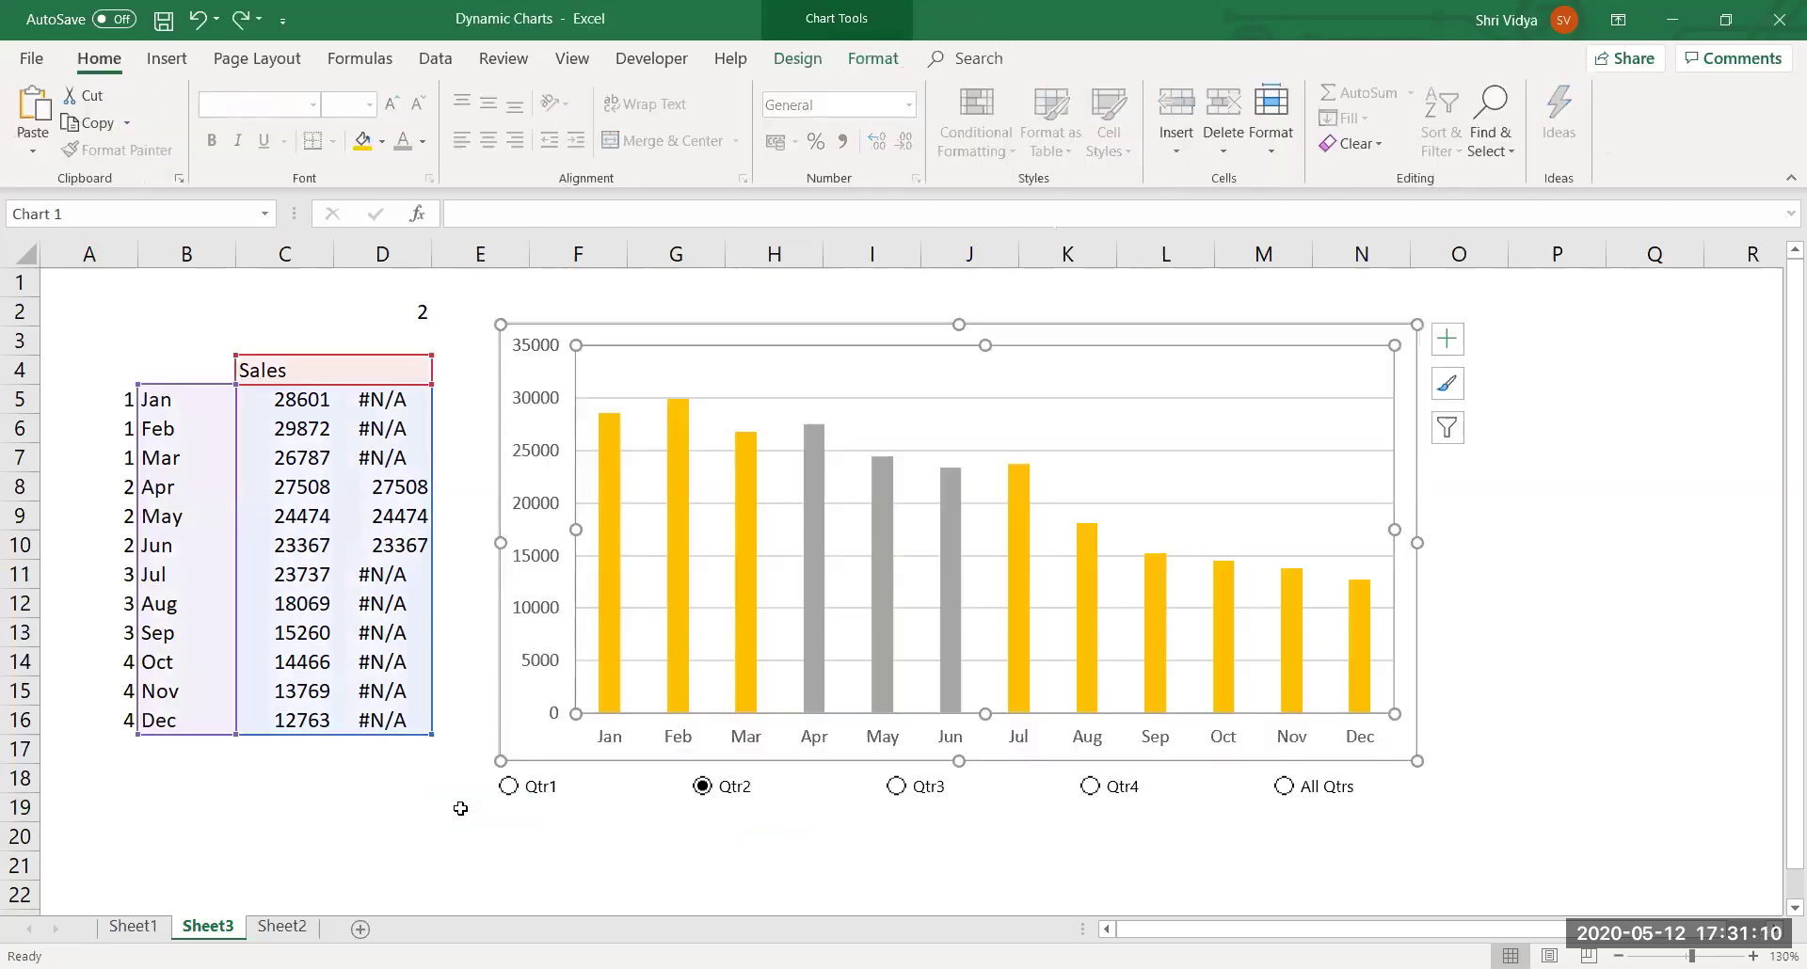
left_click(1157, 835)
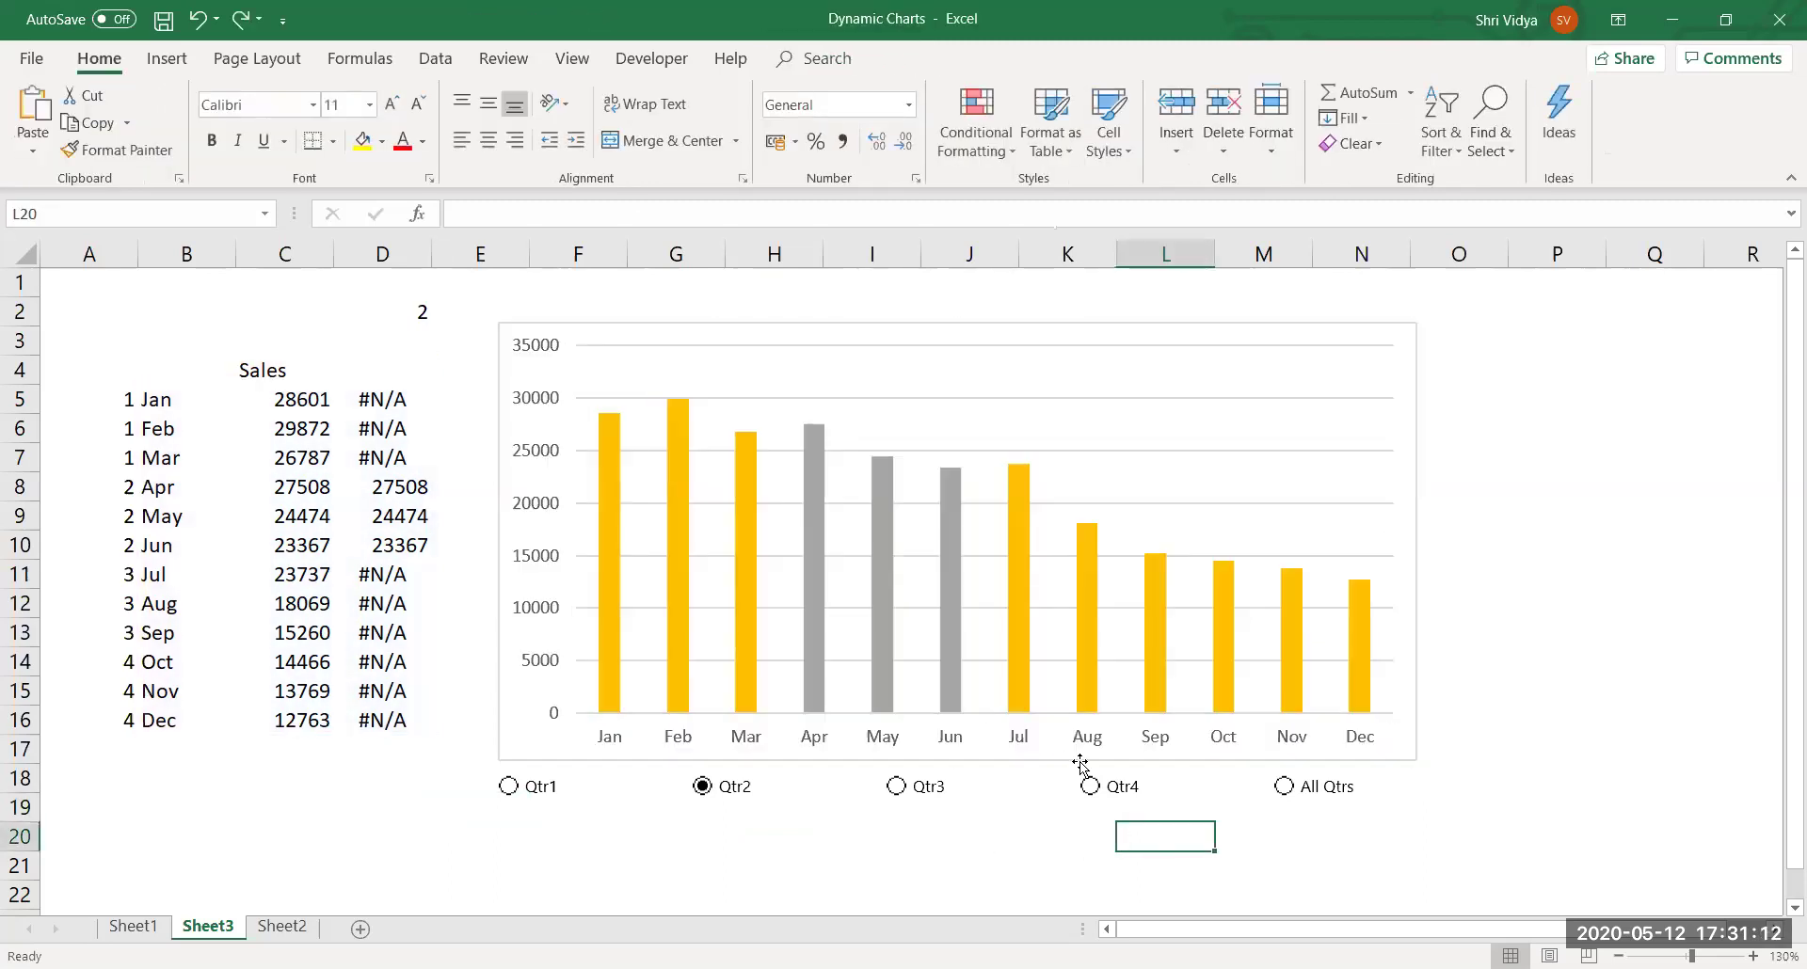
Try the Qtr4, All Qtrs, Qtr3, Qtr2 and Qtr1 buttons to check the quarter highlighting.
left_click(1091, 790)
left_click(1291, 791)
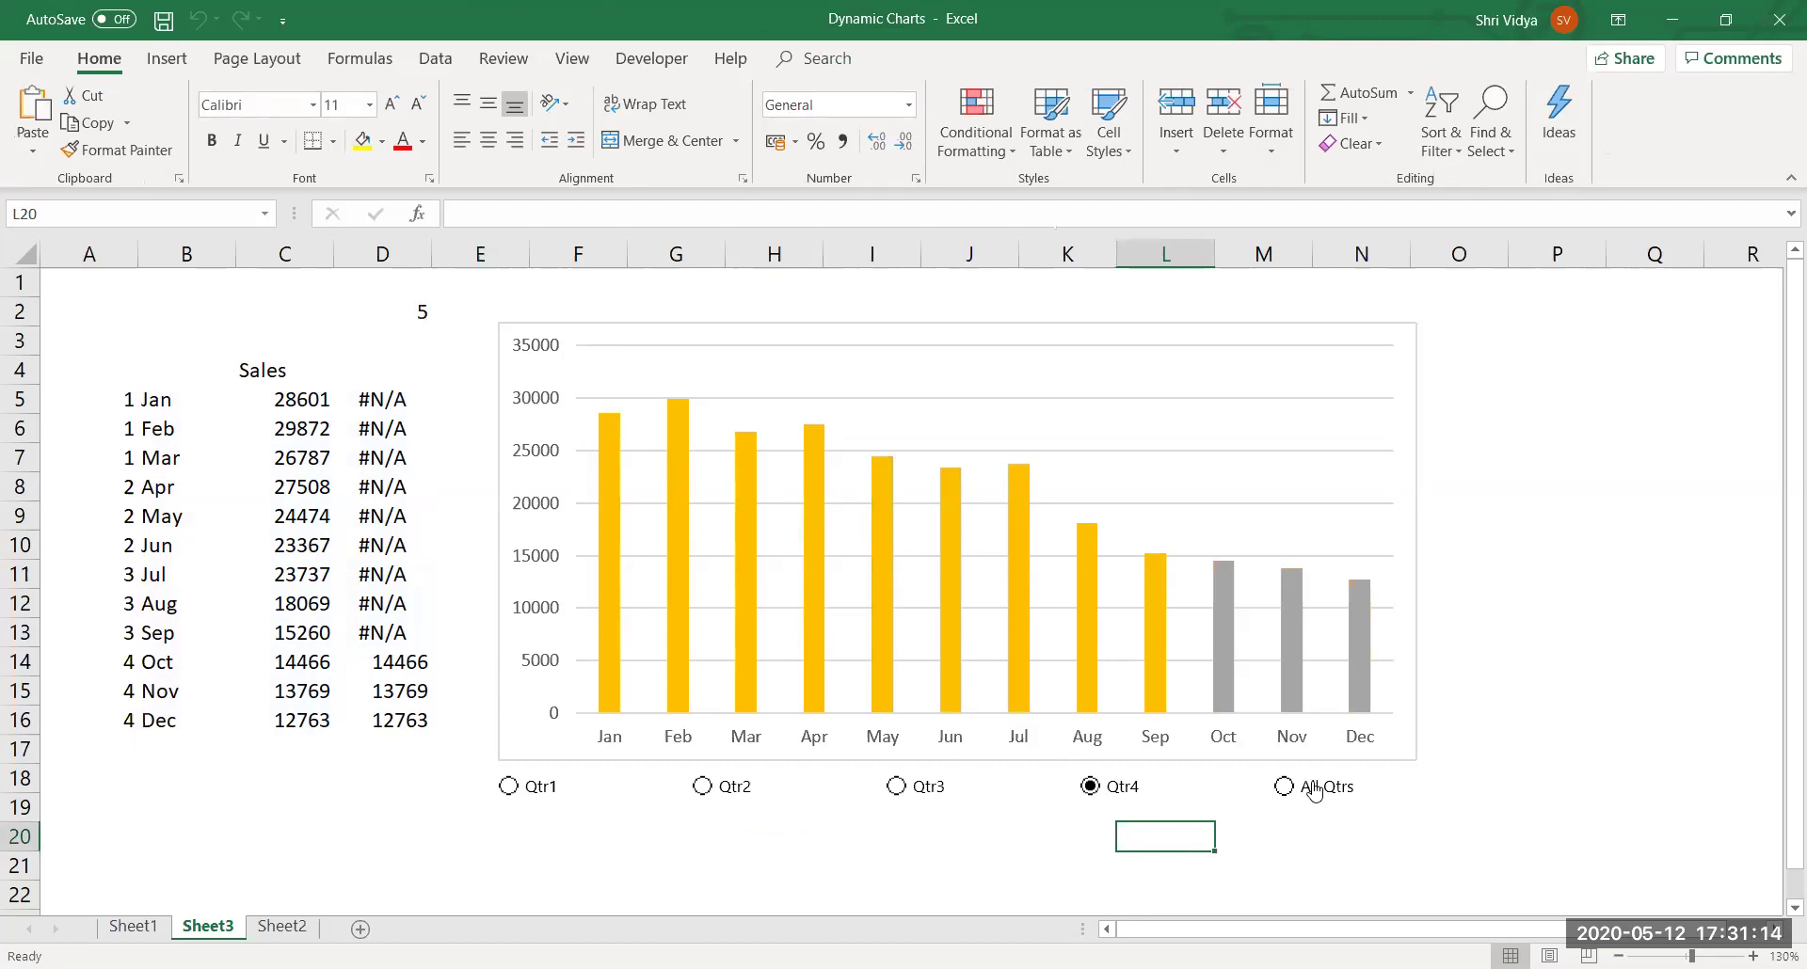
left_click(1093, 787)
left_click(920, 789)
left_click(702, 786)
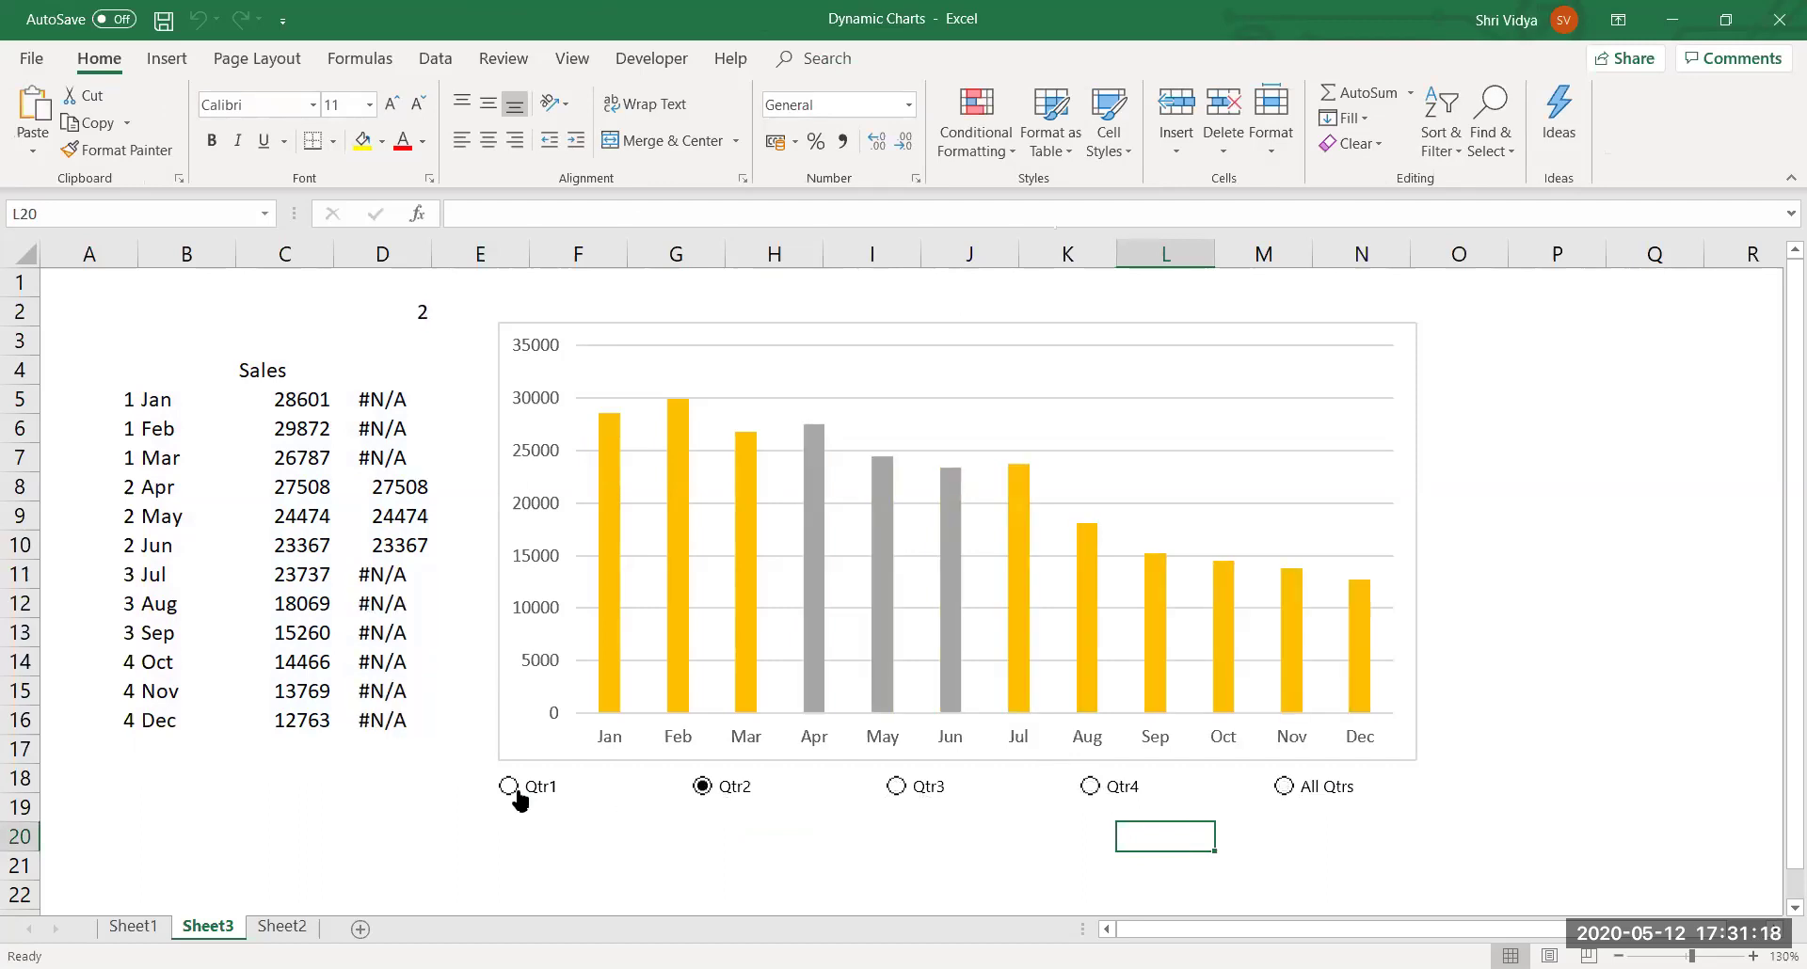
left_click(509, 787)
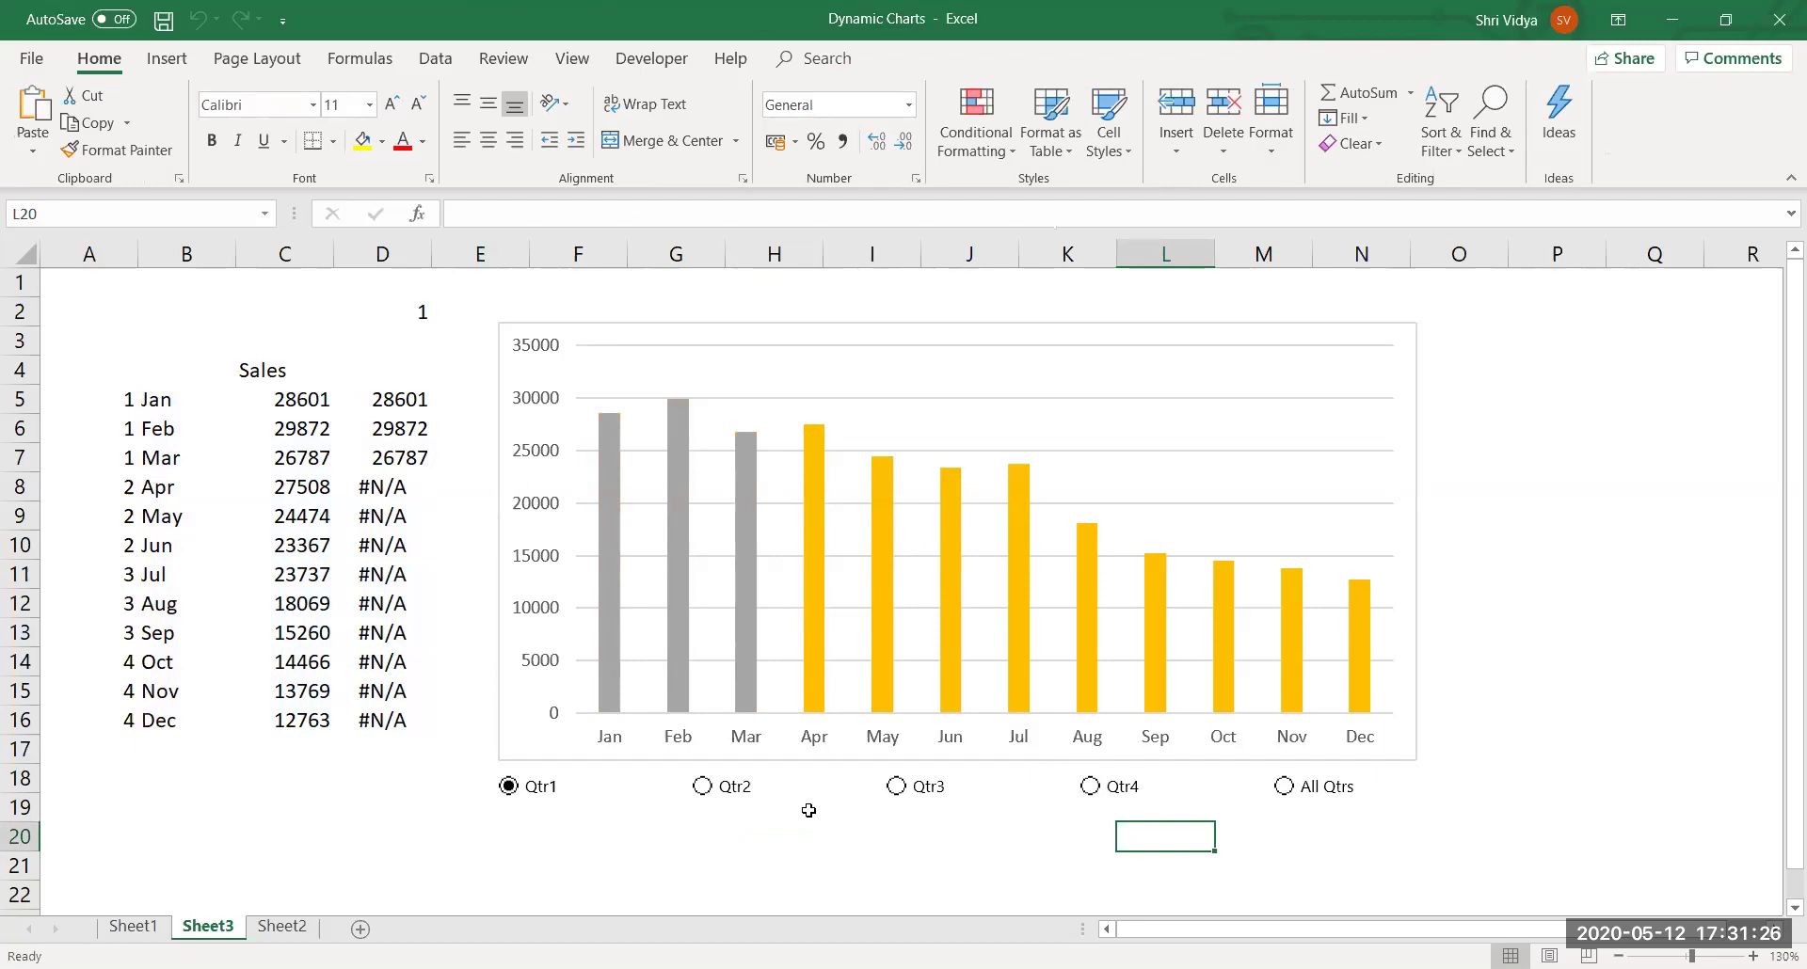
Test Qtr2, Qtr3, Qtr4 and All Qtrs again, ending on Qtr1 with Jan–Mar grey.
left_click(703, 787)
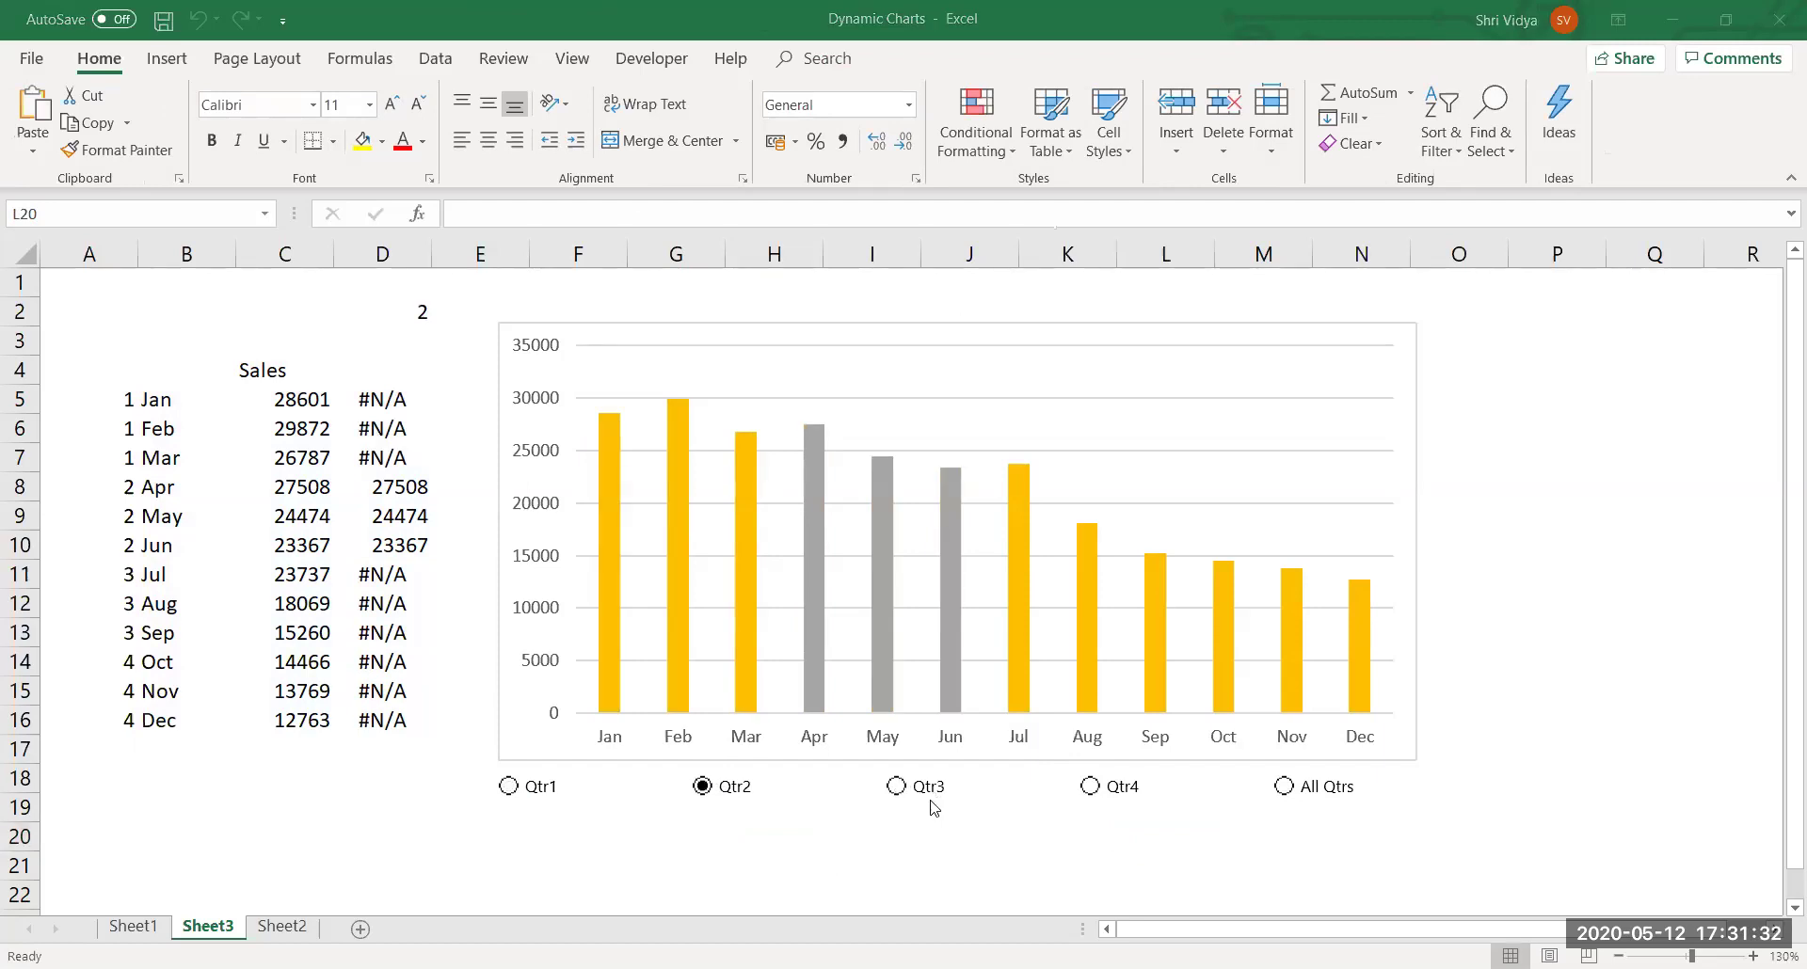
left_click(898, 793)
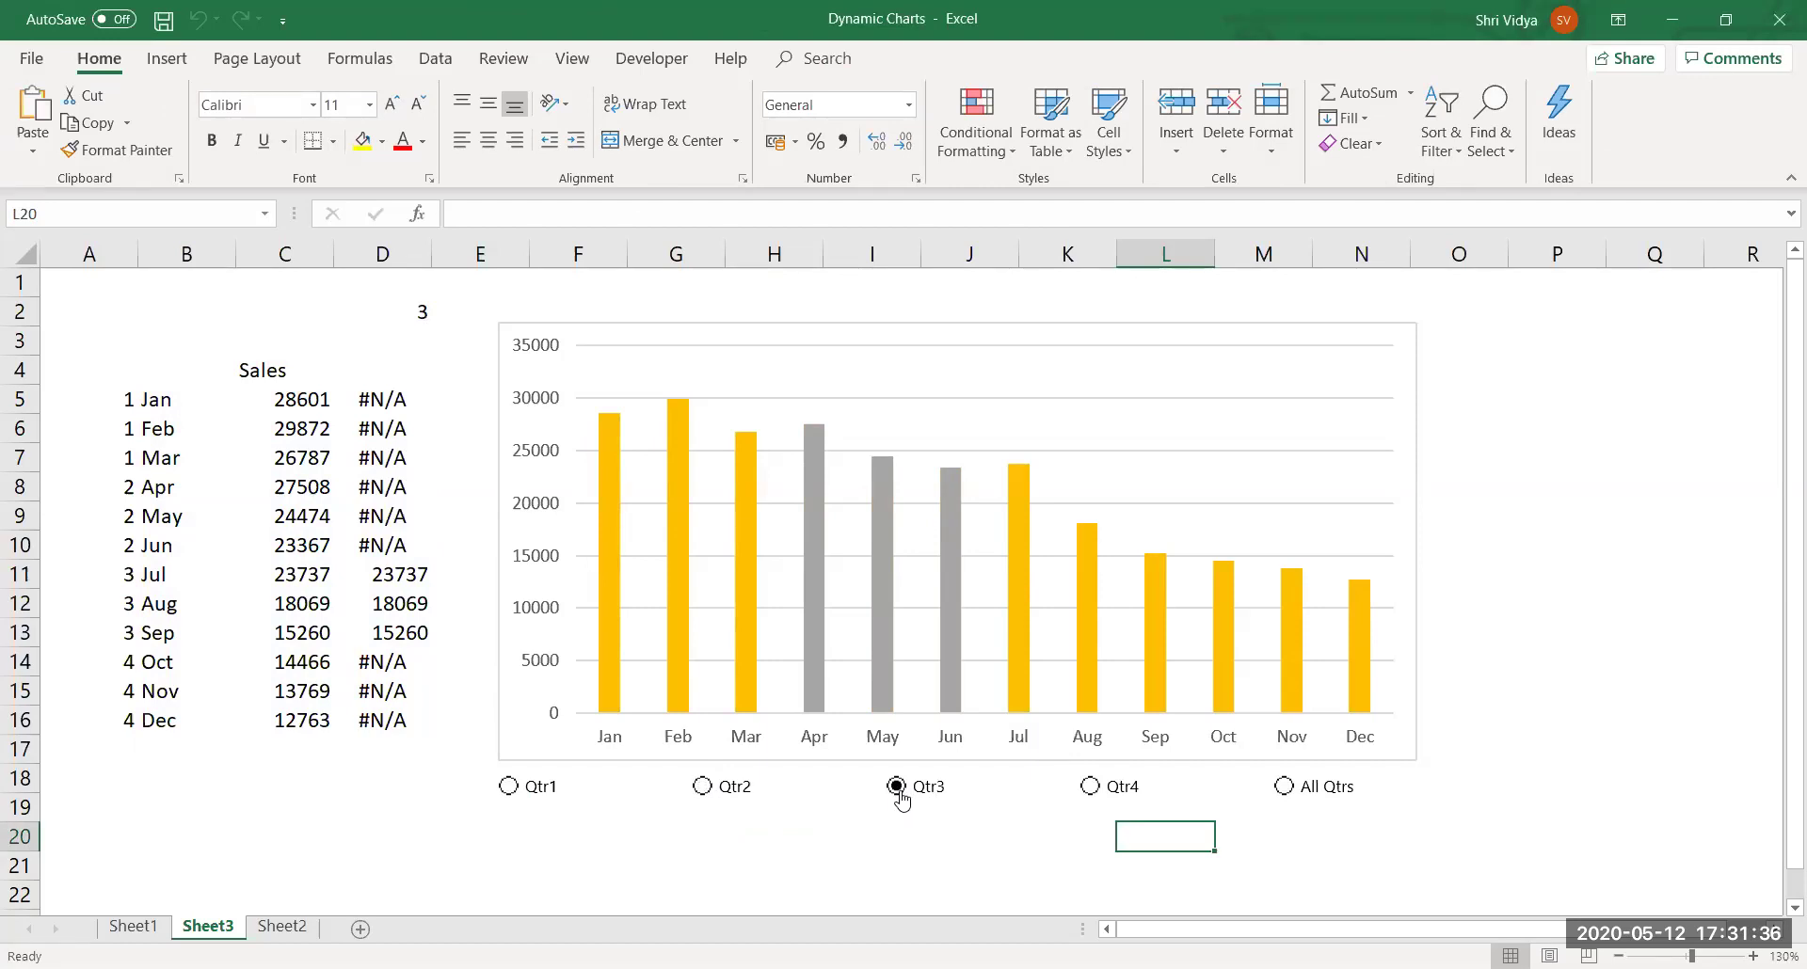
left_click(1091, 788)
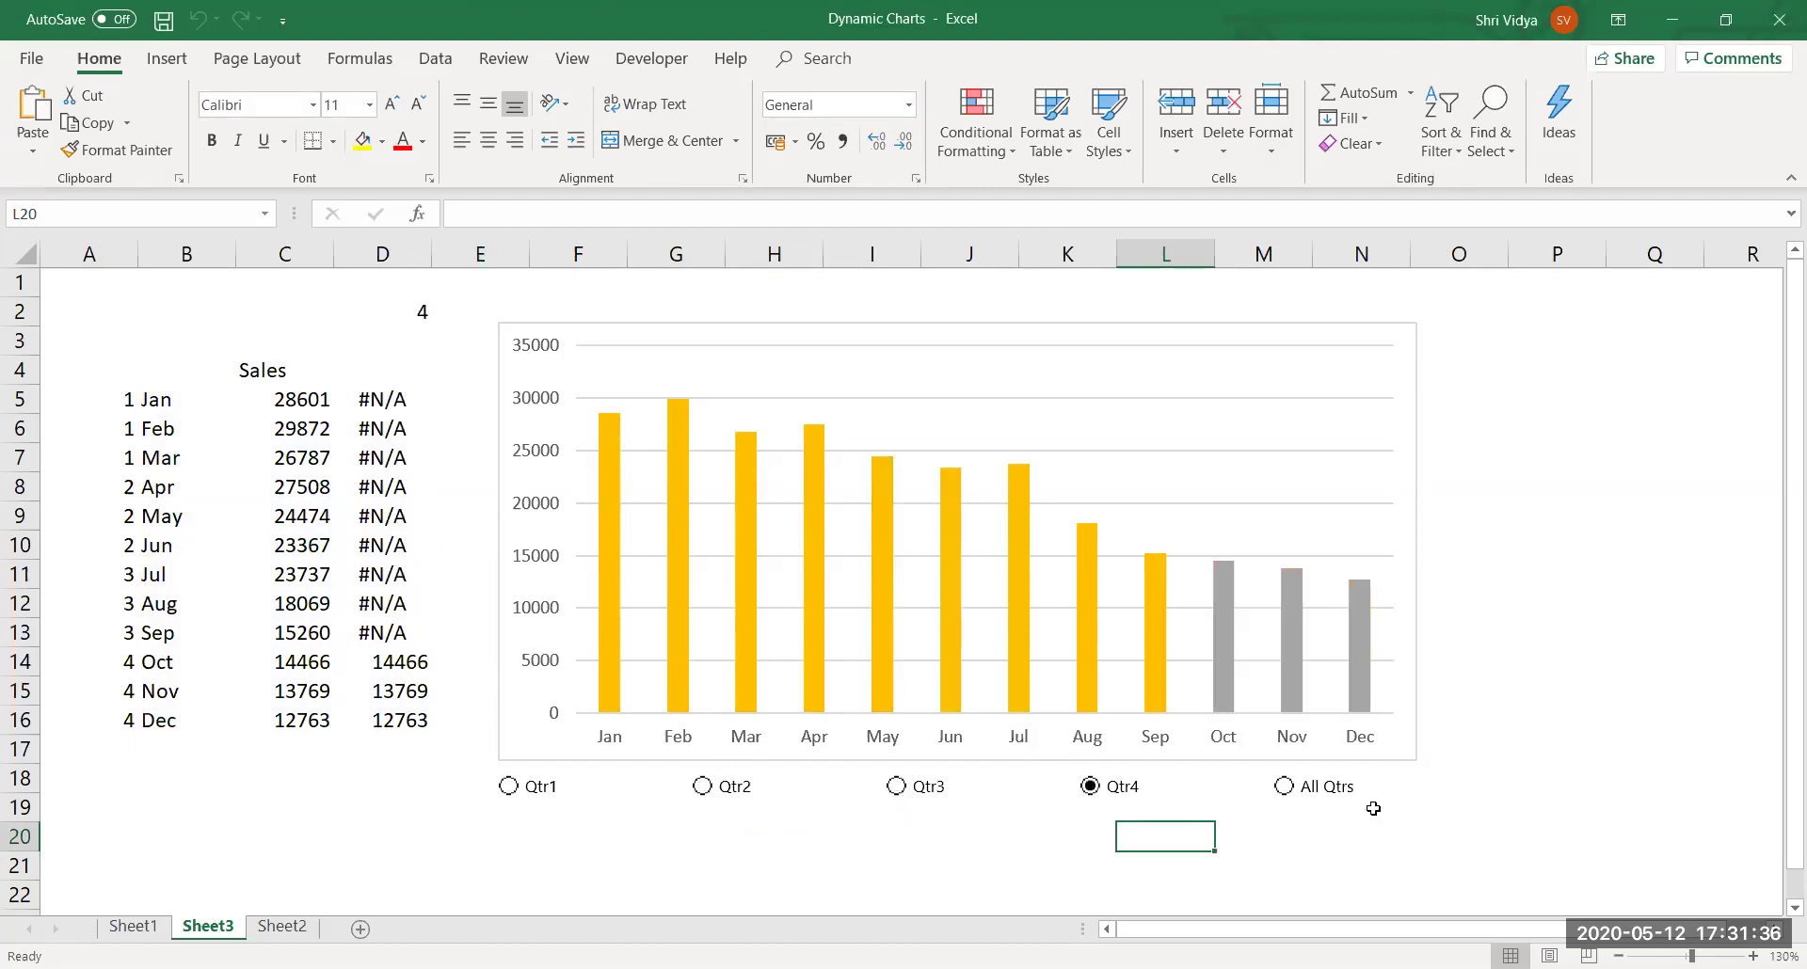
left_click(1285, 792)
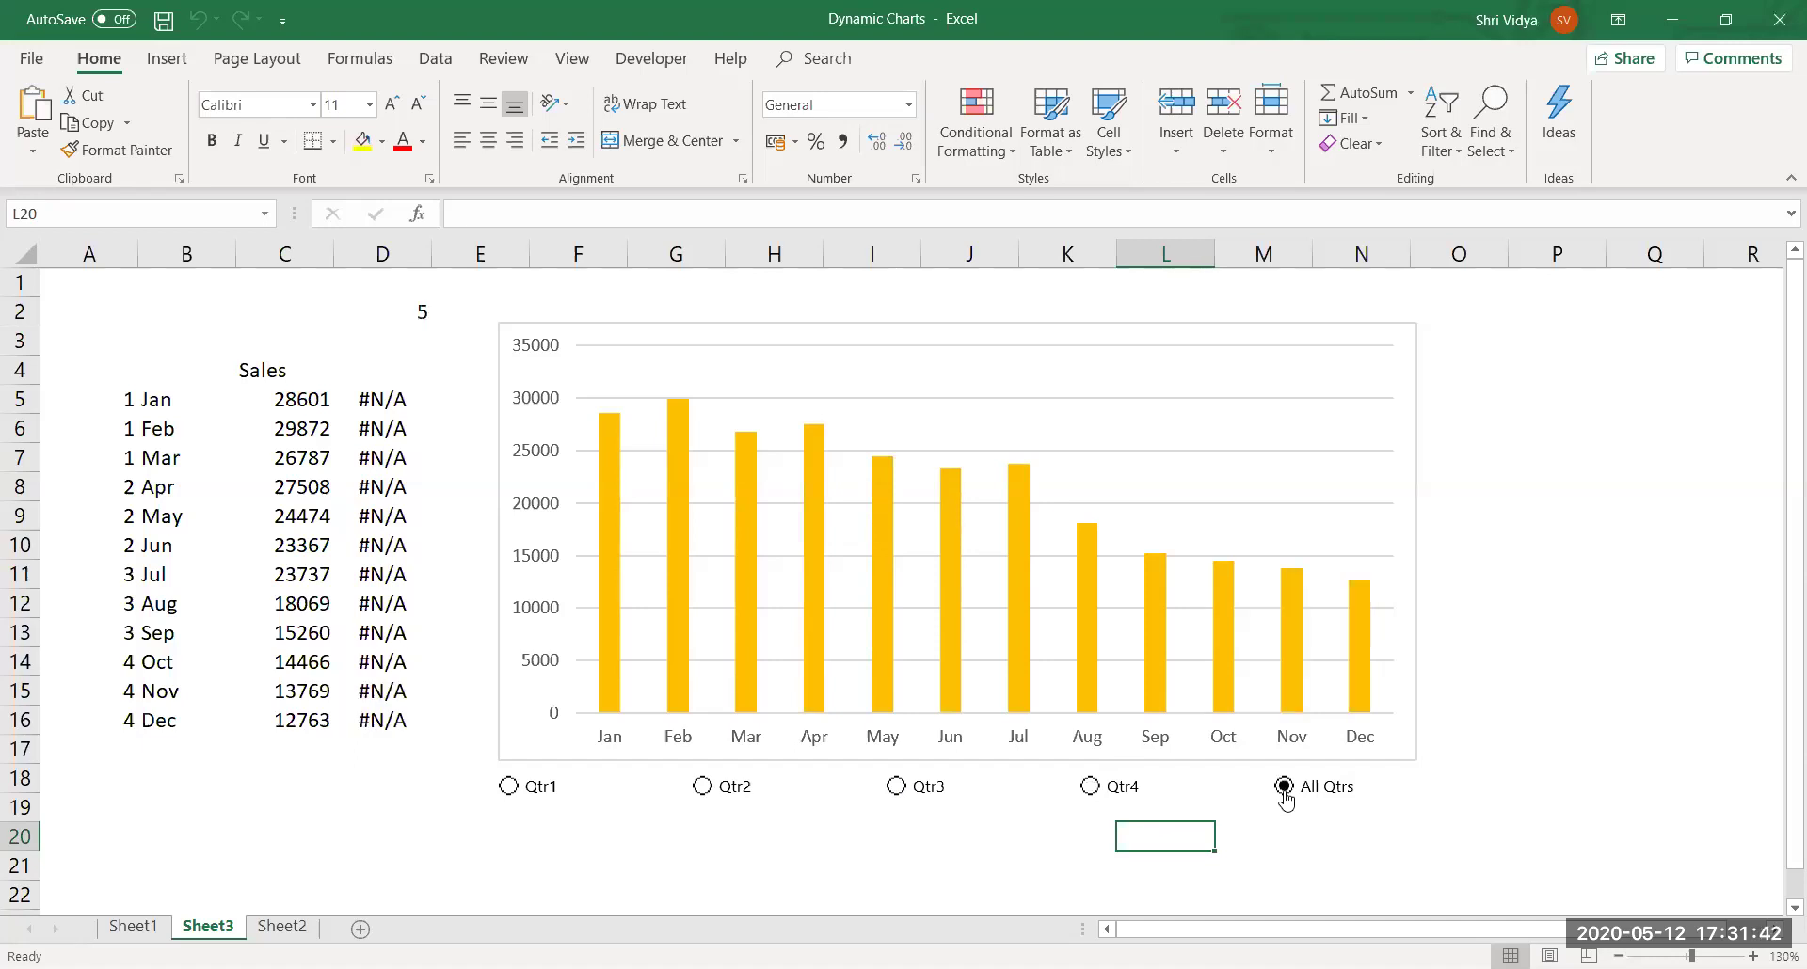
left_click(702, 796)
left_click(529, 799)
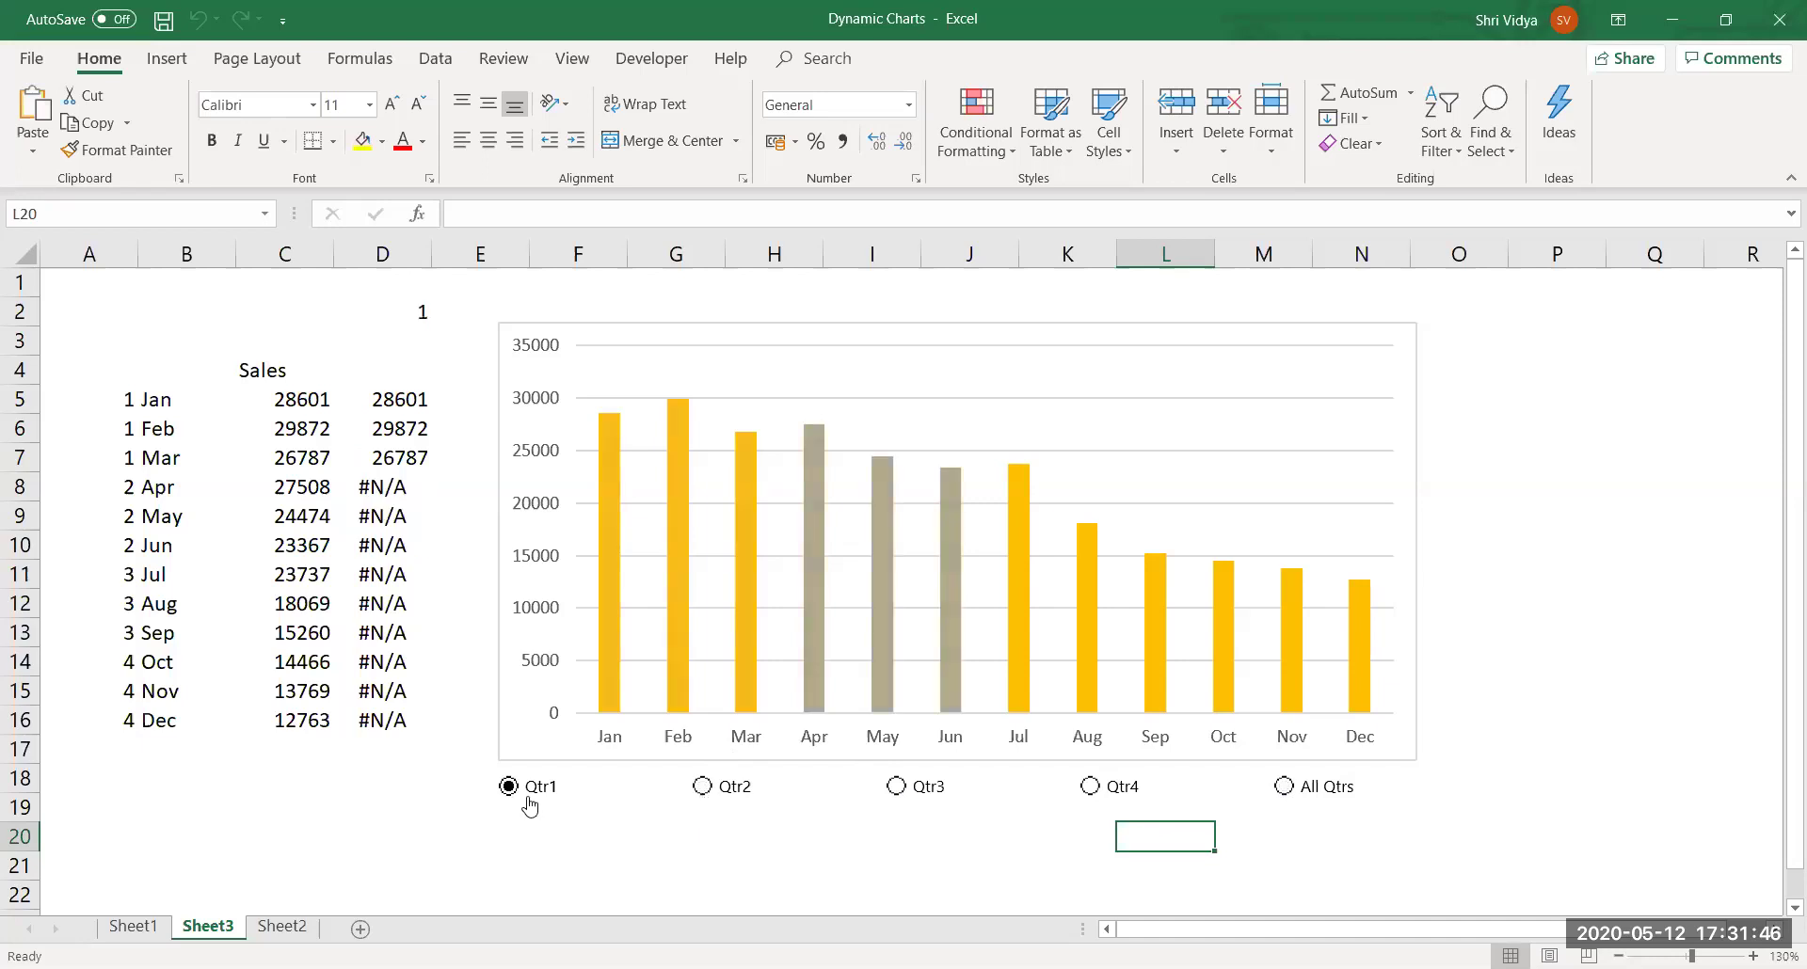
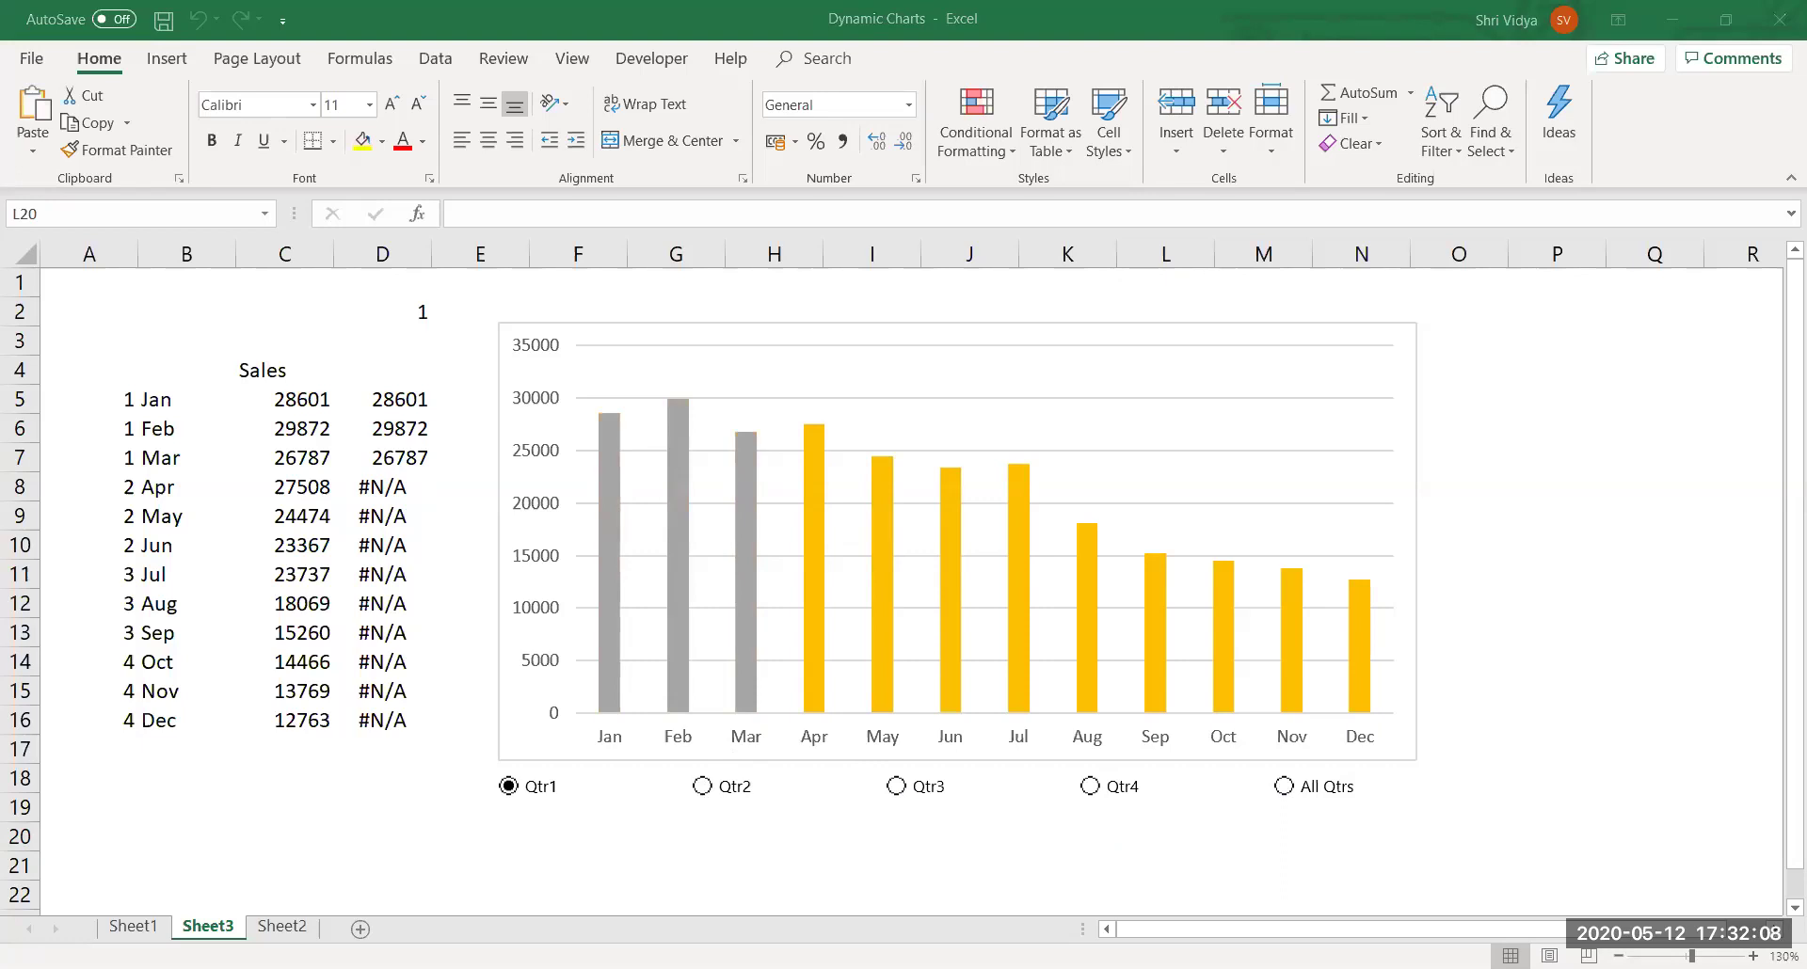
Switch to the Interactive Chart workbook and close Dynamic Charts, dismissing its save prompt.
key("alt+Tab")
left_click(1228, 825)
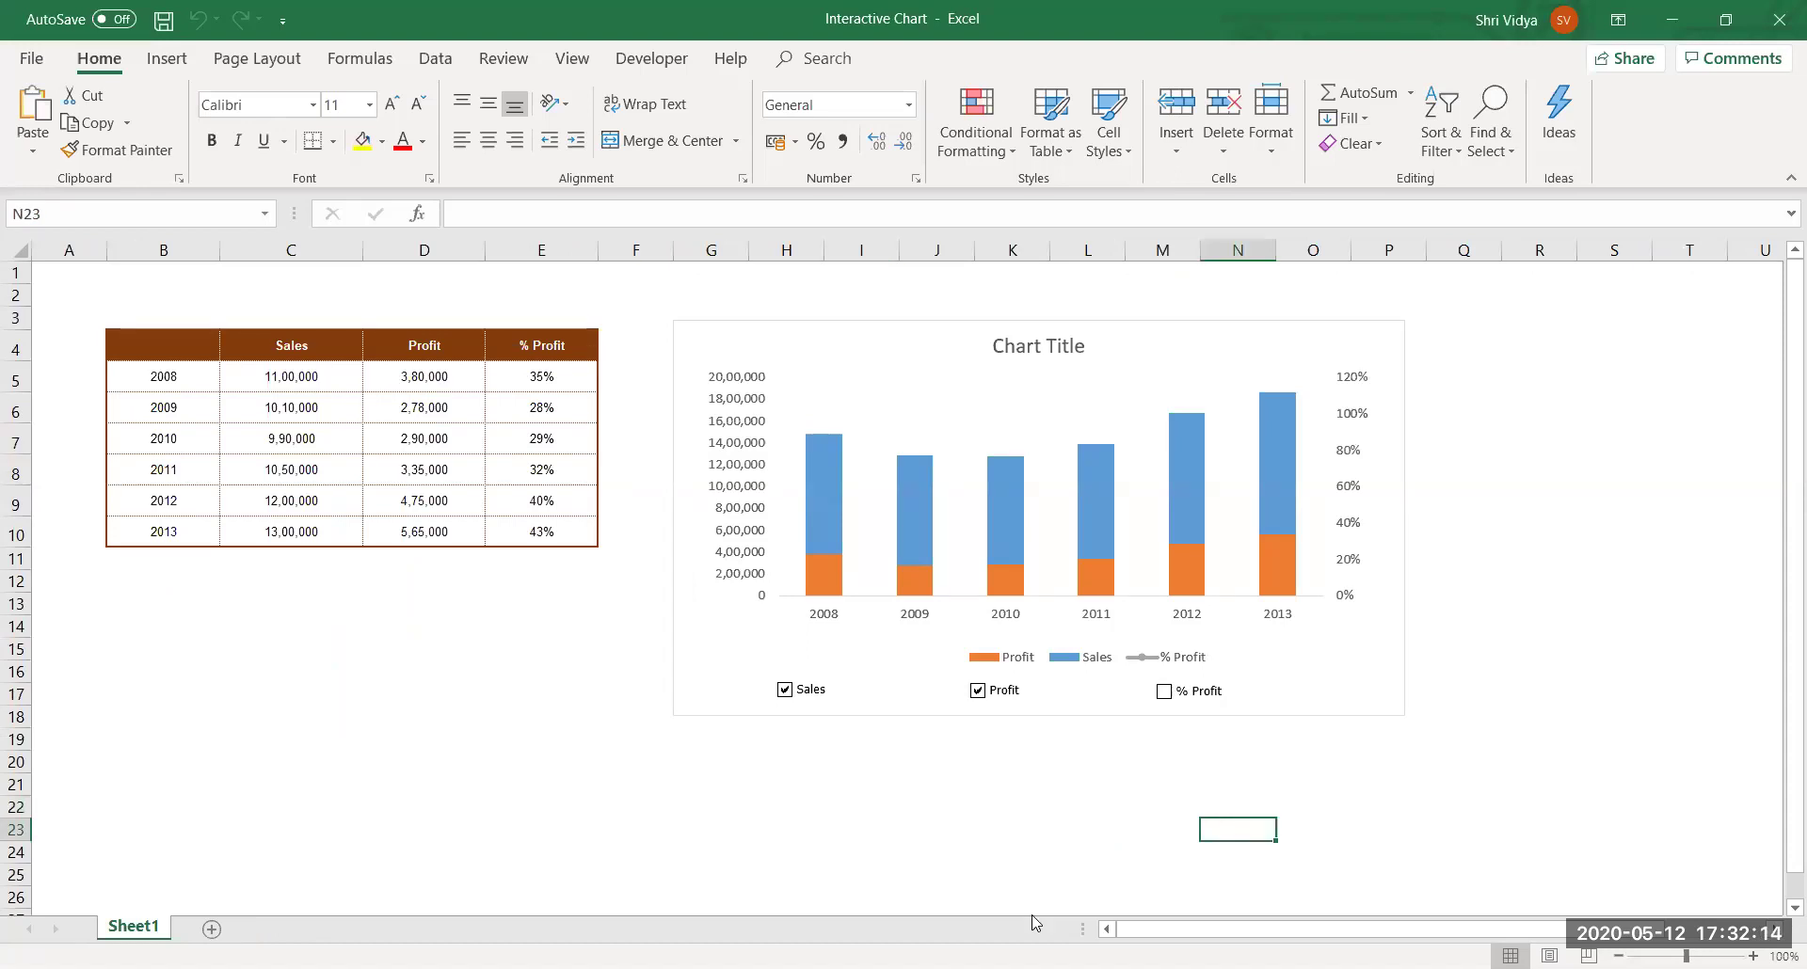
key("alt+F4")
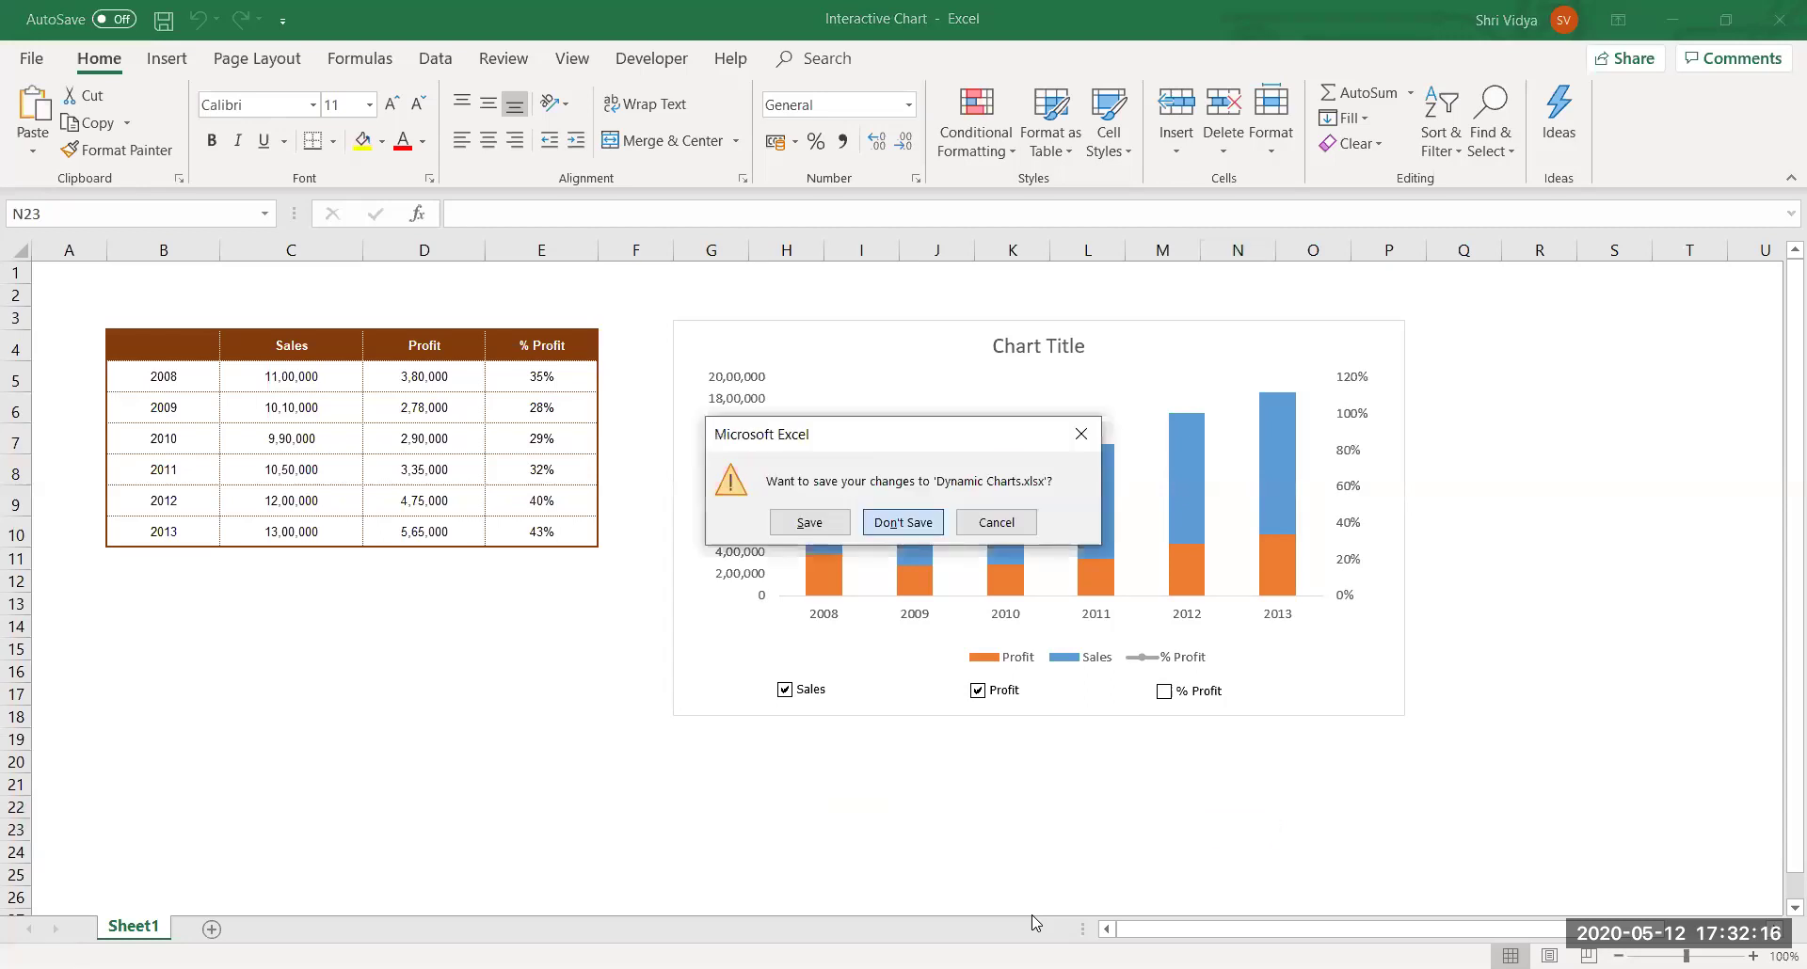
key("Escape")
left_click(558, 760)
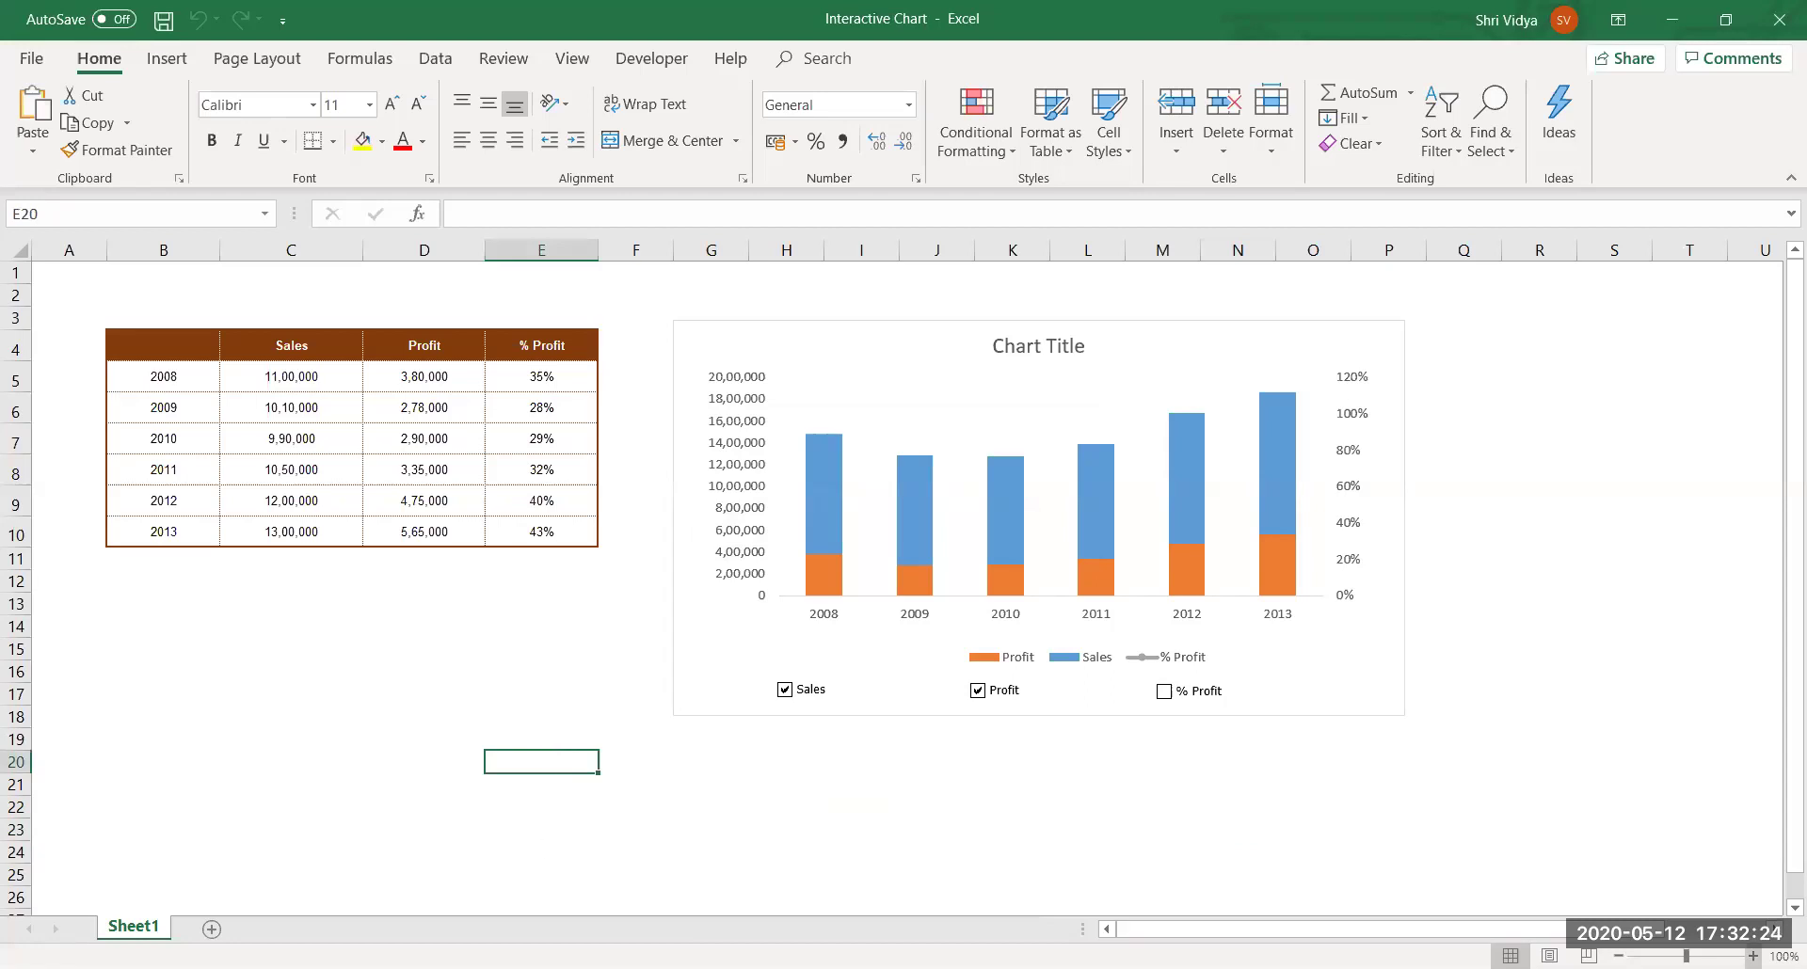
Toggle the chart checkboxes so only Sales columns show, with Profit and % Profit unticked.
scroll(1111, 908, "up", 2)
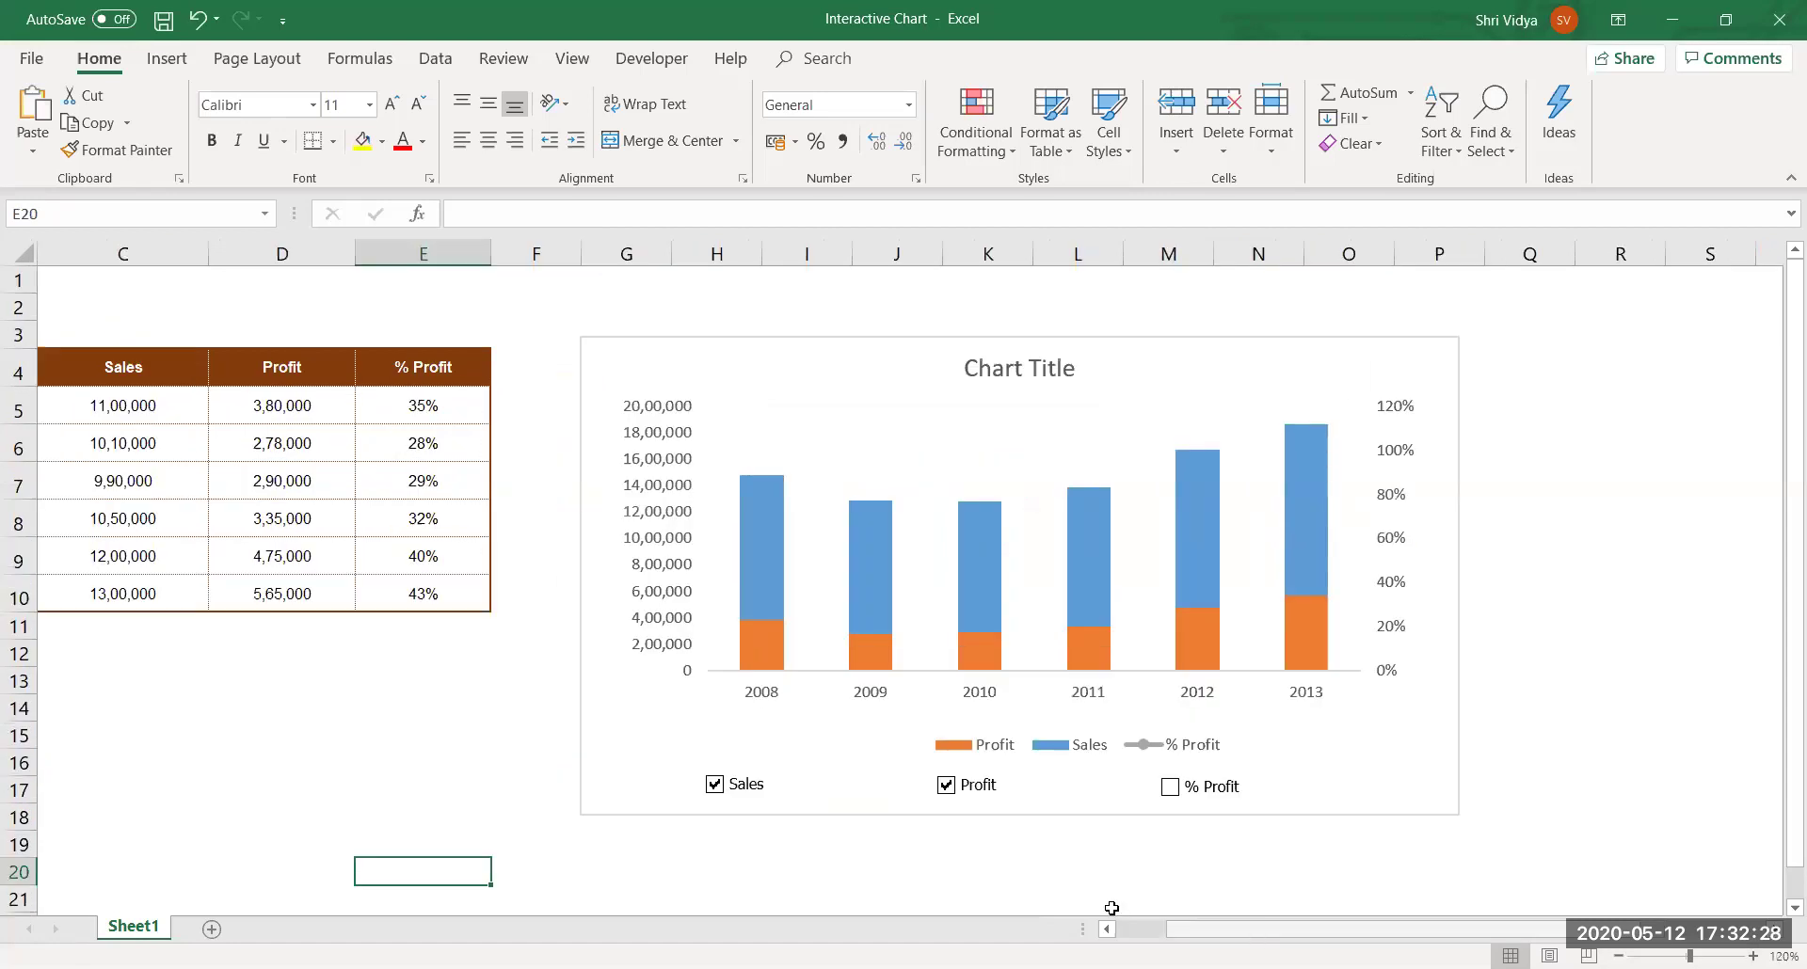
scroll(357, 367, "left", 2)
left_click_drag(356, 366, 616, 603)
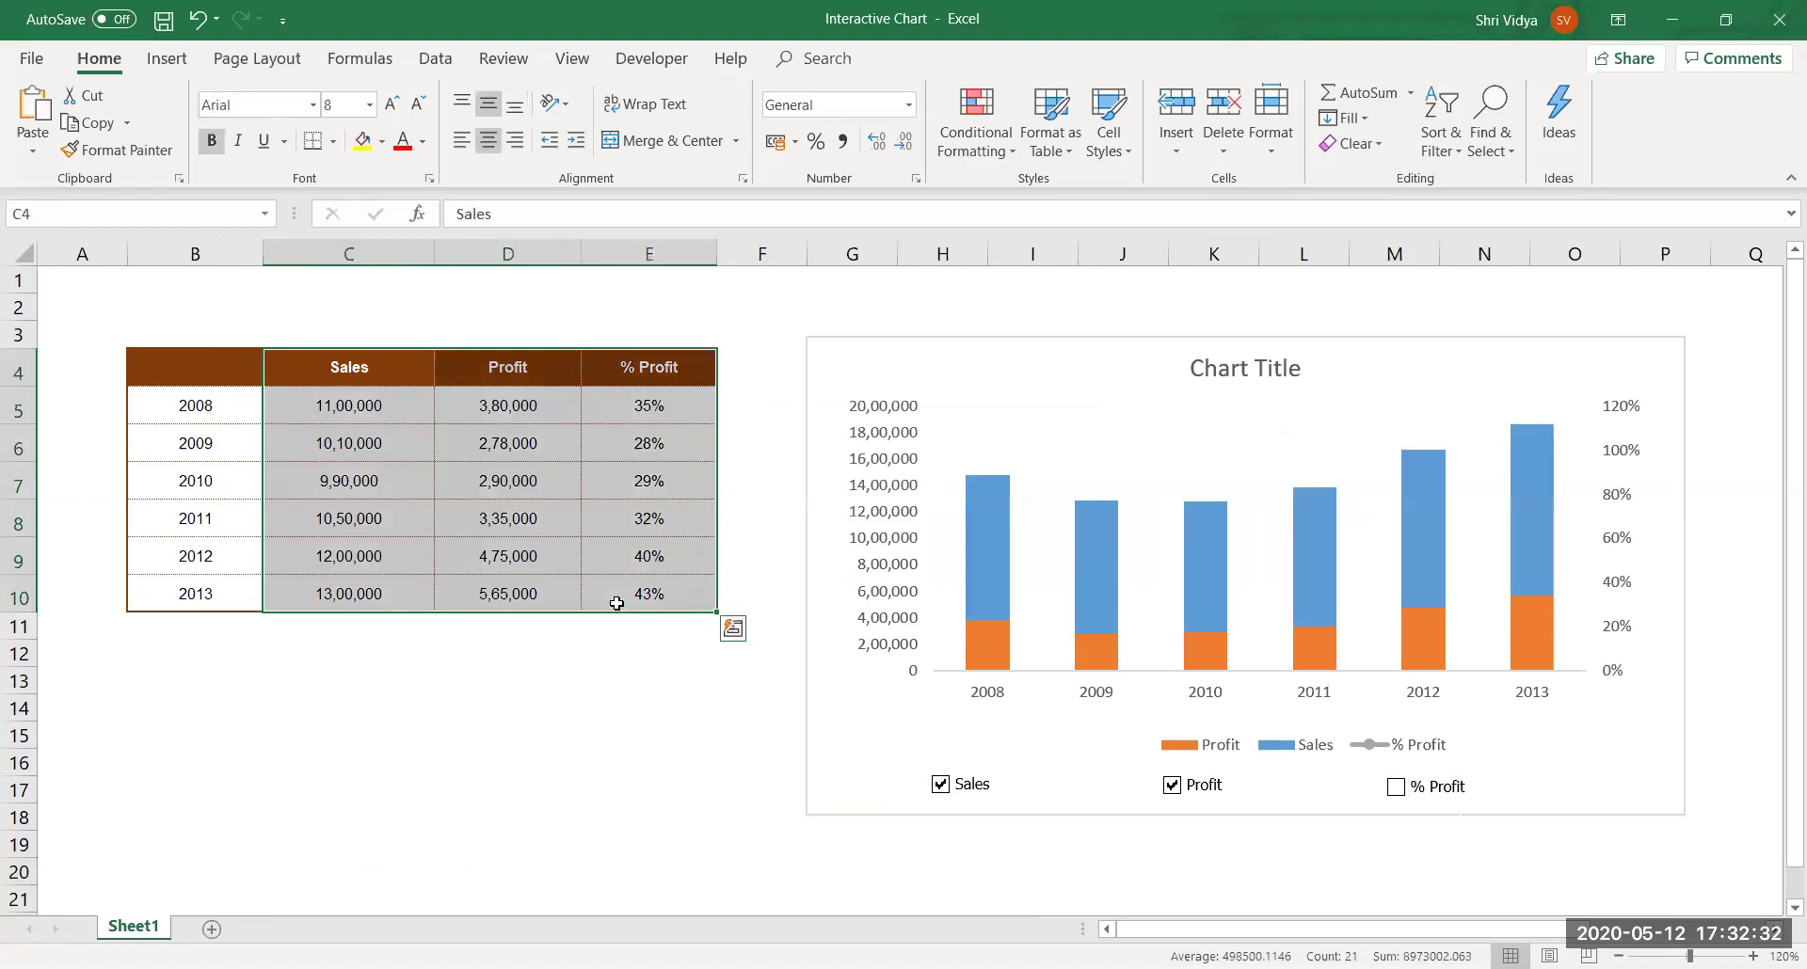
left_click(500, 804)
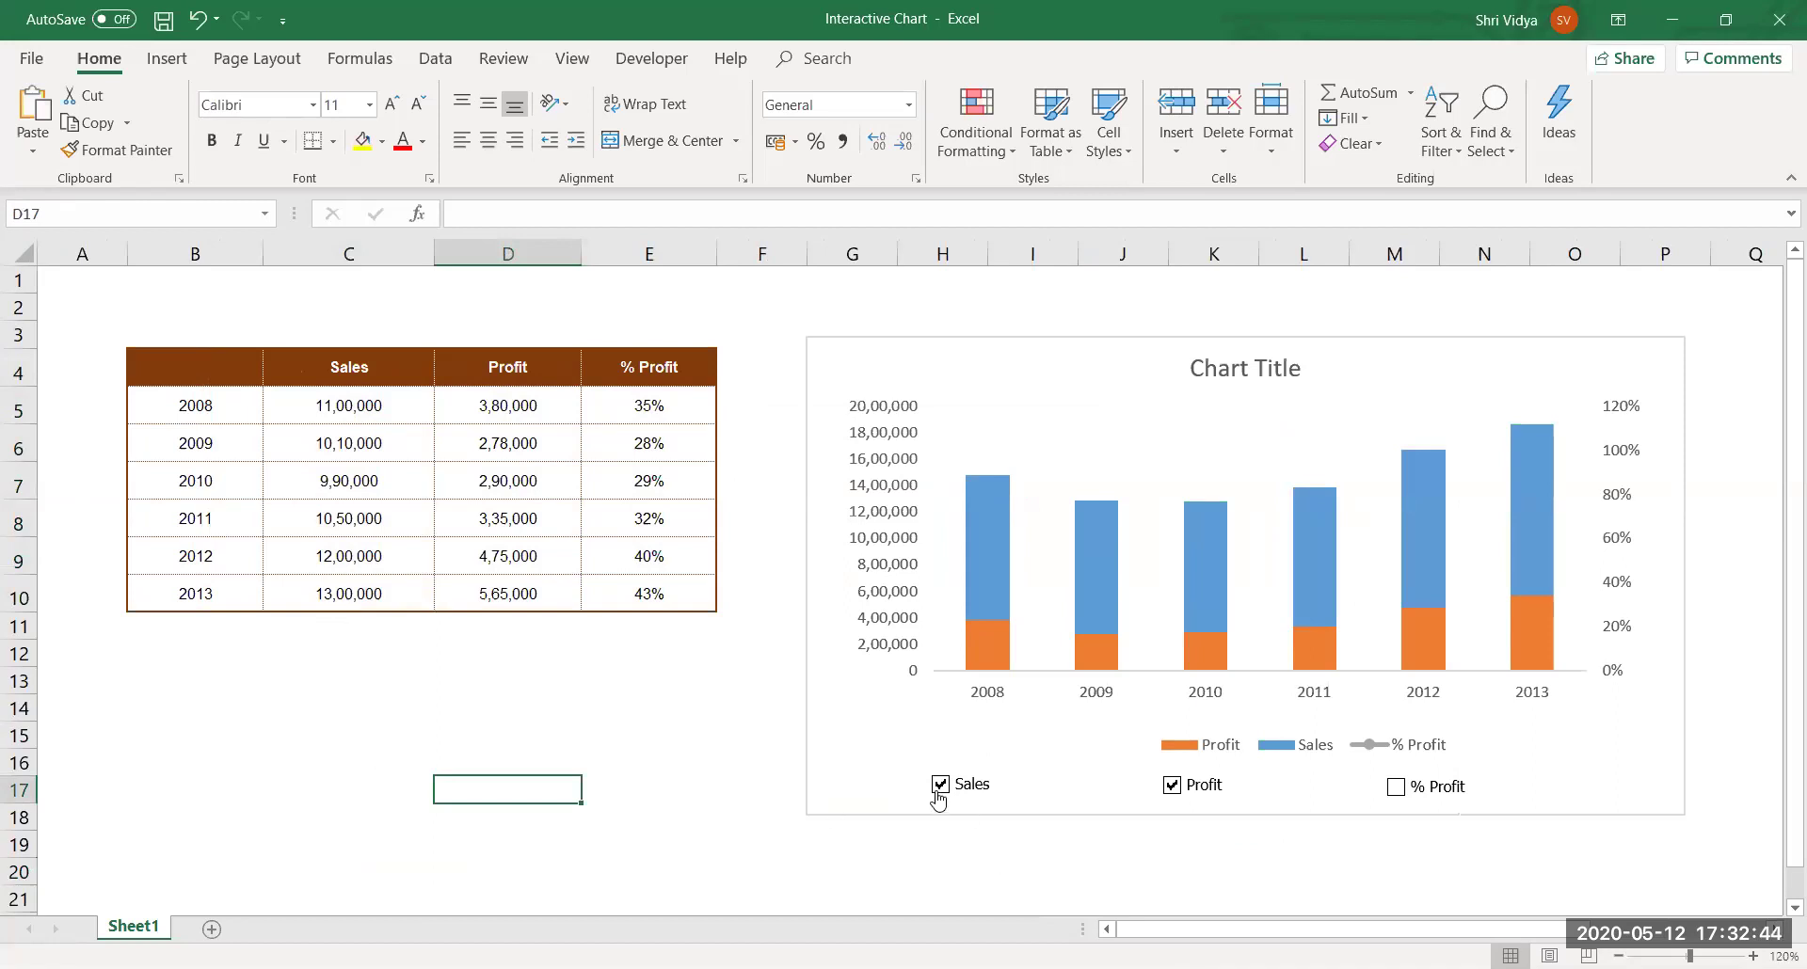
left_click(1394, 790)
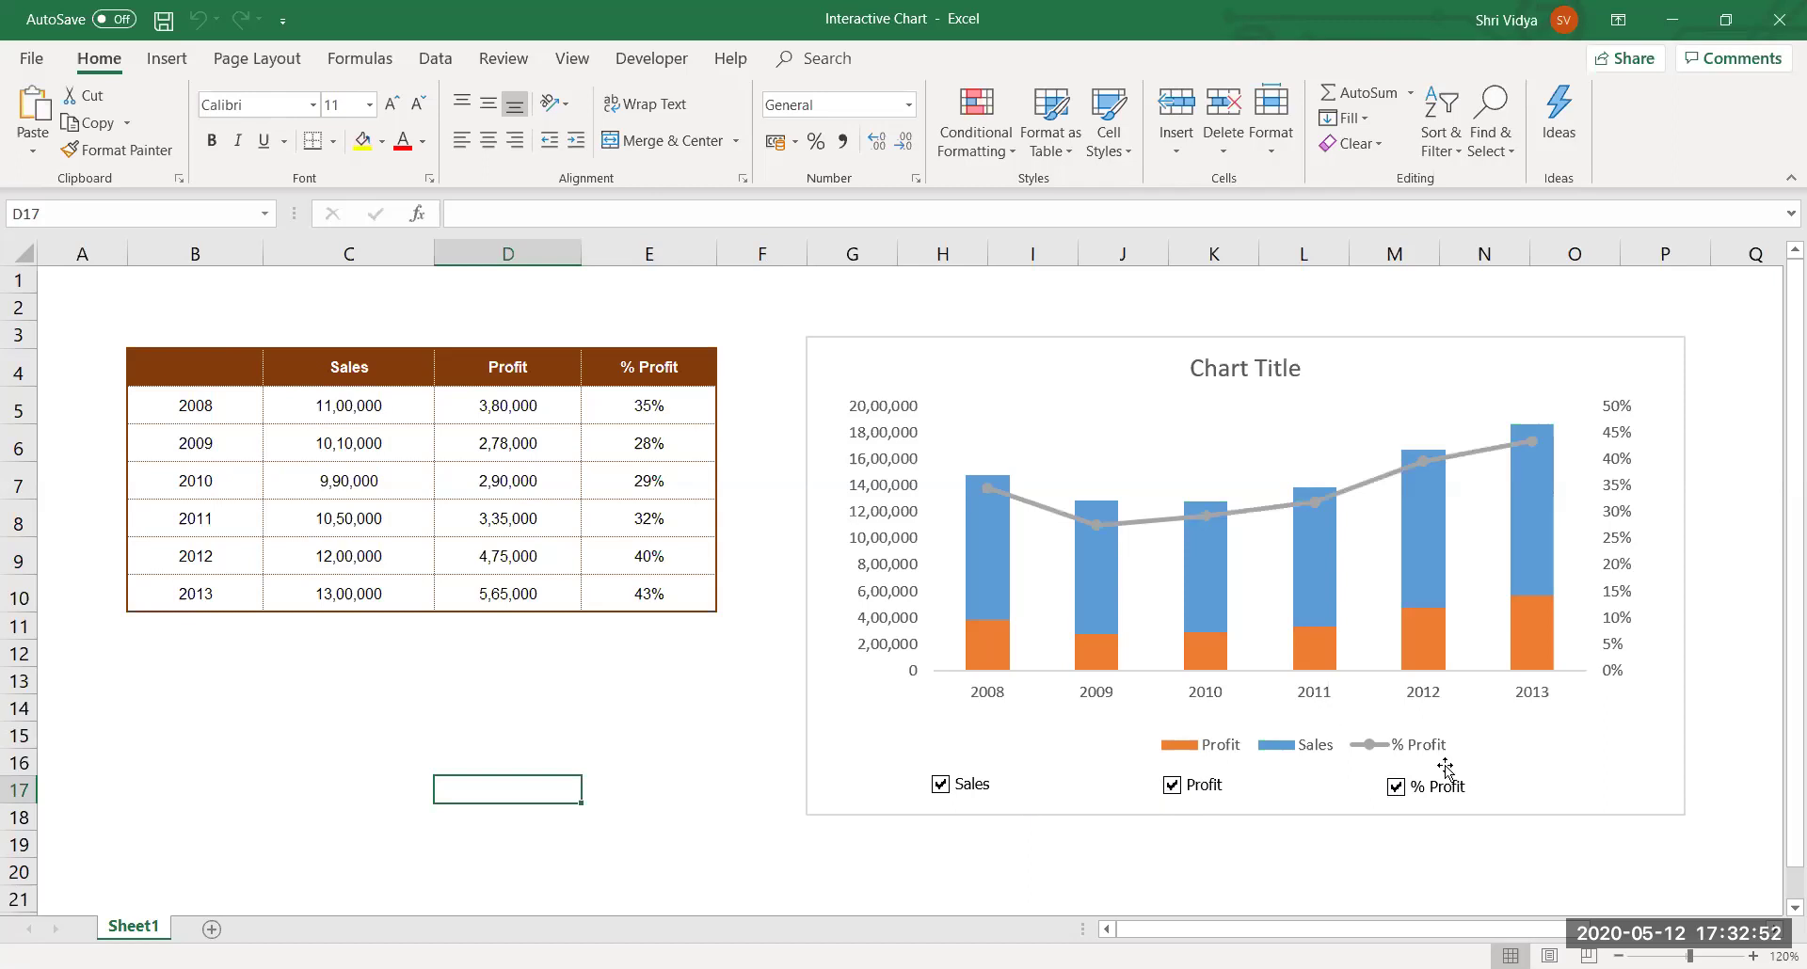
left_click(943, 794)
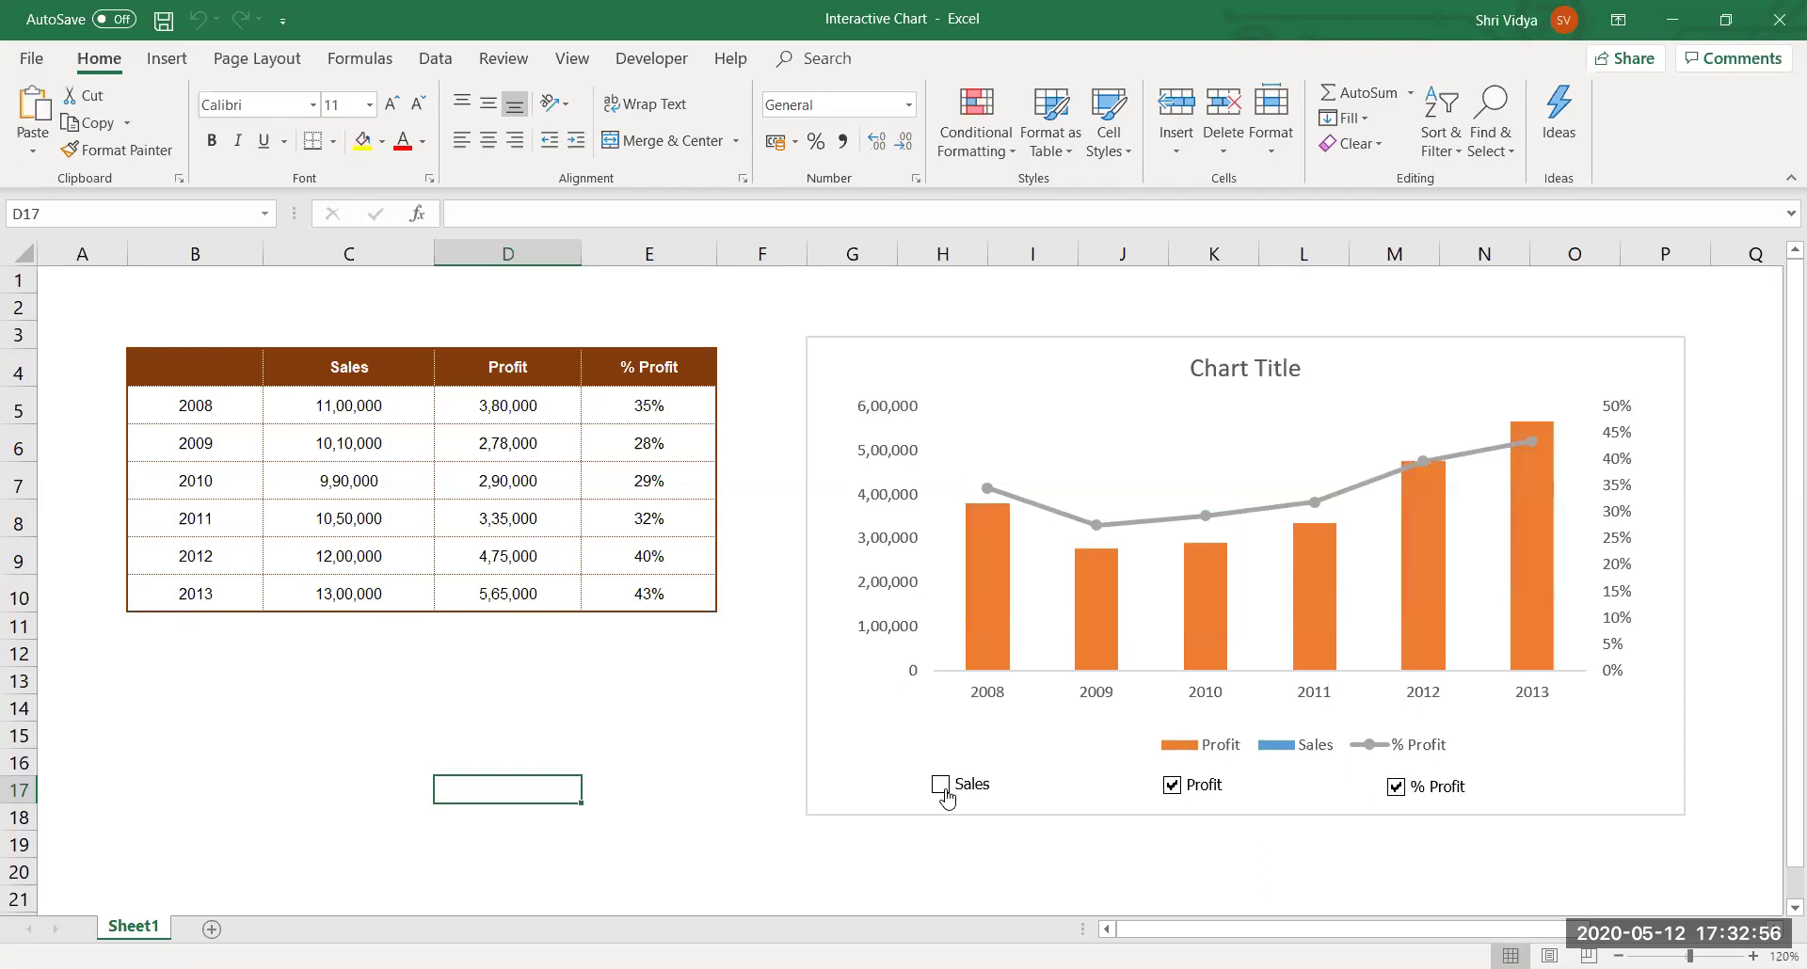
left_click(944, 793)
left_click(1411, 793)
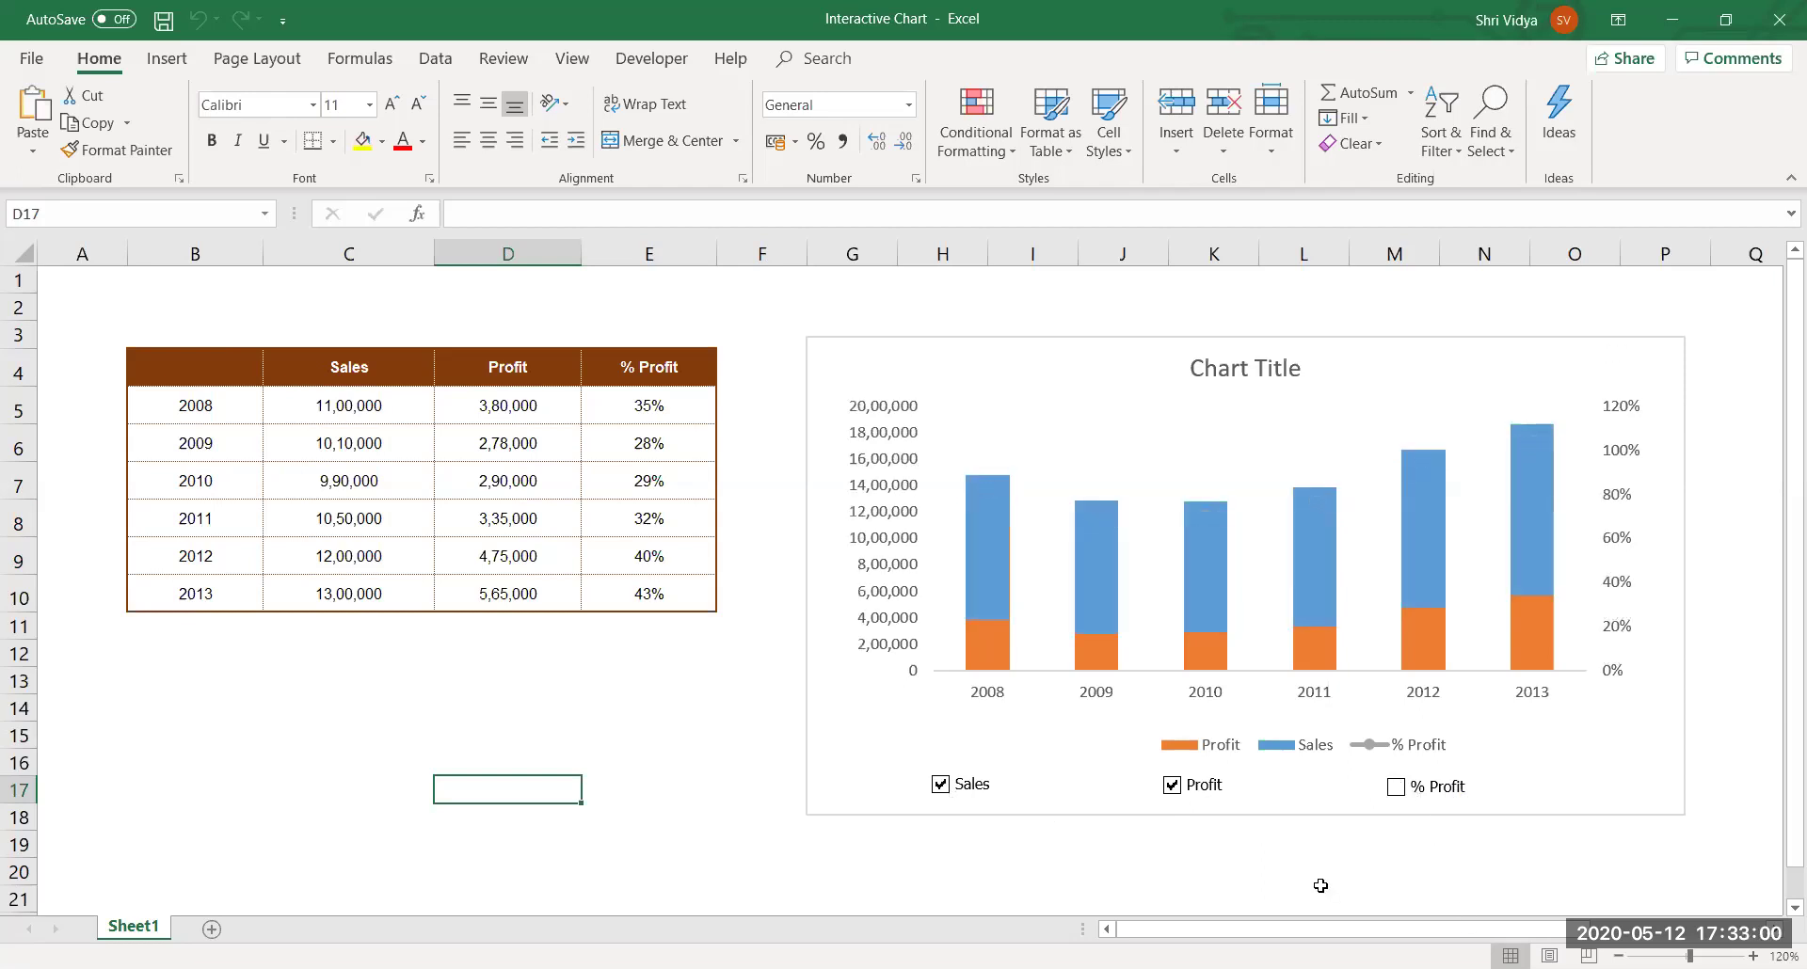
left_click(1172, 789)
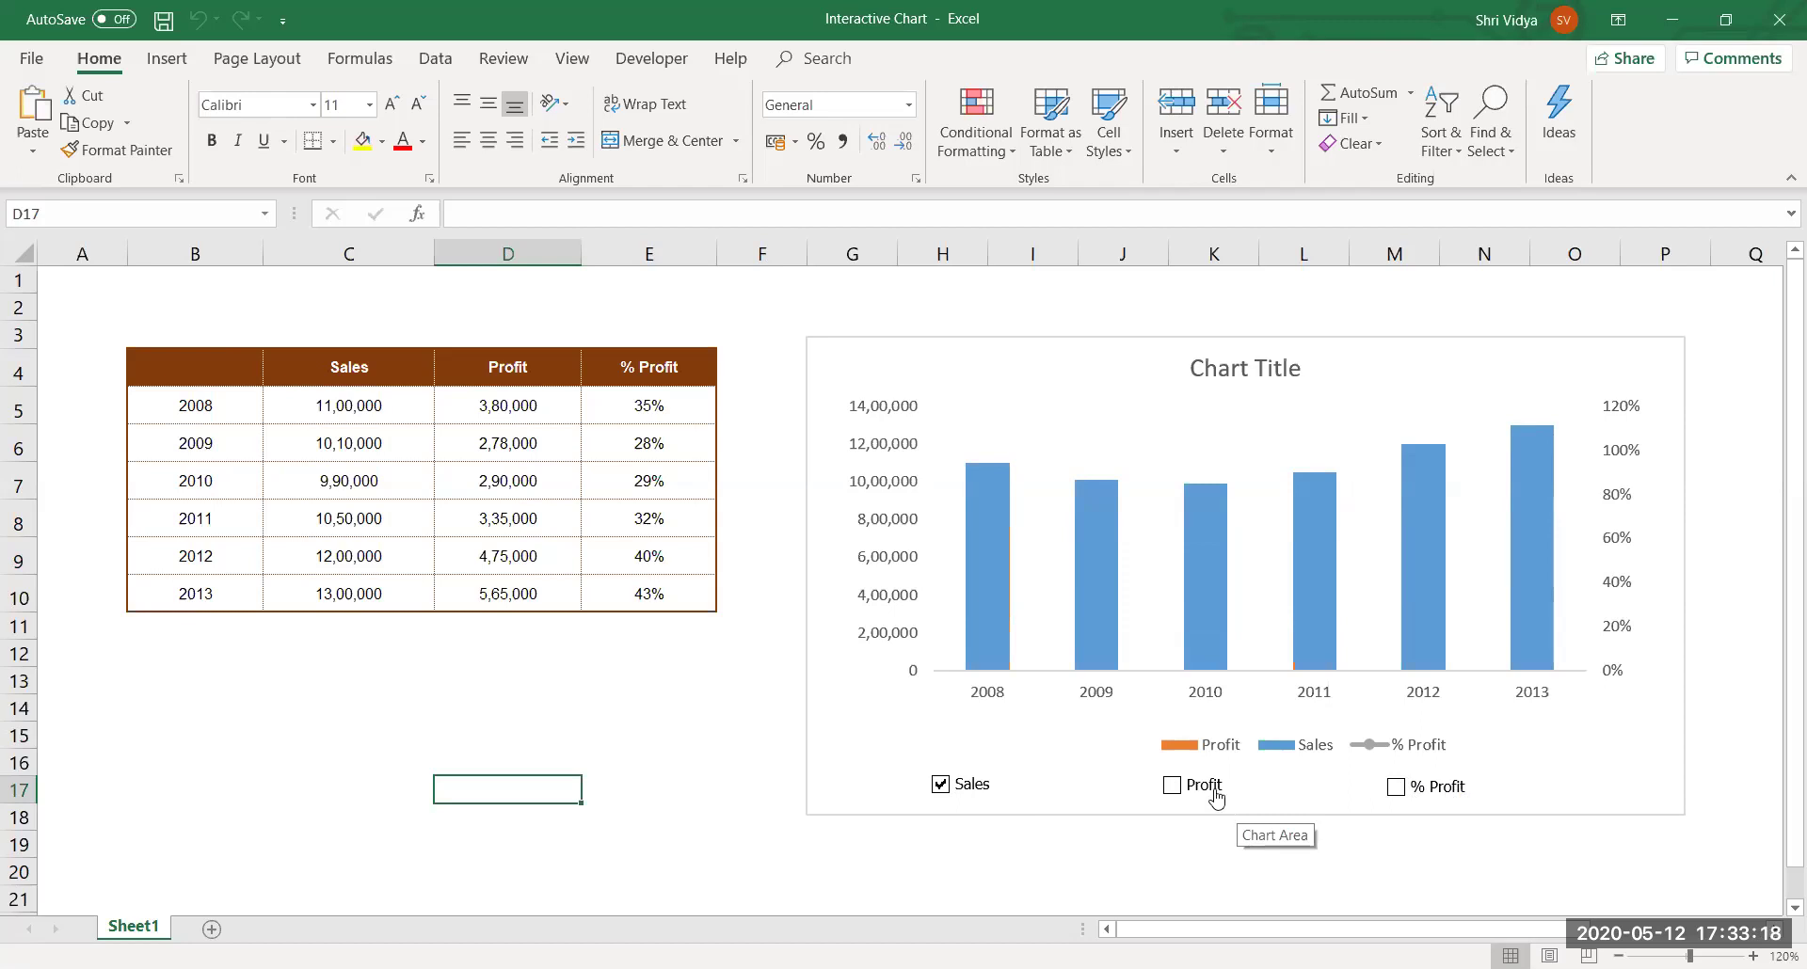
Delete the old chart and its three checkboxes, then select the table B4:E10.
left_click(931, 354)
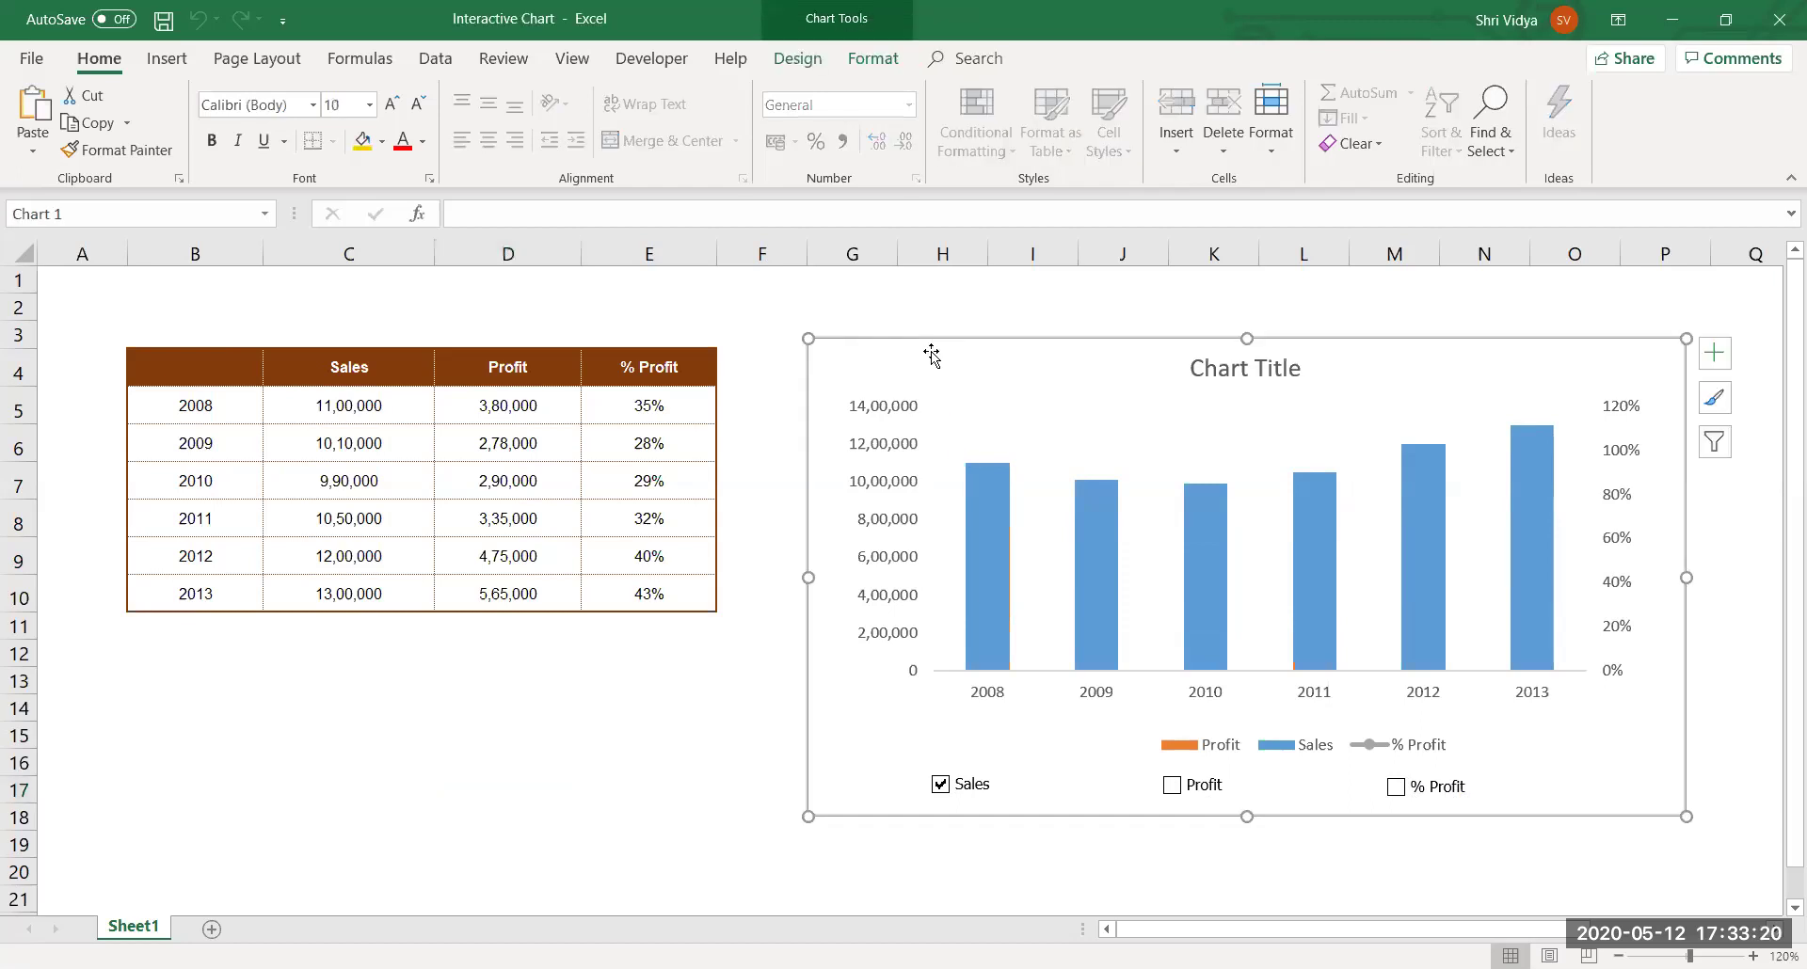
key("Delete")
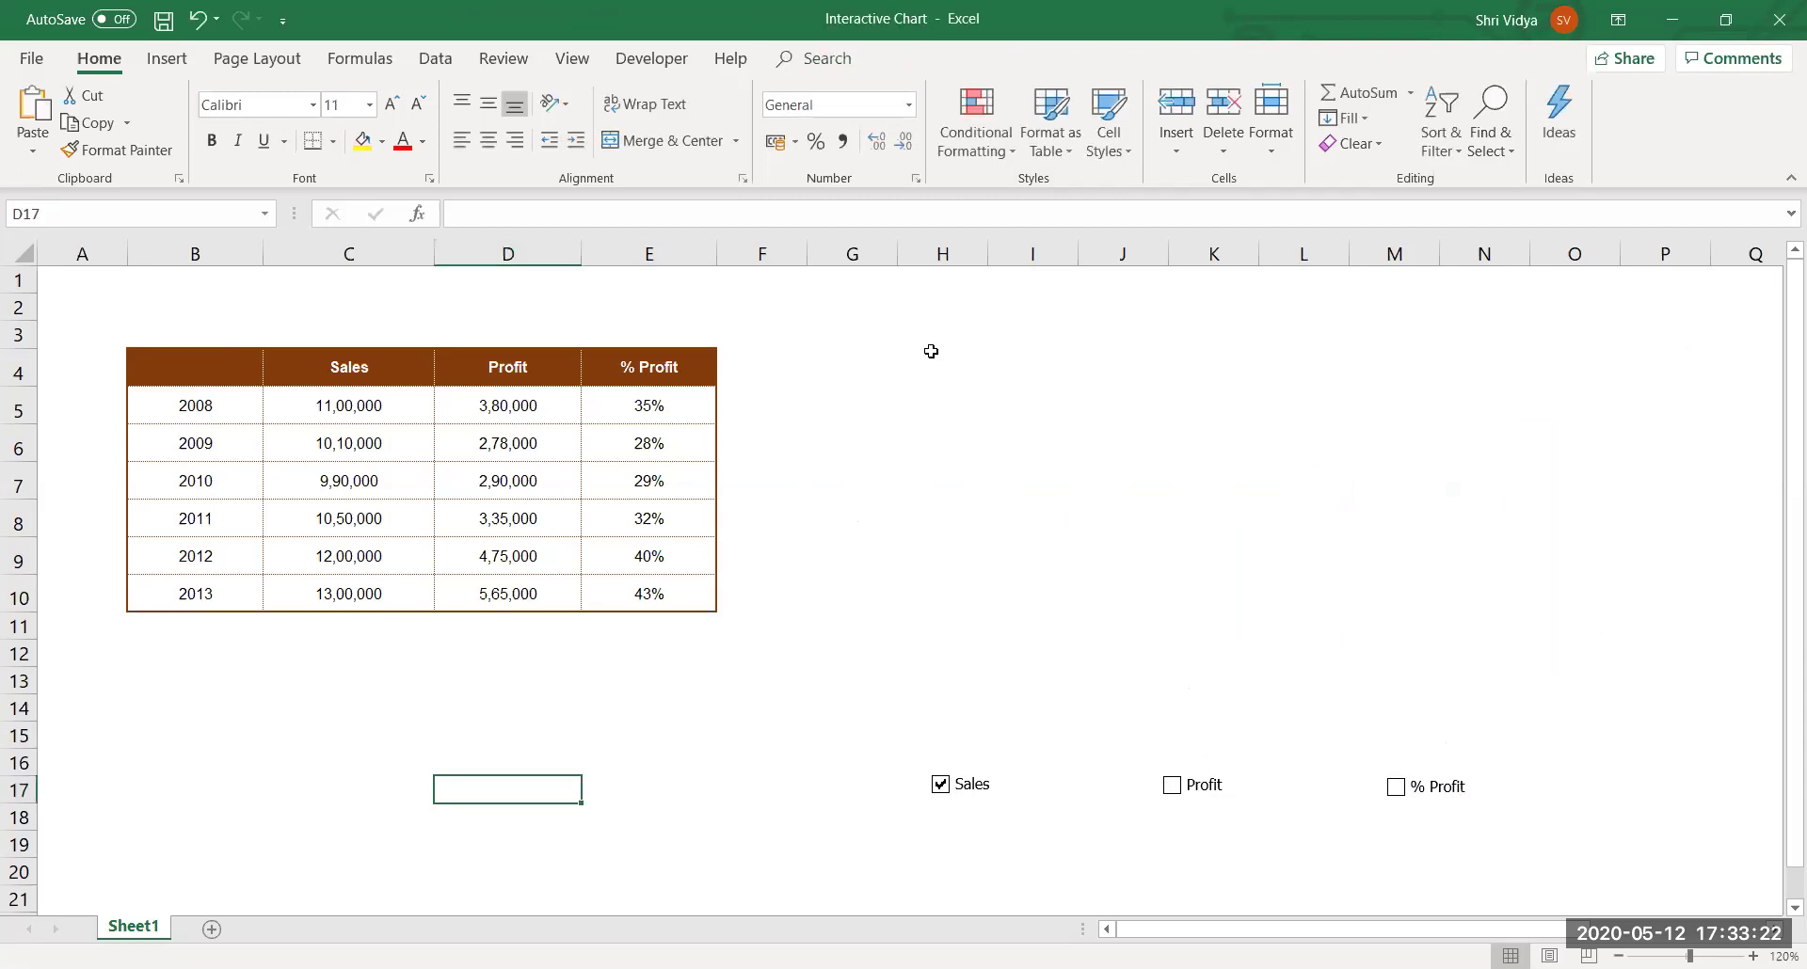
left_click(979, 781, "ctrl")
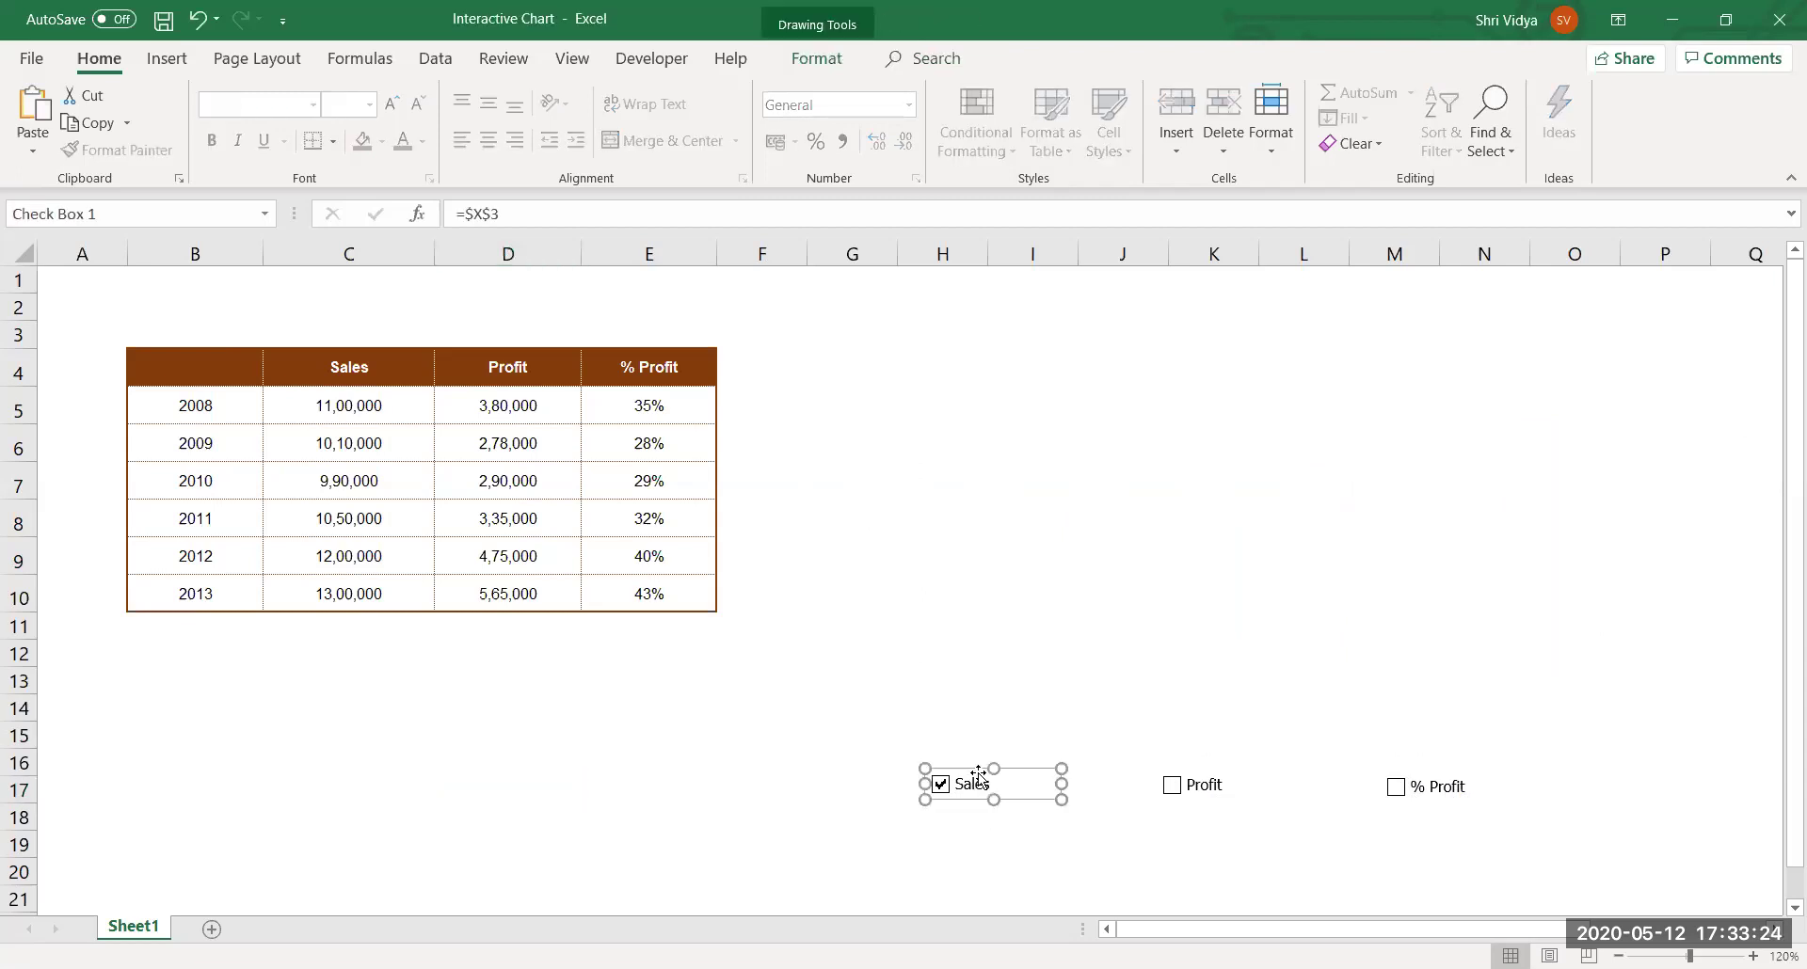
key("ctrl+a")
key("Delete")
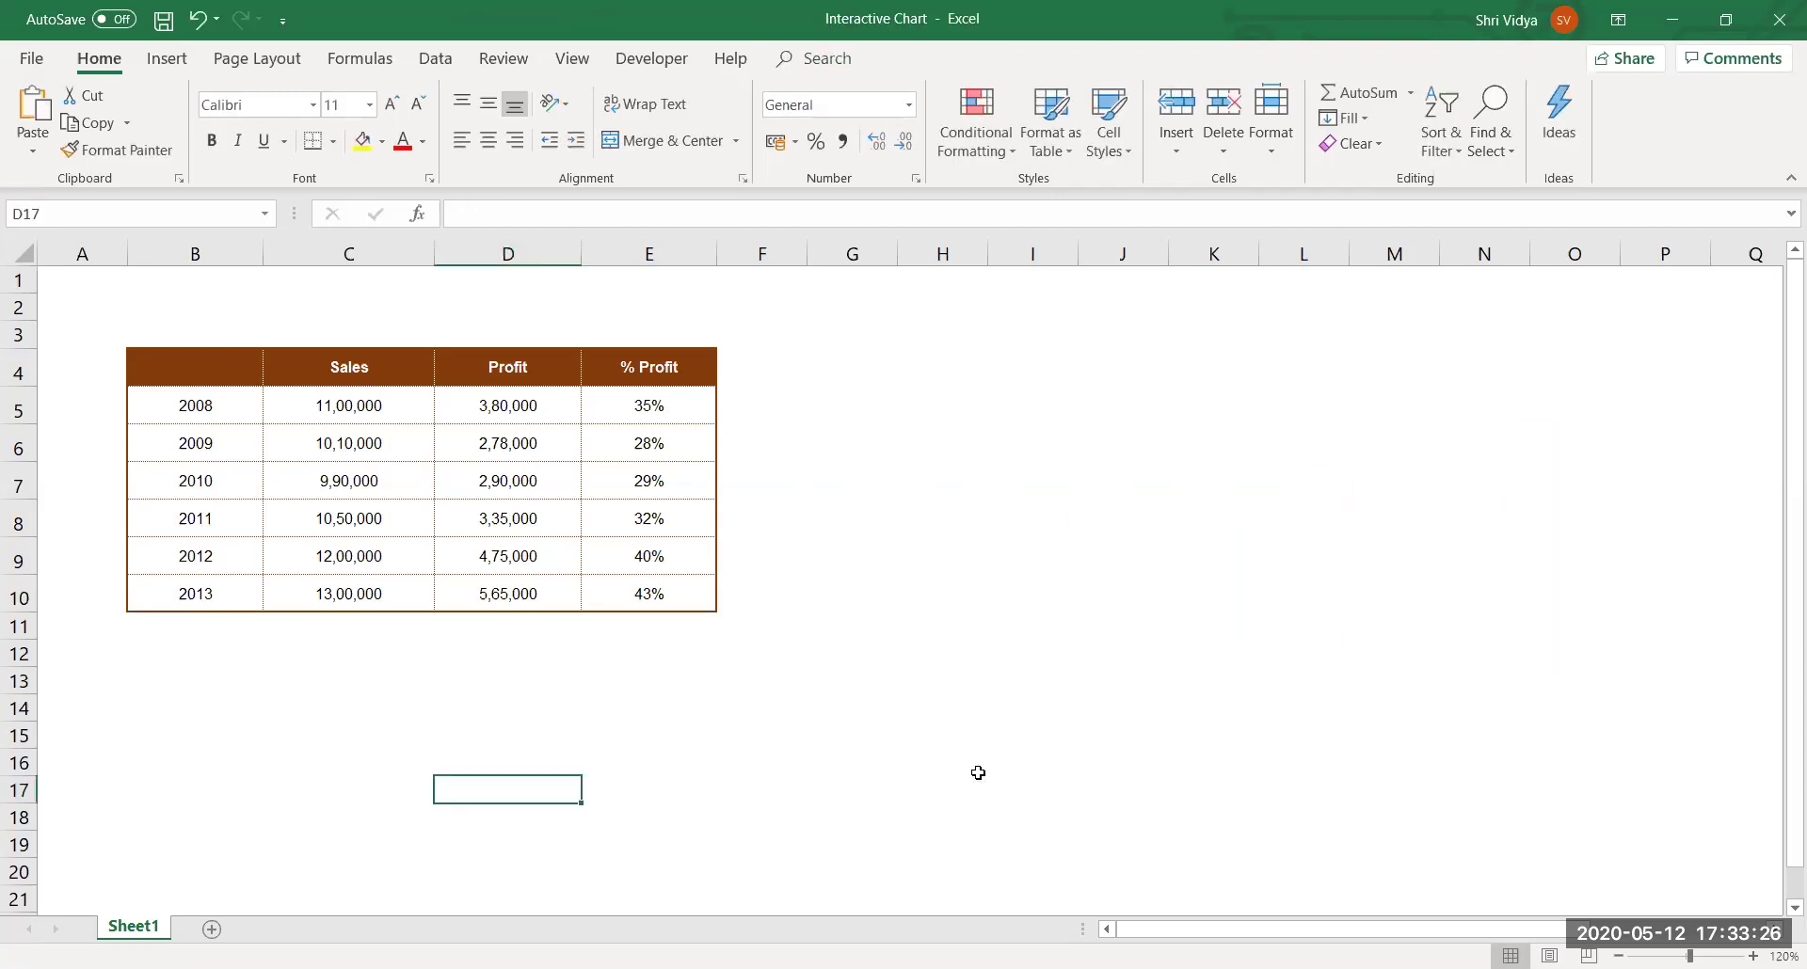
left_click(900, 641)
left_click_drag(257, 359, 675, 602)
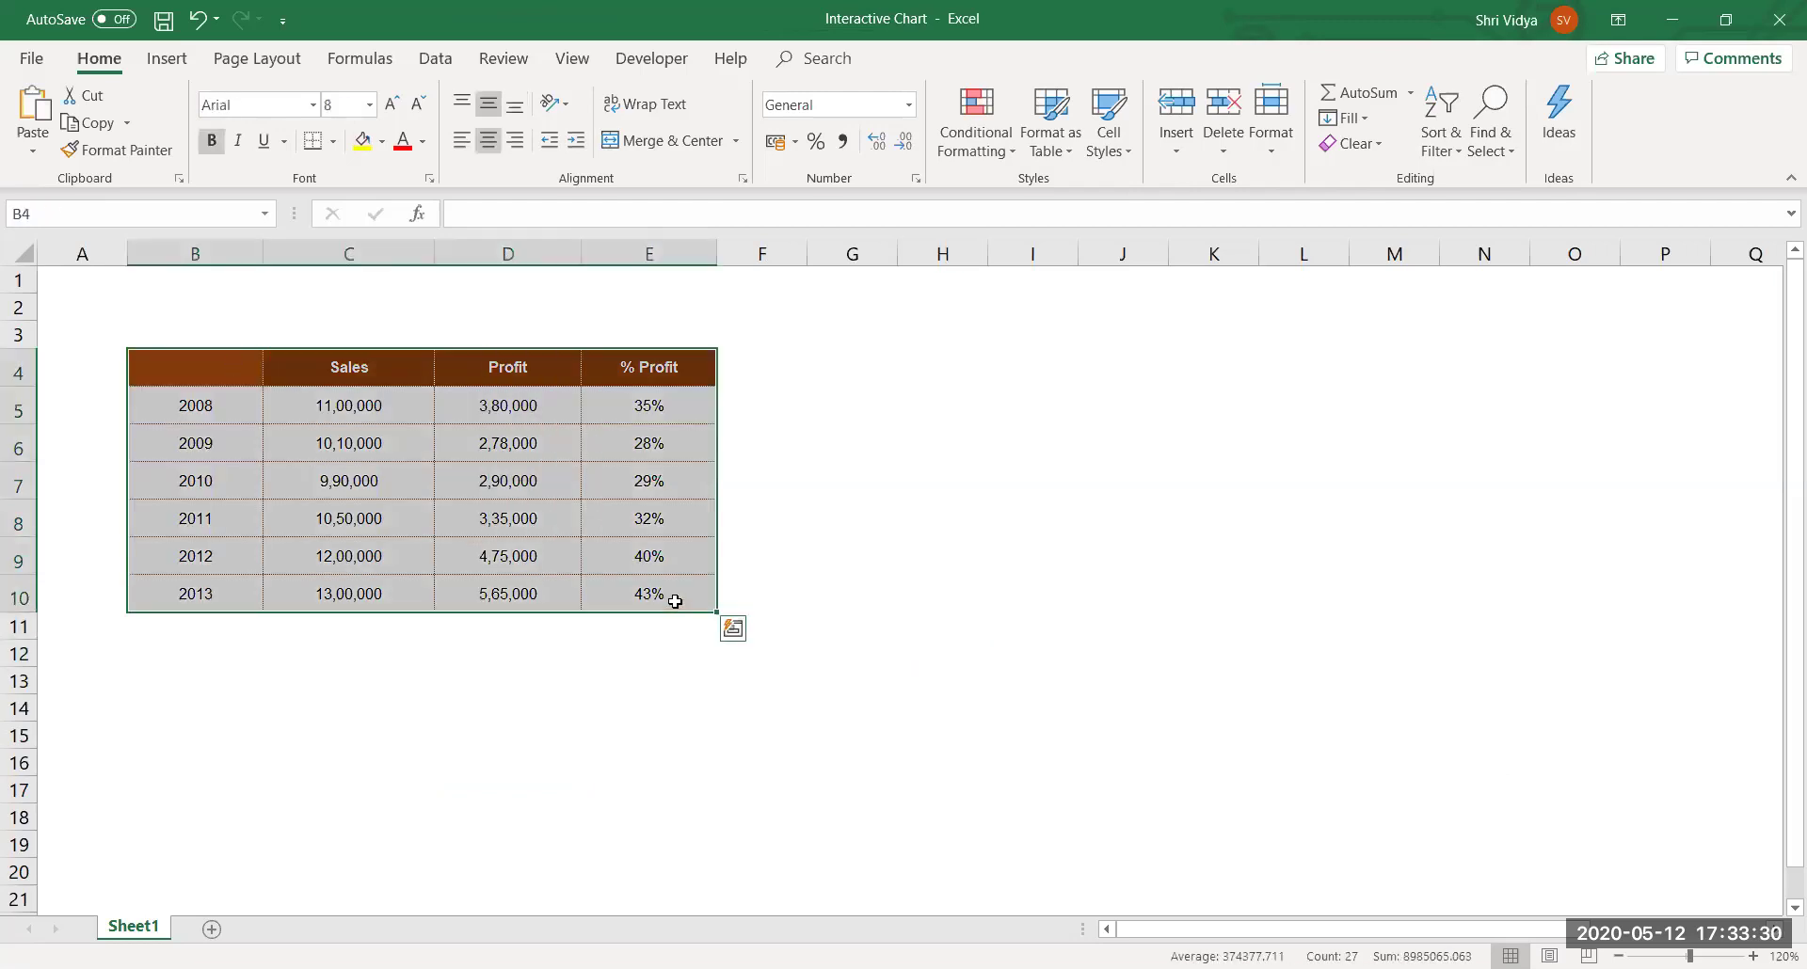
Insert a 2-D clustered column chart of the table and move it right of the table.
left_click(157, 60)
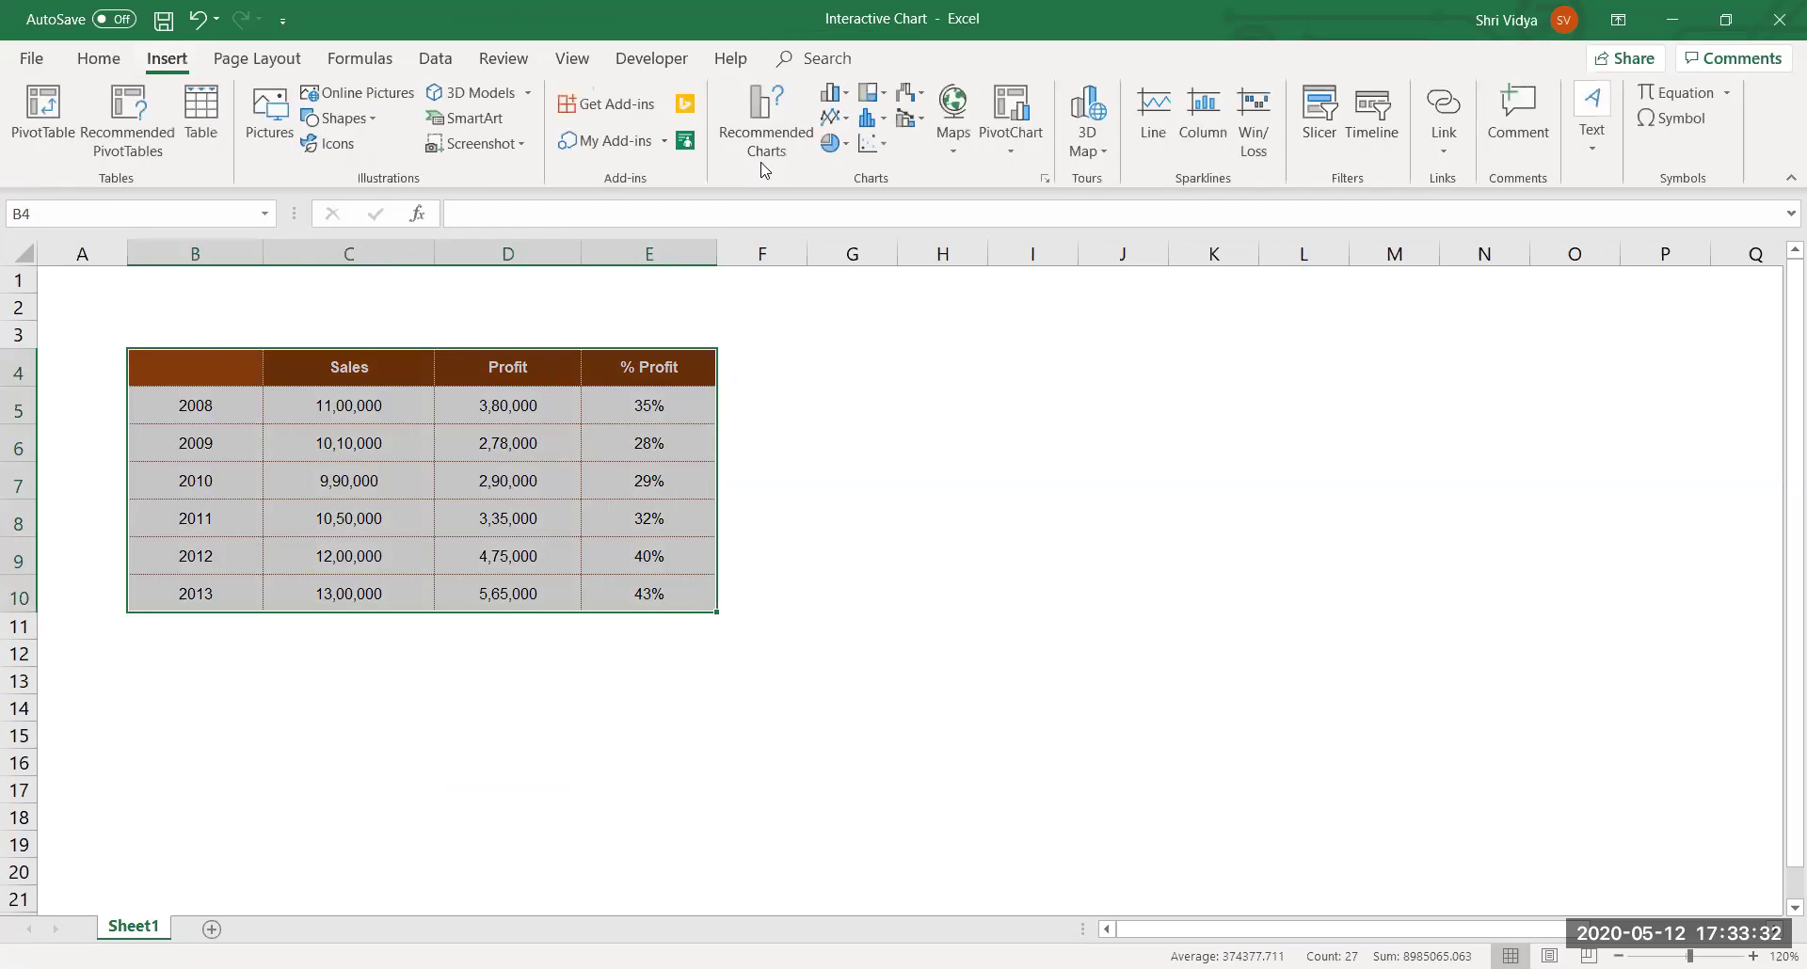
left_click(845, 94)
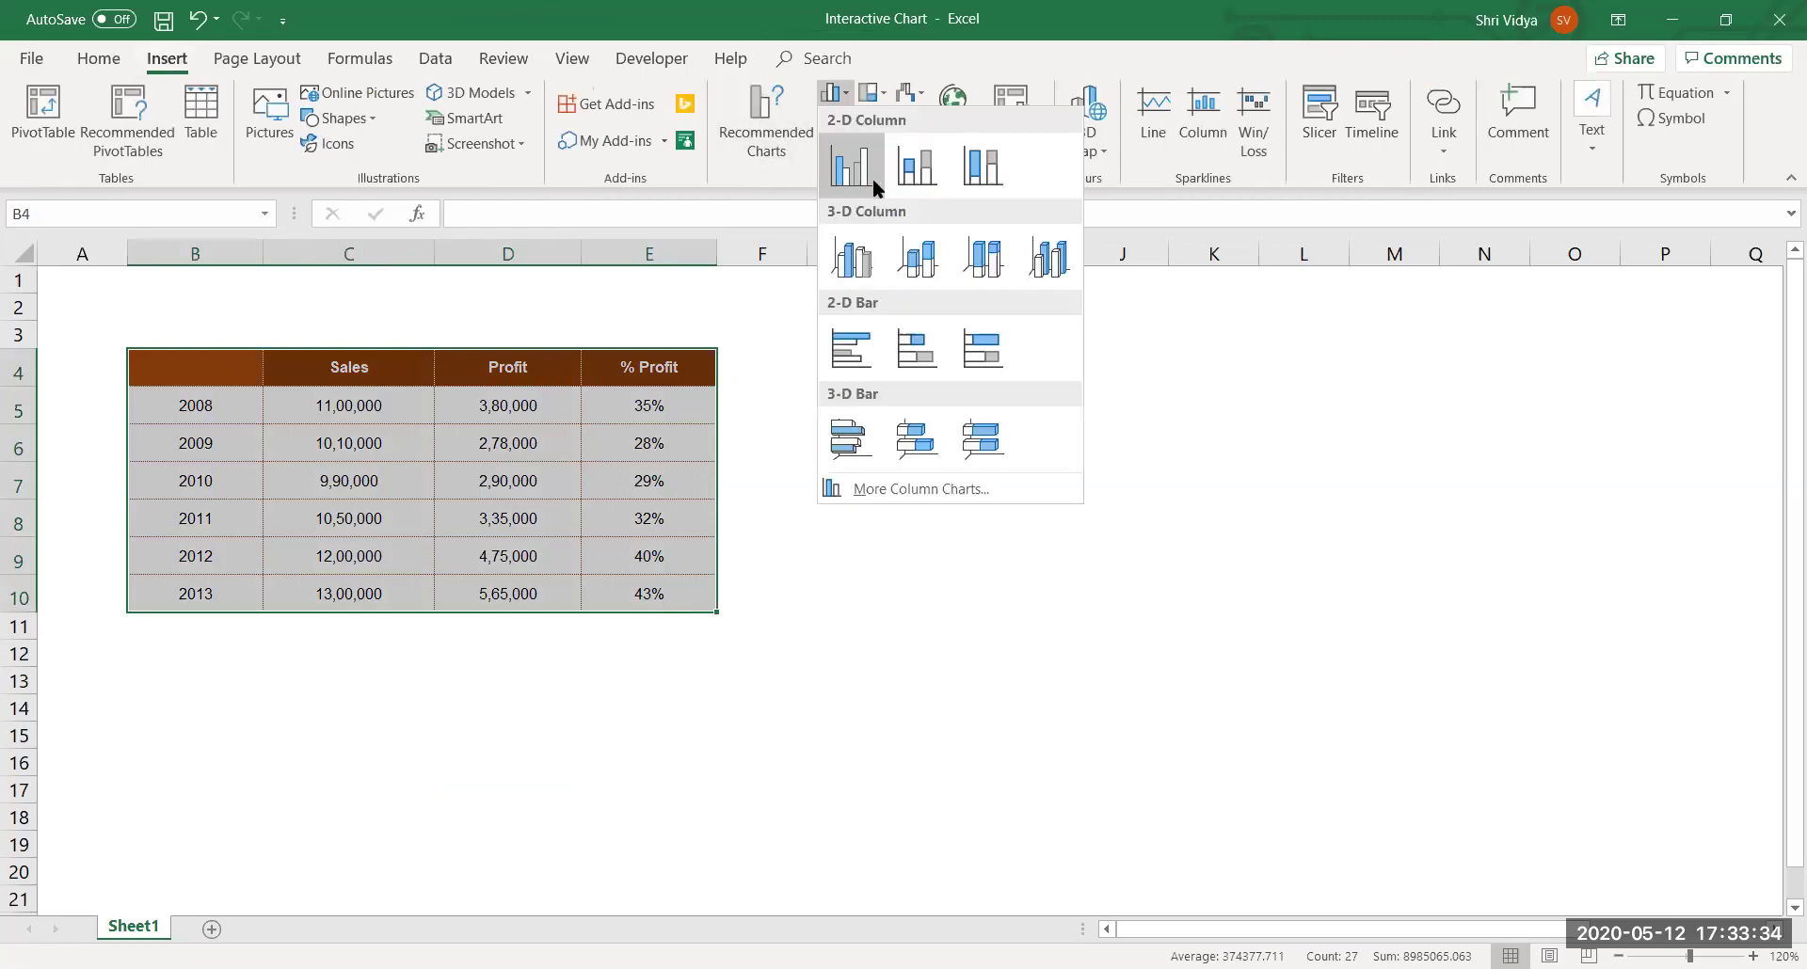
left_click(866, 182)
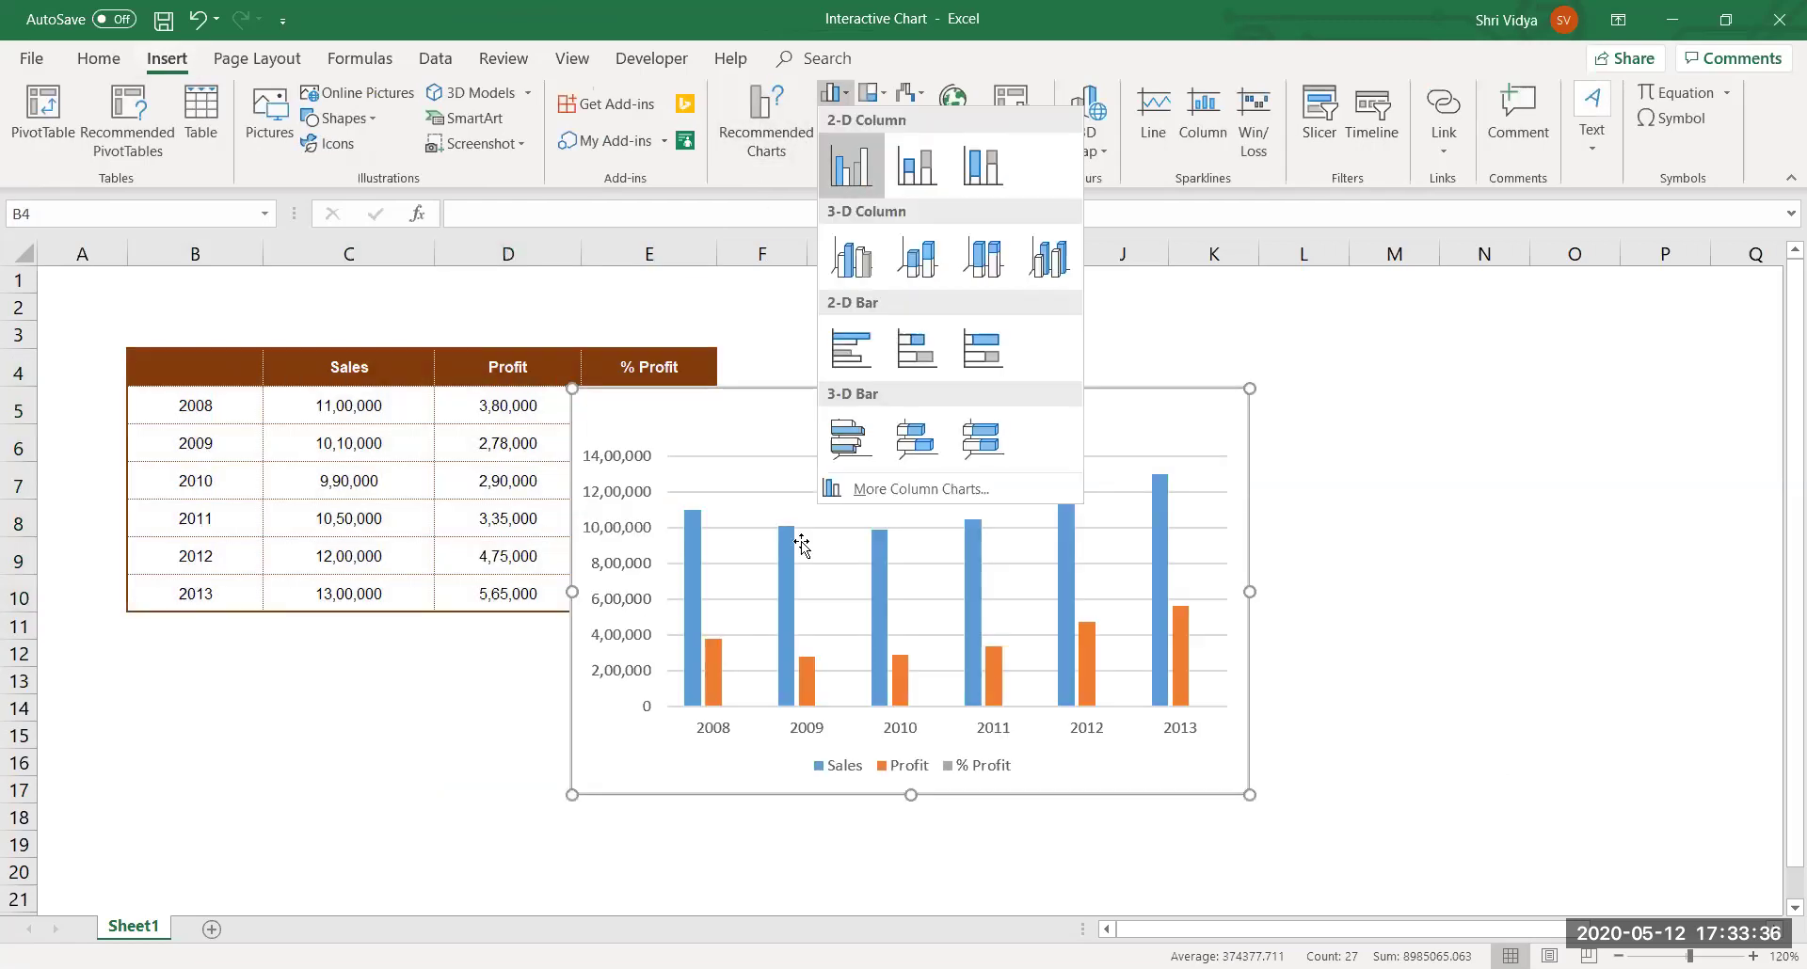
left_click_drag(778, 408, 982, 339)
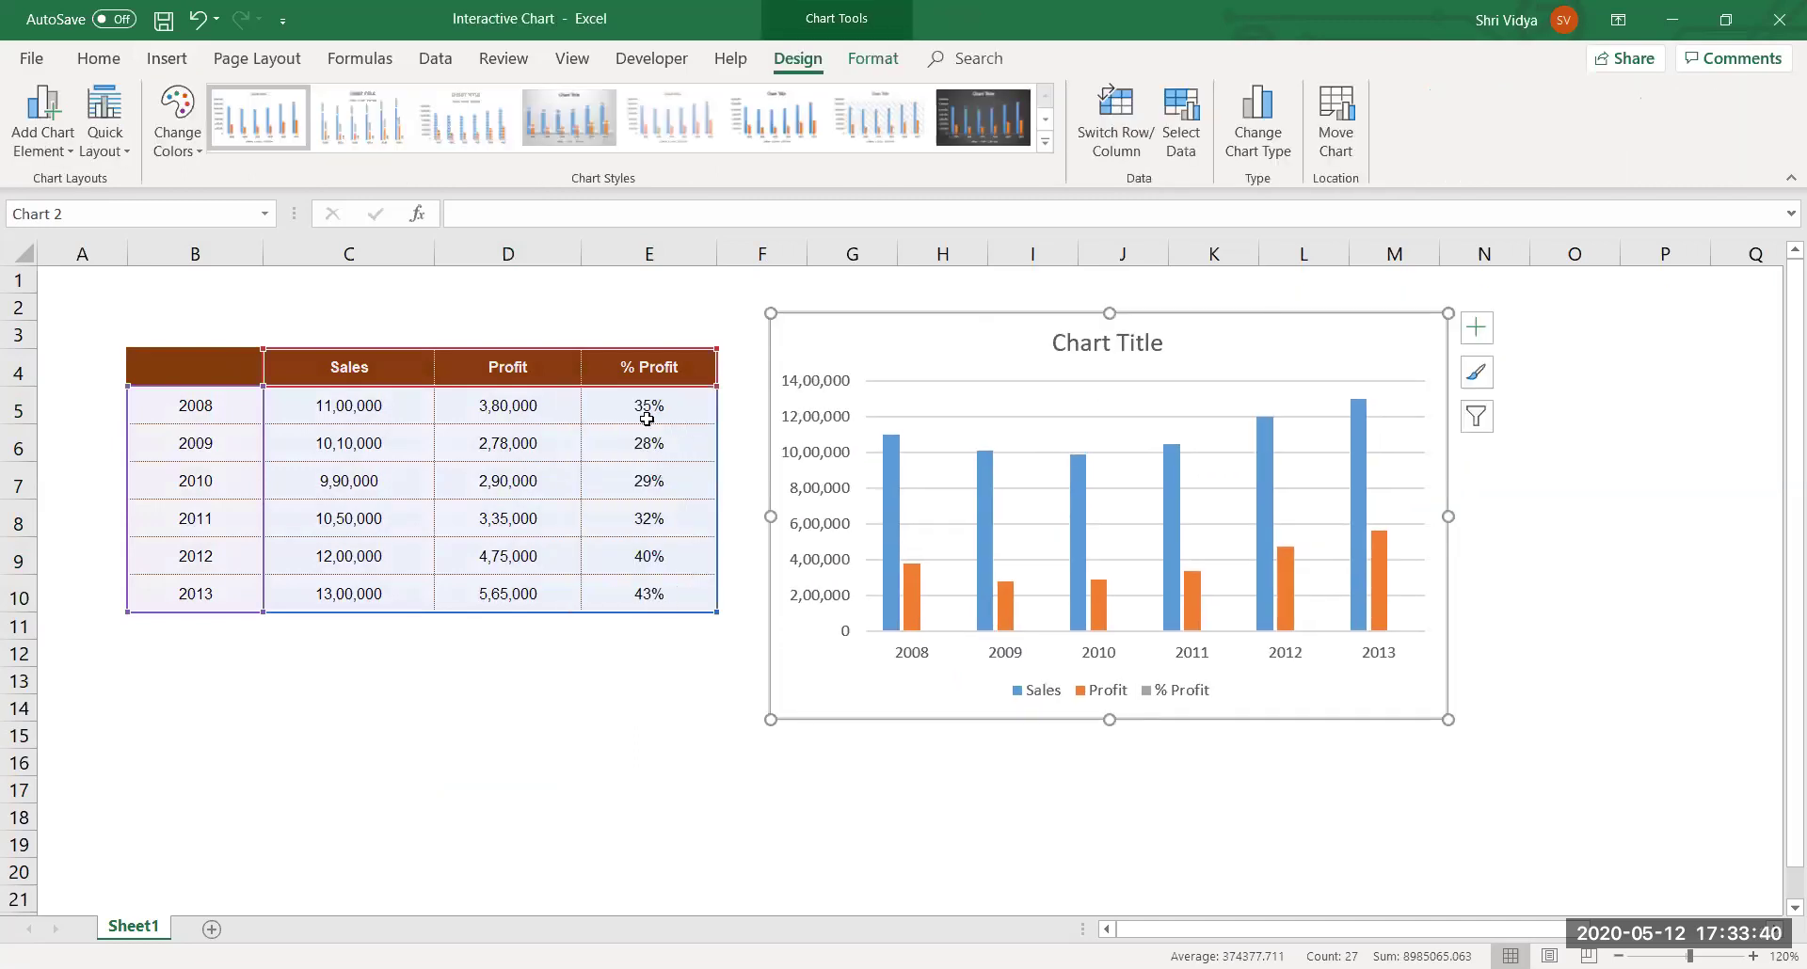
Enlarge the chart down and to the right, reviewing the E5:E10 and C5:D10 values.
left_click(635, 760)
left_click_drag(656, 406, 646, 599)
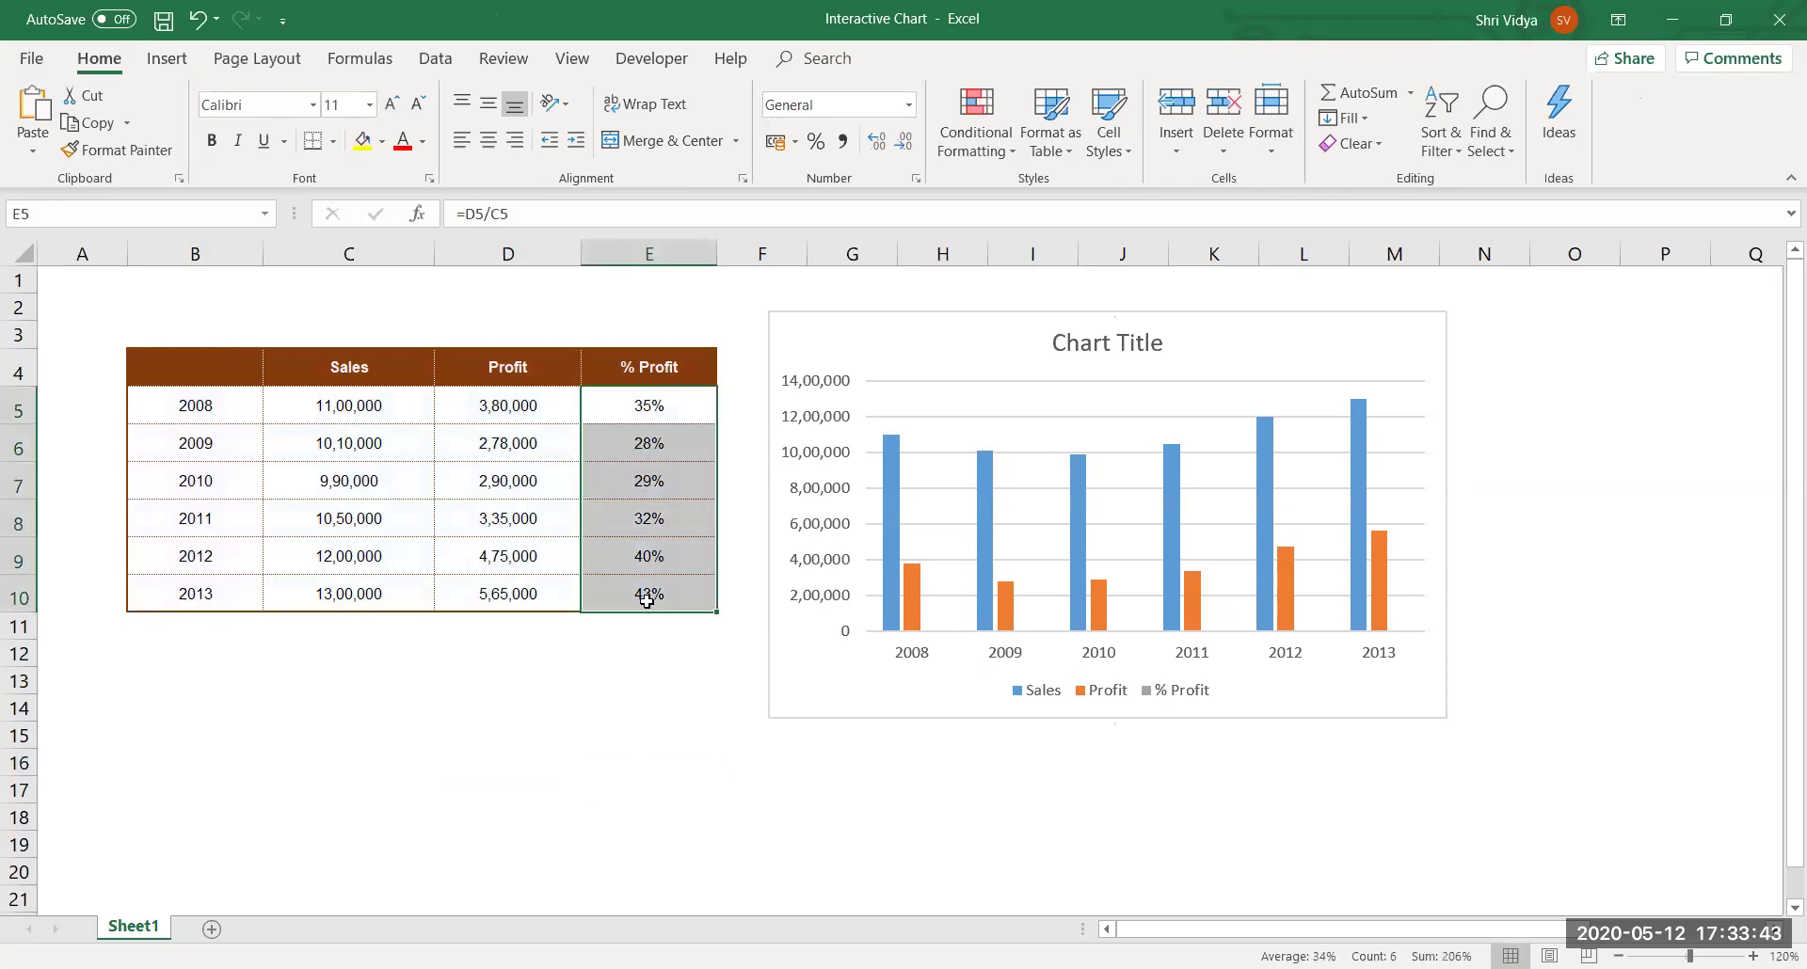
left_click(570, 767)
left_click(1421, 708)
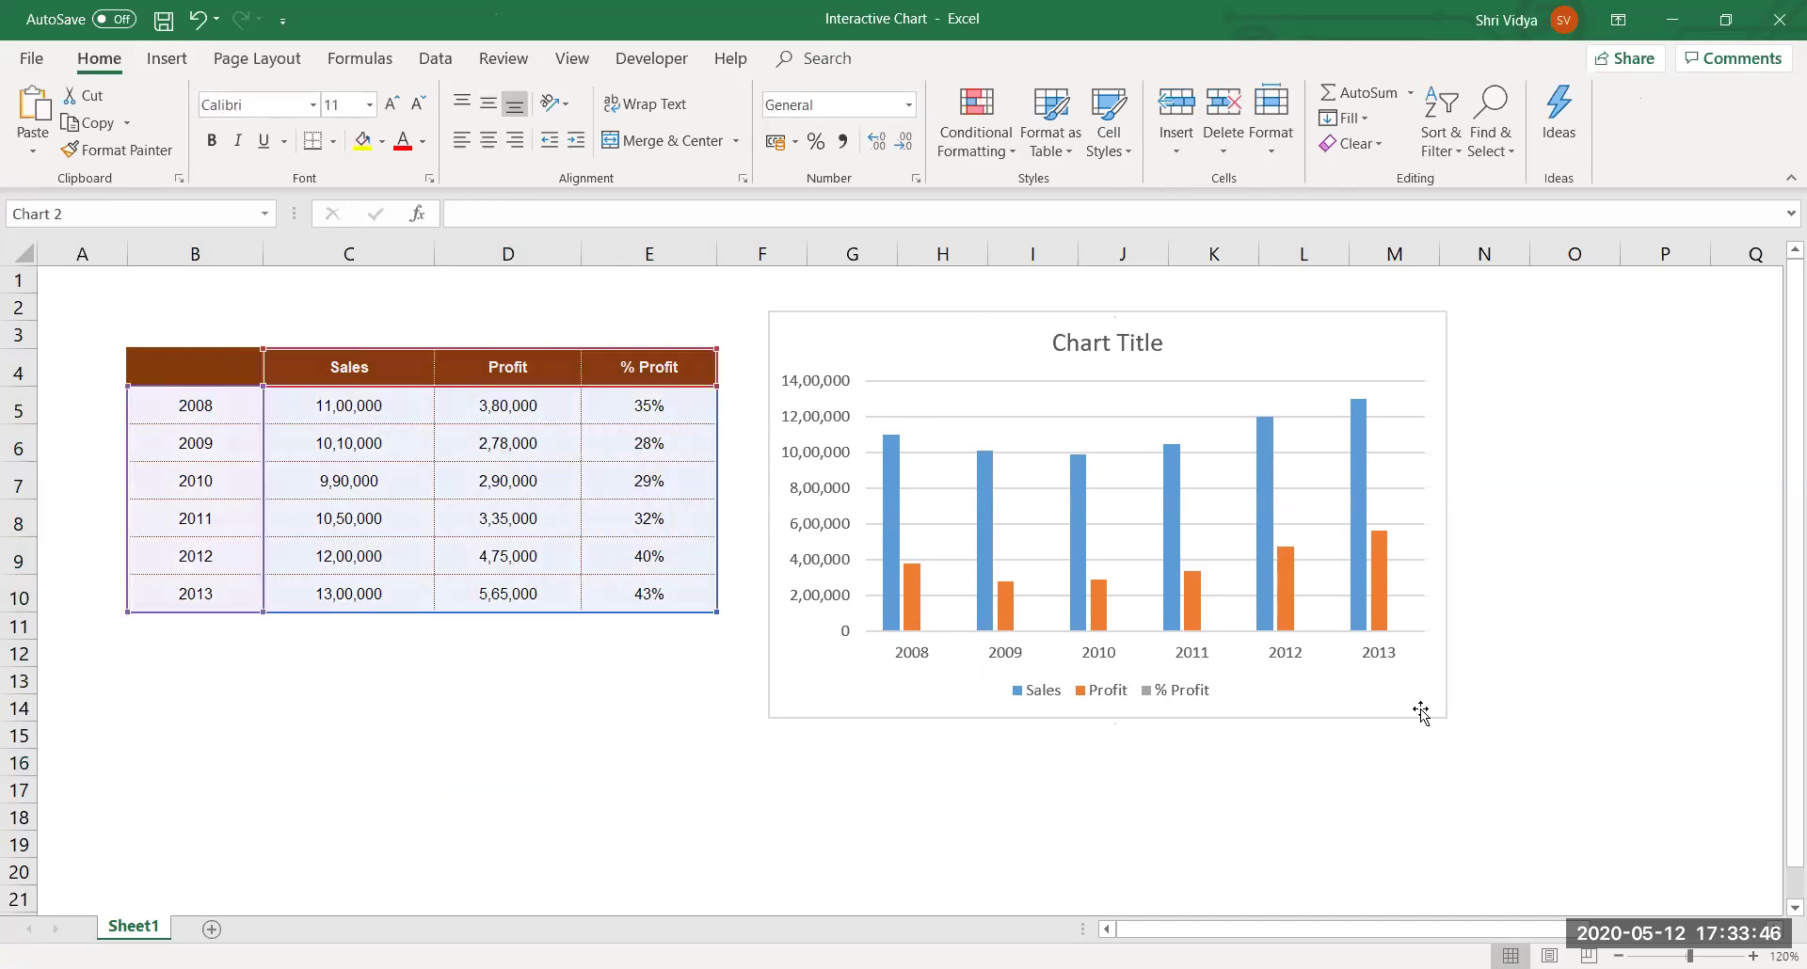
left_click_drag(1450, 722, 1562, 783)
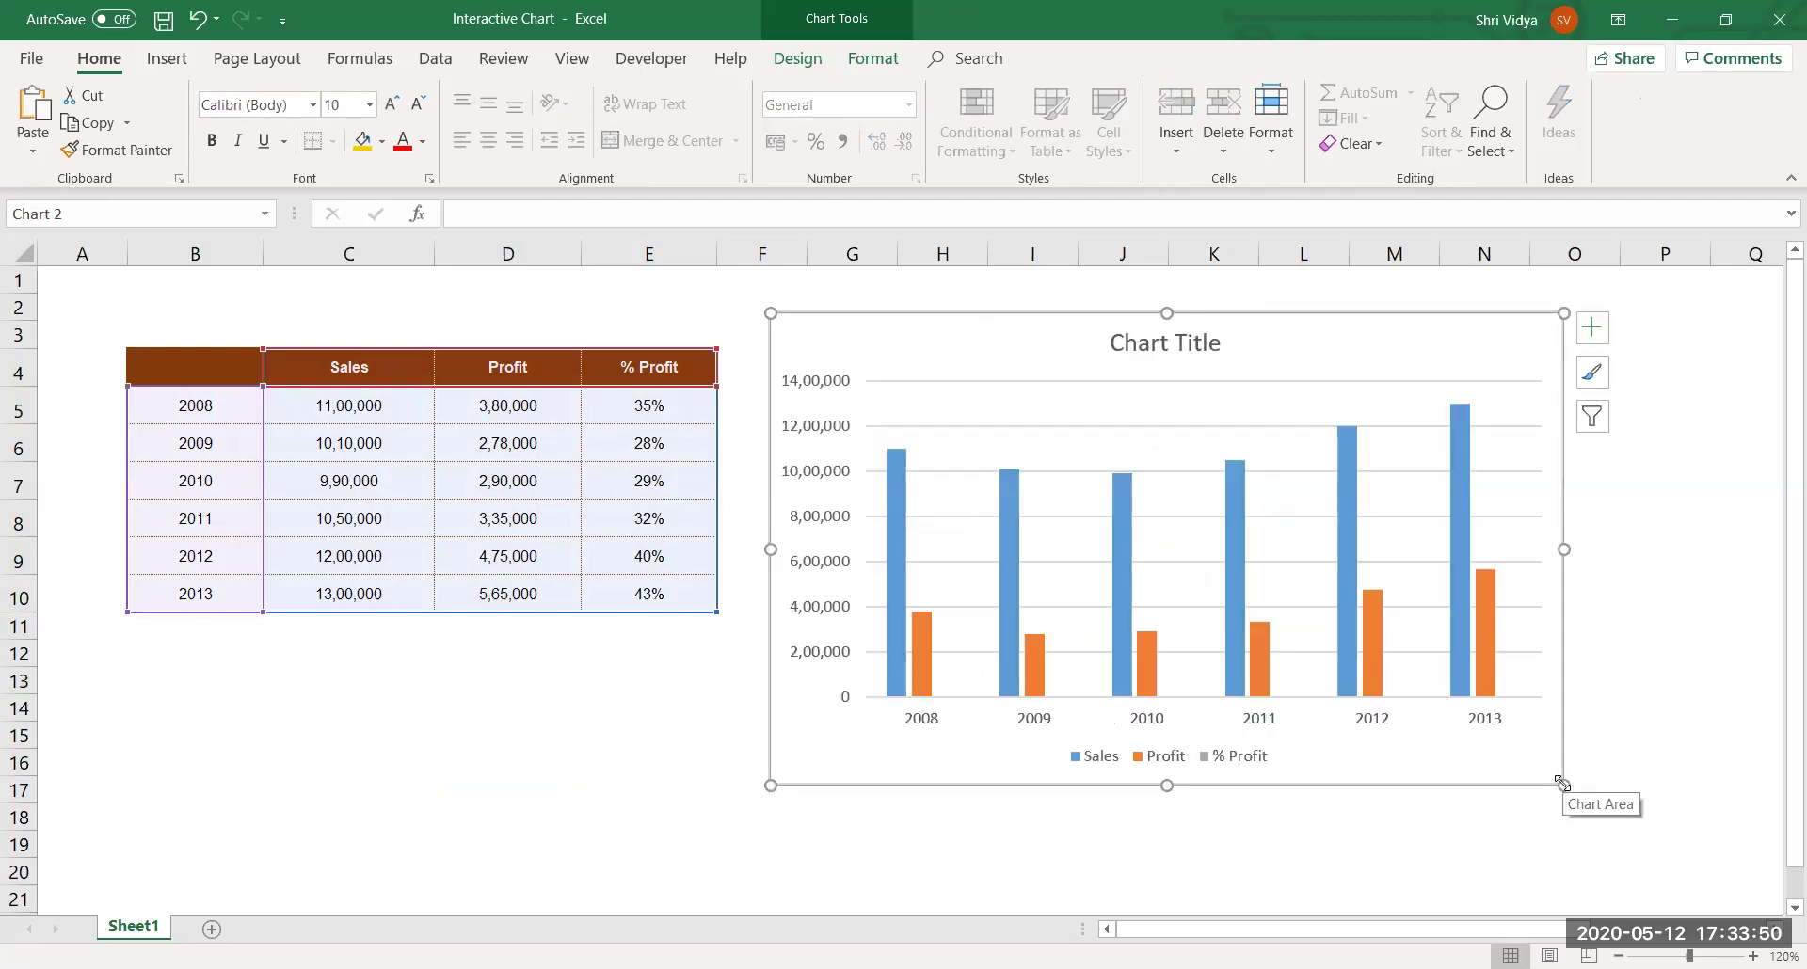
left_click(720, 714)
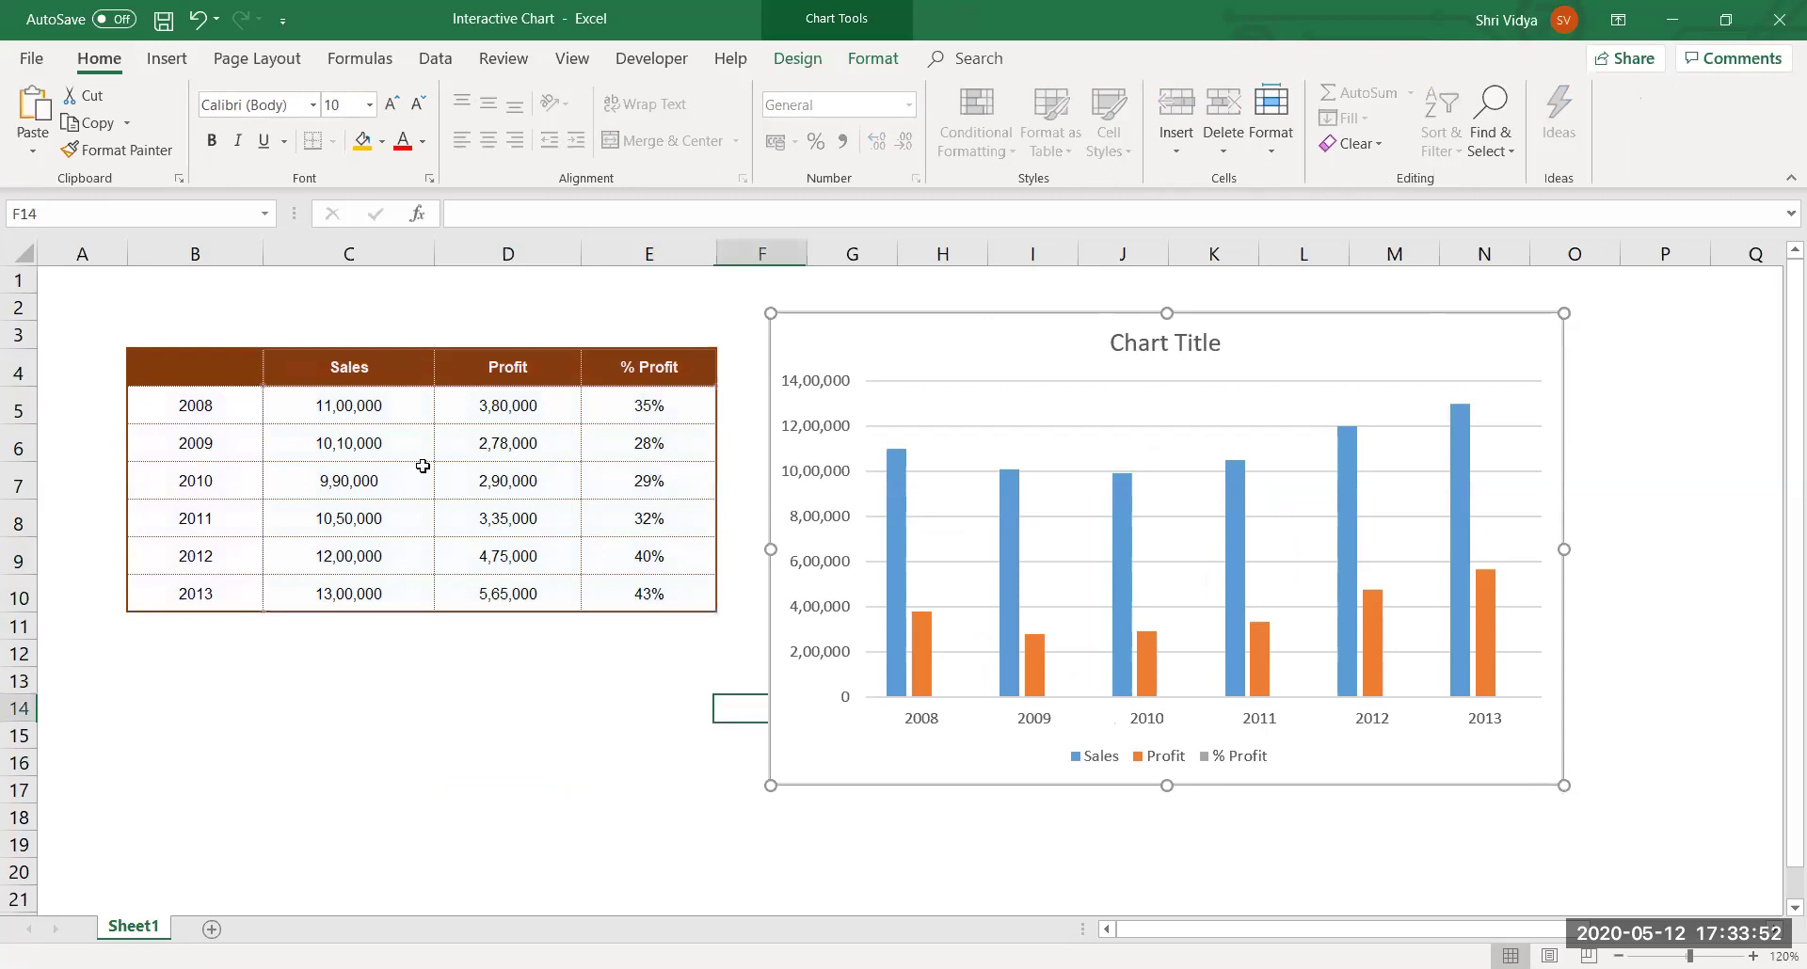
left_click_drag(396, 409, 522, 613)
left_click(483, 676)
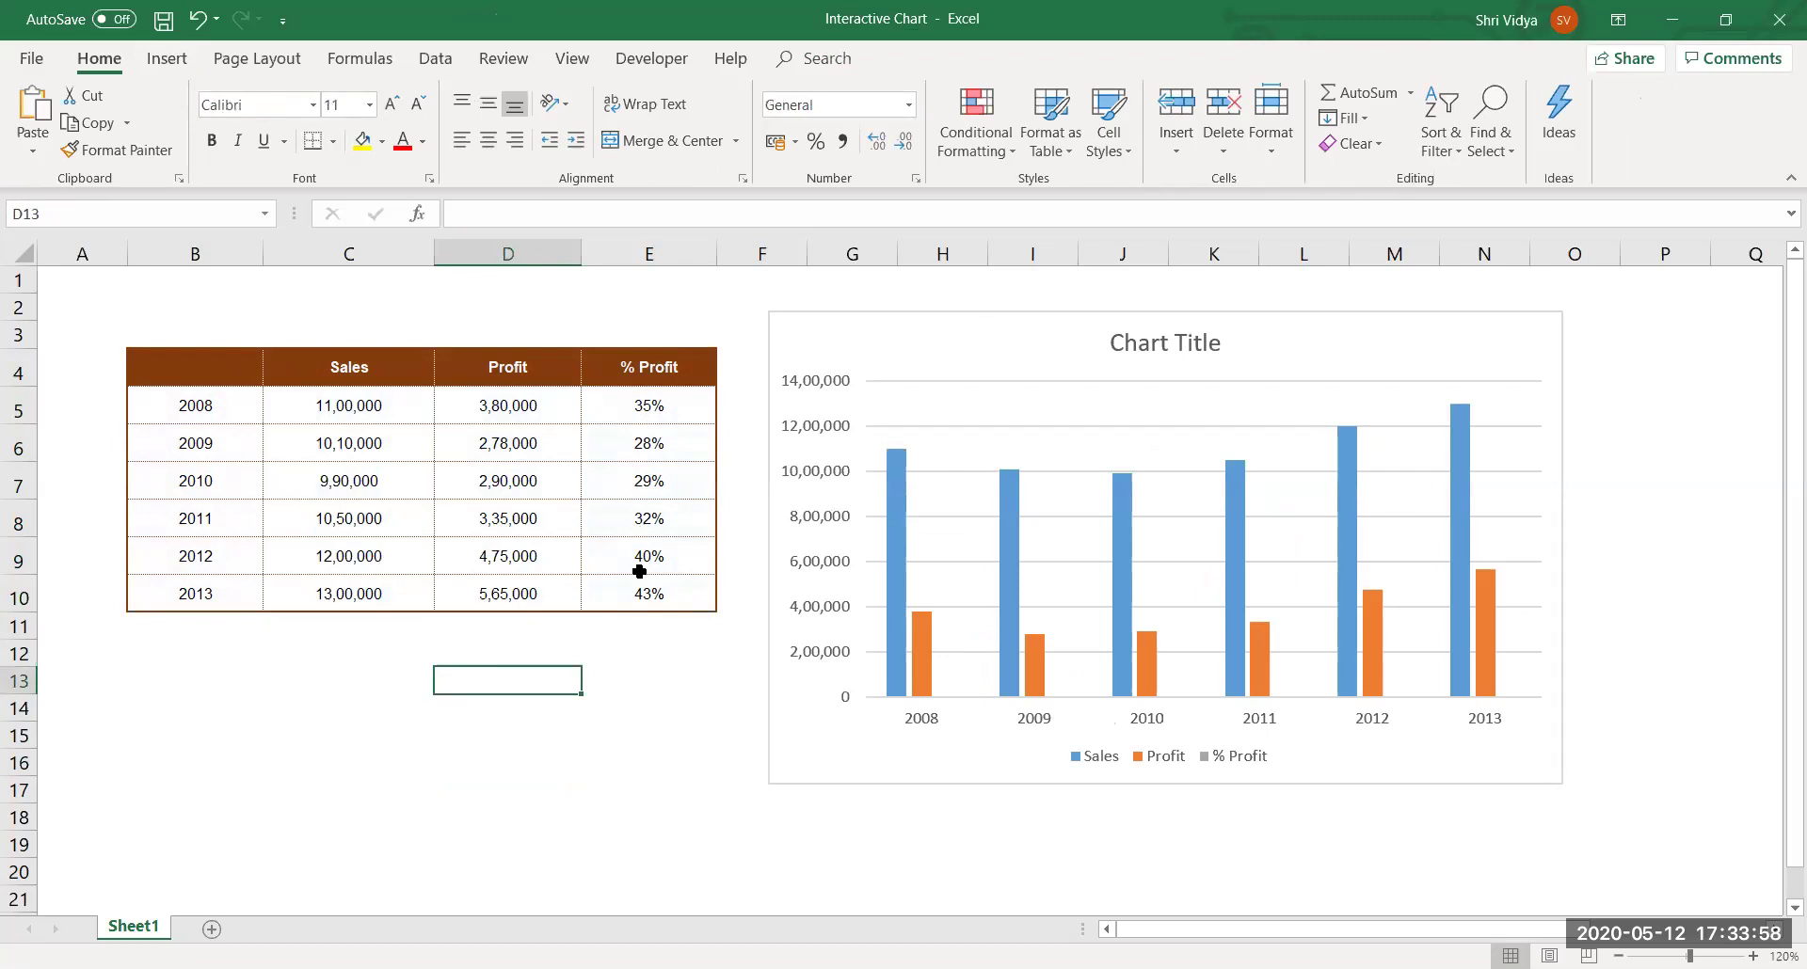
Change the chart to a combo: stacked Sales/Profit columns, % Profit line on a secondary axis.
left_click(1015, 547)
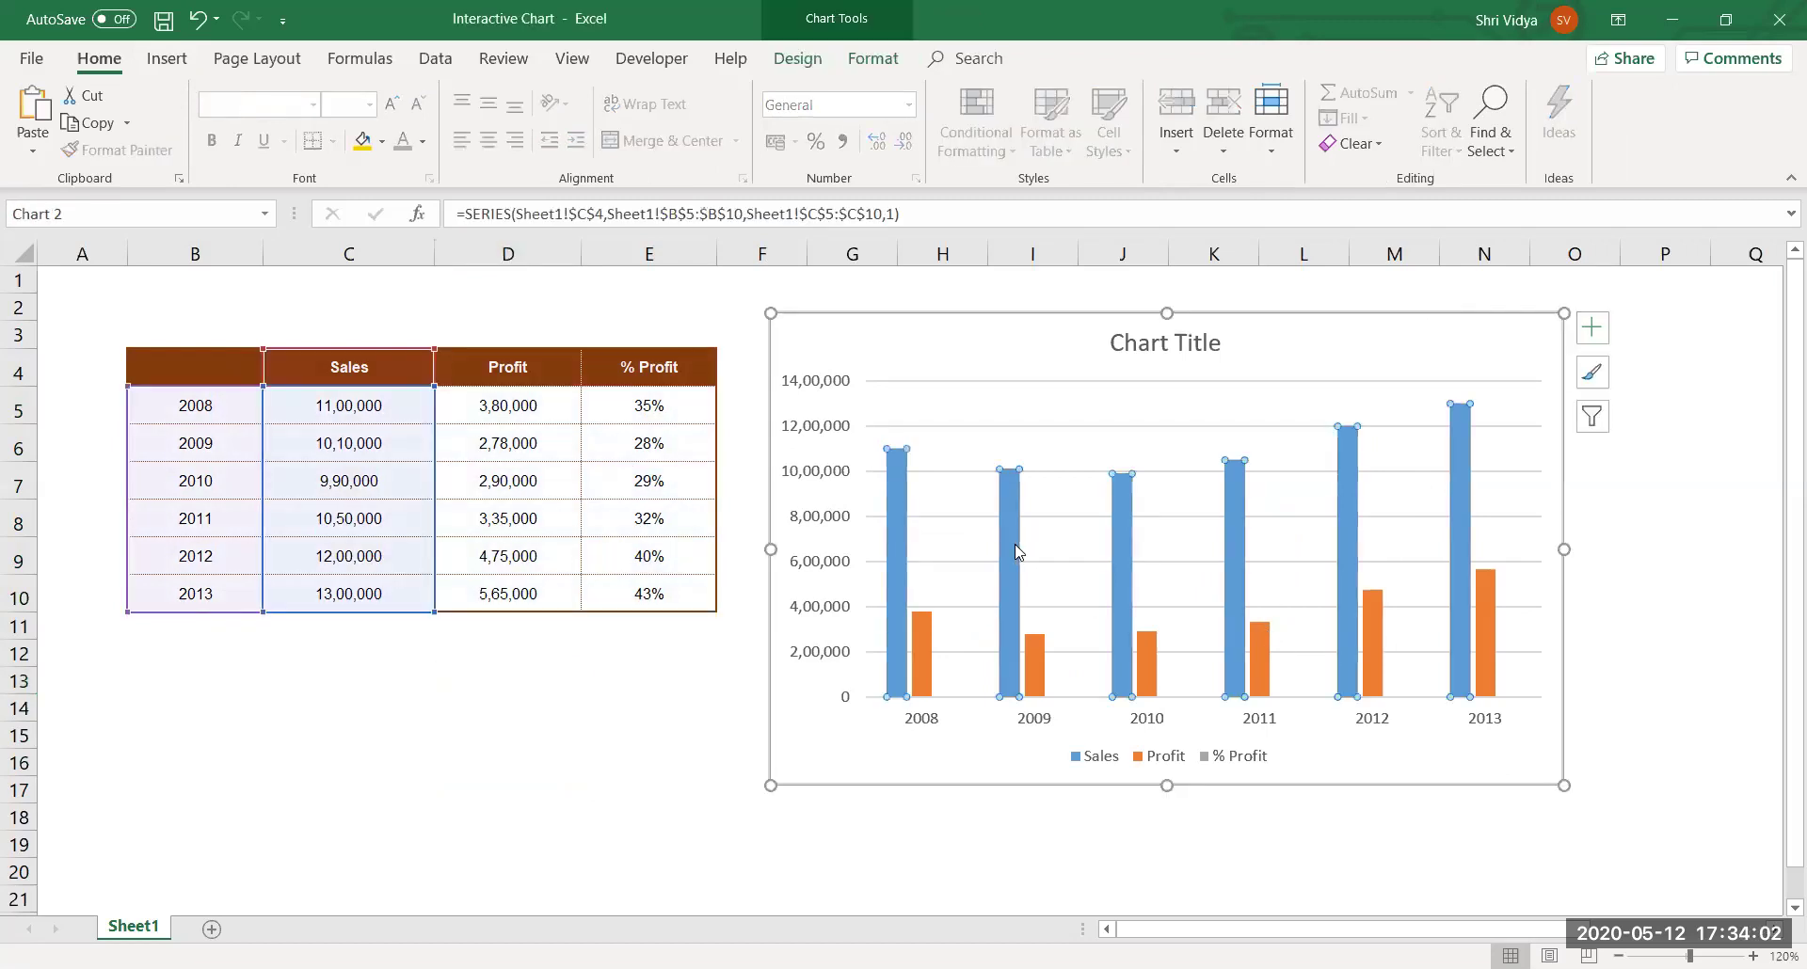
right_click(1016, 551)
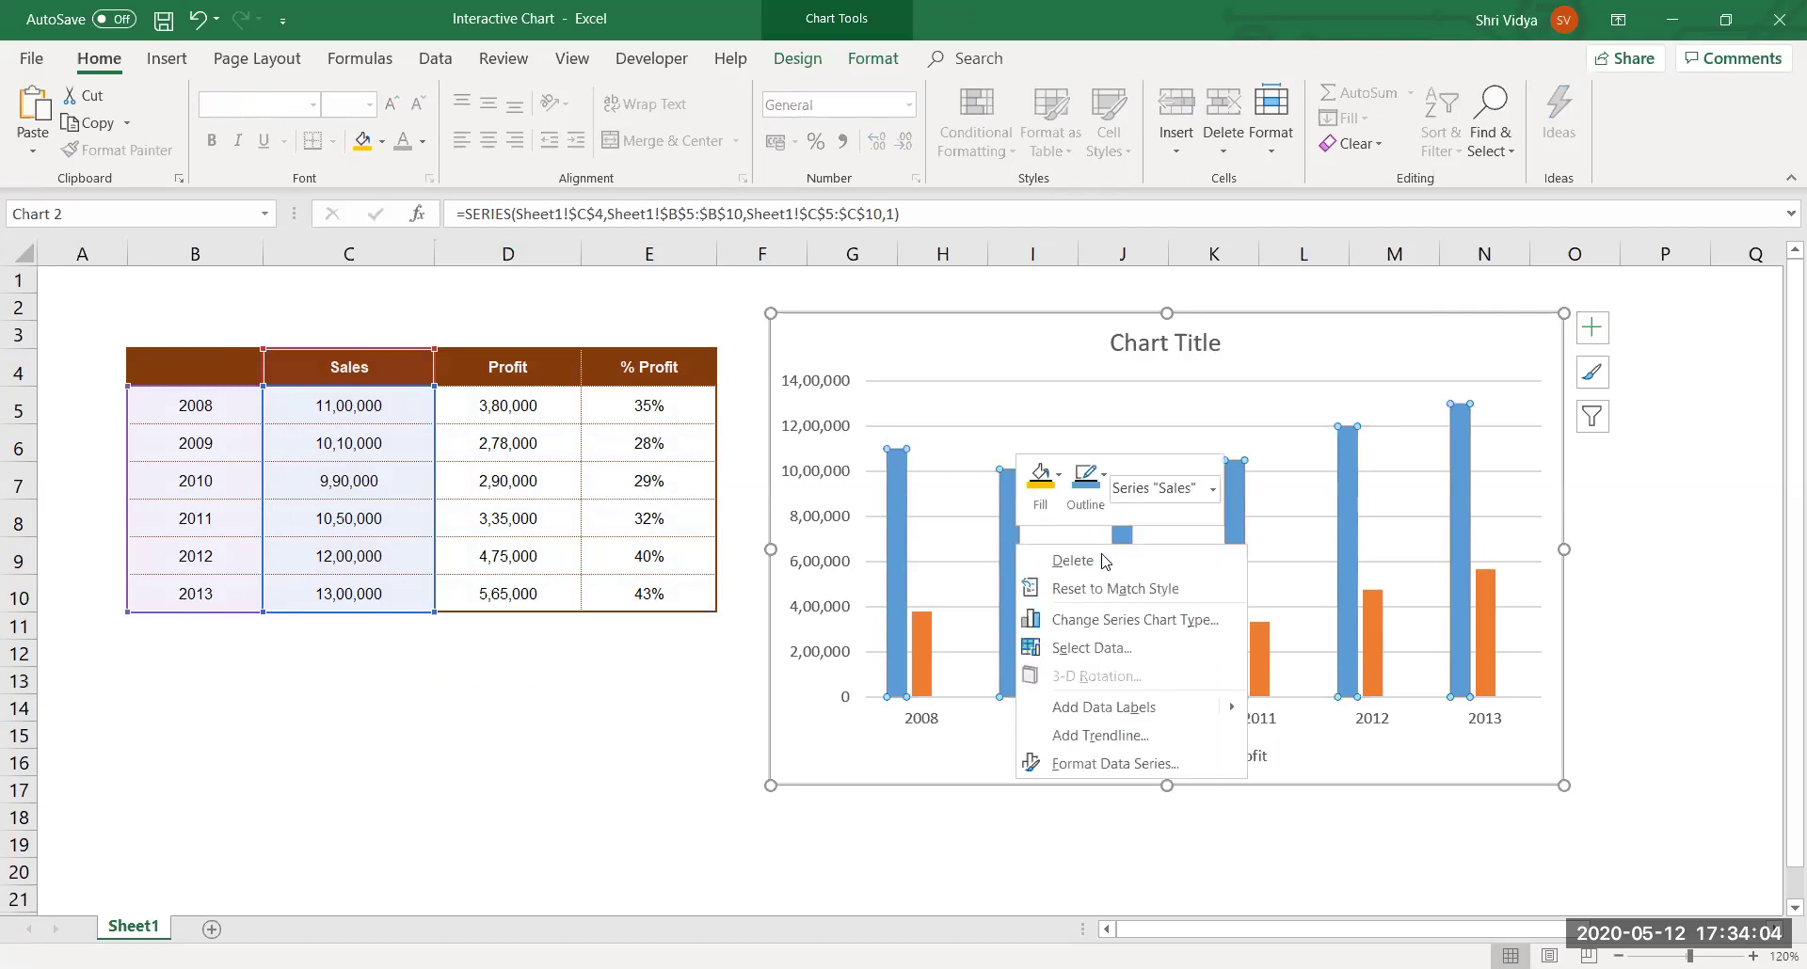
left_click(1118, 621)
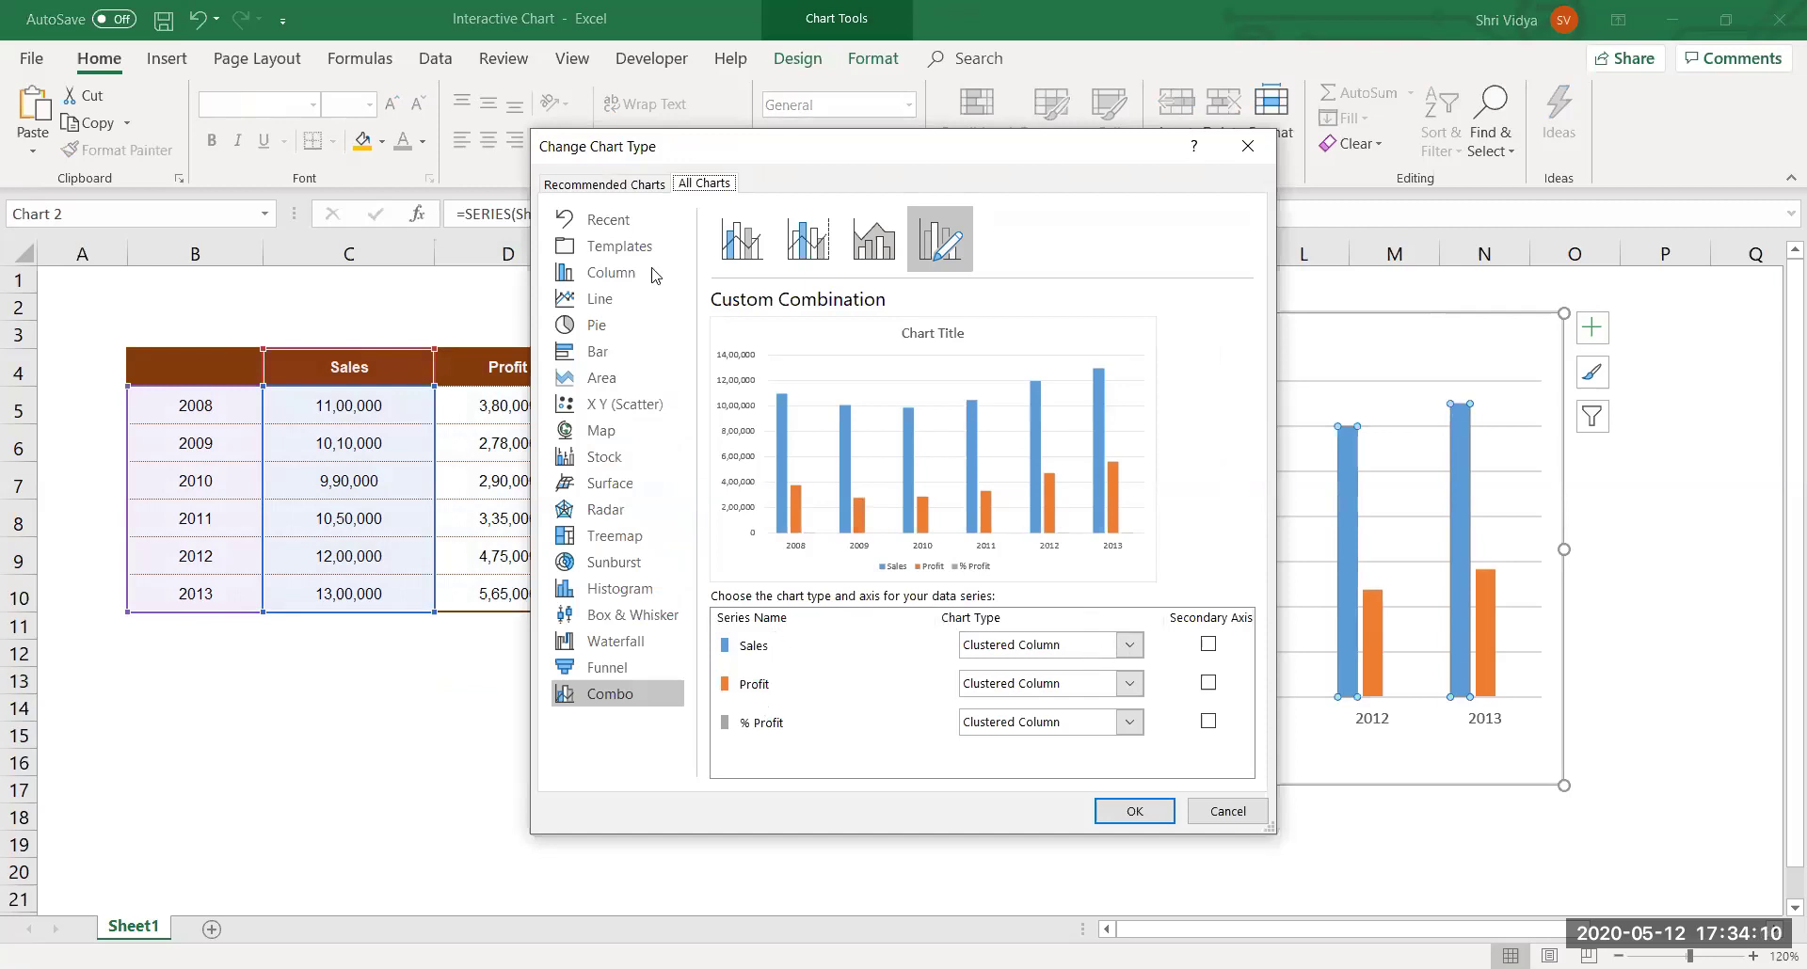
left_click(750, 265)
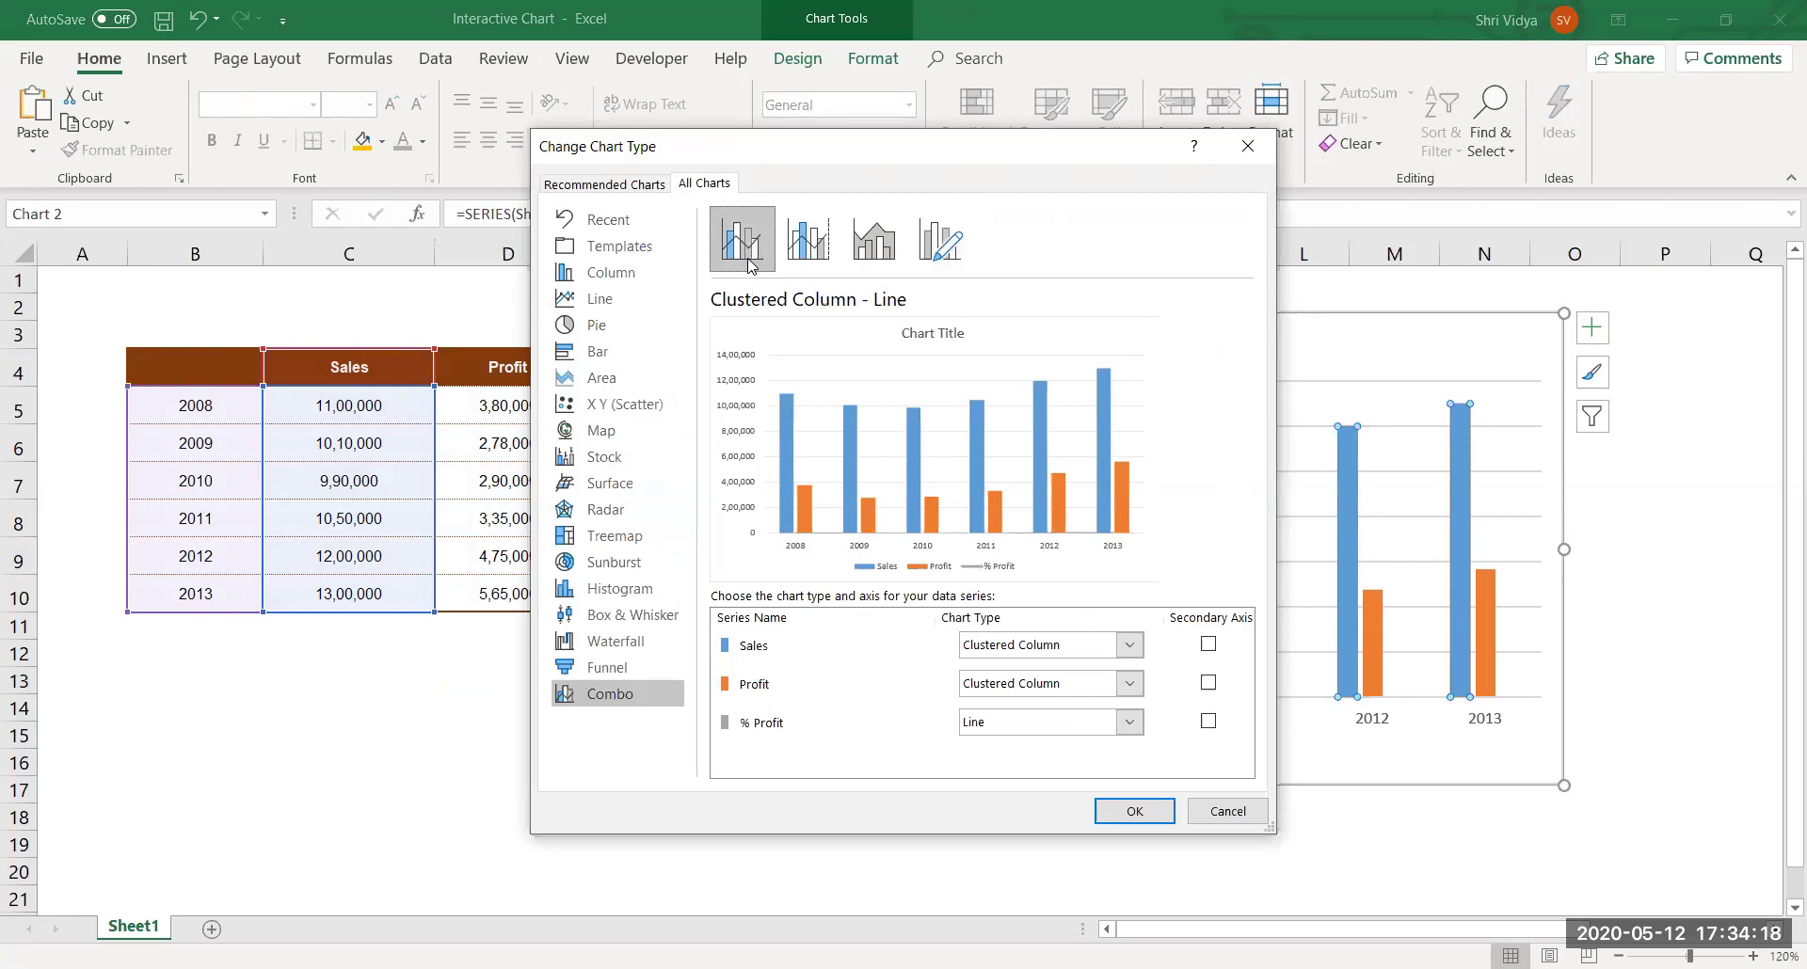
left_click(791, 261)
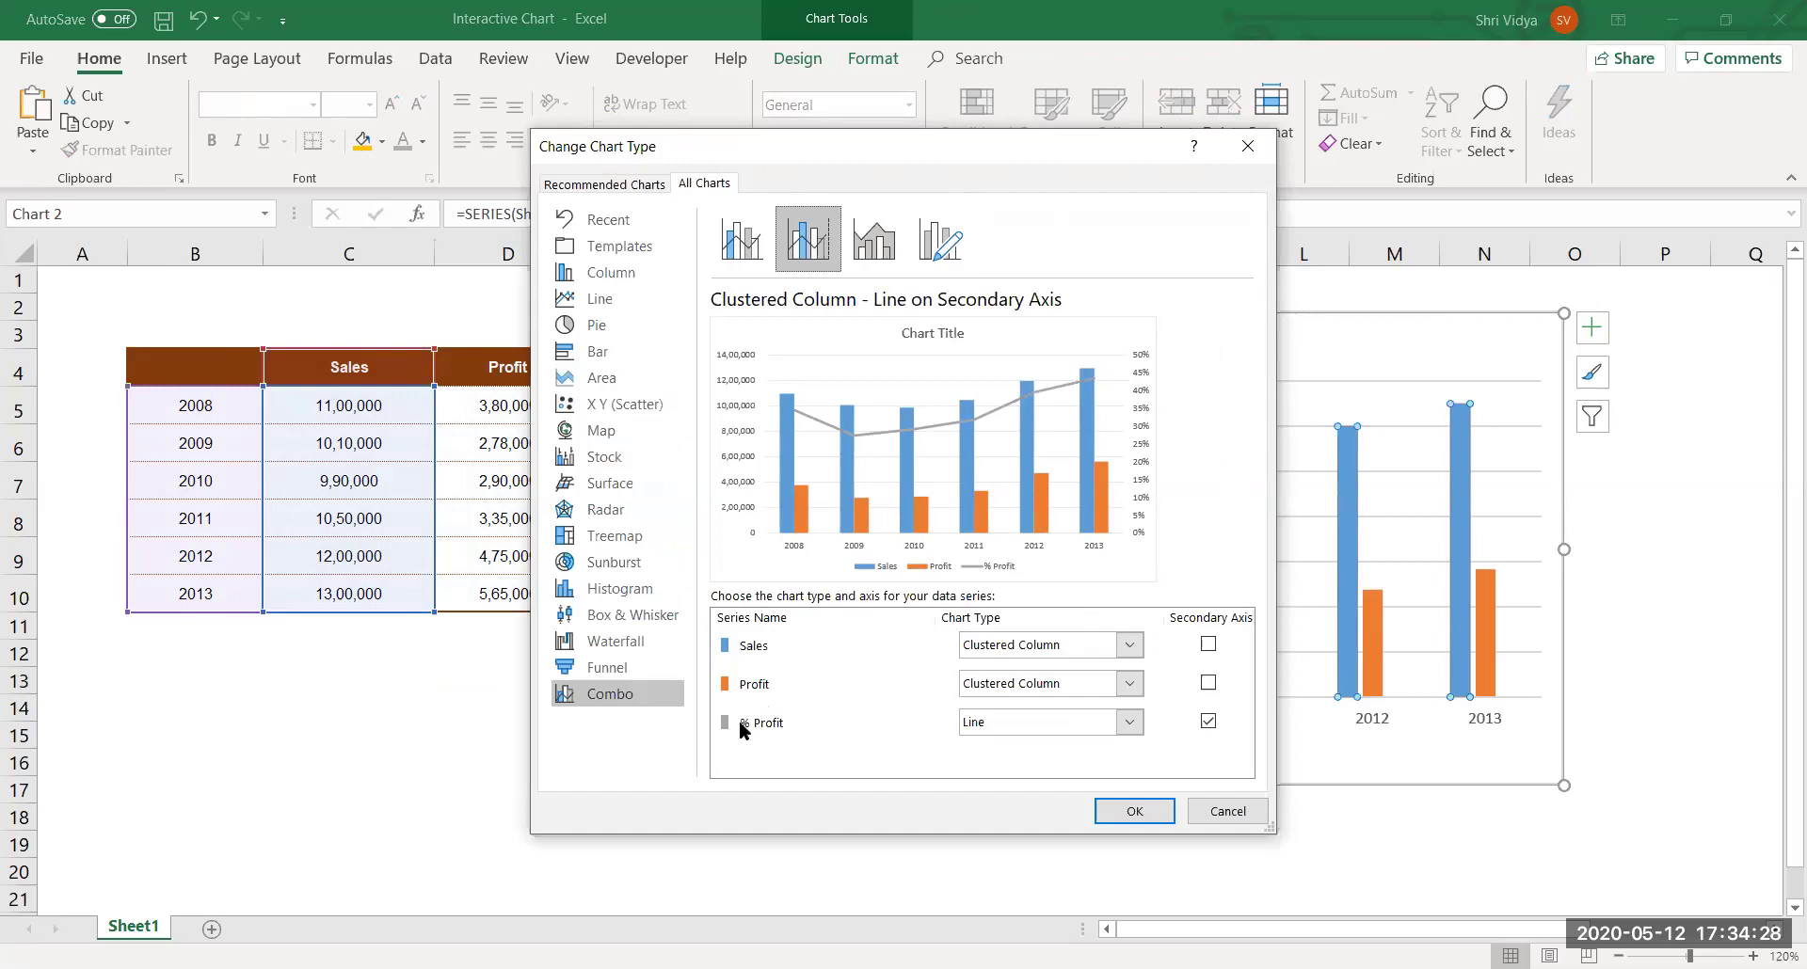
left_click(1130, 647)
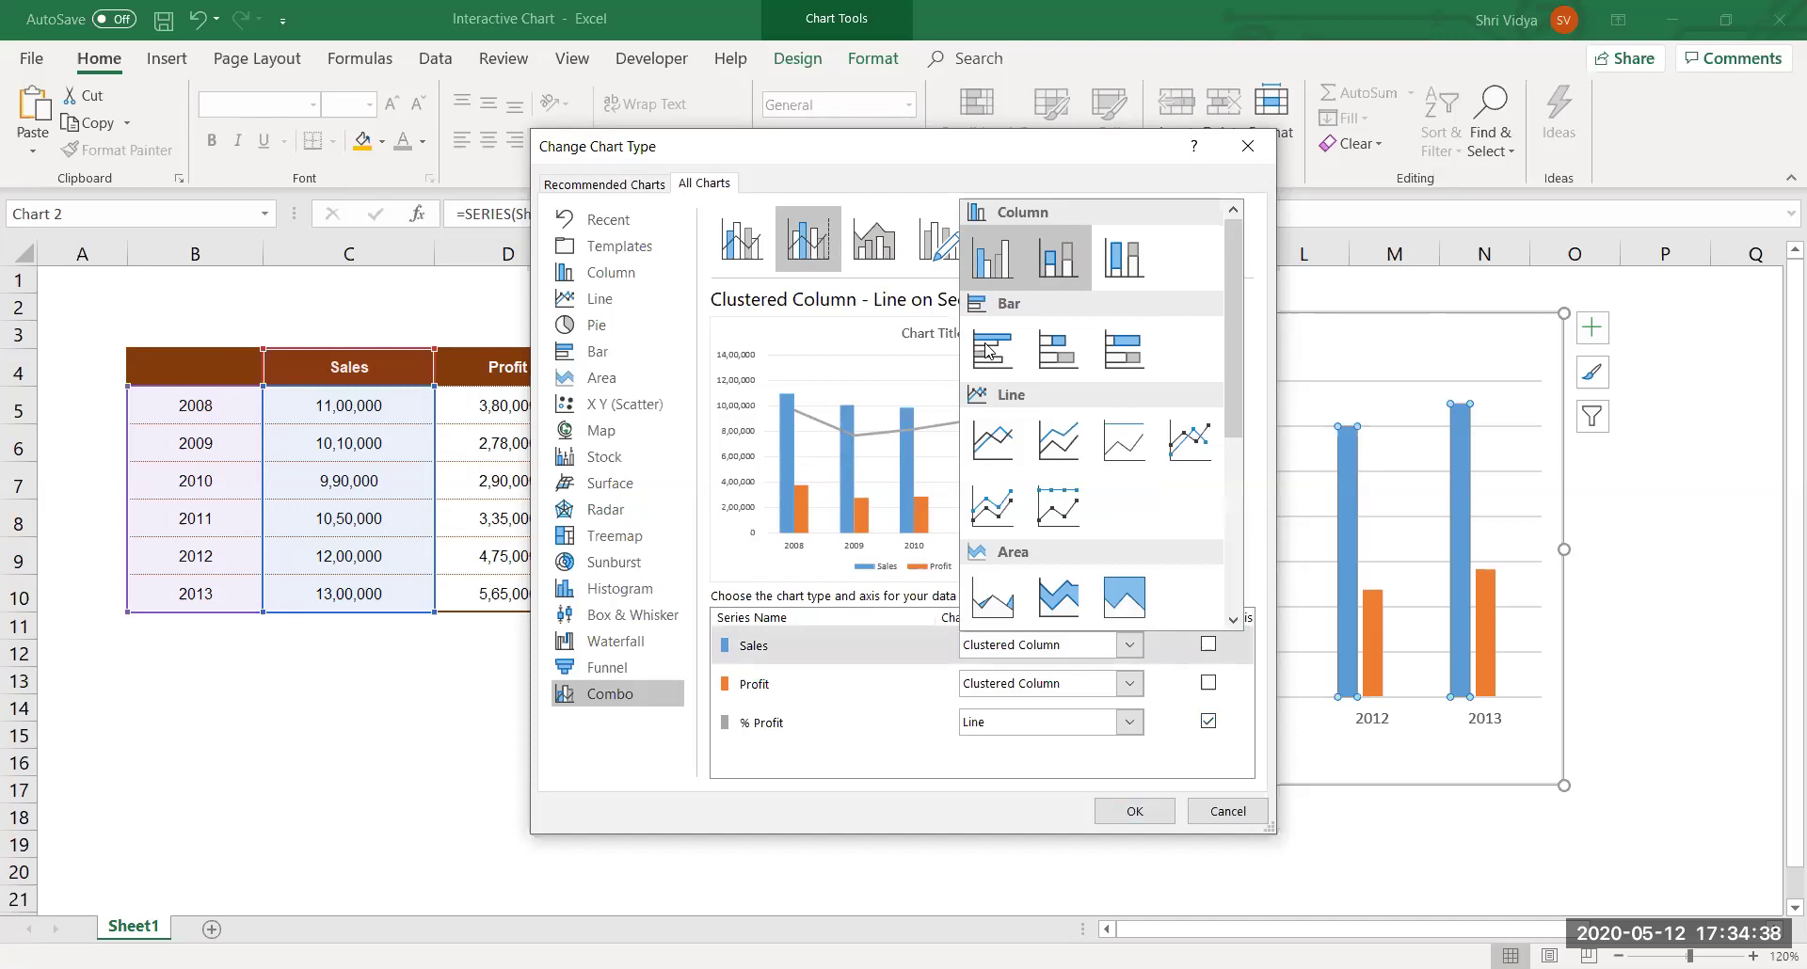
left_click(1065, 285)
left_click(1134, 811)
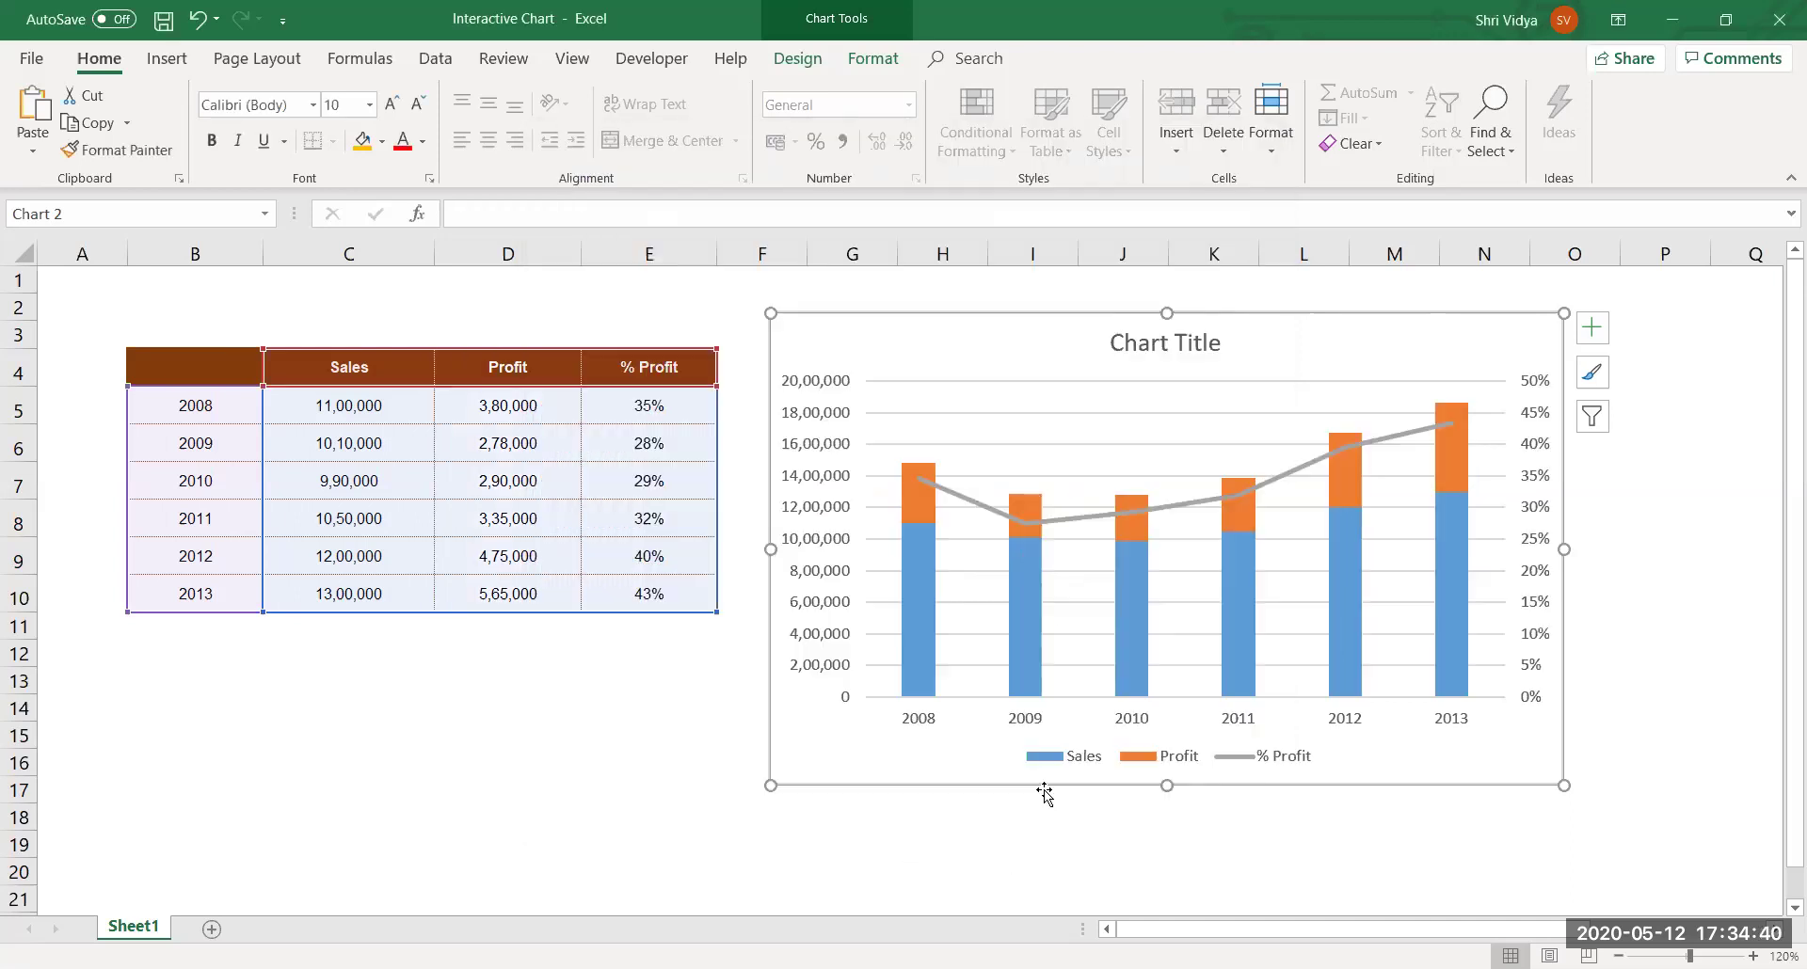
left_click(953, 836)
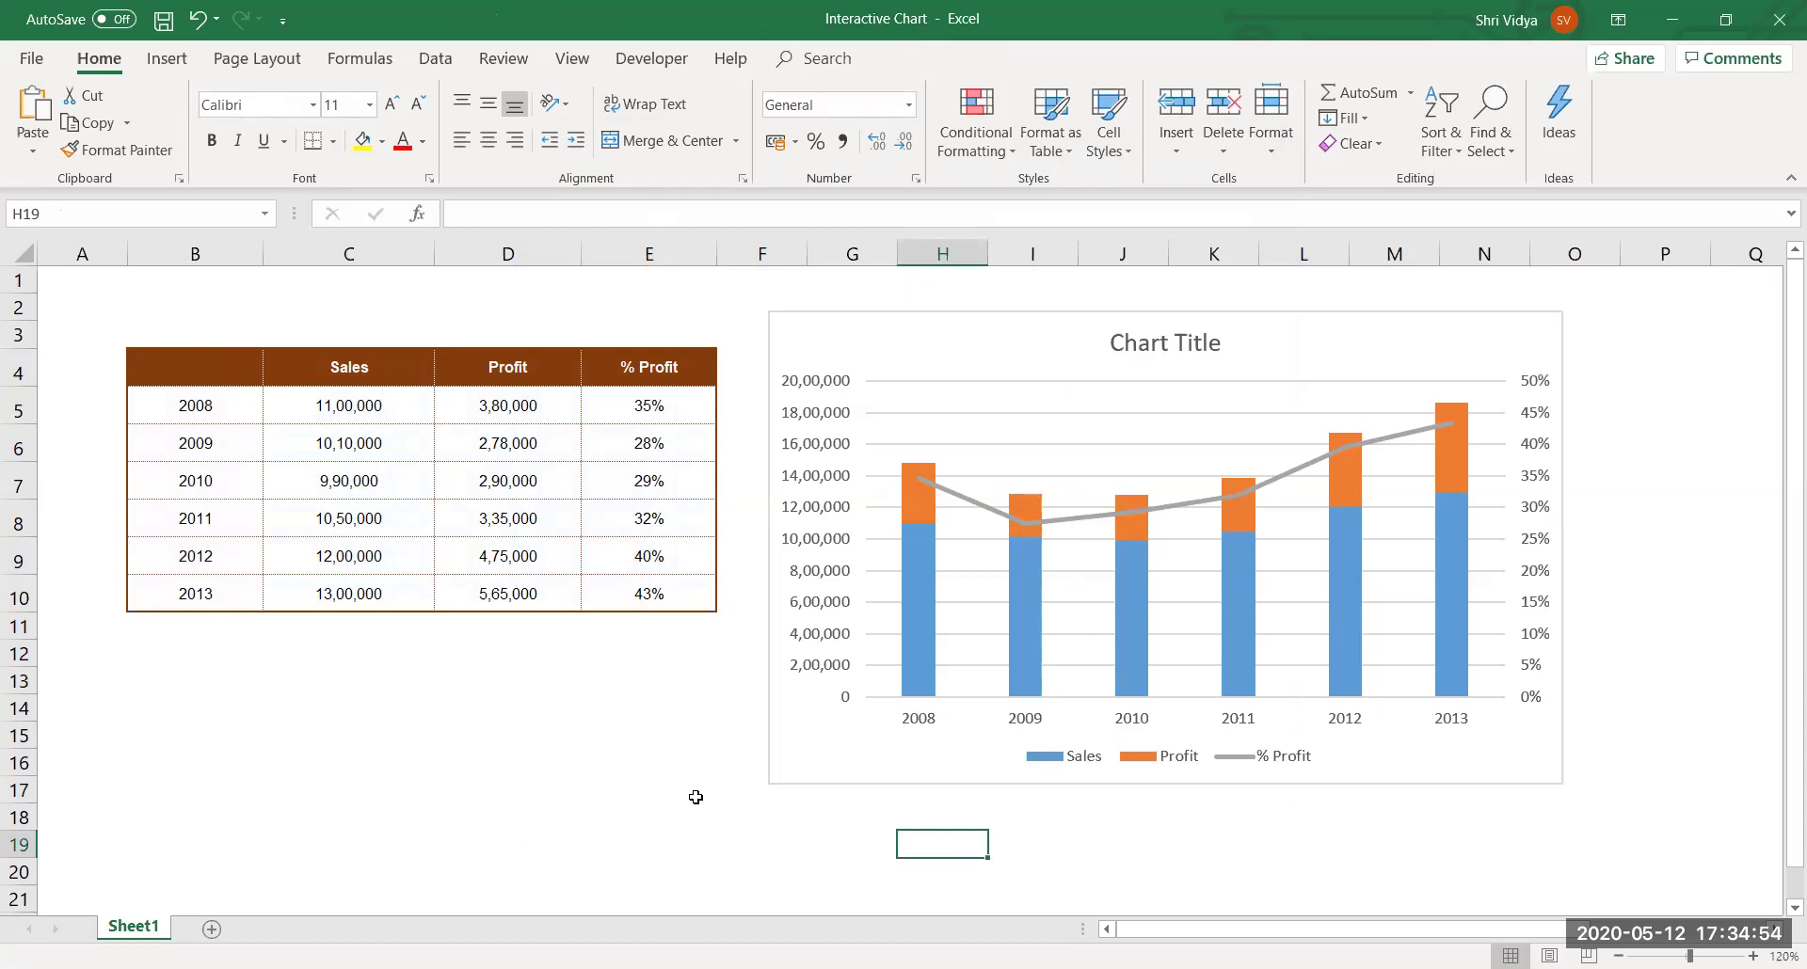
Insert a Form Control check box drawn below the chart's left edge.
left_click(635, 77)
left_click(510, 143)
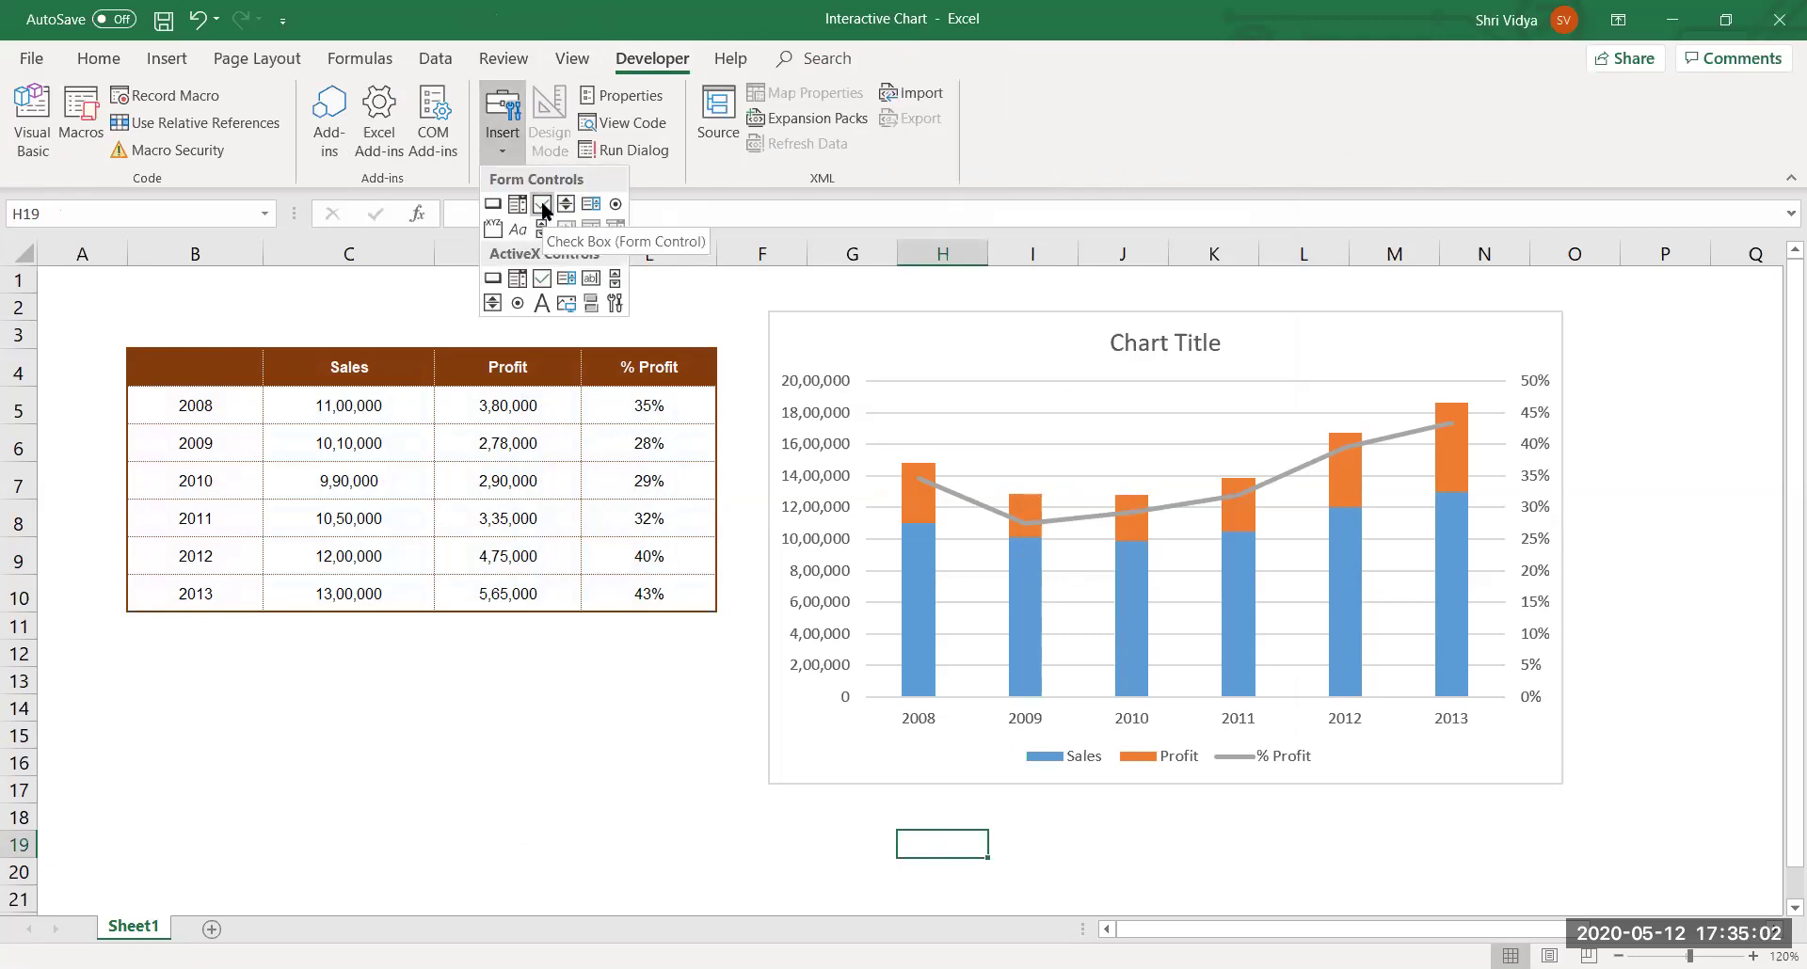
left_click(542, 205)
mouse_move(771, 793)
left_mouse_down()
mouse_move(972, 882)
mouse_move(981, 823)
mouse_move(954, 826)
left_mouse_up()
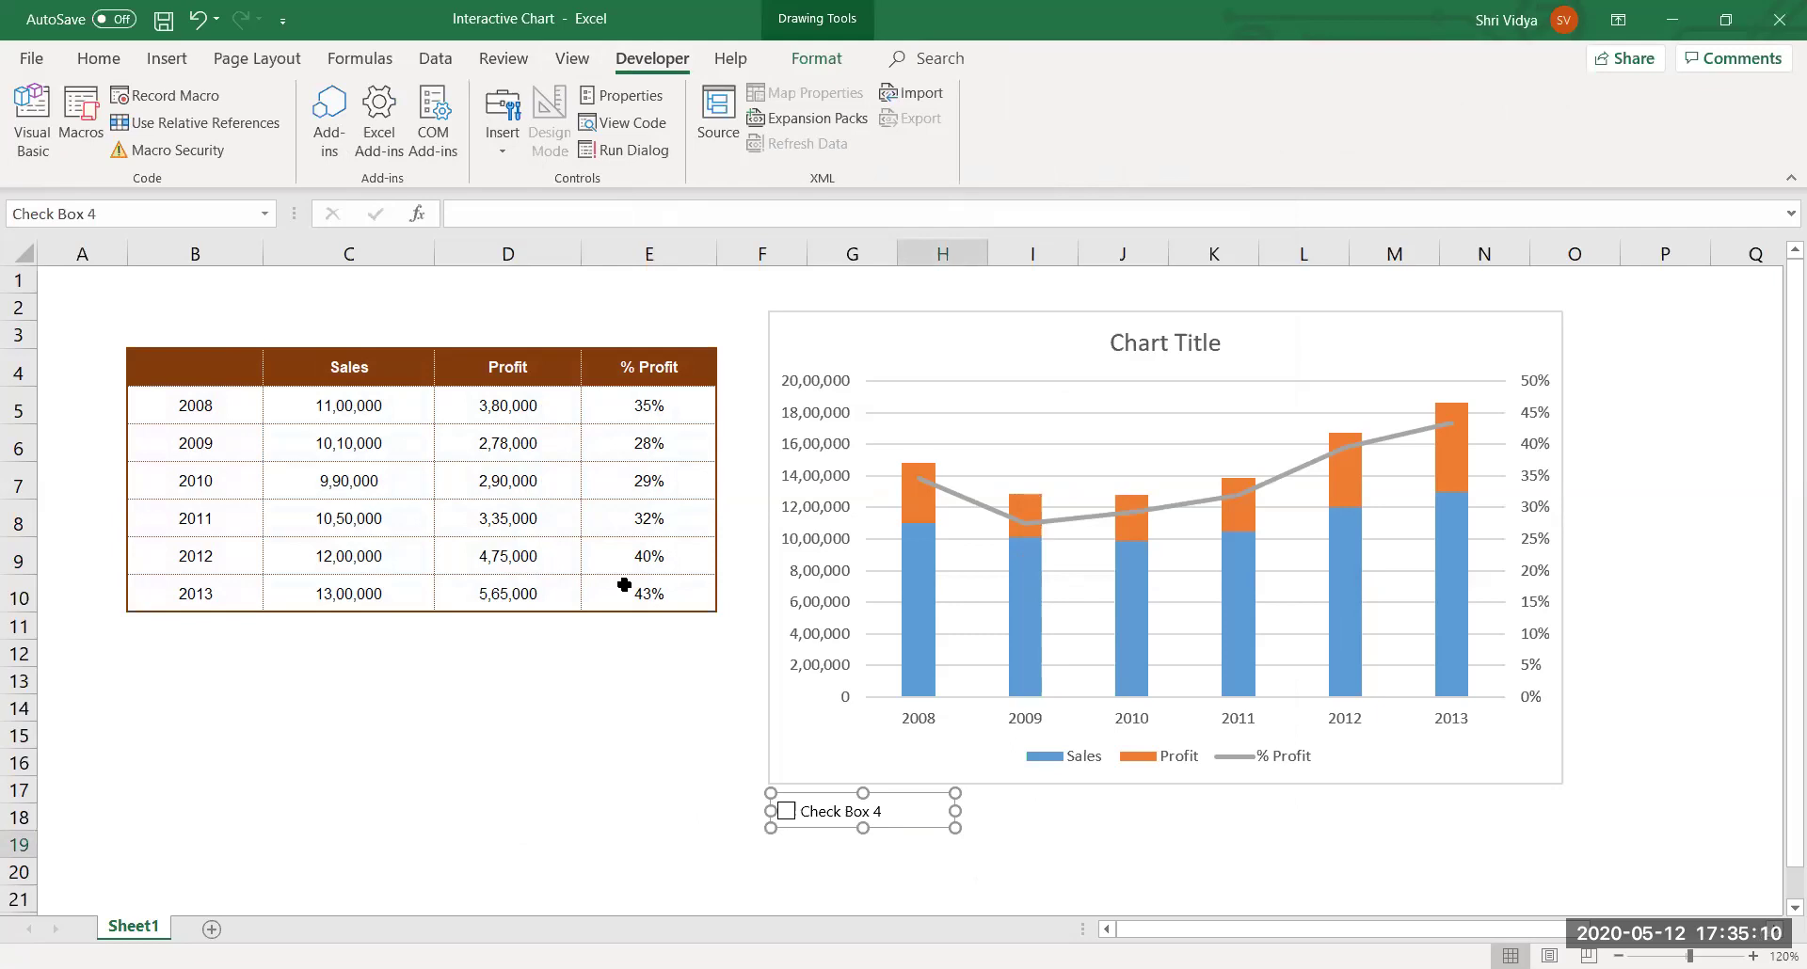
Duplicate the check box twice with Ctrl+D, placing the newest under the chart's right side.
left_click_drag(935, 828, 1493, 847)
left_click(1128, 878)
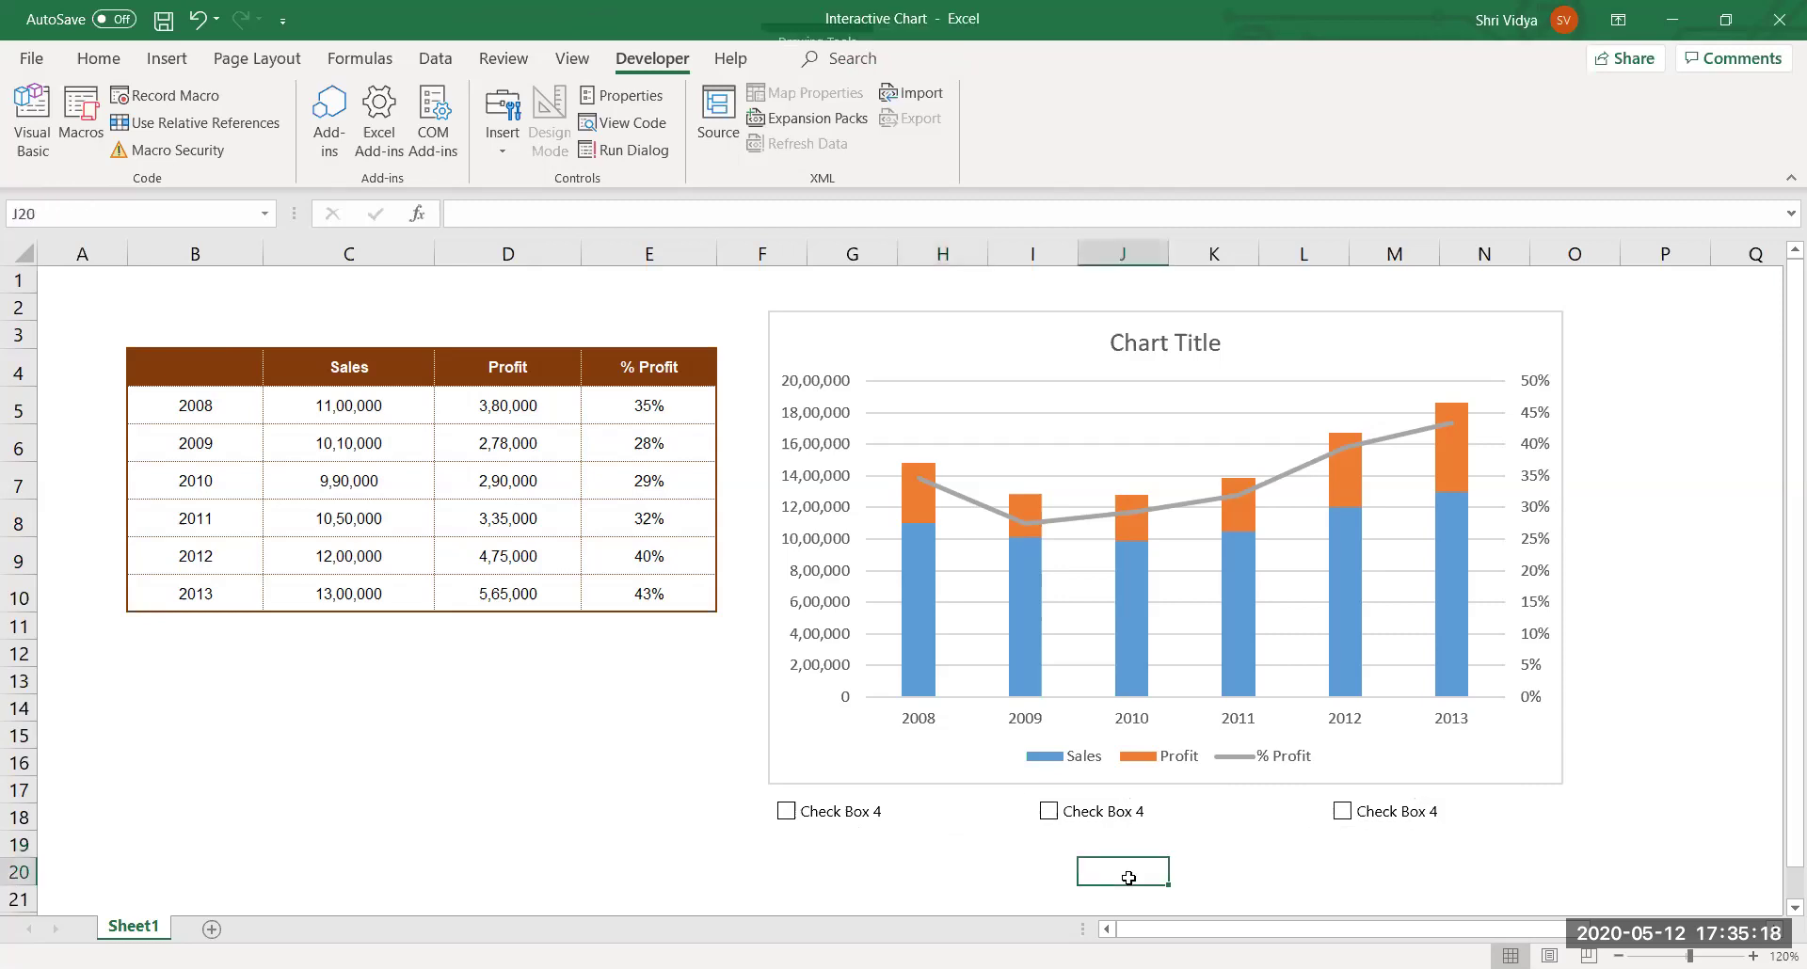
key("ctrl+z")
key("ctrl+z")
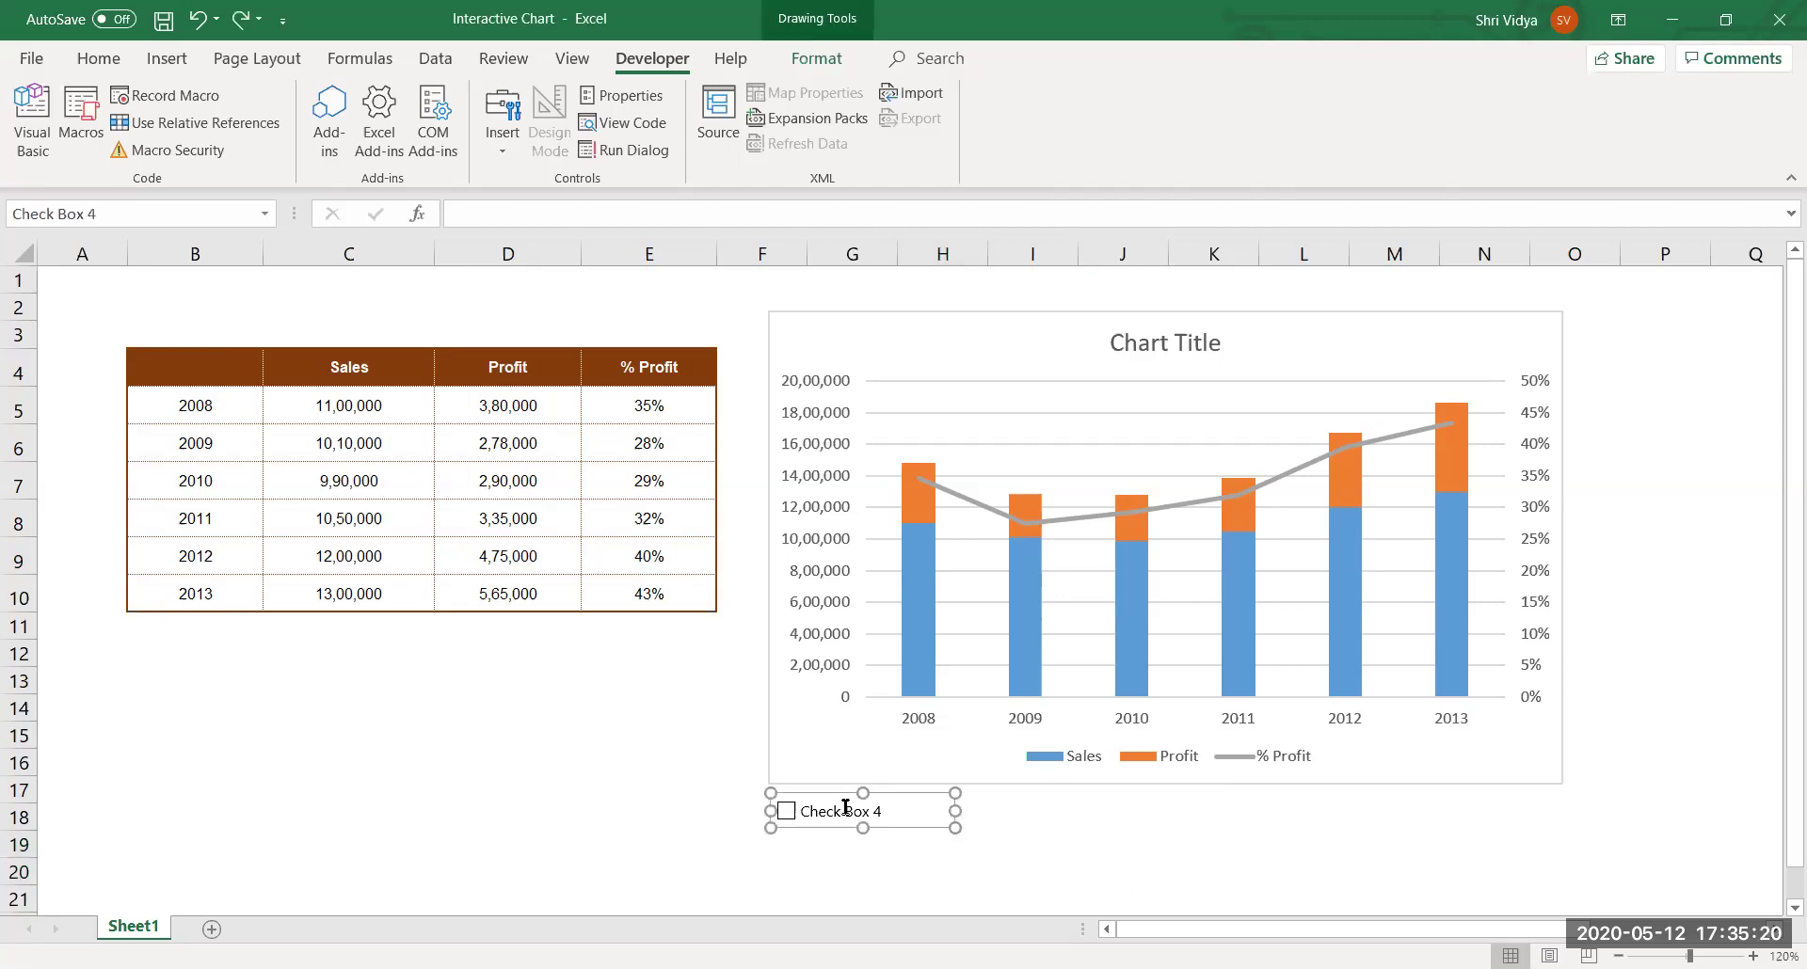
left_click(819, 847)
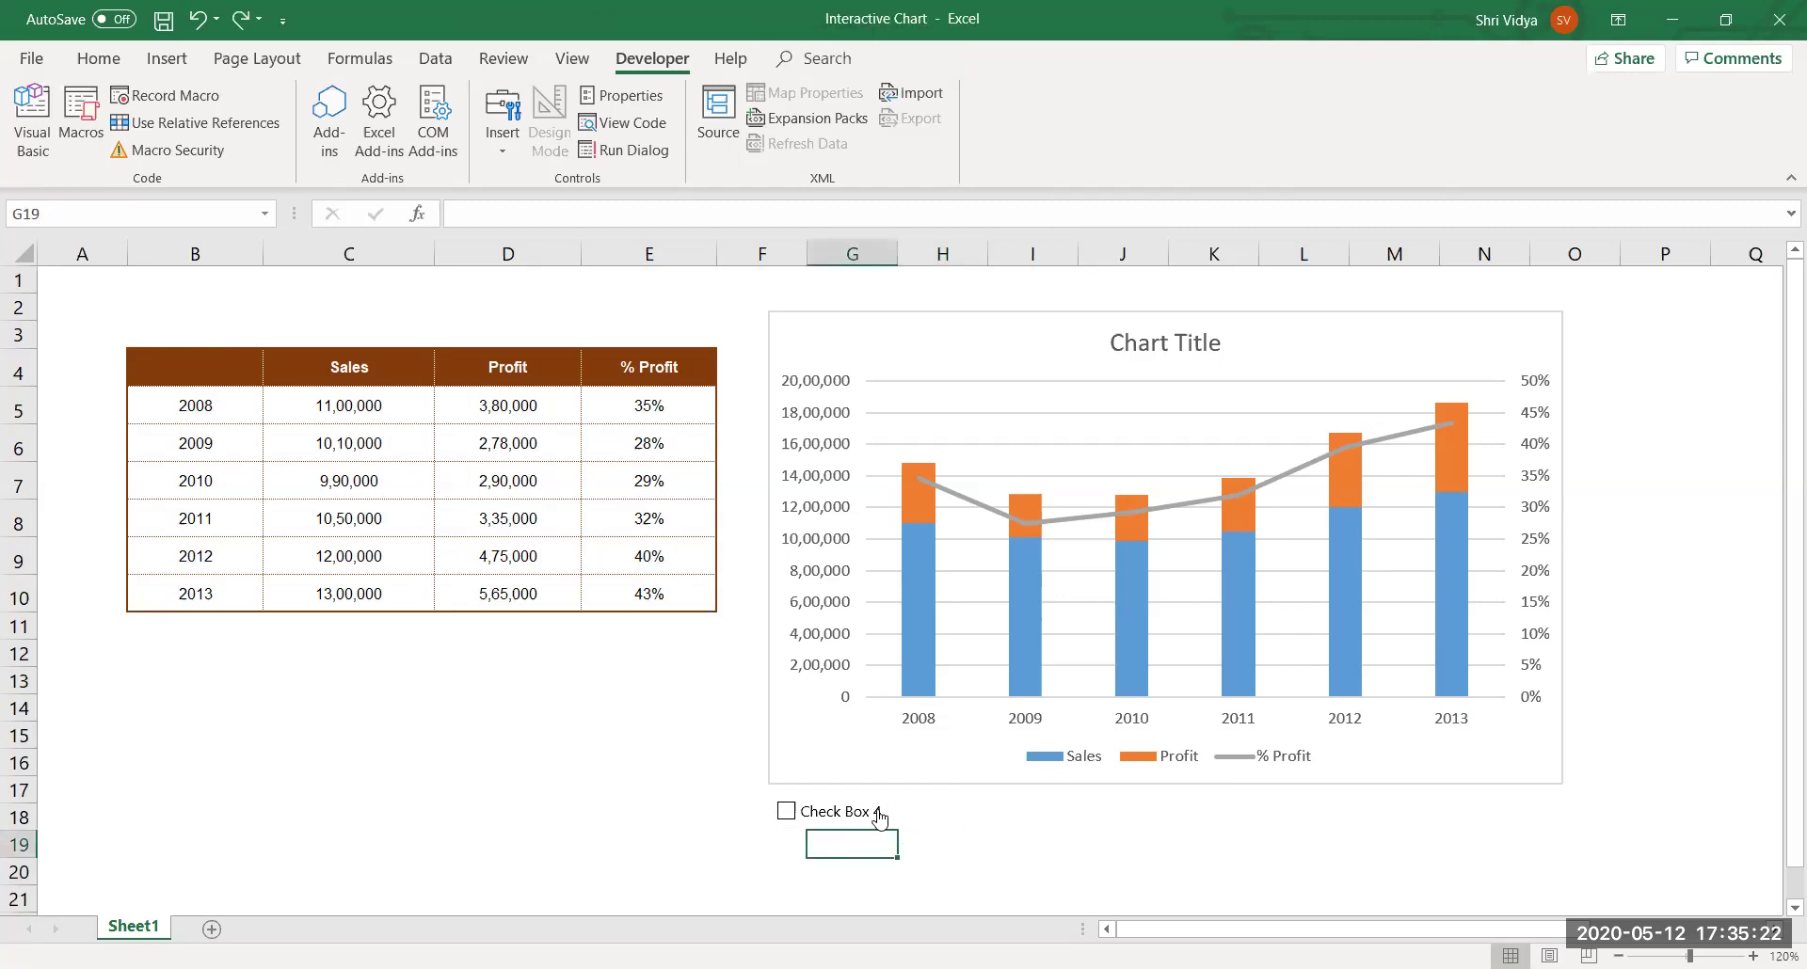
left_click(880, 823, "ctrl")
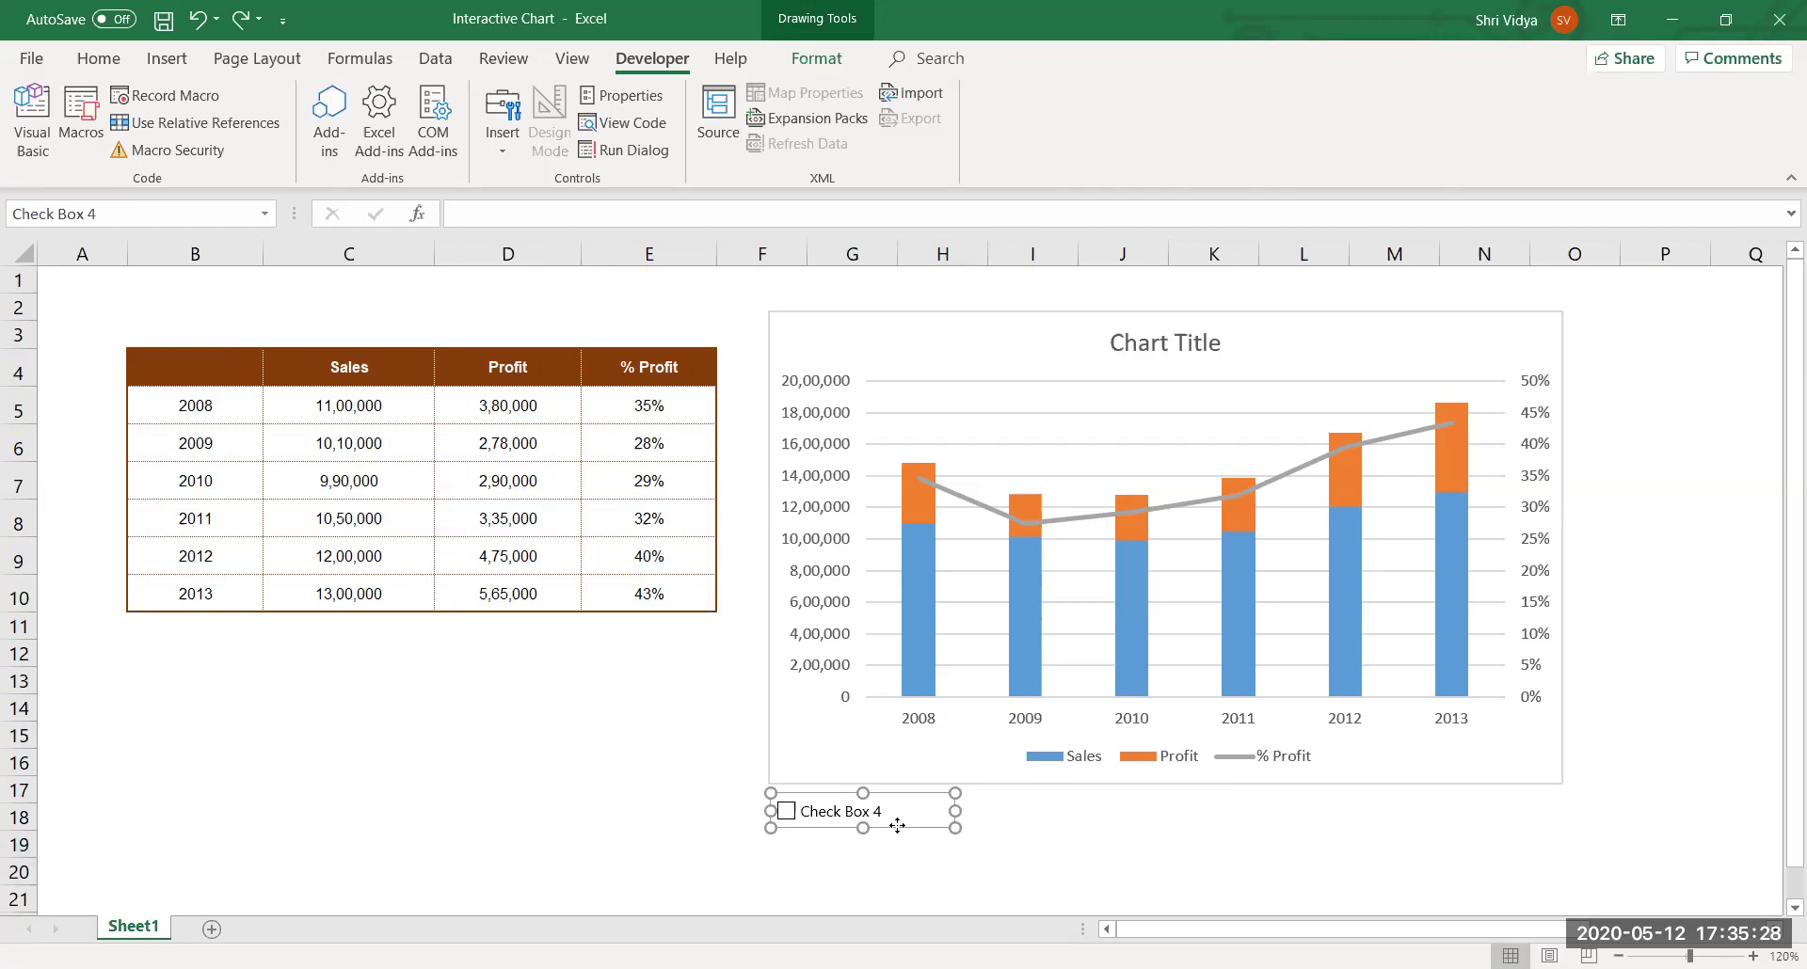
left_click_drag(897, 825, 1050, 832)
key("ctrl+z")
key("ctrl+d")
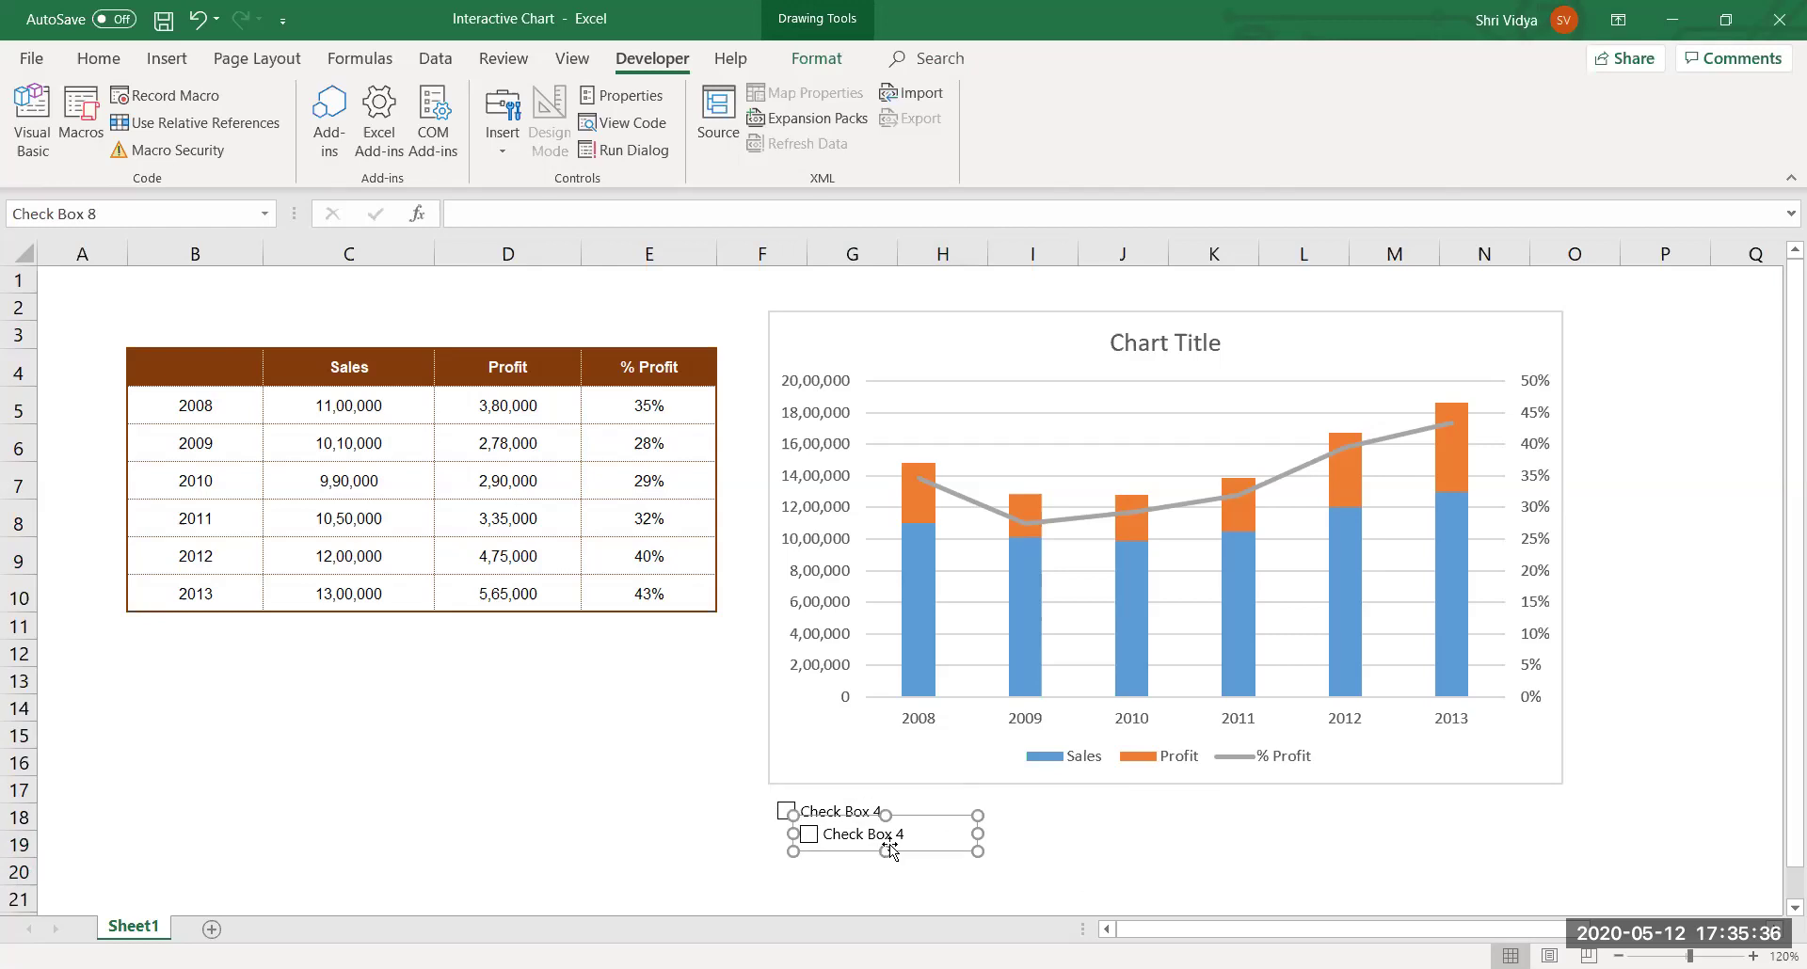
key("ctrl+d")
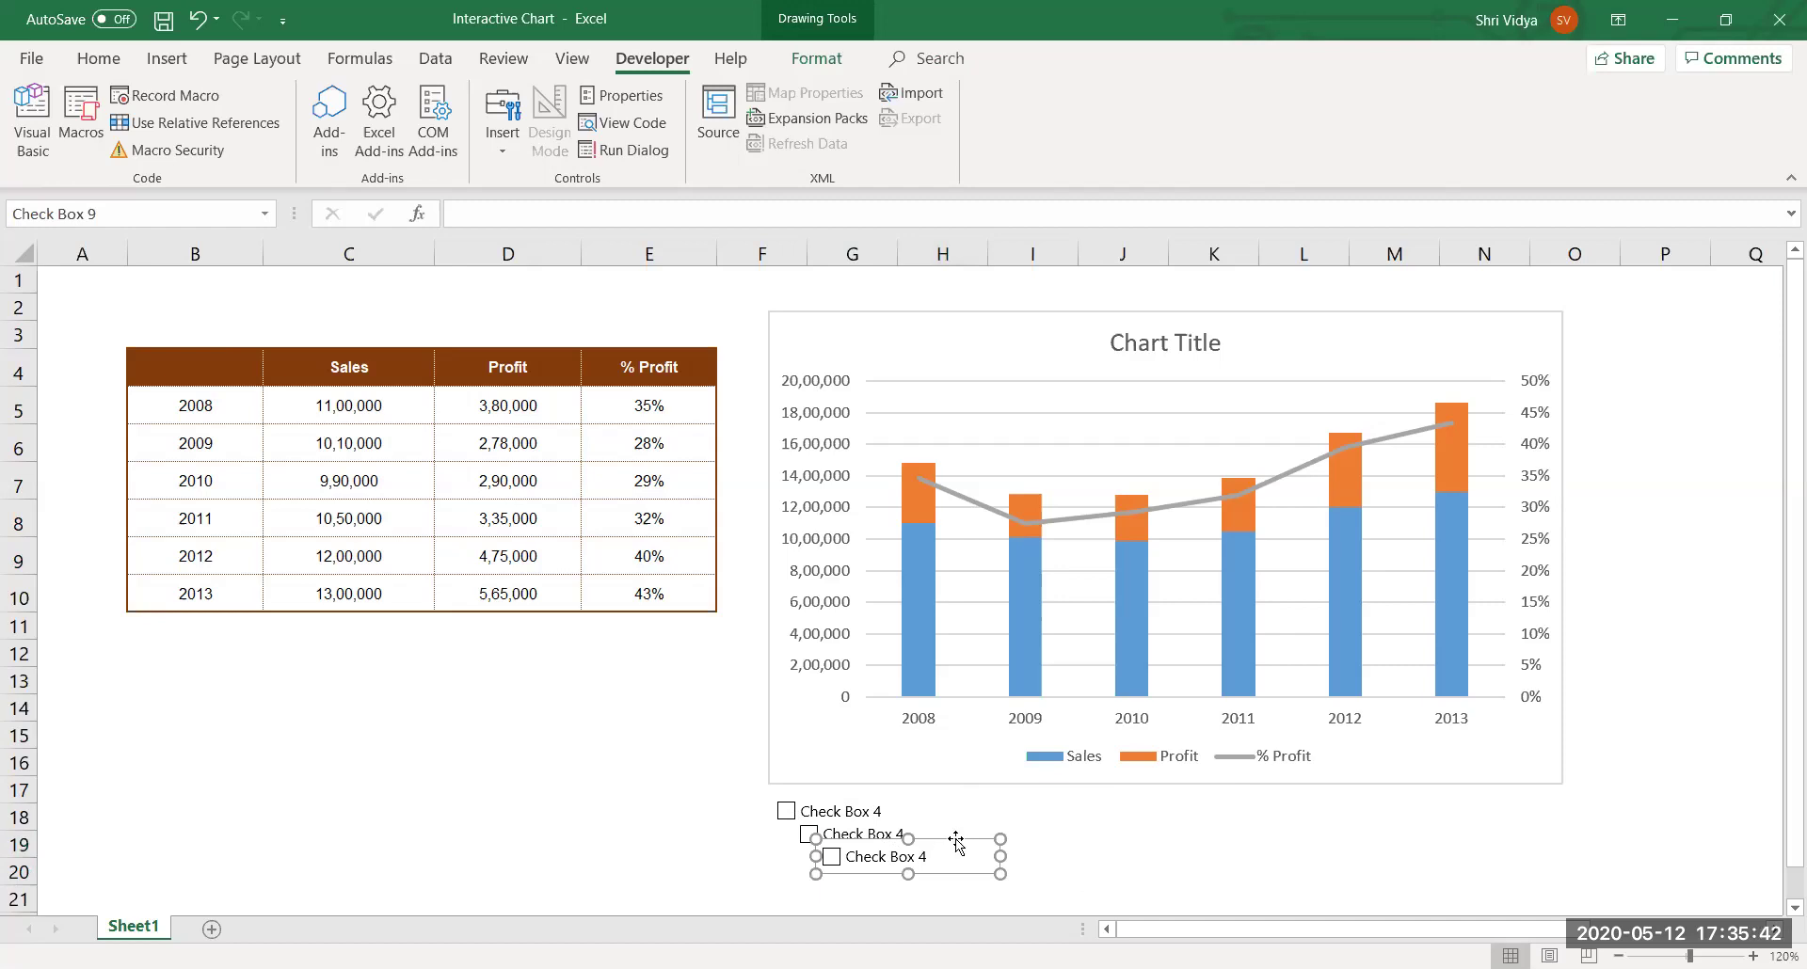
mouse_move(955, 843)
left_mouse_down()
mouse_move(1375, 778)
mouse_move(1500, 815)
mouse_move(1559, 795)
left_mouse_up()
left_click(1150, 866)
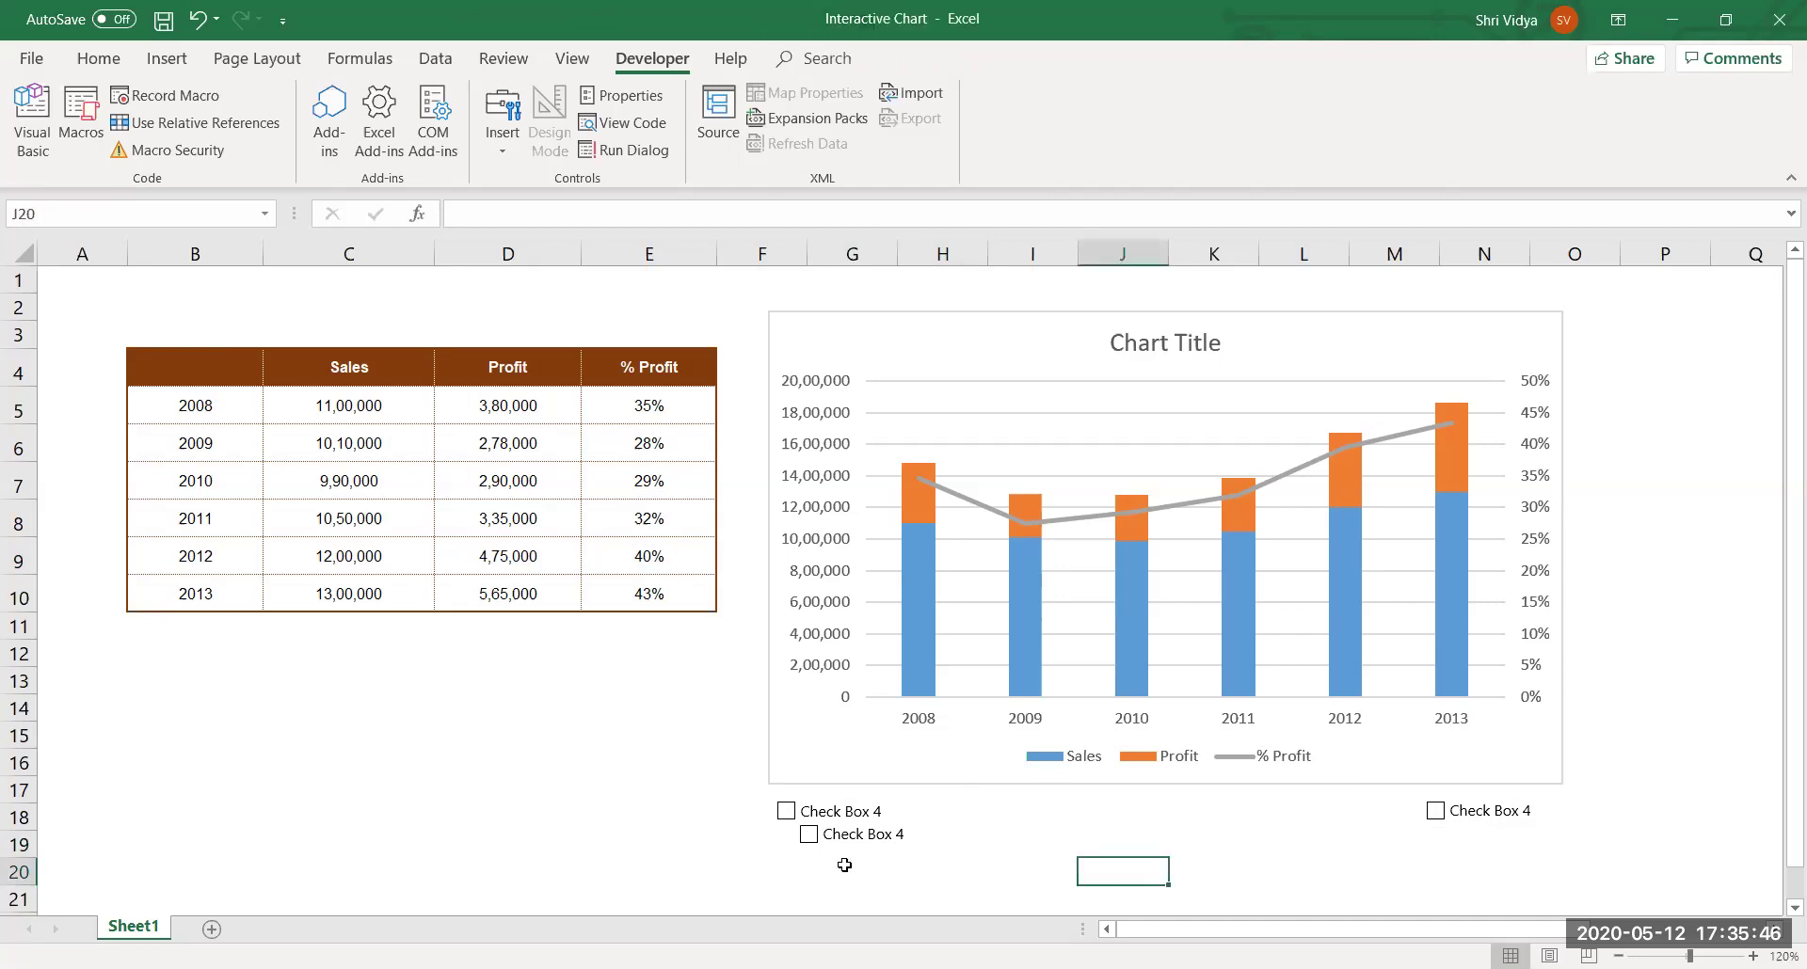
Test-tick the check boxes, then untick them again.
left_click(858, 853, "ctrl")
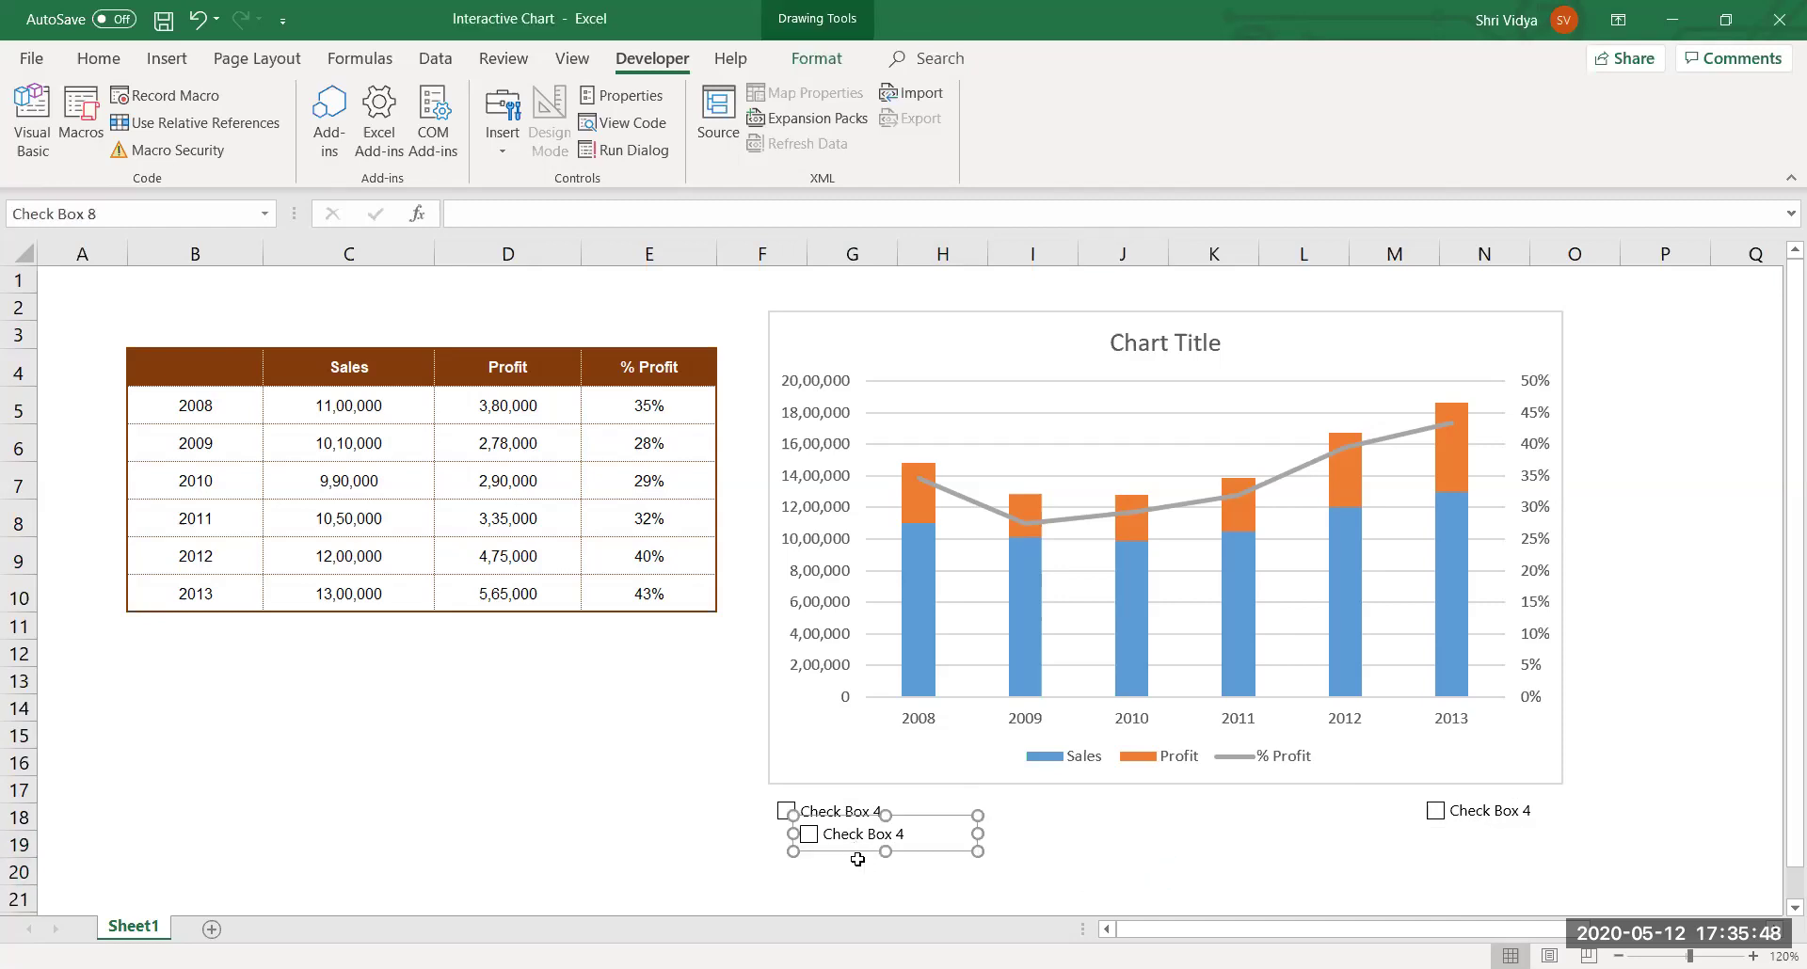
left_click(856, 864)
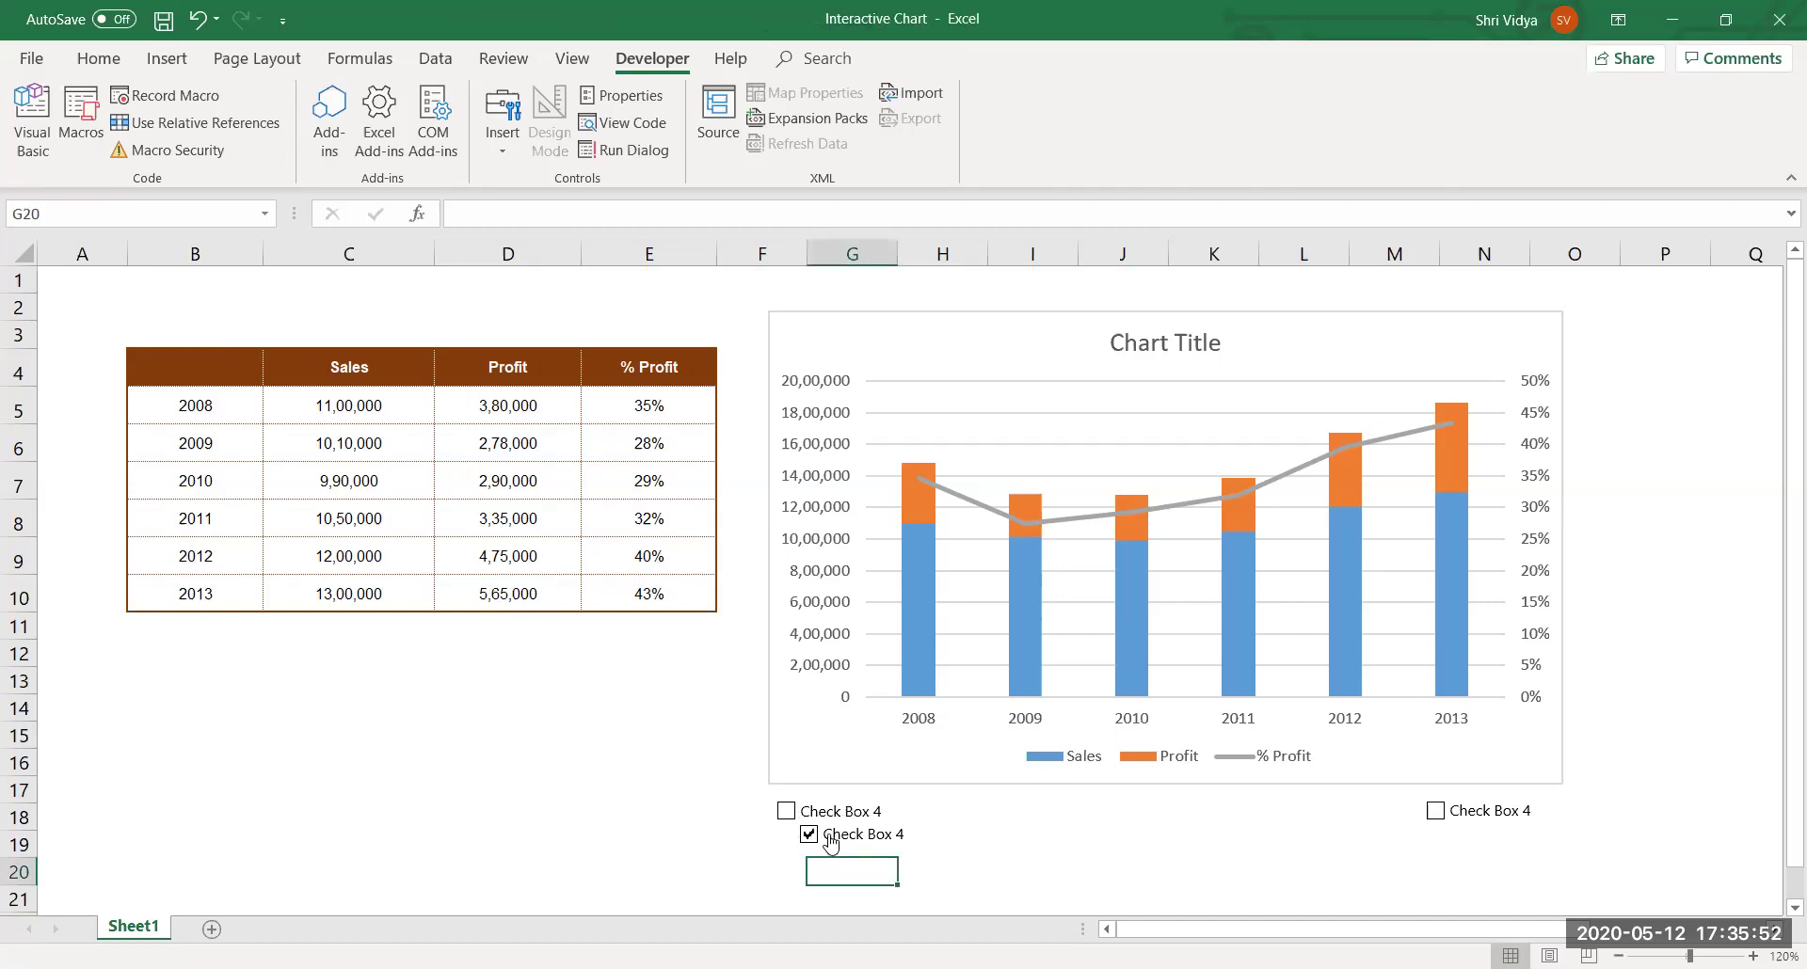
left_click(722, 887)
left_click(787, 811)
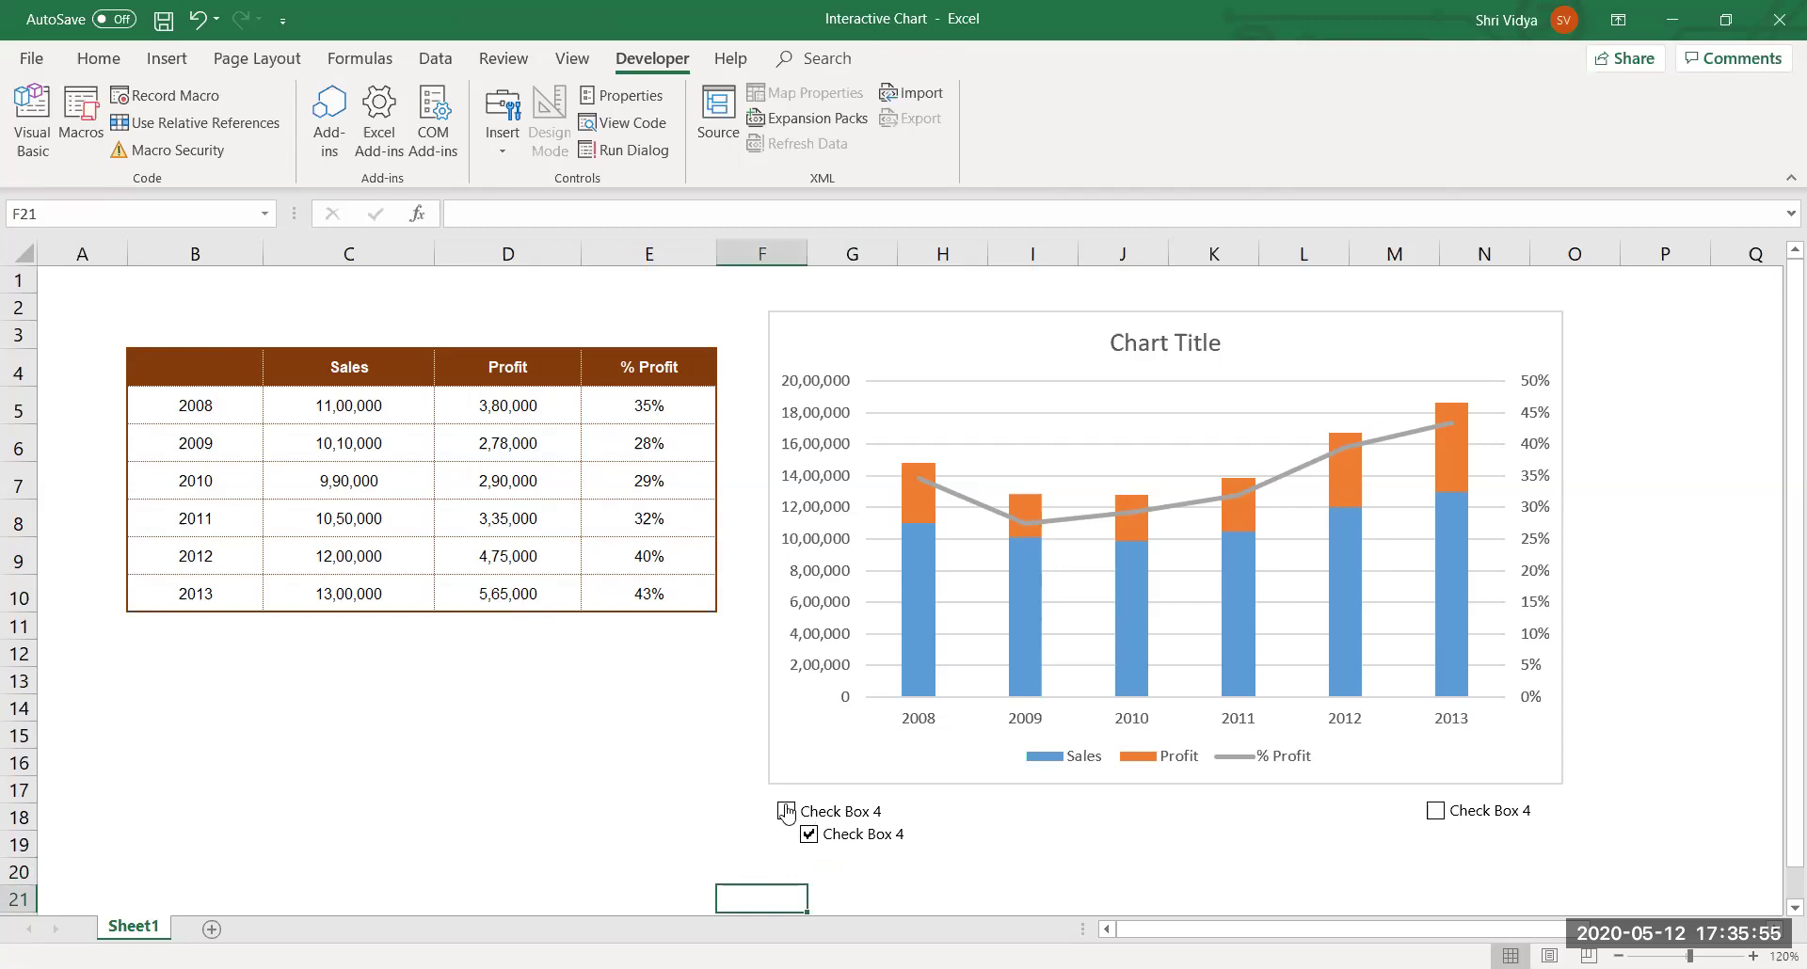
left_click(829, 836)
Move the second check box under the middle of the chart.
left_click(849, 844, "ctrl")
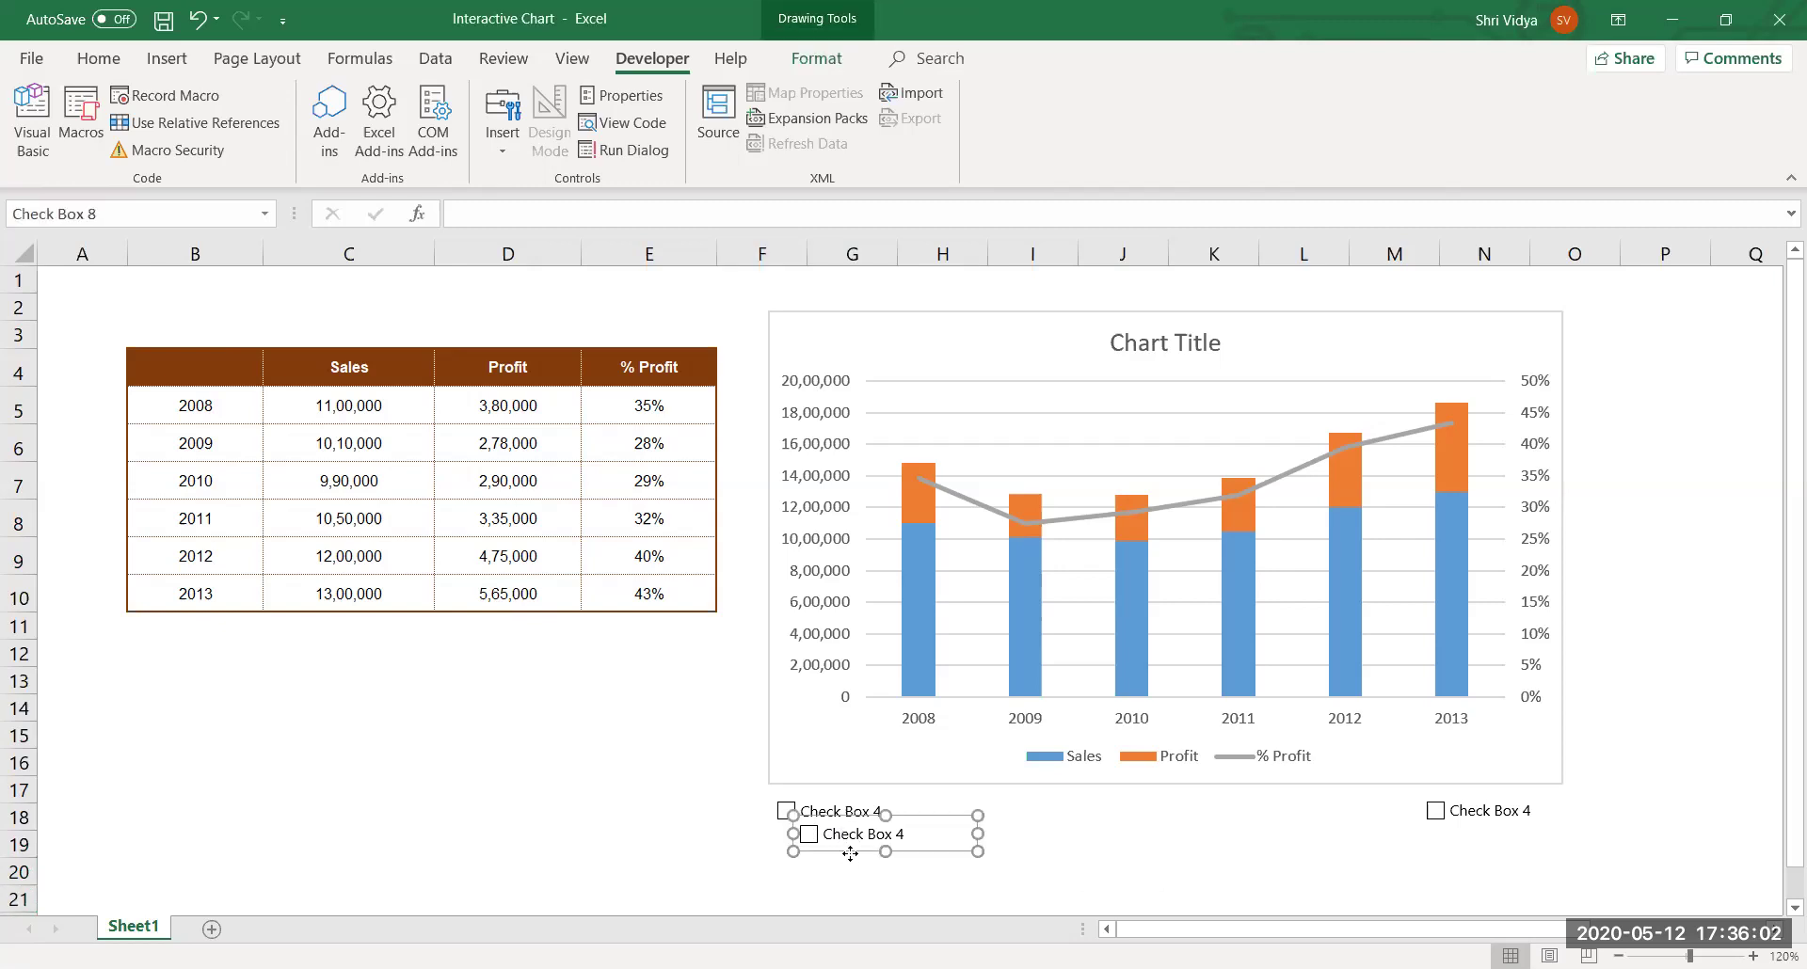
left_click_drag(847, 854, 883, 853)
left_click_drag(1089, 890, 1126, 839)
left_click(940, 846)
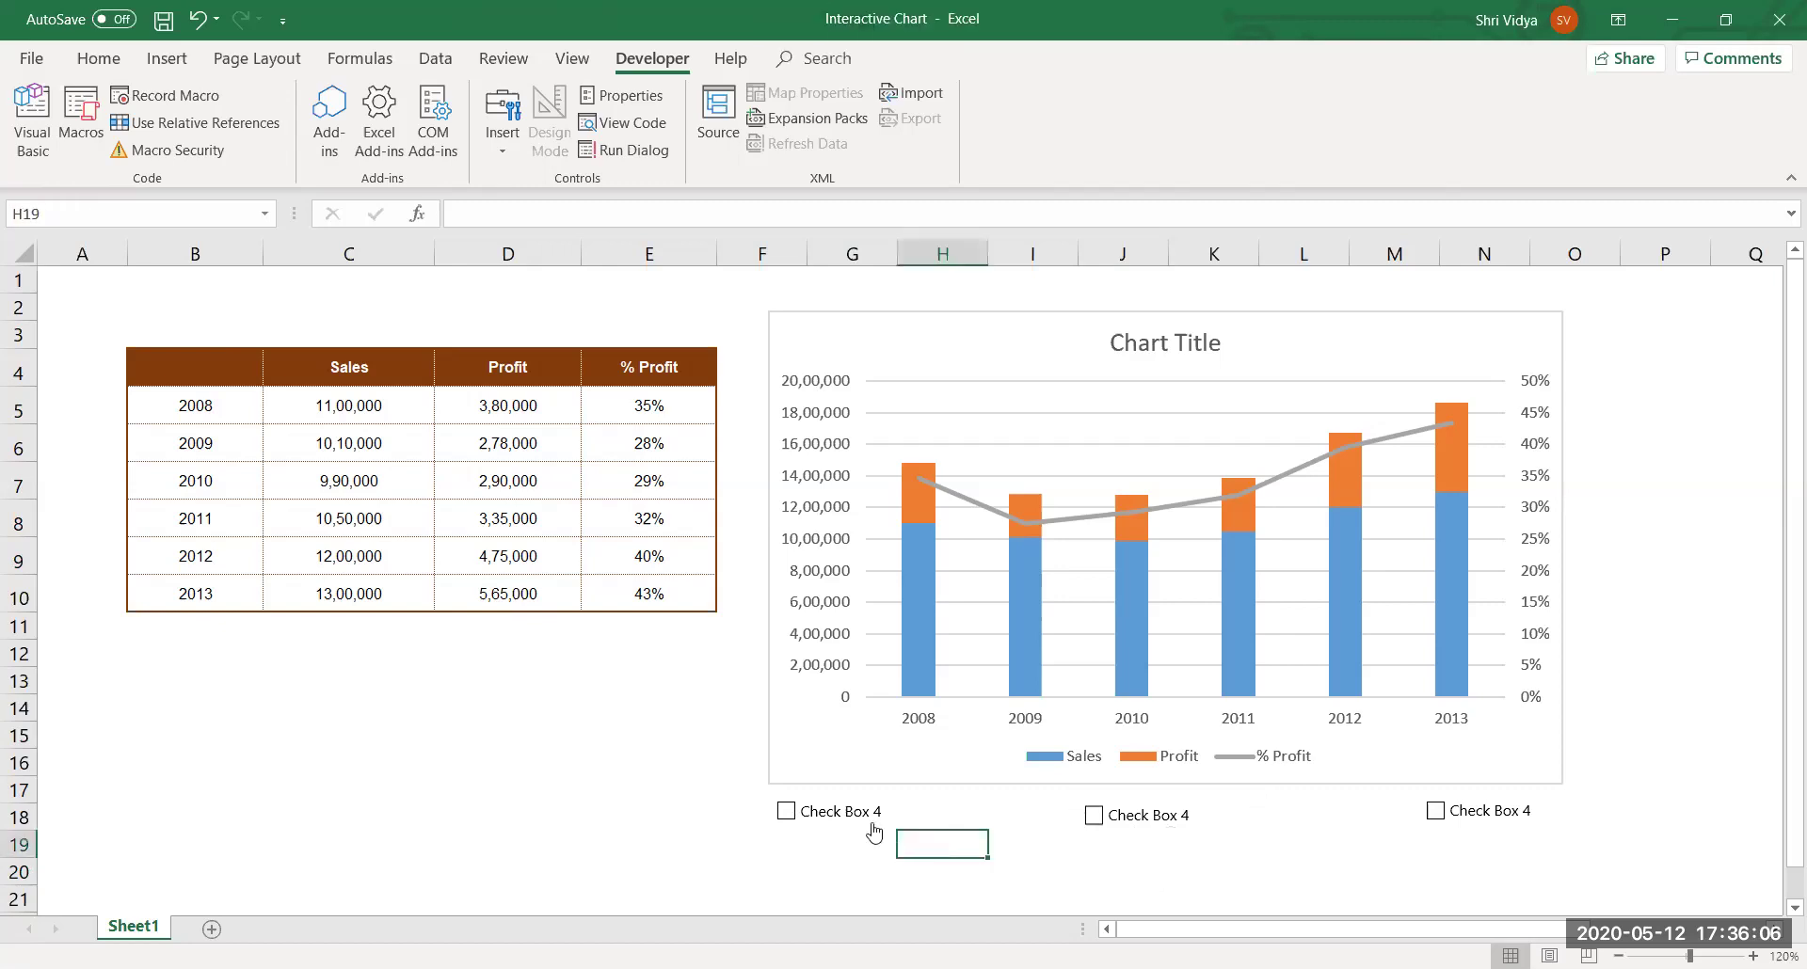
Align the three check boxes to the middle and distribute them horizontally.
left_click(858, 822, "ctrl")
left_click(1118, 815, "ctrl")
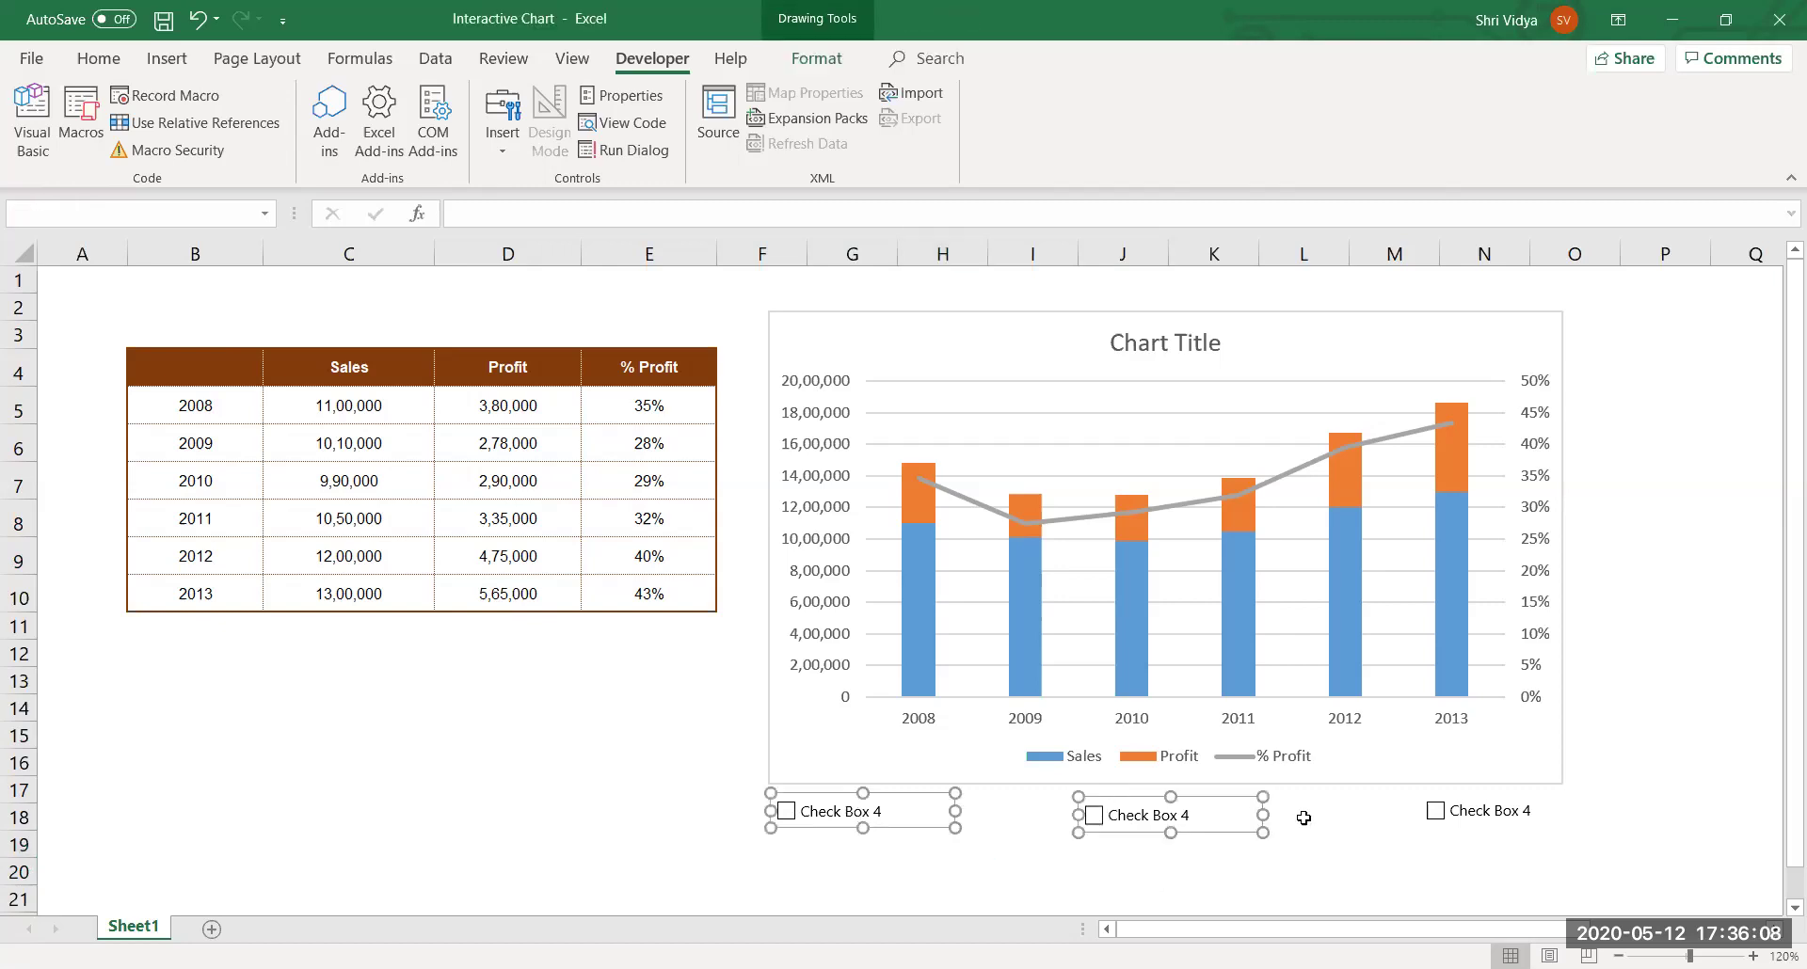
left_click(1473, 811, "ctrl")
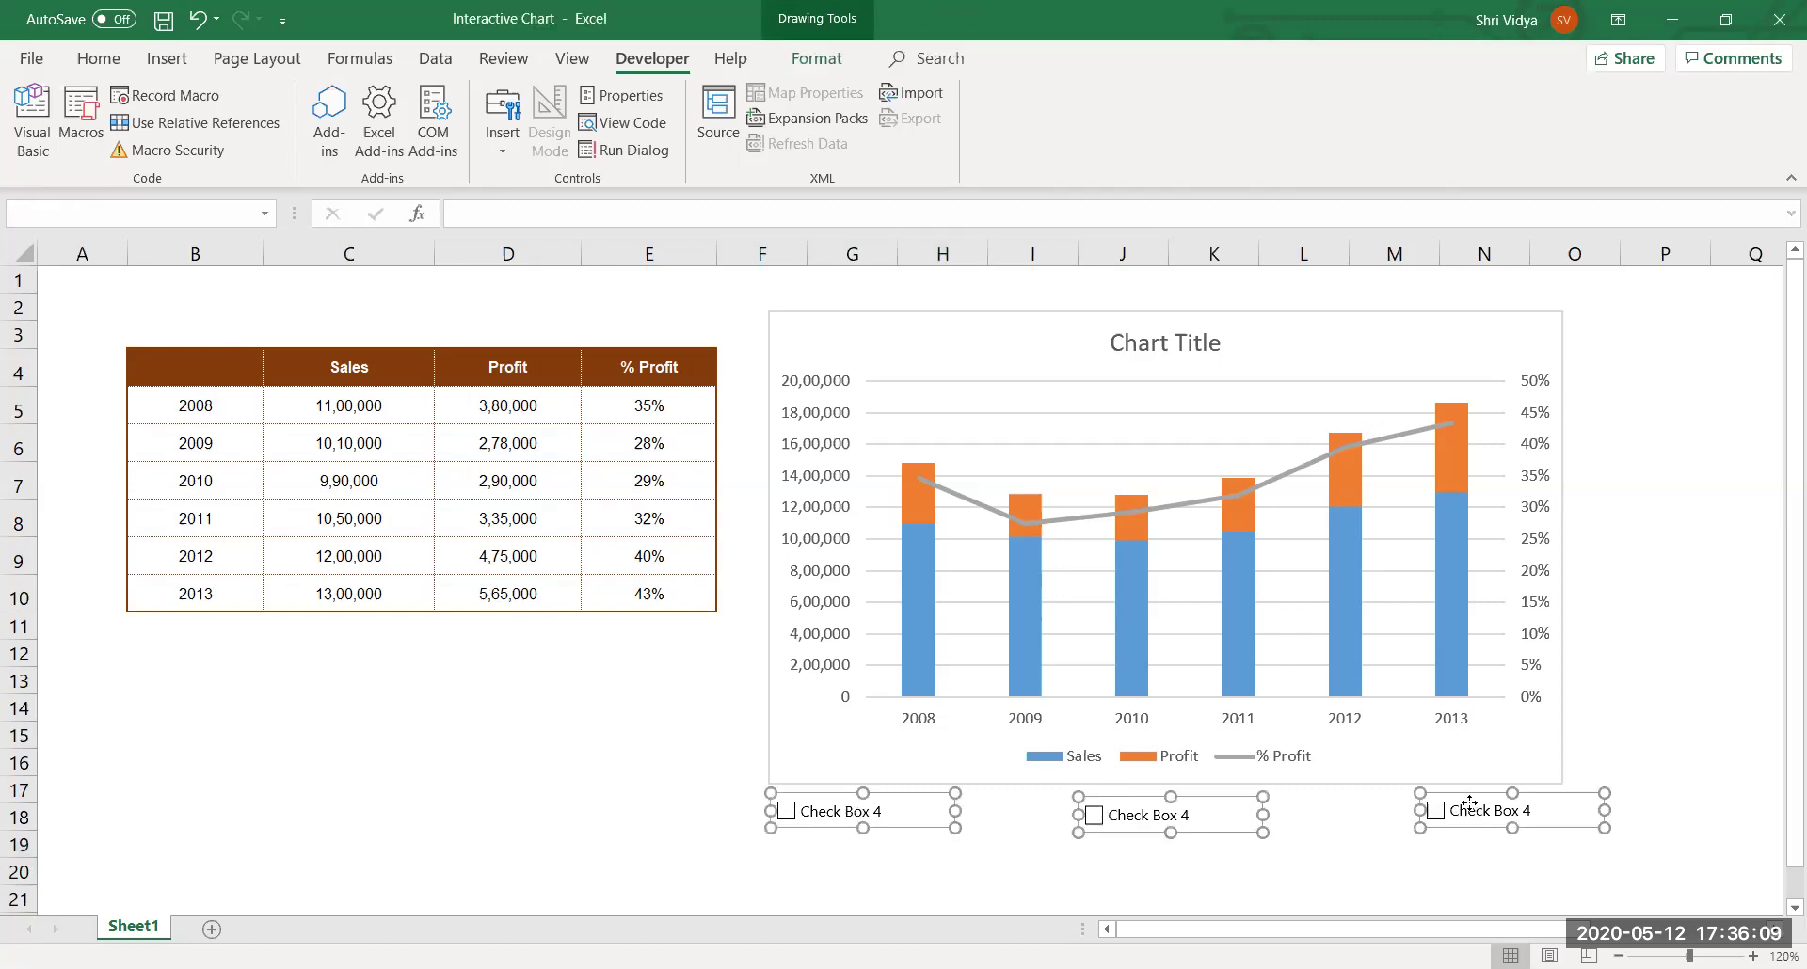
left_click(798, 58)
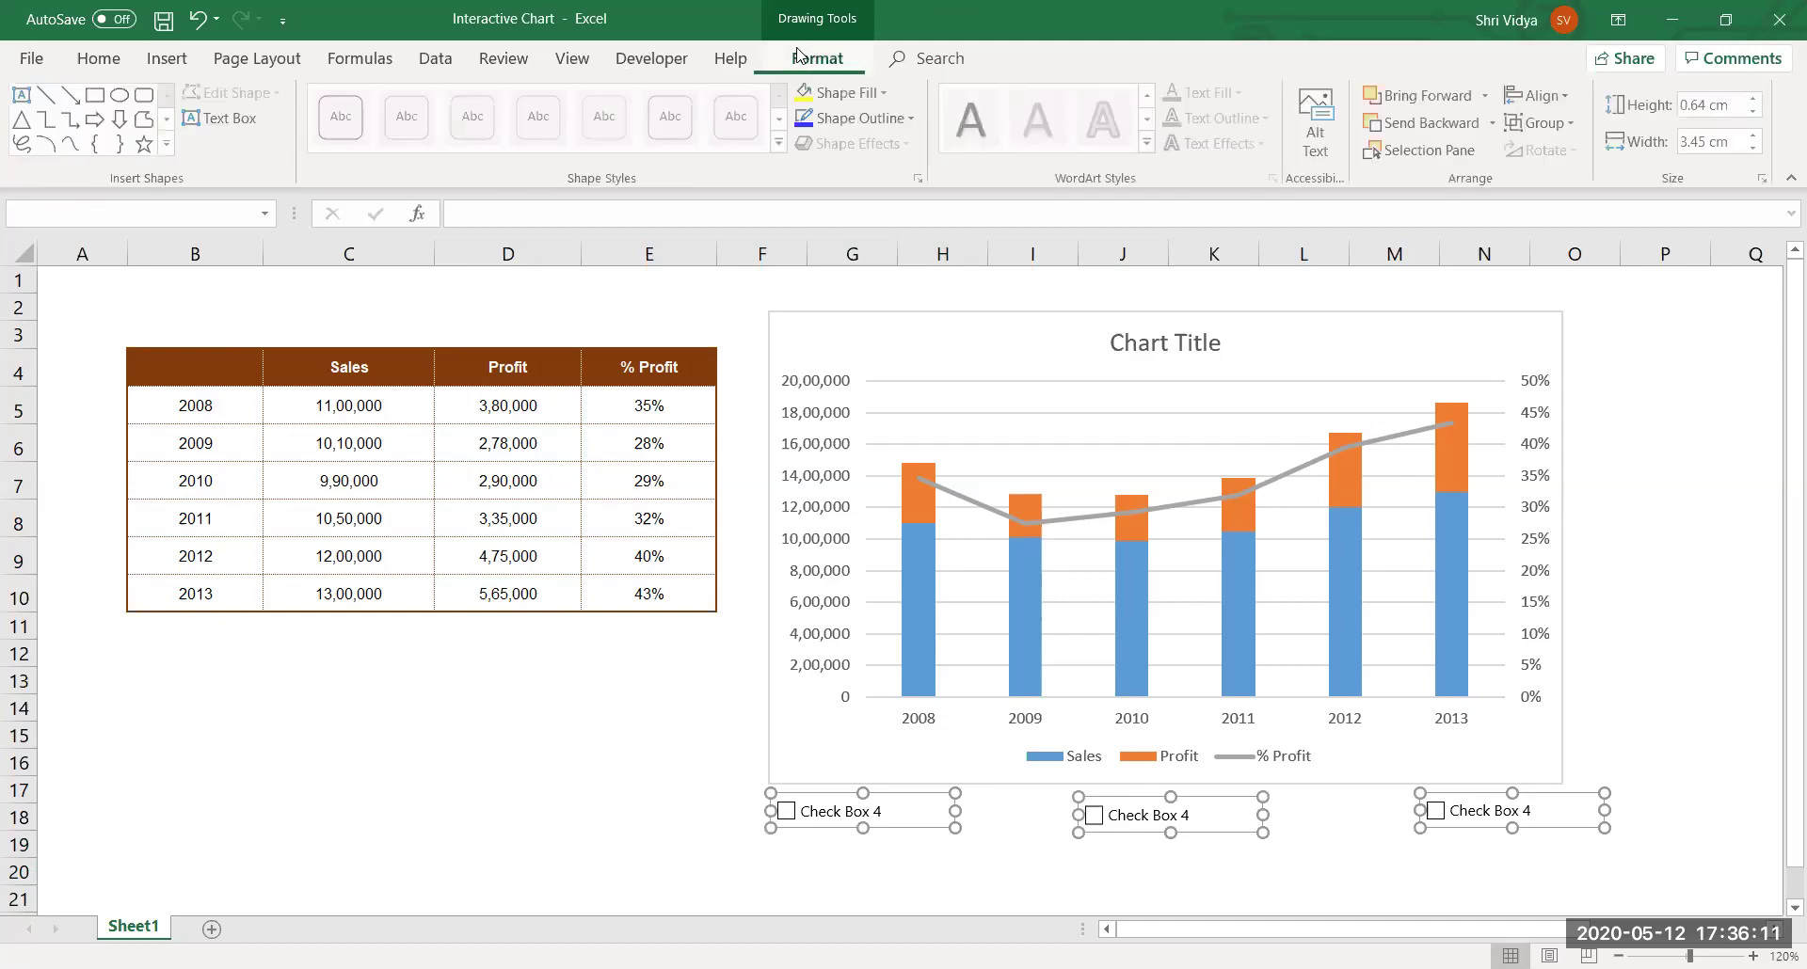
left_click(1565, 93)
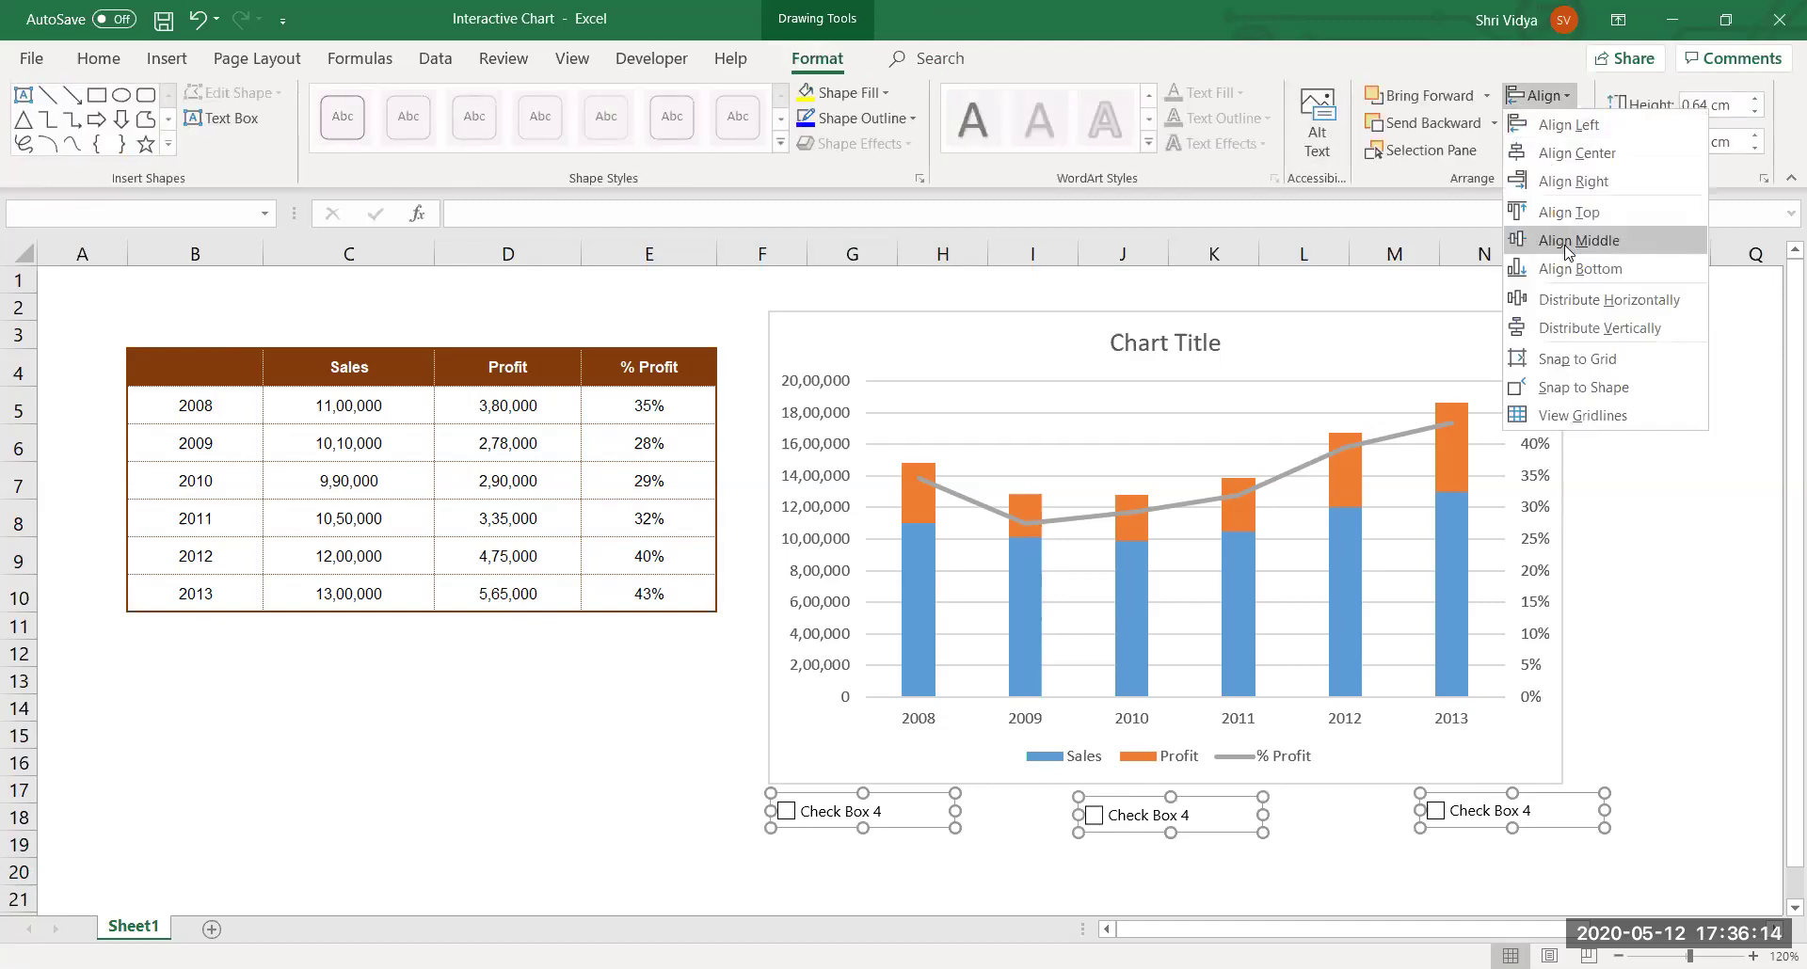
left_click(1567, 243)
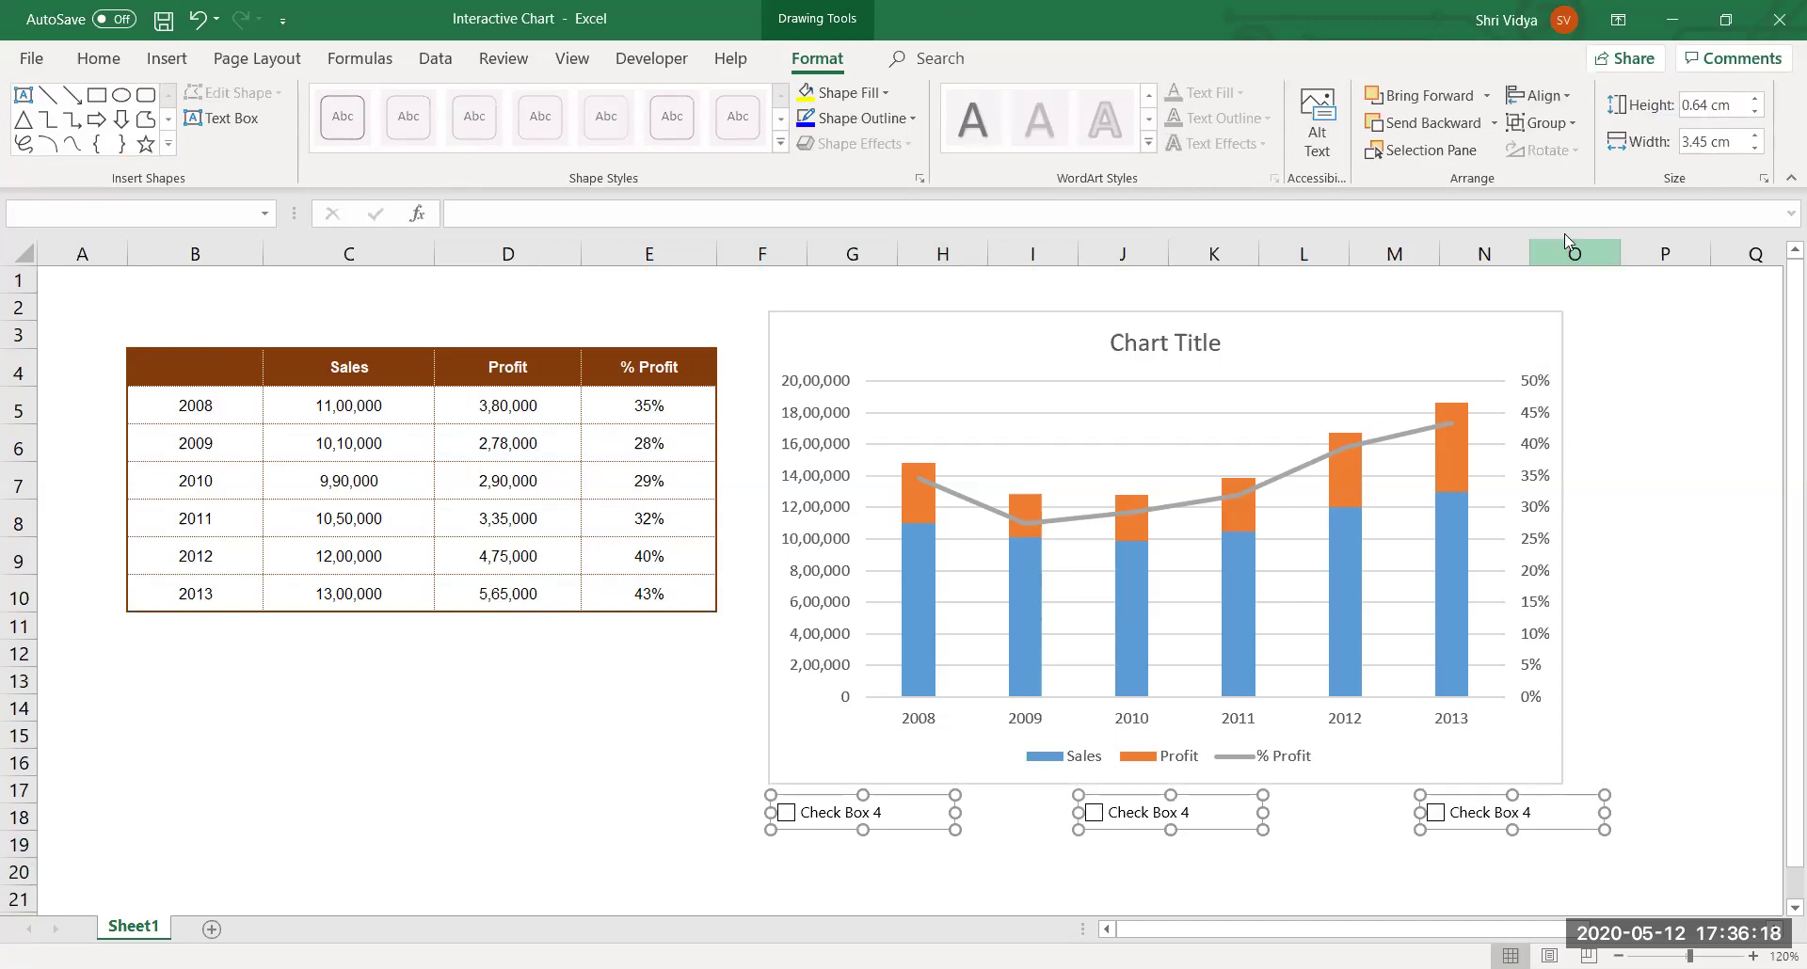
left_click(1550, 106)
left_click(1536, 301)
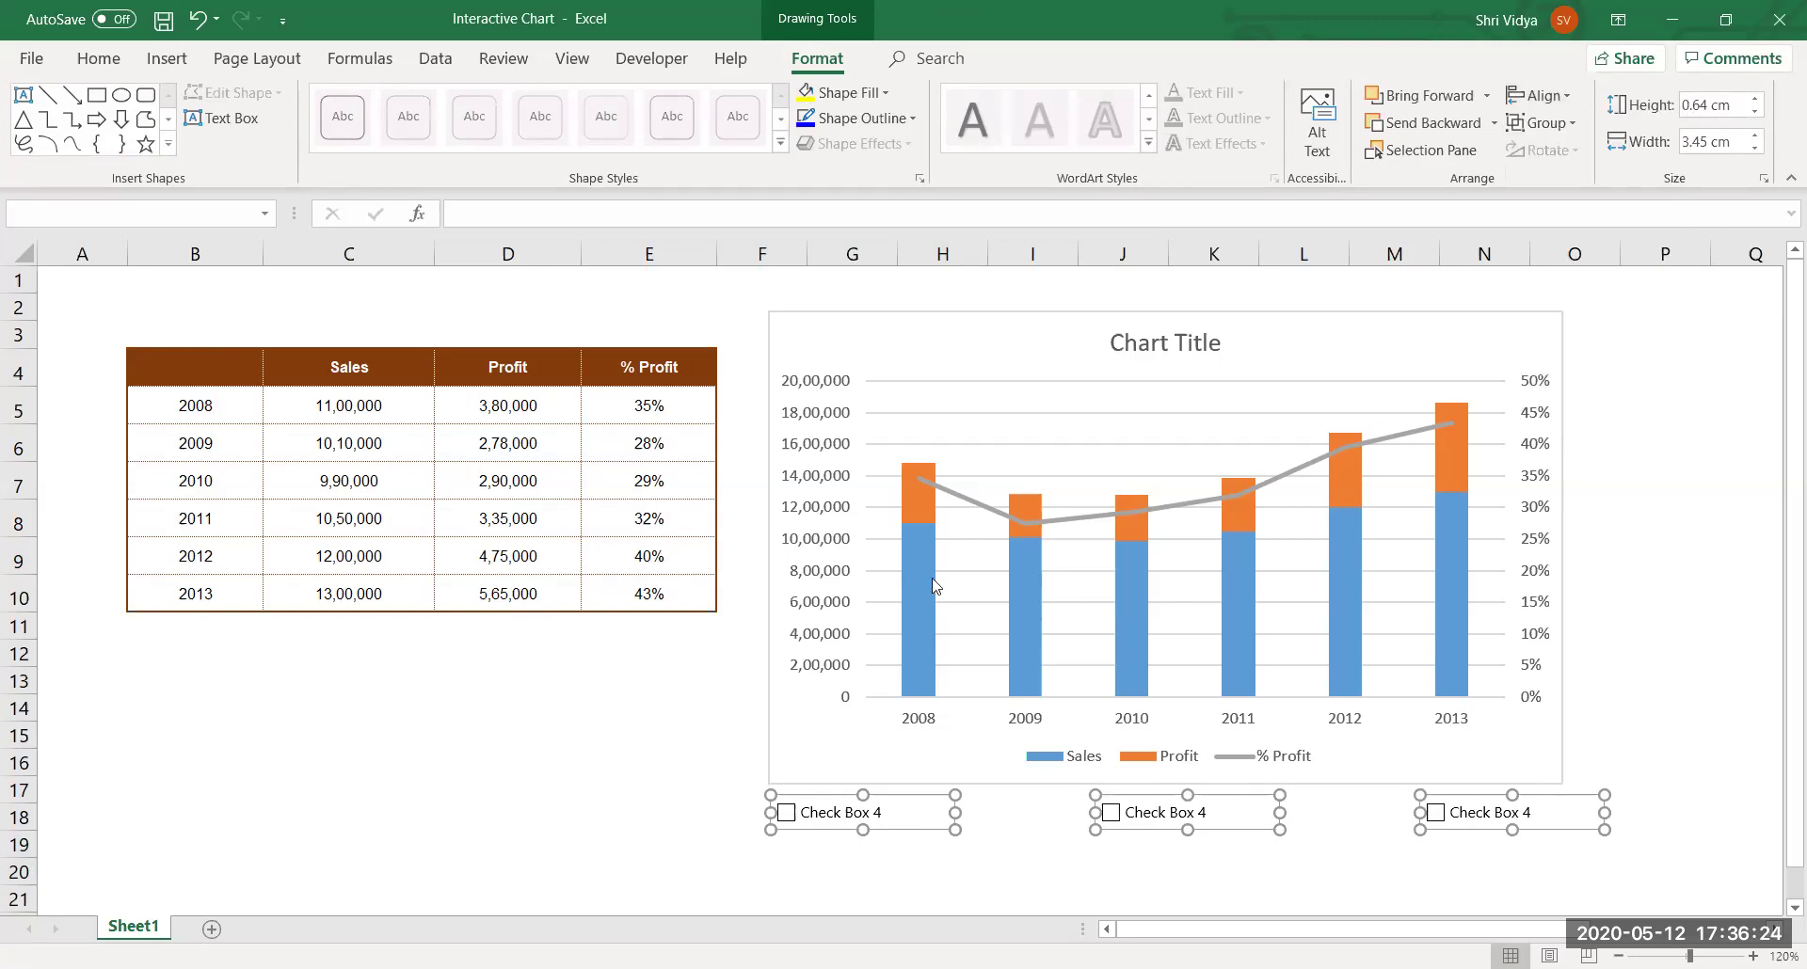
left_click(690, 725)
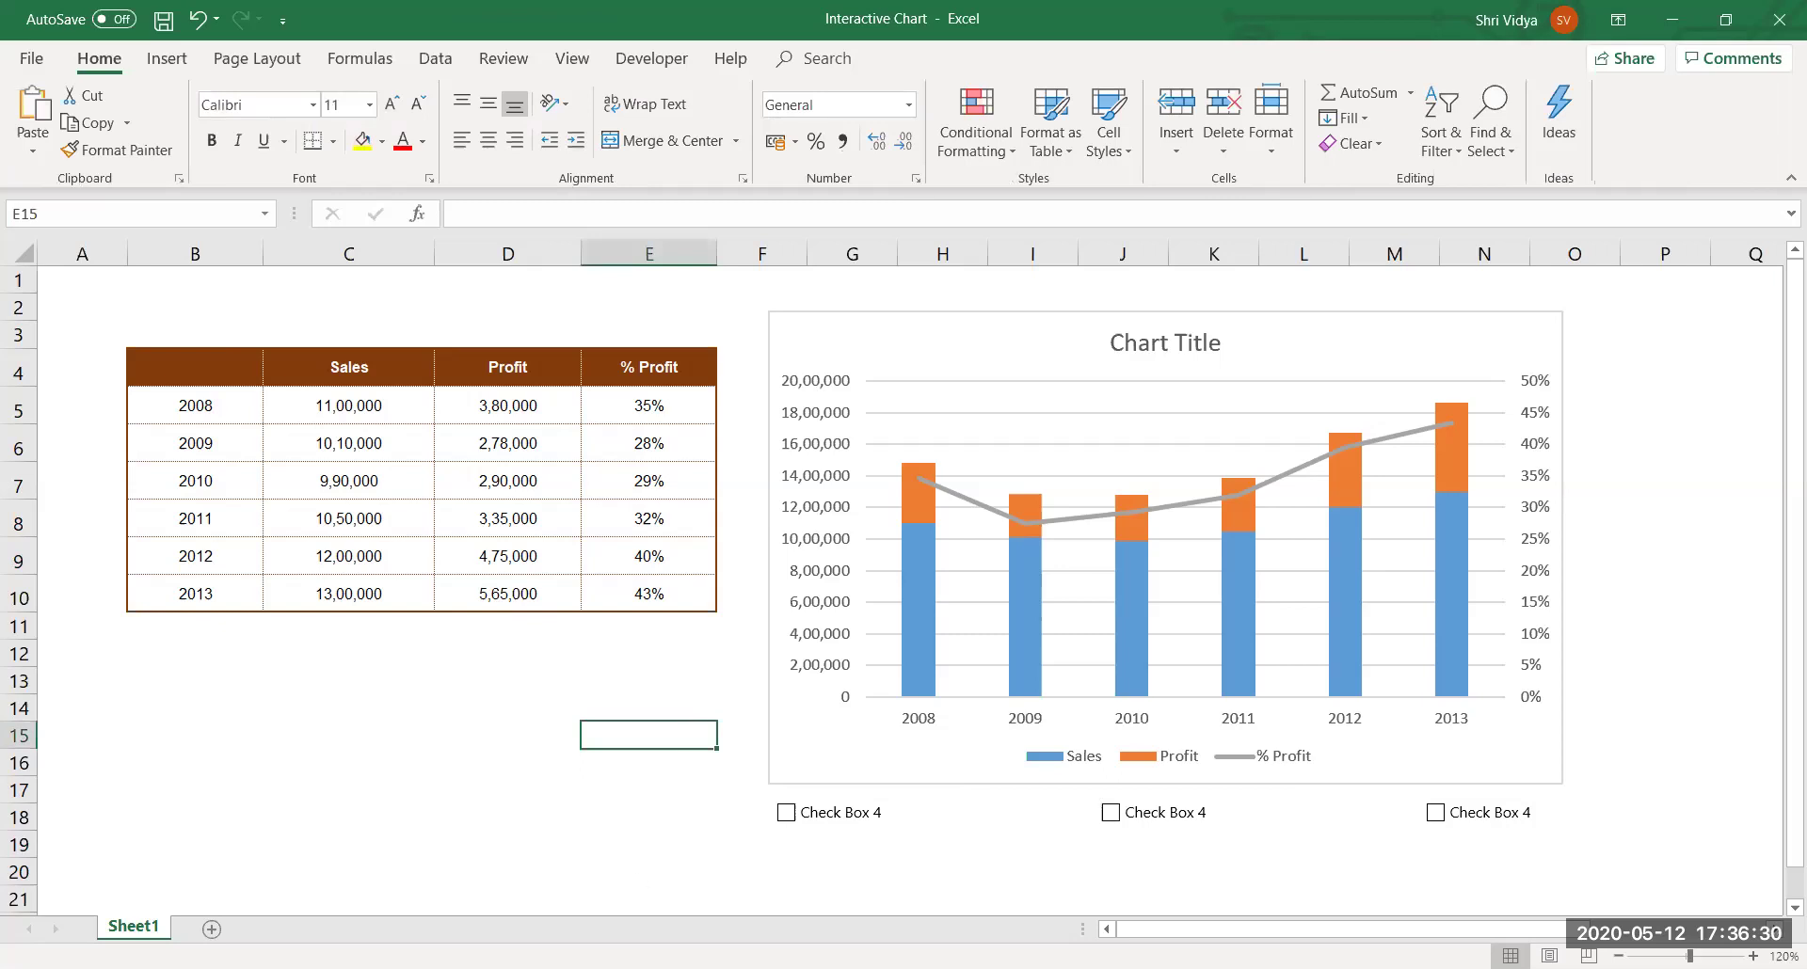
Relabel the first check box 'Sales'.
left_click(815, 812, "ctrl")
left_click(804, 812)
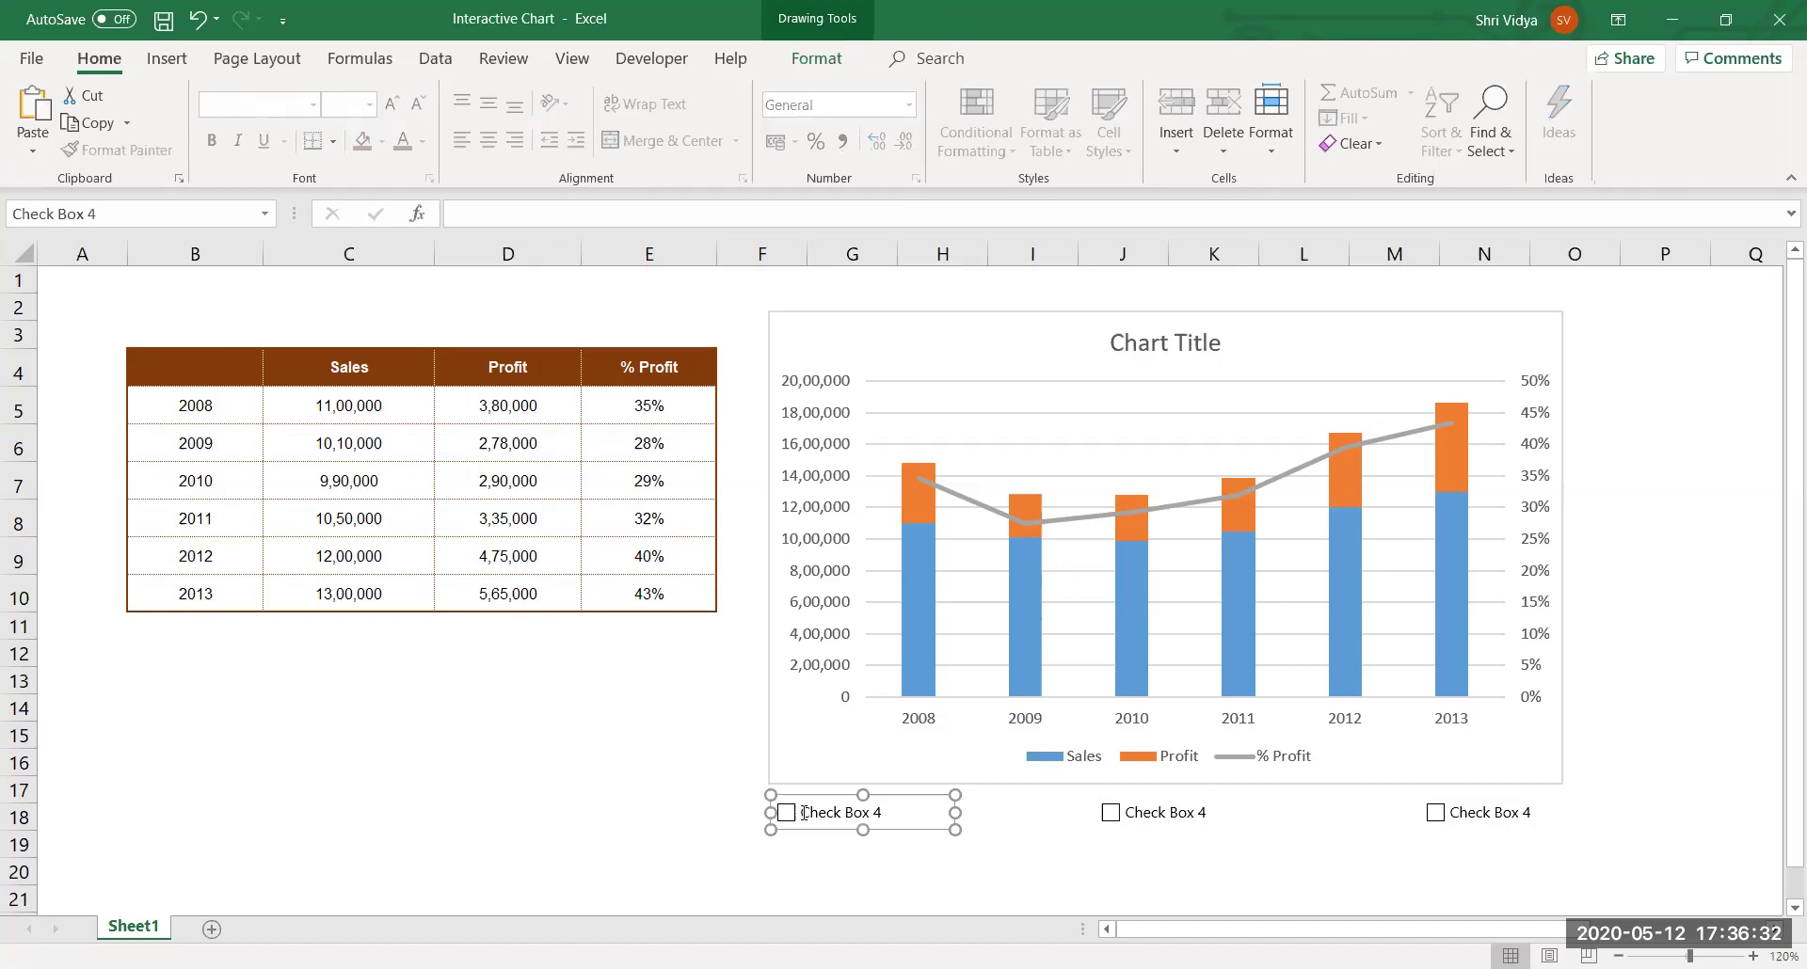
key("shift+Right")
key("shift+Right")
key("shift+Right")
key("shift+Right")
key("shift+Right")
key("shift+Right")
key("shift+Right")
key("shift+Right")
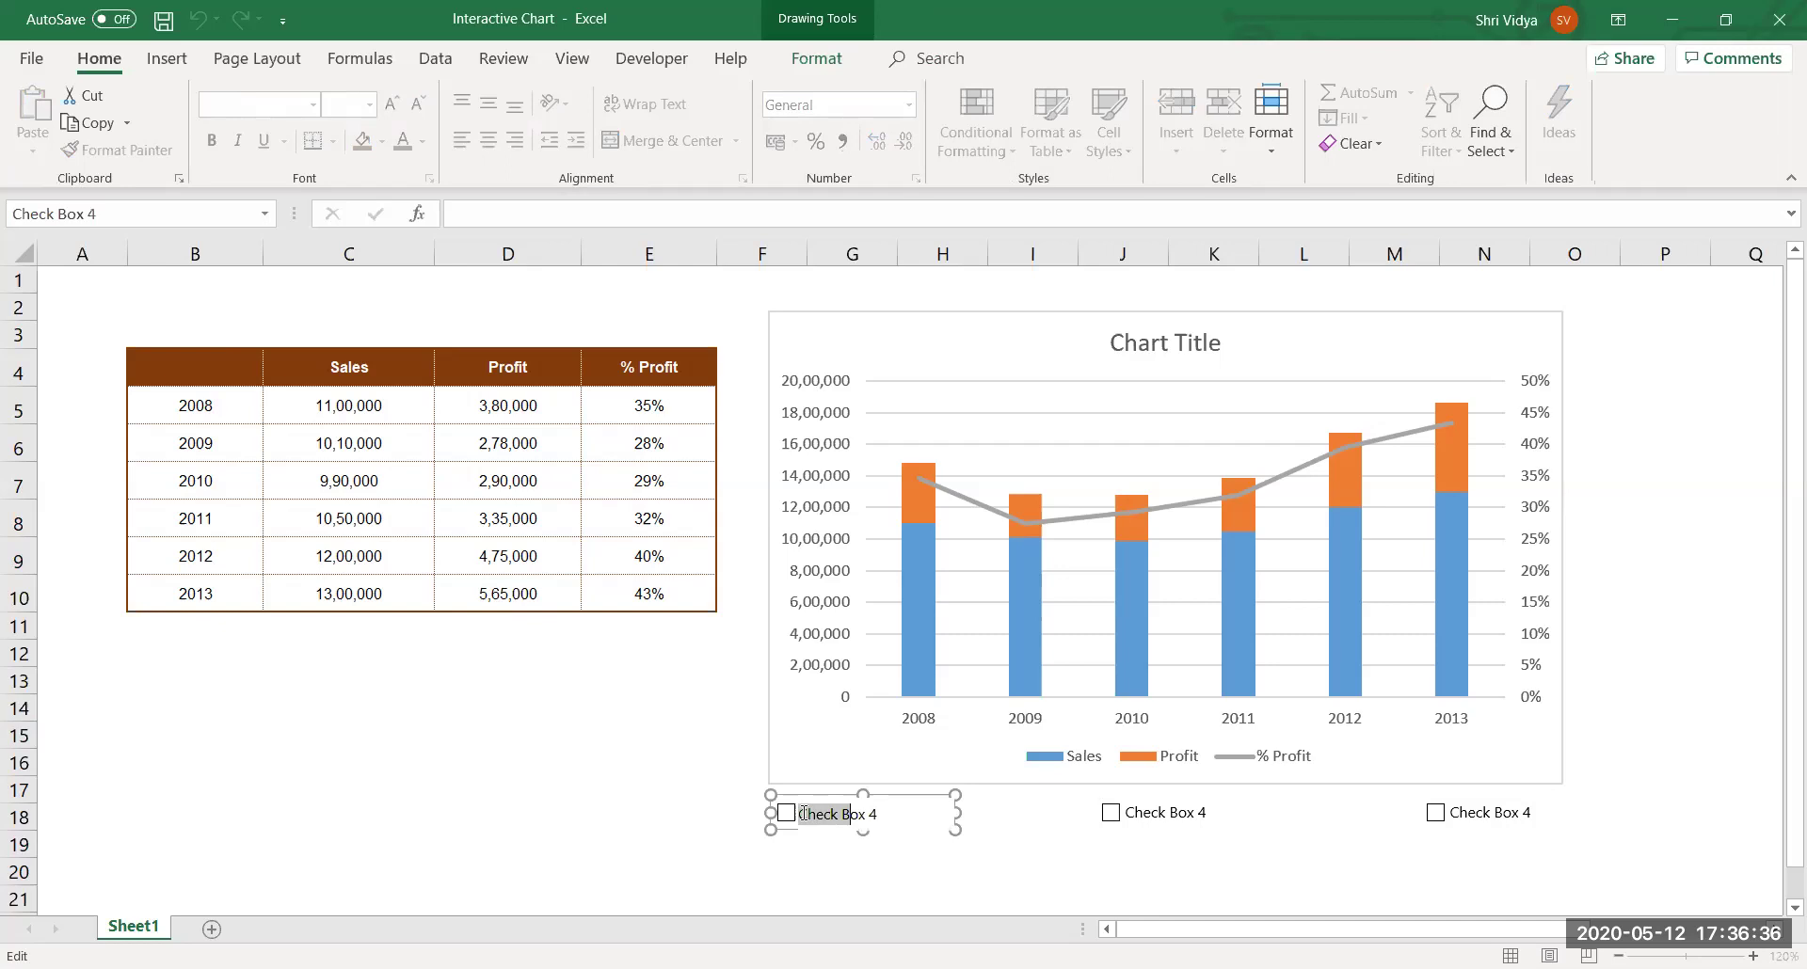
type("Sae")
type("ales")
left_click(1009, 816)
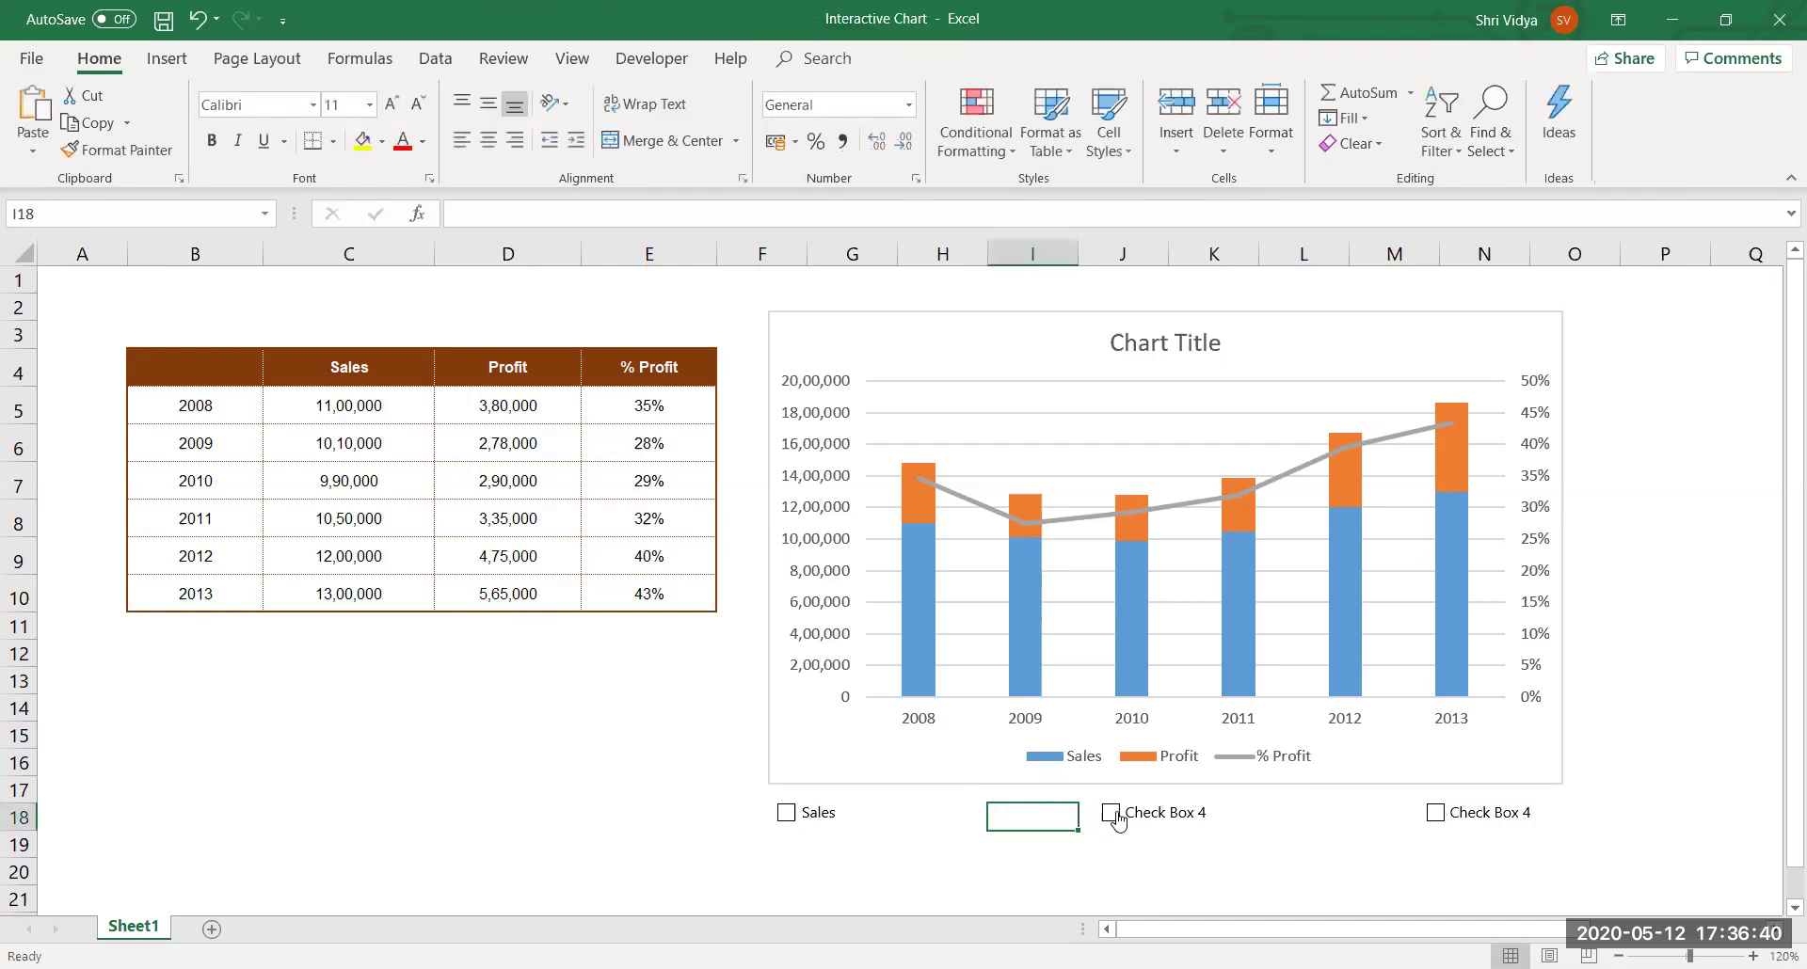
Relabel the middle and third check boxes 'Profit' and 'Profit%'.
left_click(1124, 815, "ctrl")
left_click(1125, 814)
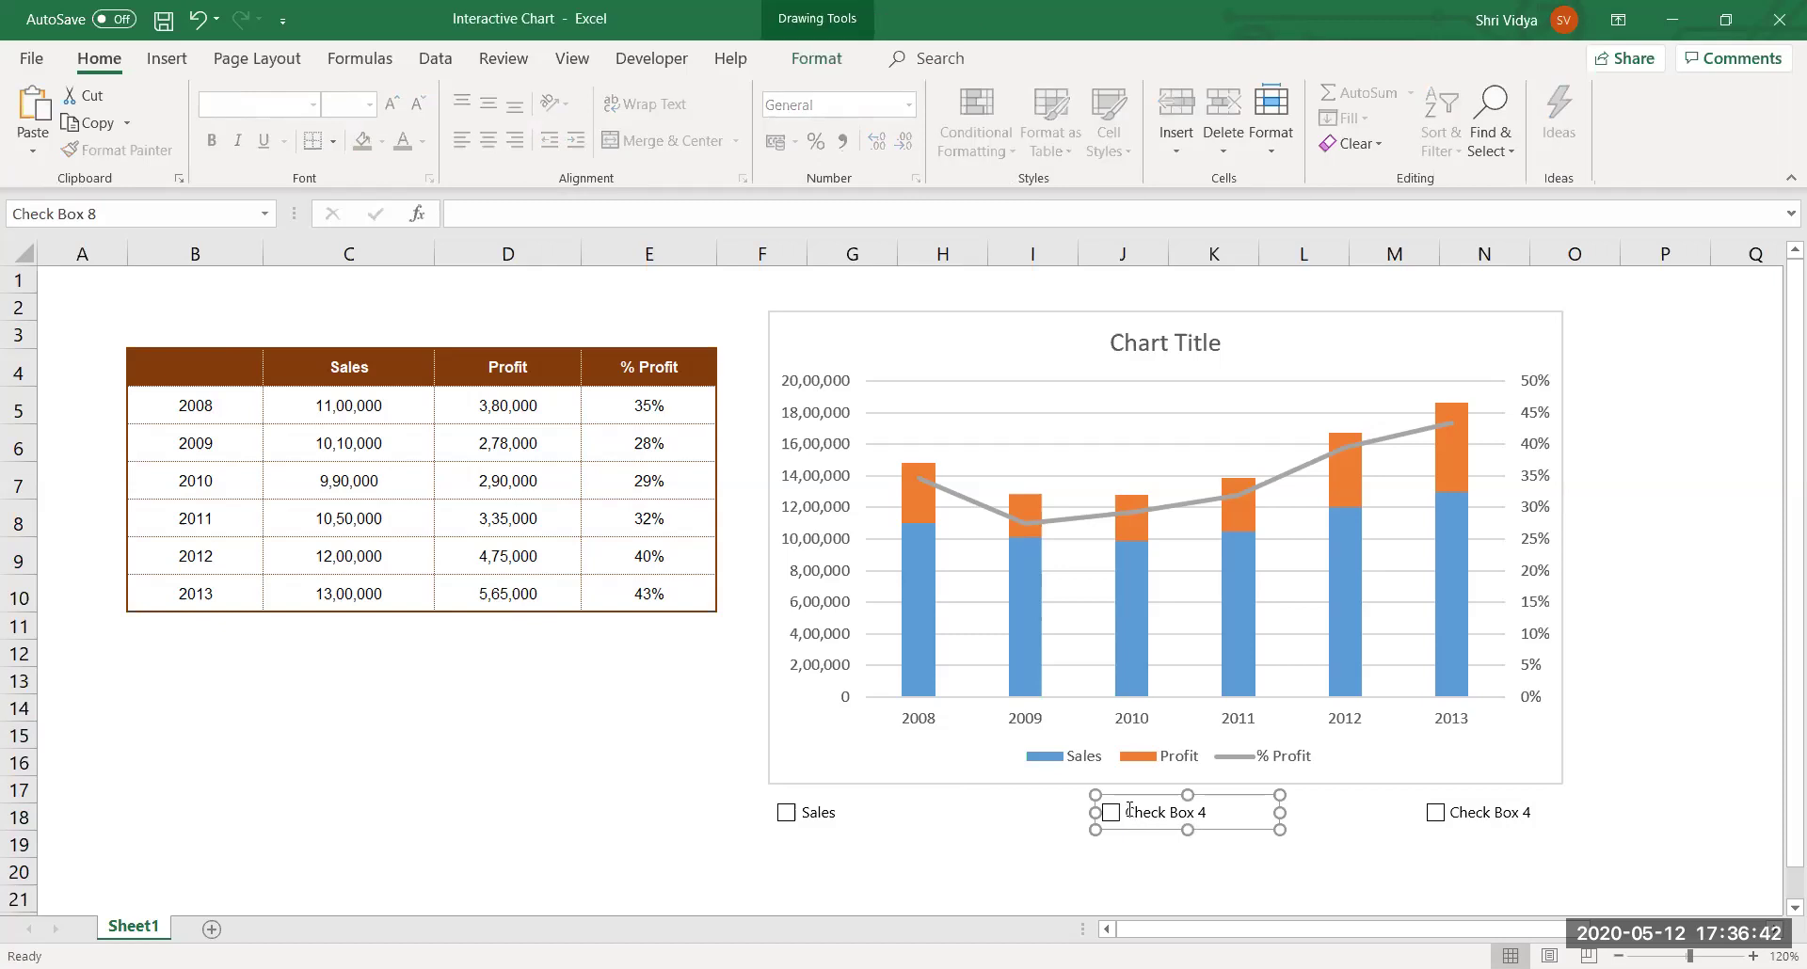
key("ctrl+a")
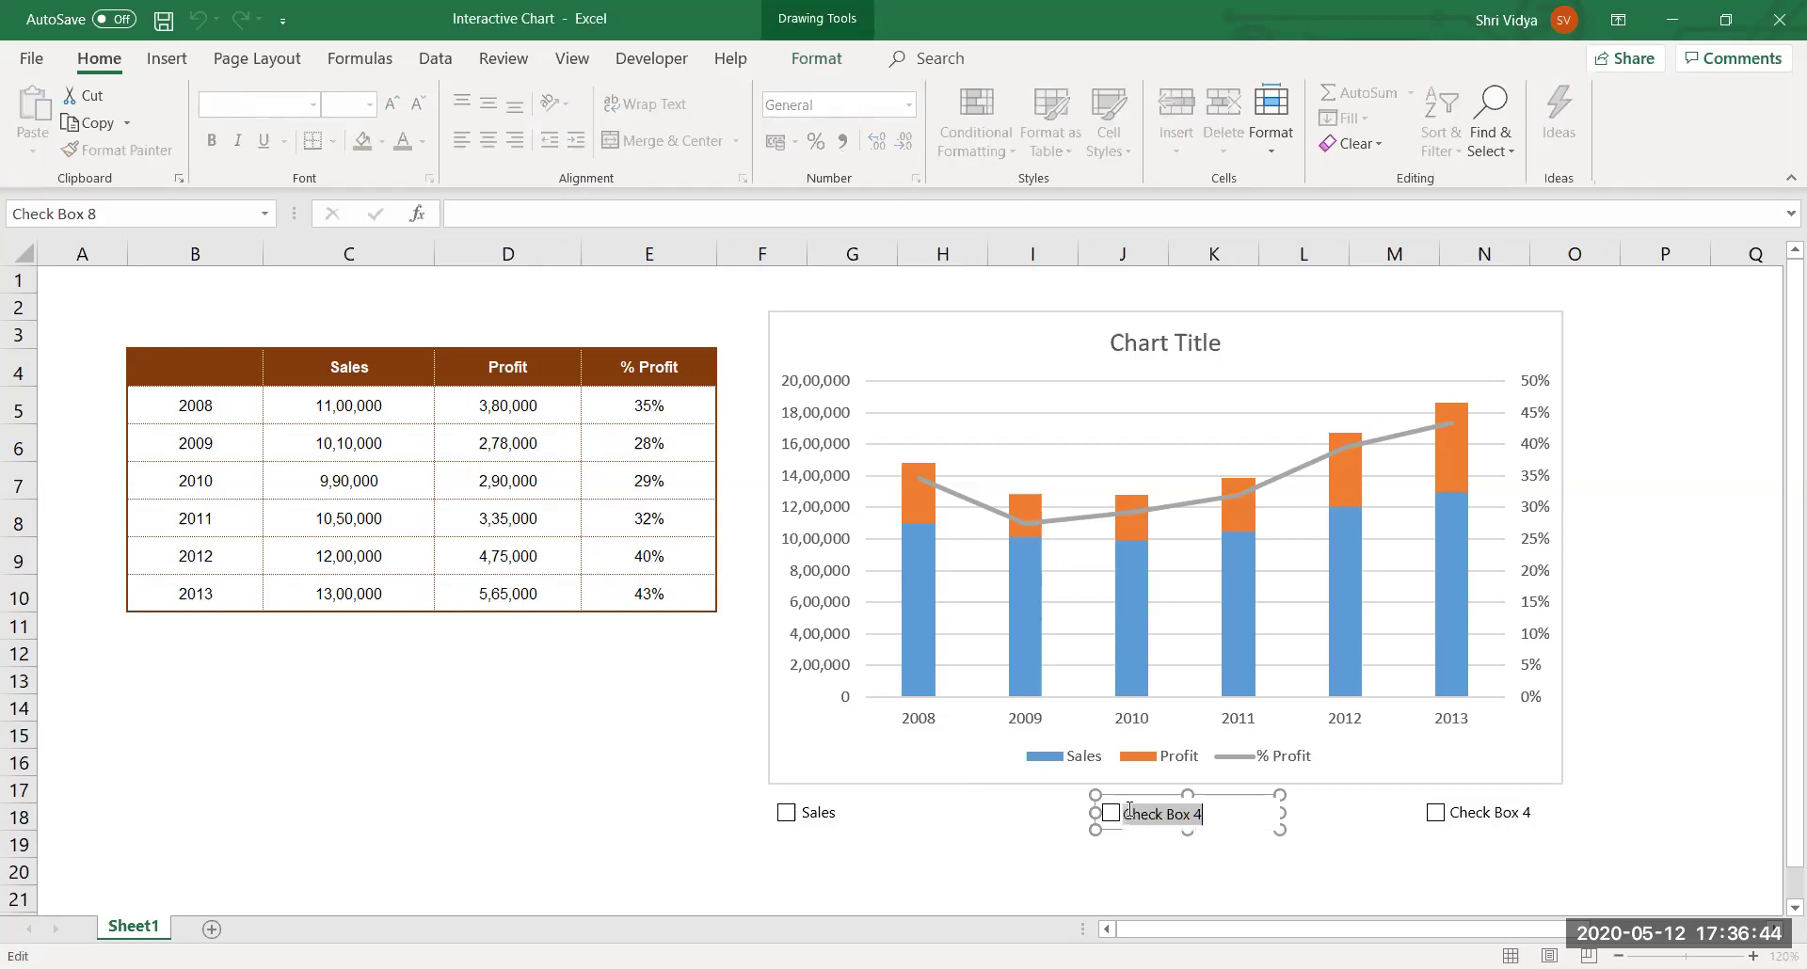
type("Pro")
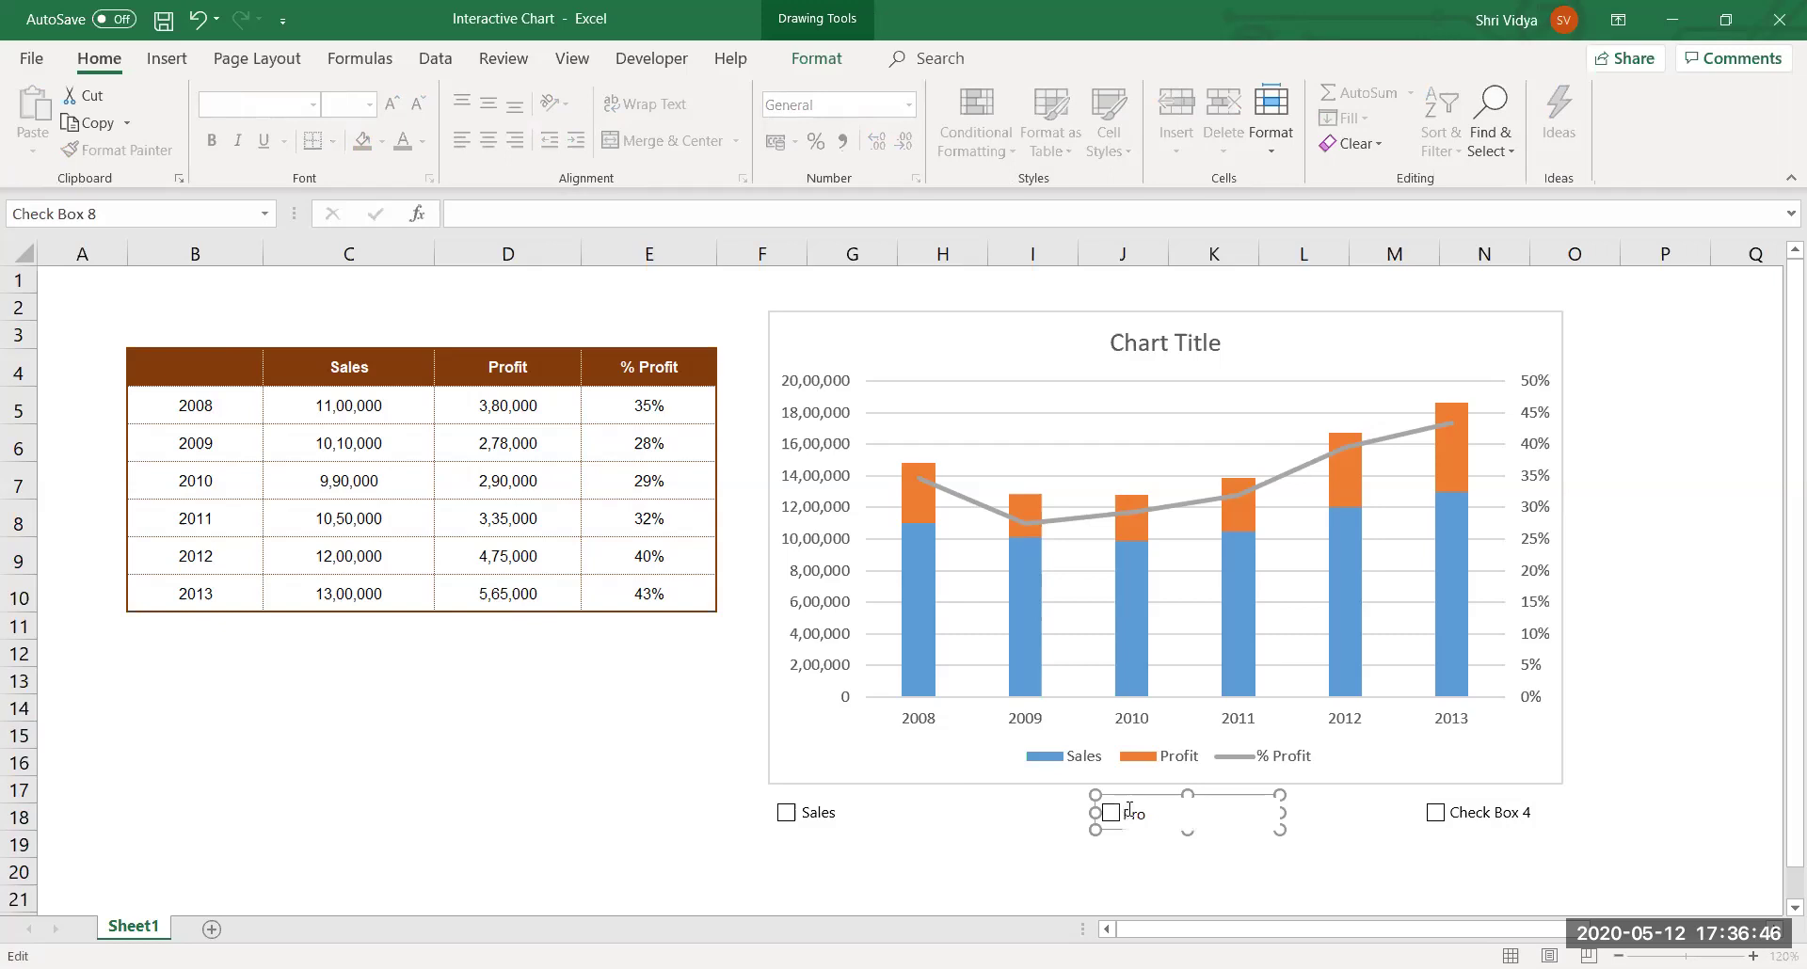
type("fit")
left_click(1364, 819)
left_click(1464, 818, "ctrl")
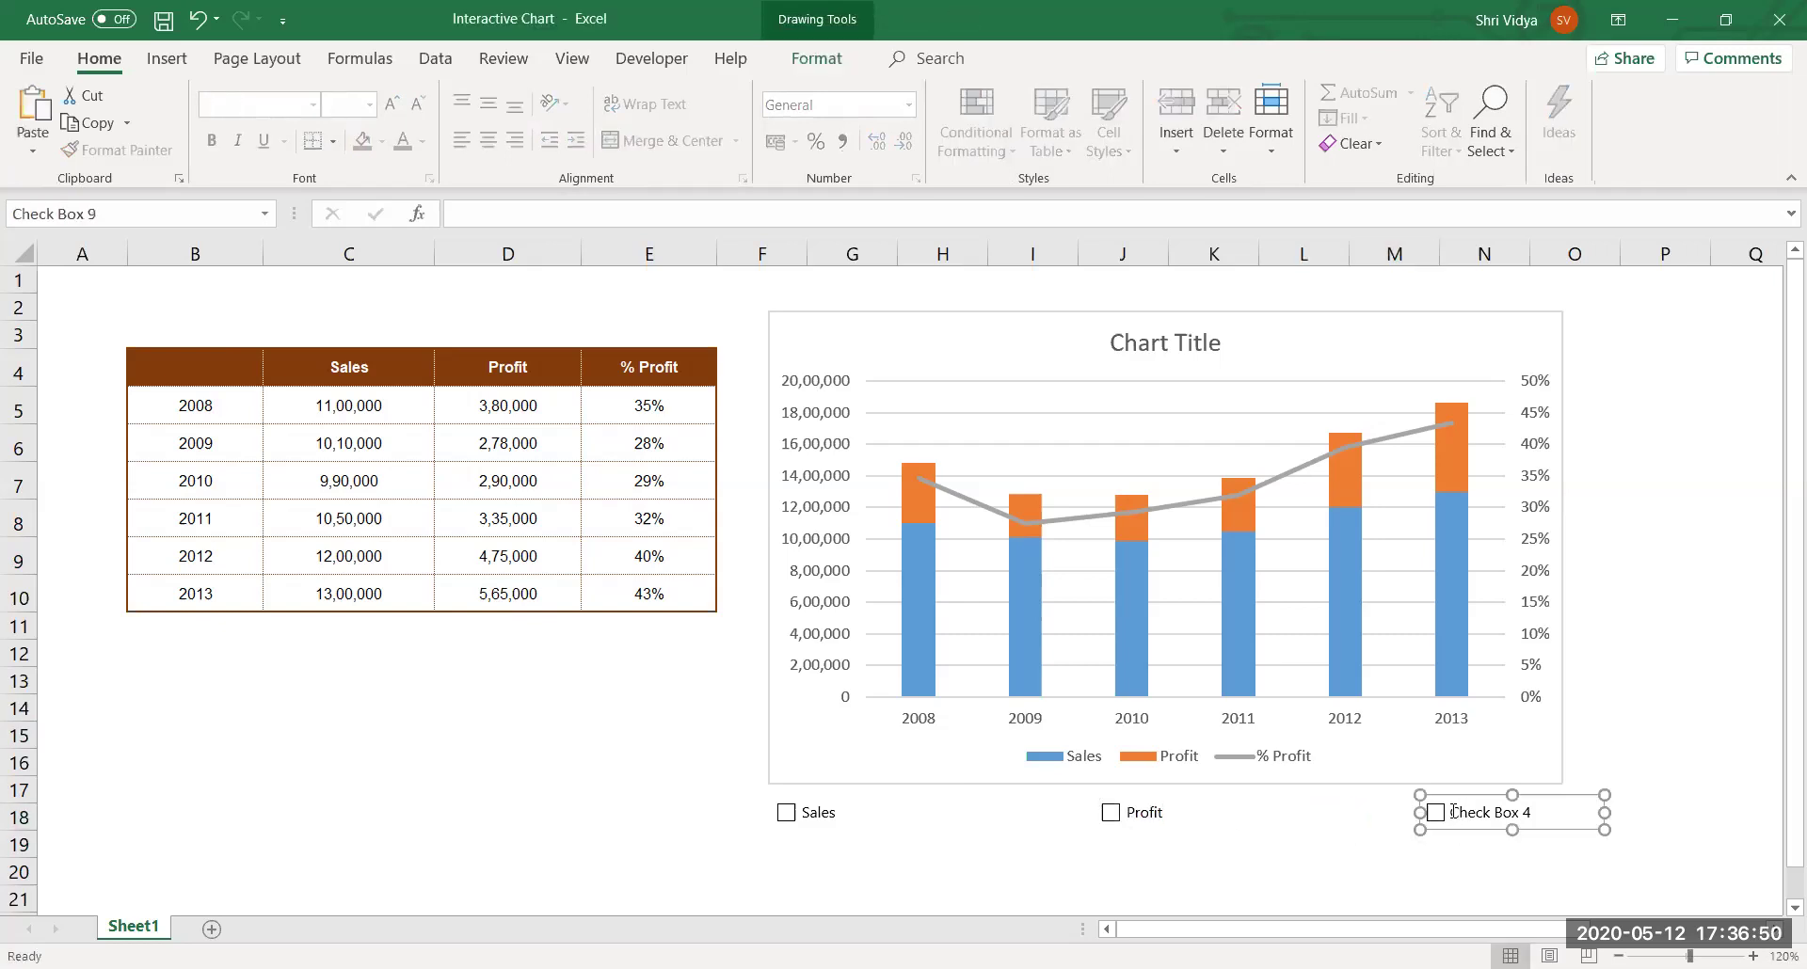
left_click(1455, 812)
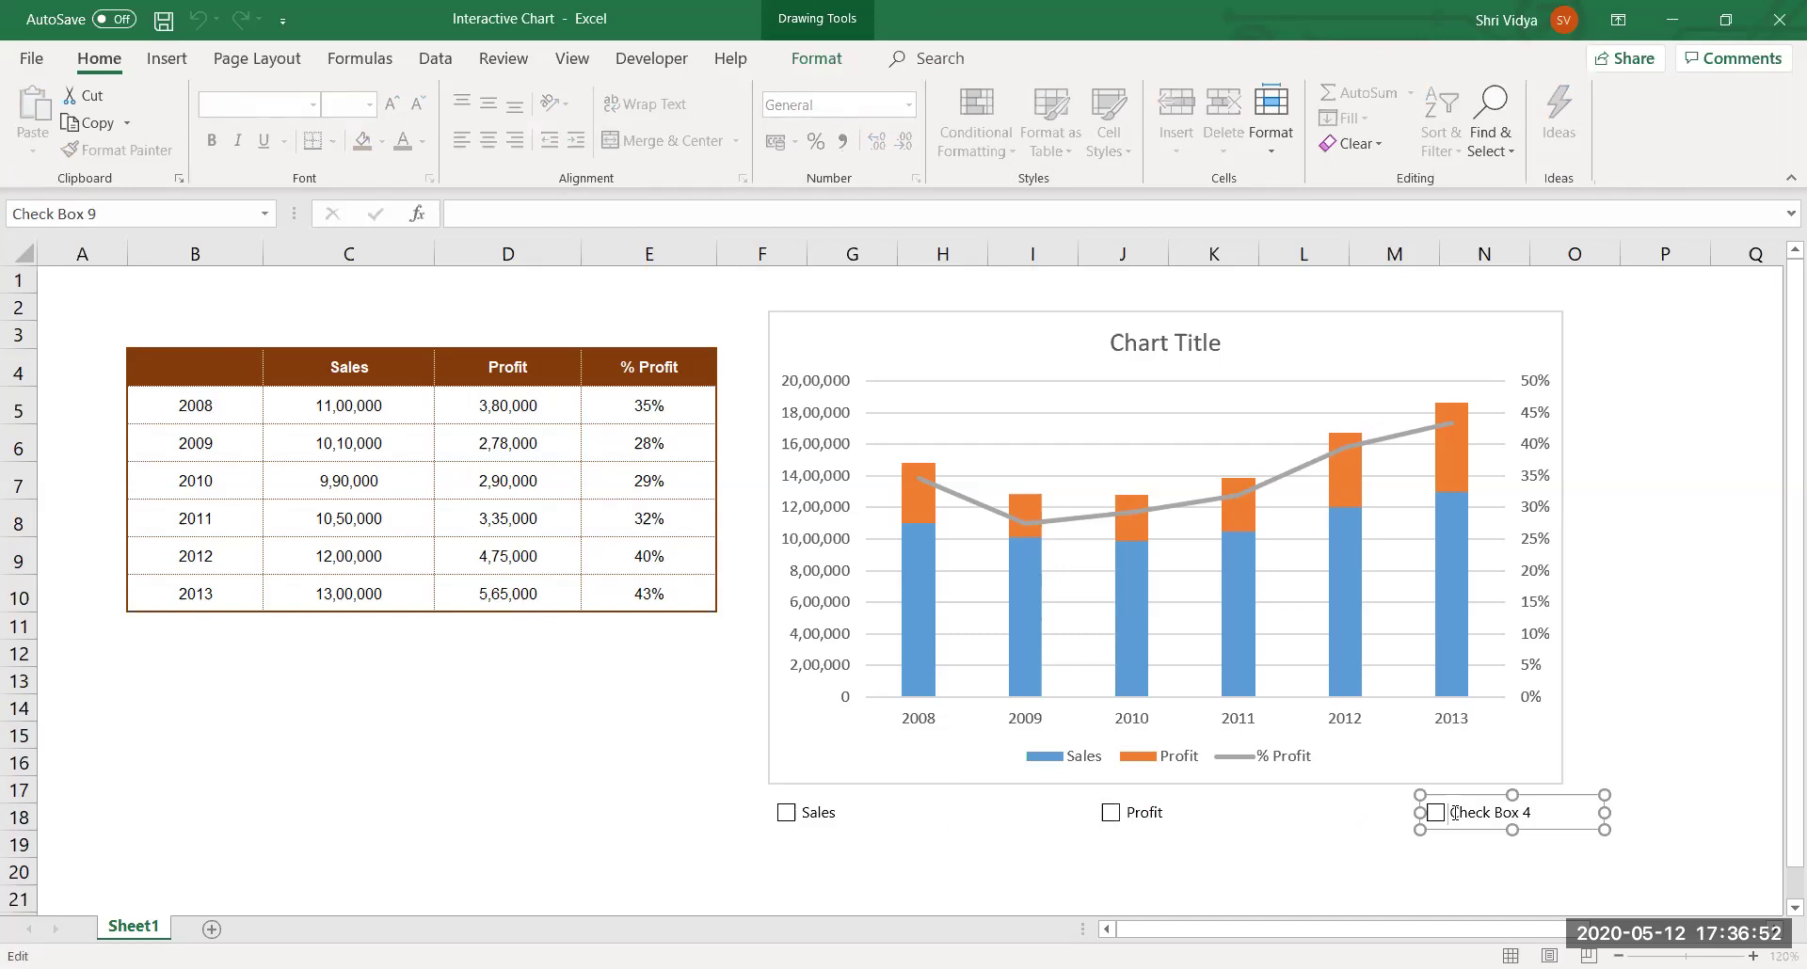
key("ctrl+a")
type("Profit%")
left_click(1704, 652)
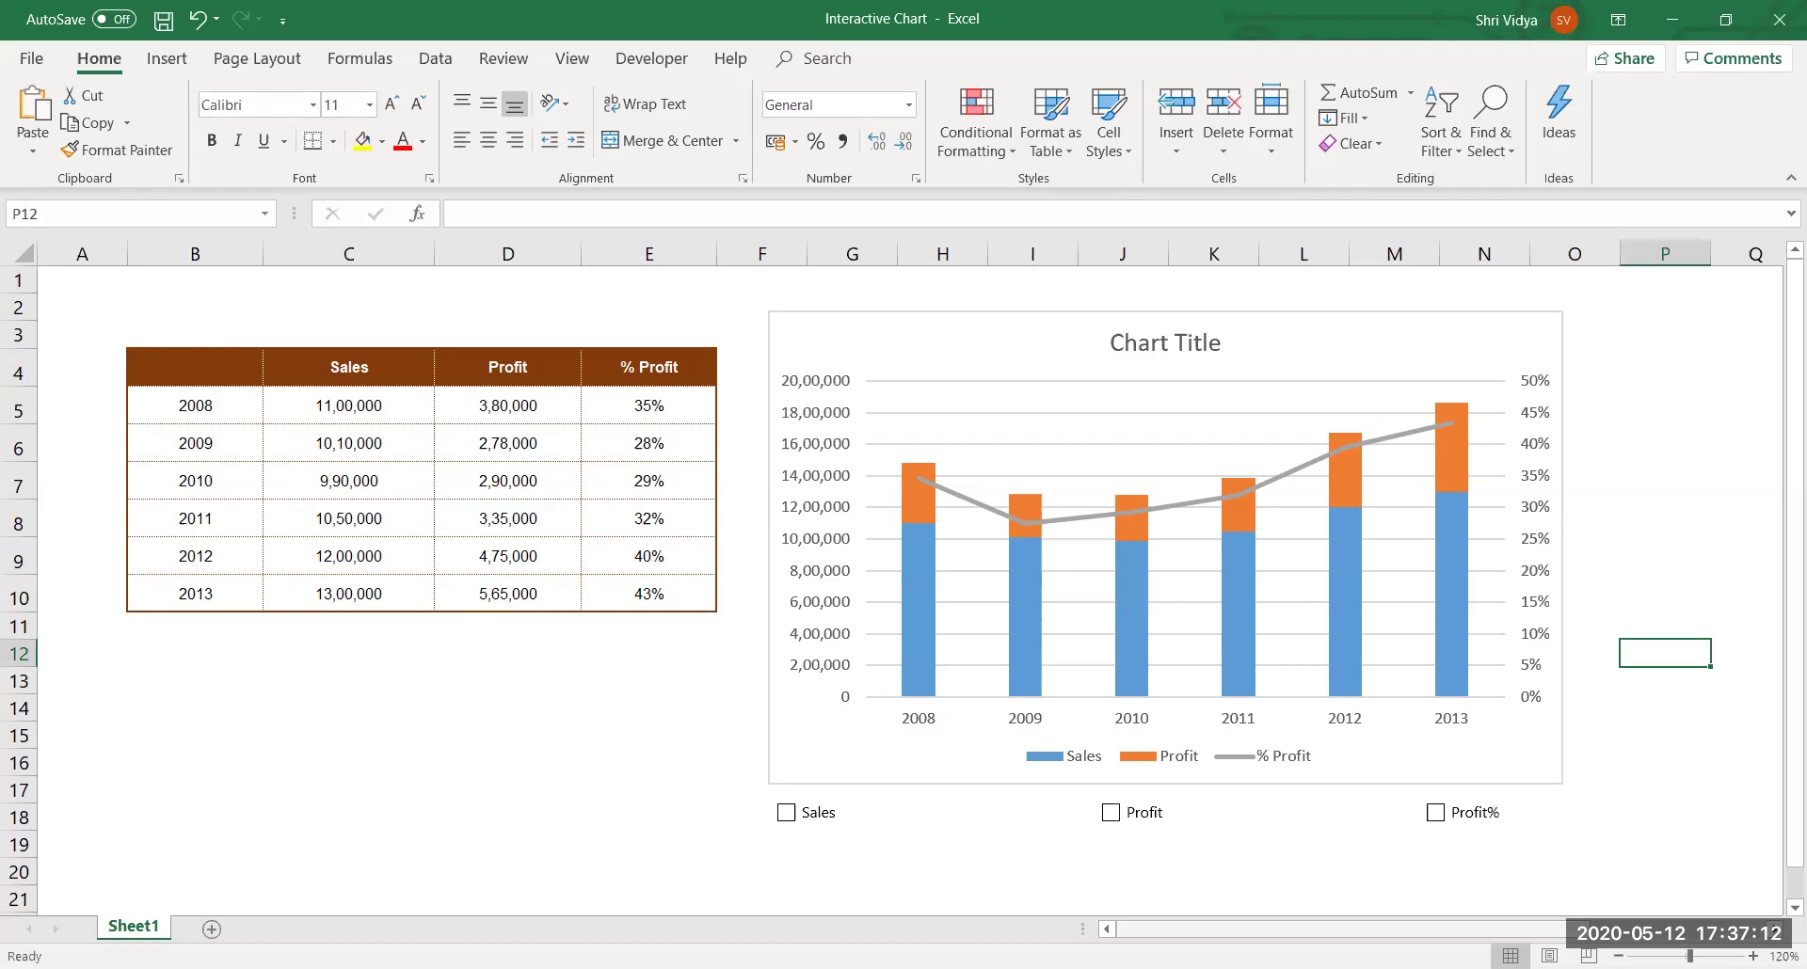
Clear the helper table X5:Z12 and the TRUE/FALSE flags in X3:Z3.
left_click_drag(1568, 936, 1767, 939)
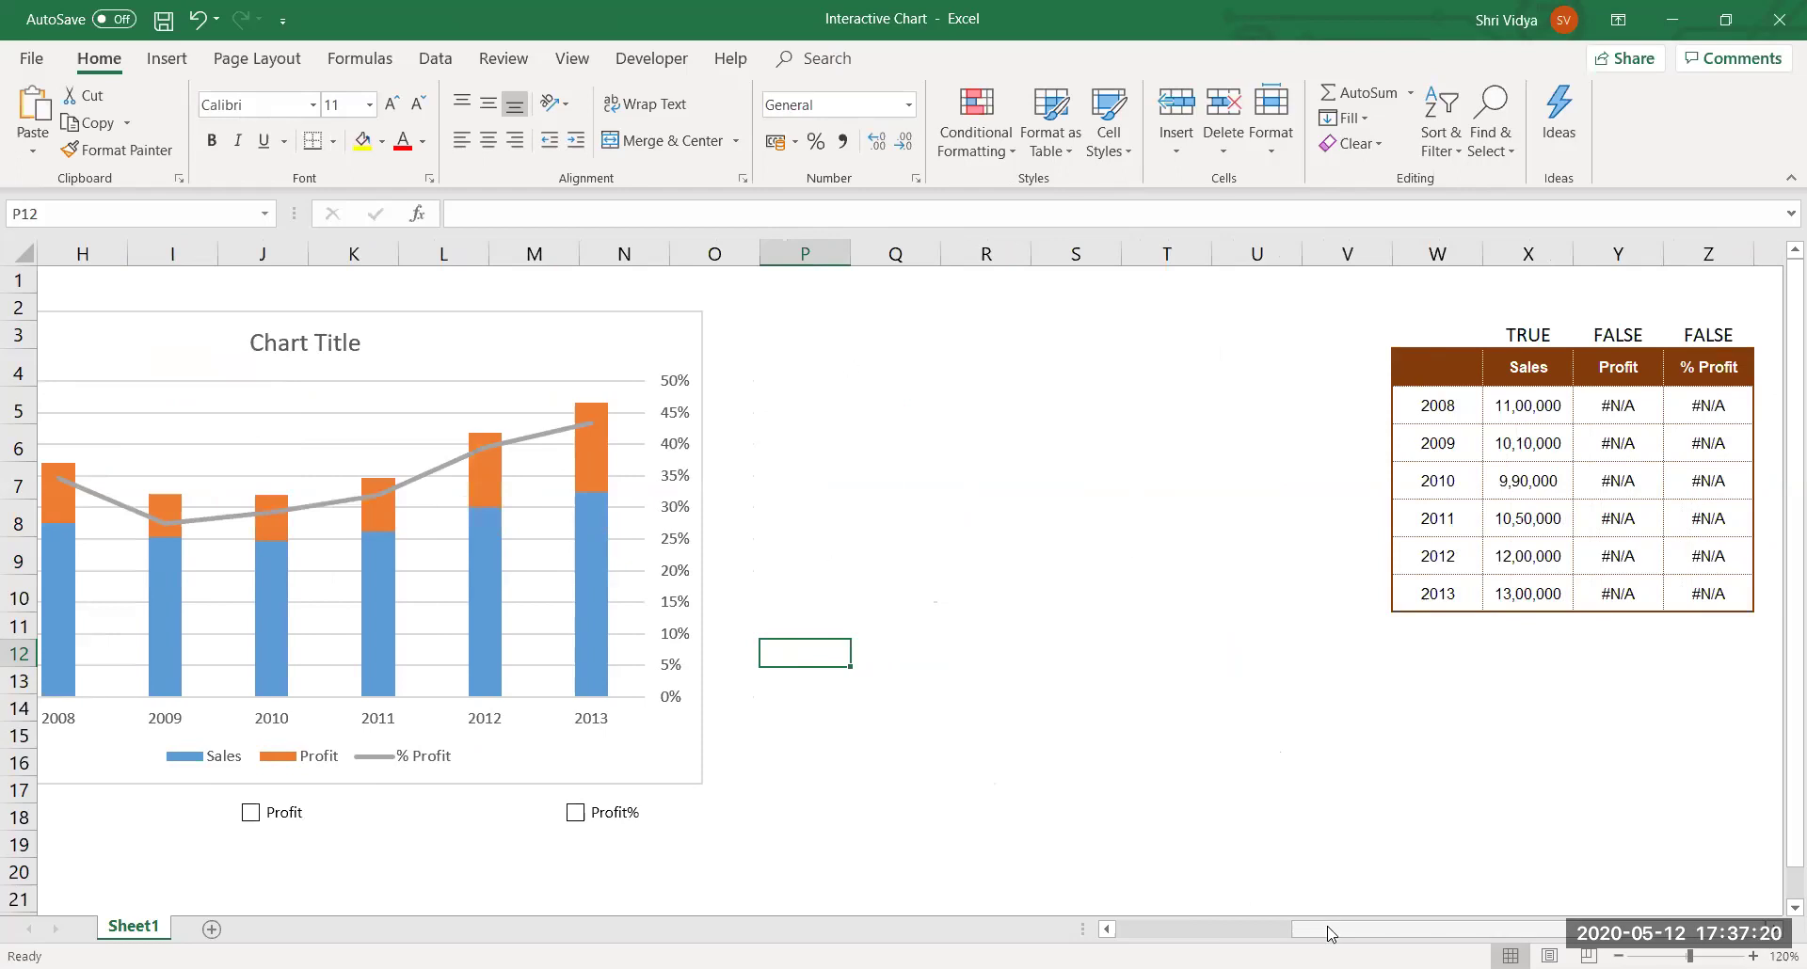
scroll(875, 843, "left", 3)
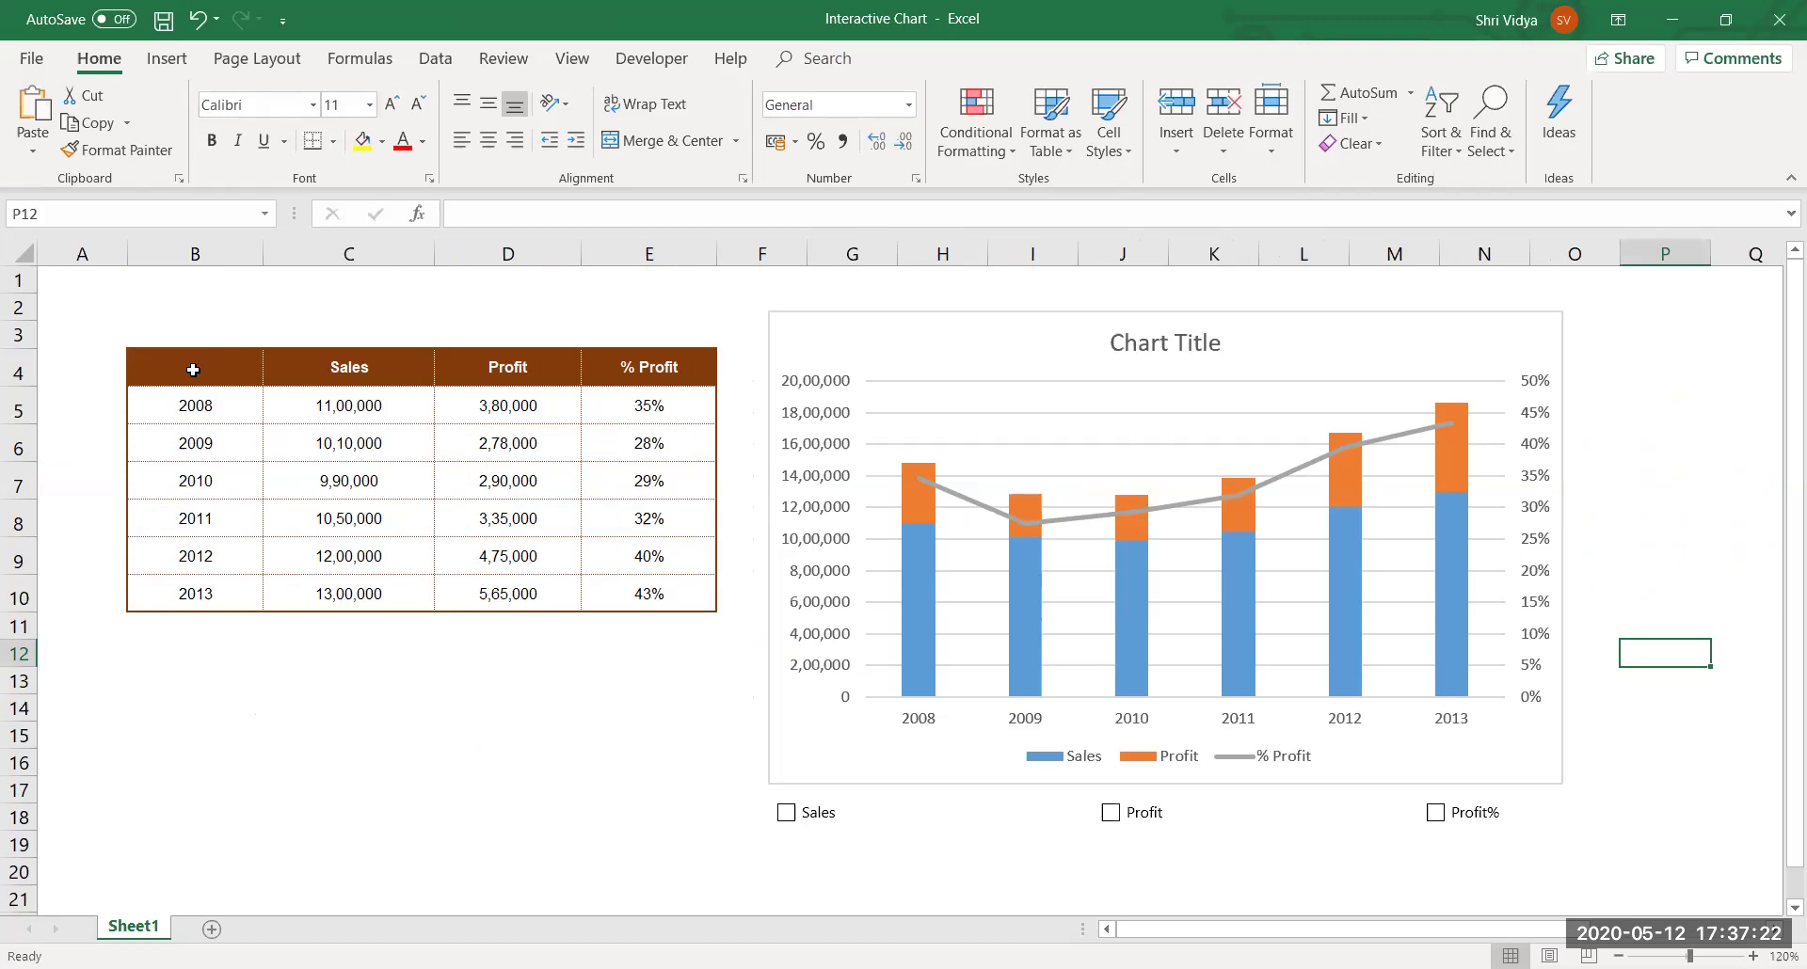
left_click(193, 367)
left_click_drag(539, 496, 644, 594)
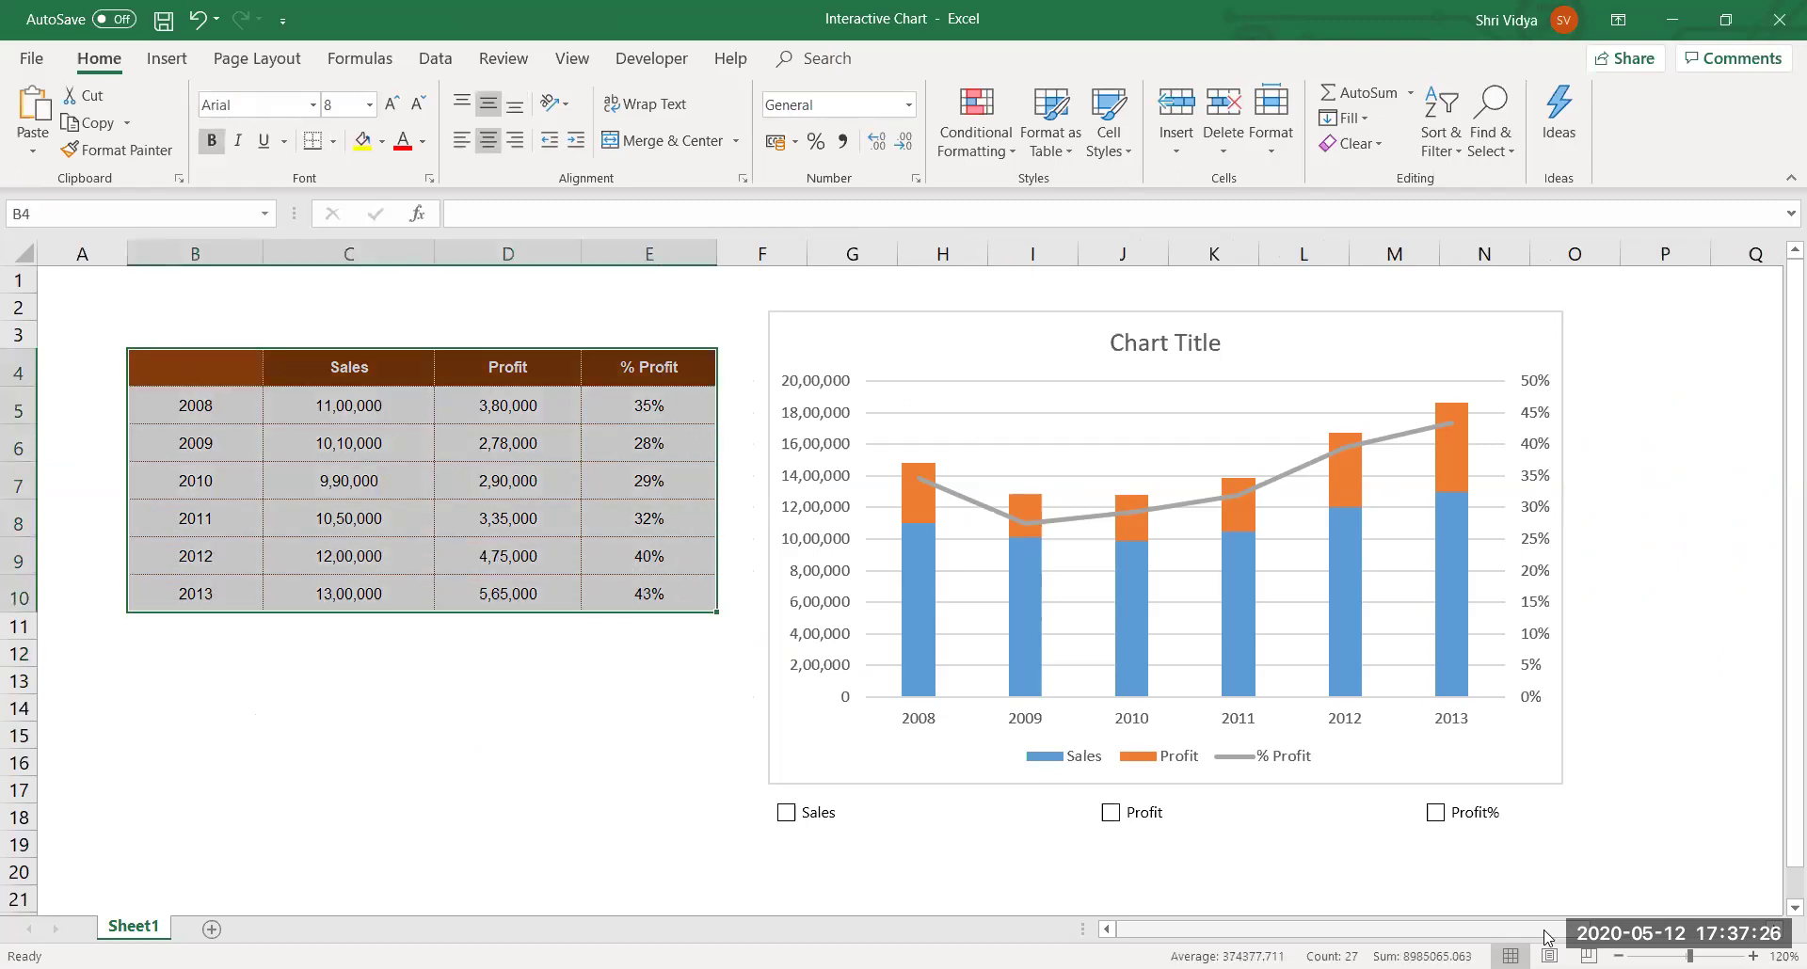
scroll(1509, 458, "right", 3)
left_click_drag(1518, 412, 1728, 647)
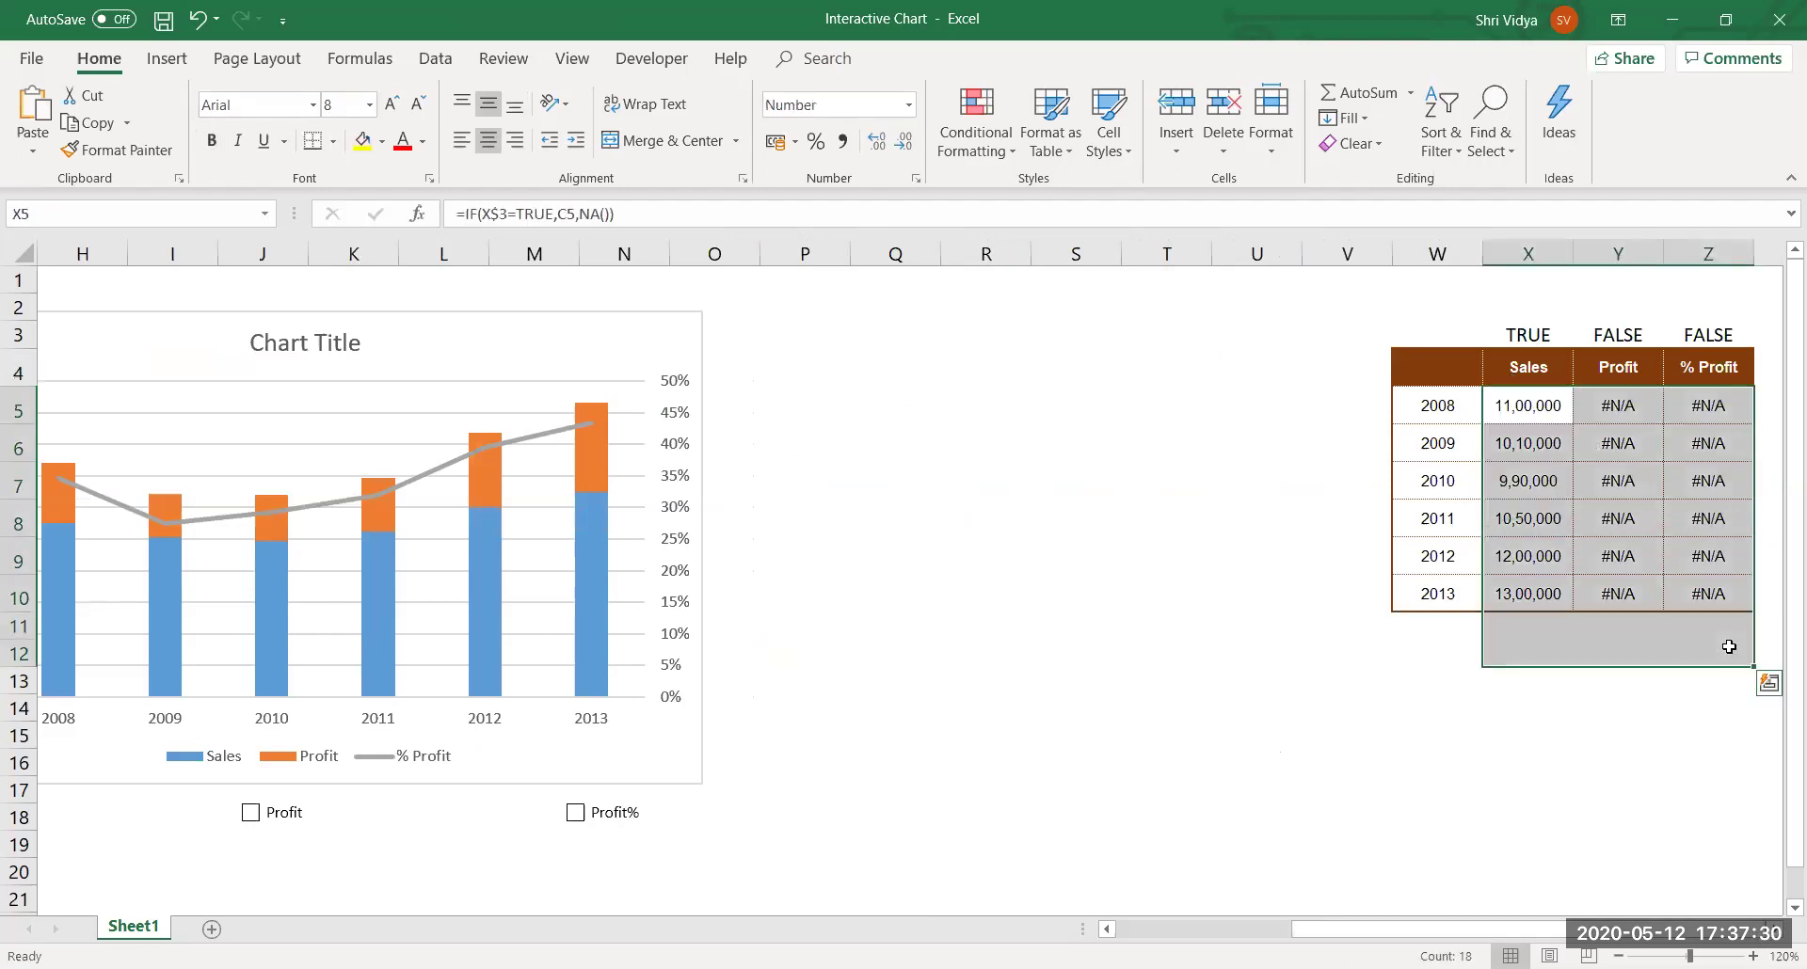
key("Delete")
left_click_drag(1540, 342, 1713, 331)
key("Delete")
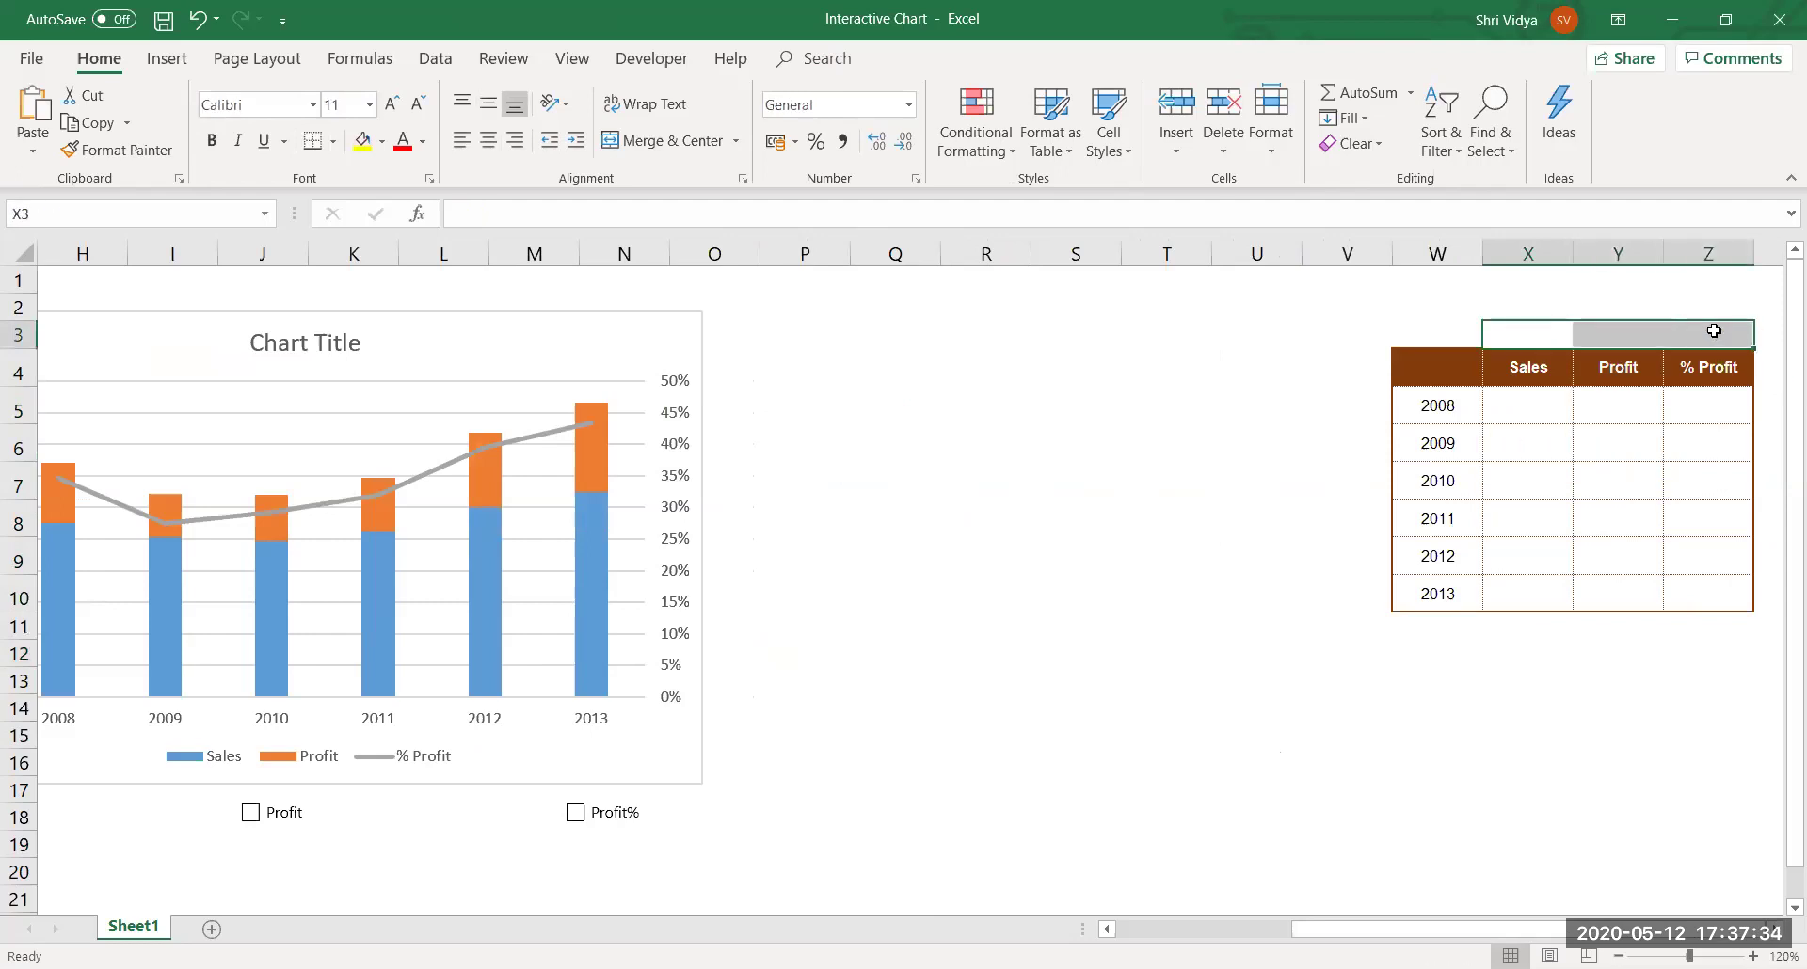
left_click(974, 717)
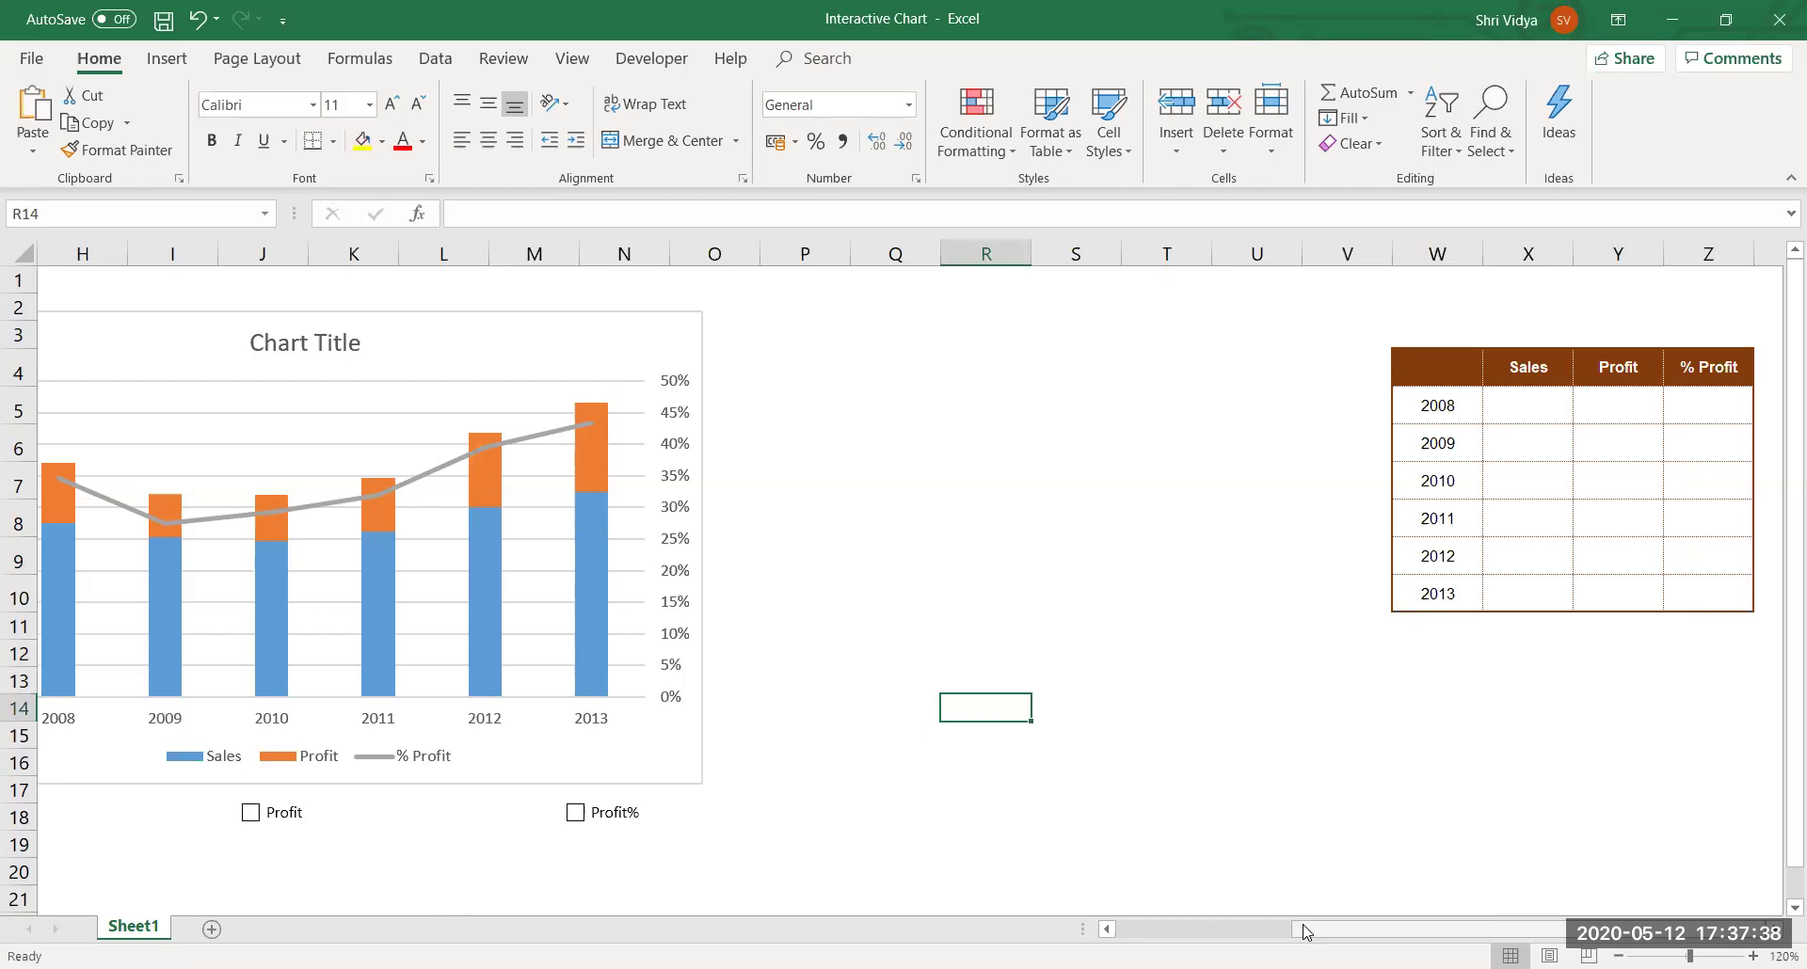
left_click_drag(1303, 931, 1303, 932)
left_click(934, 838)
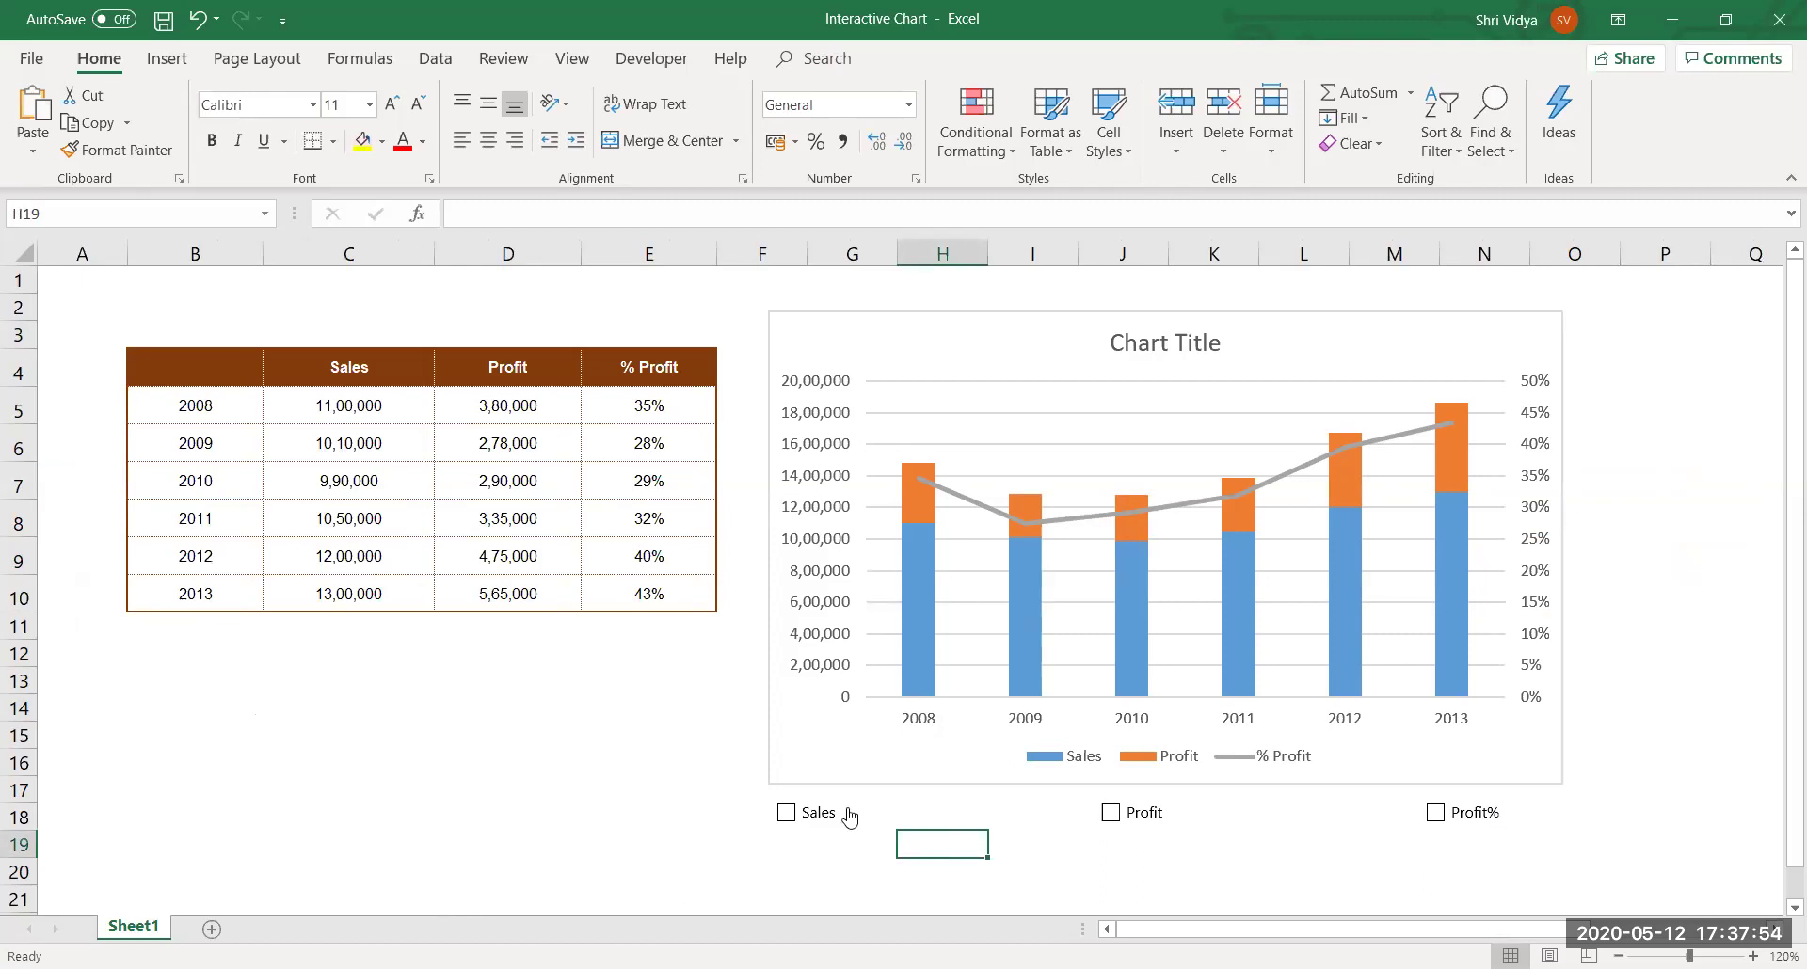
Link the Sales checkbox to cell X3 via Format Control.
right_click(811, 817)
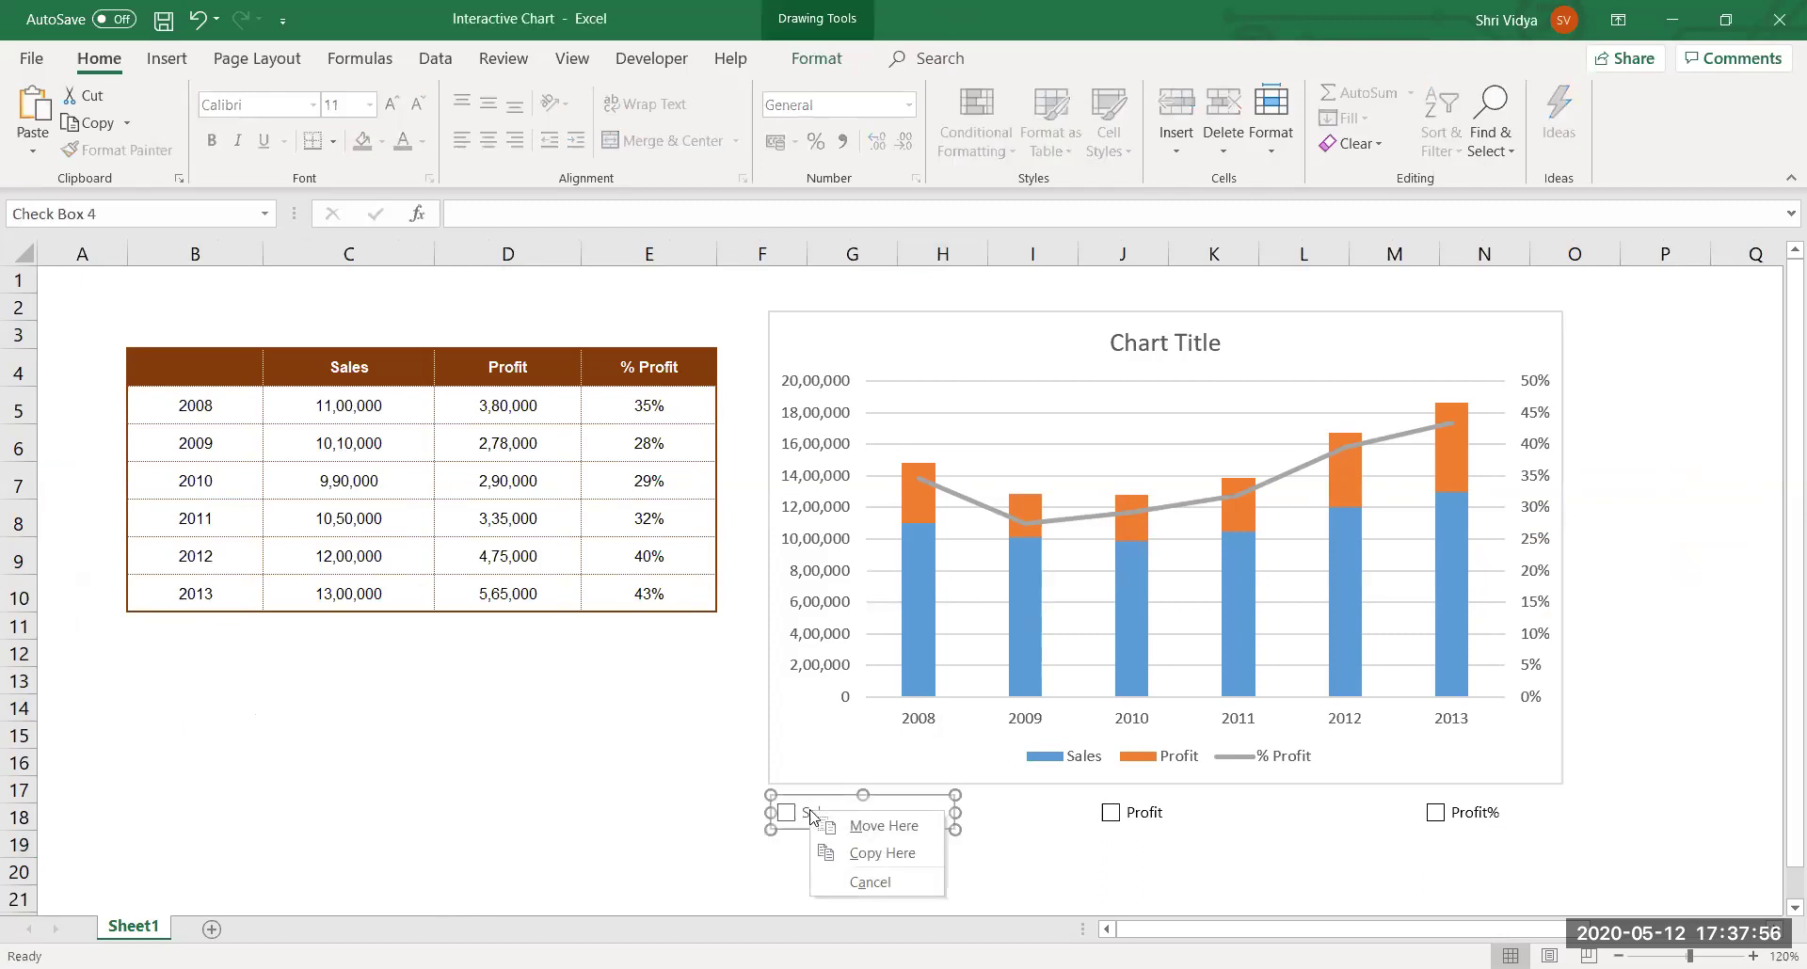
key("Escape")
right_click(809, 807)
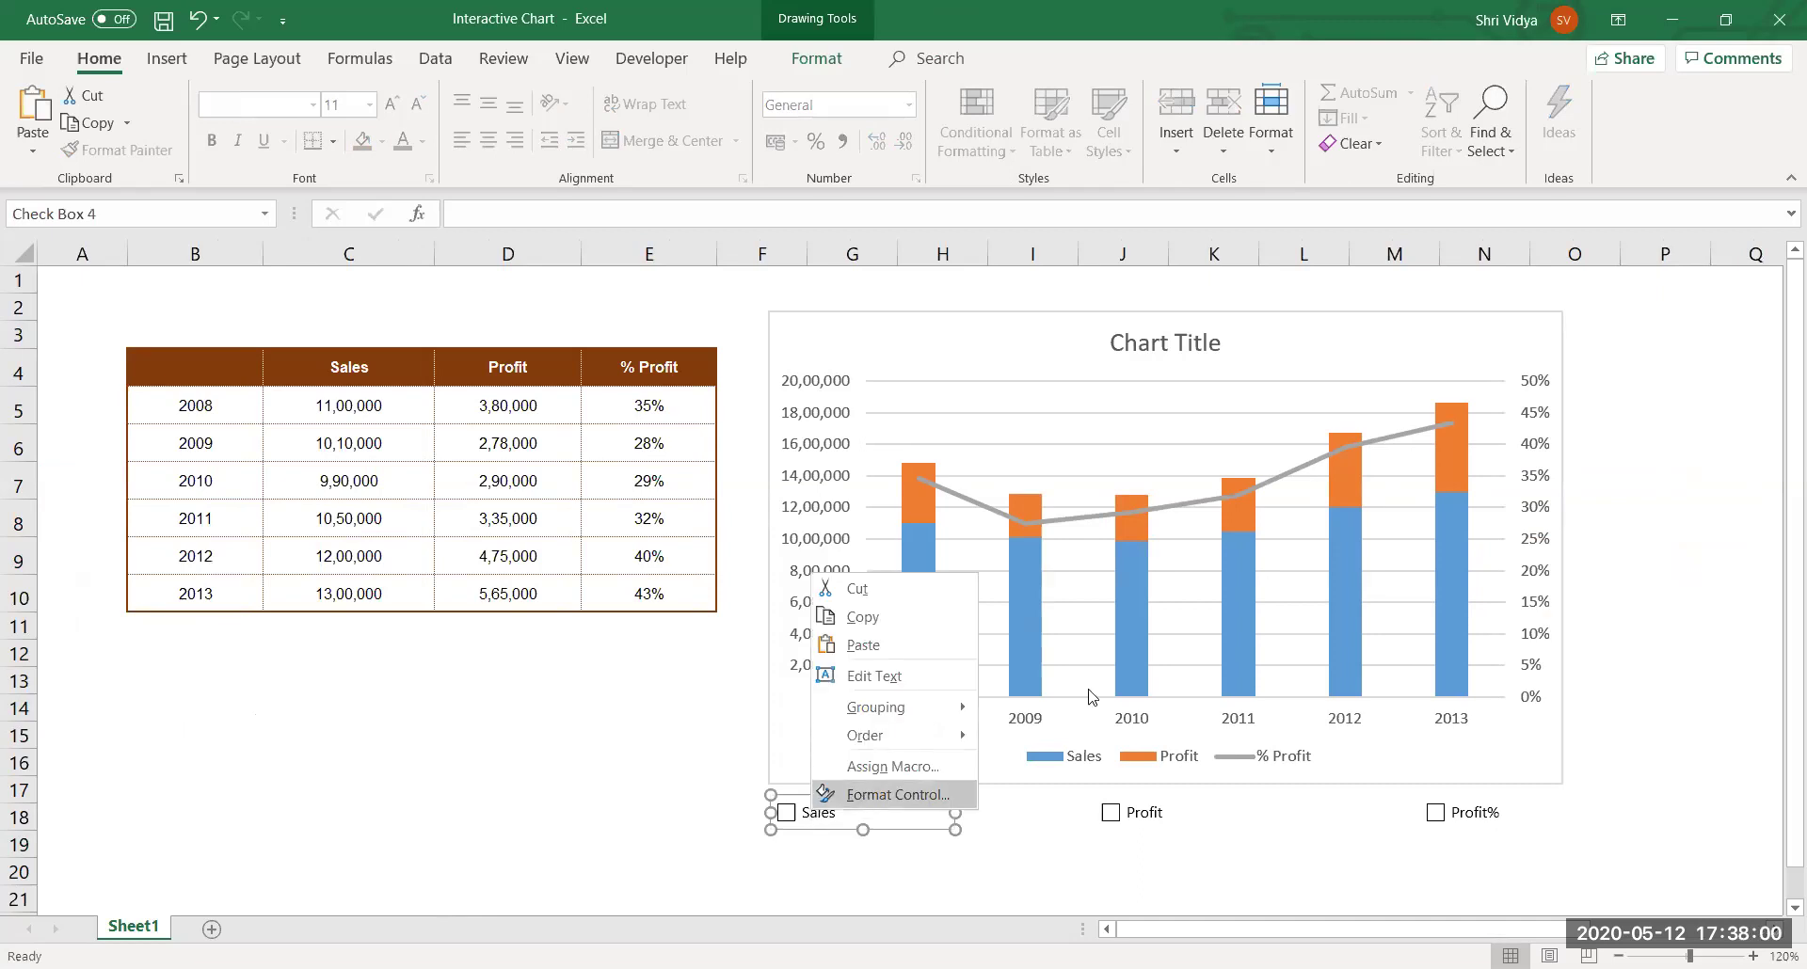
left_click(857, 795)
left_click(839, 400)
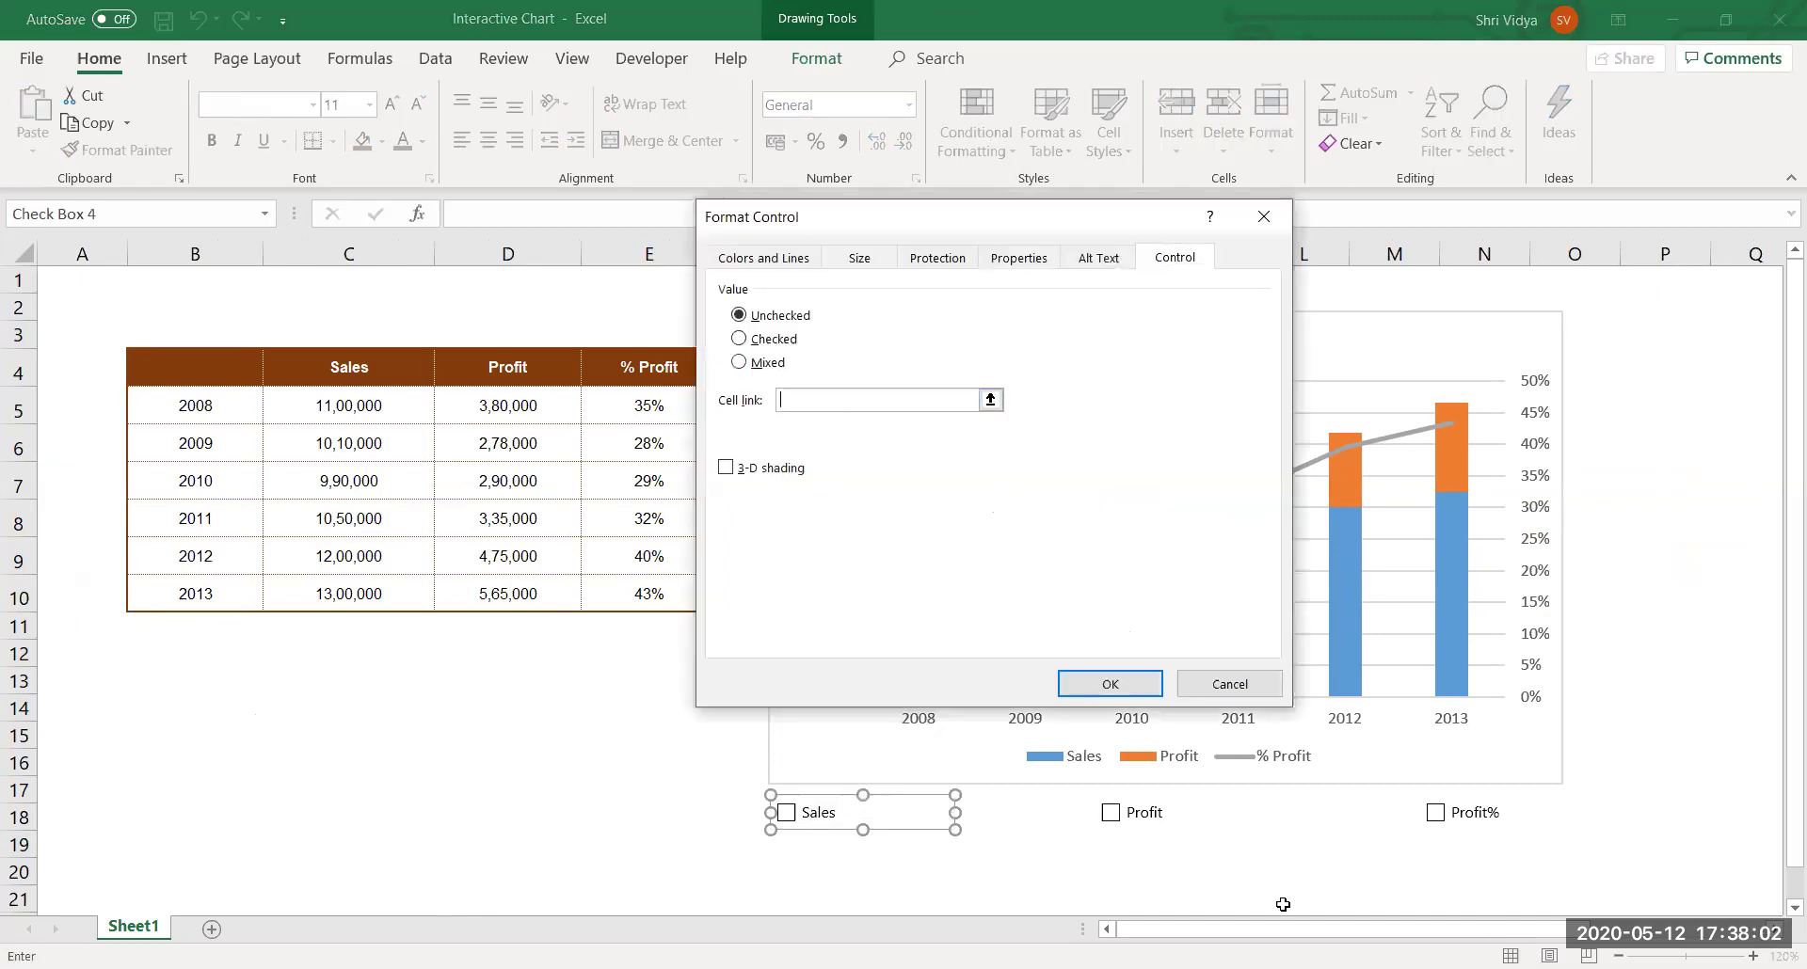
left_click_drag(1286, 934, 1494, 932)
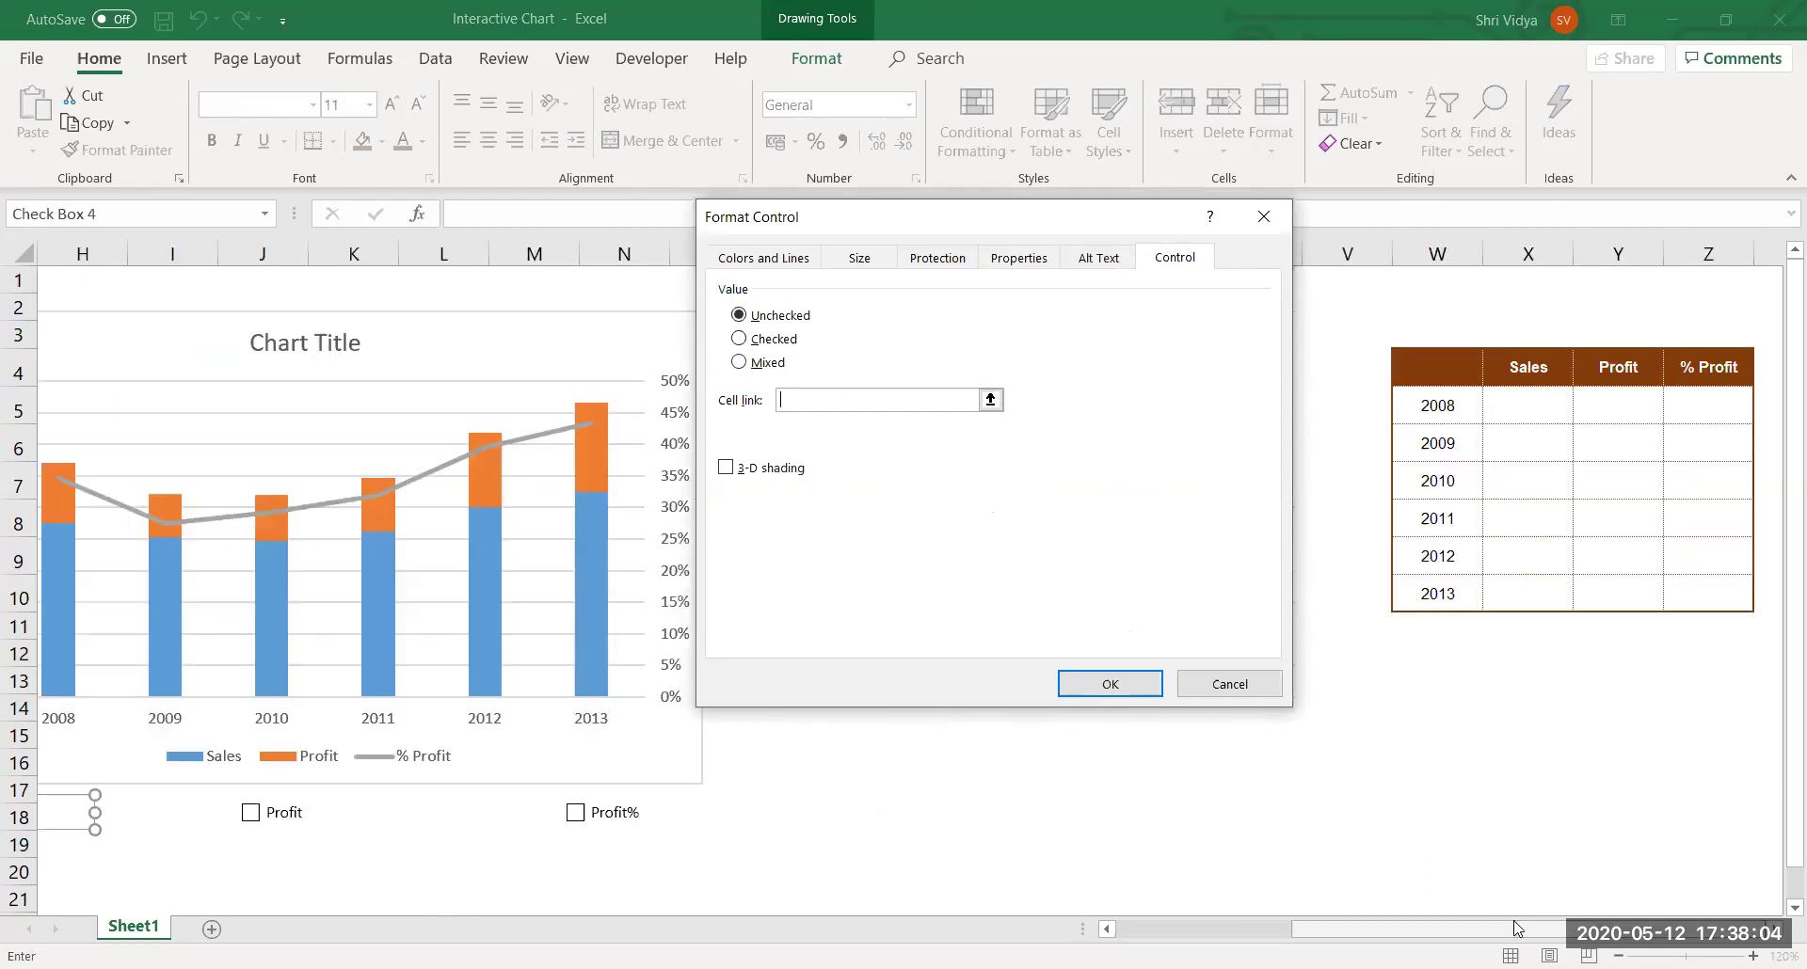
left_click(1537, 334)
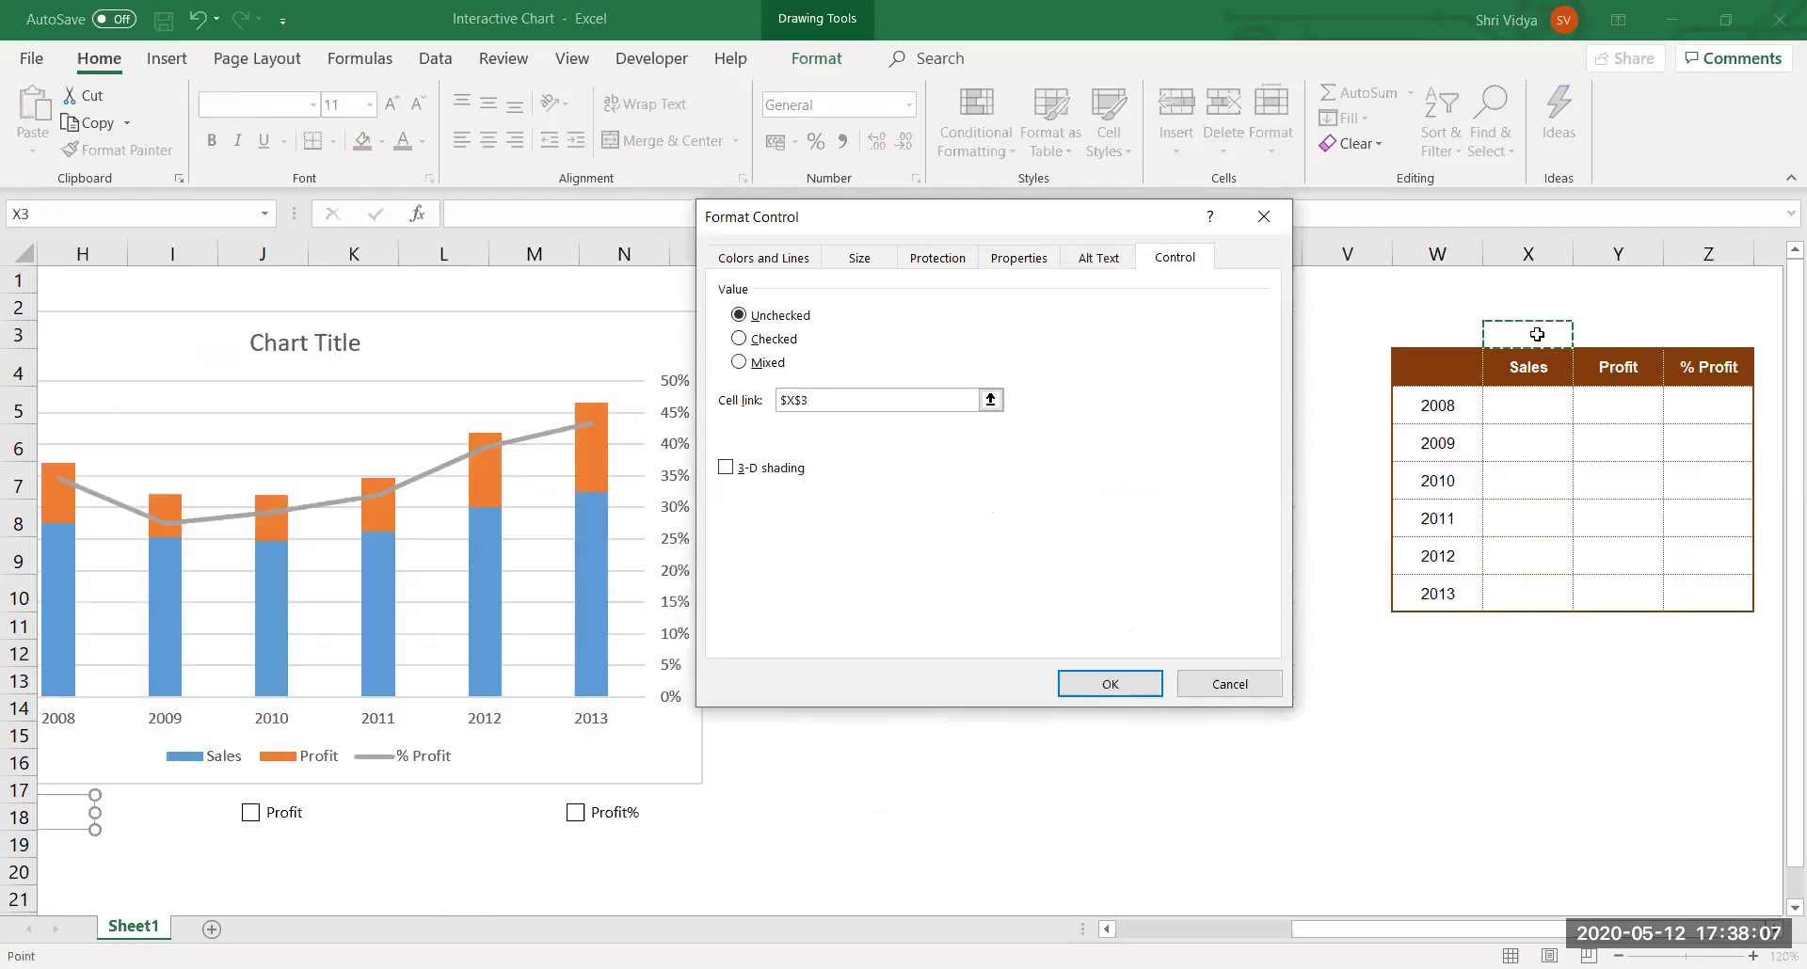
left_click(1112, 684)
Link the Profit checkbox to cell Y3.
left_click(270, 809, "ctrl")
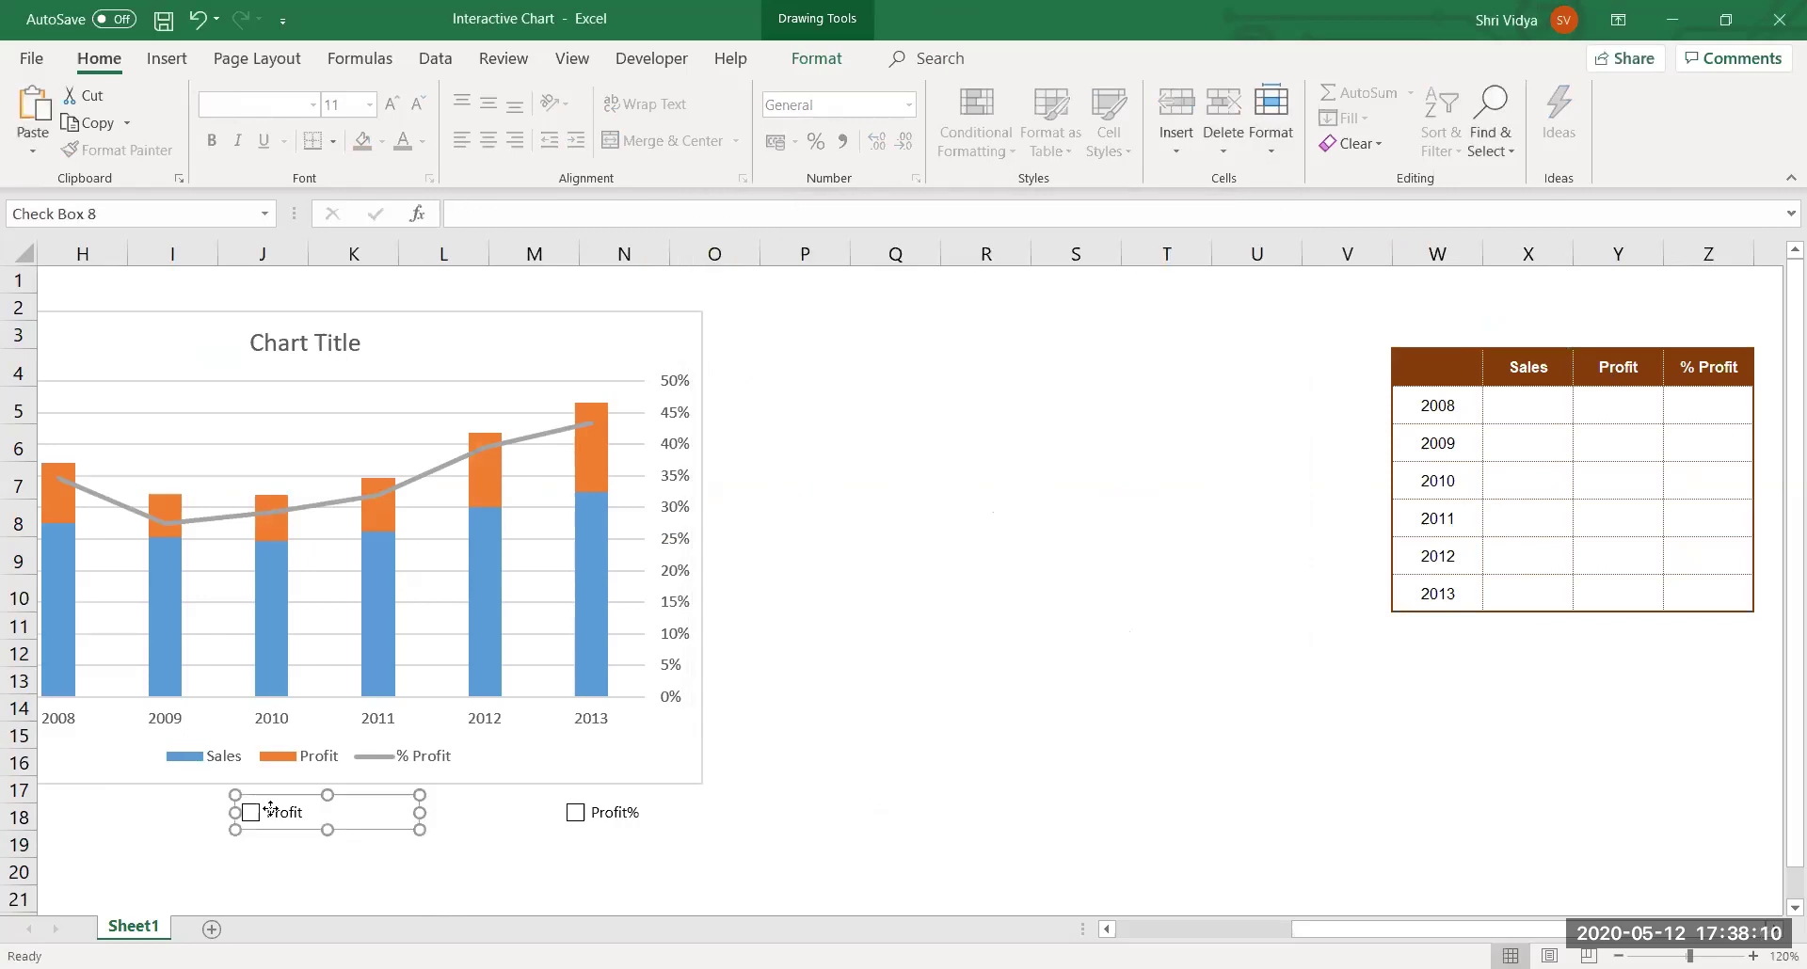
right_click(270, 809)
left_click(313, 792)
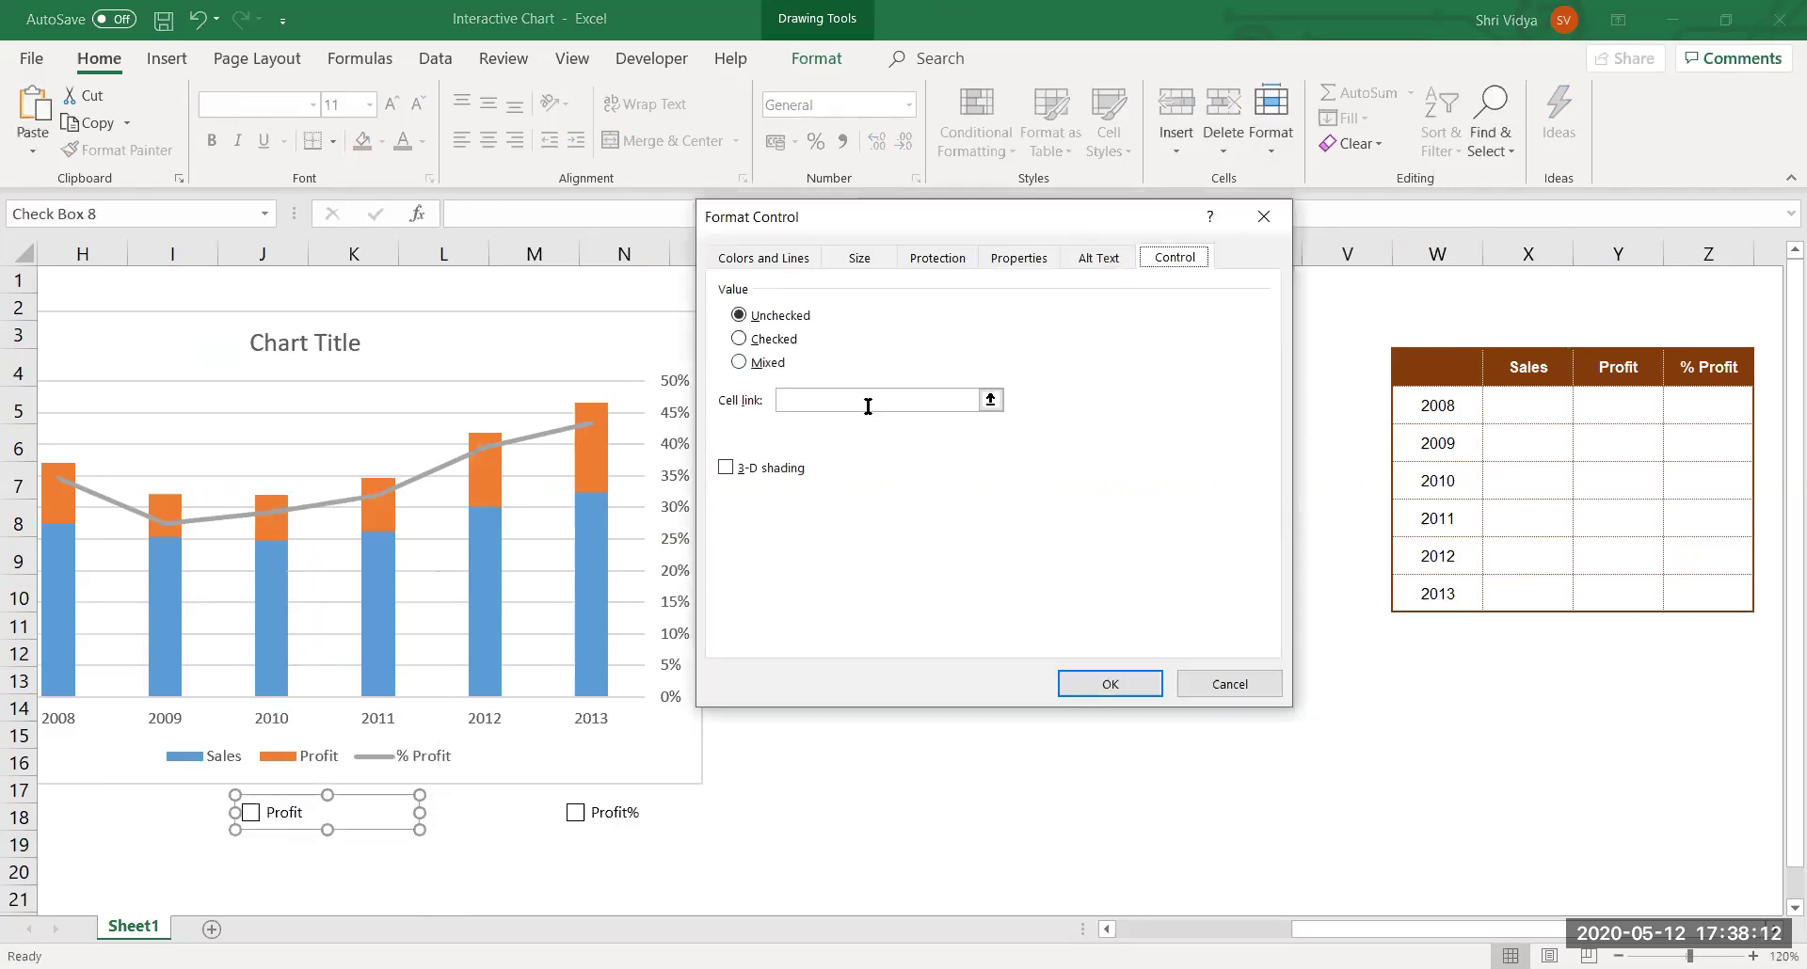
left_click(868, 400)
left_click(1606, 334)
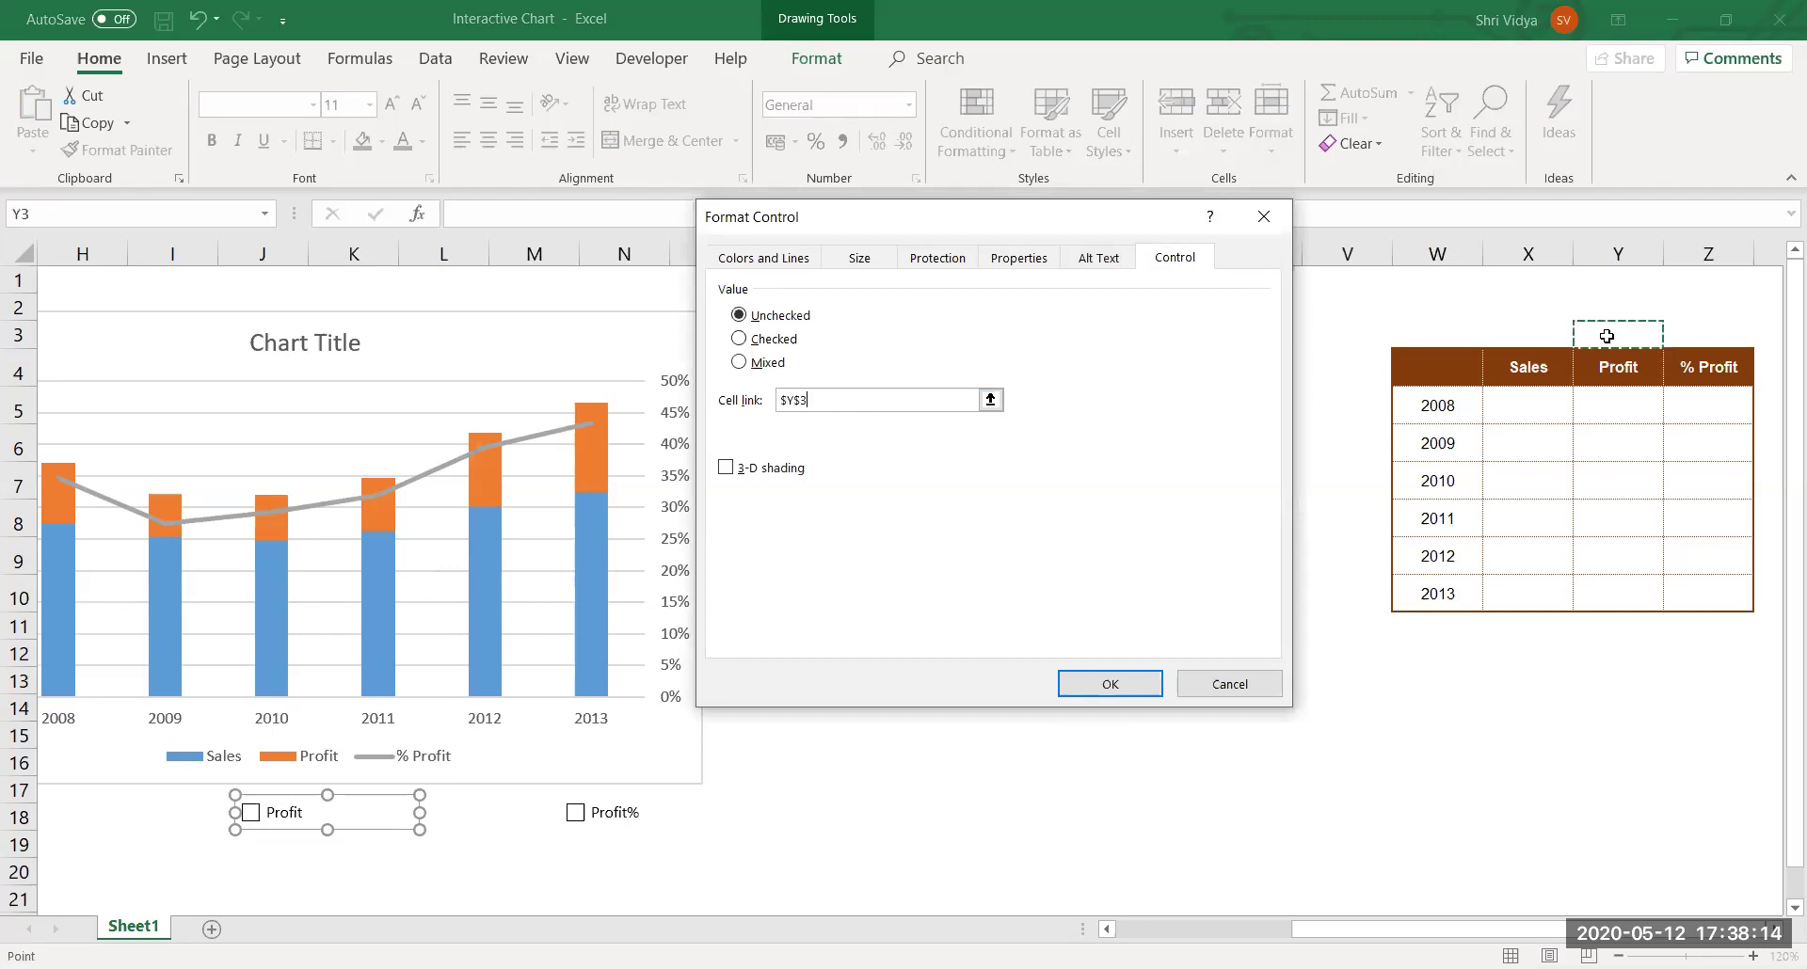
left_click(1084, 678)
left_click(678, 838)
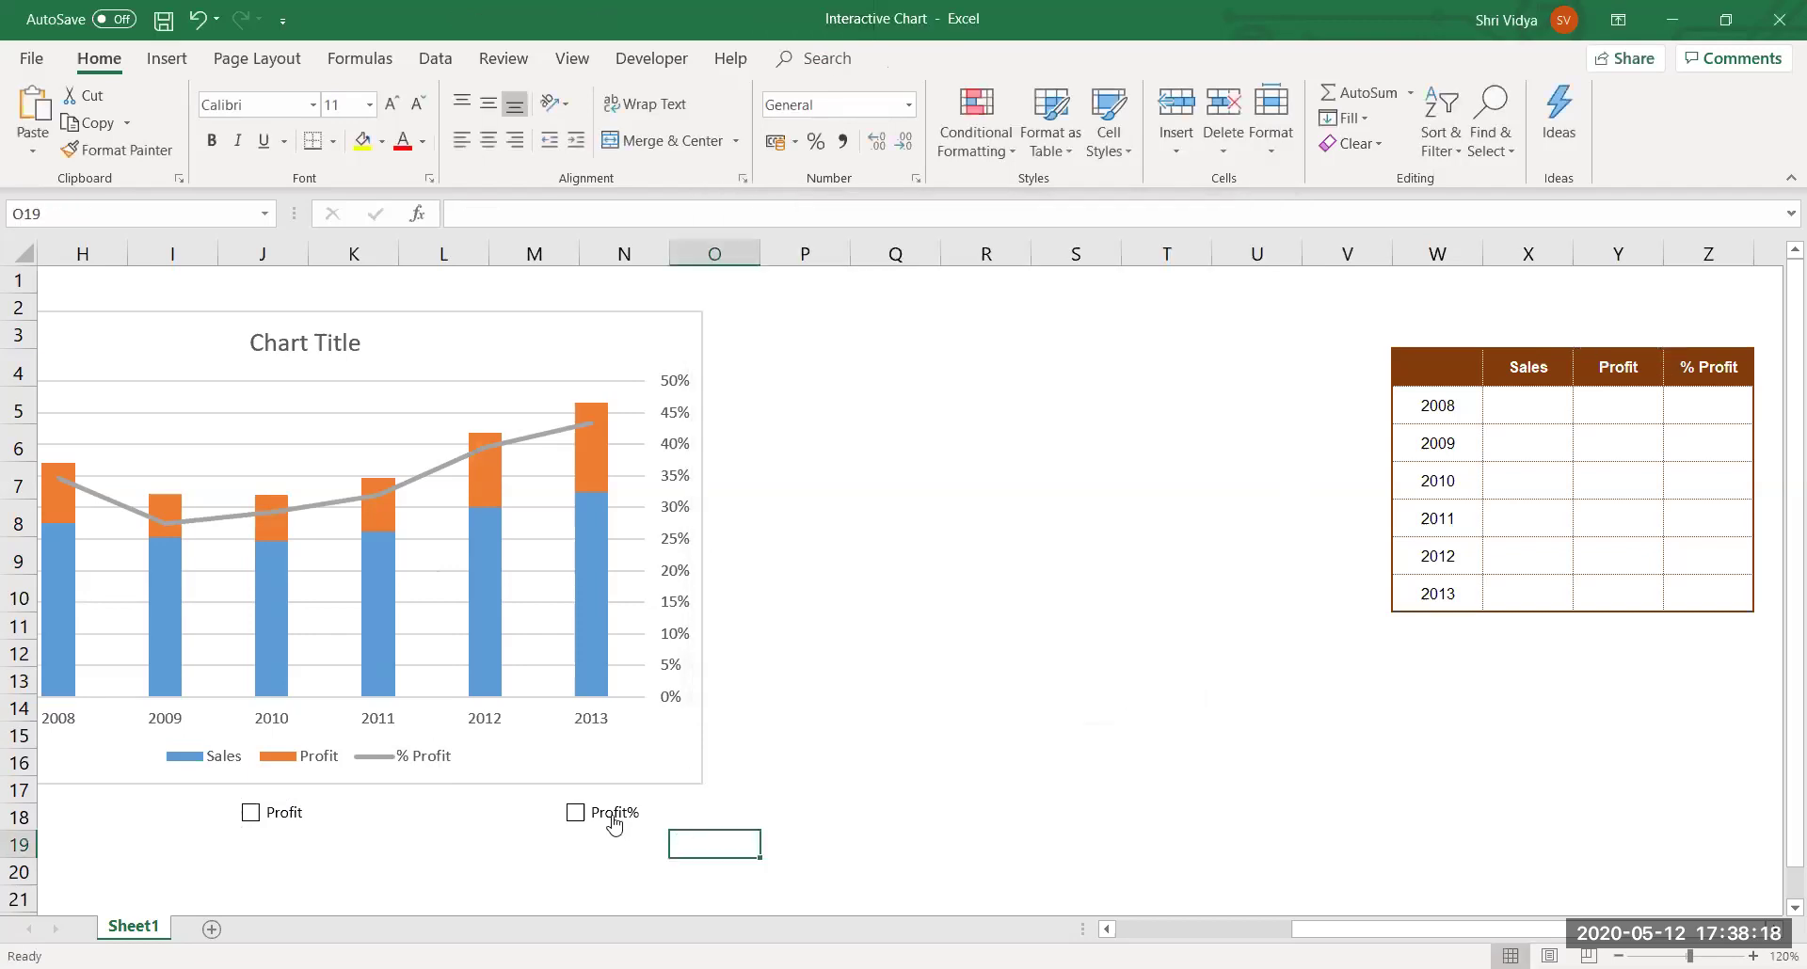
Link the Profit% checkbox to cell Z3.
left_click(614, 814, "ctrl")
right_click(721, 796)
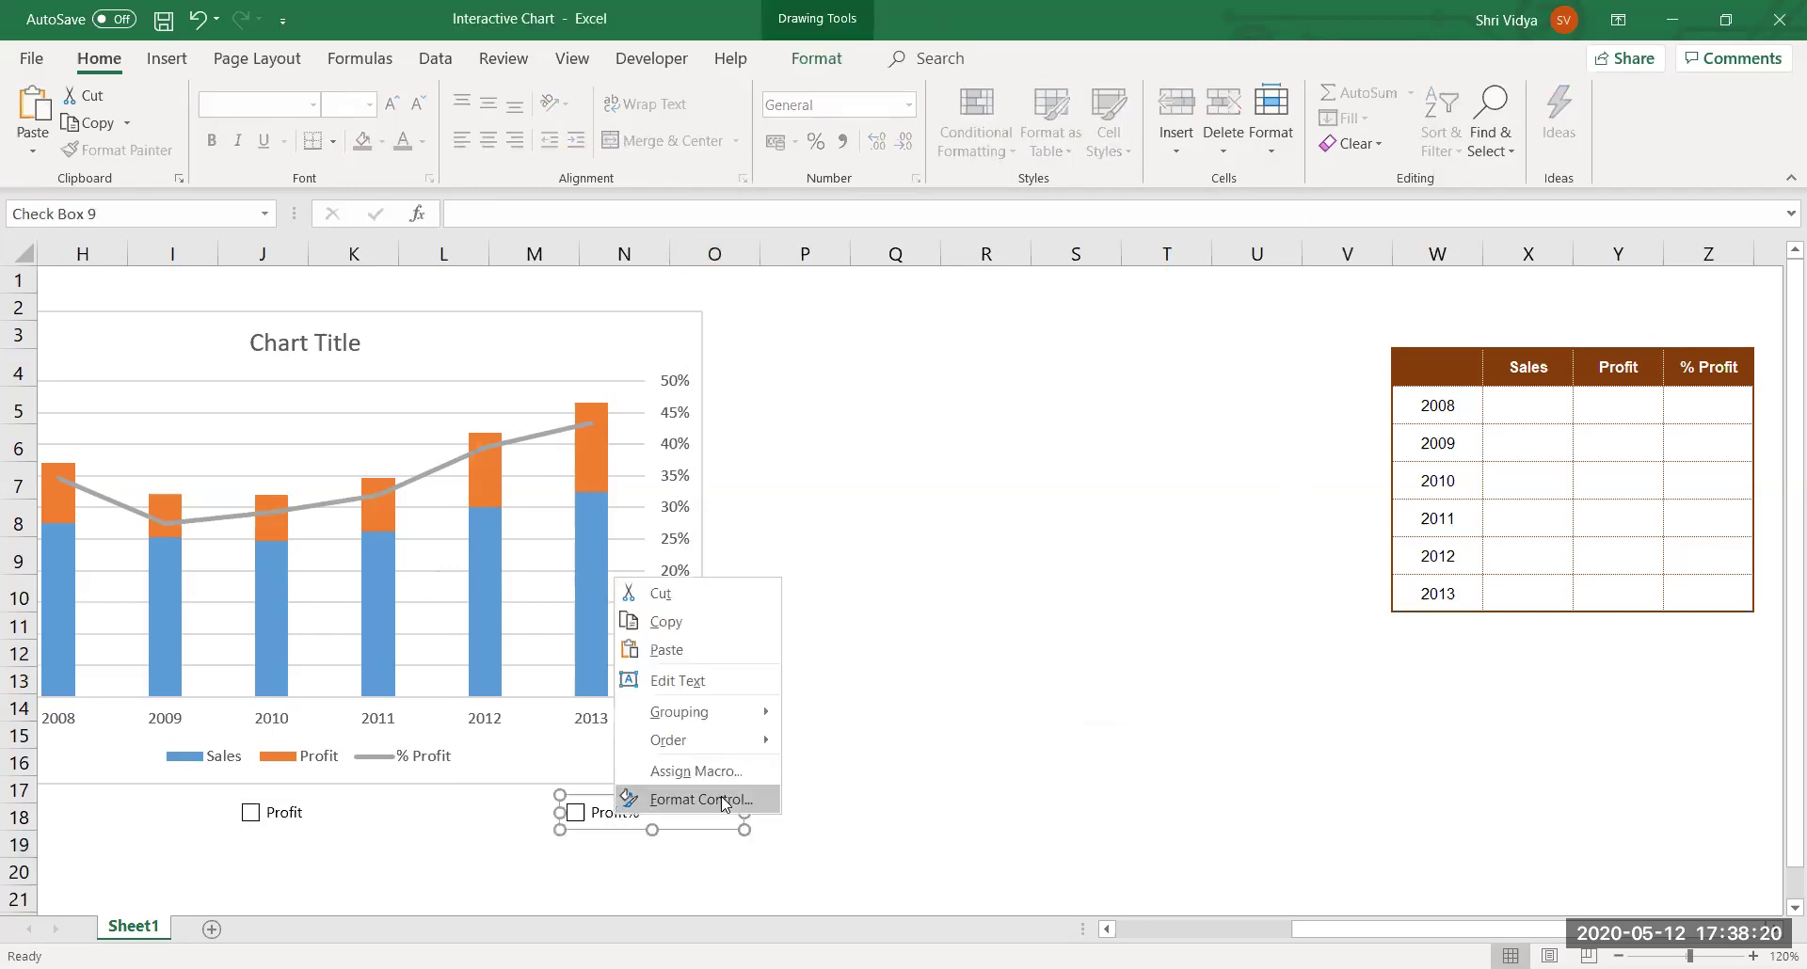
left_click(721, 796)
left_click(851, 400)
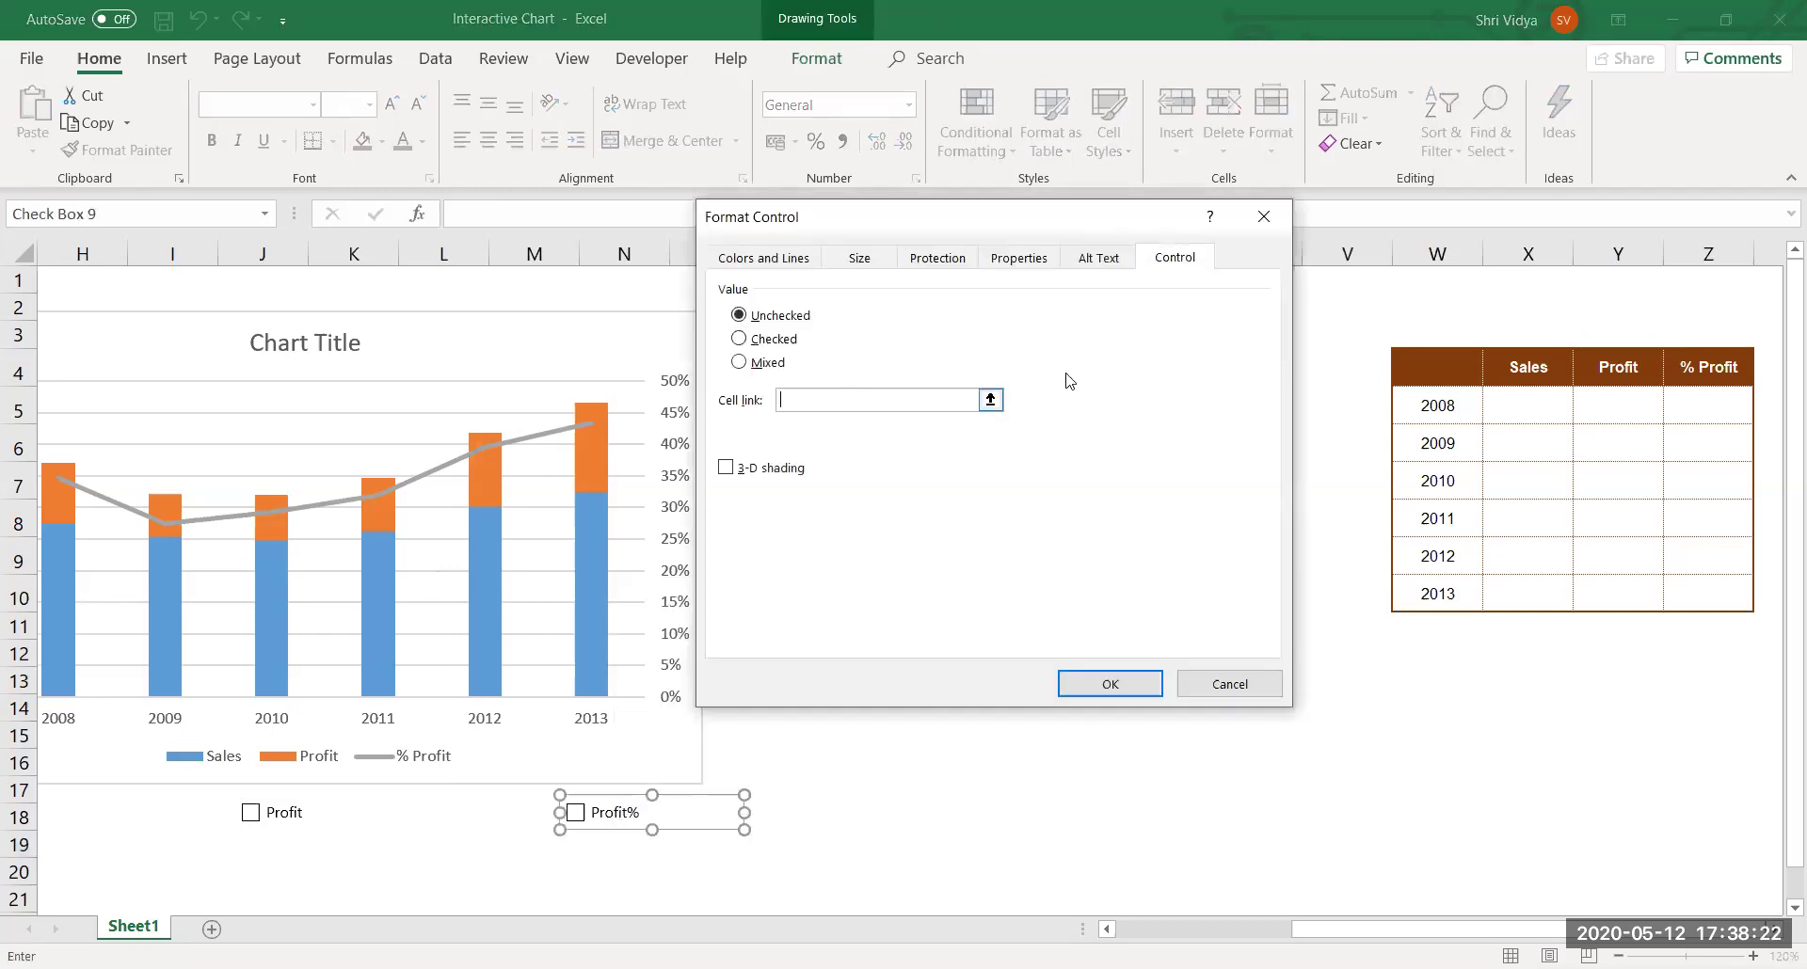
left_click(1720, 334)
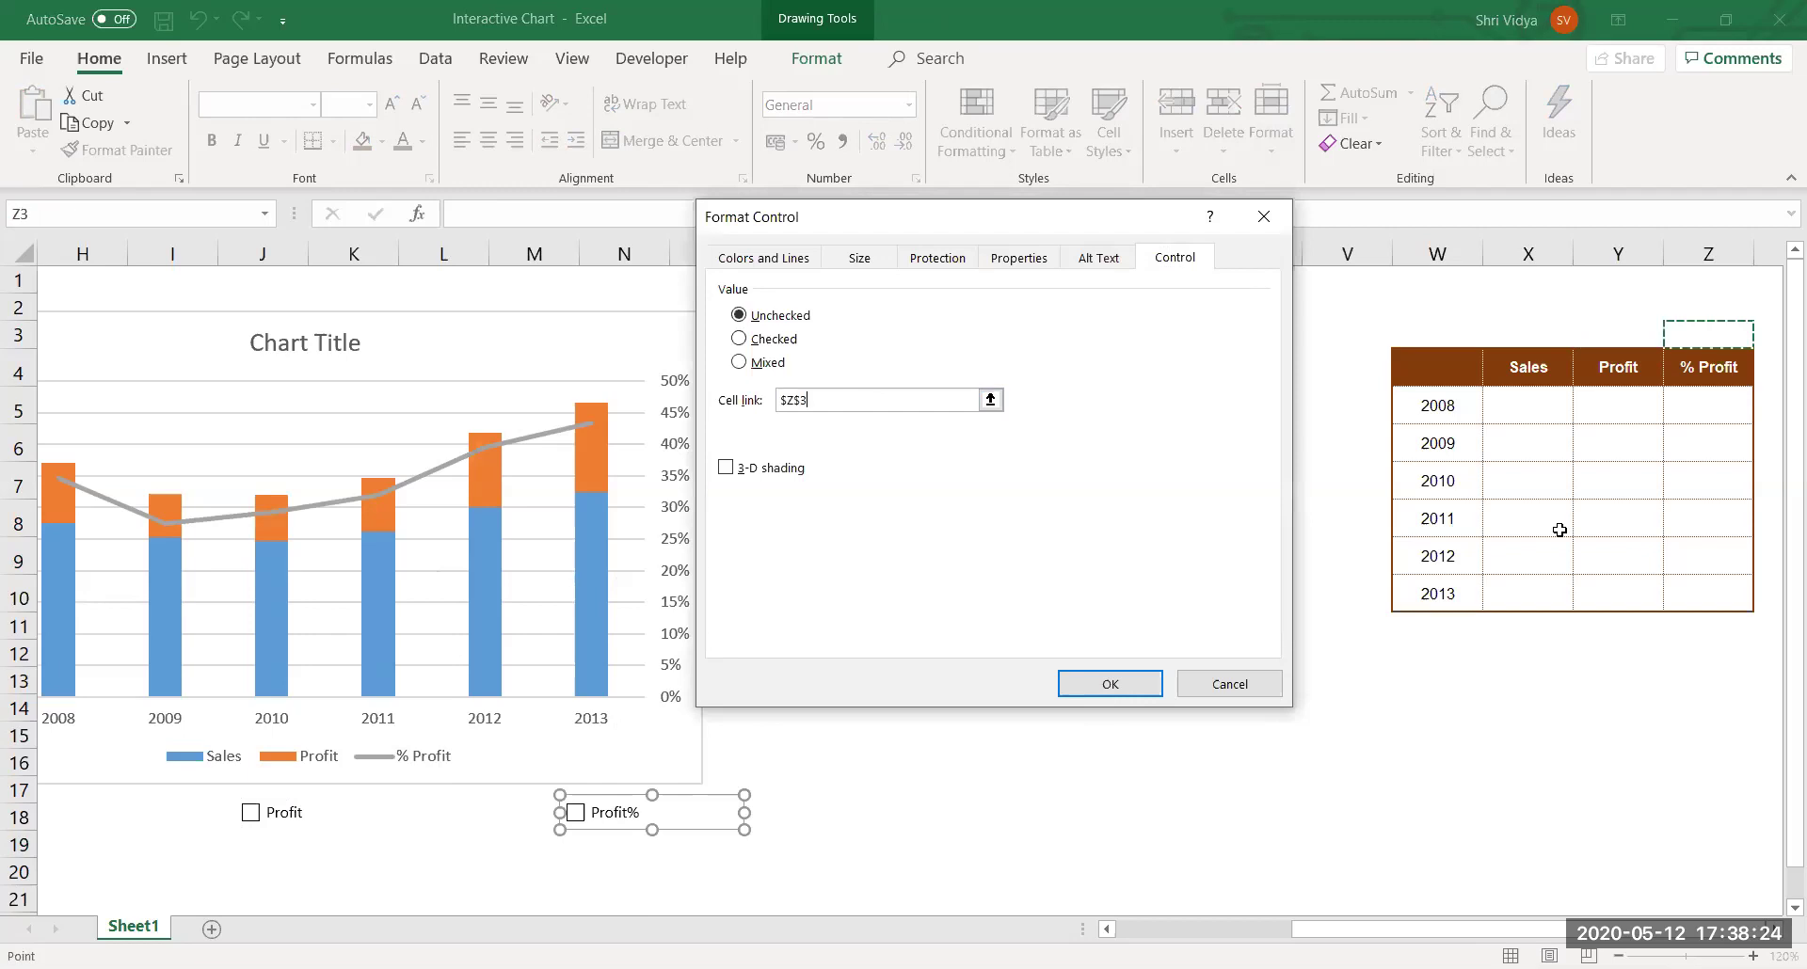
left_click(1115, 684)
left_click(1441, 696)
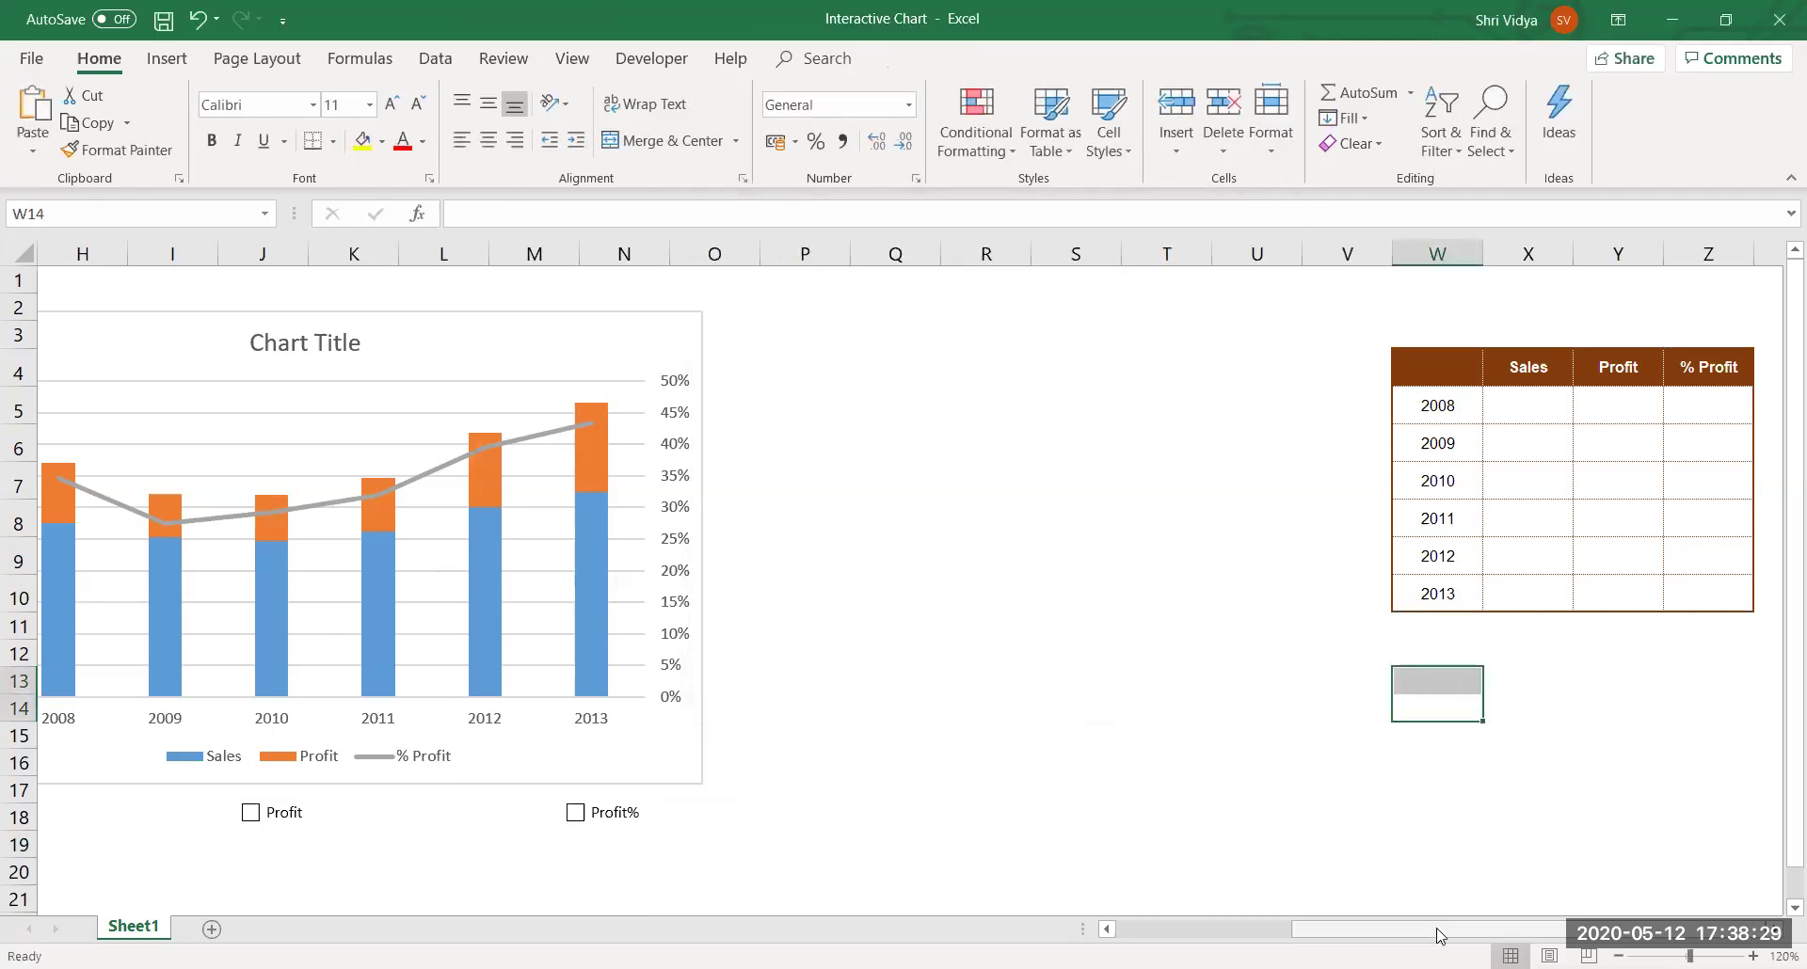
Tick the Profit, Profit% and Sales checkboxes so X3:Z3 read TRUE.
left_click_drag(1437, 934, 1421, 935)
left_click(1140, 814)
left_click_drag(1372, 932, 1479, 908)
left_click(1080, 833)
left_click(424, 815)
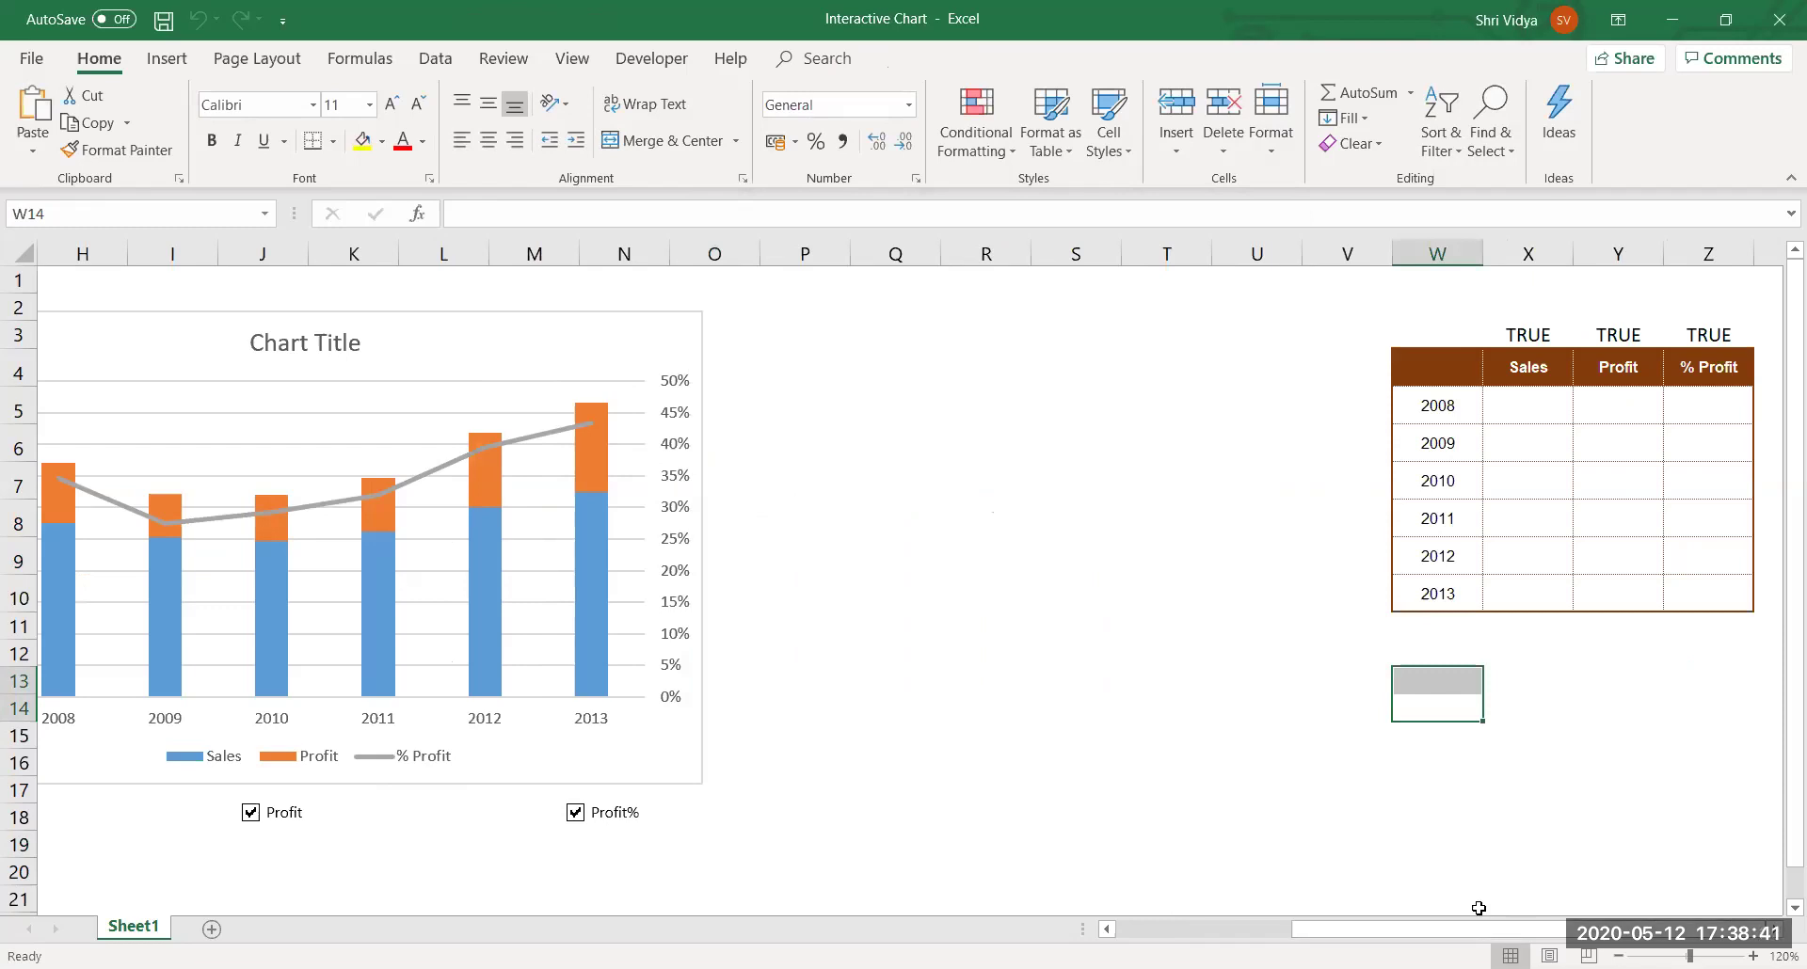
Untick Profit% and enter =IF($X$3=TRUE,C5,NA()) in cell X5.
left_click(575, 813)
left_click(1524, 403)
type("=")
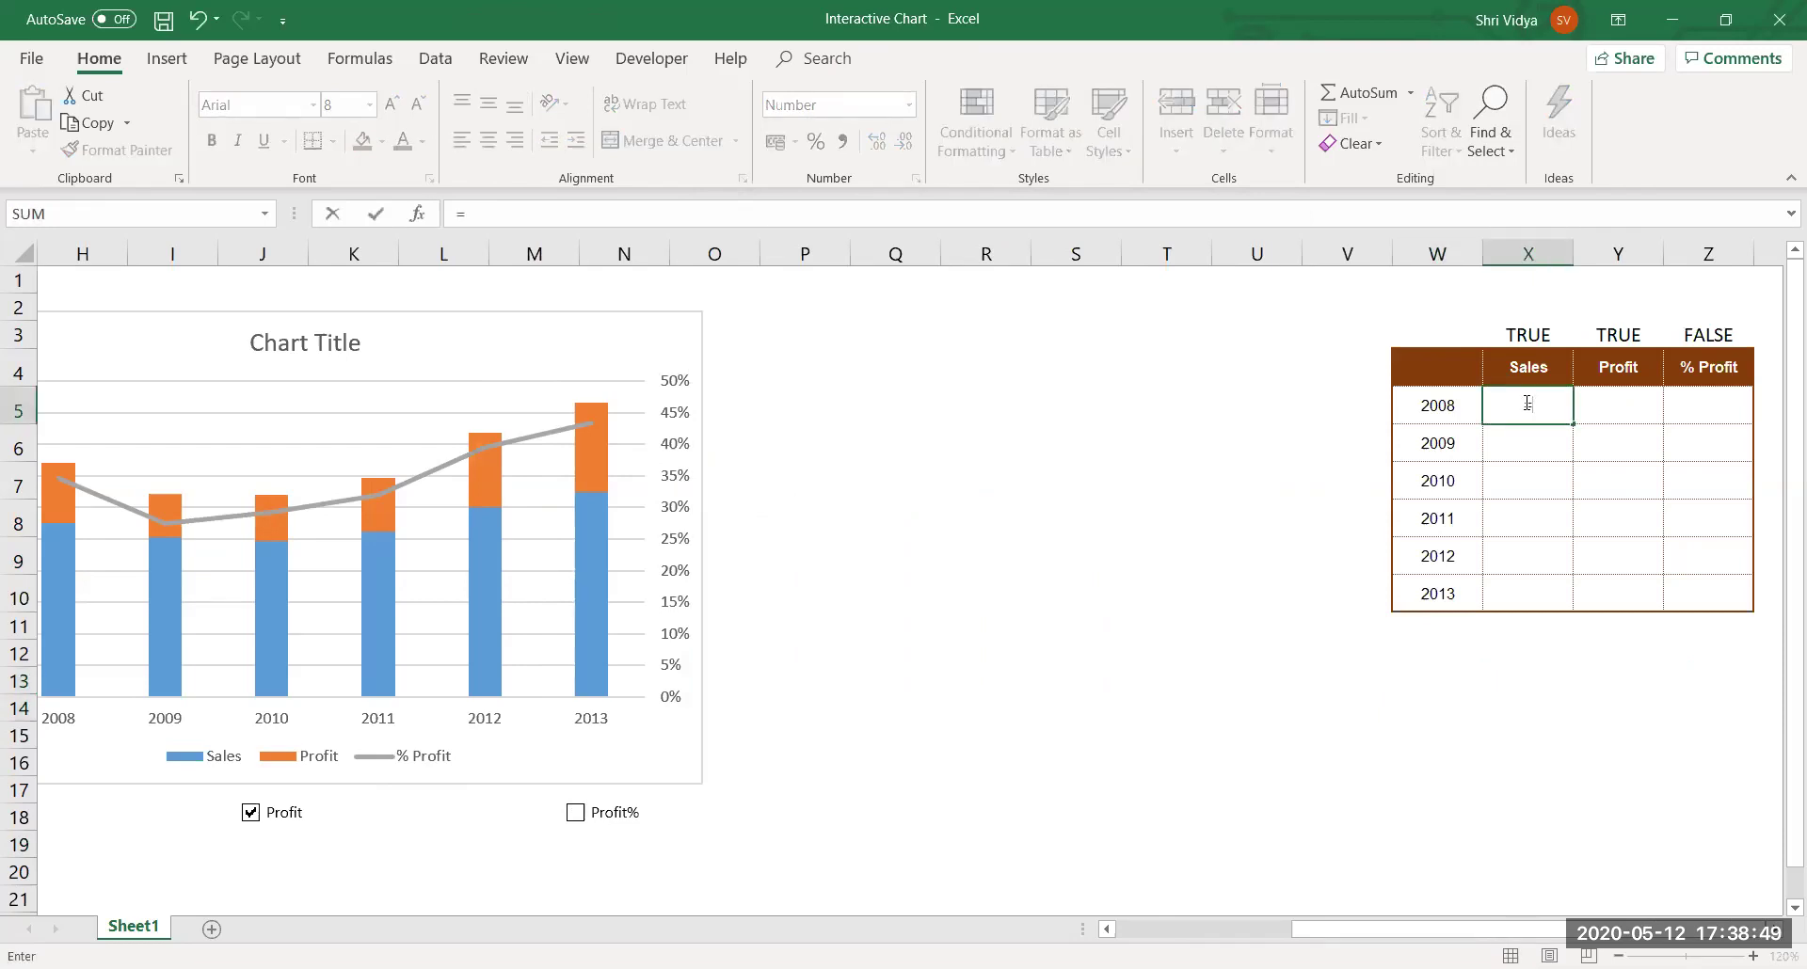
type("IF(")
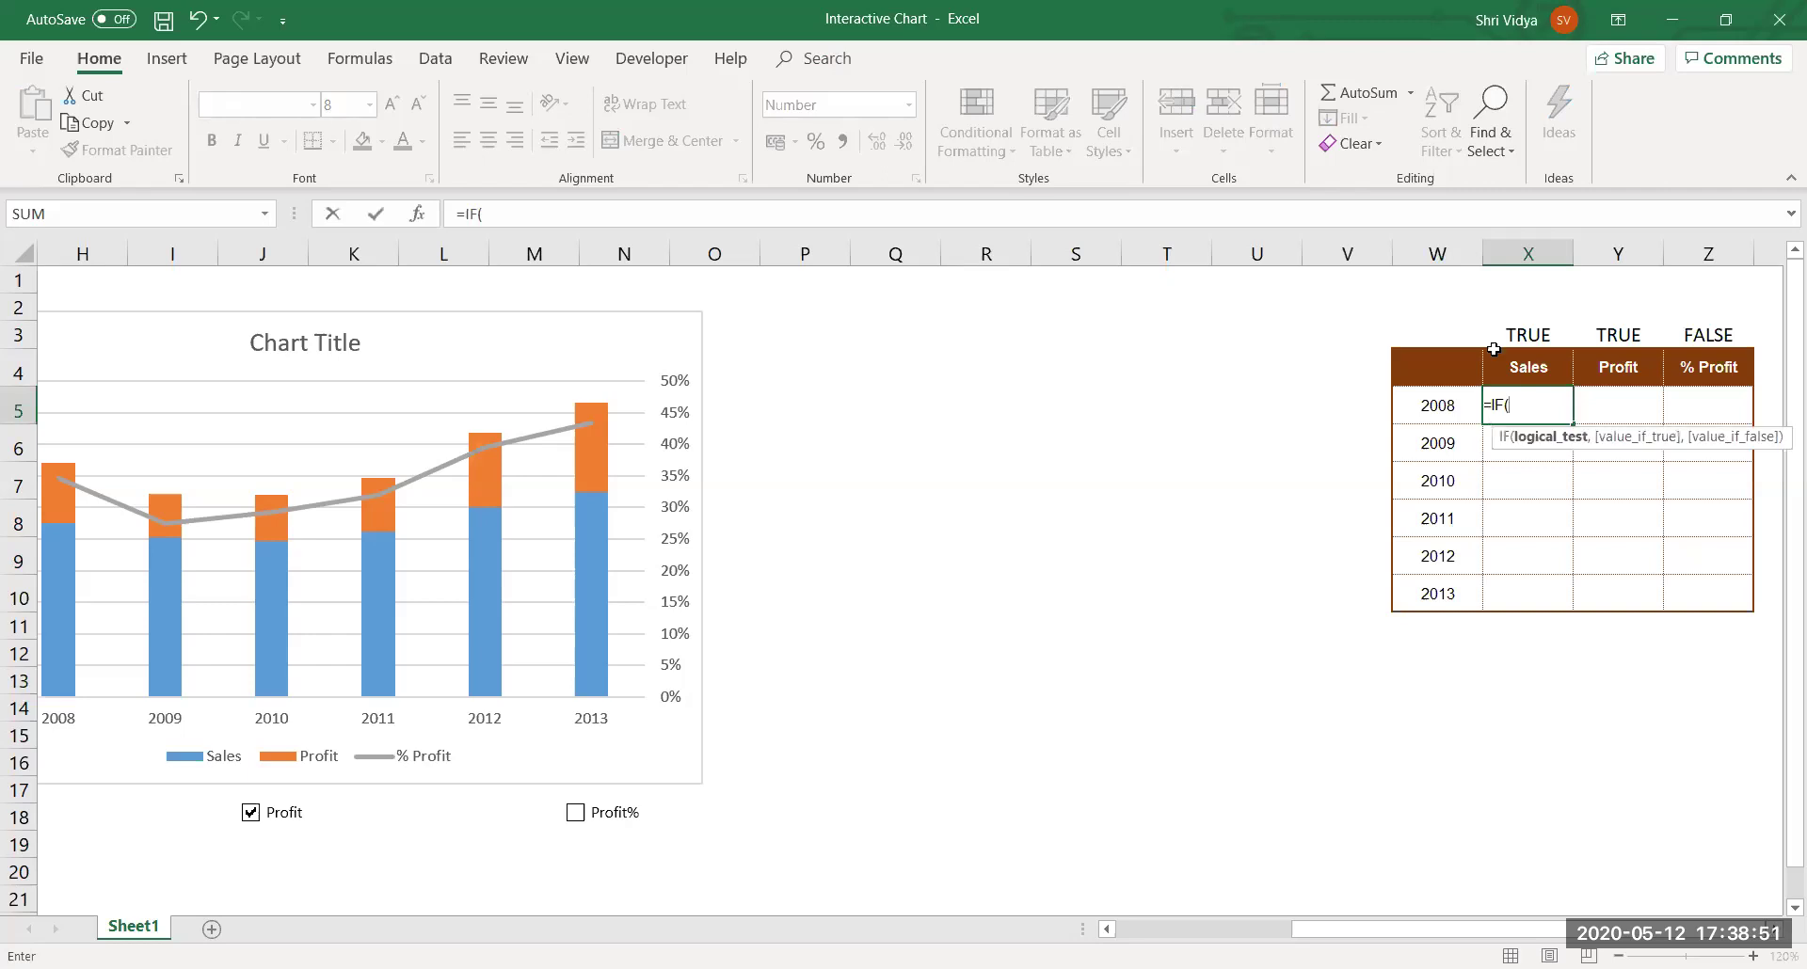
left_click(1550, 334)
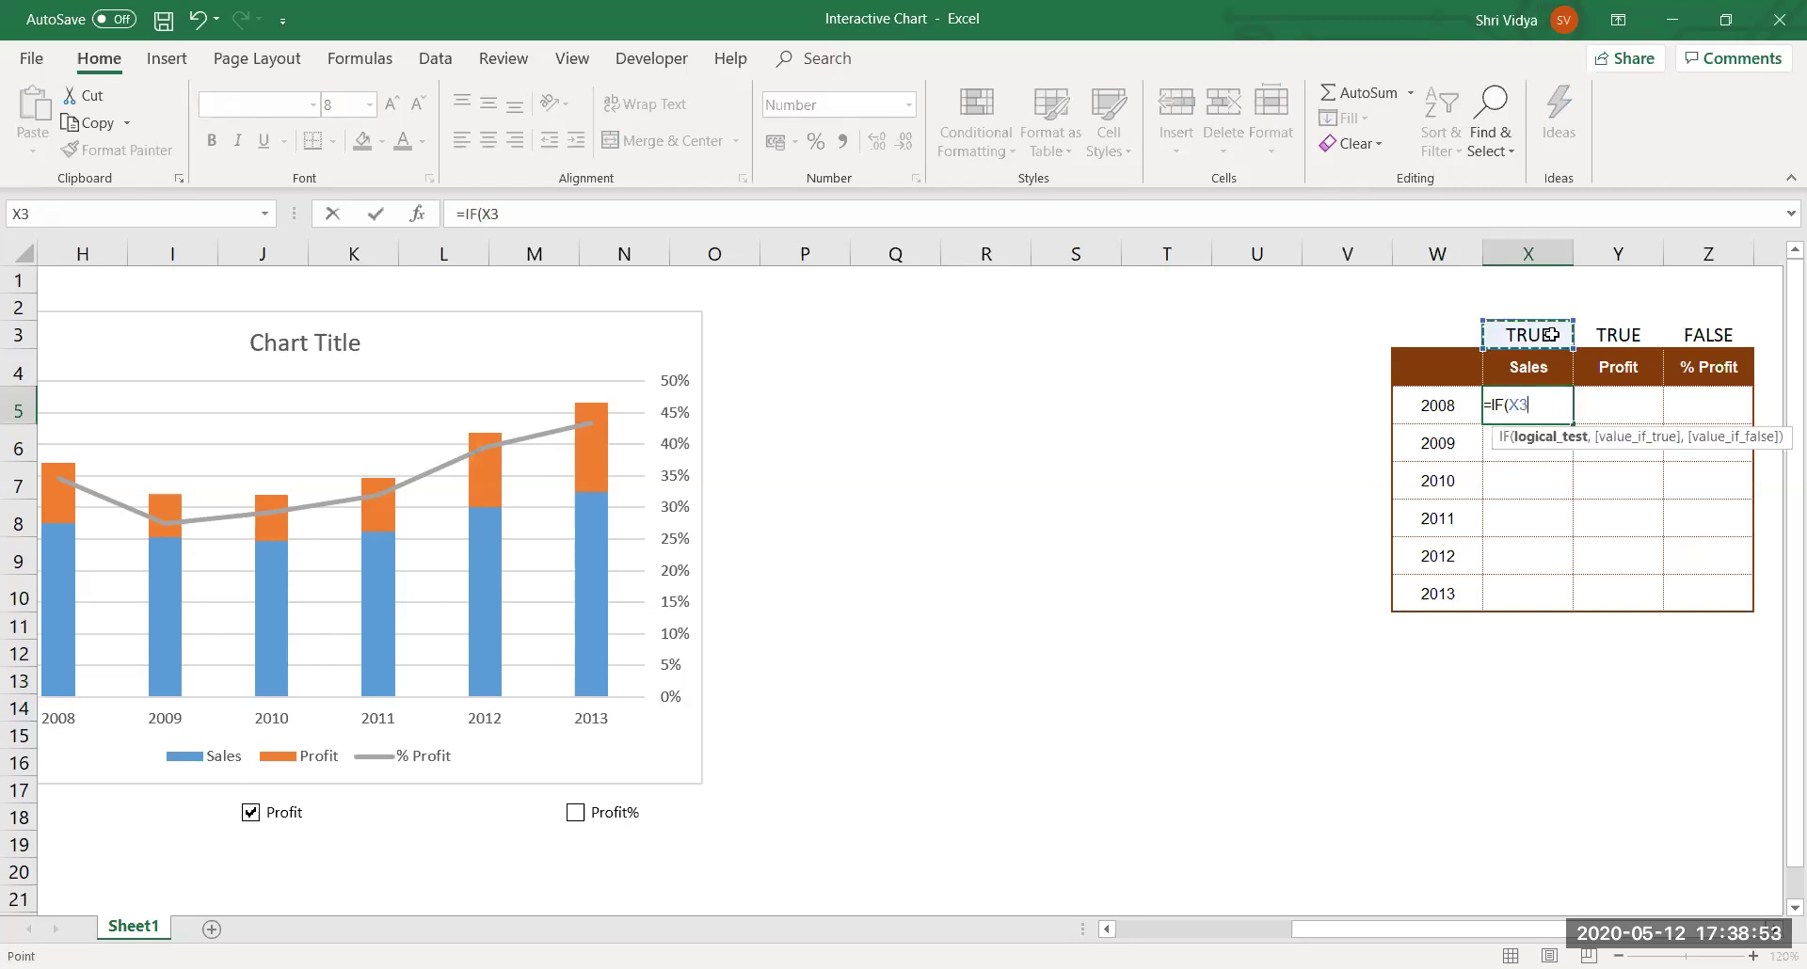
key("F4")
key("F4")
type("=tu")
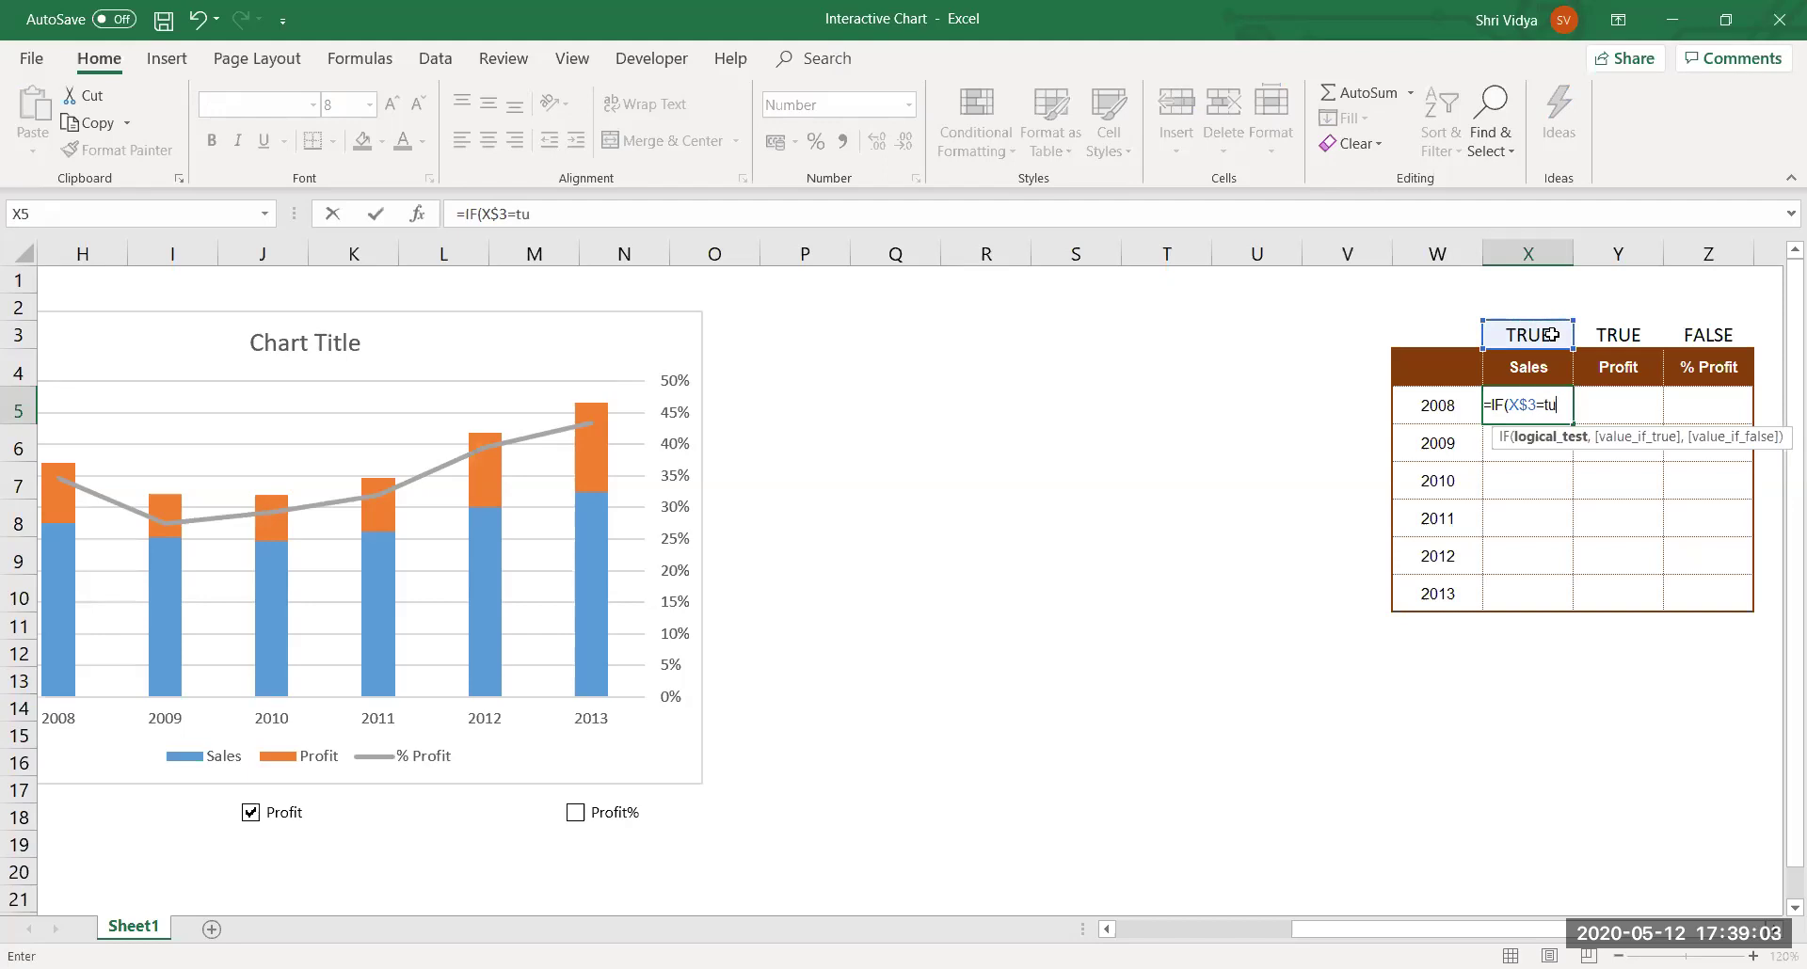
key("BackSpace")
type("rue")
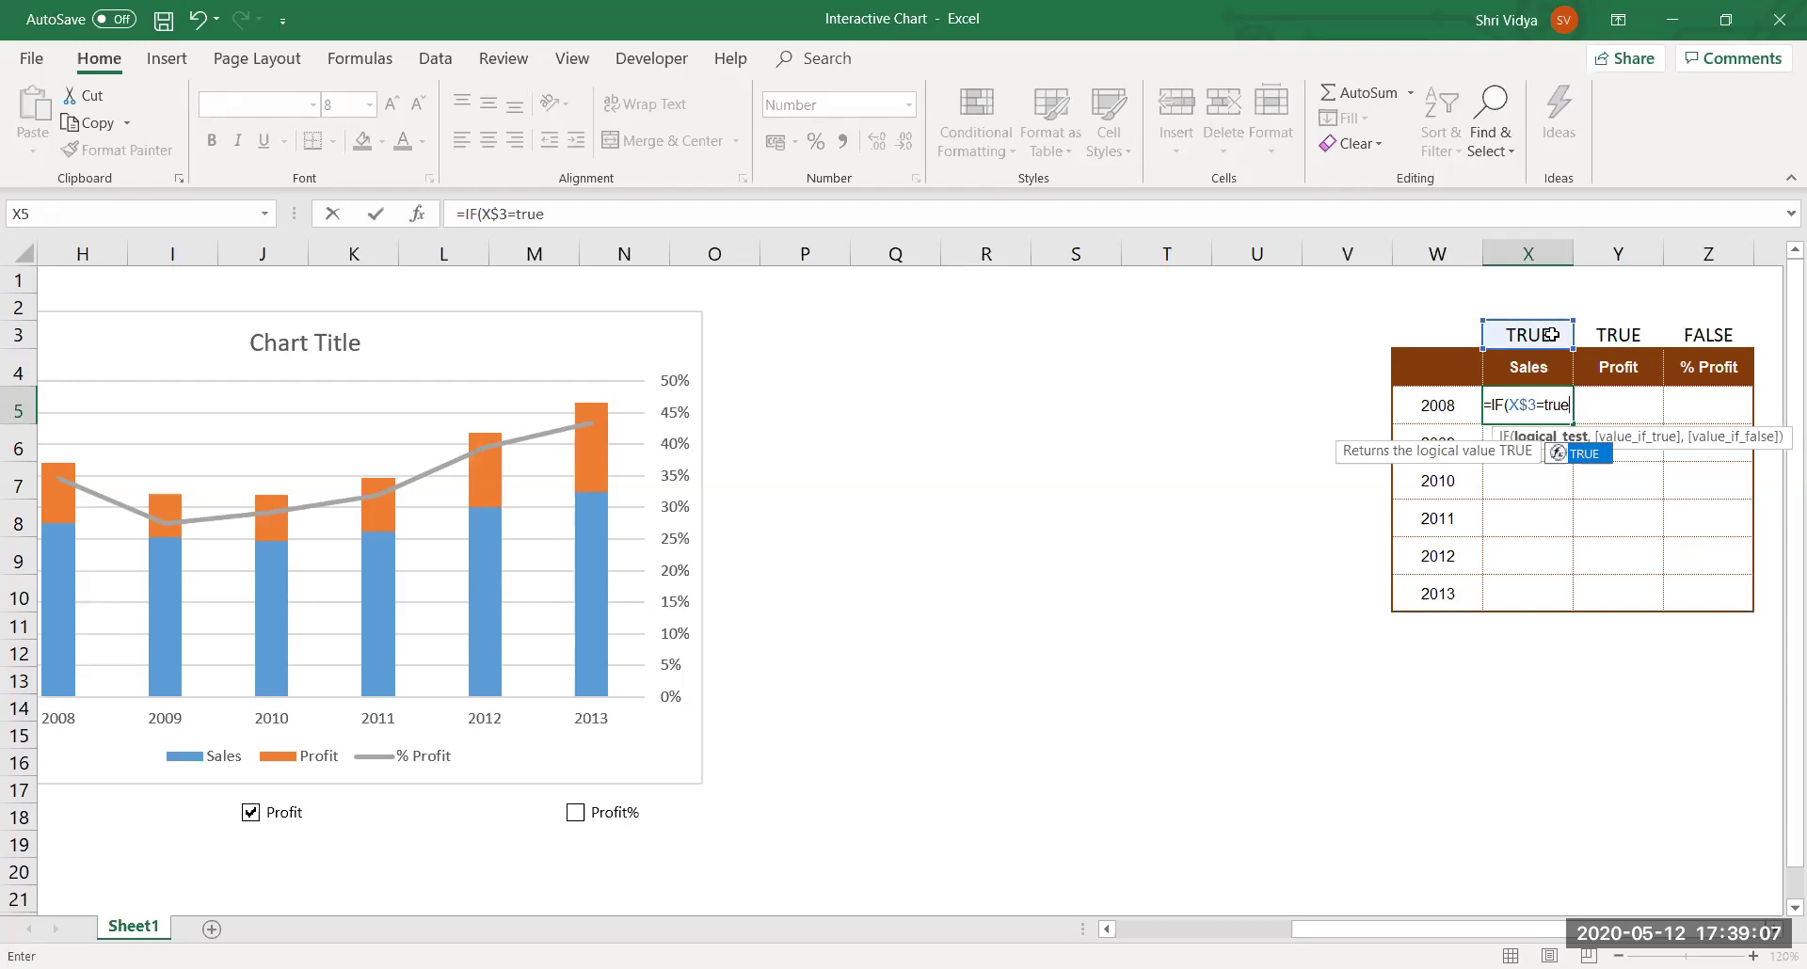
key("Tab")
type(",")
key("Left")
key("Left")
key("Left")
key("Left")
key("Left")
key("Left")
key("Left")
key("Left")
key("Left")
key("Left")
key("Left")
key("Left")
key("Left")
key("Left")
key("Left")
key("Left")
key("Left")
key("Left")
key("Left")
key("Left")
key("Left")
key("Left")
key("Left")
key("Left")
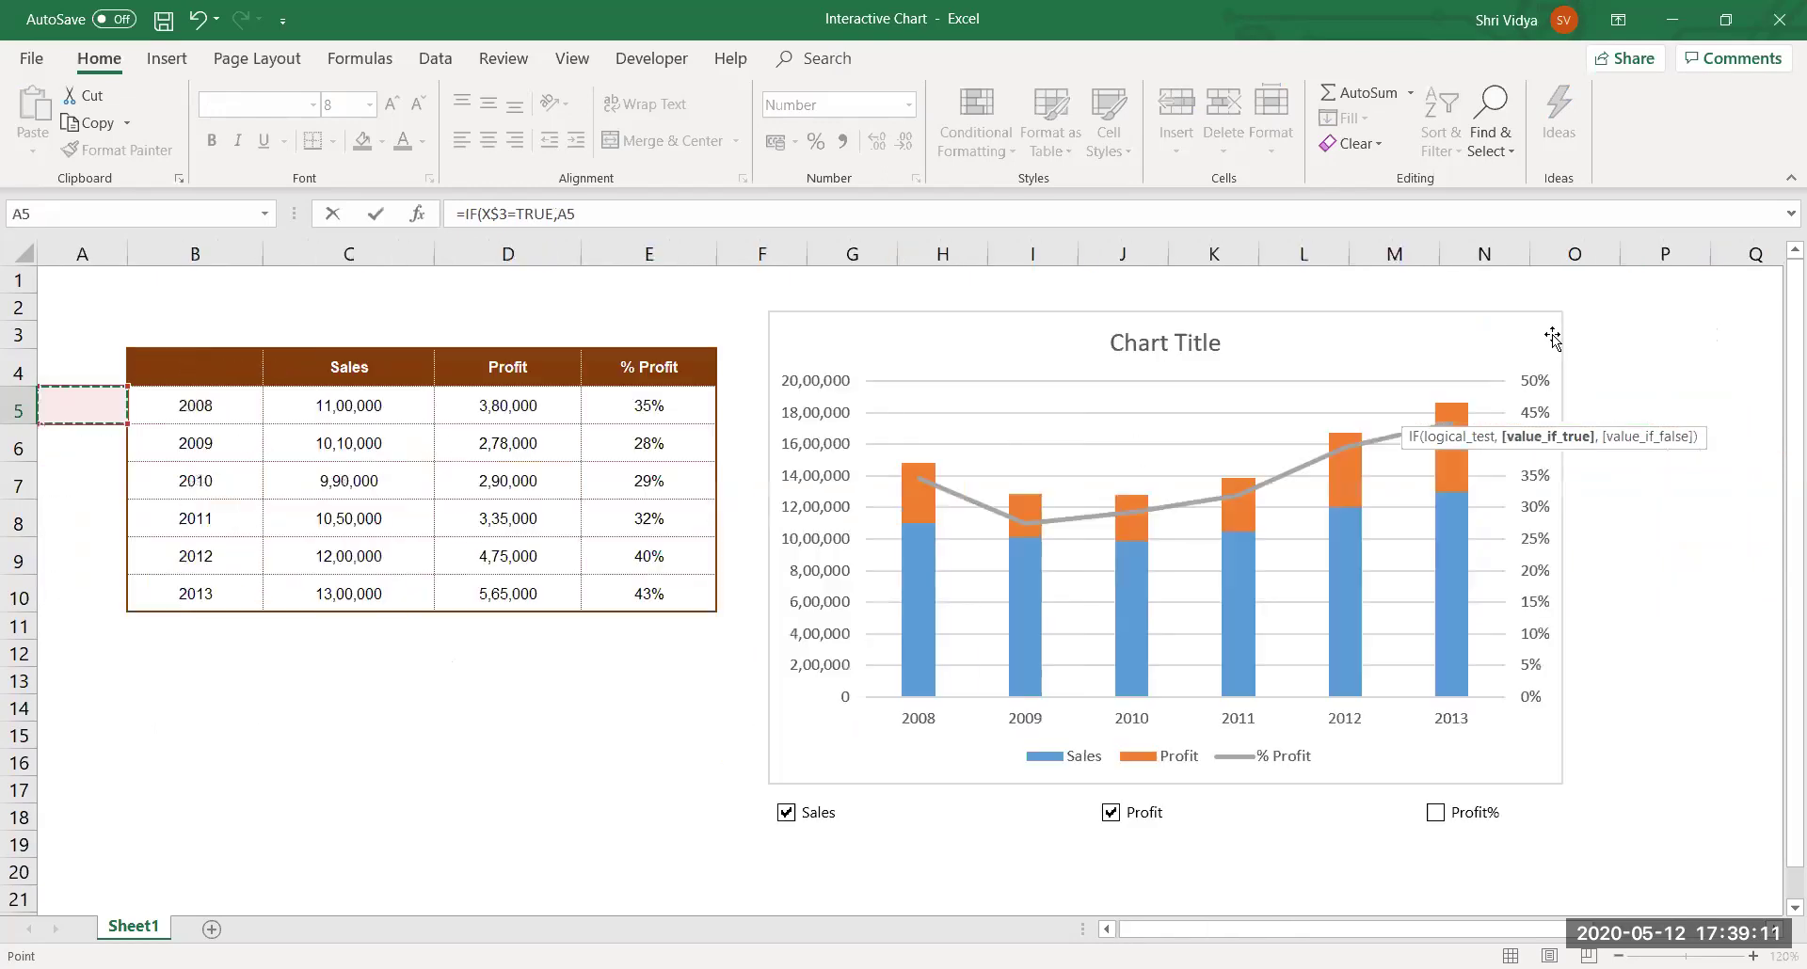
key("Right")
key("Right")
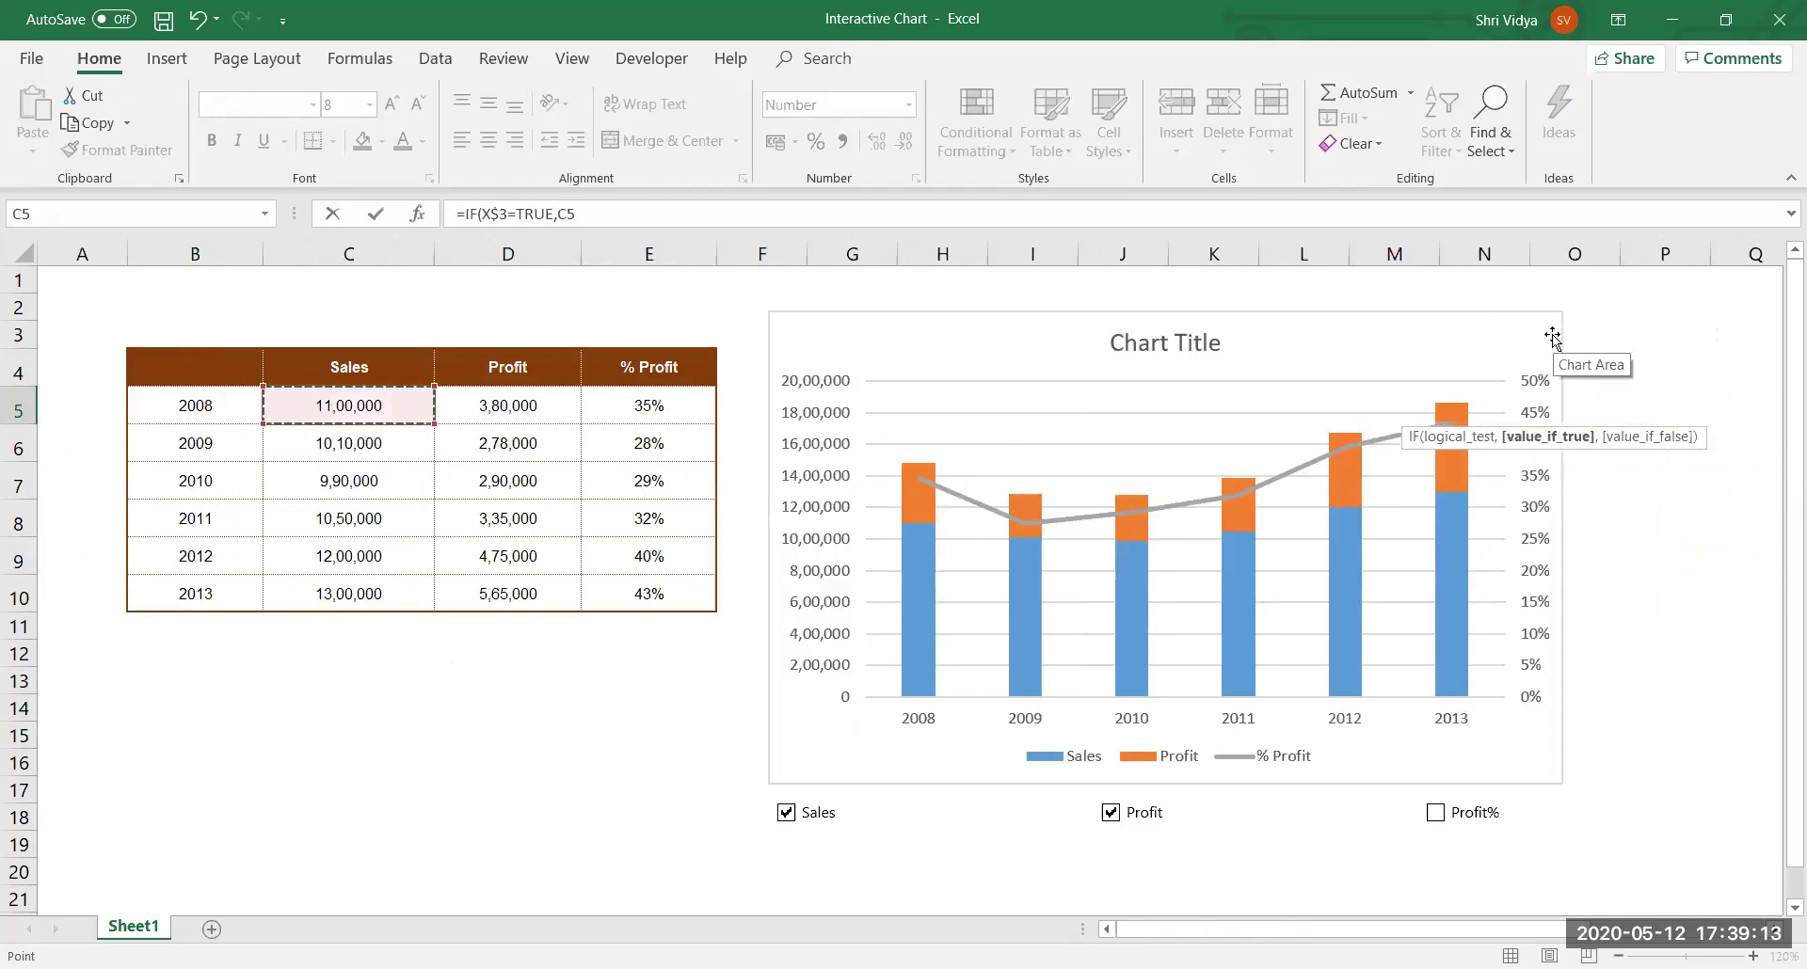
type(",Na")
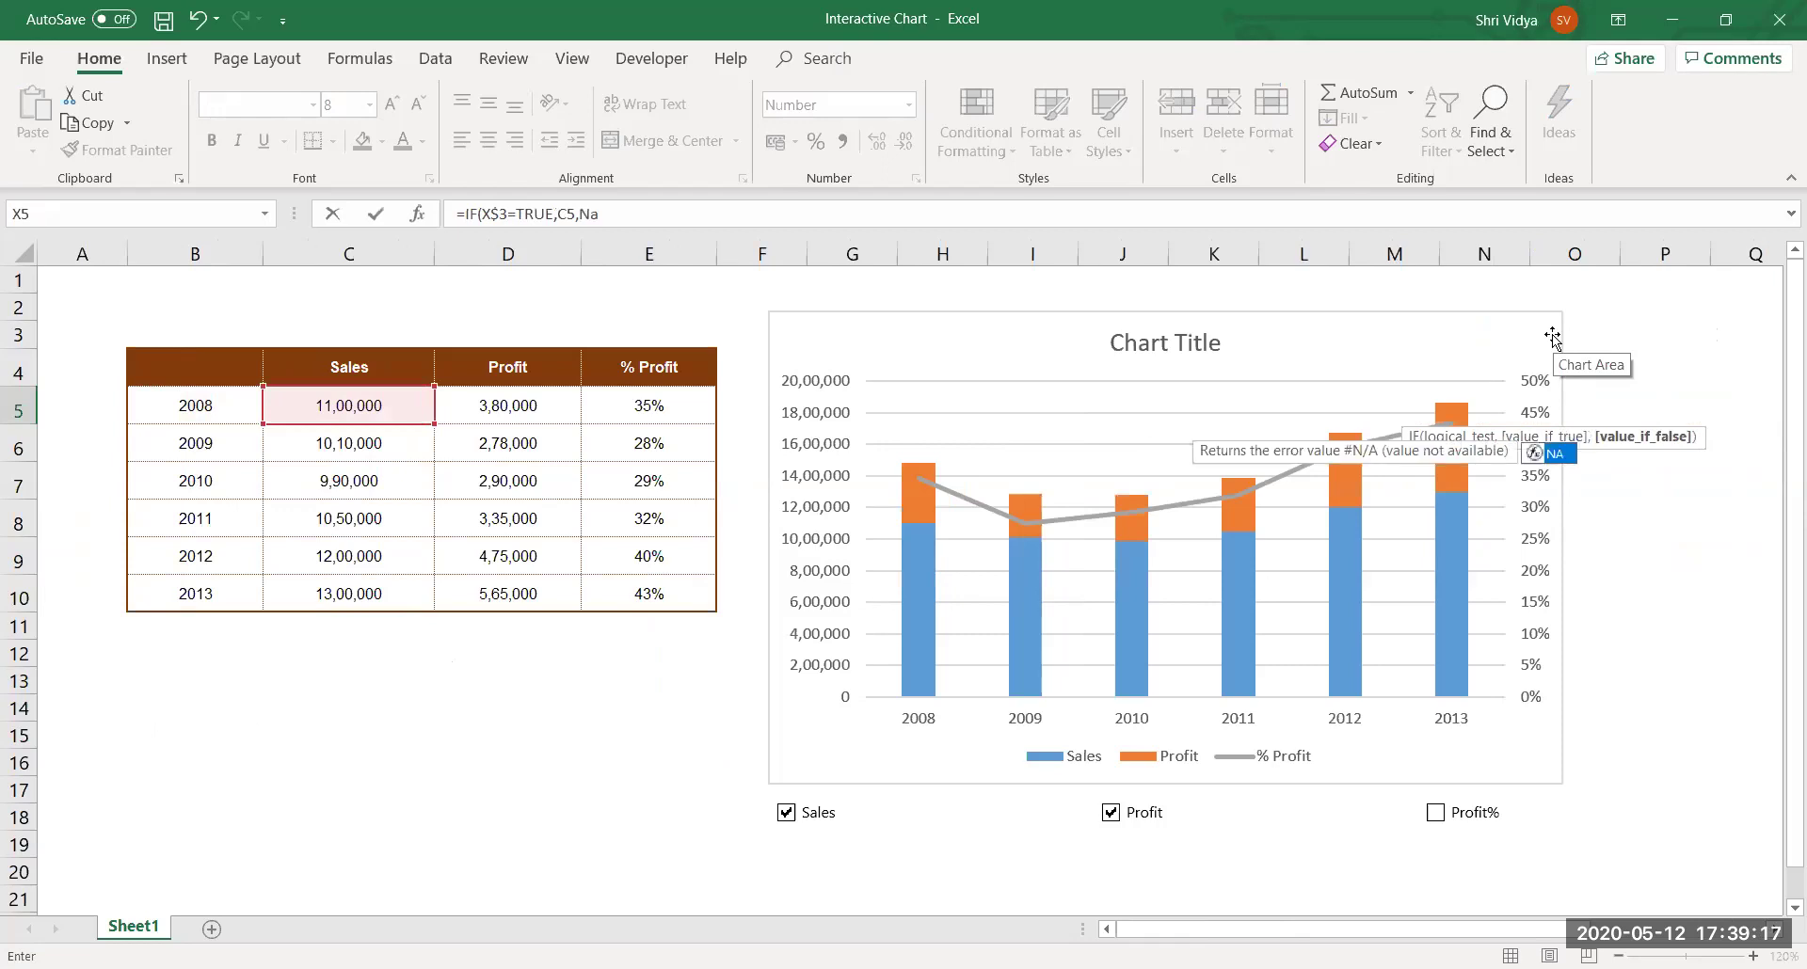
type("())")
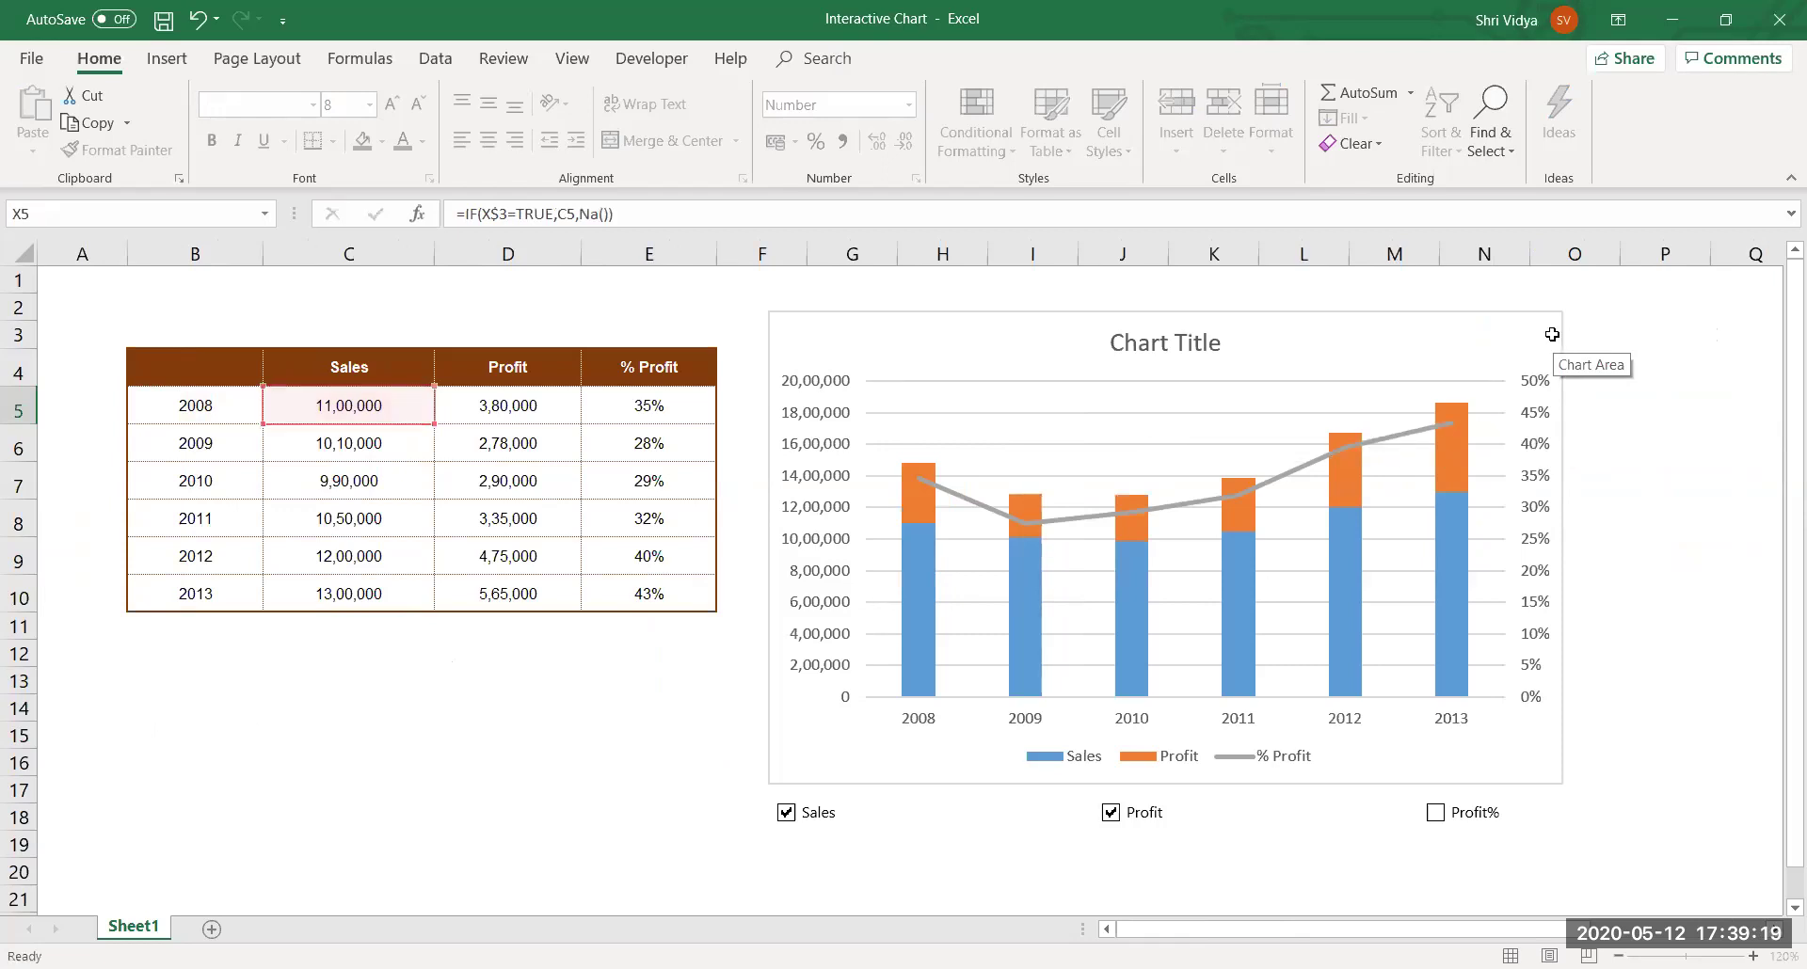
key("Return")
Fill the IF formula across X5:Z10 in one go with Ctrl+Enter.
key("Up")
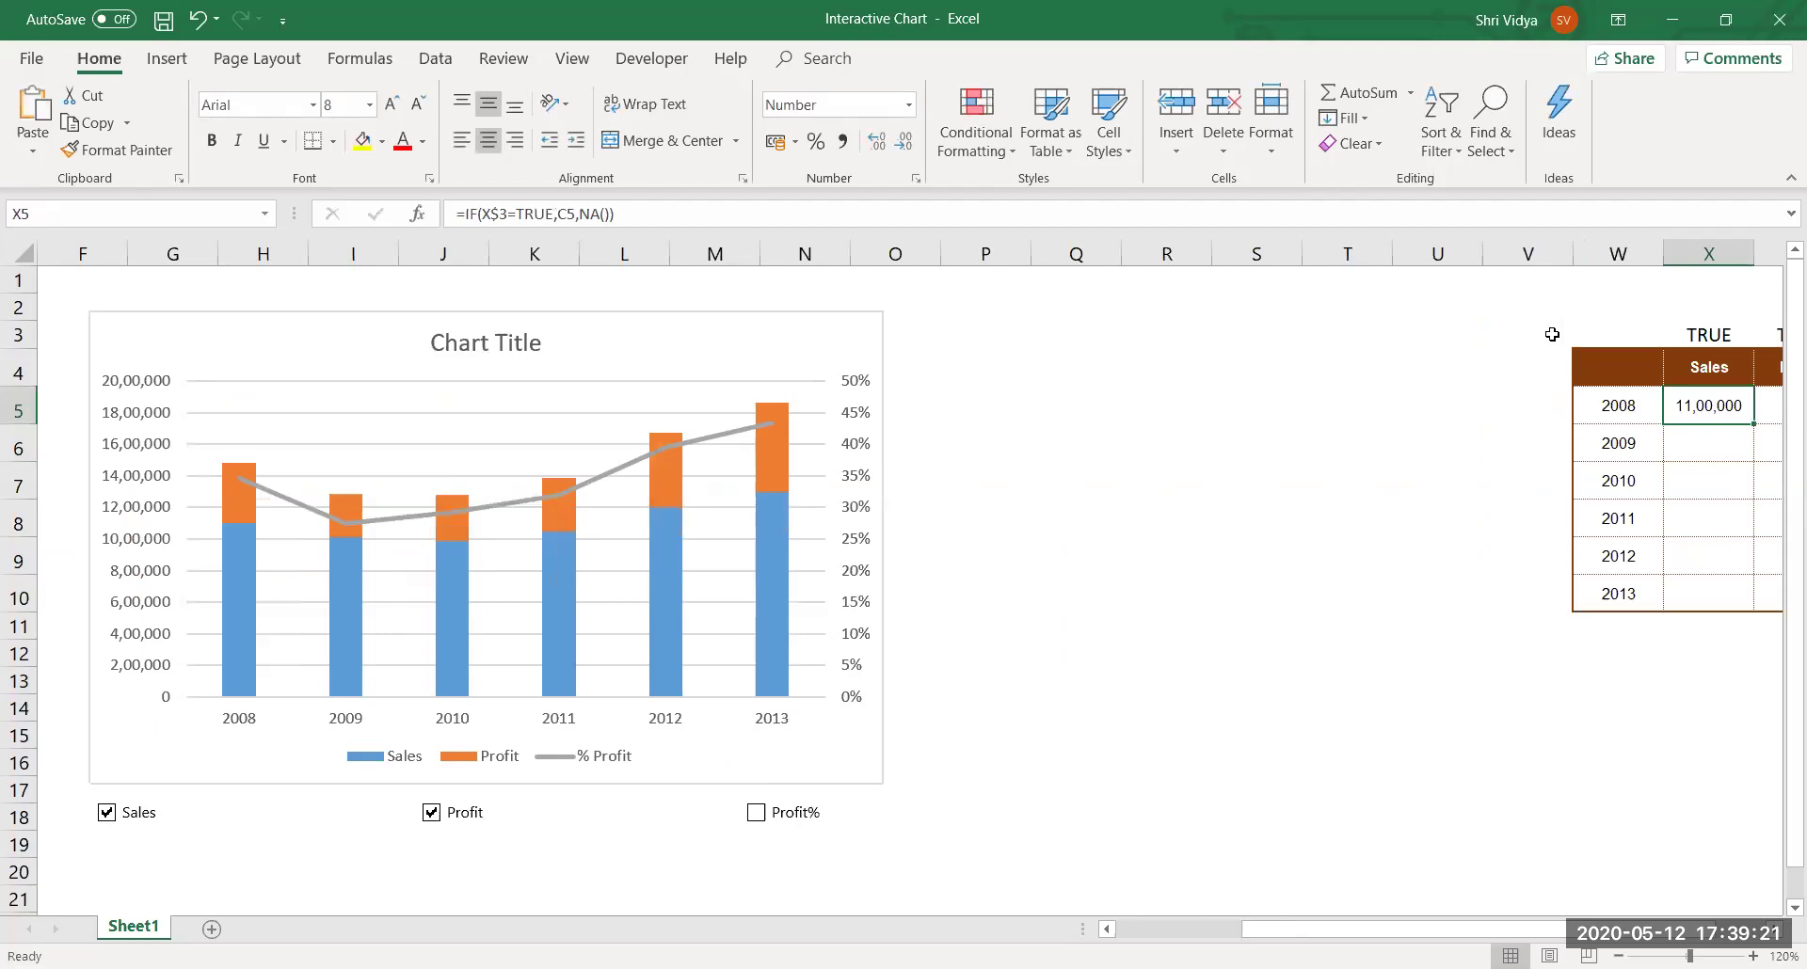
key("shift+Right")
key("shift+Right")
key("shift+Down")
key("shift+Down")
key("shift+Down")
key("shift+Down")
key("shift+Down")
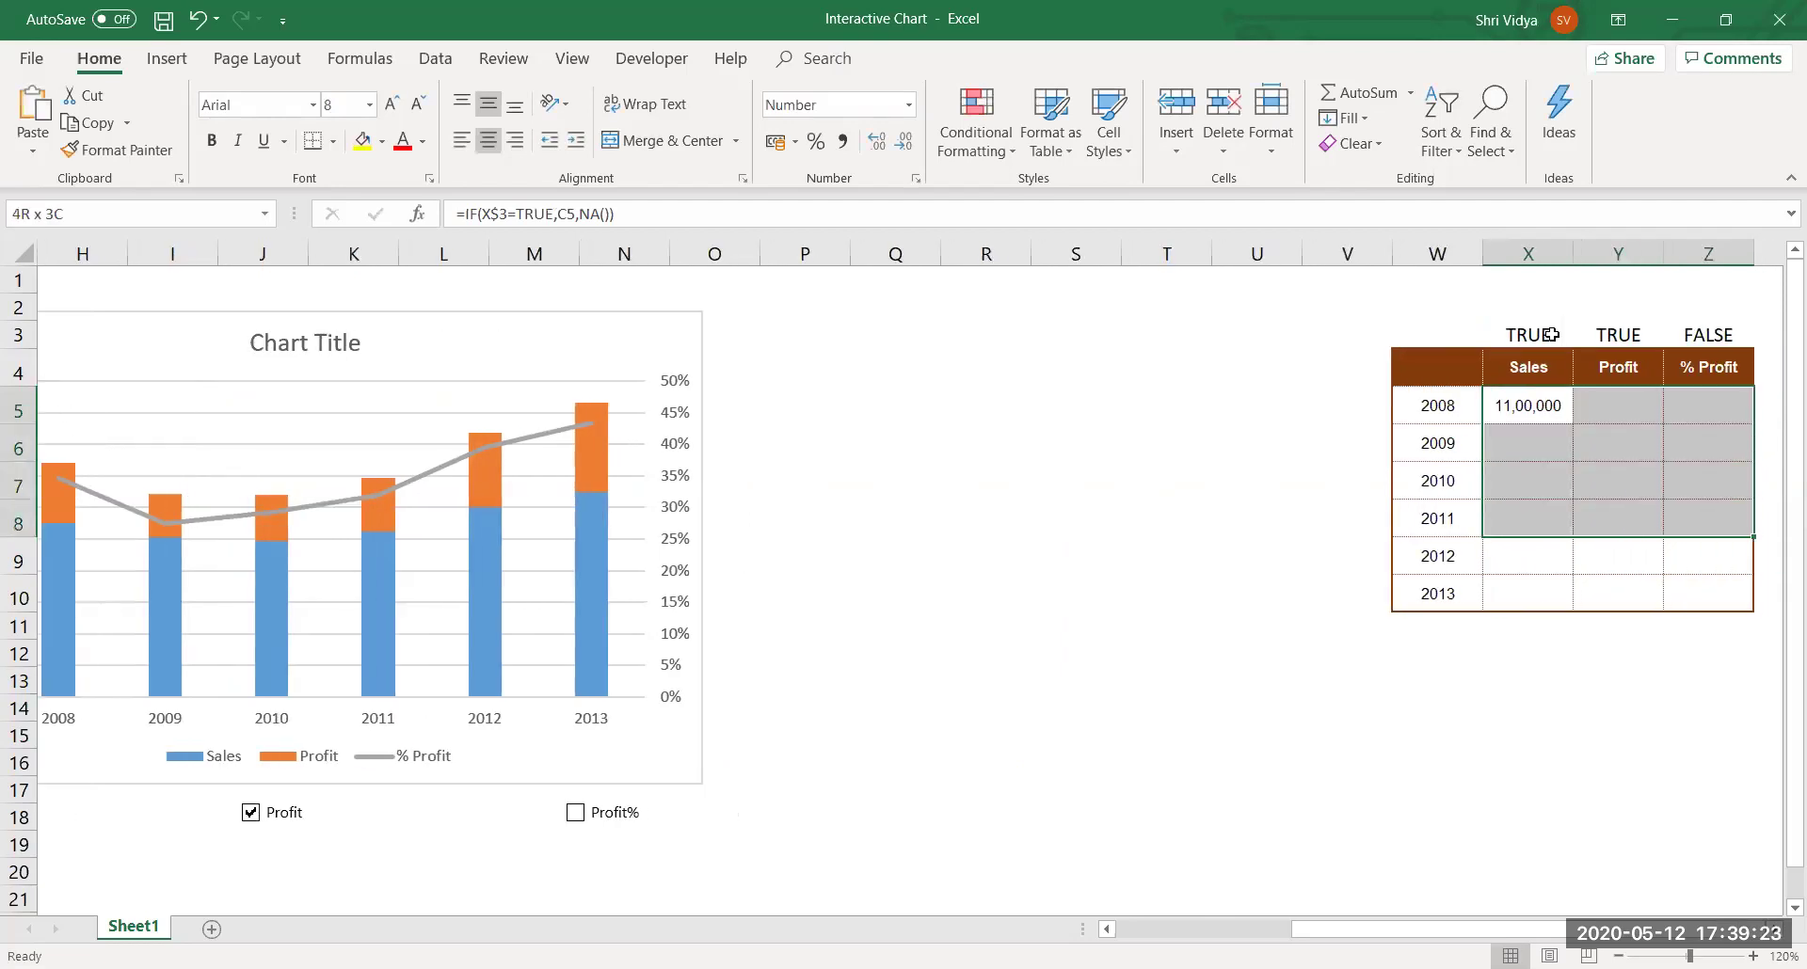
key("F2")
key("ctrl+Return")
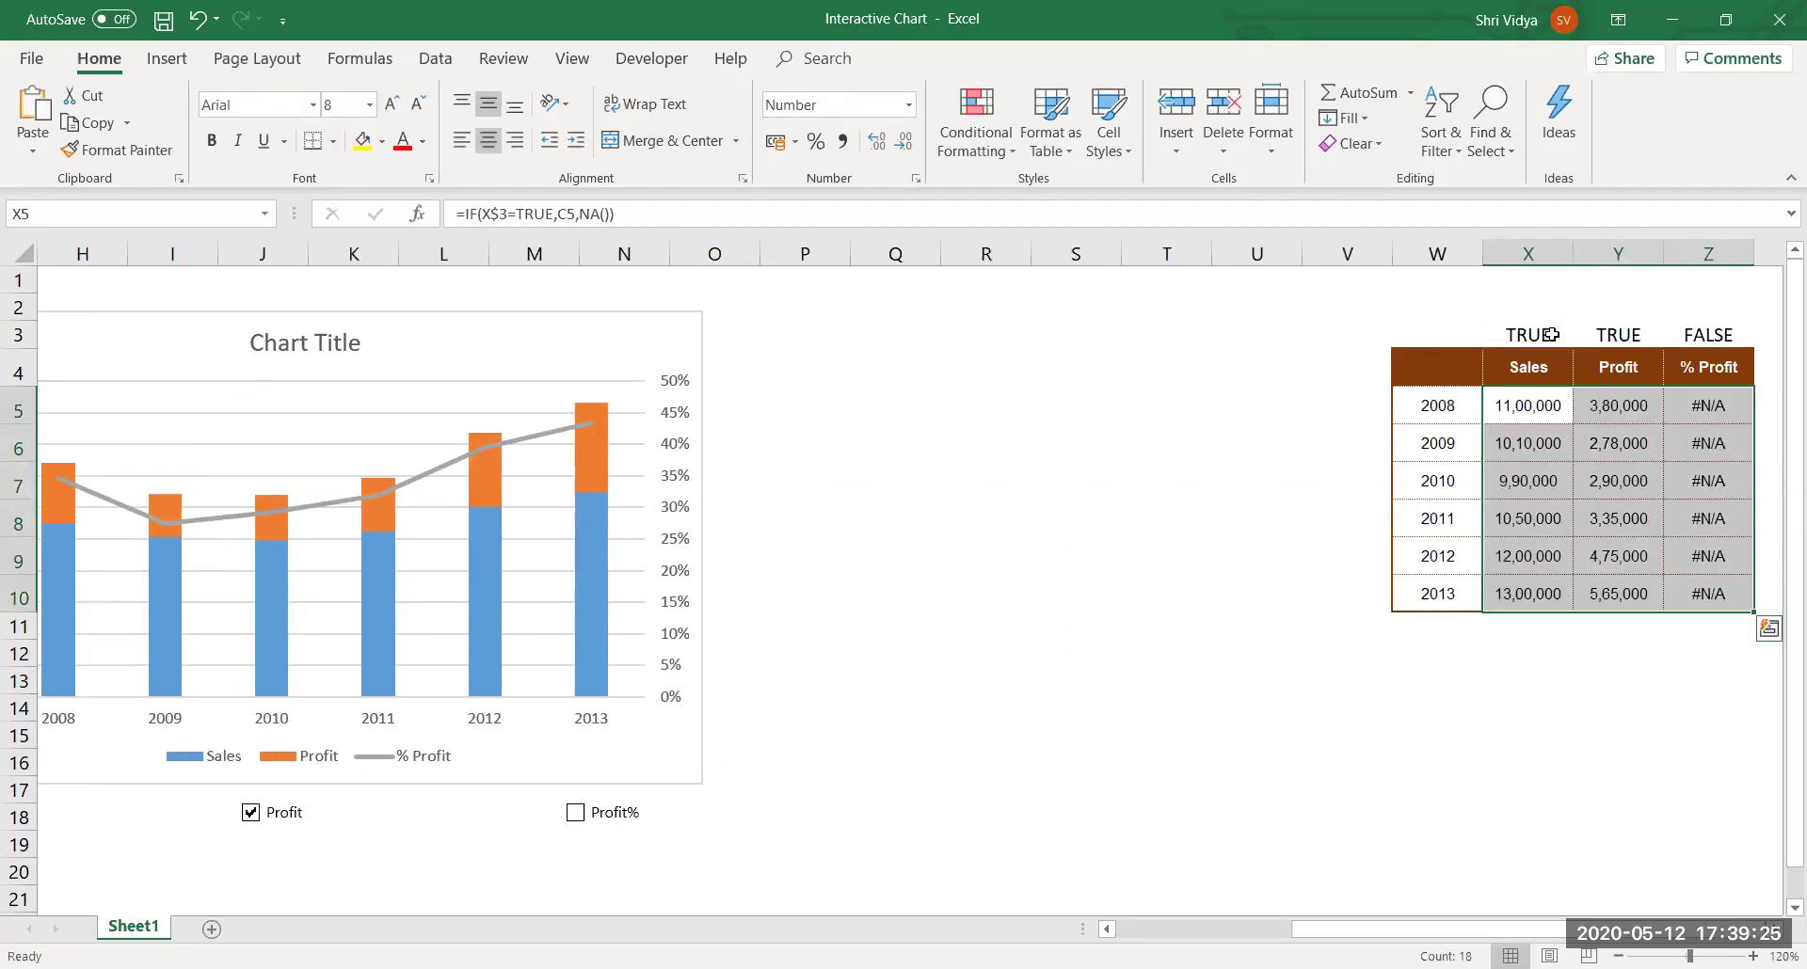
left_click(1684, 423)
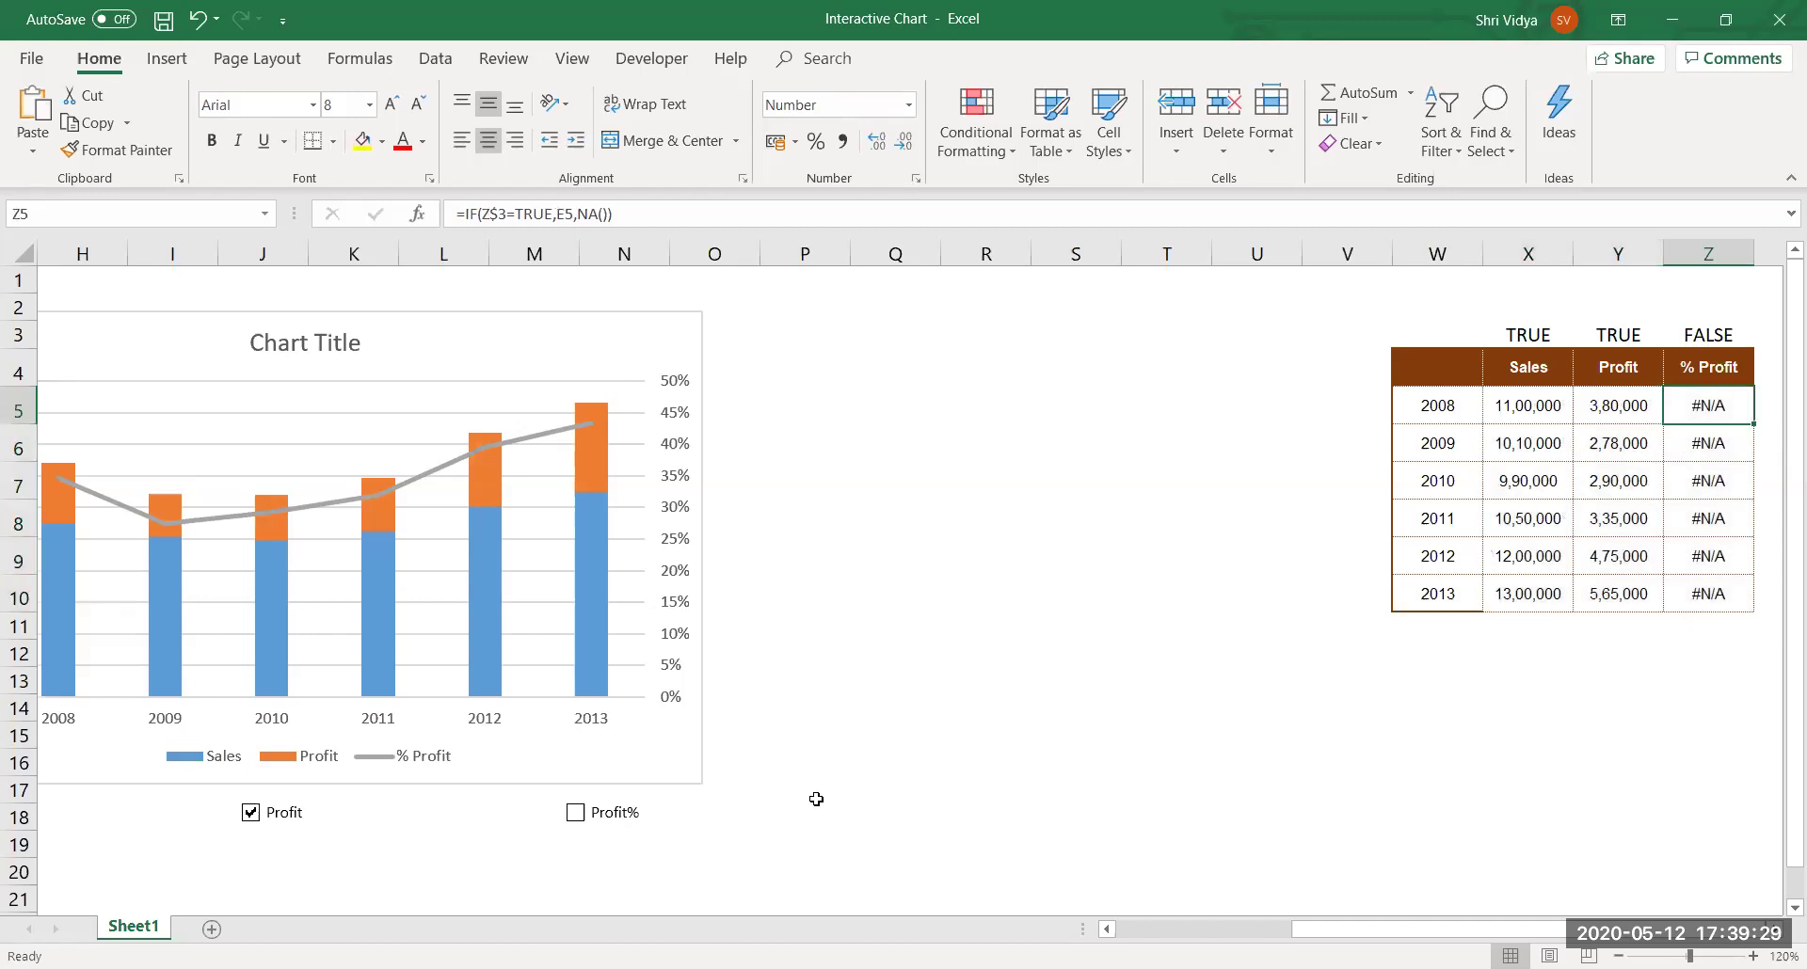
Tick Profit% again, format Z5:Z10 as percentages, and select the helper table W4:Z10.
left_click(579, 819)
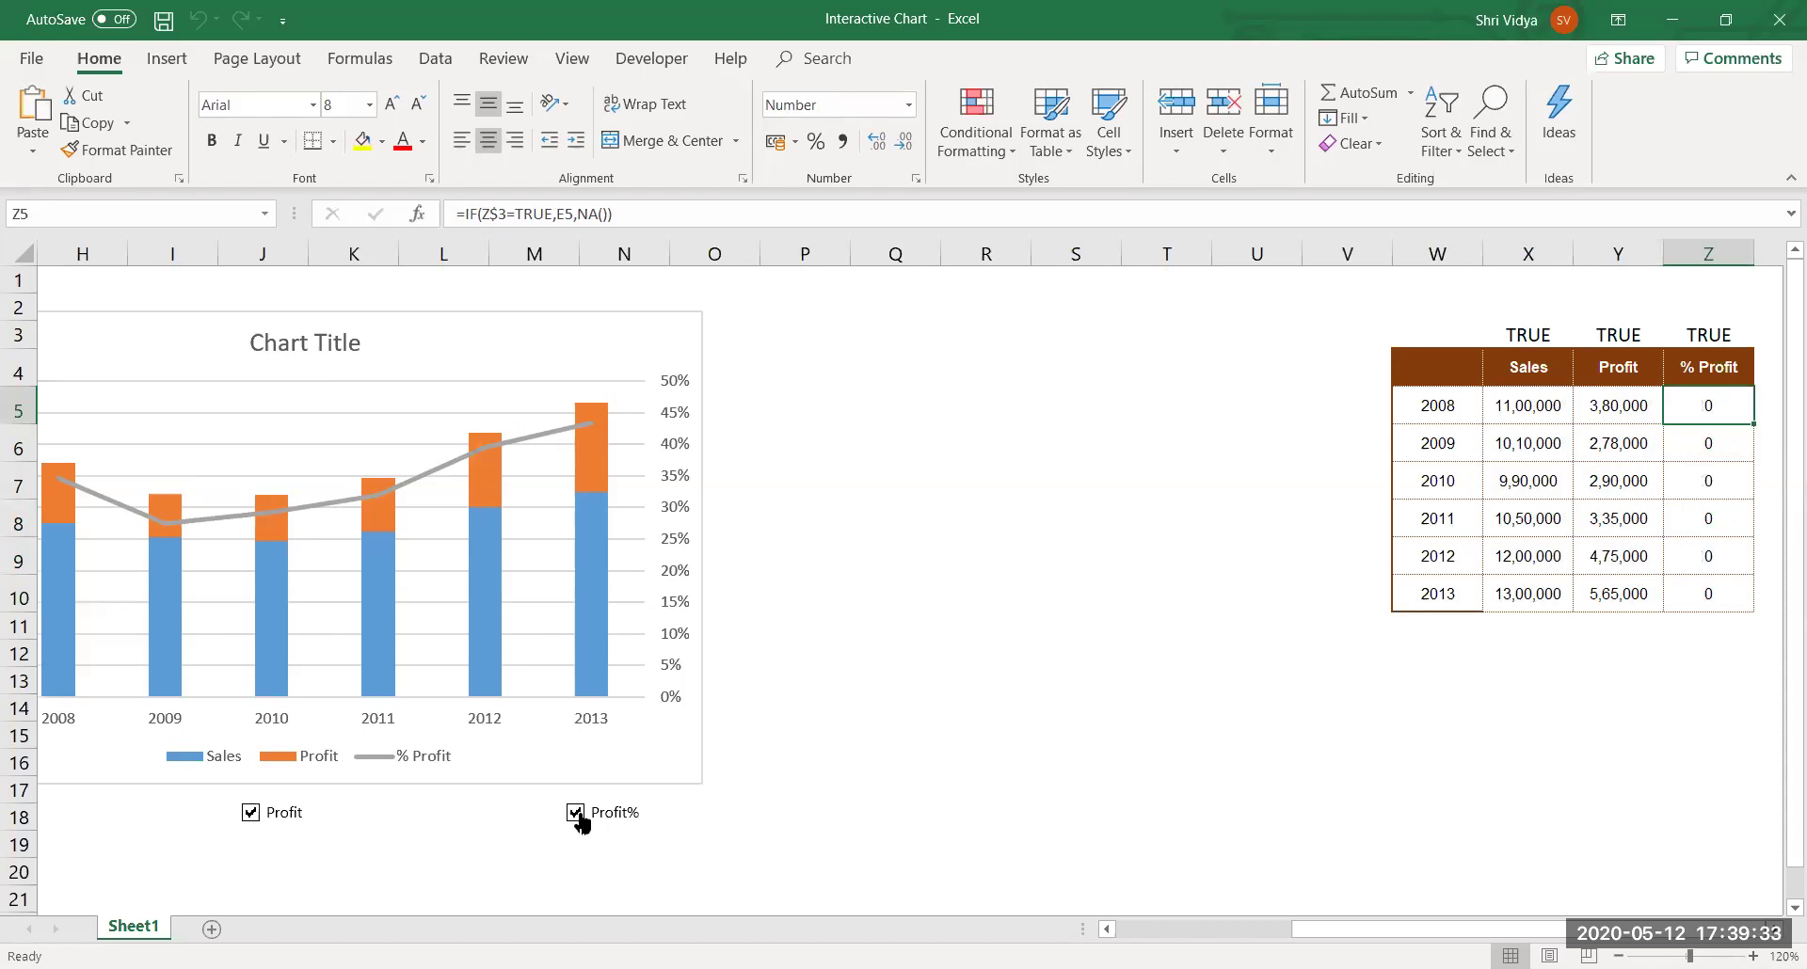
left_click_drag(1713, 403, 1709, 598)
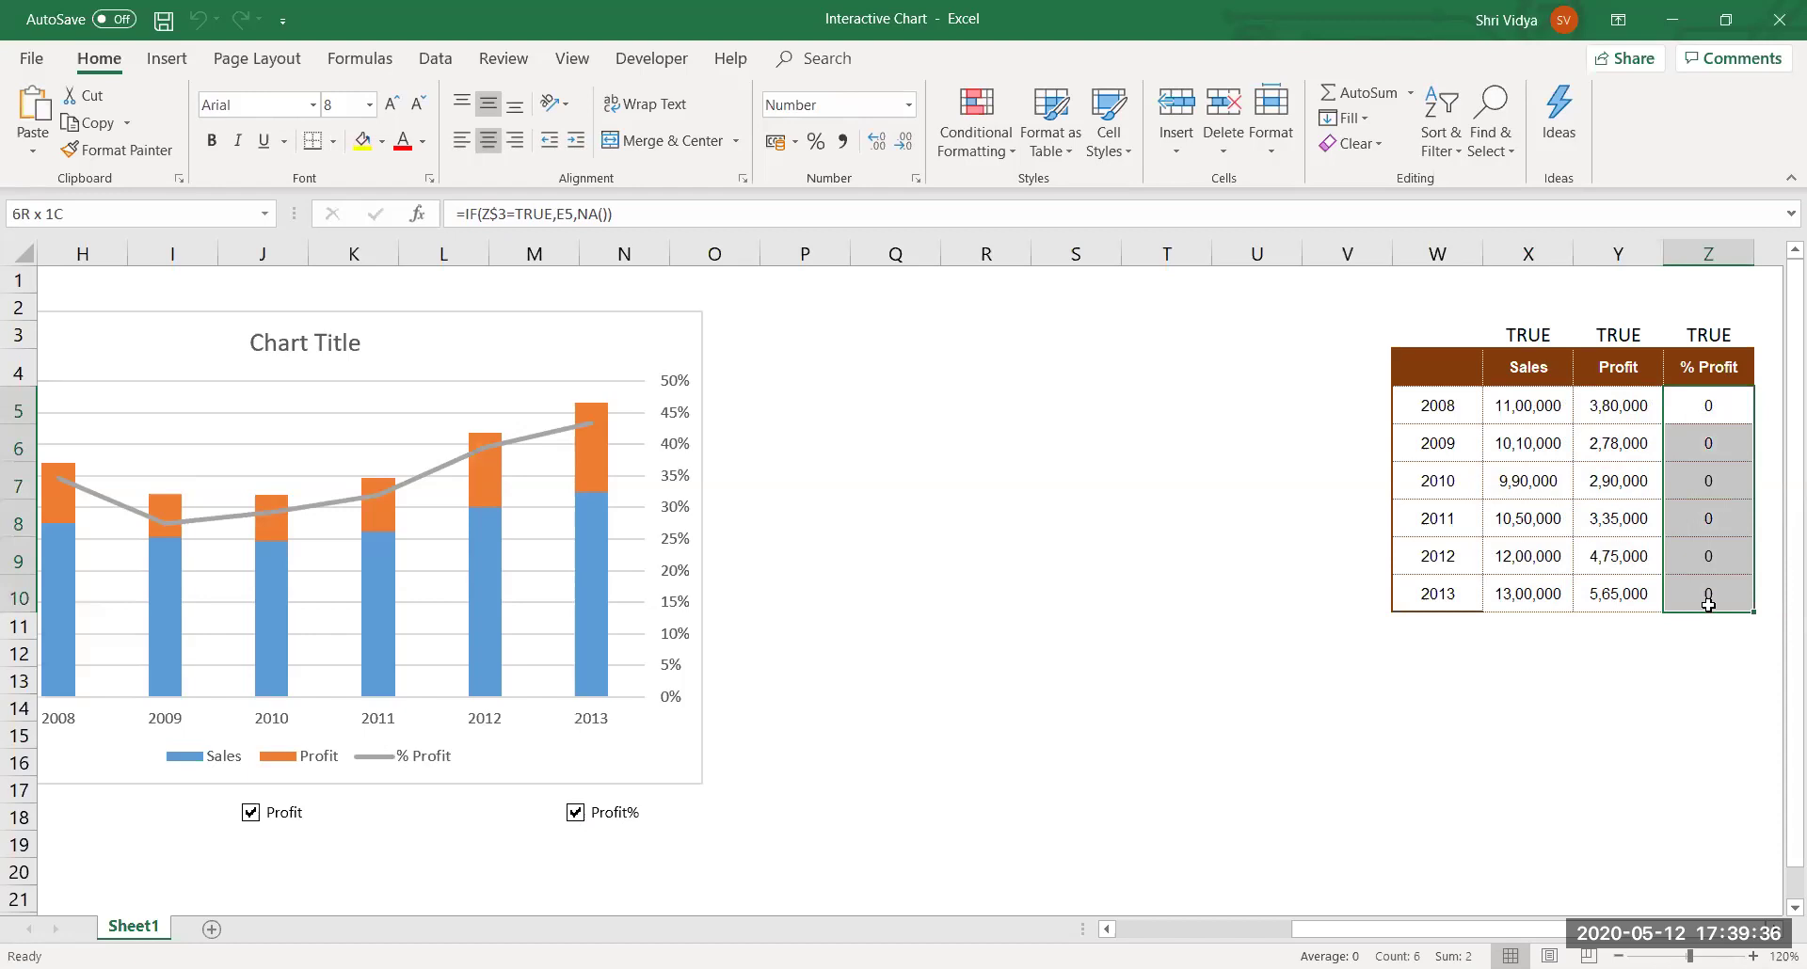
left_click(817, 141)
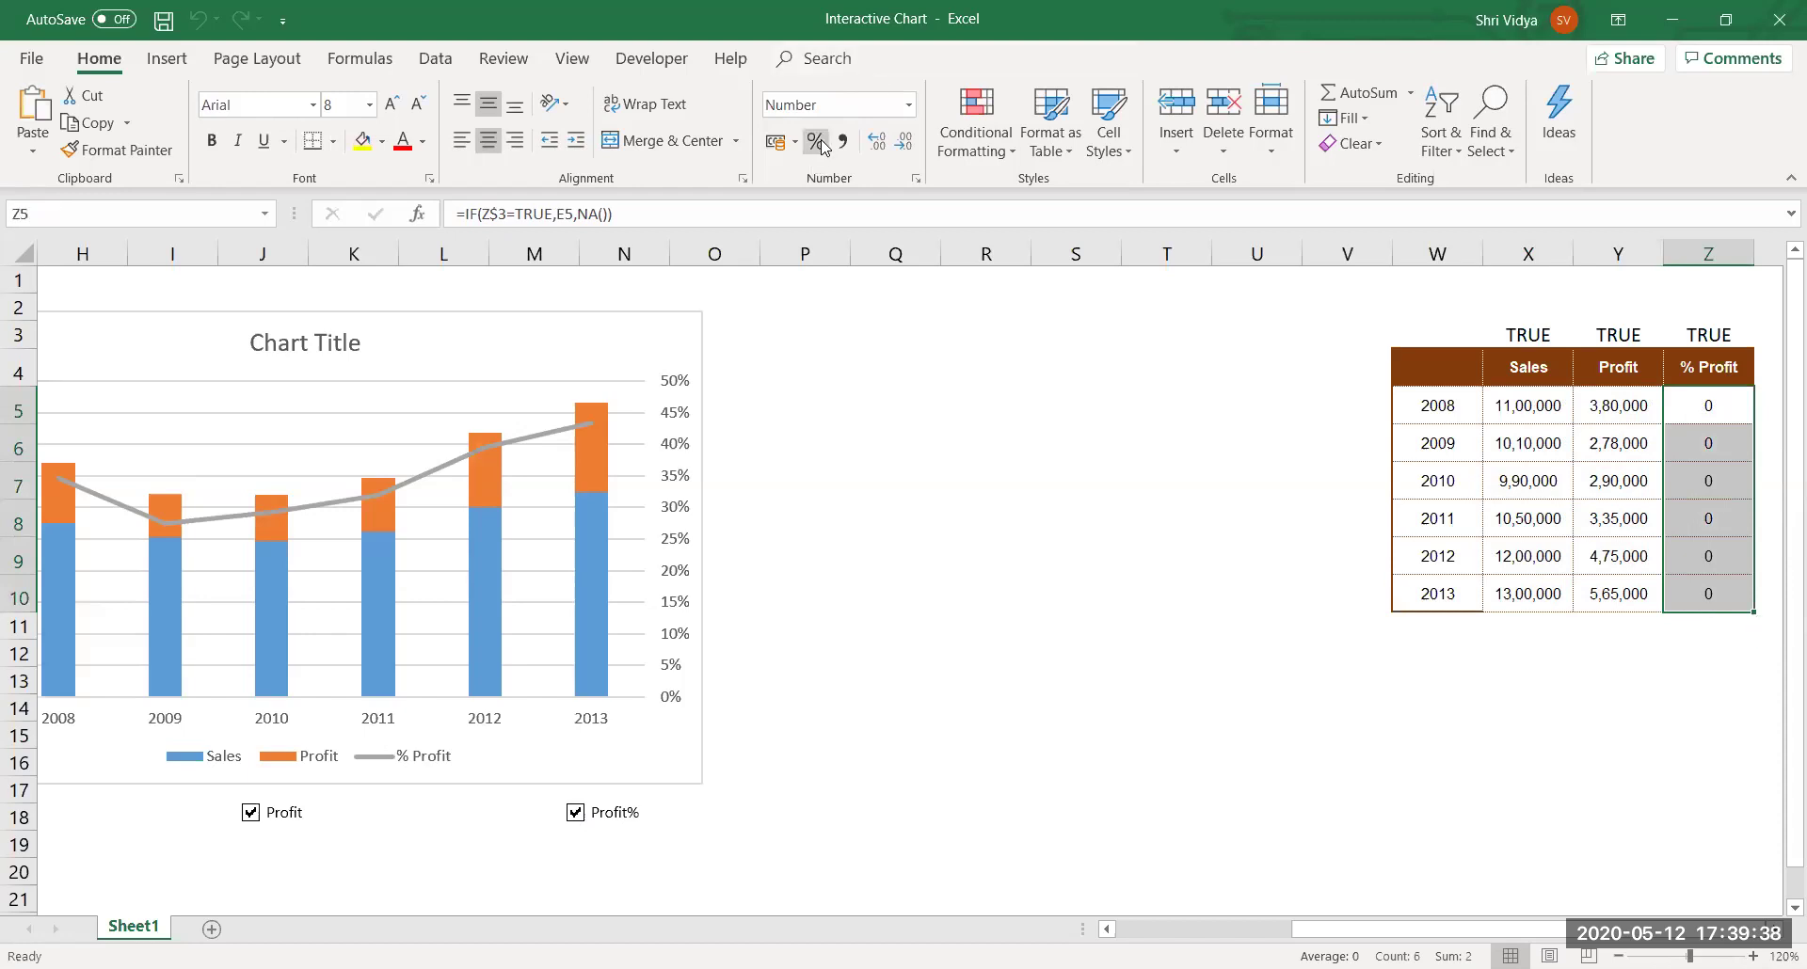
left_click(1053, 631)
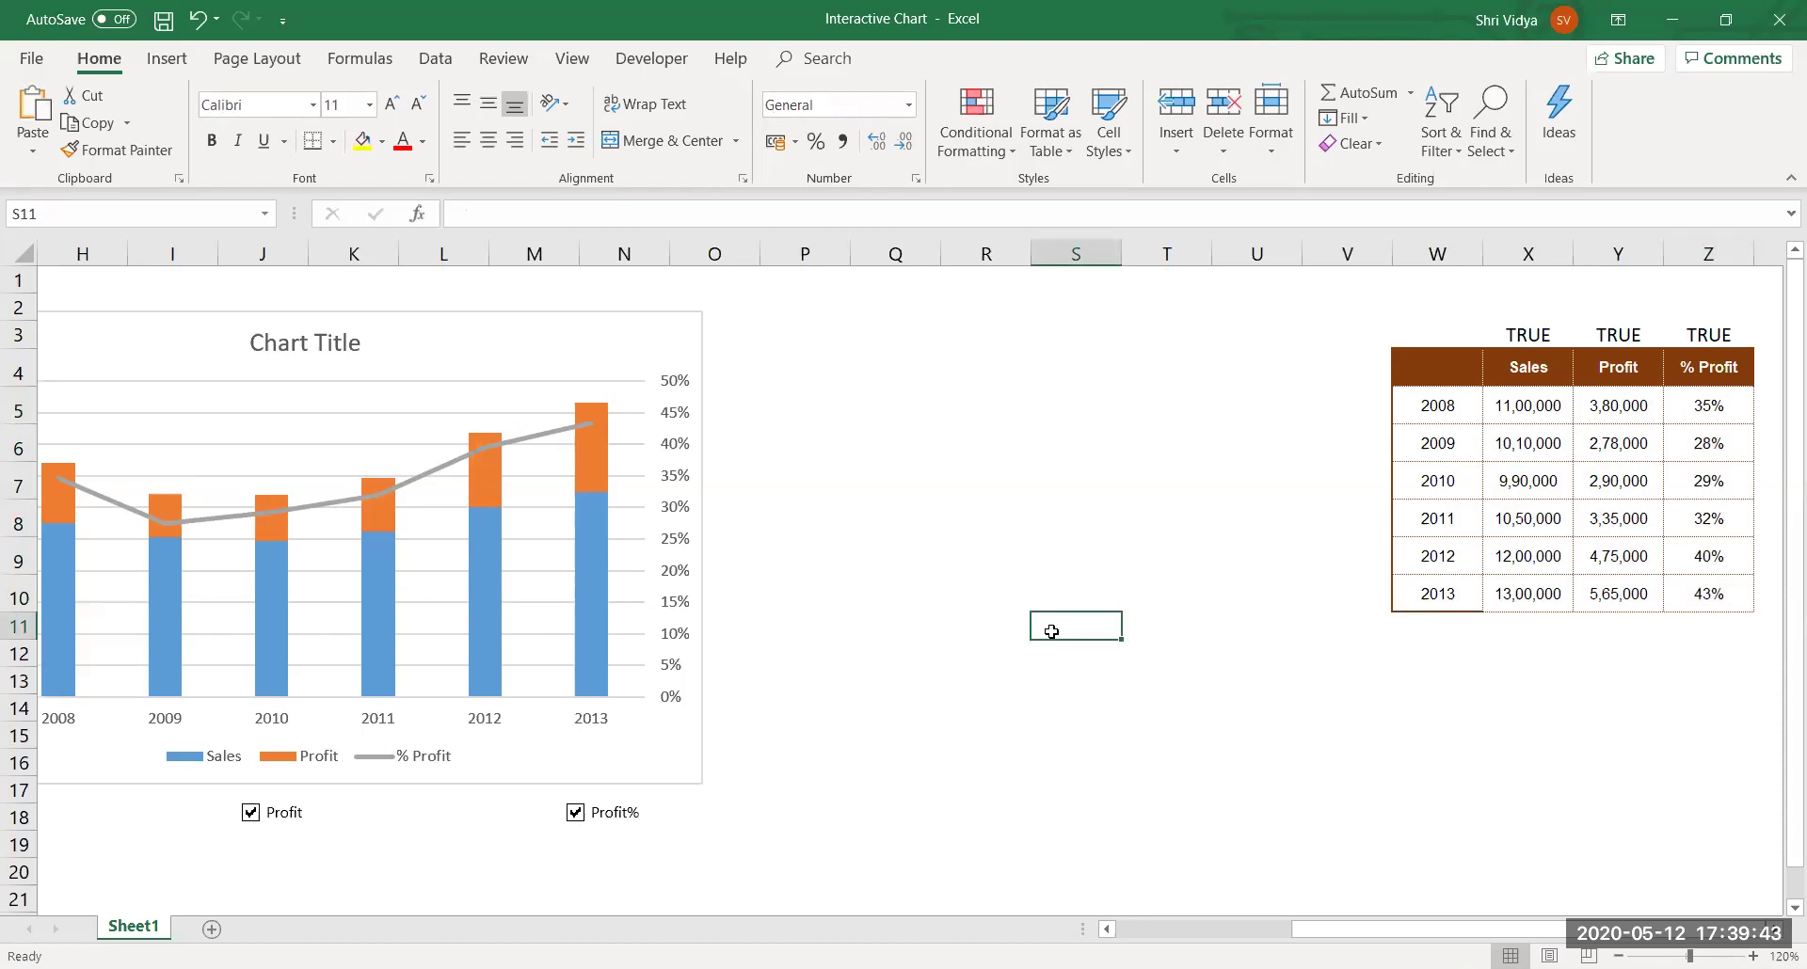
left_click_drag(1441, 384, 1754, 613)
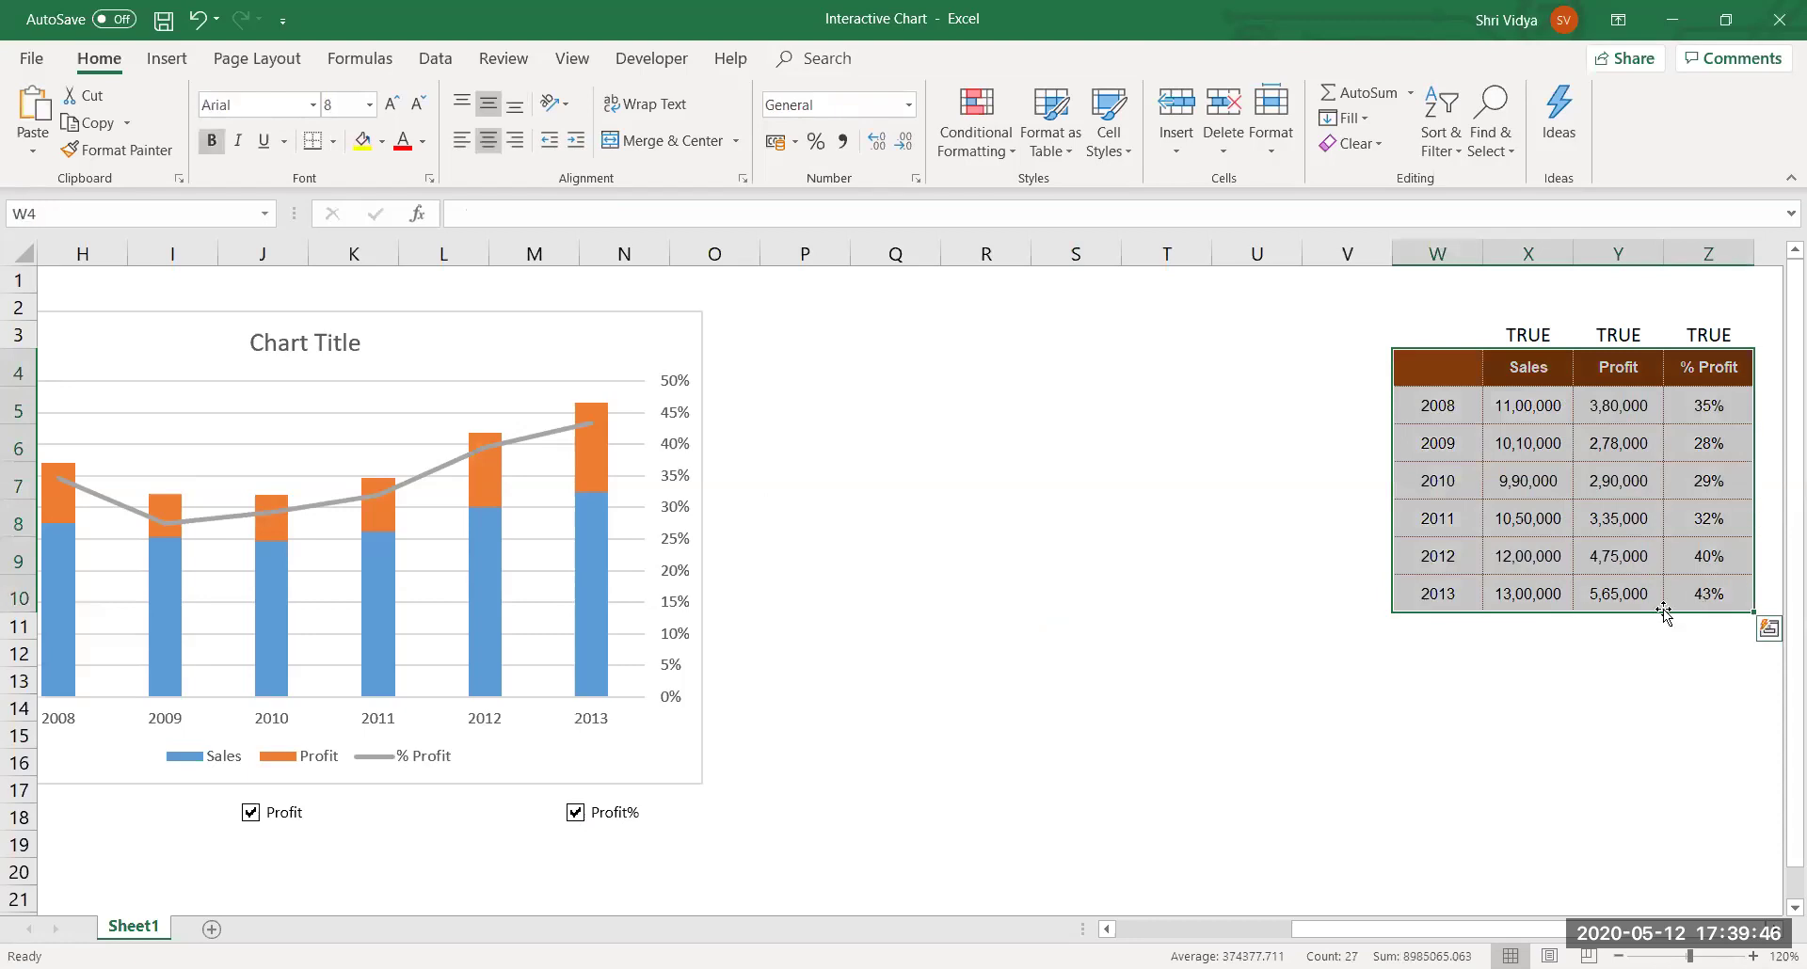
Change the chart's data range to Sheet1!$W$4:$Z$10 through Select Data.
left_click(1357, 754)
left_click_drag(1358, 929, 1087, 919)
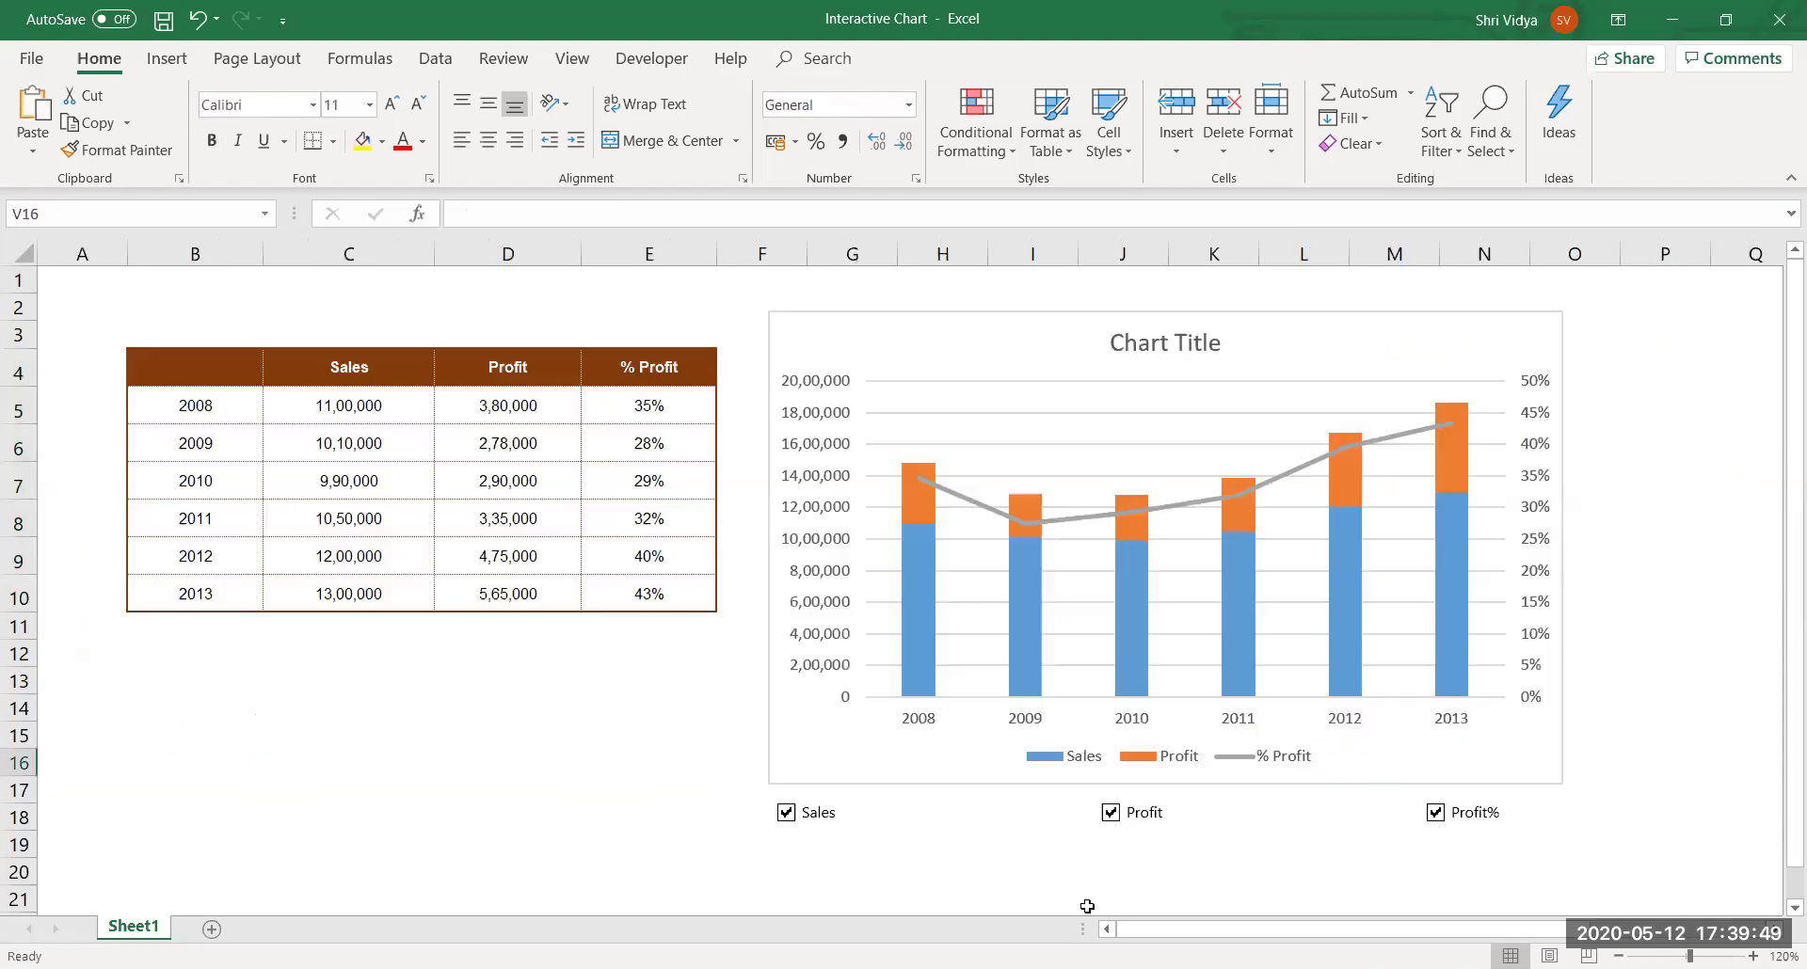
left_click_drag(550, 409, 660, 513)
left_click(663, 788)
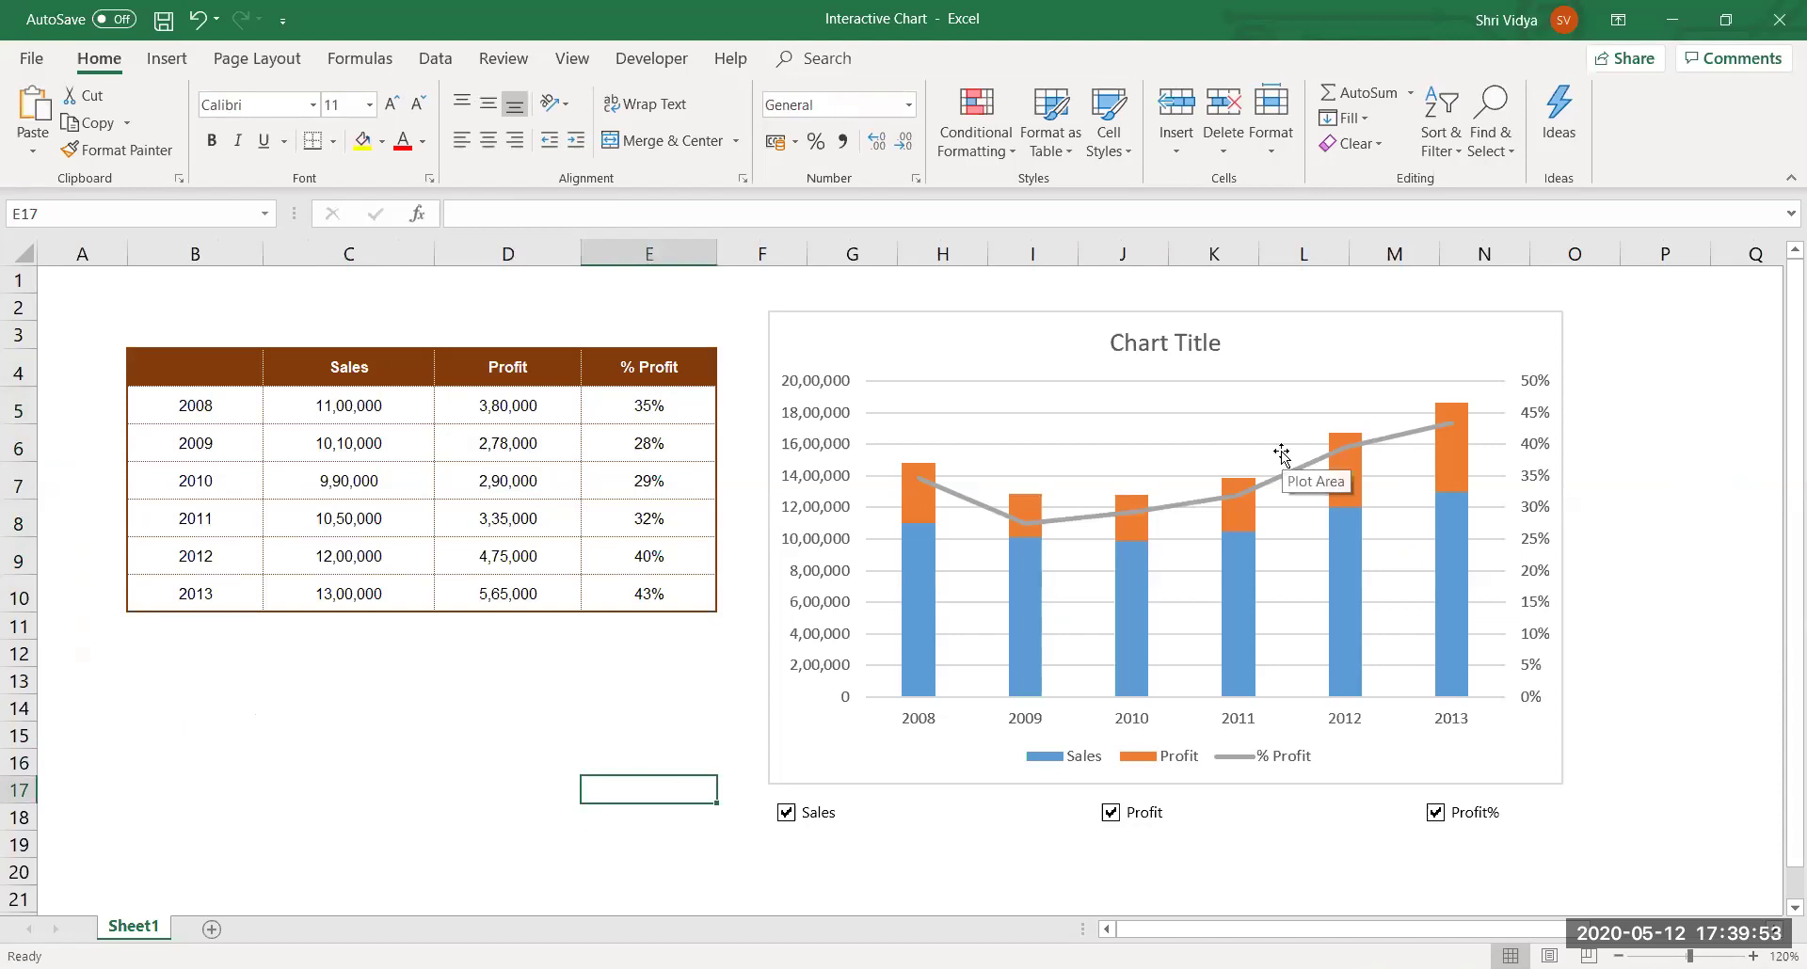
left_click(1064, 449)
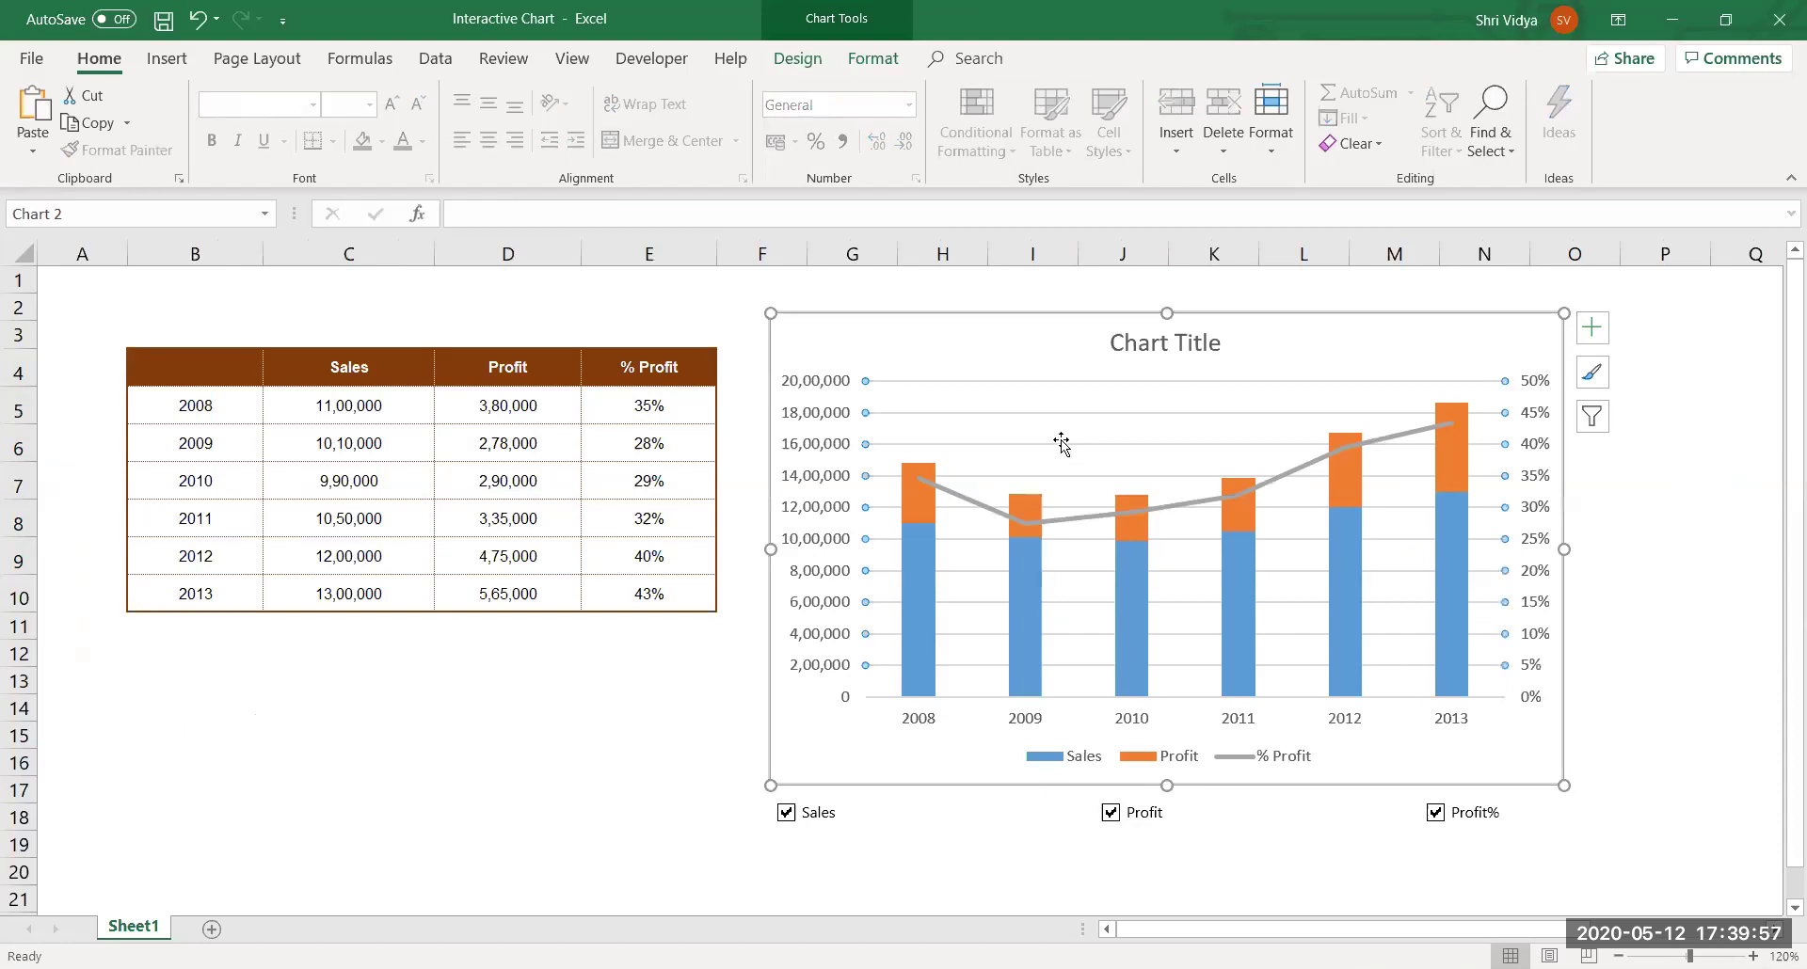
left_click(1060, 439)
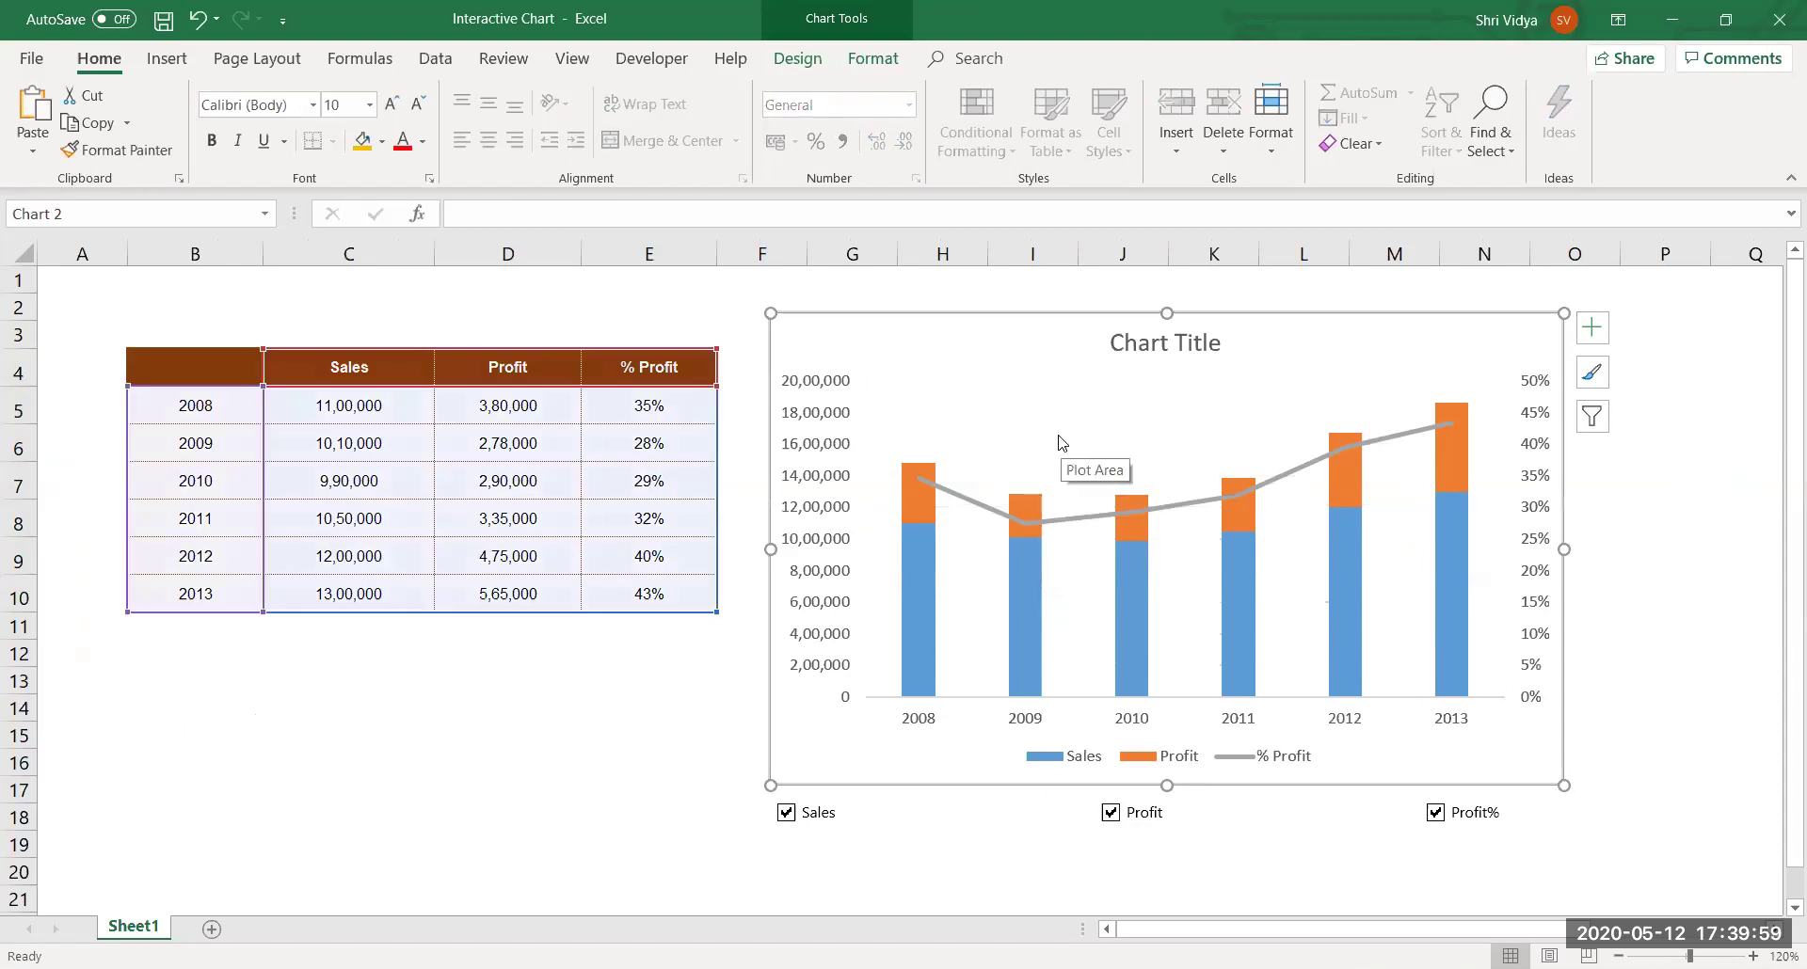
right_click(1059, 439)
left_click(1134, 567)
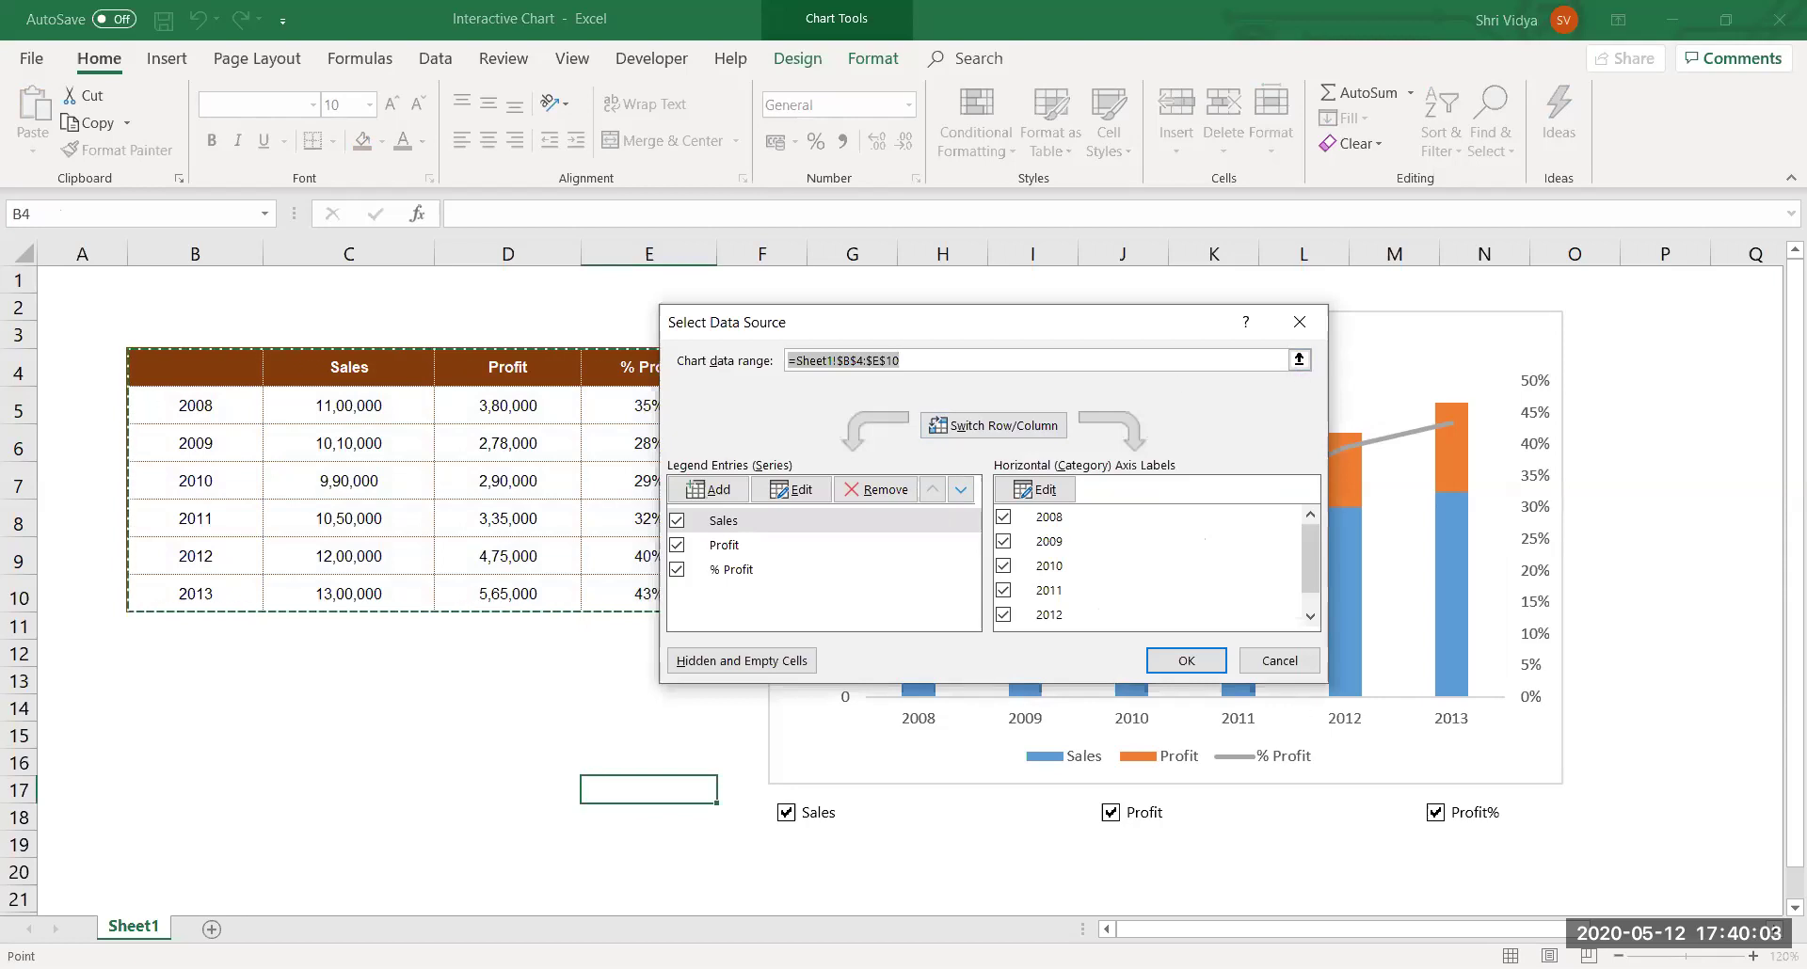
scroll(1584, 911, "right", 7)
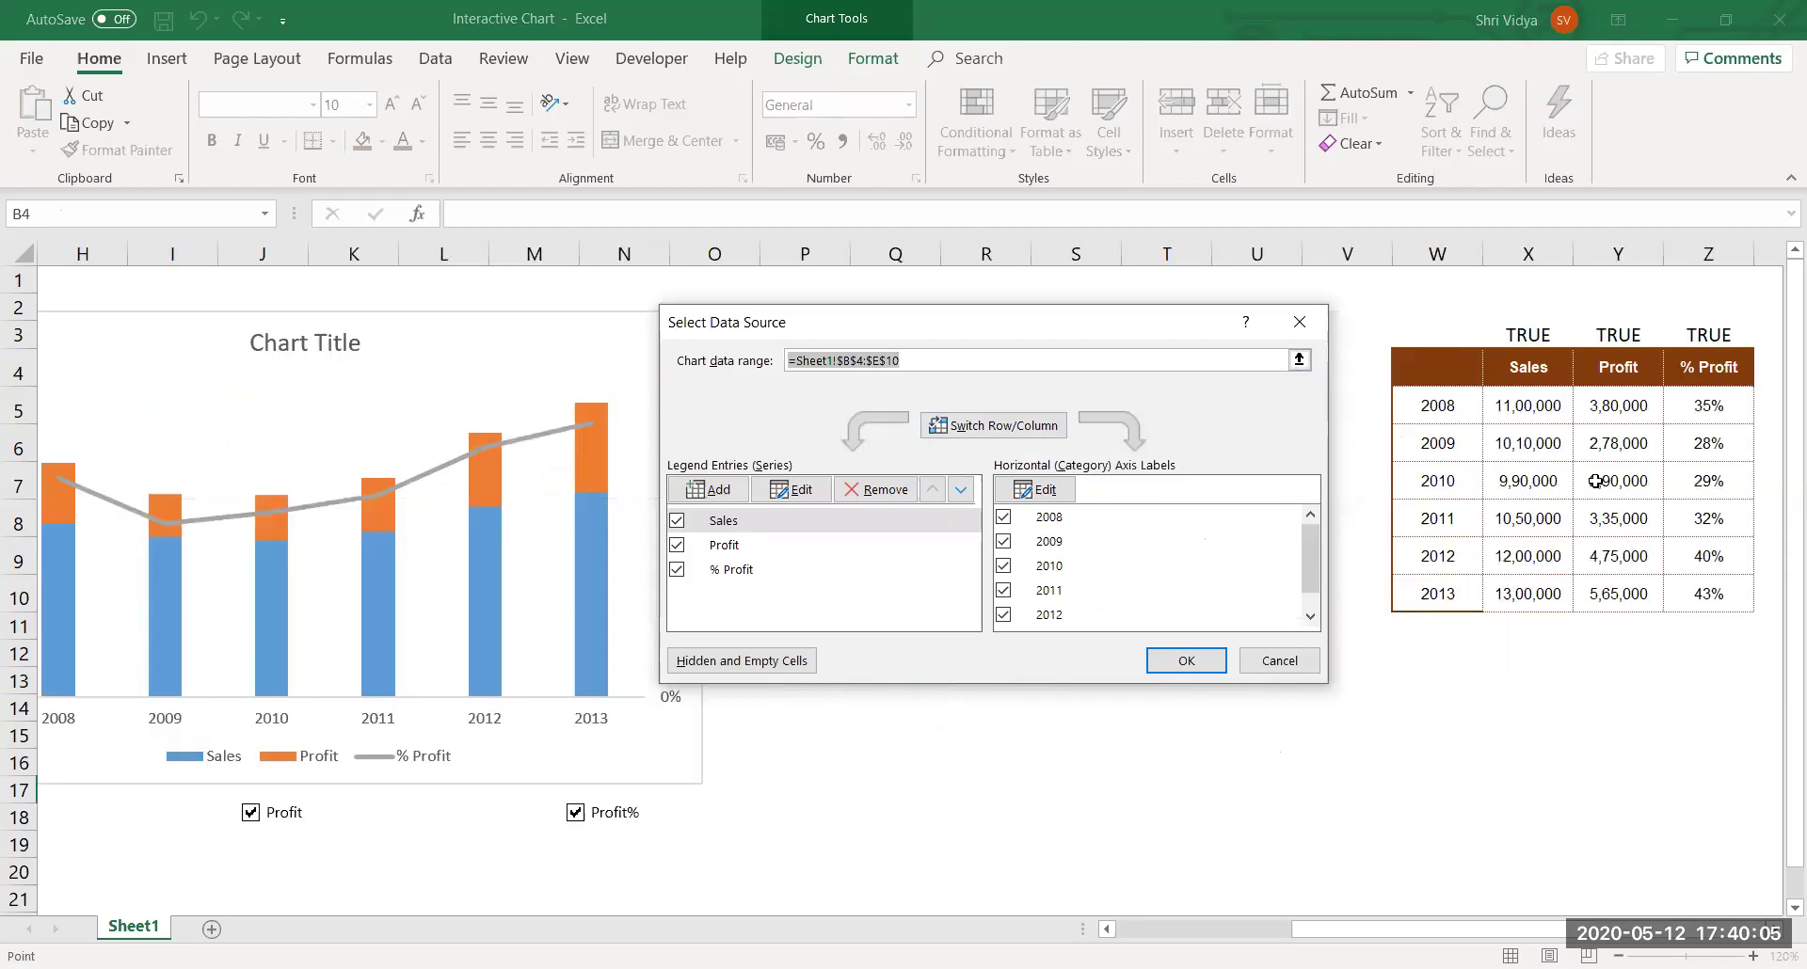
left_click(1440, 372)
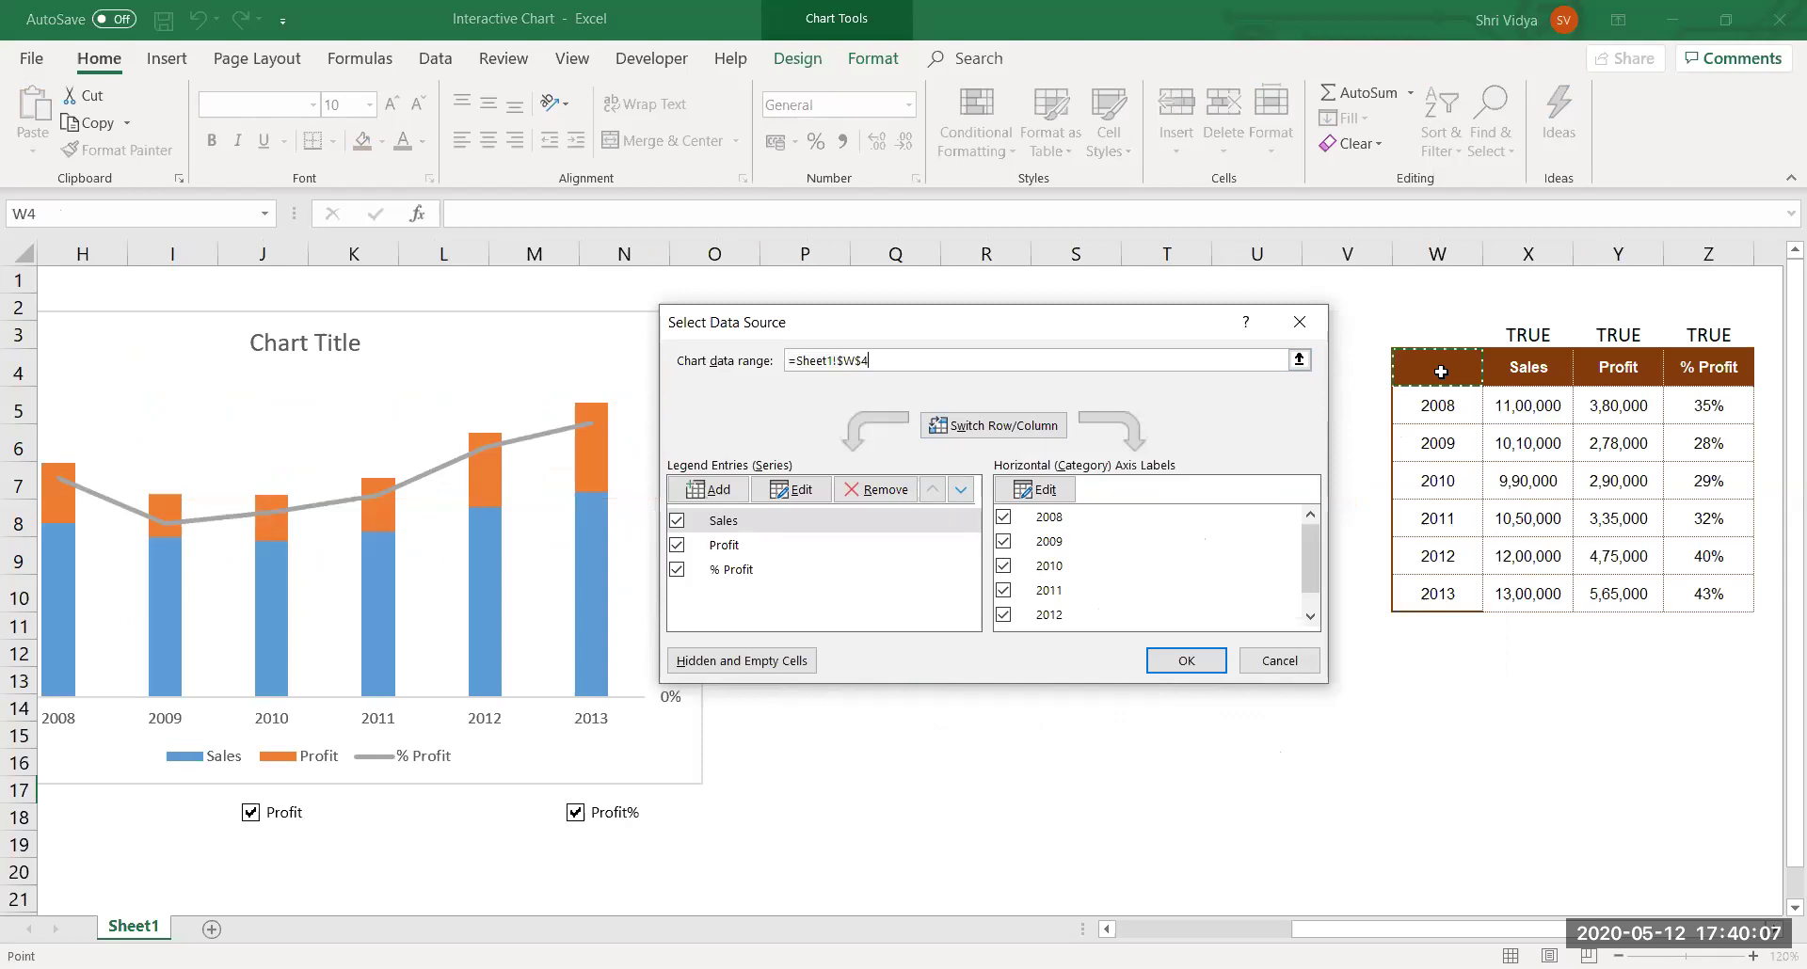
key("ctrl+shift+End")
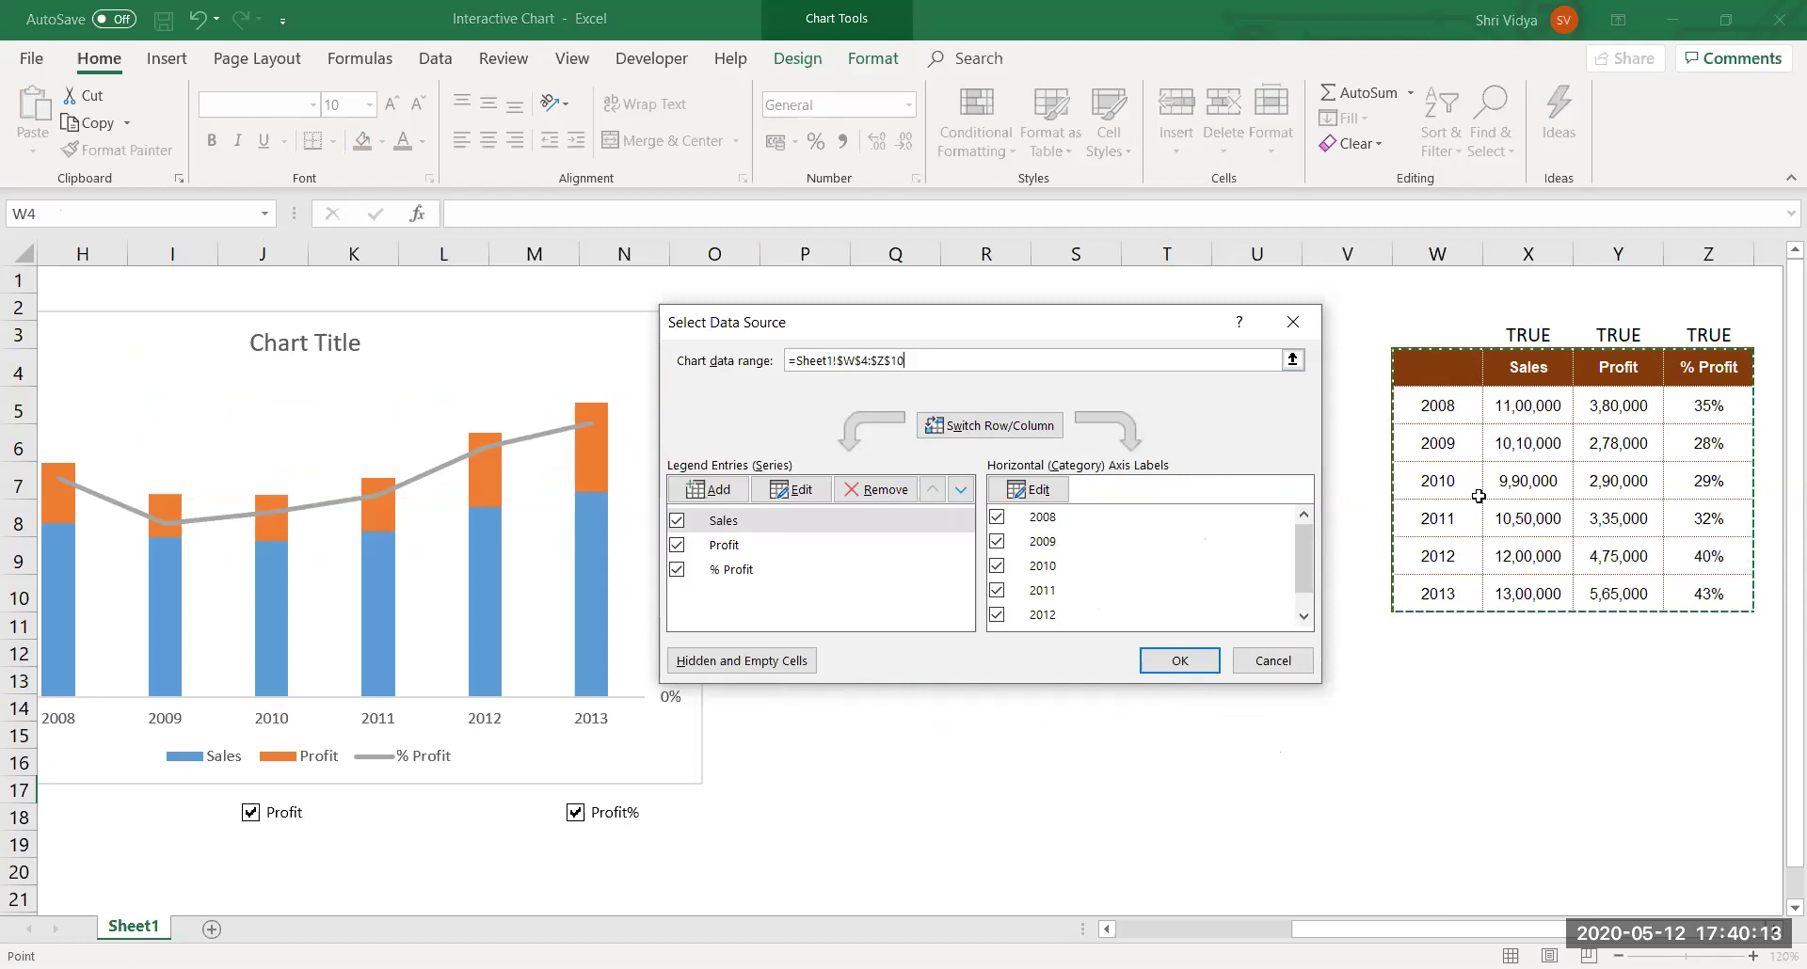
left_click(1185, 660)
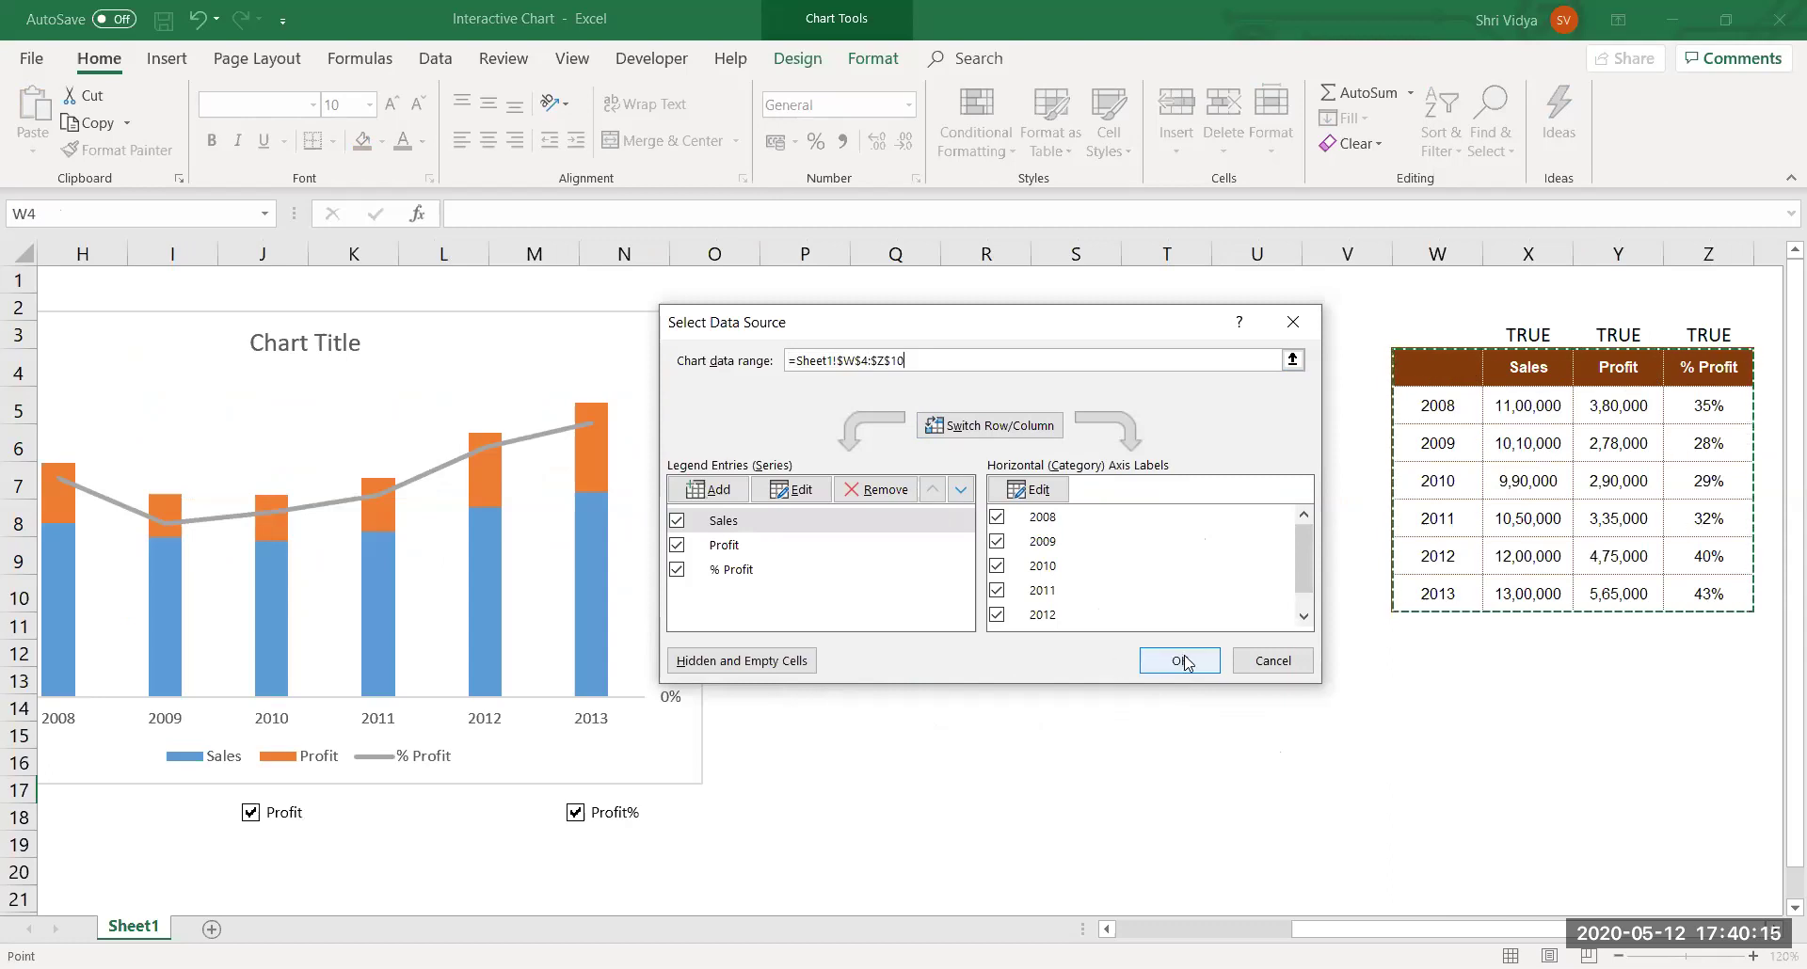
left_click(1054, 706)
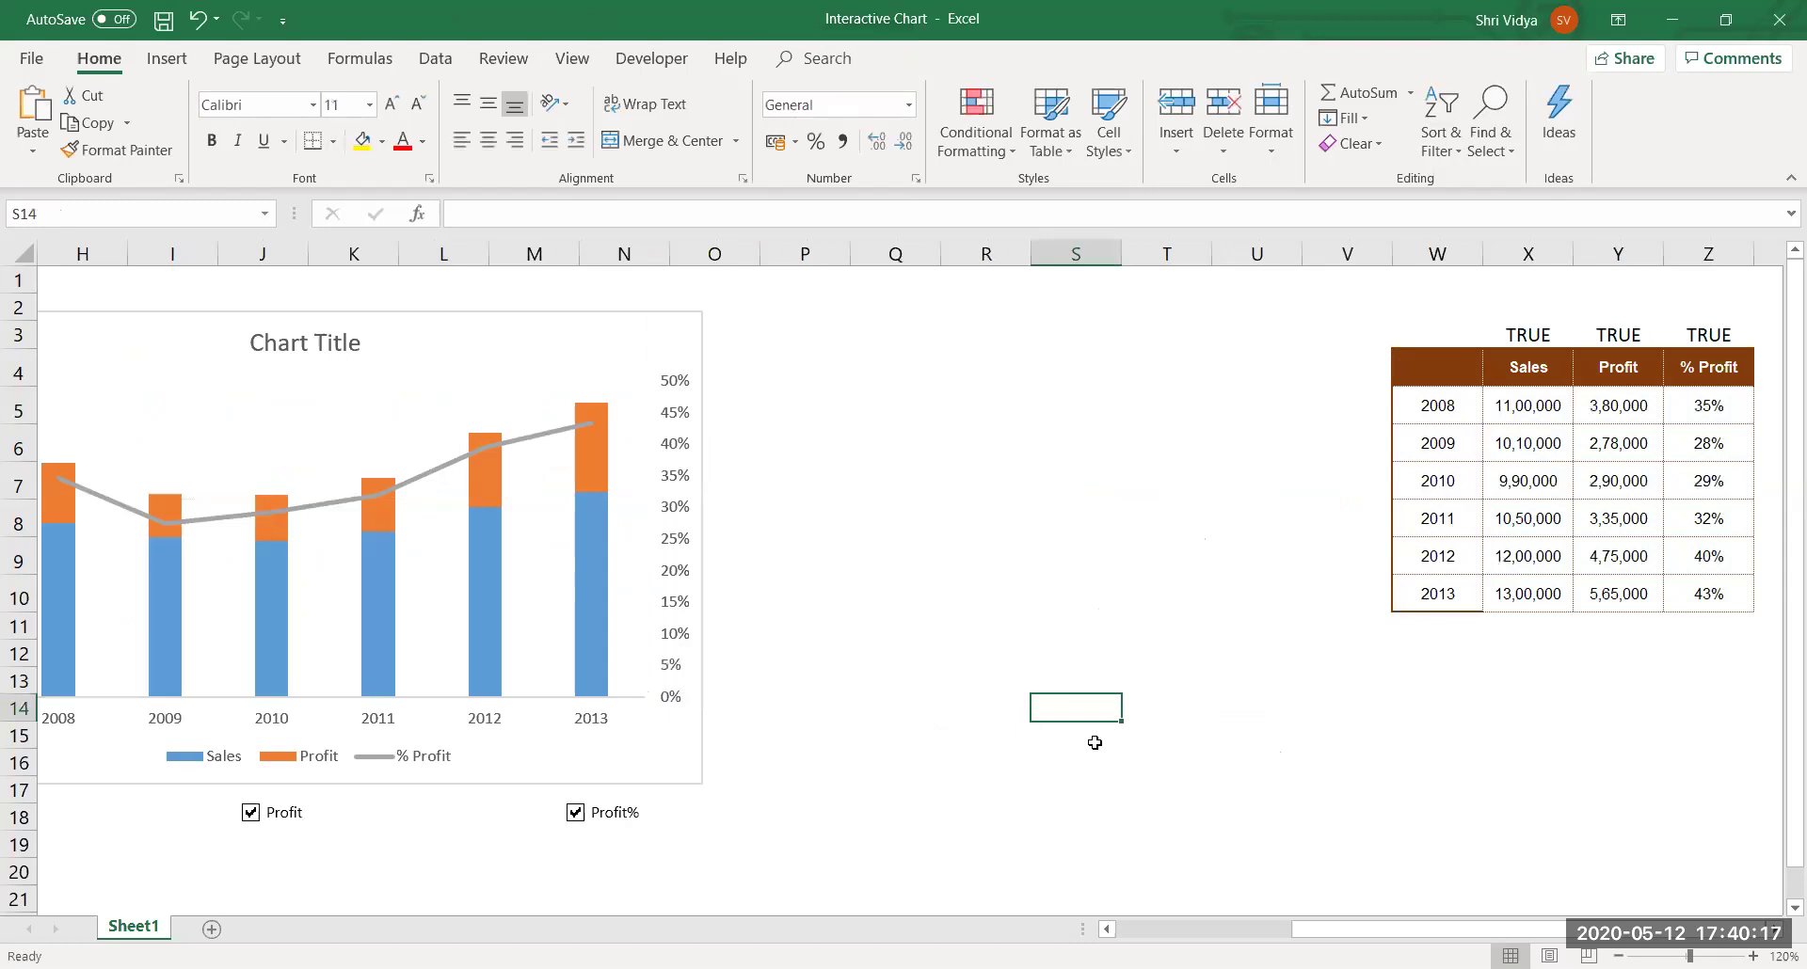
scroll(1163, 909, "left", 3)
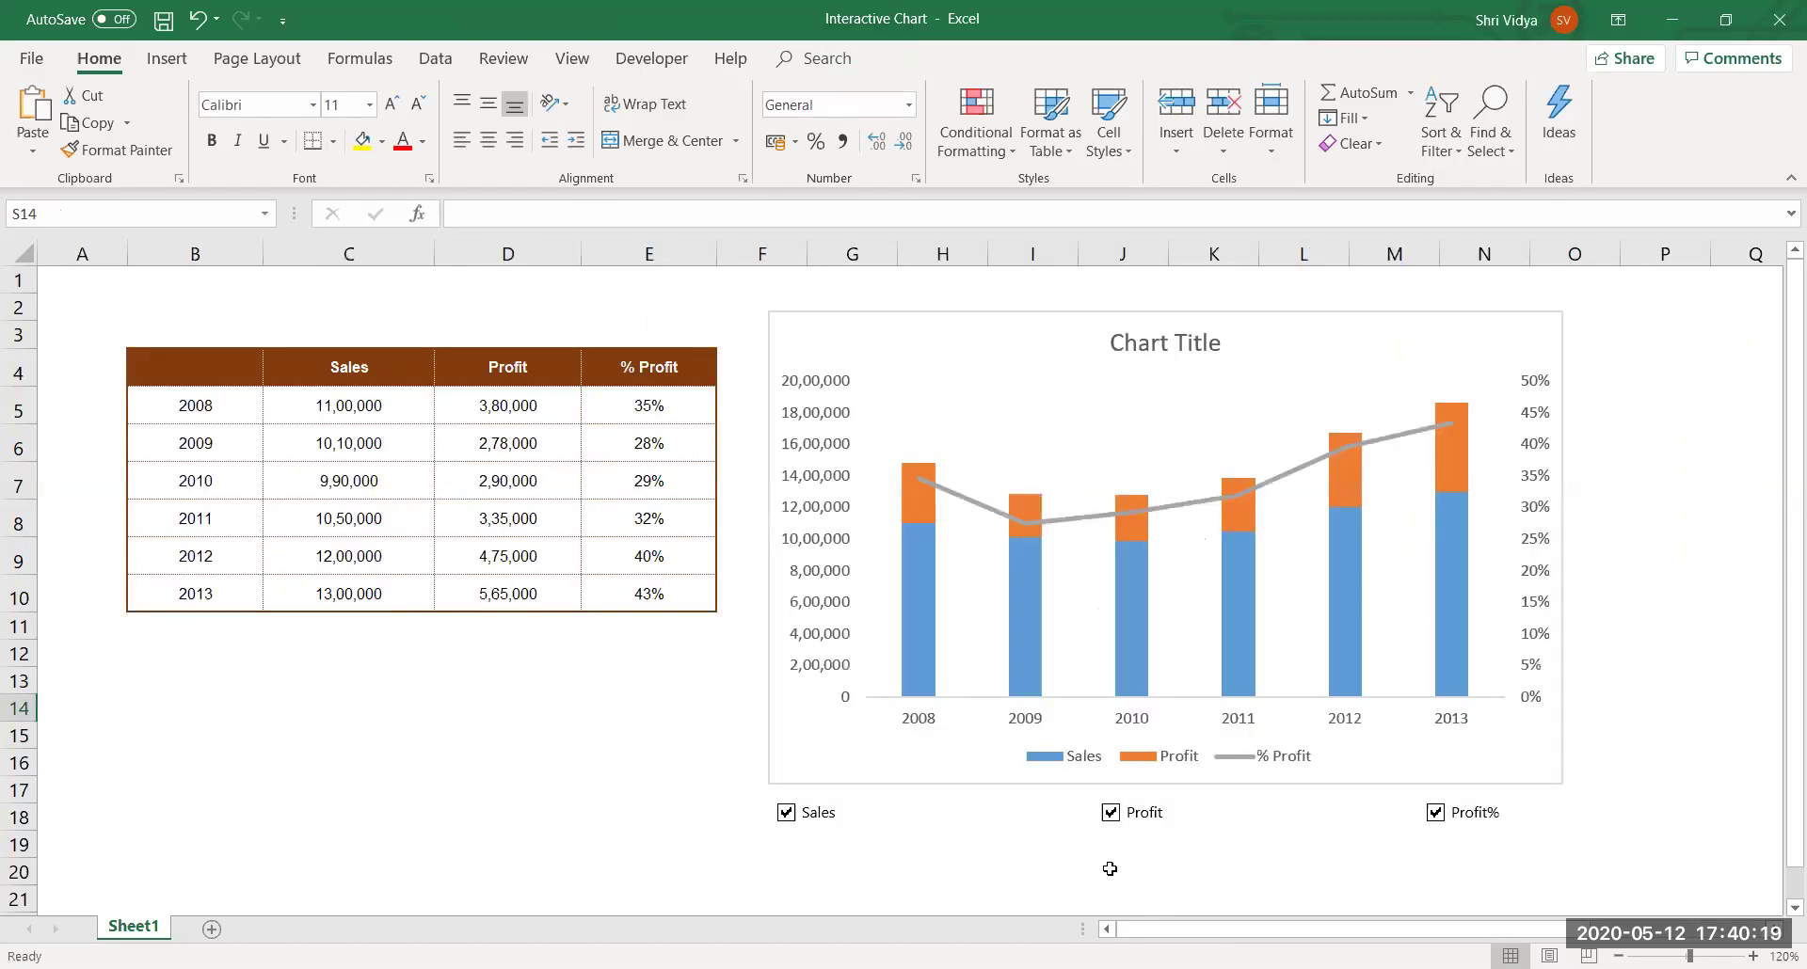
left_click(1110, 869)
left_click(1111, 815)
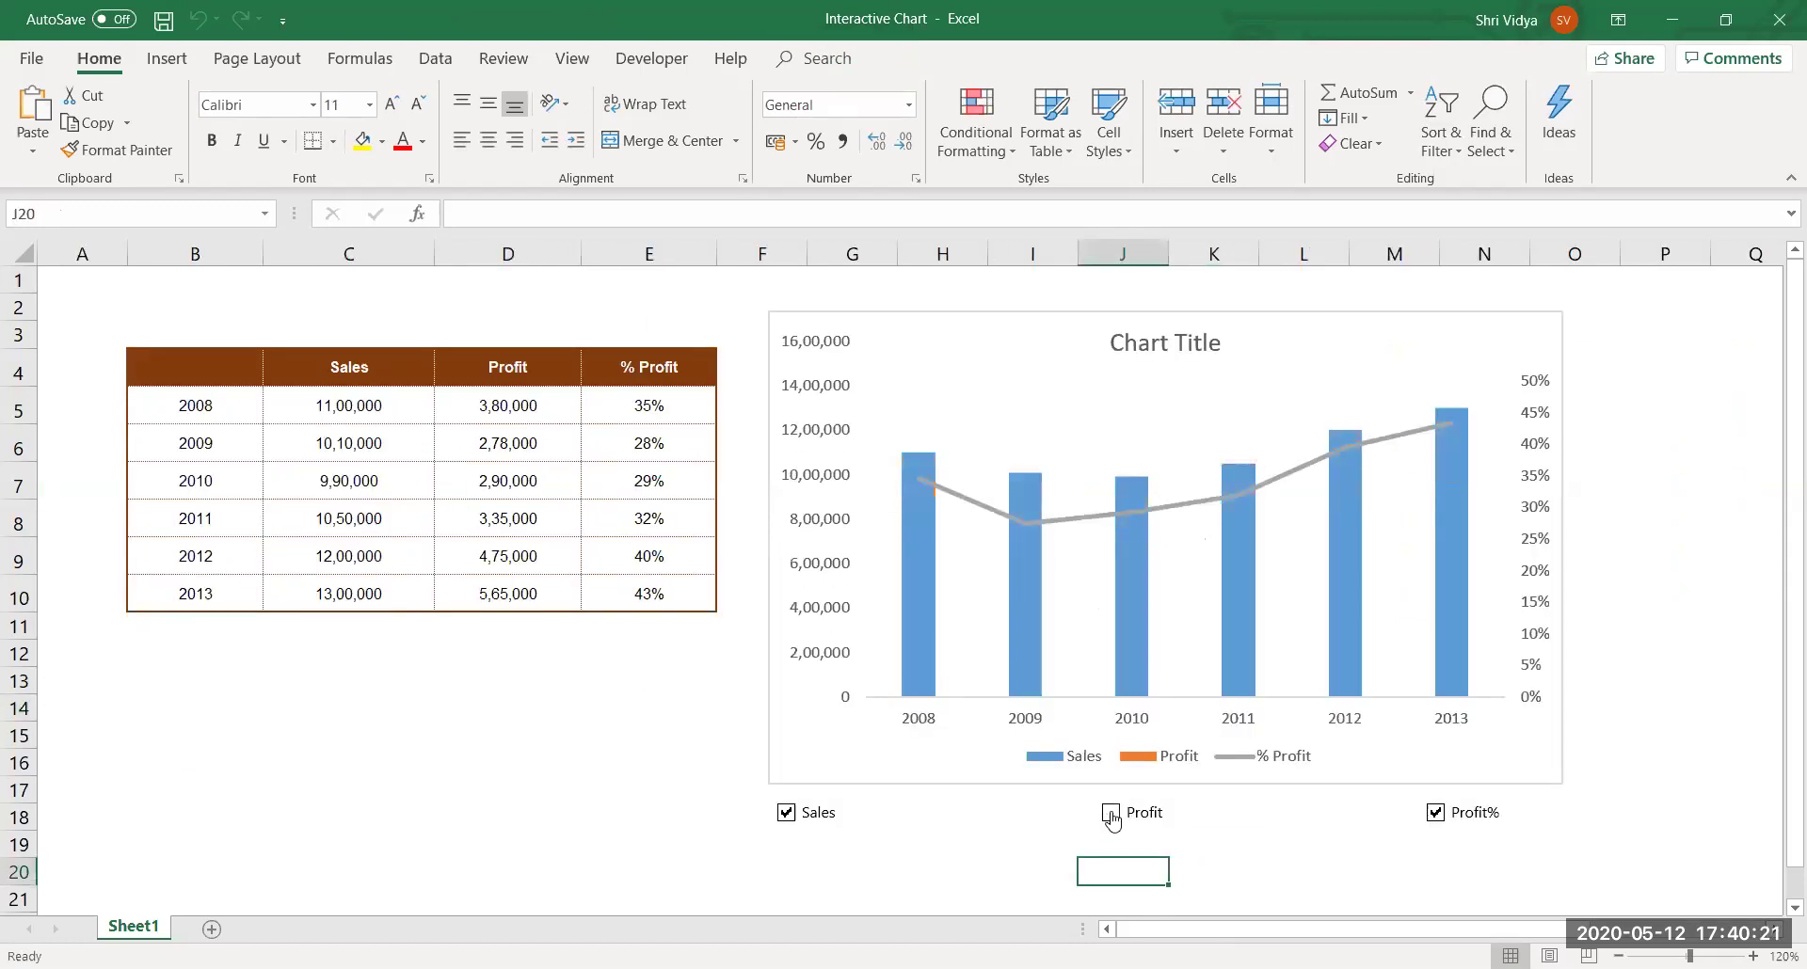
left_click(1435, 813)
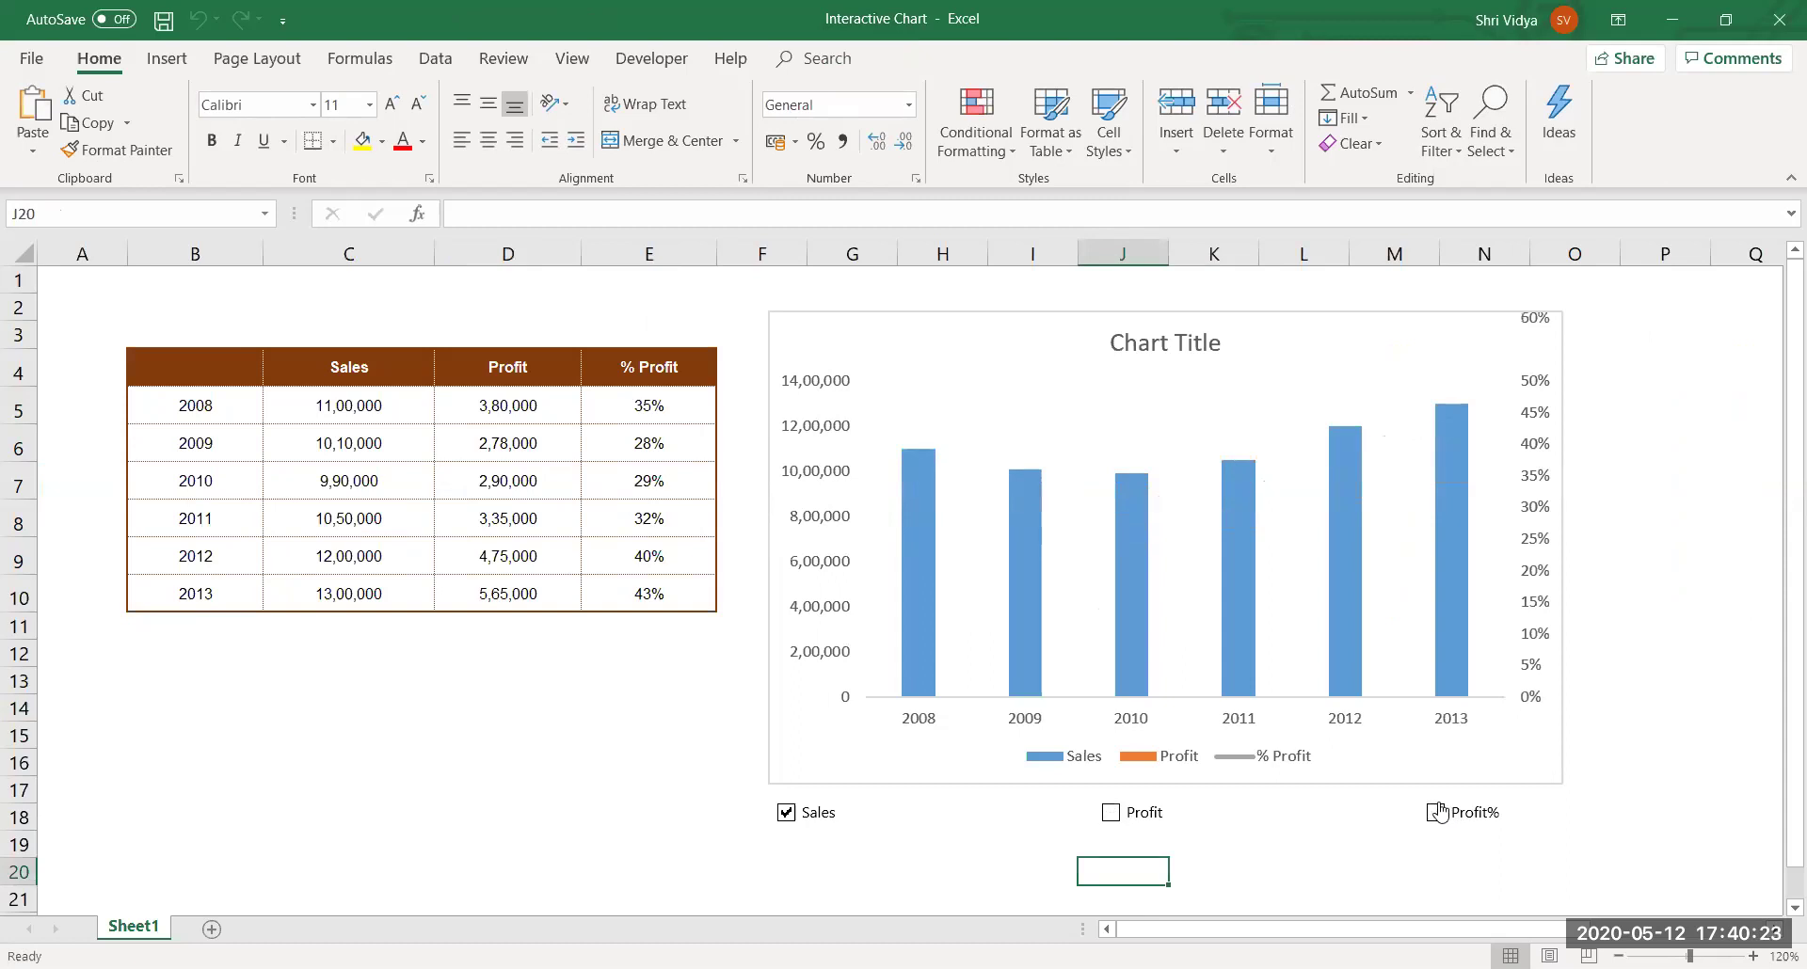
left_click(795, 814)
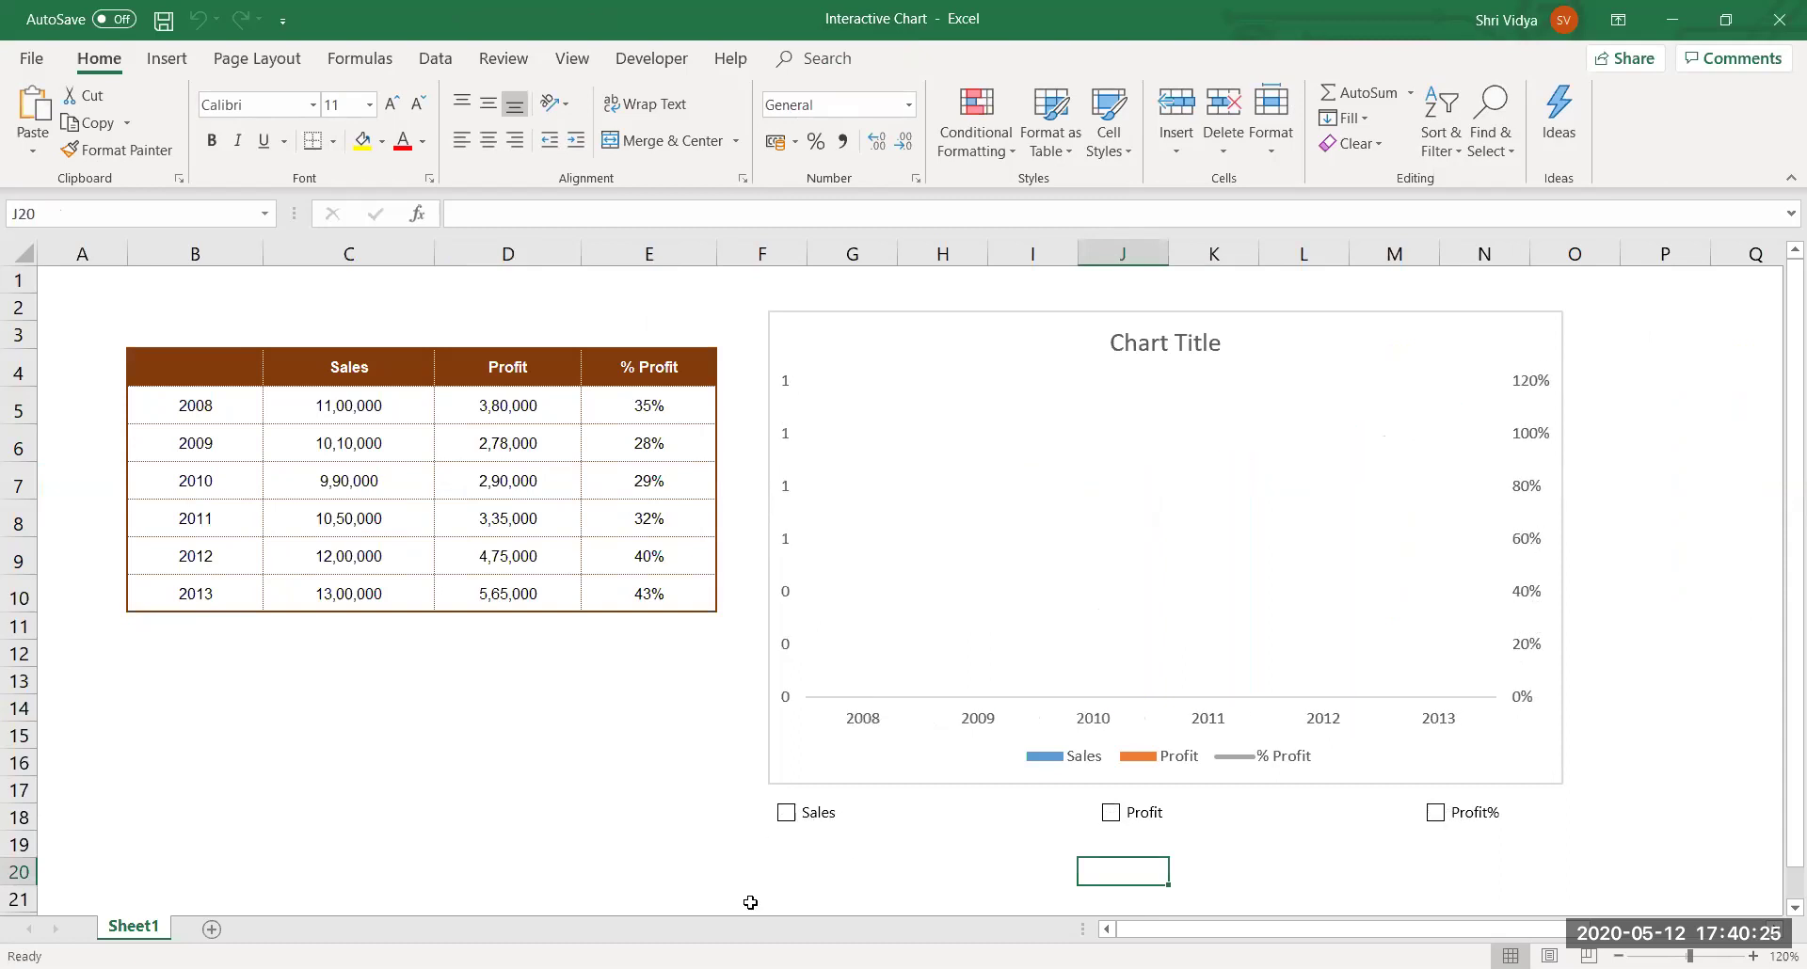
left_click(787, 814)
left_click(1134, 820)
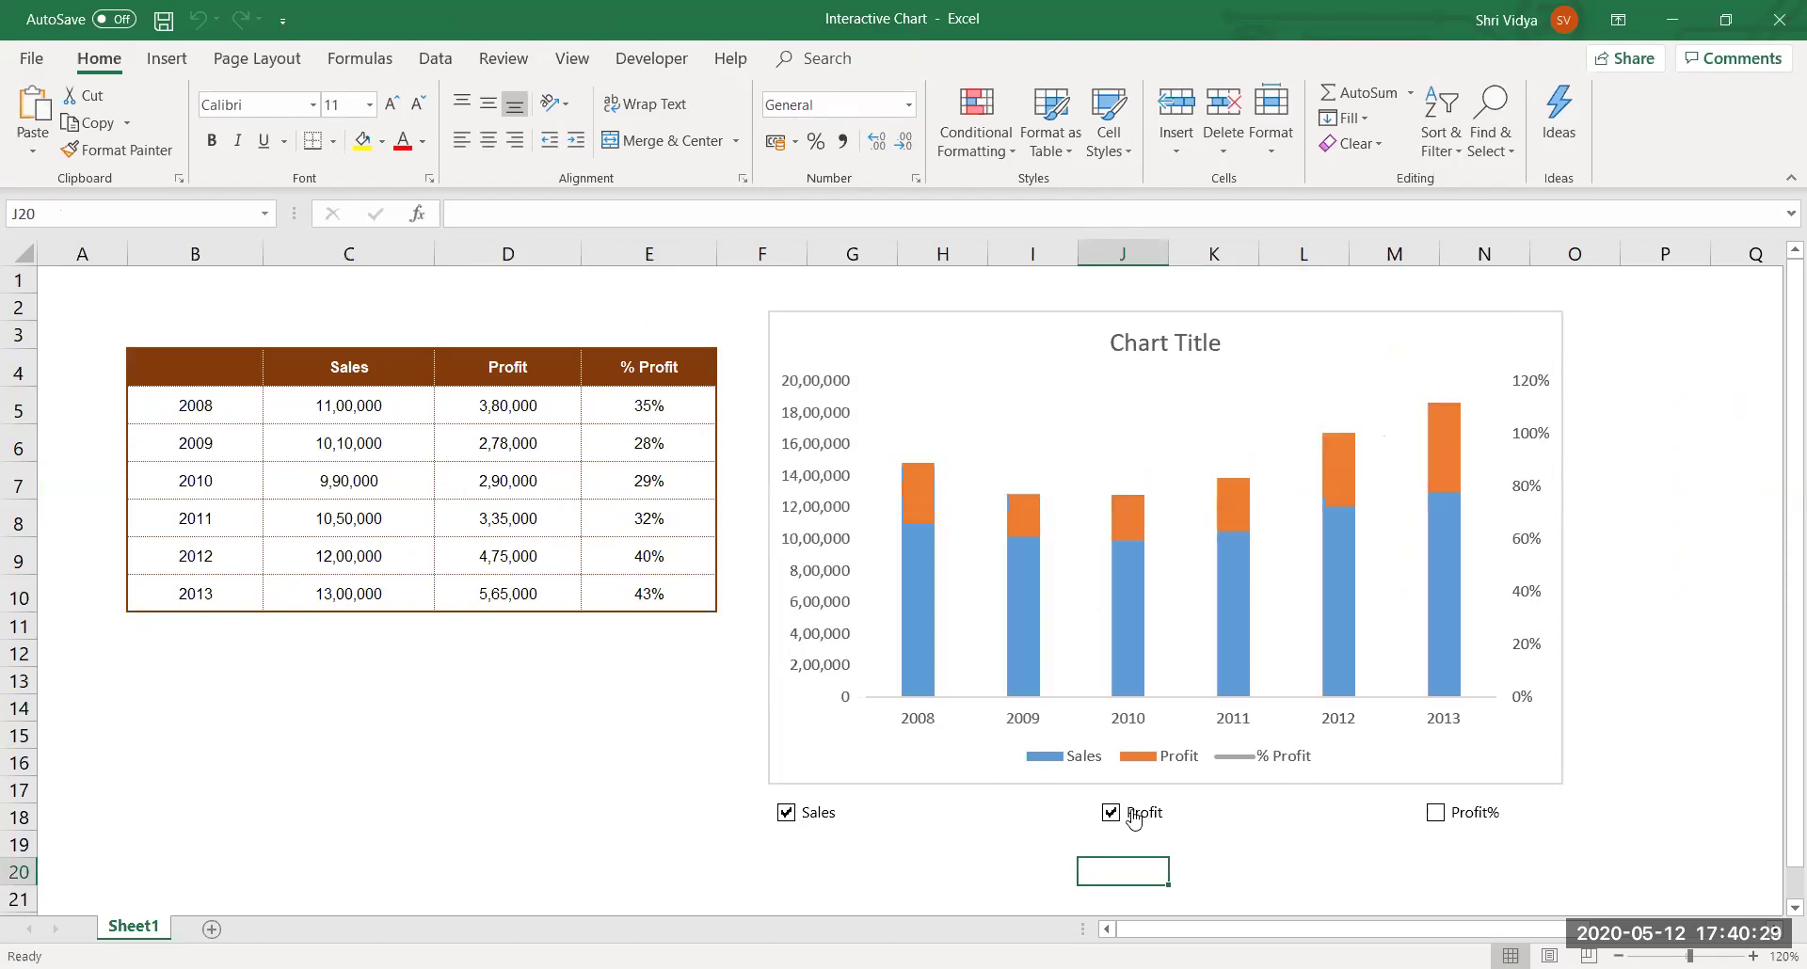
left_click(1133, 819)
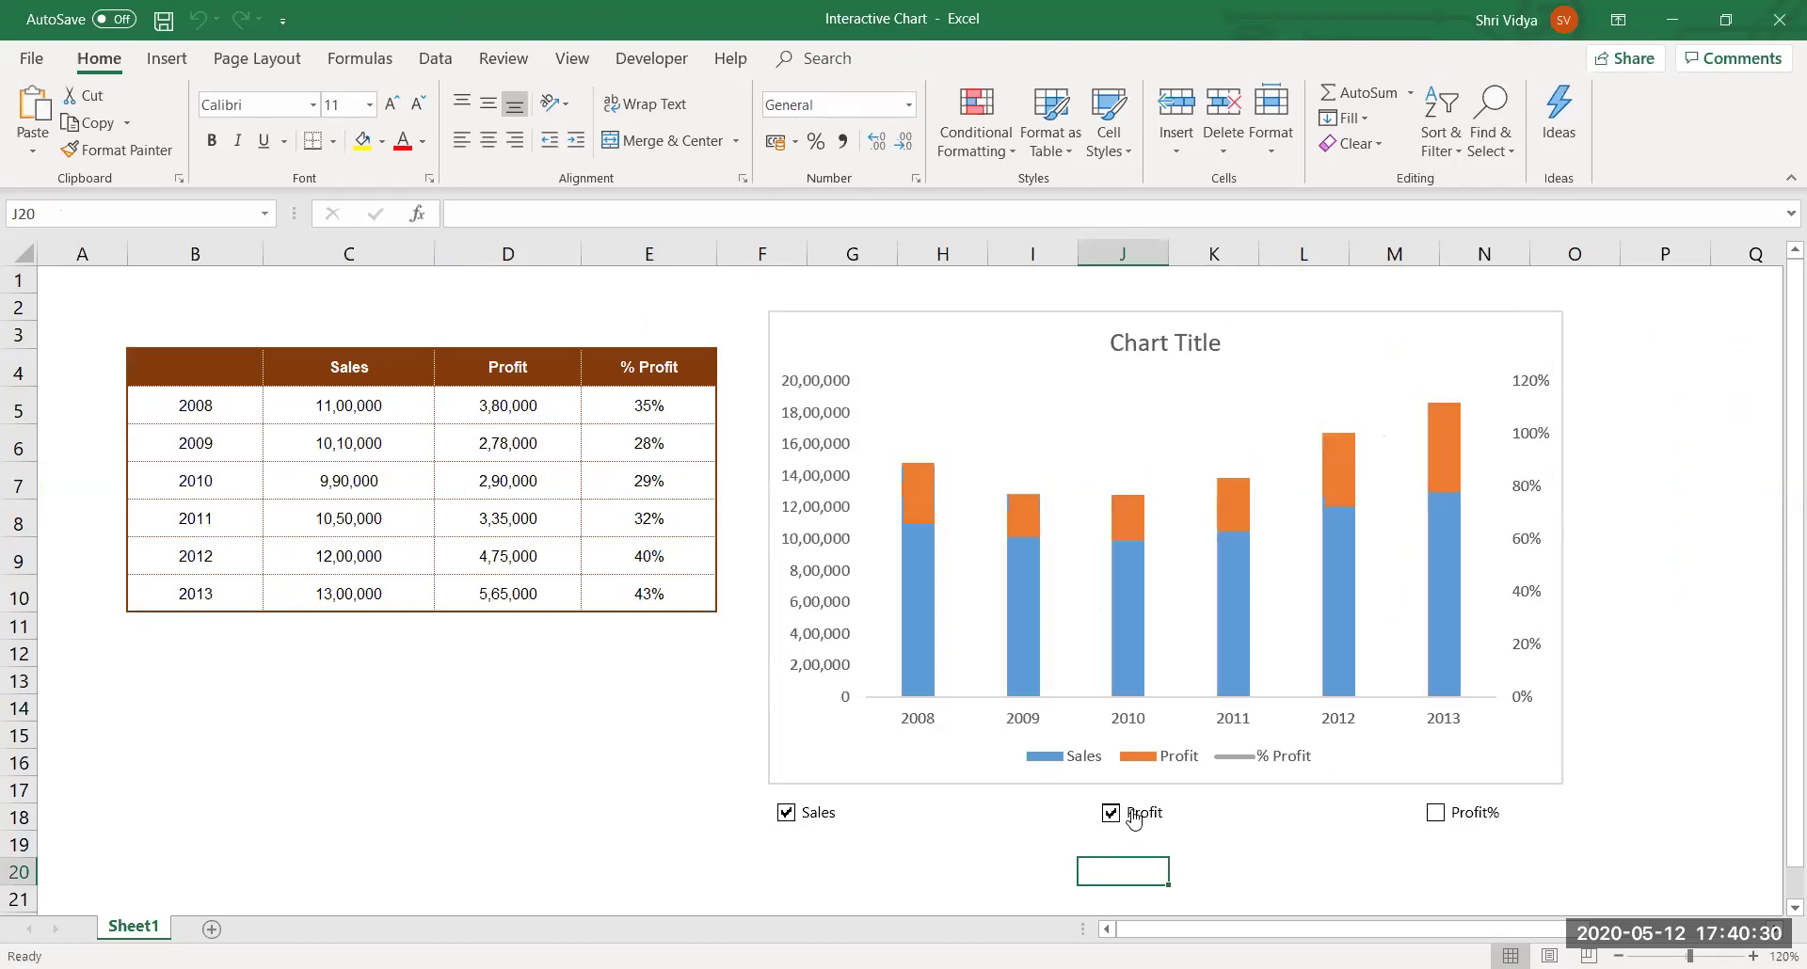
left_click(1433, 814)
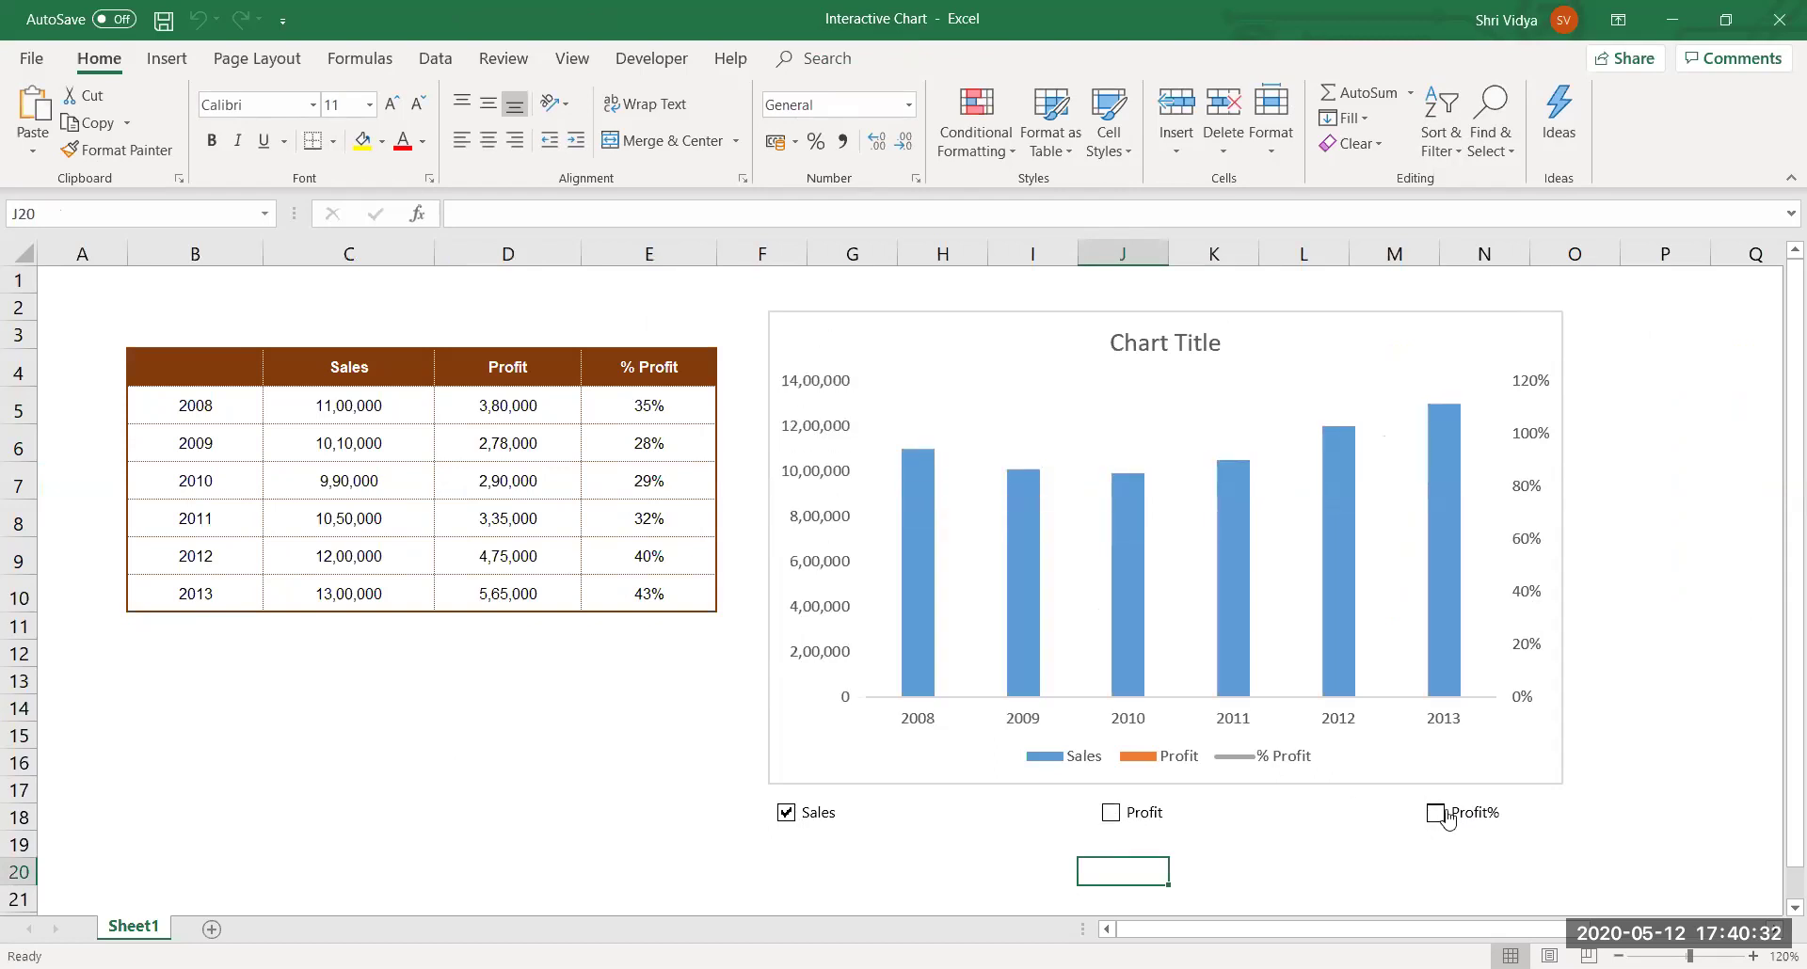
left_click(1265, 835)
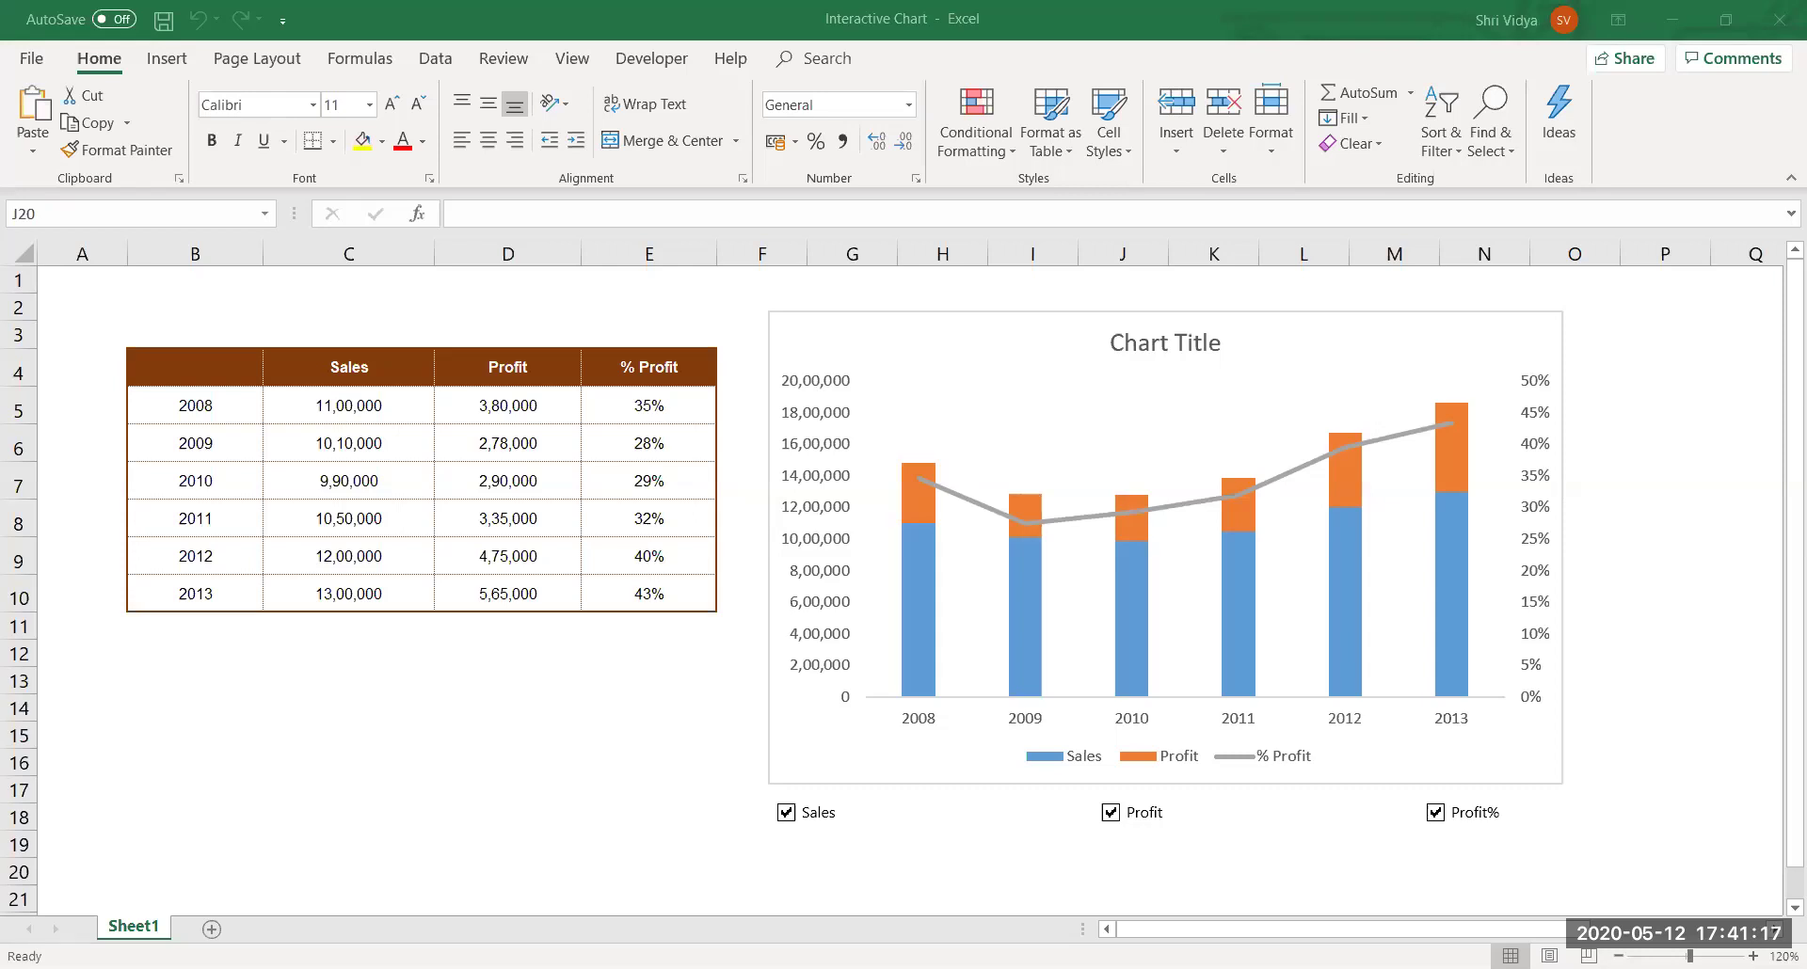
Select the empty cells E18 and D14.
left_click(637, 823)
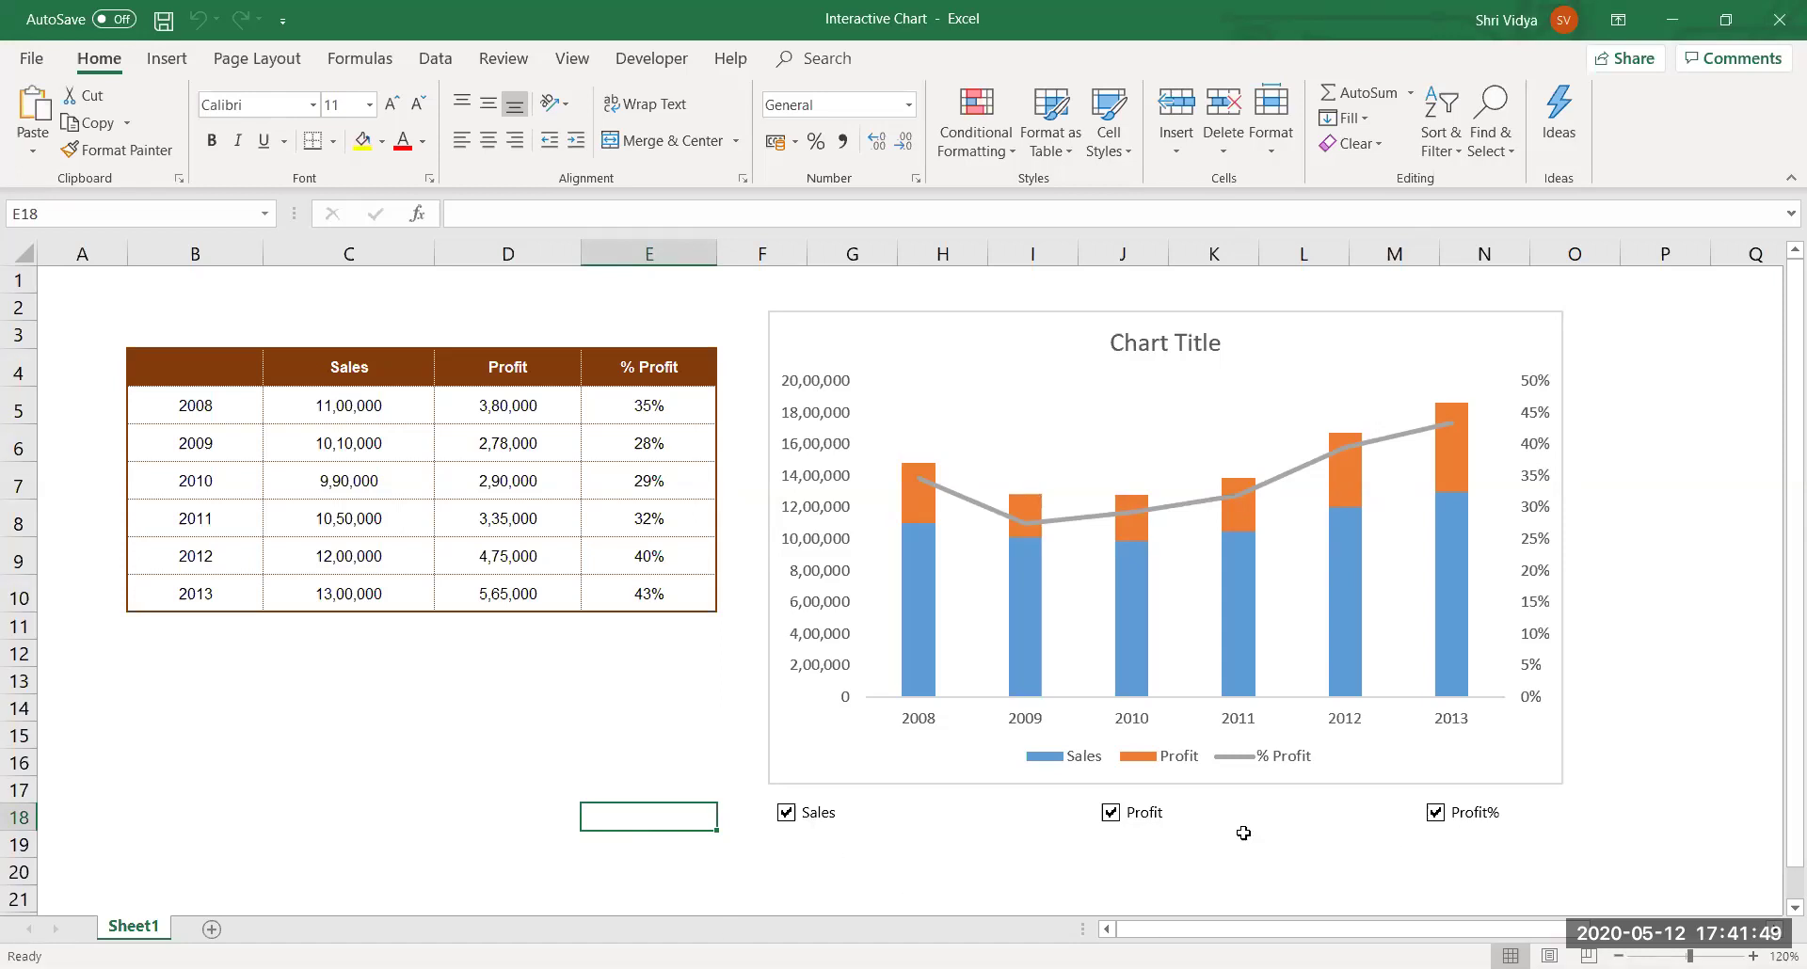
left_click(528, 718)
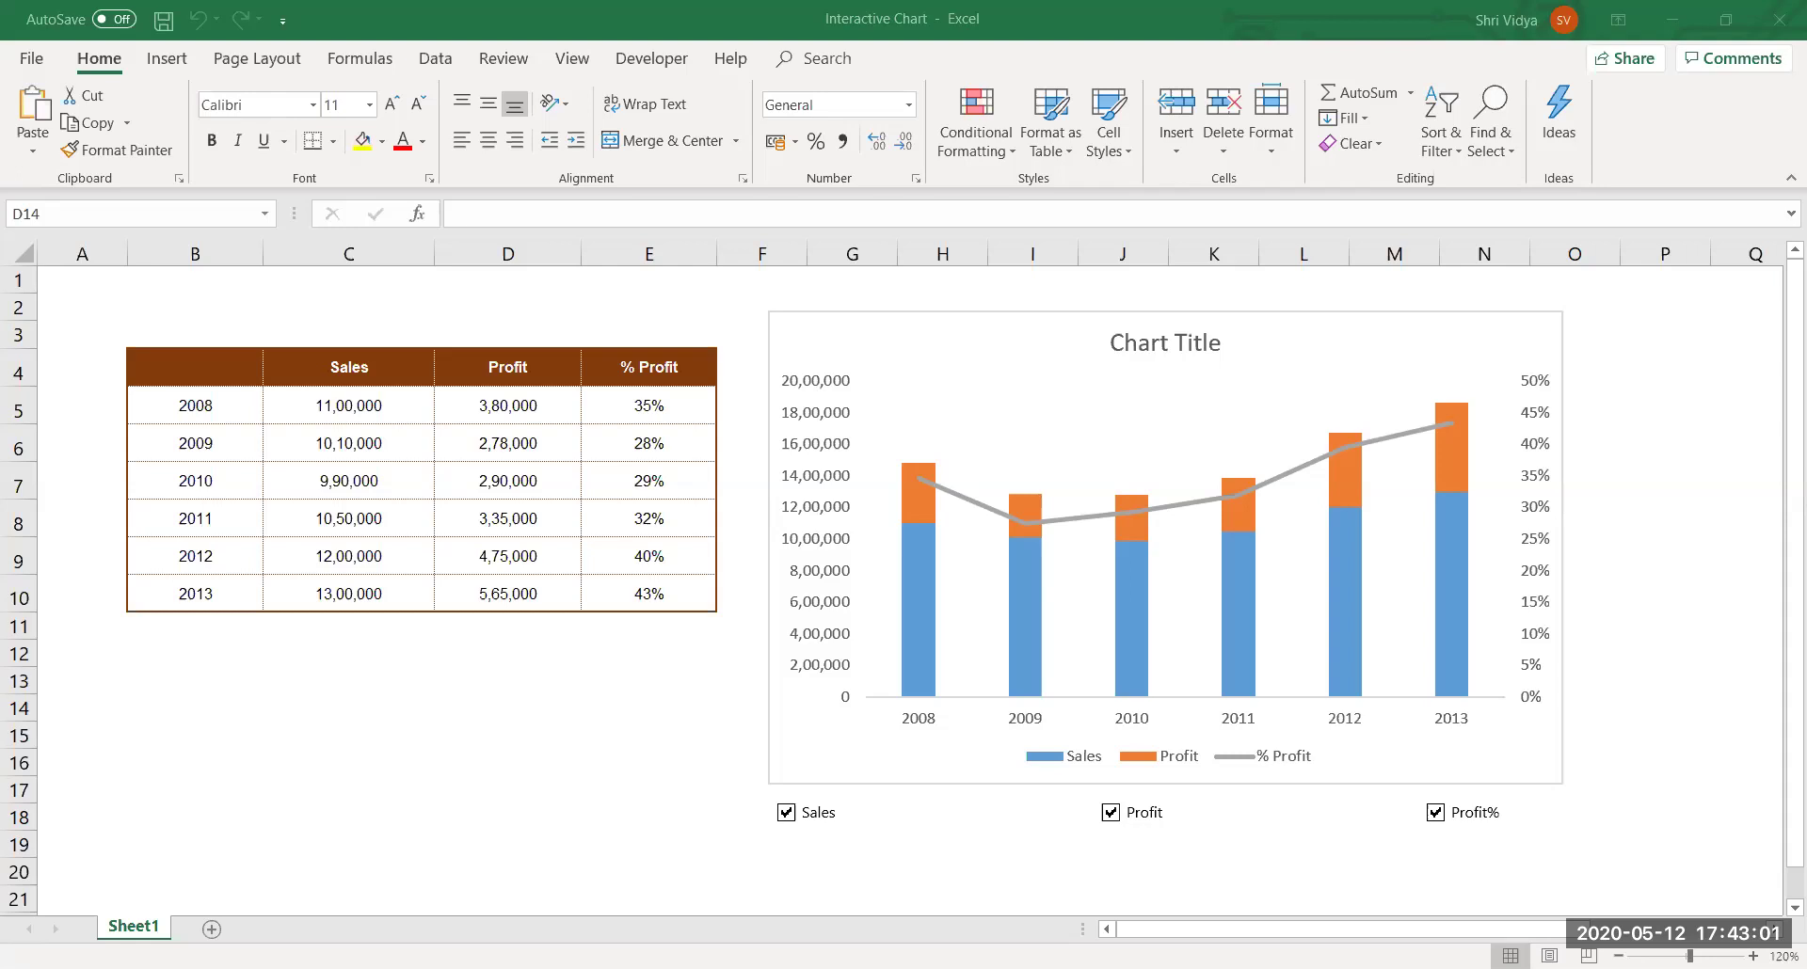
Switch to the Pivot Table Data workbook and select A1:F3457 starting from the Region header.
key("alt+Tab")
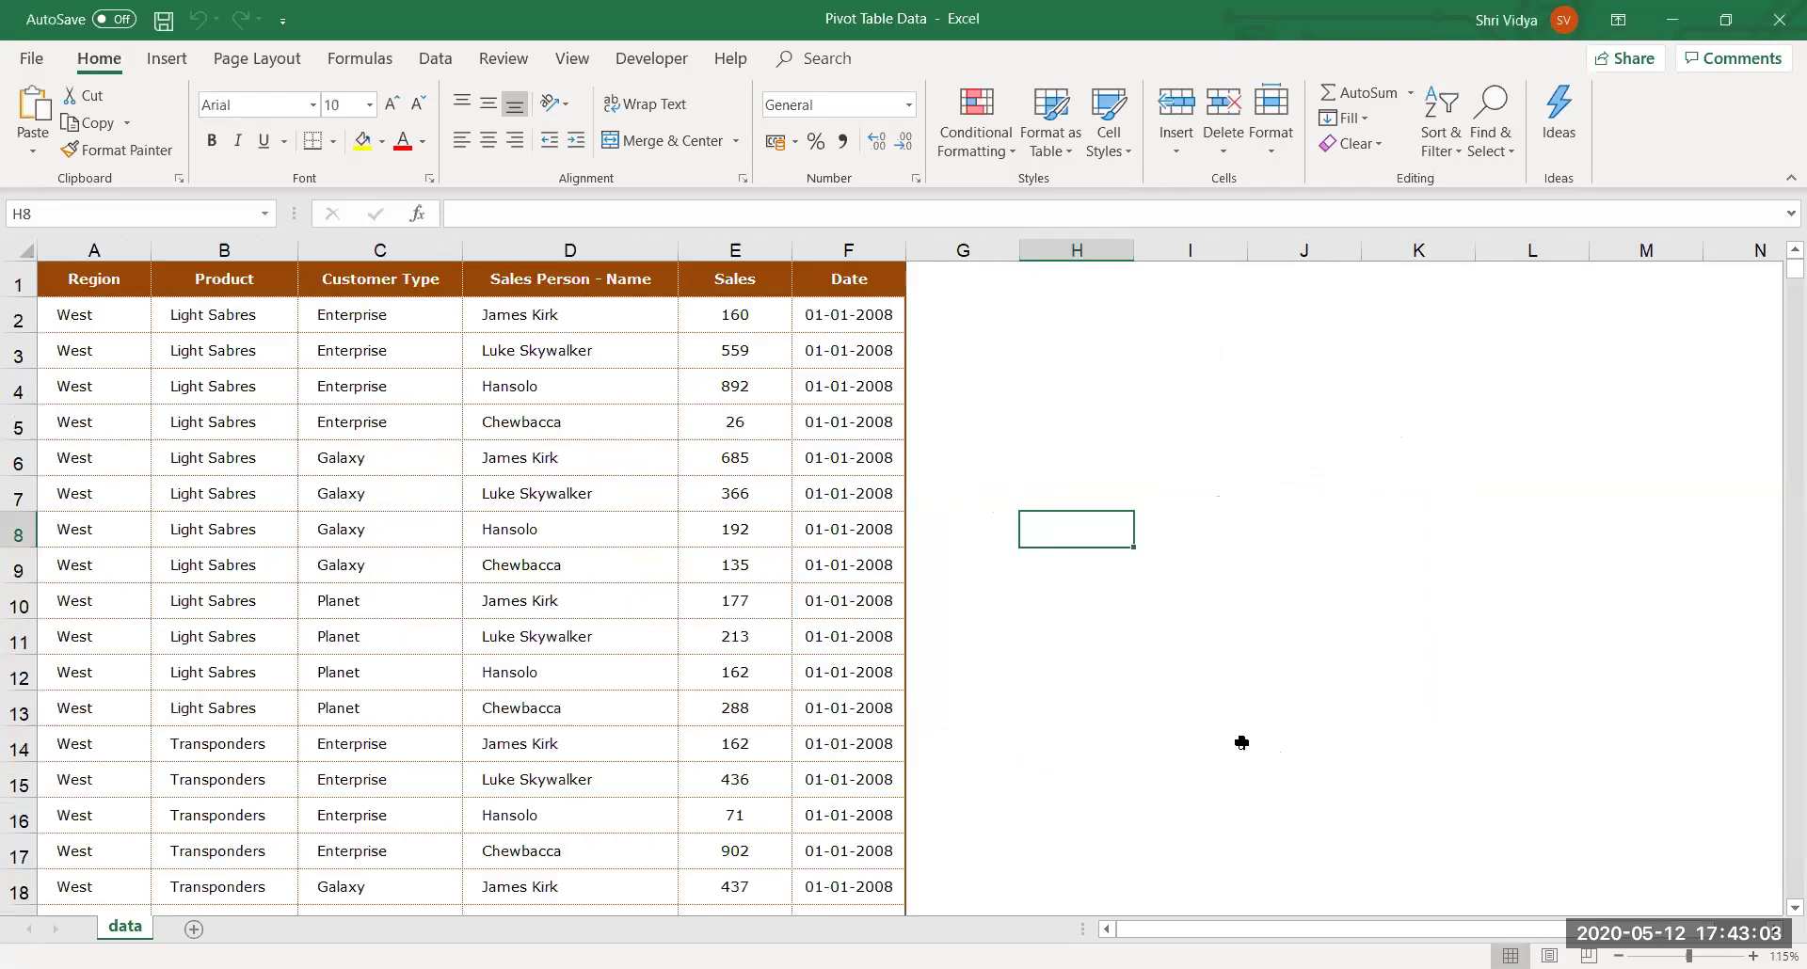
left_click(867, 815)
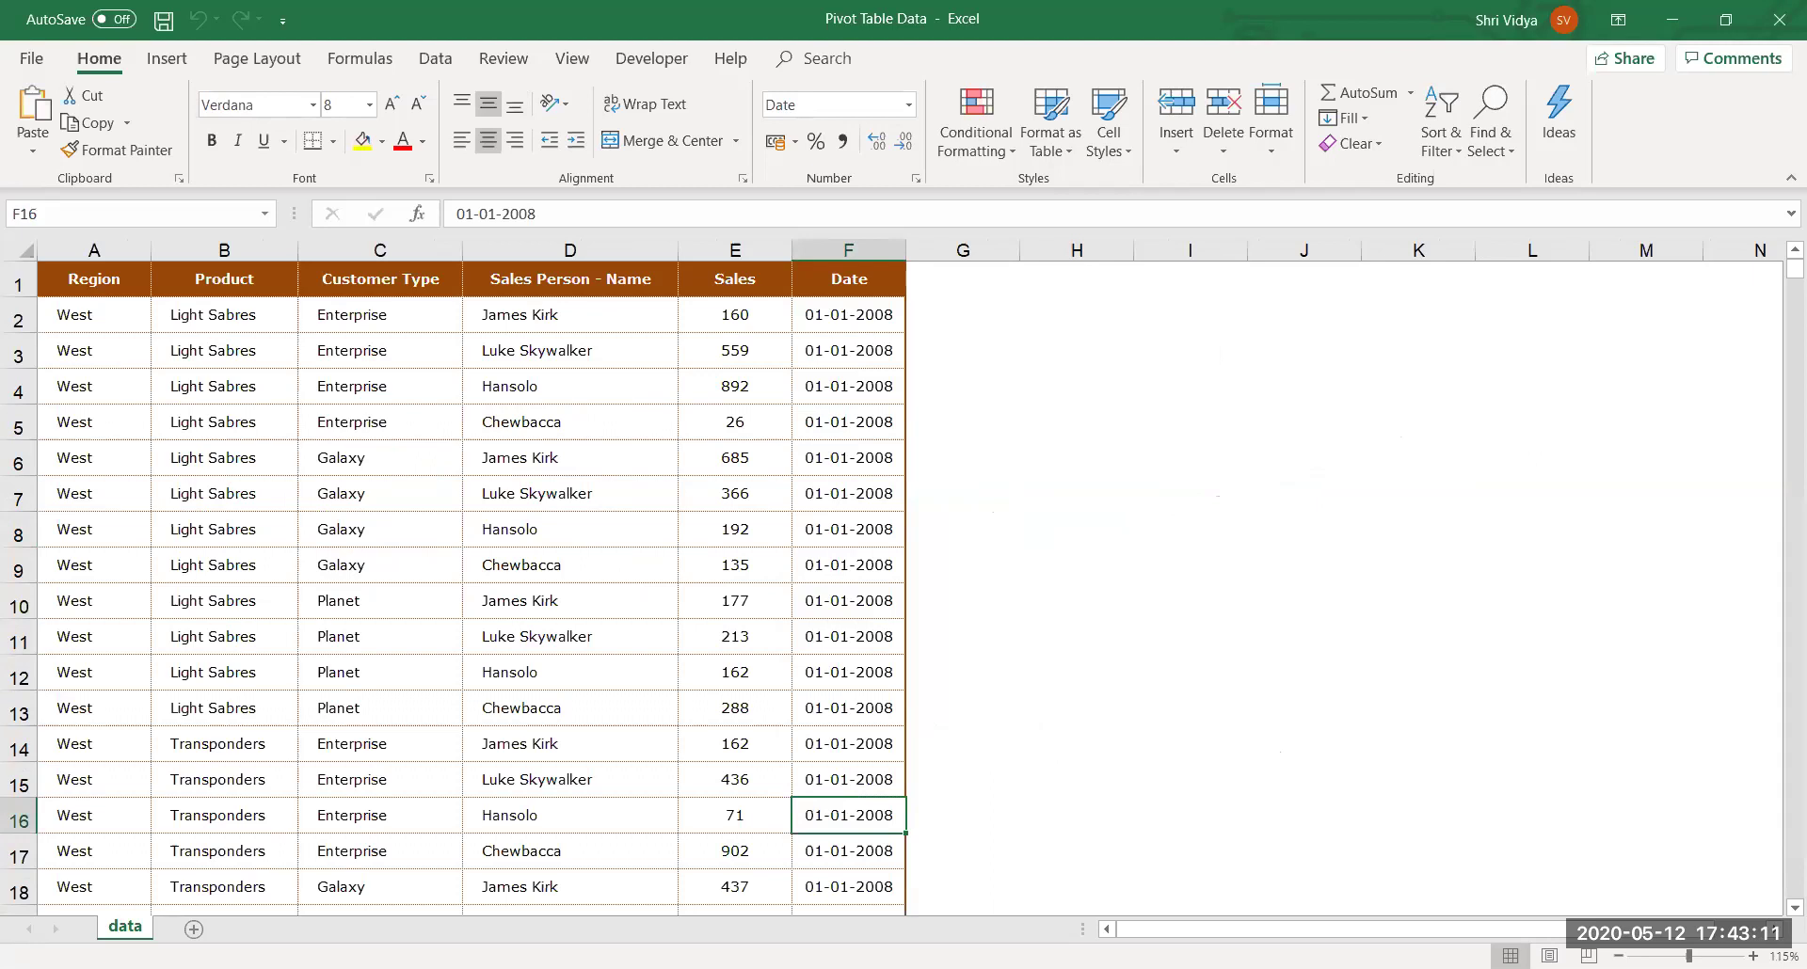
left_click(736, 701)
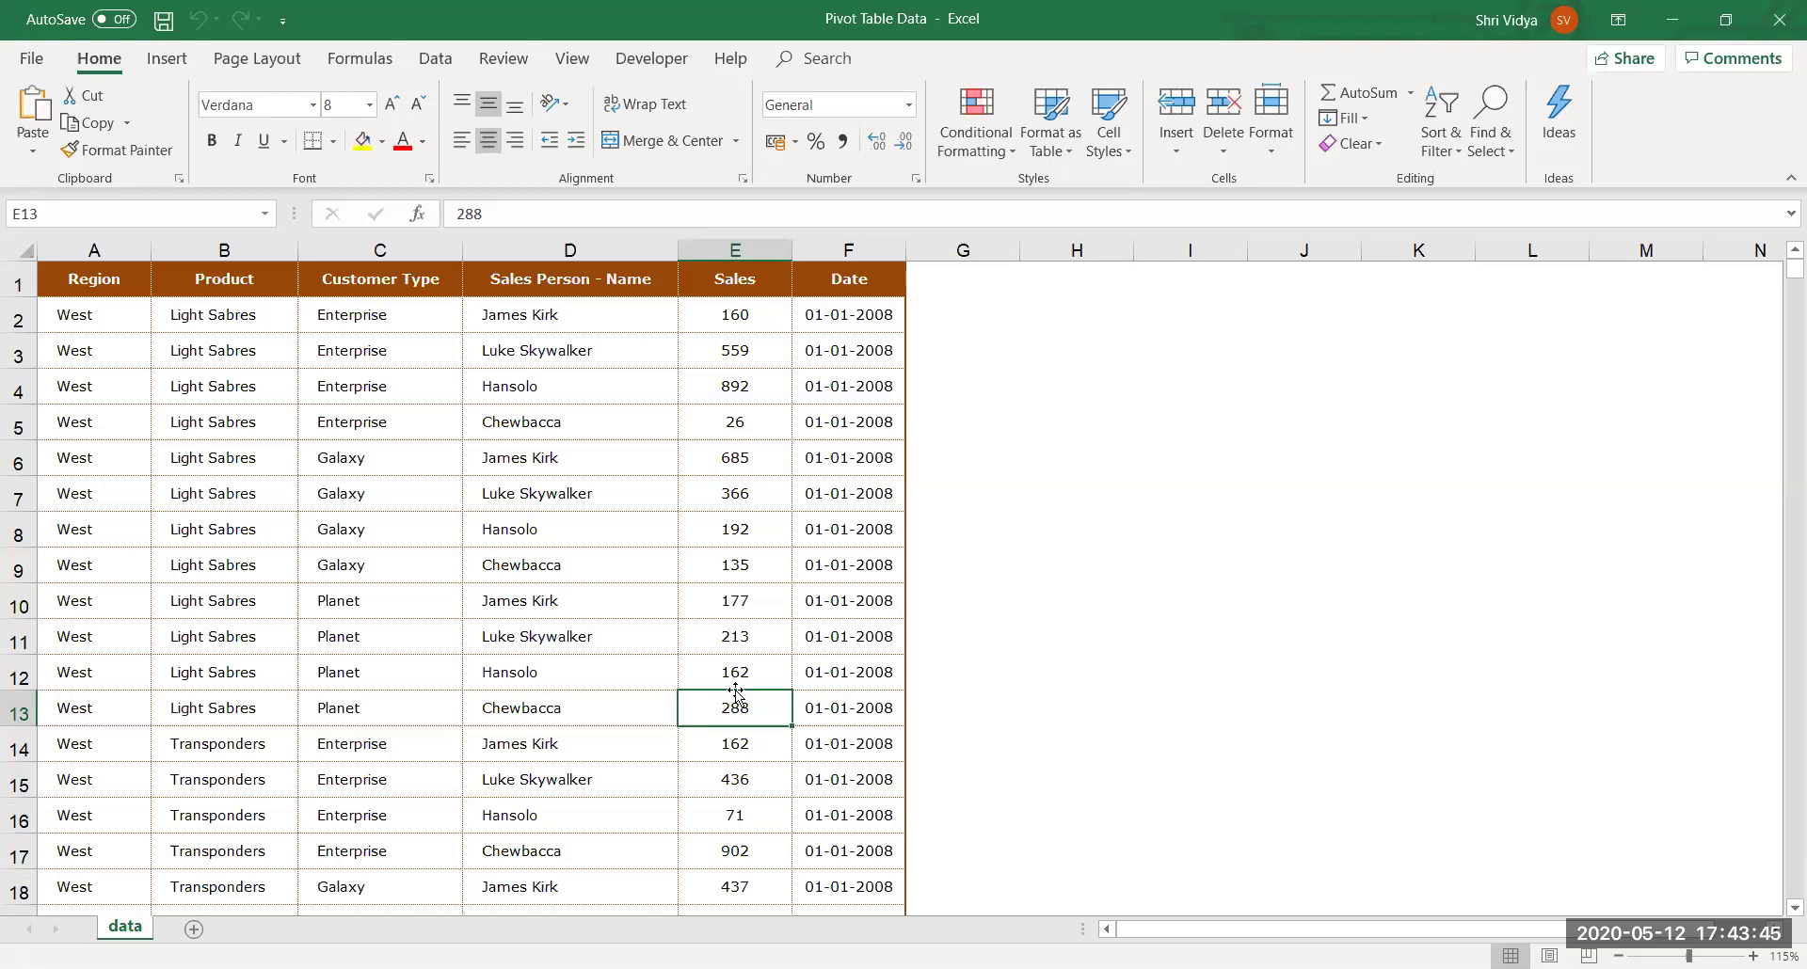
left_click(114, 282)
key("ctrl+shift+End")
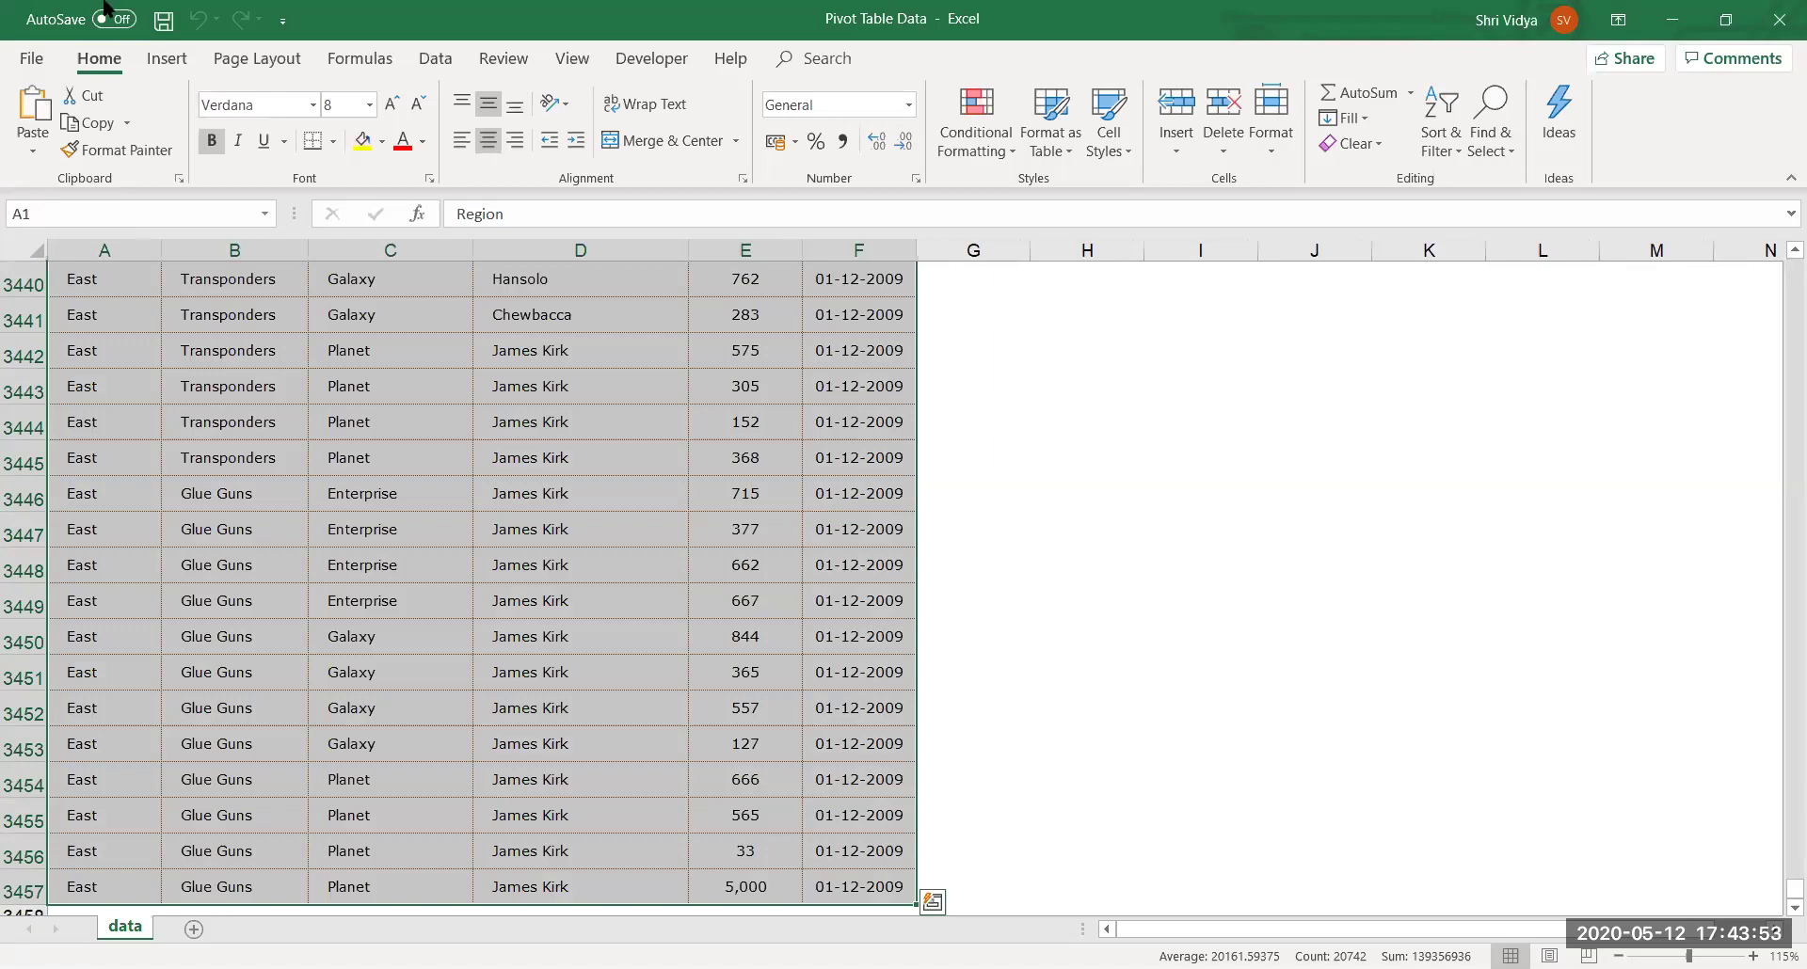
Open the Create PivotTable dialog with Alt+N+V, dismiss it, and select cell J6.
left_click(156, 60)
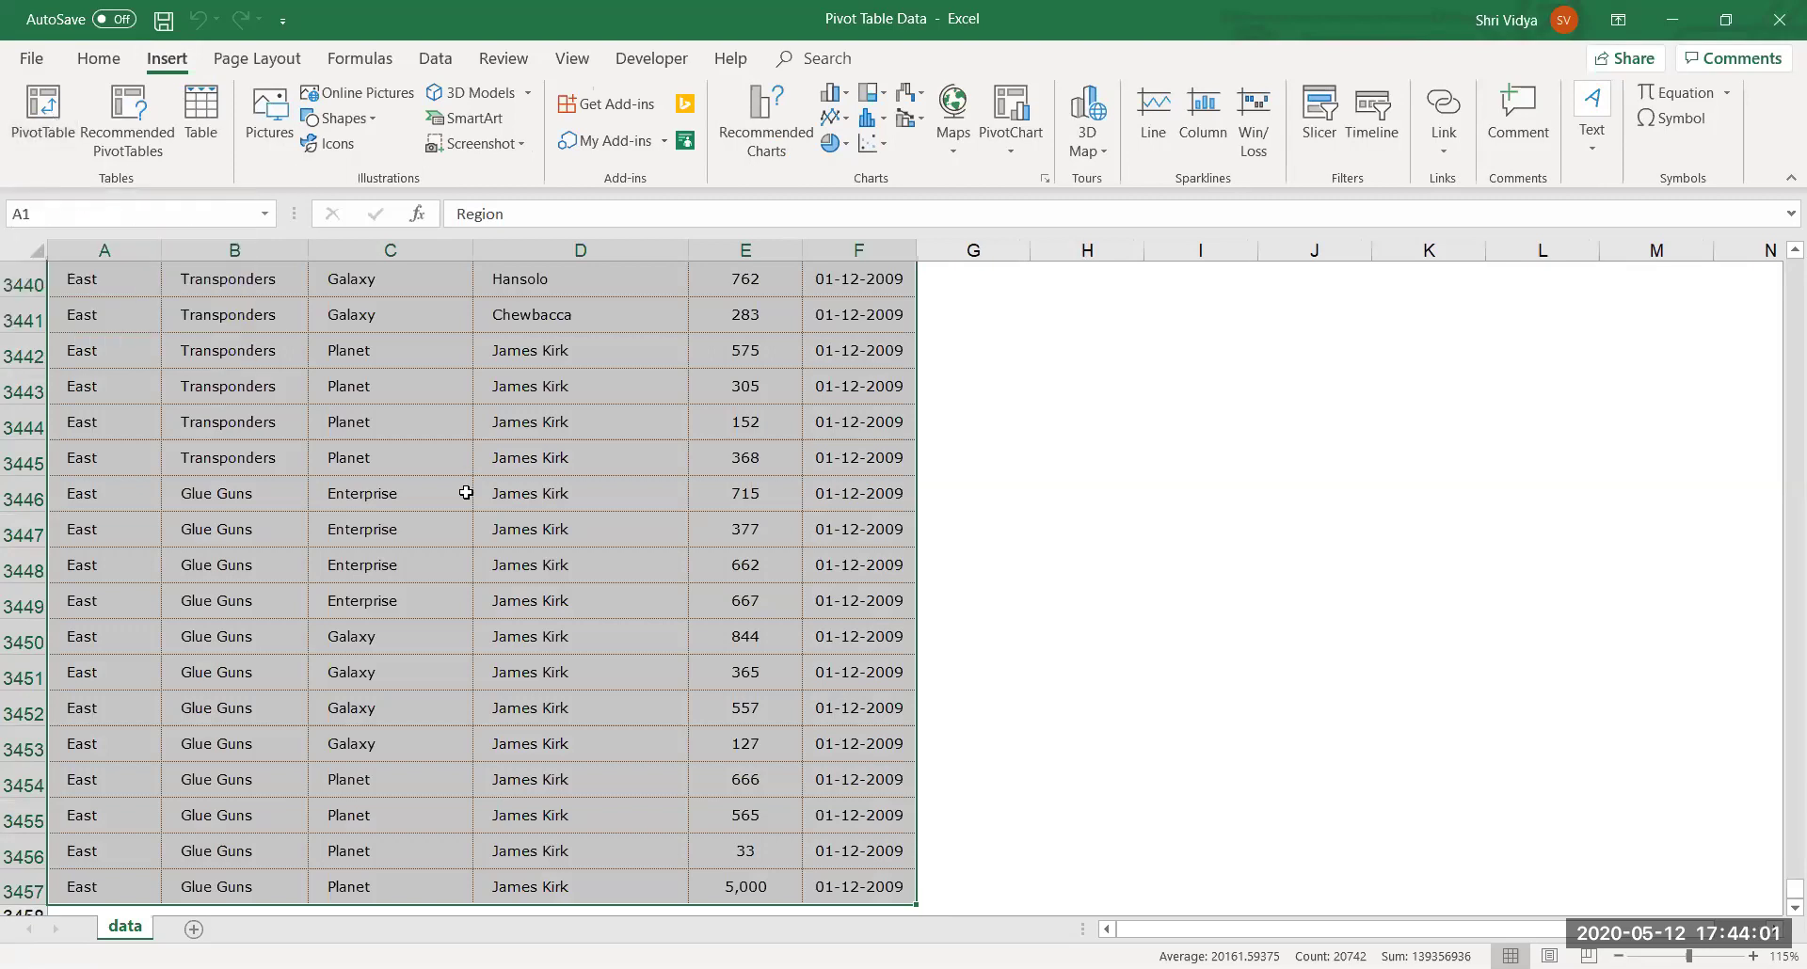
key("alt")
key("n")
key("v")
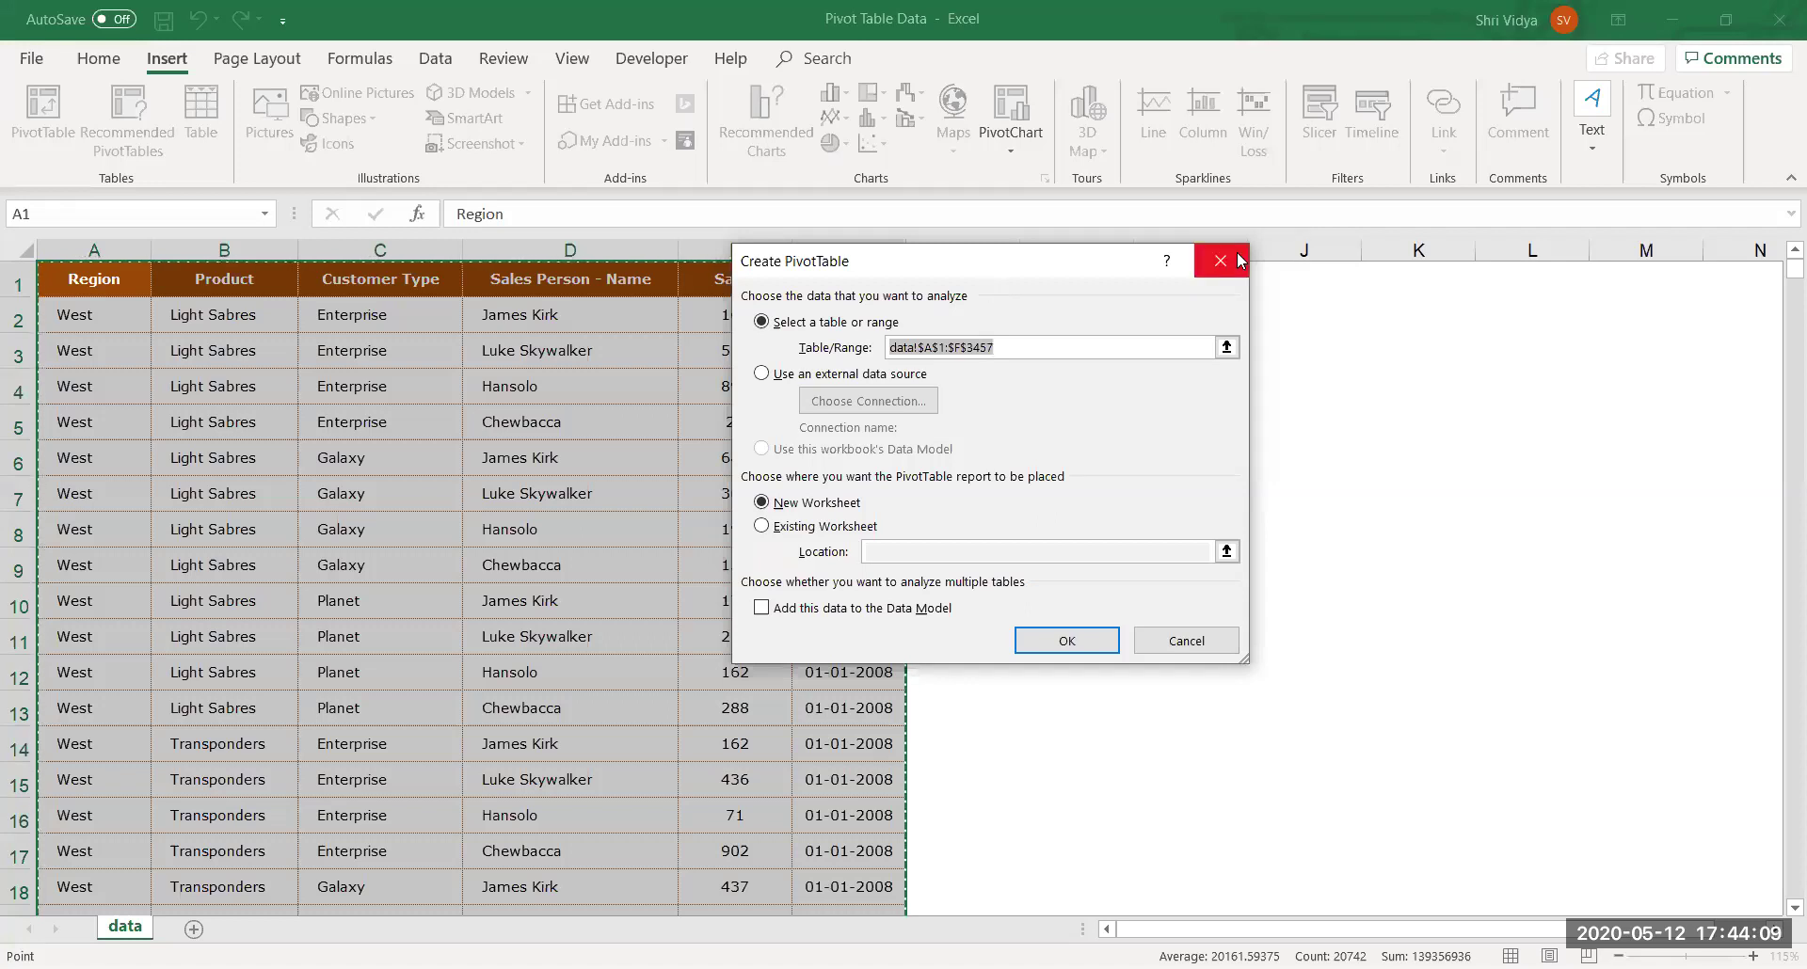
key("Escape")
left_click(1278, 459)
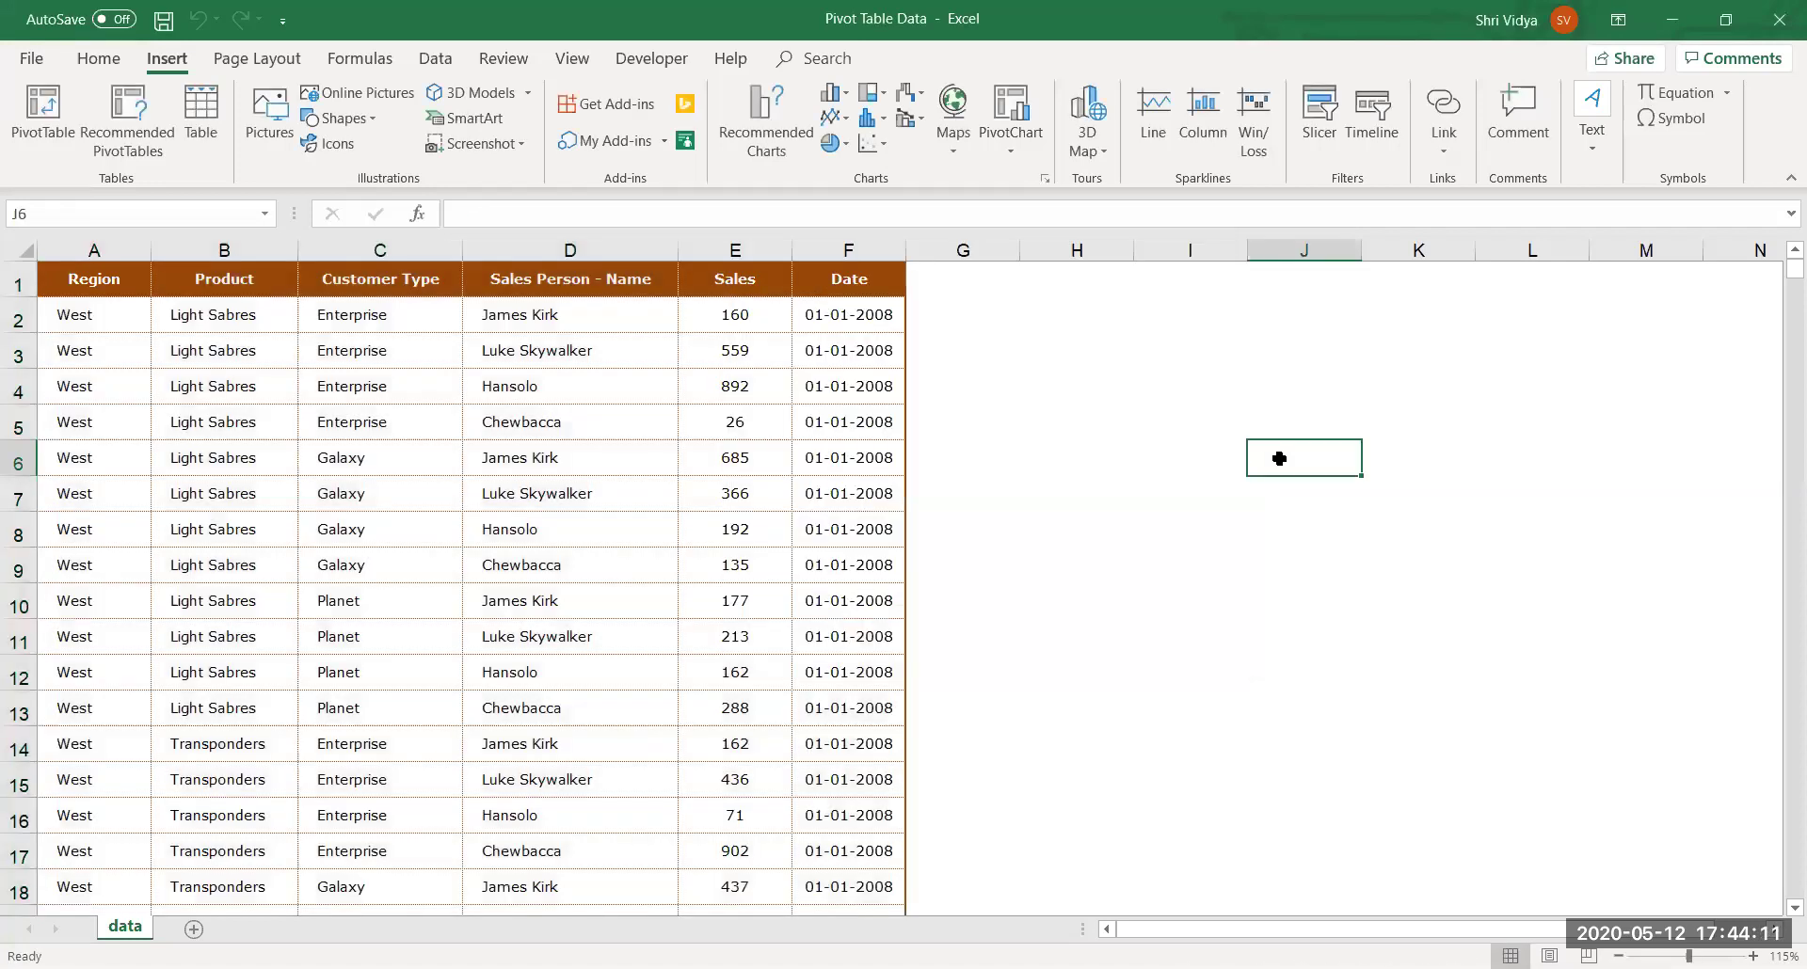
Type a shortcut note for Alt, N, V into cell J6.
type("Alt N")
key("BackSpace")
key("BackSpace")
key("BackSpace")
type(",")
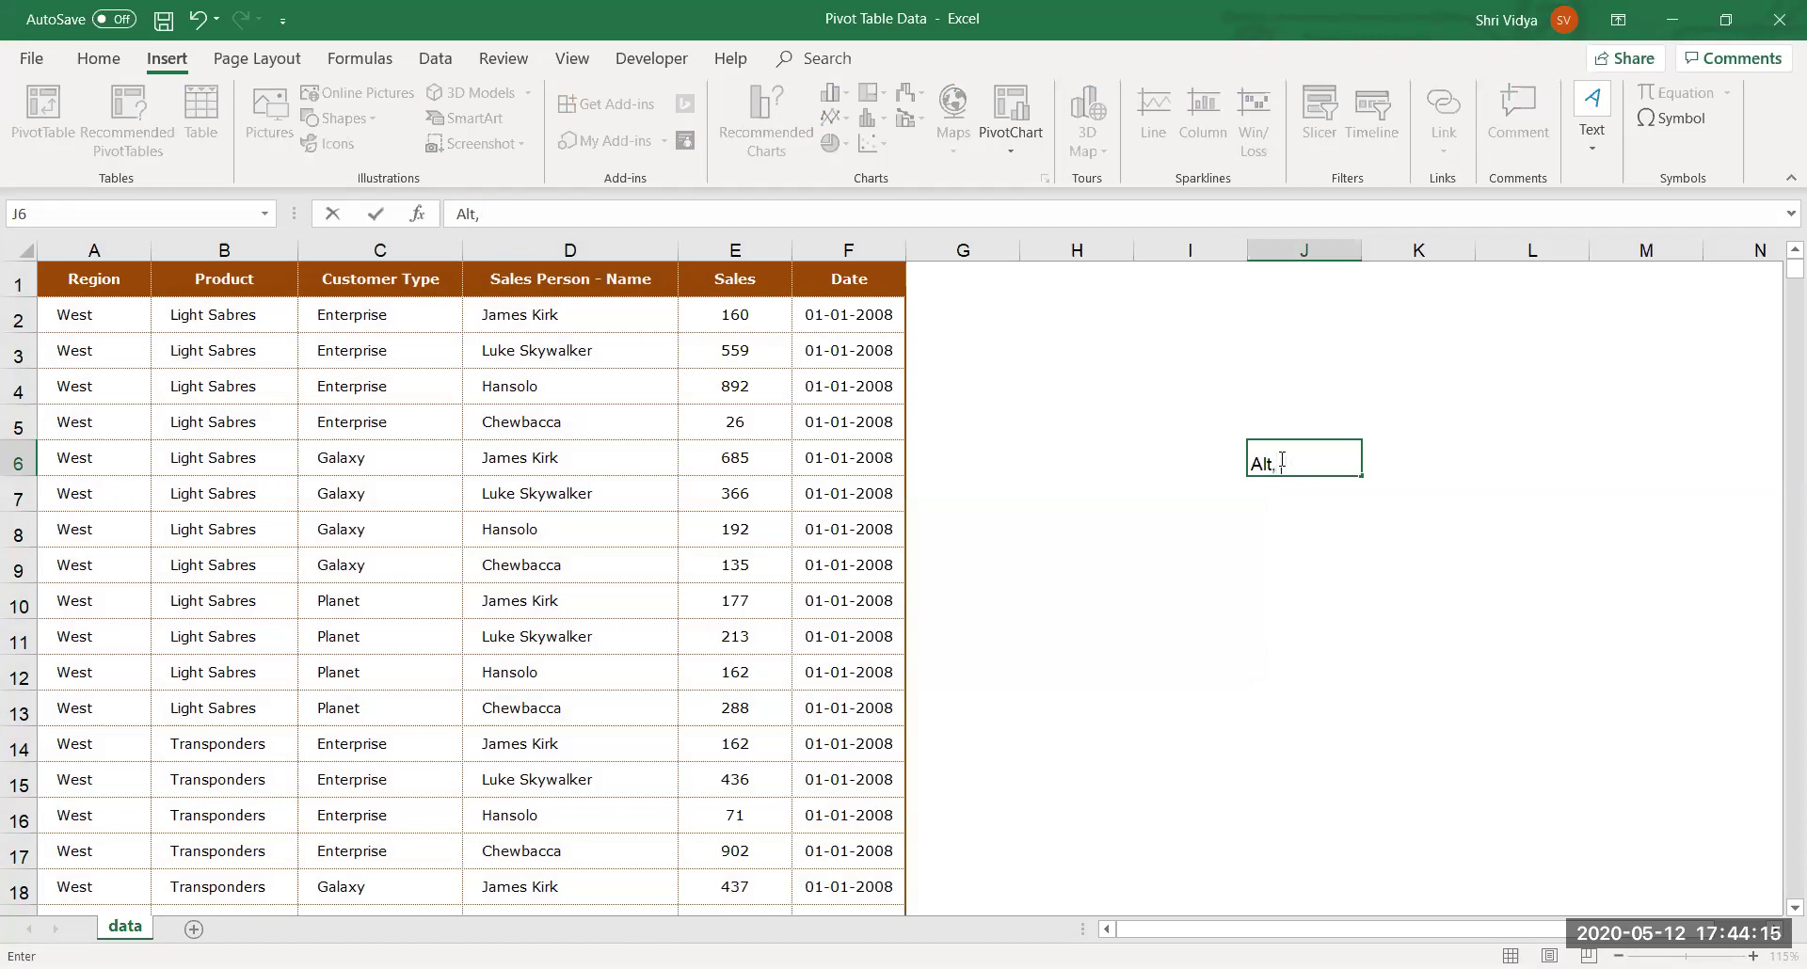
type(" N, V")
key("Return")
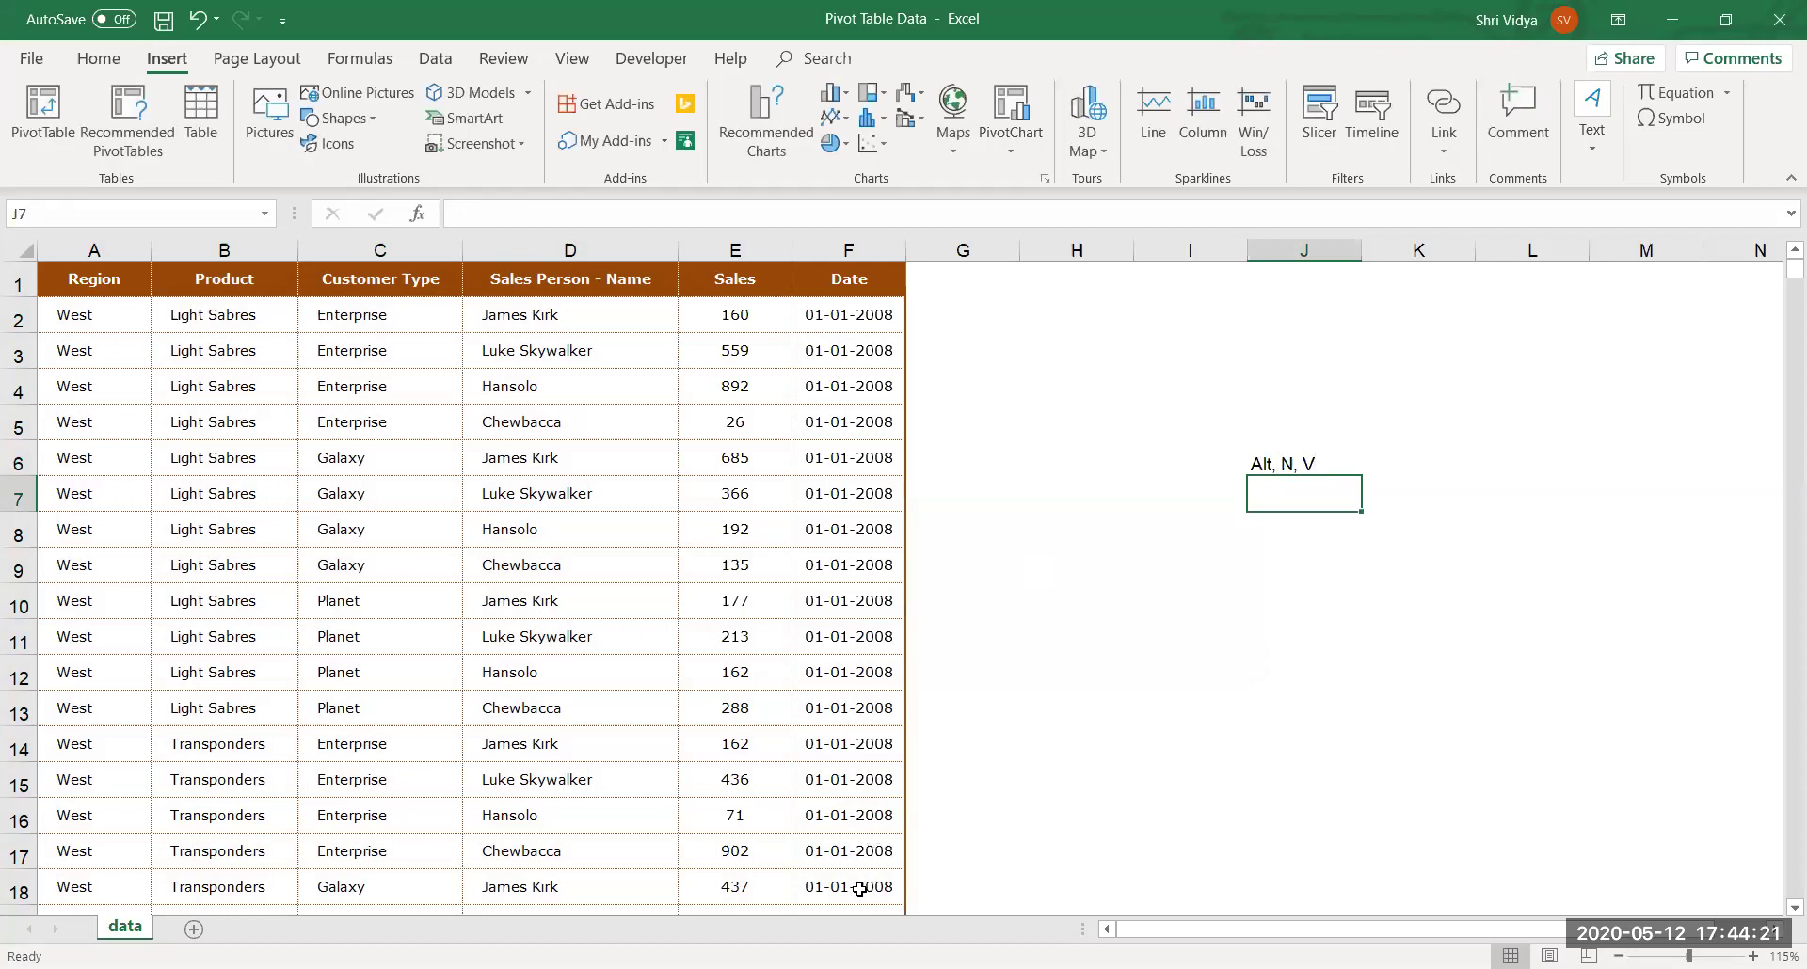
Select A1:F3457, try the older PivotTable wizard (Alt+D, P), then close it.
left_click(471, 563)
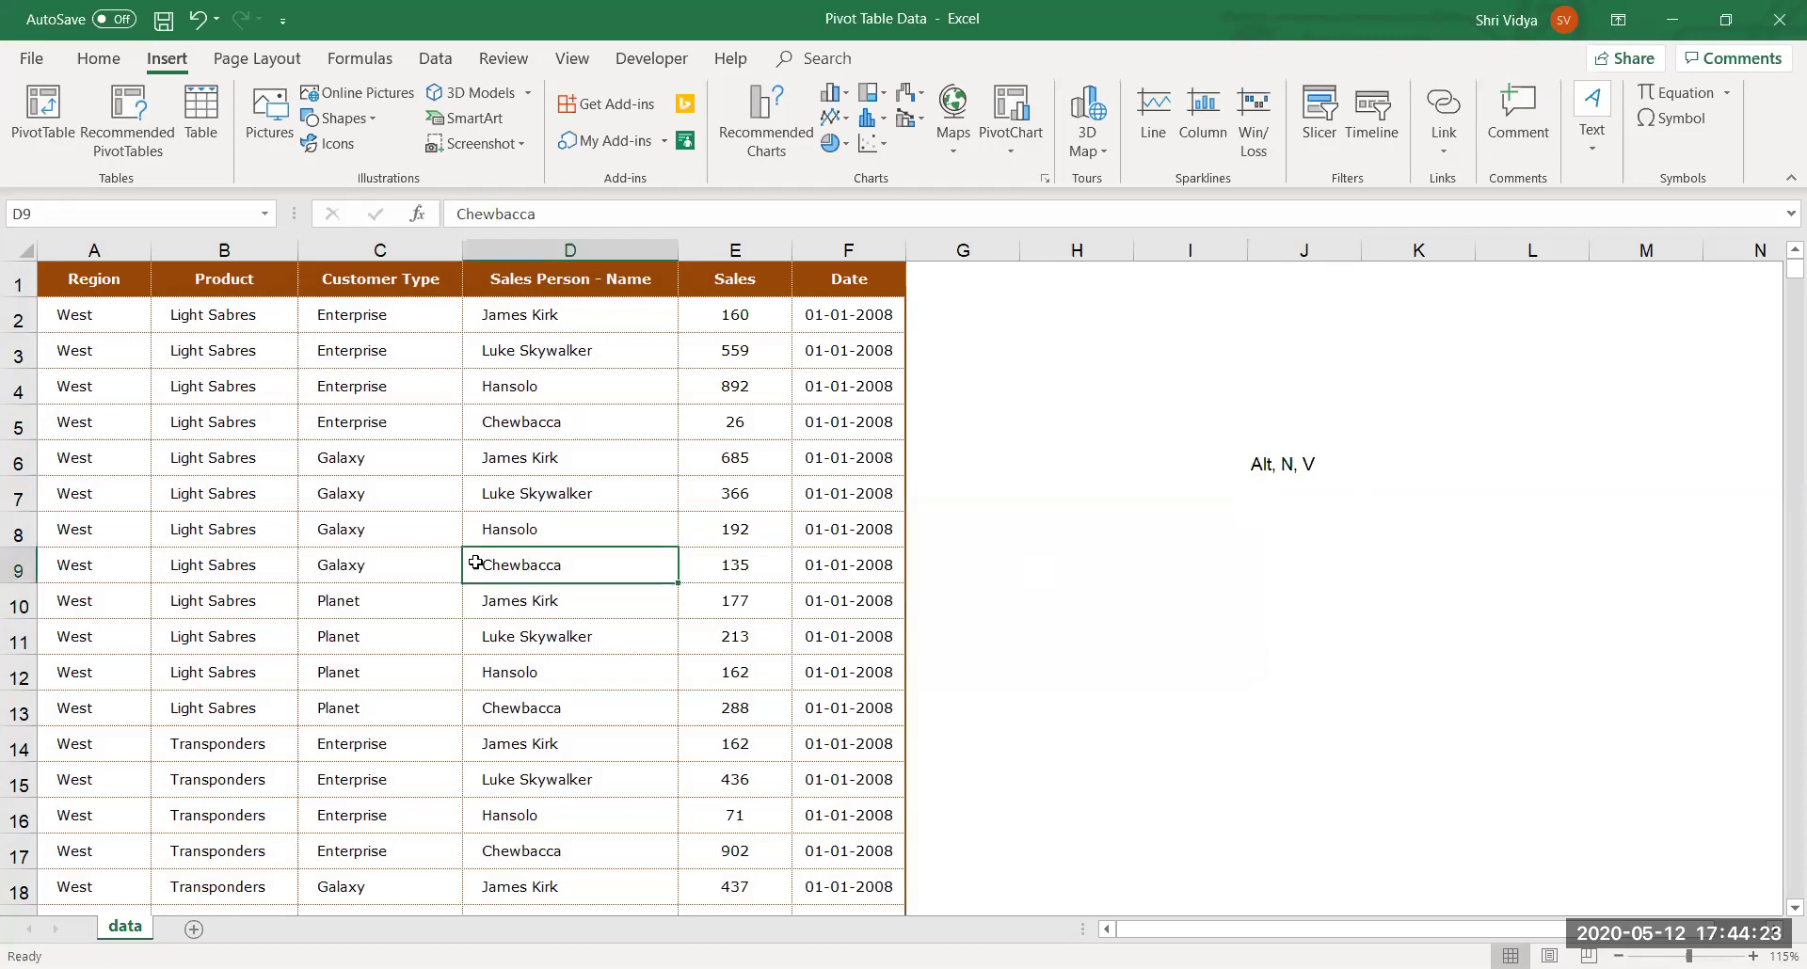
left_click(134, 283)
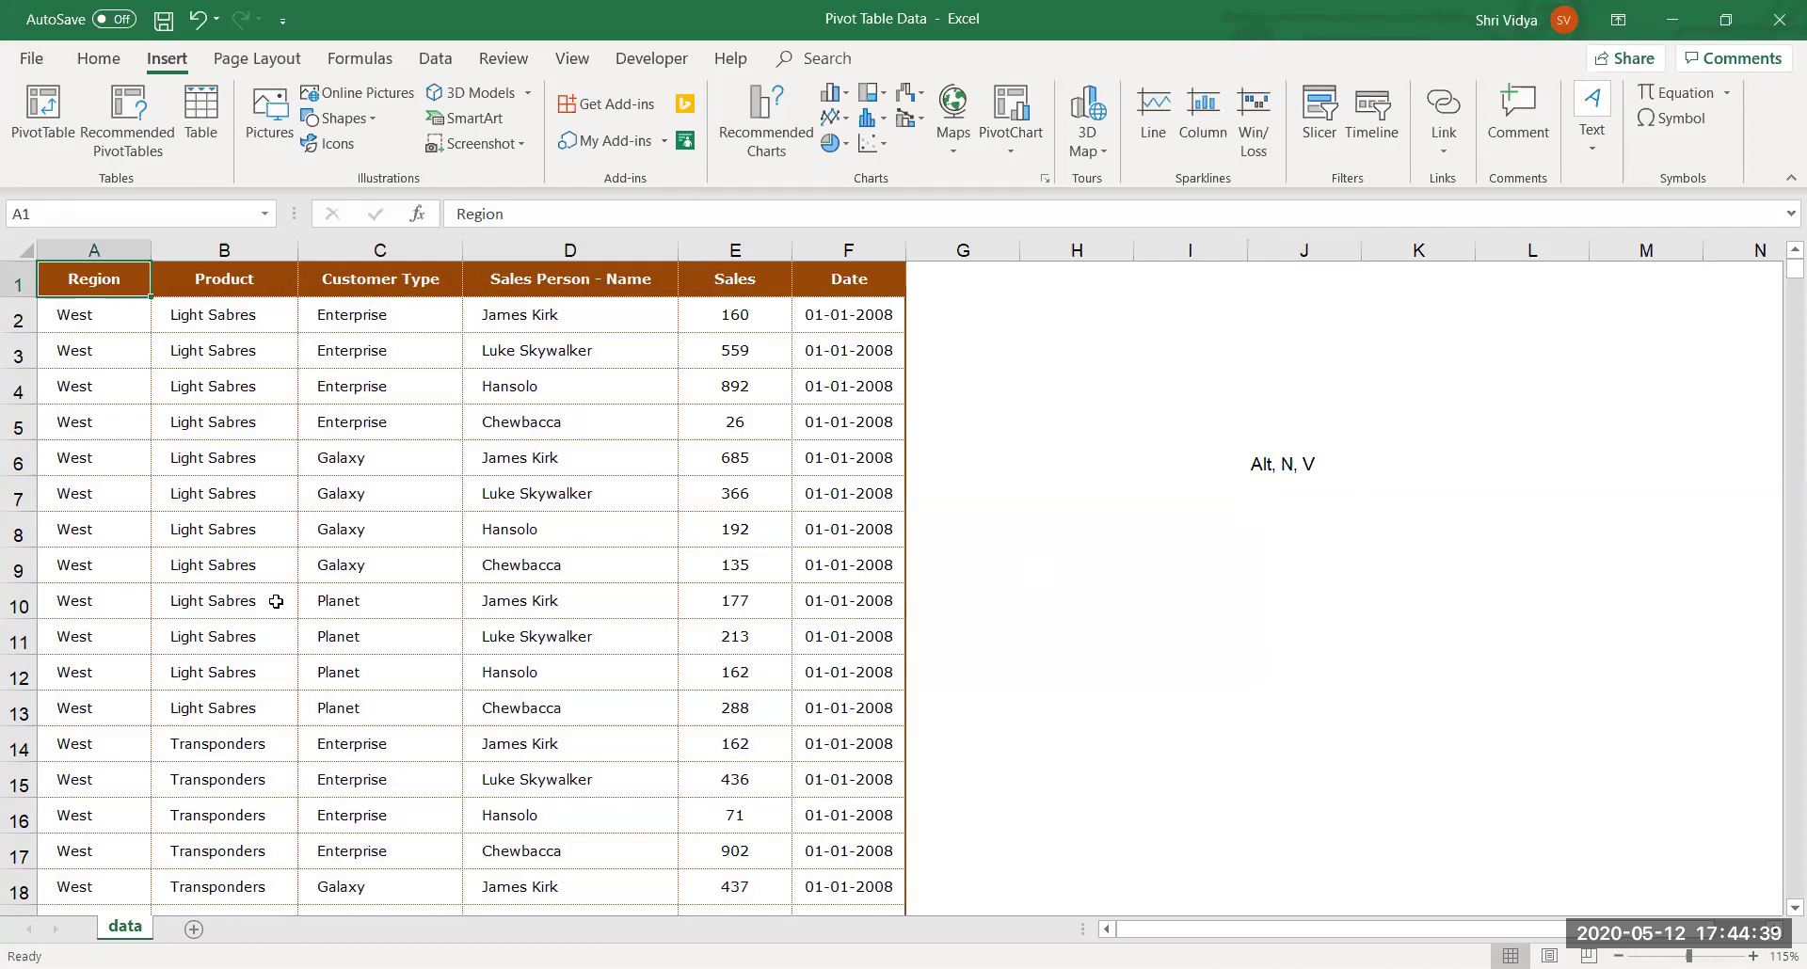
key("ctrl+shift+End")
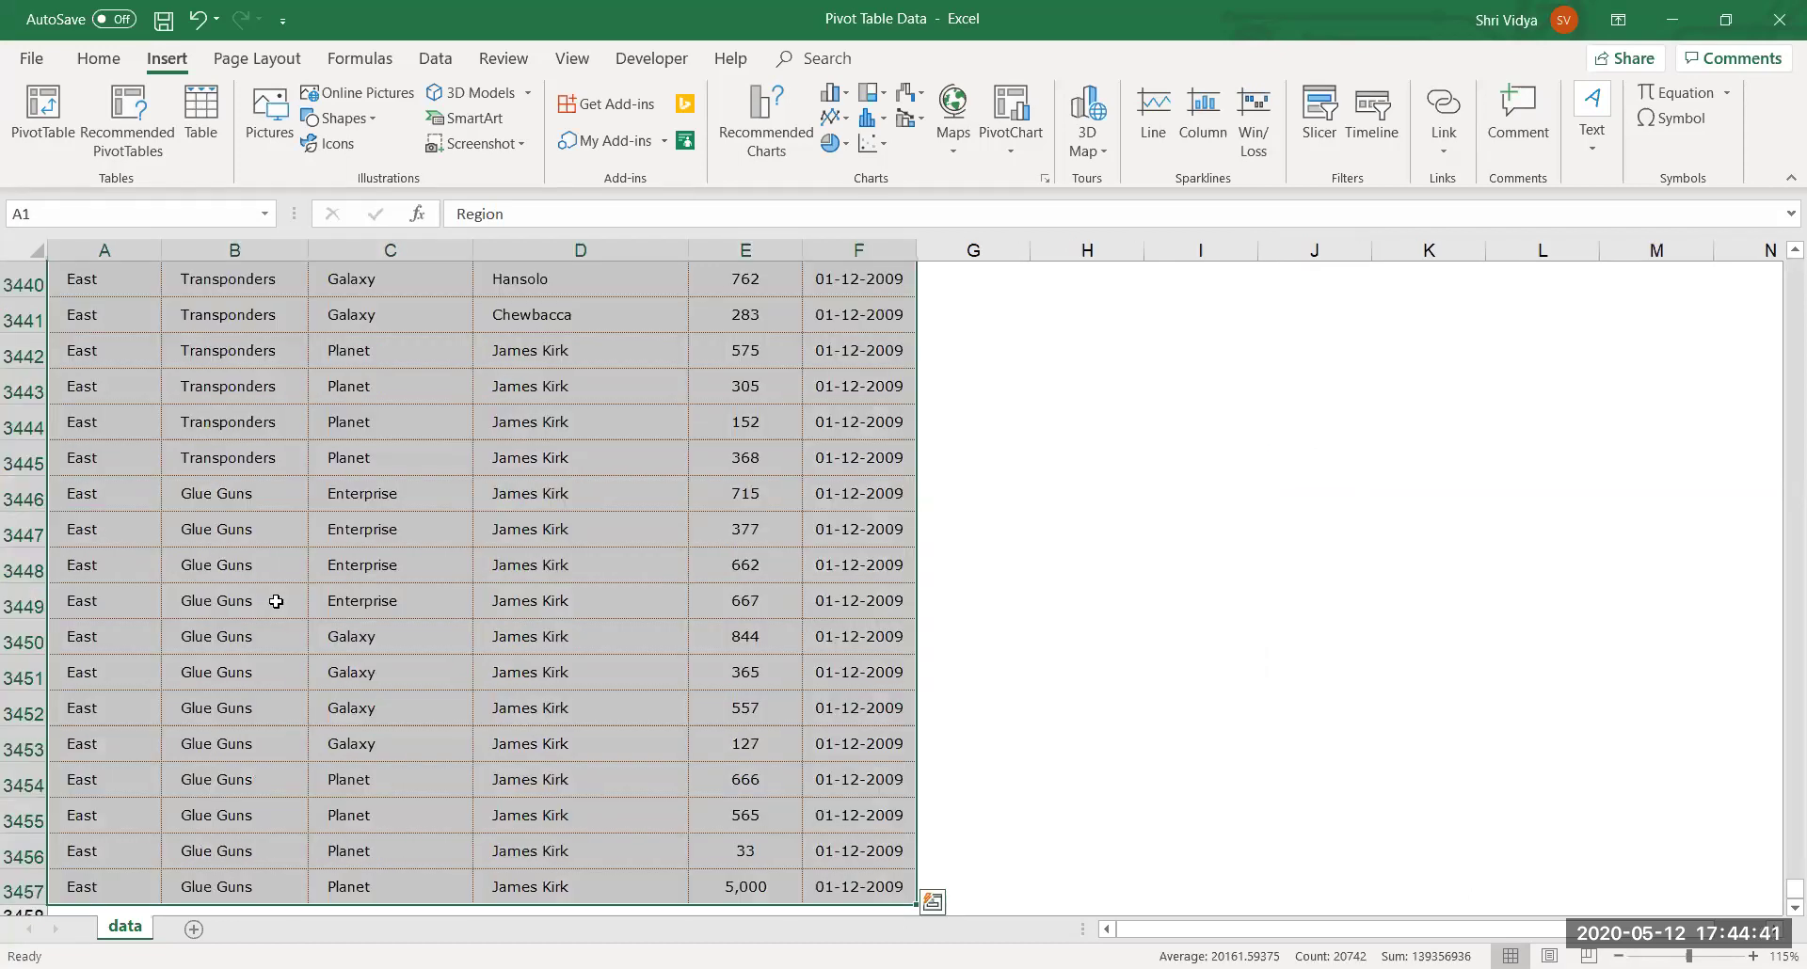
key("alt+d")
key("p")
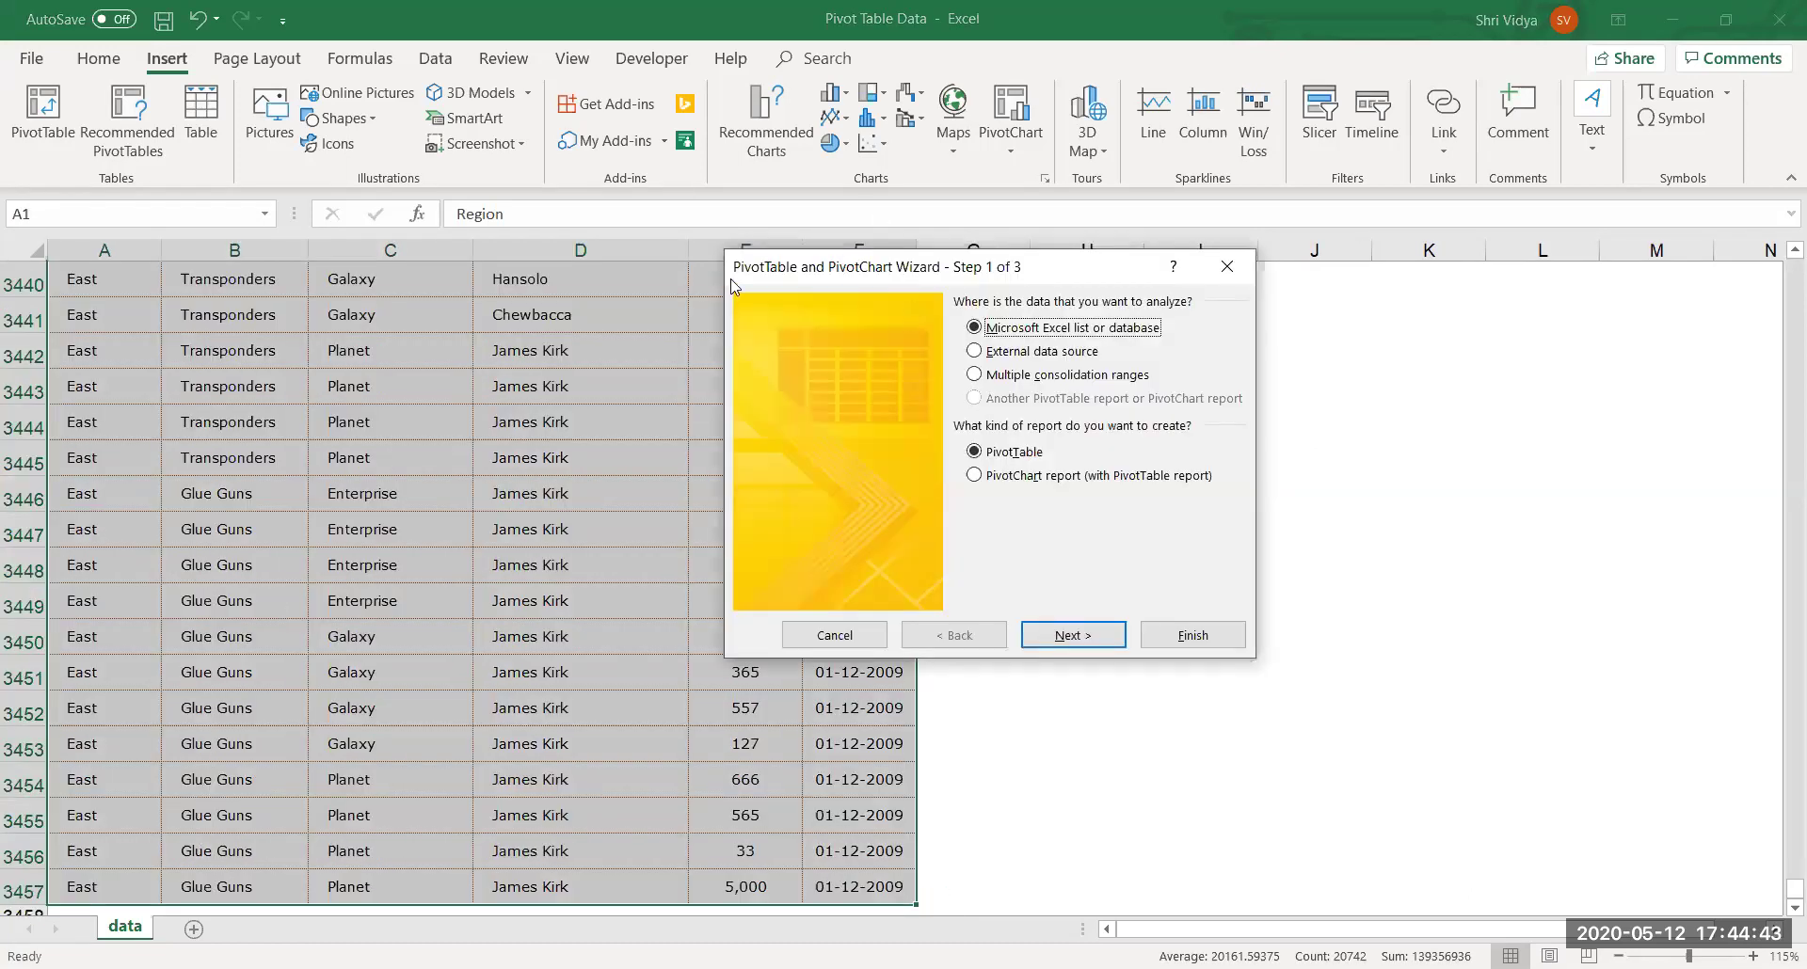
left_click(1224, 270)
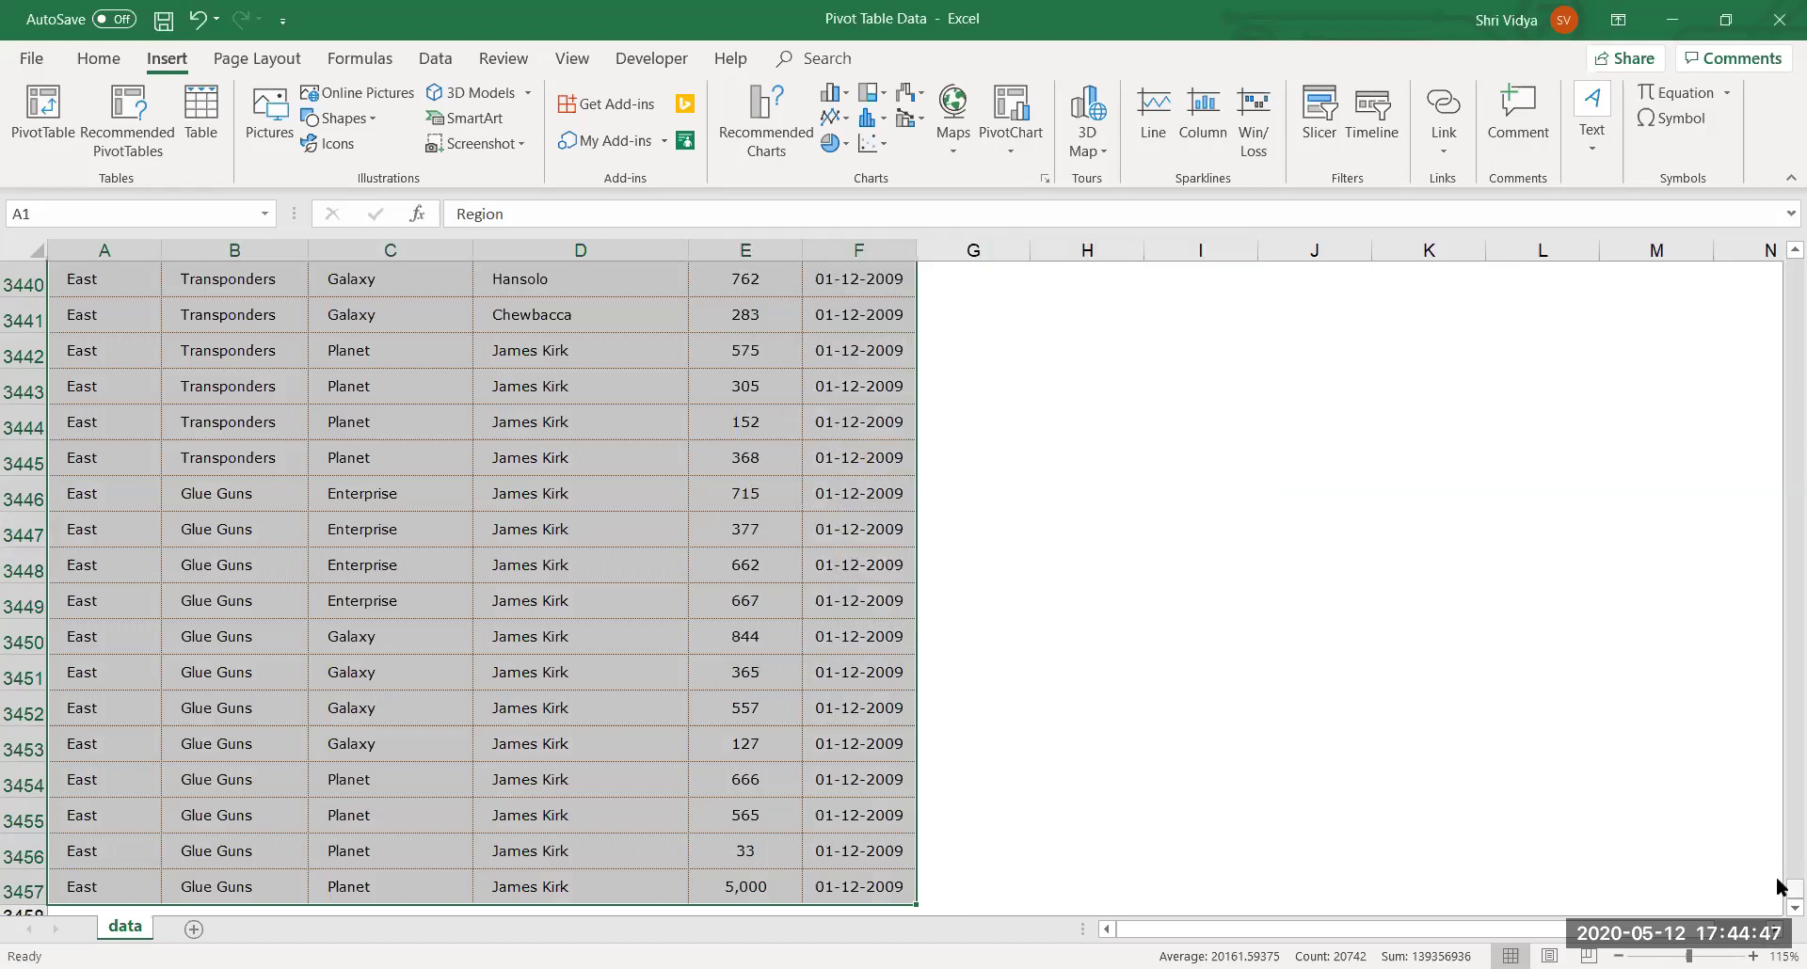
left_click_drag(1778, 886, 1781, 211)
left_click(1297, 463)
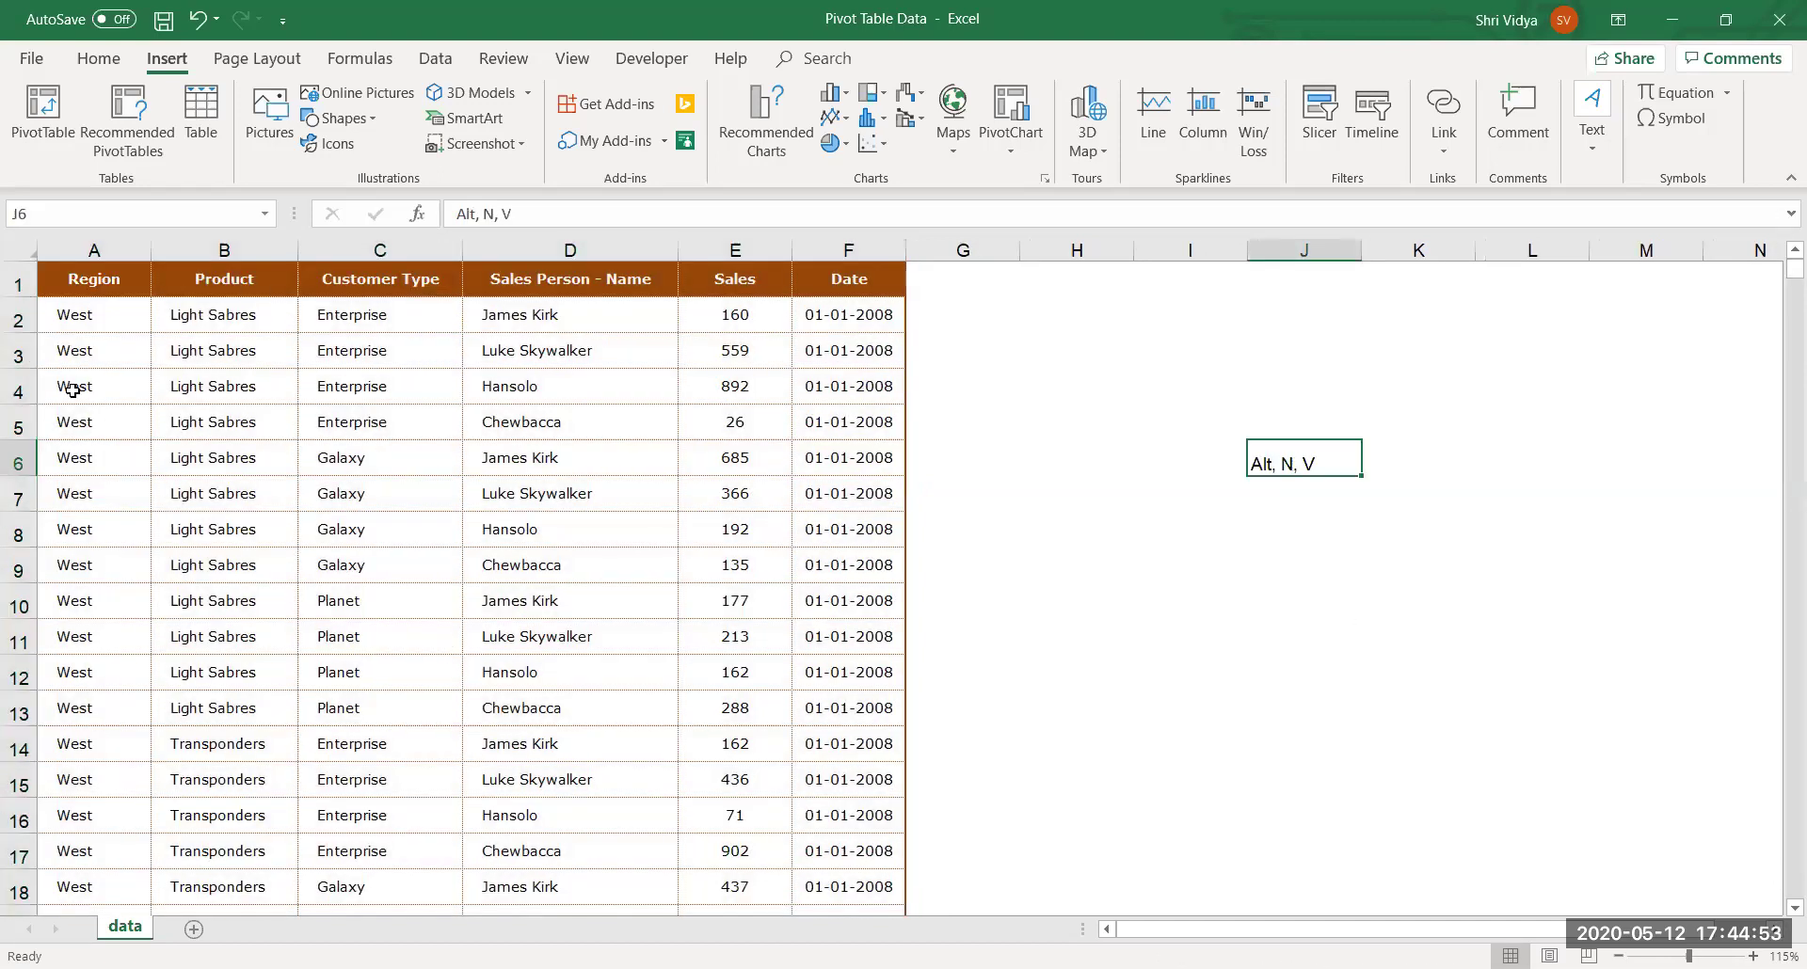
Reselect A1:F3457 and create a PivotTable from data!$A$1:$F$3457 on a new worksheet.
left_click(117, 282)
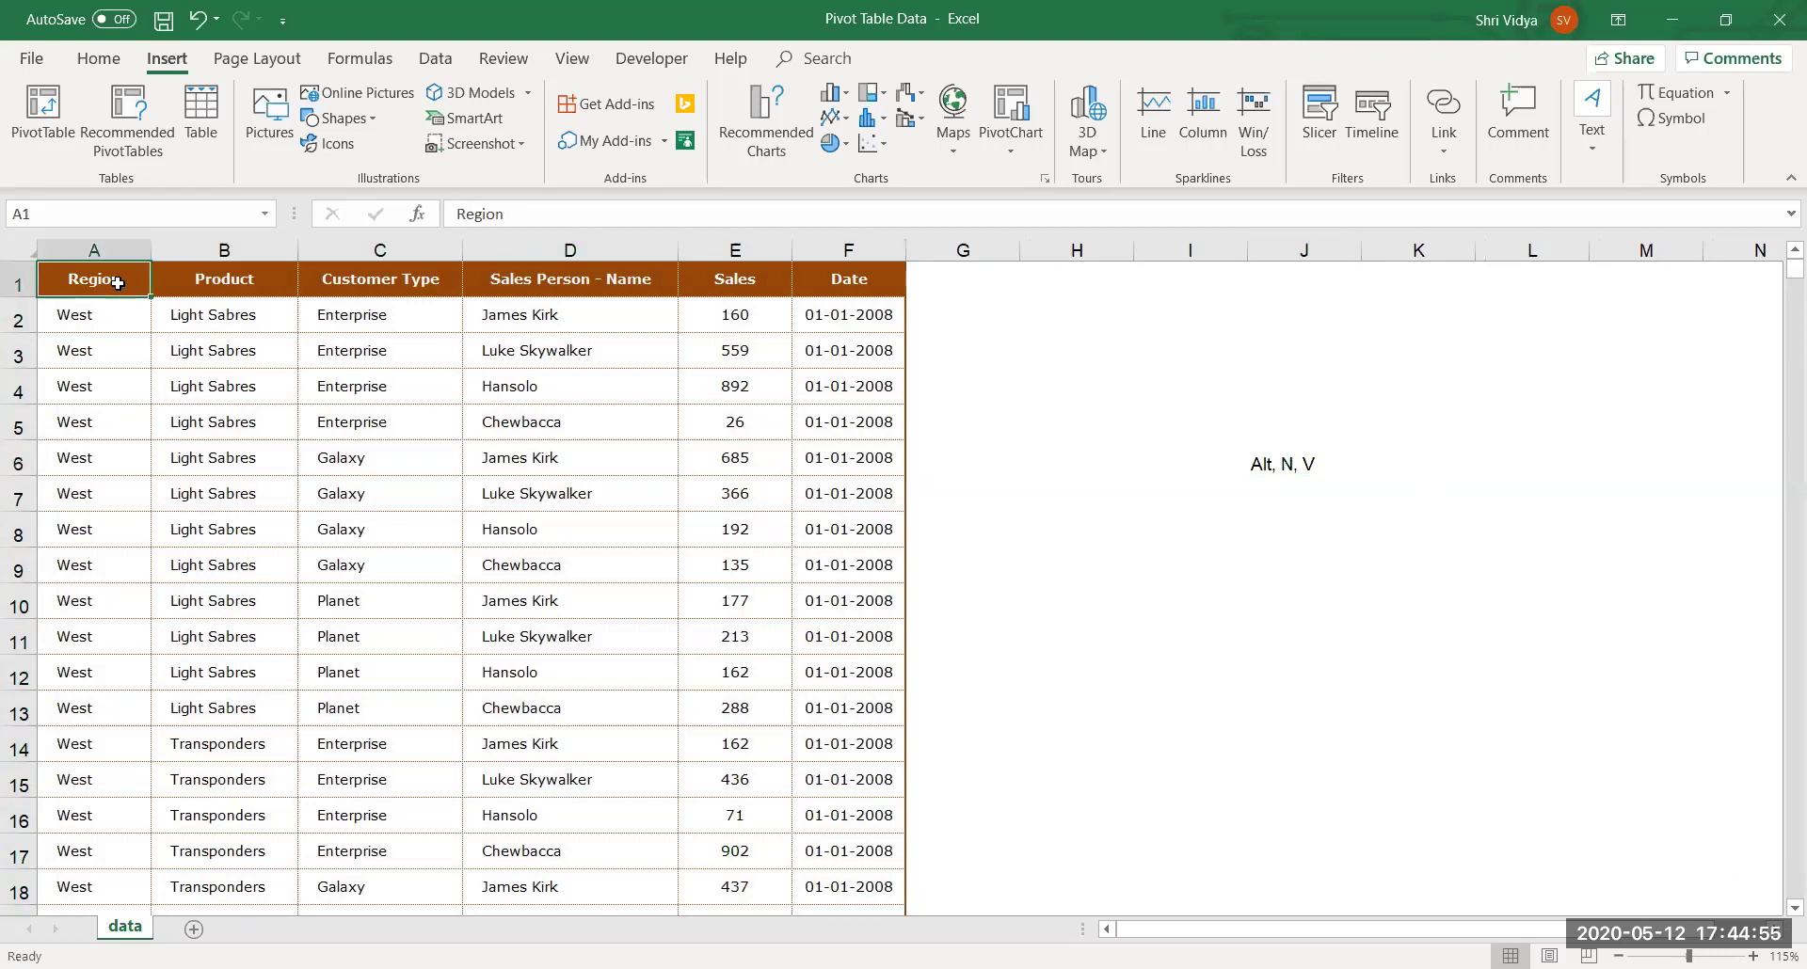
key("ctrl+shift+End")
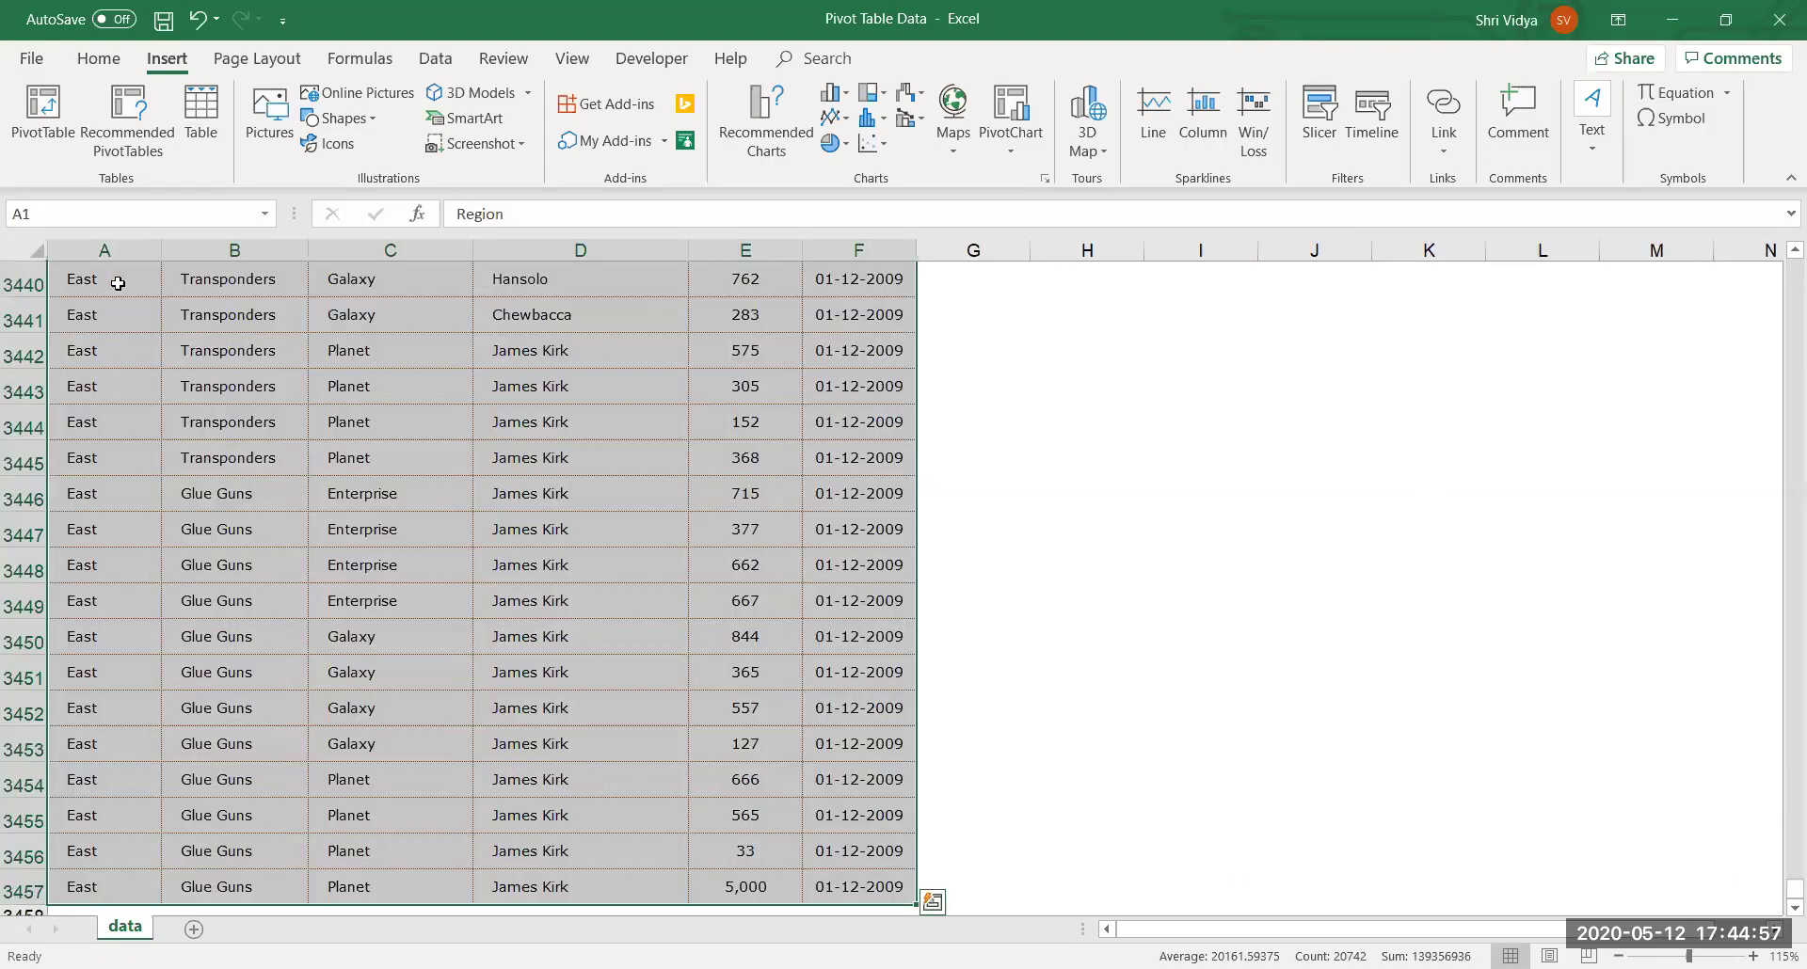
key("alt+n")
key("v")
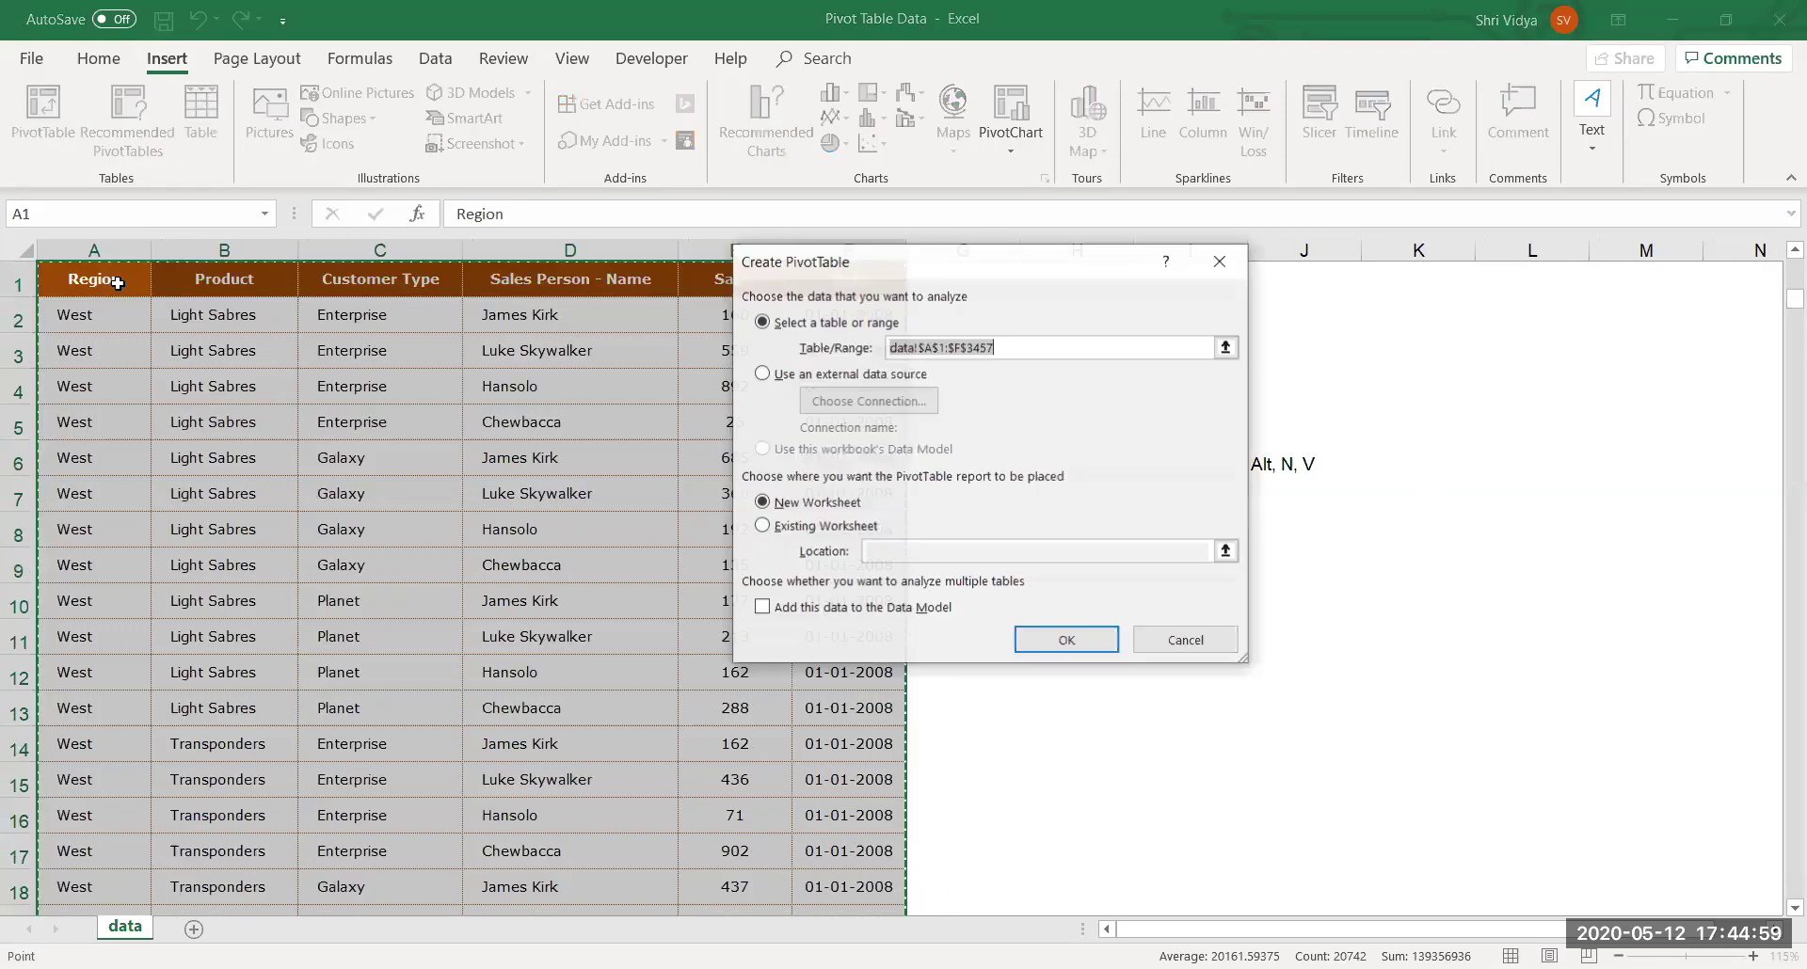
left_click(1072, 349)
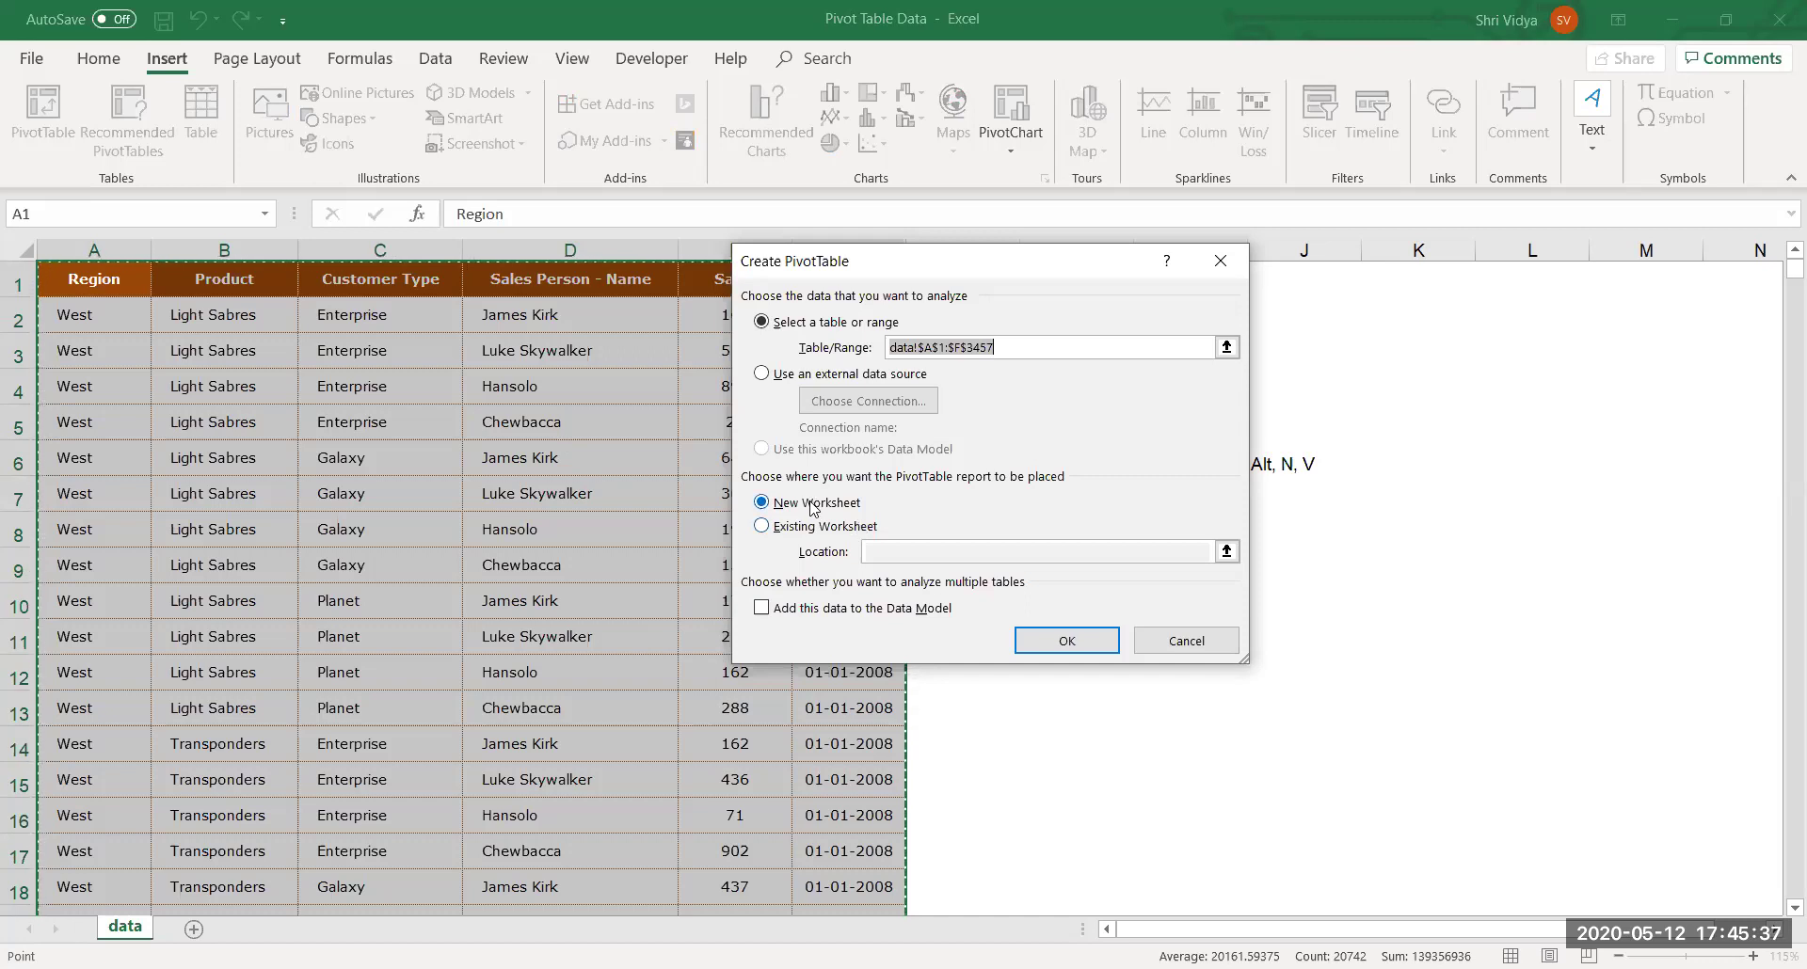
left_click(1091, 649)
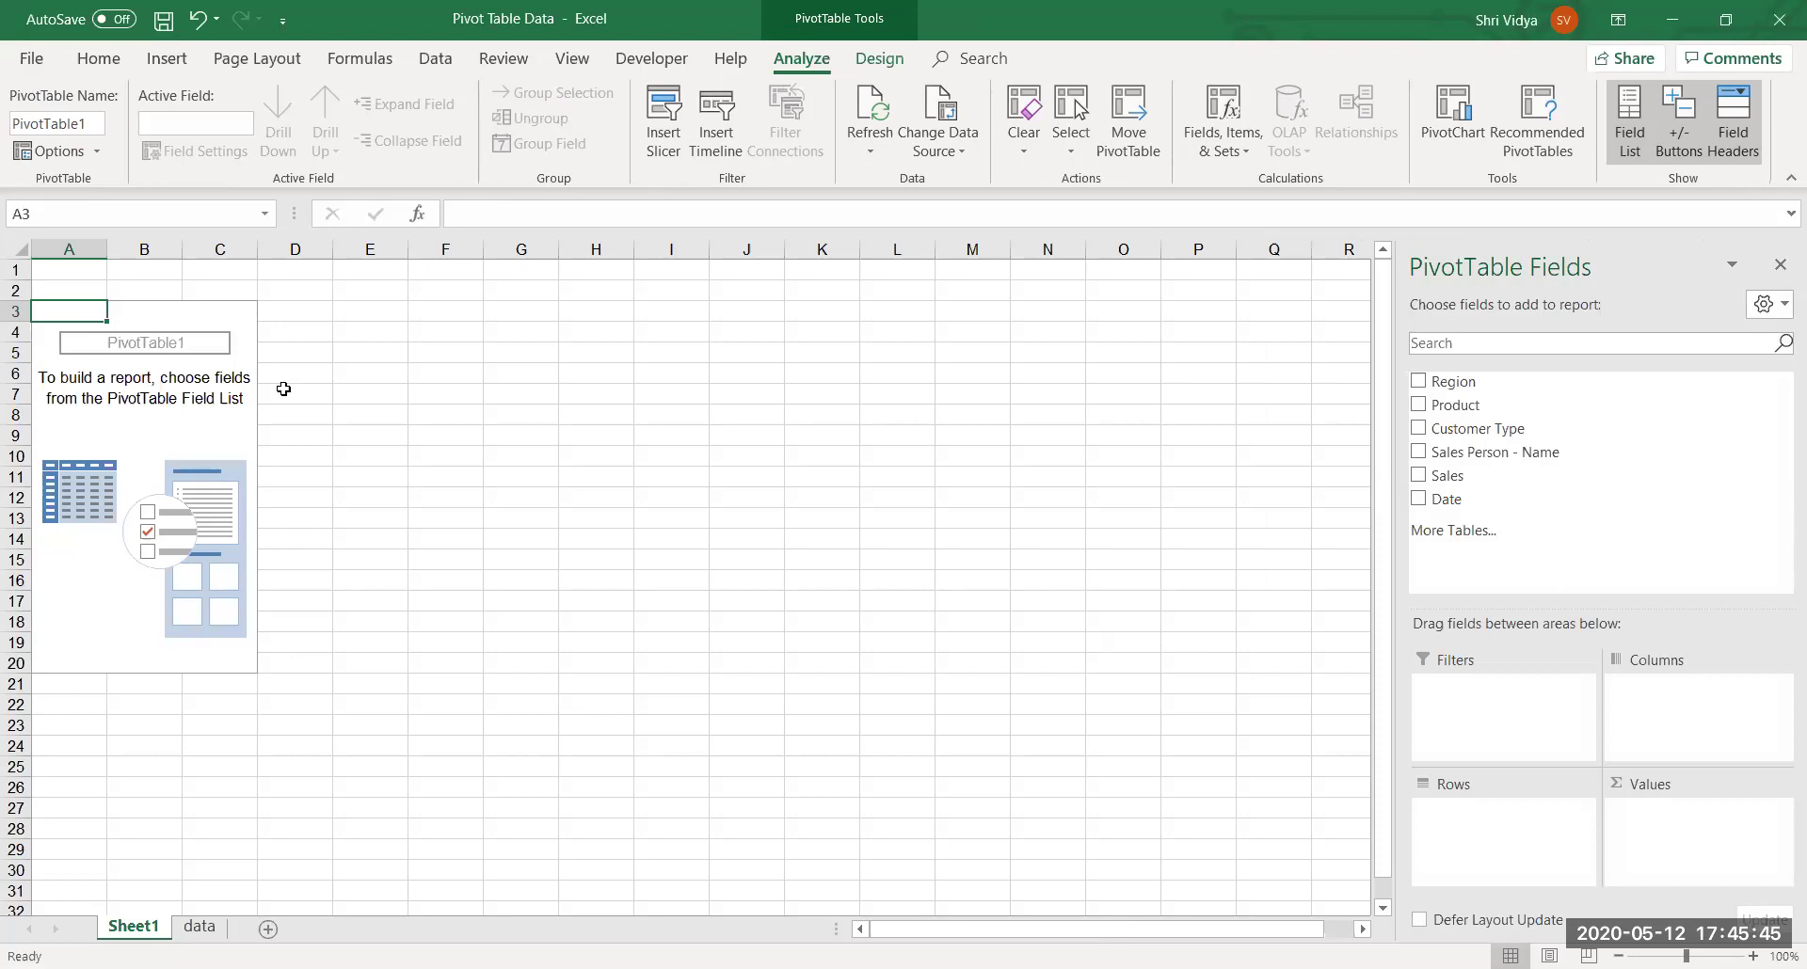
left_click(133, 618)
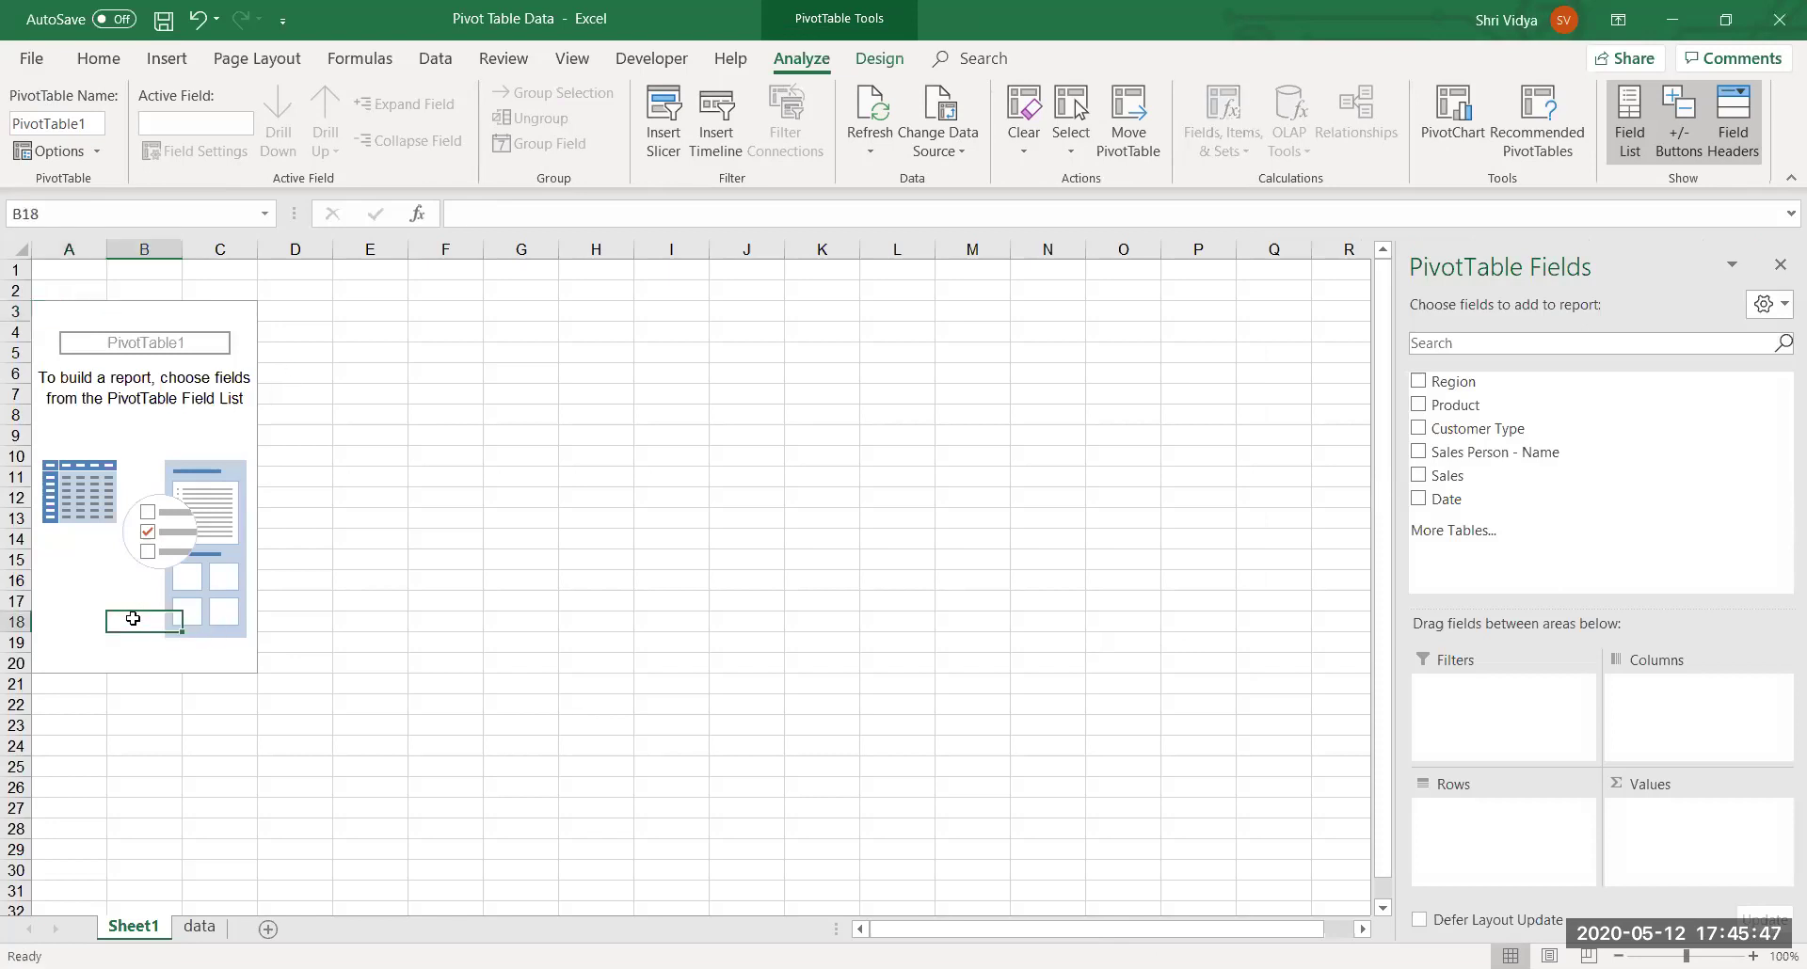
left_click(137, 347)
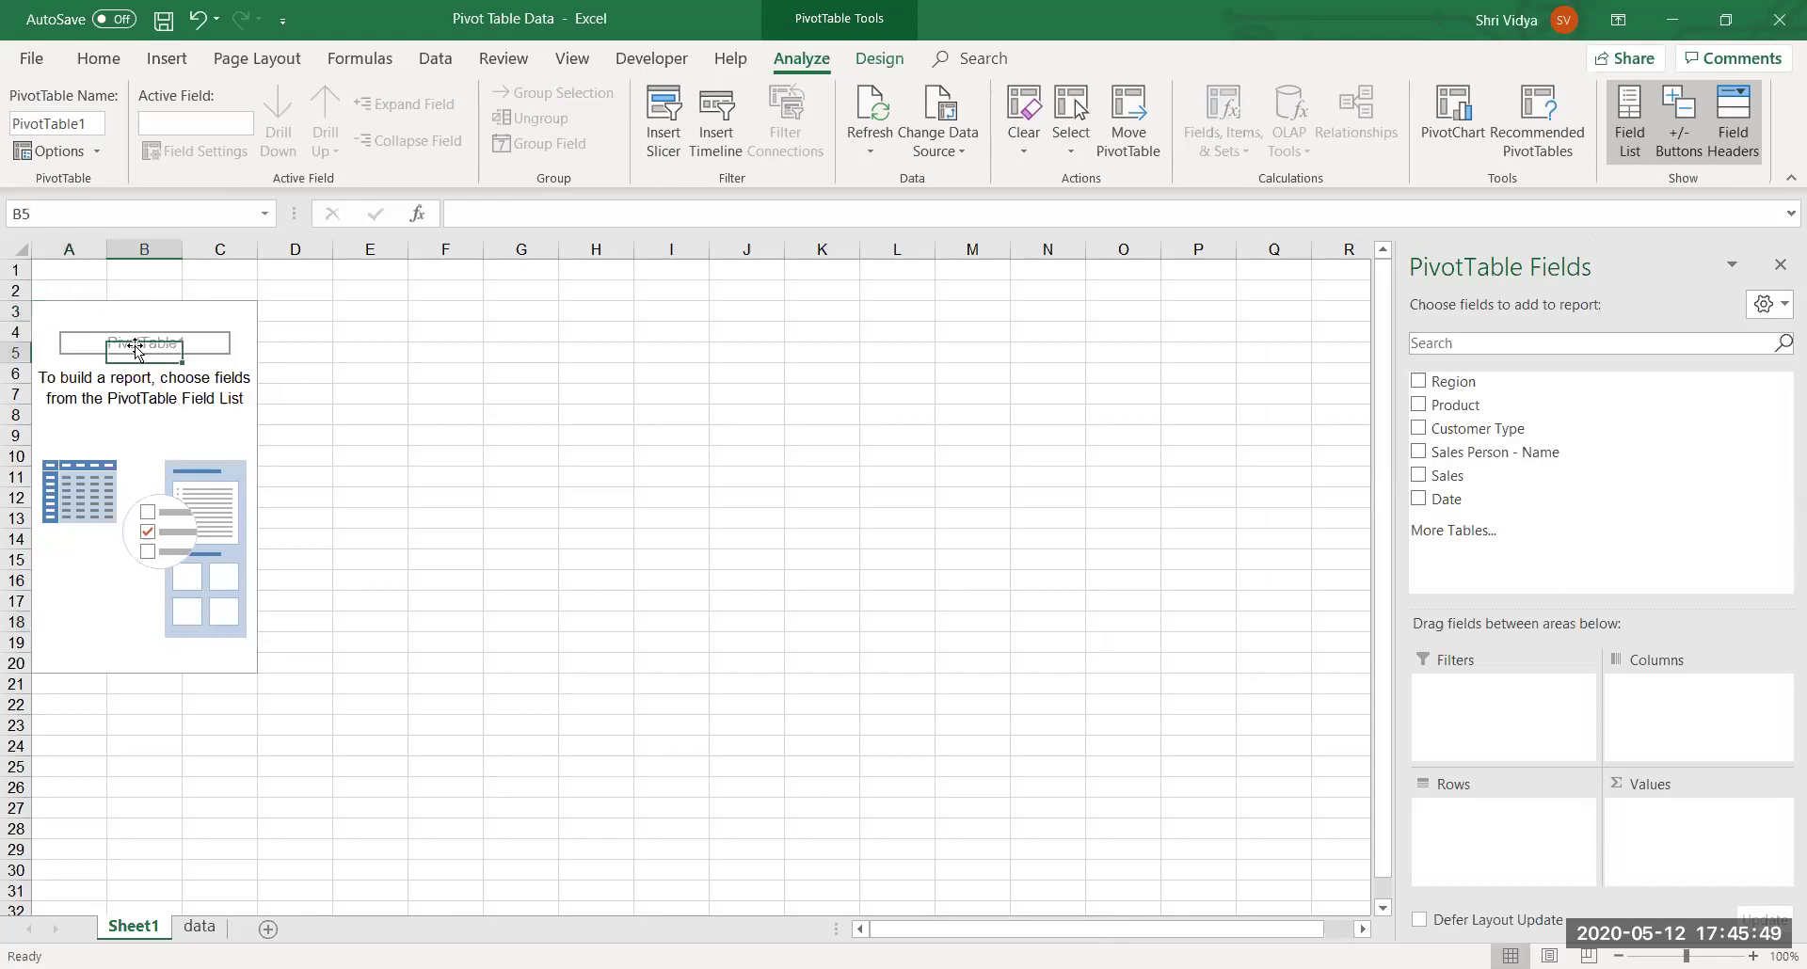
left_click(83, 351)
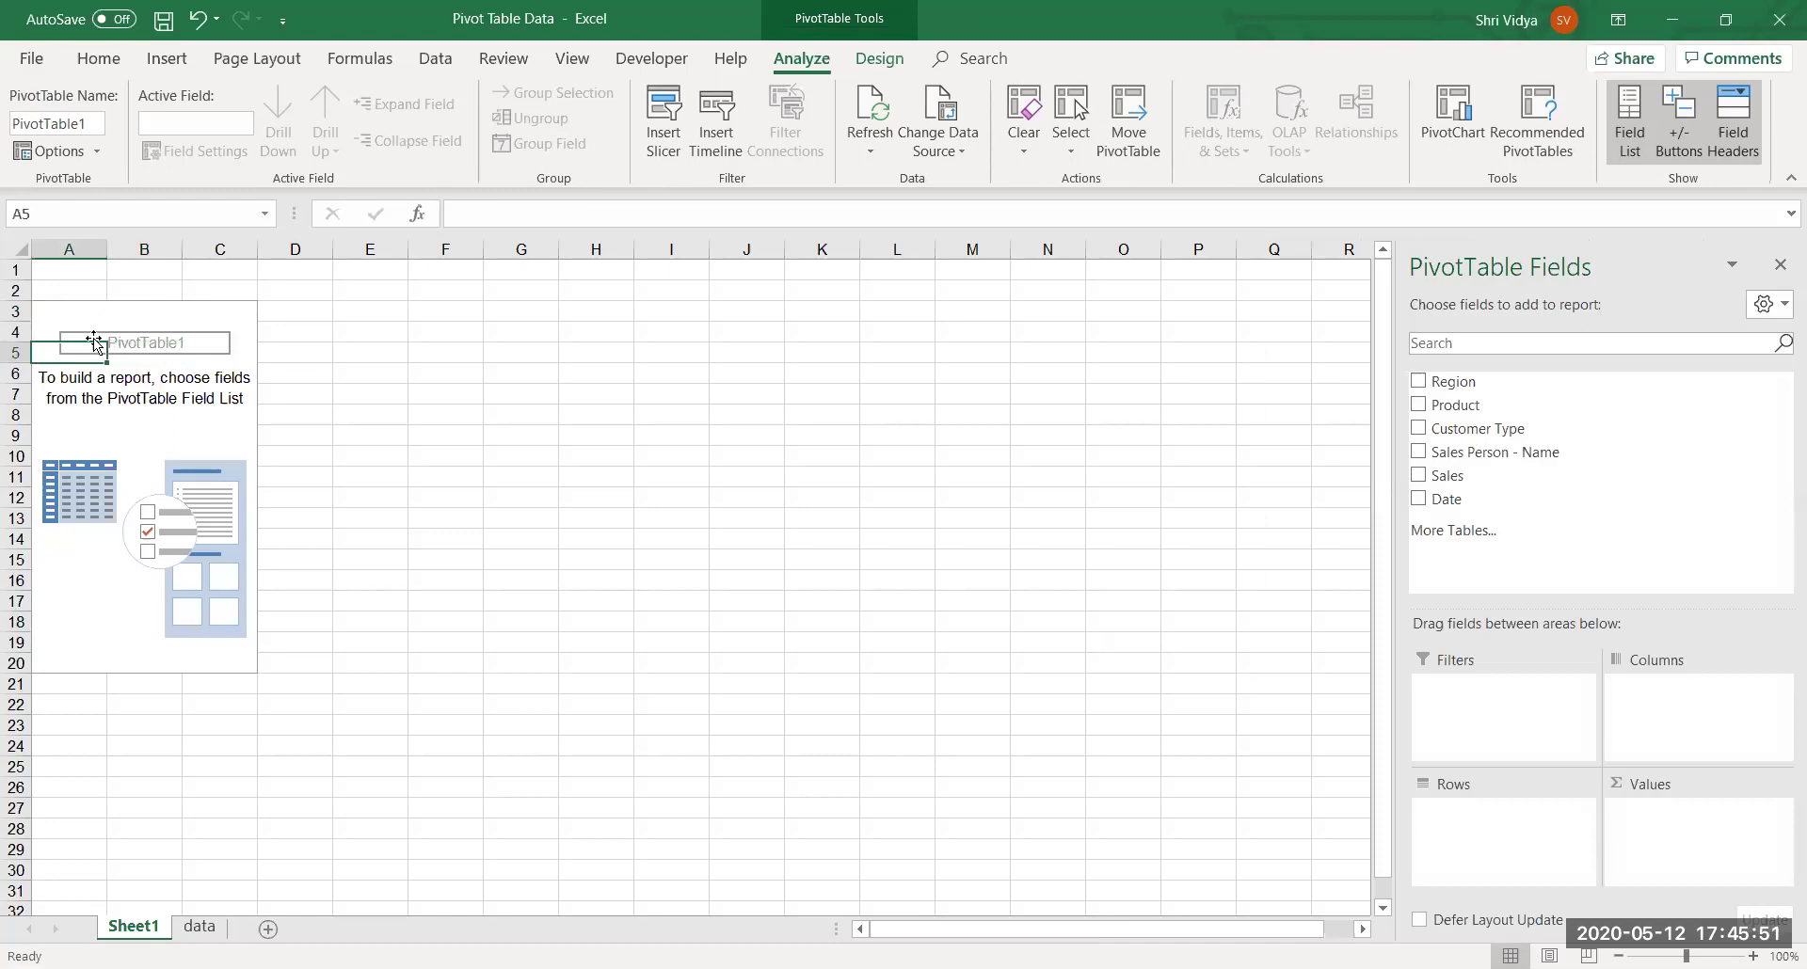
left_click(185, 350)
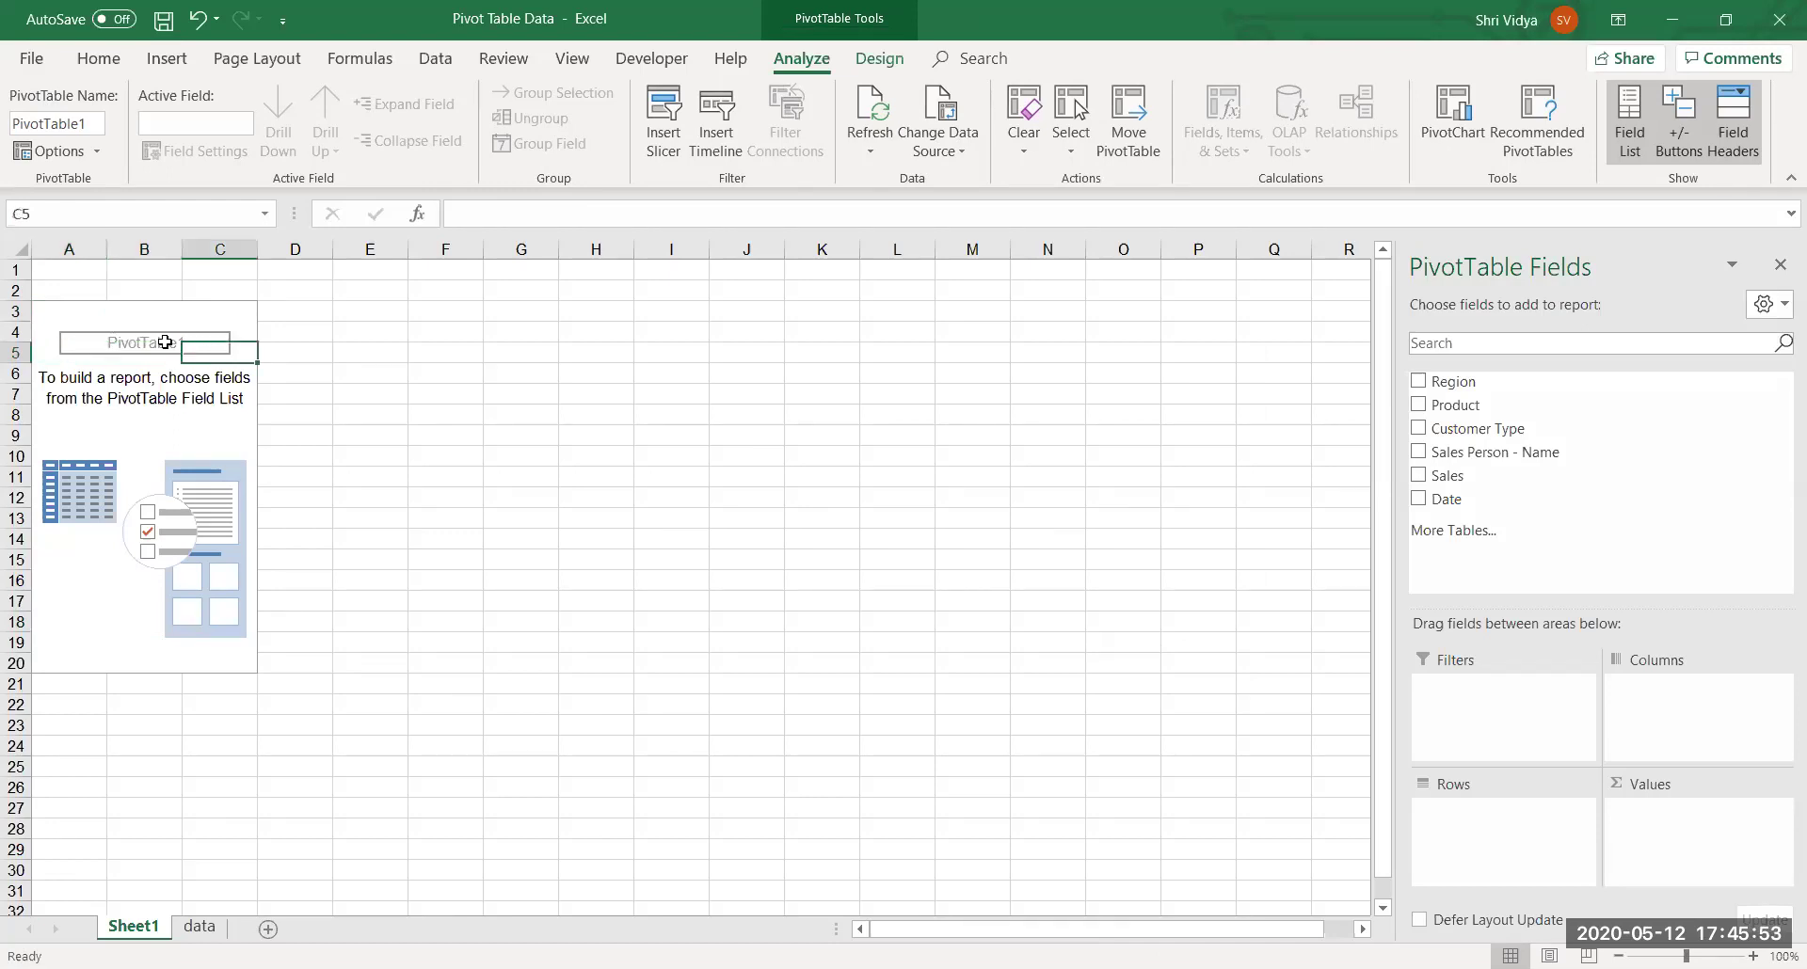
left_click(162, 345)
left_click(64, 123)
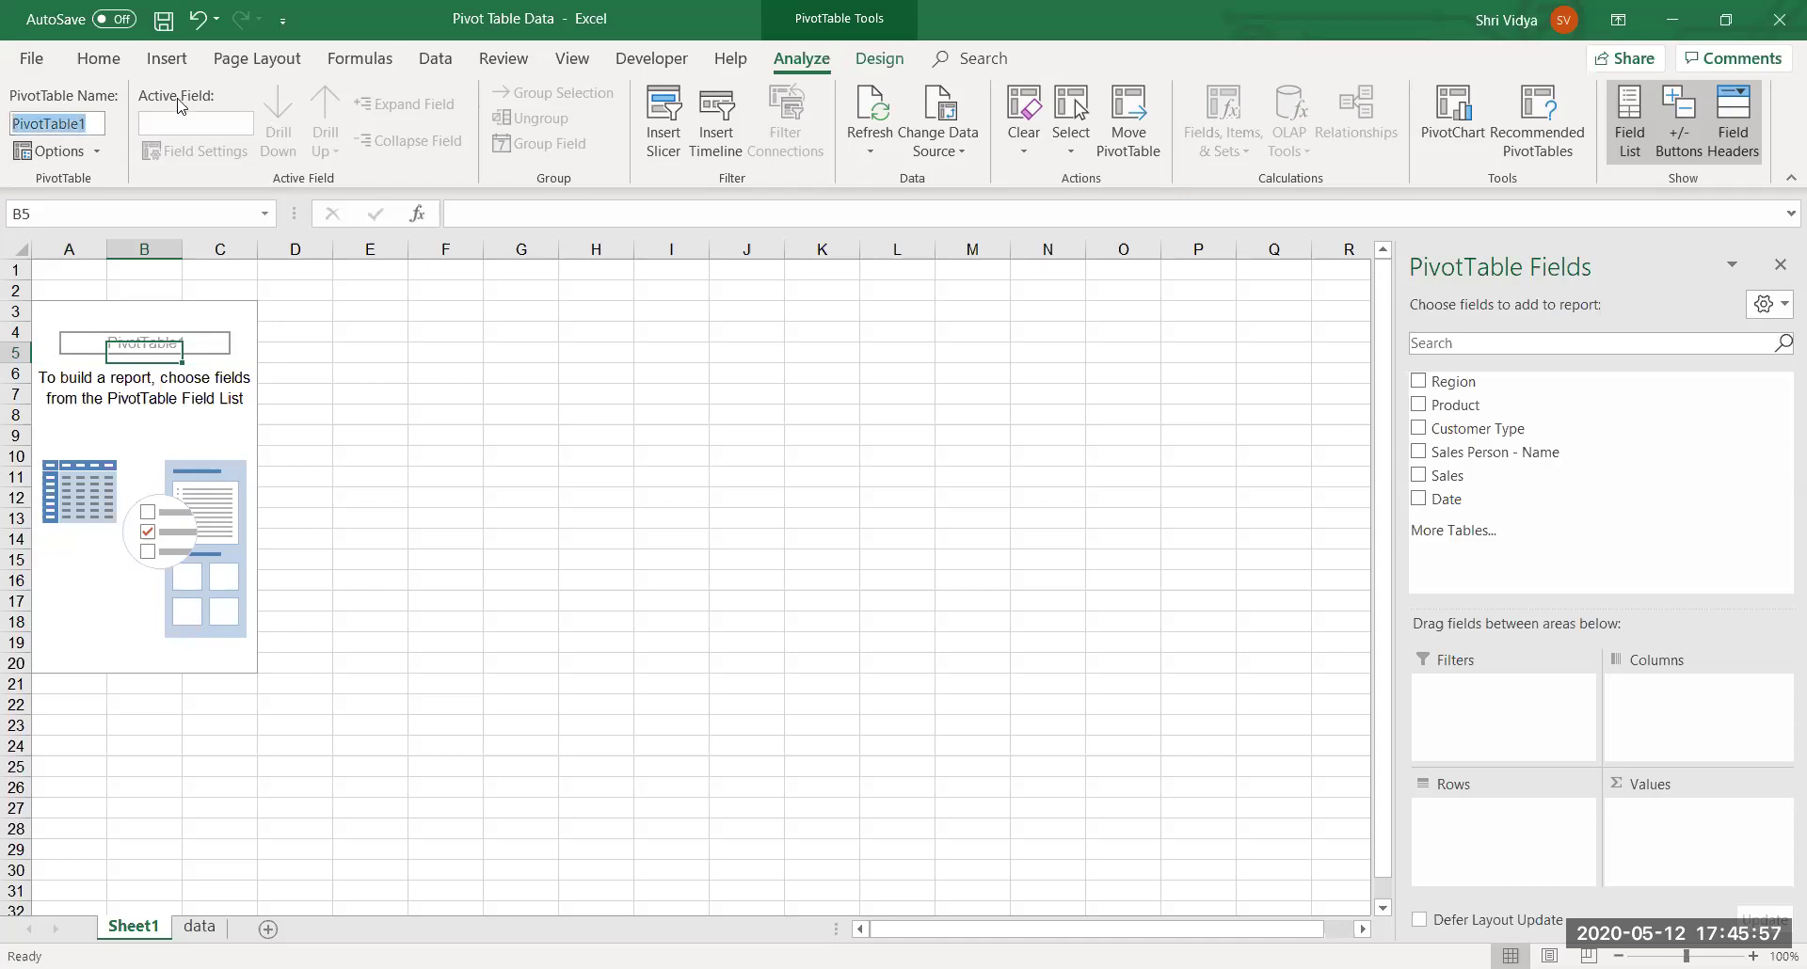
left_click(454, 412)
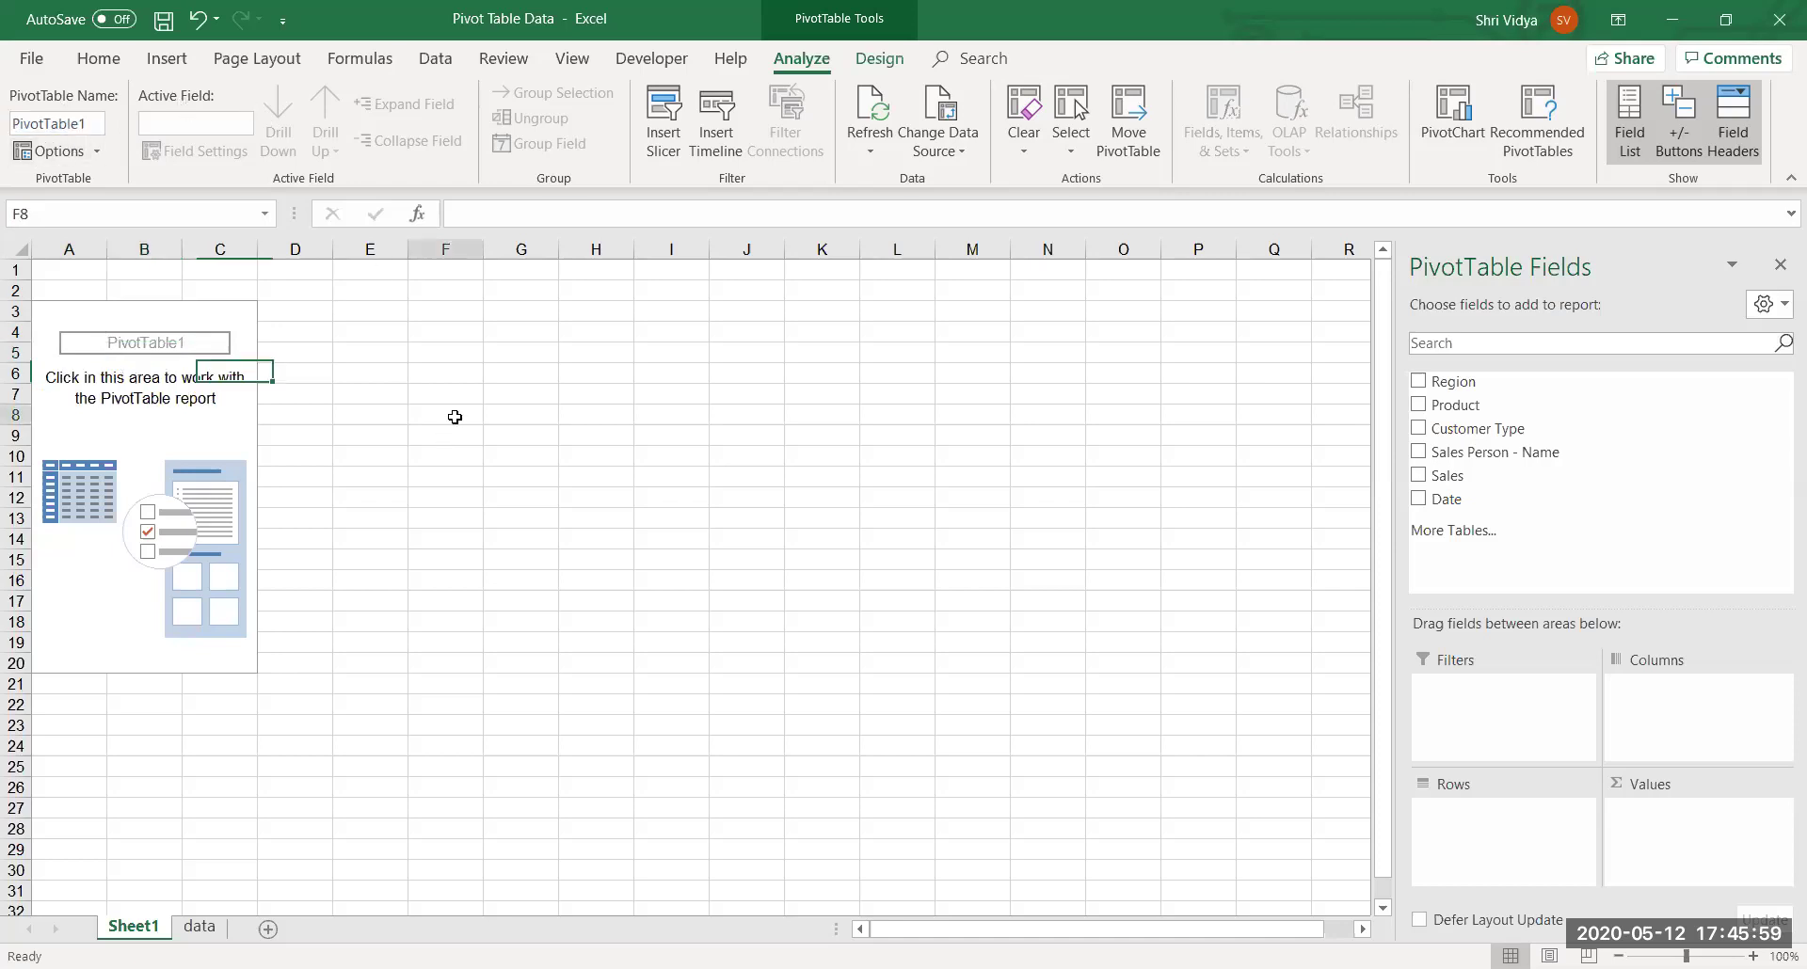
left_click(199, 492)
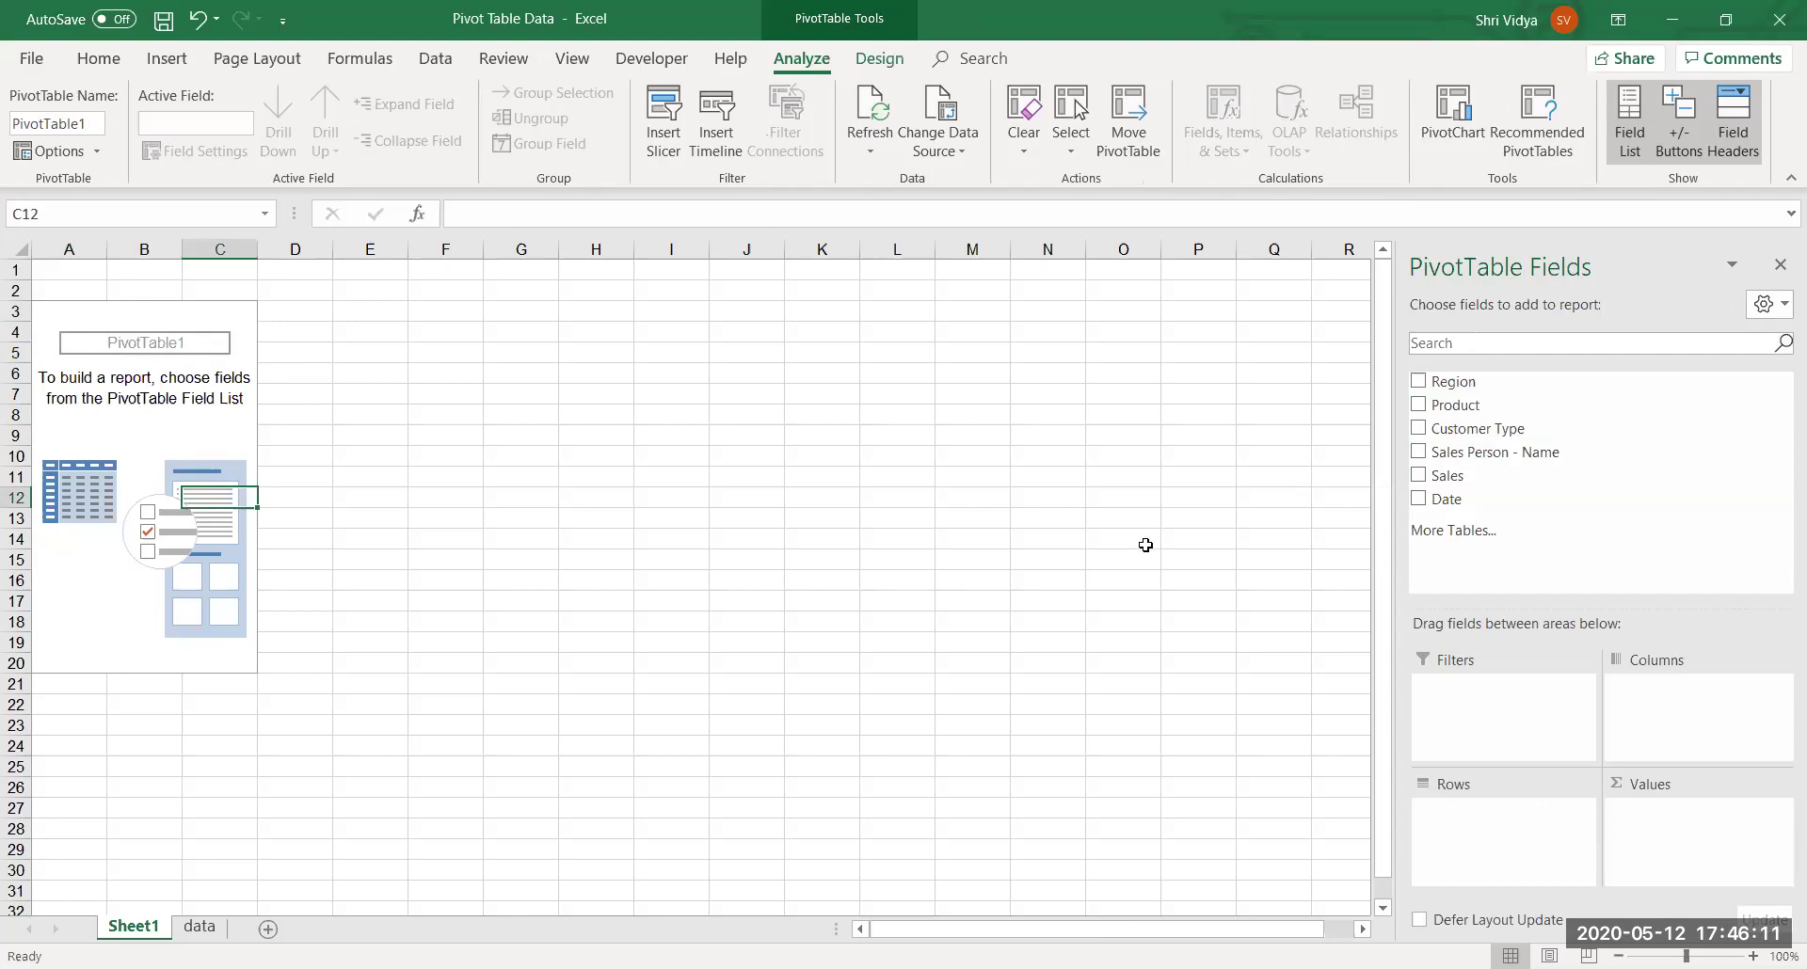
Add Region as rows and Sales as summed values, briefly trying Product in Columns.
left_click(1419, 381)
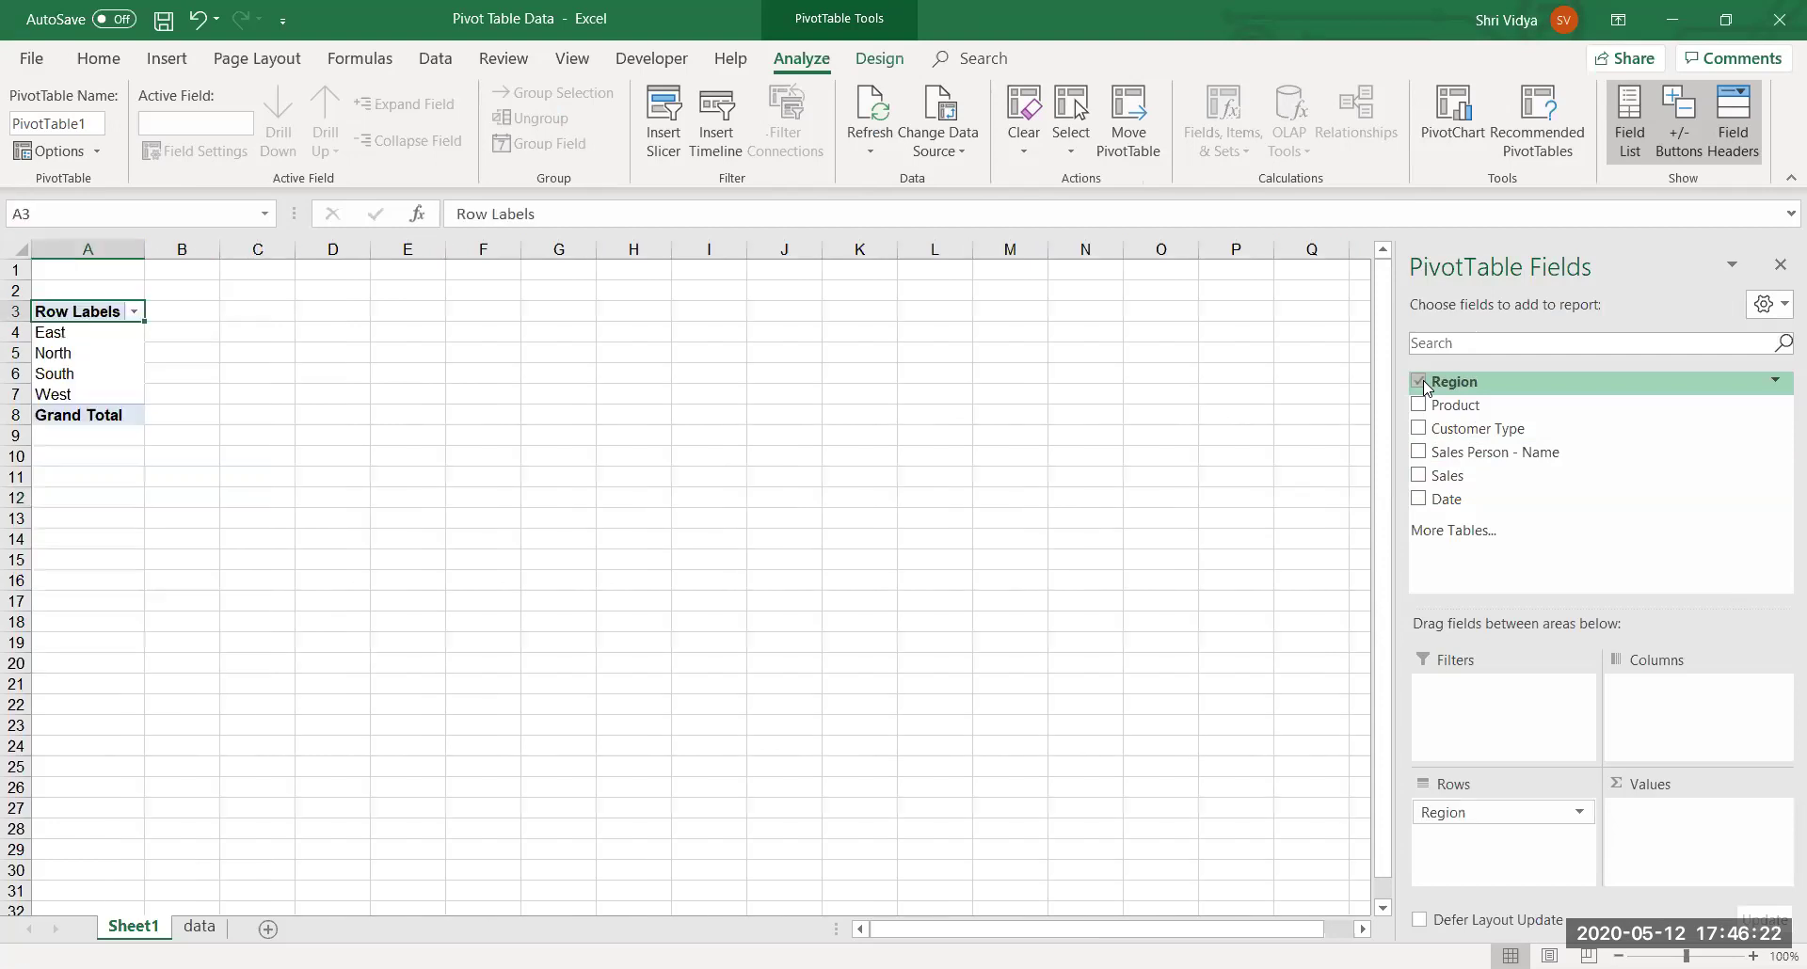
left_click(1420, 481)
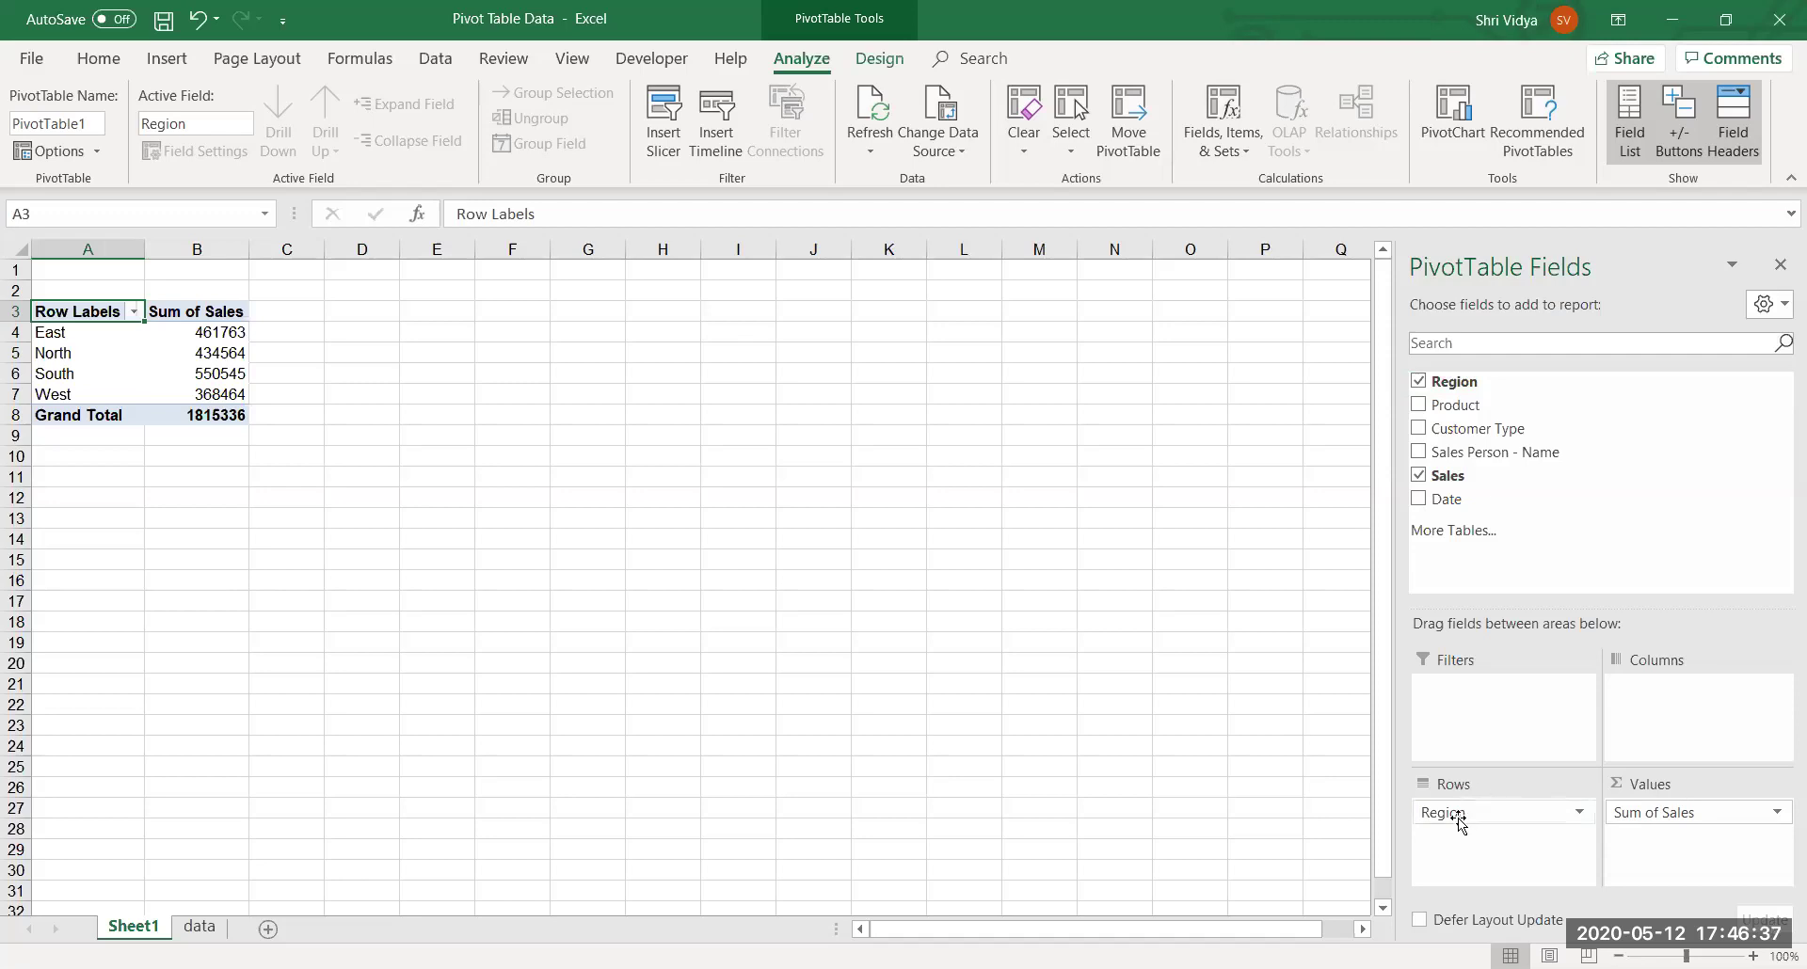
left_click(86, 340)
left_click_drag(88, 335, 85, 393)
left_click(263, 576)
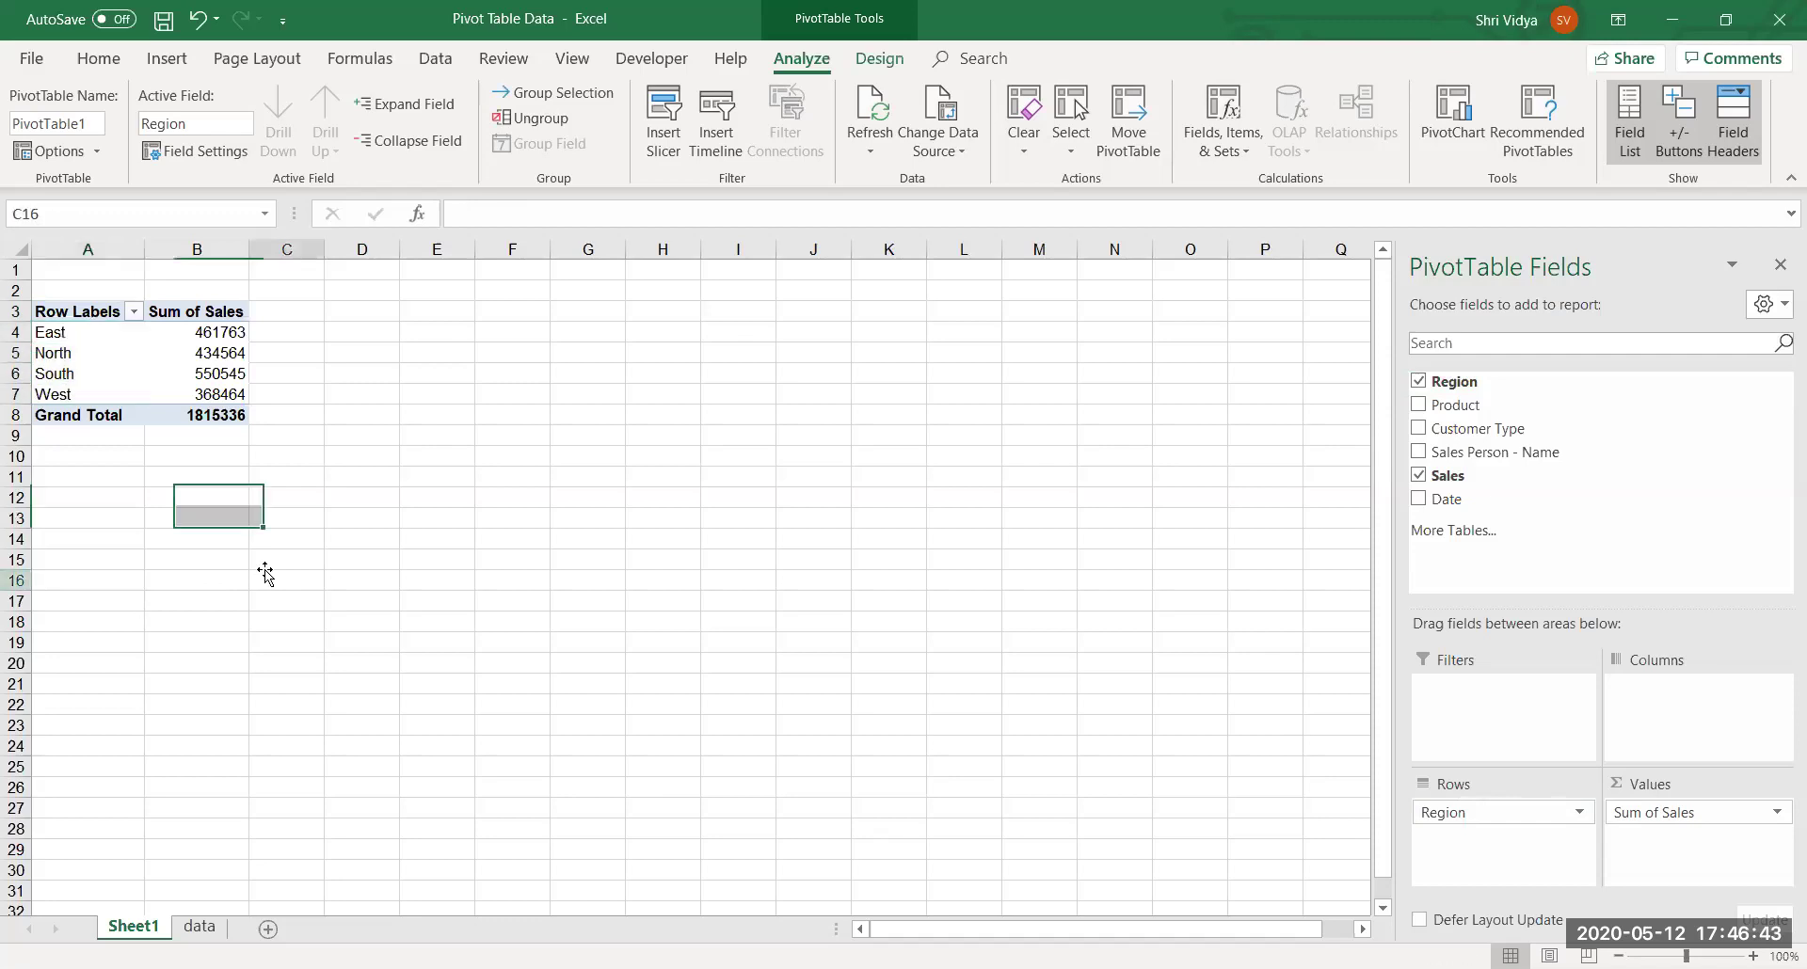
left_click(189, 374)
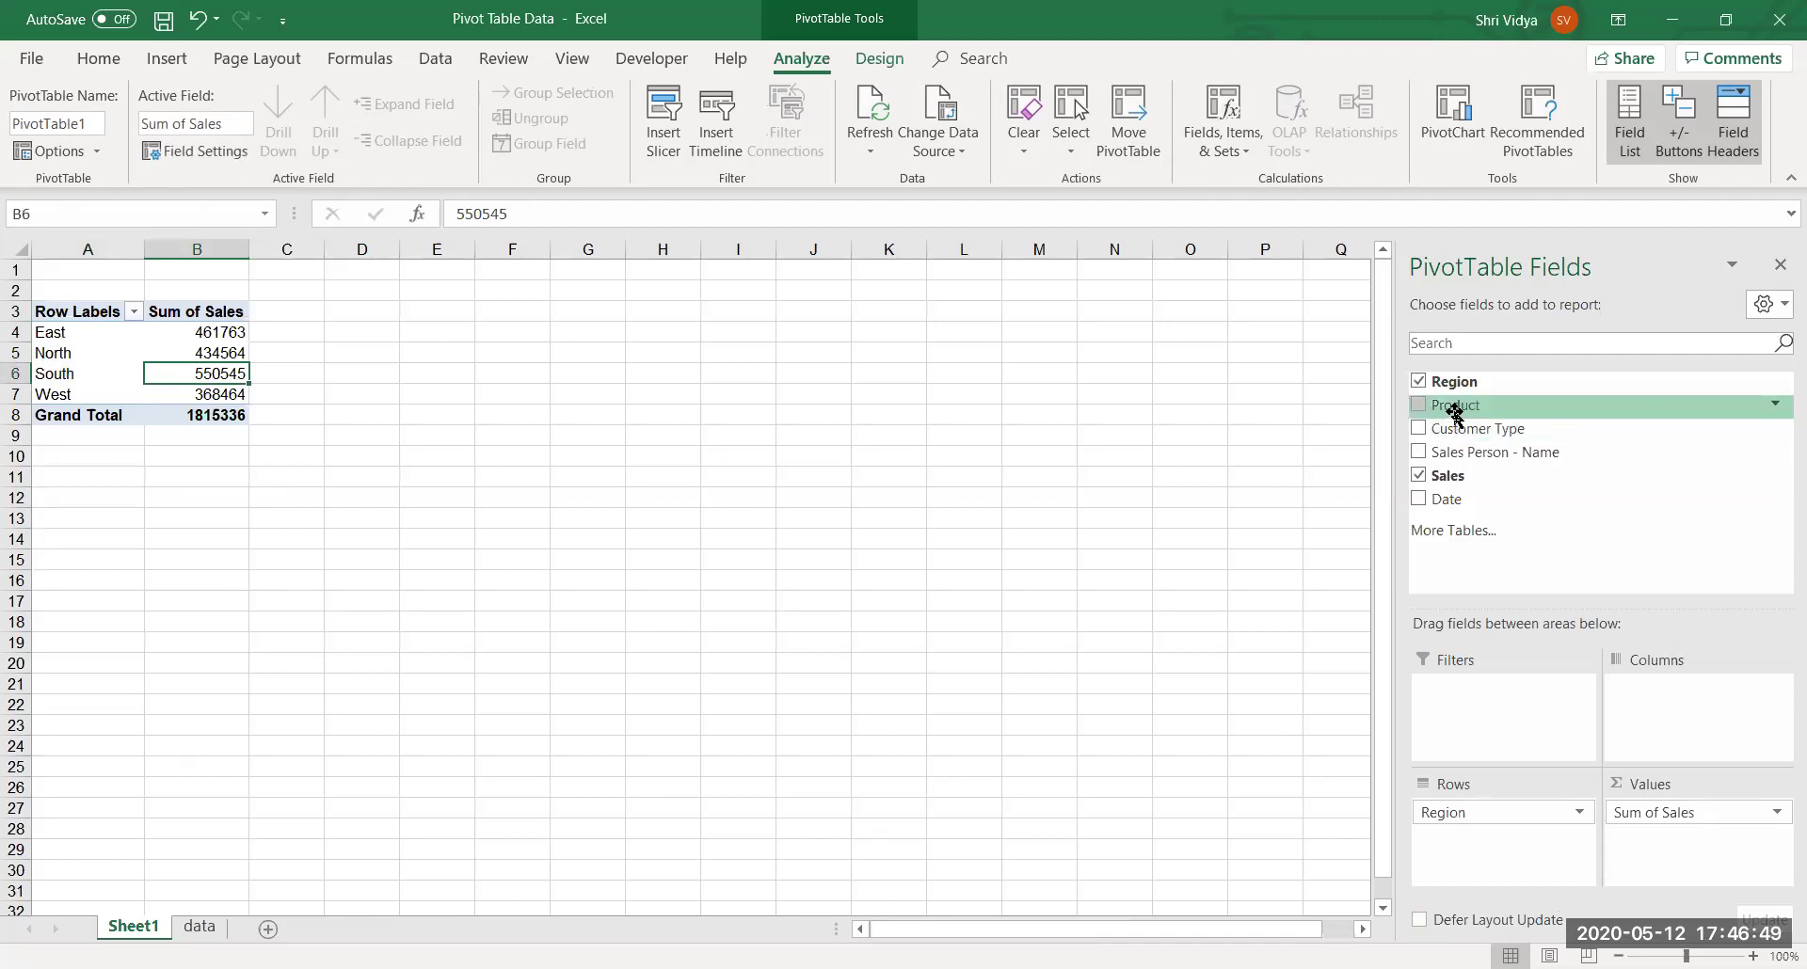
left_click_drag(1454, 413, 1684, 703)
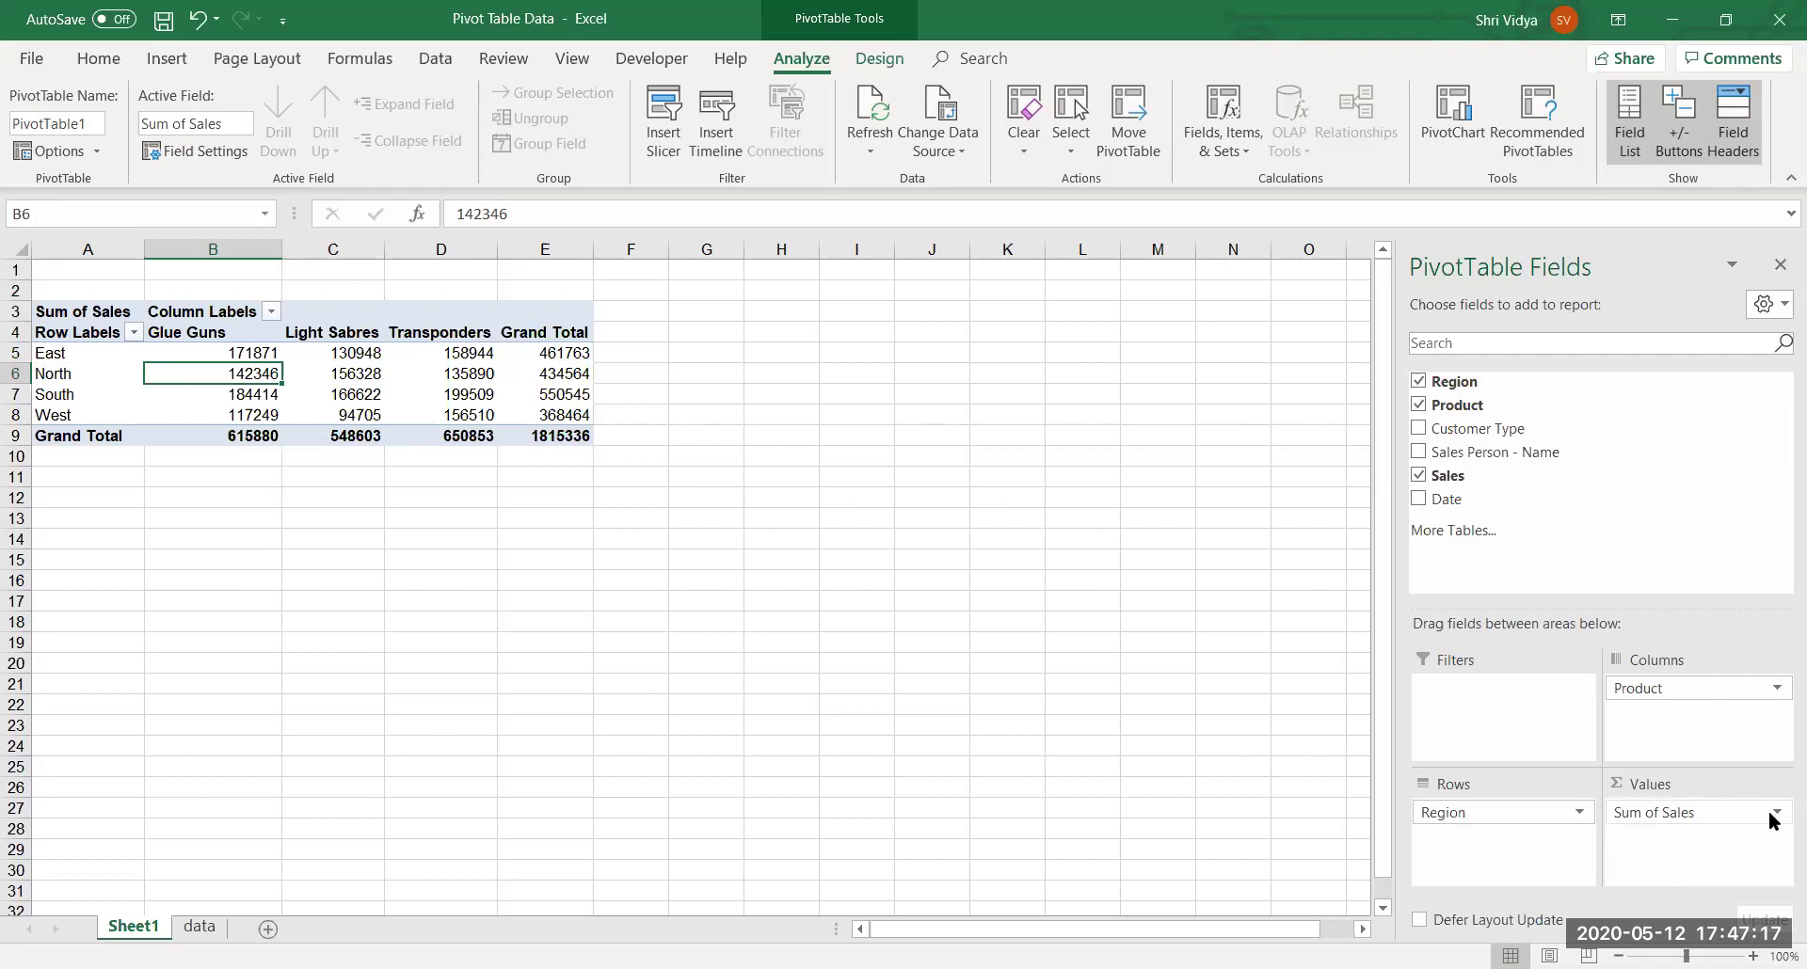
left_click_drag(1714, 688, 1014, 798)
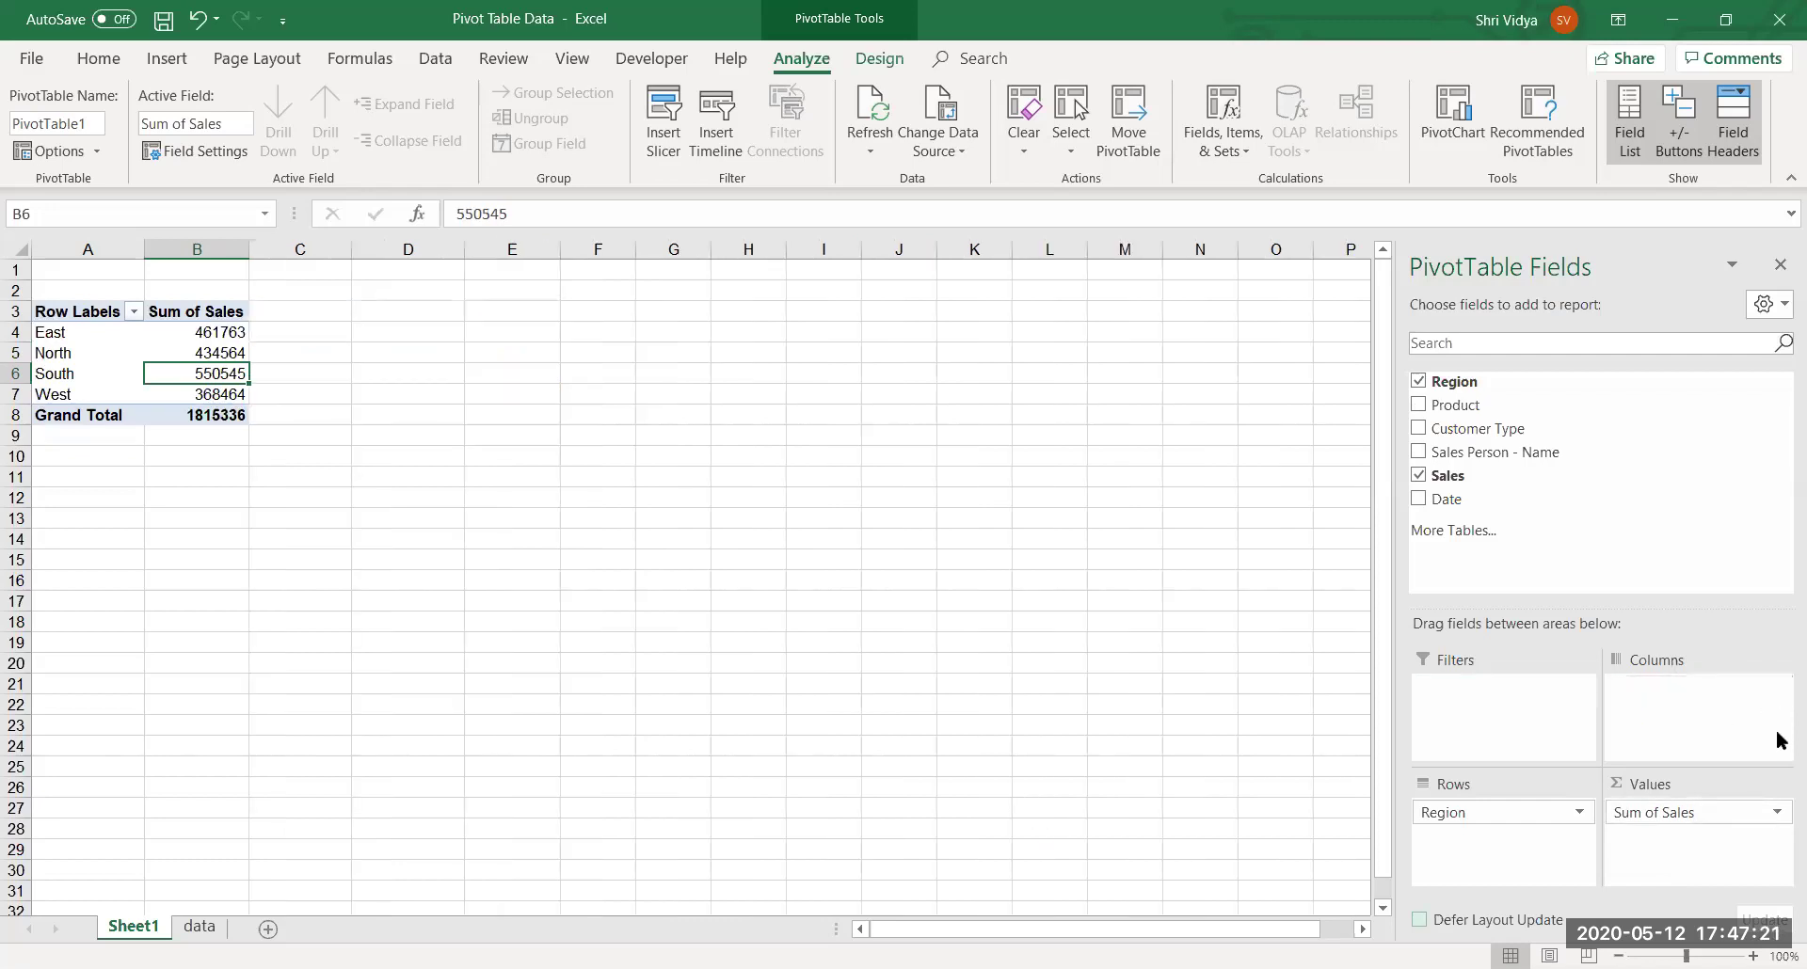
Switch the Sales field to Average in Value Field Settings, then undo back to Sum.
left_click(1777, 814)
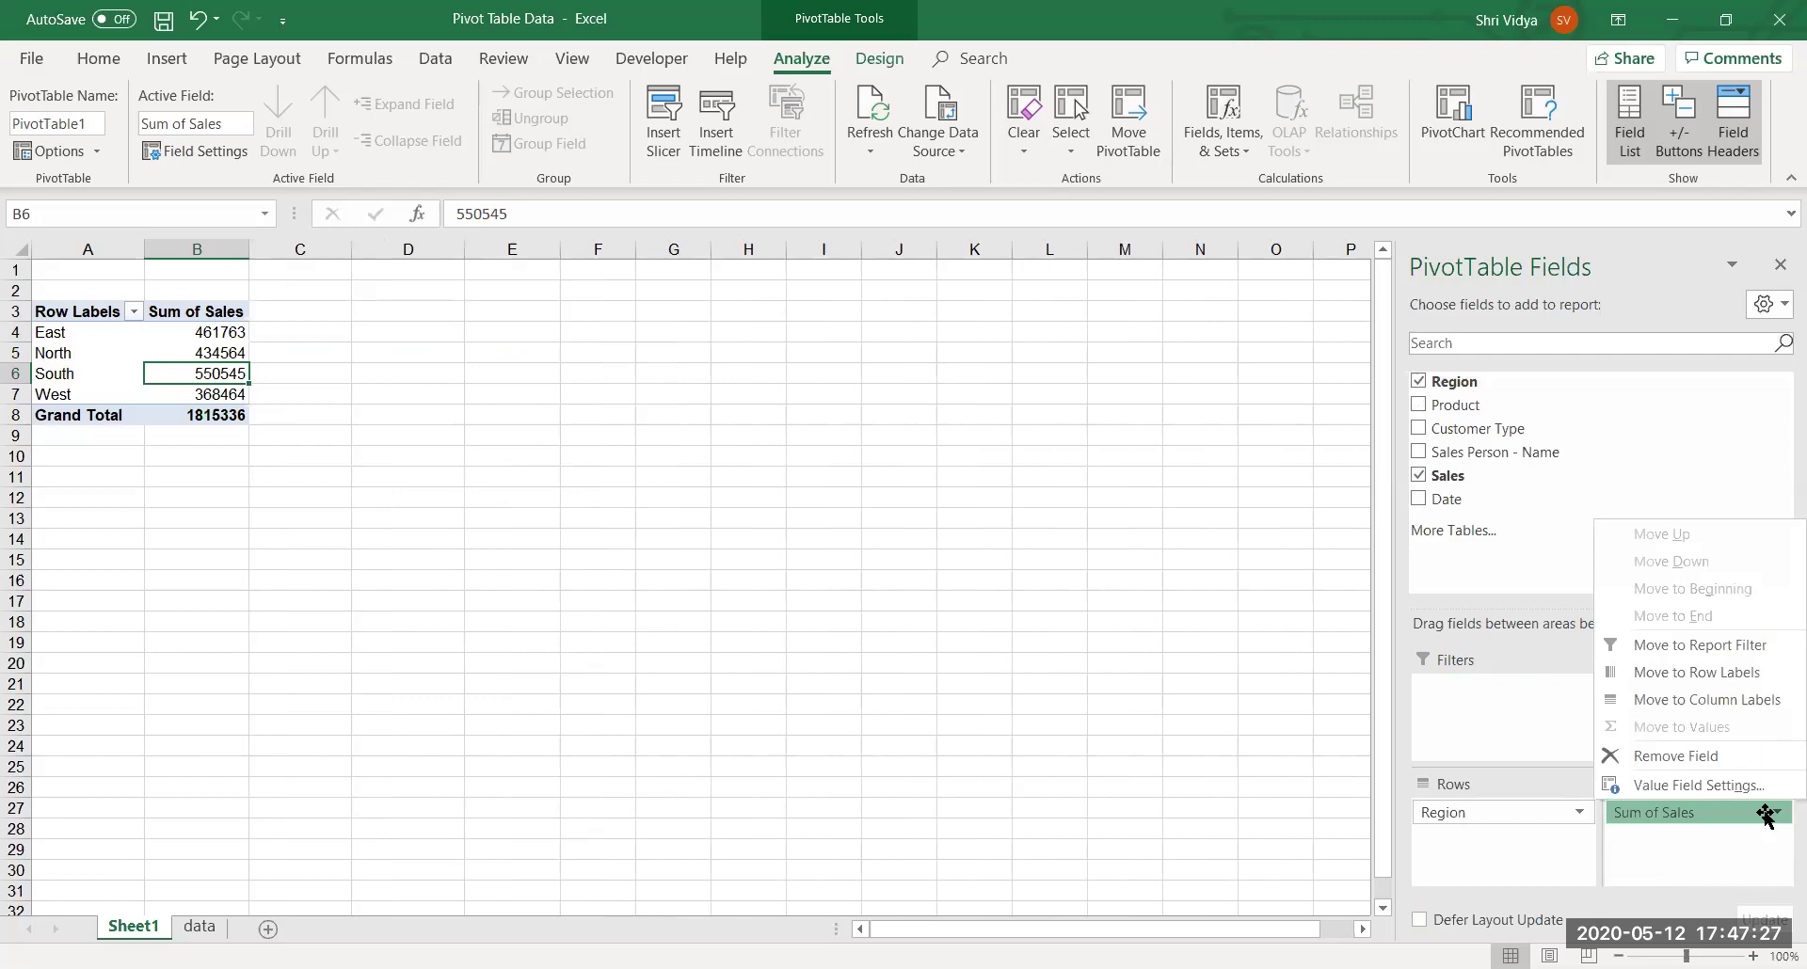
left_click(1707, 783)
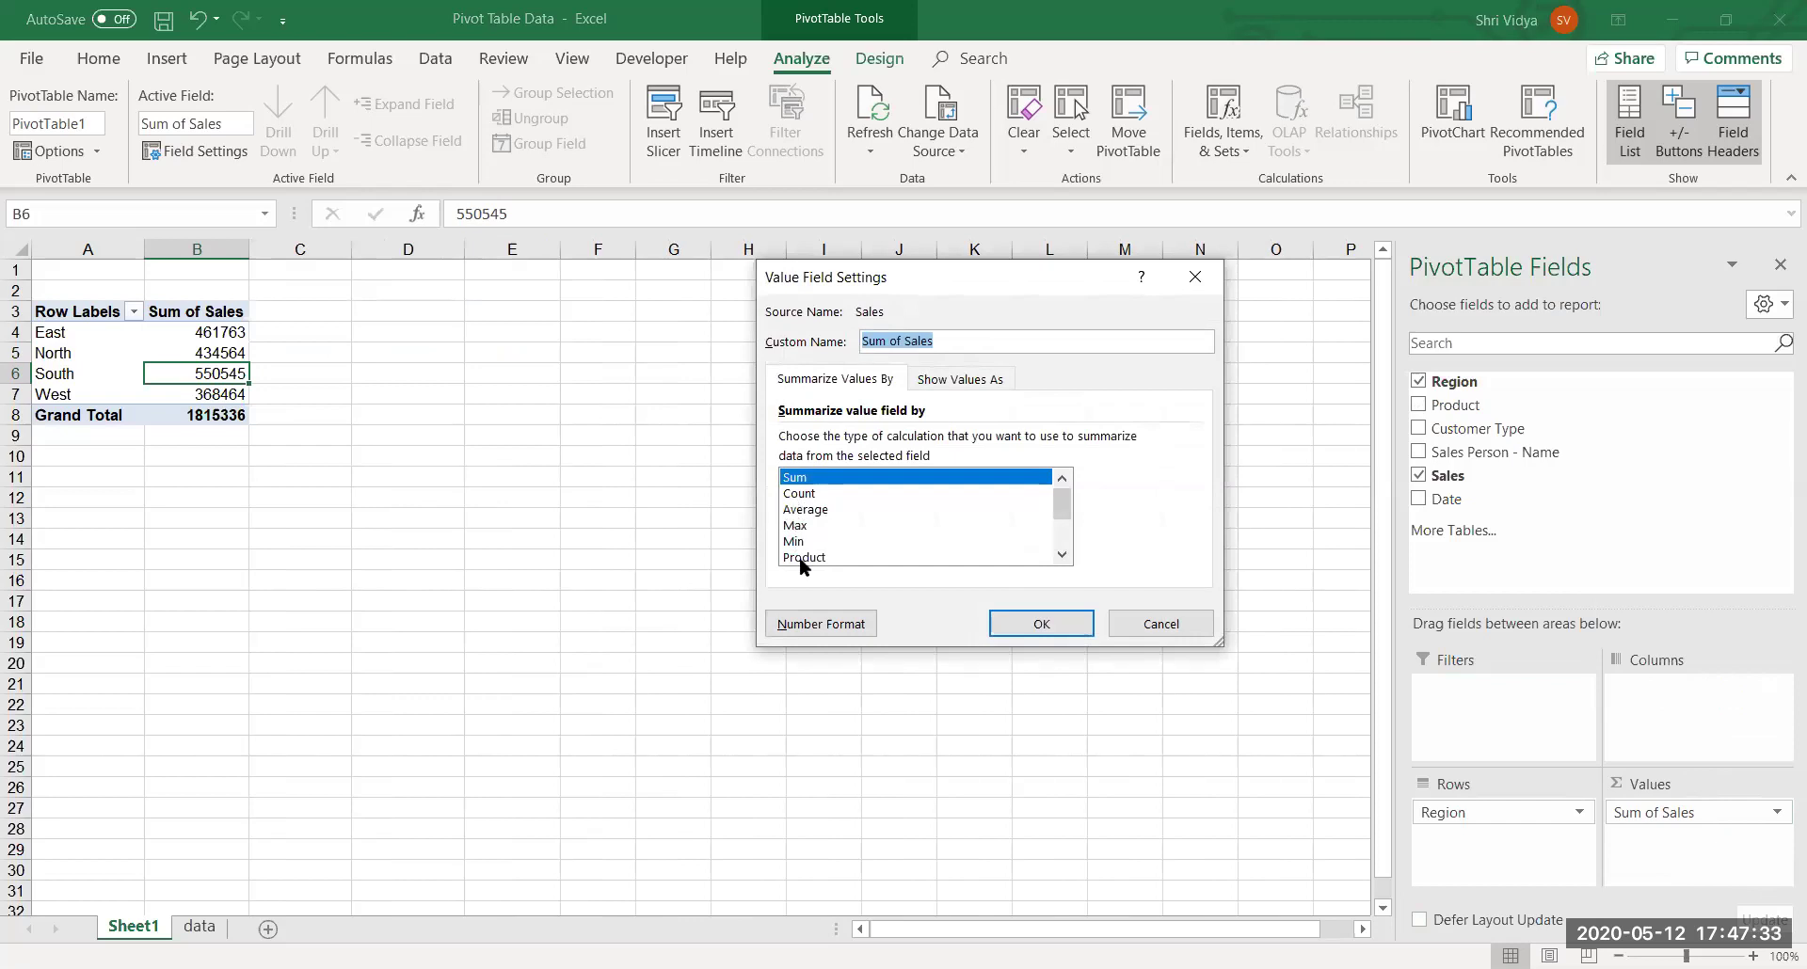
left_click(1062, 555)
left_click(1063, 555)
left_click(1062, 555)
left_click(1062, 555)
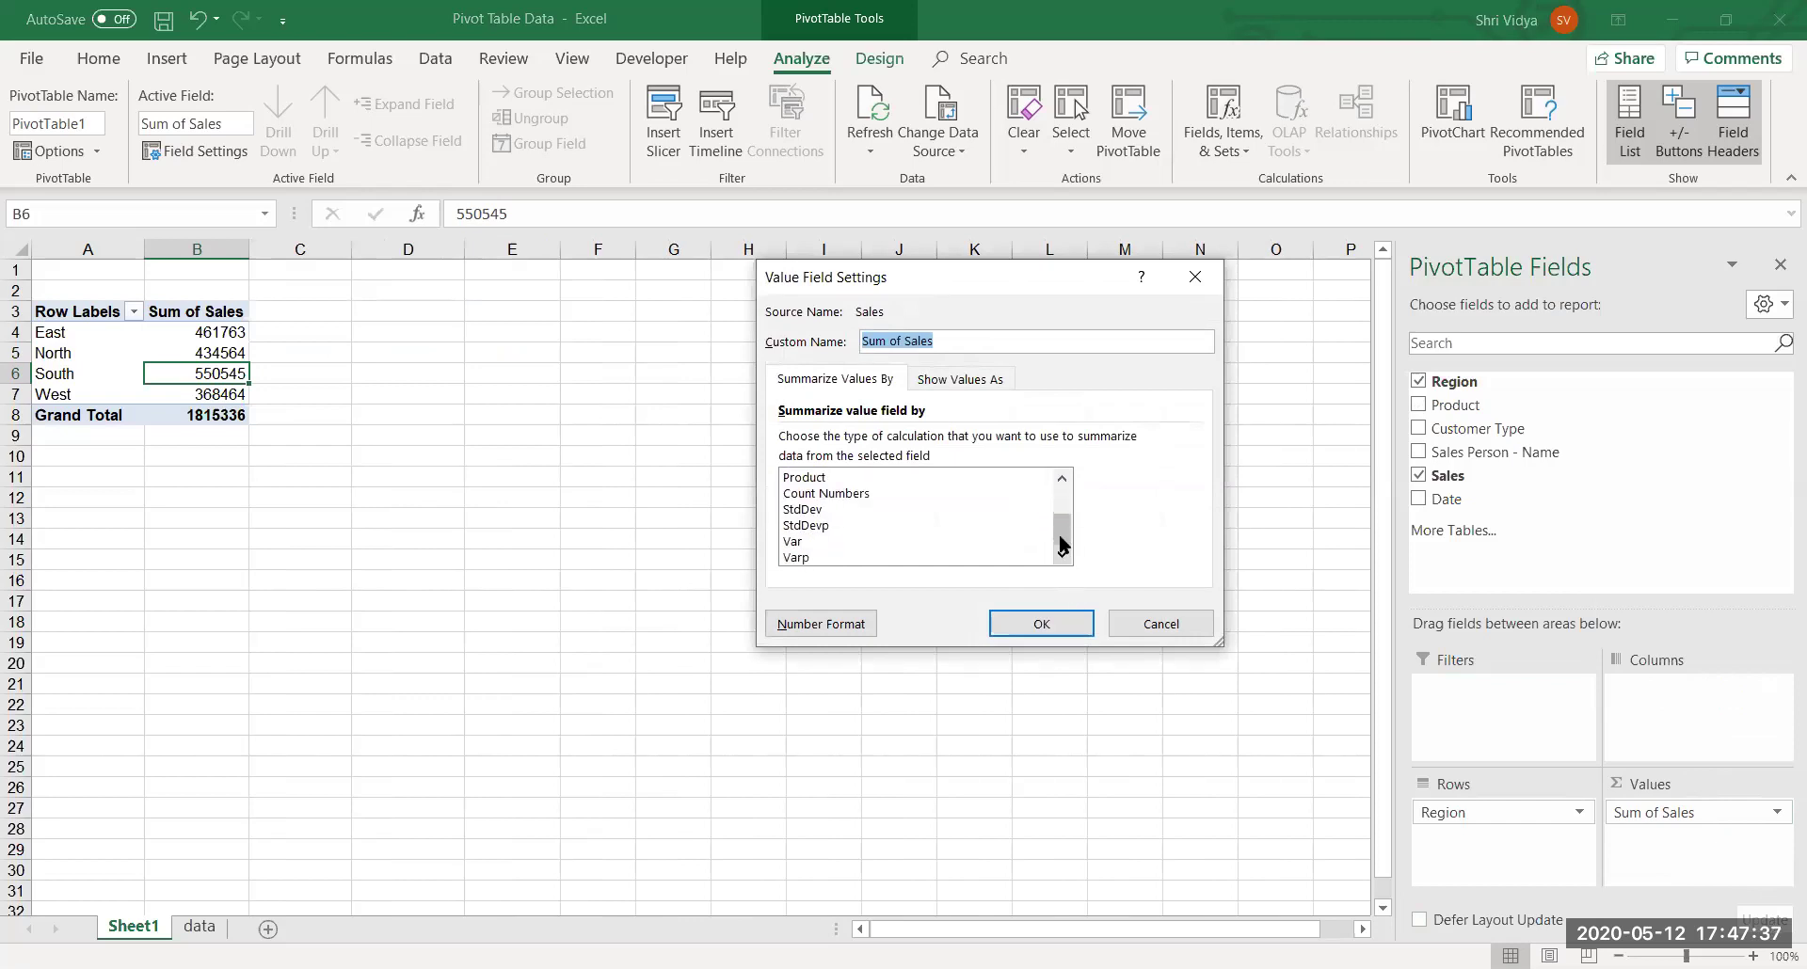
scroll(1061, 527, "up", 2)
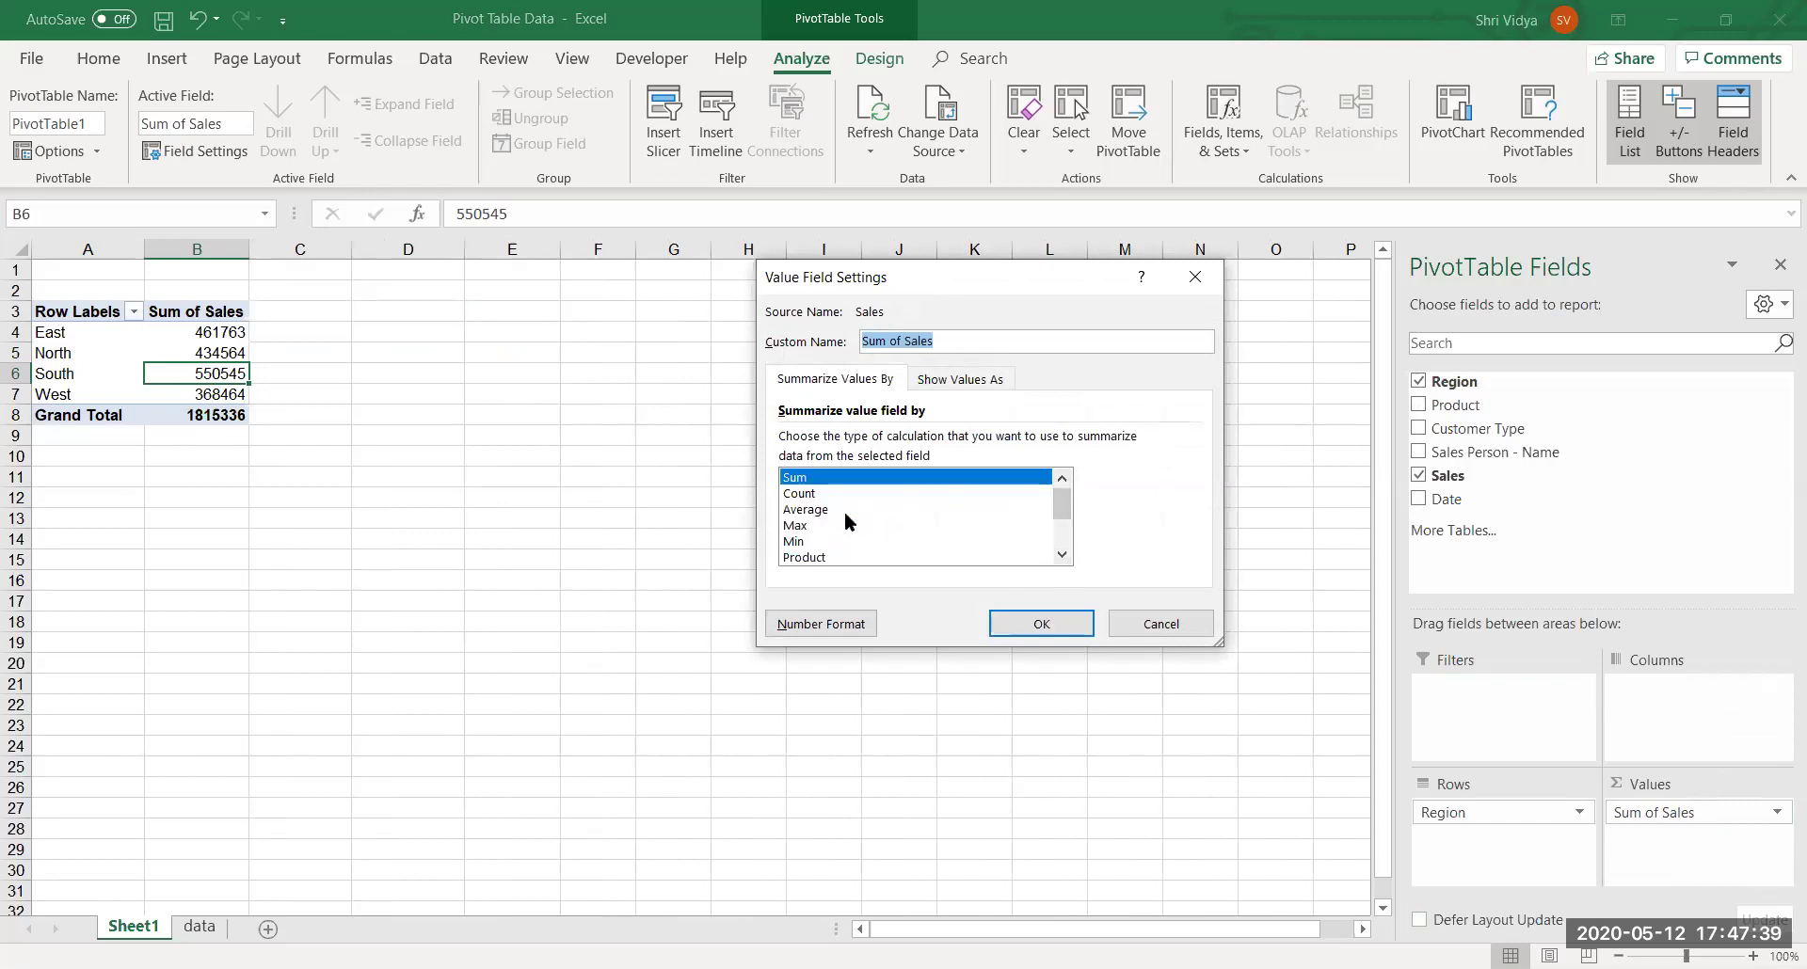
left_click(811, 510)
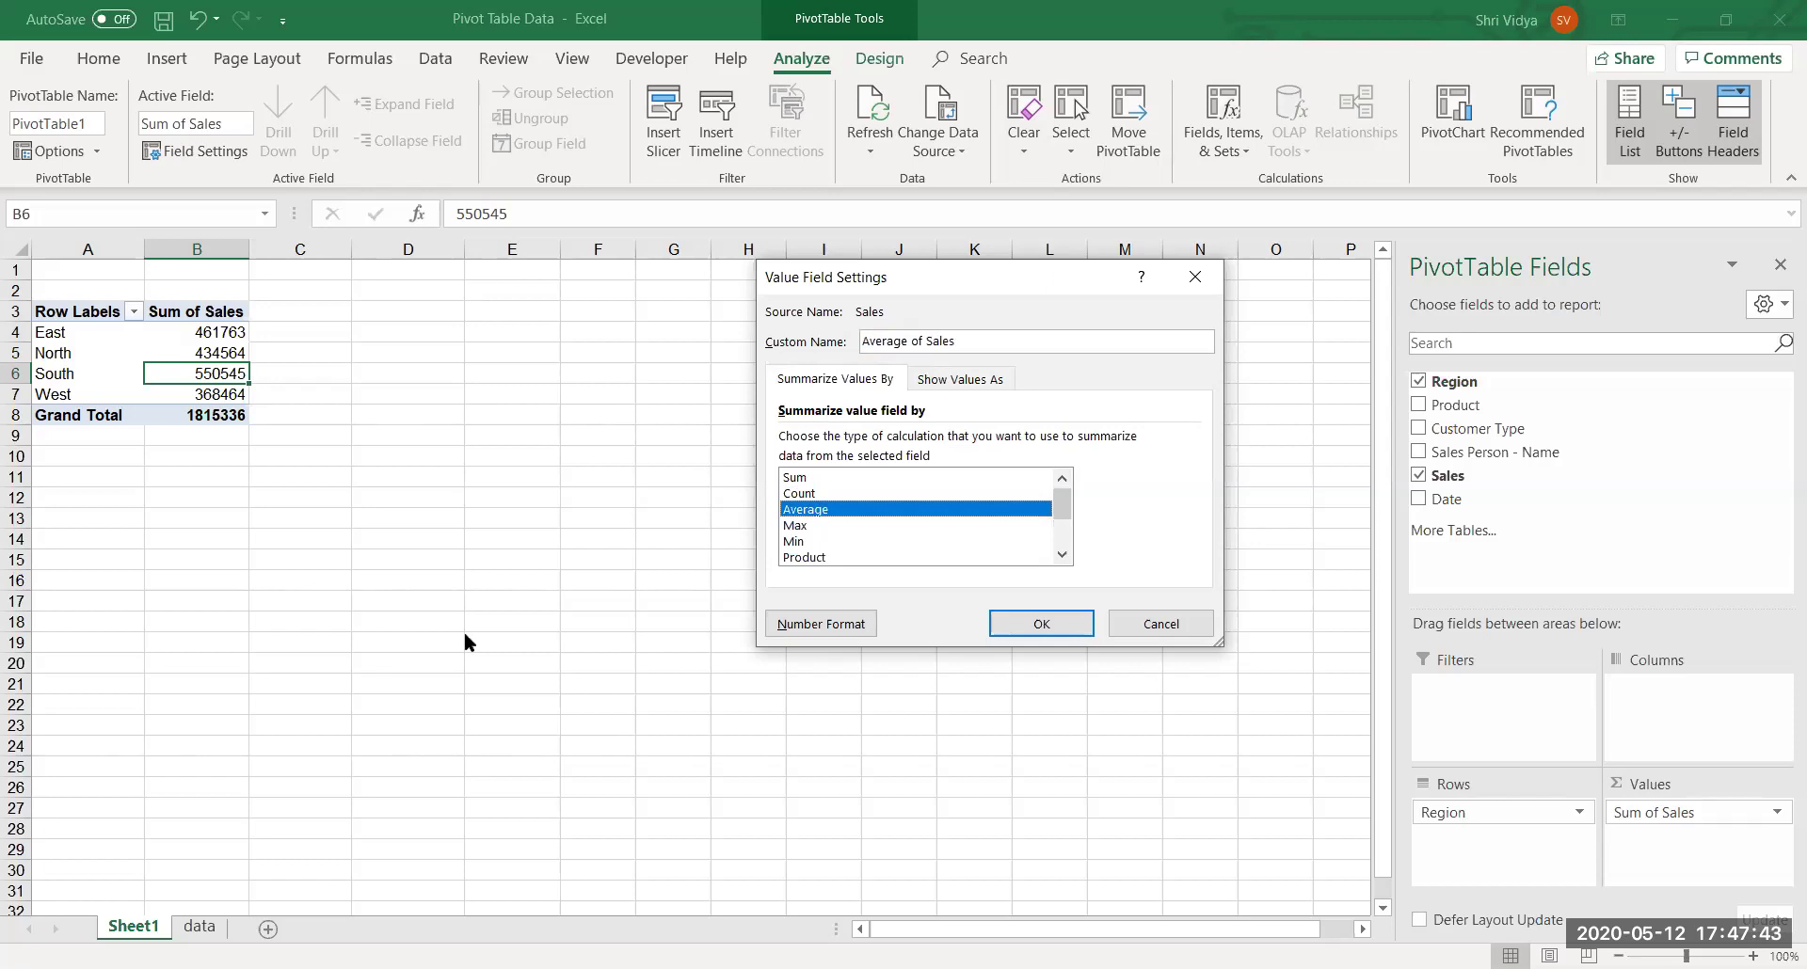
left_click(1003, 624)
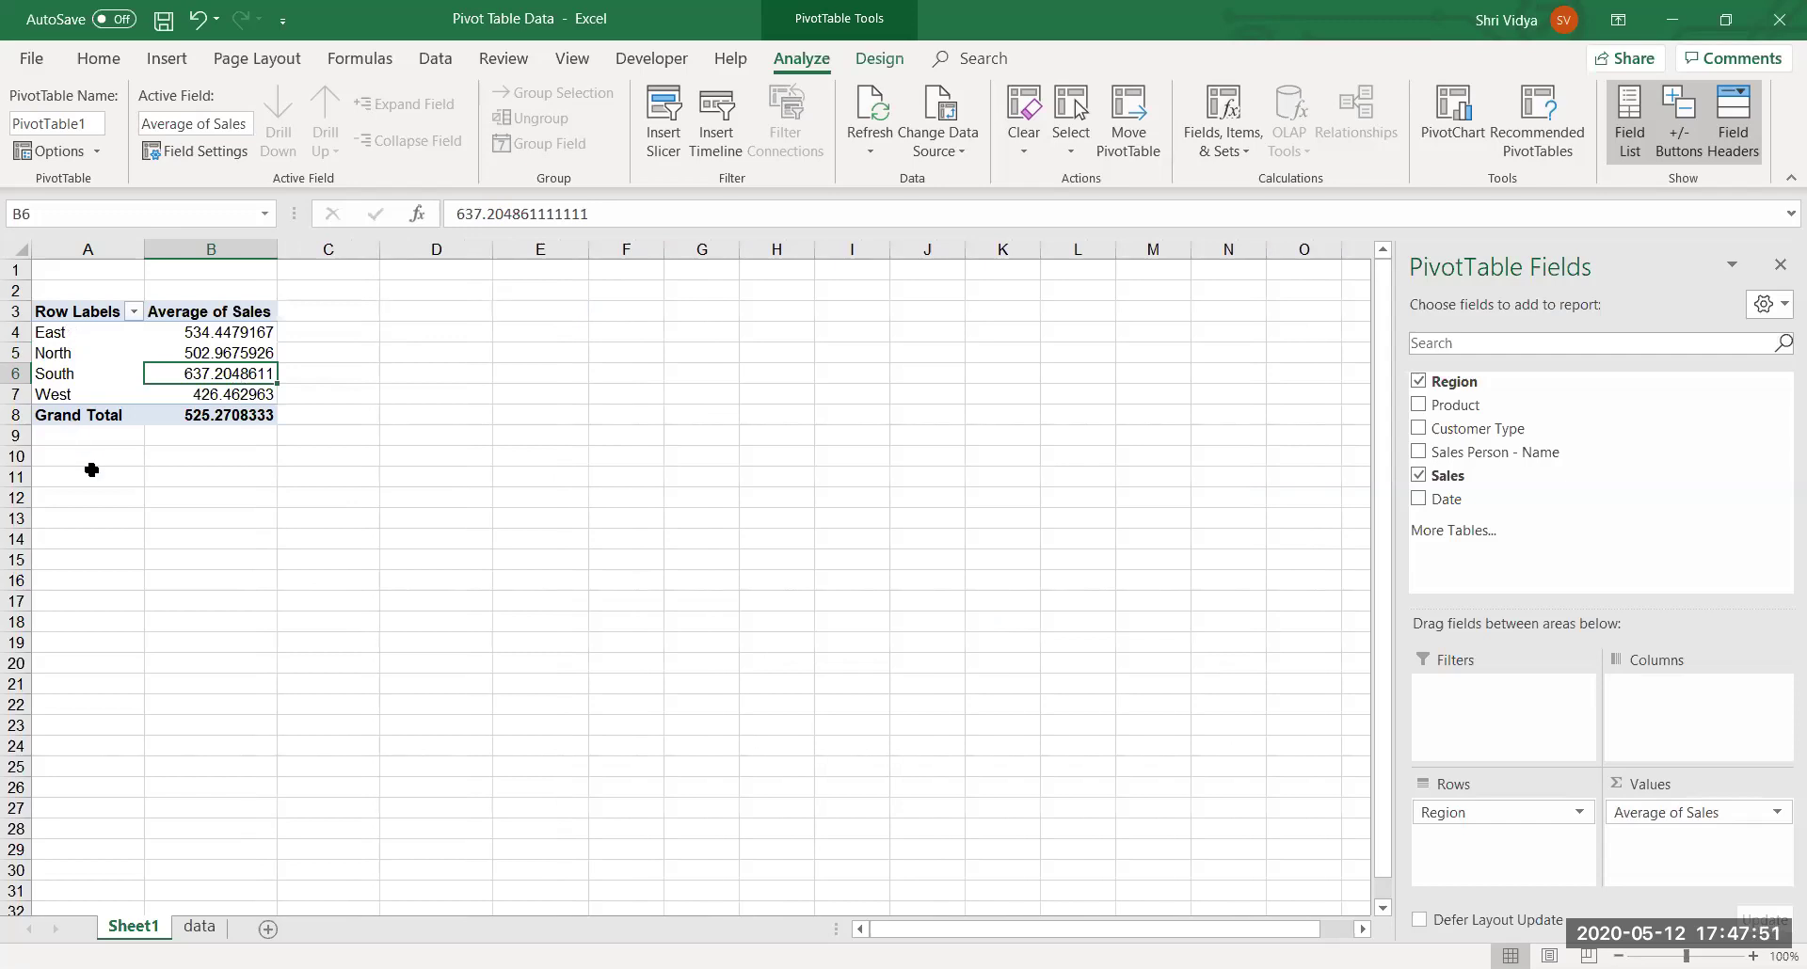
key("ctrl+z")
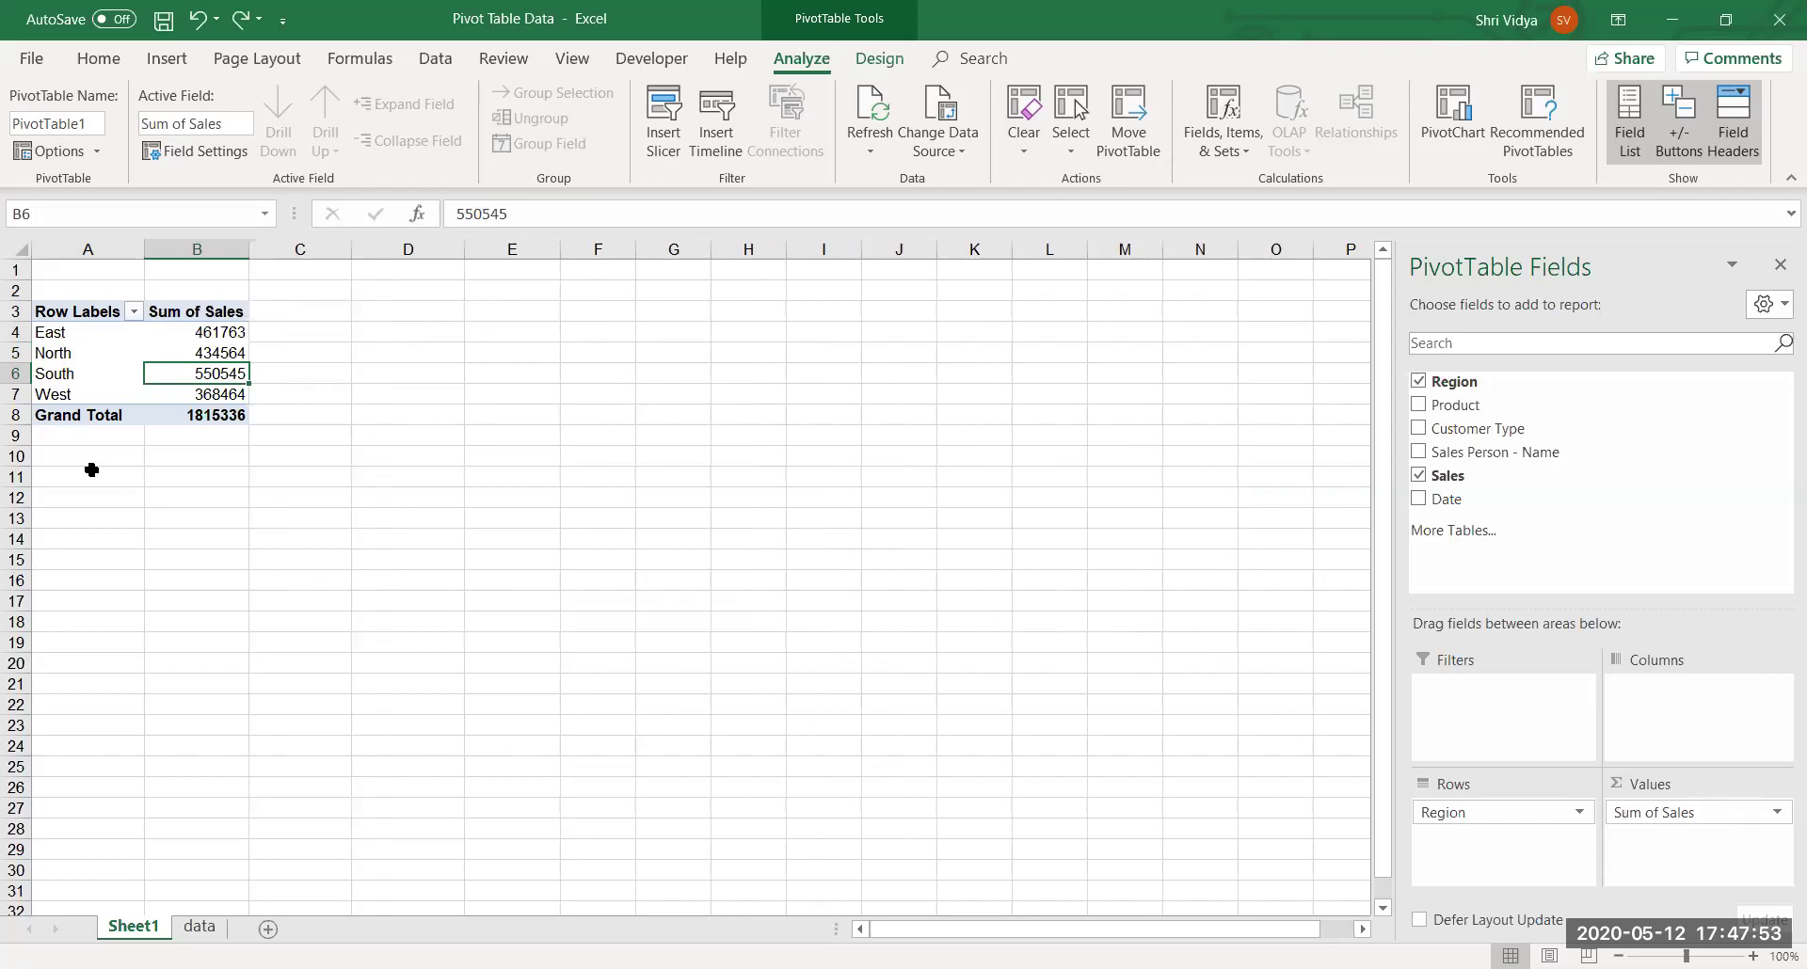
Give the Sum of Sales values the ₹ Accounting number format with two decimals.
left_click(218, 315)
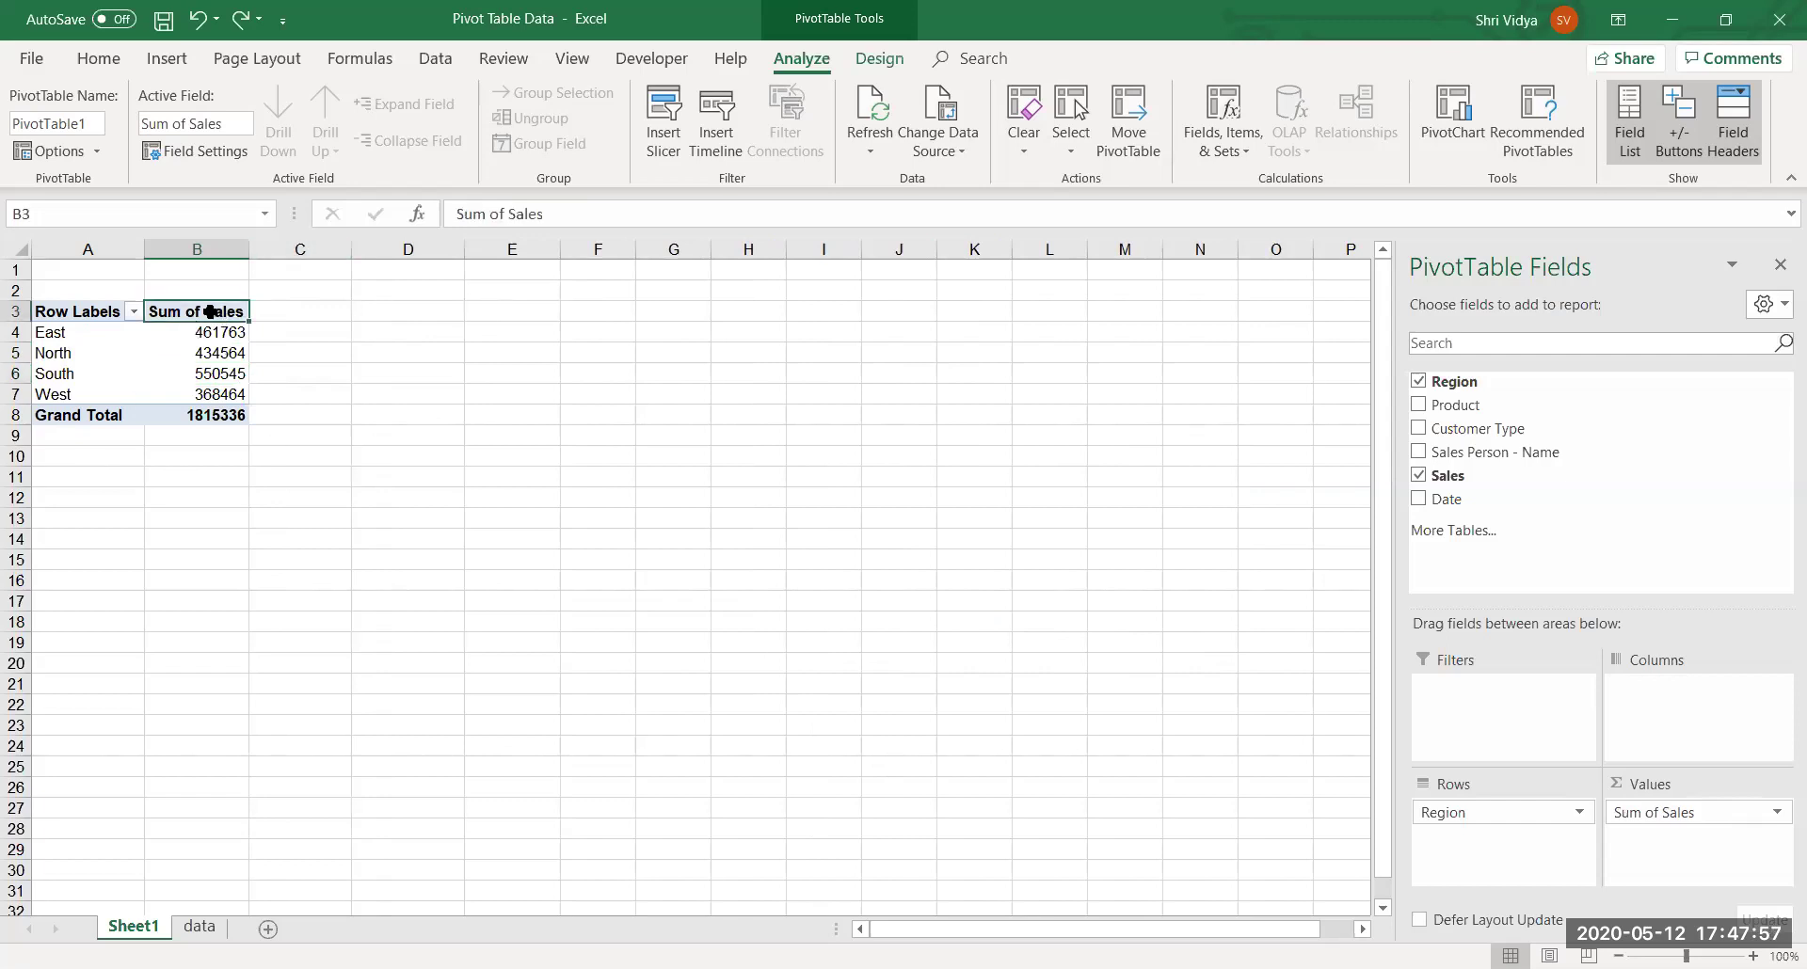
right_click(211, 312)
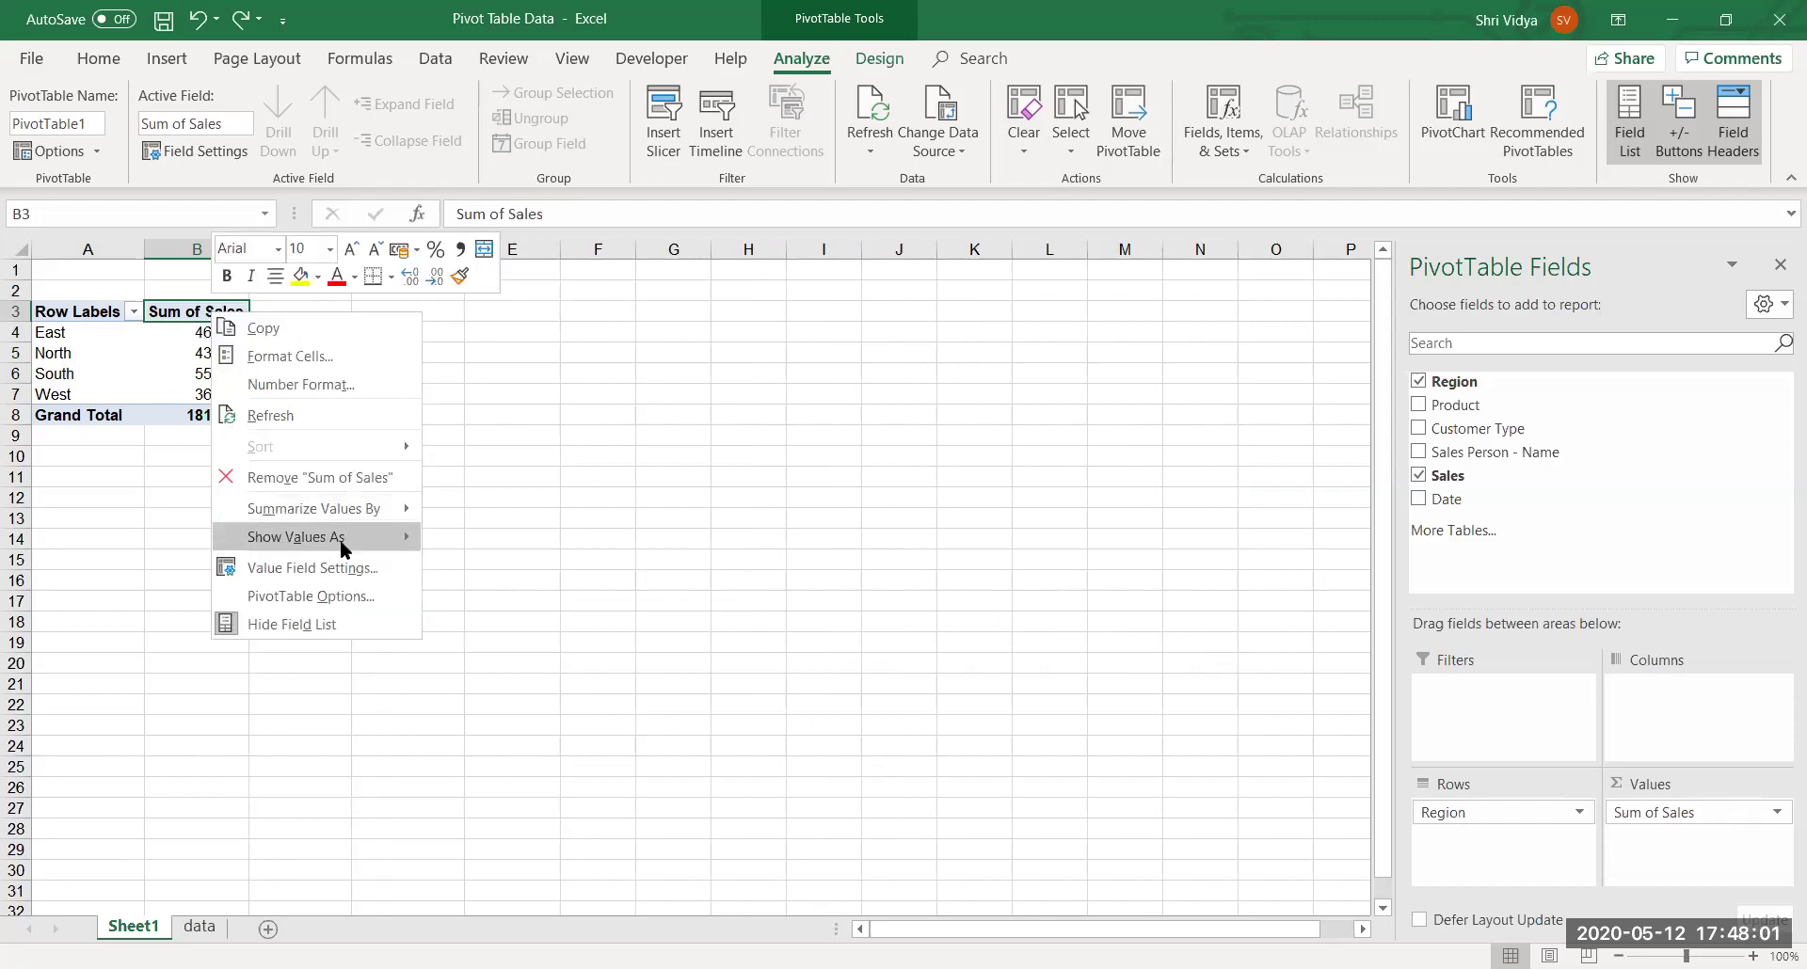
mouse_move(337, 517)
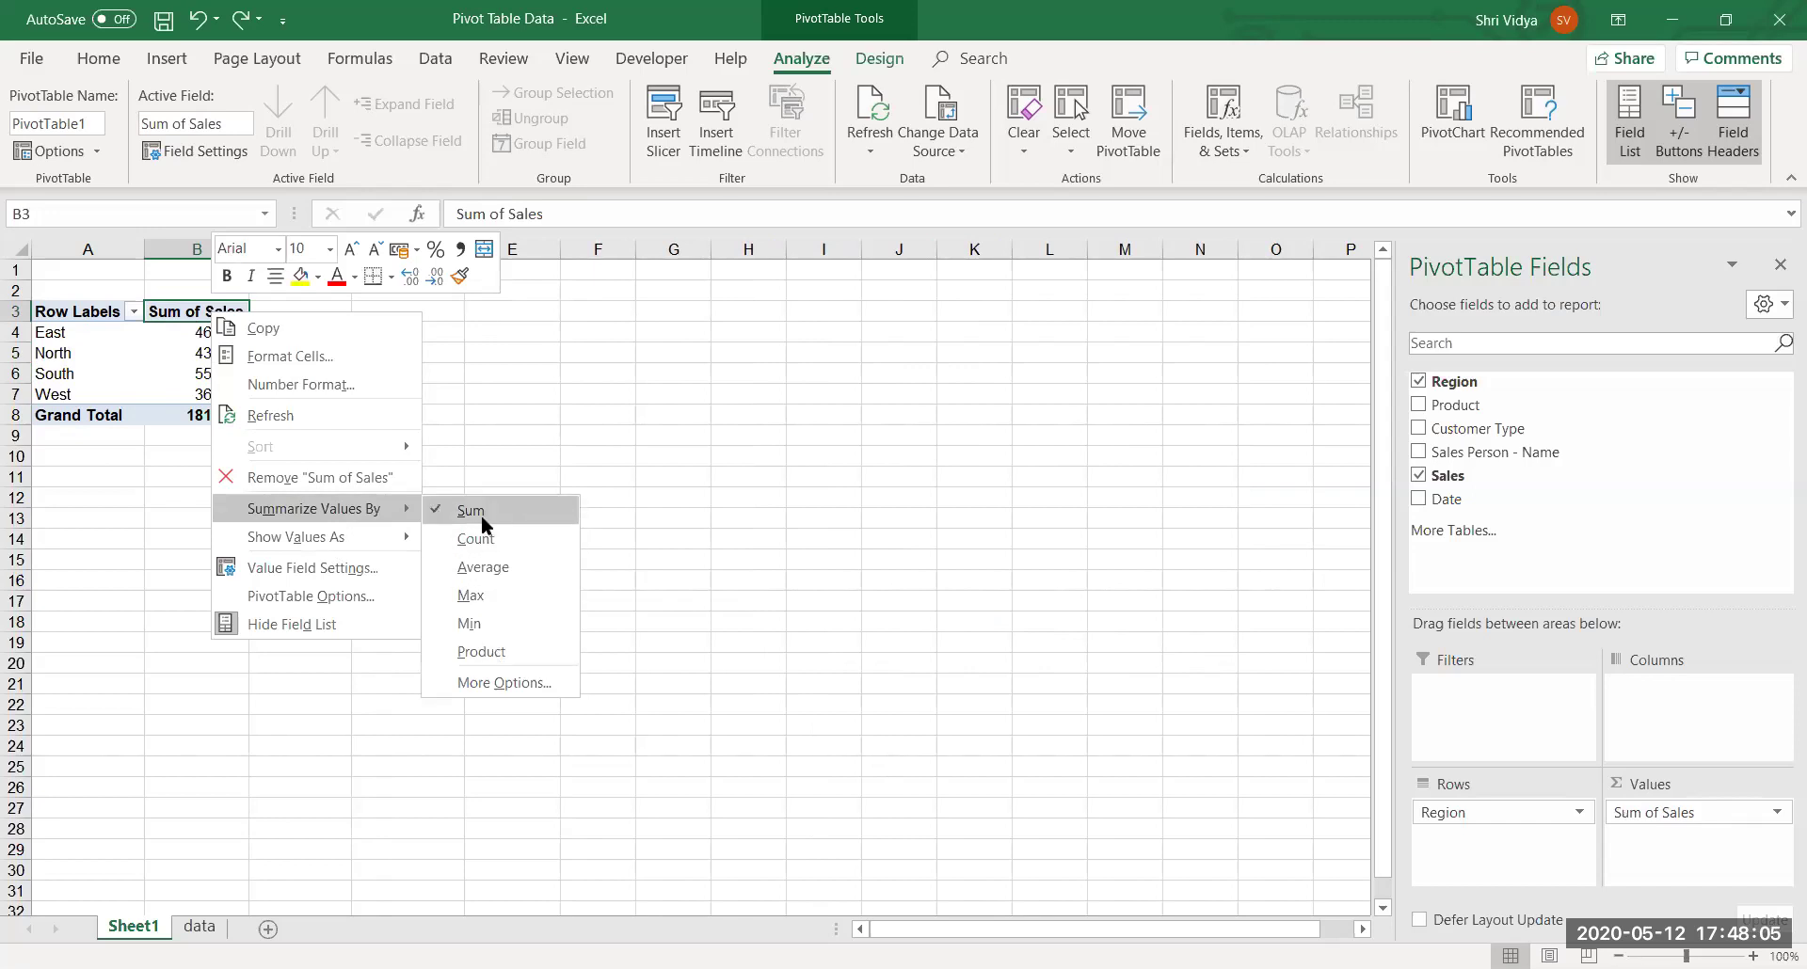
left_click(263, 568)
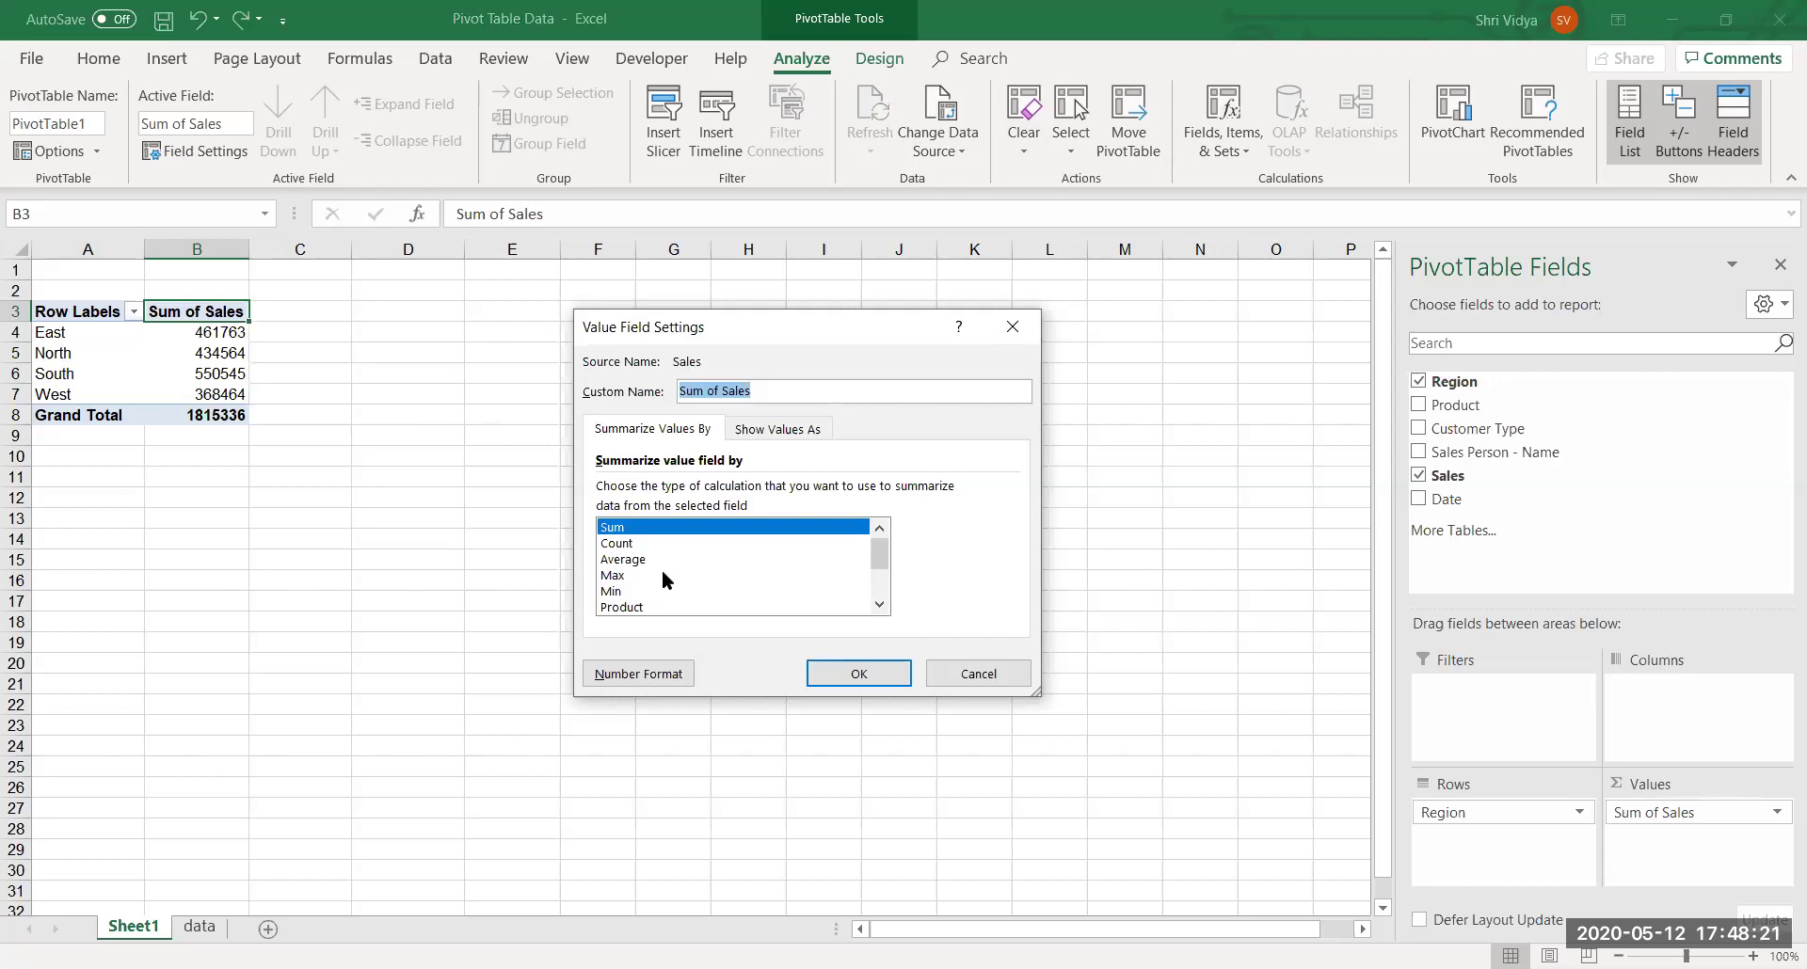
left_click(607, 680)
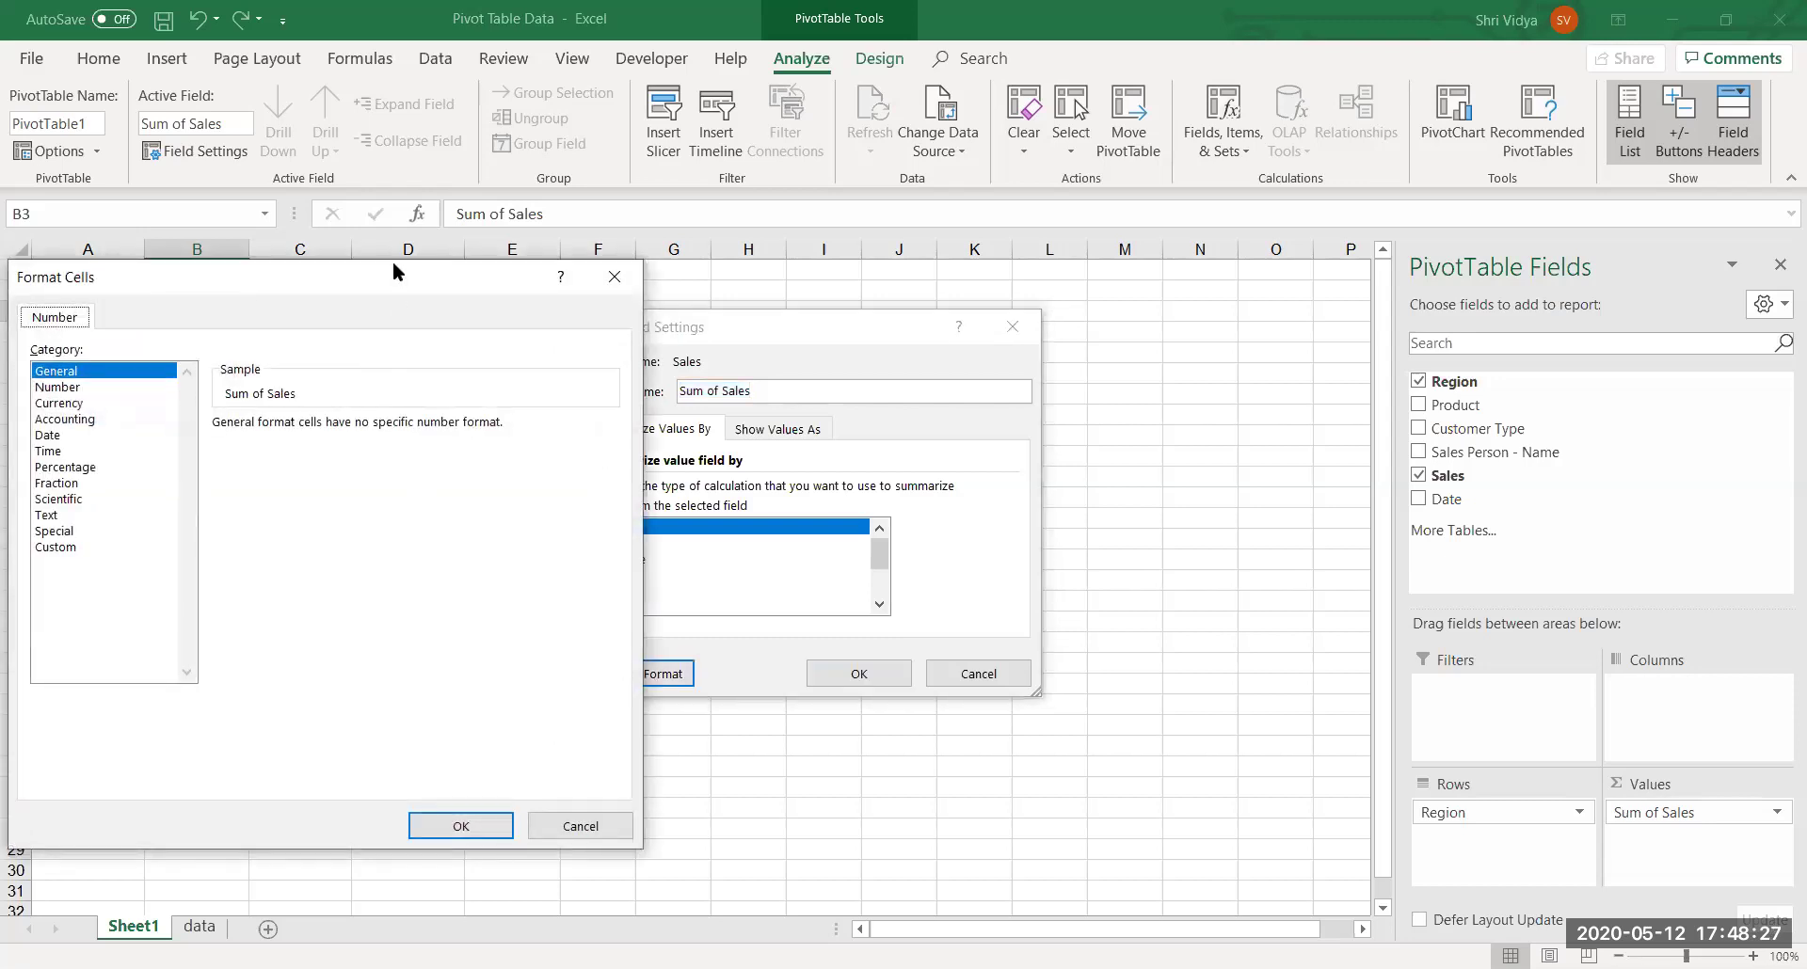
left_click(578, 404)
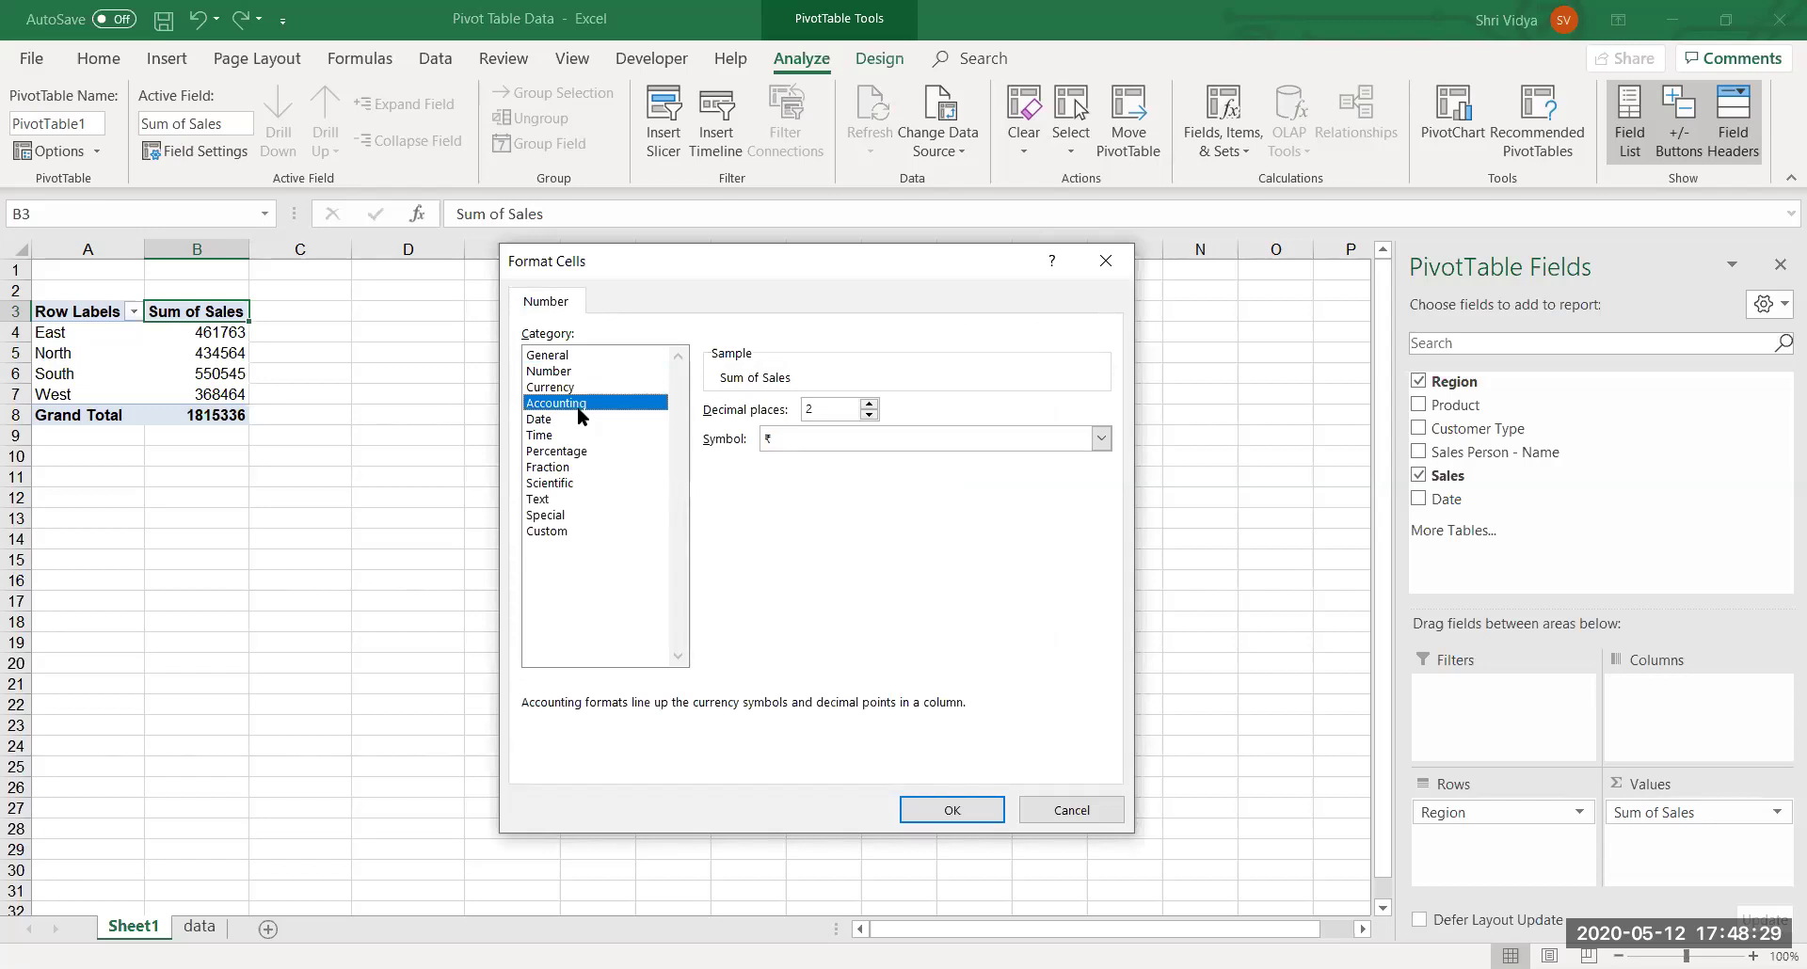
left_click(923, 807)
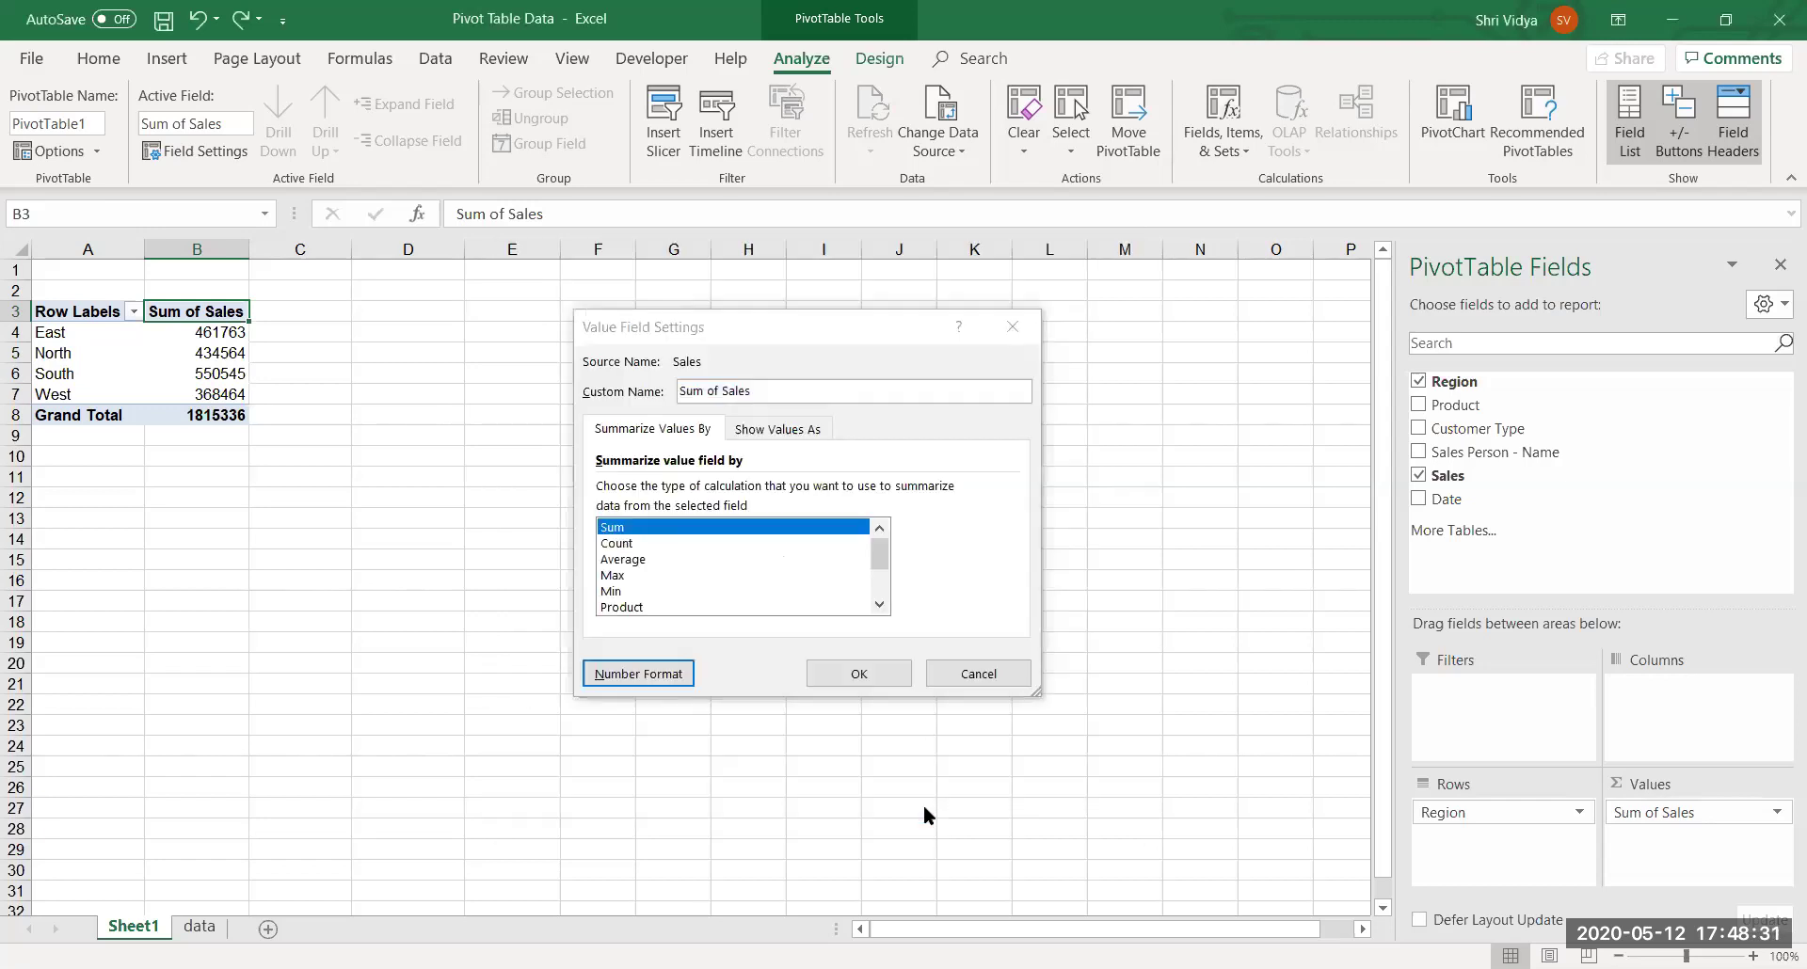
left_click(834, 673)
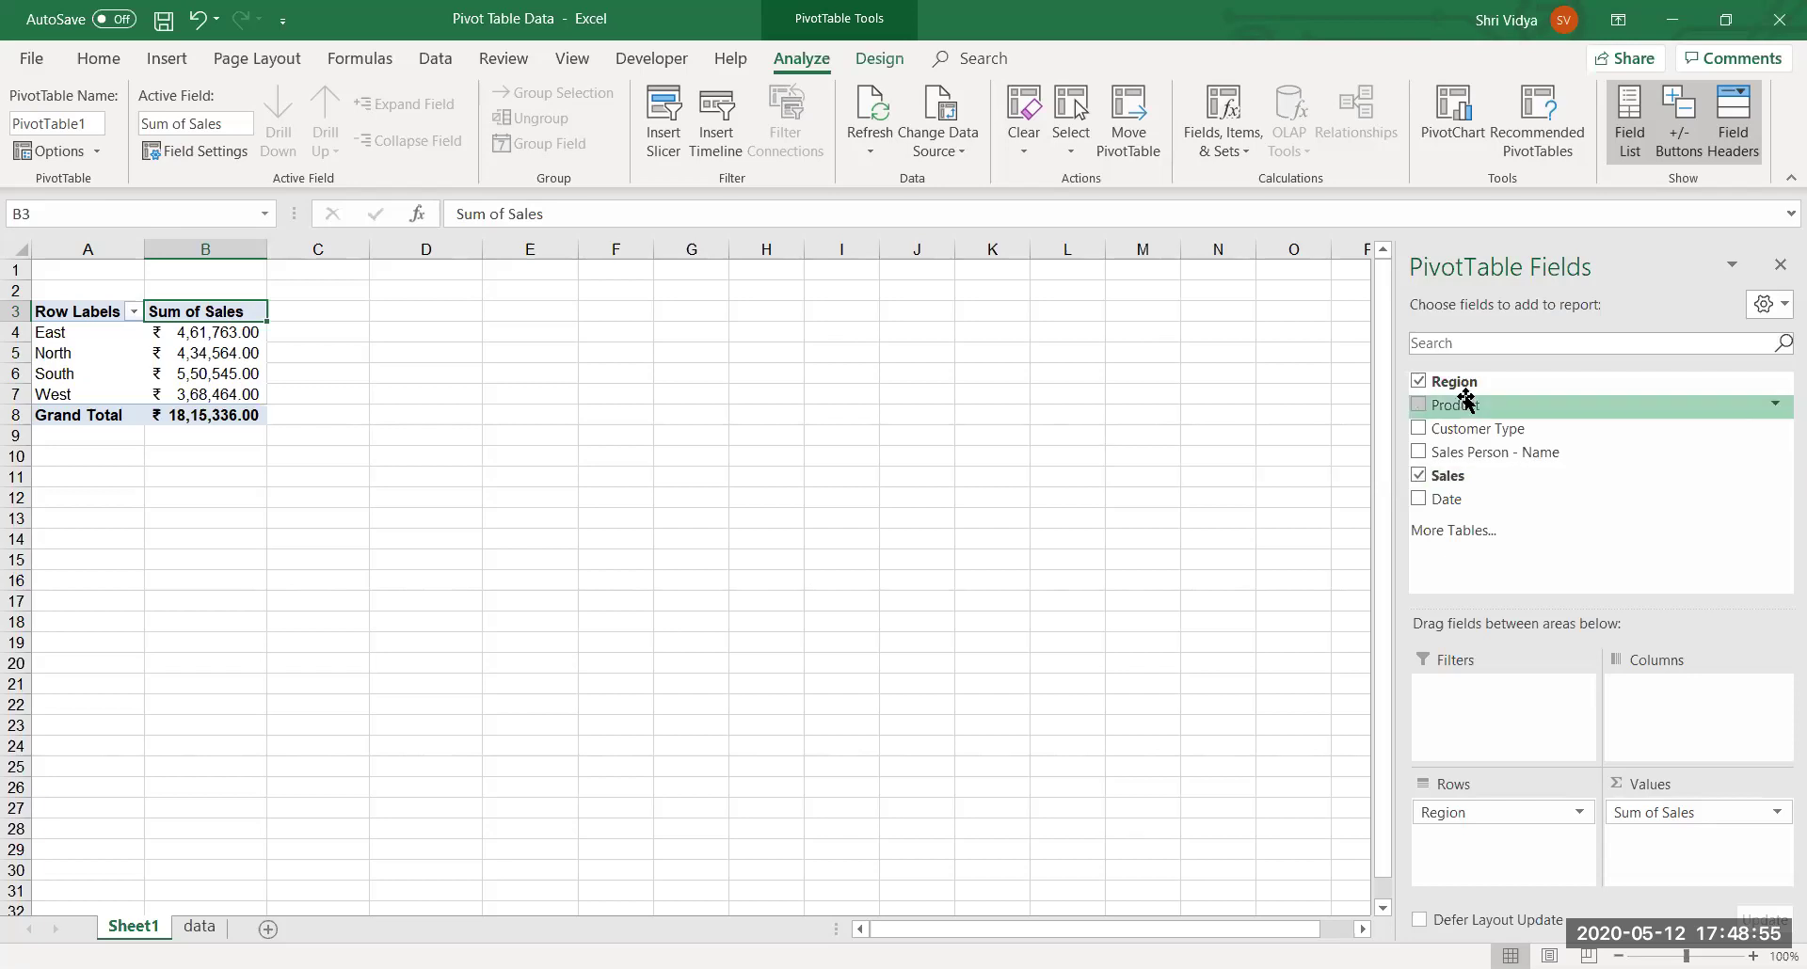
Add Product as a row field under Region, select North, and show PivotTable Design options.
left_click(1414, 403)
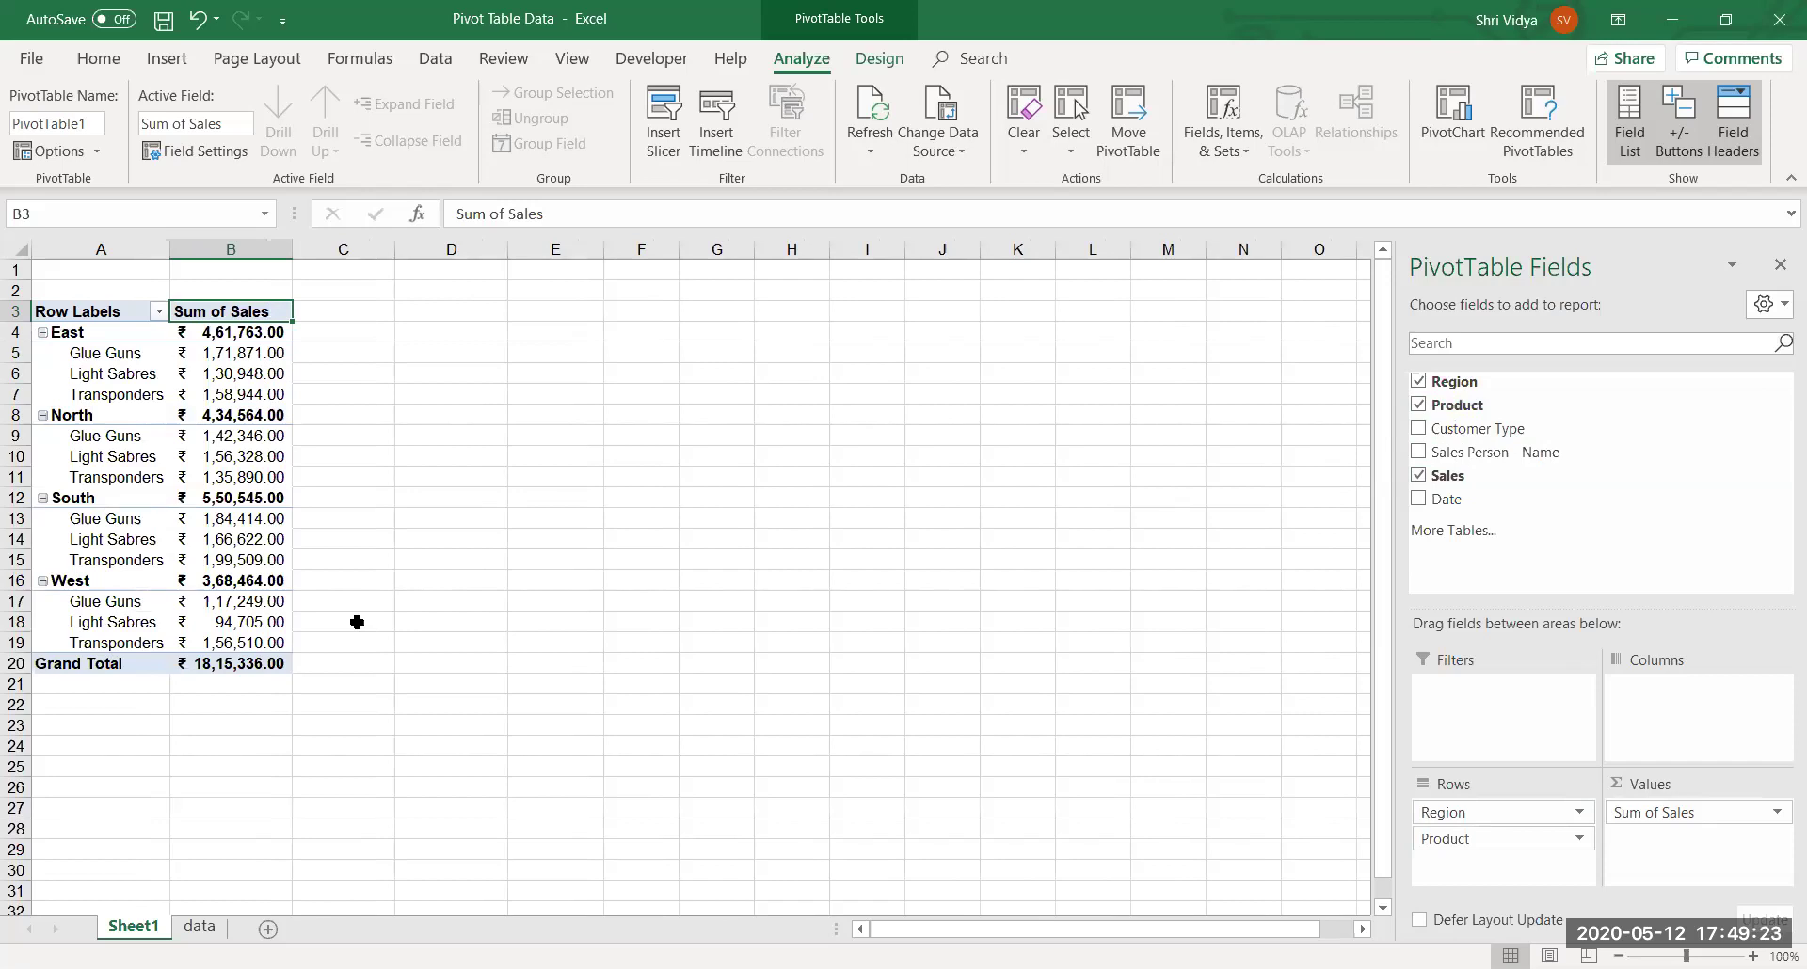
left_click(99, 412)
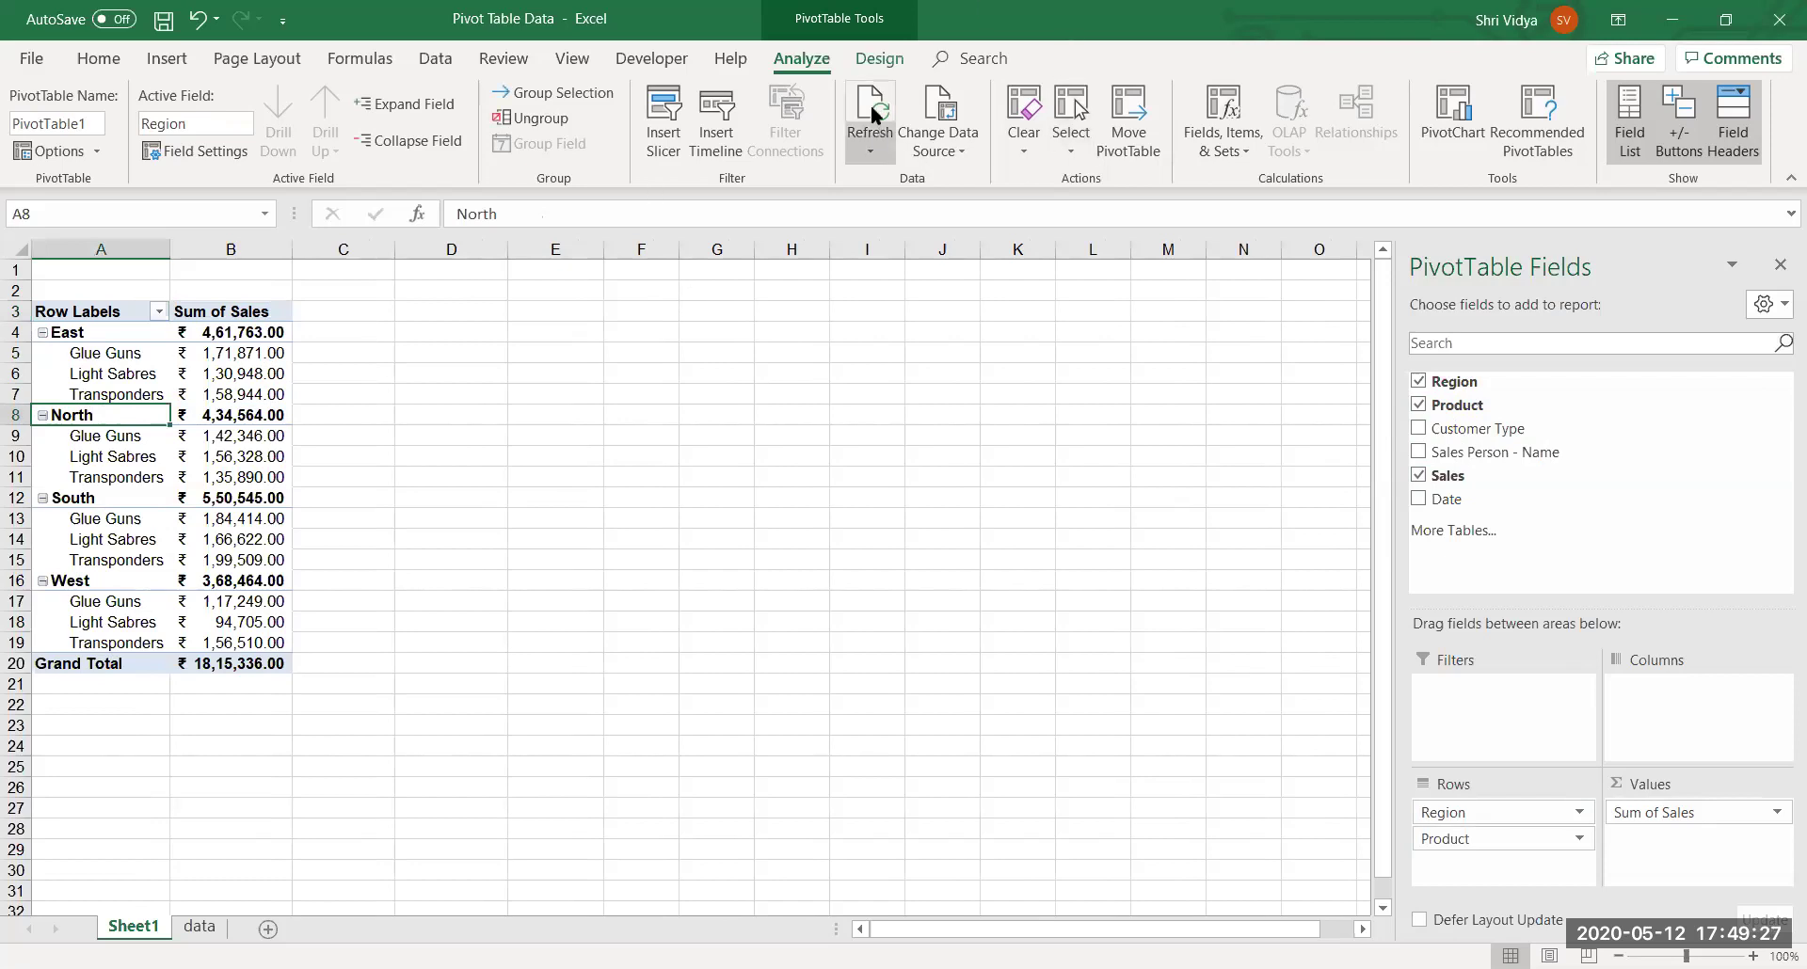
left_click(866, 66)
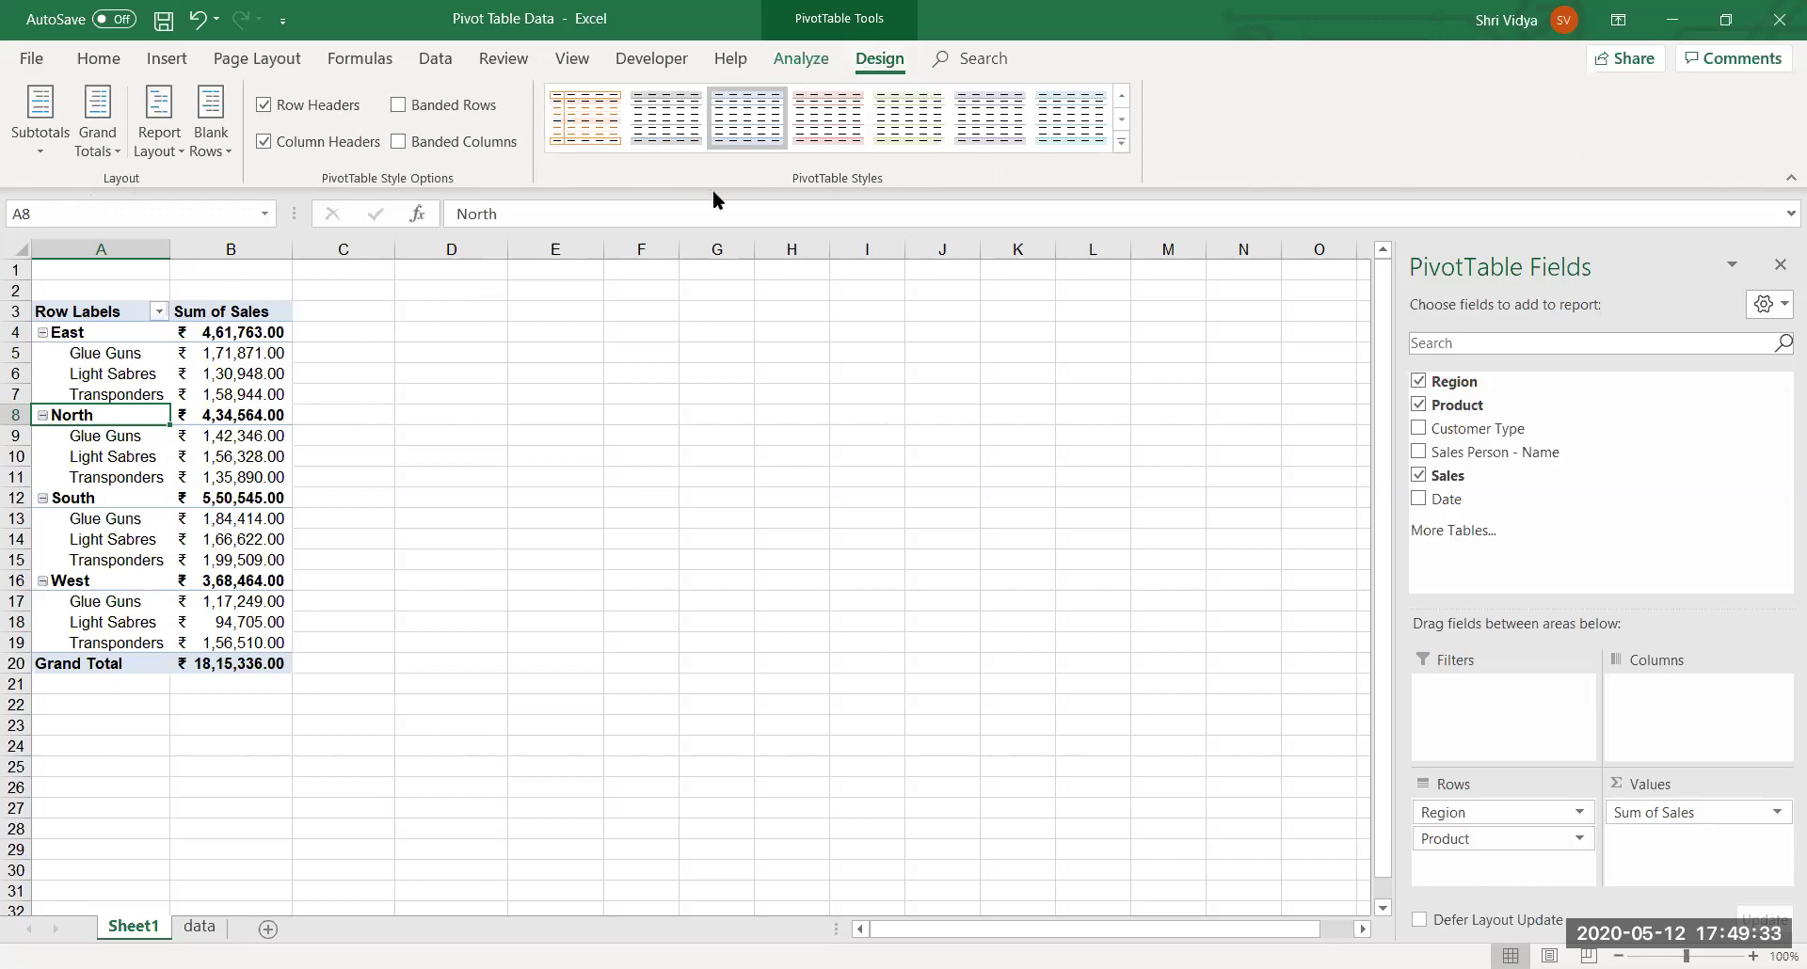
Switch the PivotTable to Outline layout and inspect the East region's product rows.
left_click(162, 149)
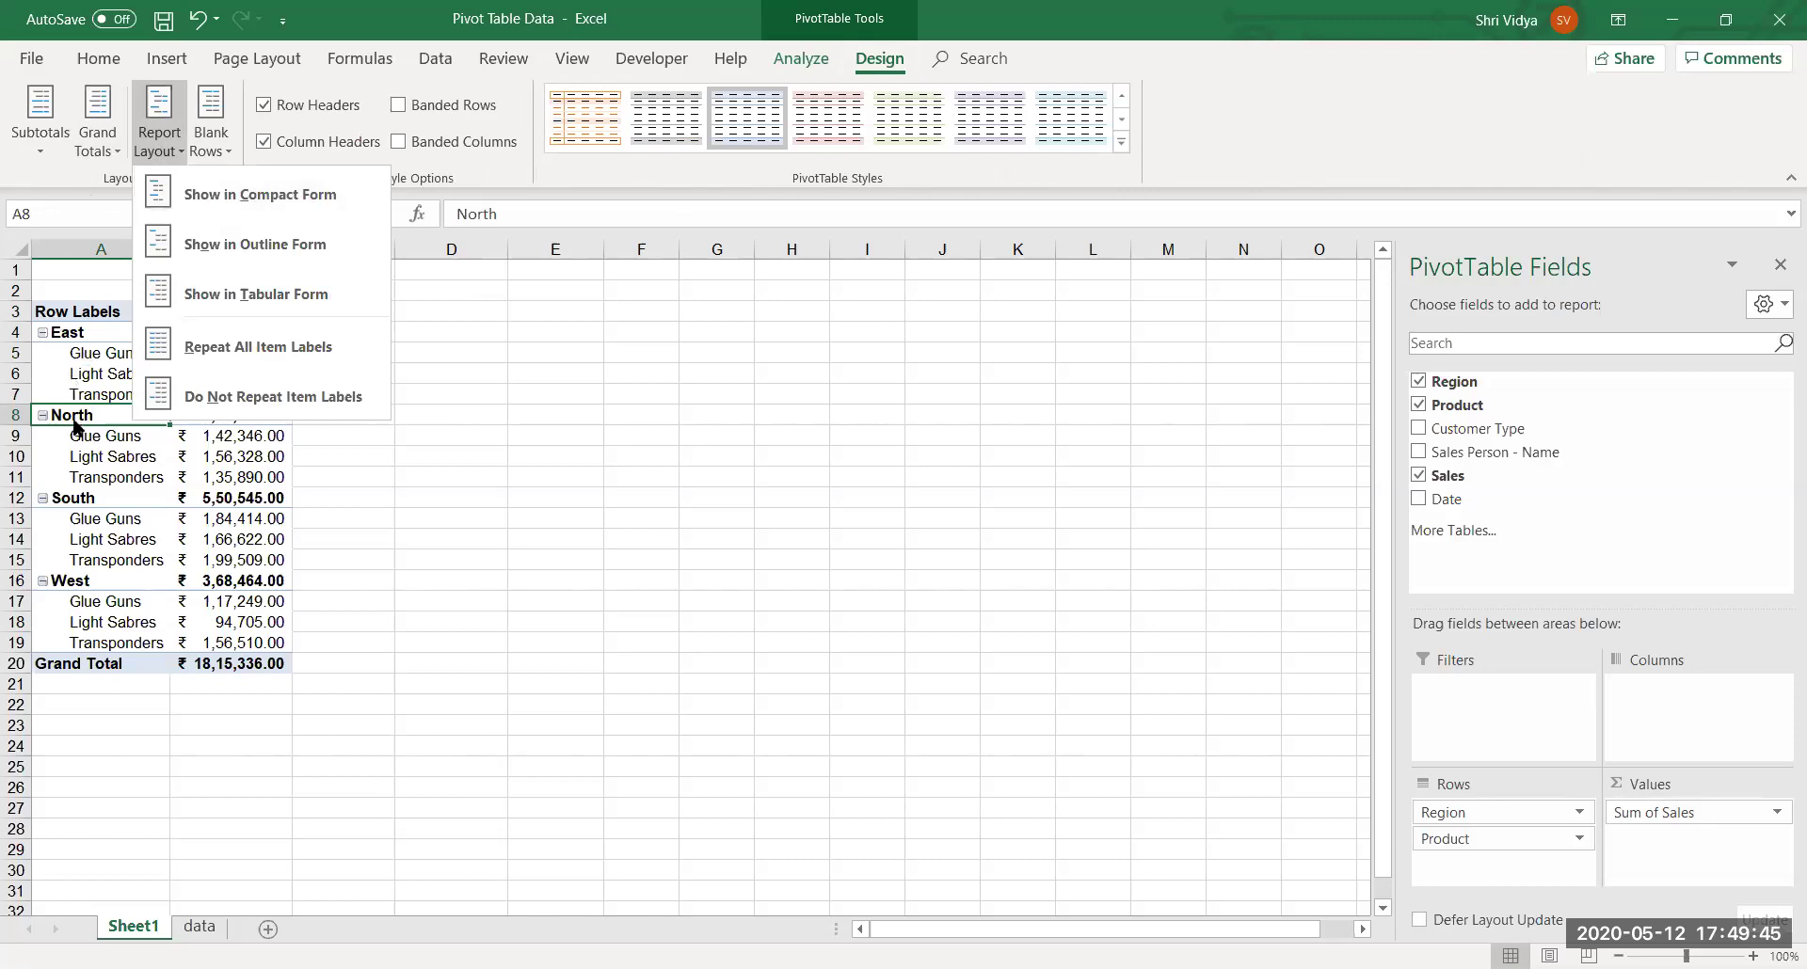
left_click(160, 250)
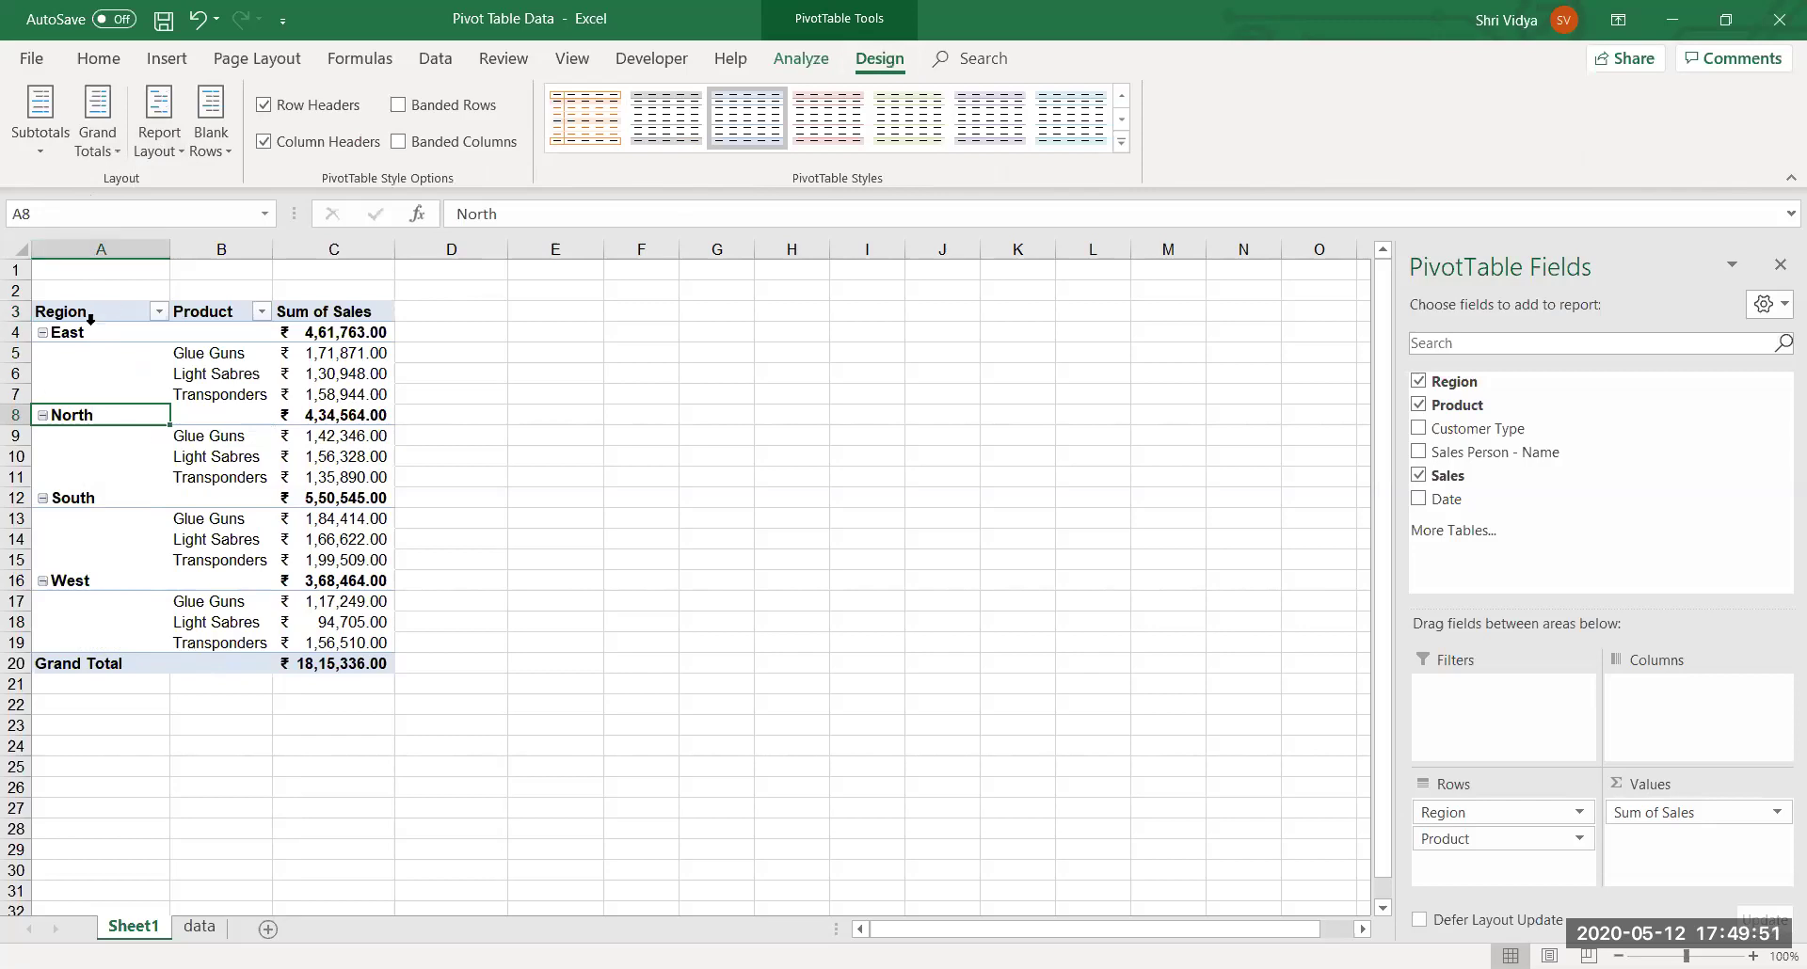
left_click(42, 333)
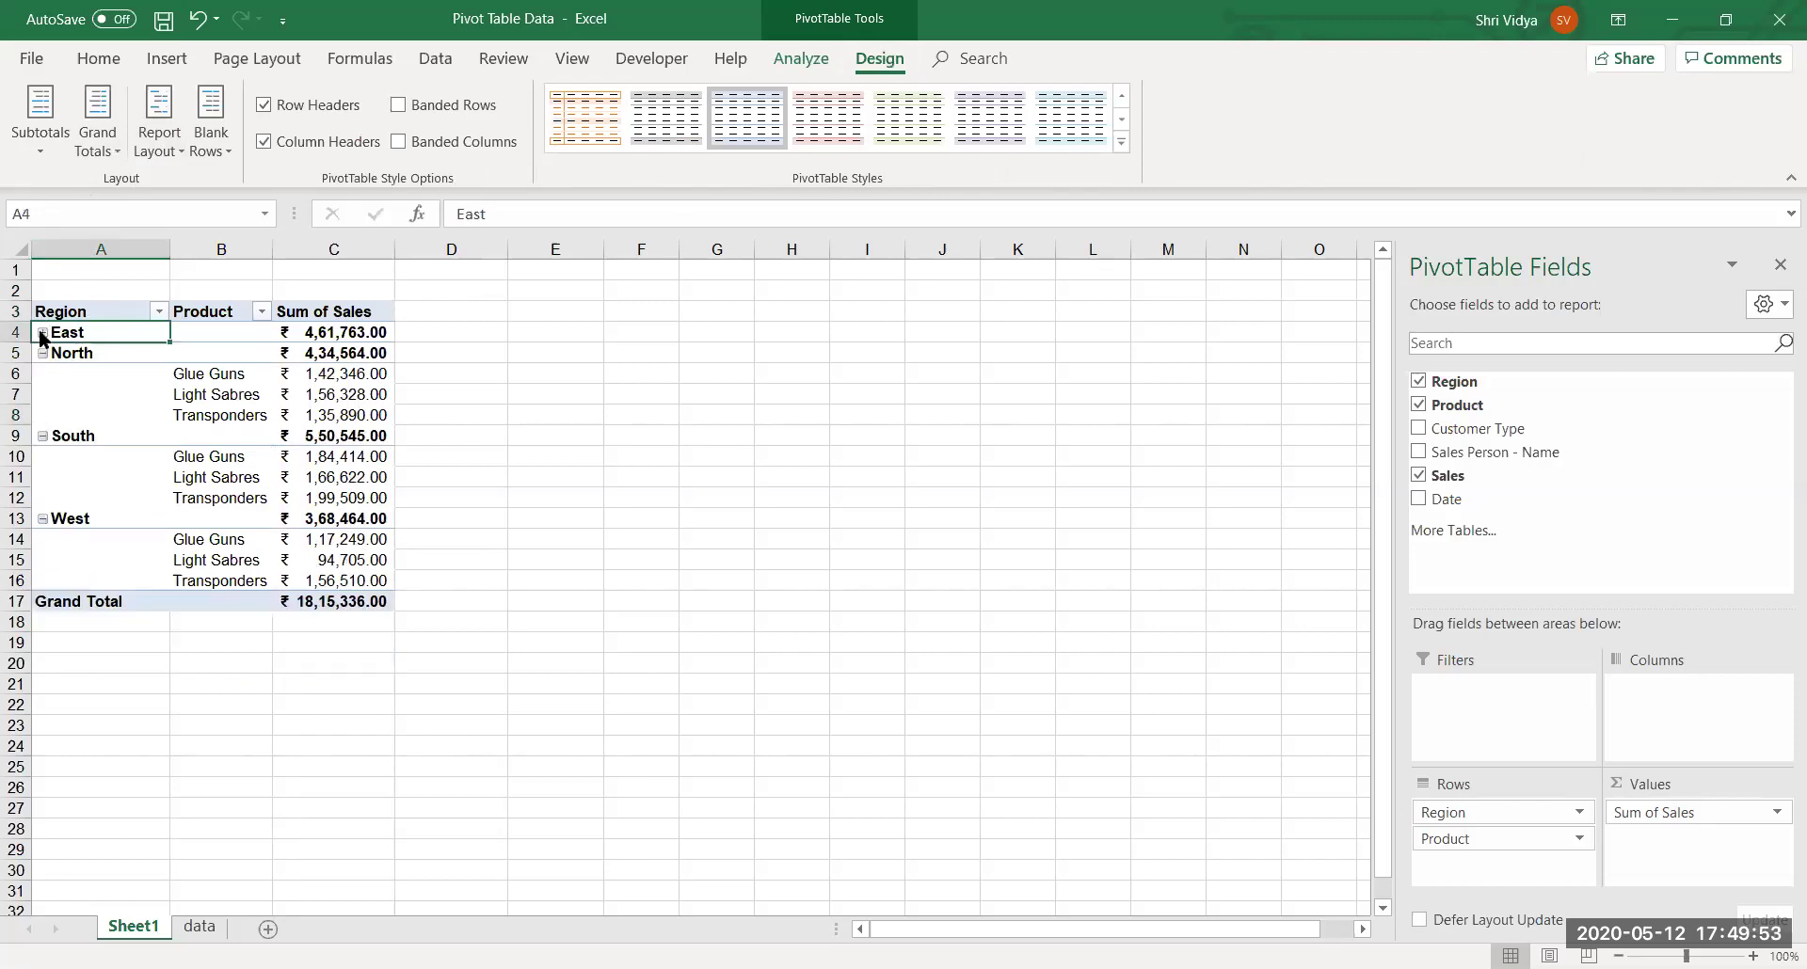
left_click(42, 334)
left_click(193, 352)
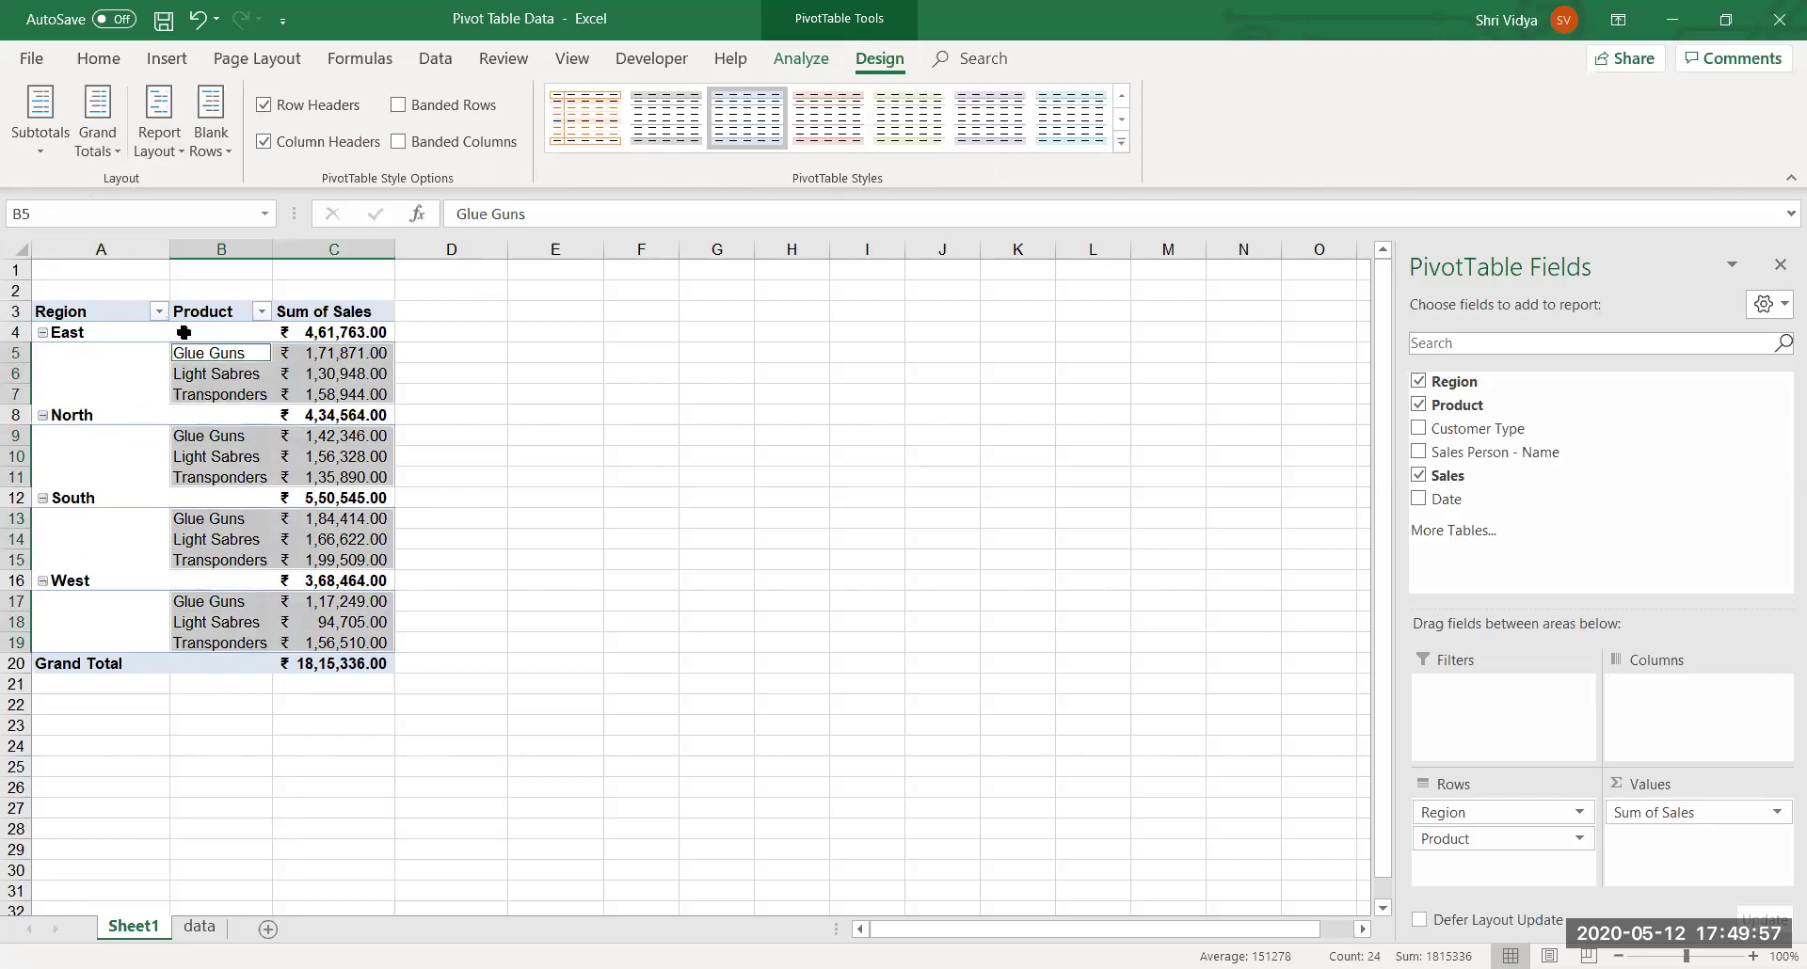
left_click(81, 309)
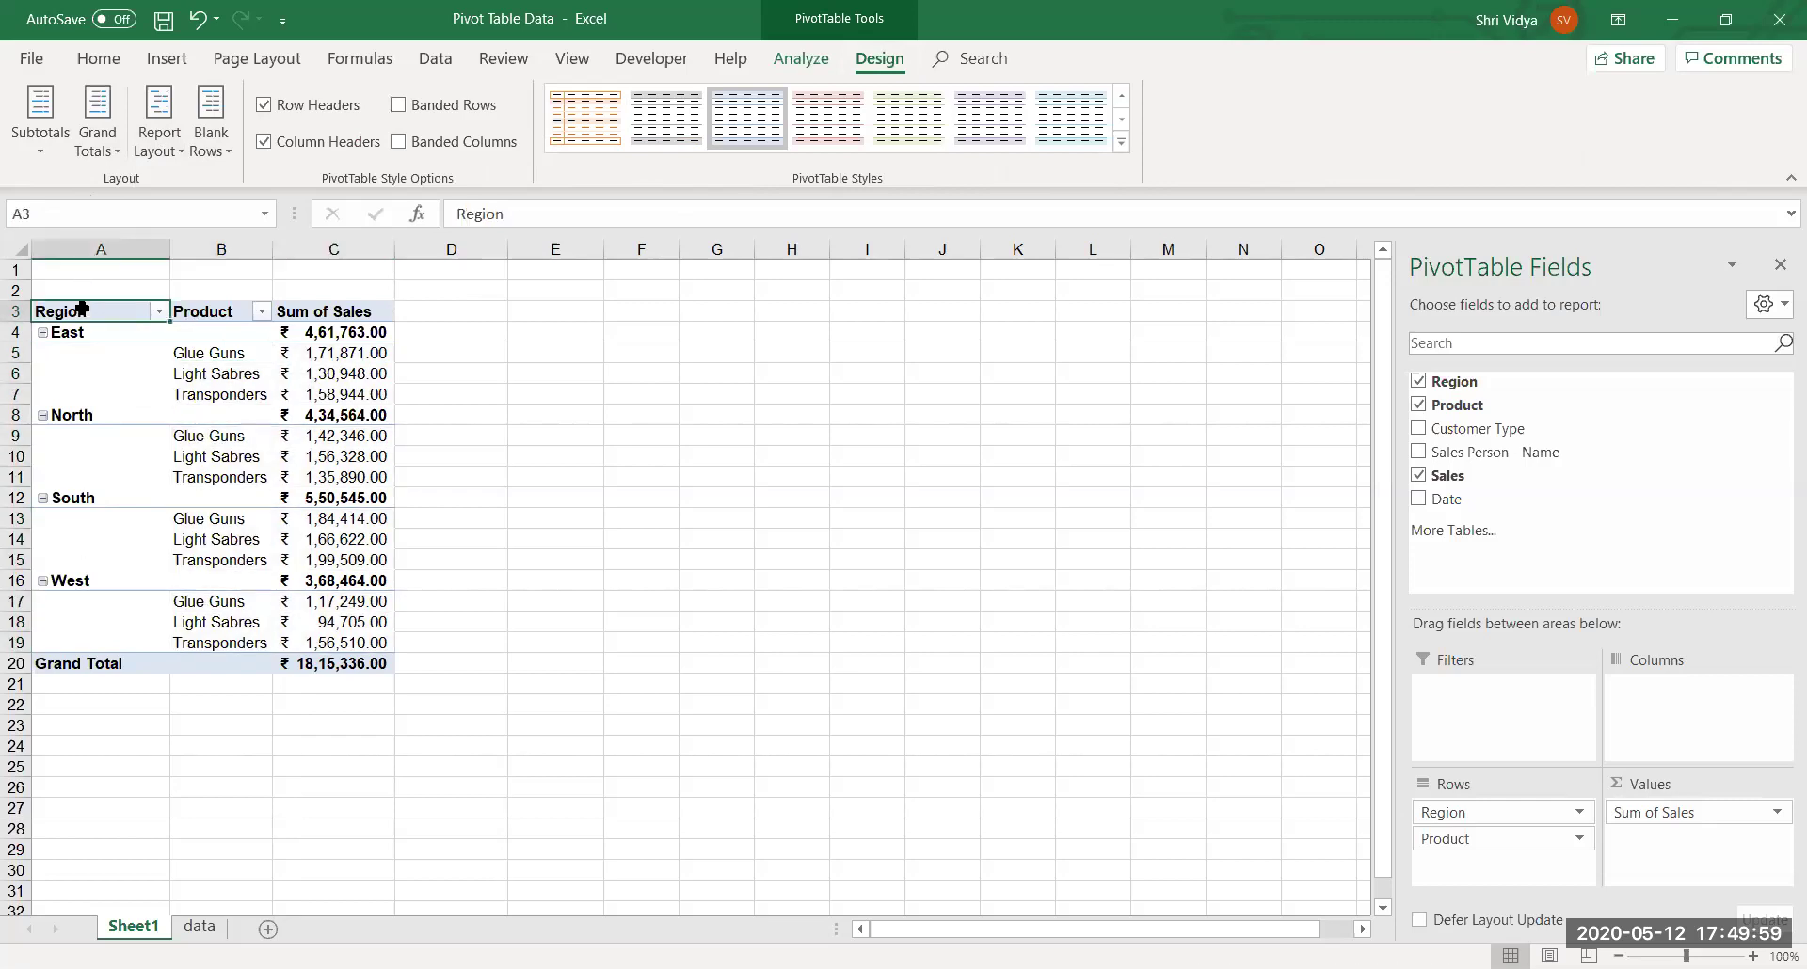
left_click(289, 318)
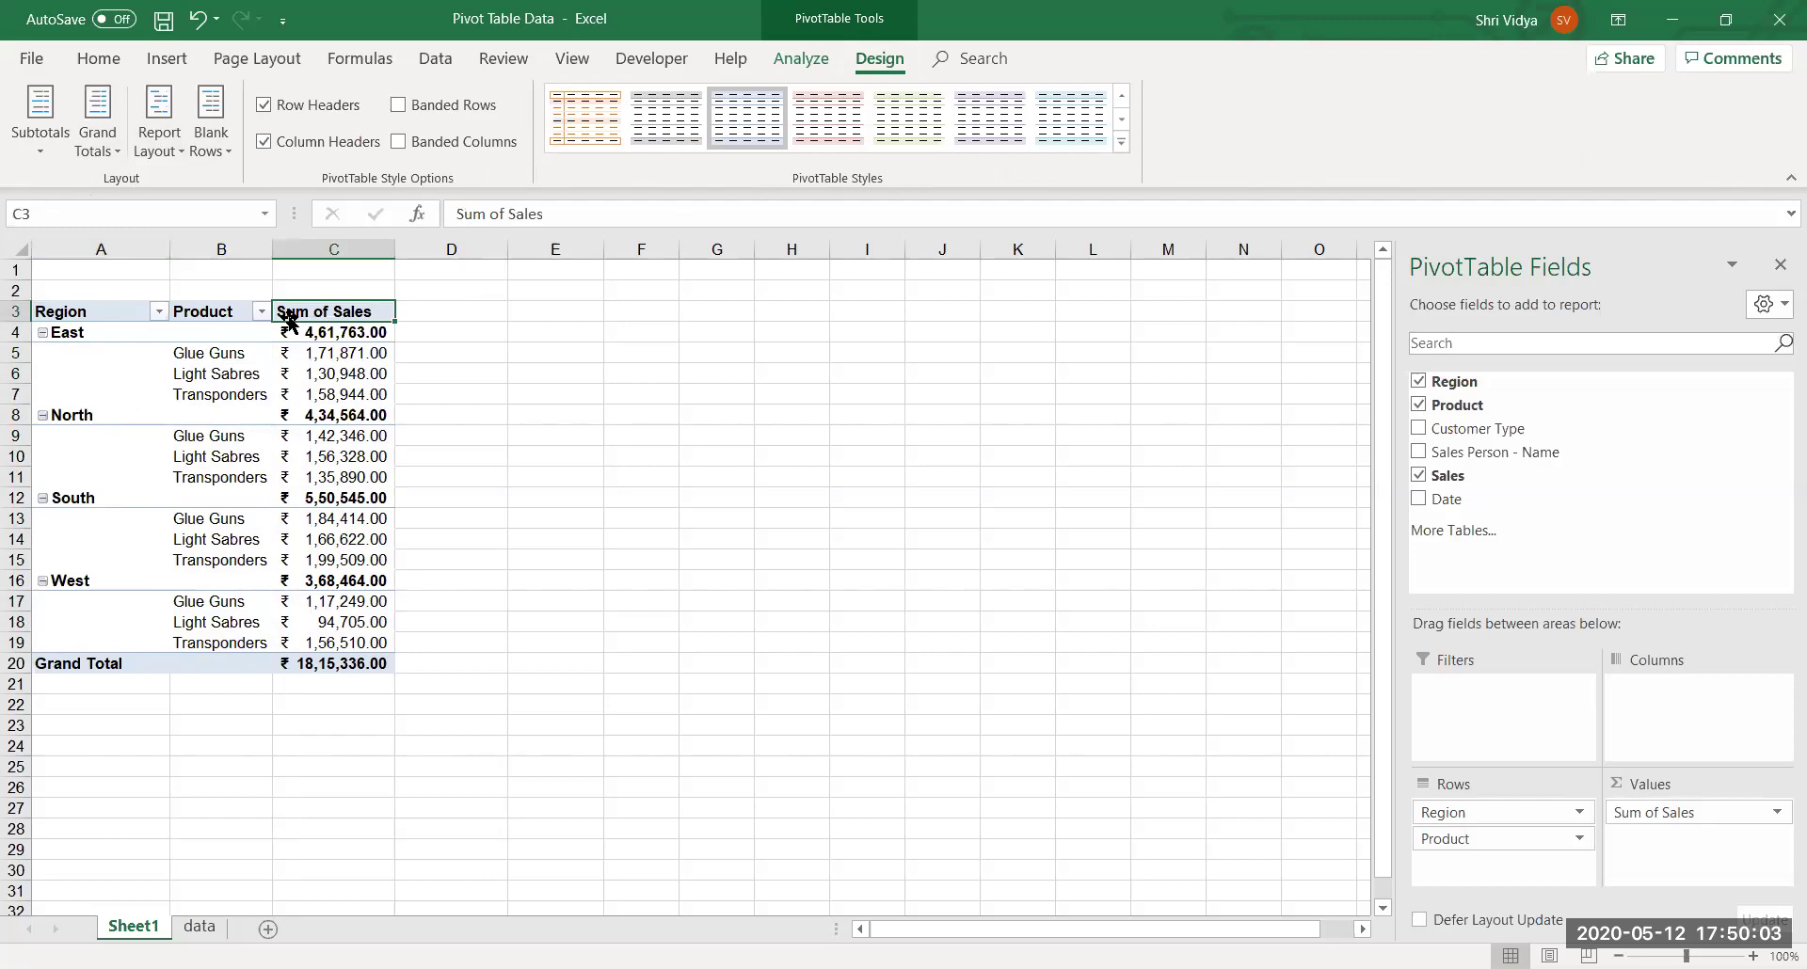
Try Tabular layout, review the region subtotal rows, then undo the change.
left_click(178, 149)
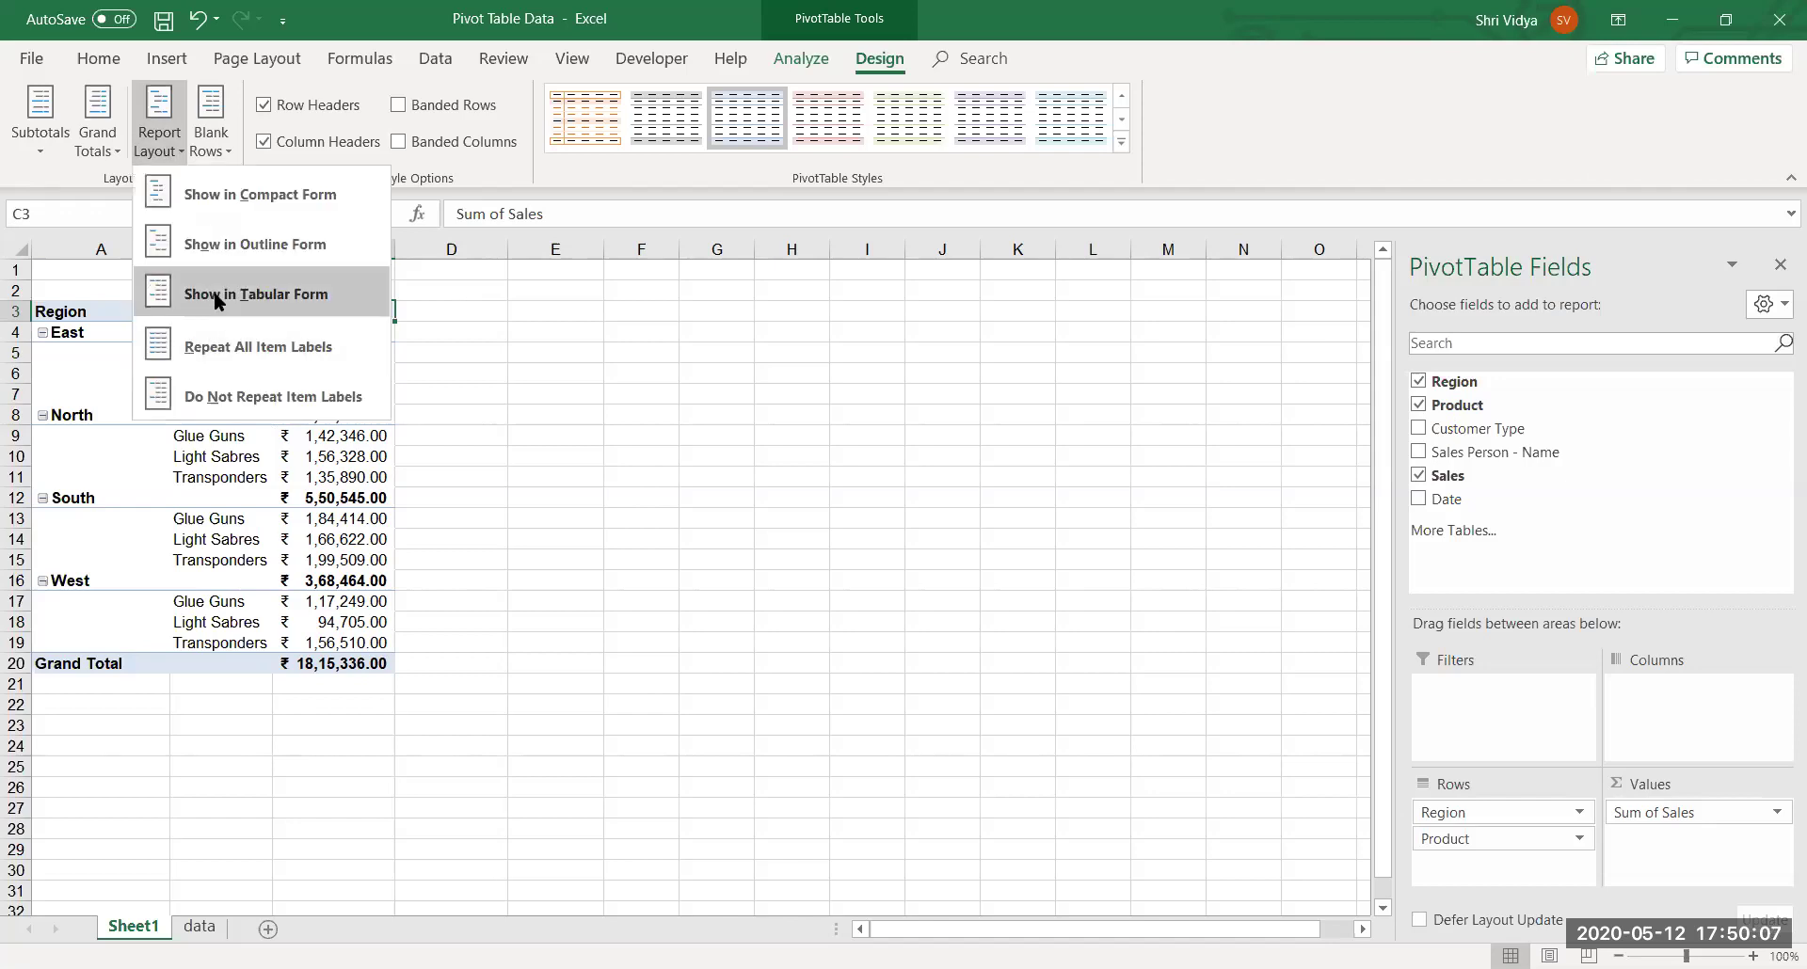
left_click(215, 299)
left_click_drag(94, 333, 198, 339)
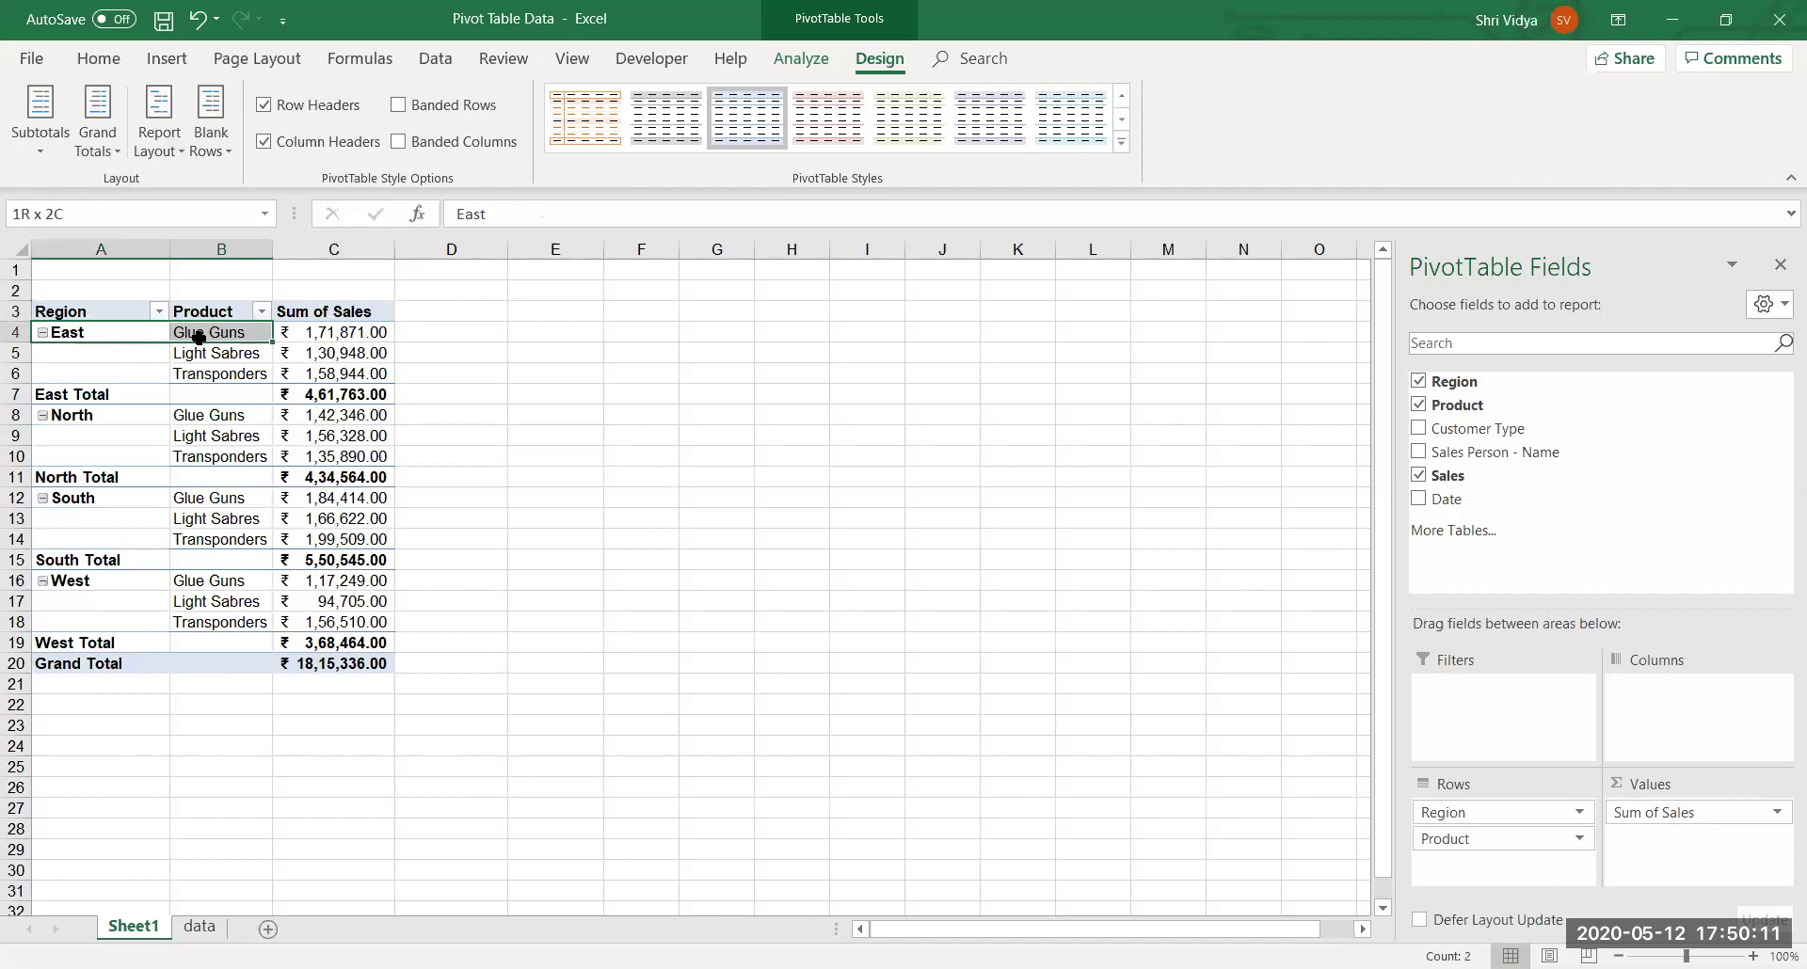
left_click(66, 396)
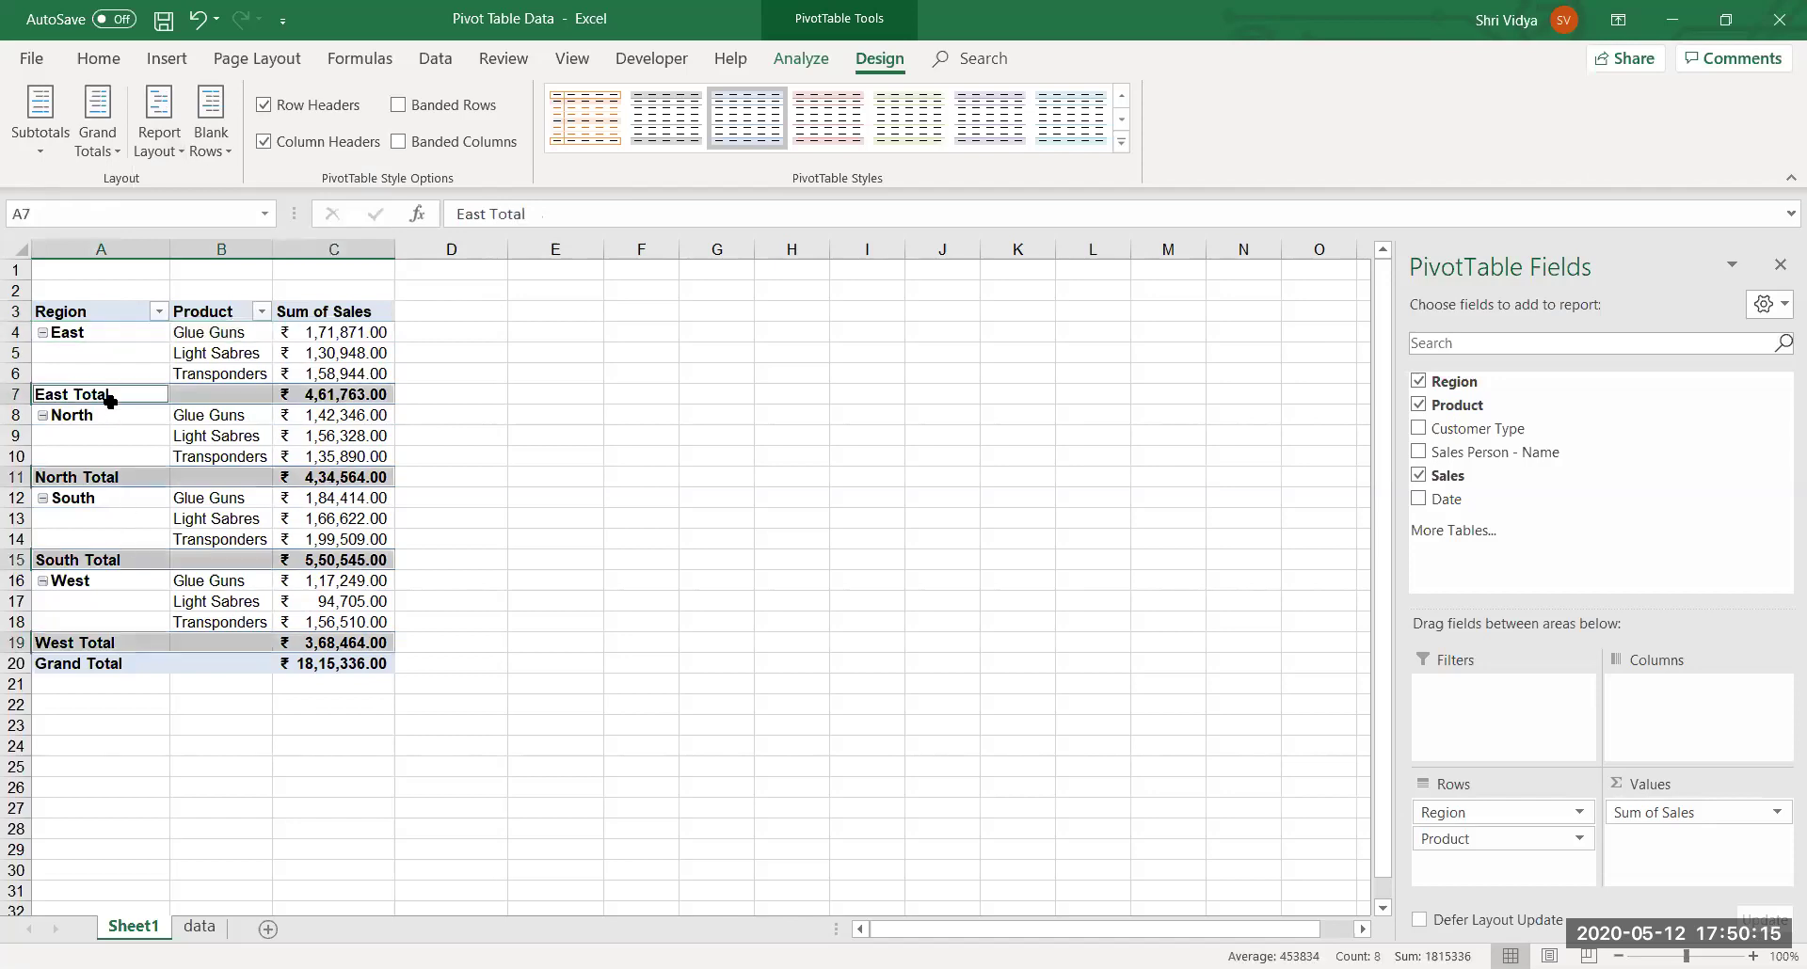
left_click(624, 514)
key("ctrl+z")
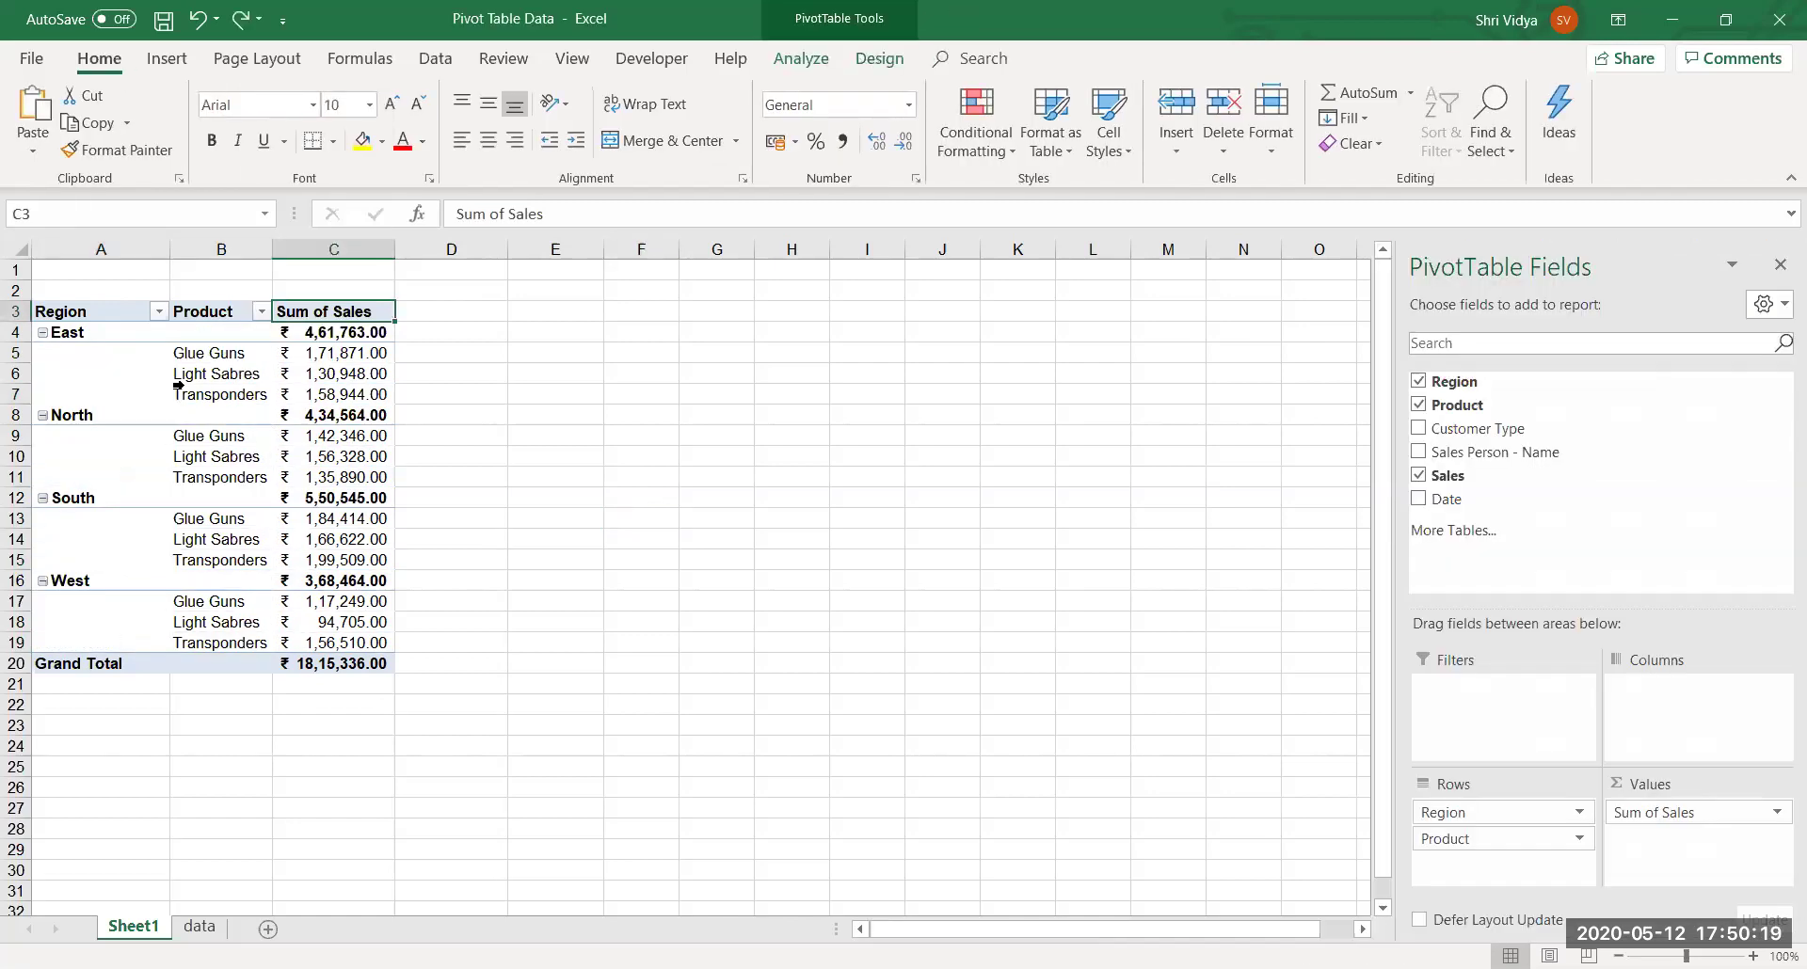
Check the number format of East's total and the individual product sales values.
left_click(320, 340)
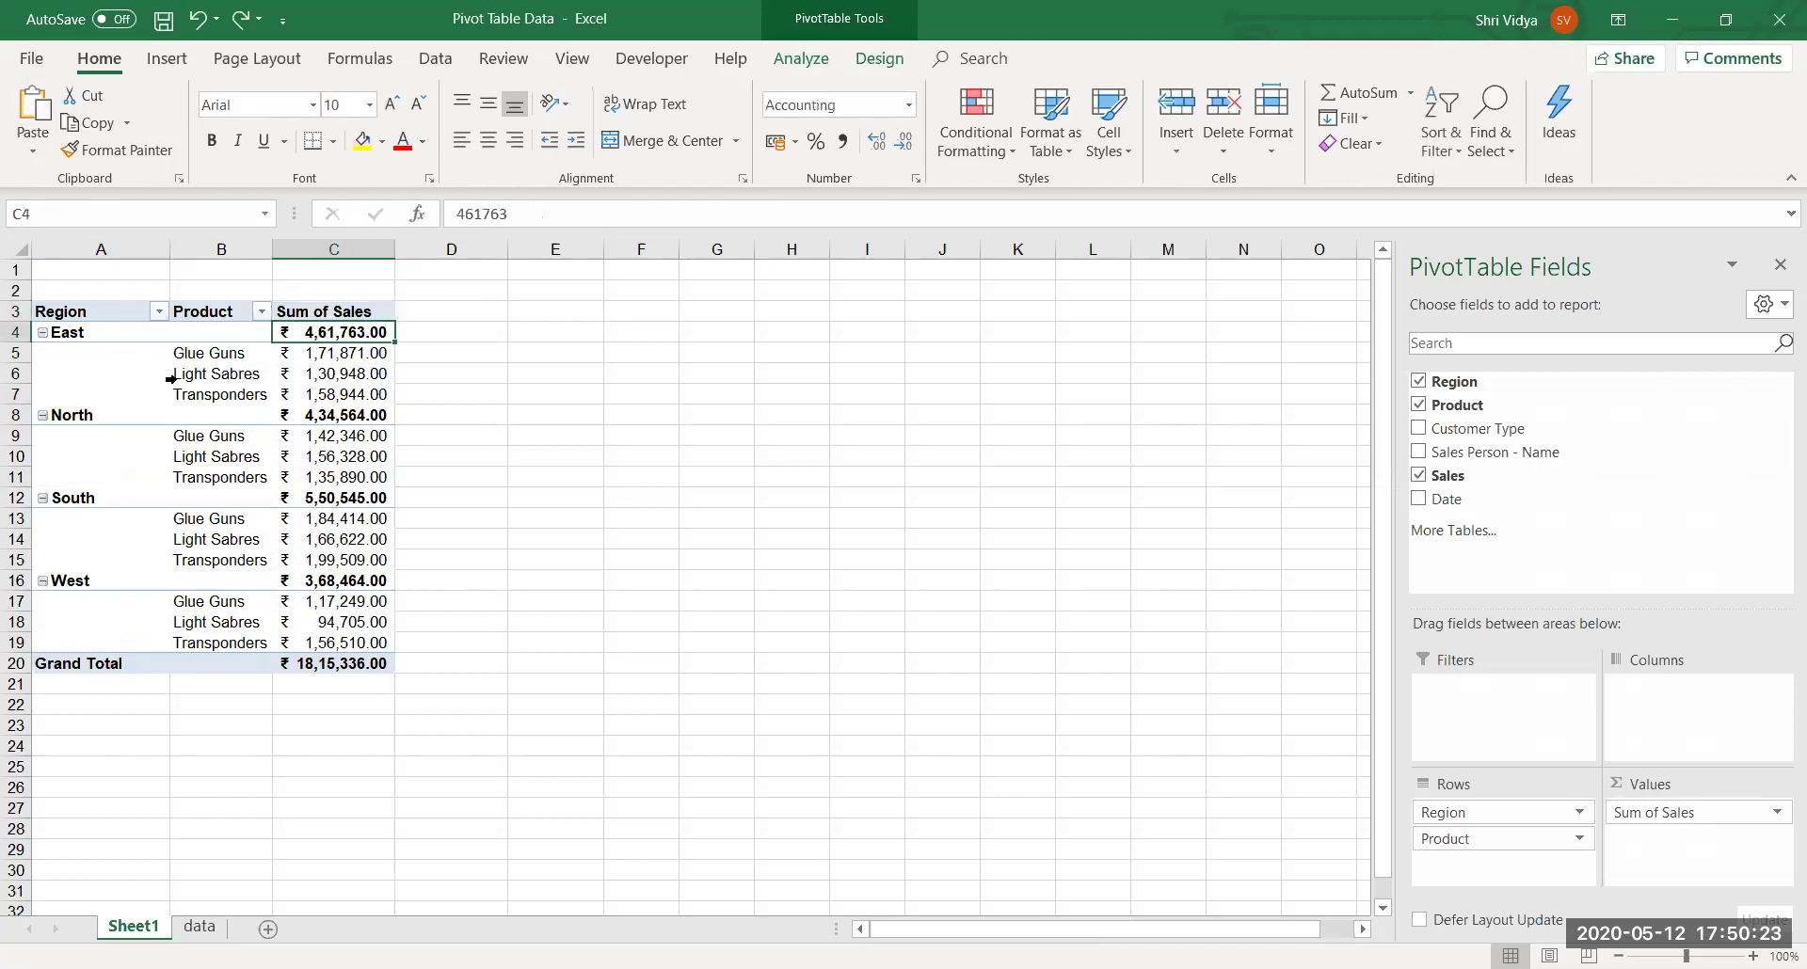
left_click(199, 358)
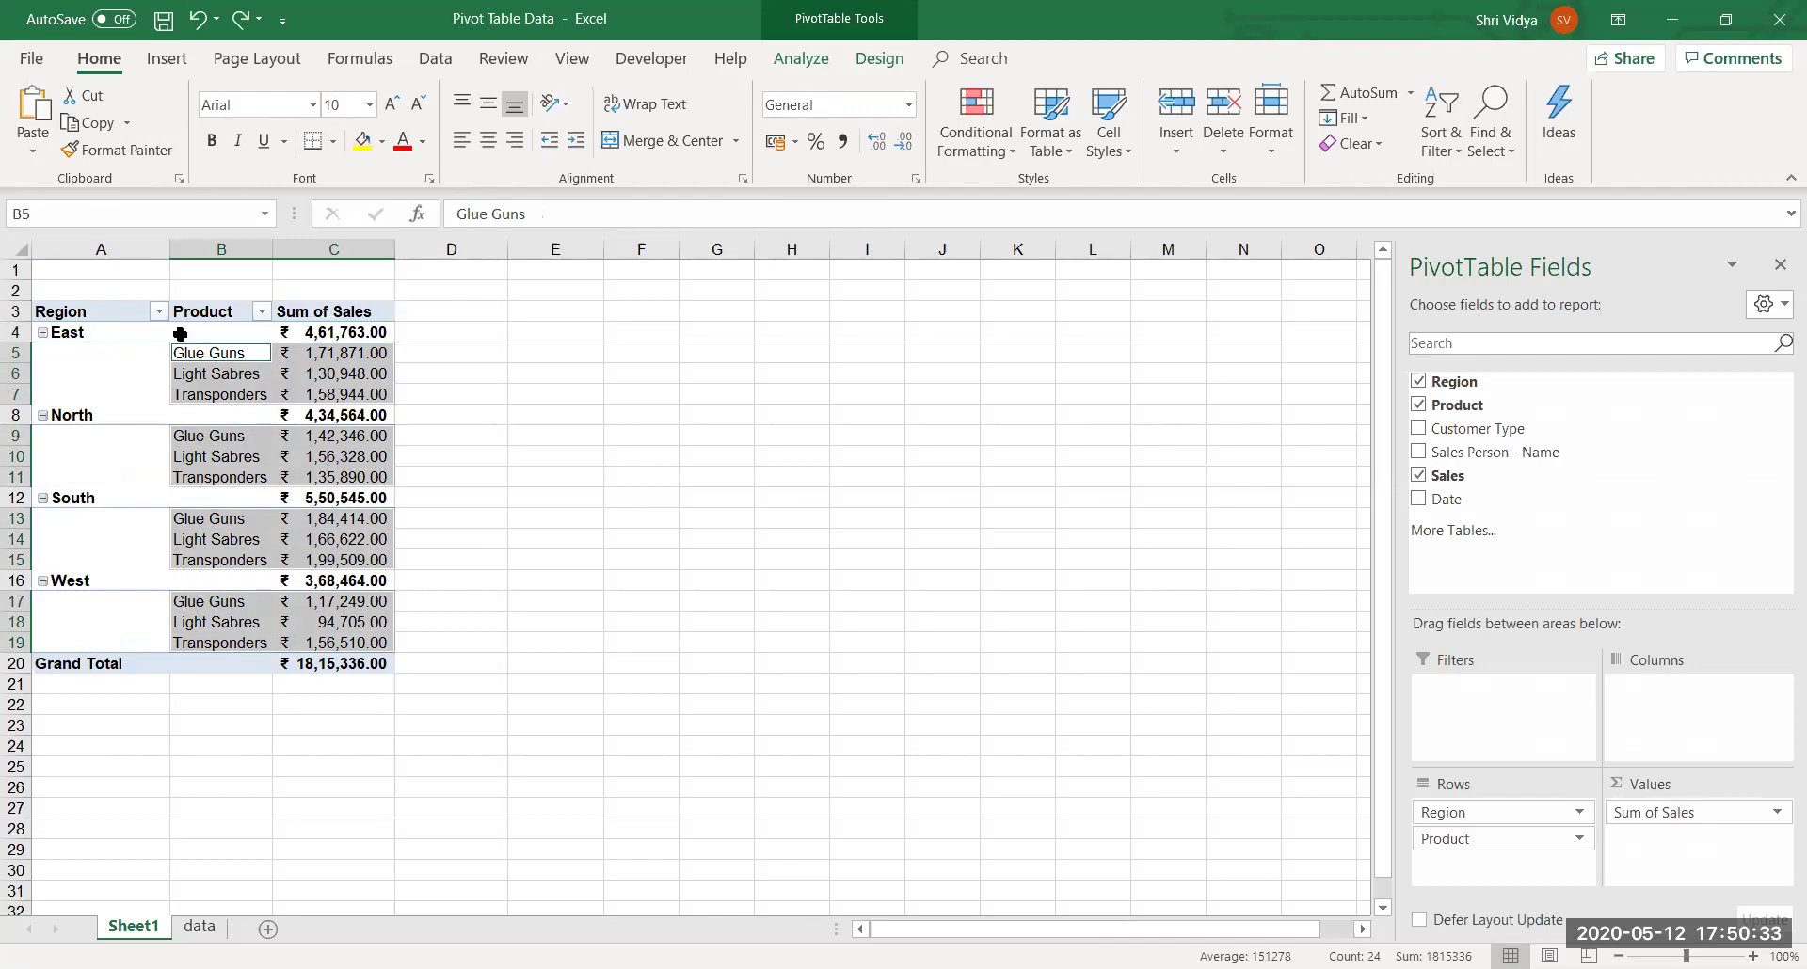
left_click(475, 354)
left_click(297, 356)
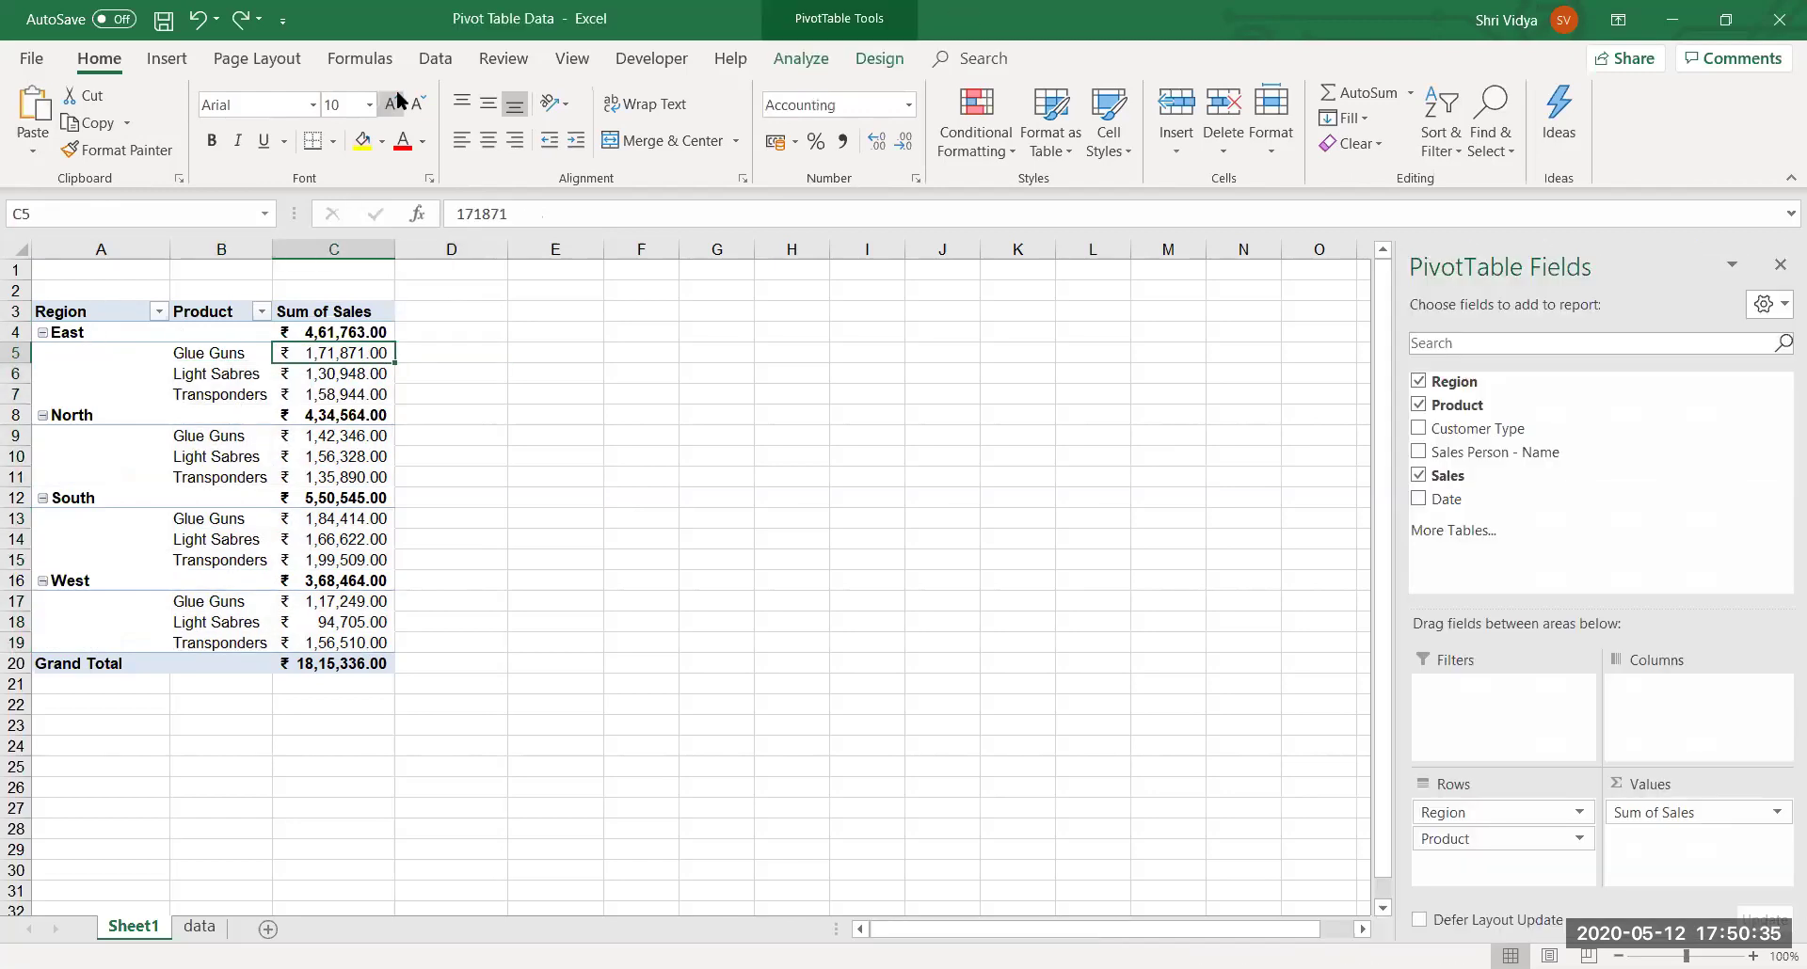
Set Tabular Form layout, trying repeated region labels before settling on labels shown once.
left_click(883, 62)
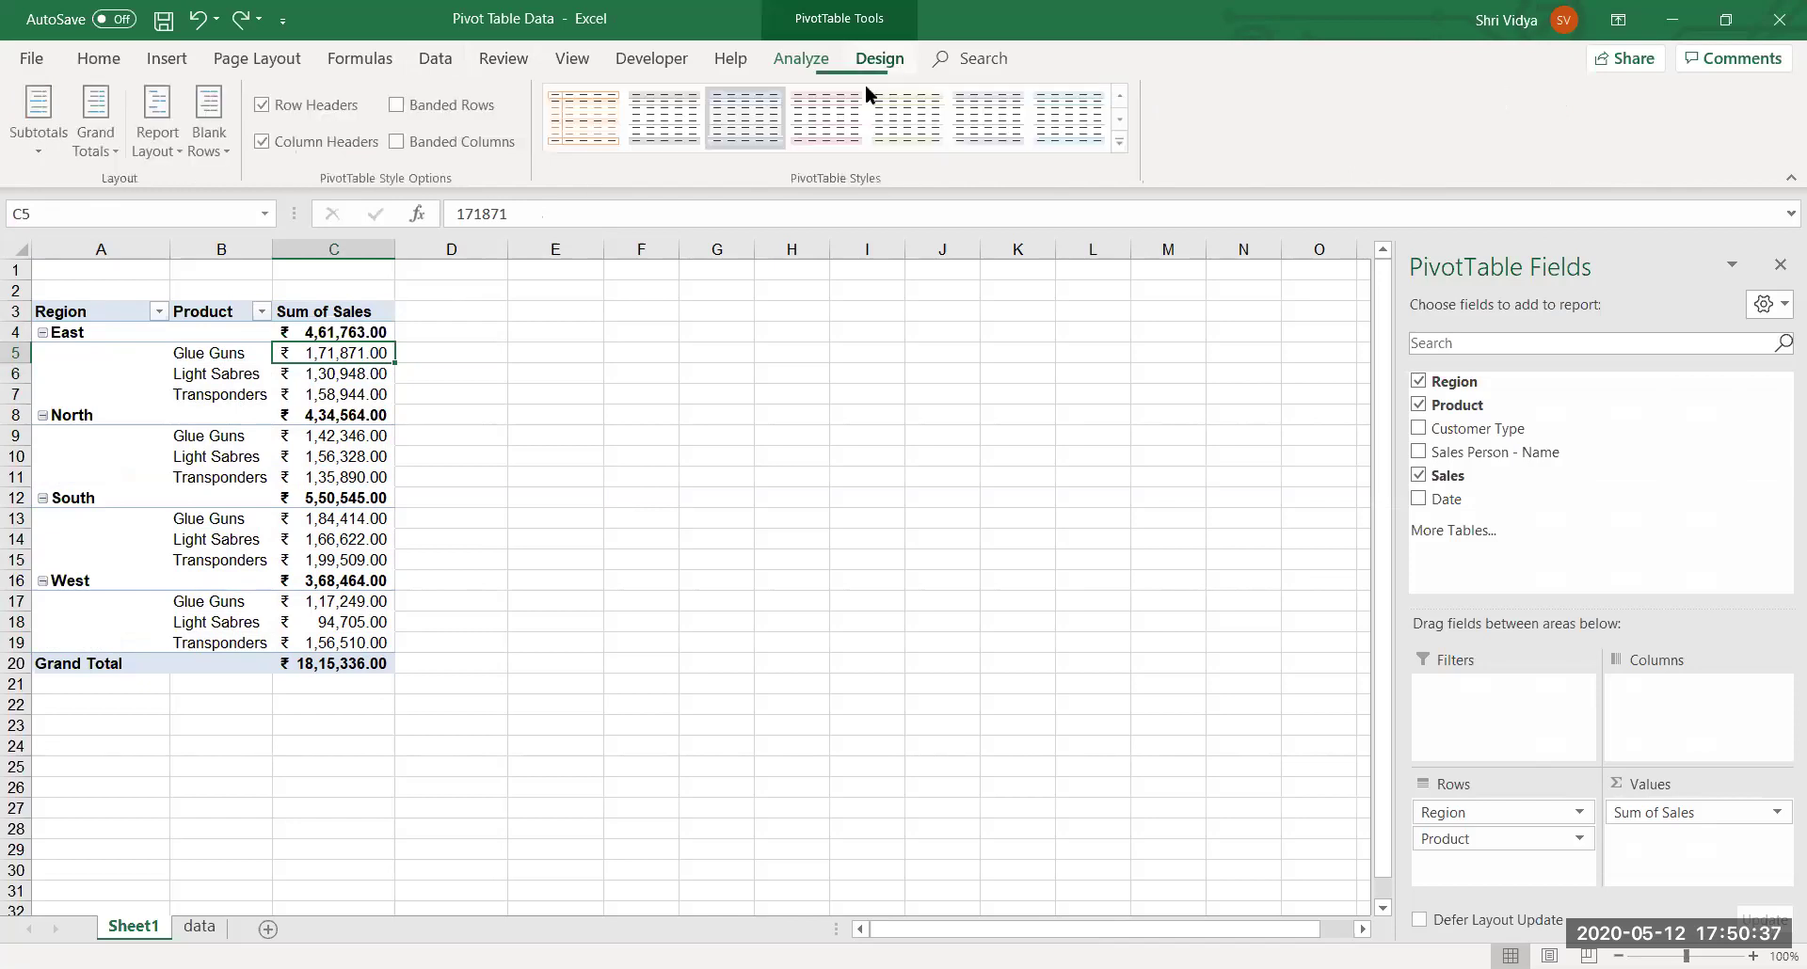
left_click(171, 139)
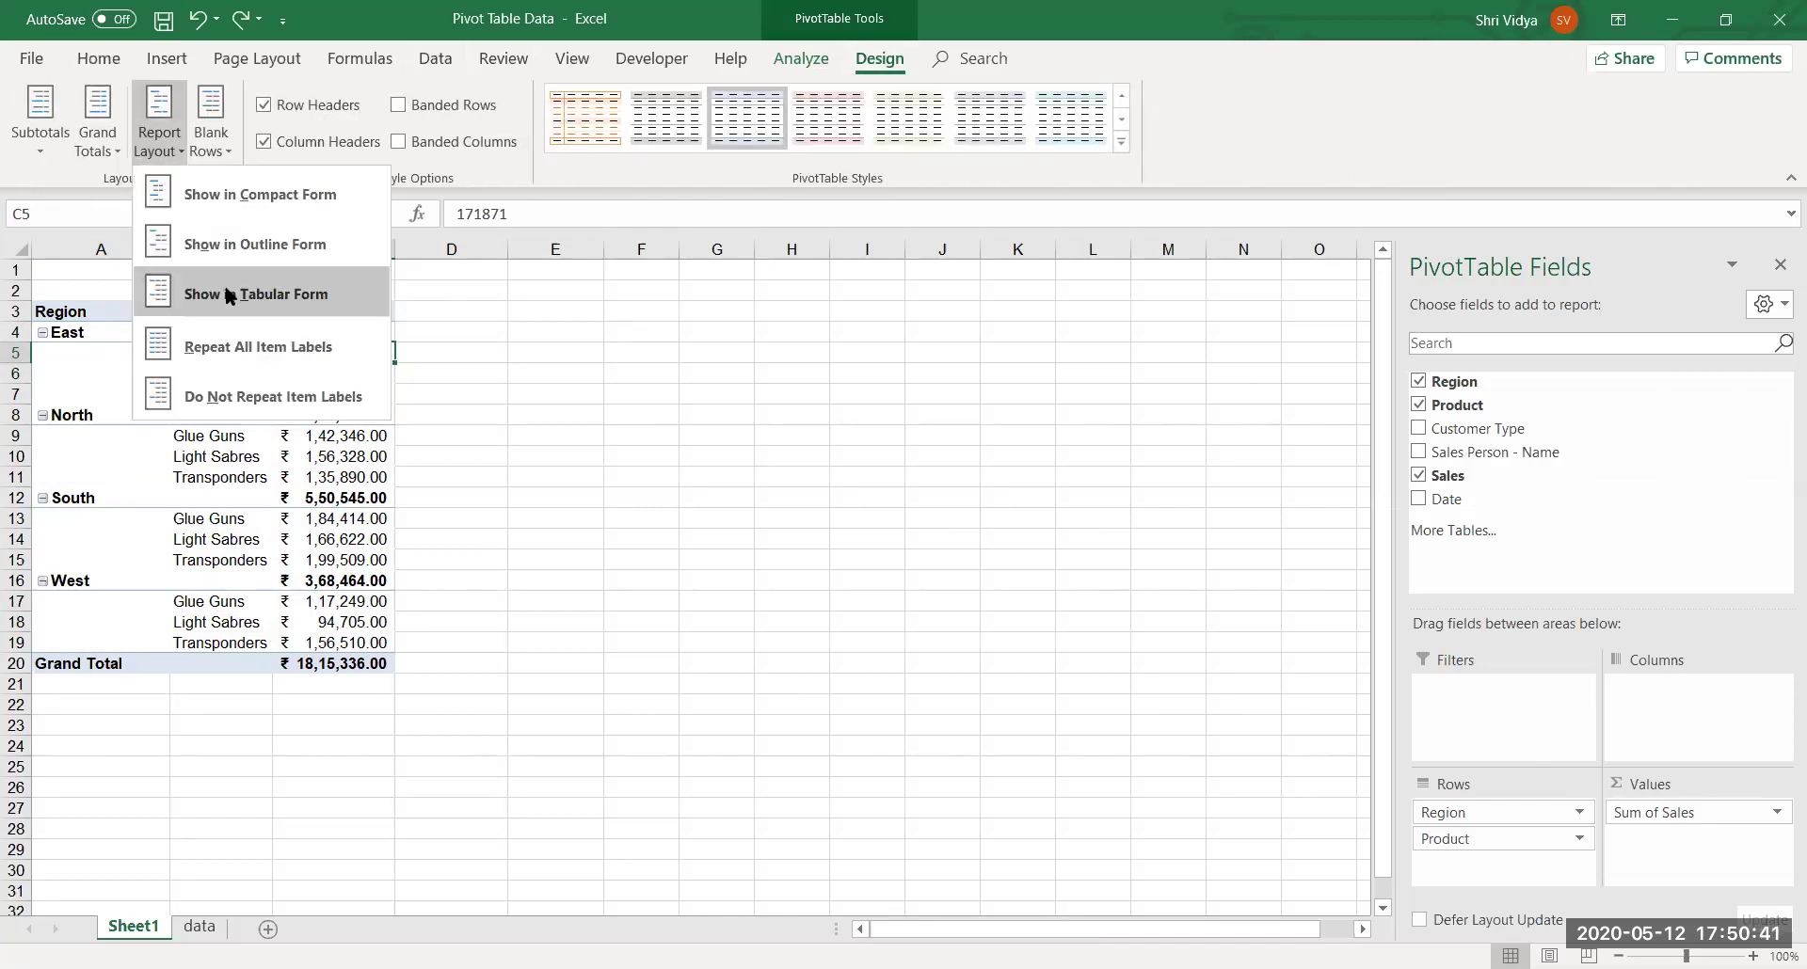
left_click(228, 295)
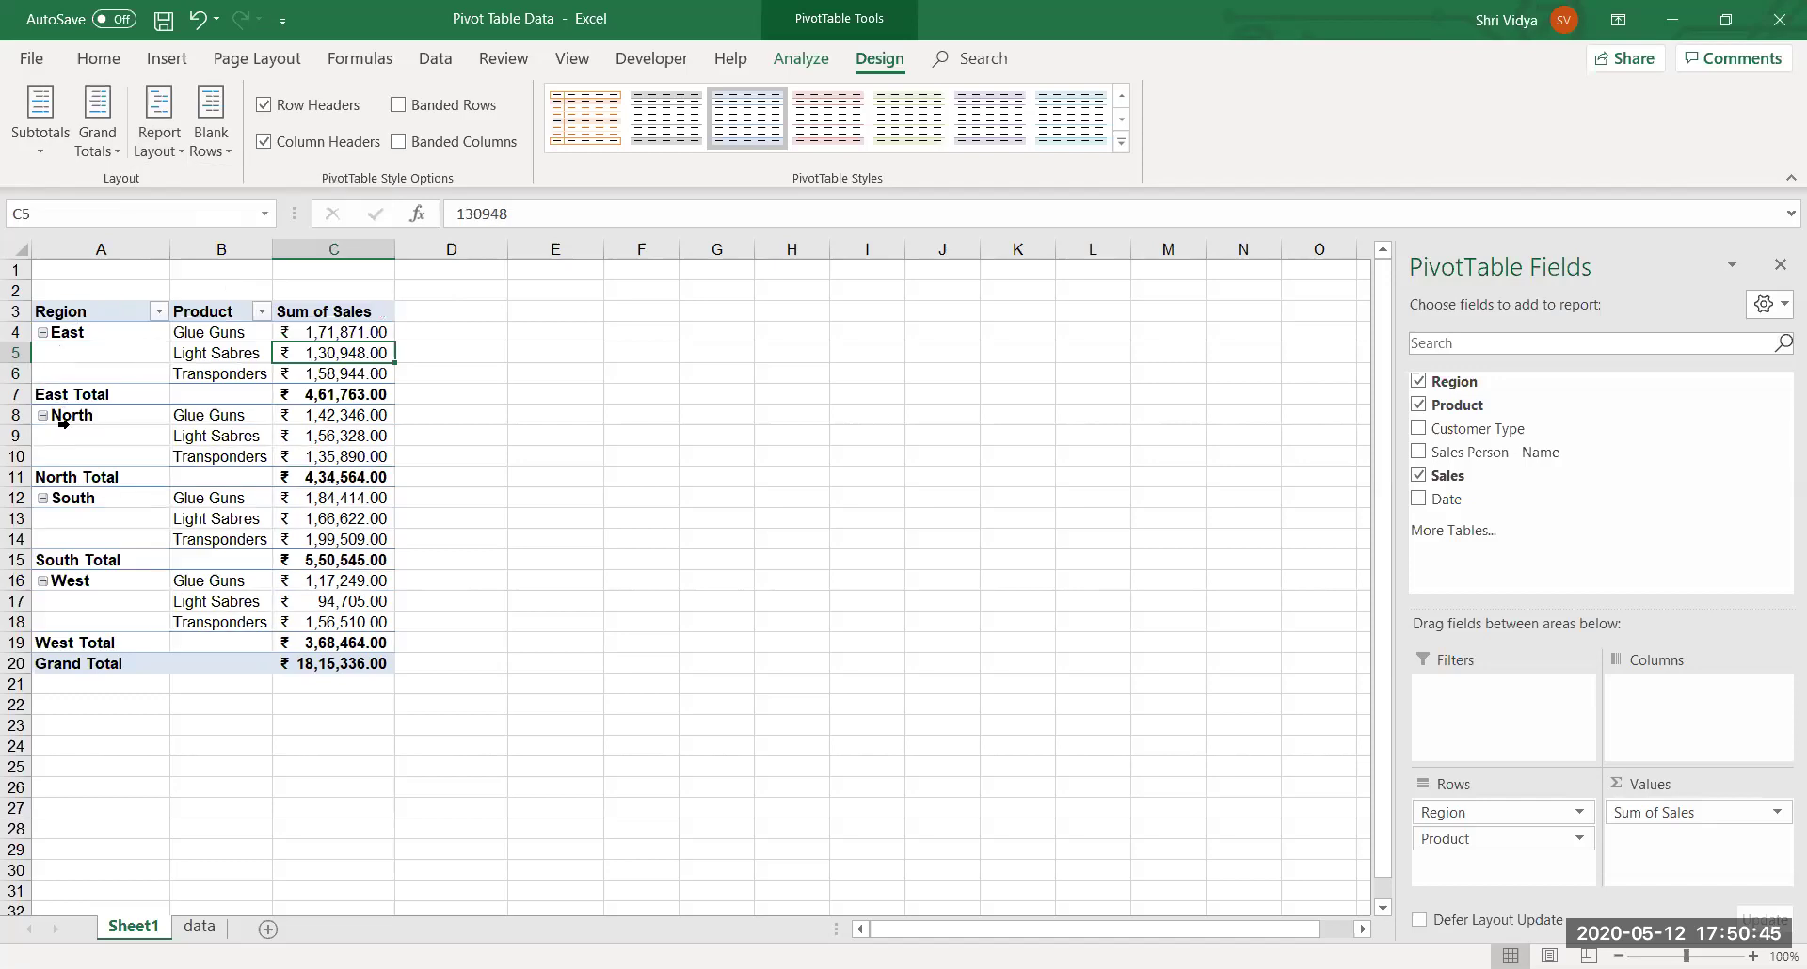
left_click(177, 145)
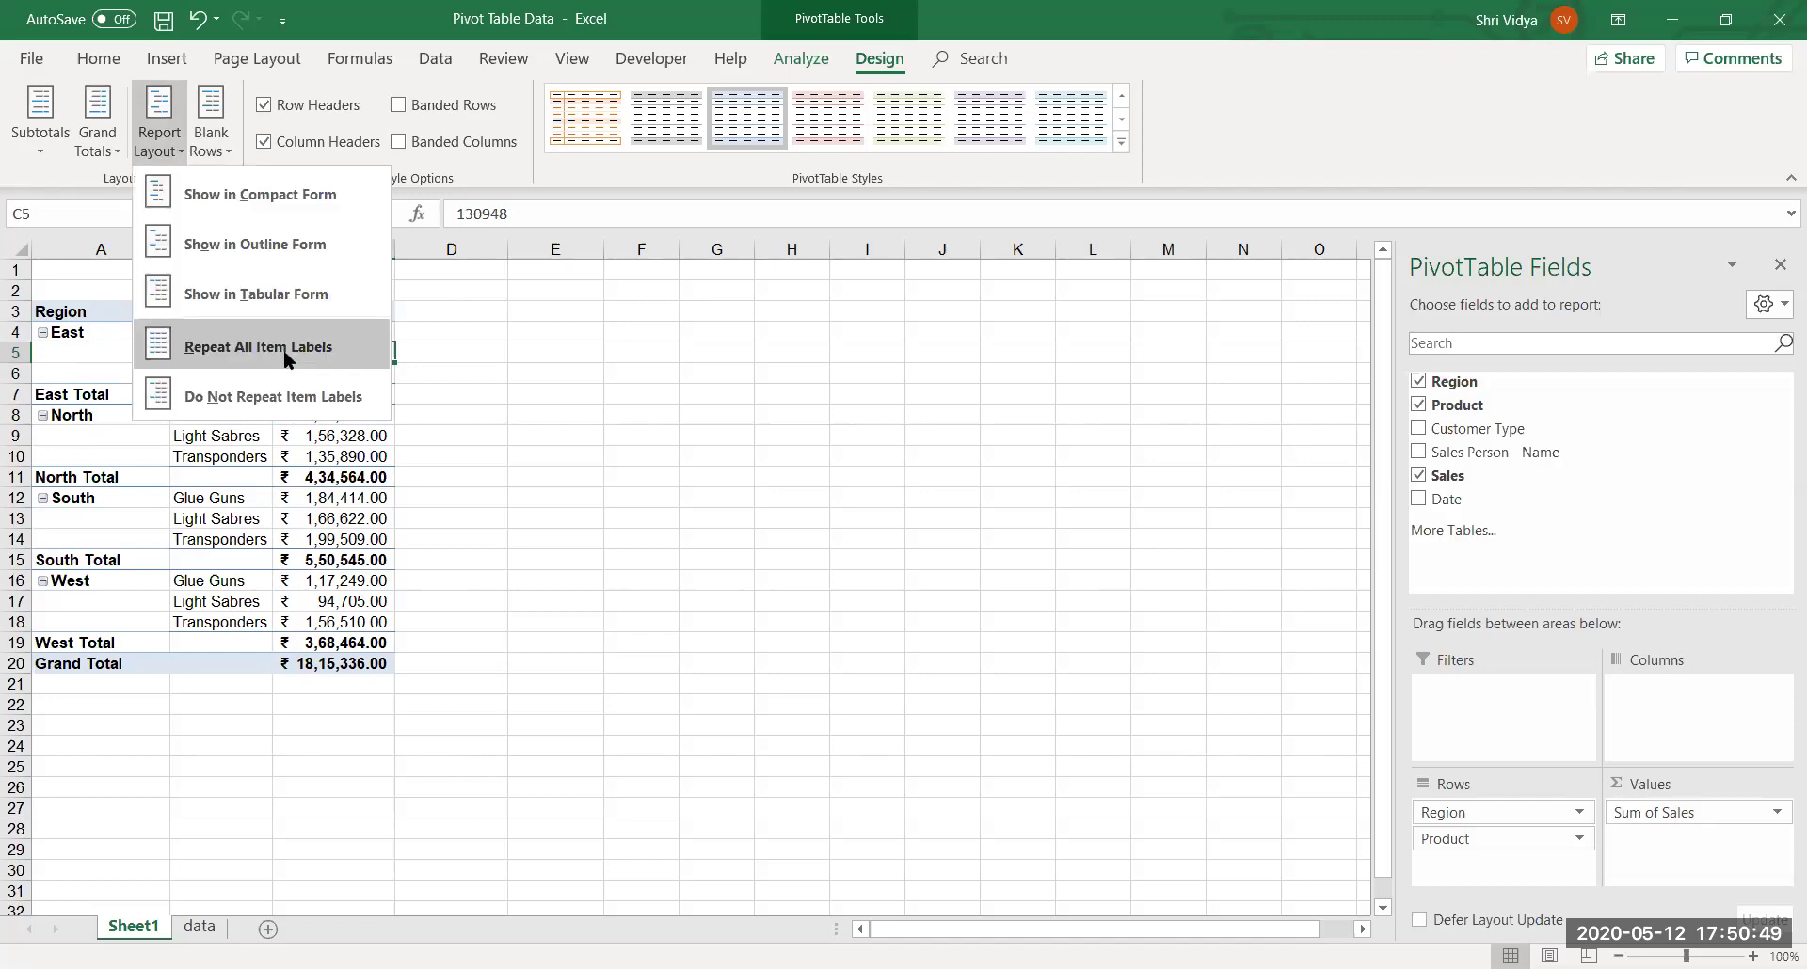
left_click(284, 351)
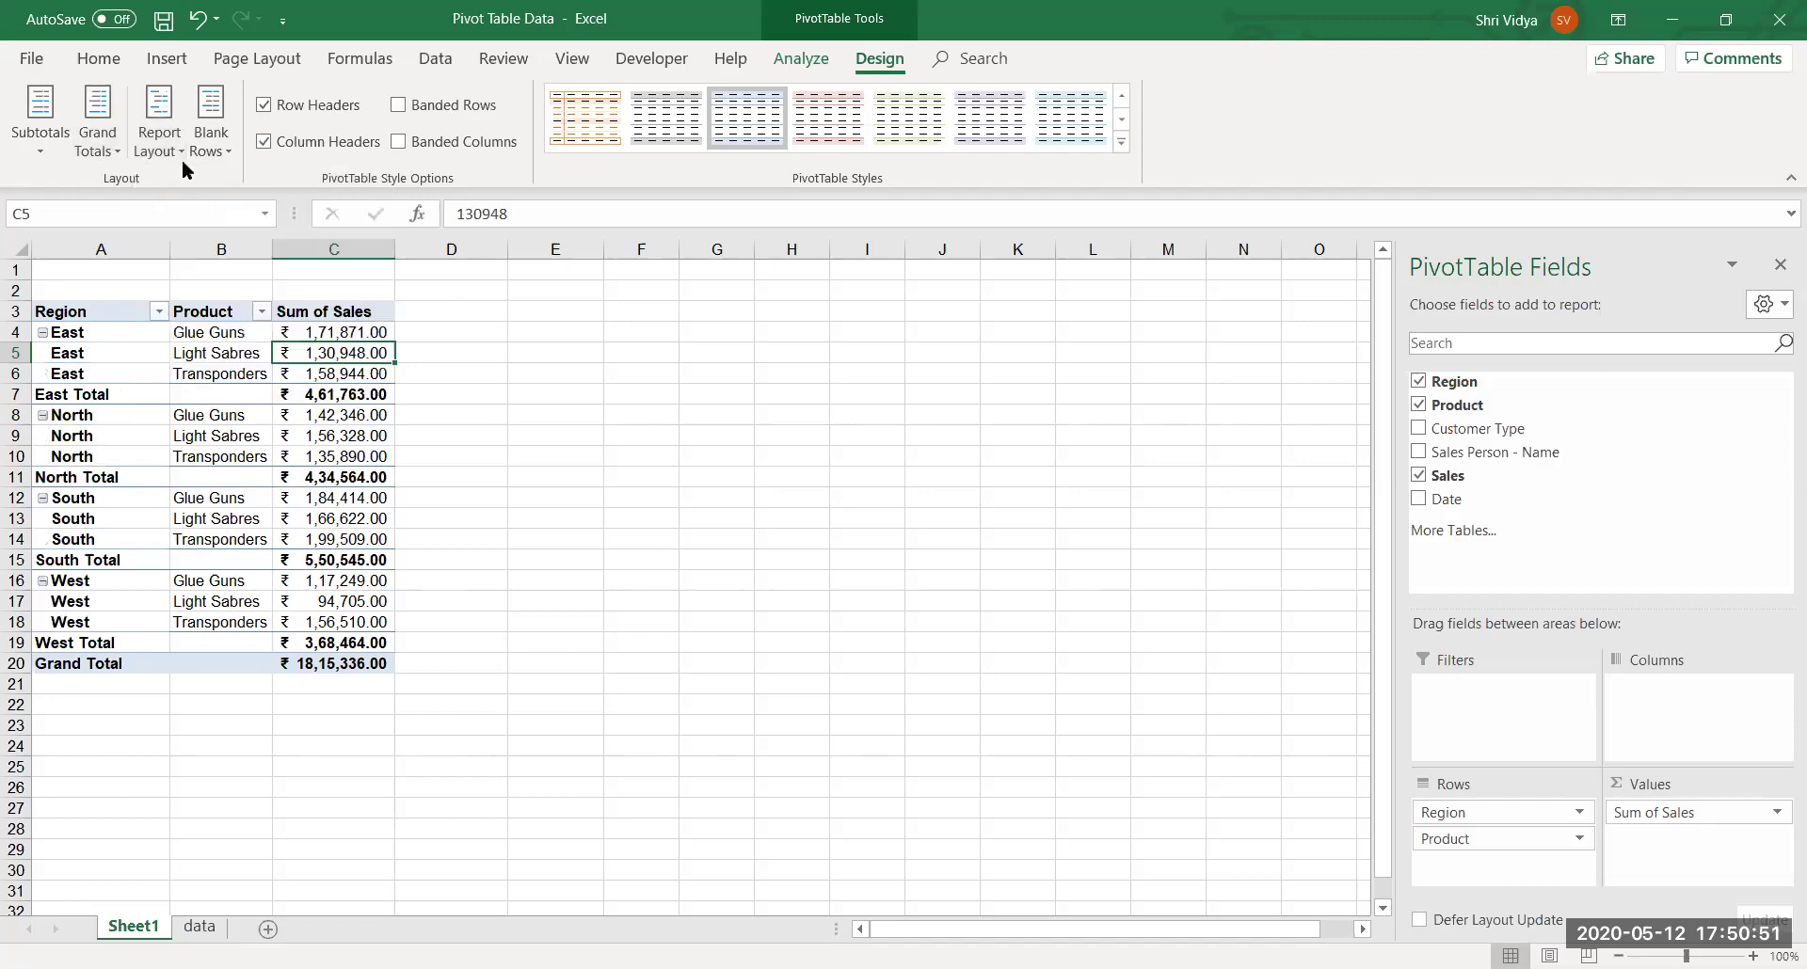
left_click(162, 137)
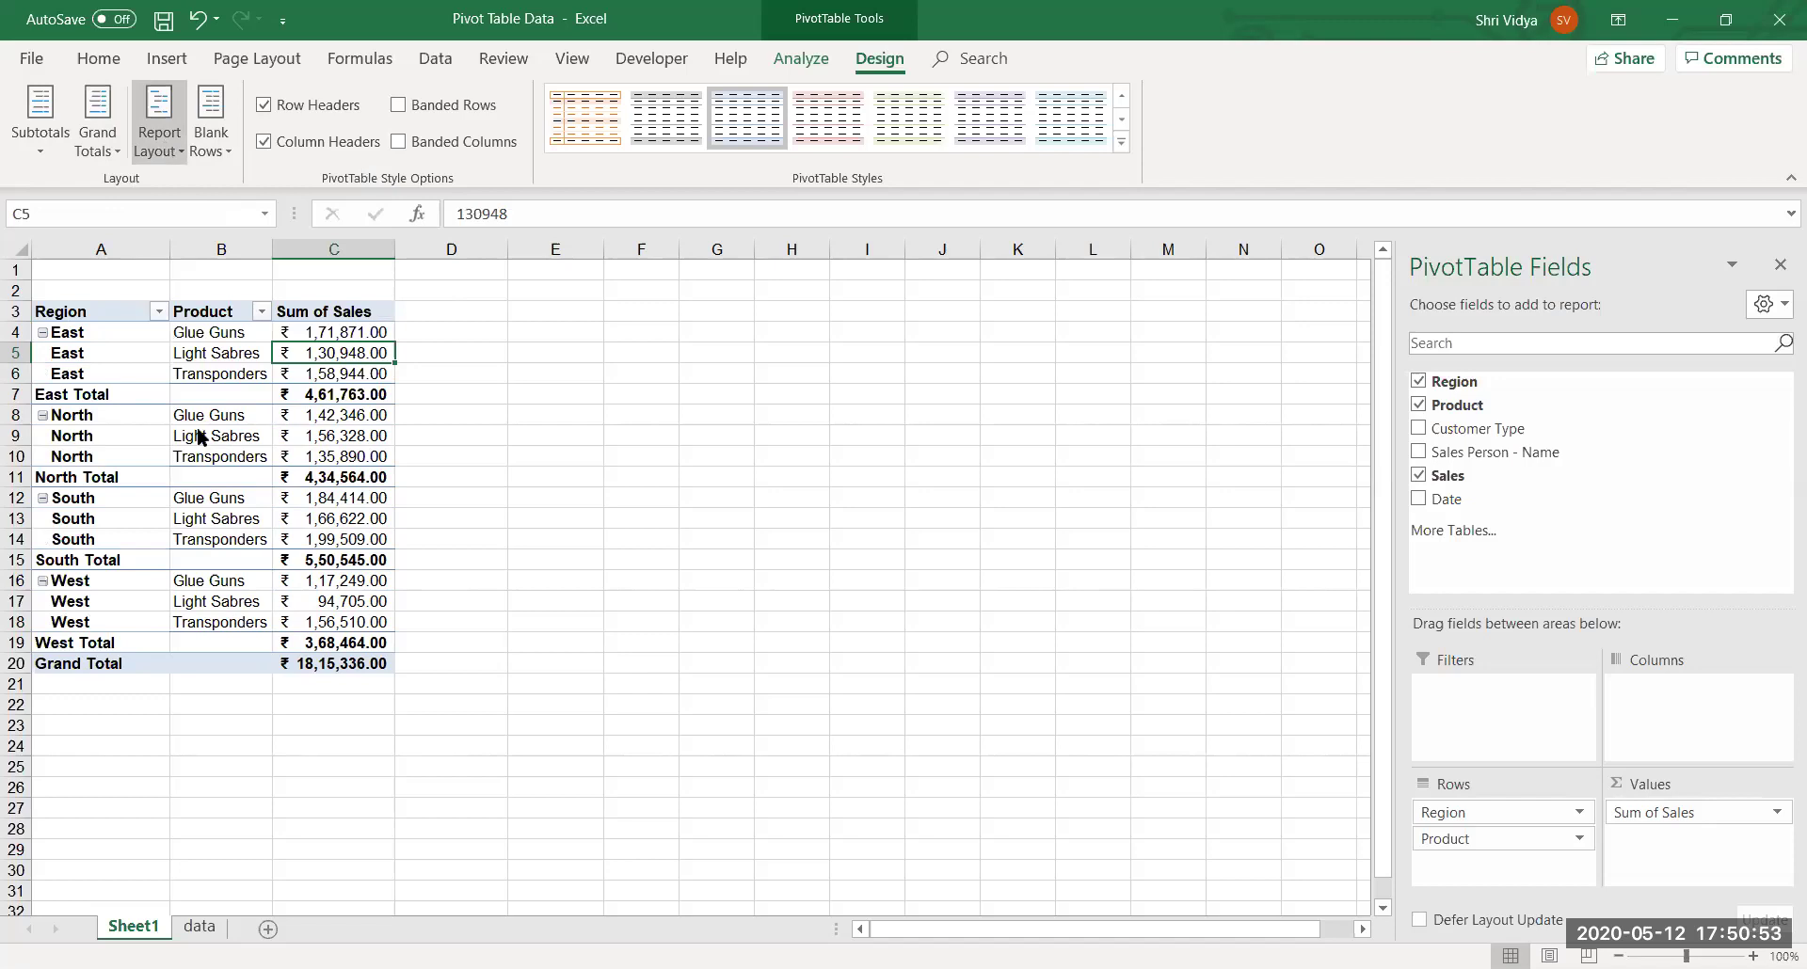
left_click(224, 397)
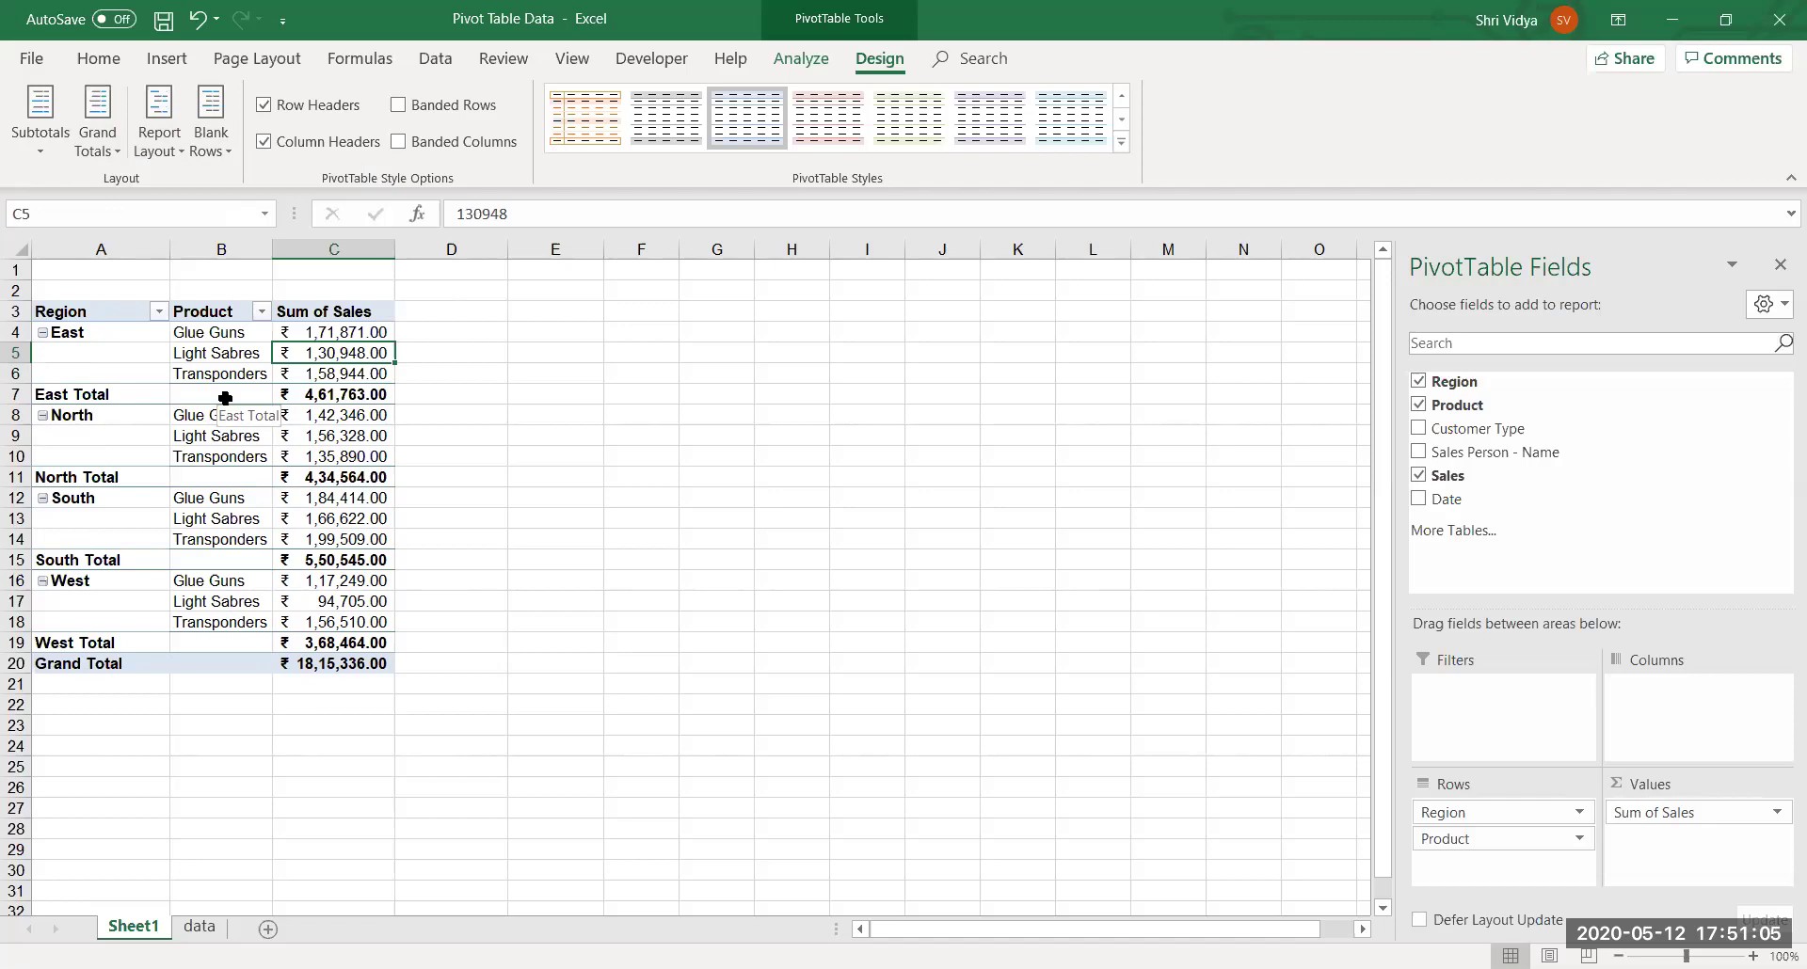
left_click(111, 155)
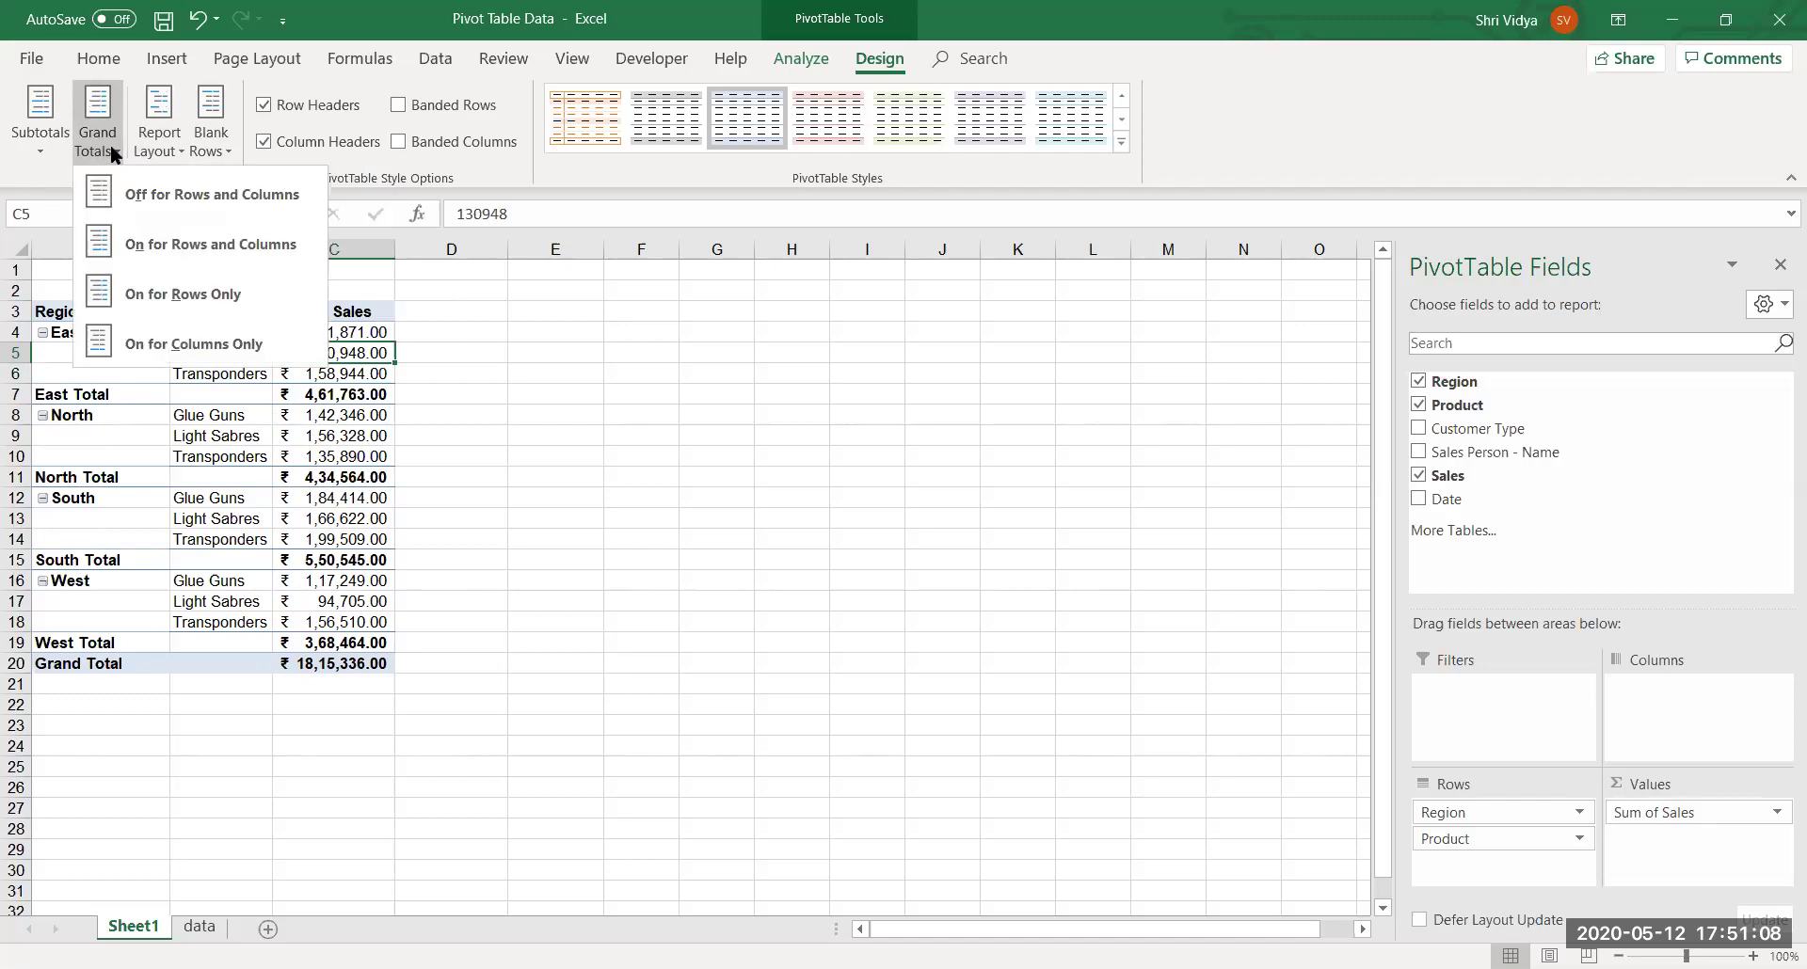
left_click(143, 185)
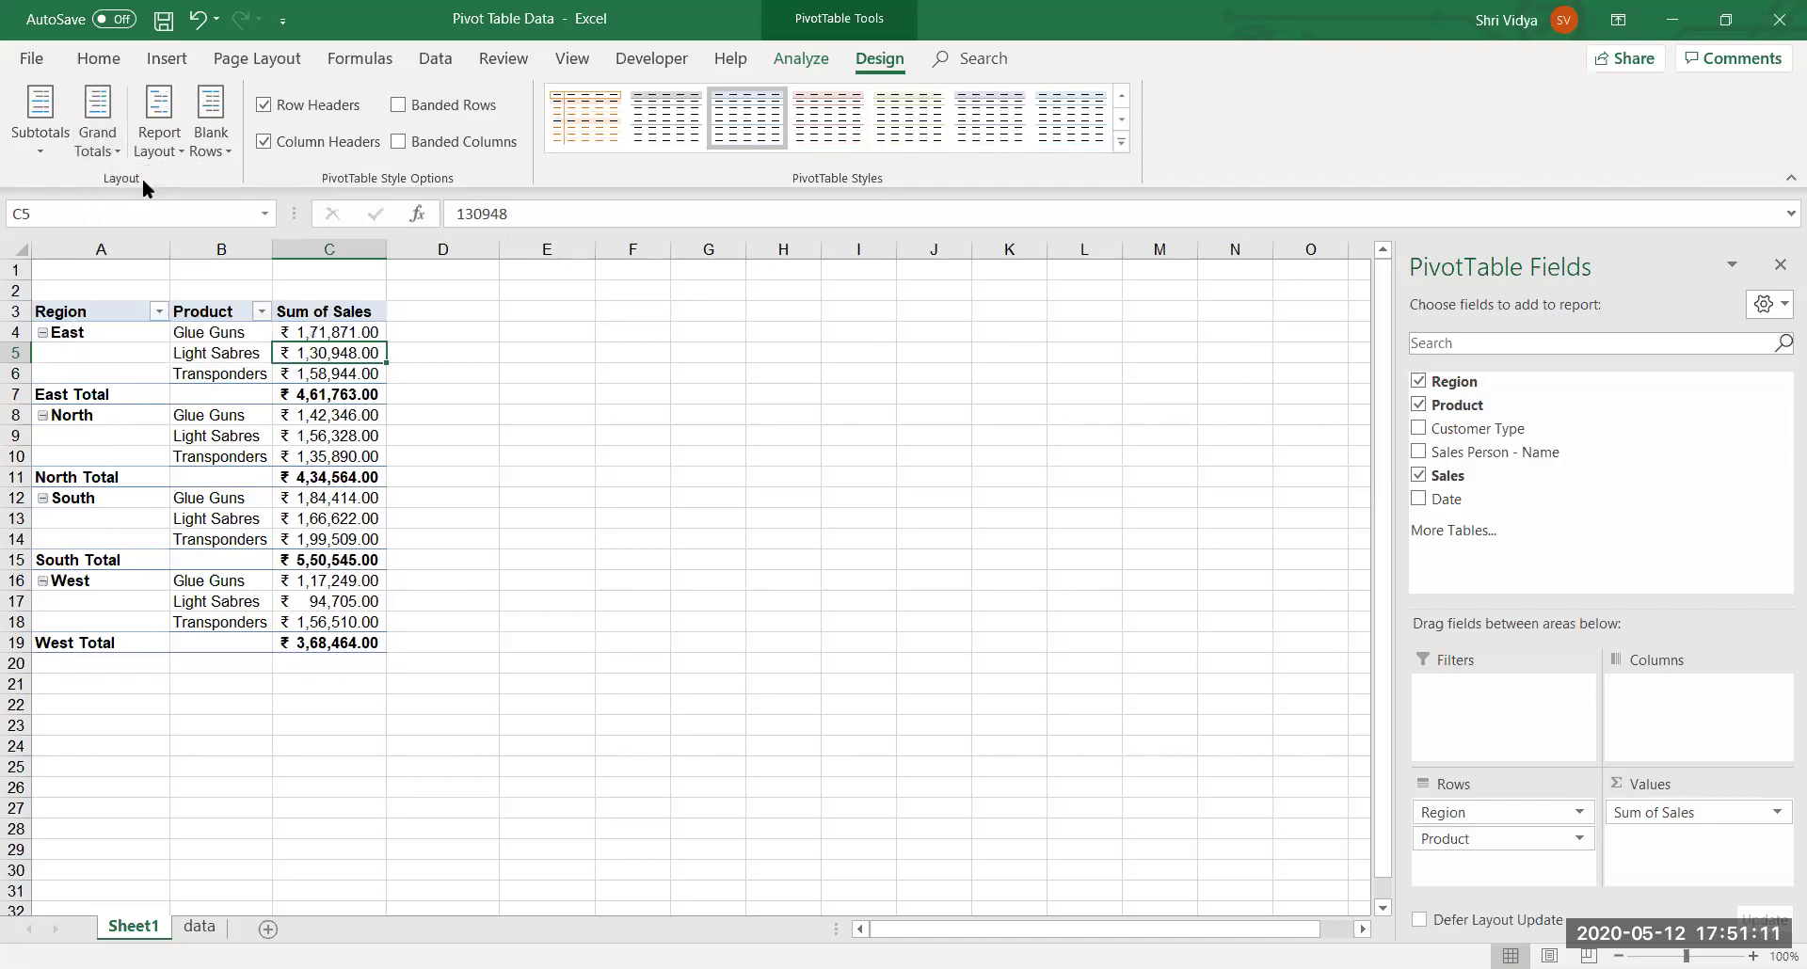
left_click(32, 139)
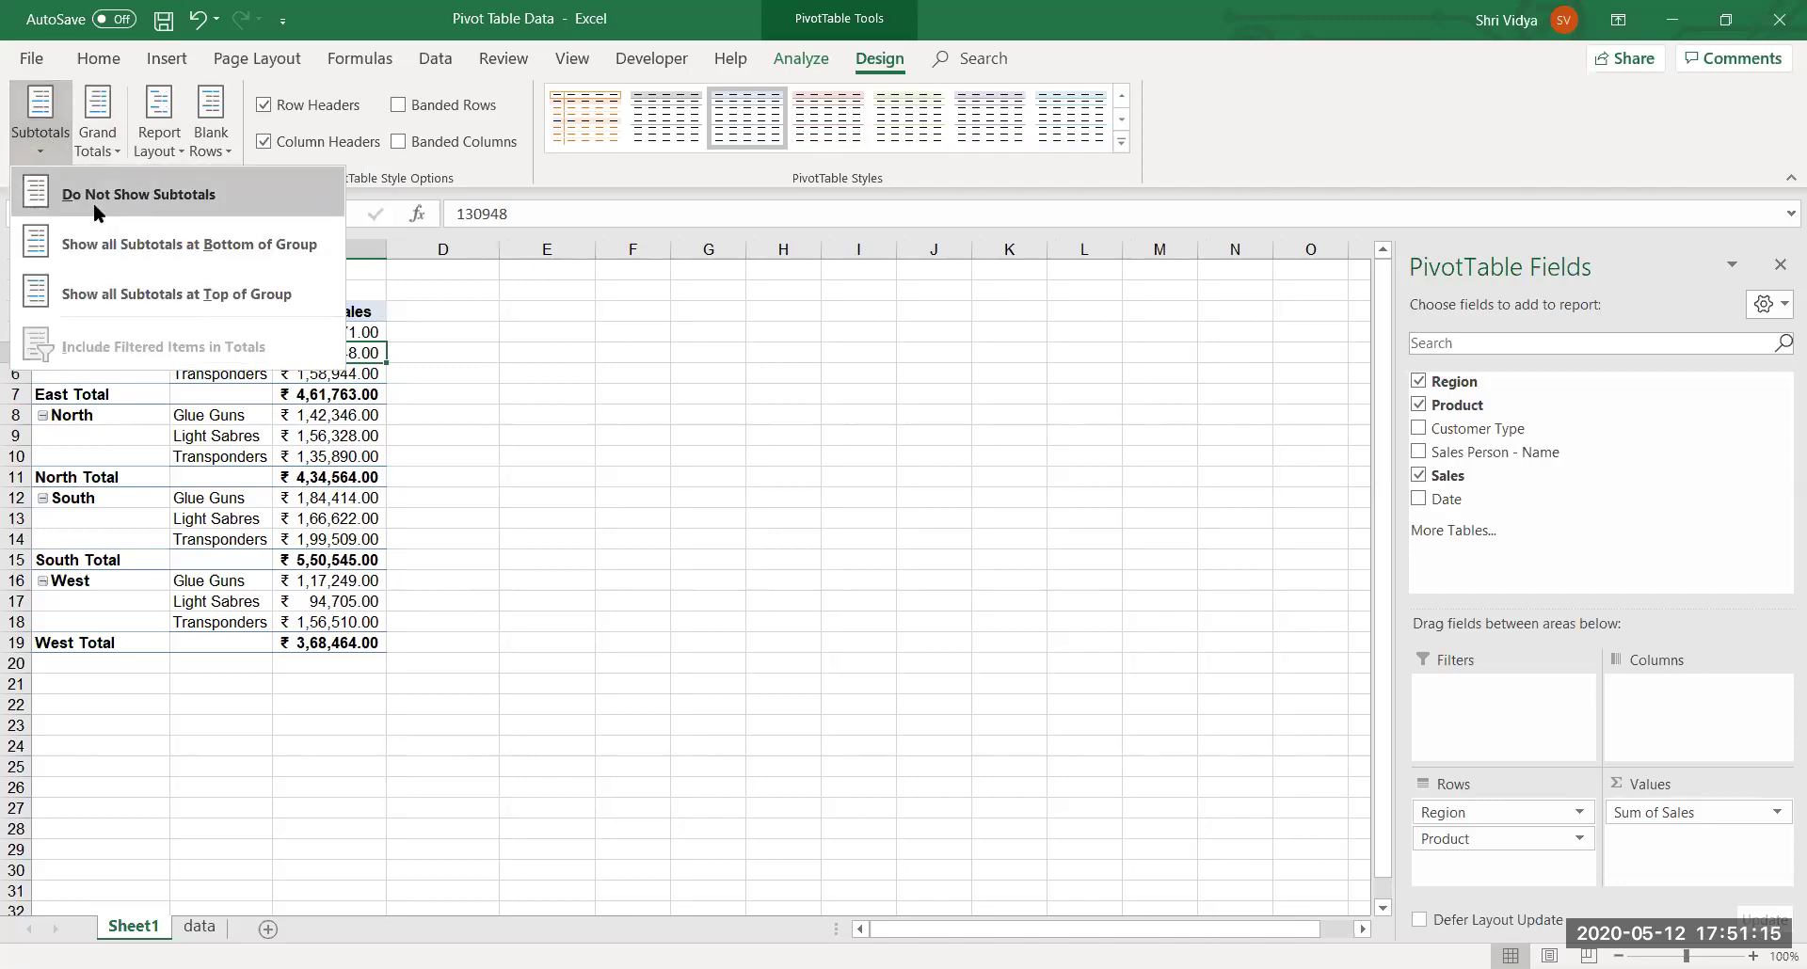
left_click(93, 201)
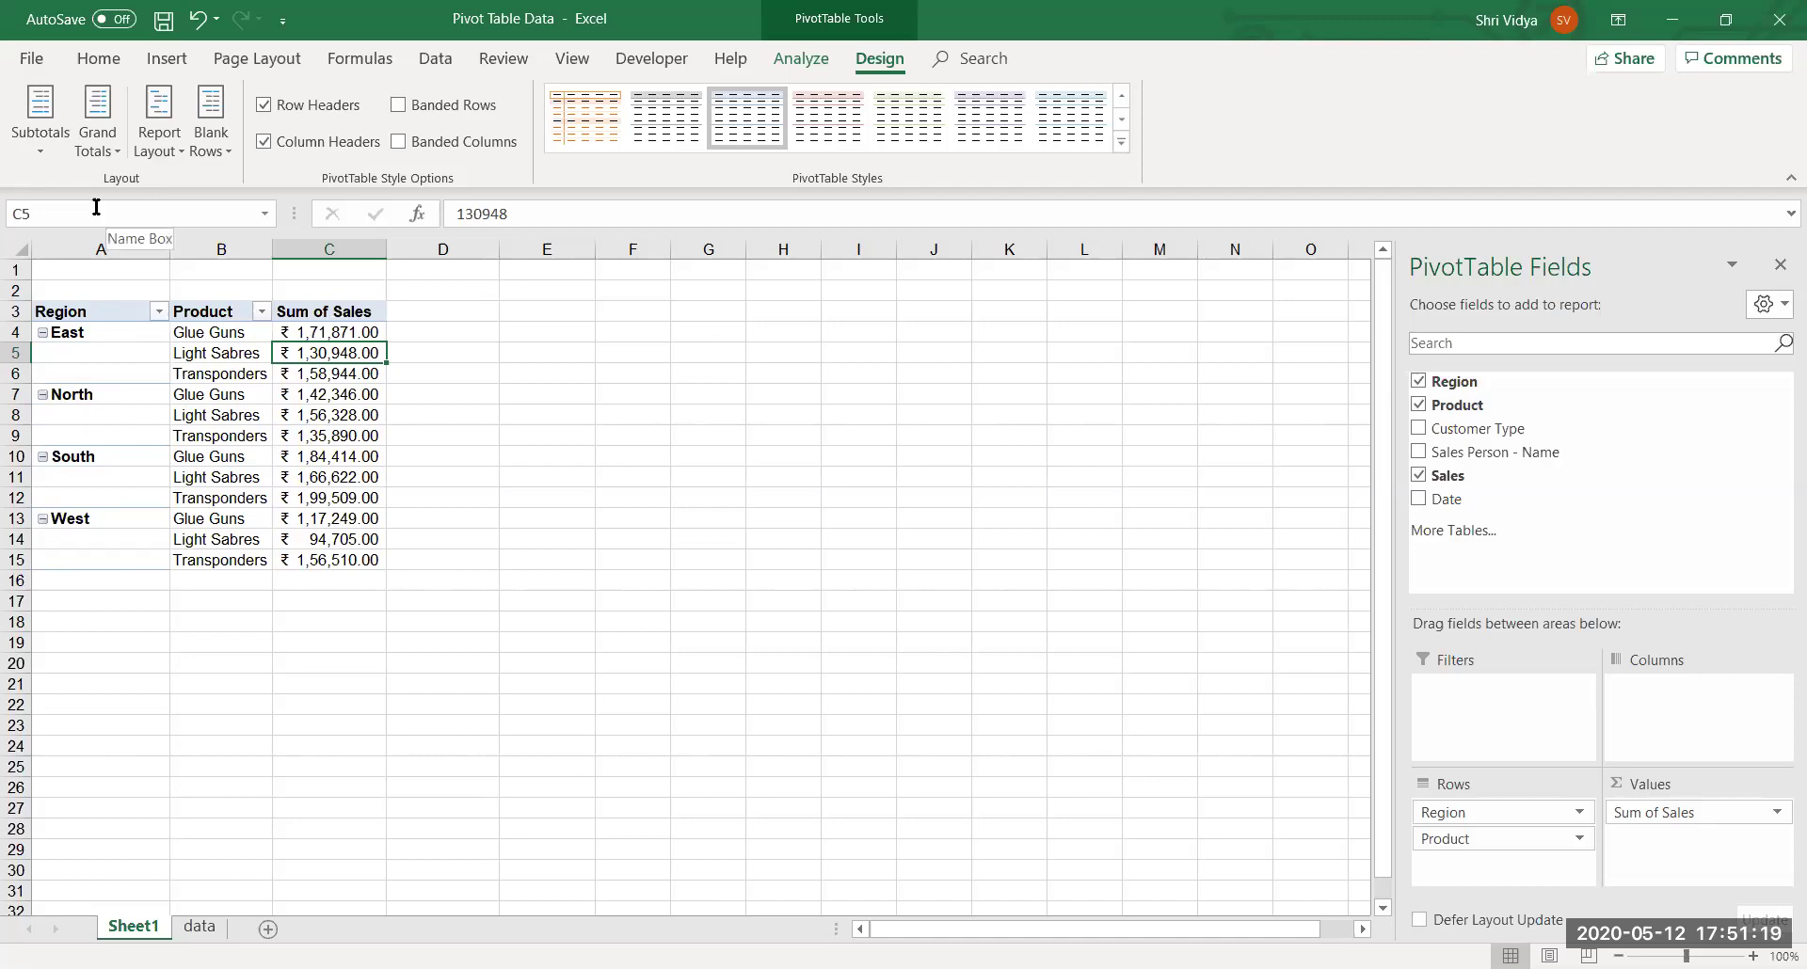
left_click(49, 150)
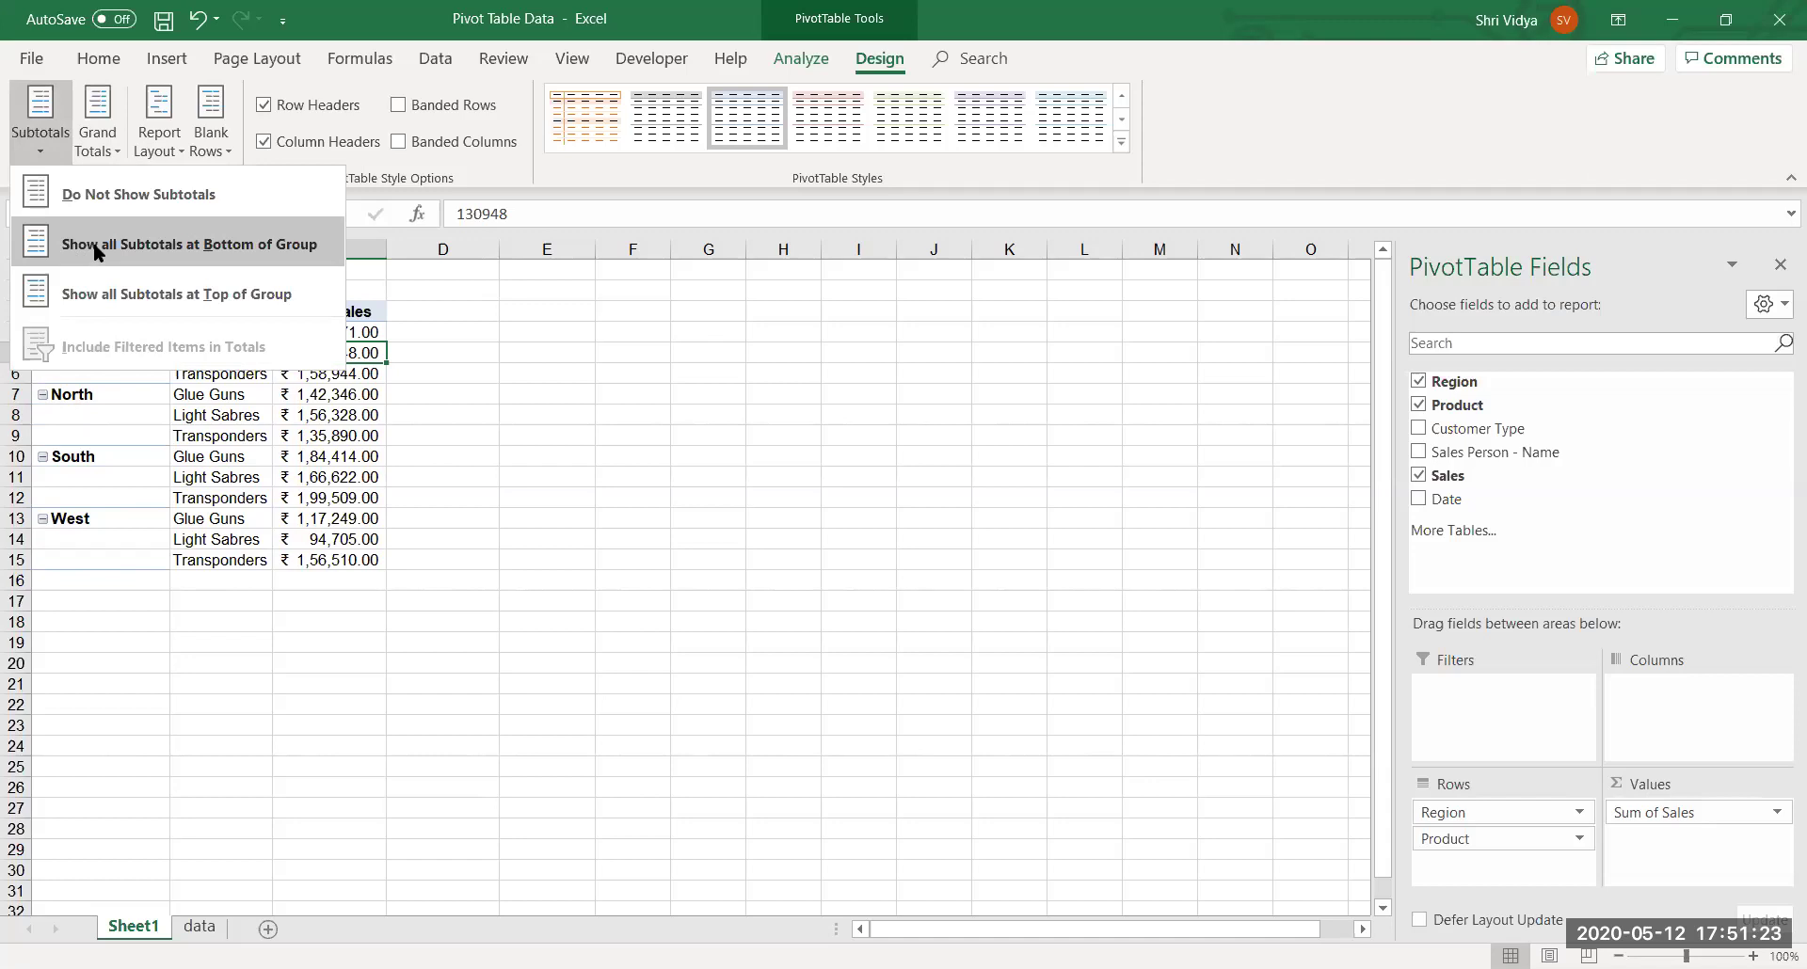
left_click(96, 247)
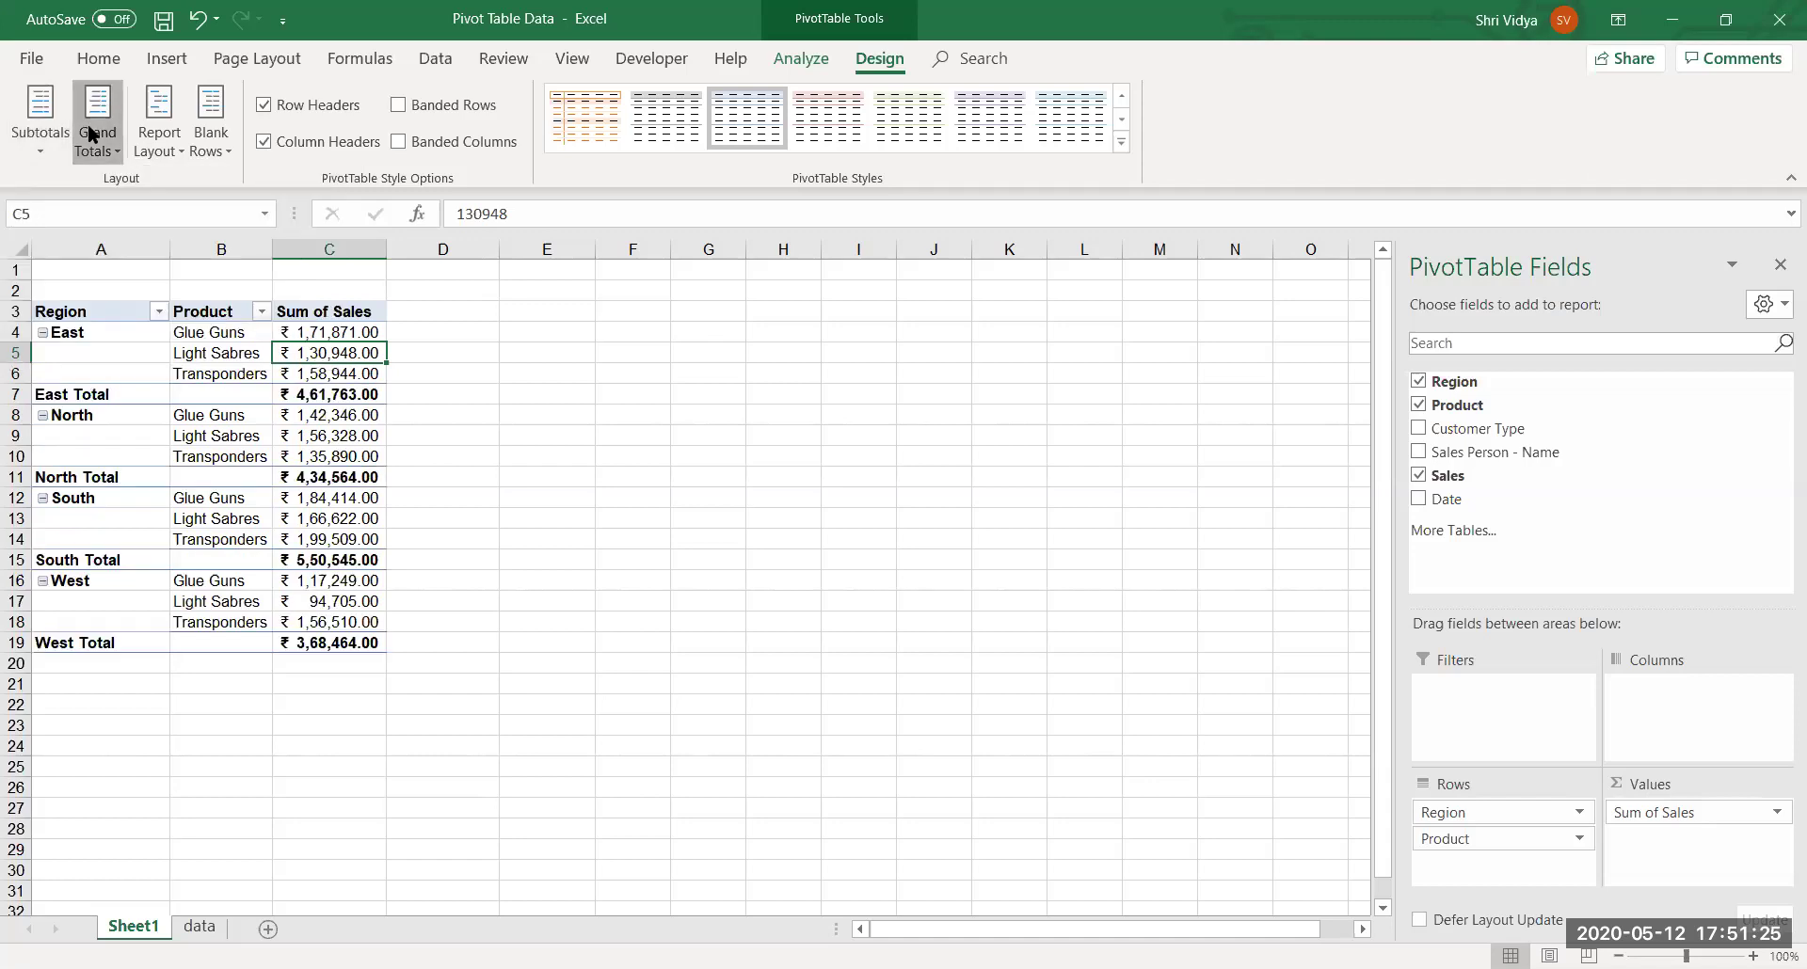
left_click(88, 122)
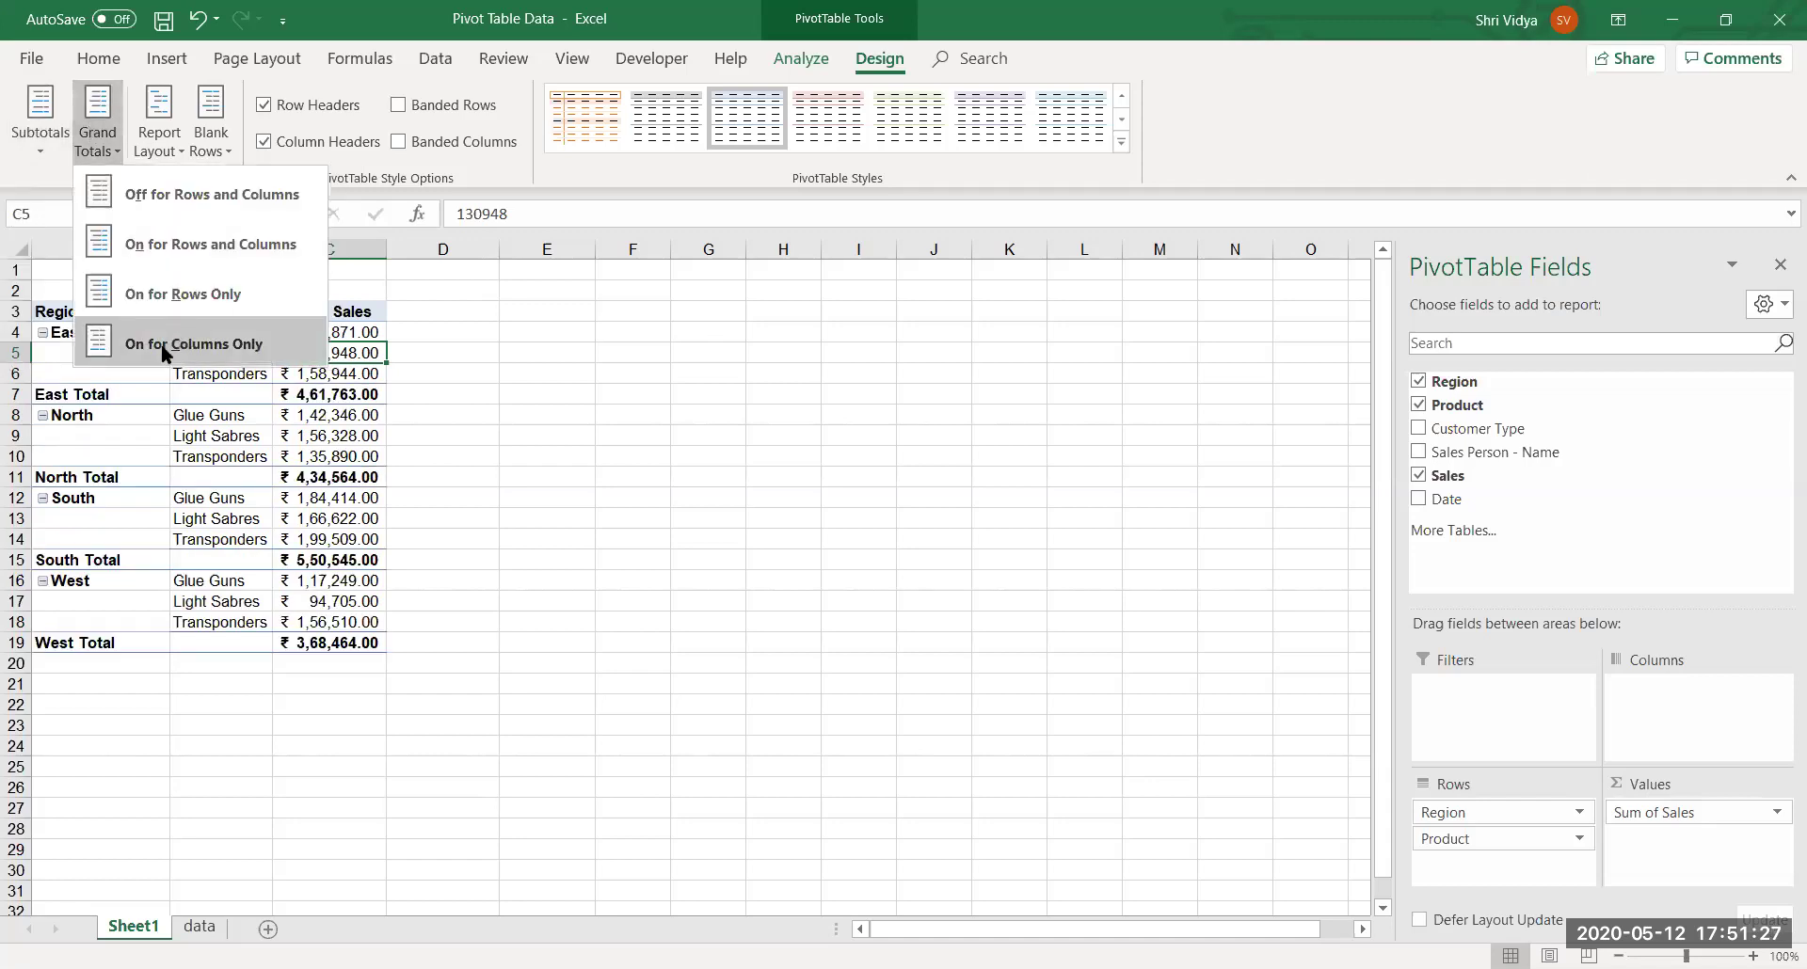
left_click(217, 240)
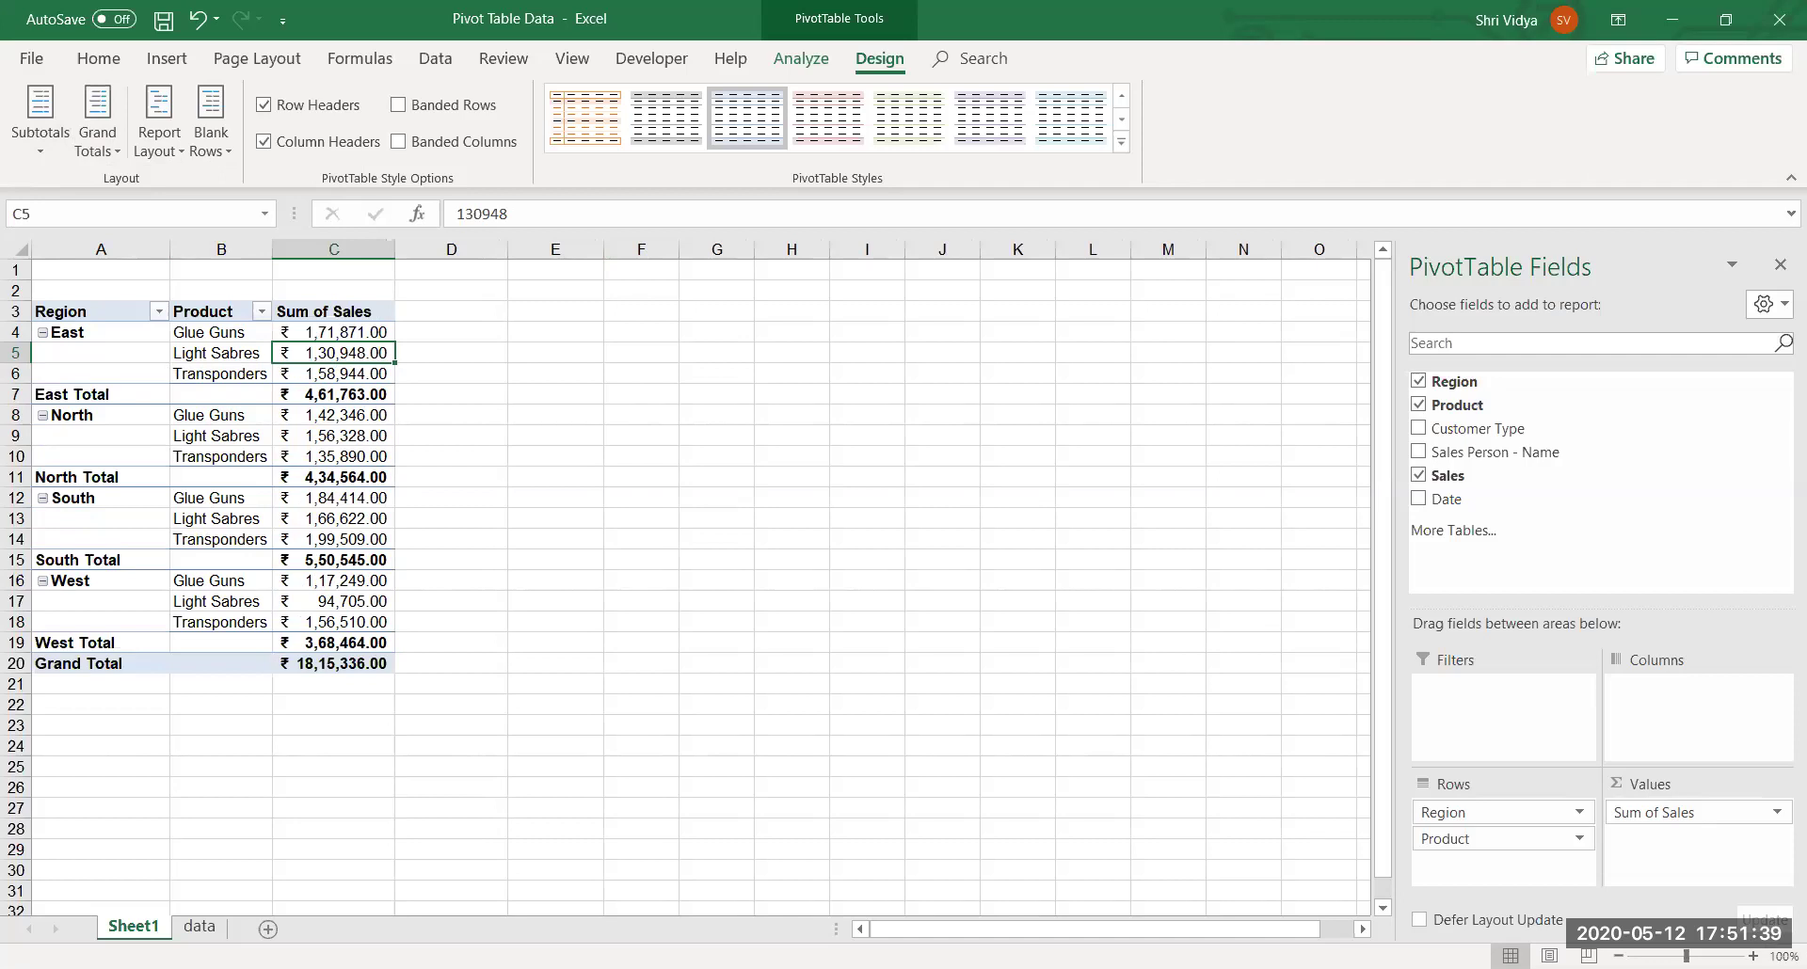
Apply White, Pivot Style Medium 8 from the Medium section of the PivotTable Styles gallery.
scroll(1098, 746, "up", 2, "ctrl")
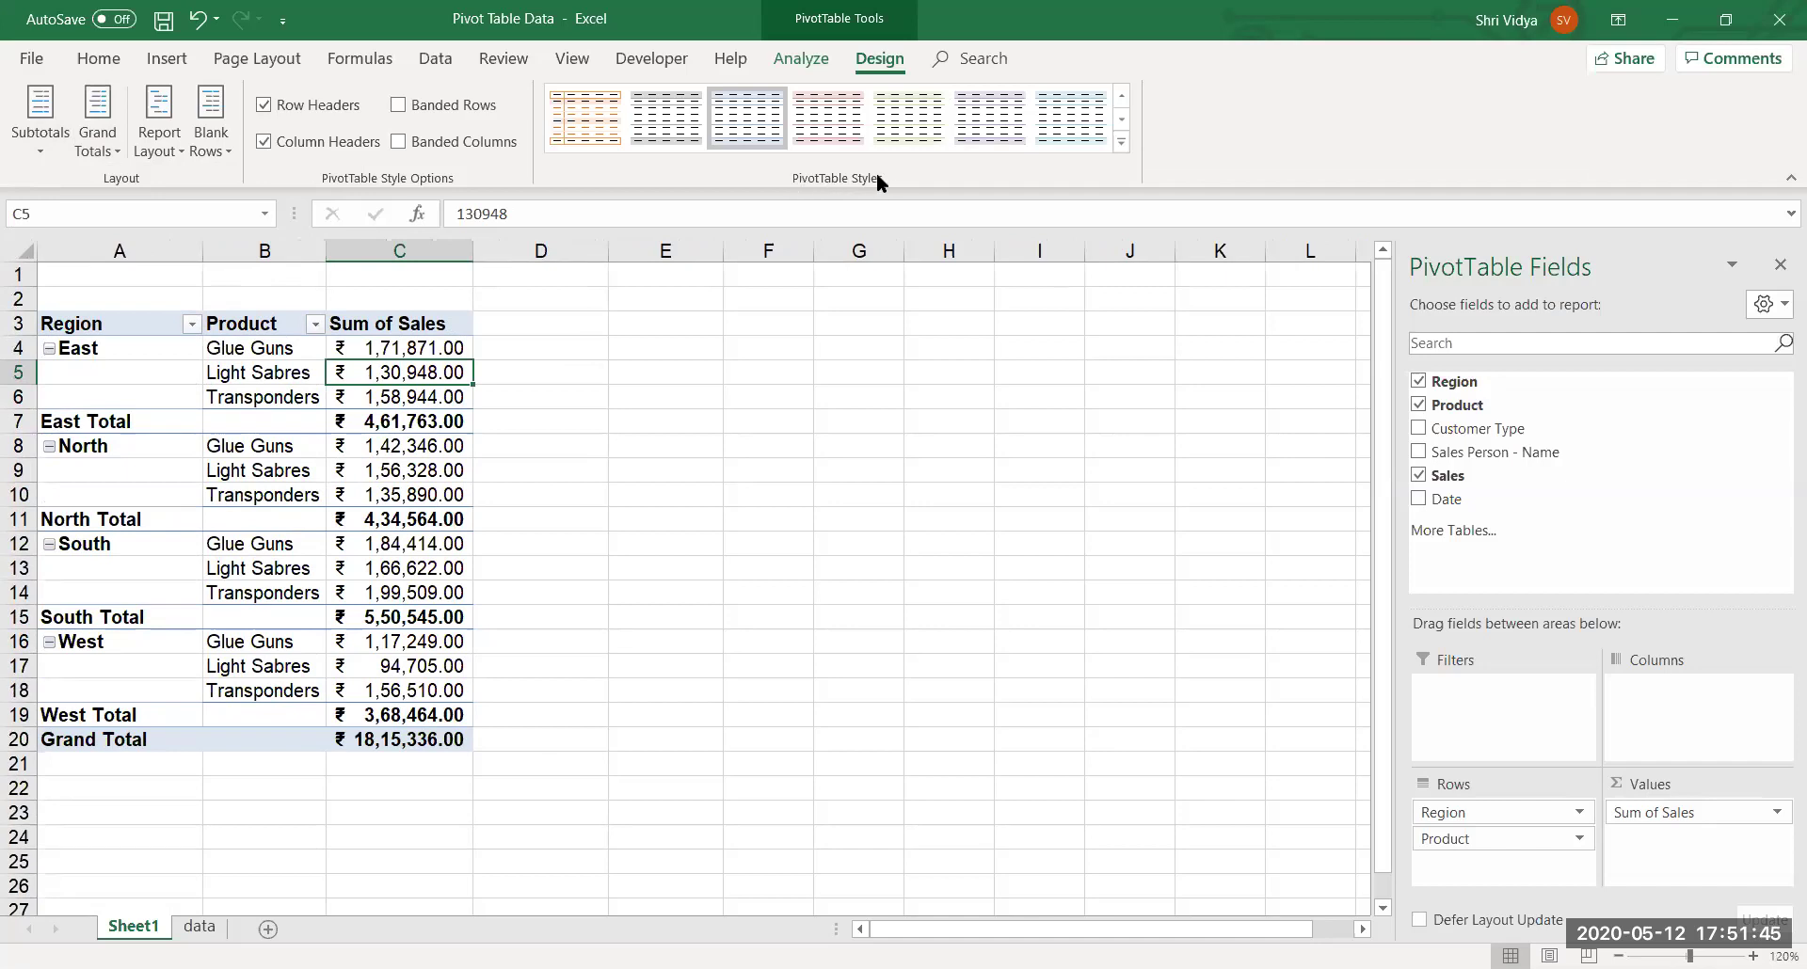
left_click(1118, 142)
left_click_drag(1120, 268, 1119, 206)
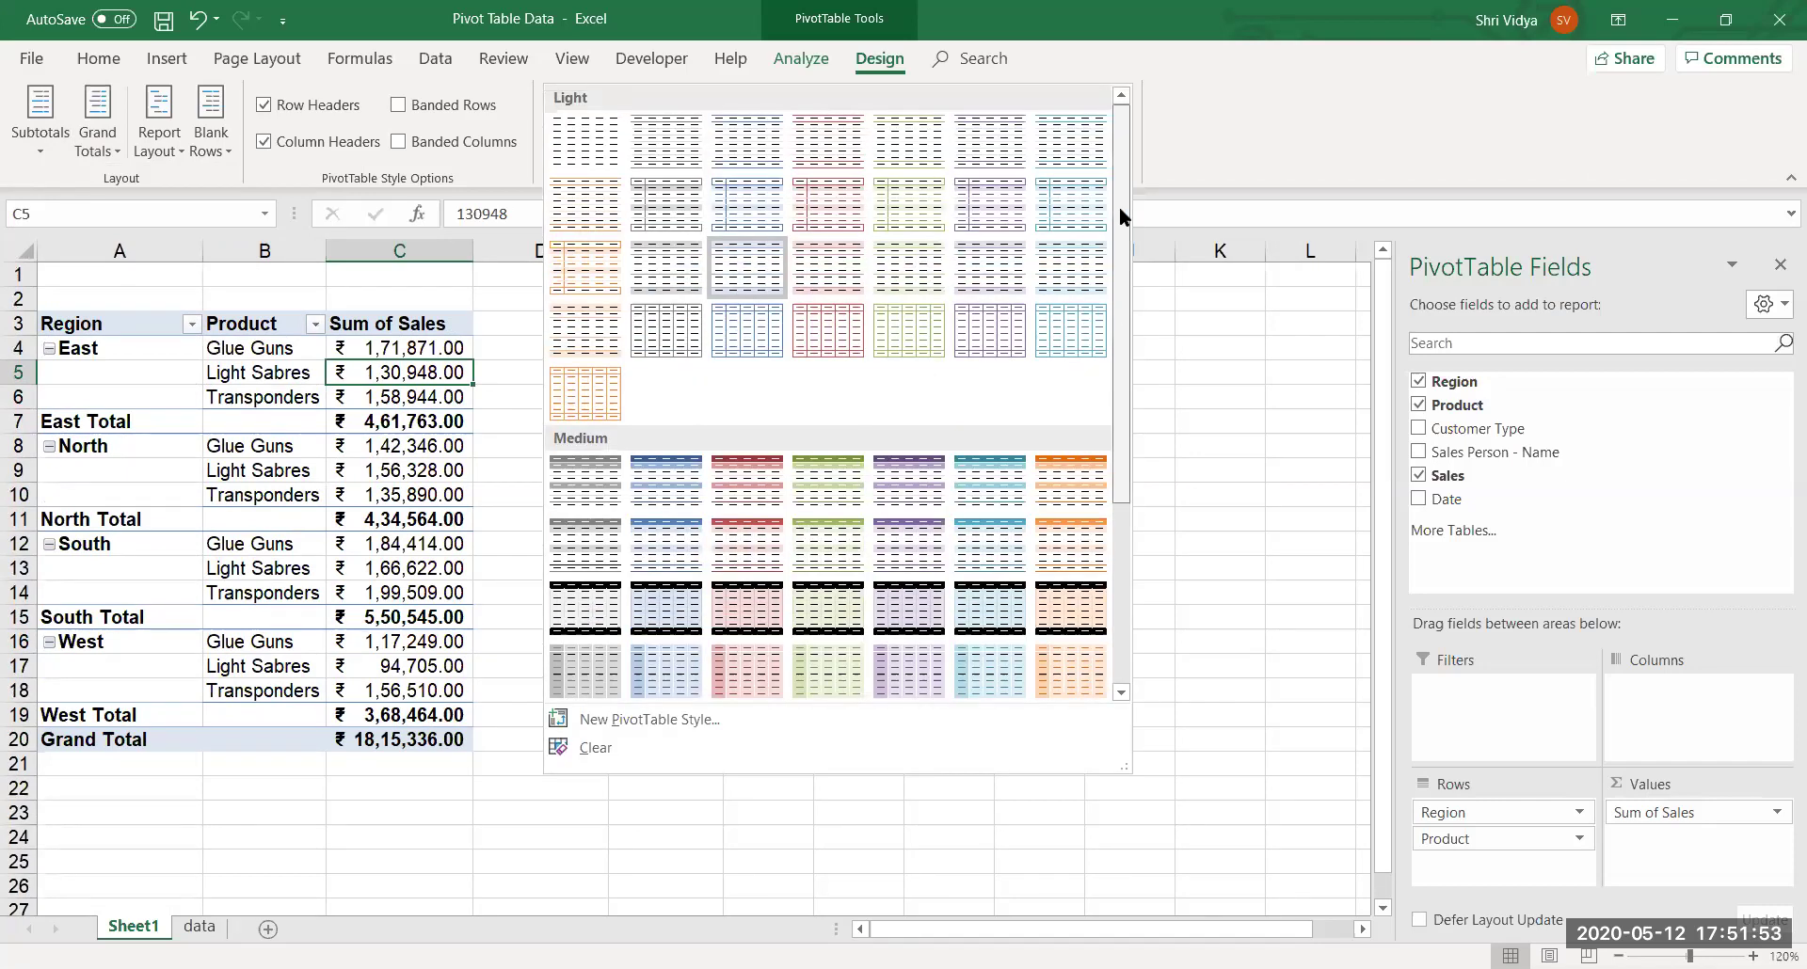
left_click_drag(1120, 186, 1131, 284)
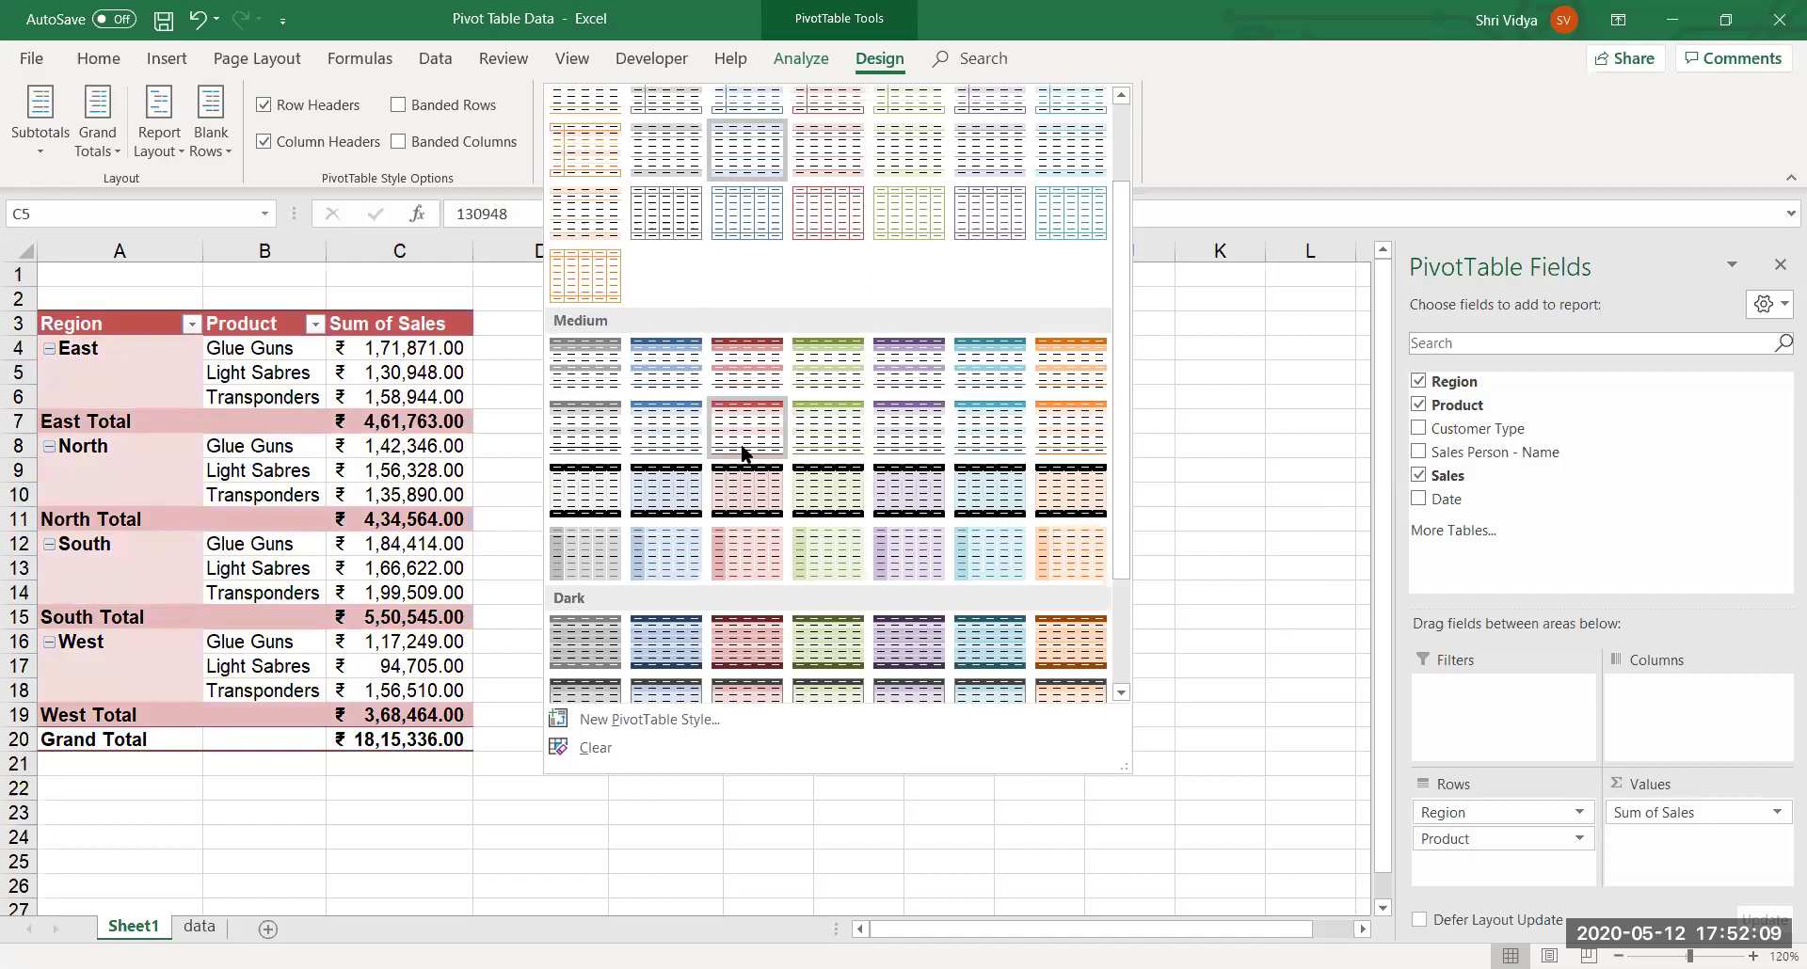
left_click(614, 432)
left_click(697, 642)
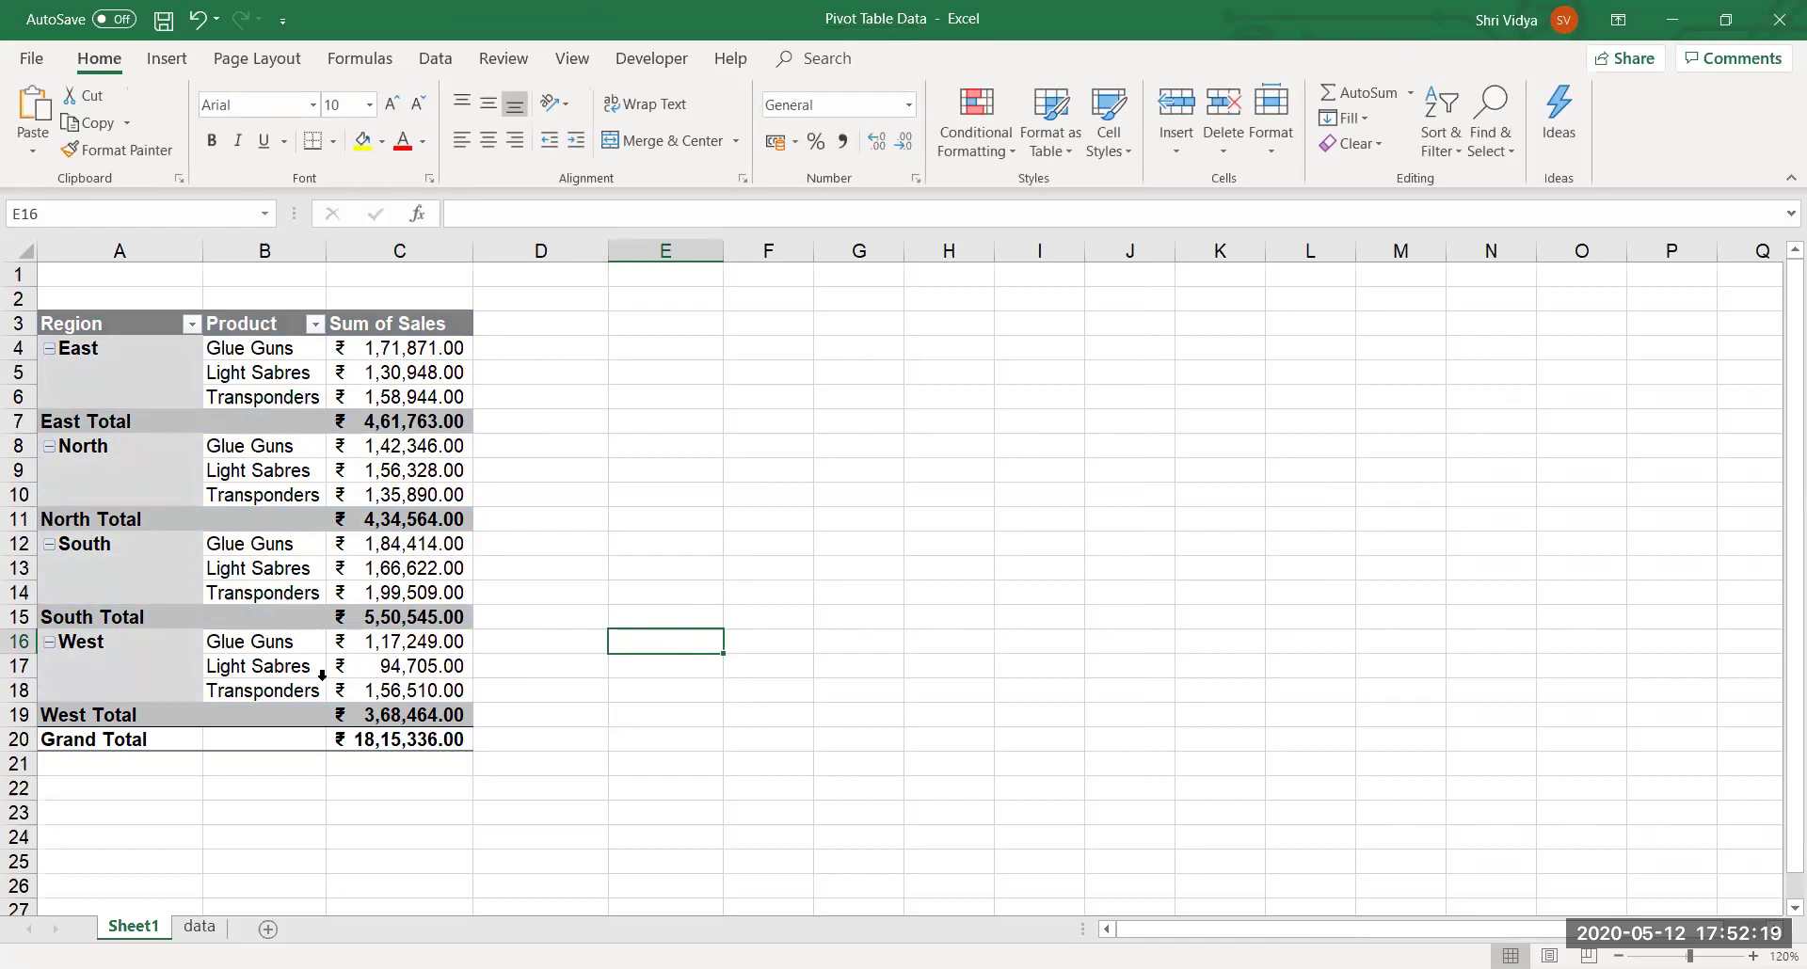
Select the full PivotTable range A3:C20.
left_click(189, 617)
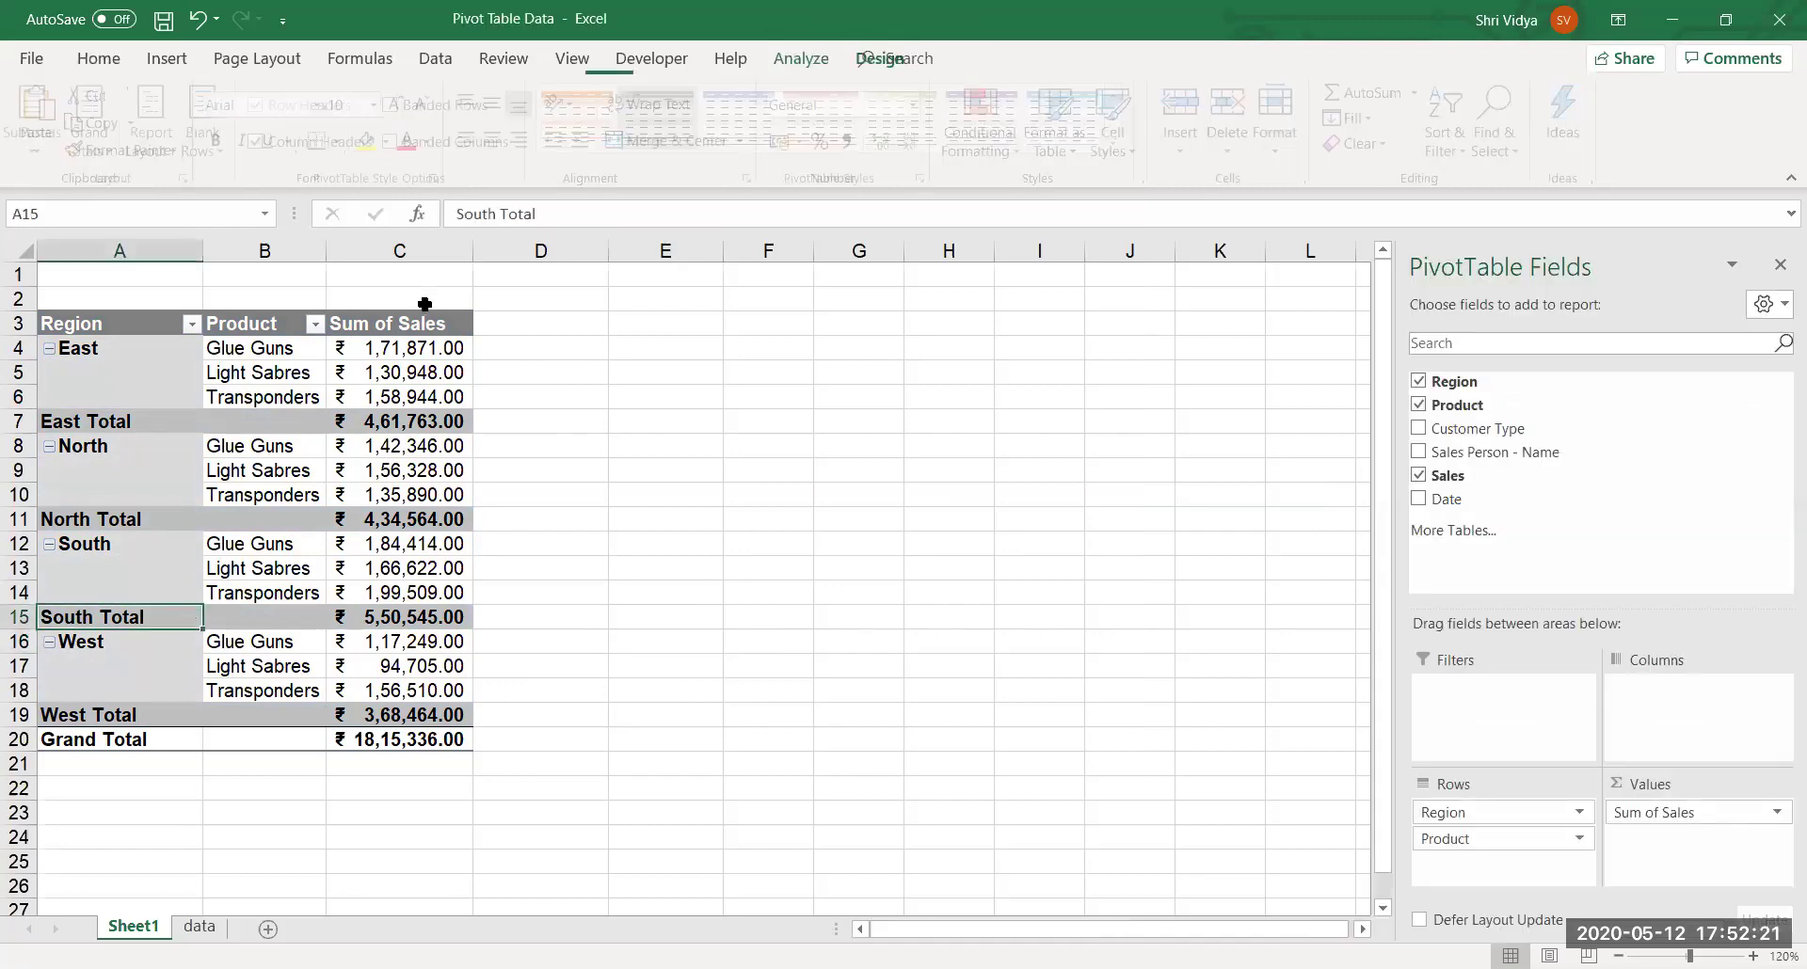
left_click(384, 350)
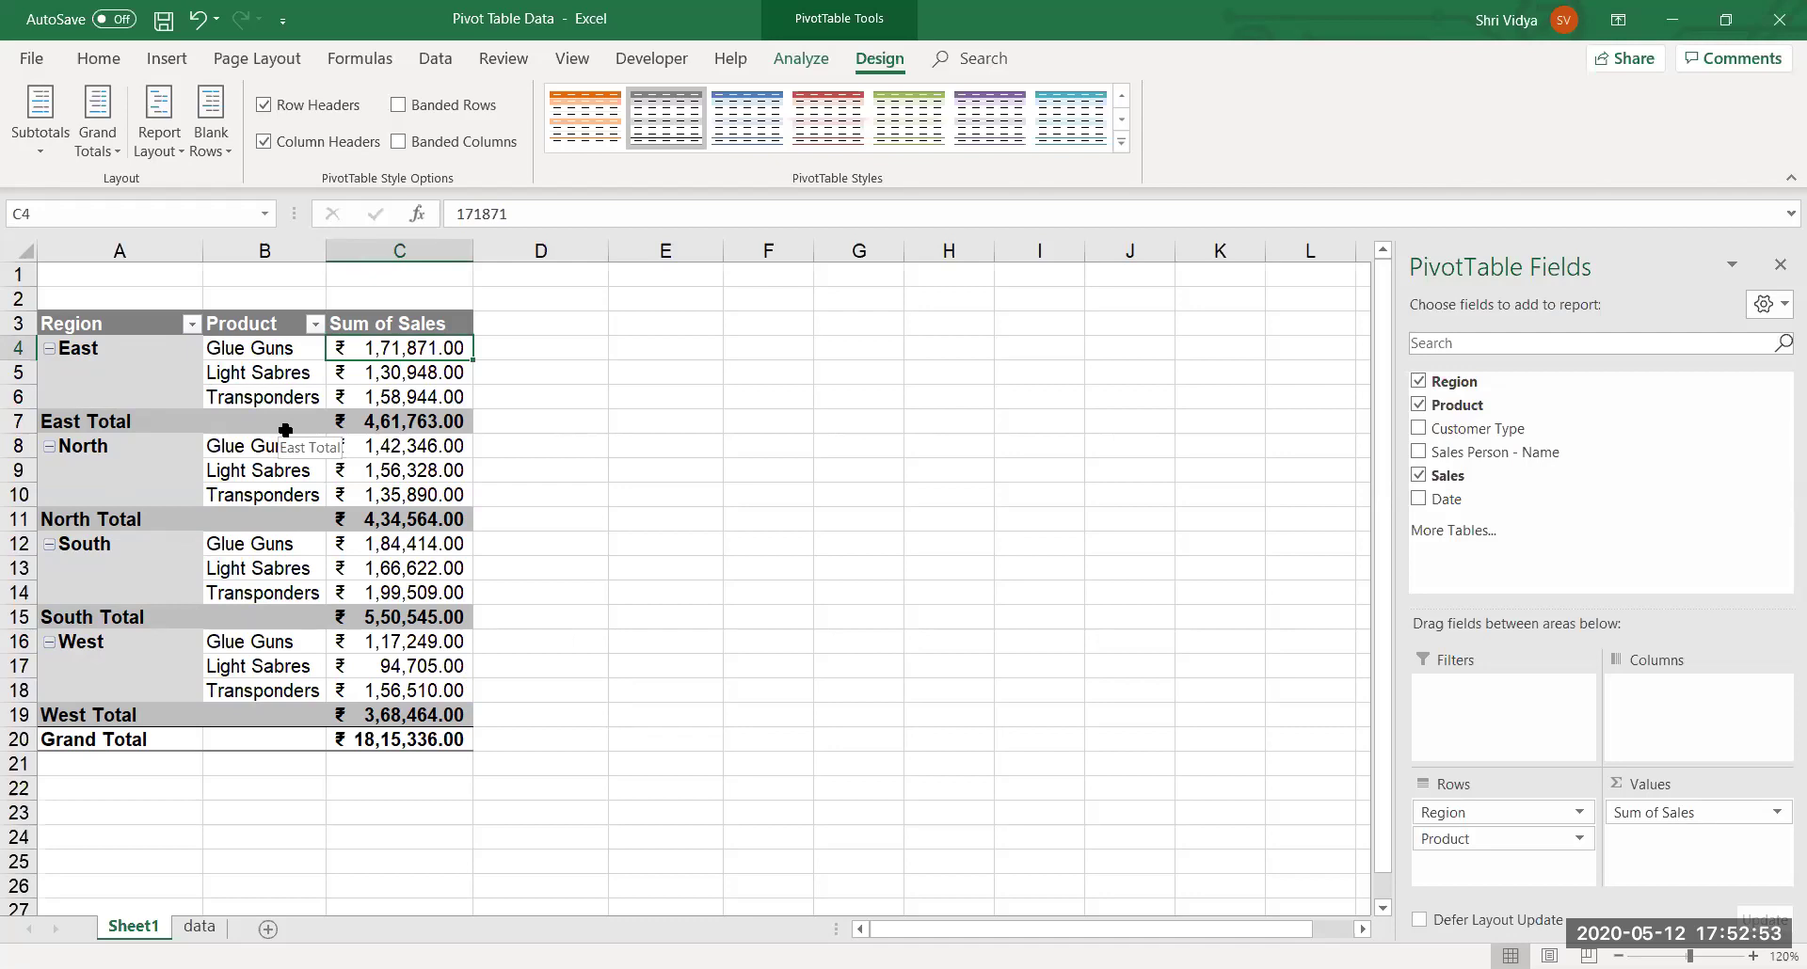
left_click(110, 323)
left_click_drag(110, 323, 432, 739)
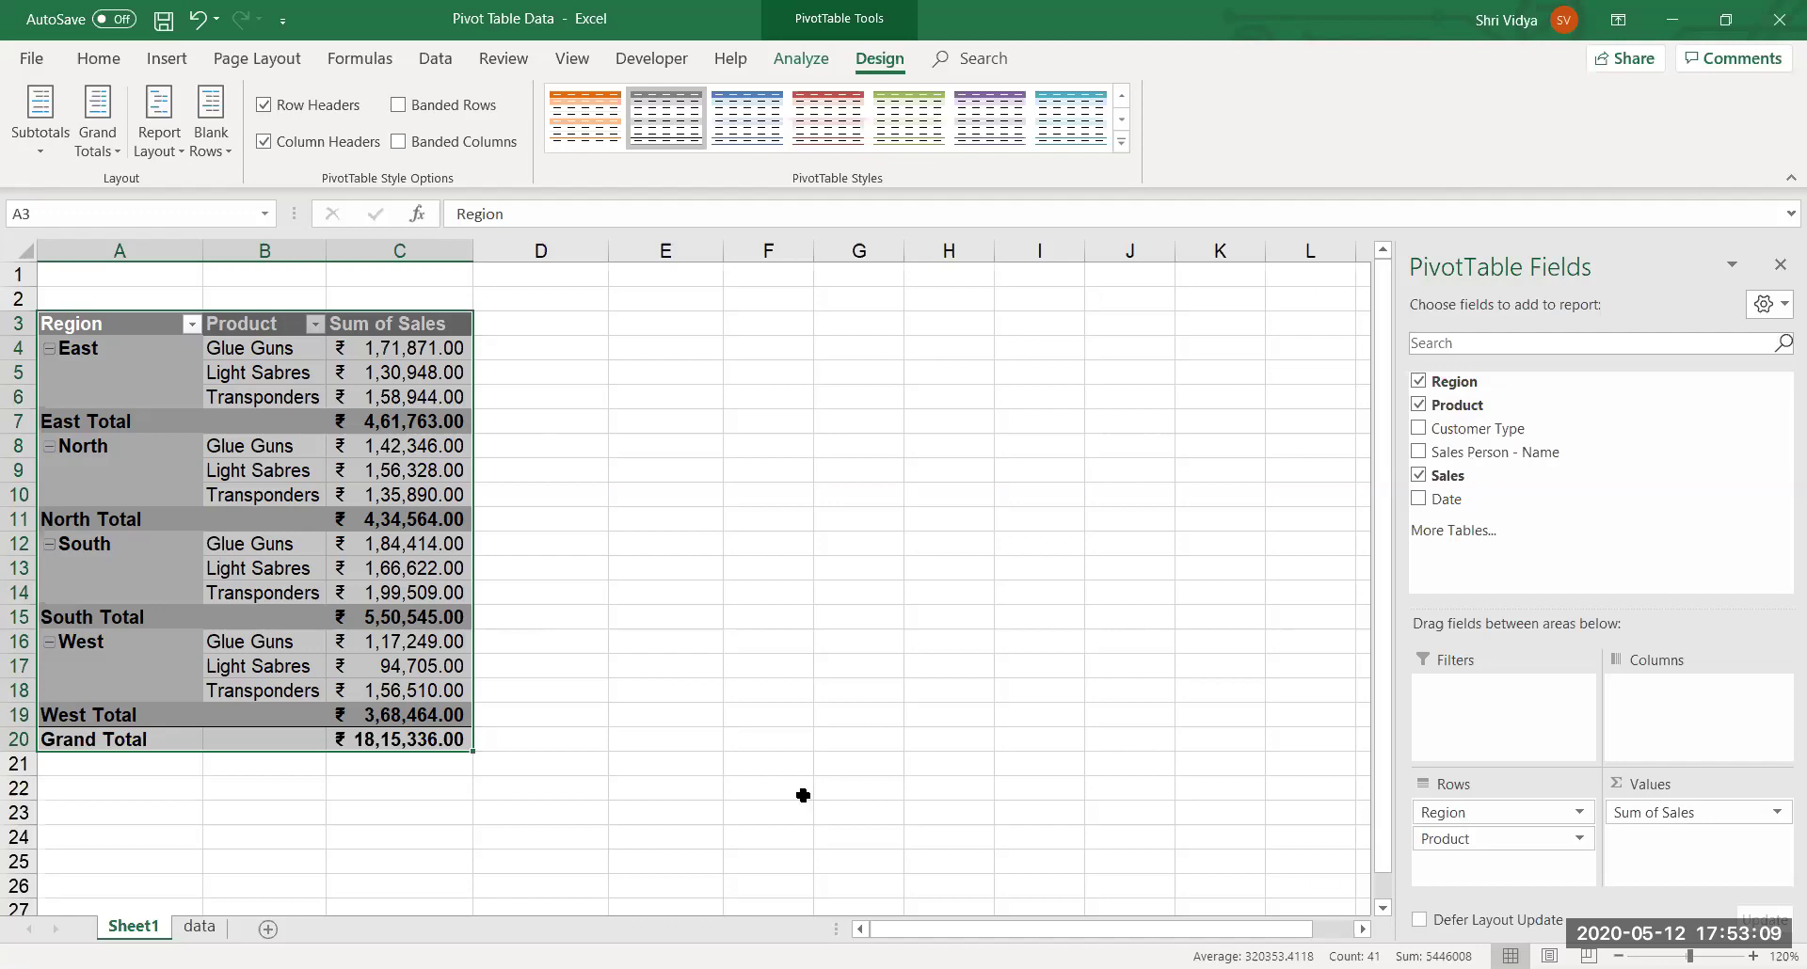
Copy the PivotTable, add Sheet2, and paste values only at D6.
key("ctrl+c")
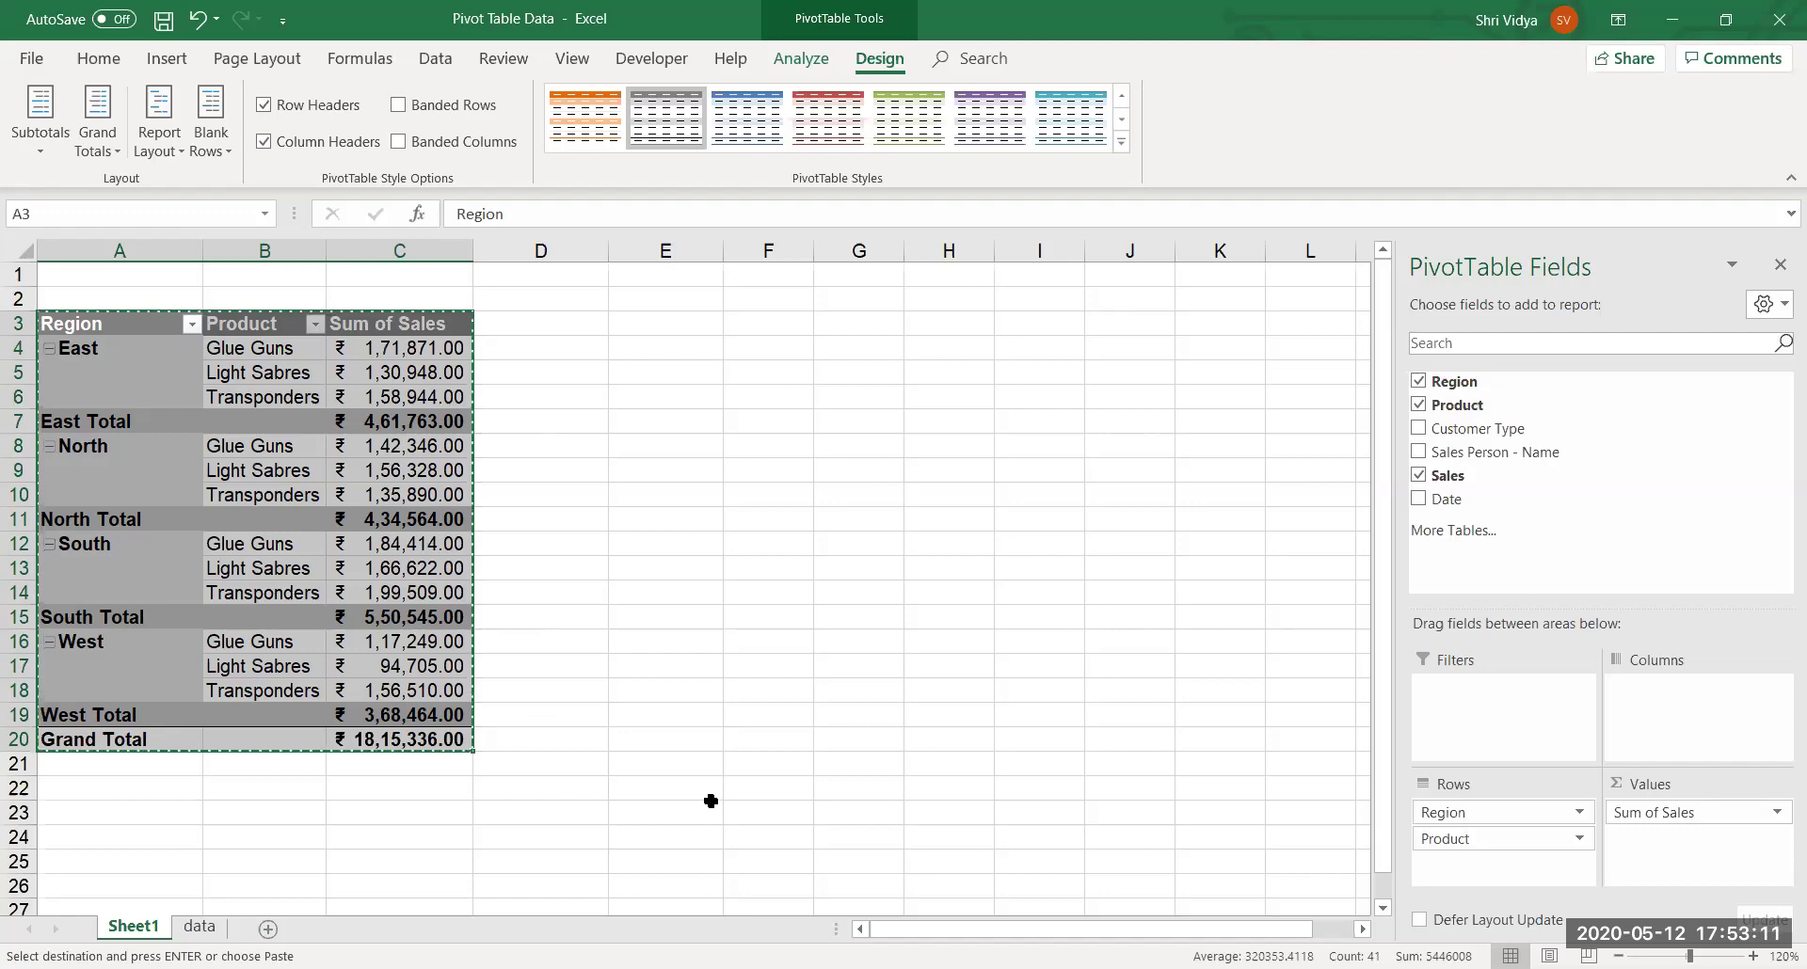
left_click(267, 929)
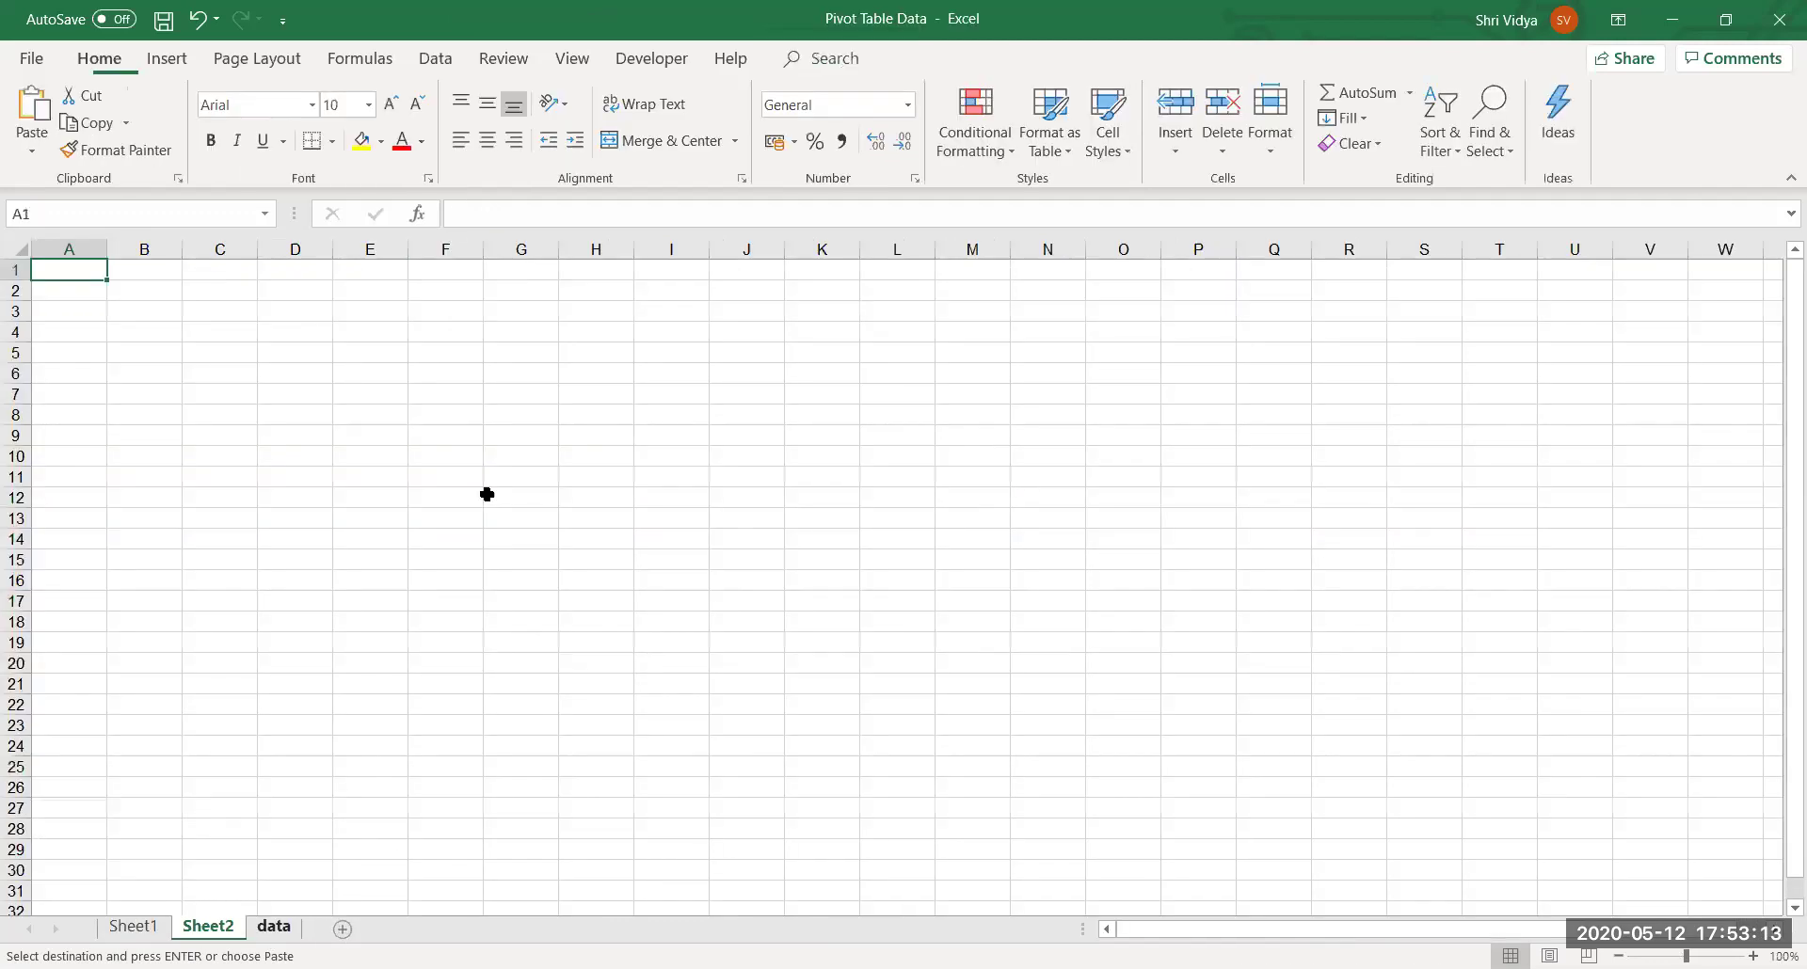
left_click(302, 375)
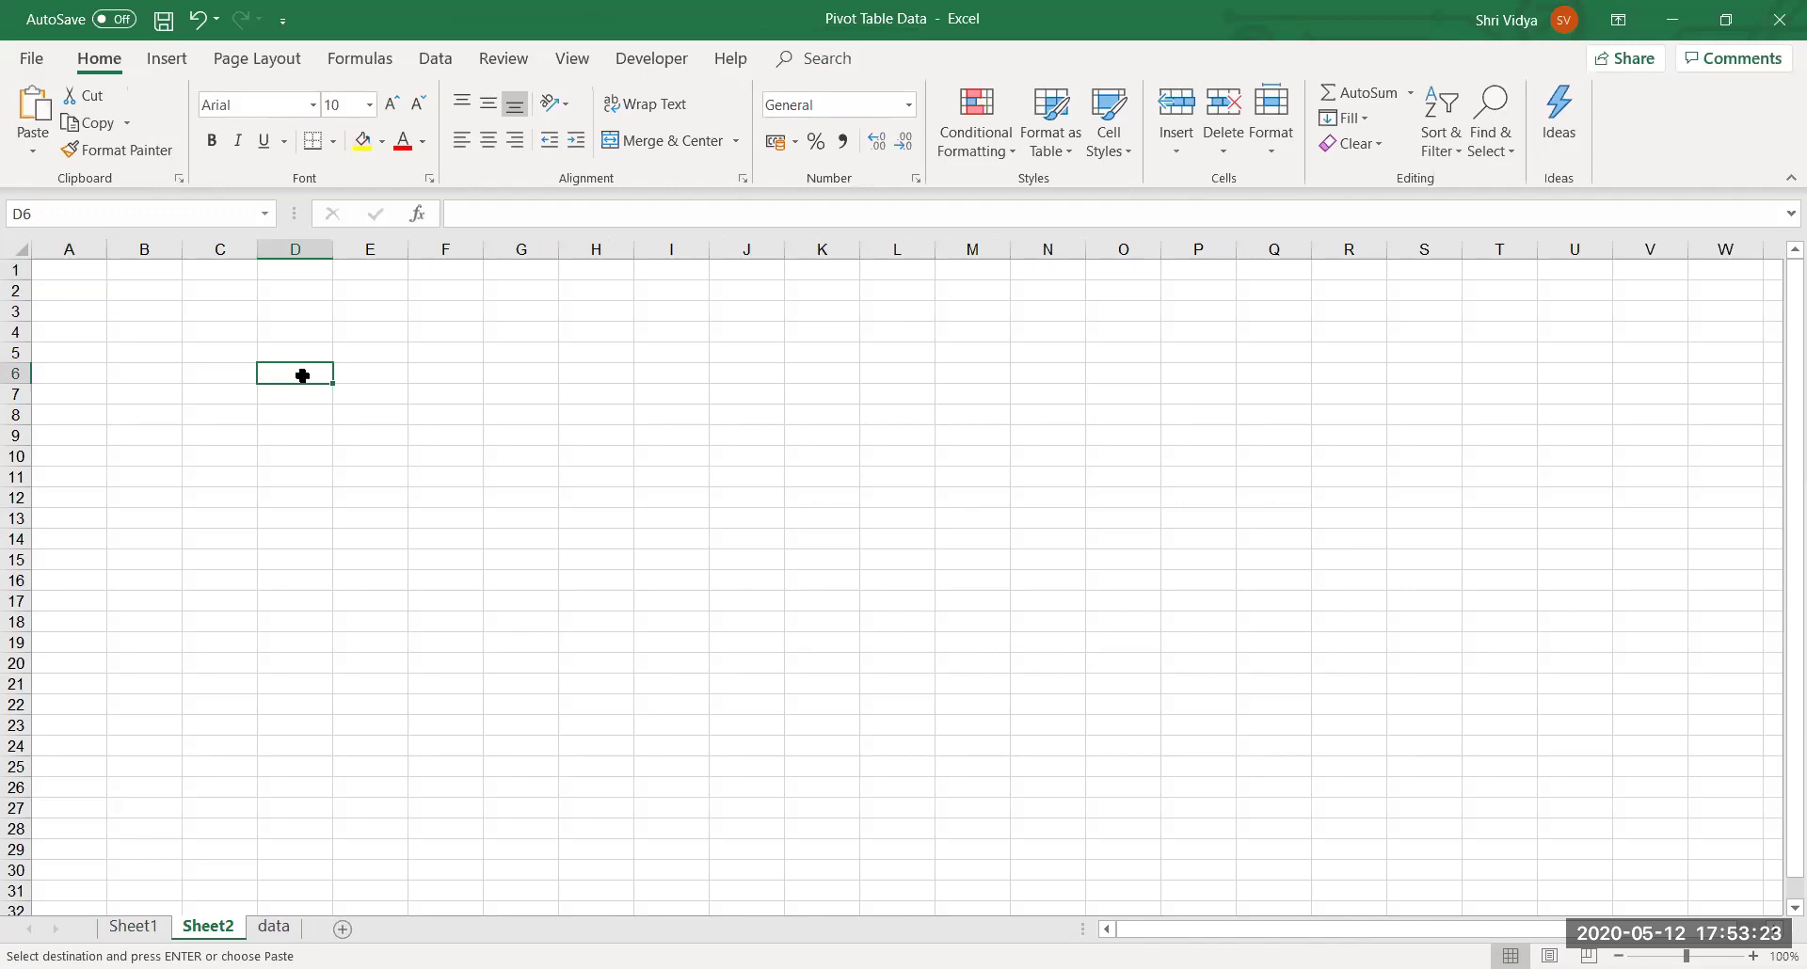
key("ctrl+alt+v")
key("v")
key("Return")
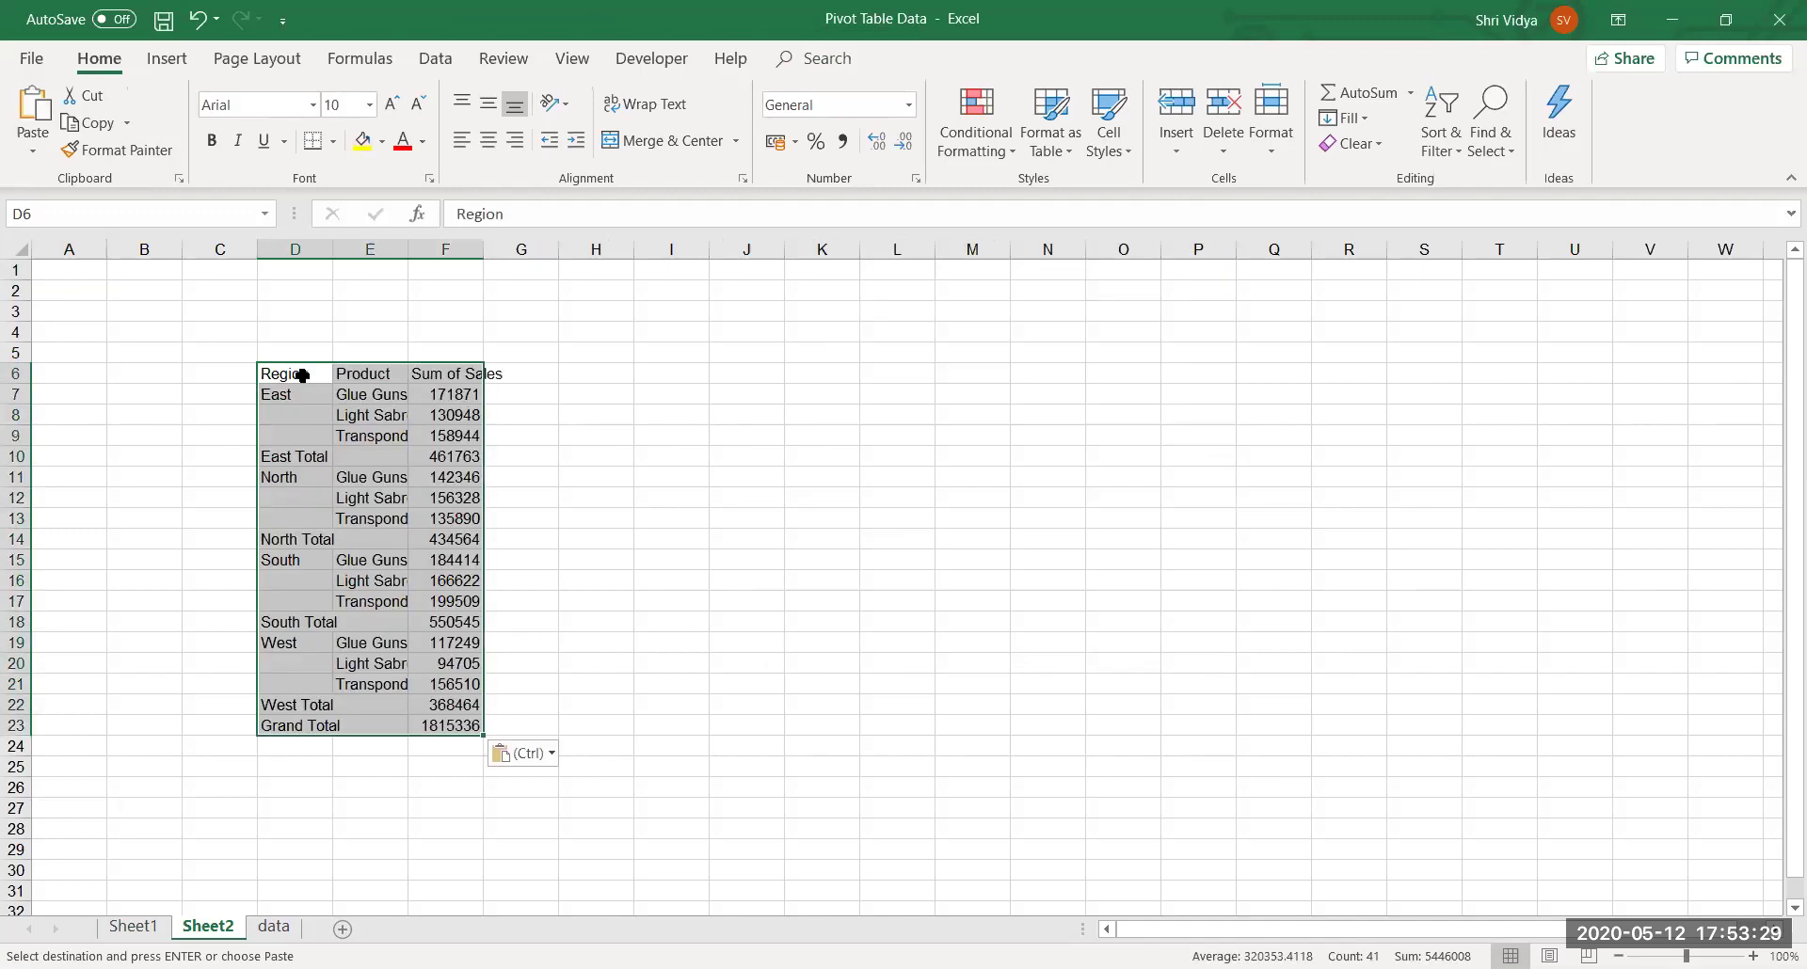
Paste Special the formats and then the column widths onto D6.
key("ctrl+alt+v")
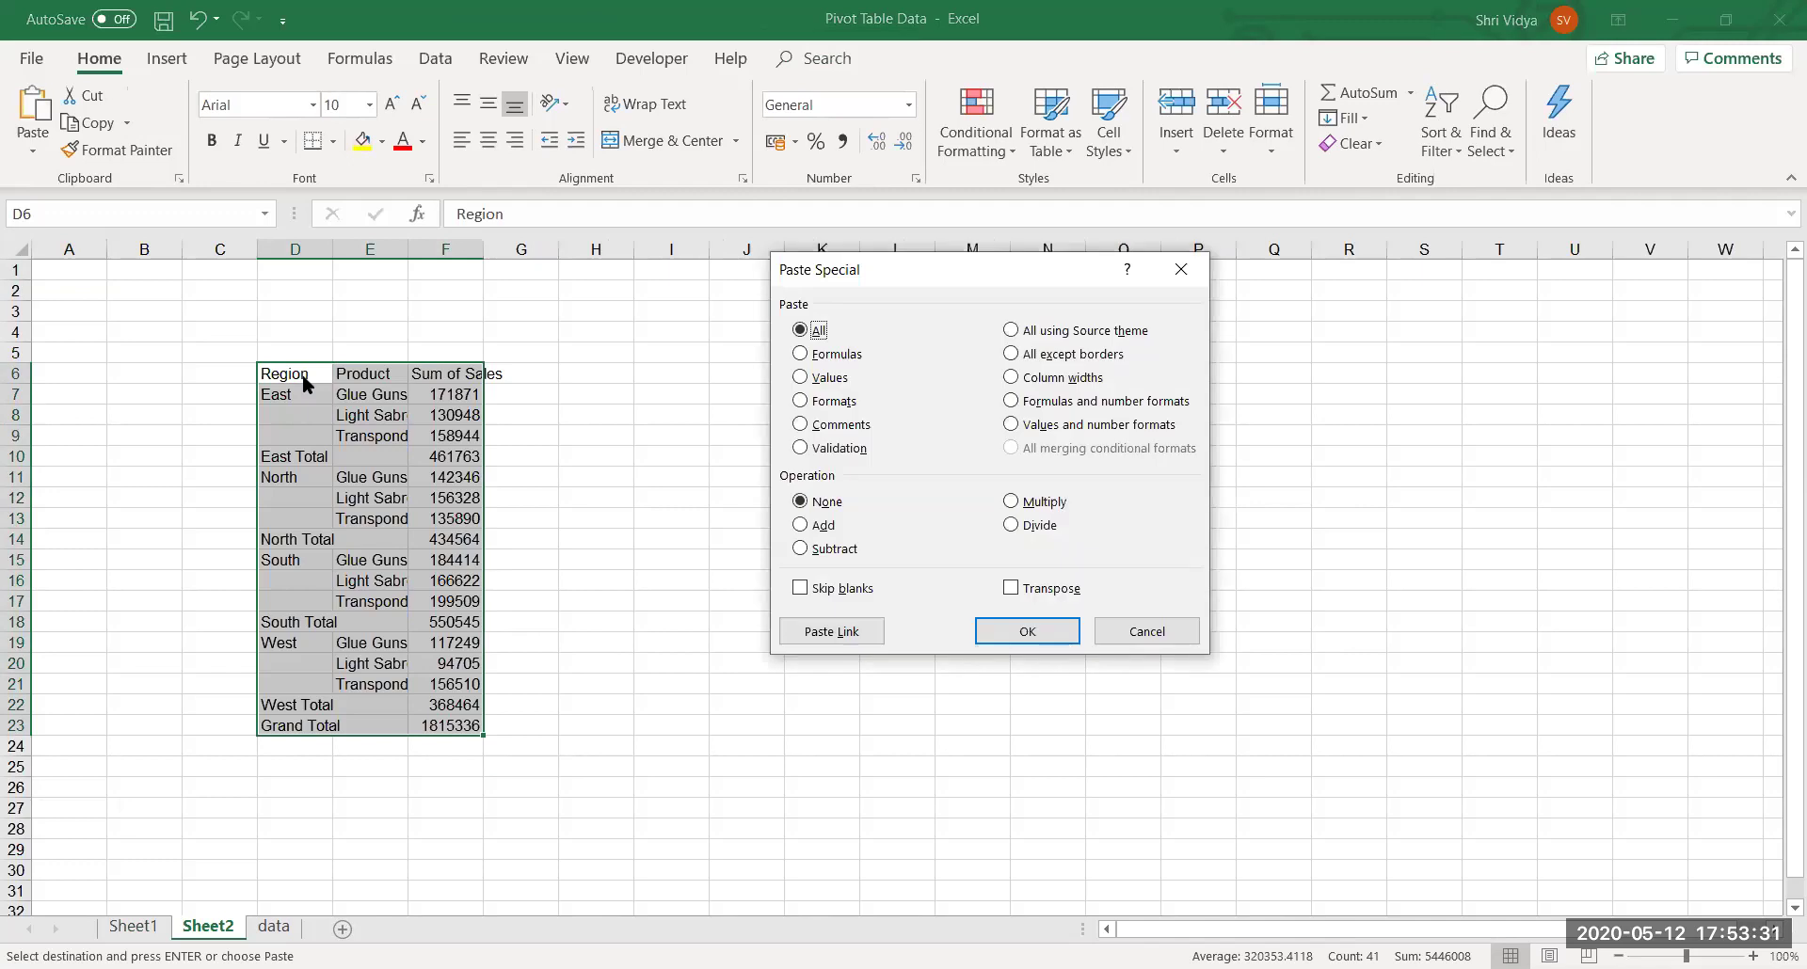
key("t")
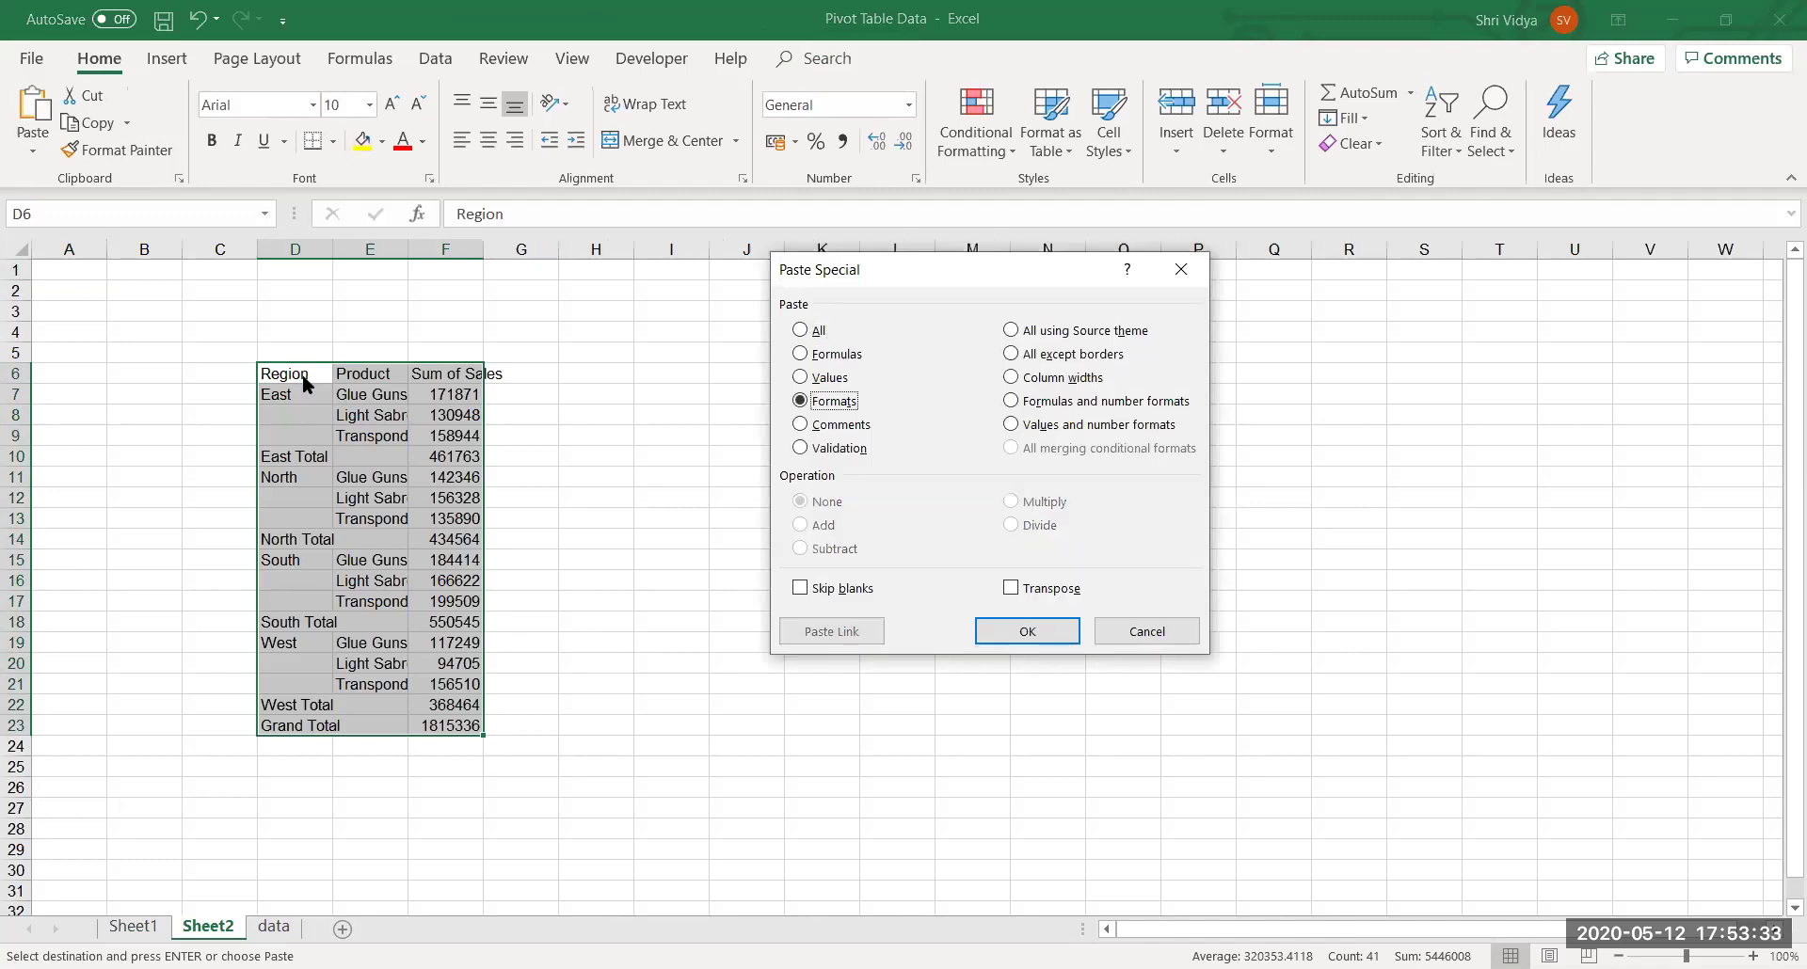
key("Return")
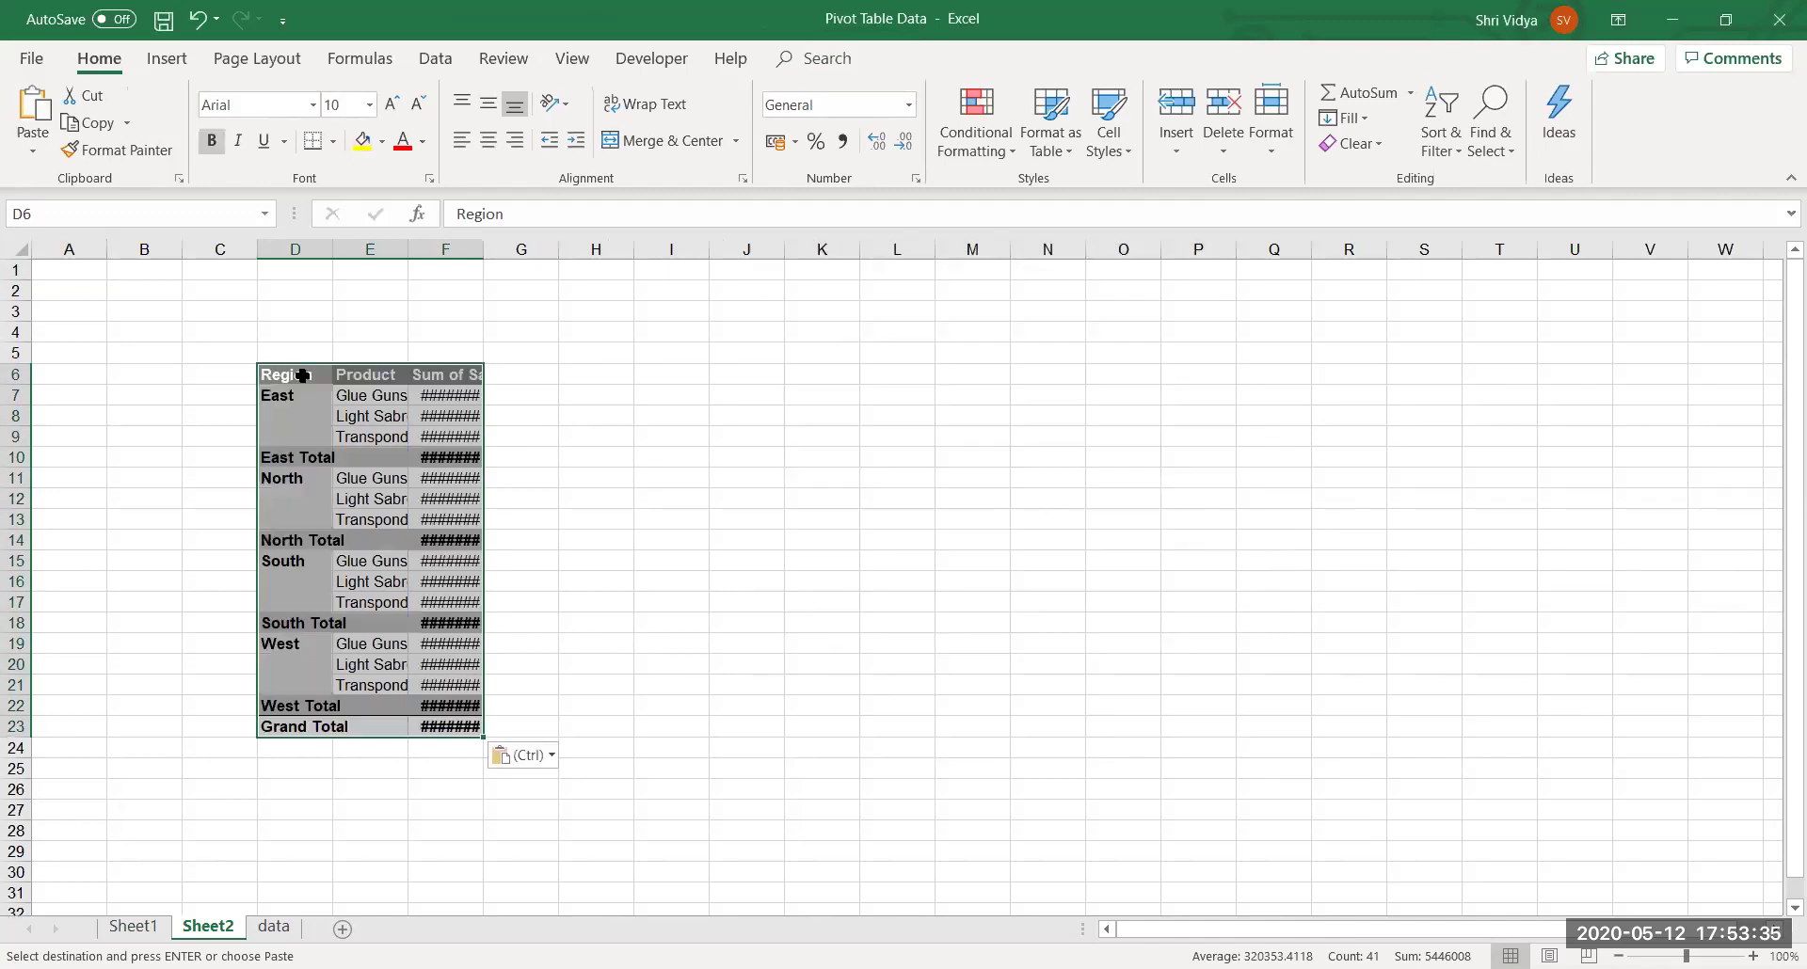
key("ctrl+alt+v")
key("w")
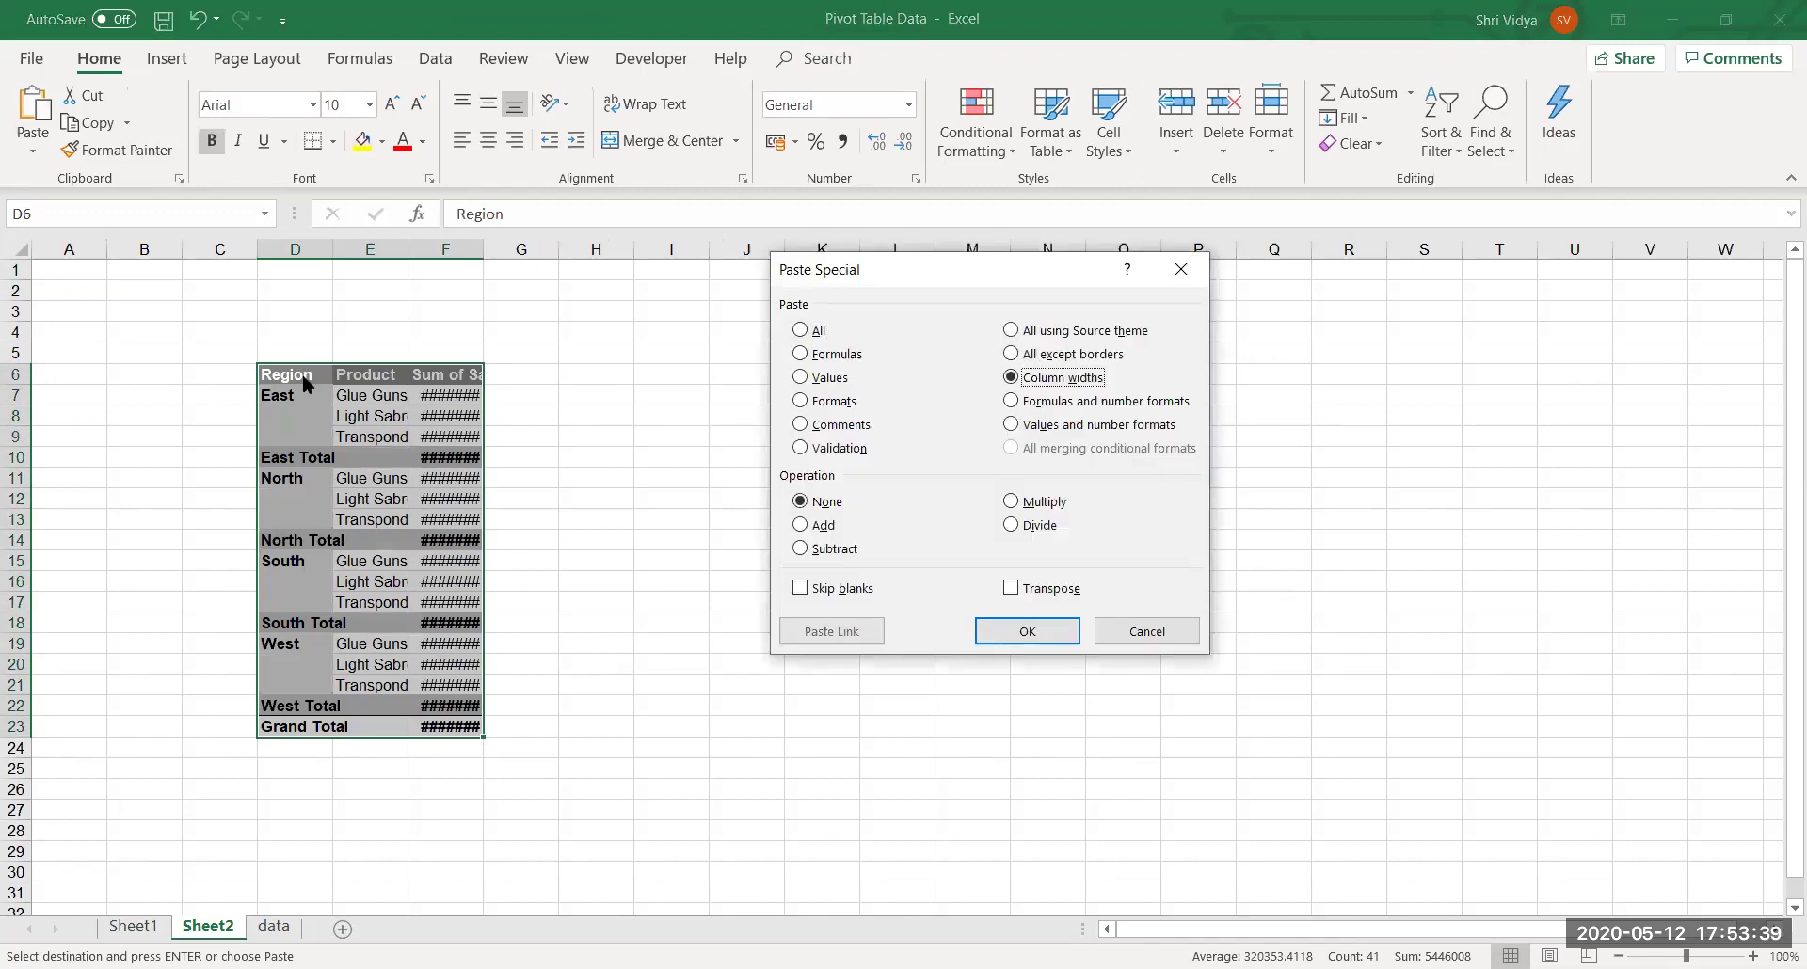
key("Return")
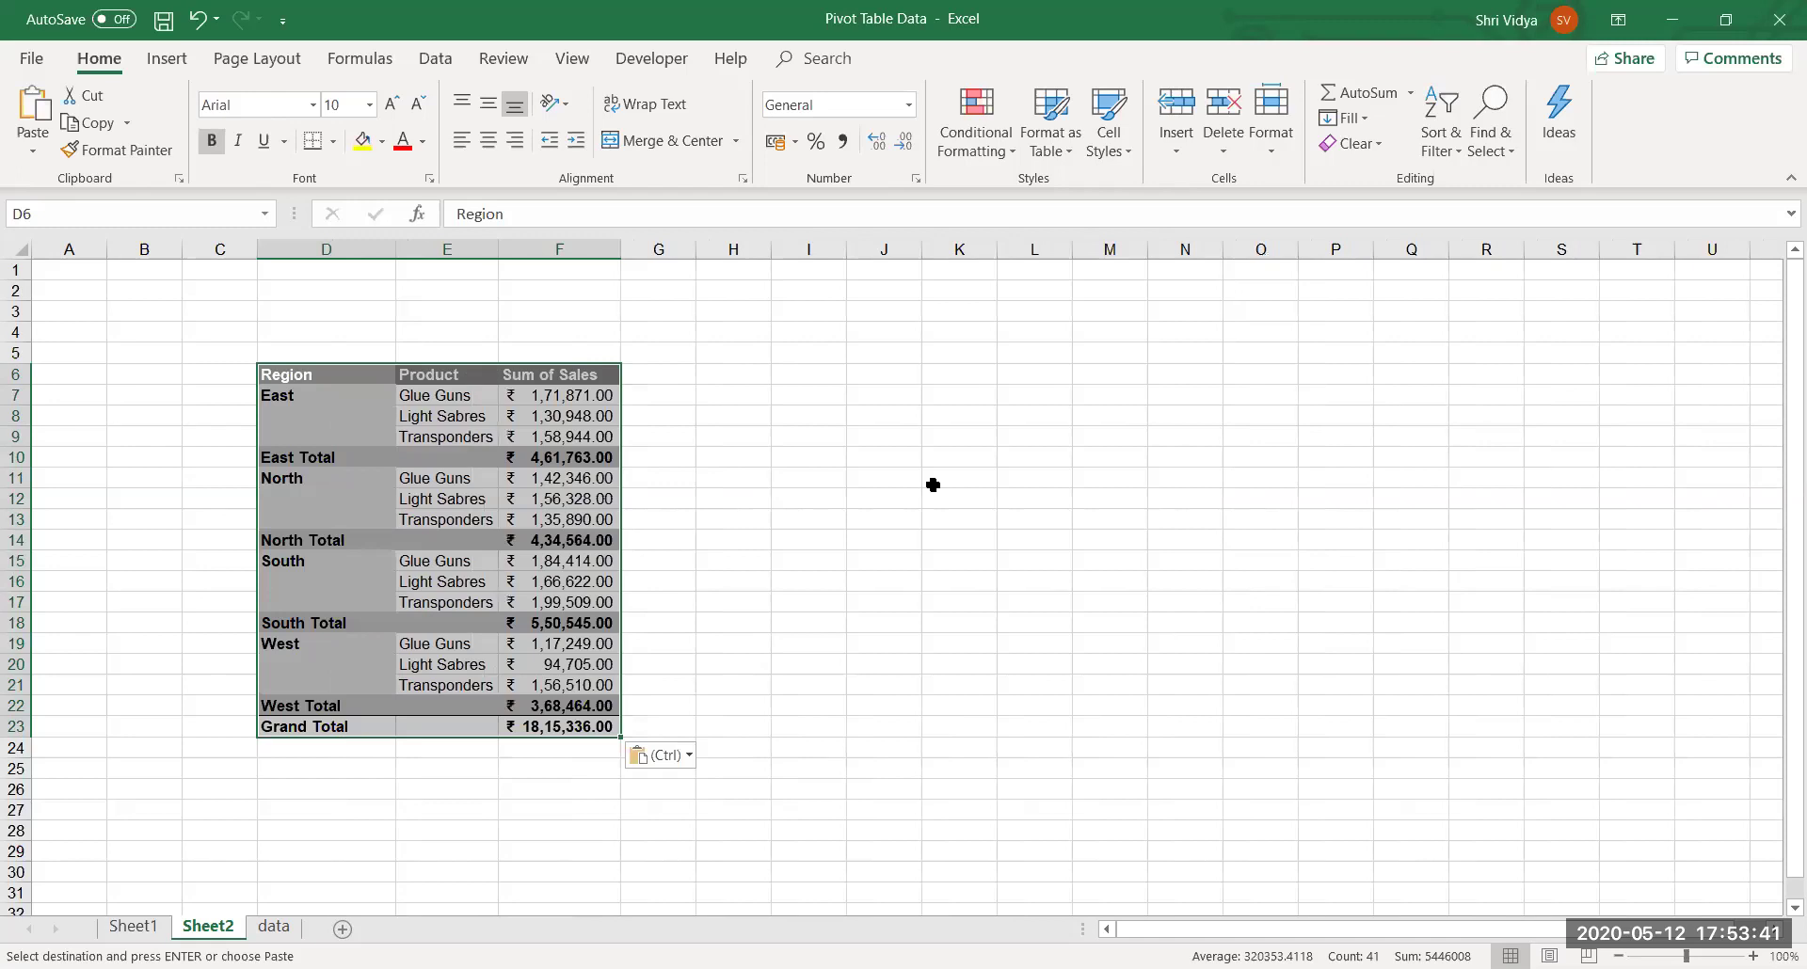
Review the pasted table D6:F23 on Sheet2.
left_click(990, 391)
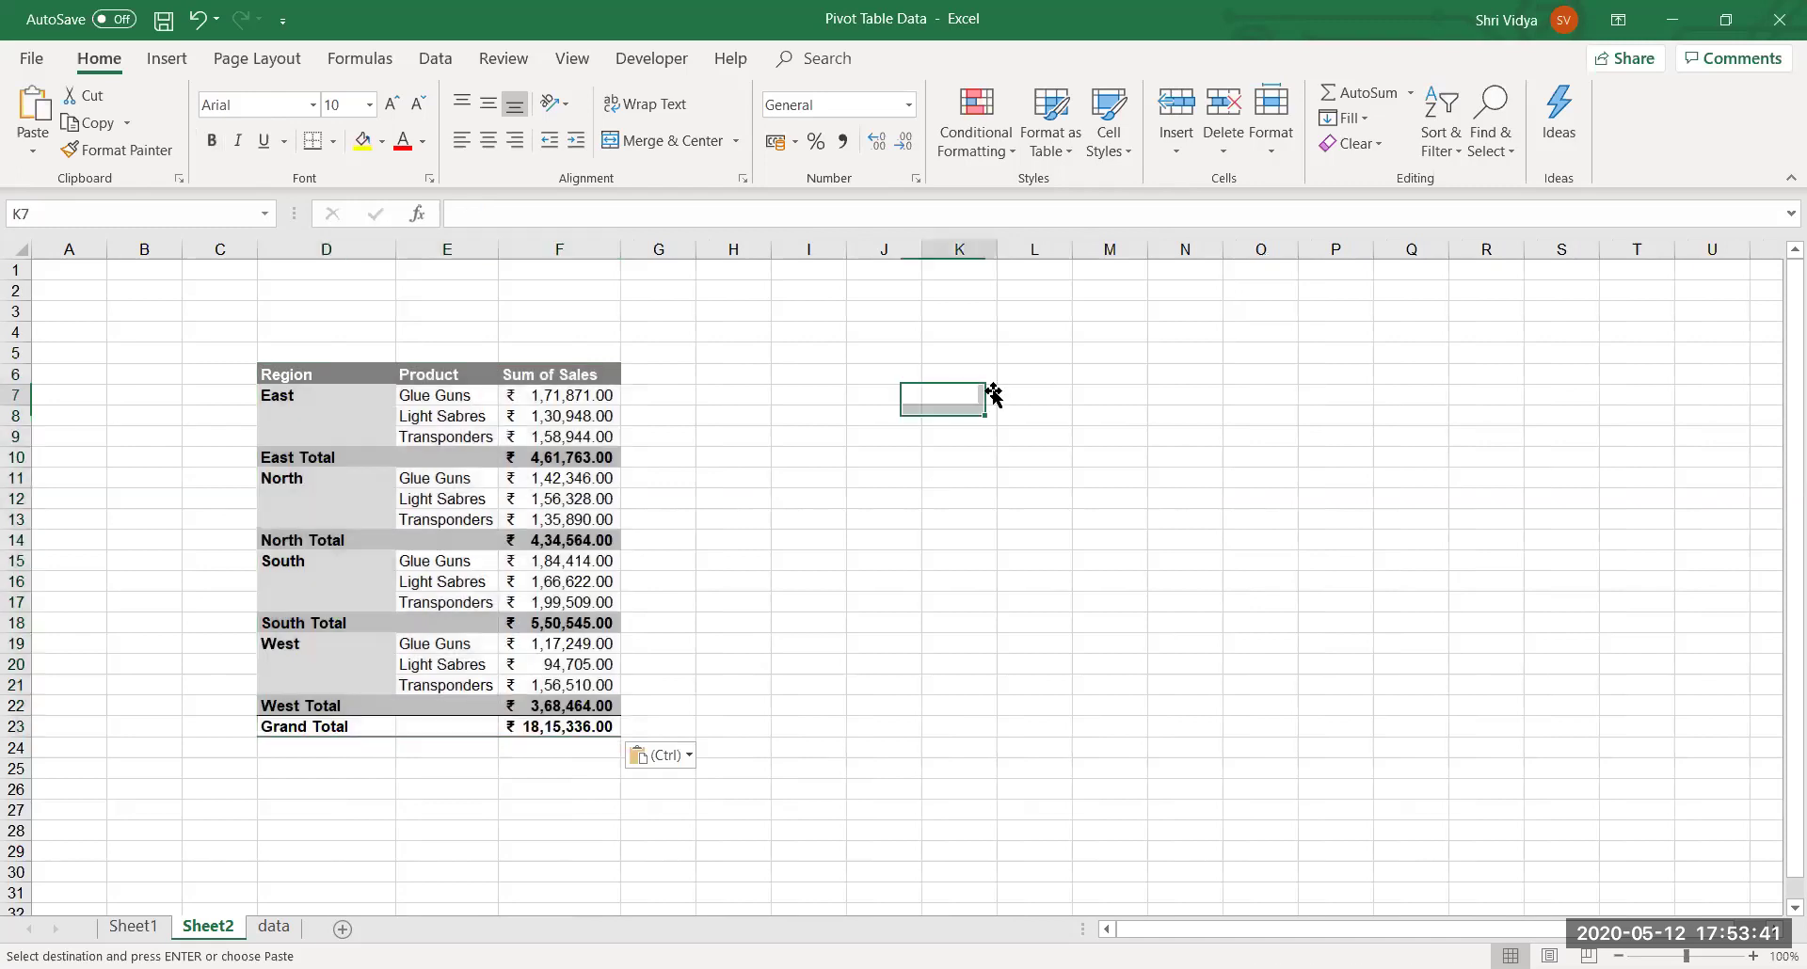
left_click(367, 437)
left_click_drag(323, 366, 577, 731)
left_click(1301, 759)
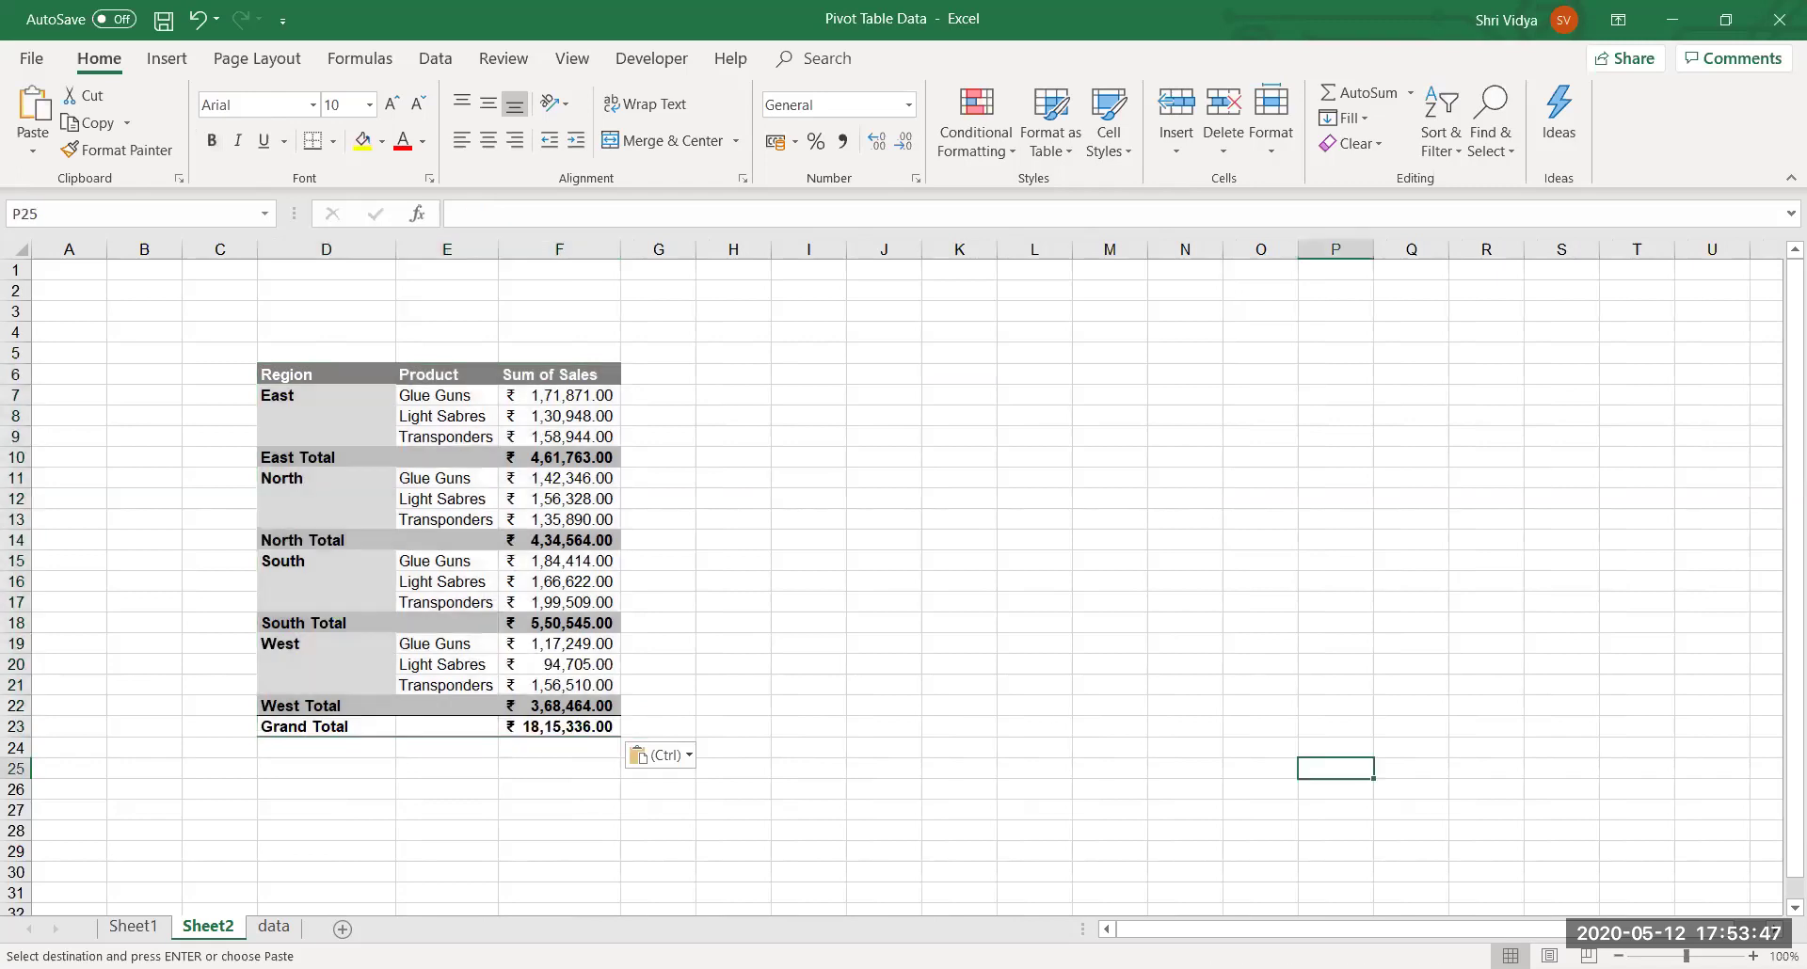
scroll(1211, 809, "up", 2, "ctrl")
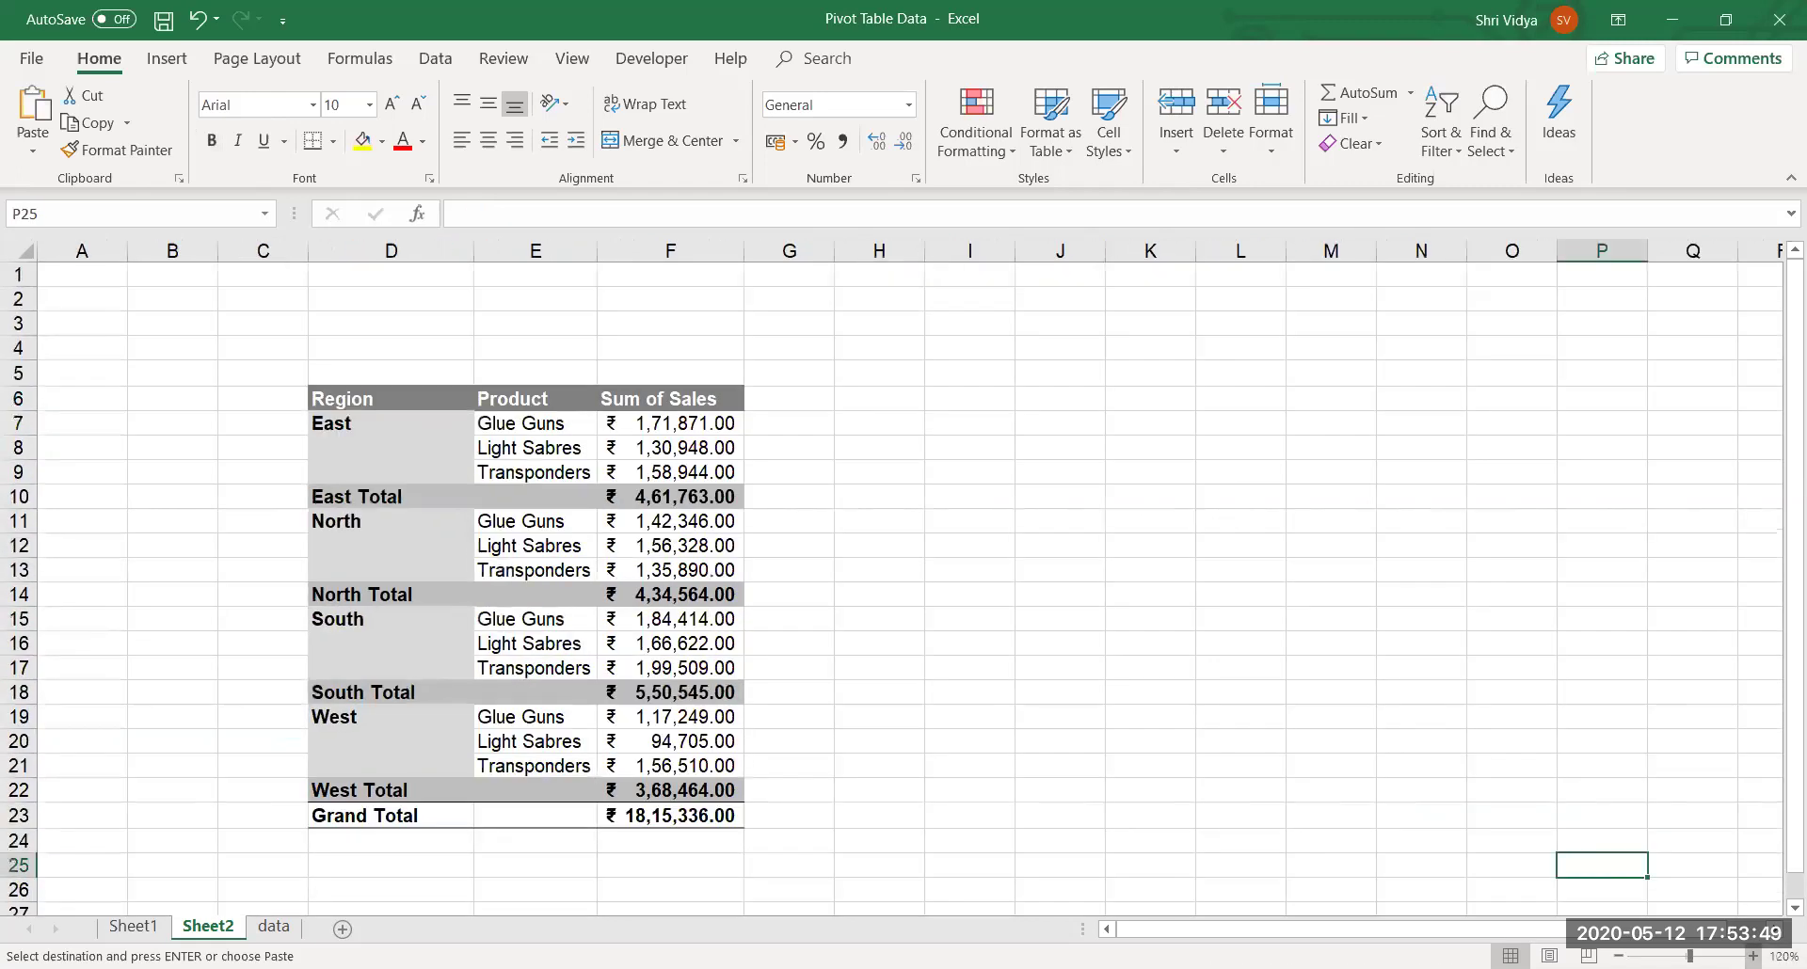
left_click_drag(351, 400, 658, 817)
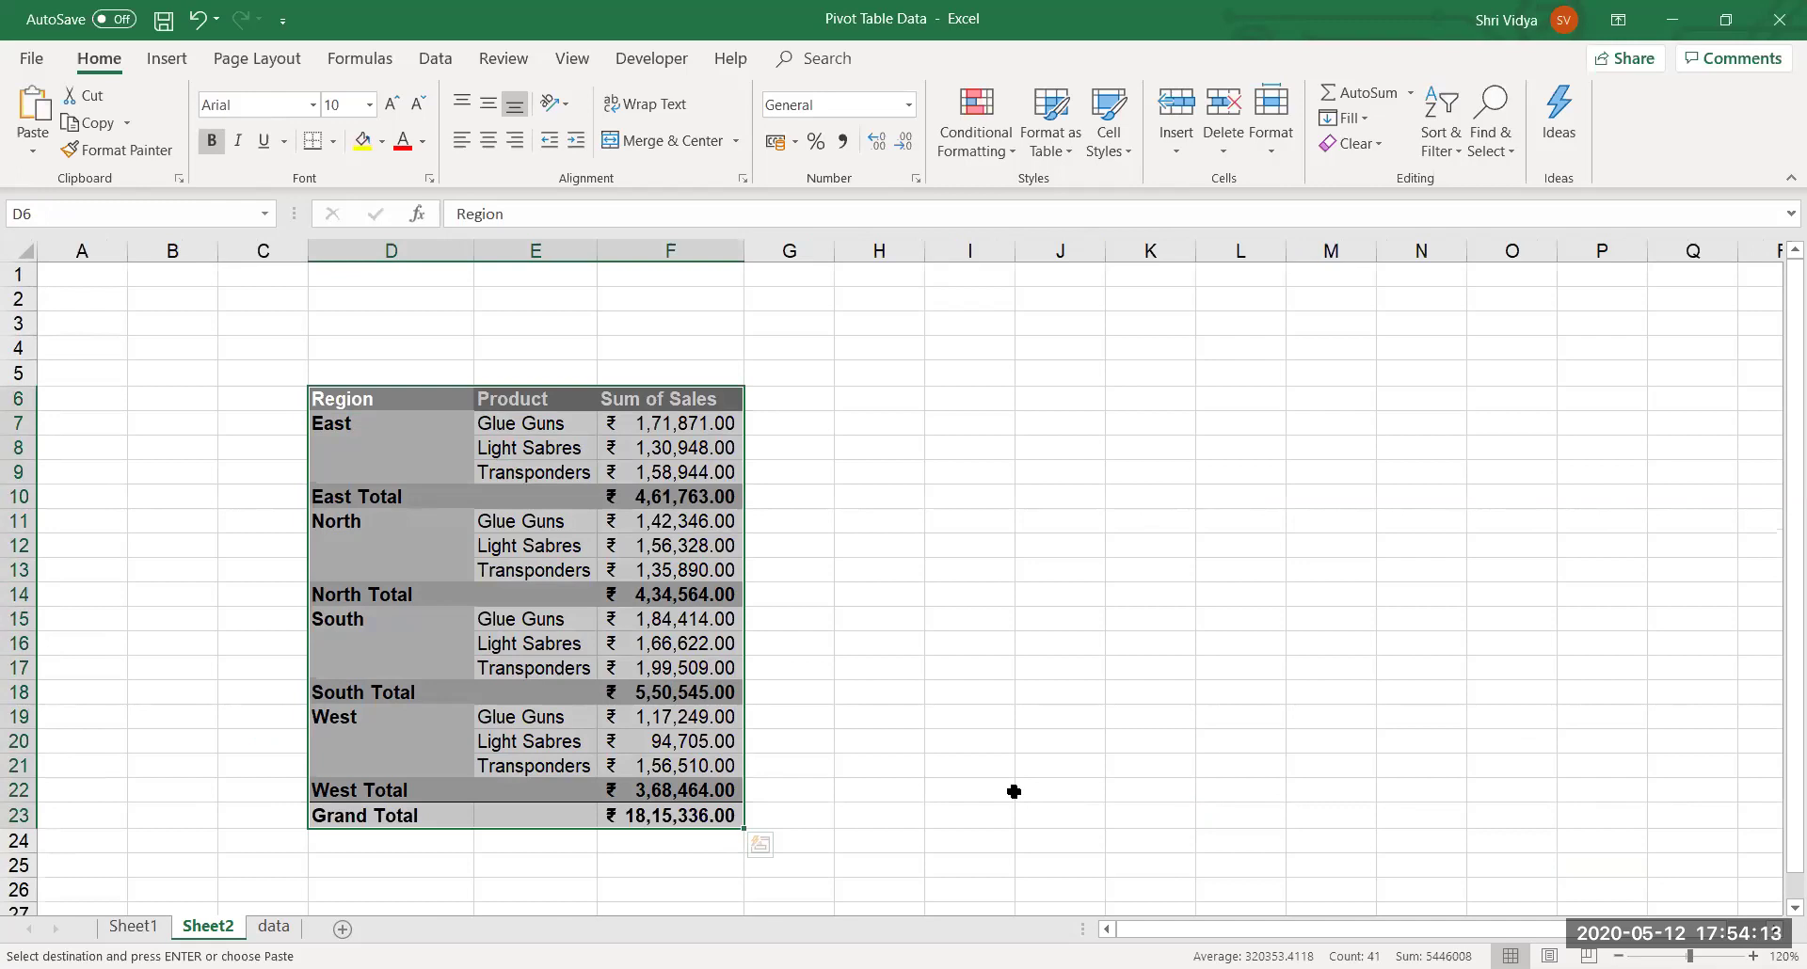
Undo the pasted pivot values on Sheet2.
key("alt")
key("ctrl+z")
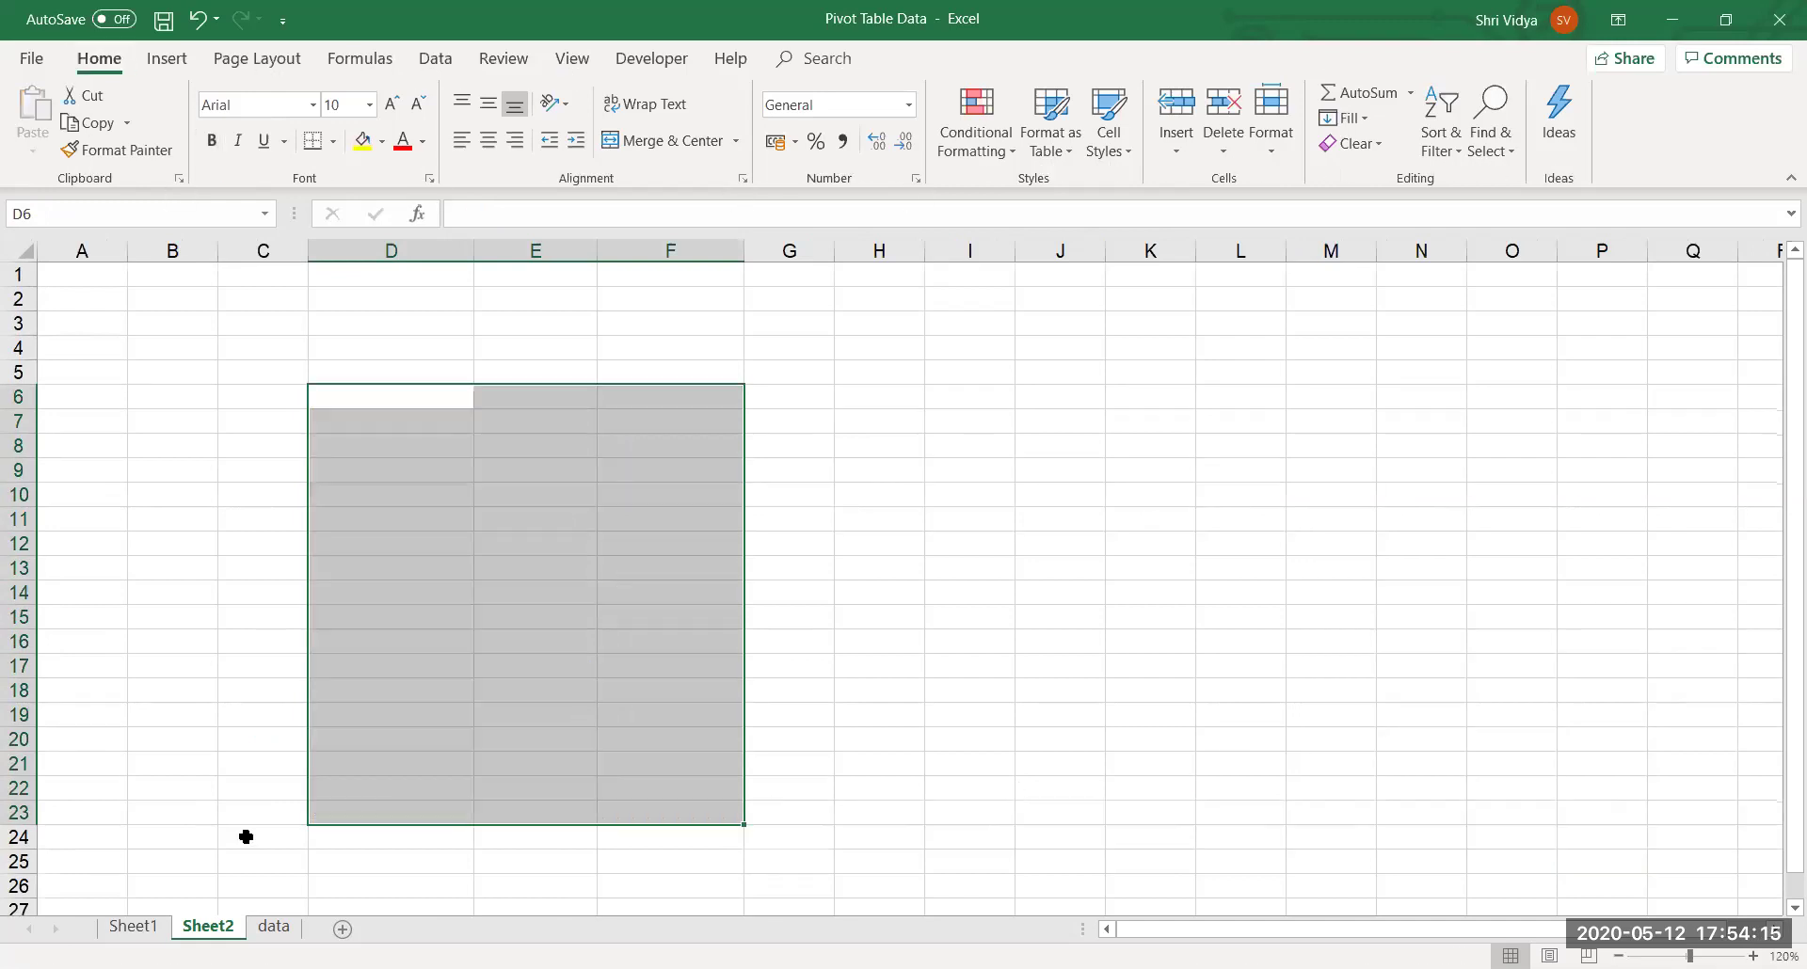
left_click(231, 813)
Go to Sheet1 and select cells inside the Region and Product sales pivot table.
left_click(137, 926)
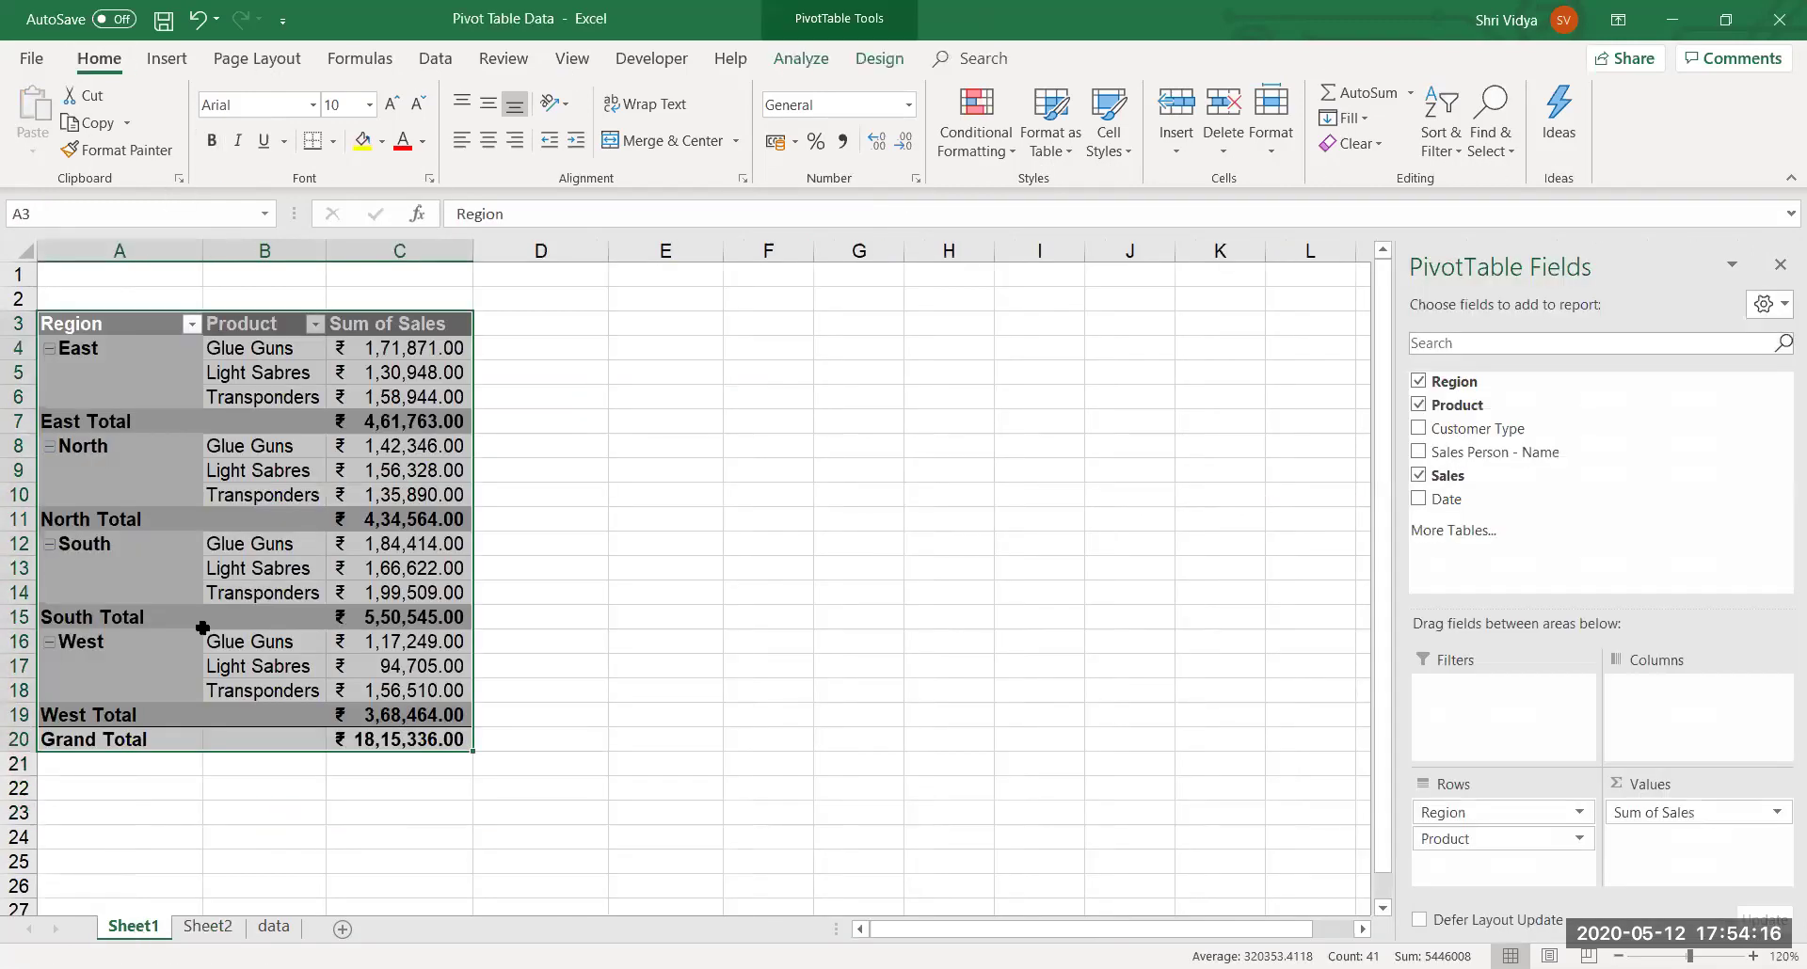
left_click(584, 587)
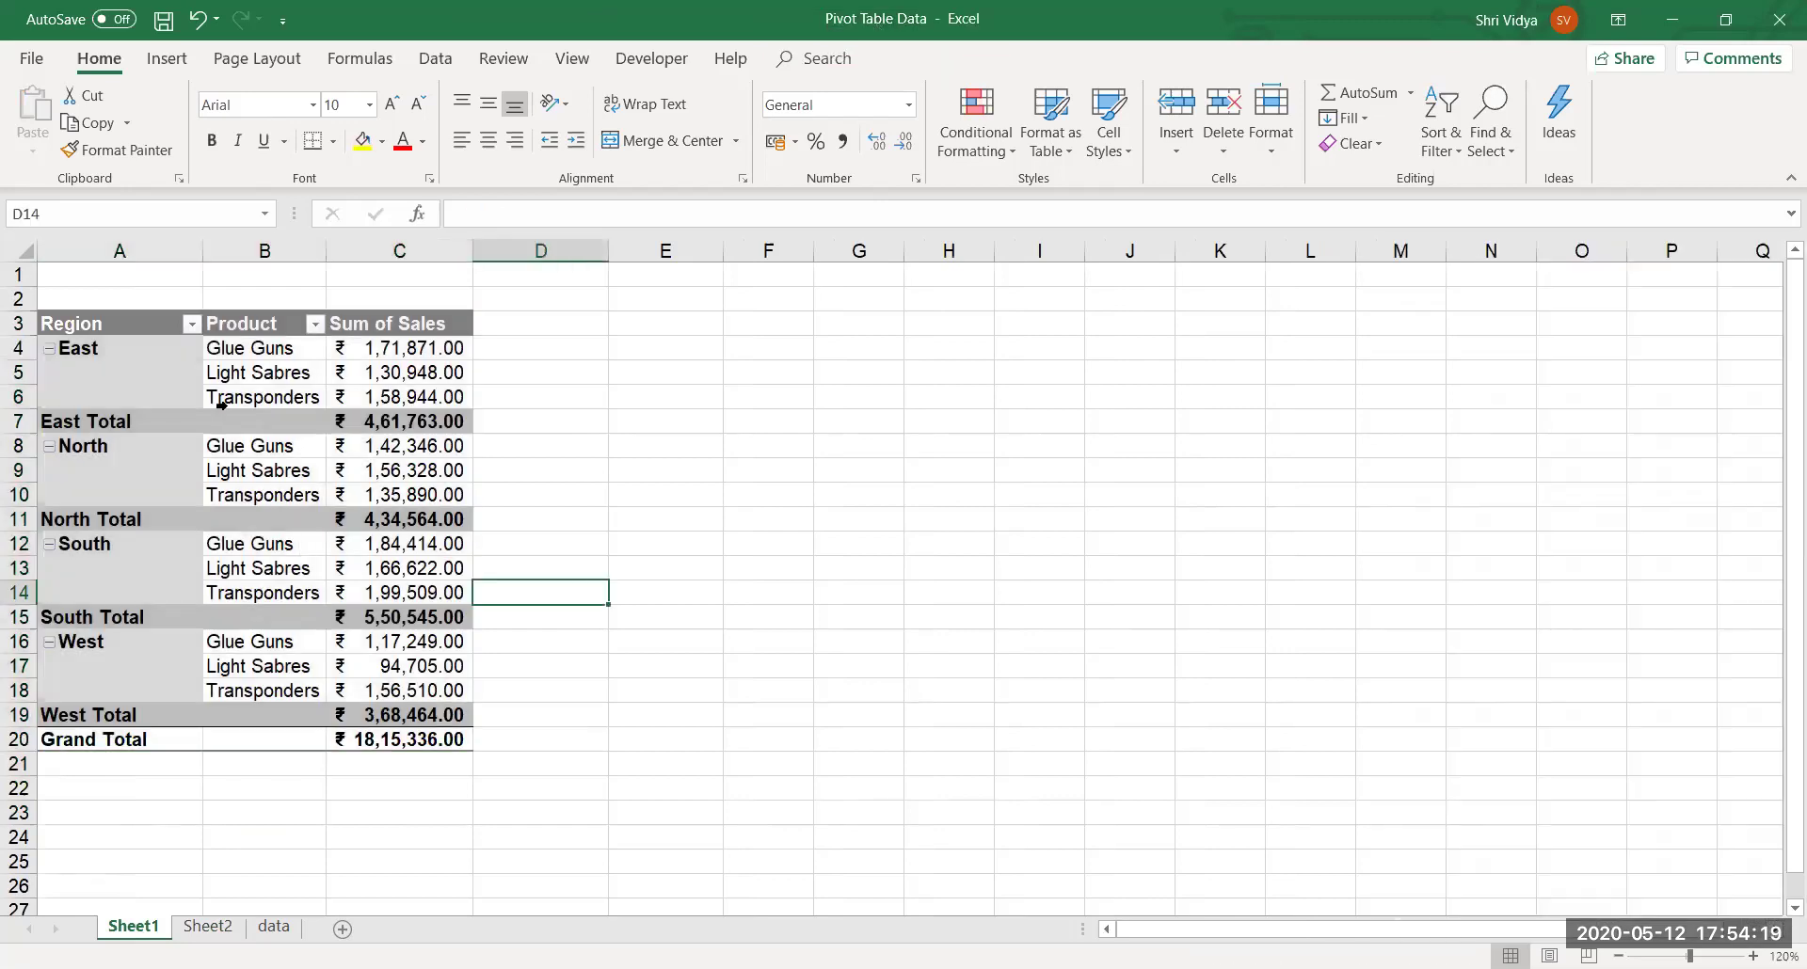
left_click(235, 498)
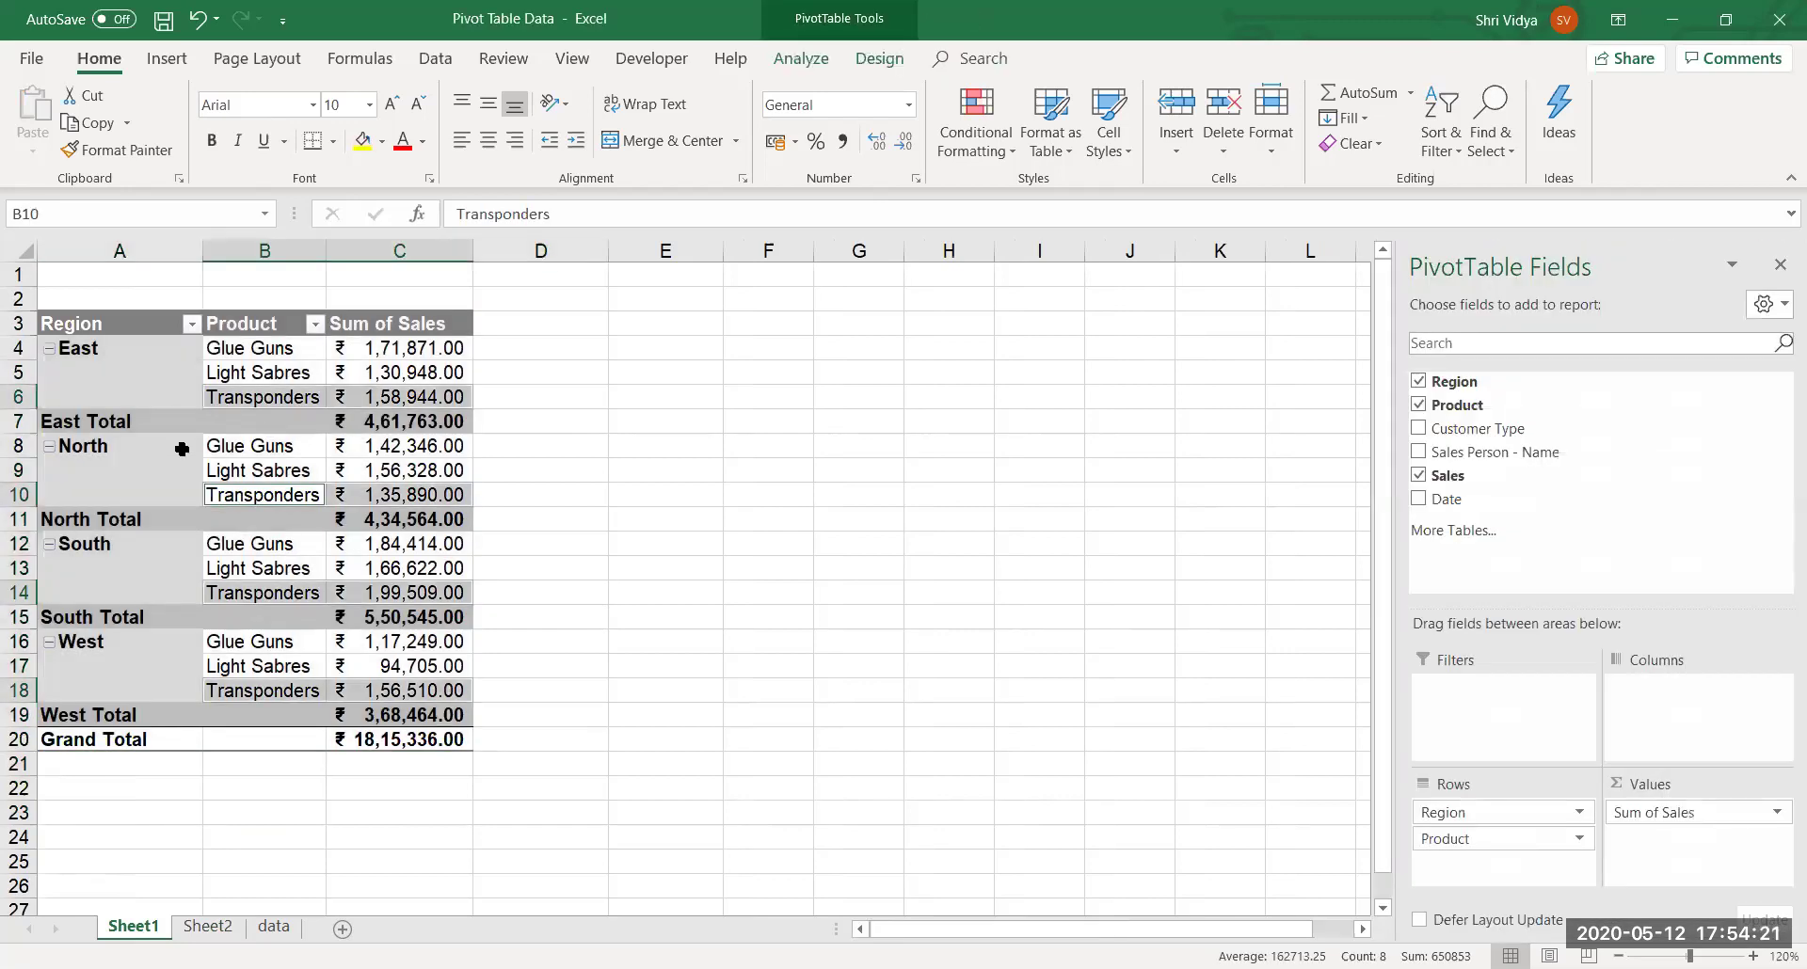
left_click(697, 411)
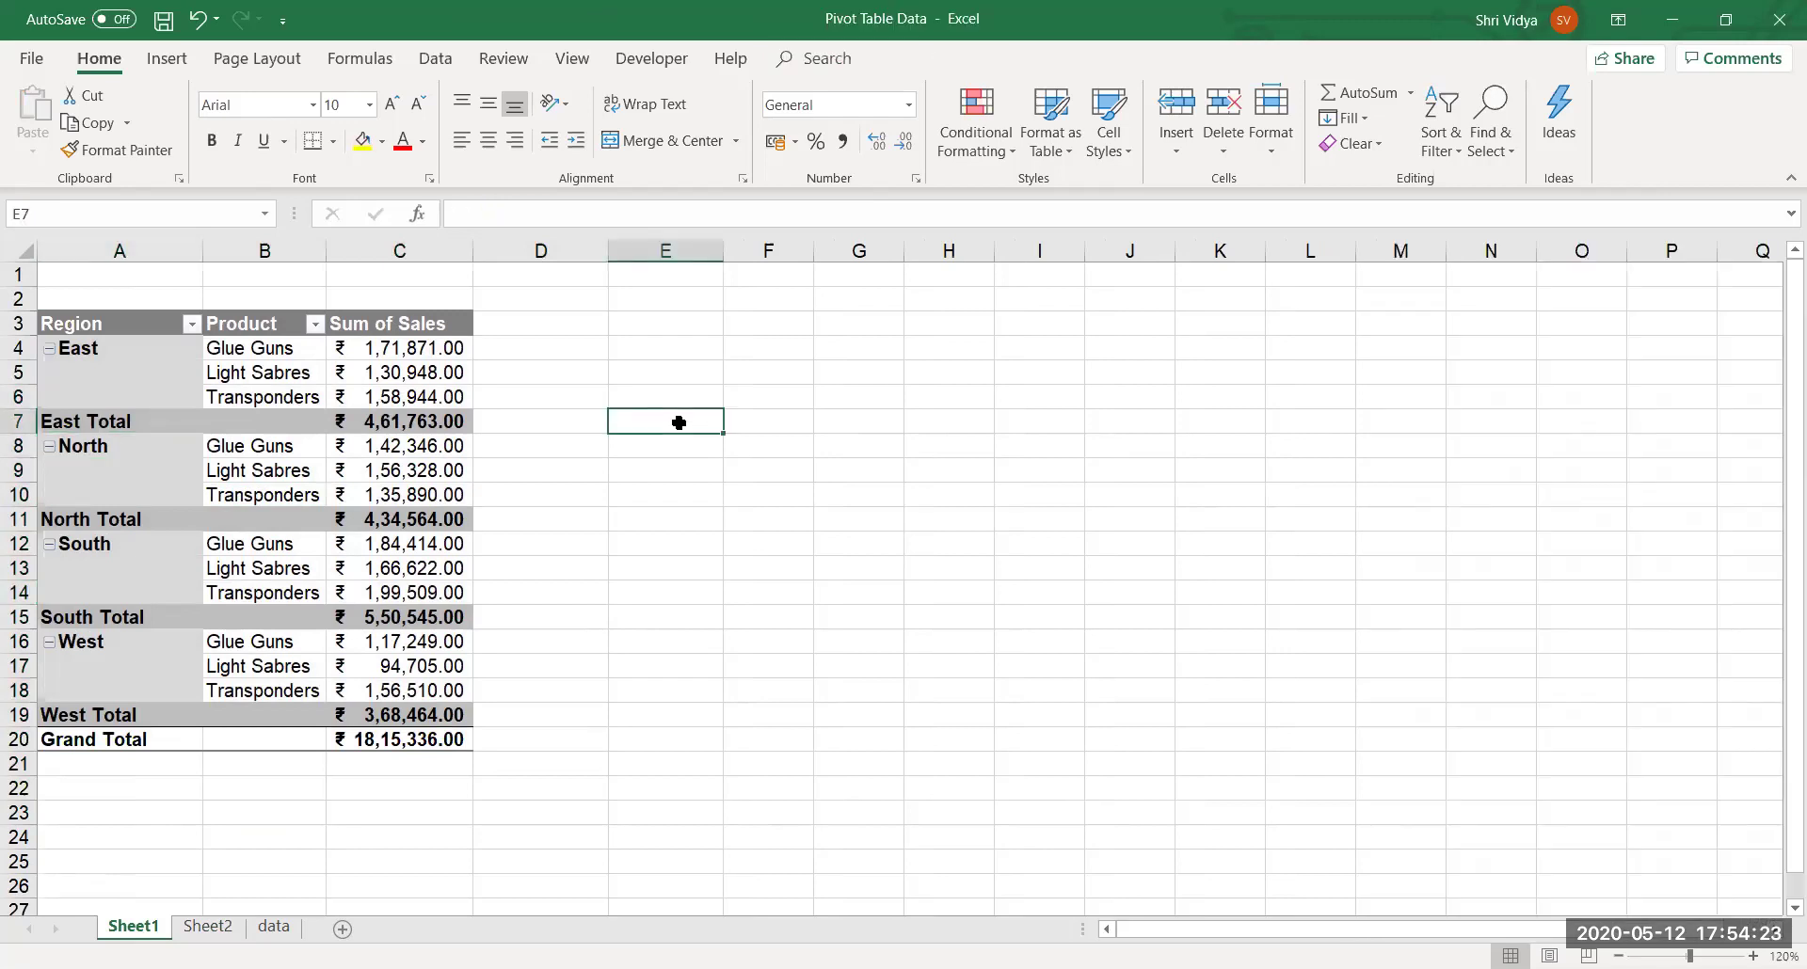
left_click(42, 445)
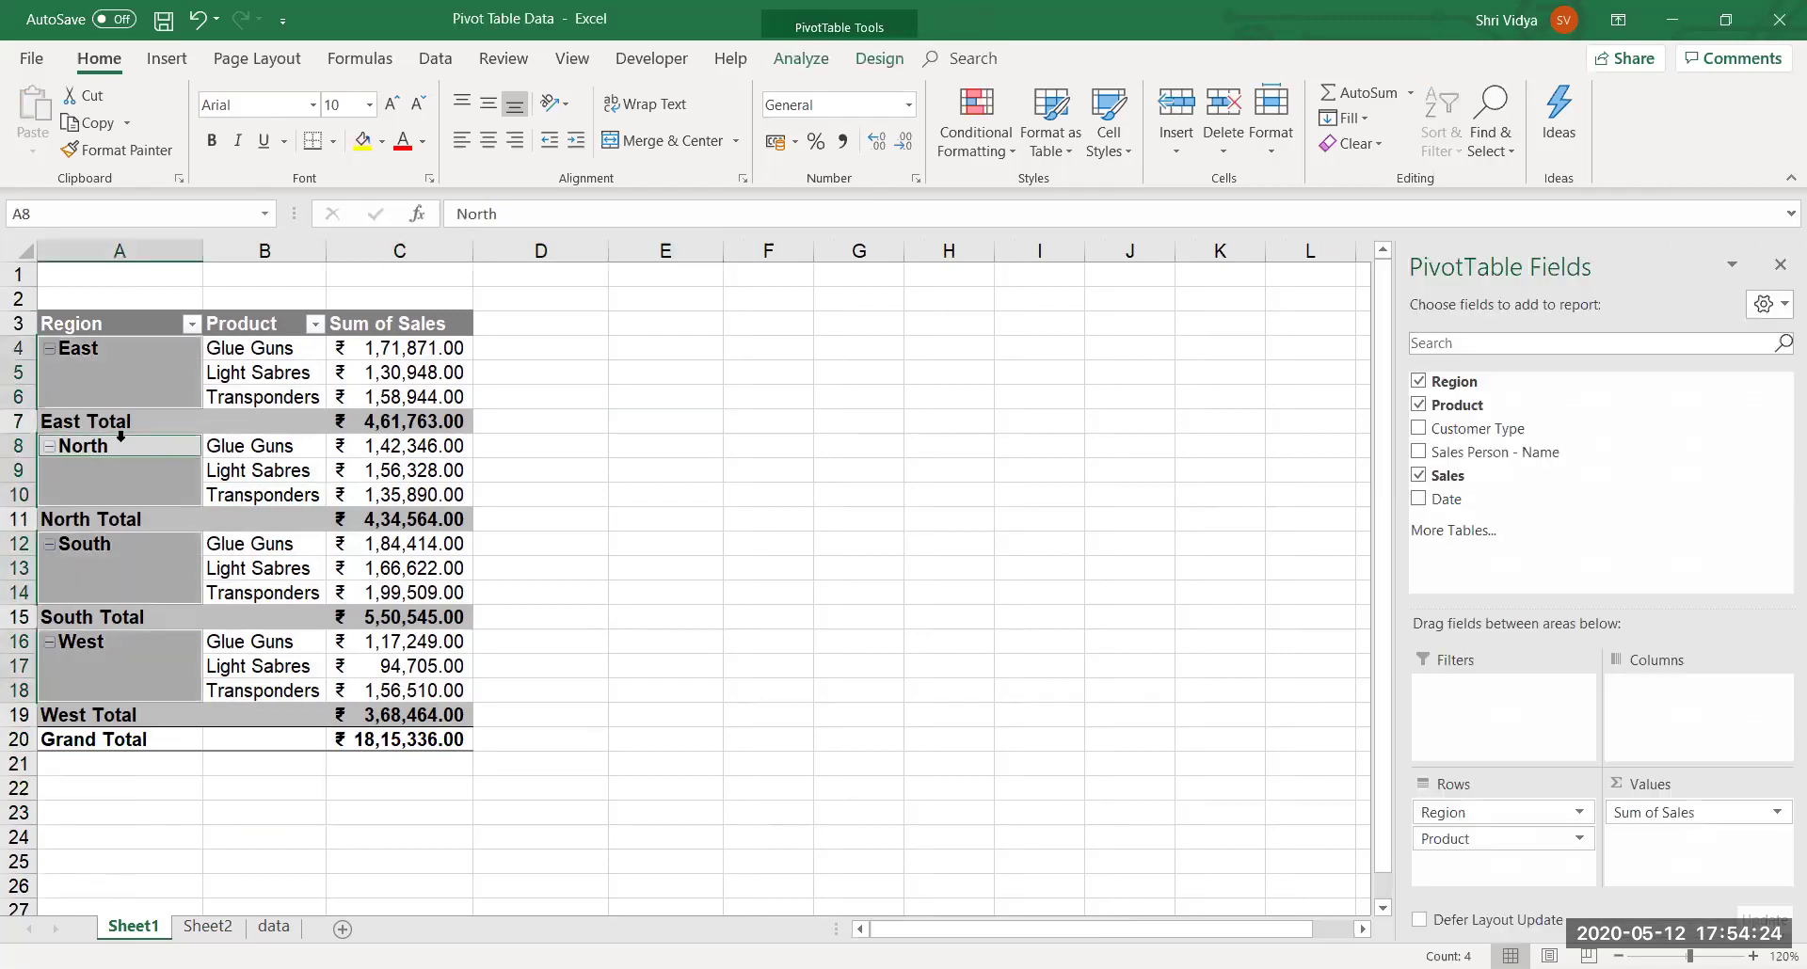
left_click(219, 426)
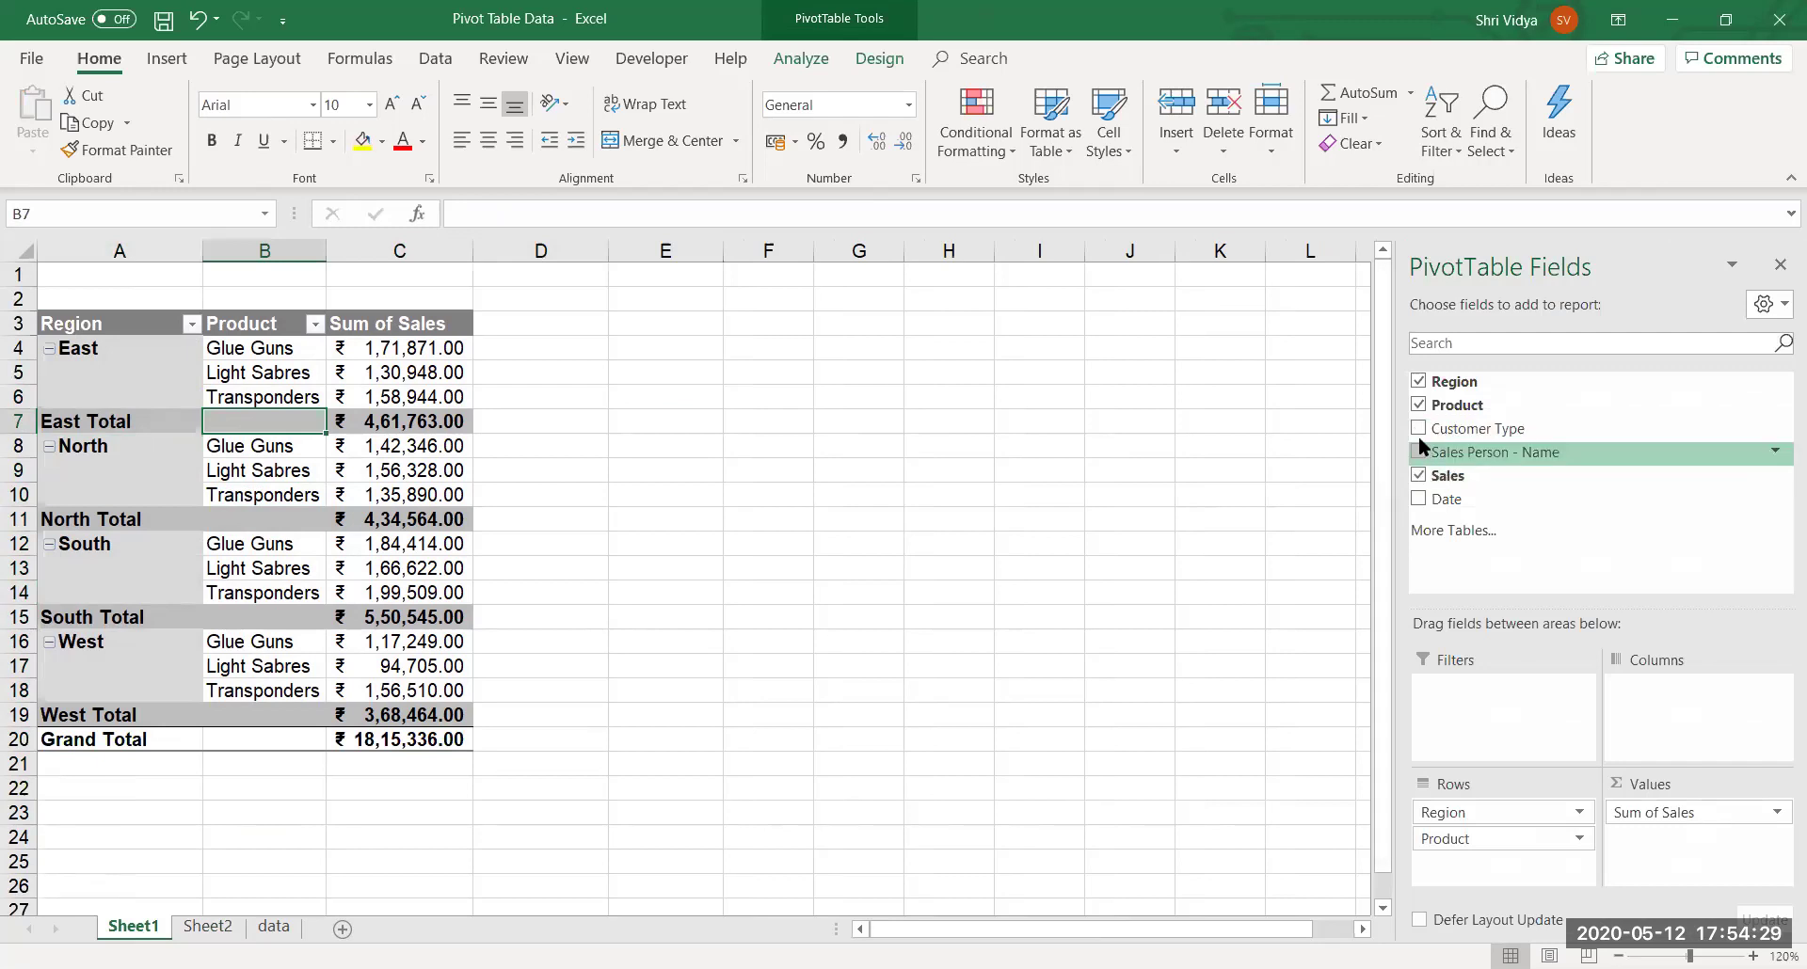
Add Customer Type as a report filter, then try a Glue Guns-only Product filter and clear it.
left_click_drag(1447, 430, 1475, 721)
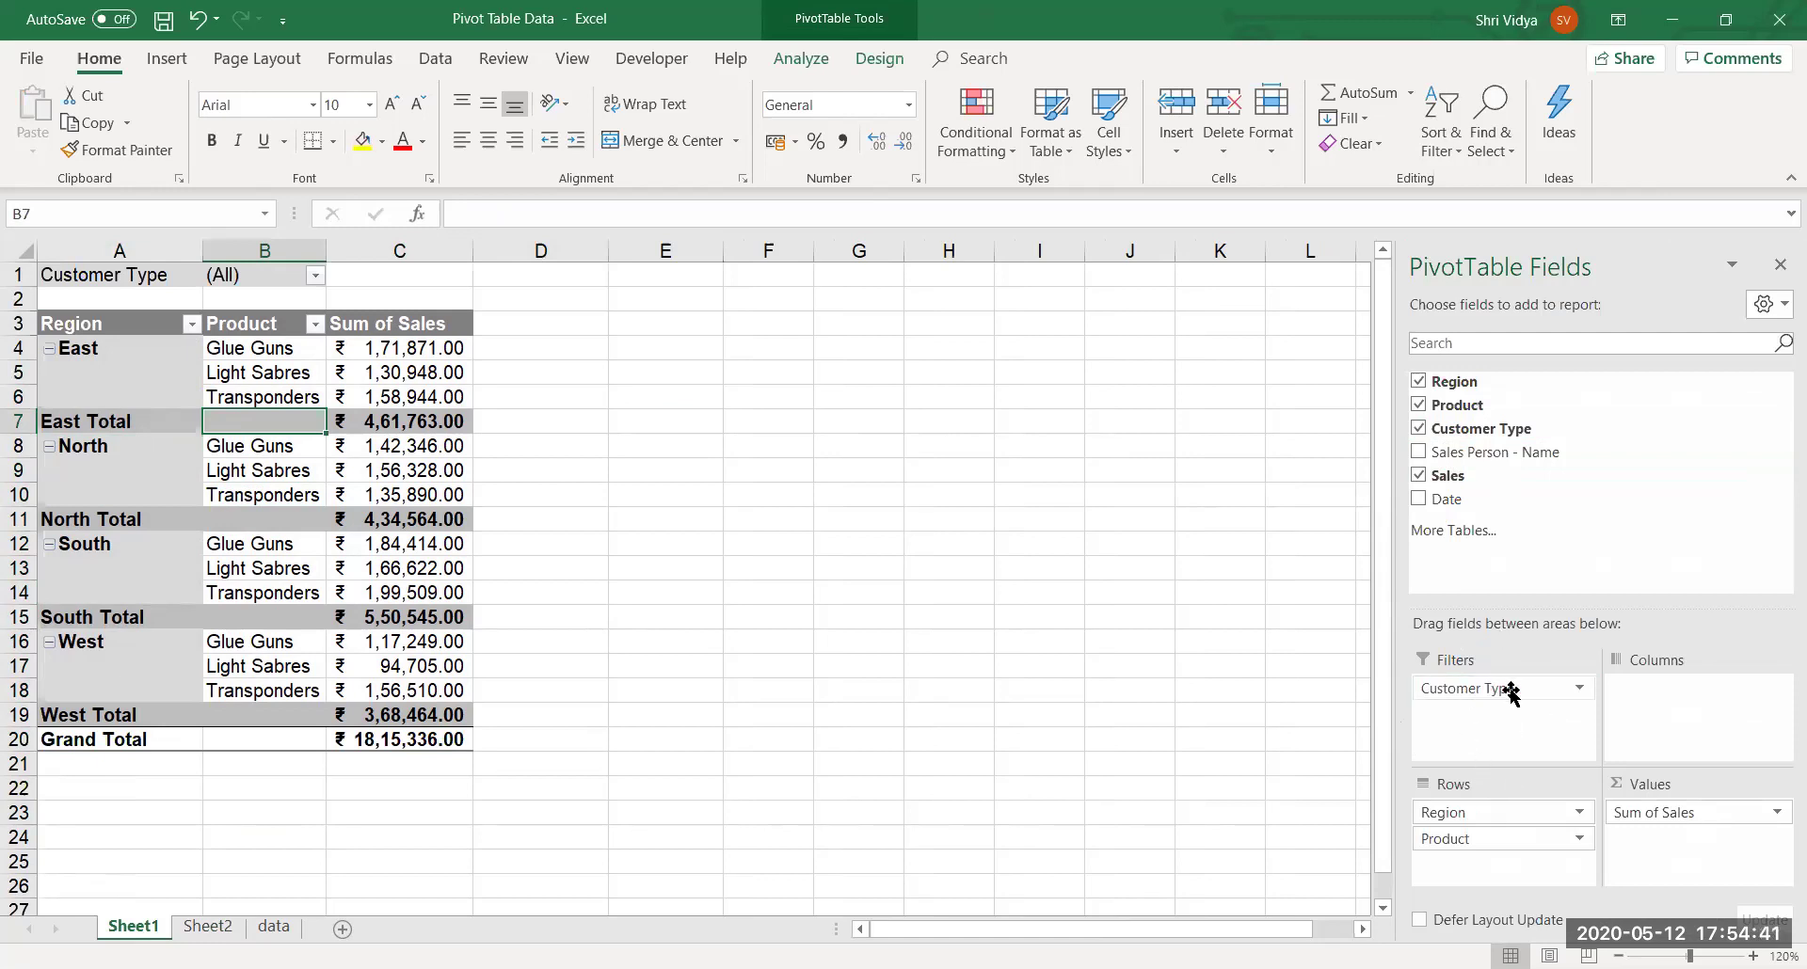
left_click(629, 491)
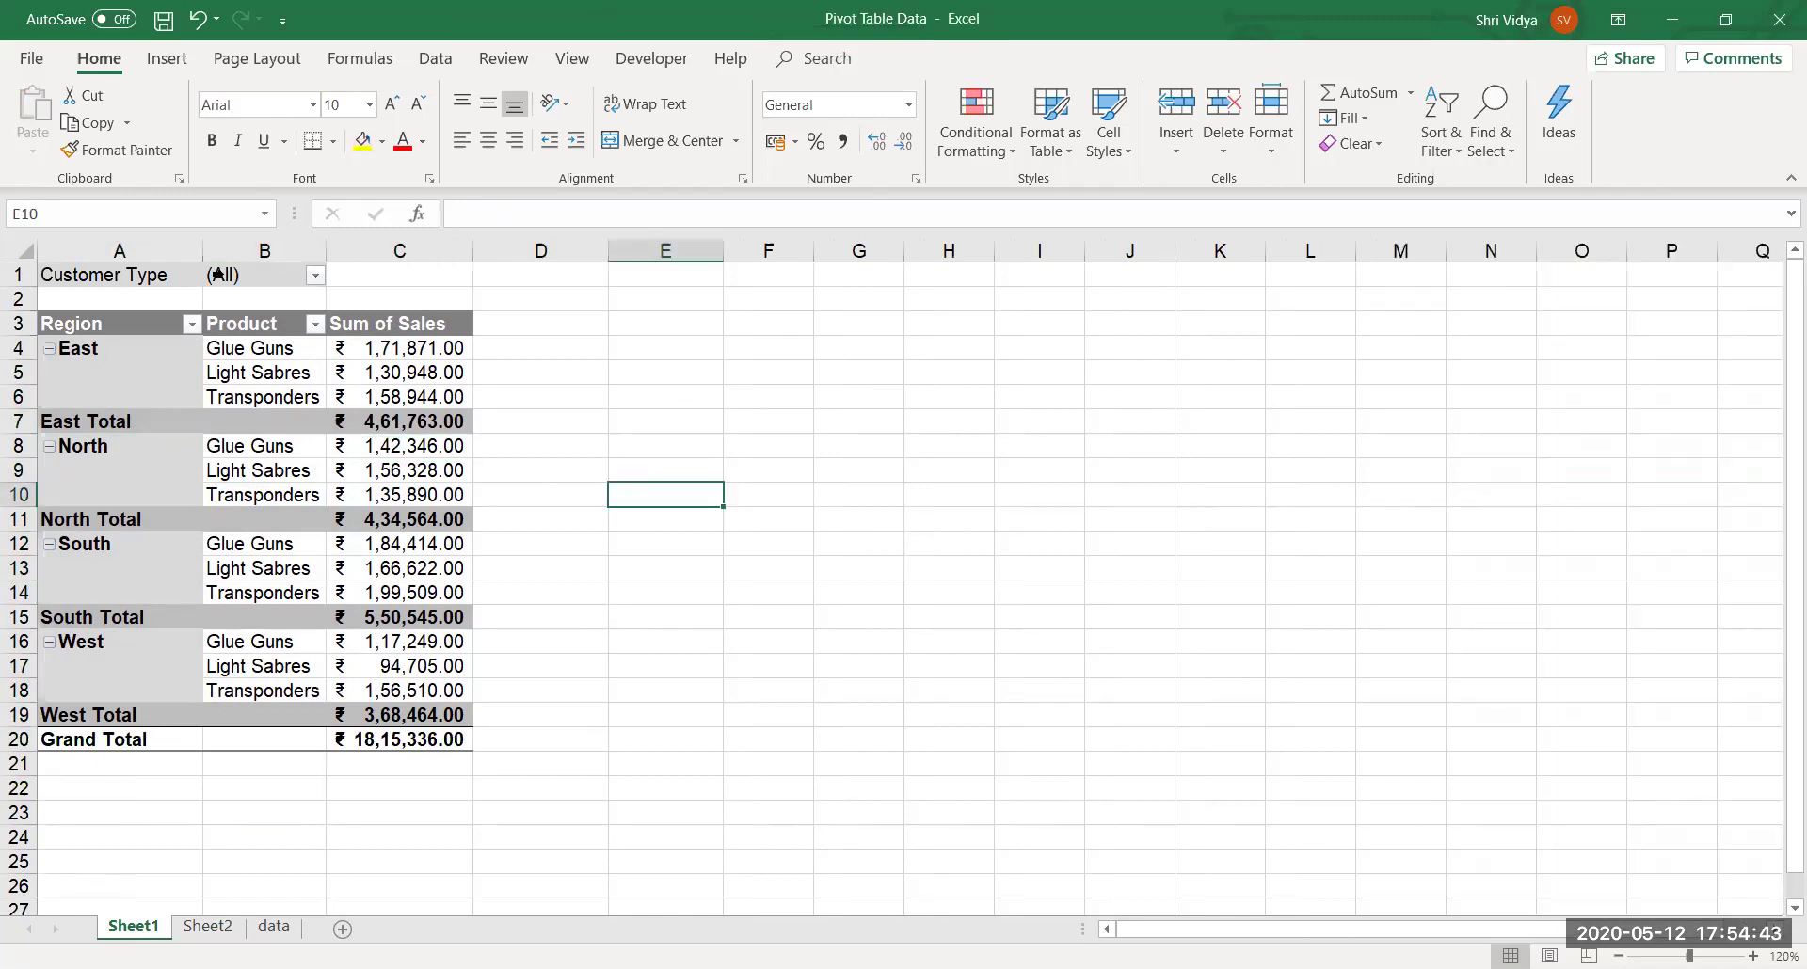
left_click(314, 324)
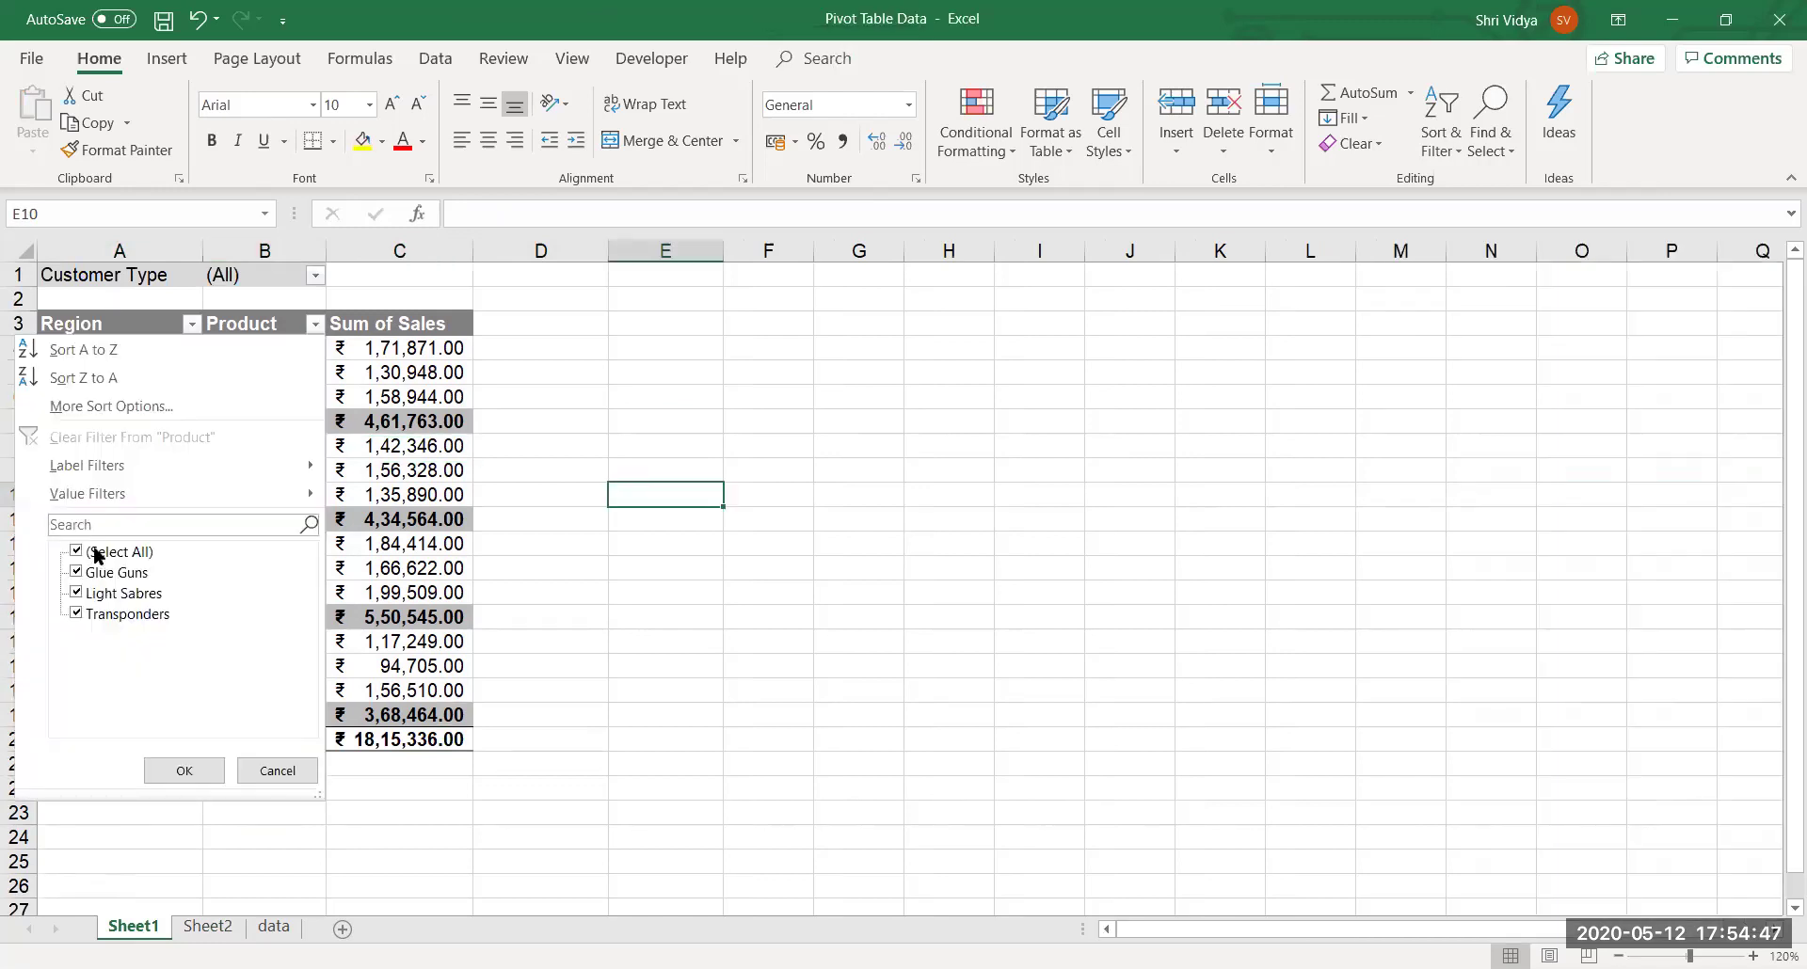
left_click(76, 551)
left_click(76, 572)
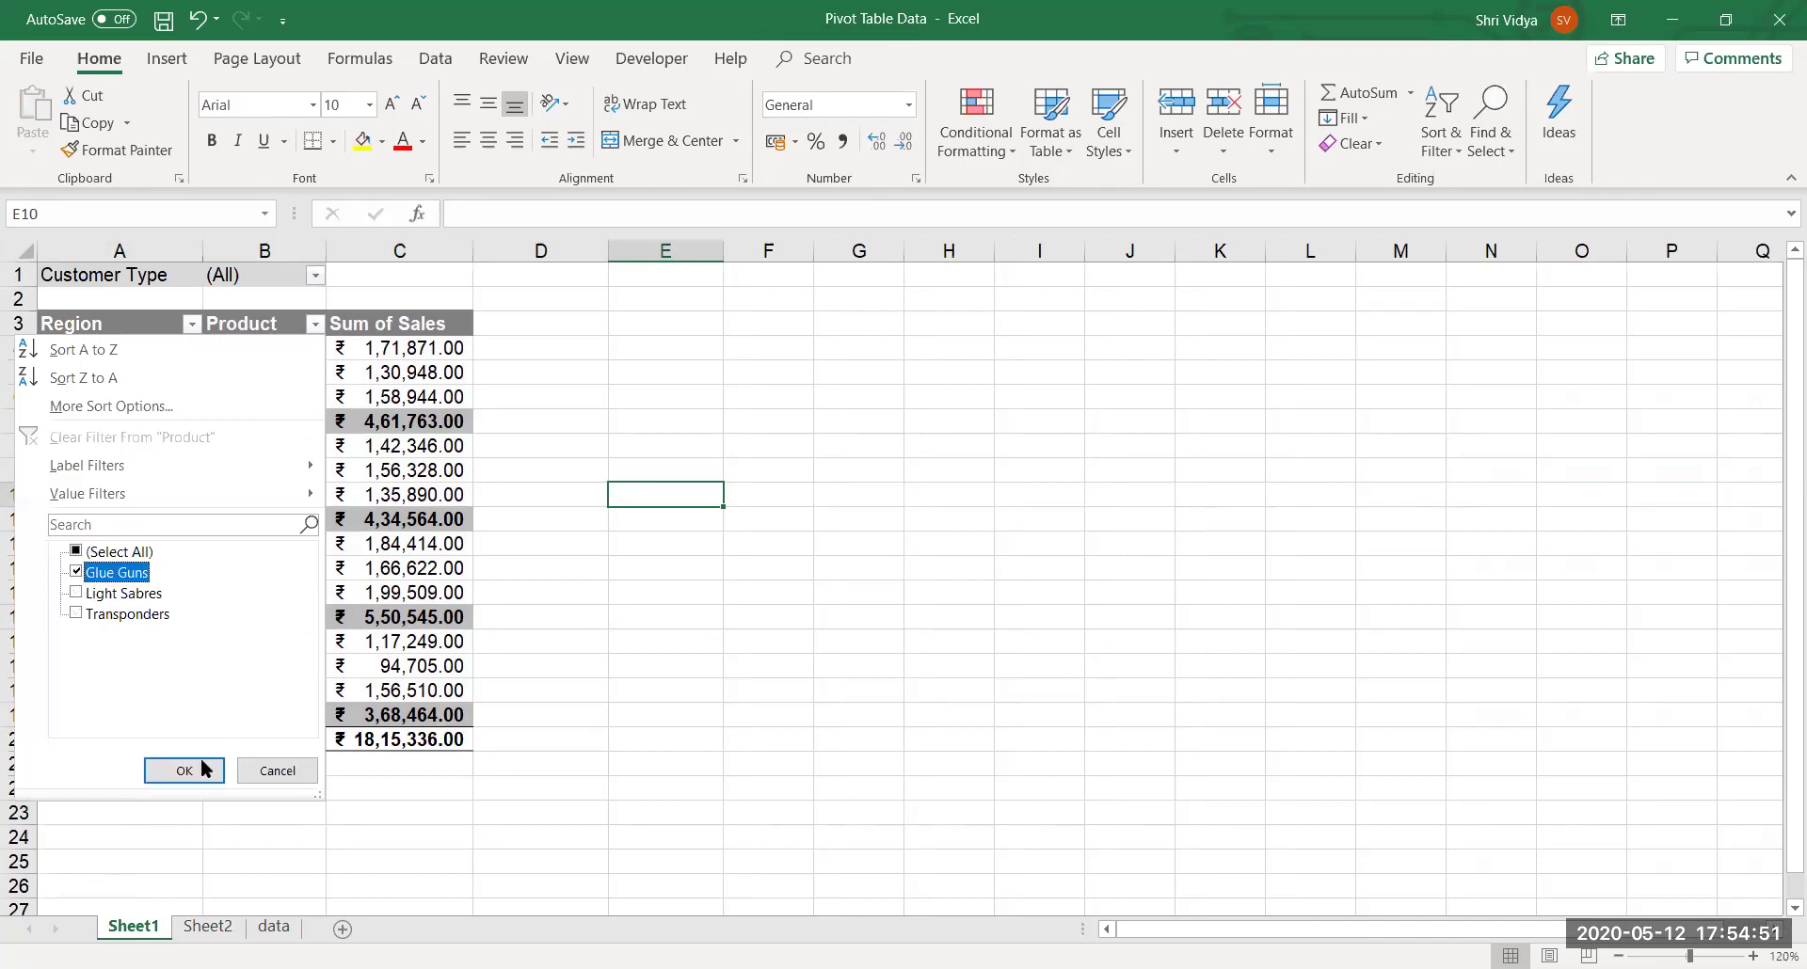
left_click(185, 771)
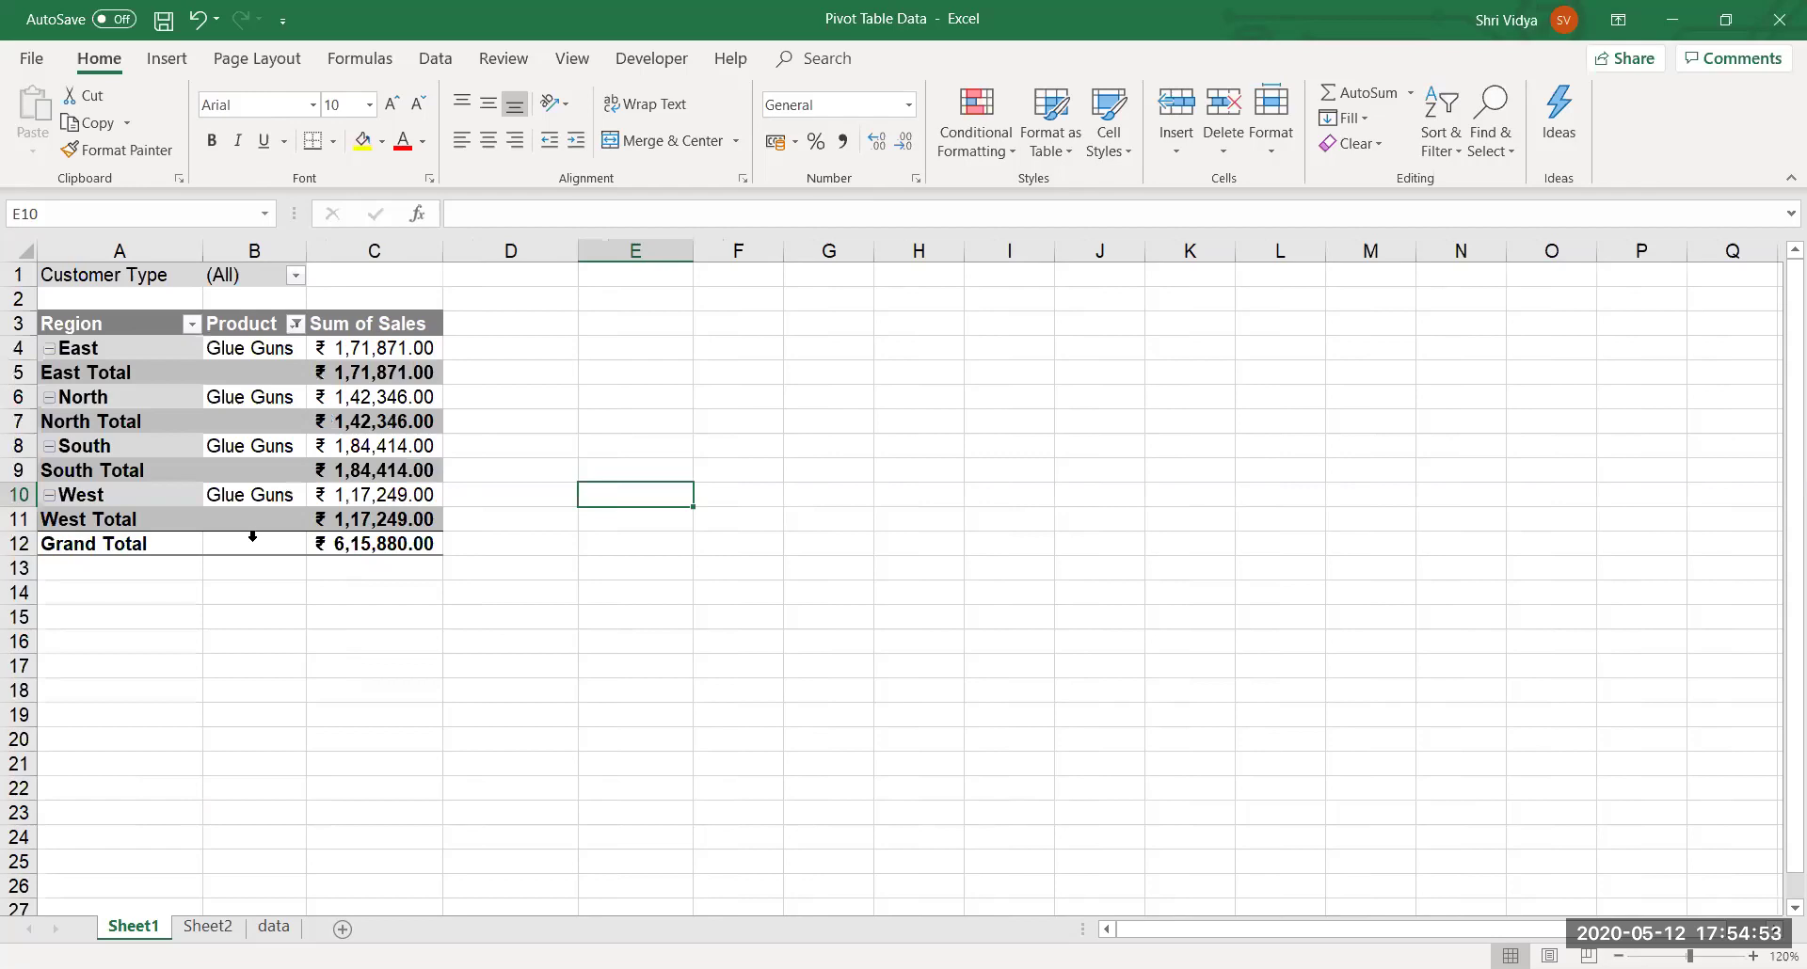
left_click(294, 324)
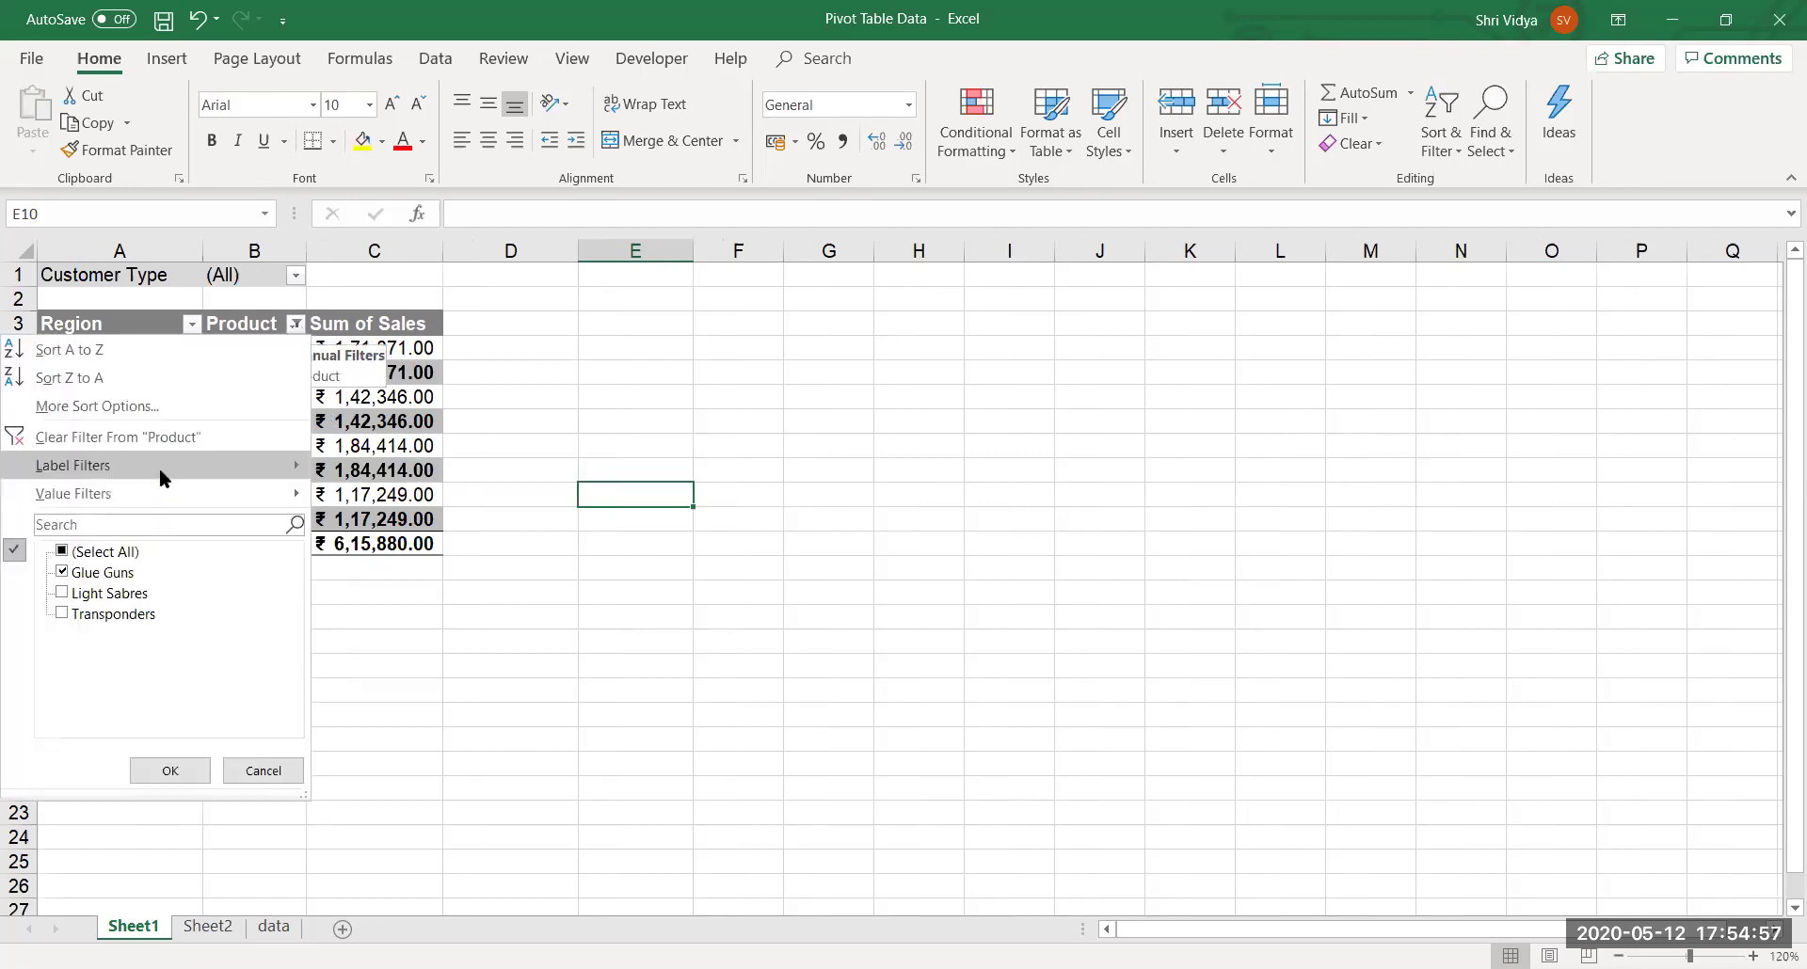
left_click(117, 436)
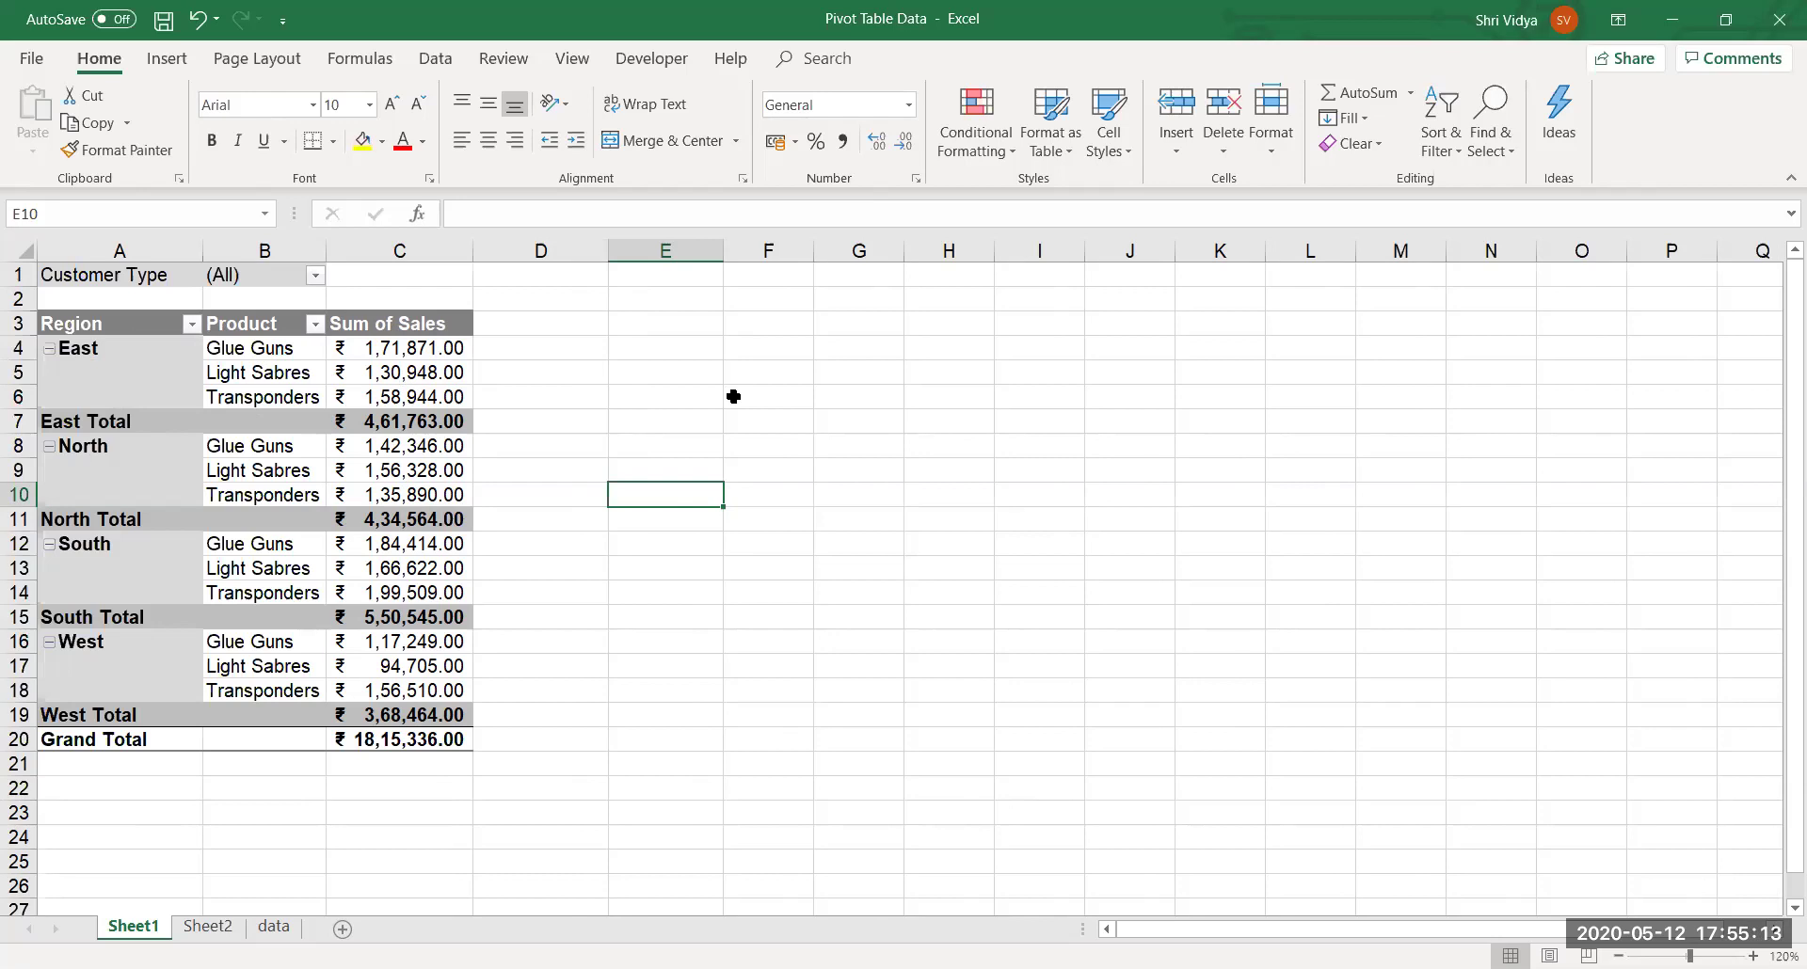
left_click(315, 277)
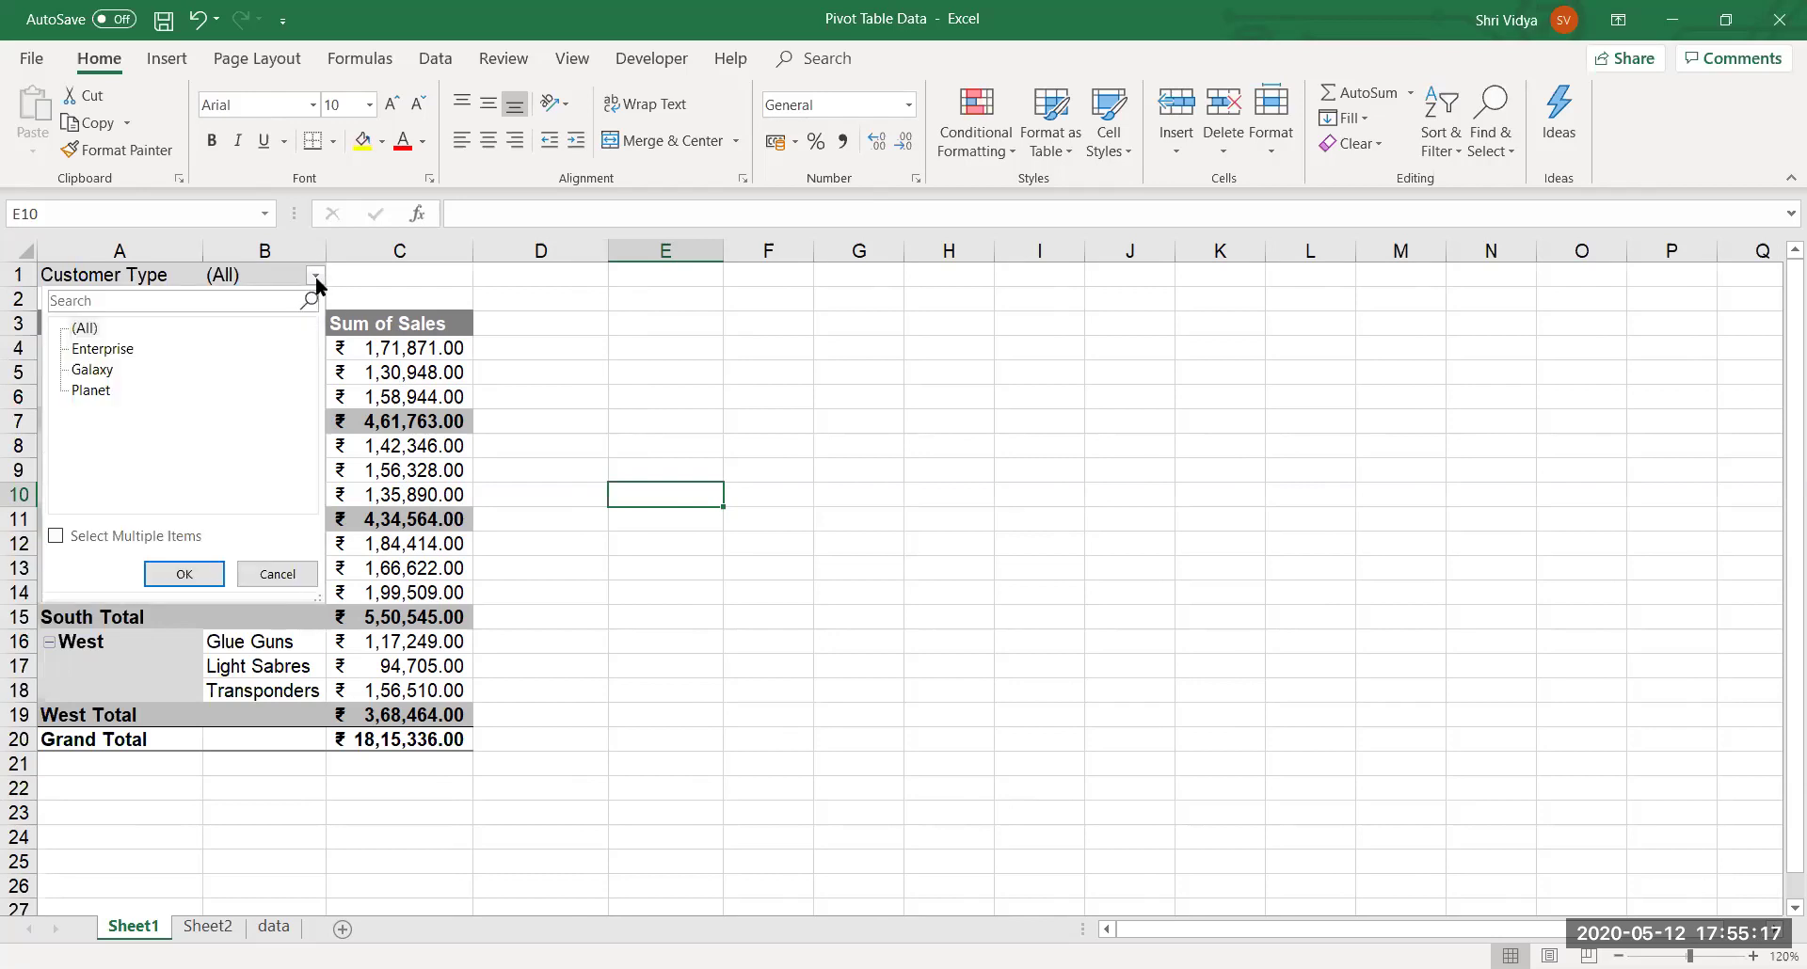
left_click(125, 352)
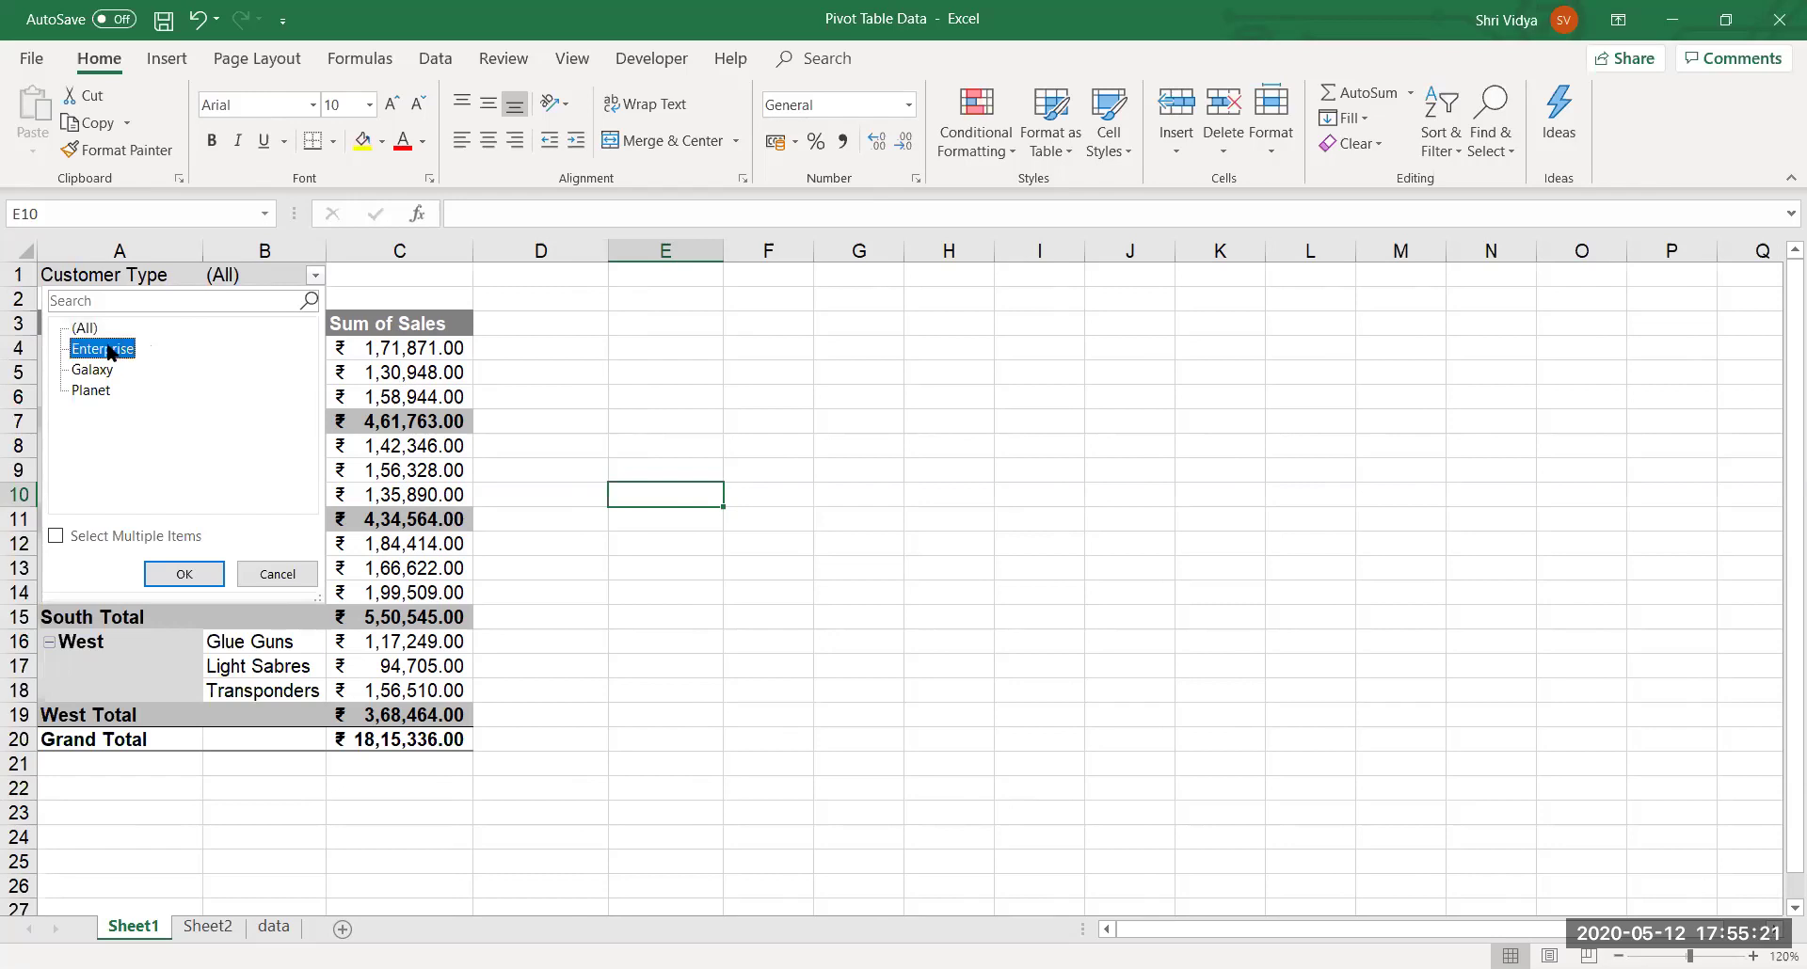
left_click(128, 349)
left_click(199, 570)
left_click_drag(379, 350, 377, 402)
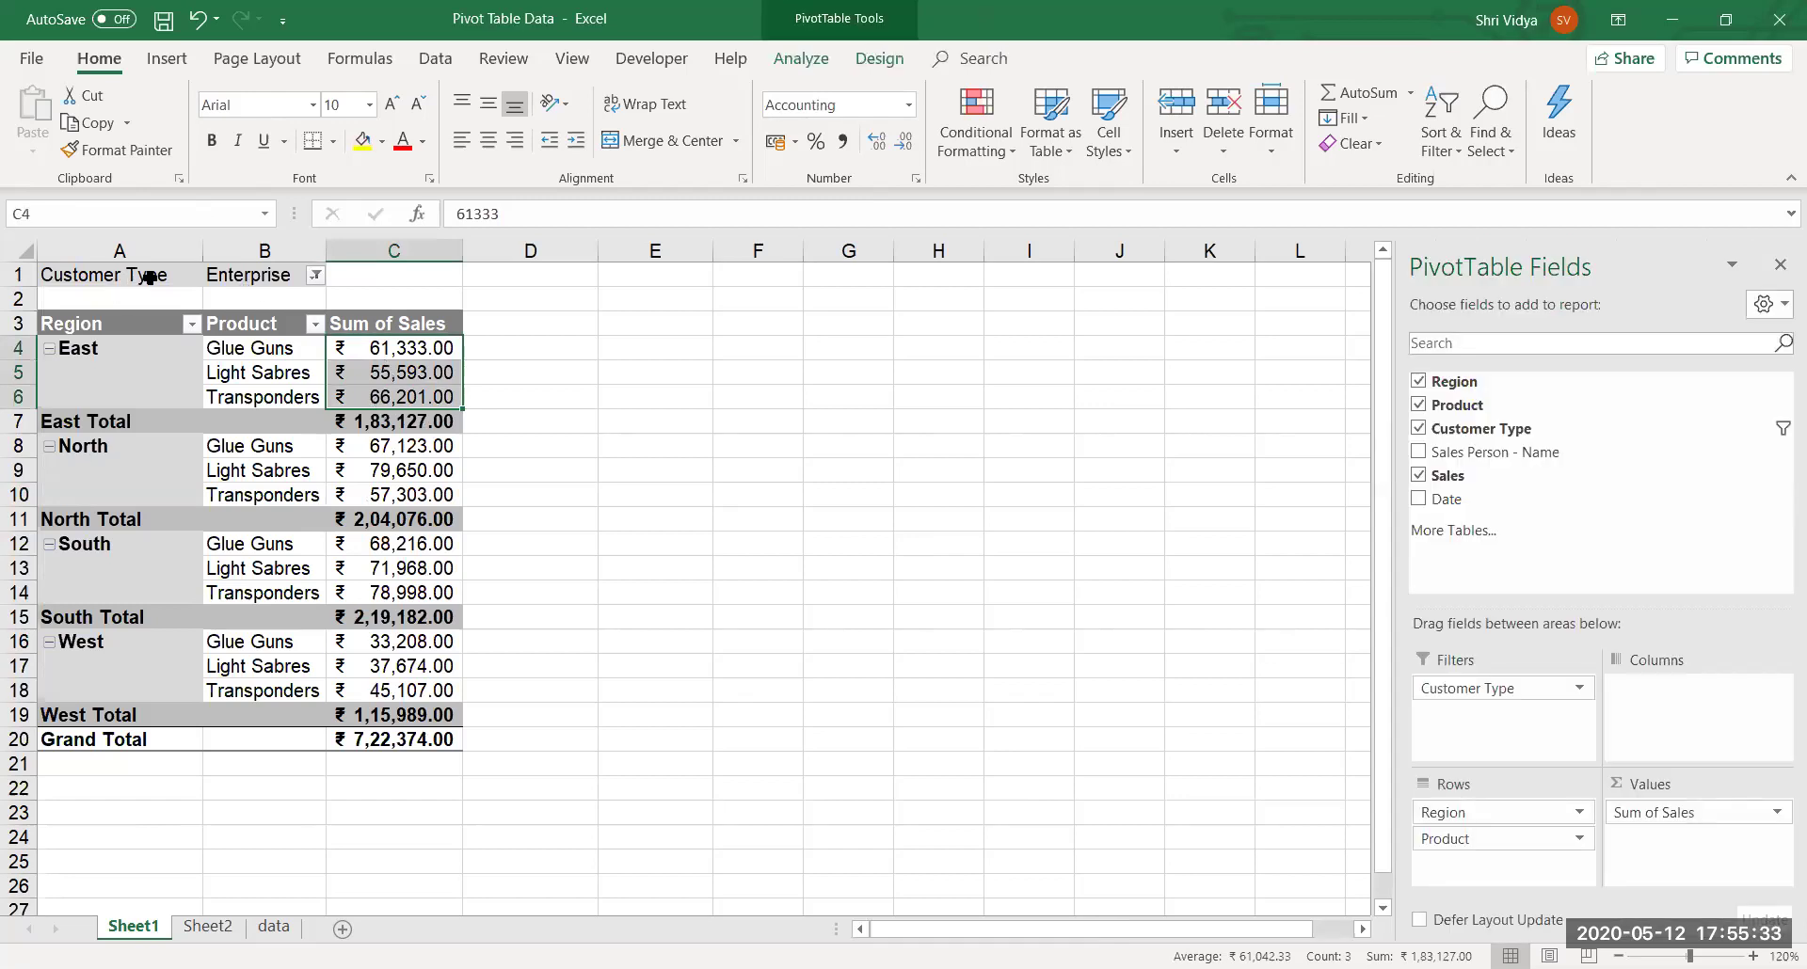
left_click_drag(250, 346, 254, 399)
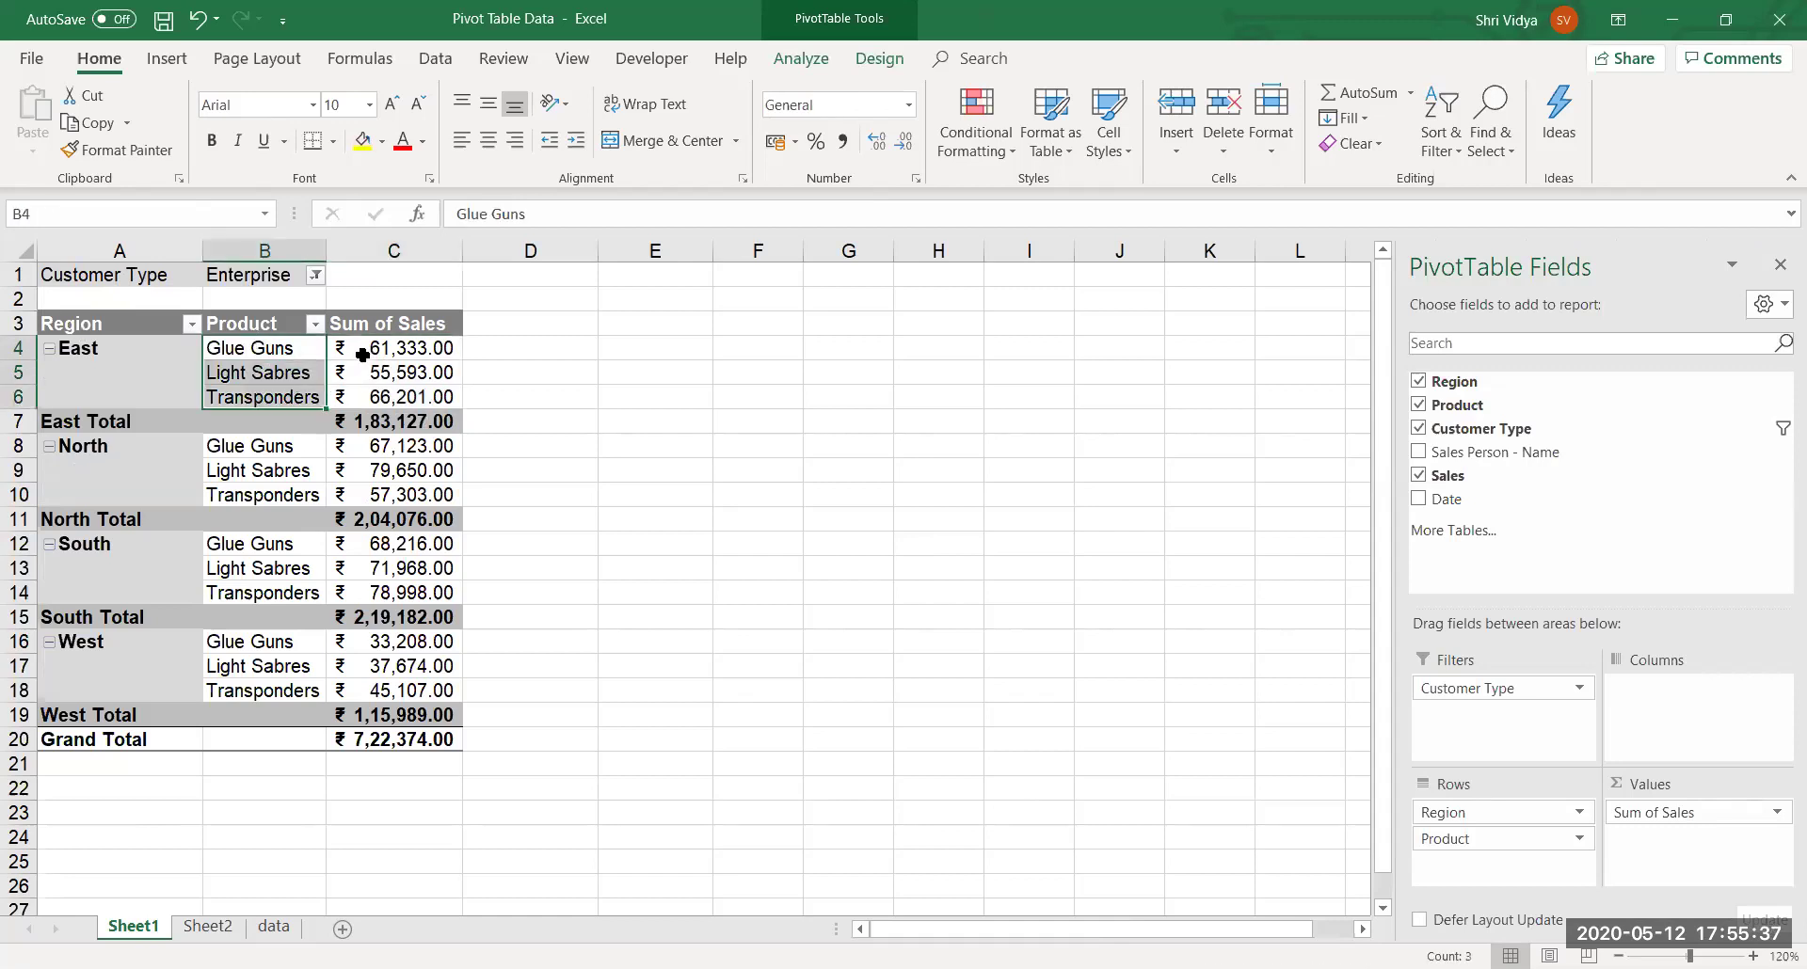
left_click_drag(352, 350, 359, 405)
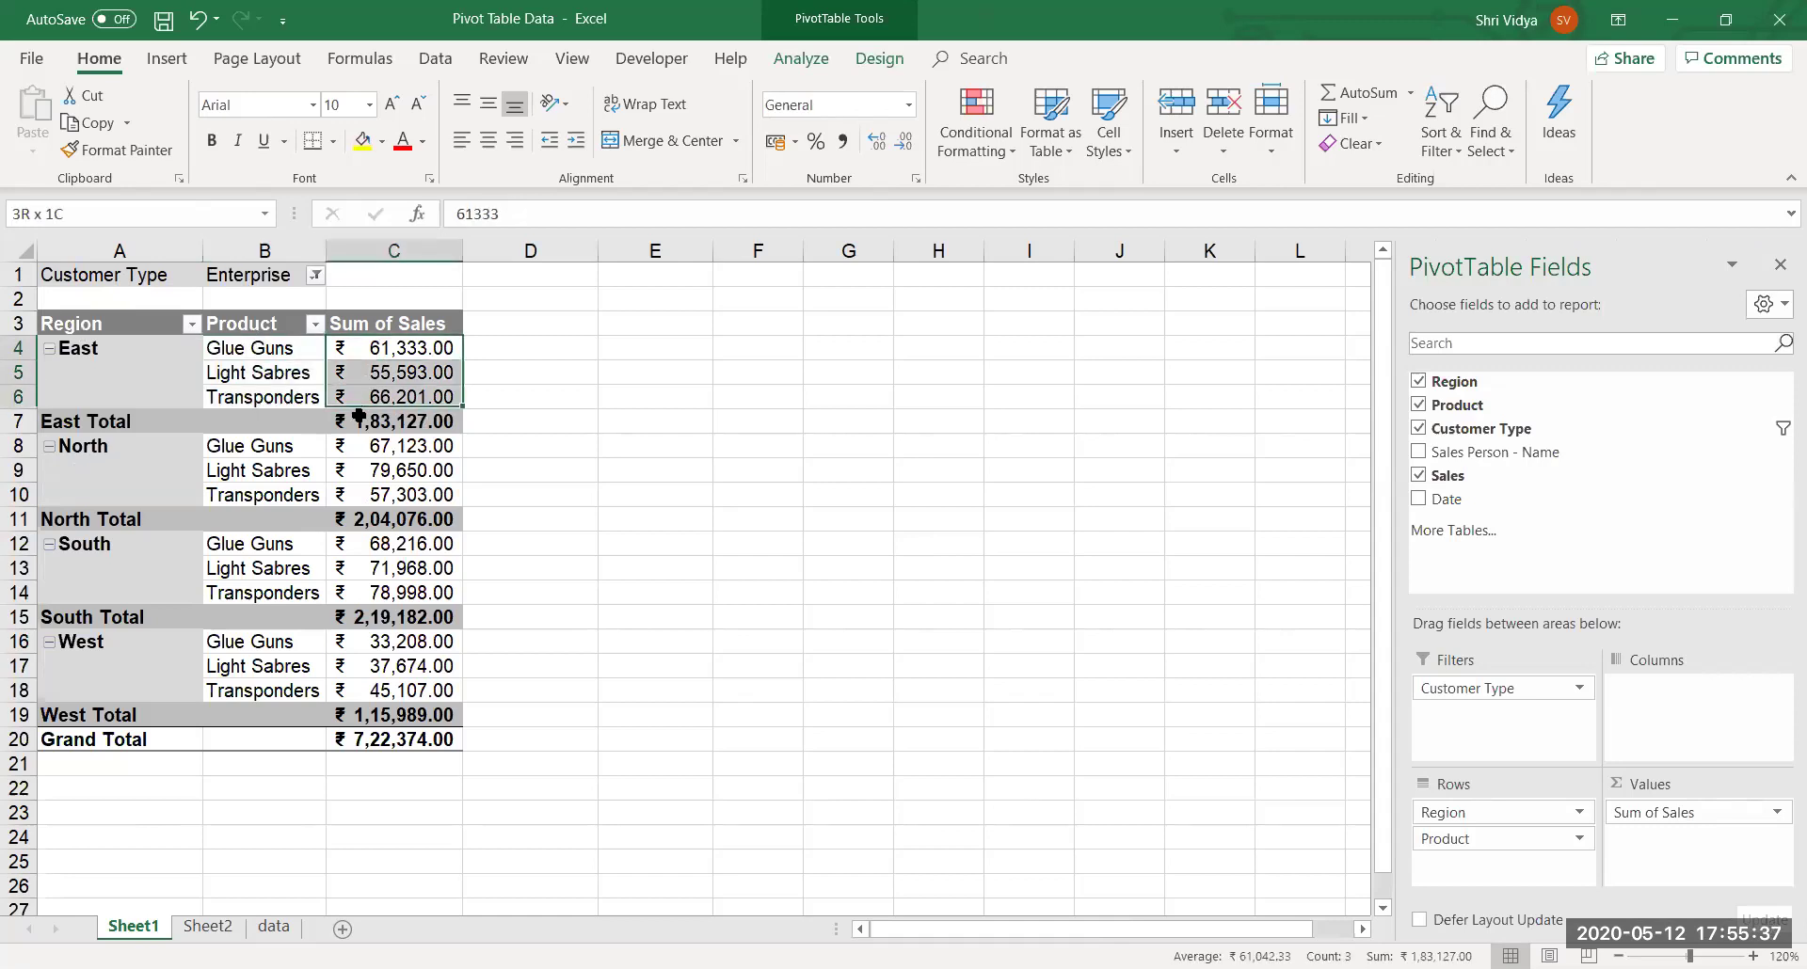
left_click(131, 350)
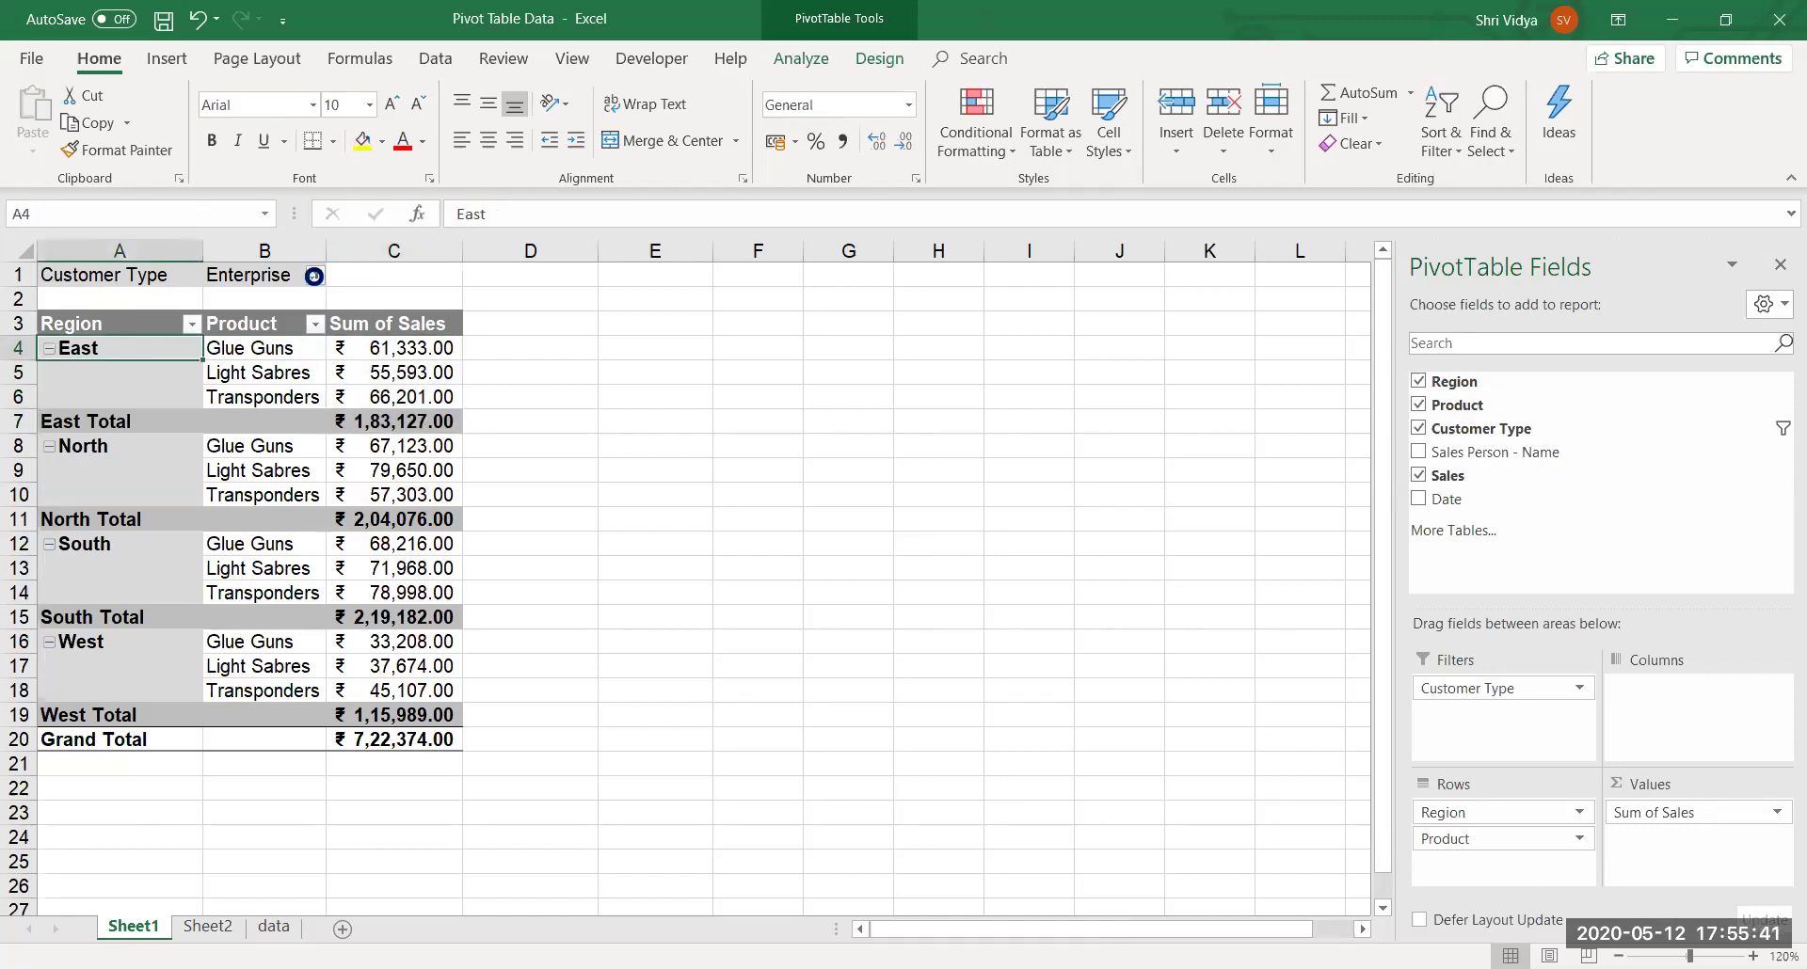
left_click(314, 275)
left_click(57, 536)
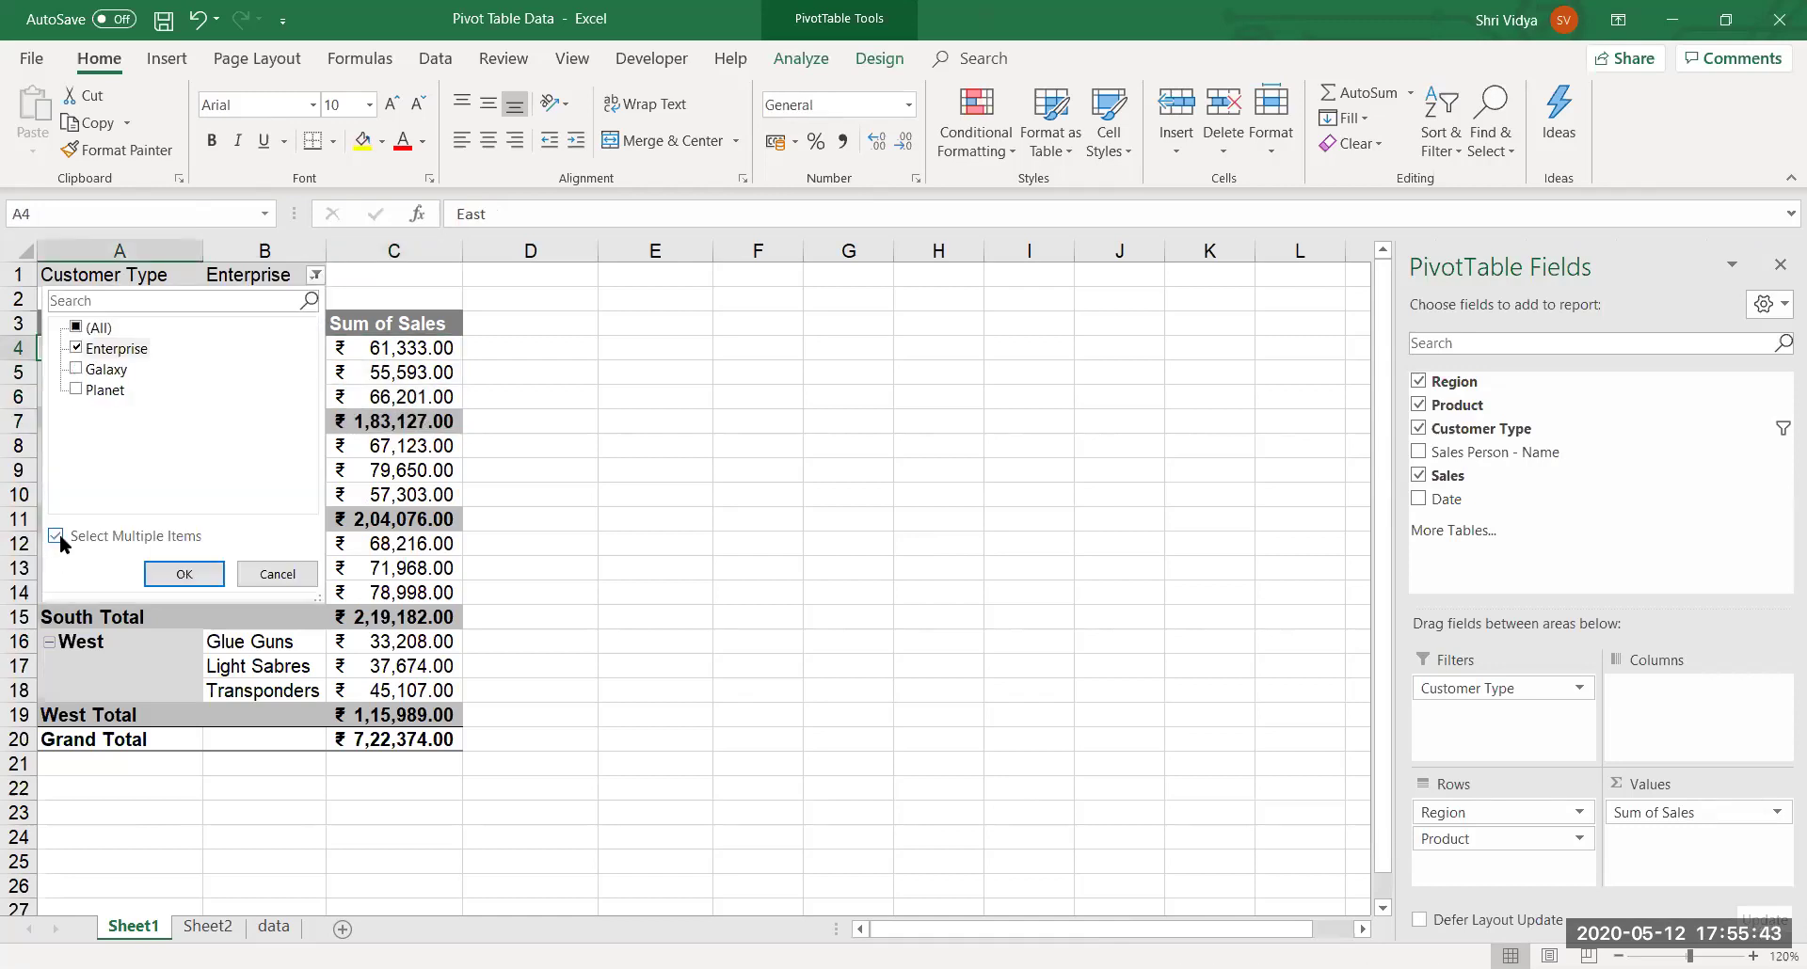
left_click(76, 387)
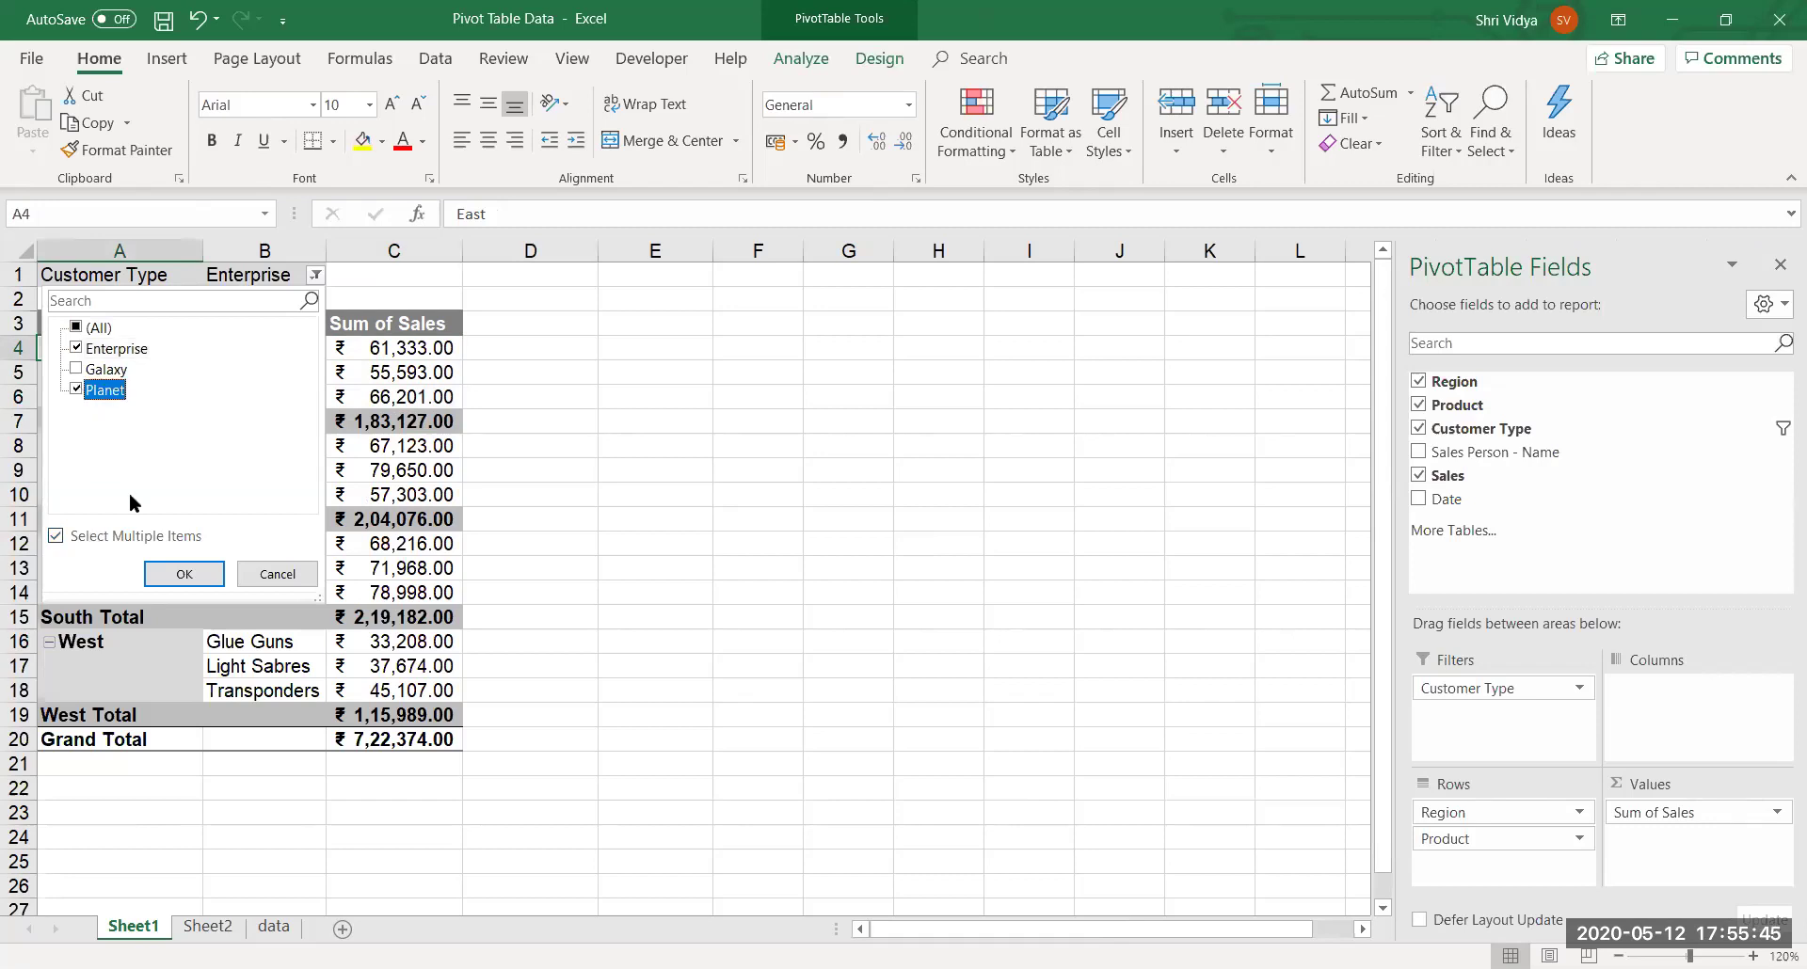
left_click(169, 573)
left_click(616, 476)
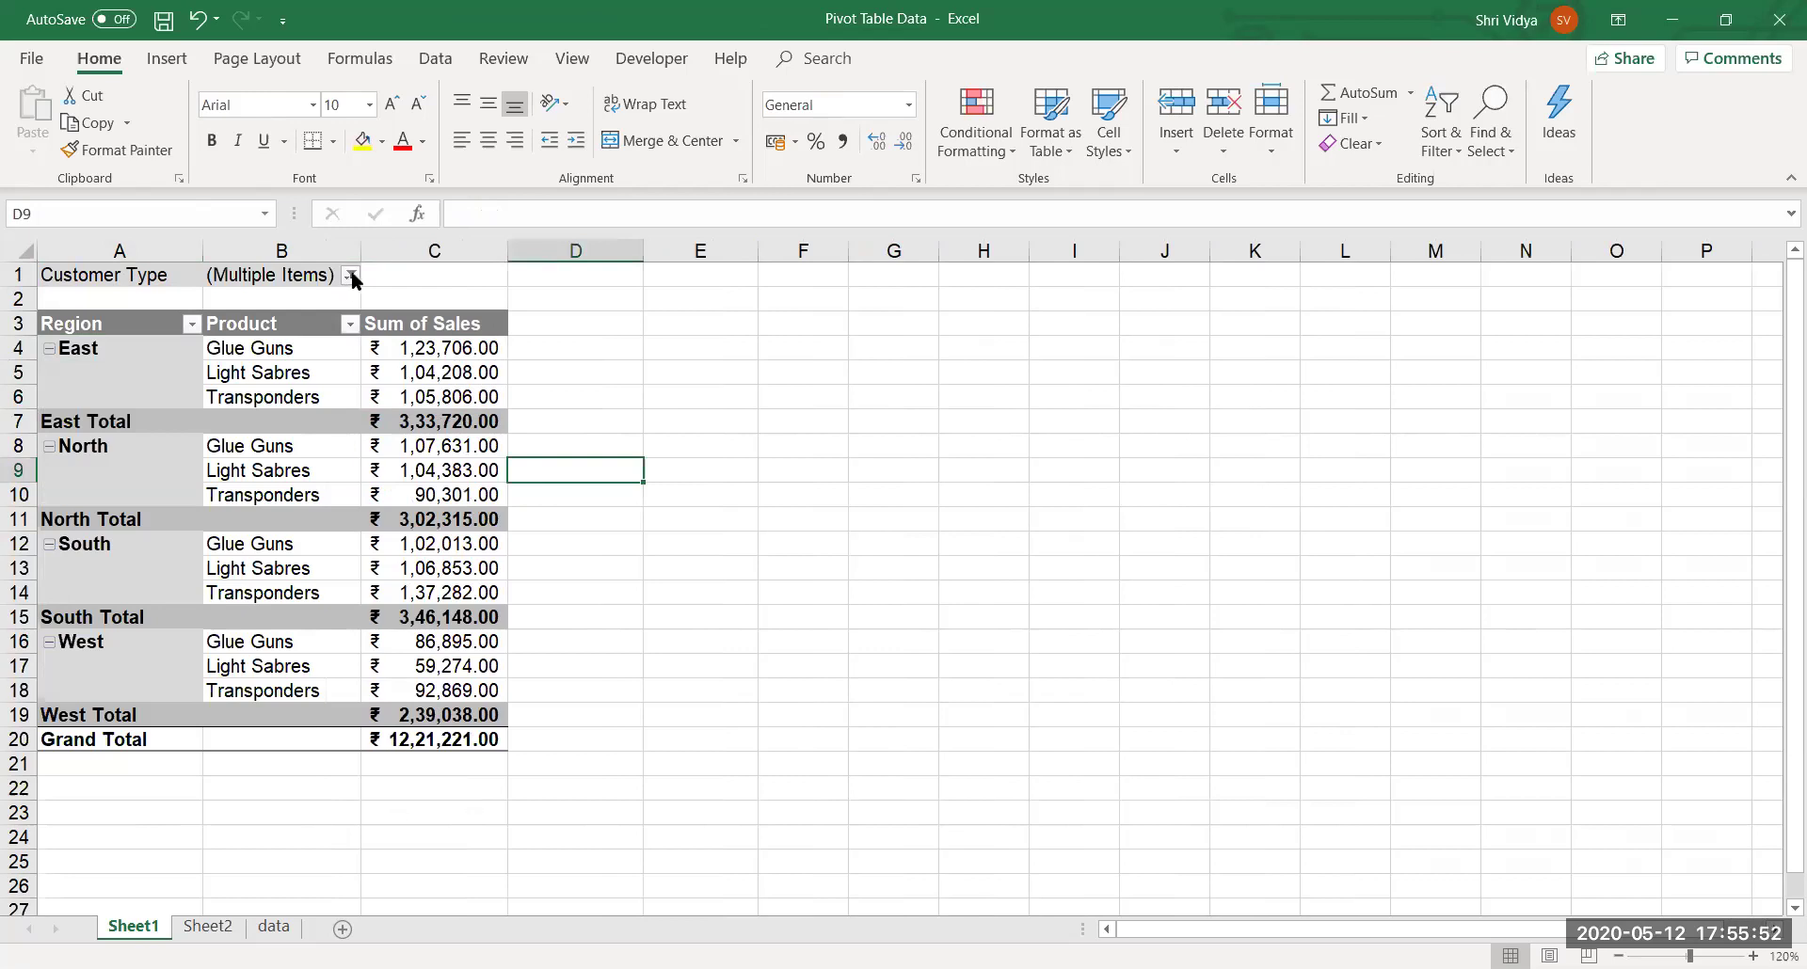
left_click(282, 278)
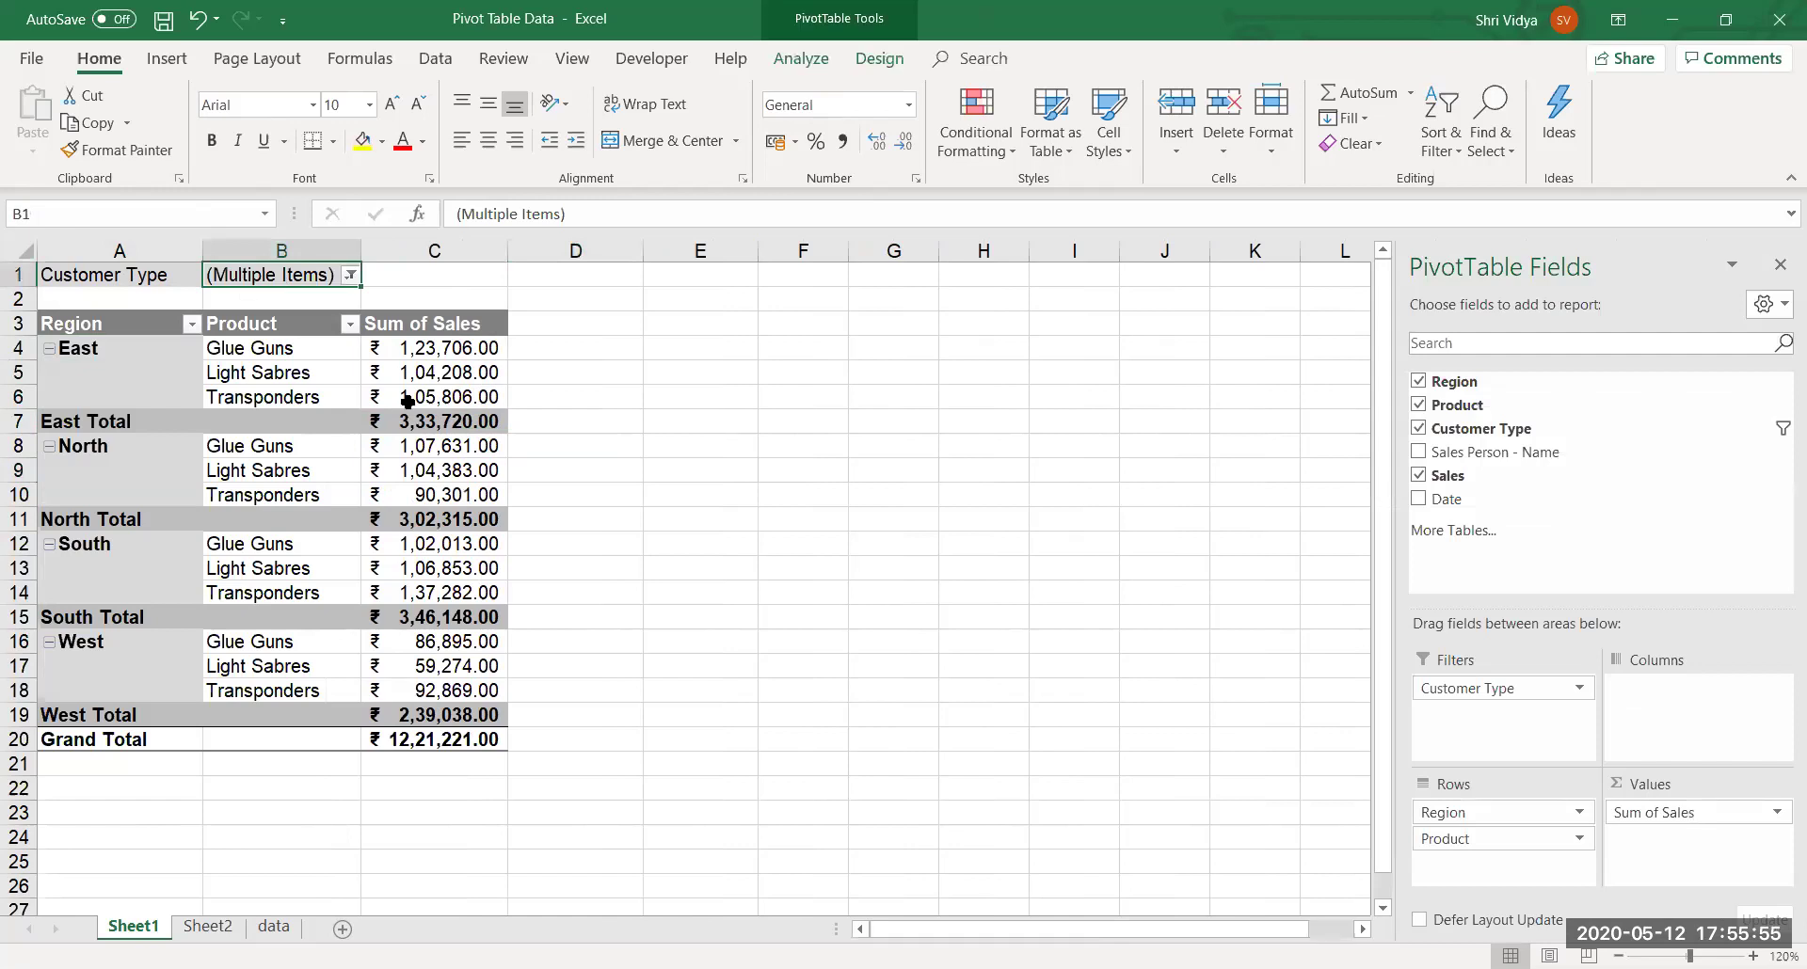
left_click(350, 275)
left_click(90, 535)
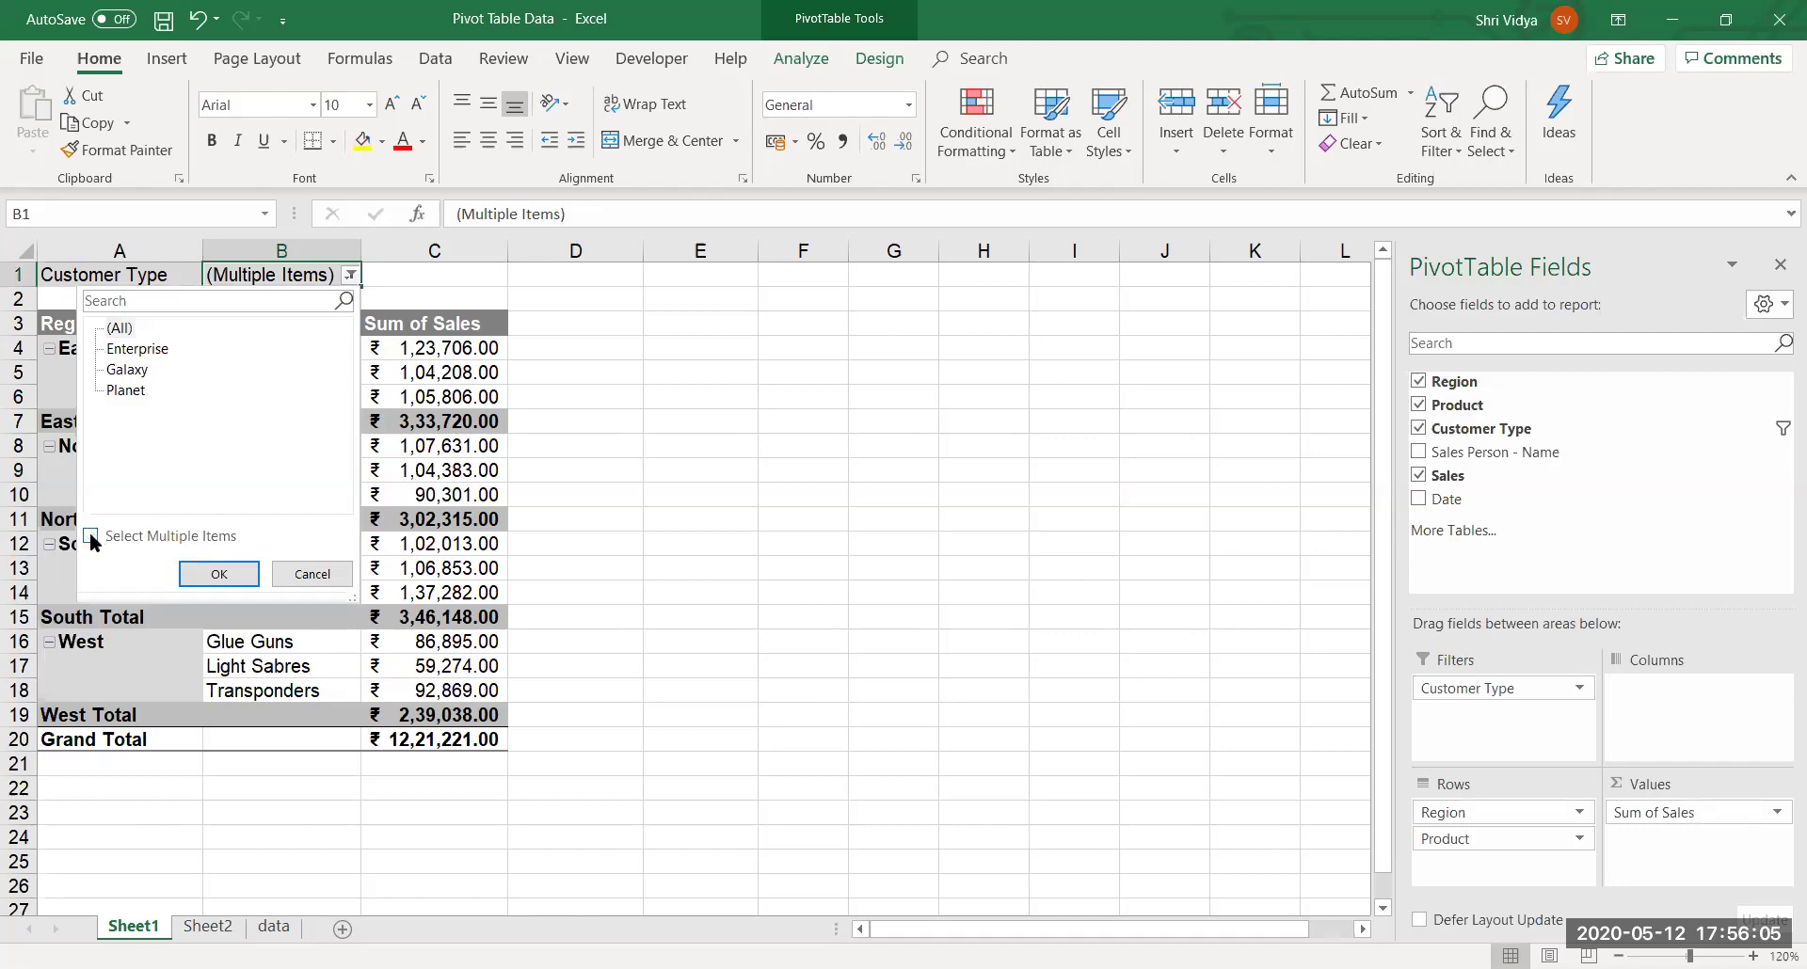
left_click(220, 575)
left_click(694, 592)
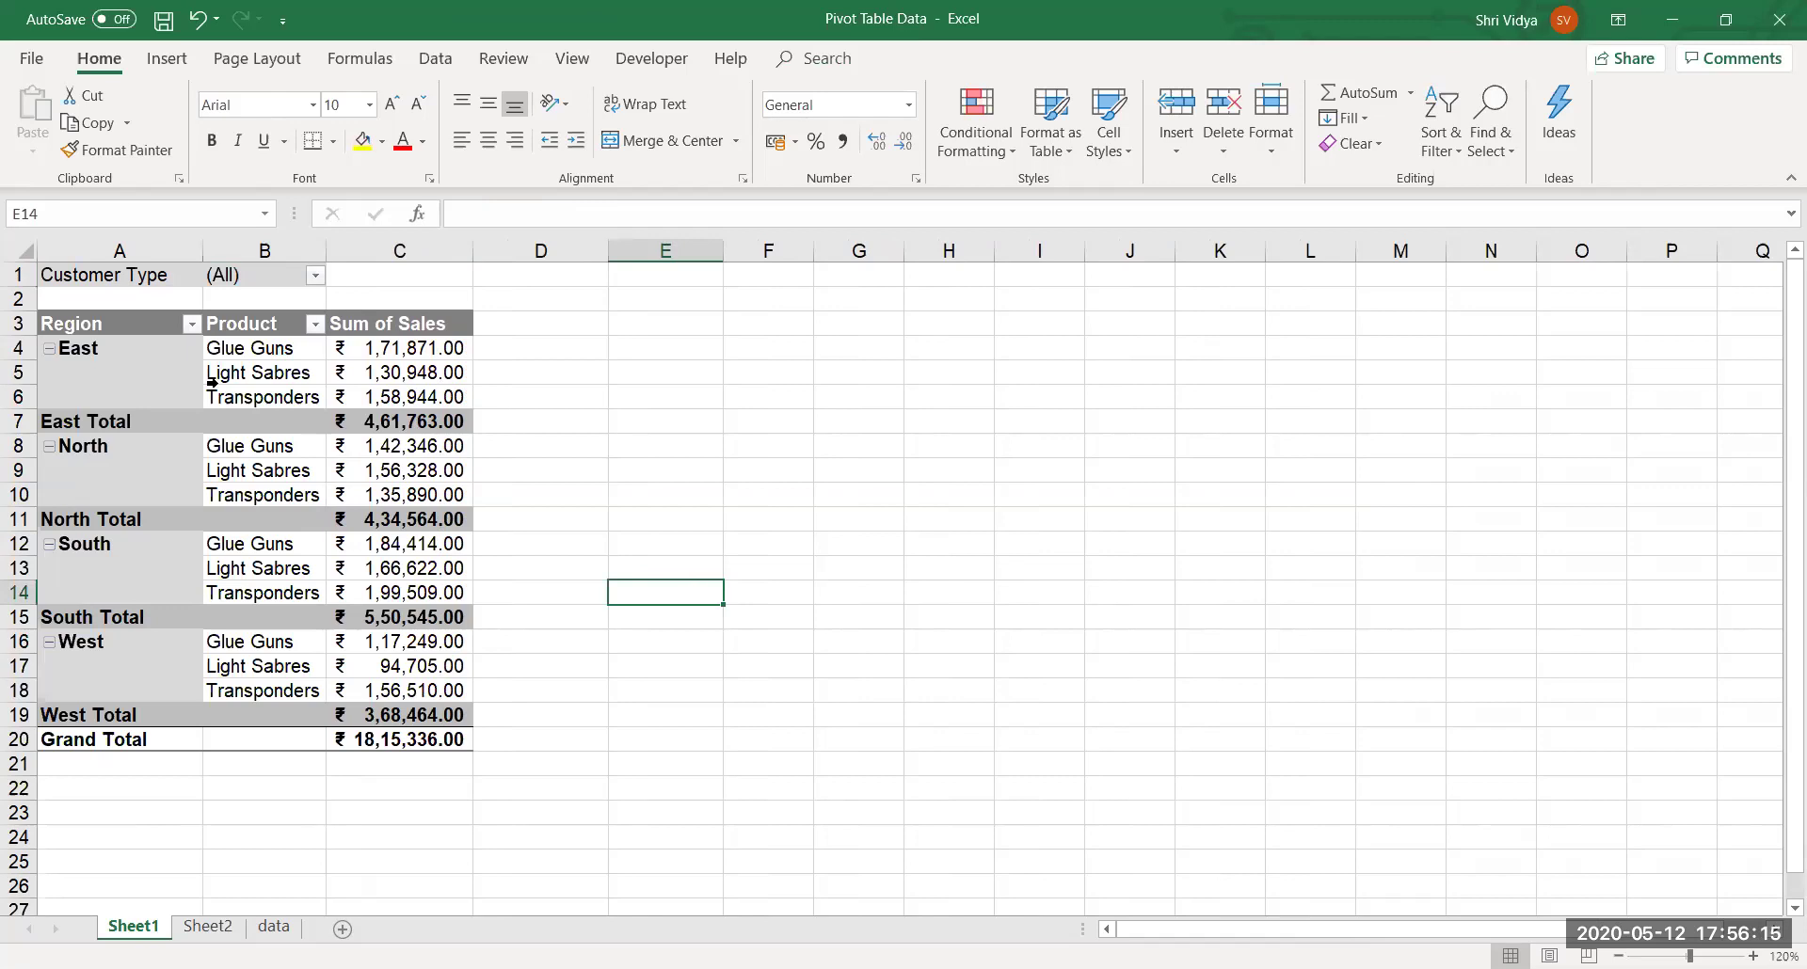
left_click(287, 513)
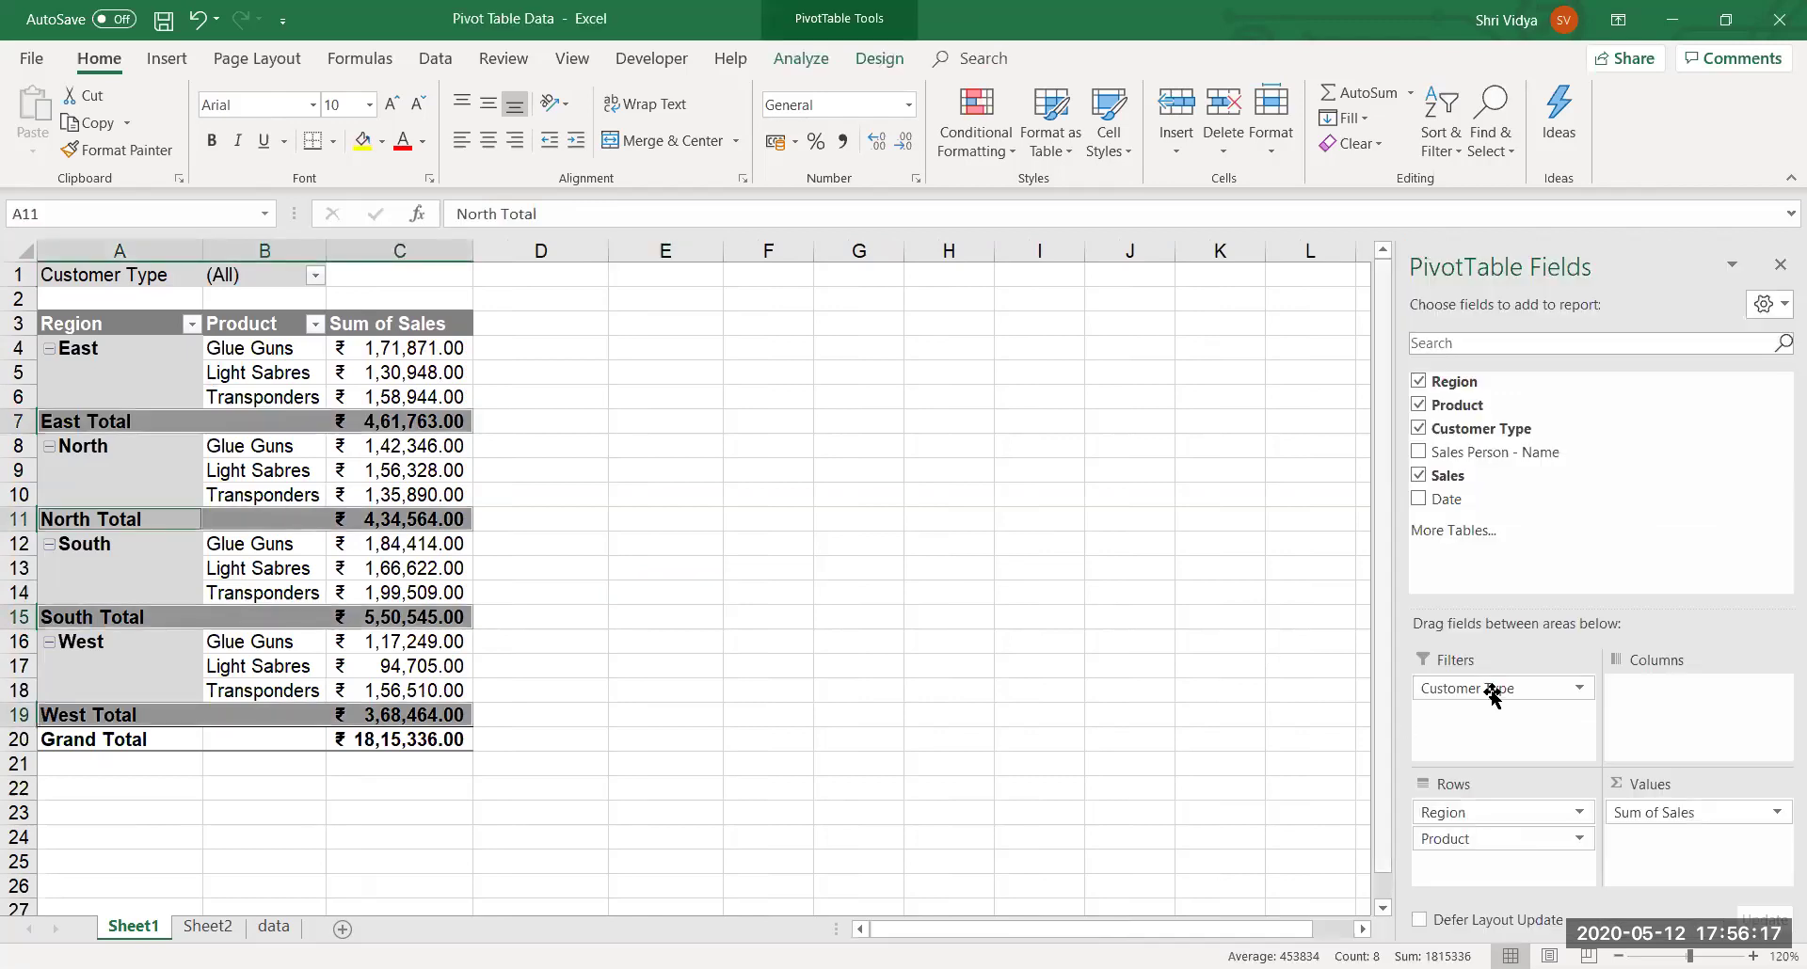
Remove the Customer Type report filter and select cells in the pivot with PivotTable Analyze showing.
left_click_drag(1468, 688, 1230, 694)
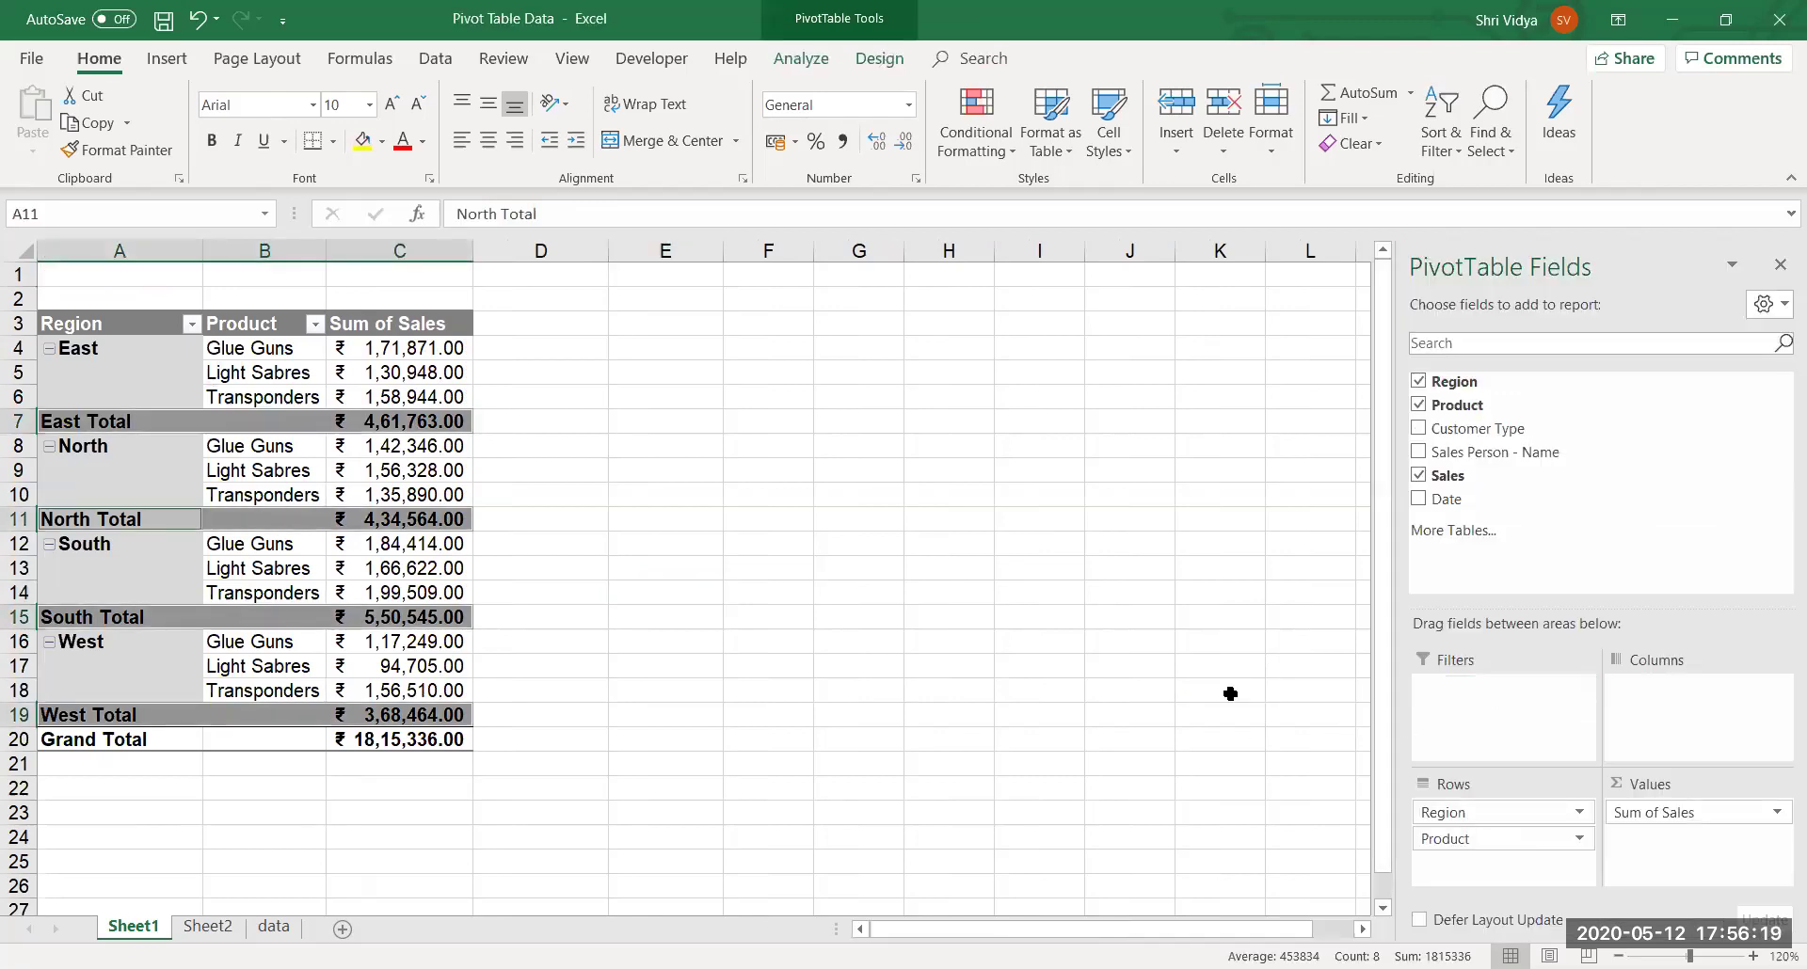
left_click(619, 454)
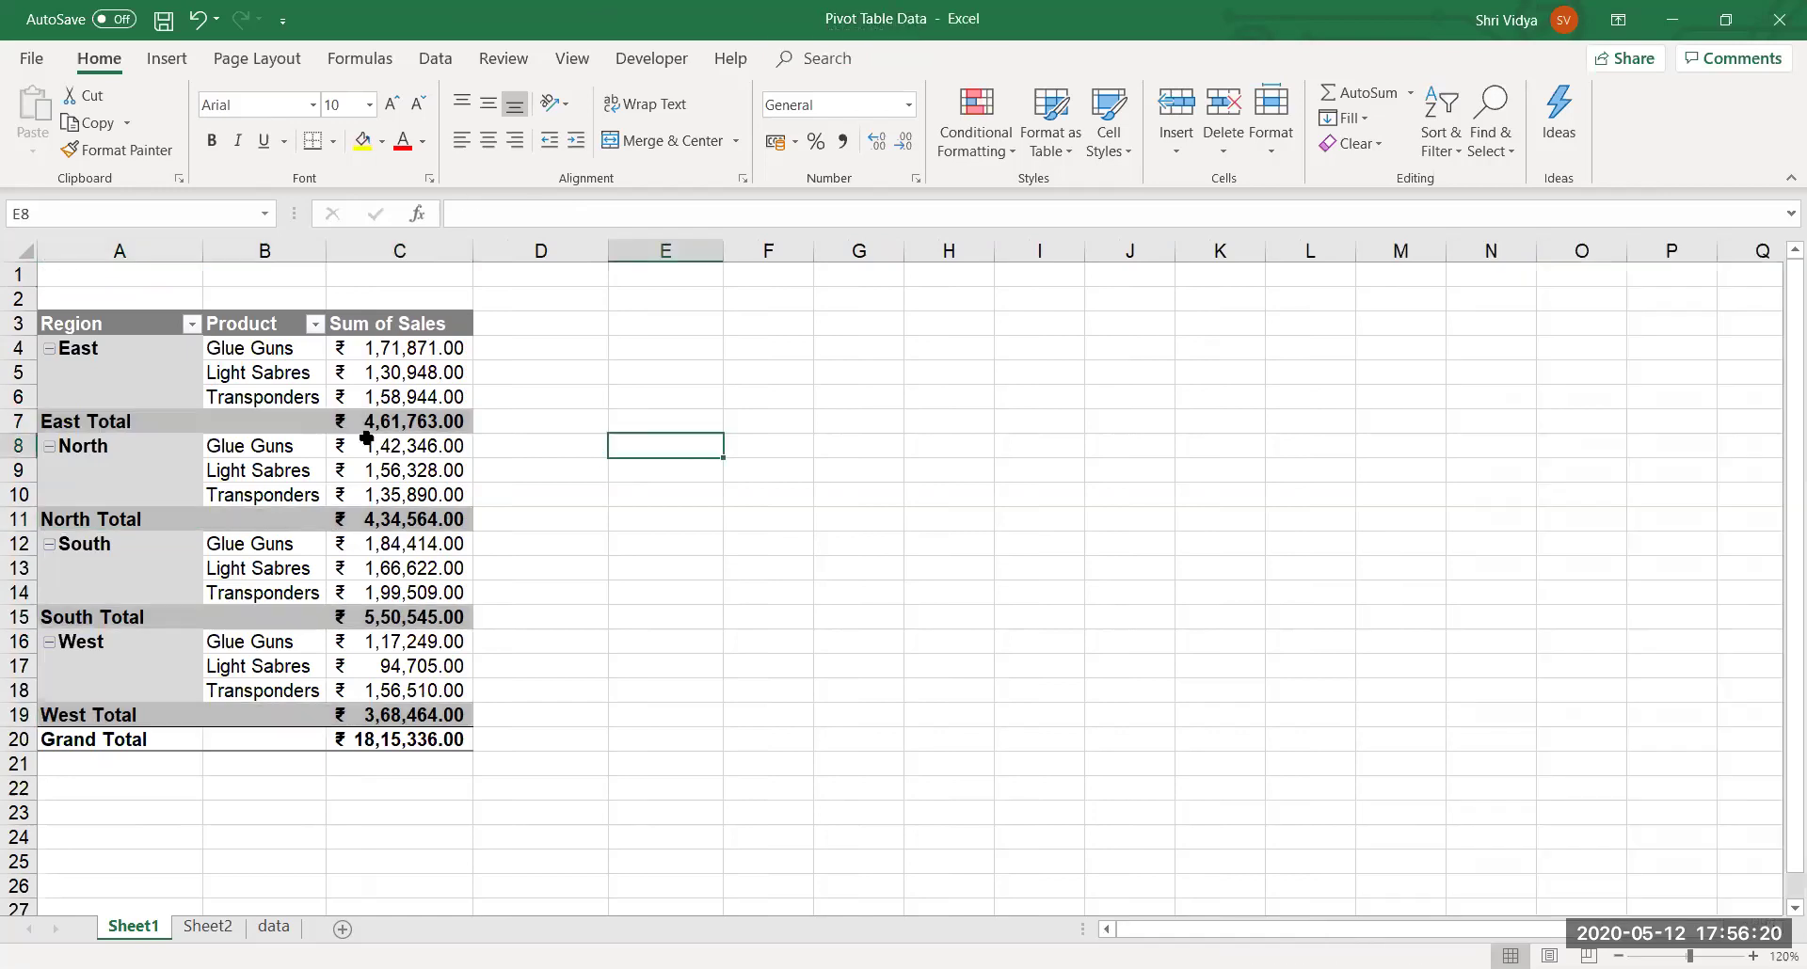
left_click(280, 376)
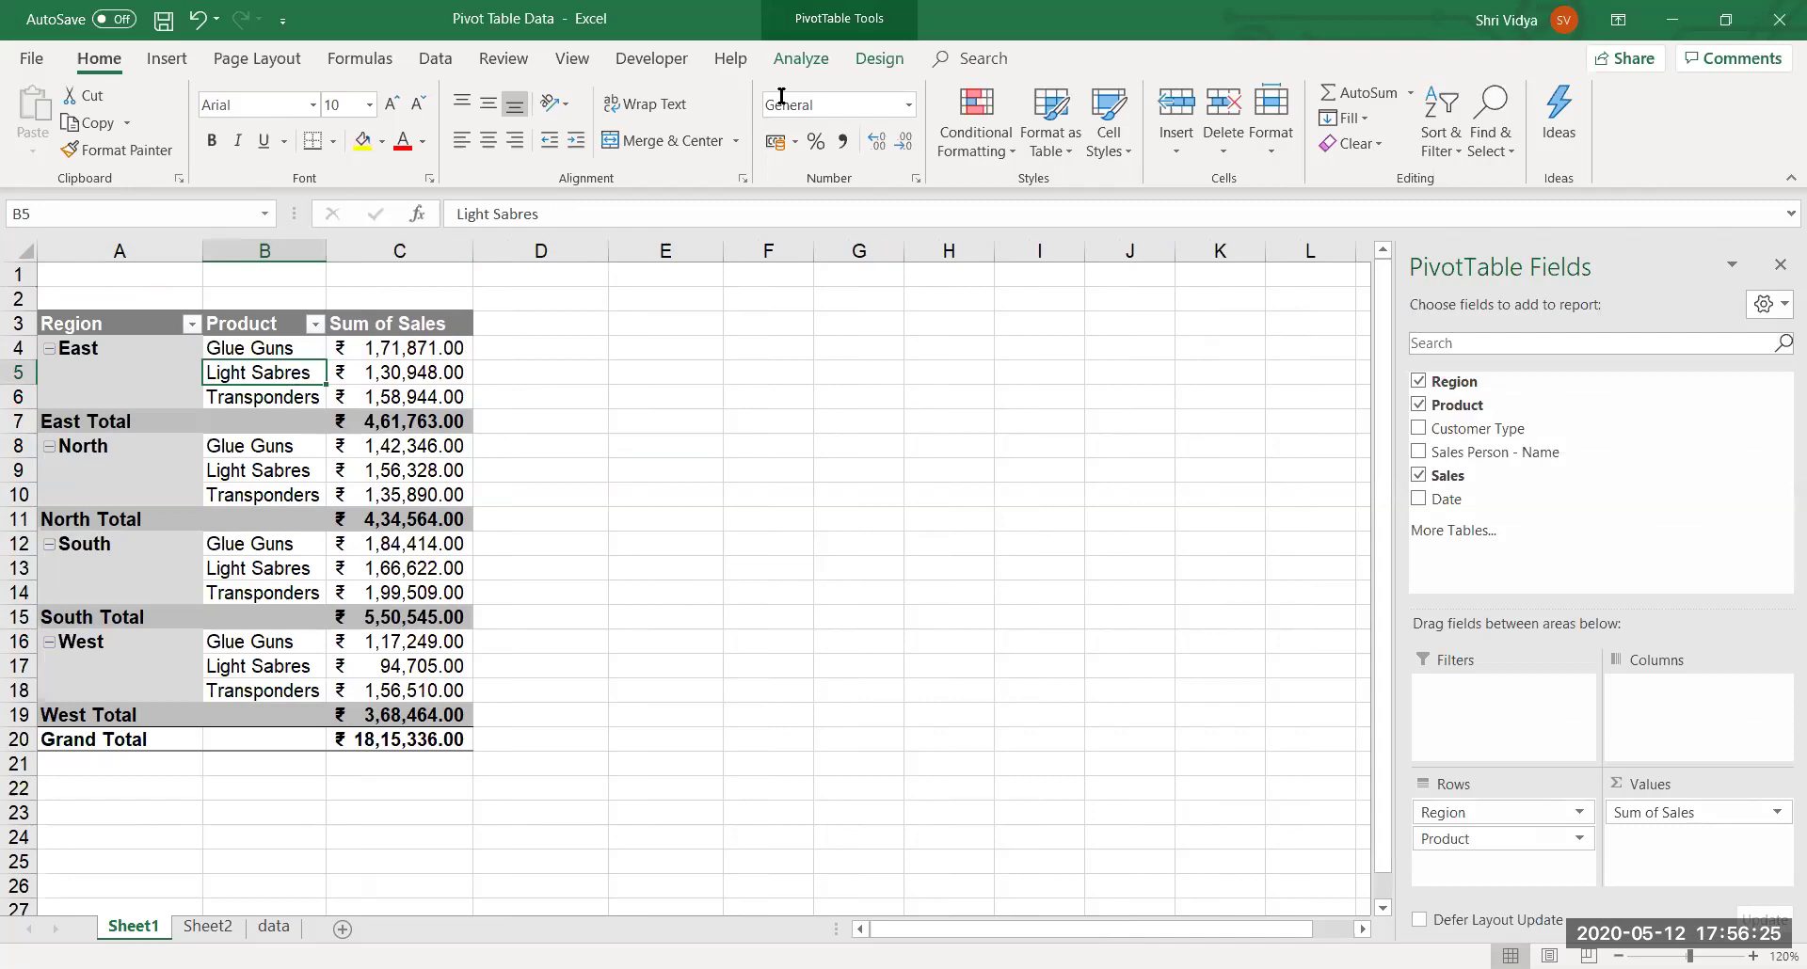
left_click(803, 59)
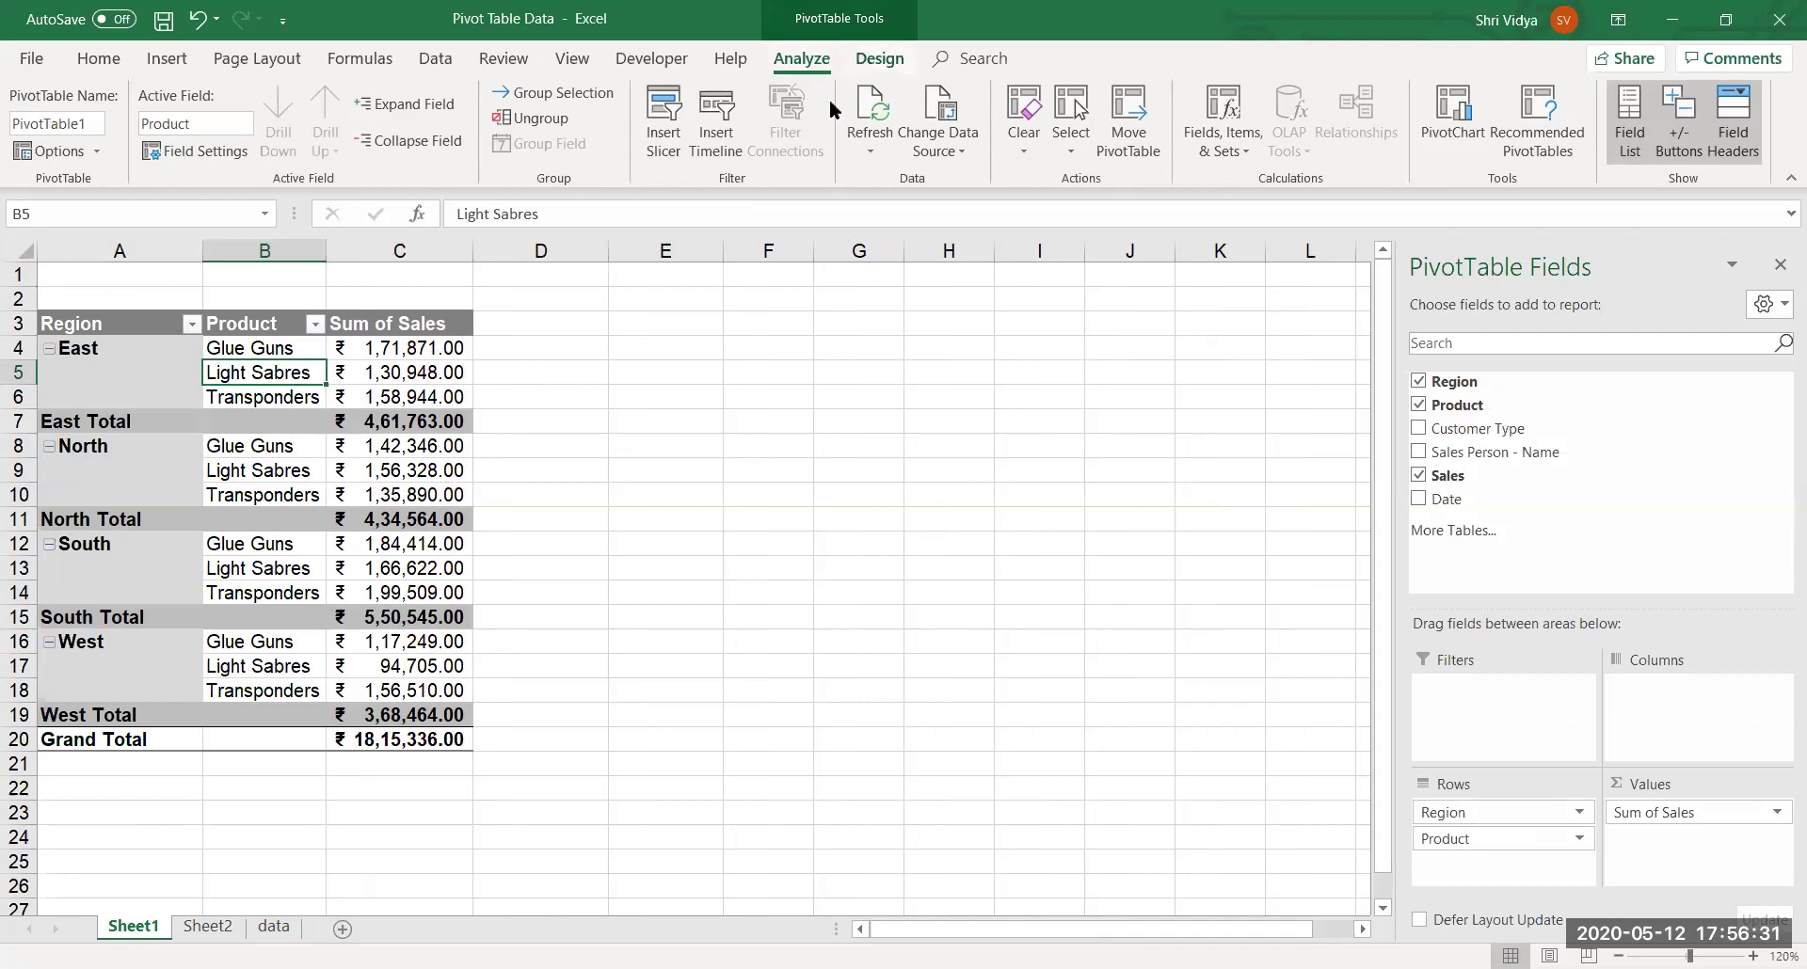
left_click(306, 485)
left_click(374, 464)
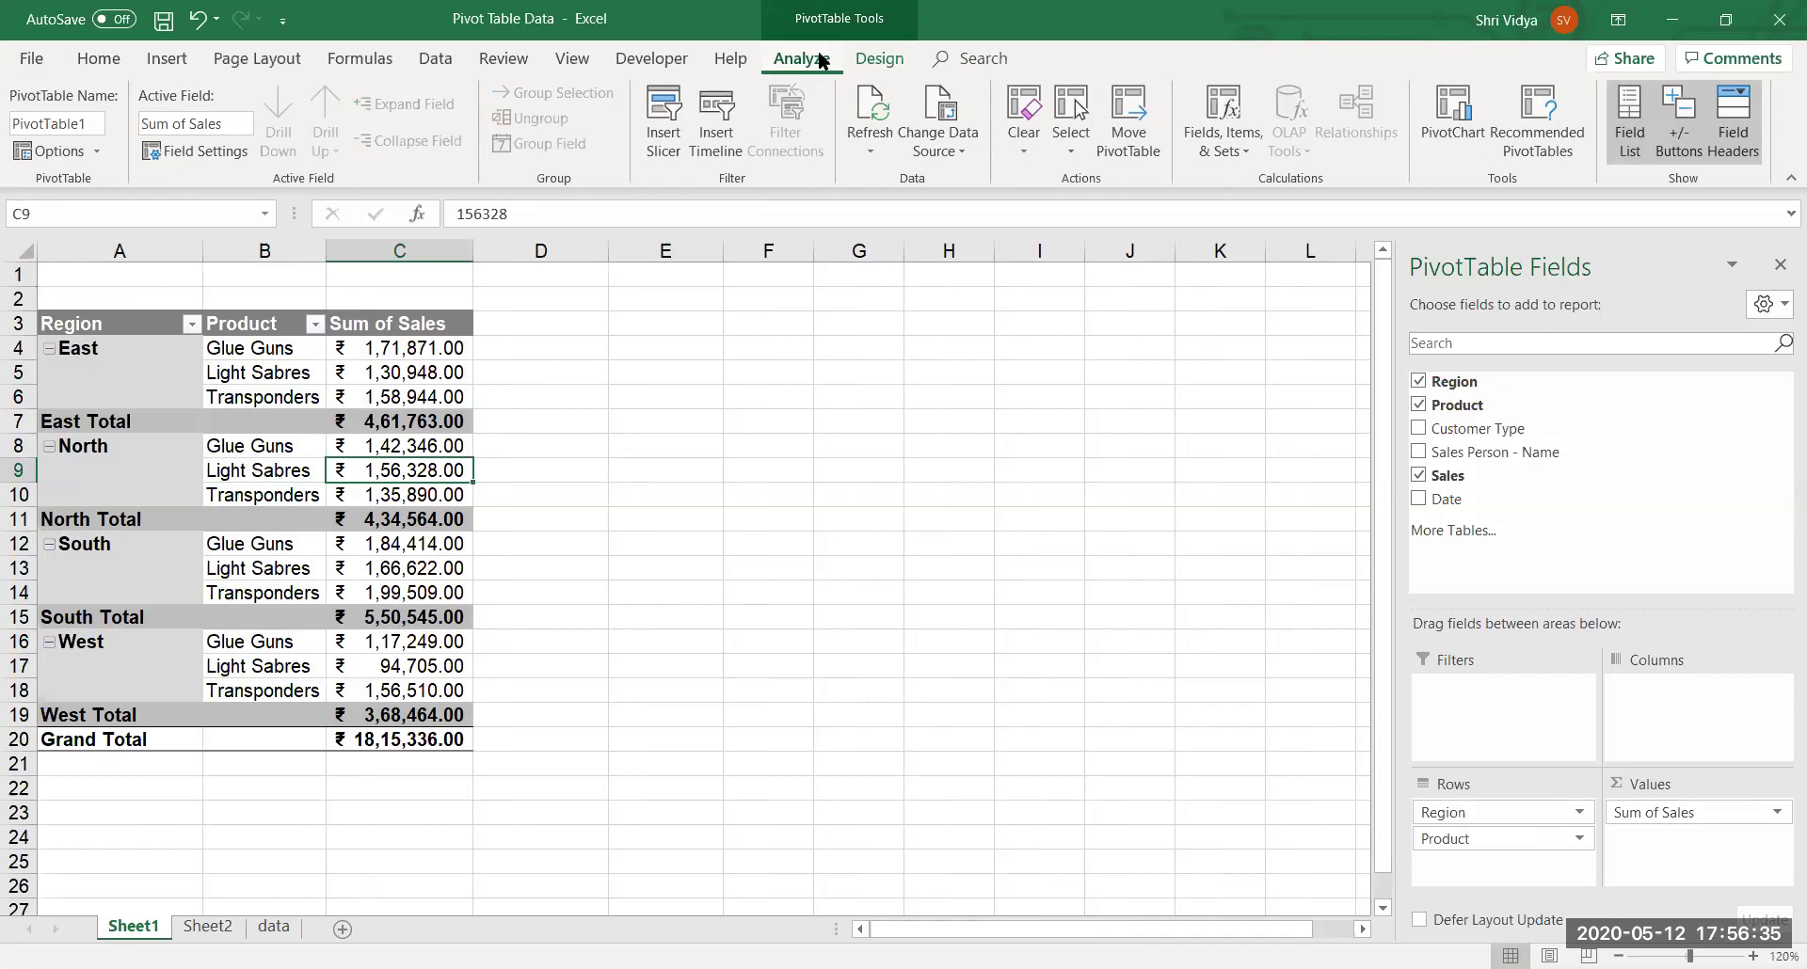
Insert a Customer Type slicer with a grey light style, resized and moved beside the pivot.
left_click(647, 139)
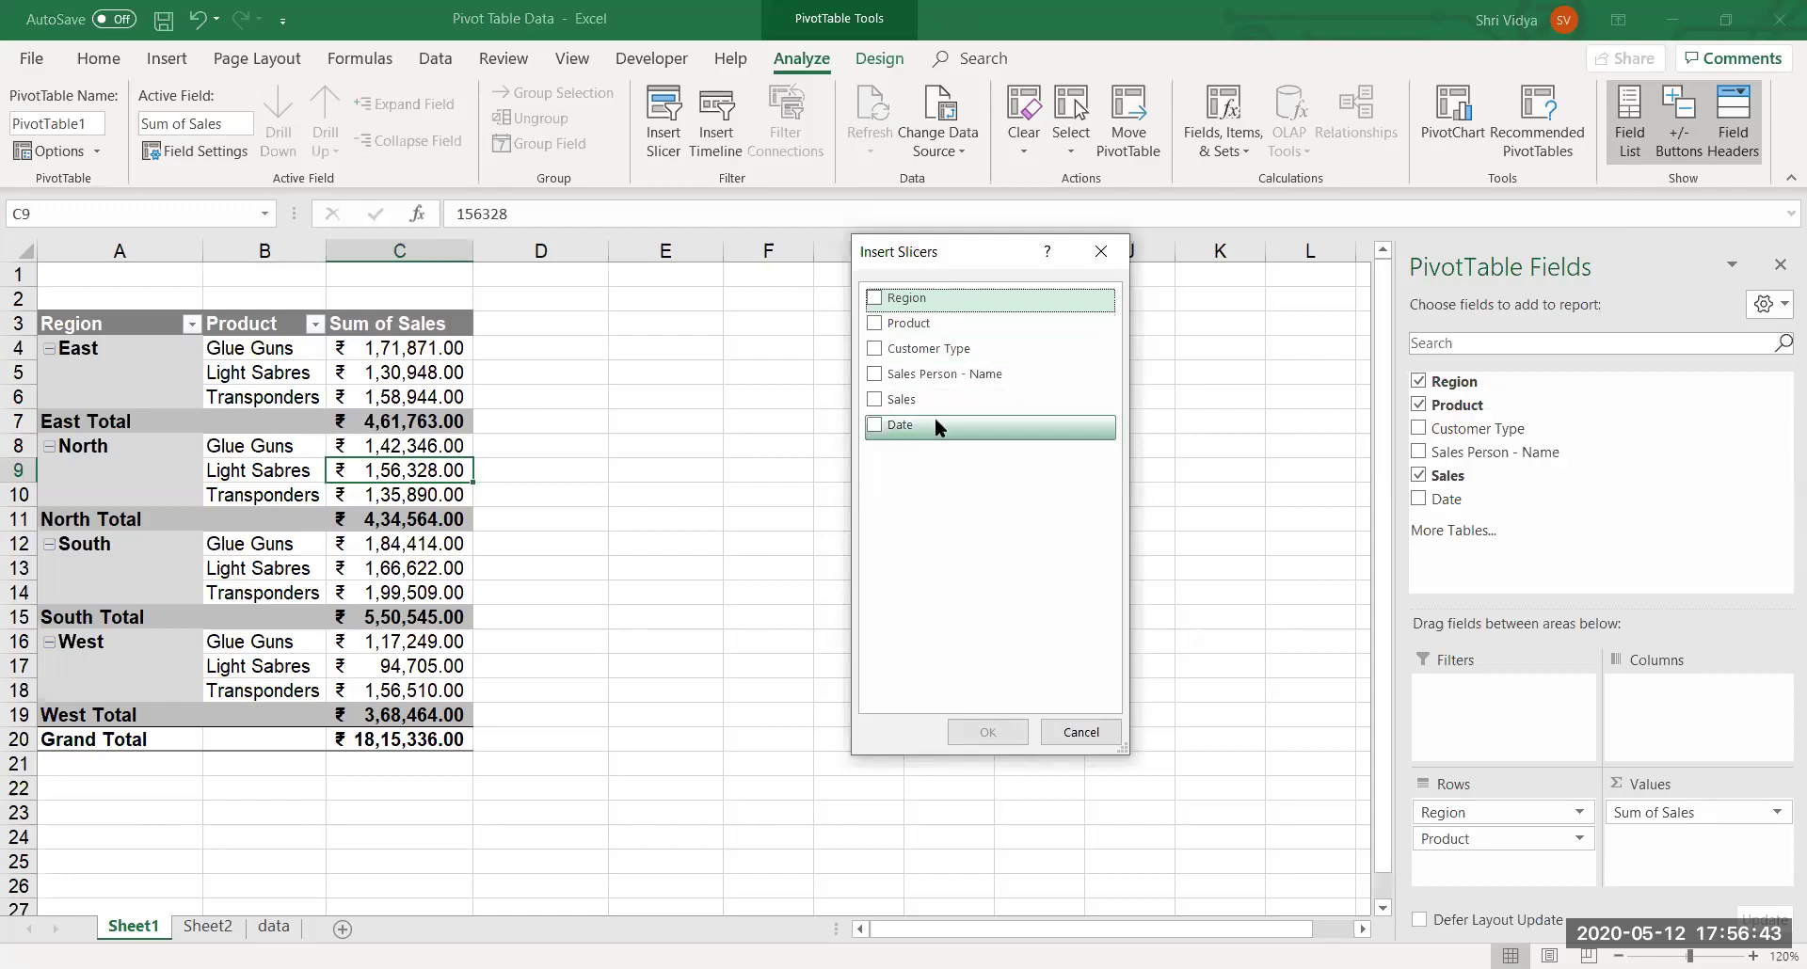
left_click(874, 349)
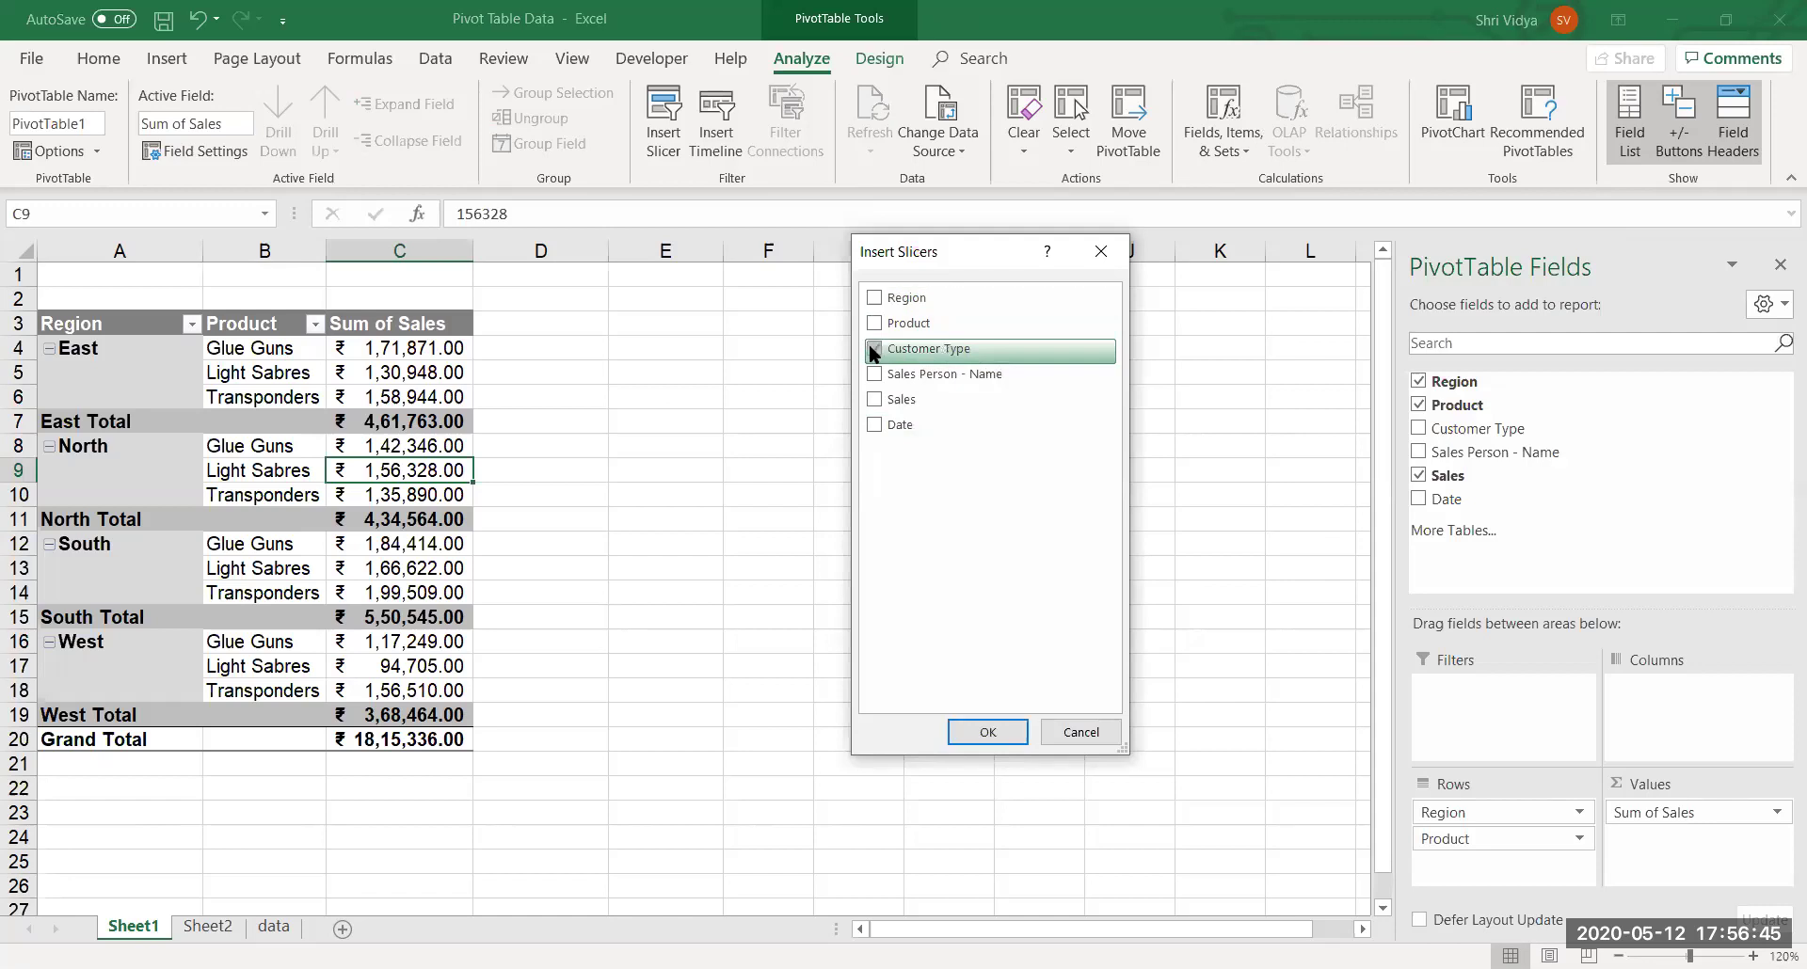
left_click(986, 733)
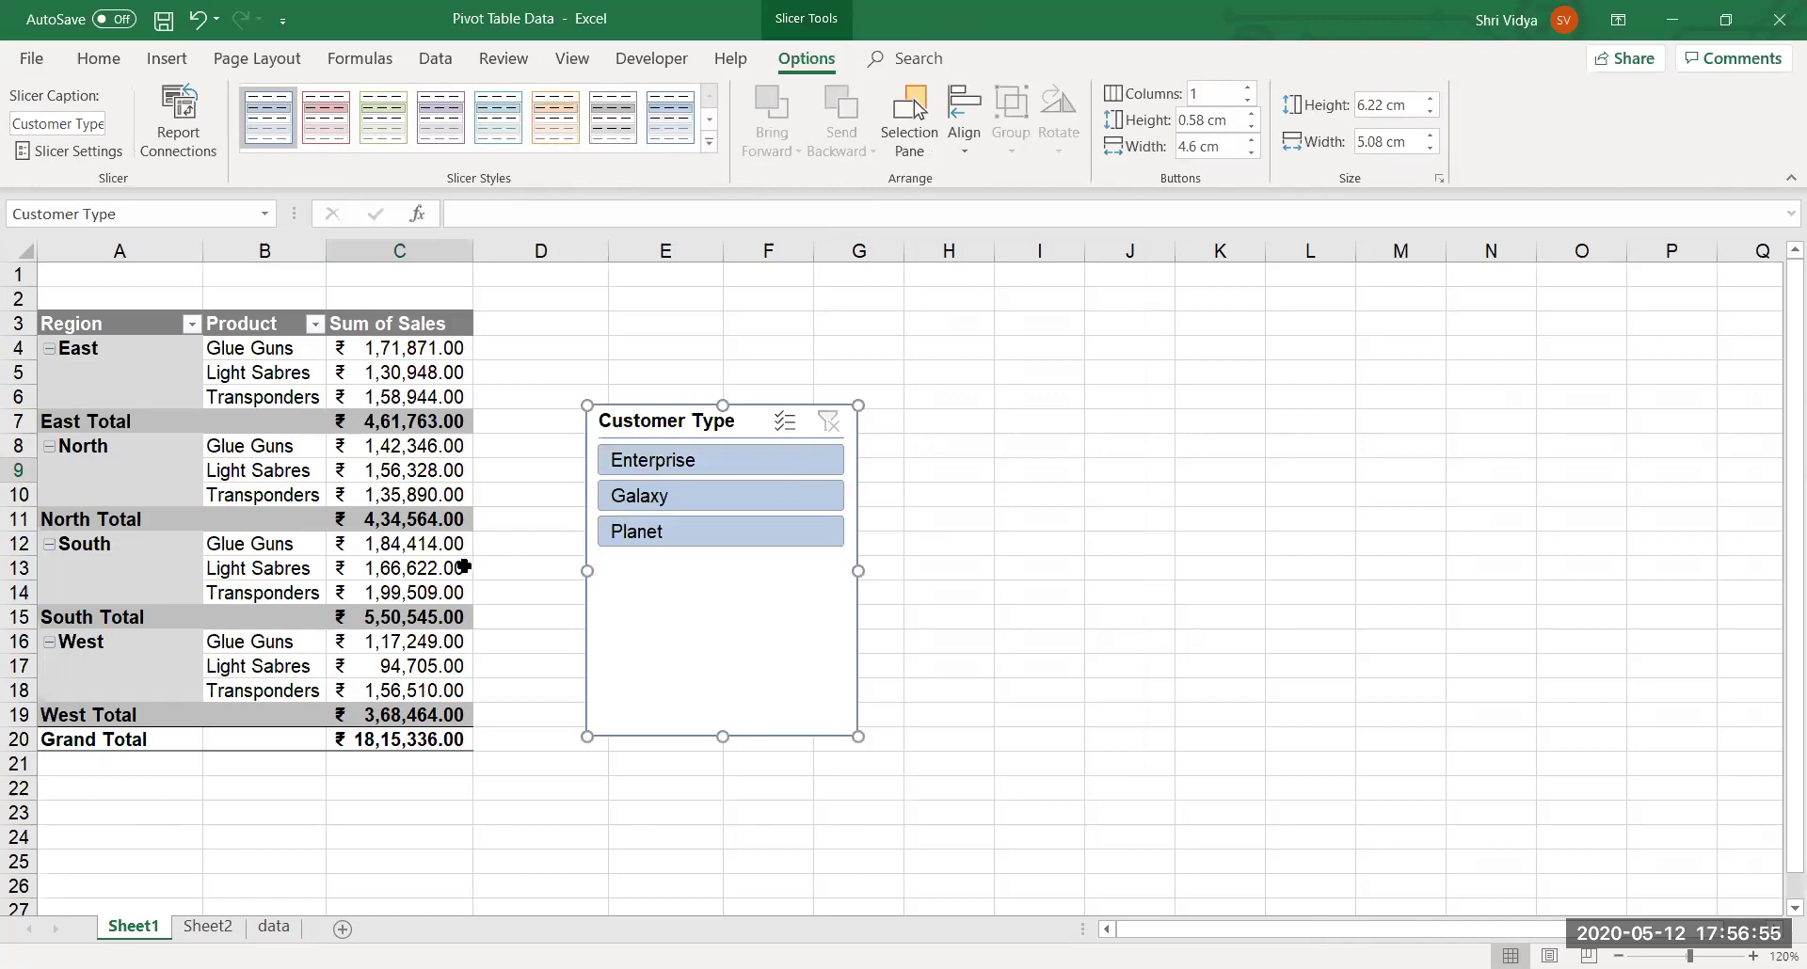
left_click(714, 148)
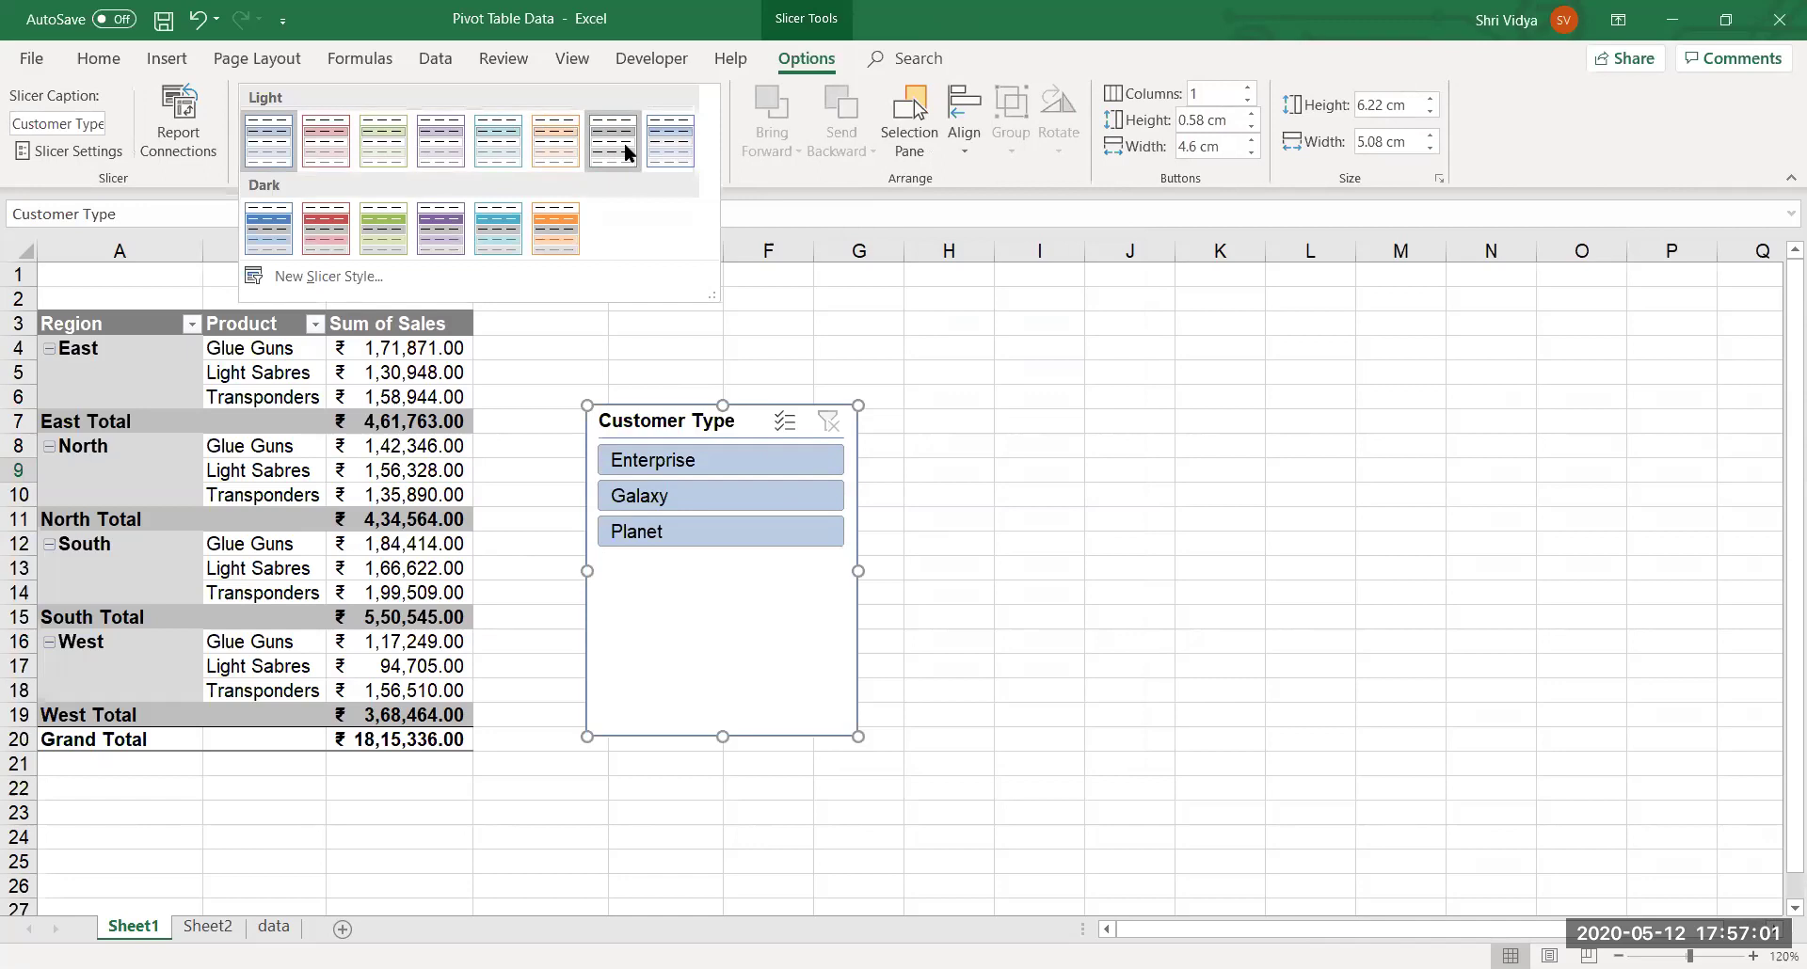
left_click(623, 143)
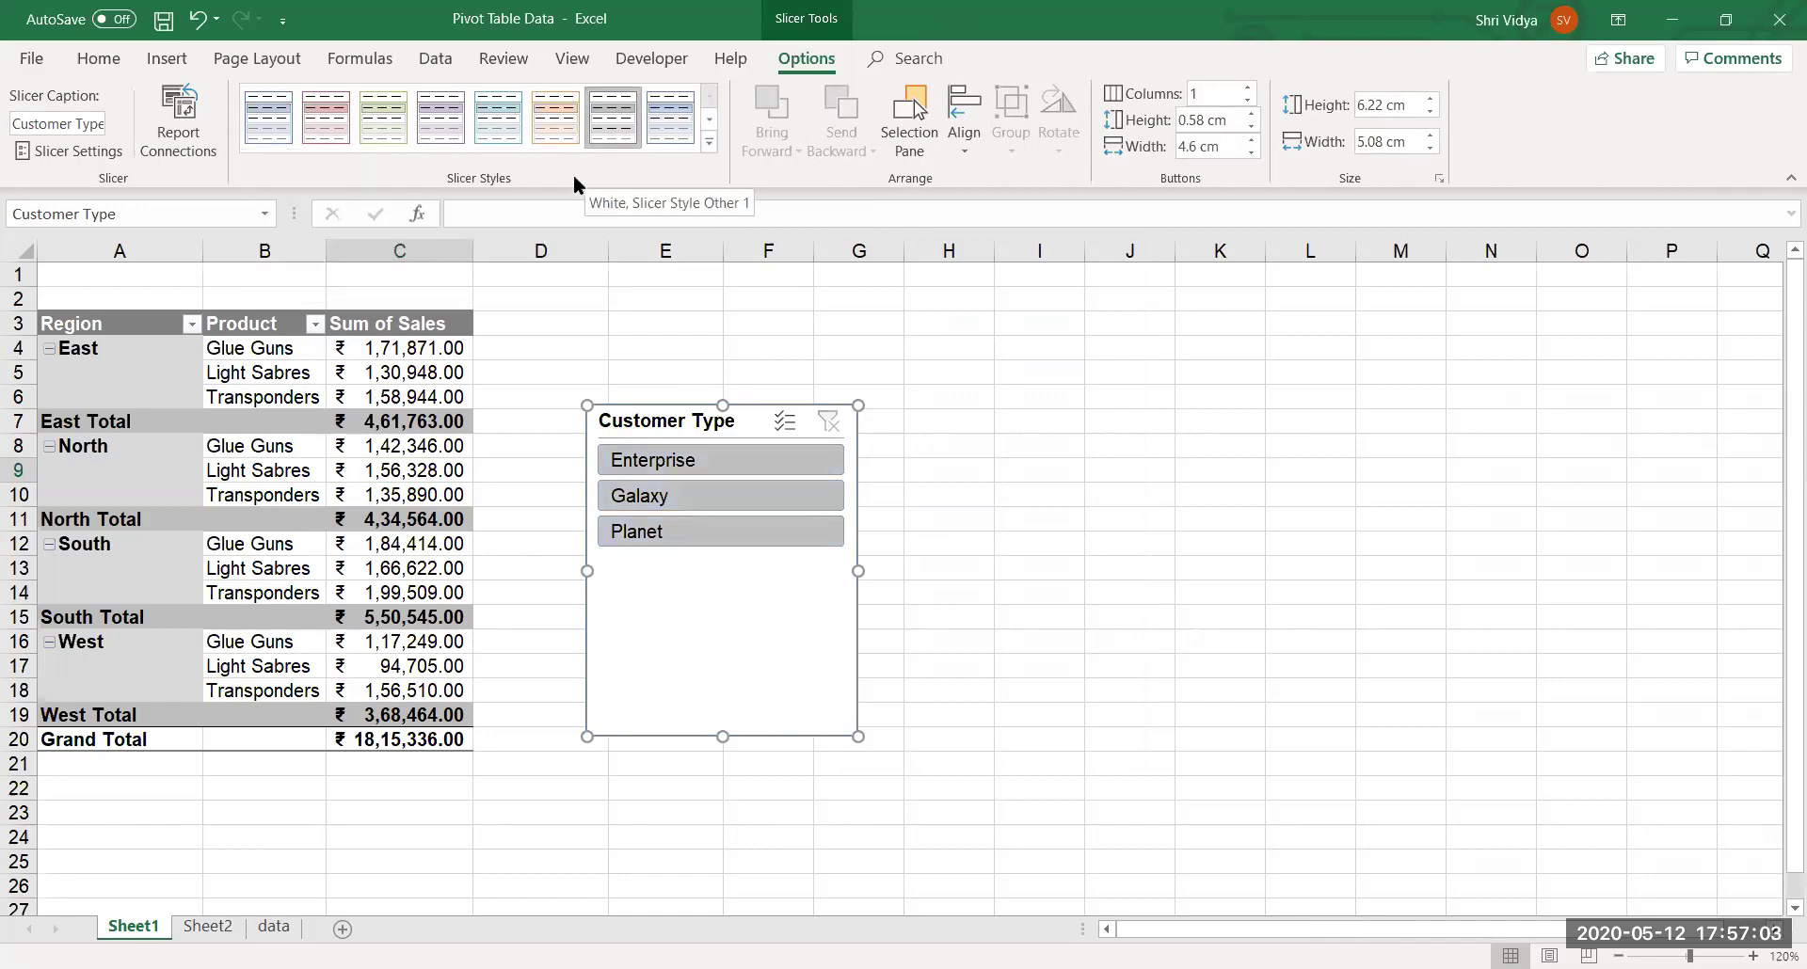
left_click_drag(723, 736, 722, 557)
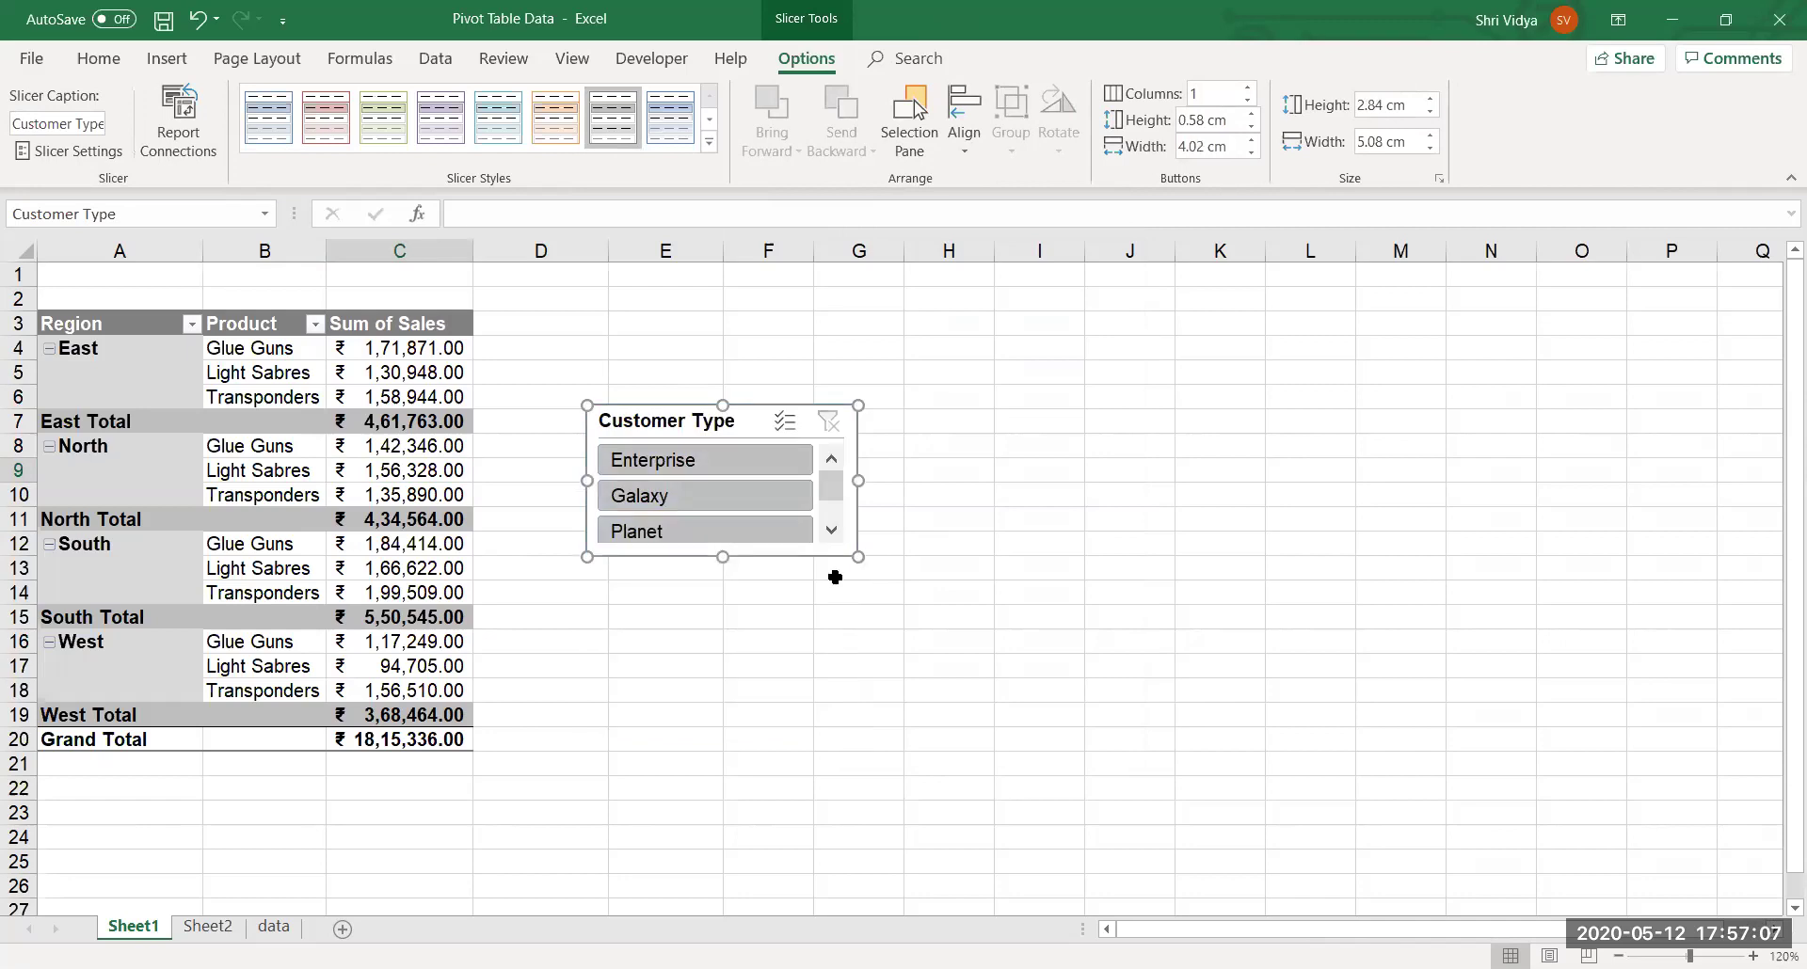
left_click_drag(858, 557, 859, 569)
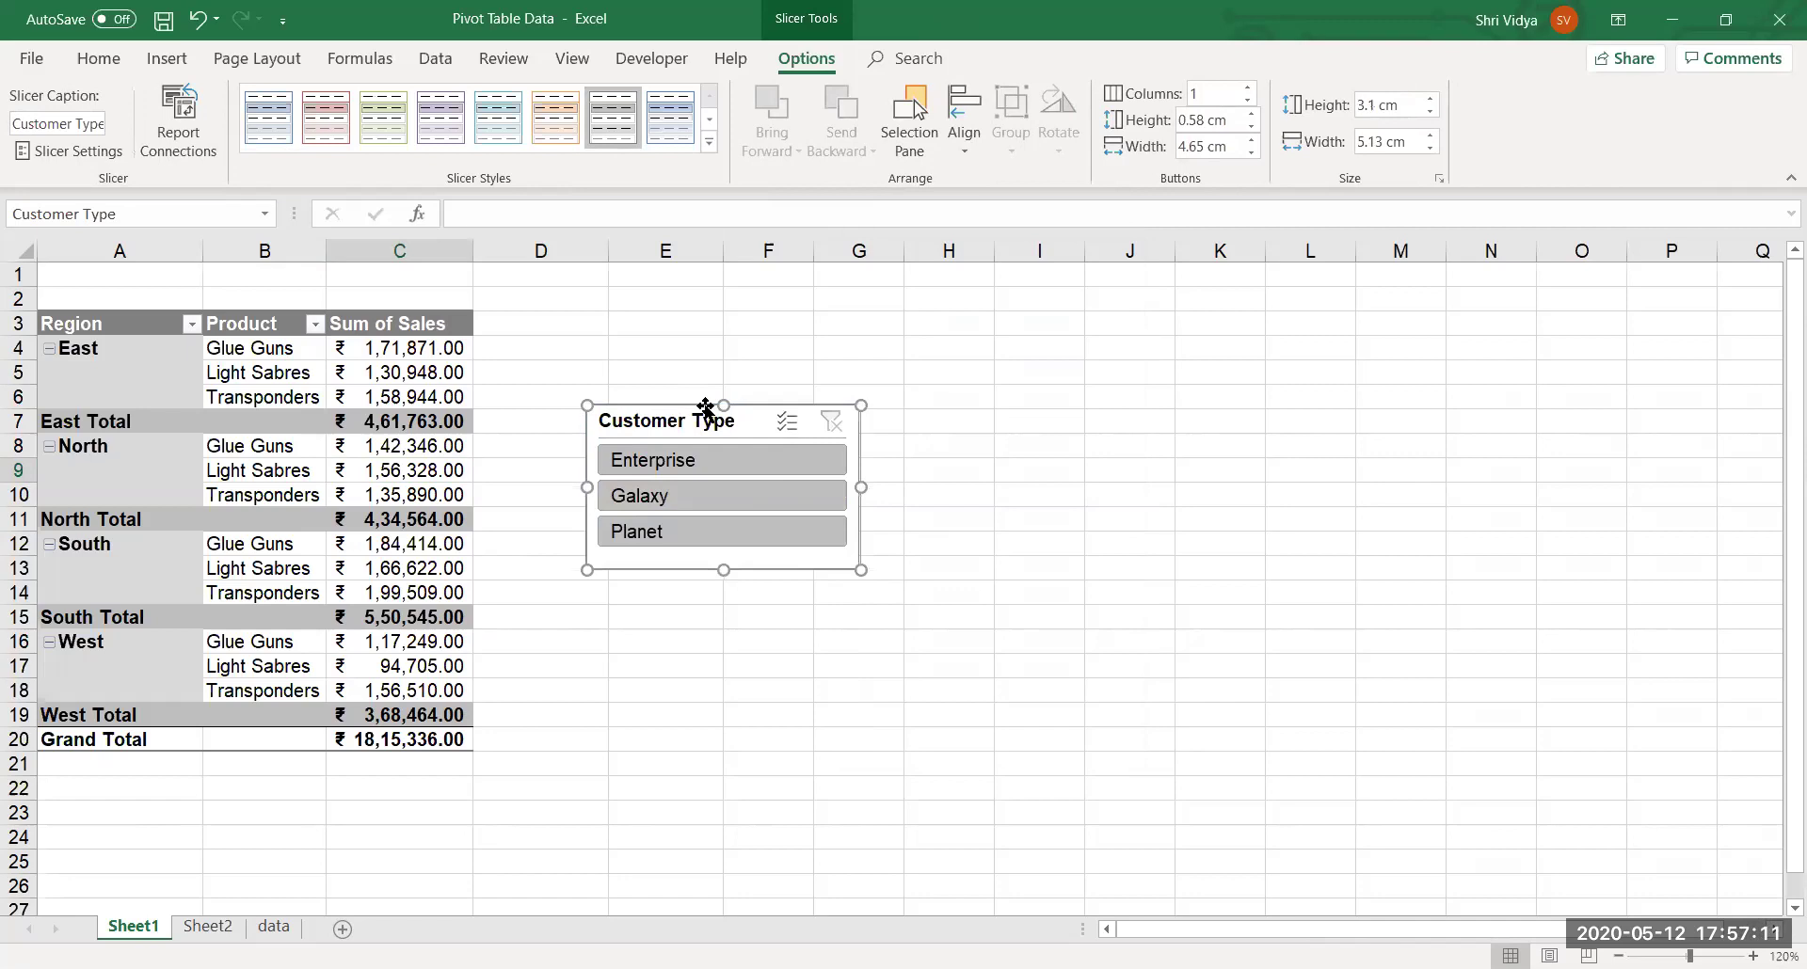
left_click_drag(701, 413, 802, 334)
left_click(815, 577)
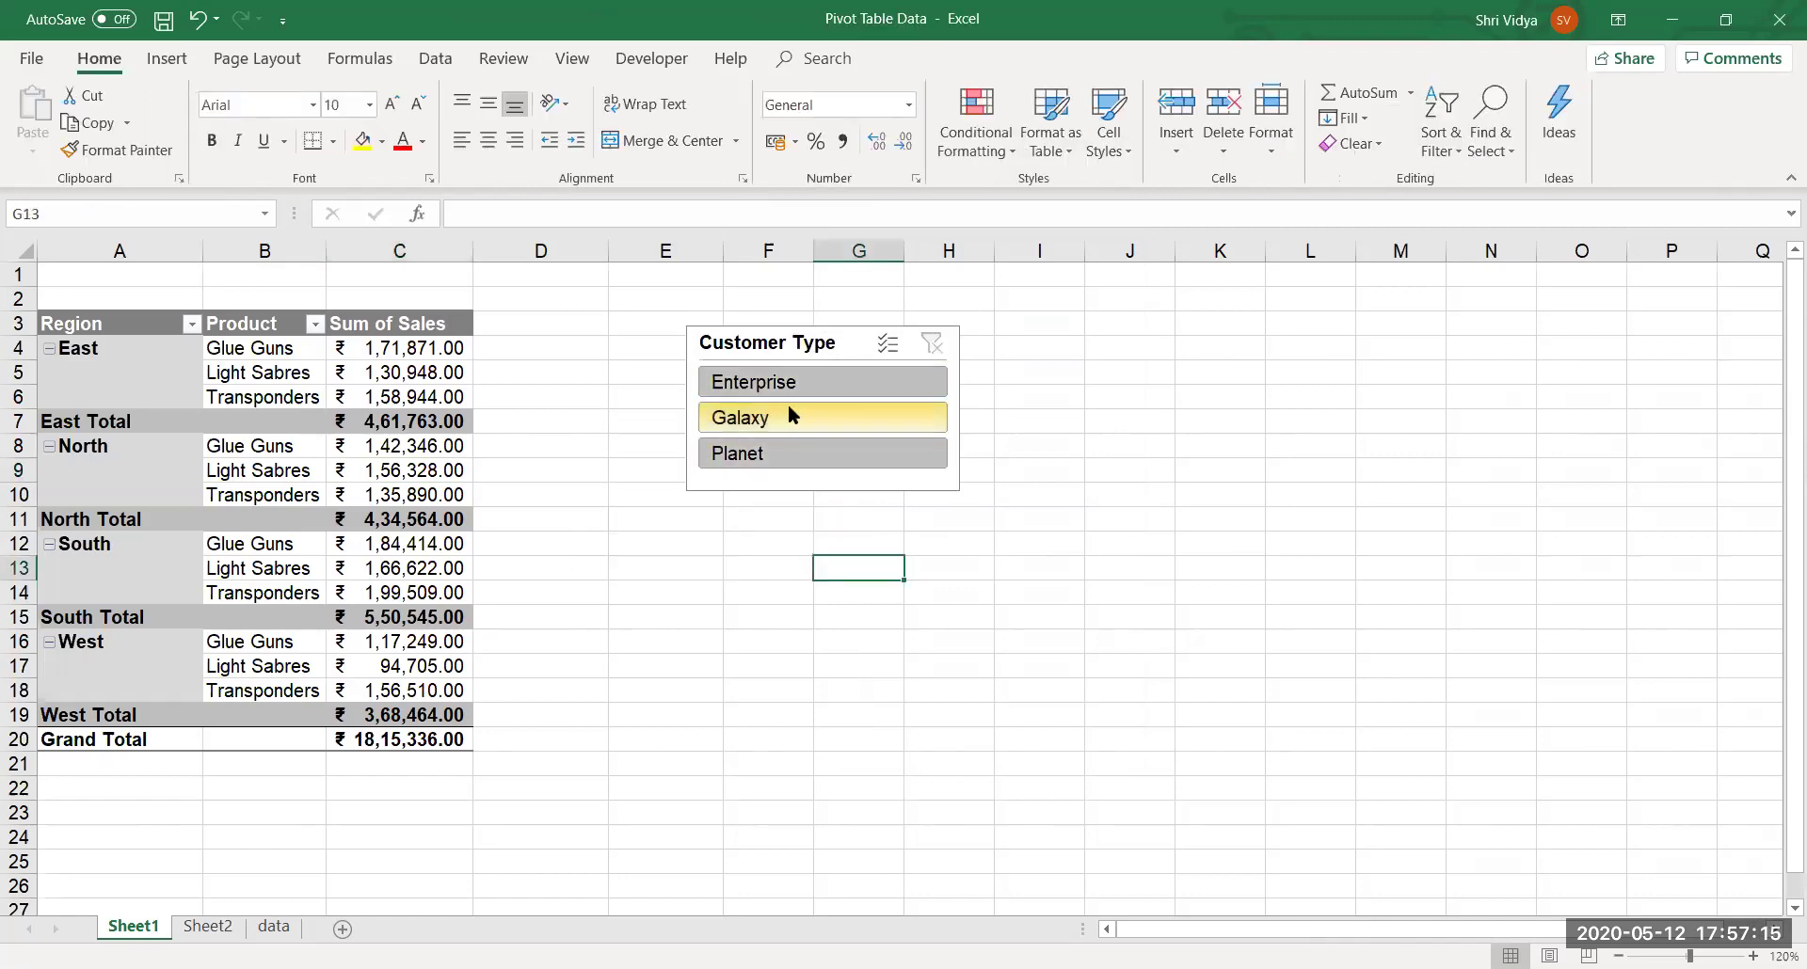
Test the slicer filtering by Galaxy, Enterprise and Planet, singly and with multi-select.
left_click(789, 415)
left_click(775, 386)
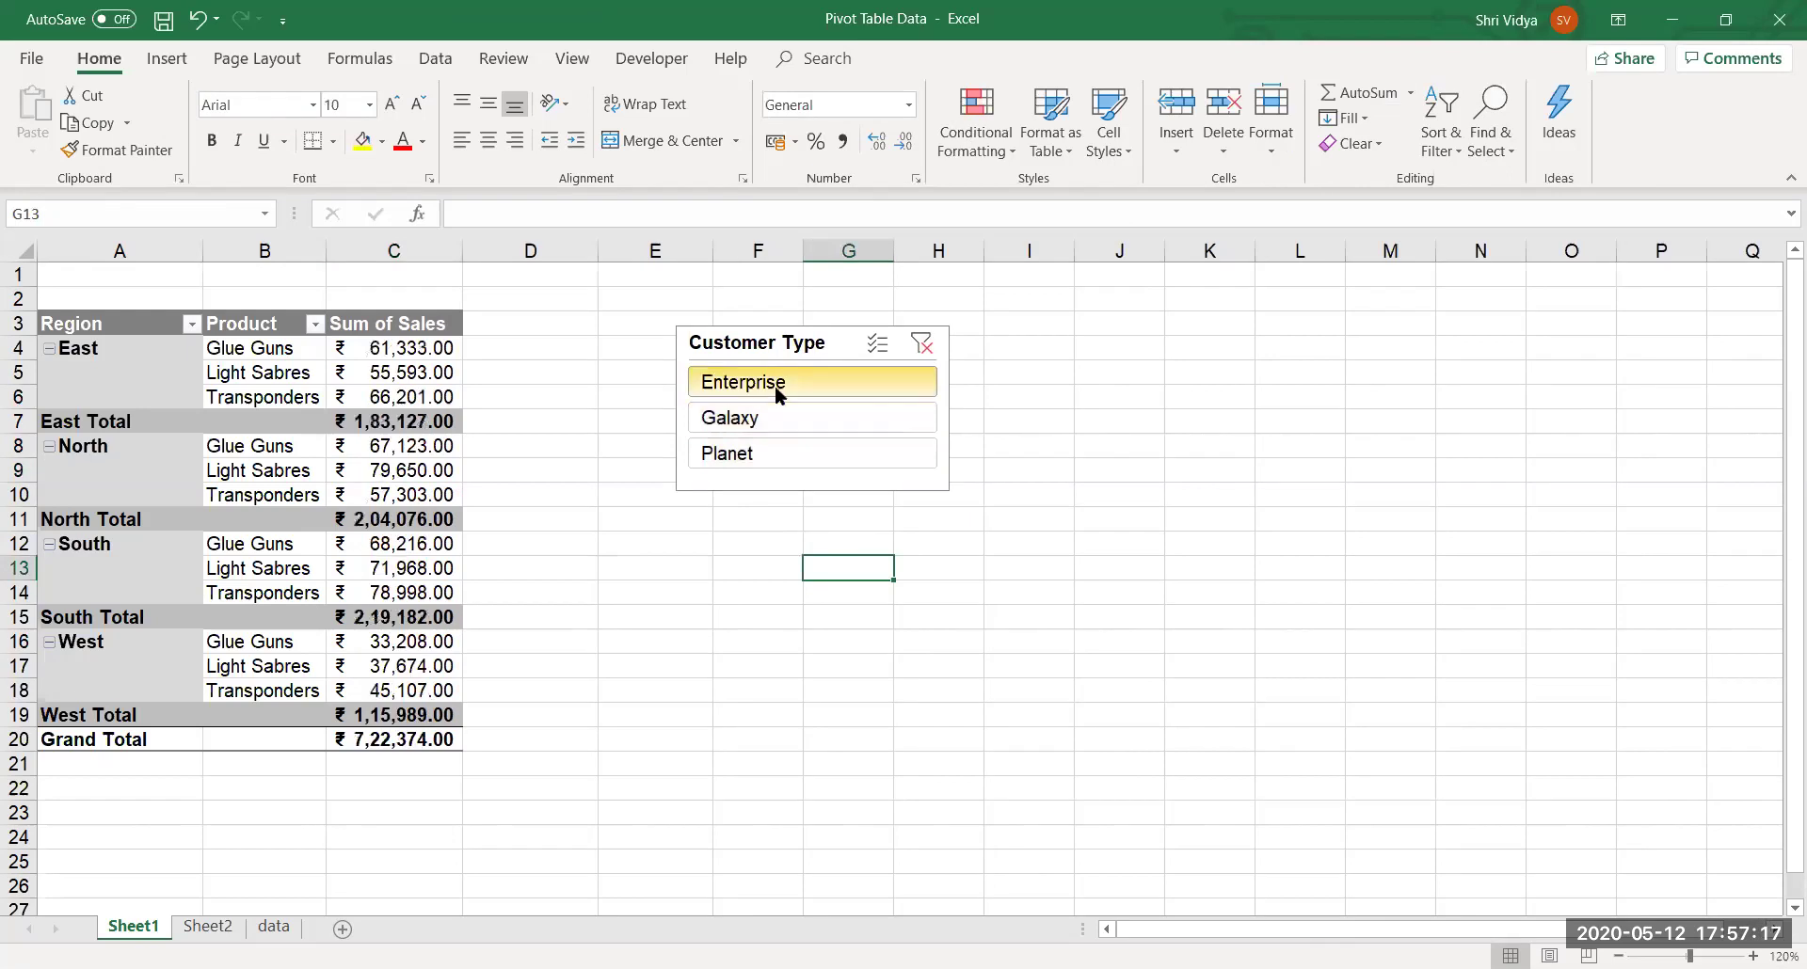
left_click(761, 441)
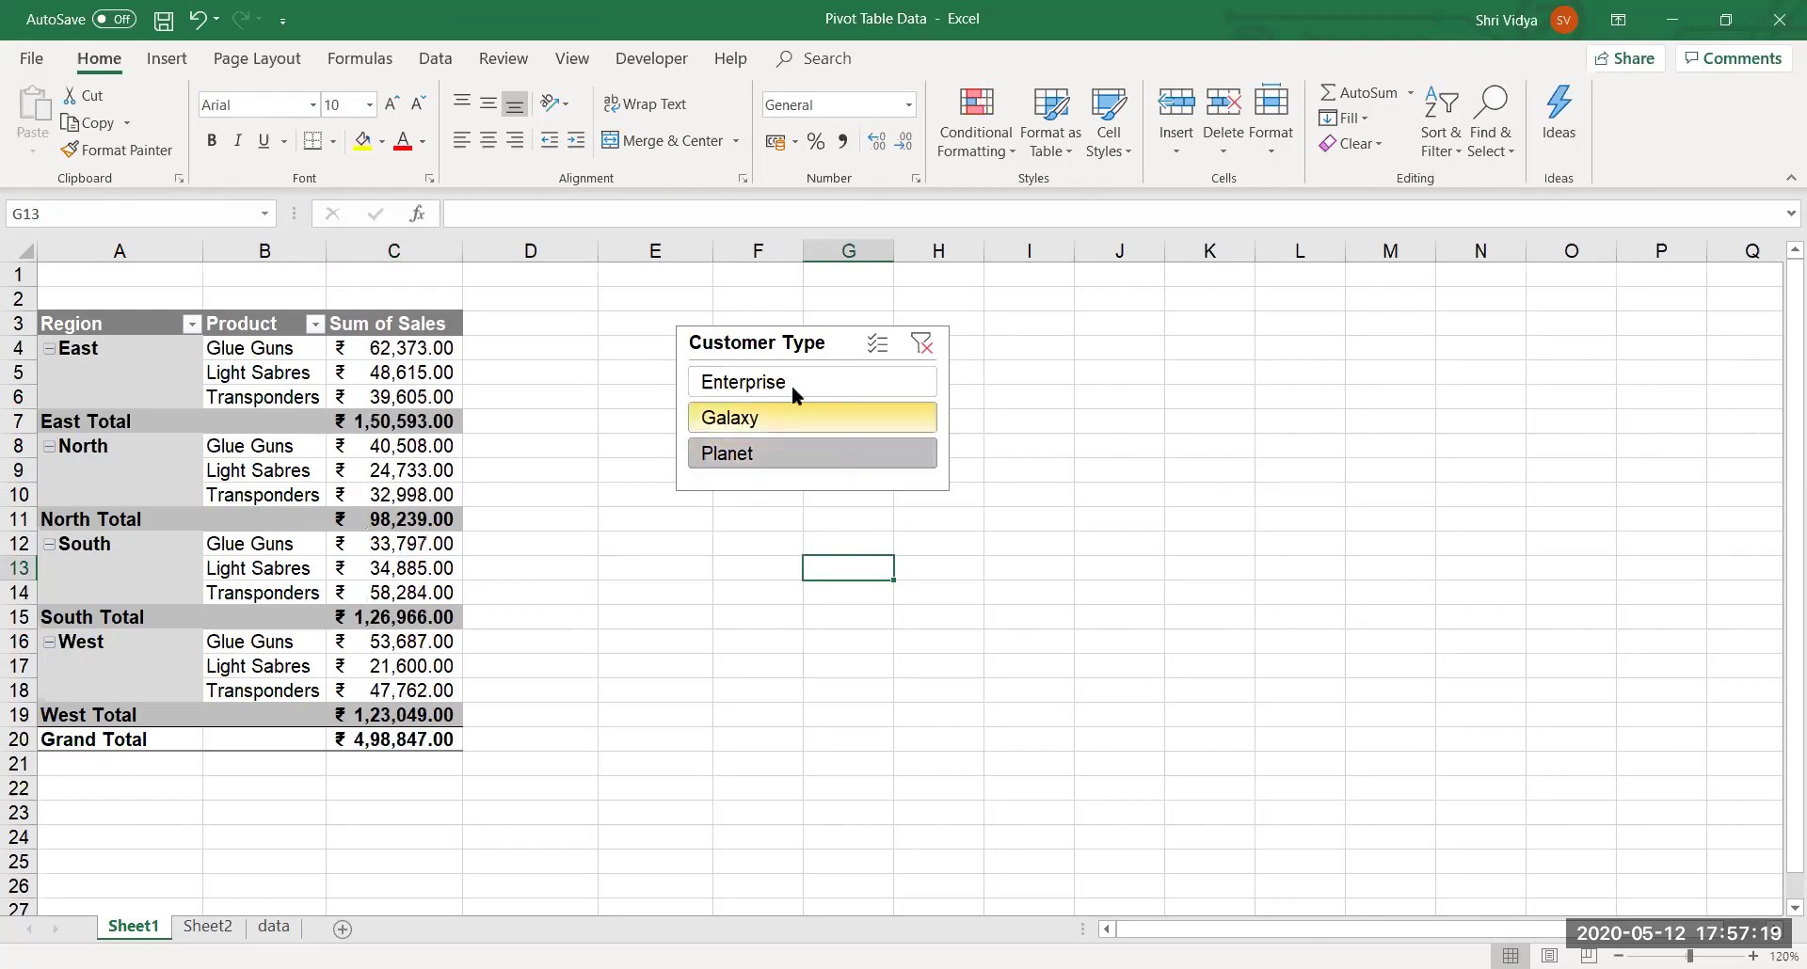
left_click(877, 345)
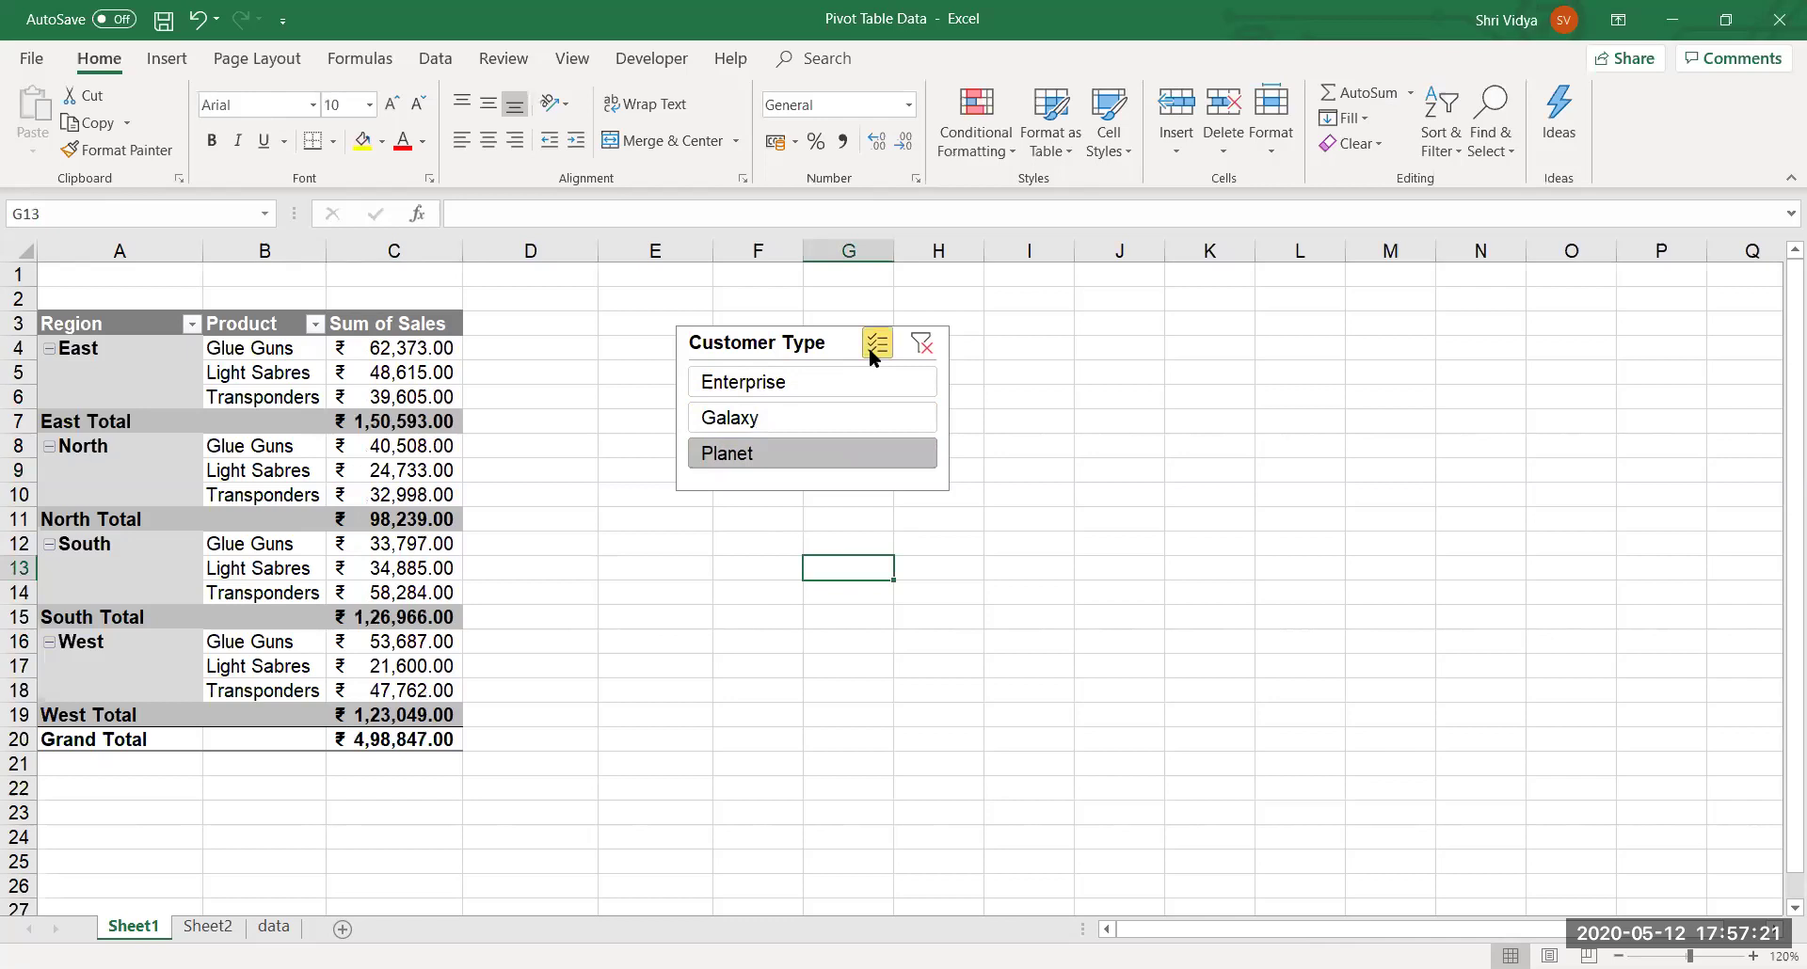
left_click(805, 382)
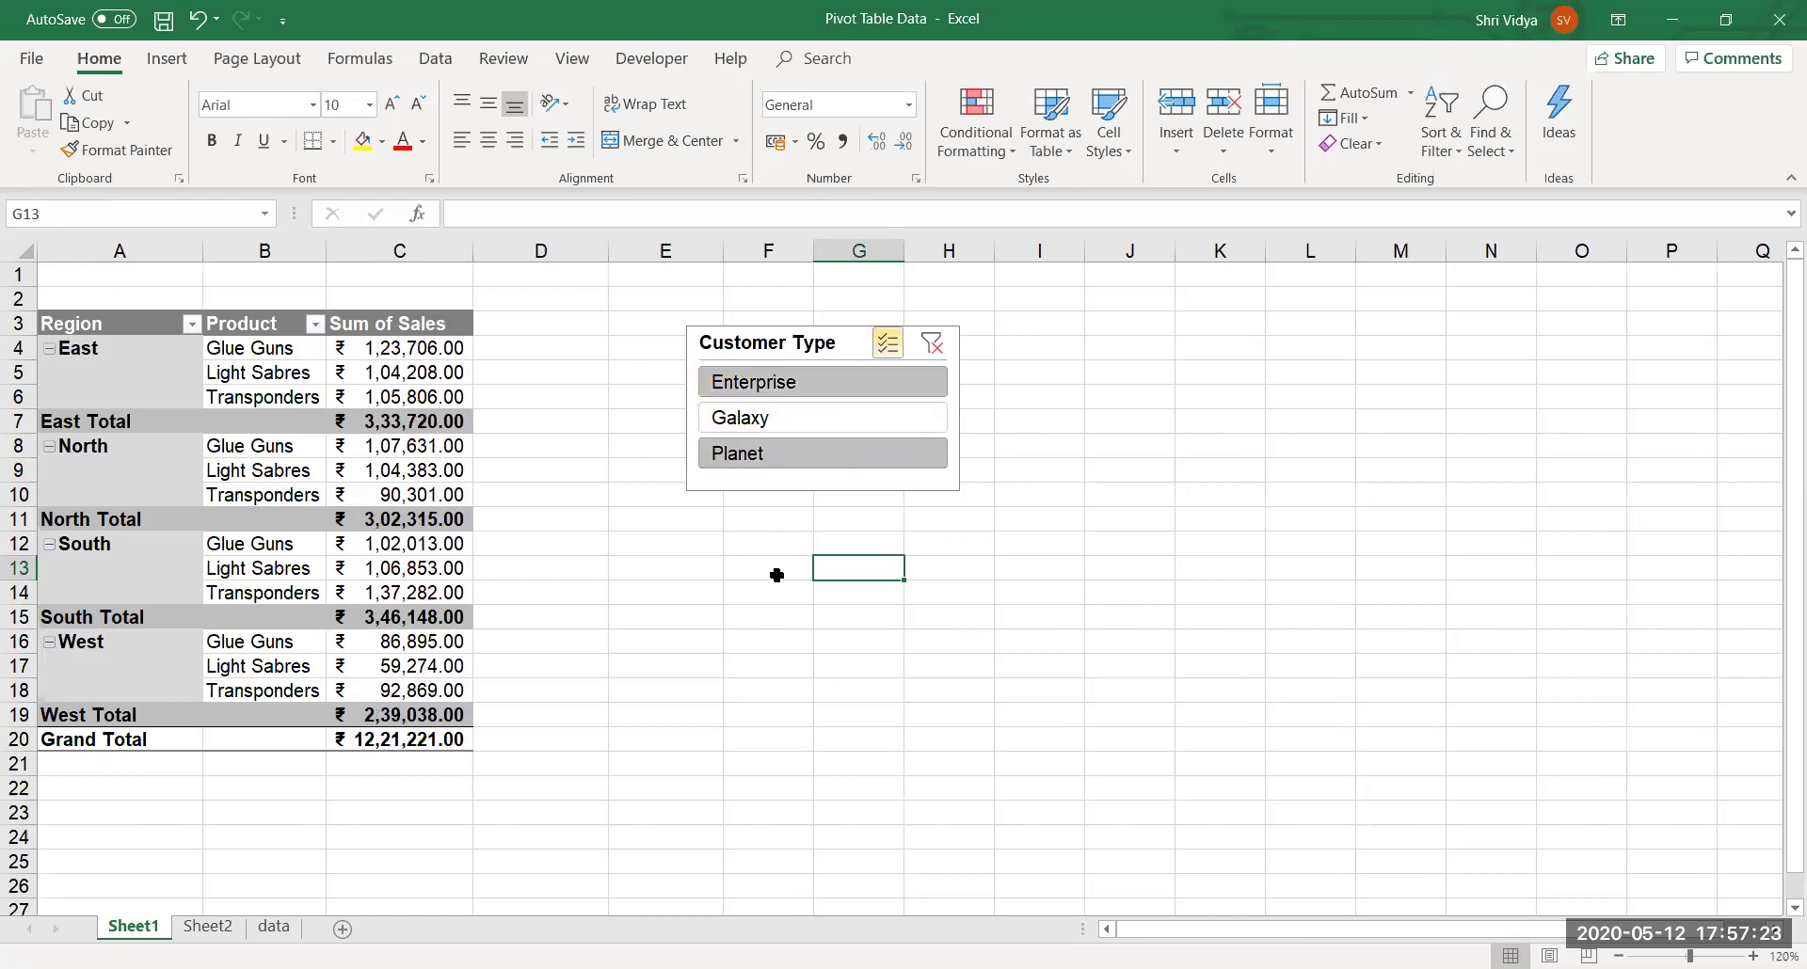
left_click(804, 420)
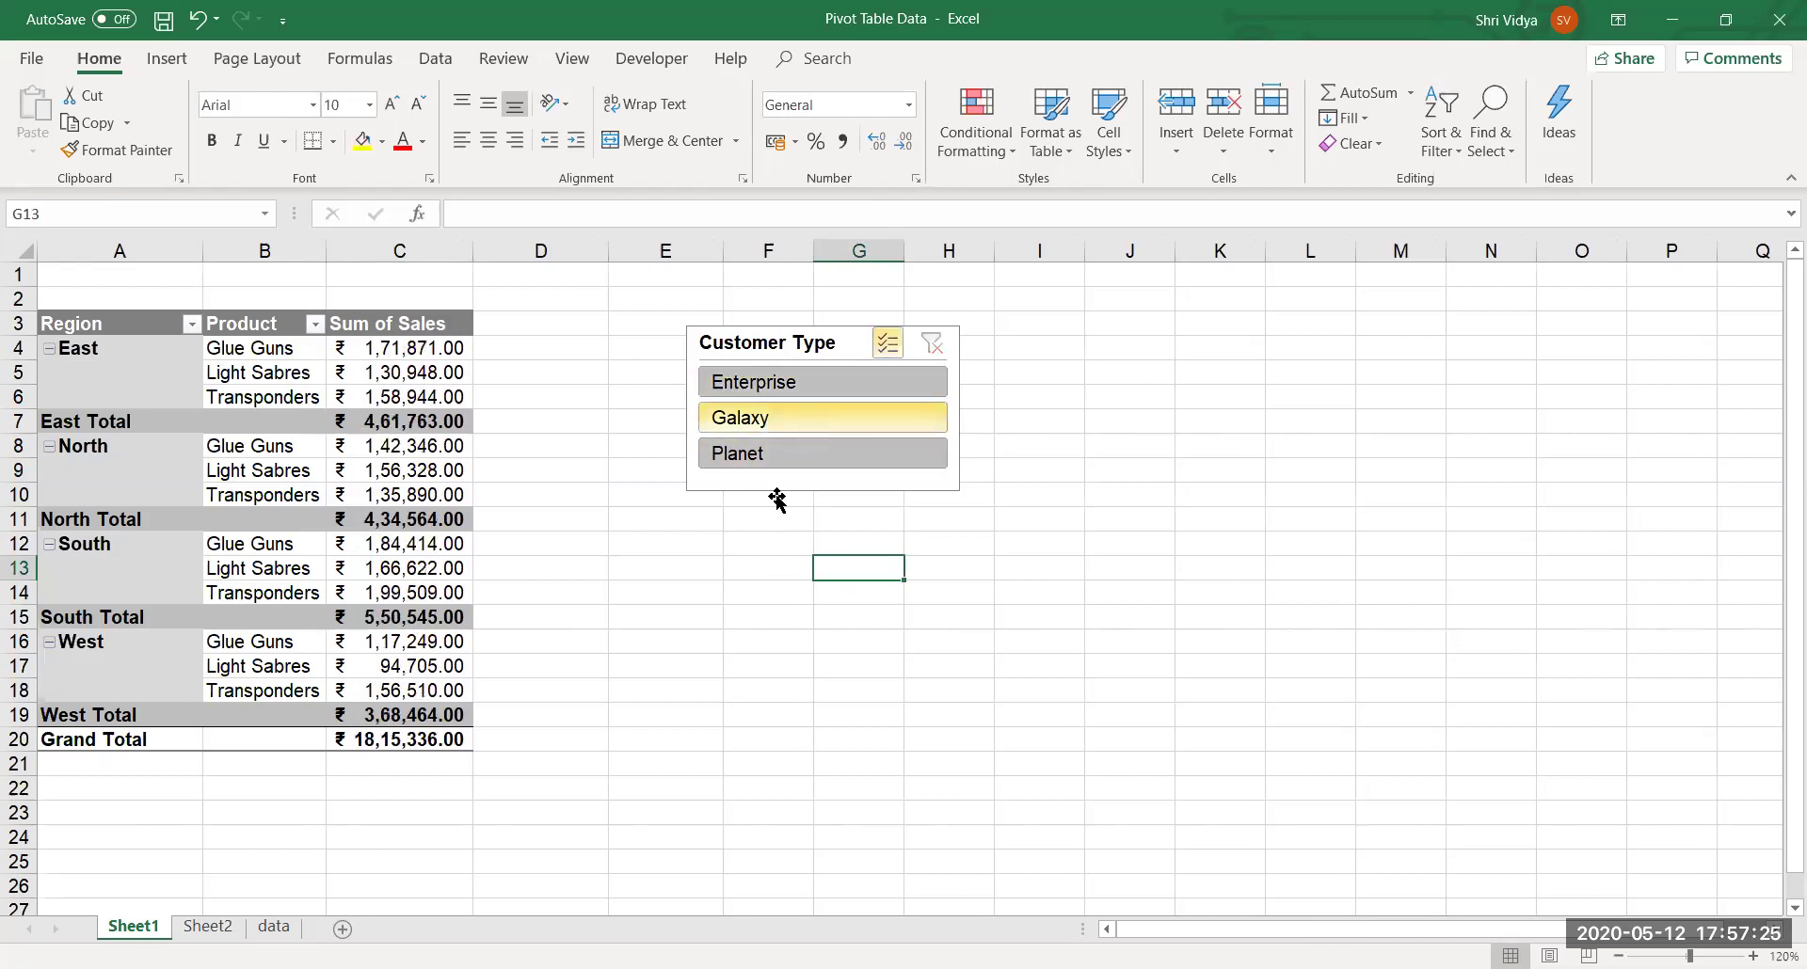
left_click(873, 342)
left_click(838, 378)
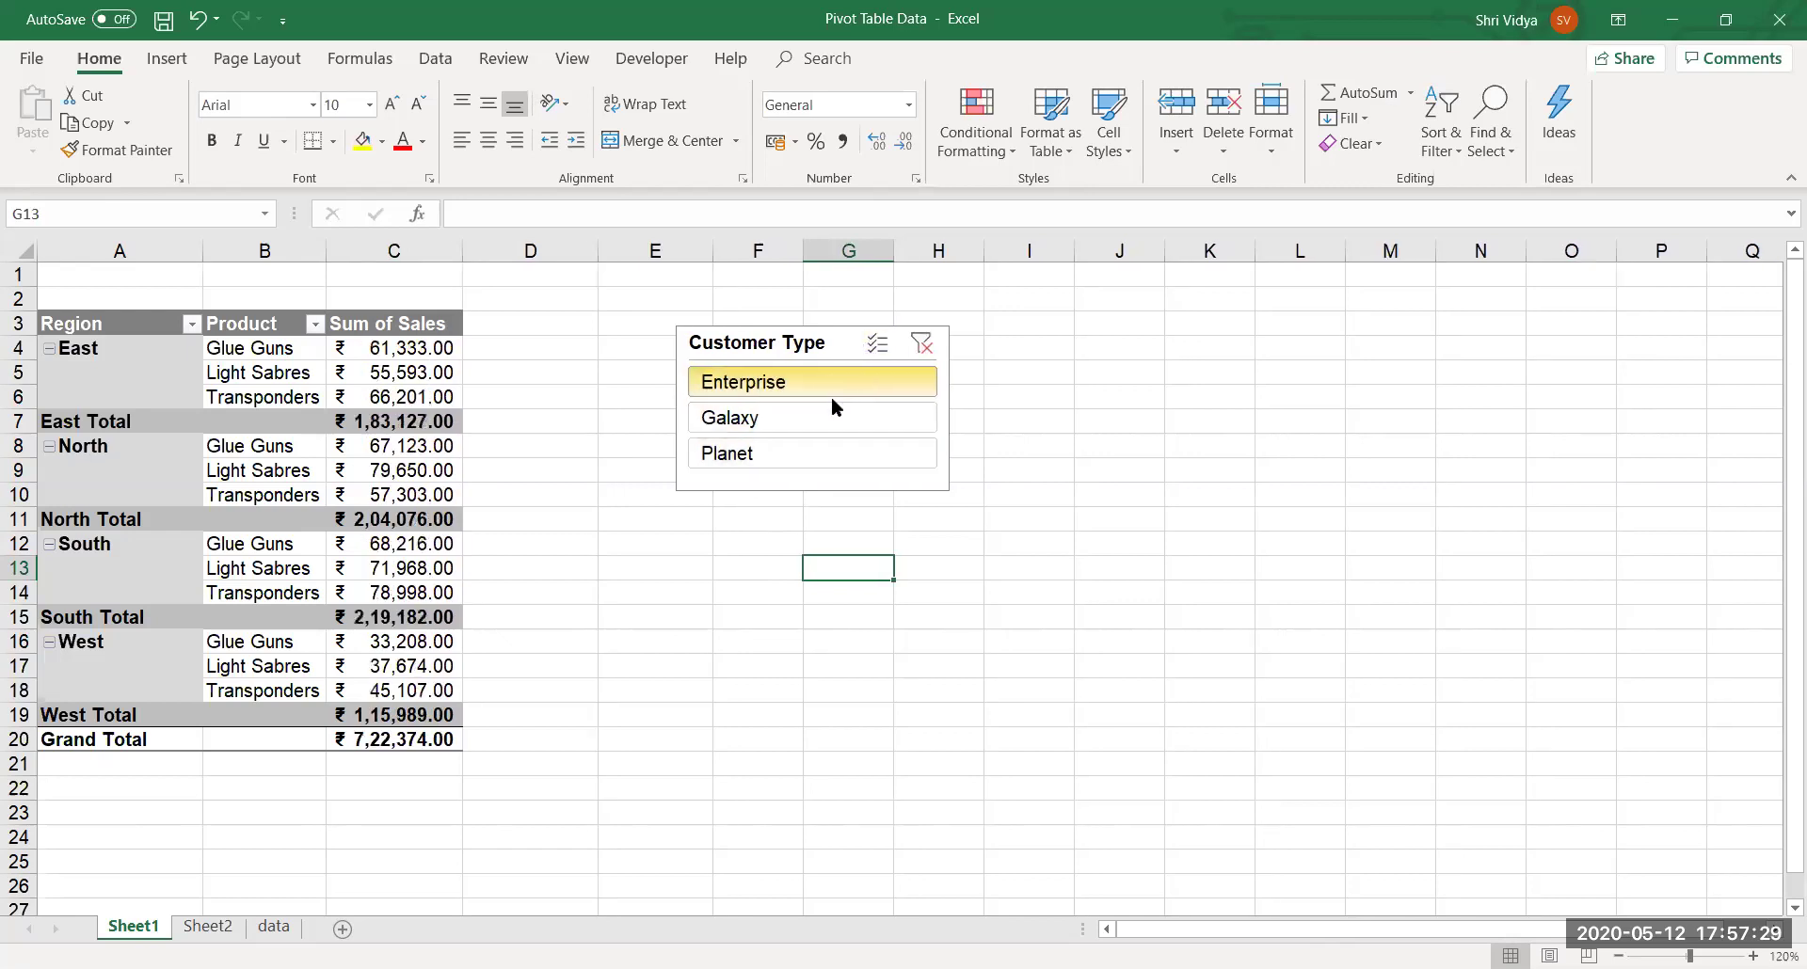
left_click(828, 411)
left_click(806, 452)
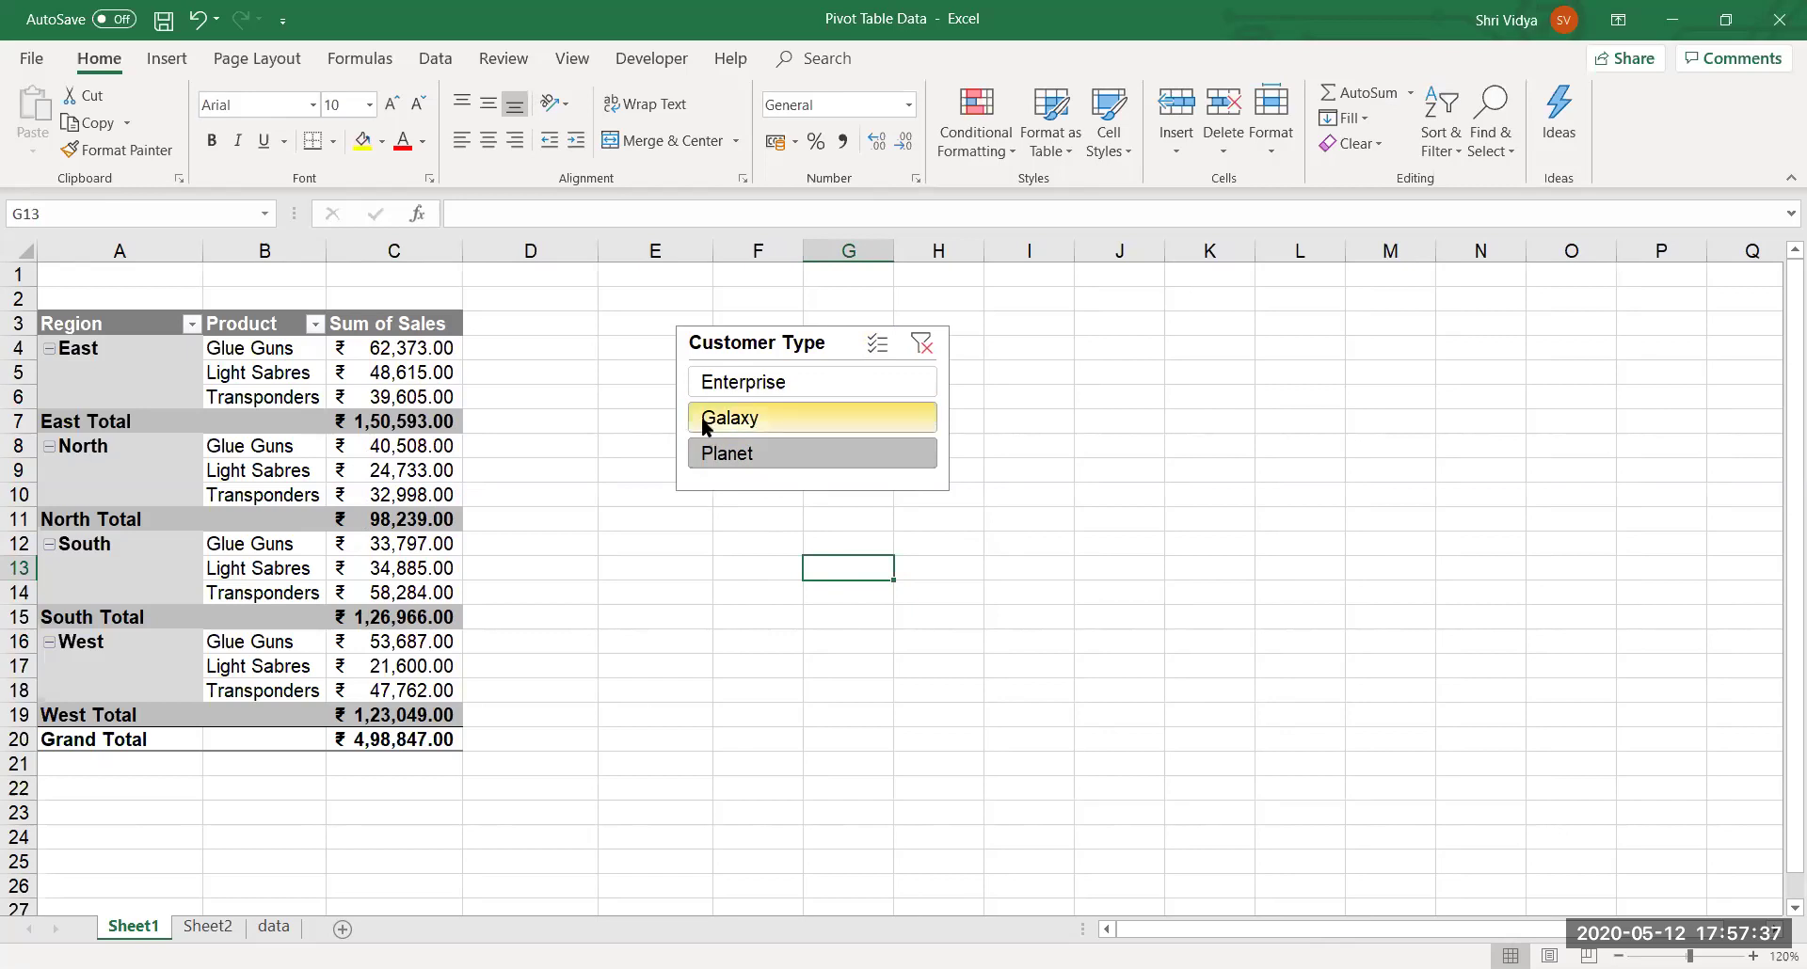
Nudge the slicer slightly left and clear its filter so all customer types show.
left_click(739, 347)
left_click_drag(738, 347, 695, 354)
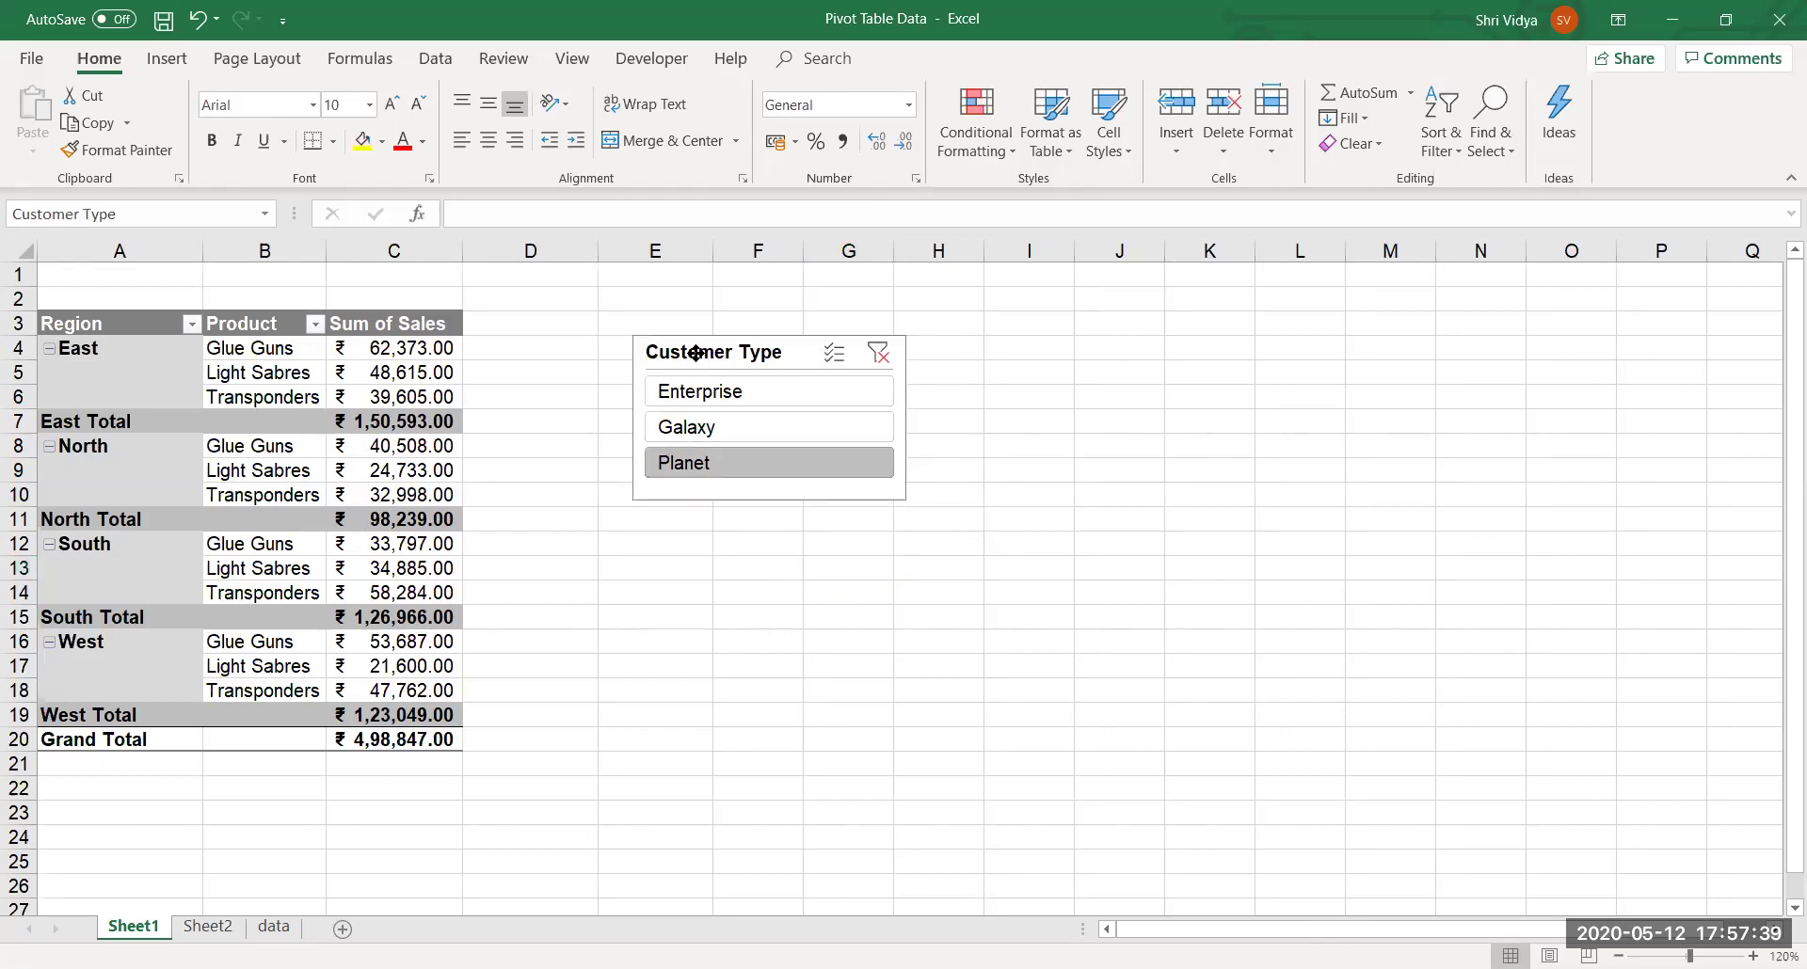
left_click(624, 537)
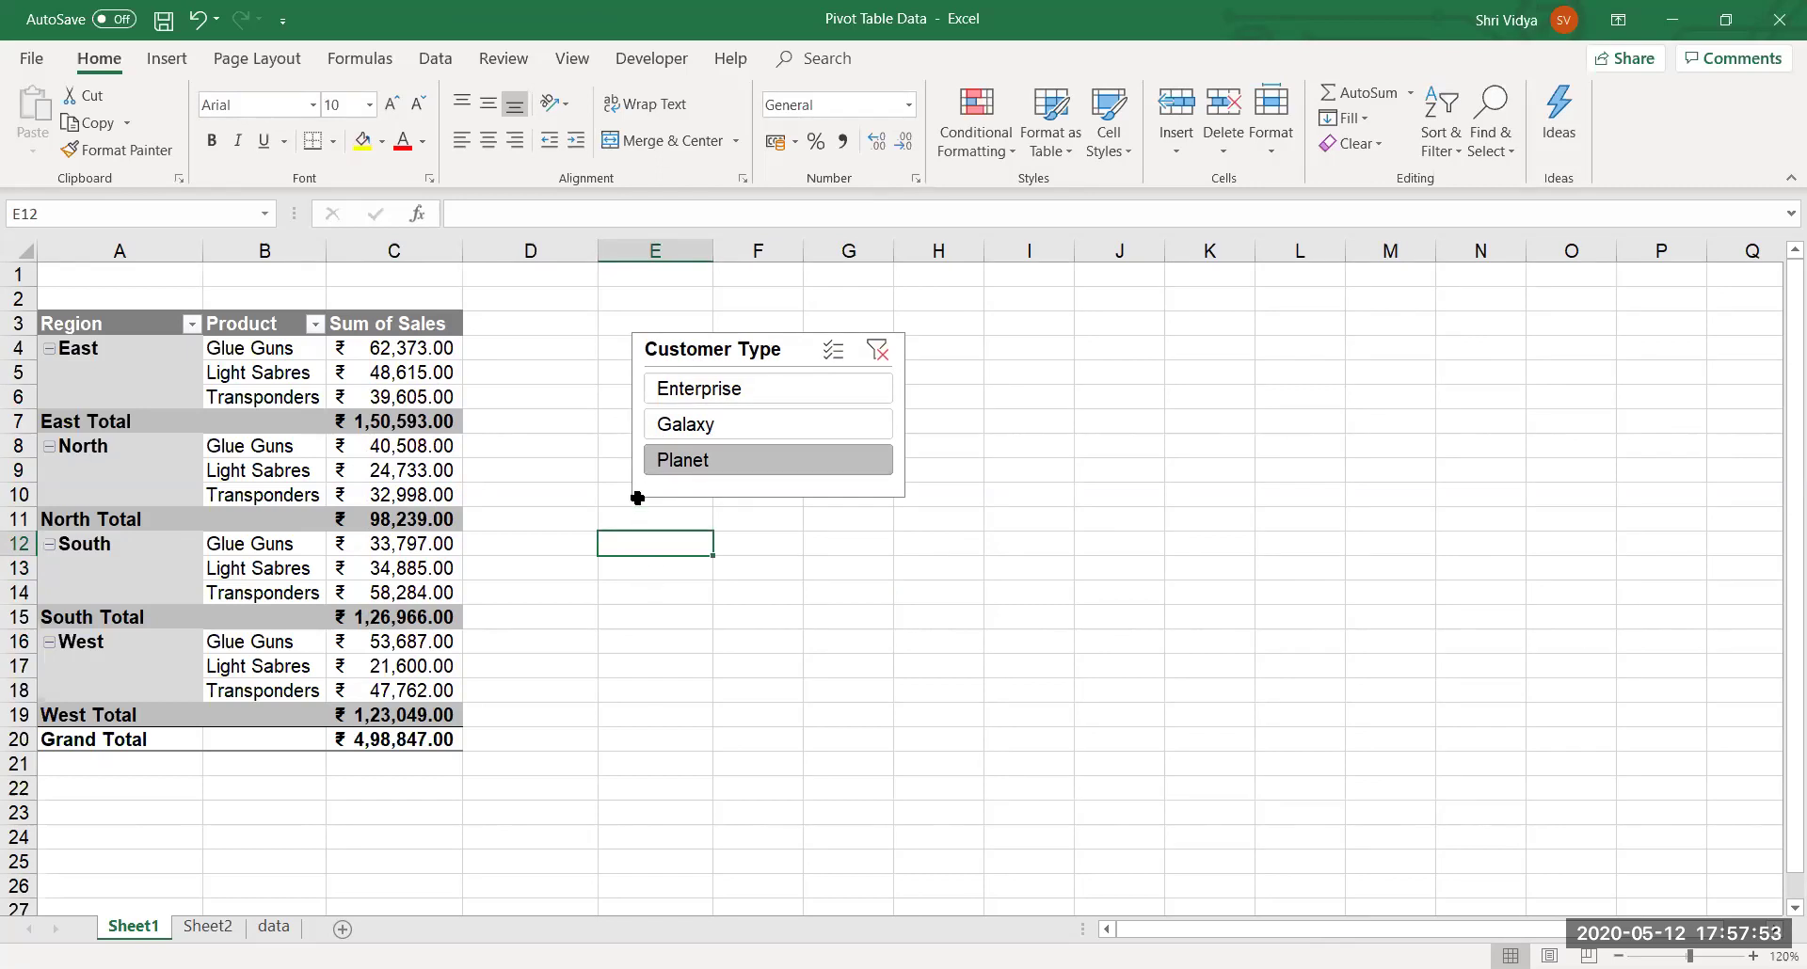
left_click(639, 491)
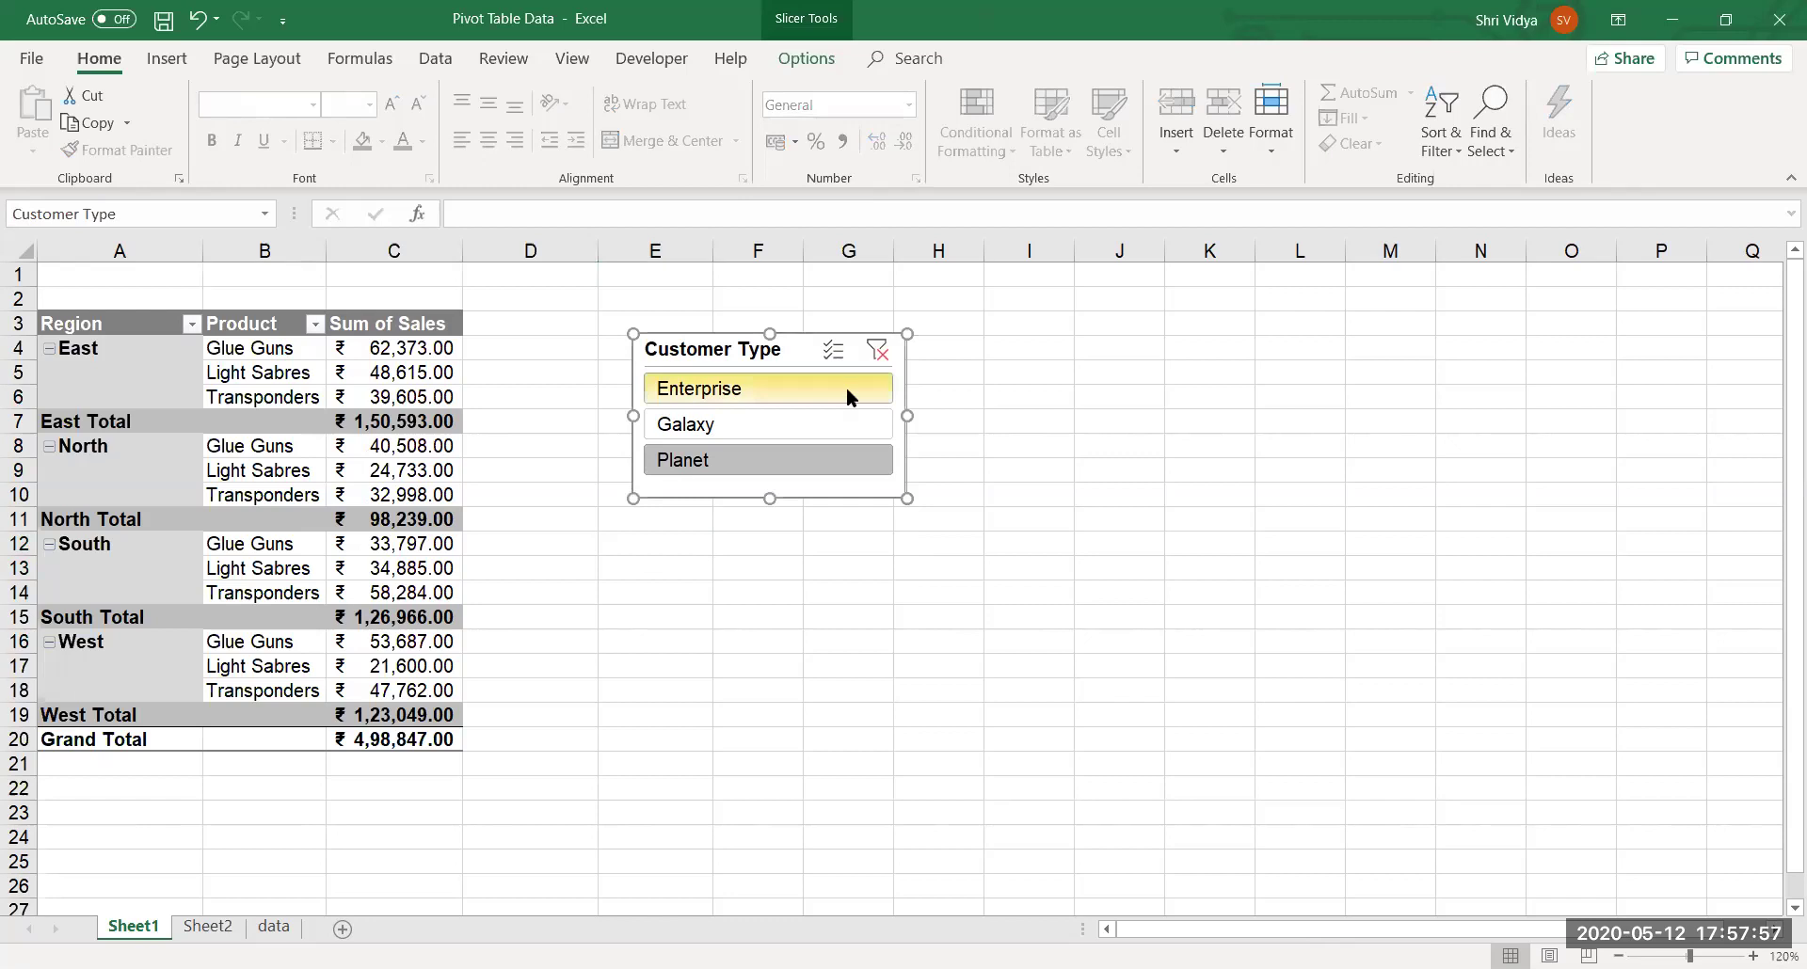
left_click(874, 358)
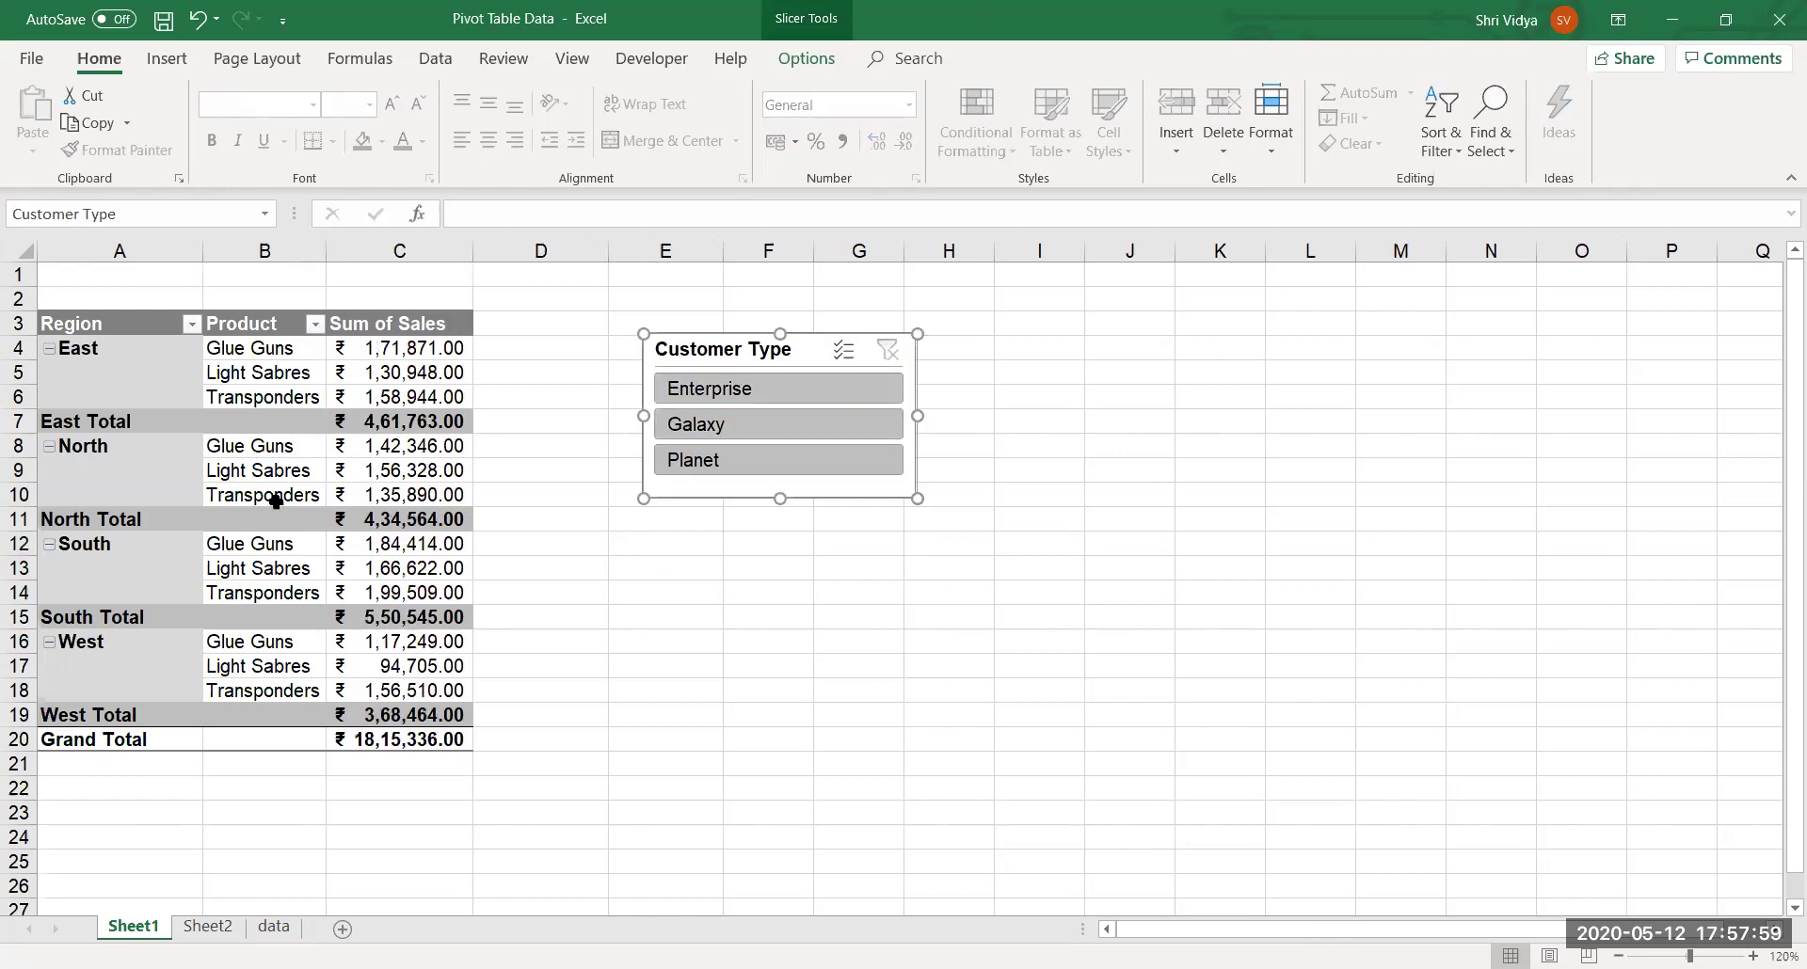
left_click(656, 556)
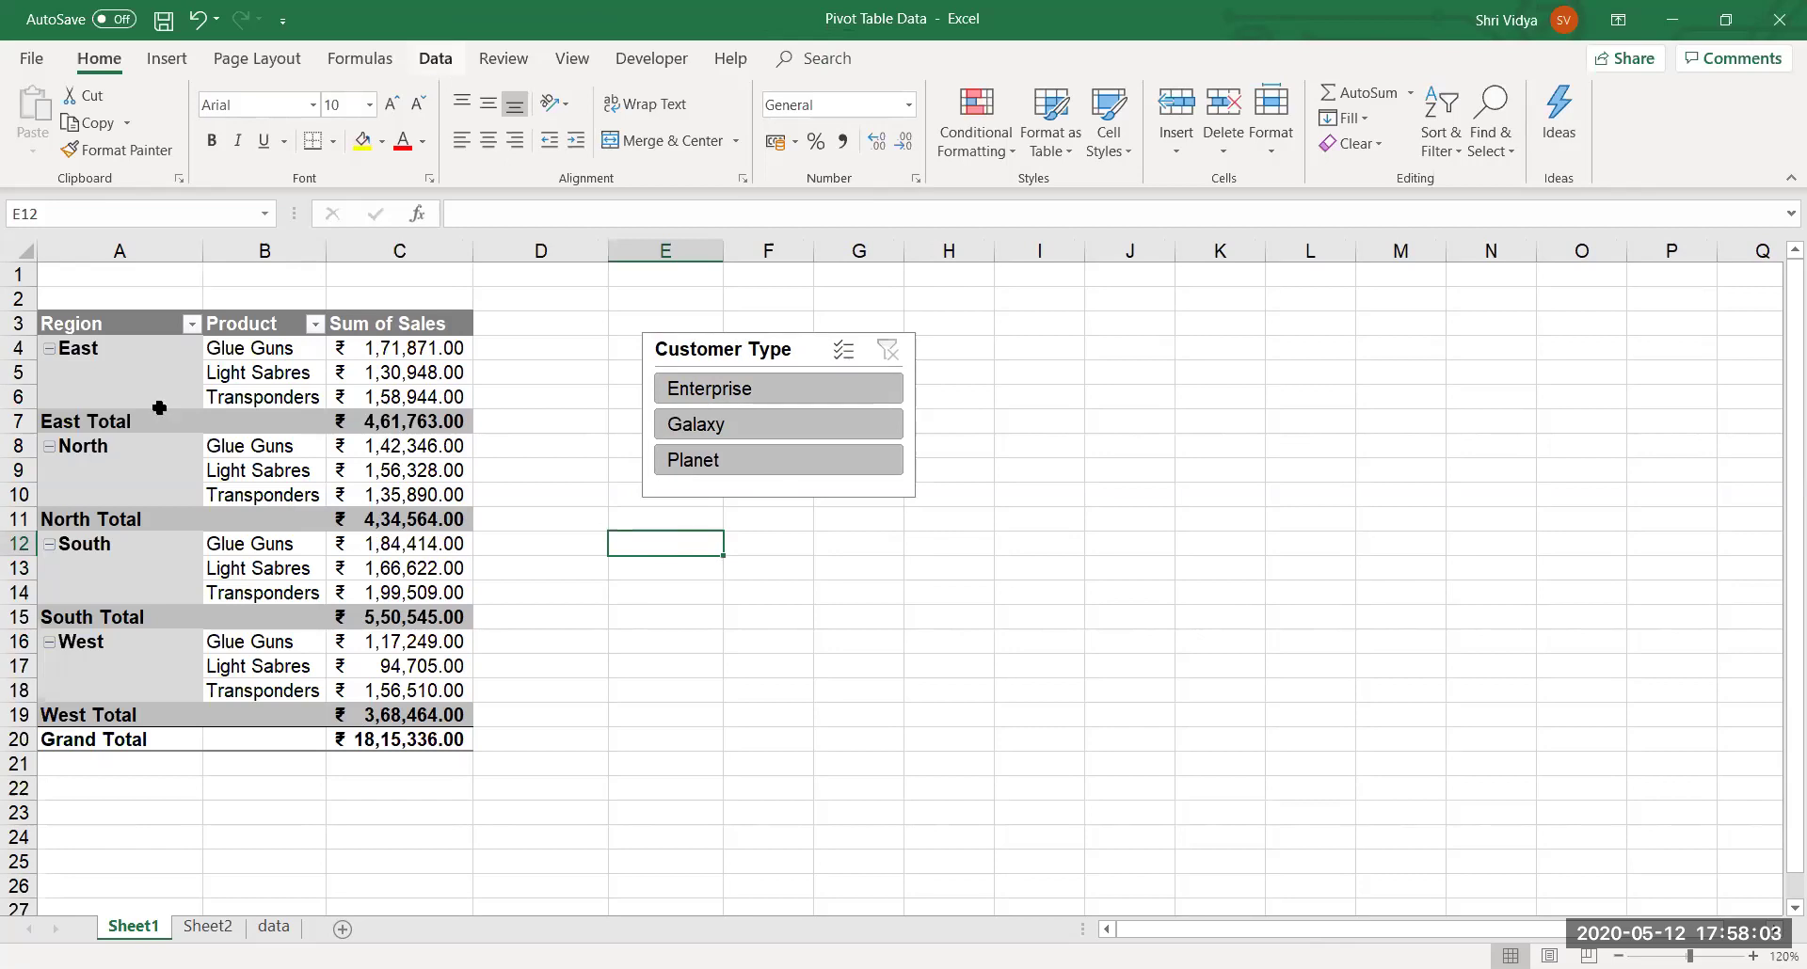
left_click(270, 455)
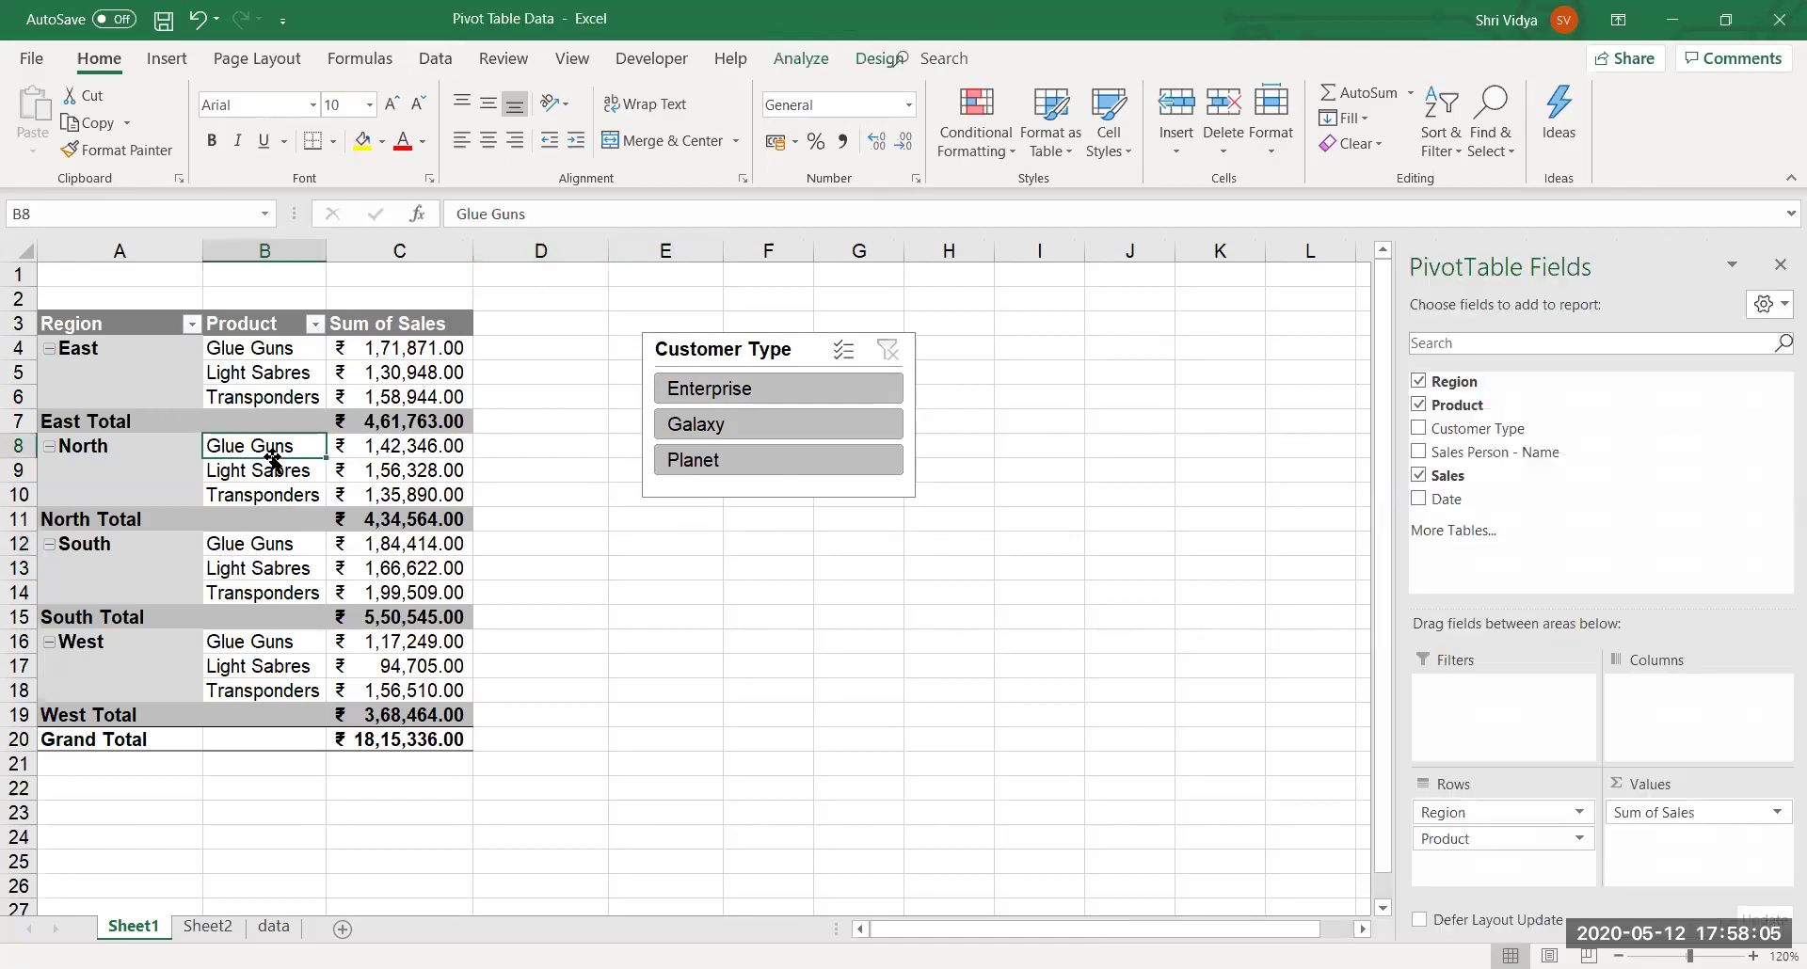
Insert a Date timeline for the pivot table.
left_click(799, 57)
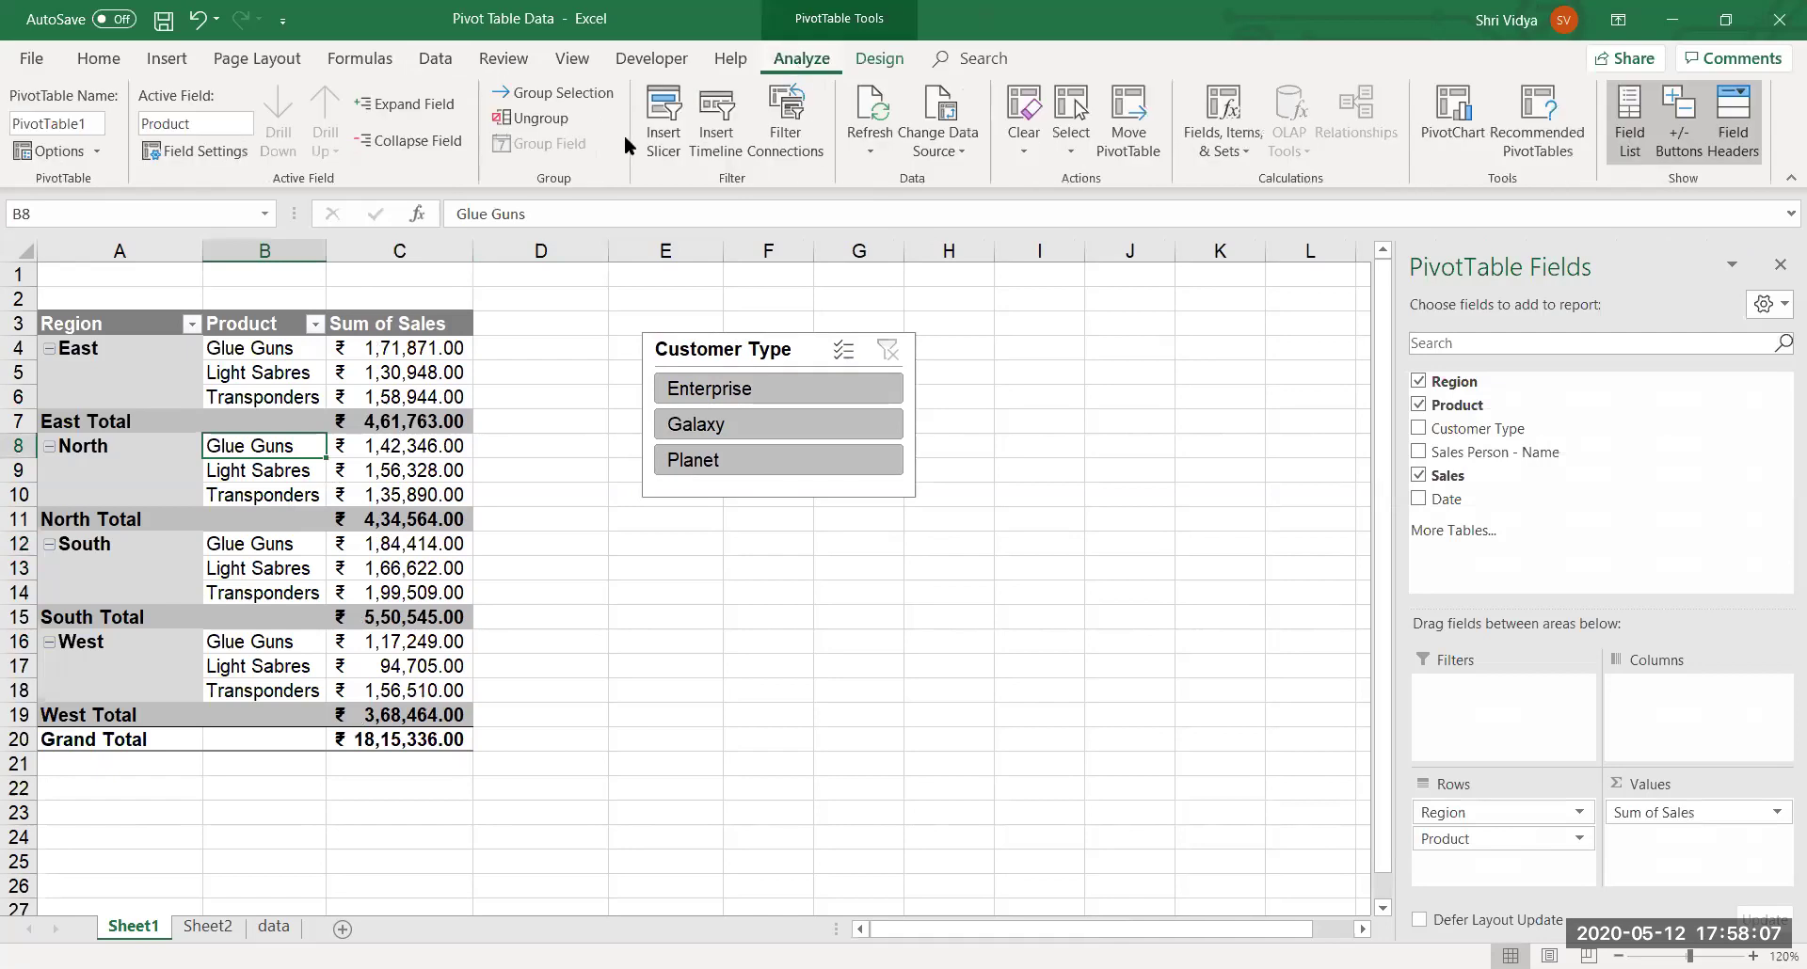
left_click(724, 132)
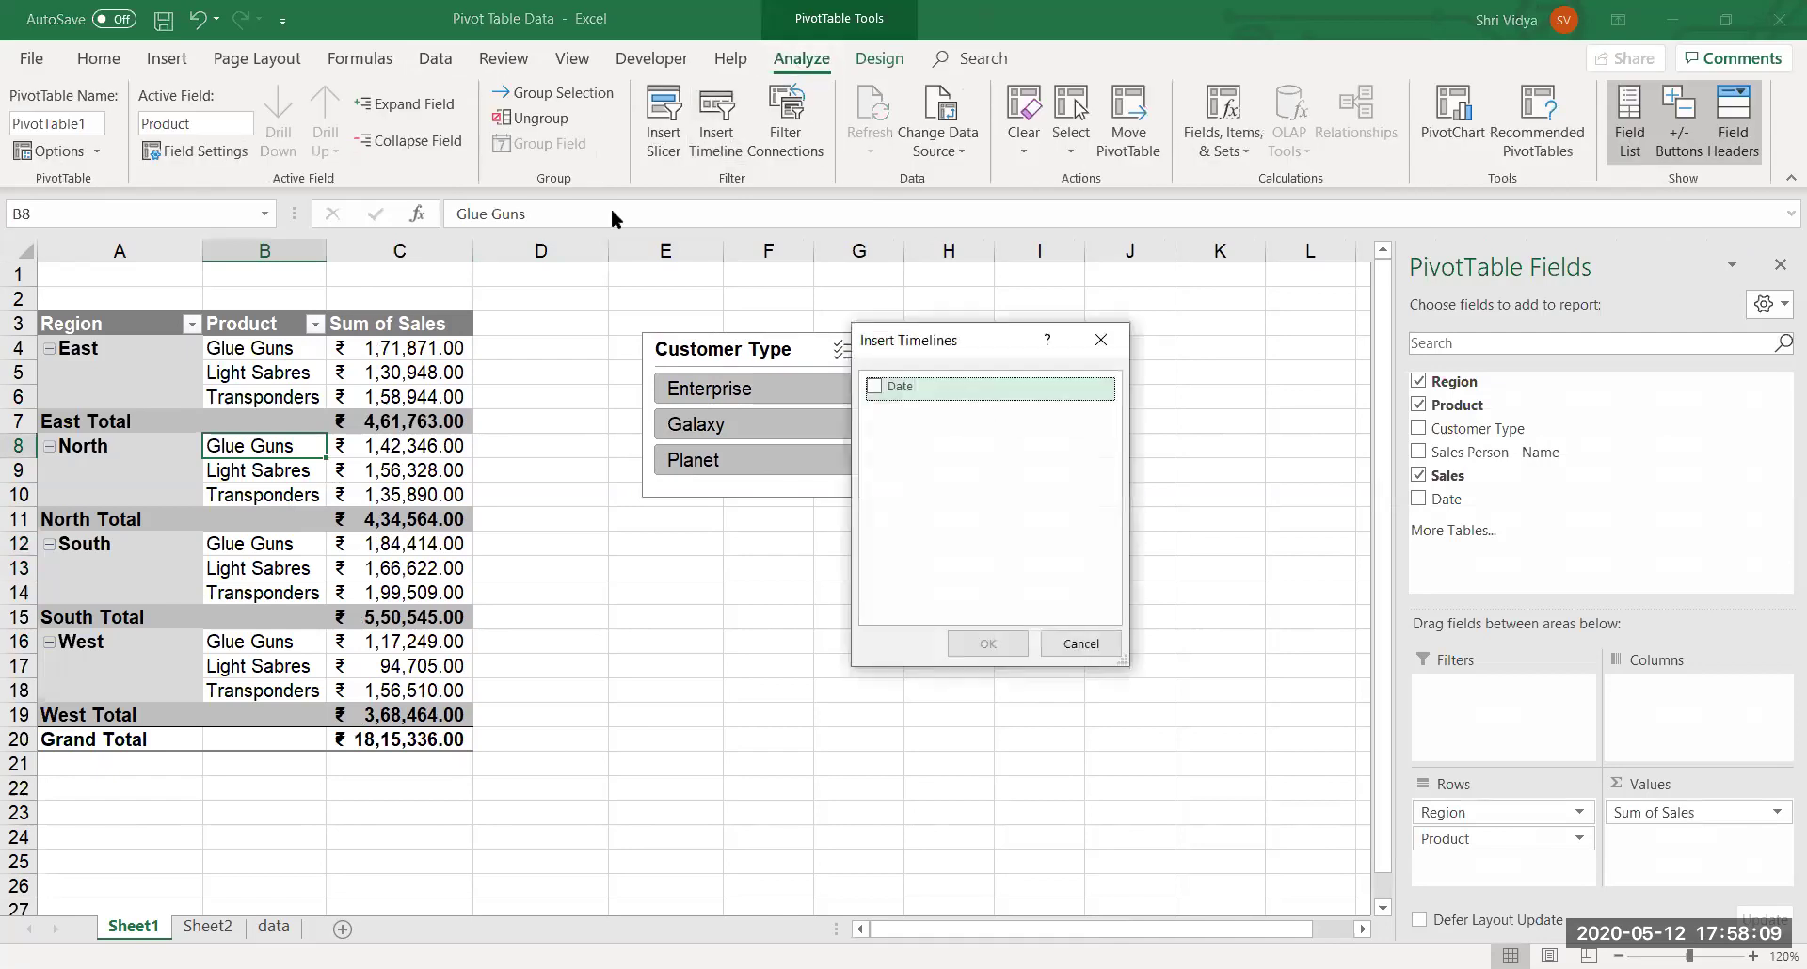
left_click(879, 388)
left_click(986, 645)
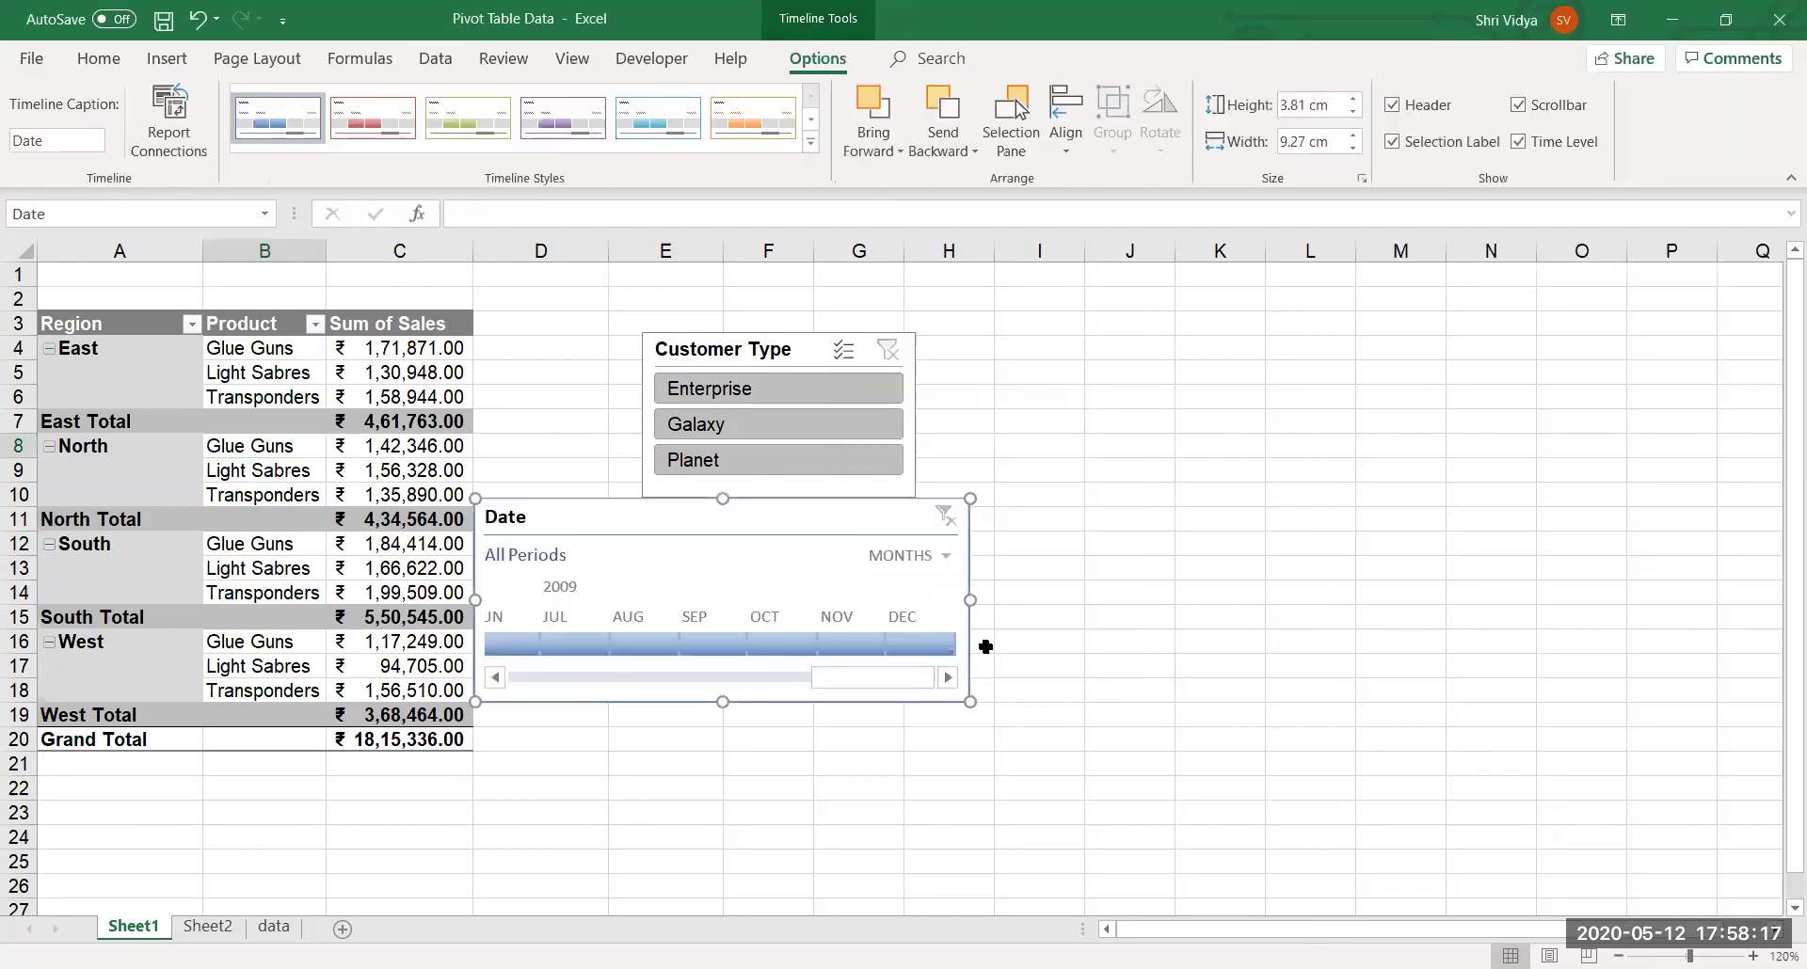
Give the timeline the purple light style and move it beside the Customer Type slicer.
left_click(806, 143)
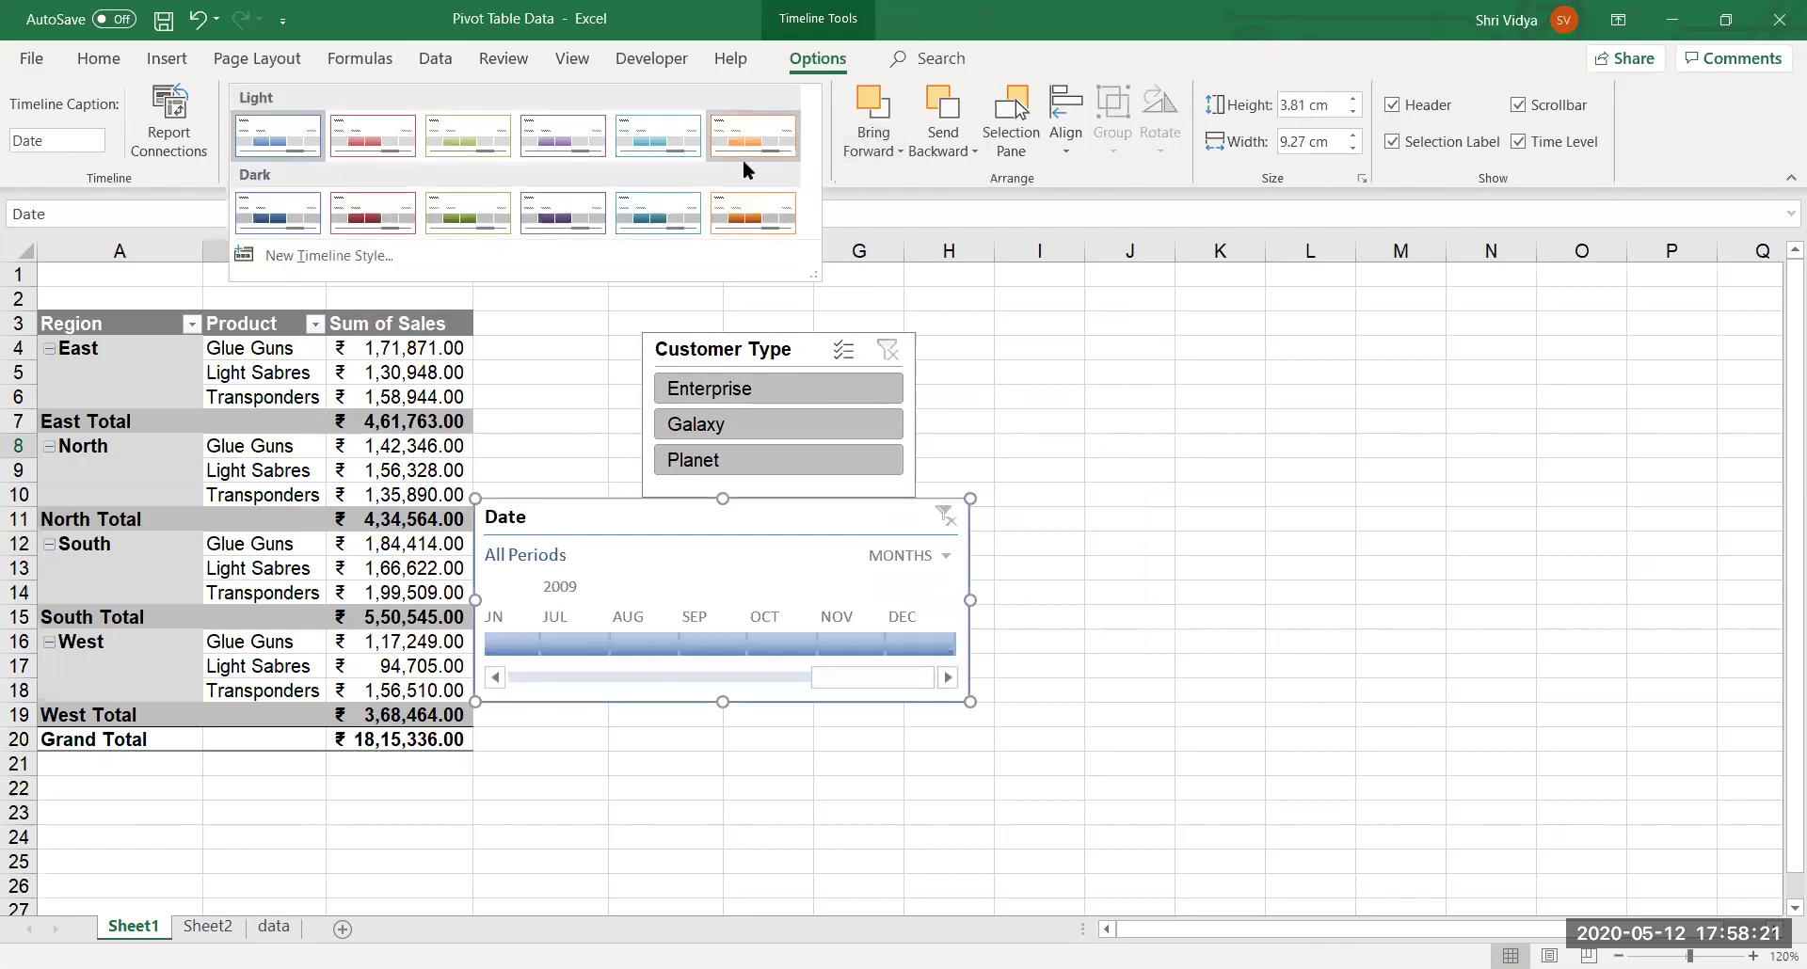
left_click(572, 134)
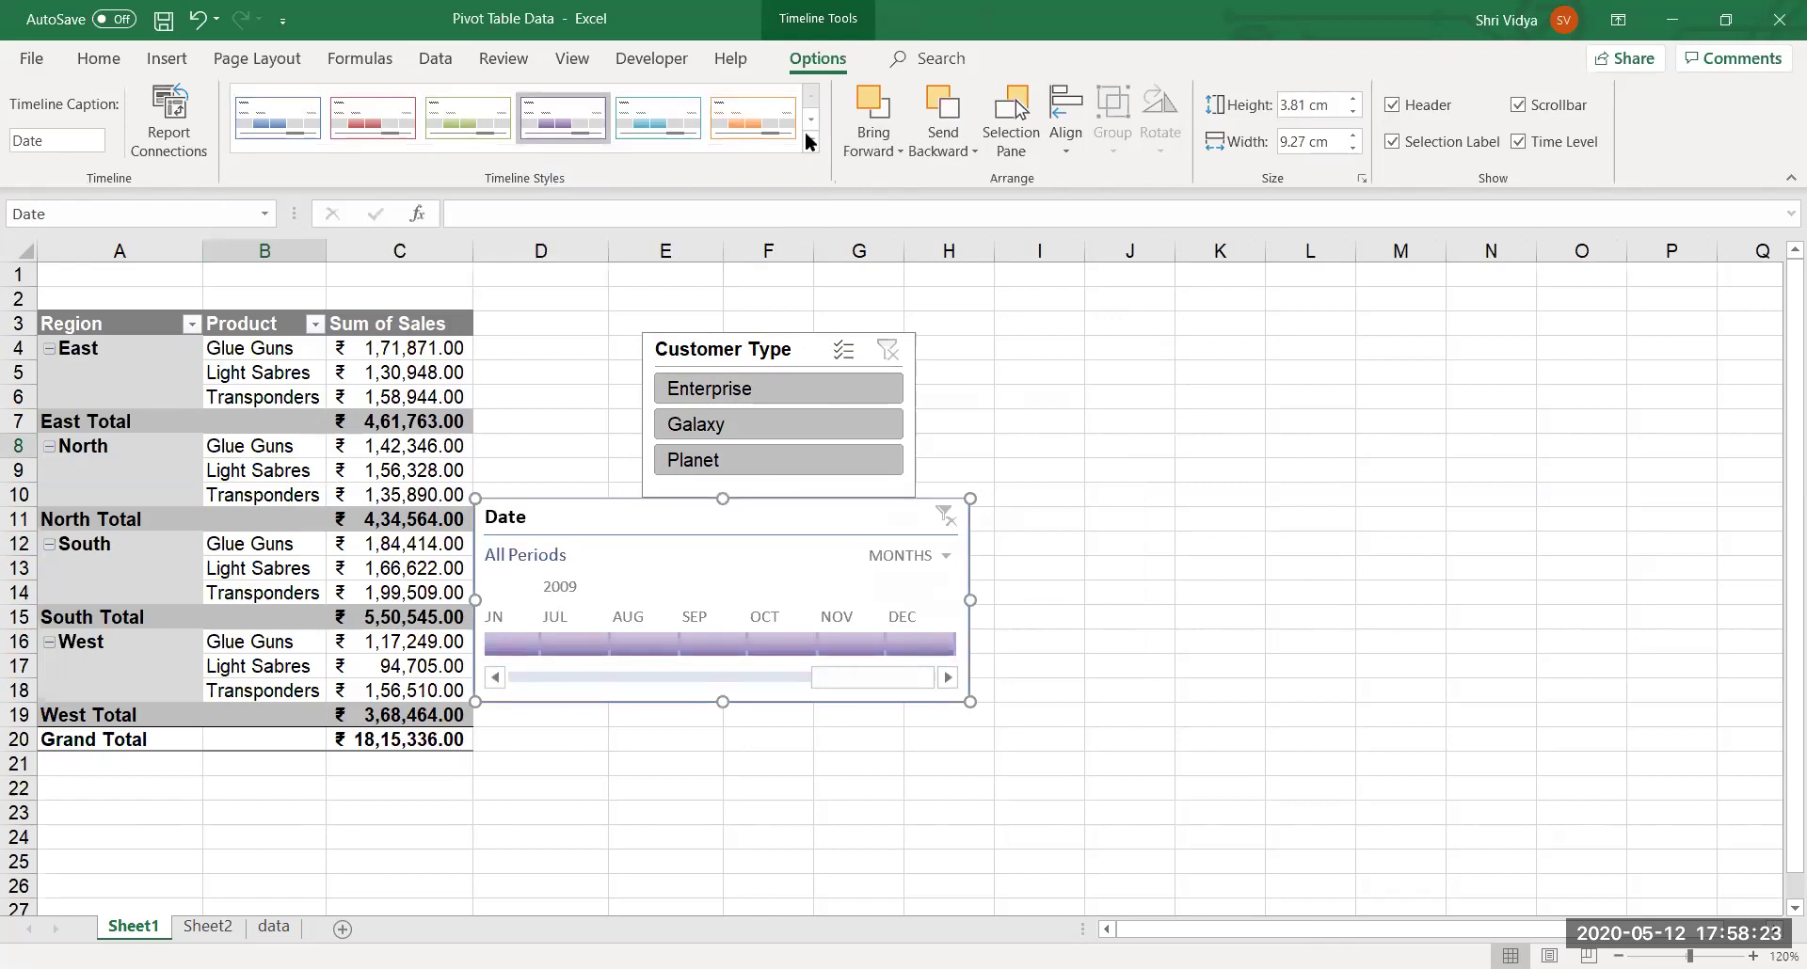
left_click(807, 138)
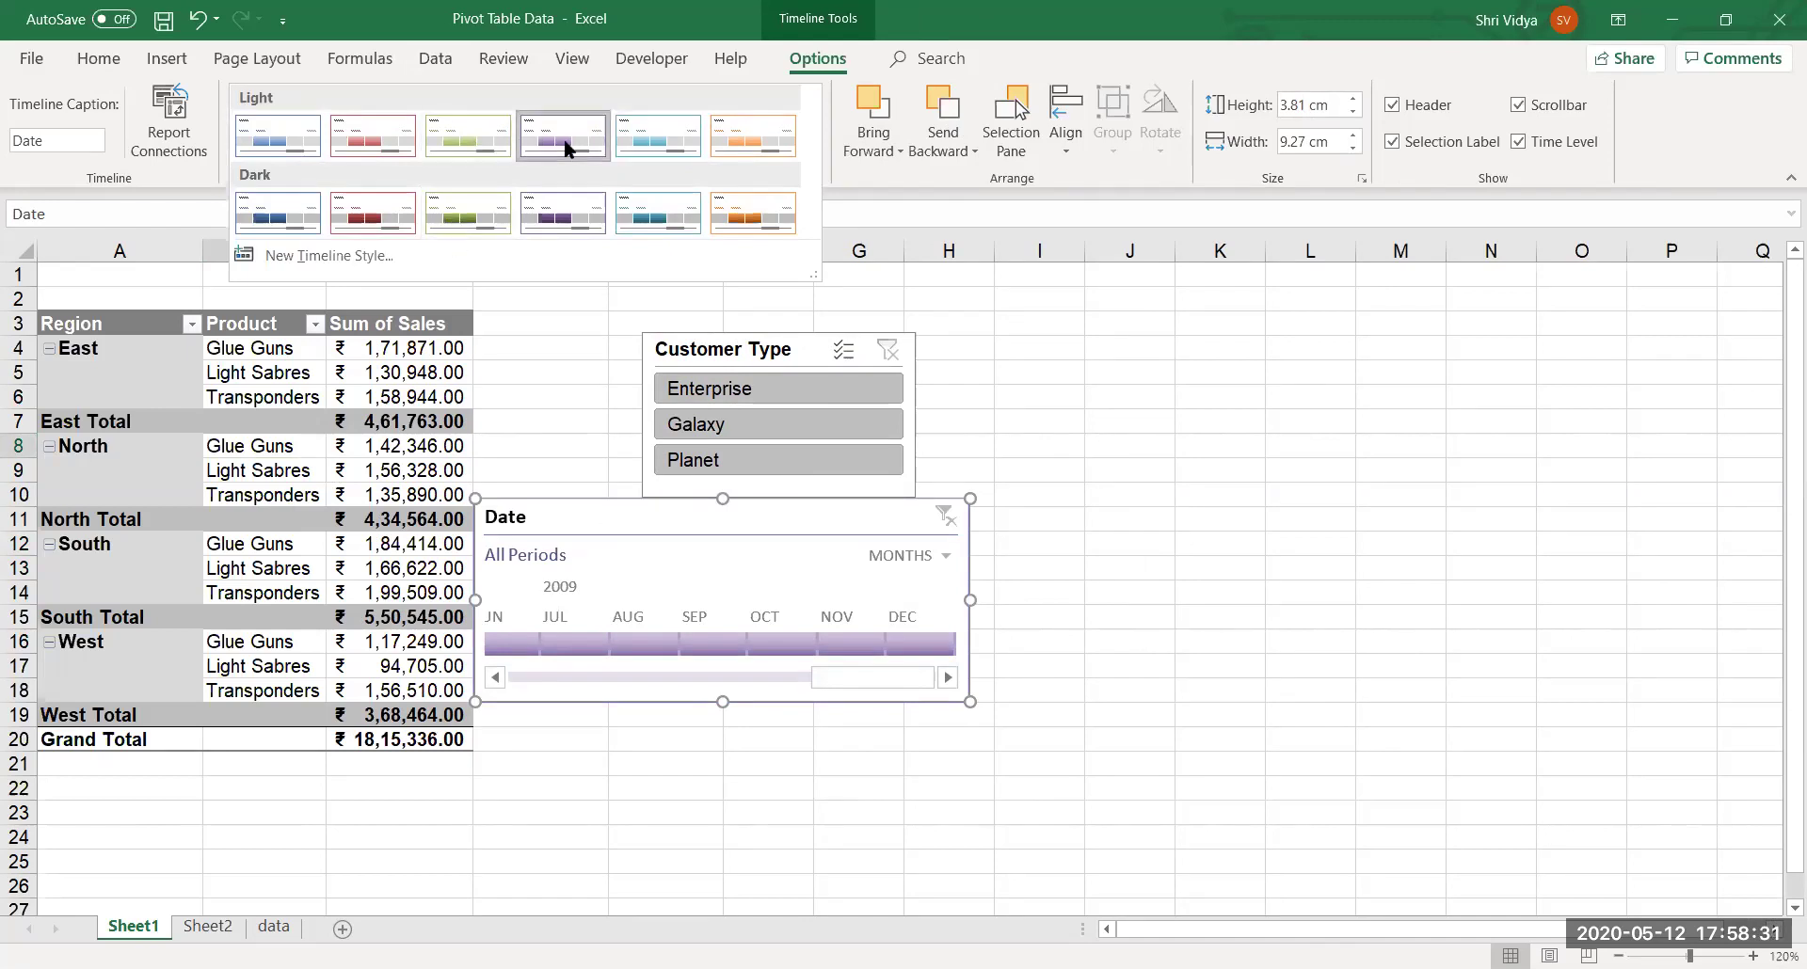
left_click(563, 504)
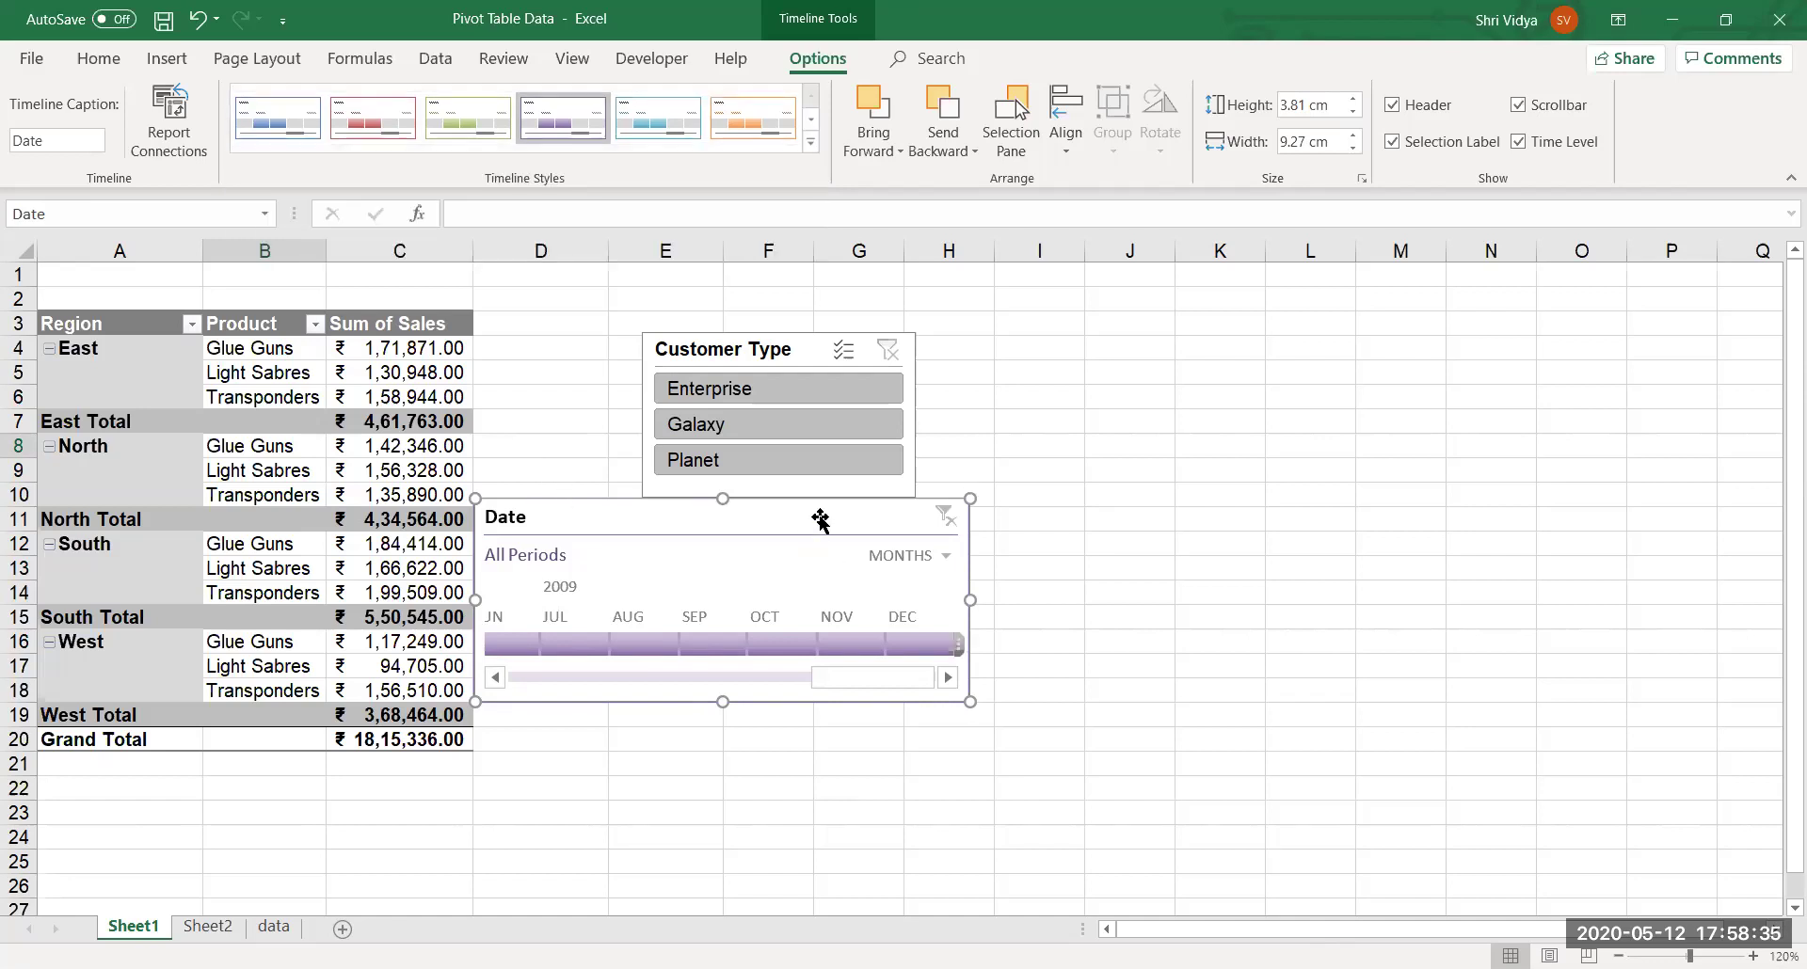
left_click(811, 139)
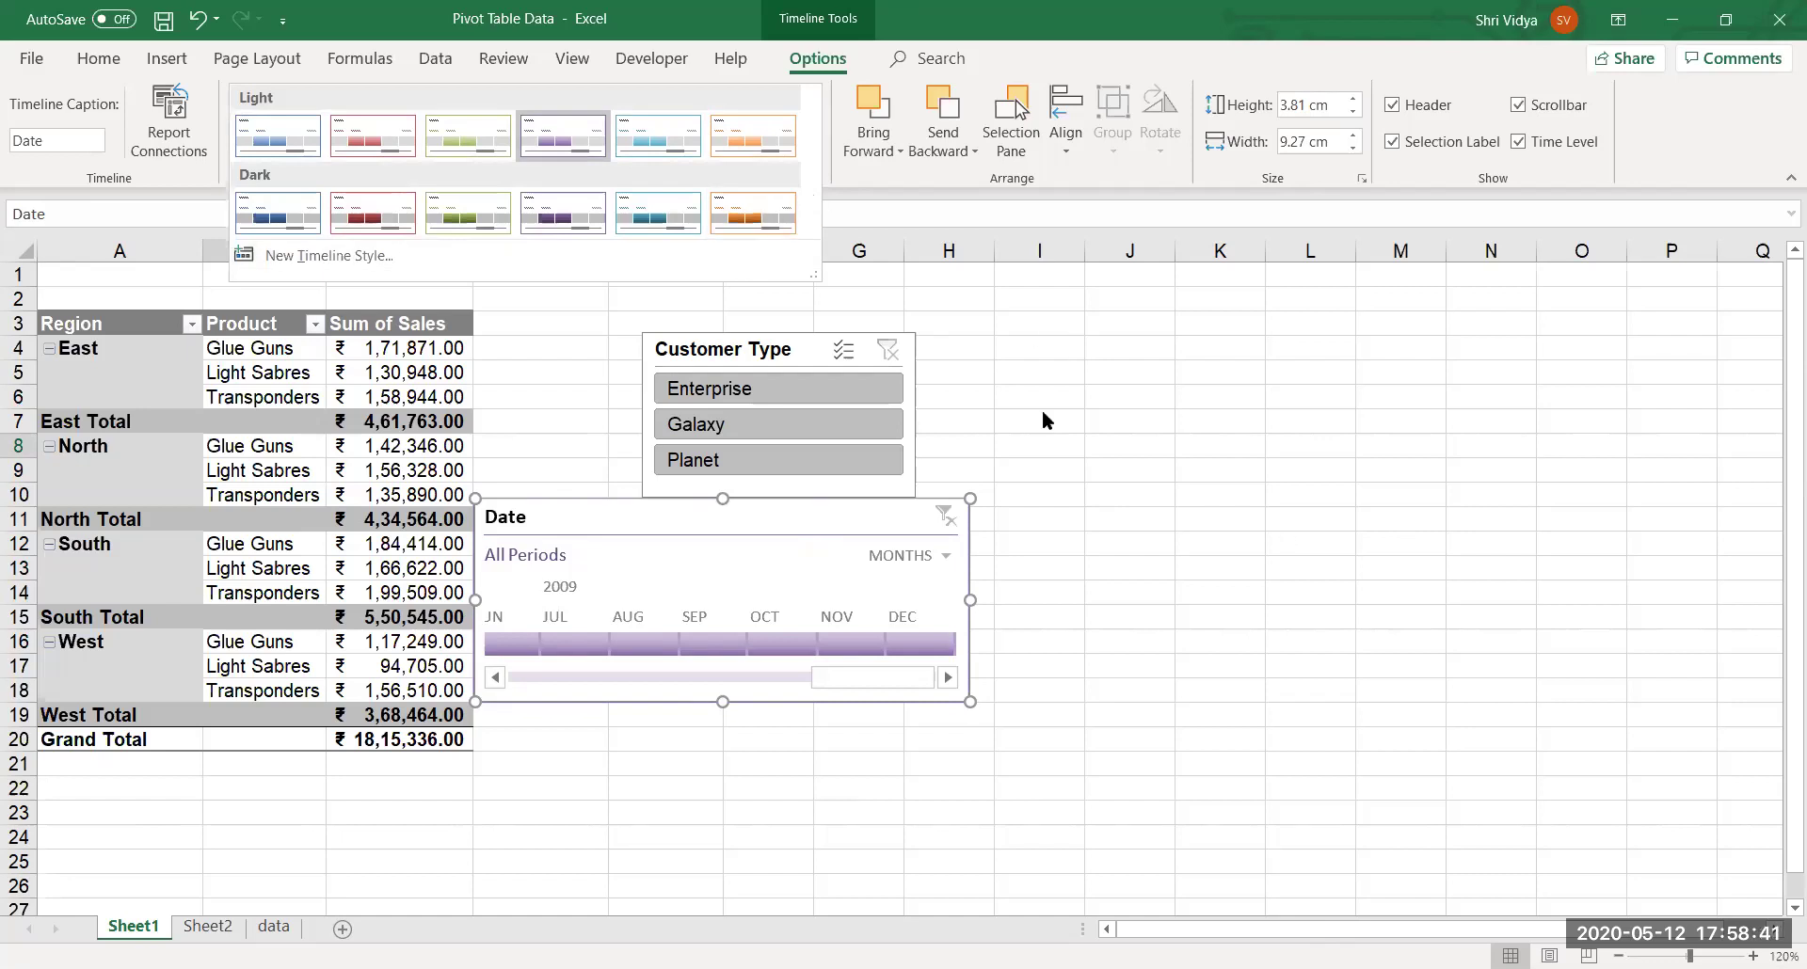
left_click(709, 541)
left_click_drag(647, 522, 1098, 358)
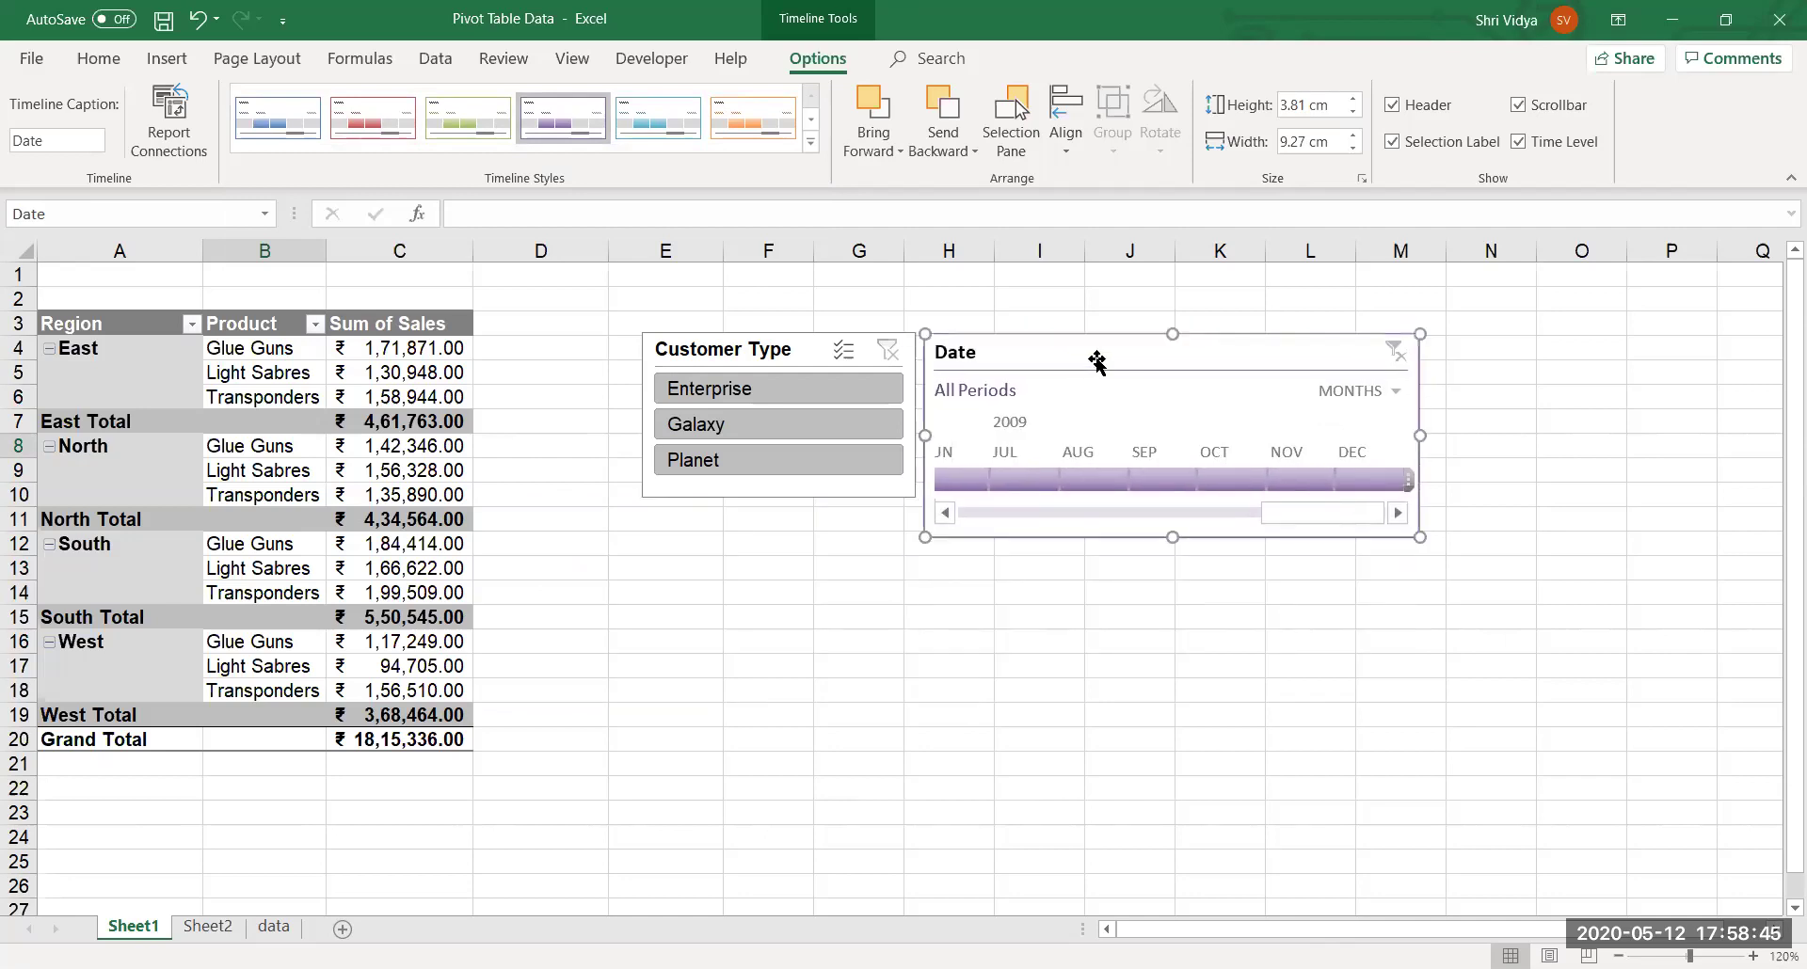
Switch the Date timeline to show quarters.
left_click_drag(1343, 509, 1343, 444)
left_click(1396, 390)
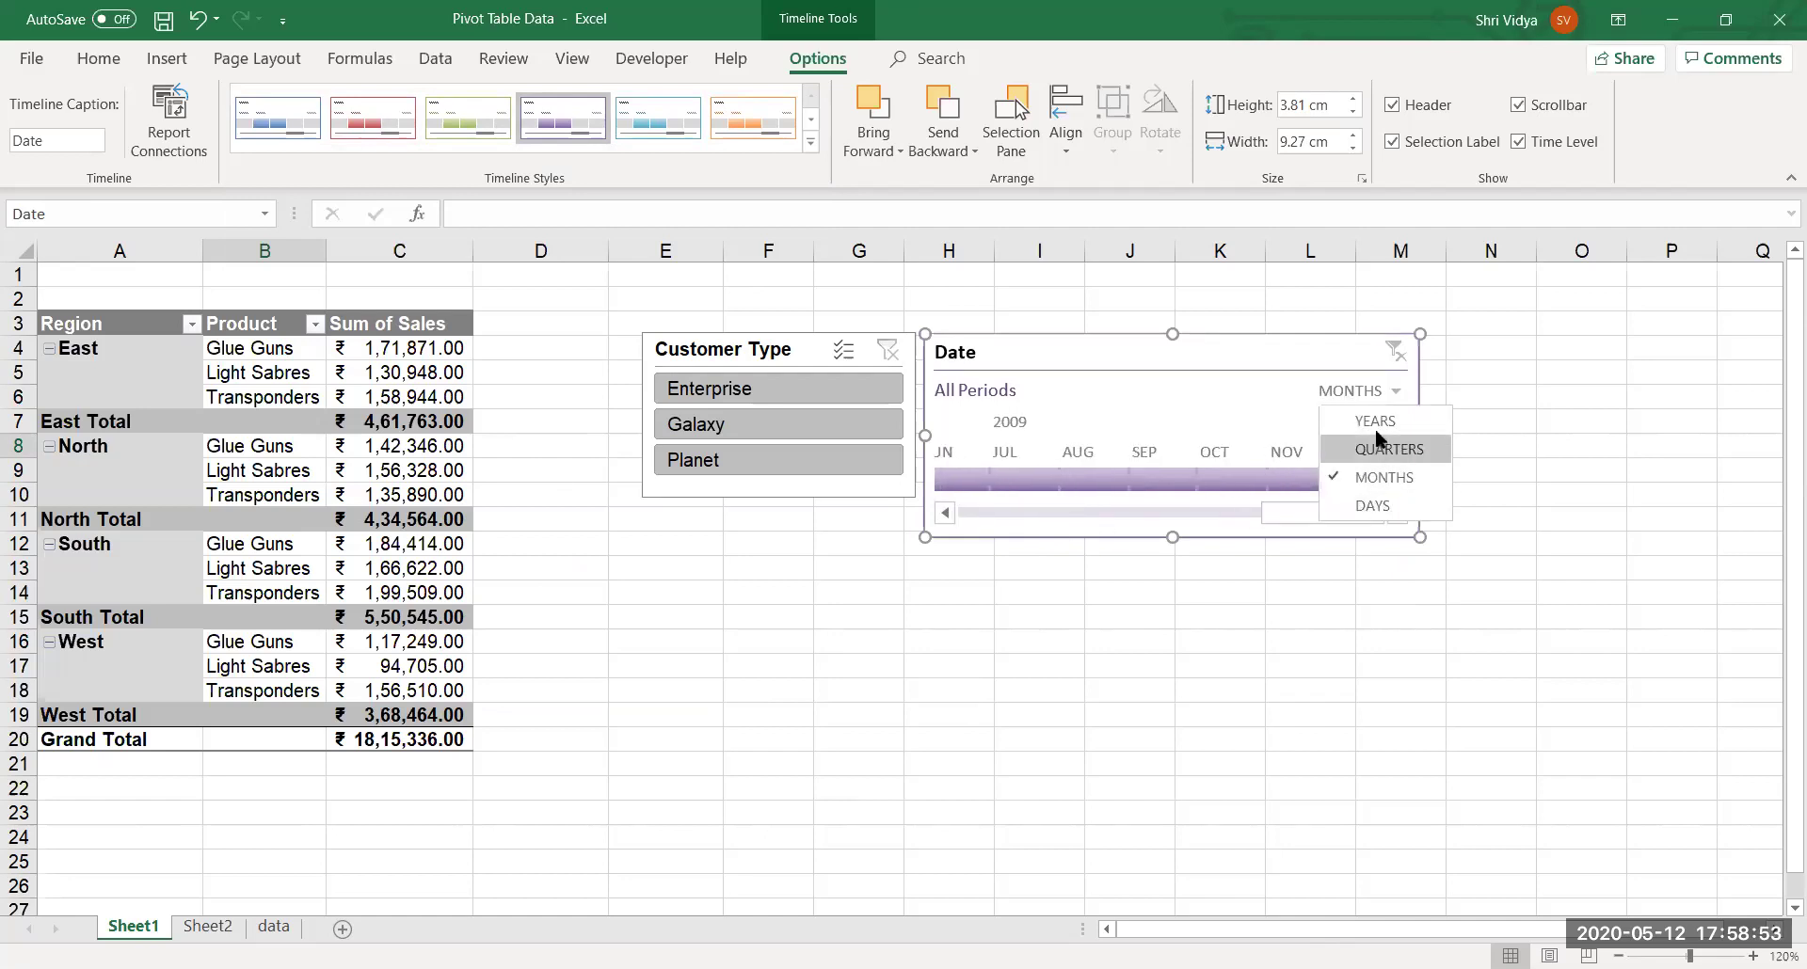
left_click(1374, 443)
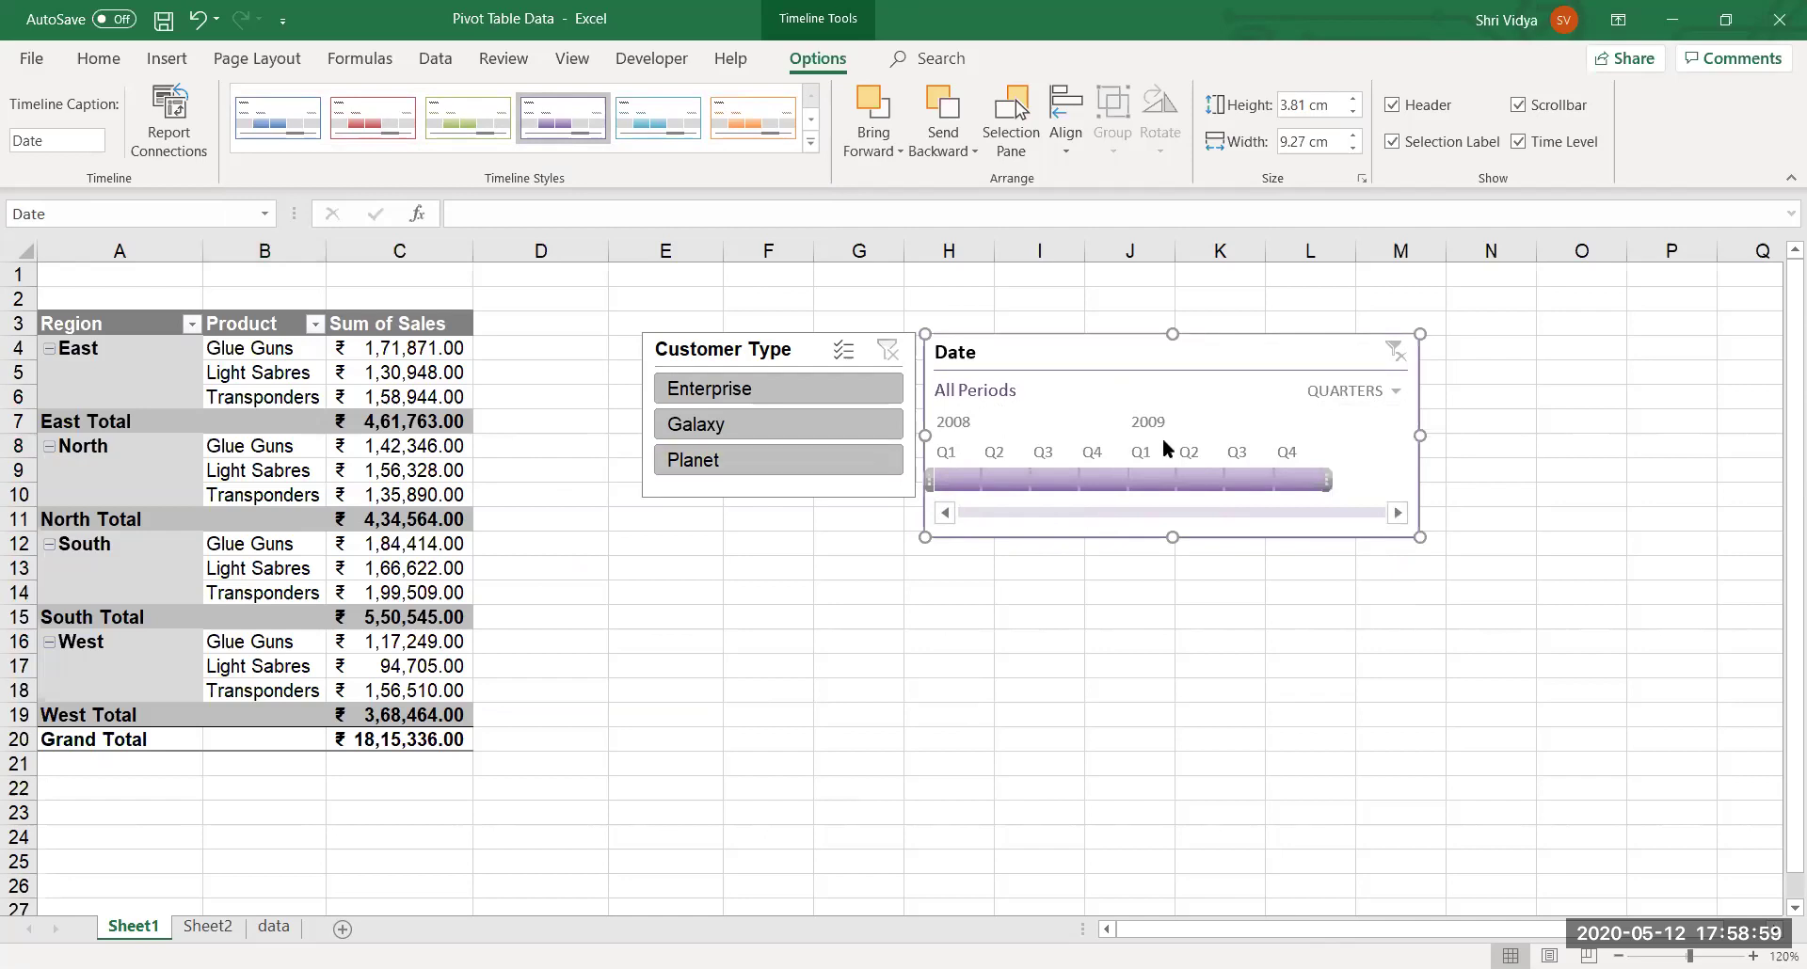
Try several quarter filters, ending with a Q2 – Q3 2008 selection.
left_click(994, 484)
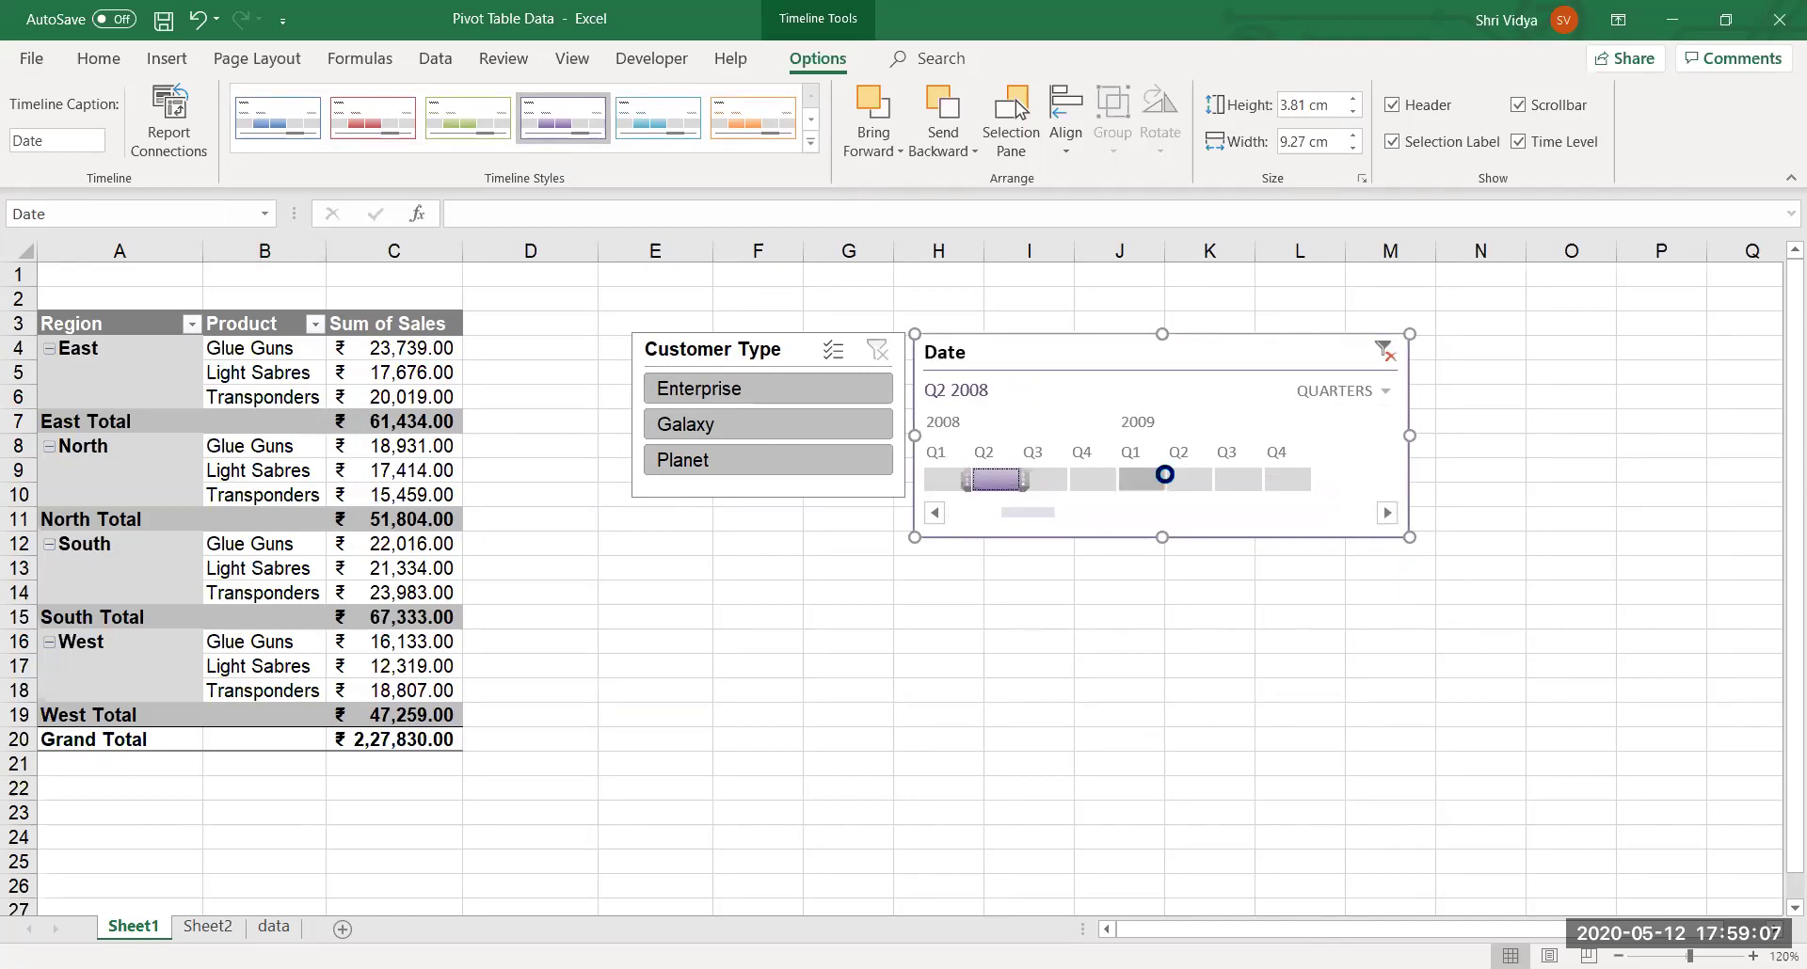
left_click(1161, 477)
left_click(1251, 478)
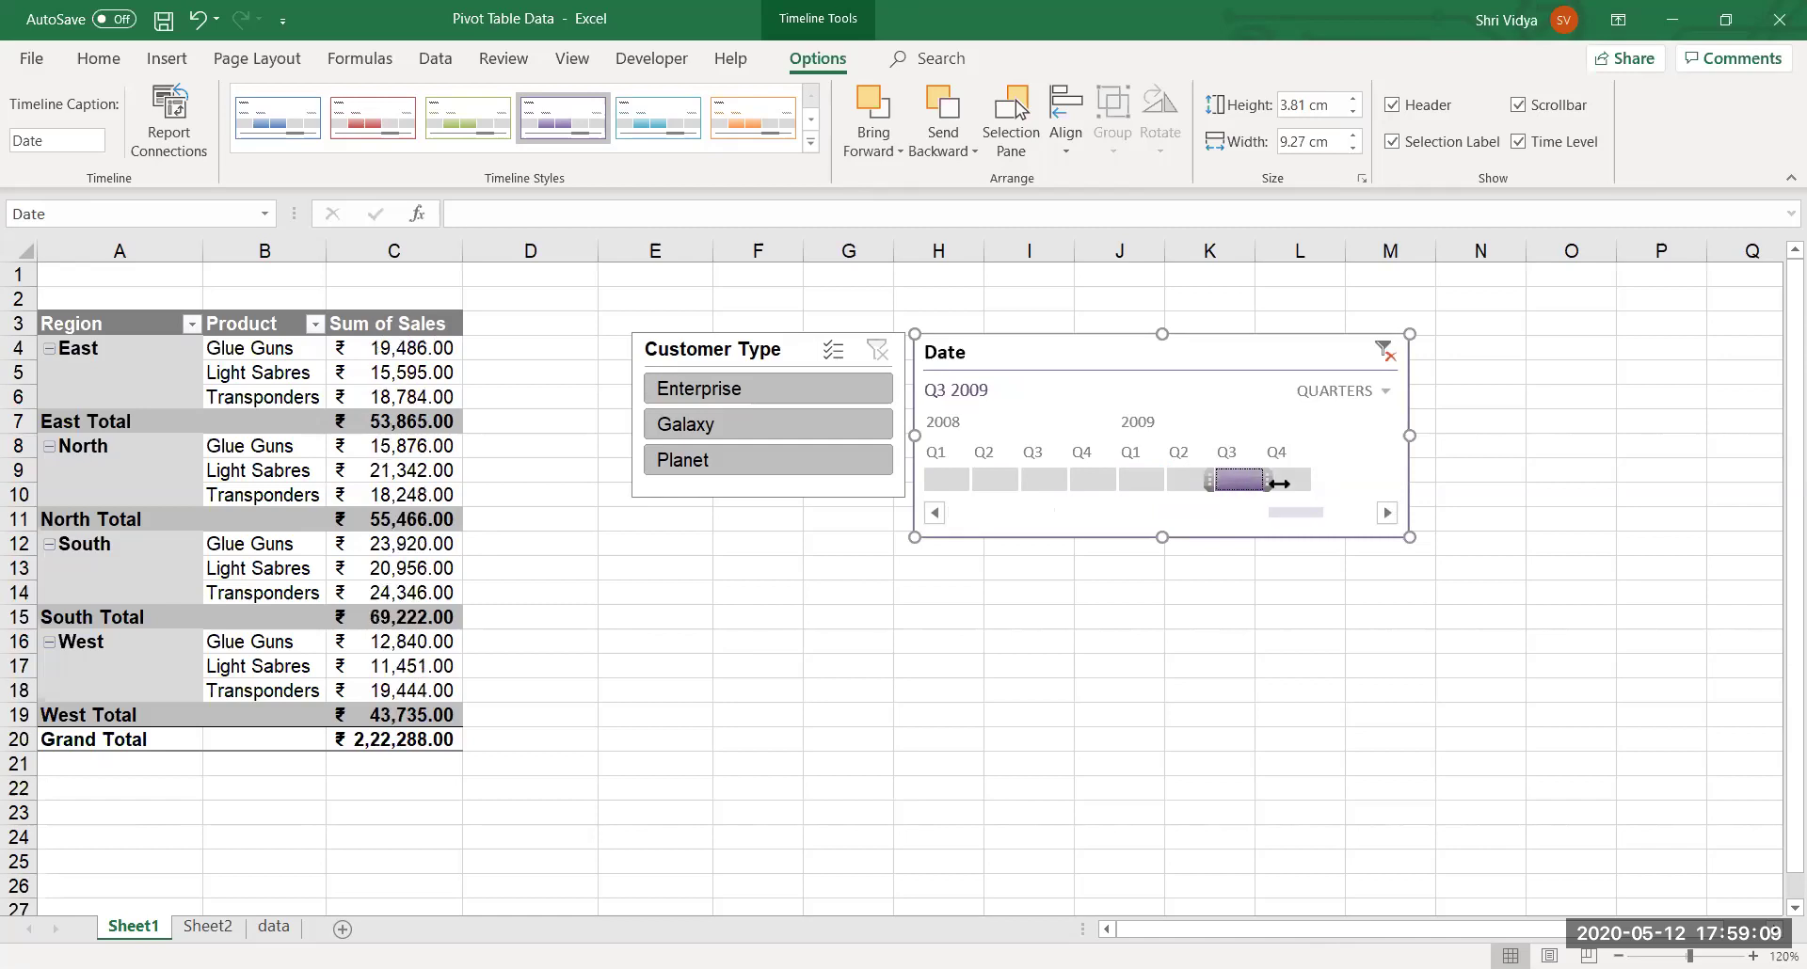
left_click(1291, 478)
left_click(944, 479)
left_click_drag(973, 479, 1070, 479)
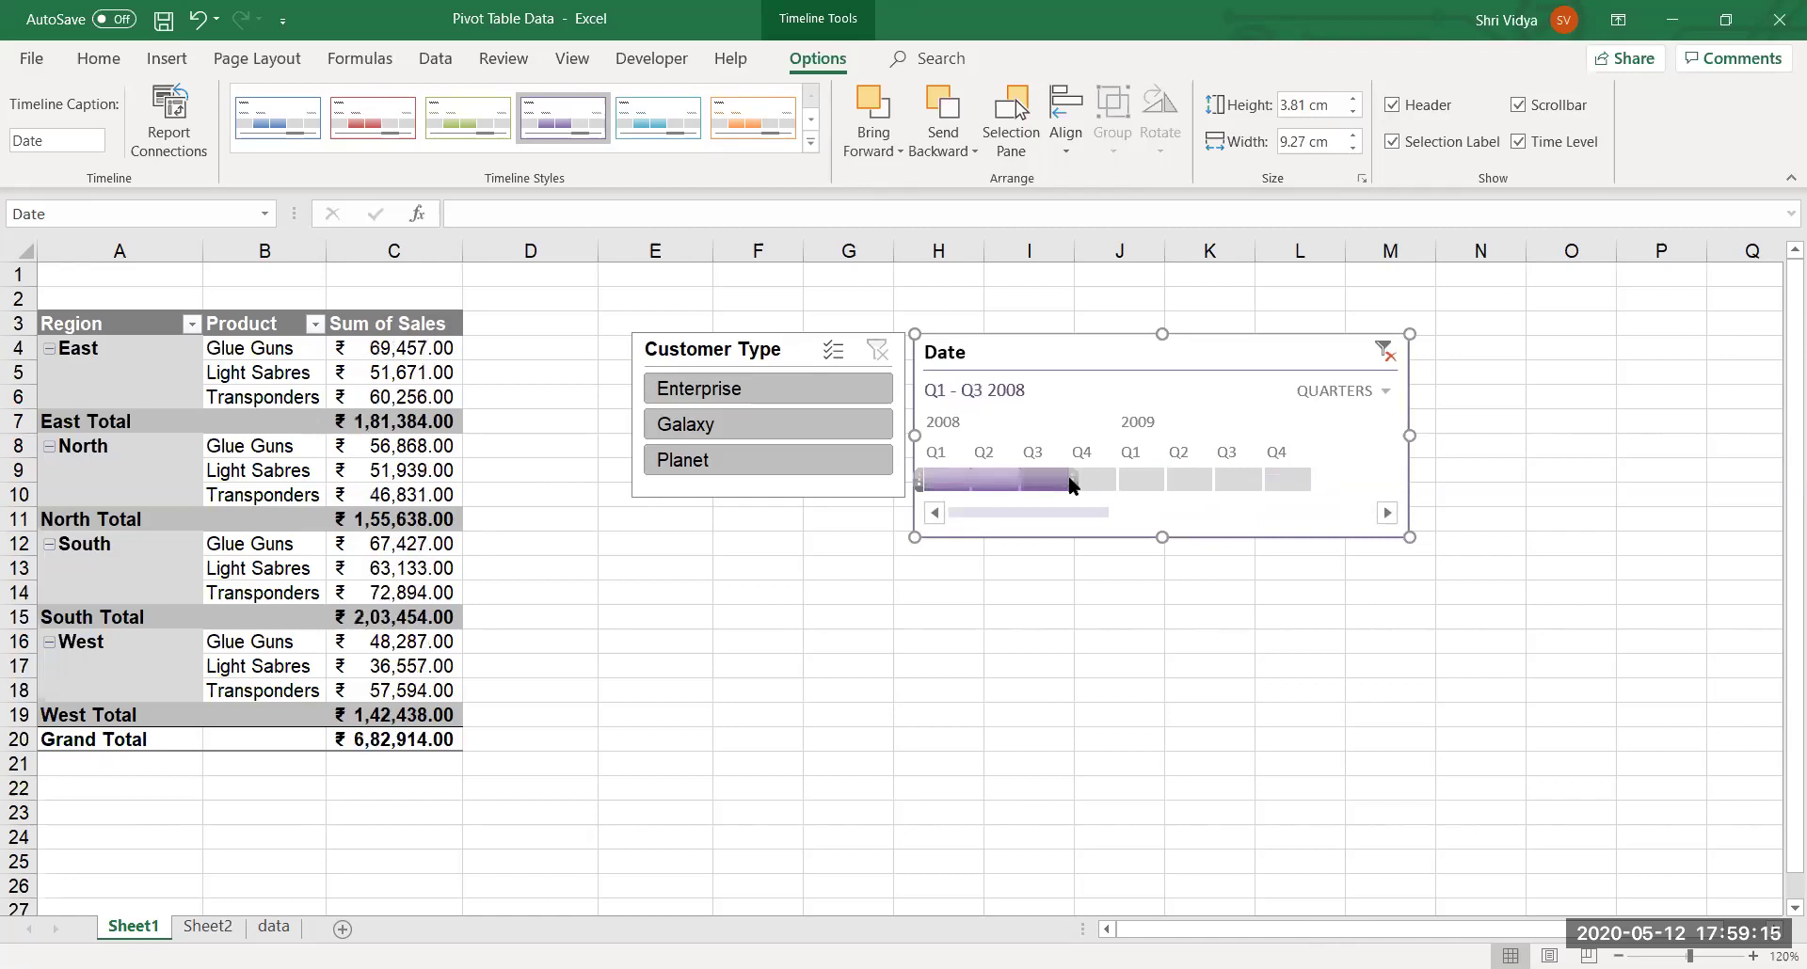
left_click(1140, 476)
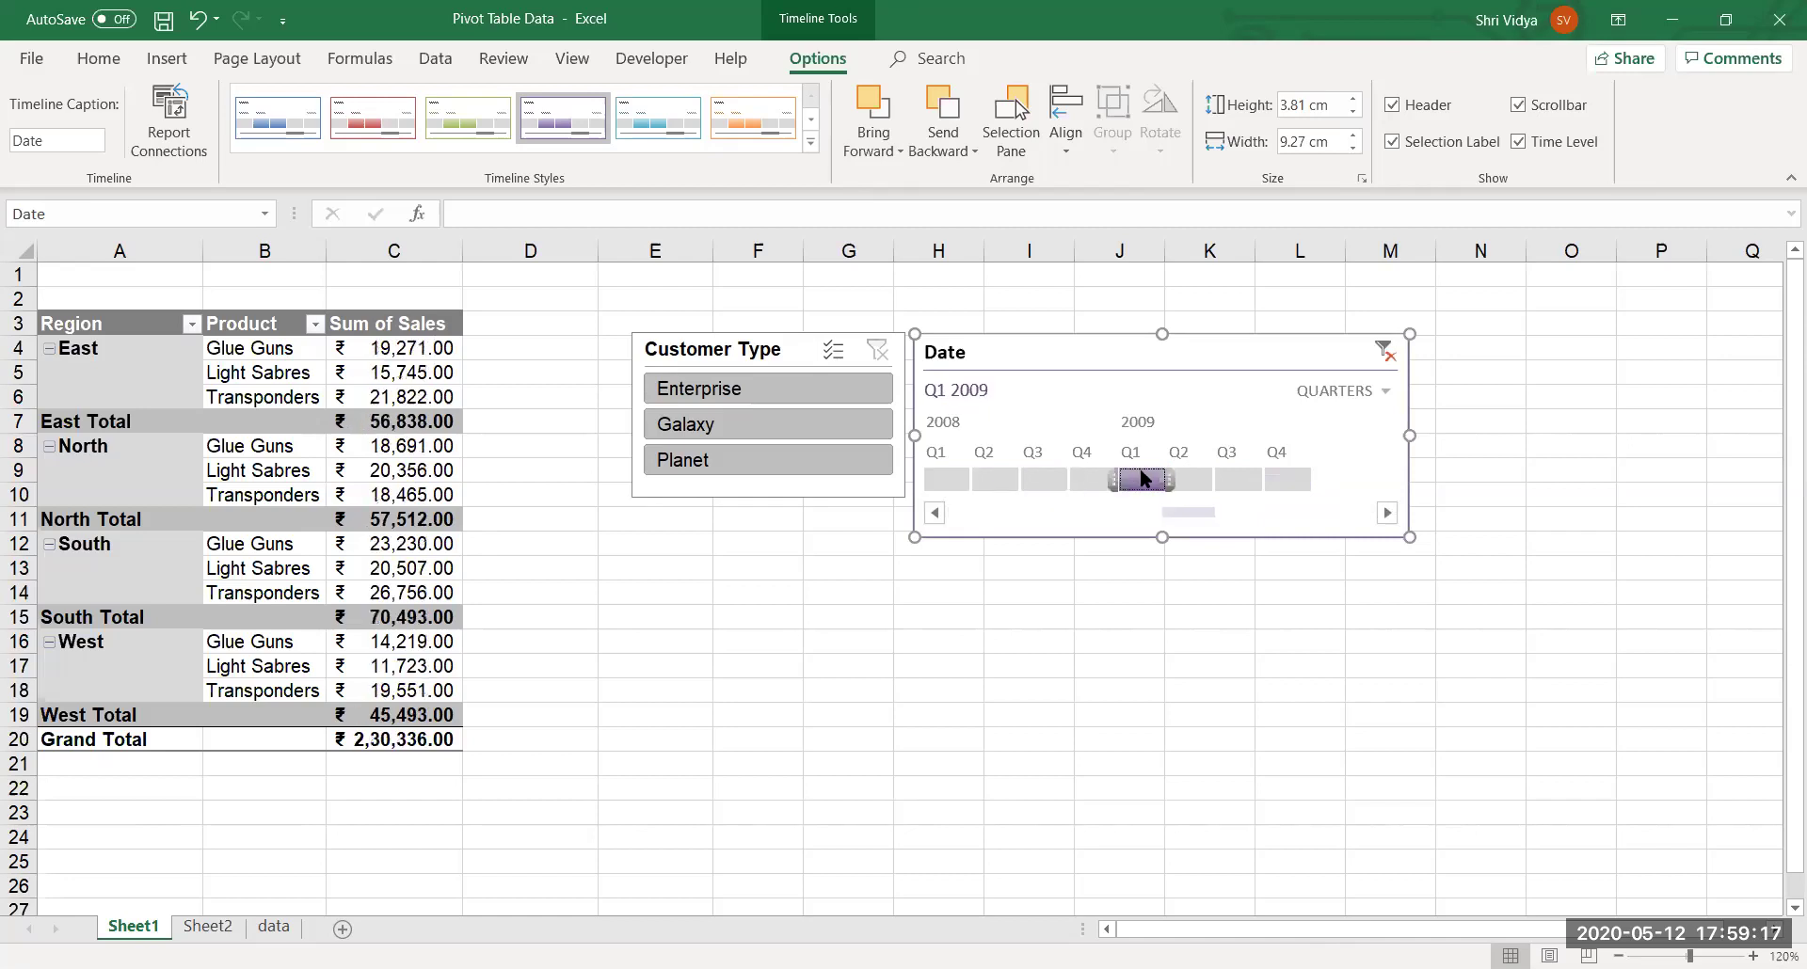
left_click(935, 481)
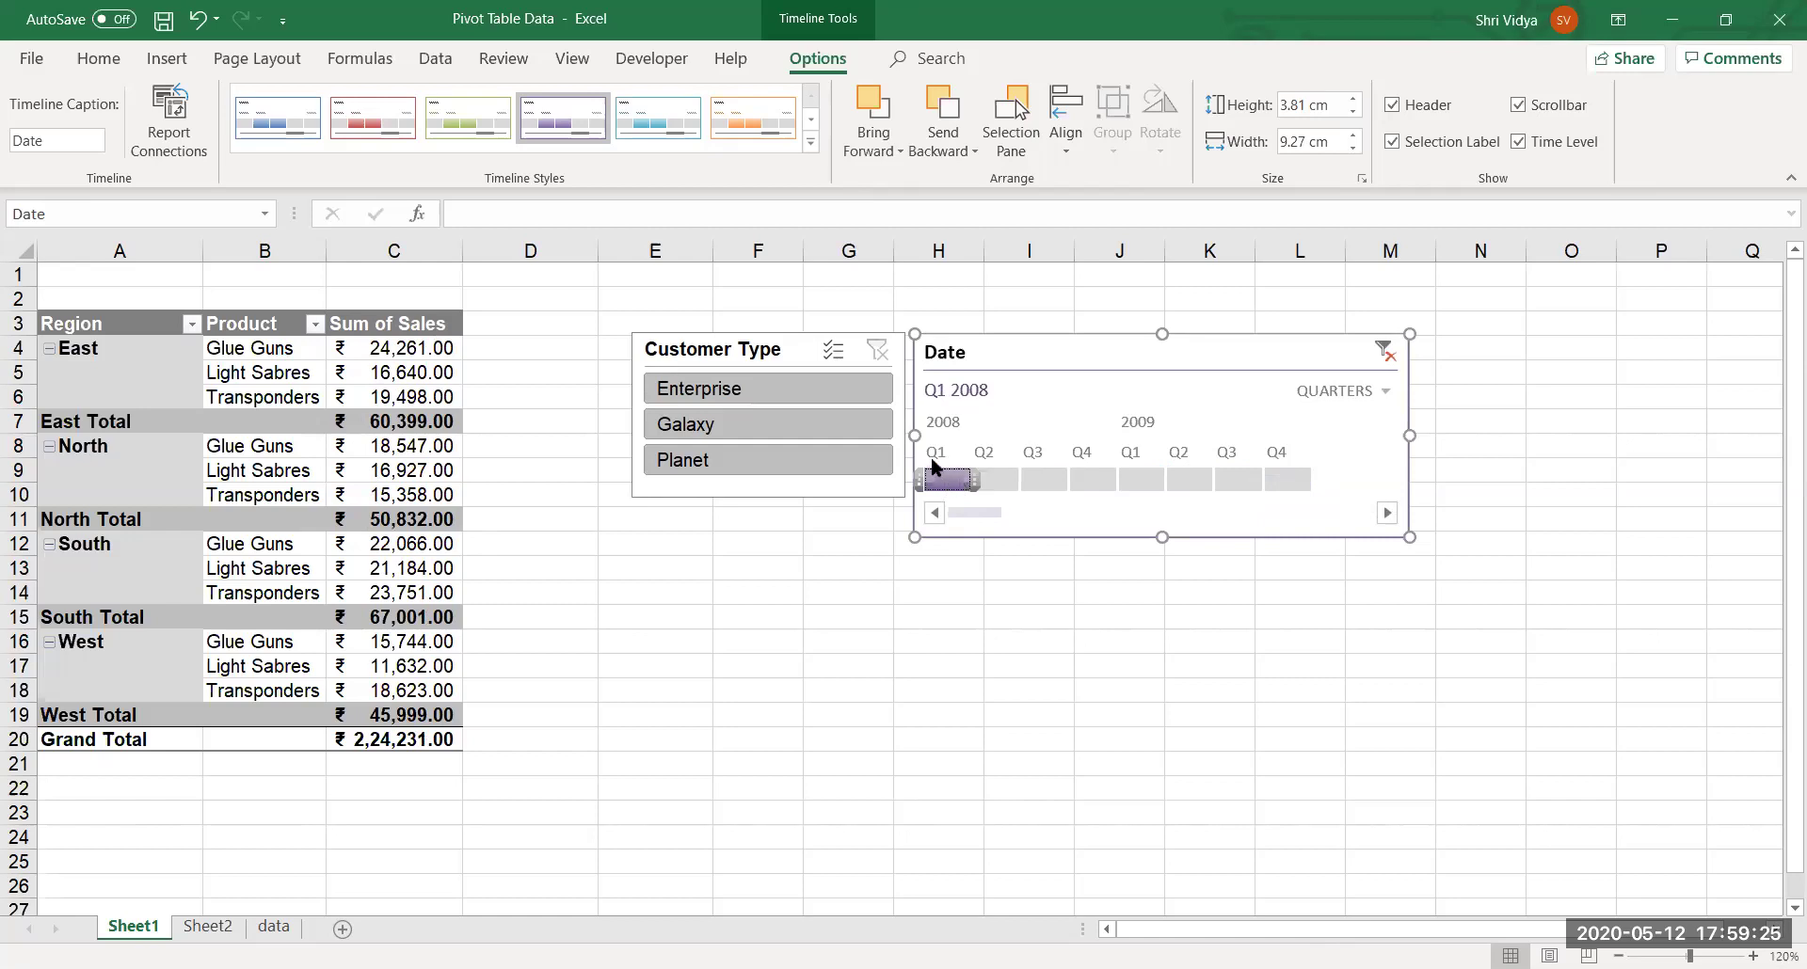
left_click(1122, 475)
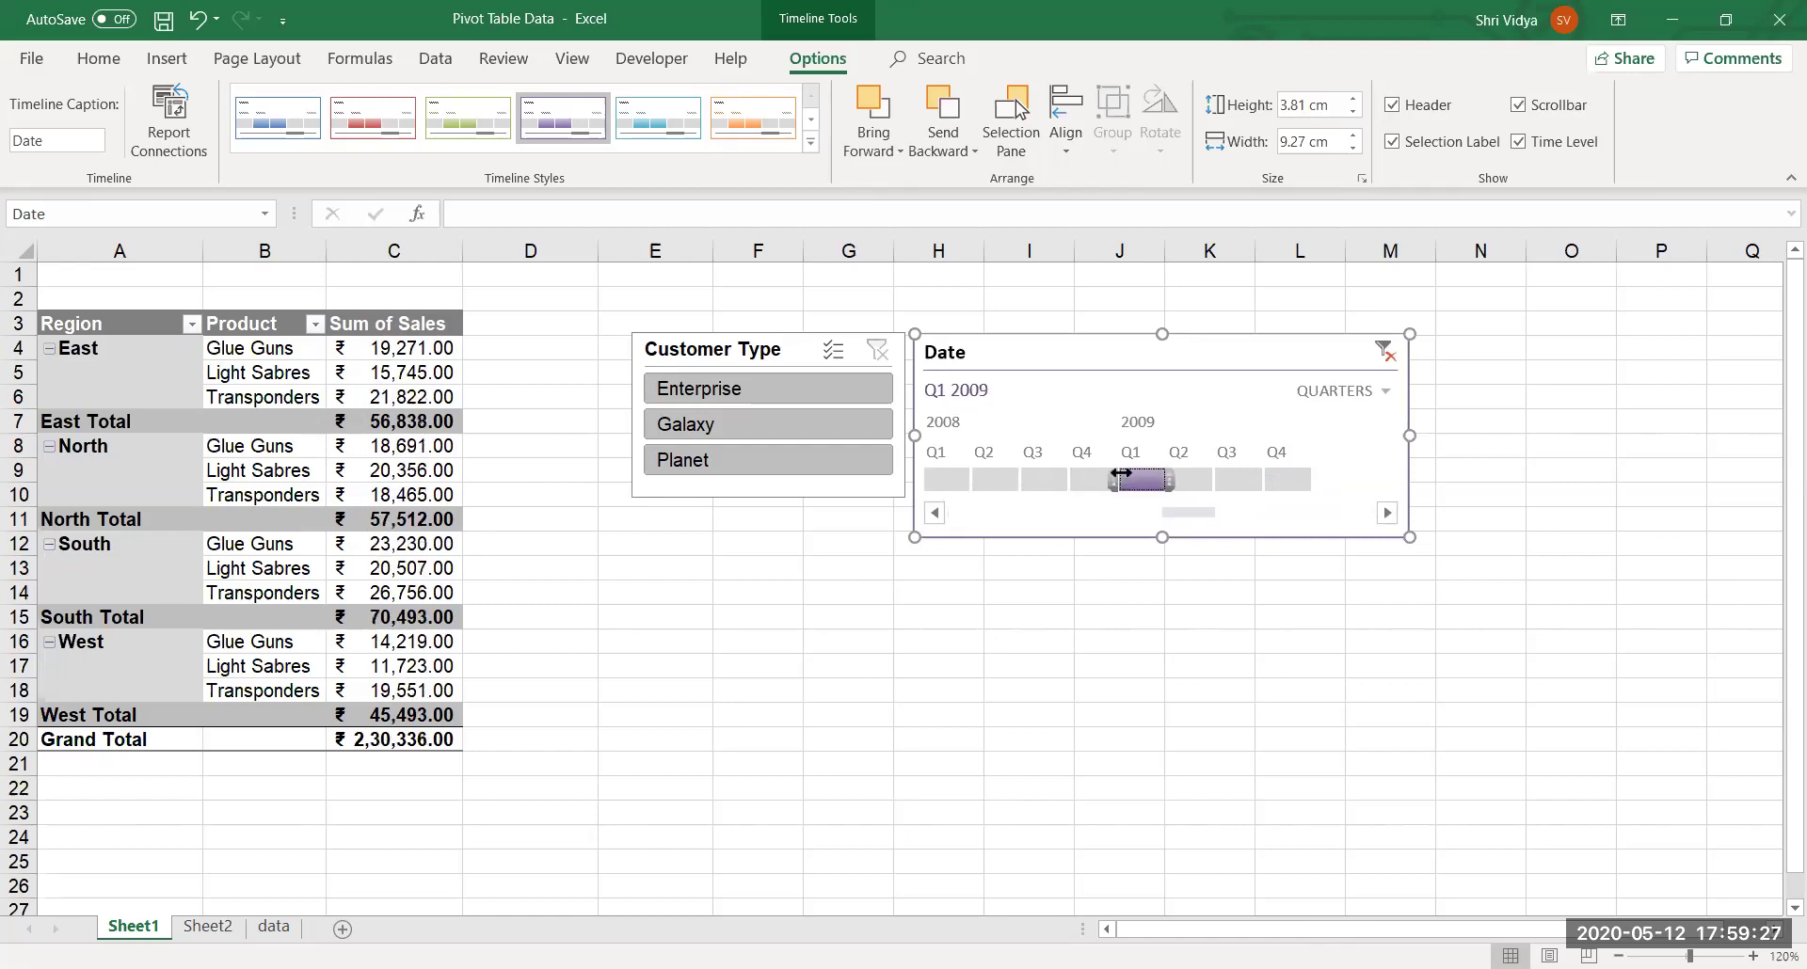
left_click(996, 479)
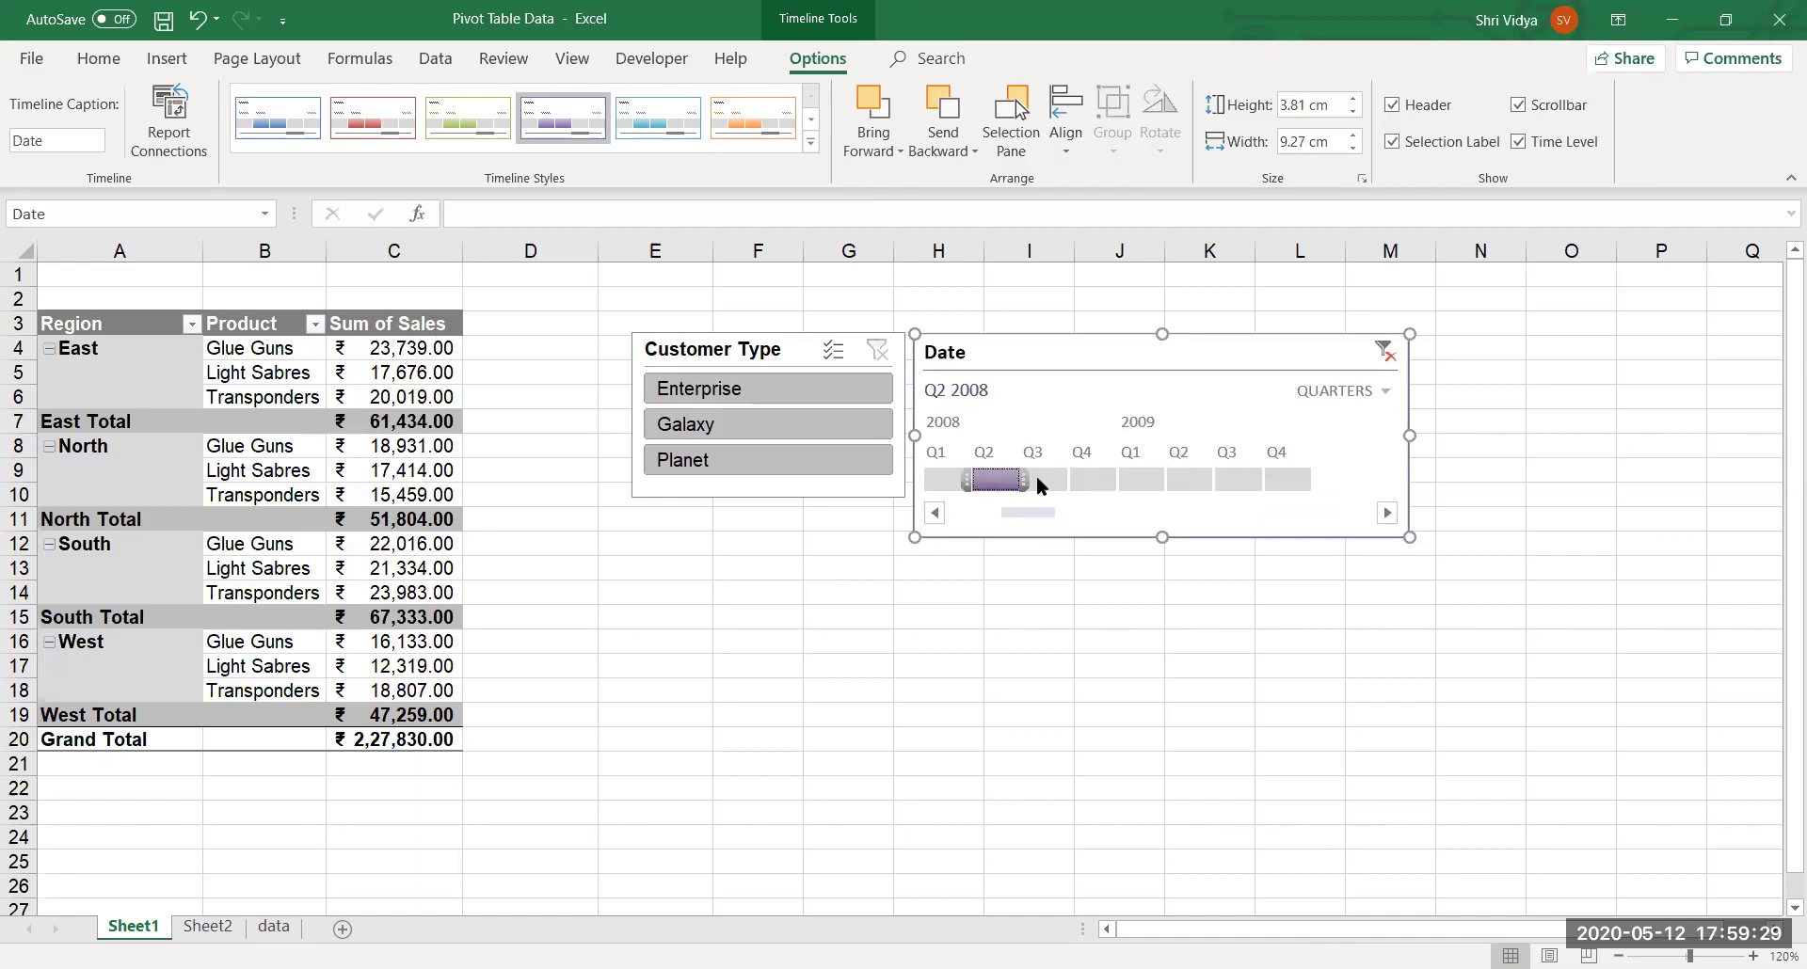
left_click_drag(1023, 478, 1074, 475)
Filter to Q2 2009, then try the Years, Months and Days timeline levels.
left_click(1187, 480)
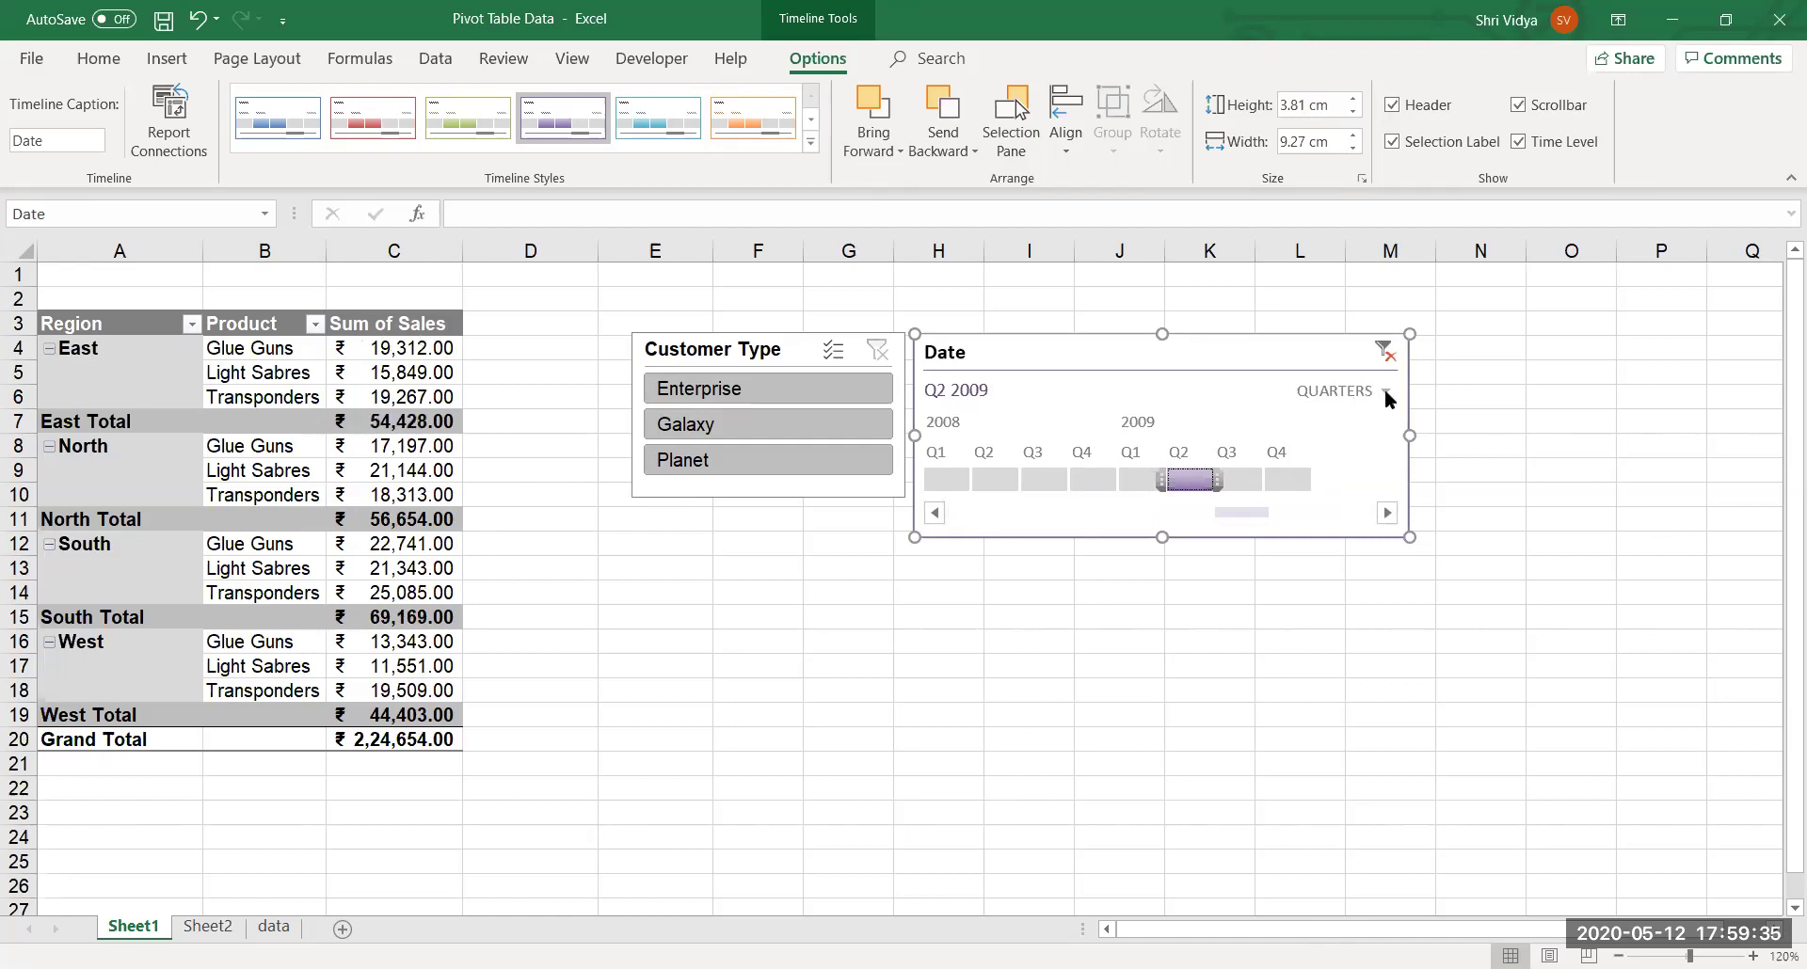
left_click(1371, 410)
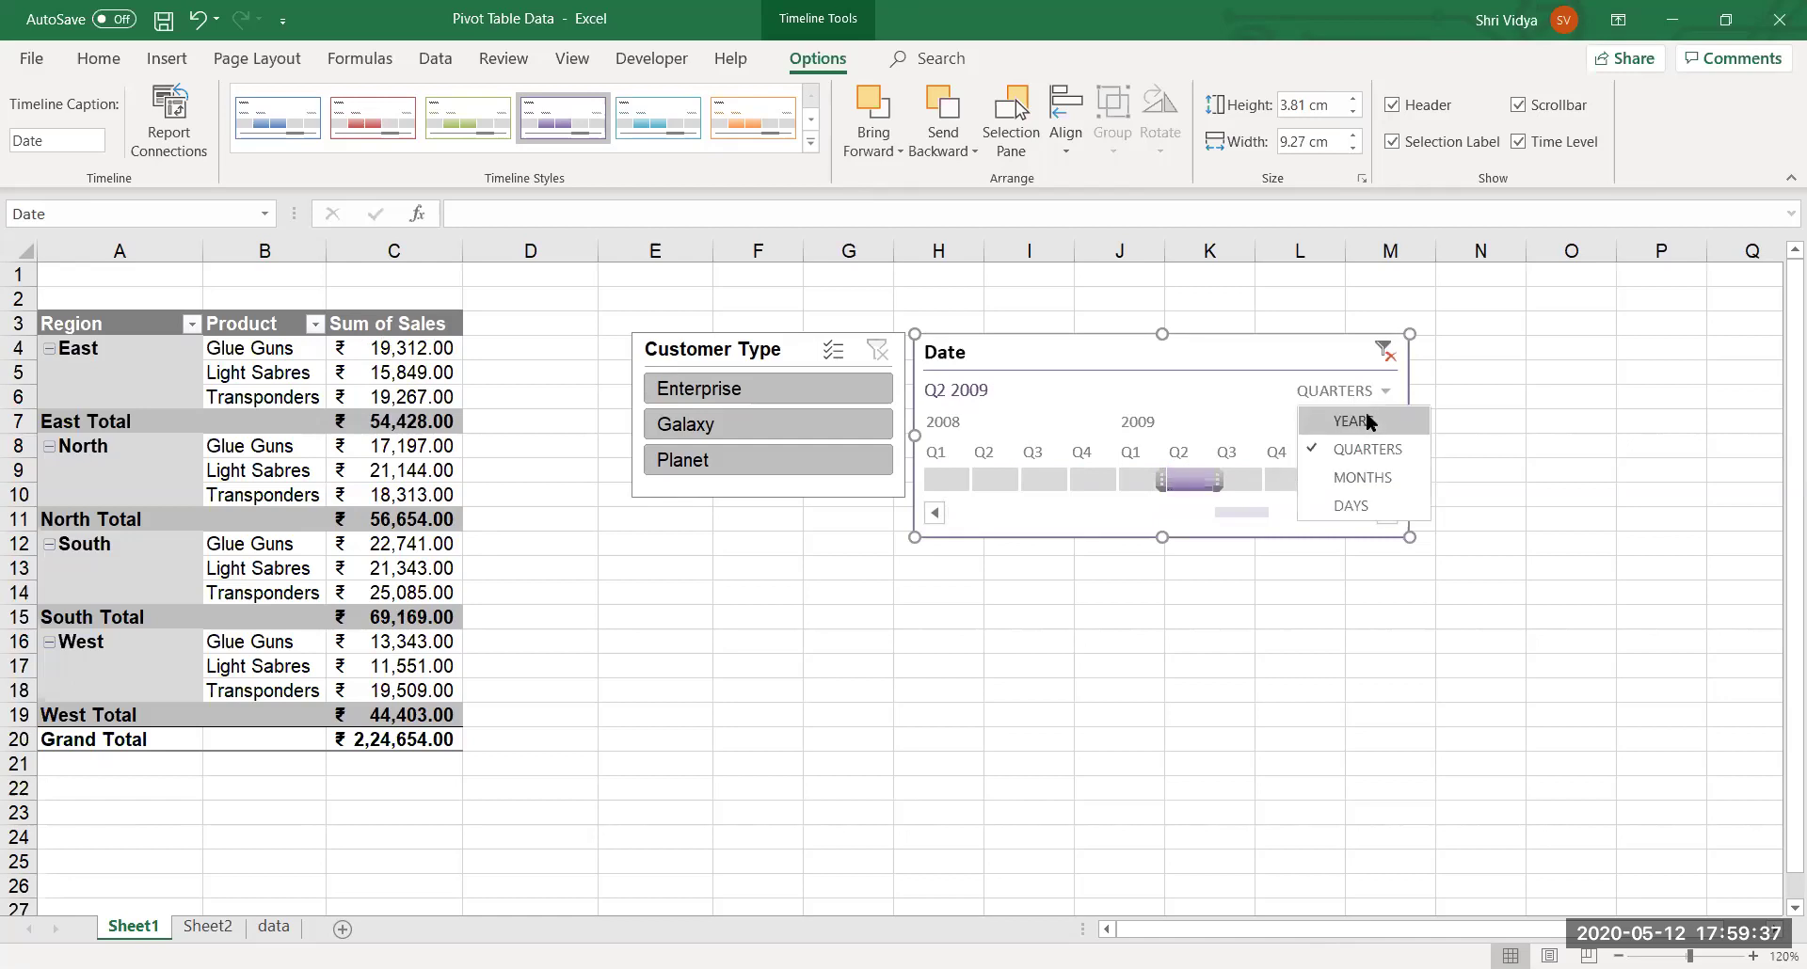
left_click(1369, 416)
left_click(1367, 393)
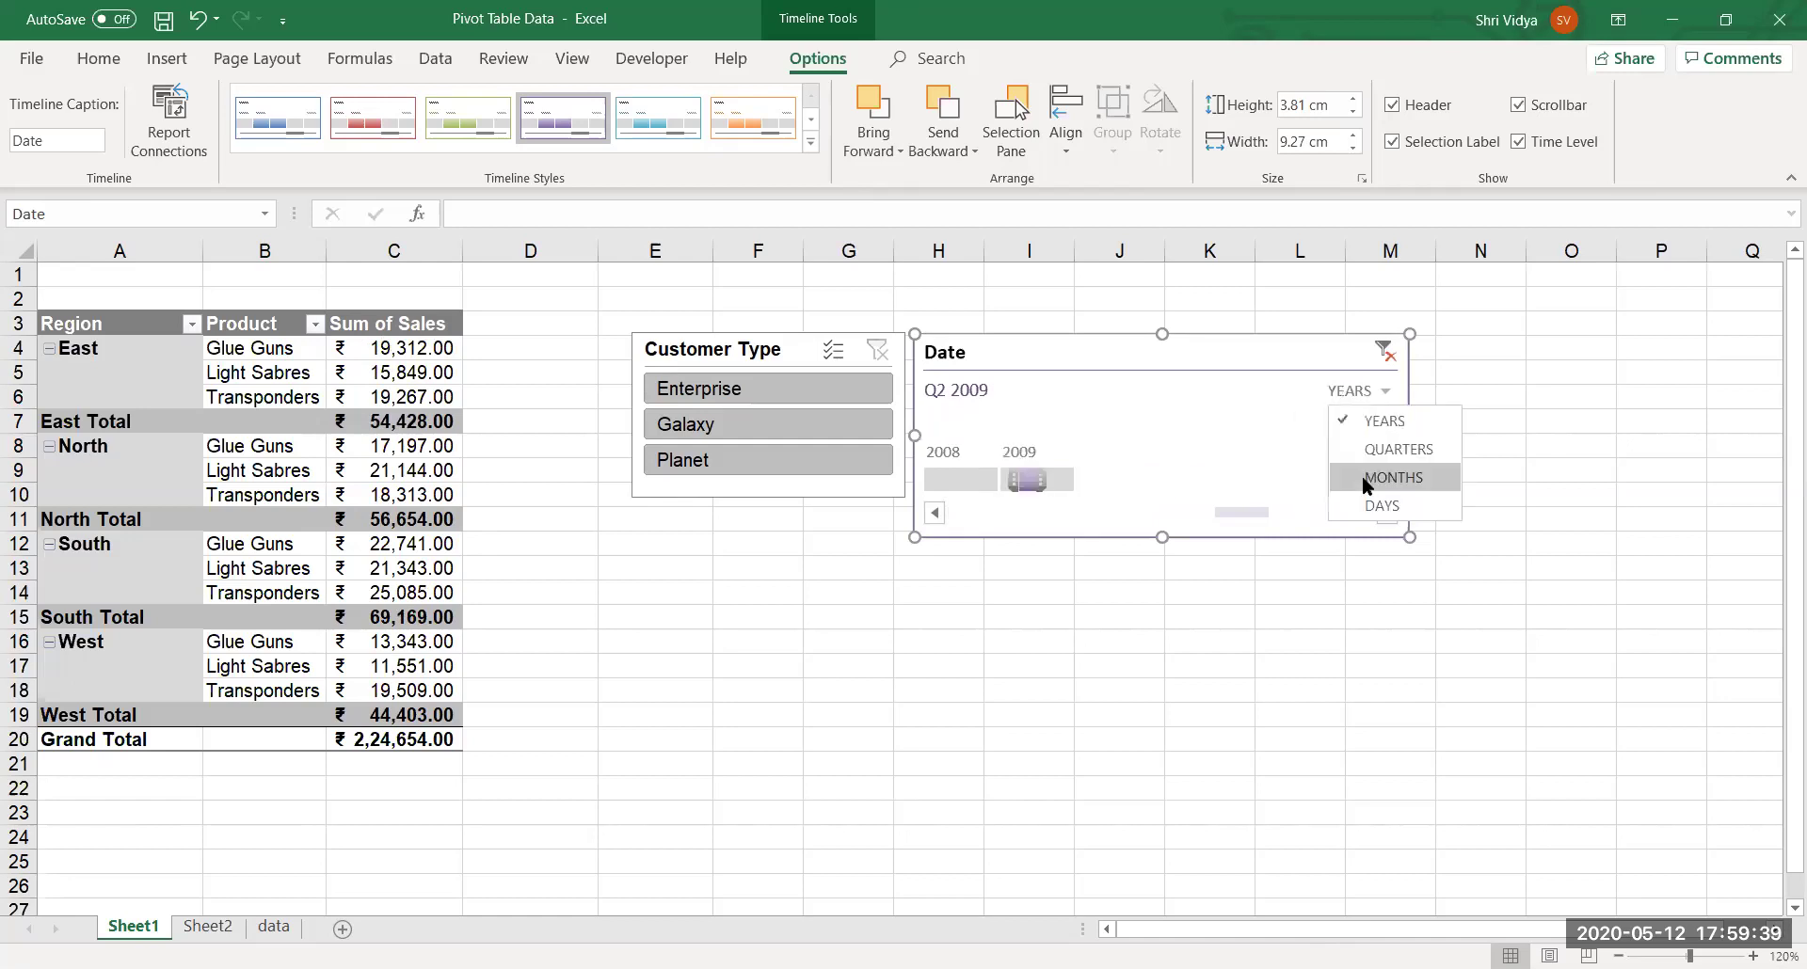
left_click(1360, 476)
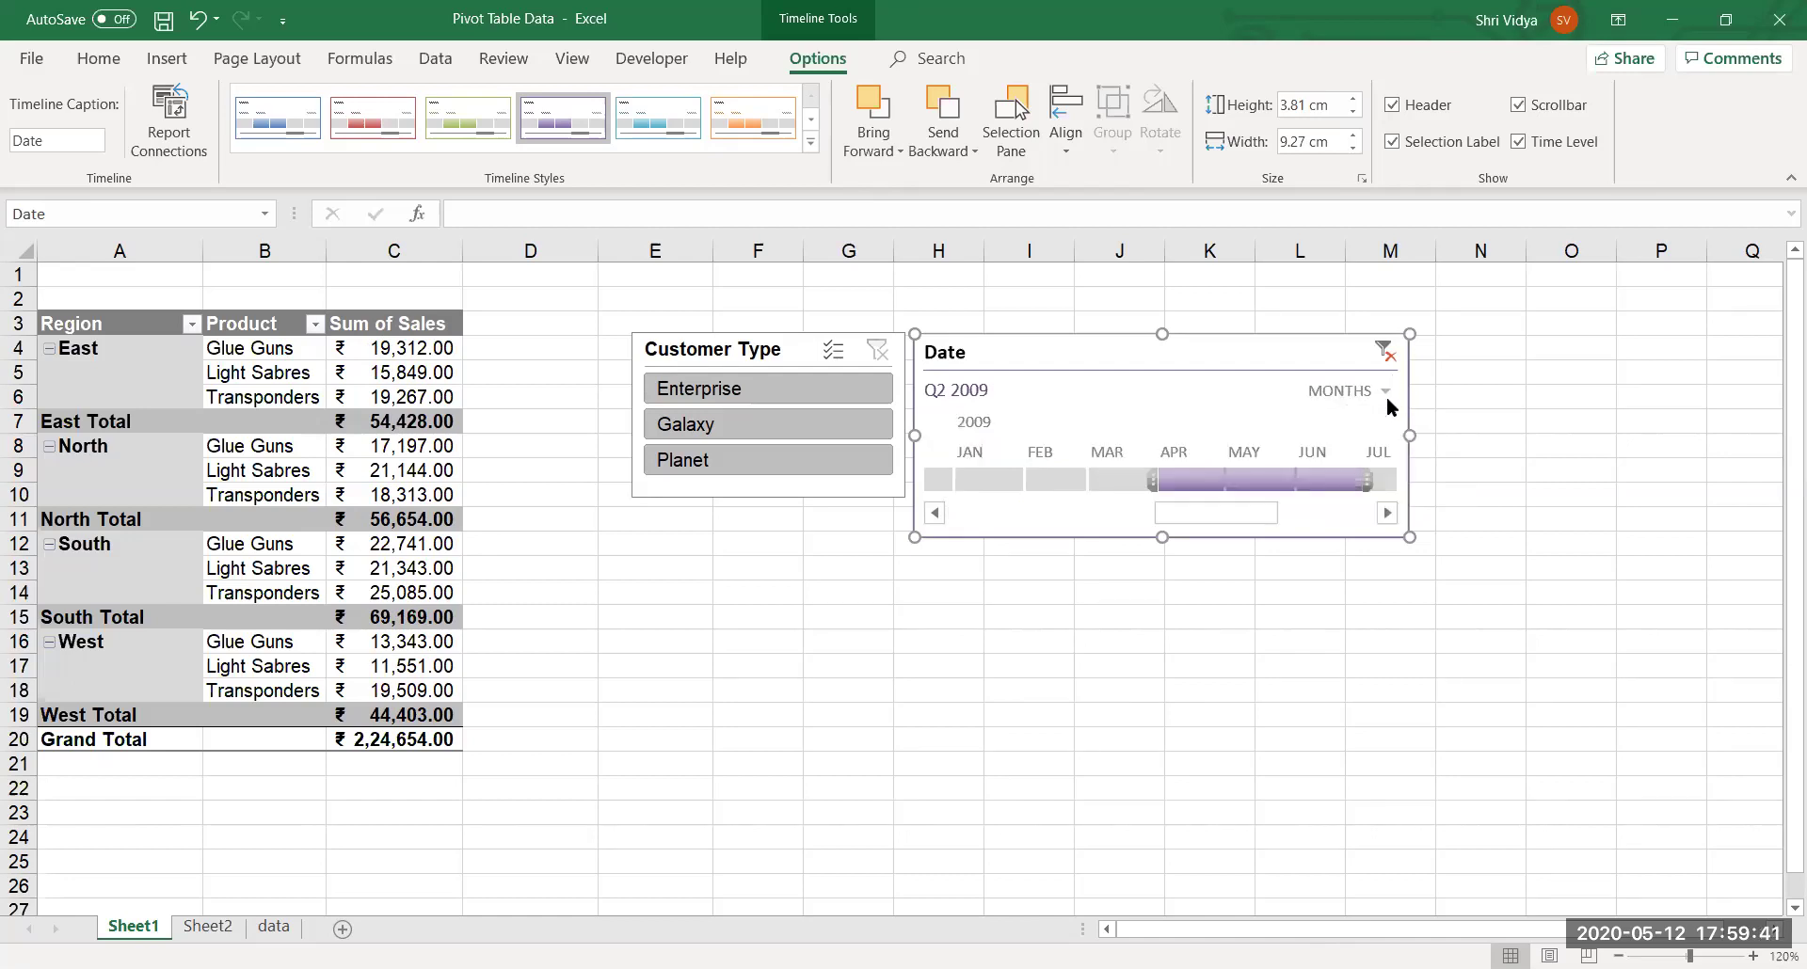
left_click(1386, 397)
left_click(1359, 508)
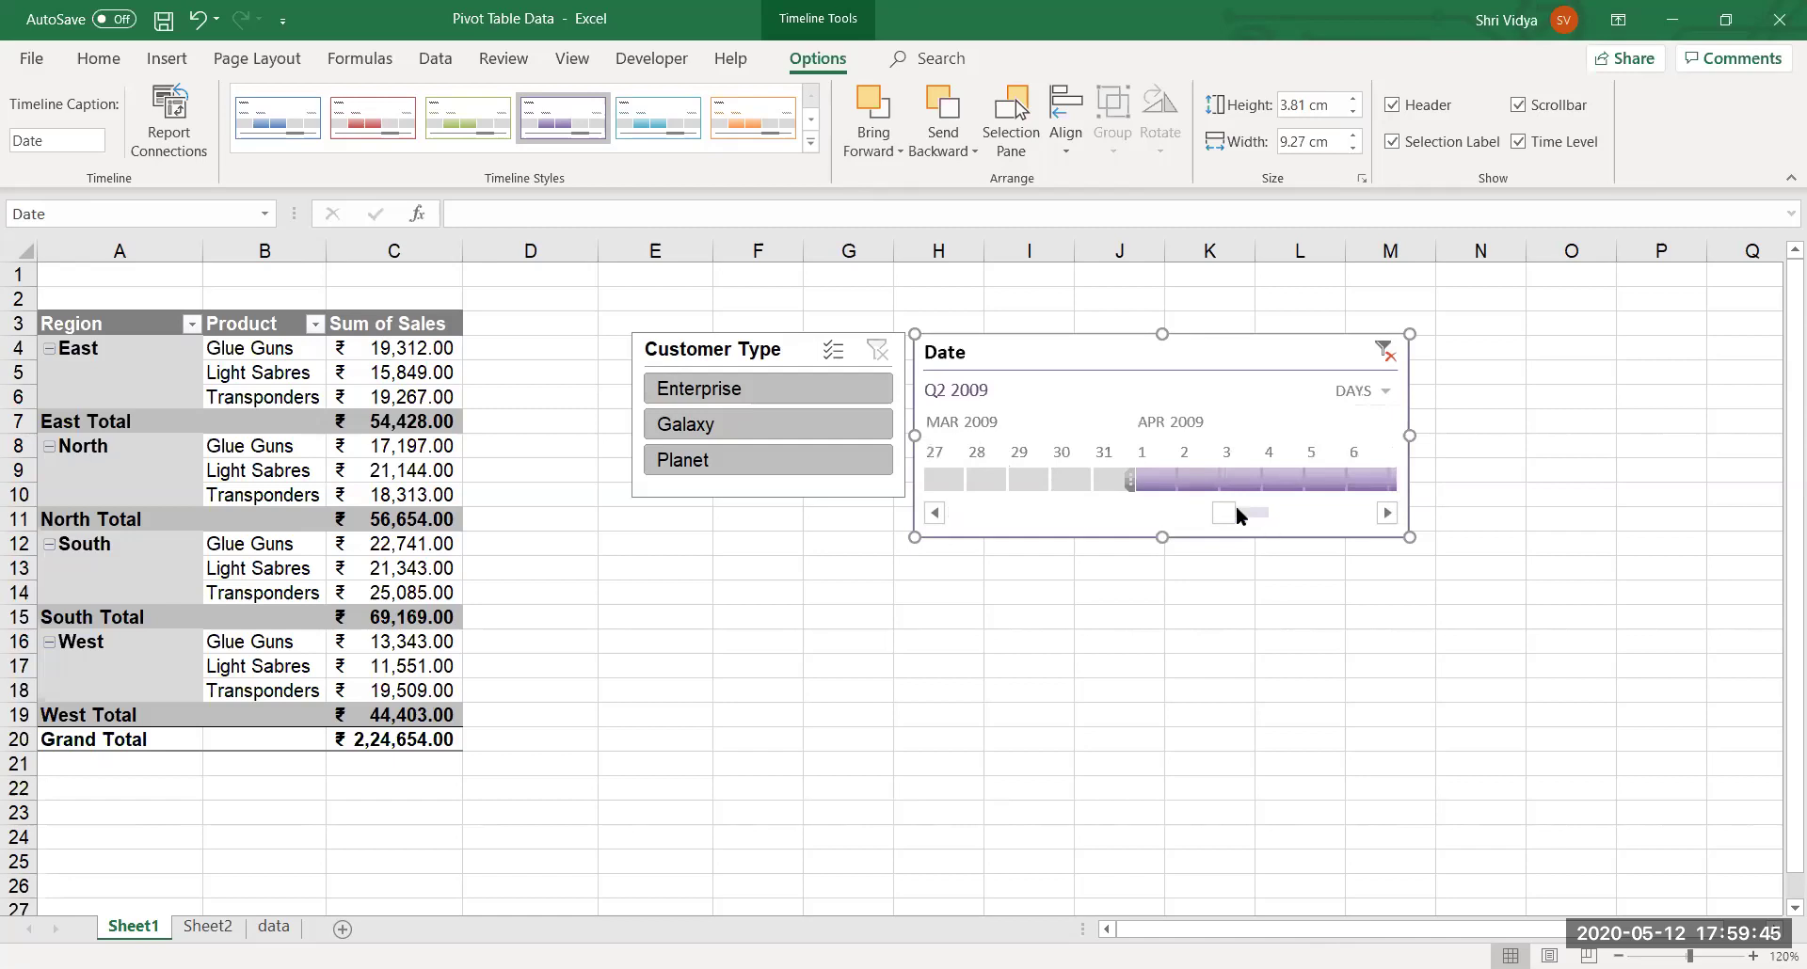
scroll(1234, 512, "down", 3)
left_click_drag(1087, 512, 913, 512)
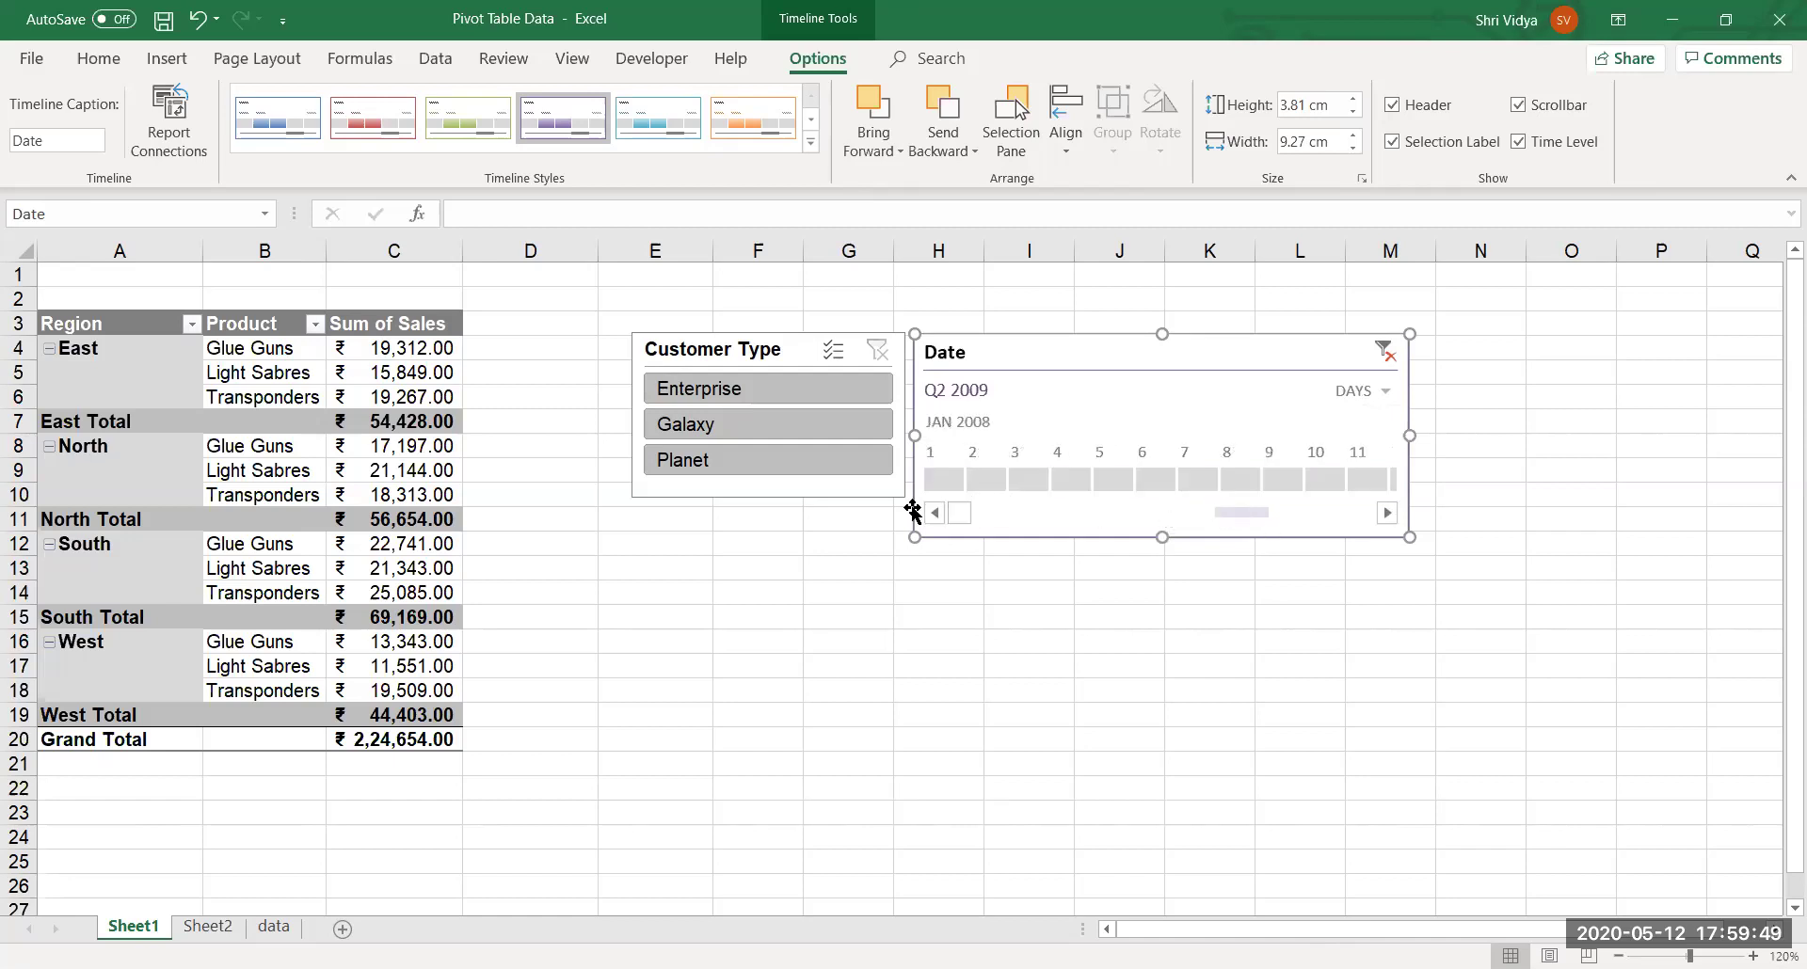
Set the timeline back to Years and filter the pivot to 2008.
left_click(1364, 392)
left_click(1364, 414)
left_click(999, 682)
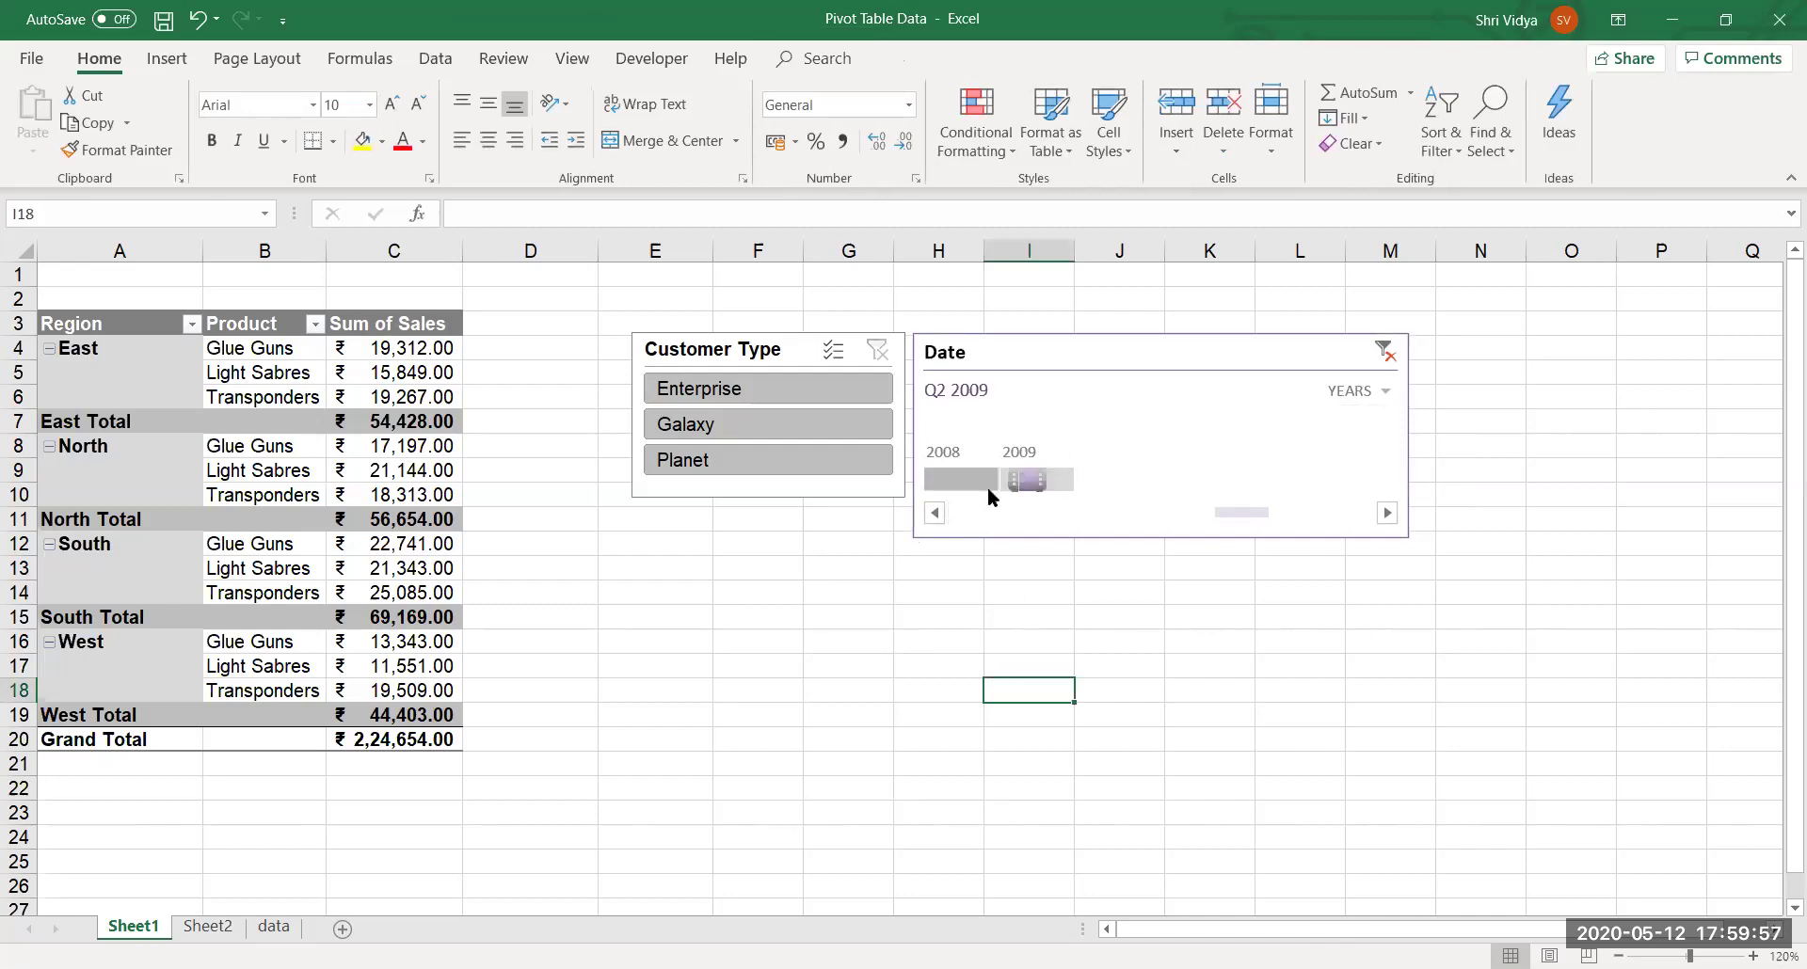
left_click(1022, 478)
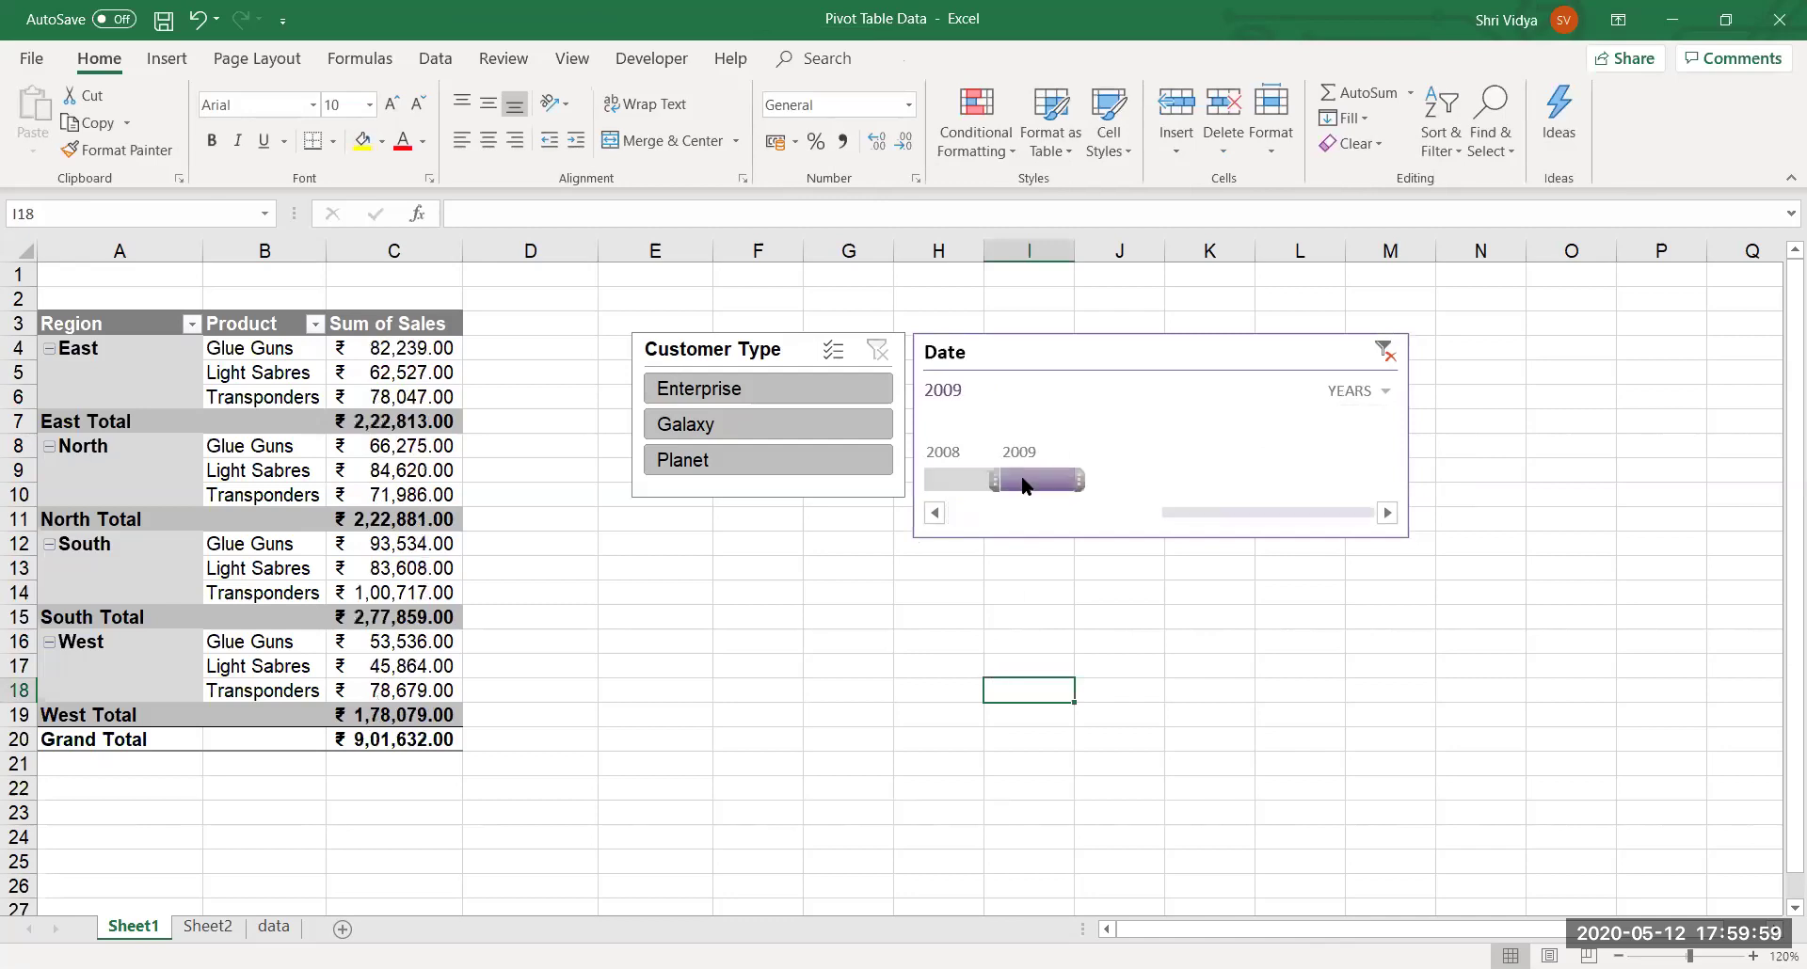
left_click(951, 478)
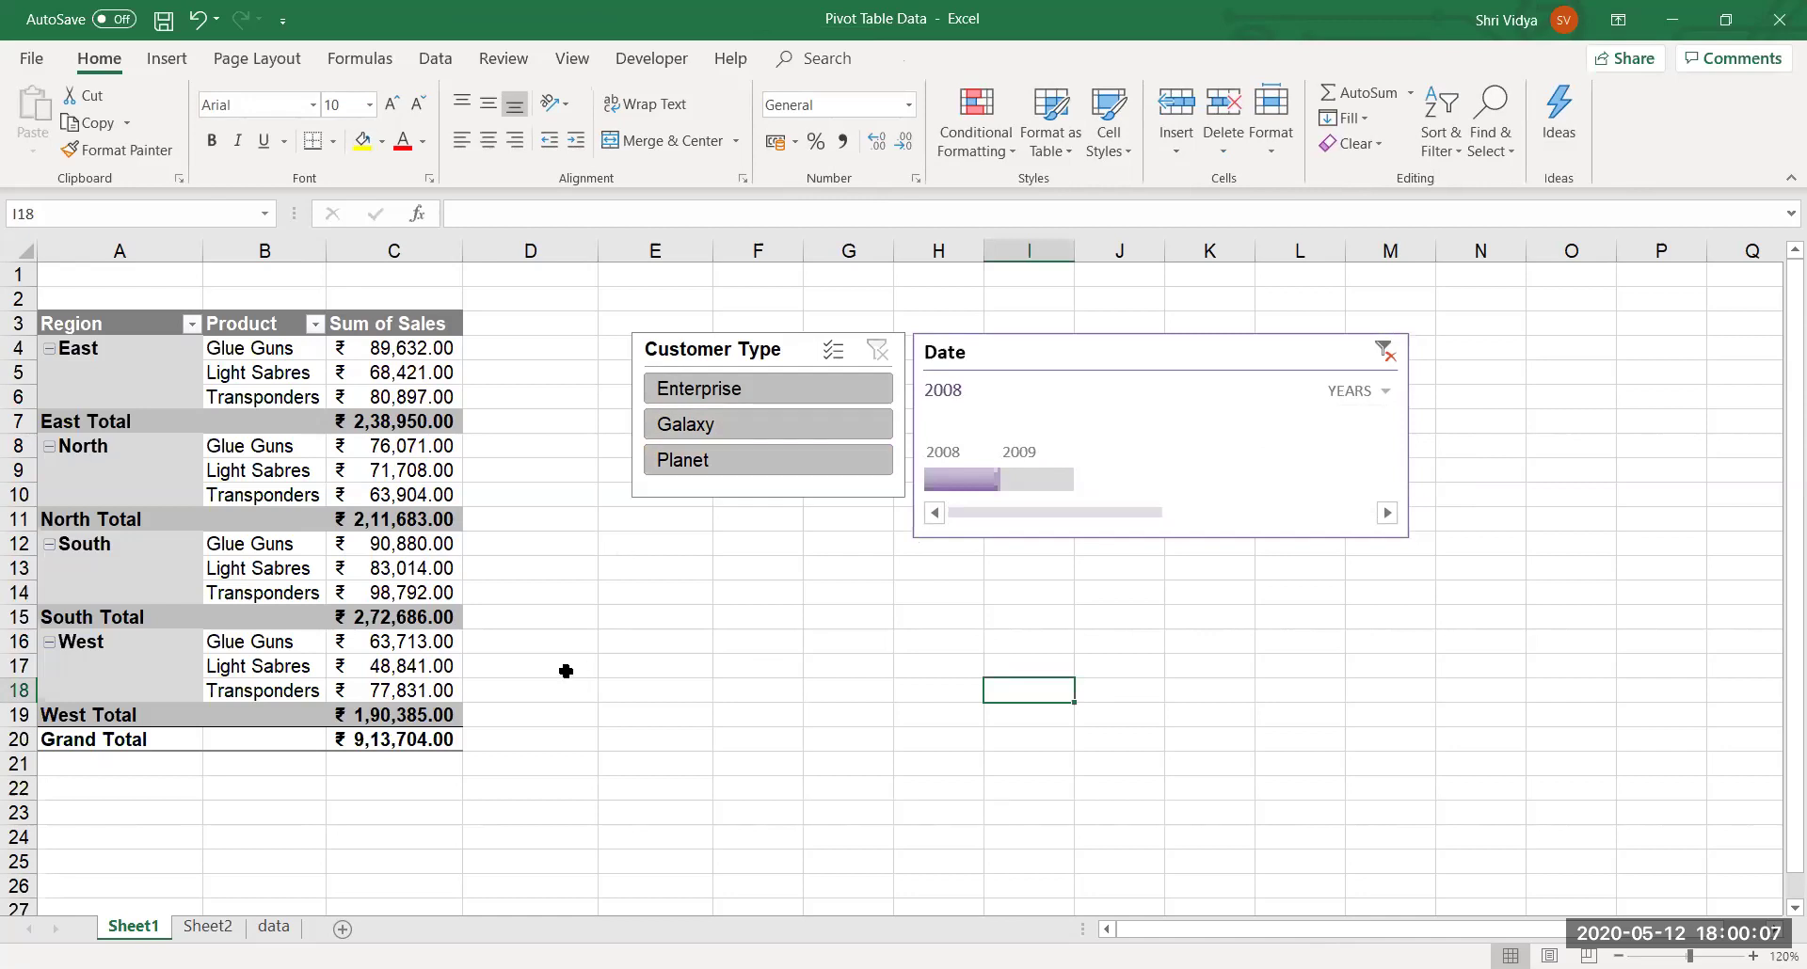
left_click(980, 355)
Delete the Date timeline and the Customer Type slicer.
key("Delete")
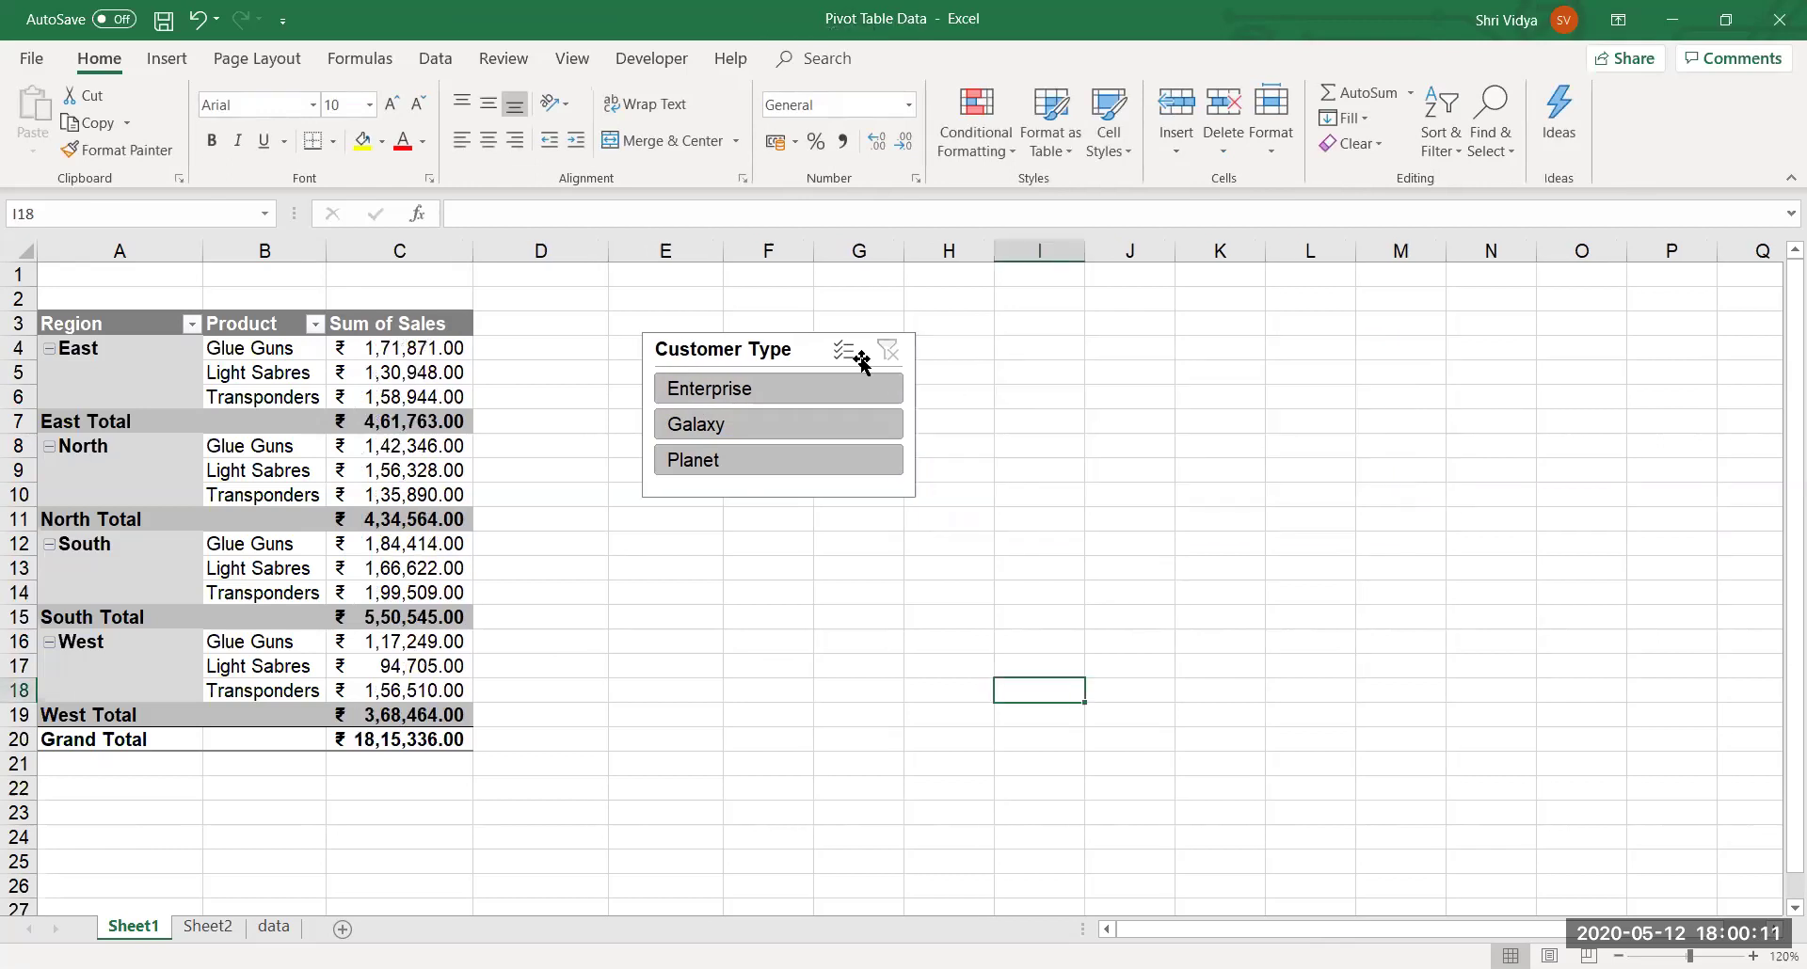
left_click(793, 348)
key("Delete")
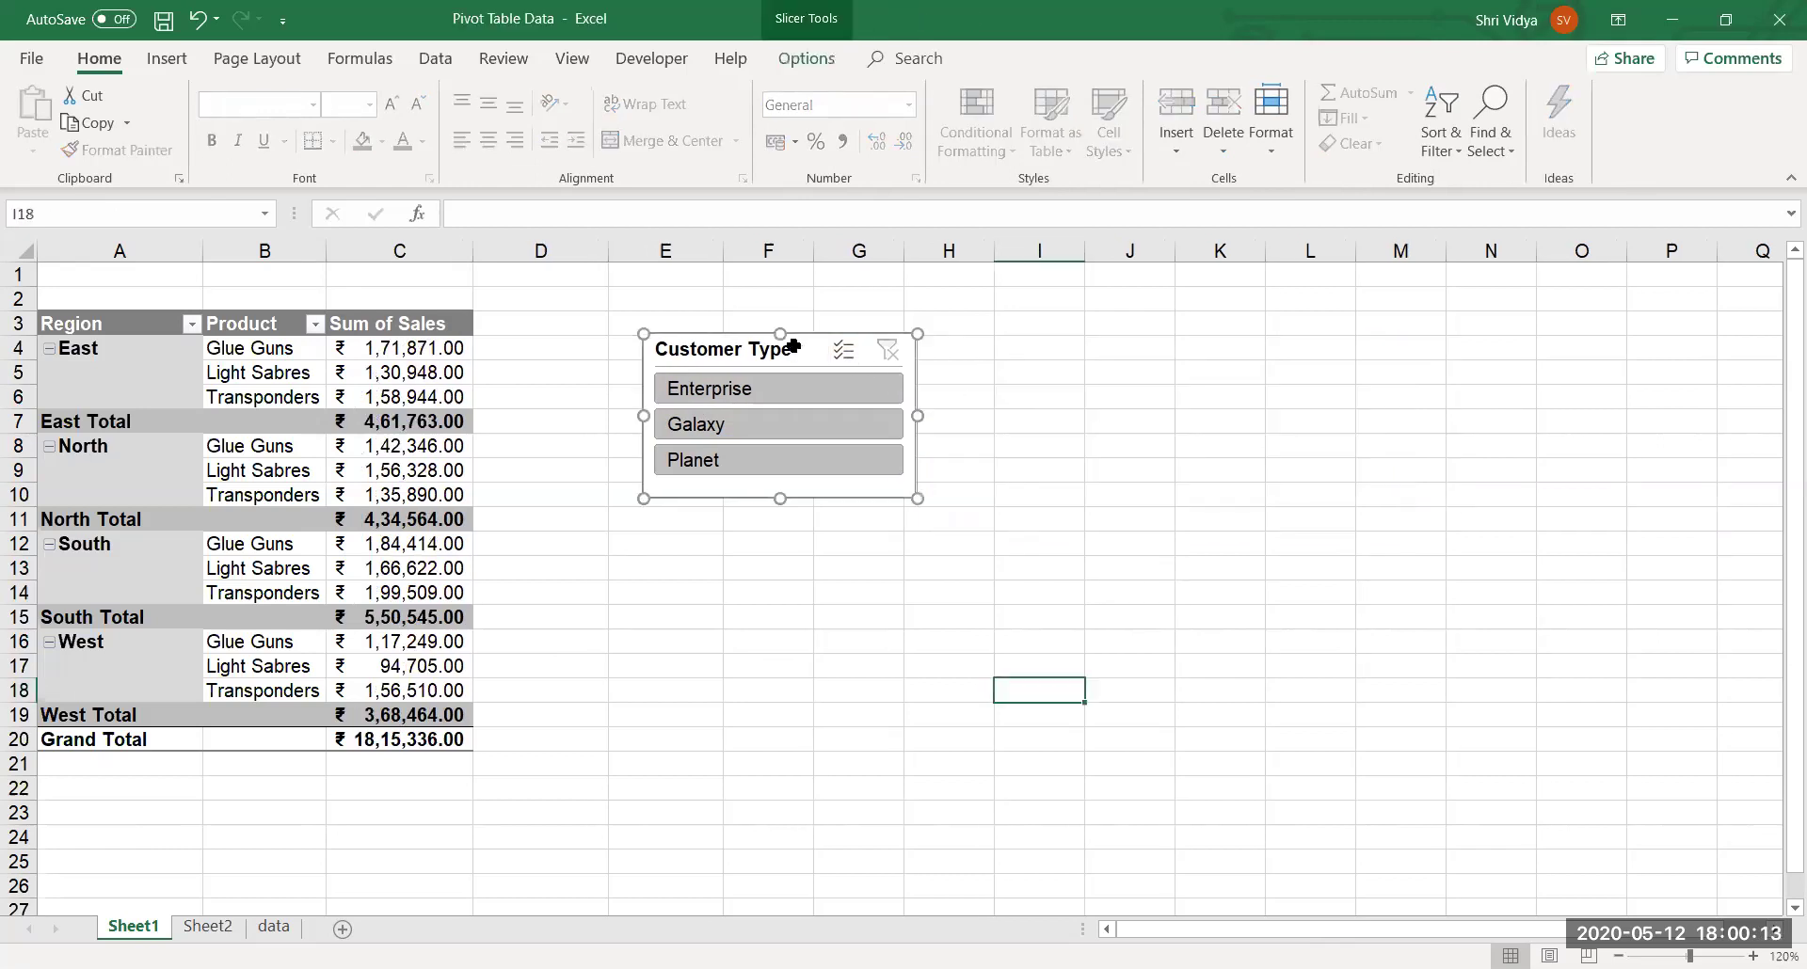
Replace Product with Date in the pivot rows, expanding 2008 and Qtr1.
left_click(195, 497)
left_click(123, 506)
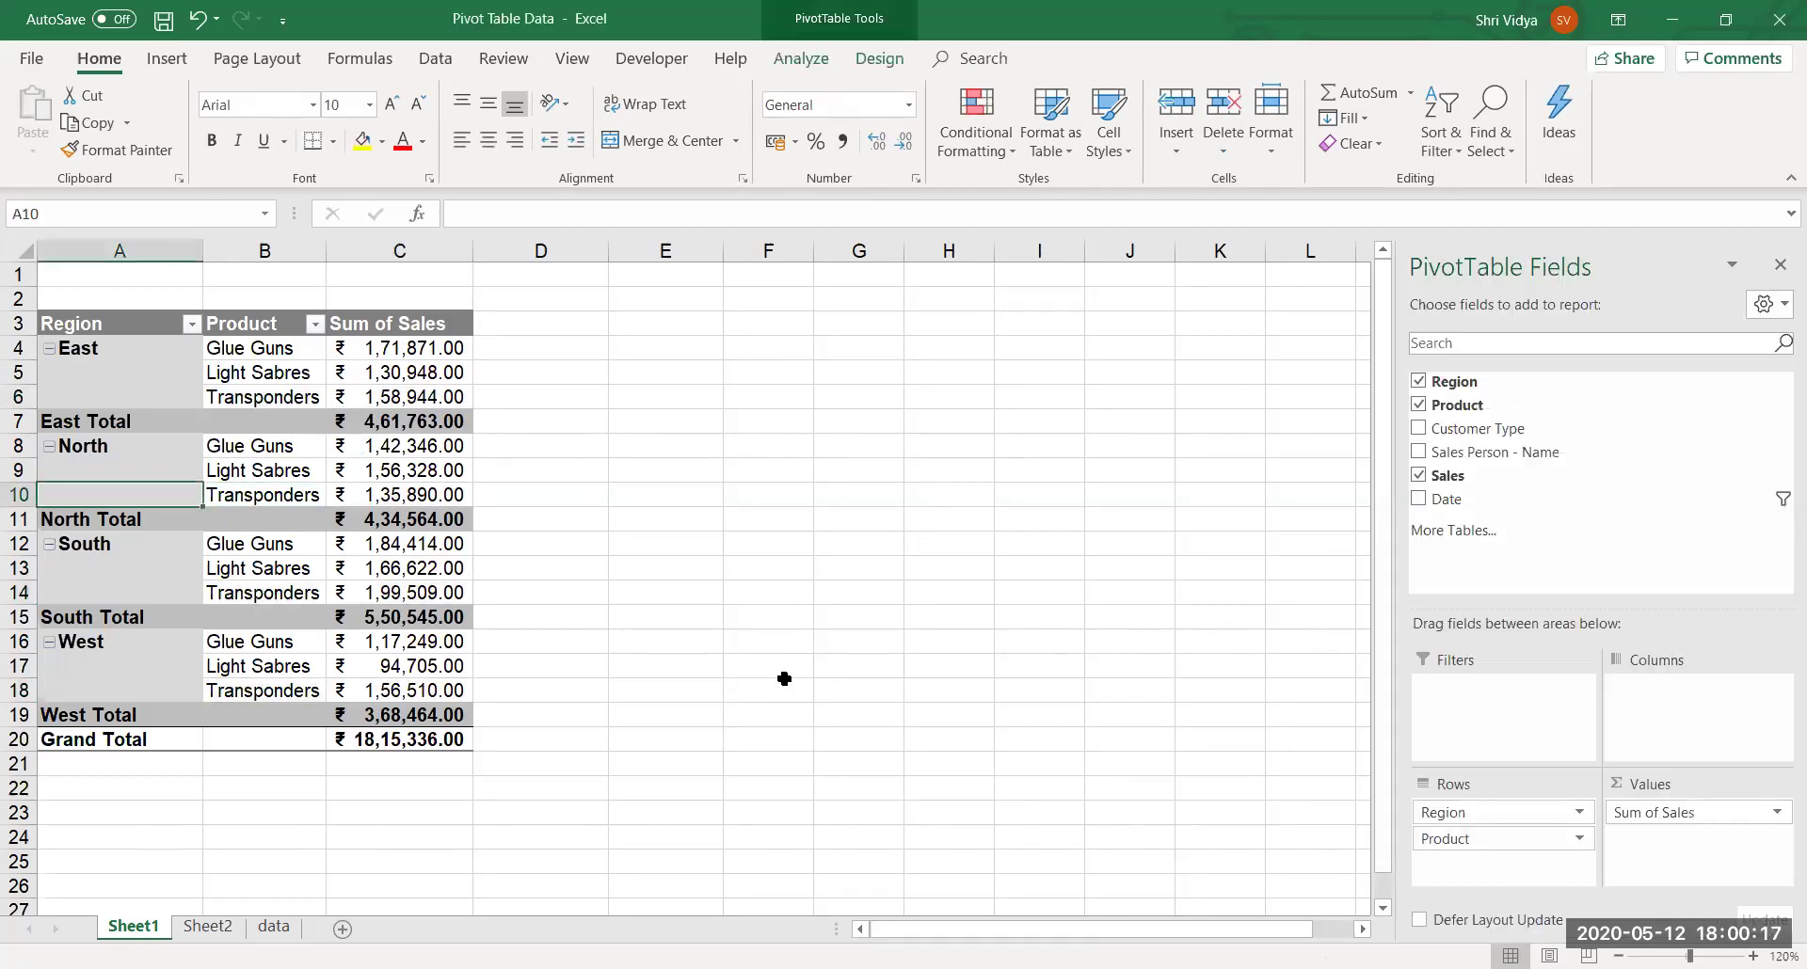
left_click_drag(1492, 839, 1059, 856)
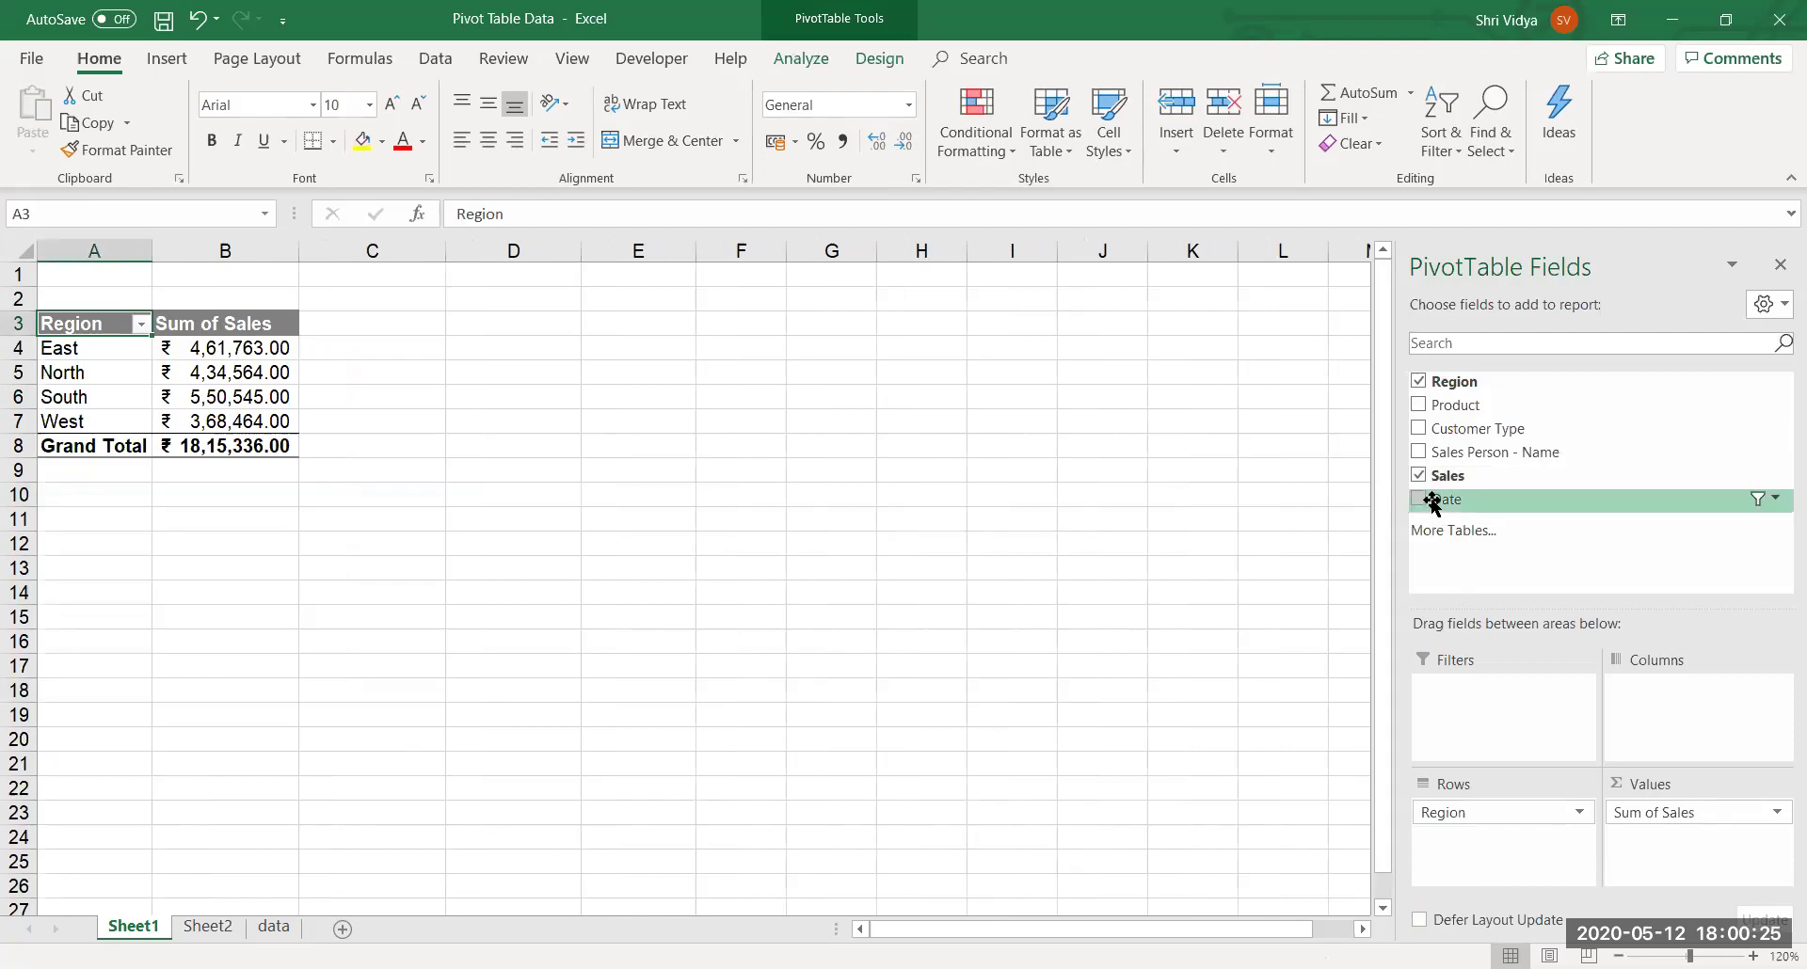
left_click_drag(1431, 503, 1484, 849)
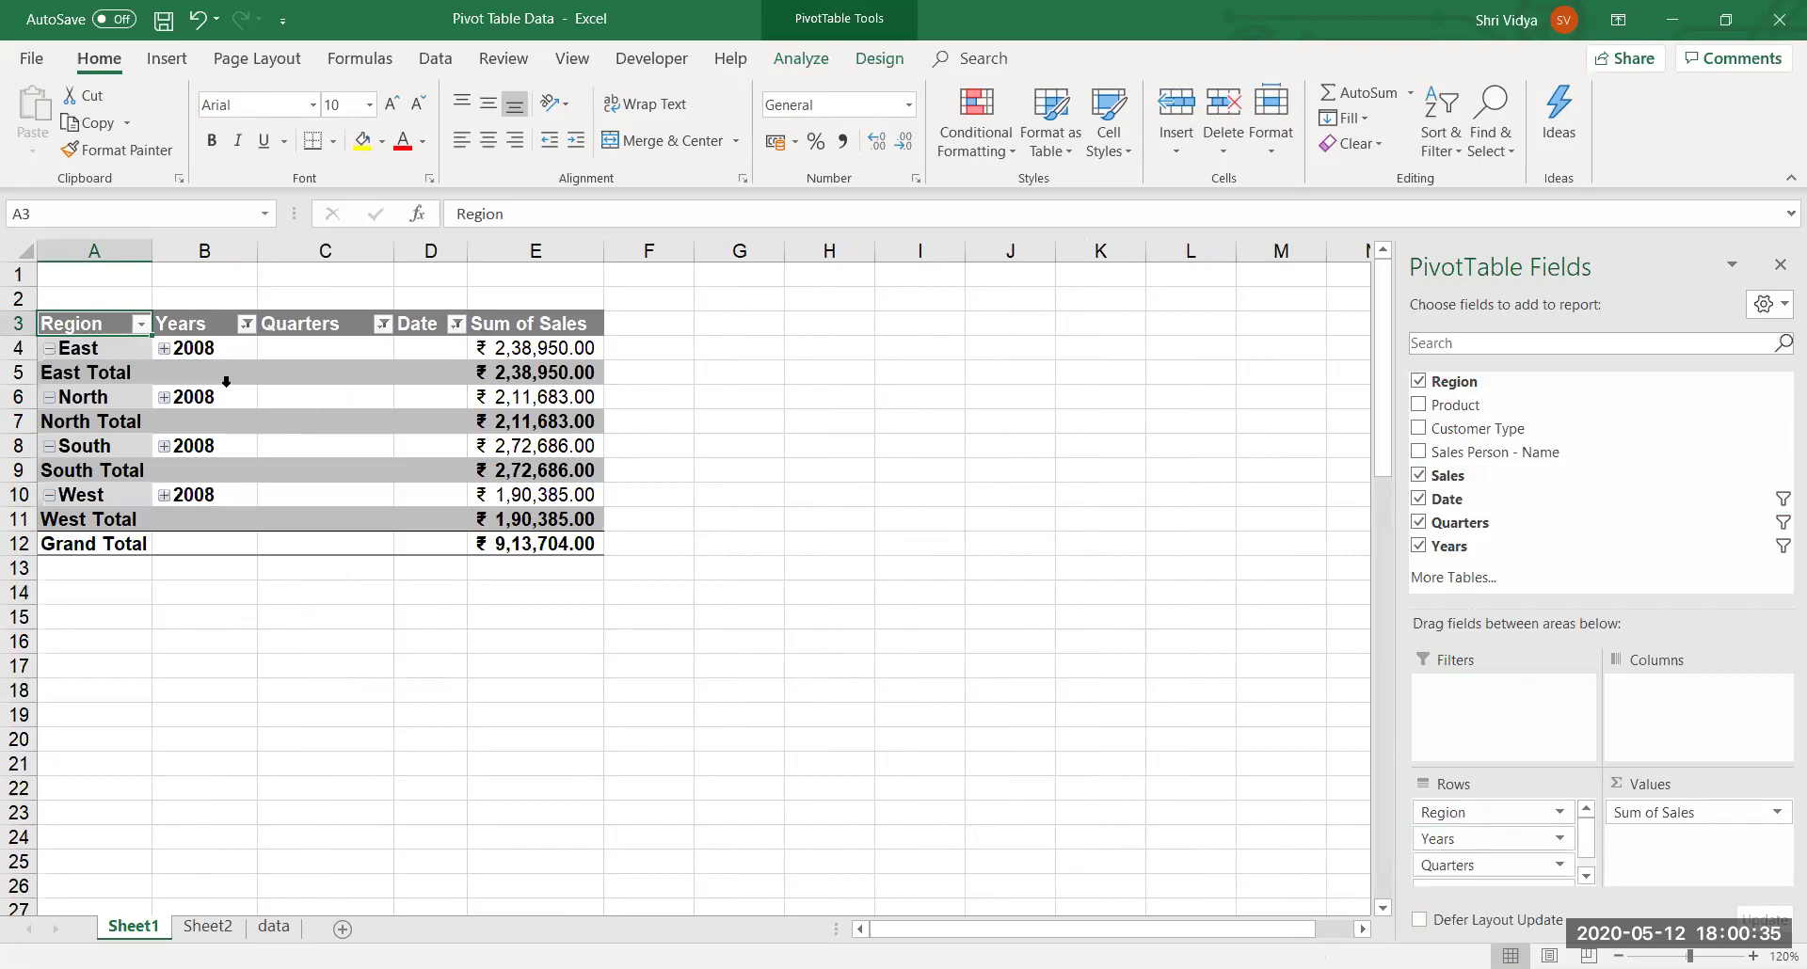
left_click(165, 348)
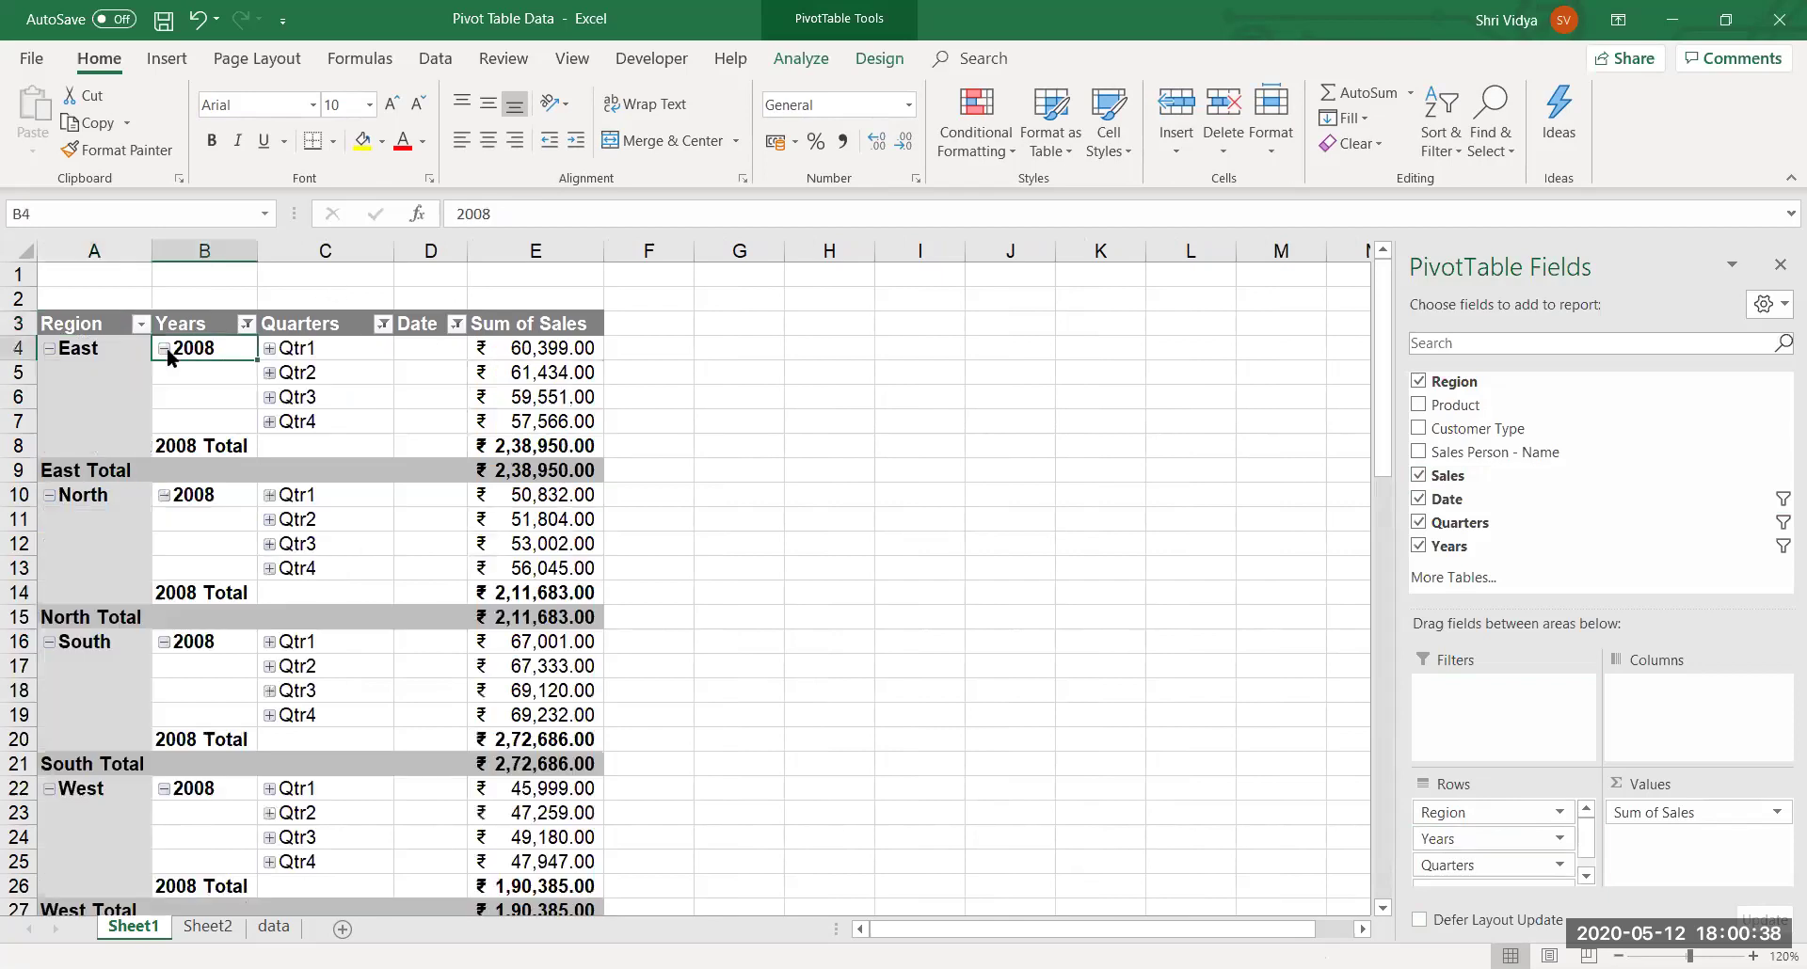
left_click(270, 349)
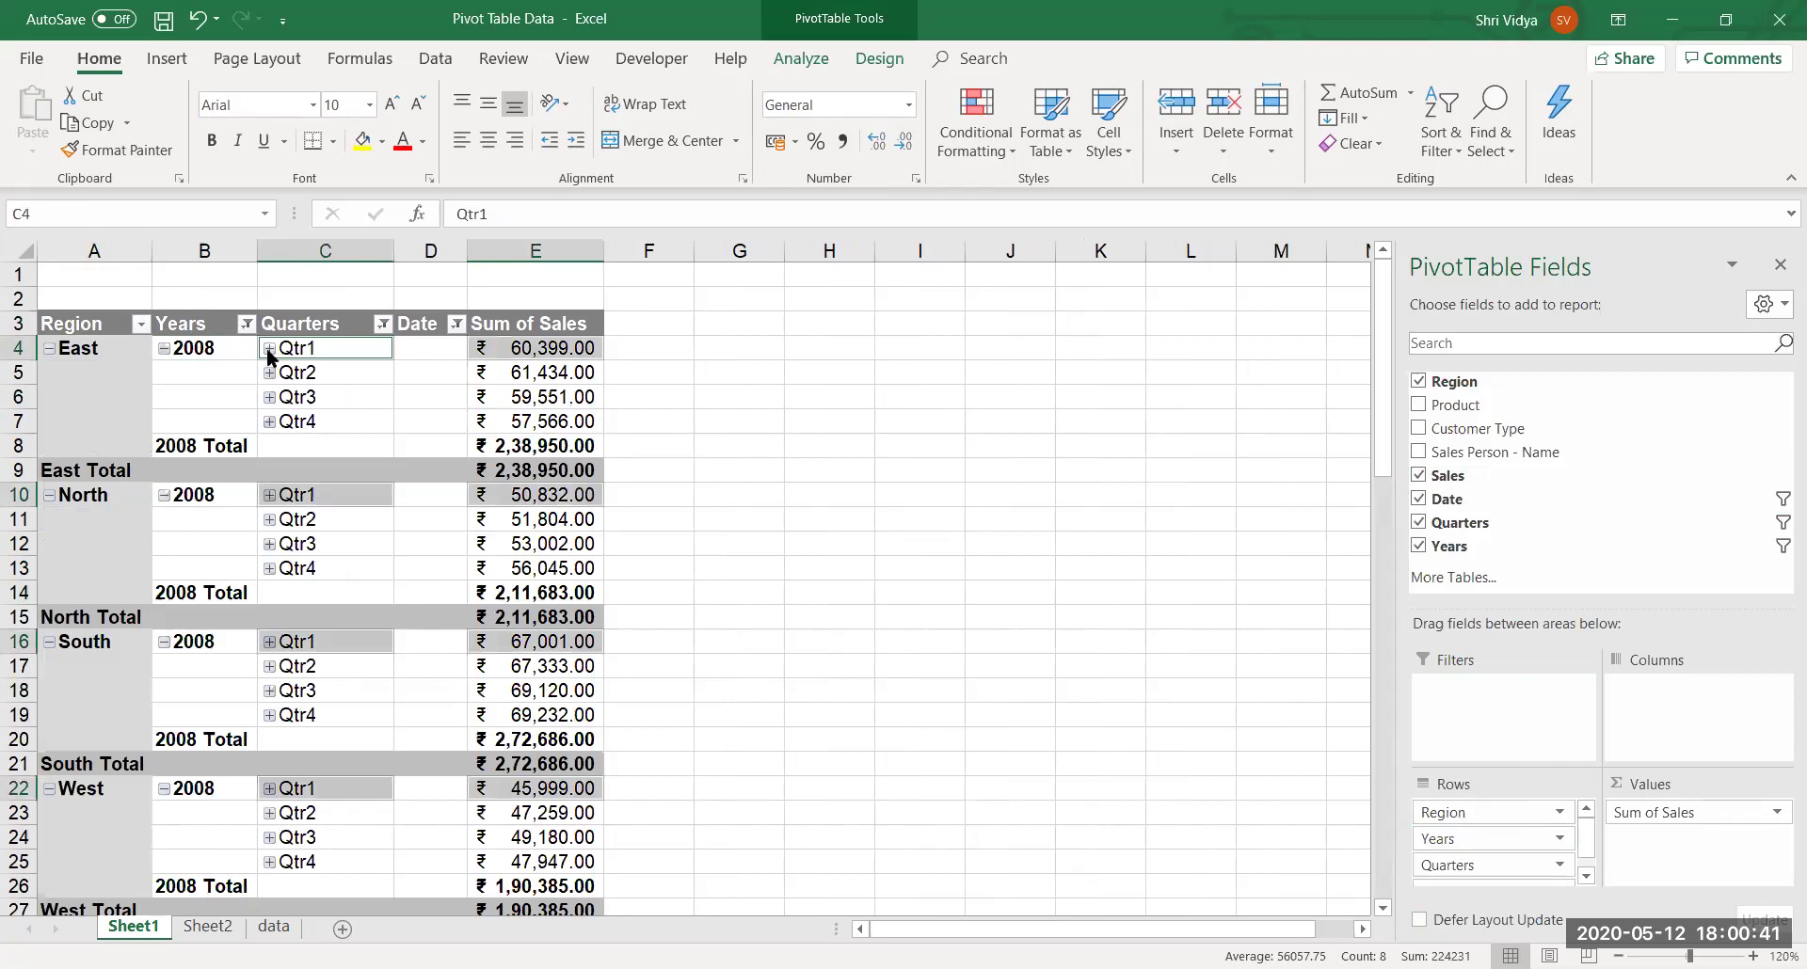
left_click(269, 349)
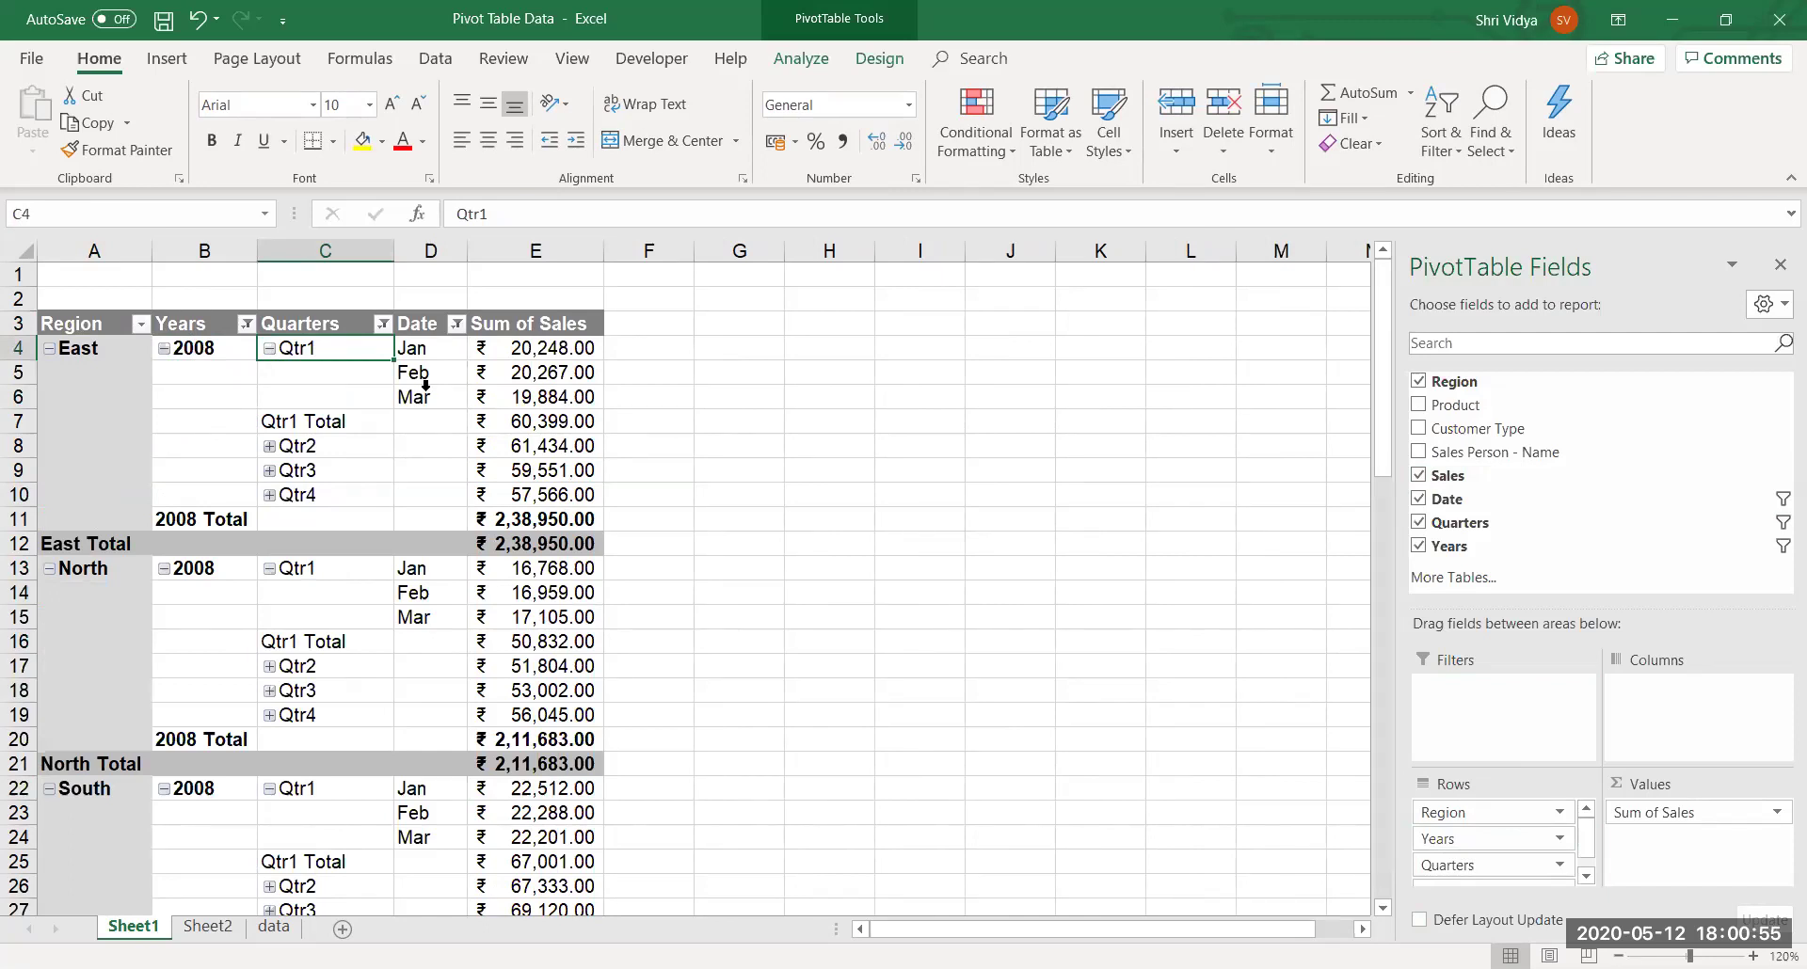
Regroup the pivot's dates by Quarters only, deselecting Months and Years.
right_click(310, 453)
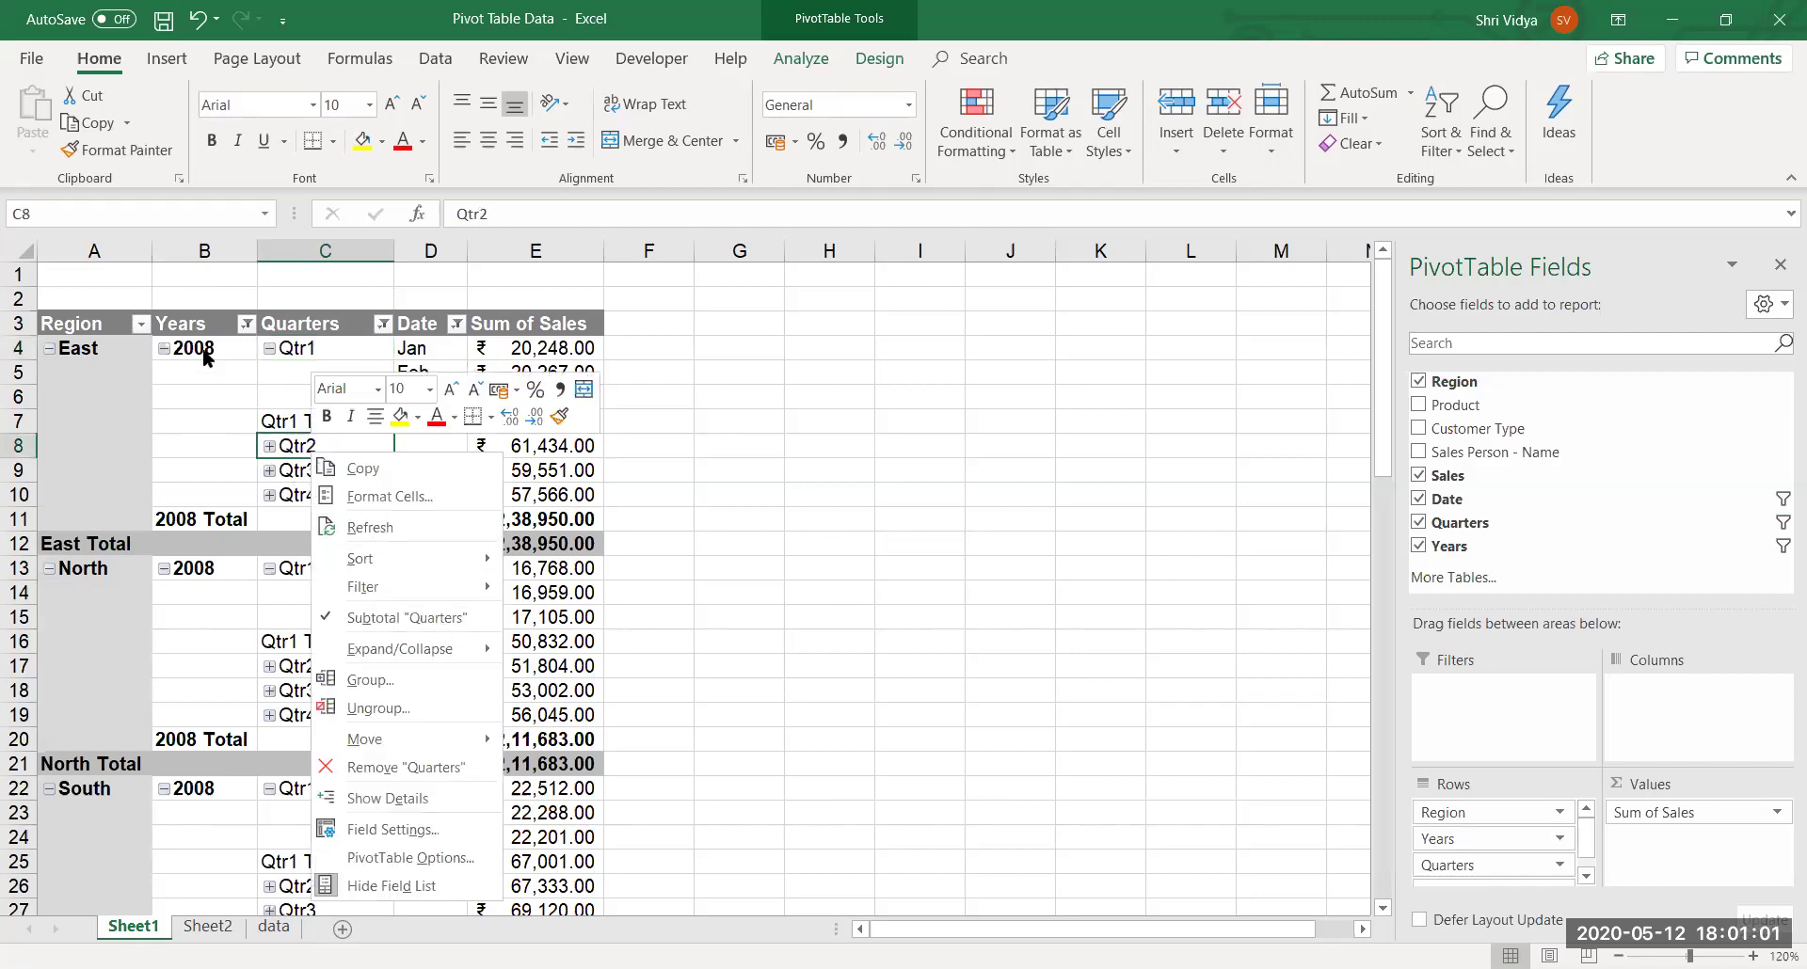
left_click(365, 681)
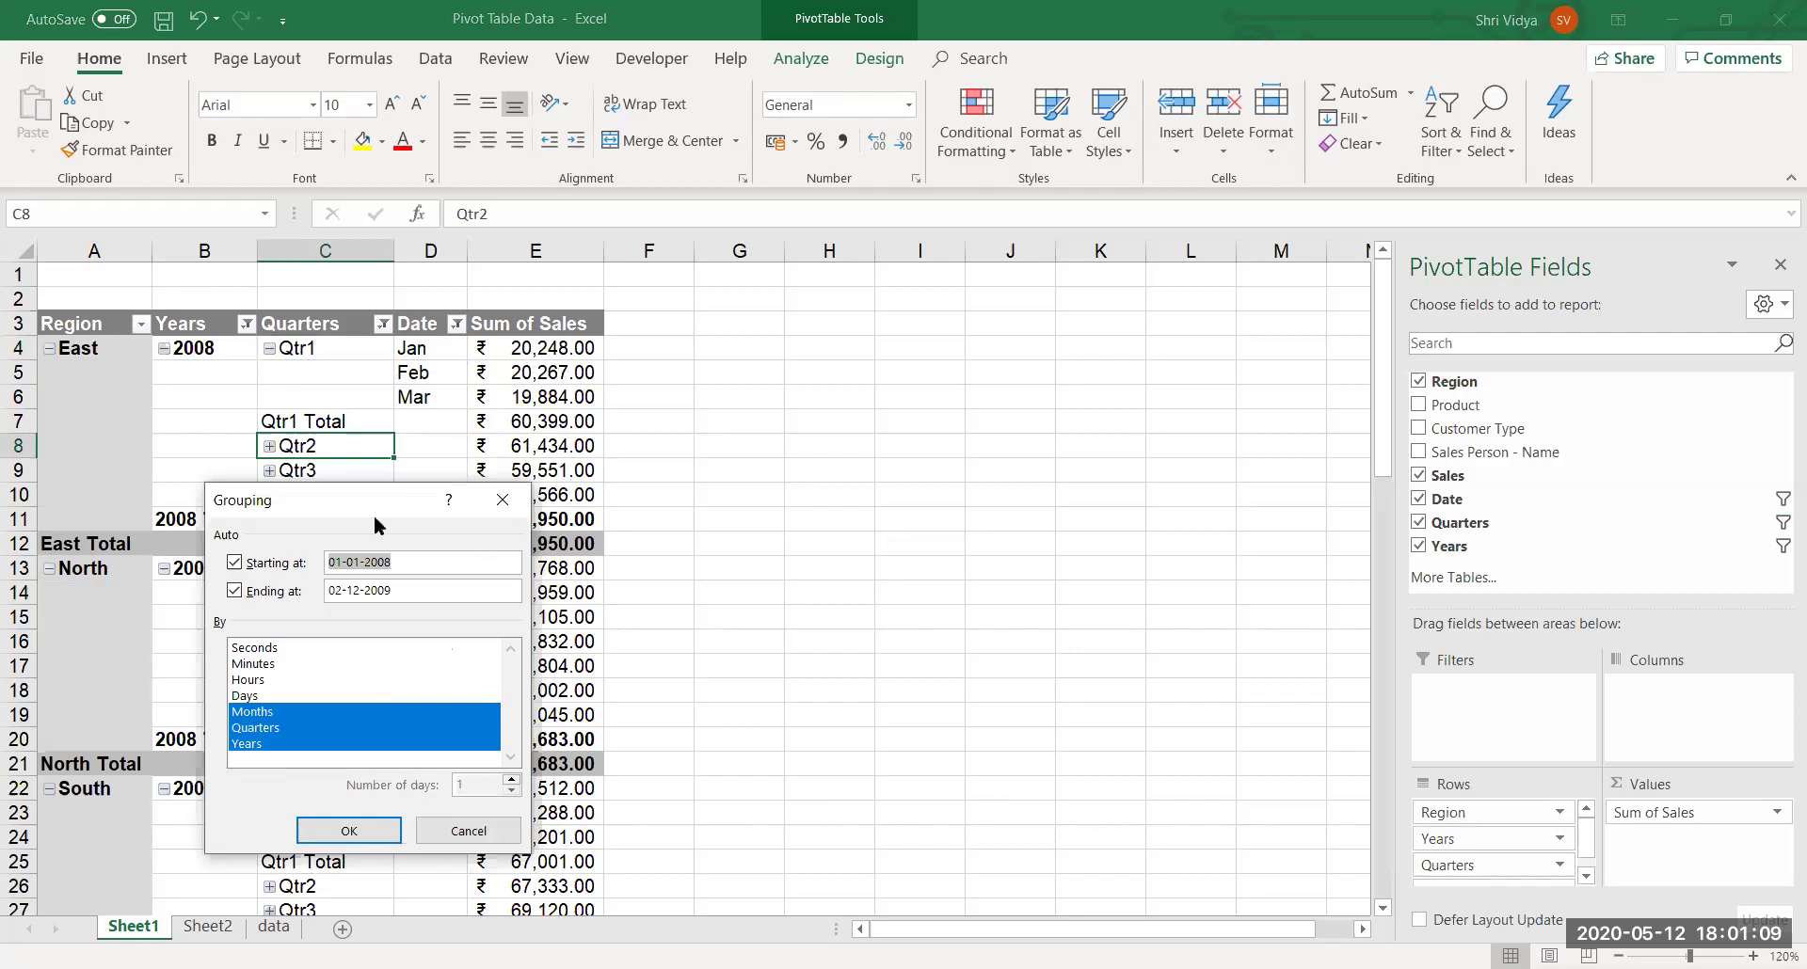
left_click_drag(378, 507, 798, 222)
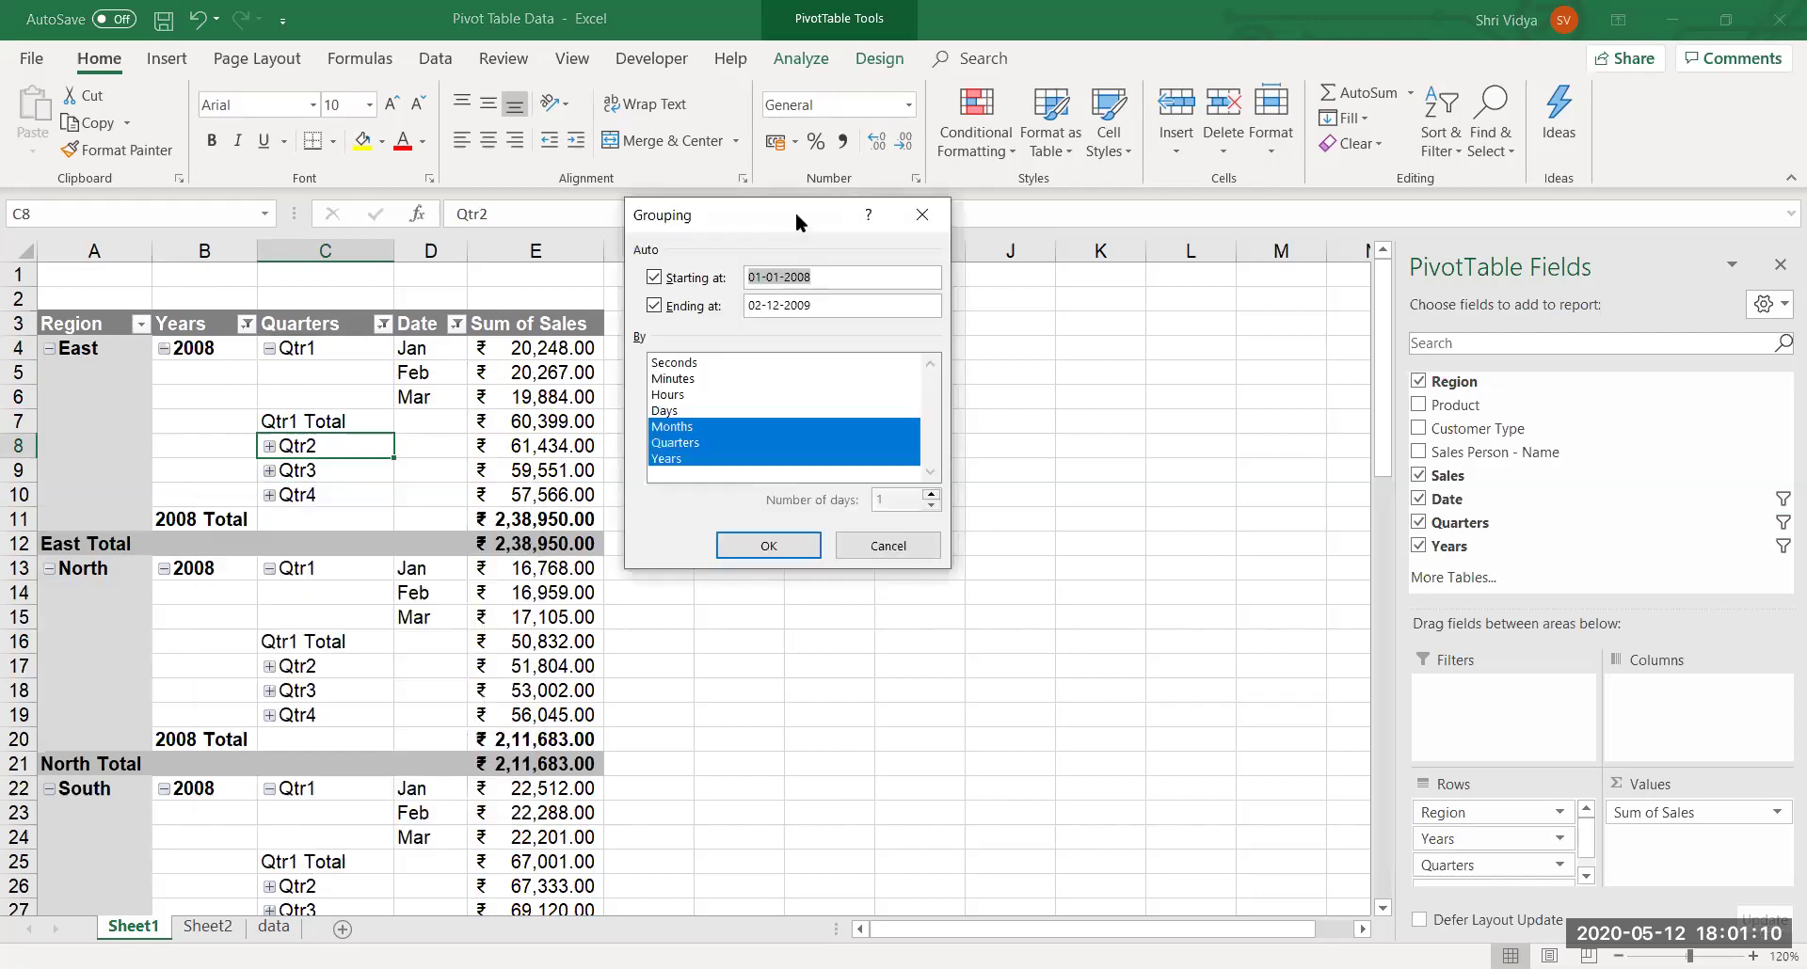
left_click(674, 428)
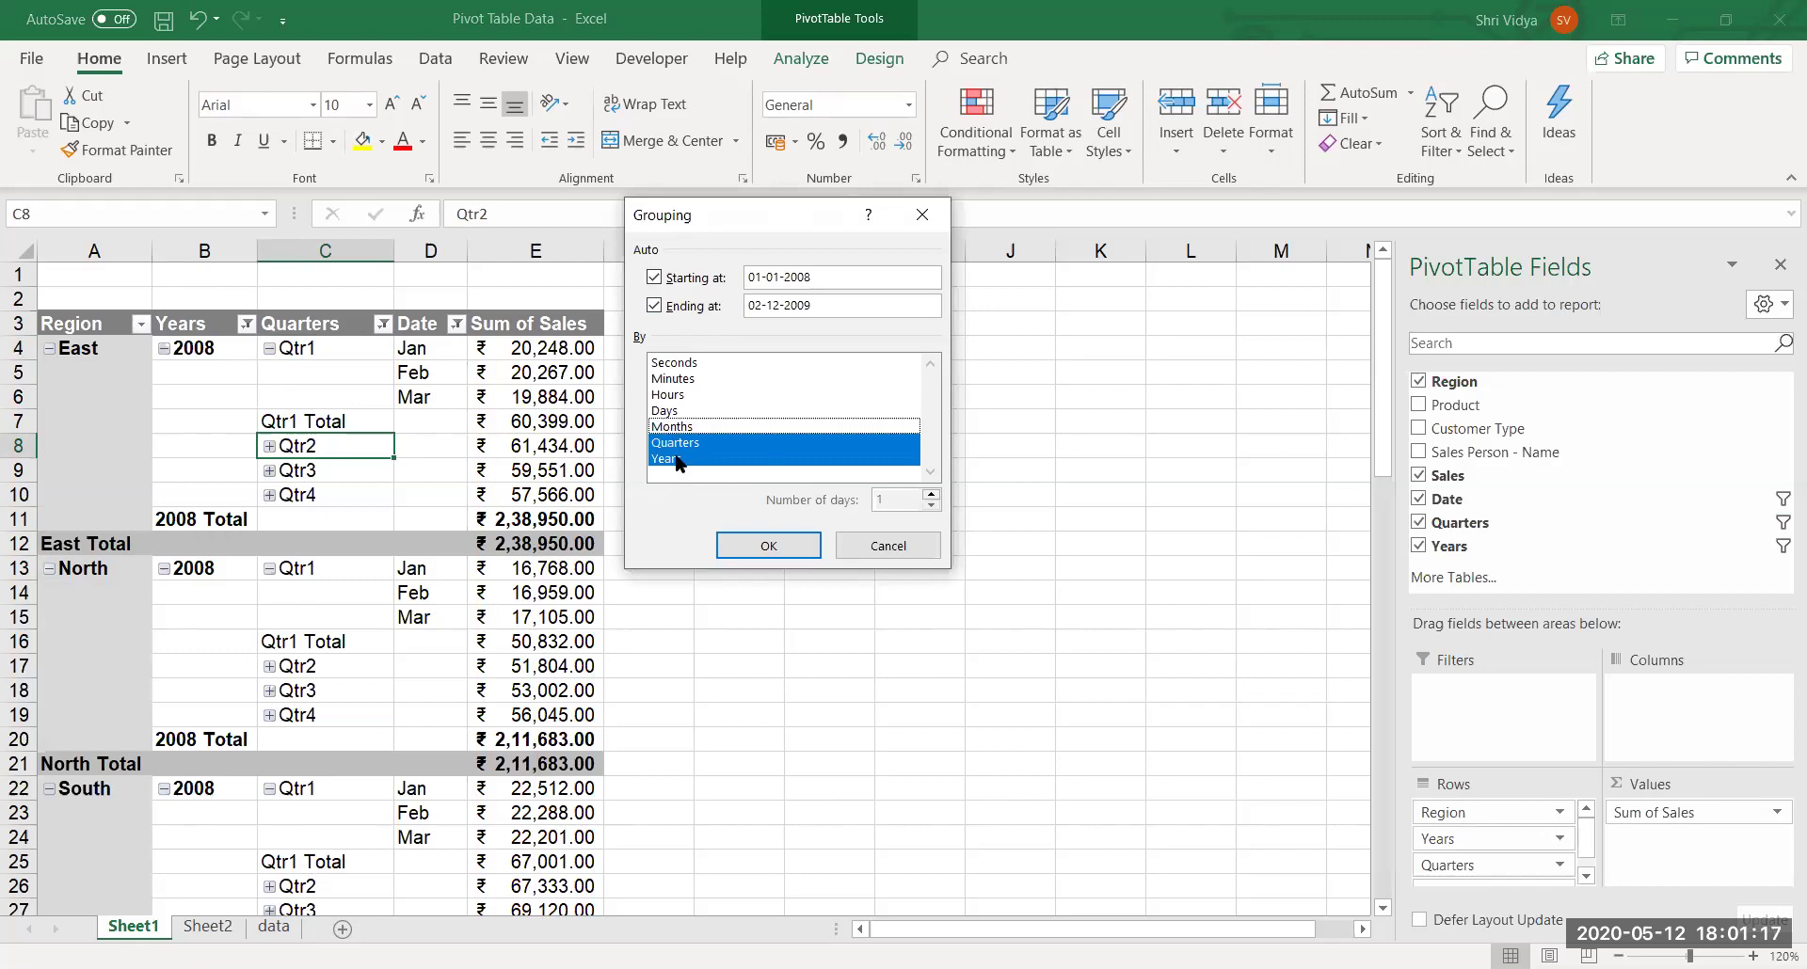
left_click(677, 459)
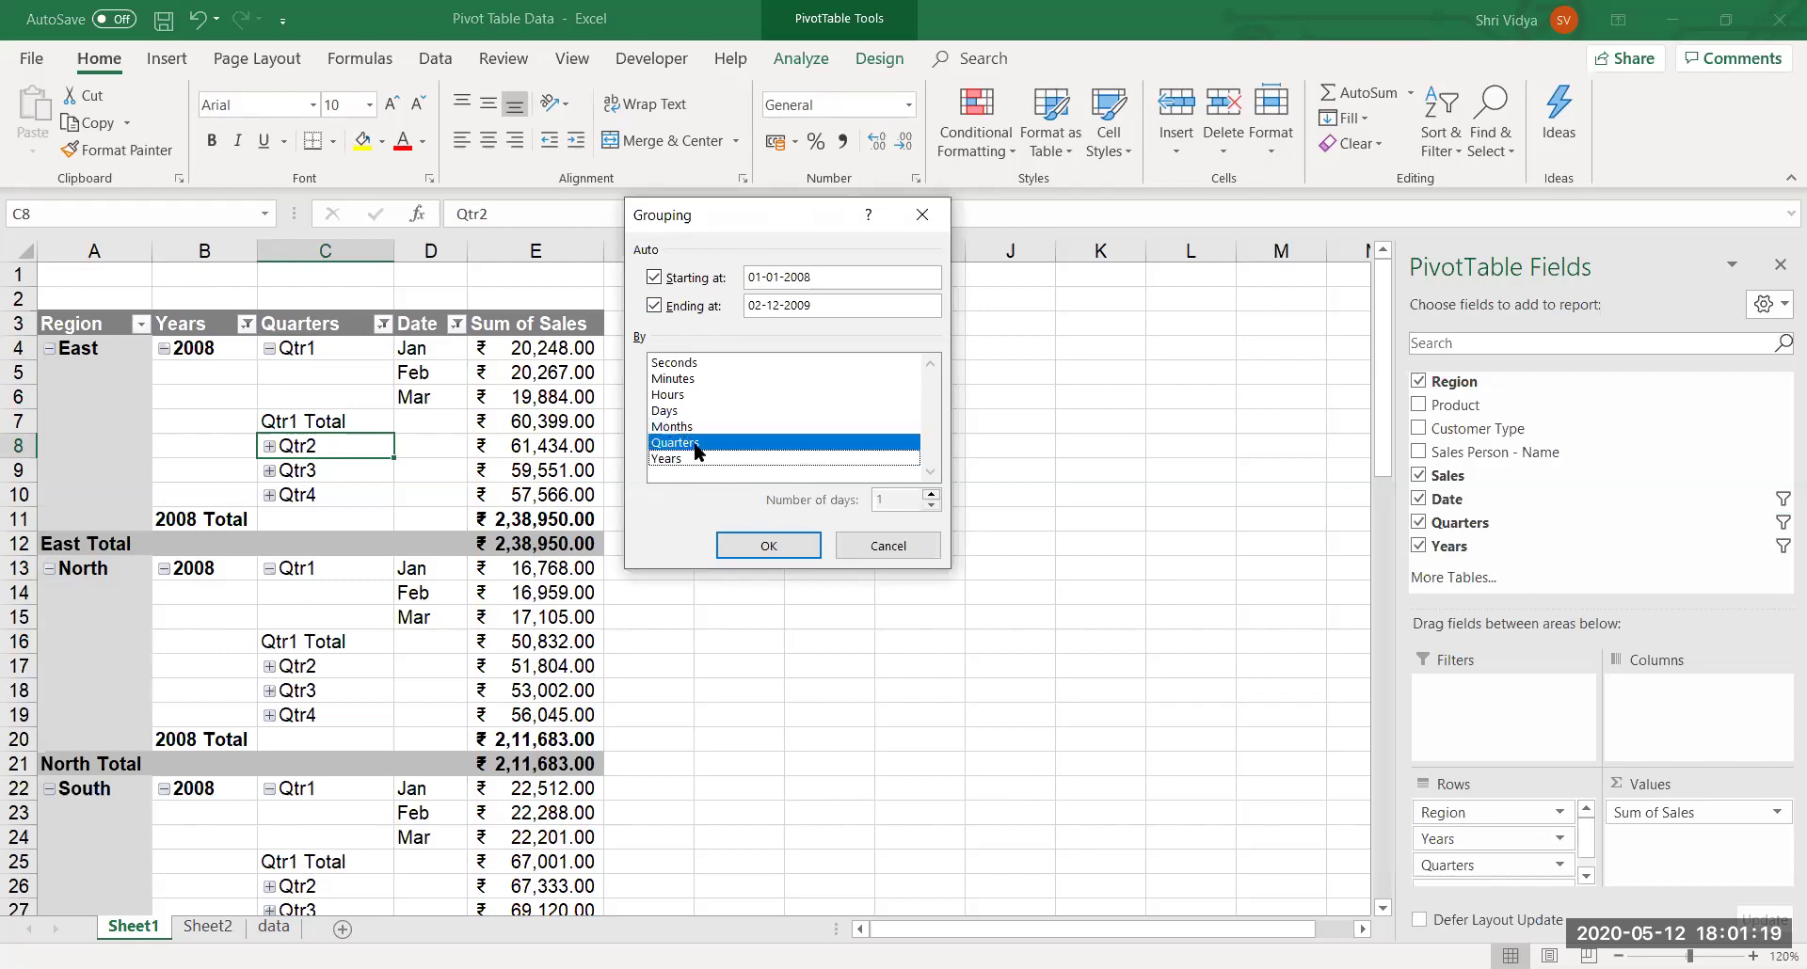
left_click(774, 555)
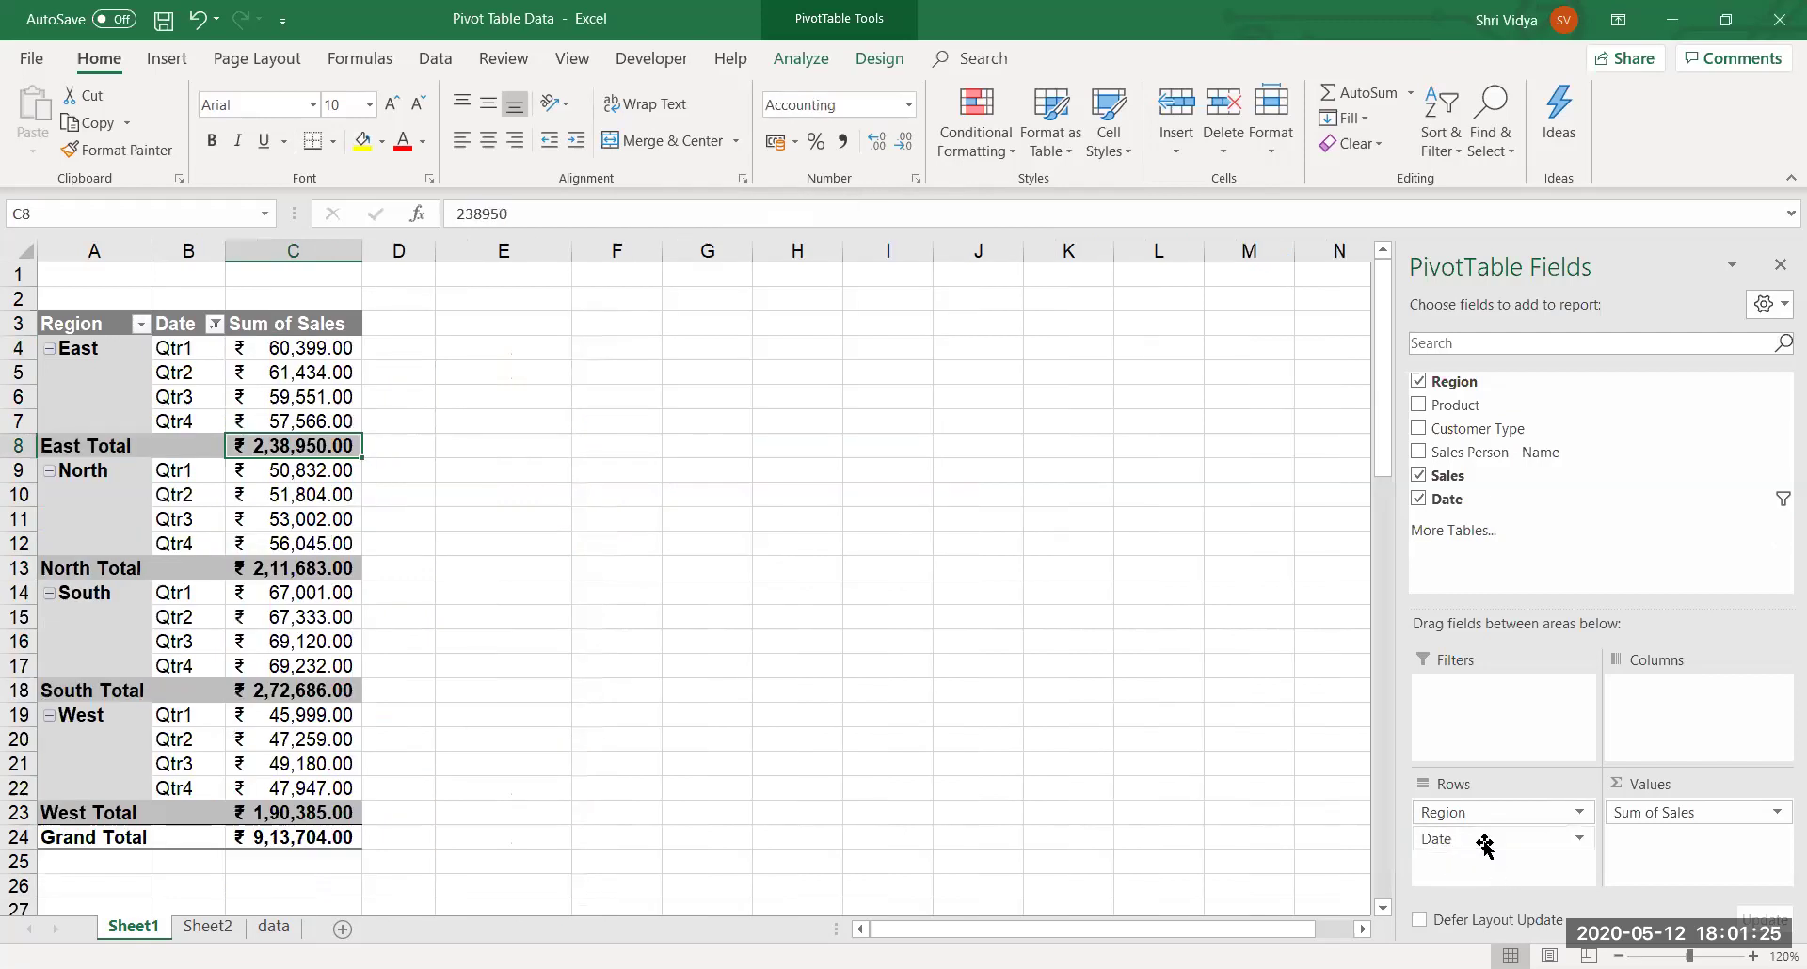
Move the Date field from Rows to Columns so Qtr1–Qtr4 run across.
left_click_drag(1485, 844, 1681, 696)
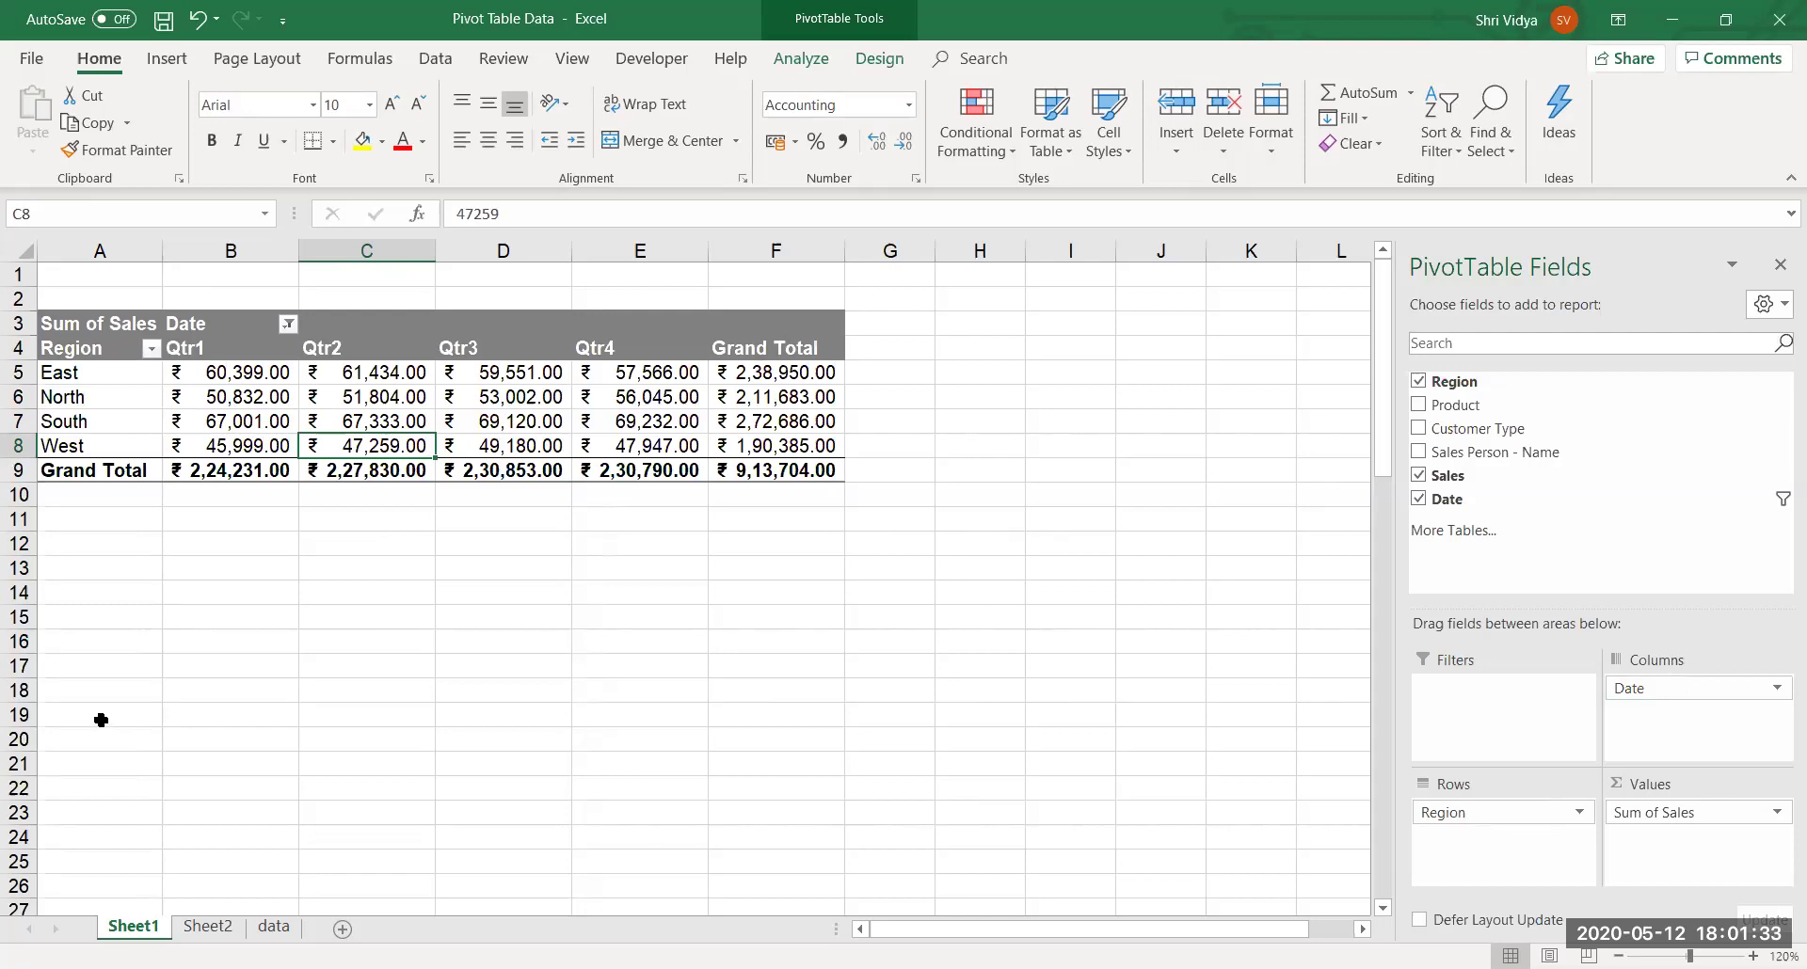
Regroup the pivot's date columns by Months instead of Quarters, giving Jan–Dec per region.
right_click(351, 348)
left_click(438, 580)
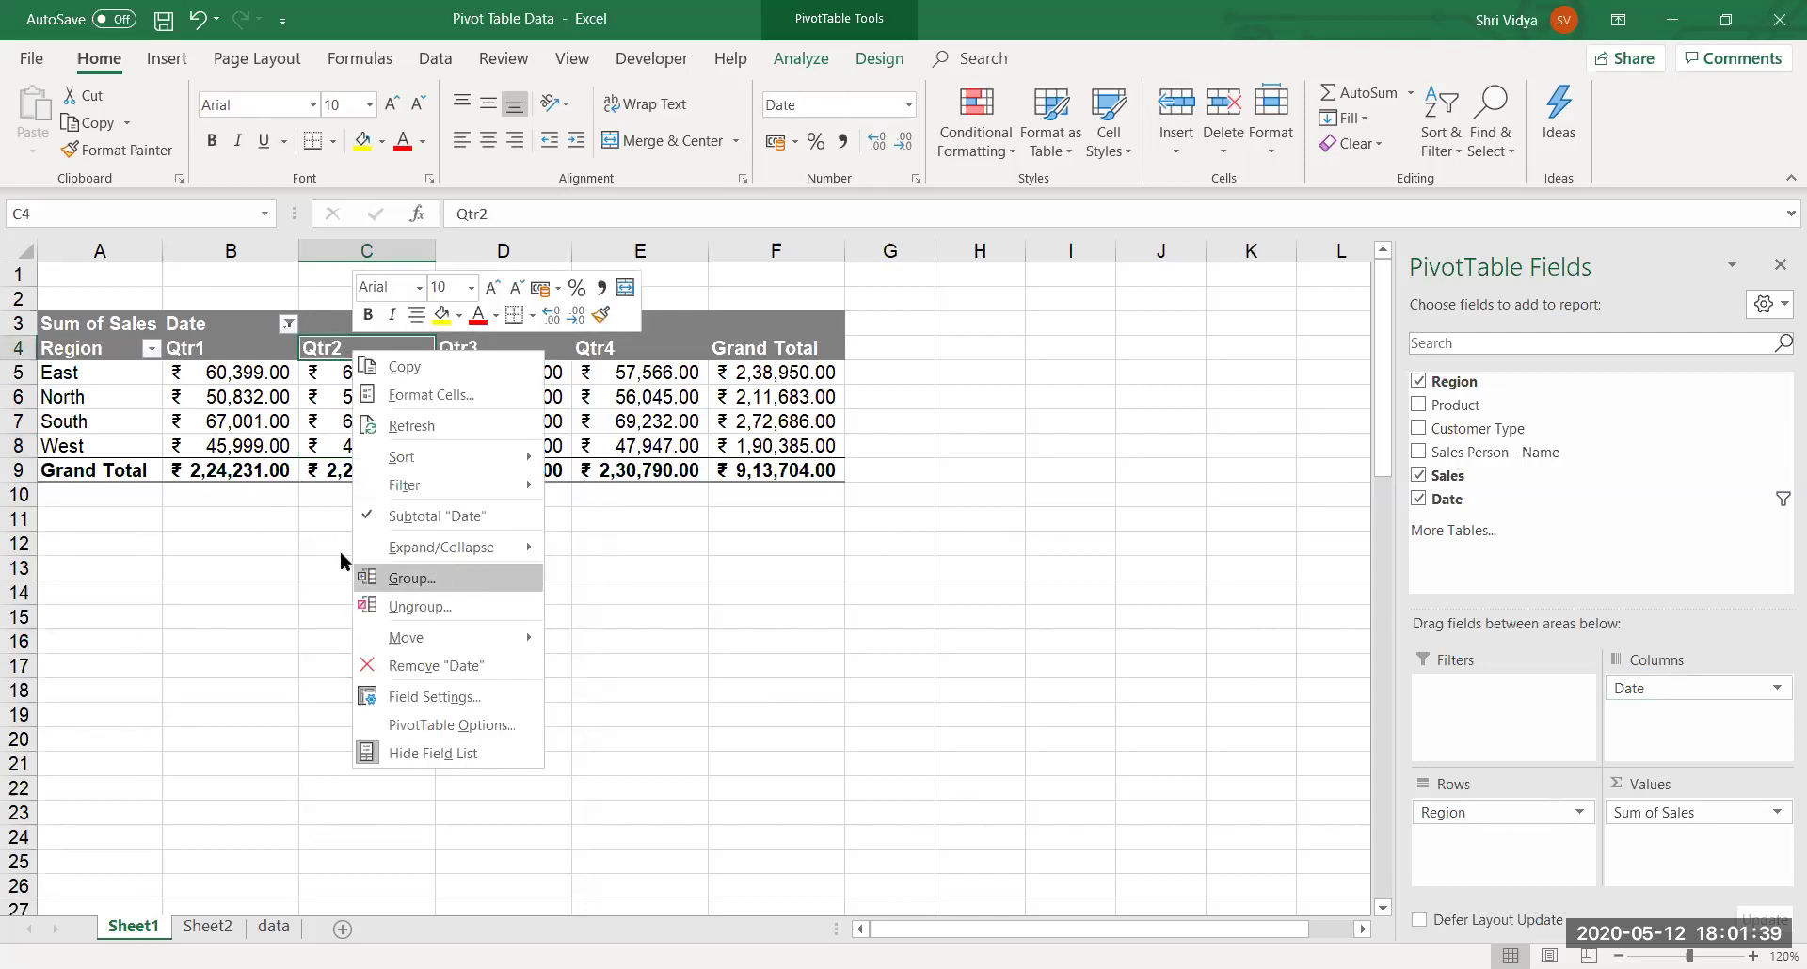
left_click(326, 605)
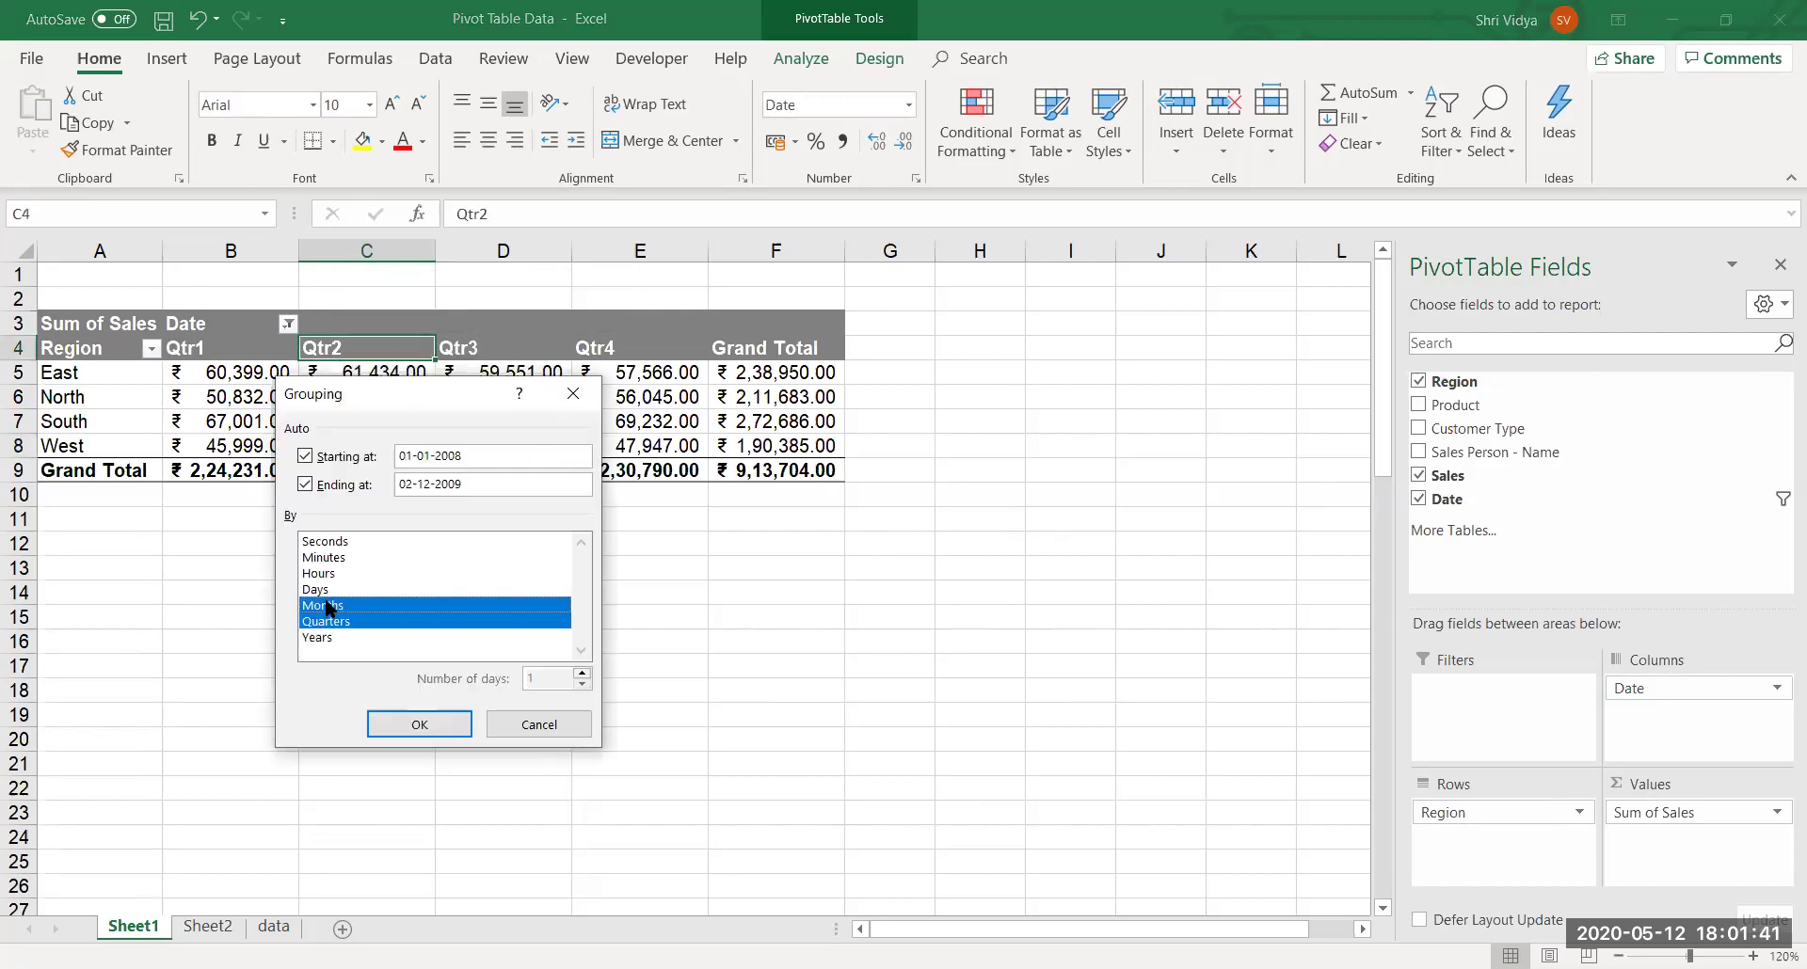
left_click(331, 625)
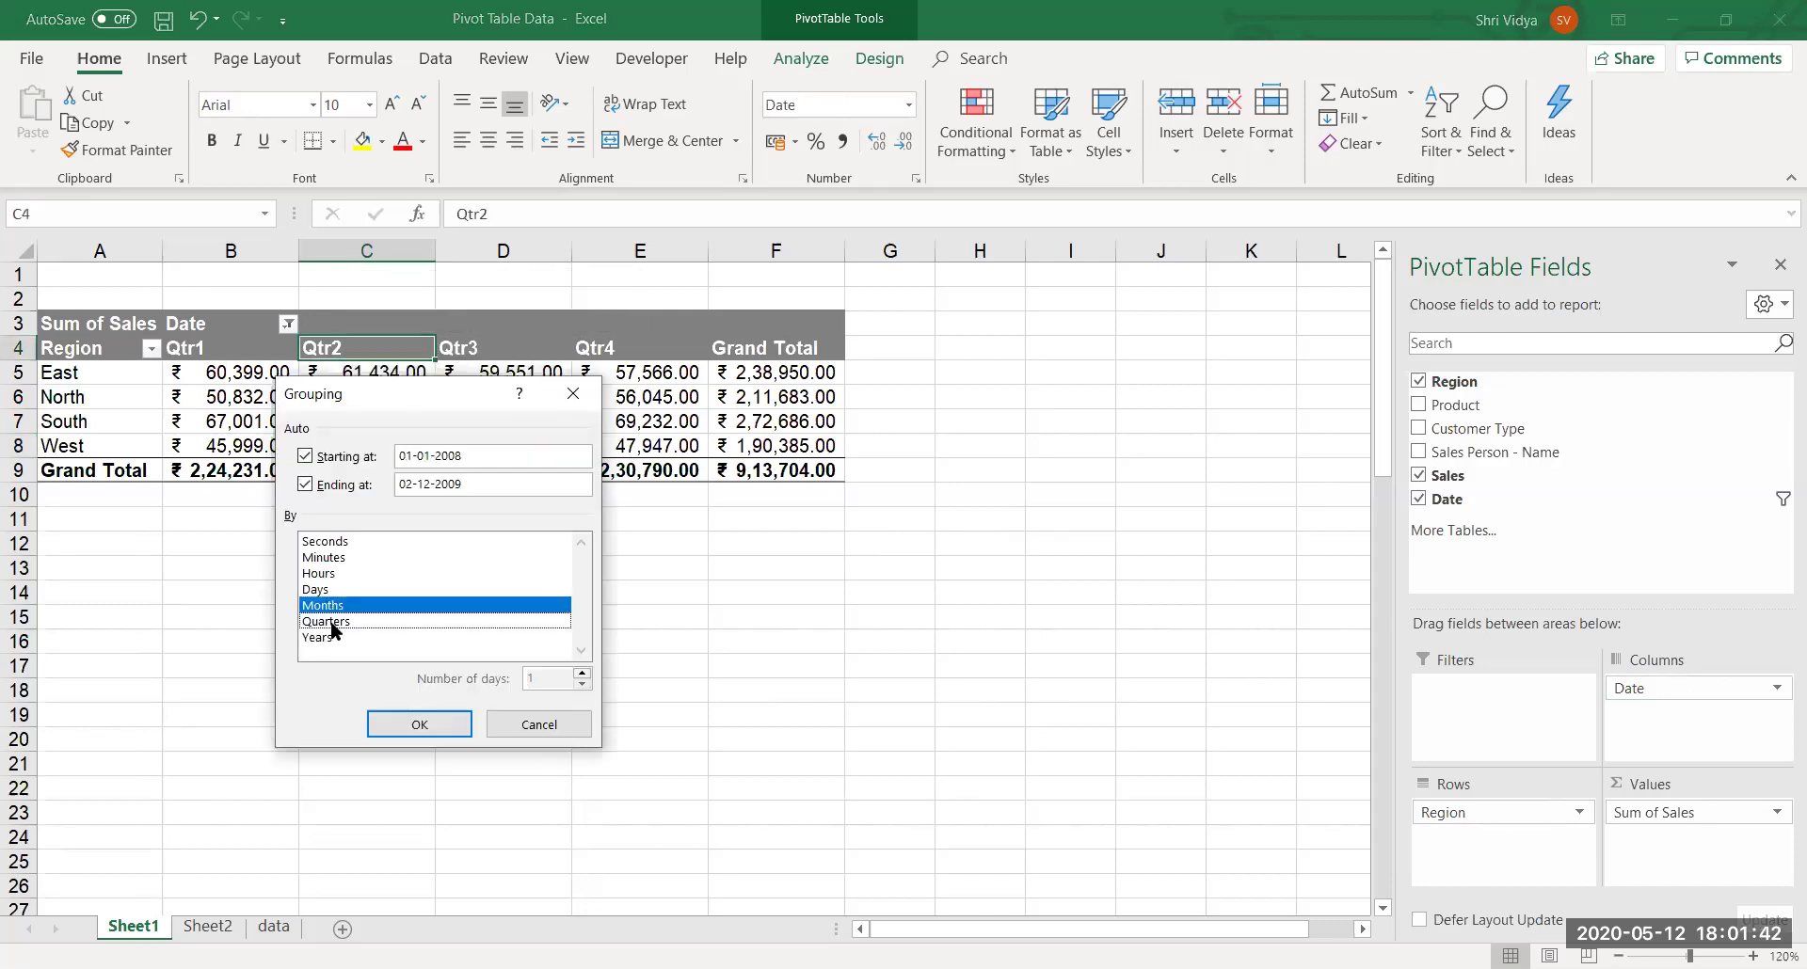
left_click(449, 724)
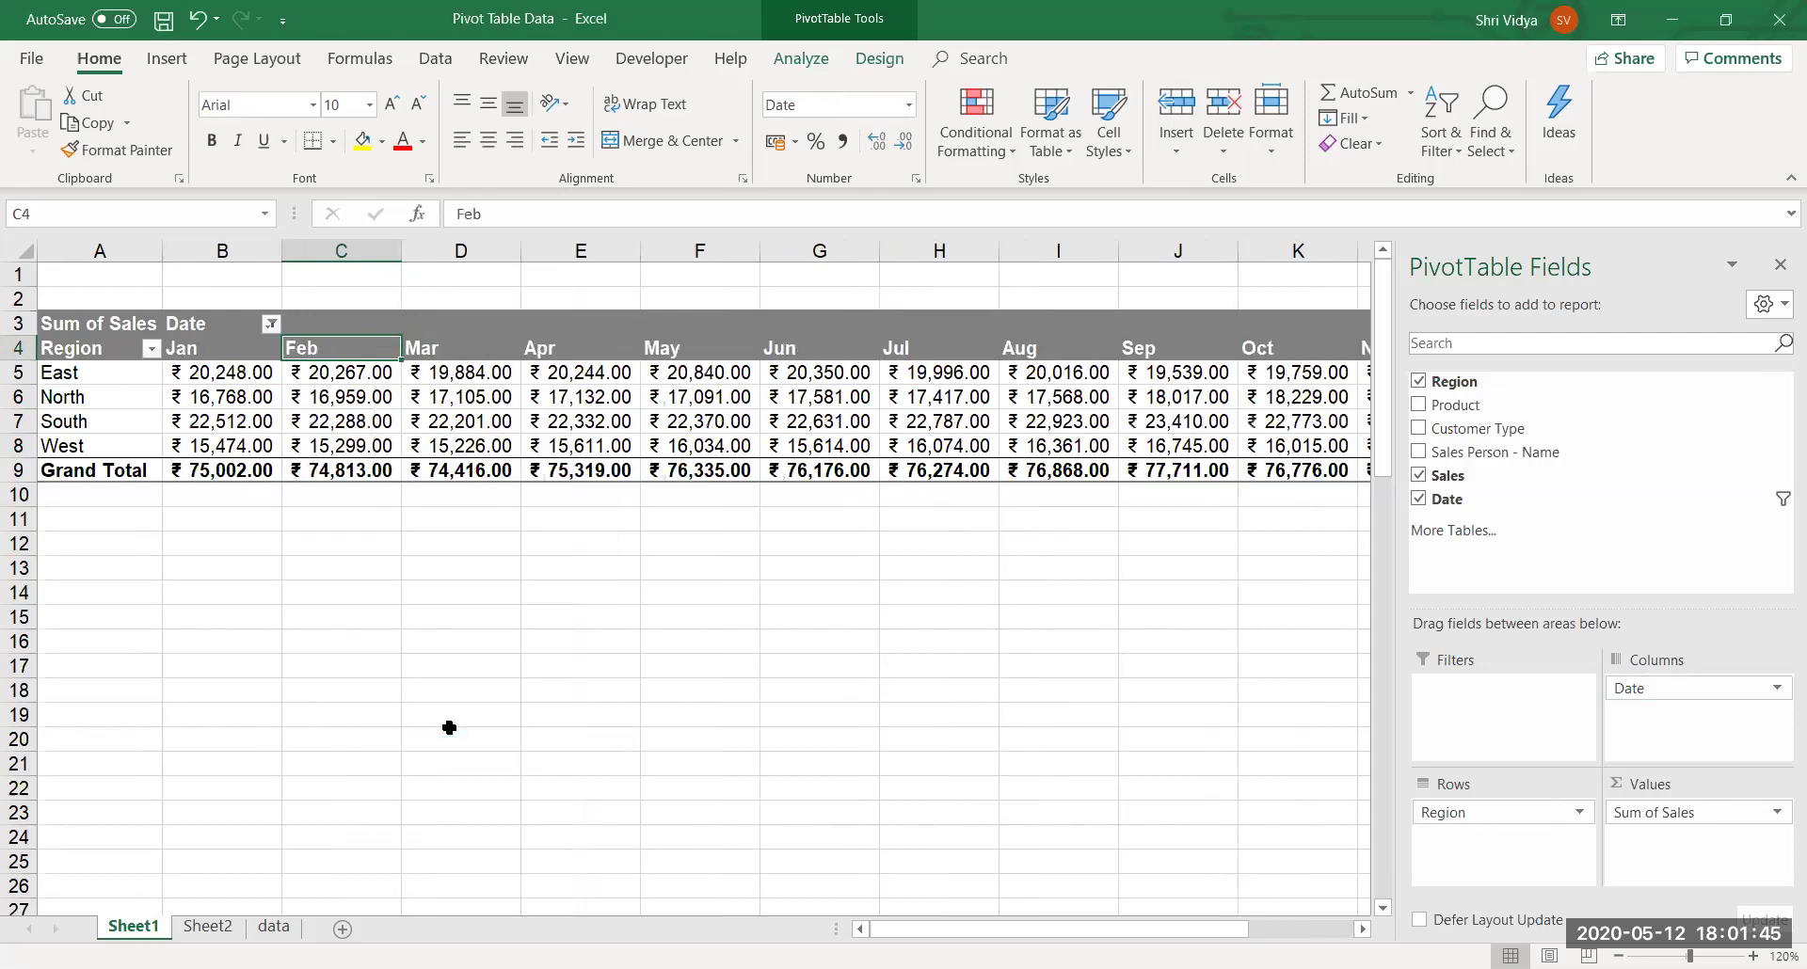
left_click(676, 706)
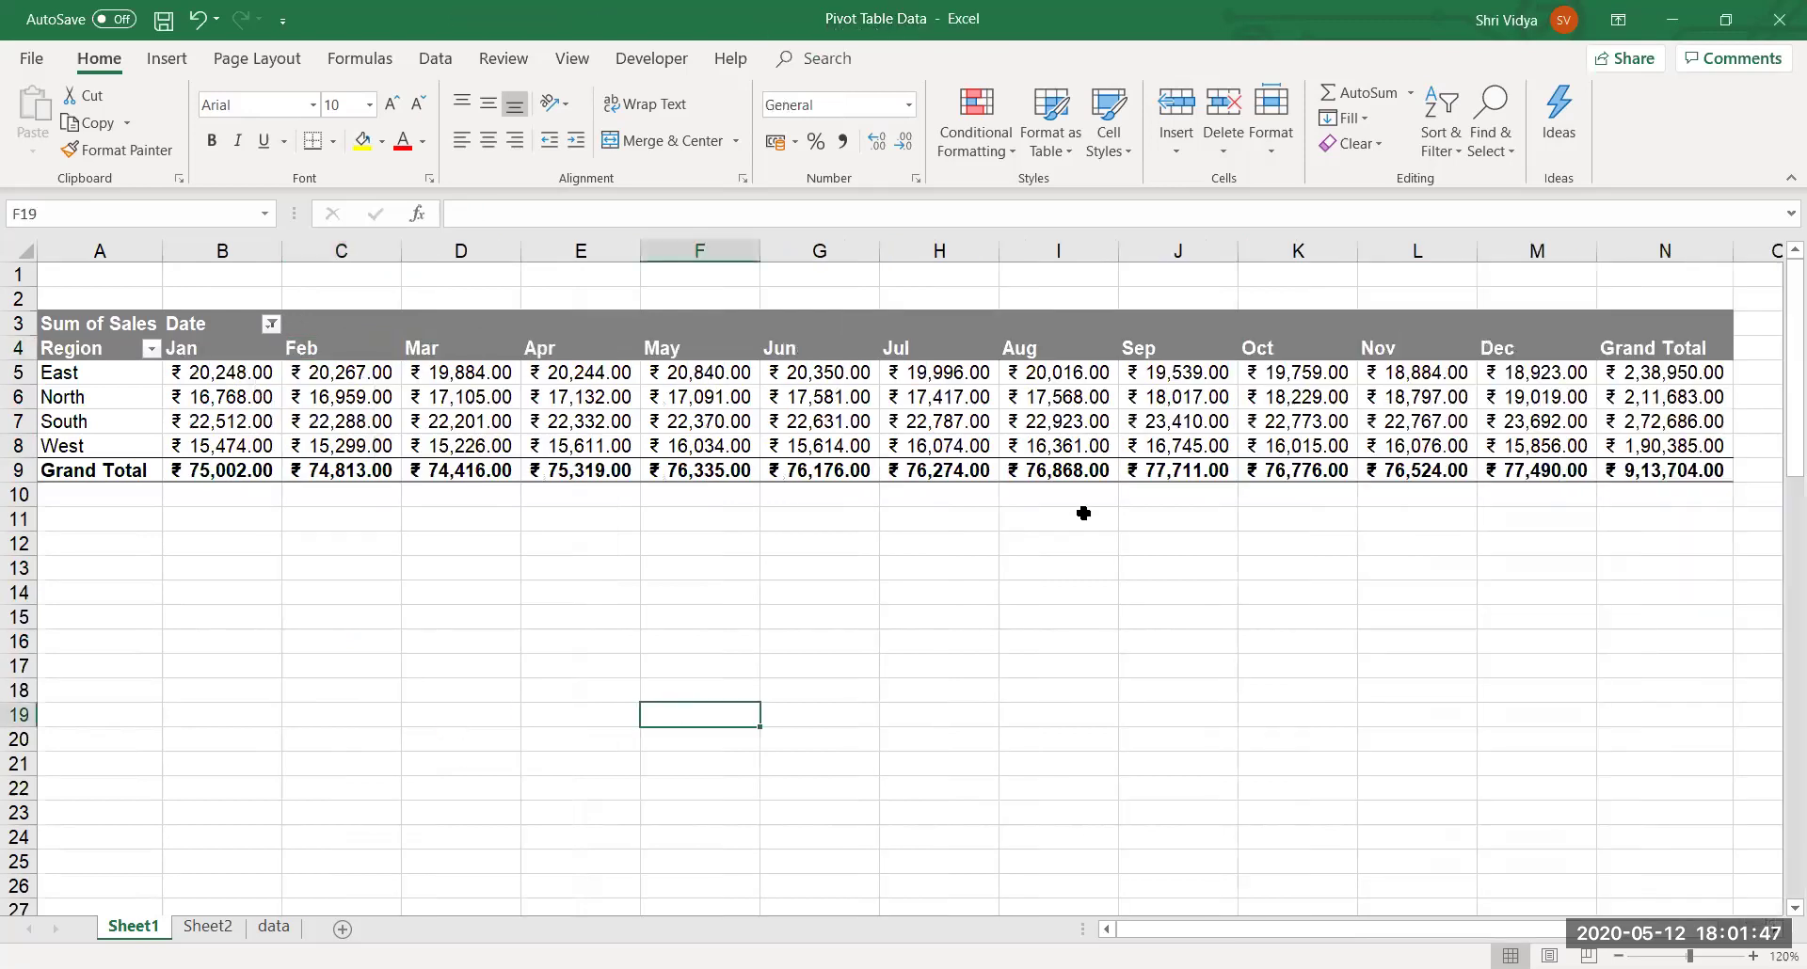
left_click(993, 423)
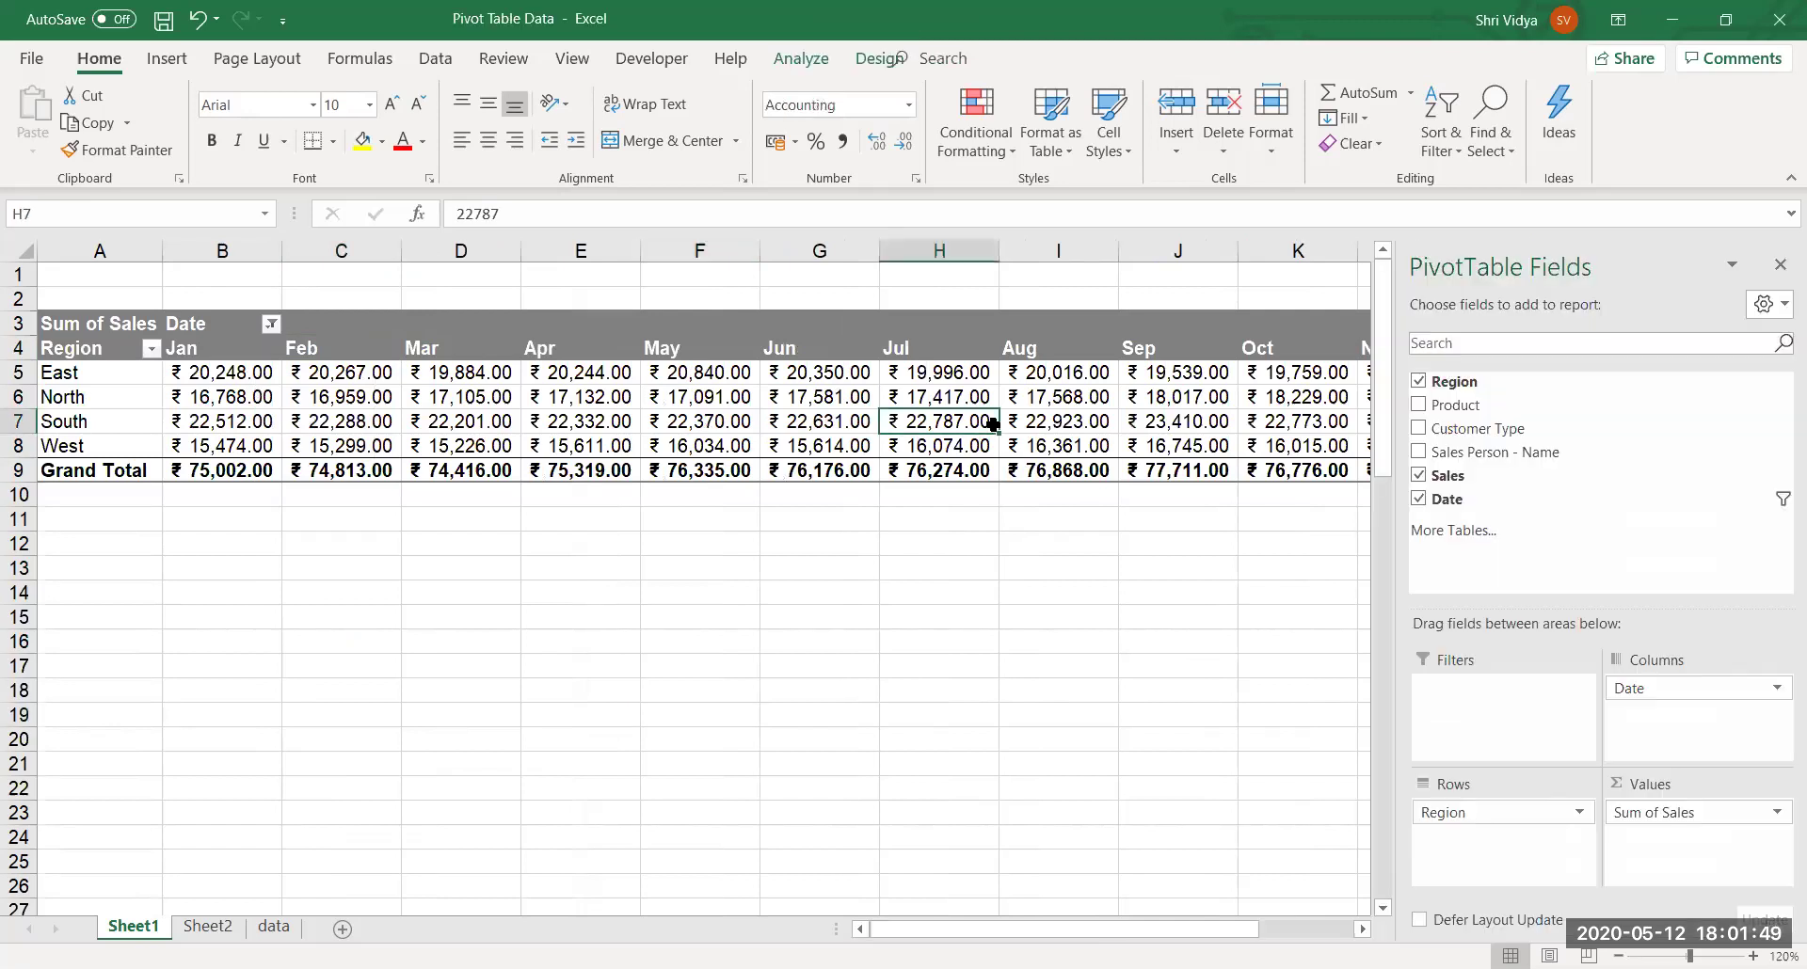
Move Region to the pivot columns and clear the Date filter to include all dates.
left_click_drag(1525, 815, 1487, 853)
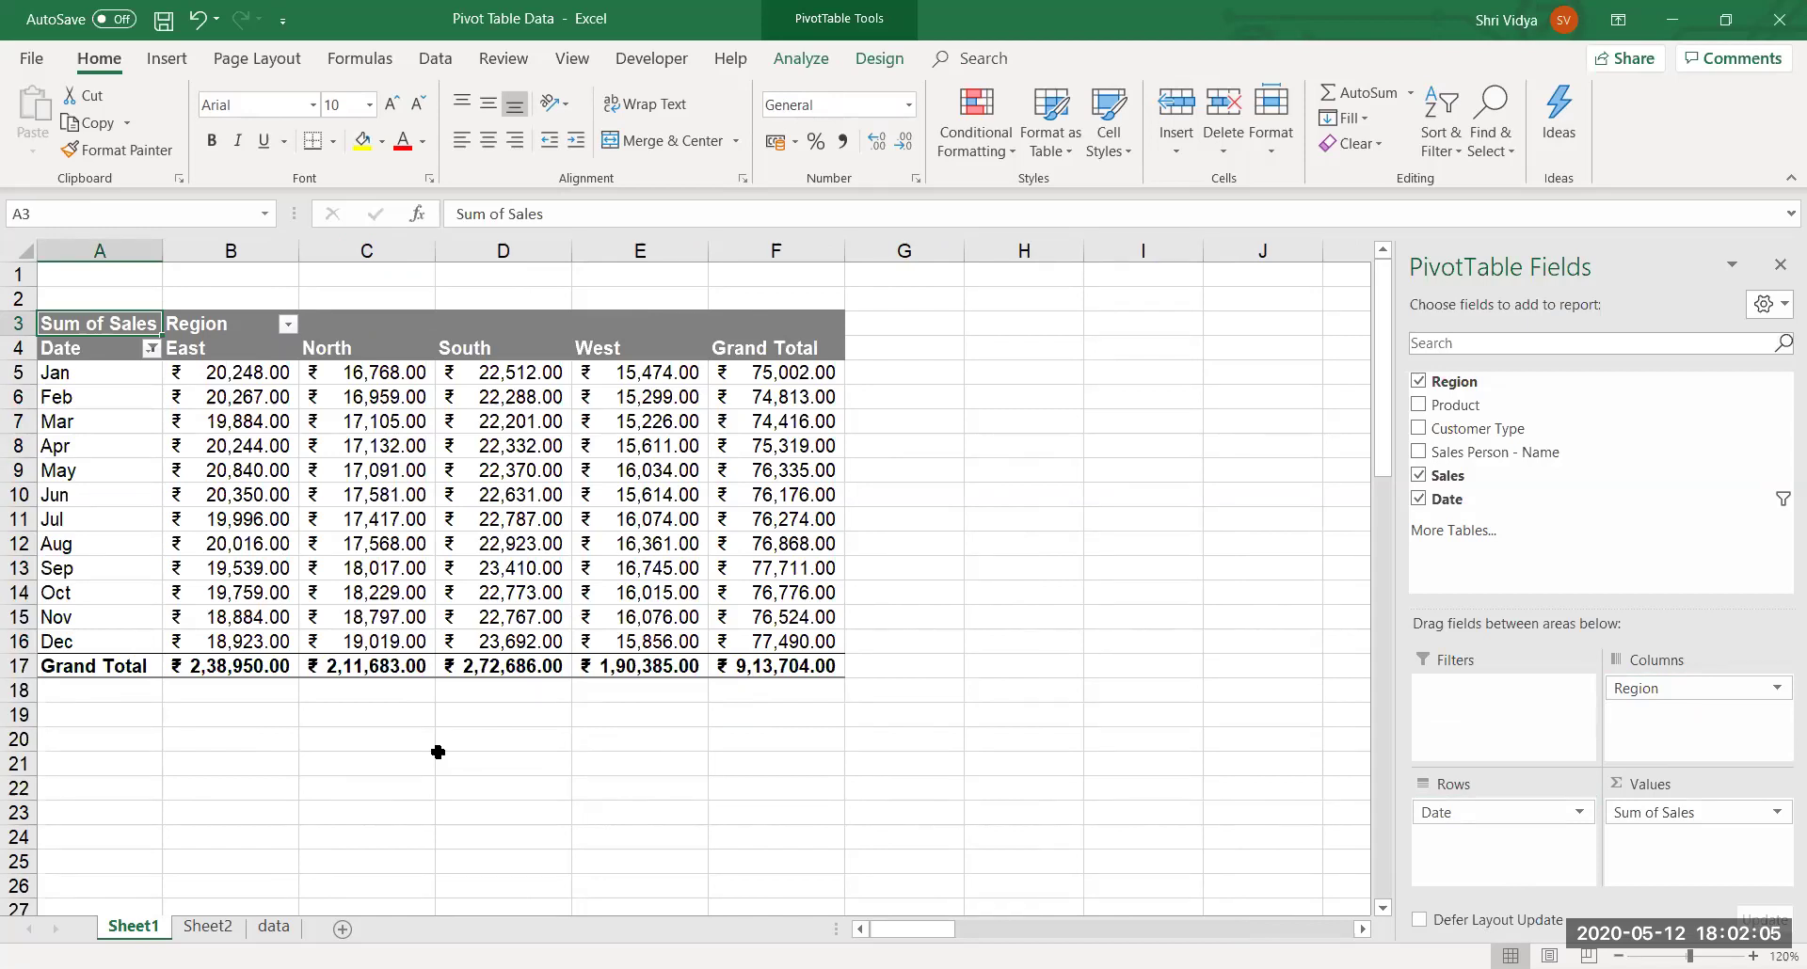
left_click(150, 350)
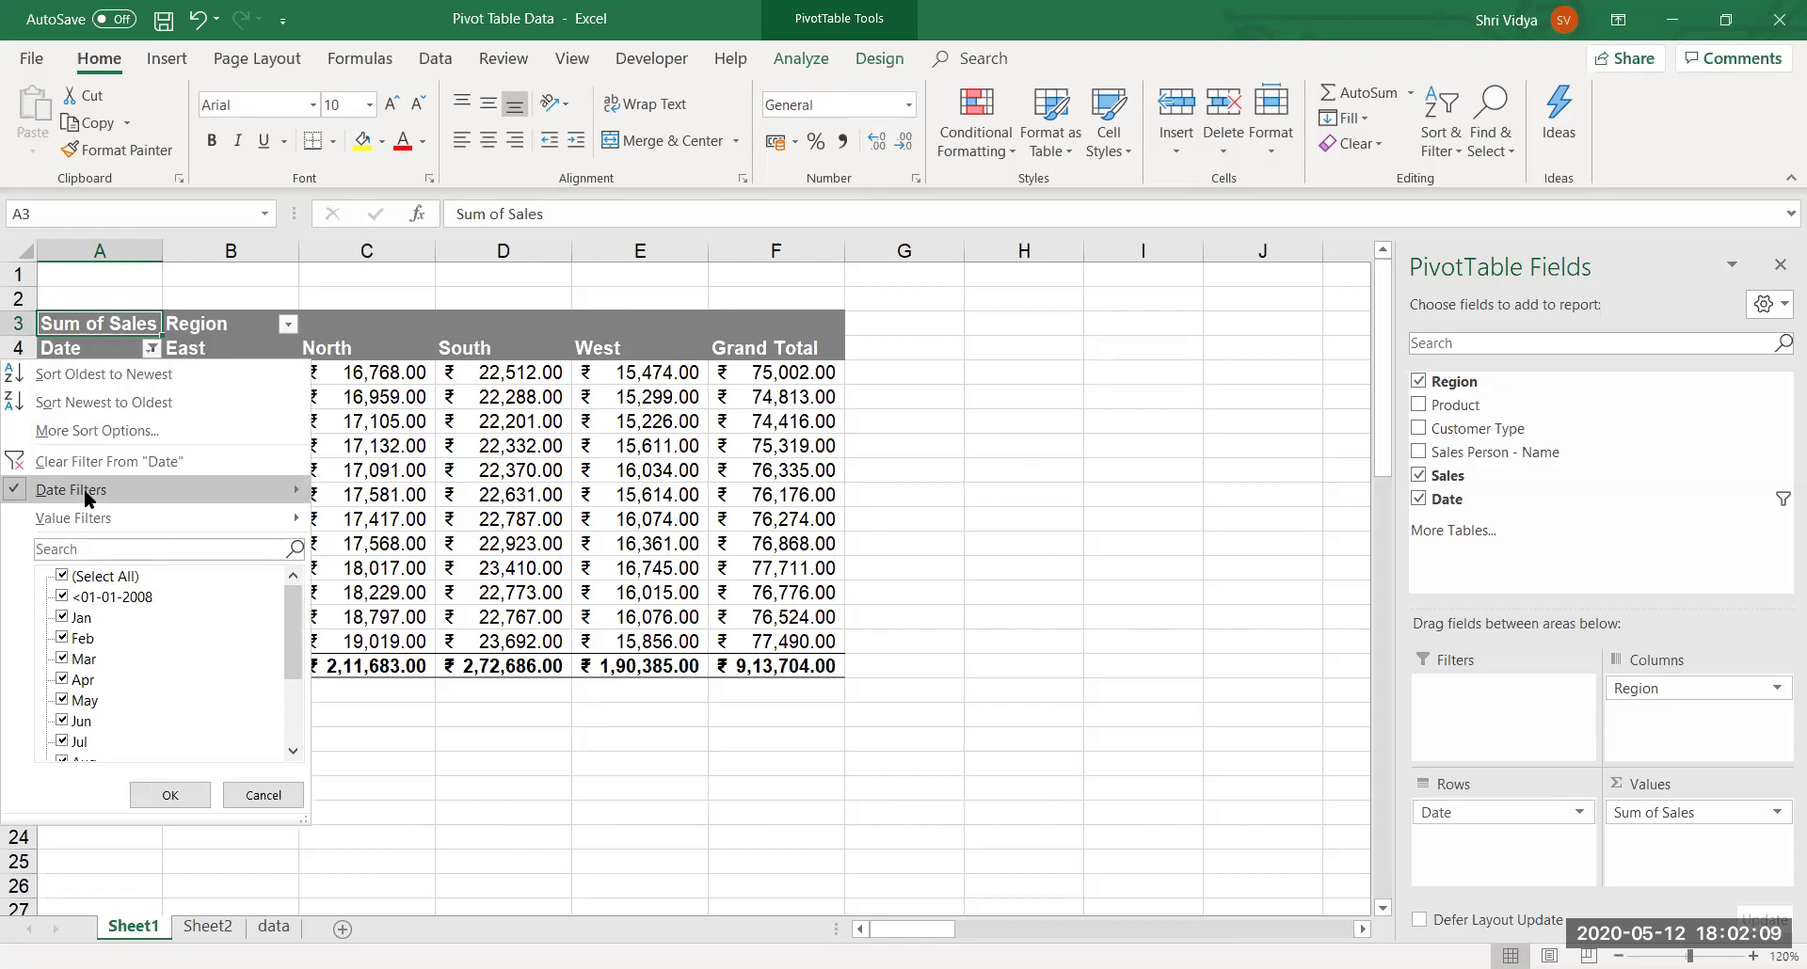
left_click(371, 833)
Inspect the Jan–Dec month labels and North sales values in the rearranged pivot.
left_click(358, 499)
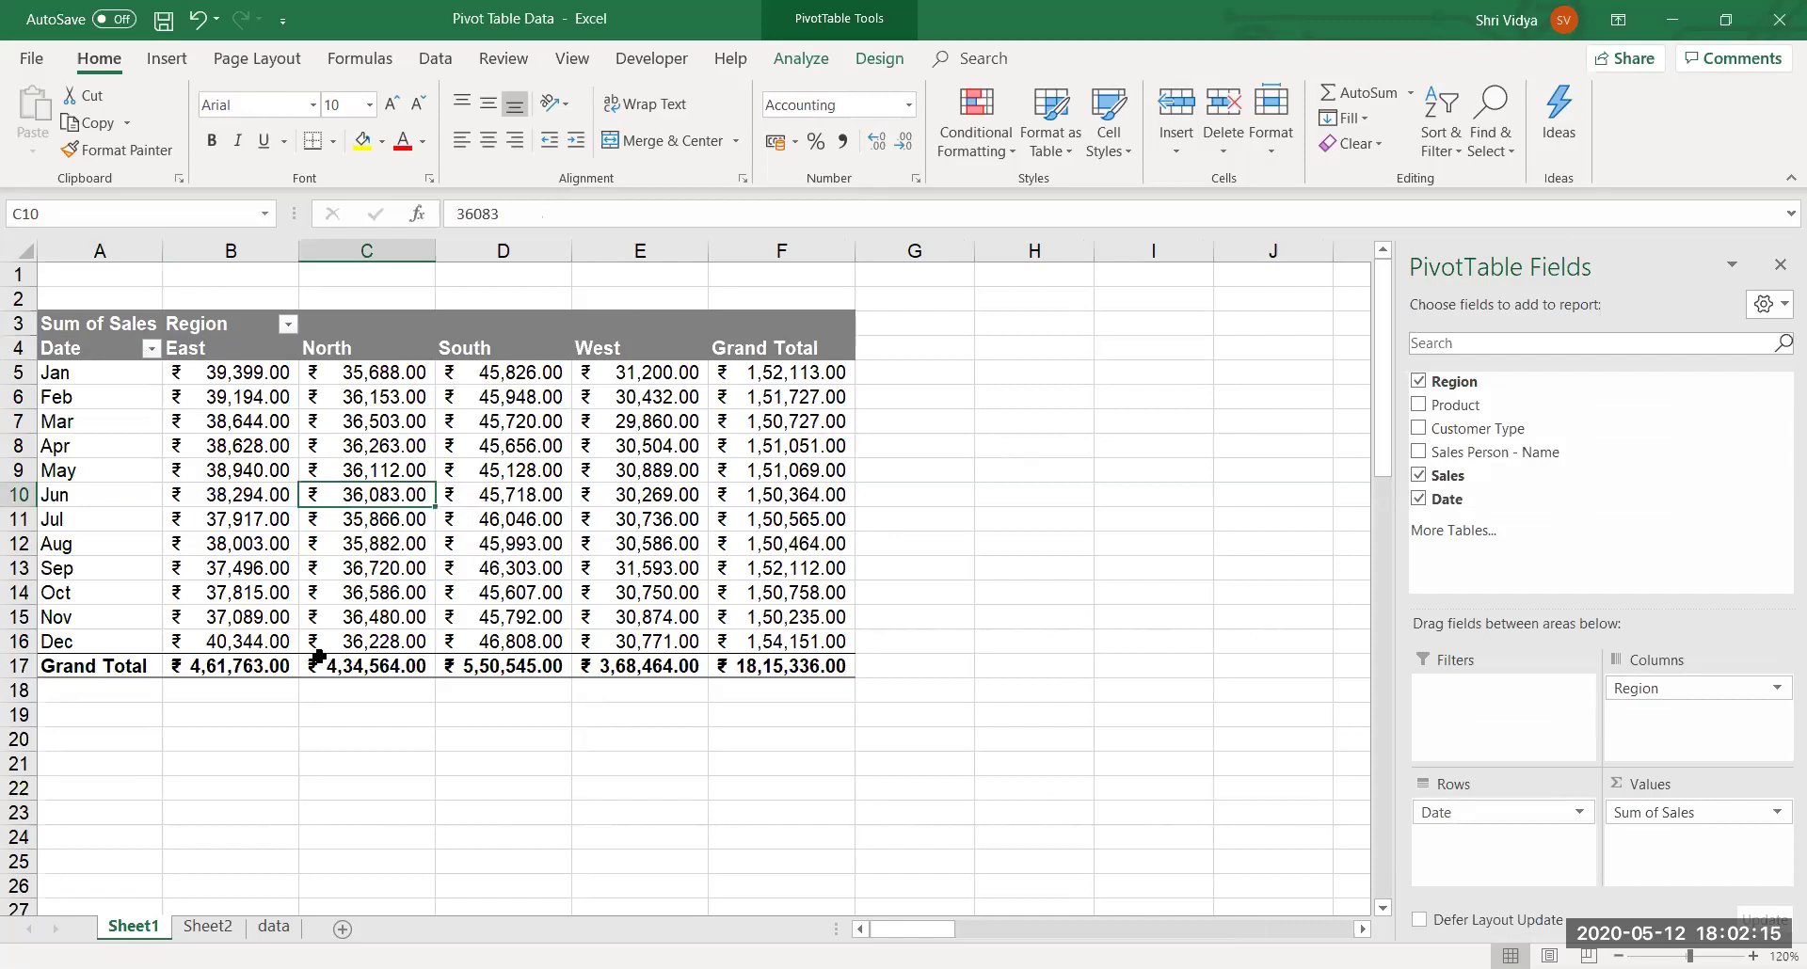
left_click(91, 495)
left_click(107, 602)
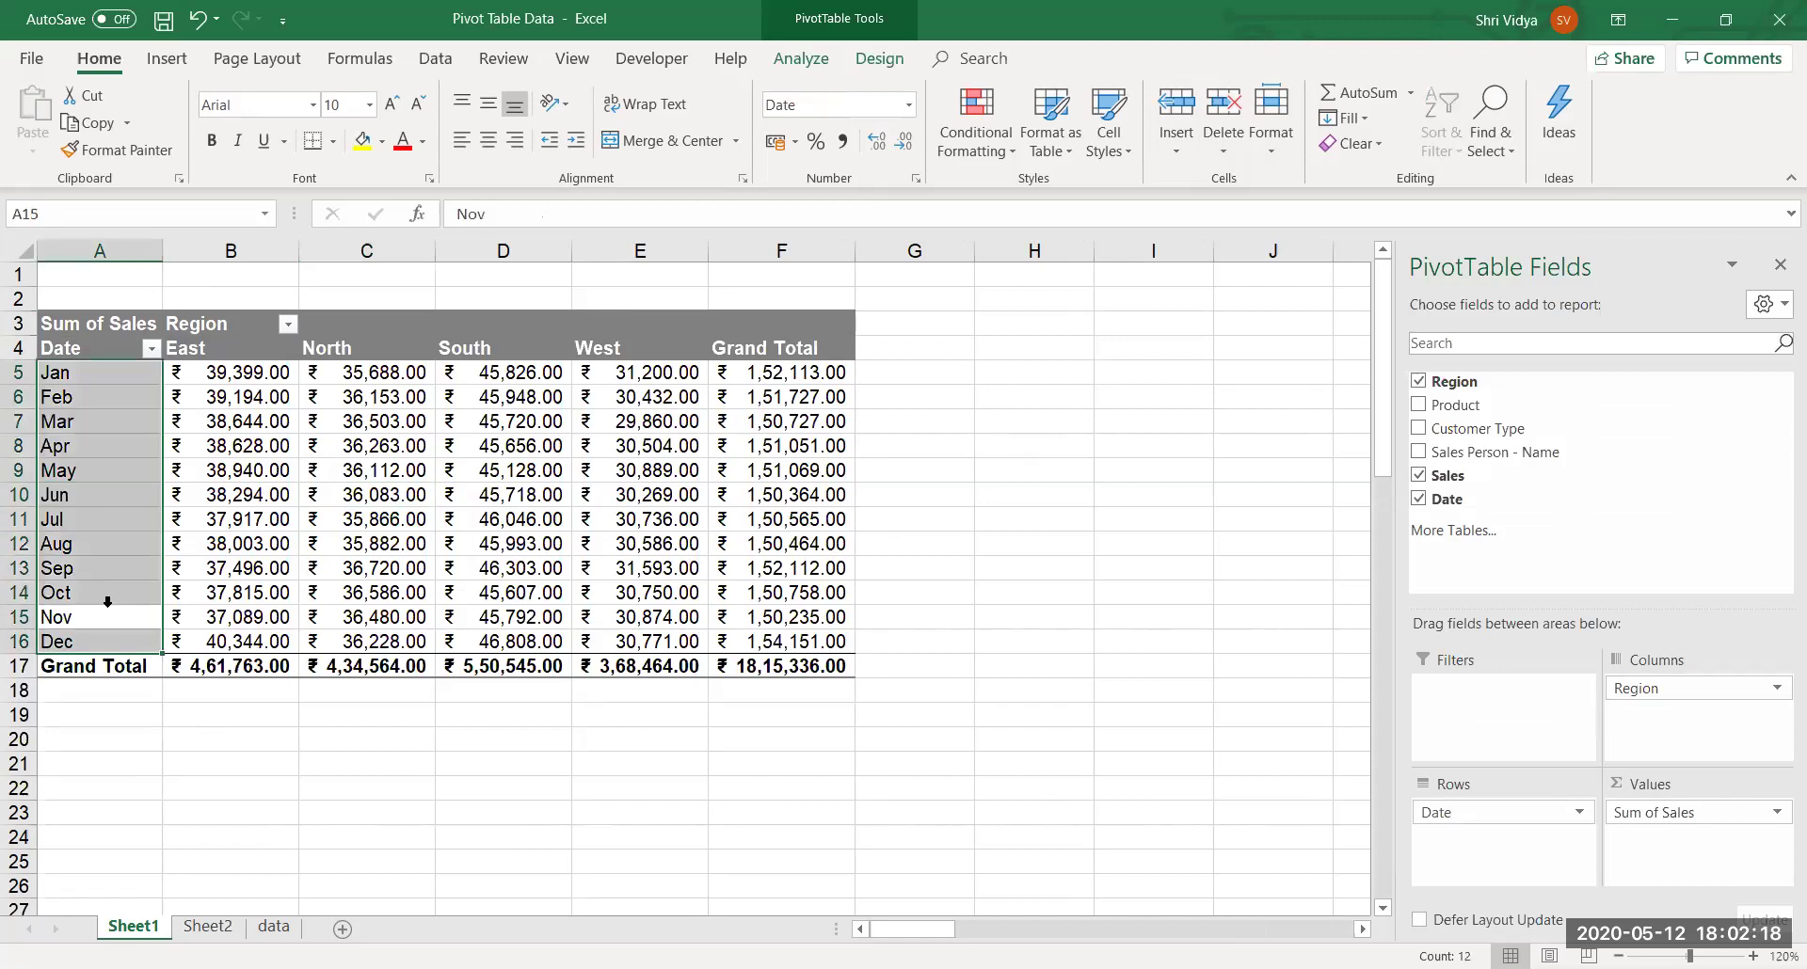
left_click(426, 610)
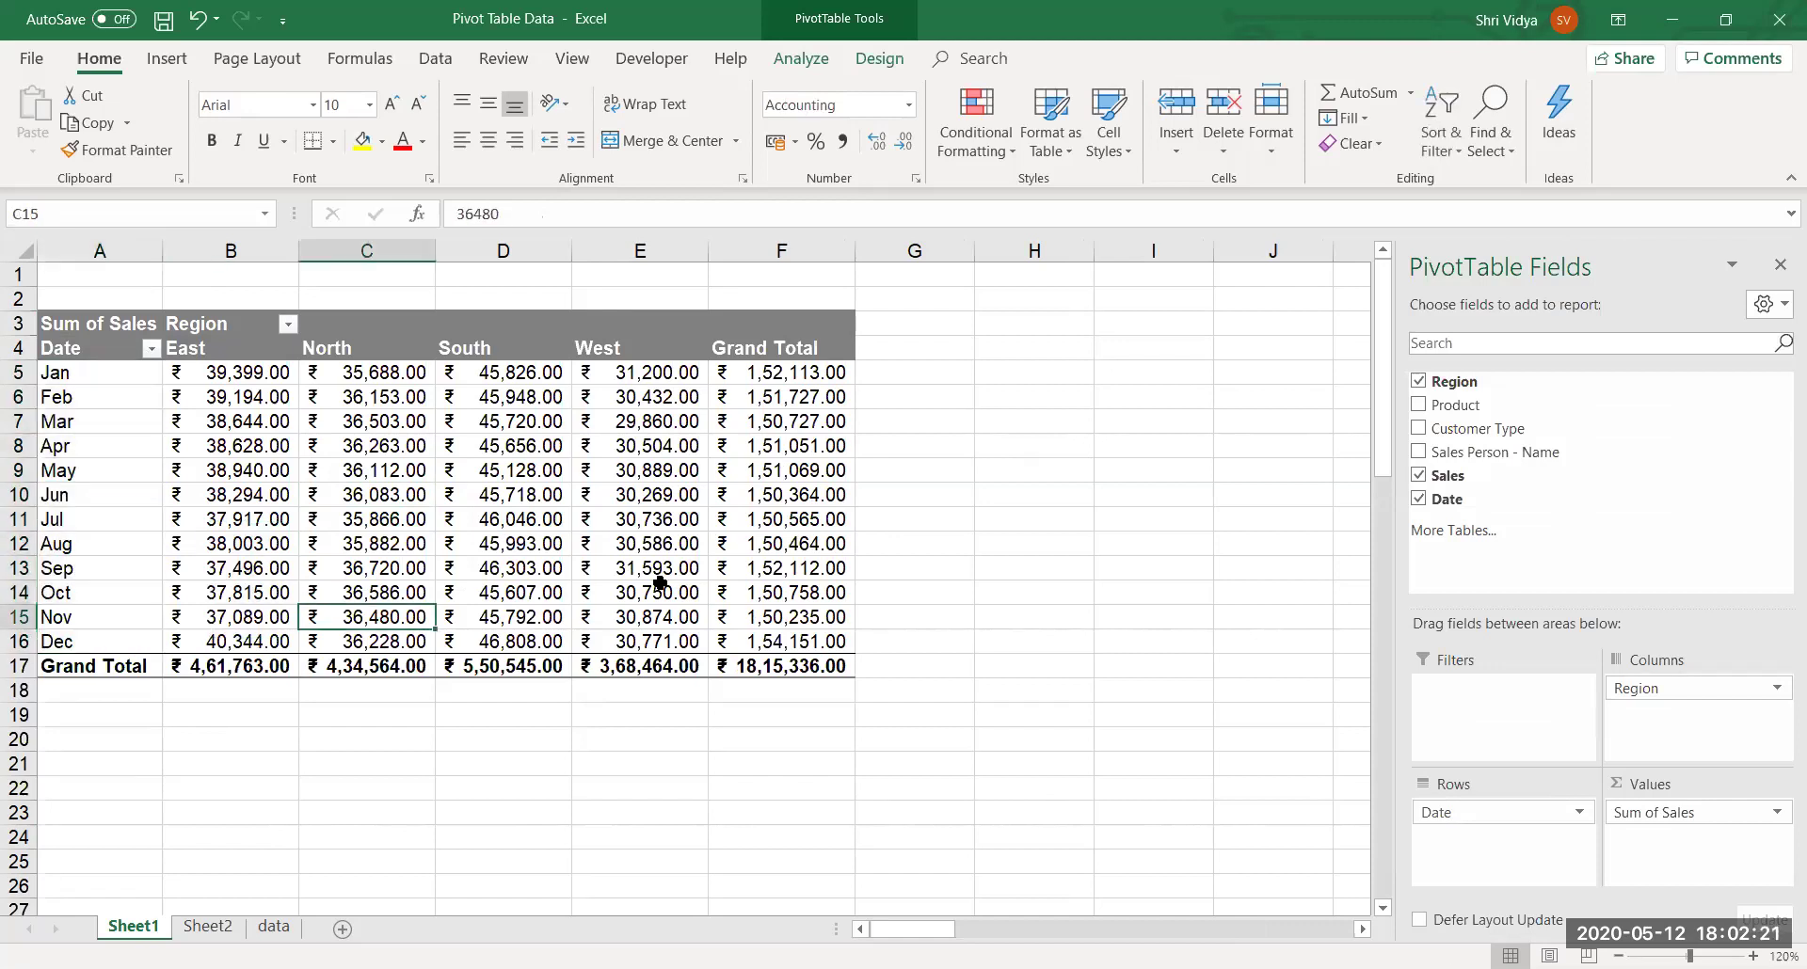
mouse_move(659, 582)
left_click(152, 524)
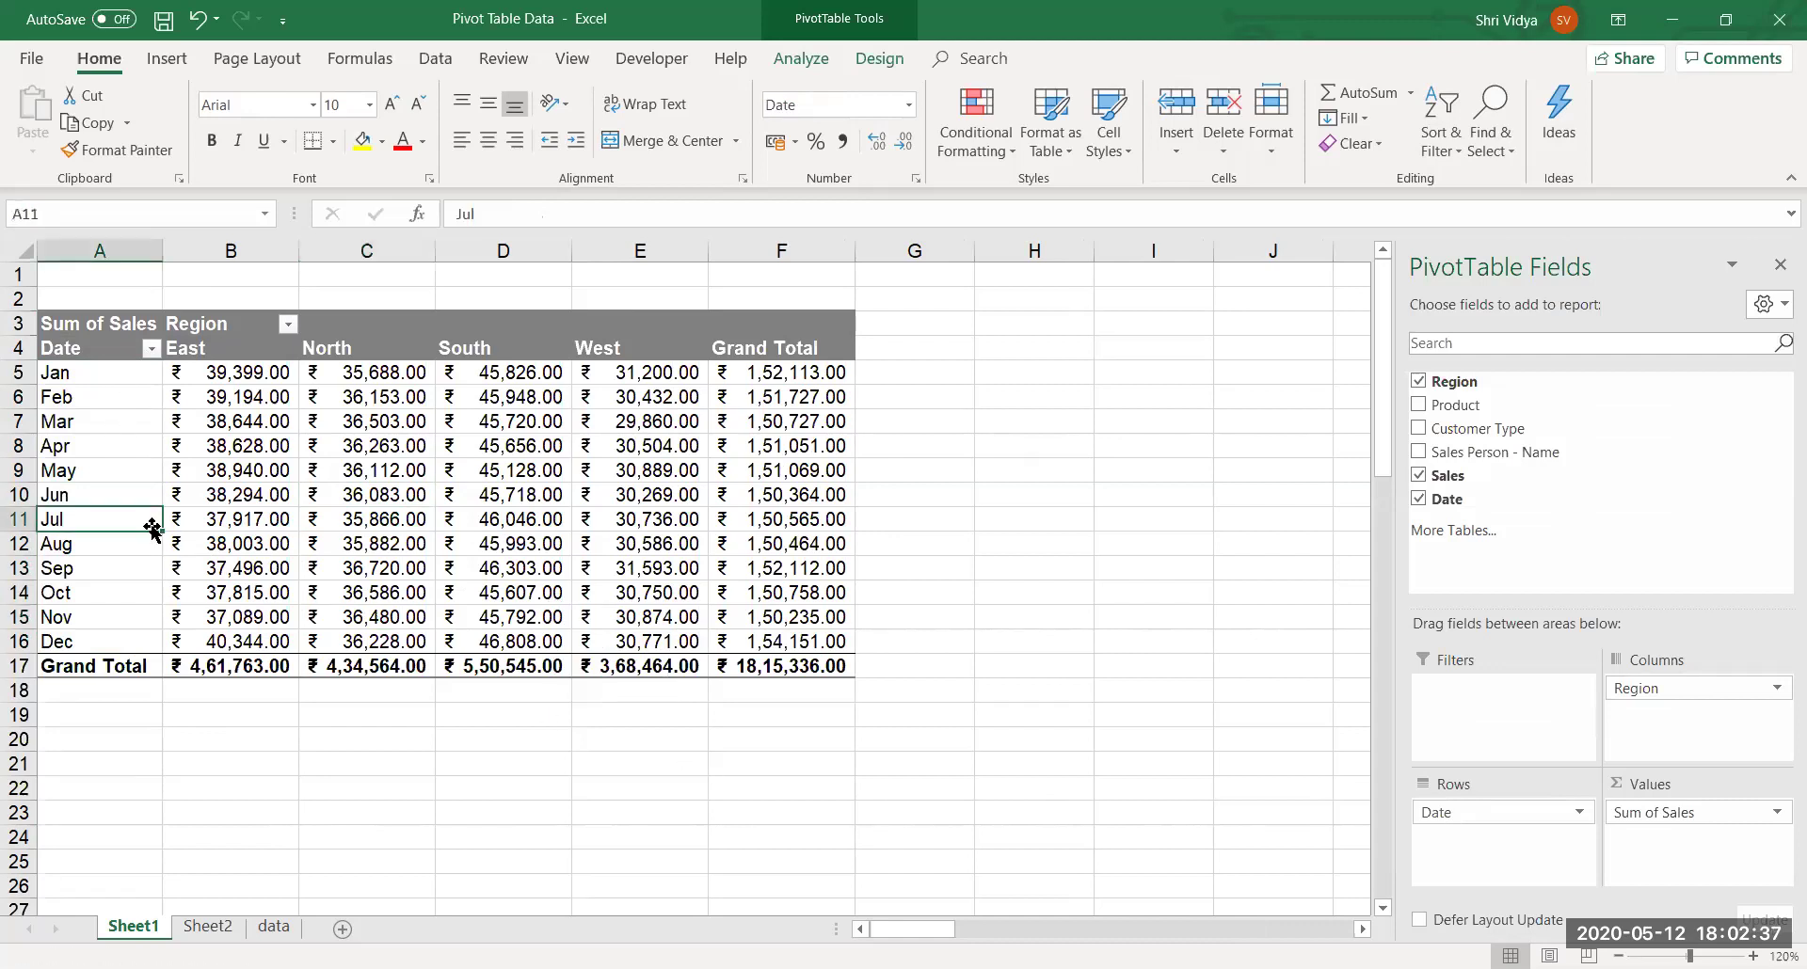
Change the date grouping from Months to Days in 7-day intervals starting 01-01-2008.
right_click(128, 511)
left_click(224, 743)
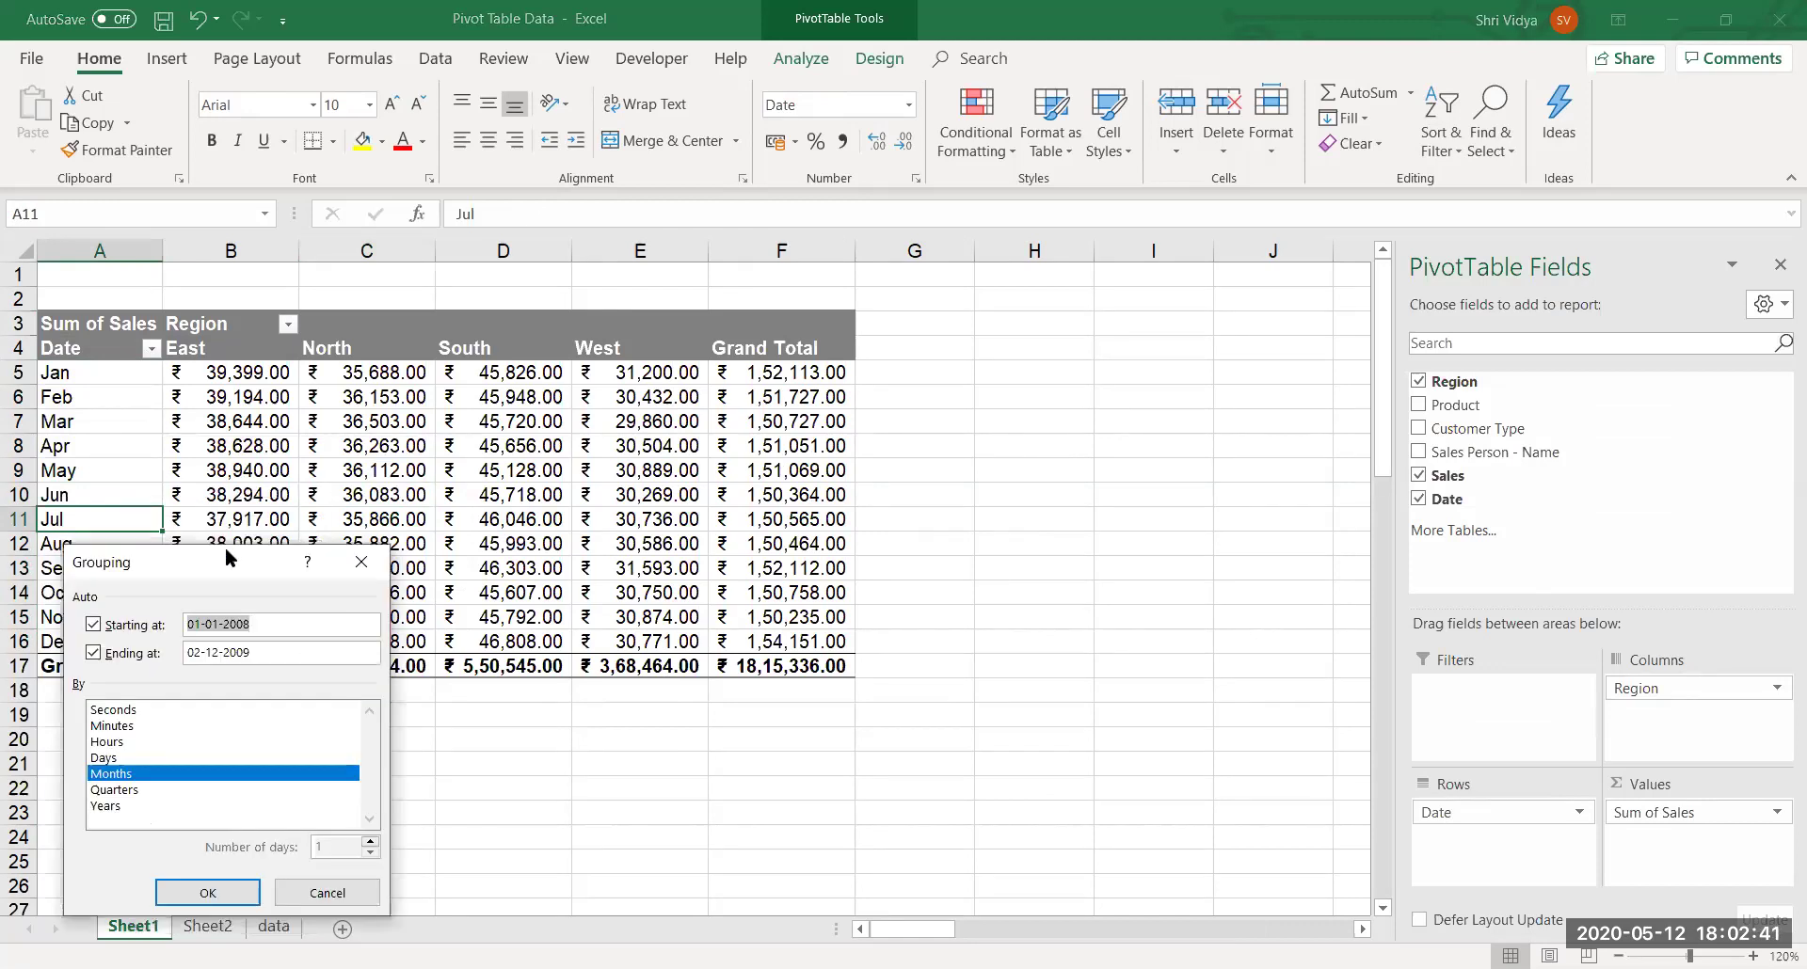
left_click_drag(226, 552, 732, 111)
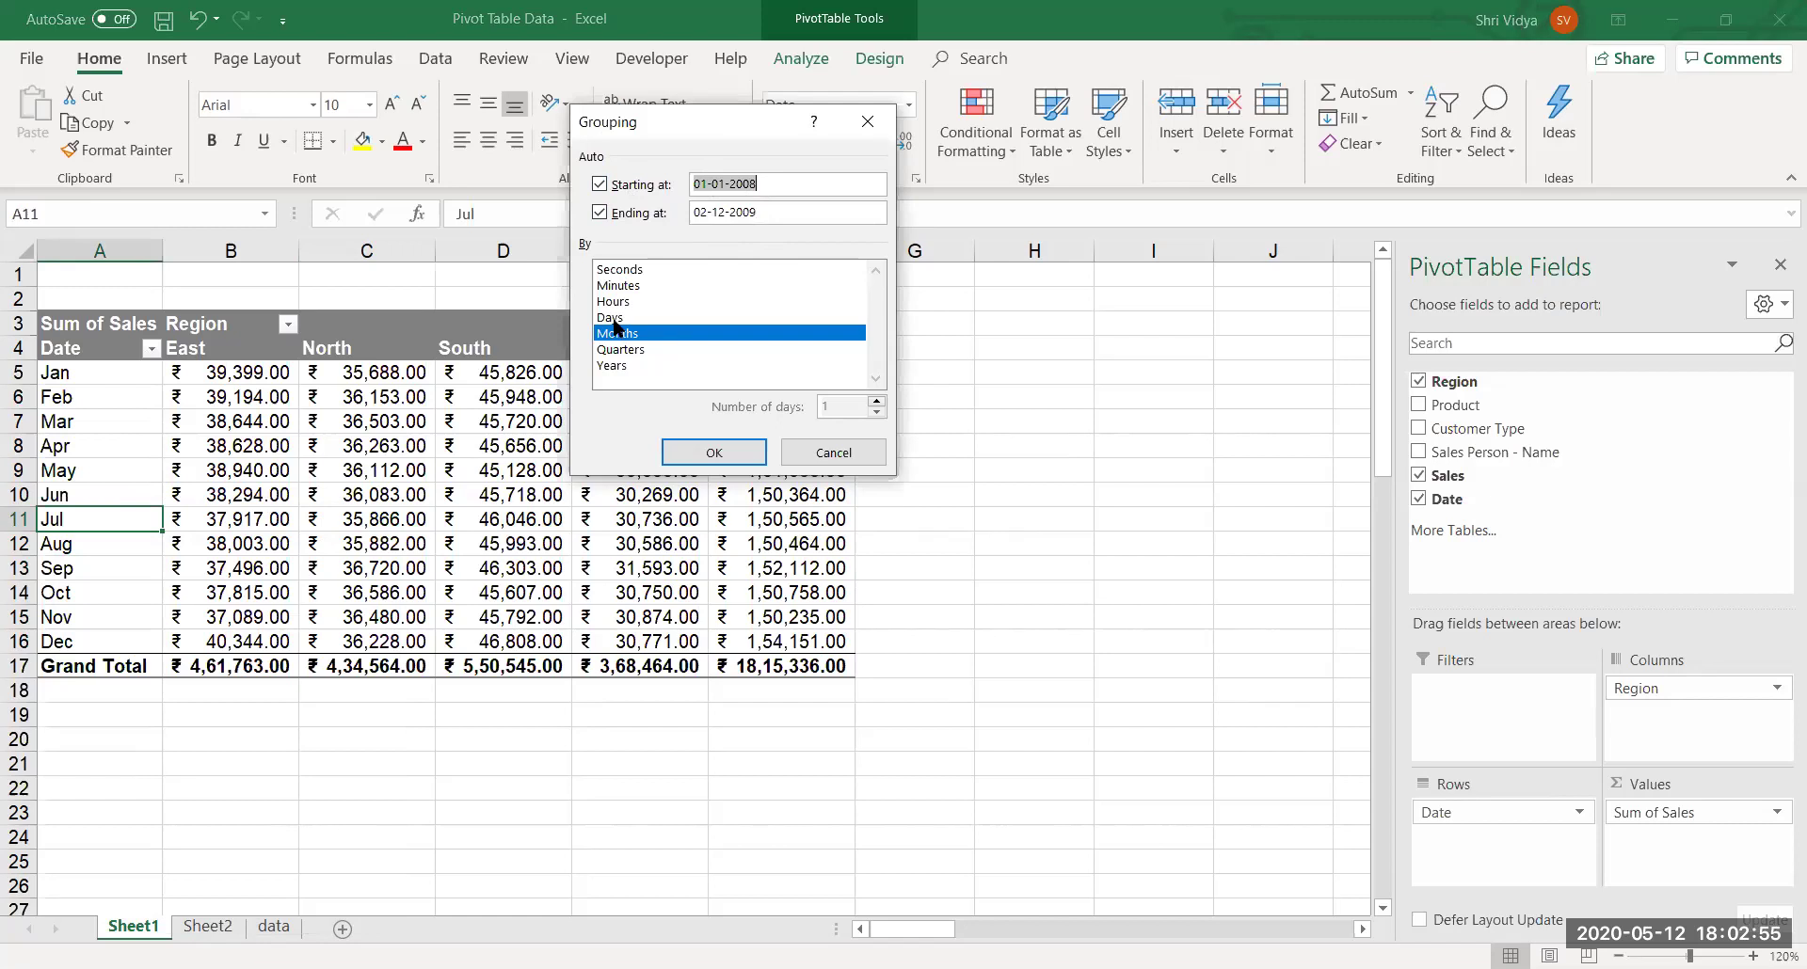
left_click(614, 366)
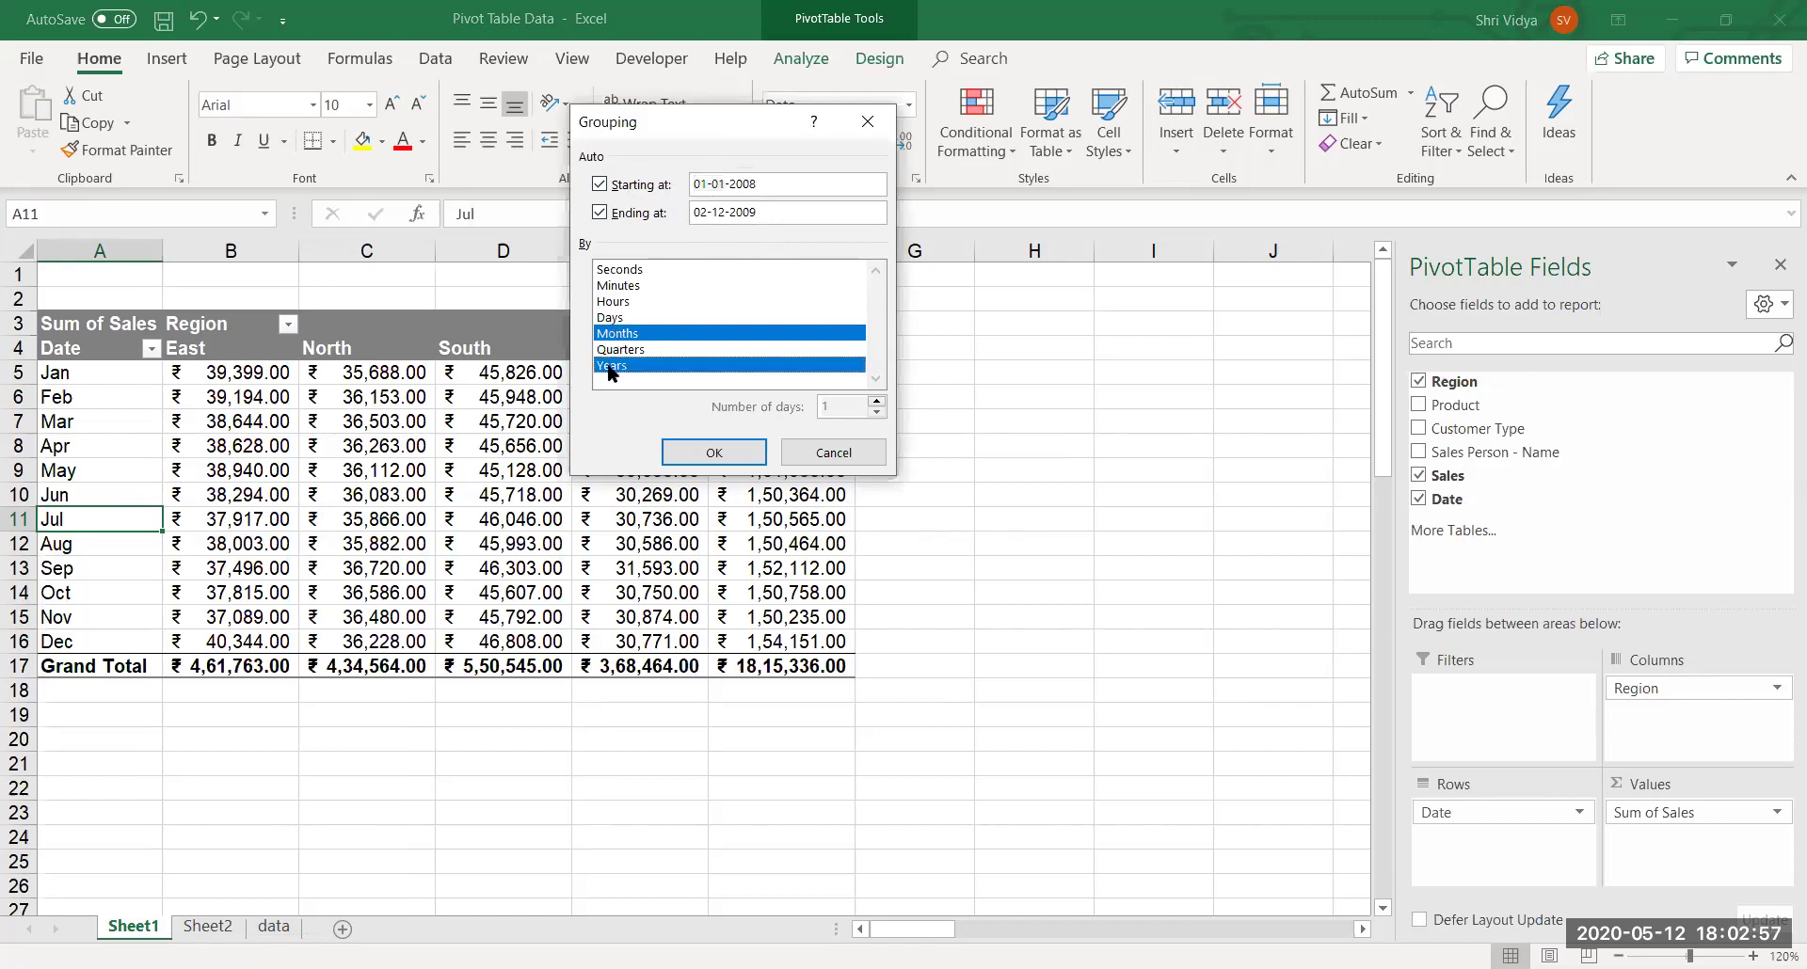
left_click(614, 367)
left_click(609, 320)
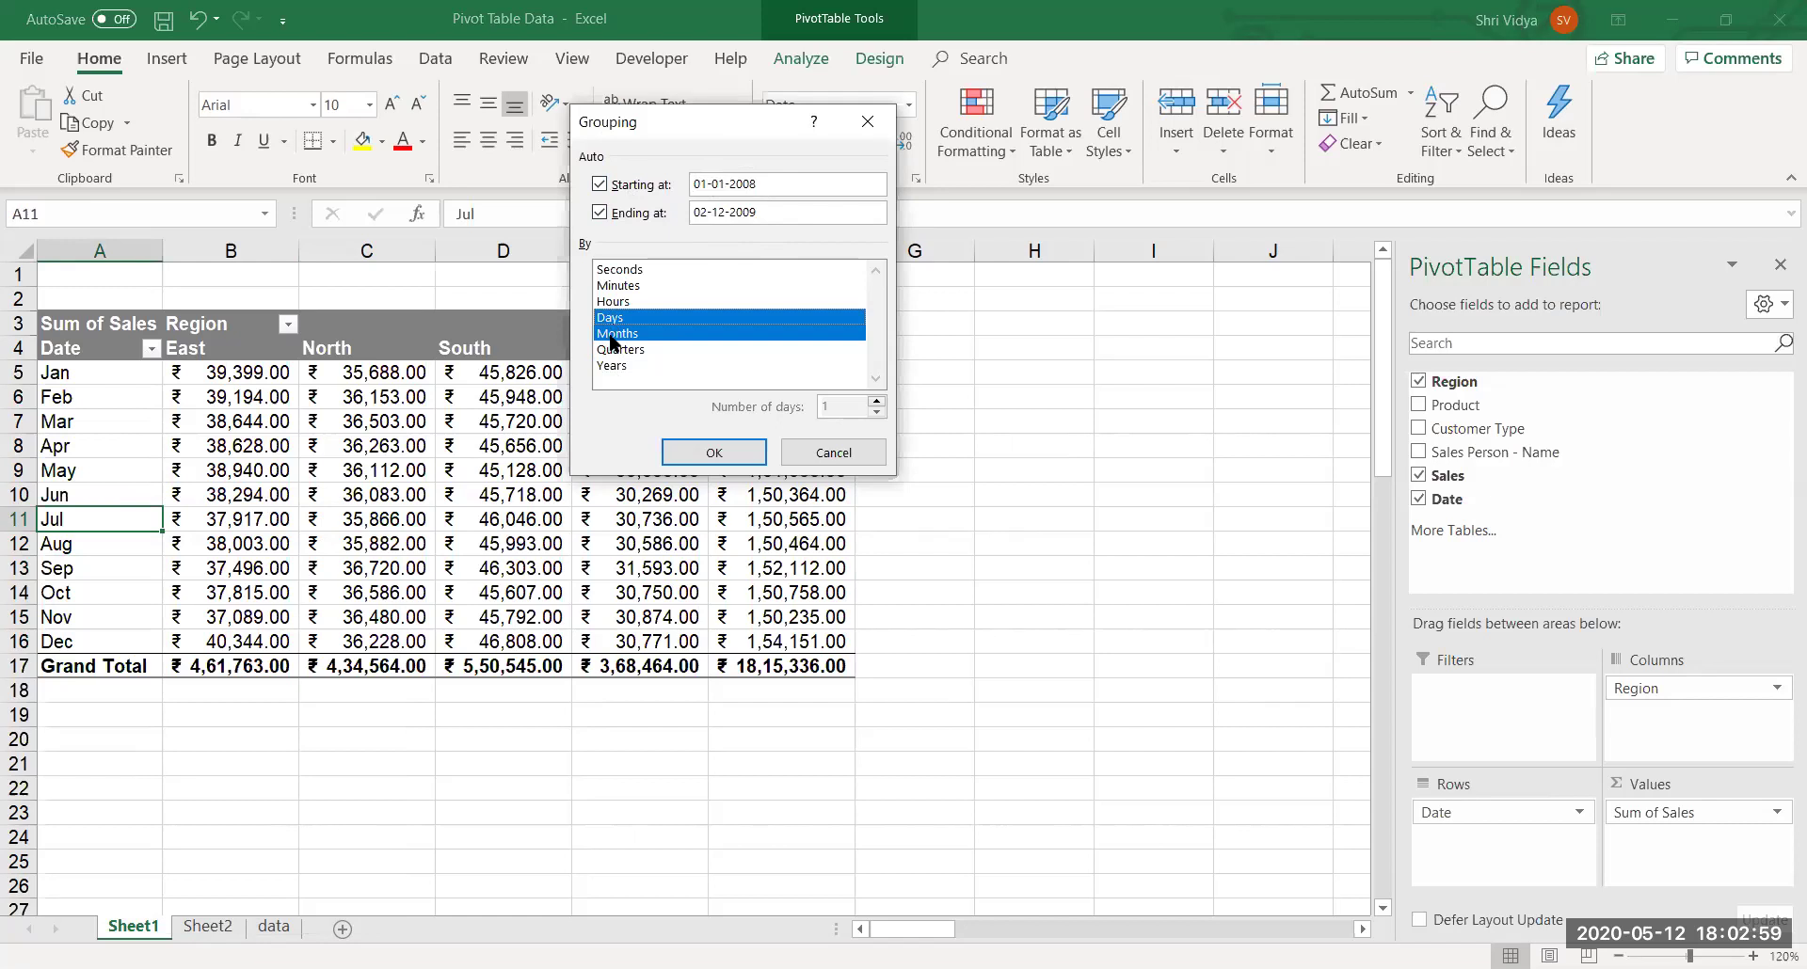
left_click(612, 335)
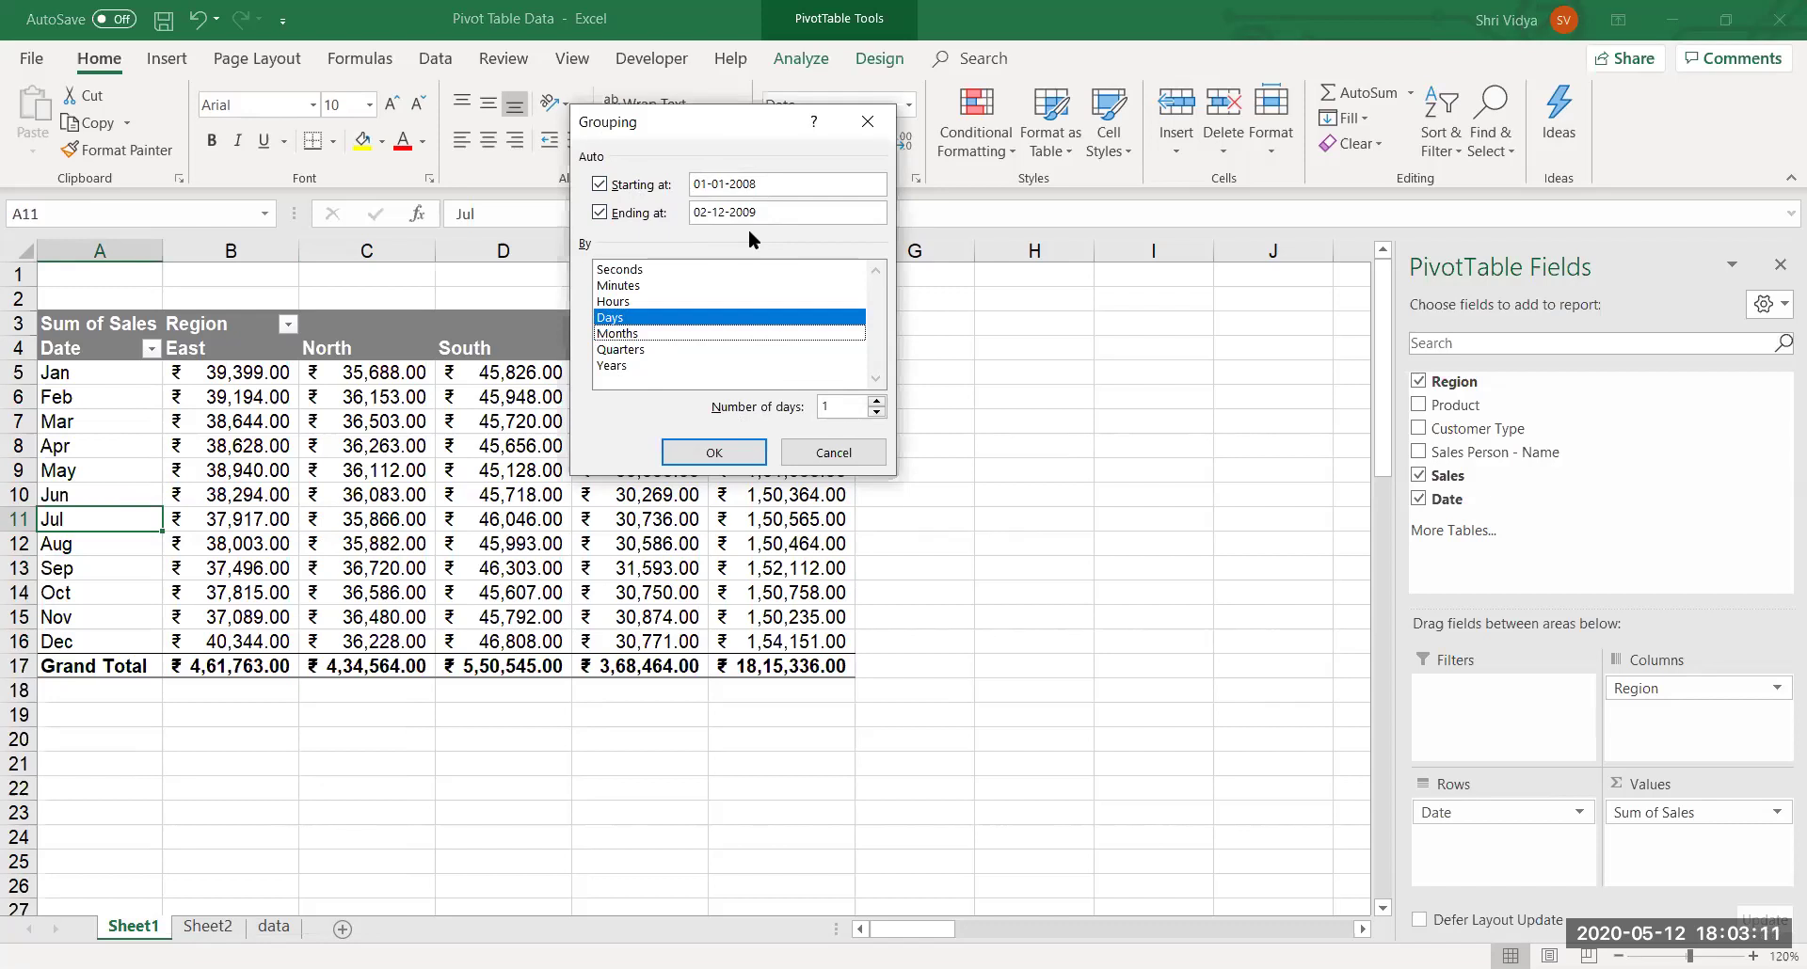
left_click(758, 193)
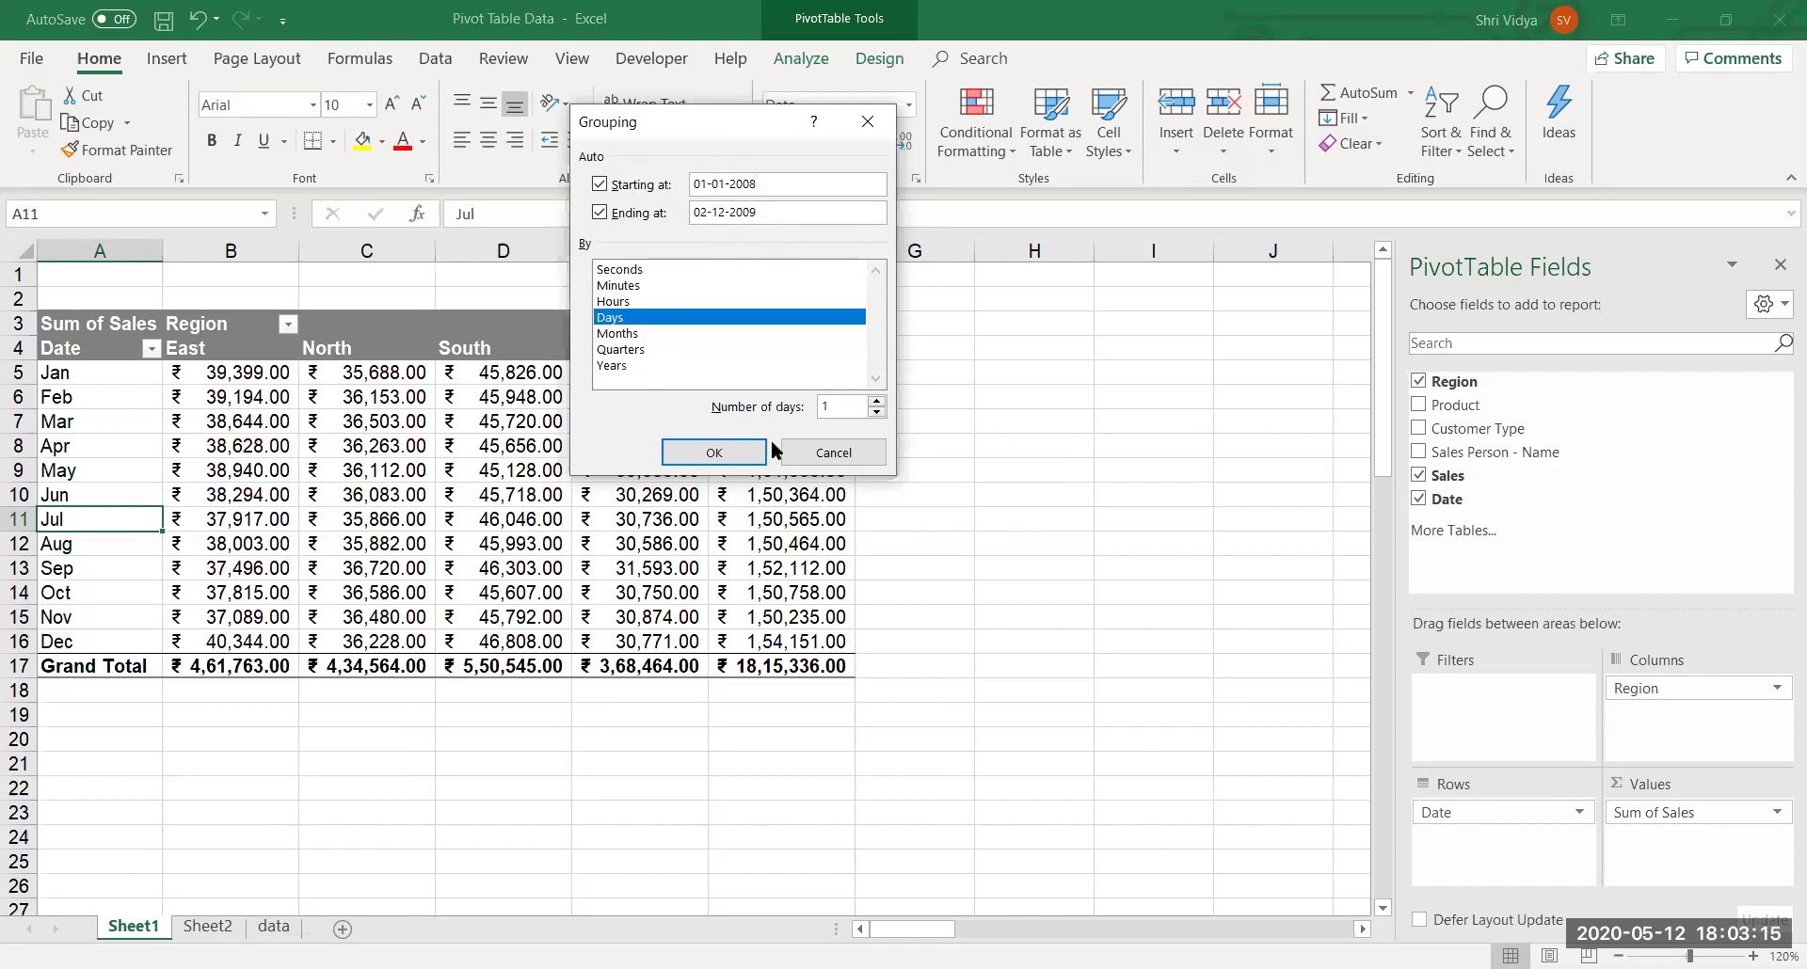
left_click_drag(834, 407, 813, 407)
Apply the 7-day grouping and check weekly ranges such as 29-01-2008 - 04-02-2008.
left_click(753, 450)
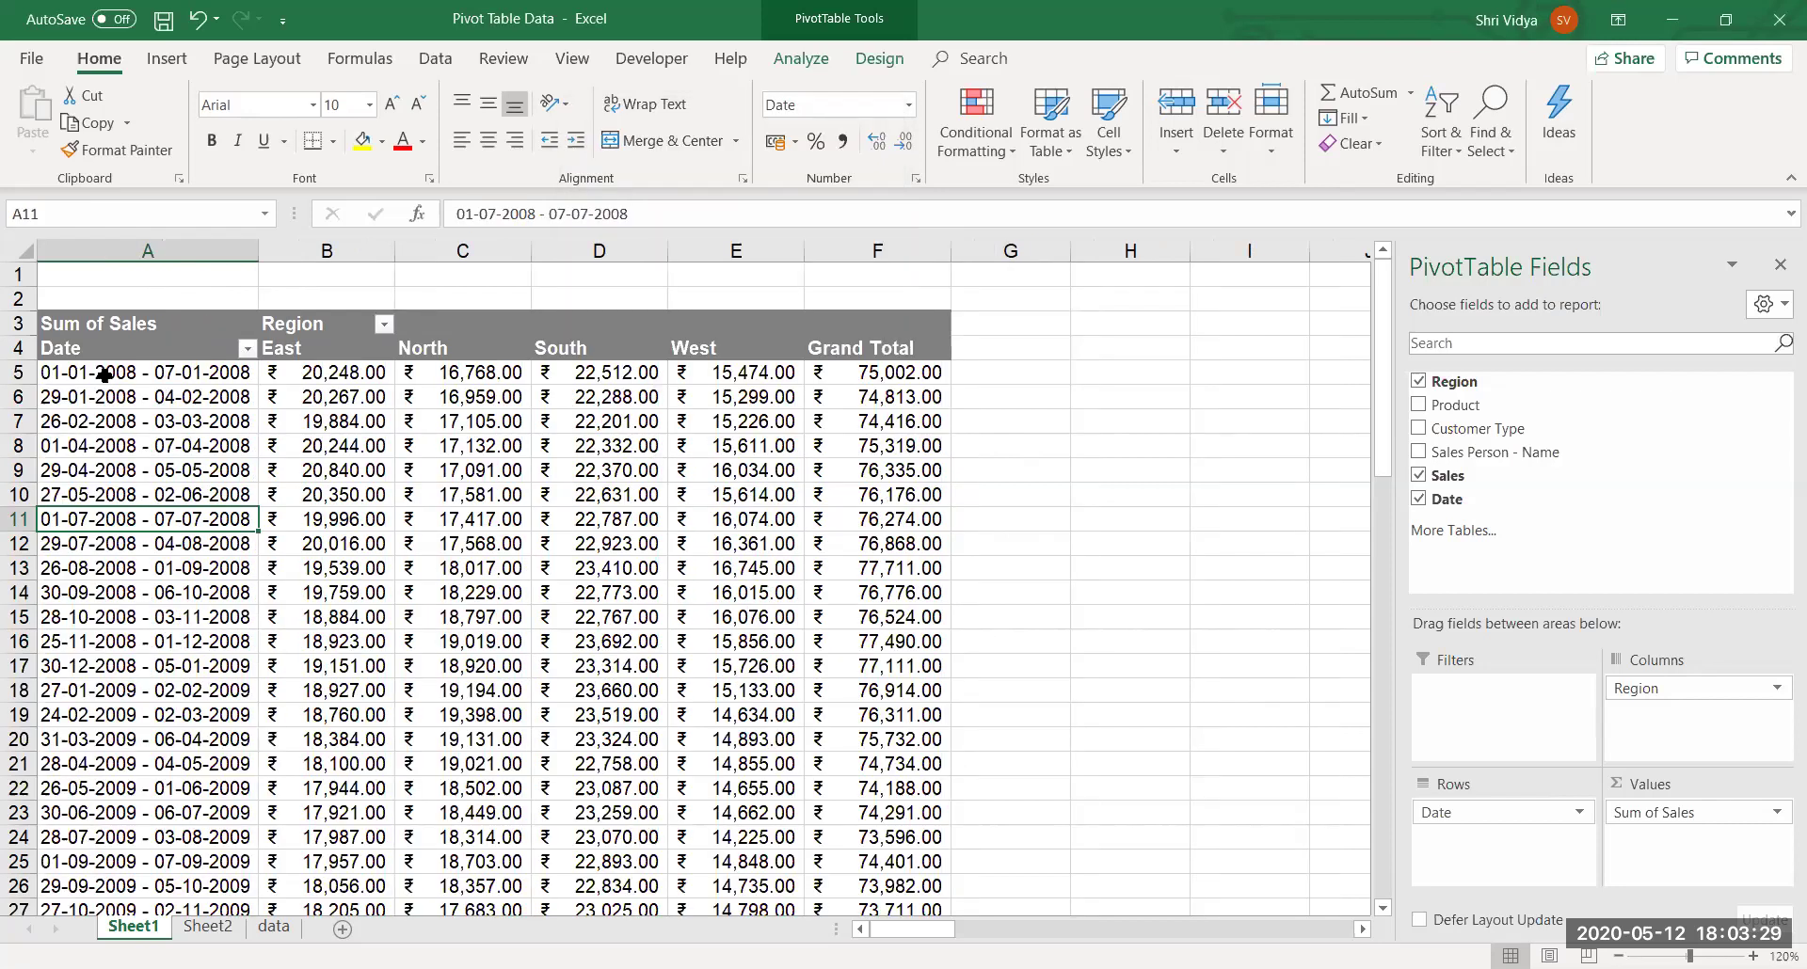
left_click(102, 372)
left_click(160, 399)
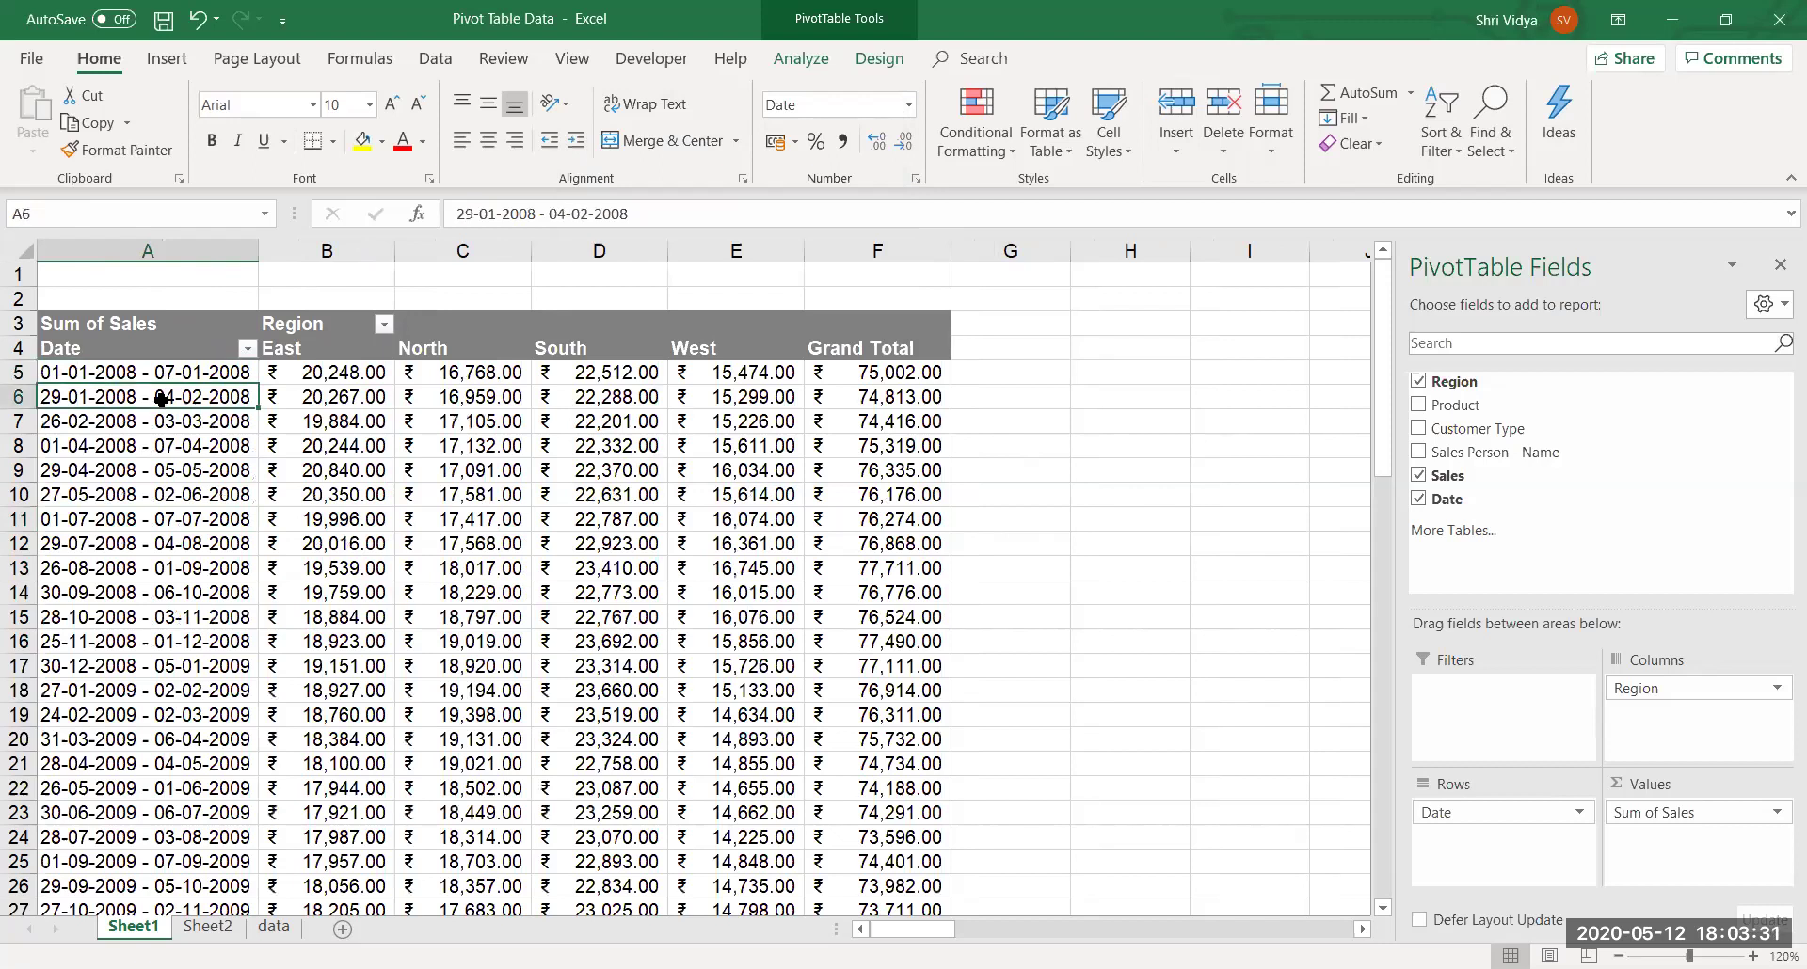
left_click(158, 446)
left_click(150, 545)
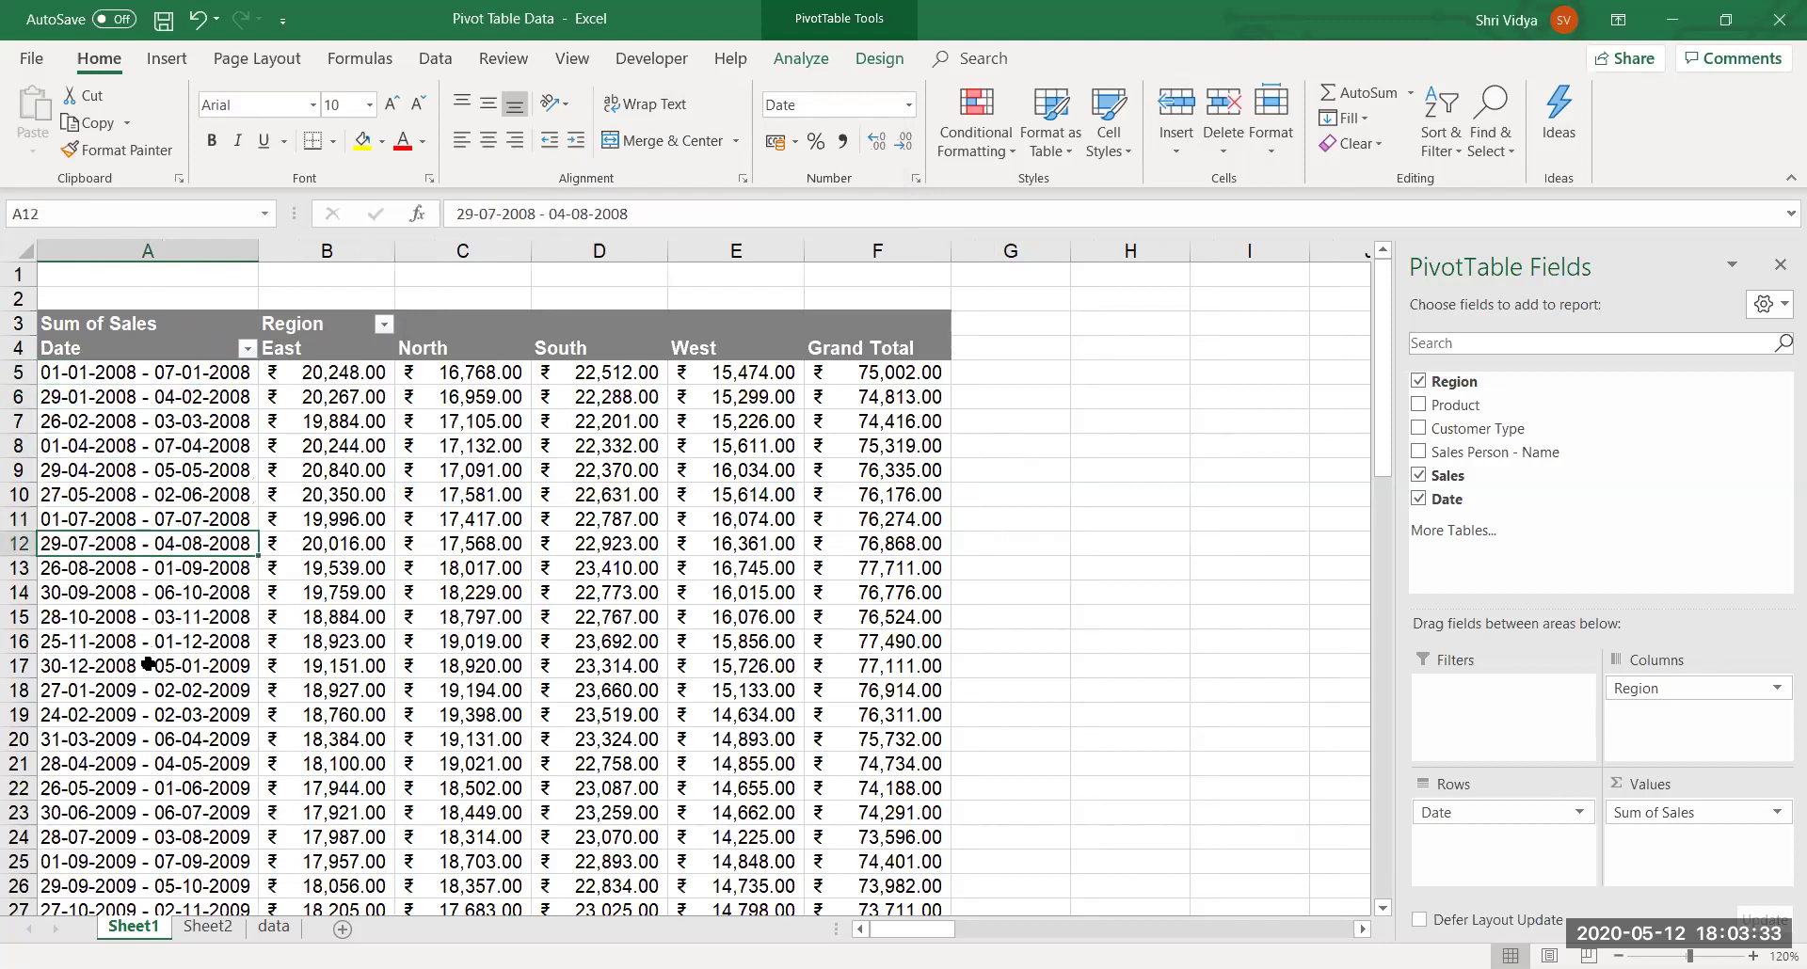
Browse the weekly date rows down to the 01-07-2008 week with the arrow keys.
key("Down")
key("Down")
key("Down")
key("Down")
key("Down")
key("Down")
key("Down")
key("Down")
key("Down")
key("Down")
key("Down")
key("Down")
key("Down")
key("Down")
key("Down")
key("Down")
key("Down")
key("Down")
key("Down")
key("Down")
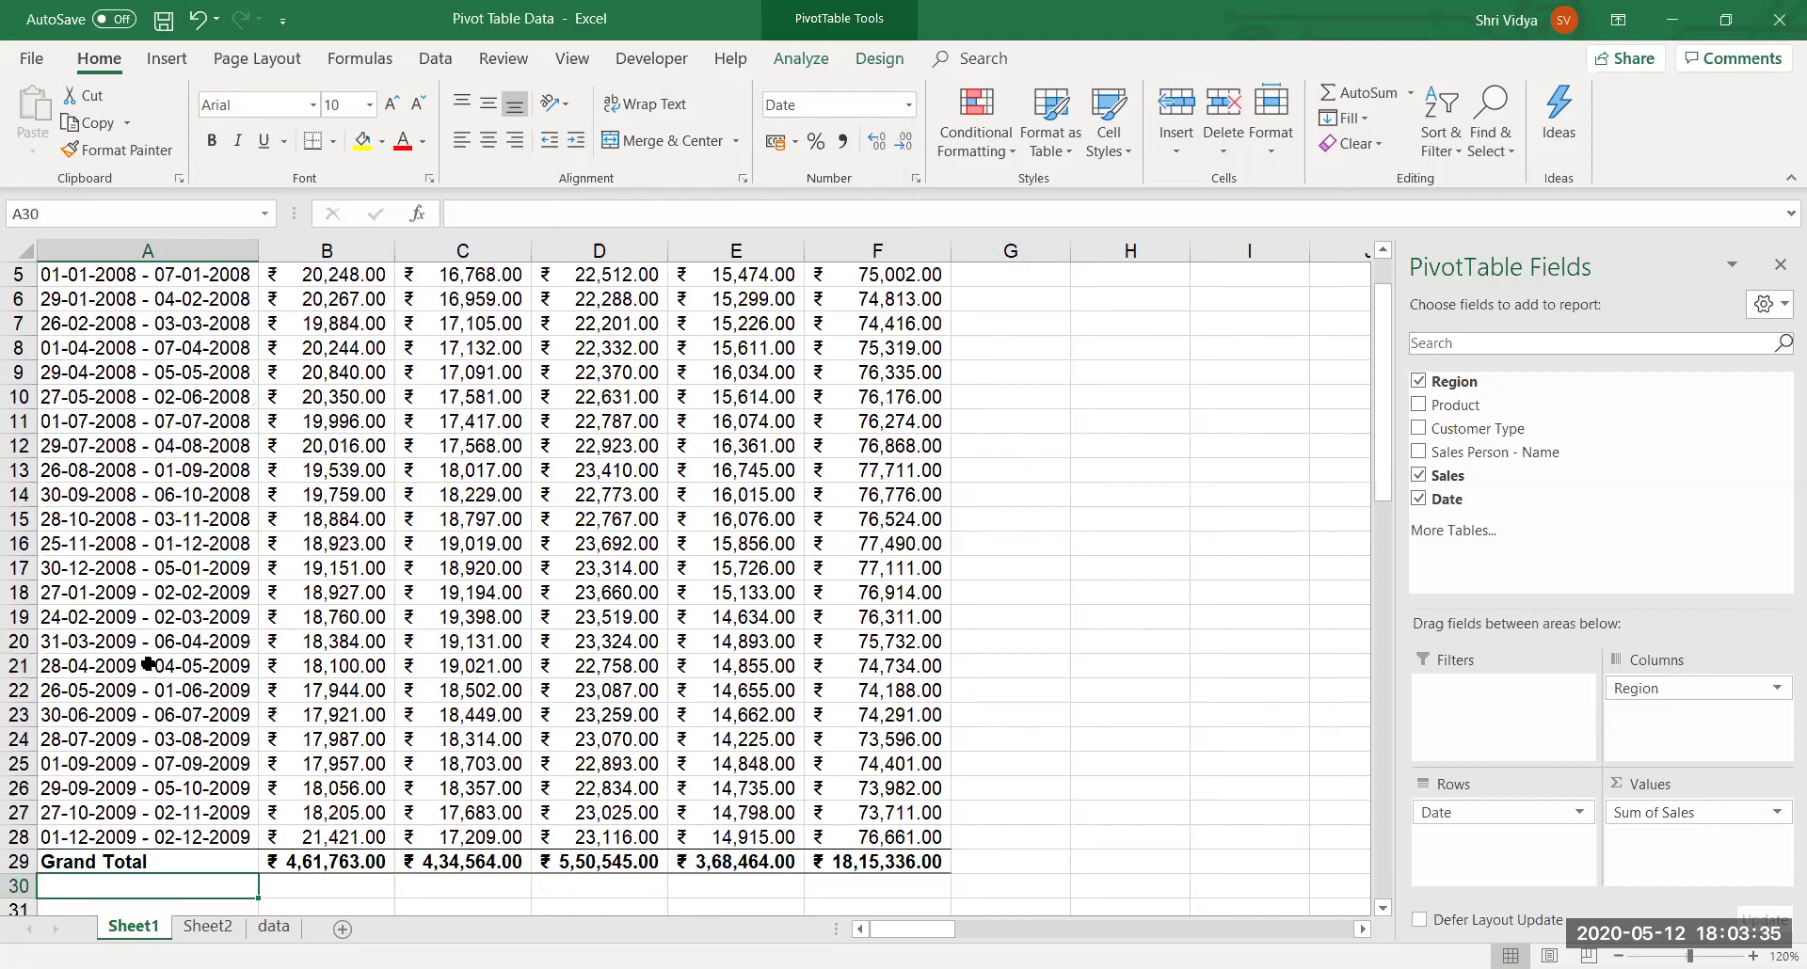
key("Up")
key("Up")
key("Up")
key("Up")
key("Up")
key("Up")
key("Up")
key("Up")
key("Up")
key("Up")
key("Up")
key("Up")
key("Up")
key("Up")
key("Up")
key("Up")
key("Up")
key("Up")
key("Up")
key("Up")
key("Up")
key("Up")
key("Up")
key("Up")
key("Up")
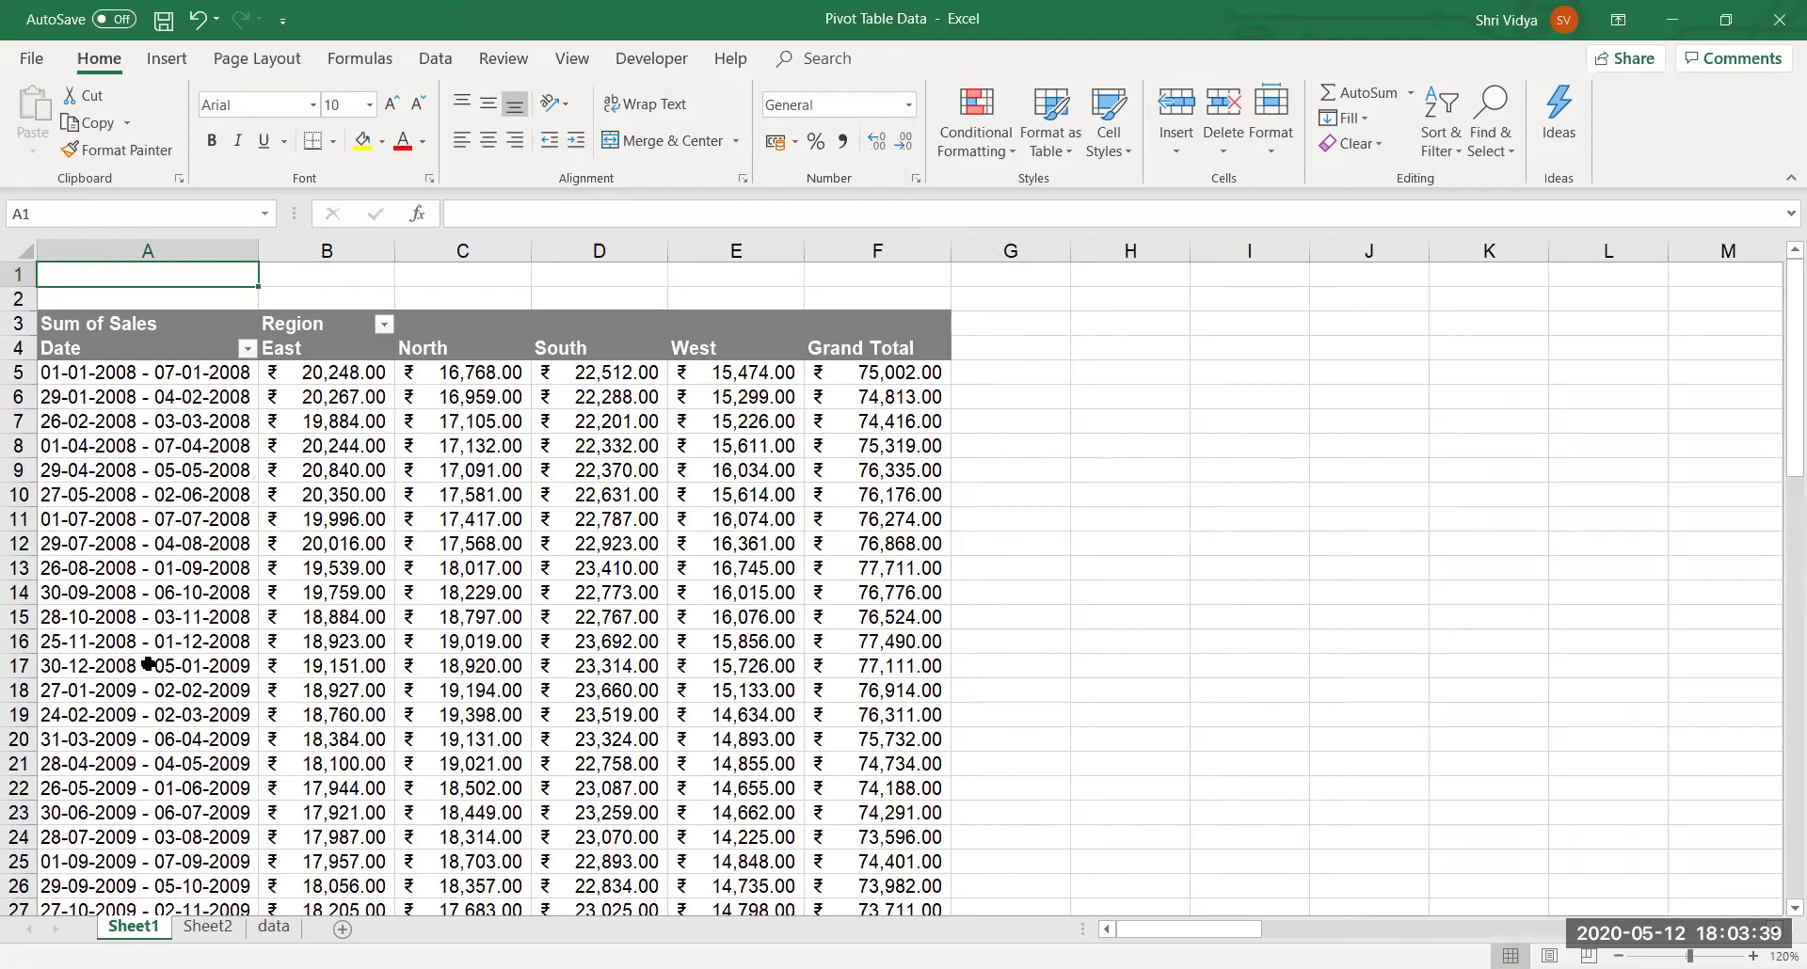
key("Down")
key("Down")
key("Down")
key("Down")
key("Down")
key("Down")
key("Down")
key("Down")
key("Up")
key("Up")
key("Up")
key("Up")
key("Down")
key("Down")
key("Down")
key("Down")
key("Down")
key("Down")
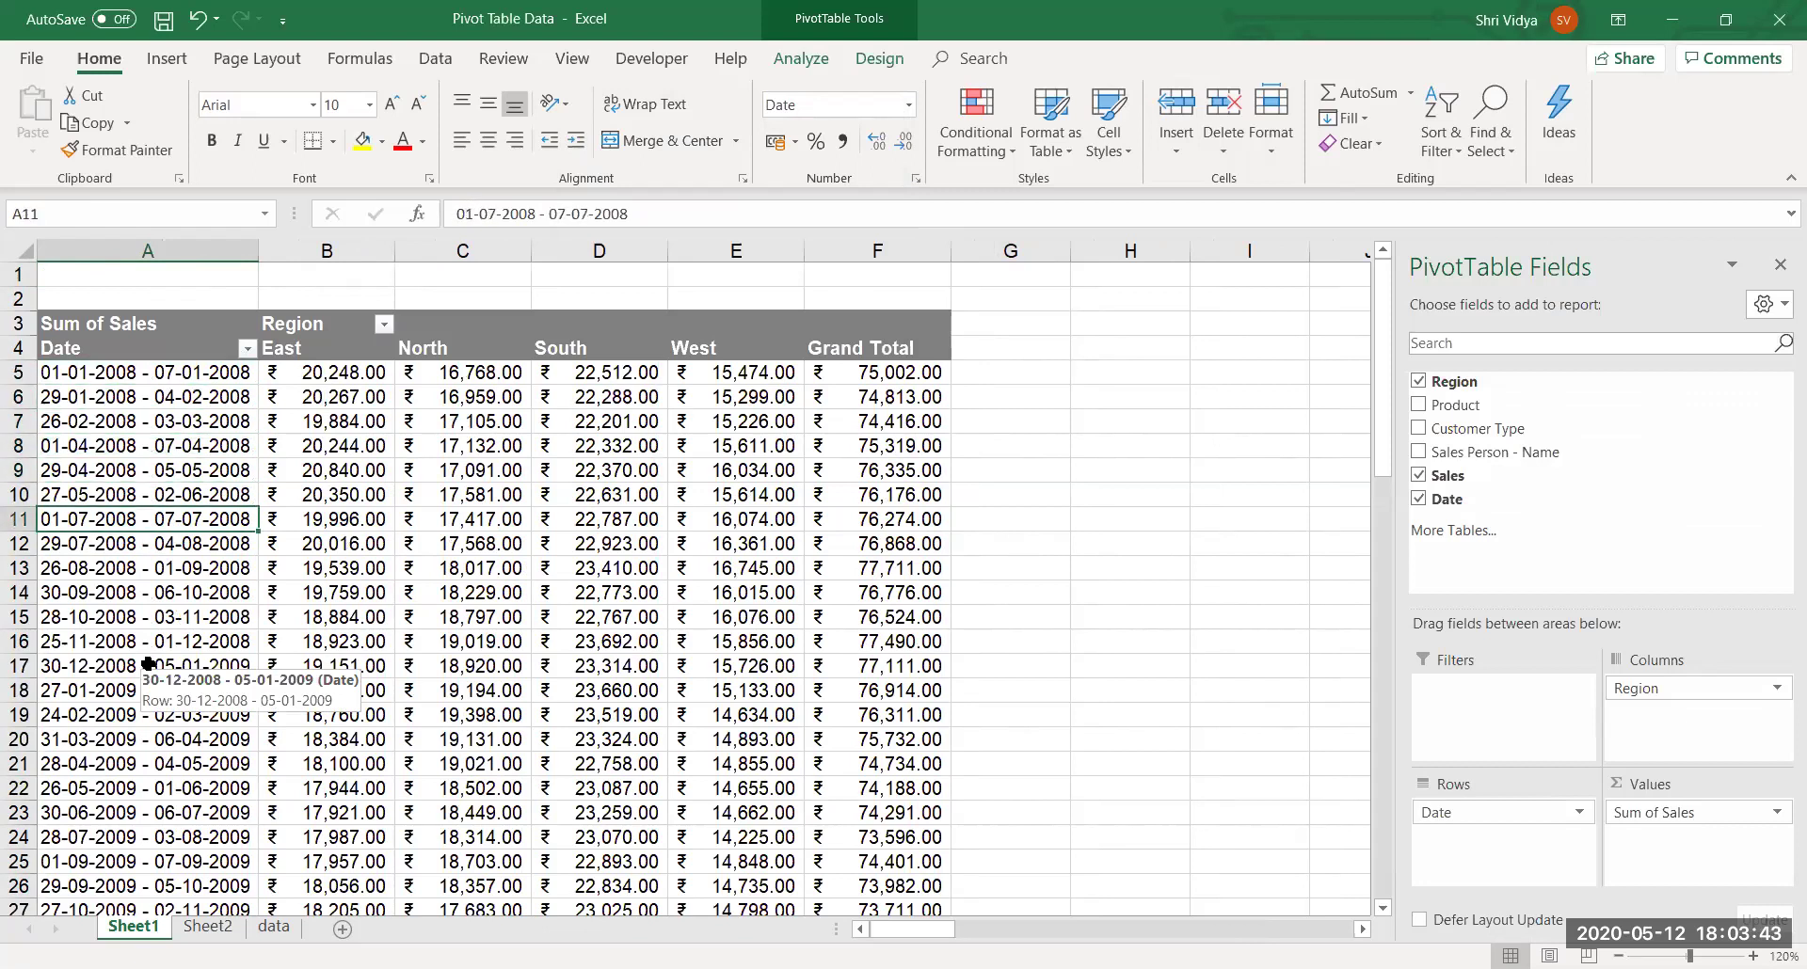
Regroup the weekly date rows by Months instead of Days, showing Jan–Dec.
right_click(220, 519)
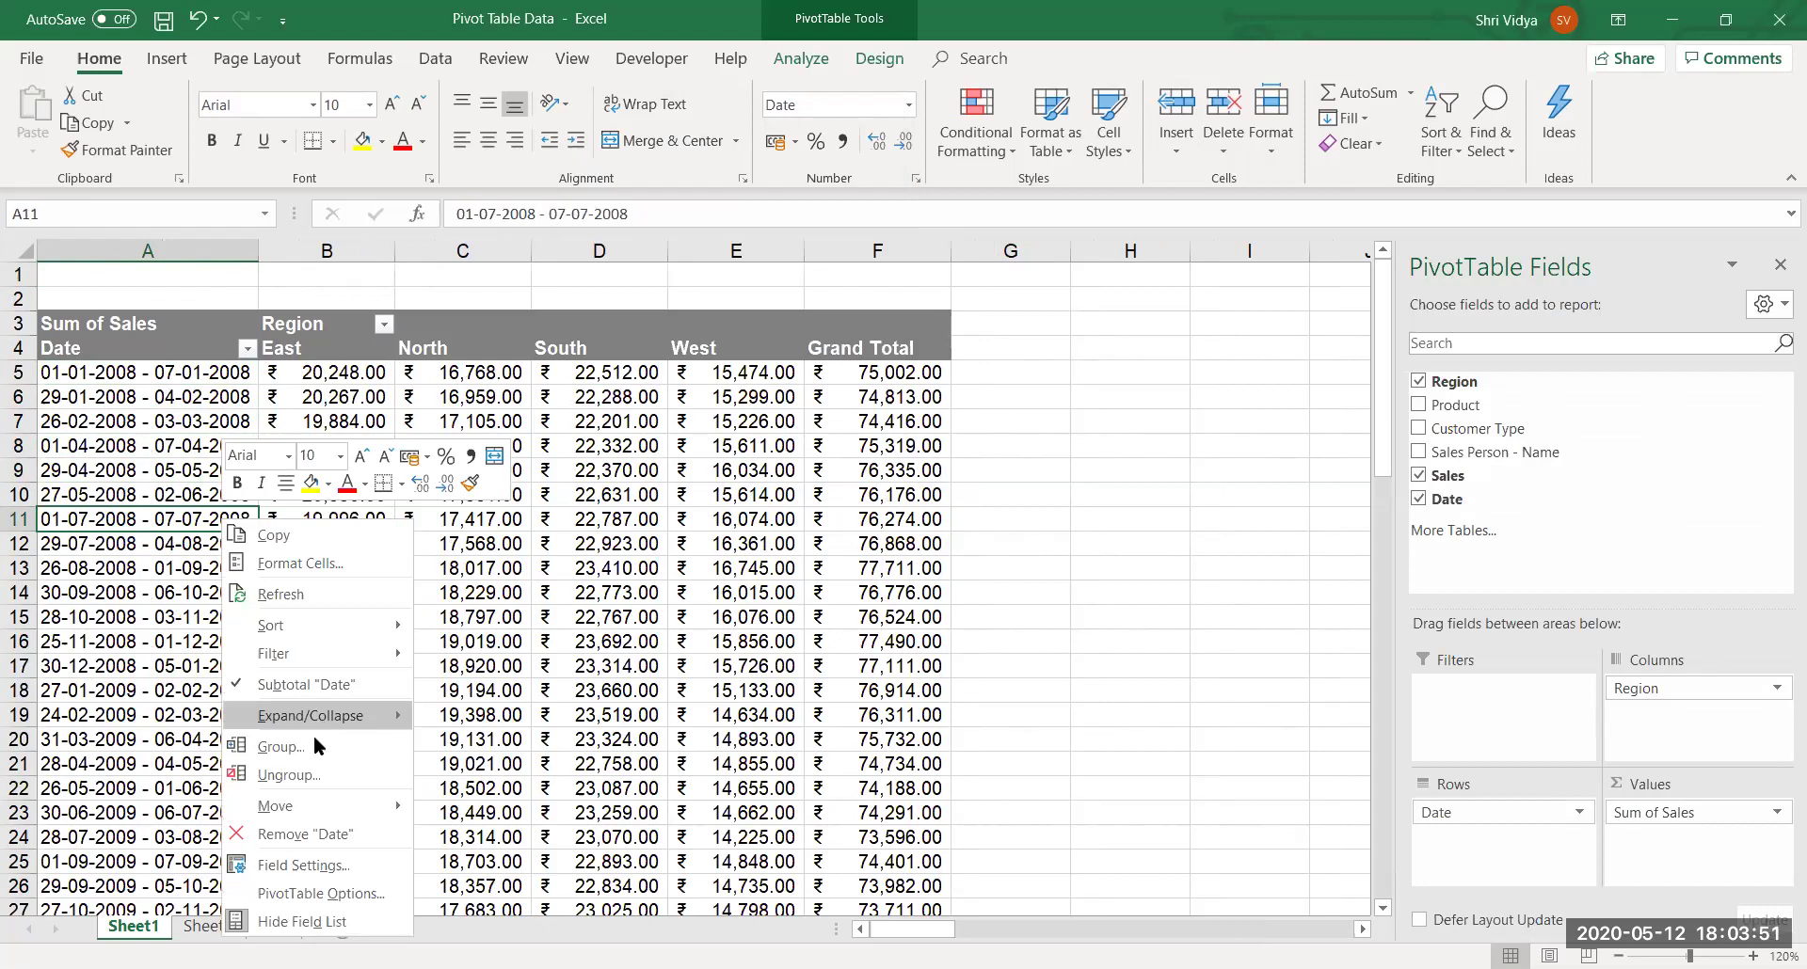
left_click(282, 745)
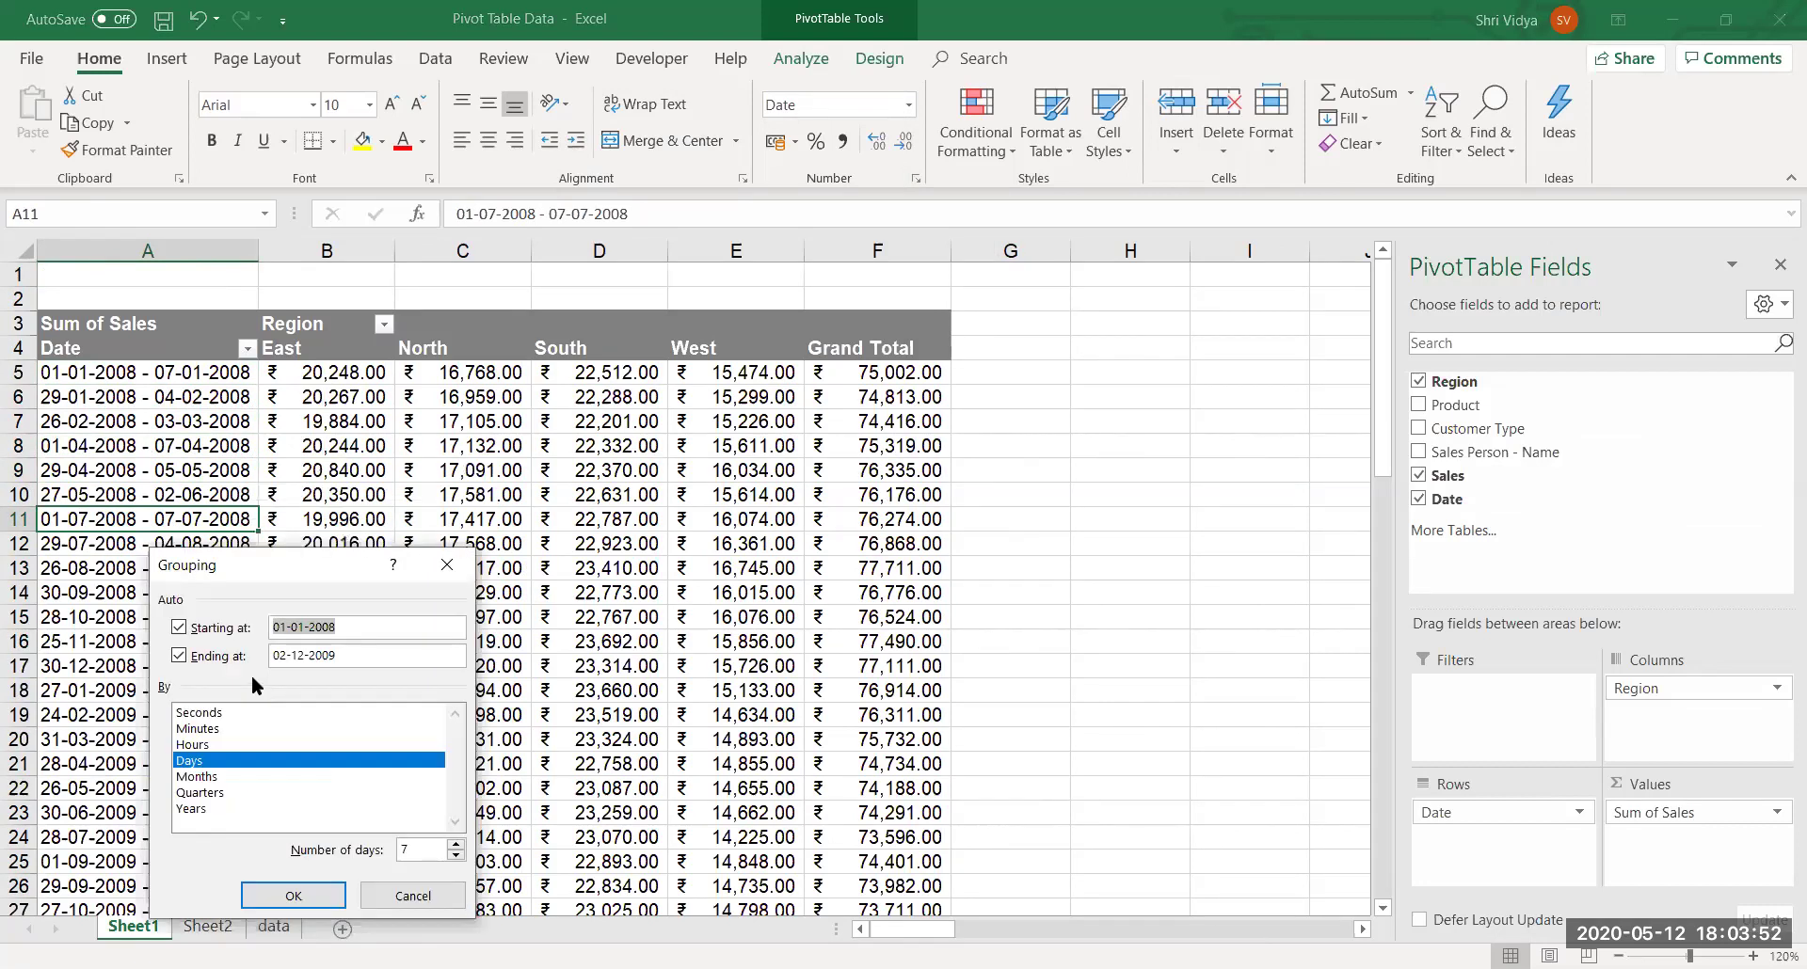
left_click(210, 777)
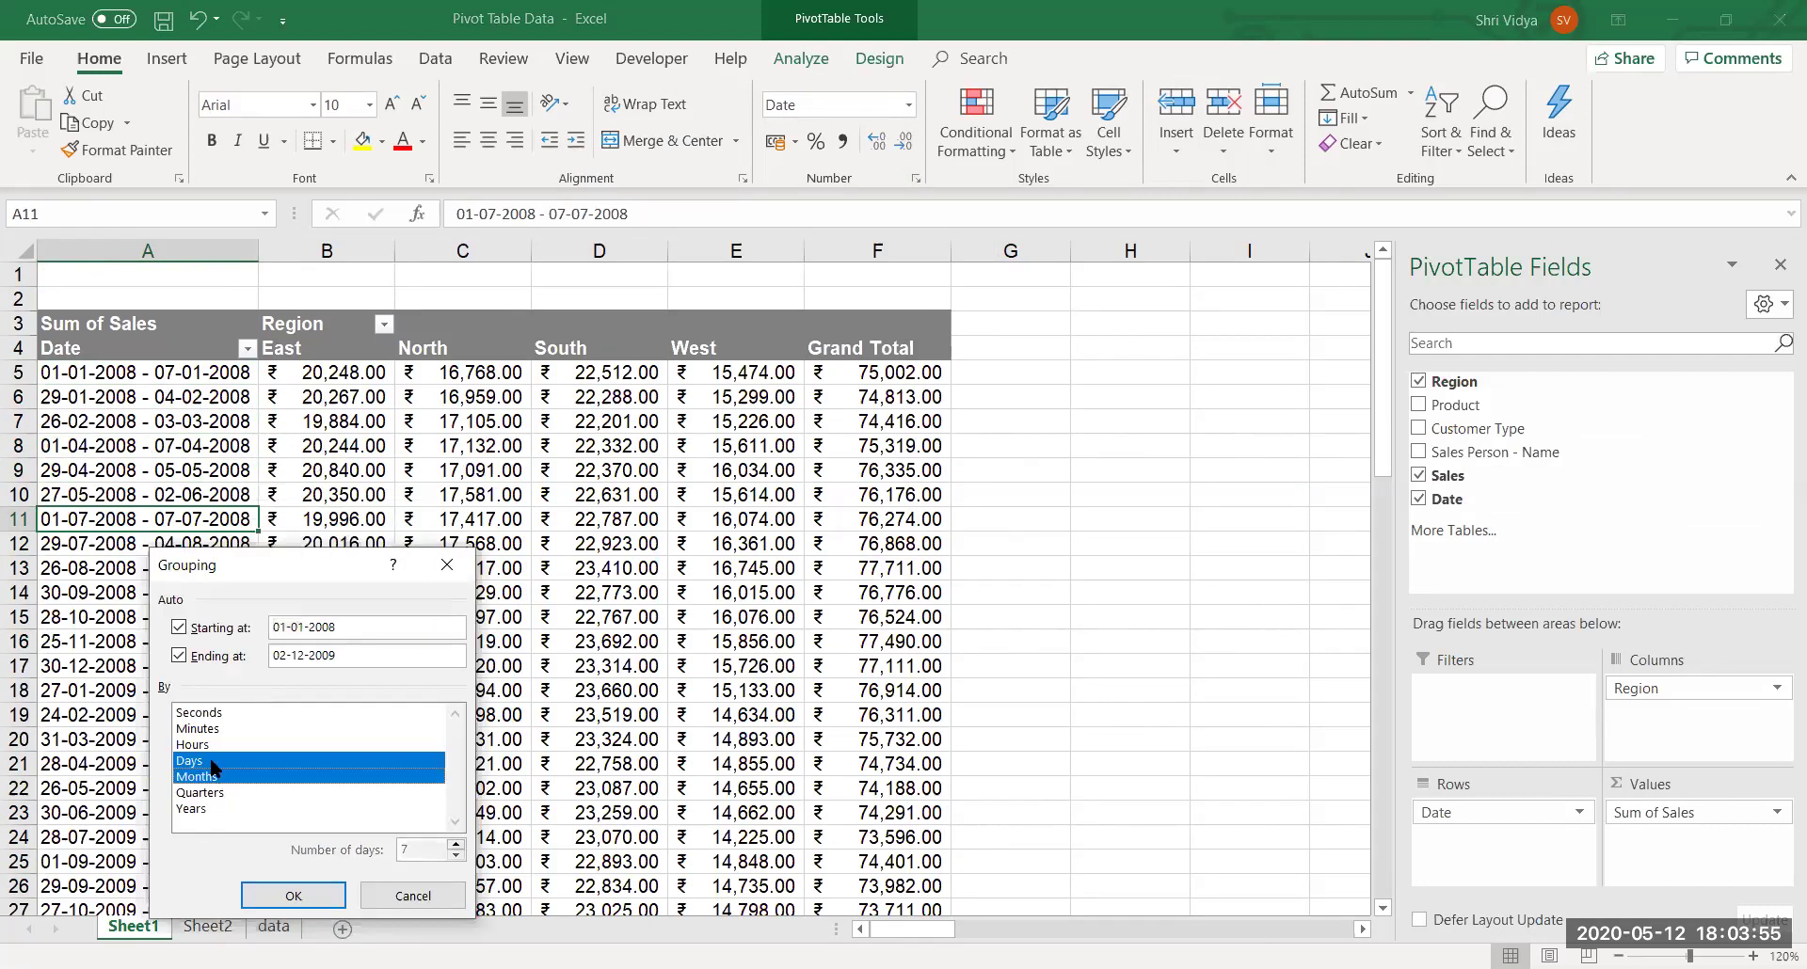
left_click(212, 761)
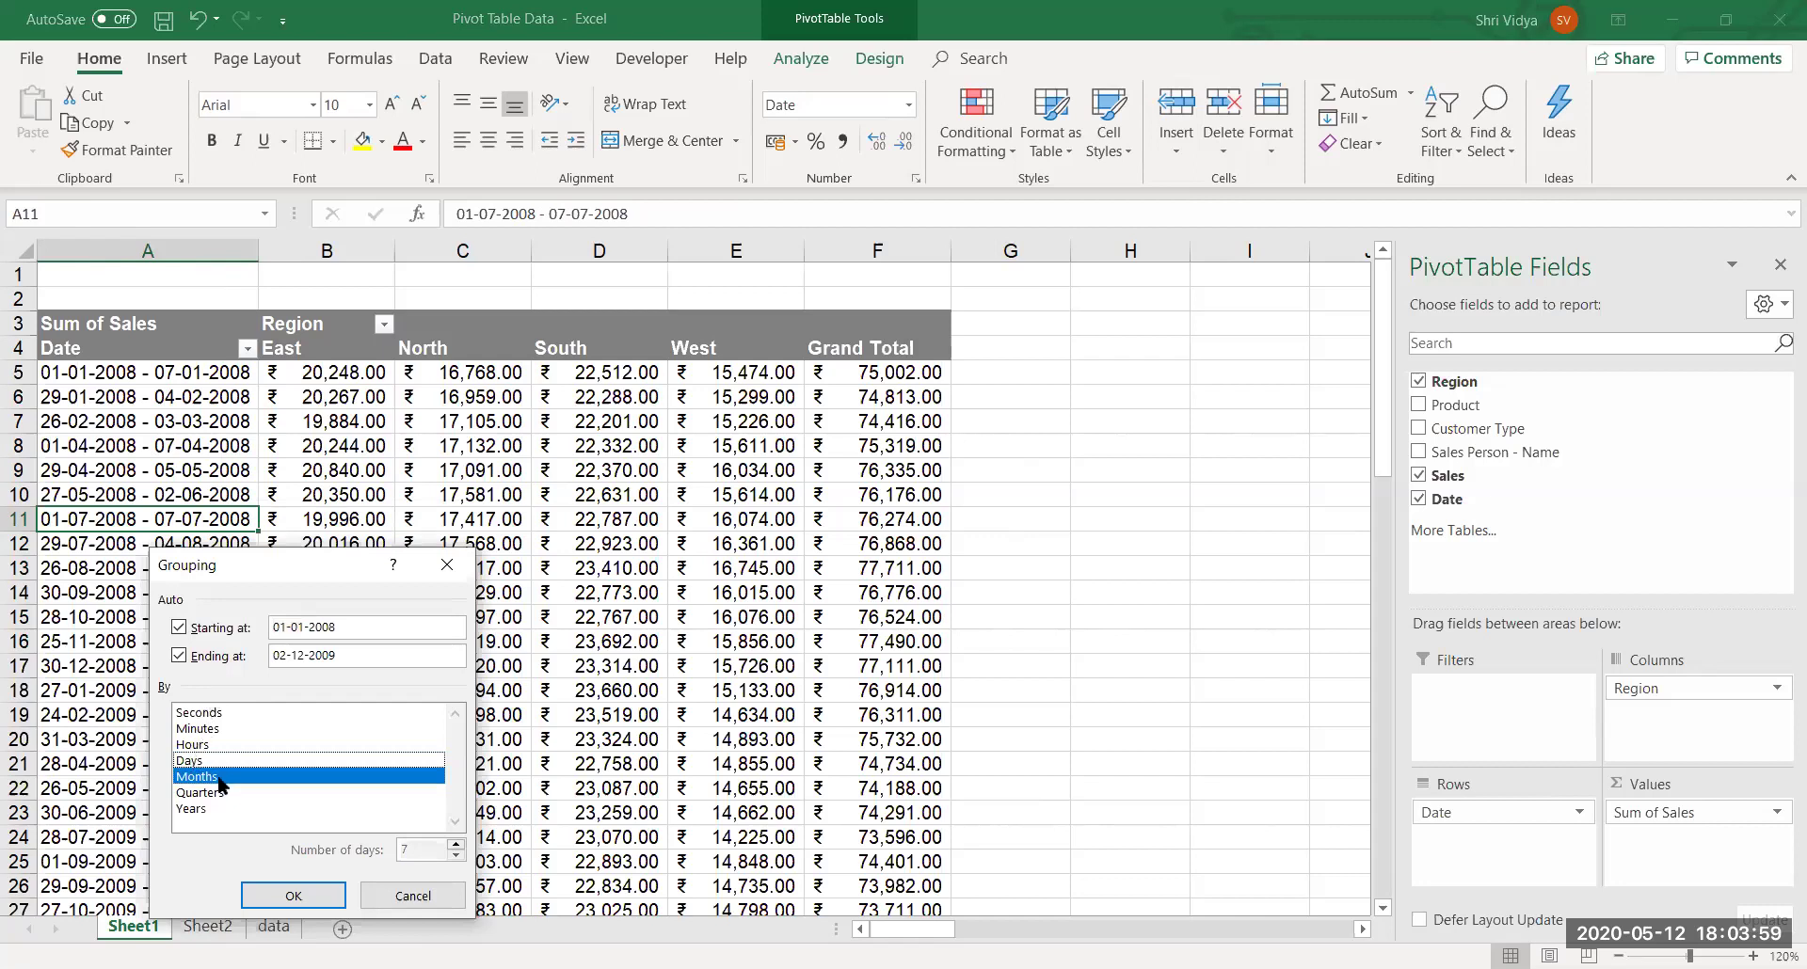
left_click(292, 895)
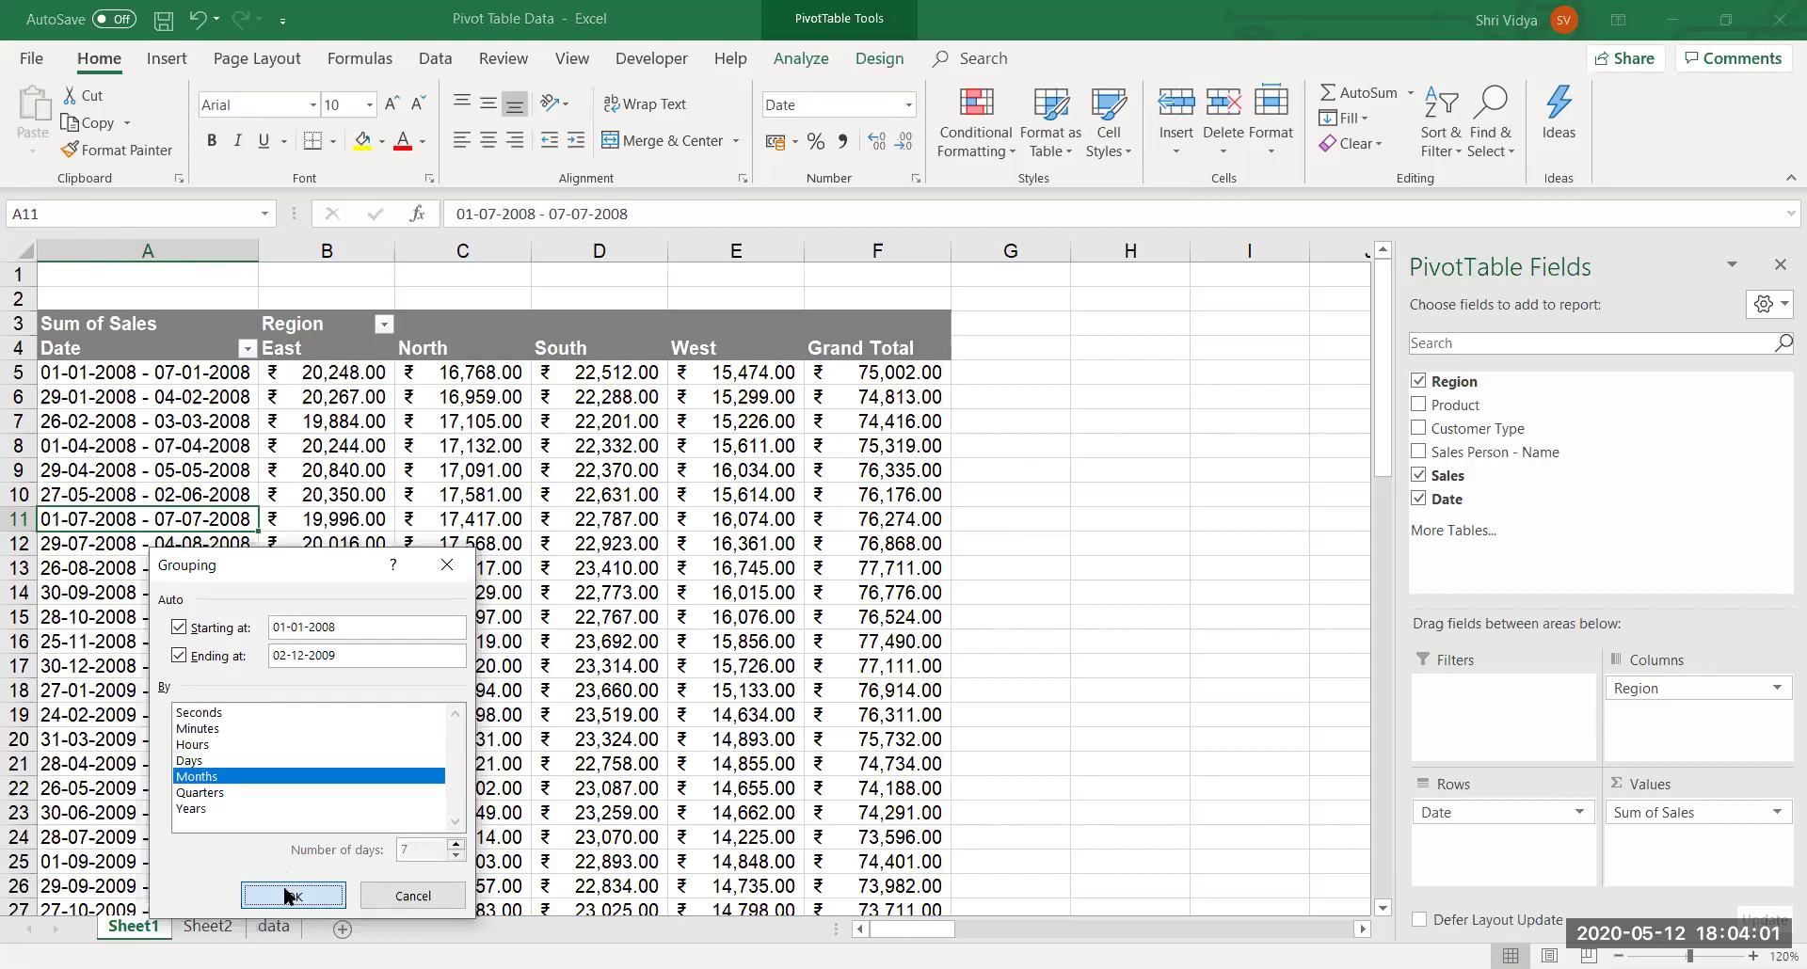
left_click(405, 776)
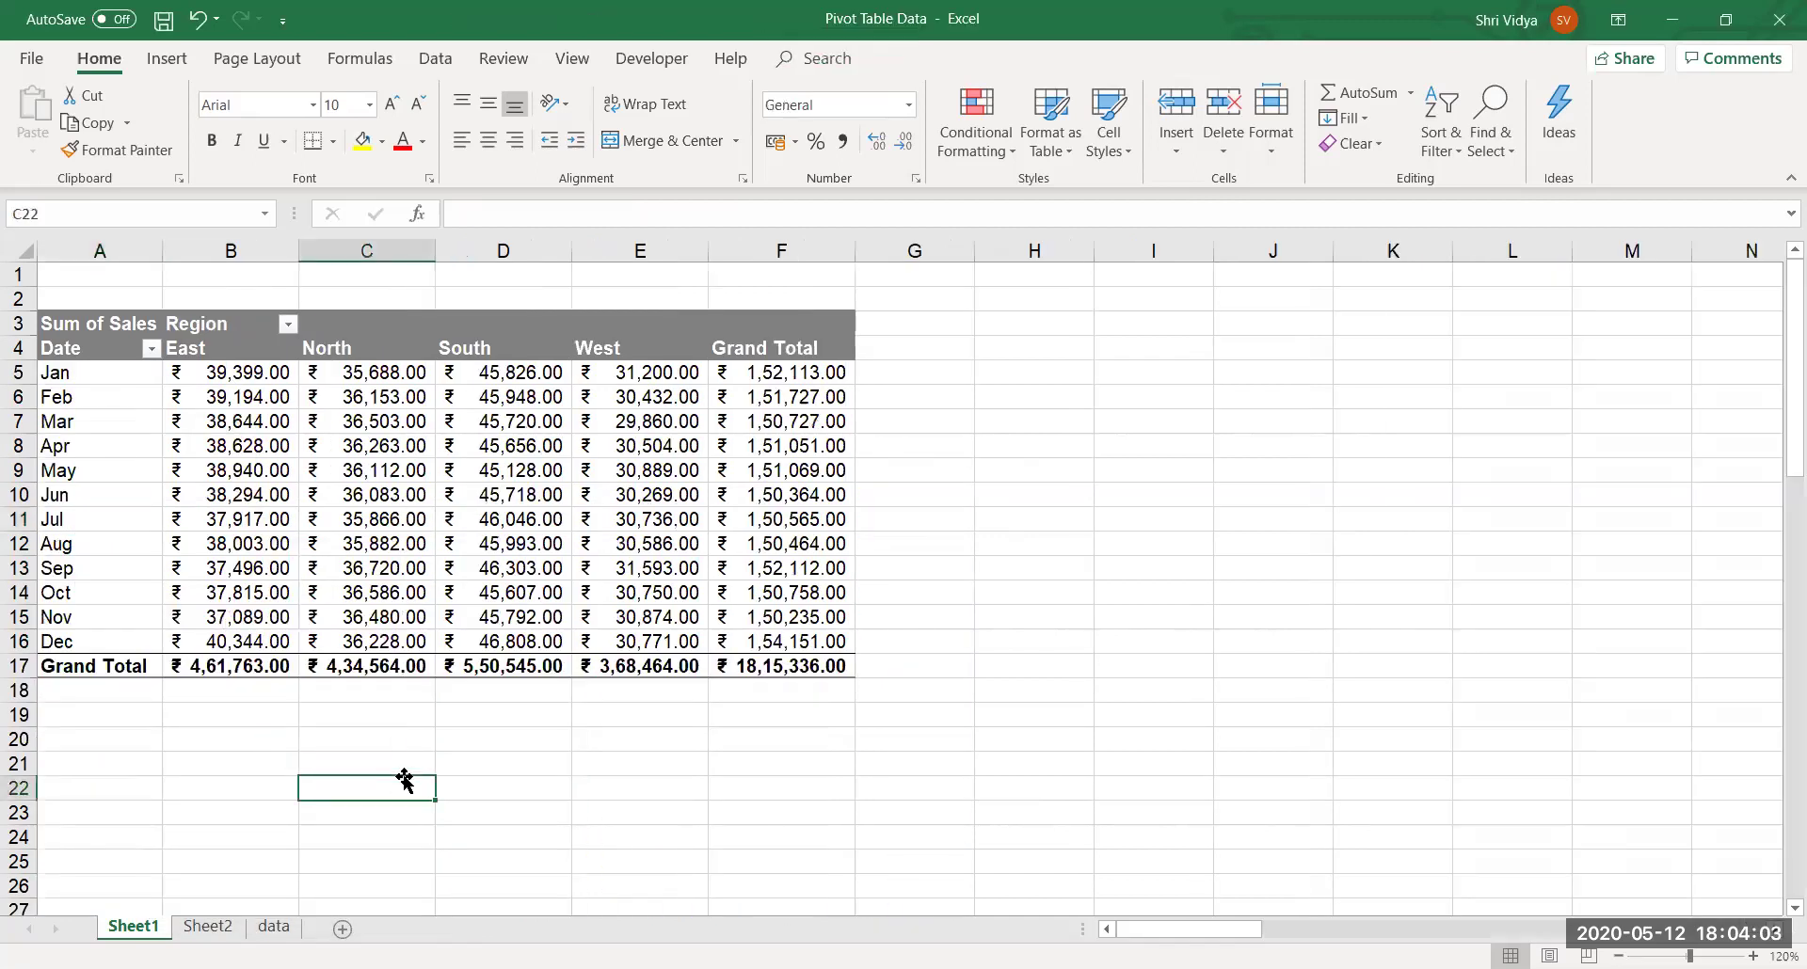
Switch from the pivot table to the data sheet holding the source records.
left_click(398, 544)
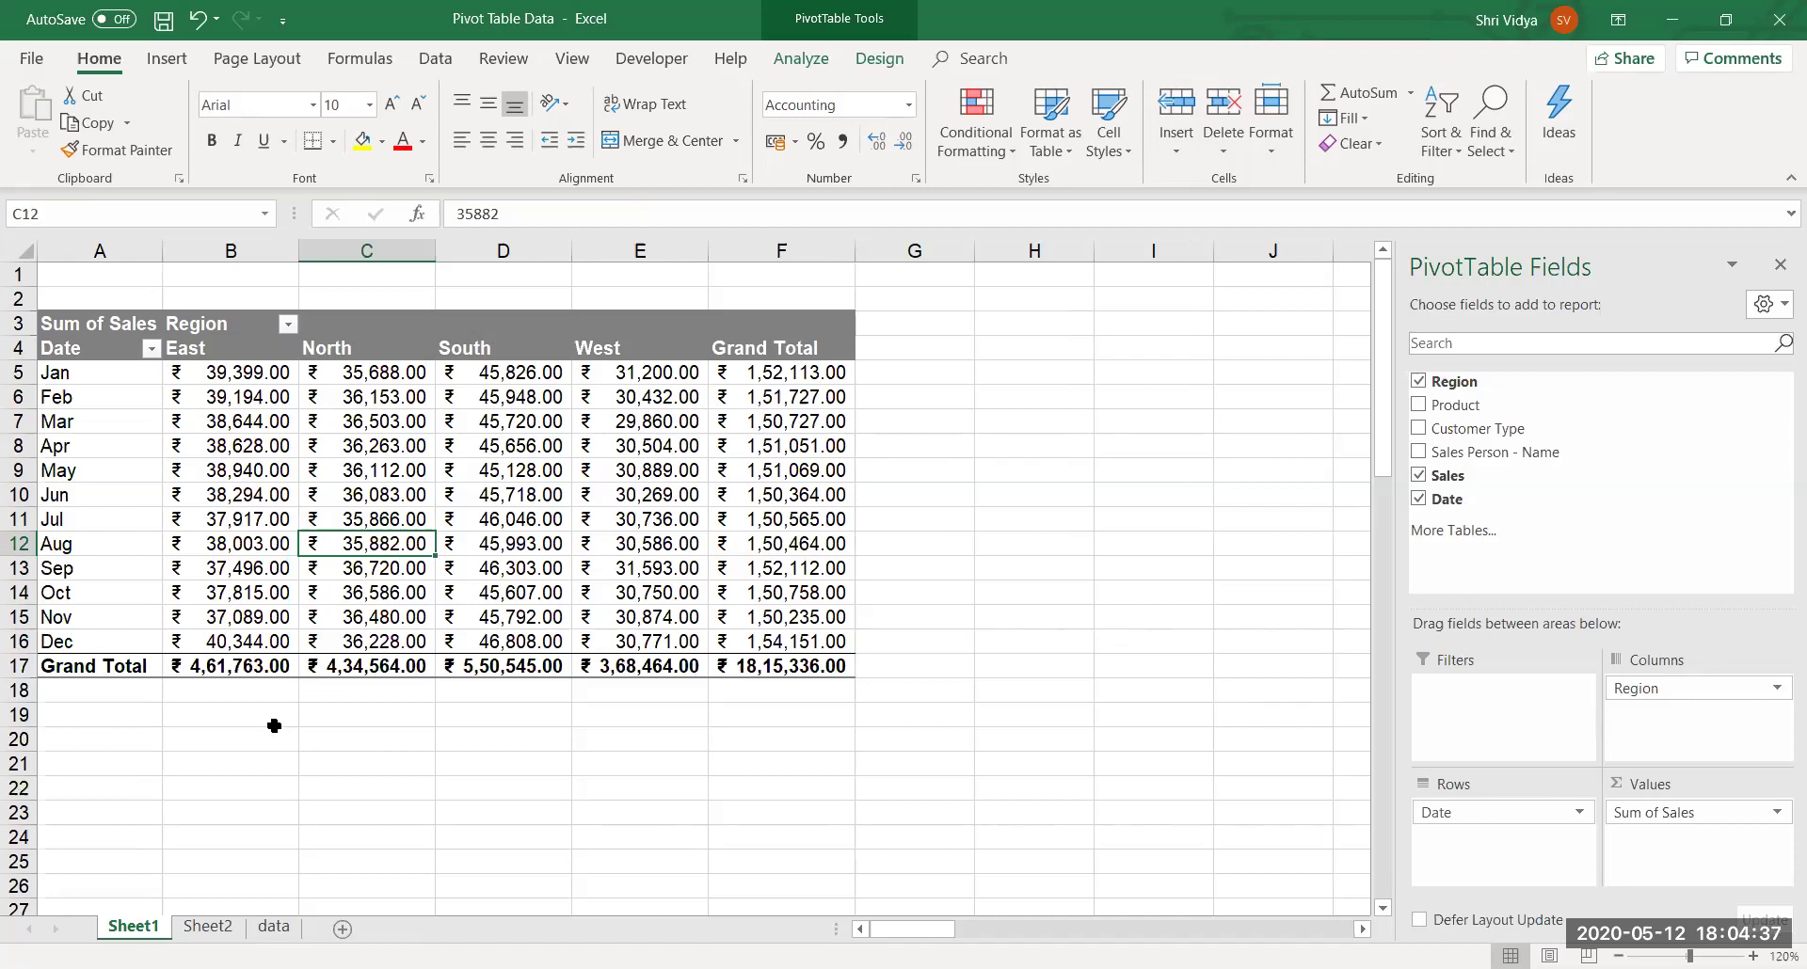
left_click(225, 823)
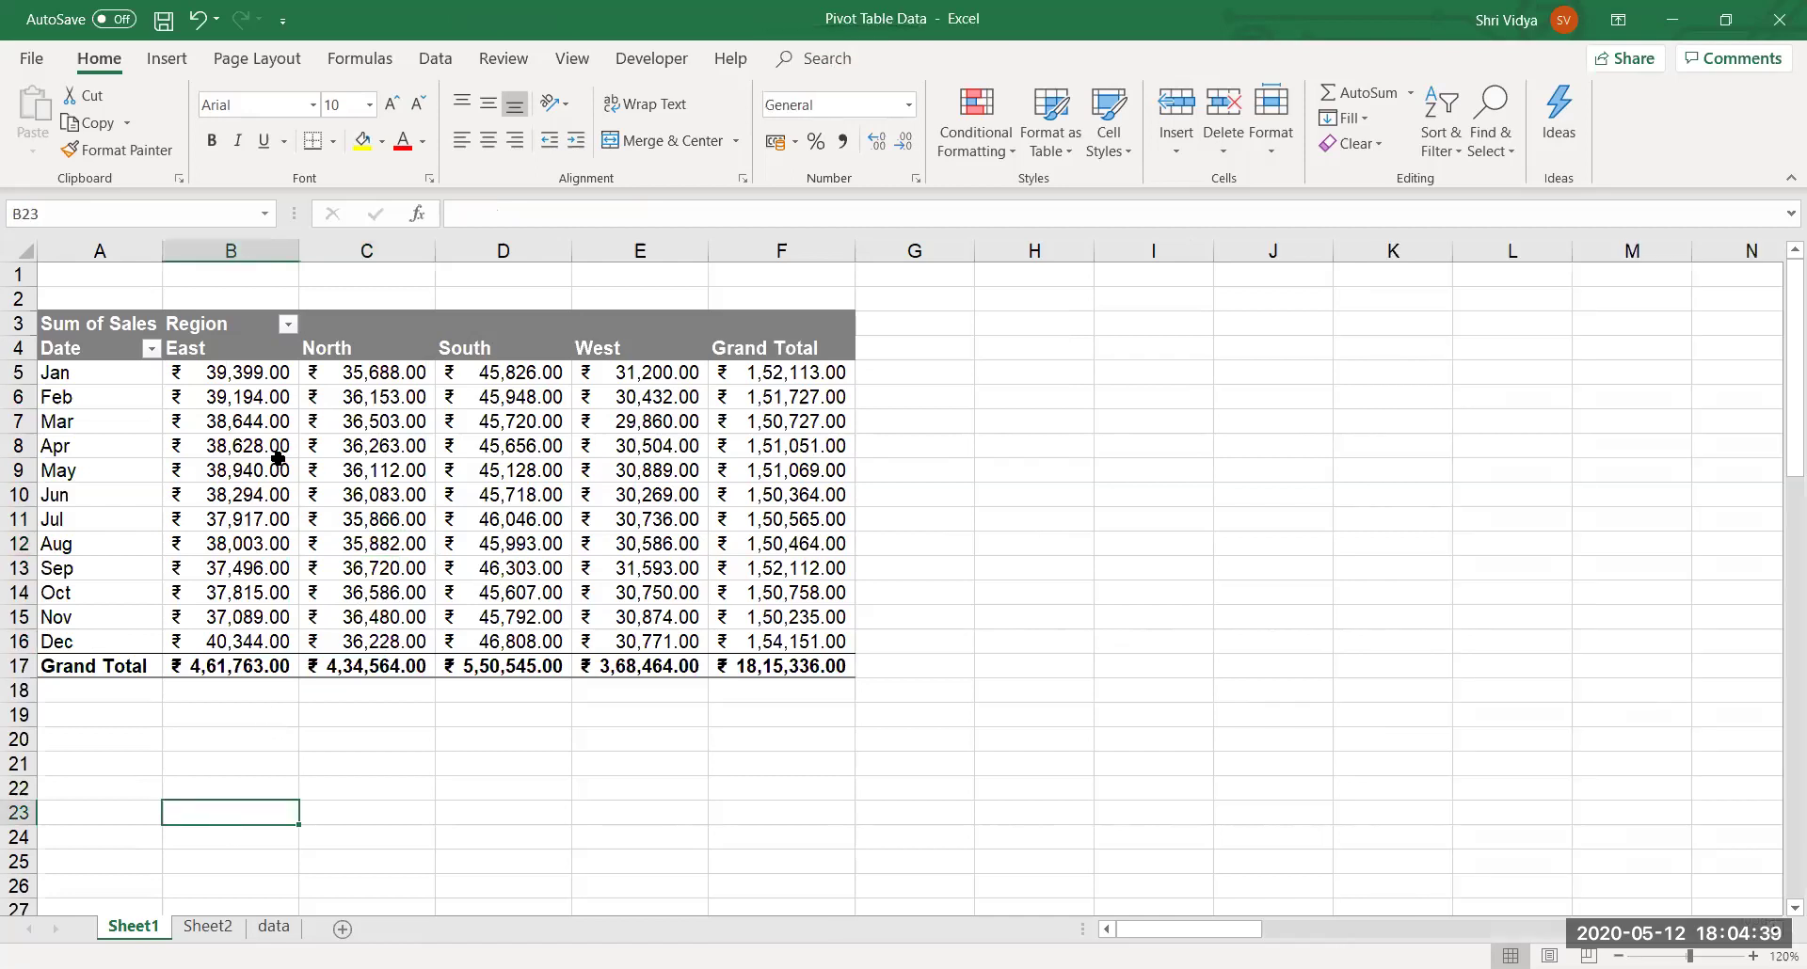
left_click(270, 928)
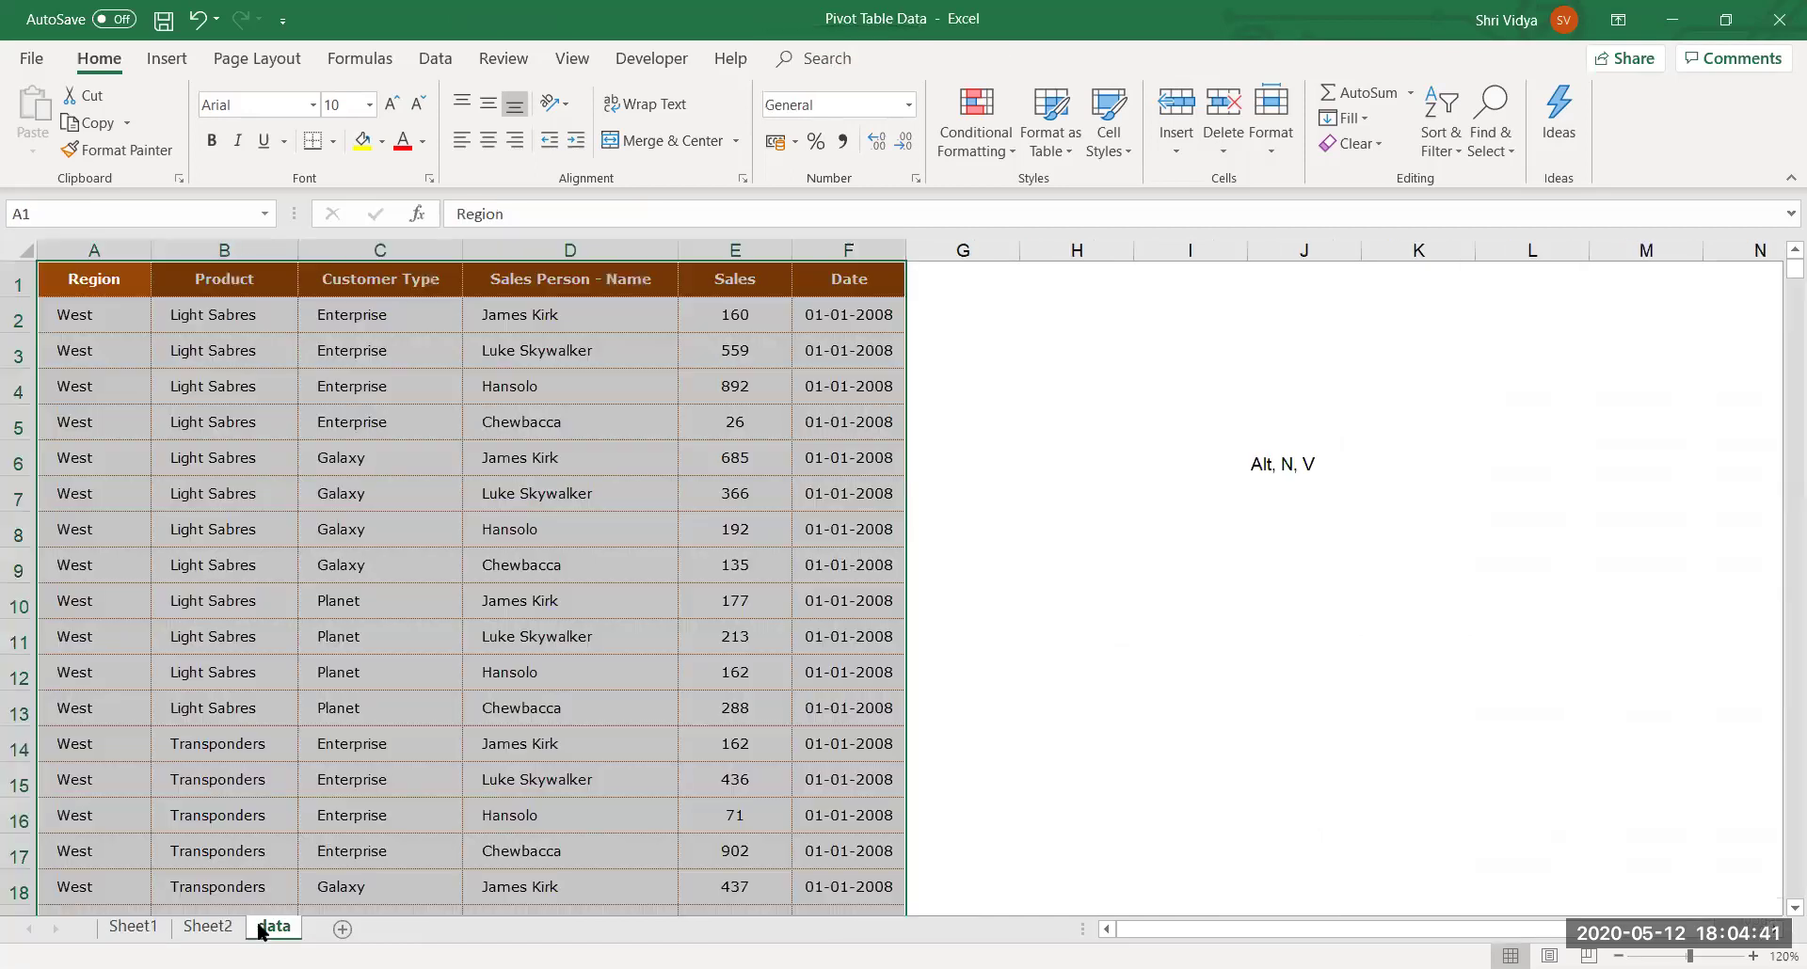
left_click(339, 516)
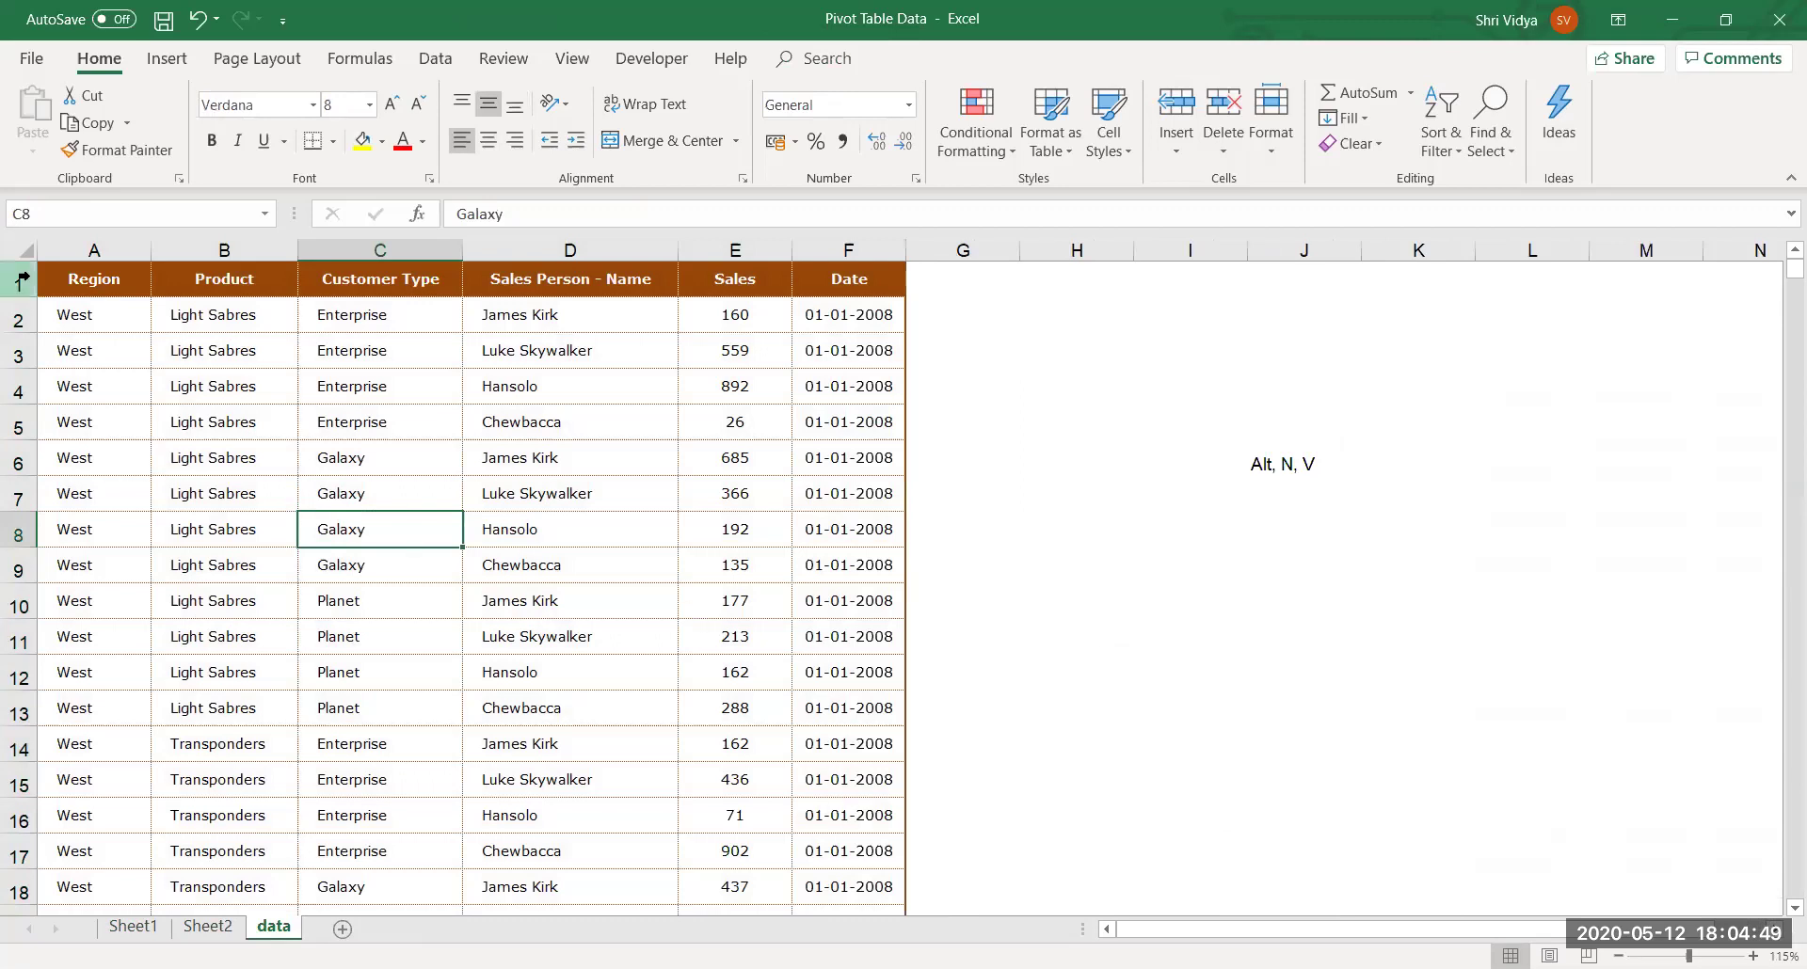
Check the data extent from the Region header down to row 3457 and across to Date.
left_click(105, 280)
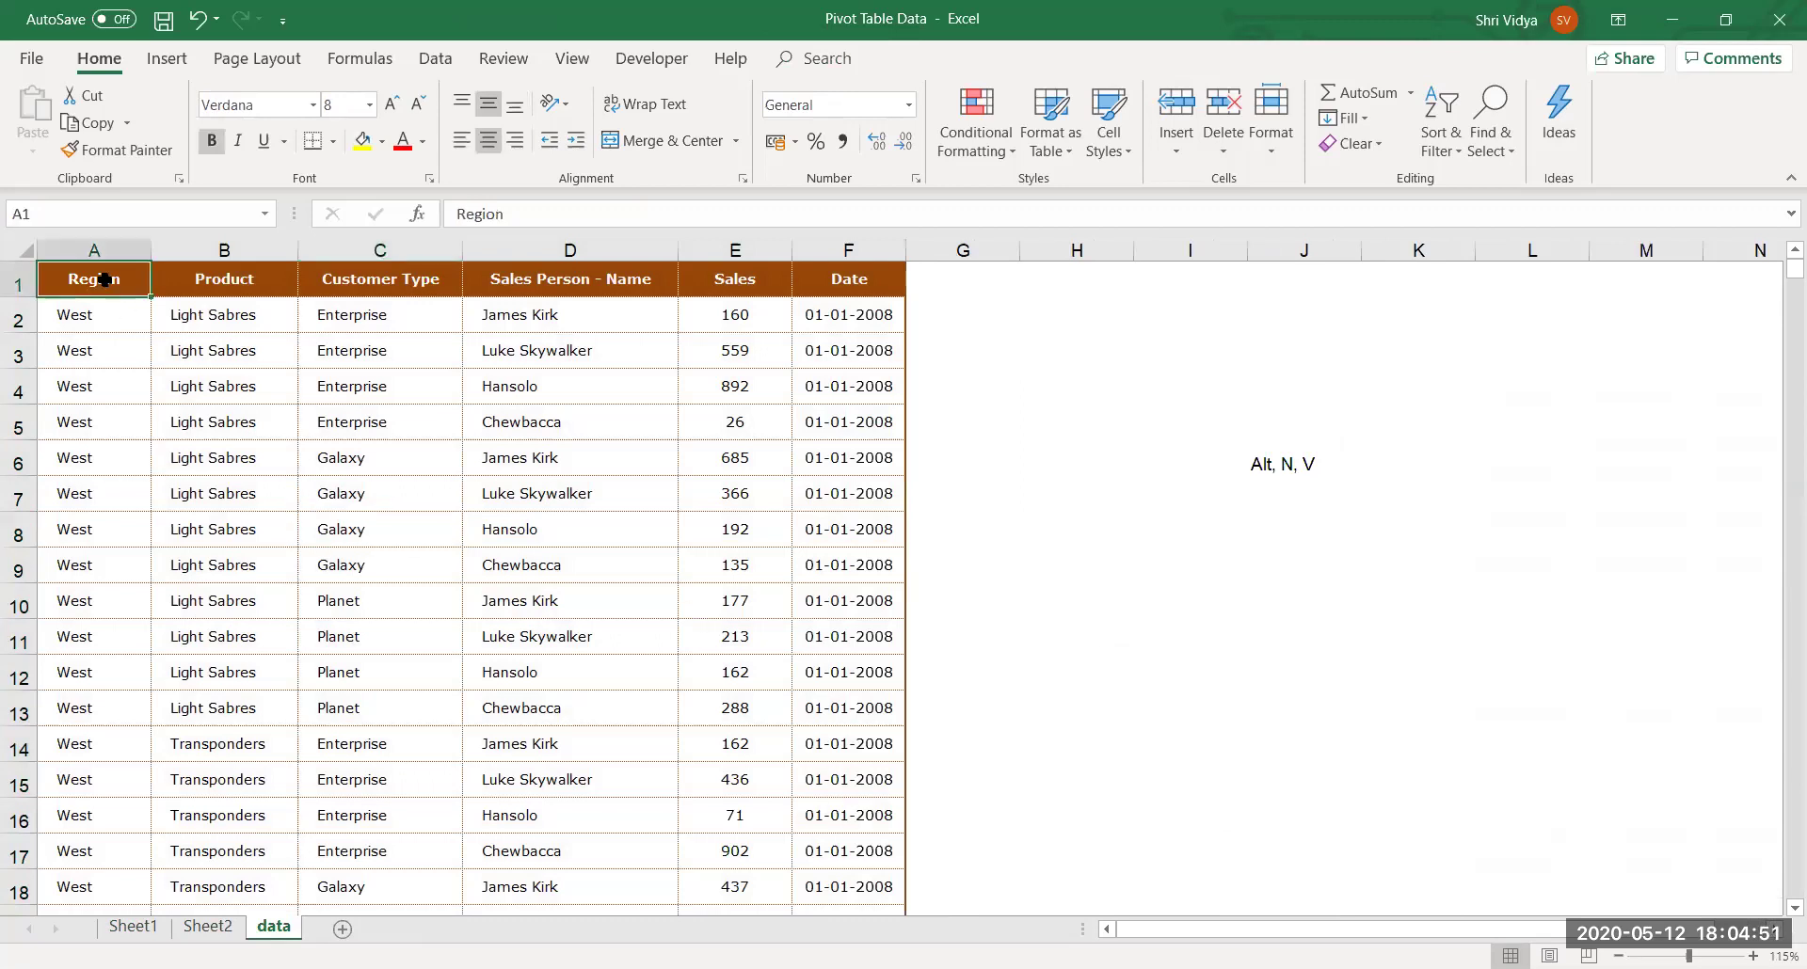
key("ctrl+Down")
key("ctrl+Right")
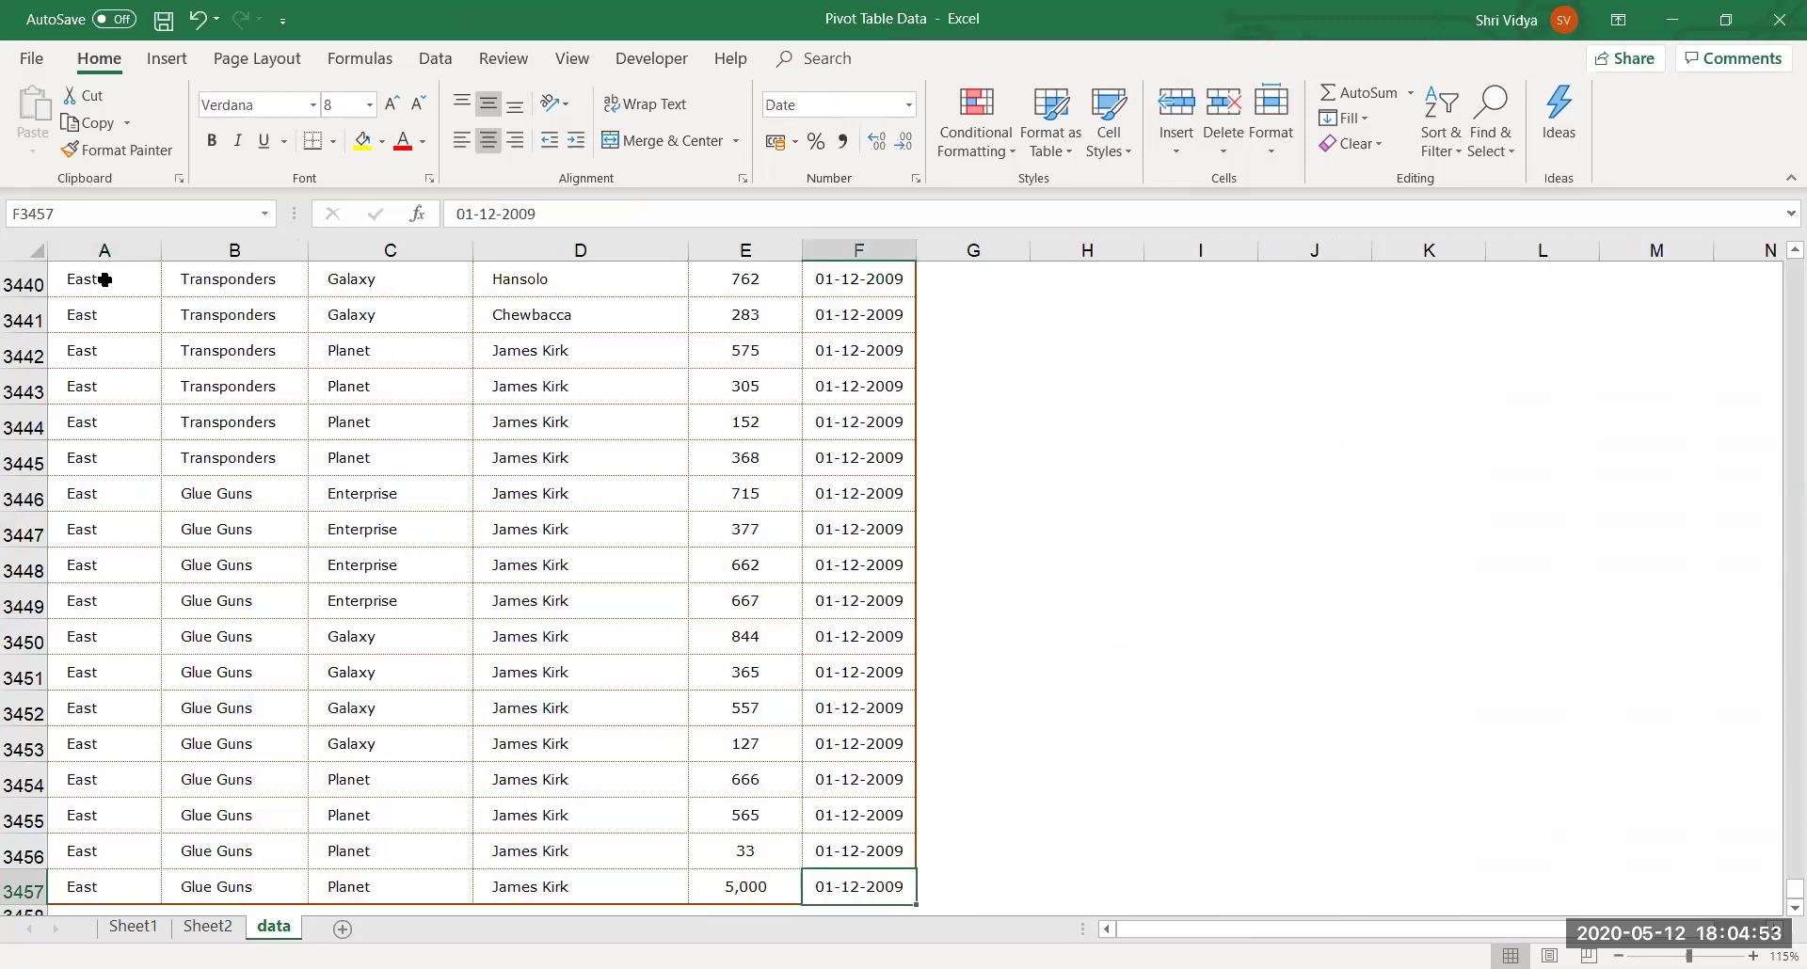
key("ctrl+Up")
key("Left")
key("Left")
key("Left")
key("Left")
key("Left")
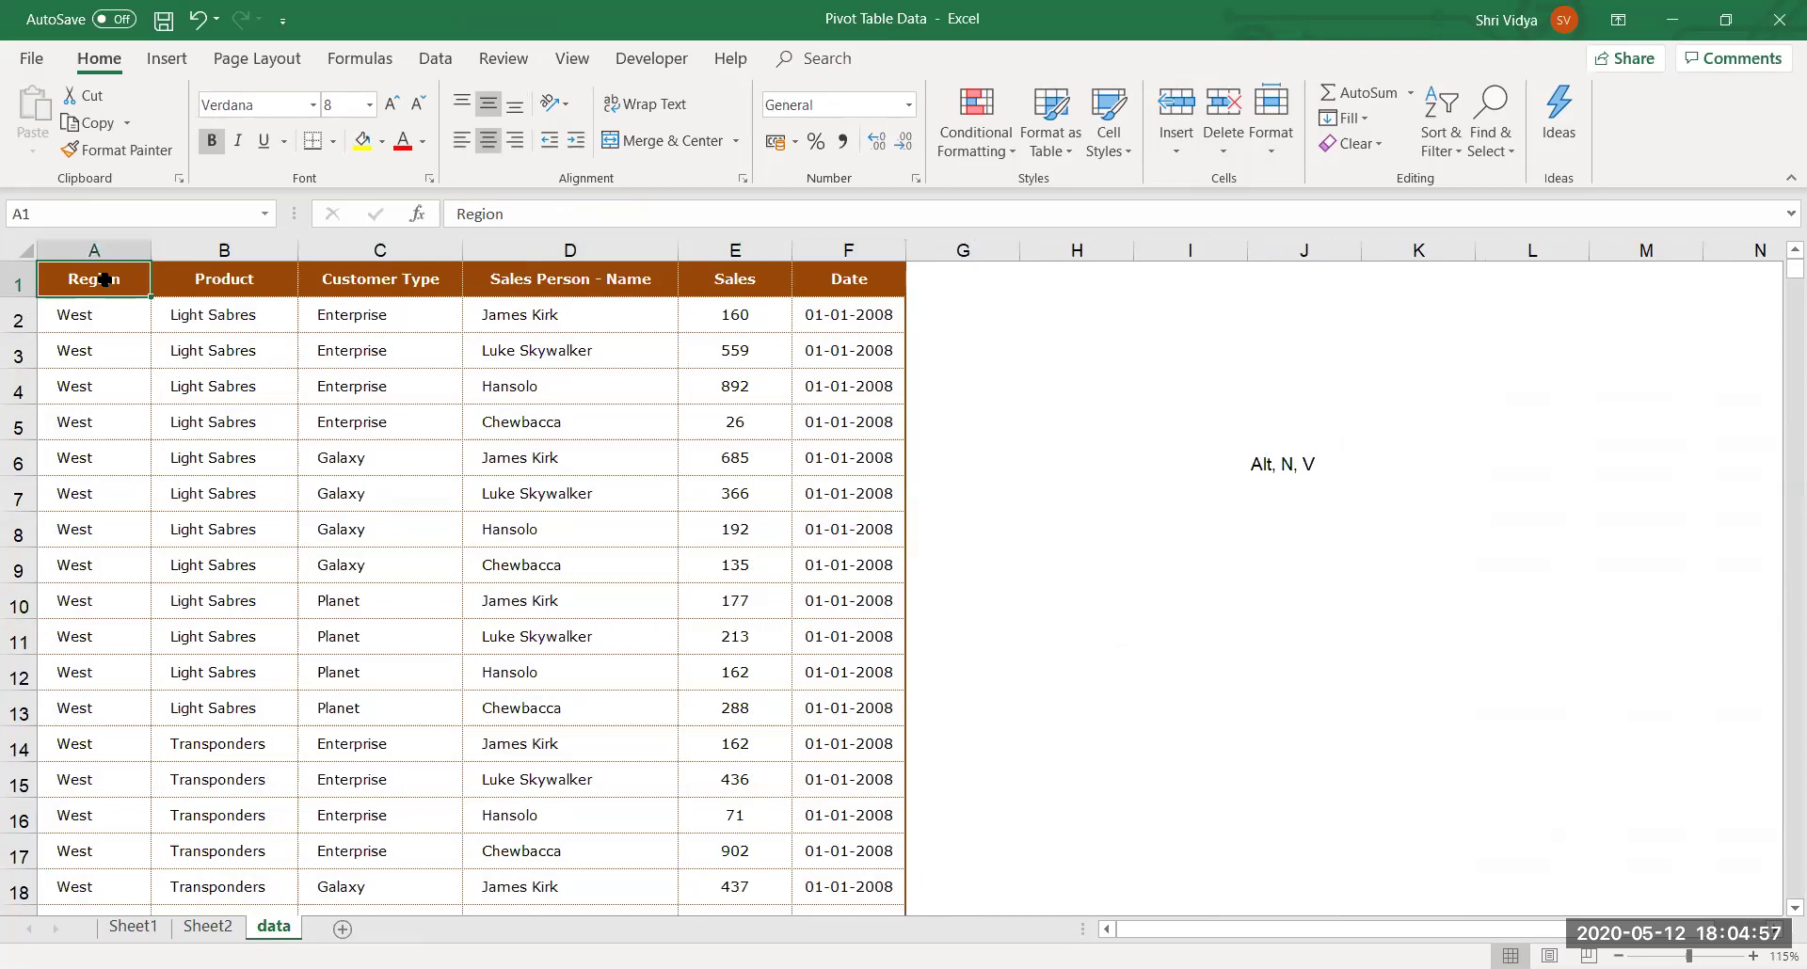
Glance at the Sheet1 pivot, then return to the data sheet and select cells within the records.
left_click(135, 927)
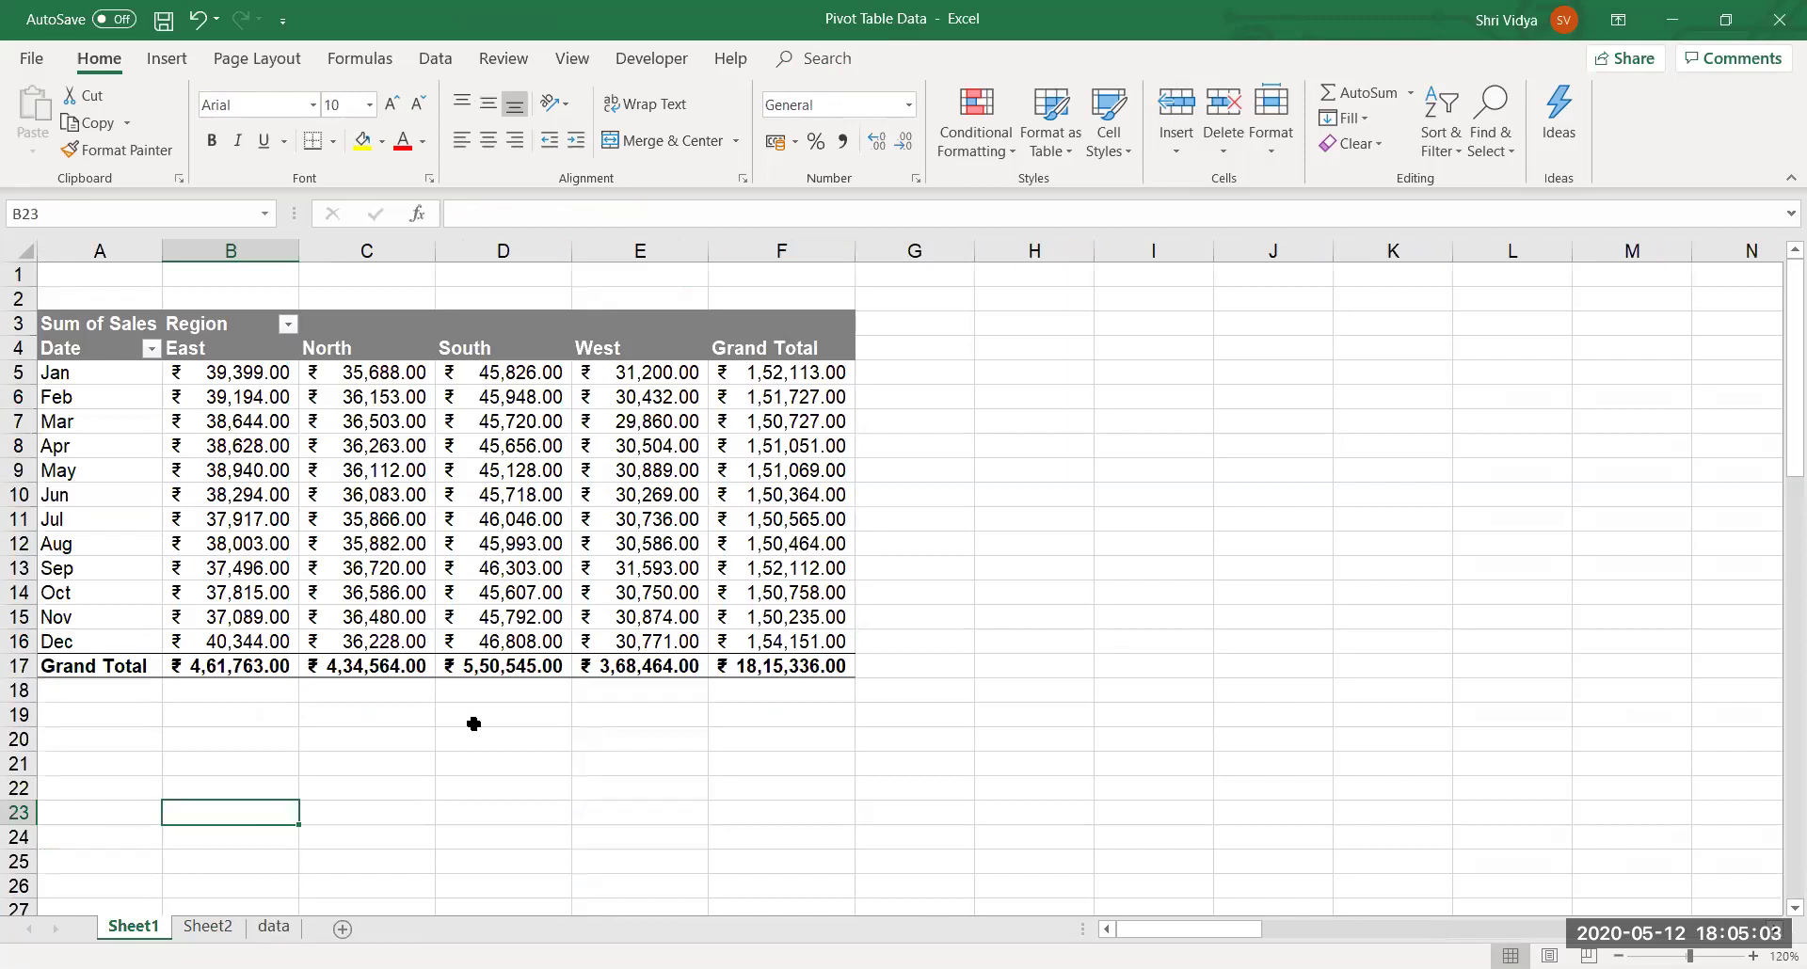
left_click(273, 928)
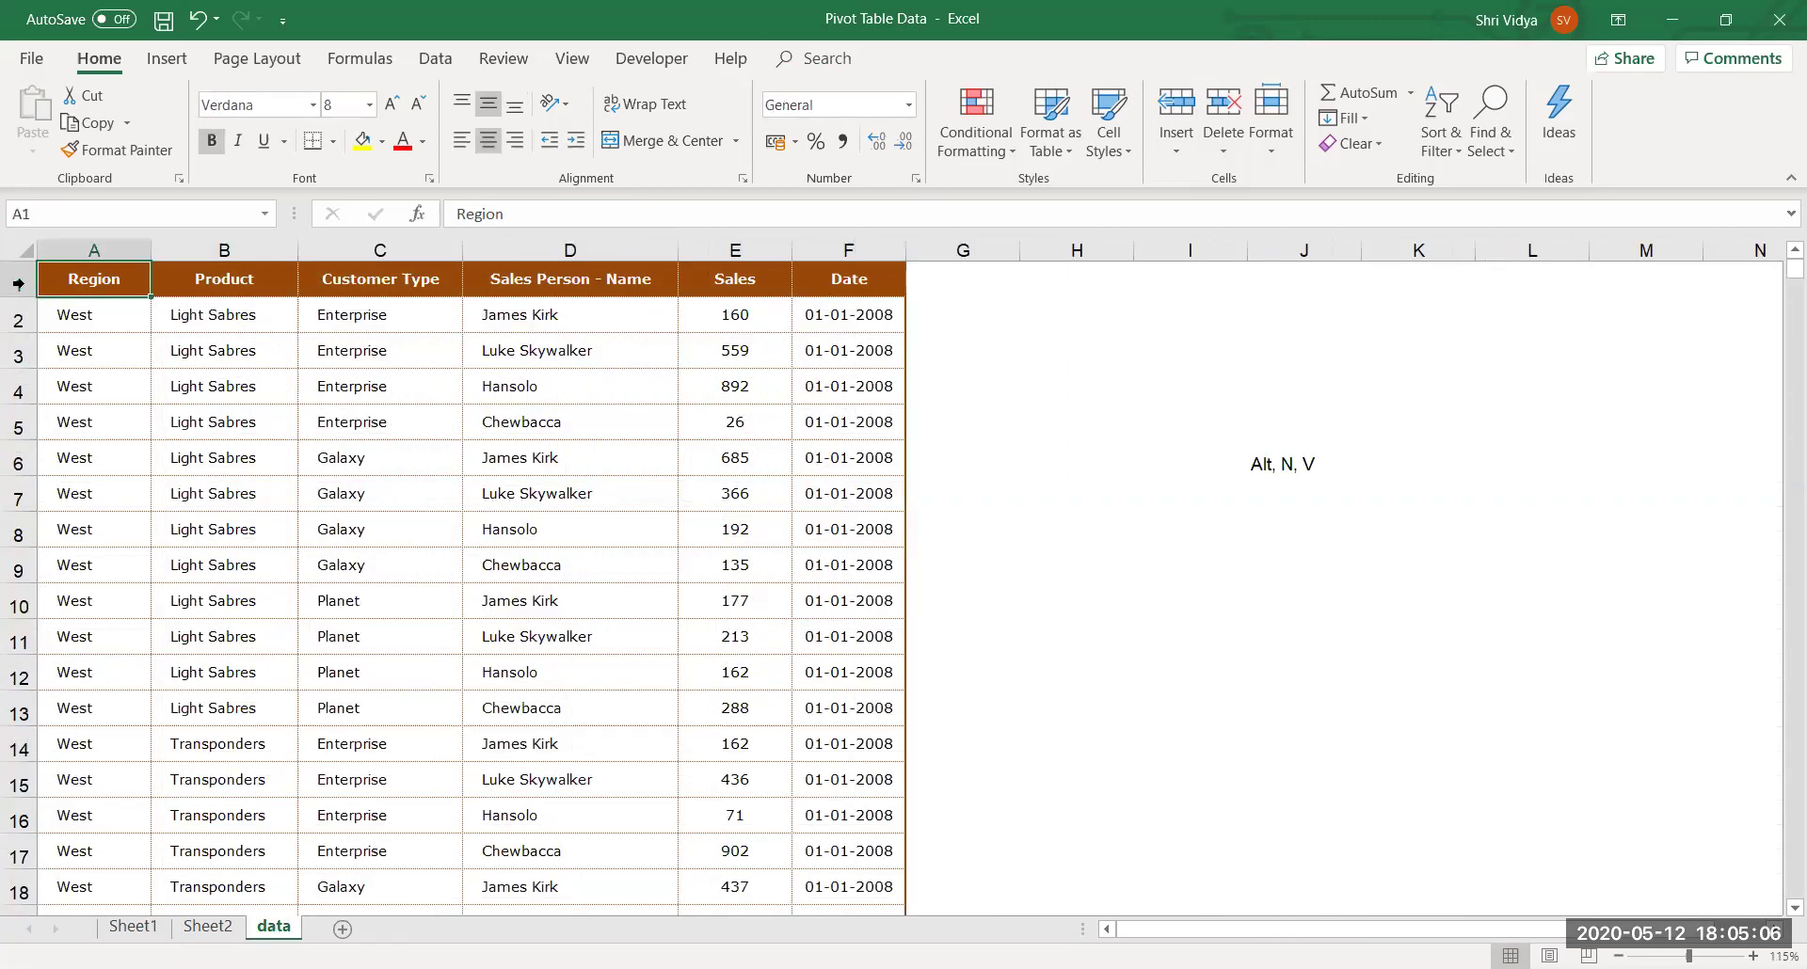
left_click(243, 394)
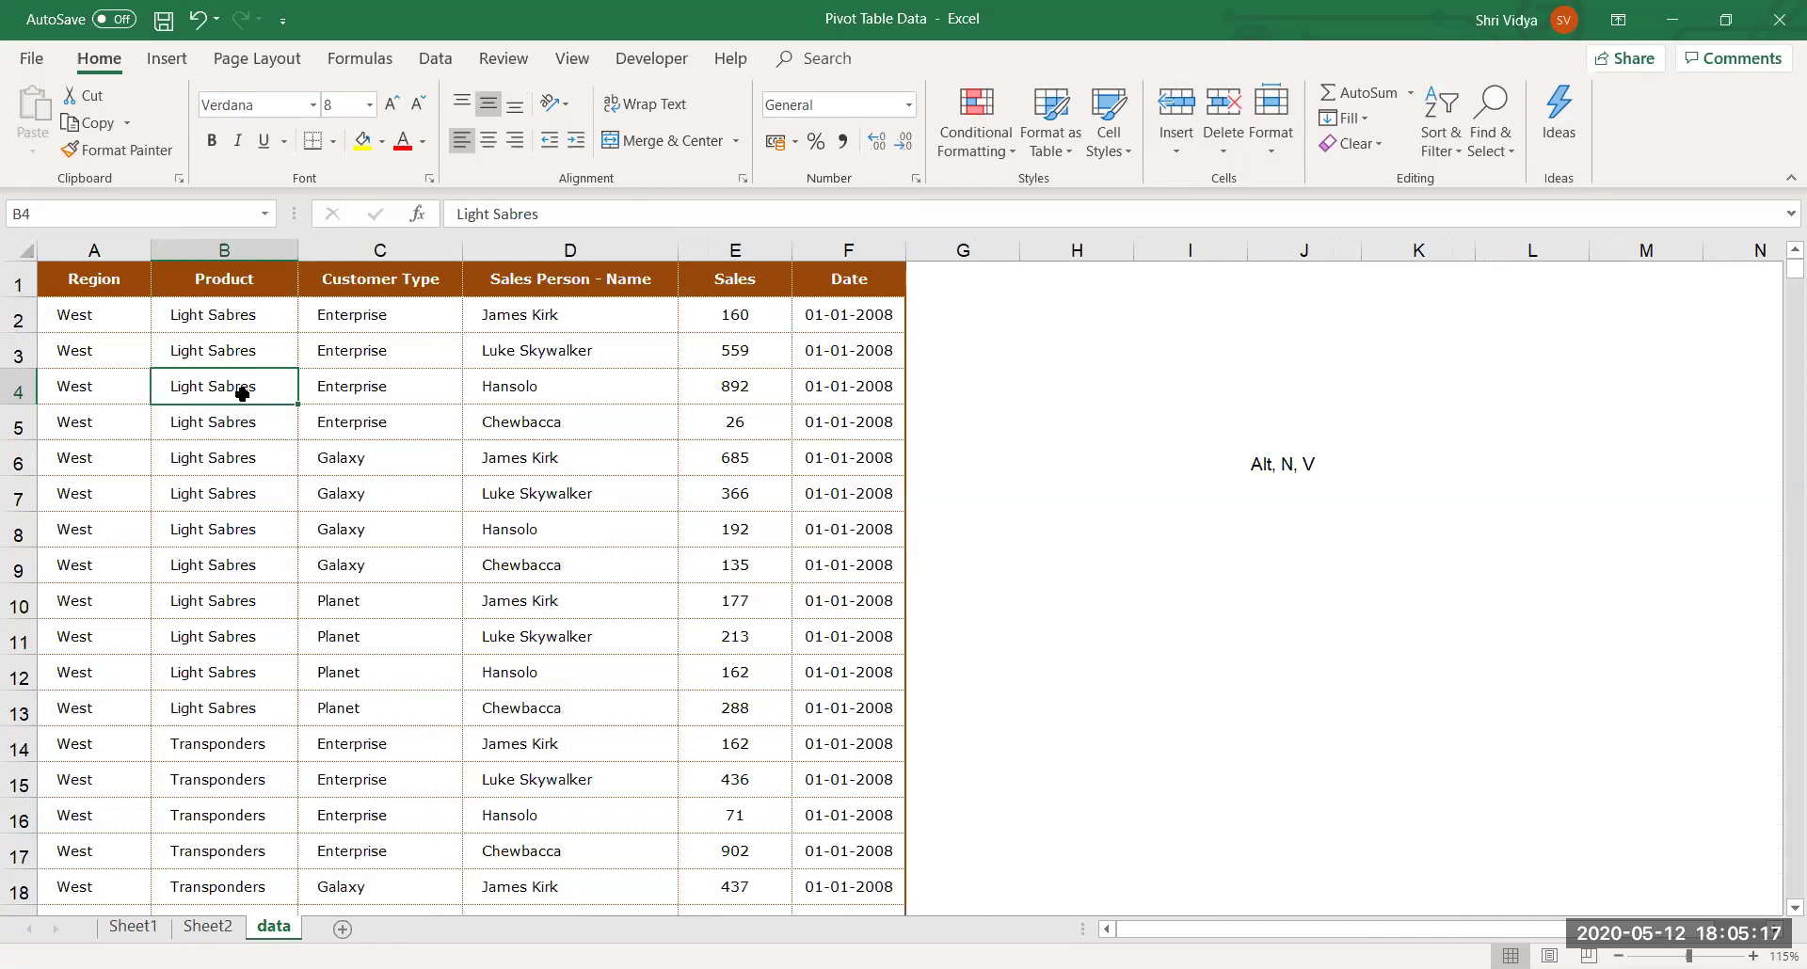
left_click(143, 278)
left_click_drag(406, 409, 691, 563)
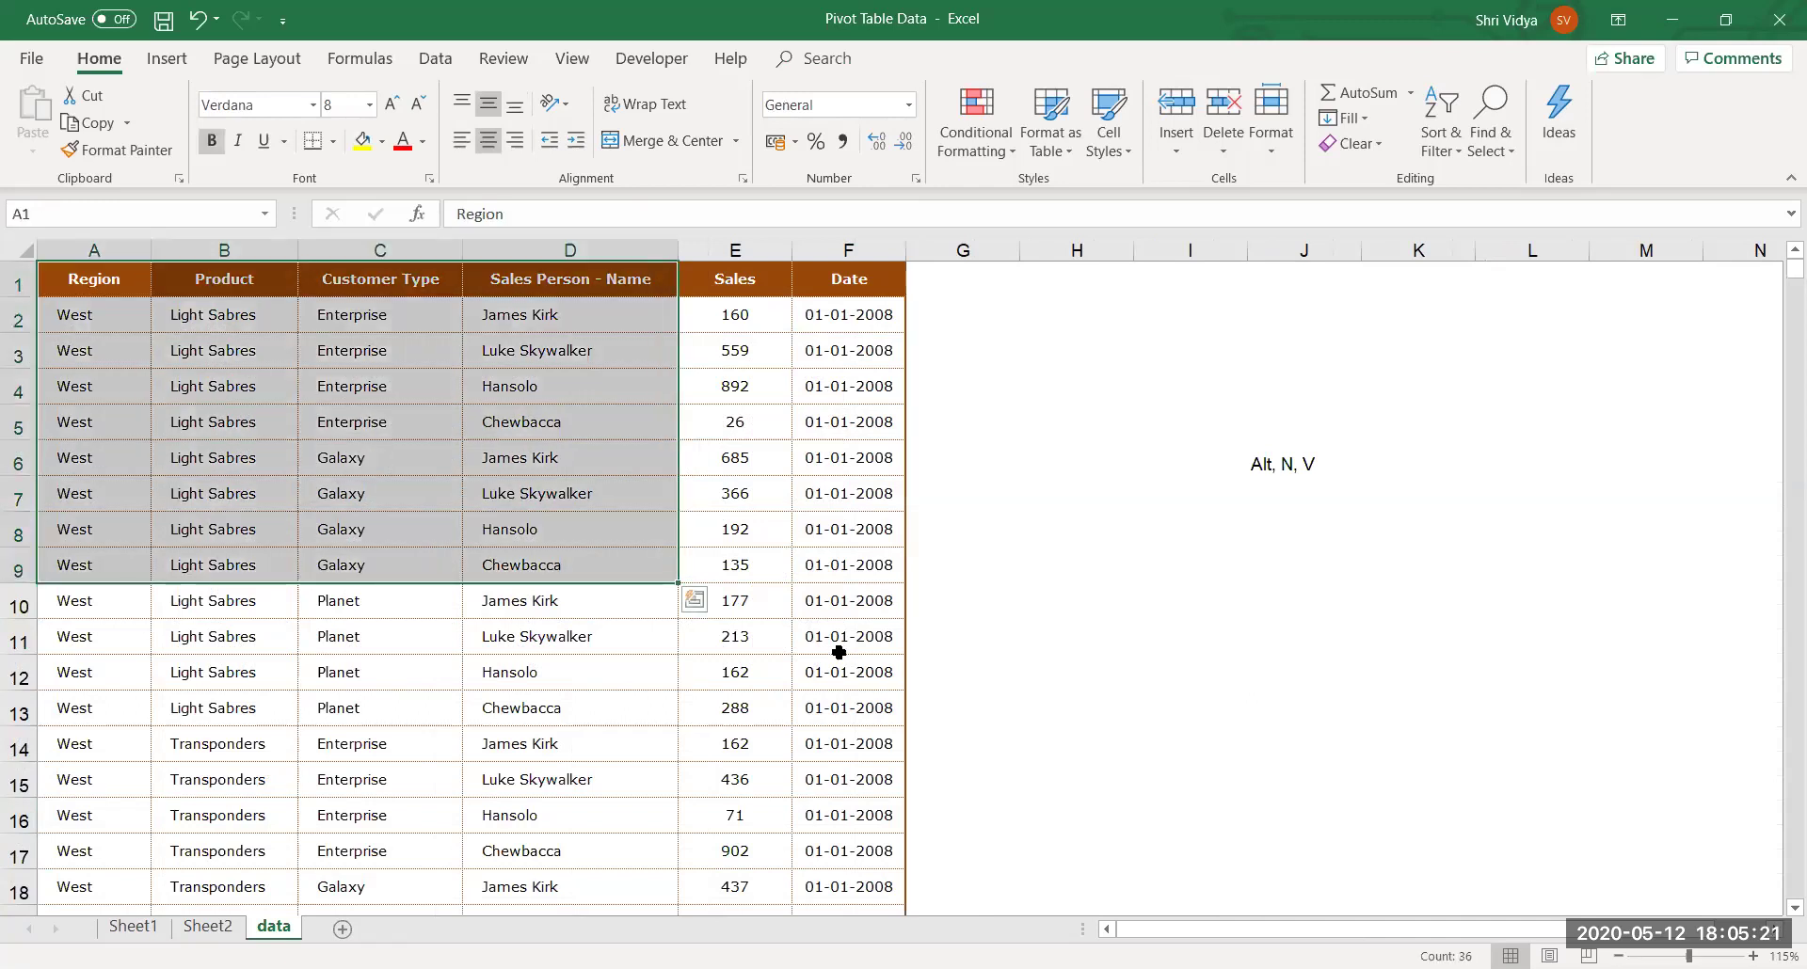
left_click(847, 637)
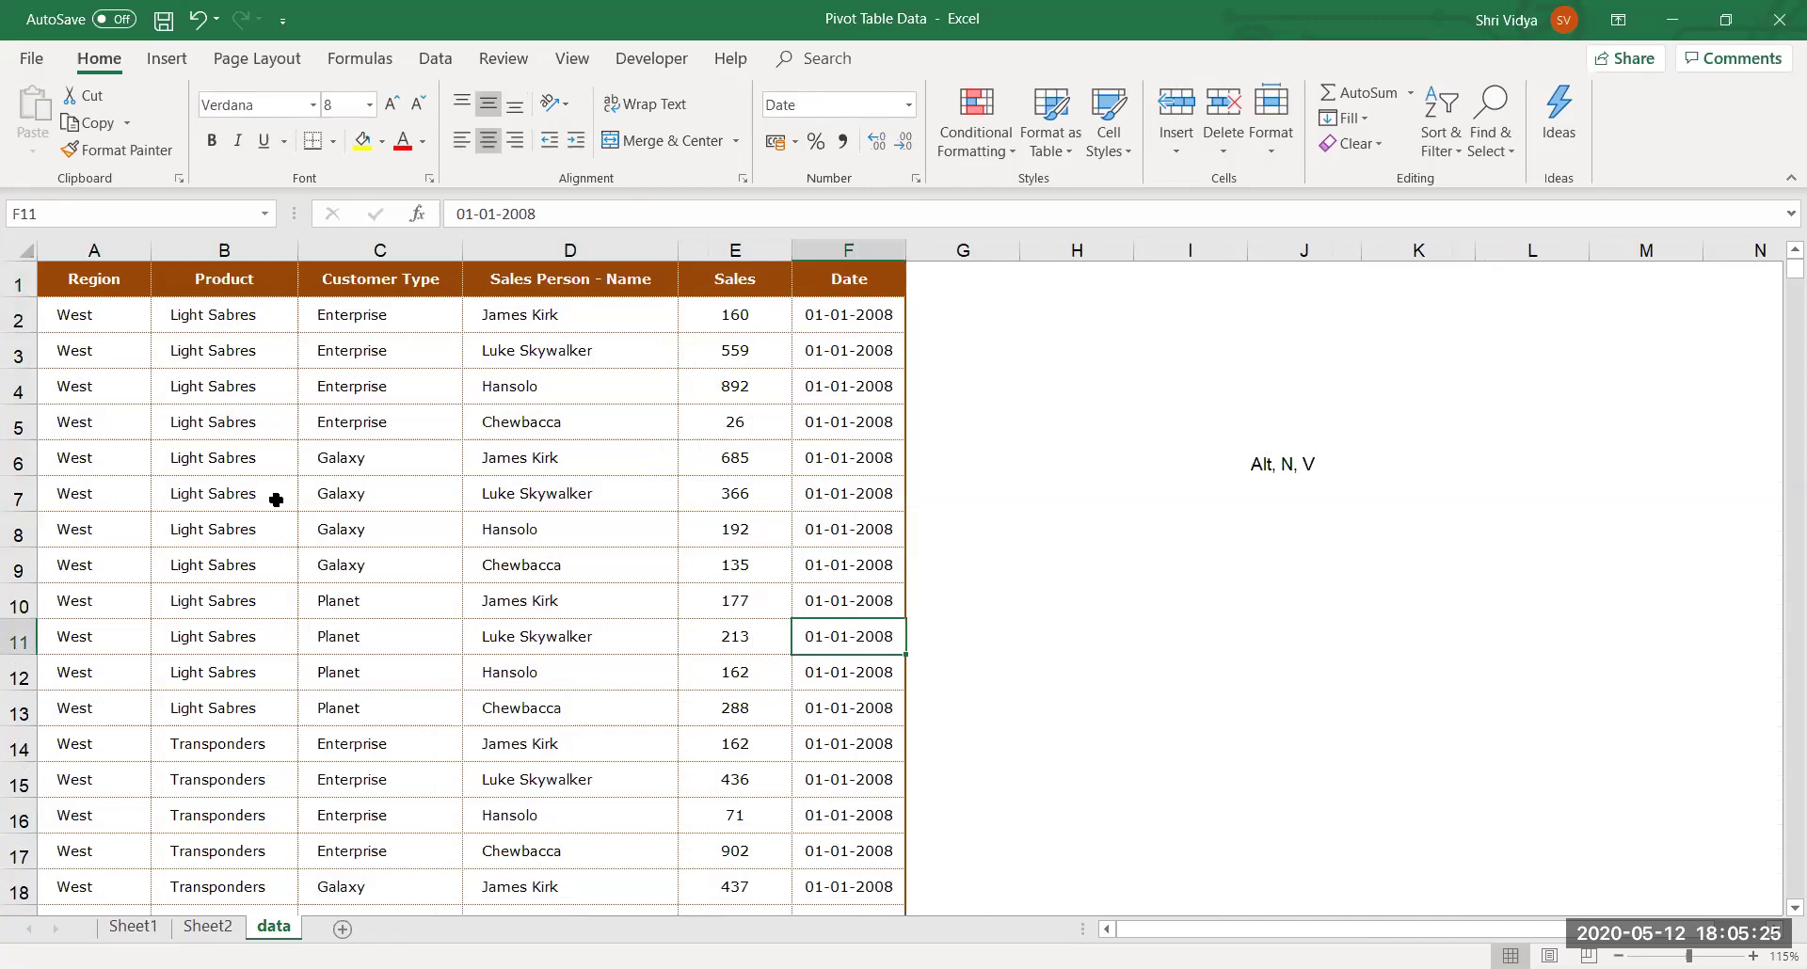
left_click(317, 491)
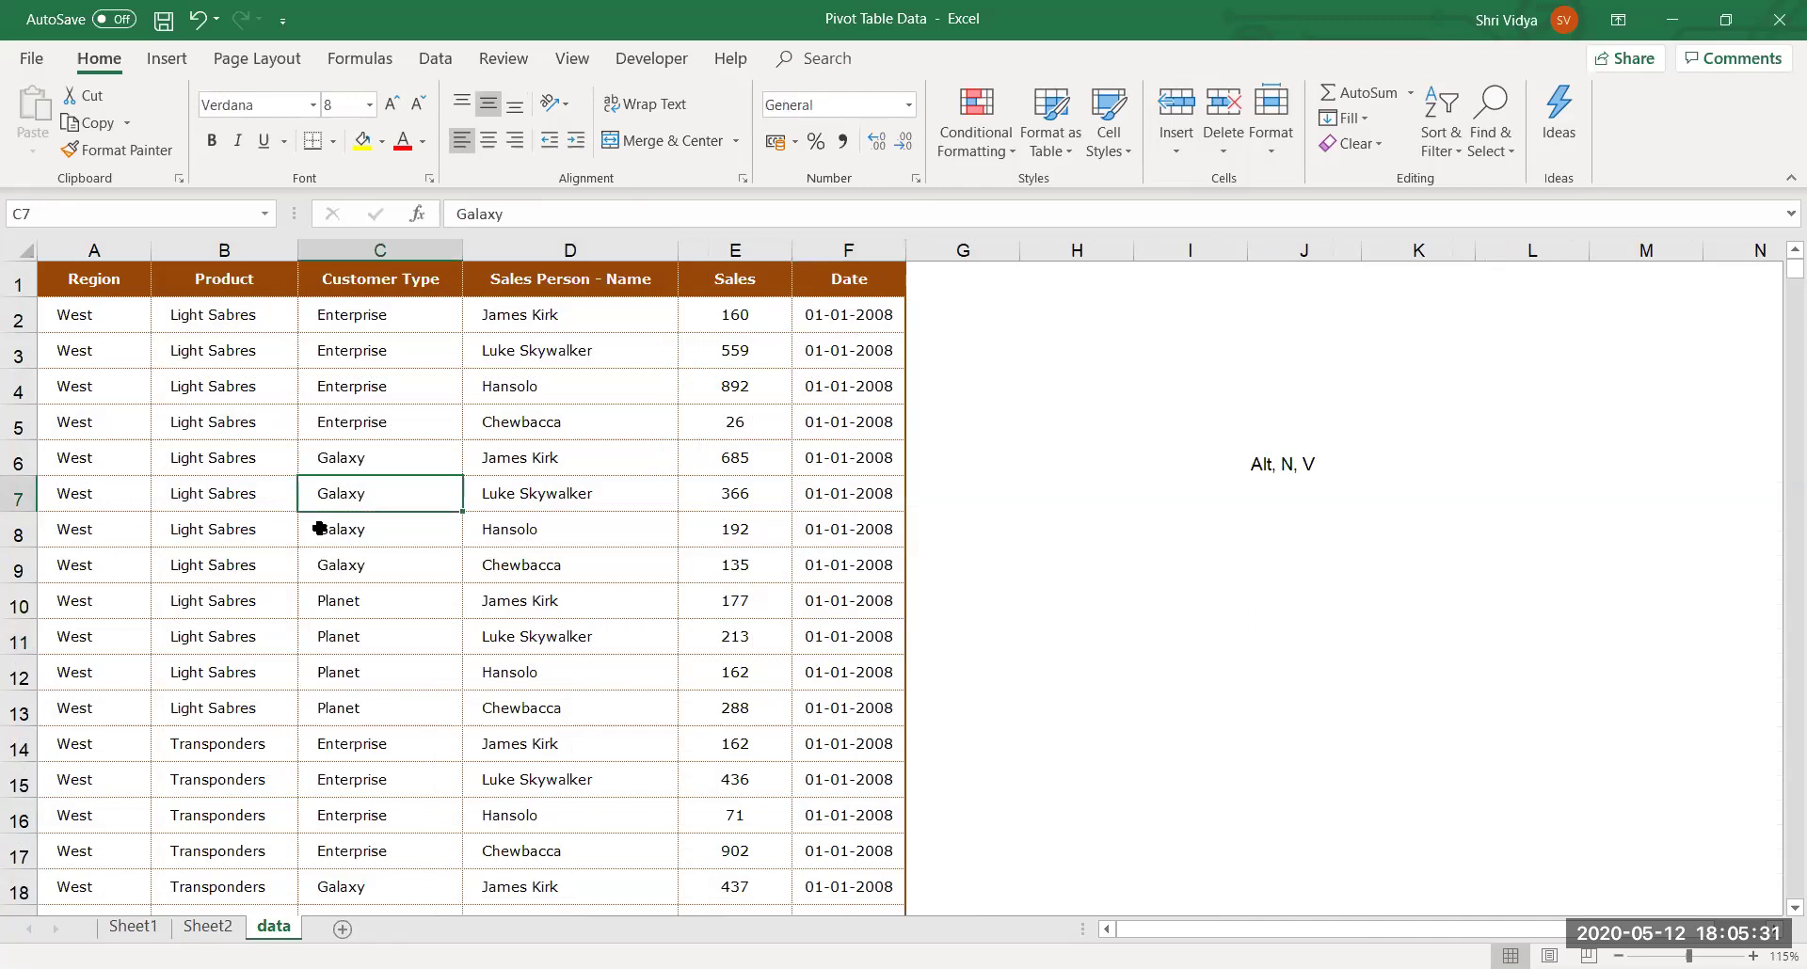
Convert the A1:F3457 sales data into a table with headers.
key("ctrl+t")
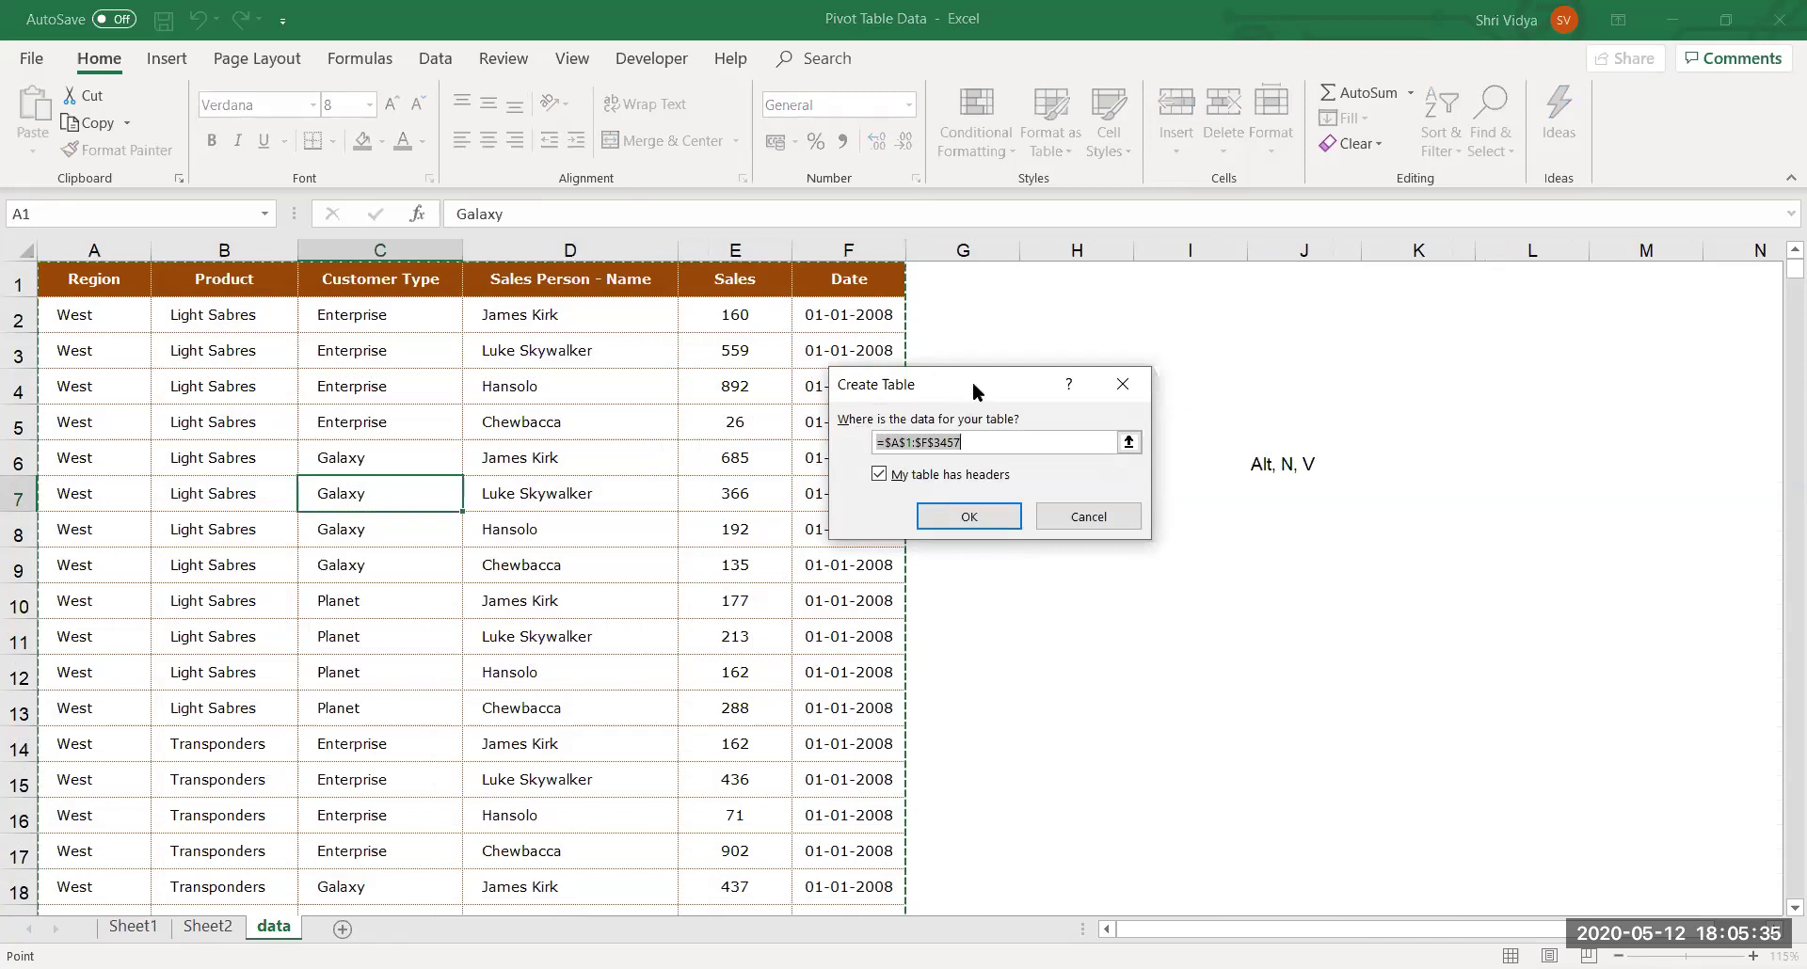
left_click(1122, 386)
left_click(164, 59)
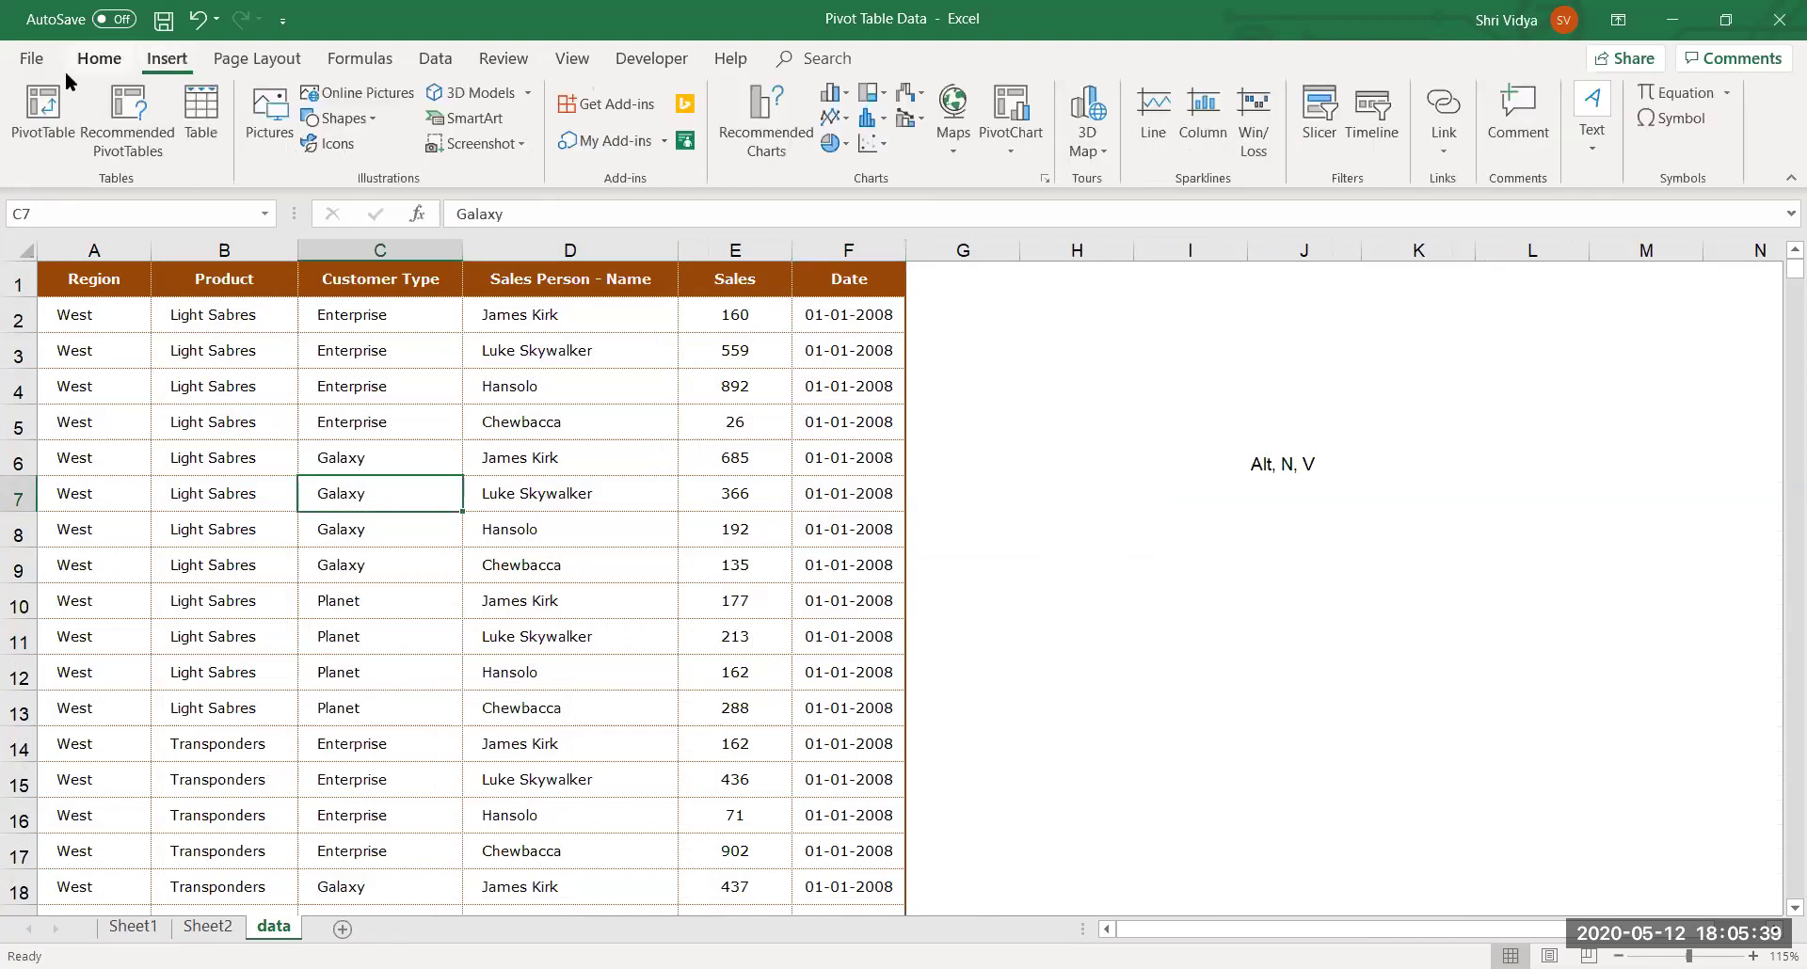
left_click(200, 115)
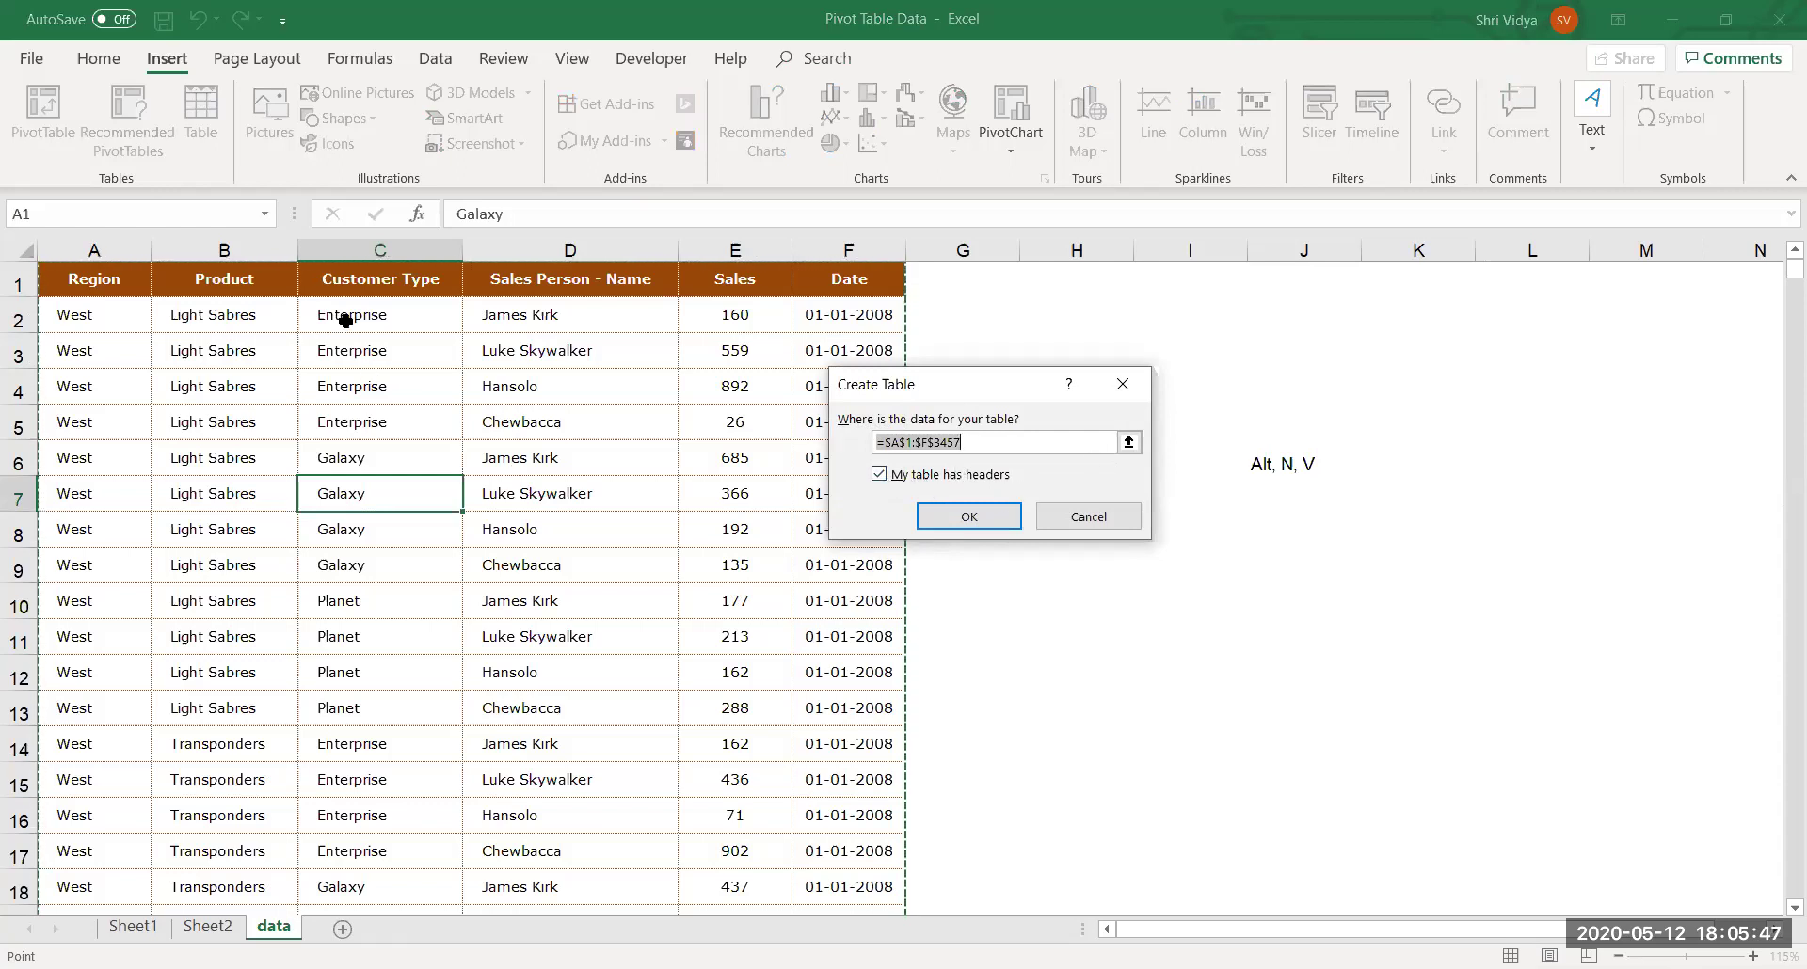
left_click(969, 514)
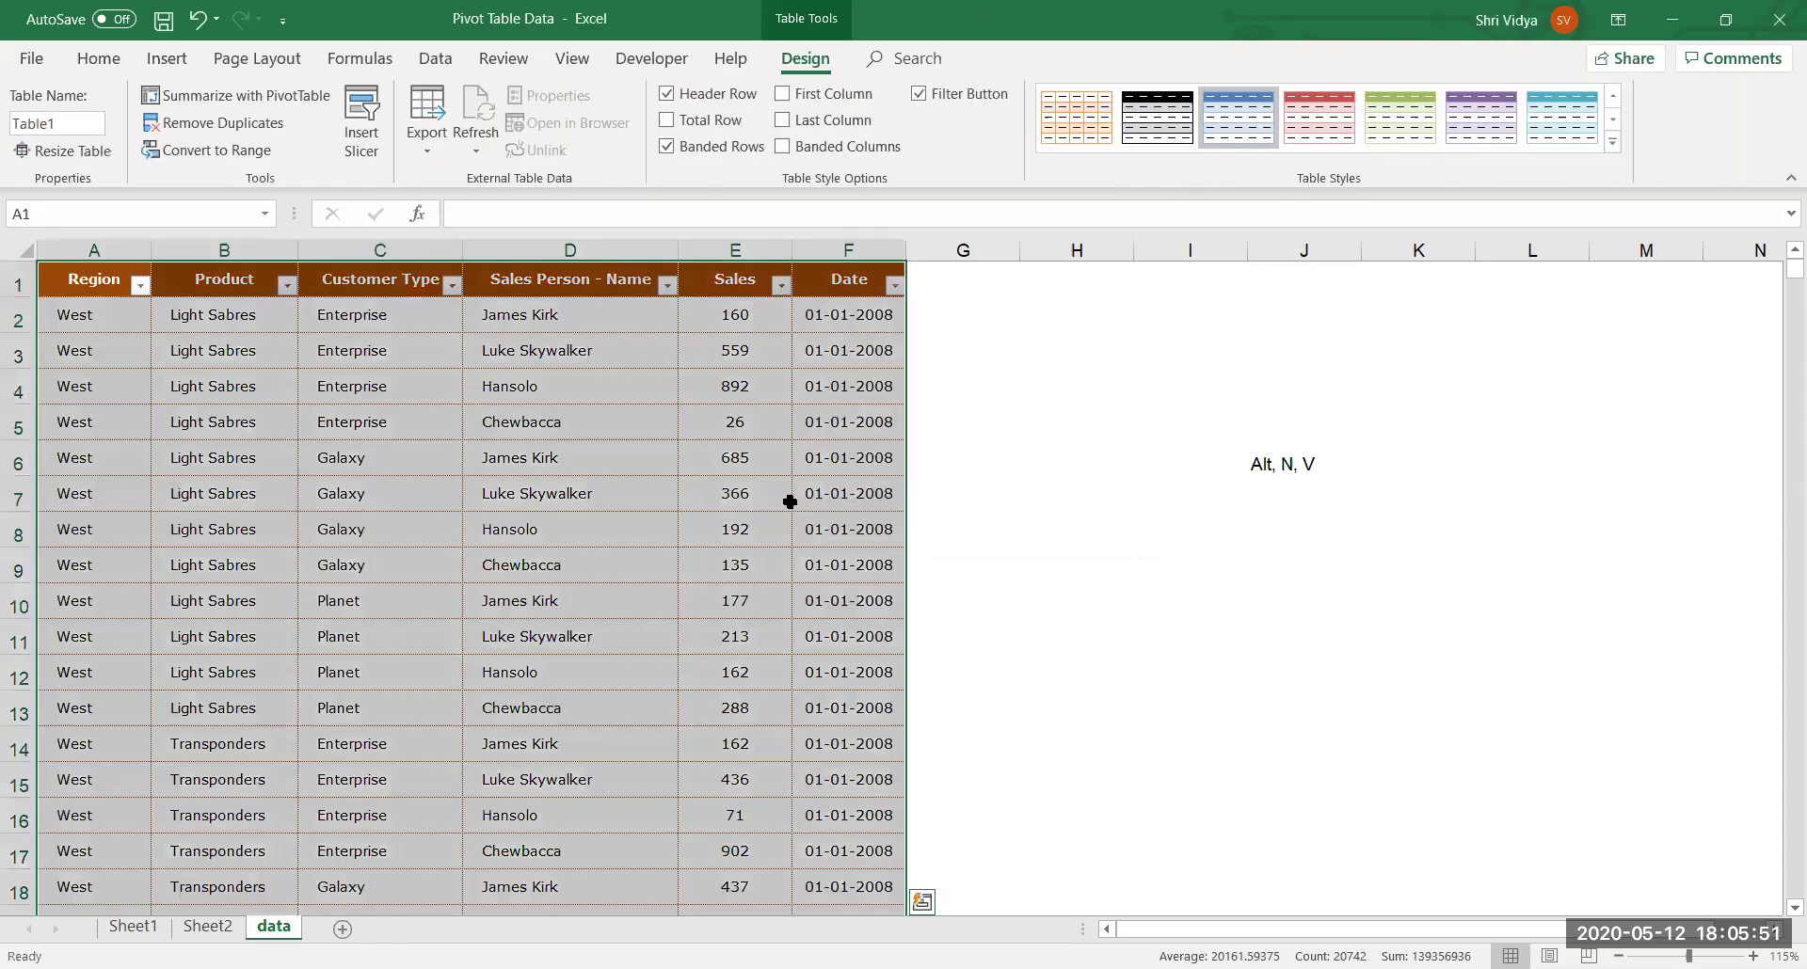
left_click(787, 502)
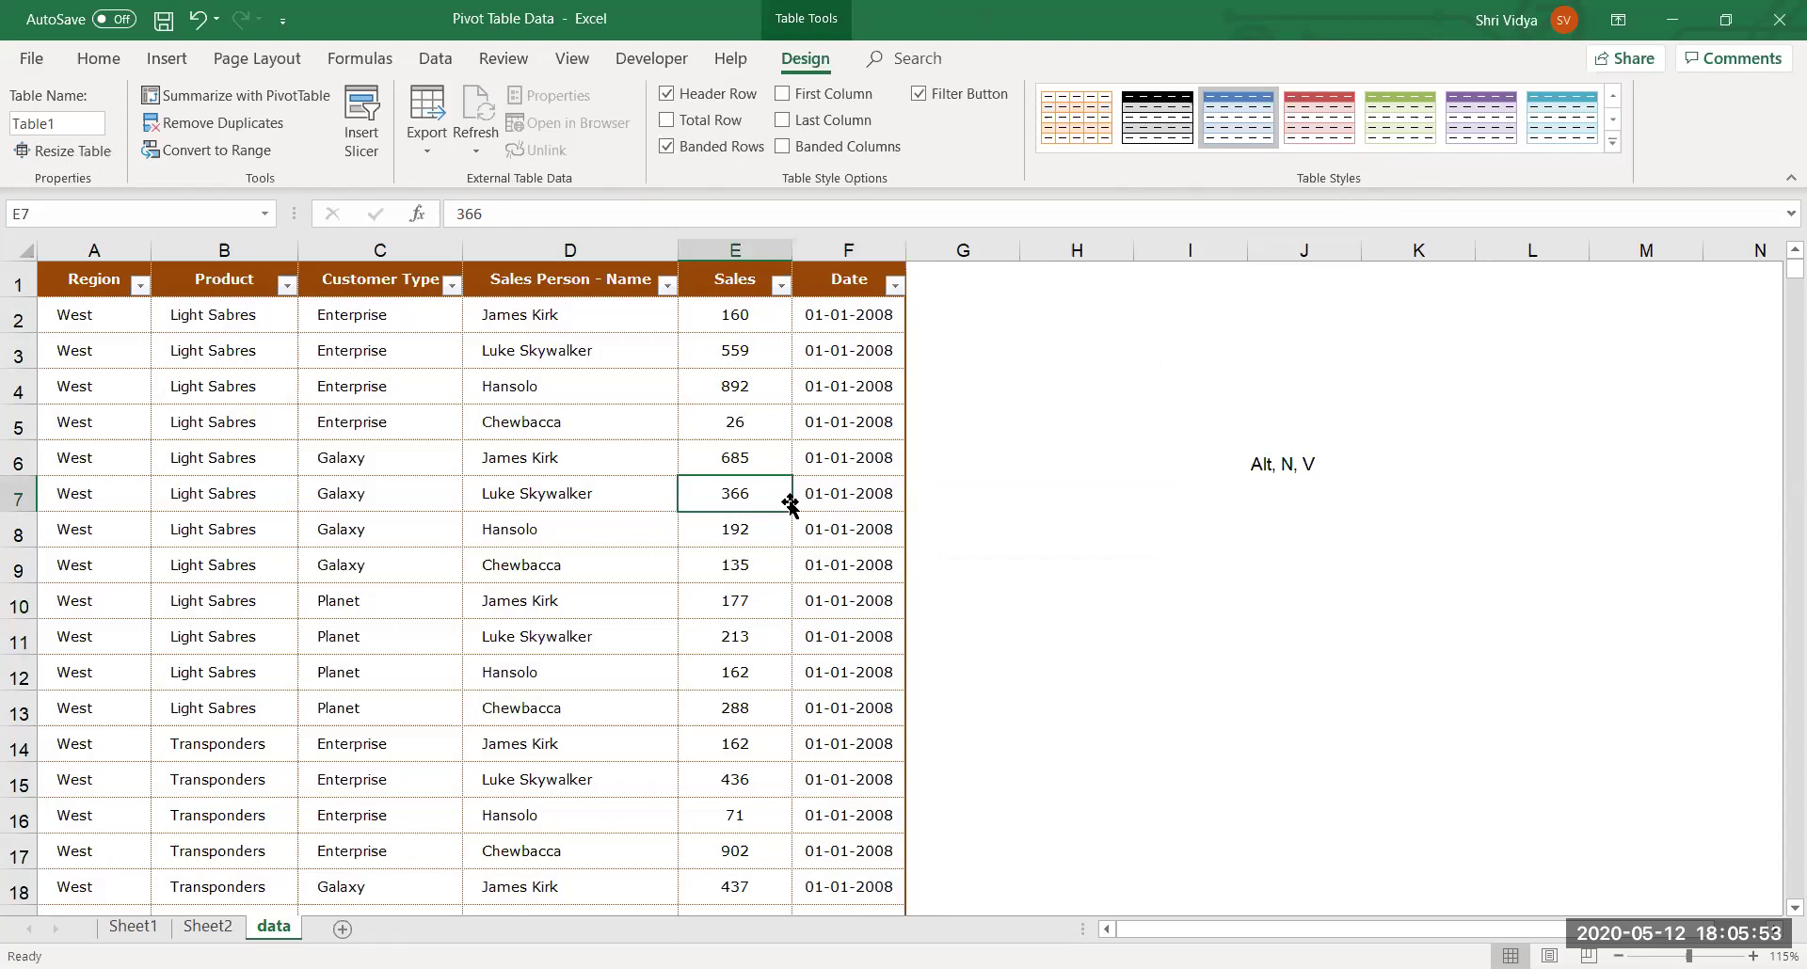
Name the new table tblData.
left_click(71, 121)
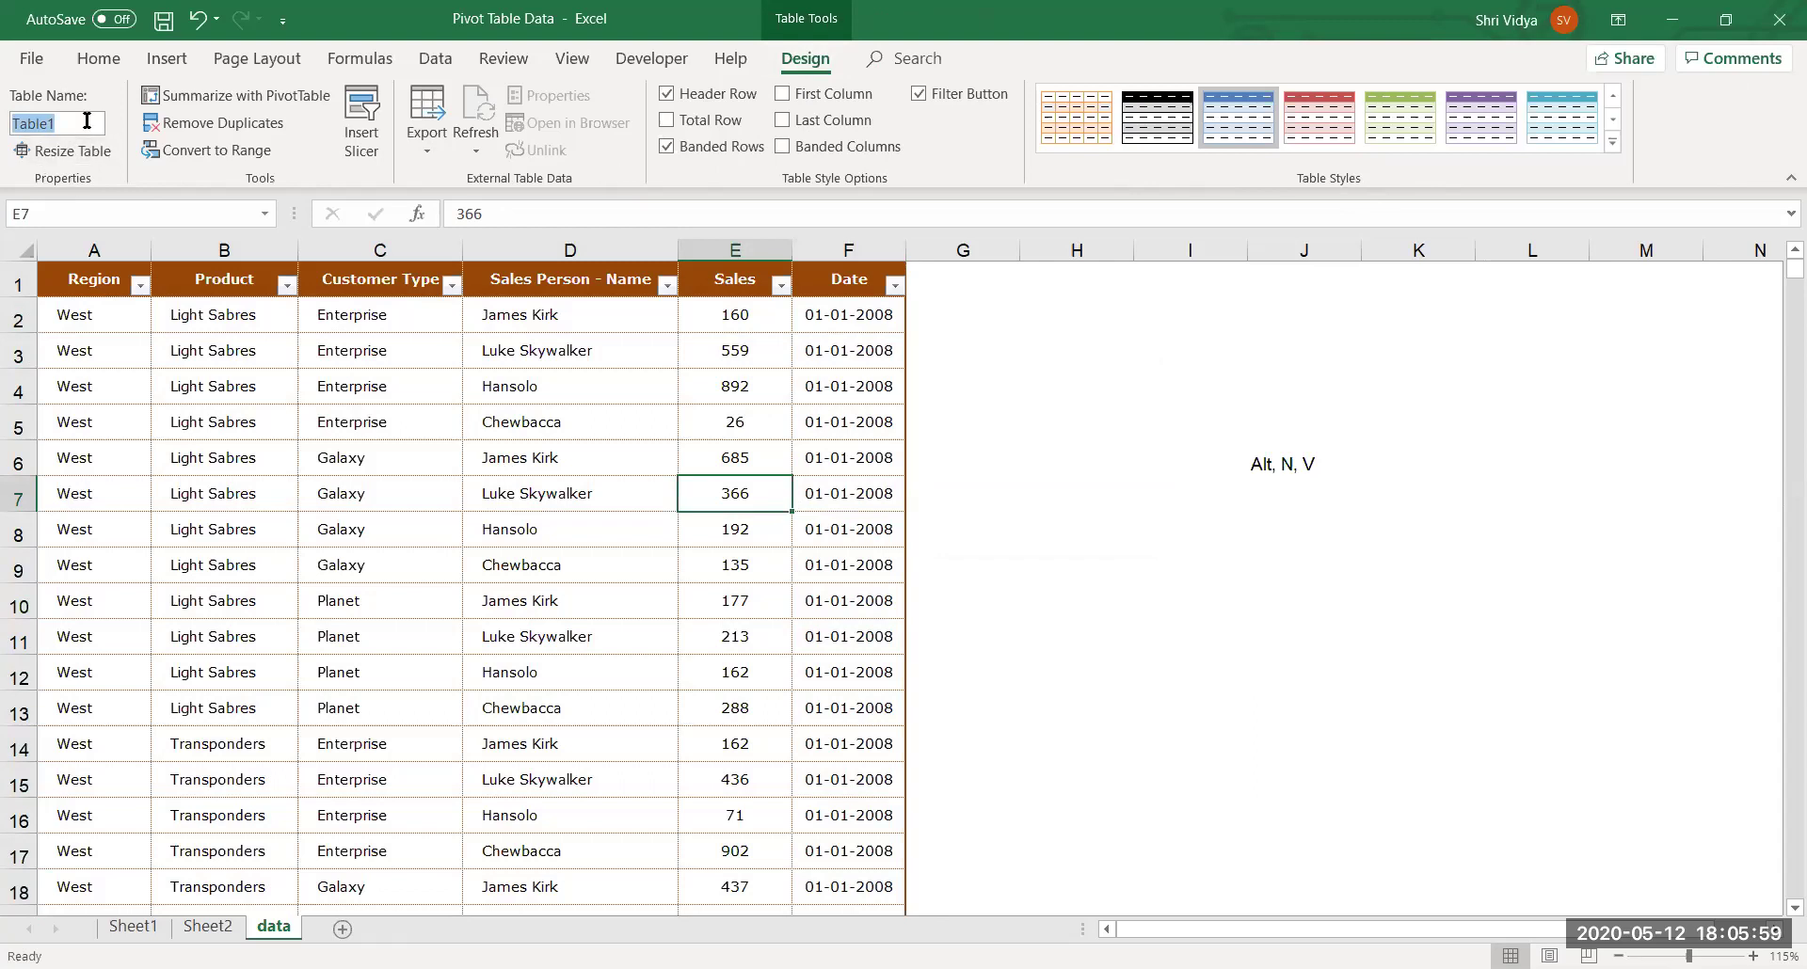
type("tblData")
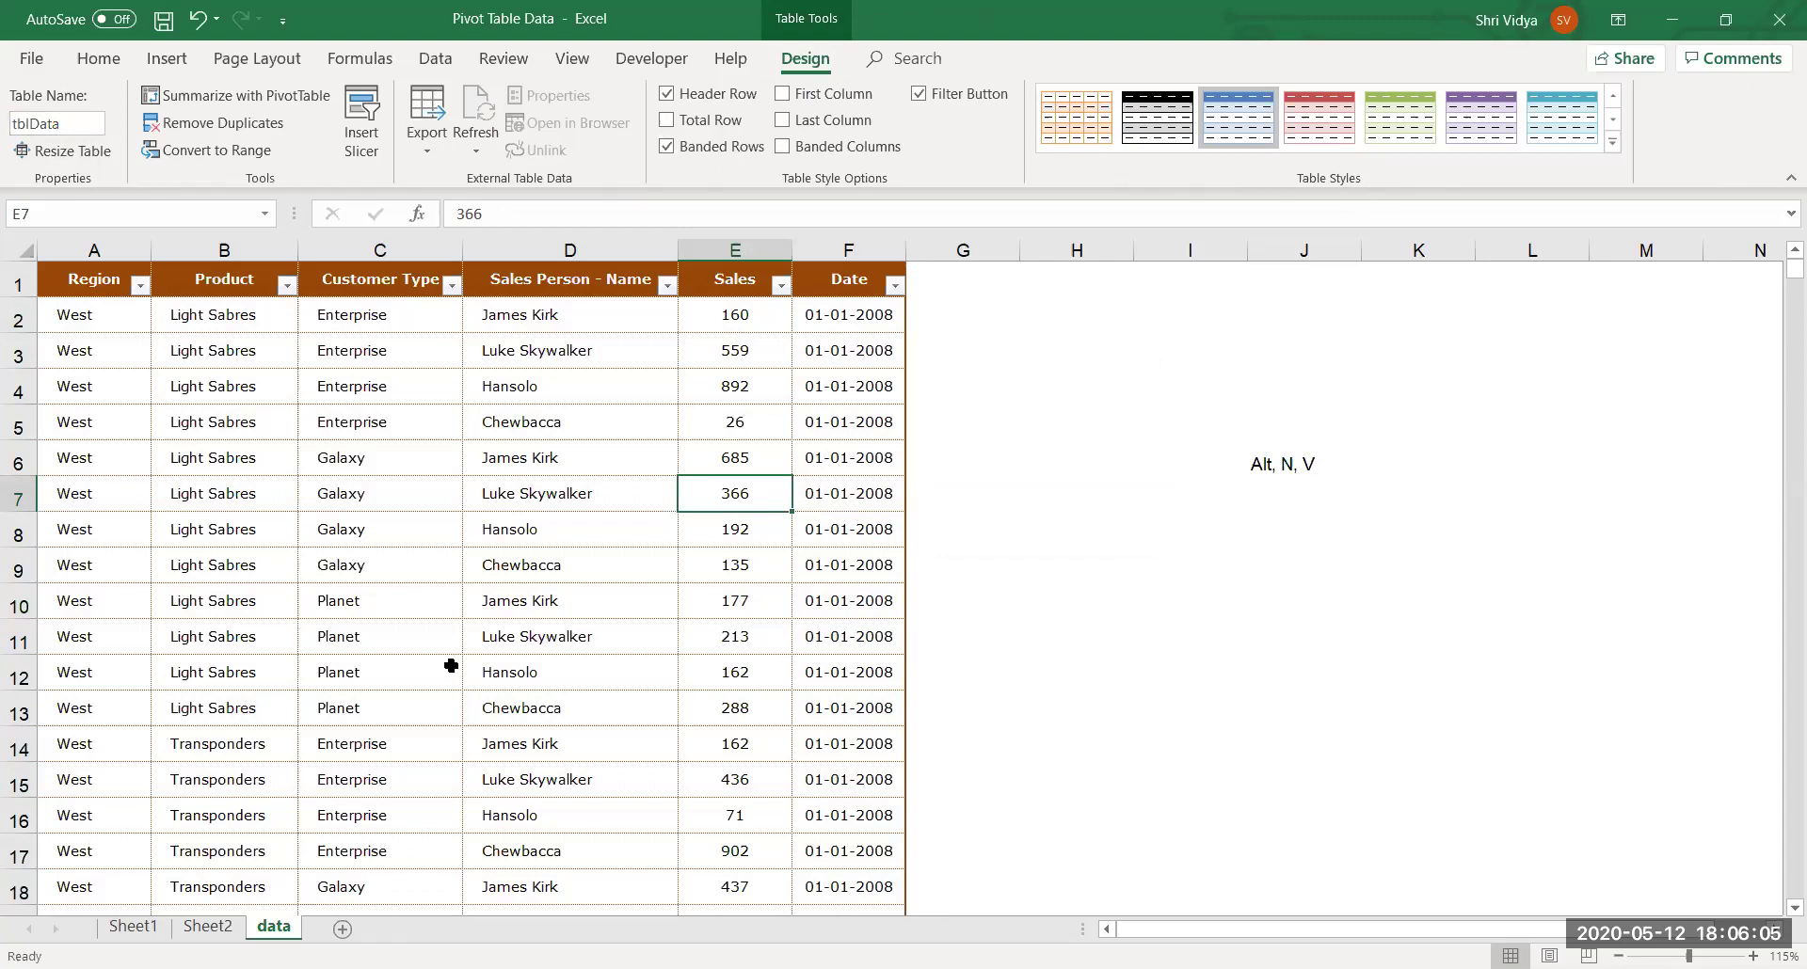
left_click(398, 624)
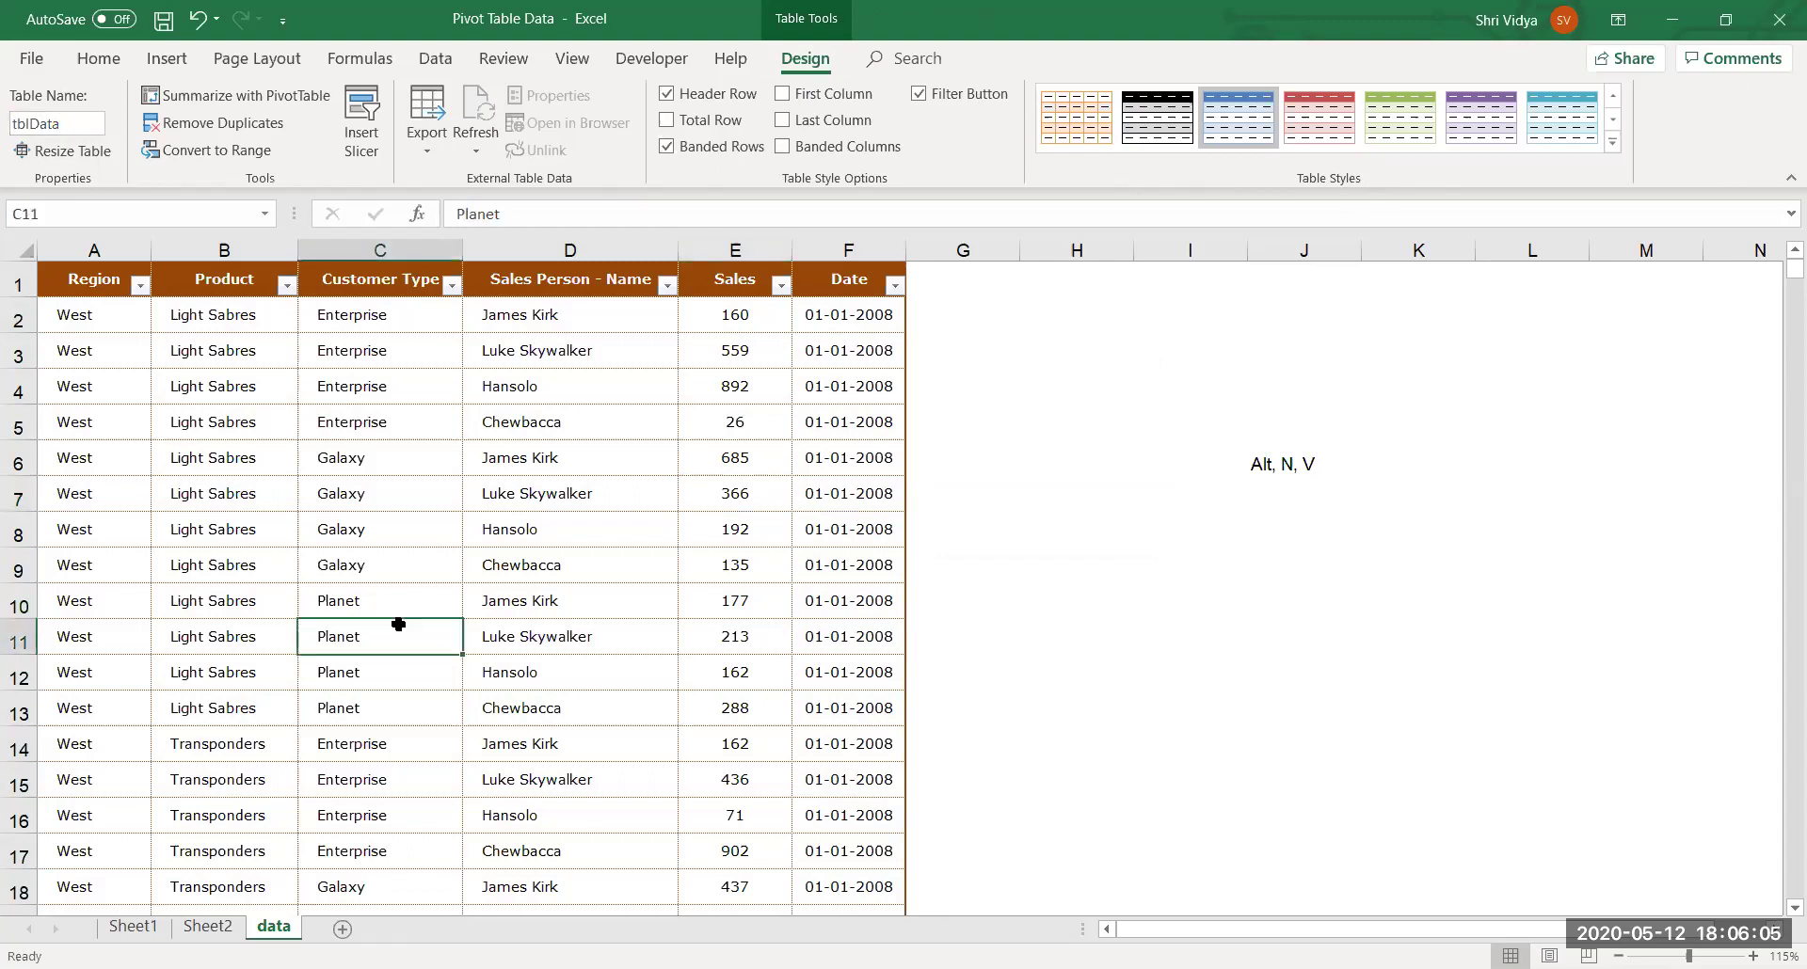
Change the Sheet1 pivot's data source from data!$A$1:$F$3457 to tblData.
left_click(146, 929)
left_click(325, 537)
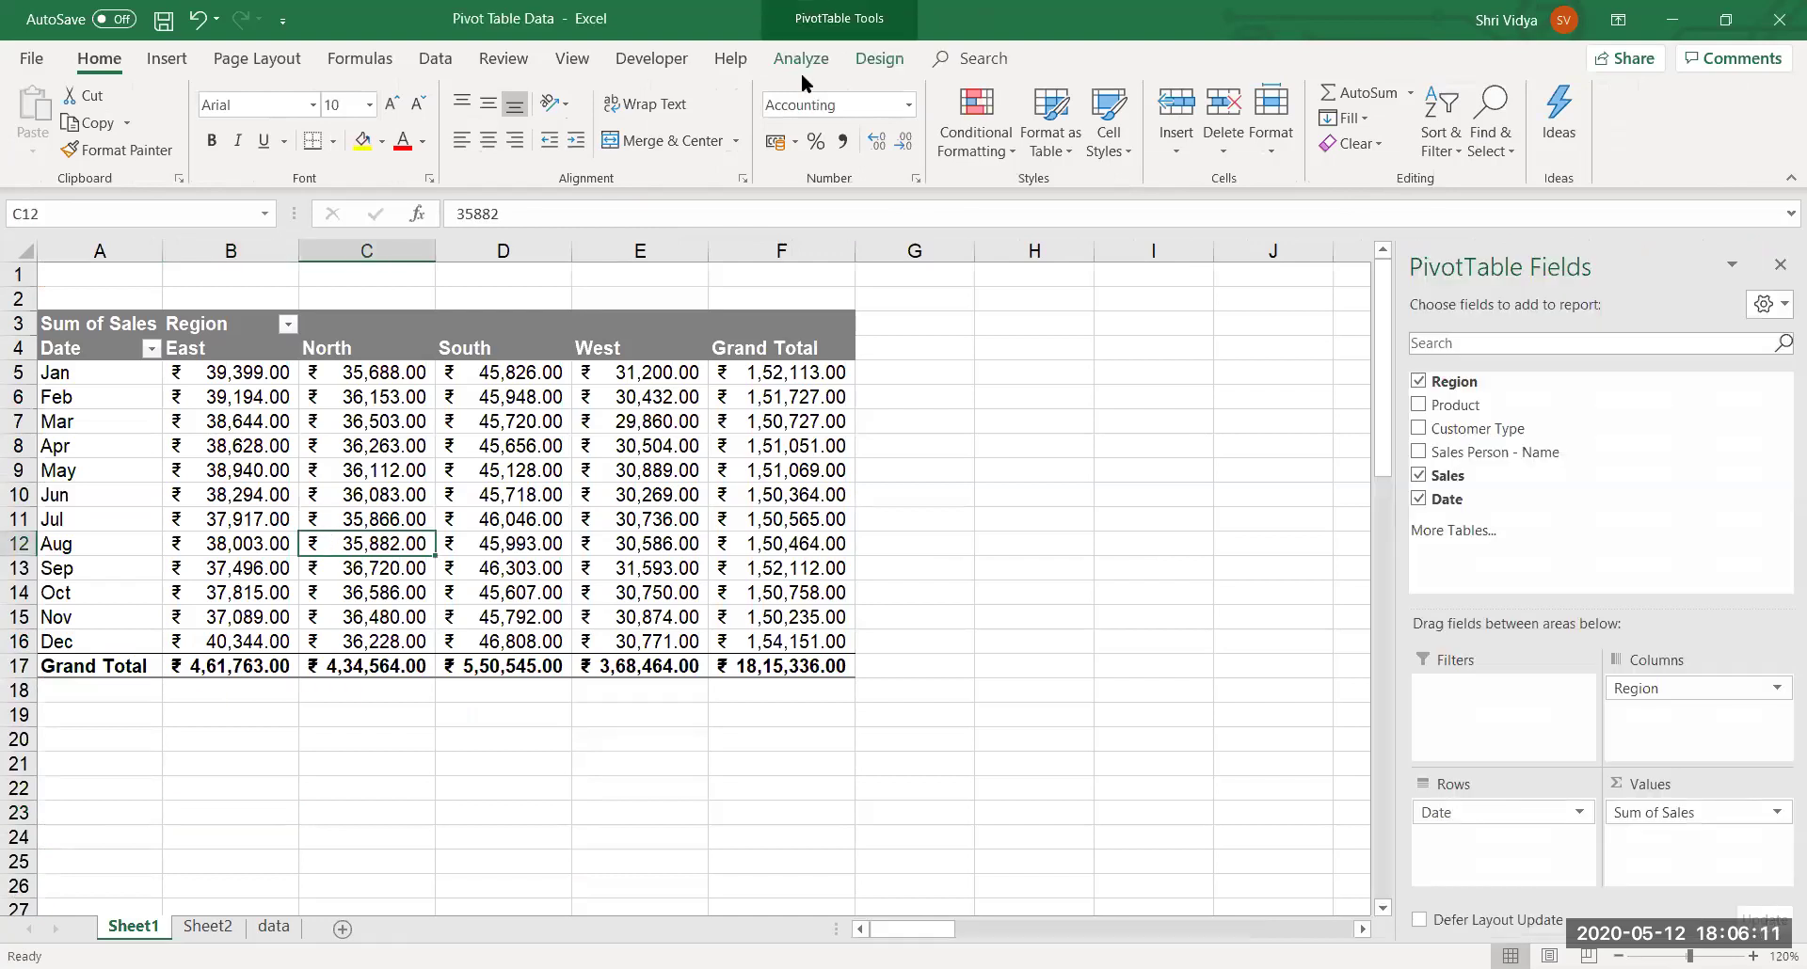
left_click(801, 59)
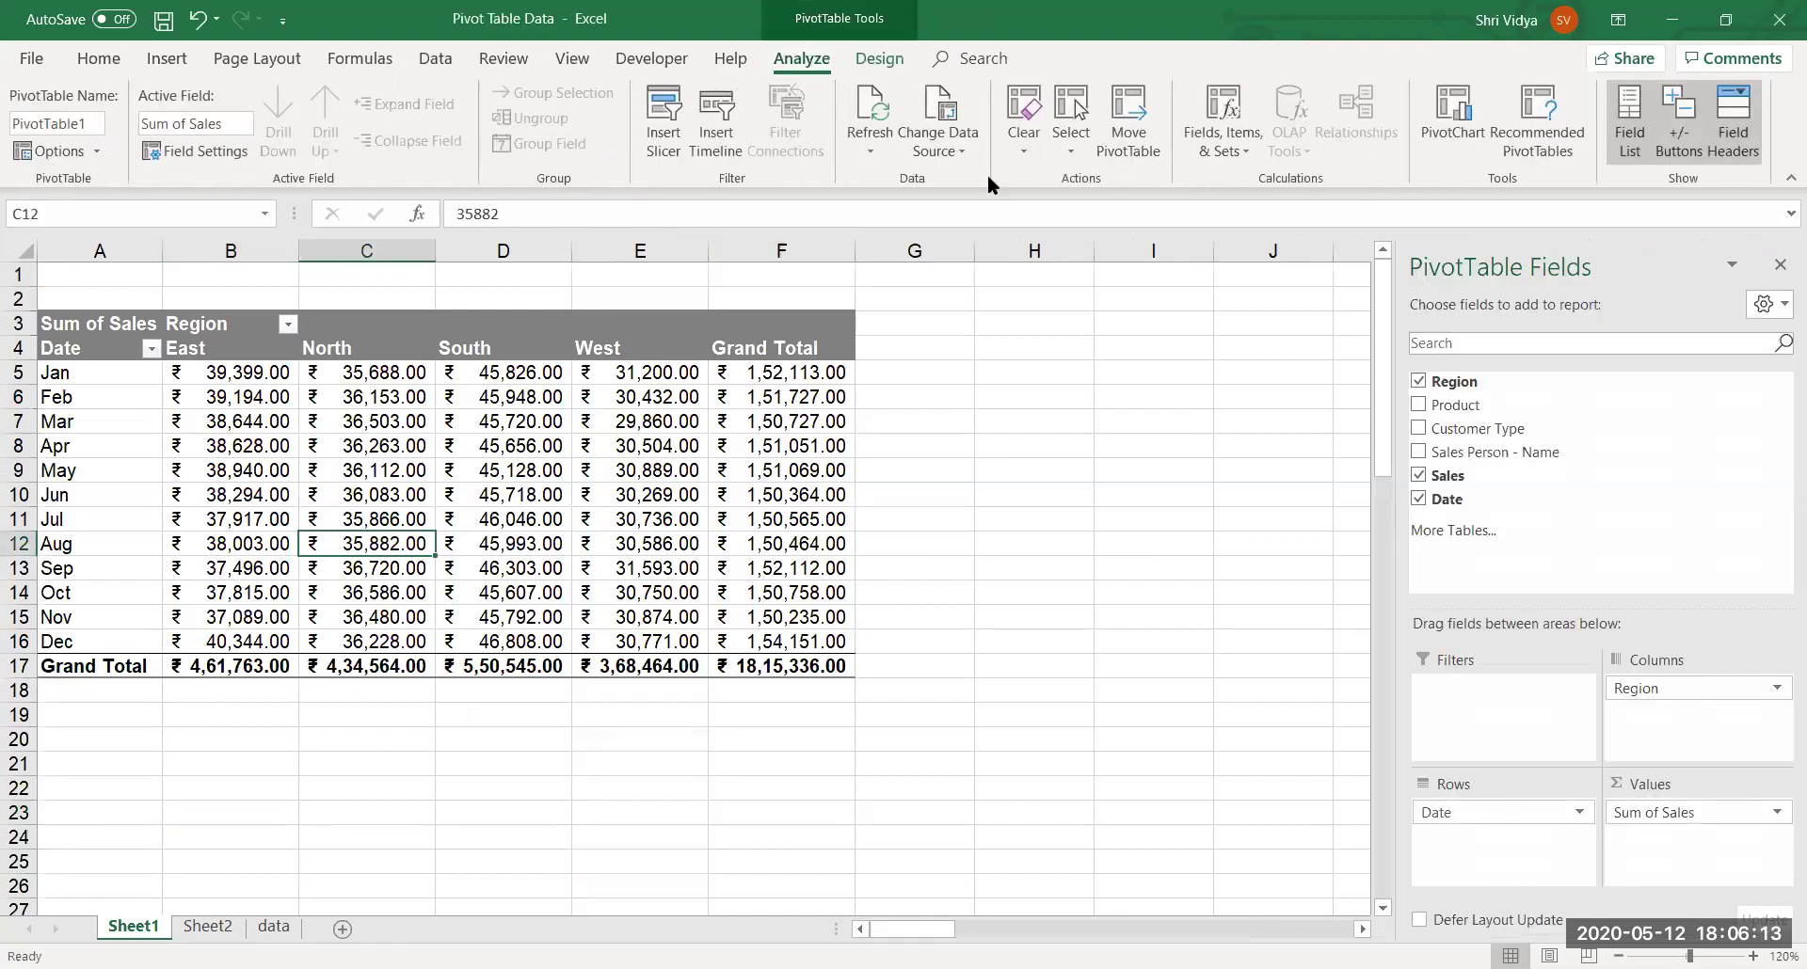
left_click(949, 145)
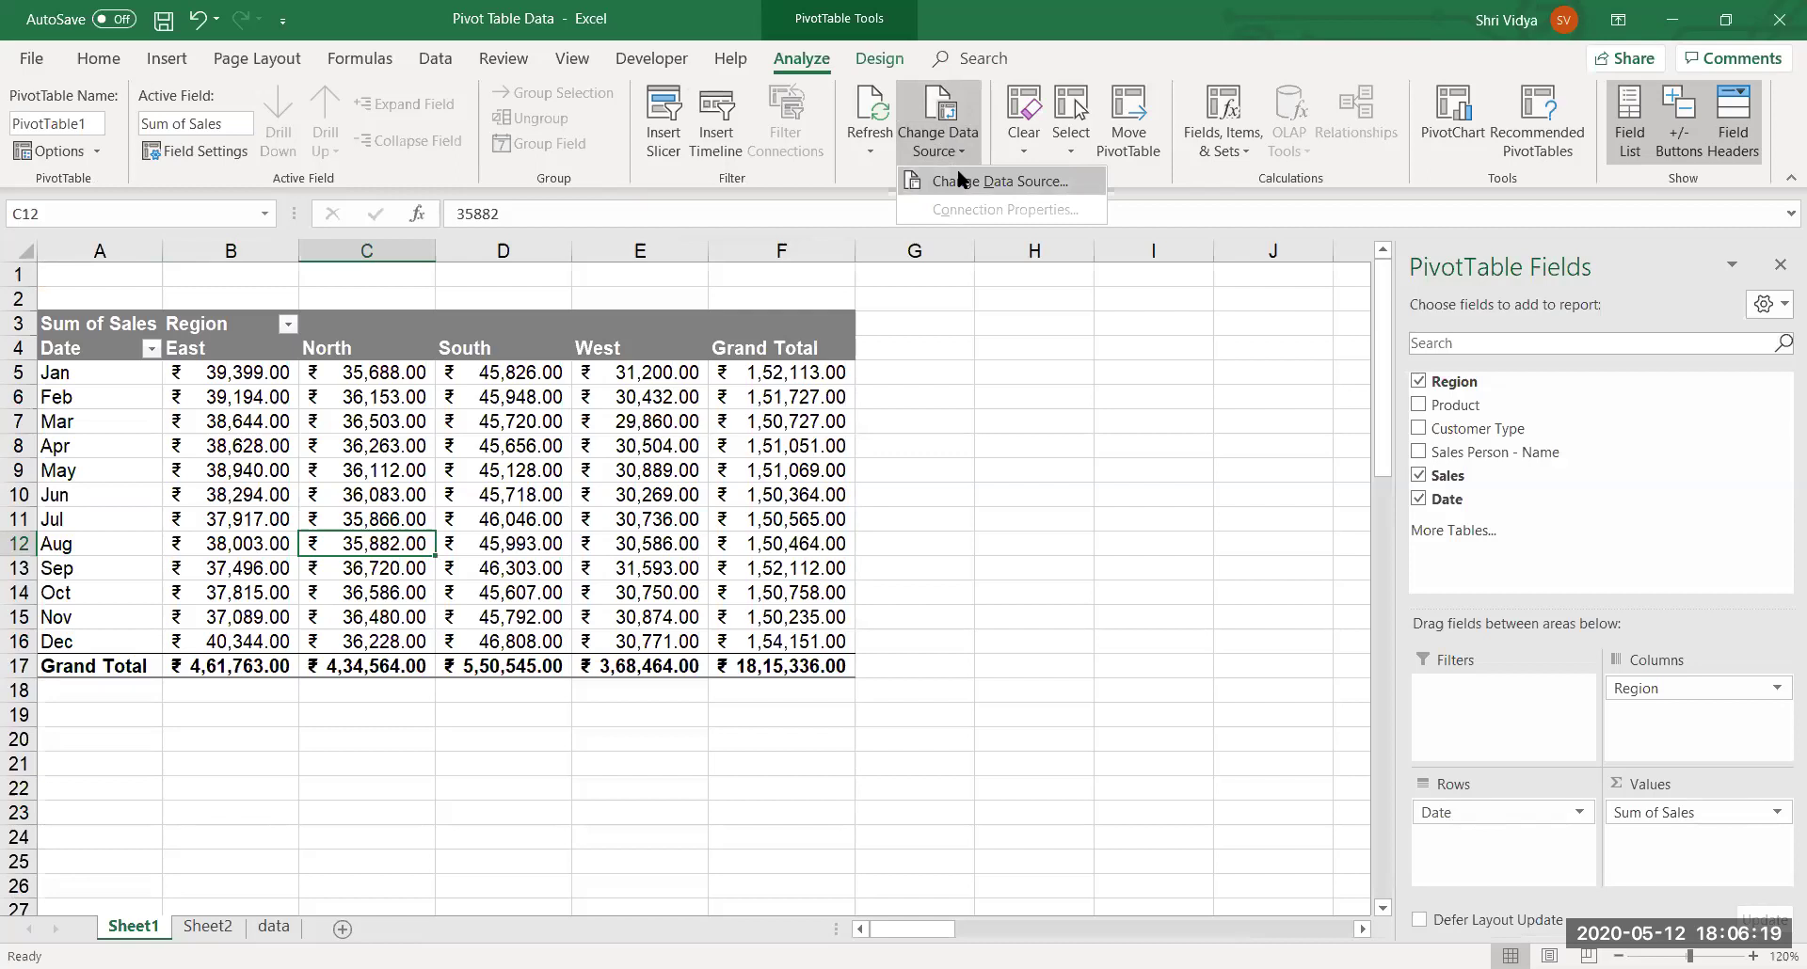
left_click(962, 179)
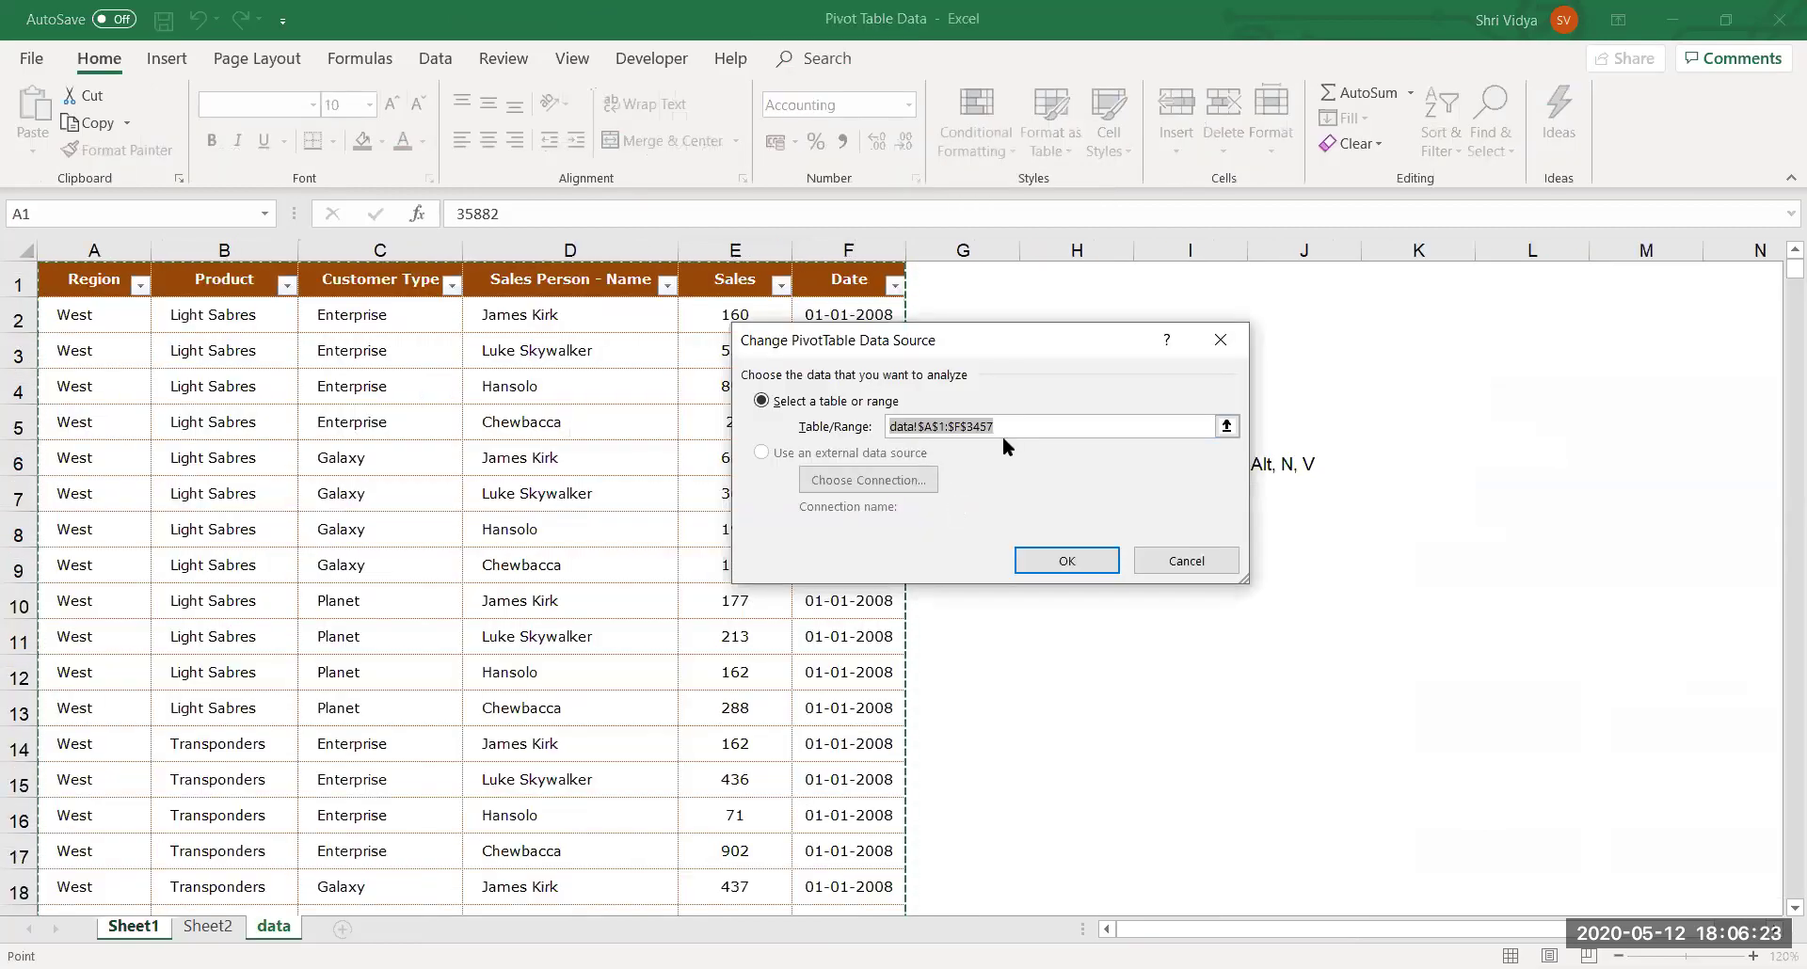
type("tblData")
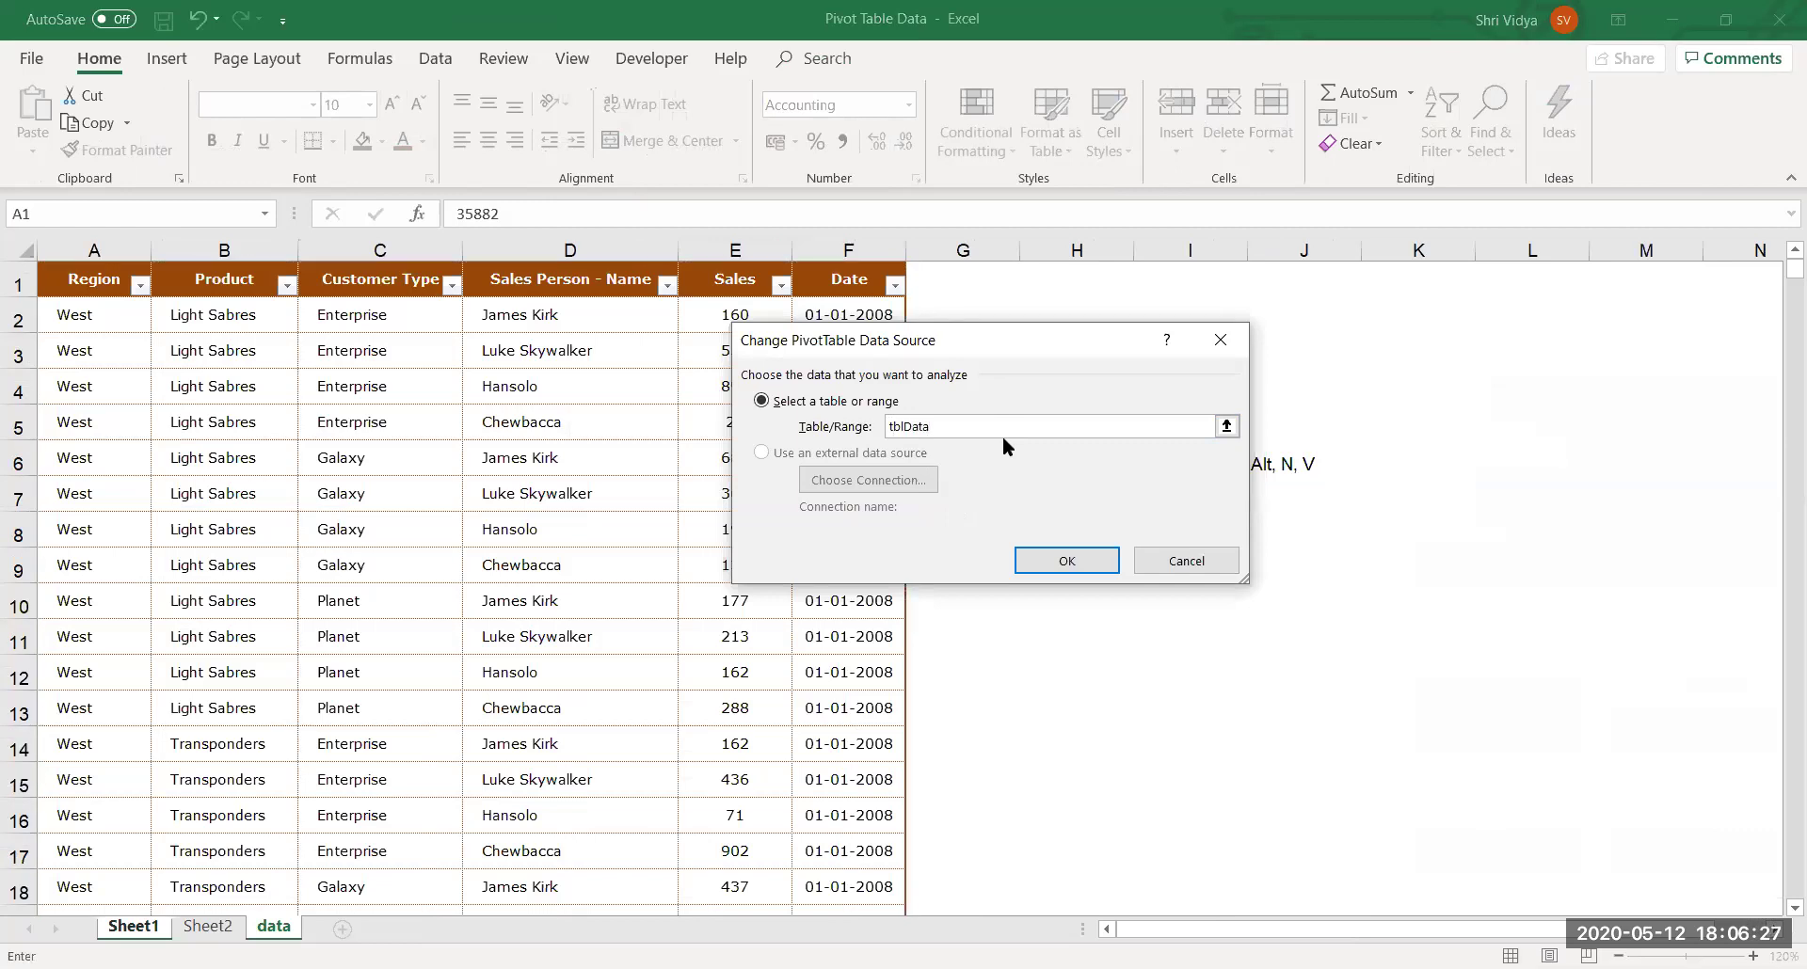
left_click(1073, 563)
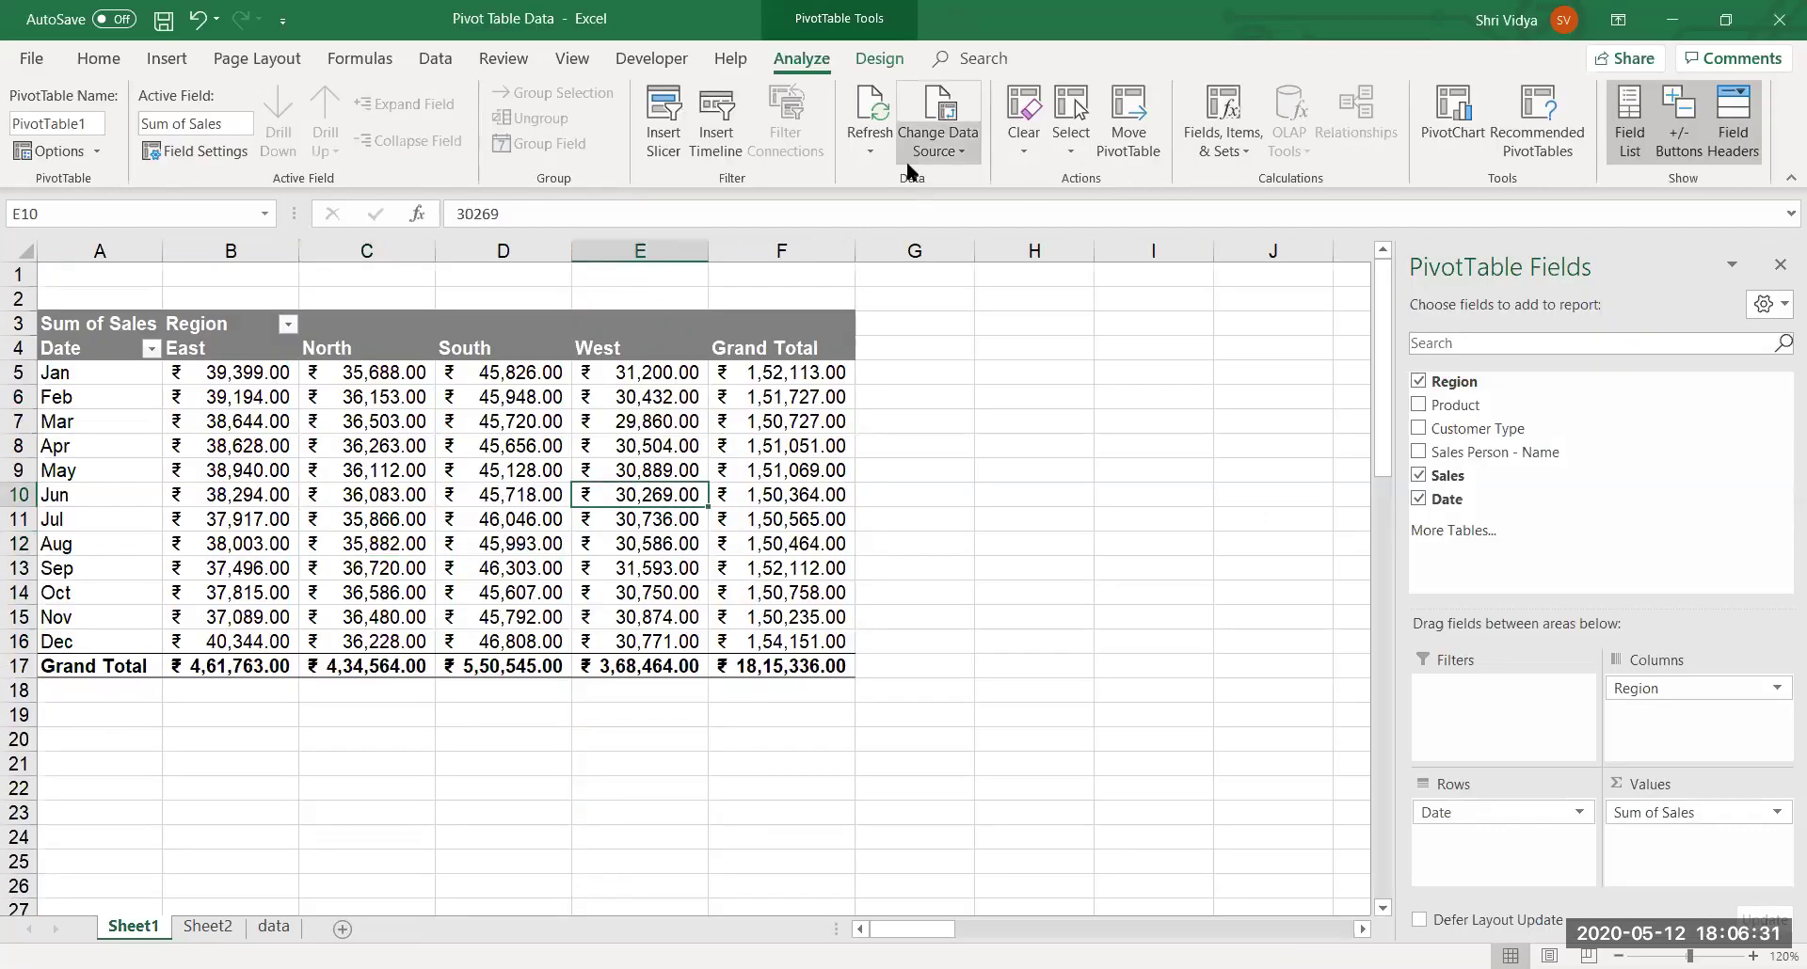
On the data sheet, copy the last fourteen records of the table.
left_click(274, 927)
left_click(230, 779)
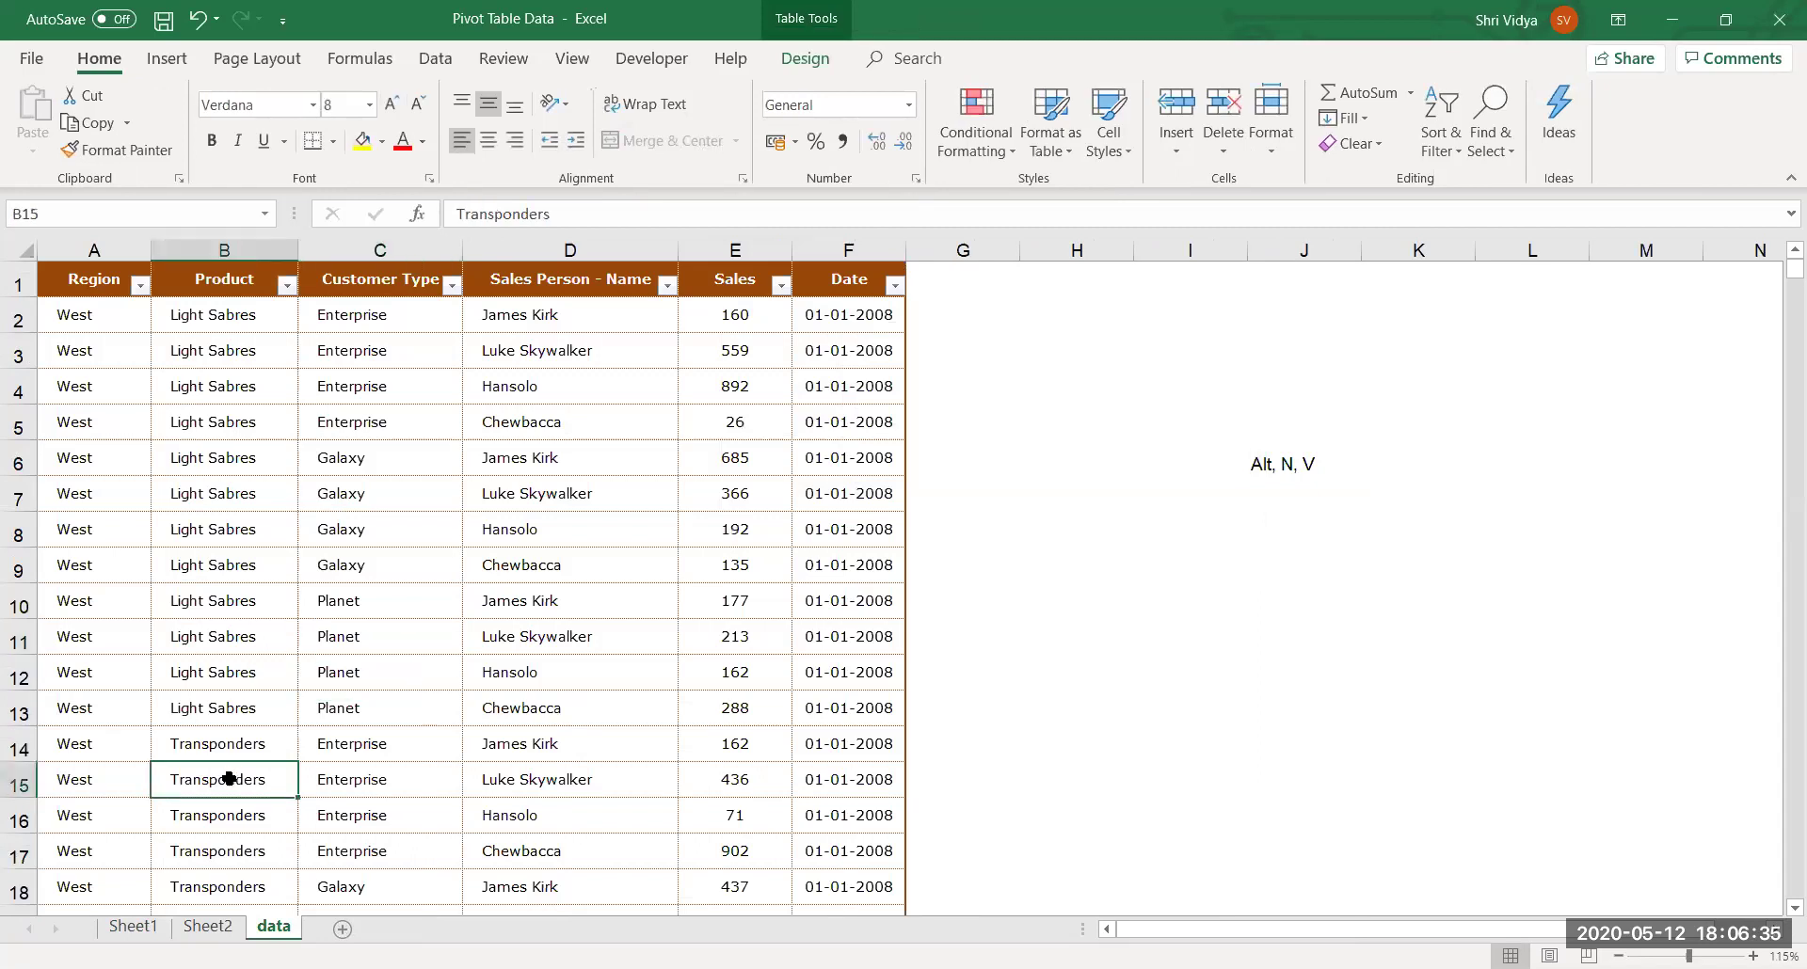
key("ctrl+Down")
key("Left")
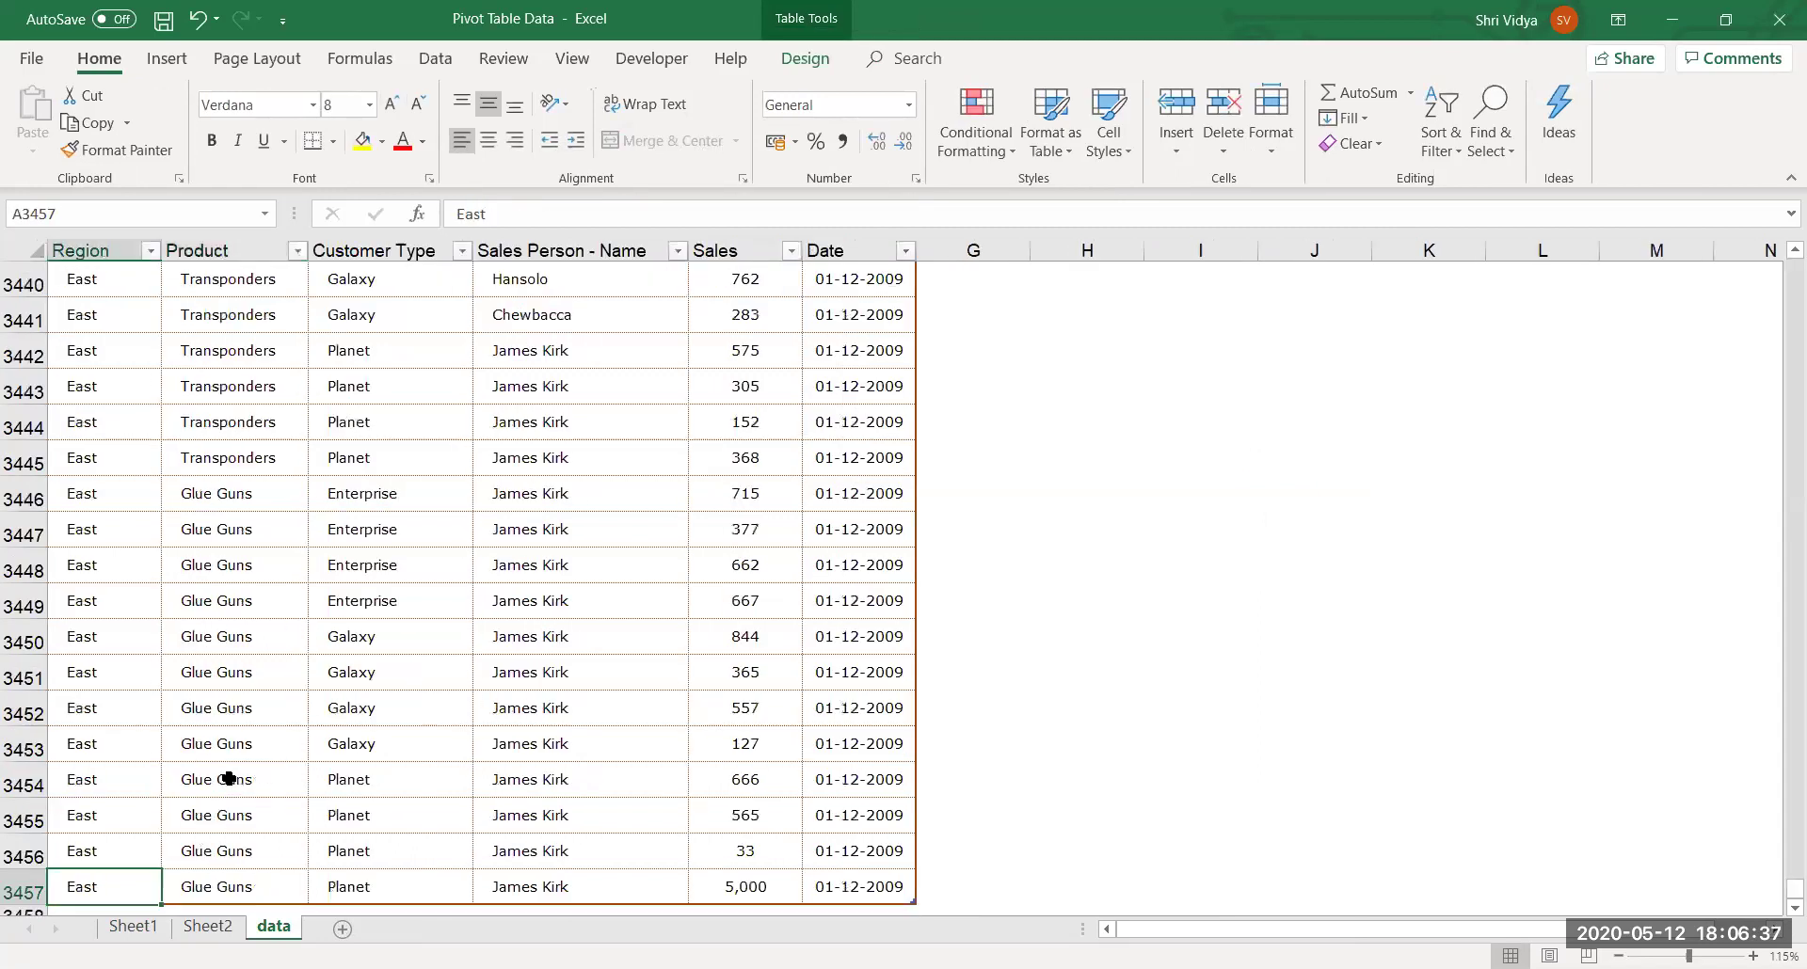
key("shift+Up")
key("shift+Up")
key("shift+Up")
key("shift+Up")
key("shift+Up")
key("shift+Up")
key("shift+Up")
key("shift+Up")
key("shift+Up")
key("shift+Up")
key("shift+Up")
key("shift+Up")
key("shift+Up")
key("shift+Right")
key("shift+Right")
key("shift+Right")
key("shift+Right")
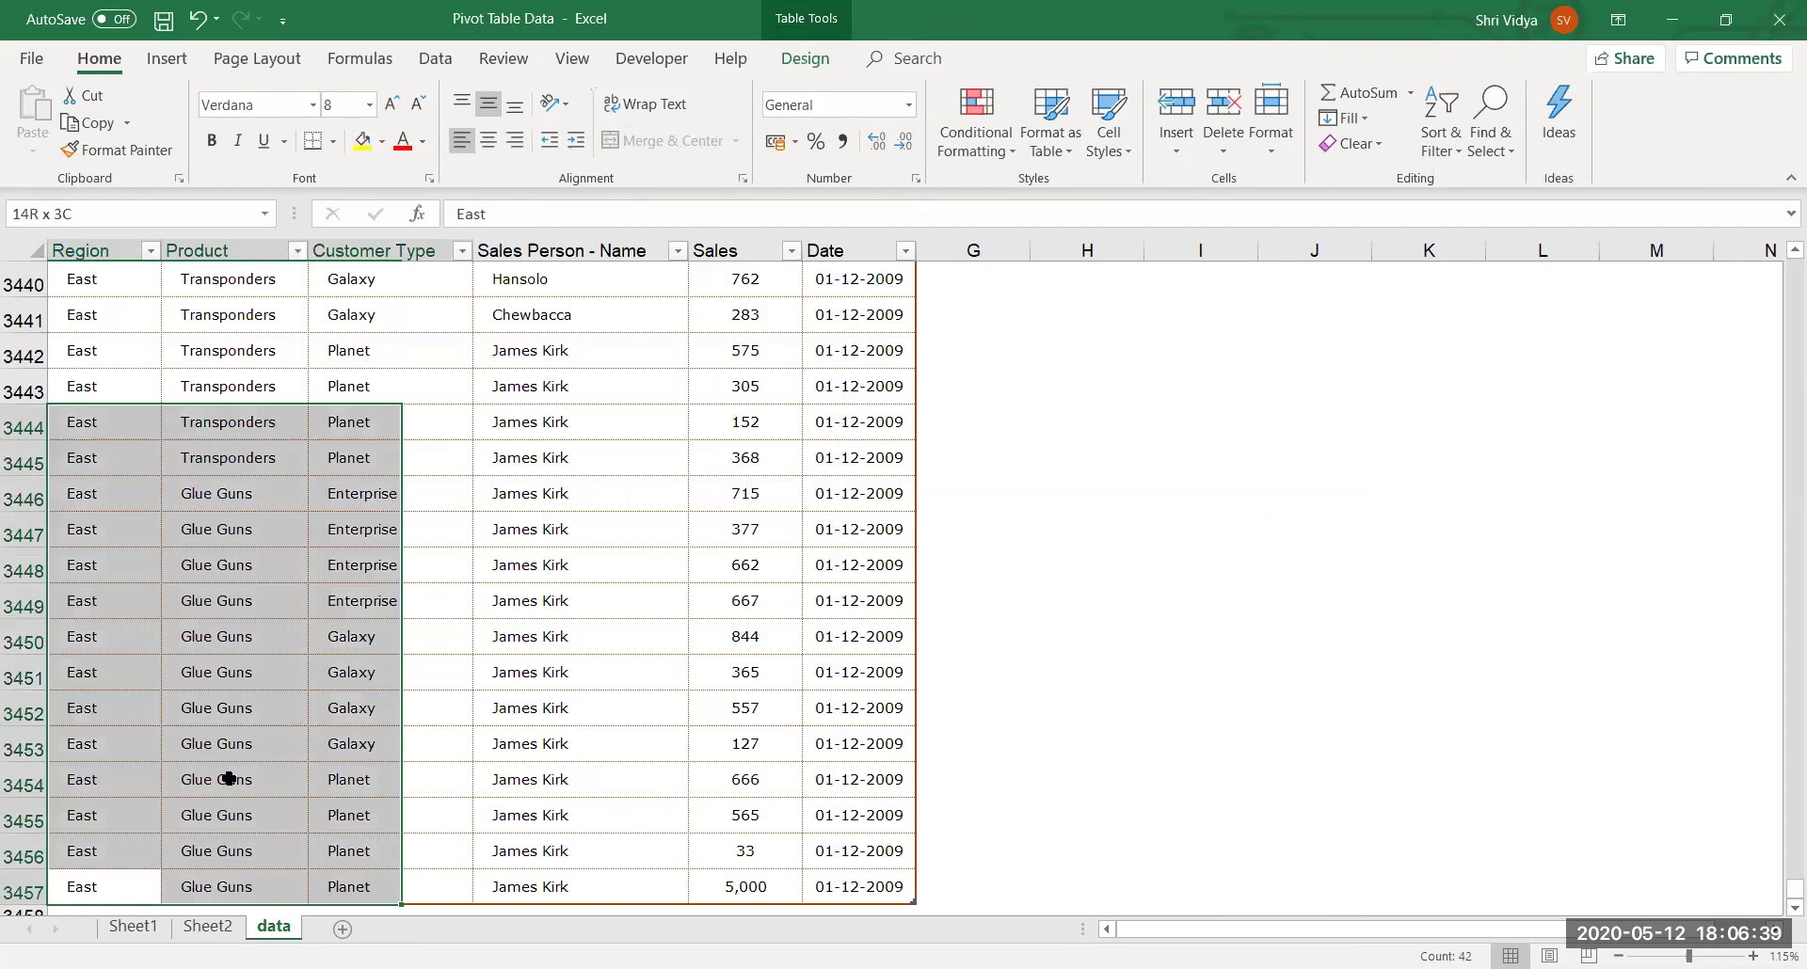
key("shift+Right")
key("ctrl+c")
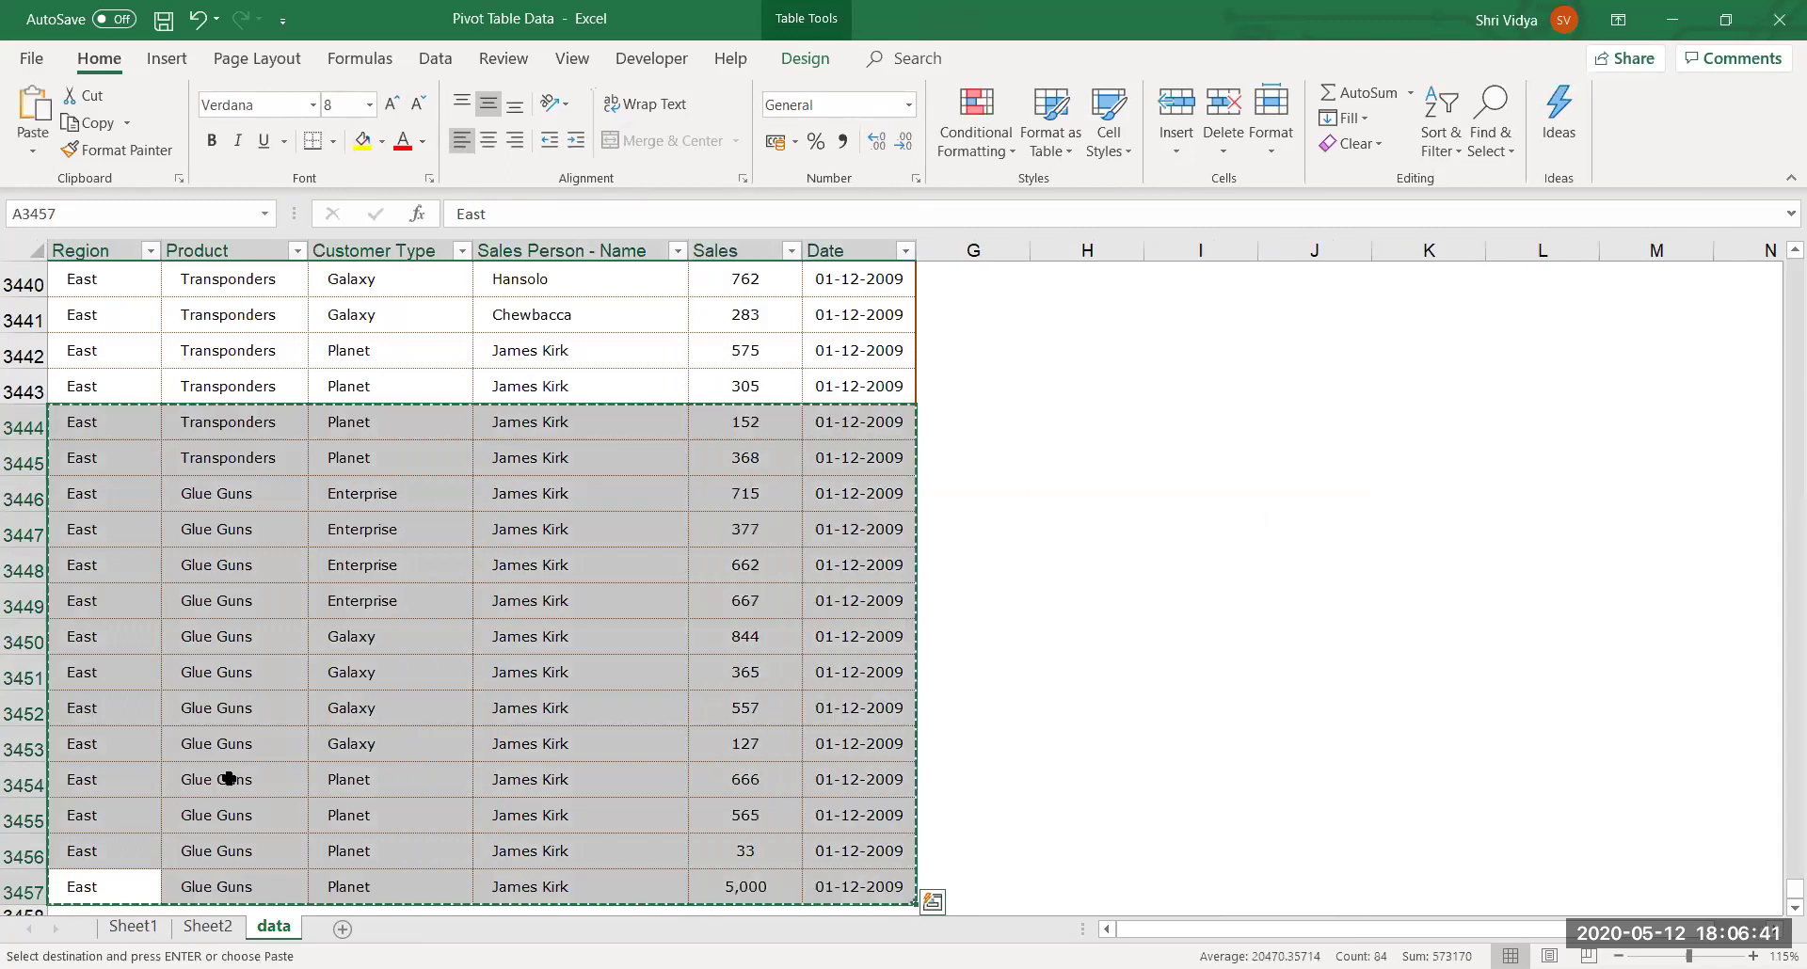
Paste the fourteen copied records below the table, extending it to row 3471.
key("Down")
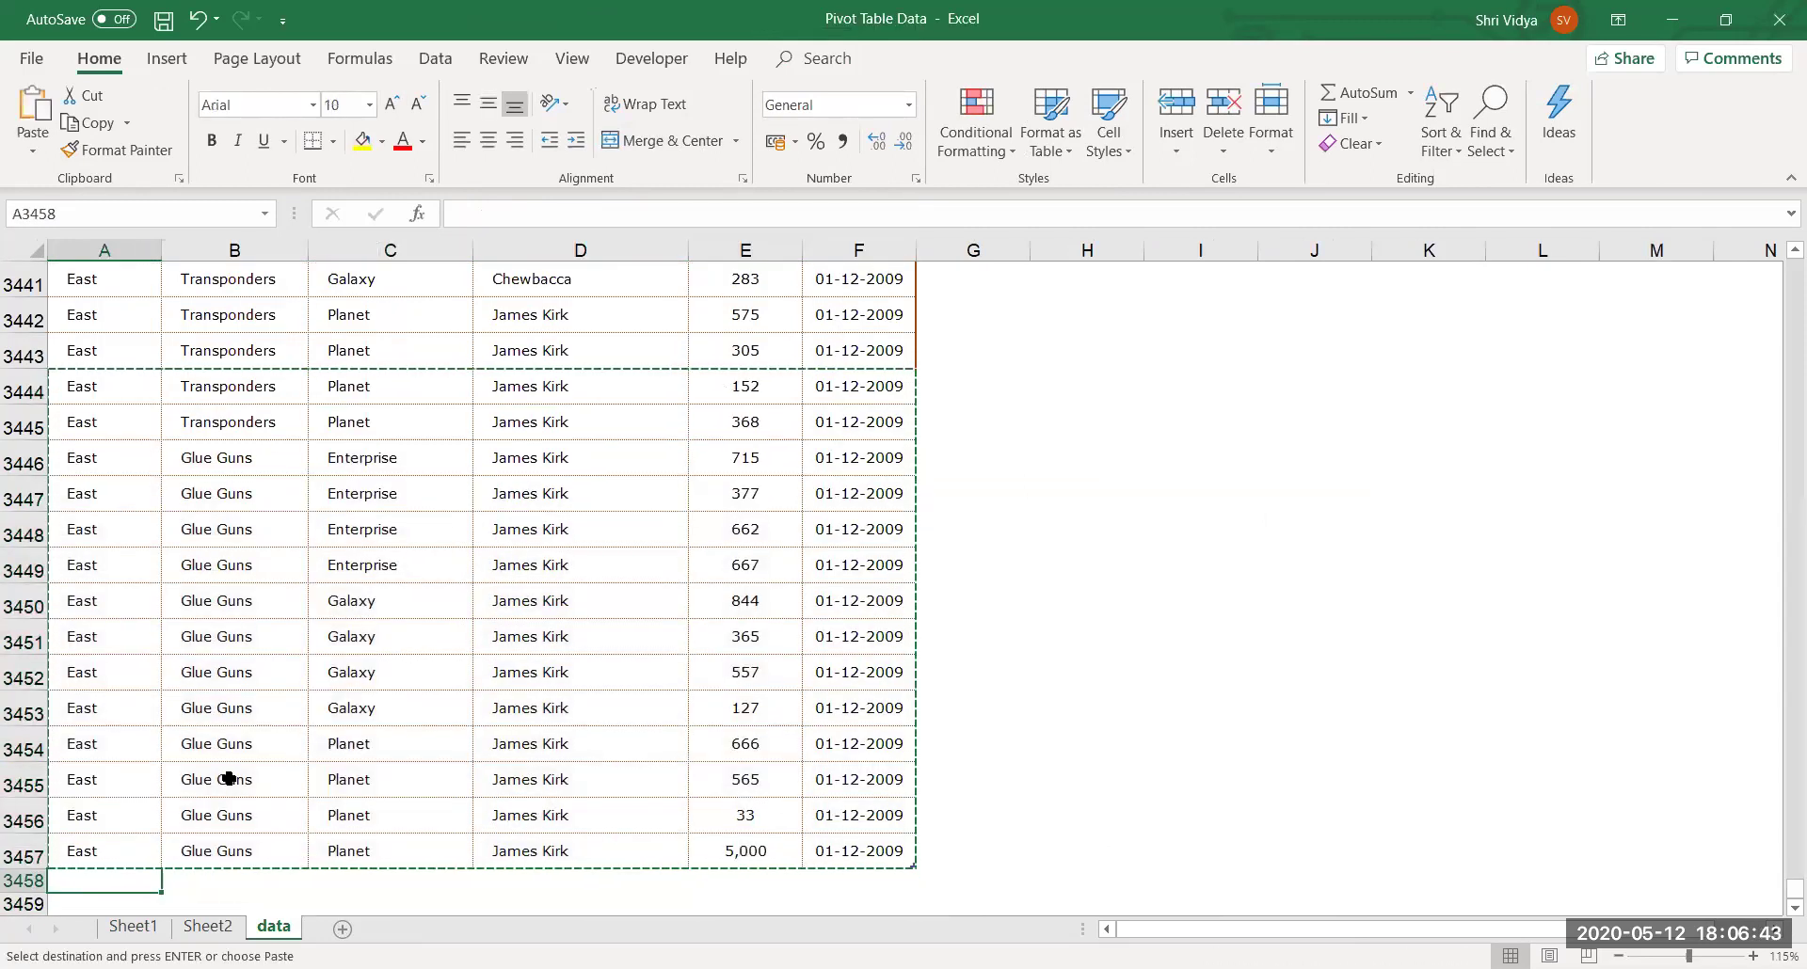
key("ctrl+v")
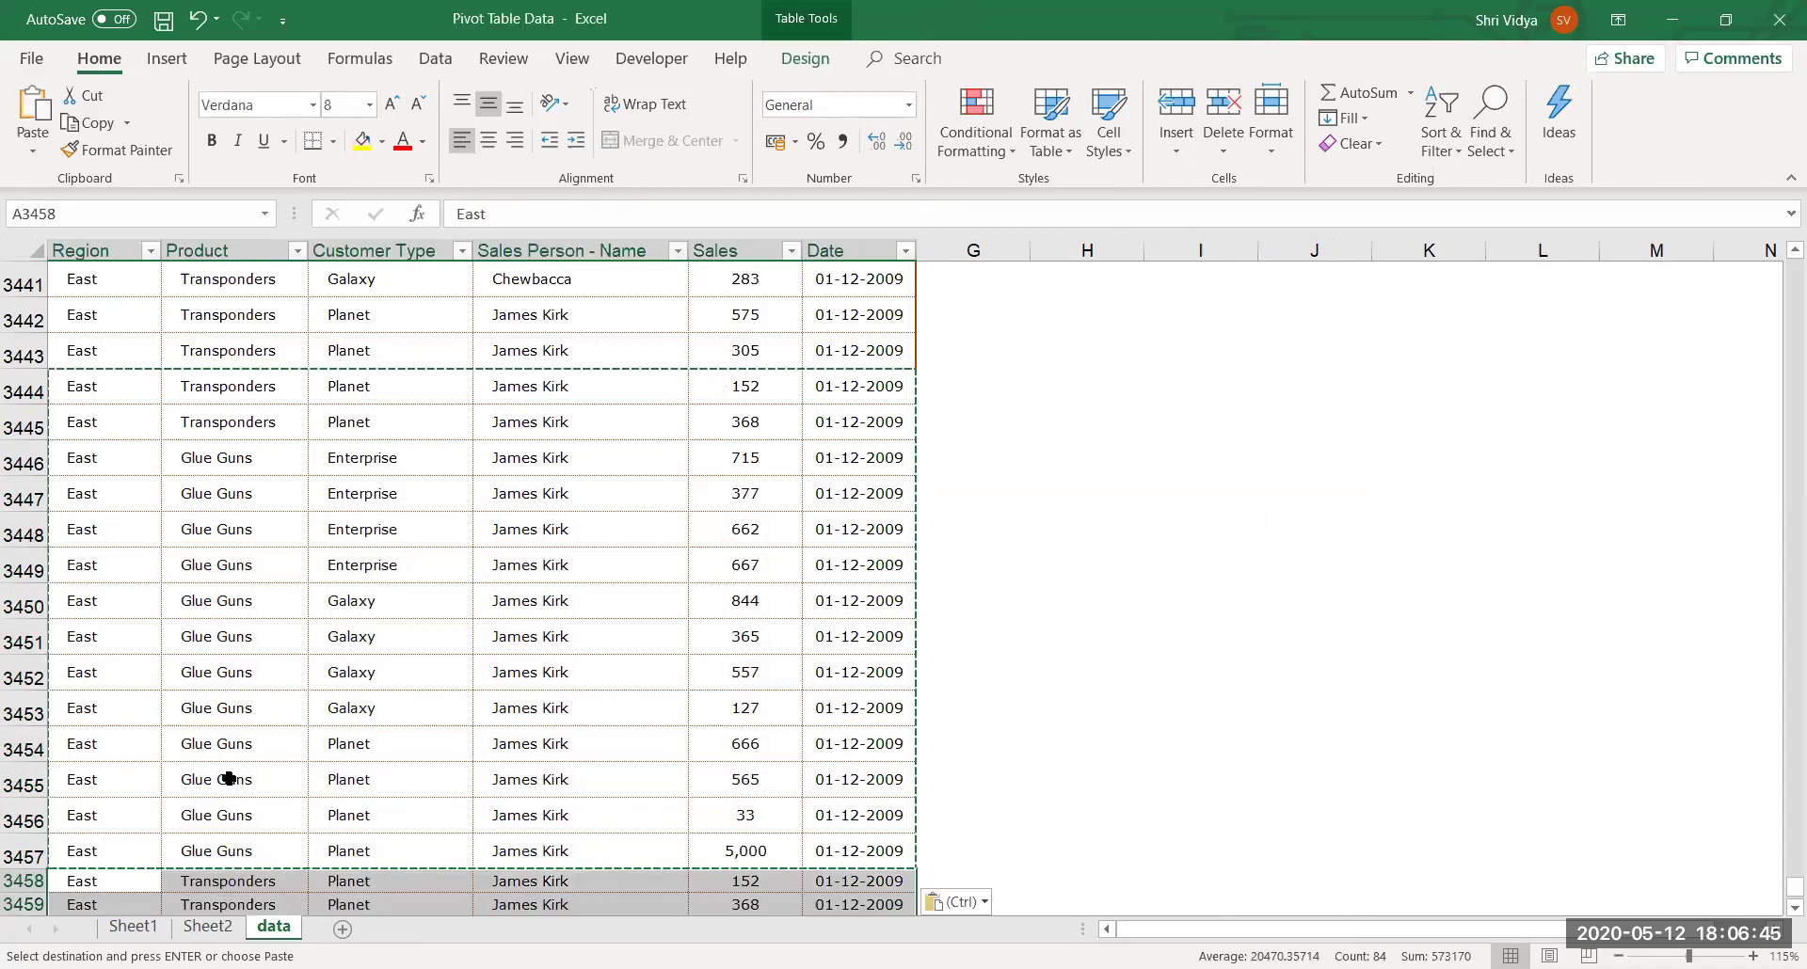
key("Down")
key("Escape")
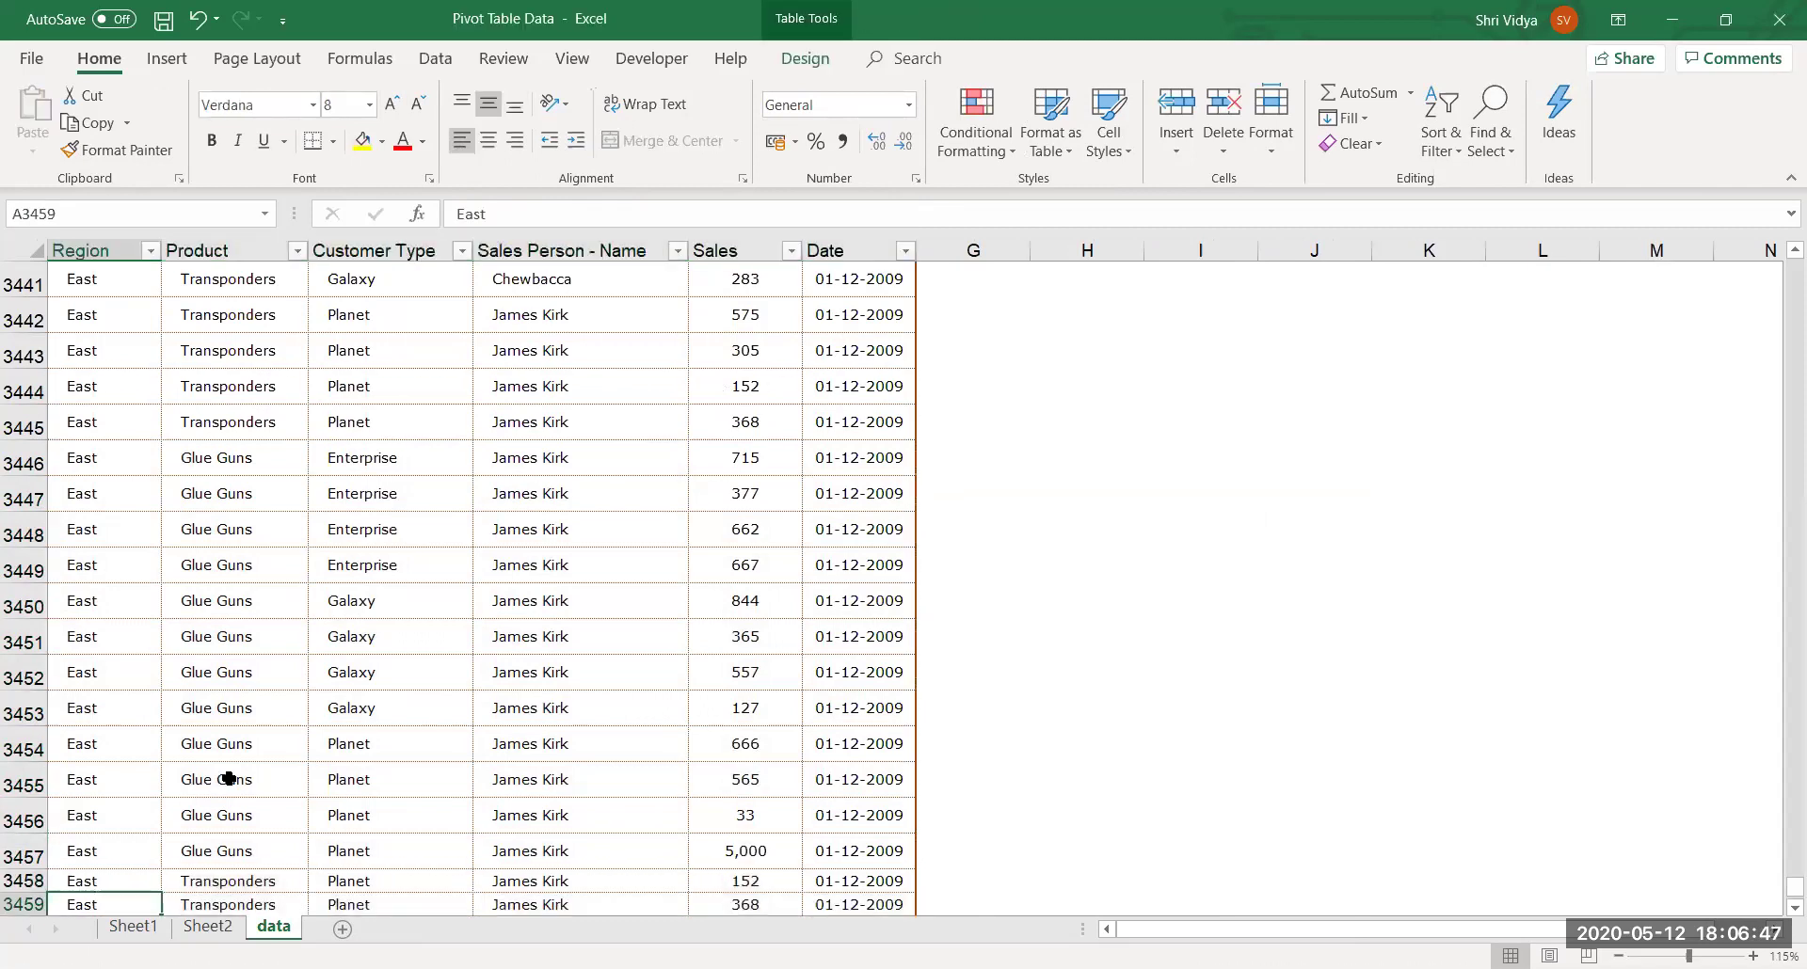
key("Down")
key("Down")
key("Down")
key("Down")
key("Down")
key("Down")
key("Down")
key("Down")
key("Down")
key("Down")
key("Down")
key("Down")
key("Down")
key("Down")
key("Down")
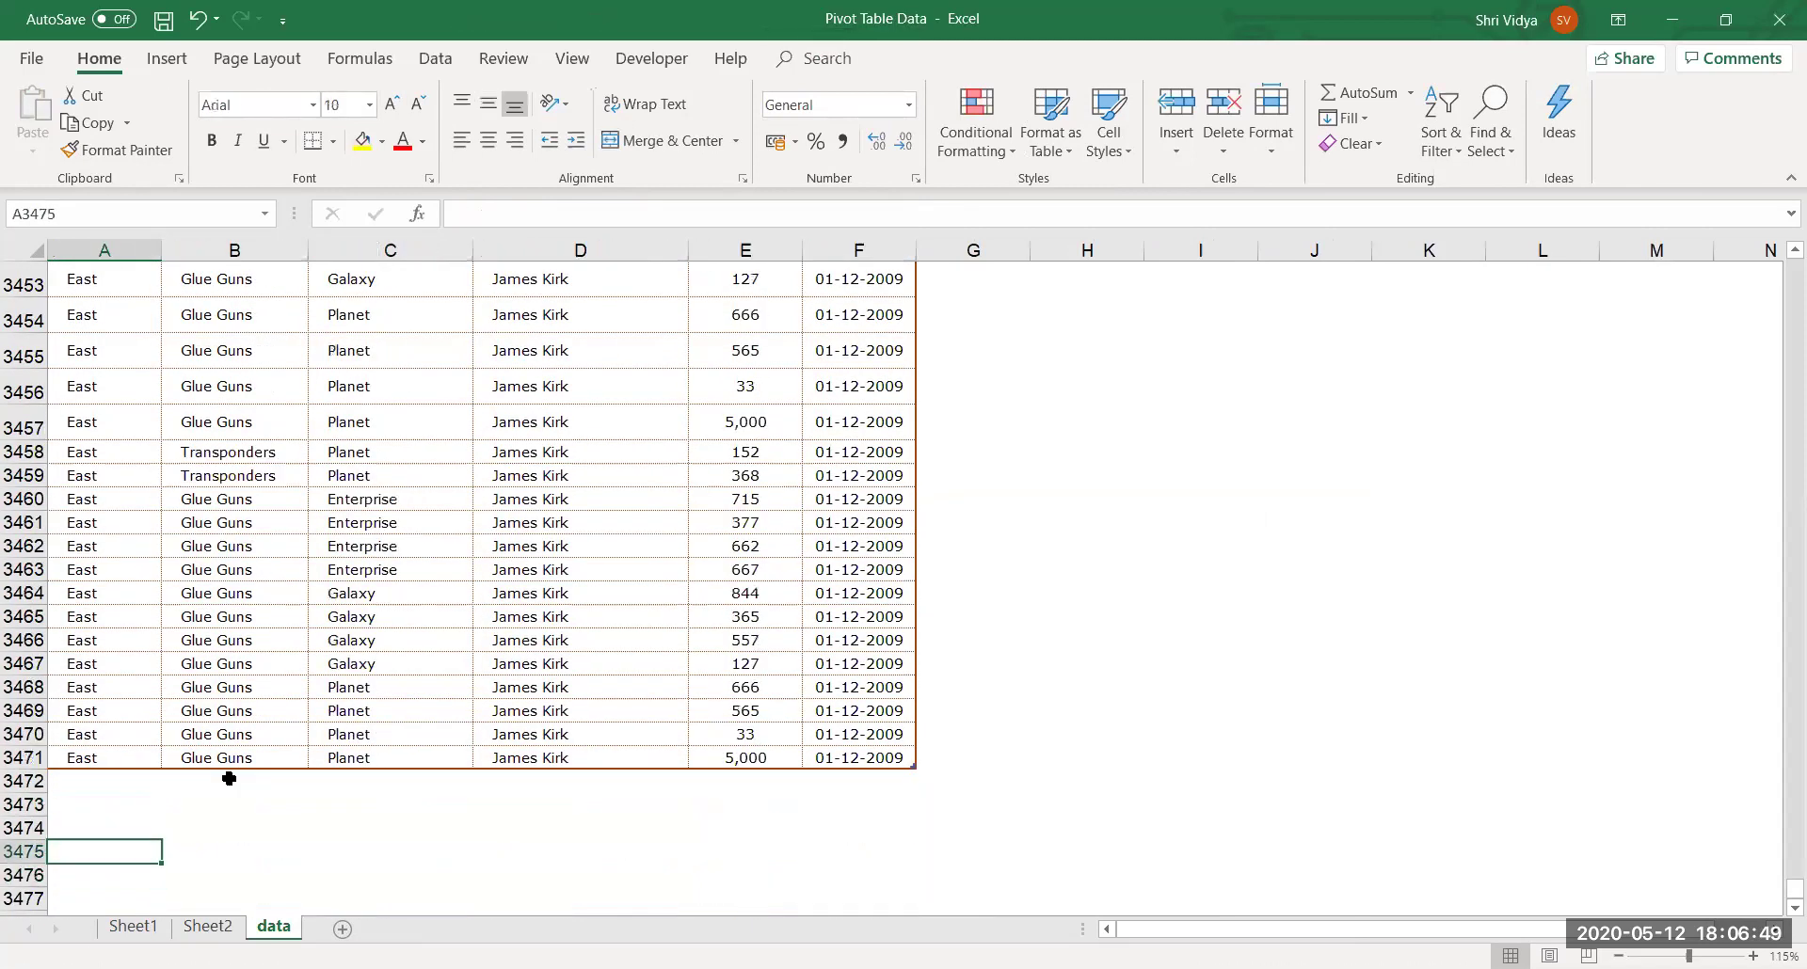
key("Up")
key("Up")
key("Up")
key("Up")
key("Up")
key("Up")
key("Up")
key("Up")
key("Up")
key("Up")
key("Up")
key("Up")
key("Up")
key("Up")
key("Up")
key("Up")
key("Up")
key("Down")
Fill 'Central' into the Region cells of rows 3458–3471.
key("ctrl+shift+Down")
key("ctrl+v")
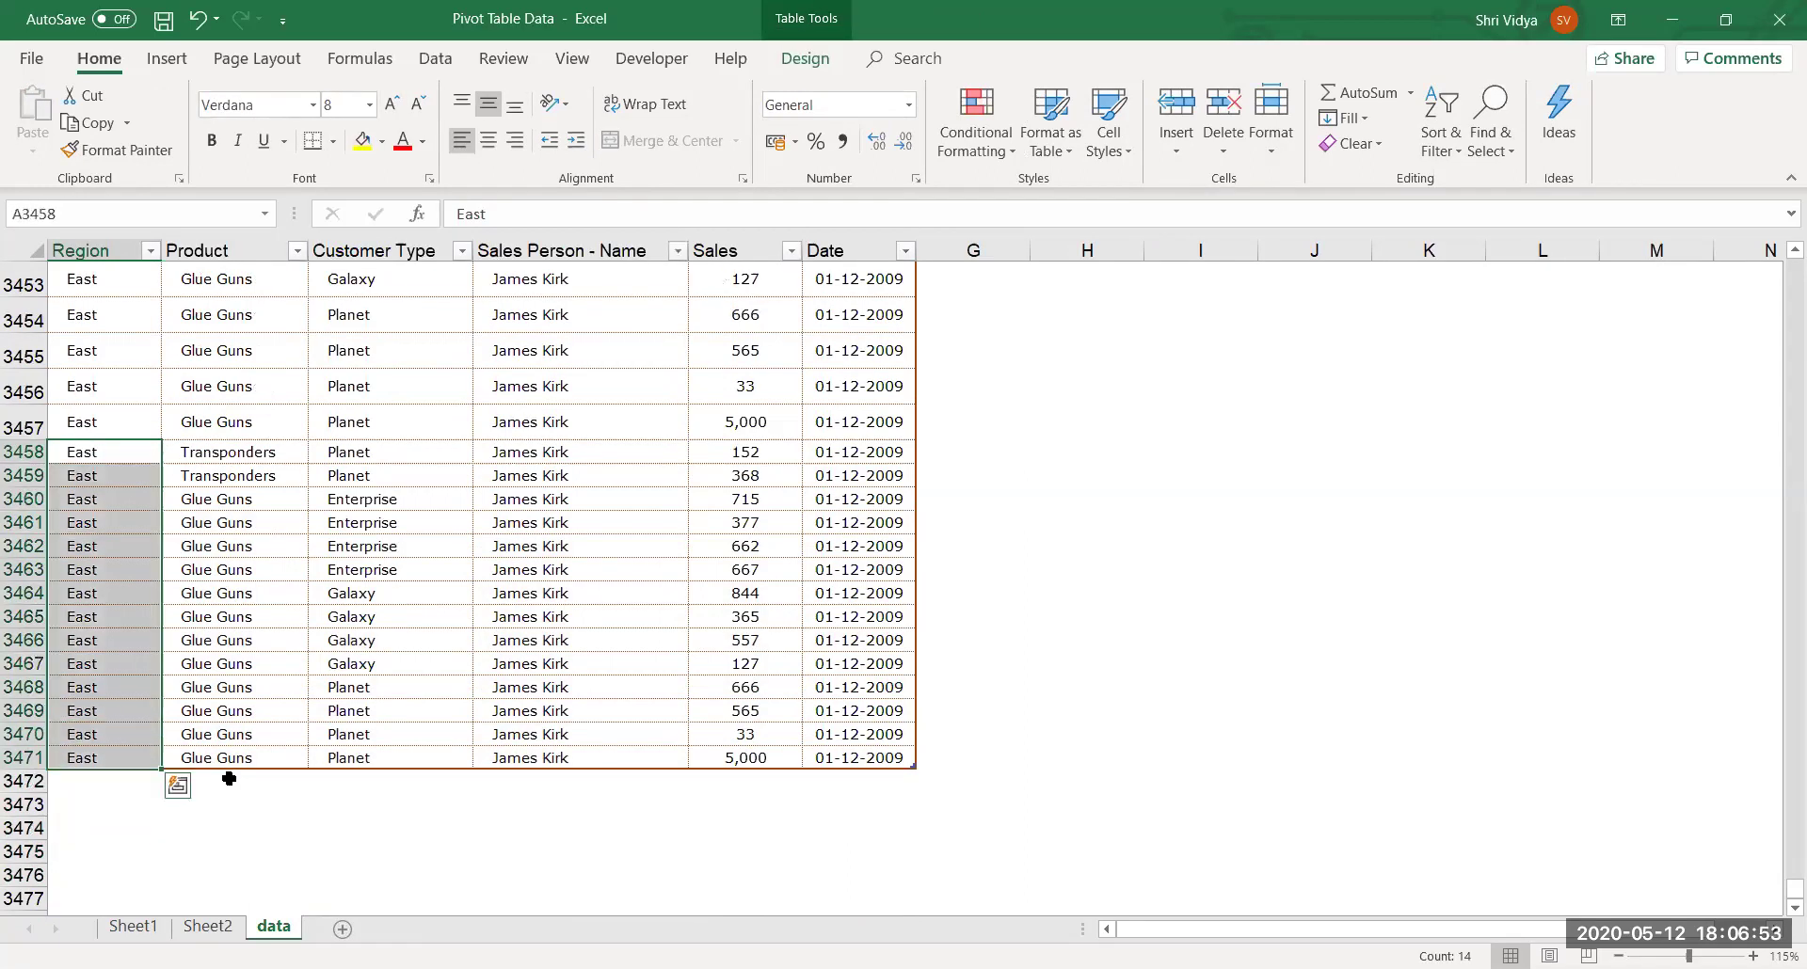
type("Central")
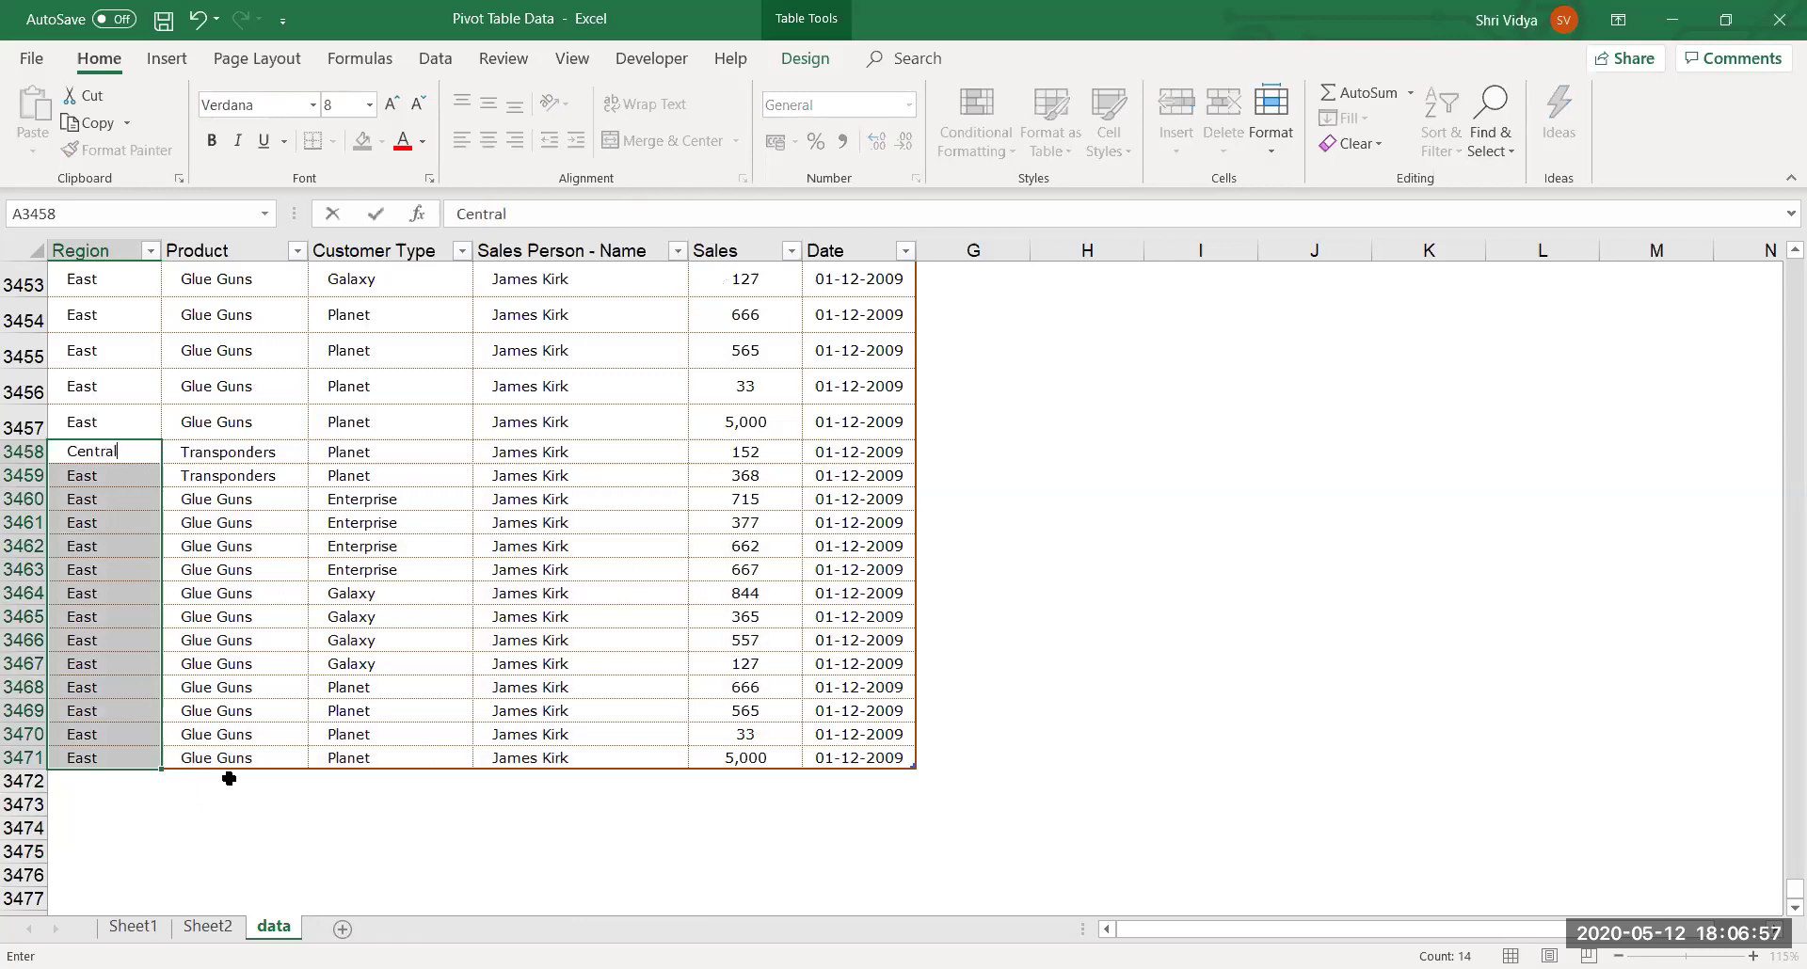
key("ctrl+Return")
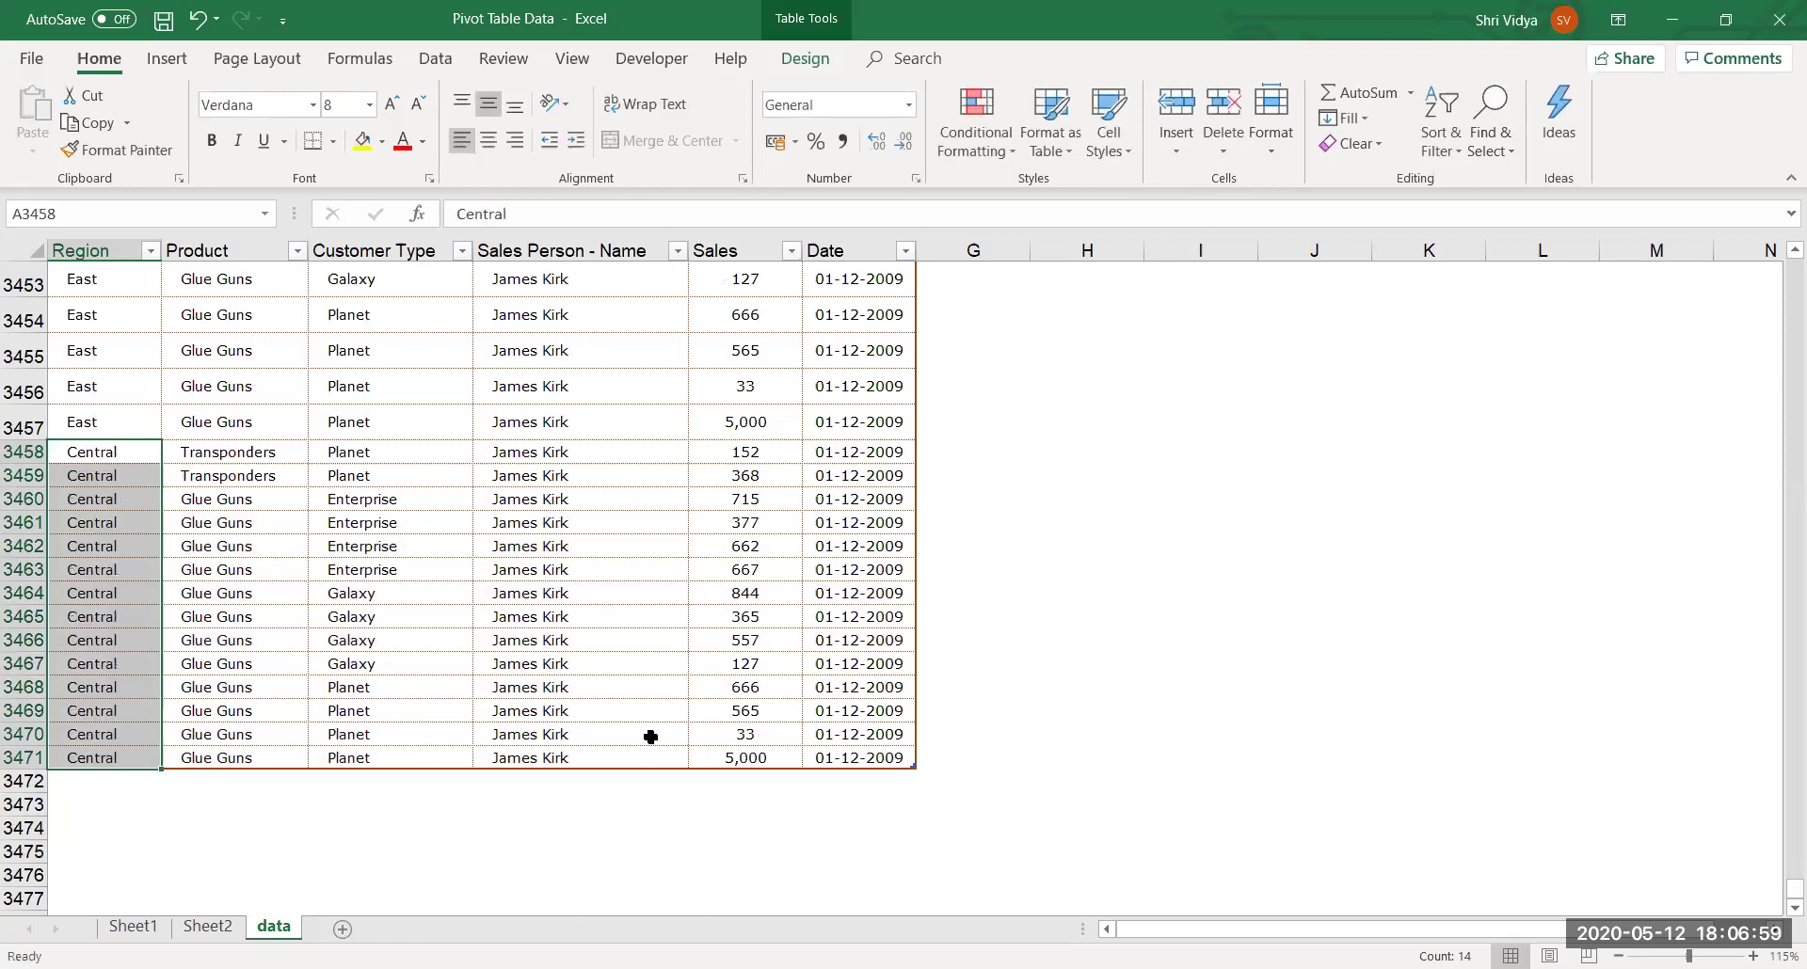
left_click(637, 711)
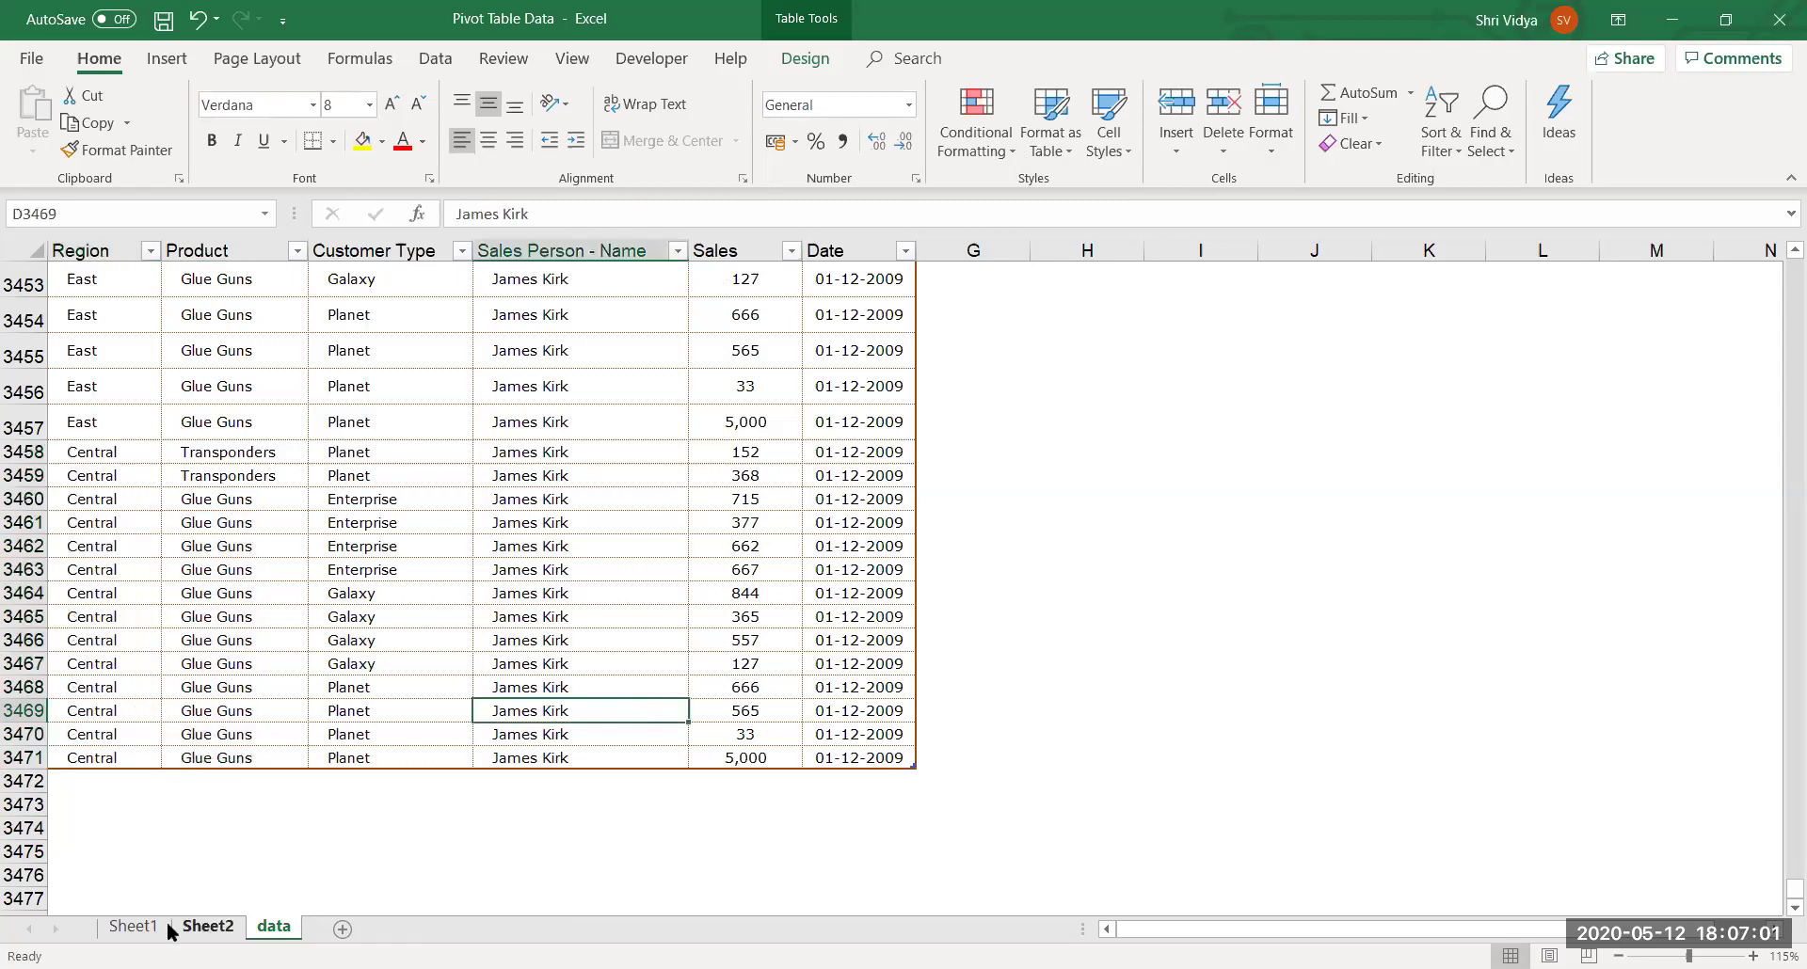
Refresh the Sheet1 pivot to add the Central column (11,098.00), then remove Date from Rows.
left_click(132, 927)
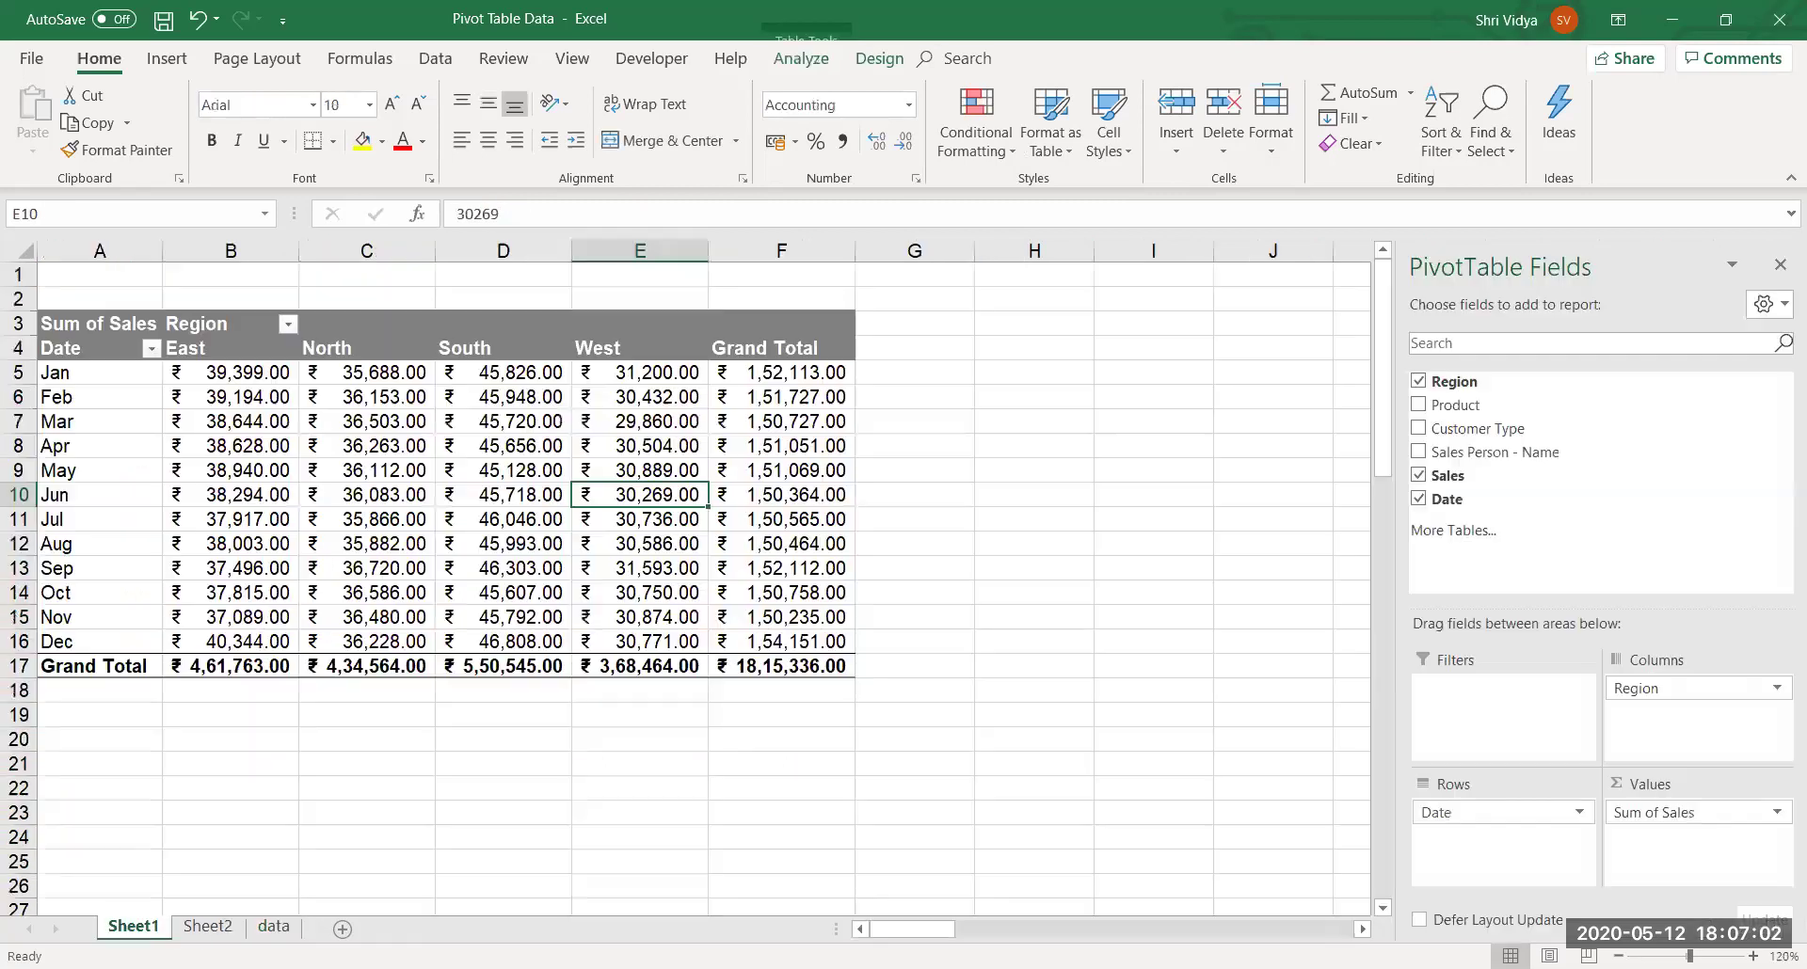
left_click(473, 453)
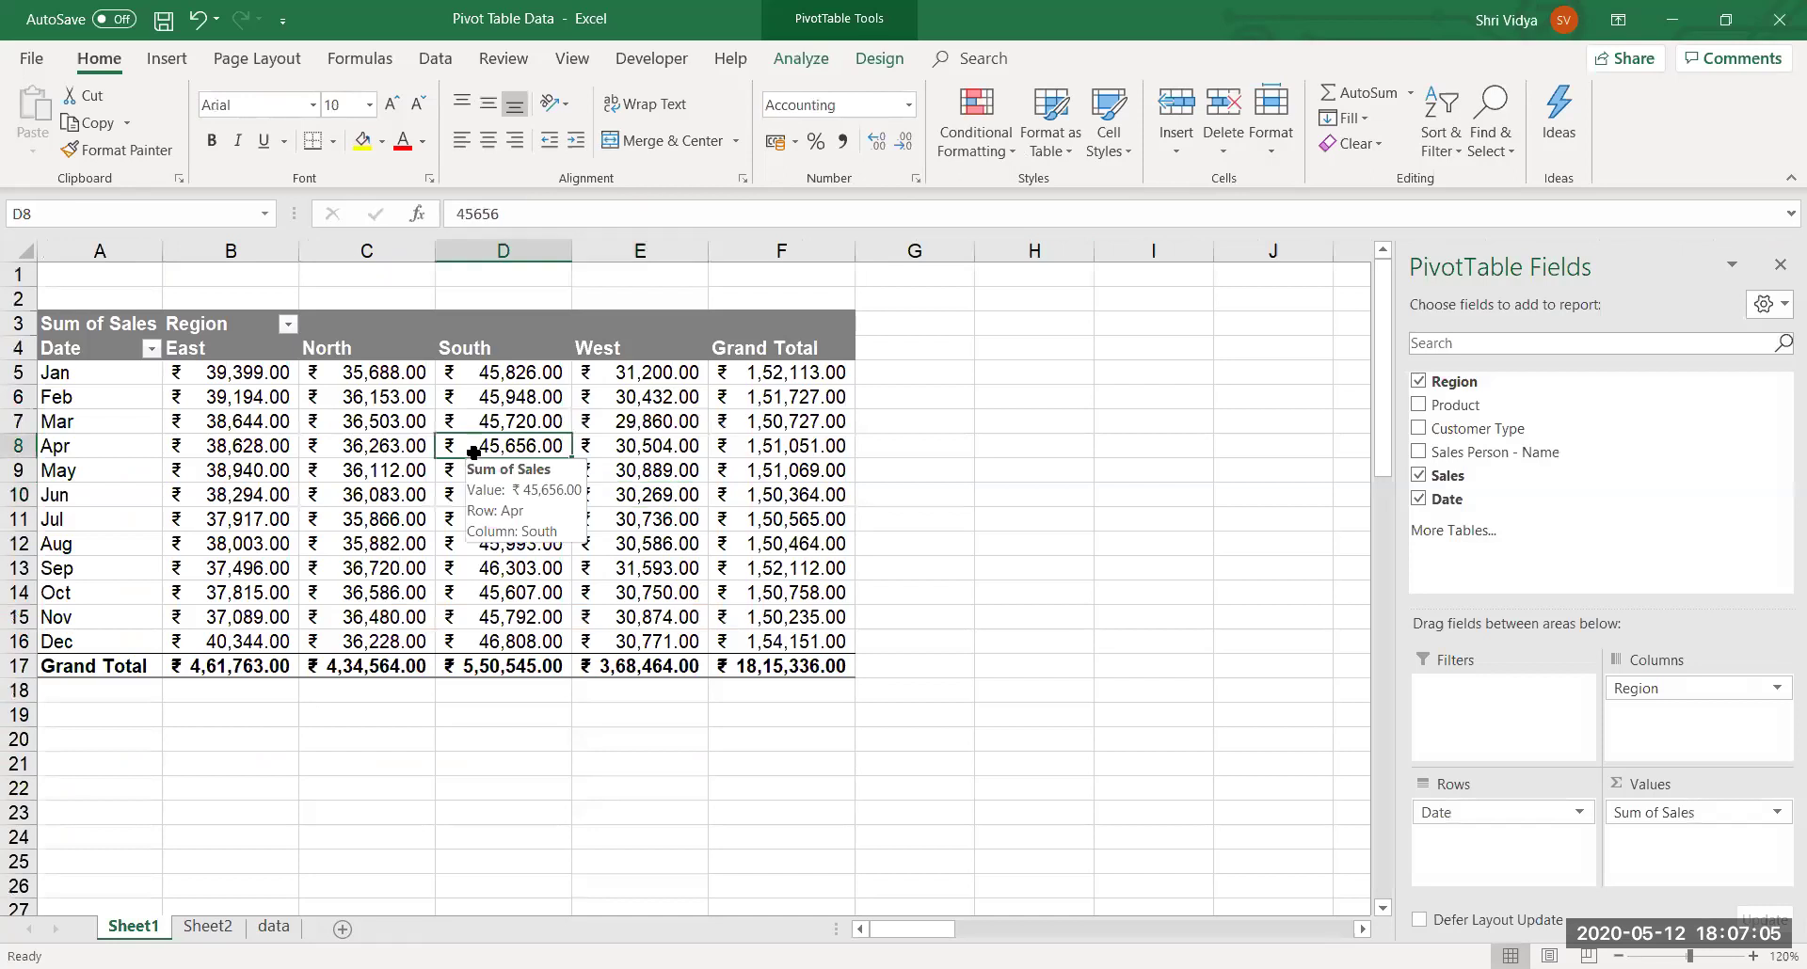
right_click(473, 452)
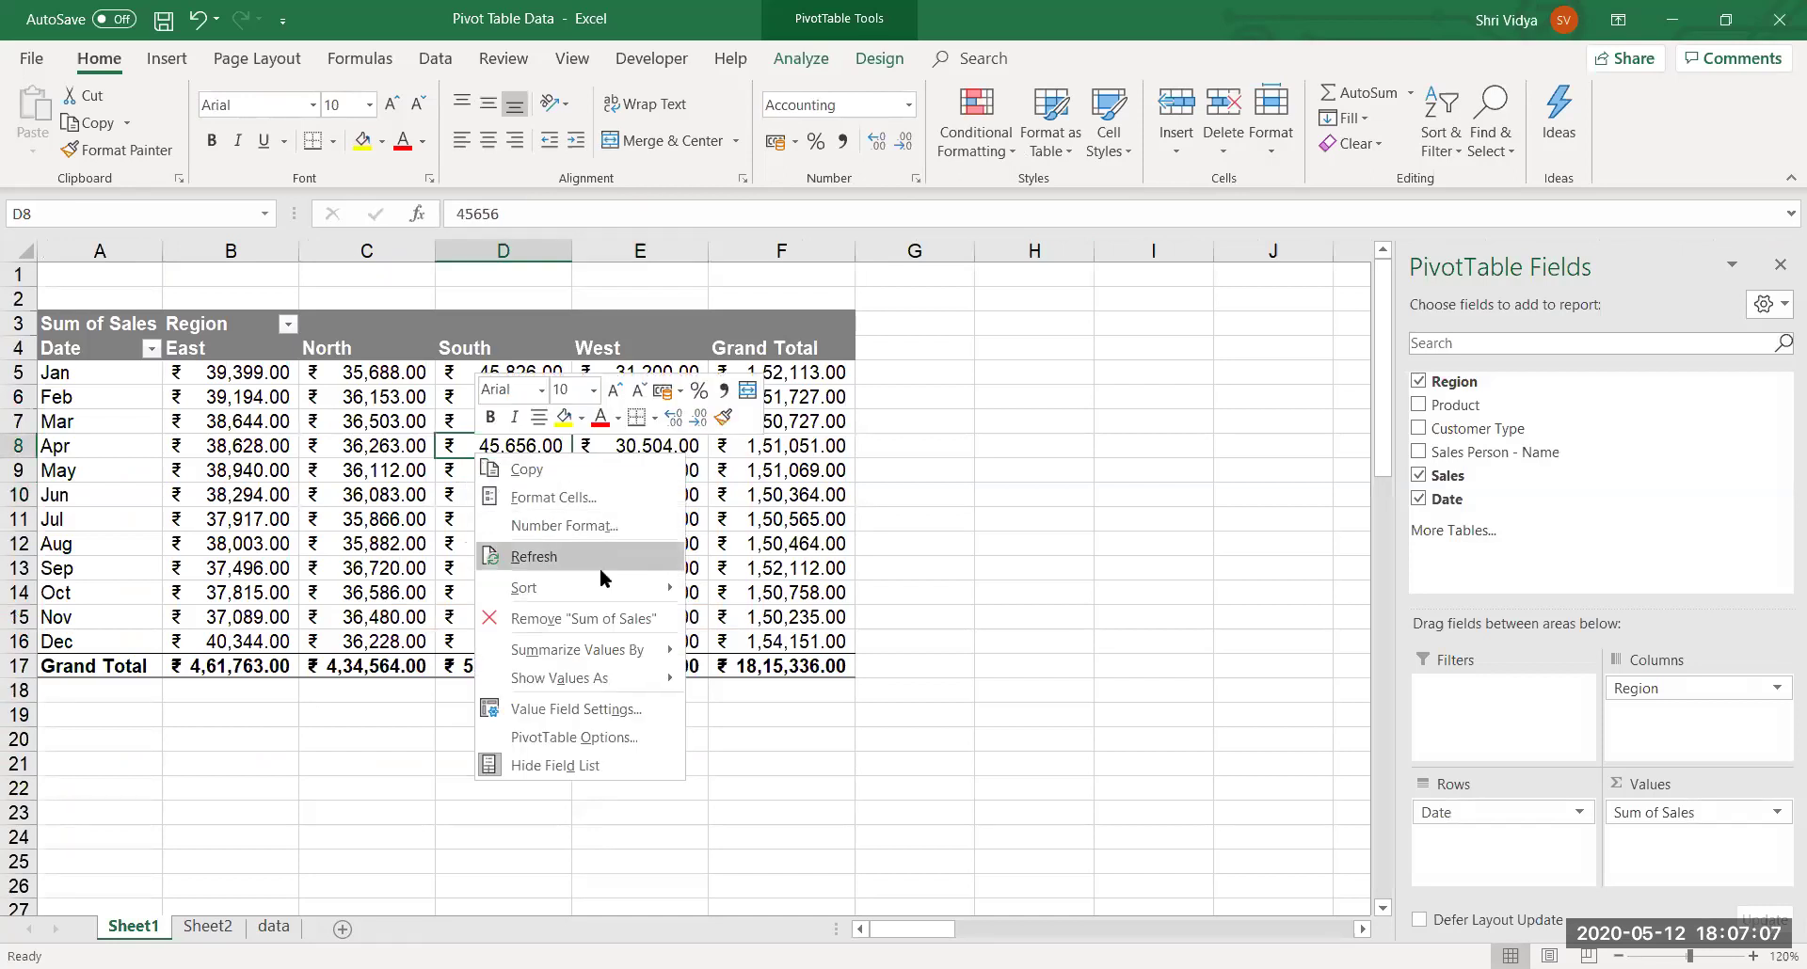
left_click(802, 59)
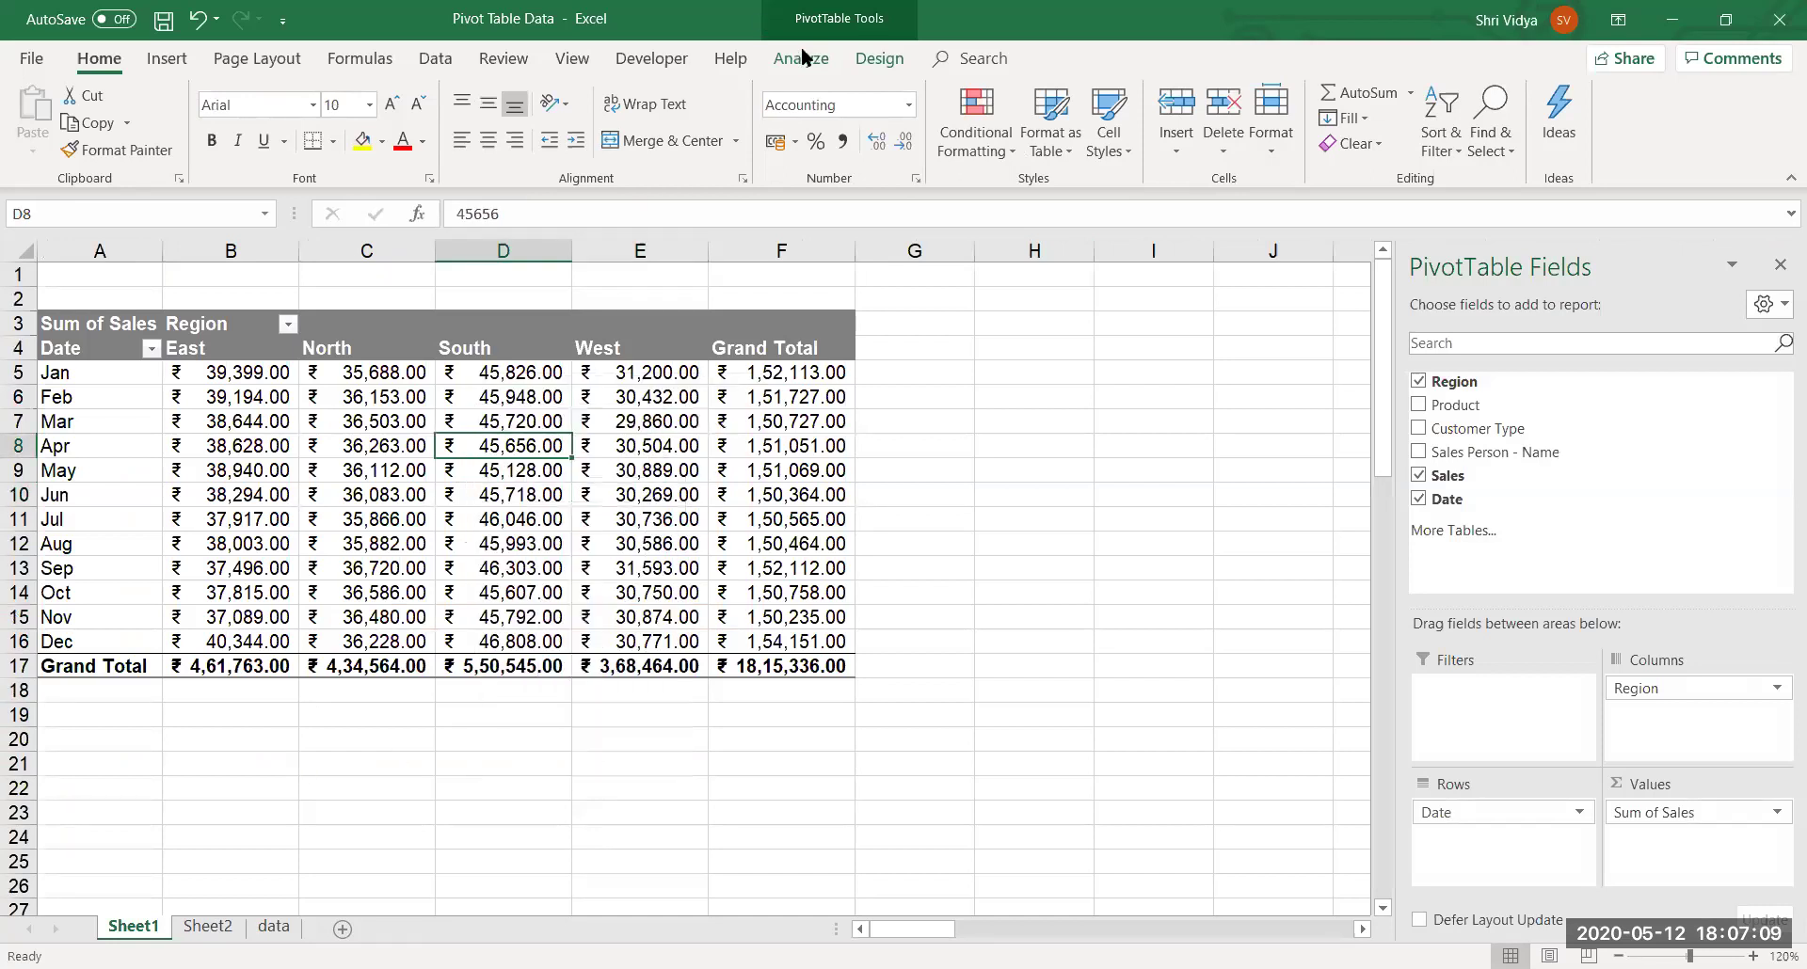
left_click(873, 113)
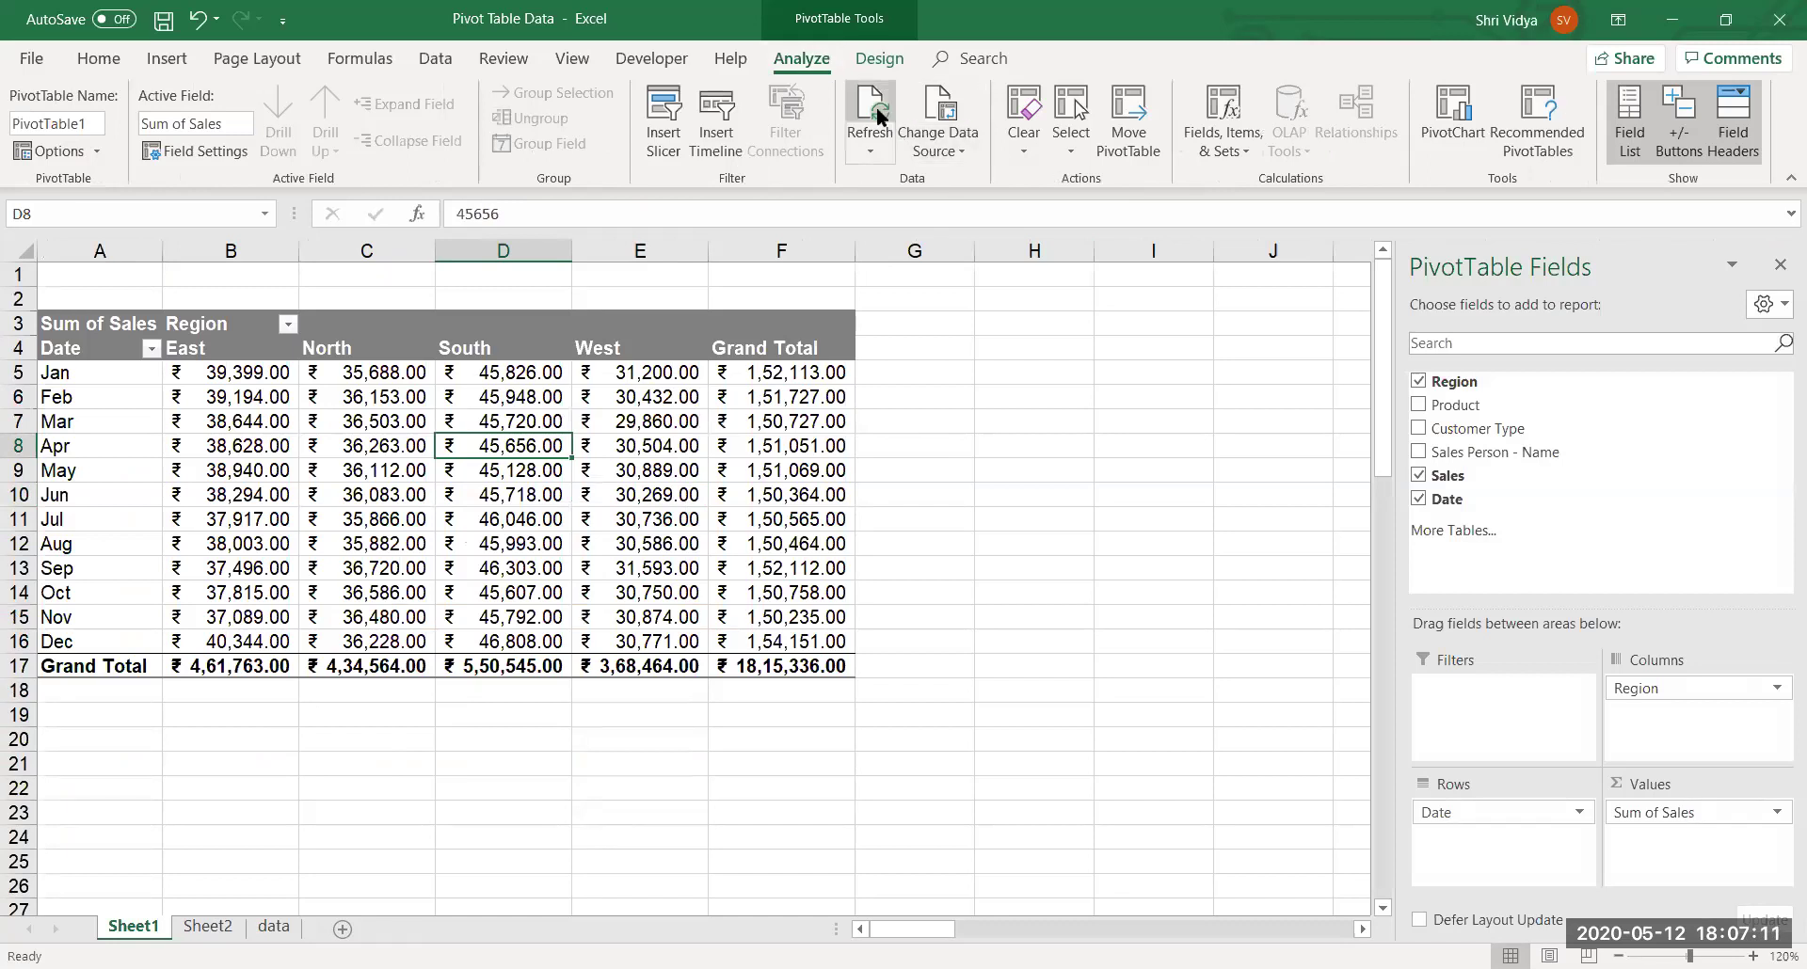
left_click_drag(792, 375, 770, 645)
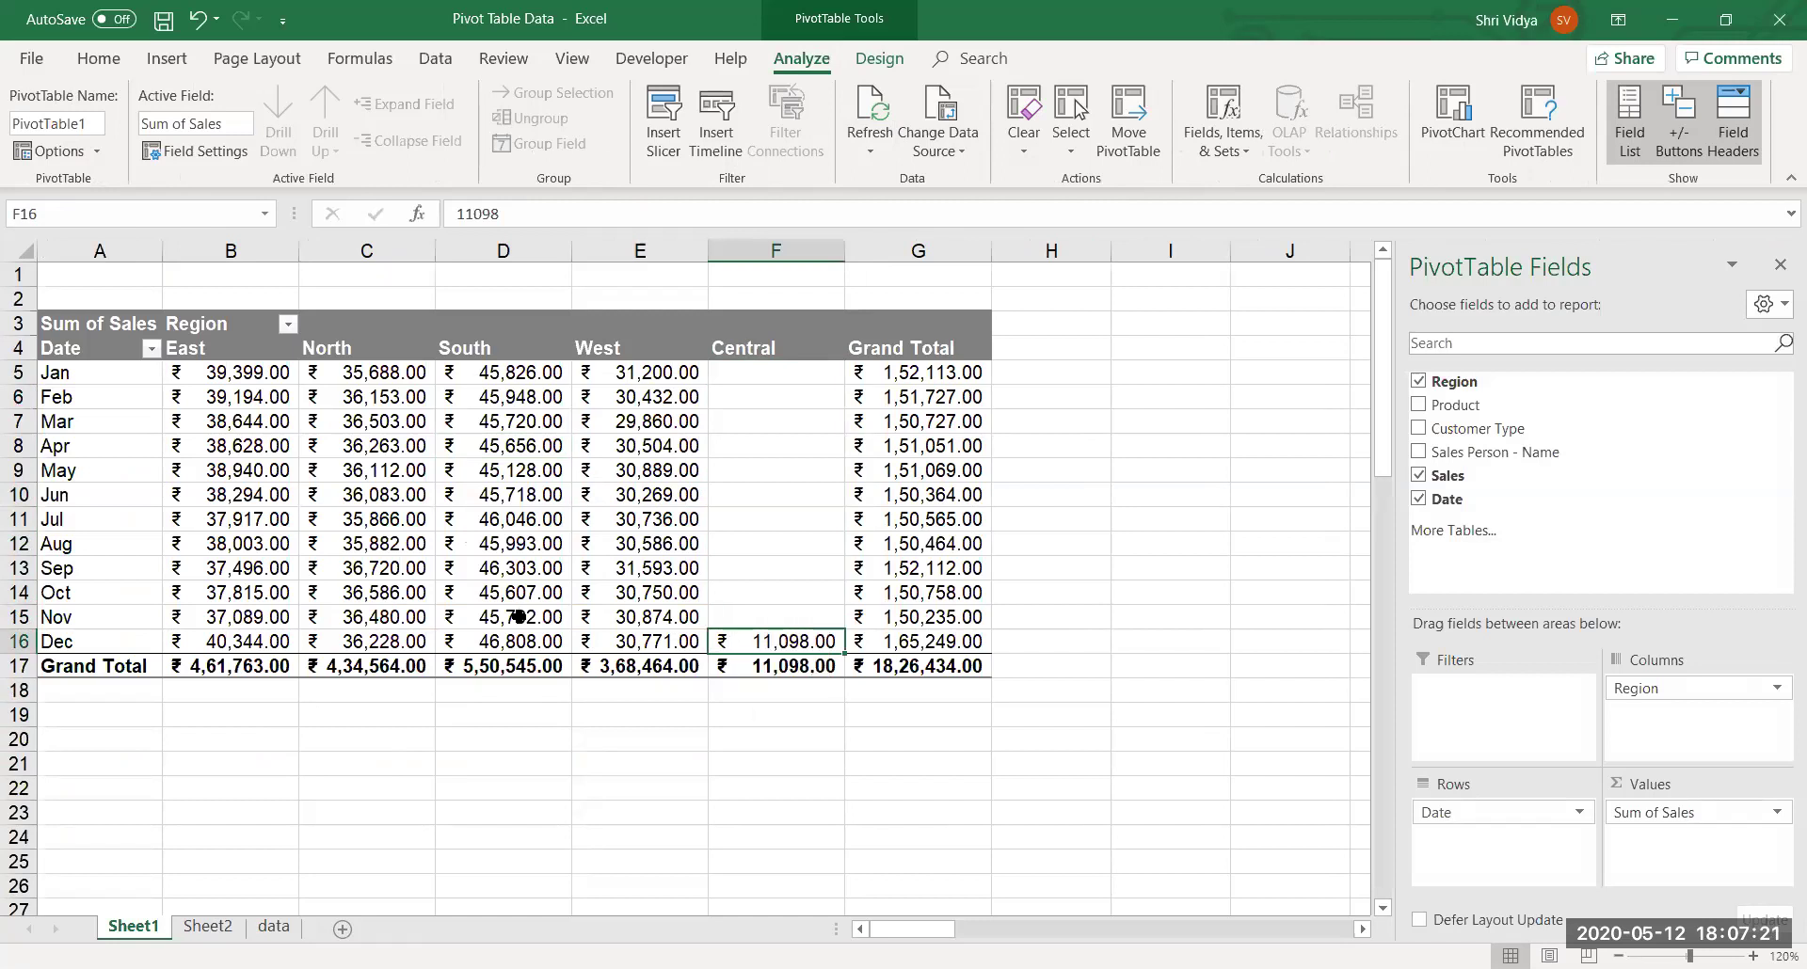
left_click_drag(1459, 812, 1120, 804)
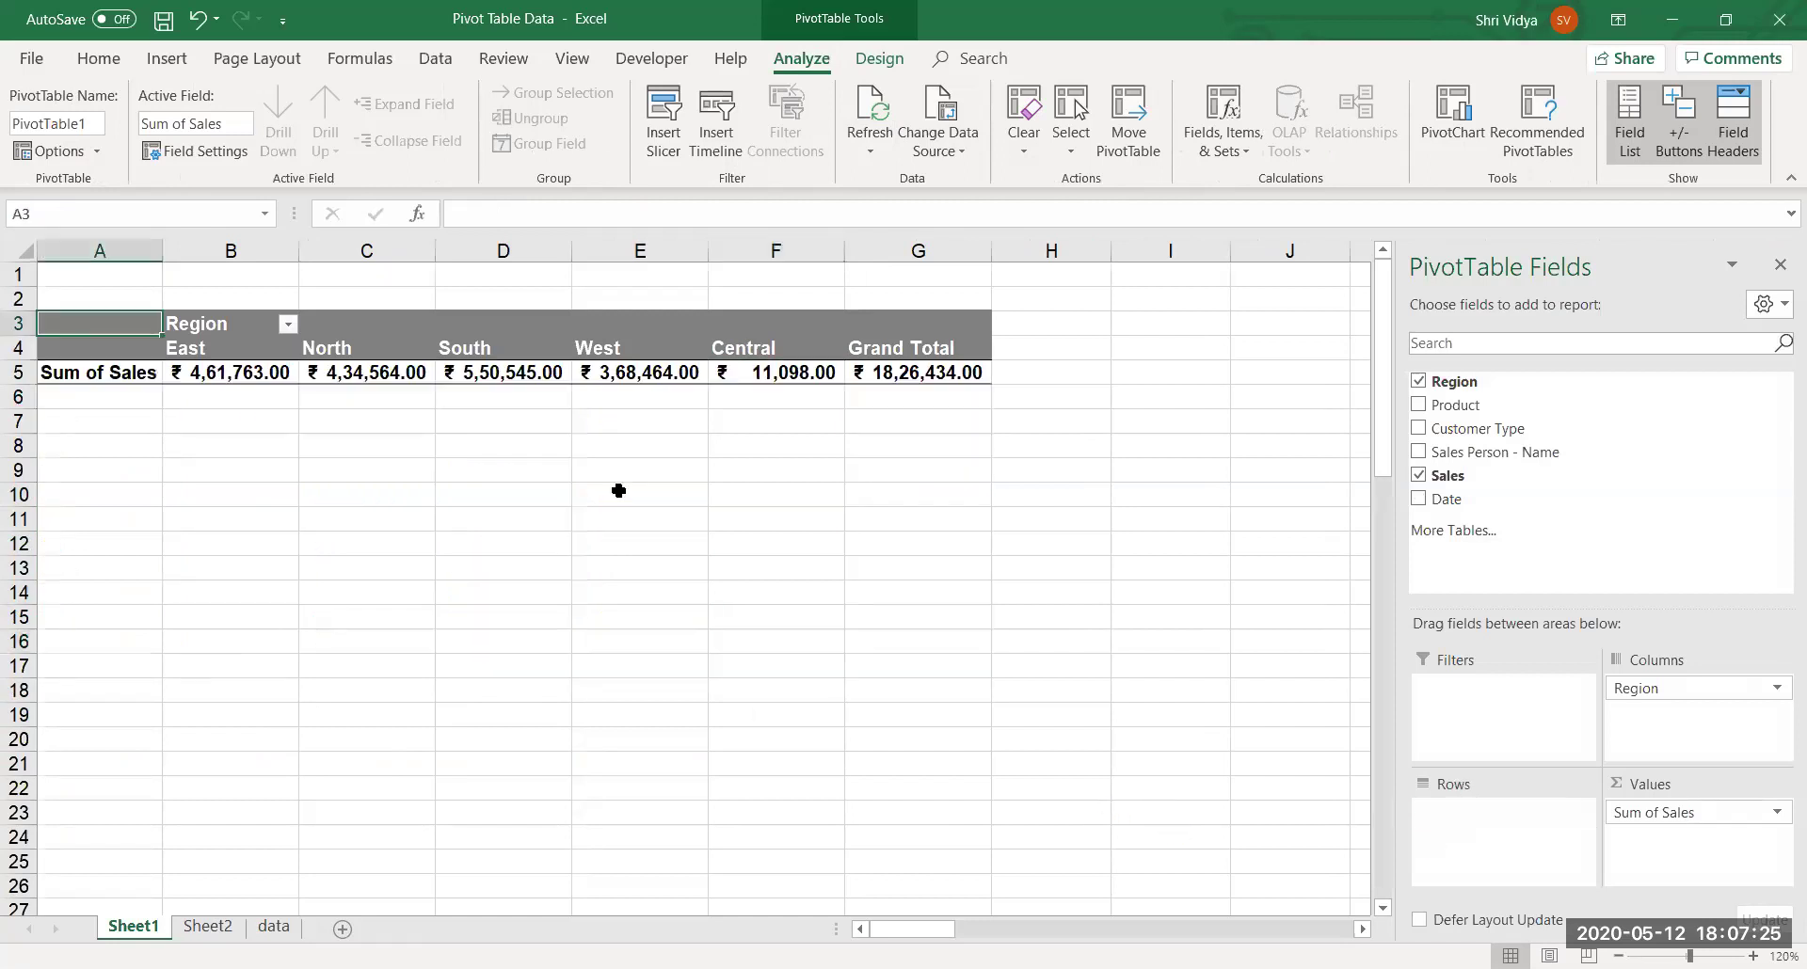
Place Region in the pivot rows and select the Central row.
left_click_drag(1642, 690, 1517, 821)
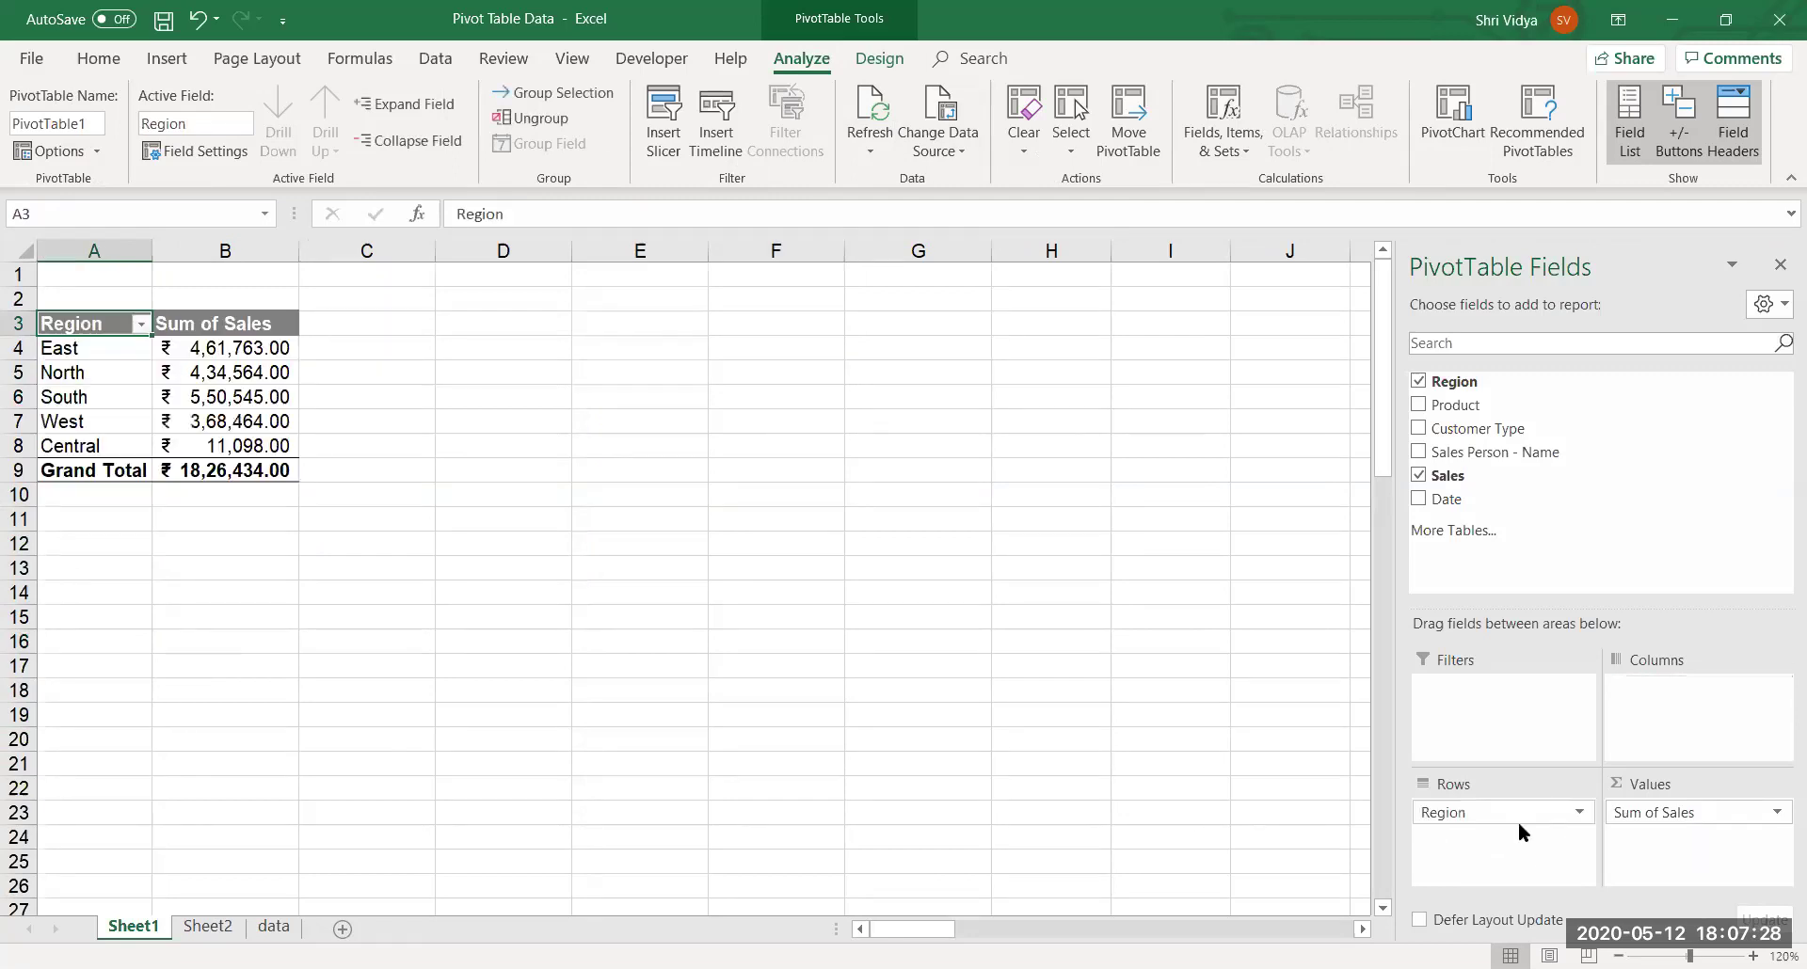
left_click(623, 565)
left_click(114, 445)
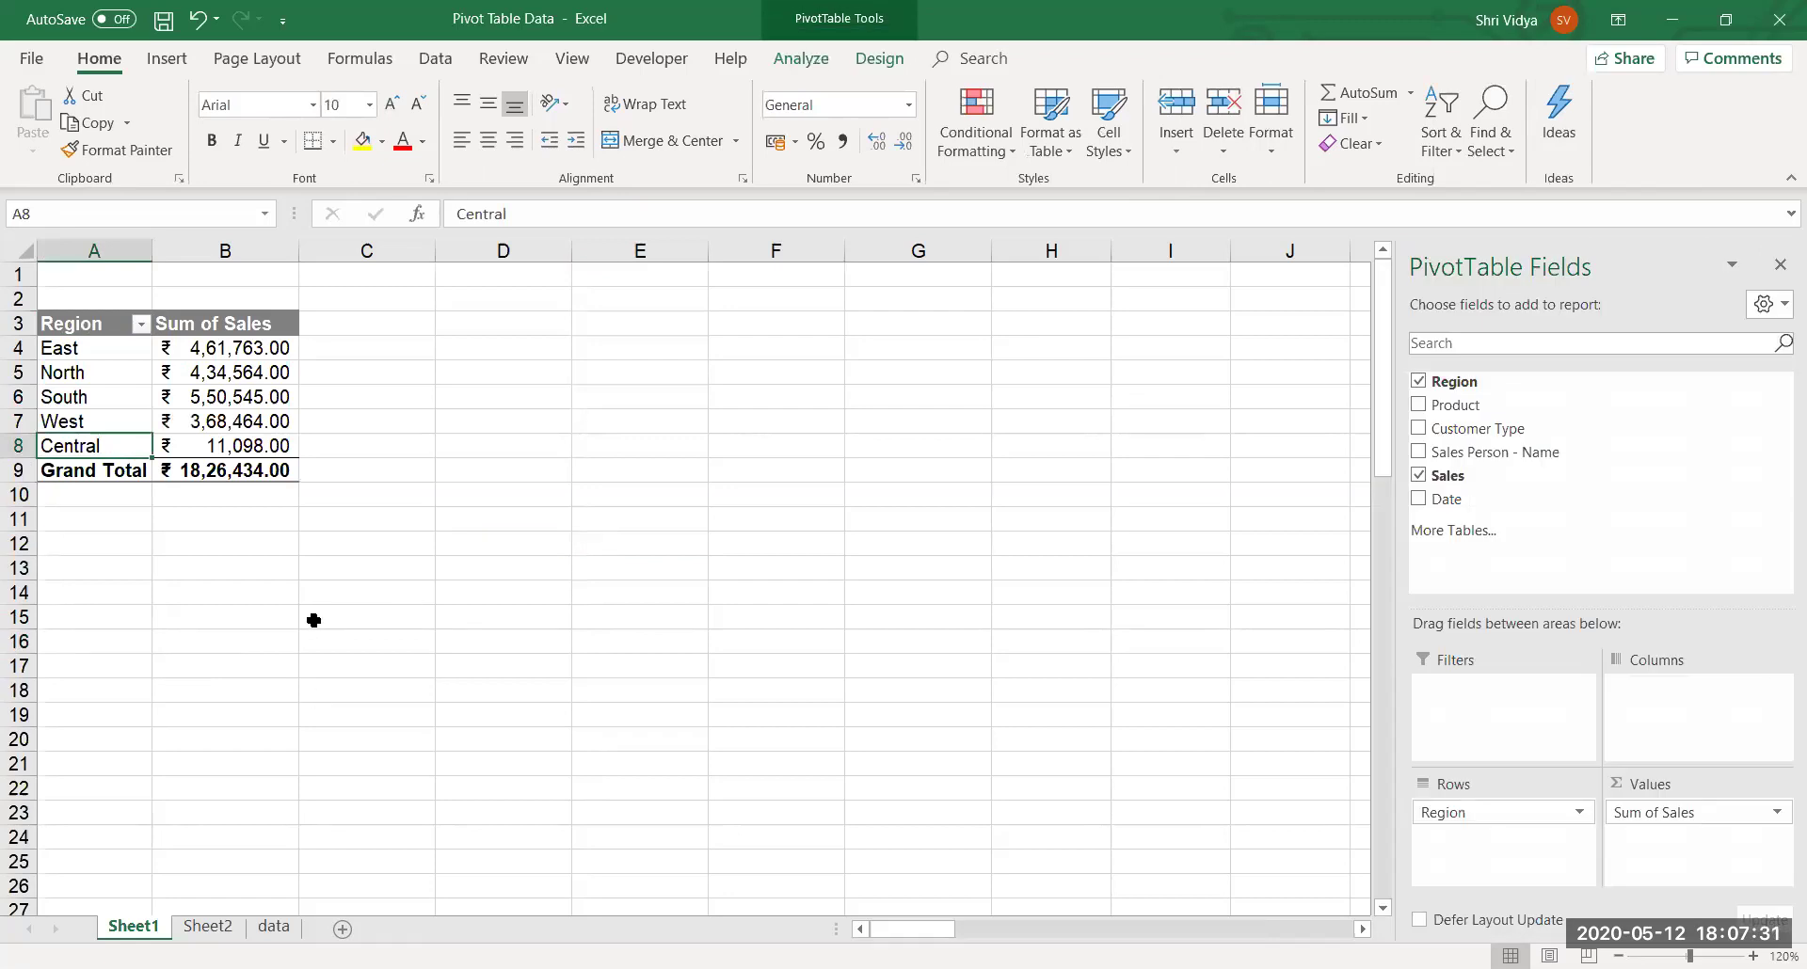
Delete the 14 Central records from the tblData table on the data sheet.
left_click(271, 926)
left_click_drag(90, 450, 831, 748)
right_click(831, 748)
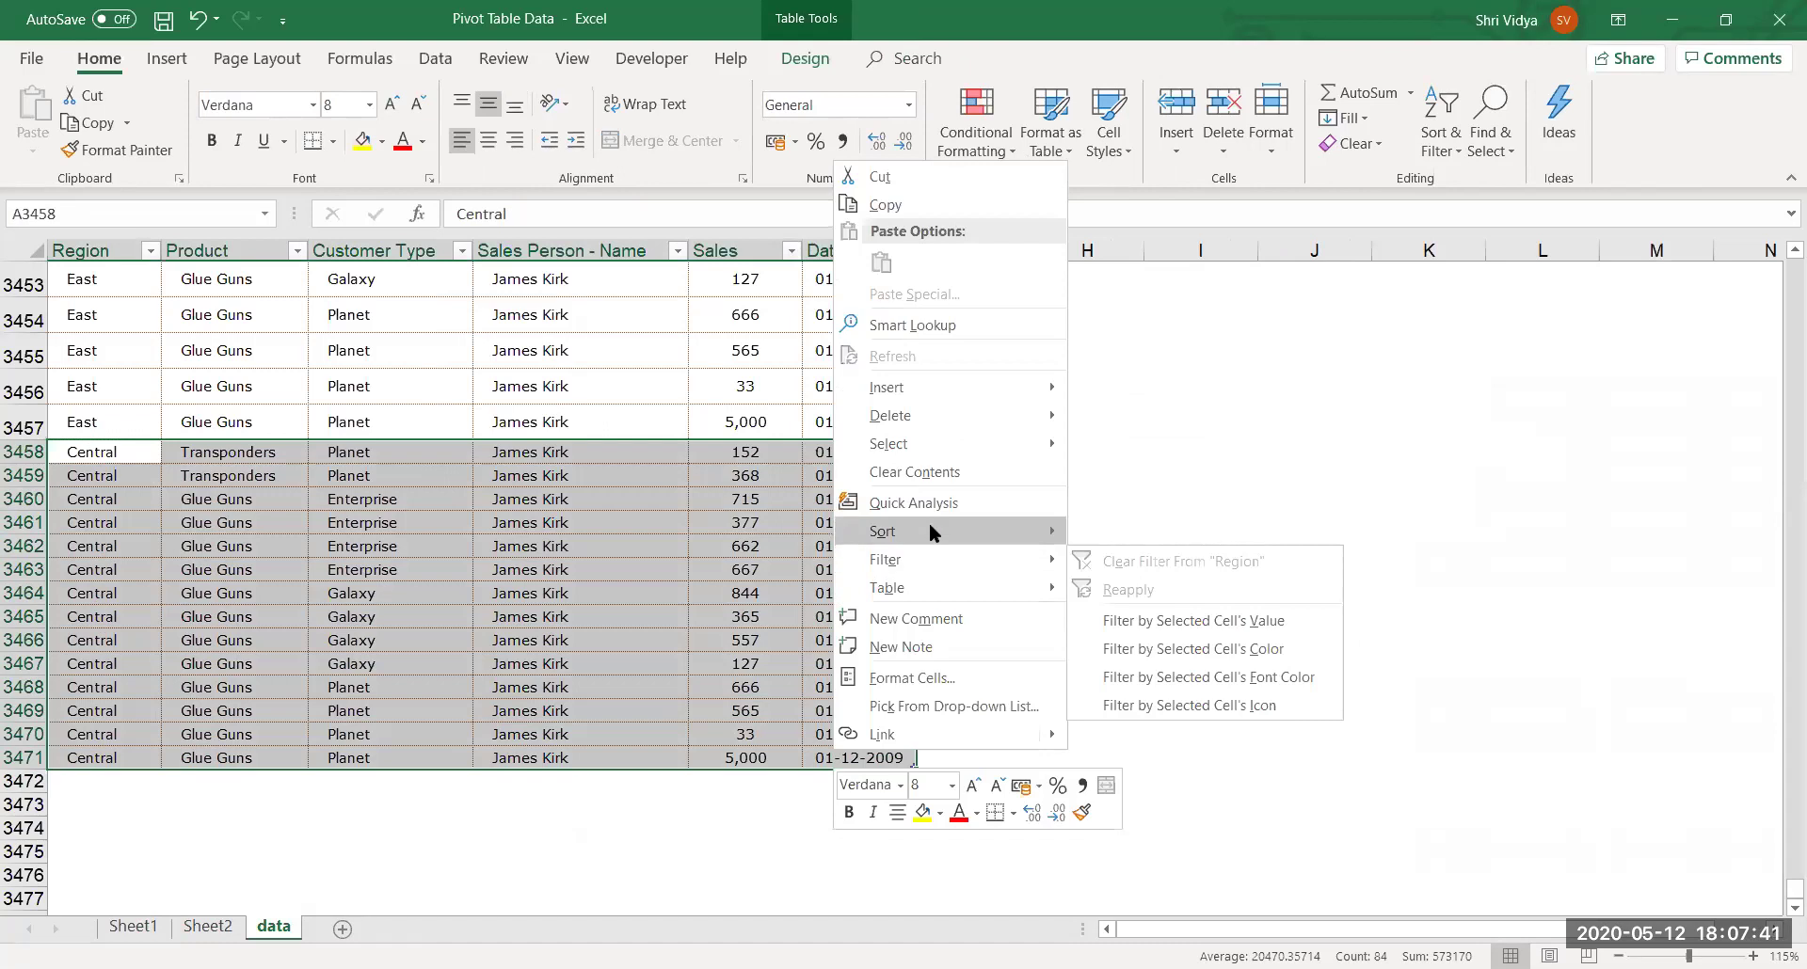
mouse_move(962, 413)
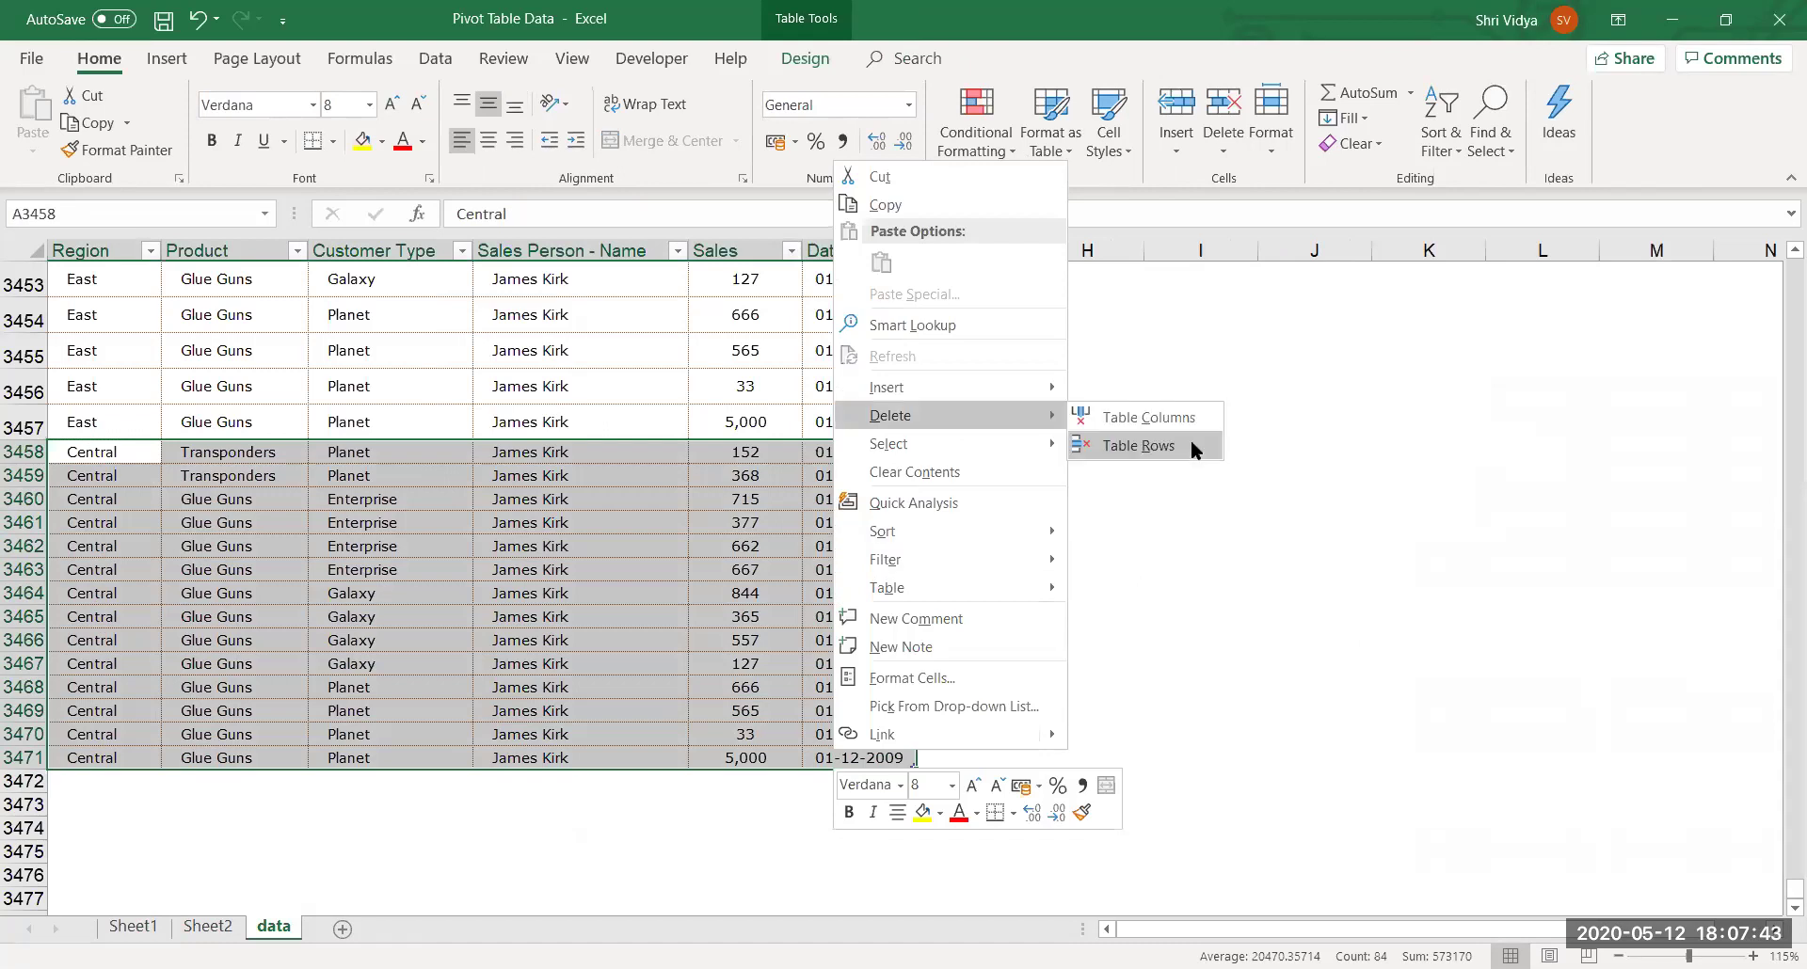
left_click(1191, 442)
left_click(1086, 569)
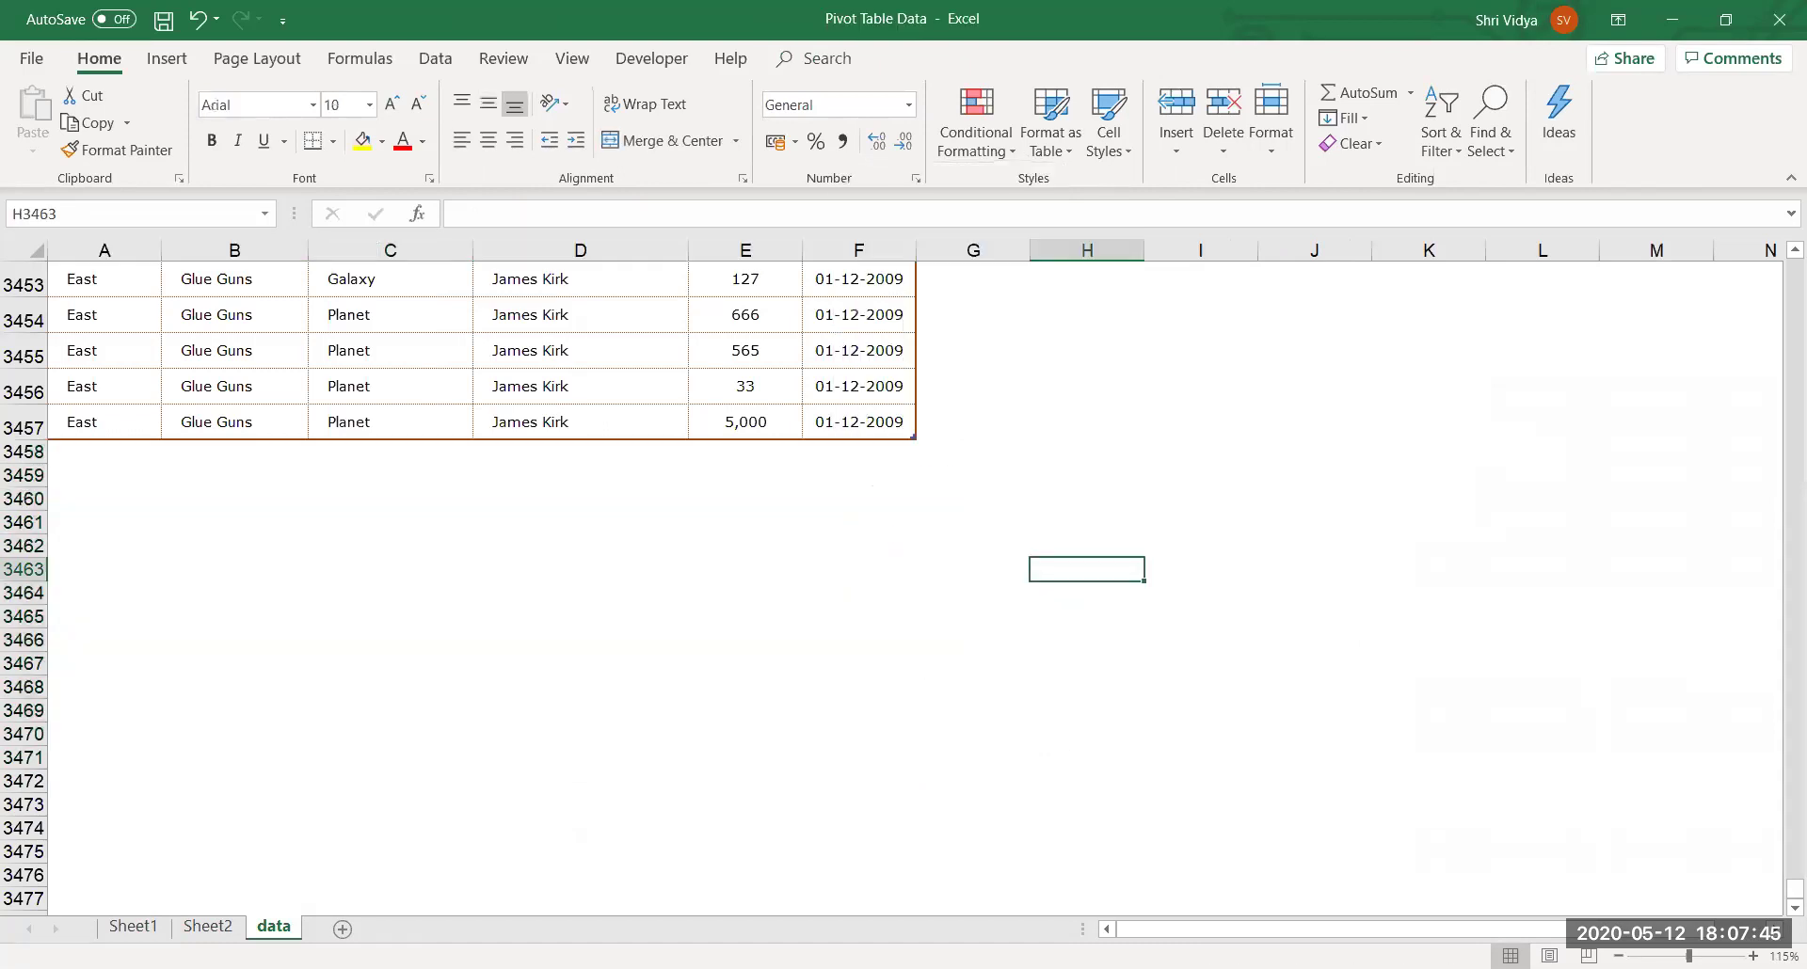
Refresh the Sheet1 pivot table so Central drops out.
left_click(133, 926)
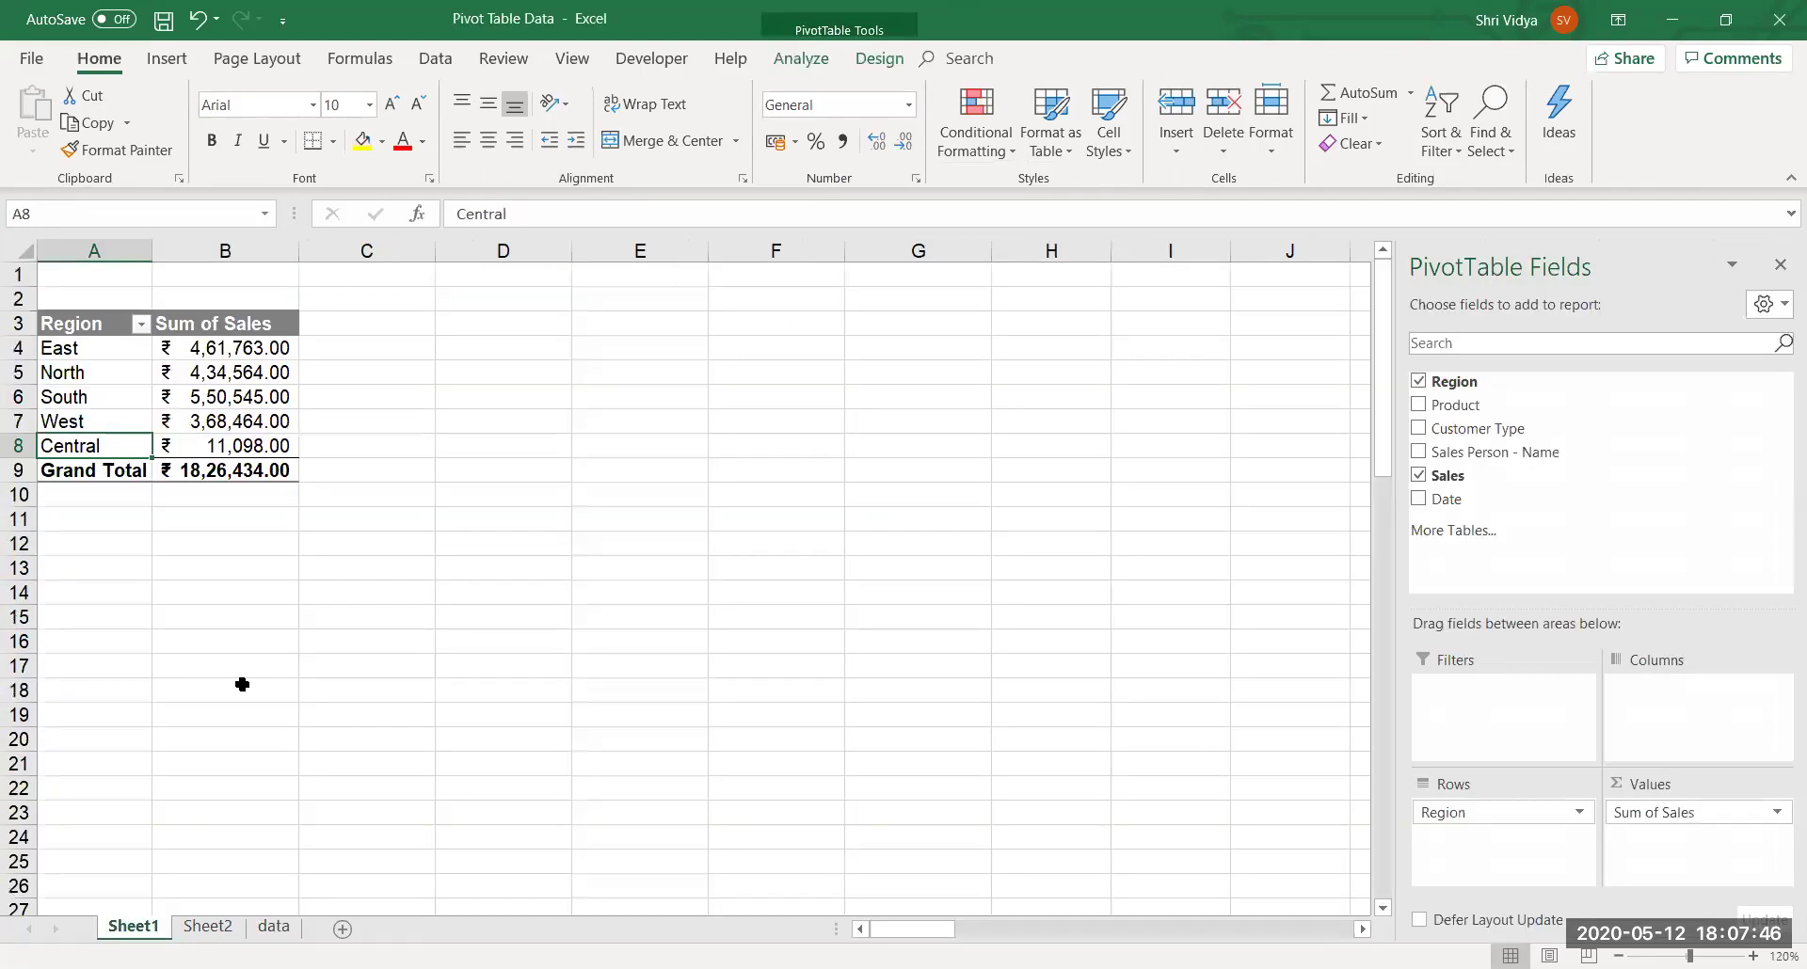
right_click(206, 379)
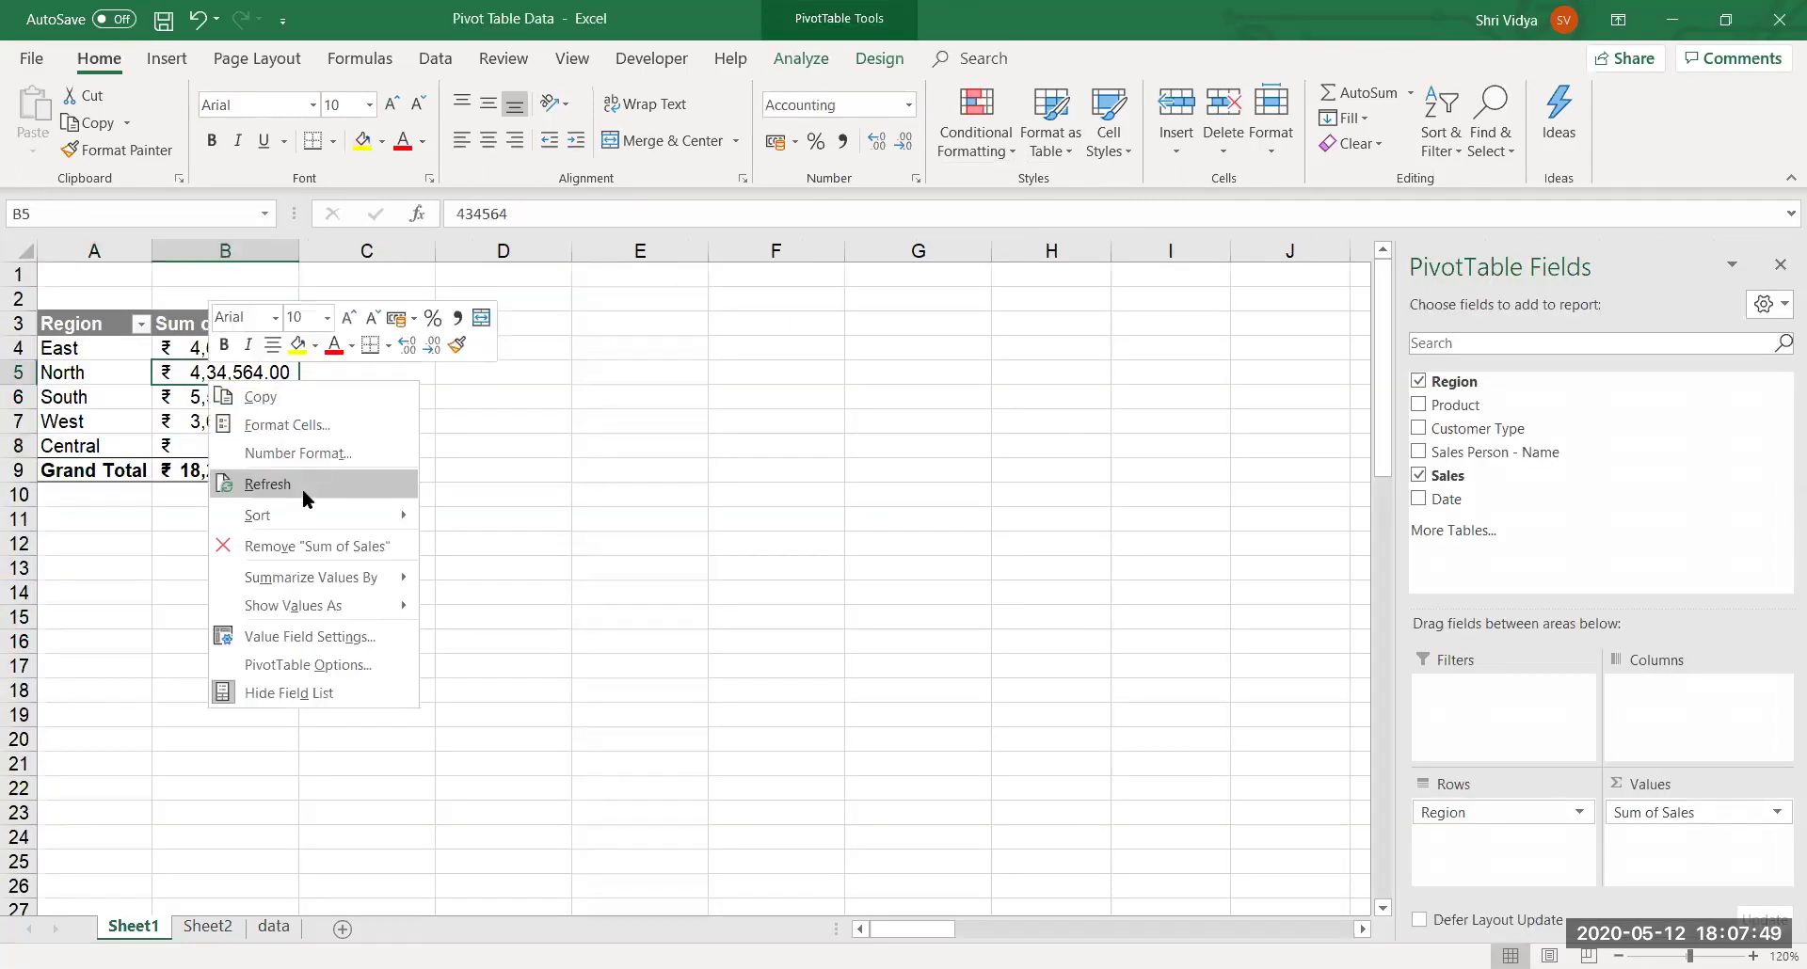
left_click(302, 489)
left_click(223, 720)
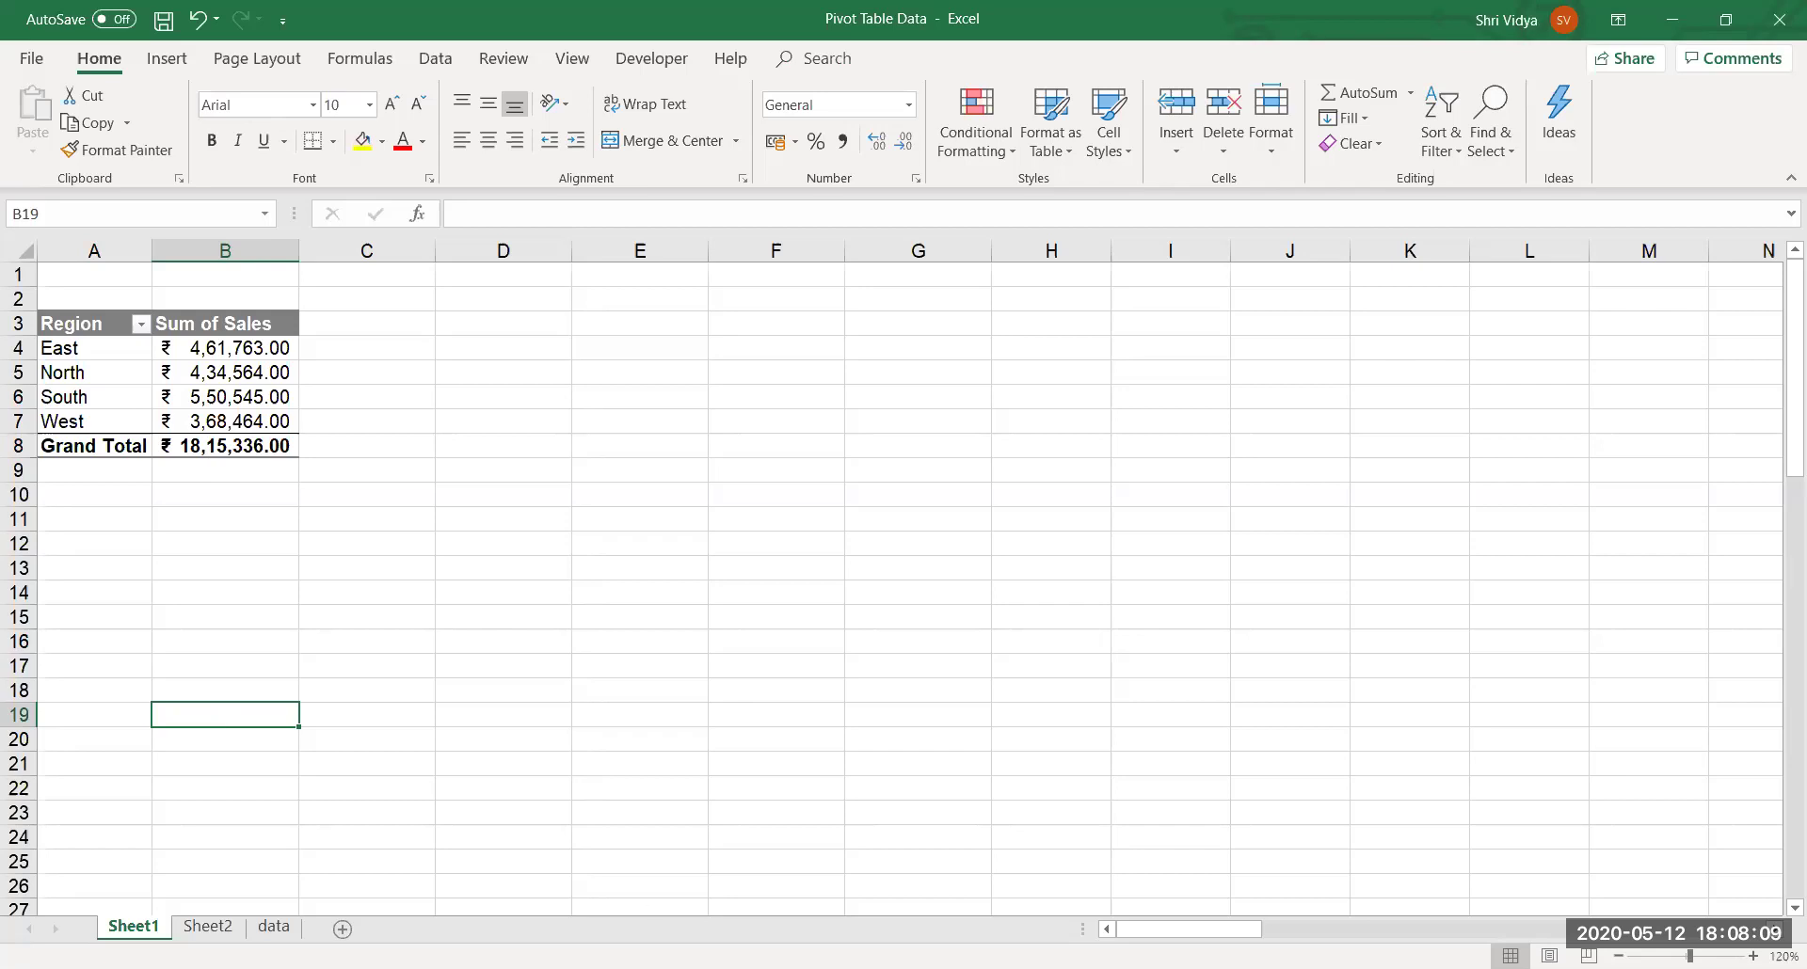
Turn off Sheet1's worksheet gridlines from the View tab.
left_click(355, 615)
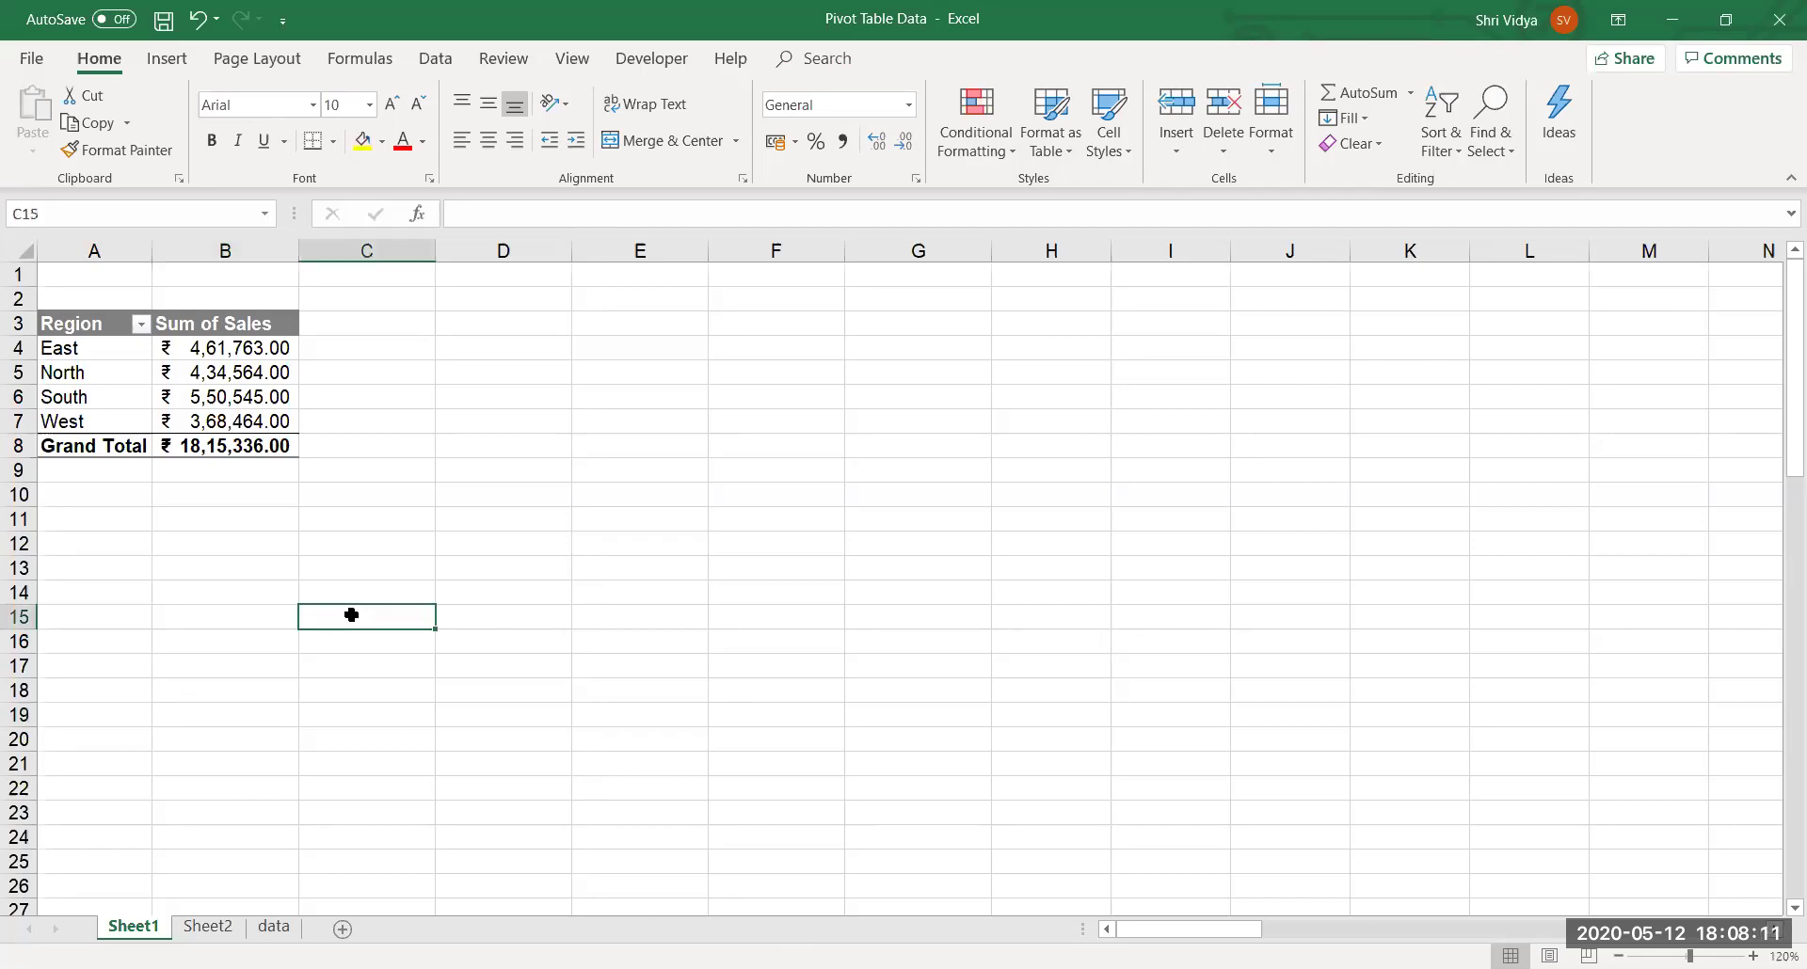
left_click(201, 384)
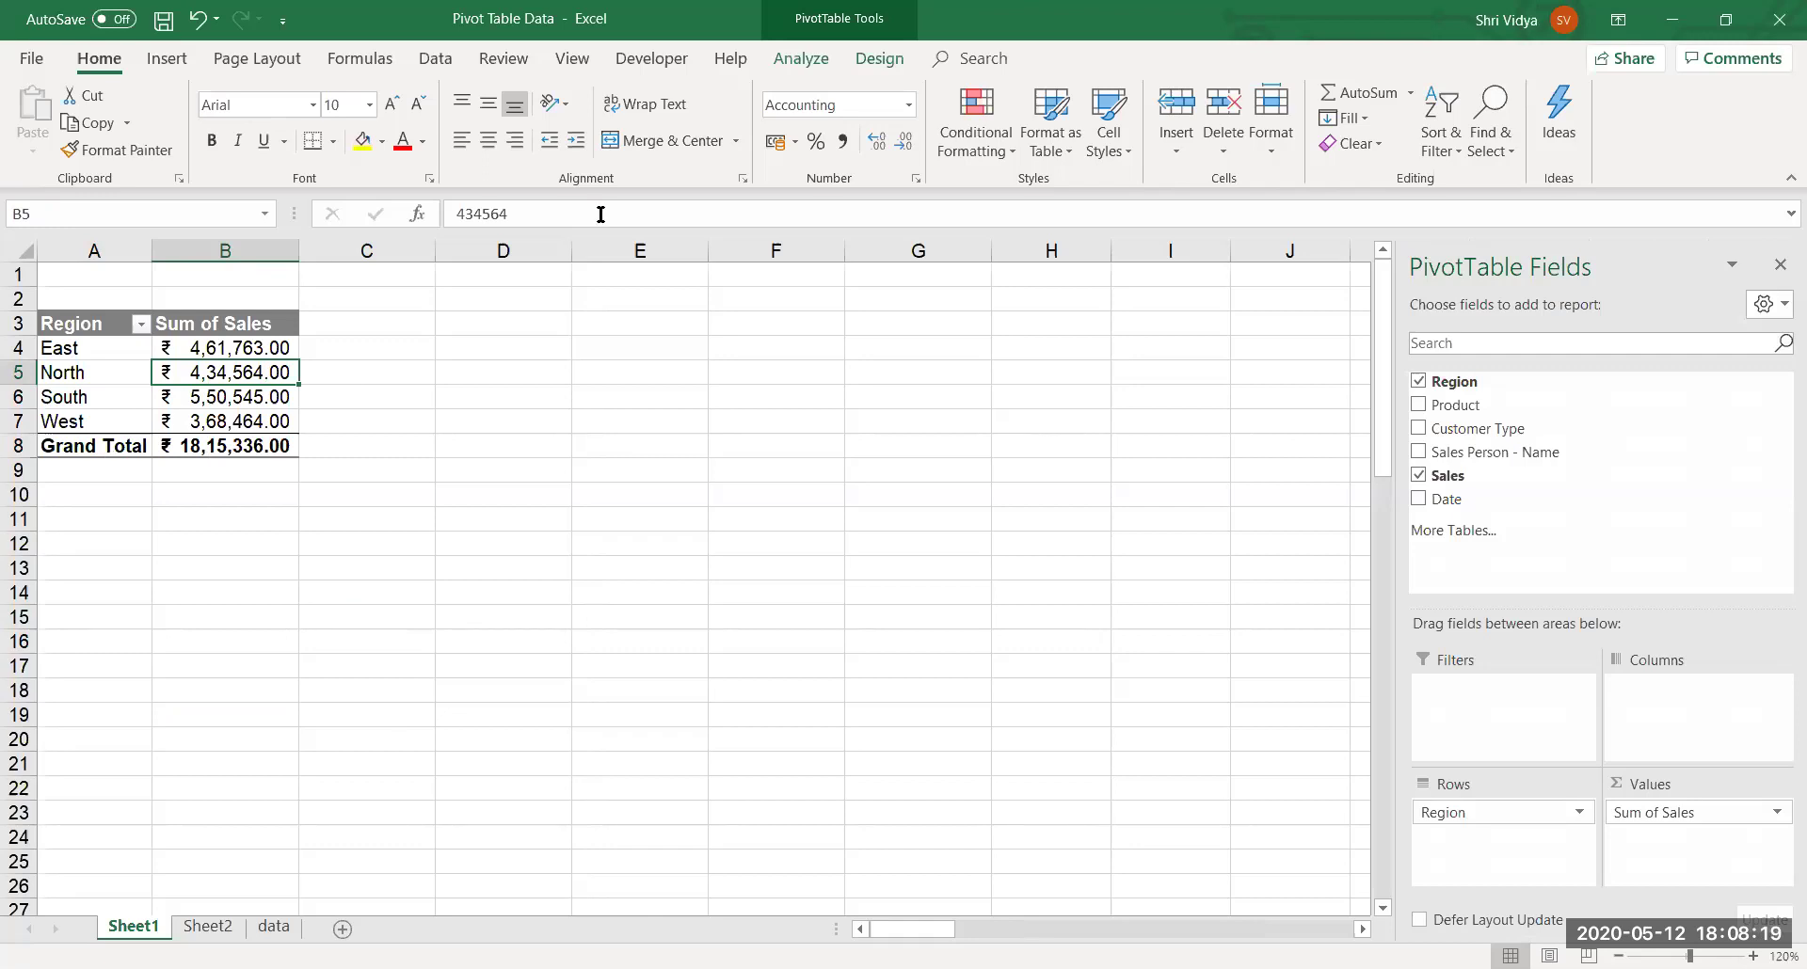
left_click(545, 417)
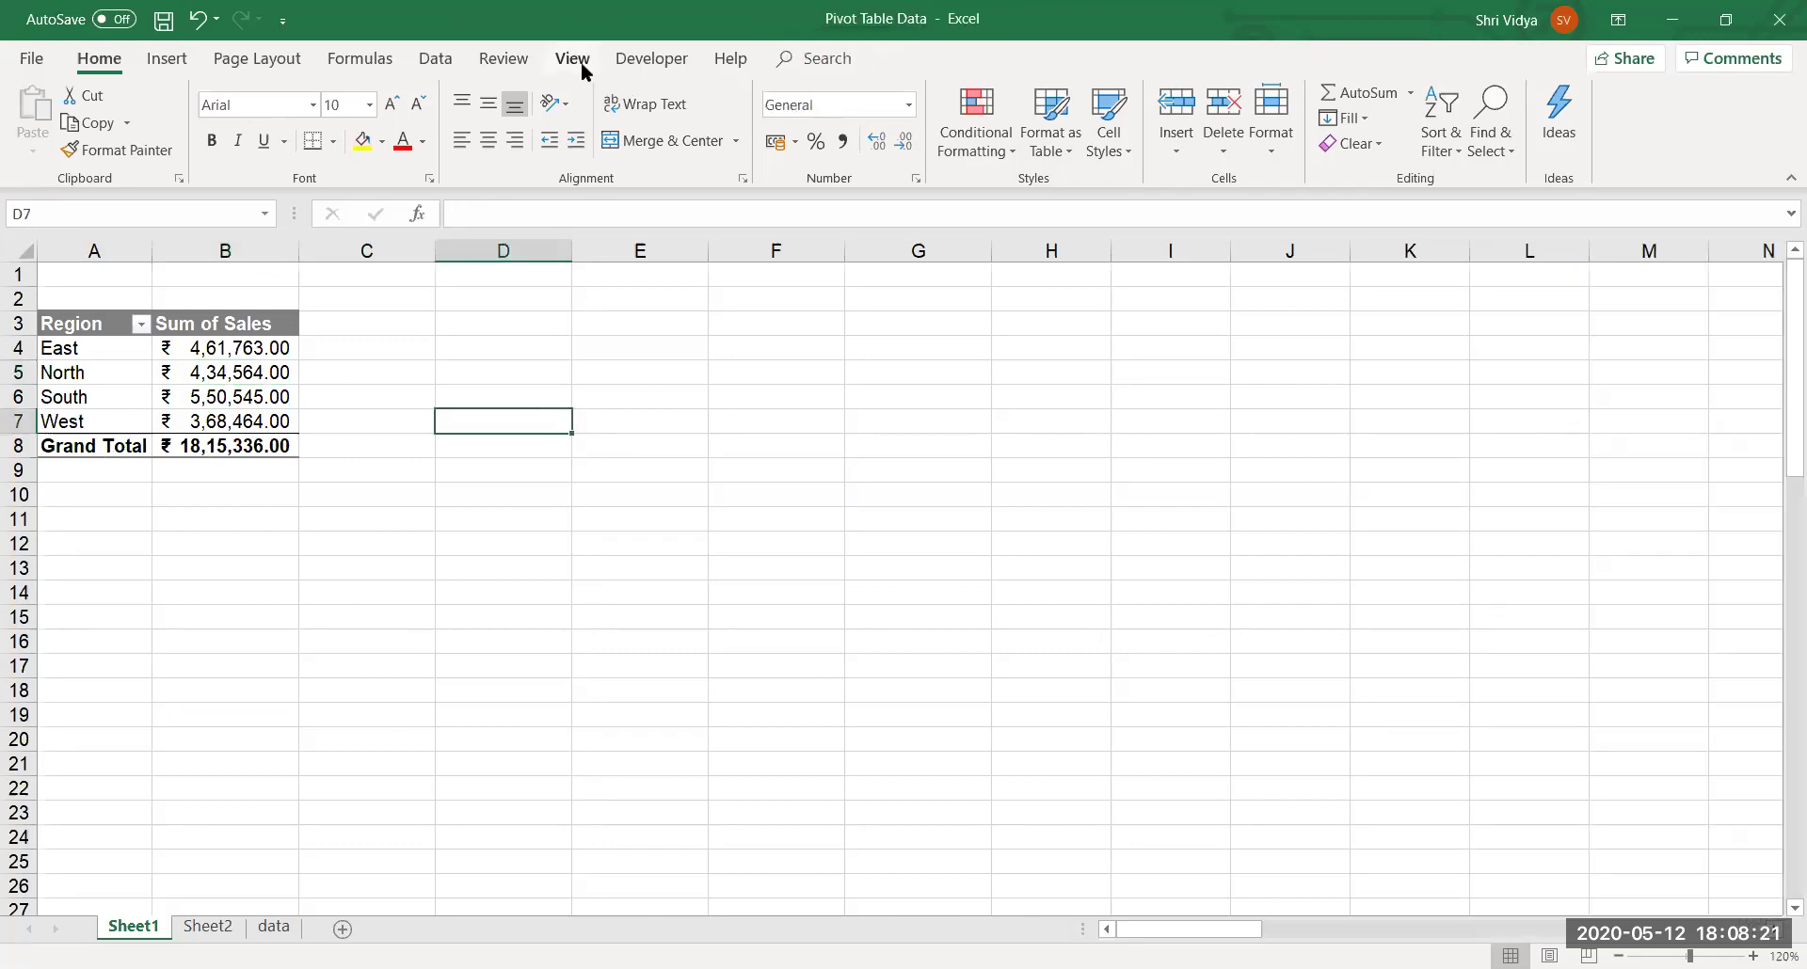
left_click(578, 59)
left_click(290, 142)
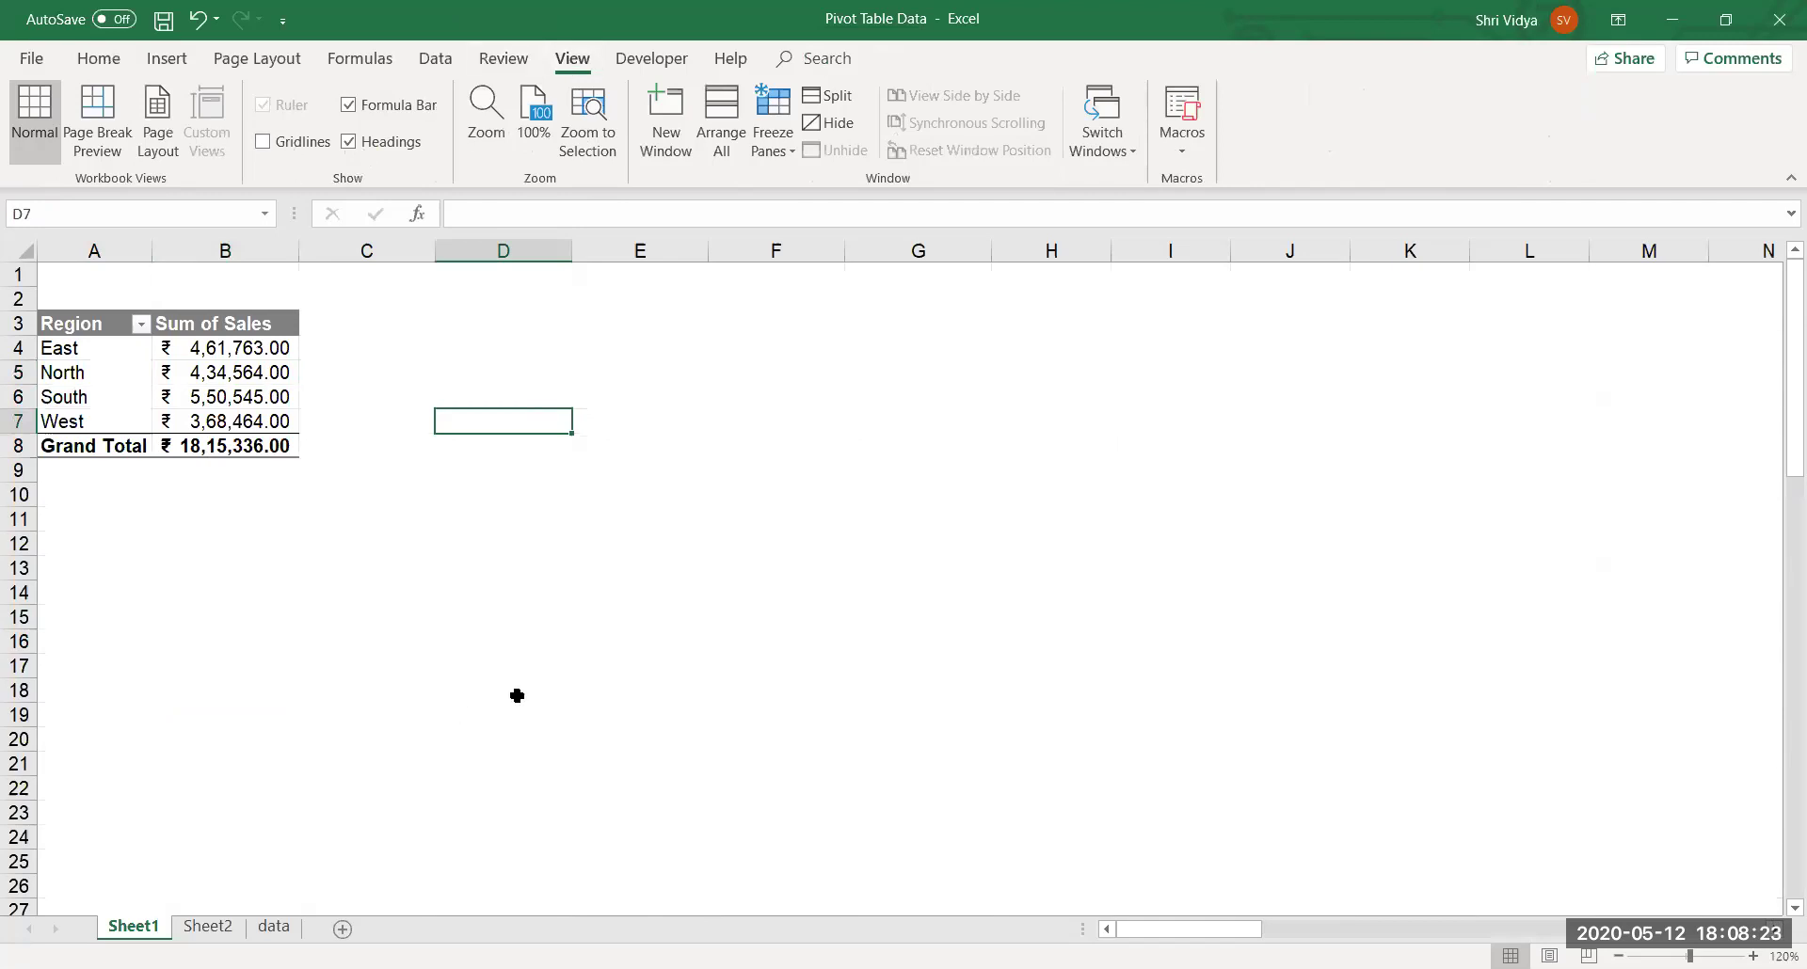
Select the region pivot's labels and whole table, finishing on South's sales value.
left_click_drag(148, 421, 148, 353)
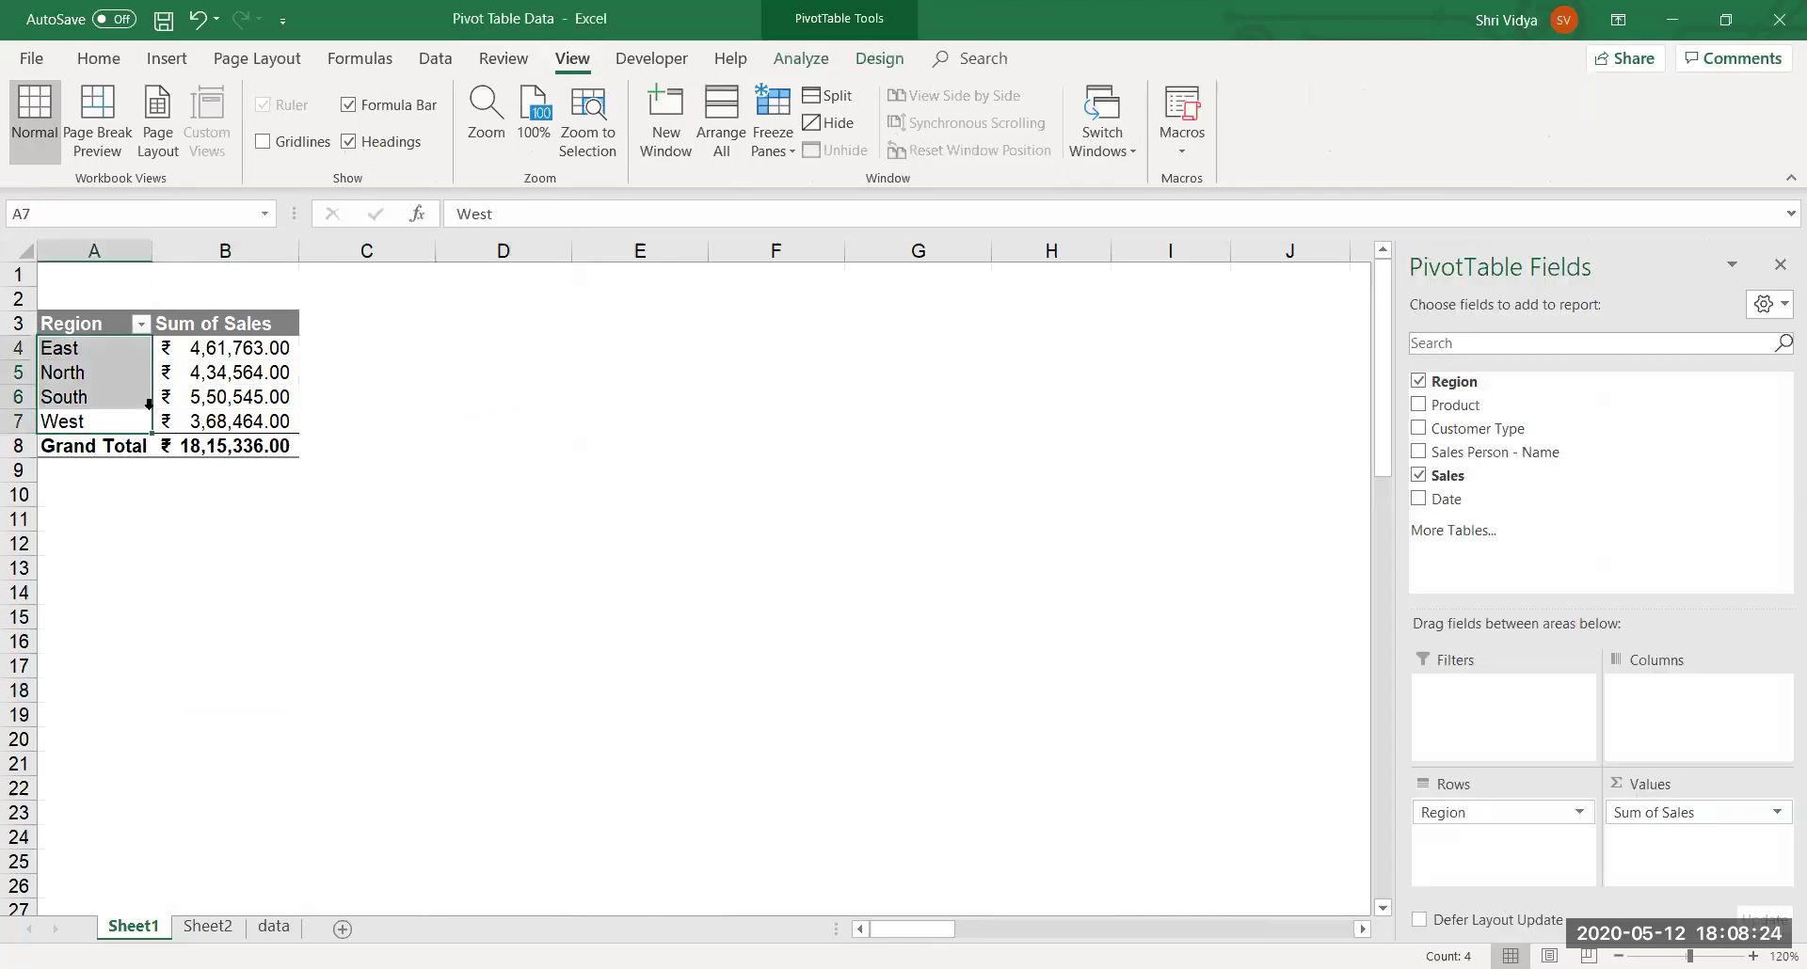
left_click(488, 343)
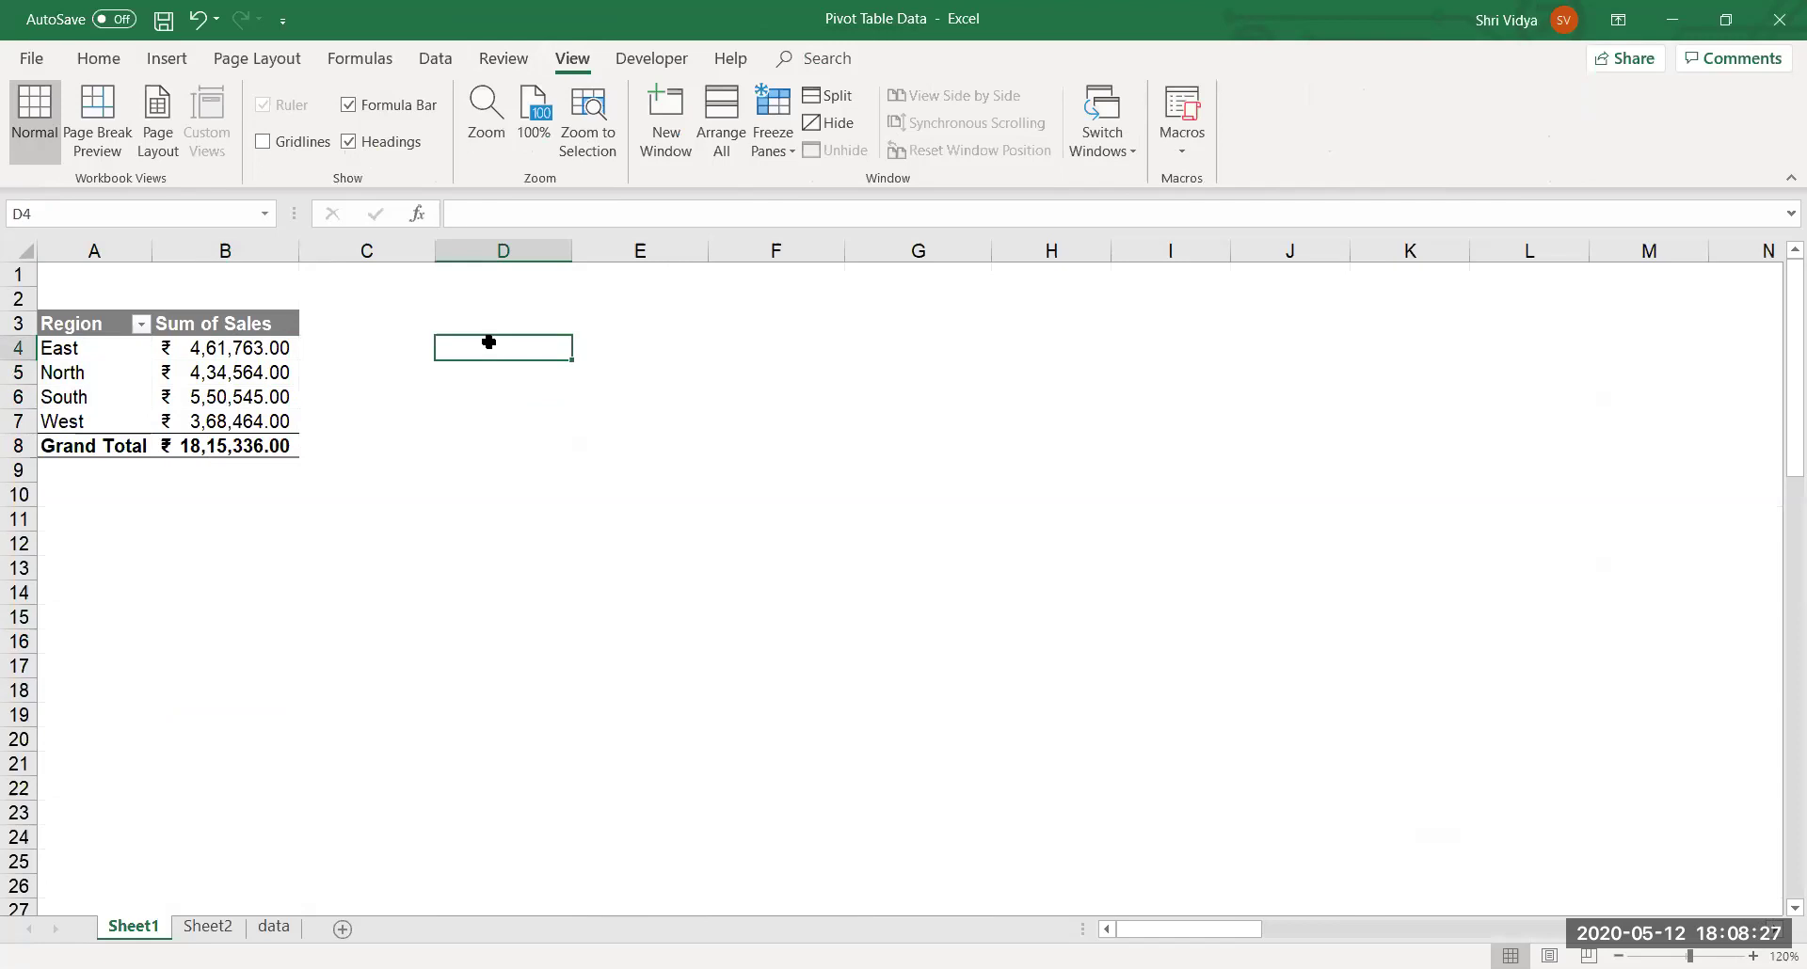
left_click(117, 329)
left_click_drag(118, 330, 238, 450)
left_click(626, 398)
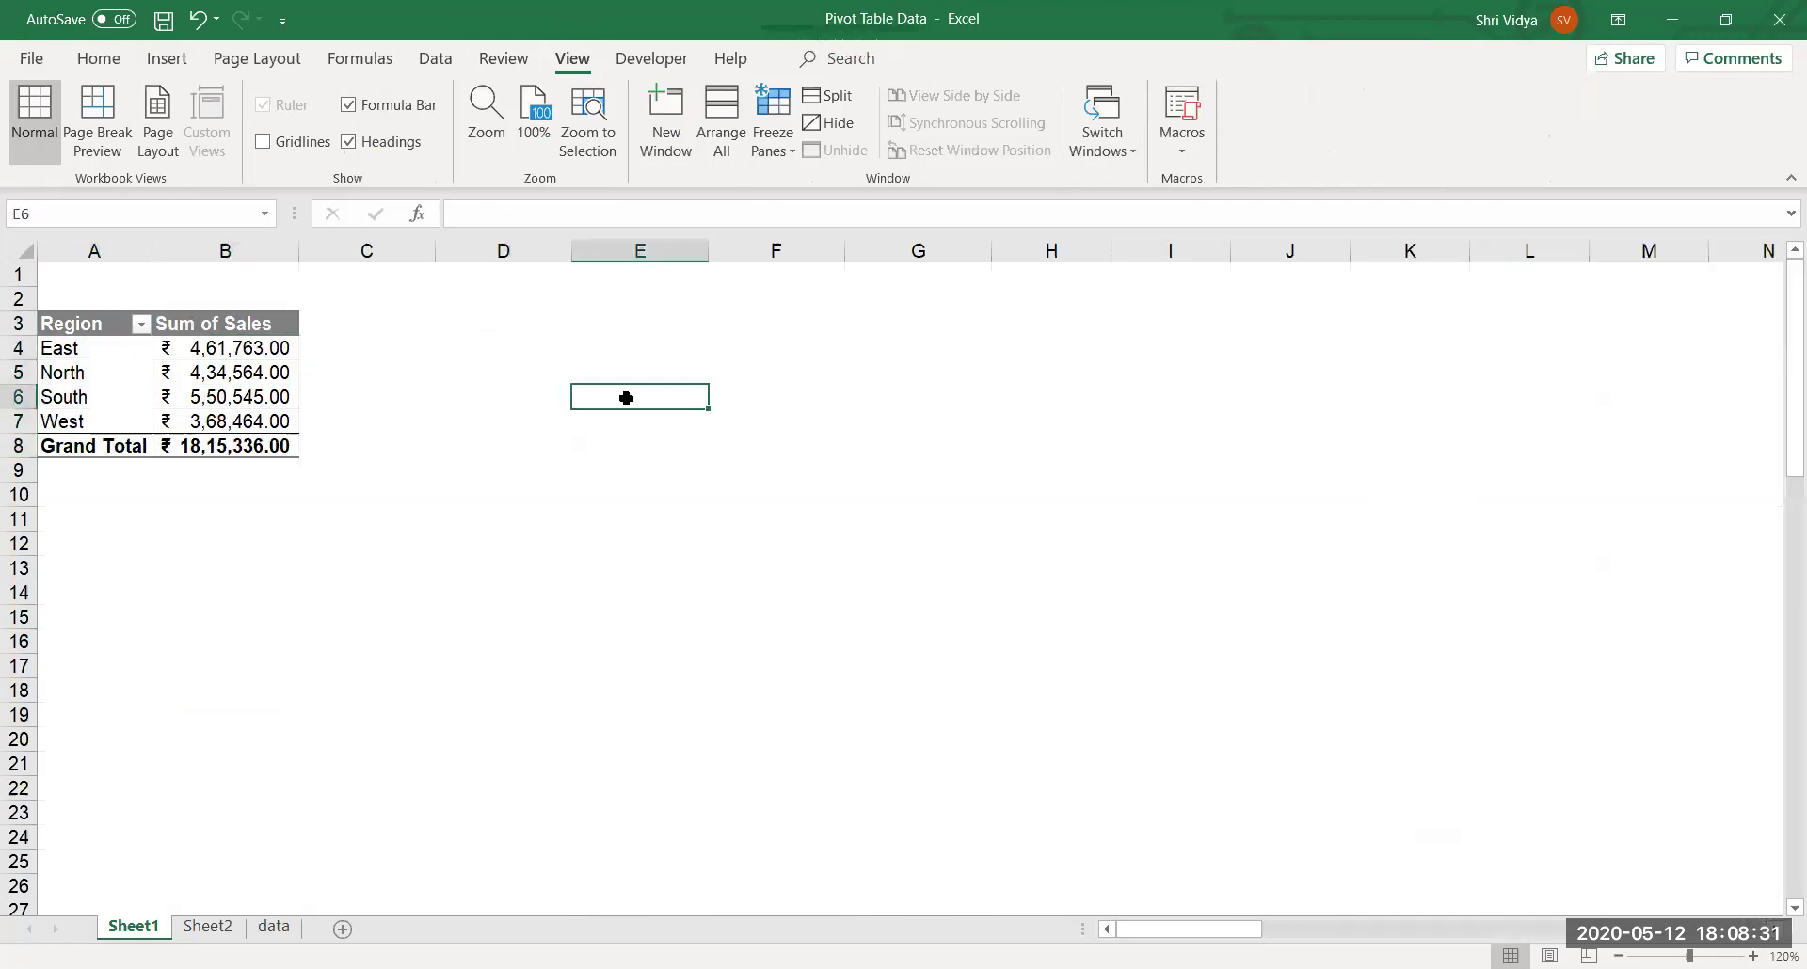
left_click(46, 372)
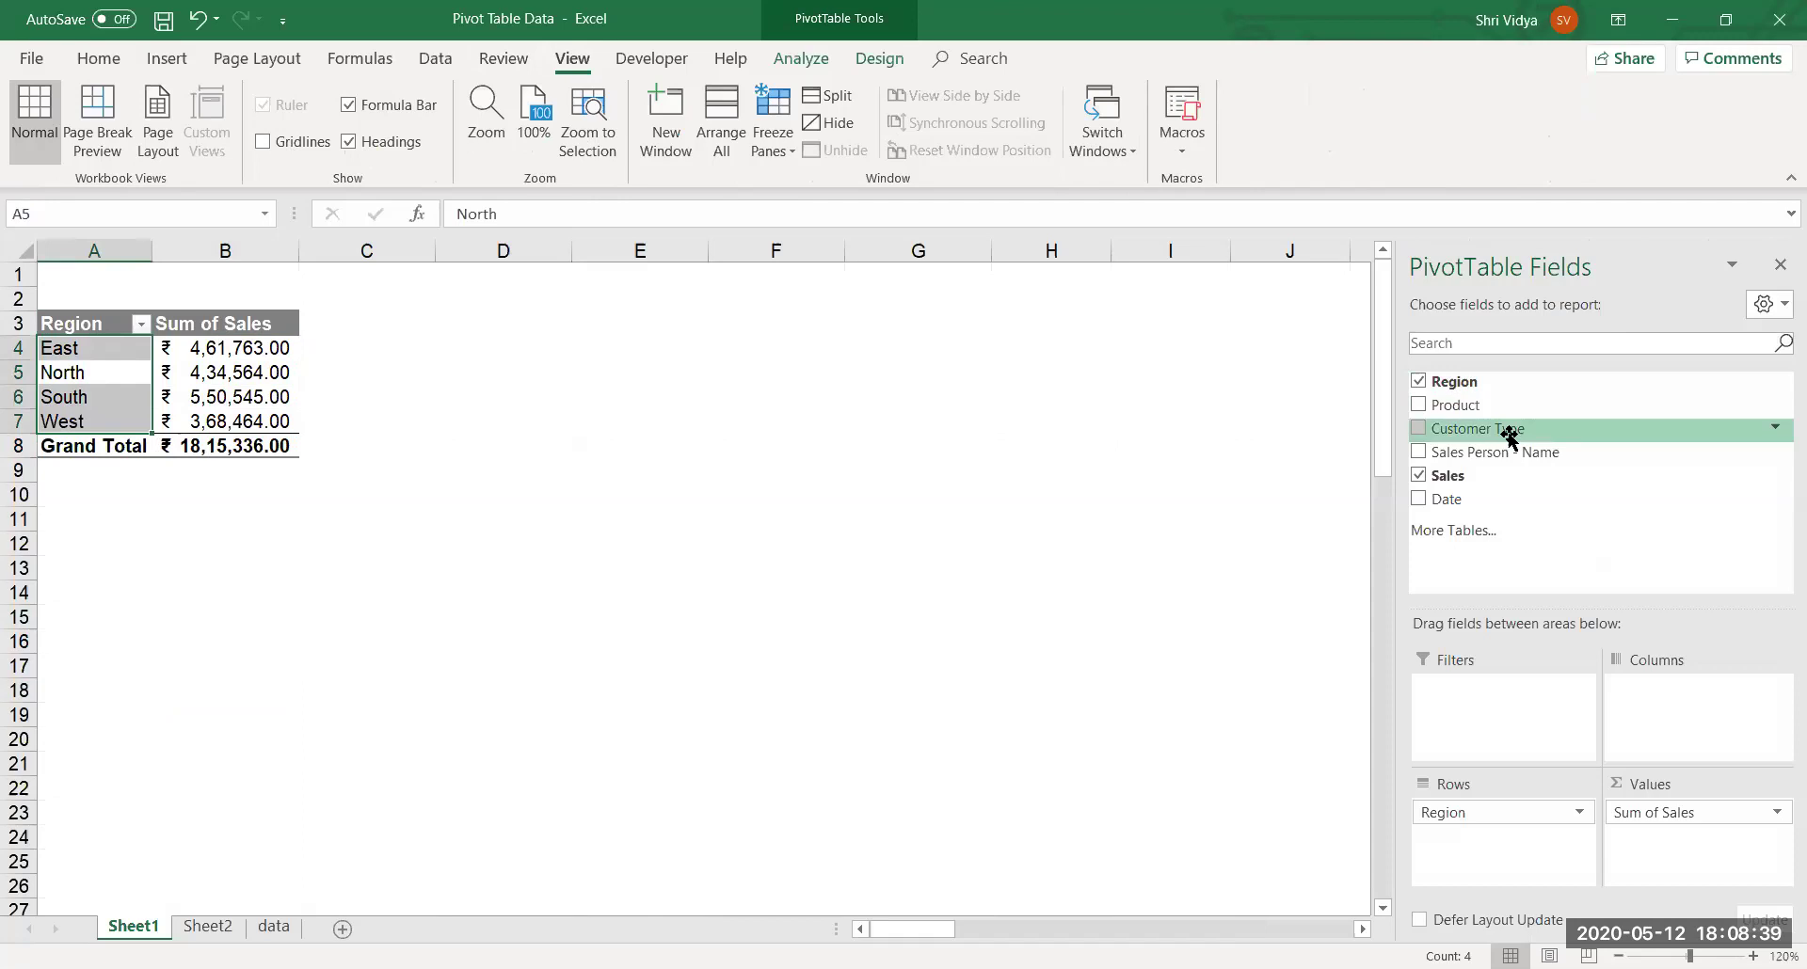
left_click(213, 389)
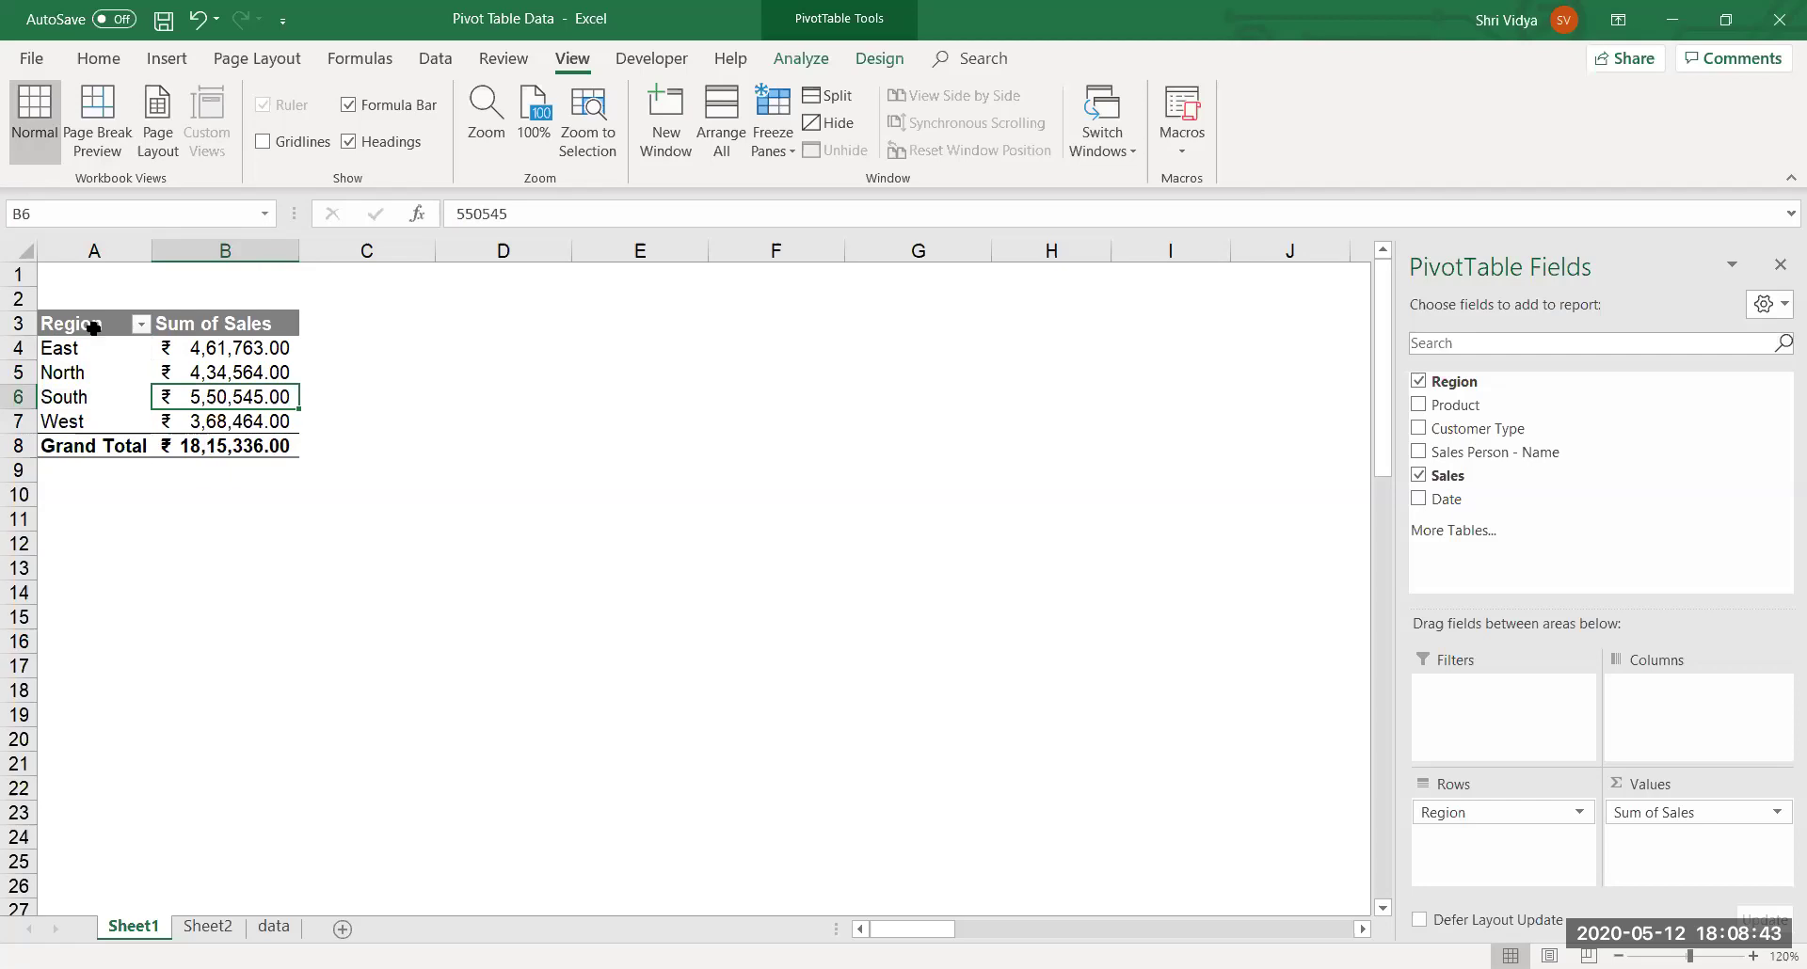
Copy the Region pivot to D3 and switch its row field to Product.
key("ctrl+a")
key("ctrl+c")
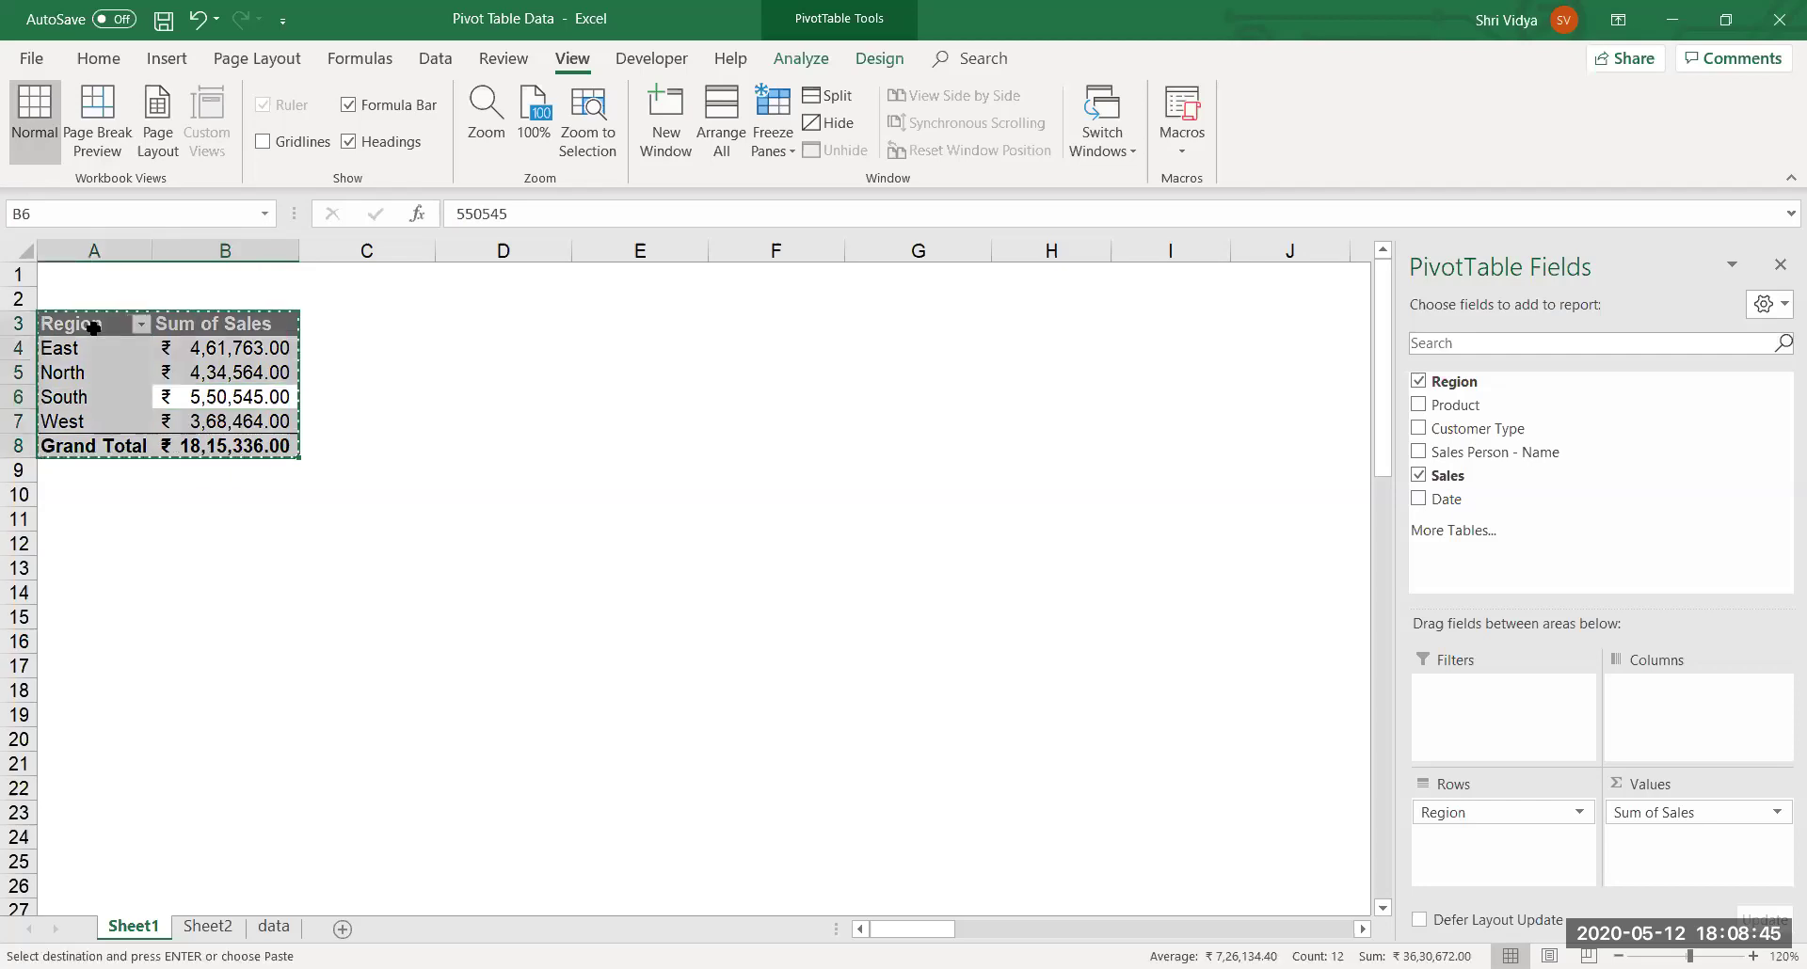
left_click(483, 324)
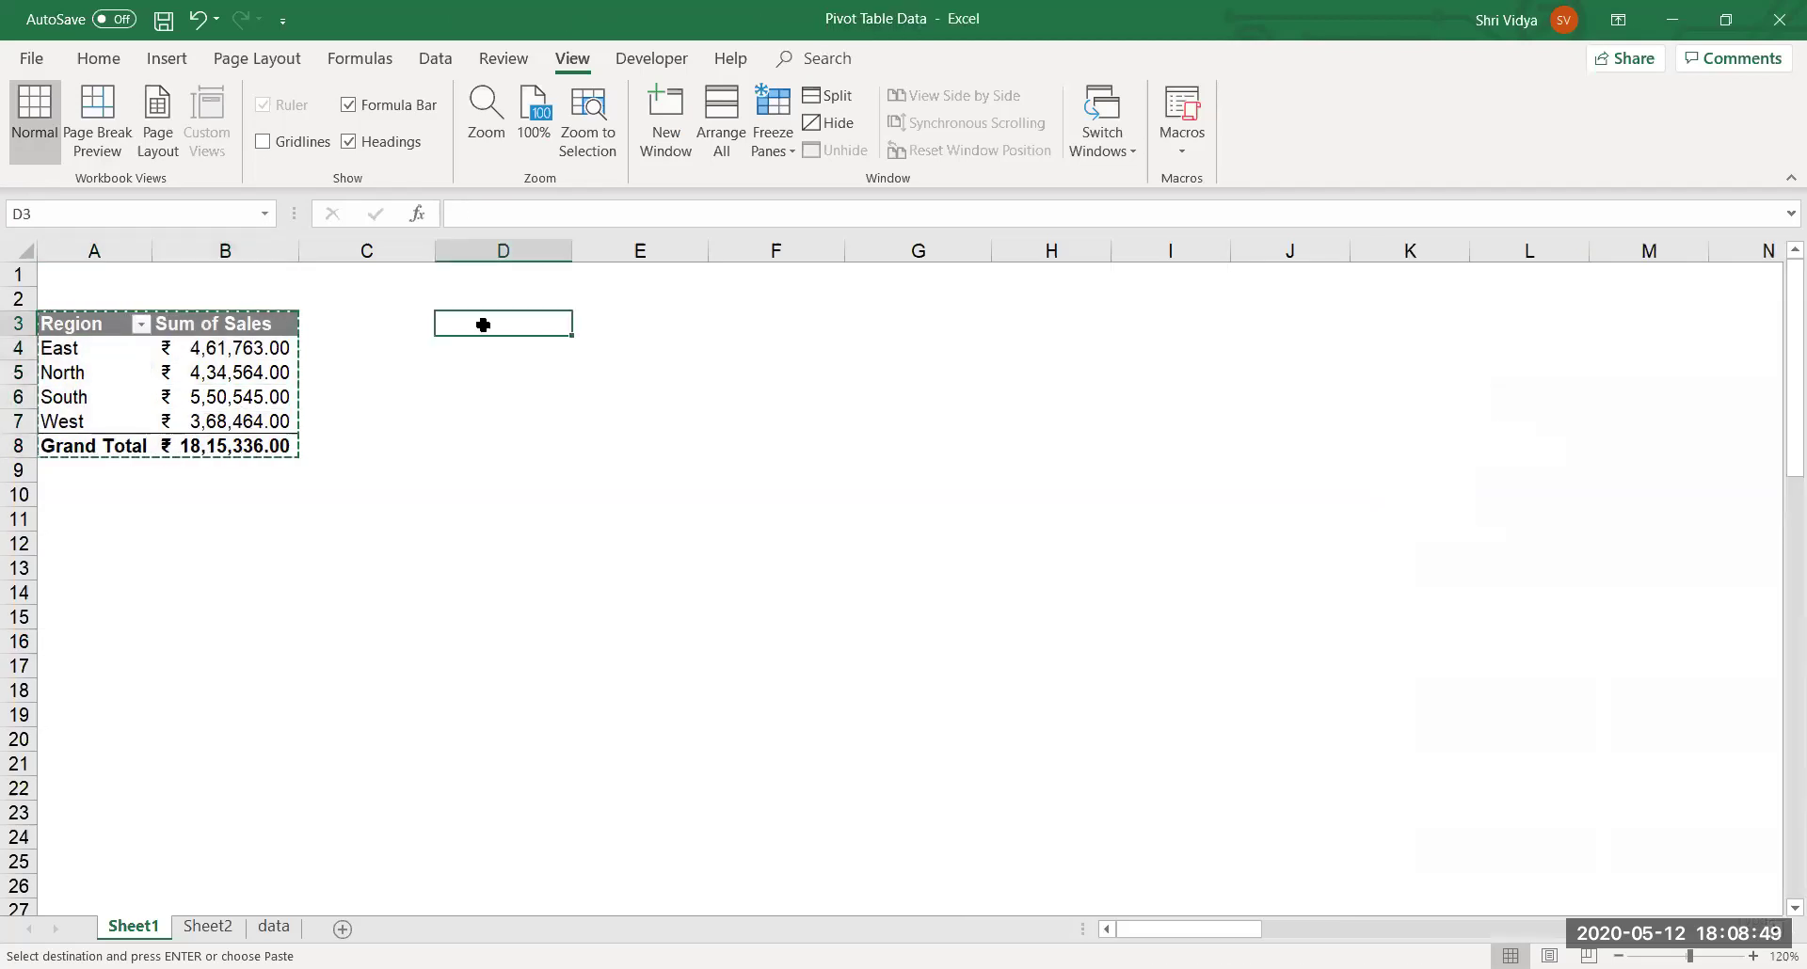
key("ctrl+v")
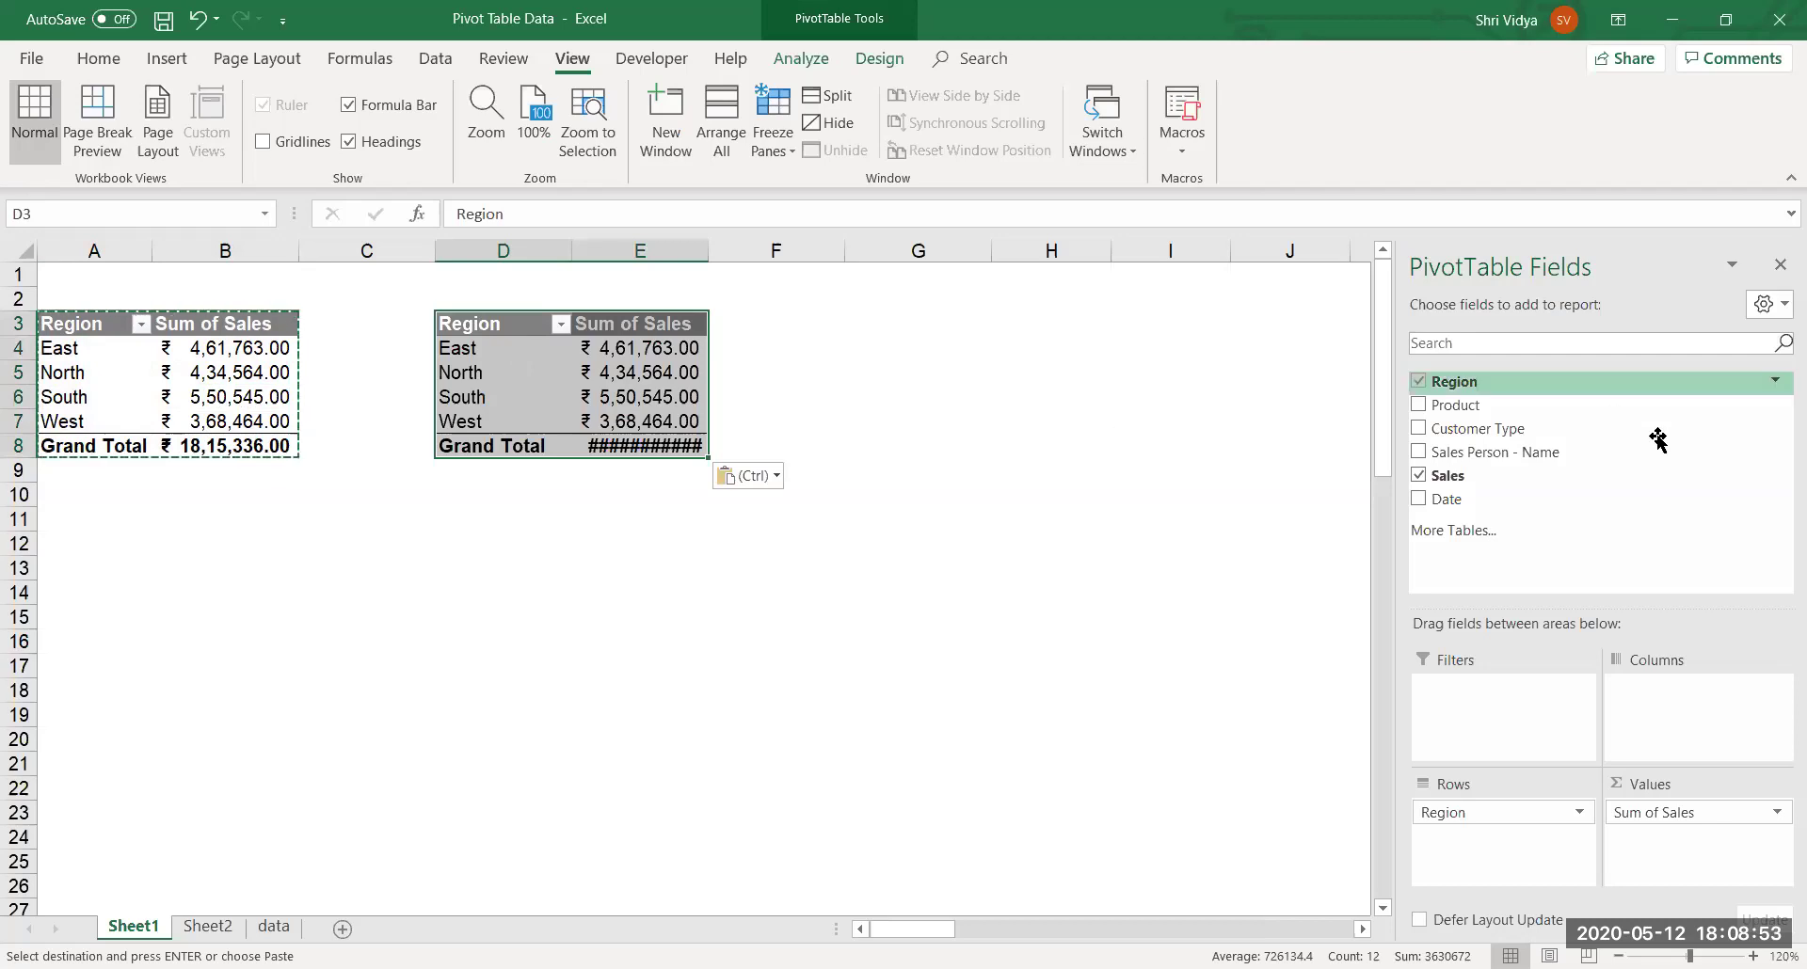
left_click(1419, 404)
left_click(1418, 379)
left_click(782, 550)
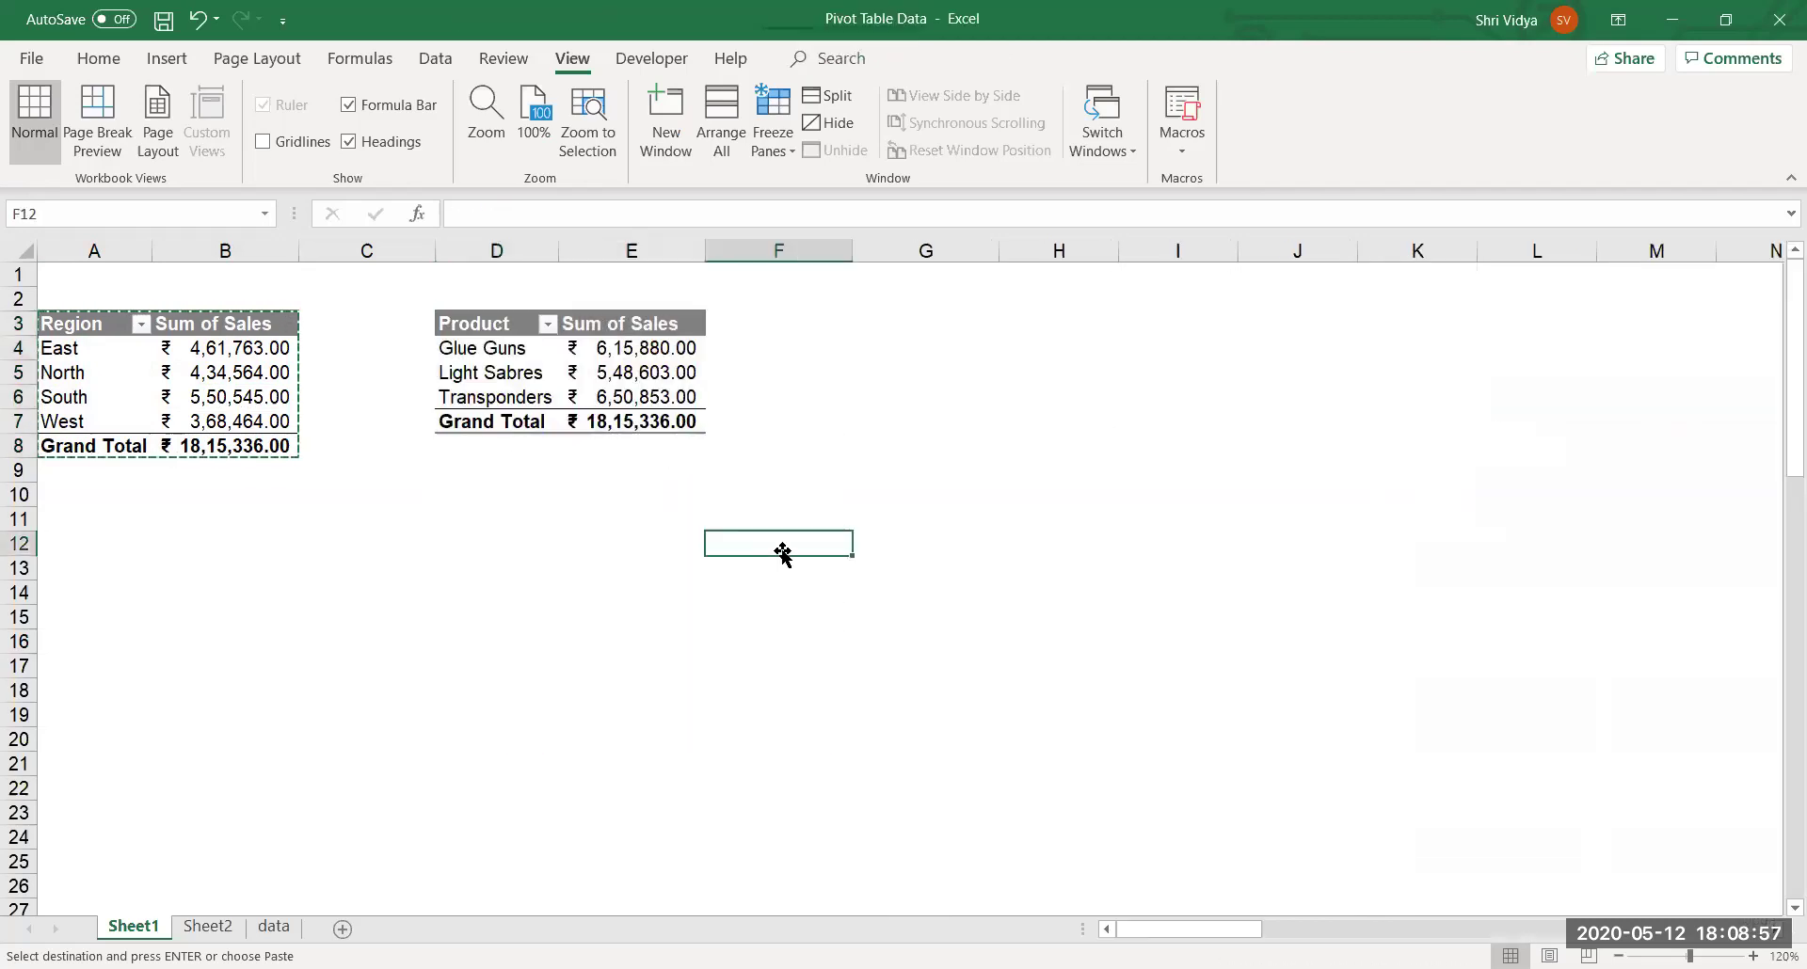
Paste another copy at G3 with Customer Type replacing Region as the row field.
left_click(919, 329)
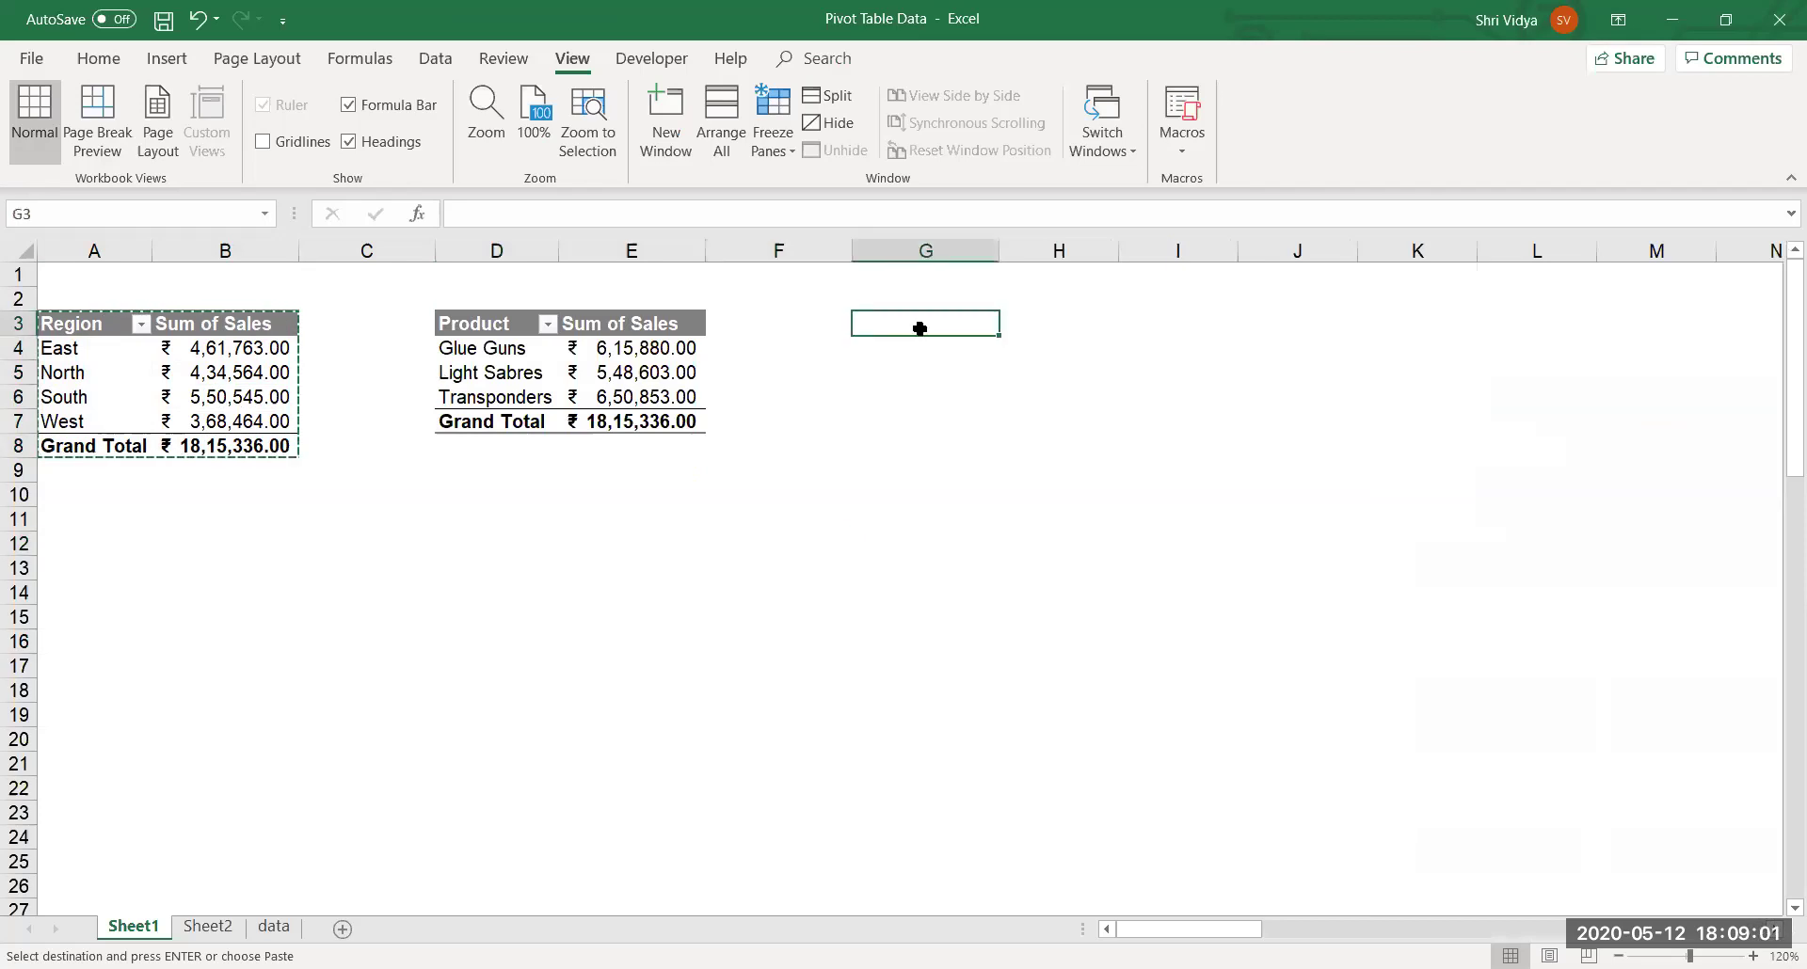
key("ctrl+v")
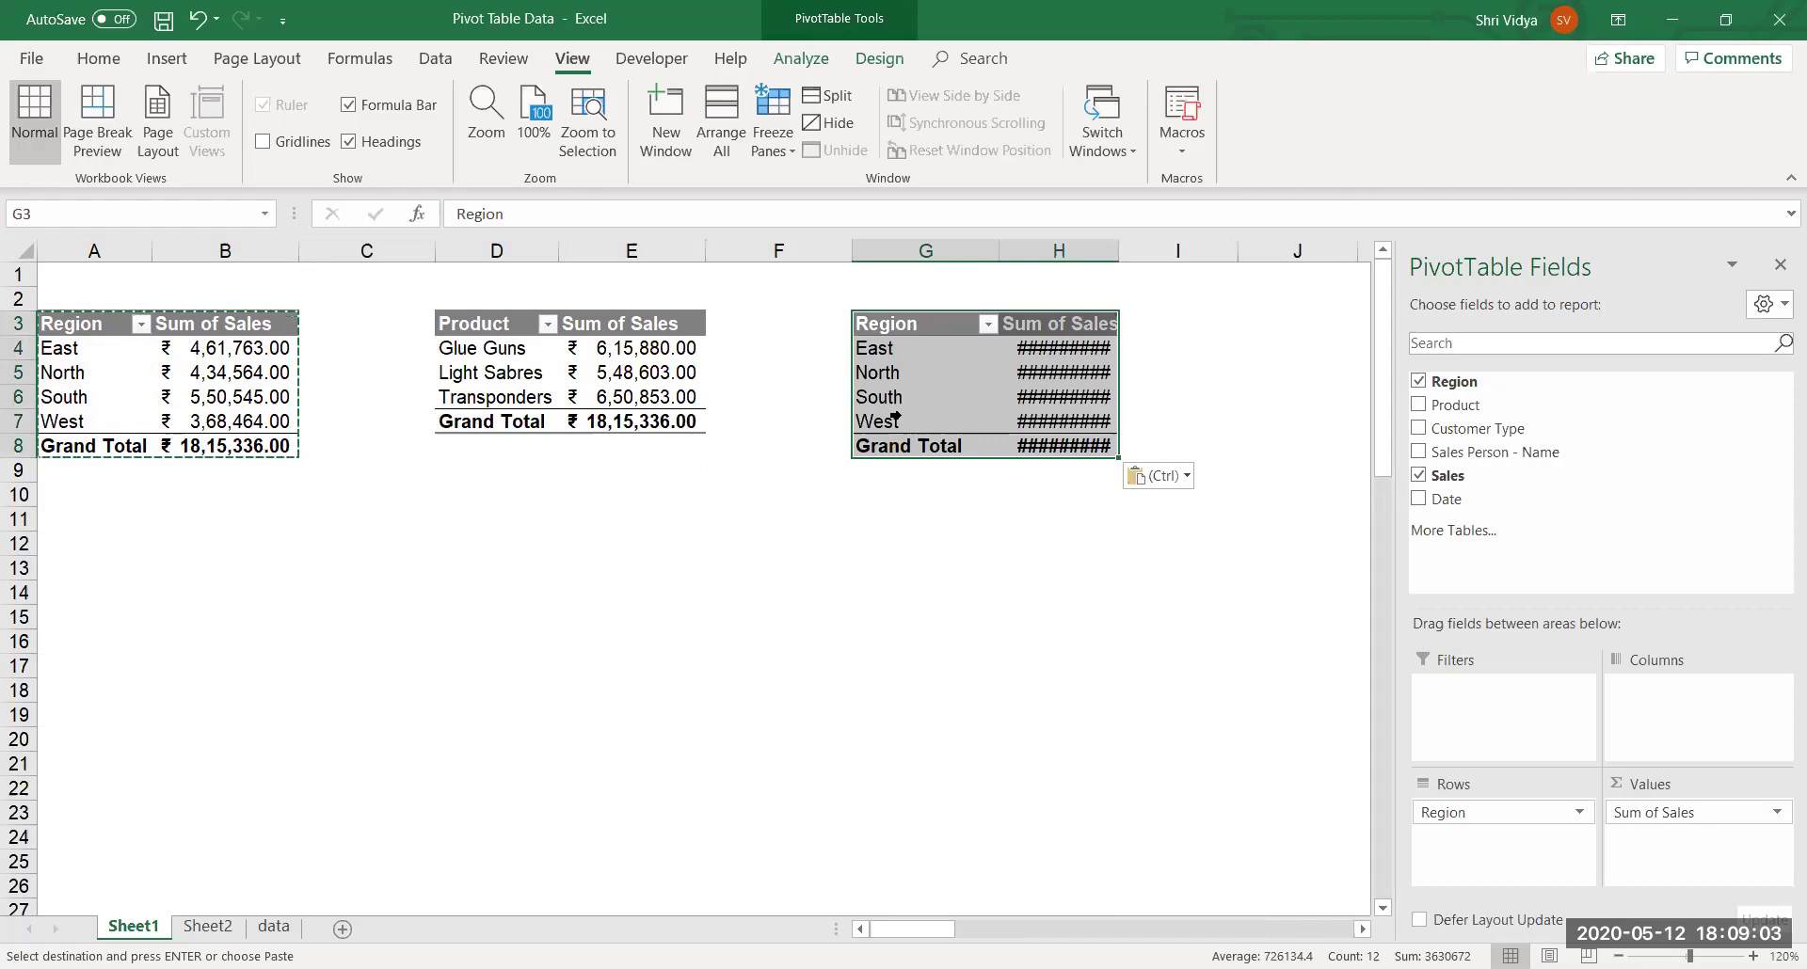
left_click(1419, 429)
left_click(1416, 380)
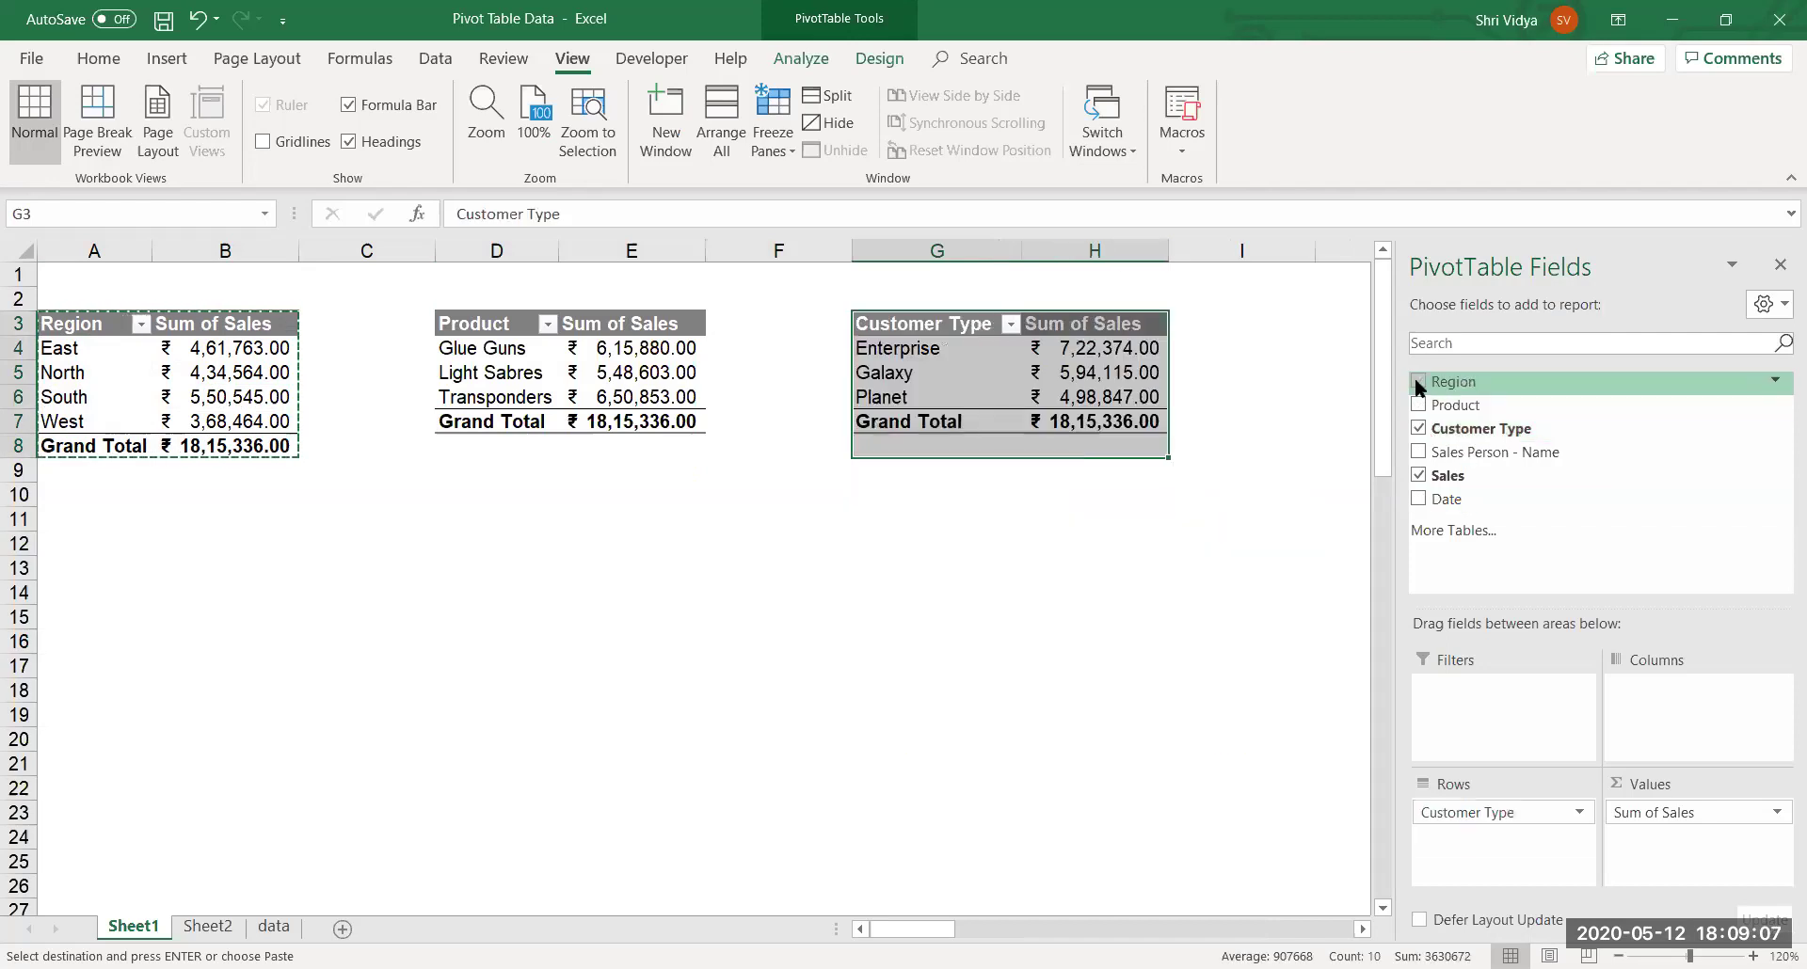
left_click(822, 639)
key("Escape")
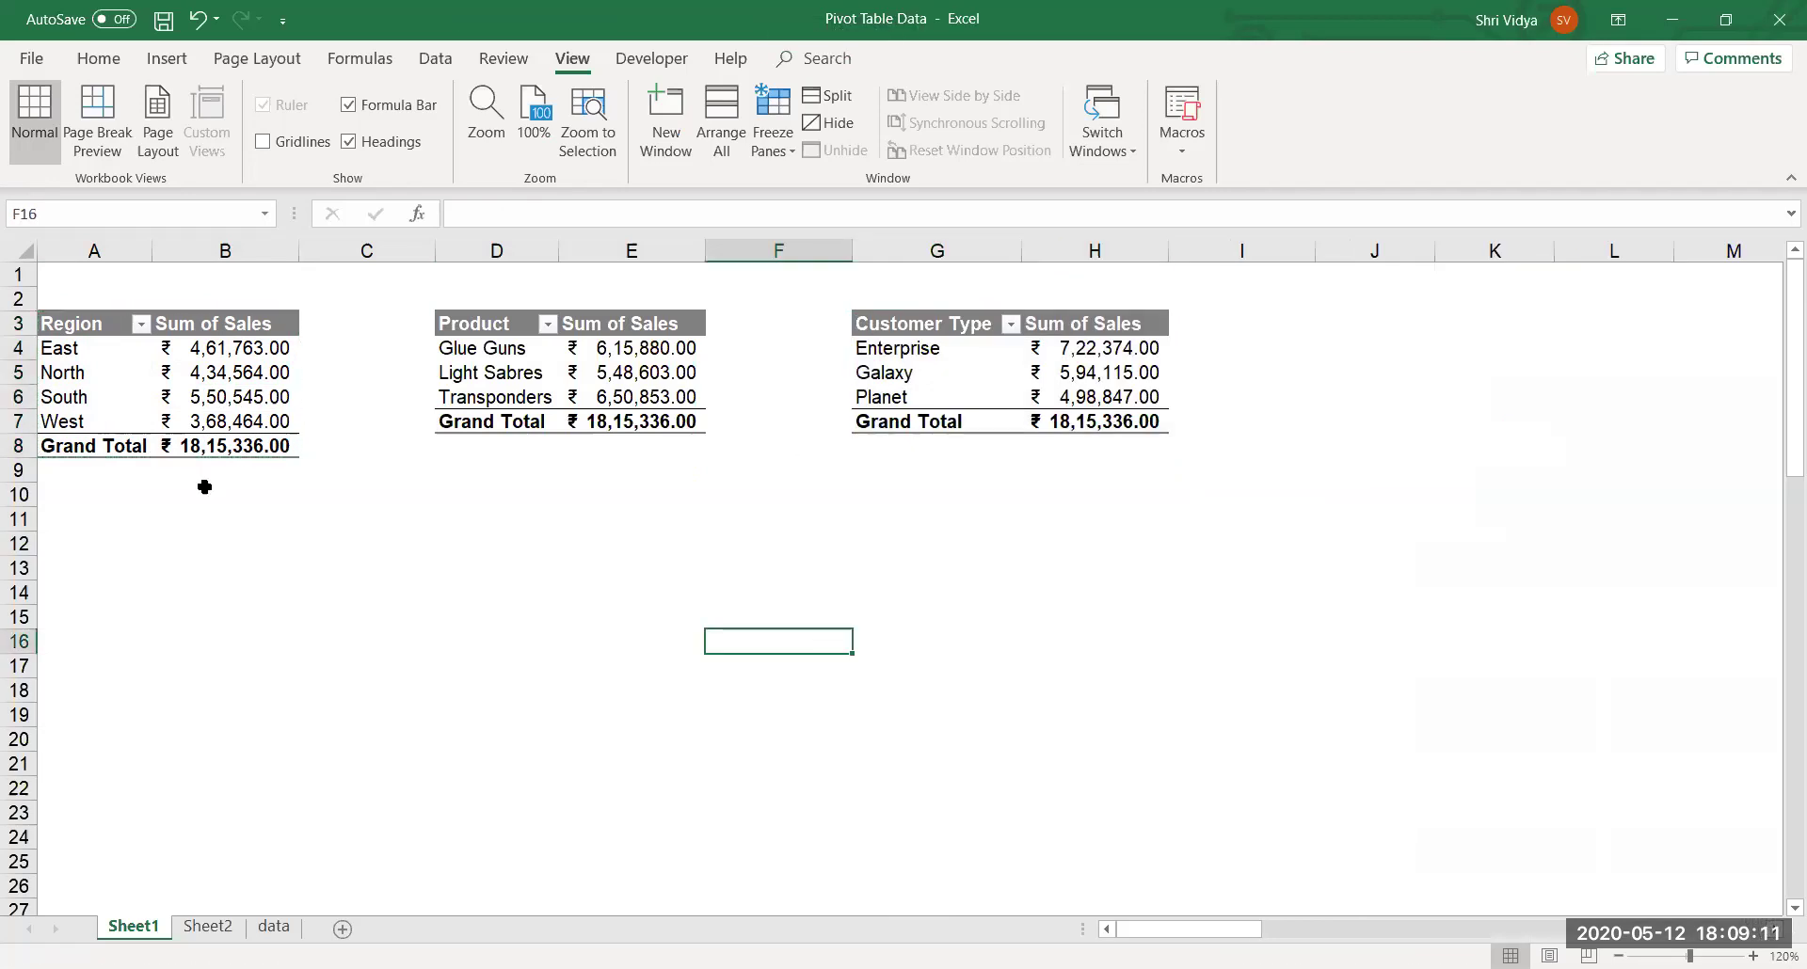
Rename the Region pivot table to pvtRegion.
left_click(195, 399)
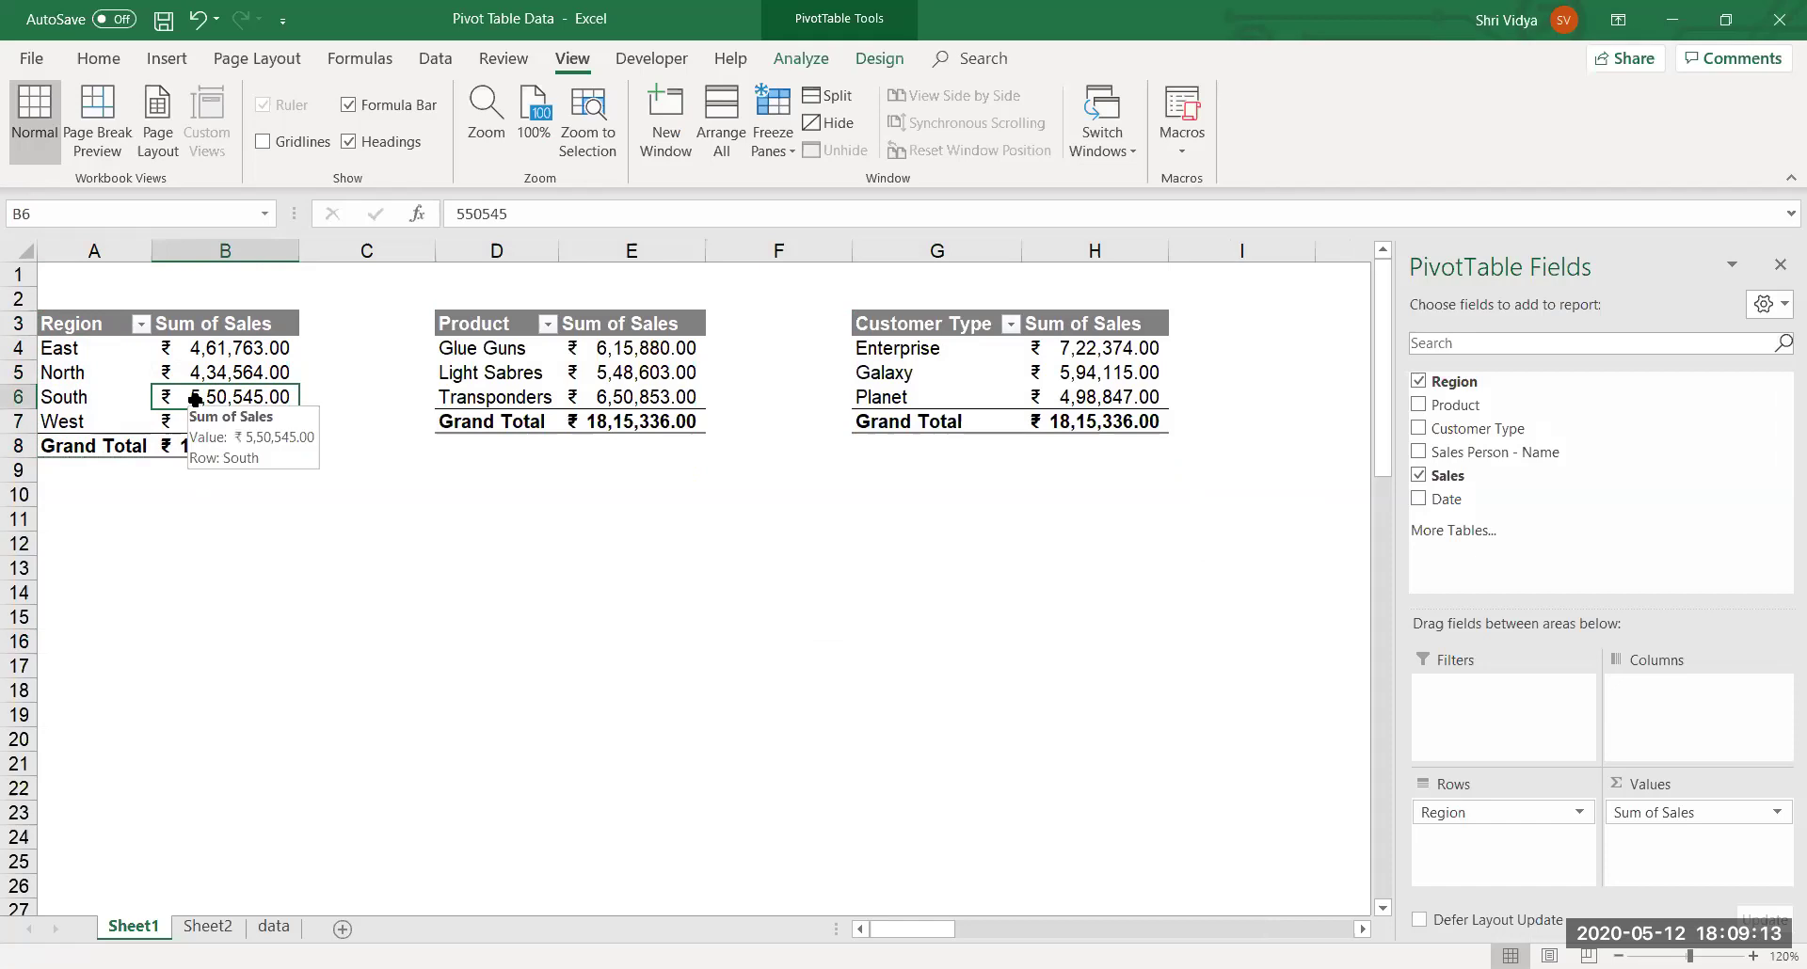
left_click(822, 60)
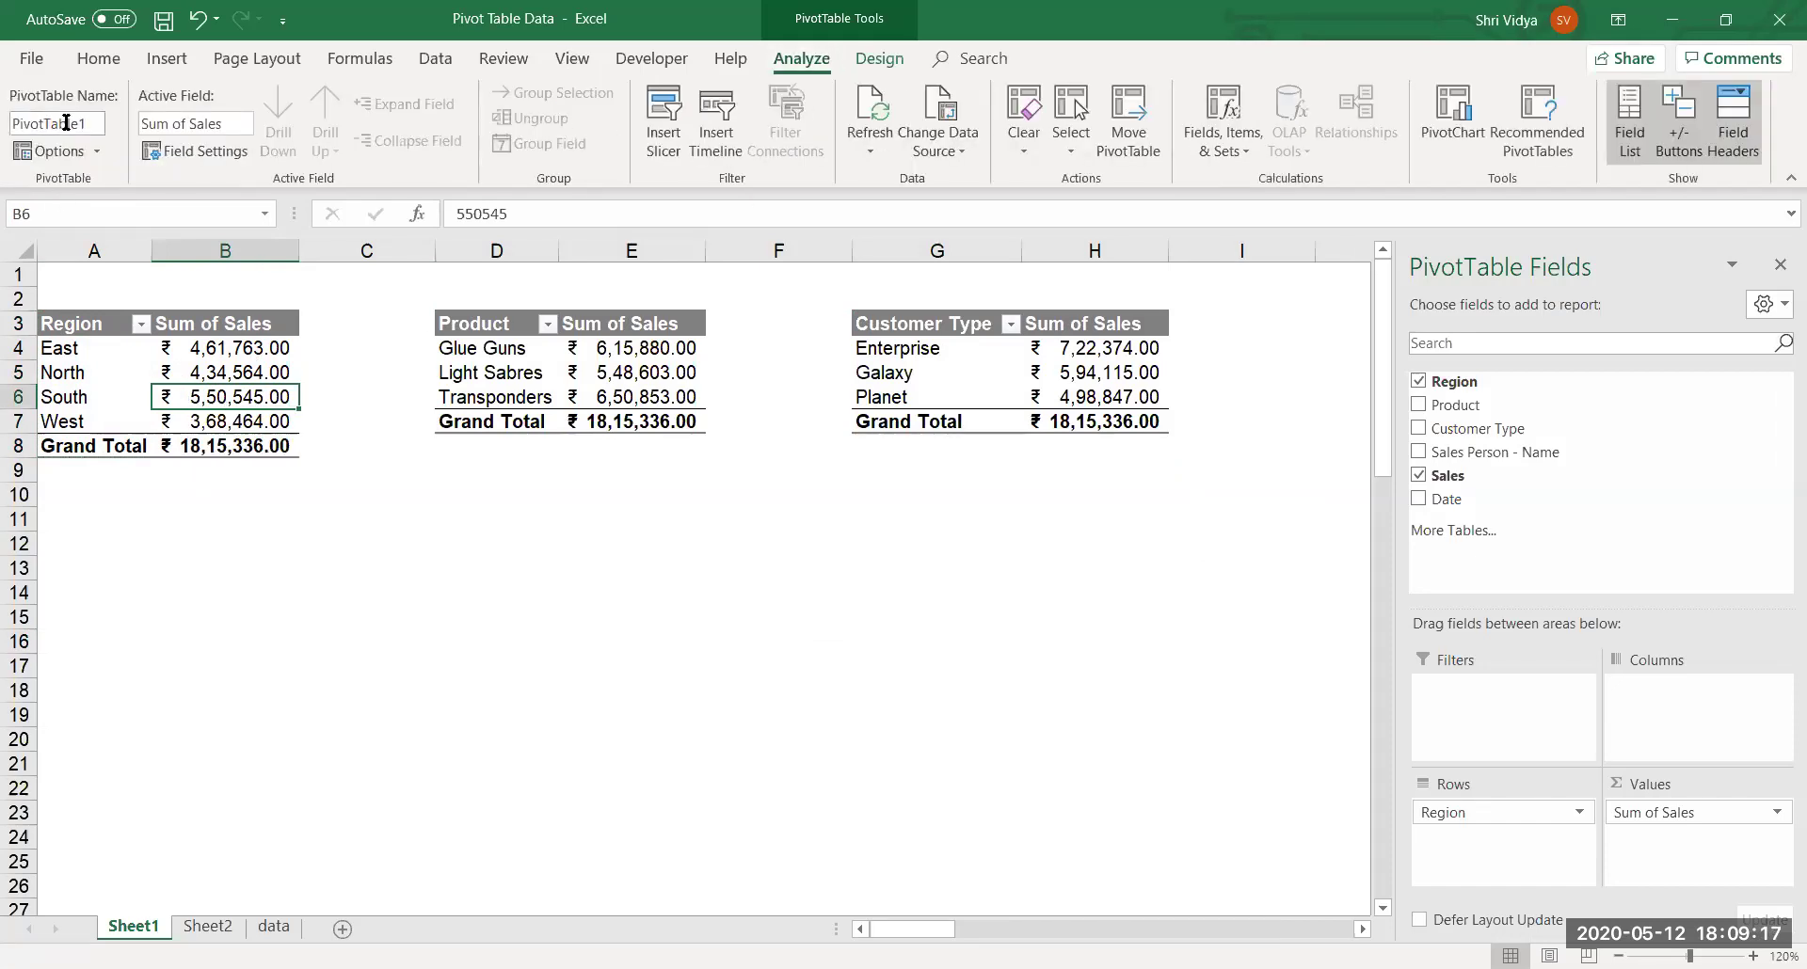
left_click(90, 123)
type("pvtRegion")
Rename the Product pivot to pvtProduct and the Customer Type pivot to pvtCustomer.
left_click(542, 369)
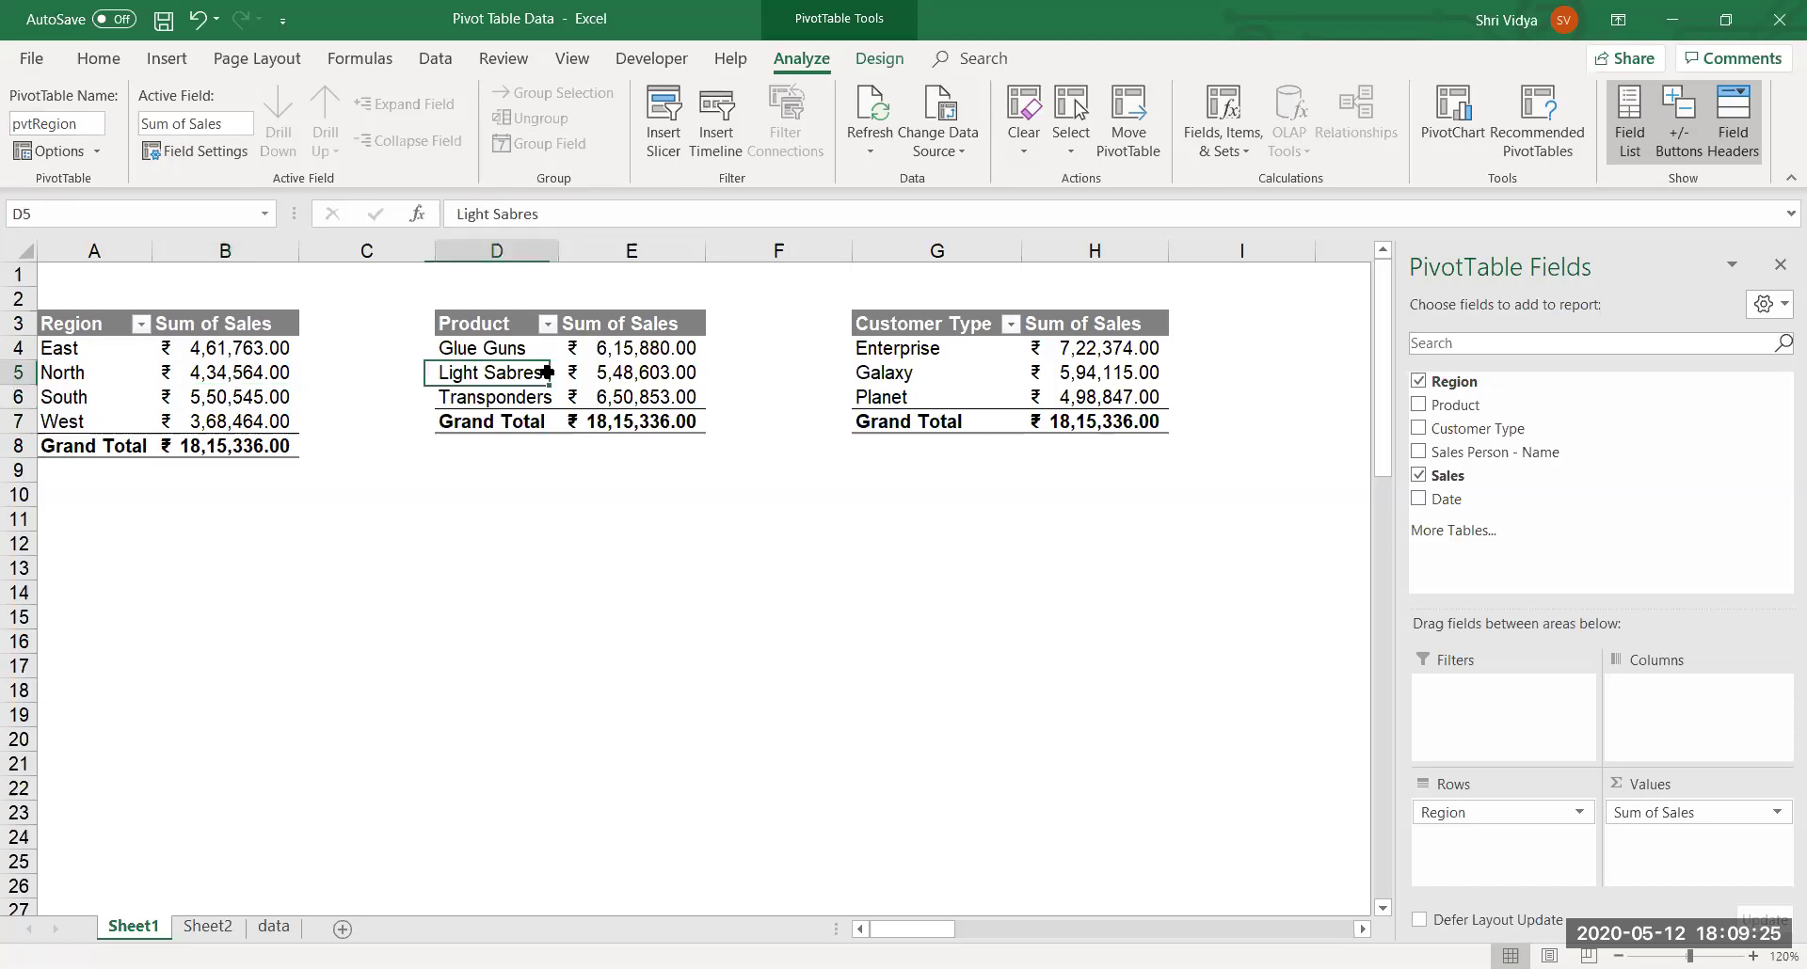
left_click(95, 125)
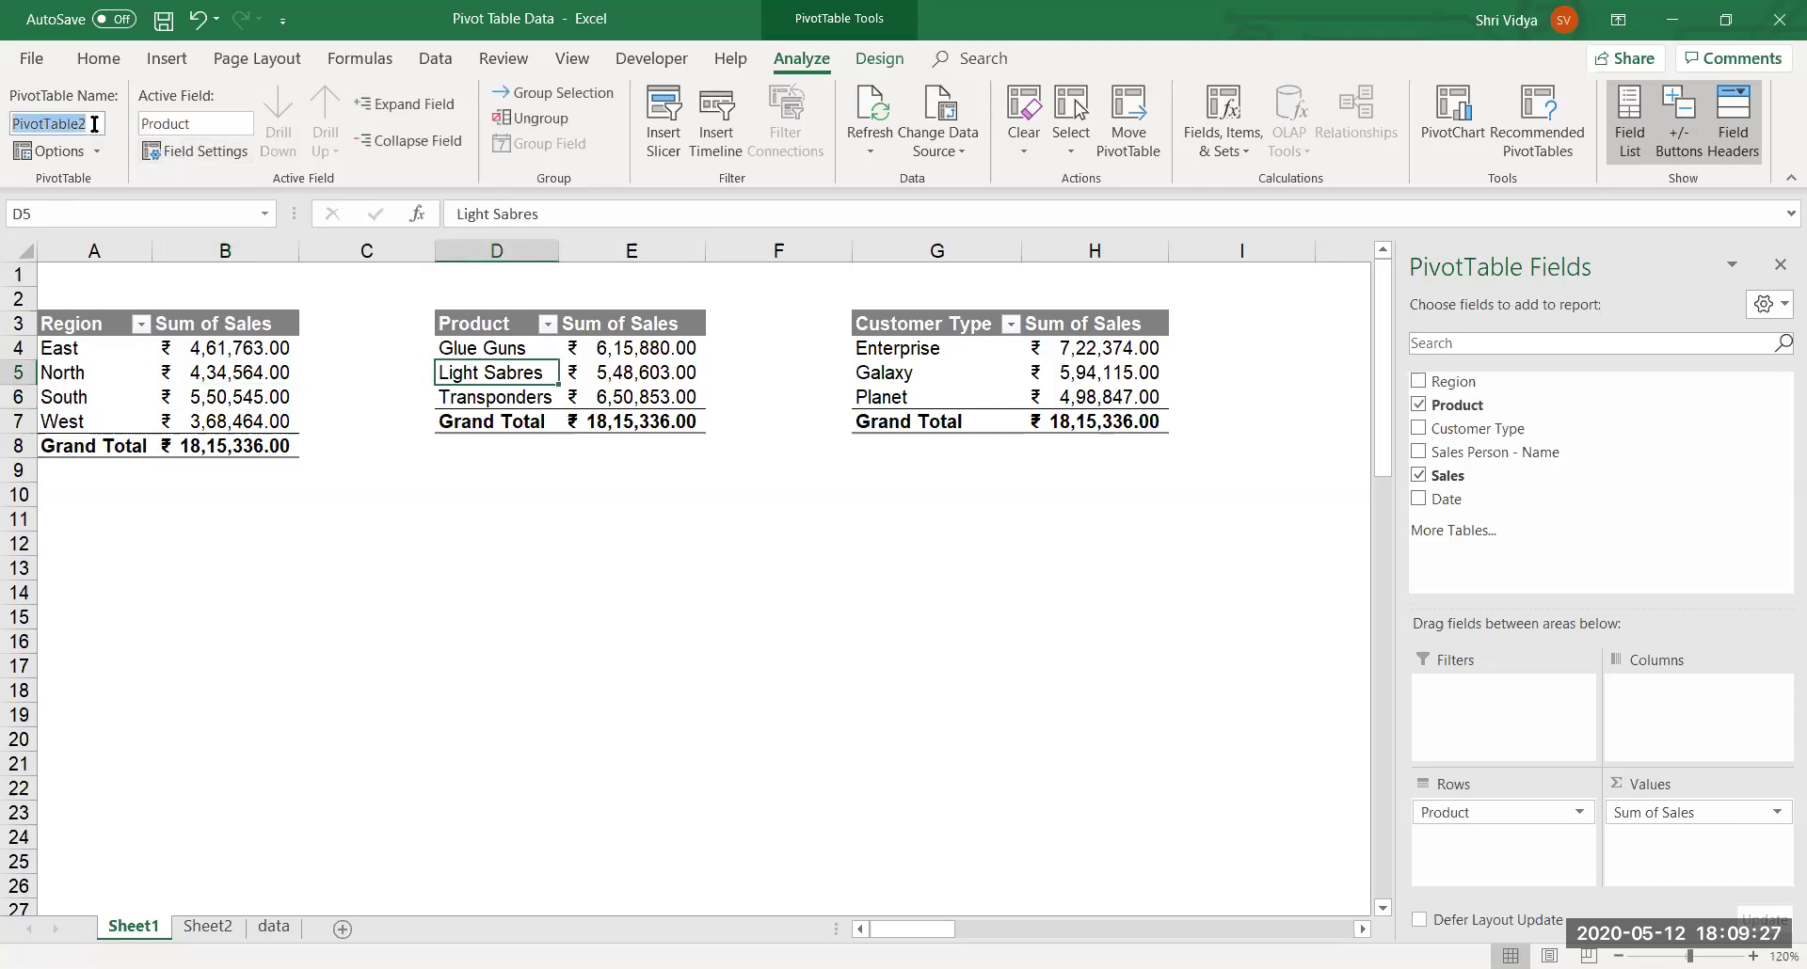
type("pvtProduct")
key("Return")
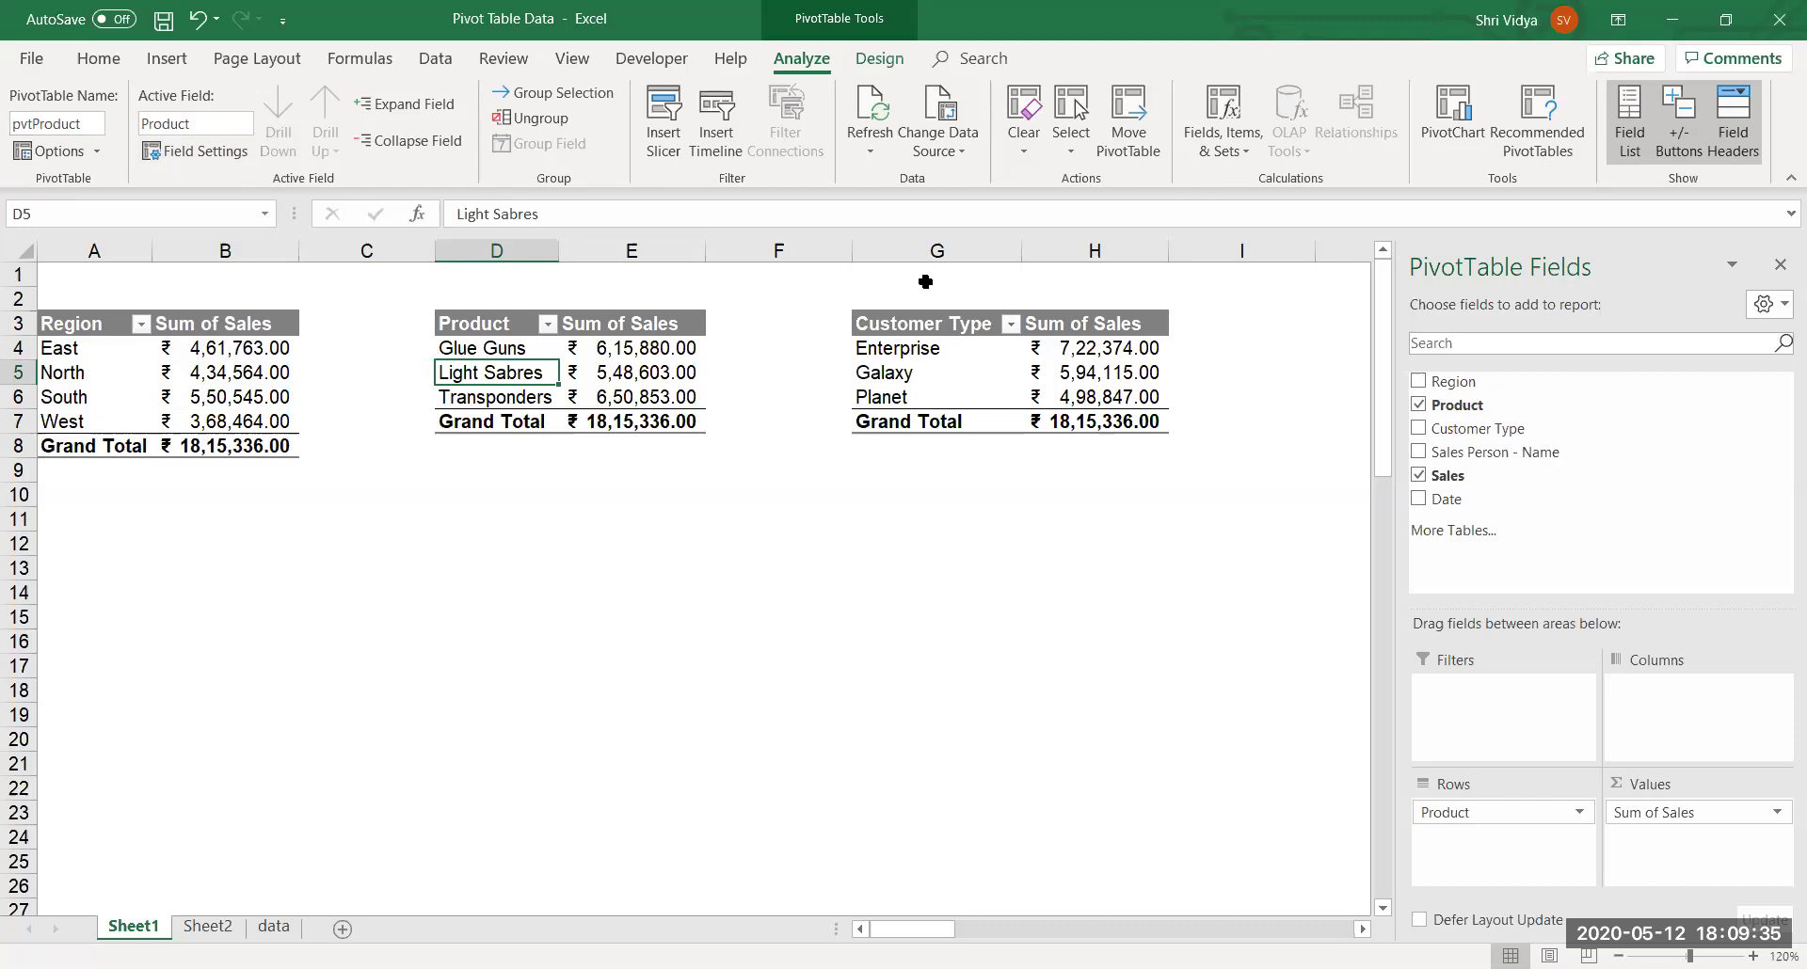
left_click_drag(924, 354, 924, 397)
left_click(94, 115)
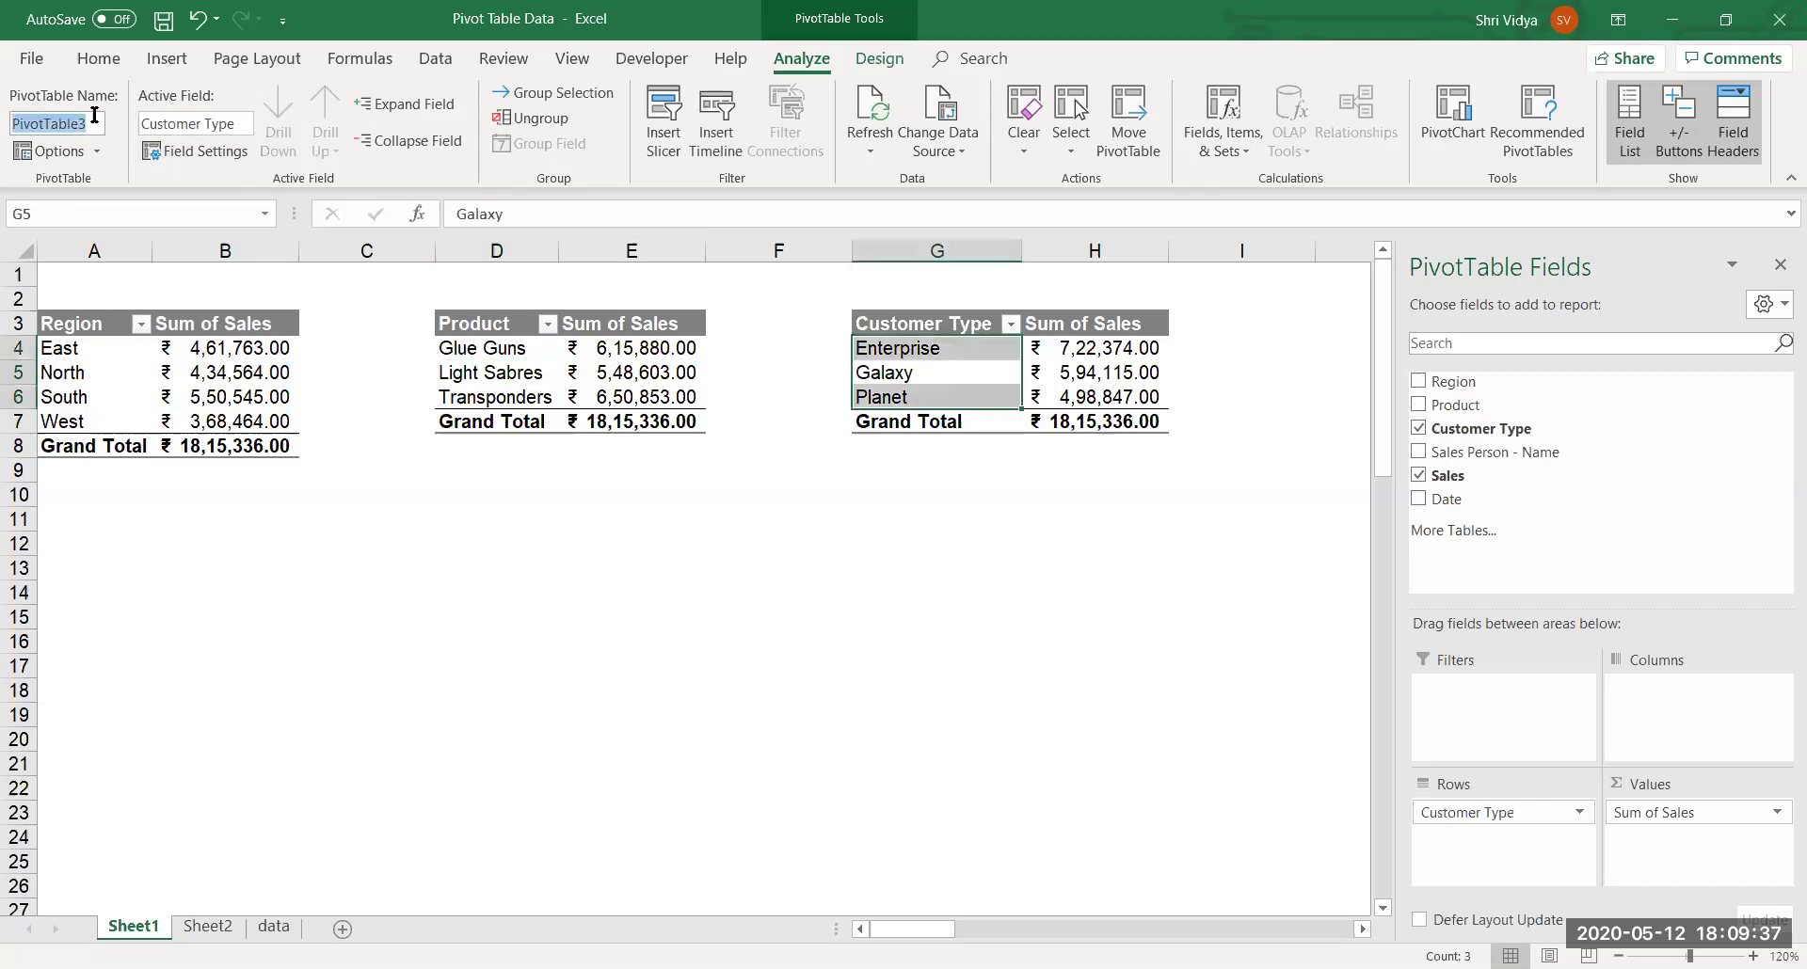
type("pvtCustomer")
Confirm the pvtCustomer name, then try moving a Region pivot value and dismiss the warning.
left_click(398, 598)
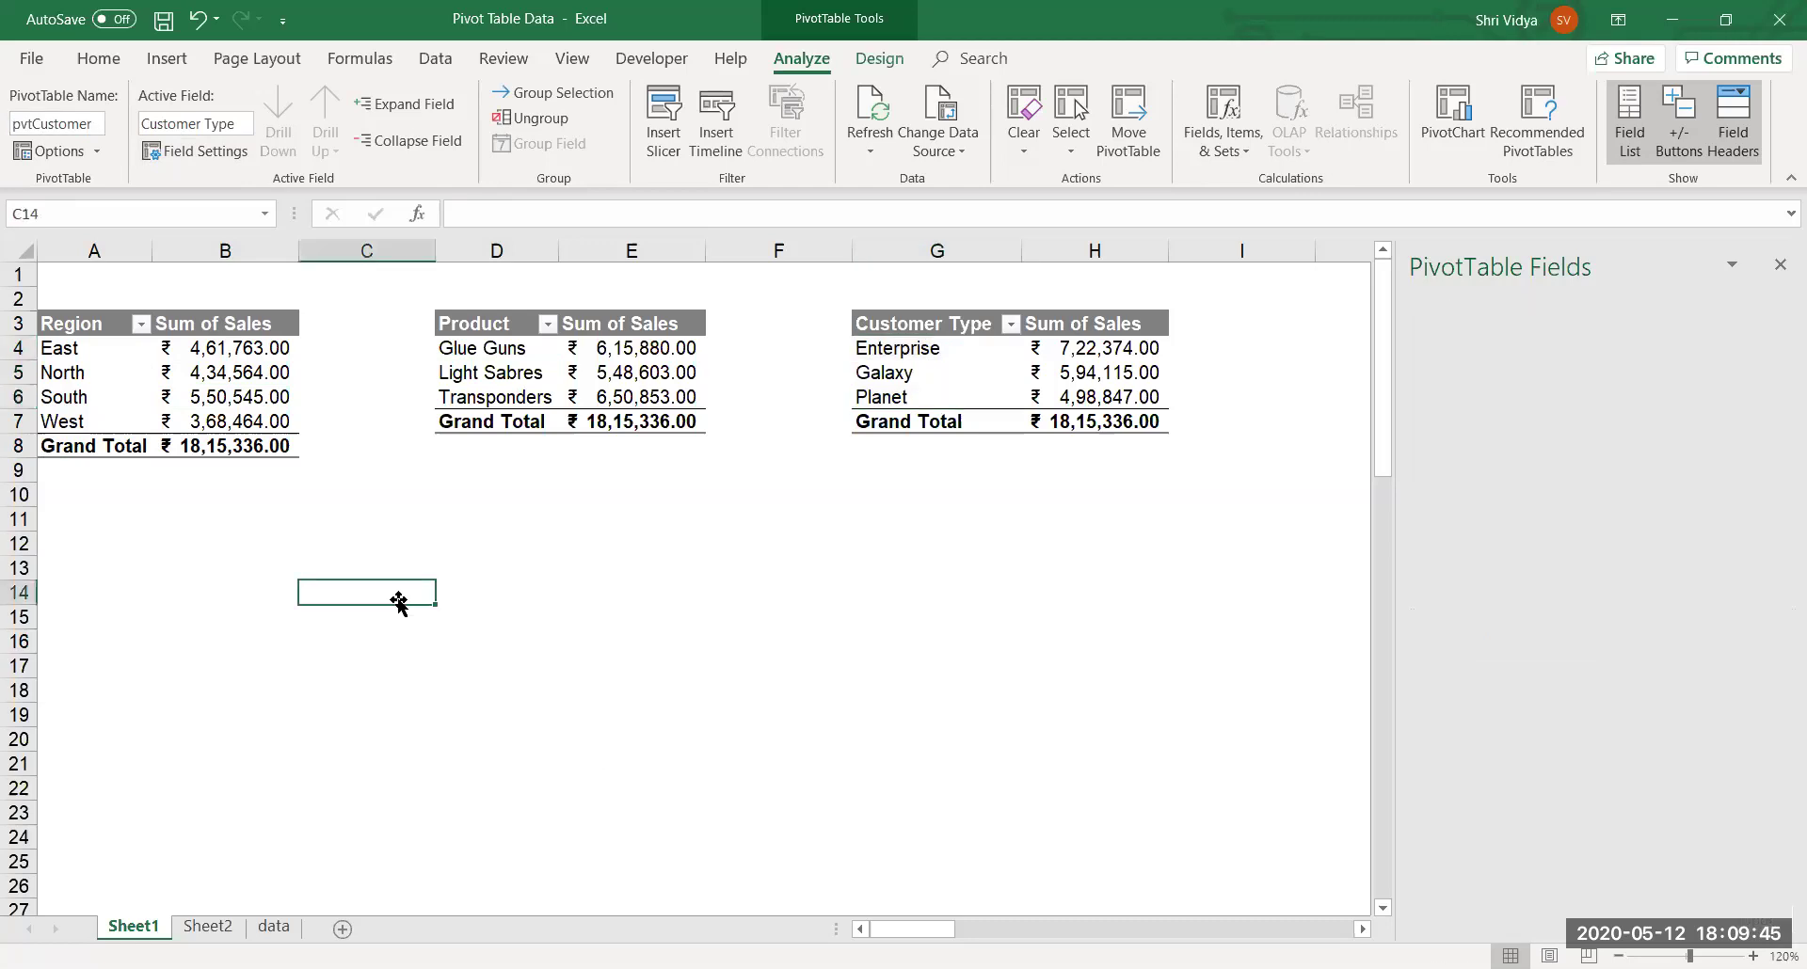
left_click(198, 391)
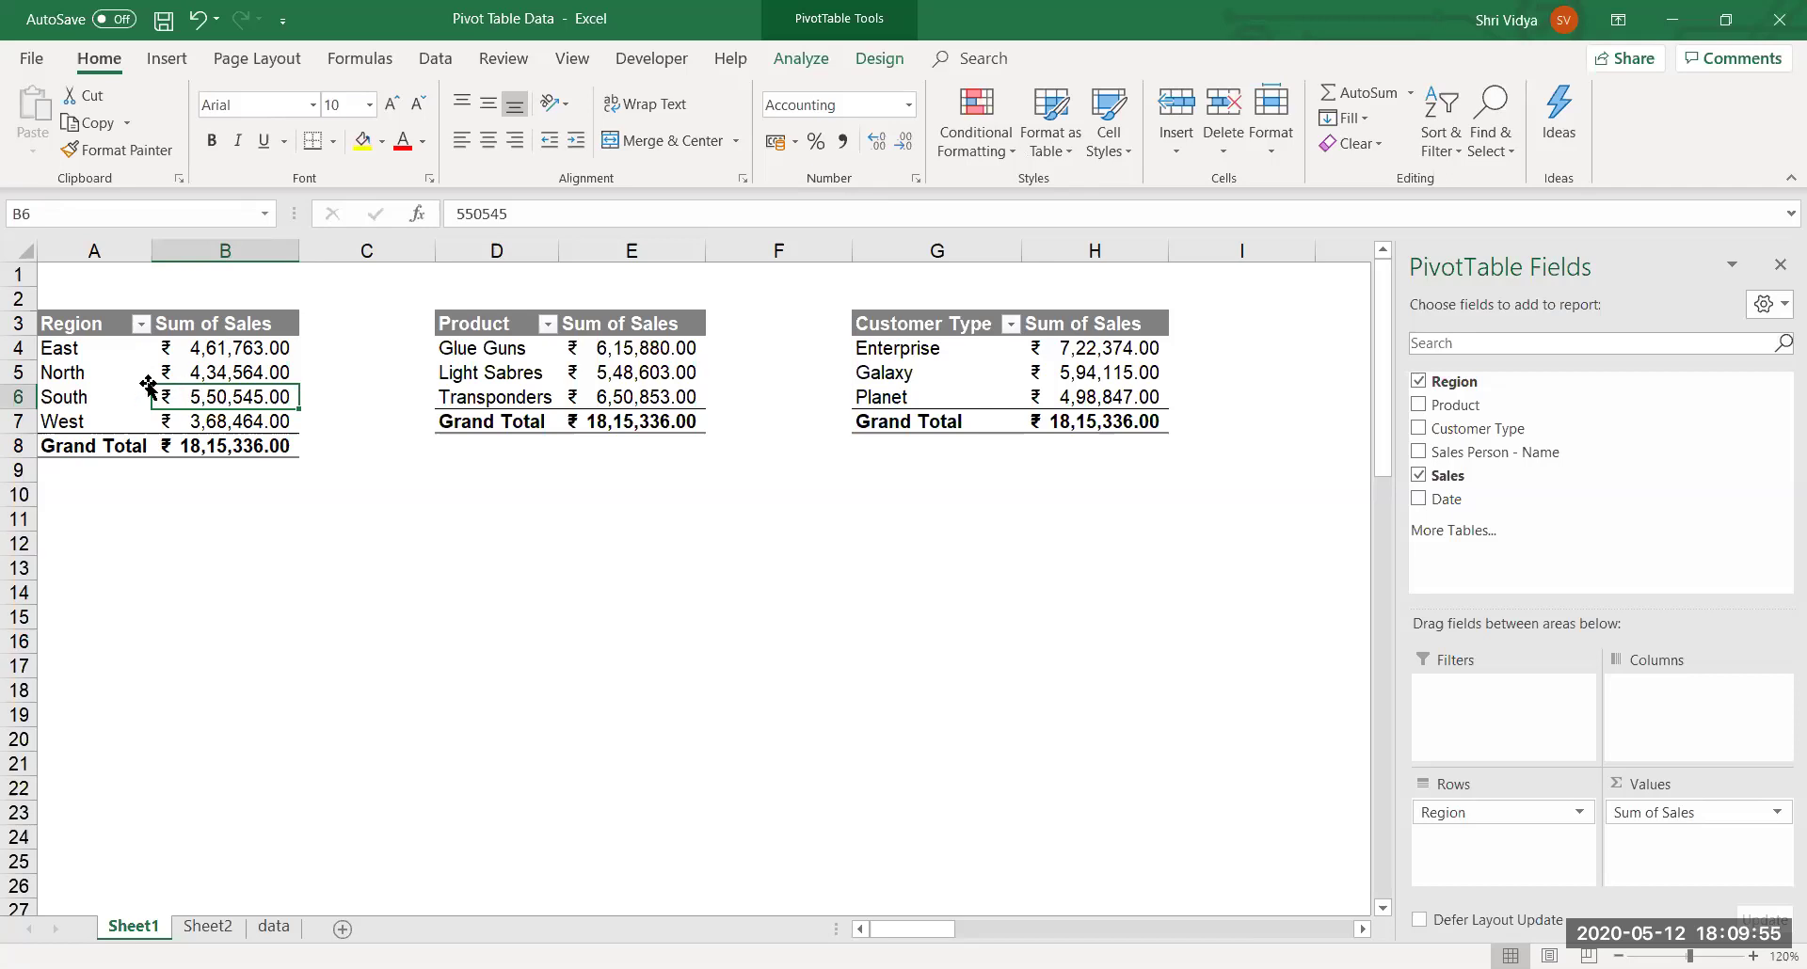
left_click_drag(148, 384, 125, 376)
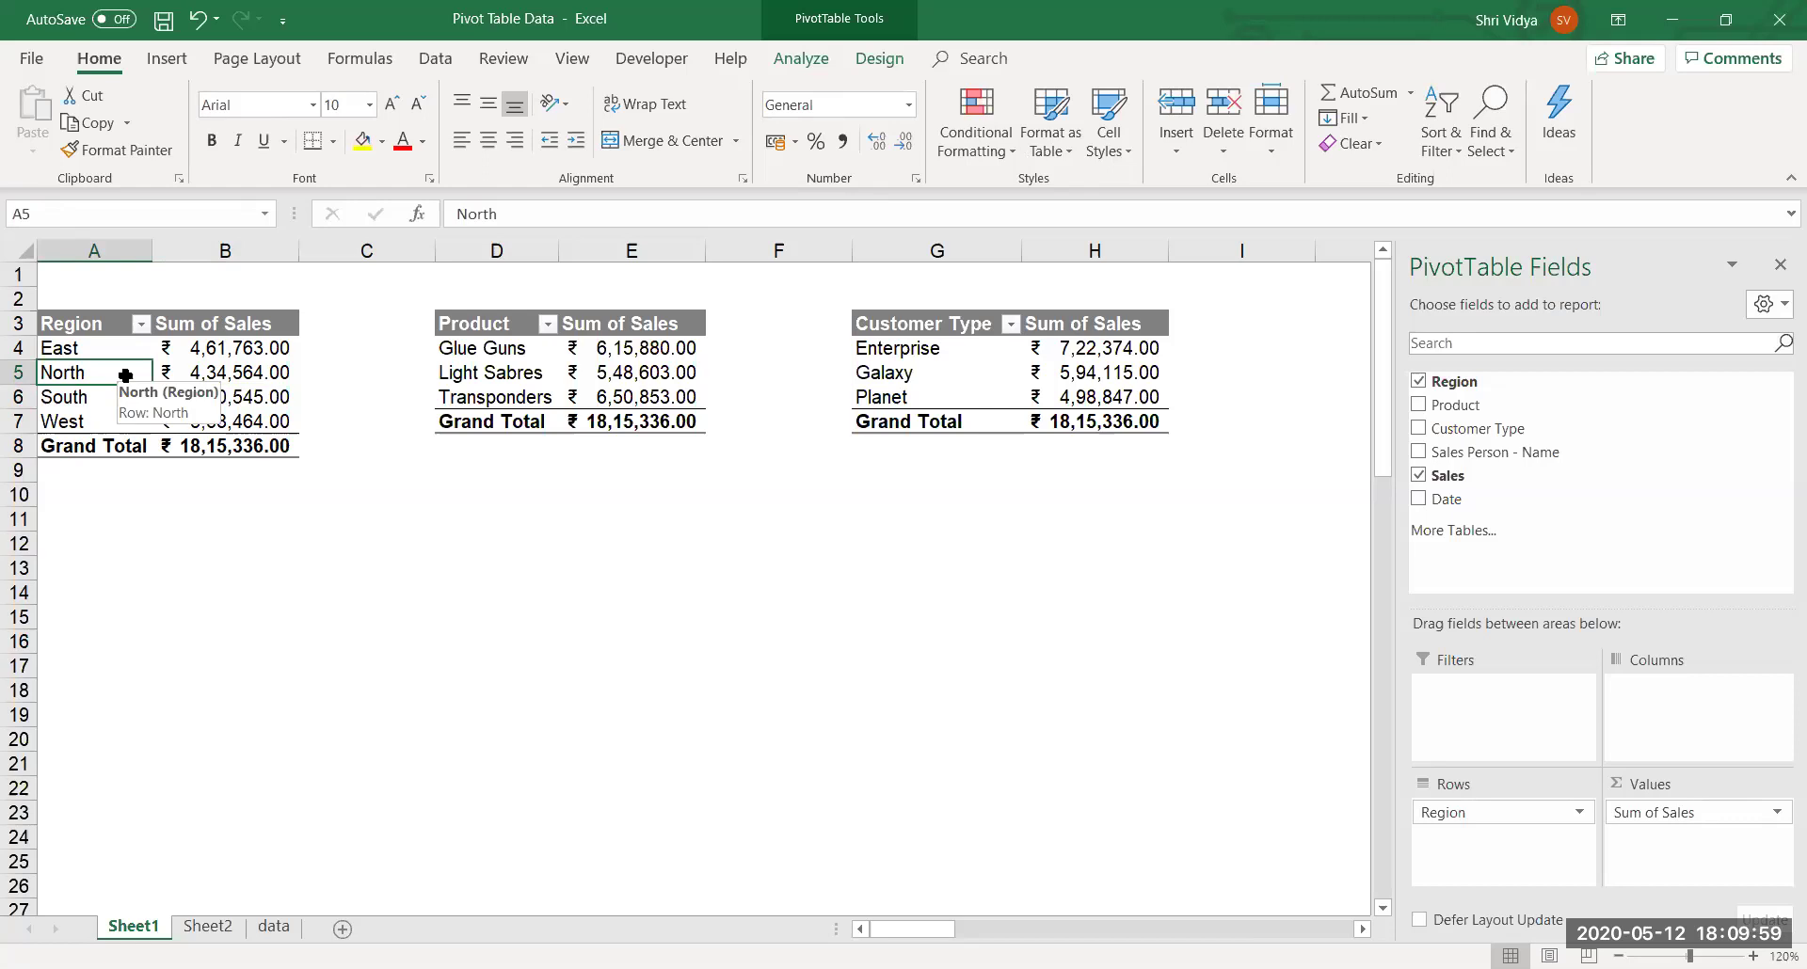
left_click(901, 577)
left_click(567, 660)
Insert a new blank column A with Ctrl+Shift+= and make it narrow.
left_click(58, 247)
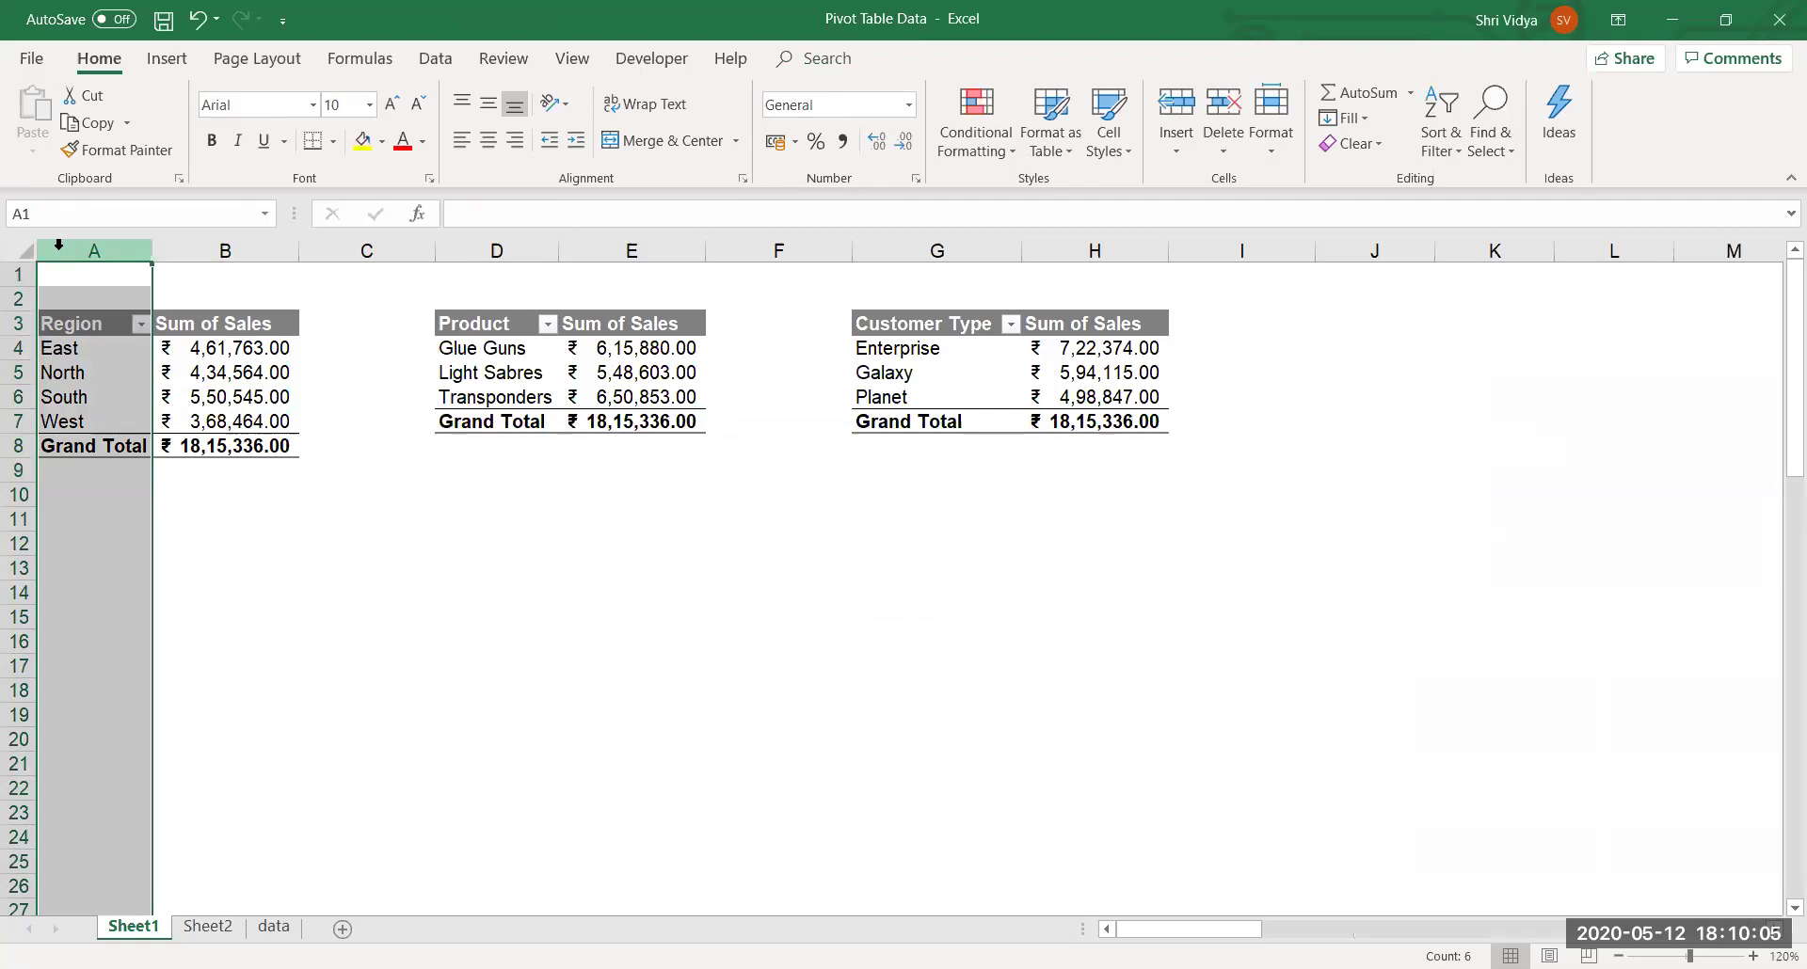
key("ctrl+shift+plus")
left_click(261, 539)
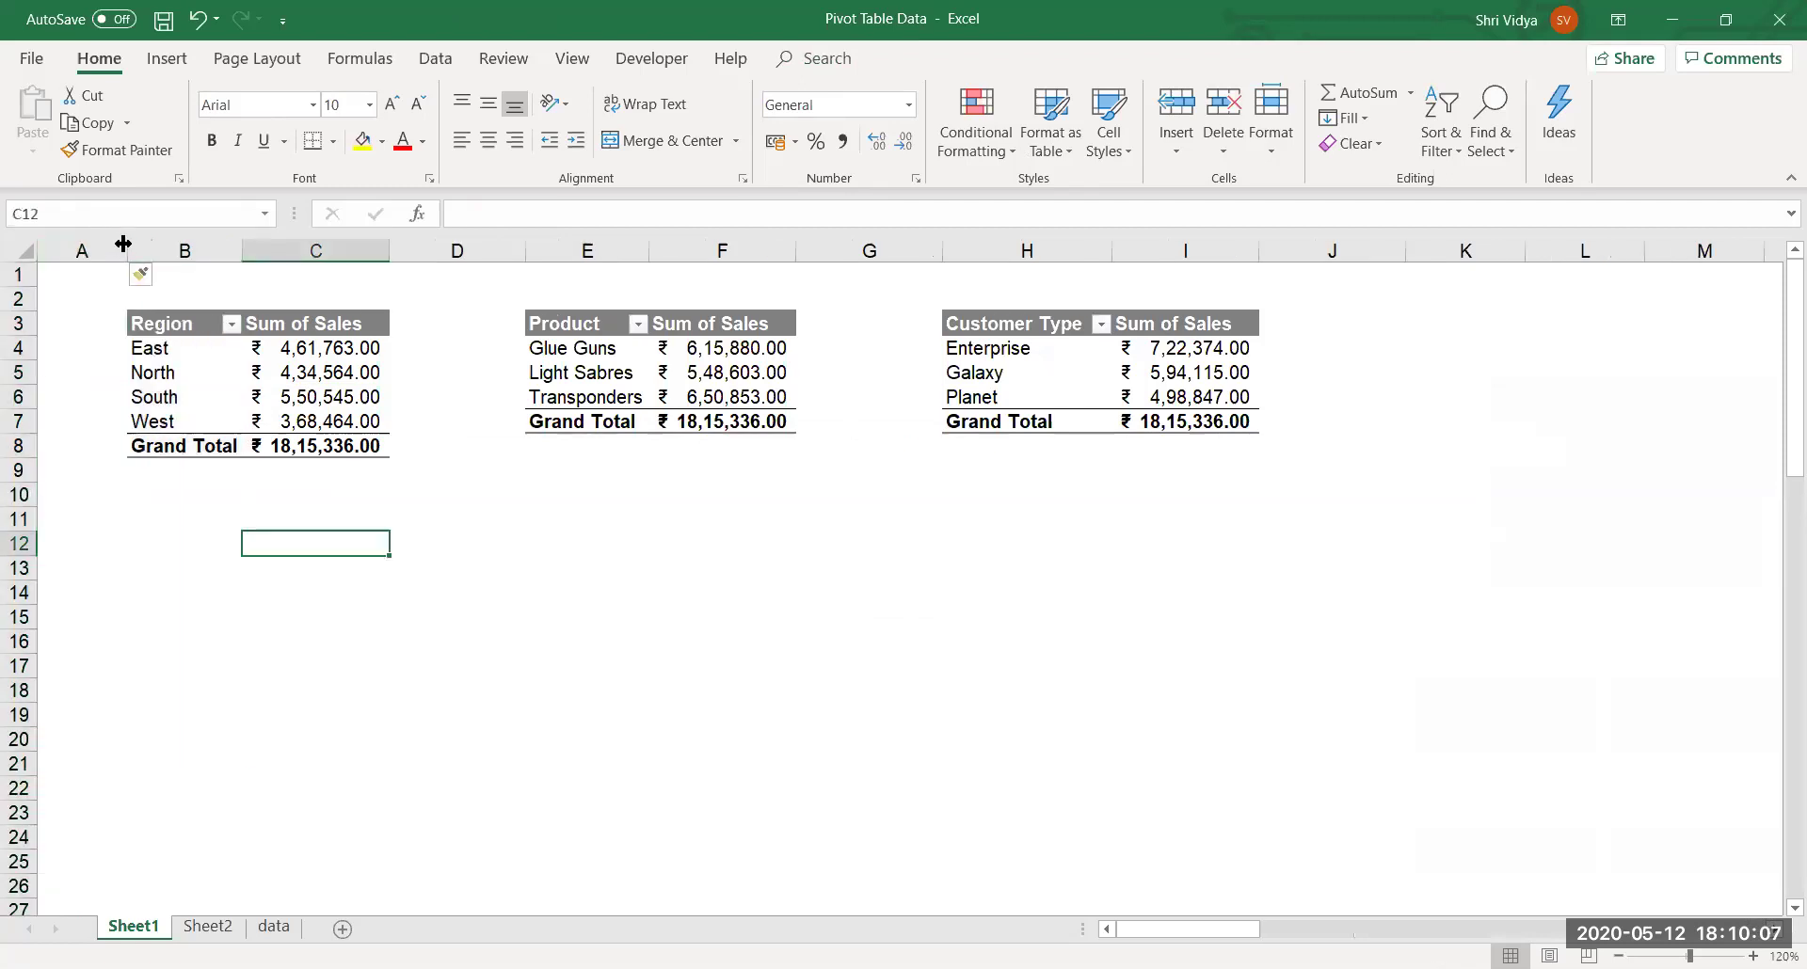
left_click_drag(127, 248, 78, 248)
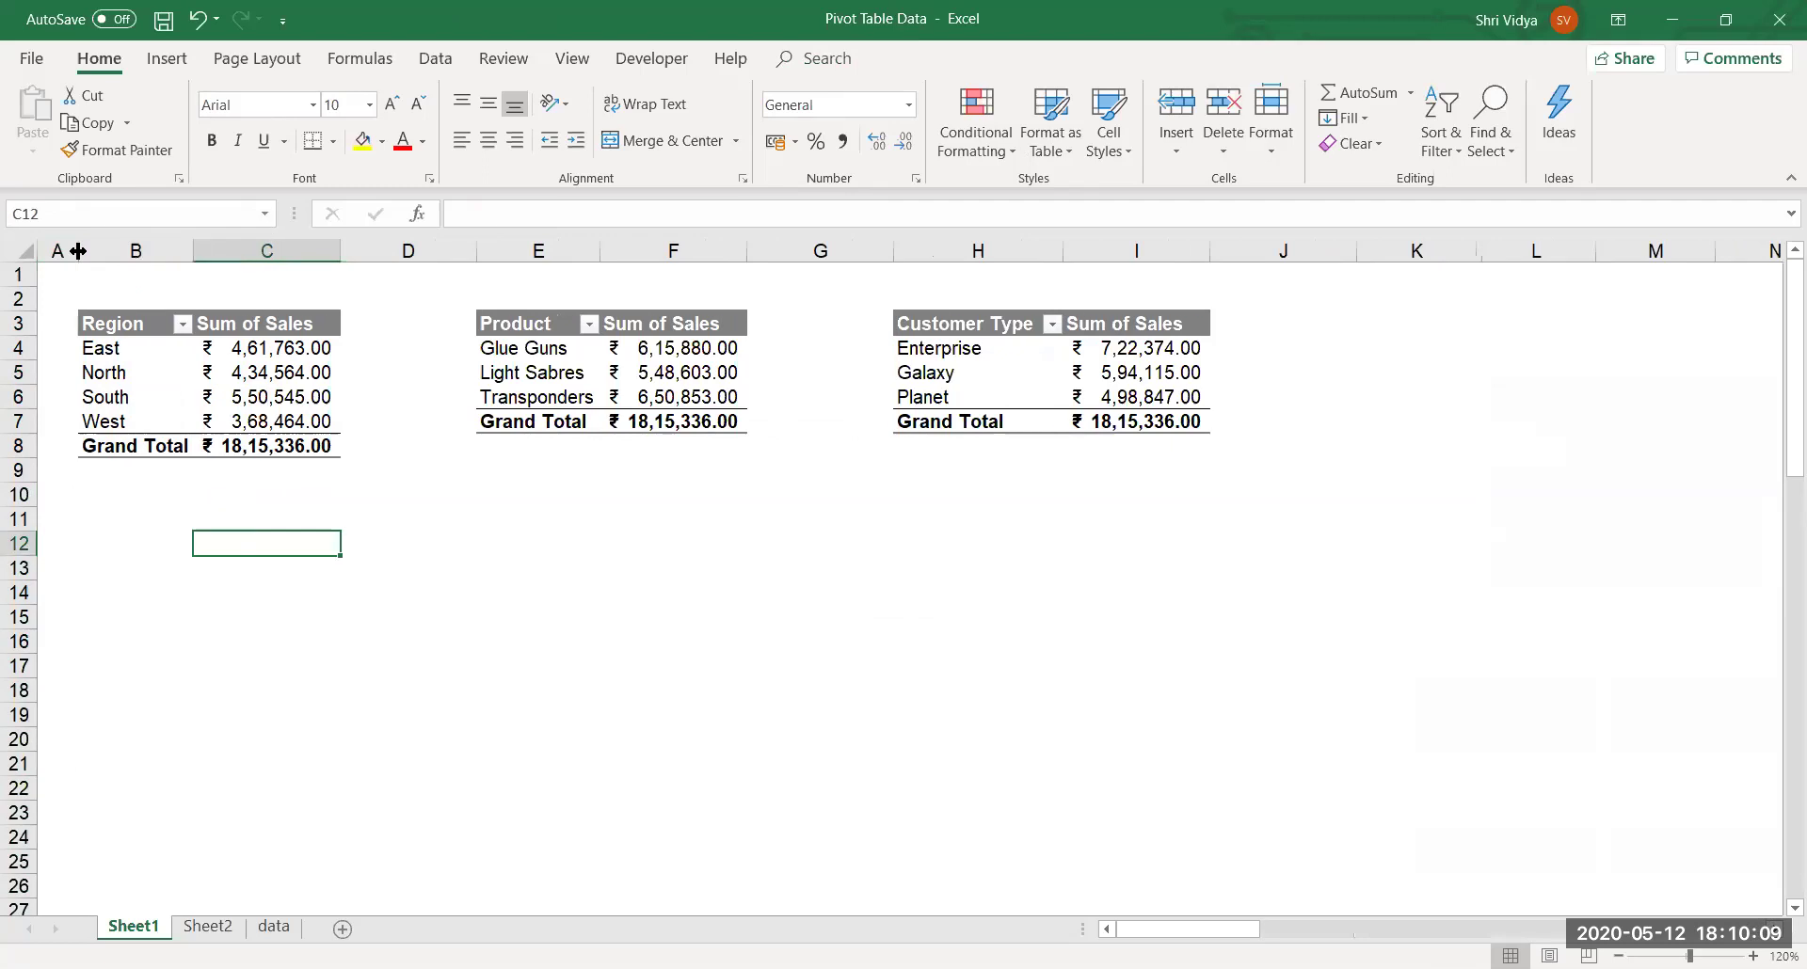
left_click(489, 784)
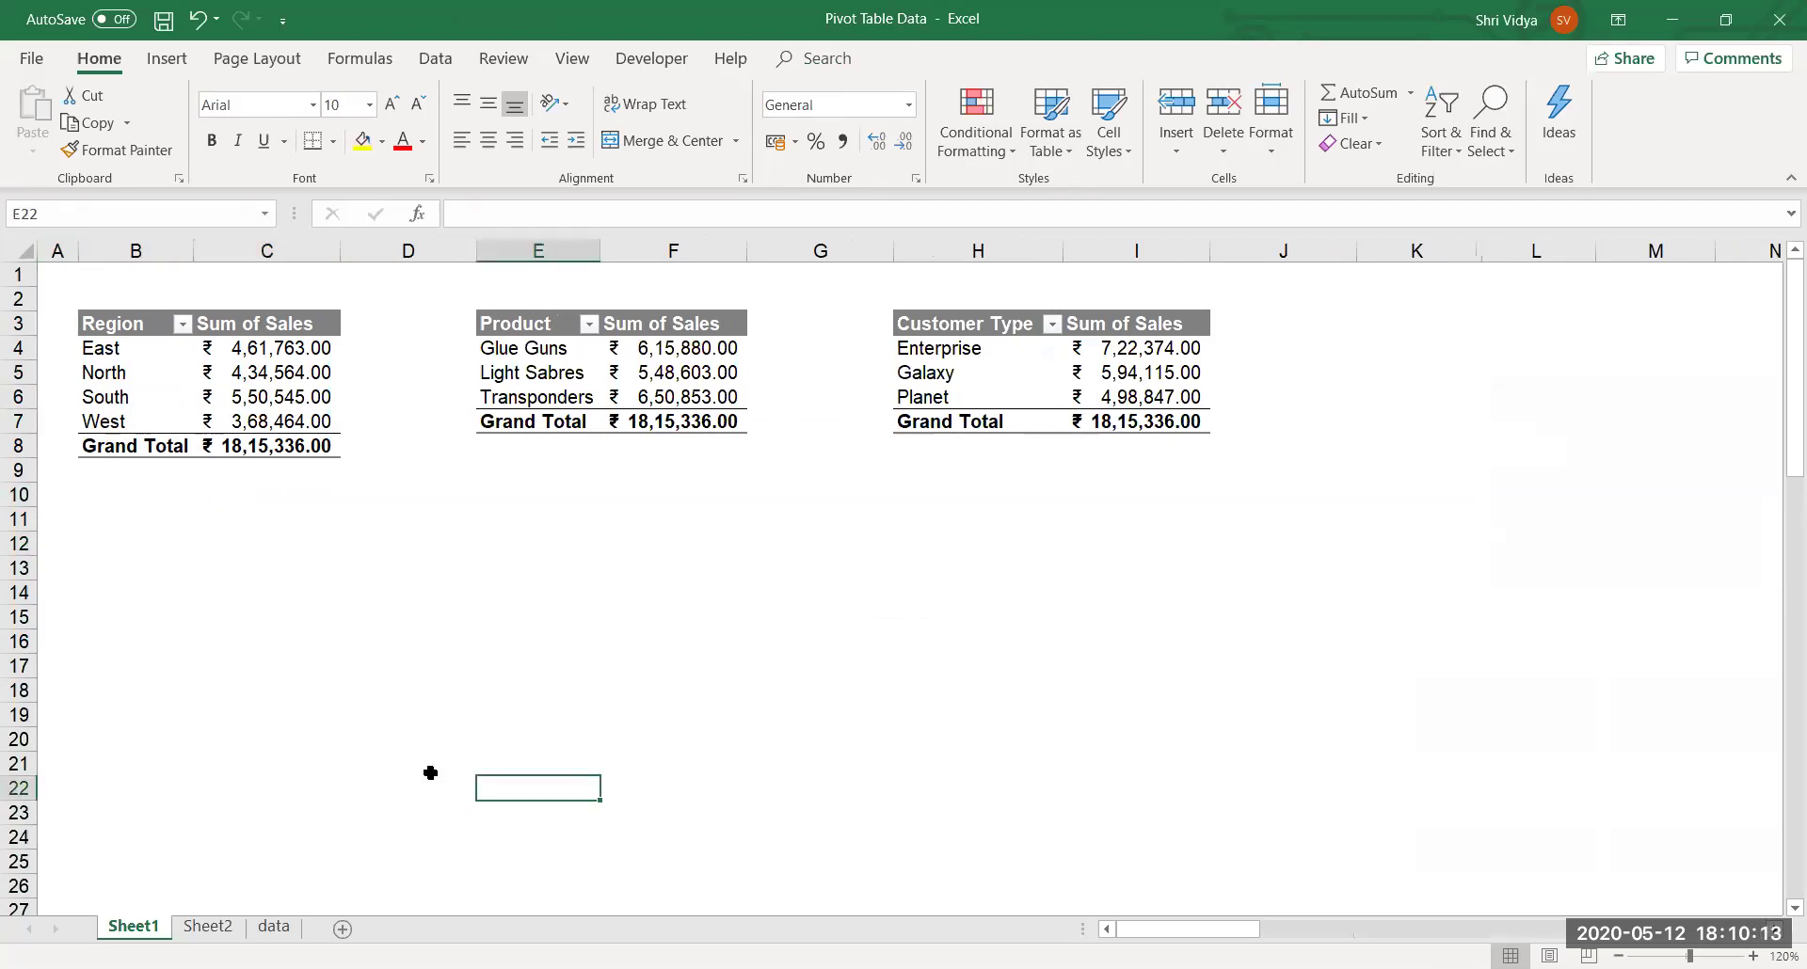
left_click(255, 377)
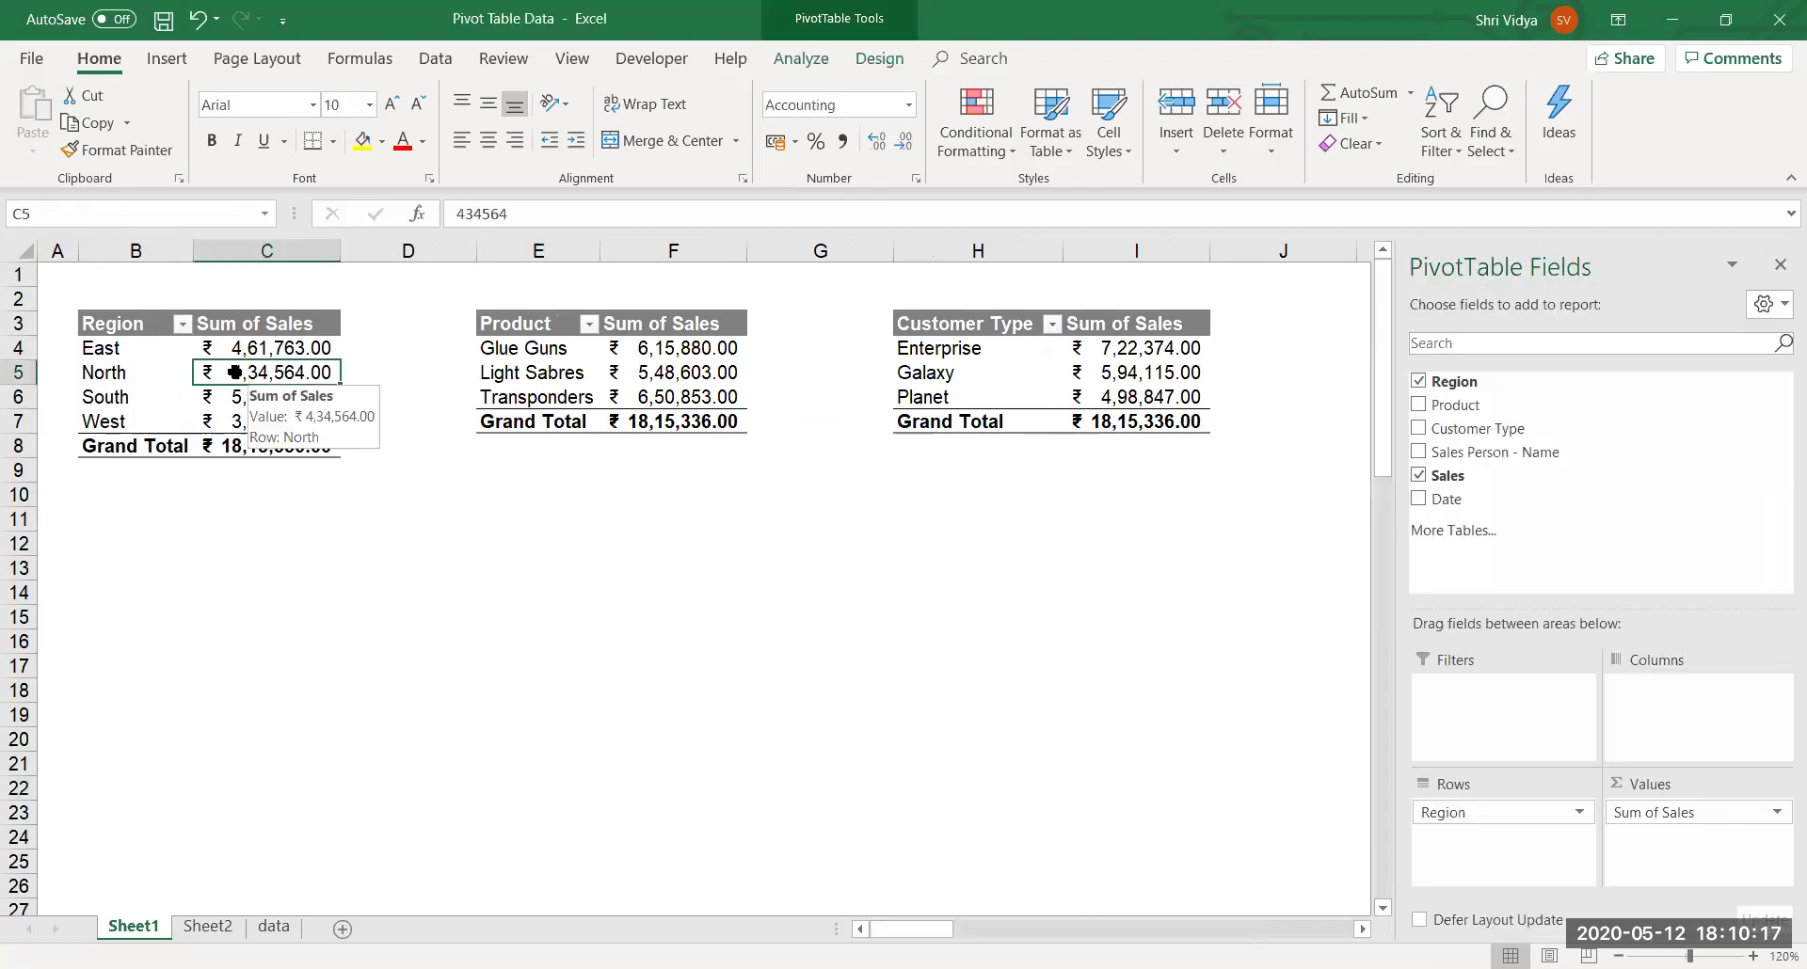
Insert a clustered column PivotChart from the Region pivot table.
left_click(791, 60)
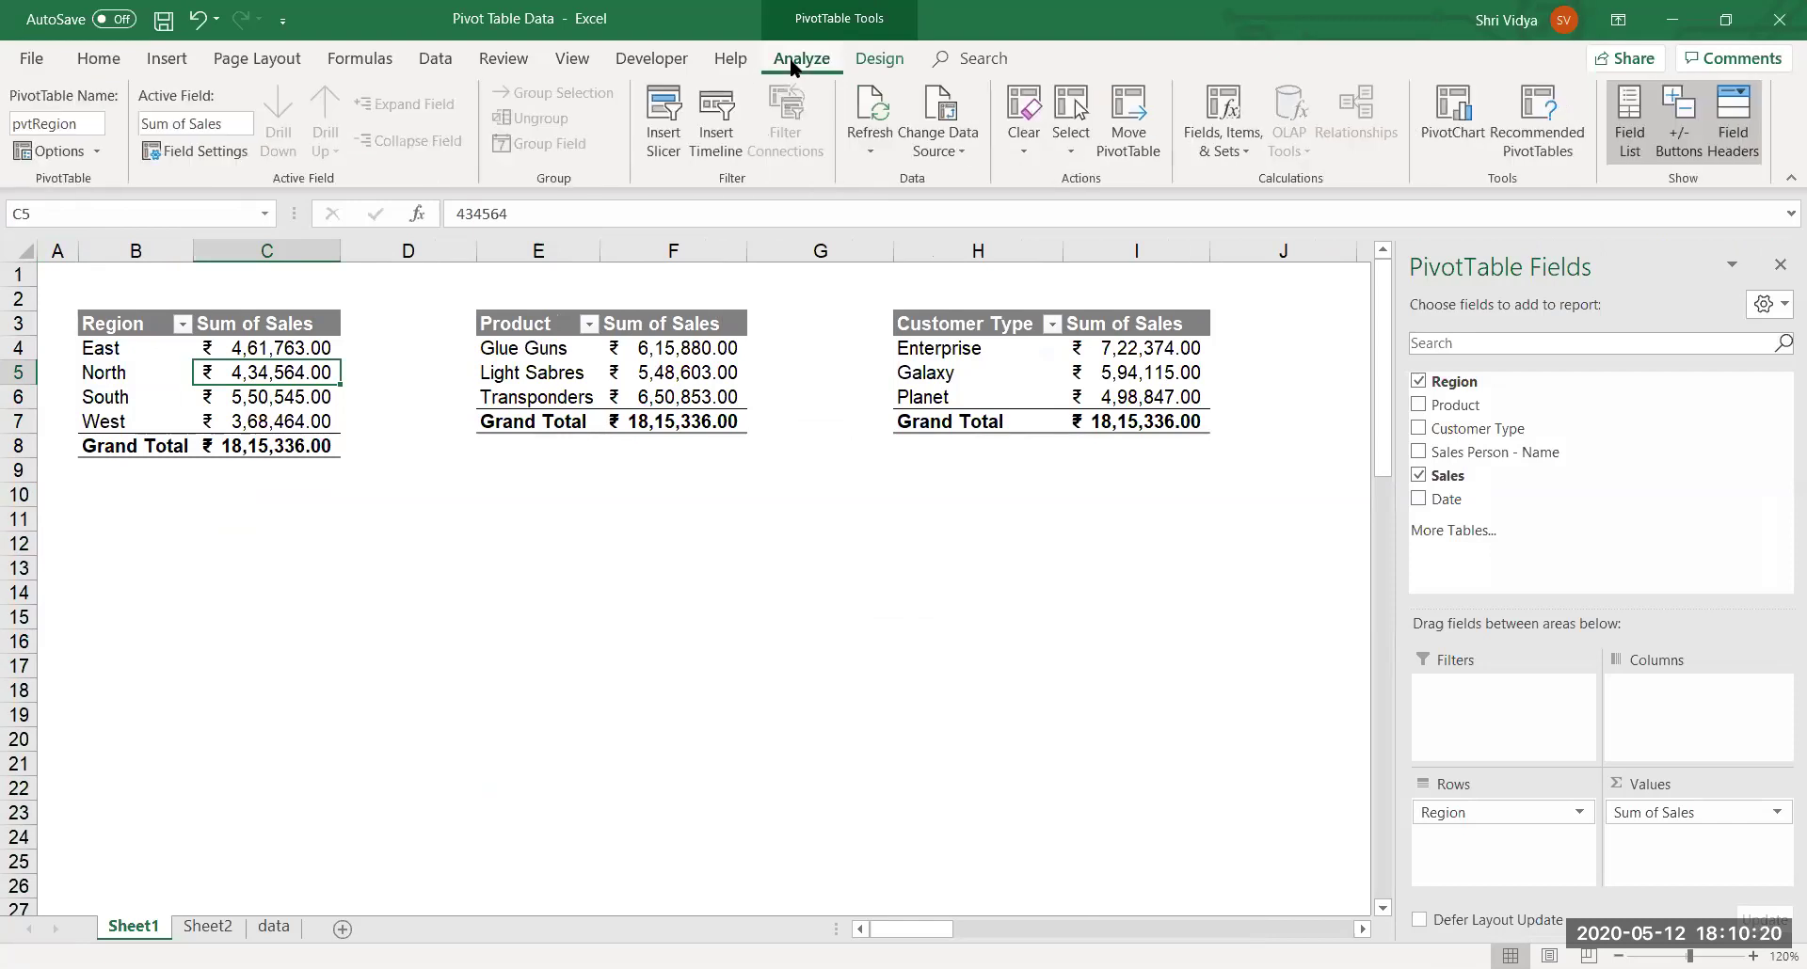
left_click(1449, 138)
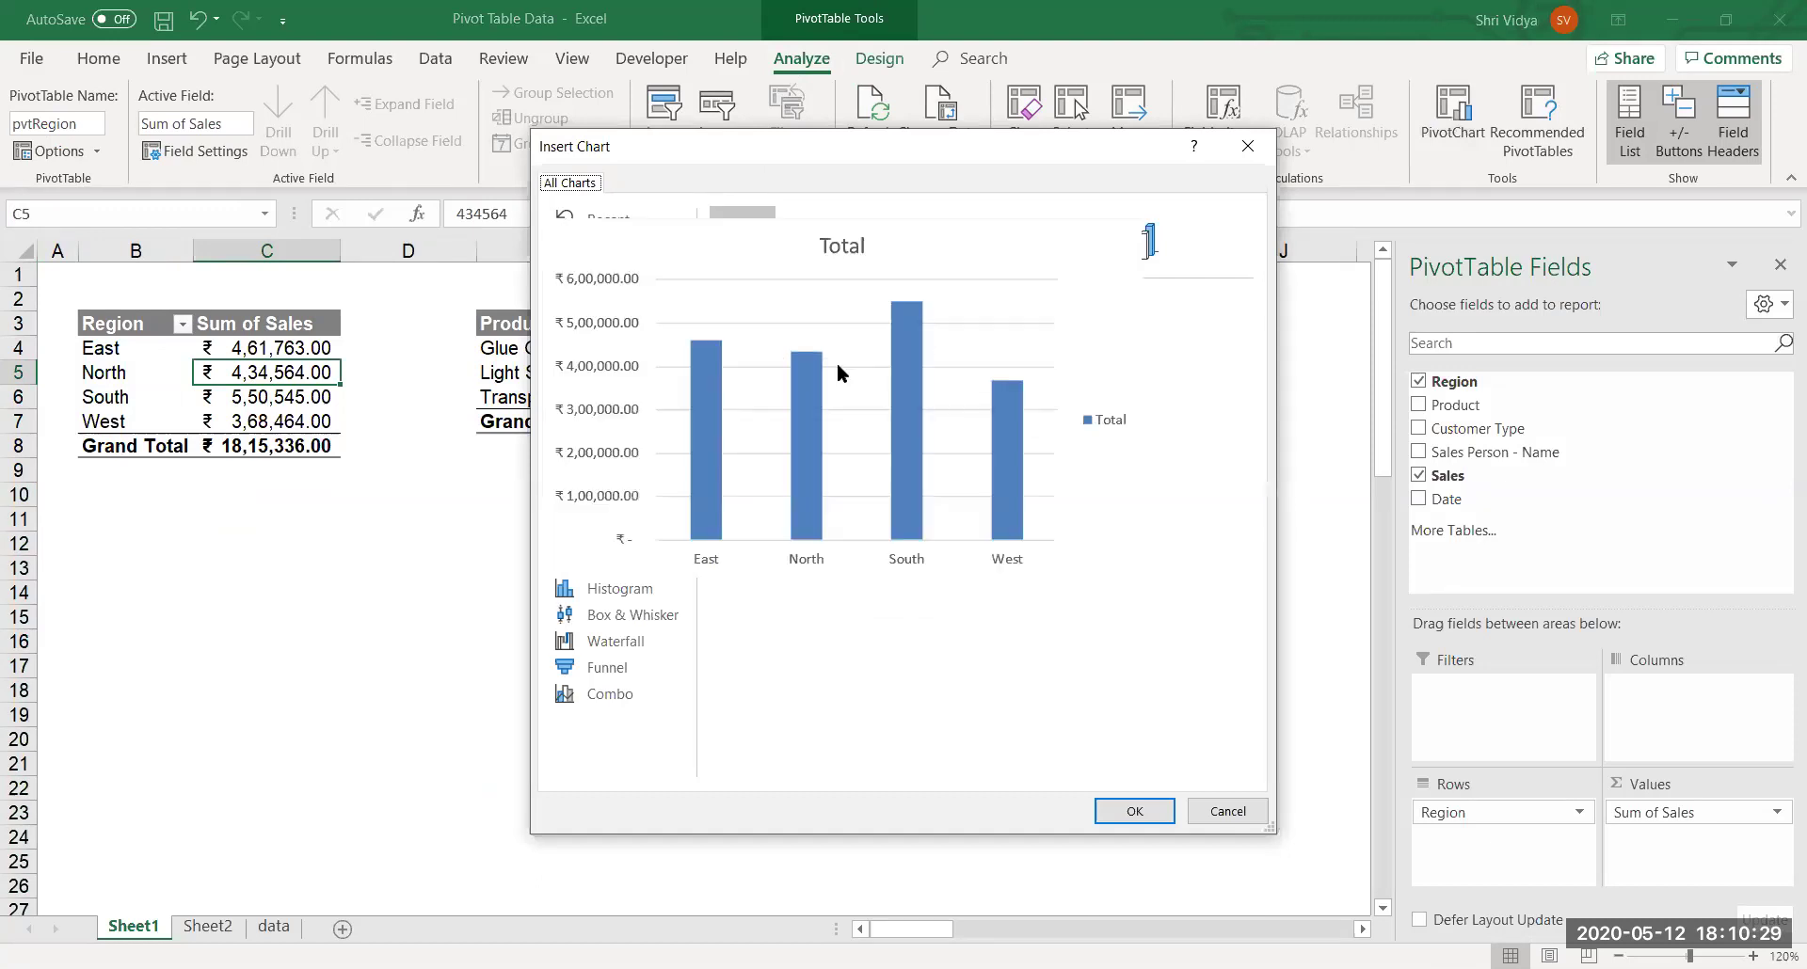
left_click(1118, 811)
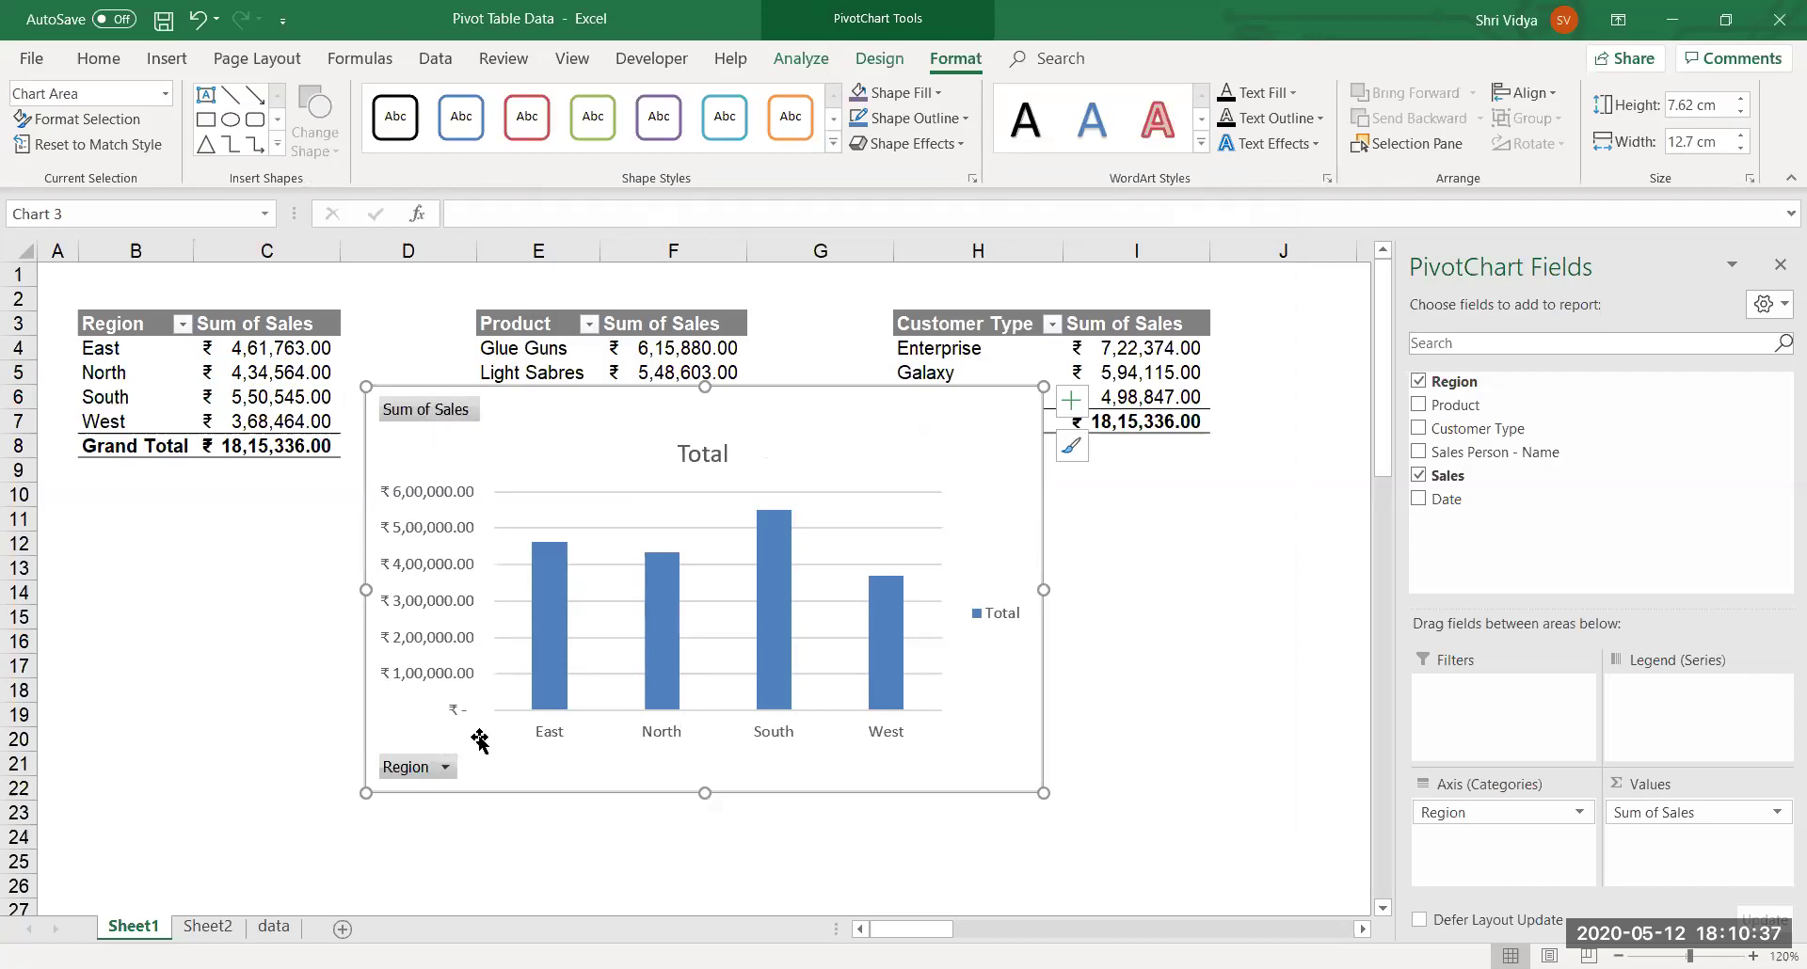
Hide all field buttons on the chart and delete its vertical value axis.
right_click(419, 772)
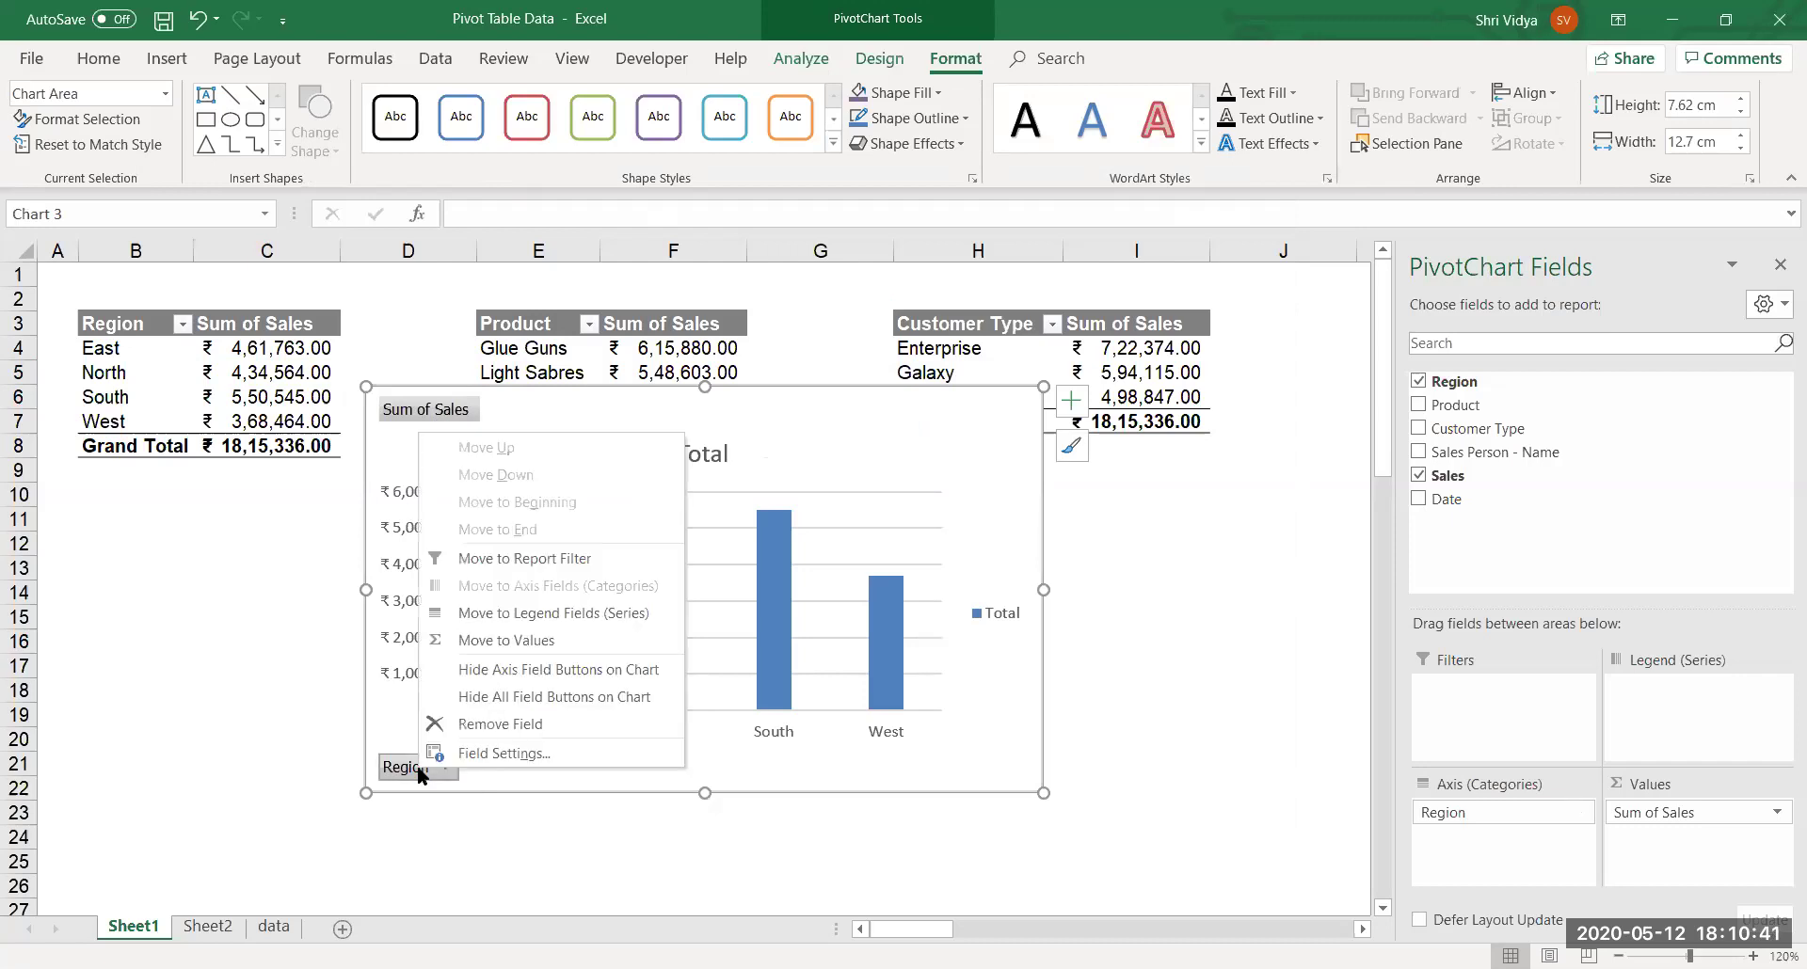
left_click(492, 701)
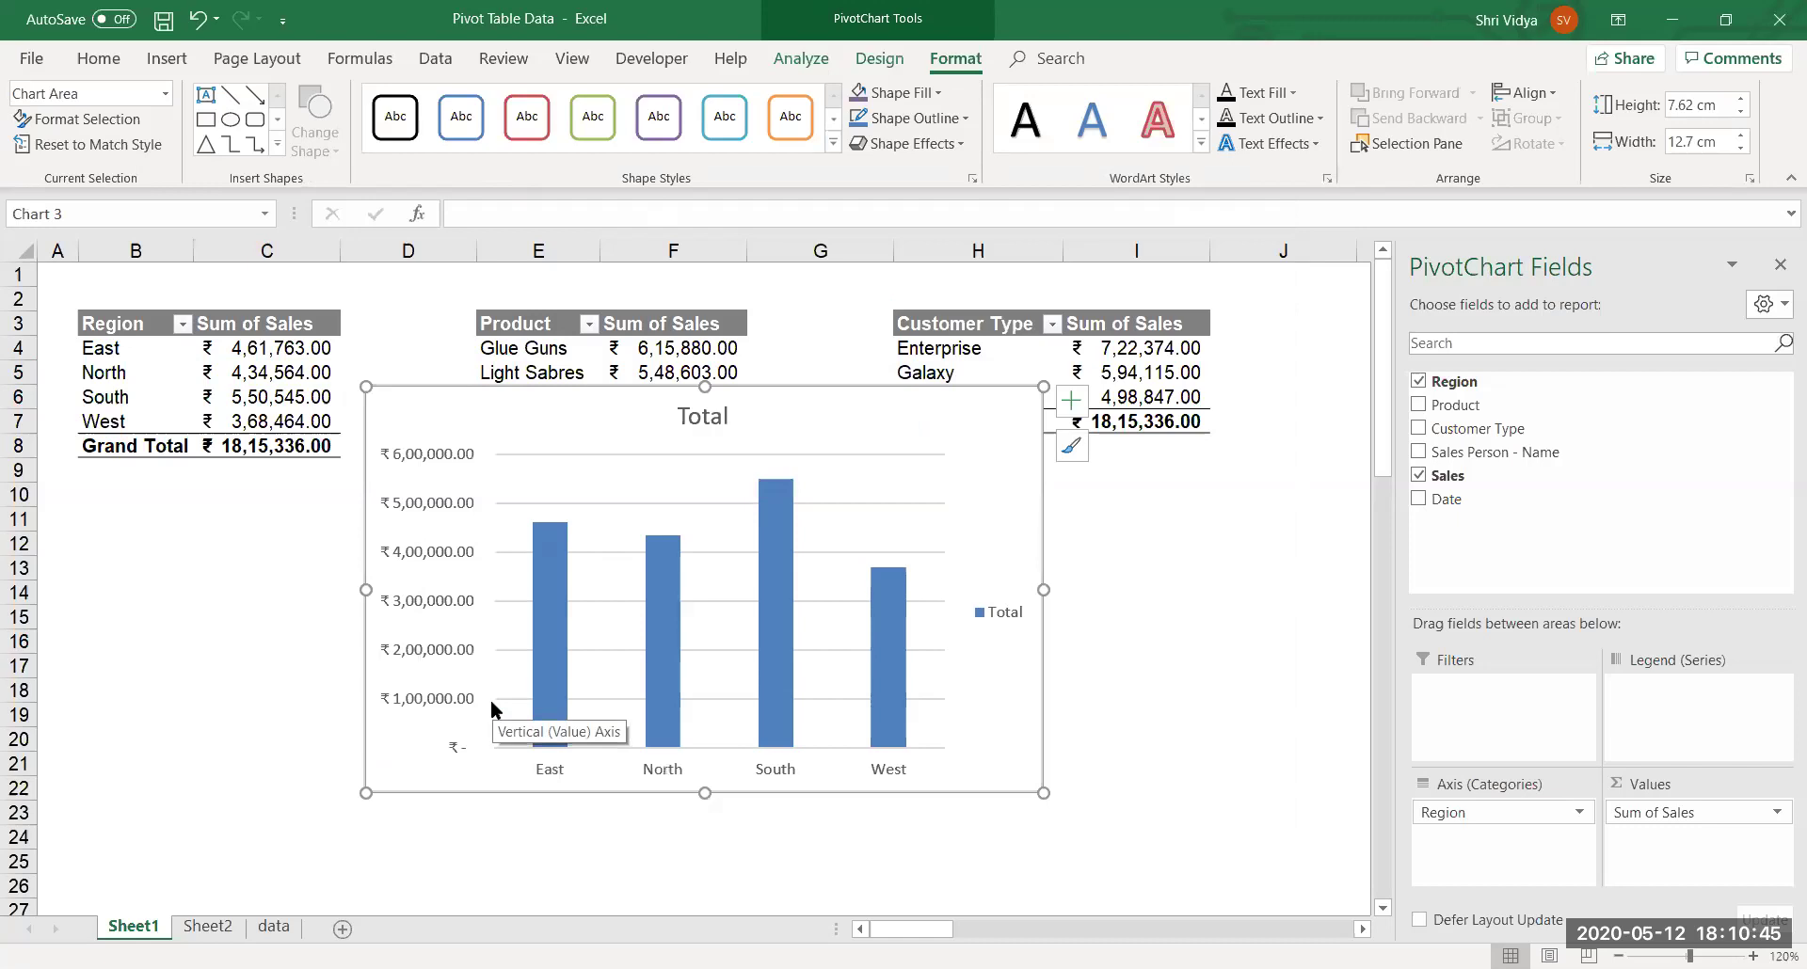
left_click(430, 605)
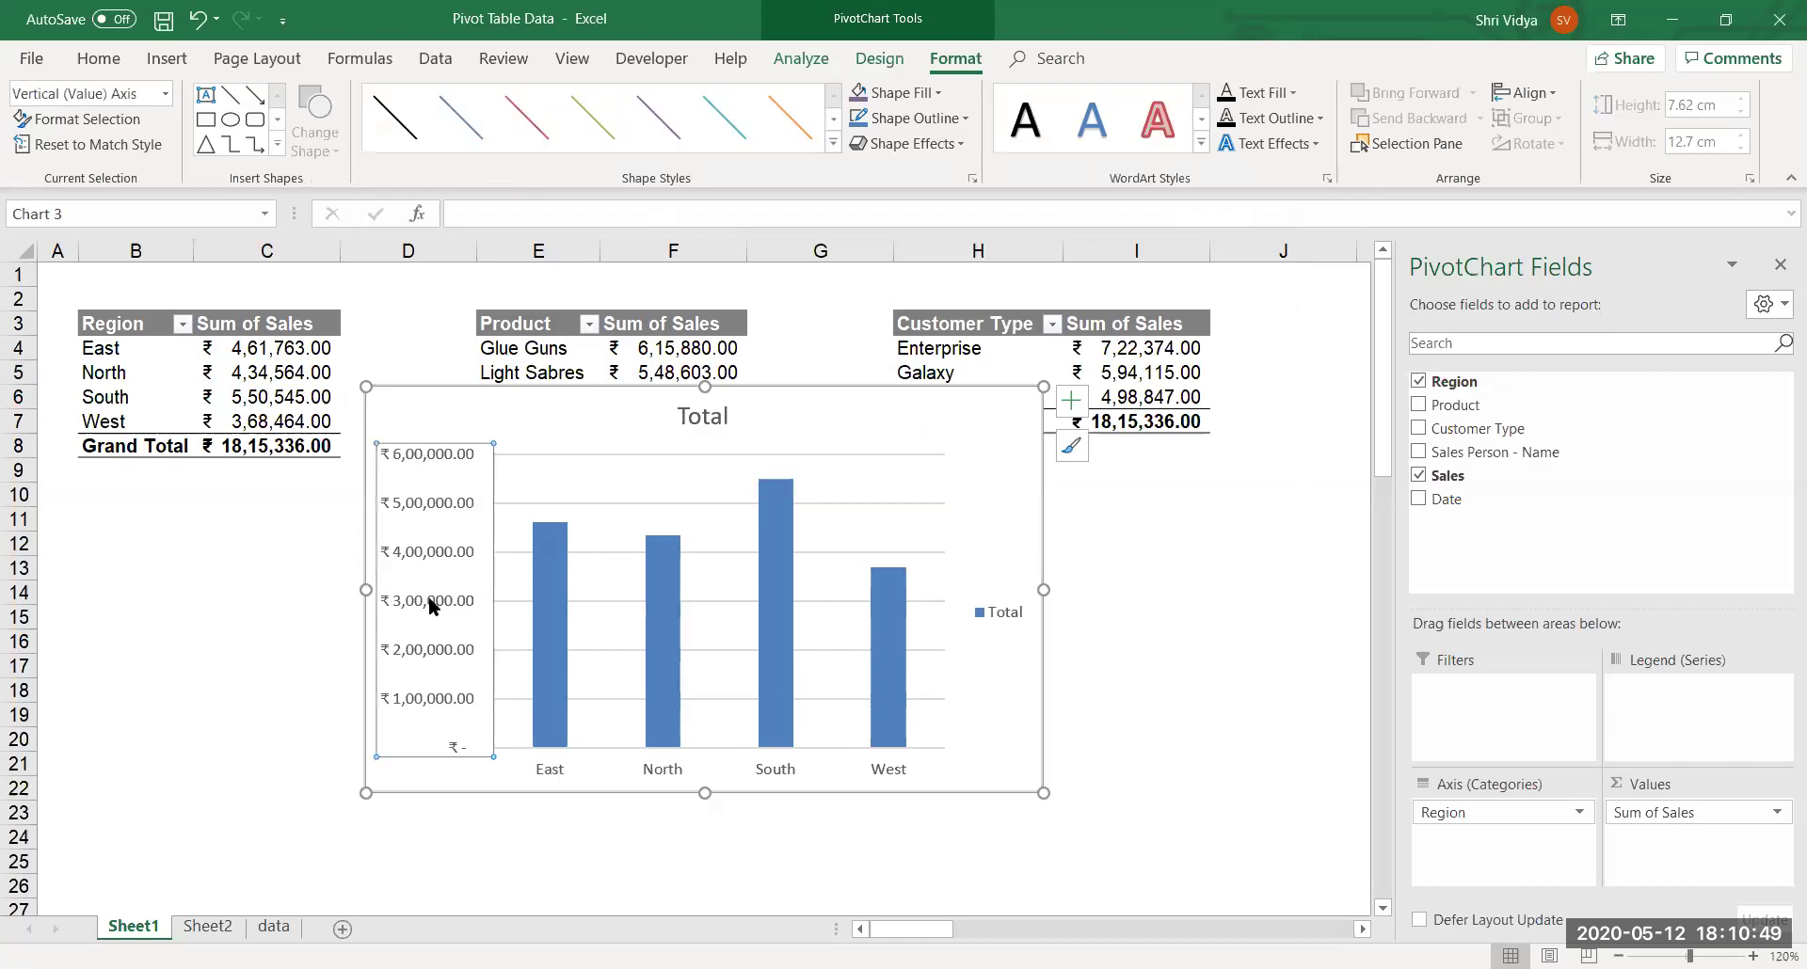
key("Delete")
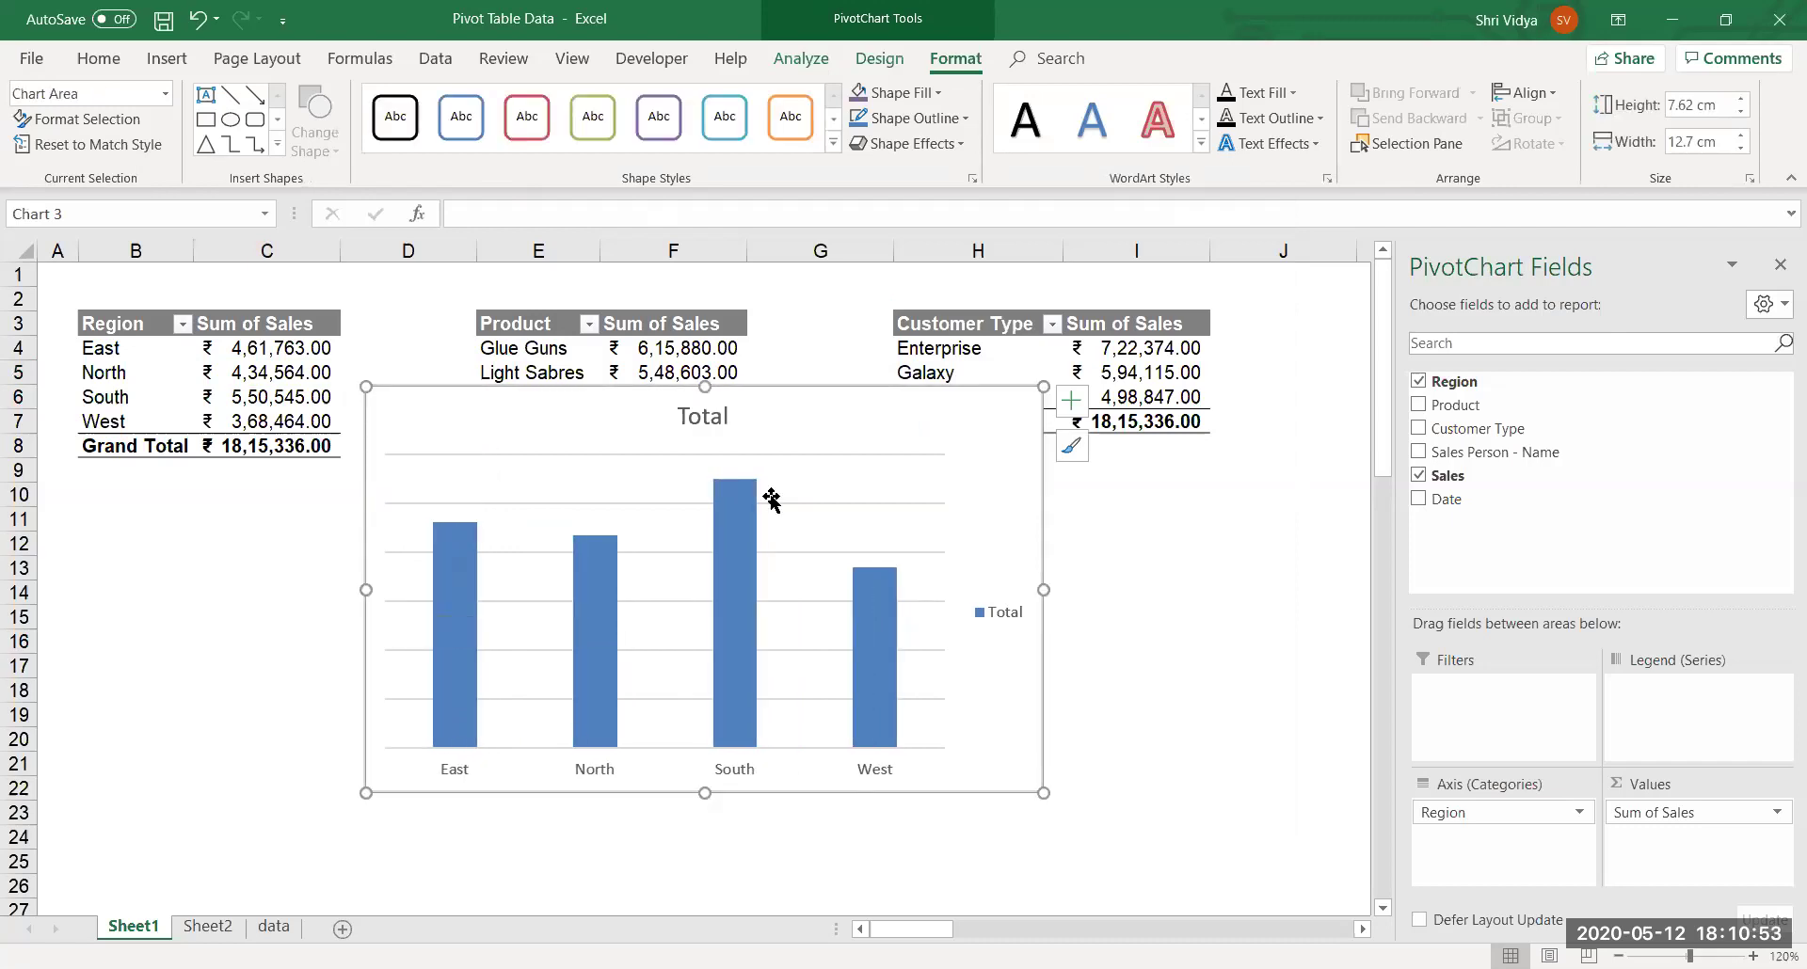
Retitle the chart 'Region Wise Sales' and delete the Total legend.
left_click(722, 415)
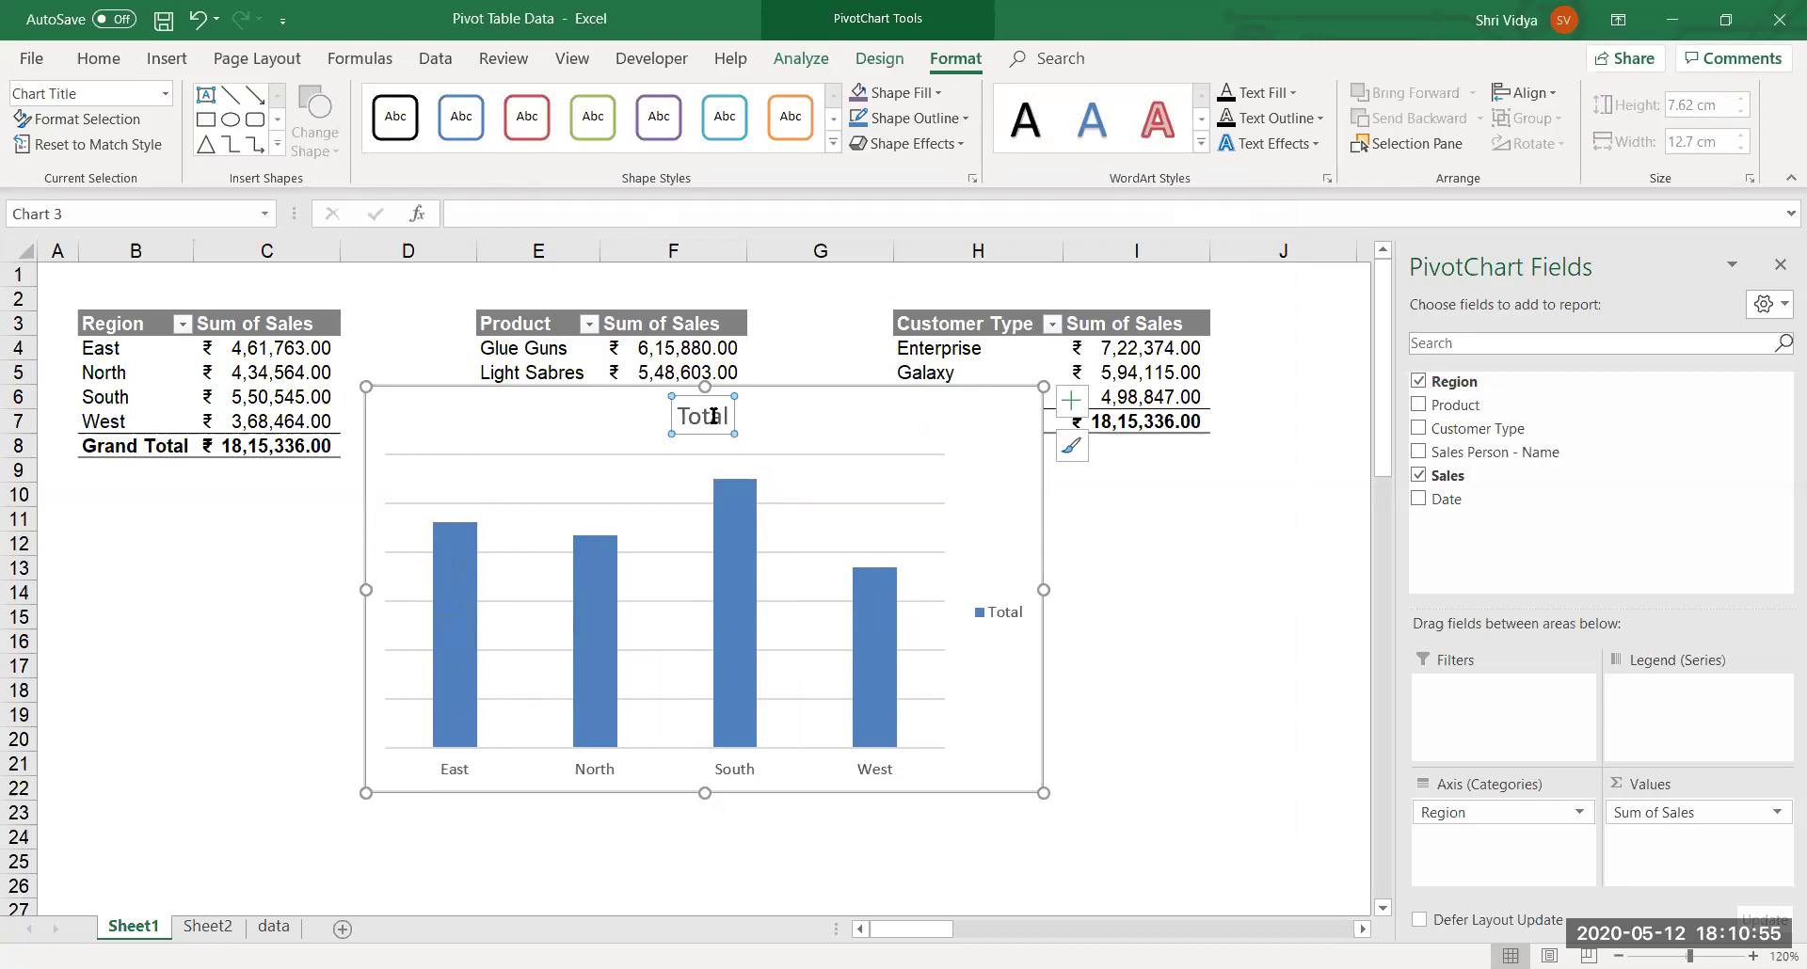
left_click_drag(728, 416, 663, 412)
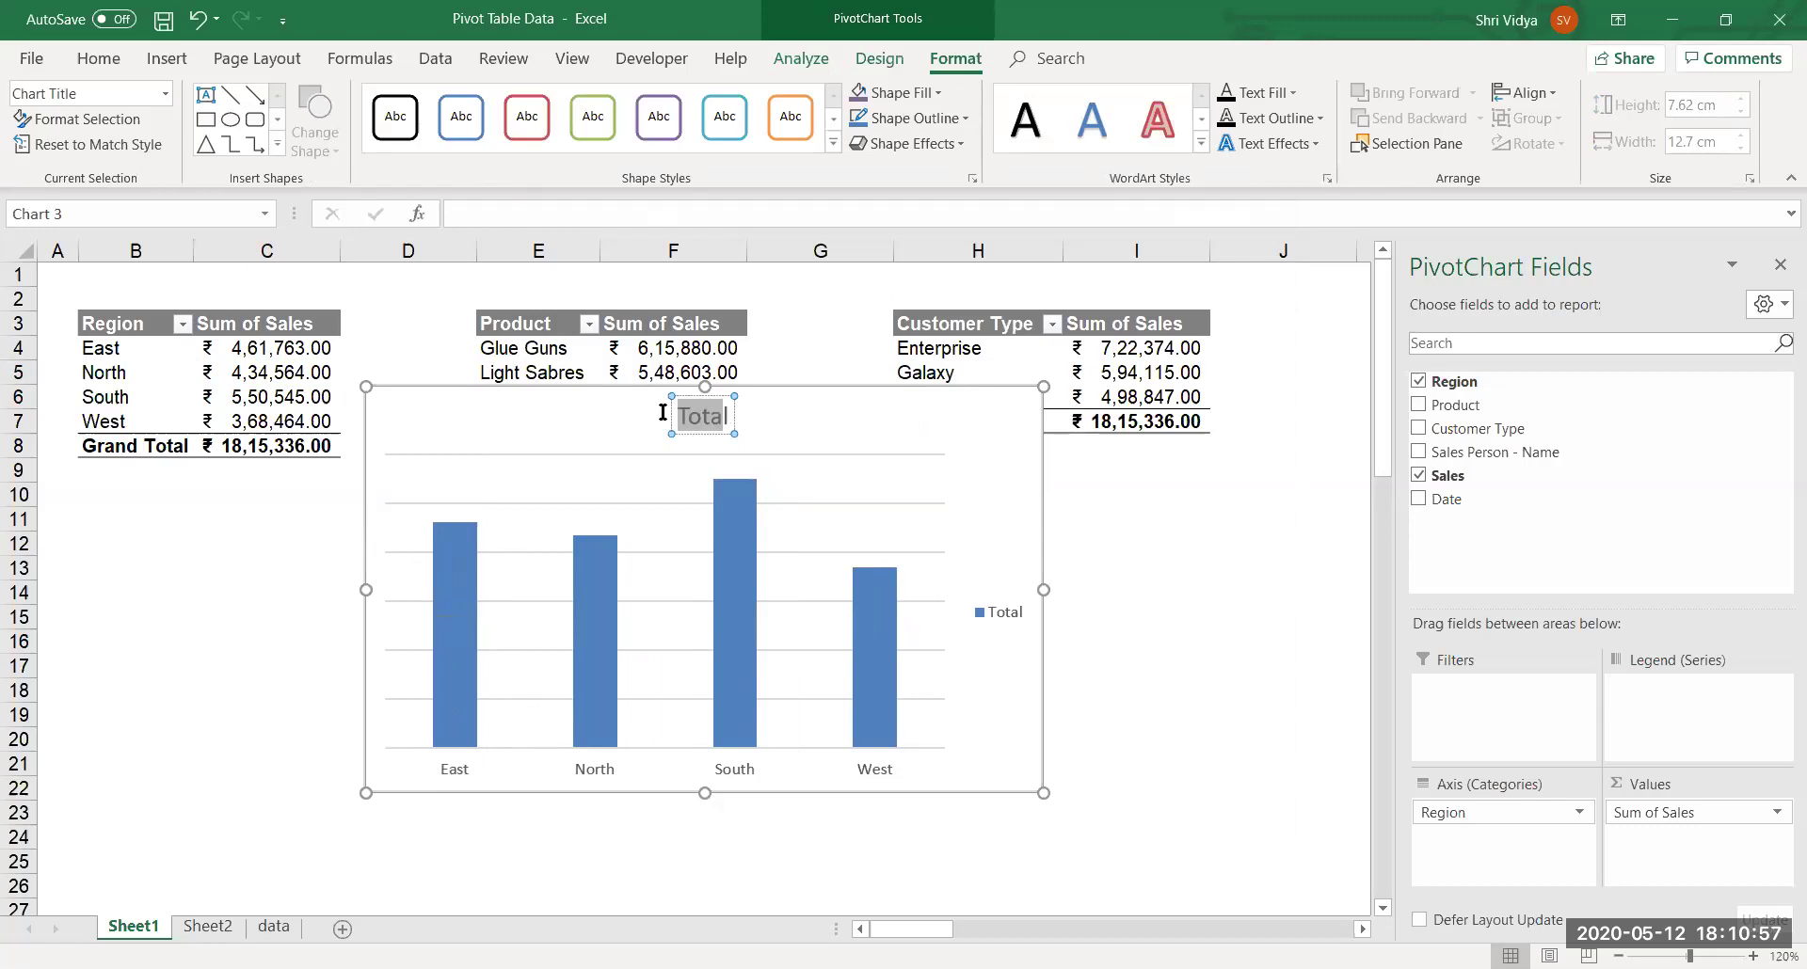
key("Delete")
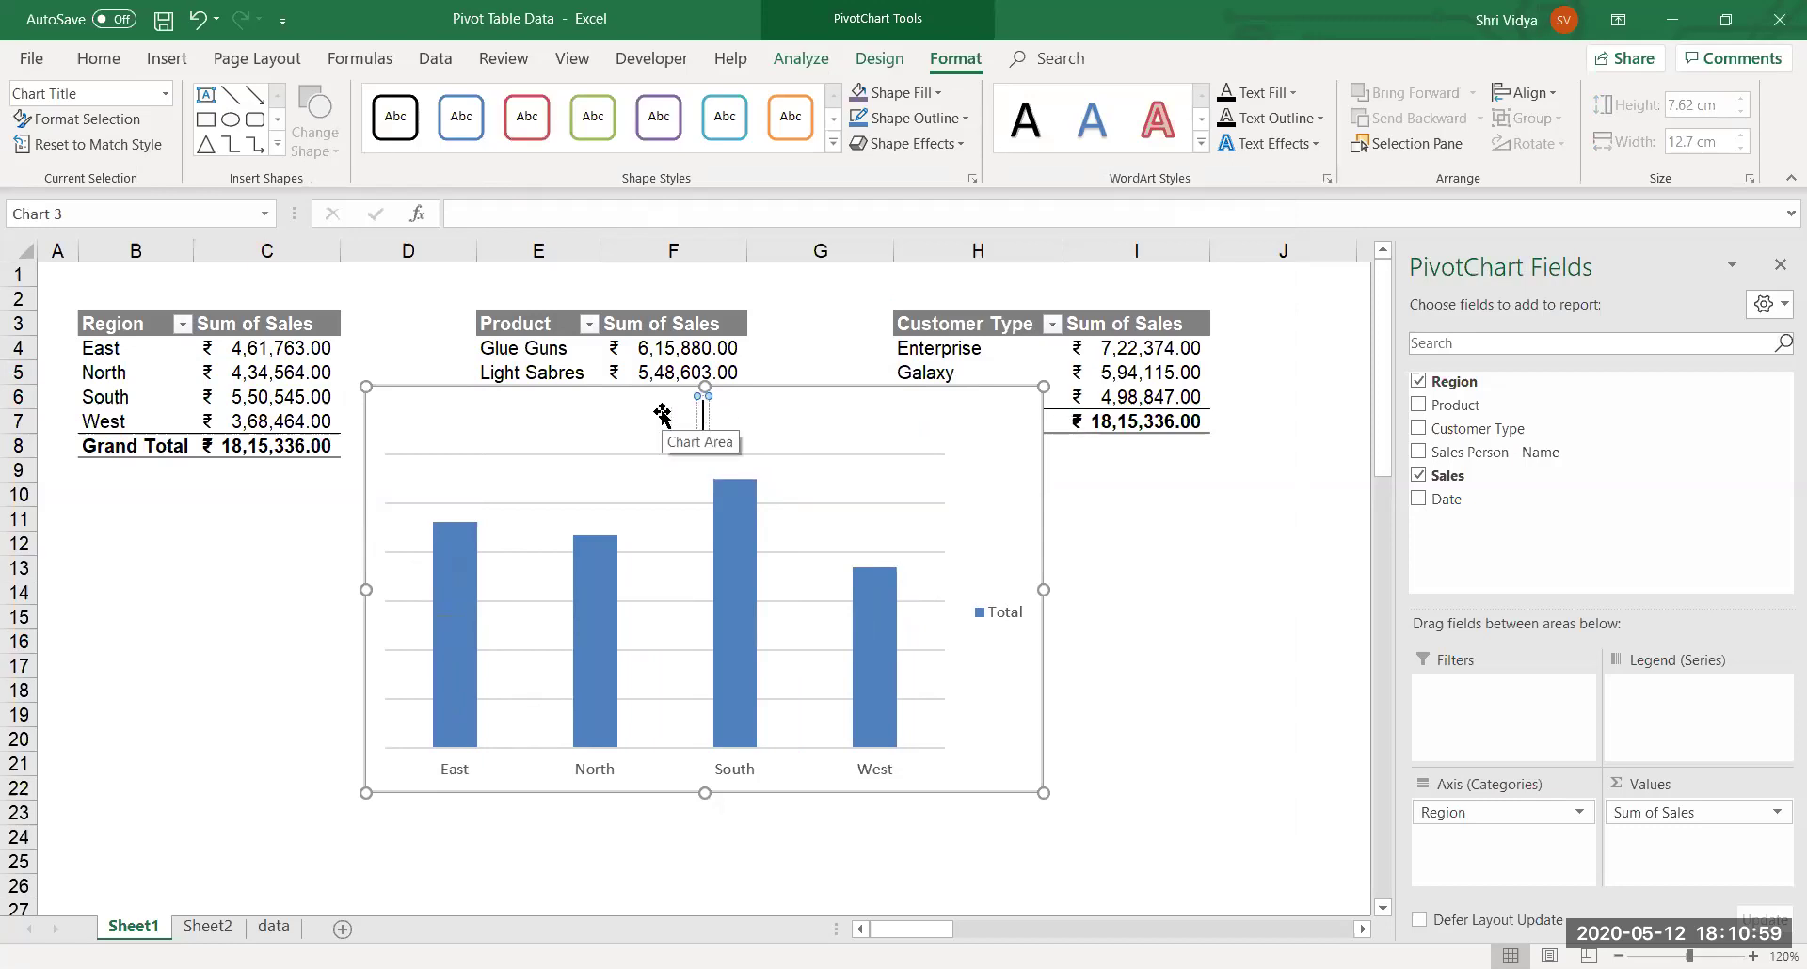
type("Regin")
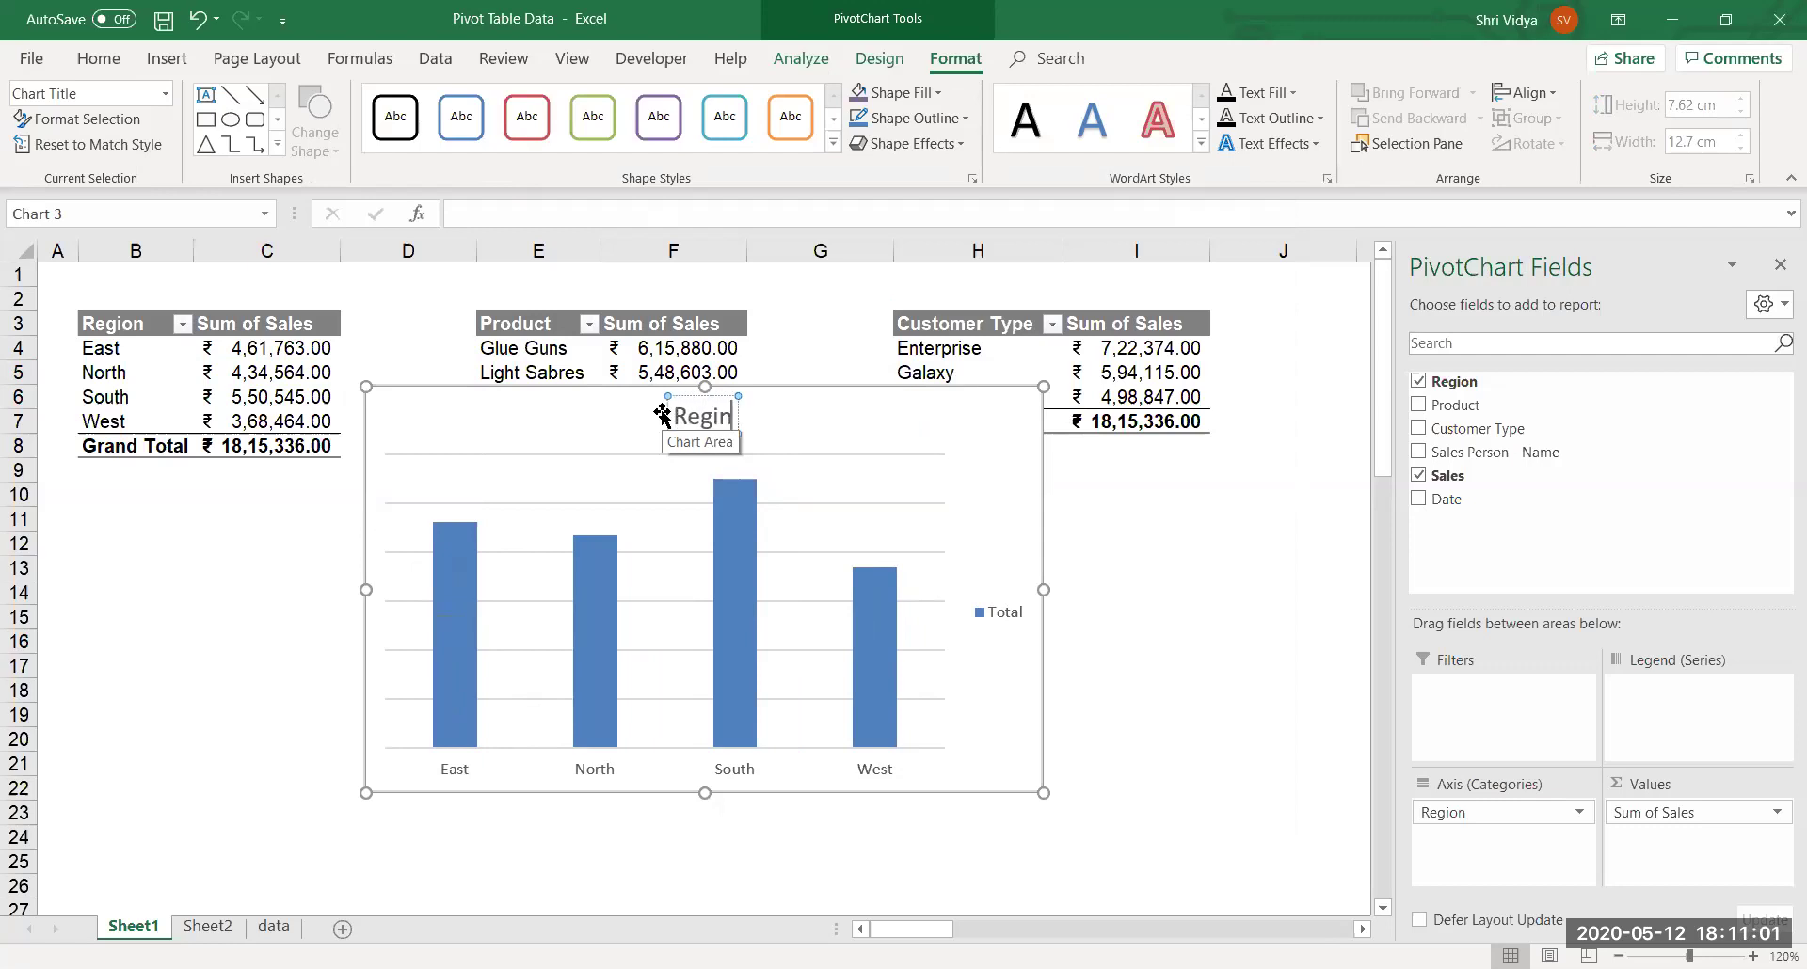
key("BackSpace")
type("on Wise Sales")
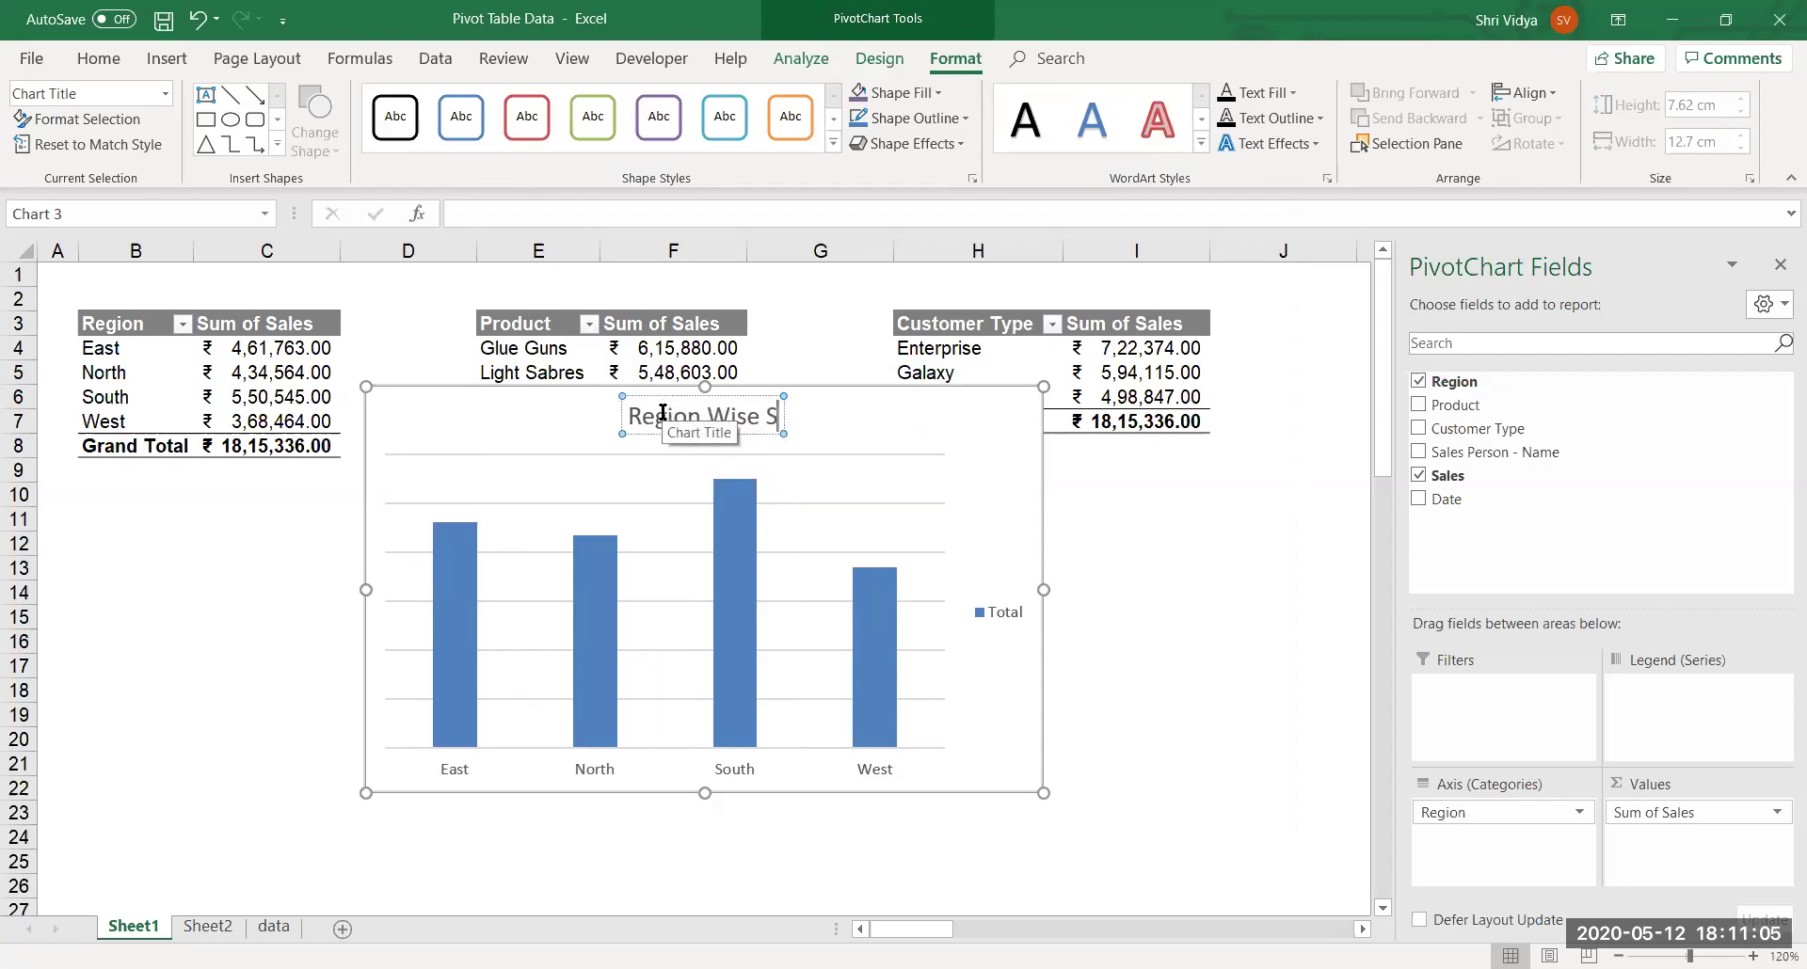
left_click(1000, 617)
key("Delete")
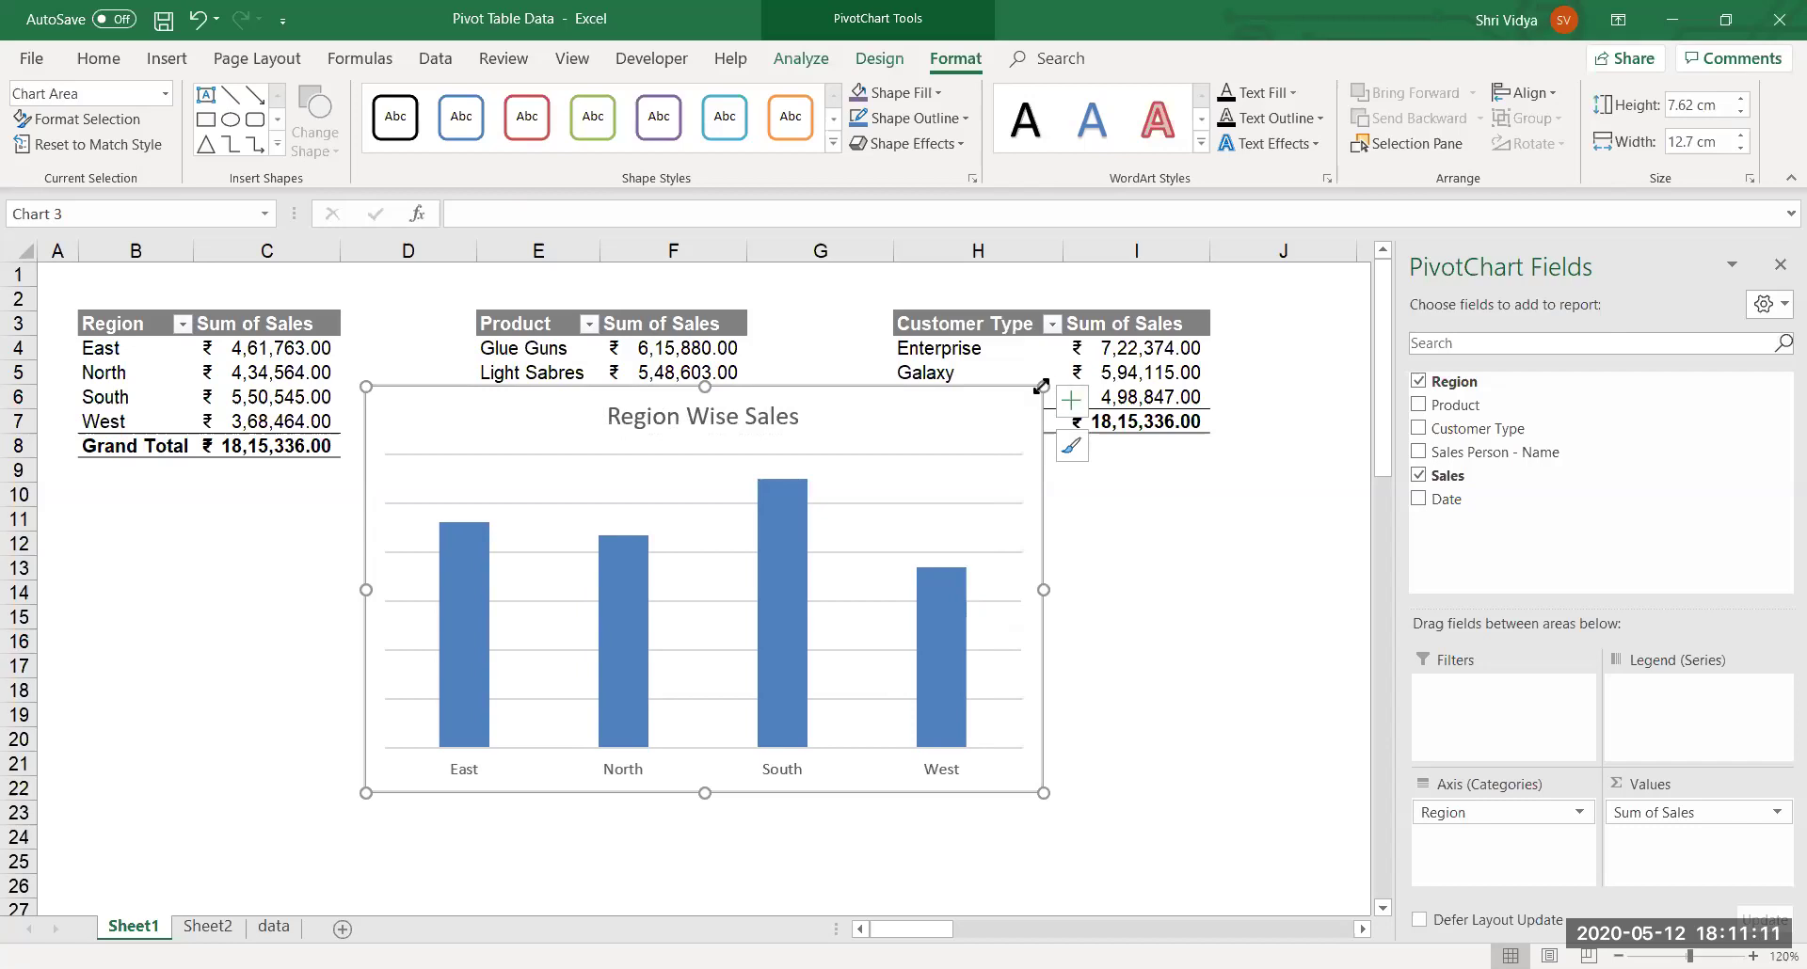
Resize the Region Wise Sales chart beneath the Region pivot, then select a Product pivot cell.
mouse_move(1043, 387)
left_mouse_down()
mouse_move(762, 518)
mouse_move(234, 536)
mouse_move(227, 501)
mouse_move(266, 493)
left_mouse_up()
left_click(285, 490)
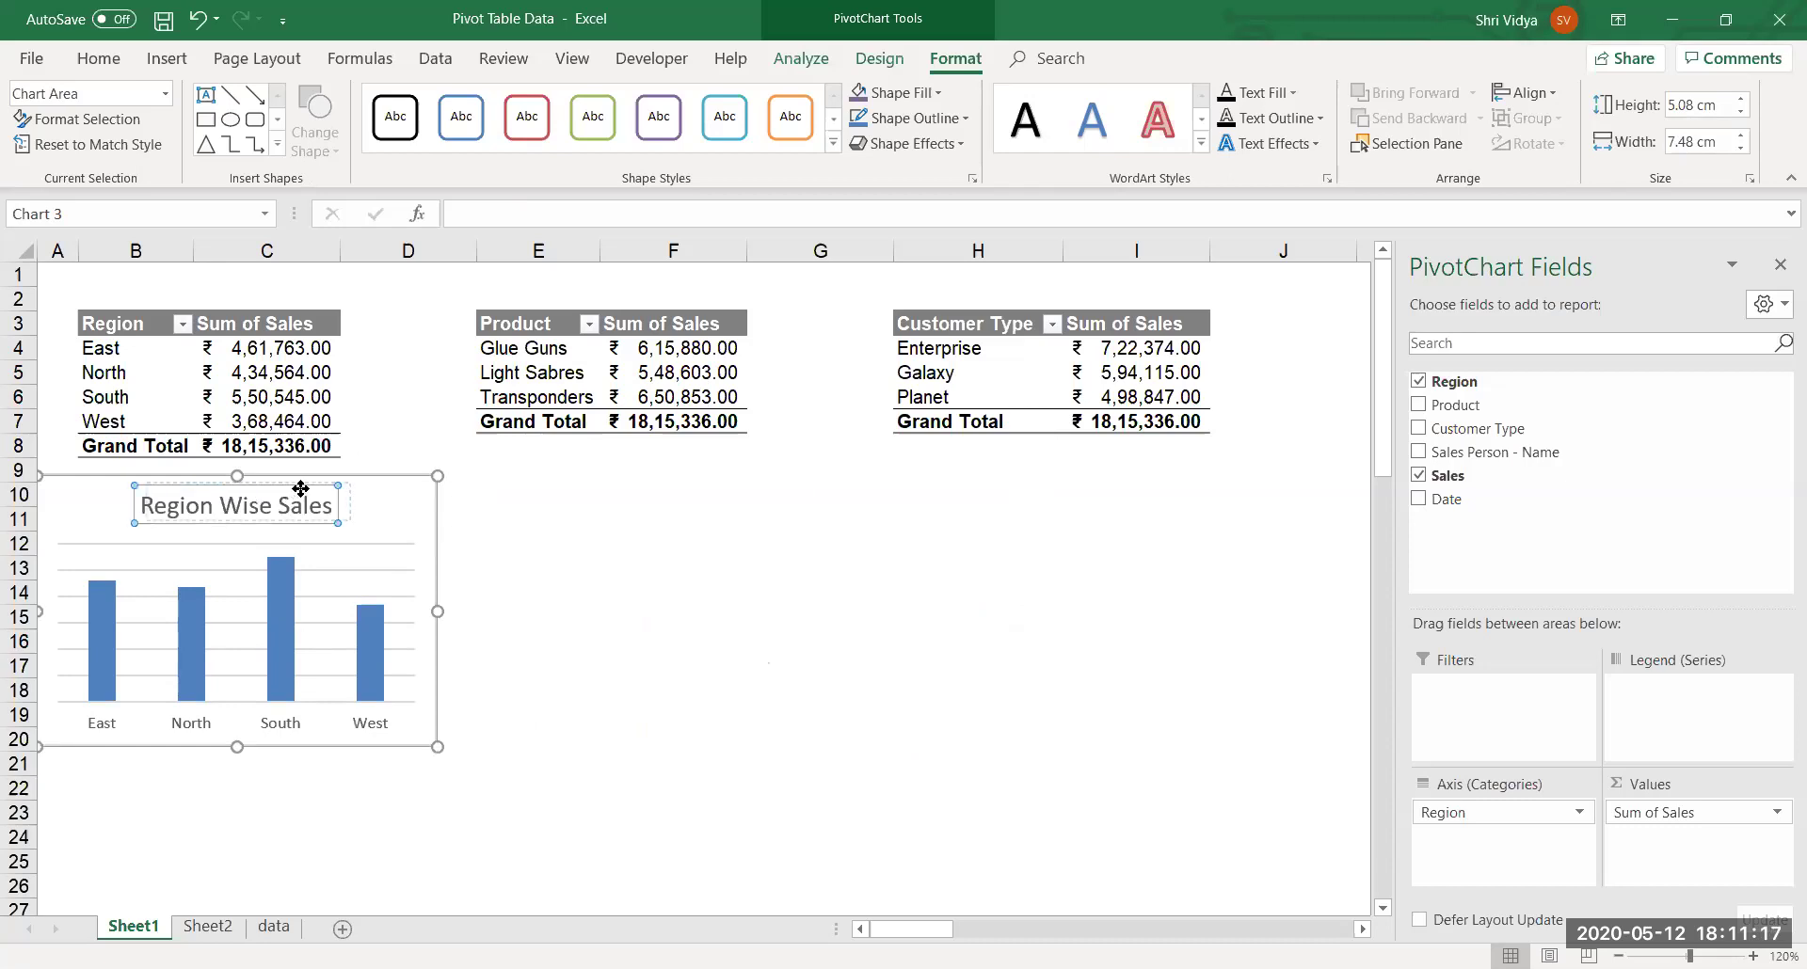
key("ctrl+z")
left_click_drag(375, 500, 390, 495)
left_click(735, 671)
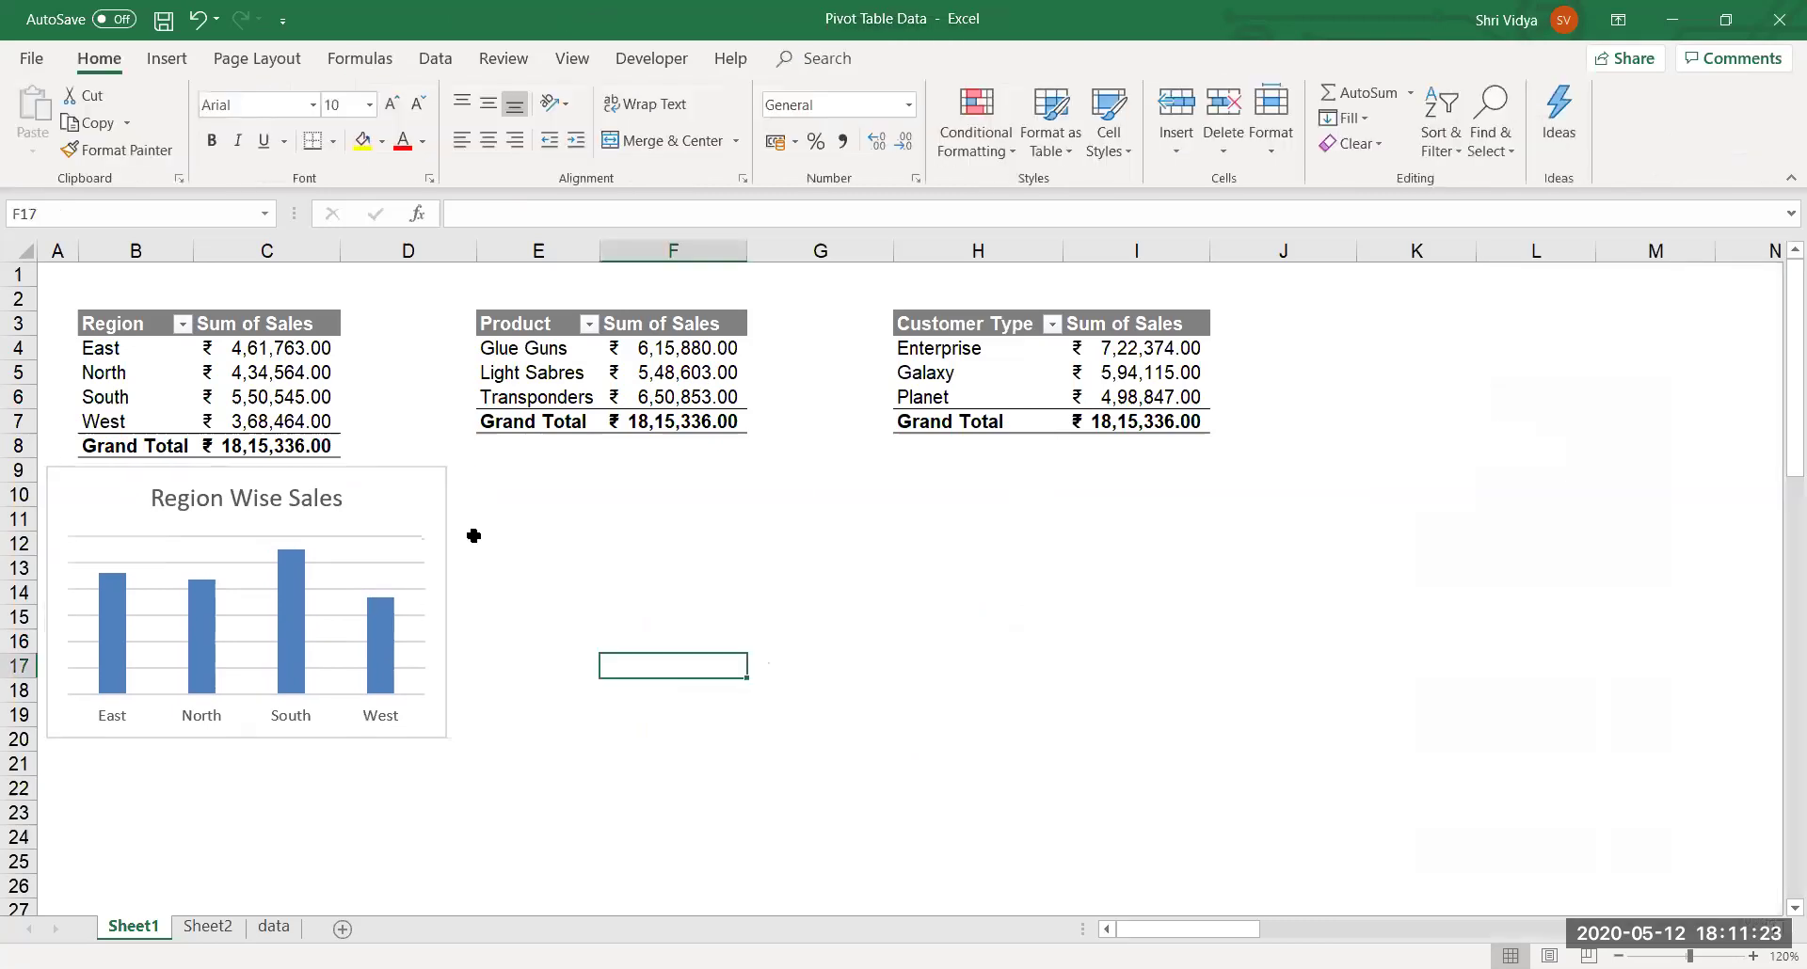
left_click(667, 389)
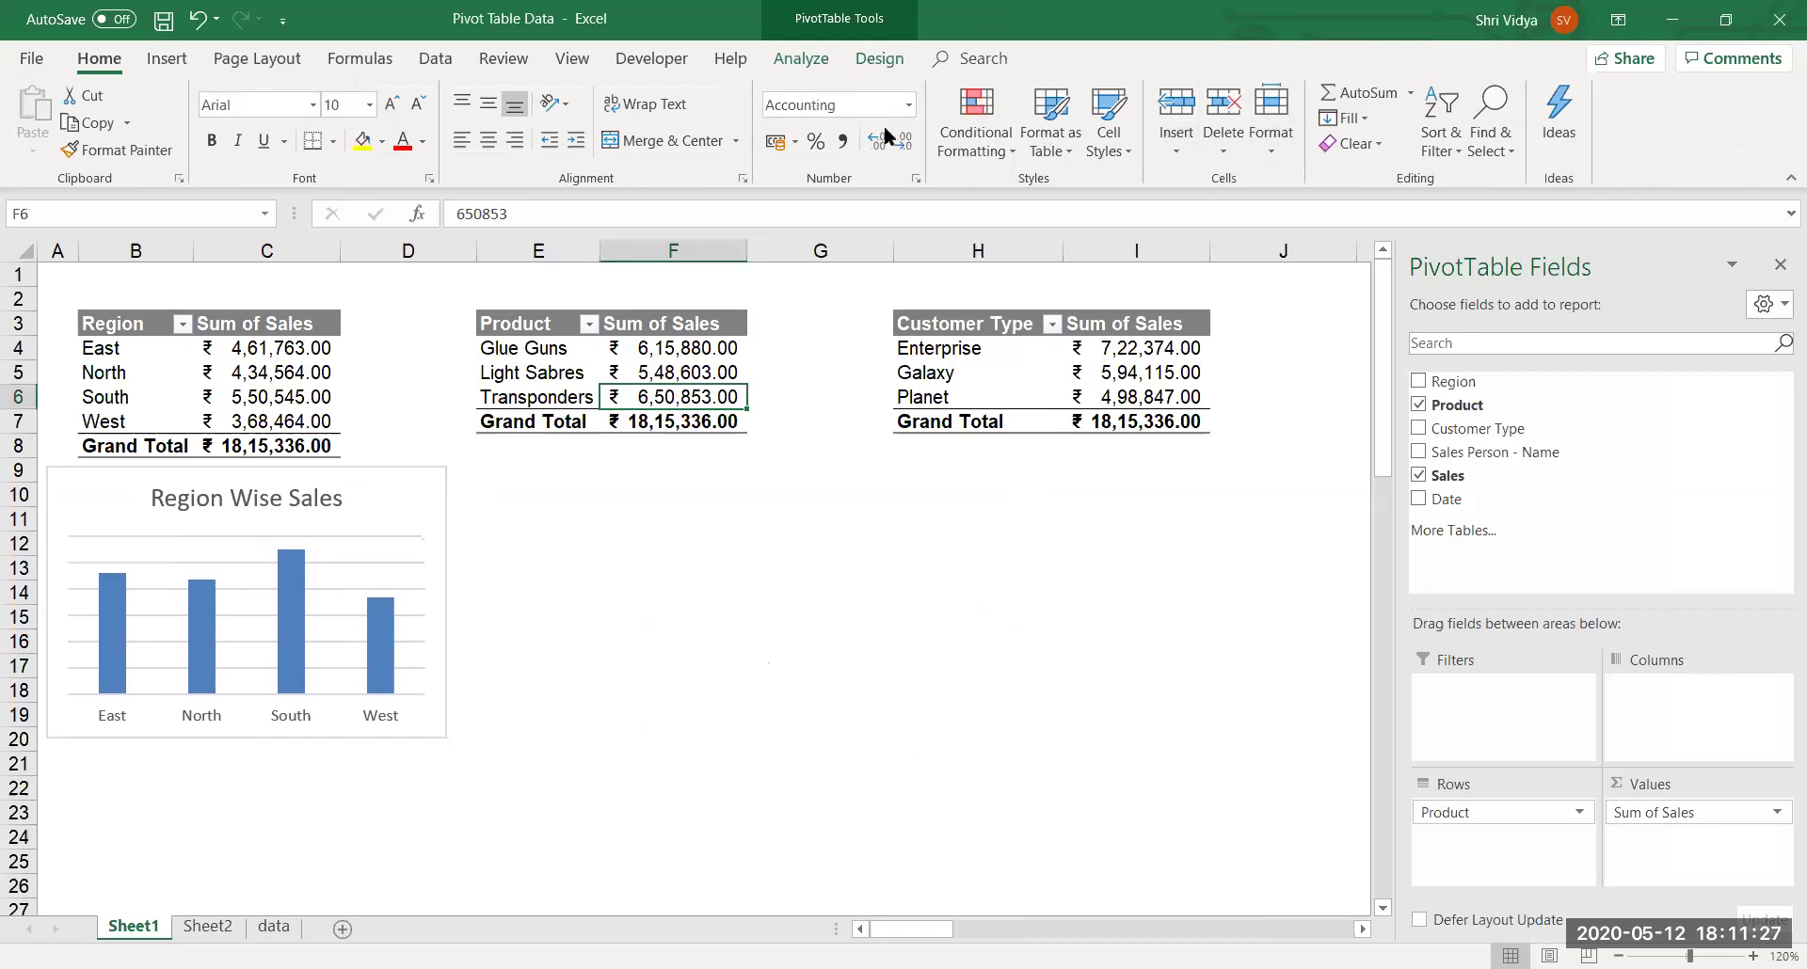
Create a pie PivotChart of Sum of Sales from the Product pivot table.
left_click(802, 56)
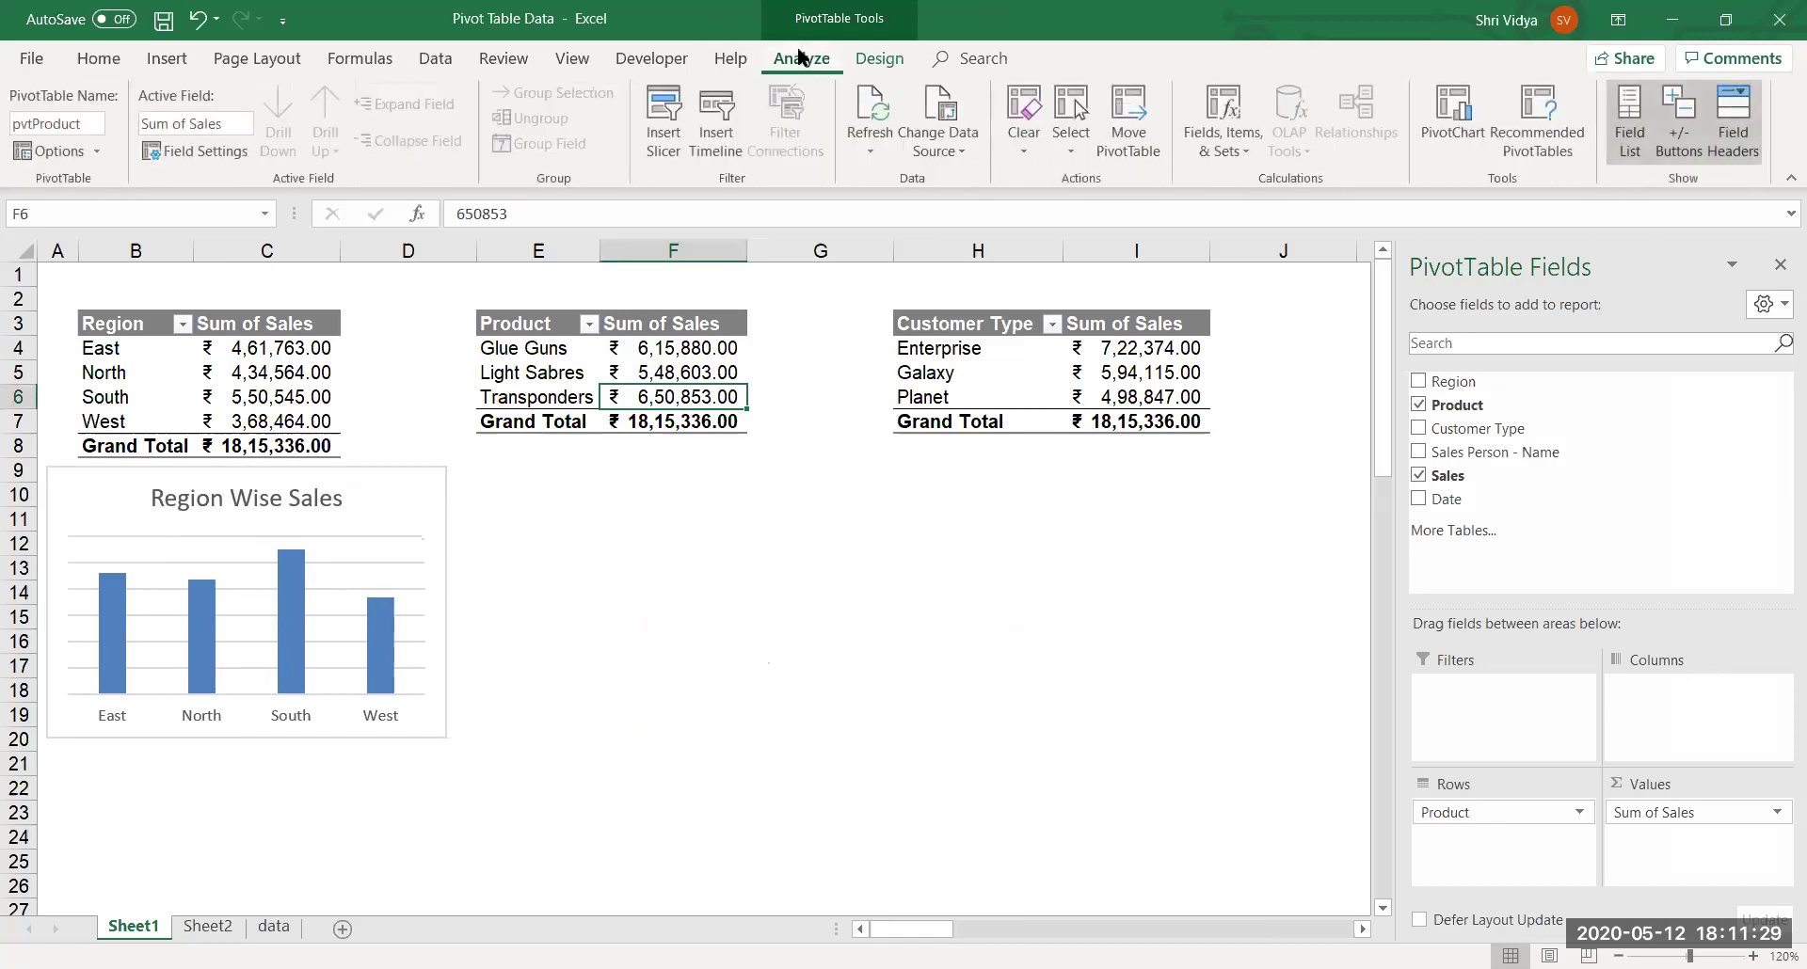
left_click(1431, 104)
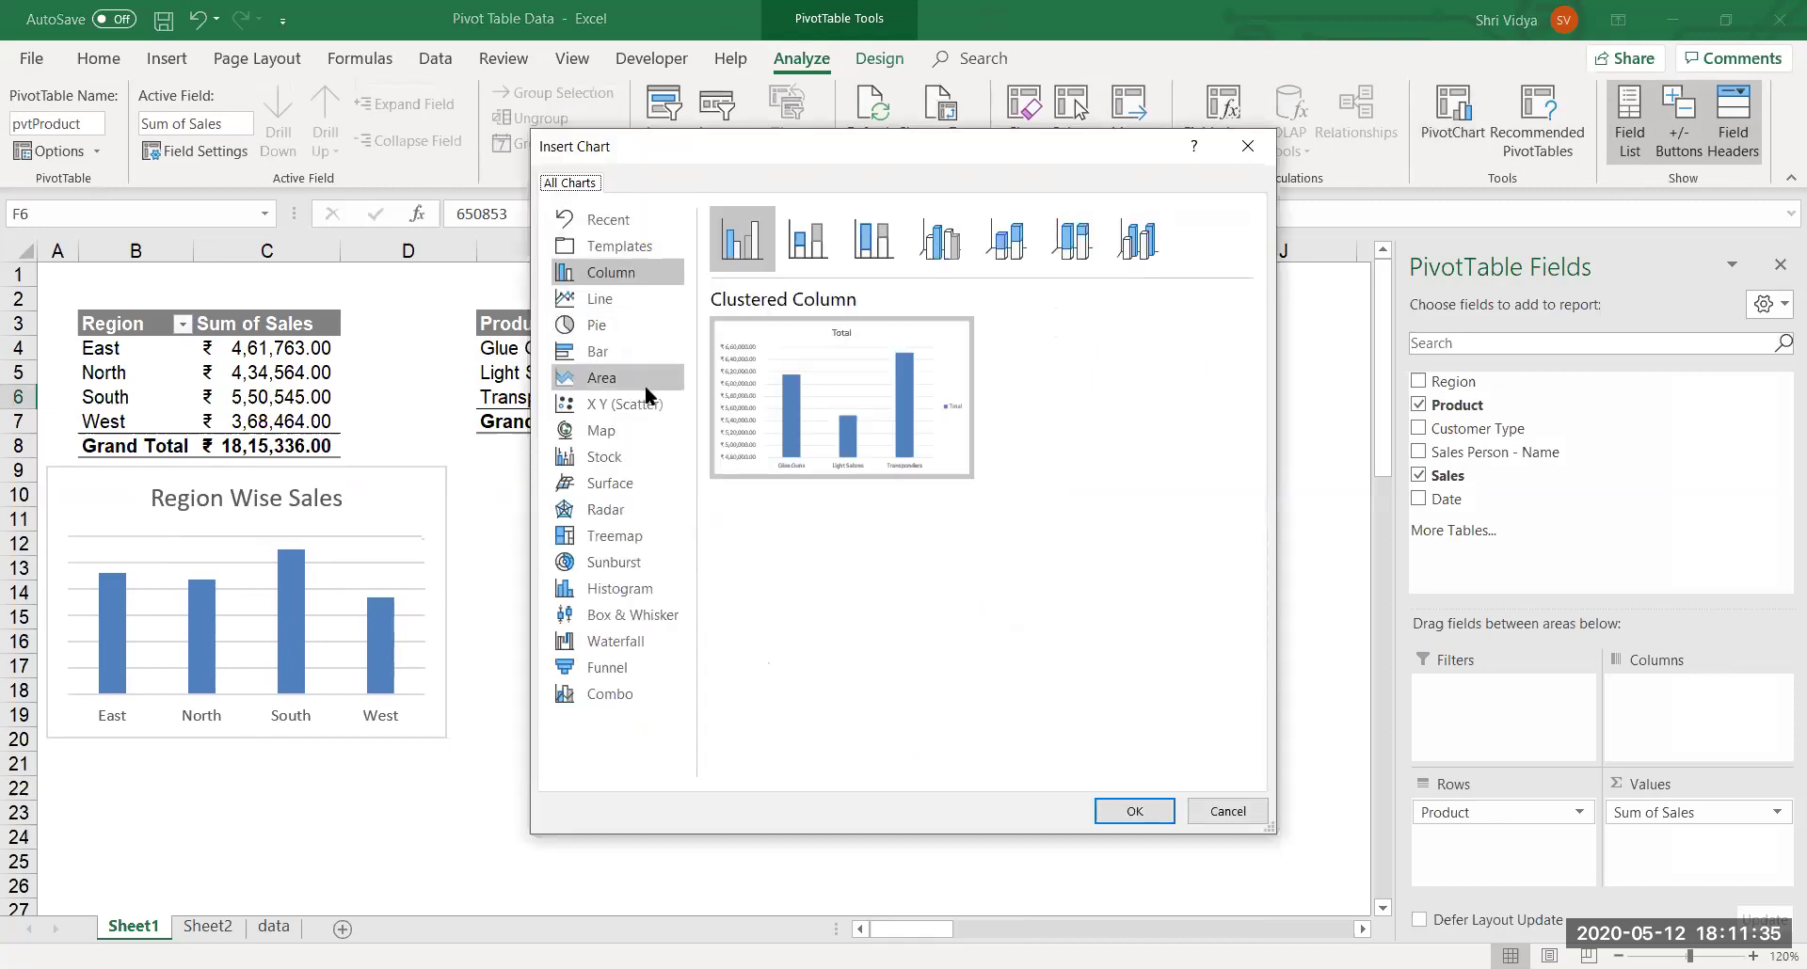
left_click(625, 324)
mouse_move(782, 365)
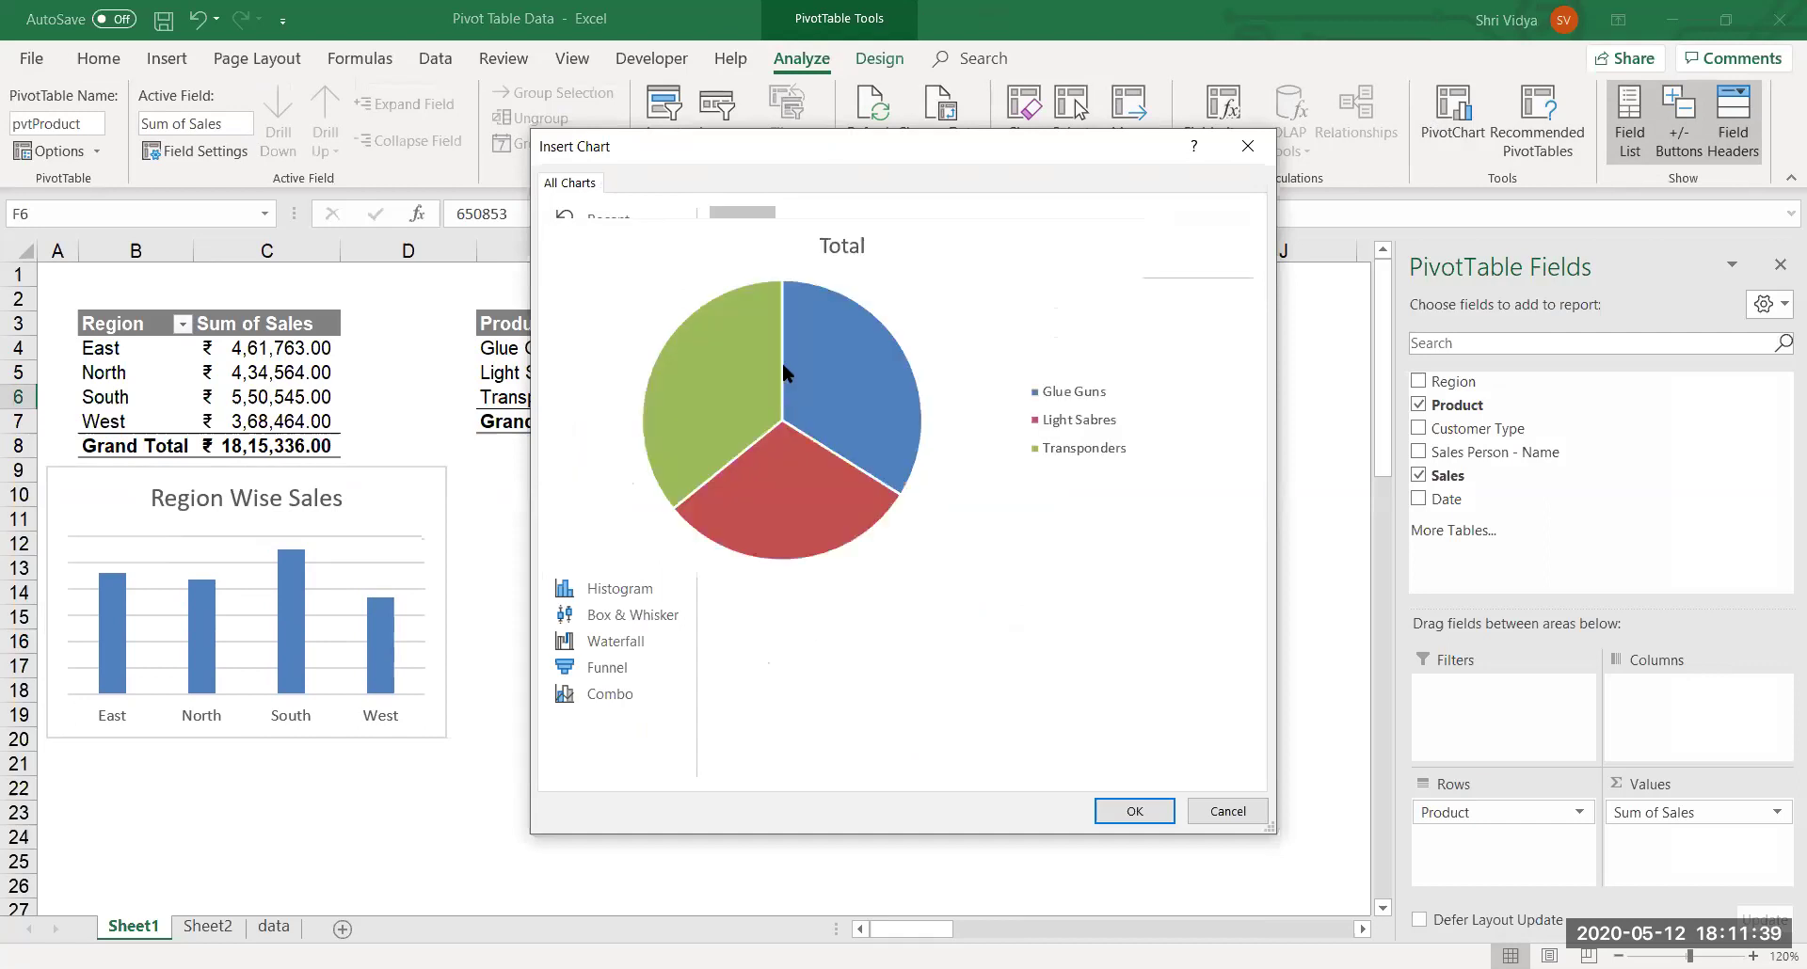
left_click(1132, 813)
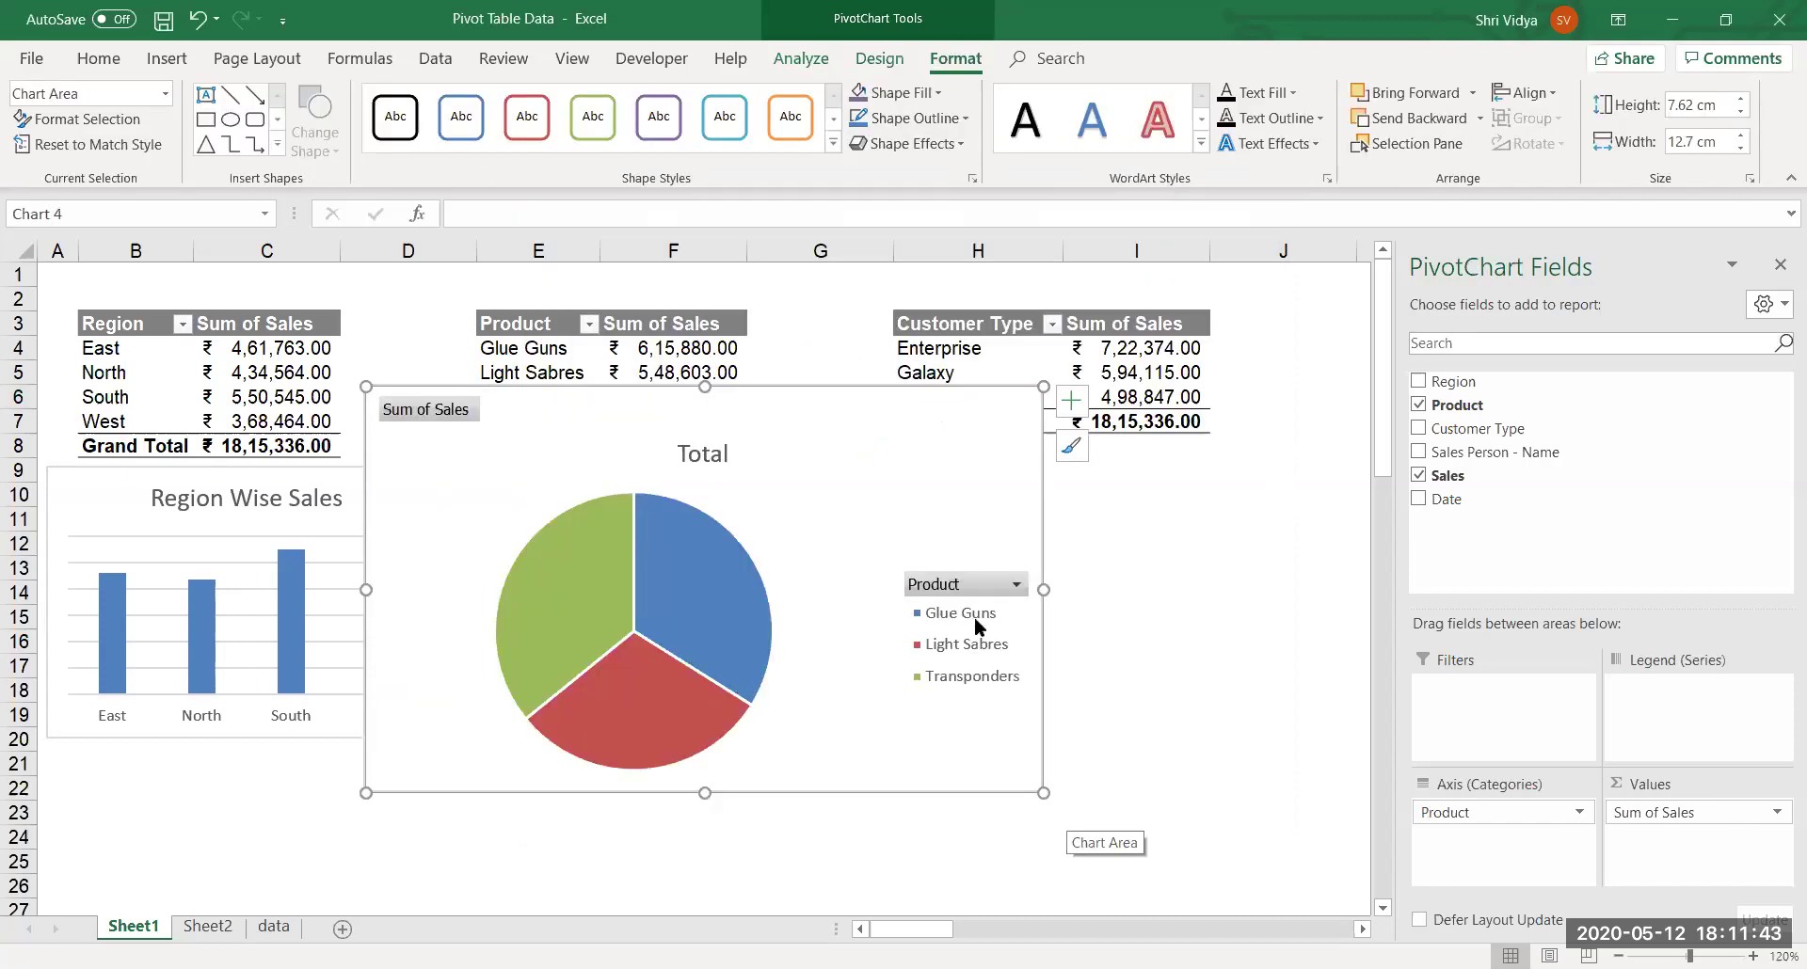
Hide the pie's field buttons, delete its legend, and replace title Total with 'Product Wise Sales'.
right_click(963, 583)
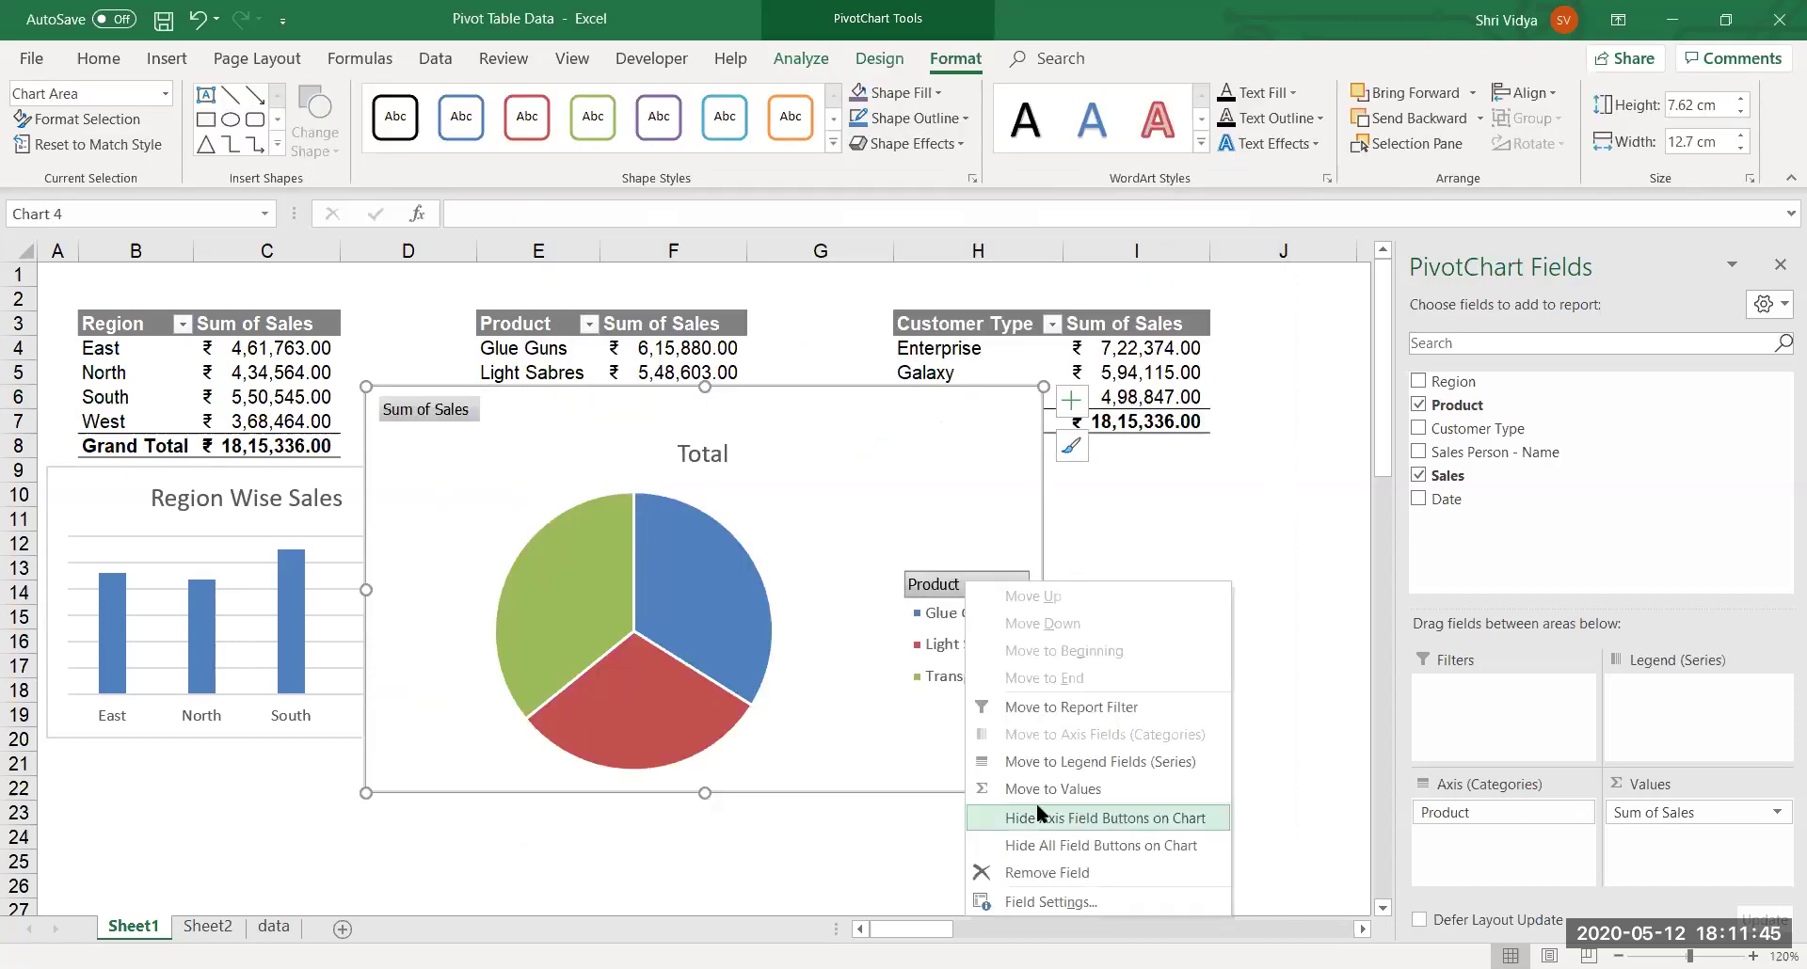
left_click(1047, 844)
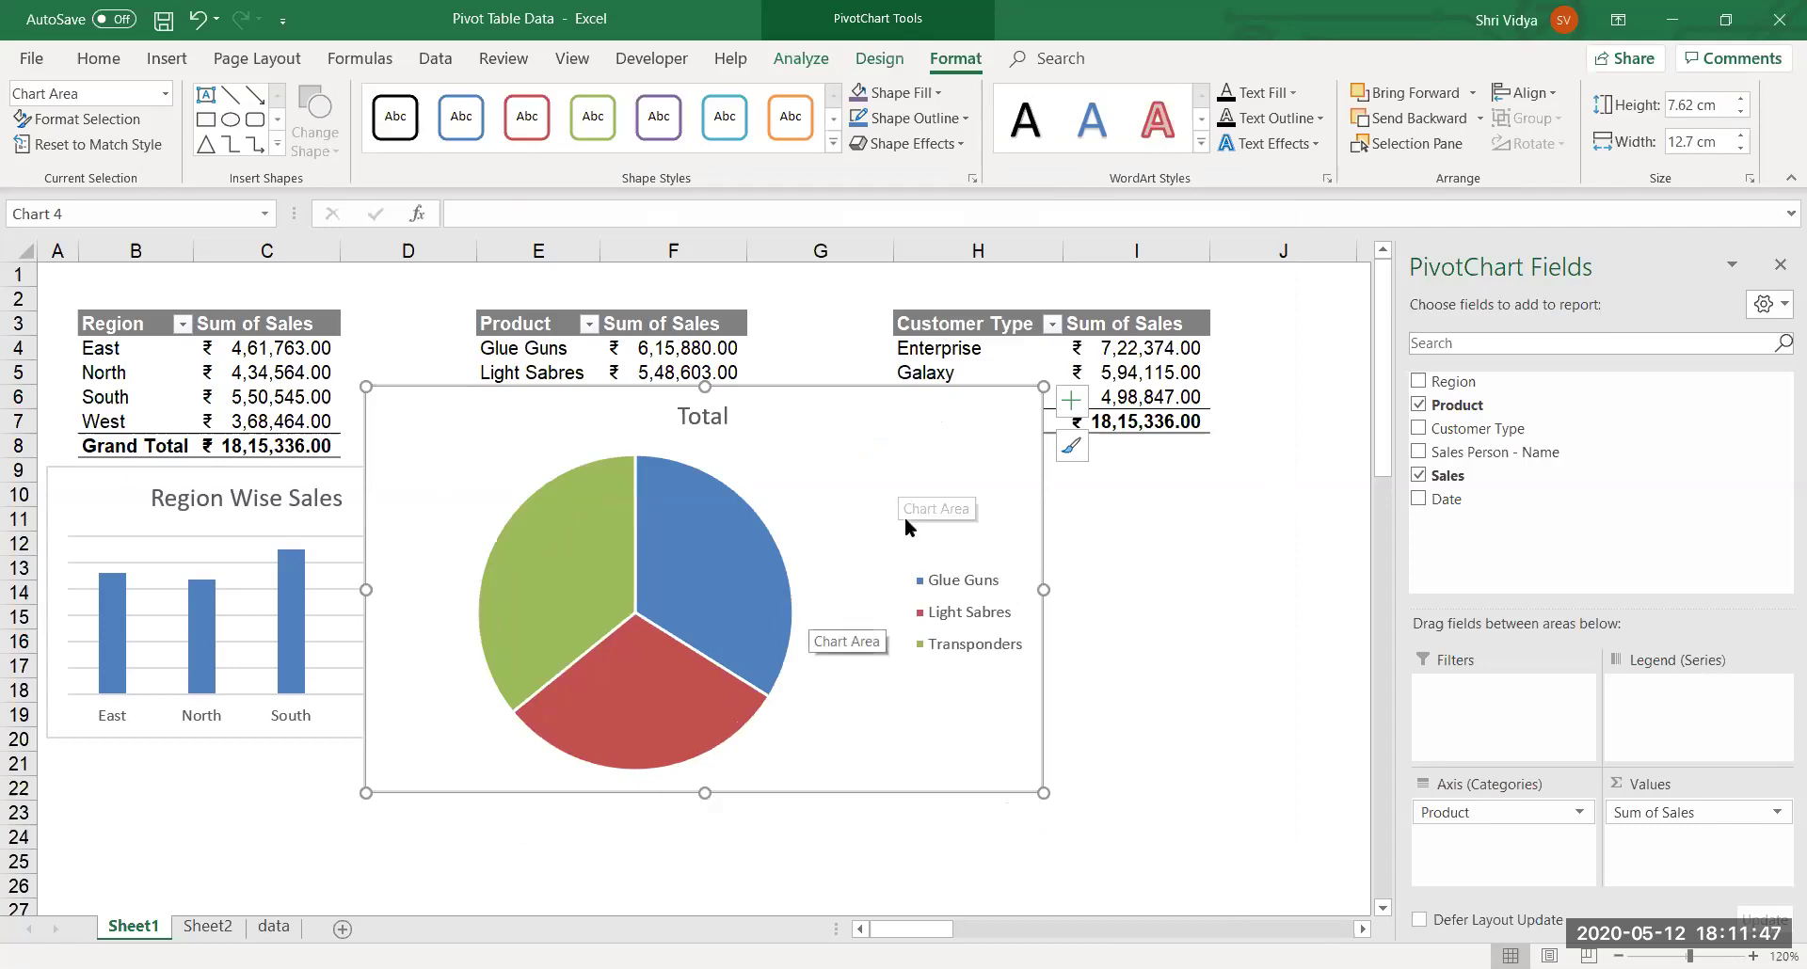
left_click(933, 598)
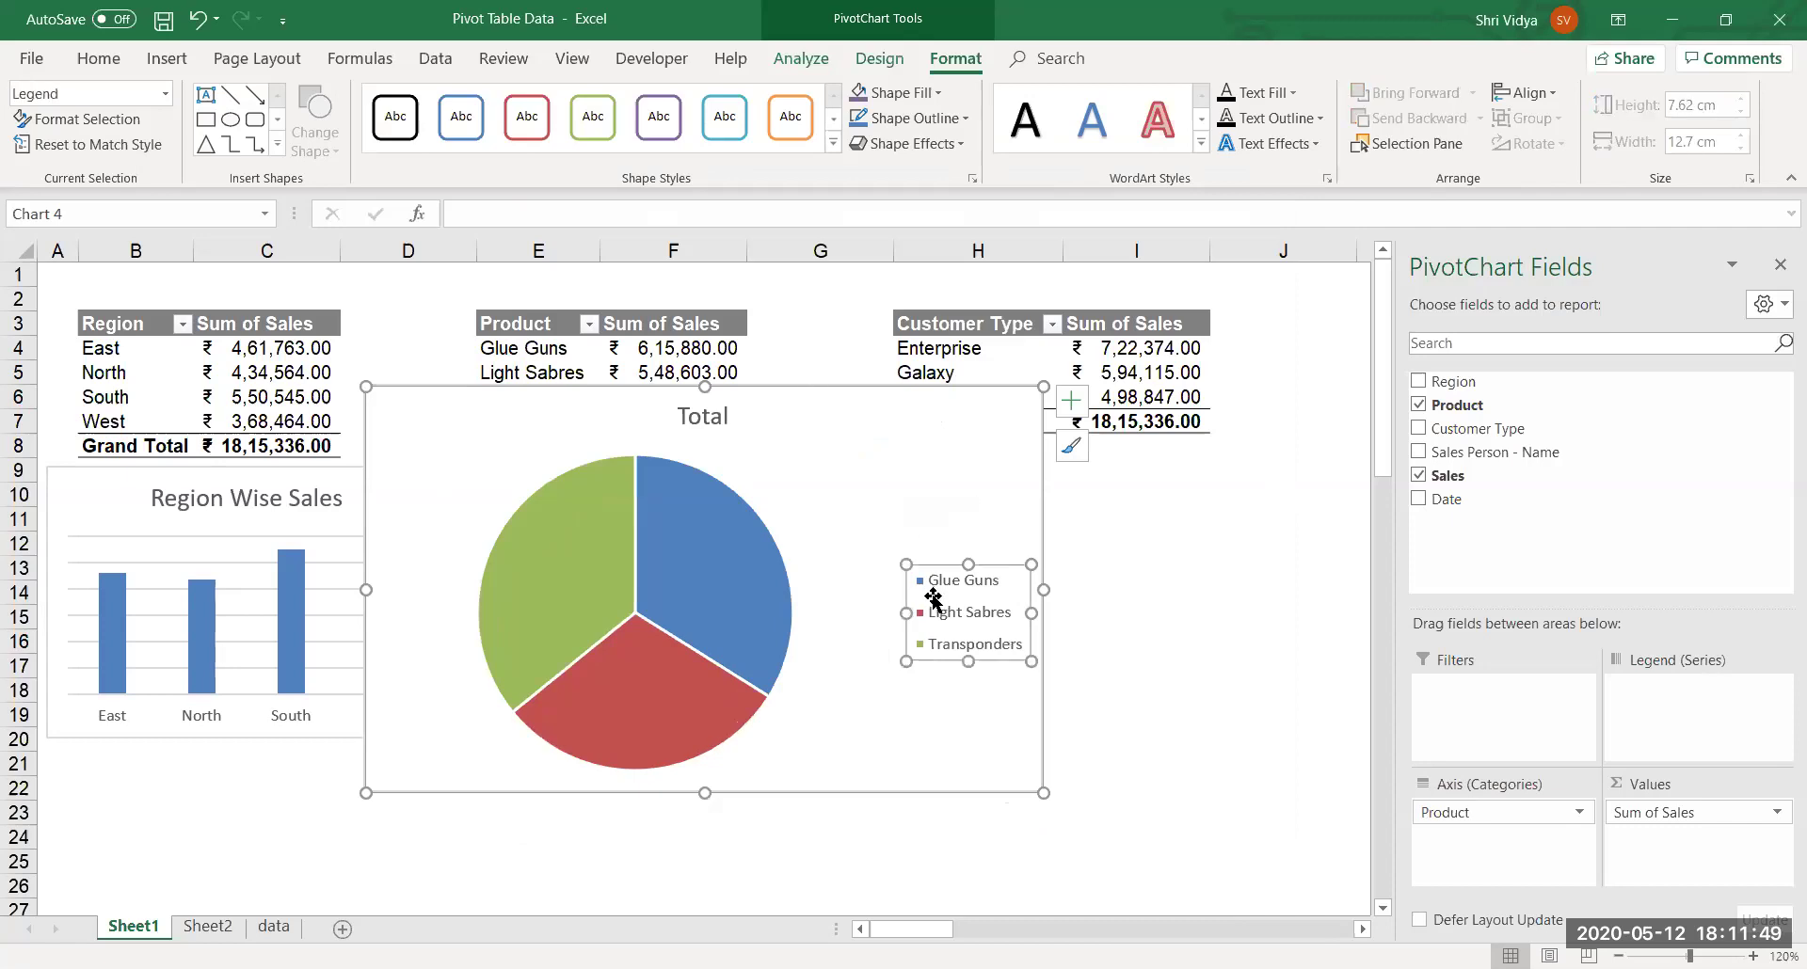
key("Delete")
left_click(702, 417)
left_click(680, 418)
left_click_drag(679, 418, 733, 425)
type("Prod")
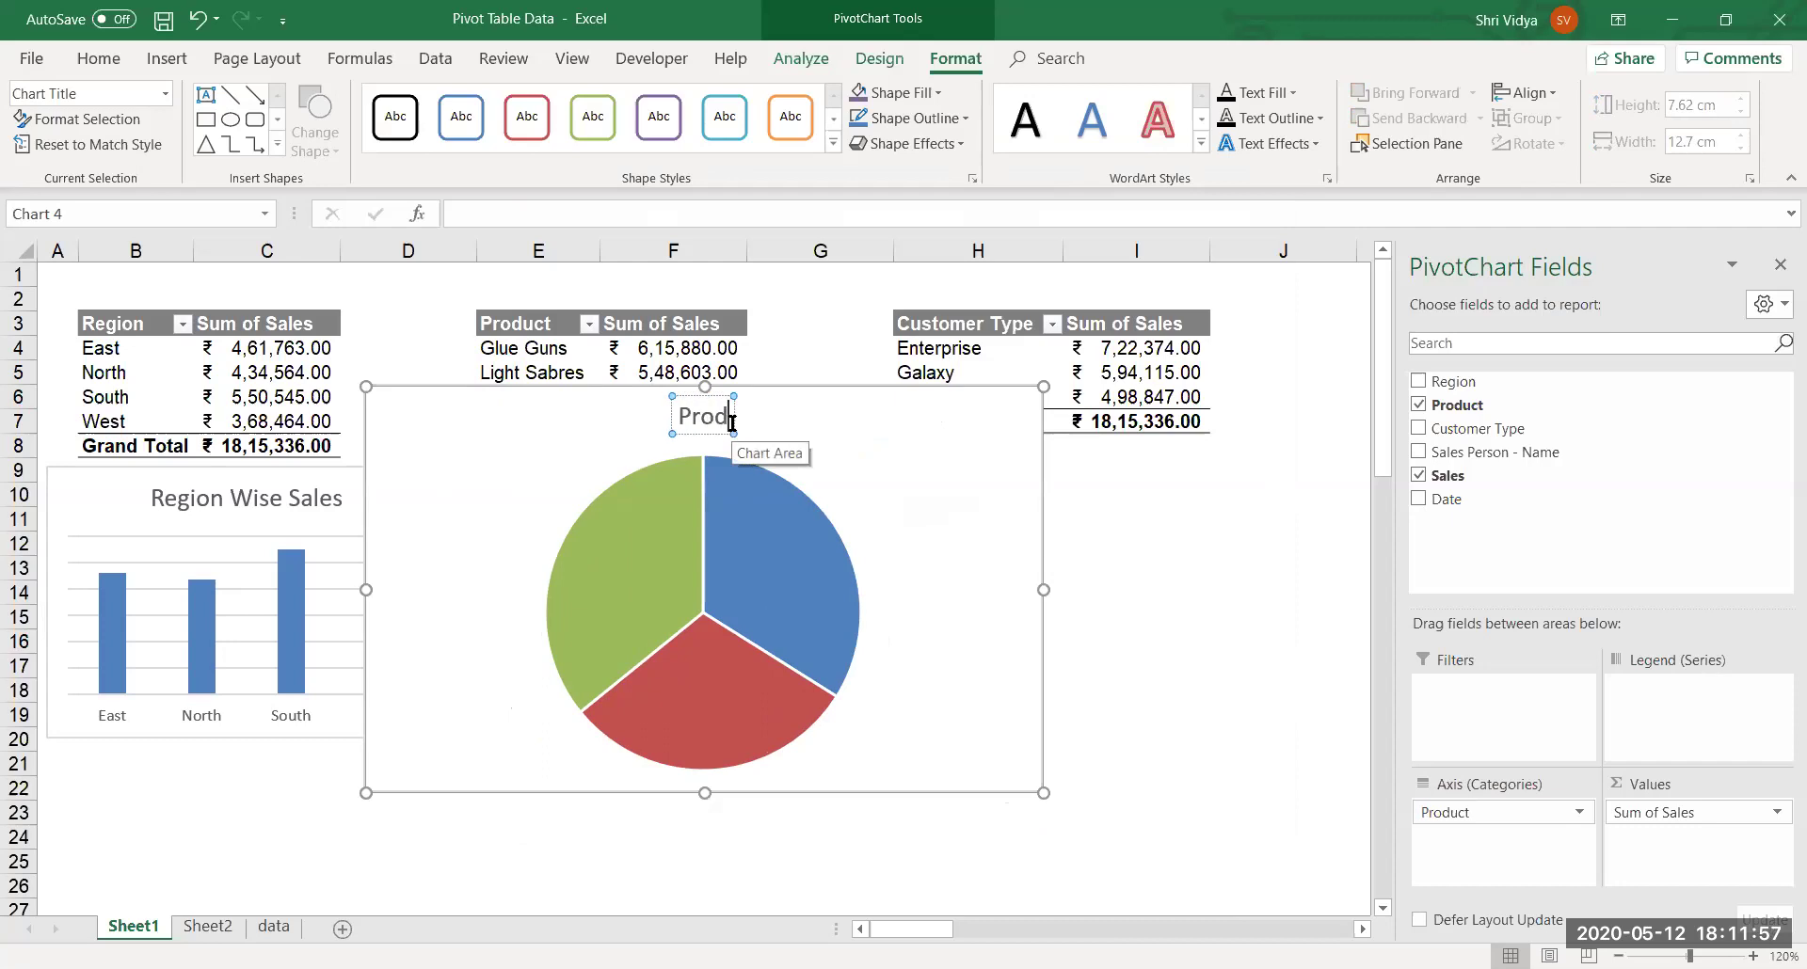
type("uct Wise Sales")
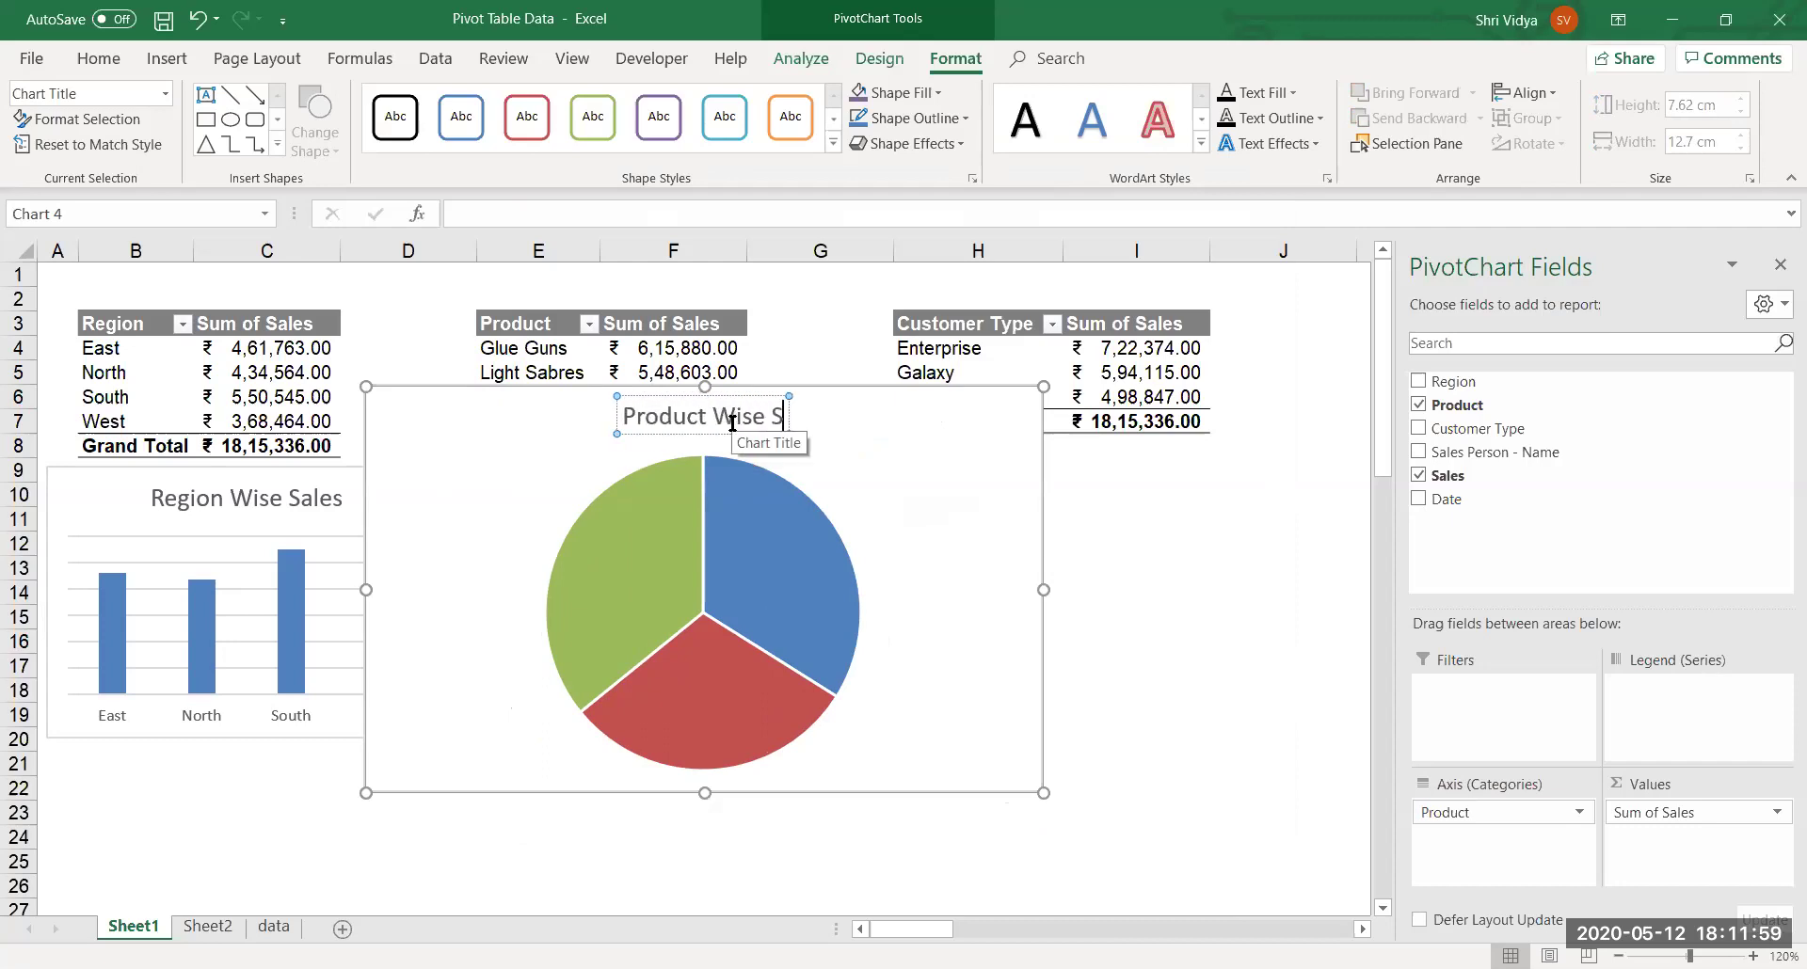
left_click(998, 674)
Add pie data labels showing Category Name and Percentage instead of Value.
left_click(1073, 403)
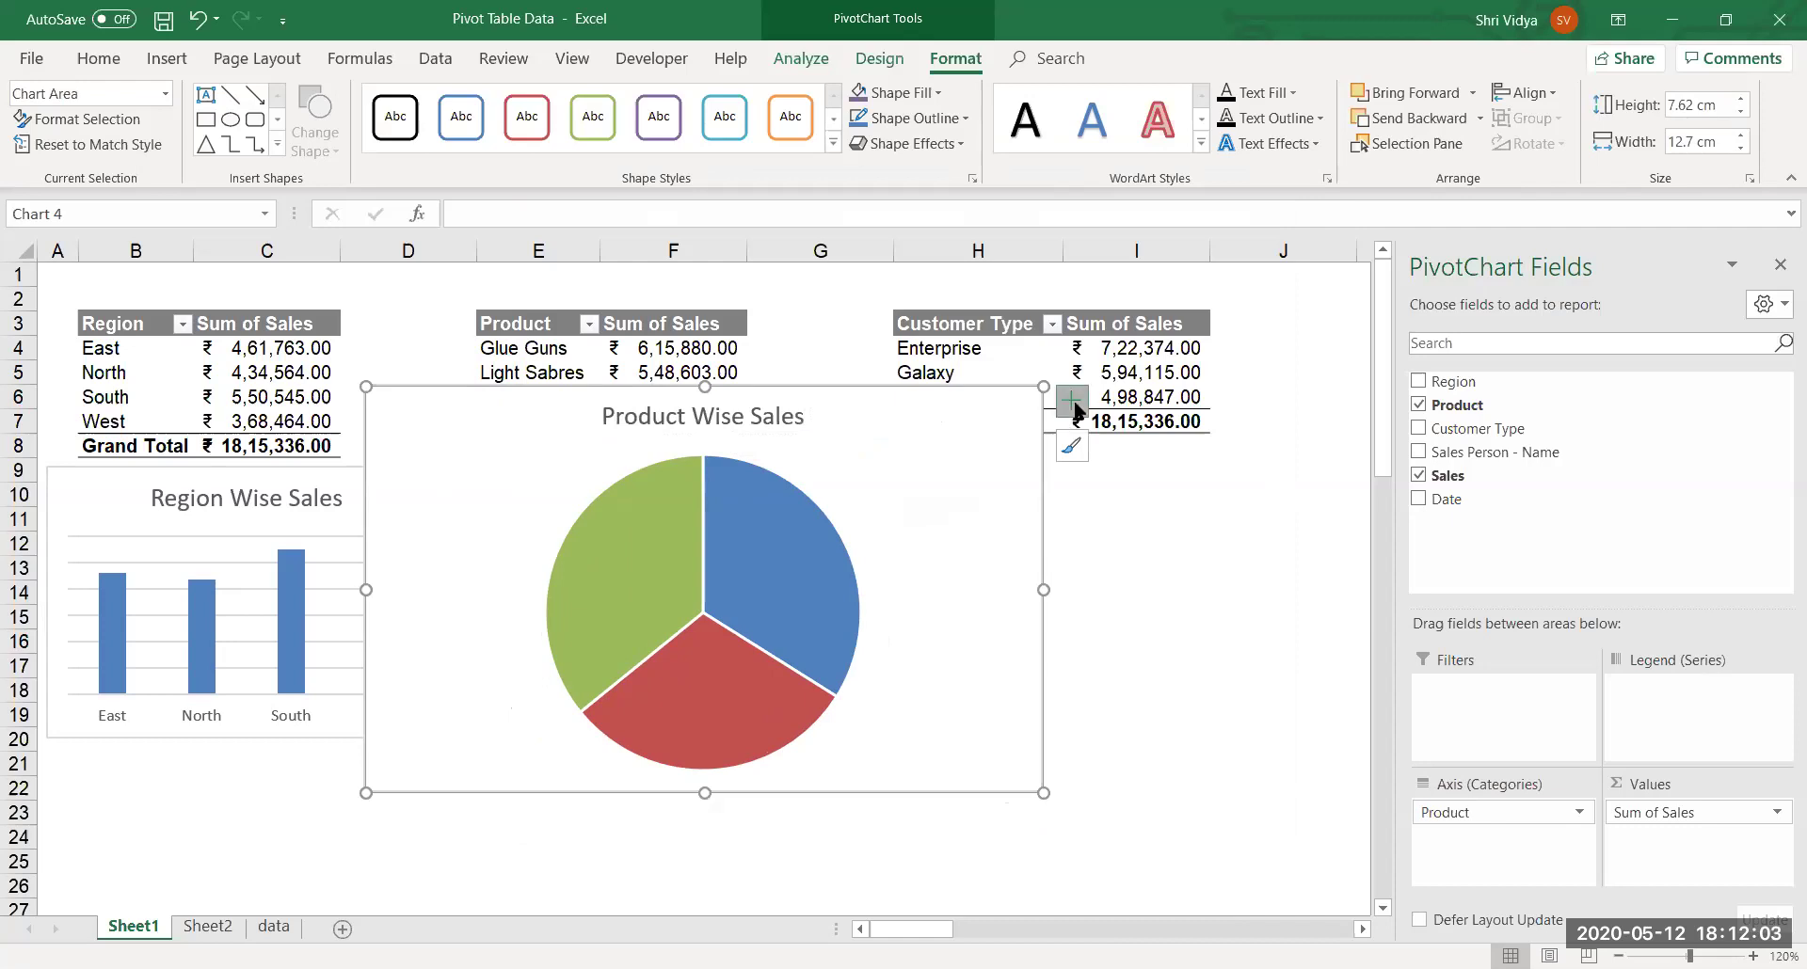
left_click(1123, 455)
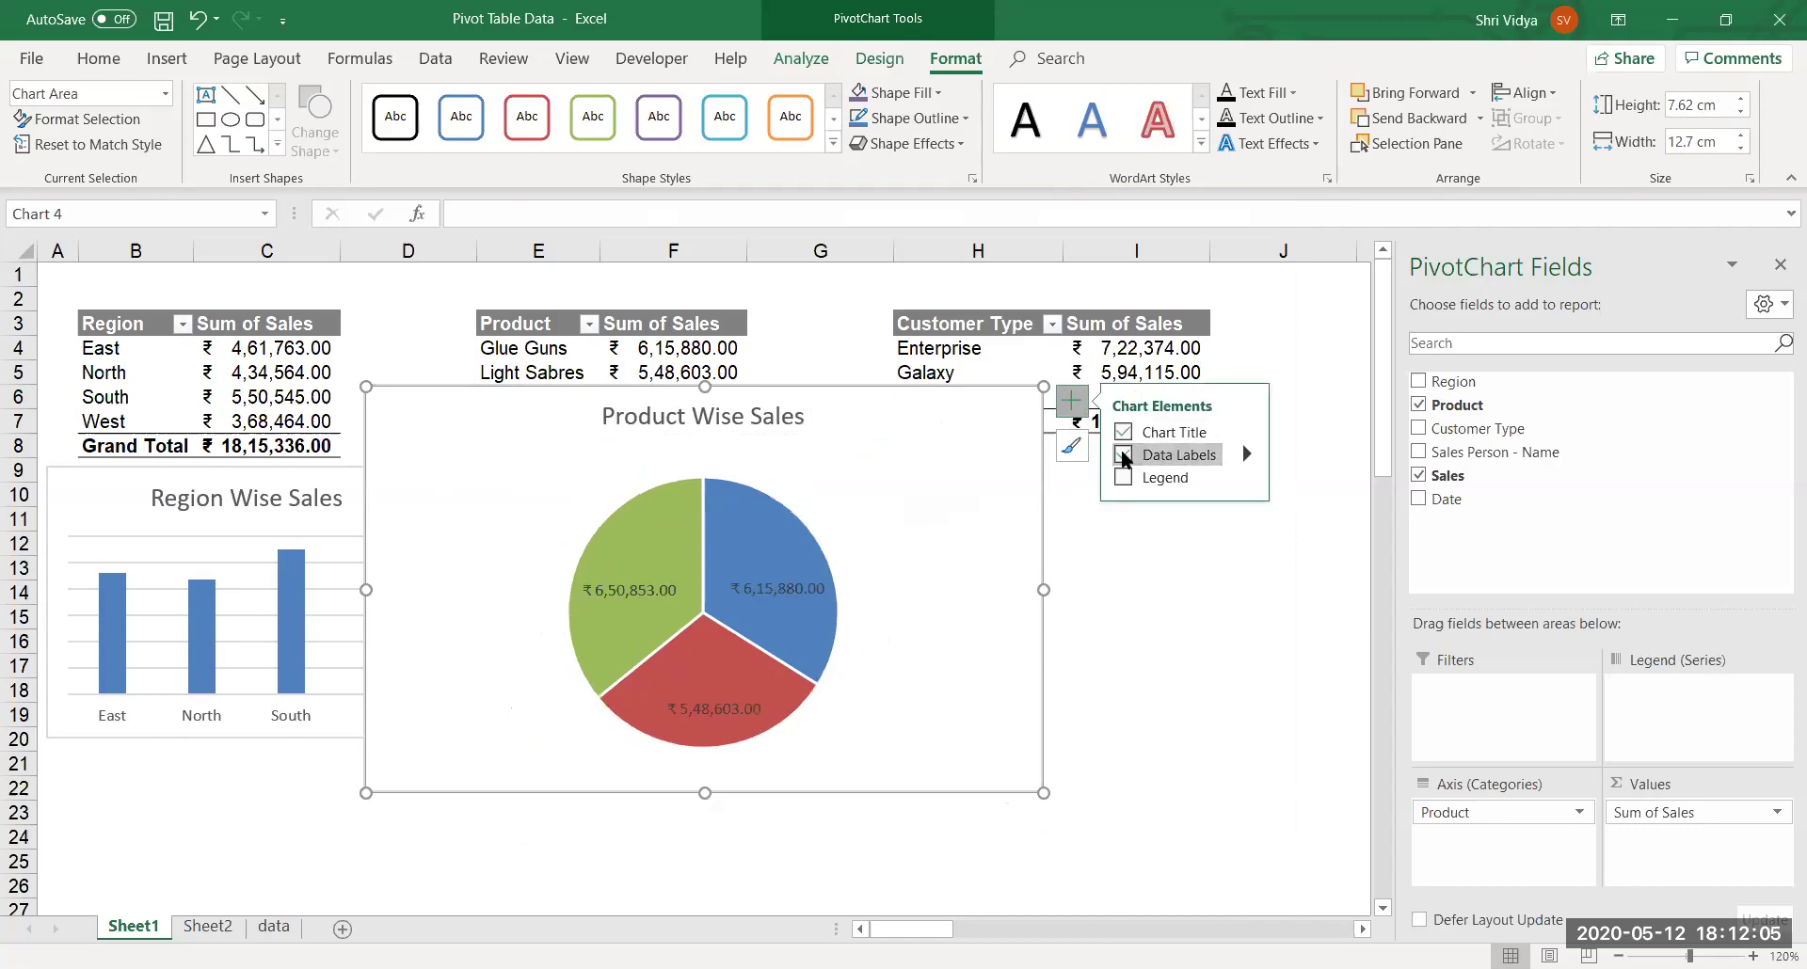
left_click(805, 593)
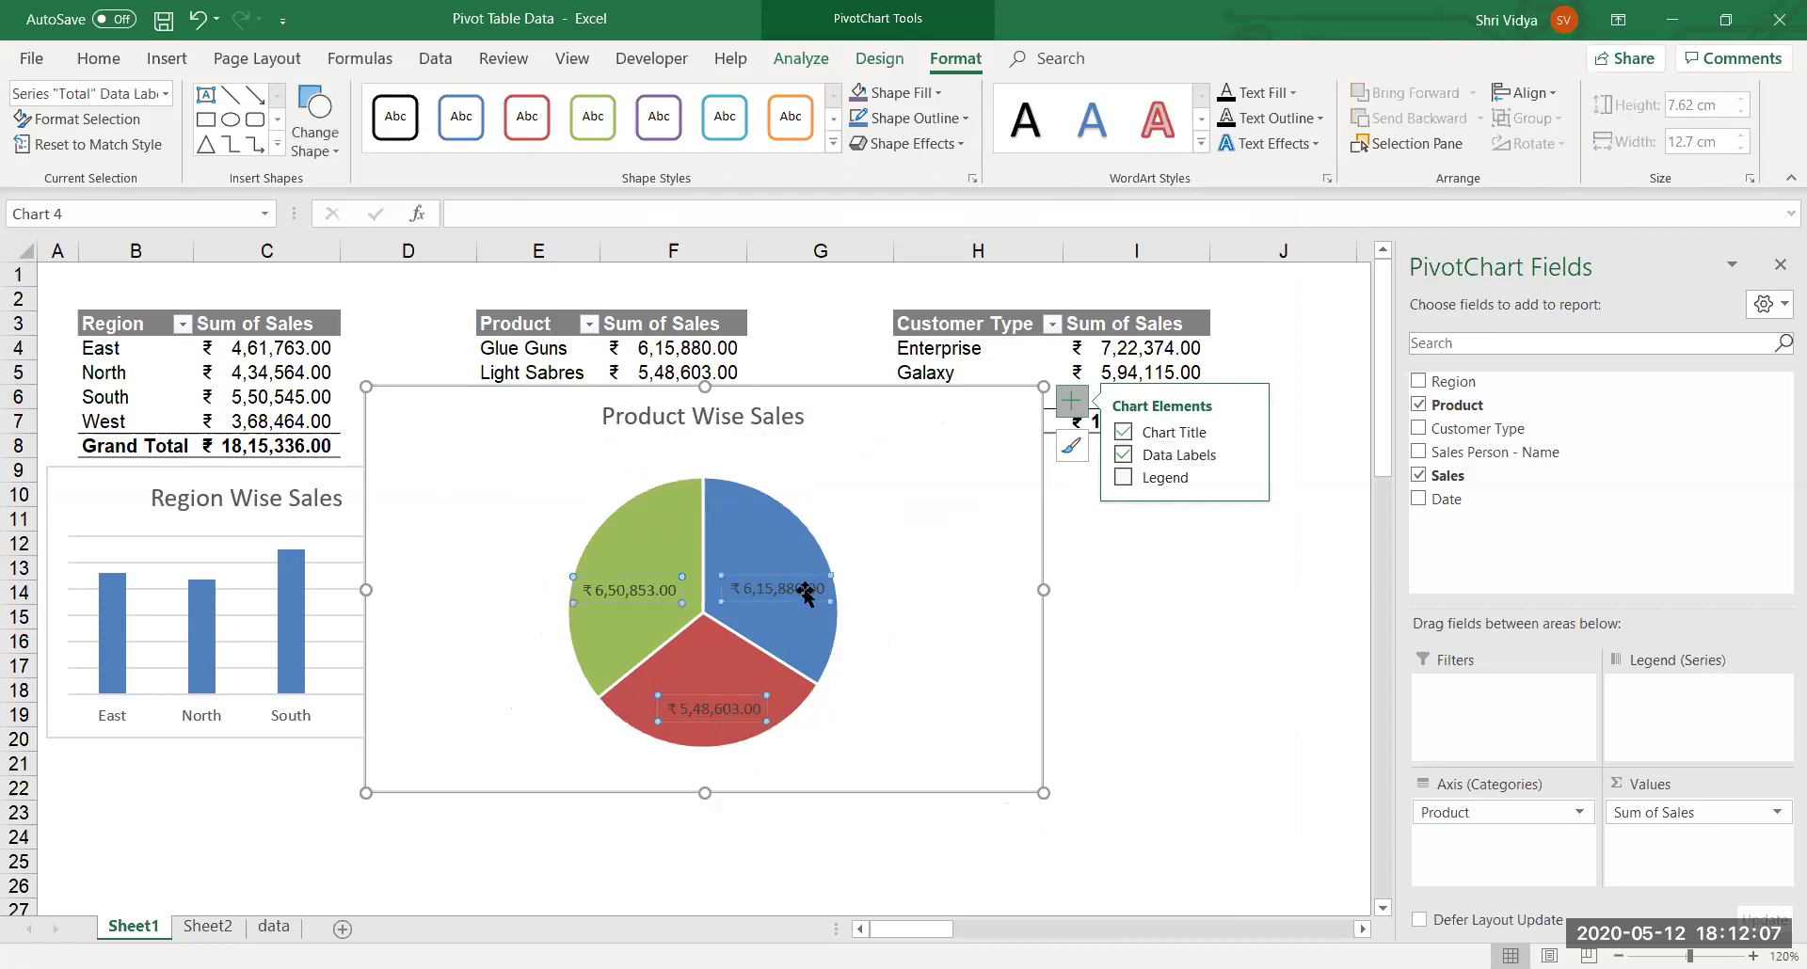
right_click(806, 593)
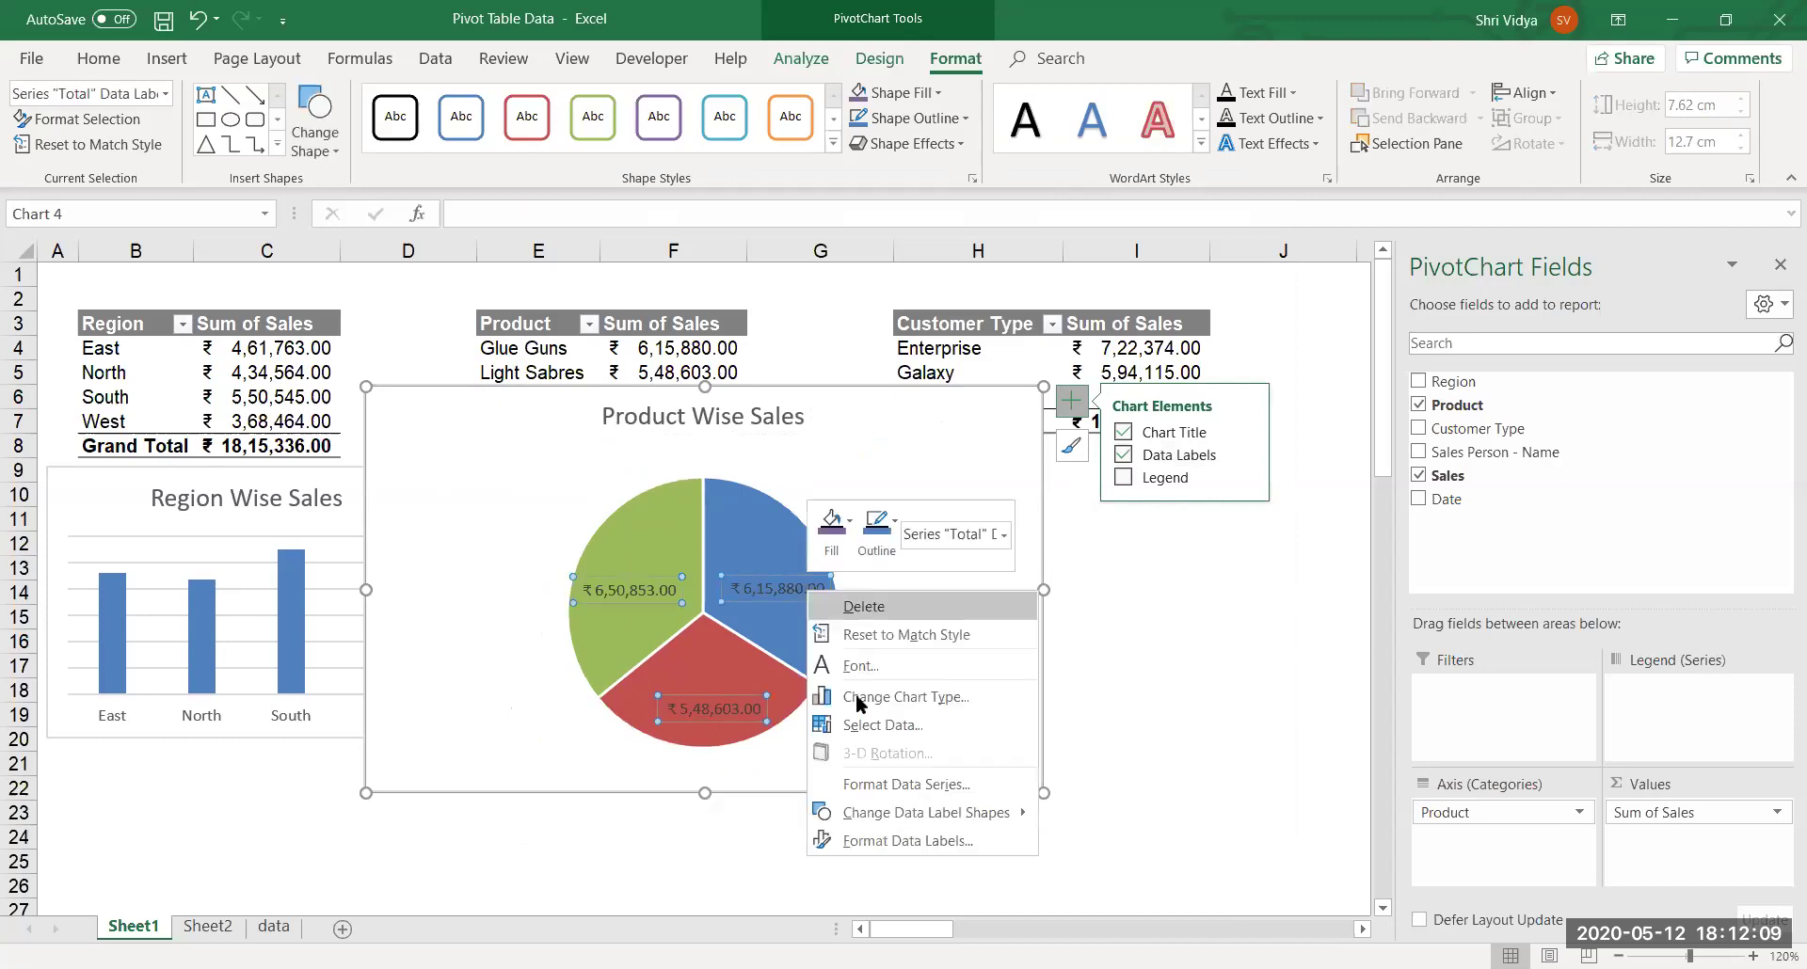
left_click(891, 838)
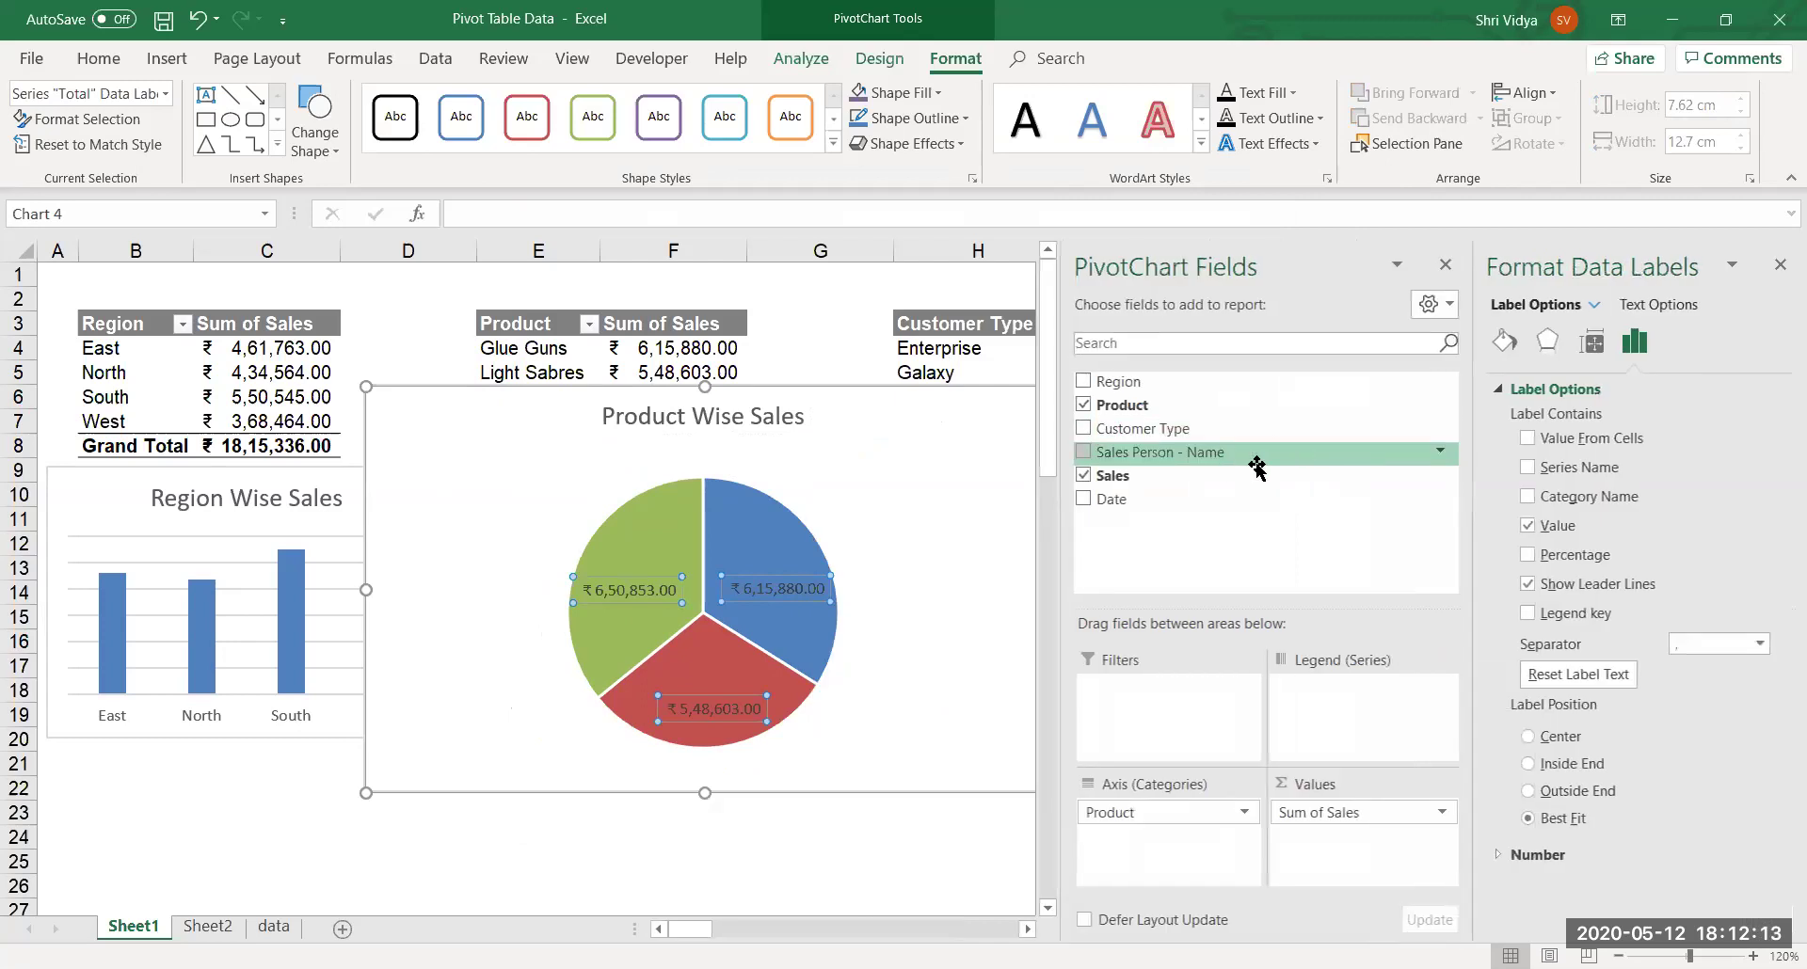
left_click(1526, 497)
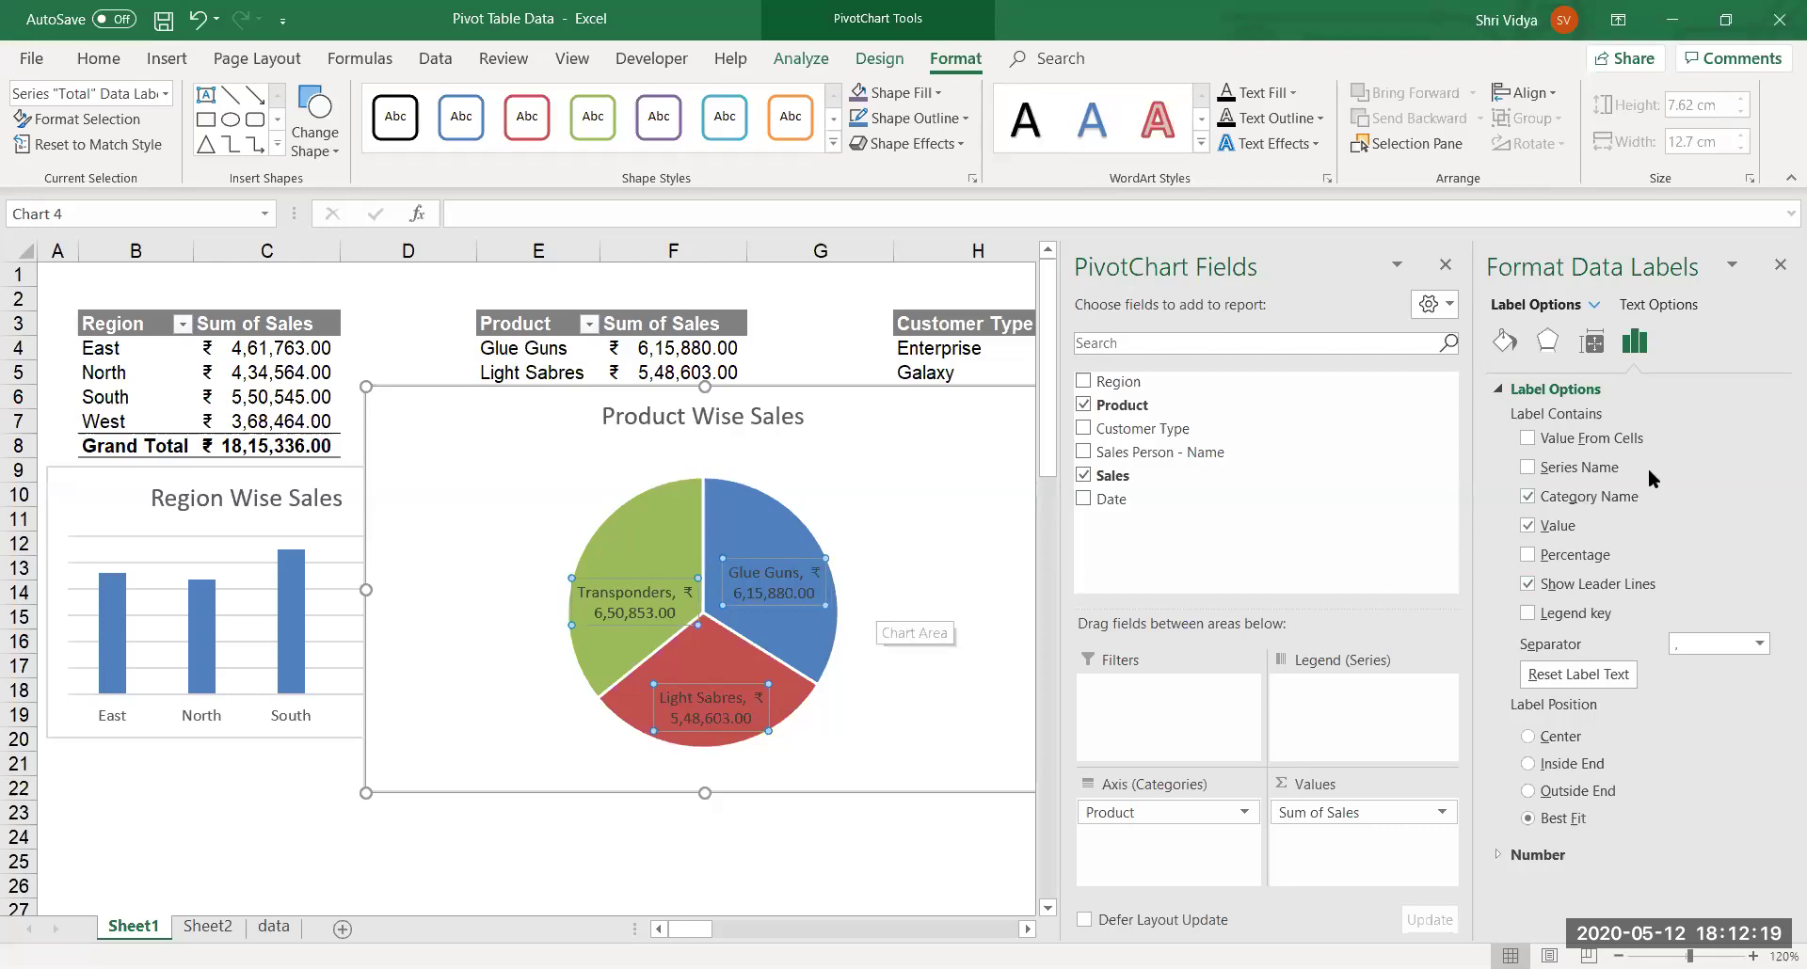
left_click(1527, 525)
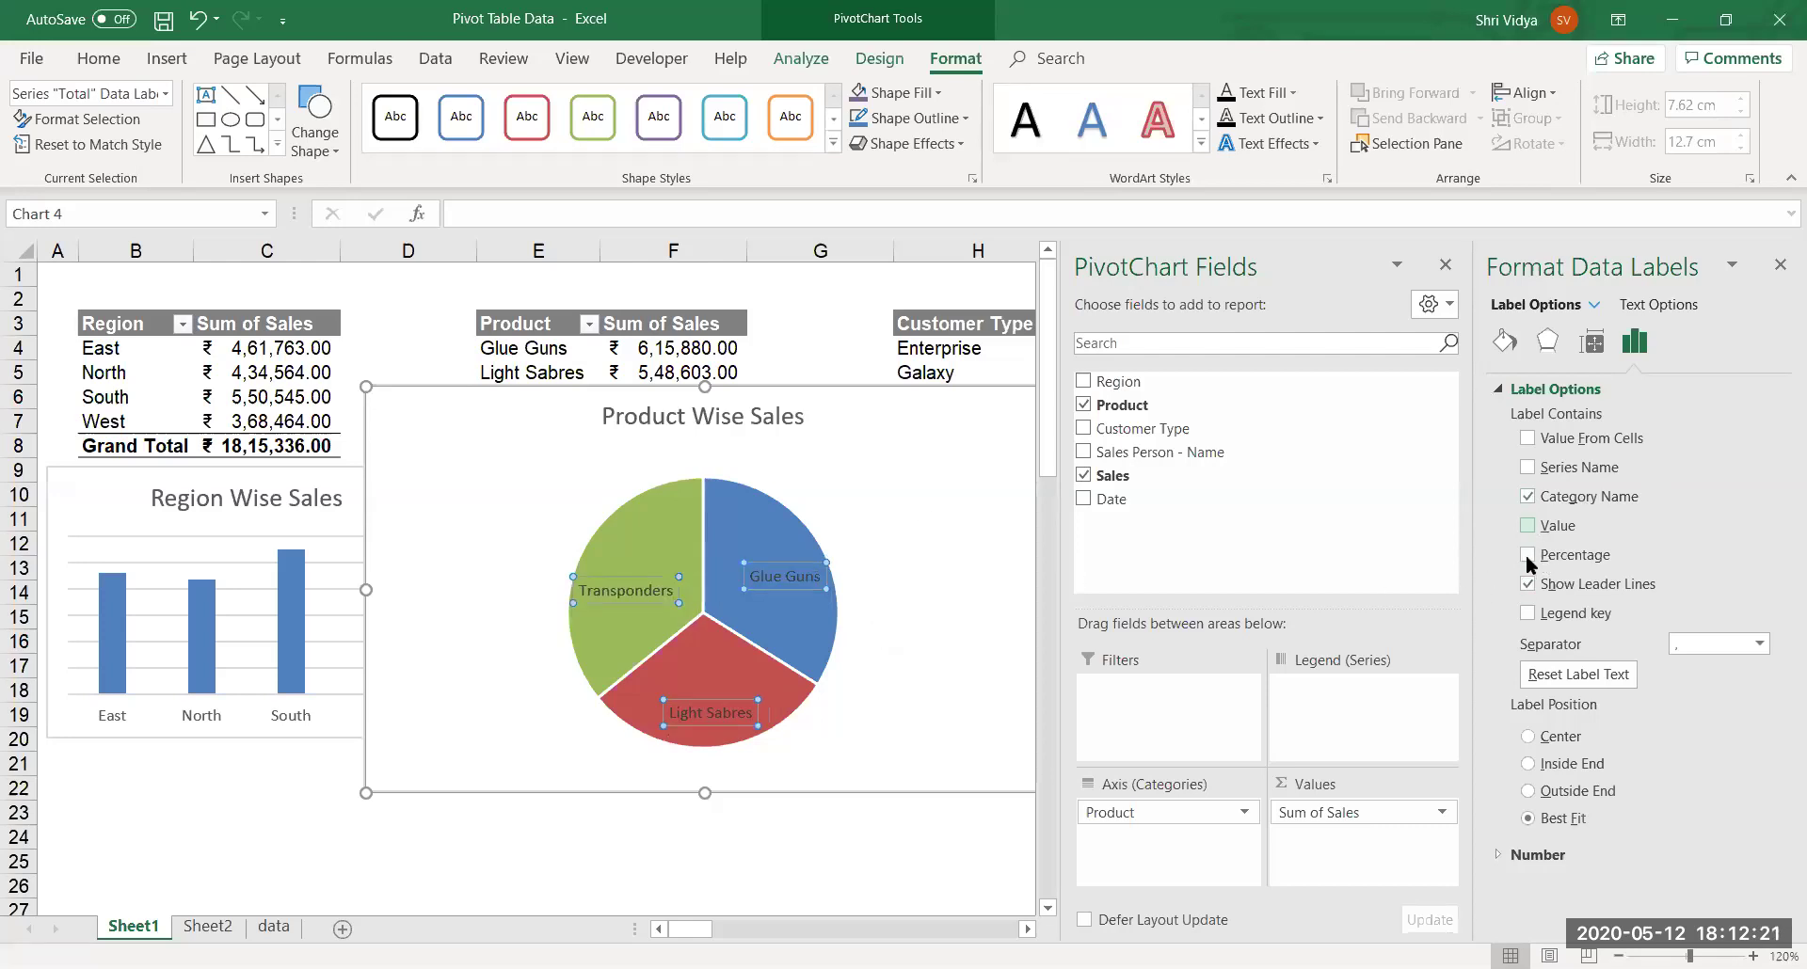
left_click(1527, 556)
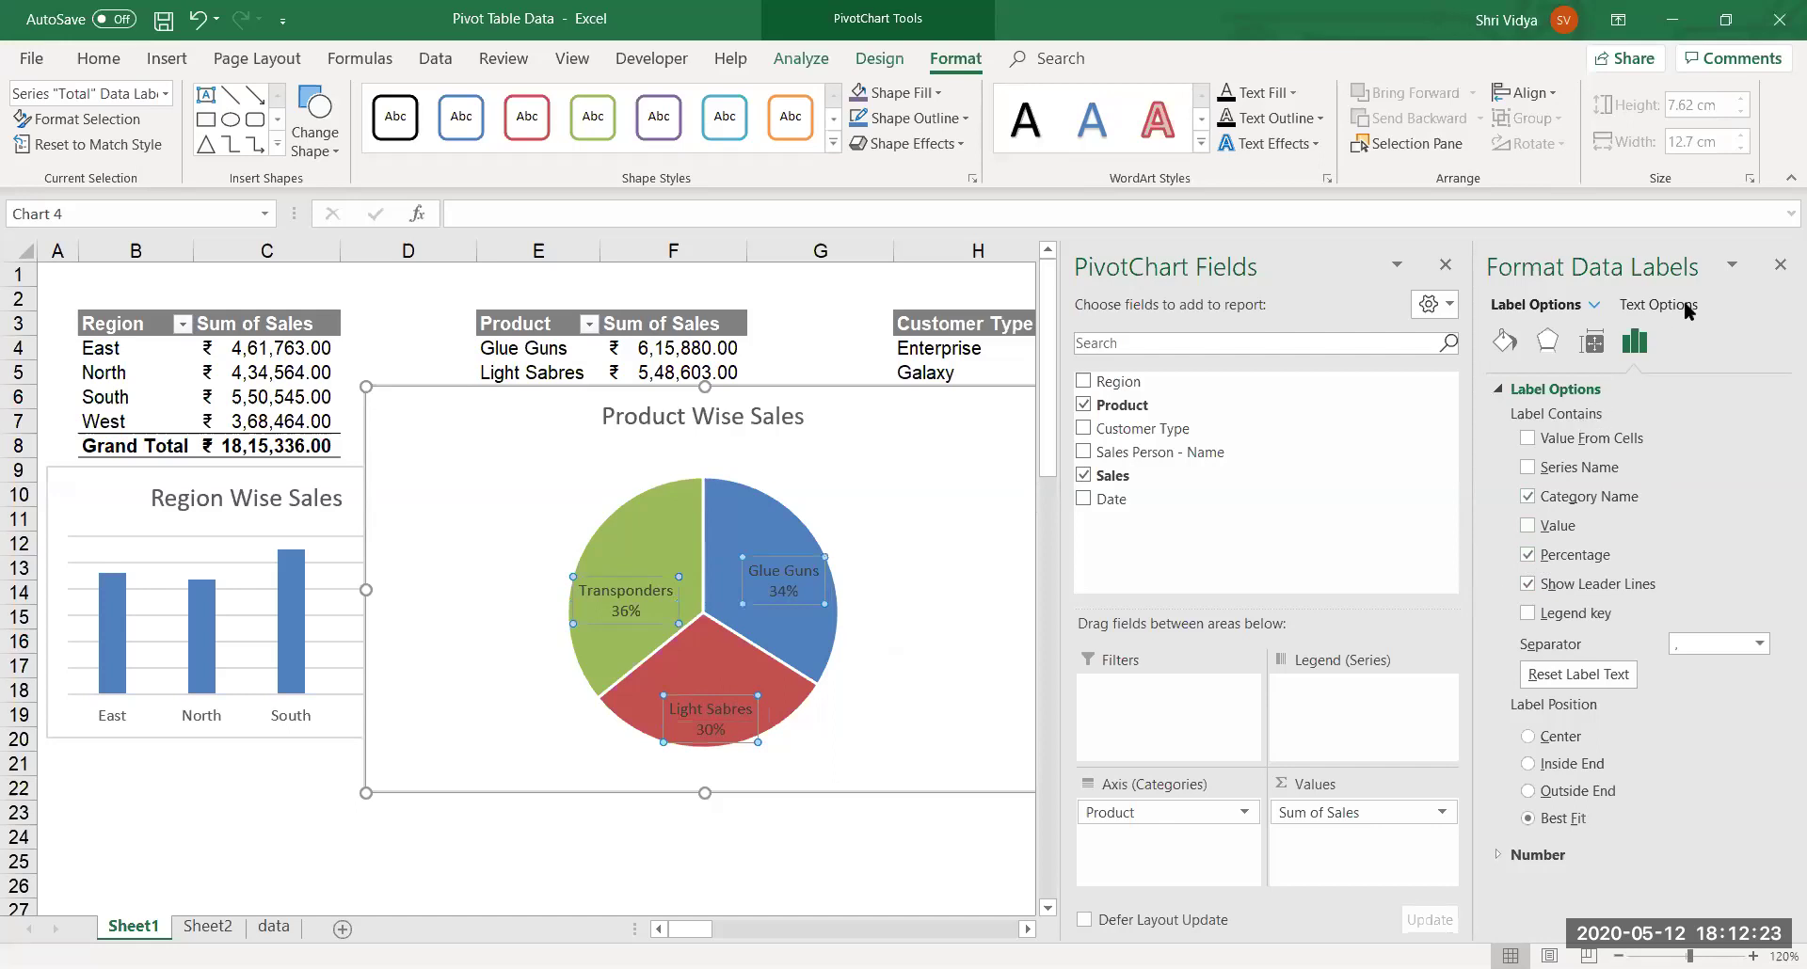
left_click(1779, 268)
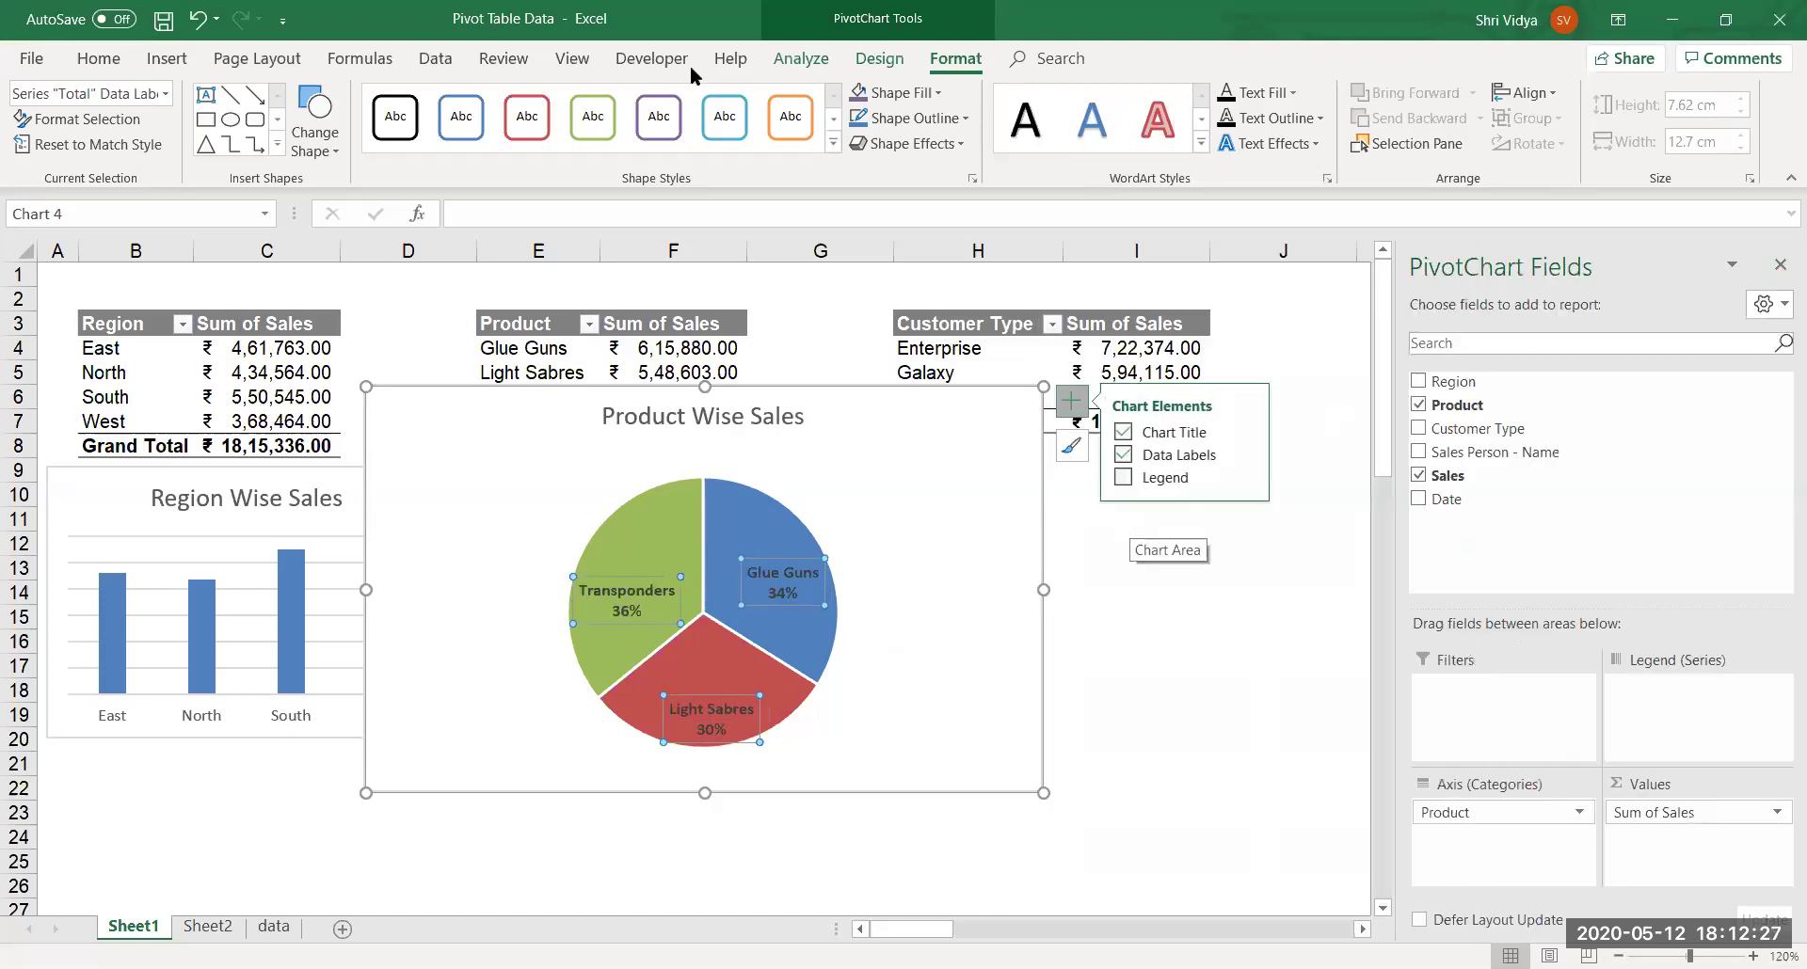
Color the pie chart's category and percentage data labels White, then reselect the Product Wise Sales chart.
left_click(99, 58)
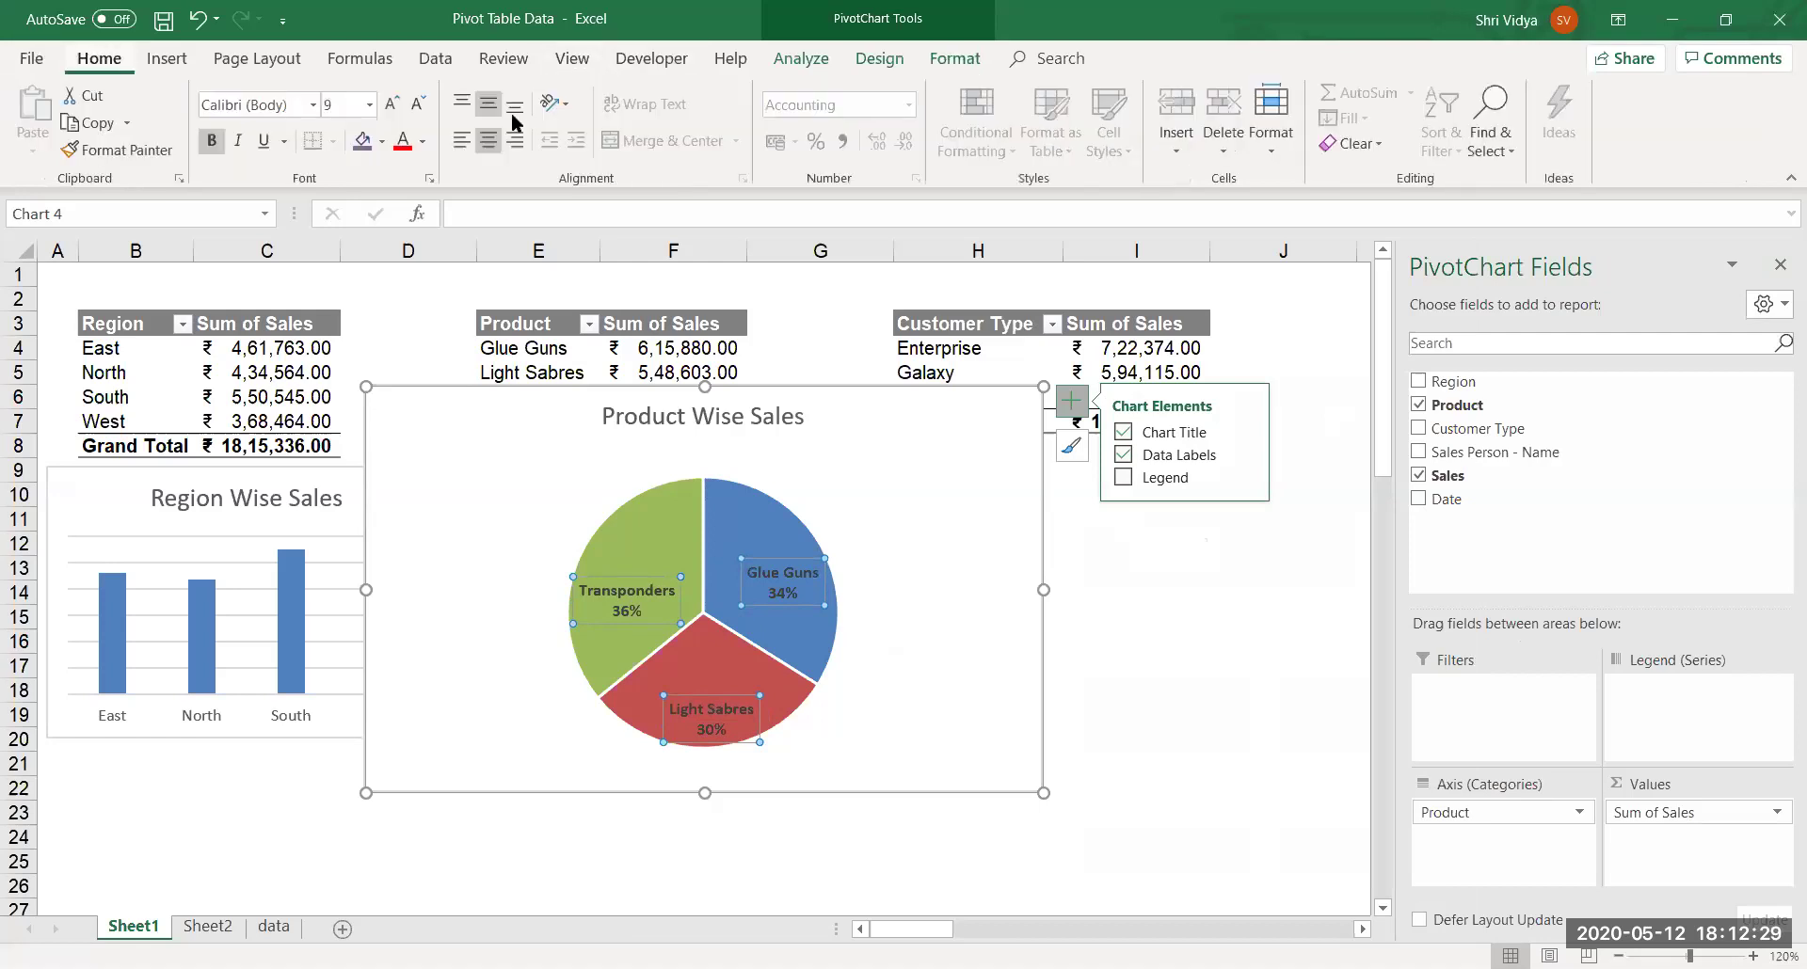
left_click(423, 141)
left_click(403, 222)
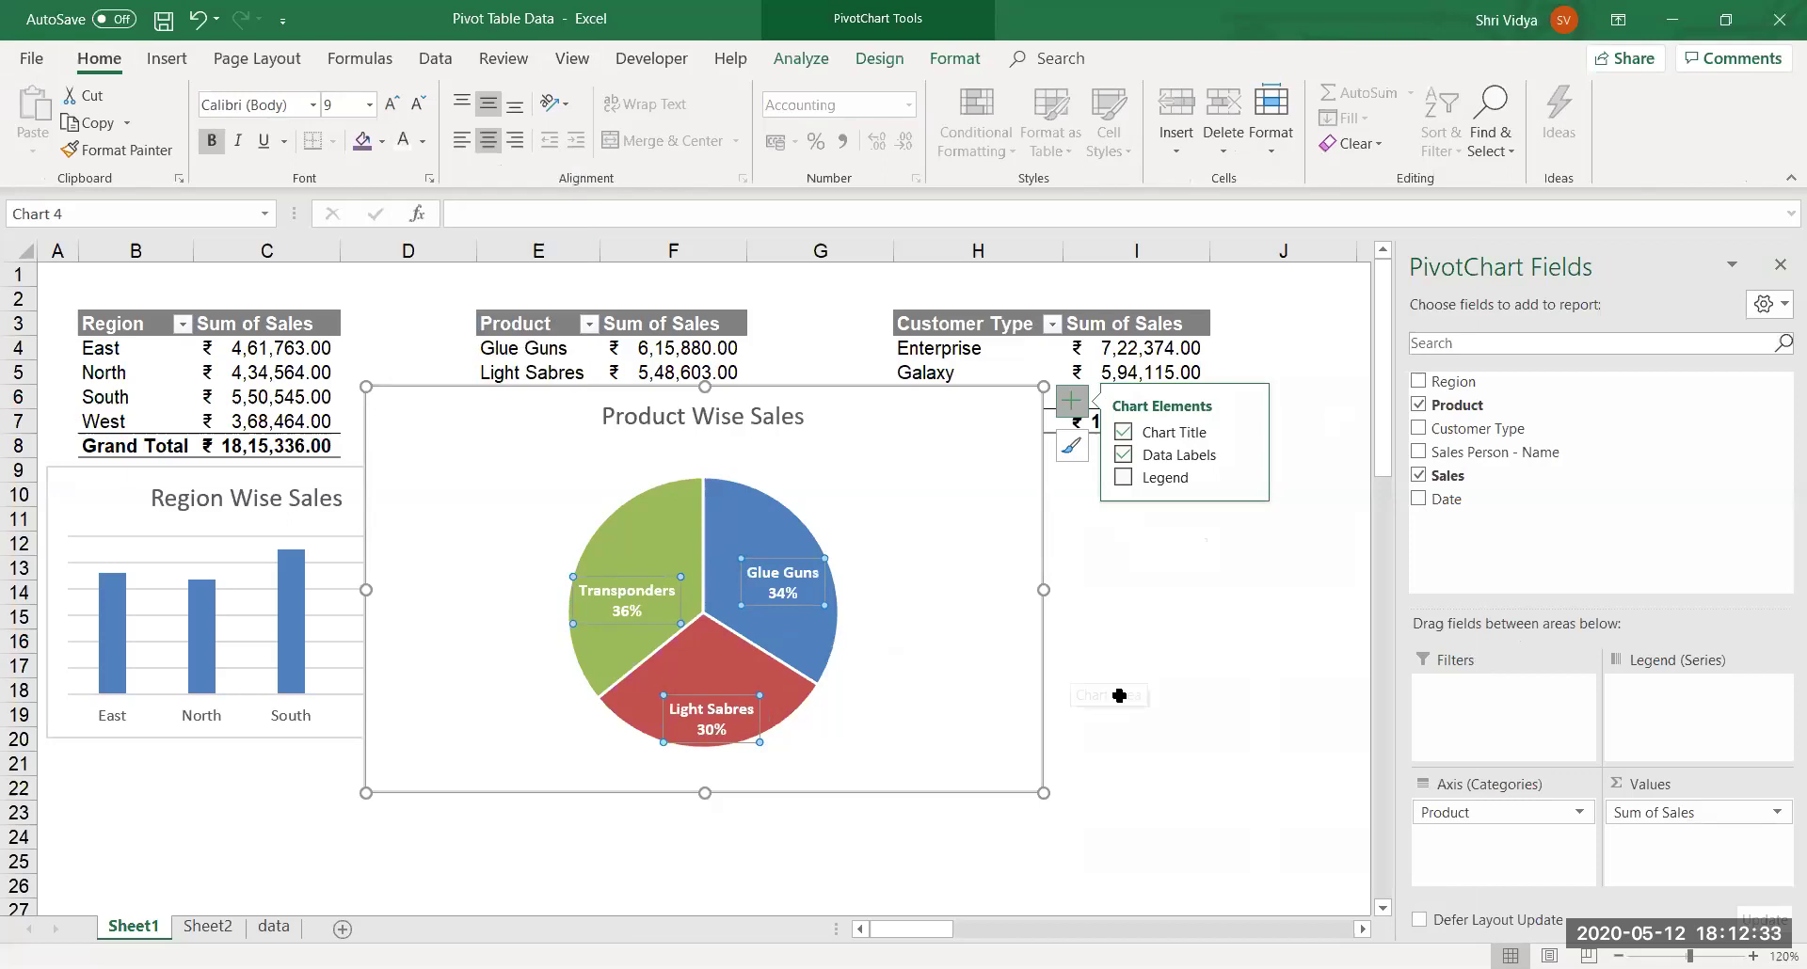
left_click(1117, 694)
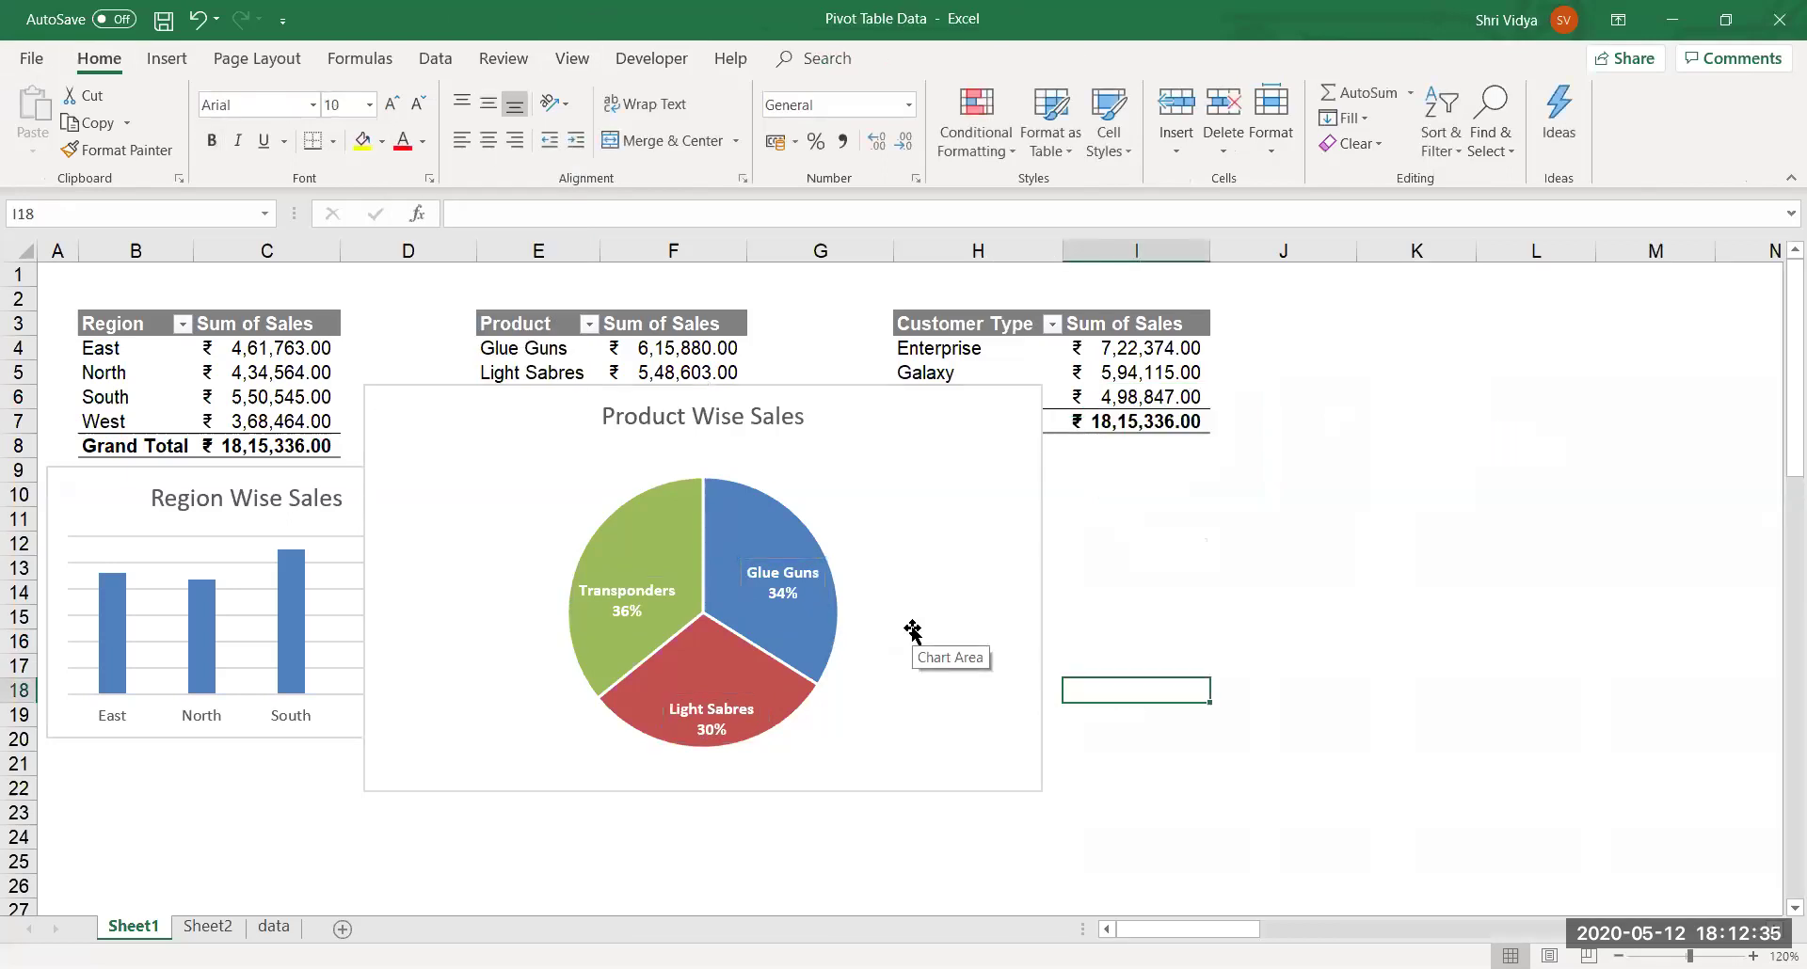
left_click(912, 632)
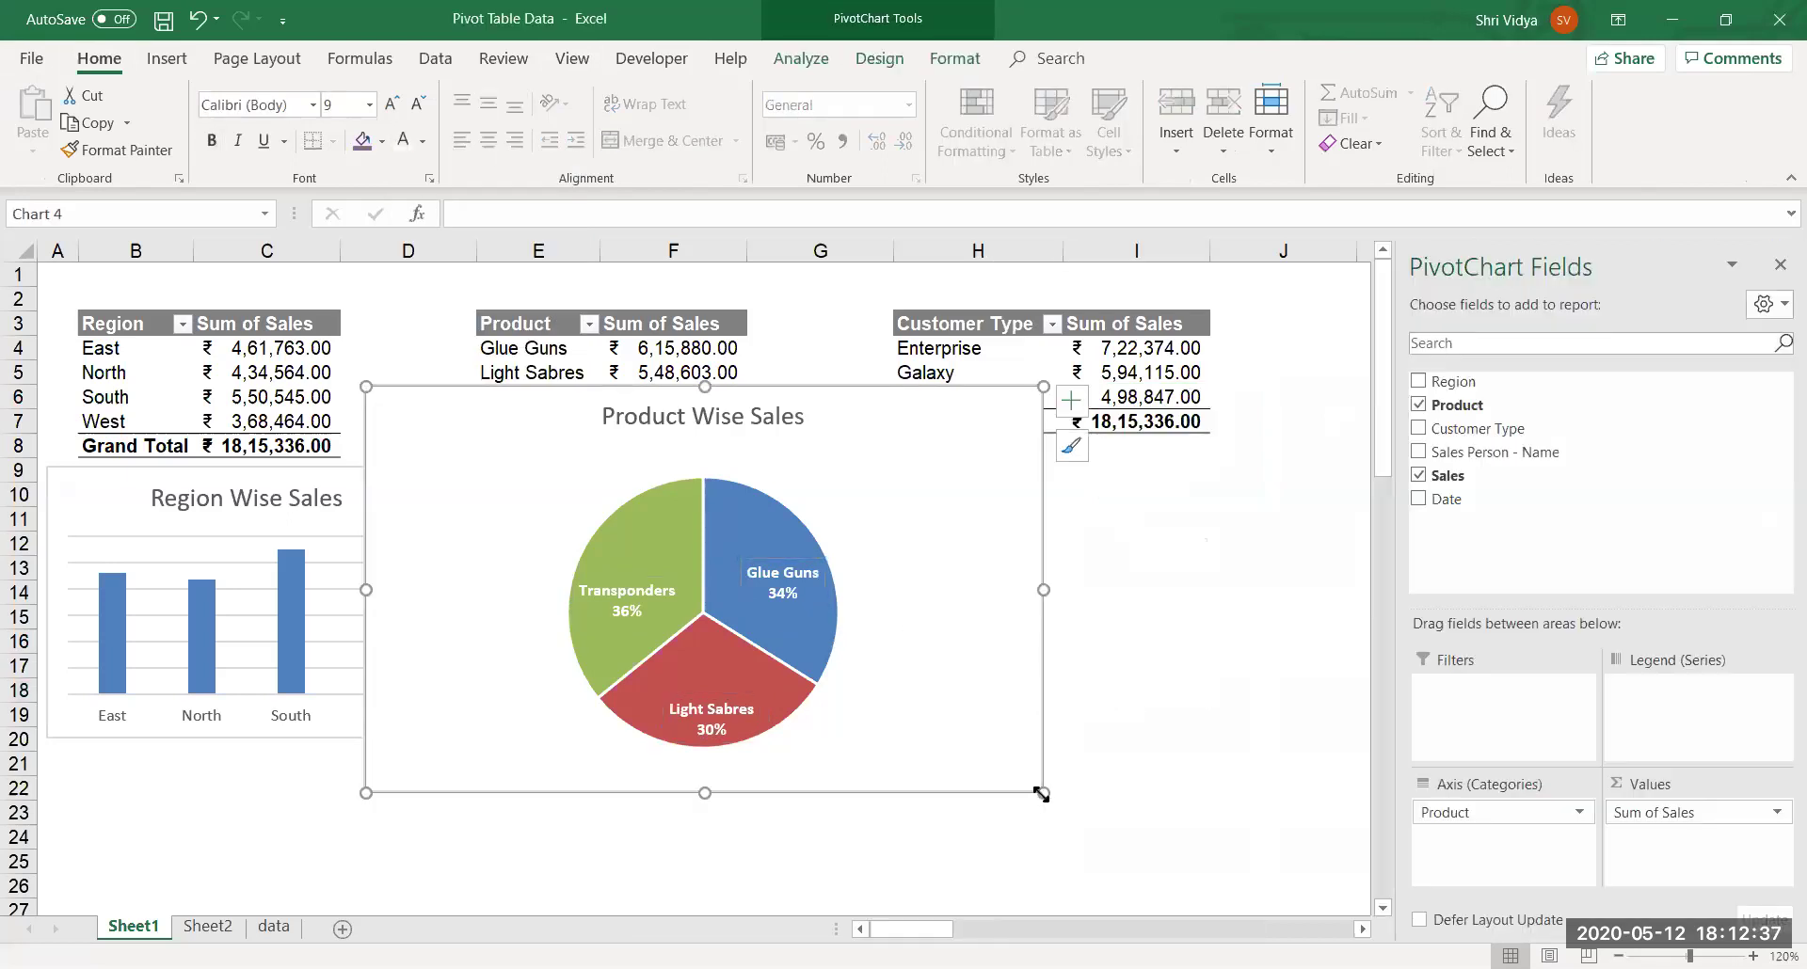
Shrink the Product Wise Sales pie chart and place it beside the Region Wise Sales chart.
mouse_move(1024, 794)
left_mouse_down()
mouse_move(798, 757)
mouse_move(766, 739)
mouse_move(788, 703)
left_mouse_up()
mouse_move(759, 400)
left_mouse_down()
mouse_move(879, 545)
mouse_move(875, 477)
mouse_move(848, 485)
left_mouse_up()
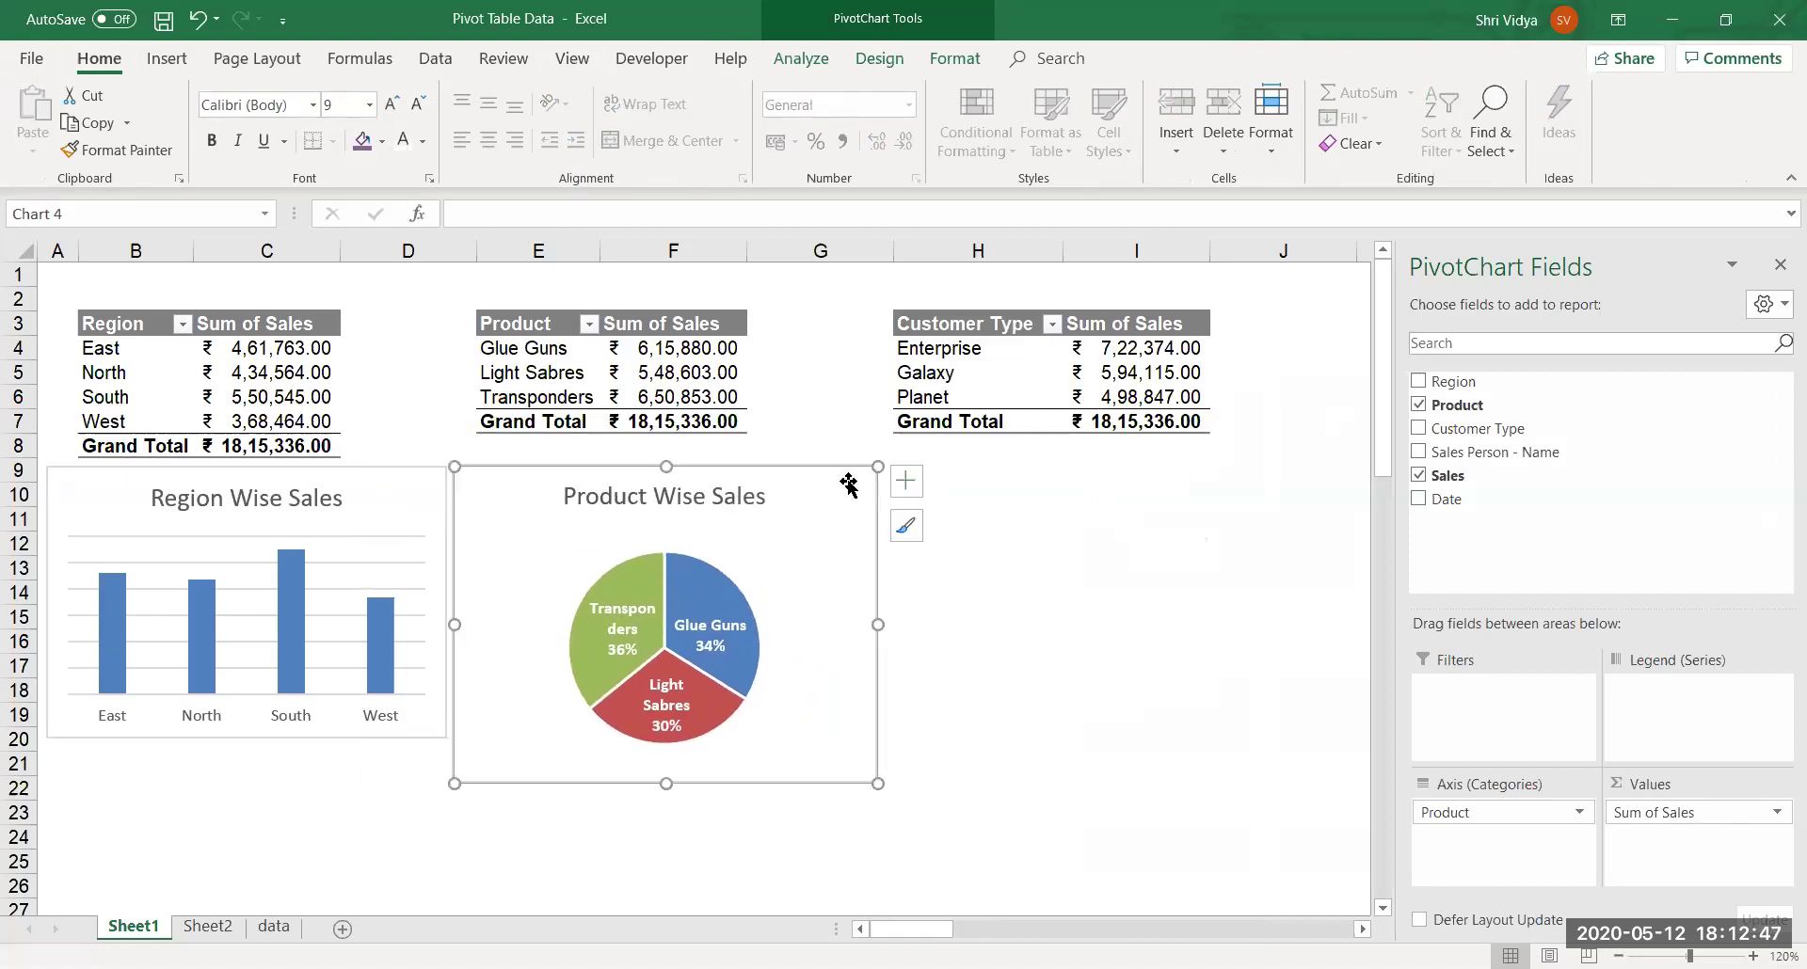
left_click_drag(876, 782, 856, 741)
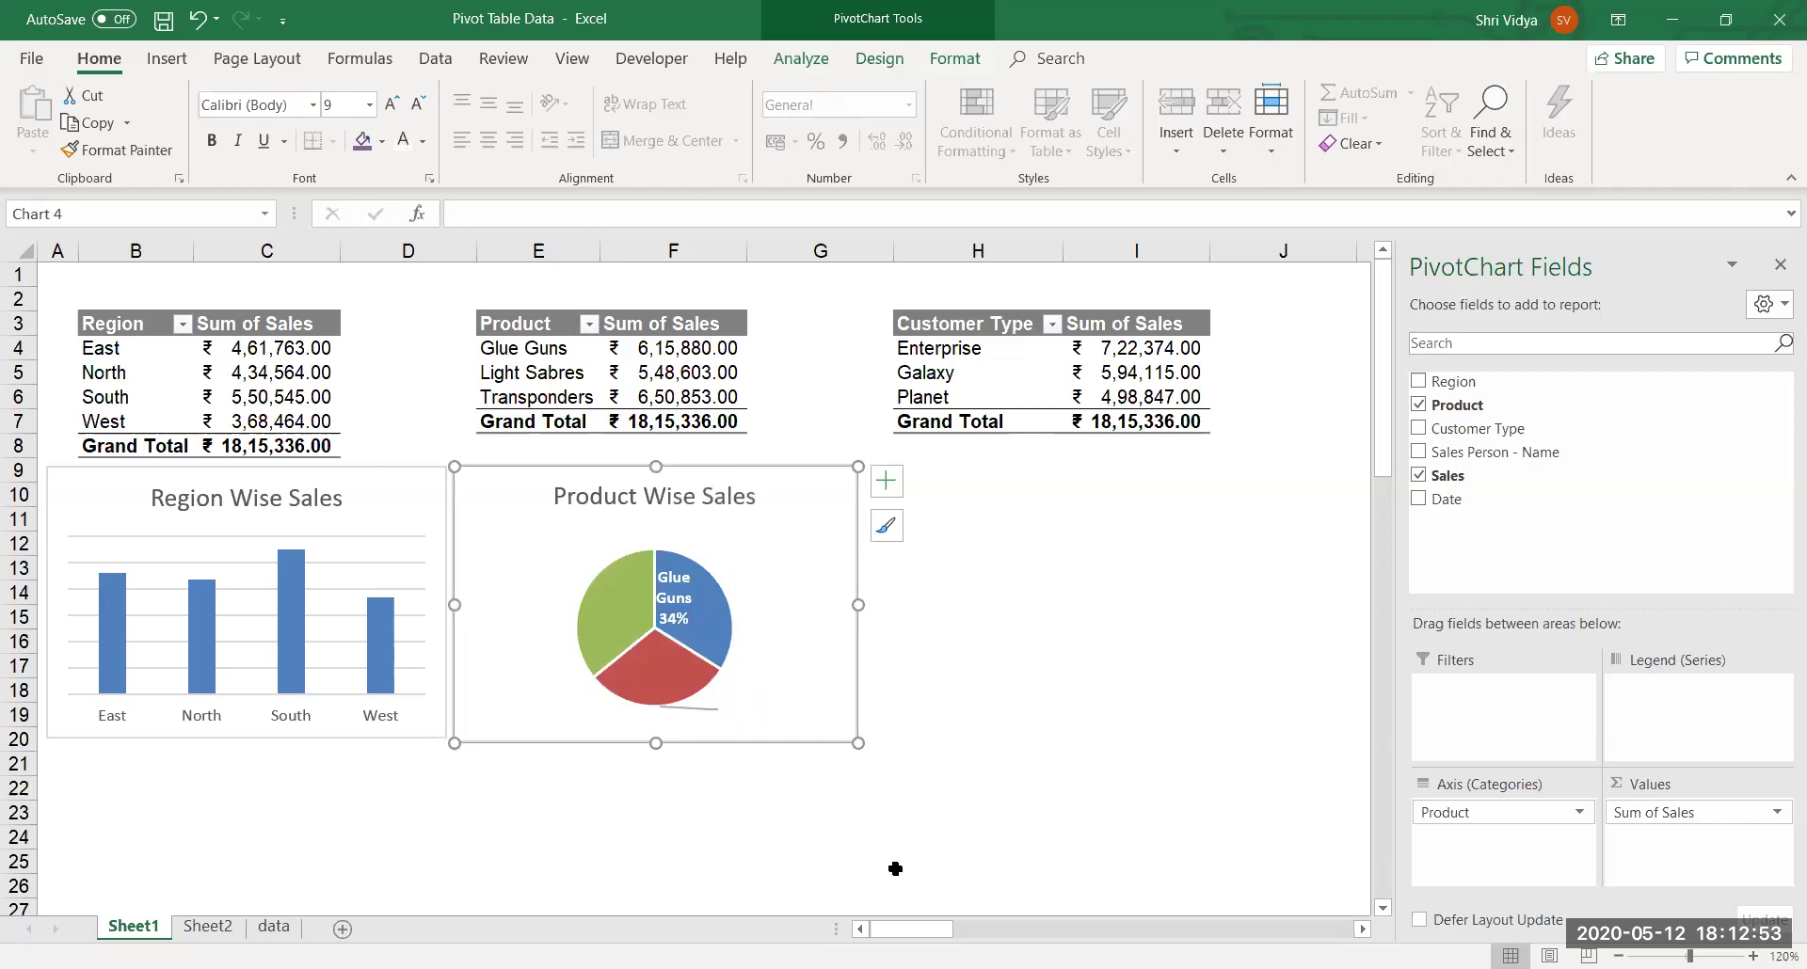
key("ctrl+z")
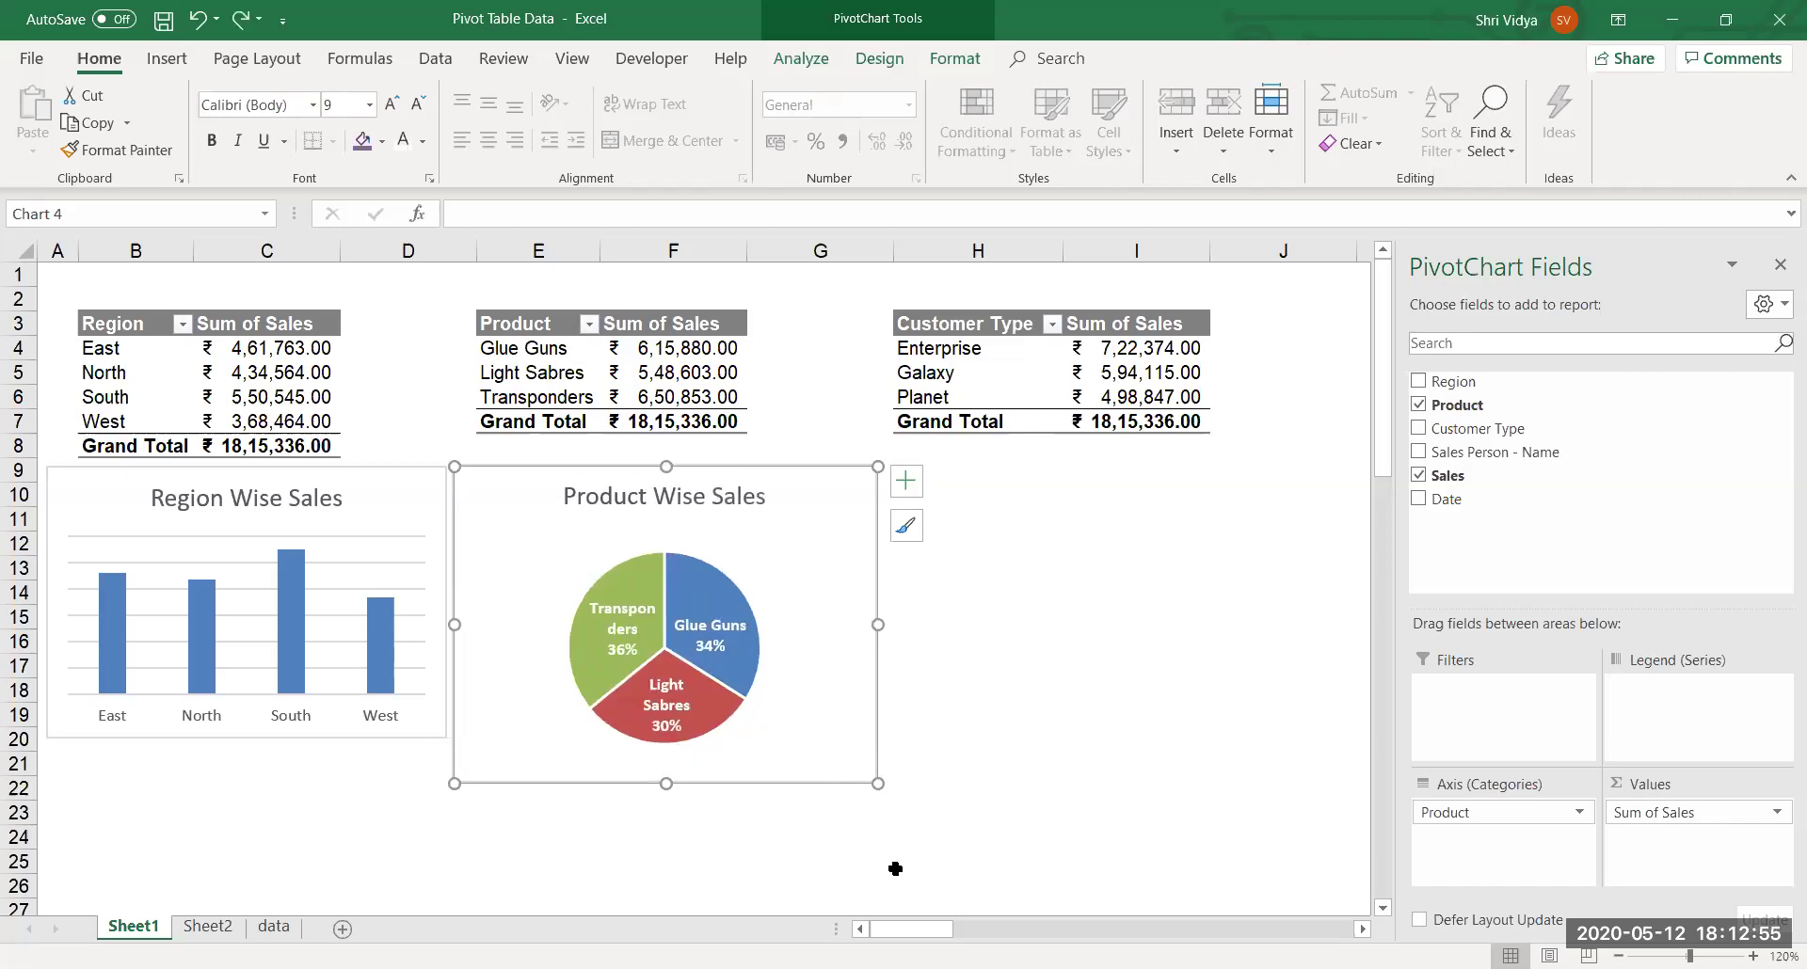
left_click(1017, 769)
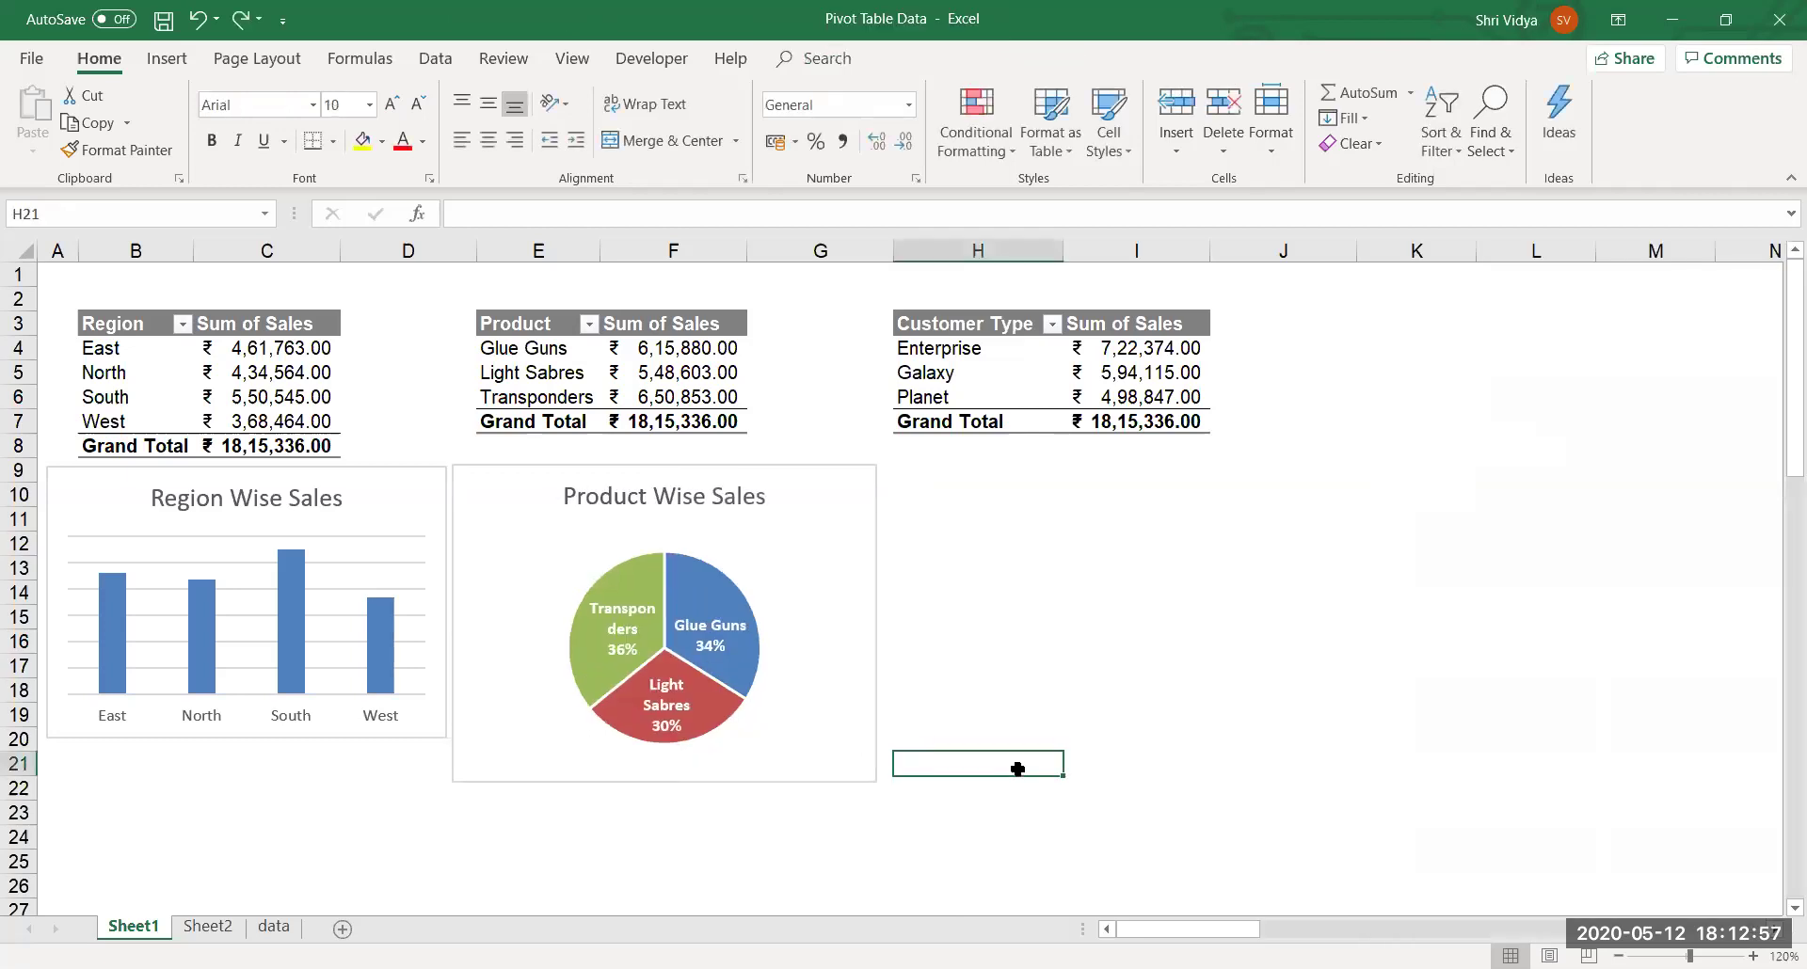
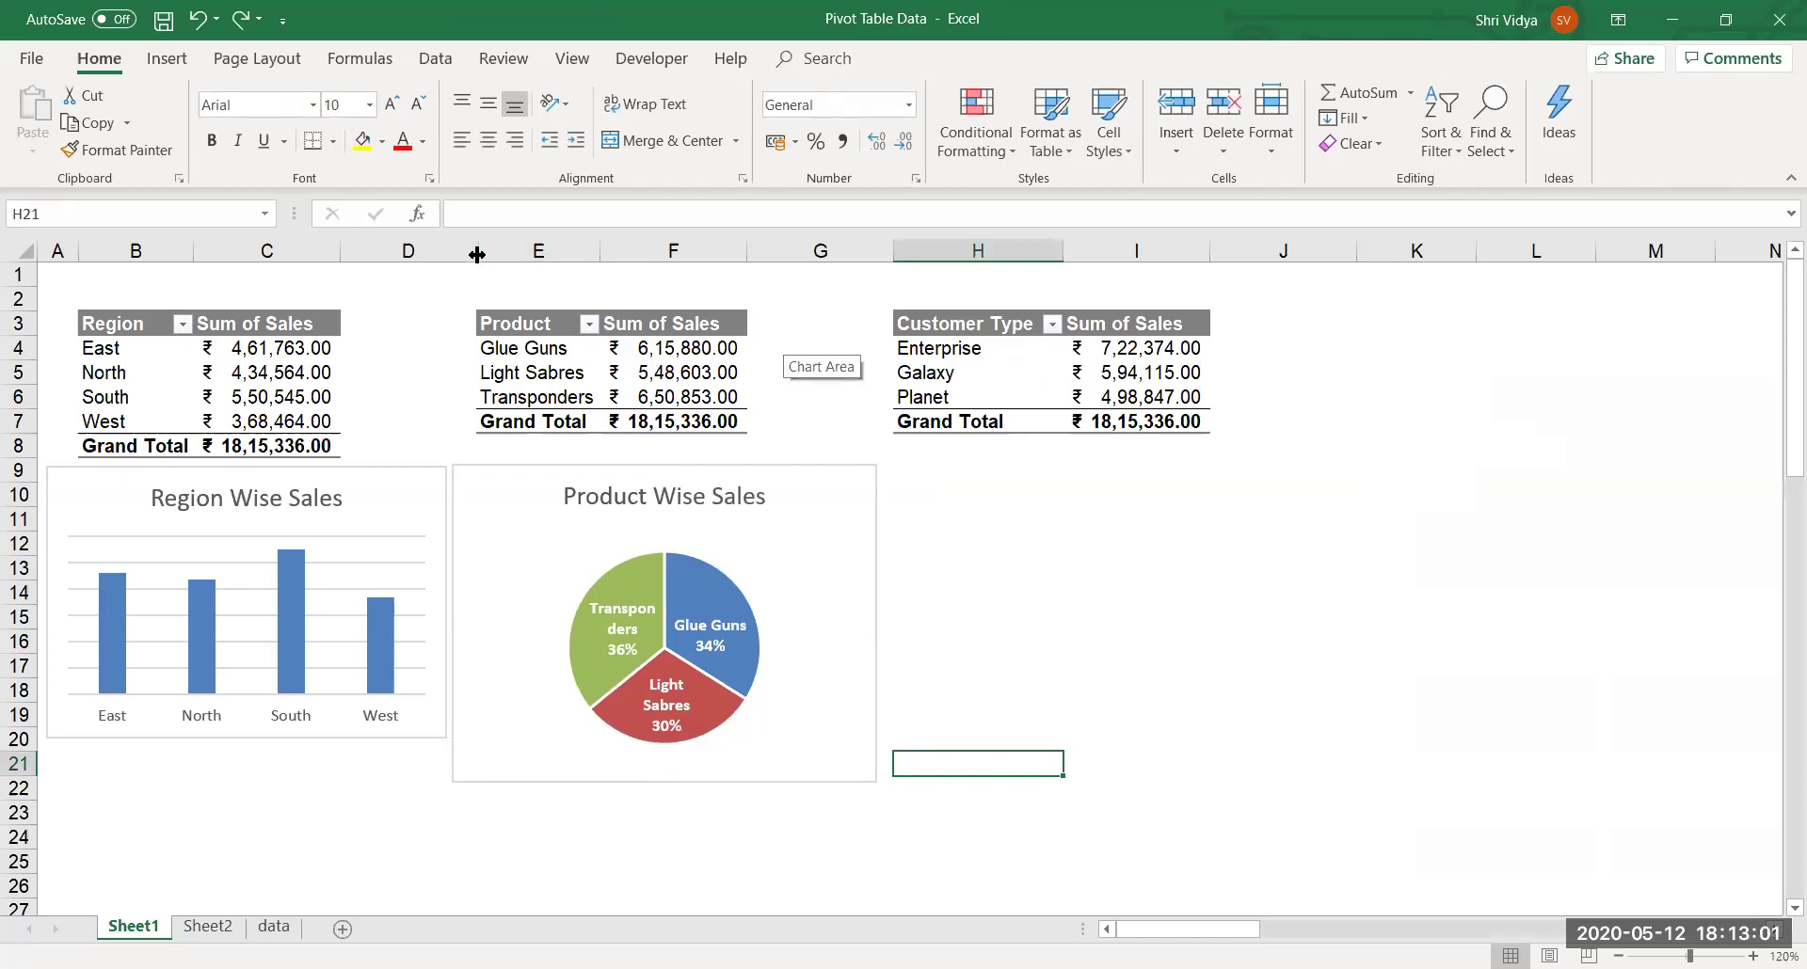
Redo the wider width of column D.
key("ctrl+y")
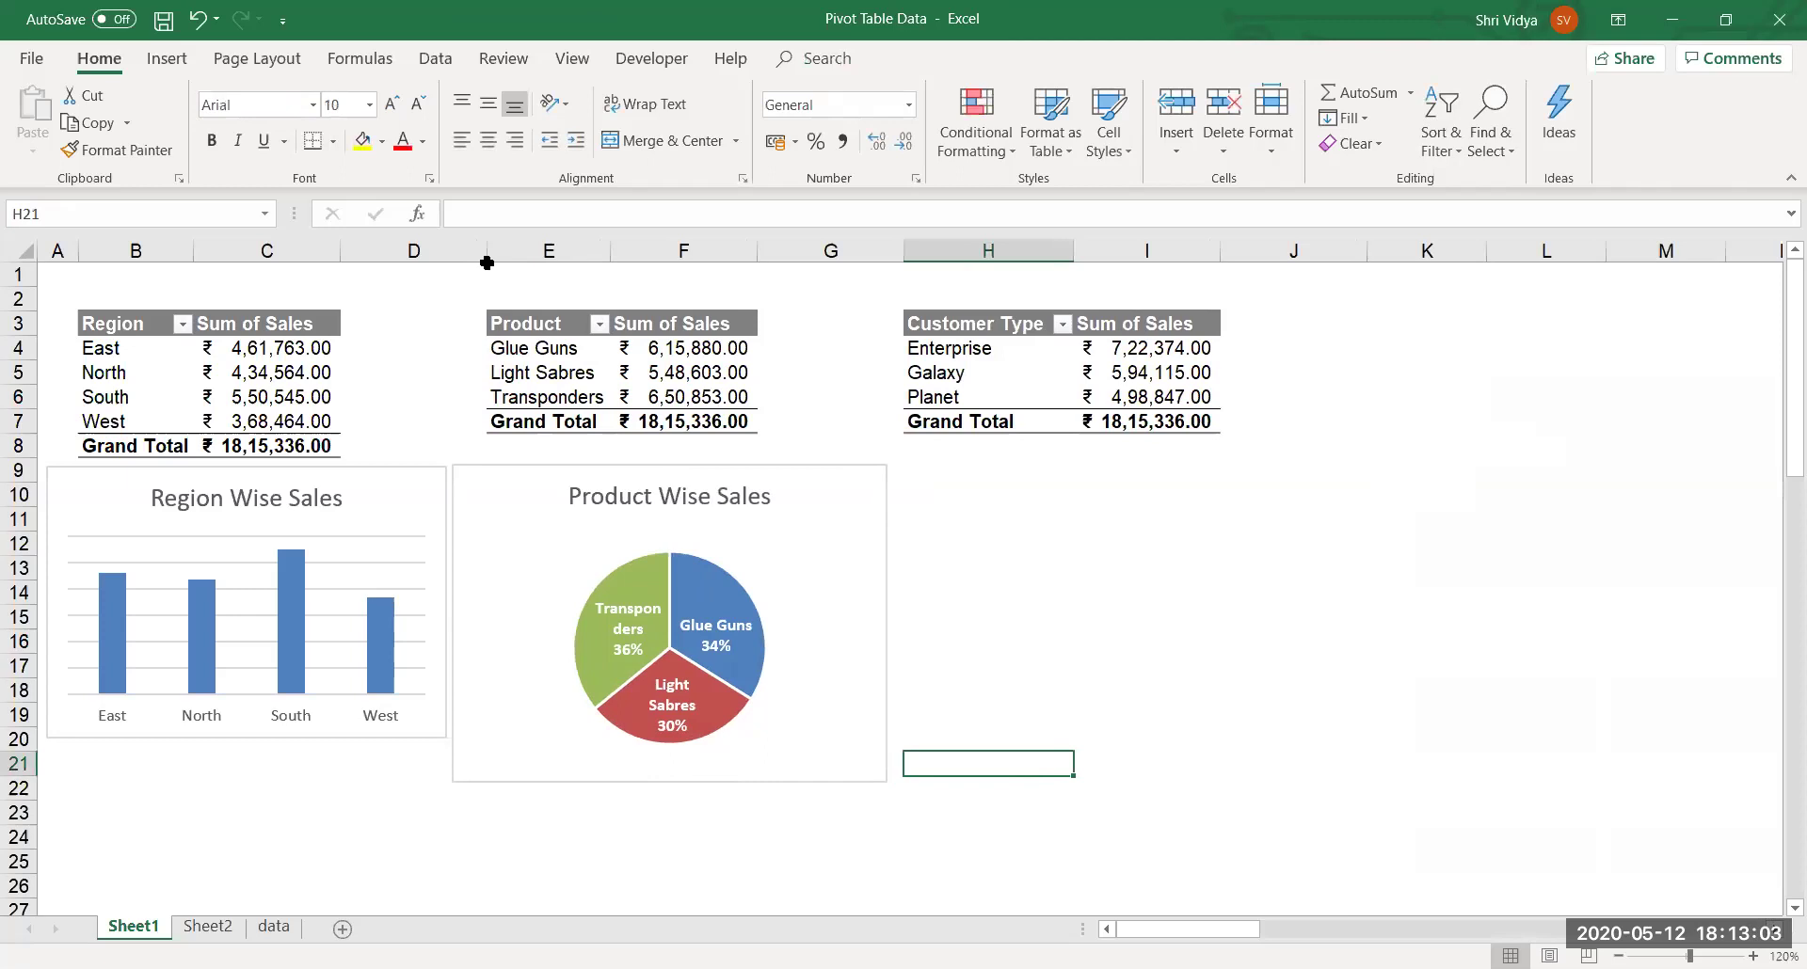
left_click(1038, 609)
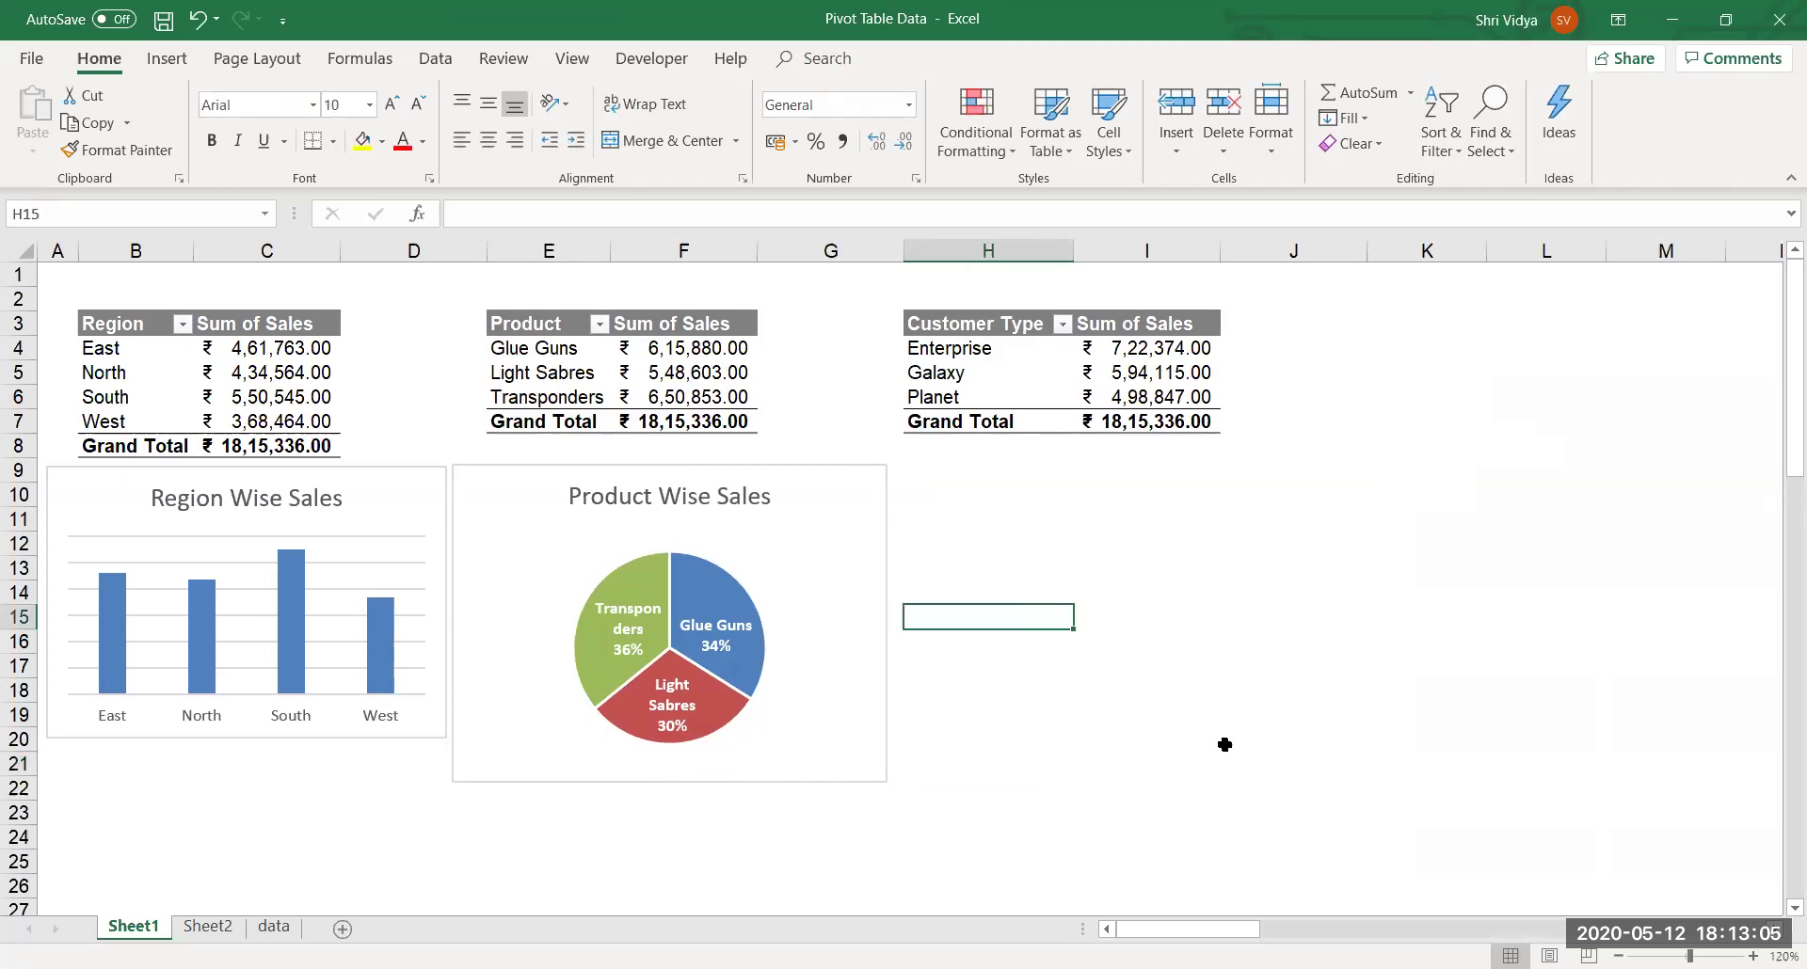
left_click(1215, 737)
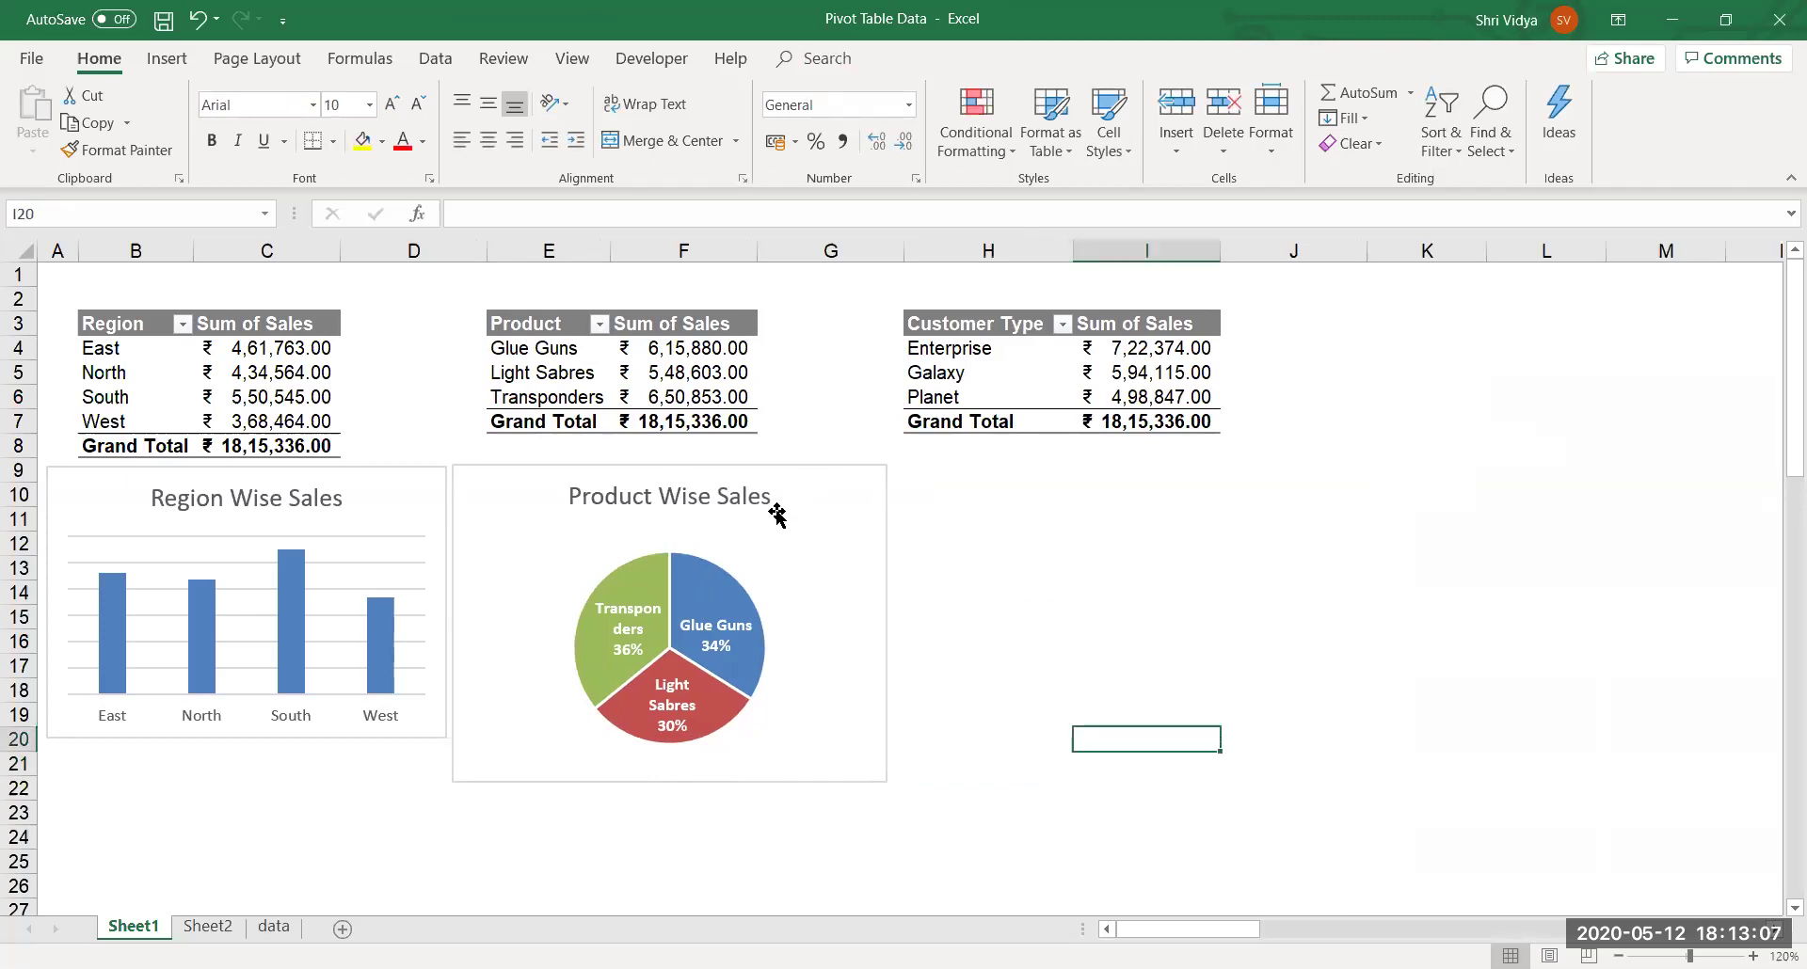
Narrow the Product Wise Sales pie chart slightly and select the Customer Type pivot table.
left_click(880, 485)
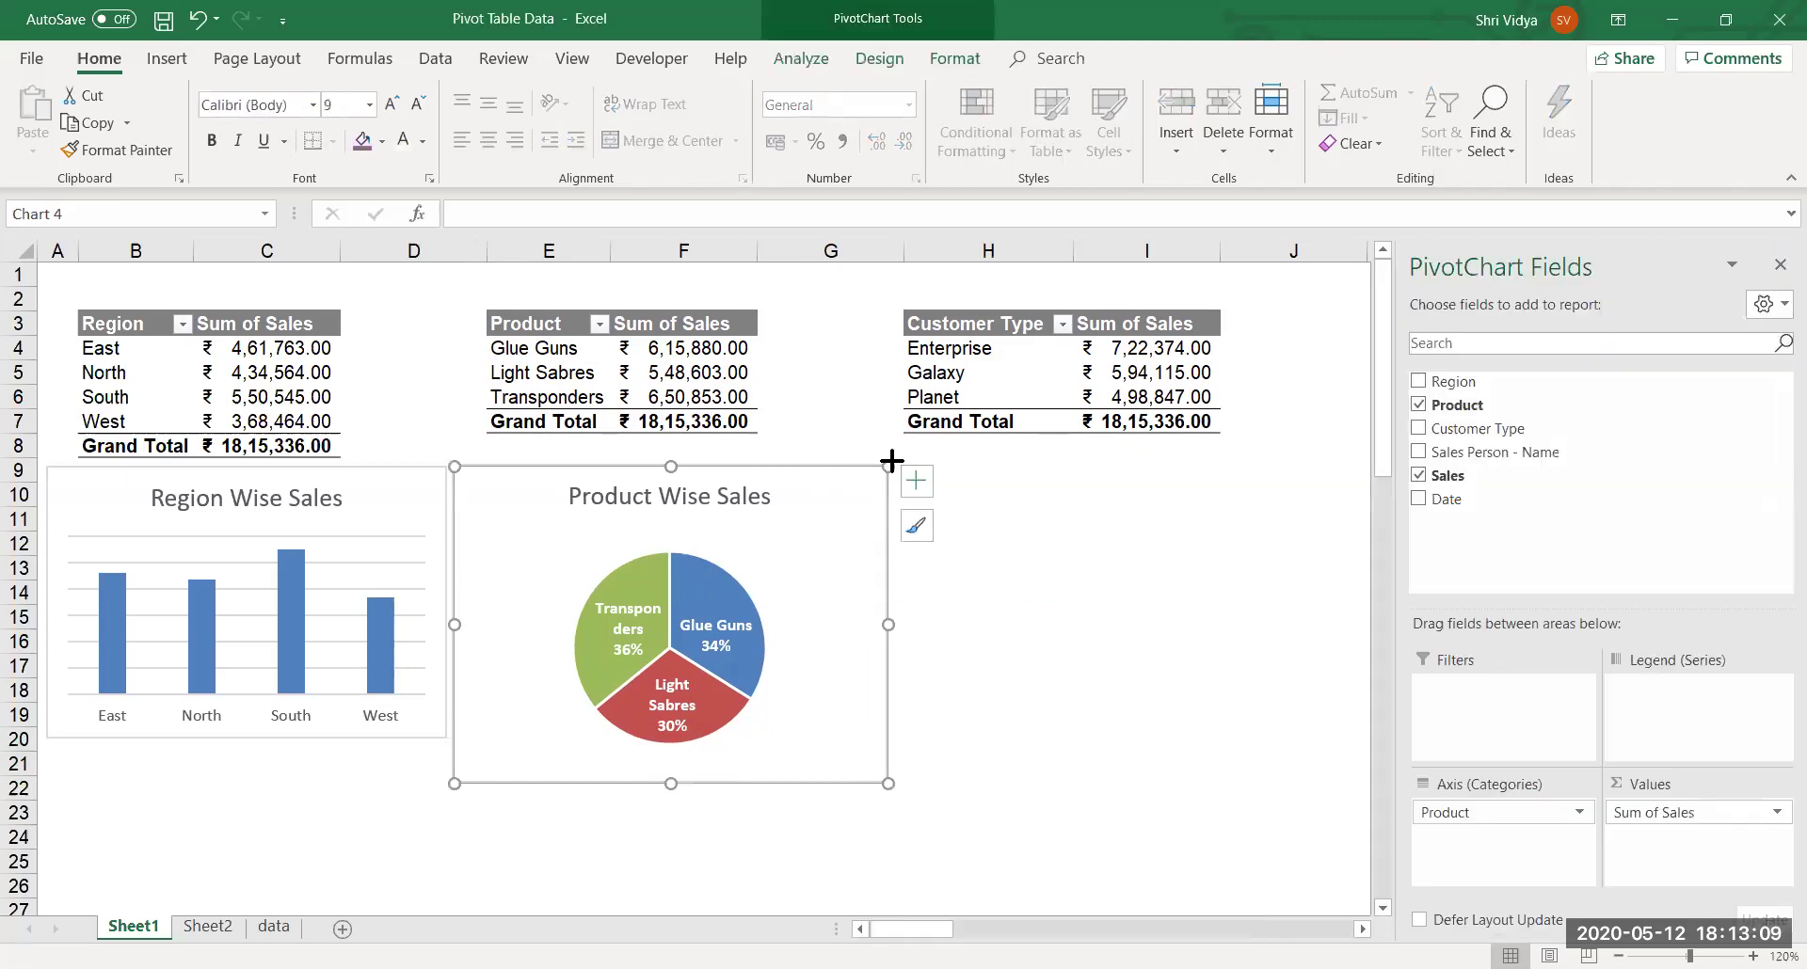
left_click_drag(880, 462, 870, 460)
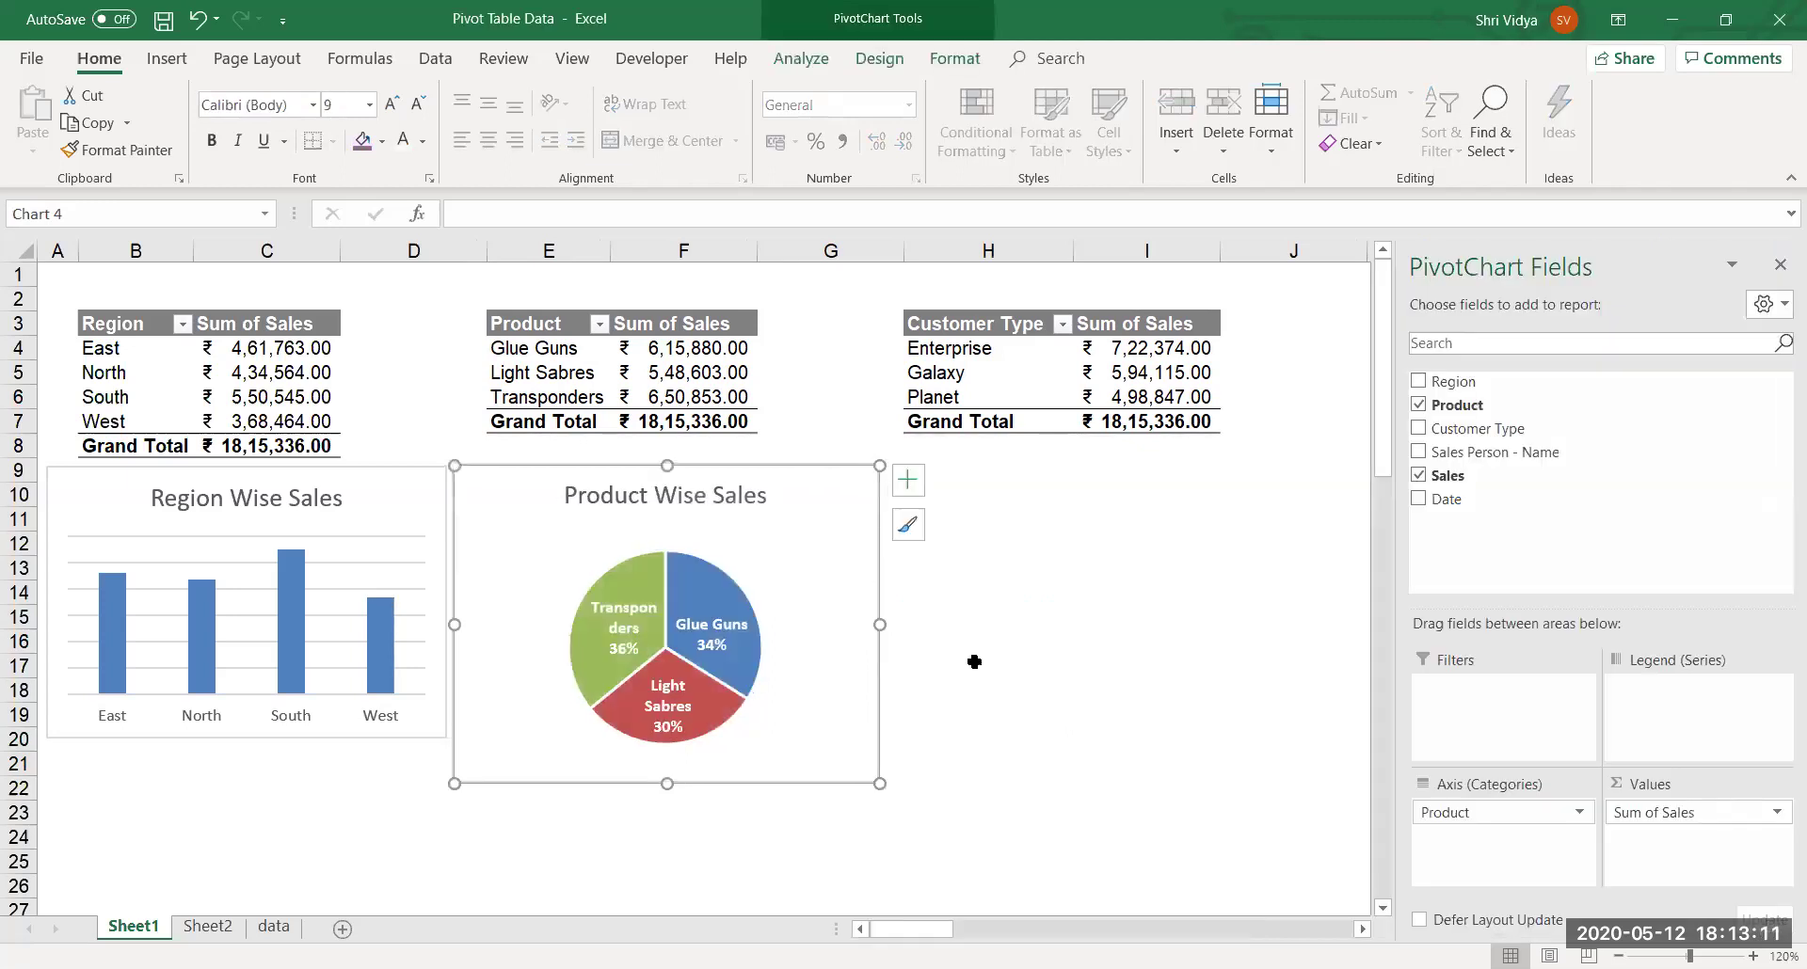
left_click(973, 658)
left_click(1009, 383)
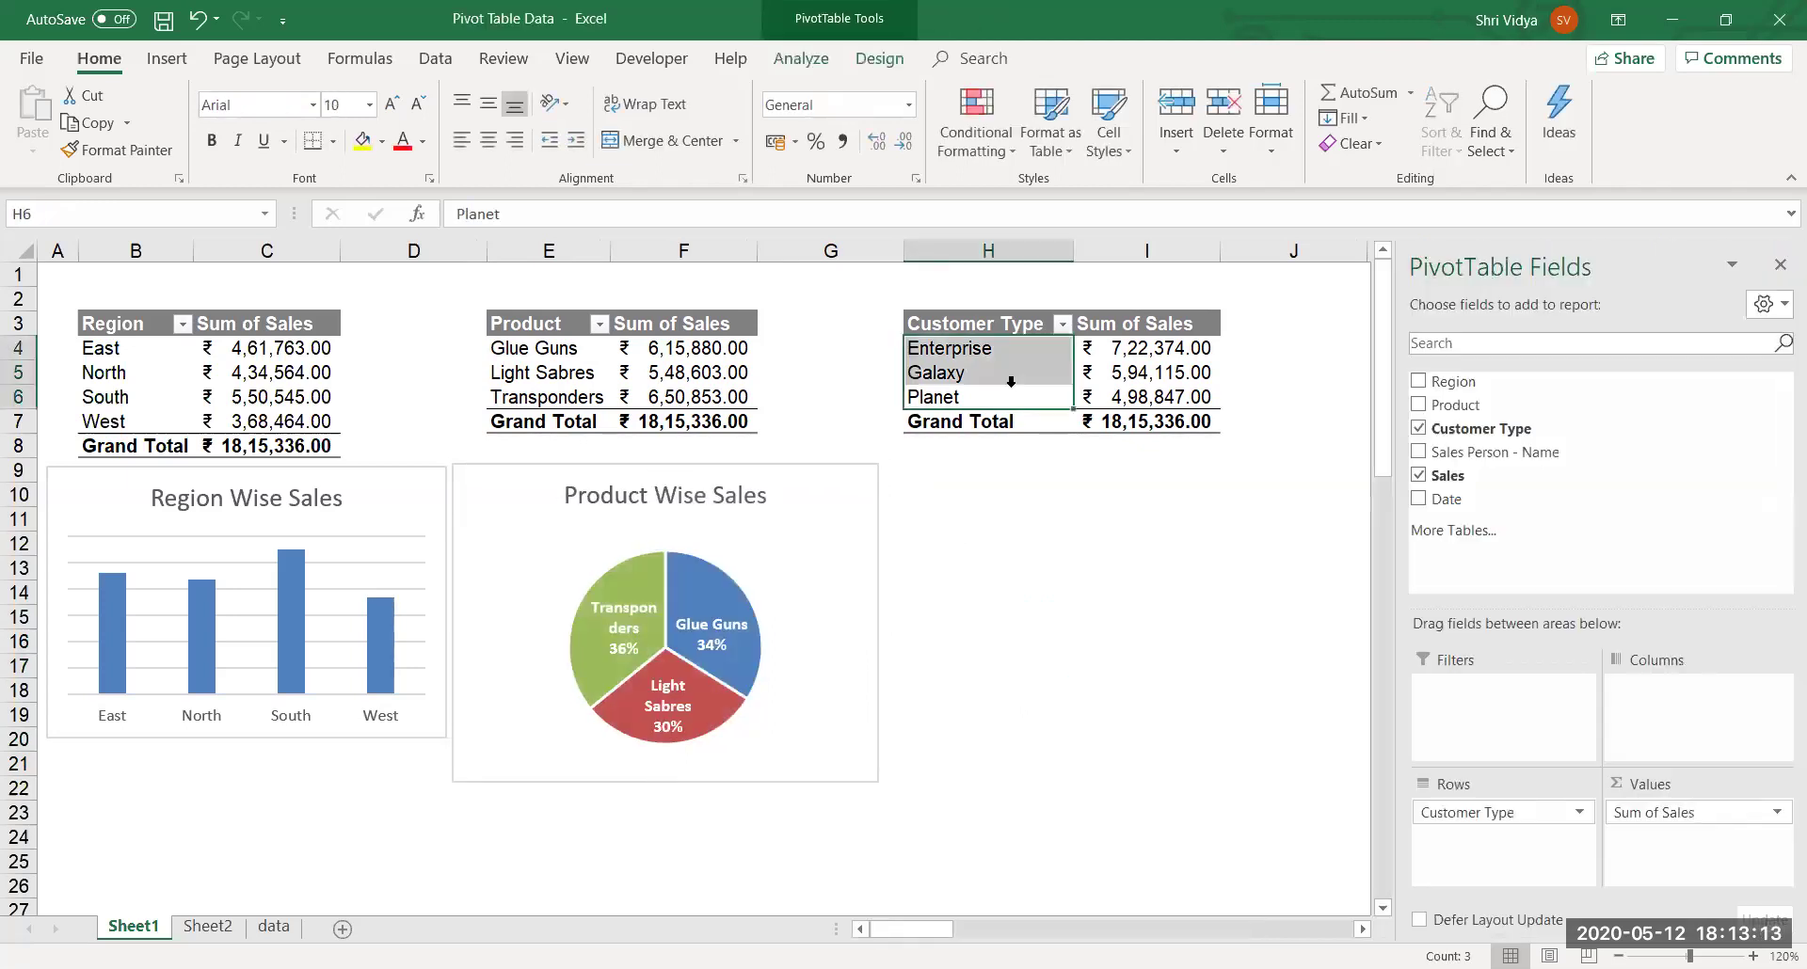
left_click(801, 58)
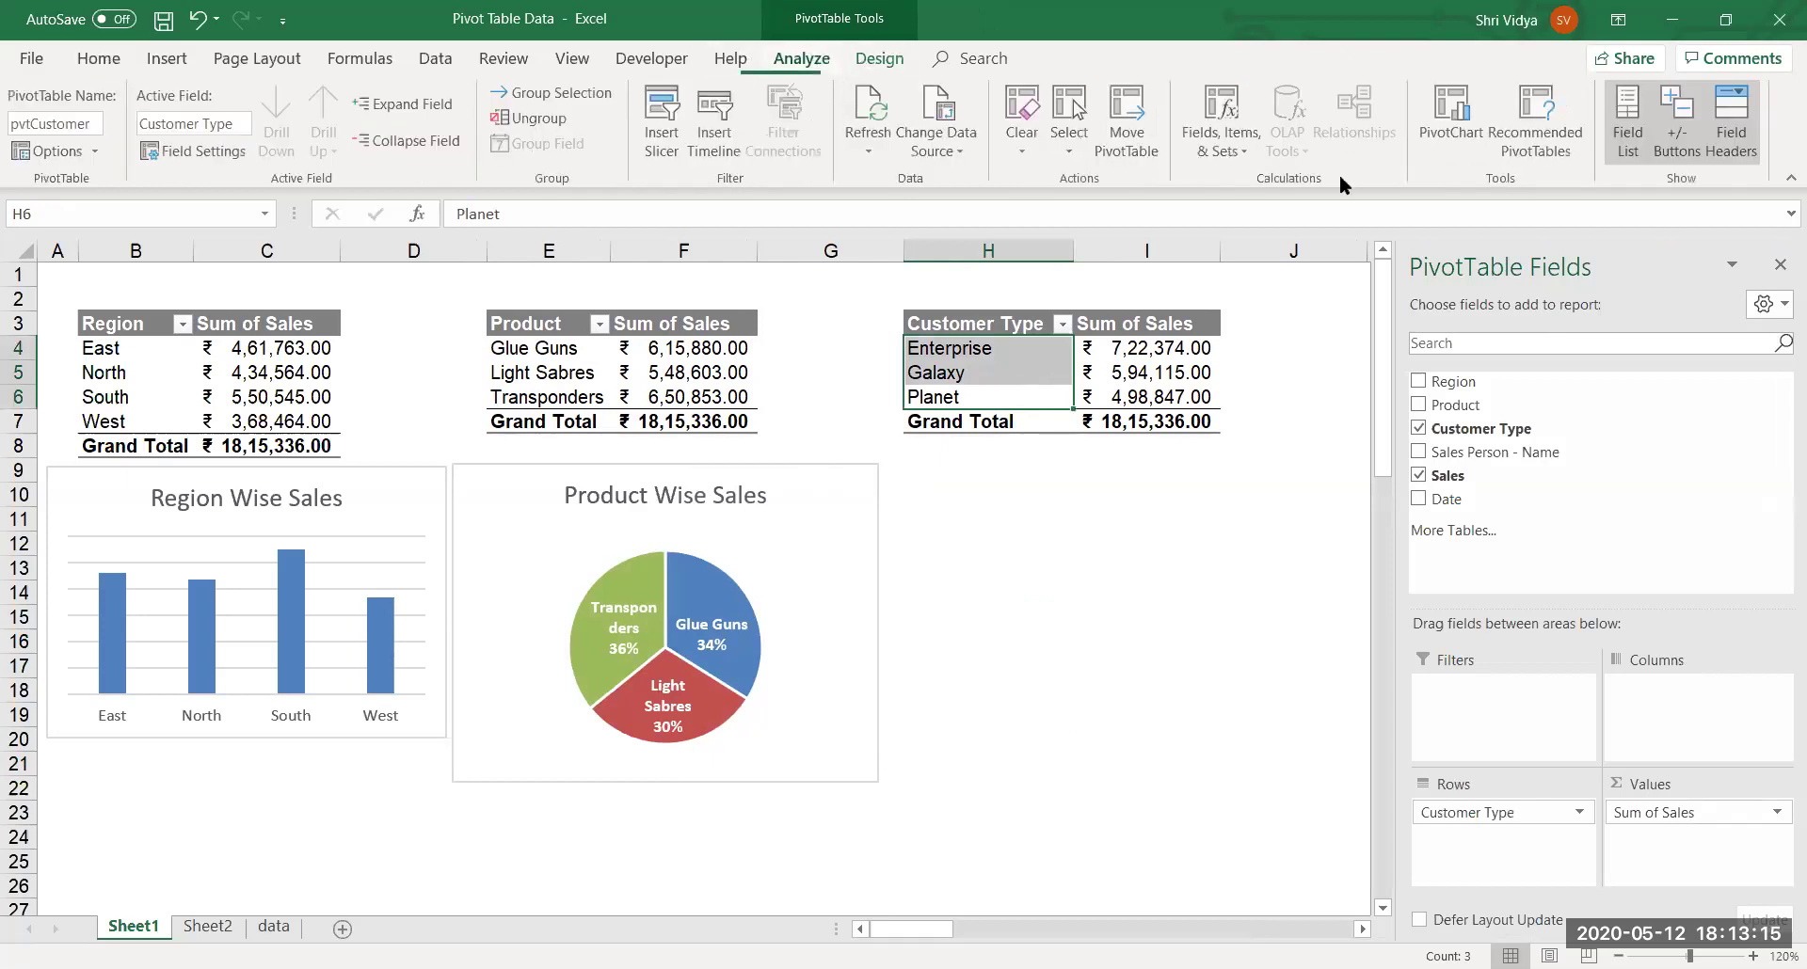
Insert a clustered bar PivotChart from the Customer Type pivot table.
left_click(1453, 117)
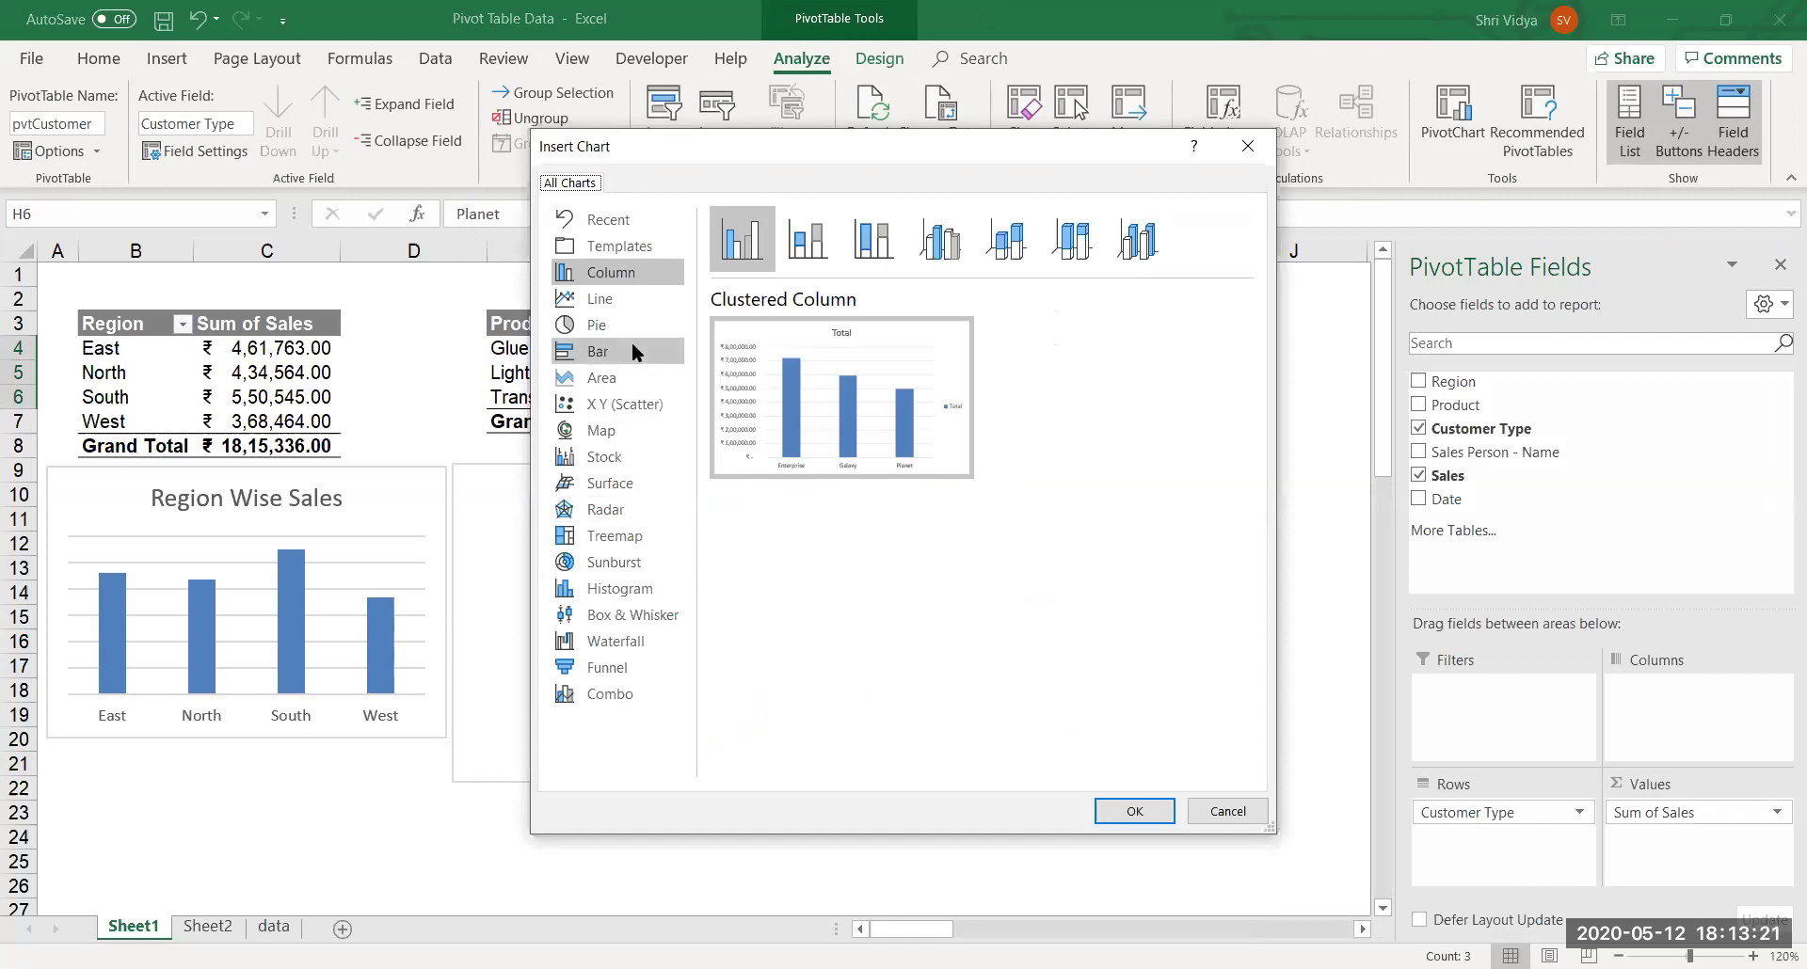
left_click(632, 348)
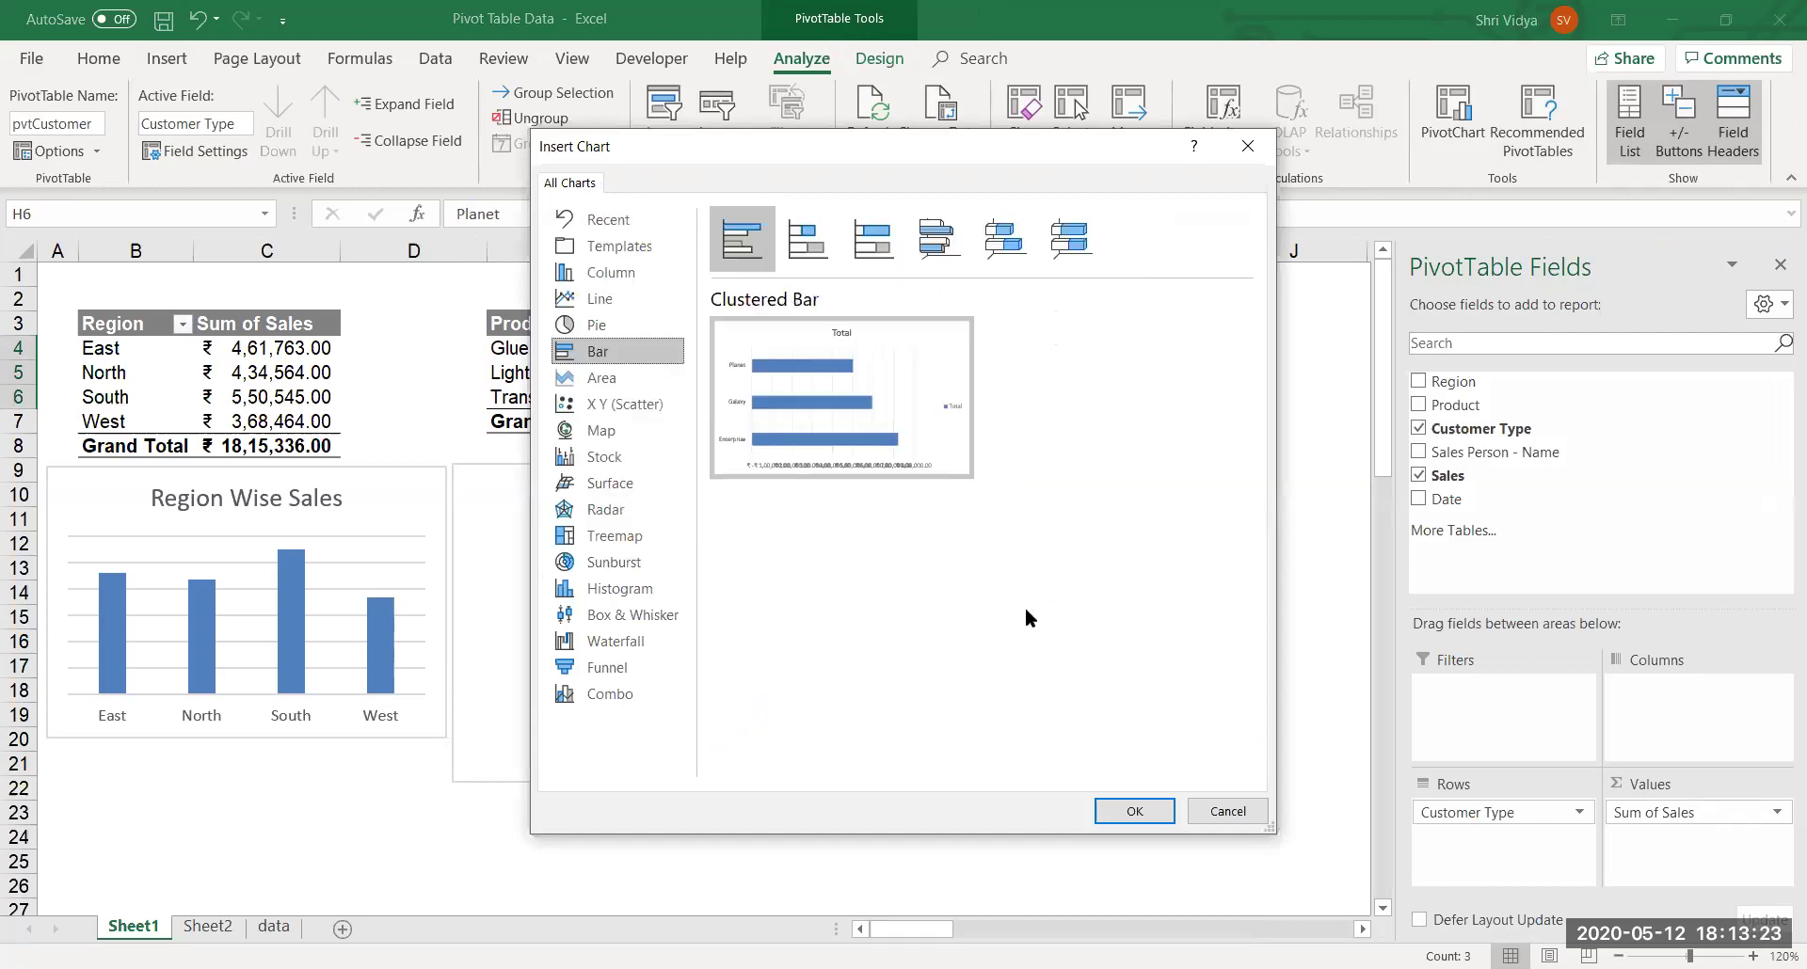
left_click(1121, 816)
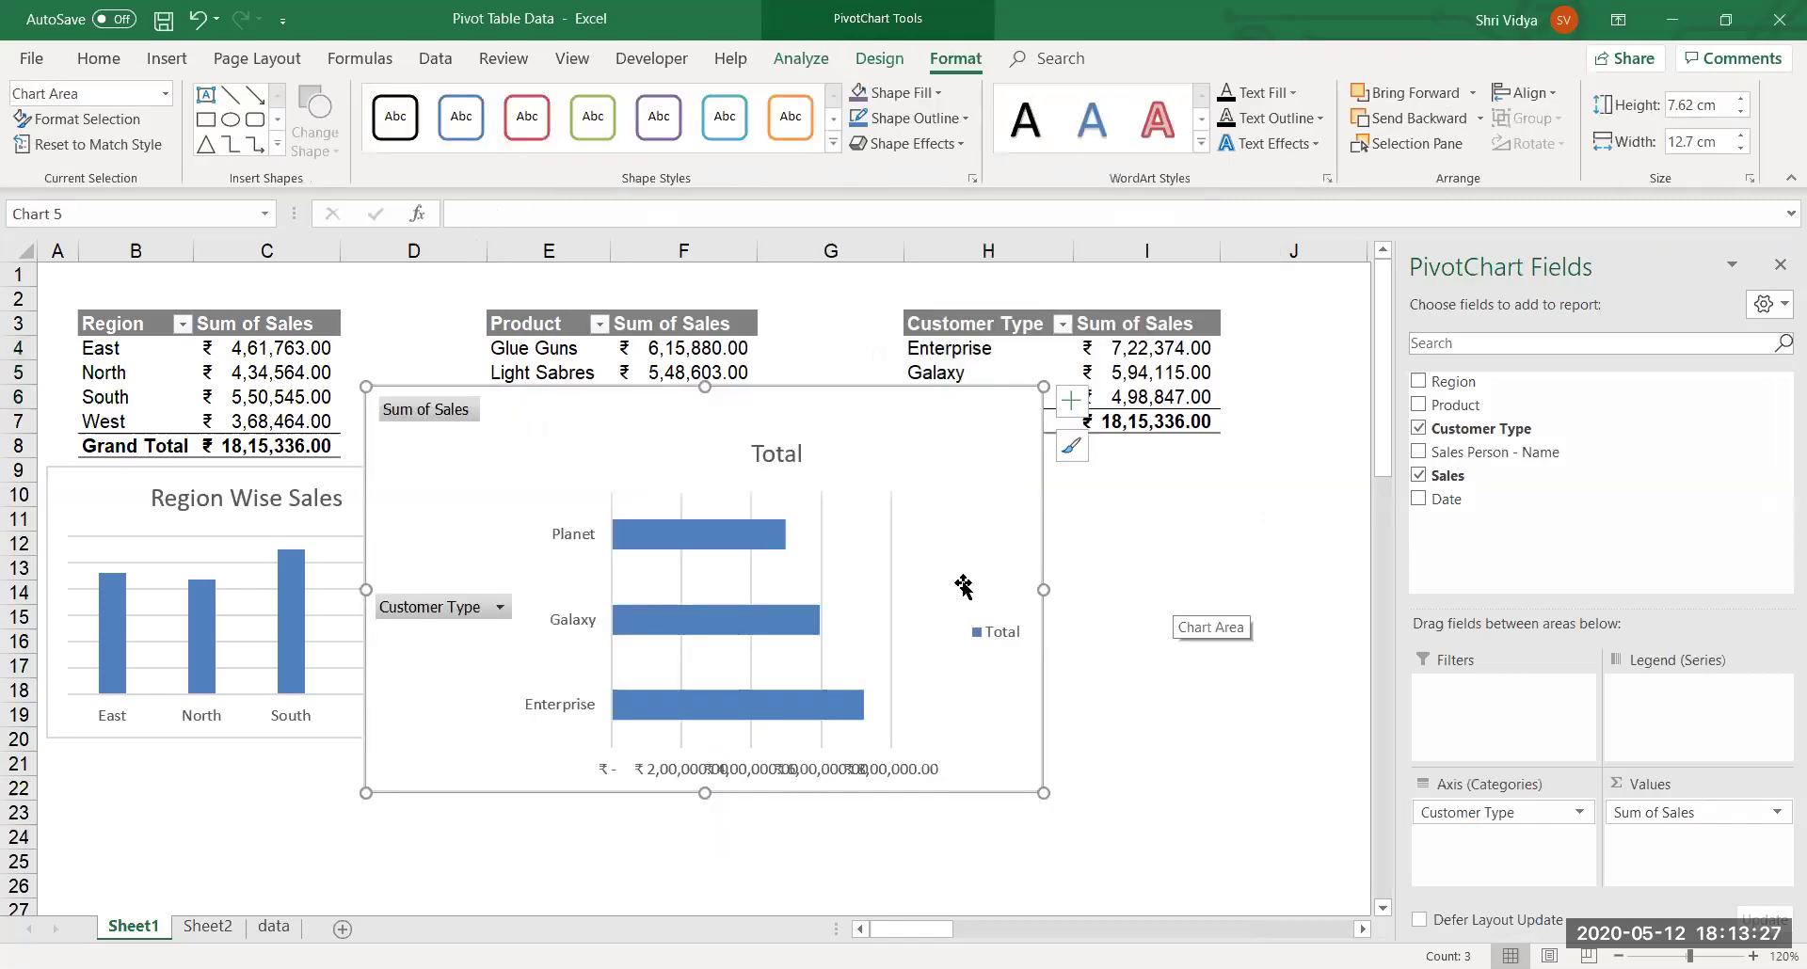
Remove the bar chart's Total legend, horizontal value axis and all field buttons.
left_click(989, 630)
key("Delete")
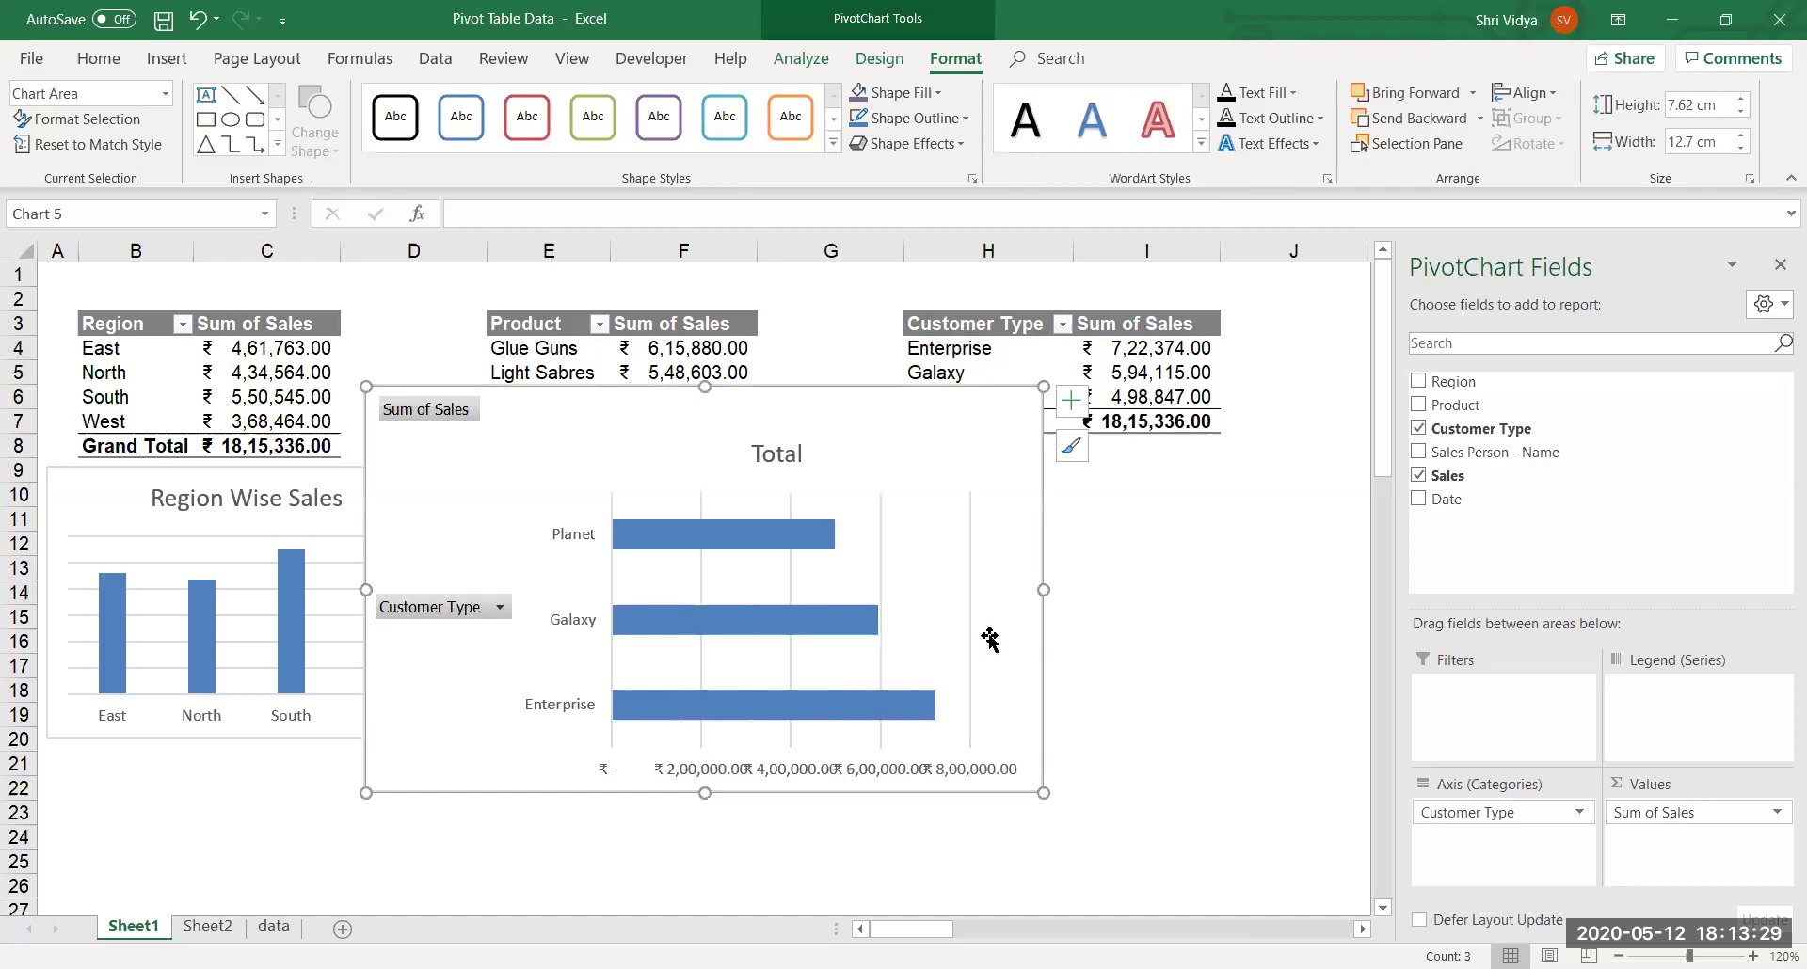
left_click(733, 764)
key("Delete")
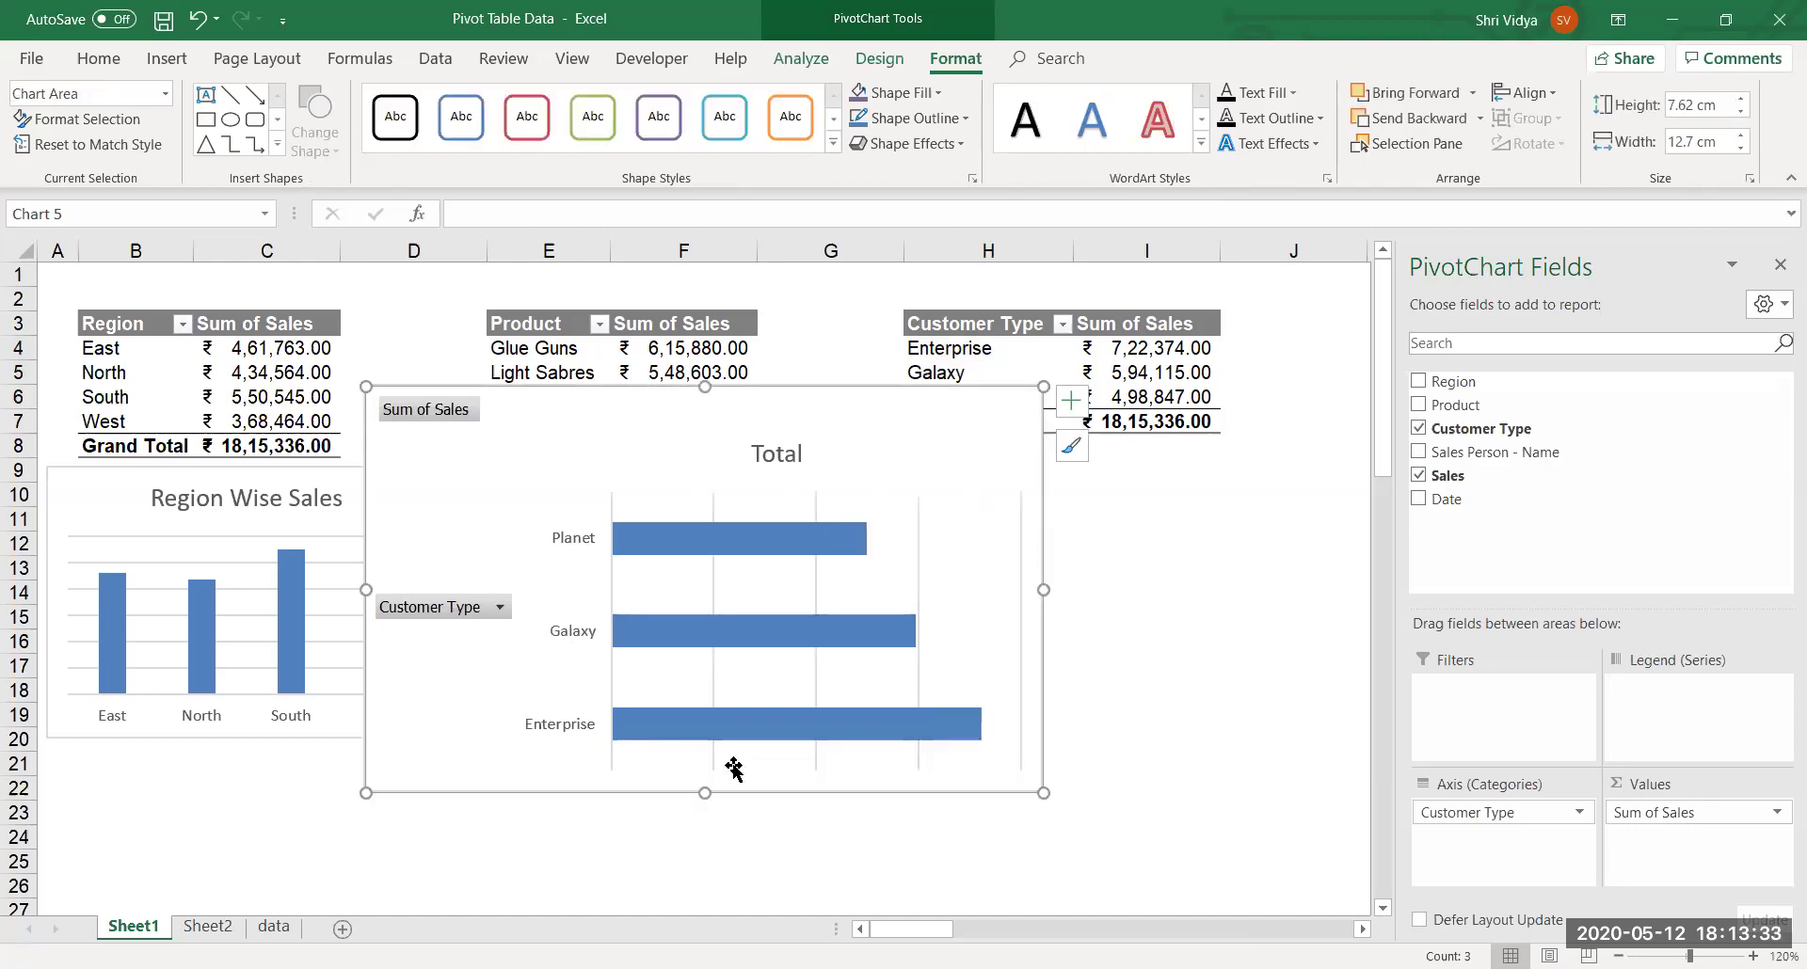
right_click(442, 609)
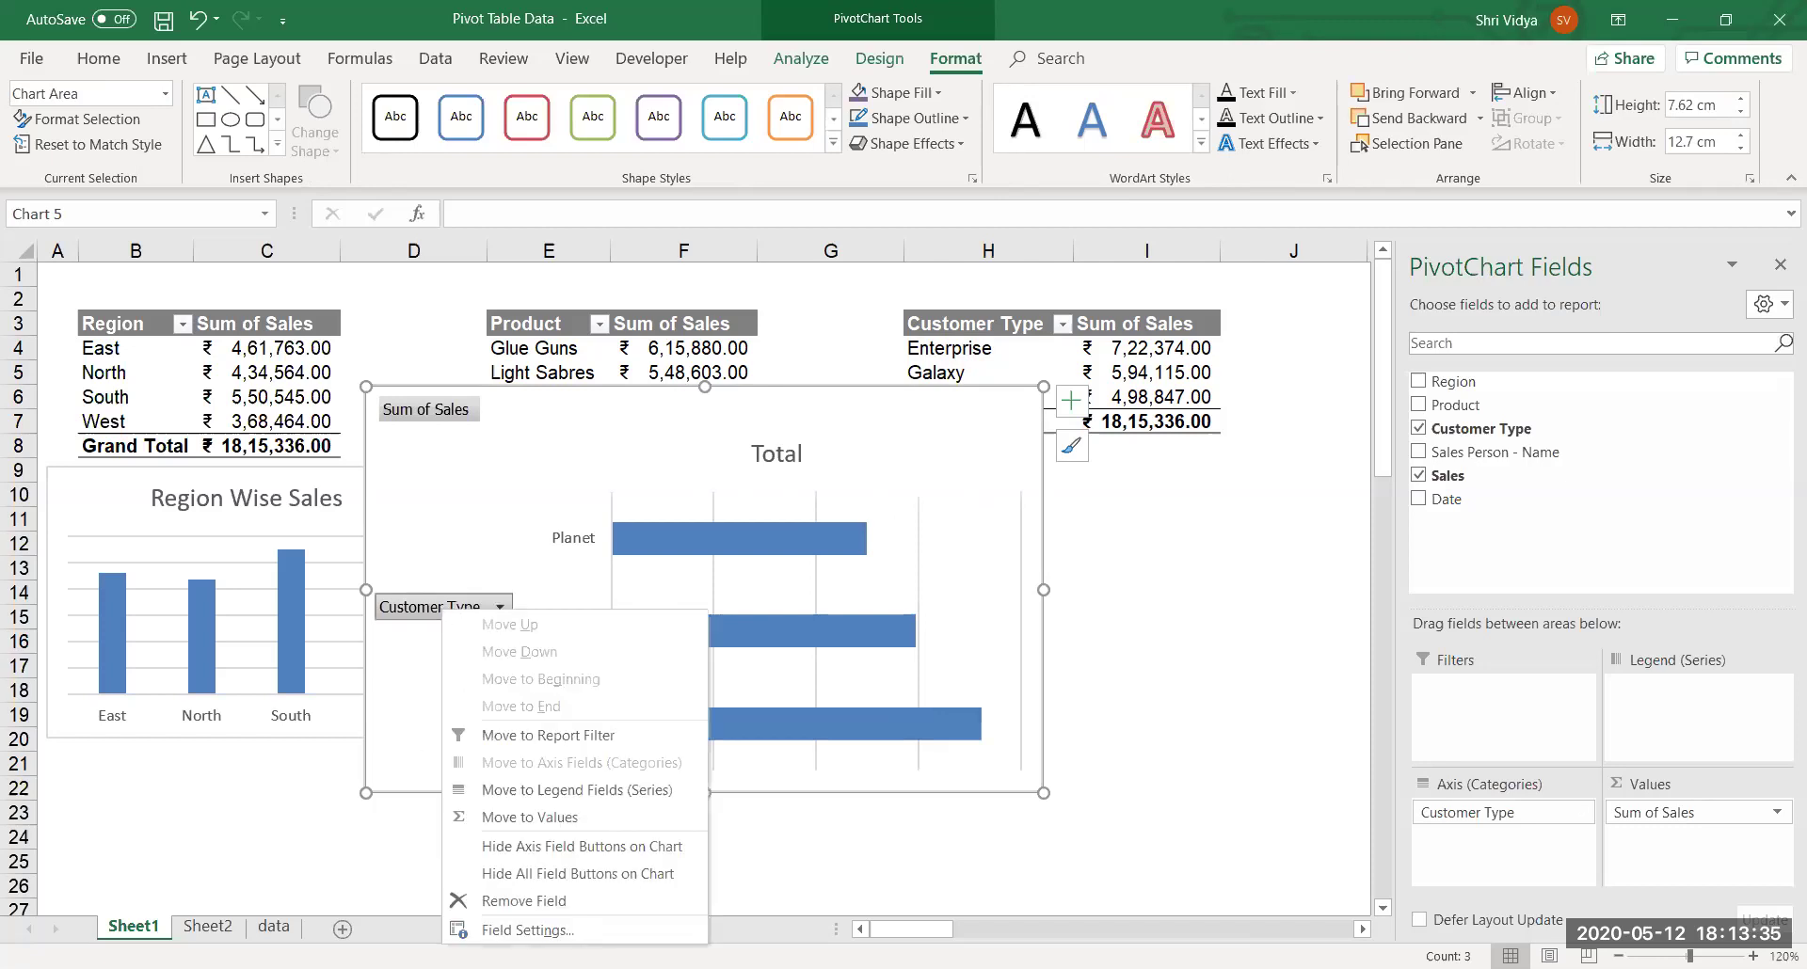
left_click(611, 881)
left_click(697, 415)
left_click(684, 415)
left_click_drag(677, 413, 723, 416)
Retitle the bar chart 'Customer Type Wise Sales'.
key("ctrl+z")
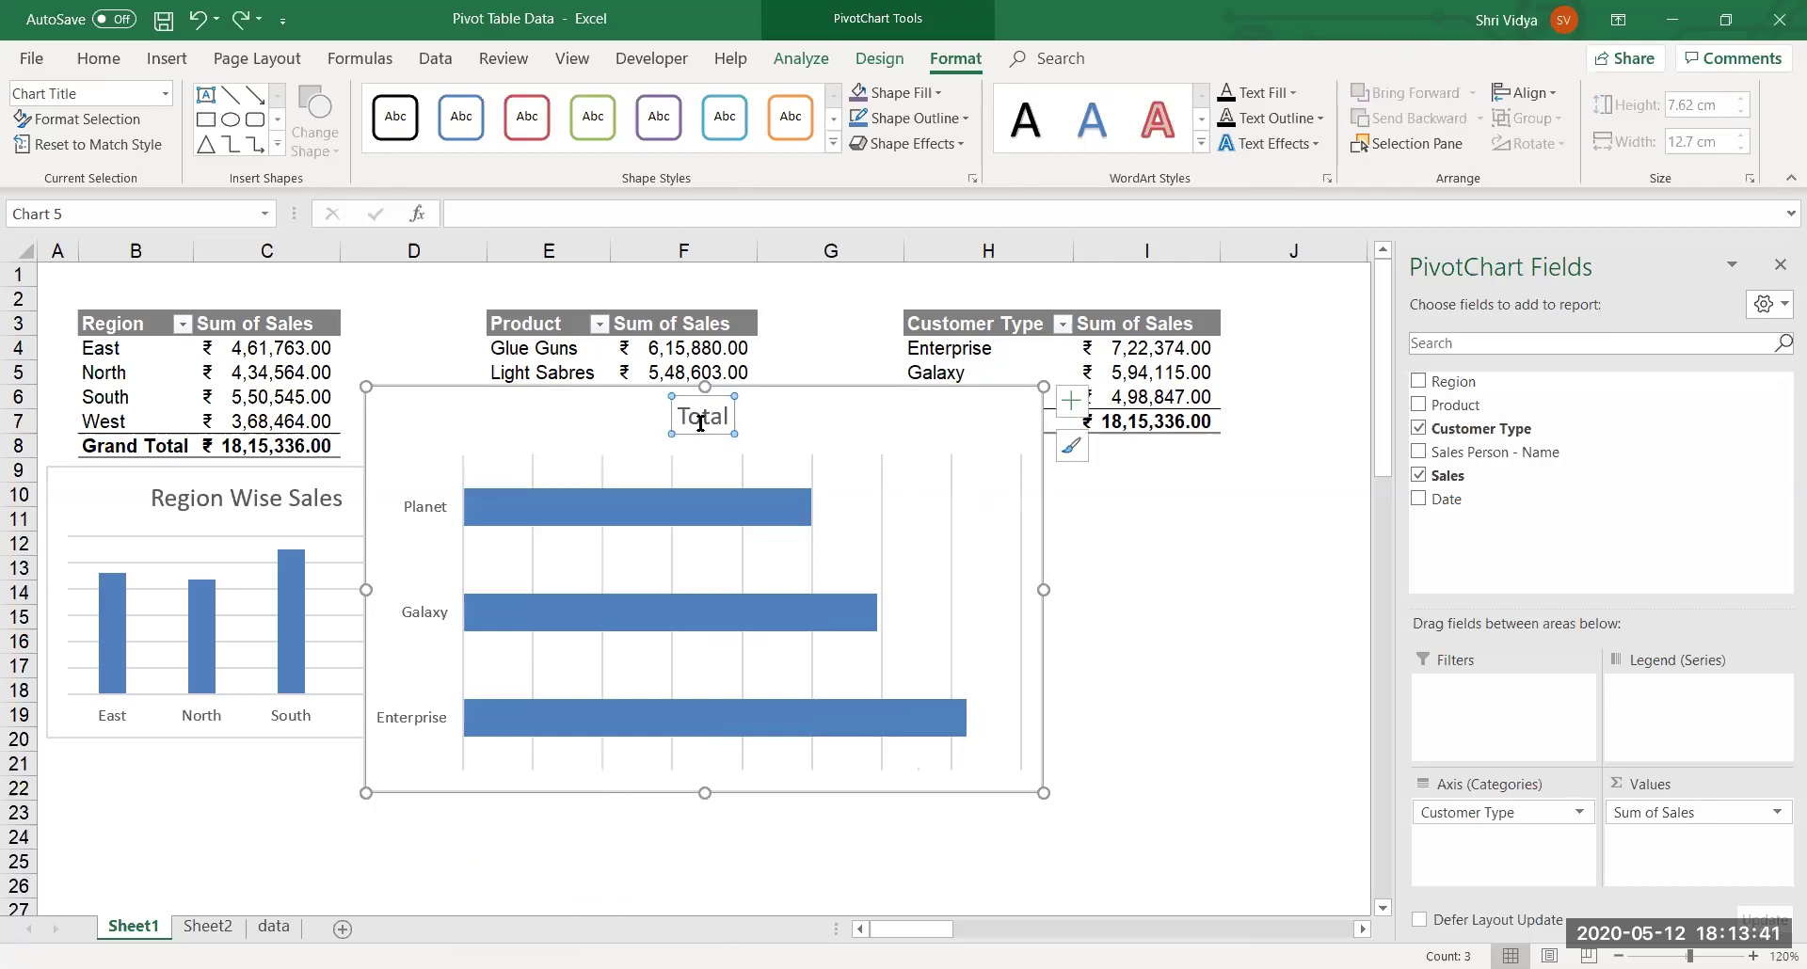
double_click(699, 426)
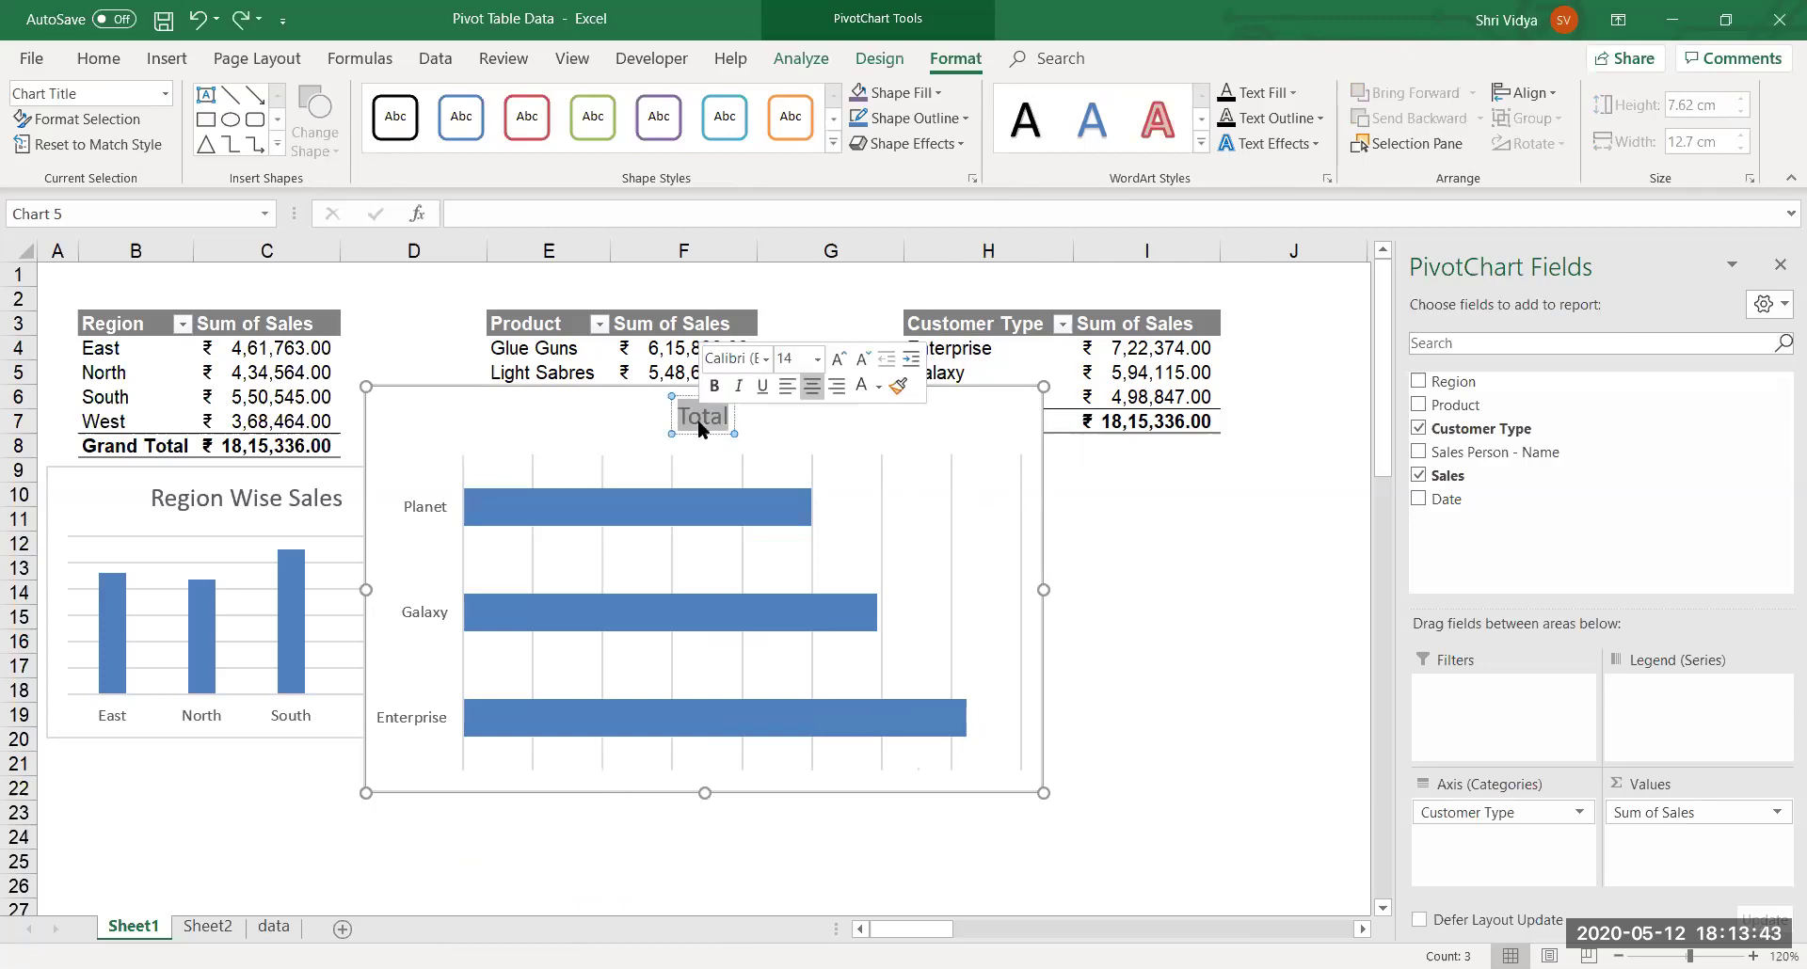
type("Customer Wise Sales")
left_click(700, 417)
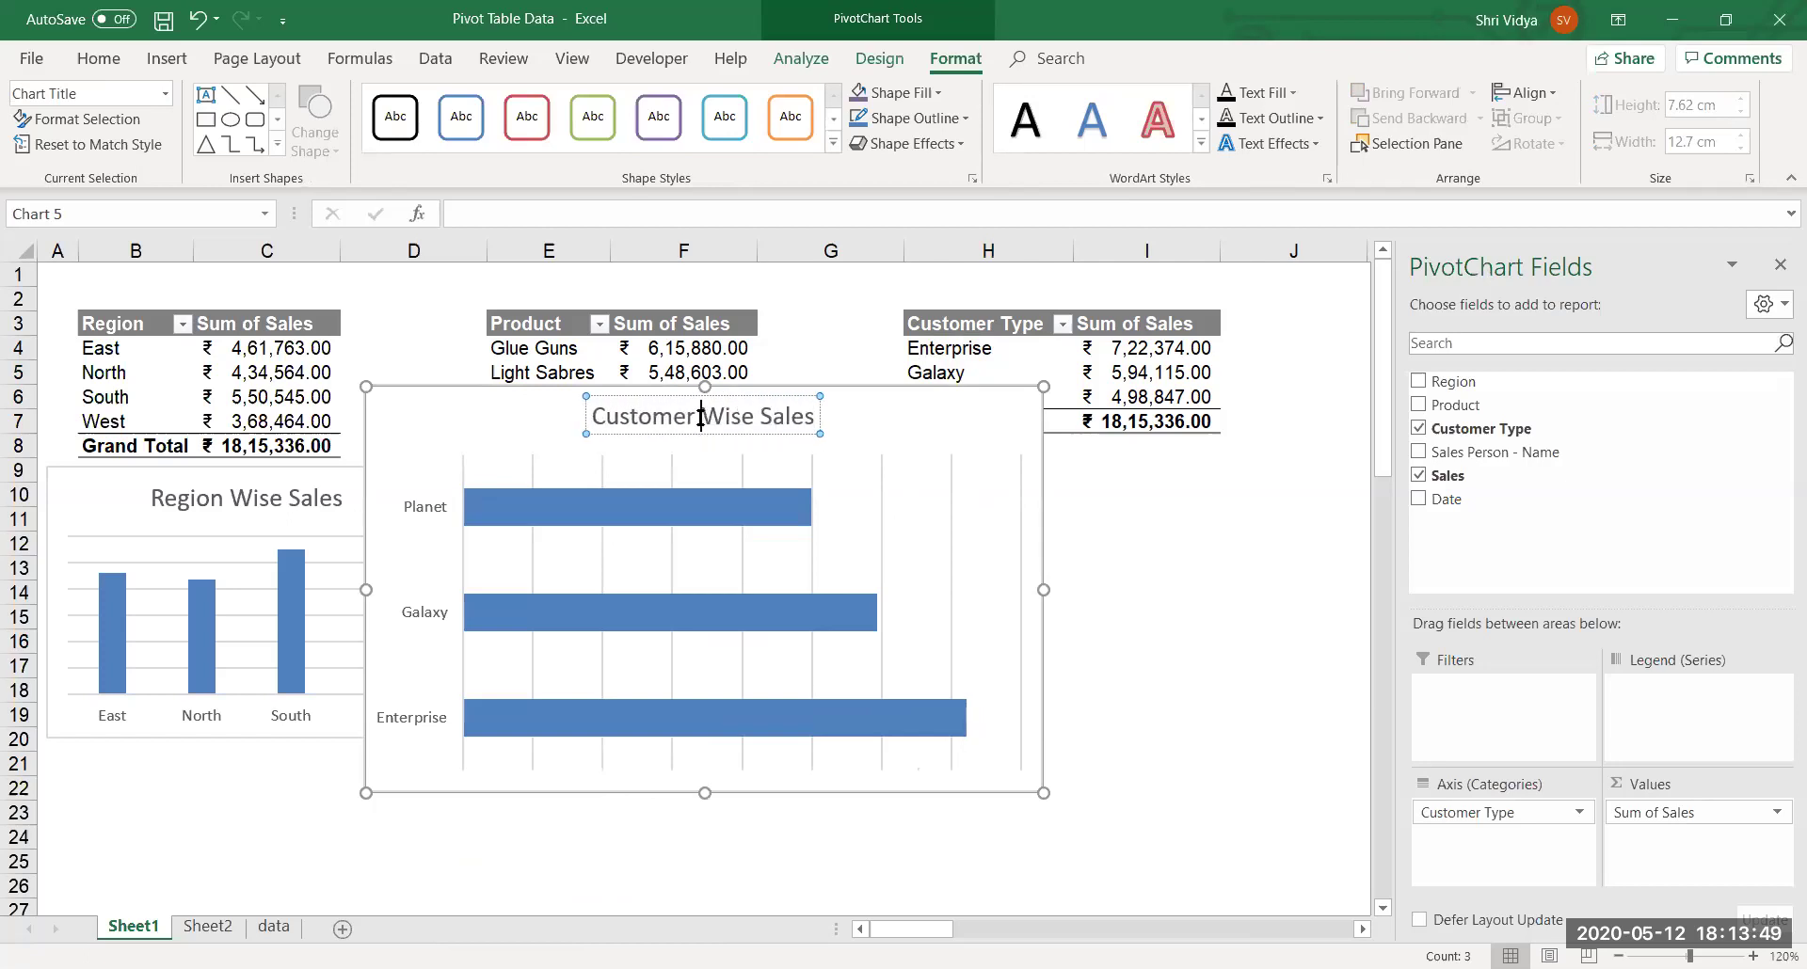
type("Type")
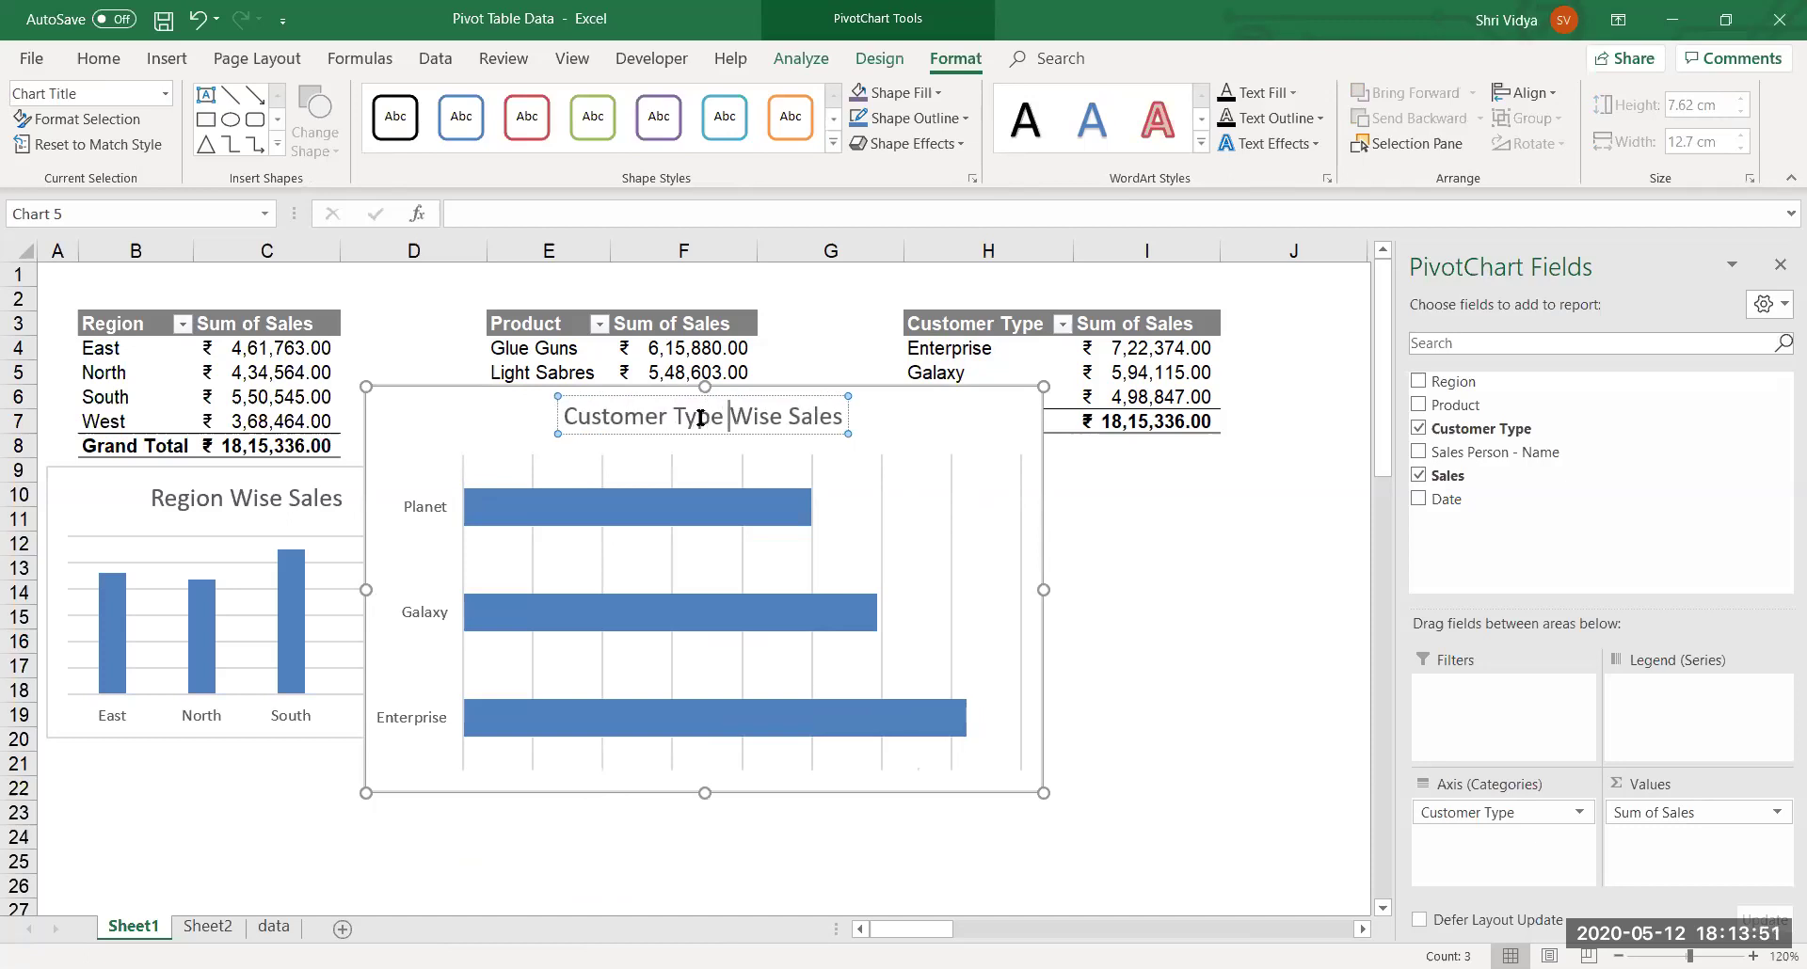
left_click(1102, 614)
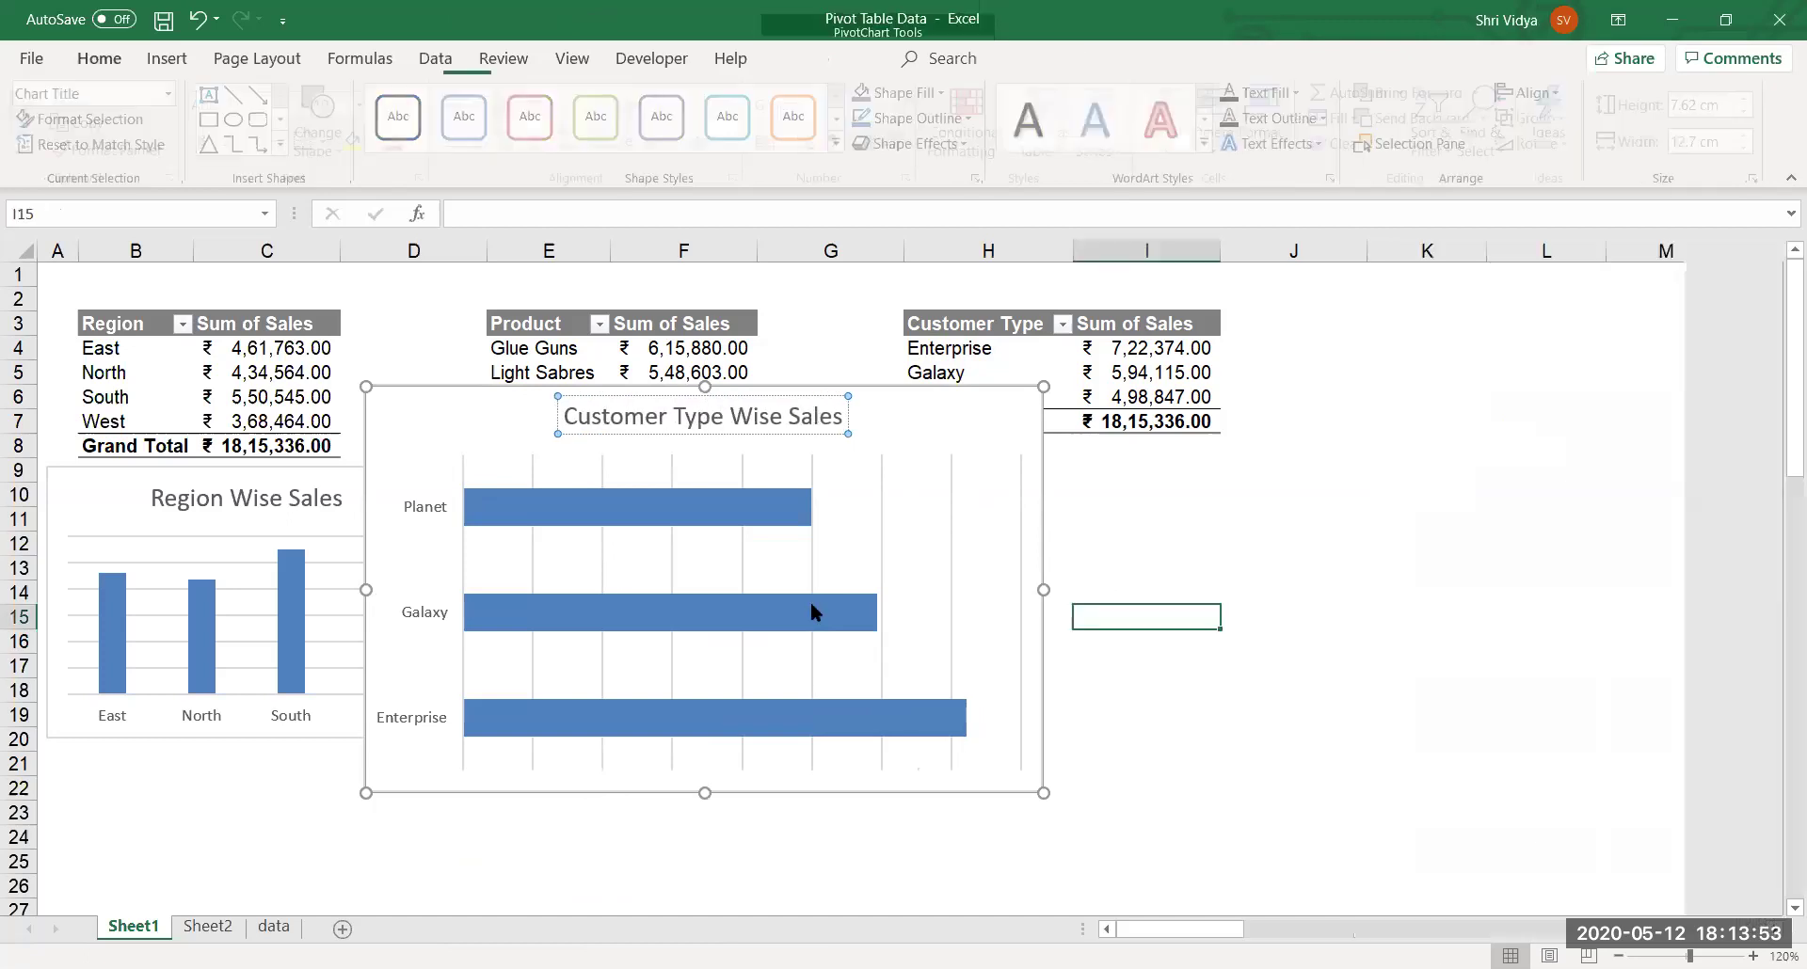
Turn on data labels so each bar shows its sales value.
left_click(779, 513)
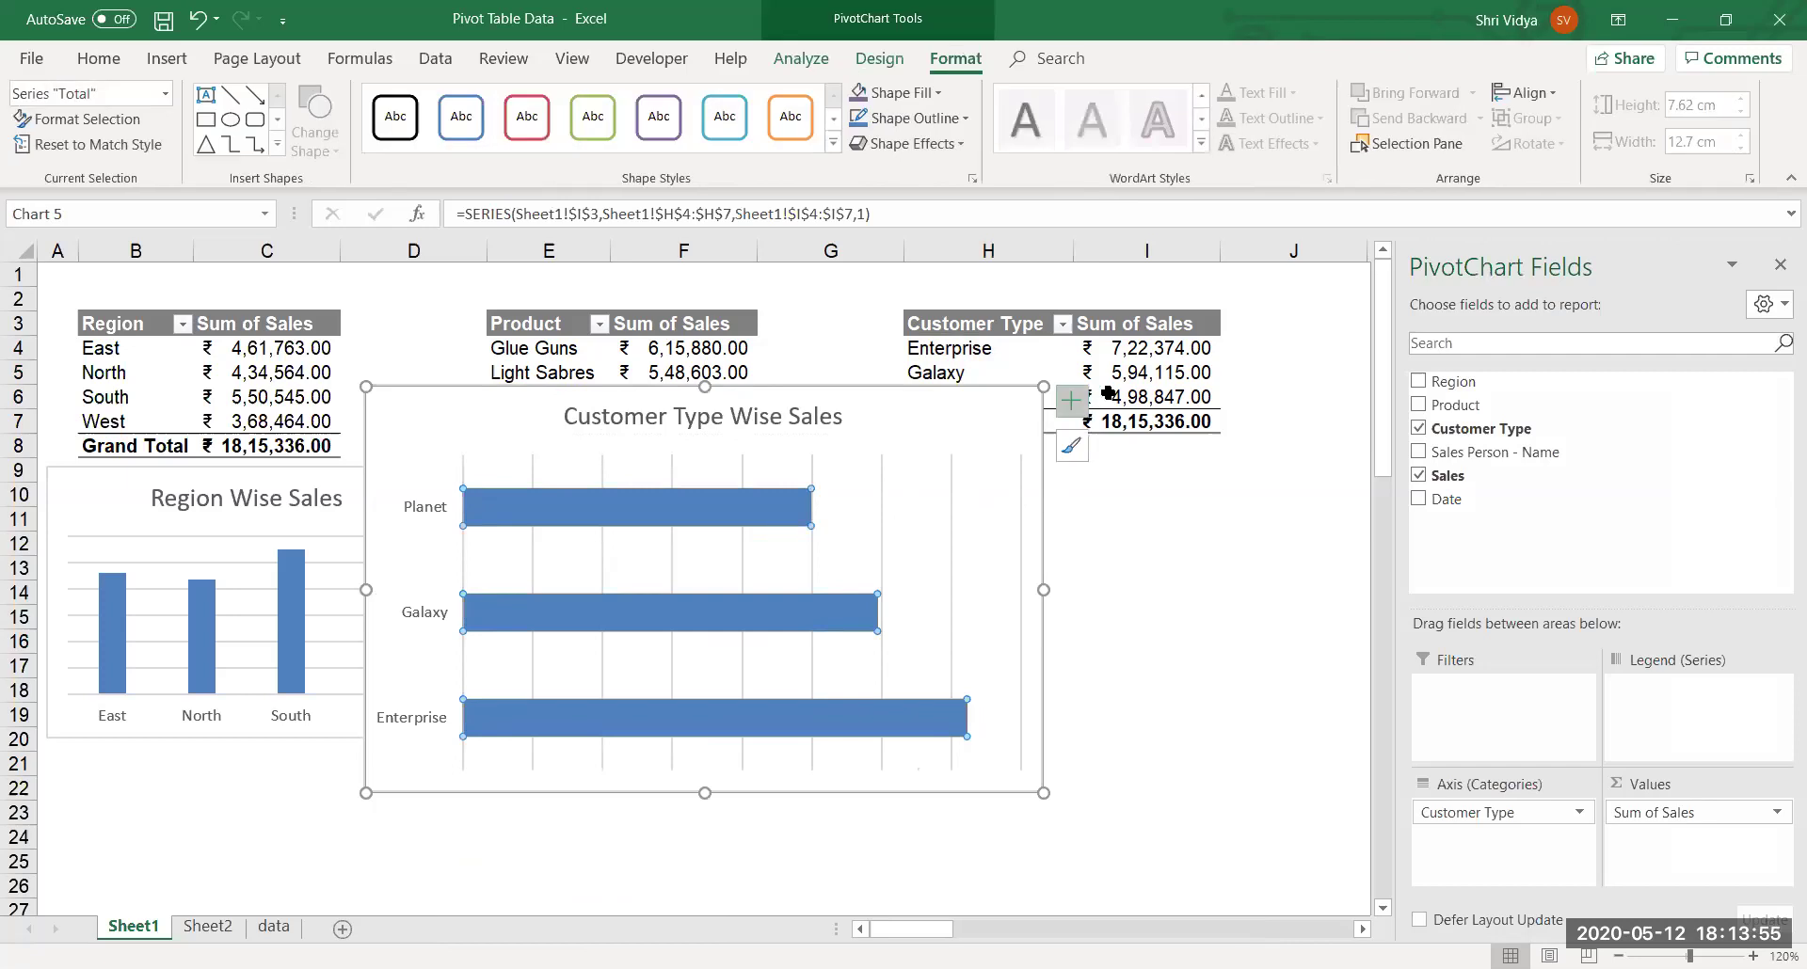
left_click(1071, 400)
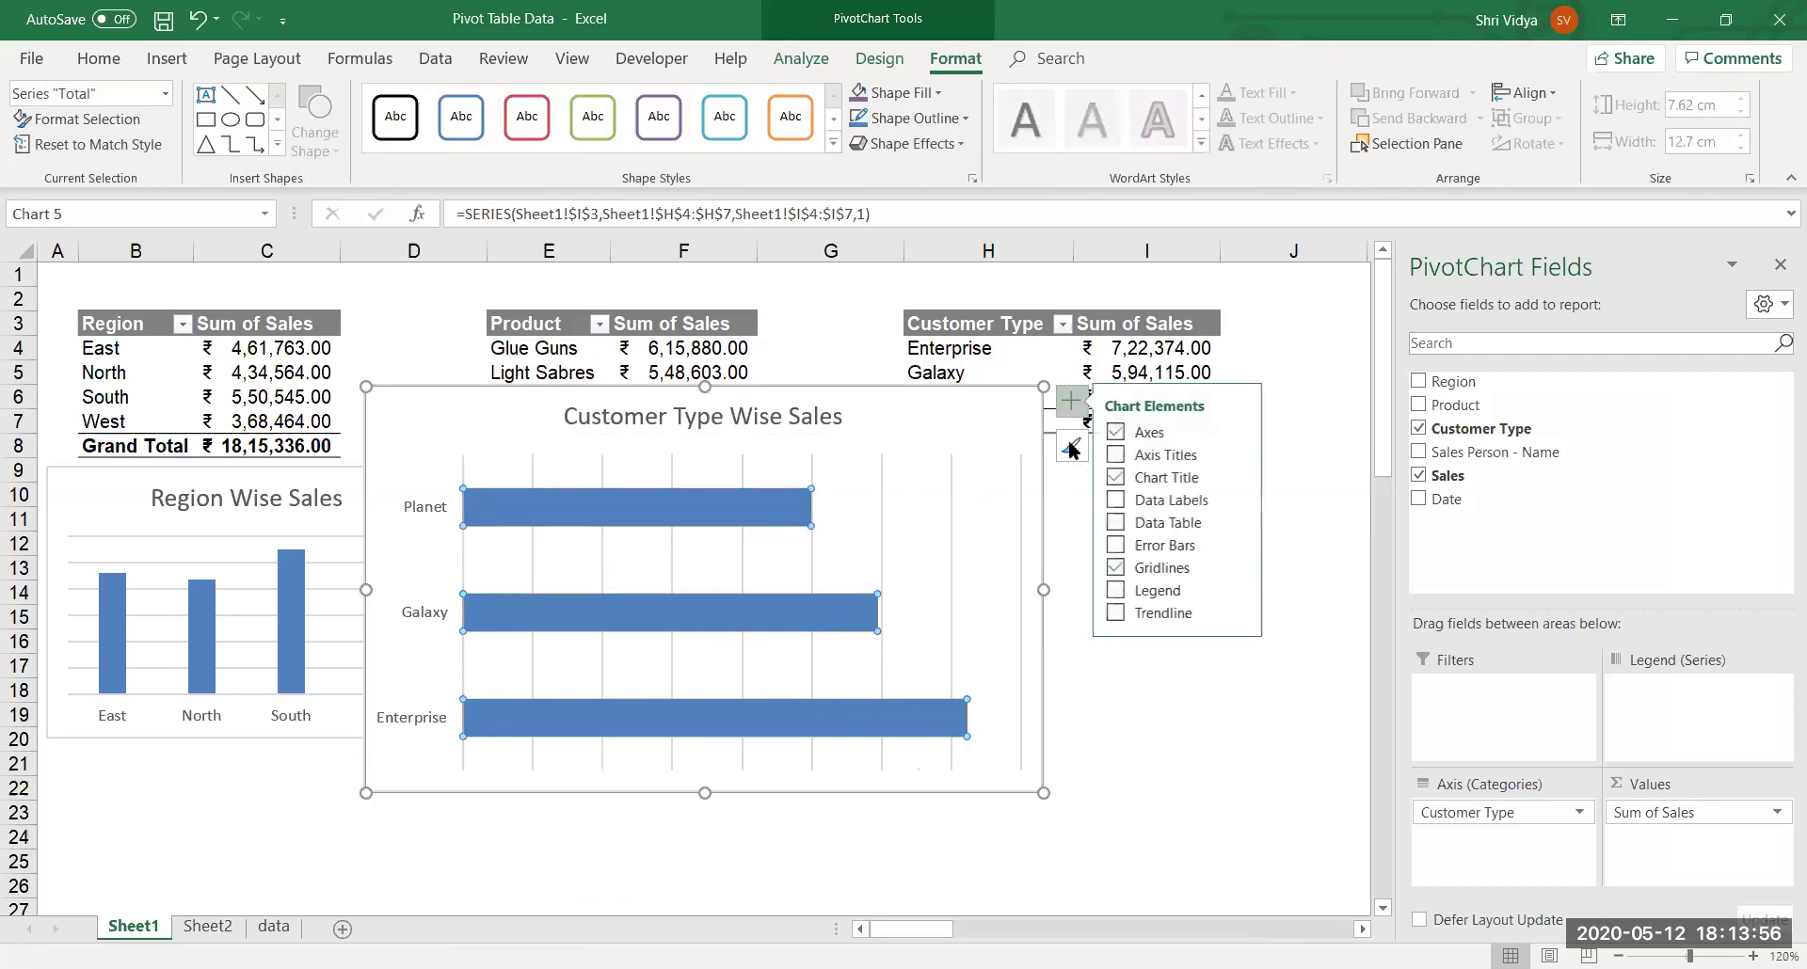
left_click(1176, 503)
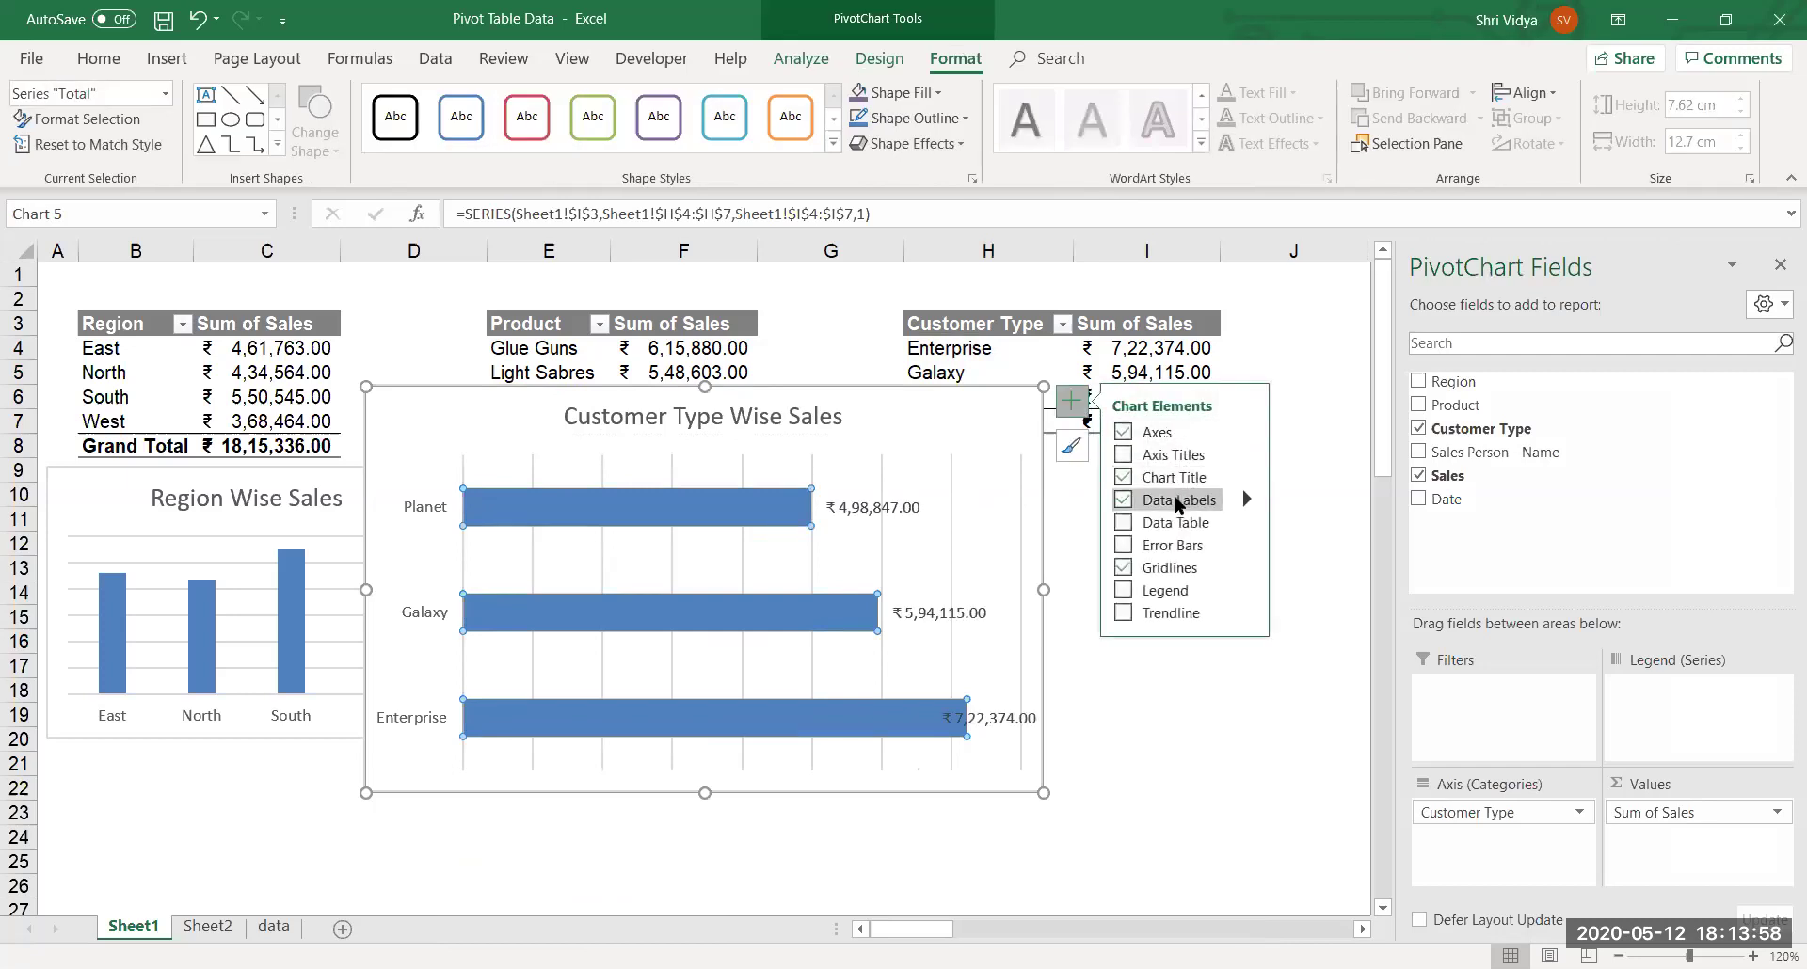
left_click(1125, 720)
left_click(1008, 425)
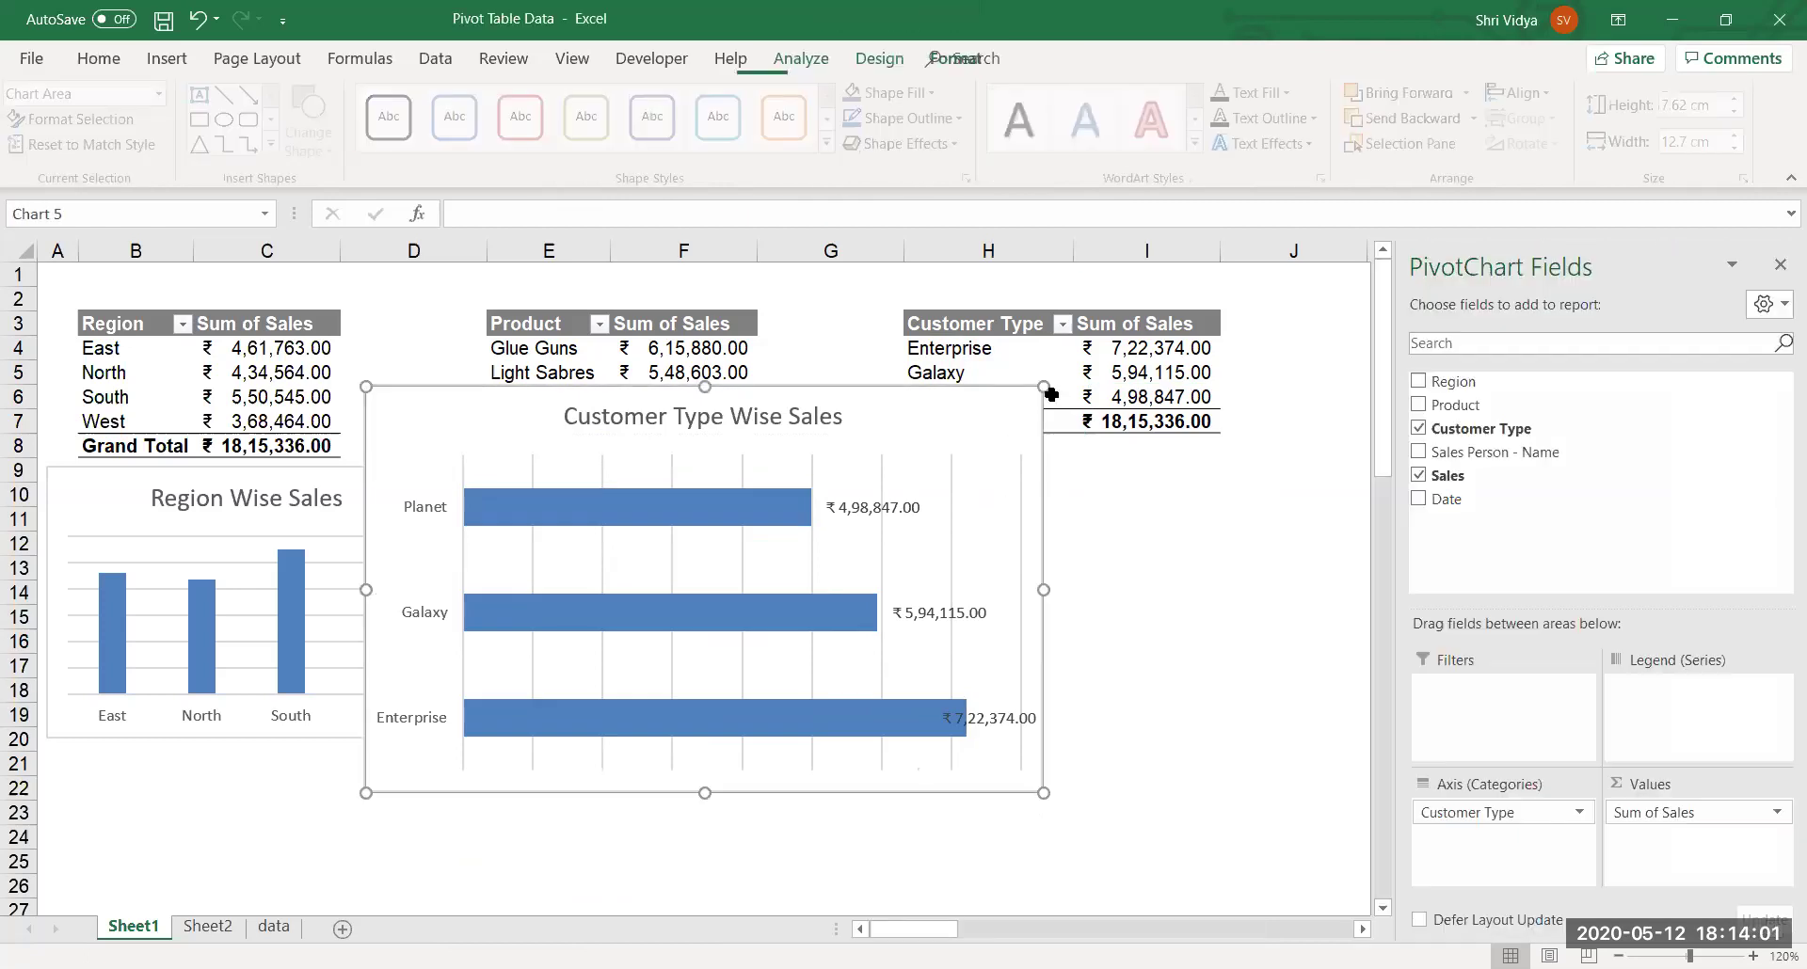
Shrink the Customer Type Wise Sales chart and move it to columns H–J beside the pie chart.
left_click_drag(1043, 386, 869, 471)
left_click_drag(761, 483, 1281, 478)
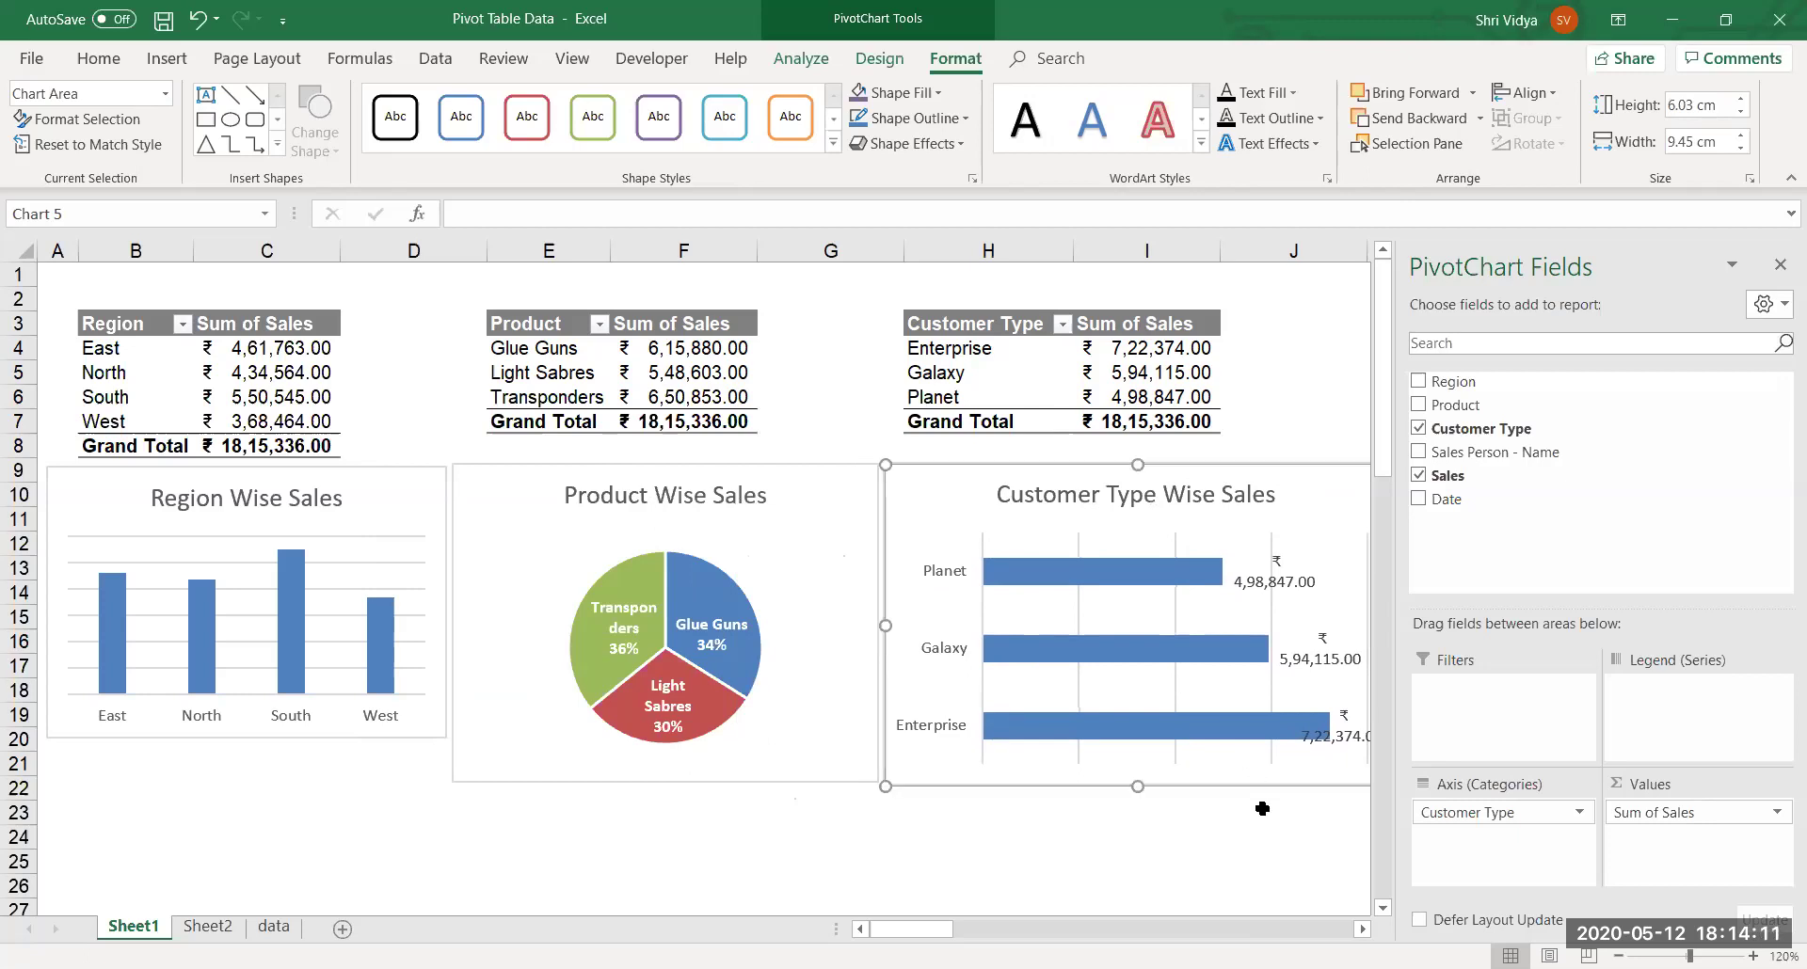
left_click(1261, 838)
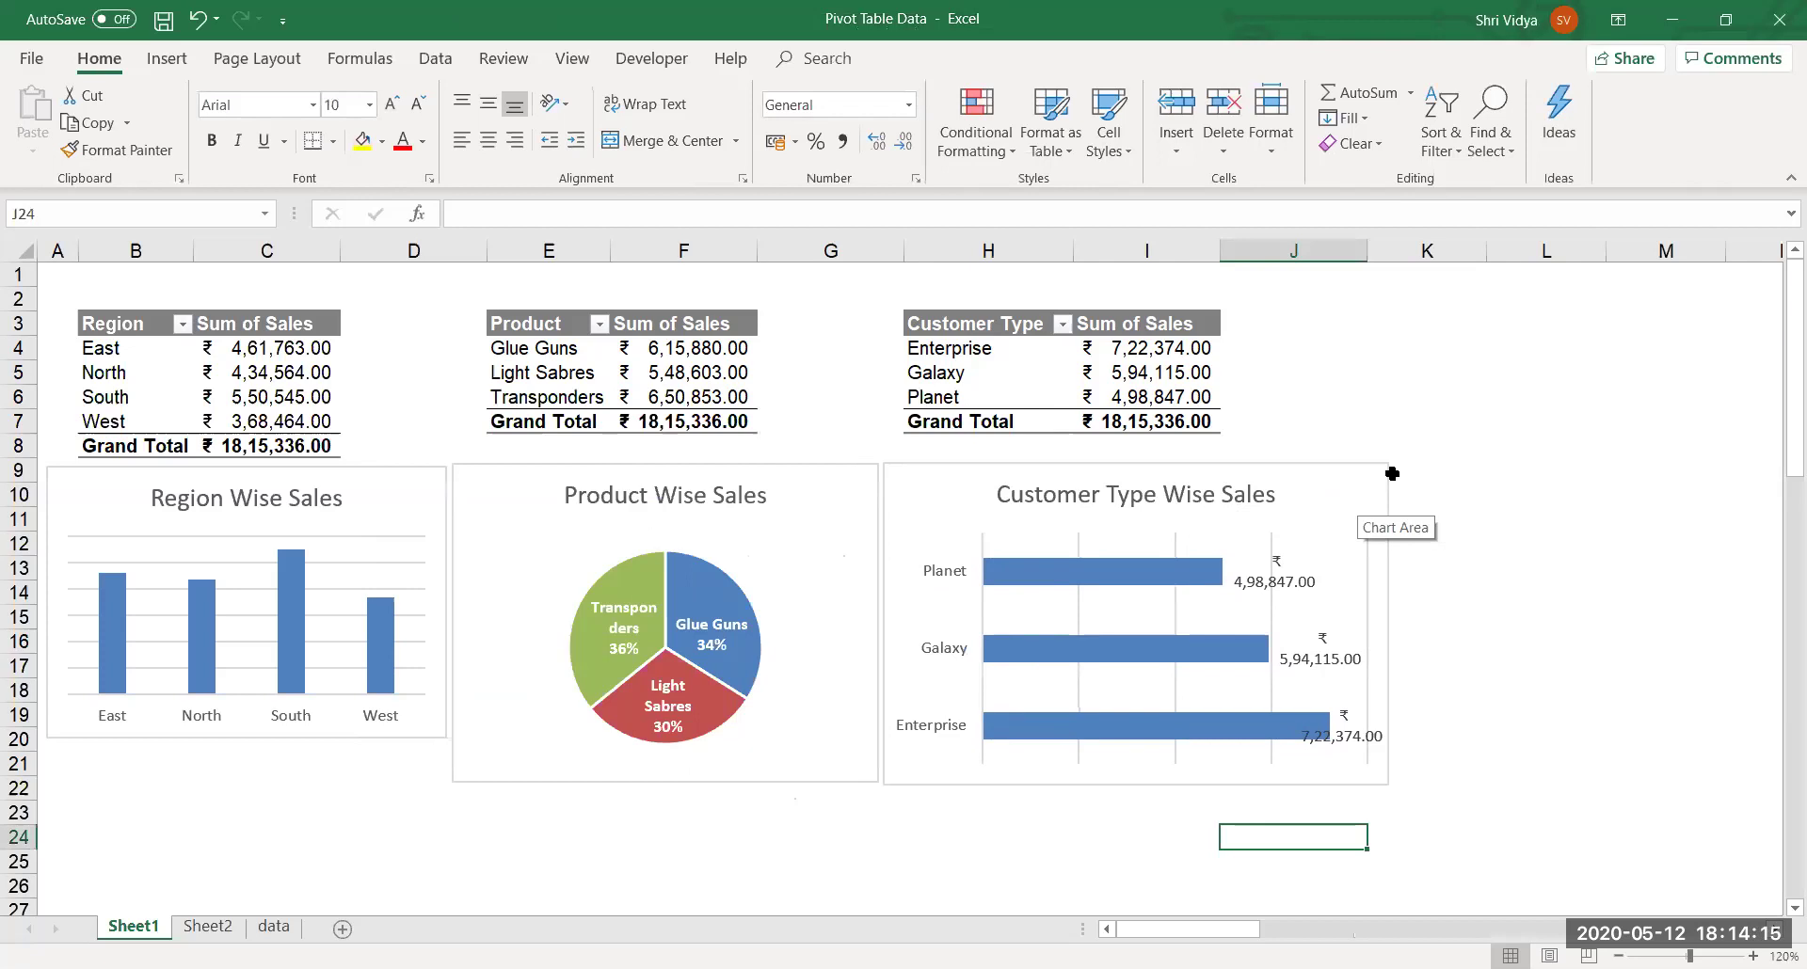
left_click(1525, 460)
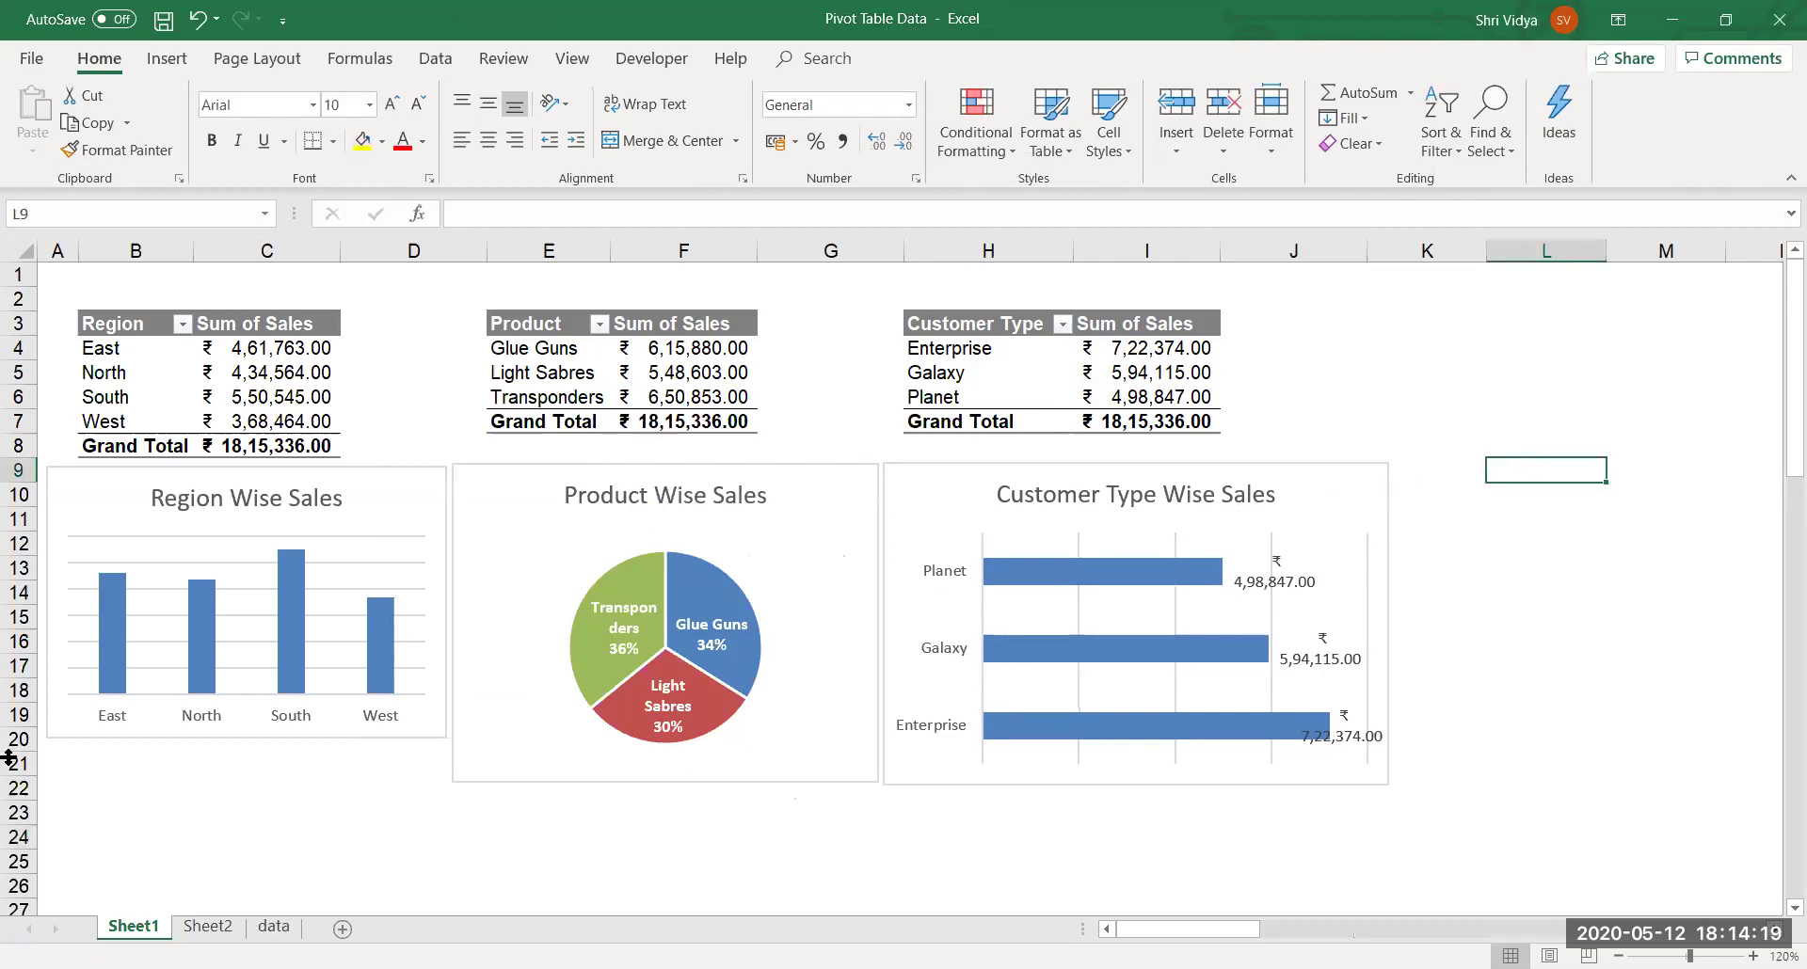
Add data labels to the Region Wise Sales columns and shift the Customer Type chart right.
left_click(364, 516)
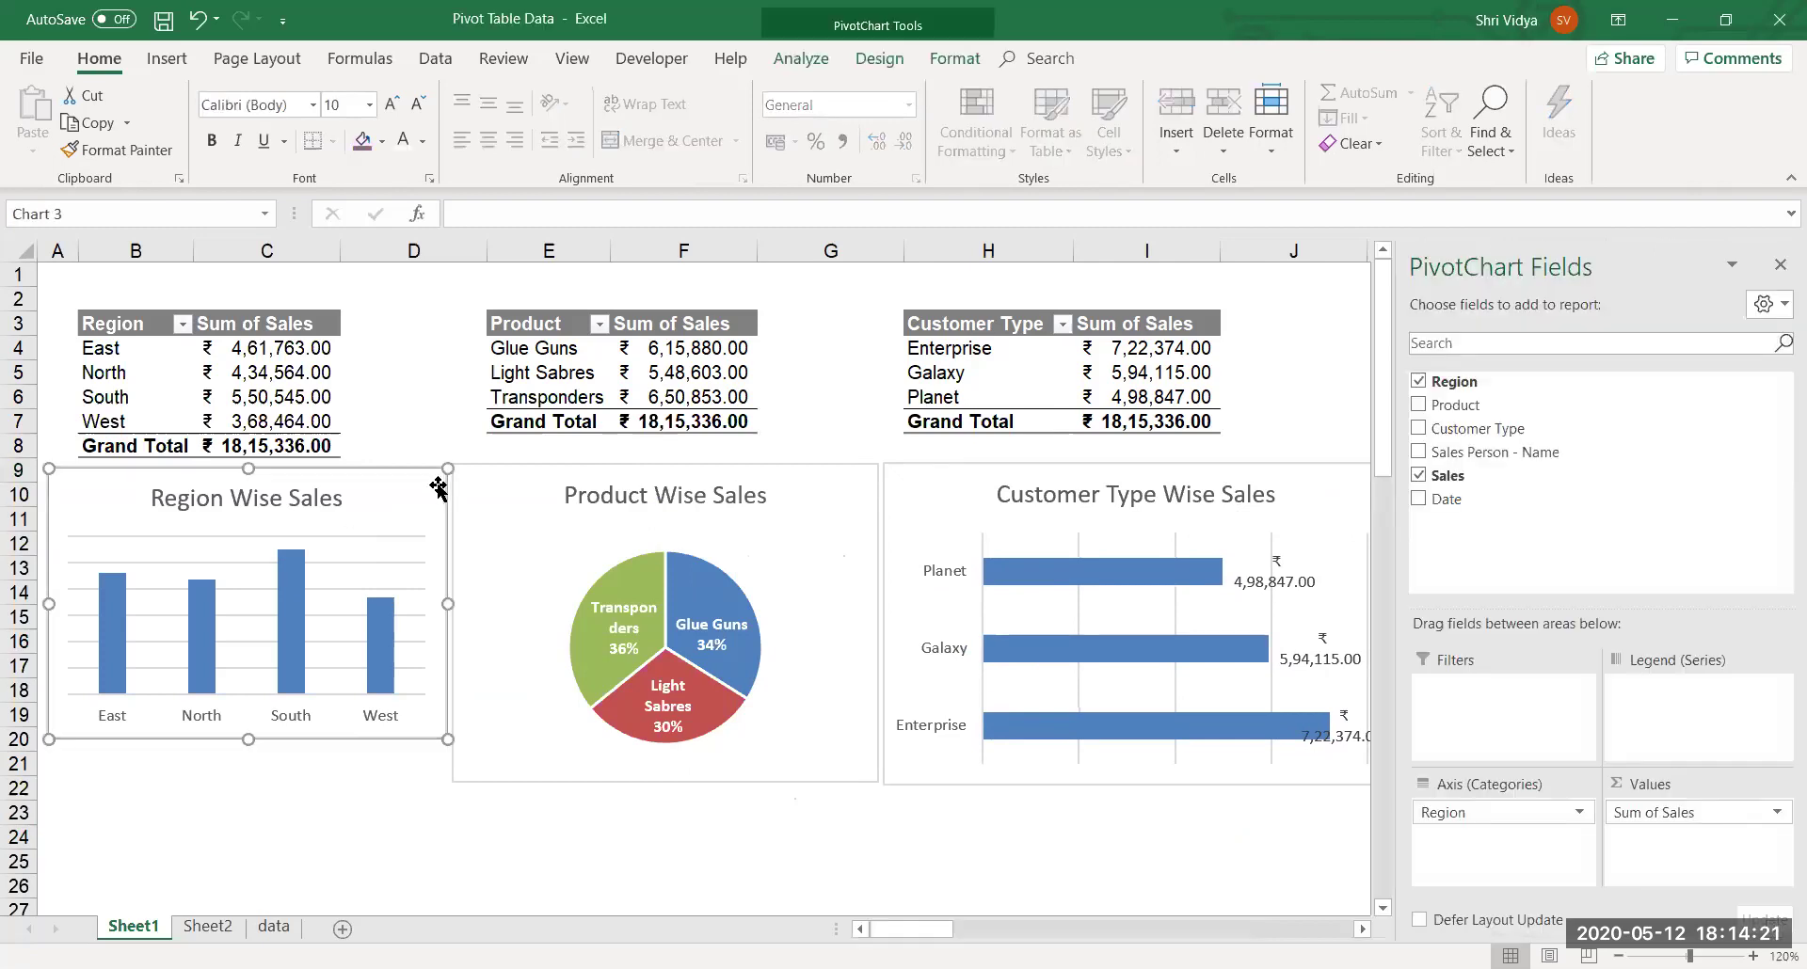
left_click(475, 481)
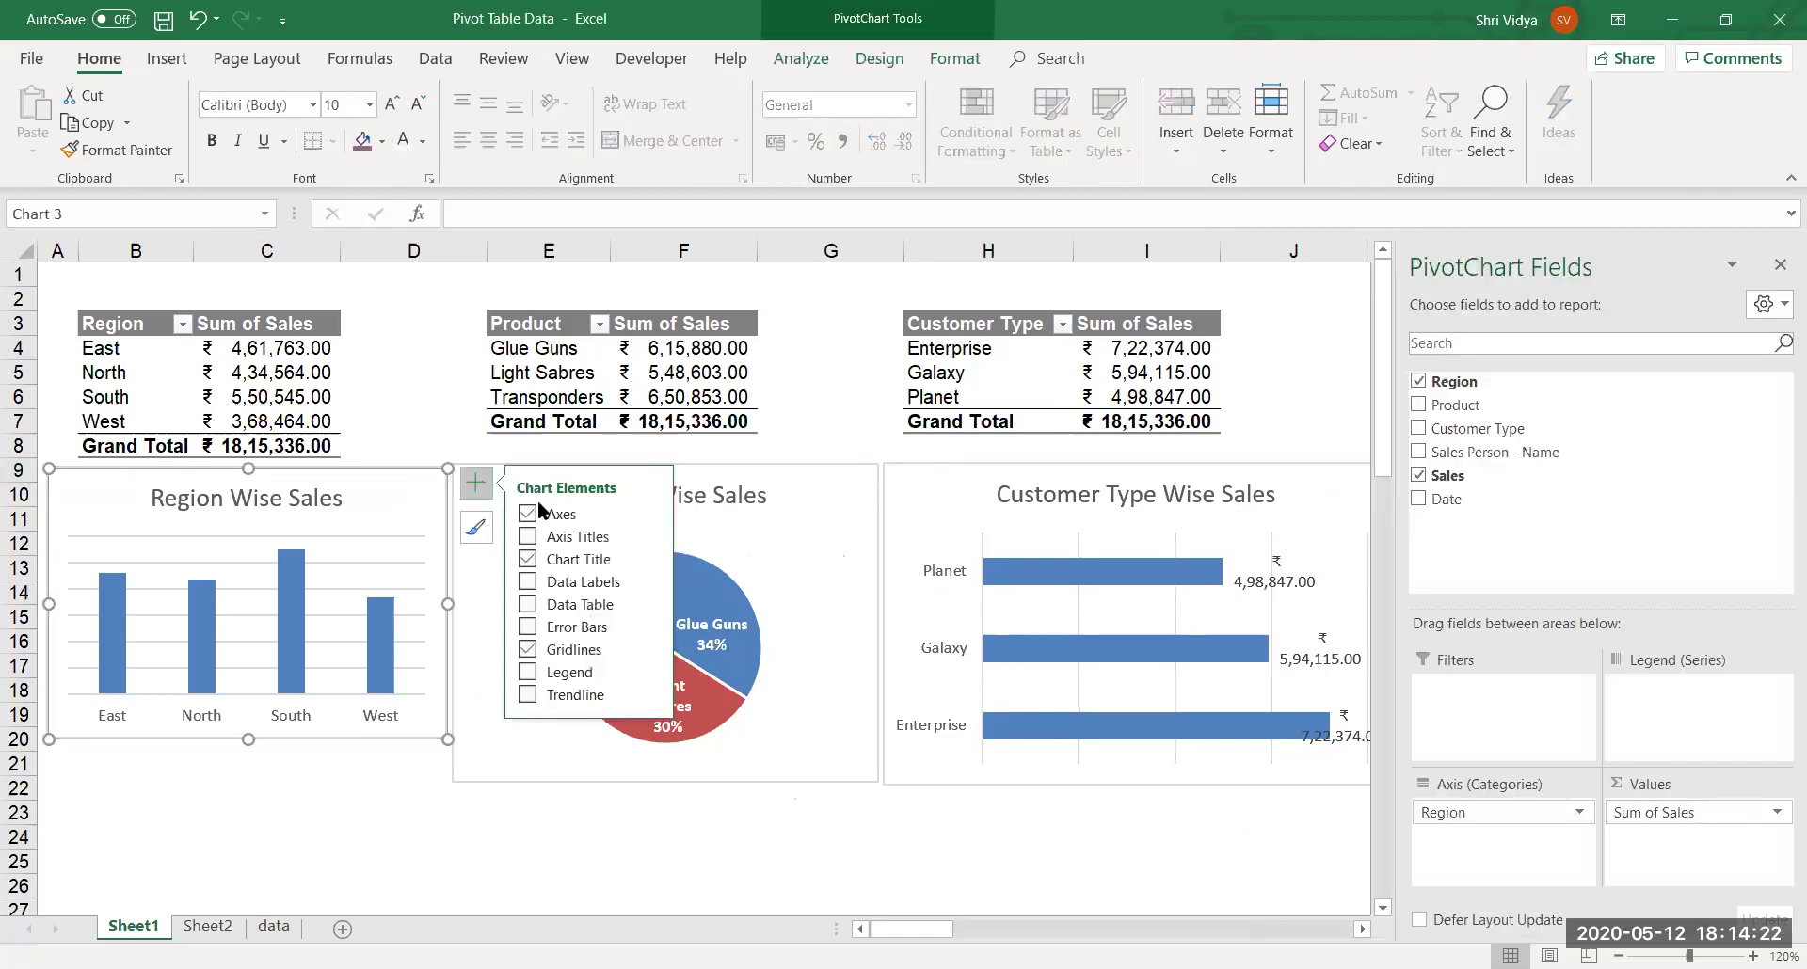
left_click(569, 591)
left_click(323, 840)
left_click_drag(963, 473, 1094, 490)
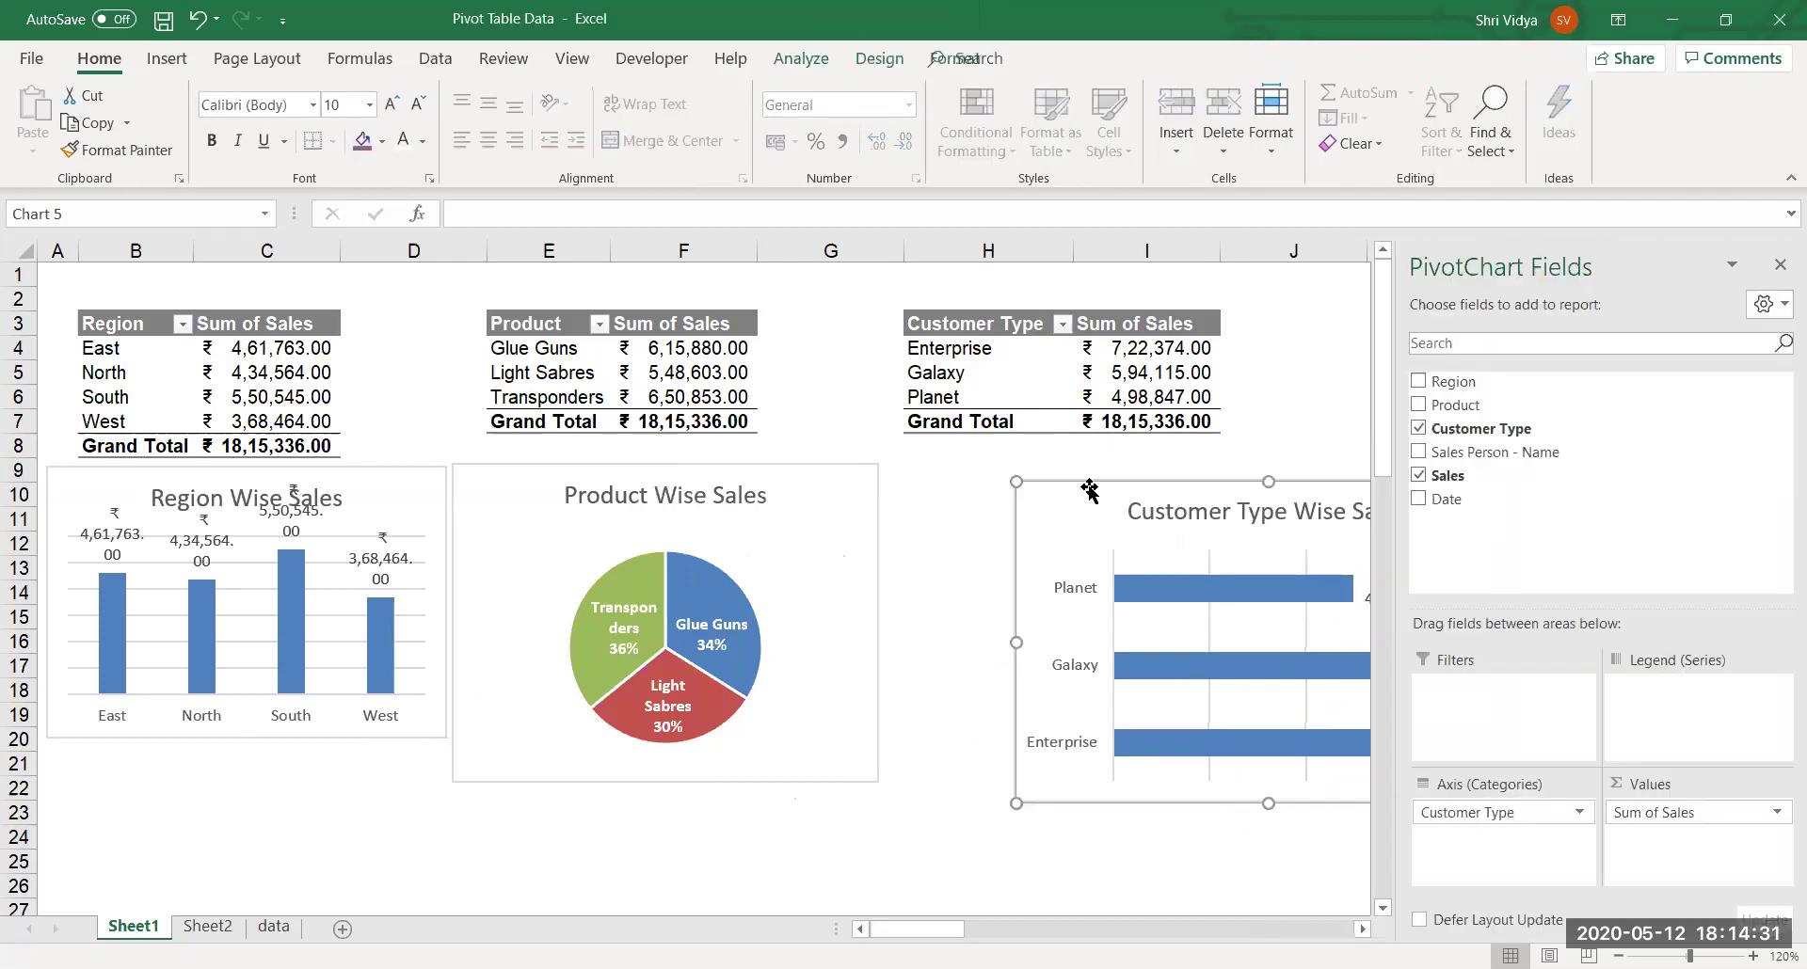
left_click(960, 516)
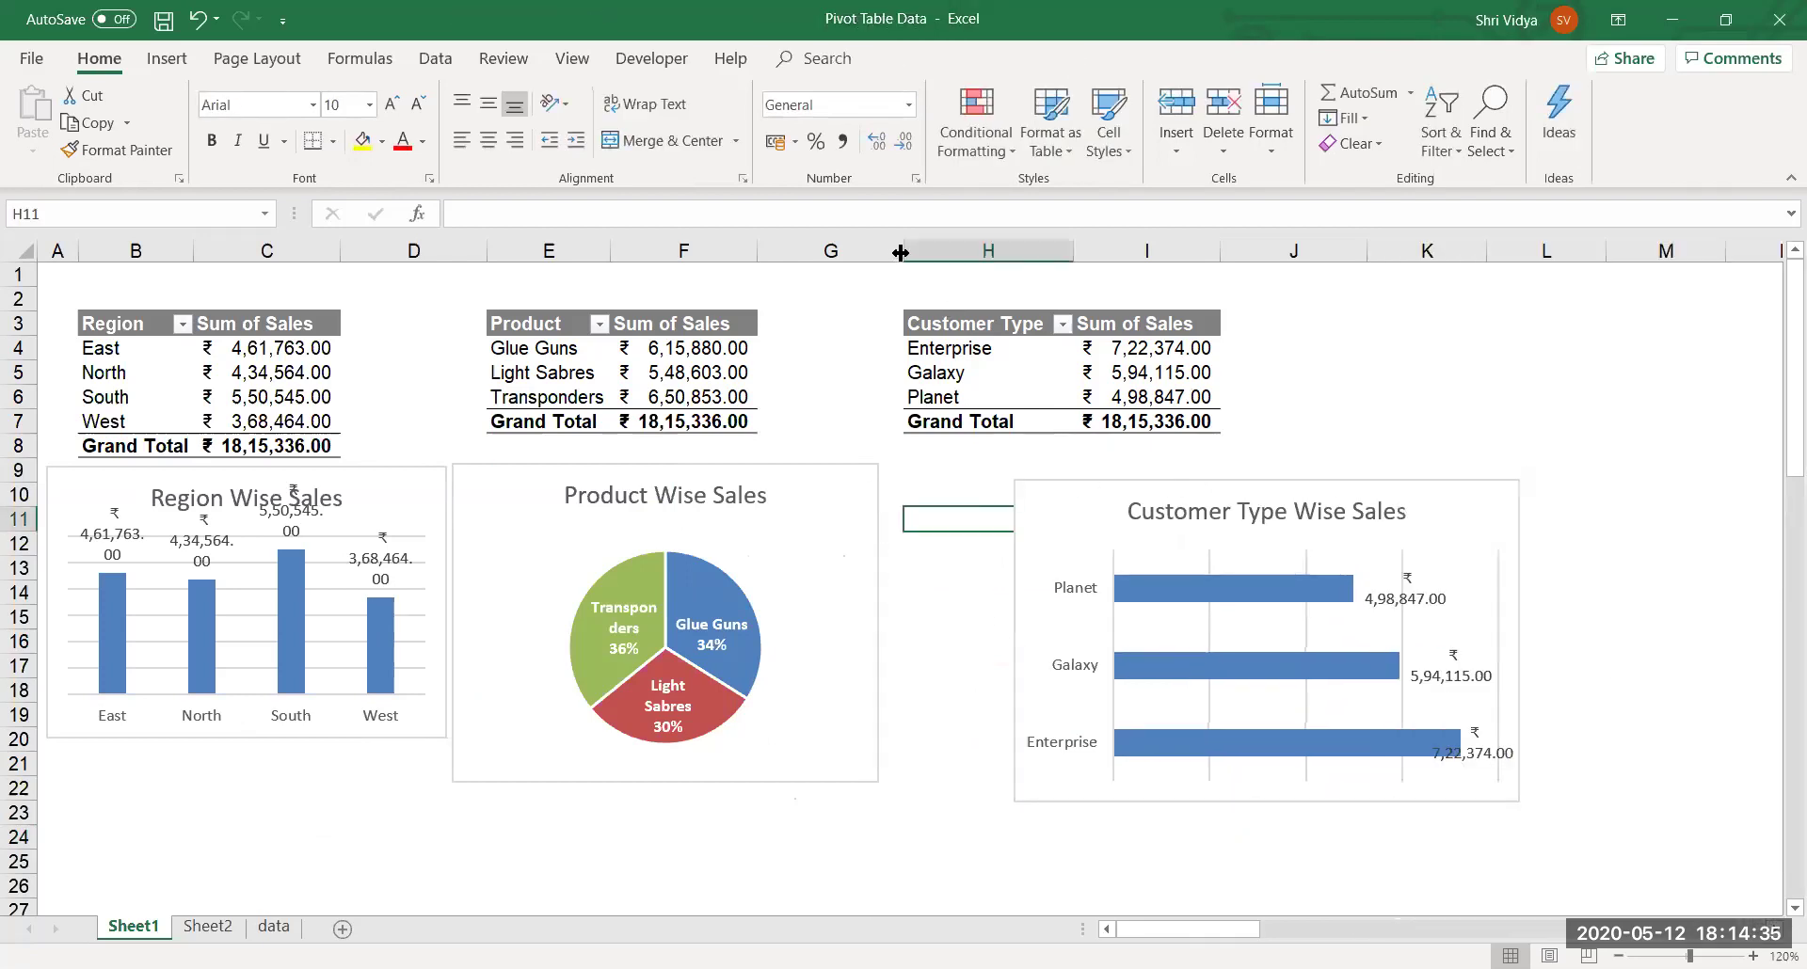
Widen column G and line up the pie and bar charts evenly under their tables.
left_click_drag(902, 252, 1009, 257)
left_click_drag(1167, 494, 1015, 479)
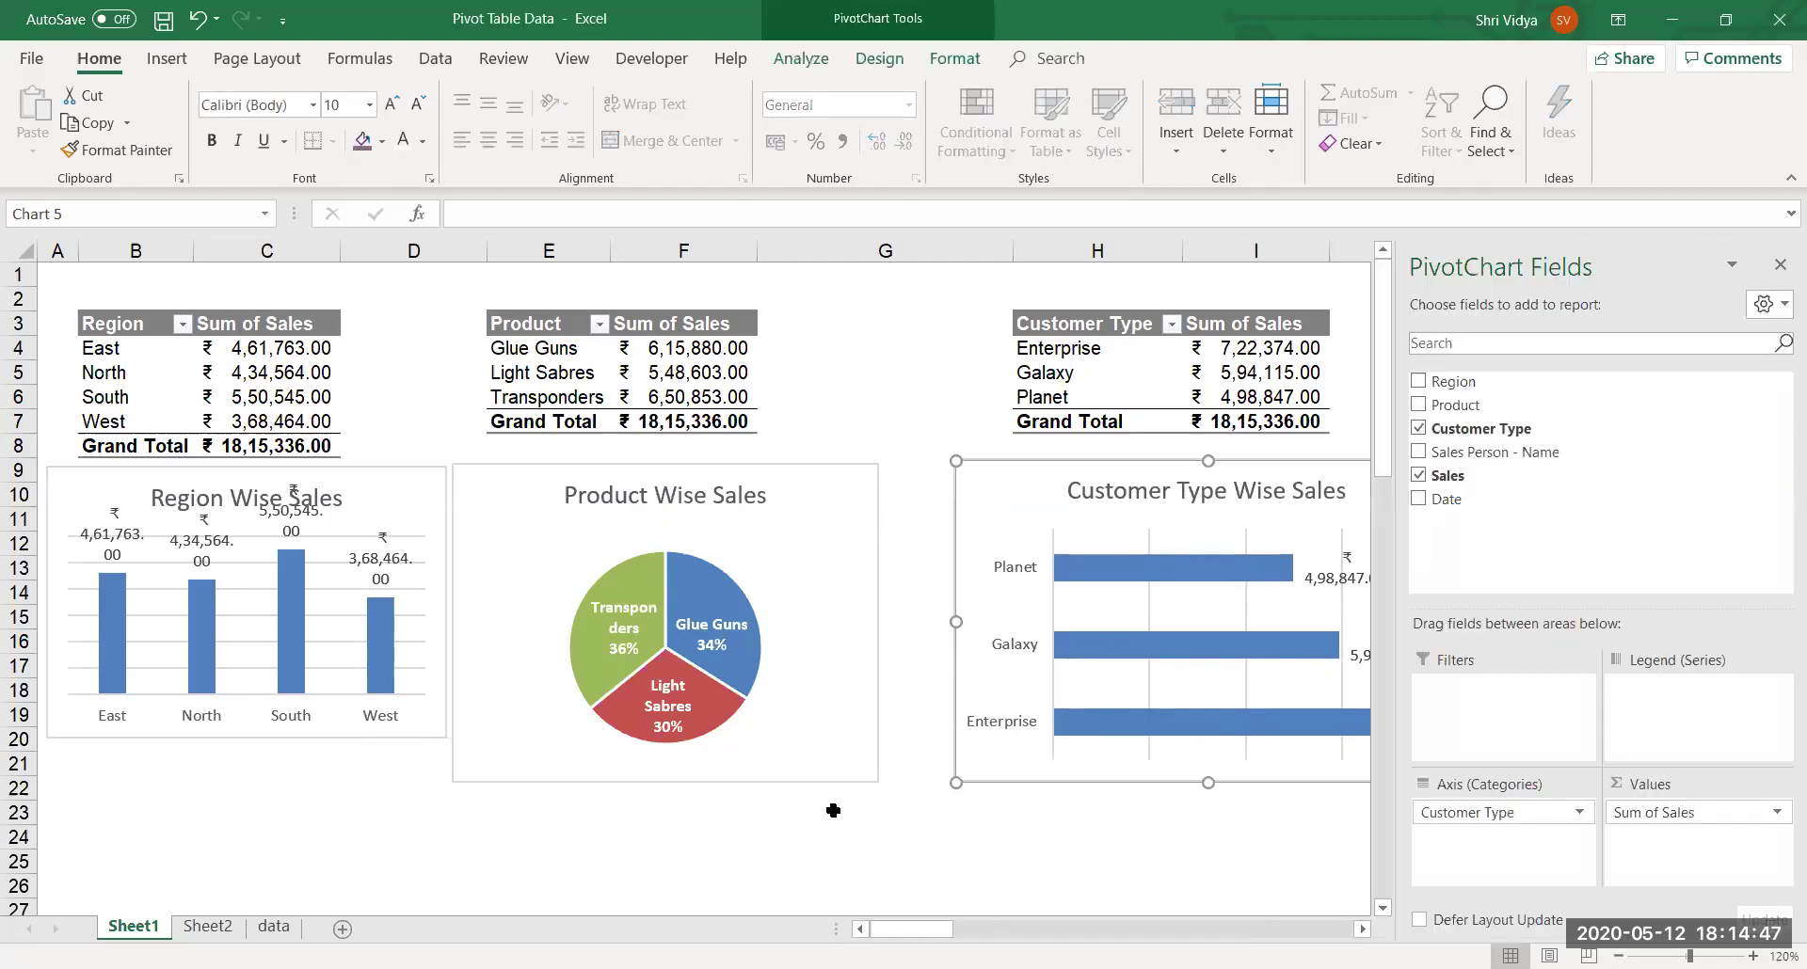
left_click(833, 810)
left_click_drag(675, 523, 1052, 708)
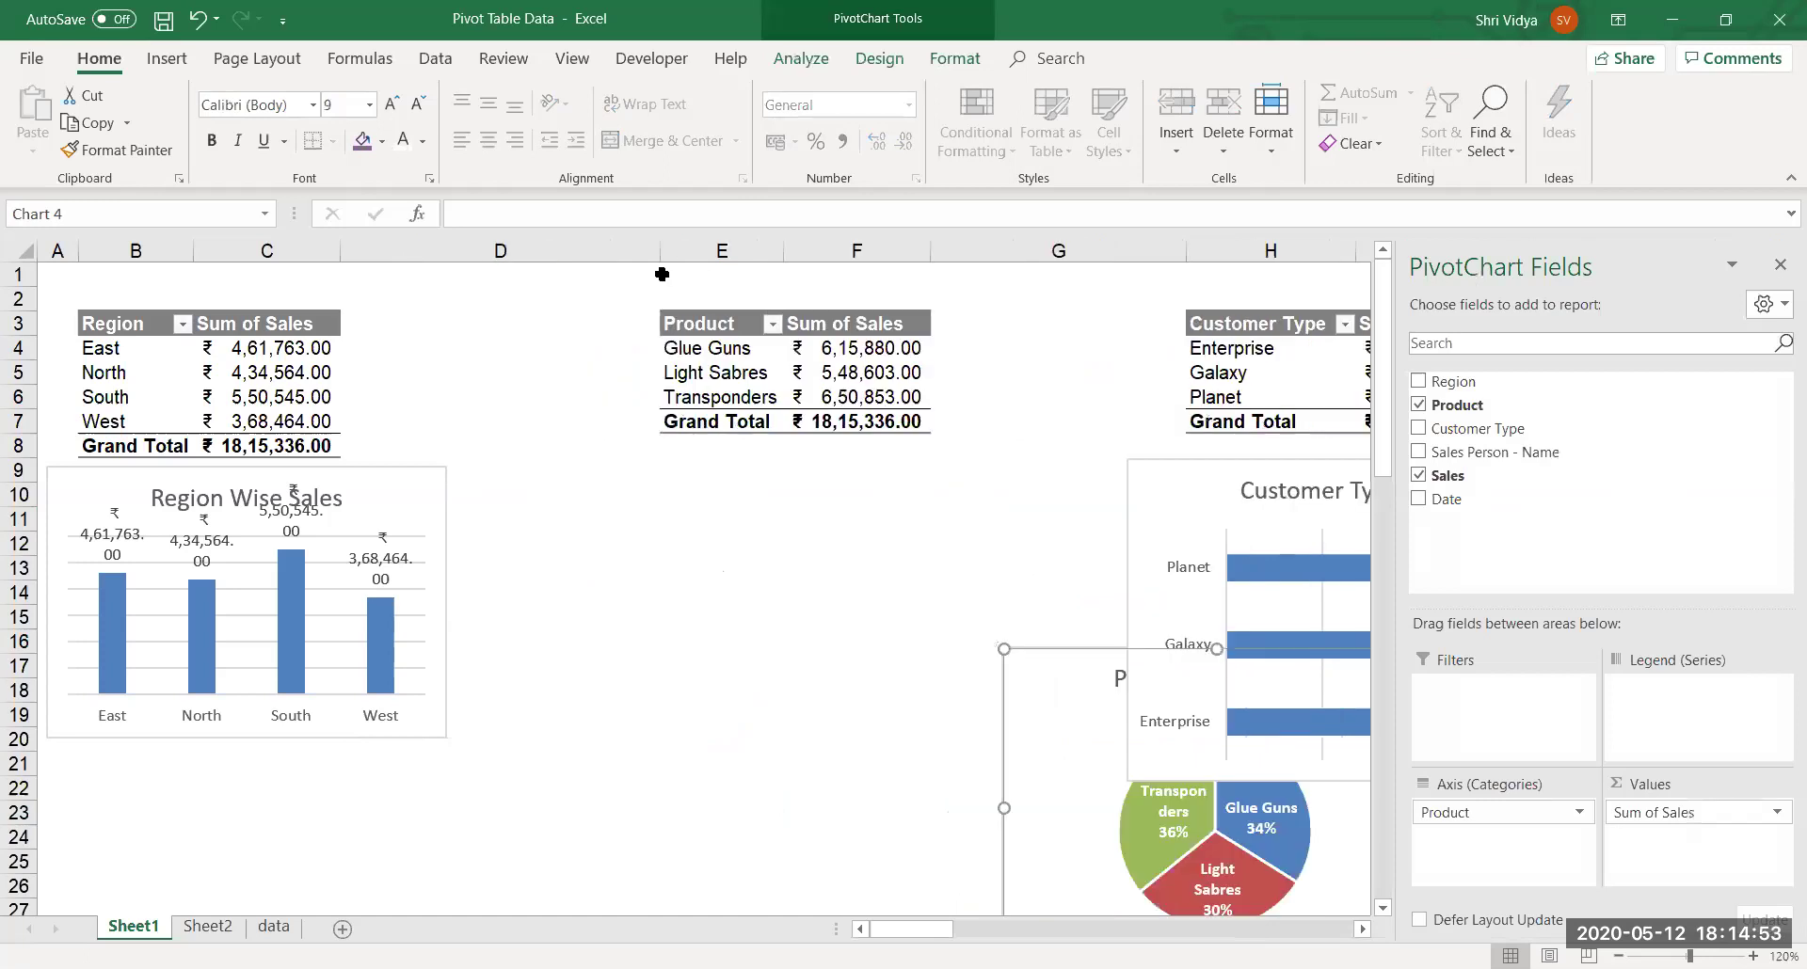
left_click(819, 617)
left_click_drag(1016, 658, 880, 665)
left_click_drag(594, 505, 592, 468)
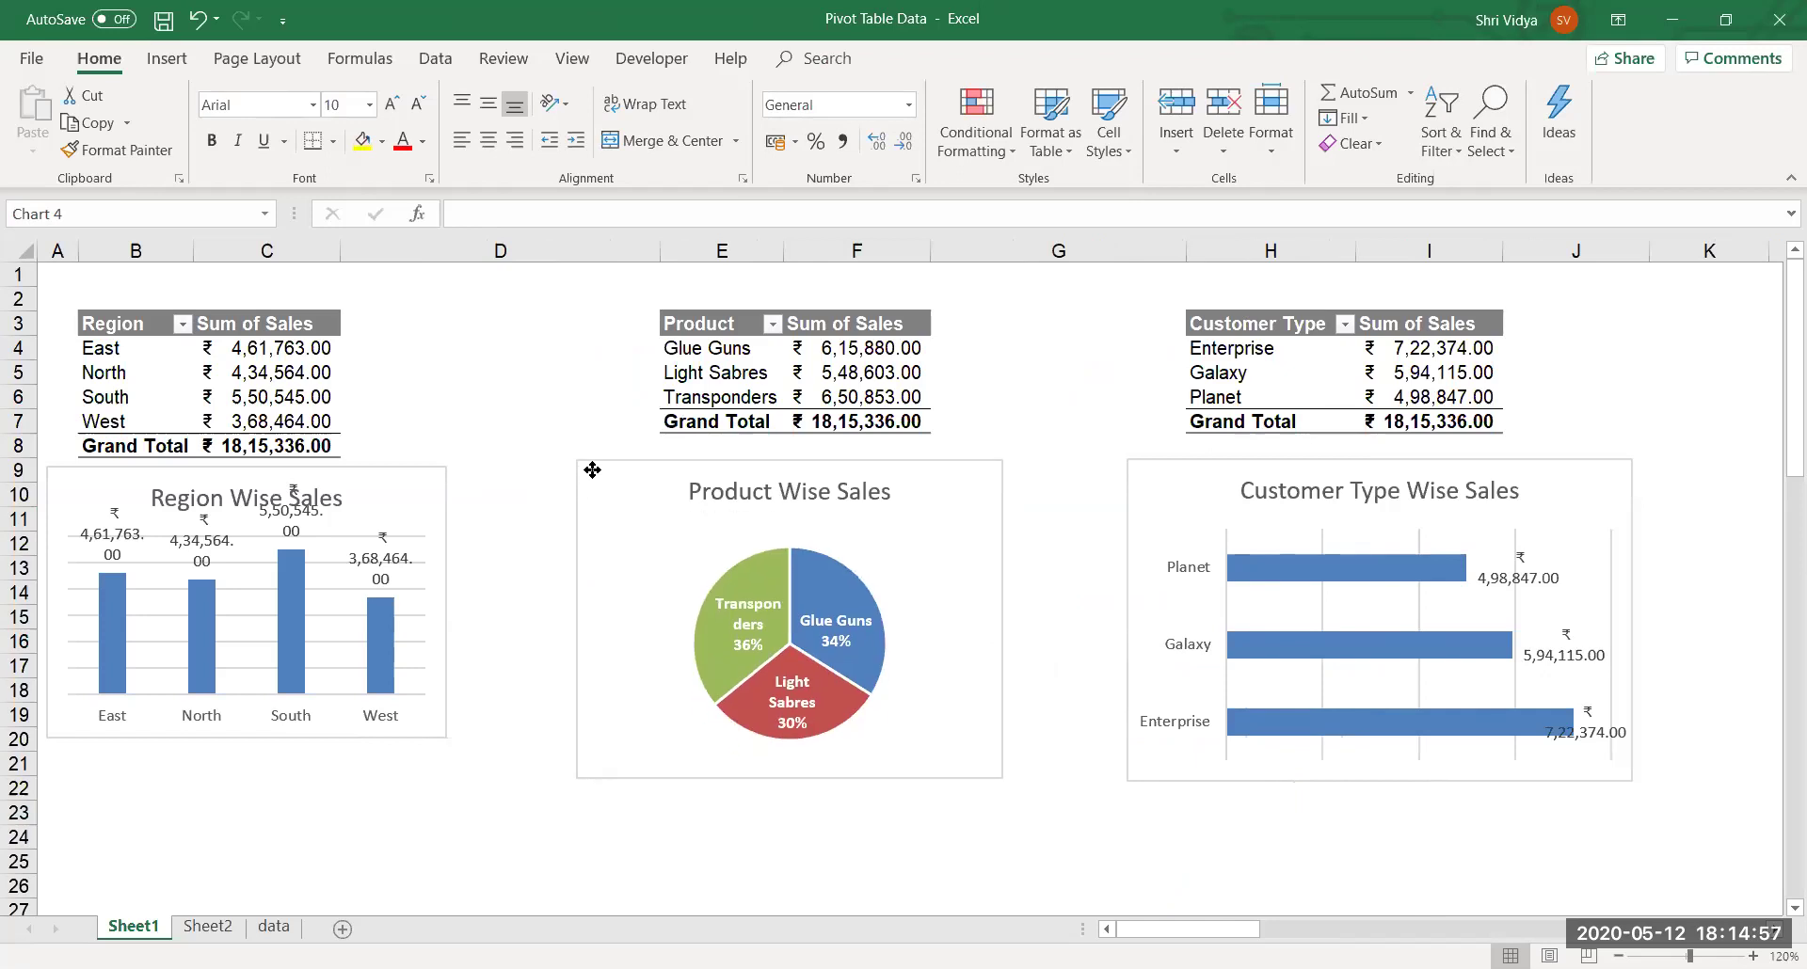
left_click(389, 824)
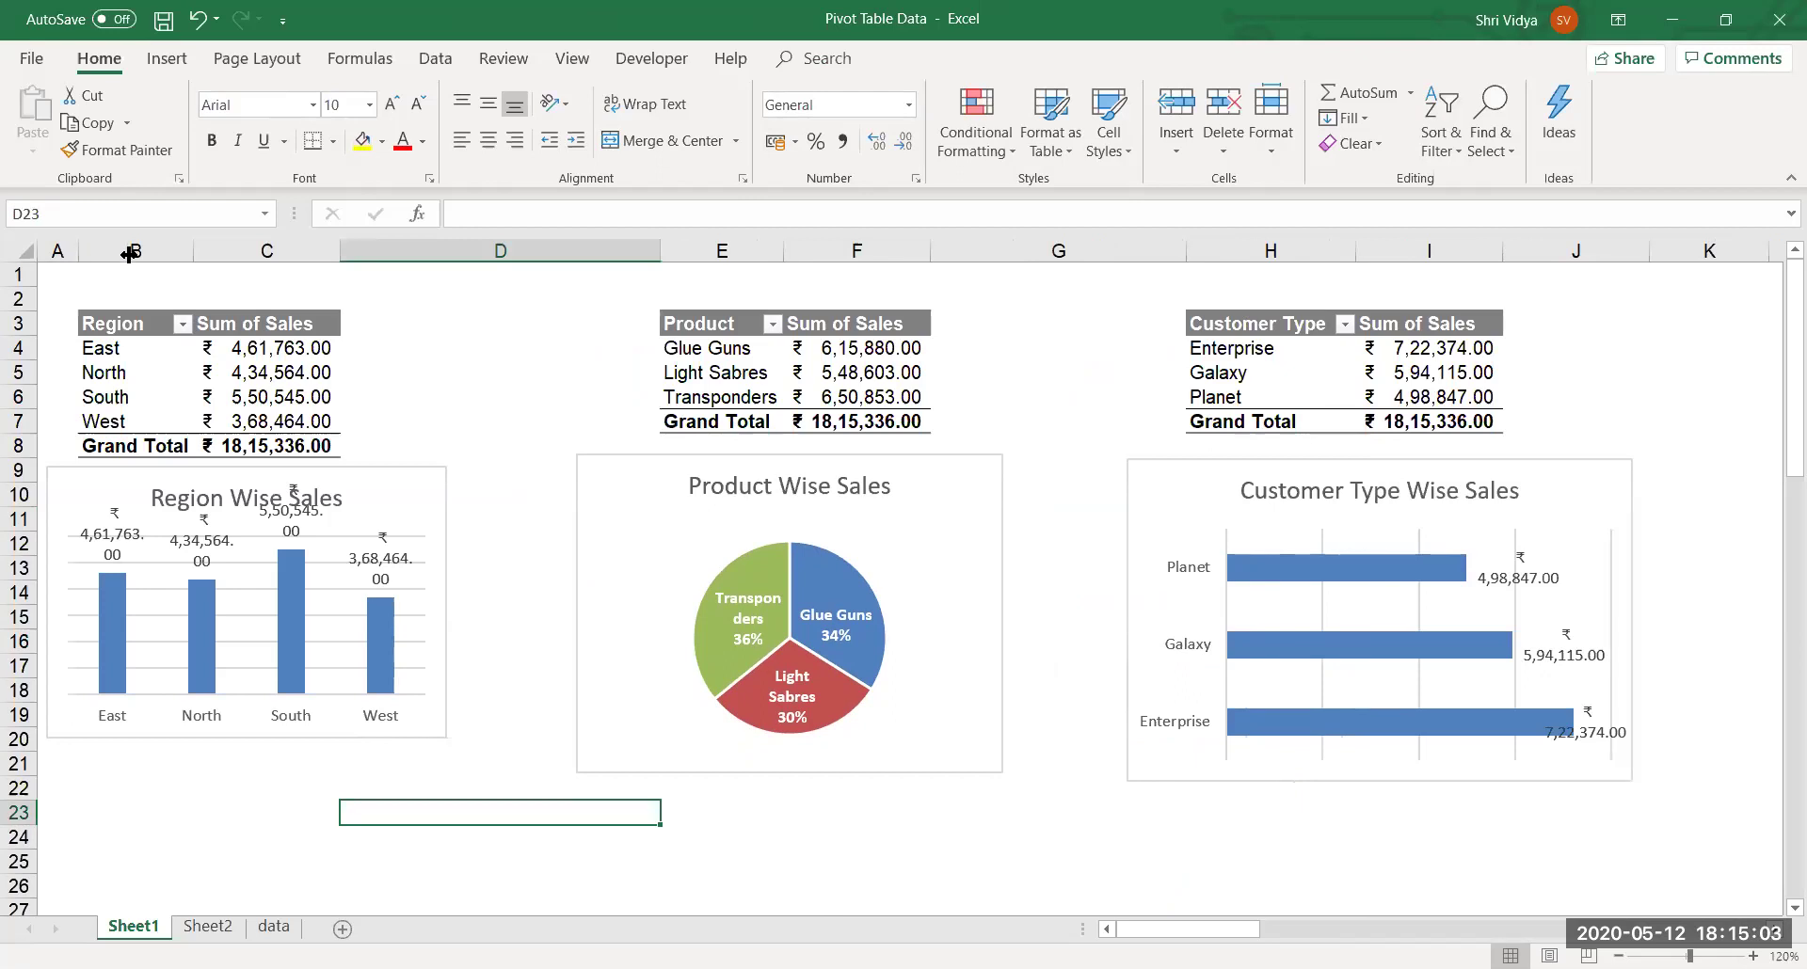
Widen column A, enlarge the Region Wise Sales chart, and delete its gridlines.
left_click_drag(130, 252, 129, 254)
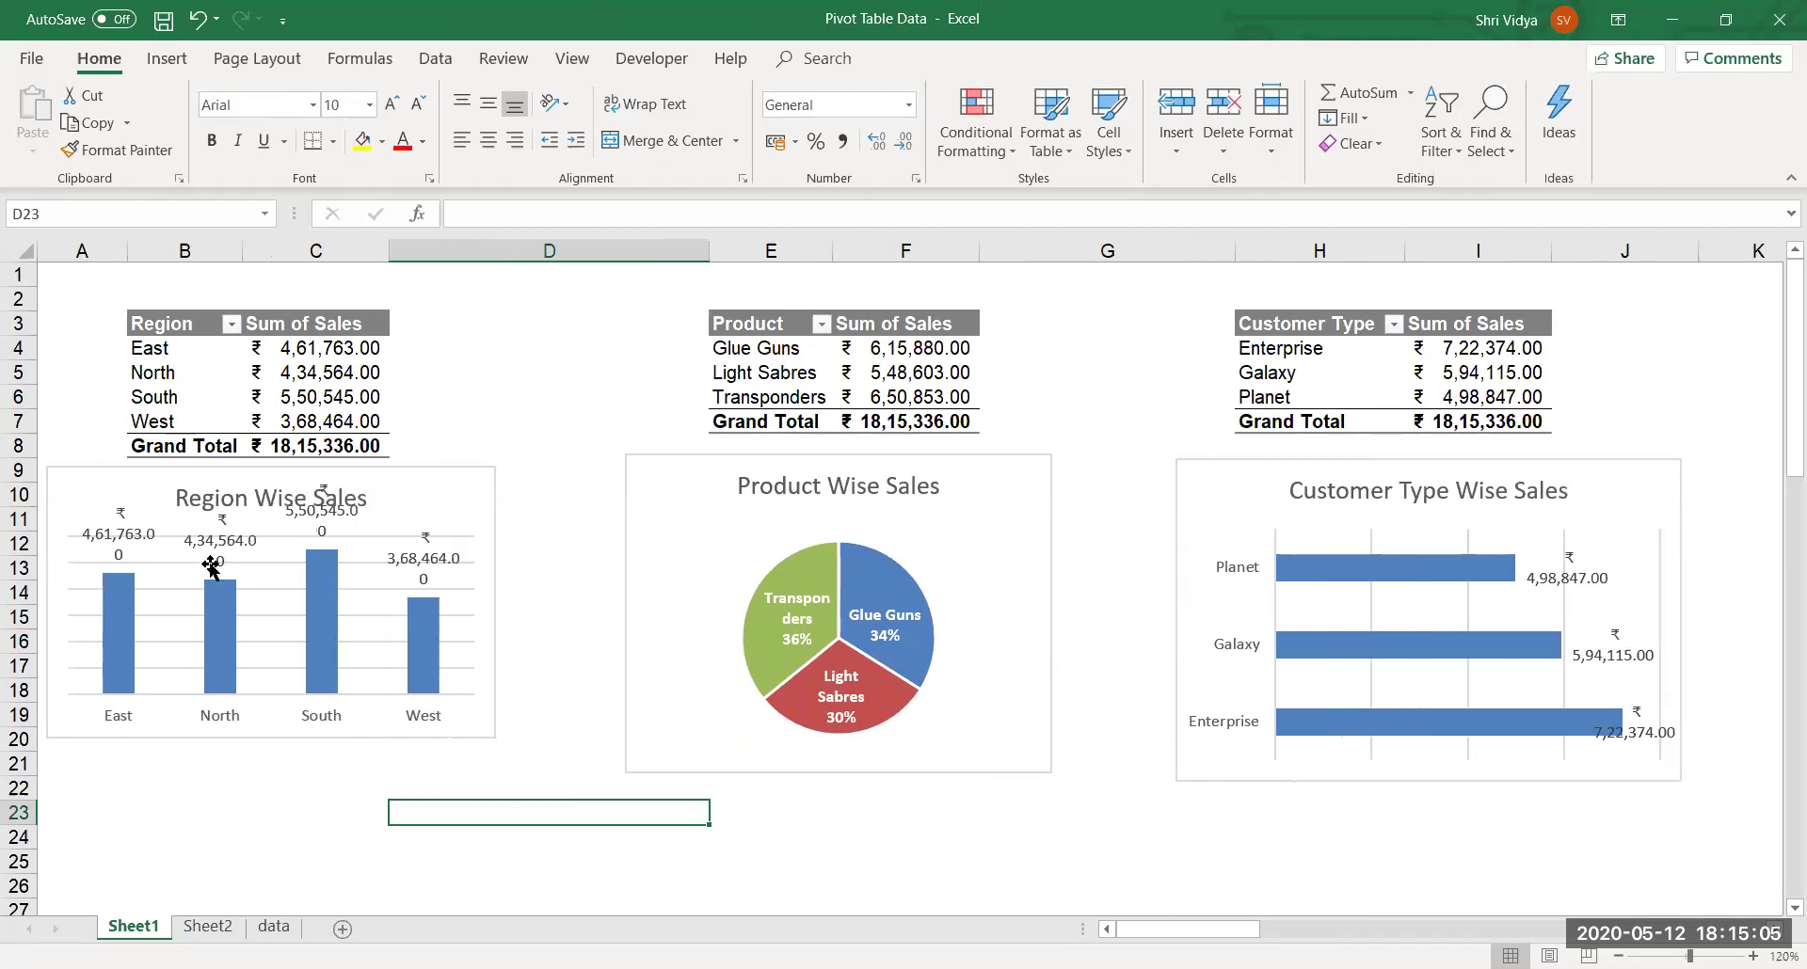
mouse_move(418, 493)
left_mouse_down()
mouse_move(515, 516)
mouse_move(482, 493)
mouse_move(423, 500)
left_mouse_up()
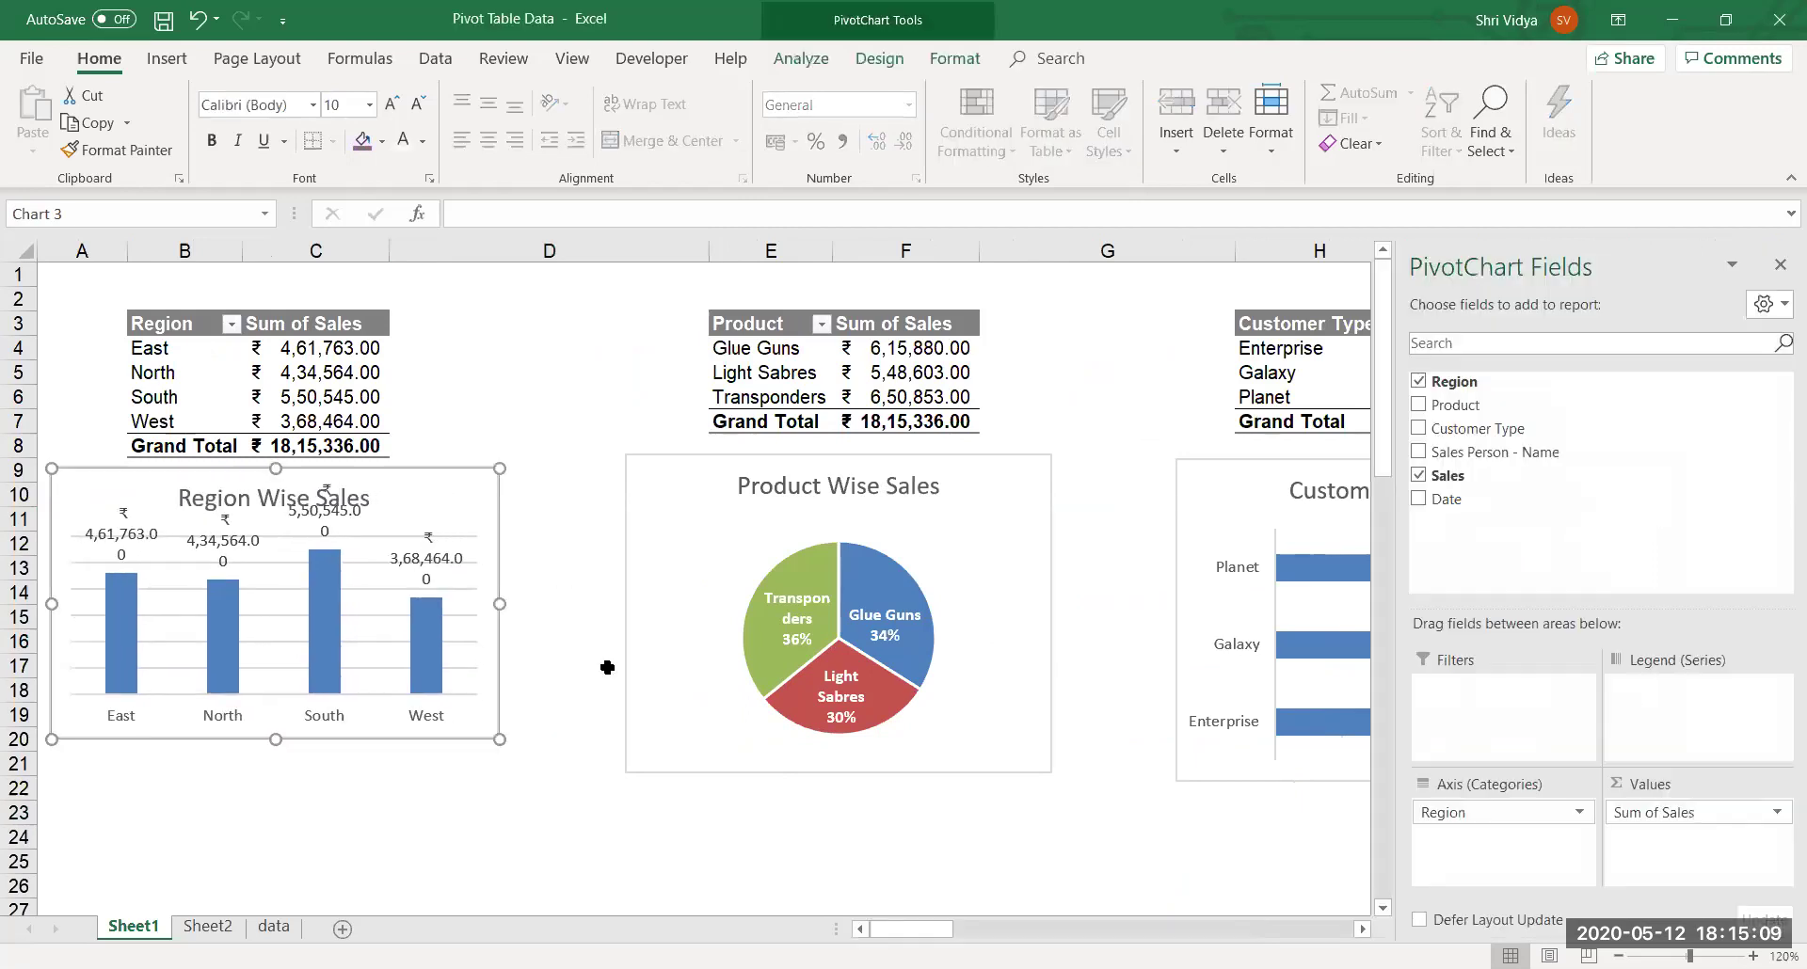
left_click_drag(500, 740, 545, 776)
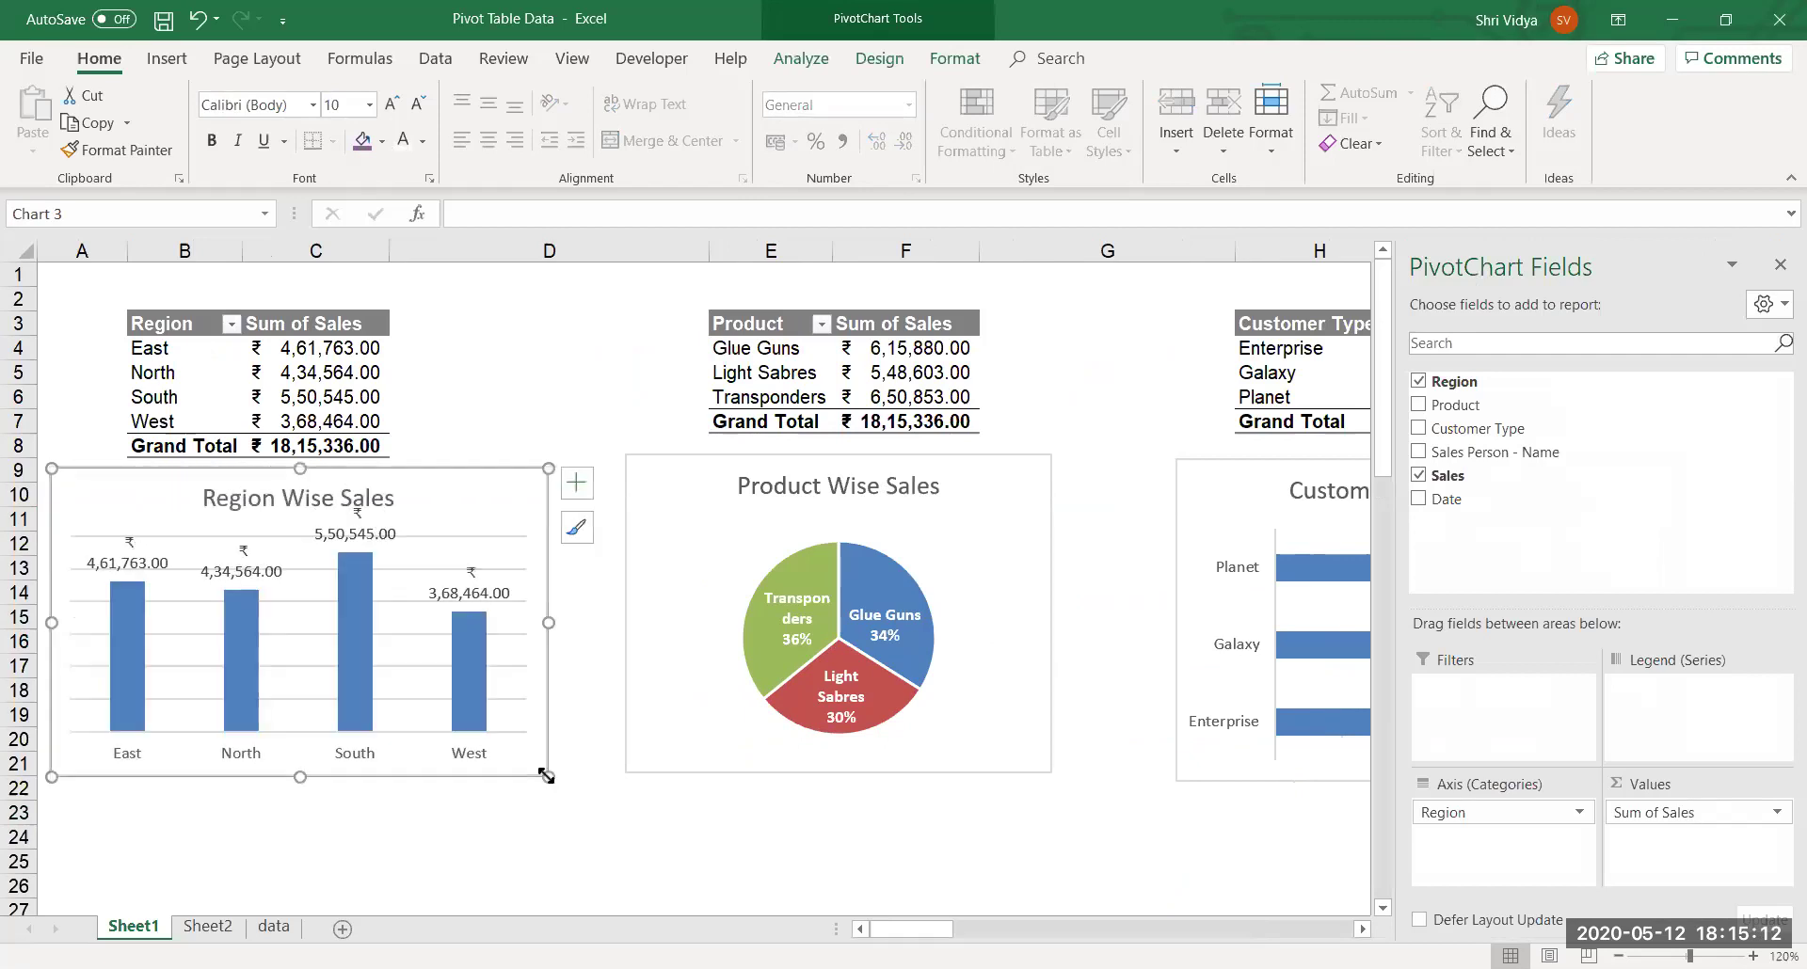
left_click(490, 863)
left_click(415, 630)
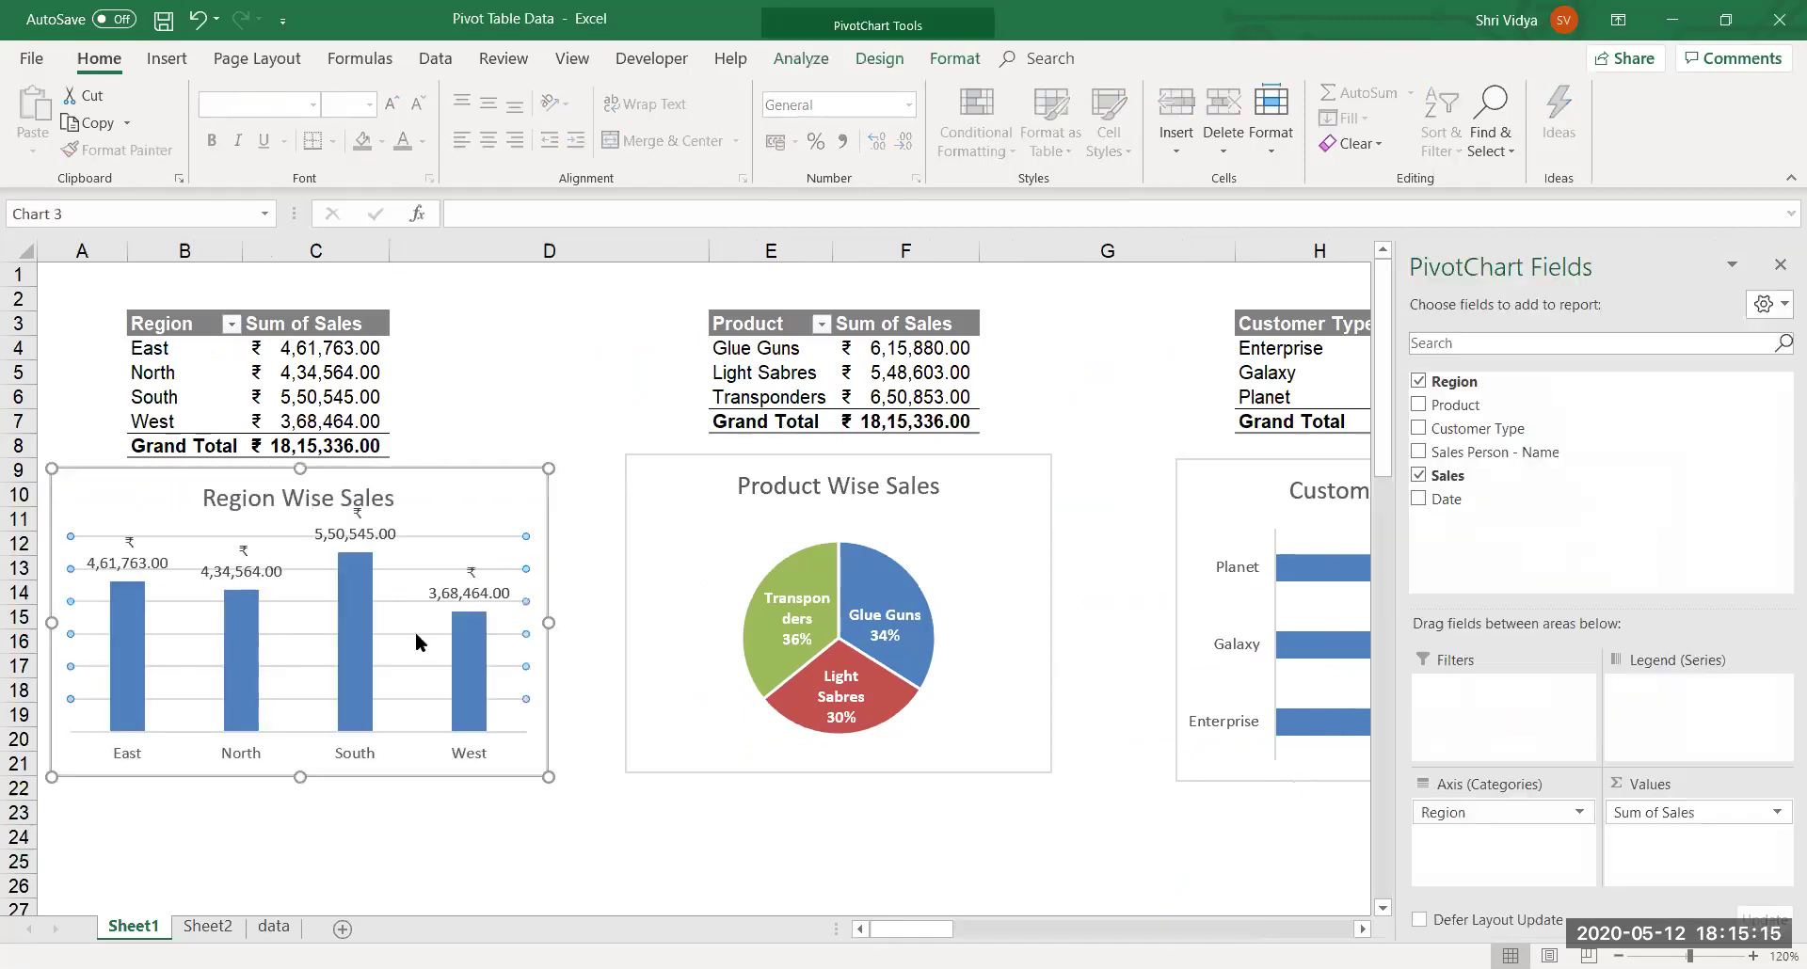
key("Delete")
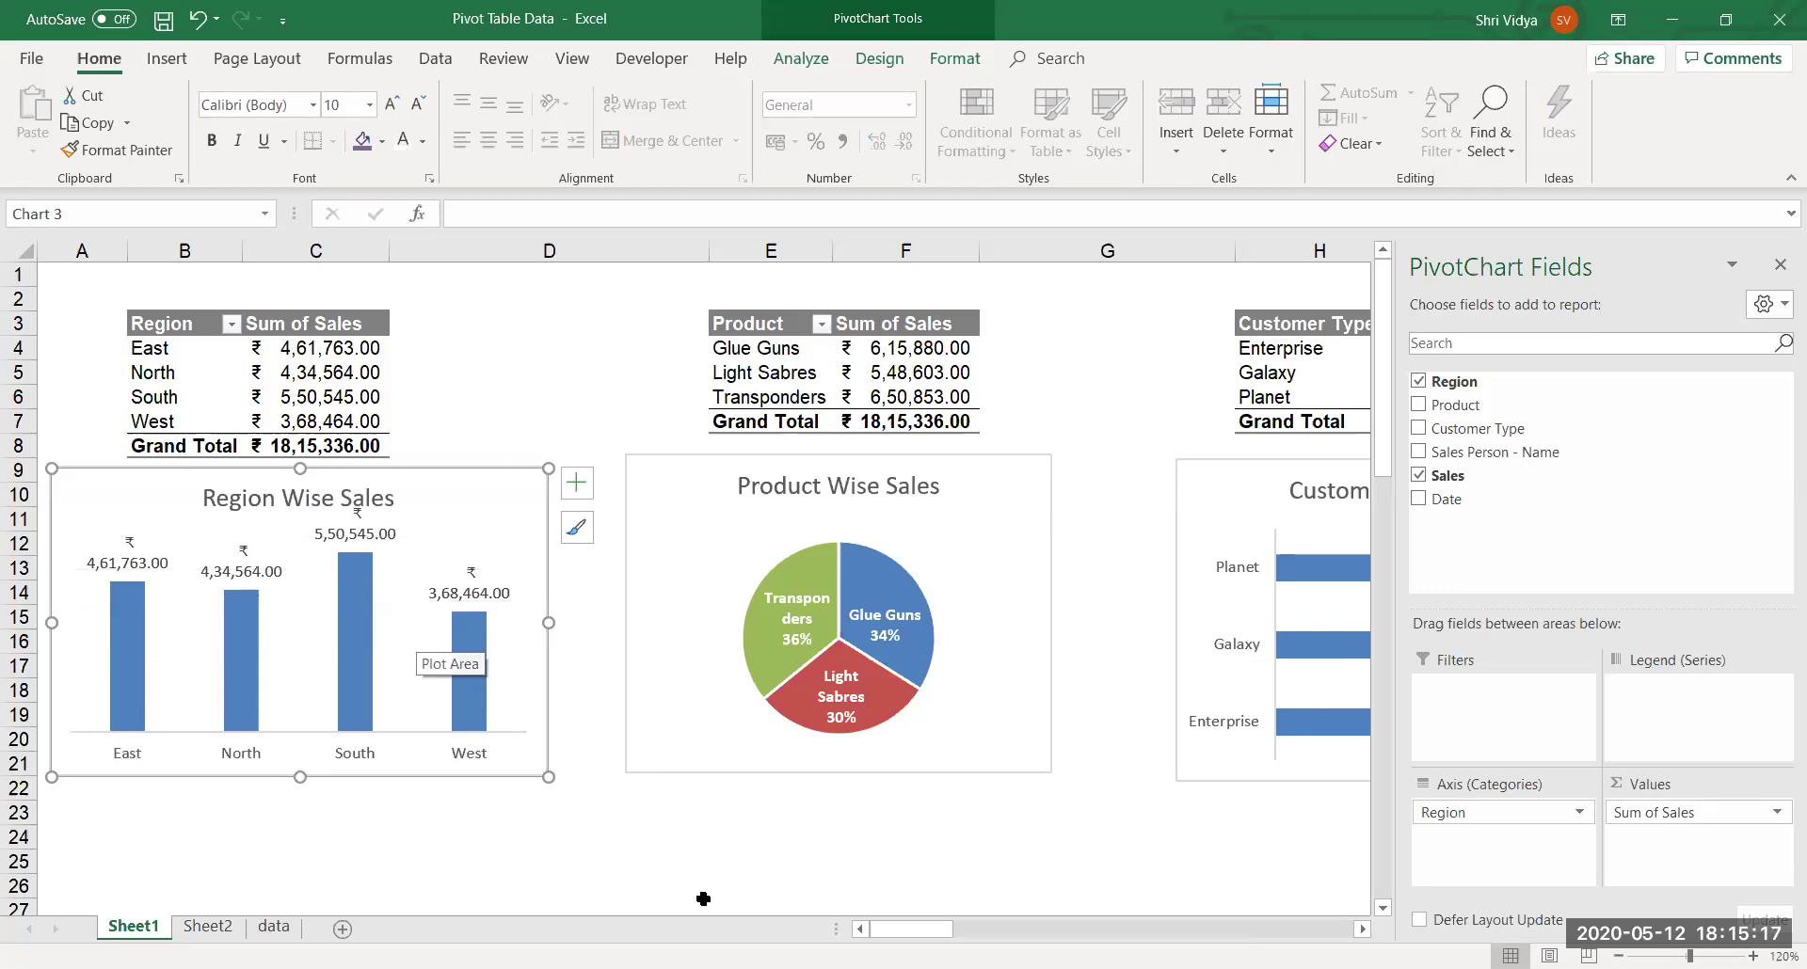
left_click(663, 885)
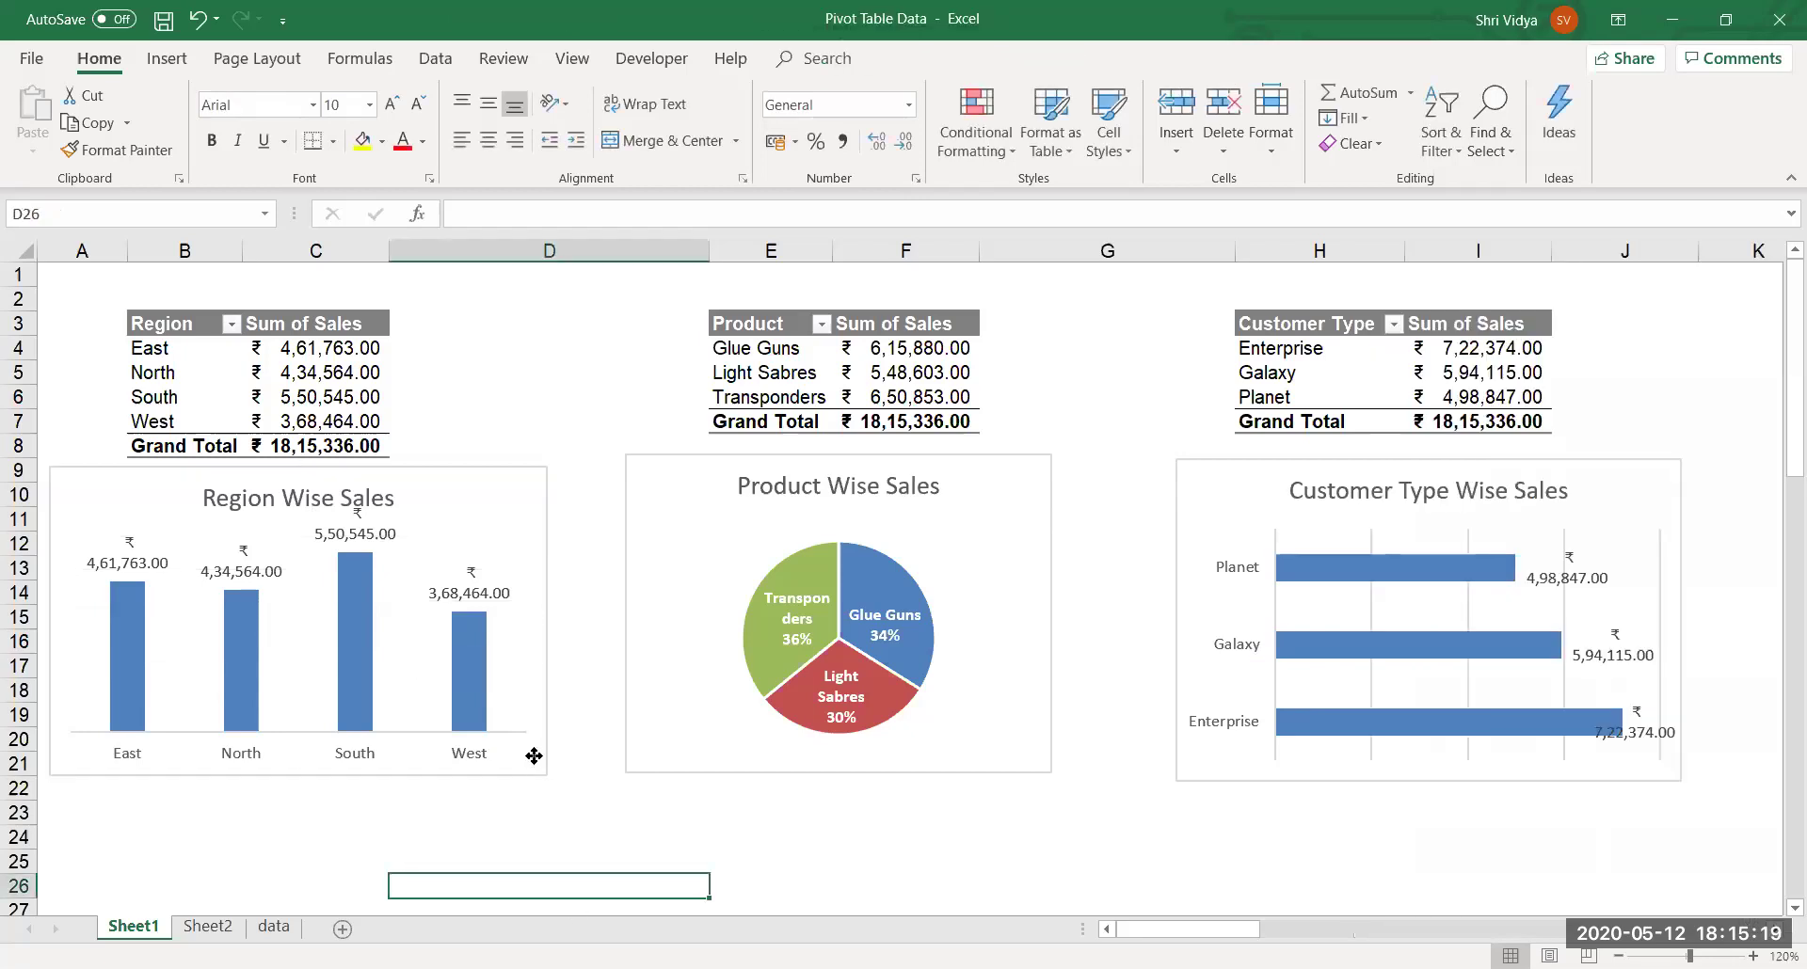
left_click(545, 778)
left_click_drag(549, 777, 574, 792)
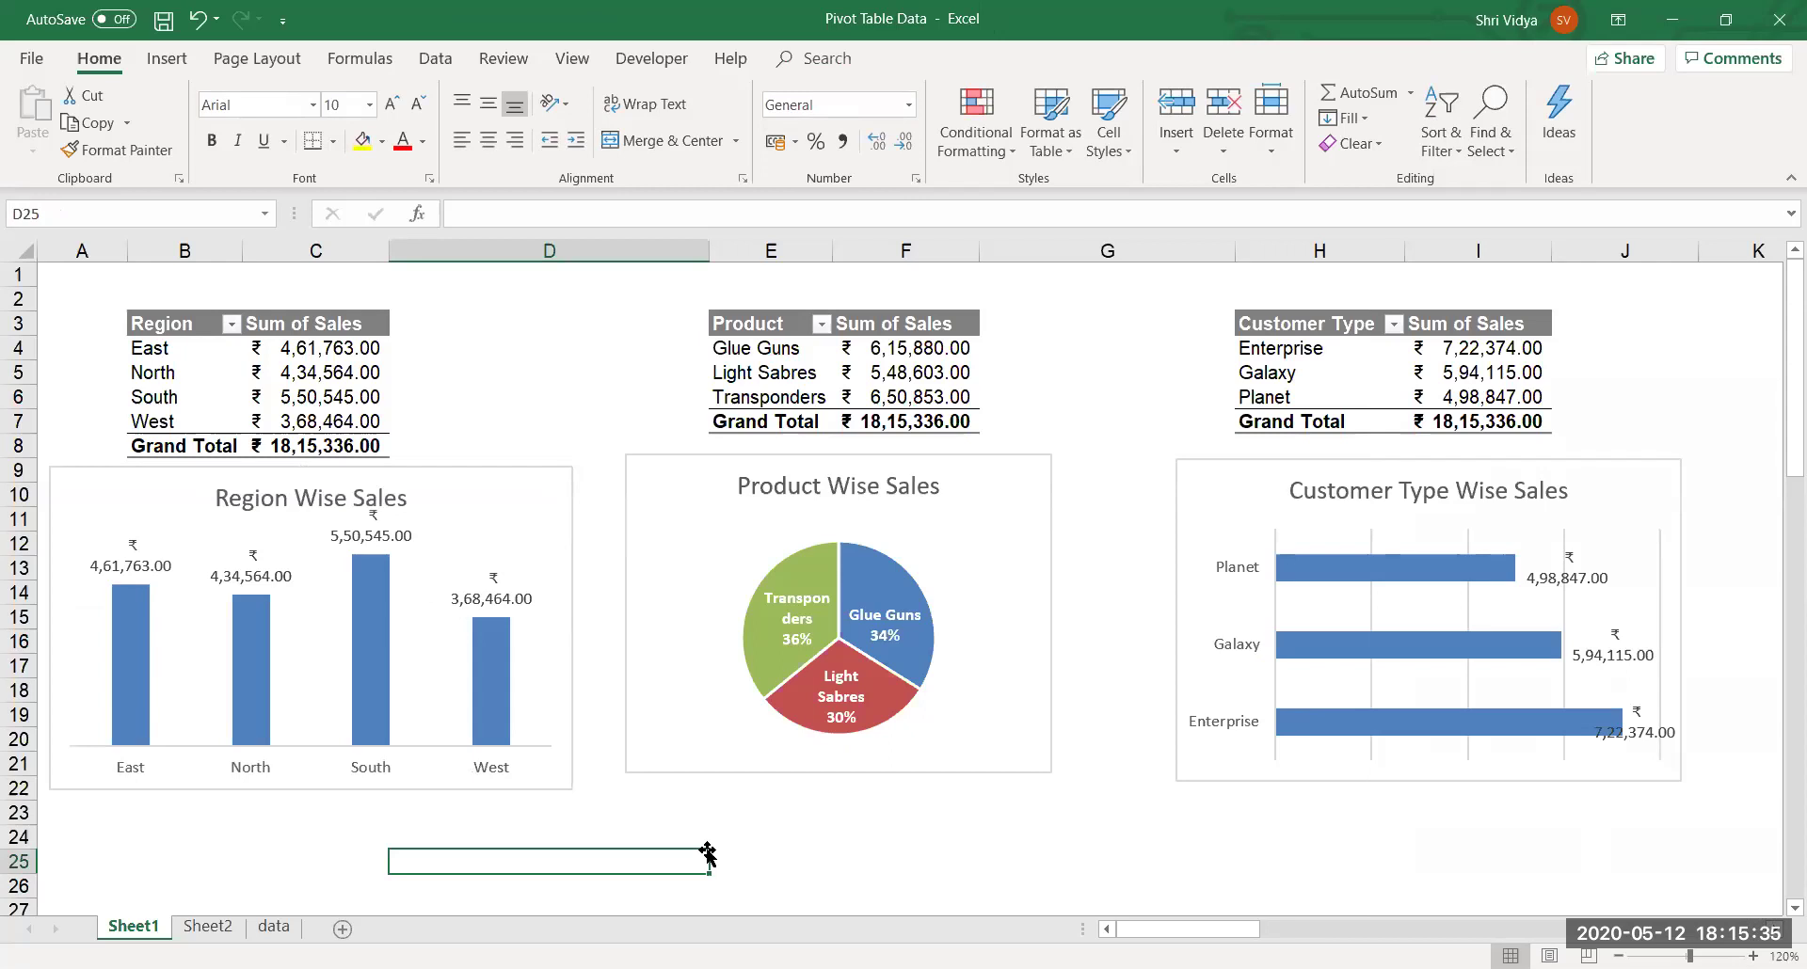
Insert four blank rows above the pivot tables with Ctrl+Shift+=.
left_click(16, 272)
mouse_move(16, 272)
left_mouse_down()
mouse_move(11, 332)
mouse_move(16, 301)
left_mouse_up()
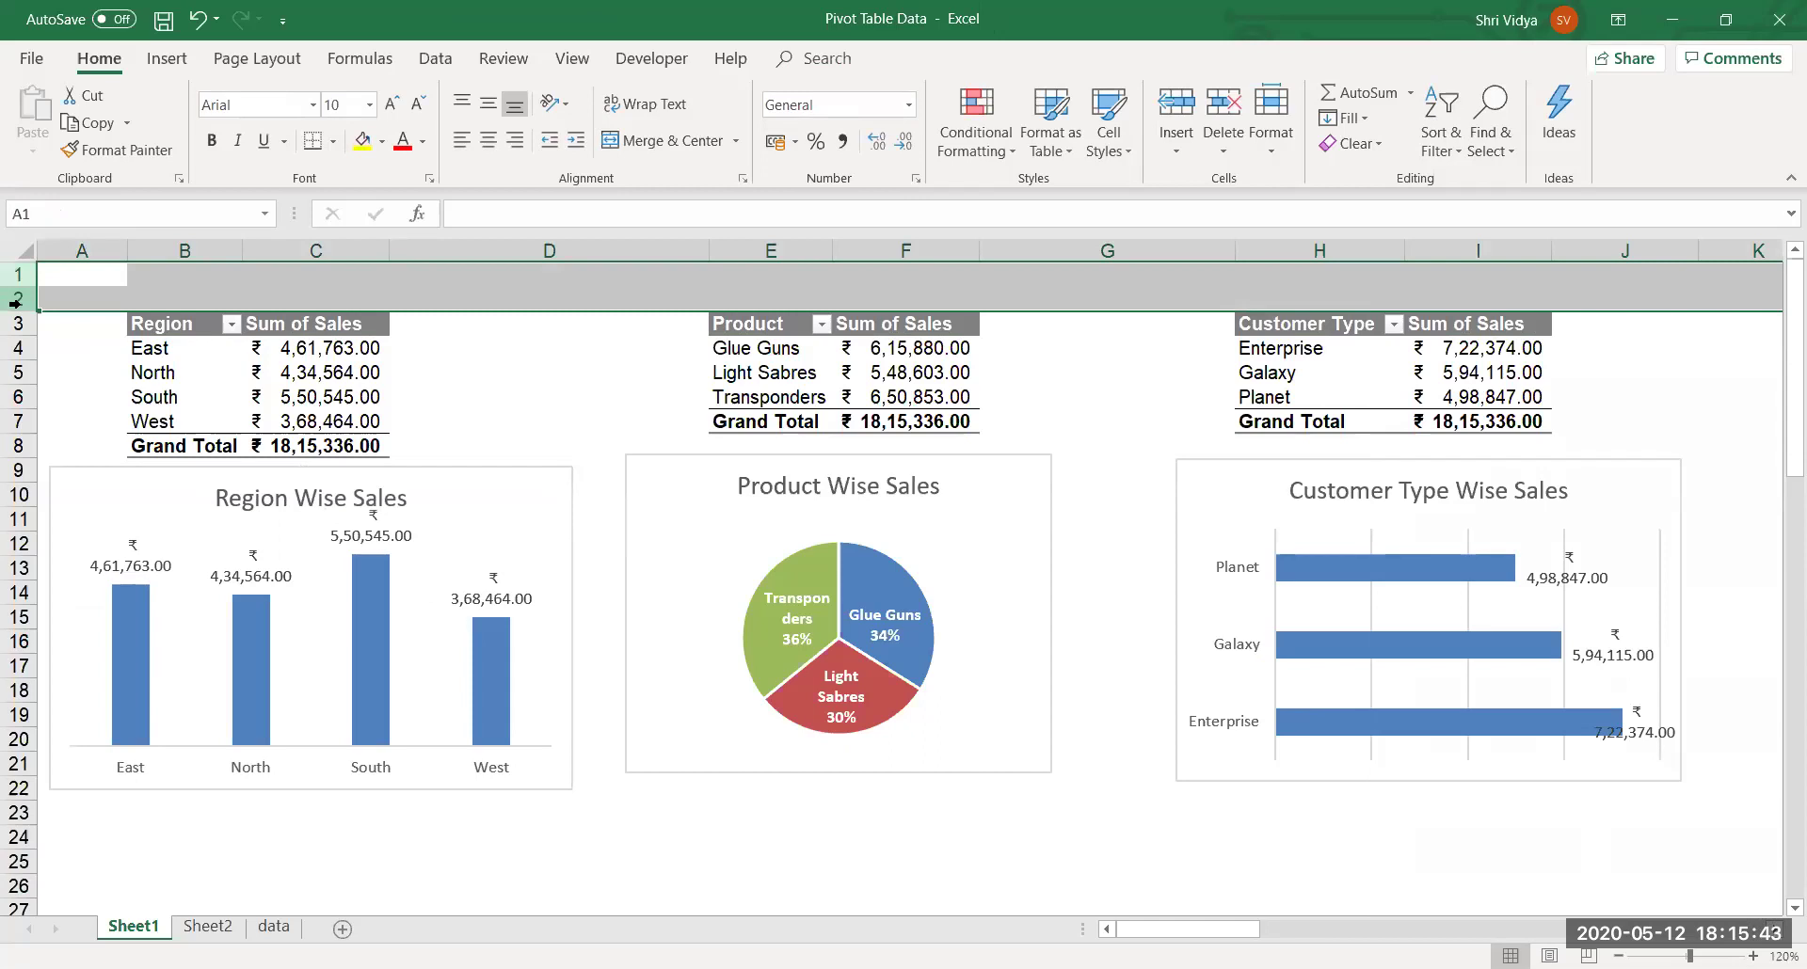
key("ctrl+shift+plus")
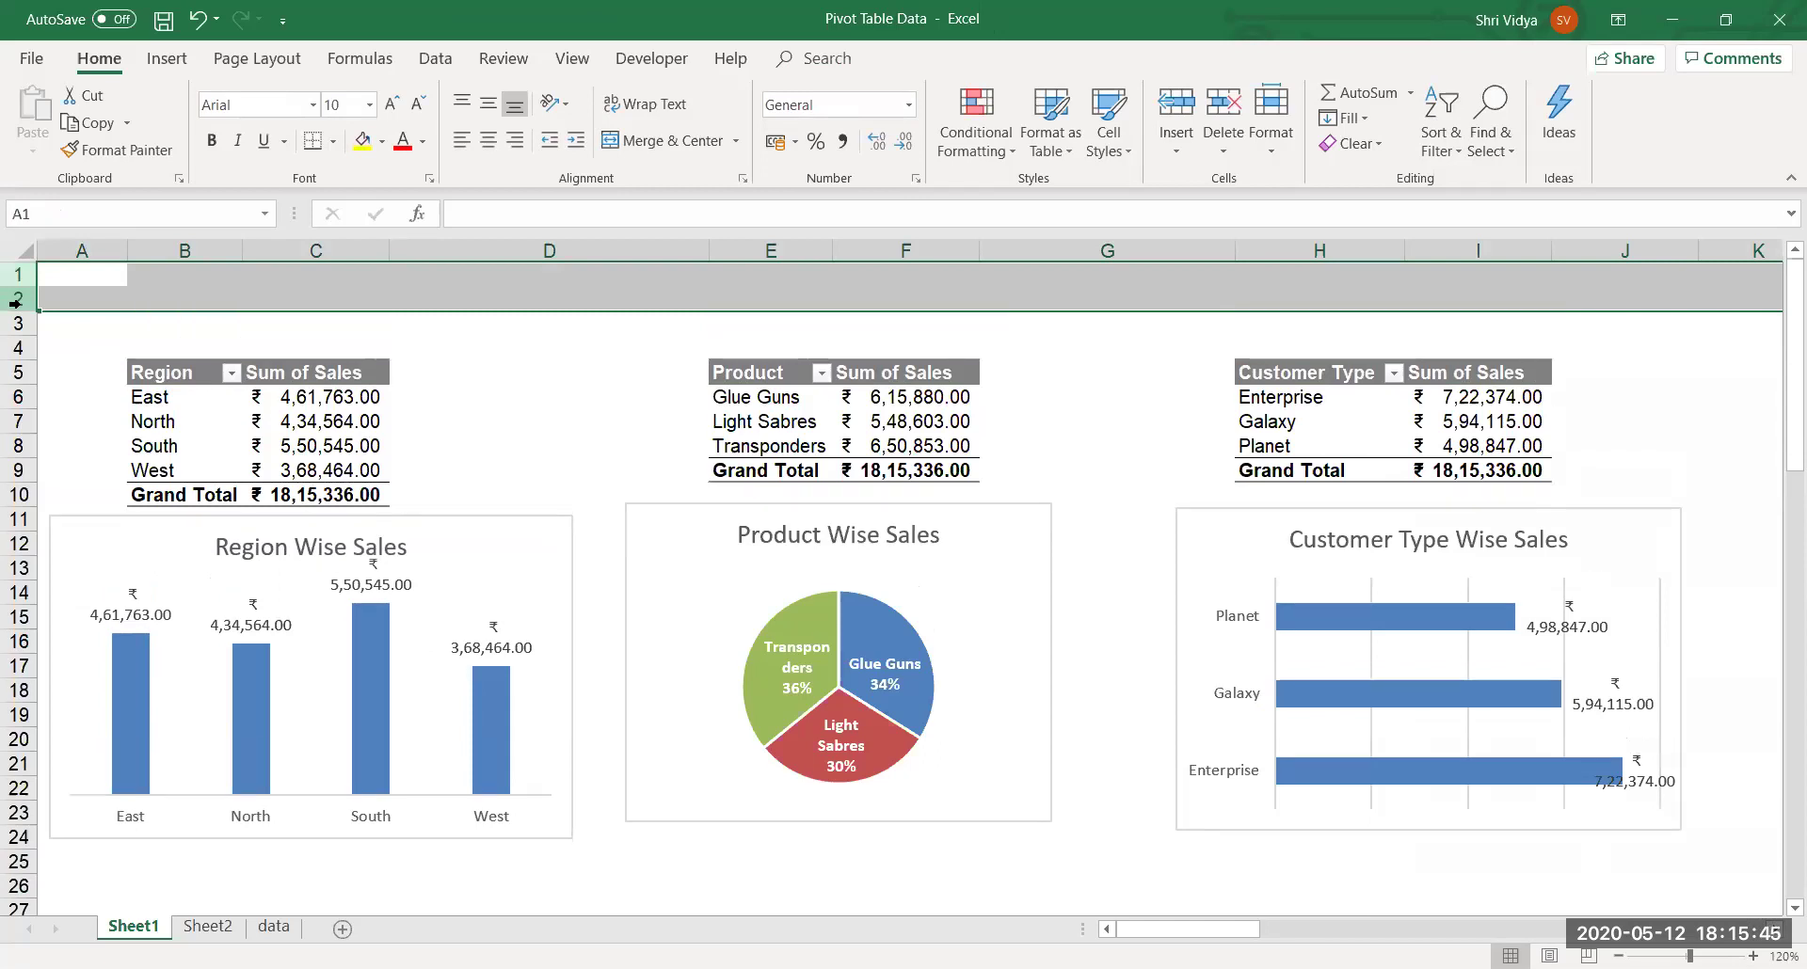
key("ctrl+shift+plus")
left_click(414, 344)
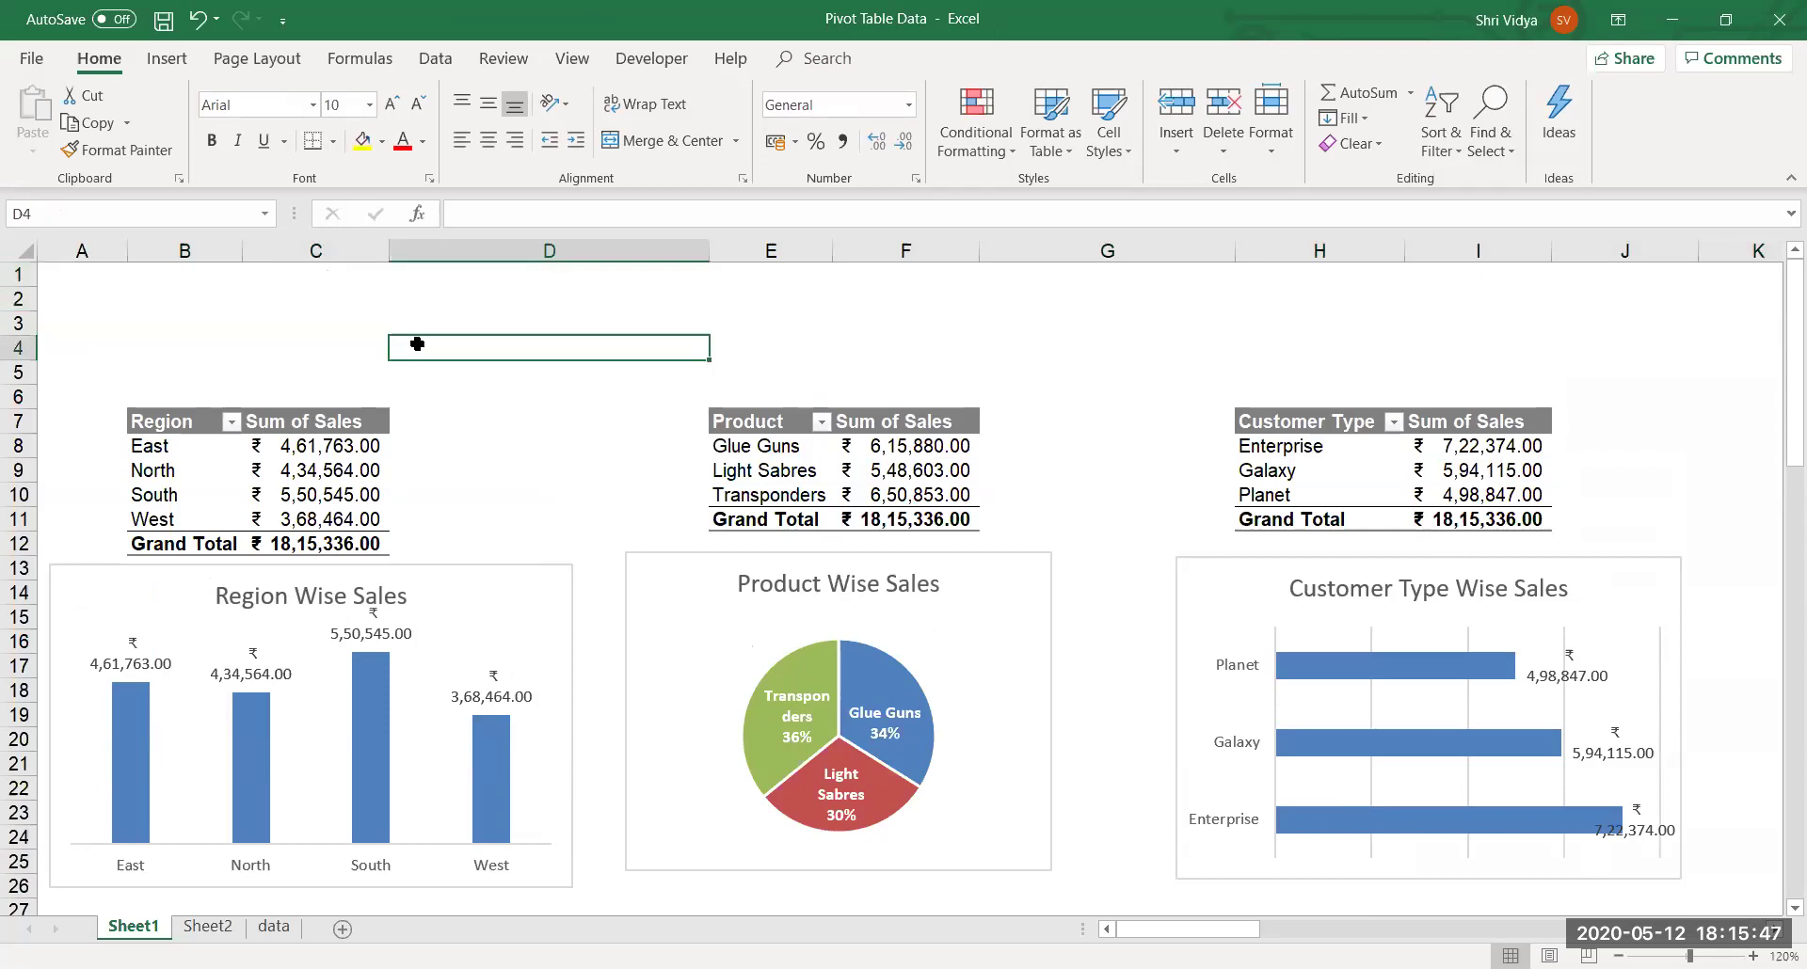
Nudge the Product Wise Sales and Customer Type Wise Sales charts back into line.
left_click_drag(693, 569, 687, 577)
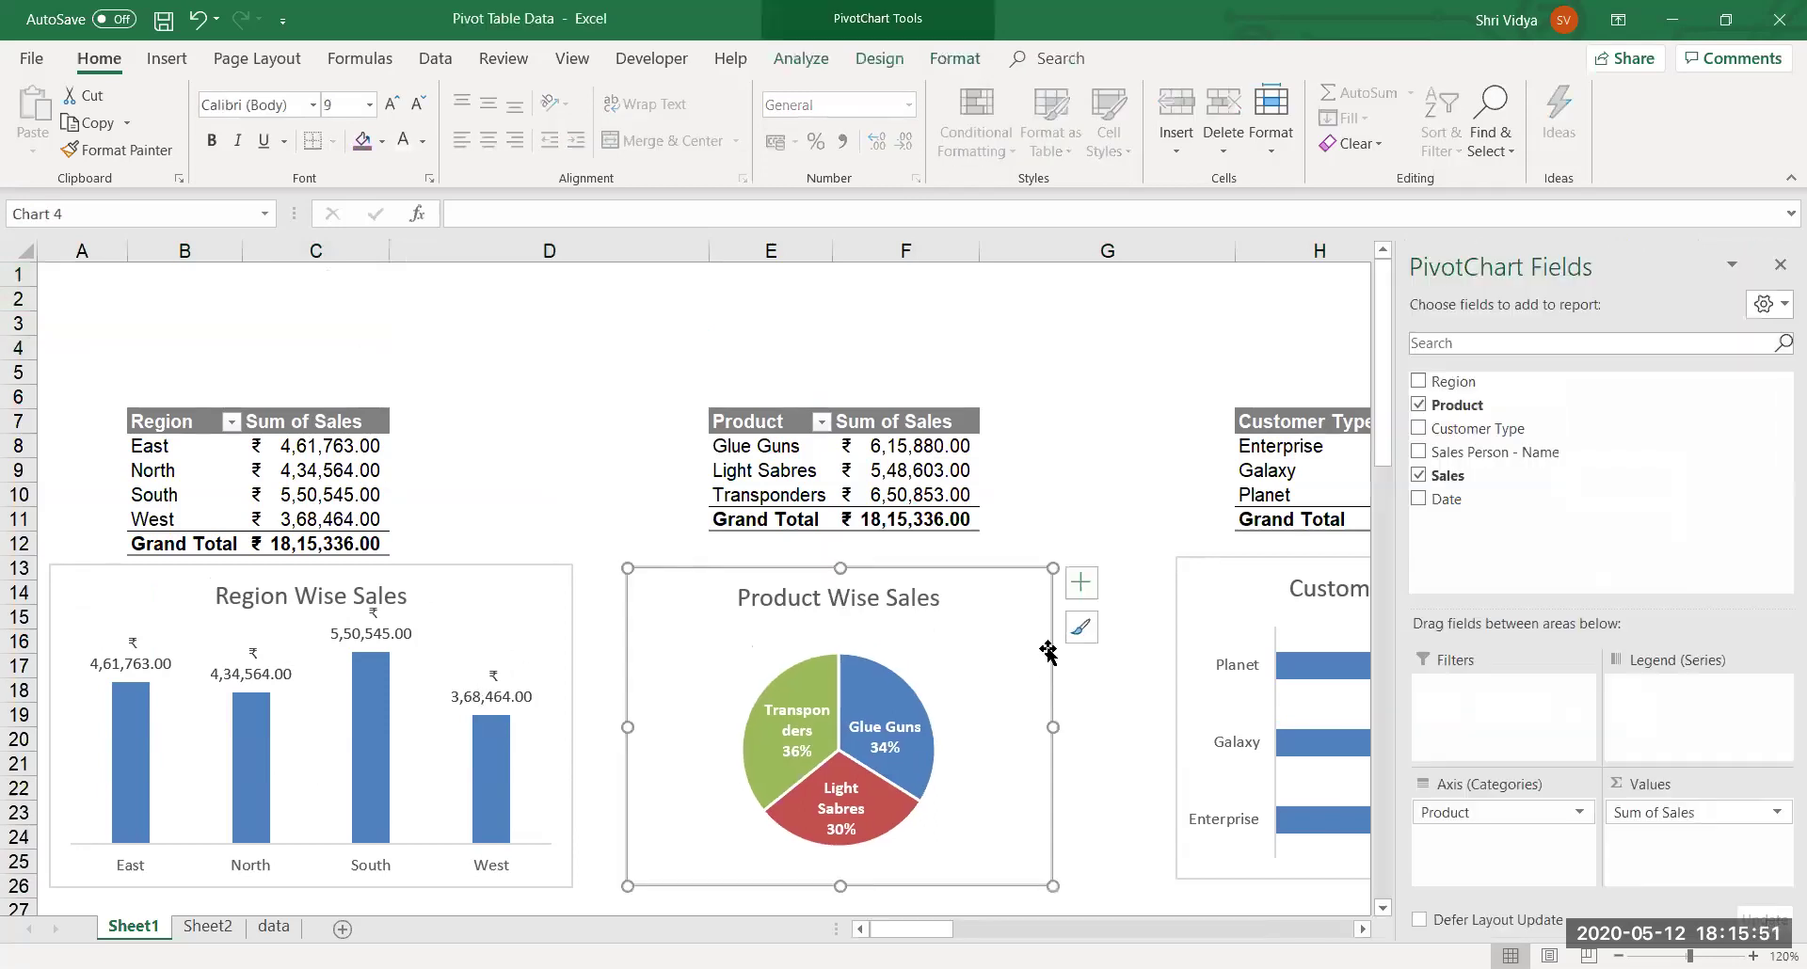
left_click_drag(1193, 602, 1188, 602)
left_click(1101, 372)
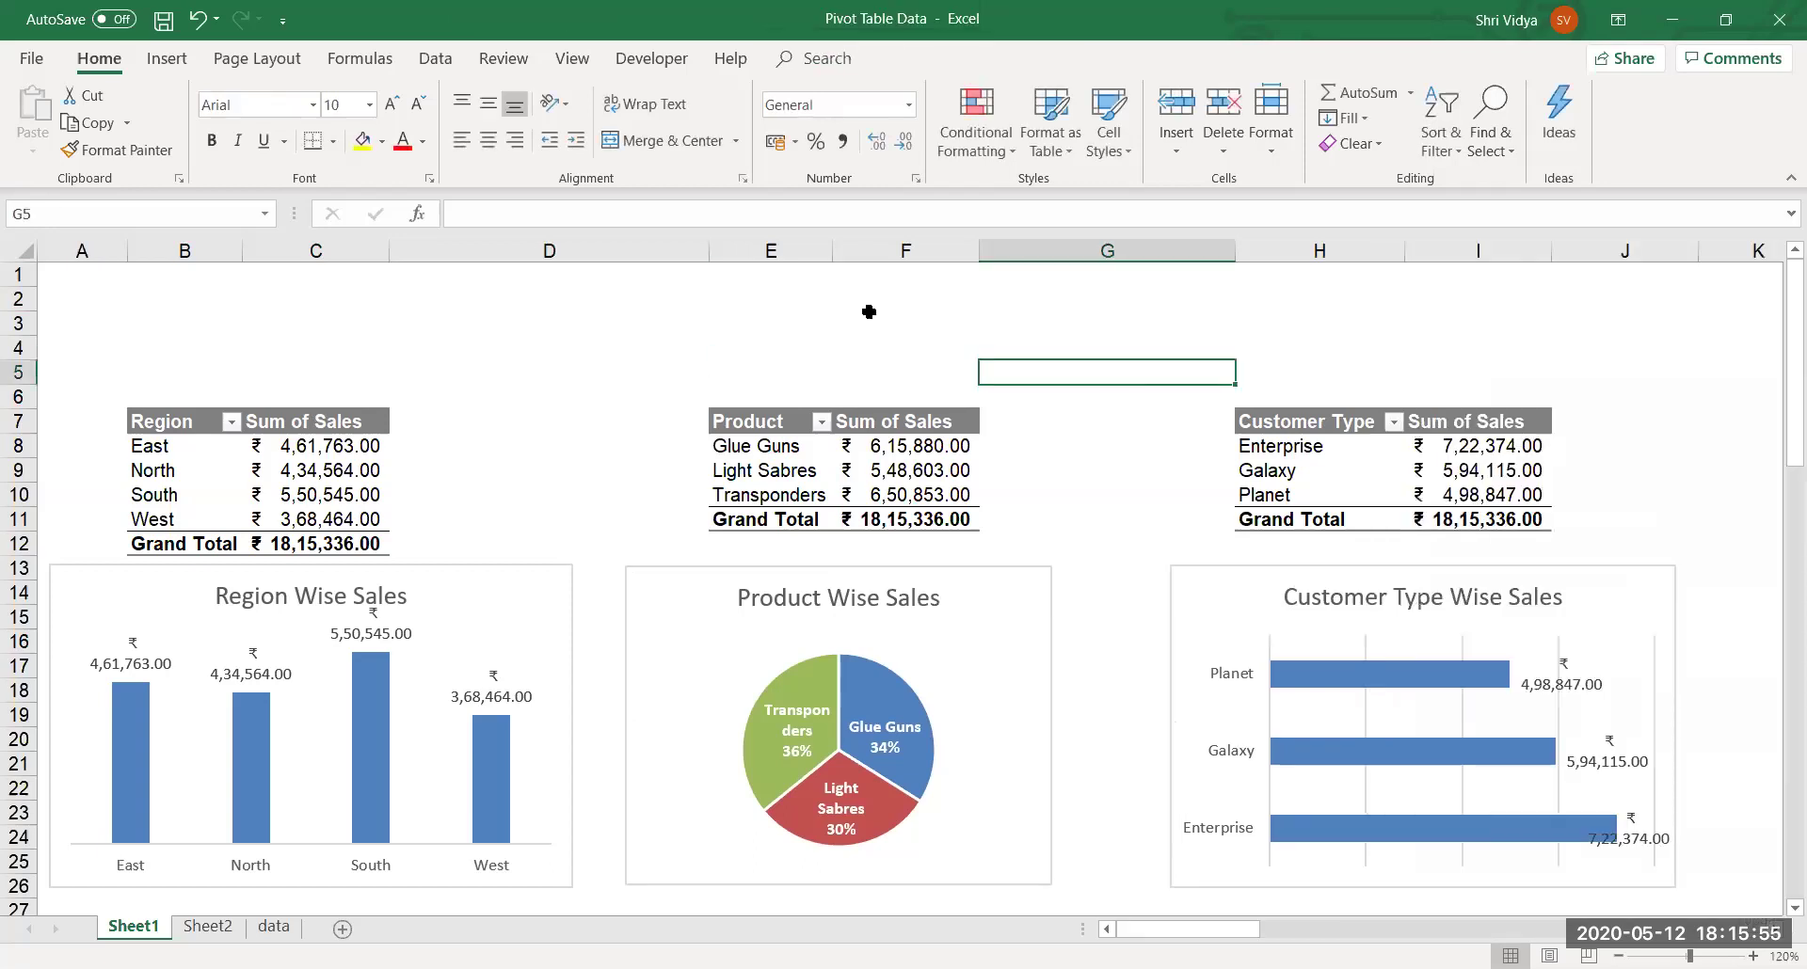
left_click(169, 62)
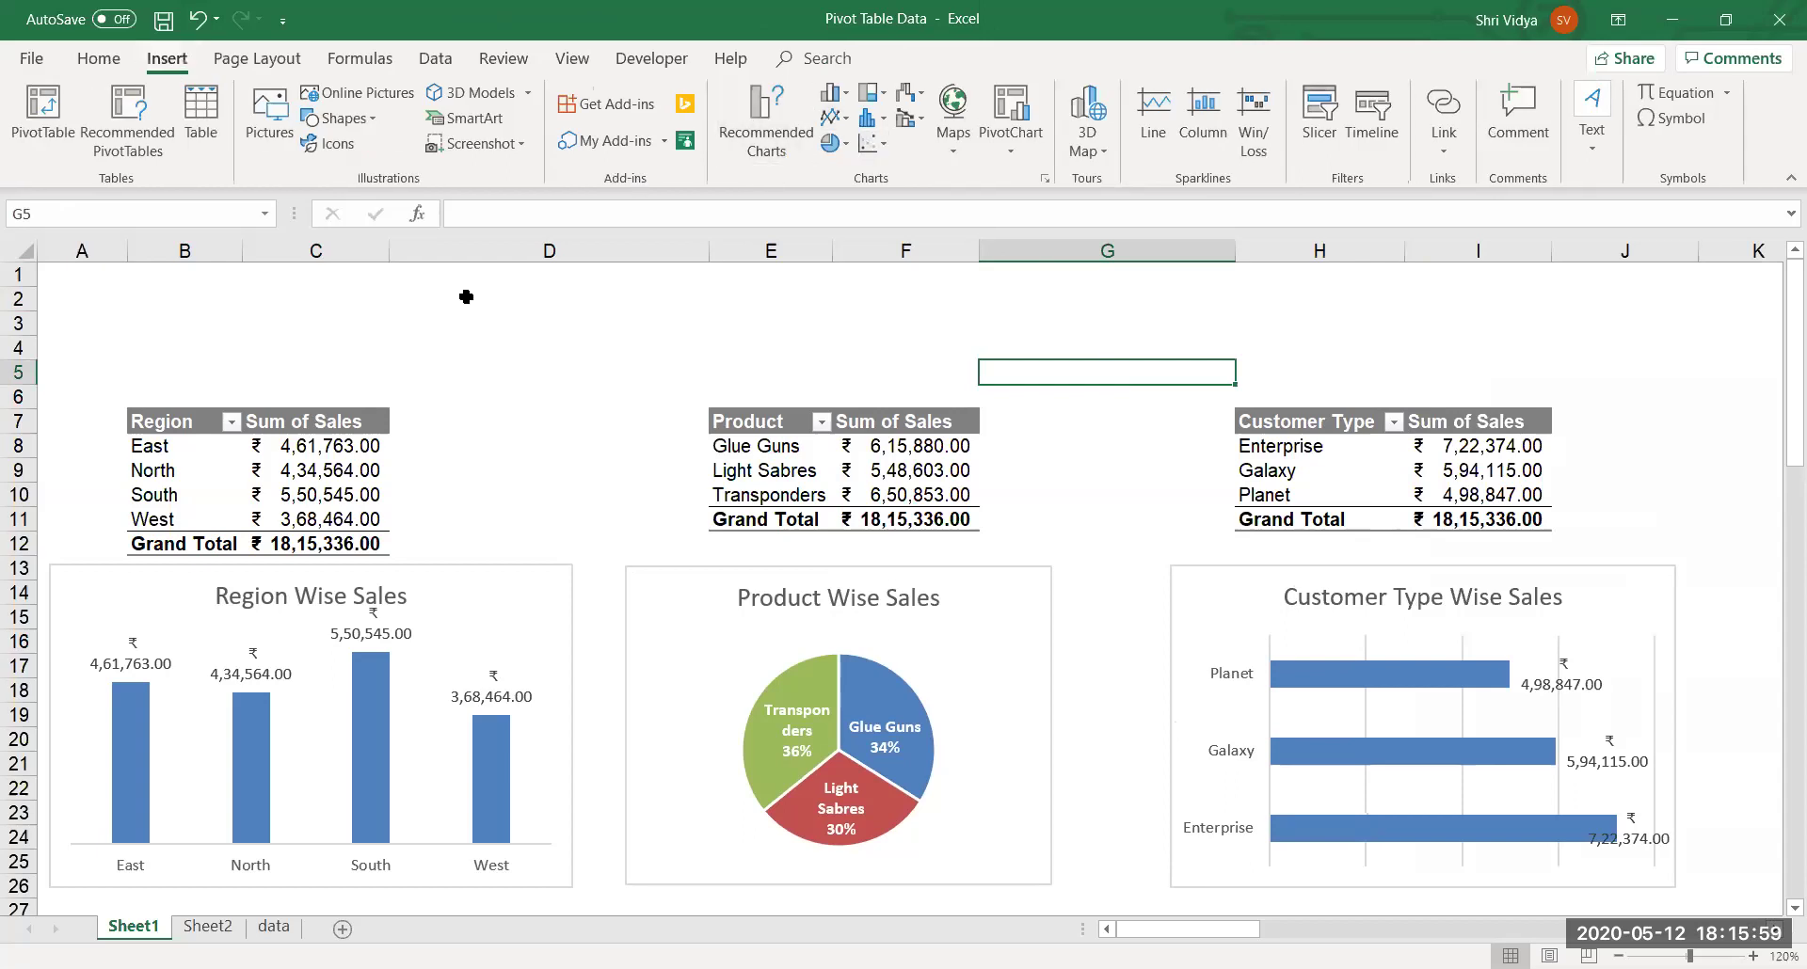
Add a Sales Person - Name slicer to the Region pivot table.
left_click(307, 476)
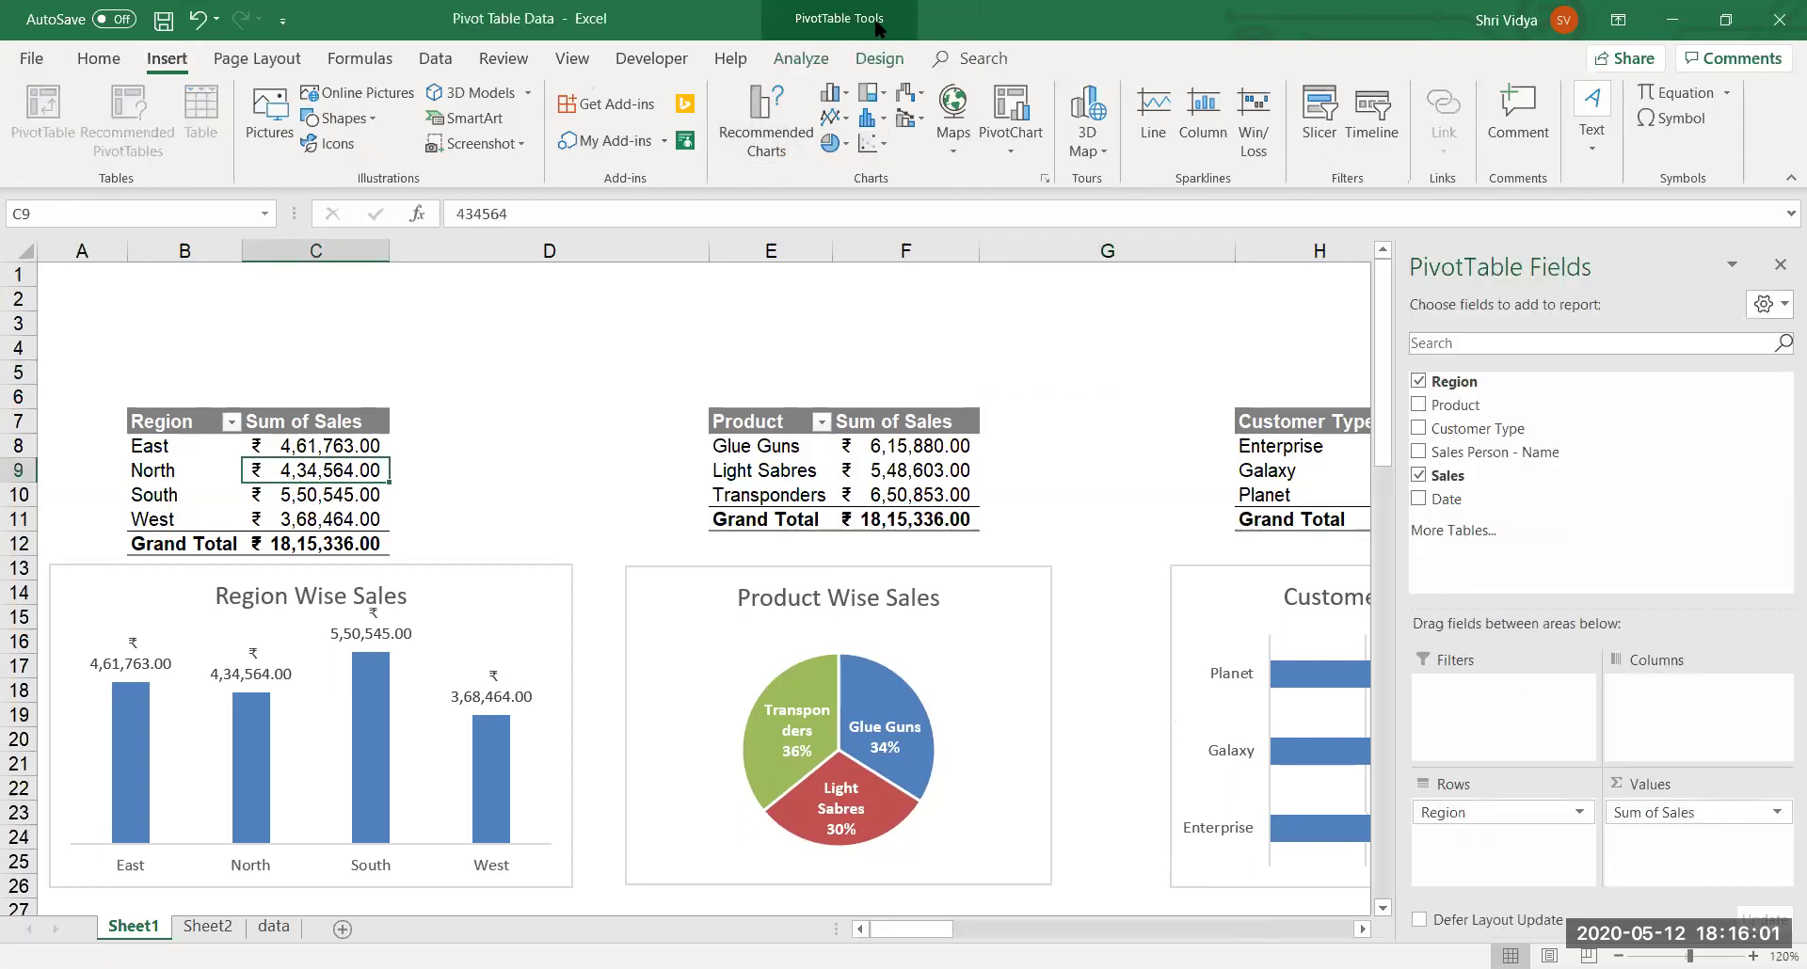
left_click(779, 60)
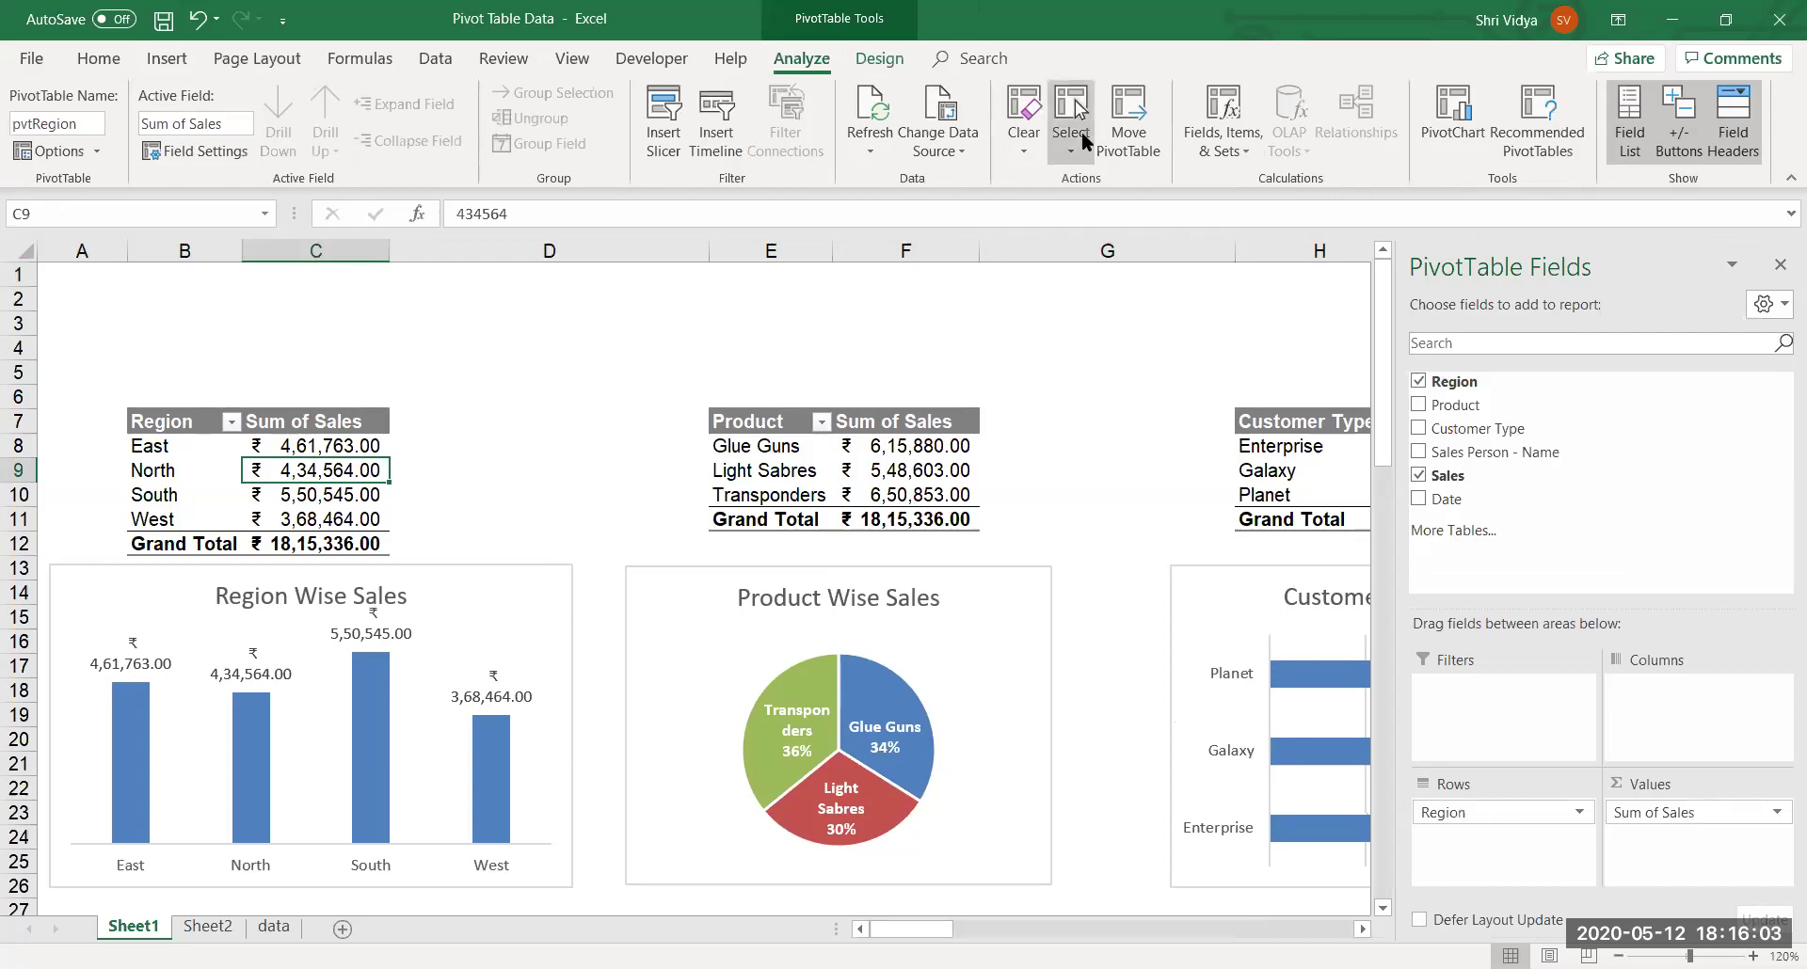
left_click(665, 139)
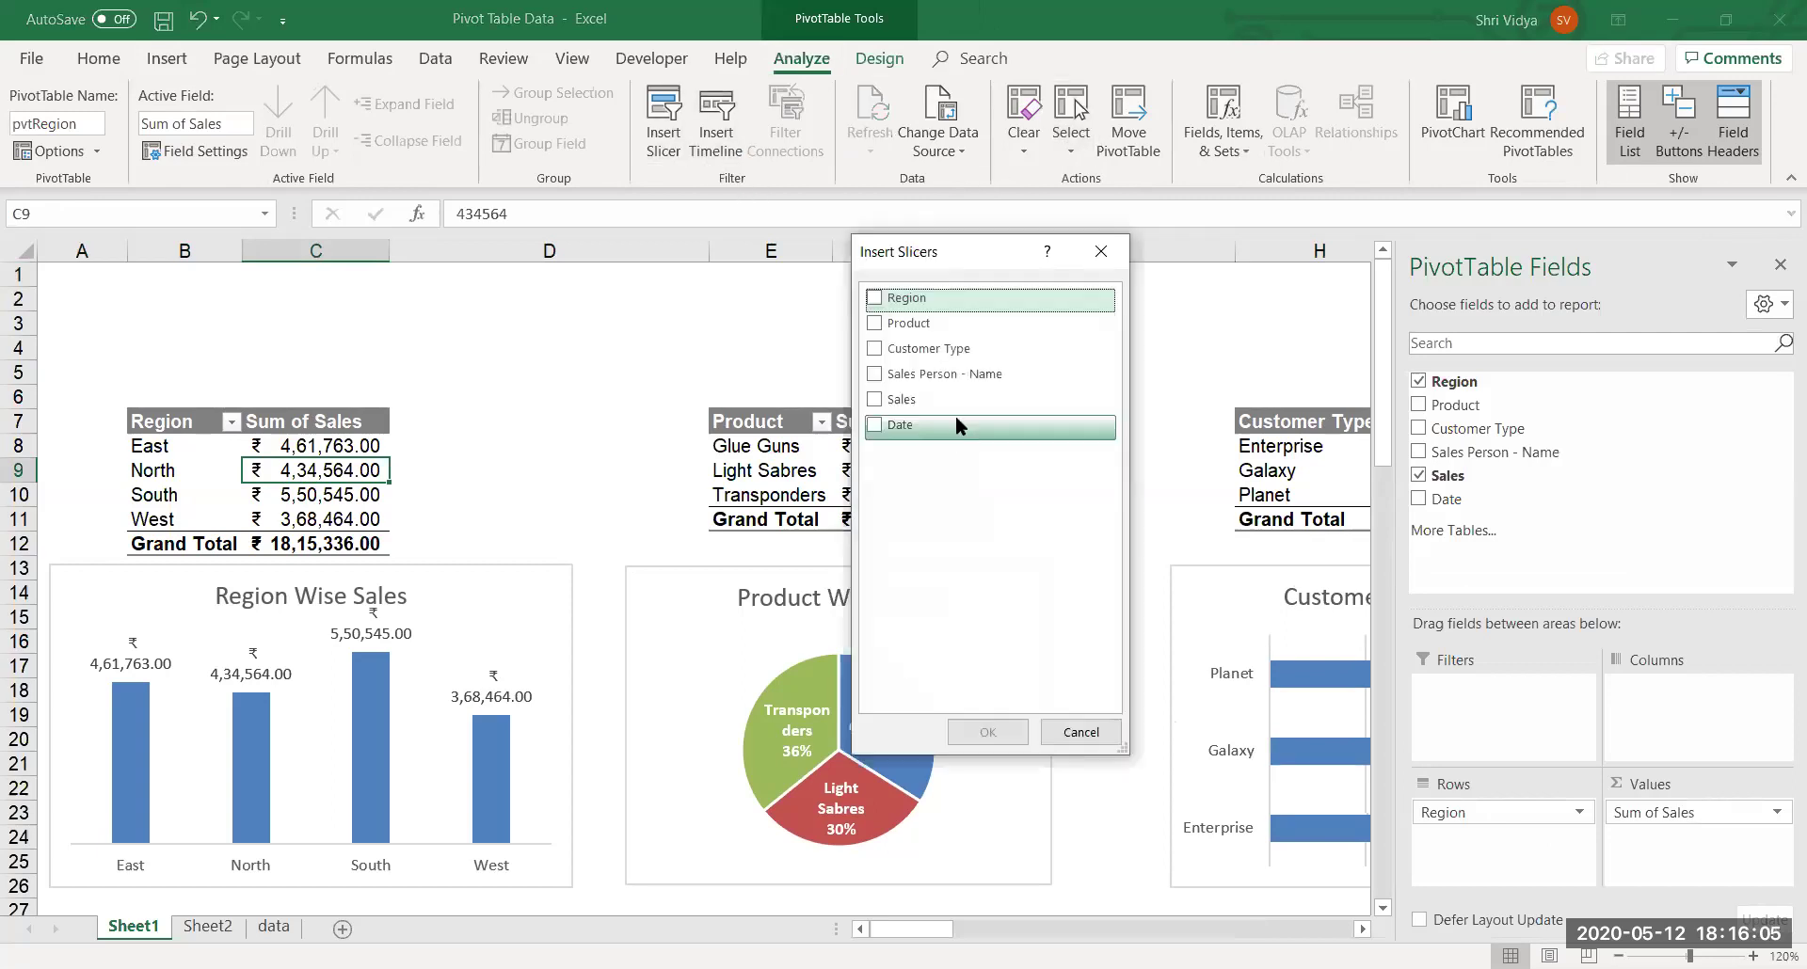
left_click(874, 375)
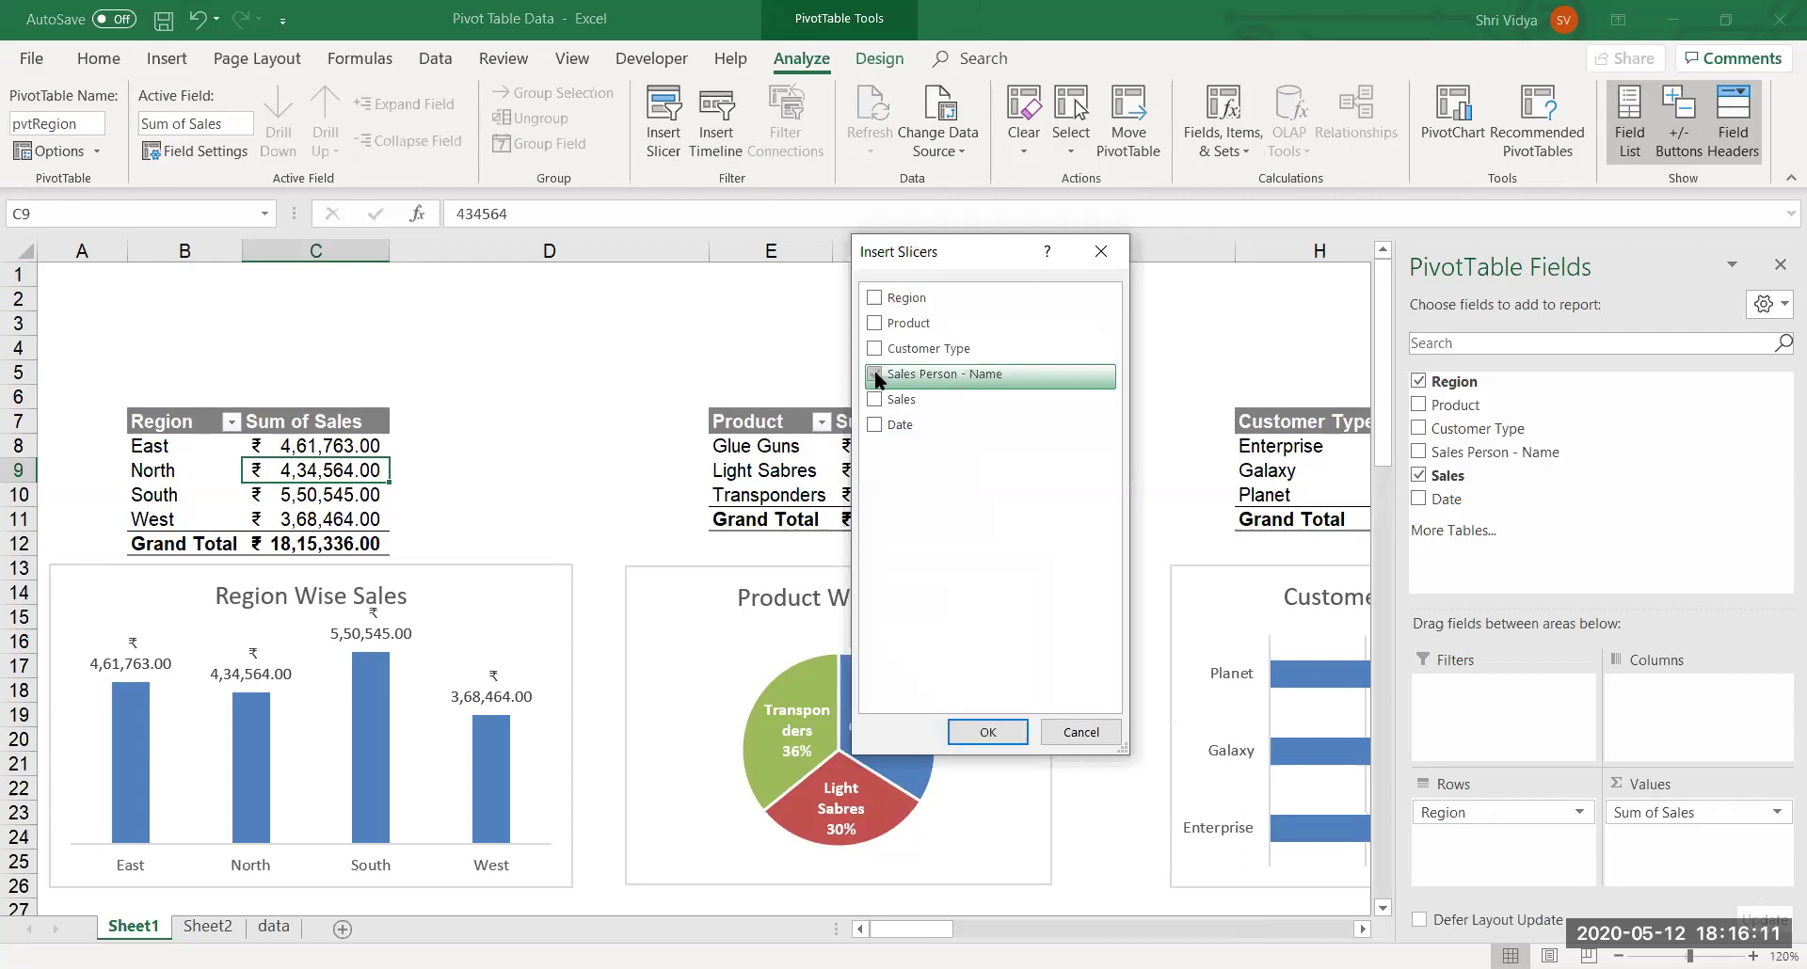
left_click(987, 733)
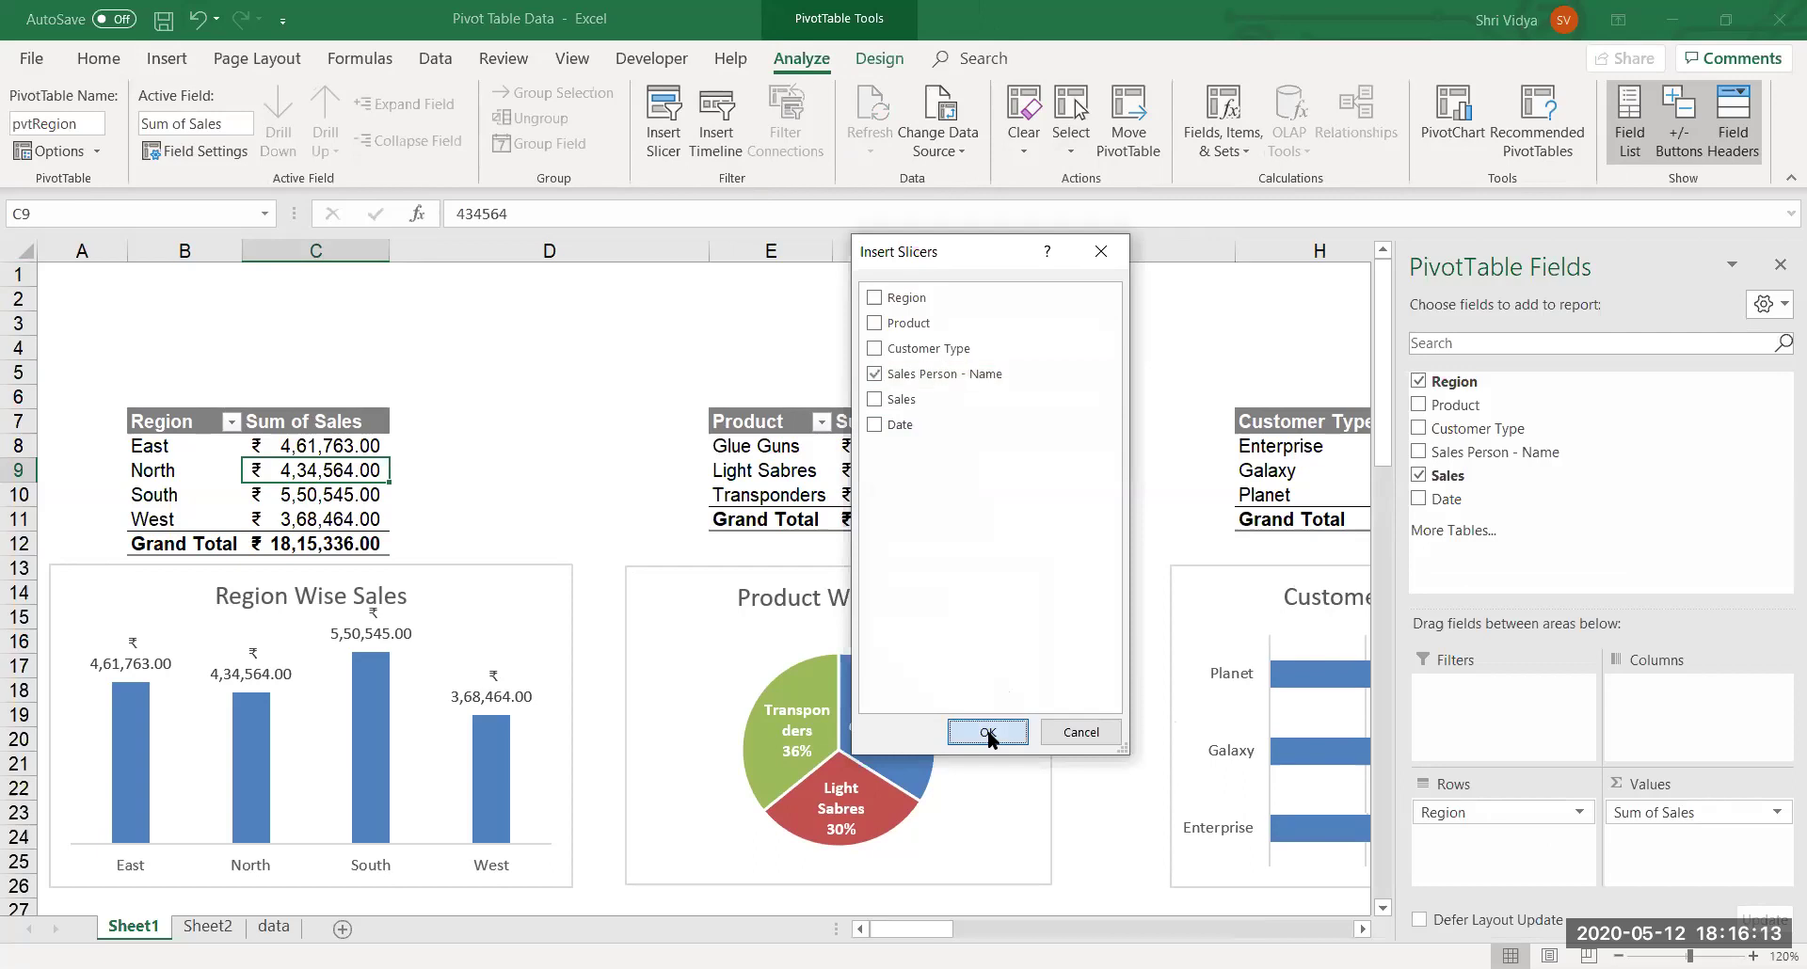
Set the slicer to 2 columns, fit it into the top rows, and apply a grey style.
left_click_drag(715, 737, 716, 596)
left_click_drag(503, 376, 489, 314)
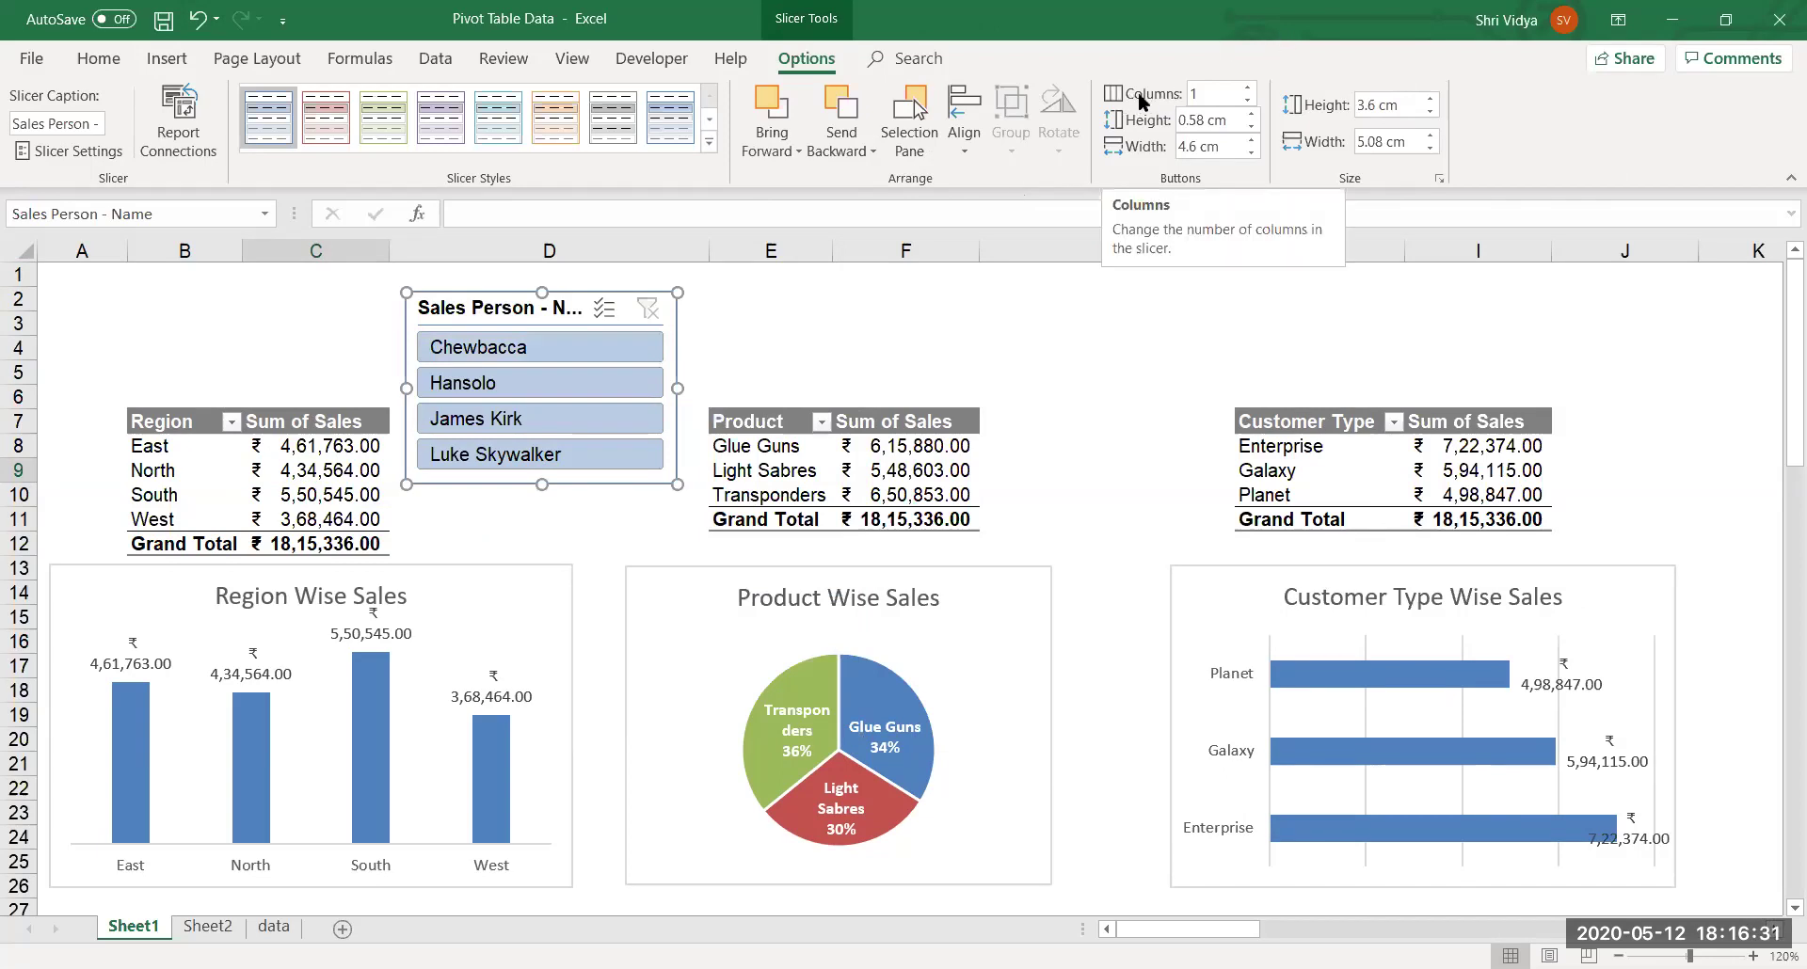
left_click(1247, 87)
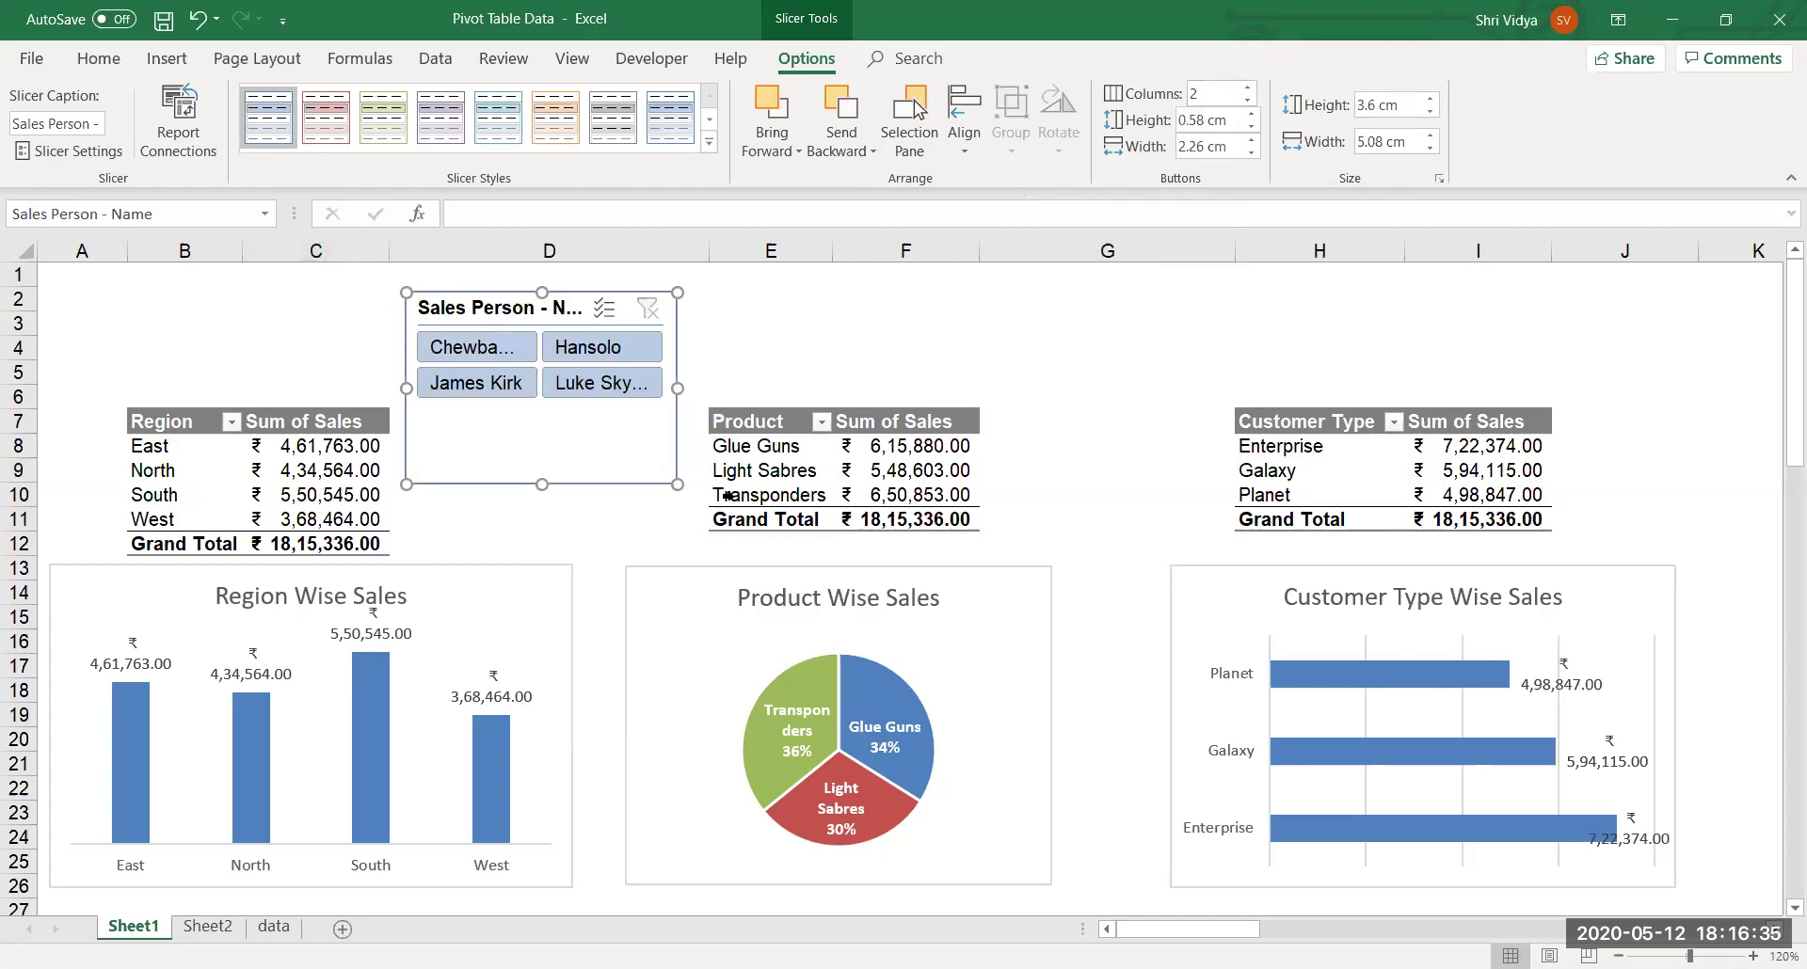
left_click_drag(541, 485, 541, 411)
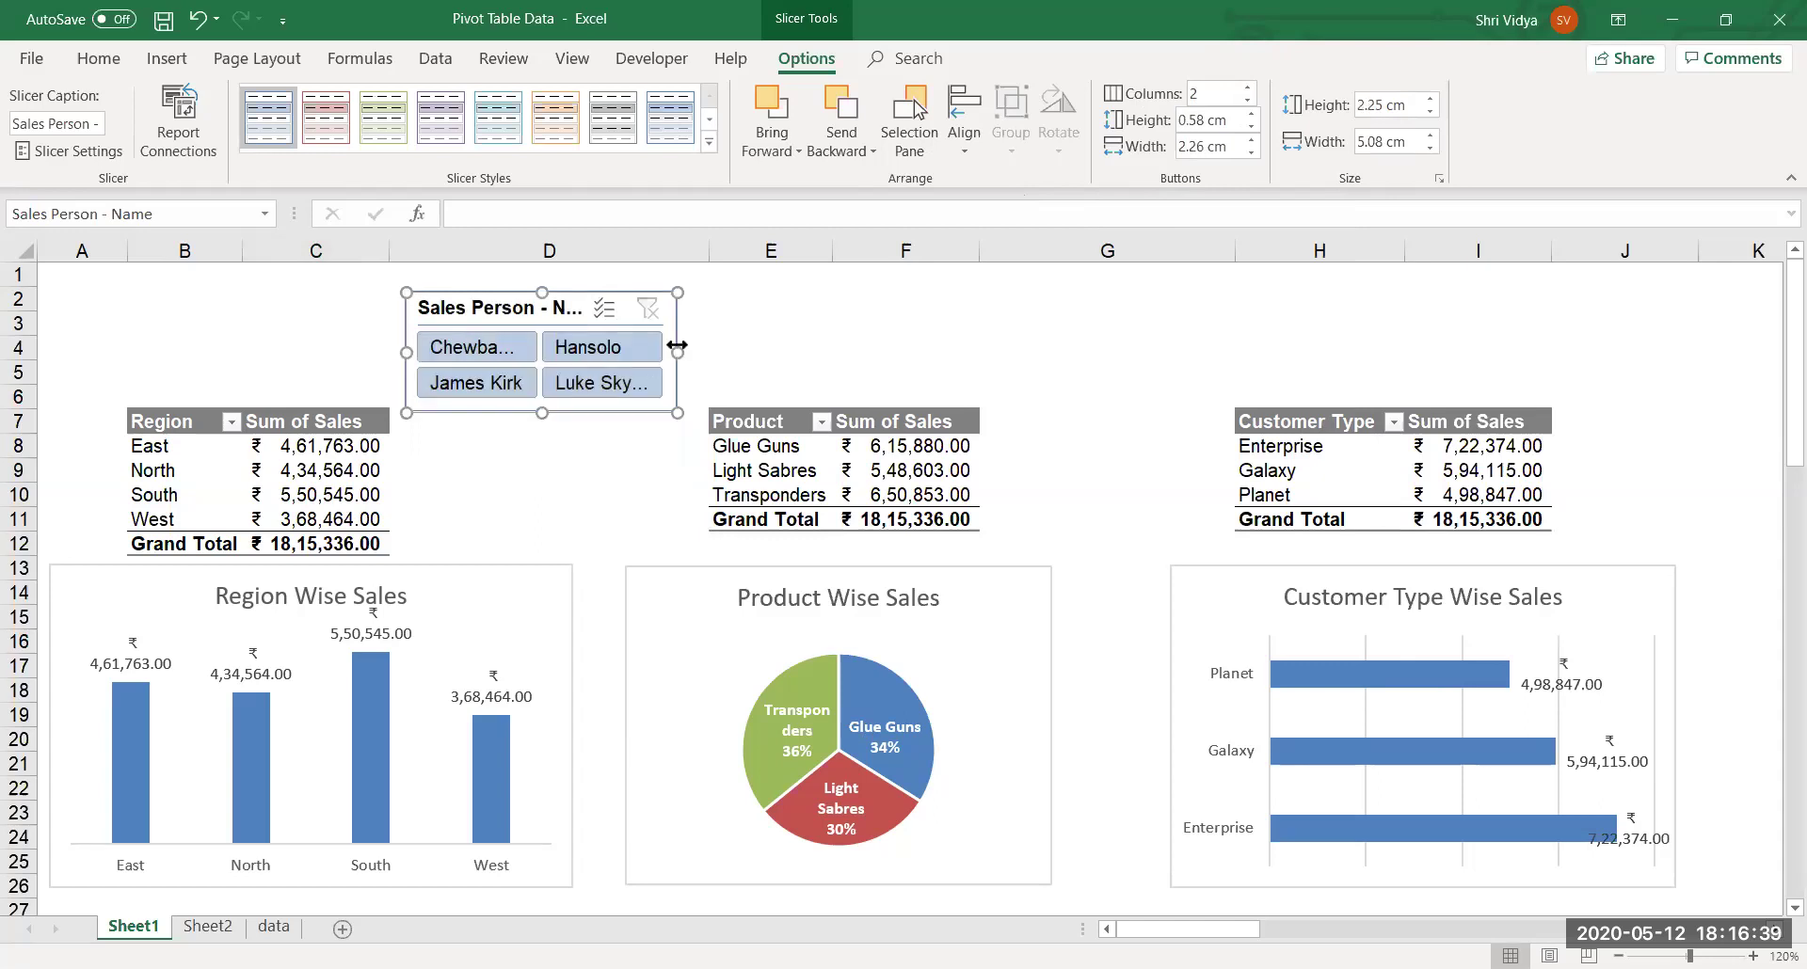
left_click_drag(677, 347, 833, 384)
left_click_drag(605, 309, 277, 294)
left_click(612, 139)
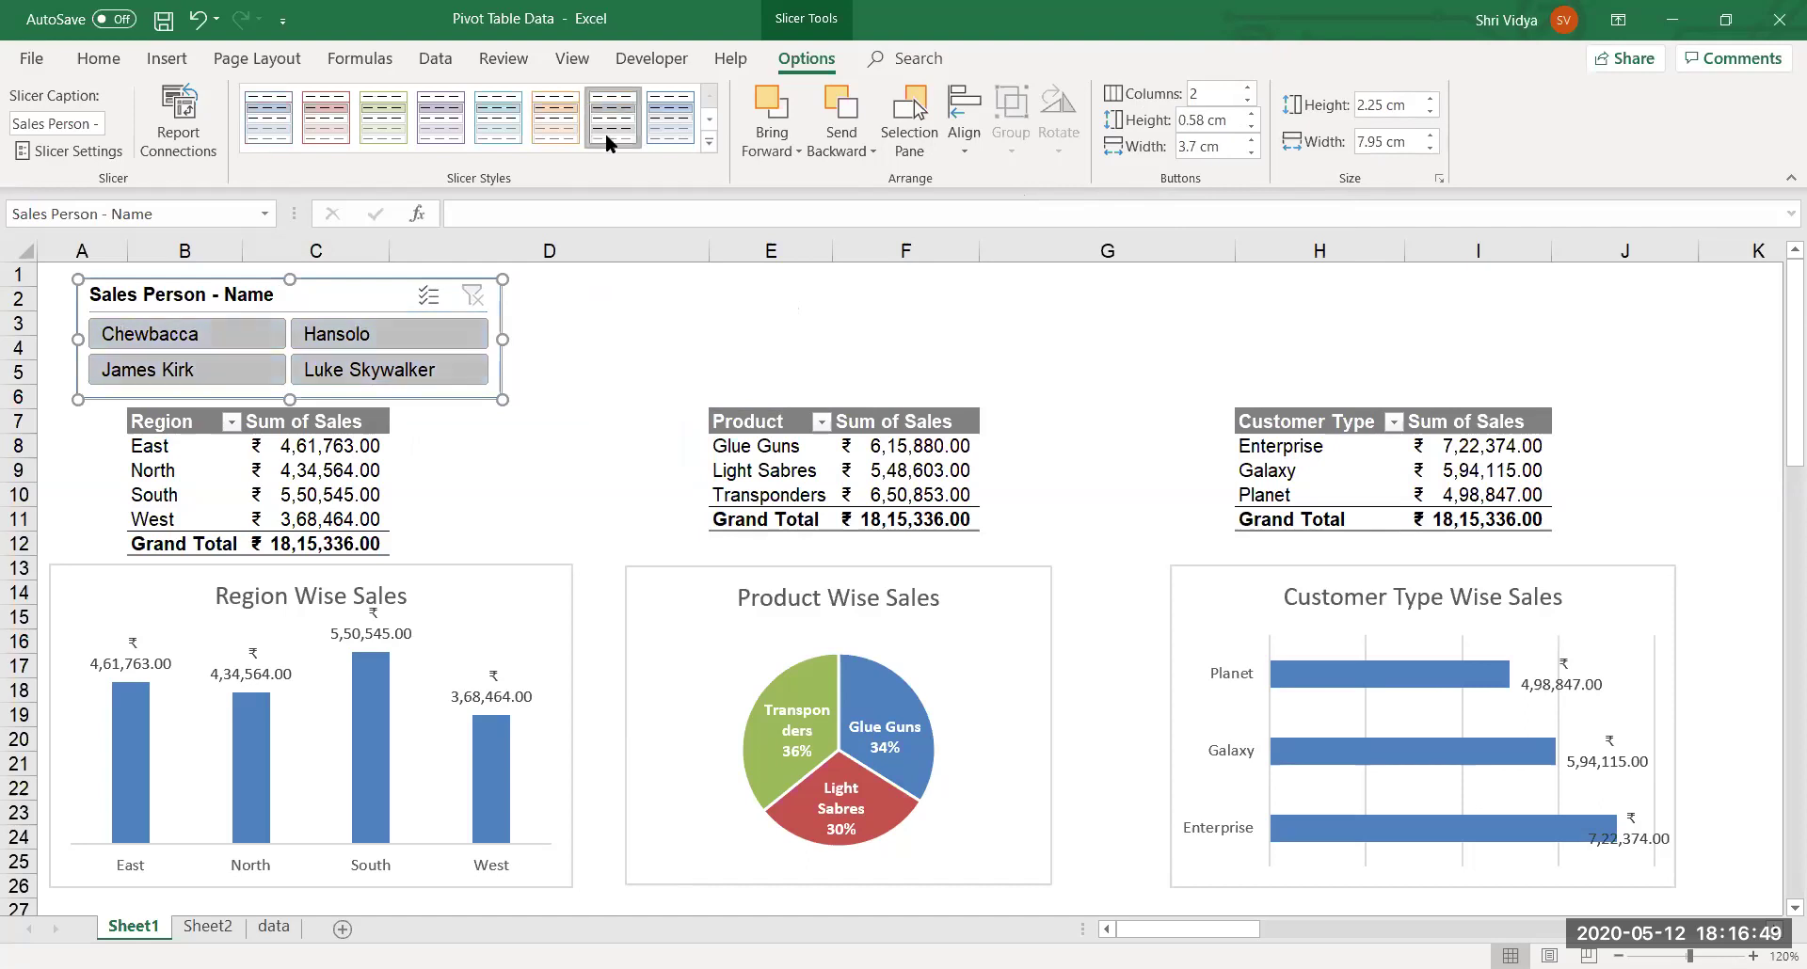
left_click(644, 413)
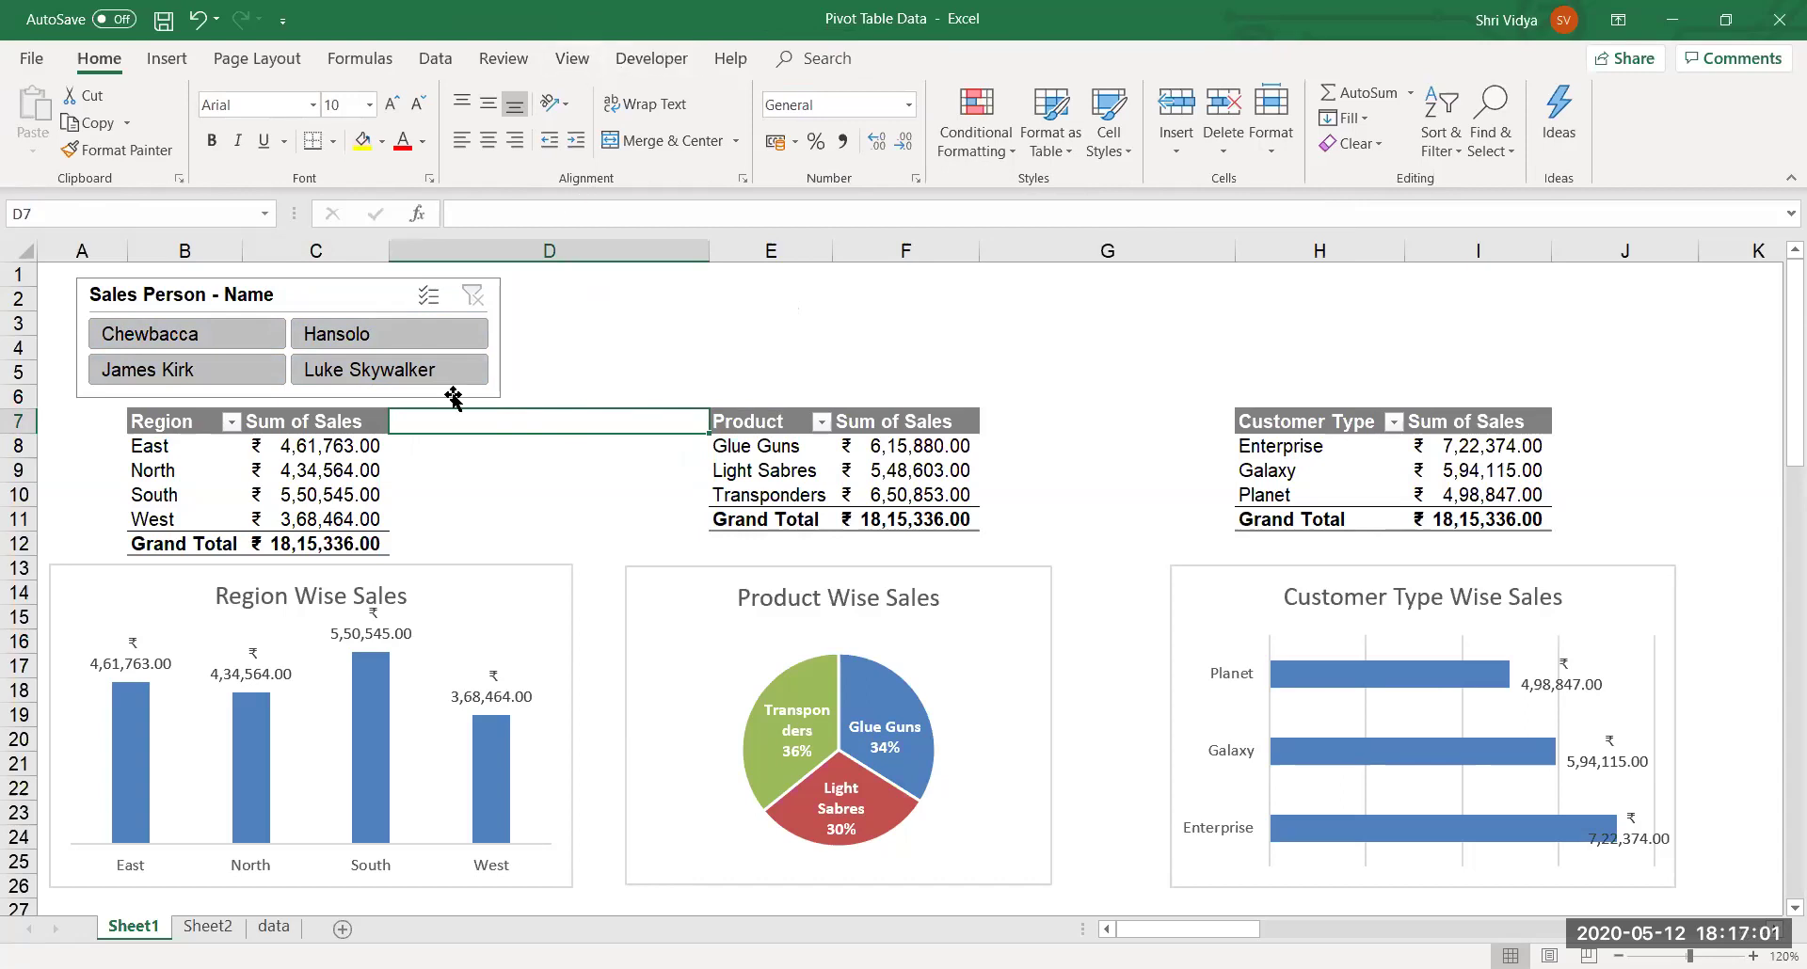
Insert a Date timeline for the Region pivot table.
left_click(310, 511)
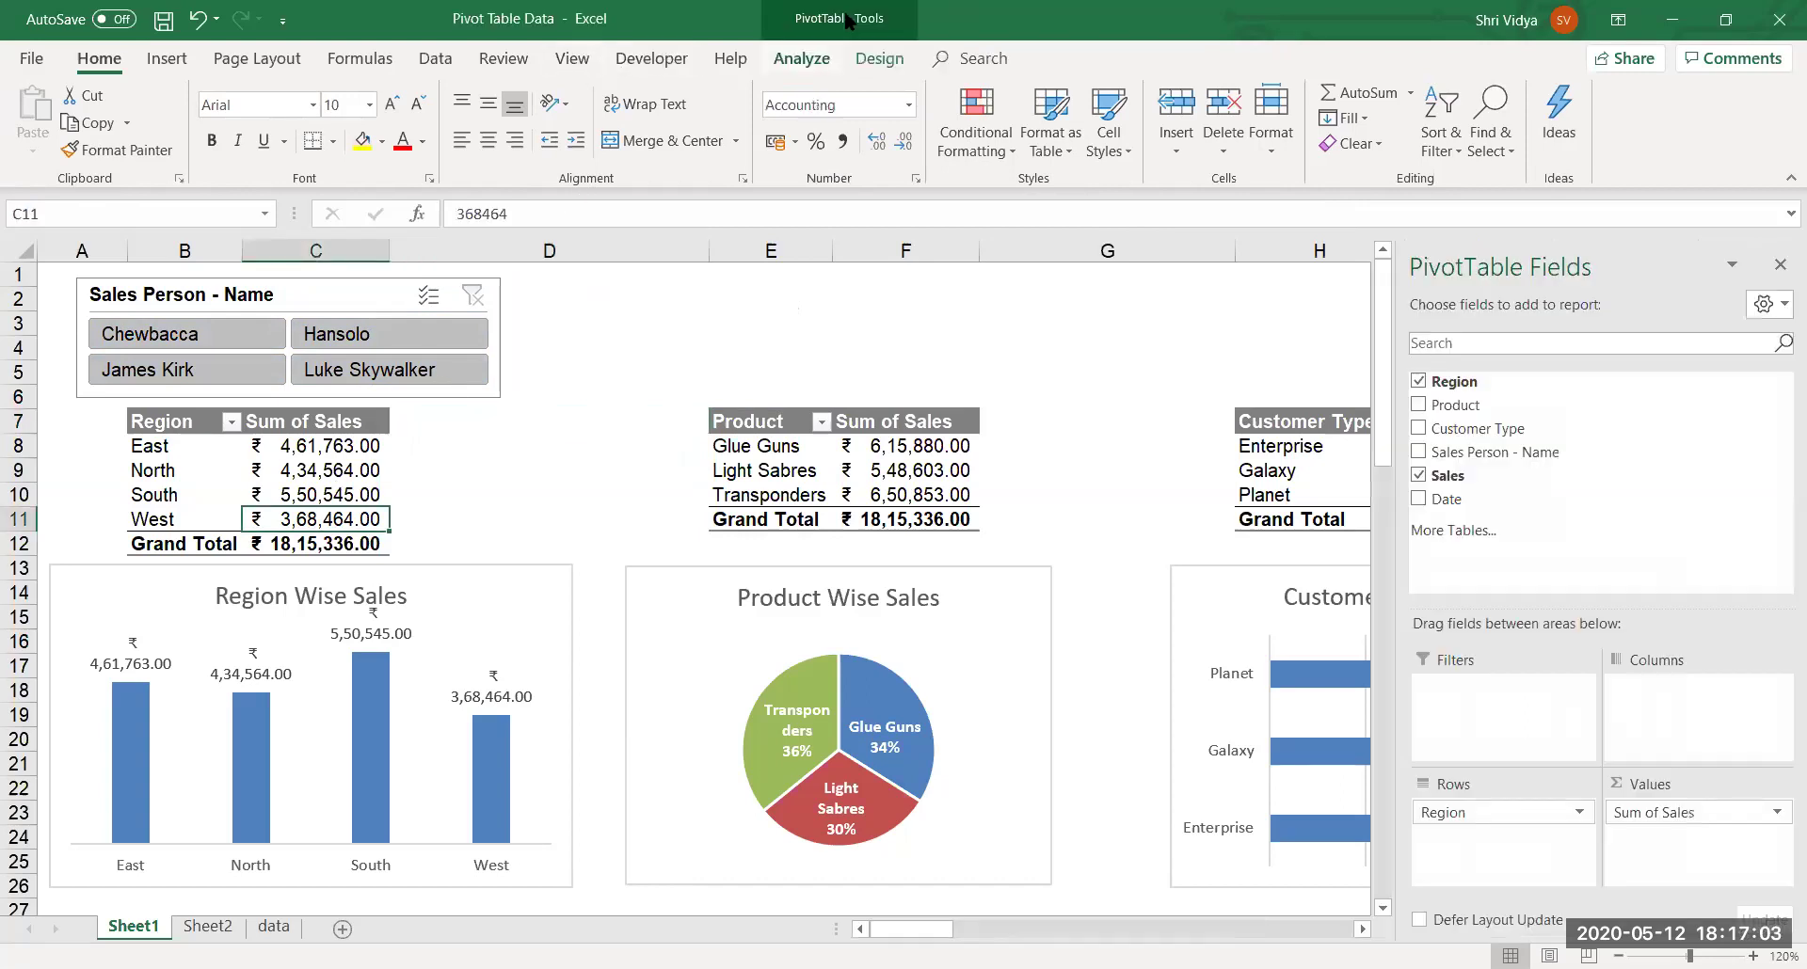
left_click(802, 59)
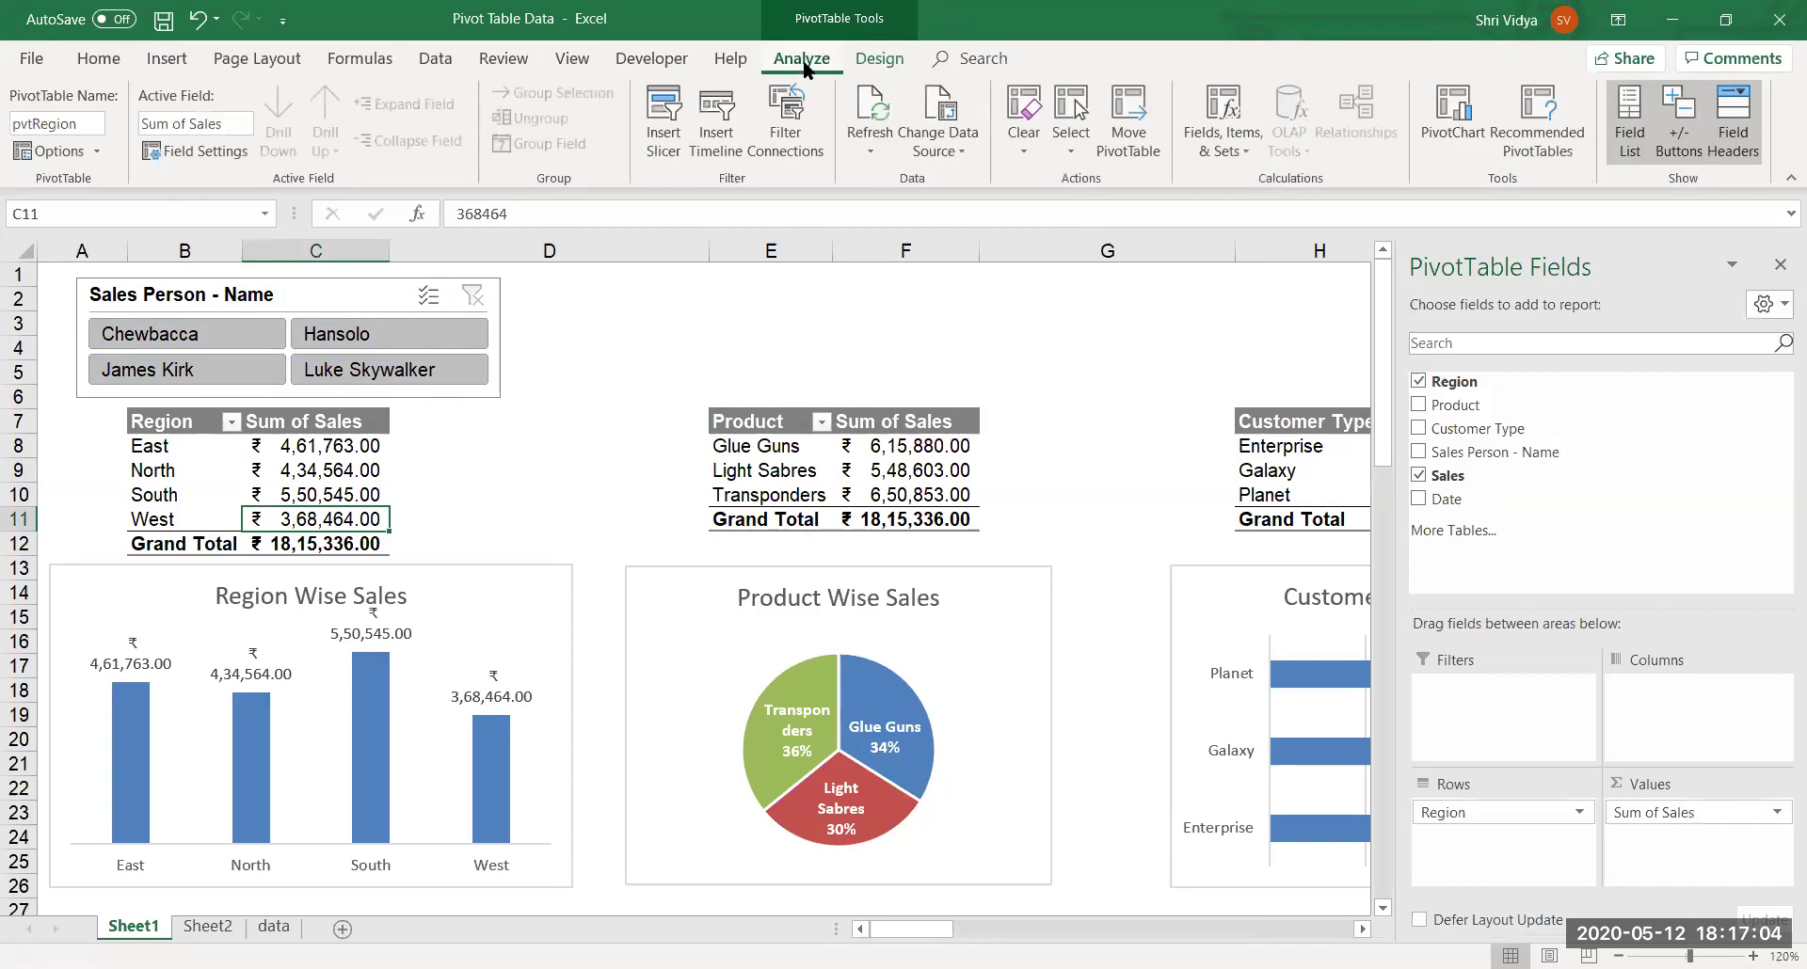
left_click(732, 147)
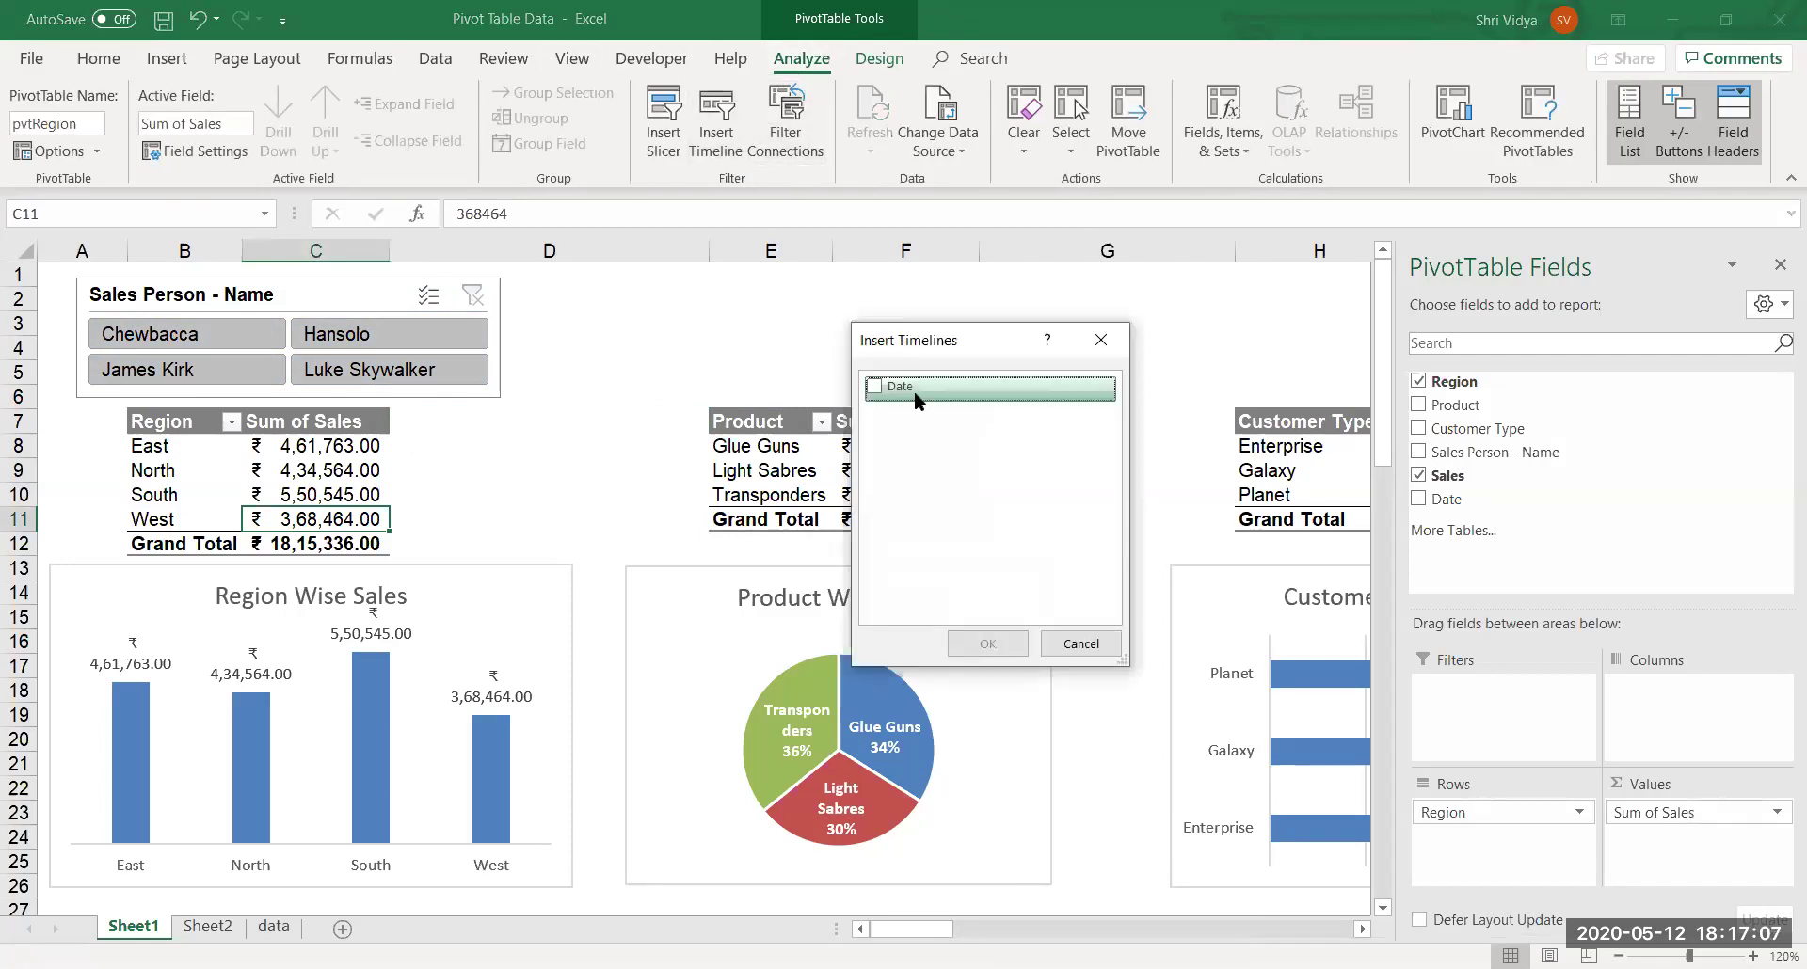
left_click(873, 388)
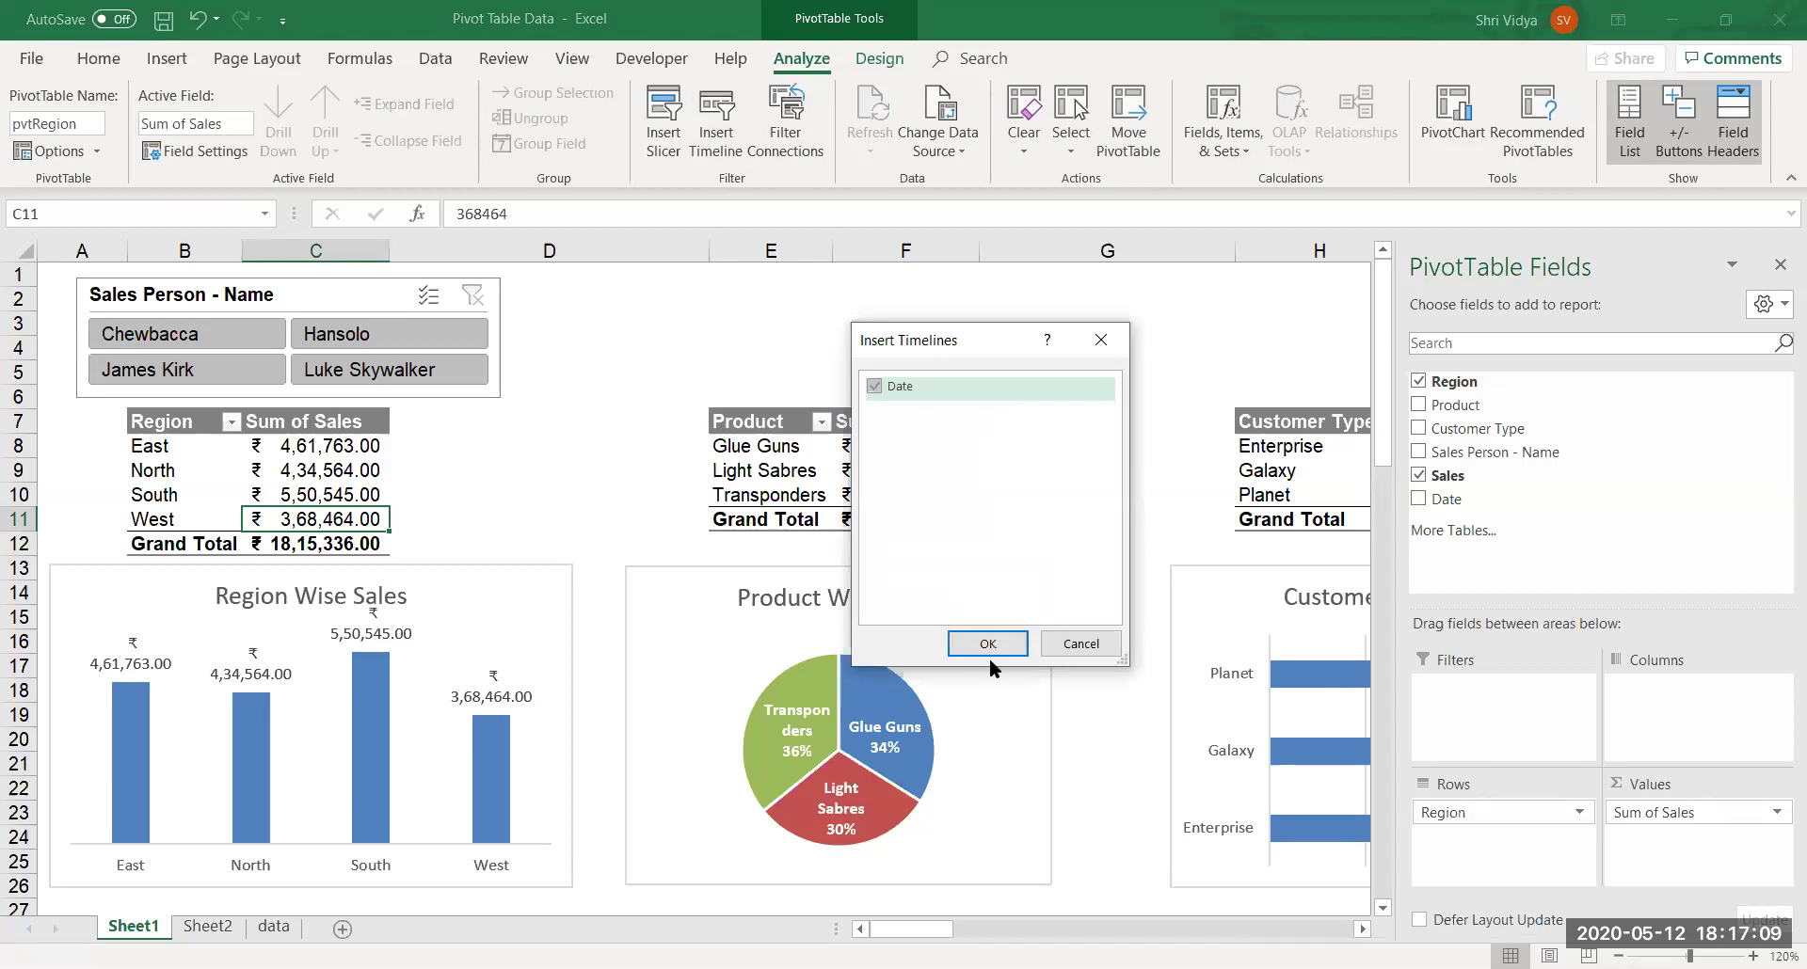
left_click(987, 644)
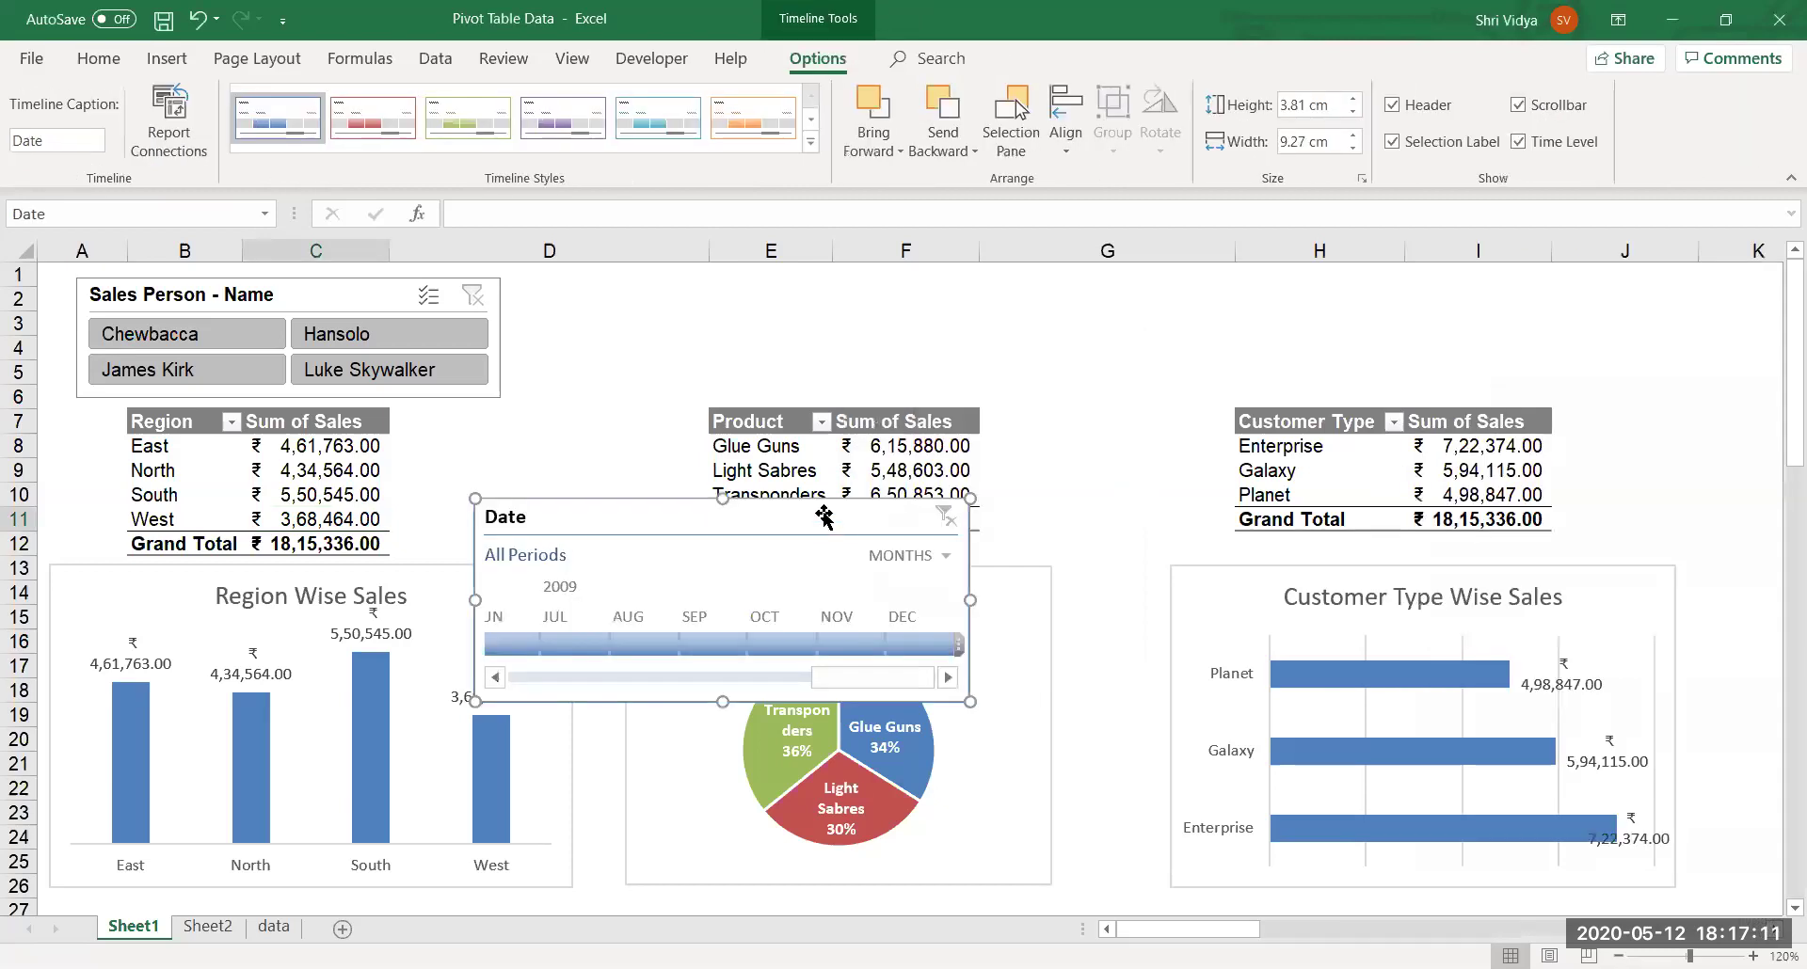
Set the timeline height to 2 cm and place it beside the slicer at the top.
left_click_drag(970, 701, 976, 621)
left_click_drag(827, 508, 875, 277)
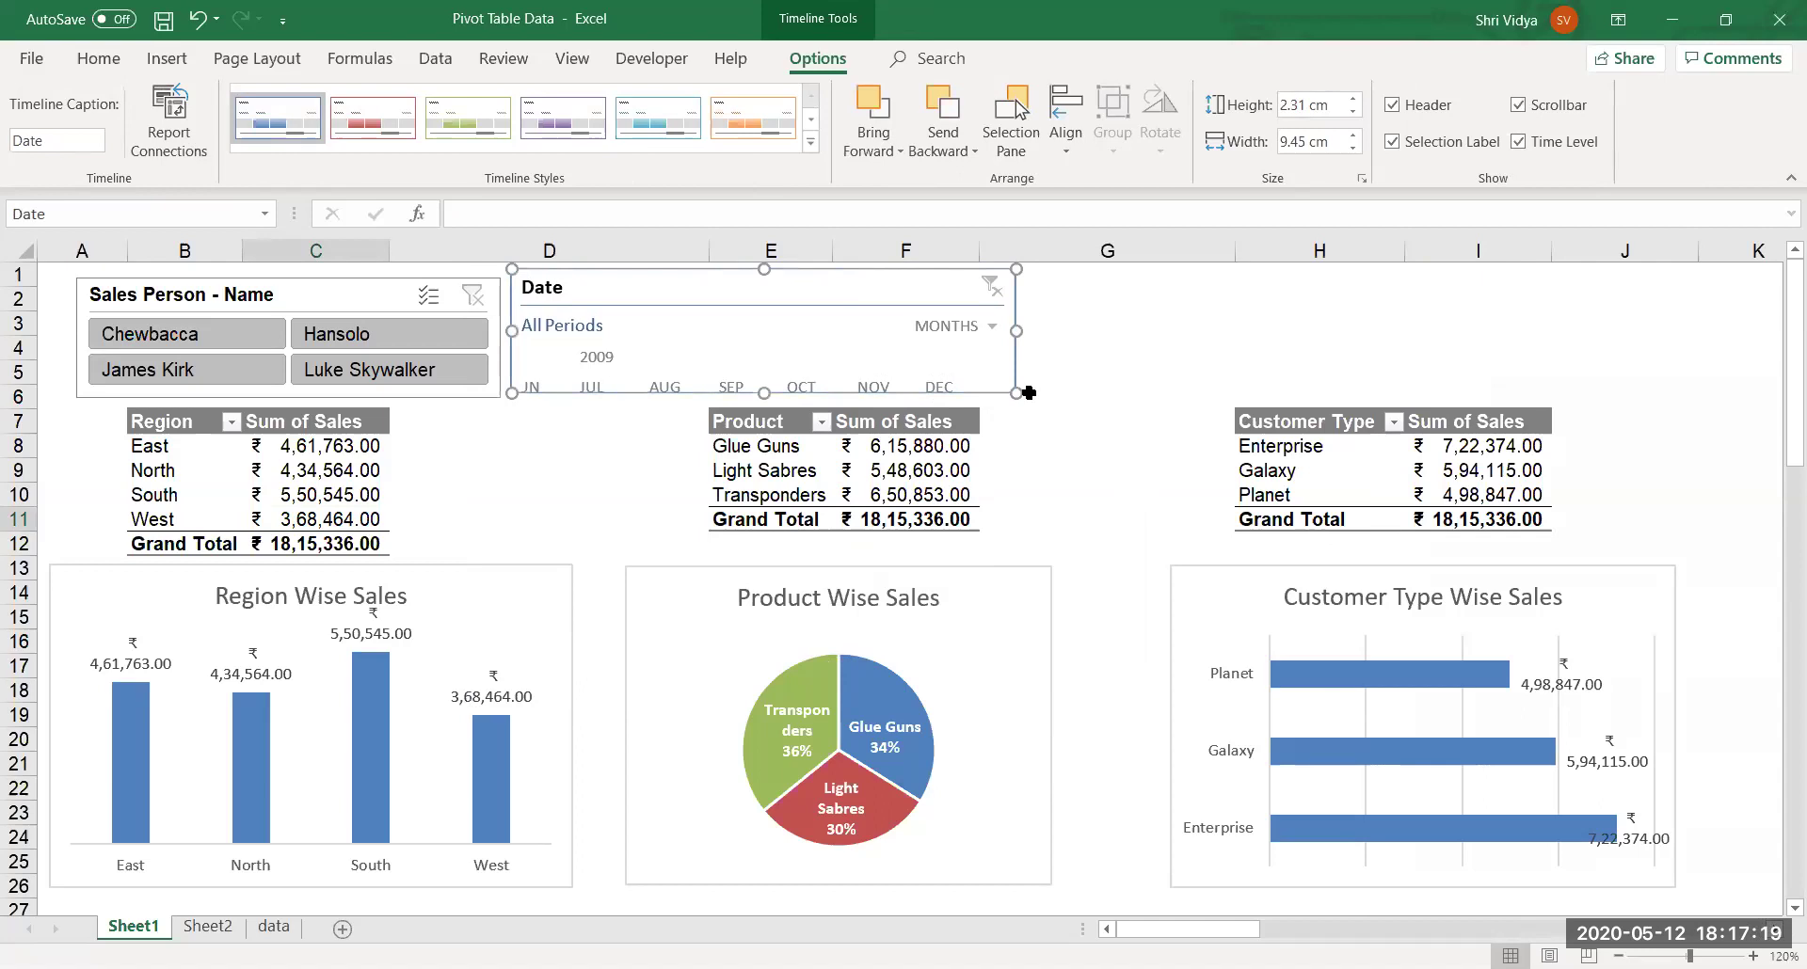
left_click(1352, 111)
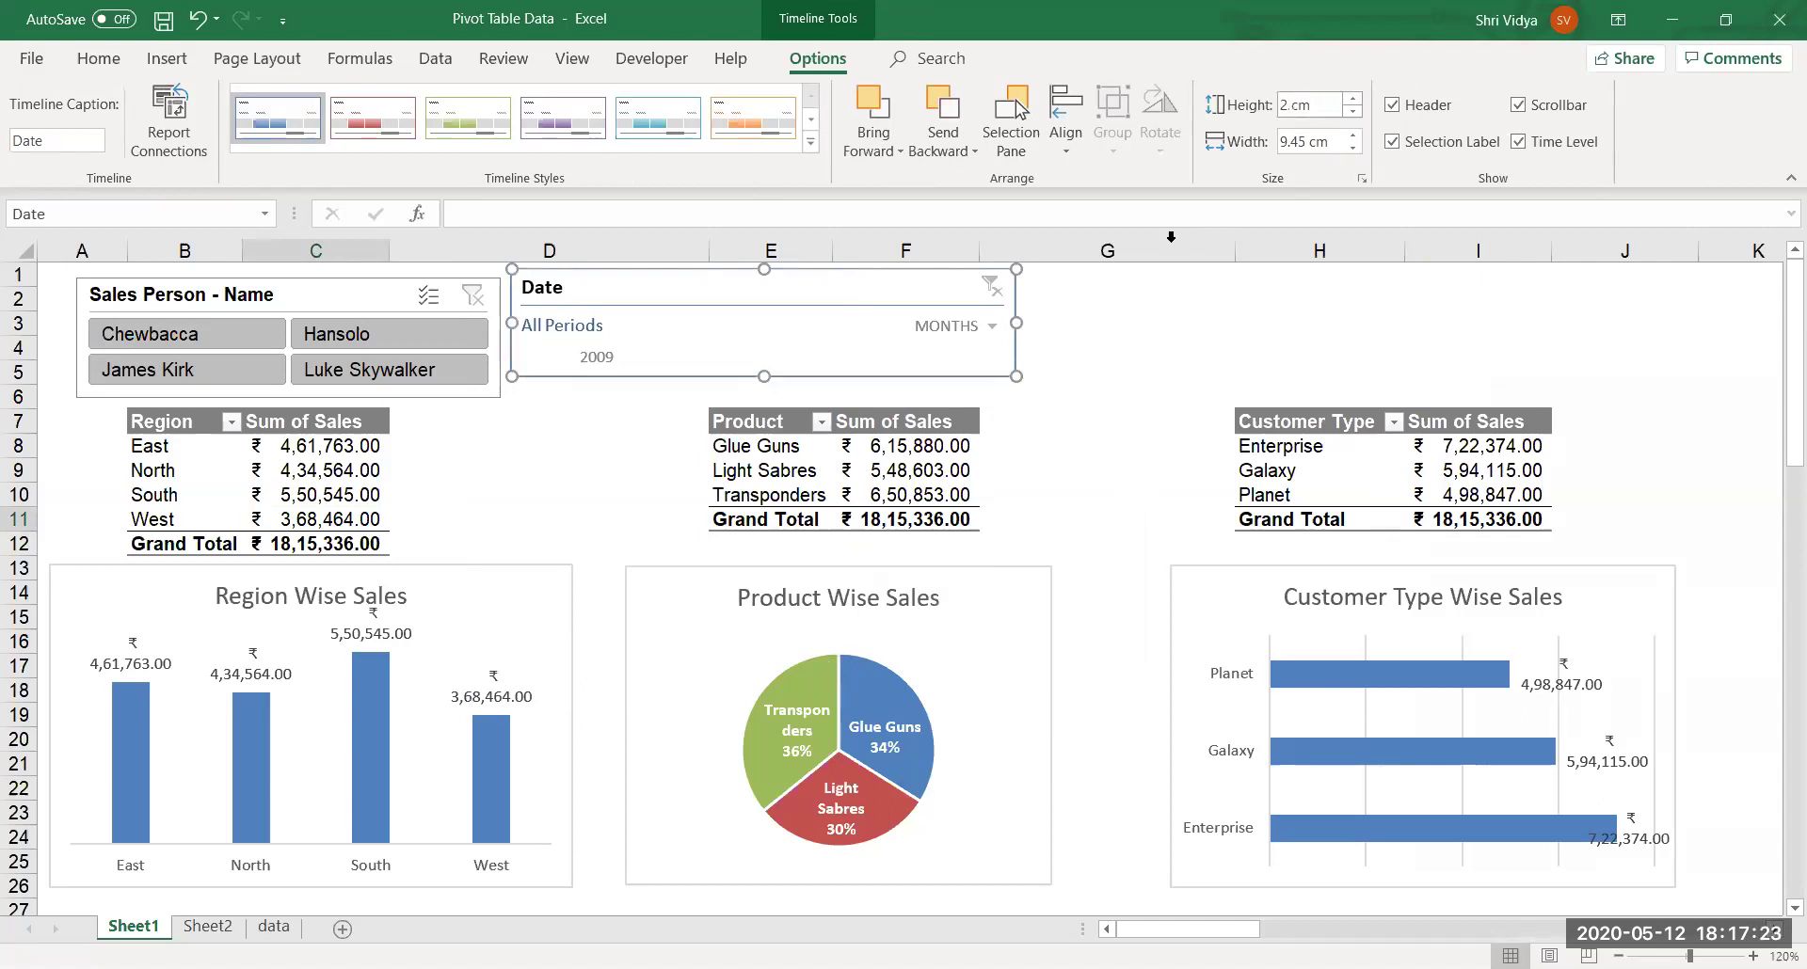
left_click_drag(1019, 373, 1042, 479)
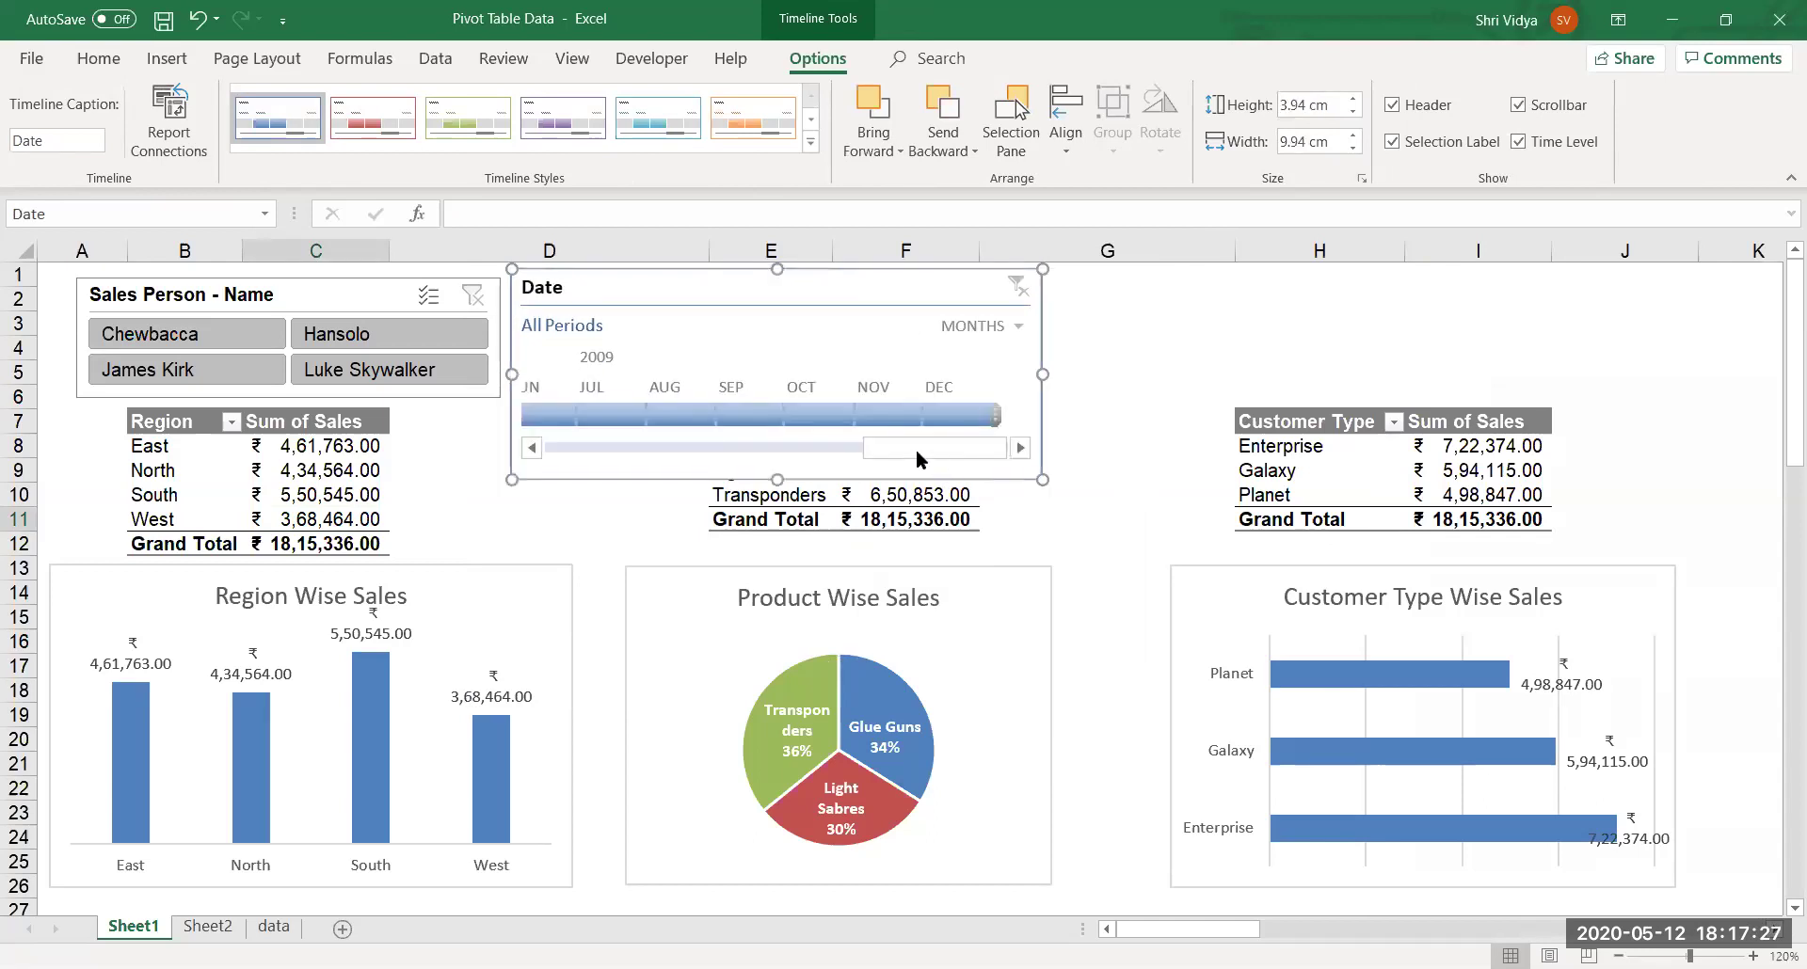
left_click_drag(858, 284, 686, 272)
left_click_drag(44, 421, 43, 486)
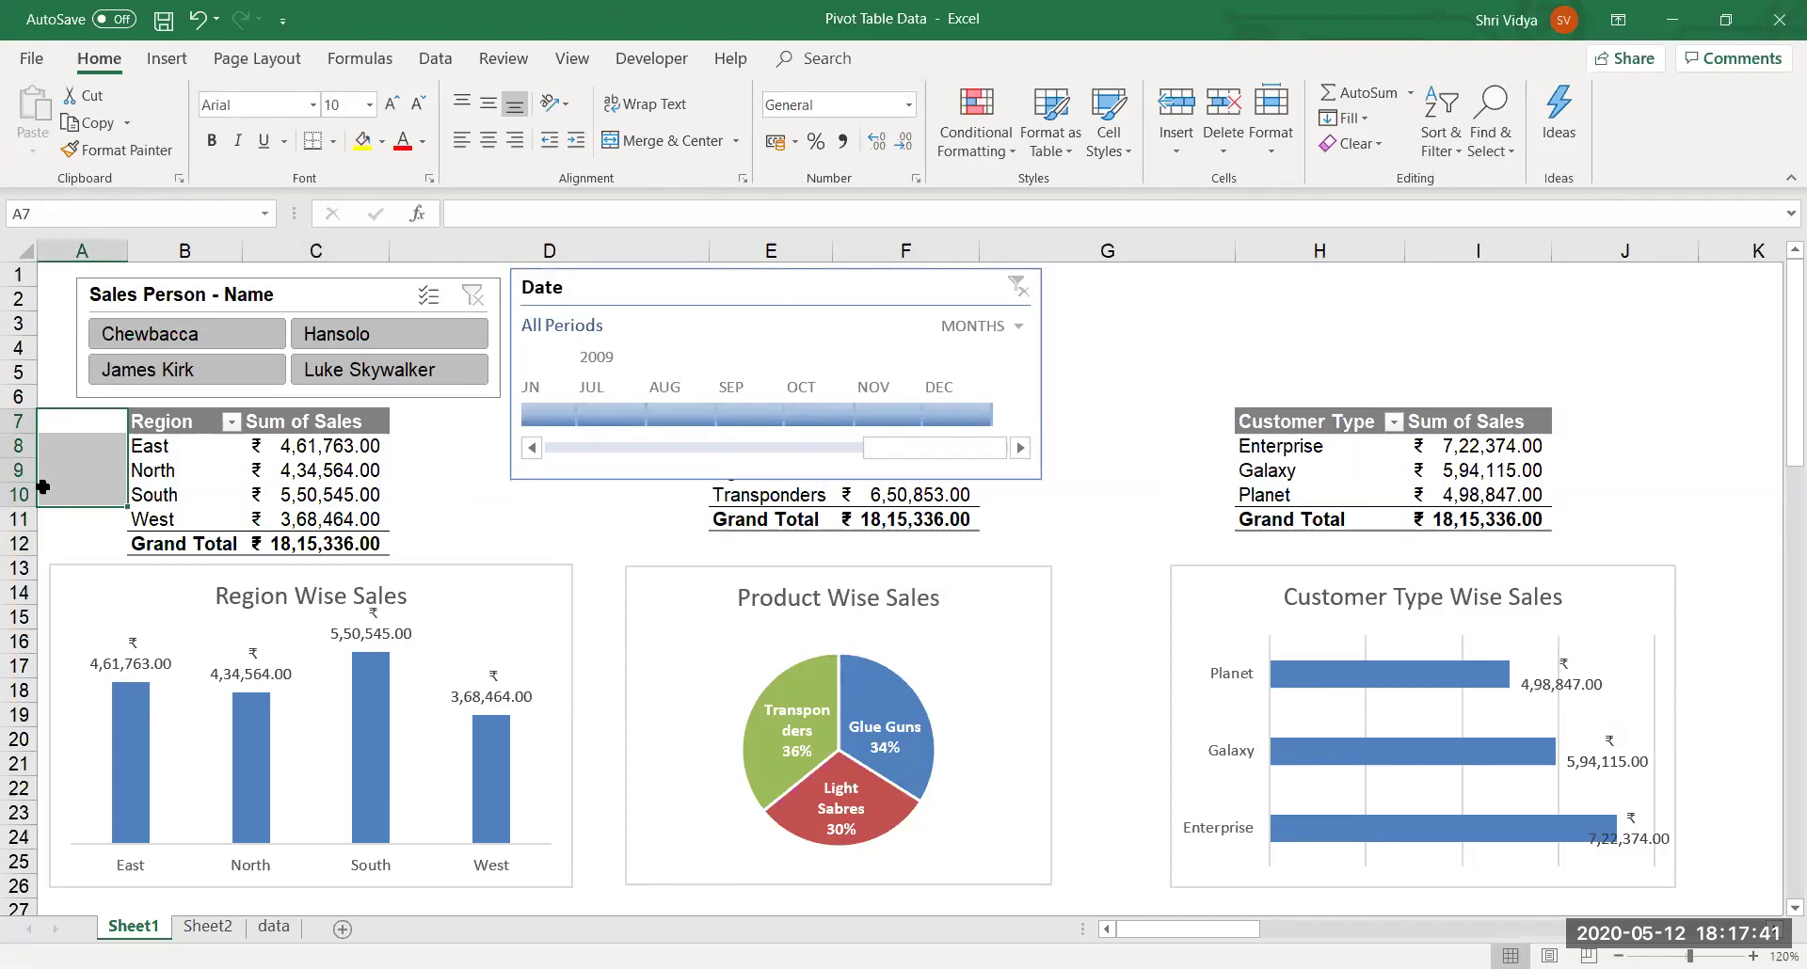
Insert rows above the pivots with Alt+H,I,R and shorten the Date timeline.
key("alt")
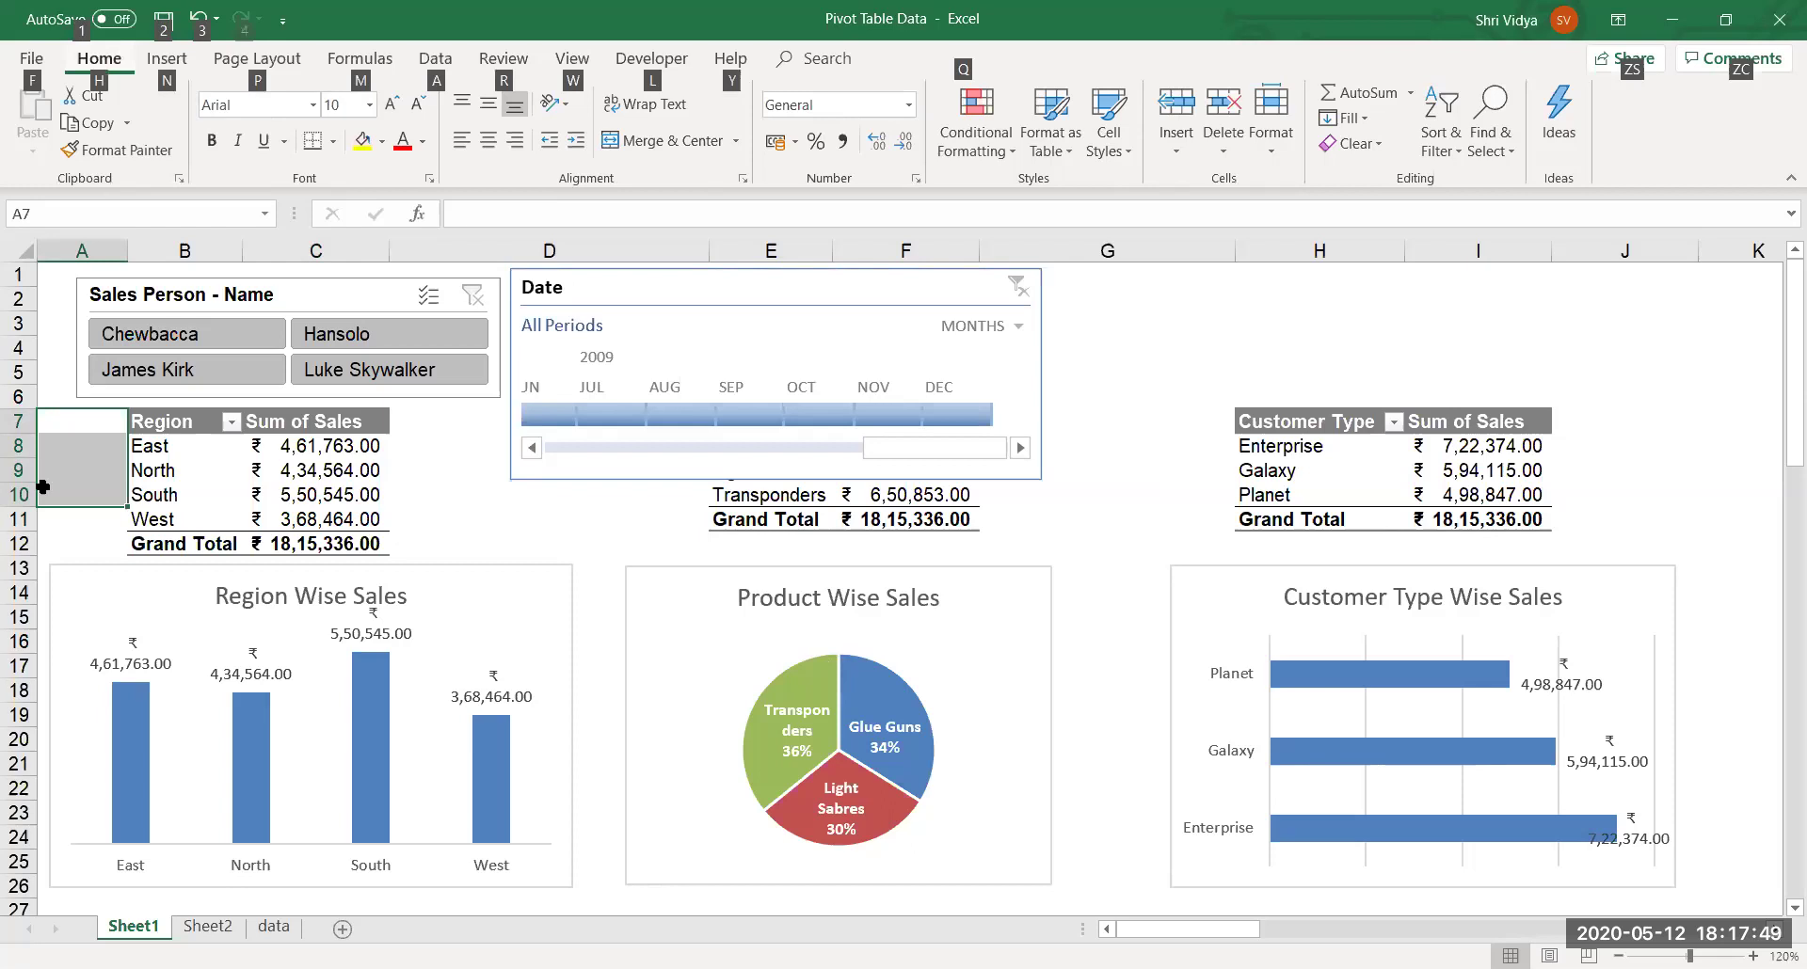
key("h")
key("i")
key("r")
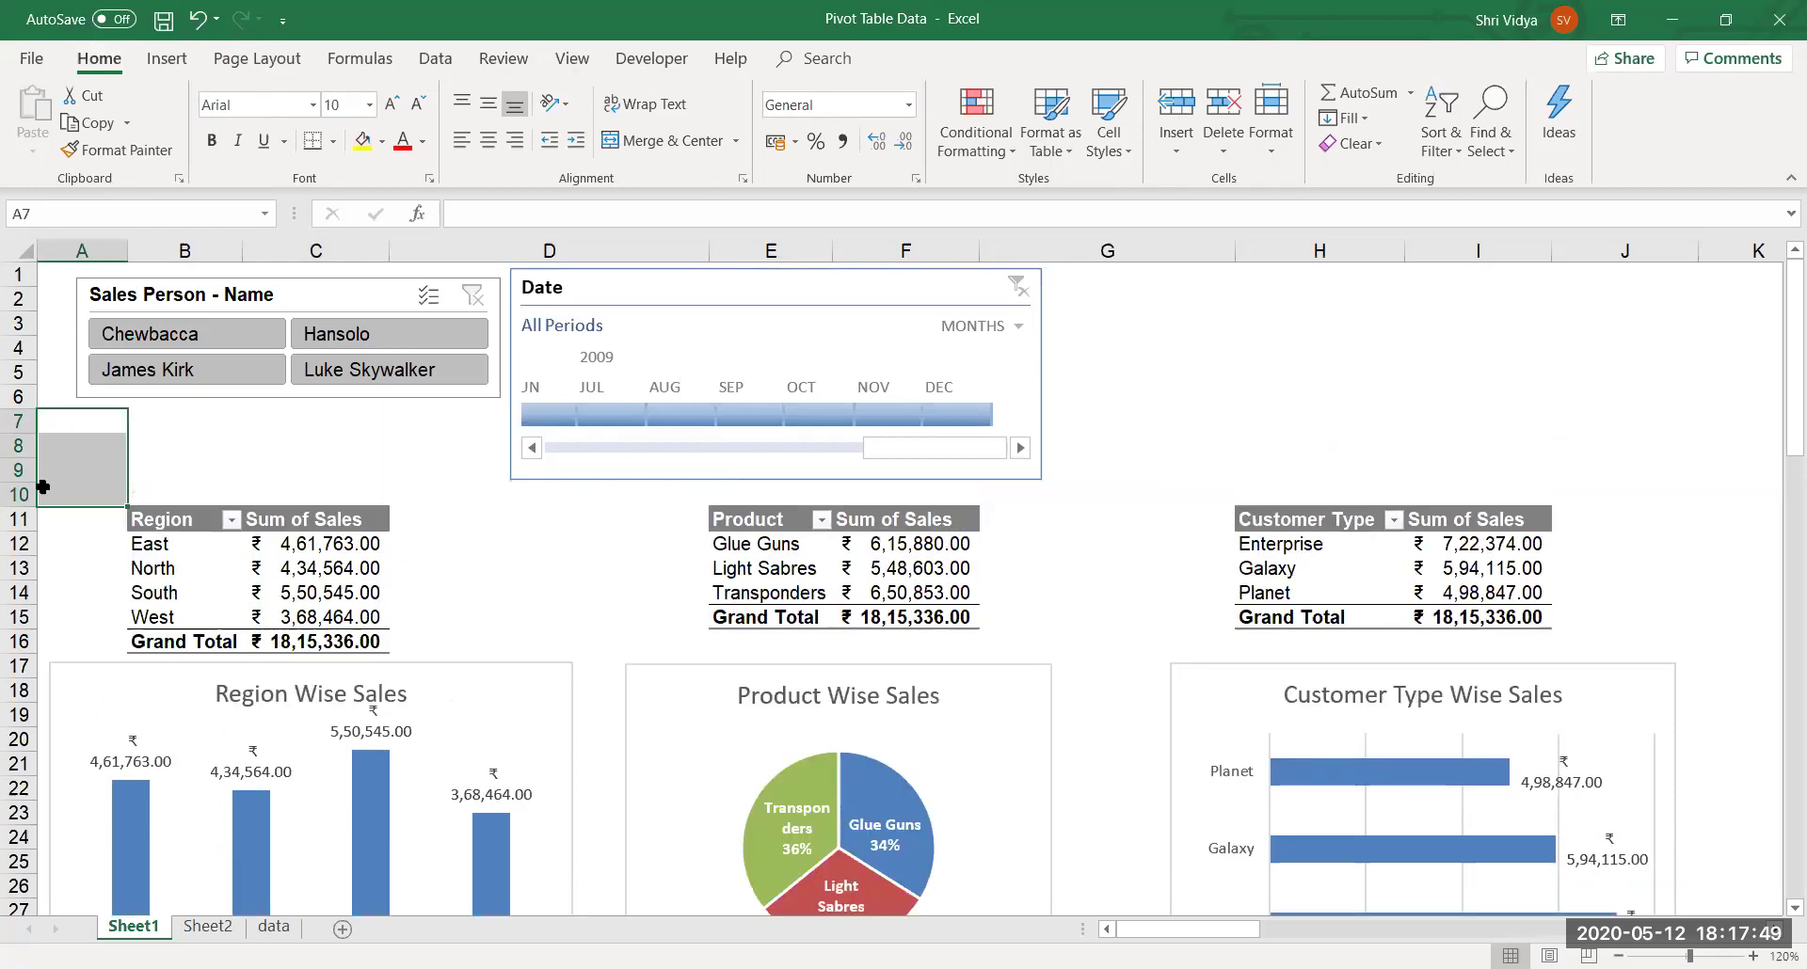
left_click(506, 594)
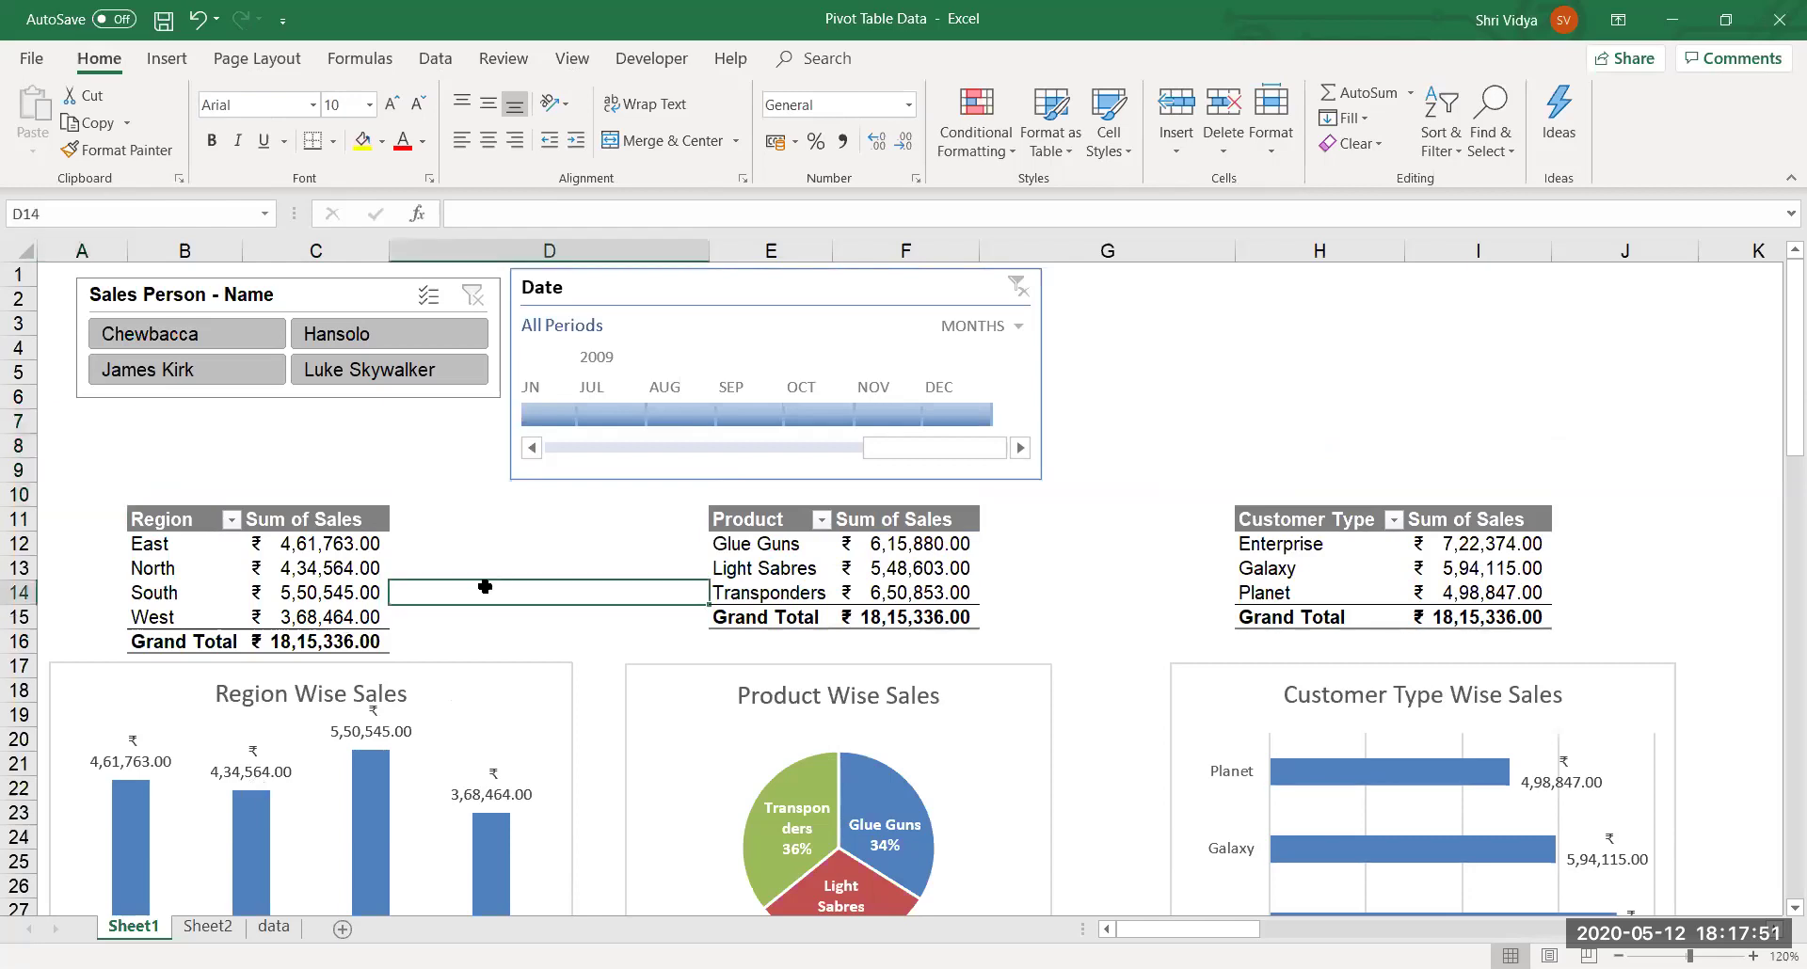
left_click(1030, 381)
left_click_drag(1043, 478, 1047, 431)
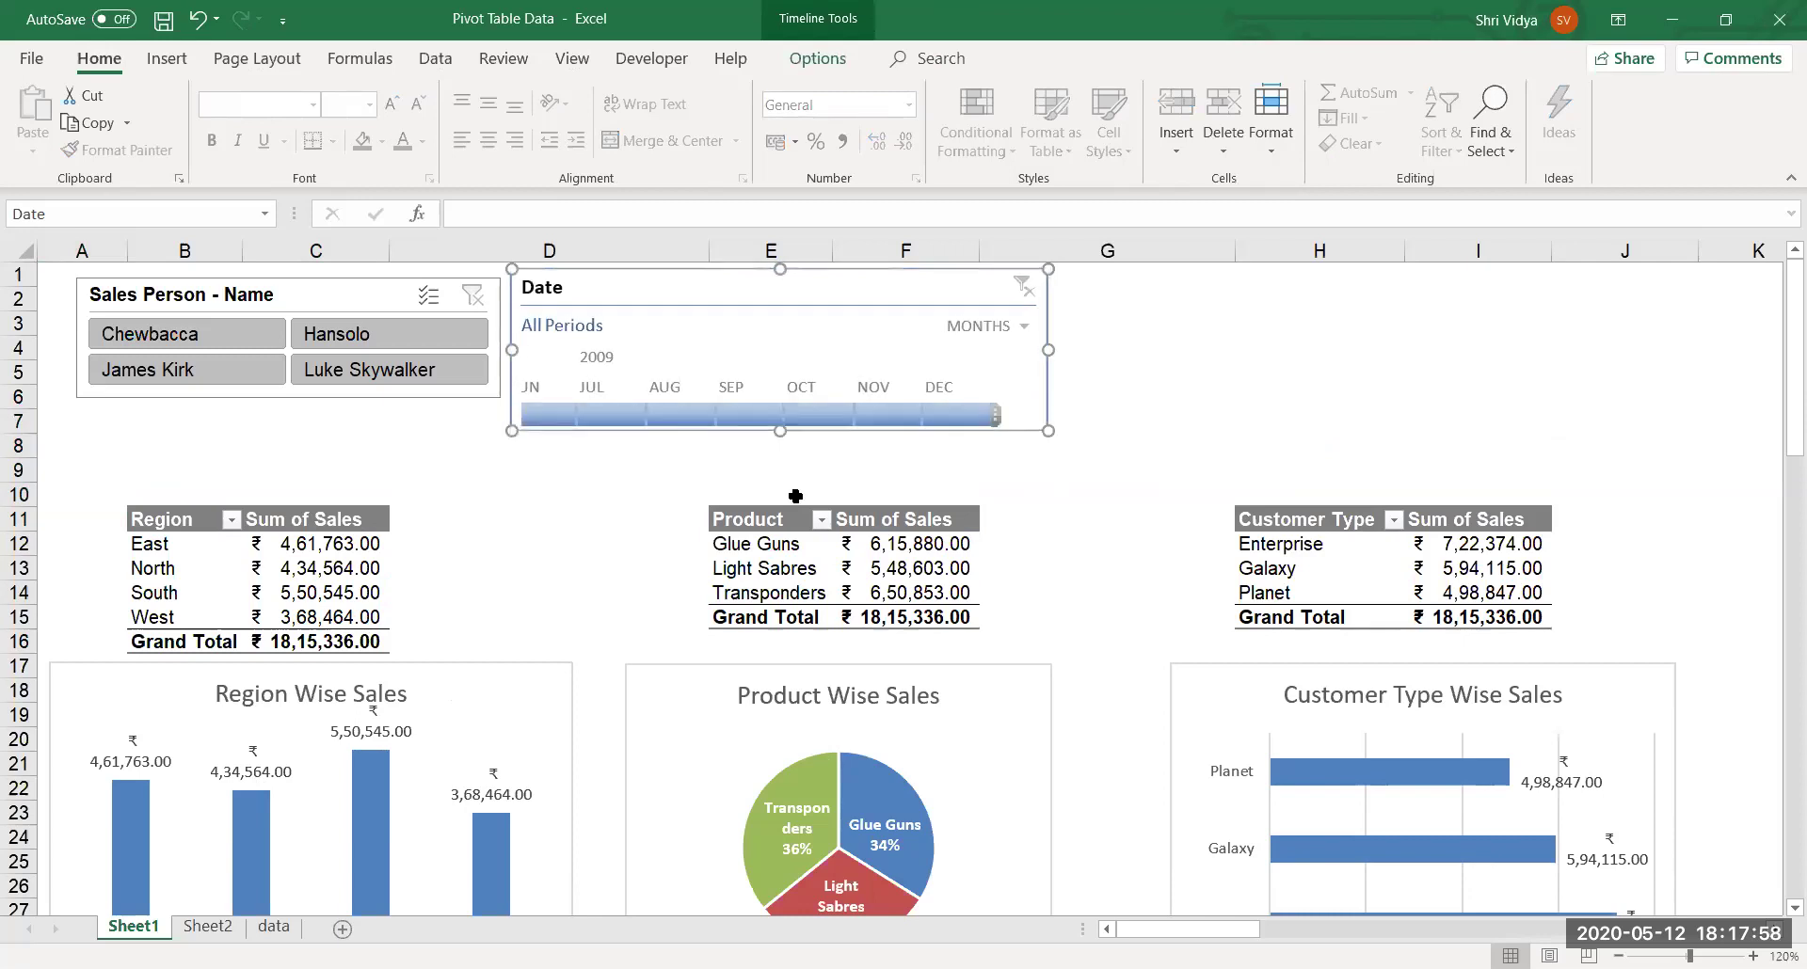
left_click(495, 542)
Delete rows 8 and 9 so the pivot tables start at row 9.
left_click(25, 445)
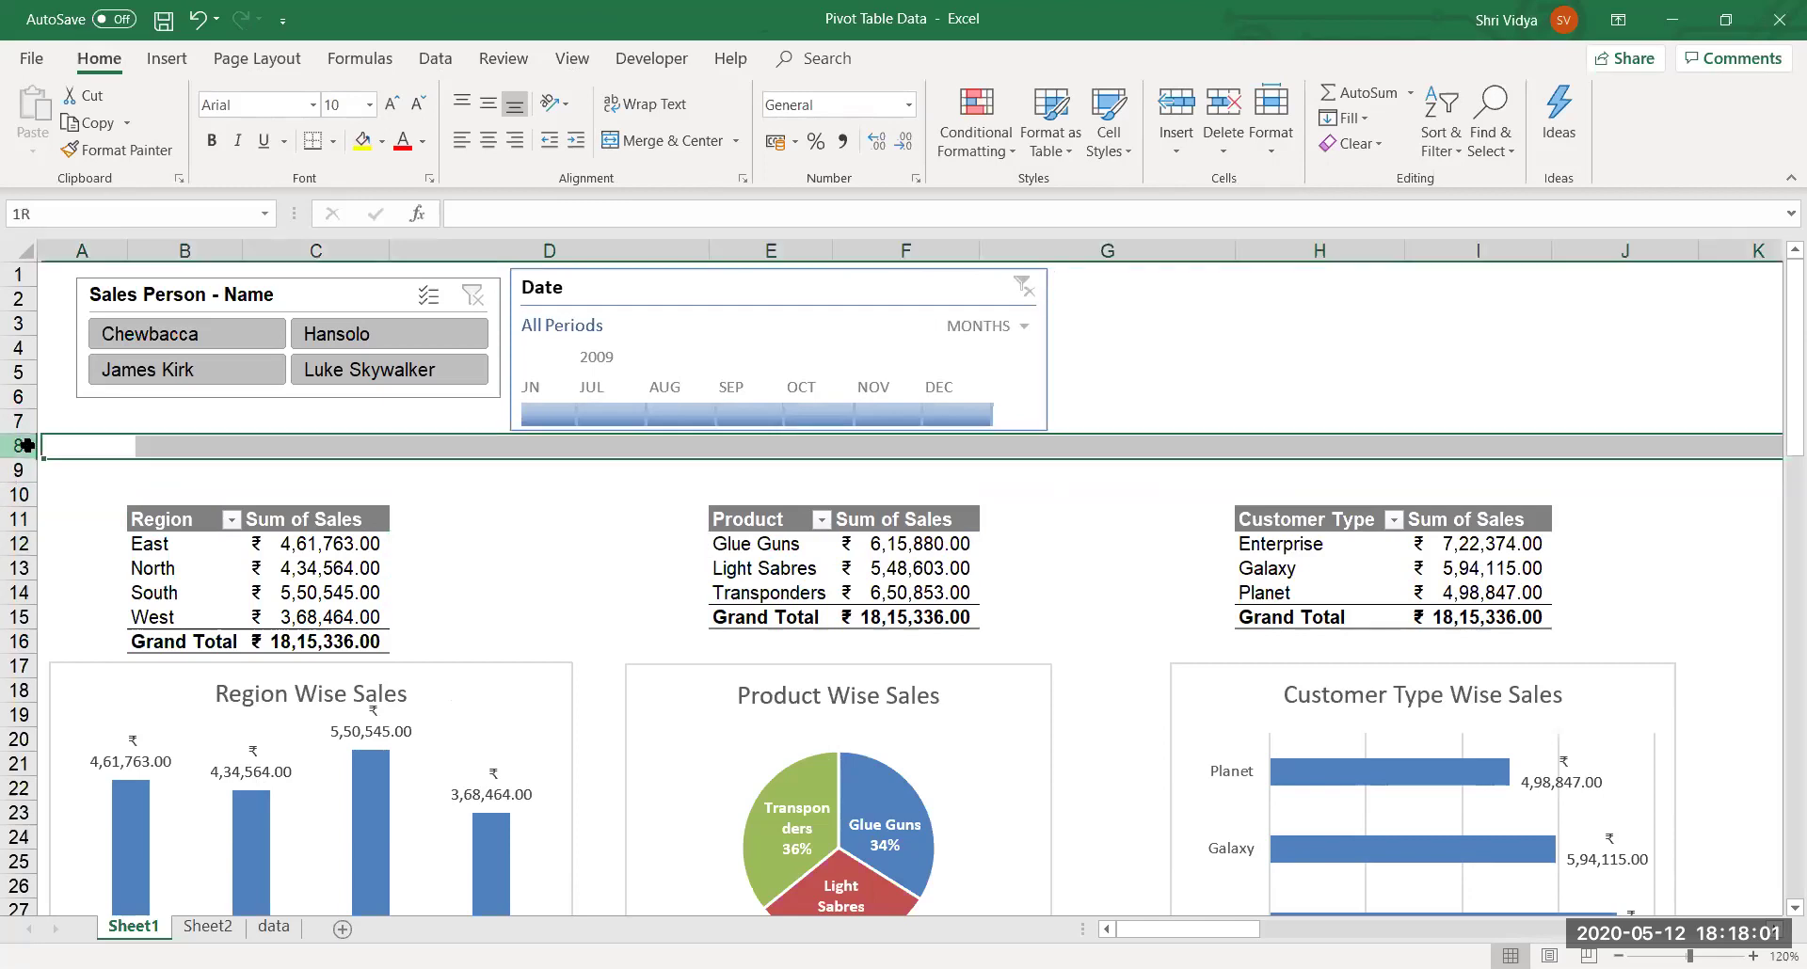
left_click_drag(26, 445, 18, 474)
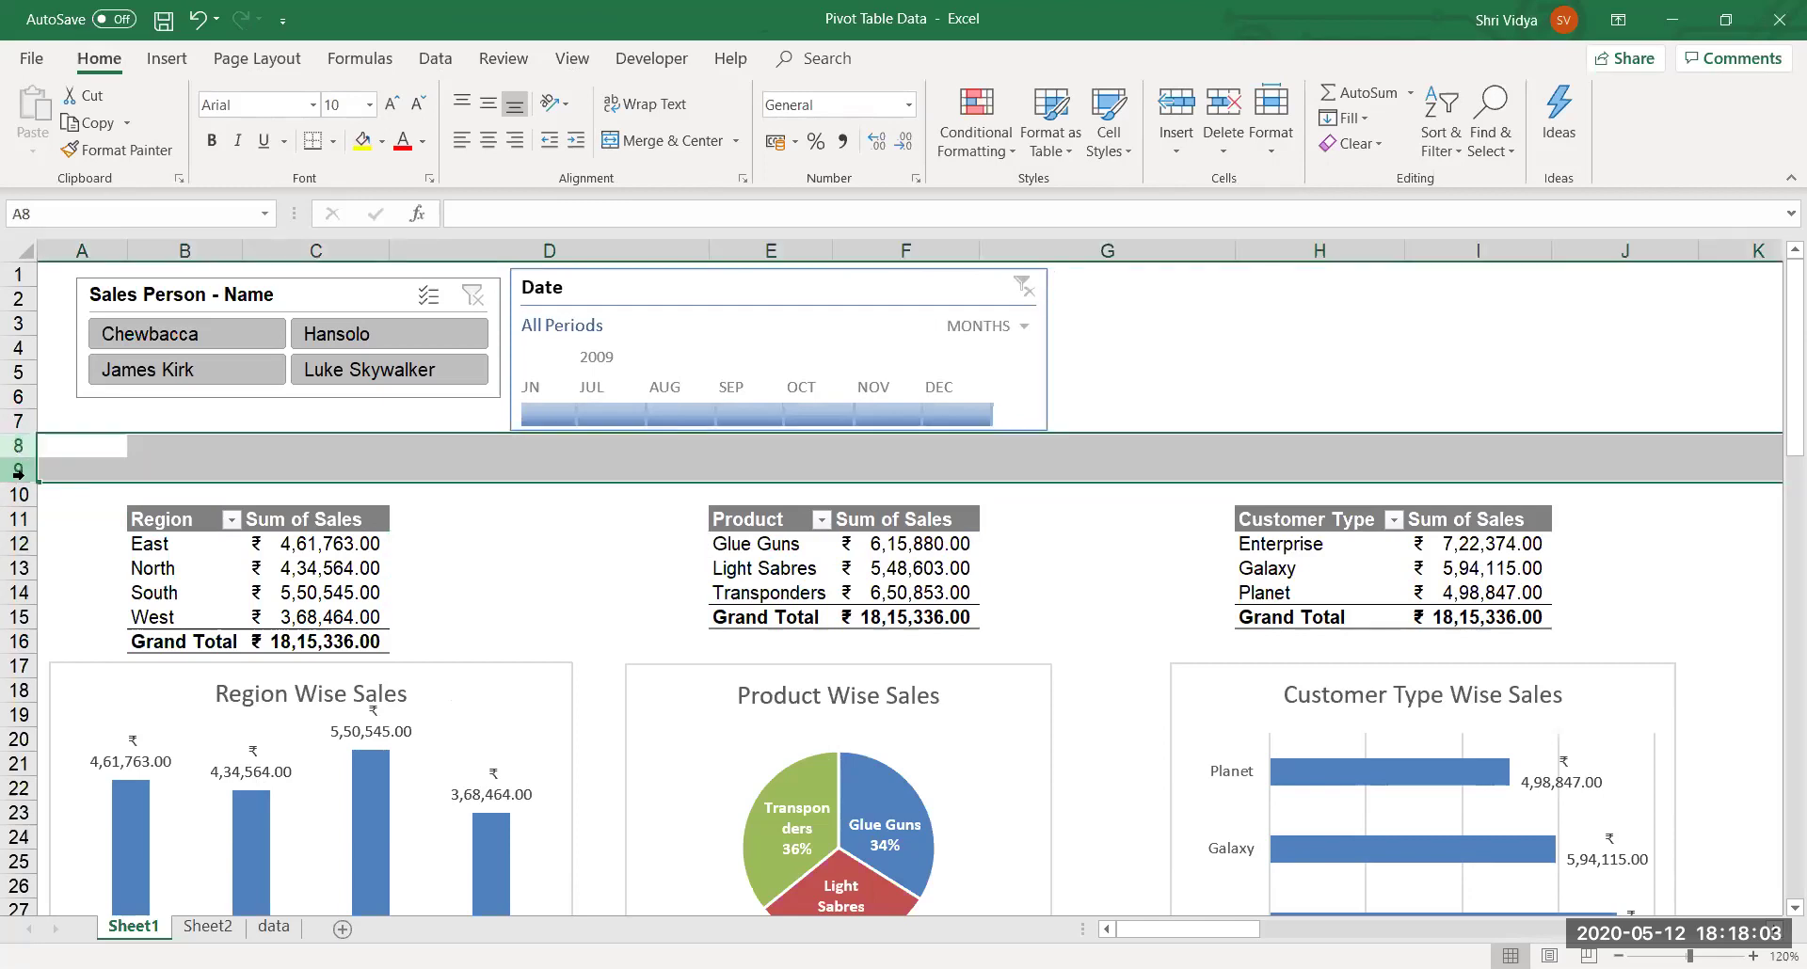
key("ctrl+minus")
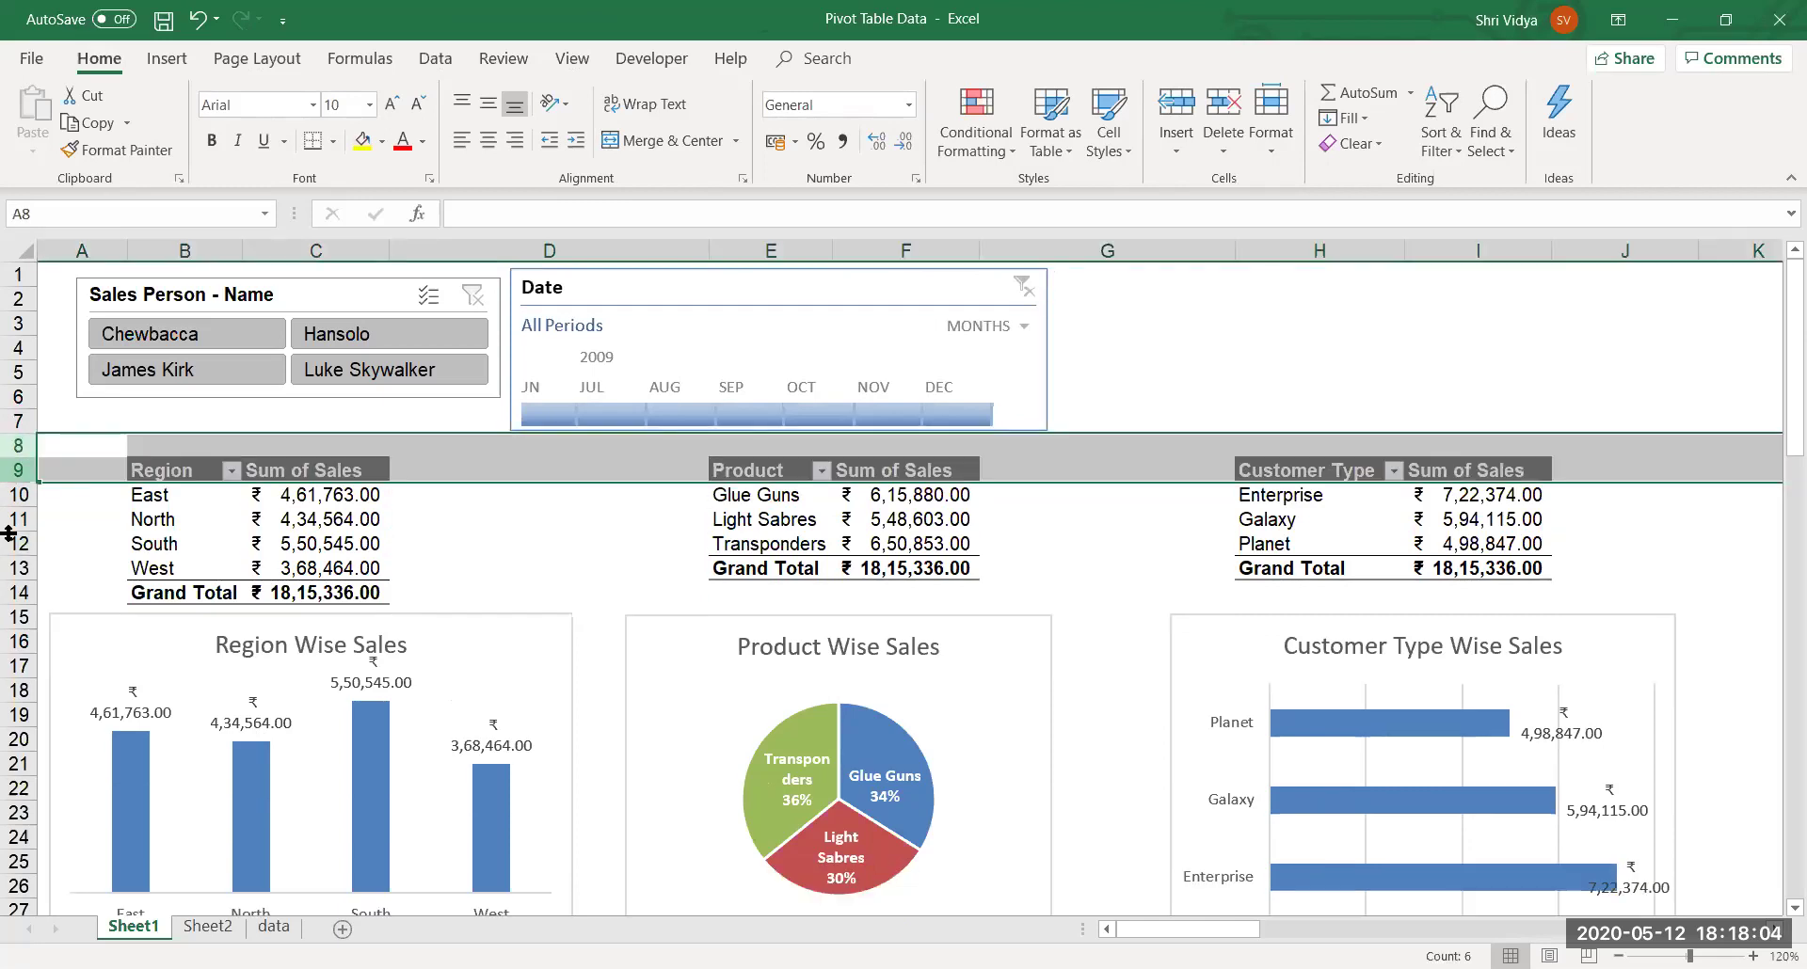
left_click(1261, 325)
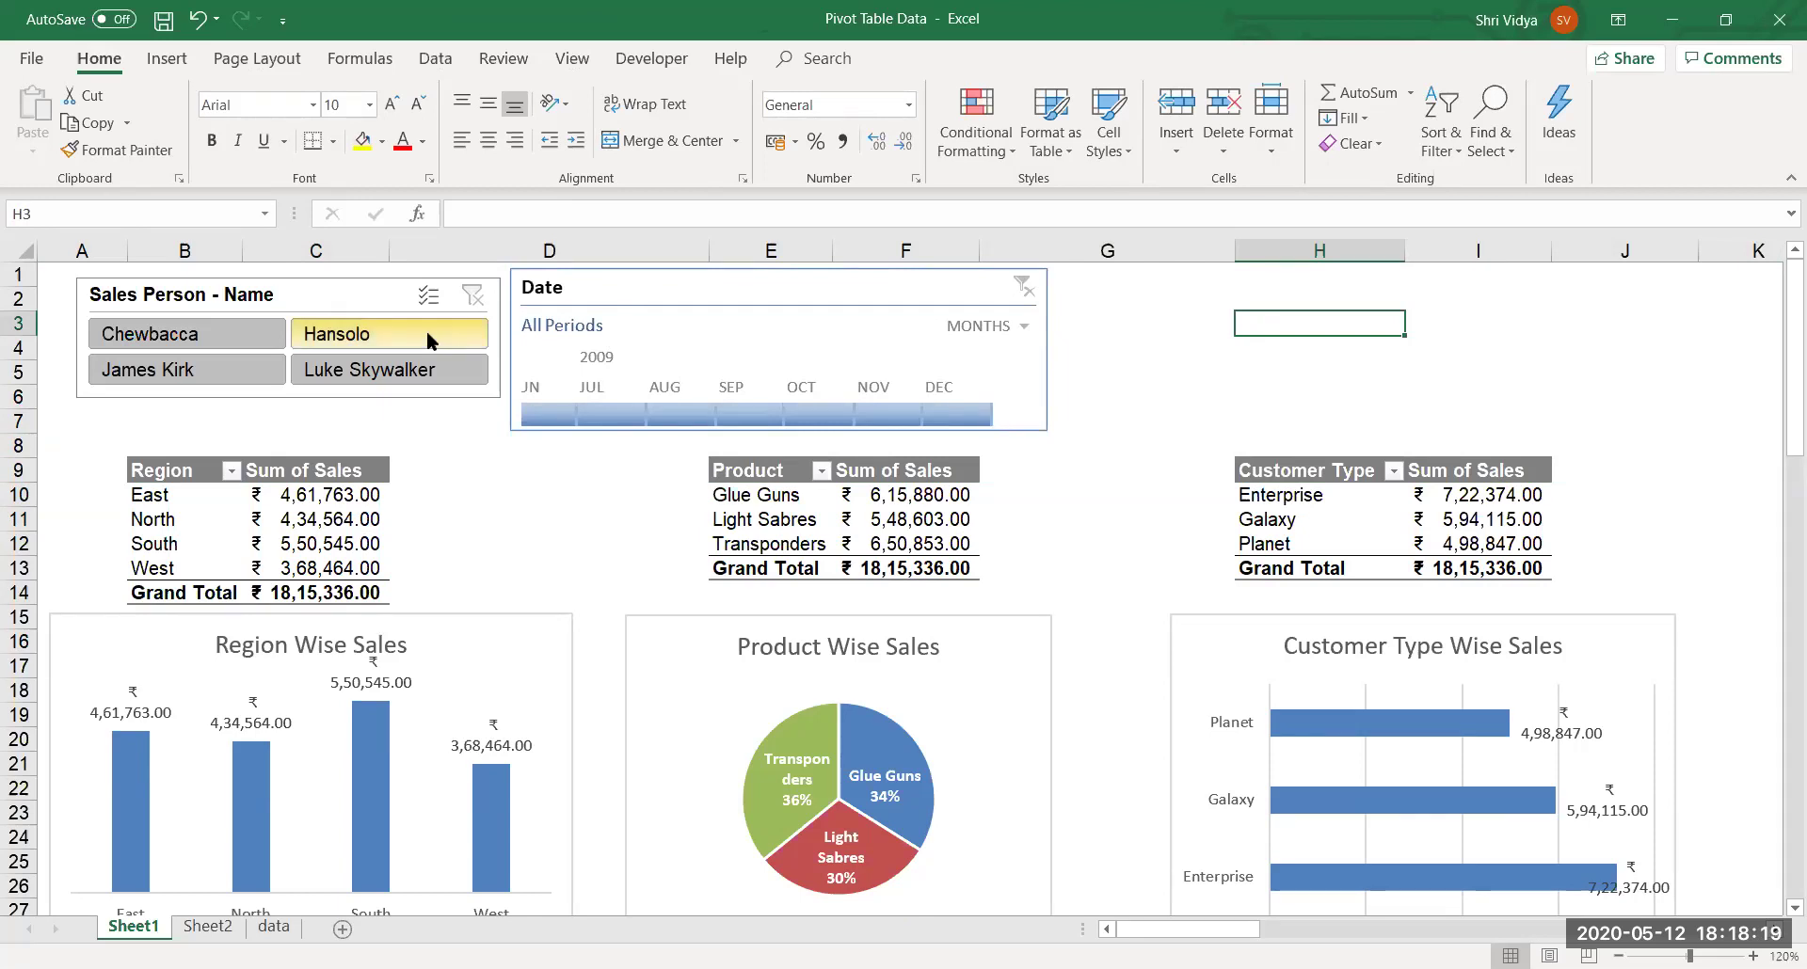
Bring up the Sales Person - Name slicer's shortcut menu using Shift+F10.
right_click(345, 296)
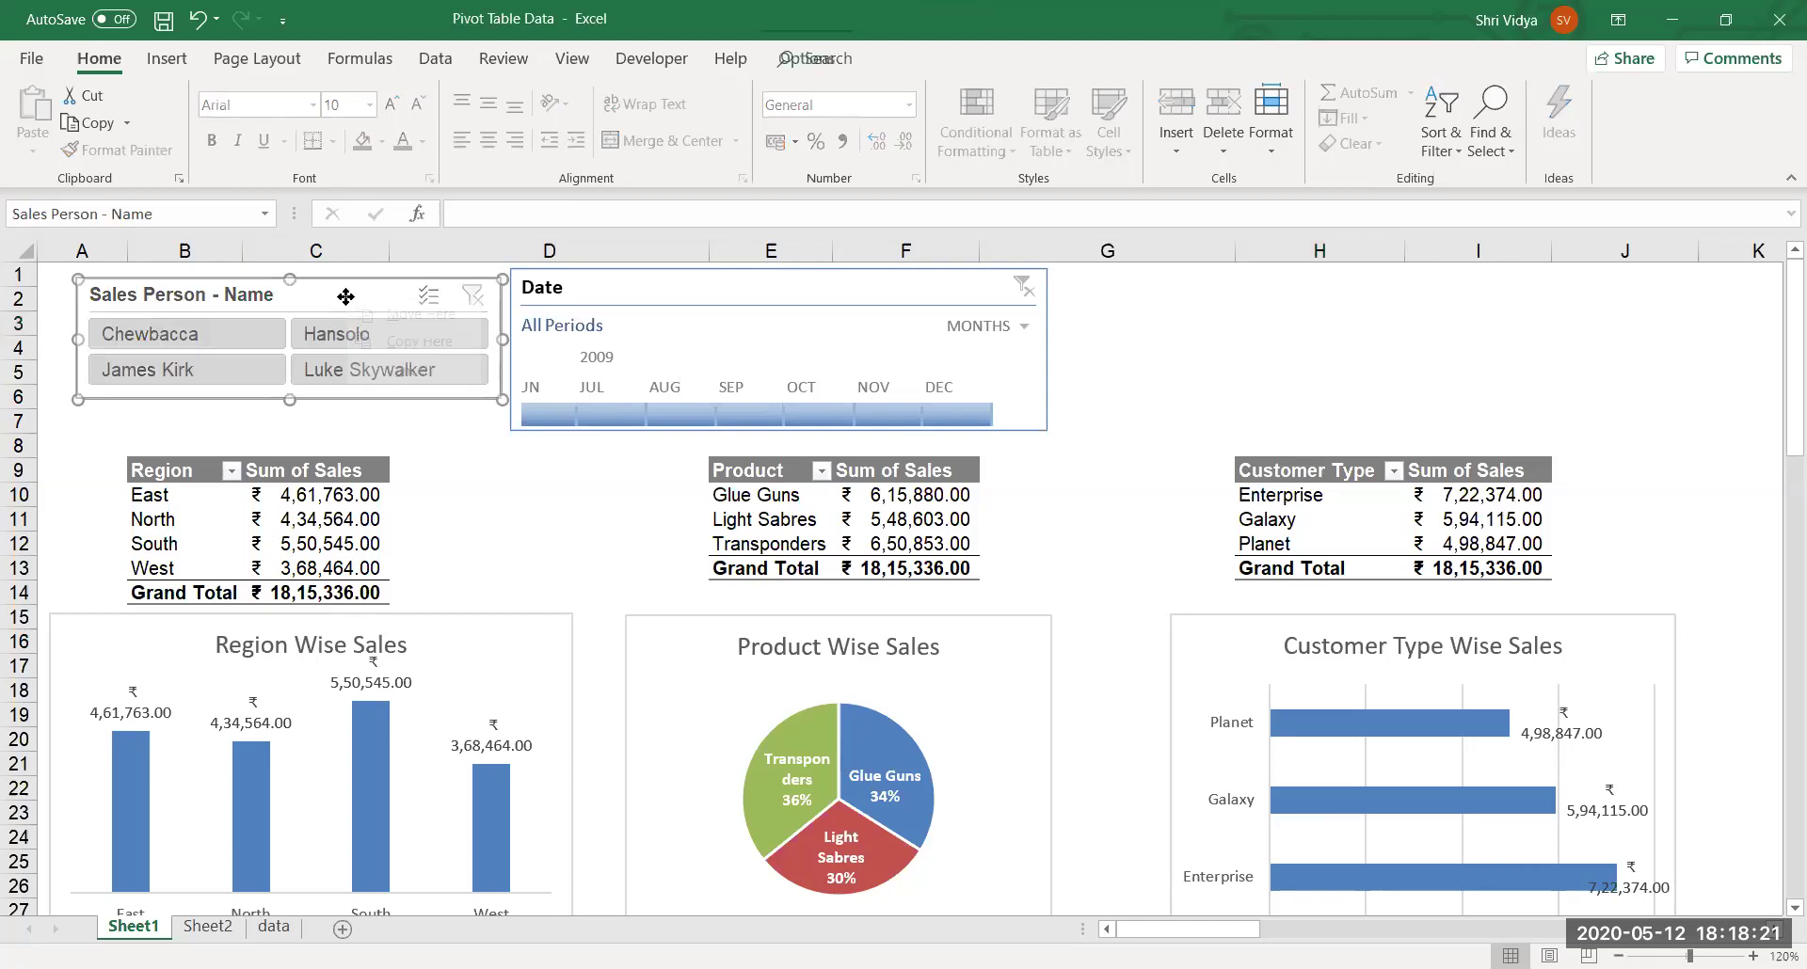
left_click(347, 297)
right_click(346, 296)
left_click(346, 297)
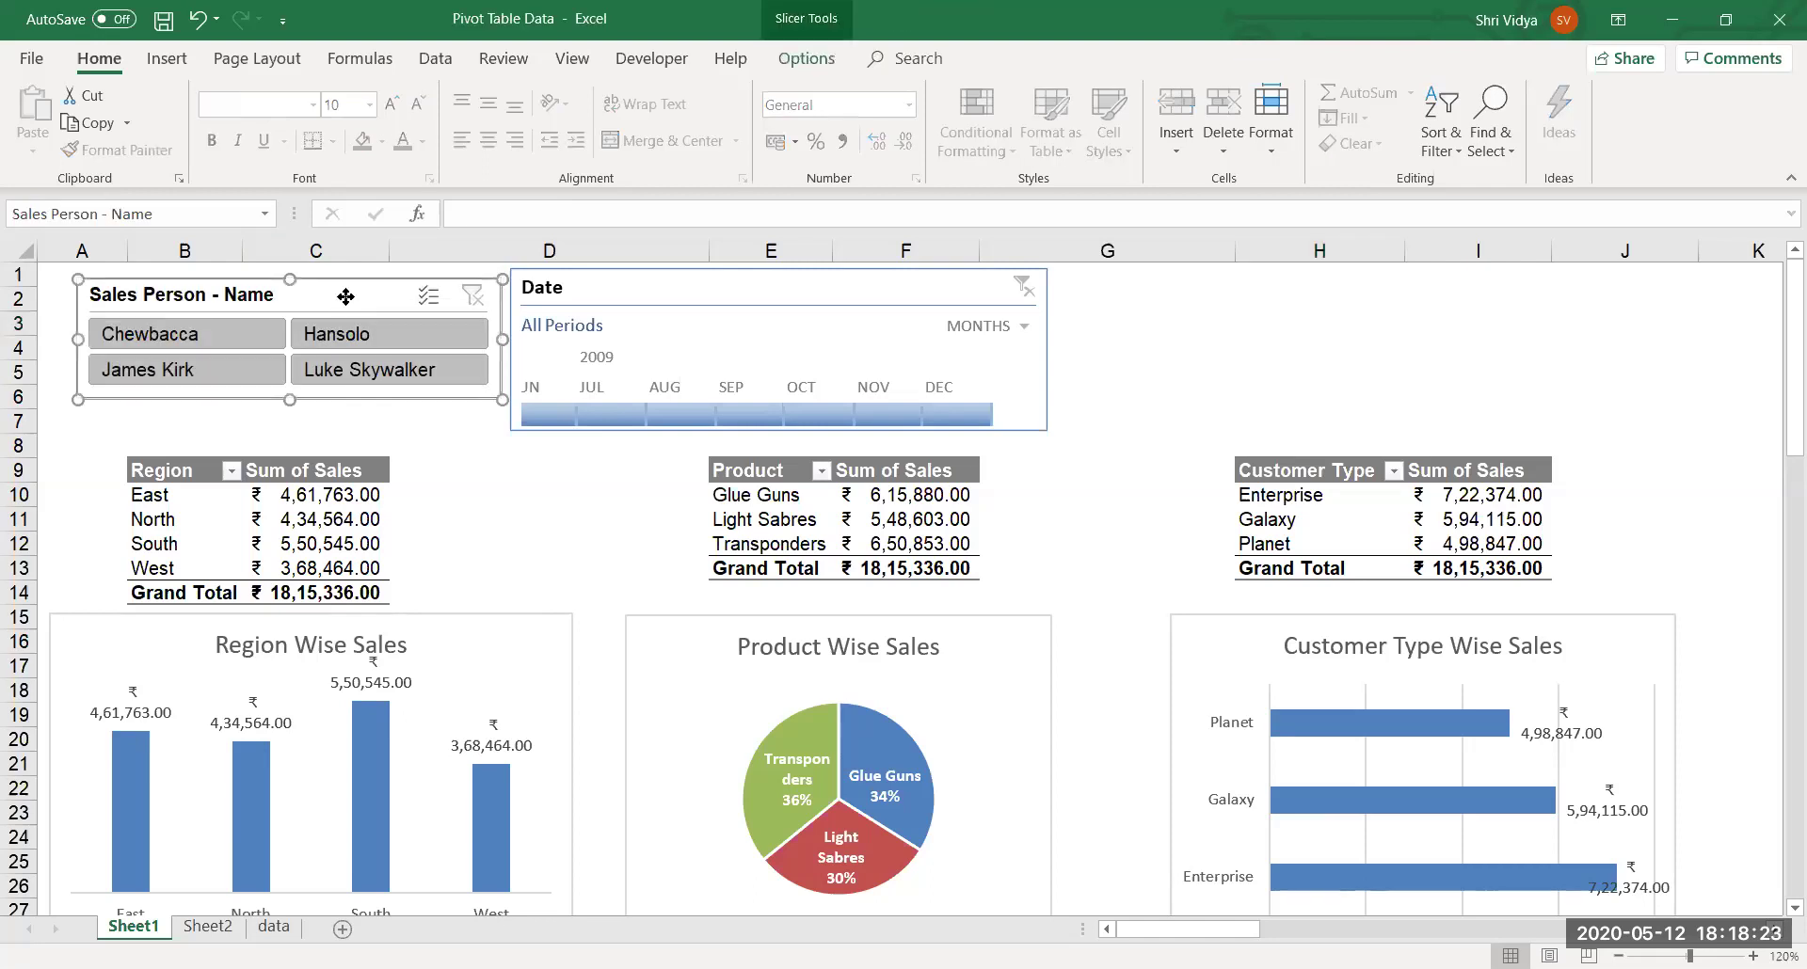
key("shift+F10")
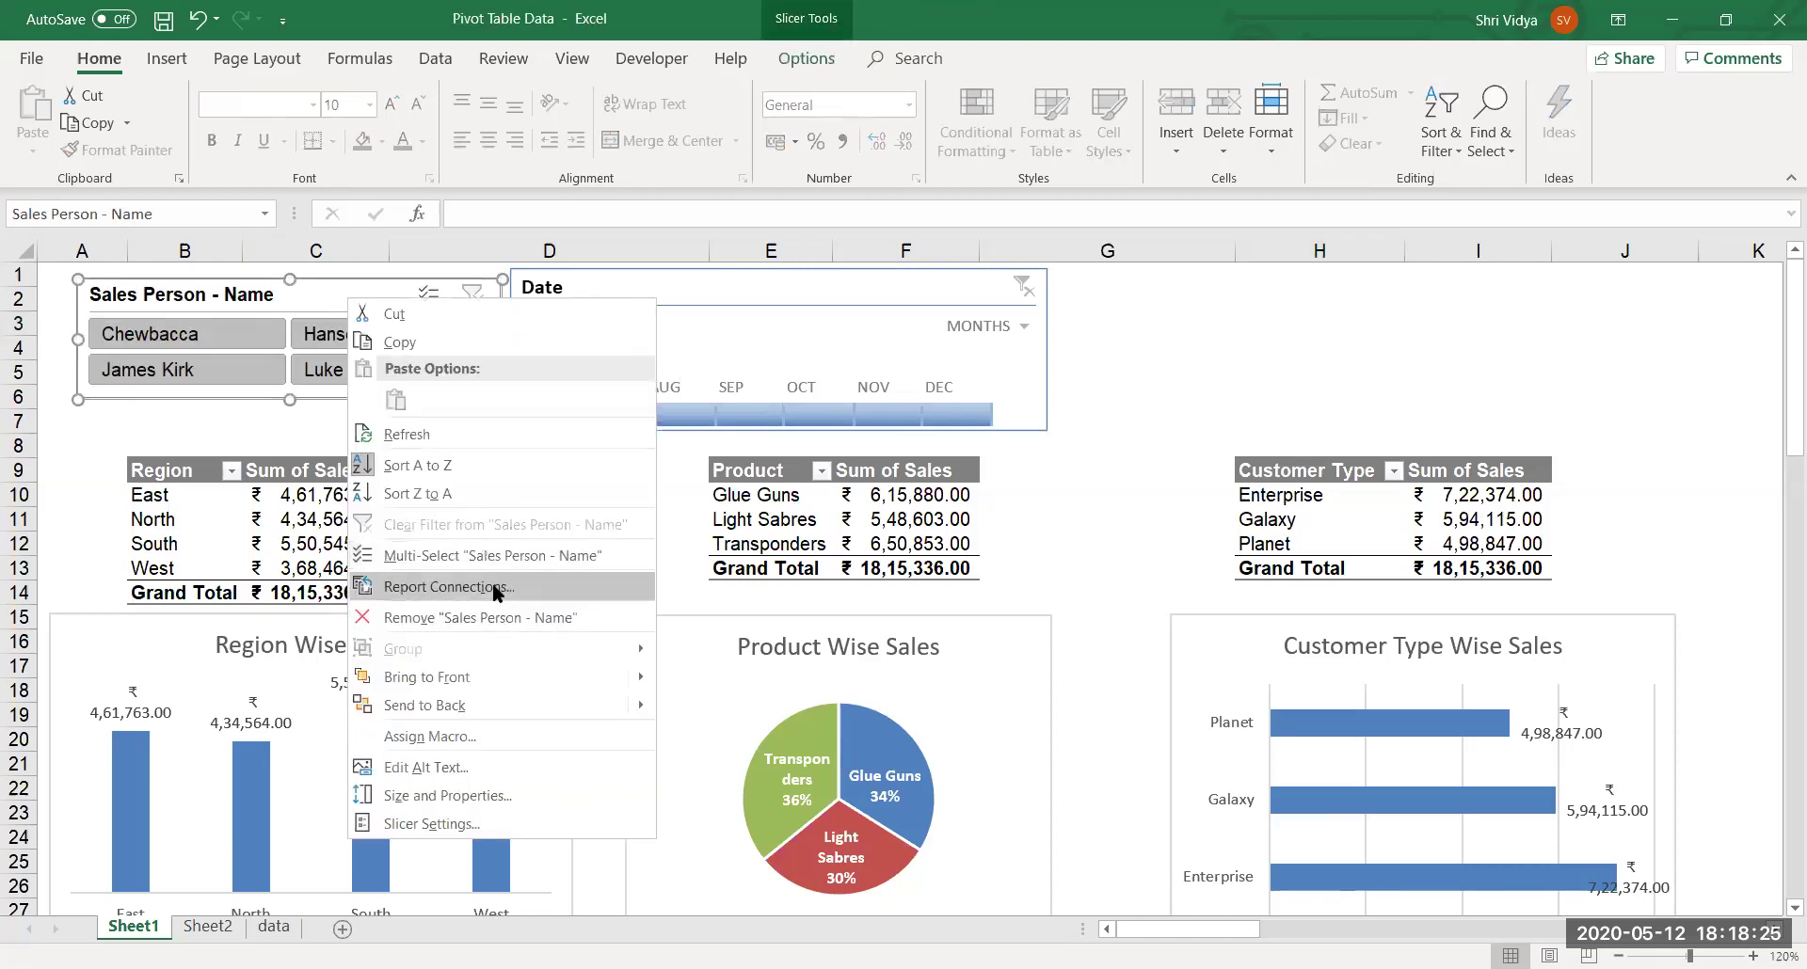
Connect the Sales Person - Name slicer to pvtProduct and pvtCustomer as well.
left_click(496, 588)
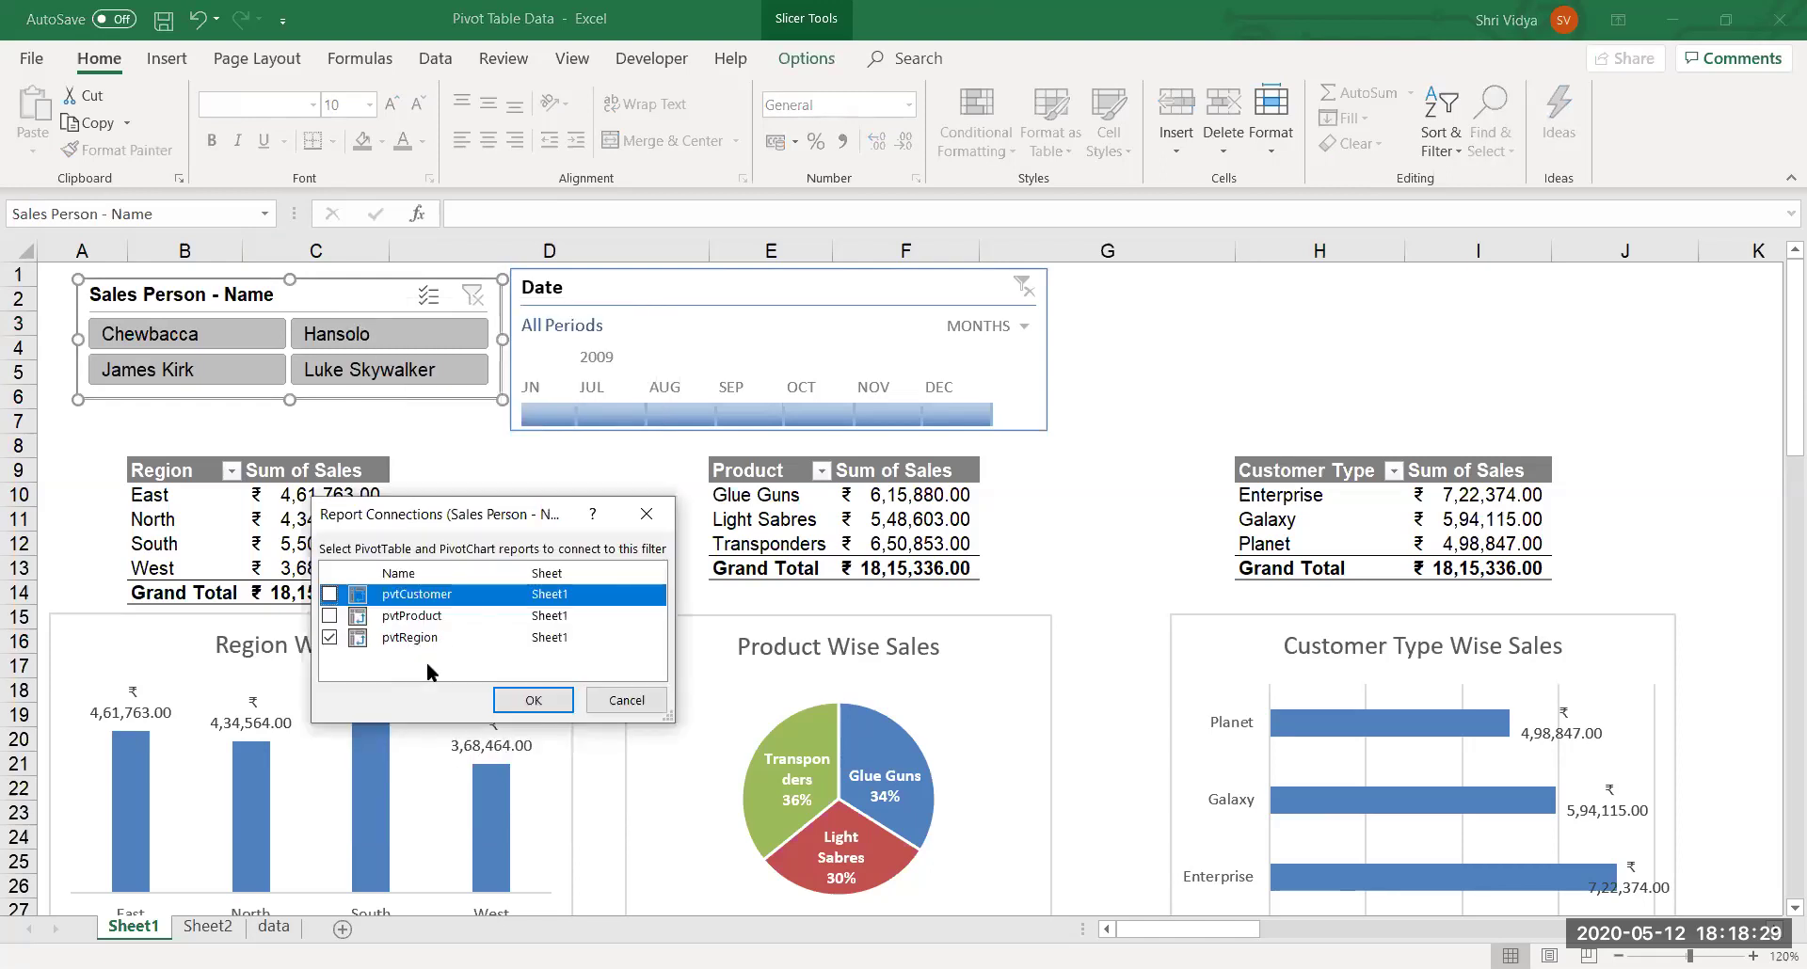
left_click(331, 616)
left_click(329, 595)
left_click(561, 702)
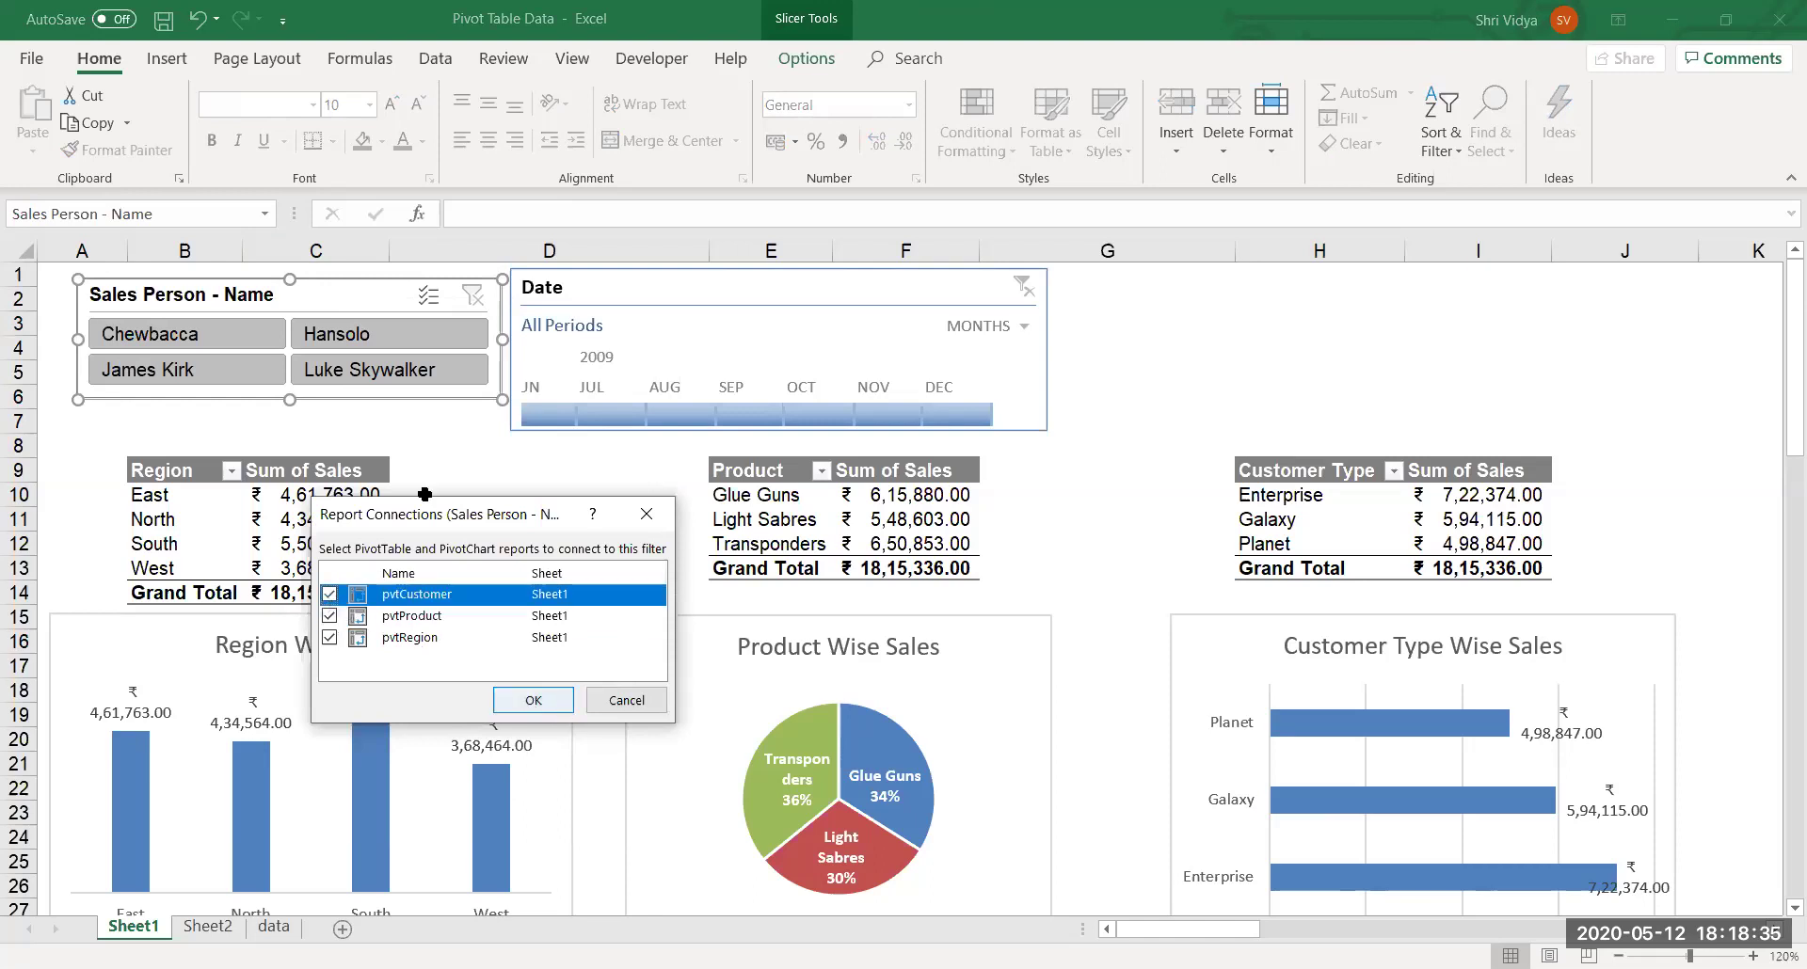
Connect the Date timeline to pvtProduct so it filters all three pivot tables.
left_click(716, 283)
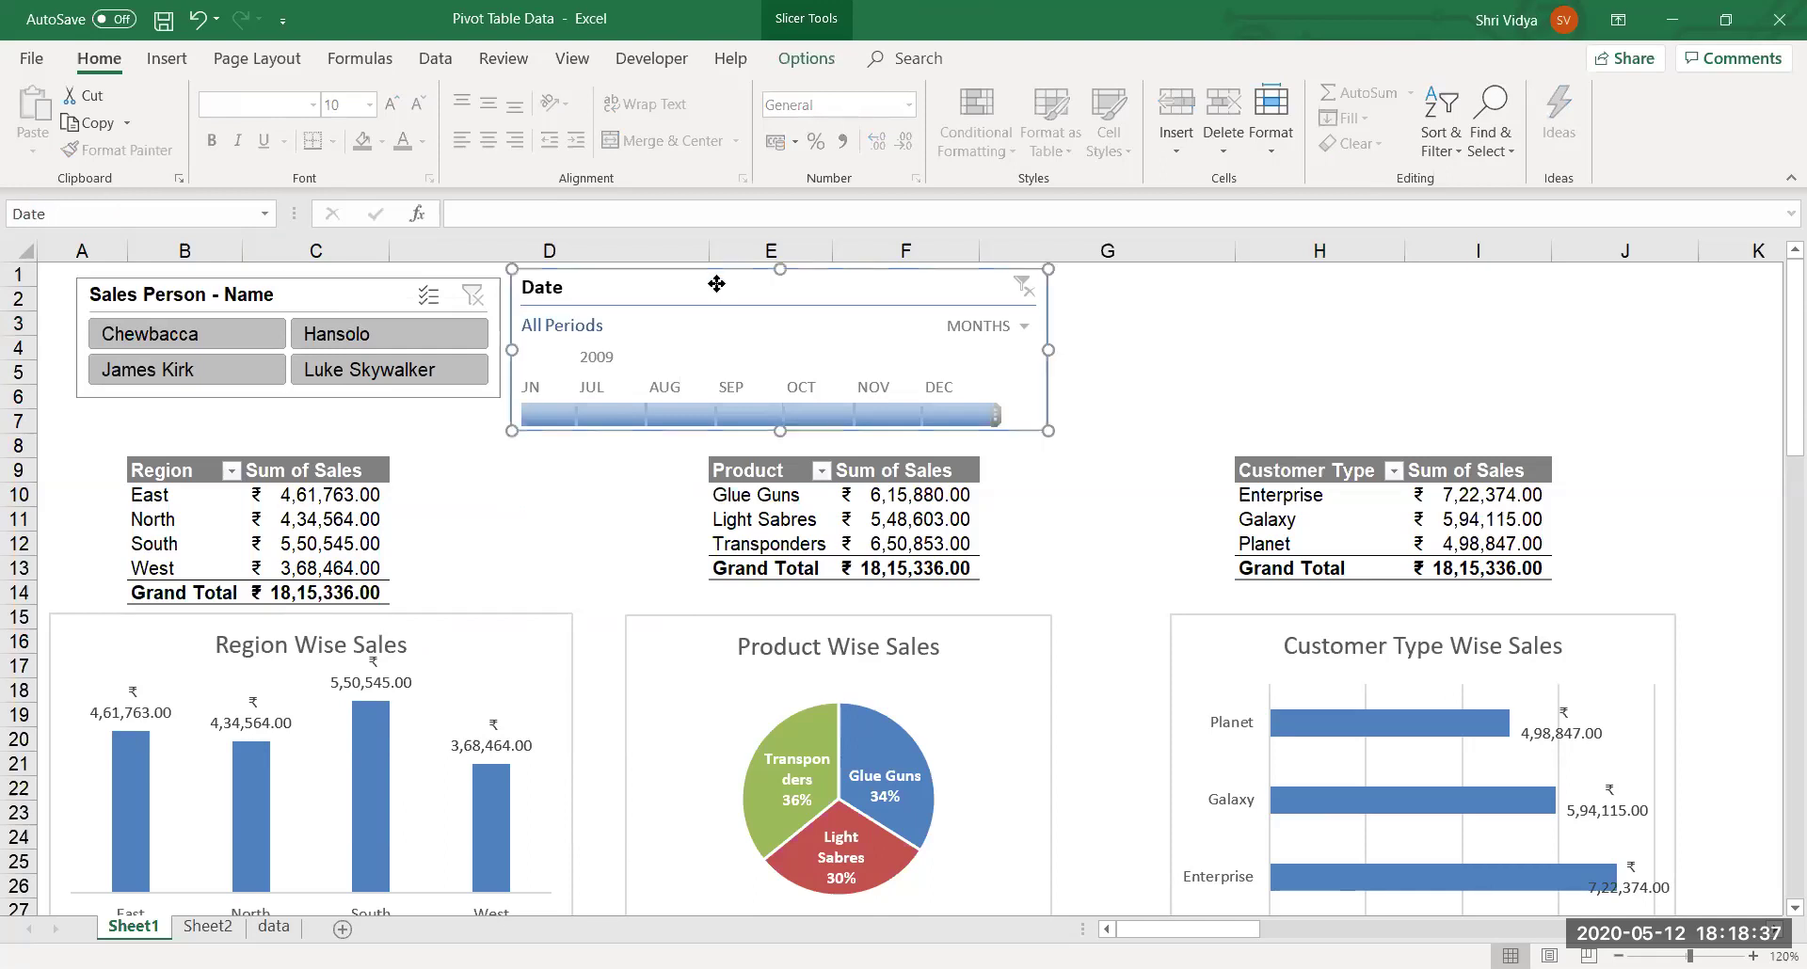
key("shift+F10")
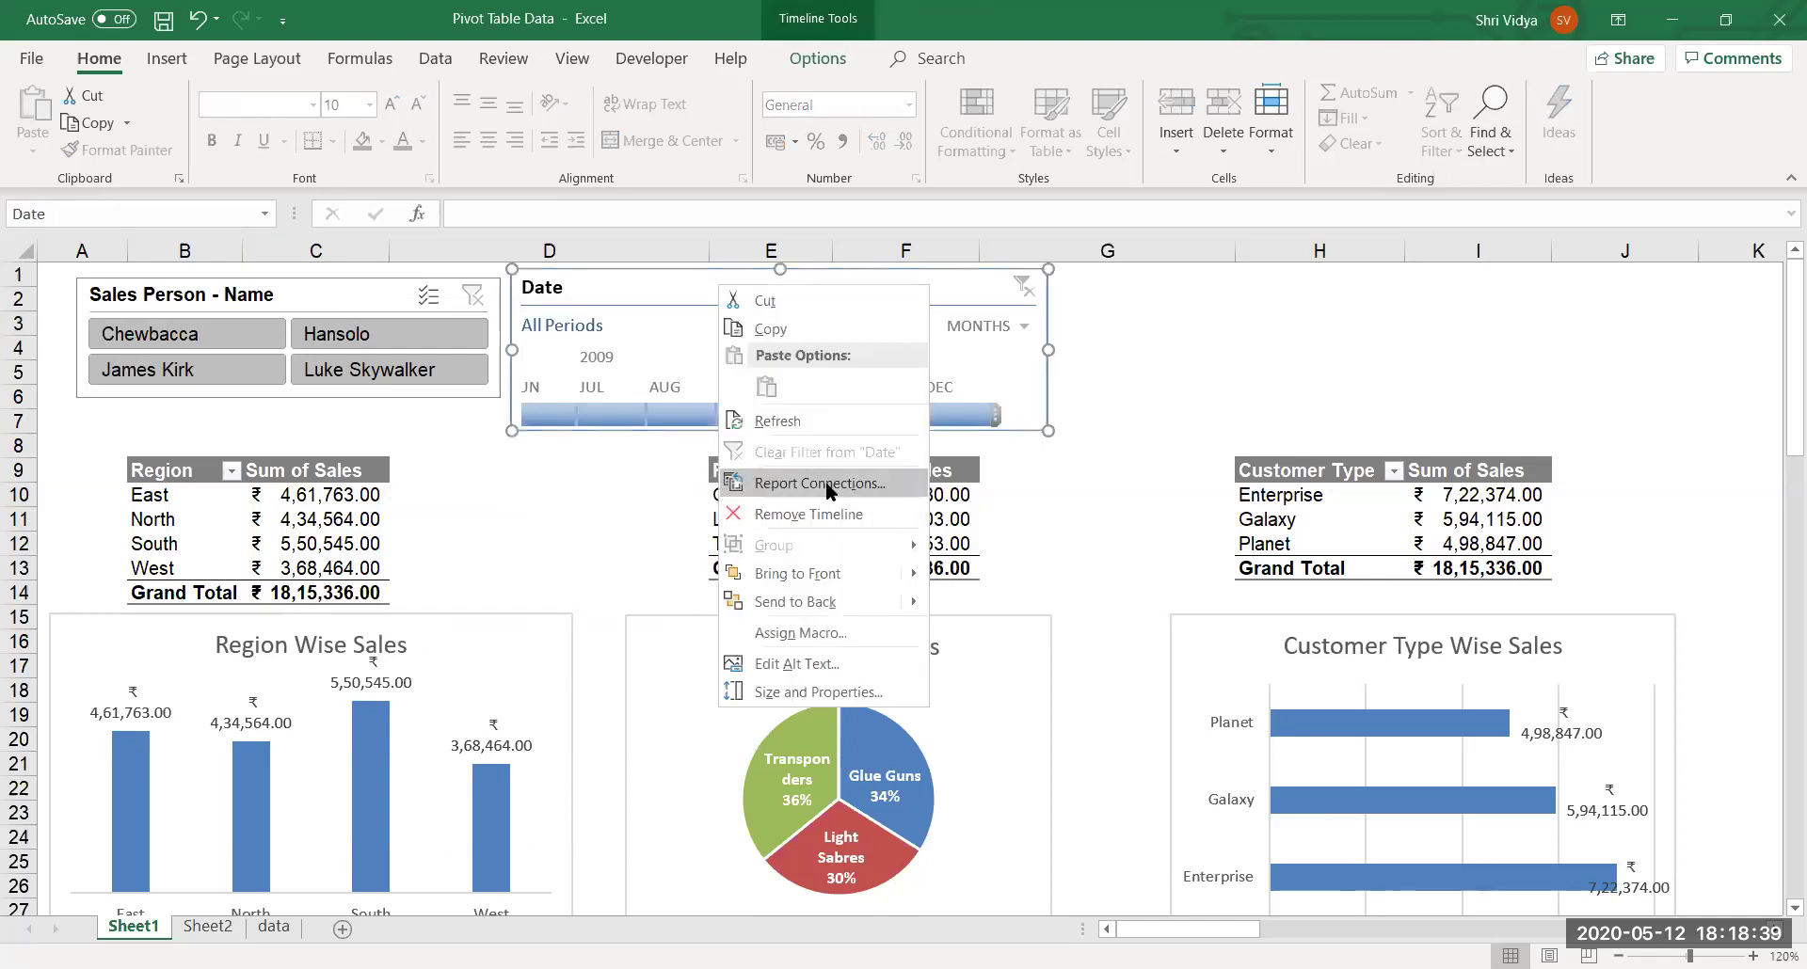
left_click(826, 481)
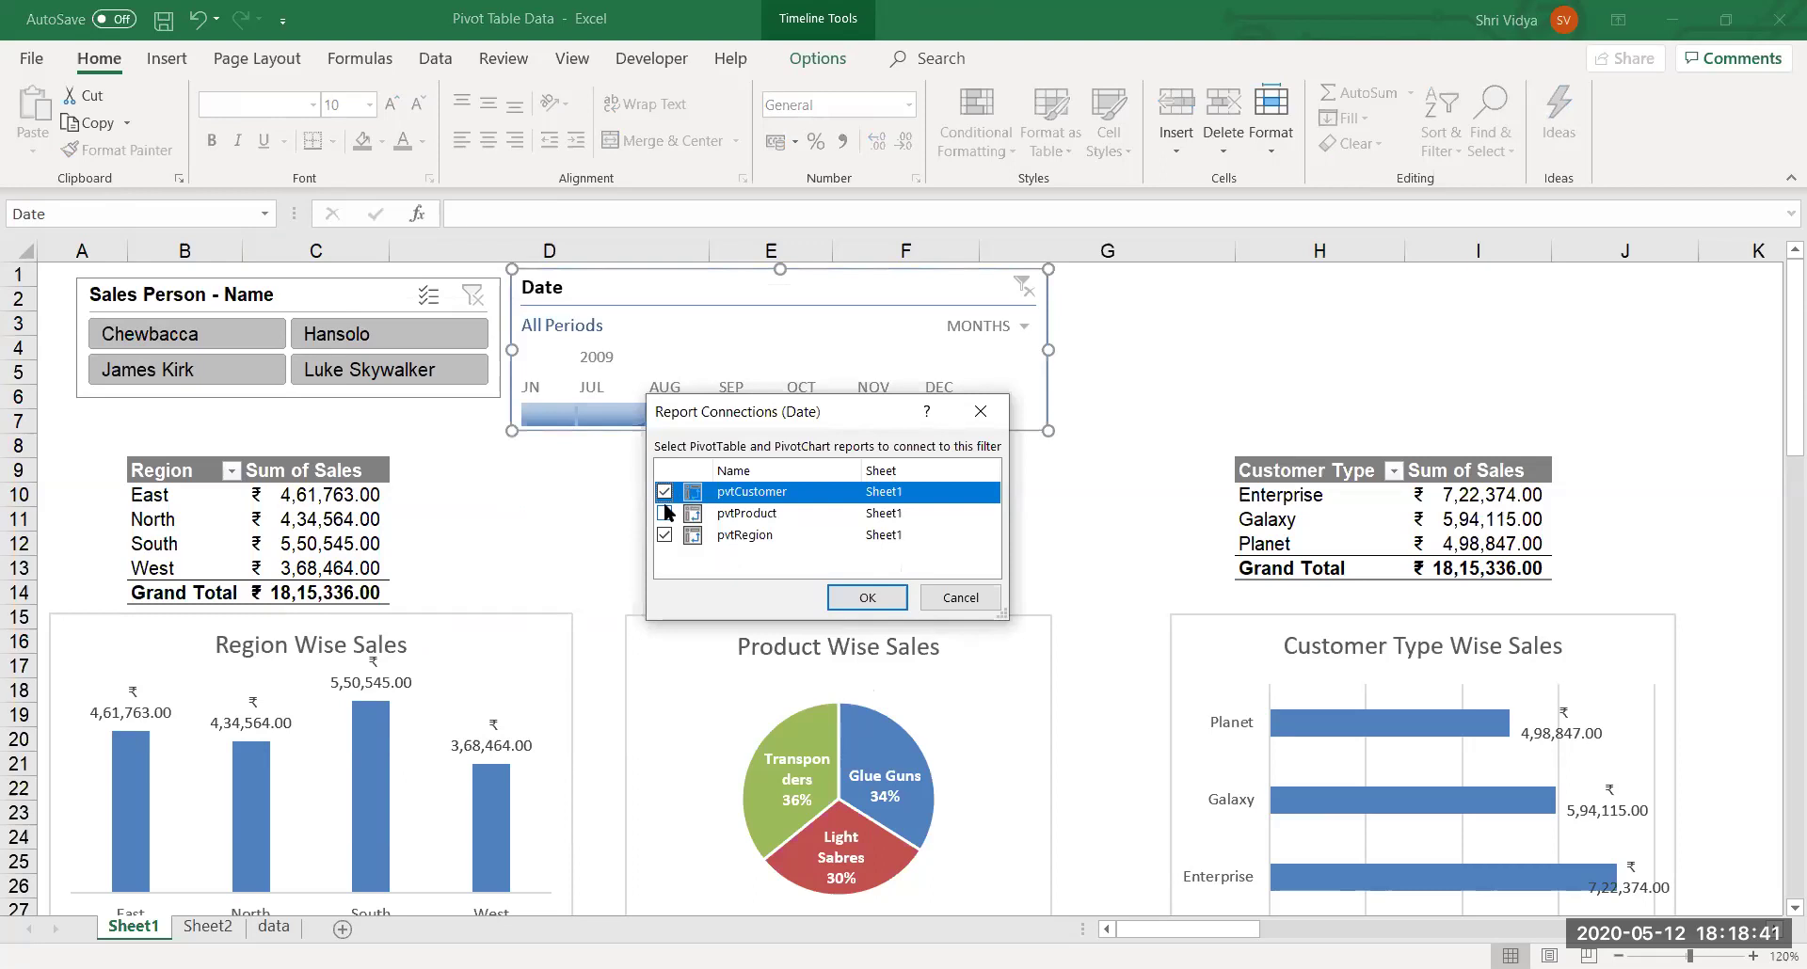
left_click(664, 512)
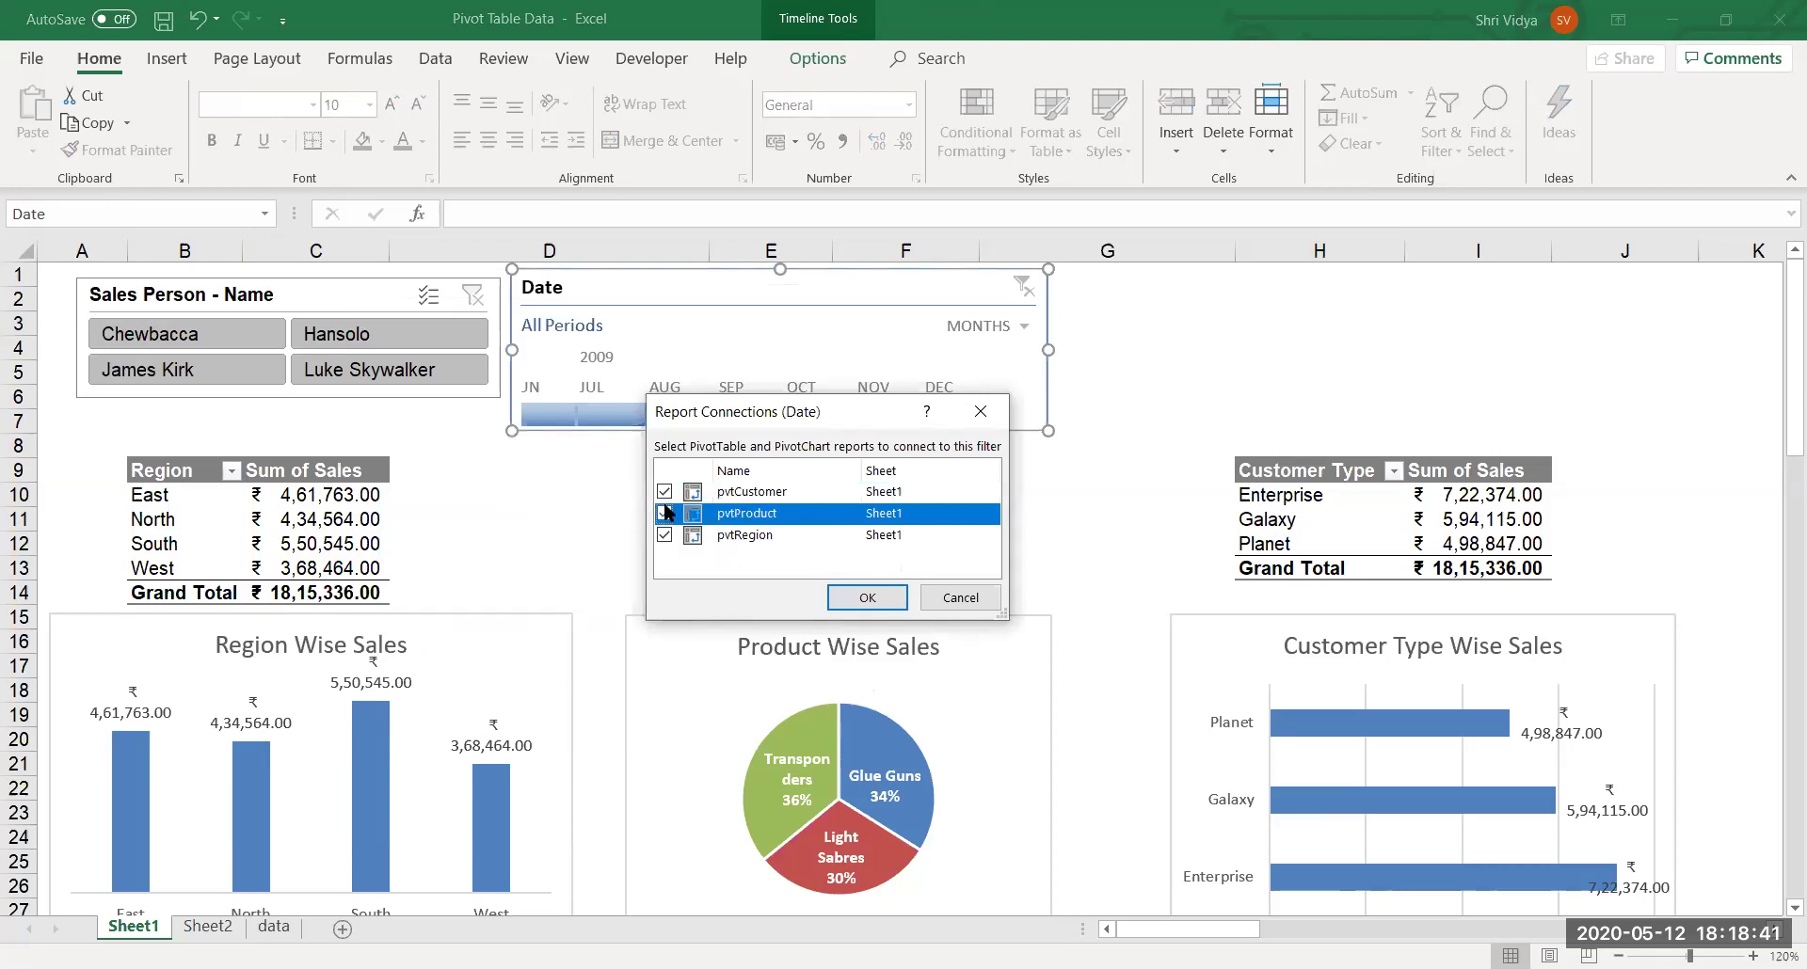
left_click(865, 597)
left_click(586, 485)
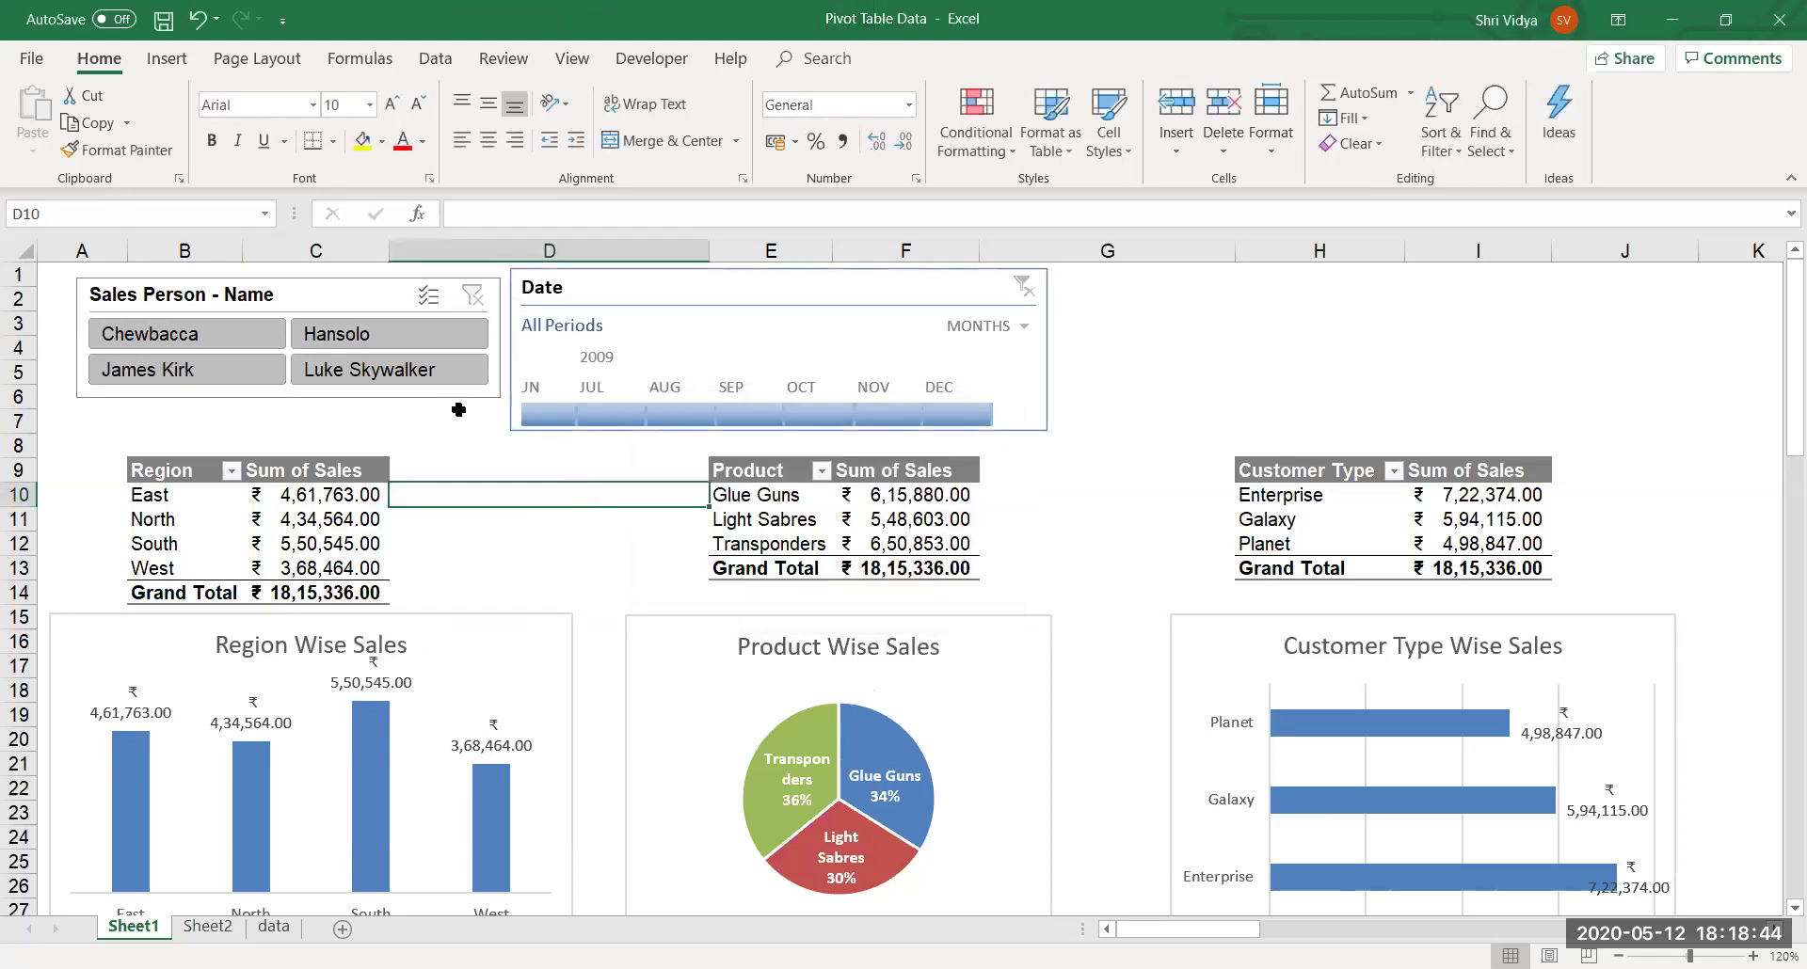
Test the filters by picking several salespeople and the July and December 2009 months.
left_click(388, 342)
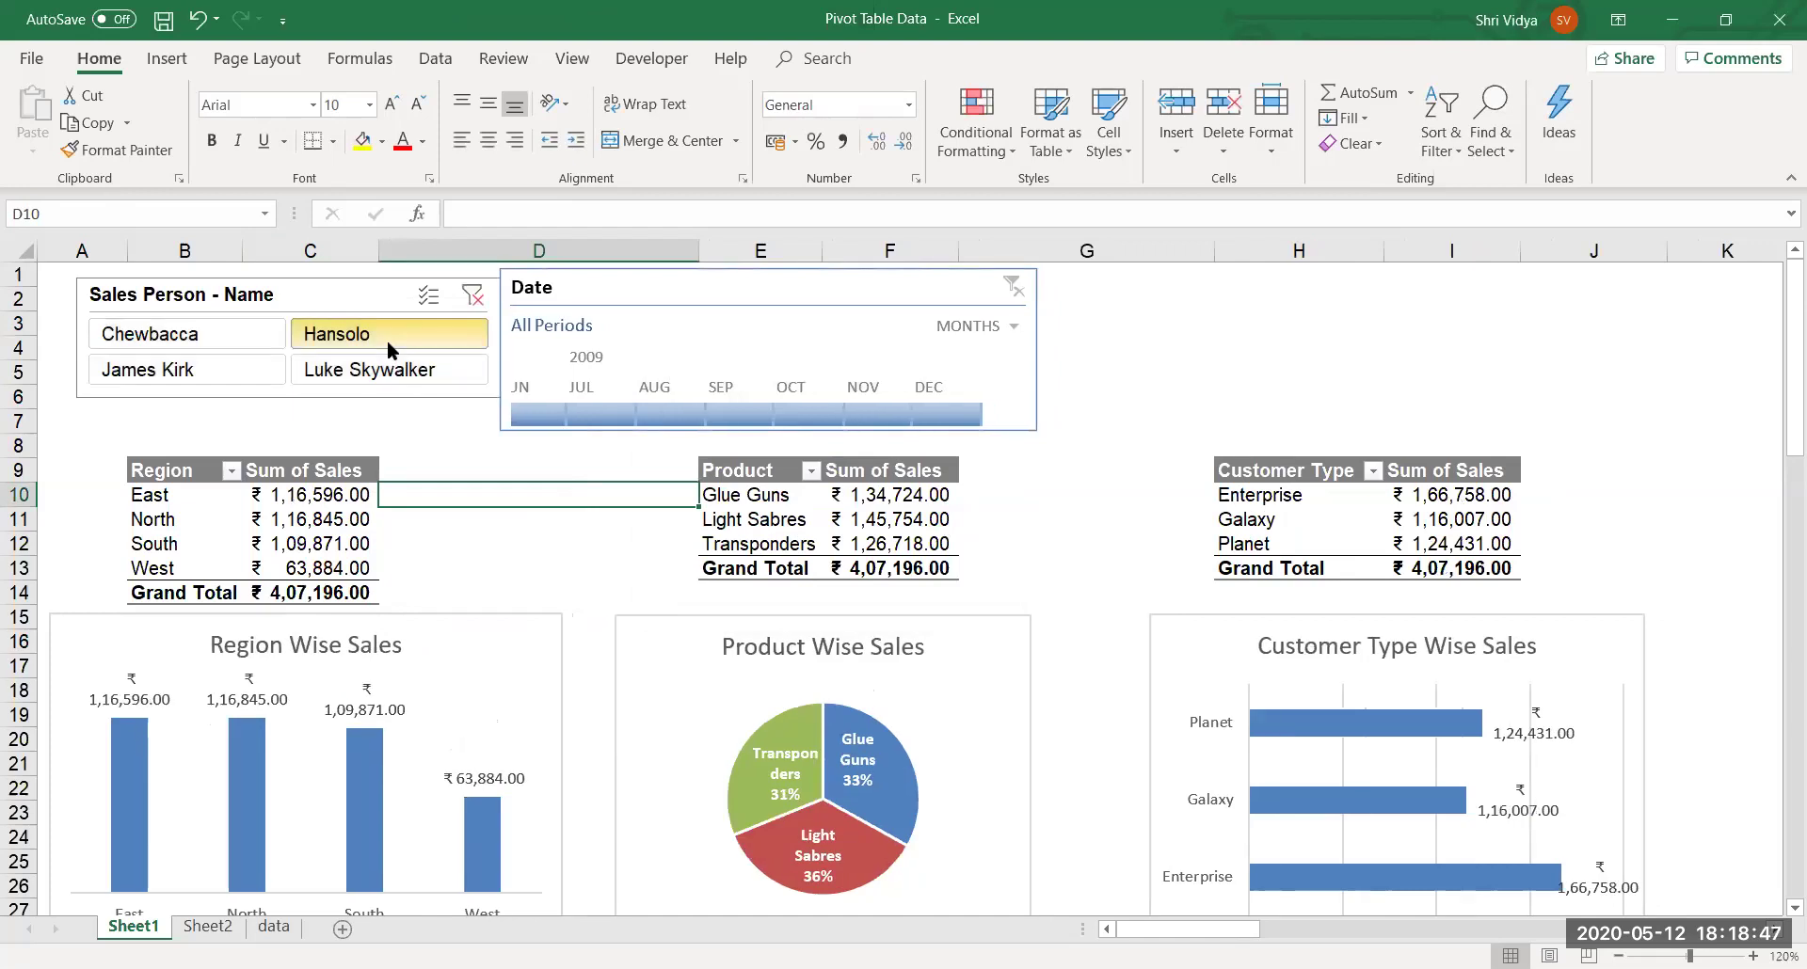
left_click(604, 415)
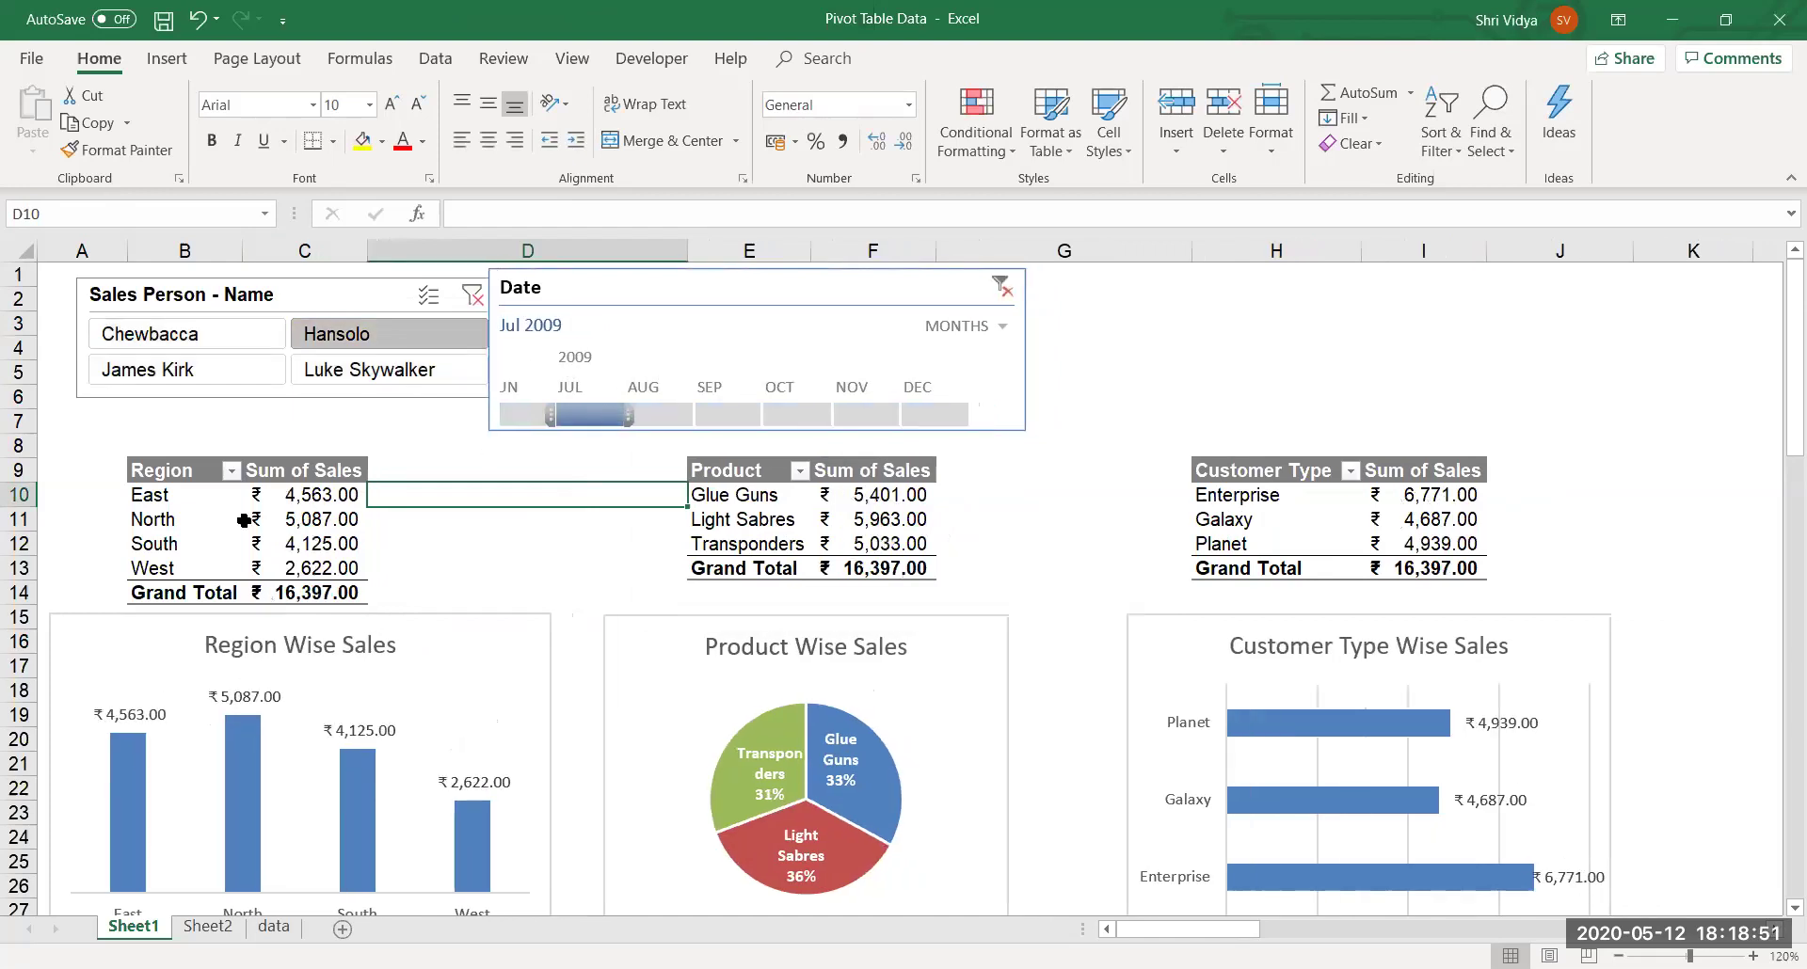
left_click(932, 410)
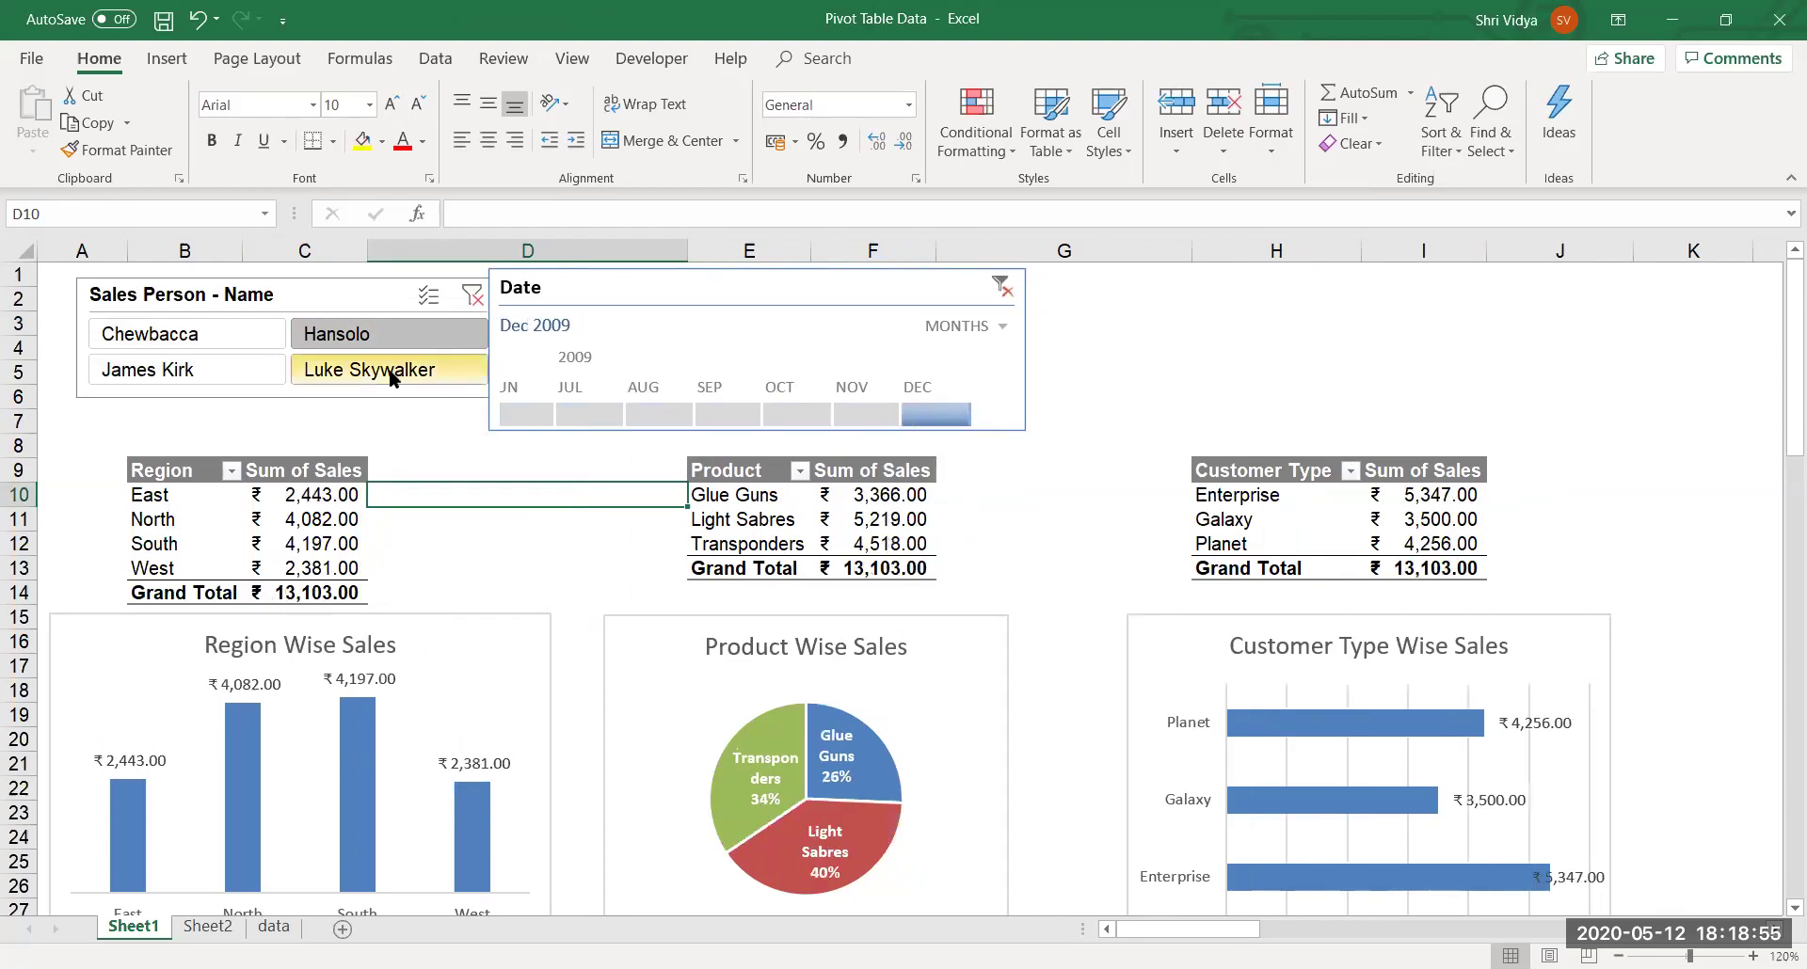
left_click(438, 365)
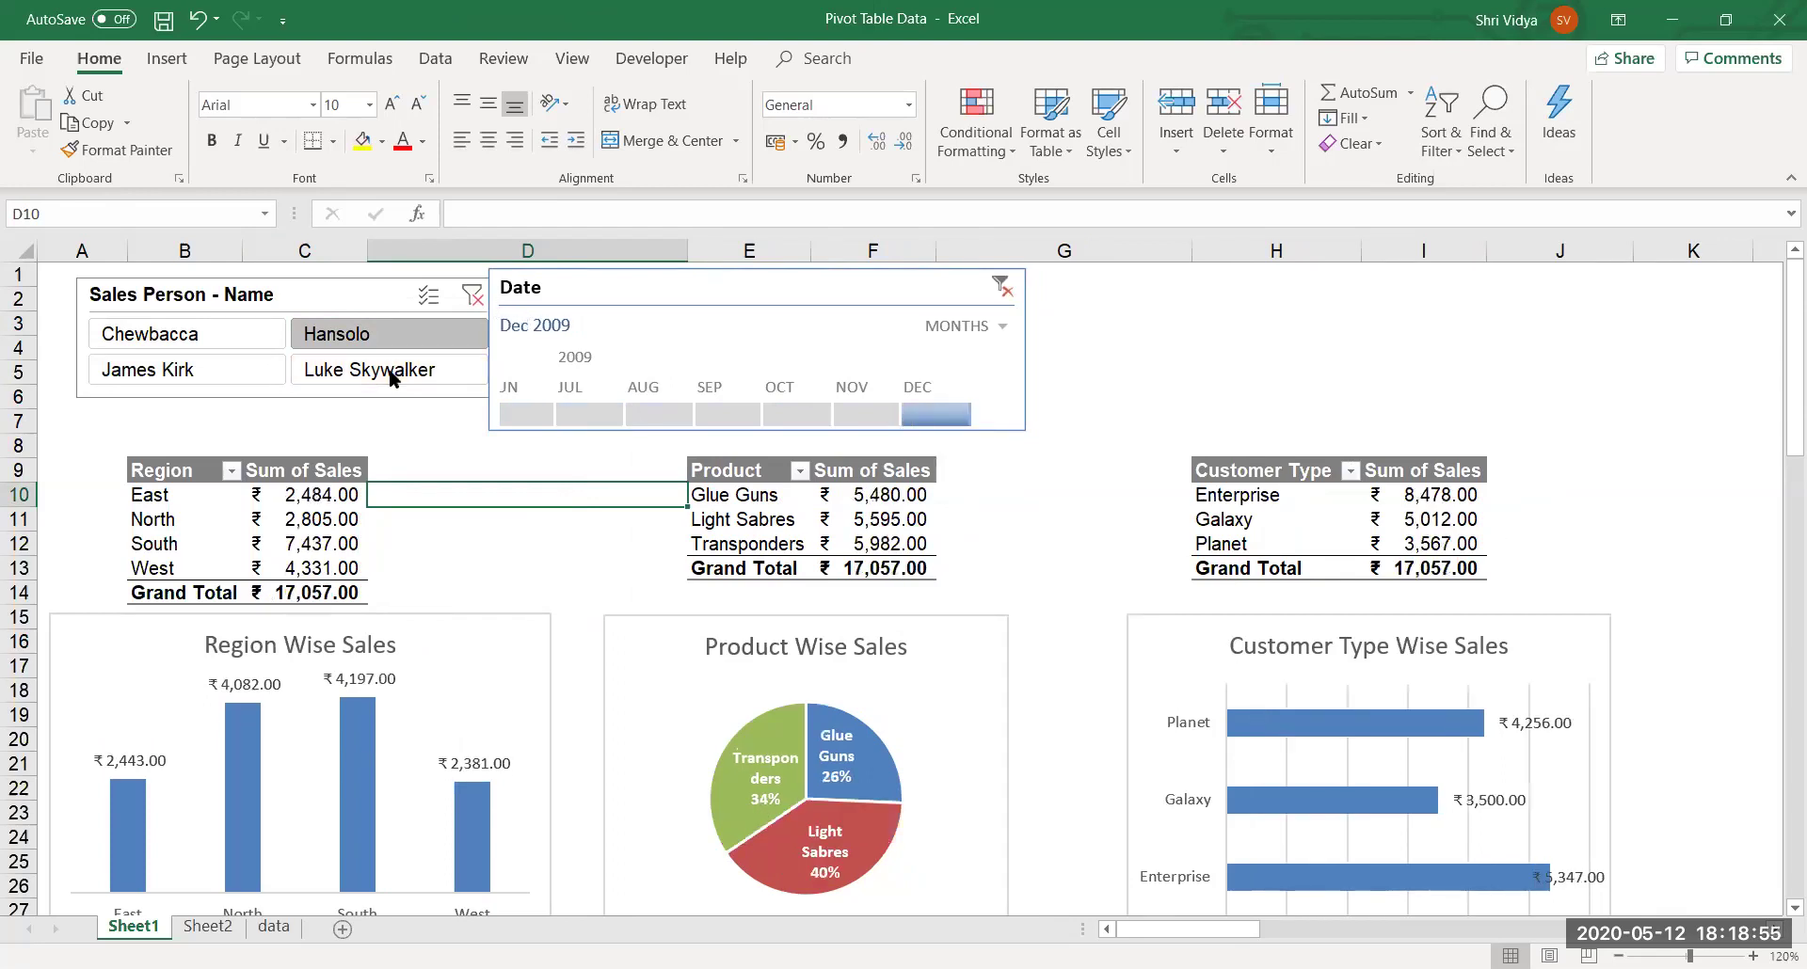
left_click(157, 336)
left_click(169, 370)
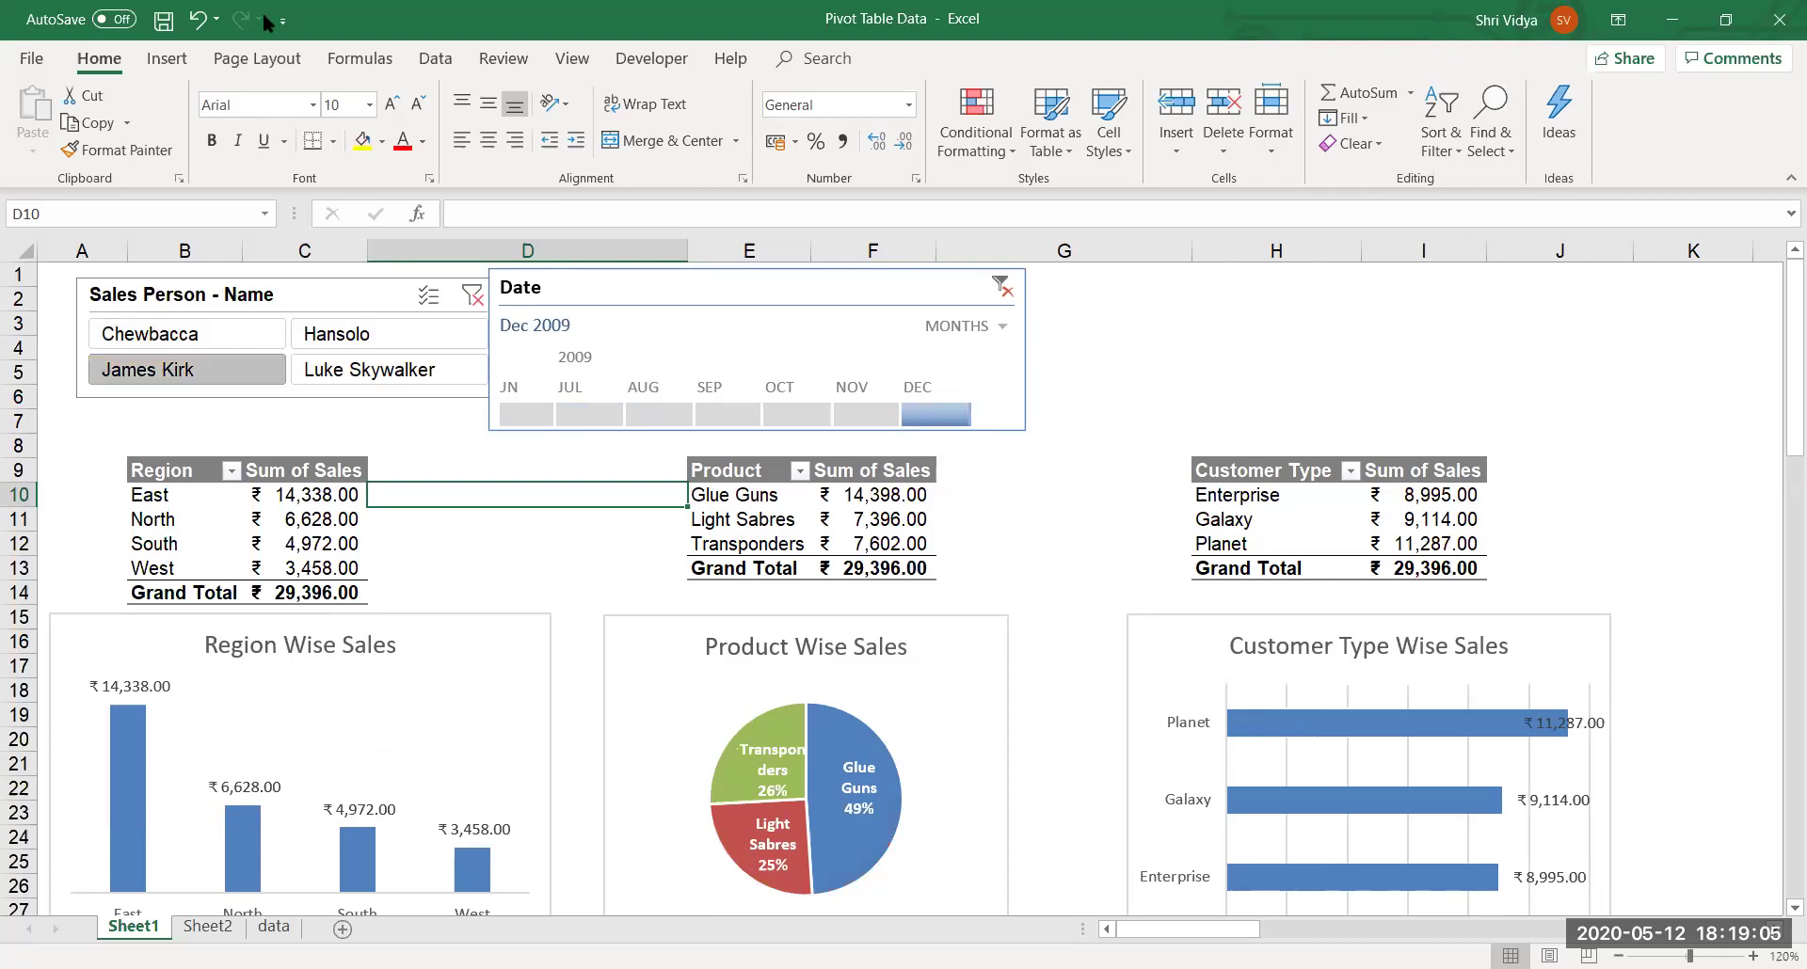
left_click(382, 351)
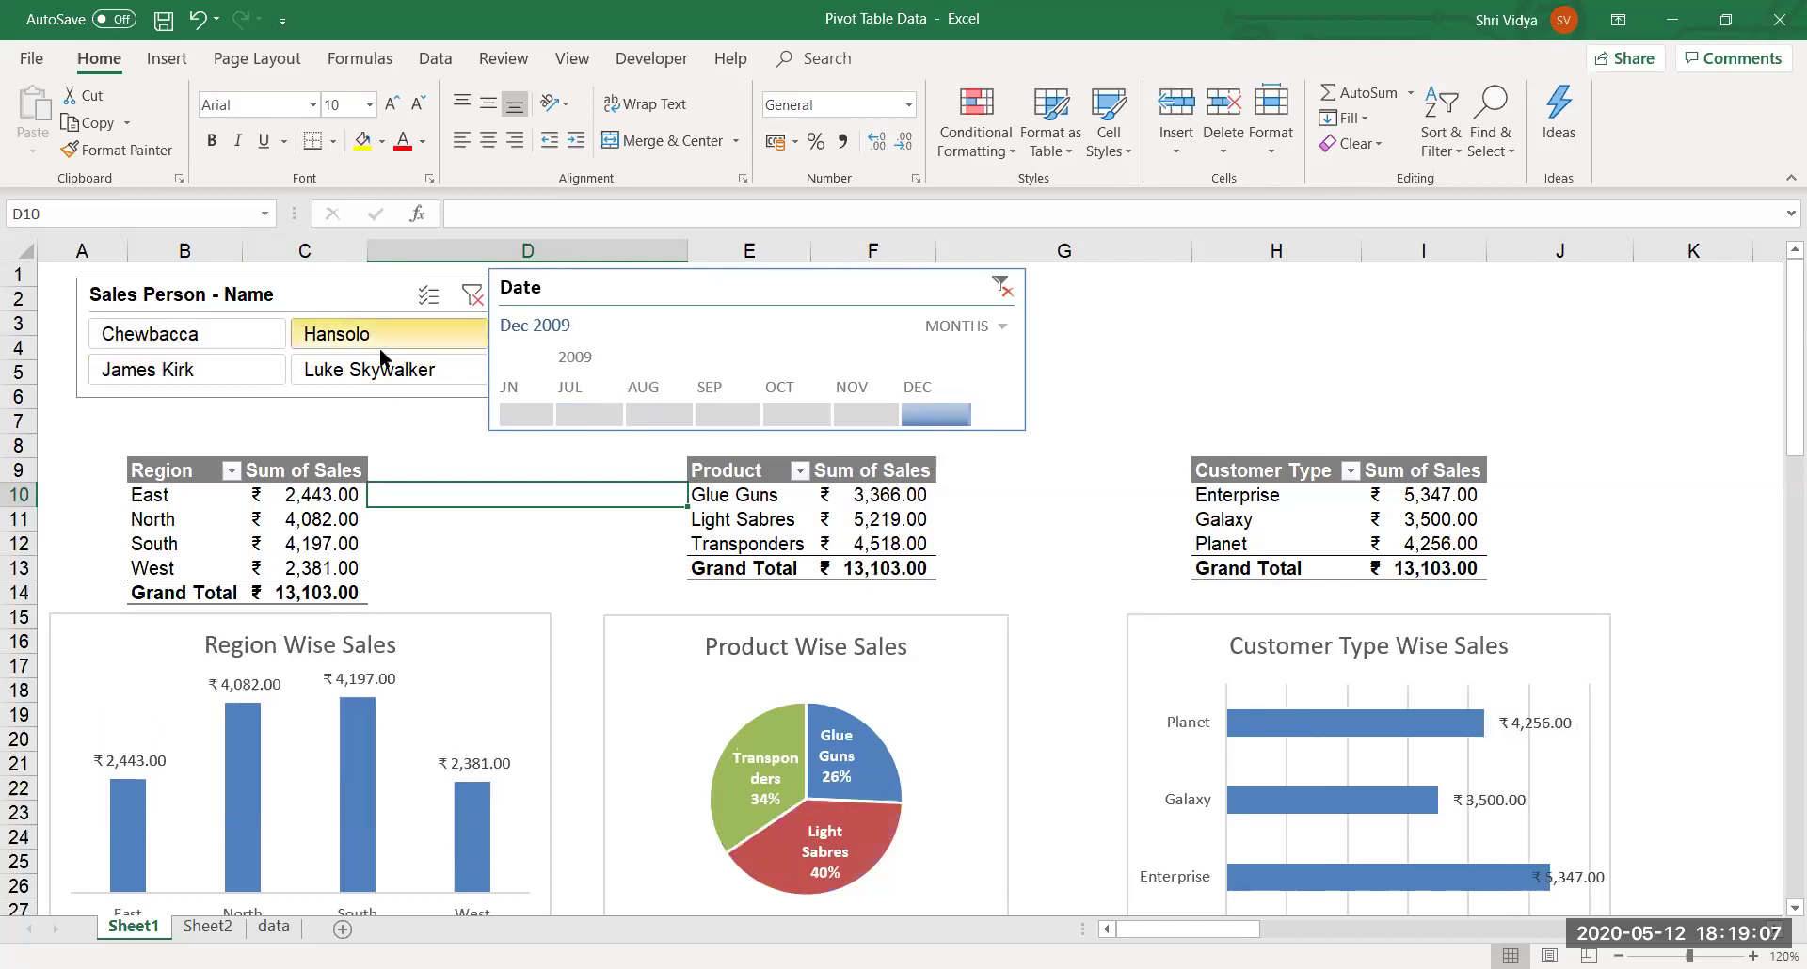
left_click(383, 371)
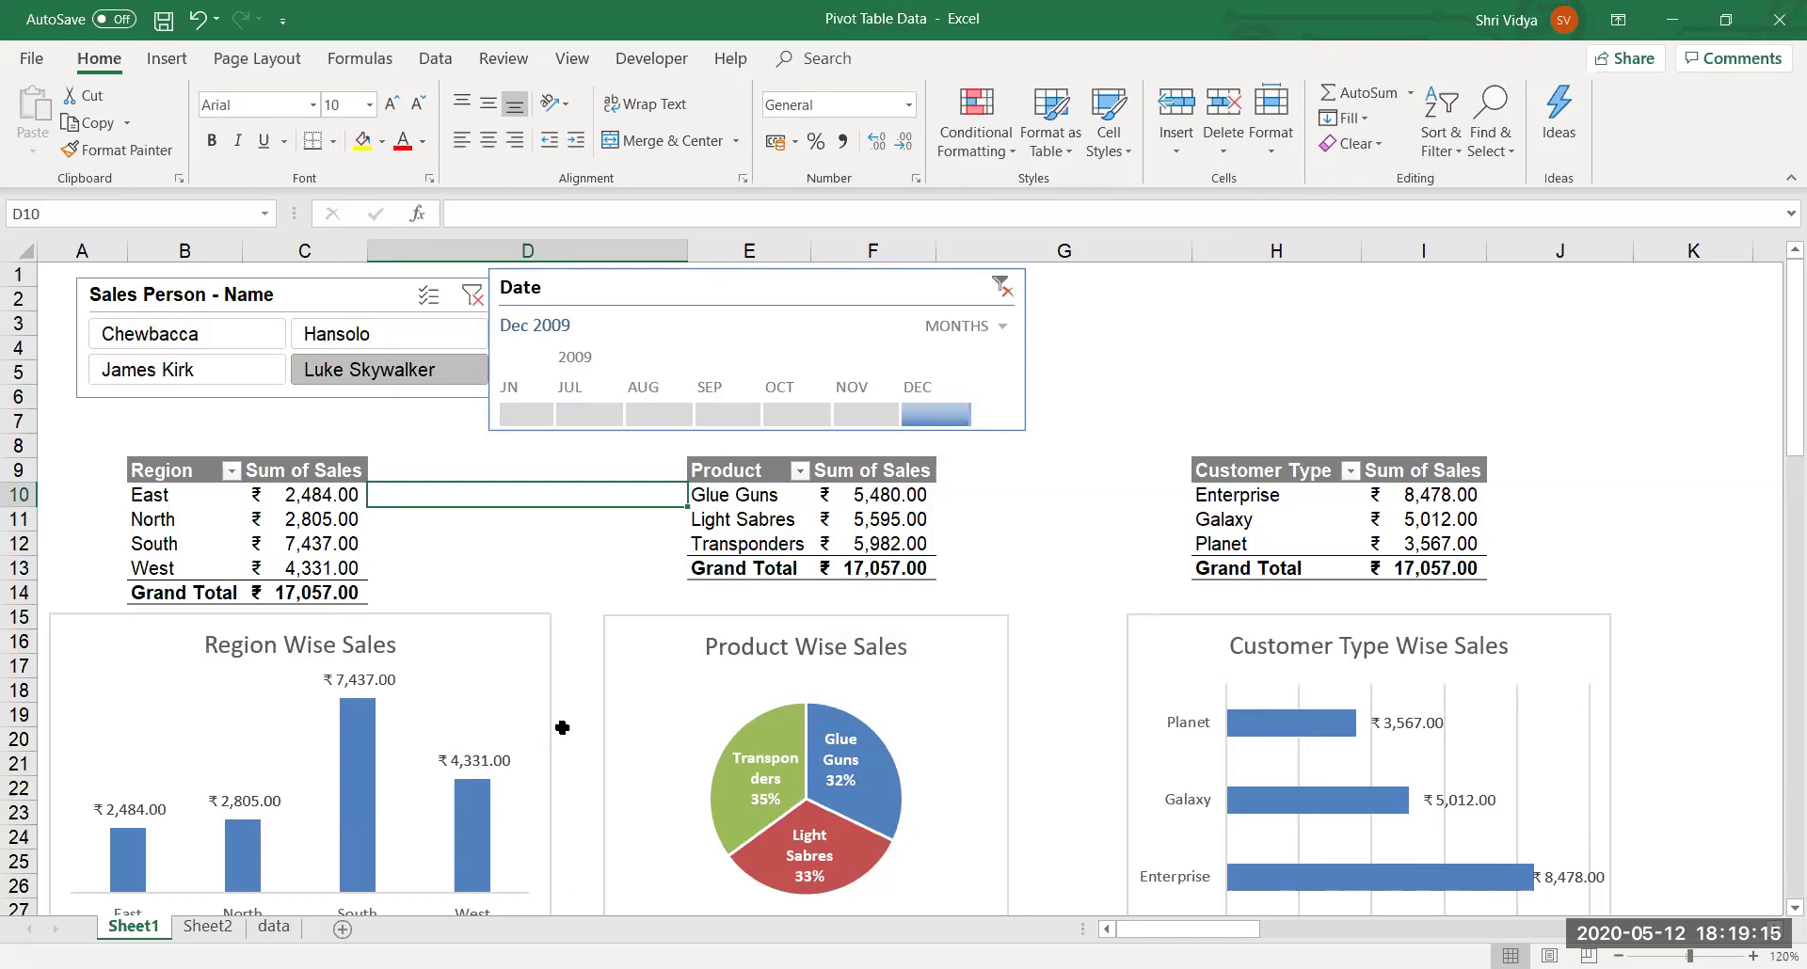
Filter to Sep 2009 and the salesperson totalling 20,649.00, then nudge the timeline right.
left_click(873, 407)
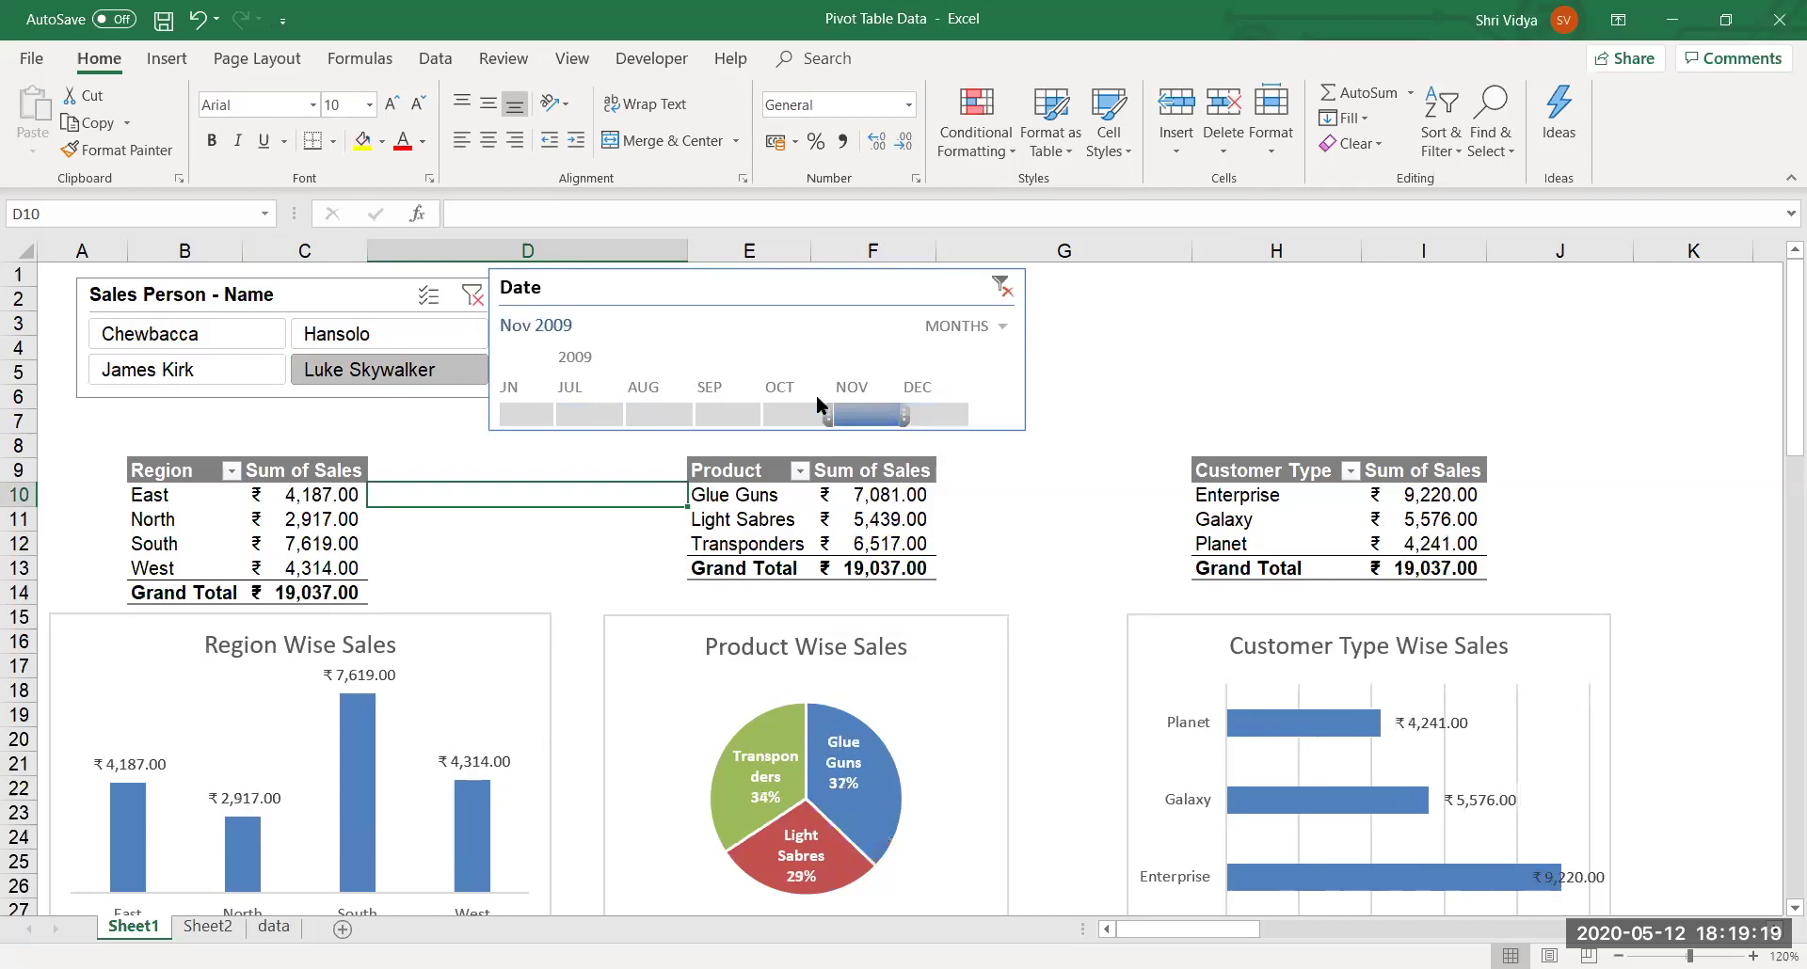
left_click(794, 408)
left_click(731, 410)
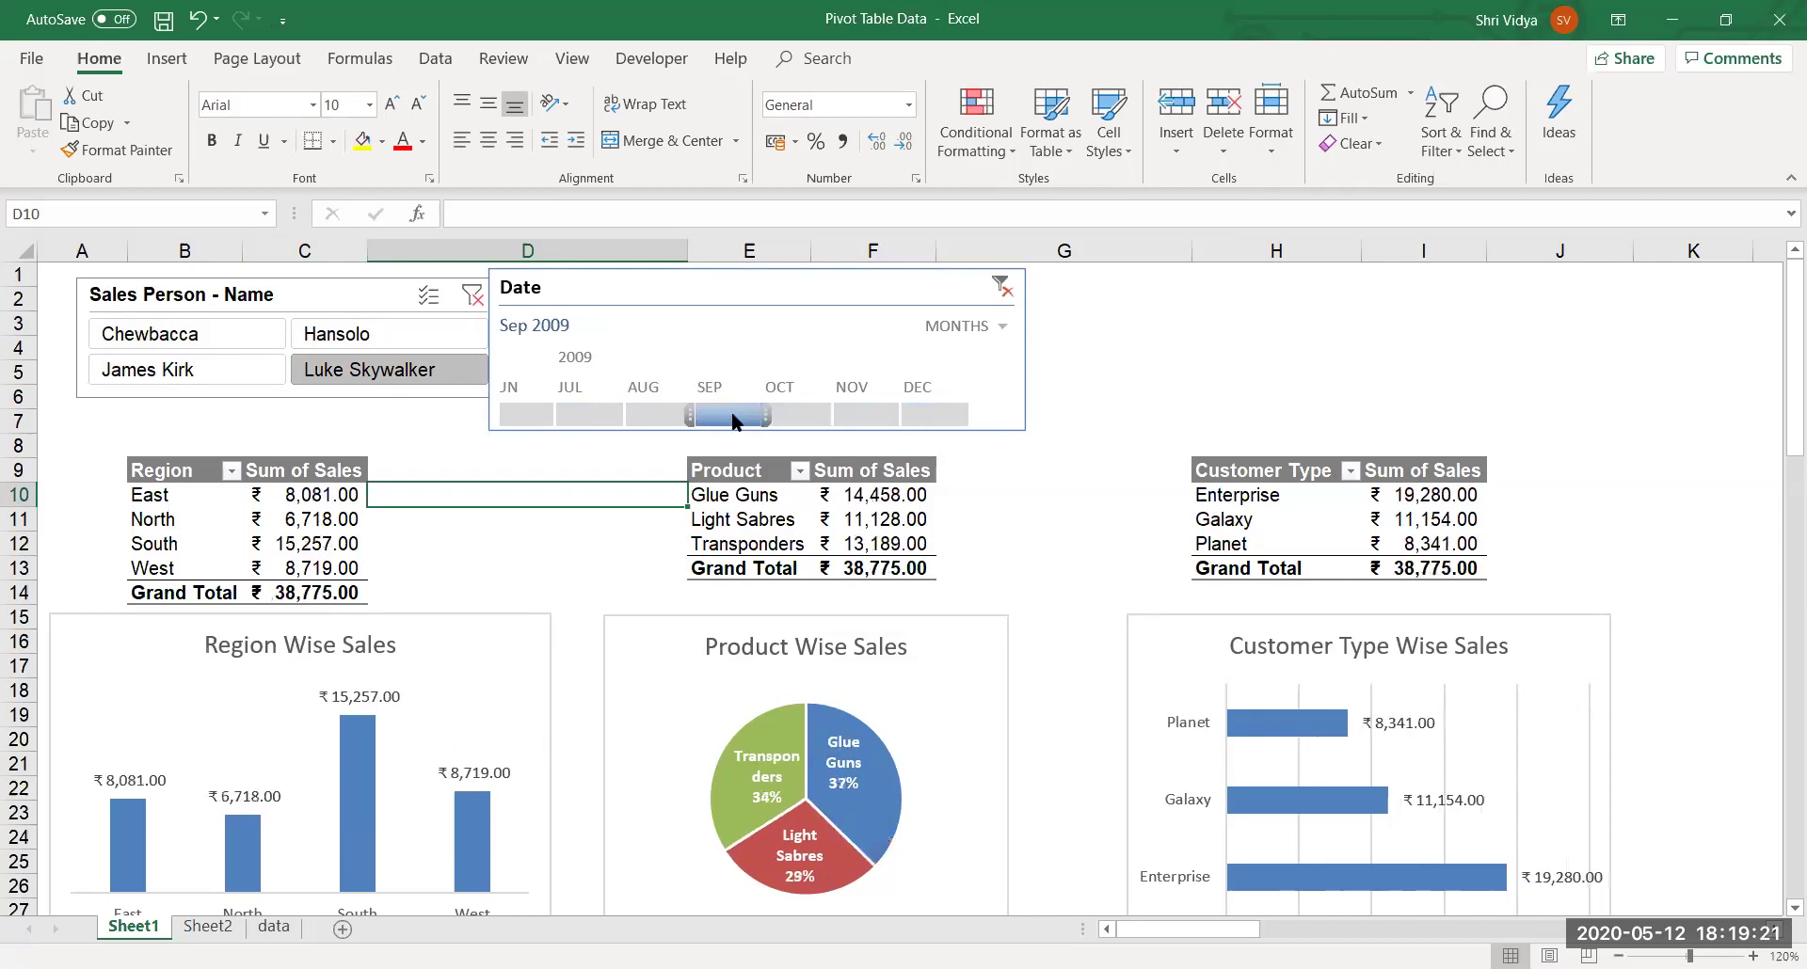
left_click(320, 334)
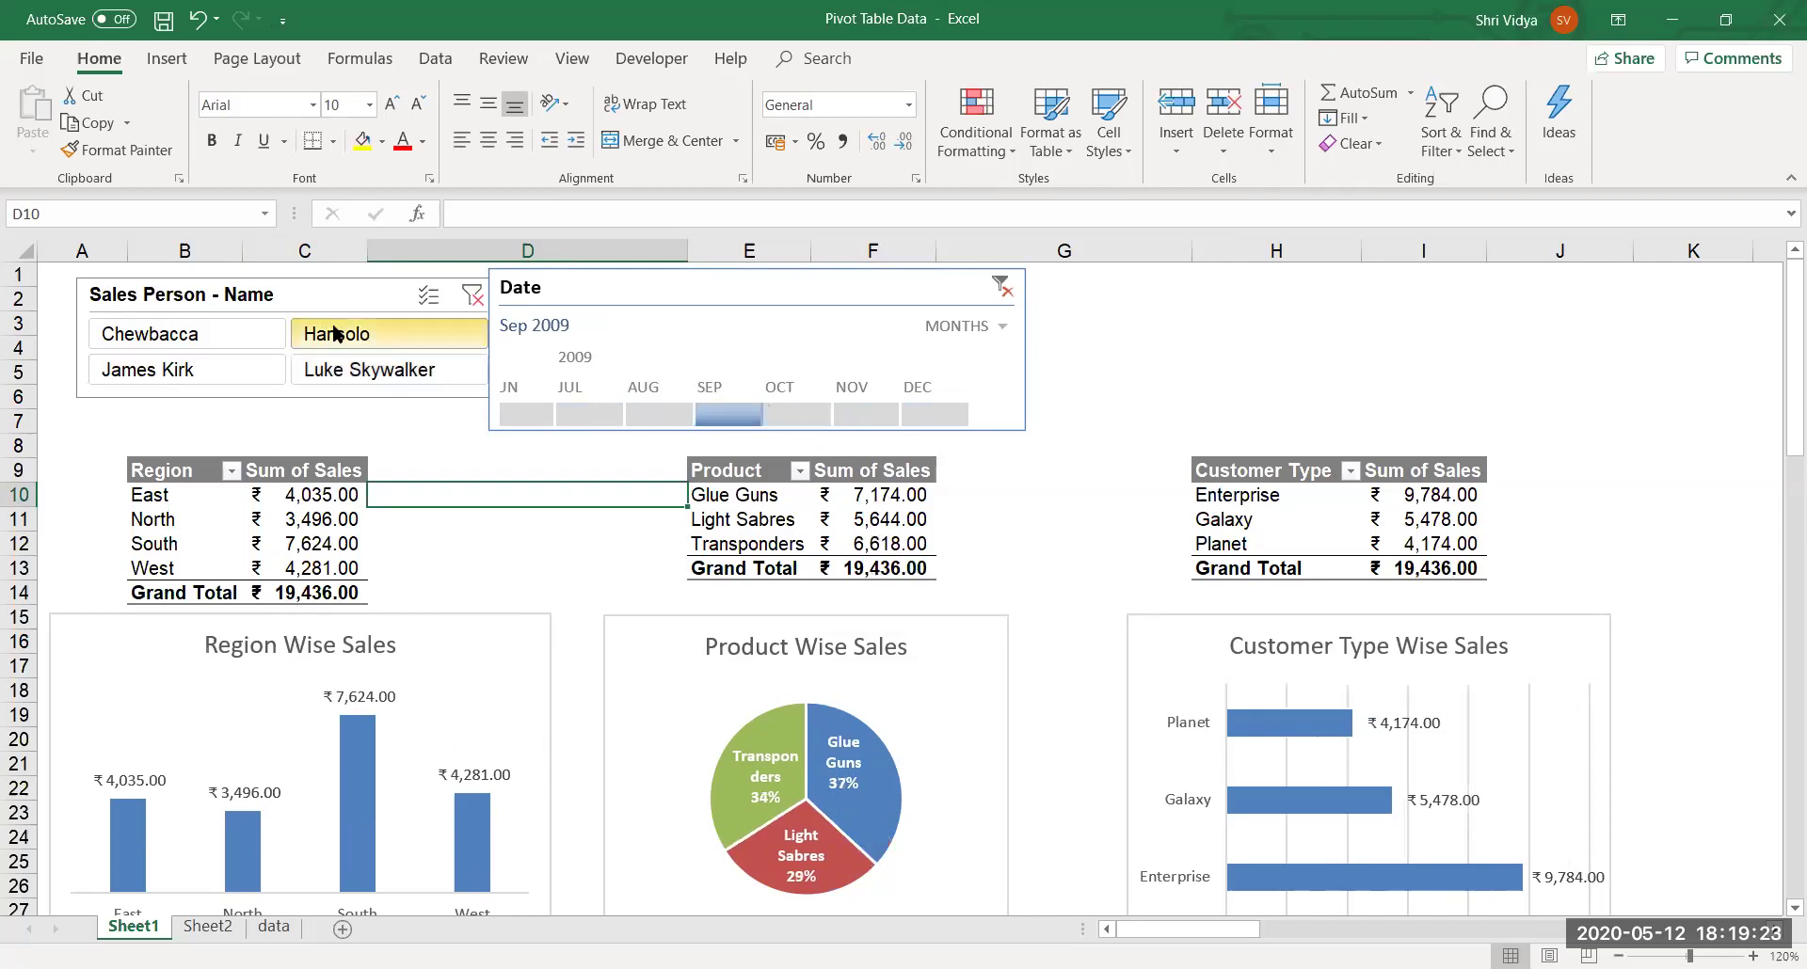
left_click(188, 369)
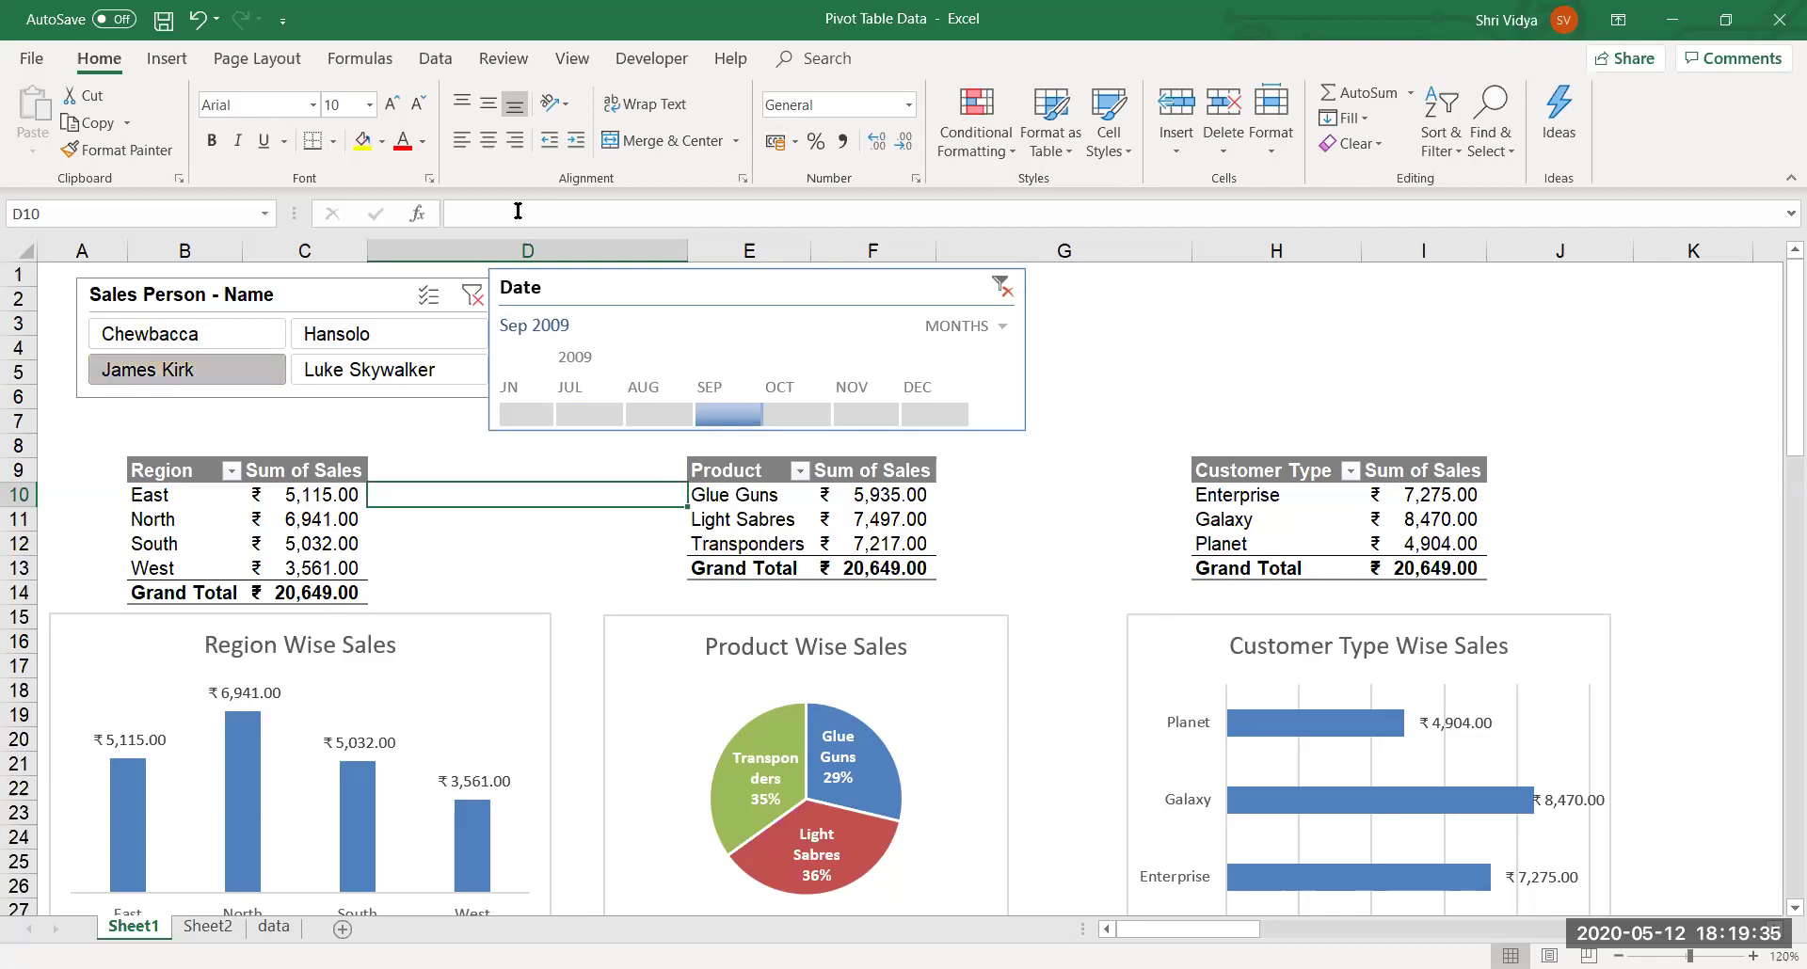
mouse_move(568, 287)
left_mouse_down()
mouse_move(684, 288)
mouse_move(599, 297)
left_mouse_up()
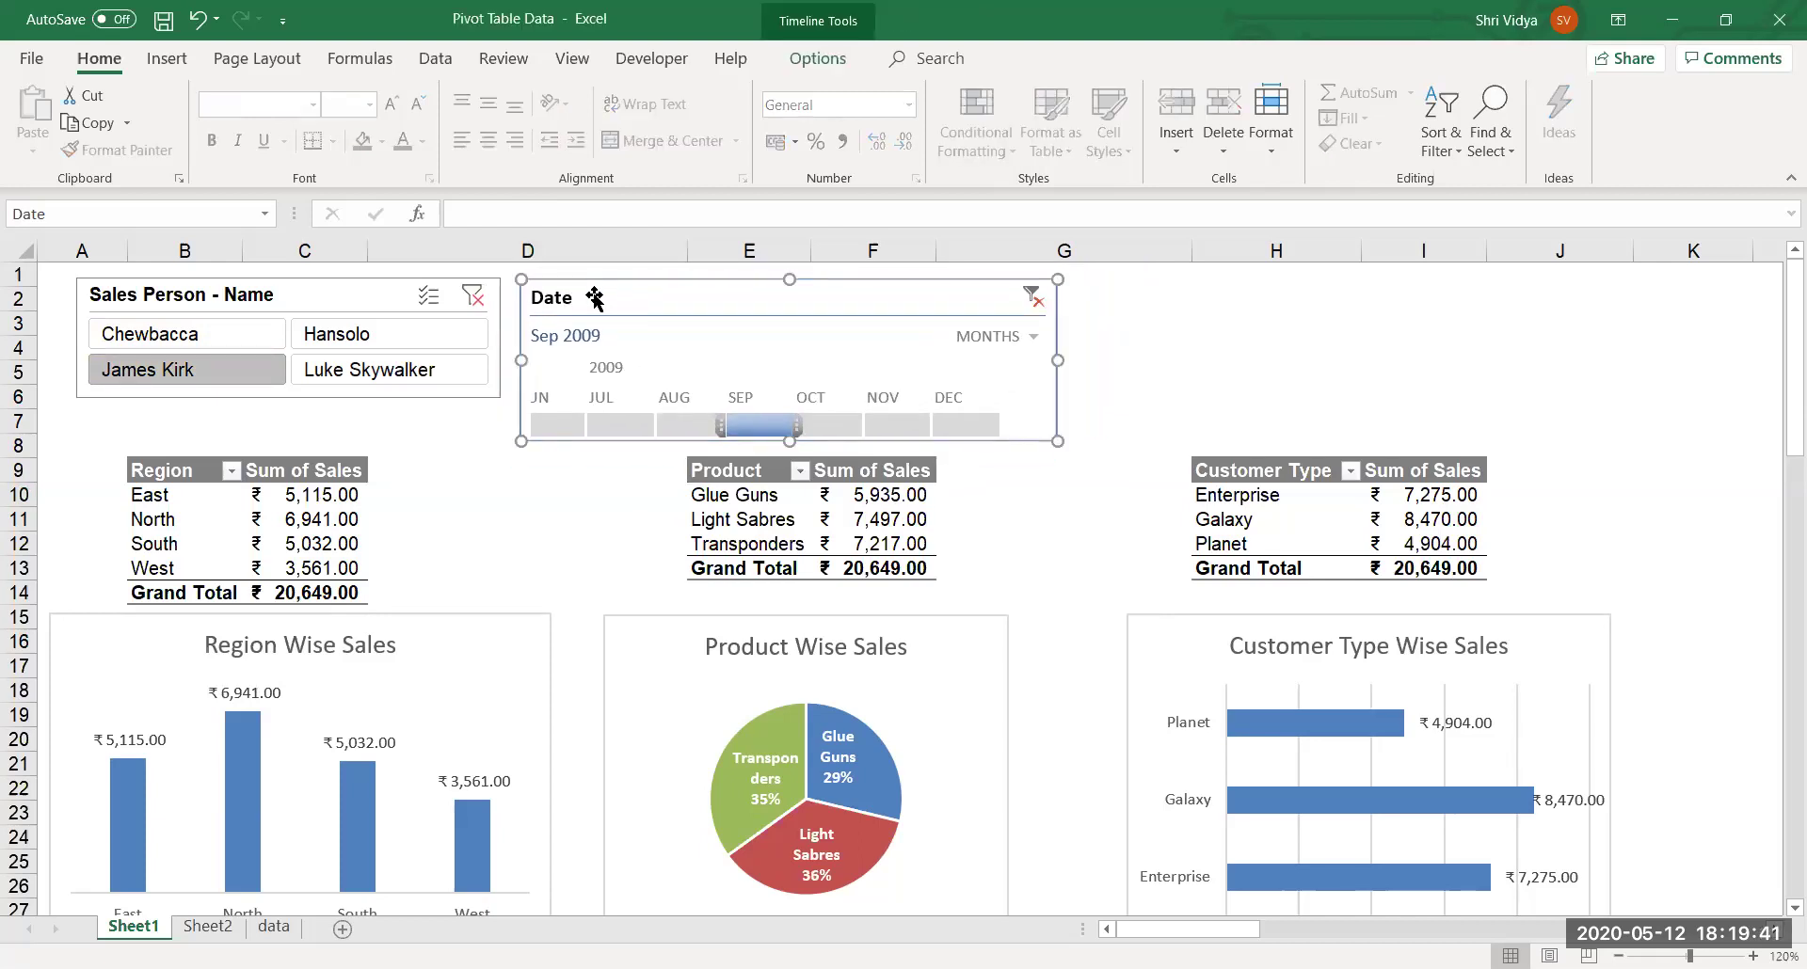
Protect Sheet1 with the default settings, then unprotect it again.
left_click(460, 442)
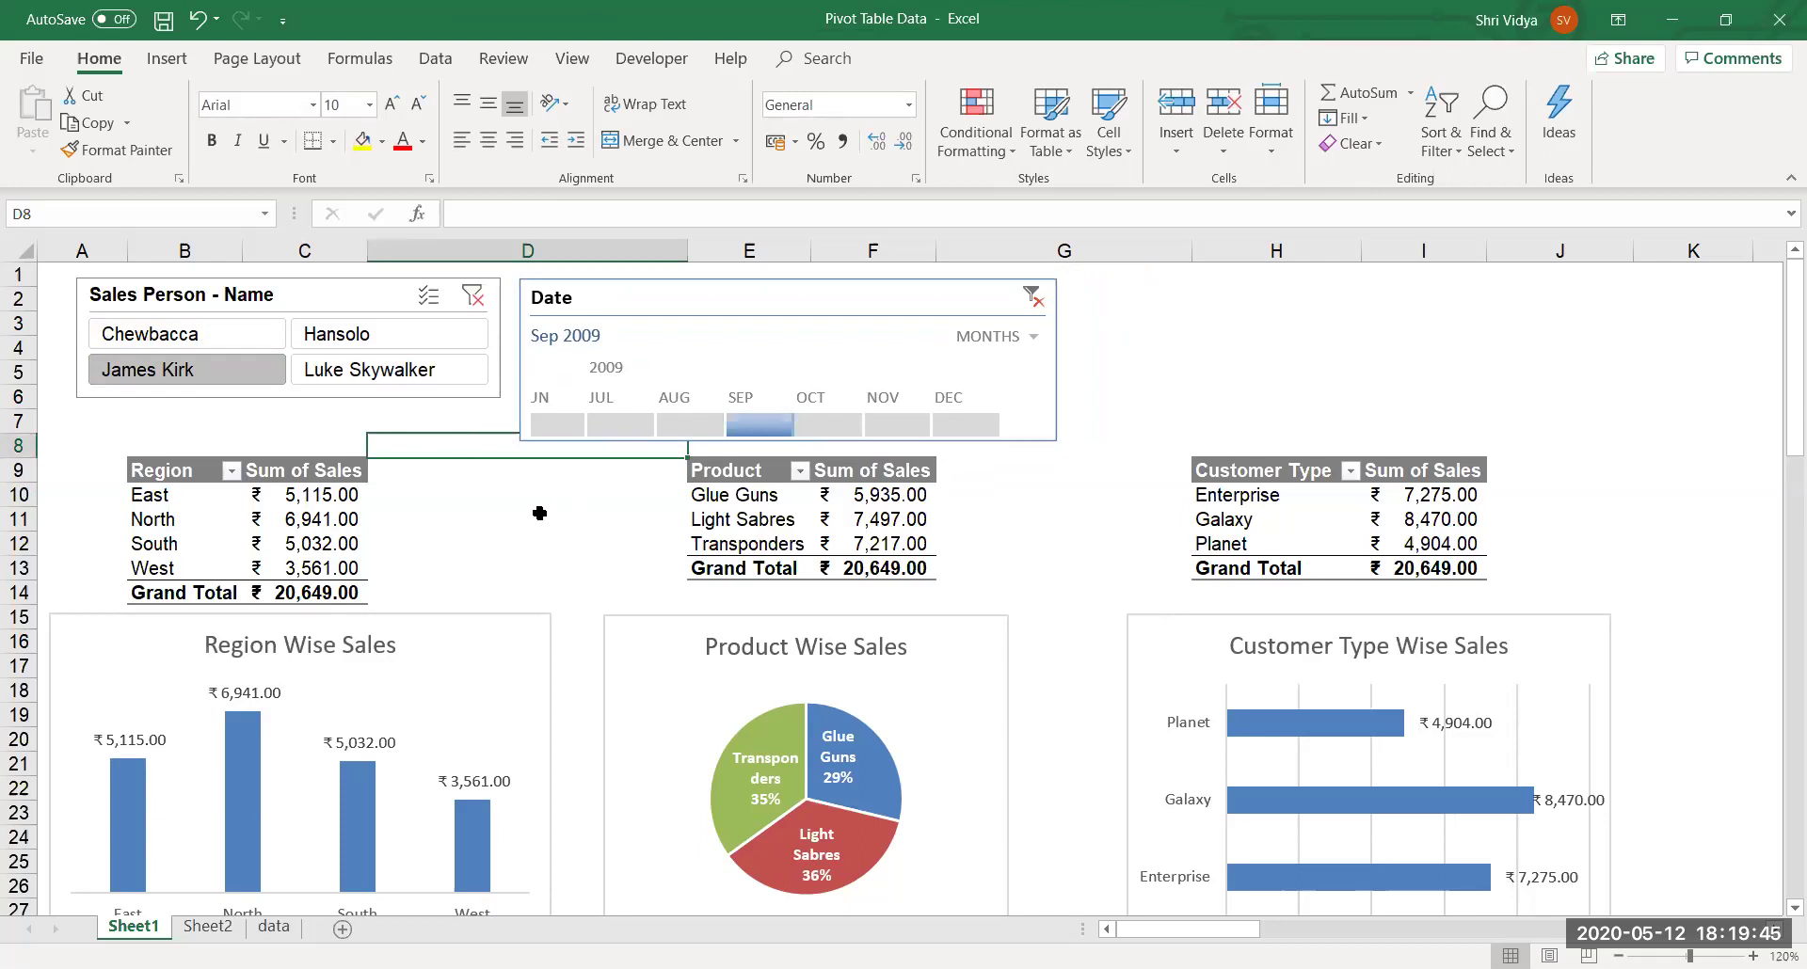
left_click(482, 490)
left_click(516, 64)
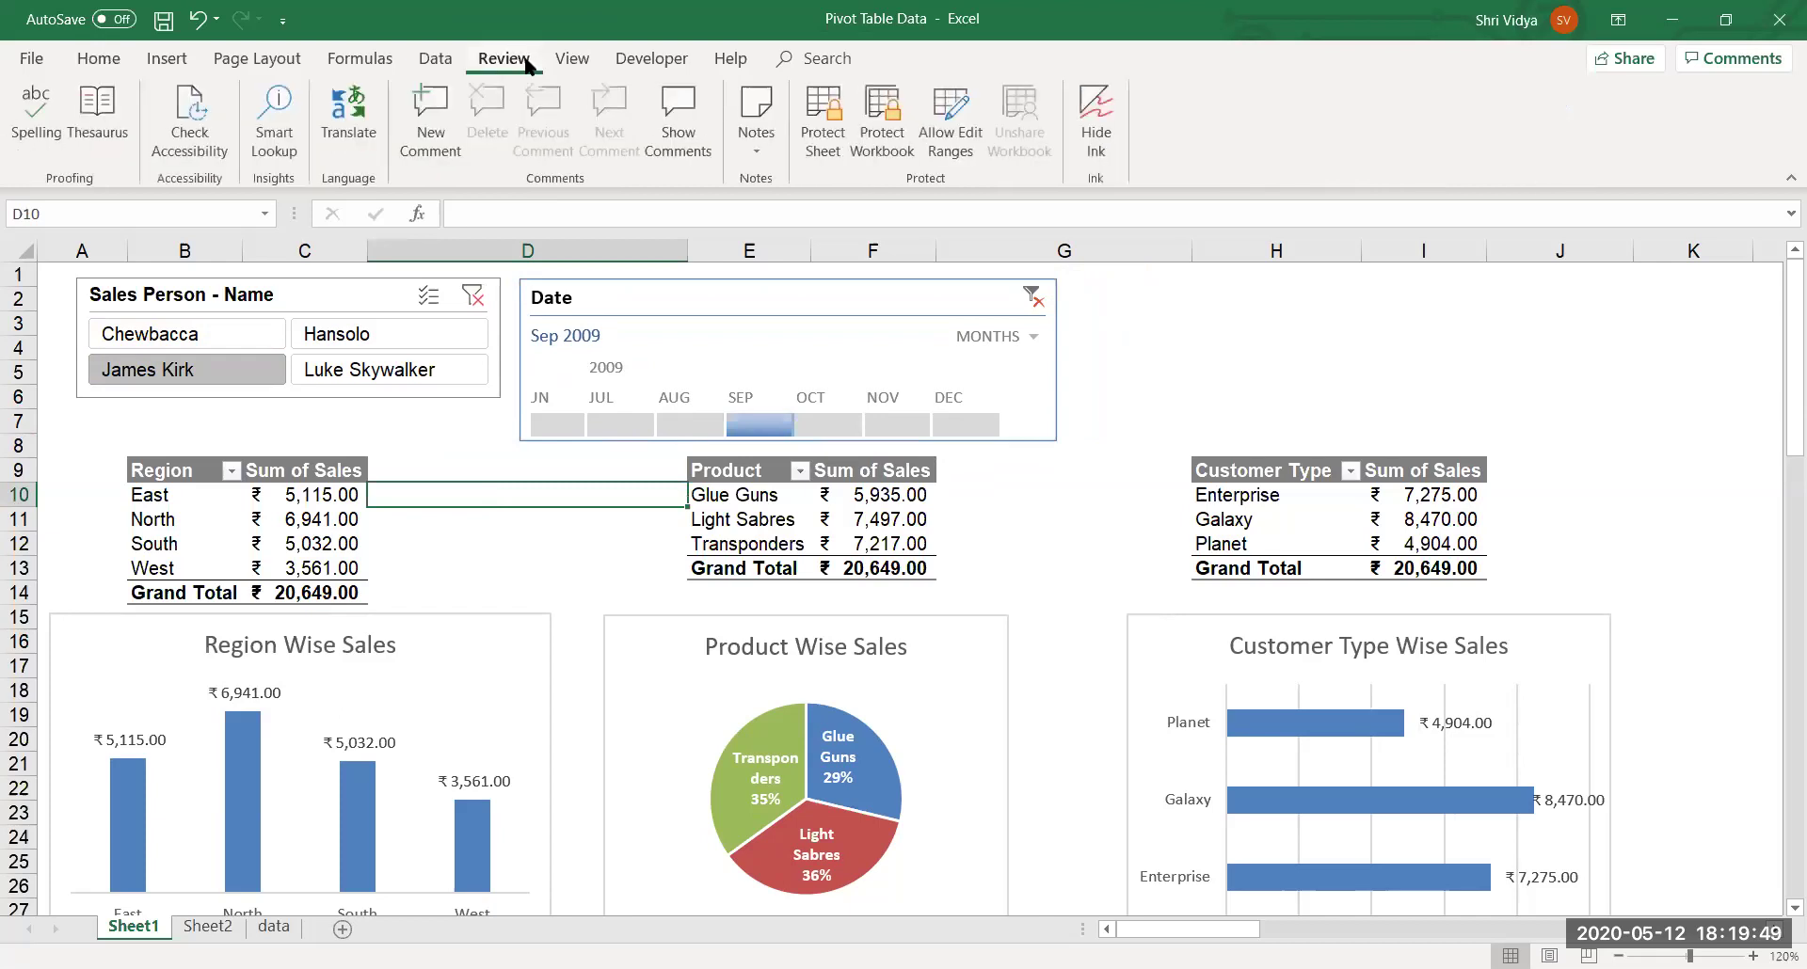
left_click(823, 122)
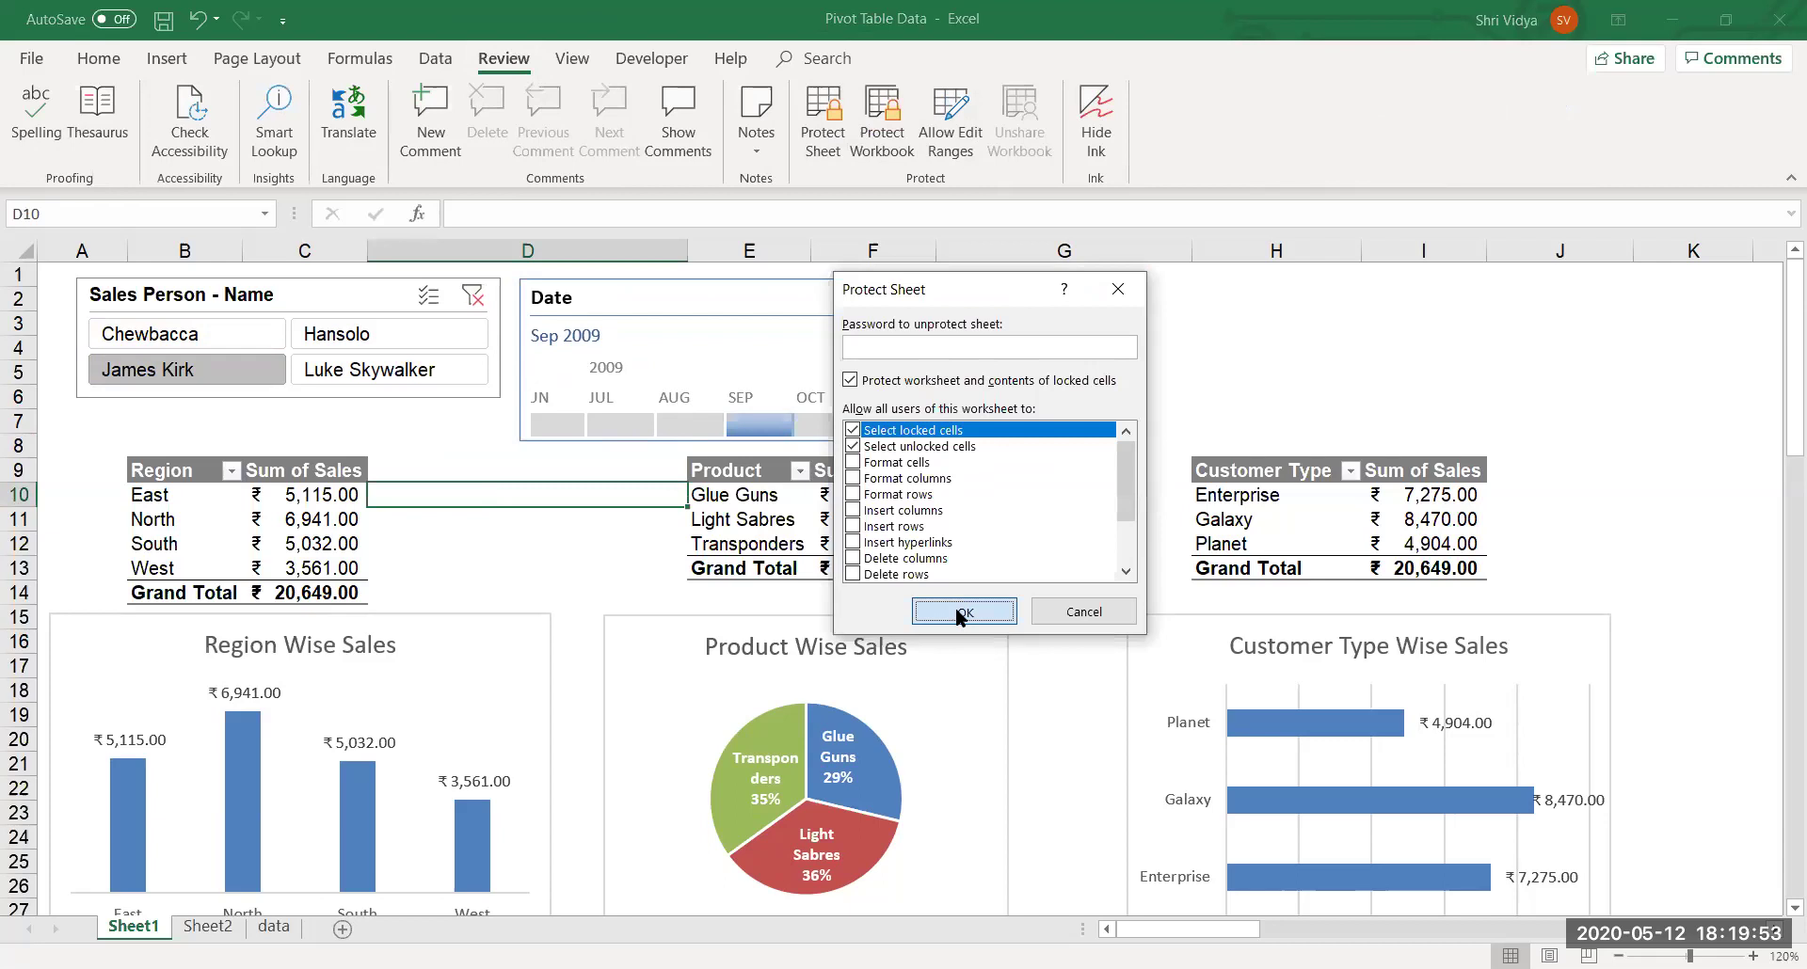
left_click(957, 607)
left_click(1033, 517)
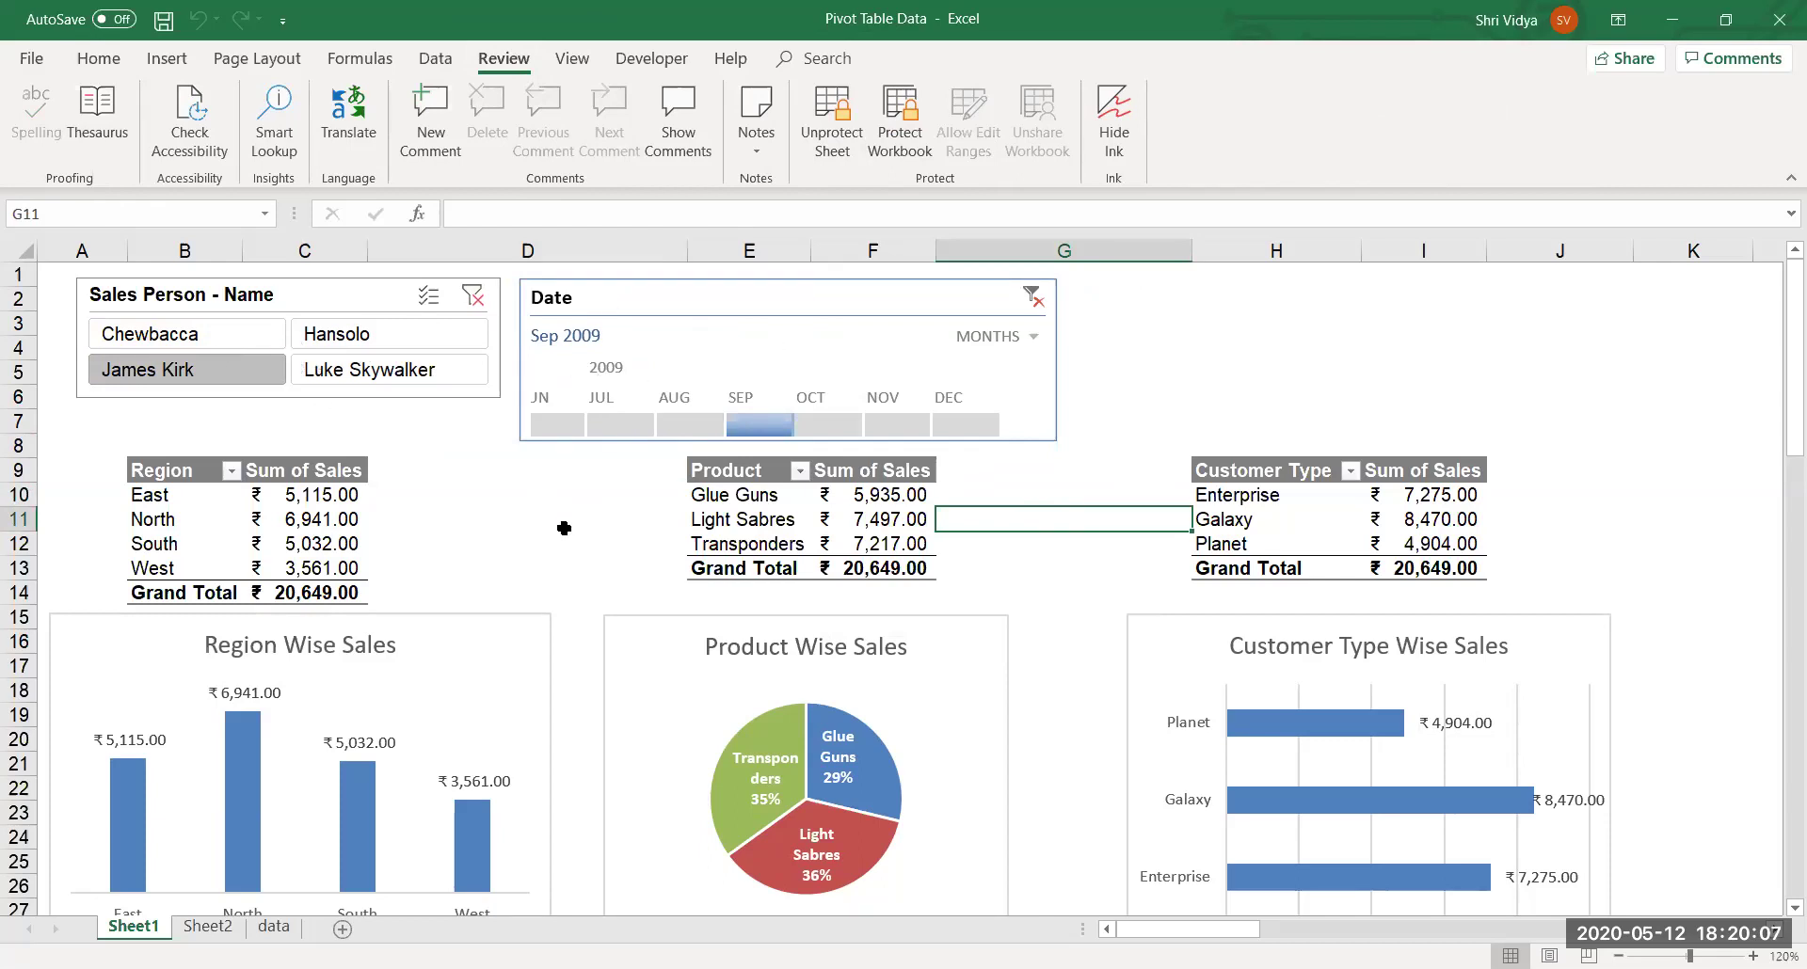
left_click(853, 123)
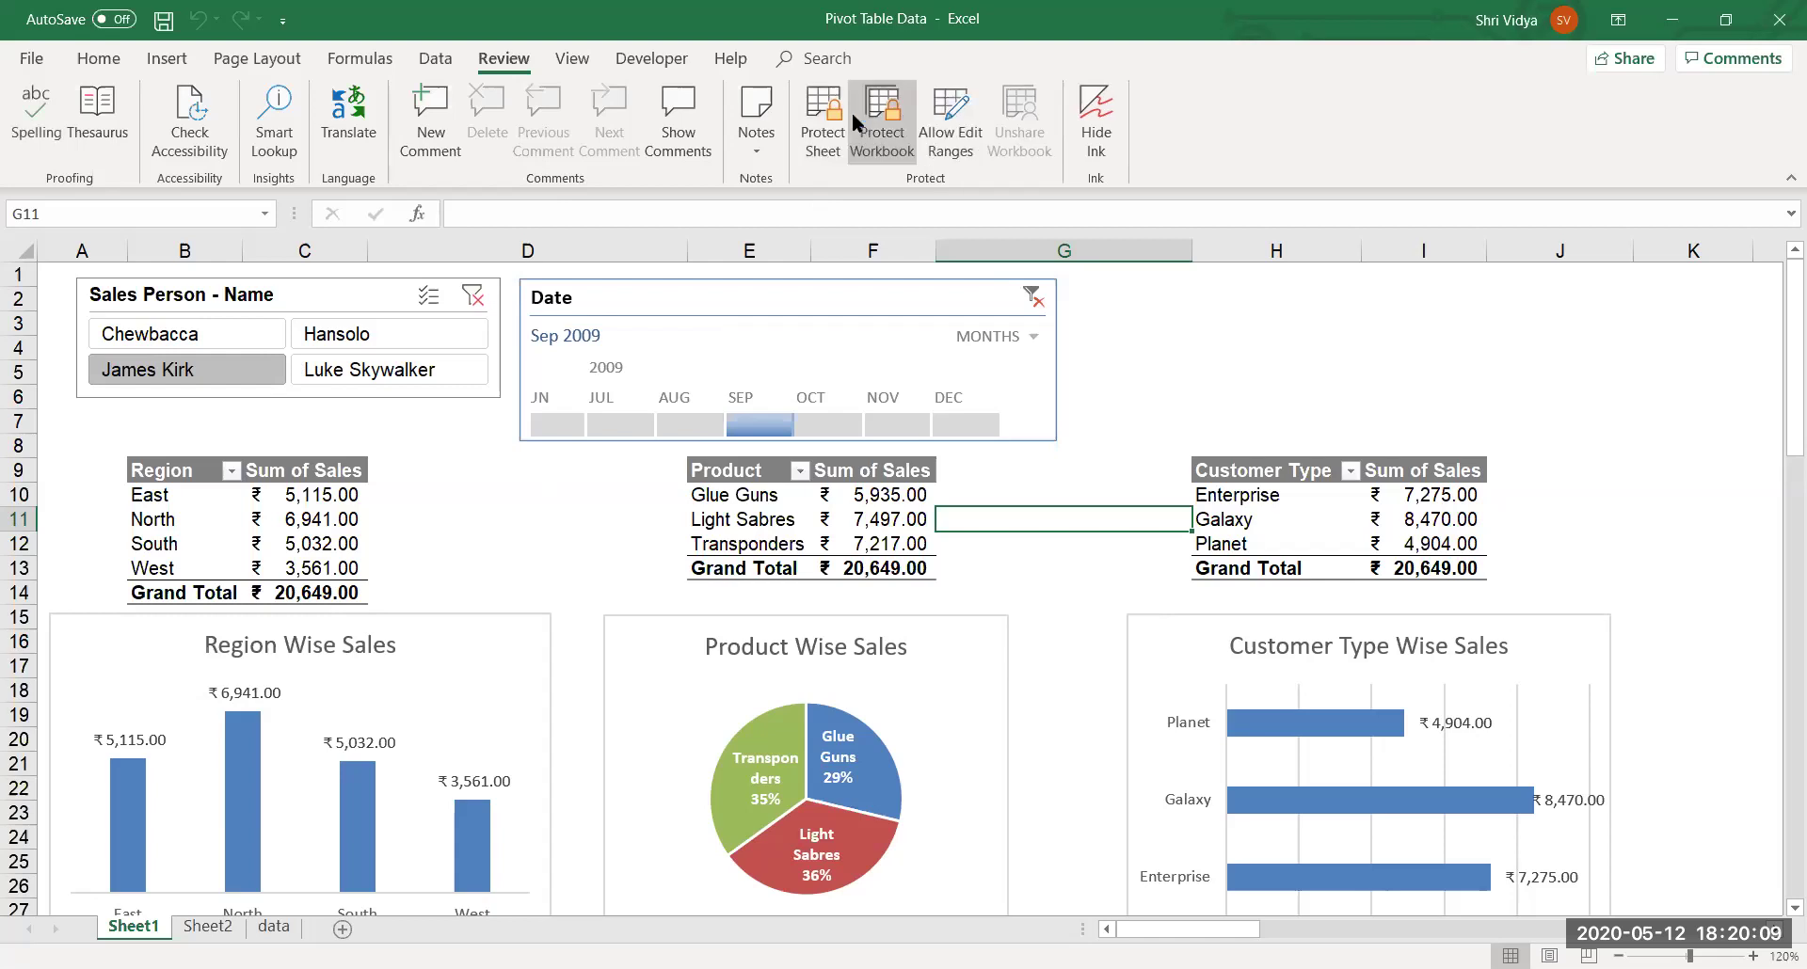
left_click(481, 478)
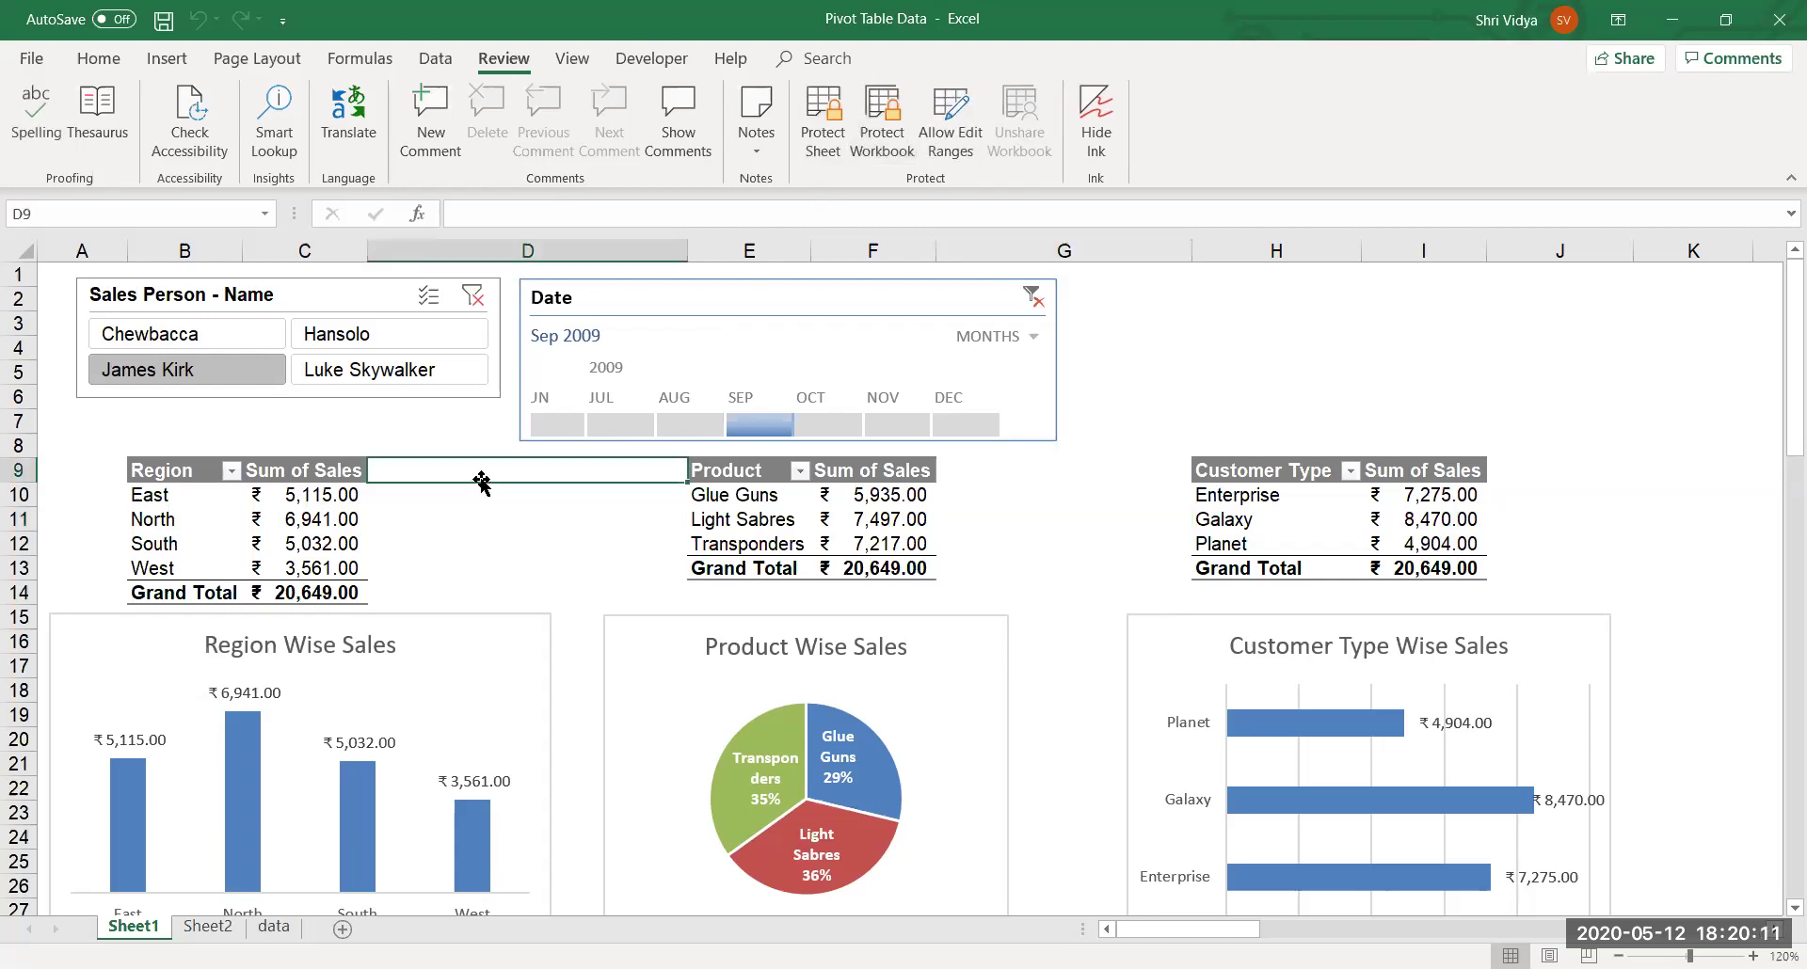
left_click(675, 303)
right_click(677, 303)
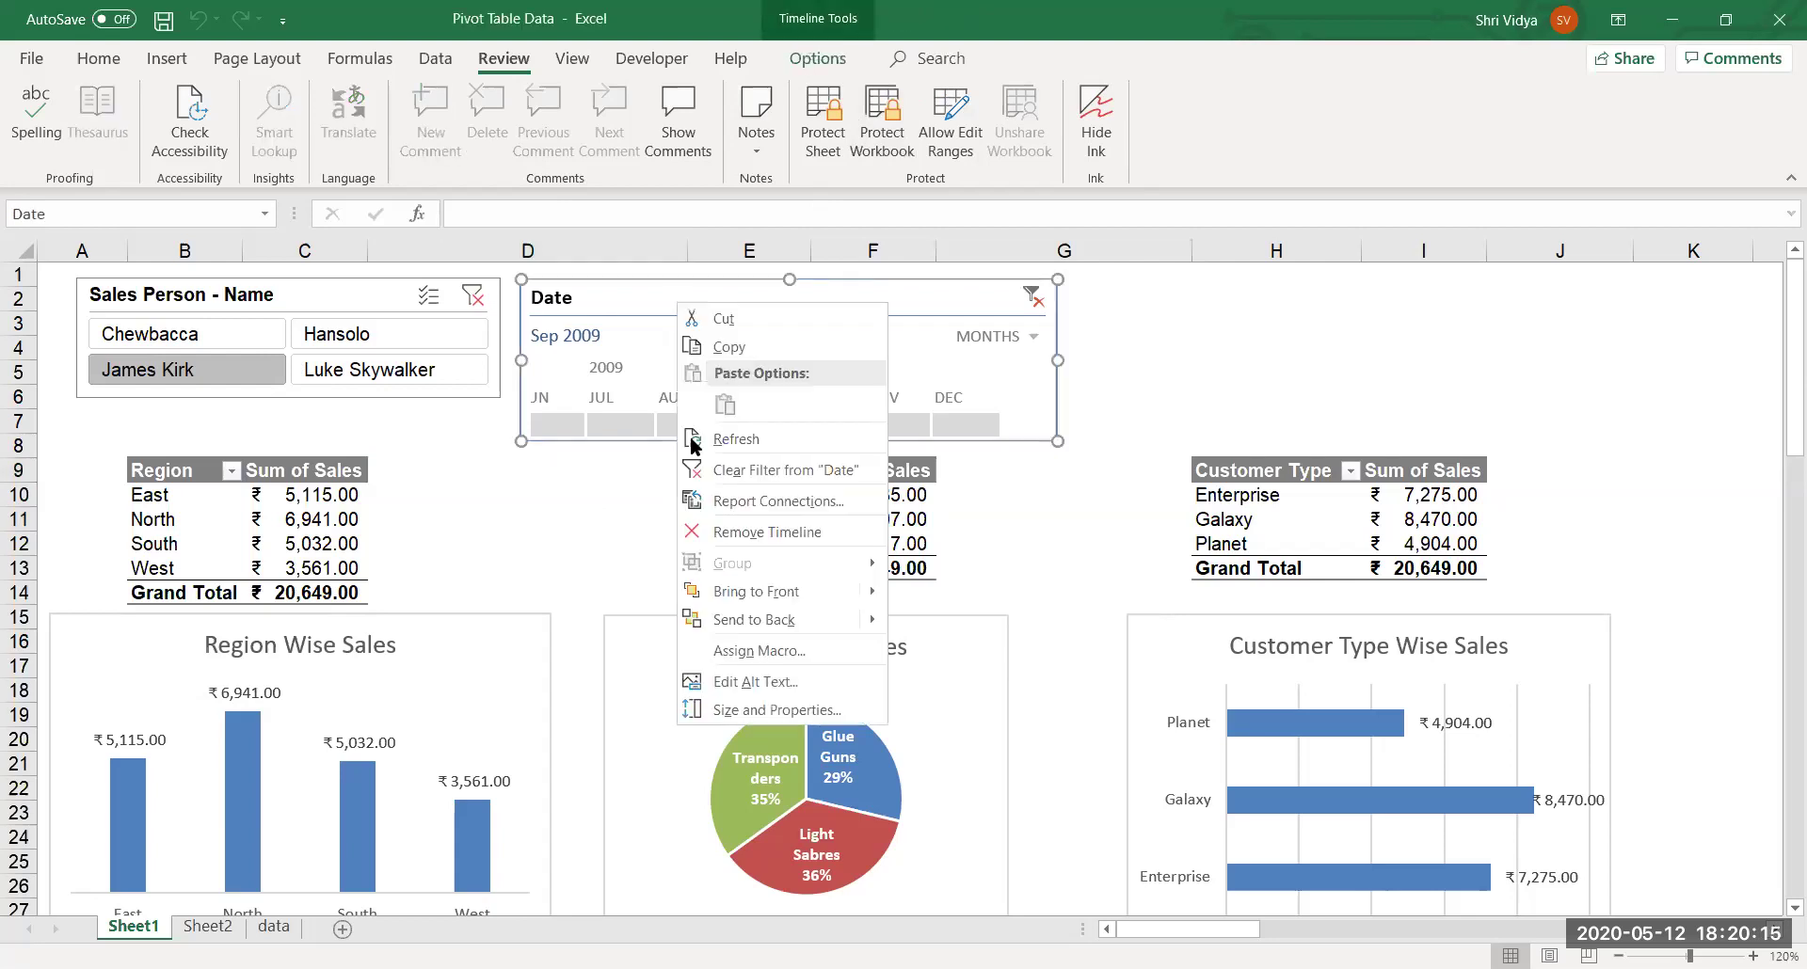
left_click(764, 710)
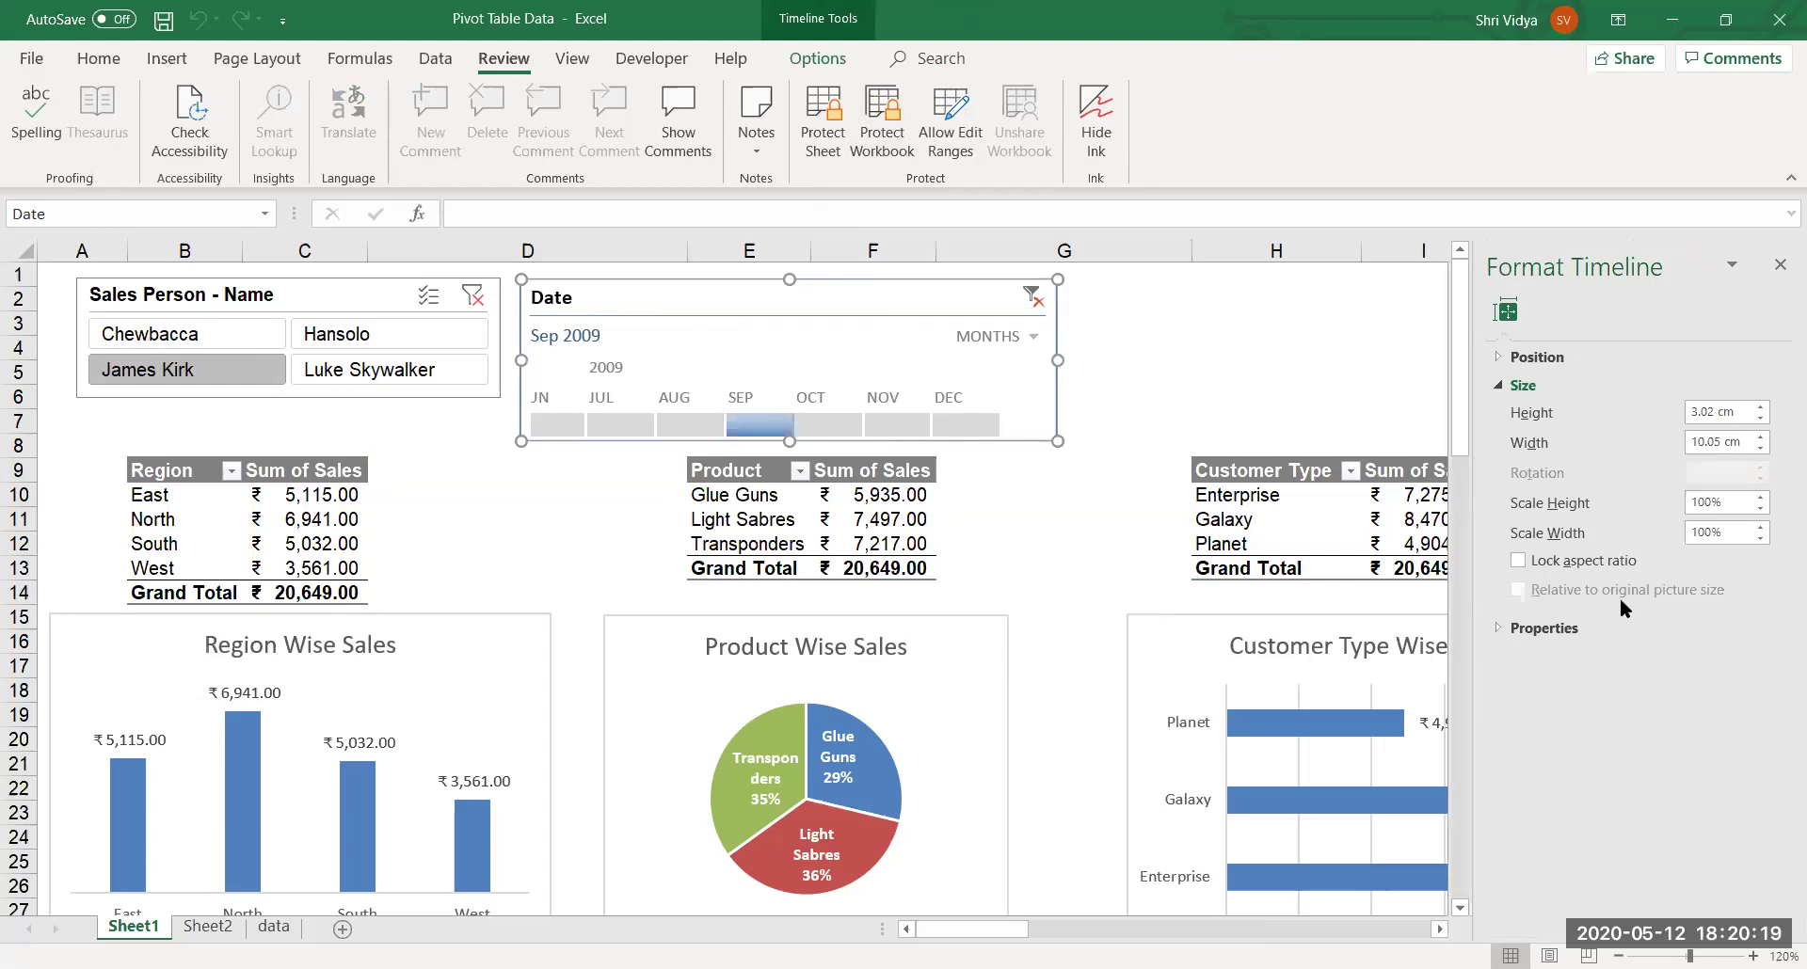
left_click(1780, 264)
left_click(1420, 329)
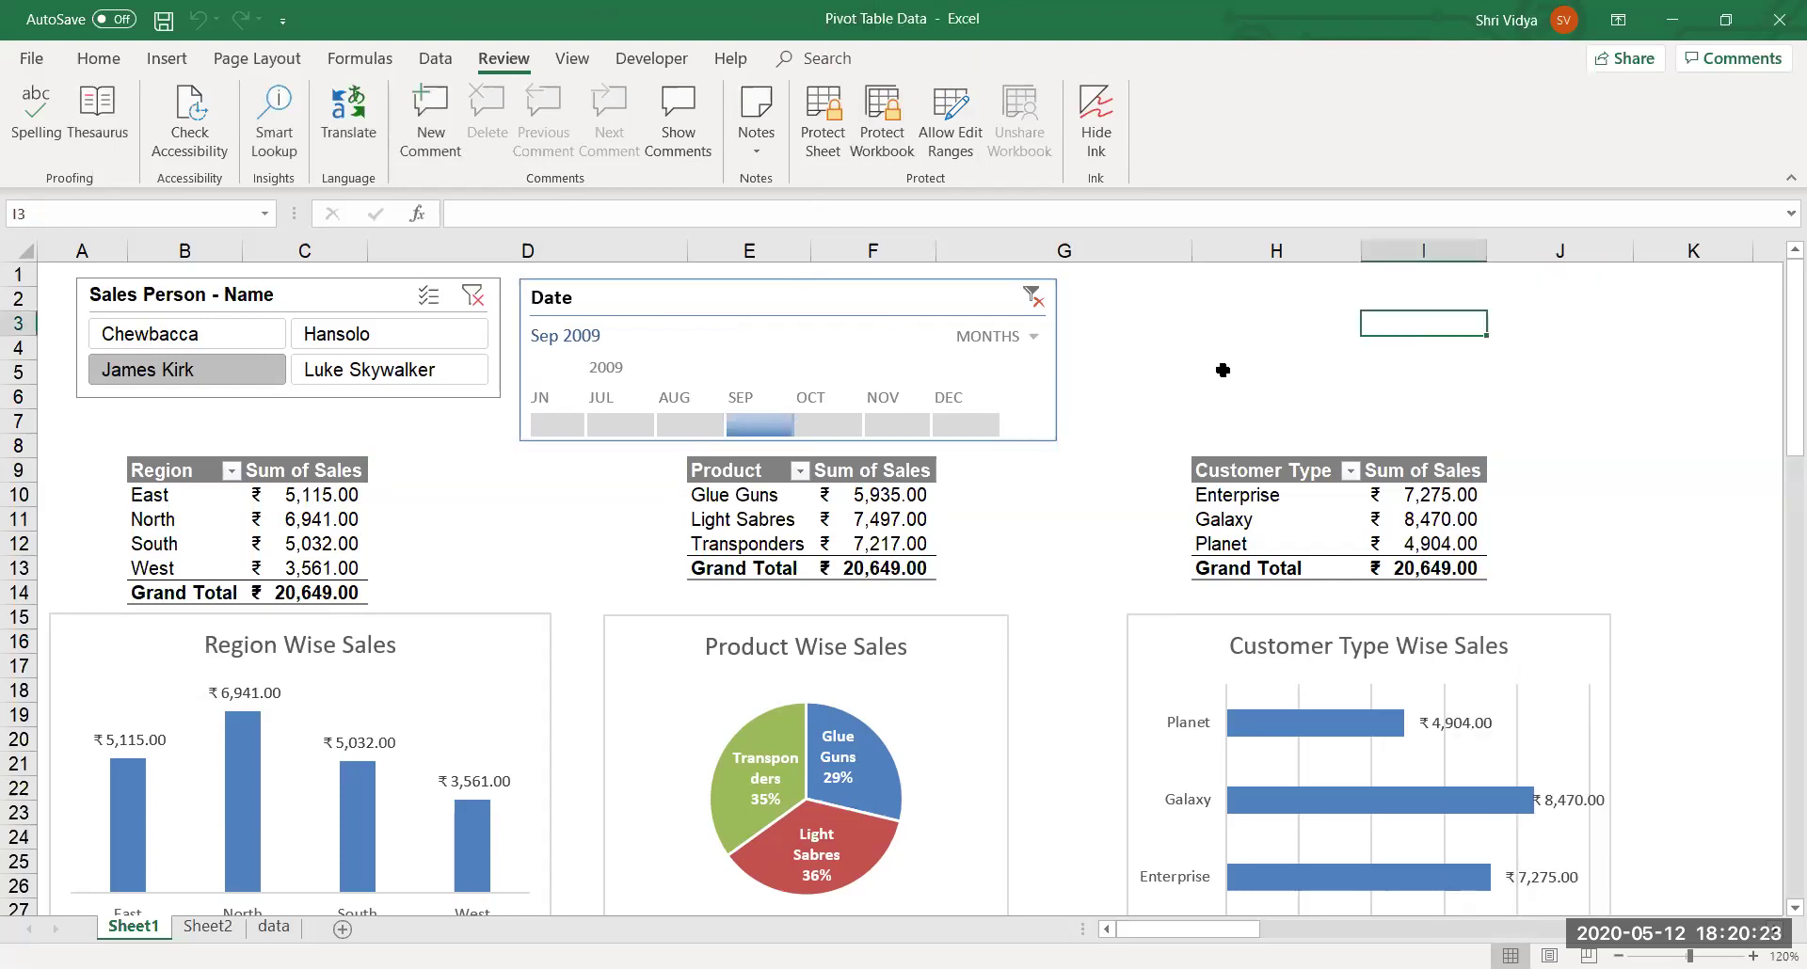
Protect the sheet allowing Use PivotTable & PivotChart, then drill into North's 6,941.00 total.
left_click(843, 154)
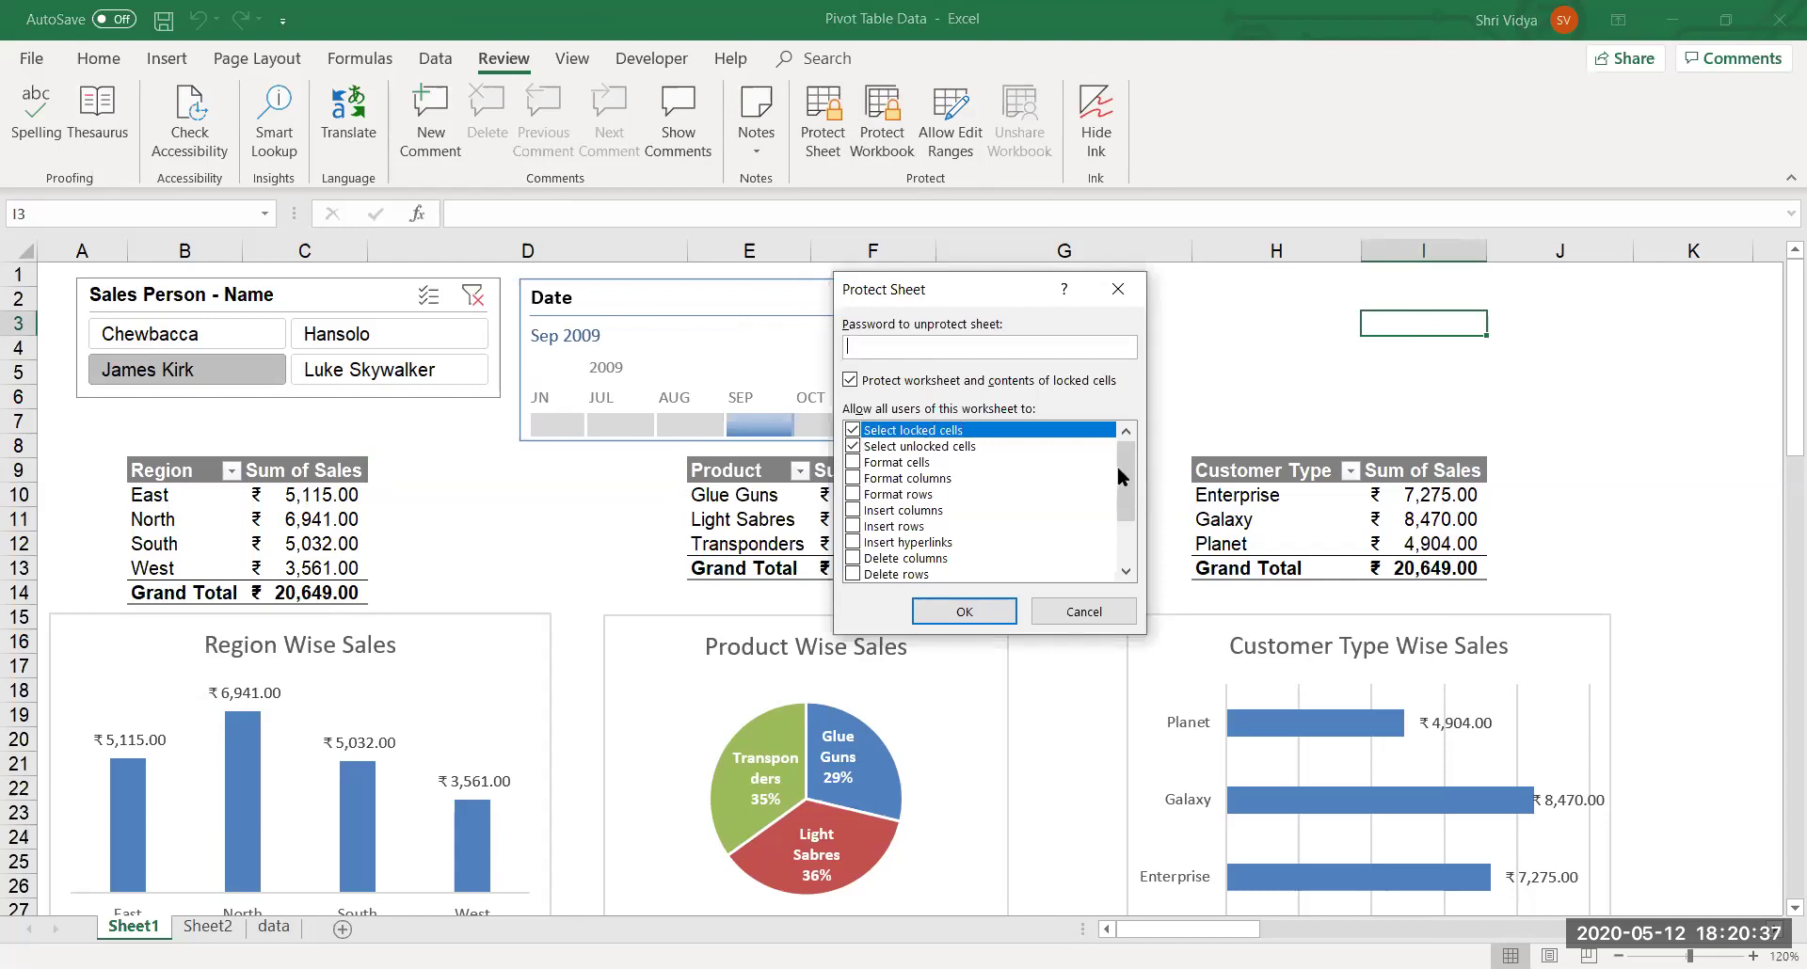
left_click_drag(1116, 465, 1121, 528)
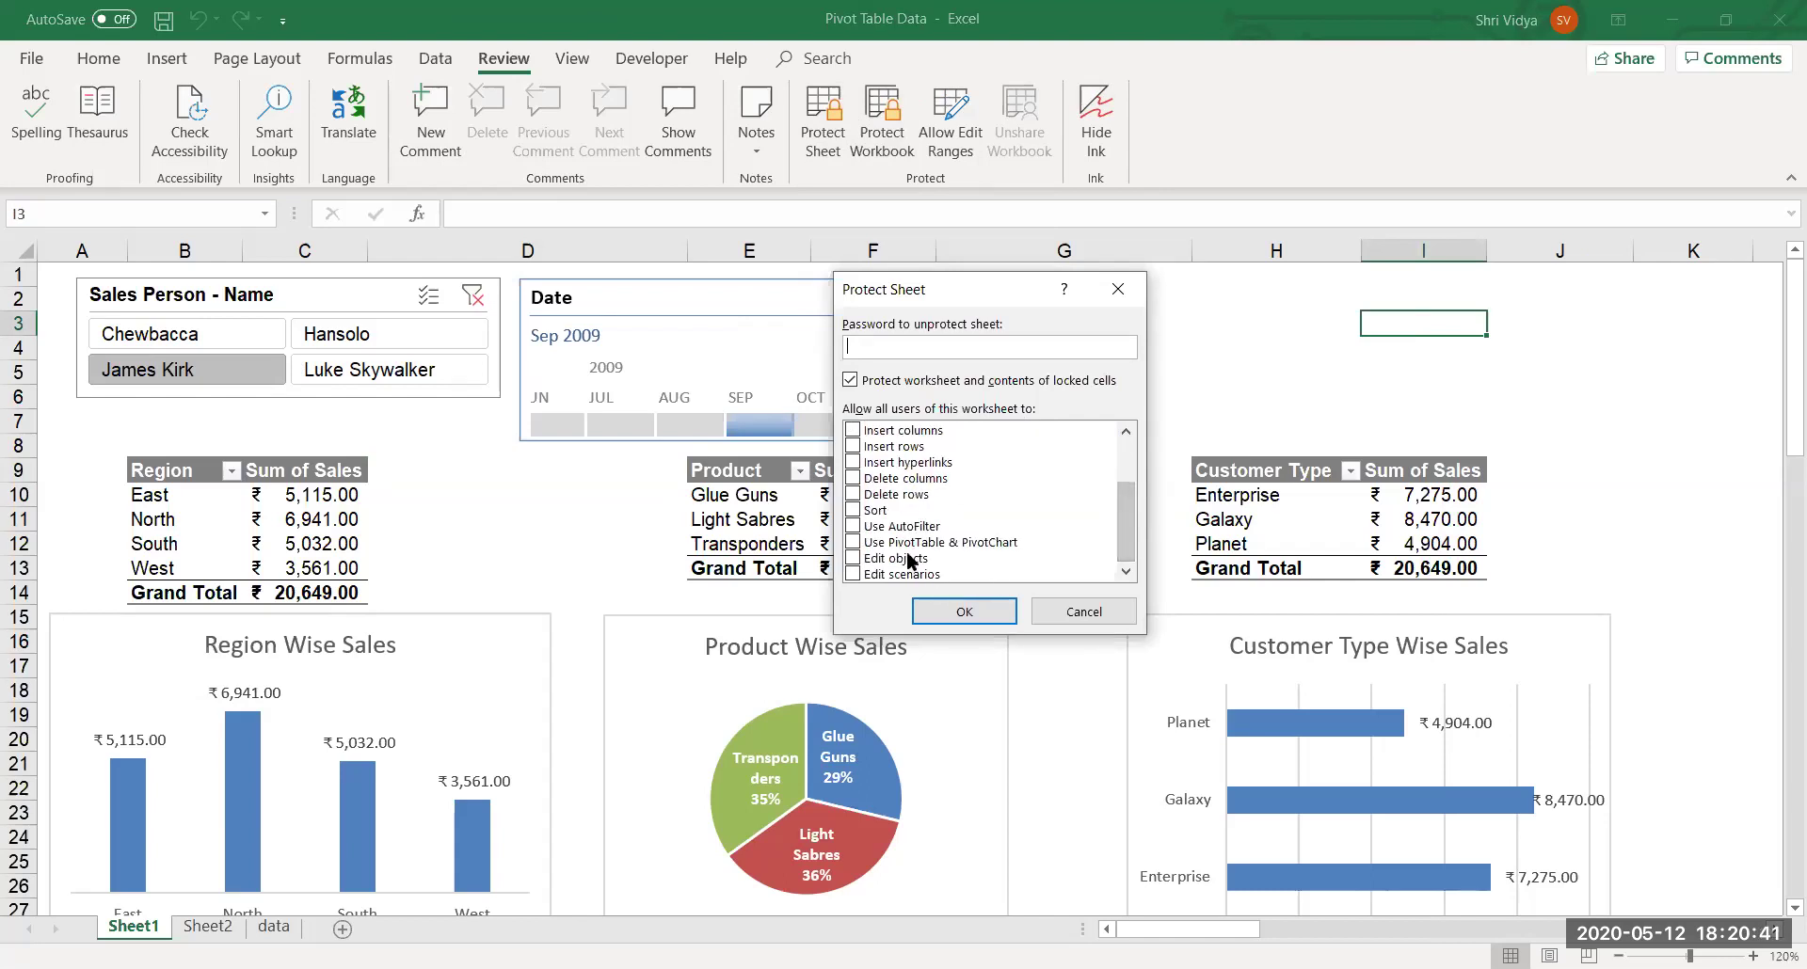
left_click(853, 543)
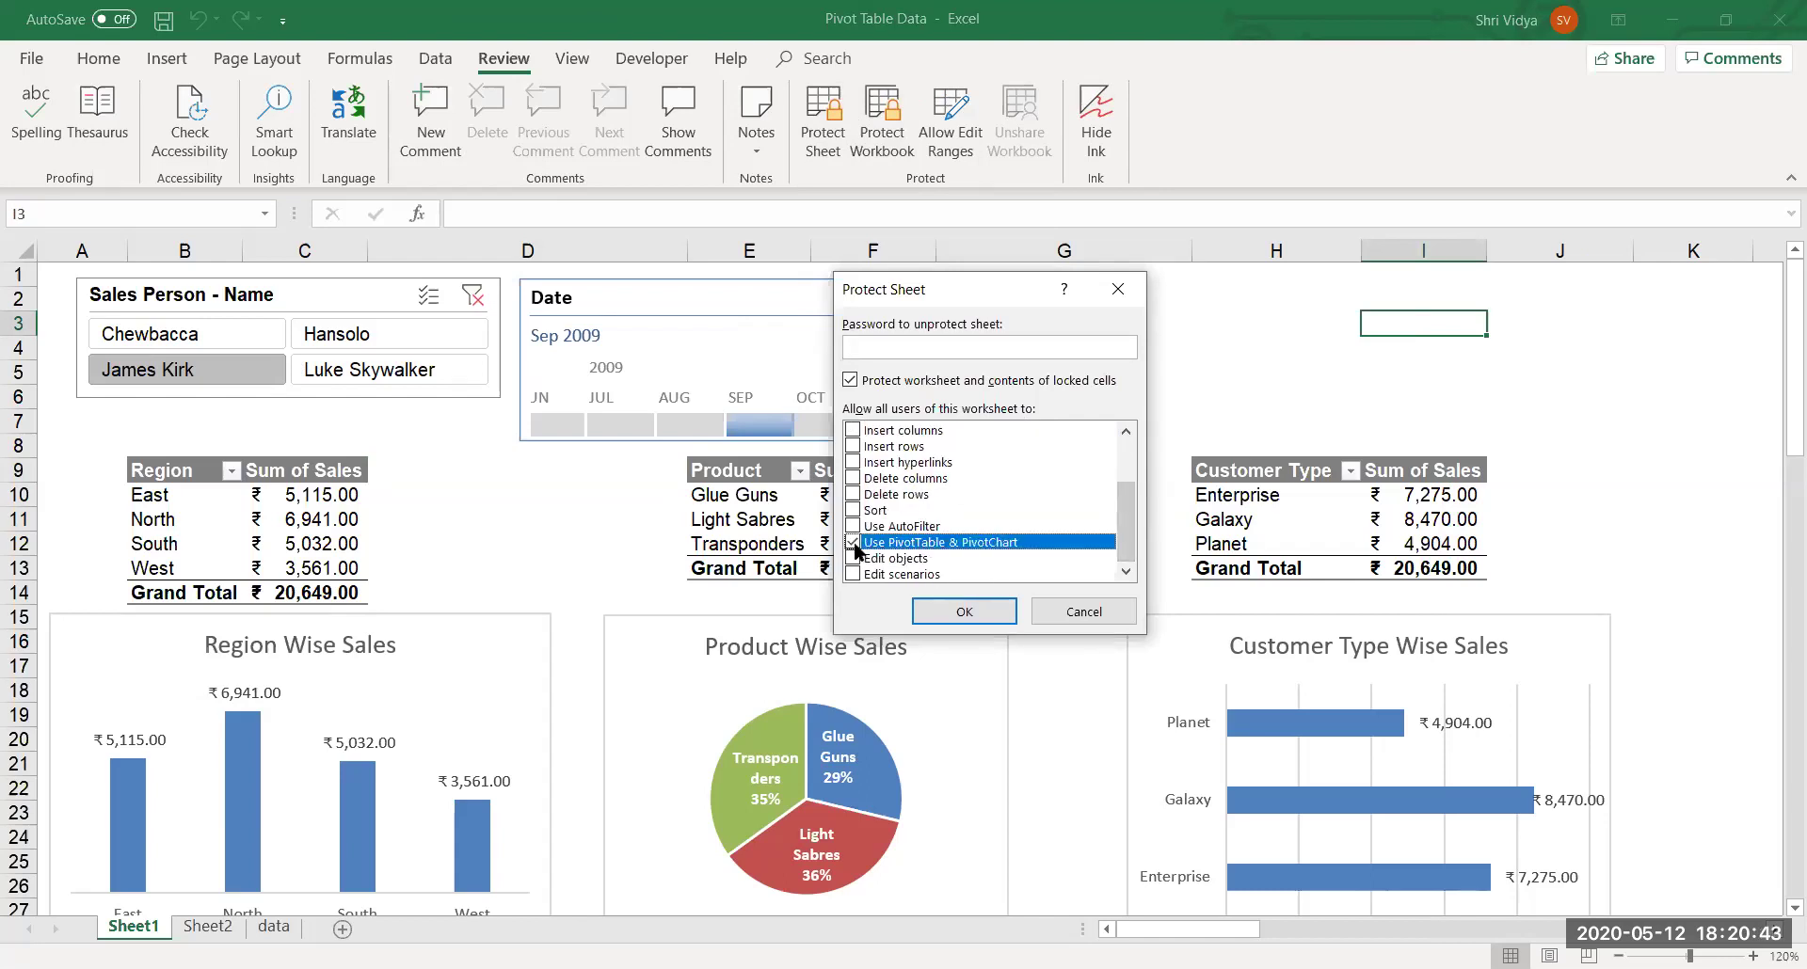
left_click(964, 614)
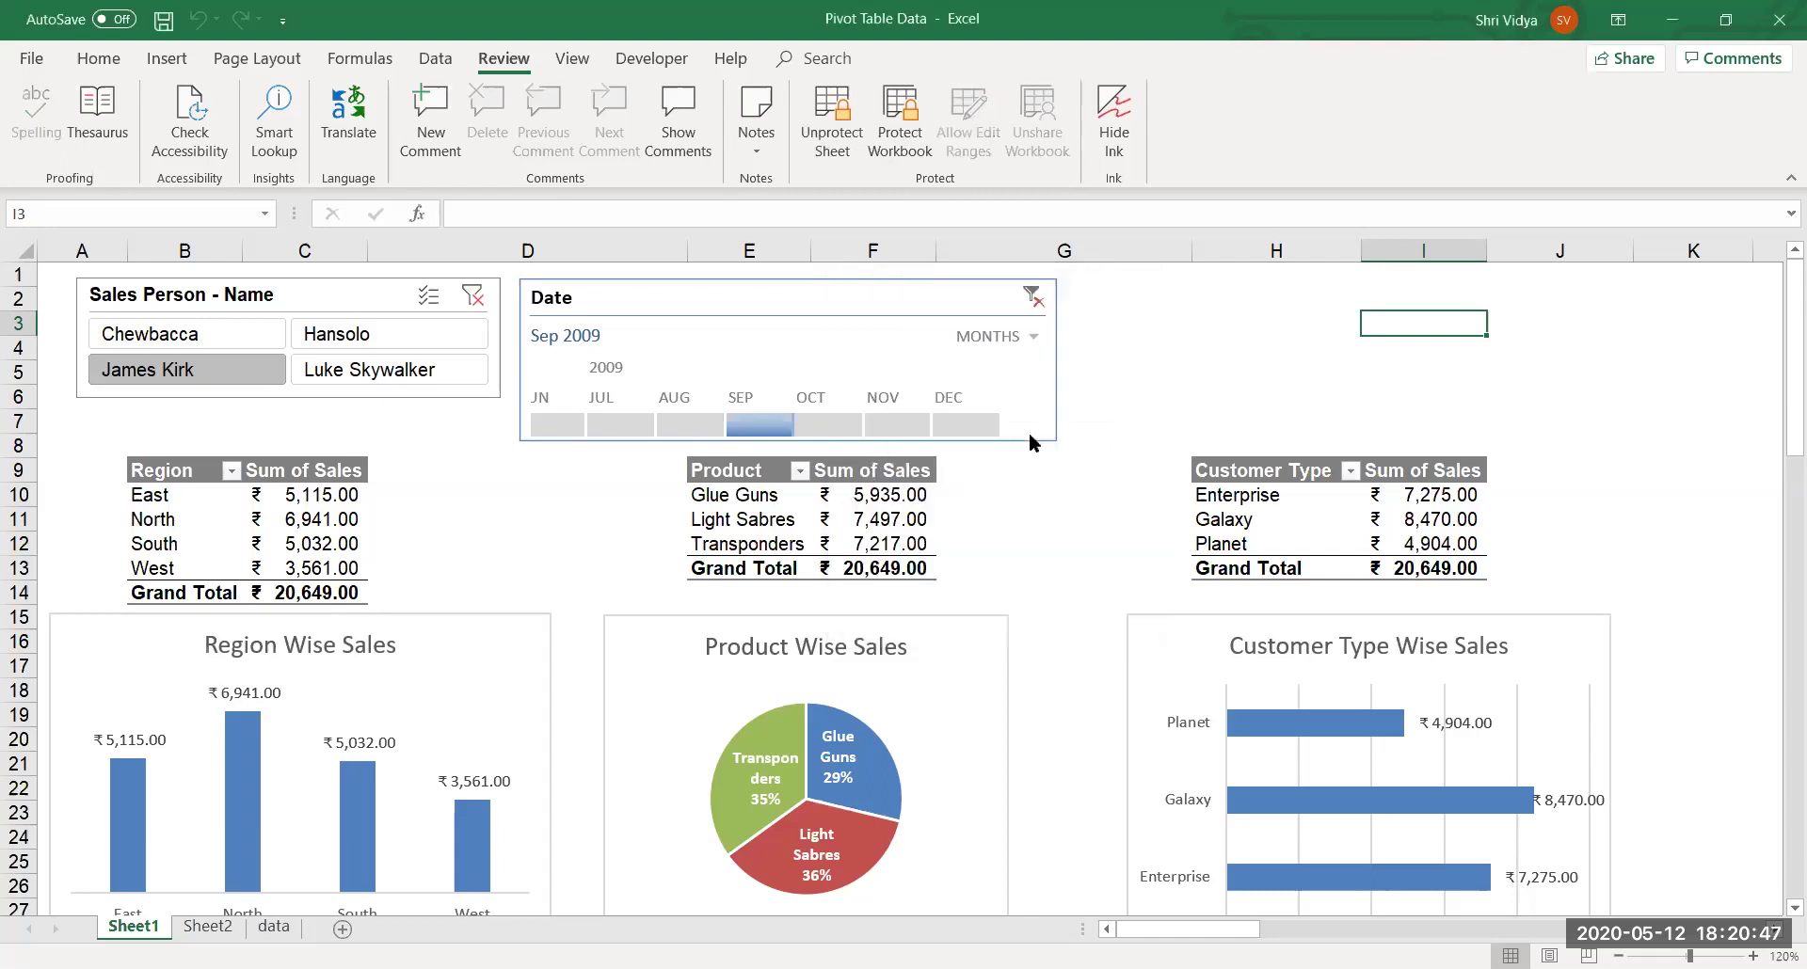
left_click(501, 564)
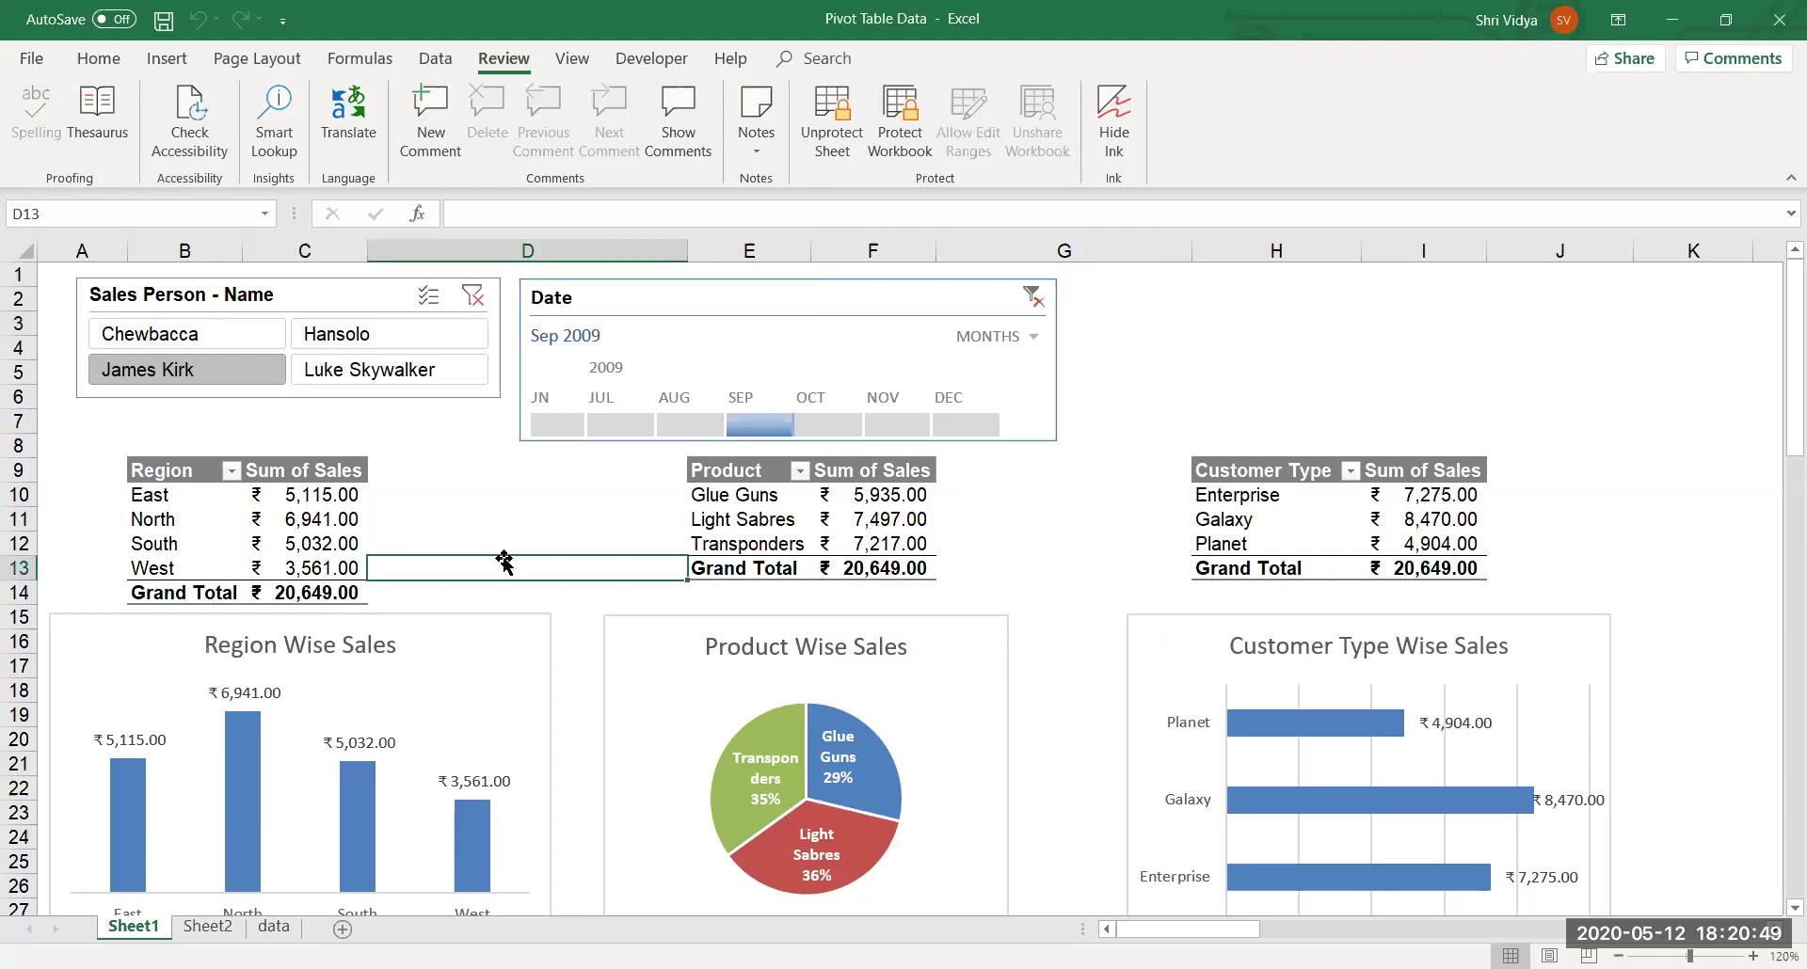
double_click(323, 529)
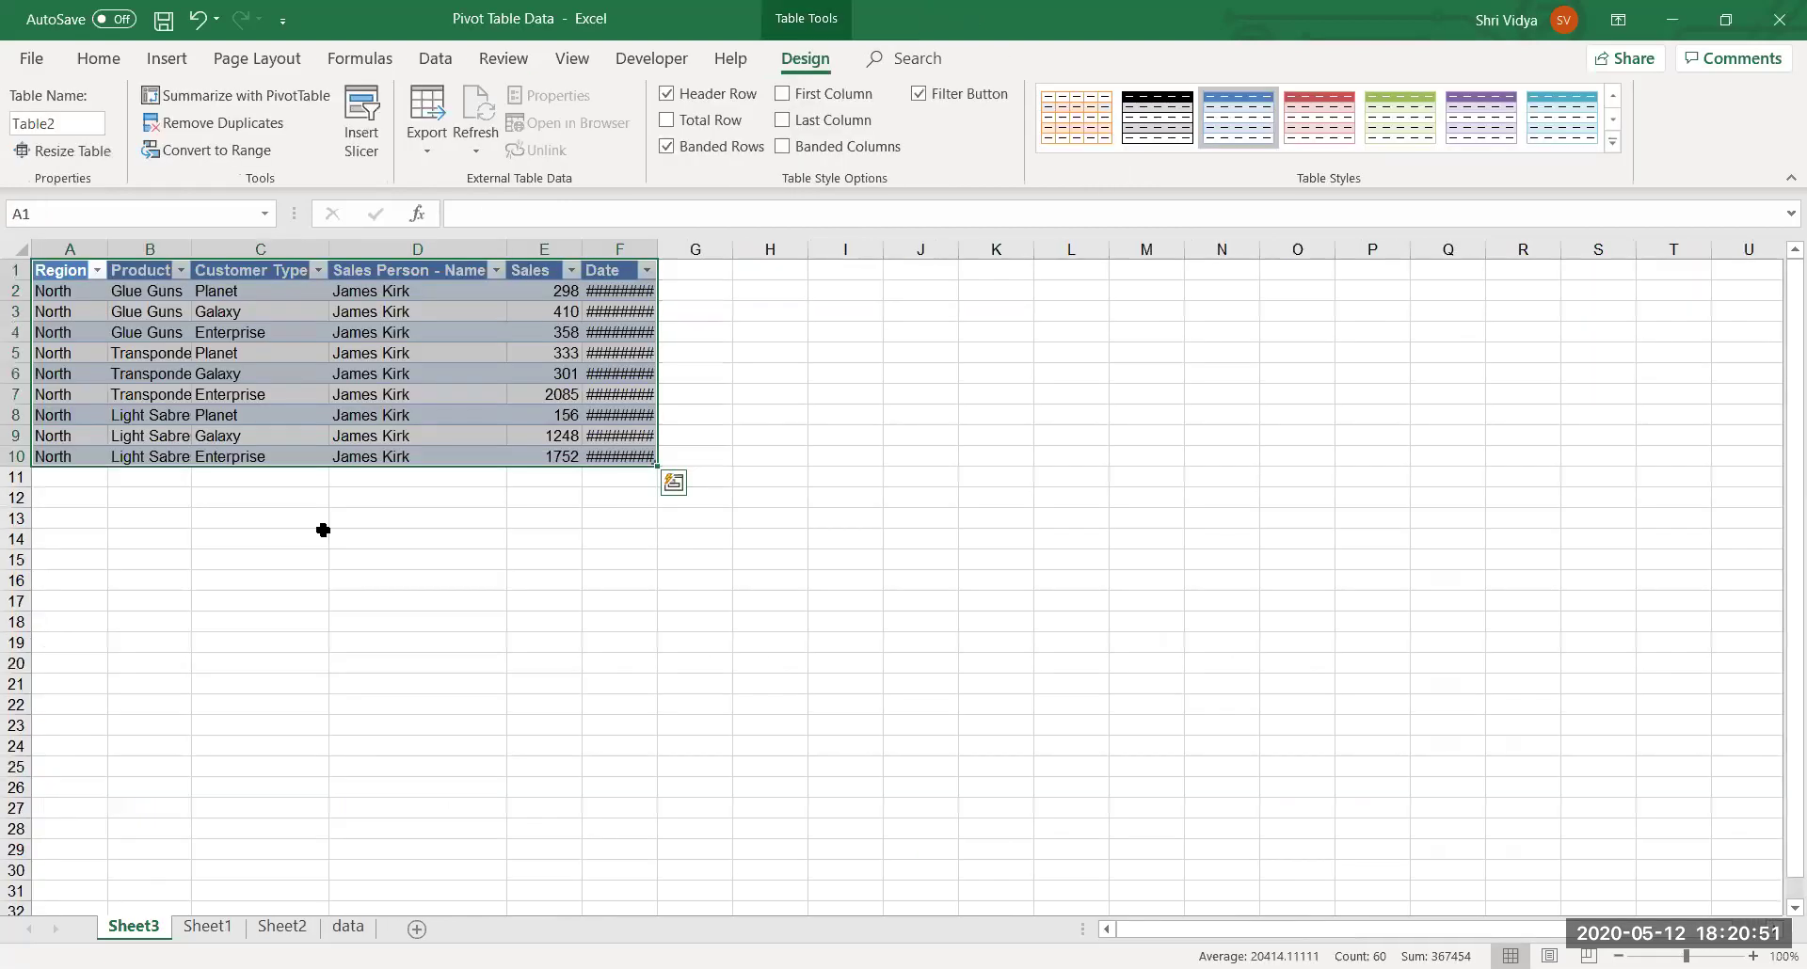
Check the data sheet, then return to the Sheet1 dashboard with the Review commands showing.
left_click(346, 928)
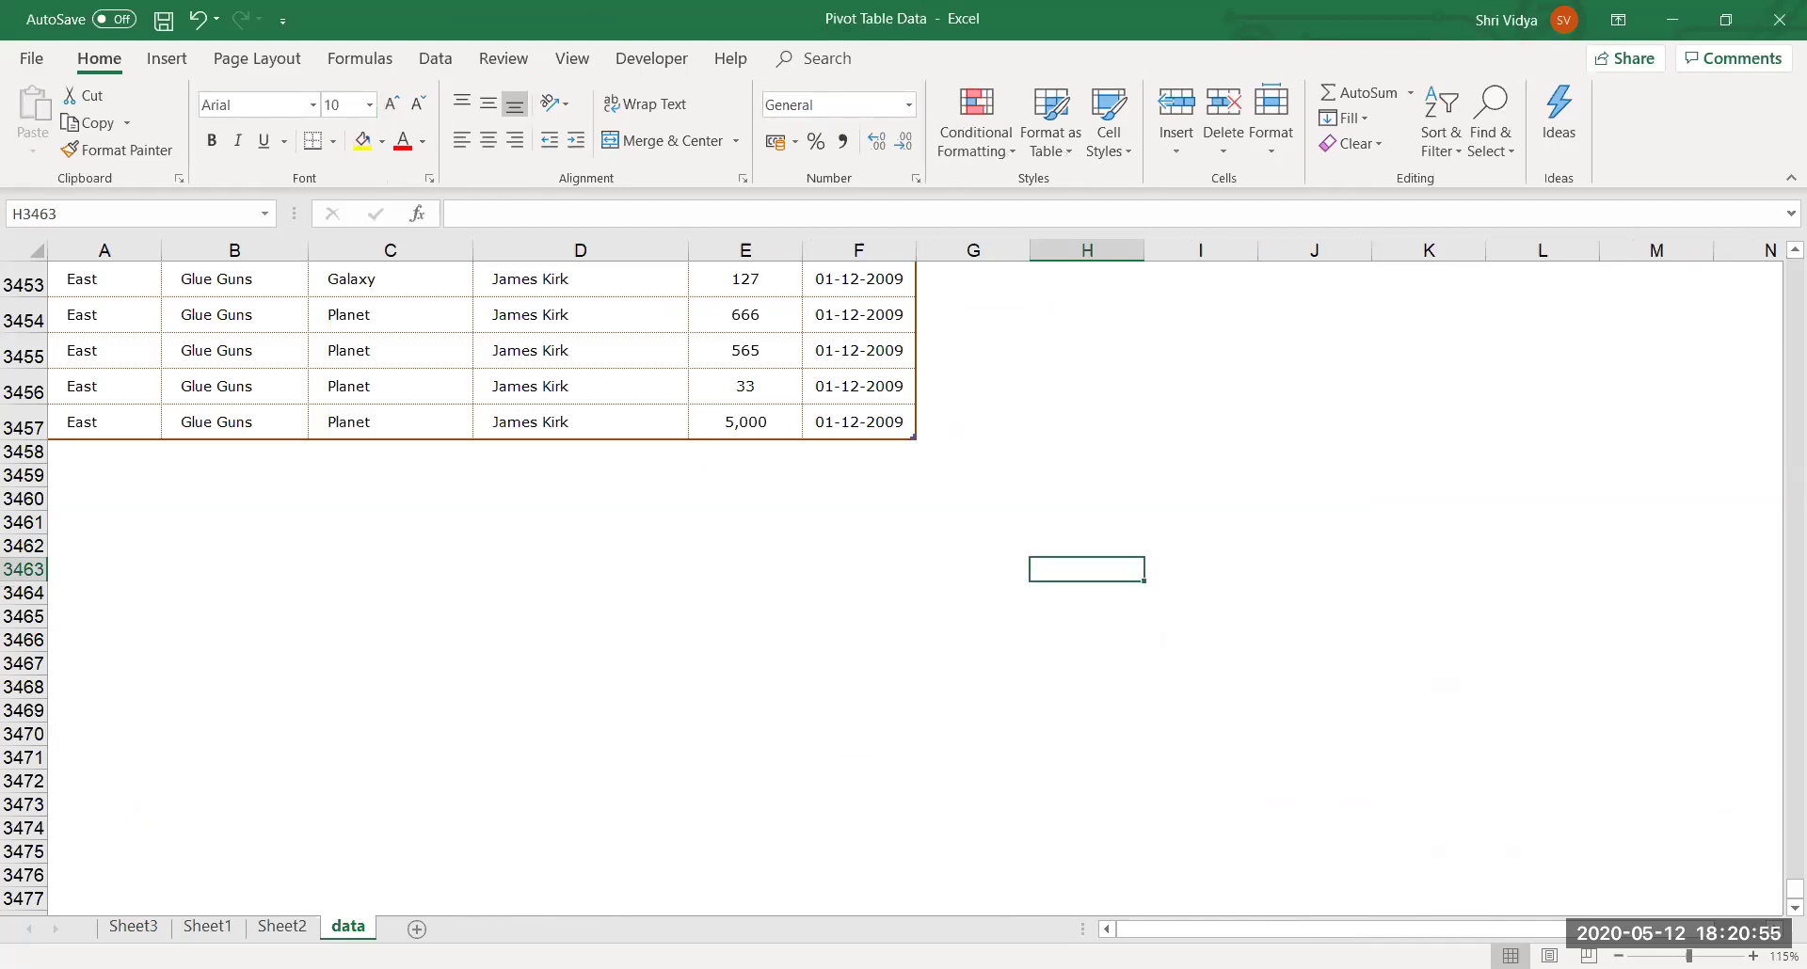
left_click(212, 928)
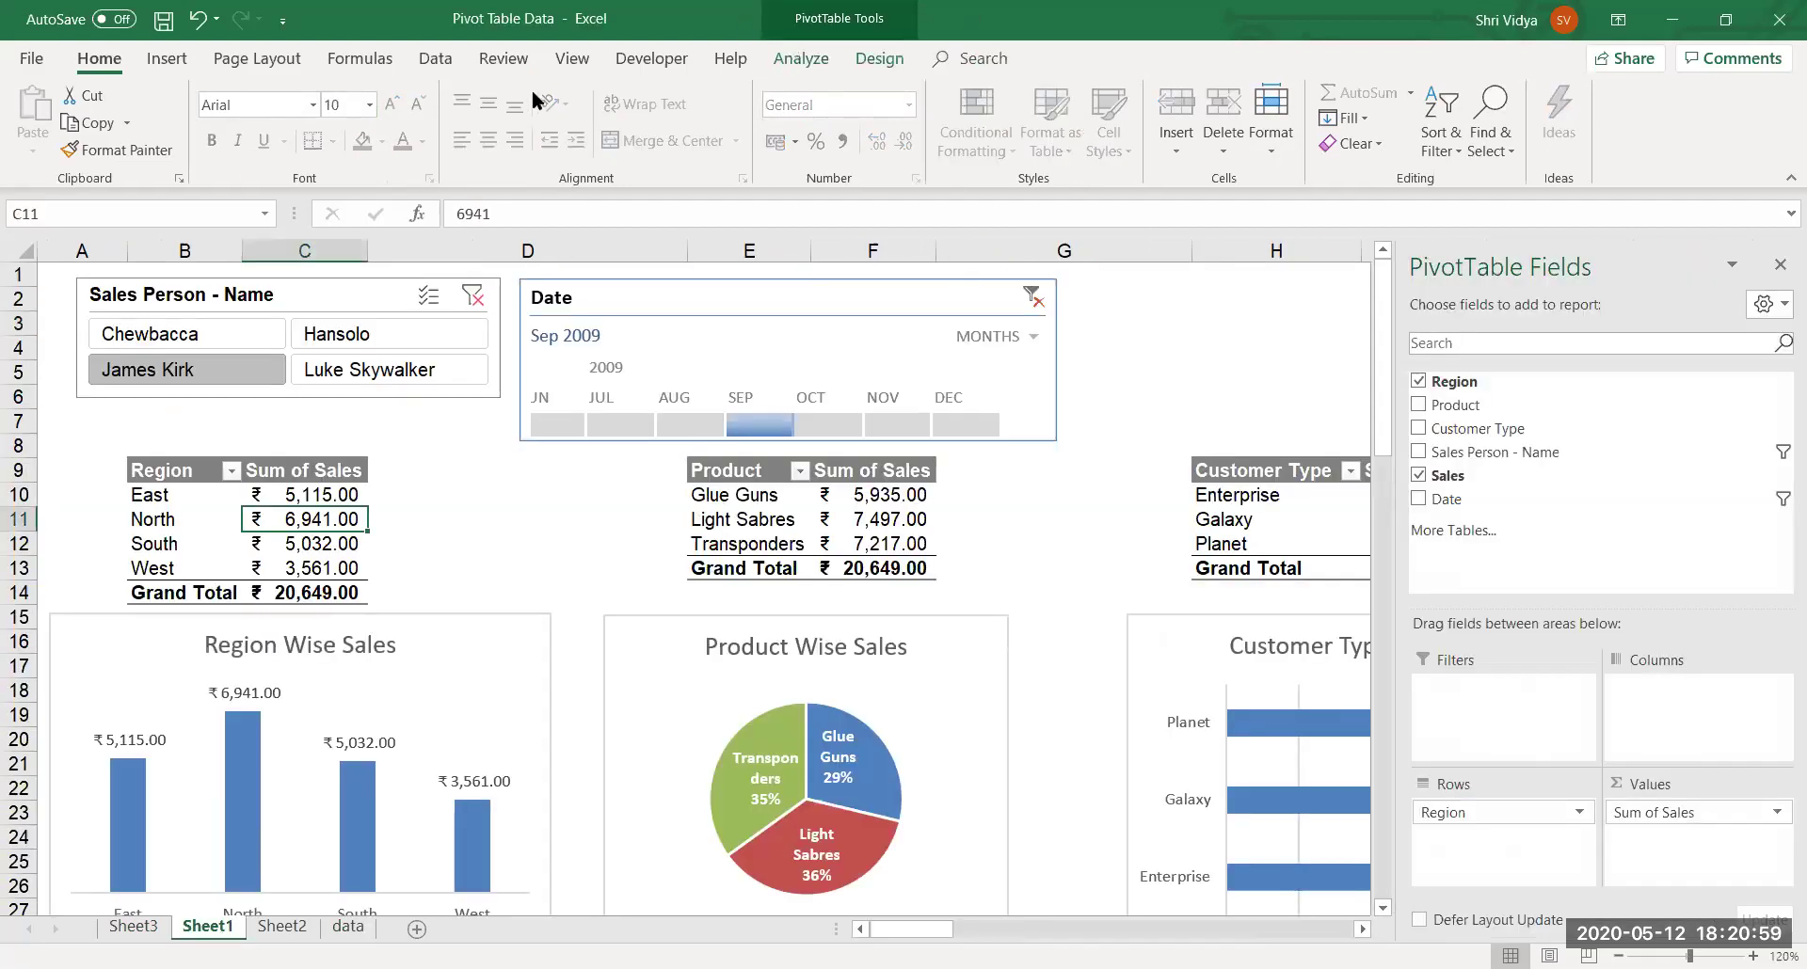
left_click(502, 58)
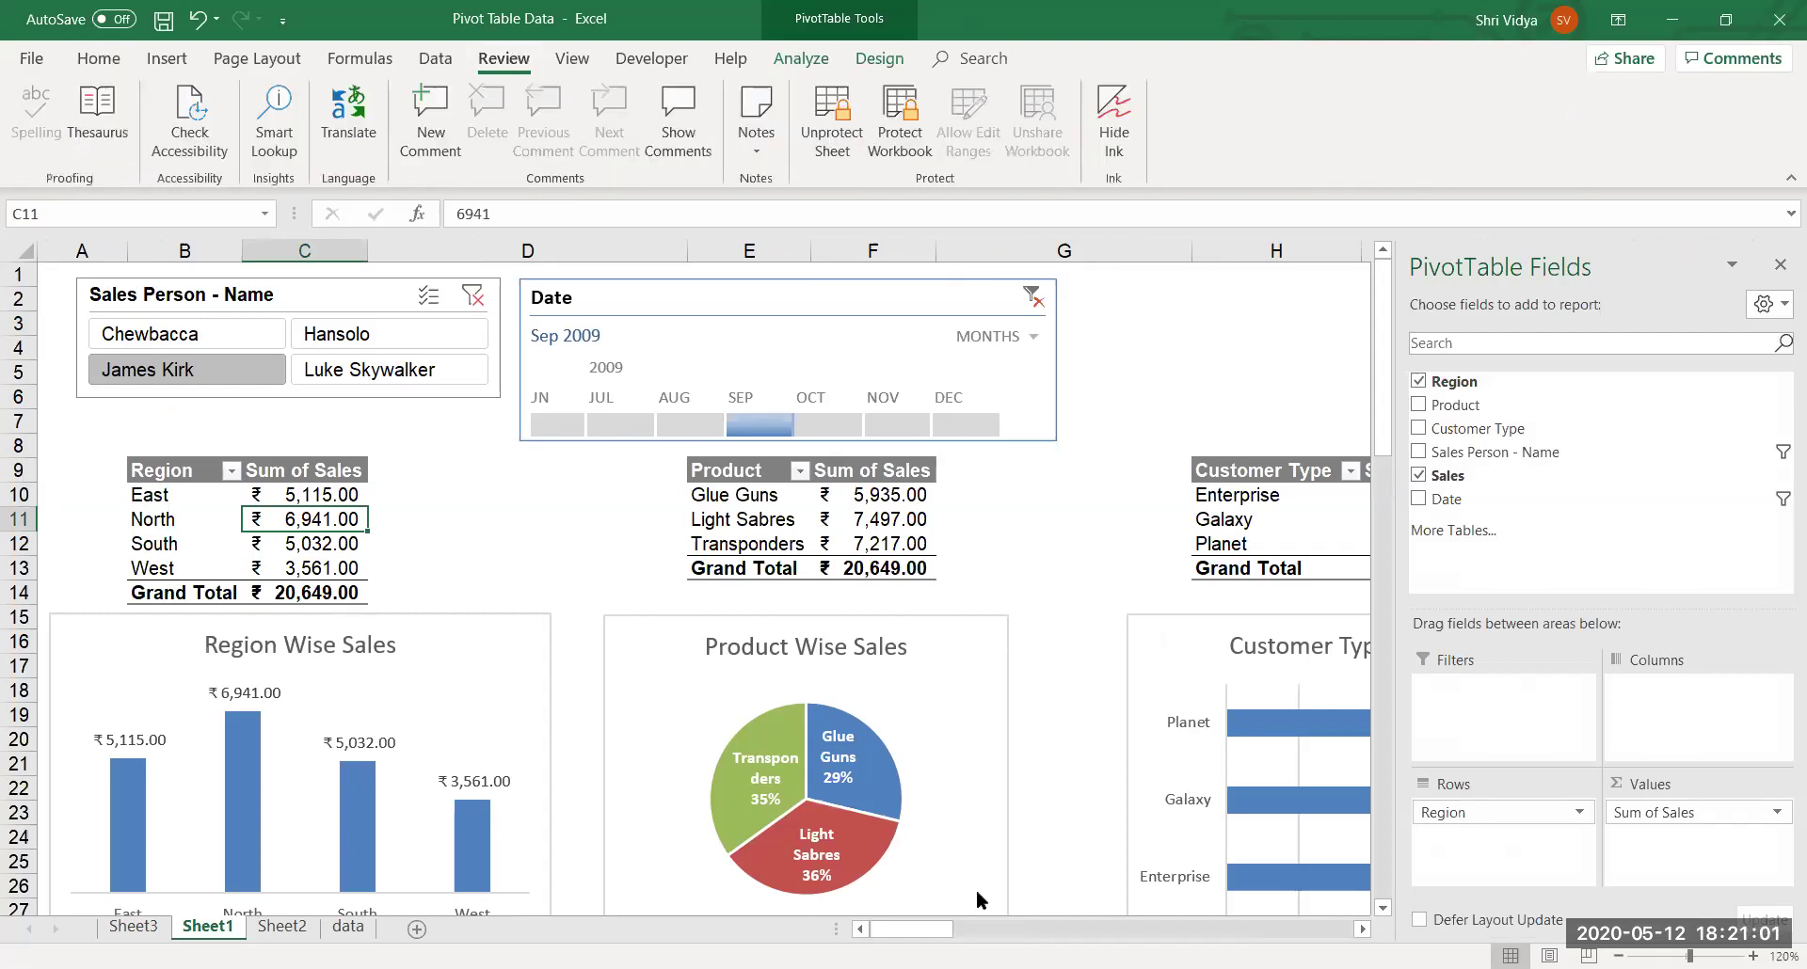